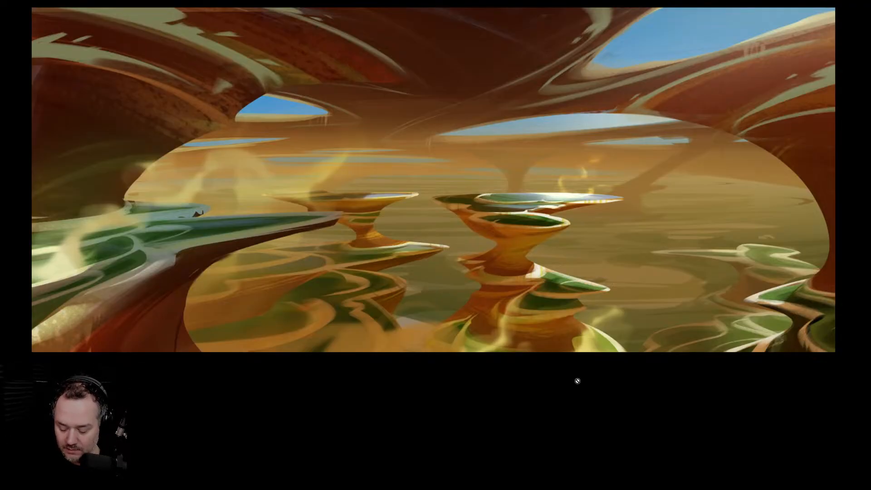
# Leave the full-screen view and fit the whole sulphur pools painting in view
pyautogui.press('f')
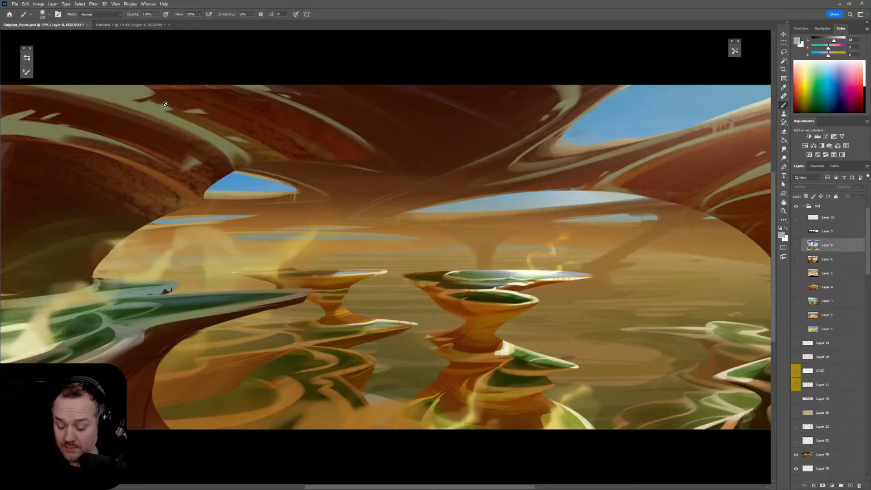
pyautogui.click(564, 64)
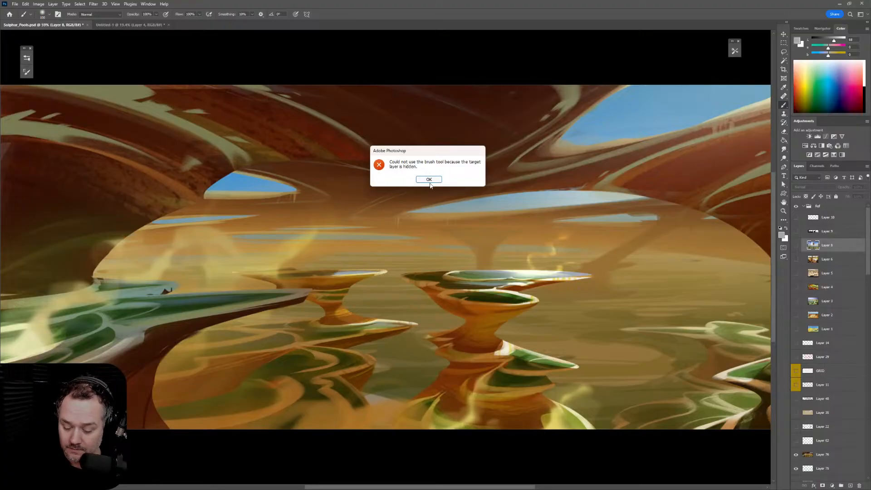
pyautogui.click(429, 180)
pyautogui.press('z')
pyautogui.moveTo(555, 248)
pyautogui.mouseDown()
pyautogui.moveTo(540, 256)
pyautogui.moveTo(548, 257)
pyautogui.mouseUp()
pyautogui.press('b')
pyautogui.moveTo(511, 318); pyautogui.dragTo(482, 284)
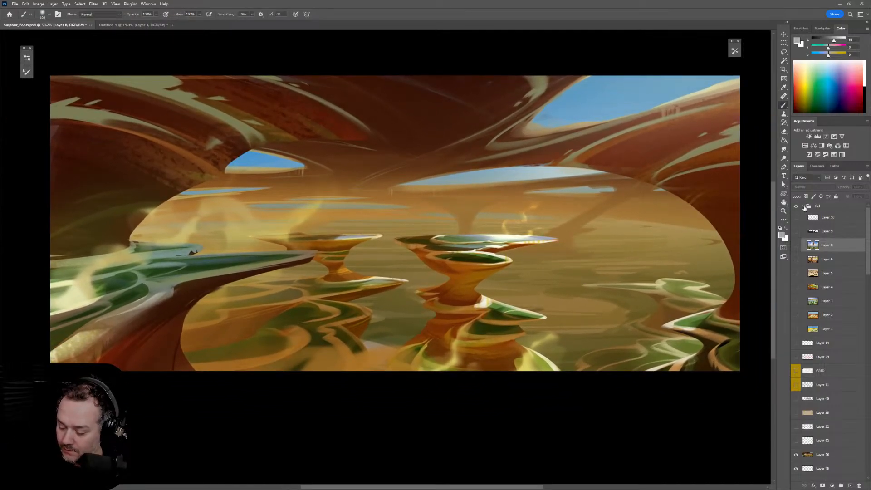
# Collapse the Ref layer group and delete Layer 76 from the painting
pyautogui.click(805, 208)
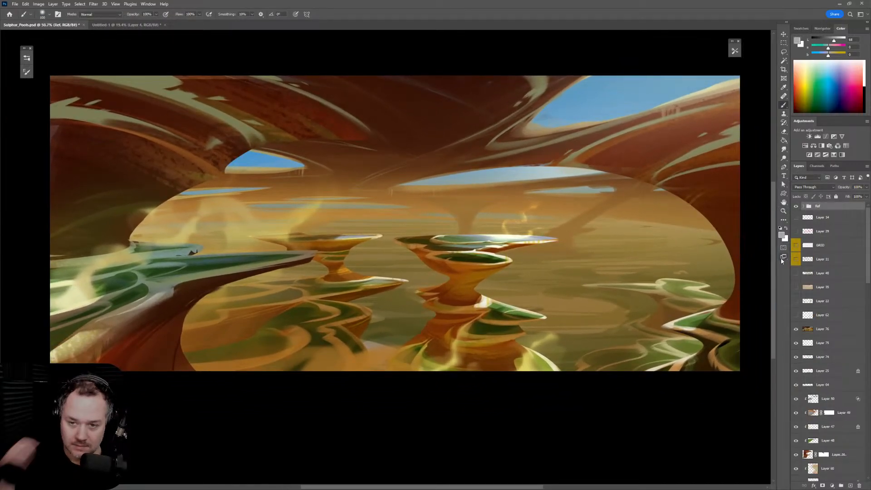
pyautogui.click(839, 331)
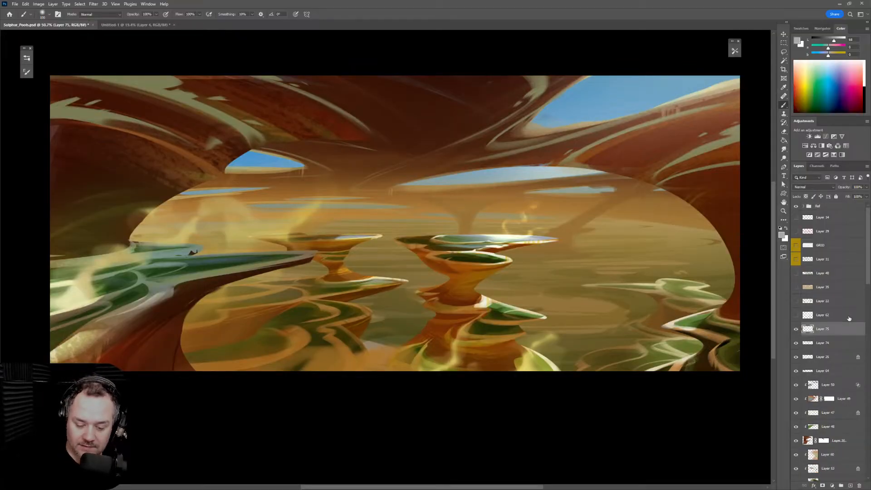
# Switch to the Untitled-1 document and examine the obsidian and charred-wood reference photos up close
pyautogui.click(127, 25)
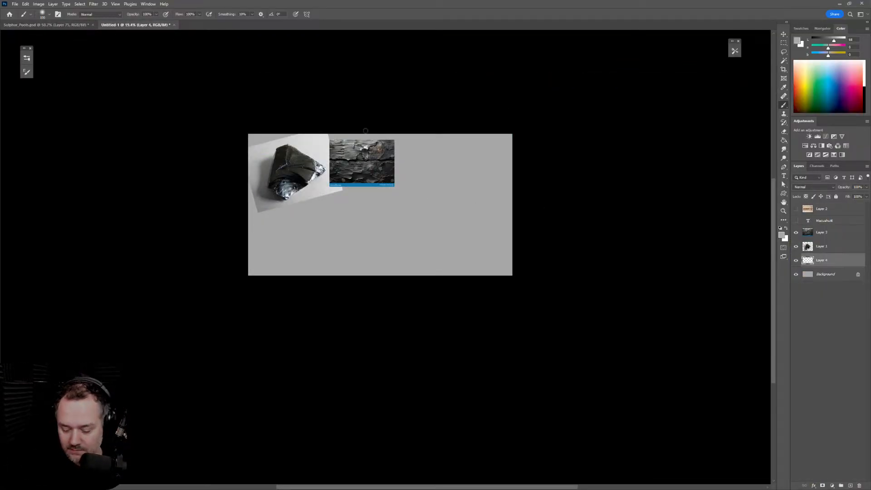
pyautogui.moveTo(405, 176); pyautogui.dragTo(438, 168)
pyautogui.moveTo(363, 272); pyautogui.dragTo(460, 262)
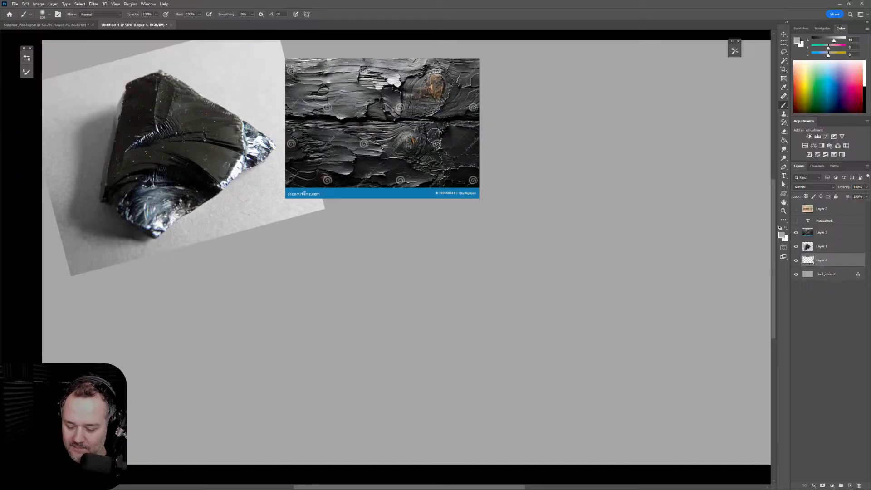
pyautogui.press('z')
pyautogui.moveTo(440, 97); pyautogui.dragTo(471, 99)
pyautogui.press('b')
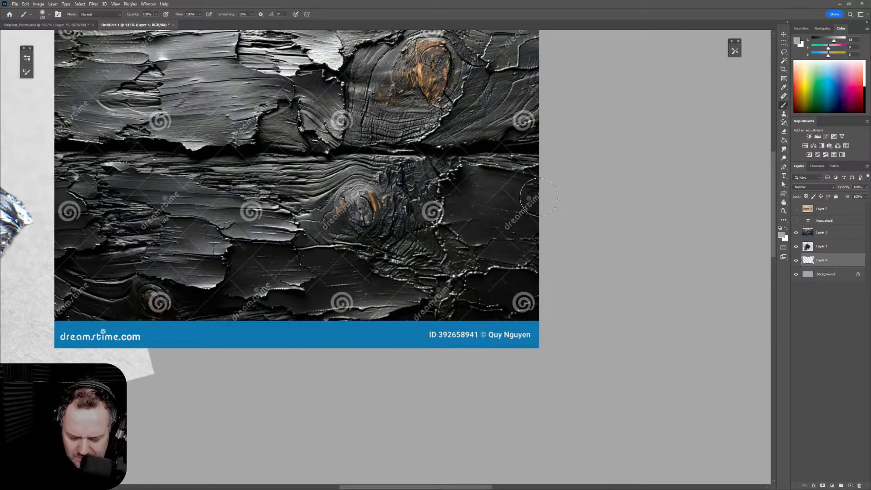
pyautogui.press('z')
pyautogui.click(501, 227)
pyautogui.click(501, 226)
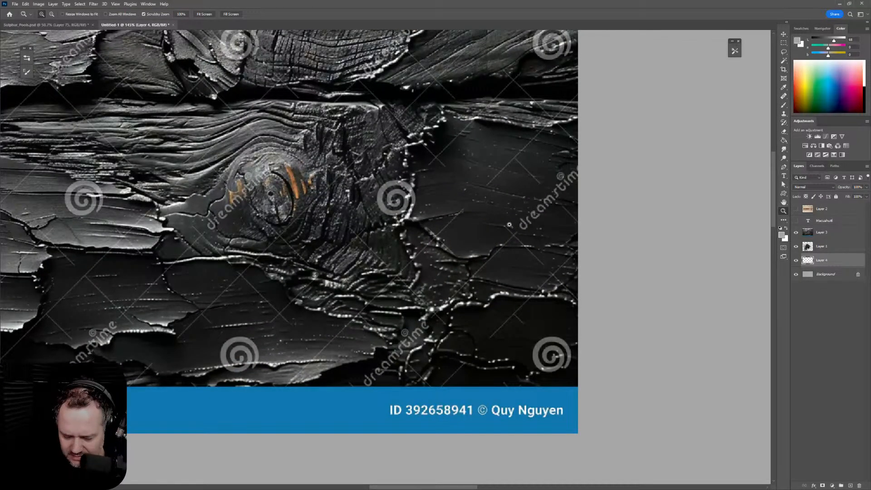
pyautogui.moveTo(509, 225)
pyautogui.mouseDown()
pyautogui.moveTo(475, 222)
pyautogui.moveTo(488, 218)
pyautogui.moveTo(522, 294)
pyautogui.mouseUp()
pyautogui.press('b')
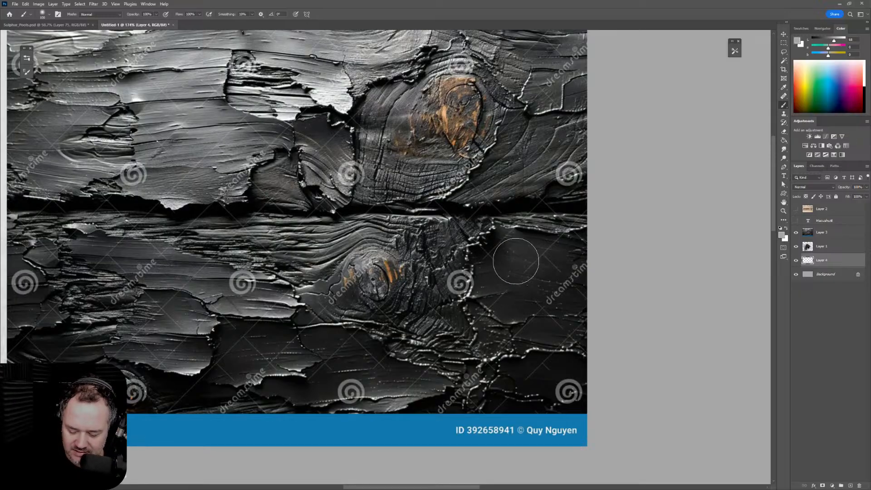
# Create a new layer above Layer 4 and choose the sketch_soft brush with the default black foreground colour
pyautogui.scroll(-8, 558, 354)
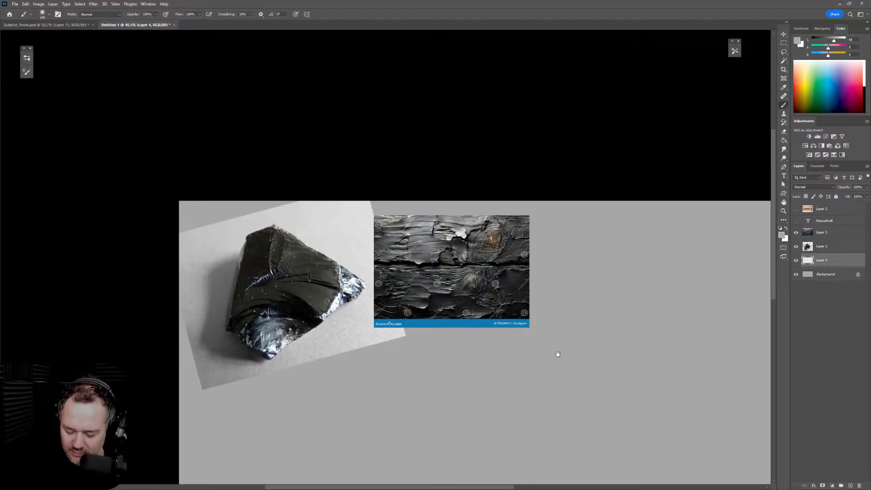
pyautogui.moveTo(558, 354); pyautogui.dragTo(440, 258)
pyautogui.press('z')
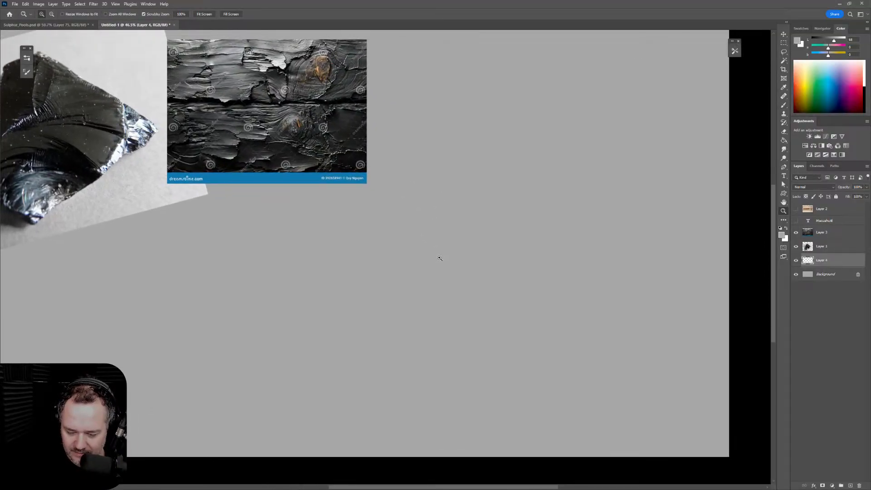
pyautogui.press('b')
pyautogui.scroll(1, 316, 294)
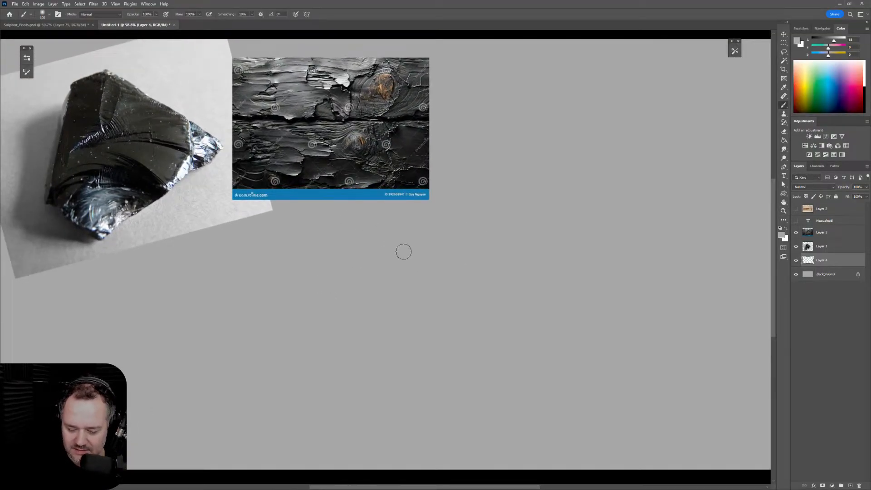
pyautogui.moveTo(500, 284)
pyautogui.mouseDown()
pyautogui.moveTo(486, 245)
pyautogui.moveTo(492, 273)
pyautogui.mouseUp()
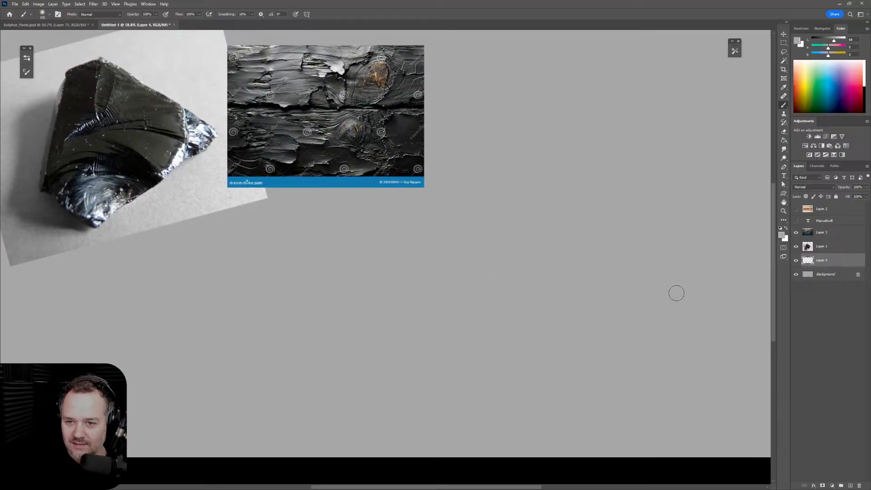
pyautogui.click(850, 486)
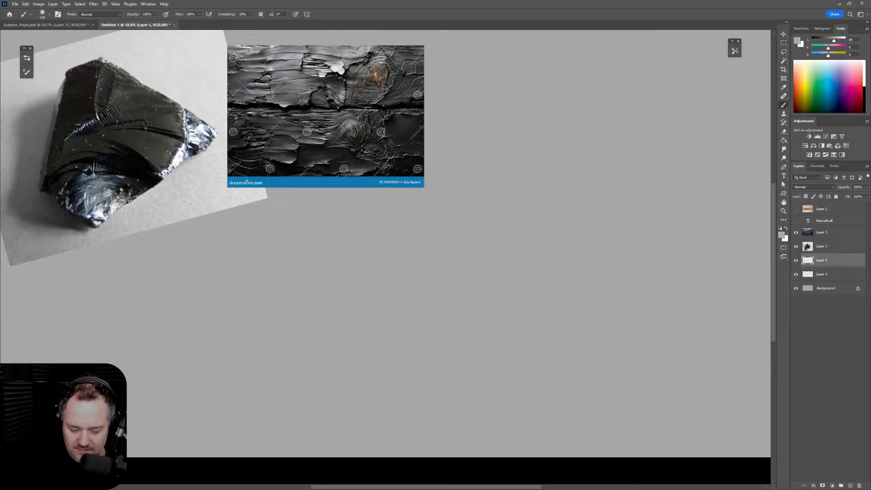
pyautogui.click(27, 58)
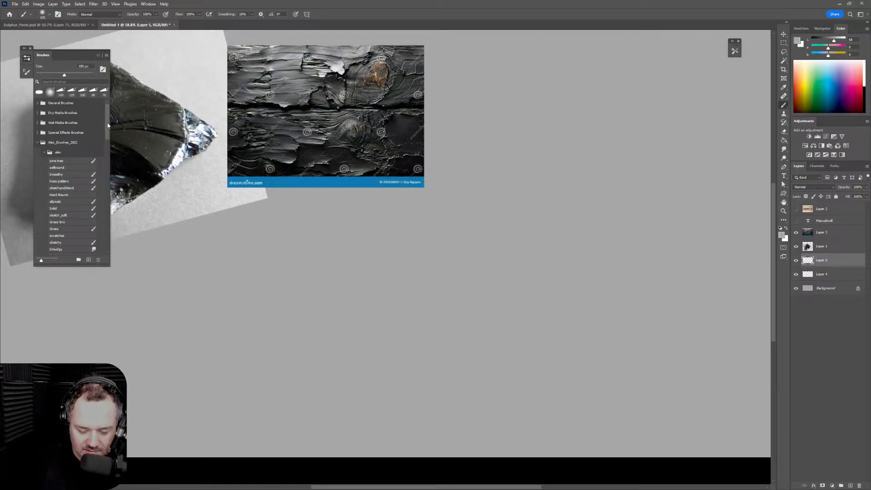
pyautogui.moveTo(107, 128); pyautogui.dragTo(106, 139)
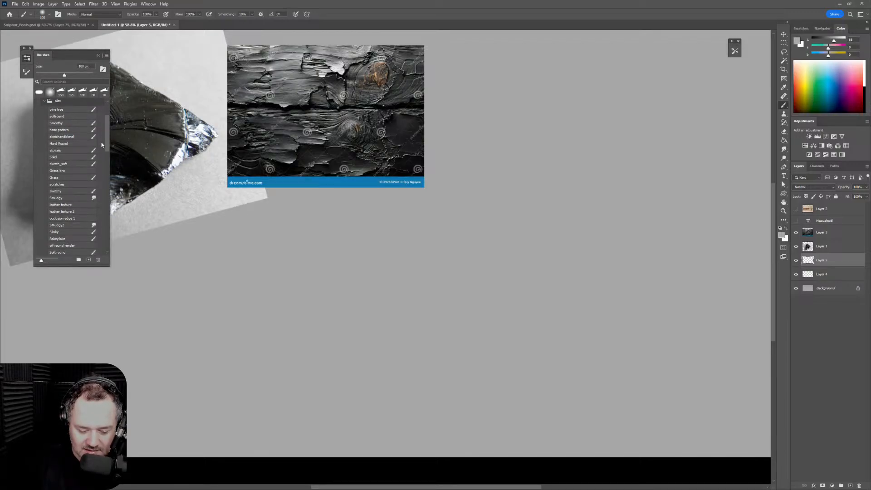
pyautogui.doubleClick(63, 163)
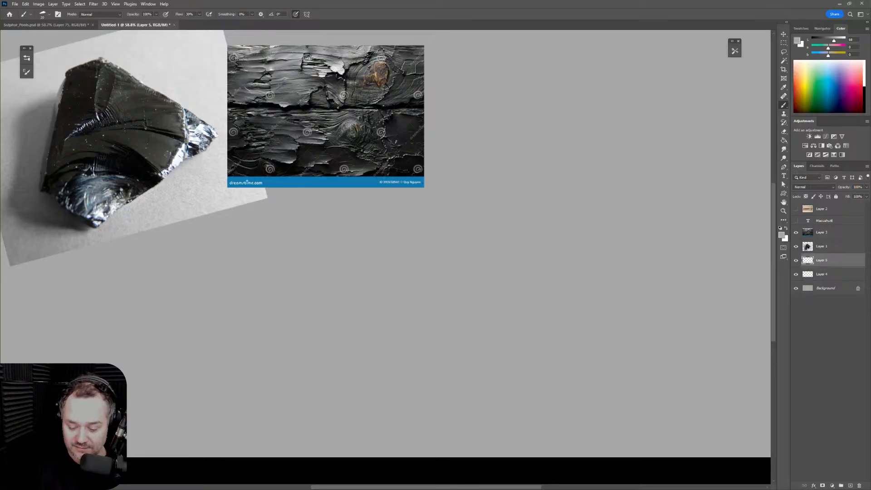
pyautogui.press('d')
pyautogui.moveTo(577, 178); pyautogui.dragTo(300, 289)
pyautogui.hotkey('ctrl', 'z')
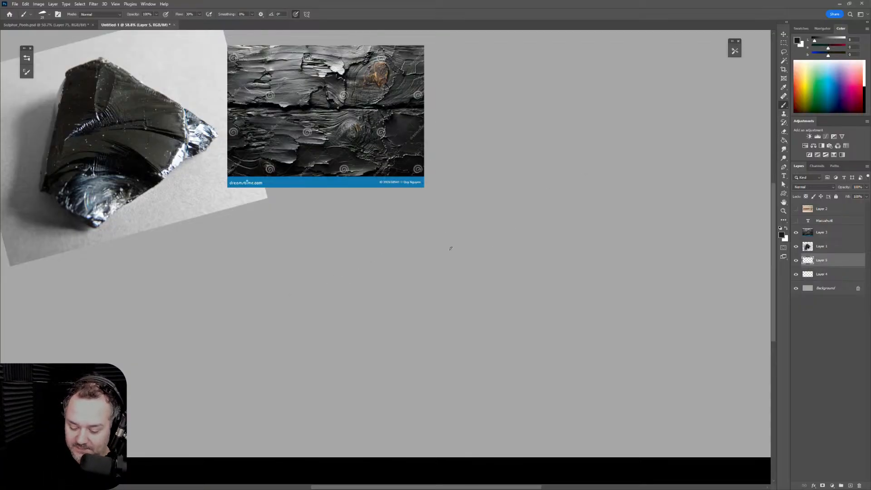
pyautogui.moveTo(233, 303); pyautogui.dragTo(590, 172)
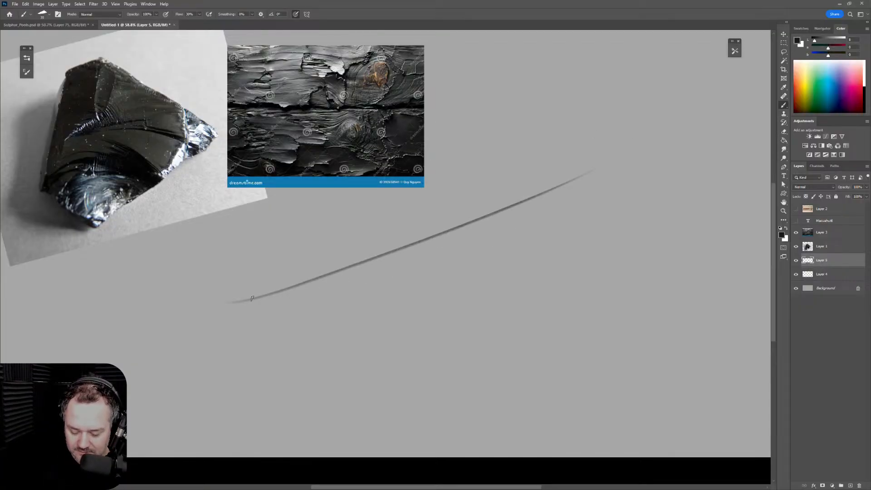
pyautogui.hotkey('ctrl', 'z')
pyautogui.moveTo(209, 306); pyautogui.dragTo(550, 170)
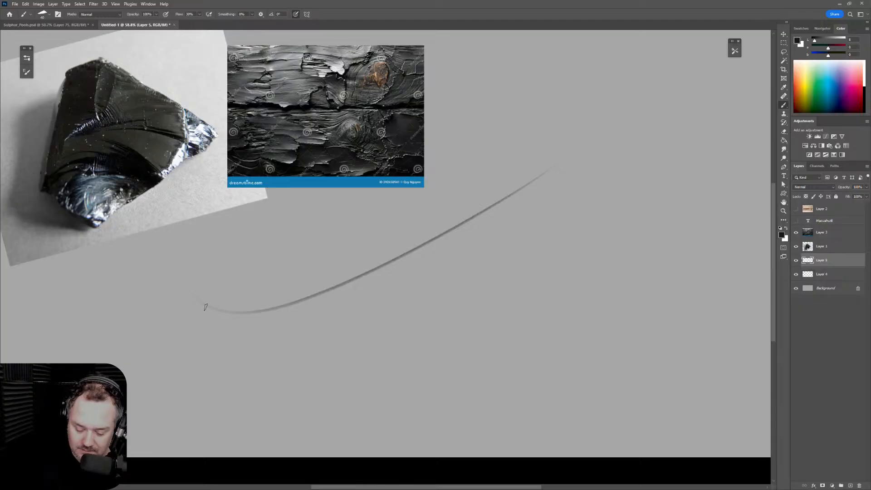
pyautogui.moveTo(204, 304); pyautogui.dragTo(349, 369)
pyautogui.hotkey('ctrl', 'z')
pyautogui.moveTo(200, 300); pyautogui.dragTo(445, 373)
pyautogui.hotkey('ctrl', 'z')
pyautogui.moveTo(204, 310)
pyautogui.mouseDown()
pyautogui.moveTo(372, 342)
pyautogui.moveTo(433, 340)
pyautogui.moveTo(429, 307)
pyautogui.mouseUp()
pyautogui.moveTo(481, 272); pyautogui.dragTo(497, 268)
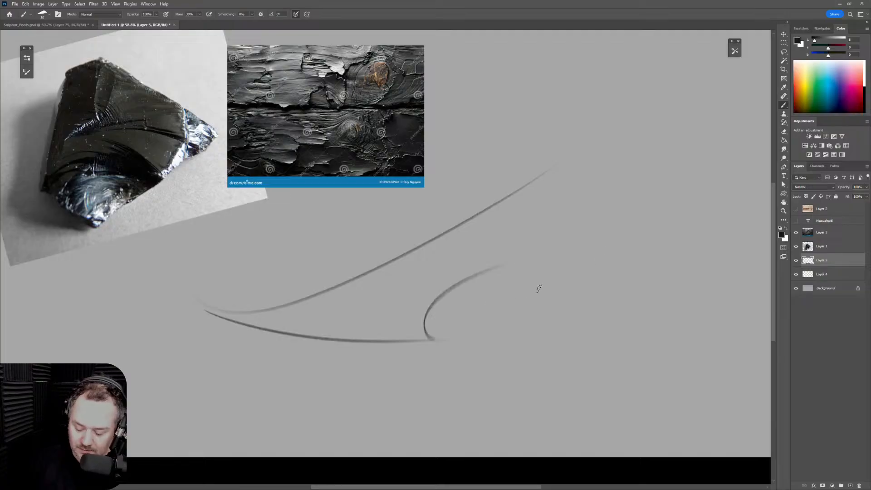
pyautogui.hotkey('ctrl', 'z')
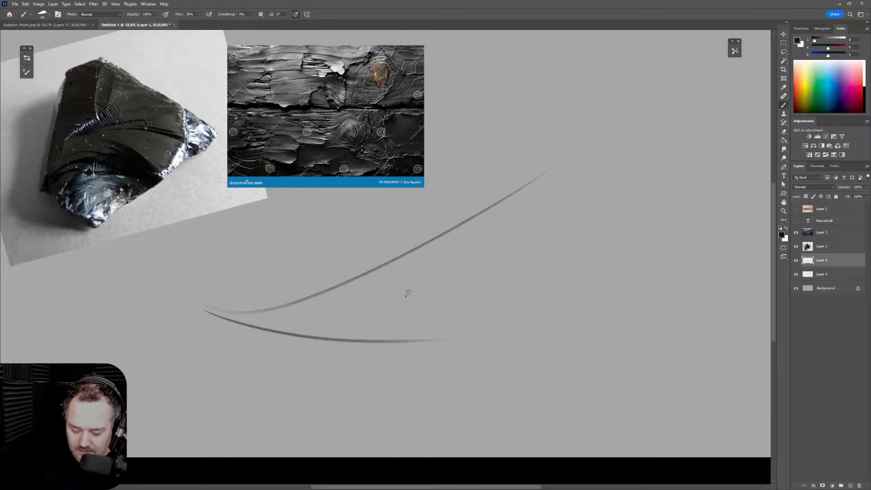
pyautogui.hotkey('ctrl', 'z')
pyautogui.hotkey('ctrl', 'z')
pyautogui.moveTo(186, 347); pyautogui.dragTo(577, 172)
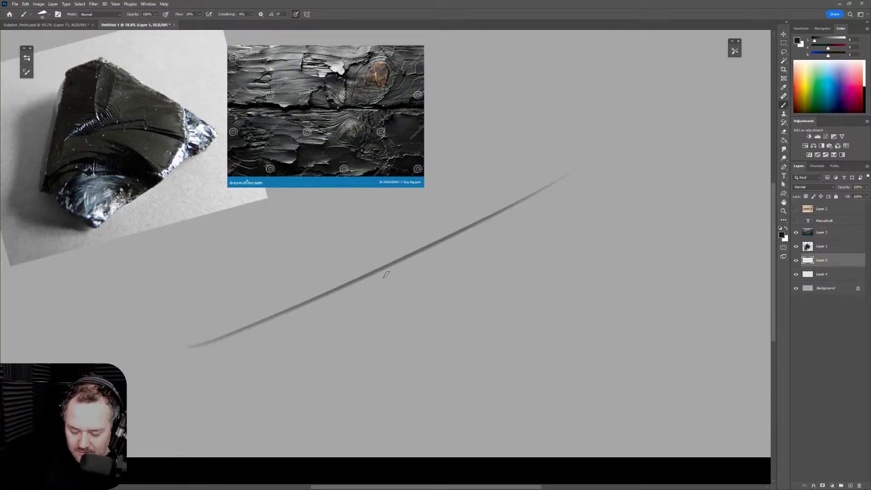
pyautogui.hotkey('ctrl', 'z')
# Sketch a long rising upper edge, a shallow curved lower edge and a curved inner contour below the reference photos
pyautogui.moveTo(157, 346); pyautogui.dragTo(570, 160)
pyautogui.moveTo(165, 347); pyautogui.dragTo(399, 328)
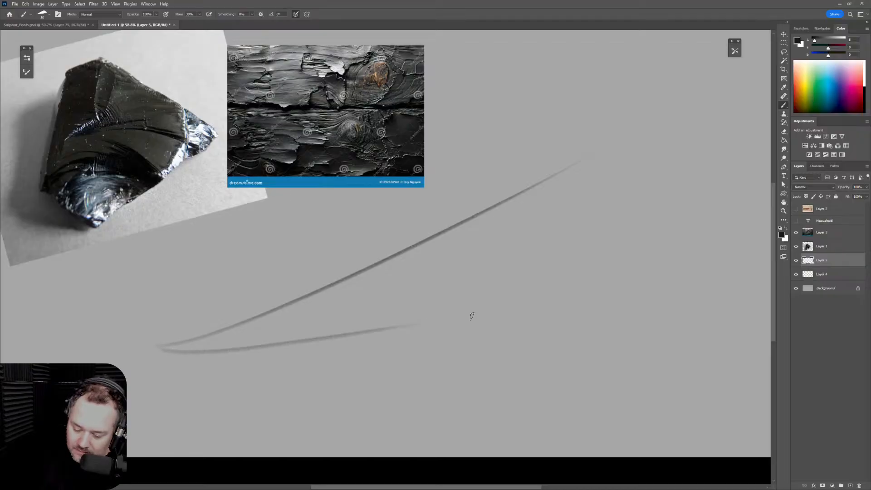
pyautogui.hotkey('ctrl', 'z')
pyautogui.moveTo(158, 345)
pyautogui.mouseDown()
pyautogui.moveTo(449, 323)
pyautogui.moveTo(489, 249)
pyautogui.moveTo(618, 227)
pyautogui.mouseUp()
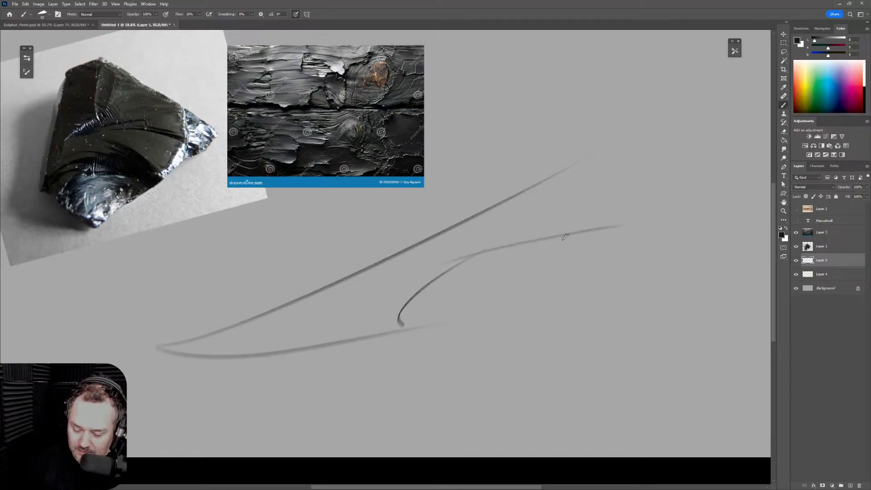
pyautogui.hotkey('ctrl', 'z')
pyautogui.moveTo(442, 280); pyautogui.dragTo(603, 224)
pyautogui.hotkey('ctrl', 'z')
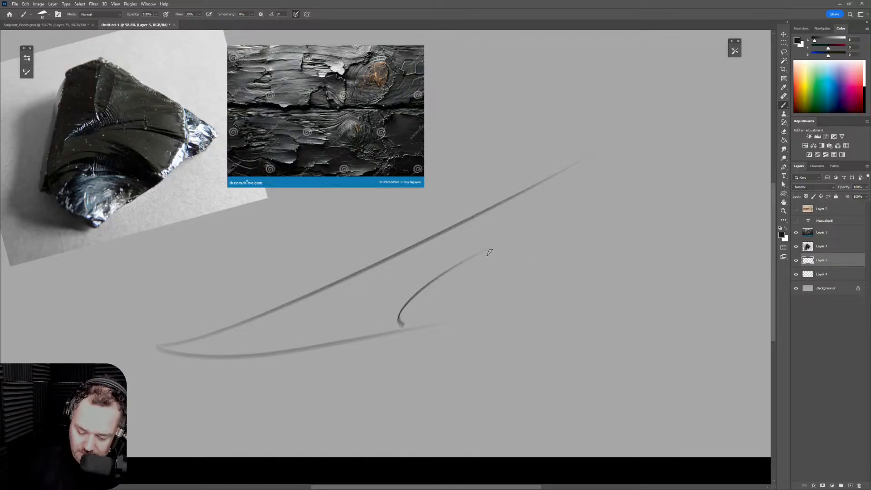
pyautogui.moveTo(496, 247)
pyautogui.mouseDown()
pyautogui.moveTo(641, 216)
pyautogui.moveTo(566, 268)
pyautogui.mouseUp()
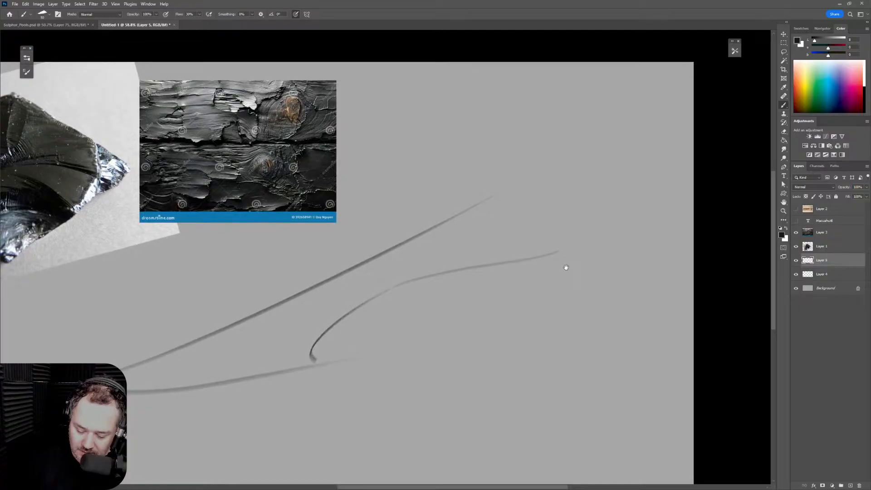
# Lasso the sketched lines, scale them to about 84% and move them down towards the canvas's lower left
pyautogui.scroll(-3, 544, 295)
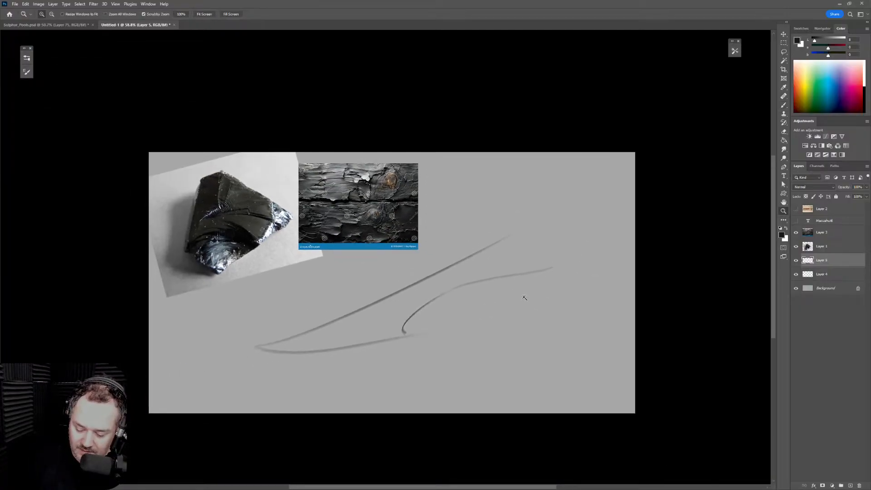
pyautogui.press('l')
pyautogui.moveTo(524, 312)
pyautogui.mouseDown()
pyautogui.moveTo(393, 284)
pyautogui.moveTo(383, 398)
pyautogui.moveTo(615, 253)
pyautogui.mouseUp()
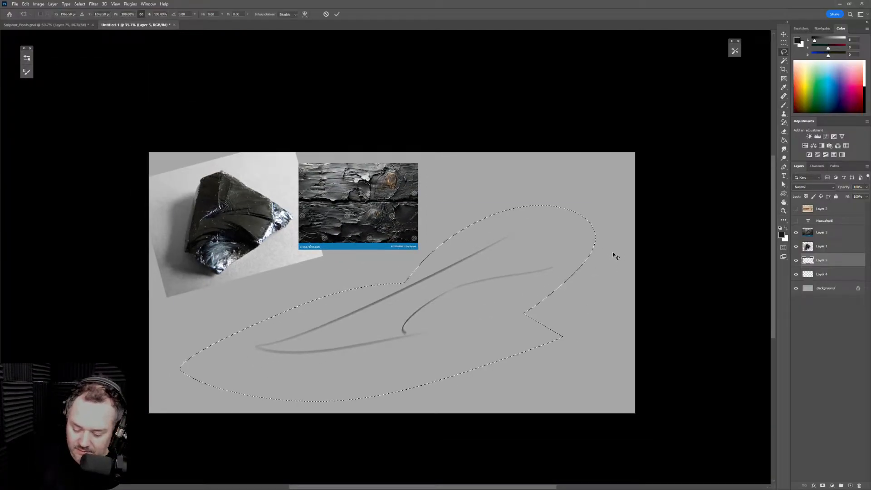
pyautogui.hotkey('ctrl', 't')
pyautogui.moveTo(593, 195); pyautogui.dragTo(555, 241)
pyautogui.moveTo(439, 315)
pyautogui.mouseDown()
pyautogui.moveTo(455, 343)
pyautogui.moveTo(456, 321)
pyautogui.mouseUp()
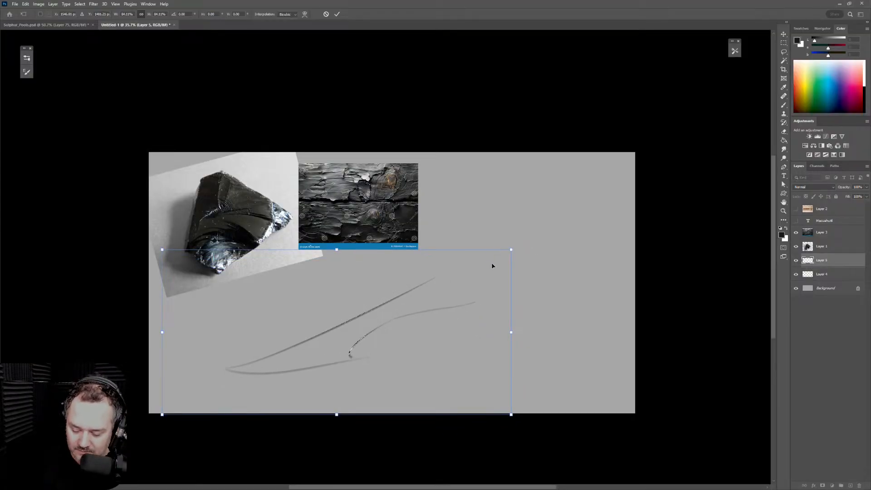
pyautogui.press('Return')
# Extend the sketch's upper edge up and to the right into a raised, rounded crest
pyautogui.press('z')
pyautogui.moveTo(474, 280); pyautogui.dragTo(490, 278)
pyautogui.press('b')
pyautogui.moveTo(423, 272); pyautogui.dragTo(504, 228)
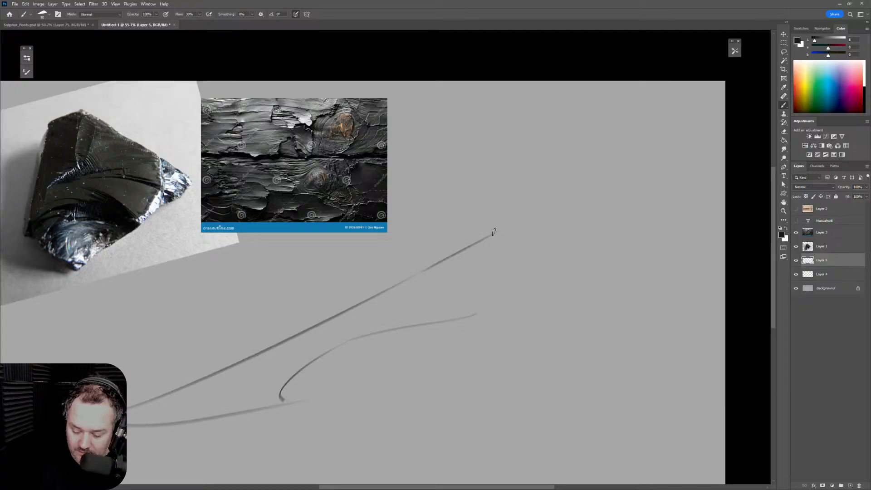
pyautogui.hotkey('ctrl', 'z')
pyautogui.moveTo(419, 276)
pyautogui.mouseDown()
pyautogui.moveTo(613, 194)
pyautogui.moveTo(540, 239)
pyautogui.mouseUp()
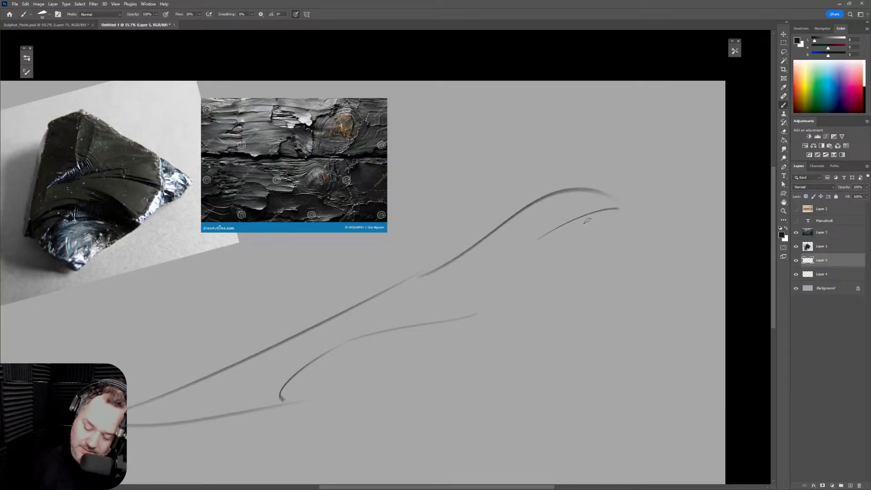
# Draw the returning edge beneath the crest down to an arched contour that joins the long upper edge
pyautogui.hotkey('ctrl', 'z')
pyautogui.moveTo(623, 207)
pyautogui.mouseDown()
pyautogui.moveTo(585, 211)
pyautogui.moveTo(543, 237)
pyautogui.mouseUp()
pyautogui.hotkey('ctrl', 'z')
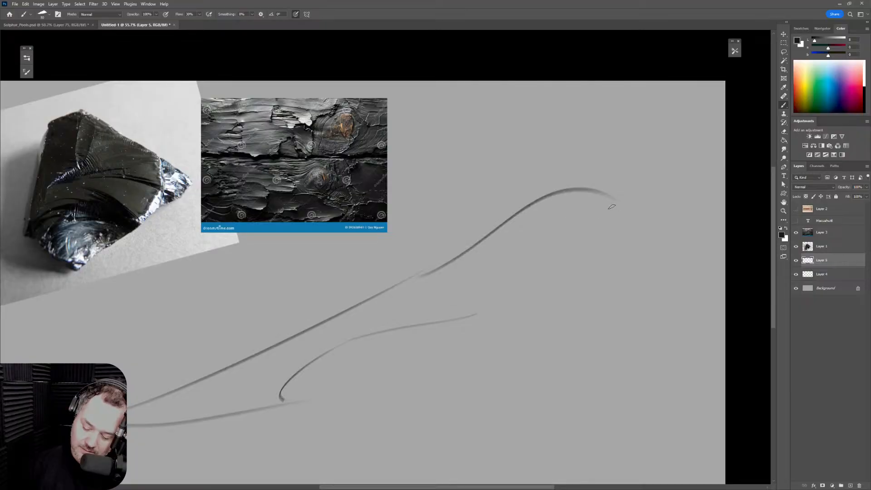
pyautogui.moveTo(622, 205); pyautogui.dragTo(559, 232)
pyautogui.hotkey('ctrl', 'z')
pyautogui.moveTo(619, 206)
pyautogui.mouseDown()
pyautogui.moveTo(530, 255)
pyautogui.moveTo(486, 296)
pyautogui.moveTo(480, 288)
pyautogui.moveTo(331, 314)
pyautogui.mouseUp()
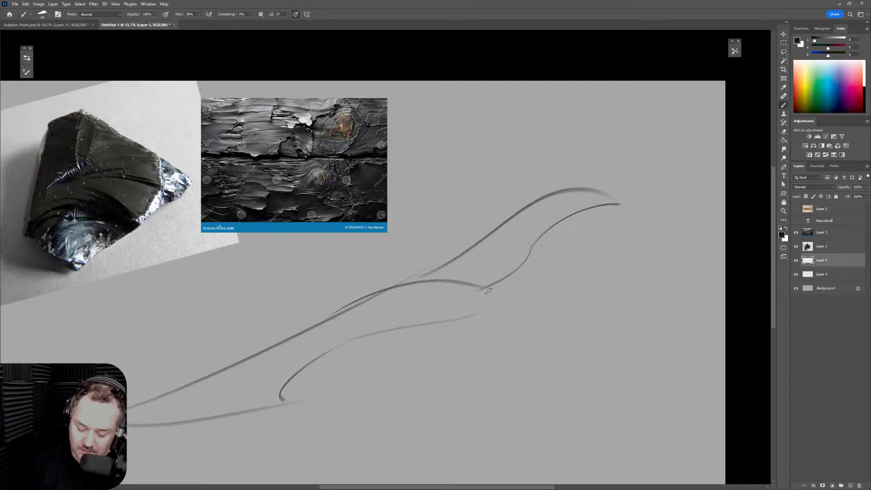
# Redraw the arched contour at the crest's base and add a faint inner curve above the lower edge near the pointed tip
pyautogui.hotkey('ctrl', 'z')
pyautogui.moveTo(484, 285); pyautogui.dragTo(363, 298)
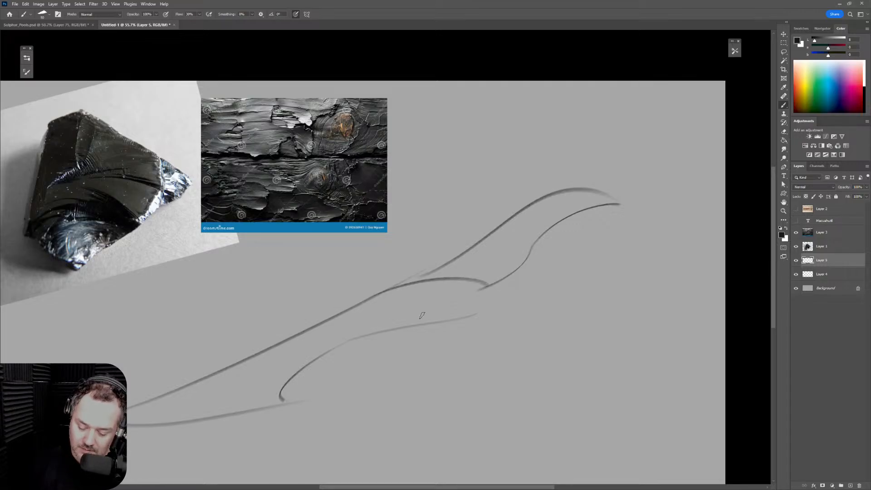
pyautogui.press('r')
pyautogui.moveTo(579, 301)
pyautogui.mouseDown()
pyautogui.moveTo(544, 354)
pyautogui.moveTo(534, 329)
pyautogui.moveTo(556, 300)
pyautogui.moveTo(570, 238)
pyautogui.moveTo(564, 206)
pyautogui.mouseUp()
pyautogui.press('b')
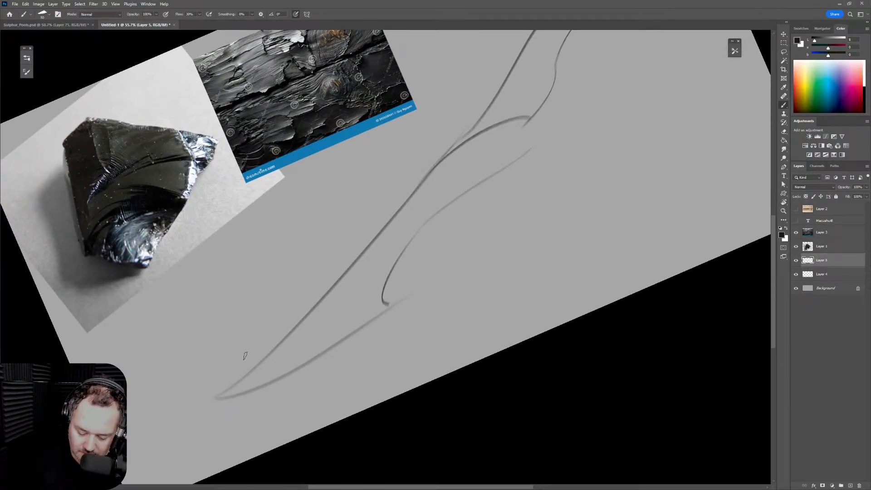
pyautogui.moveTo(265, 363); pyautogui.dragTo(345, 320)
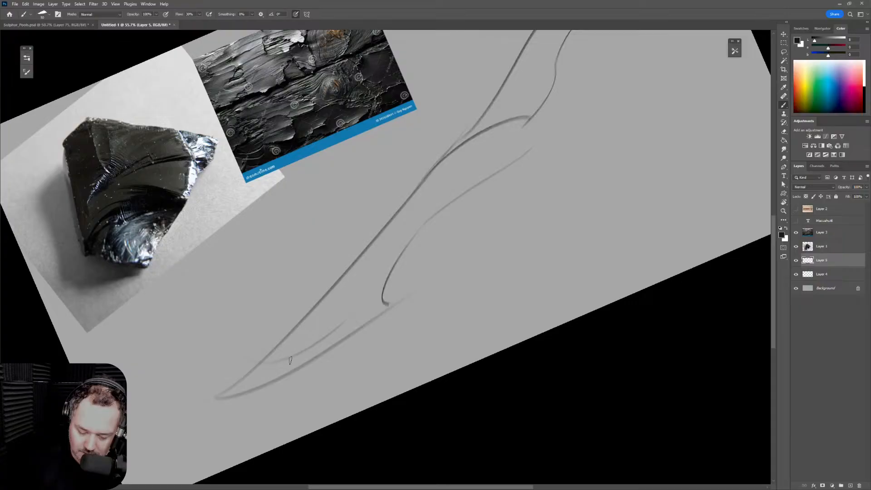
pyautogui.press(']')
pyautogui.press(']')
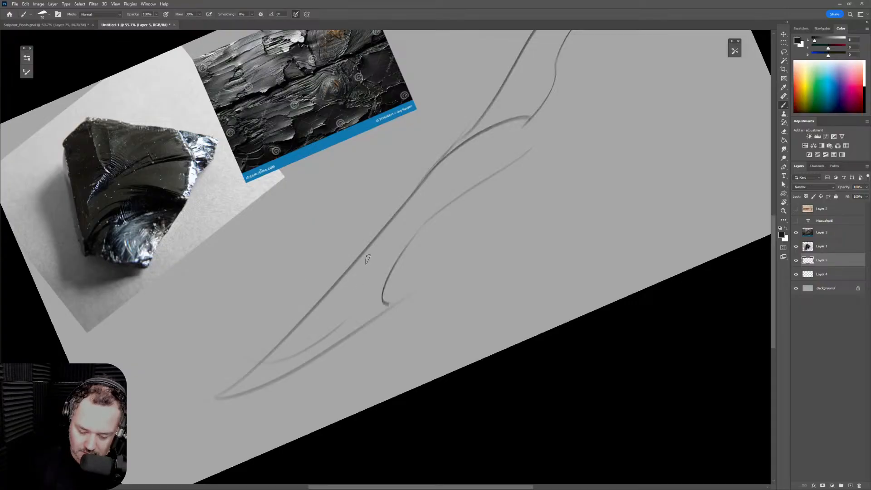
pyautogui.press(']')
pyautogui.press(']')
pyautogui.press(']')
pyautogui.press(']')
pyautogui.moveTo(266, 359); pyautogui.dragTo(361, 311)
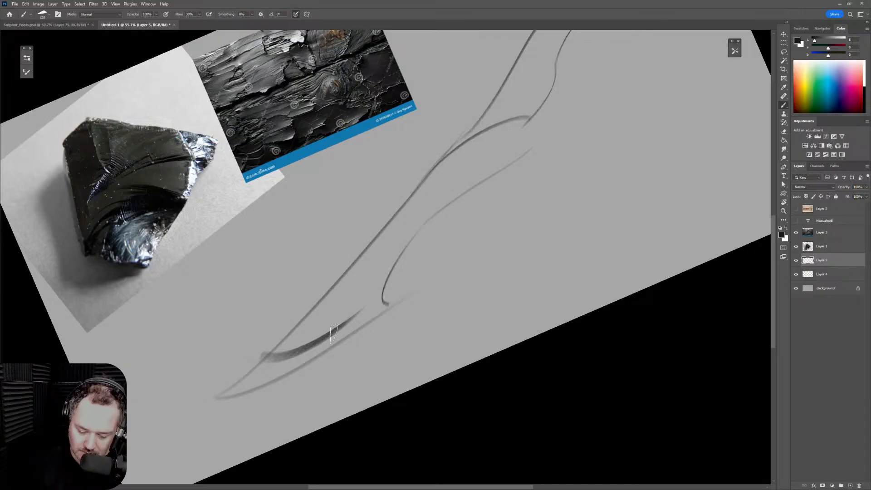
pyautogui.press('[')
pyautogui.press('[')
pyautogui.moveTo(288, 348); pyautogui.dragTo(356, 312)
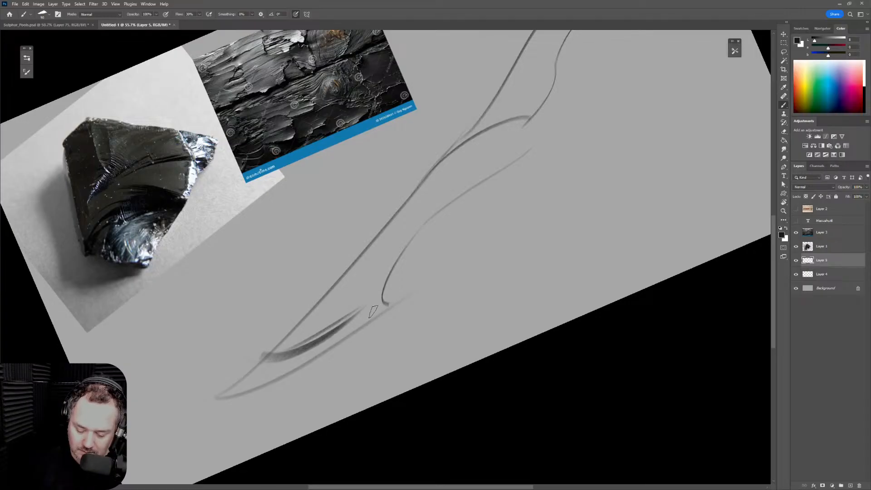
pyautogui.hotkey('ctrl', 'z')
pyautogui.hotkey('ctrl', 'z')
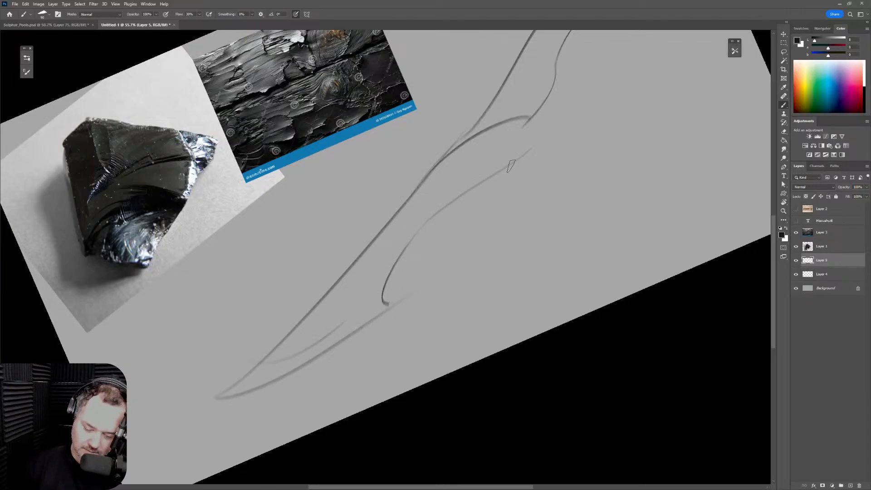
# Draw a dark curved line beneath the arch, shade its inner end towards the upper edge and add a short tapered stroke beside it
pyautogui.moveTo(522, 130)
pyautogui.mouseDown()
pyautogui.moveTo(438, 202)
pyautogui.moveTo(452, 201)
pyautogui.moveTo(443, 200)
pyautogui.moveTo(447, 194)
pyautogui.moveTo(437, 204)
pyautogui.moveTo(470, 164)
pyautogui.mouseUp()
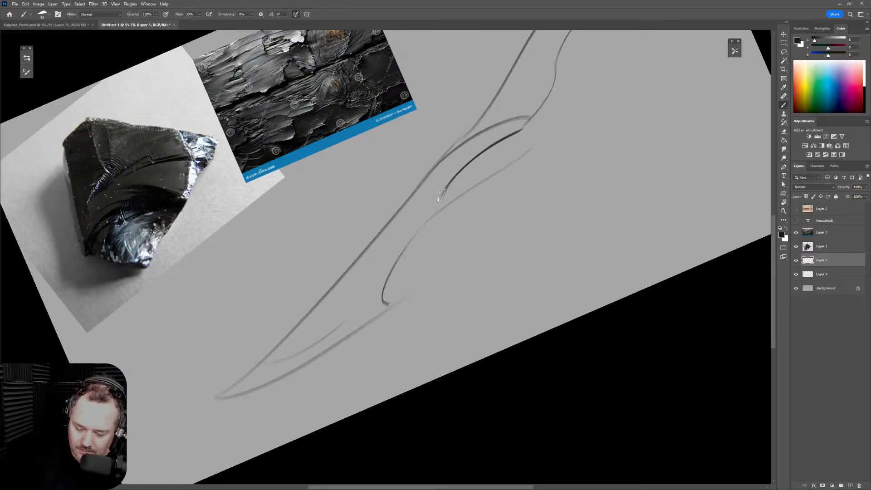
pyautogui.press(']')
pyautogui.press(']')
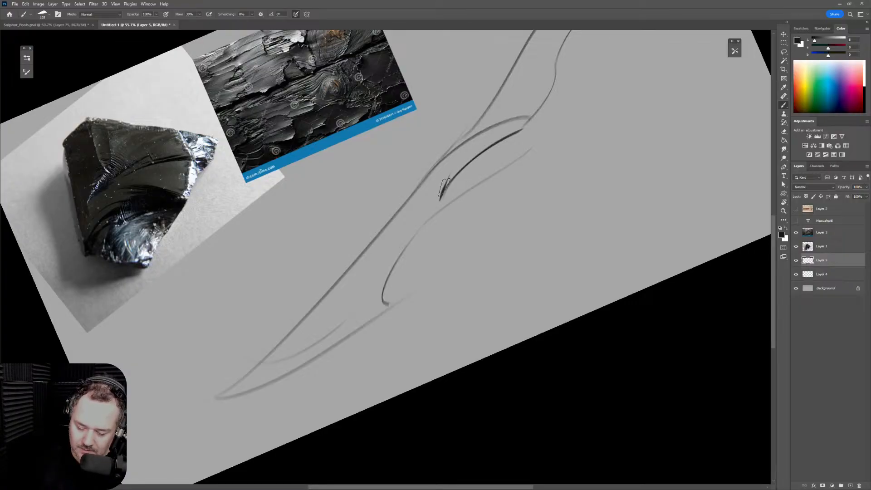
pyautogui.moveTo(438, 199)
pyautogui.mouseDown()
pyautogui.moveTo(441, 184)
pyautogui.moveTo(415, 184)
pyautogui.moveTo(414, 199)
pyautogui.mouseUp()
pyautogui.hotkey('ctrl', 'z')
pyautogui.press(']')
pyautogui.moveTo(473, 174); pyautogui.dragTo(458, 192)
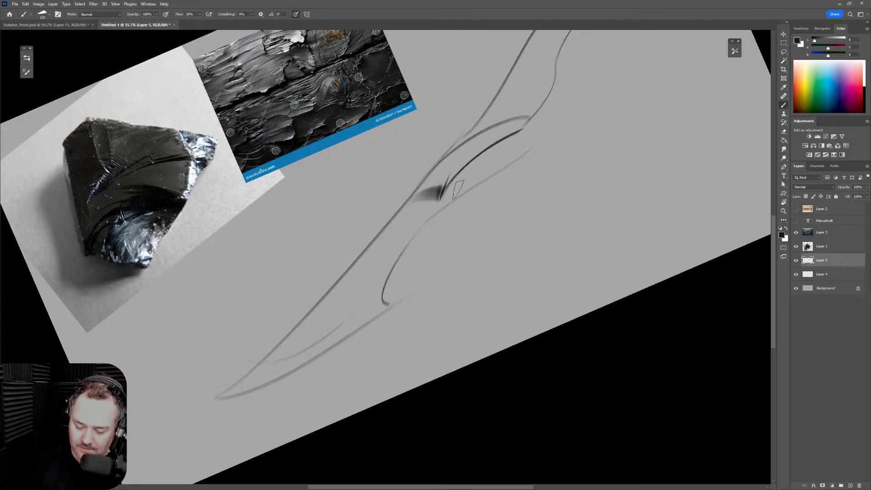
pyautogui.press('[')
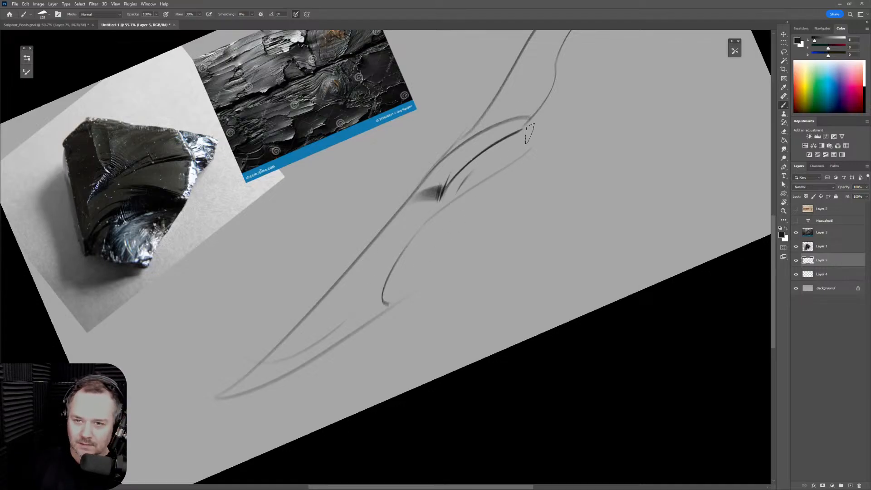
# Draw a short curved edge from the arch's outer end down to the inner contour and erase the contour's excess beyond it
pyautogui.moveTo(522, 130); pyautogui.dragTo(509, 170)
pyautogui.press('[')
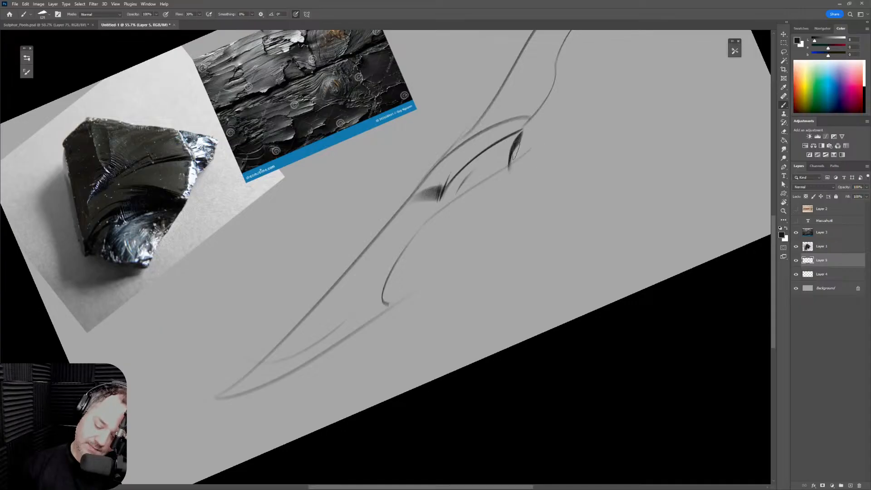
pyautogui.hotkey('ctrl', 'z')
pyautogui.moveTo(522, 131); pyautogui.dragTo(485, 180)
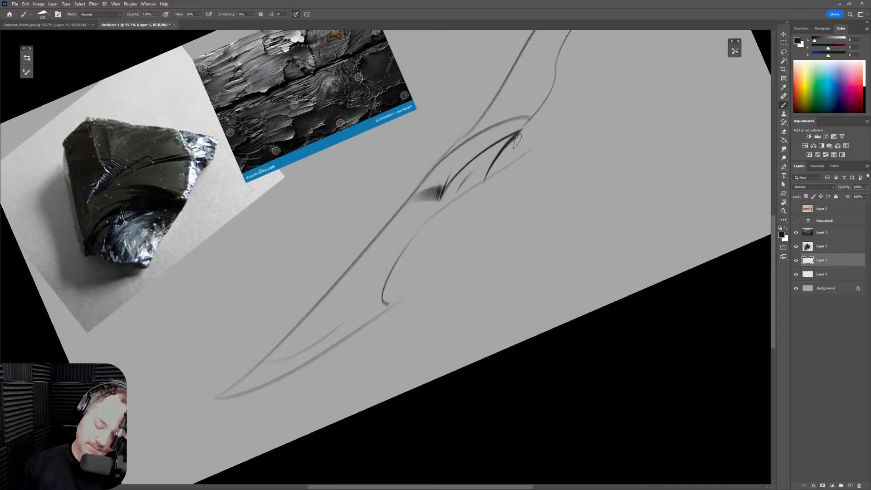
pyautogui.hotkey('ctrl', 'z')
pyautogui.moveTo(522, 129); pyautogui.dragTo(485, 182)
pyautogui.press('e')
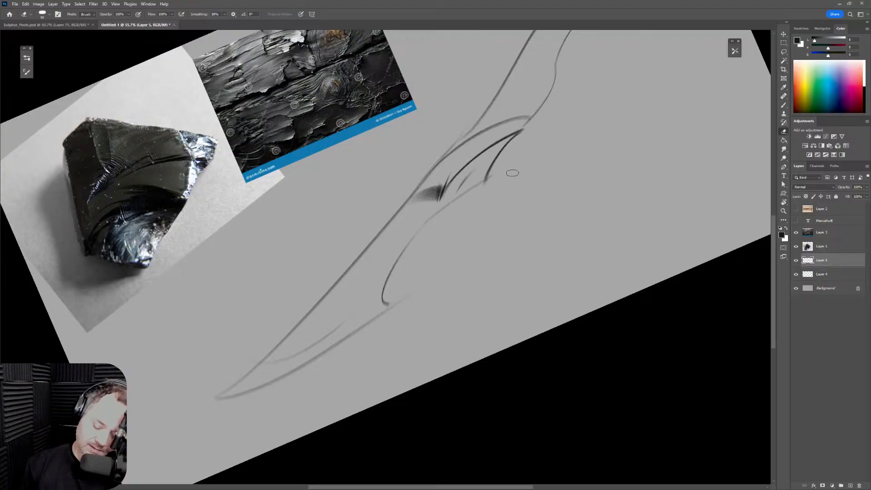
pyautogui.press('b')
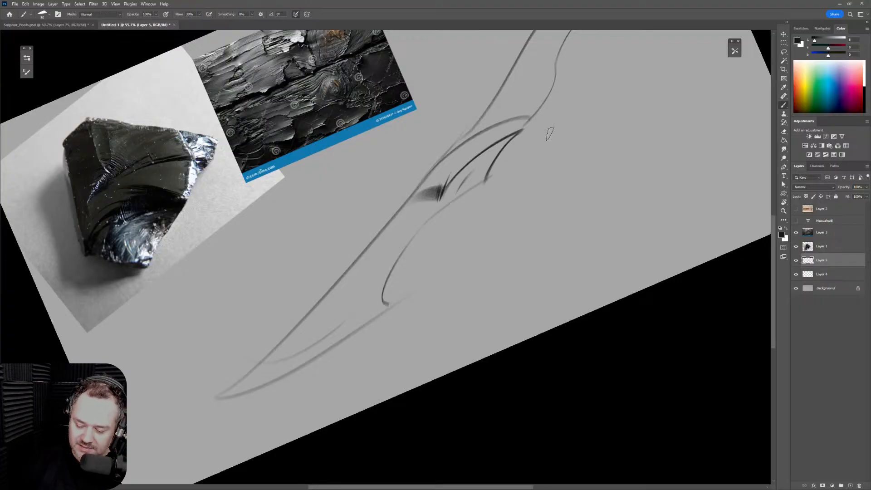
# Darken the returning edge from the arch's outer end up around the bend beneath the crest
pyautogui.moveTo(548, 132); pyautogui.dragTo(515, 214)
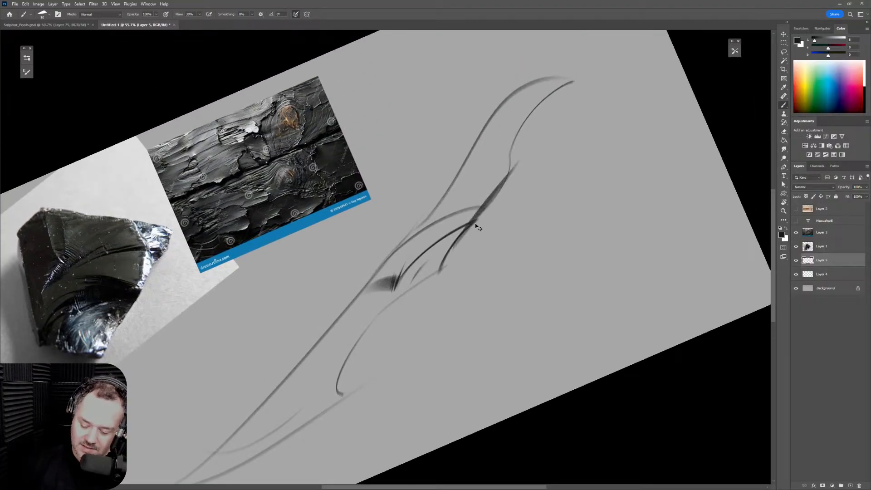
pyautogui.hotkey('ctrl', 'z')
pyautogui.moveTo(466, 235); pyautogui.dragTo(511, 157)
pyautogui.hotkey('ctrl', 'z')
pyautogui.hotkey('ctrl', 'shift', 'z')
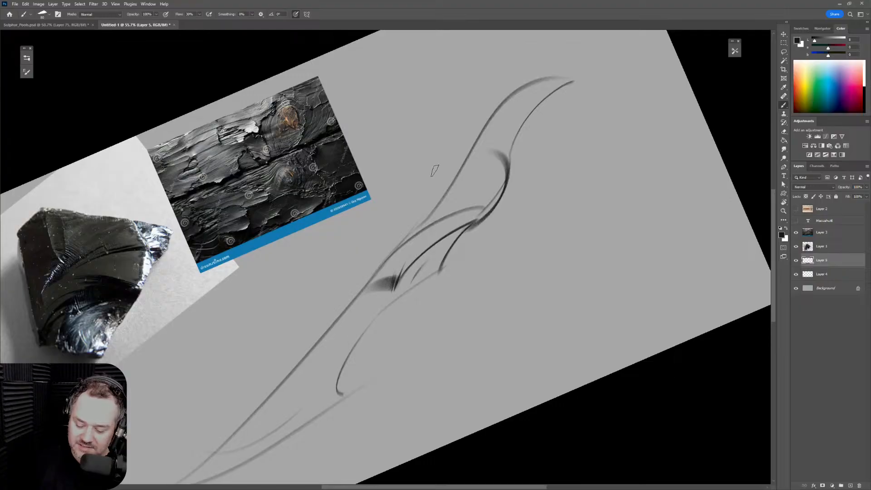
pyautogui.hotkey('ctrl', 'z')
pyautogui.moveTo(473, 222); pyautogui.dragTo(535, 157)
pyautogui.hotkey('ctrl', 'z')
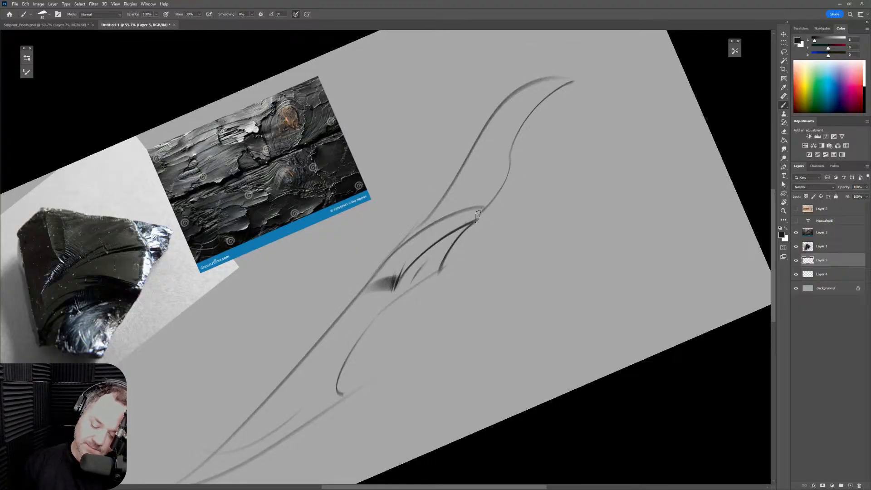
pyautogui.moveTo(479, 217); pyautogui.dragTo(509, 147)
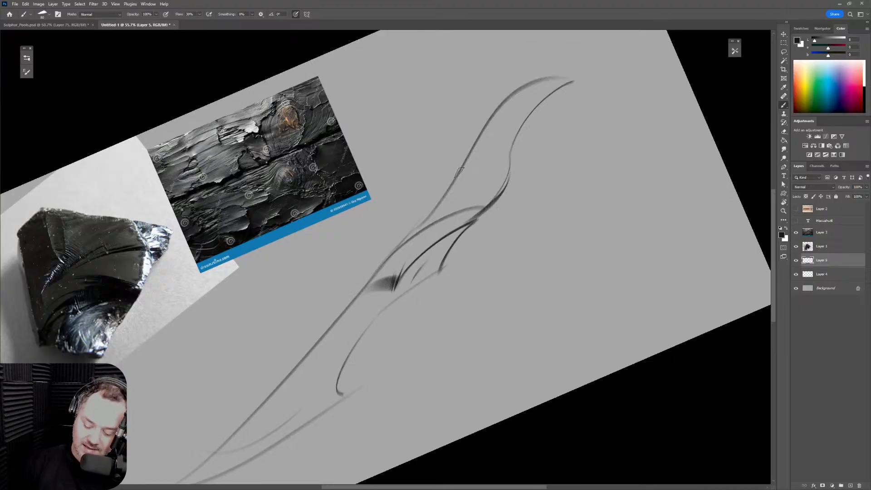
# Strengthen the upper edge with a smooth line from below the crest past the arch onto the long straight stretch
pyautogui.moveTo(460, 172); pyautogui.dragTo(369, 271)
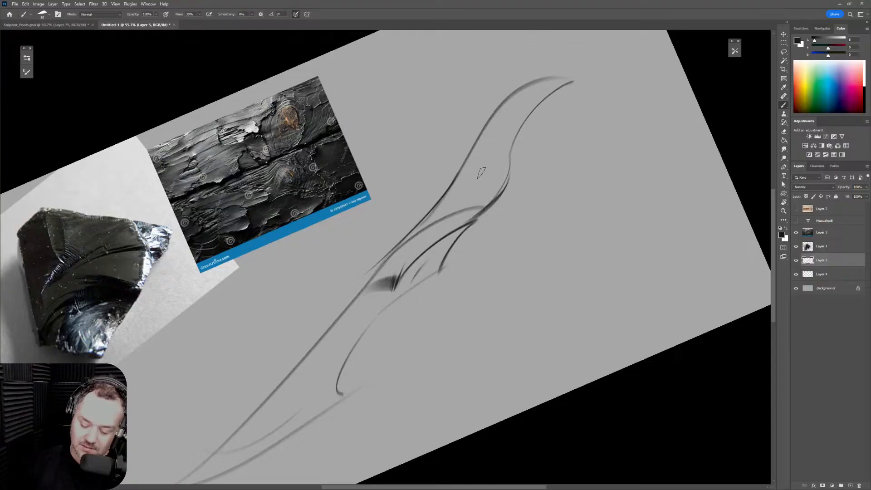
pyautogui.hotkey('ctrl', 'z')
pyautogui.moveTo(462, 178); pyautogui.dragTo(341, 306)
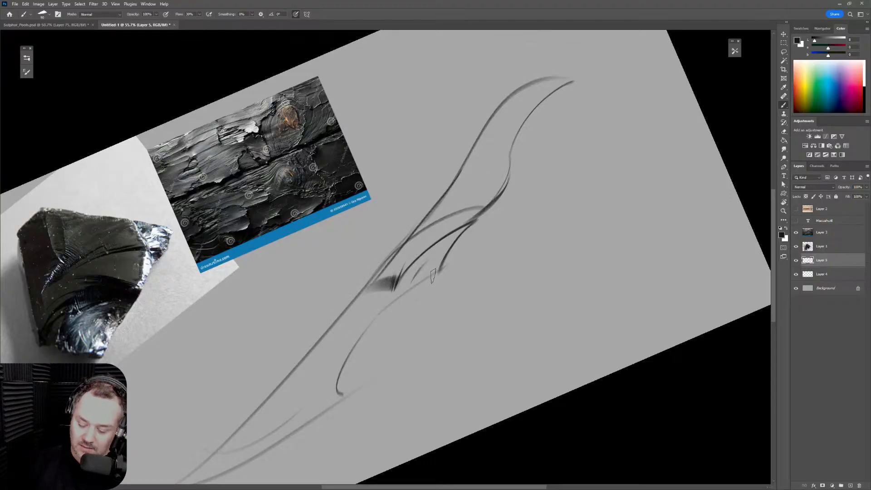
# Show the Macuahuitl reference and its title, examine the obsidian-edged wooden club level and up close, and hide both layers again
pyautogui.click(797, 209)
pyautogui.press('z')
pyautogui.moveTo(595, 181); pyautogui.dragTo(572, 161)
pyautogui.press('b')
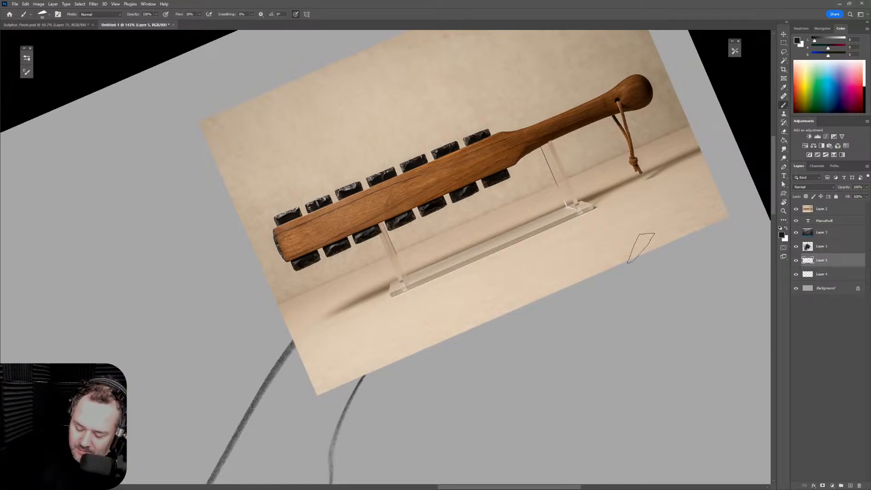
pyautogui.scroll(-5, 636, 259)
pyautogui.press('r')
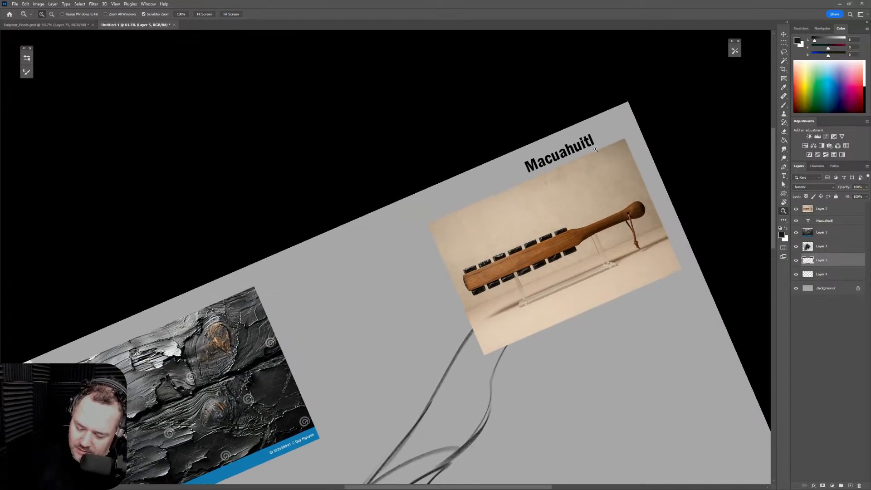
pyautogui.moveTo(588, 143); pyautogui.dragTo(675, 253)
pyautogui.press('z')
pyautogui.moveTo(580, 359); pyautogui.dragTo(639, 324)
pyautogui.press('r')
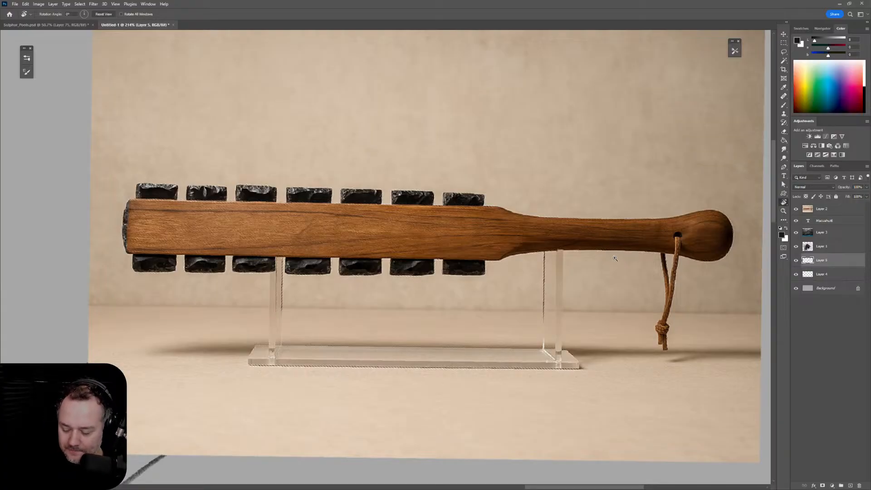
pyautogui.press('z')
pyautogui.moveTo(614, 256)
pyautogui.mouseDown()
pyautogui.moveTo(566, 292)
pyautogui.moveTo(562, 346)
pyautogui.moveTo(618, 268)
pyautogui.mouseUp()
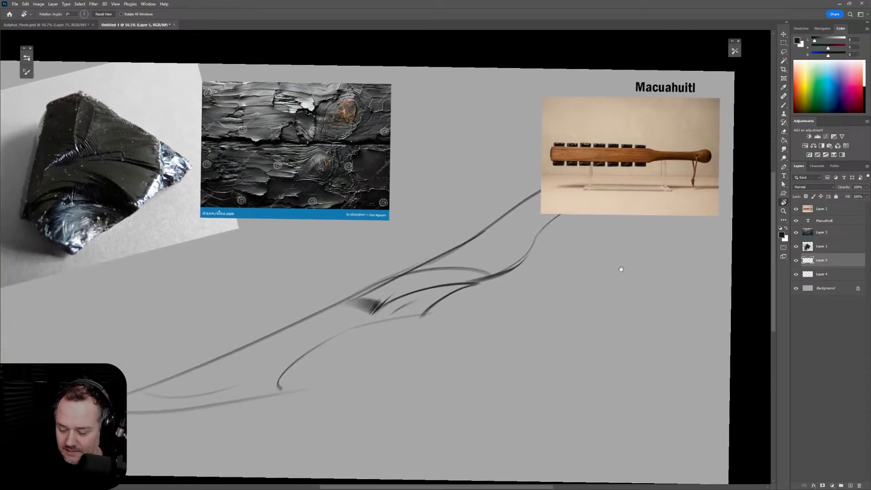
pyautogui.press('r')
pyautogui.moveTo(797, 209); pyautogui.dragTo(796, 221)
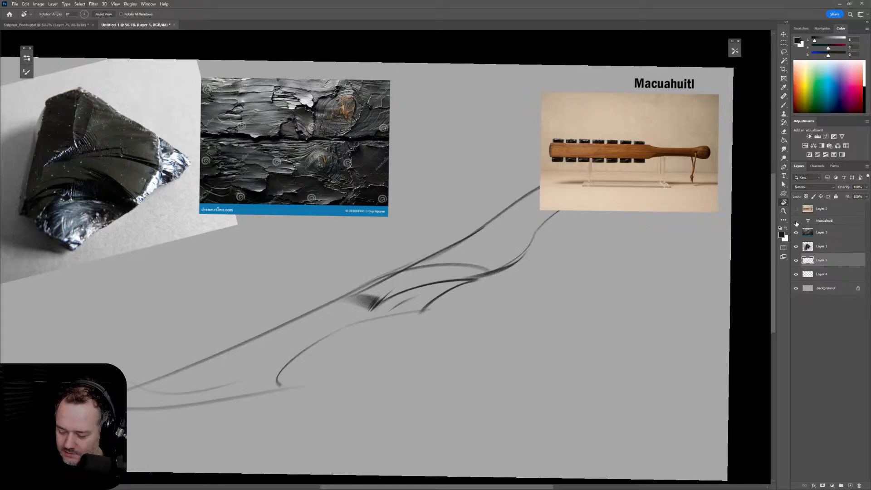
# Draw a steeper dark contour from the bend beneath the crest up into the crest's interior
pyautogui.press('b')
pyautogui.moveTo(504, 267); pyautogui.dragTo(556, 204)
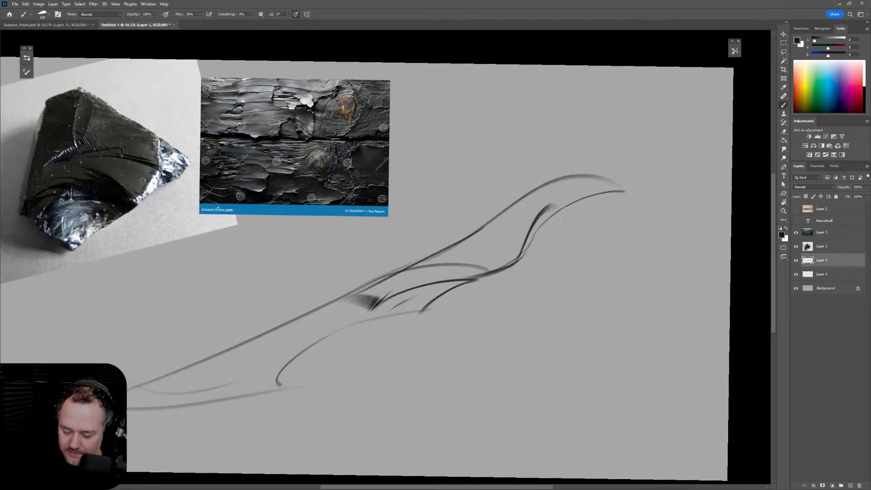
pyautogui.hotkey('ctrl', 'z')
pyautogui.moveTo(506, 268); pyautogui.dragTo(565, 193)
pyautogui.hotkey('ctrl', 'z')
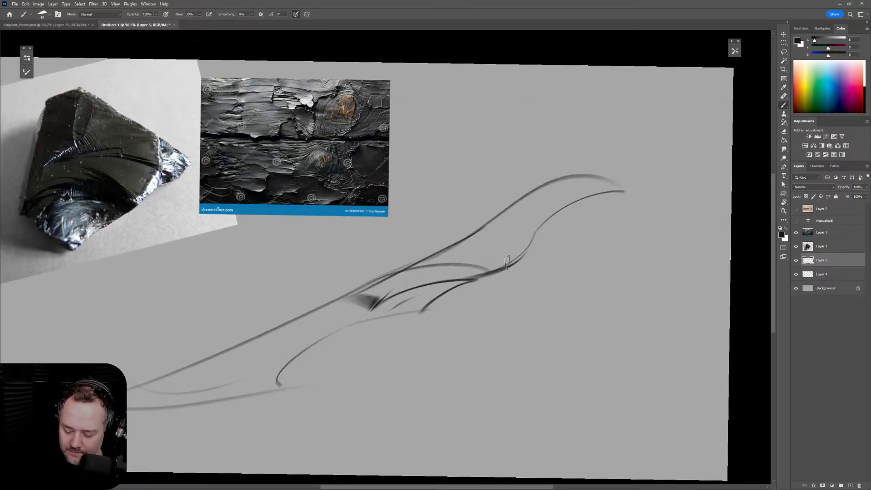
pyautogui.moveTo(507, 267); pyautogui.dragTo(557, 200)
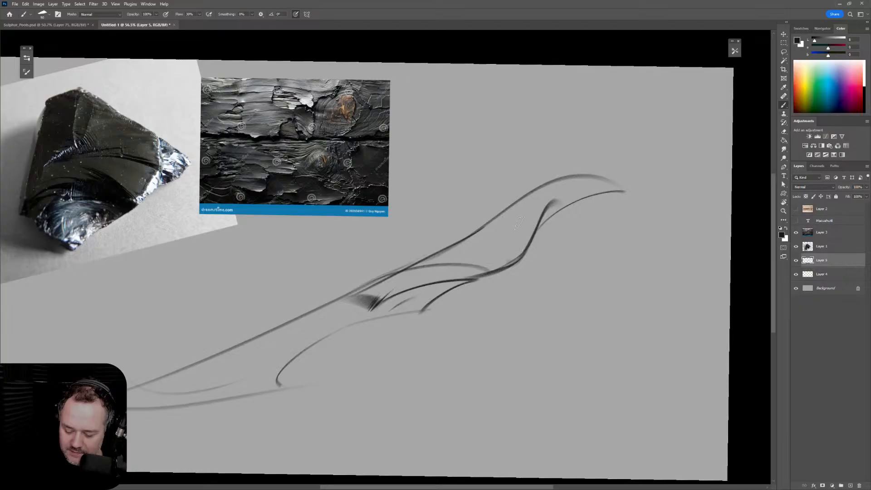
# Add a second long stroke along the upper edge from the shaded patch up to the crest
pyautogui.moveTo(361, 289); pyautogui.dragTo(552, 182)
pyautogui.hotkey('ctrl', 'z')
pyautogui.moveTo(367, 286); pyautogui.dragTo(541, 191)
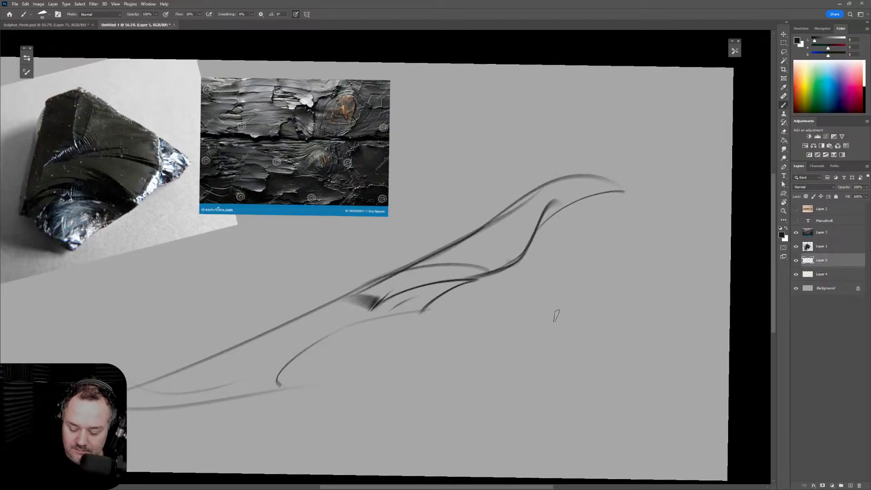
# Darken the inner curve near the pointed tip and end it in a small upturned notch
pyautogui.press('r')
pyautogui.moveTo(555, 311)
pyautogui.mouseDown()
pyautogui.moveTo(622, 266)
pyautogui.moveTo(652, 321)
pyautogui.moveTo(631, 236)
pyautogui.moveTo(597, 195)
pyautogui.mouseUp()
pyautogui.press('b')
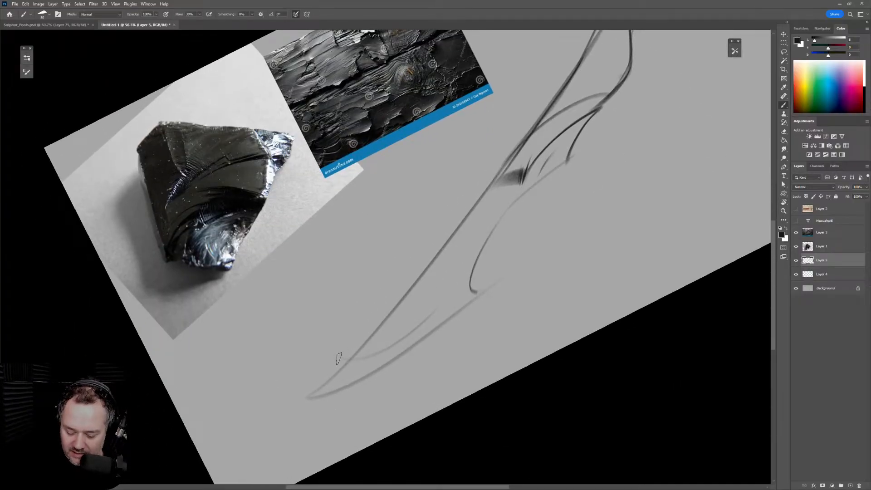
pyautogui.moveTo(341, 358); pyautogui.dragTo(429, 316)
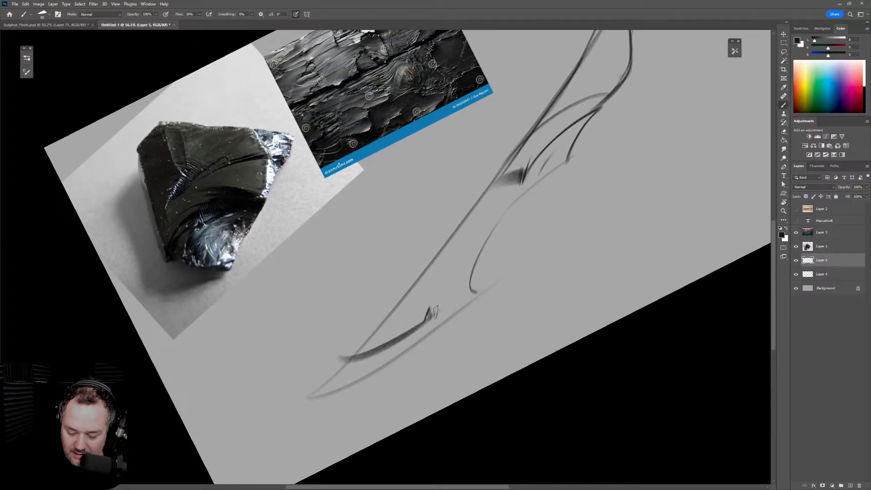
# Shade a broad dark patch with an enlarged brush between the notch and the hooked end of the inner contour
pyautogui.press(']')
pyautogui.press(']')
pyautogui.press(']')
pyautogui.press(']')
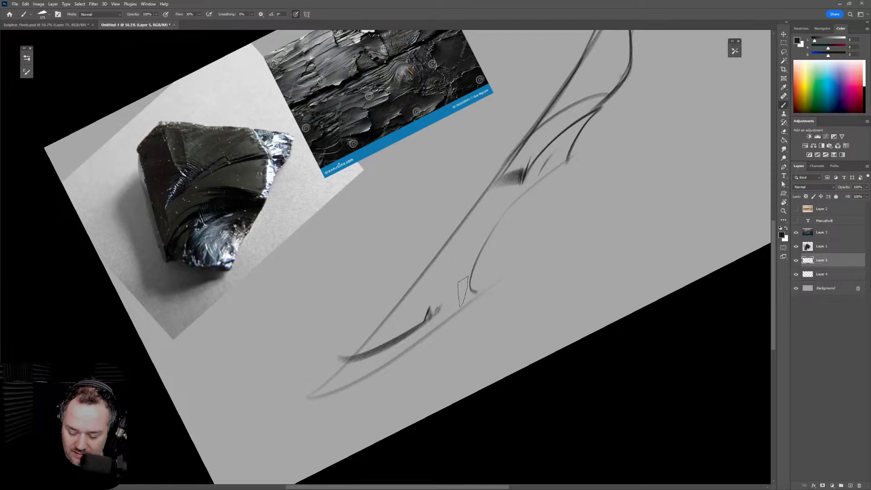
pyautogui.moveTo(463, 284); pyautogui.dragTo(391, 345)
pyautogui.hotkey('ctrl', 'z')
pyautogui.moveTo(463, 283); pyautogui.dragTo(429, 315)
# Darken the long straight edge upward from the lower pointed tip with a smaller brush, and add light hatching just beneath the tip
pyautogui.press('[')
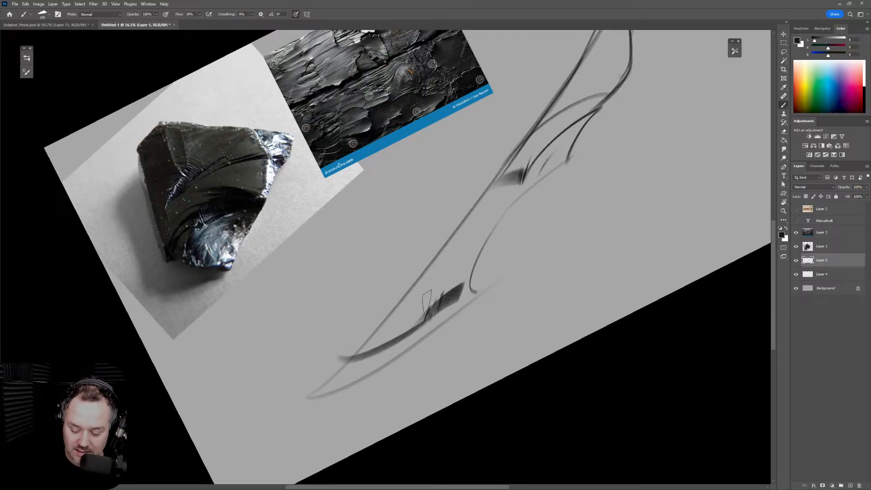
pyautogui.press('[')
pyautogui.press('[')
pyautogui.press('[')
pyautogui.press('[')
pyautogui.press('[')
pyautogui.press('[')
pyautogui.press('[')
pyautogui.press('[')
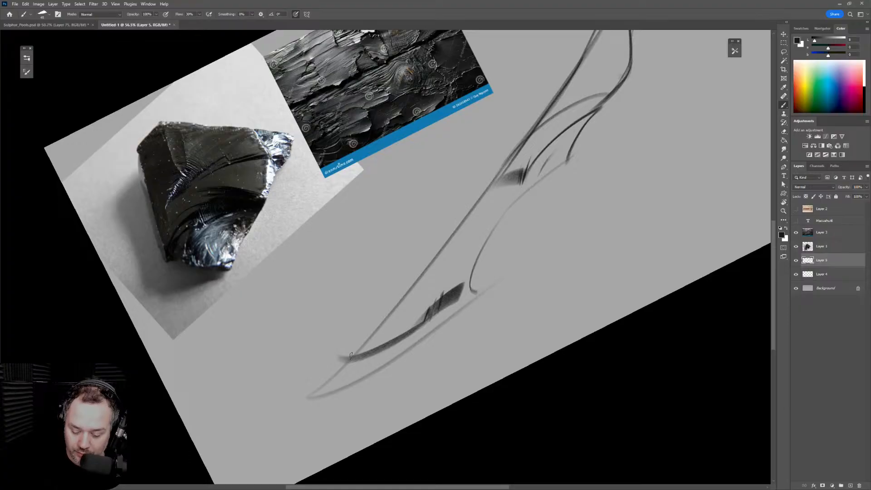
pyautogui.moveTo(350, 355); pyautogui.dragTo(511, 135)
pyautogui.hotkey('ctrl', 'z')
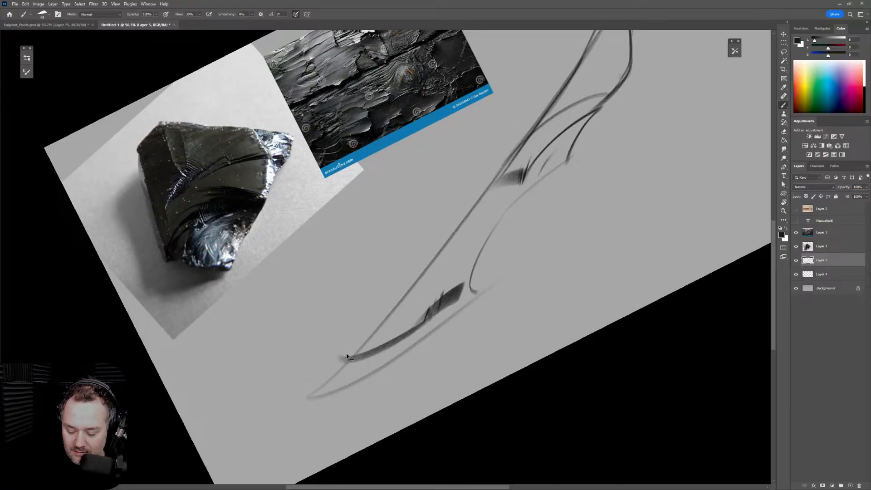
pyautogui.moveTo(342, 356); pyautogui.dragTo(513, 179)
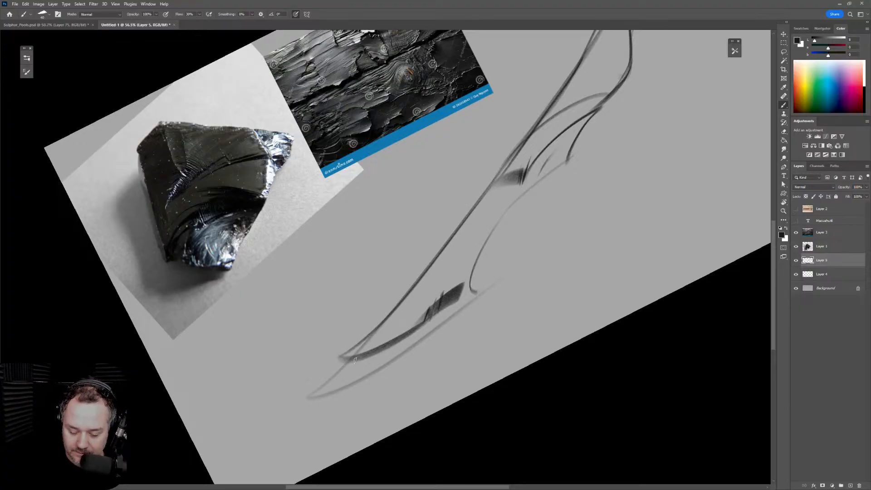
pyautogui.moveTo(322, 391); pyautogui.dragTo(353, 362)
# Erase along the underside of the dark patch beside the notch to trim it into a crisp curve
pyautogui.press(']')
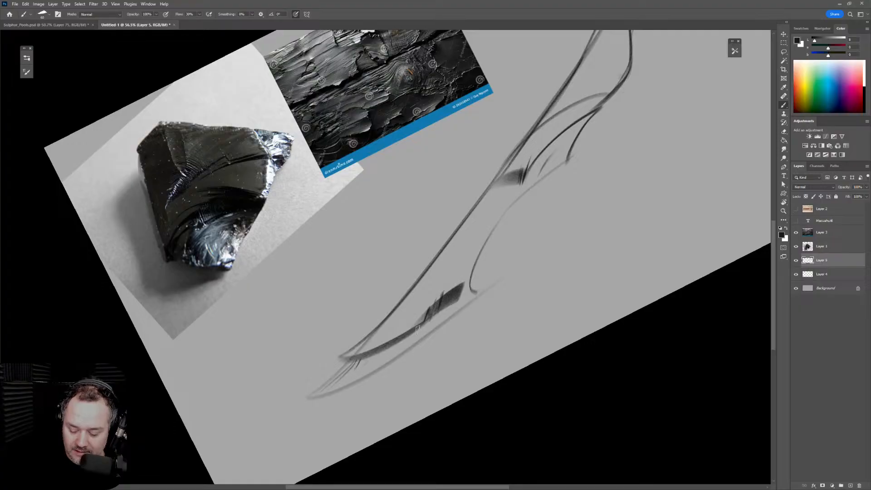
pyautogui.press('e')
pyautogui.moveTo(443, 312)
pyautogui.mouseDown()
pyautogui.moveTo(464, 299)
pyautogui.moveTo(440, 310)
pyautogui.moveTo(460, 289)
pyautogui.moveTo(498, 192)
pyautogui.mouseUp()
pyautogui.press('b')
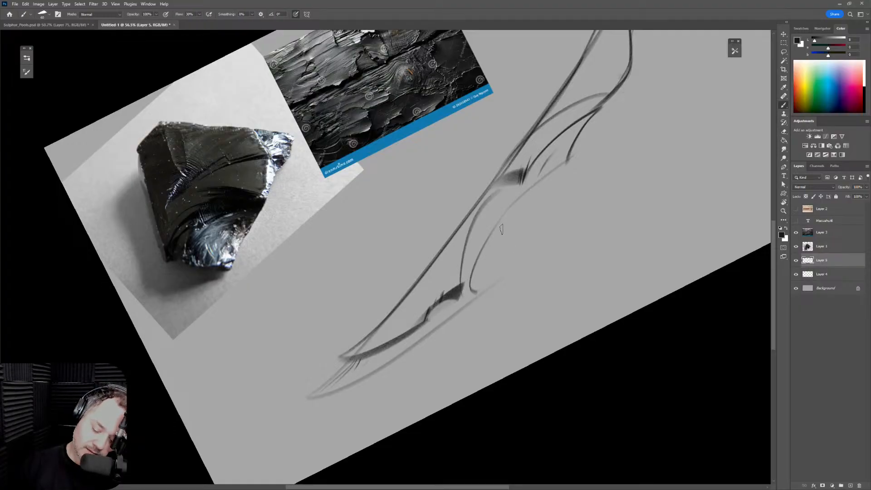
# Replace the curve rising from the dark patch with a thicker one running close beside the hooked inner contour
pyautogui.hotkey('ctrl', 'z')
pyautogui.moveTo(463, 285); pyautogui.dragTo(474, 231)
pyautogui.hotkey('ctrl', 'z')
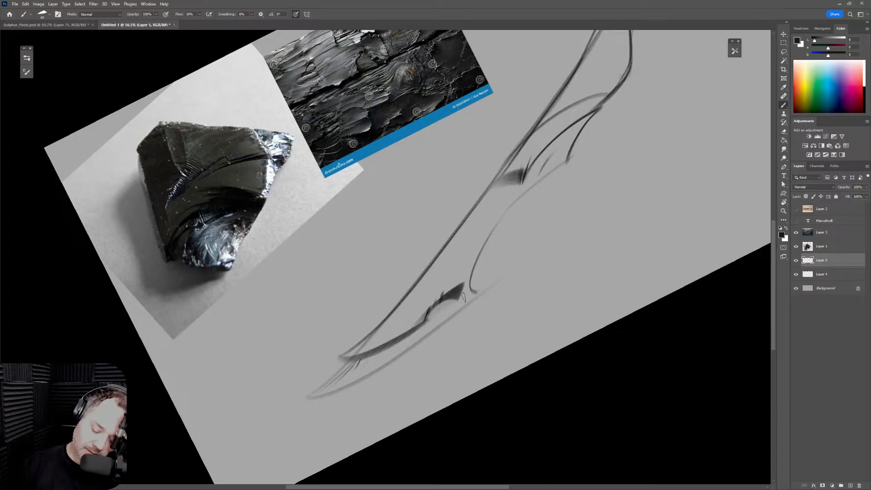
pyautogui.moveTo(465, 300); pyautogui.dragTo(480, 229)
pyautogui.hotkey('ctrl', 'z')
pyautogui.press(']')
pyautogui.moveTo(467, 294); pyautogui.dragTo(506, 199)
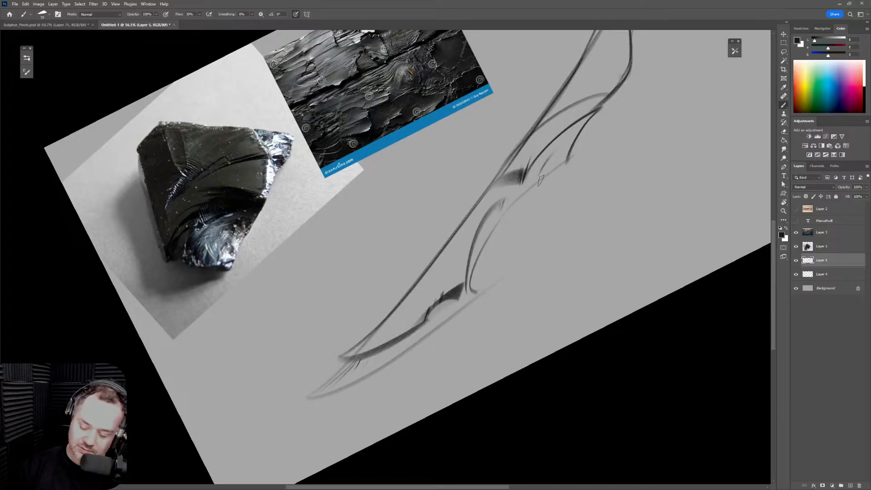
# Reinforce the long straight edge beside the upper shaded patch and along its lower stretch near the pointed tip
pyautogui.moveTo(521, 150); pyautogui.dragTo(482, 199)
pyautogui.press('[')
pyautogui.moveTo(336, 361); pyautogui.dragTo(418, 286)
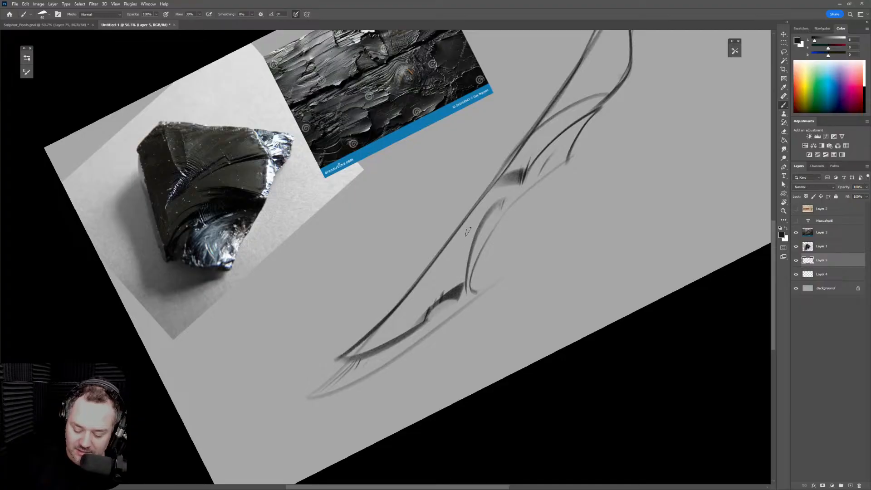
pyautogui.press('e')
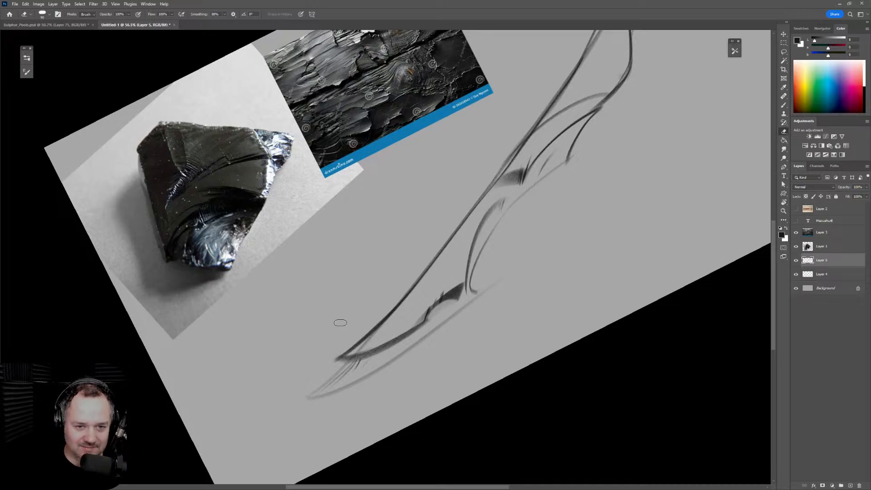
pyautogui.moveTo(341, 352)
pyautogui.mouseDown()
pyautogui.moveTo(390, 312)
pyautogui.moveTo(484, 184)
pyautogui.mouseUp()
pyautogui.hotkey('ctrl', 'z')
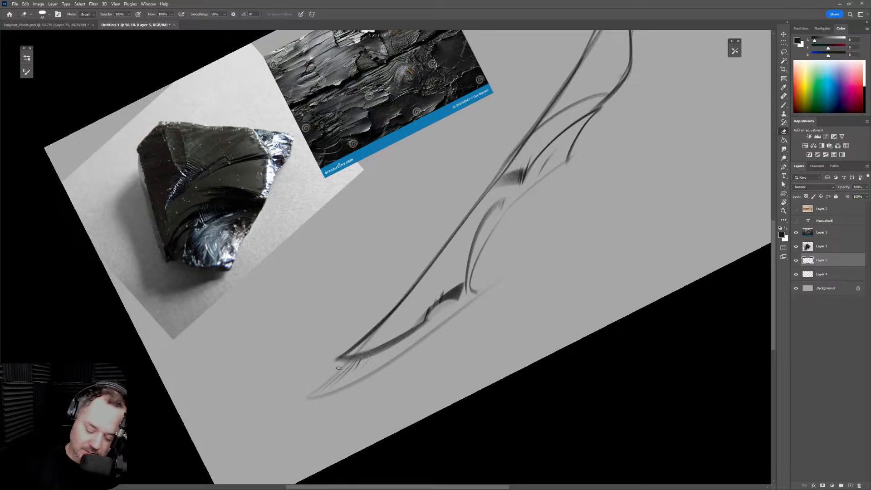
# Darken both edges of the lowest point and add short curved contour lines between them
pyautogui.press('b')
pyautogui.moveTo(363, 359)
pyautogui.mouseDown()
pyautogui.moveTo(302, 401)
pyautogui.moveTo(356, 361)
pyautogui.mouseUp()
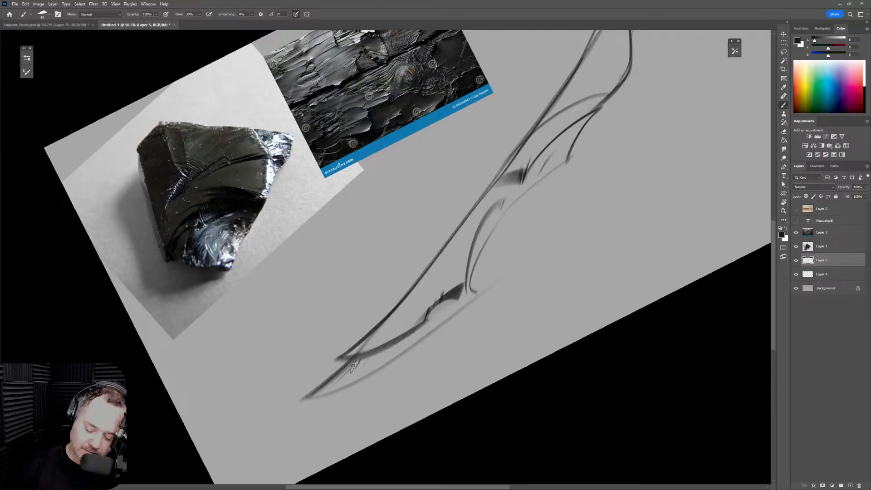
pyautogui.moveTo(308, 400); pyautogui.dragTo(391, 373)
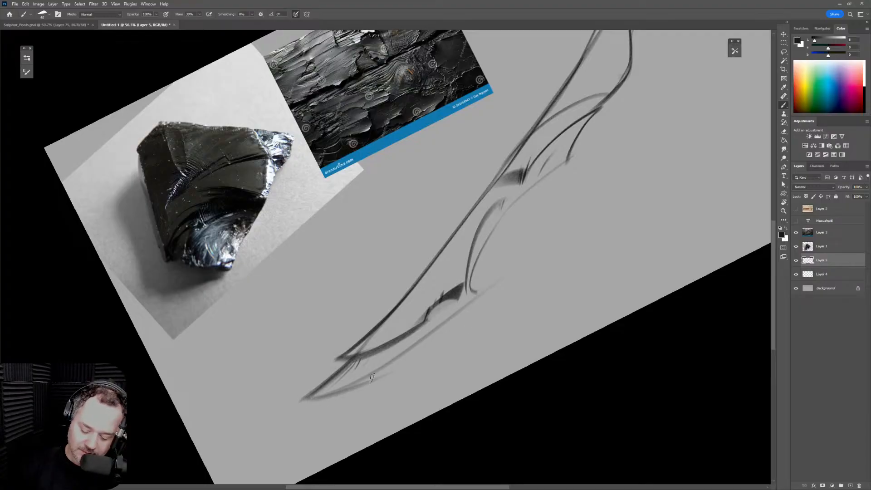
pyautogui.moveTo(336, 389)
pyautogui.mouseDown()
pyautogui.moveTo(371, 361)
pyautogui.moveTo(355, 367)
pyautogui.mouseUp()
pyautogui.hotkey('ctrl', 'z')
pyautogui.moveTo(355, 383); pyautogui.dragTo(375, 359)
pyautogui.moveTo(363, 379); pyautogui.dragTo(393, 358)
# Draw an arched line from the notch over the dark patch with an enlarged brush
pyautogui.press(']')
pyautogui.press(']')
pyautogui.moveTo(425, 320)
pyautogui.mouseDown()
pyautogui.moveTo(461, 310)
pyautogui.moveTo(470, 274)
pyautogui.mouseUp()
# Erase the dark patch beneath the arched line with an enlarged eraser
pyautogui.press('e')
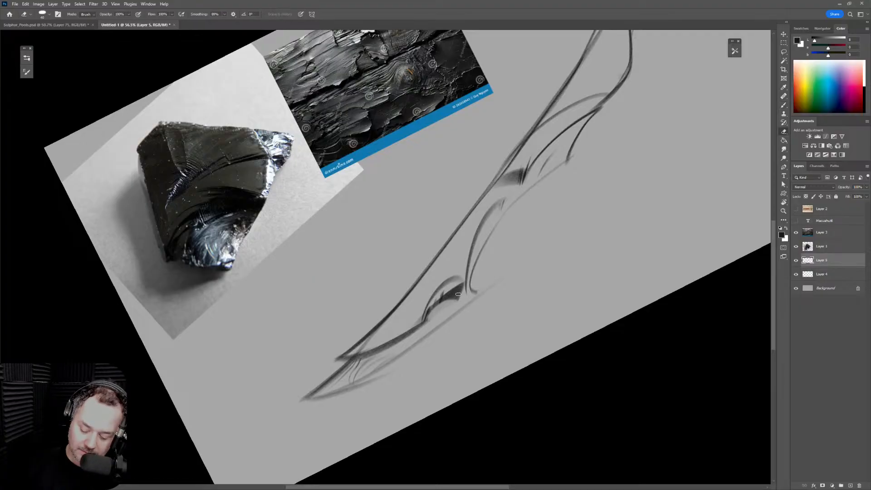
pyautogui.press(']')
pyautogui.press(']')
pyautogui.press(']')
pyautogui.press(']')
pyautogui.press(']')
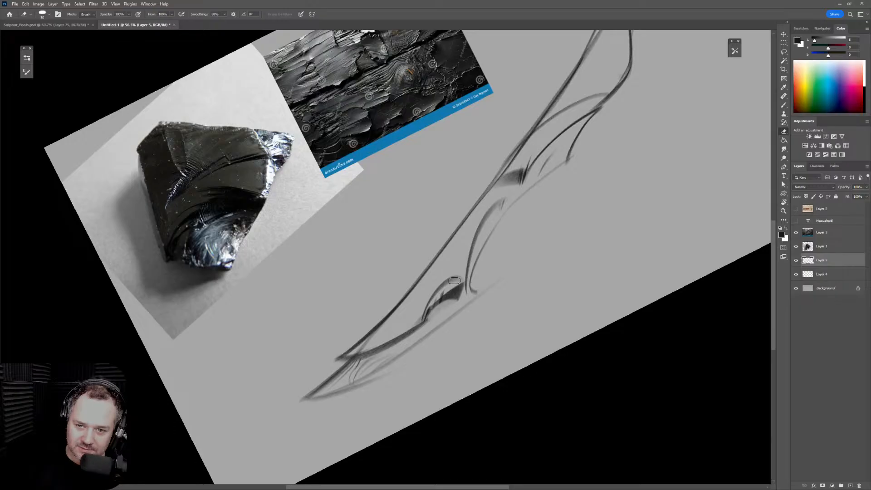
pyautogui.press(']')
pyautogui.press(']')
pyautogui.moveTo(458, 301)
pyautogui.mouseDown()
pyautogui.moveTo(437, 301)
pyautogui.moveTo(426, 318)
pyautogui.moveTo(467, 287)
pyautogui.mouseUp()
# Erase the inner curve between the arch and the upper shaded patch with a smaller eraser
pyautogui.press('b')
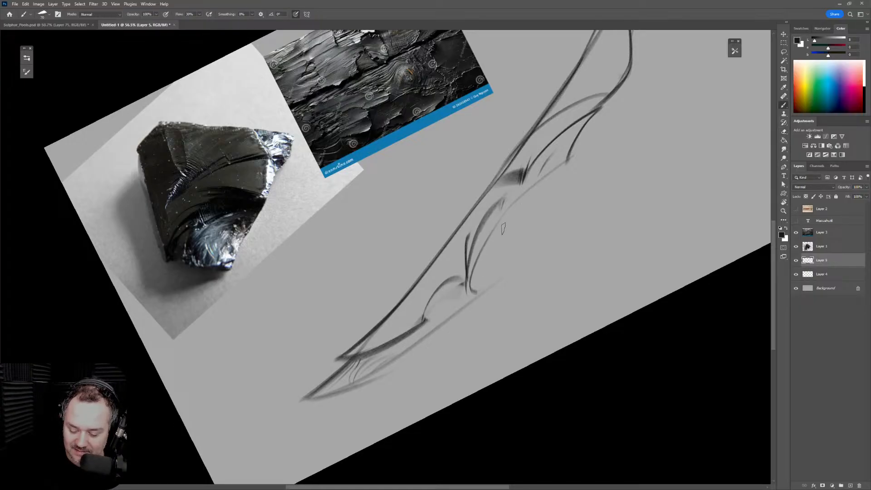
pyautogui.press('e')
pyautogui.press('[')
pyautogui.press('[')
pyautogui.press('[')
pyautogui.moveTo(462, 300)
pyautogui.mouseDown()
pyautogui.moveTo(470, 248)
pyautogui.moveTo(522, 194)
pyautogui.mouseUp()
# Draw a bold inner curve from a sharp point at the arch's end up into the upper shaded patch, and hatch lightly under the arch
pyautogui.press('b')
pyautogui.moveTo(462, 283); pyautogui.dragTo(495, 202)
pyautogui.hotkey('ctrl', 'z')
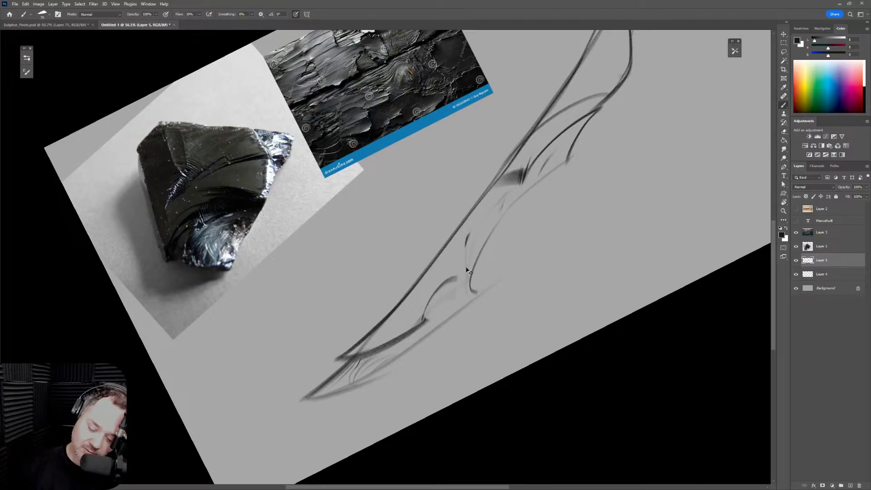
pyautogui.moveTo(463, 284); pyautogui.dragTo(491, 210)
pyautogui.hotkey('ctrl', 'z')
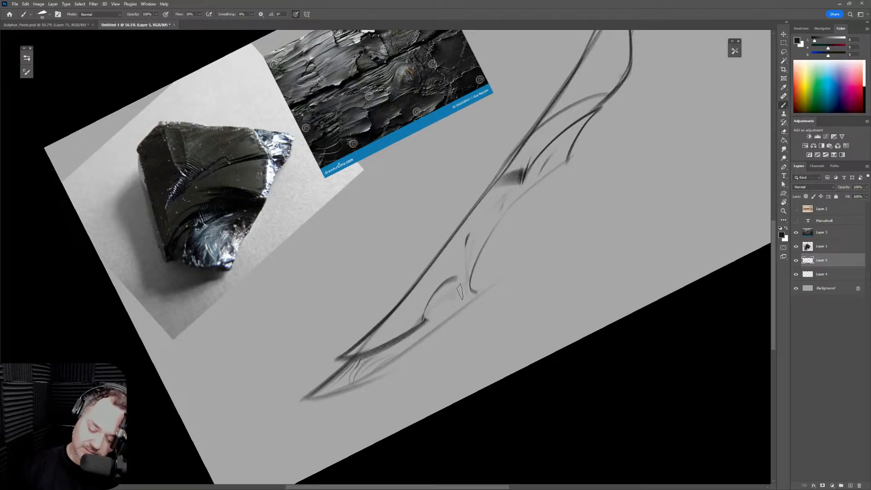
pyautogui.moveTo(462, 286); pyautogui.dragTo(538, 159)
pyautogui.moveTo(462, 292); pyautogui.dragTo(447, 280)
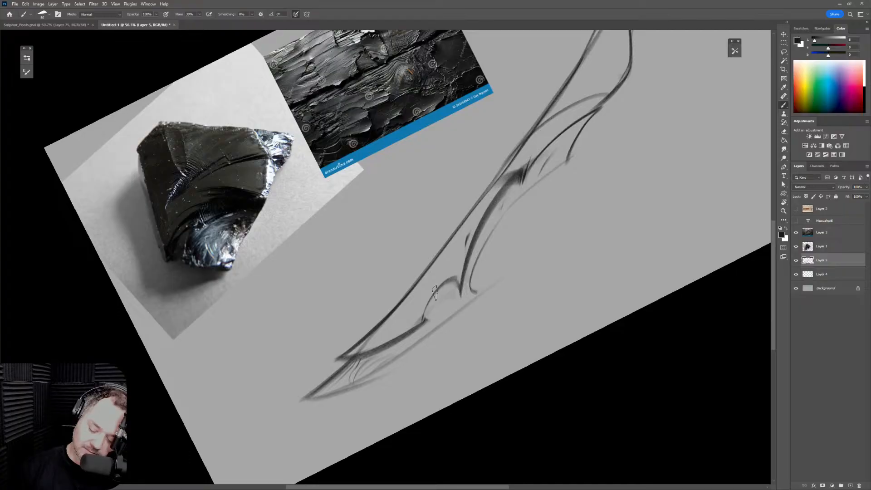
pyautogui.moveTo(426, 325)
pyautogui.mouseDown()
pyautogui.moveTo(443, 298)
pyautogui.moveTo(449, 309)
pyautogui.moveTo(452, 284)
pyautogui.moveTo(450, 309)
pyautogui.mouseUp()
# Examine the whole weapon silhouette at a smaller scale, rotated and mirrored, then in its normal orientation
pyautogui.moveTo(552, 243); pyautogui.dragTo(495, 280)
pyautogui.press('z')
pyautogui.moveTo(543, 218); pyautogui.dragTo(509, 249)
pyautogui.press('r')
pyautogui.moveTo(535, 187); pyautogui.dragTo(543, 233)
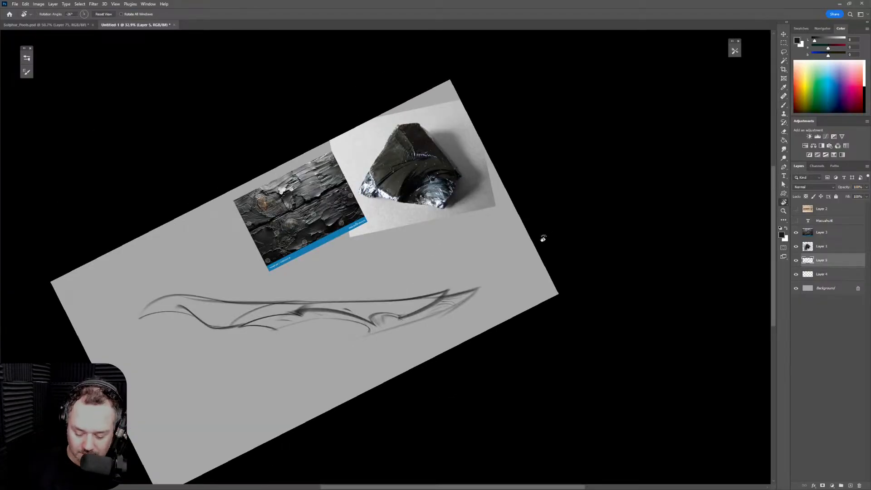
pyautogui.hotkey('ctrl', 'shift', 'h')
pyautogui.press('z')
pyautogui.moveTo(549, 177)
pyautogui.mouseDown()
pyautogui.moveTo(579, 168)
pyautogui.moveTo(560, 202)
pyautogui.mouseUp()
# Draw curved contour lines across the inside of the upper crest, linking its two edges
pyautogui.press('b')
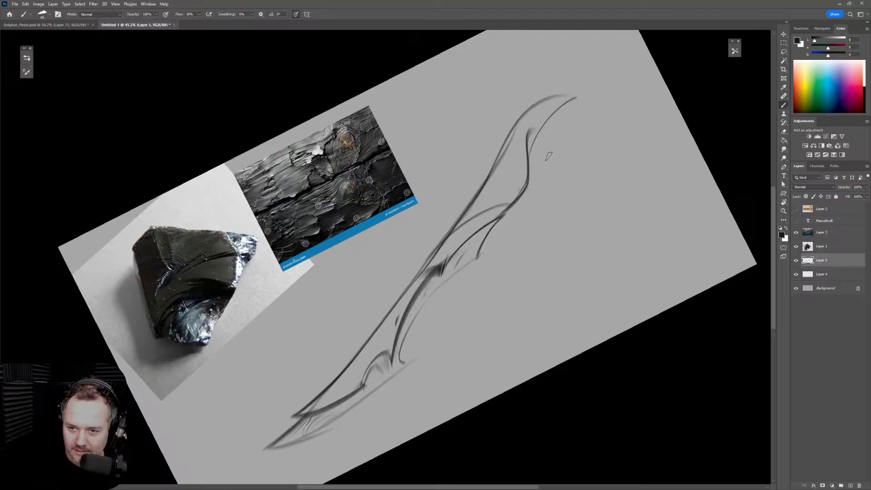
pyautogui.moveTo(450, 226); pyautogui.dragTo(526, 187)
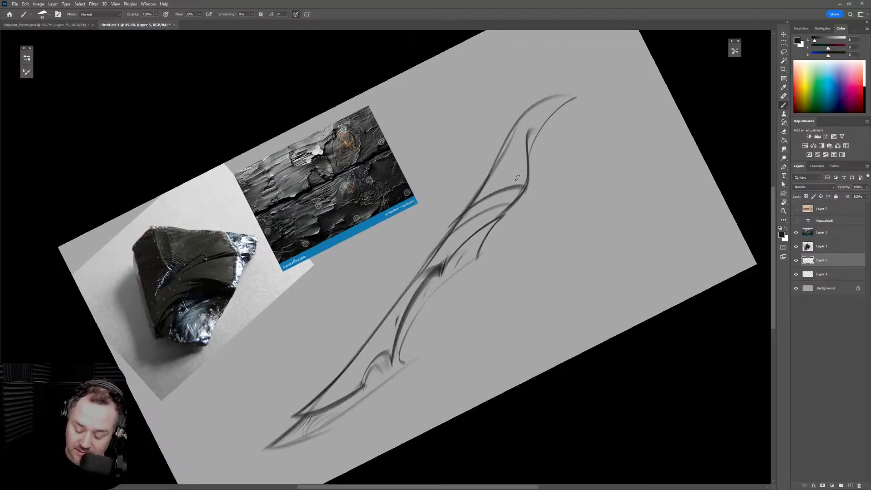
pyautogui.hotkey('ctrl', 'z')
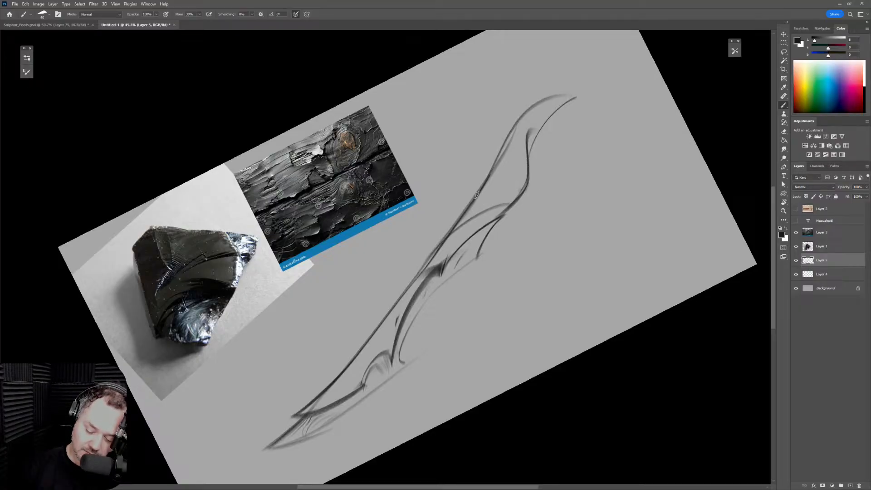
pyautogui.moveTo(465, 209)
pyautogui.mouseDown()
pyautogui.moveTo(521, 208)
pyautogui.moveTo(511, 177)
pyautogui.moveTo(488, 195)
pyautogui.moveTo(497, 191)
pyautogui.moveTo(495, 170)
pyautogui.moveTo(480, 180)
pyautogui.moveTo(524, 190)
pyautogui.mouseUp()
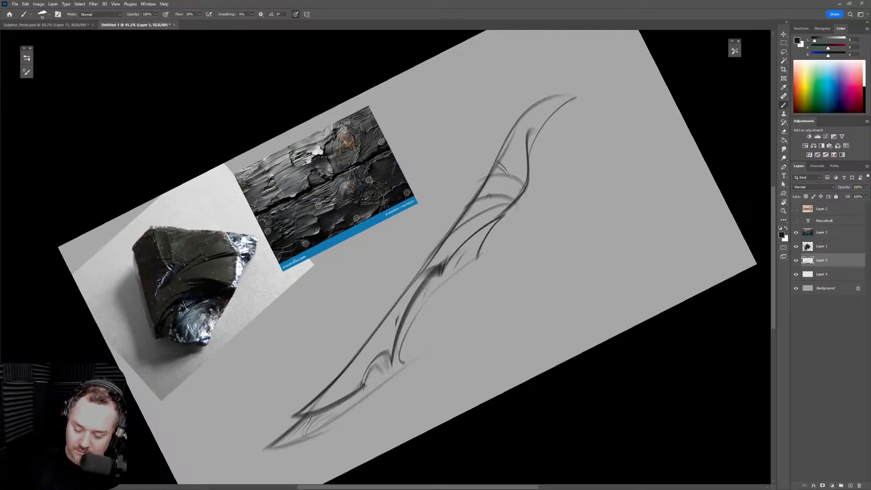
pyautogui.moveTo(508, 148)
pyautogui.mouseDown()
pyautogui.moveTo(529, 157)
pyautogui.moveTo(514, 185)
pyautogui.mouseUp()
pyautogui.hotkey('ctrl', 'z')
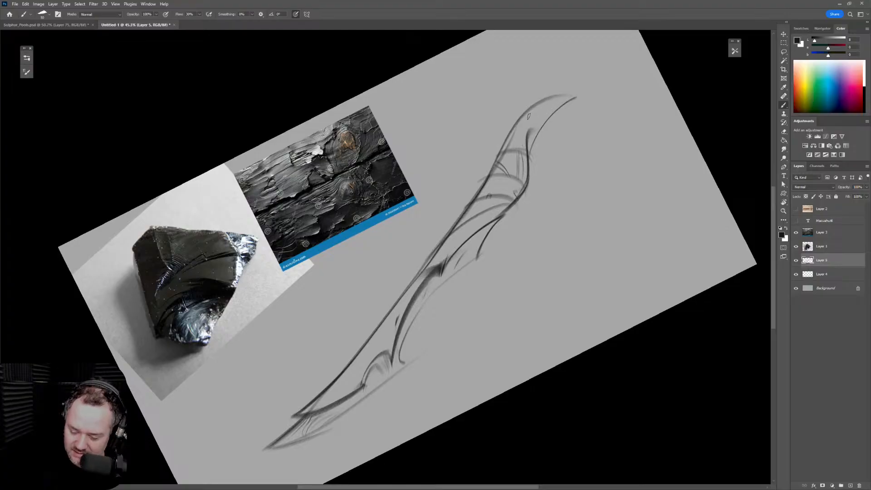
# Add an inner curve near the weapon's upper tip and darken the tip's outer edge with repeated strokes
pyautogui.moveTo(527, 129)
pyautogui.mouseDown()
pyautogui.moveTo(547, 103)
pyautogui.moveTo(578, 95)
pyautogui.moveTo(529, 109)
pyautogui.mouseUp()
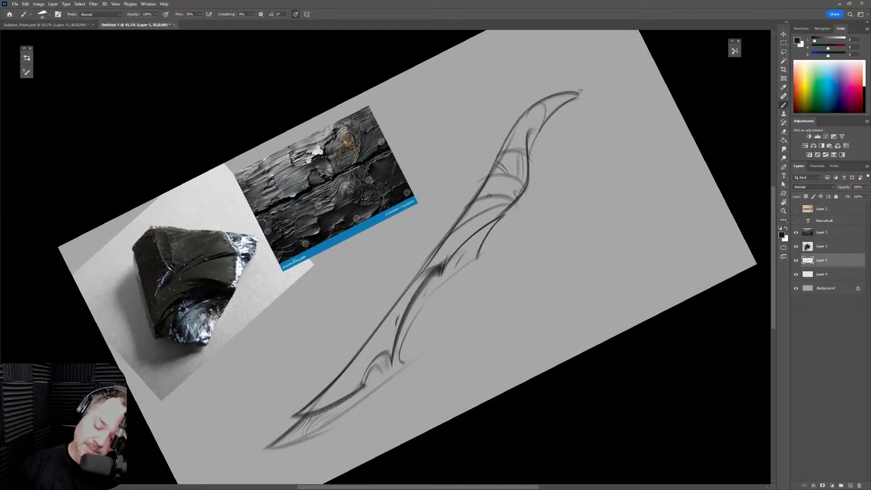
pyautogui.moveTo(580, 91); pyautogui.dragTo(541, 111)
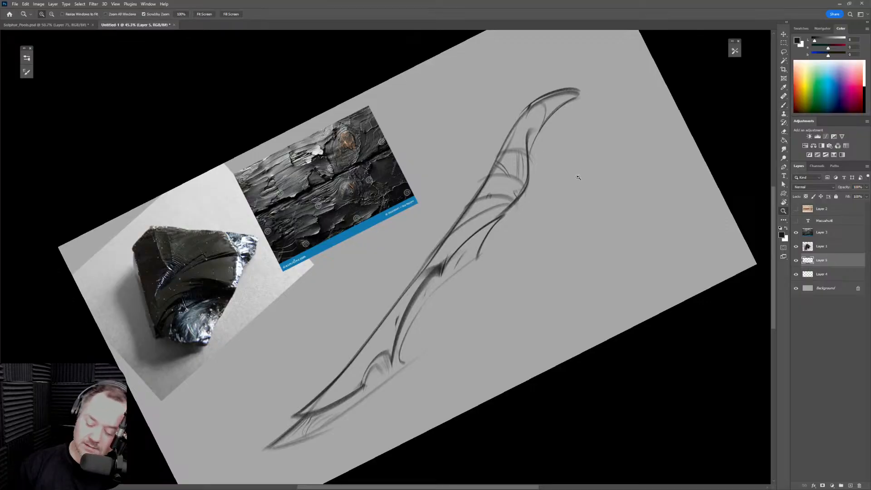
# Strengthen the hooked inner contour and the lower edge of the bottom point with a slightly larger brush
pyautogui.moveTo(577, 179)
pyautogui.mouseDown()
pyautogui.moveTo(570, 185)
pyautogui.moveTo(591, 165)
pyautogui.moveTo(588, 173)
pyautogui.mouseUp()
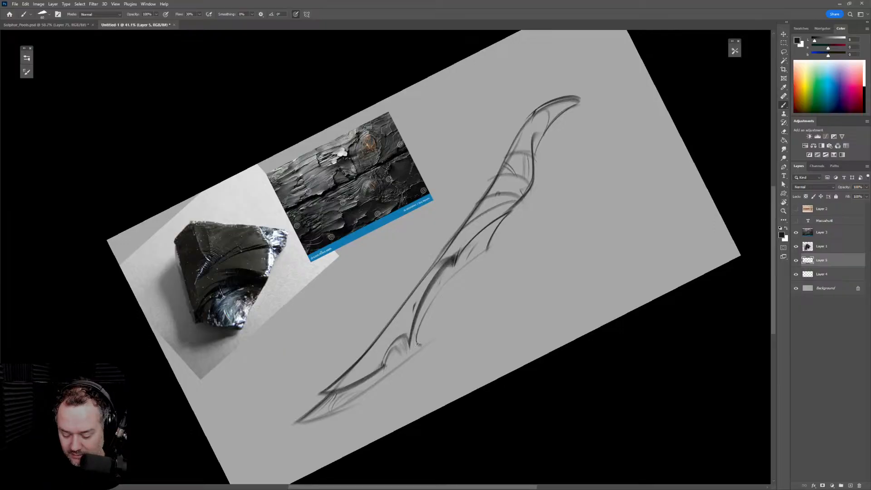
pyautogui.press(']')
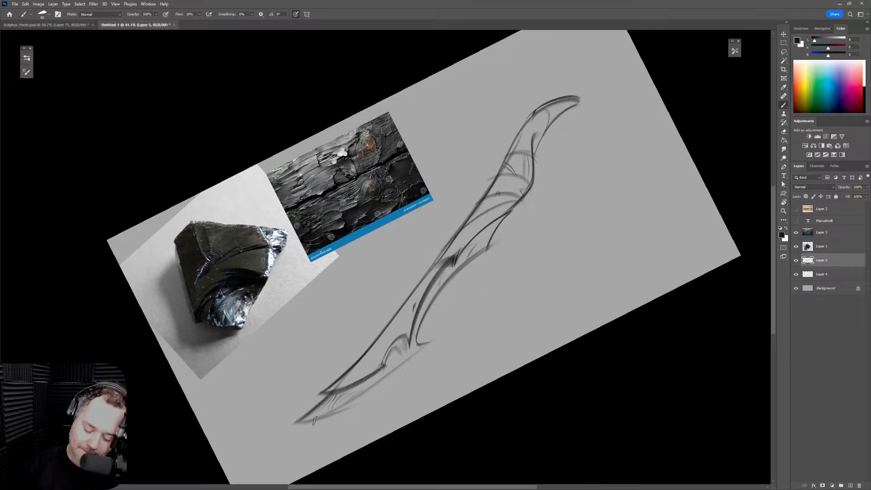
pyautogui.moveTo(304, 421); pyautogui.dragTo(407, 341)
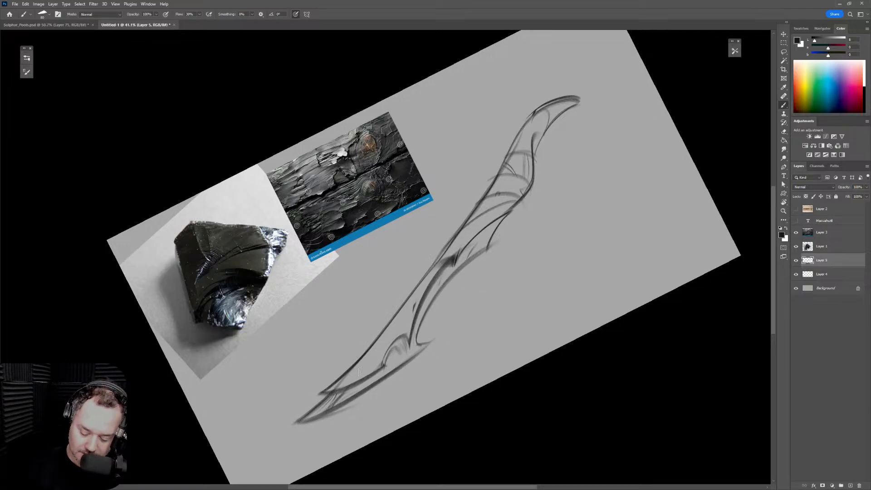
# Hatch the bottom point, paint small jagged dark patches inside the upper crest, and check the sketch mirrored
pyautogui.press('[')
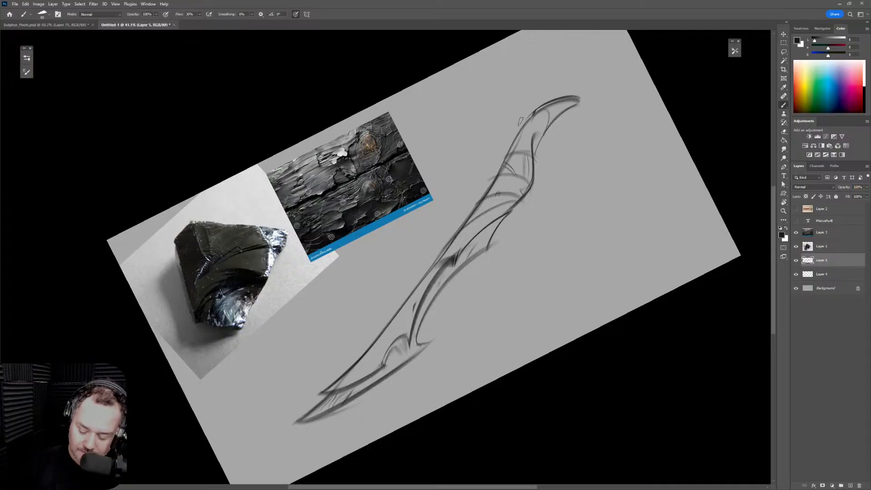
pyautogui.moveTo(517, 161)
pyautogui.mouseDown()
pyautogui.moveTo(526, 147)
pyautogui.moveTo(510, 169)
pyautogui.moveTo(530, 161)
pyautogui.moveTo(527, 149)
pyautogui.mouseUp()
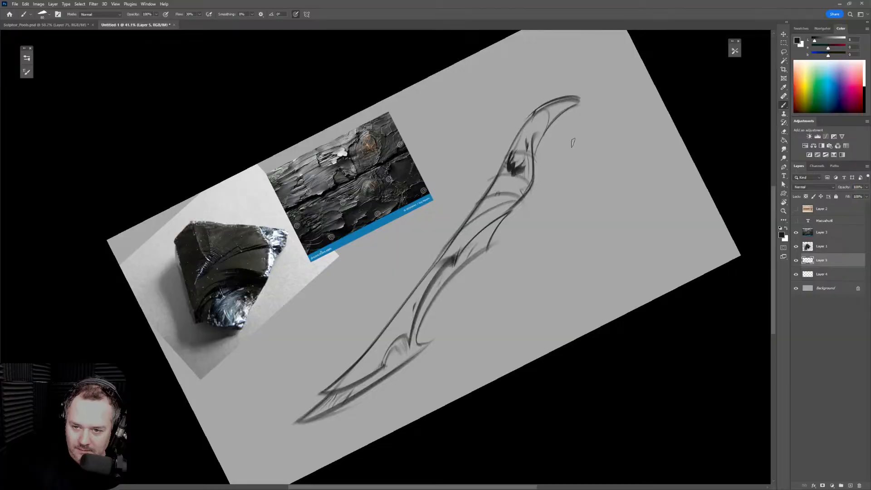
pyautogui.hotkey('ctrl', 'shift', 'h')
pyautogui.hotkey('ctrl', 'shift', 'h')
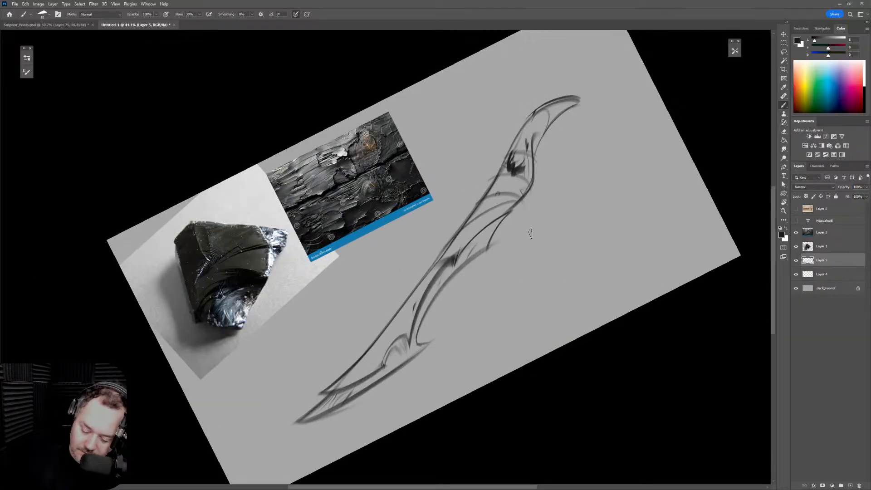
# Trace the weapon's long upper edge with a Pen path from the lower notch around the upper tip
pyautogui.moveTo(522, 302); pyautogui.dragTo(506, 274)
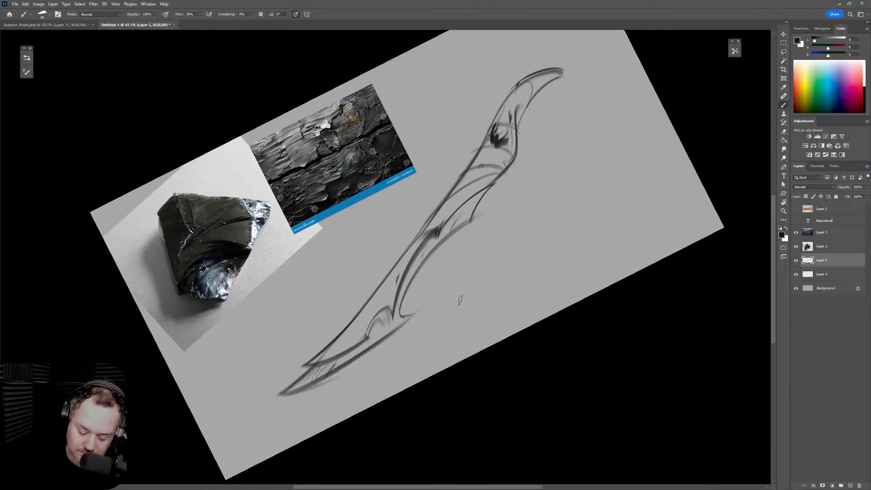
pyautogui.press('p')
pyautogui.click(300, 366)
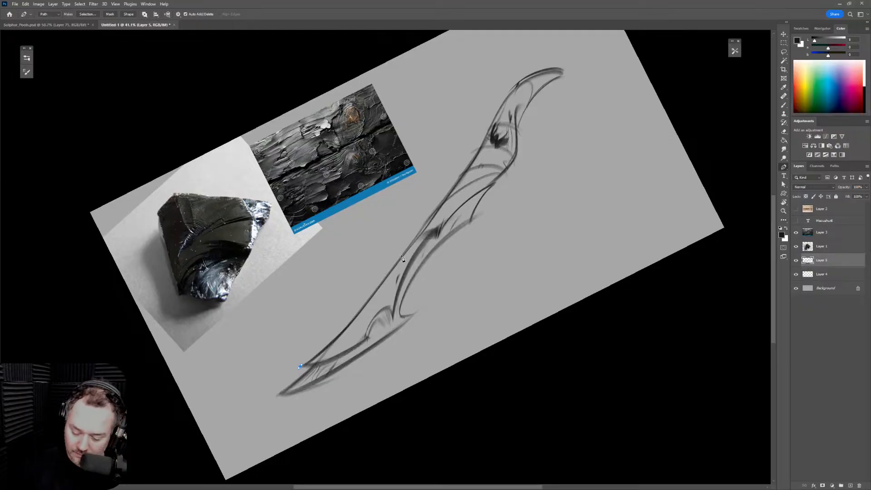
pyautogui.moveTo(398, 262); pyautogui.dragTo(447, 194)
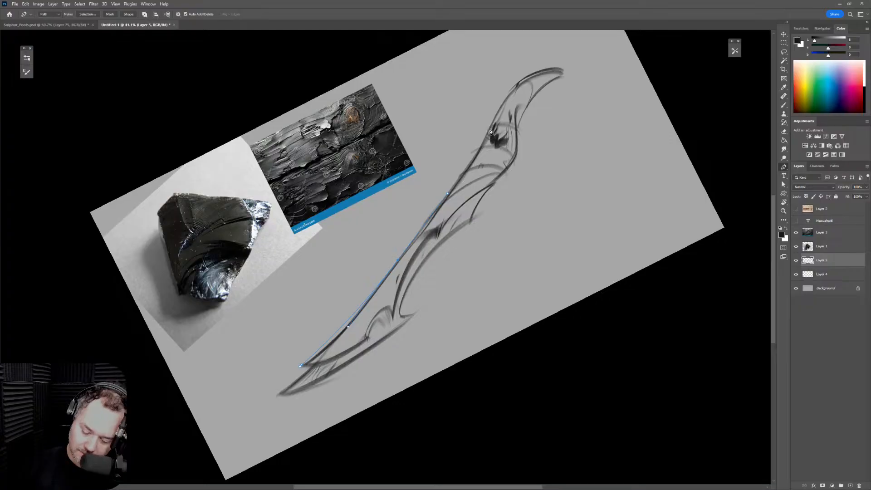
pyautogui.moveTo(482, 148); pyautogui.dragTo(494, 114)
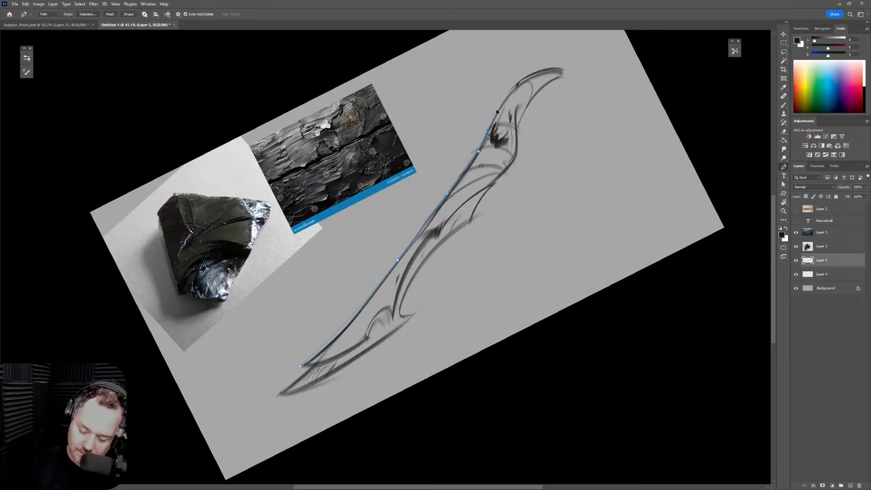
pyautogui.moveTo(572, 74); pyautogui.dragTo(553, 88)
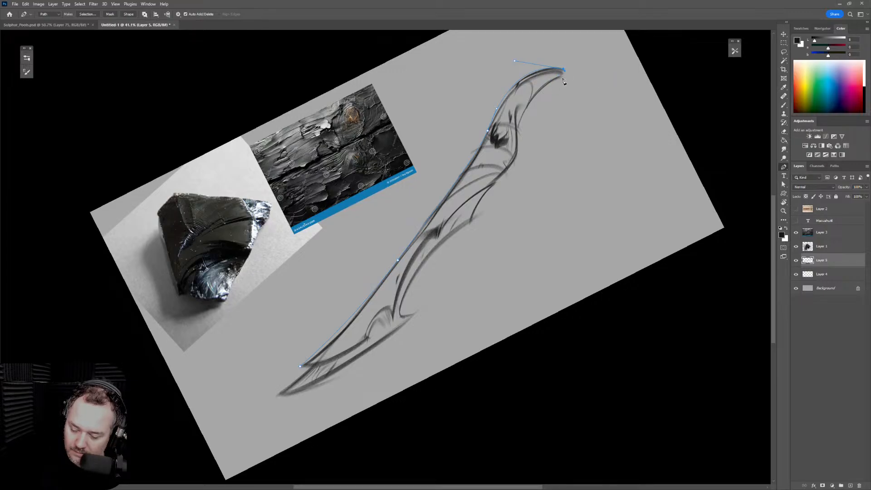
pyautogui.moveTo(559, 82); pyautogui.dragTo(544, 86)
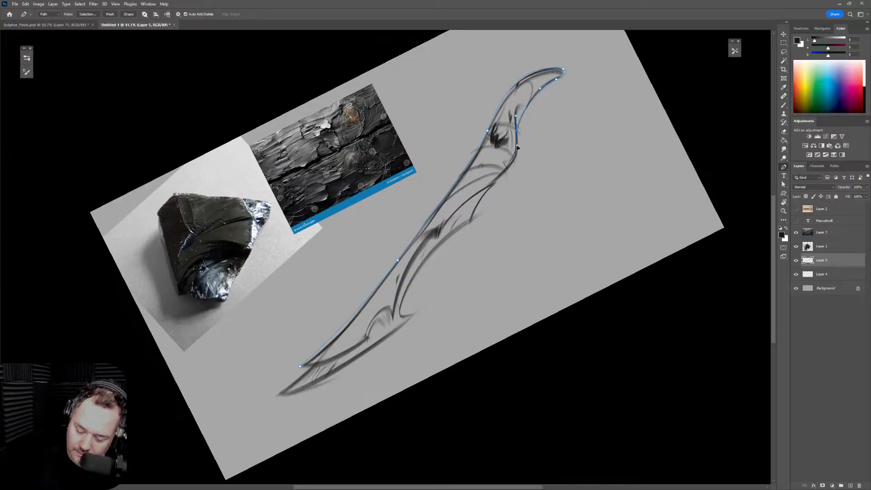
# Continue the path along the crest's inner side, the barb and the bottom point, and close the outline at the lower notch
pyautogui.moveTo(474, 195); pyautogui.dragTo(473, 199)
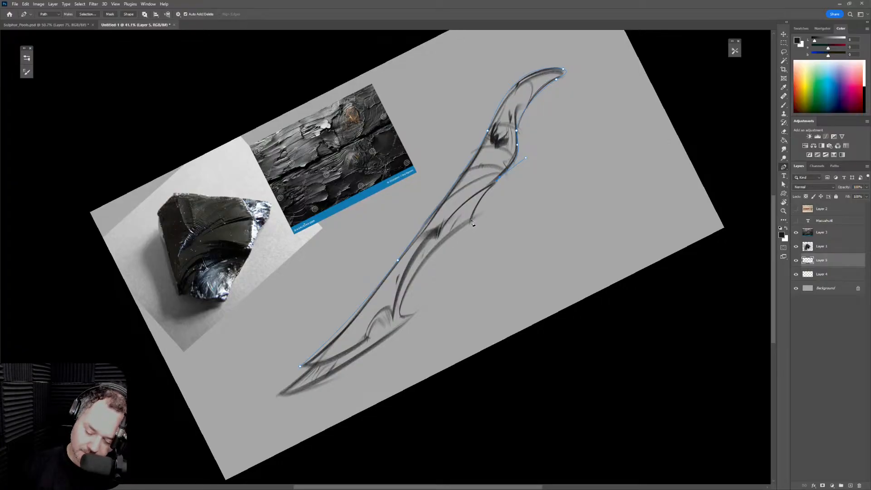
pyautogui.moveTo(474, 205); pyautogui.dragTo(470, 235)
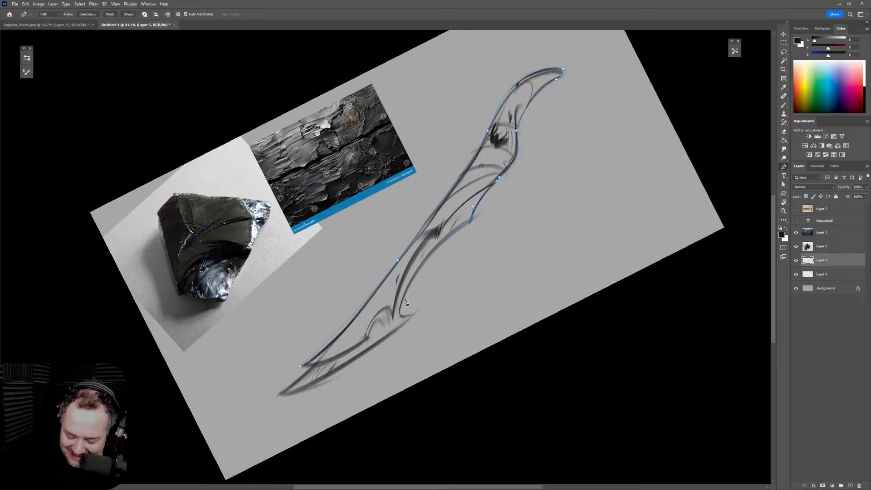
pyautogui.moveTo(404, 298); pyautogui.dragTo(419, 312)
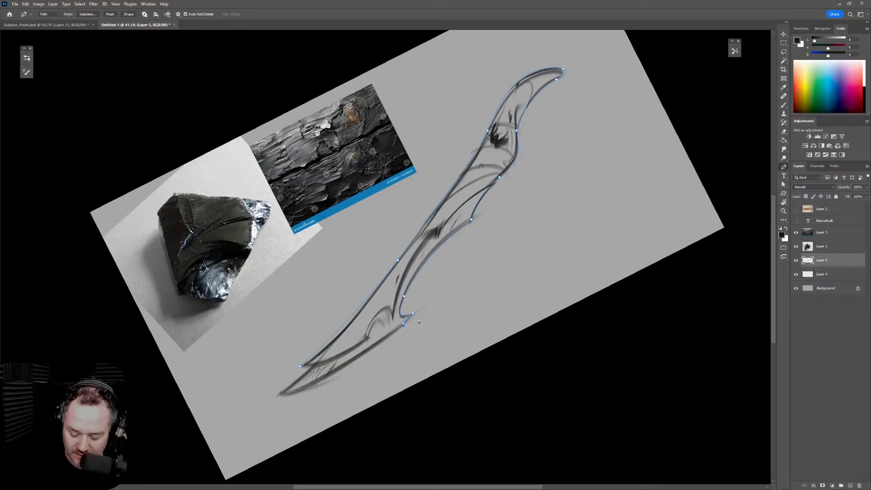
pyautogui.moveTo(277, 396); pyautogui.dragTo(196, 424)
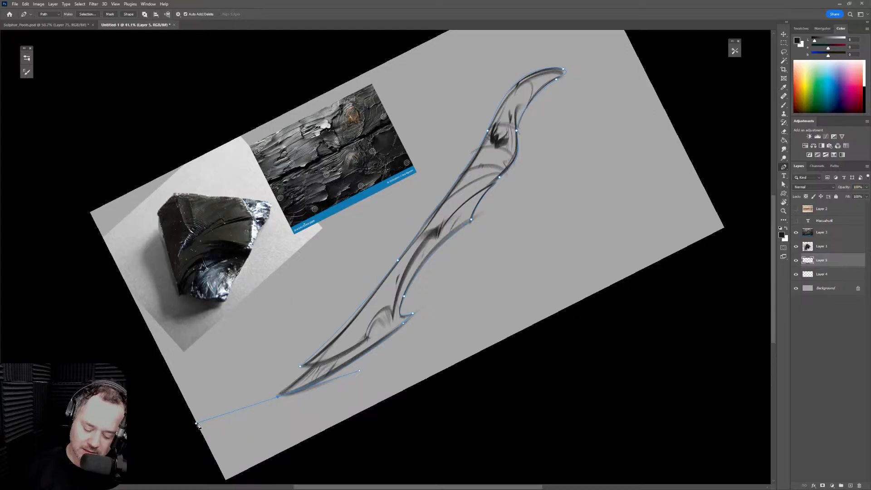
pyautogui.moveTo(197, 425); pyautogui.dragTo(202, 421)
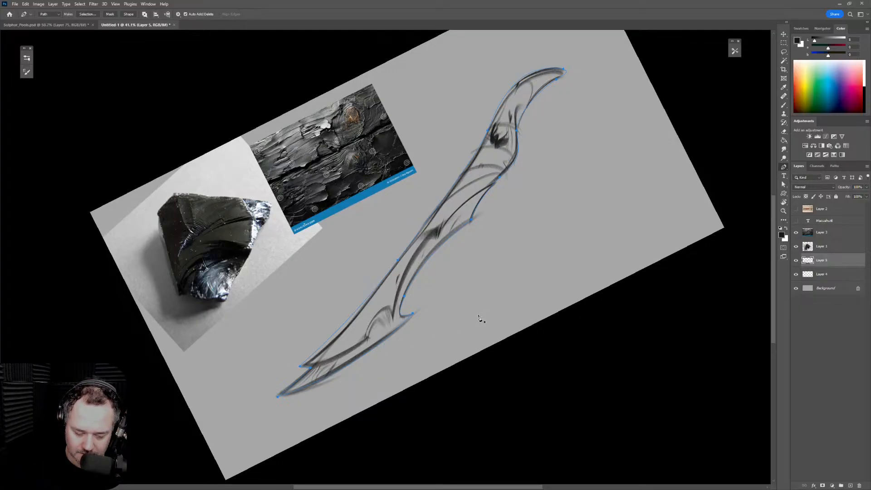
# Convert the outline path to a selection and paint it solid dark on a new layer above Layer 4
pyautogui.hotkey('ctrl', 'Return')
pyautogui.press('b')
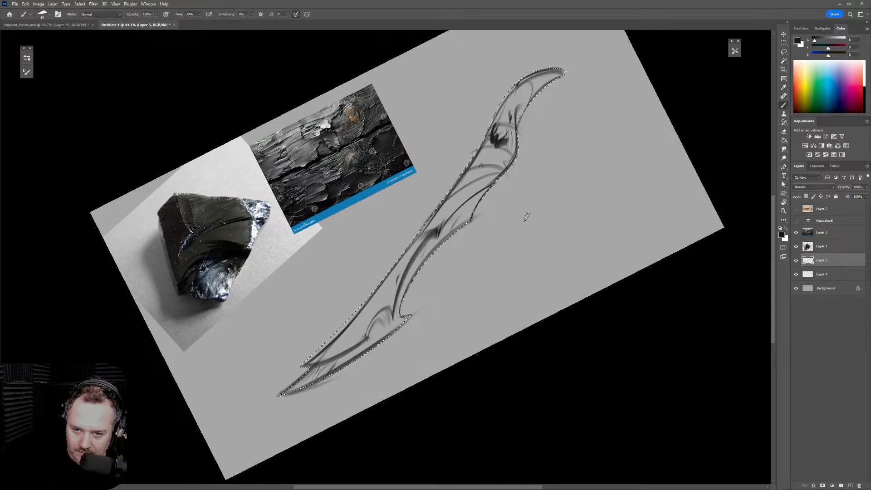
pyautogui.click(833, 275)
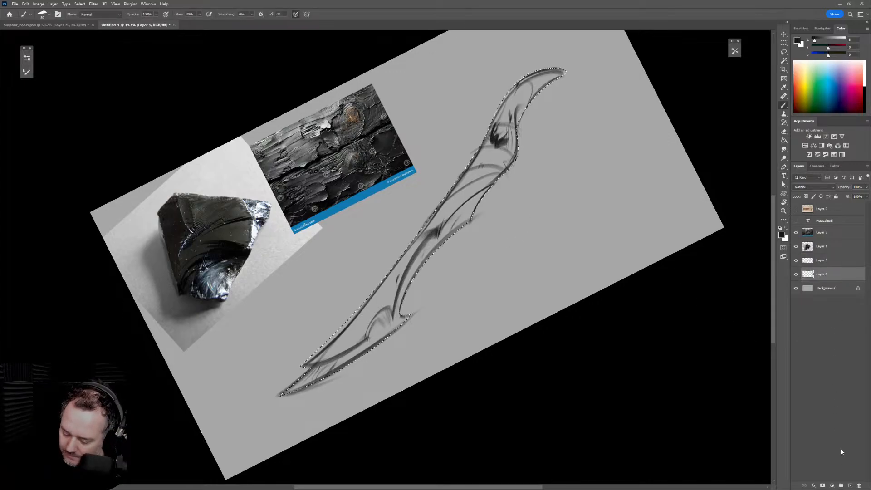
pyautogui.click(850, 486)
pyautogui.moveTo(263, 386)
pyautogui.mouseDown()
pyautogui.moveTo(450, 203)
pyautogui.moveTo(547, 63)
pyautogui.mouseUp()
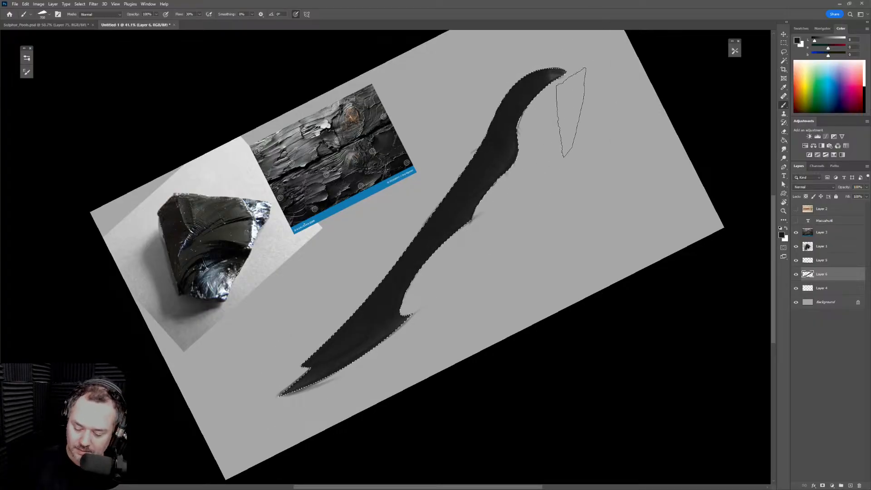
# Warp the dark silhouette so its middle bows and the upper end bends into a fuller curve, and deselect it
pyautogui.moveTo(574, 223); pyautogui.dragTo(563, 237)
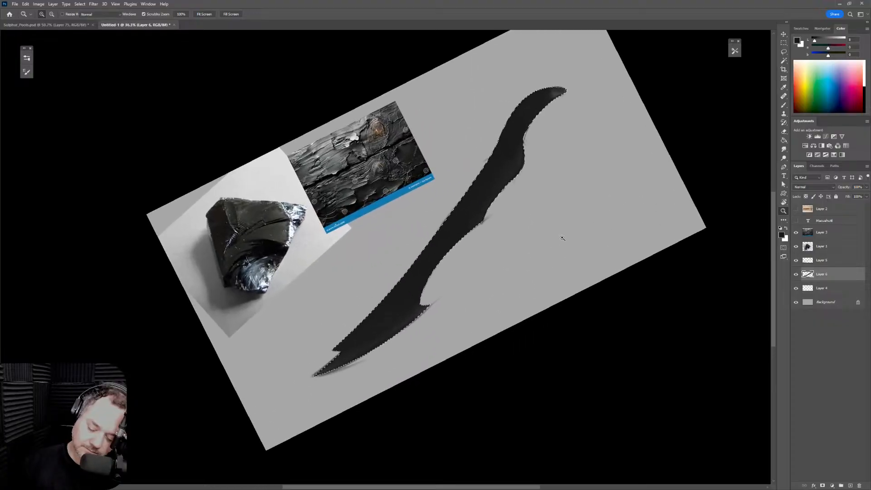
pyautogui.moveTo(624, 196); pyautogui.dragTo(599, 237)
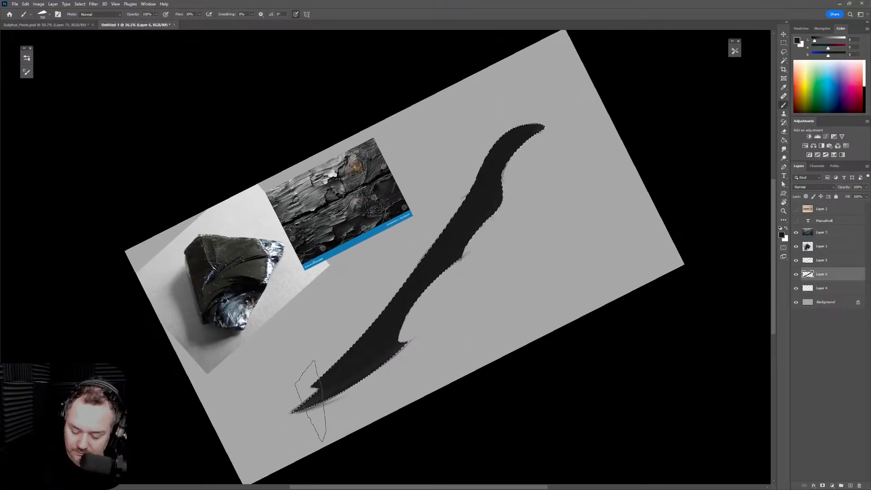
pyautogui.hotkey('ctrl', 't')
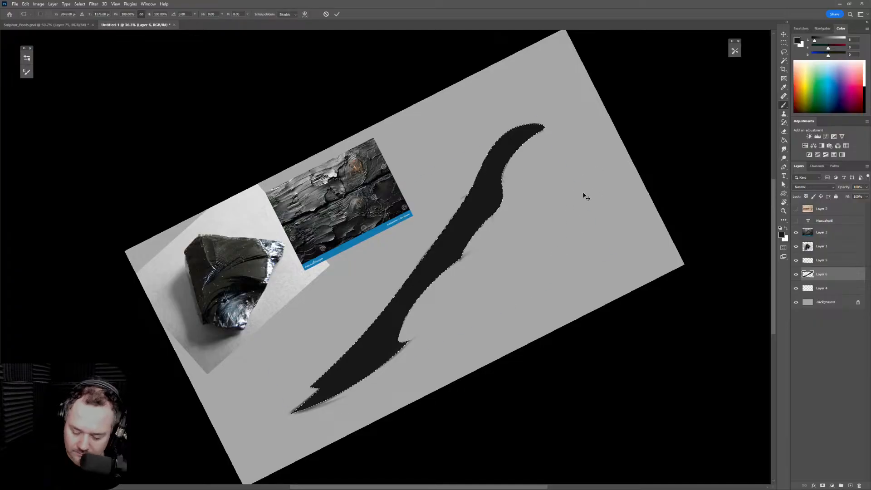
pyautogui.rightClick(447, 272)
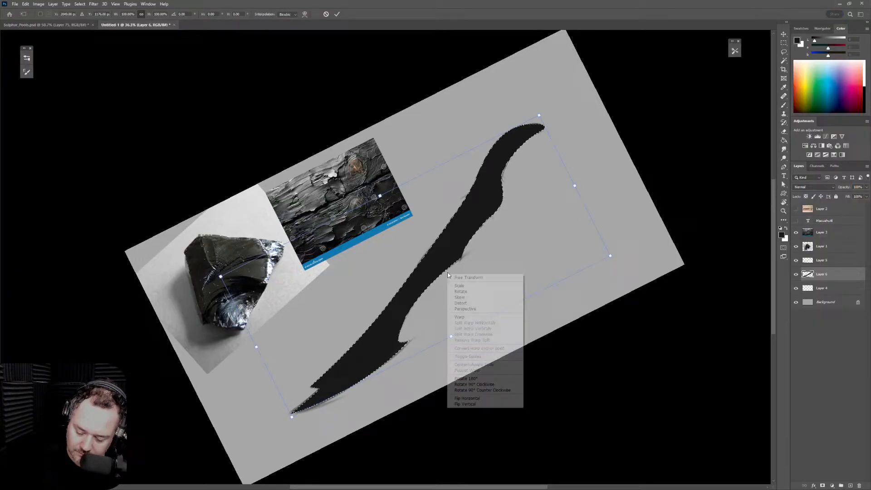
pyautogui.click(479, 317)
pyautogui.moveTo(423, 282)
pyautogui.mouseDown()
pyautogui.moveTo(444, 289)
pyautogui.moveTo(436, 286)
pyautogui.mouseUp()
pyautogui.hotkey('ctrl', 'z')
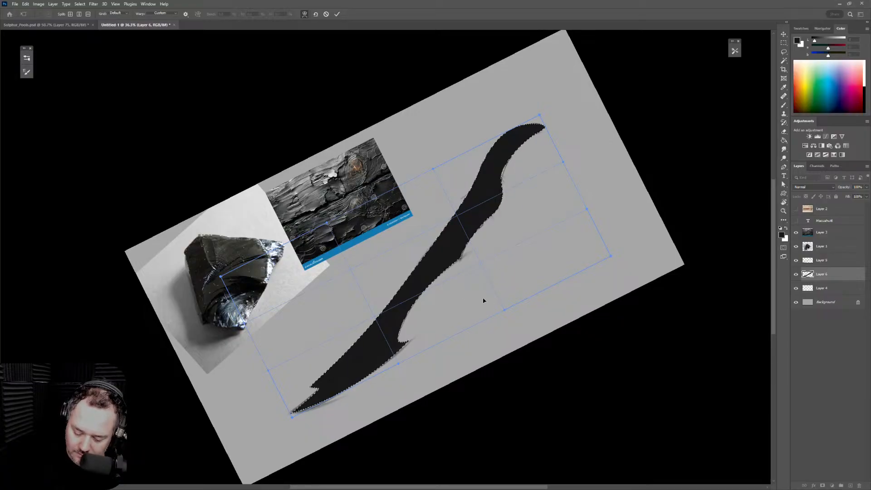
pyautogui.moveTo(483, 300); pyautogui.dragTo(497, 307)
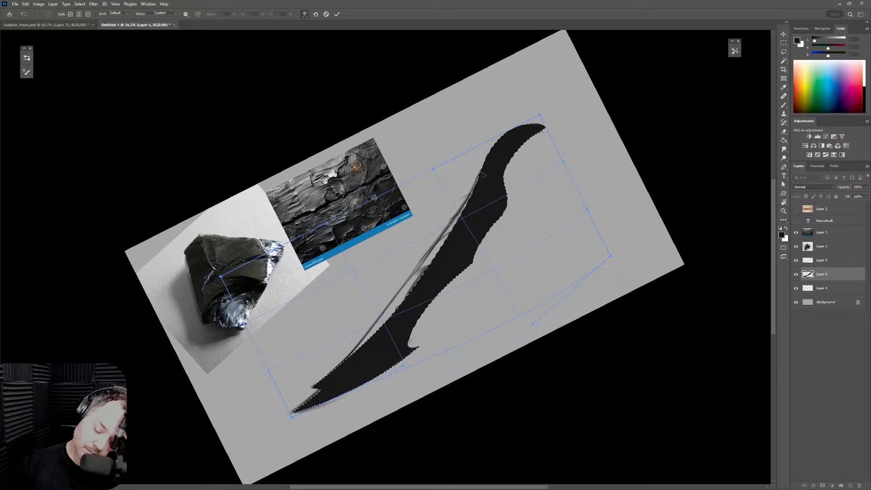
pyautogui.moveTo(435, 171); pyautogui.dragTo(500, 192)
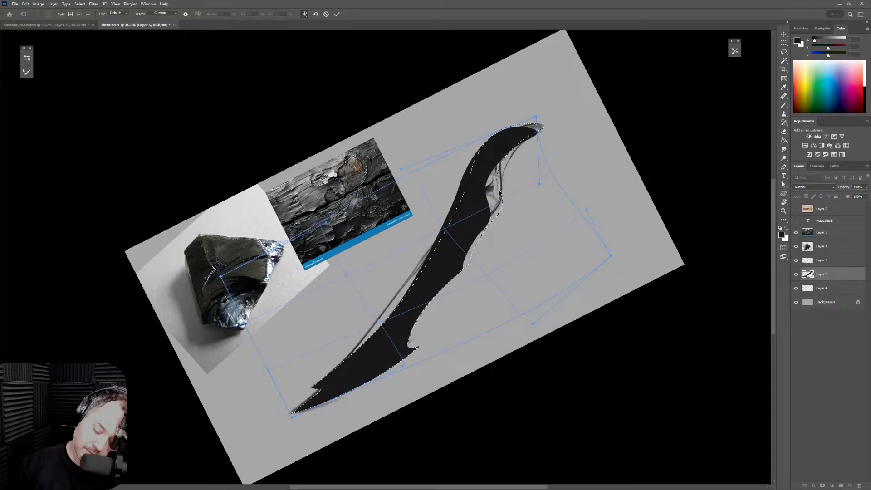
pyautogui.moveTo(536, 117); pyautogui.dragTo(541, 109)
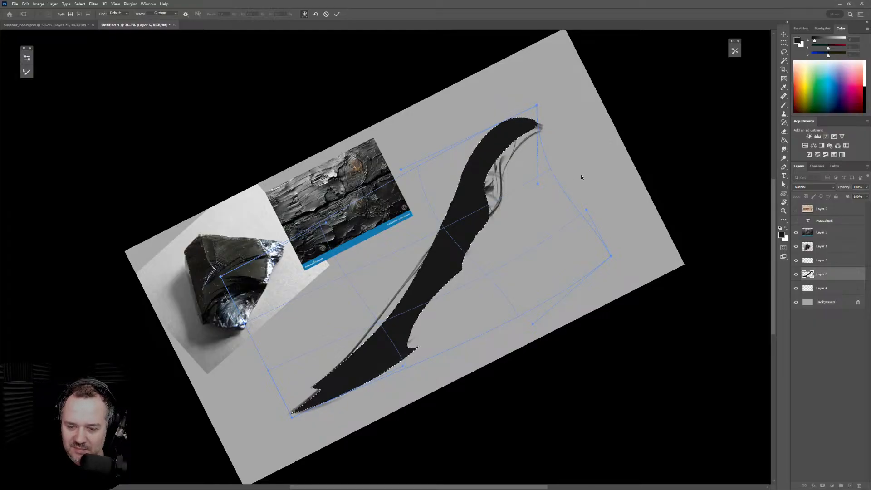
pyautogui.press('Return')
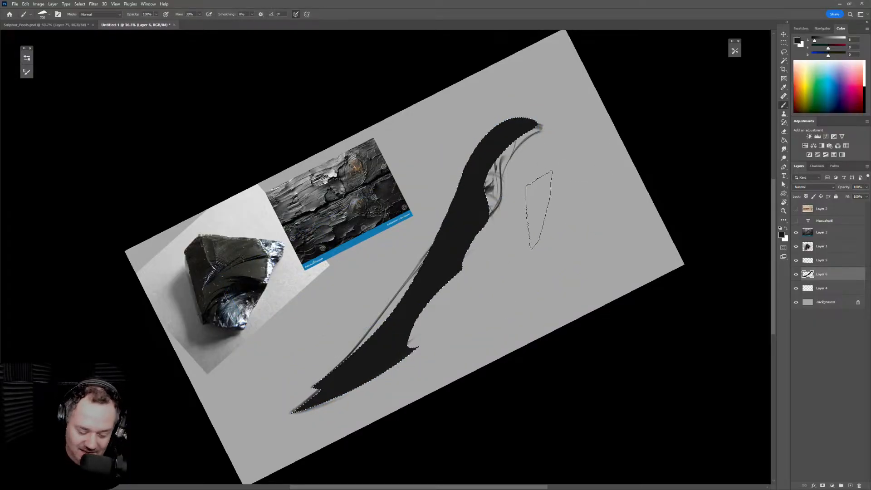
pyautogui.hotkey('ctrl', 'd')
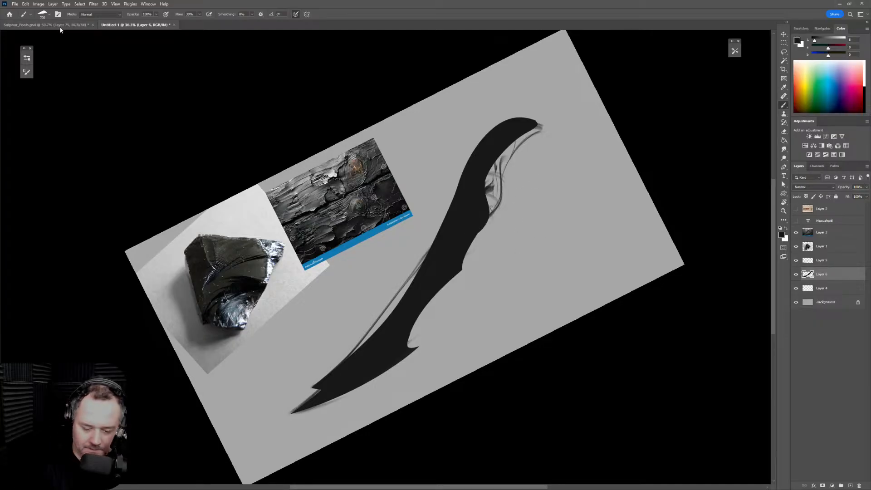
# Switch to the sulphur pools painting, examine its rock formations up close, and return to the weapon sketch
pyautogui.hotkey('ctrl', 'Tab')
pyautogui.press('z')
pyautogui.moveTo(482, 255)
pyautogui.mouseDown()
pyautogui.moveTo(559, 260)
pyautogui.moveTo(467, 266)
pyautogui.moveTo(545, 269)
pyautogui.mouseUp()
pyautogui.press('b')
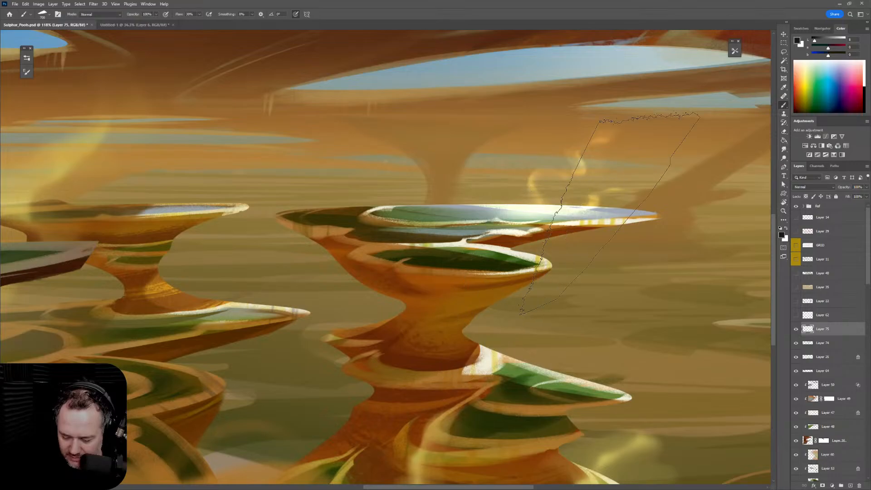
pyautogui.press('z')
pyautogui.moveTo(638, 270)
pyautogui.mouseDown()
pyautogui.moveTo(585, 313)
pyautogui.moveTo(594, 318)
pyautogui.mouseUp()
pyautogui.click(136, 25)
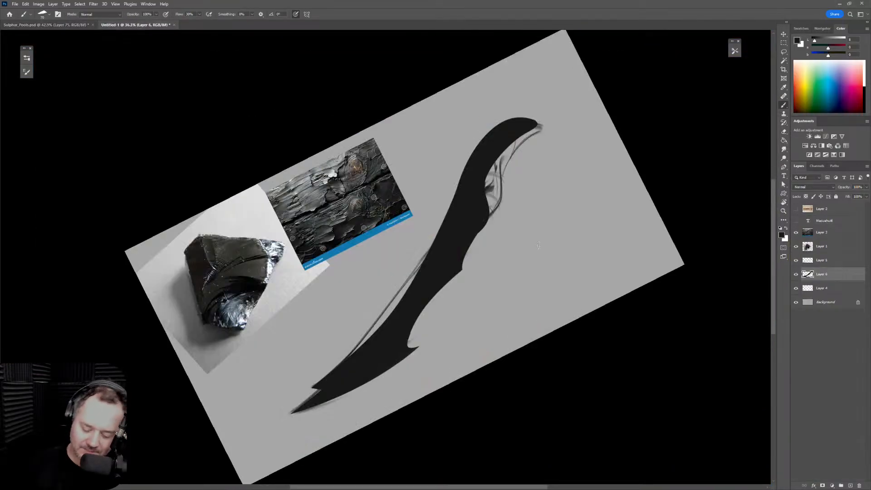
# Scale down the Layer 5 line sketch and place it on the empty canvas below and beside the dark silhouette
pyautogui.moveTo(507, 286); pyautogui.dragTo(519, 286)
pyautogui.press('r')
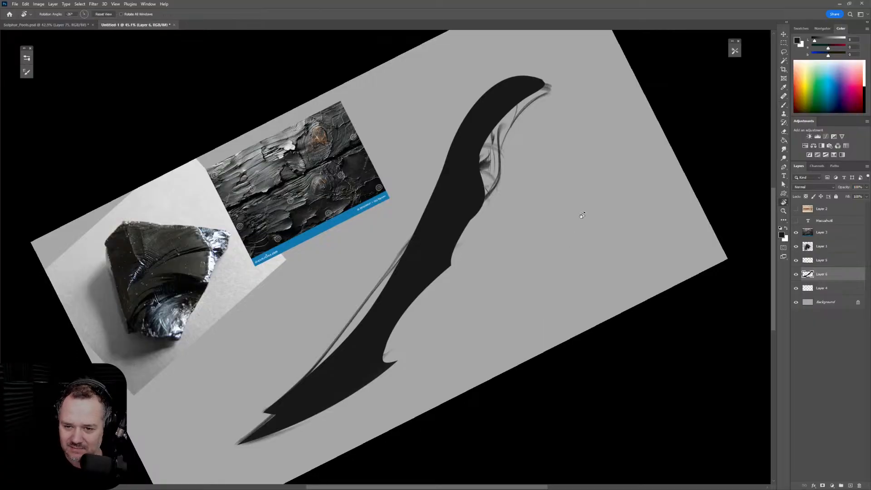
pyautogui.moveTo(567, 260); pyautogui.dragTo(609, 288)
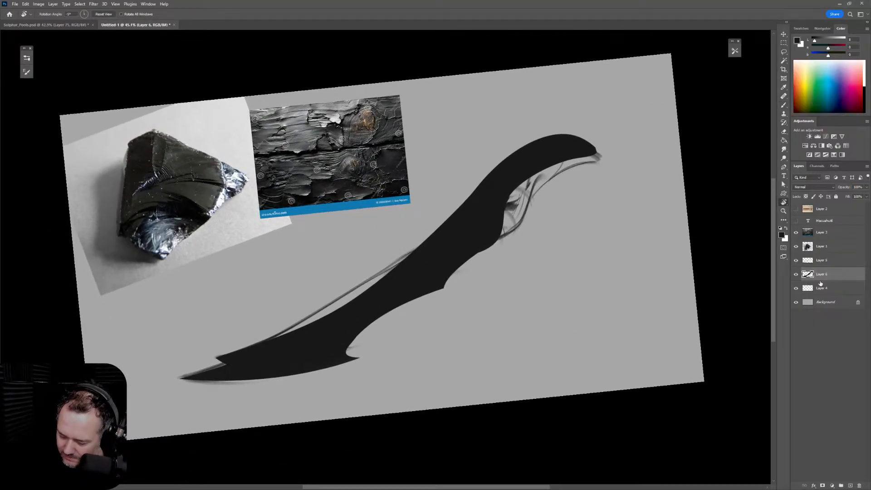
pyautogui.click(822, 260)
pyautogui.hotkey('ctrl', 't')
pyautogui.moveTo(432, 252)
pyautogui.mouseDown()
pyautogui.moveTo(510, 292)
pyautogui.moveTo(585, 313)
pyautogui.moveTo(577, 306)
pyautogui.mouseUp()
pyautogui.moveTo(713, 185); pyautogui.dragTo(591, 256)
pyautogui.moveTo(556, 344)
pyautogui.mouseDown()
pyautogui.moveTo(600, 293)
pyautogui.moveTo(654, 296)
pyautogui.mouseUp()
pyautogui.moveTo(722, 279); pyautogui.dragTo(720, 242)
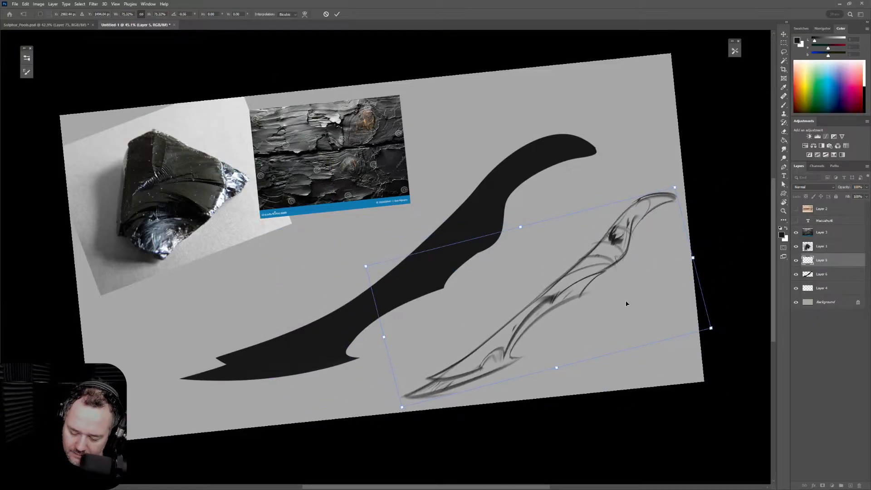
pyautogui.press('Return')
# Distort the dark silhouette on Layer 6 so its upper end sits lower and its lower edge stretches outward and up
pyautogui.click(828, 280)
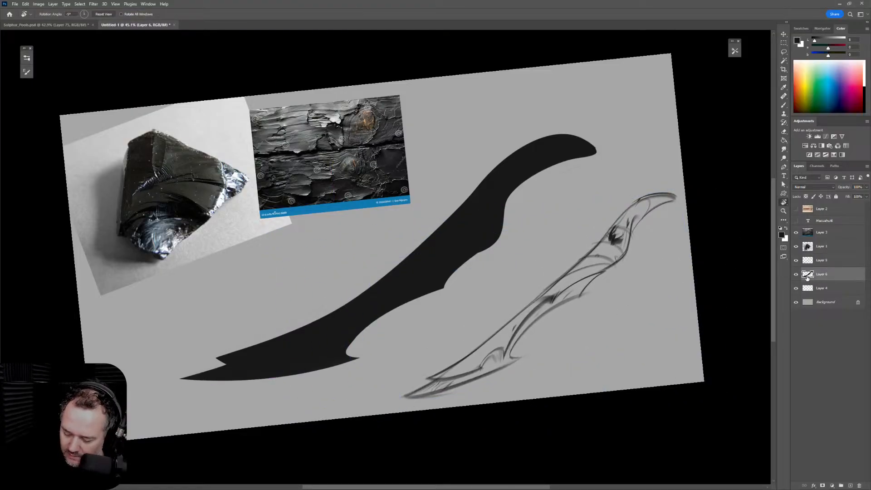
pyautogui.keyDown('ctrl'); pyautogui.click(807, 275); pyautogui.keyUp('ctrl')
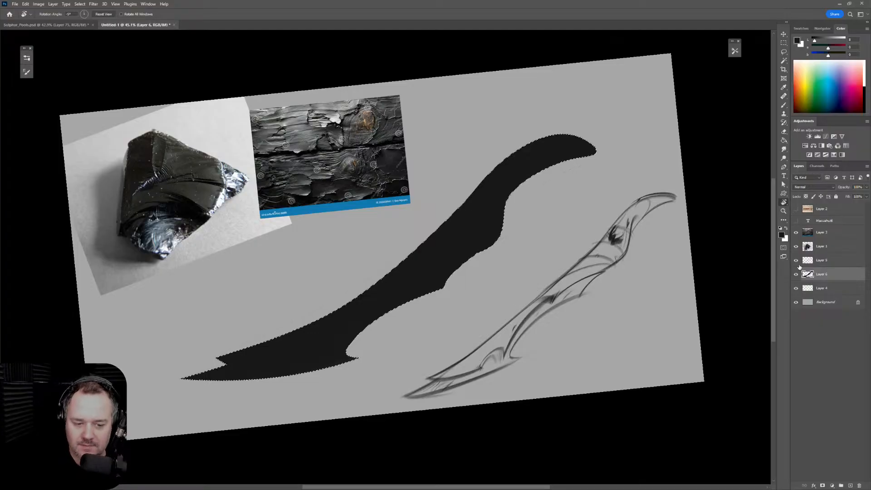
pyautogui.hotkey('ctrl', 'd')
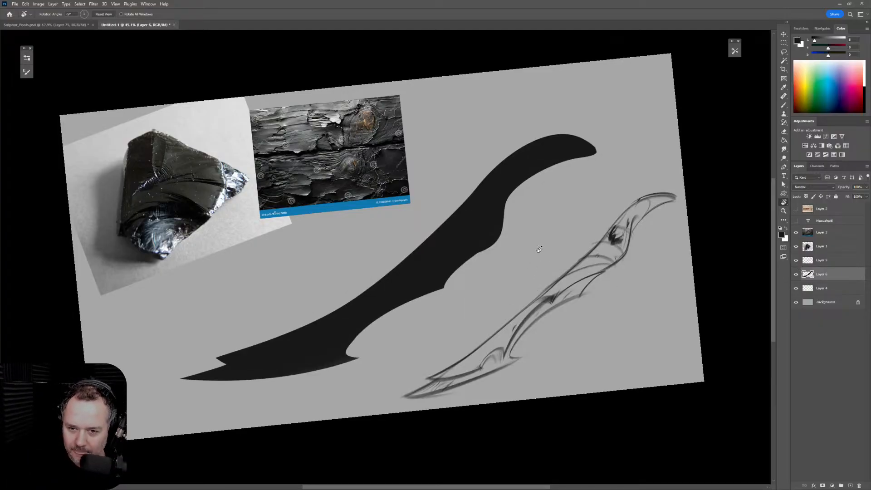
pyautogui.press('z')
pyautogui.moveTo(540, 260); pyautogui.dragTo(662, 301)
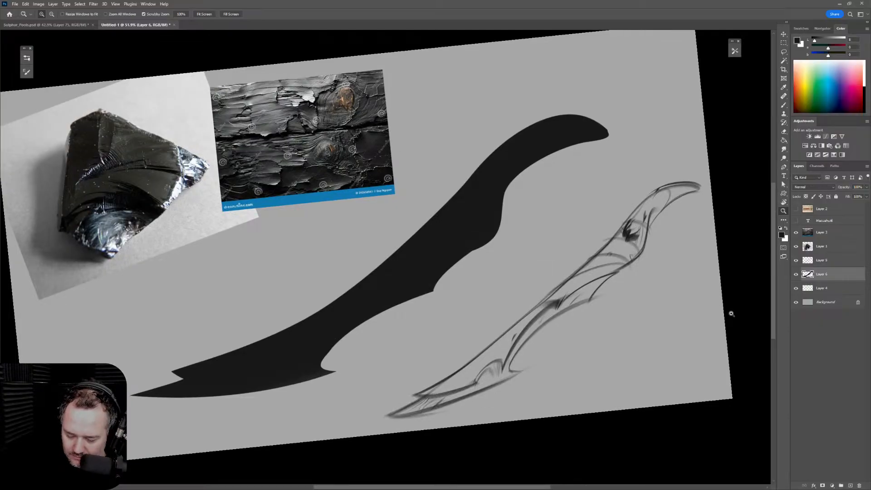
pyautogui.hotkey('ctrl', 't')
pyautogui.rightClick(573, 154)
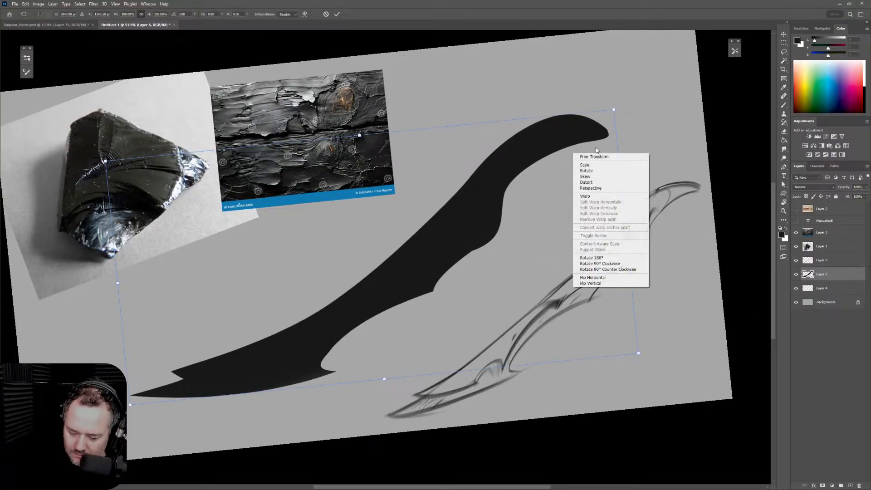
pyautogui.click(606, 186)
pyautogui.moveTo(614, 109); pyautogui.dragTo(614, 123)
pyautogui.moveTo(106, 161)
pyautogui.mouseDown()
pyautogui.moveTo(112, 206)
pyautogui.moveTo(110, 173)
pyautogui.mouseUp()
pyautogui.moveTo(638, 354); pyautogui.dragTo(672, 333)
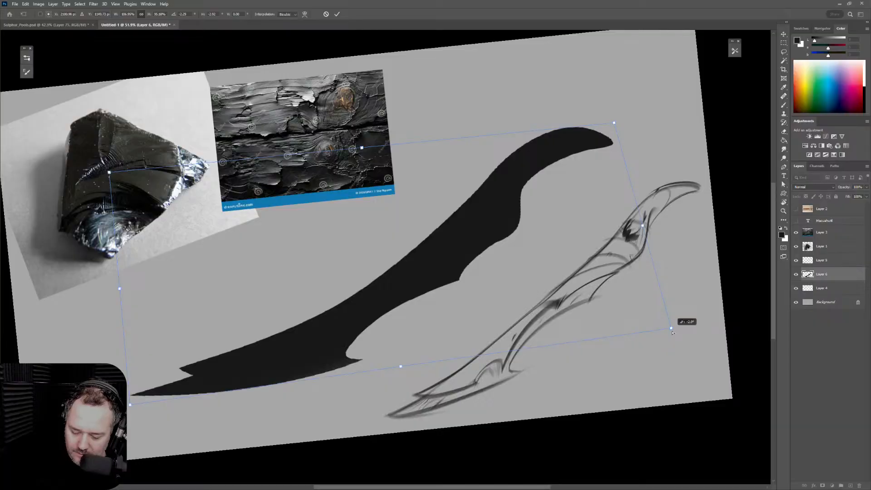
pyautogui.moveTo(673, 333); pyautogui.dragTo(673, 333)
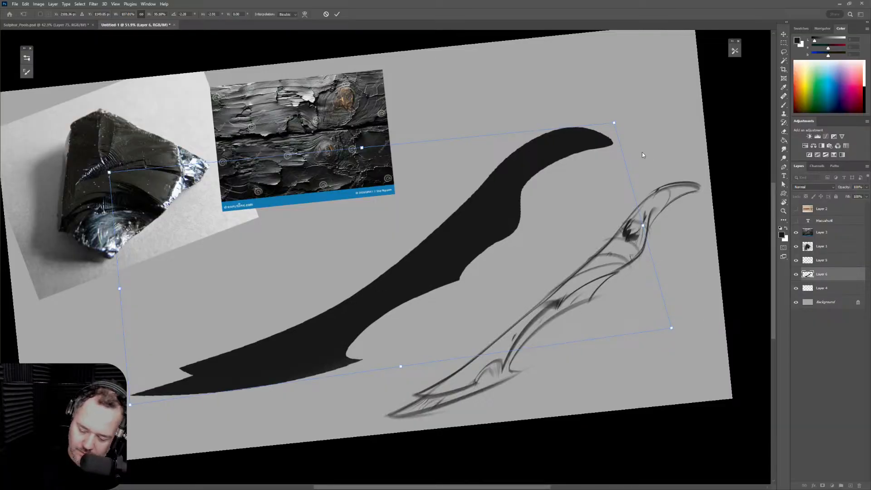
pyautogui.press('Return')
# Draw a closed path that cuts a smooth curve along the upper back of the silhouette's narrow end, and convert it to a selection
pyautogui.press('z')
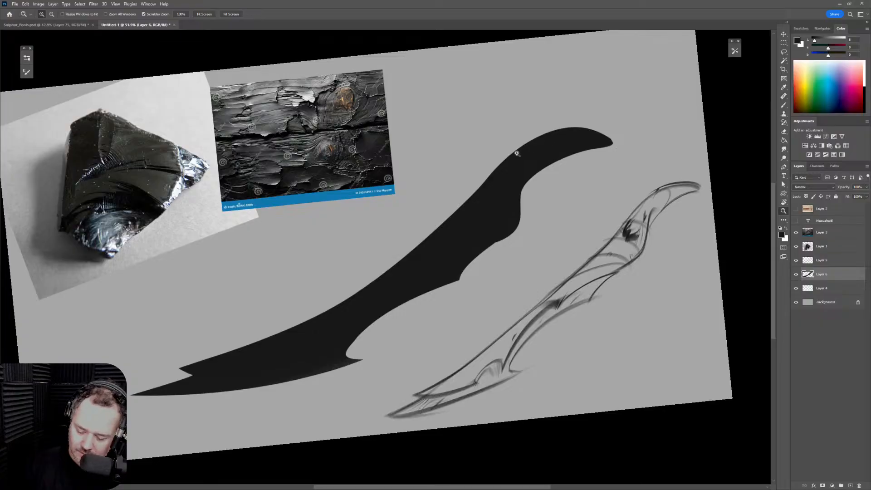
pyautogui.press('p')
pyautogui.click(497, 167)
pyautogui.moveTo(607, 135); pyautogui.dragTo(665, 148)
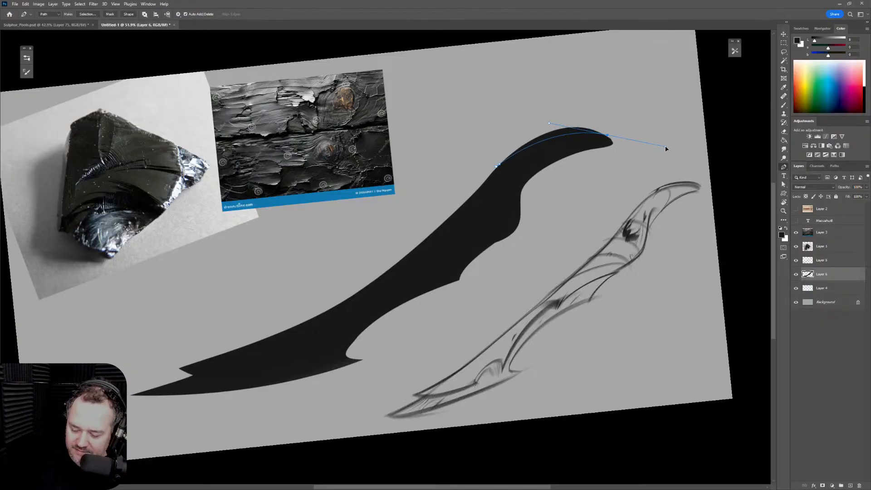
pyautogui.click(653, 116)
pyautogui.click(590, 87)
pyautogui.click(456, 142)
pyautogui.click(454, 161)
pyautogui.moveTo(455, 180); pyautogui.dragTo(464, 182)
pyautogui.click(496, 167)
pyautogui.hotkey('ctrl', 'Return')
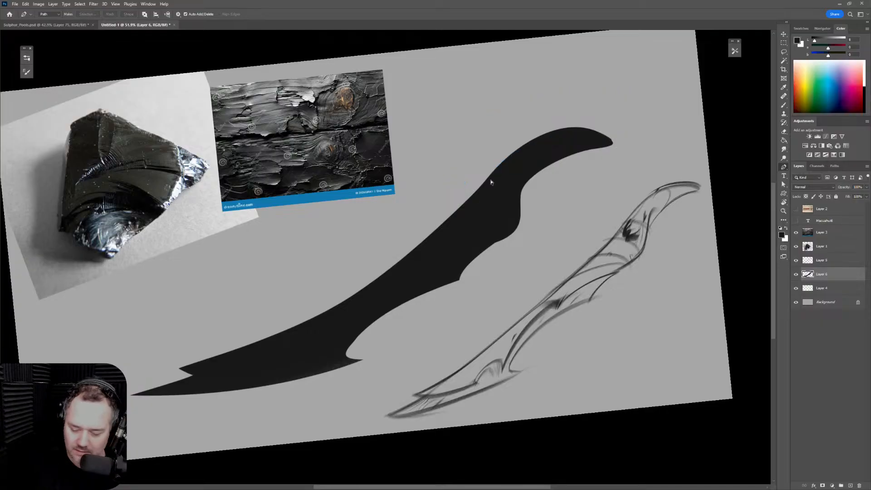
# Erase the part of the silhouette inside the selection to slim its narrow end, and deselect
pyautogui.press('e')
pyautogui.moveTo(486, 171)
pyautogui.mouseDown()
pyautogui.moveTo(604, 127)
pyautogui.moveTo(634, 128)
pyautogui.moveTo(486, 166)
pyautogui.mouseUp()
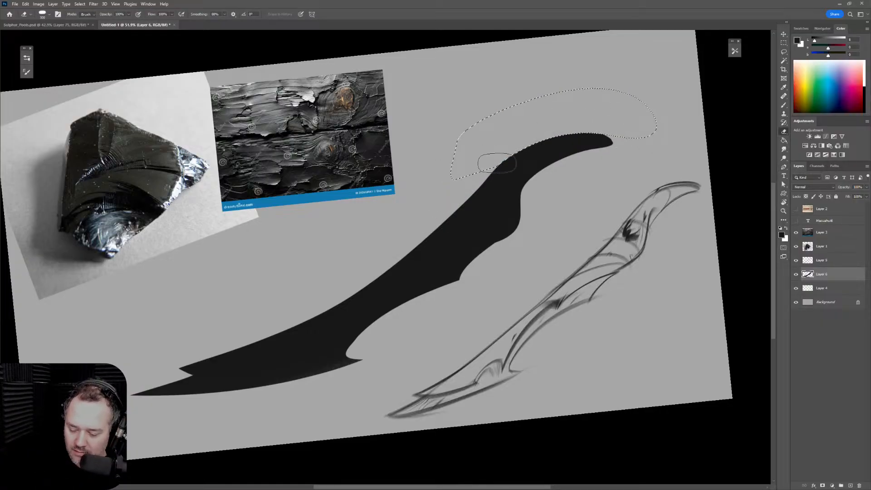
pyautogui.hotkey('ctrl', 'd')
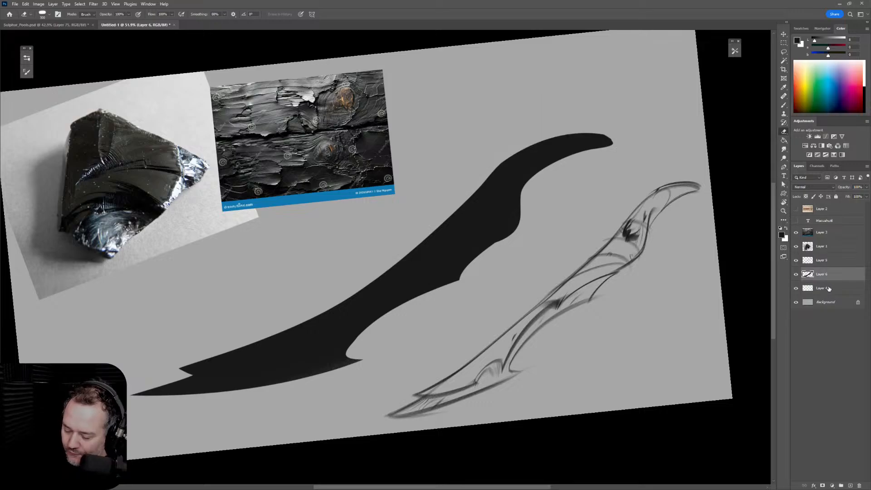
# Add a new layer directly above Layer 4 and check the current brush preset for painting
pyautogui.click(827, 289)
pyautogui.click(848, 485)
pyautogui.press('b')
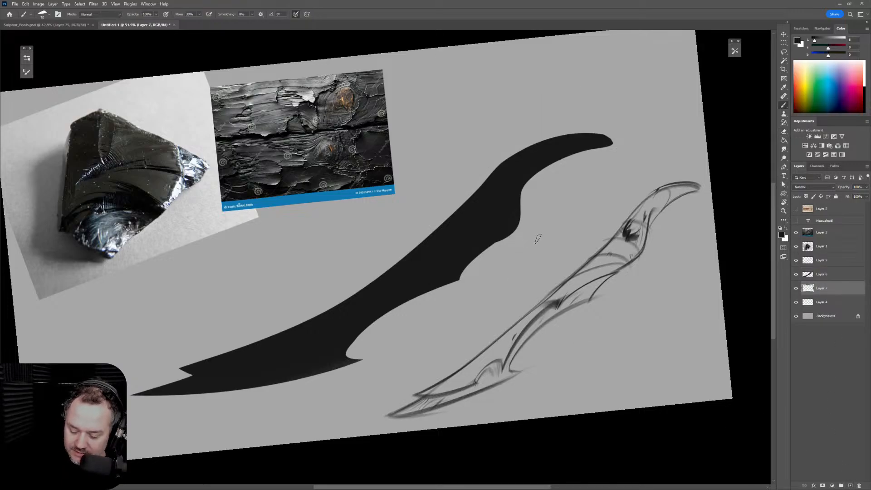
pyautogui.scroll(-2, 424, 259)
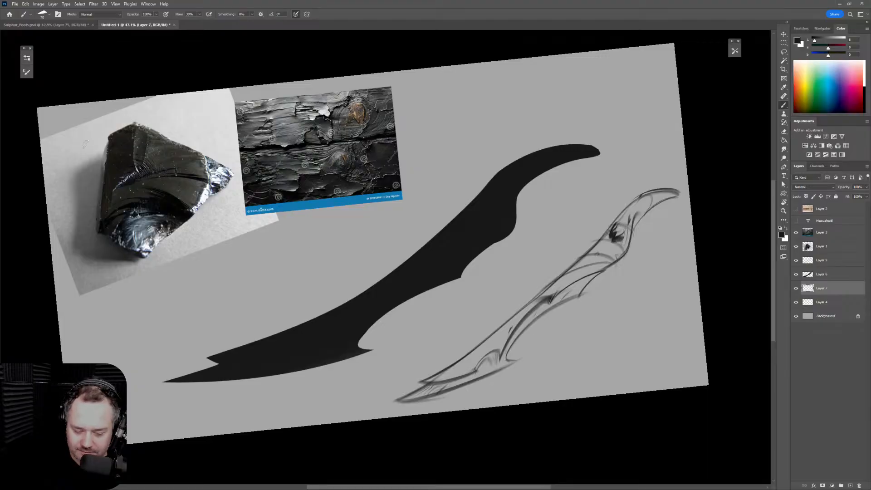
pyautogui.click(27, 58)
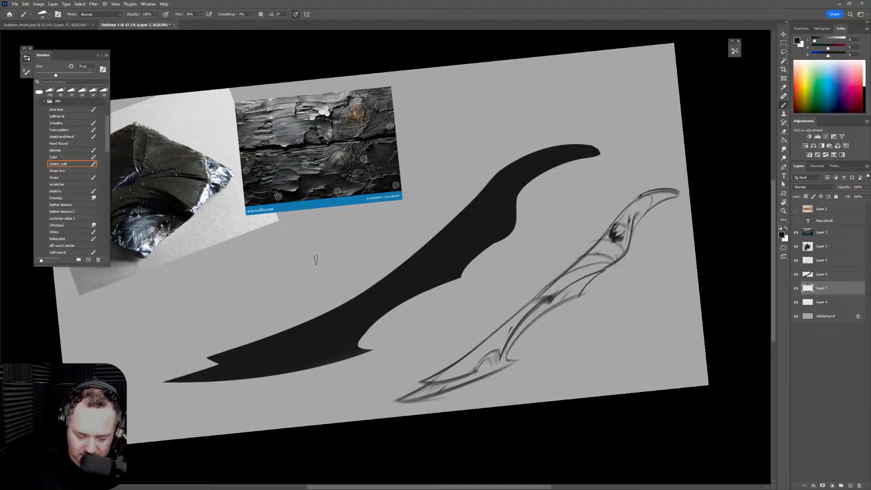
pyautogui.click(26, 58)
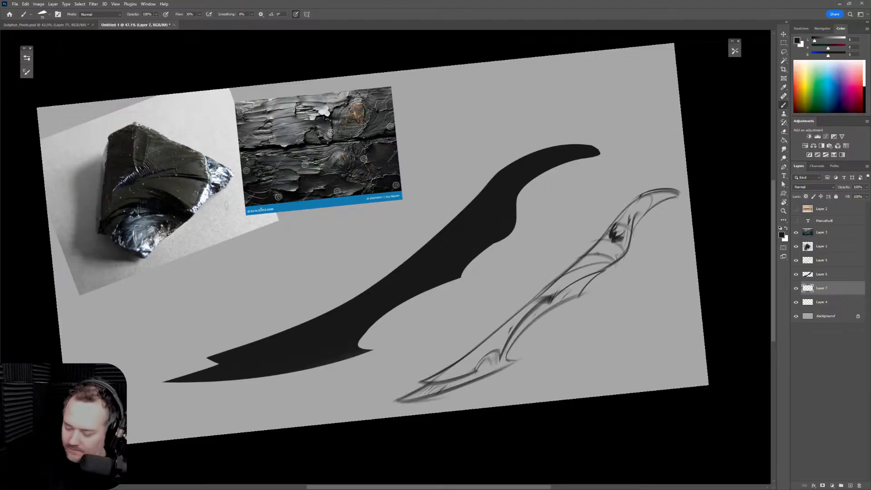
# Darken the Background layer with Hue/Saturation at a Lightness of -76
pyautogui.click(823, 316)
pyautogui.hotkey('ctrl', 'u')
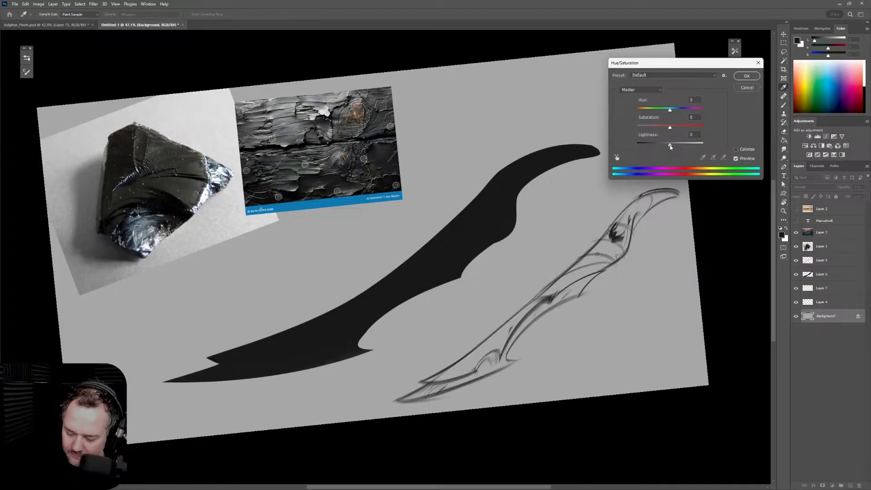
pyautogui.moveTo(670, 146); pyautogui.dragTo(639, 153)
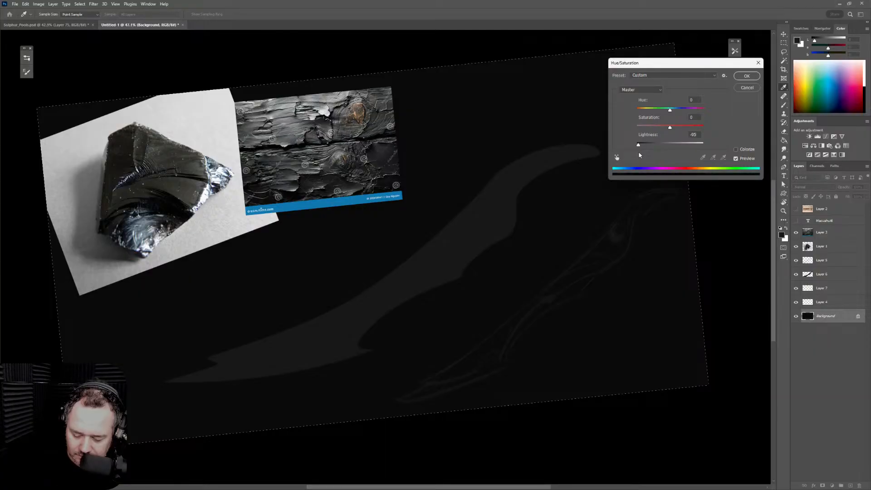
pyautogui.moveTo(639, 154); pyautogui.dragTo(645, 154)
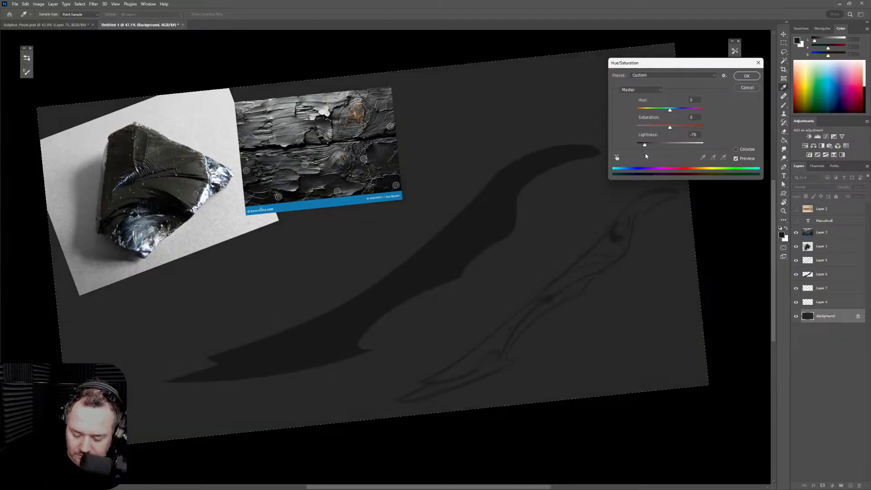
pyautogui.moveTo(645, 155); pyautogui.dragTo(646, 155)
pyautogui.press('Return')
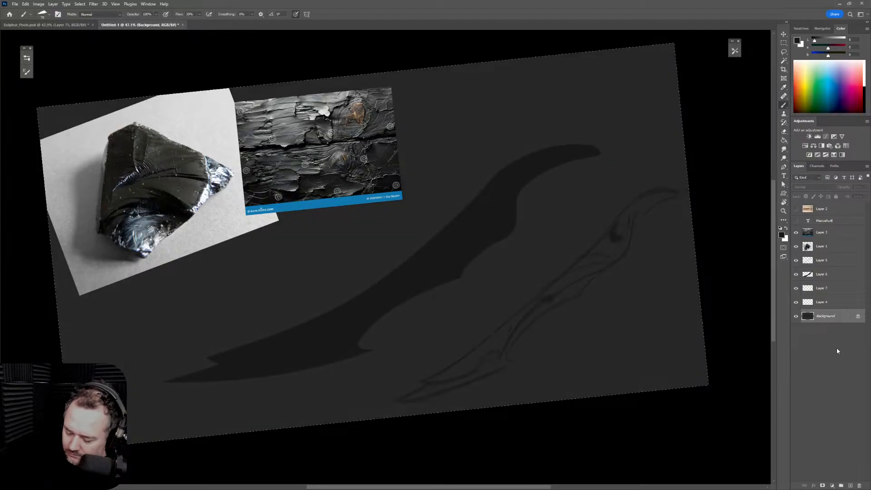
# Add a layer above the Background and set up the Smoothy brush at 80 px in the default black
pyautogui.click(849, 485)
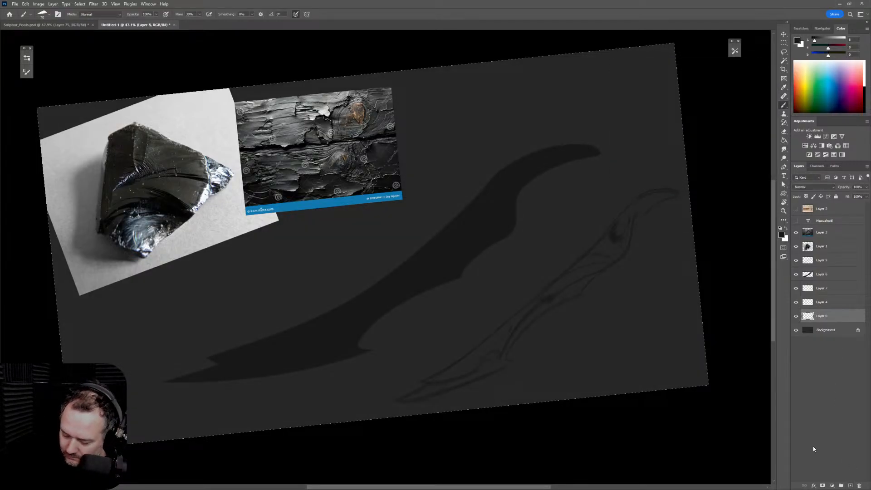
pyautogui.click(25, 71)
pyautogui.click(67, 124)
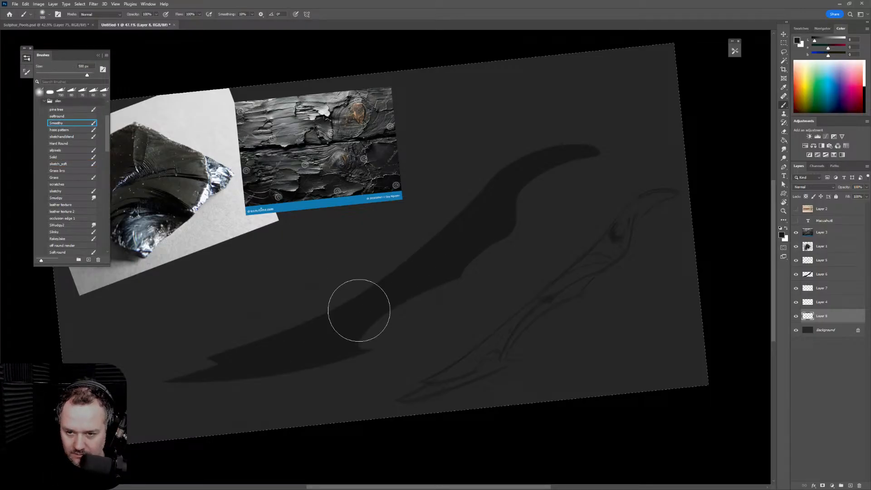
pyautogui.press('[')
pyautogui.press('[')
pyautogui.press('[')
pyautogui.press('[')
pyautogui.press('[')
pyautogui.press('[')
pyautogui.press('[')
pyautogui.press('[')
pyautogui.press('[')
pyautogui.press('[')
pyautogui.press('[')
pyautogui.press('[')
pyautogui.press('[')
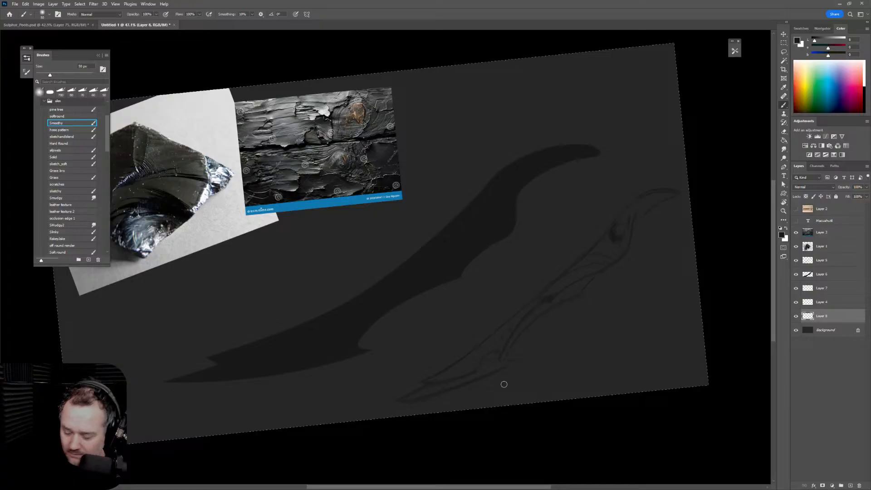
pyautogui.click(781, 230)
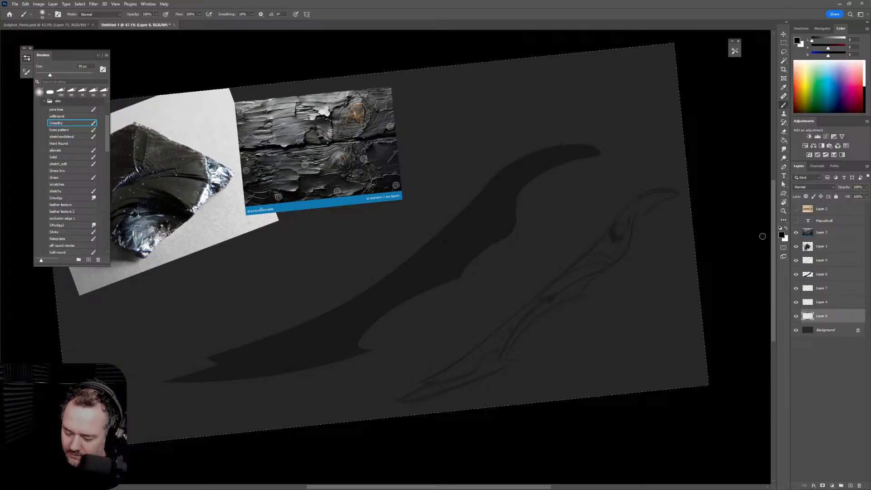
pyautogui.press(']')
pyautogui.press(']')
pyautogui.press(']')
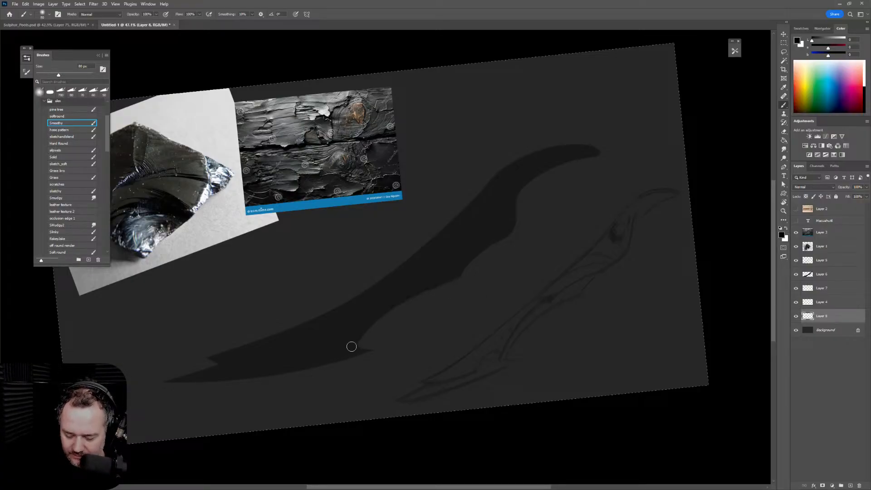
# Paint a soft black shadow along the silhouette's underside, from the barb up to the narrow rounded end
pyautogui.moveTo(359, 344); pyautogui.dragTo(457, 285)
pyautogui.press(']')
pyautogui.hotkey('ctrl', 'z')
pyautogui.press(']')
pyautogui.moveTo(355, 348)
pyautogui.mouseDown()
pyautogui.moveTo(508, 250)
pyautogui.moveTo(530, 192)
pyautogui.moveTo(558, 168)
pyautogui.mouseUp()
pyautogui.press(']')
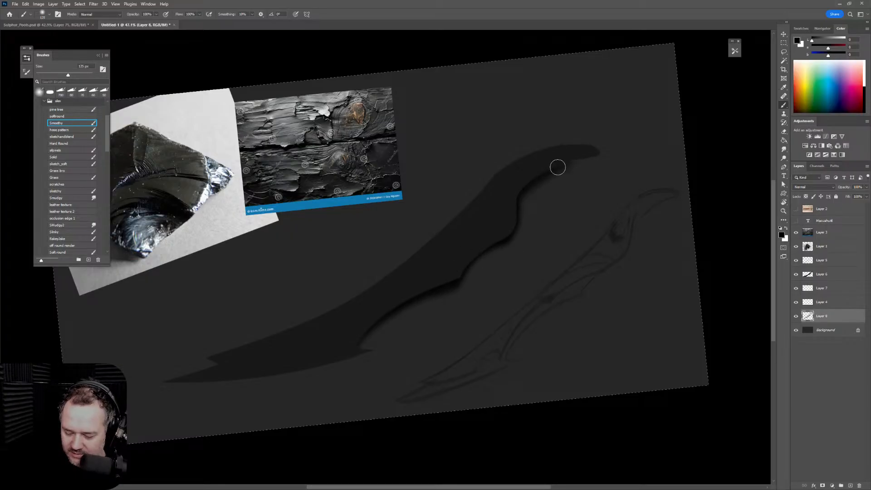
pyautogui.press('[')
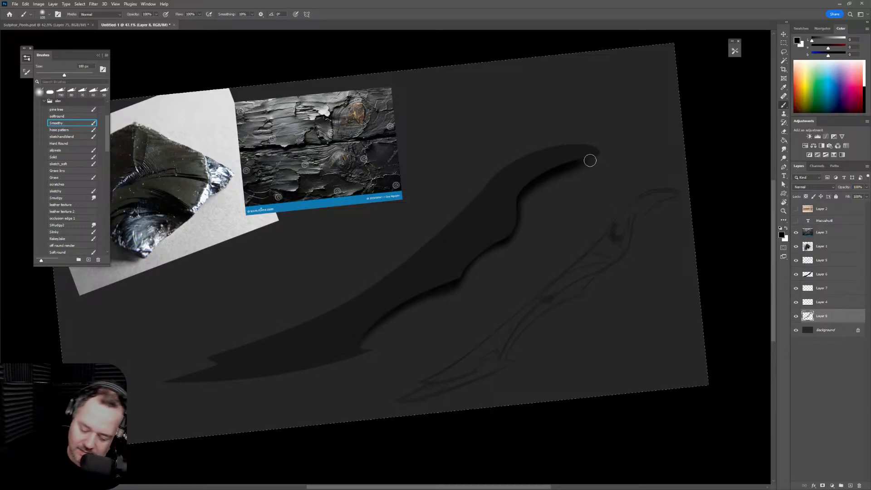
pyautogui.moveTo(560, 167); pyautogui.dragTo(599, 154)
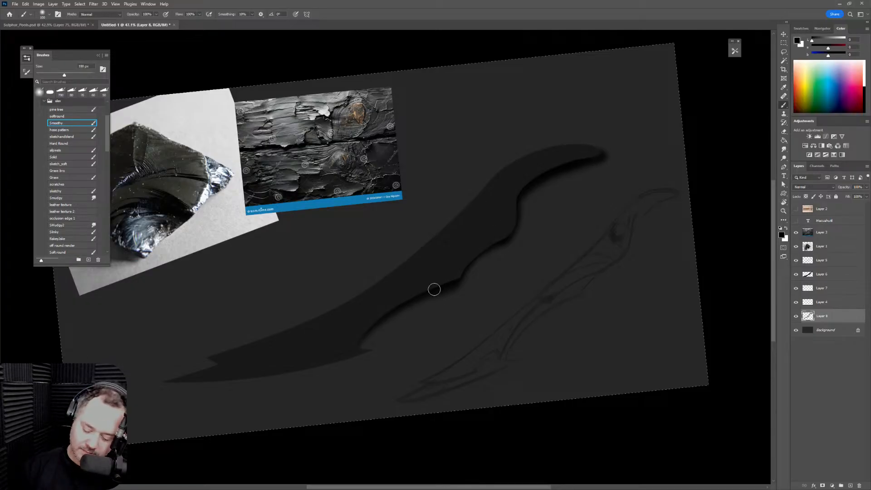
# Paint the soft black shadow along the outer blade edge from the pointed tip up to the barb
pyautogui.press('r')
pyautogui.moveTo(529, 313)
pyautogui.mouseDown()
pyautogui.moveTo(576, 214)
pyautogui.moveTo(566, 182)
pyautogui.mouseUp()
pyautogui.press('b')
pyautogui.moveTo(430, 384); pyautogui.dragTo(475, 245)
pyautogui.moveTo(341, 348); pyautogui.dragTo(476, 191)
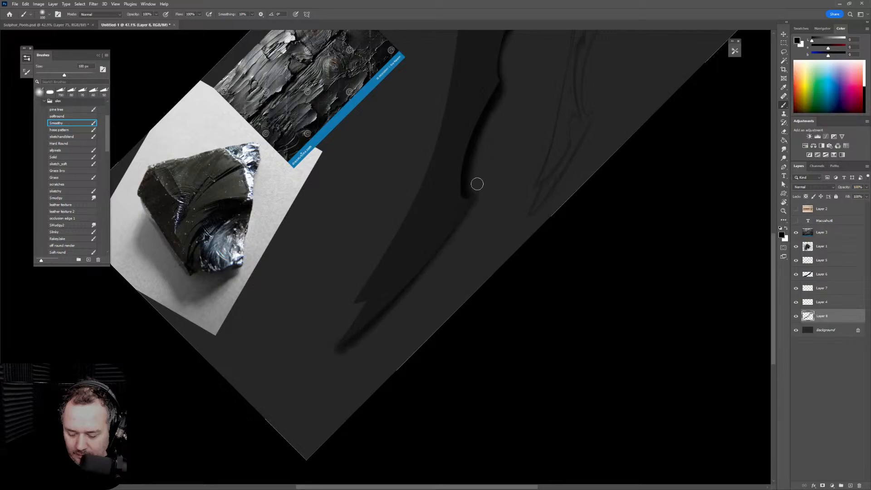
pyautogui.moveTo(338, 350); pyautogui.dragTo(484, 189)
pyautogui.moveTo(425, 262); pyautogui.dragTo(473, 206)
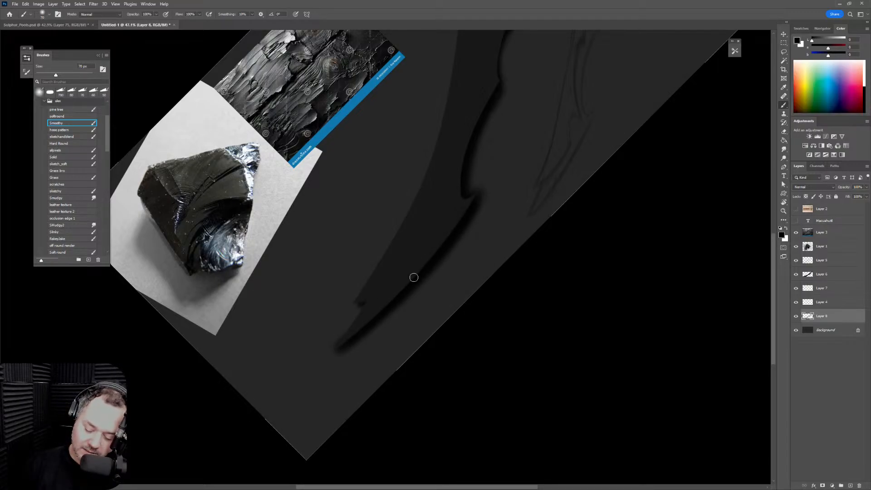
# Erase the excess soft shadow from the notch beside the barb so it hugs the silhouette's edge
pyautogui.press('e')
pyautogui.moveTo(342, 364); pyautogui.dragTo(548, 160)
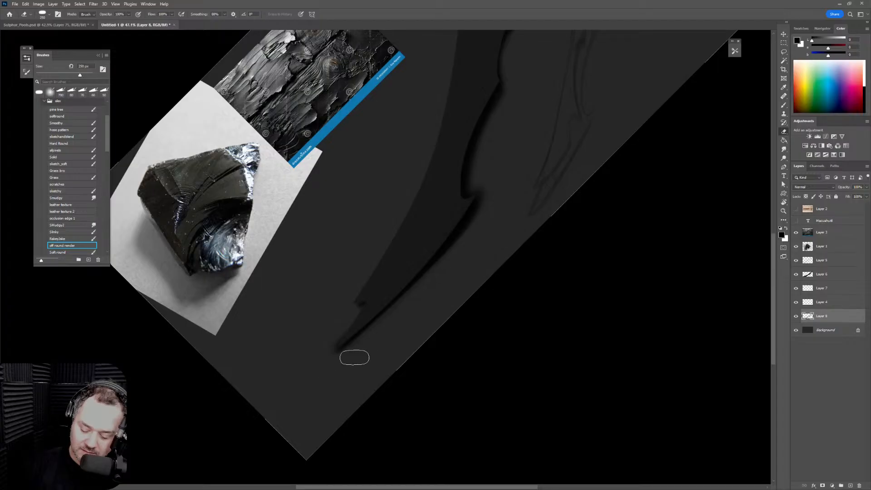
pyautogui.hotkey('ctrl', 'z')
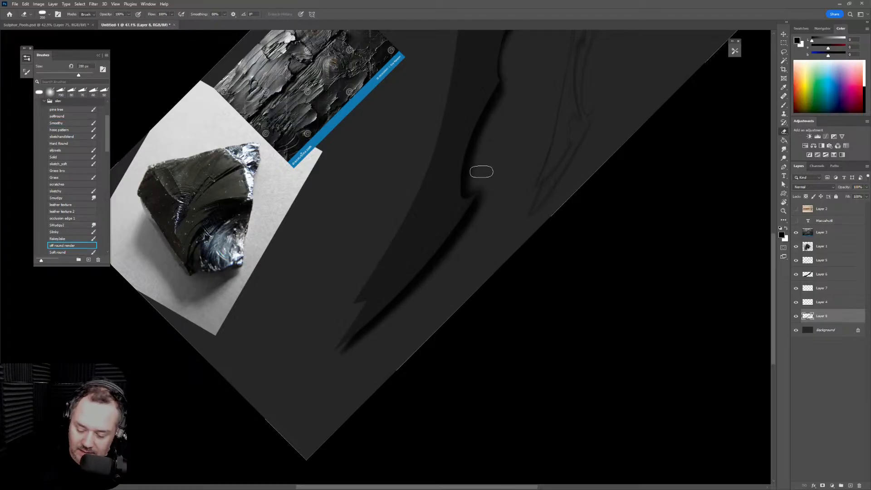
pyautogui.press('[')
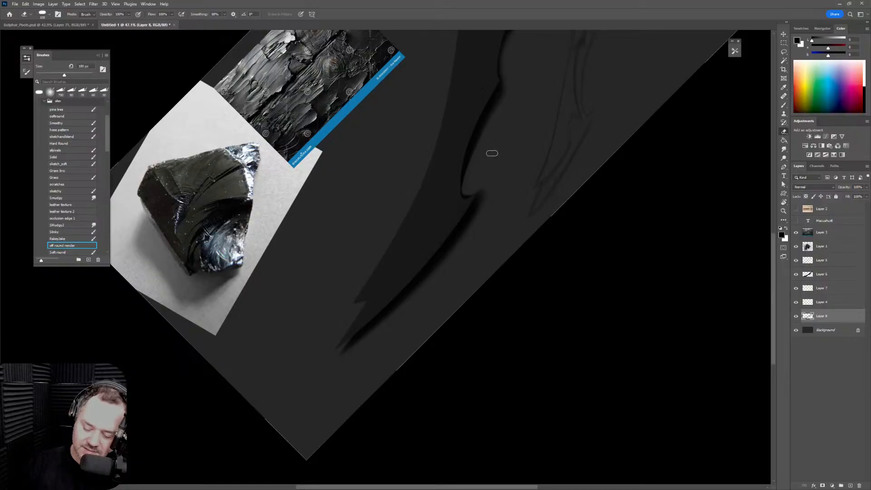
pyautogui.moveTo(474, 148); pyautogui.dragTo(472, 186)
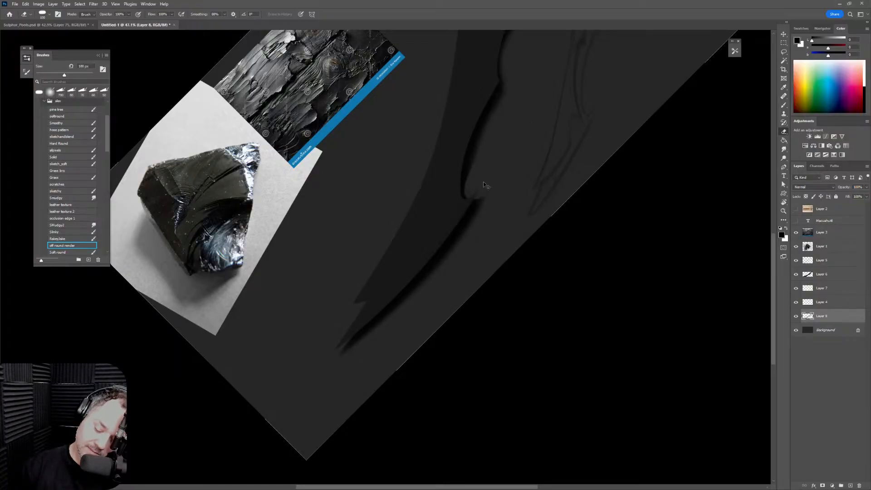
pyautogui.hotkey('ctrl', 'z')
pyautogui.moveTo(467, 201)
pyautogui.mouseDown()
pyautogui.moveTo(483, 135)
pyautogui.moveTo(553, 67)
pyautogui.mouseUp()
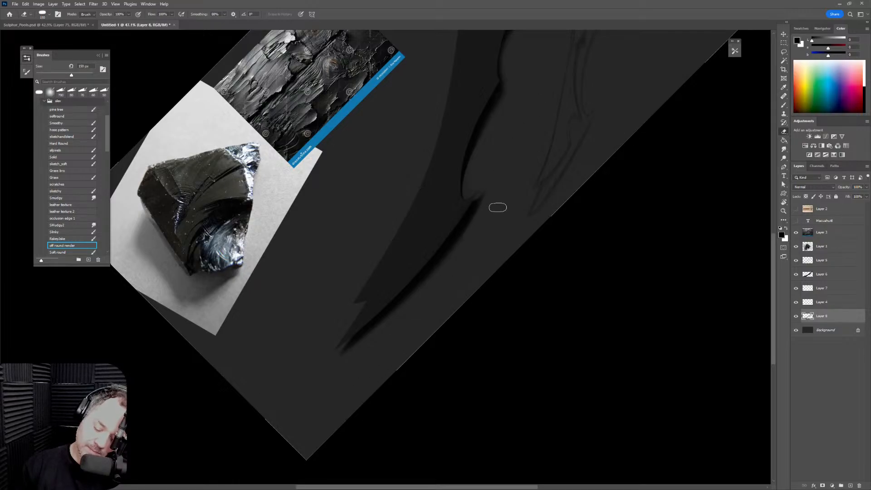
pyautogui.moveTo(510, 190); pyautogui.dragTo(433, 295)
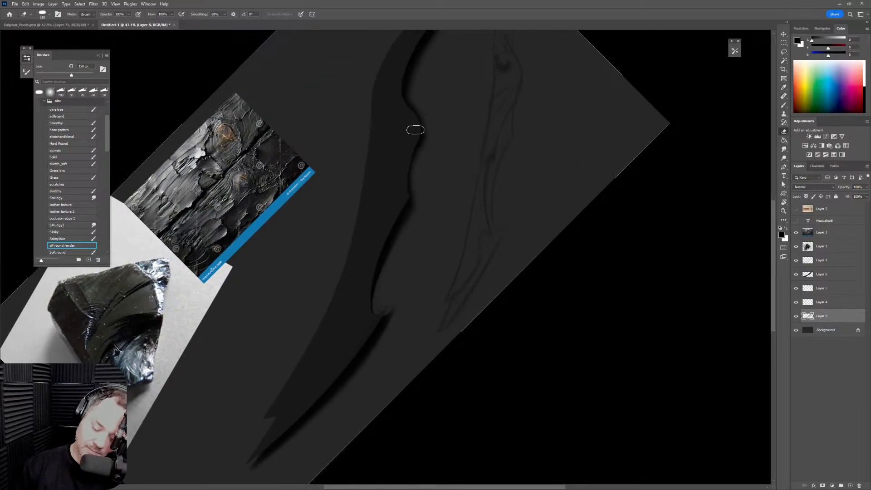
# Darken the upper background and the area around the rounded end with the Smoothy brush enlarged to 1400 px
pyautogui.press('b')
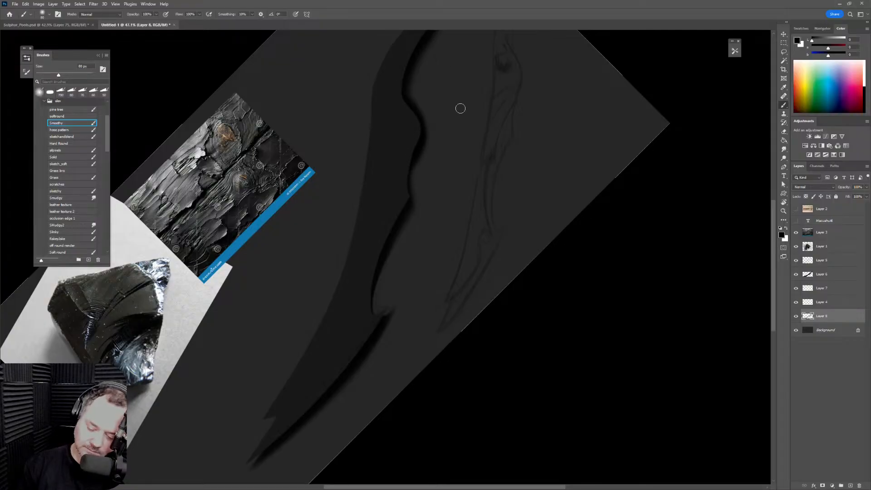
pyautogui.press('r')
pyautogui.moveTo(460, 108); pyautogui.dragTo(580, 282)
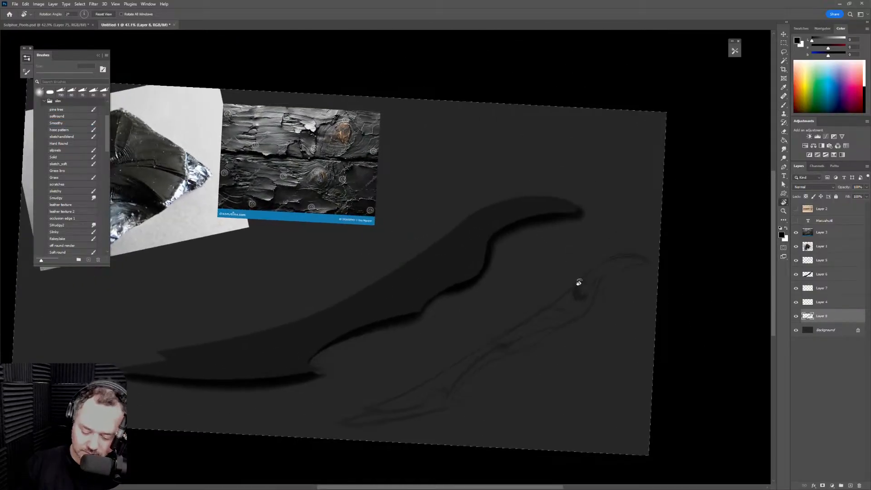
pyautogui.press('z')
pyautogui.moveTo(567, 246); pyautogui.dragTo(550, 251)
pyautogui.press('r')
pyautogui.moveTo(584, 281)
pyautogui.mouseDown()
pyautogui.moveTo(594, 264)
pyautogui.moveTo(596, 274)
pyautogui.moveTo(590, 268)
pyautogui.mouseUp()
pyautogui.press('z')
pyautogui.press('r')
pyautogui.moveTo(582, 322); pyautogui.dragTo(623, 274)
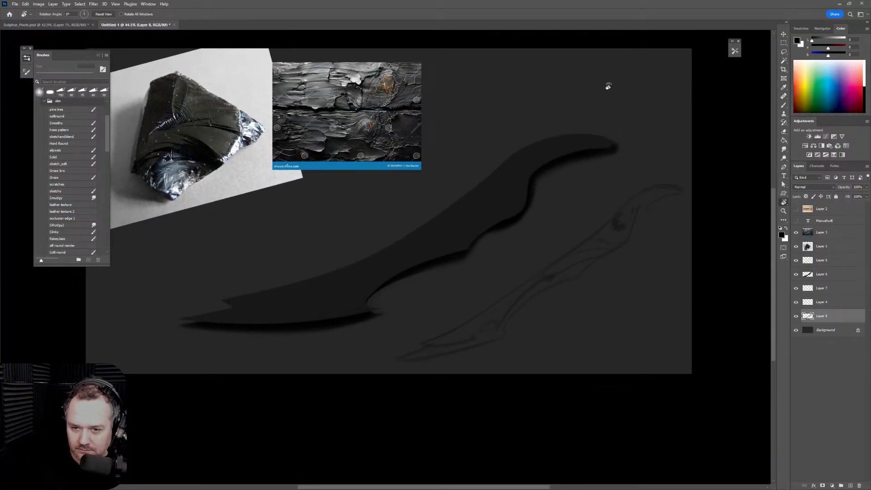
pyautogui.press('b')
pyautogui.press(']')
pyautogui.press(']')
pyautogui.press(']')
pyautogui.press(']')
pyautogui.press(']')
pyautogui.press(']')
pyautogui.press(']')
pyautogui.press(']')
pyautogui.press(']')
pyautogui.press(']')
pyautogui.press(']')
pyautogui.press(']')
pyautogui.press(']')
pyautogui.press(']')
pyautogui.press(']')
pyautogui.press(']')
pyautogui.press(']')
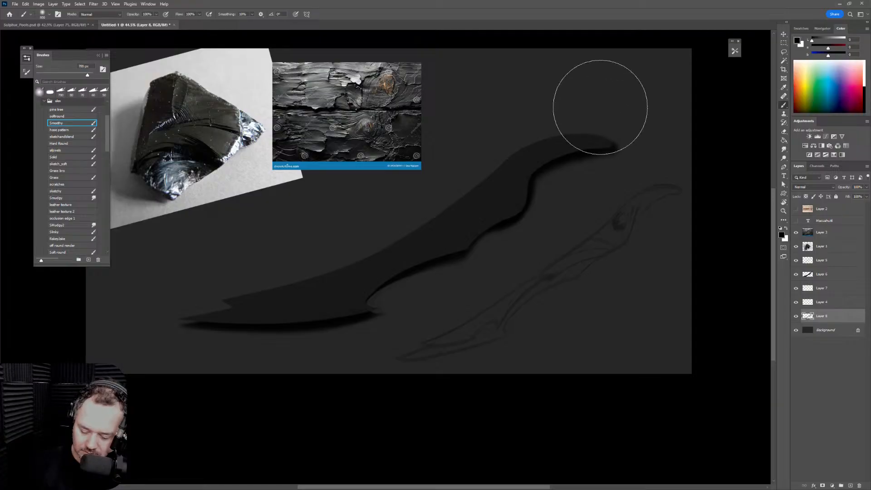
pyautogui.moveTo(428, 96); pyautogui.dragTo(749, 191)
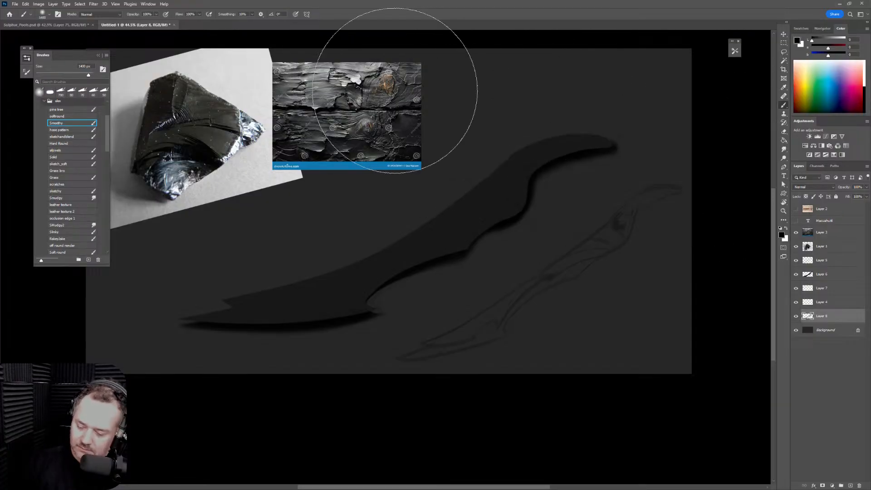
pyautogui.press(']')
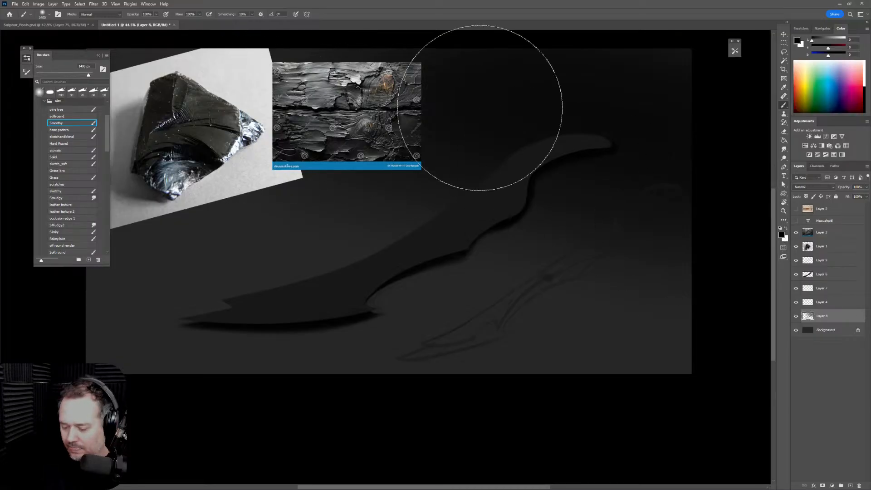
# Darken the lower background beneath the silhouette with the Smoothy brush at 1500 px, and reduce the brush to 800 px
pyautogui.press(']')
pyautogui.moveTo(222, 309); pyautogui.dragTo(600, 358)
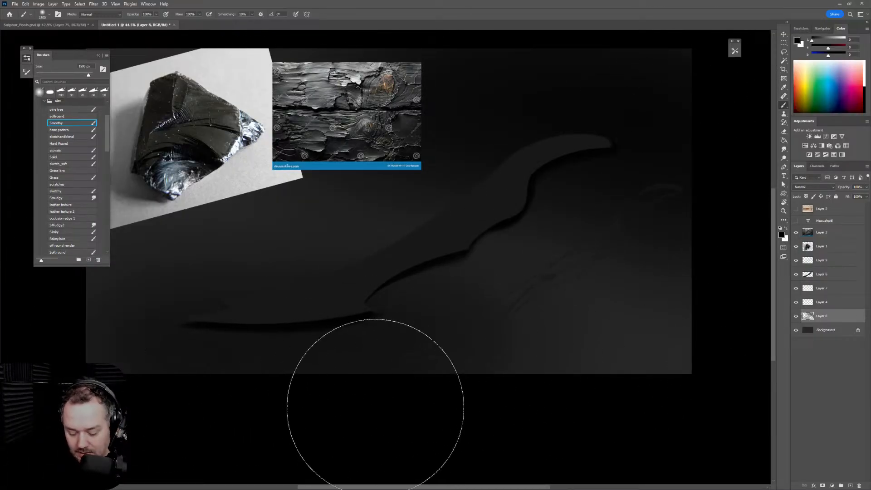
pyautogui.moveTo(105, 266)
pyautogui.mouseDown()
pyautogui.moveTo(154, 210)
pyautogui.moveTo(154, 153)
pyautogui.mouseUp()
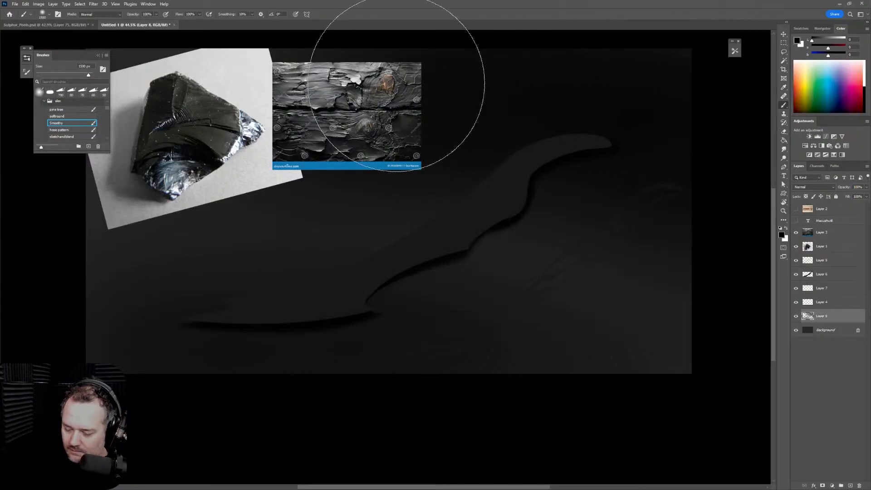
pyautogui.moveTo(625, 141); pyautogui.dragTo(624, 188)
pyautogui.press('[')
pyautogui.press('[')
pyautogui.press('[')
pyautogui.press('[')
pyautogui.press('[')
pyautogui.press('[')
pyautogui.press('[')
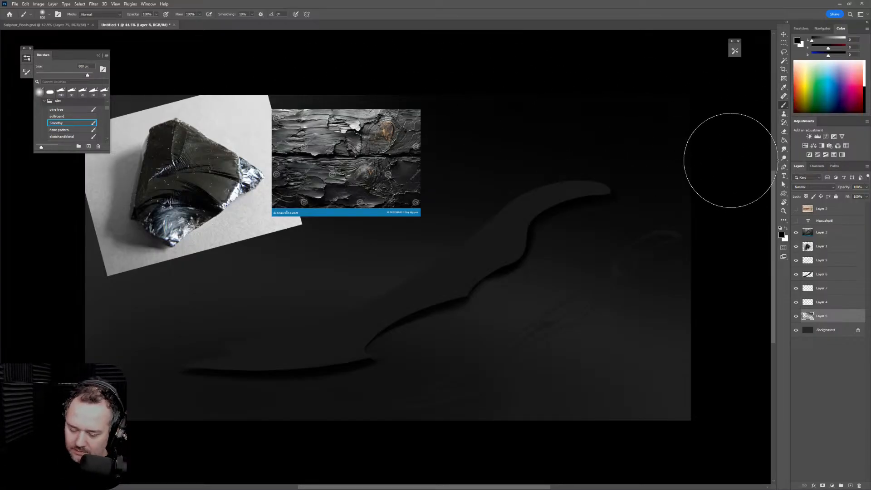
# Add a new layer above the silhouette's Layer 6 and clip it to that layer
pyautogui.press('z')
pyautogui.moveTo(493, 370); pyautogui.dragTo(504, 370)
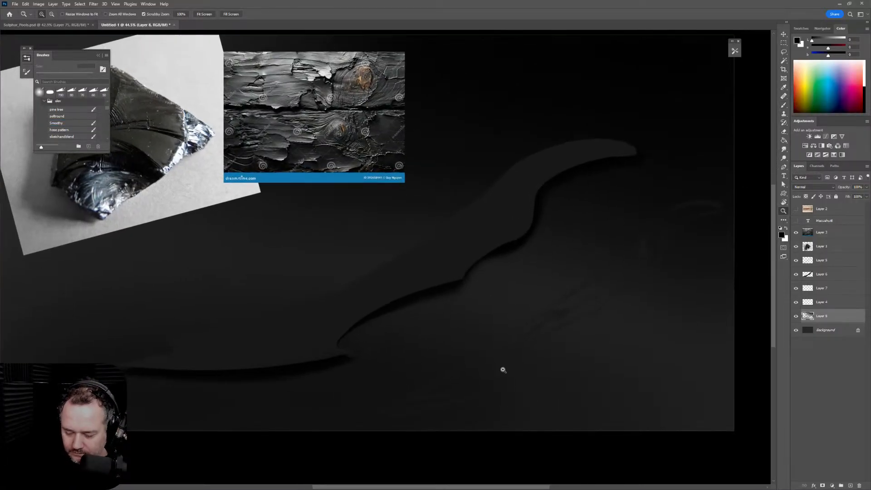
pyautogui.press('b')
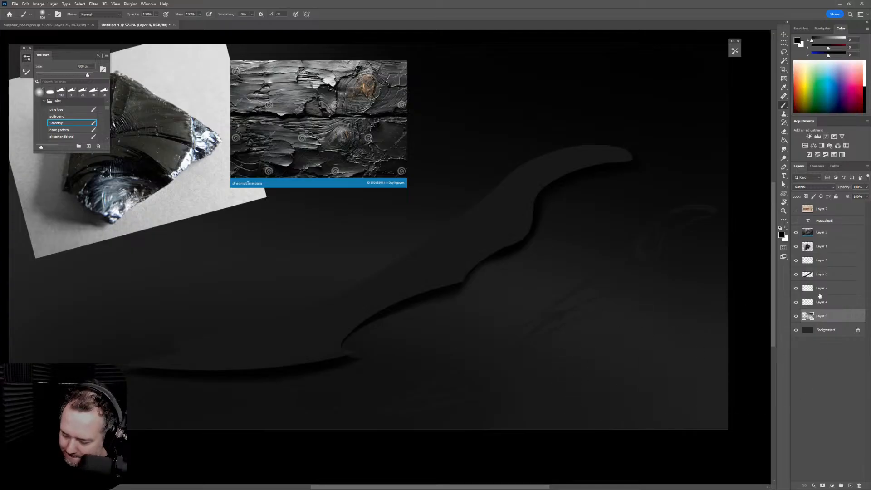
pyautogui.click(837, 276)
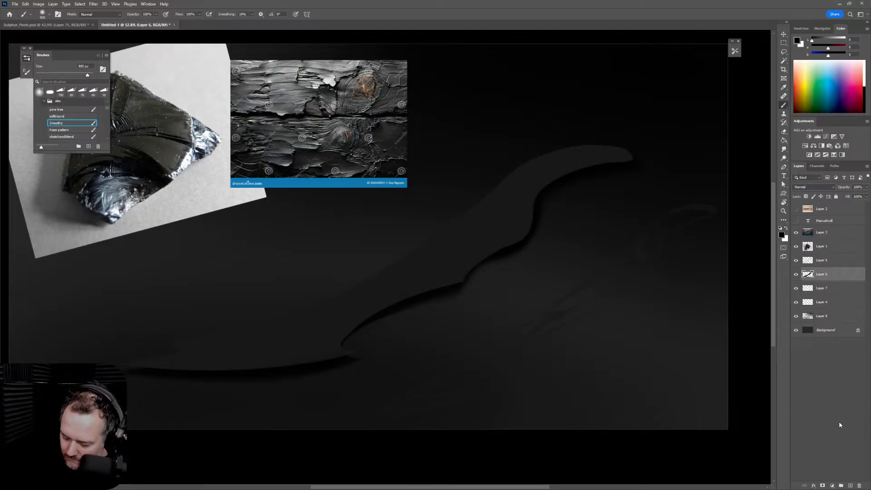
pyautogui.click(851, 485)
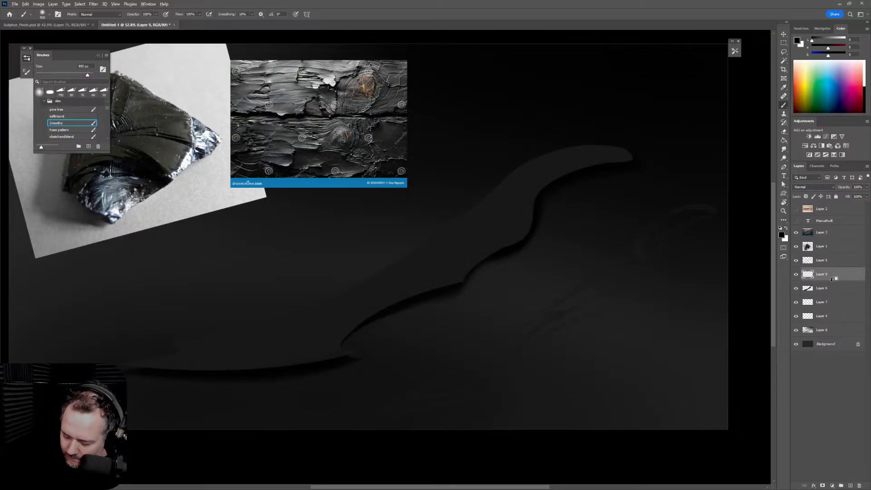
pyautogui.keyDown('alt'); pyautogui.click(835, 278); pyautogui.keyUp('alt')
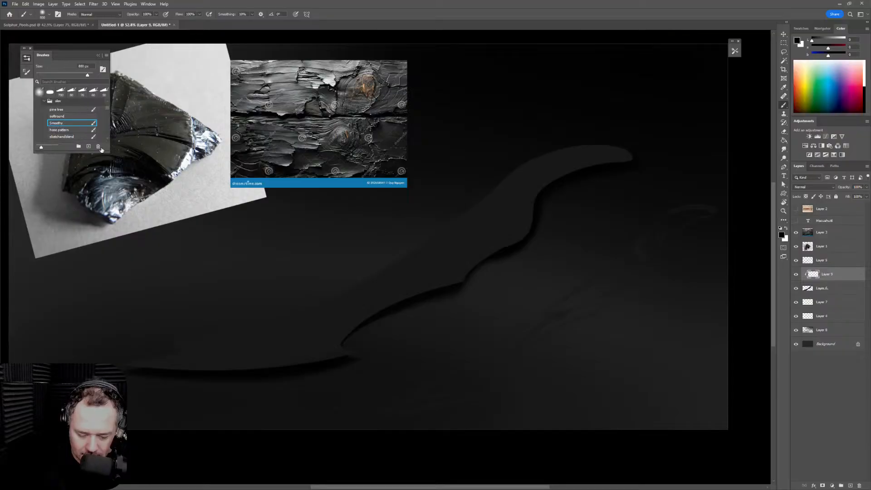
# Choose the sketch_soft brush for painting details on the clipped layer
pyautogui.moveTo(73, 152)
pyautogui.mouseDown()
pyautogui.moveTo(66, 280)
pyautogui.moveTo(66, 266)
pyautogui.mouseUp()
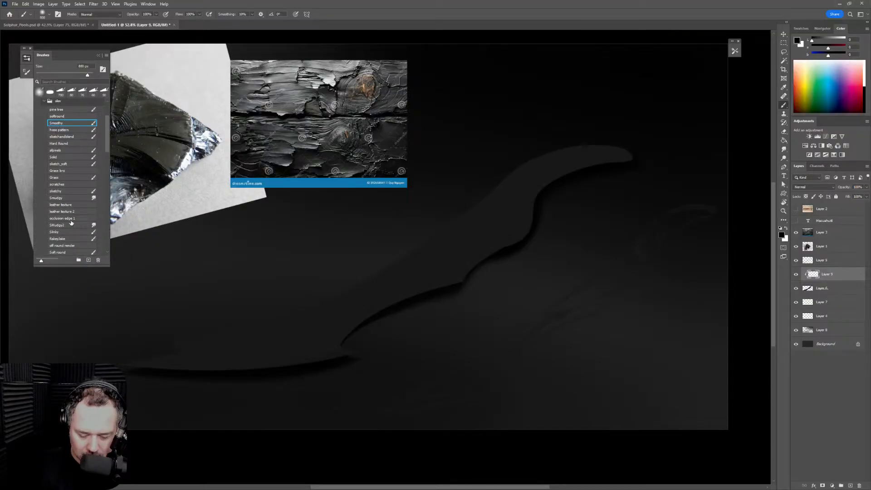
pyautogui.click(64, 164)
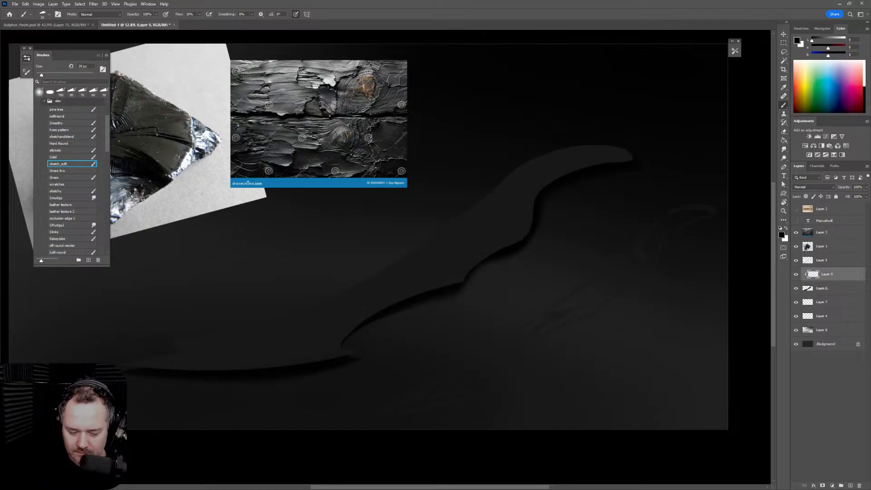
pyautogui.click(26, 58)
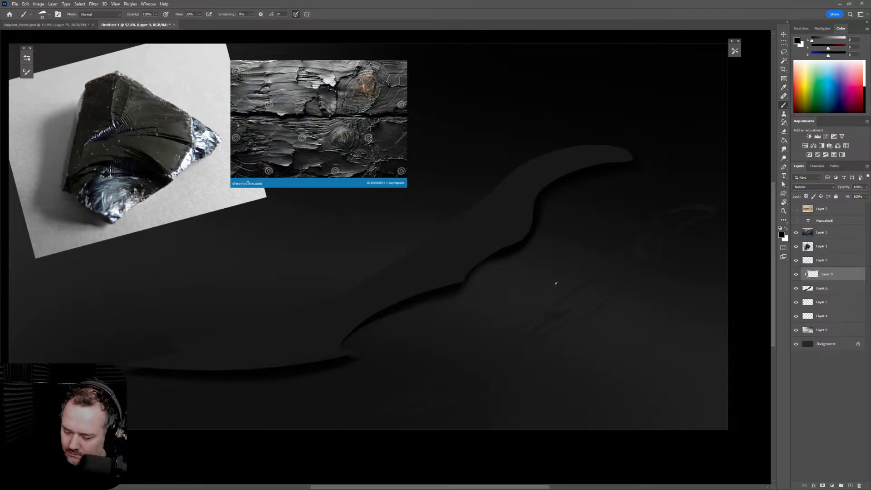
# Paint a black groove inside the blade, running from near the pointed tip to a hooked curve beside the barb
pyautogui.moveTo(512, 280); pyautogui.dragTo(554, 223)
pyautogui.press('r')
pyautogui.moveTo(509, 285); pyautogui.dragTo(529, 247)
pyautogui.press('b')
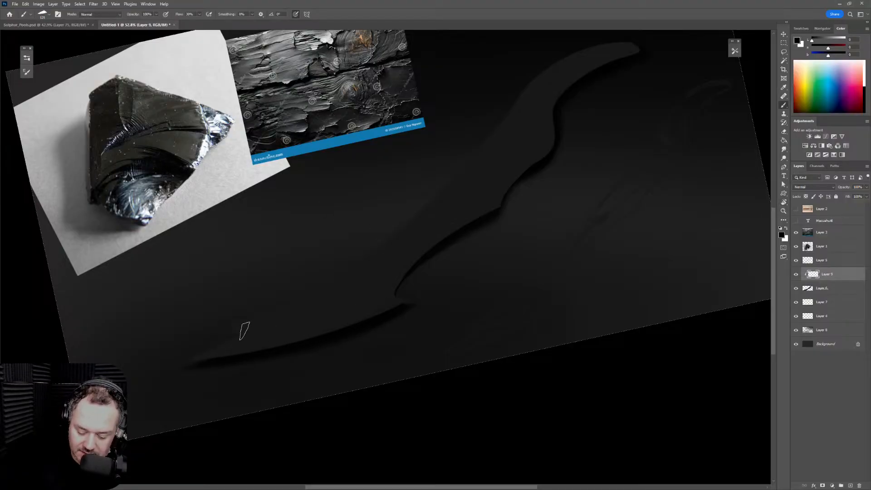
pyautogui.moveTo(228, 328); pyautogui.dragTo(368, 292)
pyautogui.hotkey('ctrl', 'z')
pyautogui.moveTo(233, 328)
pyautogui.mouseDown()
pyautogui.moveTo(350, 308)
pyautogui.moveTo(380, 272)
pyautogui.moveTo(357, 310)
pyautogui.moveTo(392, 256)
pyautogui.moveTo(367, 292)
pyautogui.moveTo(386, 295)
pyautogui.moveTo(380, 306)
pyautogui.moveTo(319, 363)
pyautogui.moveTo(401, 322)
pyautogui.moveTo(391, 290)
pyautogui.moveTo(313, 358)
pyautogui.moveTo(394, 302)
pyautogui.moveTo(377, 303)
pyautogui.moveTo(295, 369)
pyautogui.moveTo(381, 311)
pyautogui.moveTo(380, 302)
pyautogui.moveTo(350, 299)
pyautogui.mouseUp()
pyautogui.hotkey('ctrl', 'z')
pyautogui.hotkey('ctrl', 'z')
pyautogui.hotkey('ctrl', 'z')
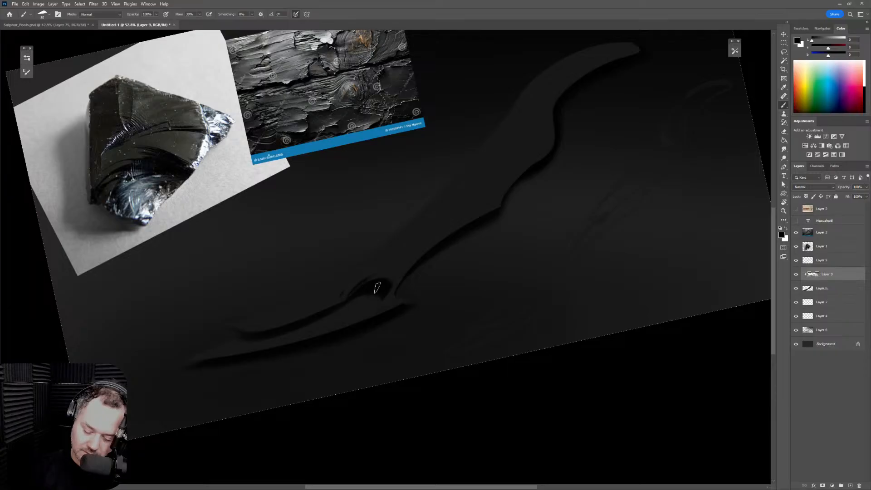
# Erase the lower part of the dark hook beside the barb and resize the sketch_soft brush for refining the groove
pyautogui.press('e')
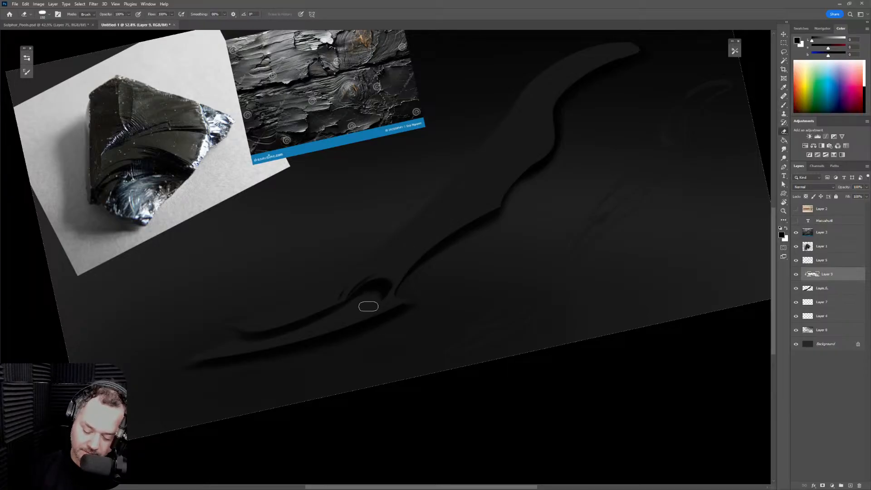
pyautogui.press('b')
pyautogui.press(']')
pyautogui.press(']')
pyautogui.press(']')
pyautogui.press(']')
pyautogui.press(']')
pyautogui.press(']')
pyautogui.press(']')
pyautogui.press(']')
pyautogui.press(']')
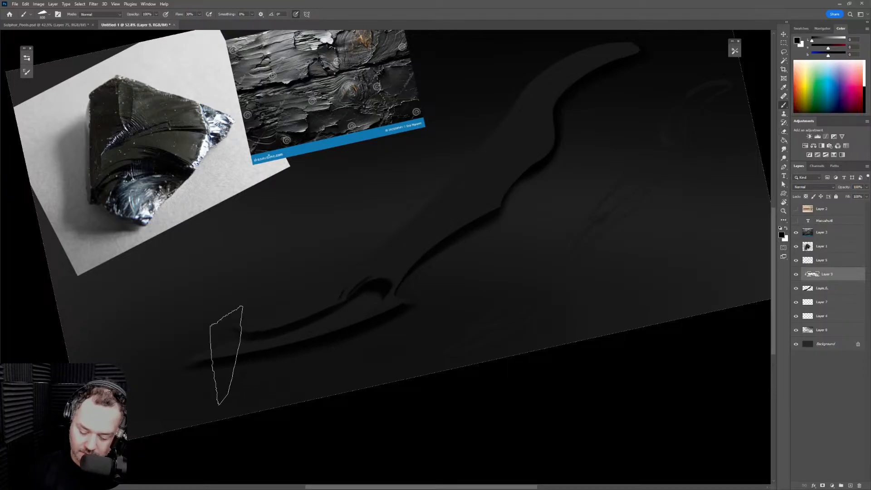
pyautogui.press('[')
pyautogui.press('[')
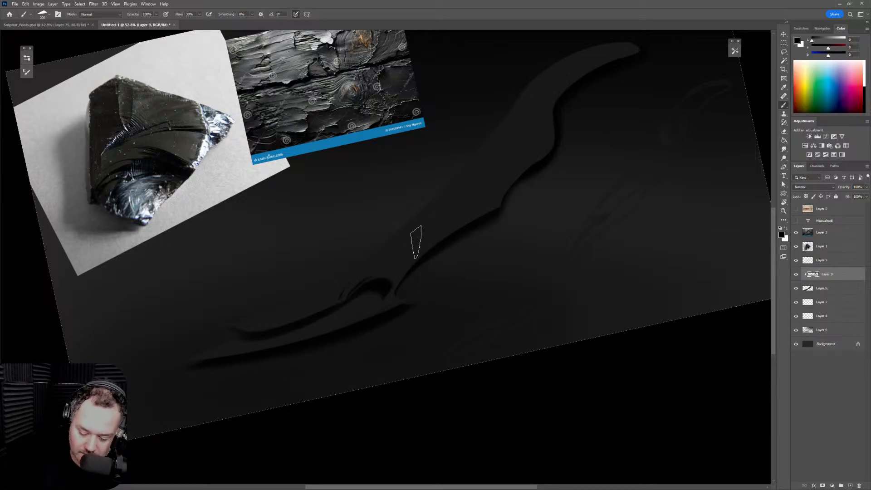
# Paint a thin dark crease rising diagonally from the barb across the blade towards its upper edge
pyautogui.press('e')
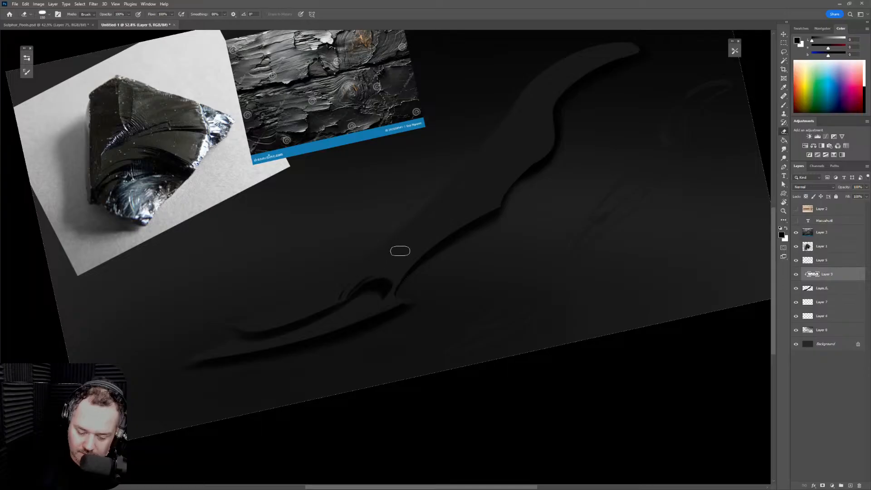
pyautogui.press('b')
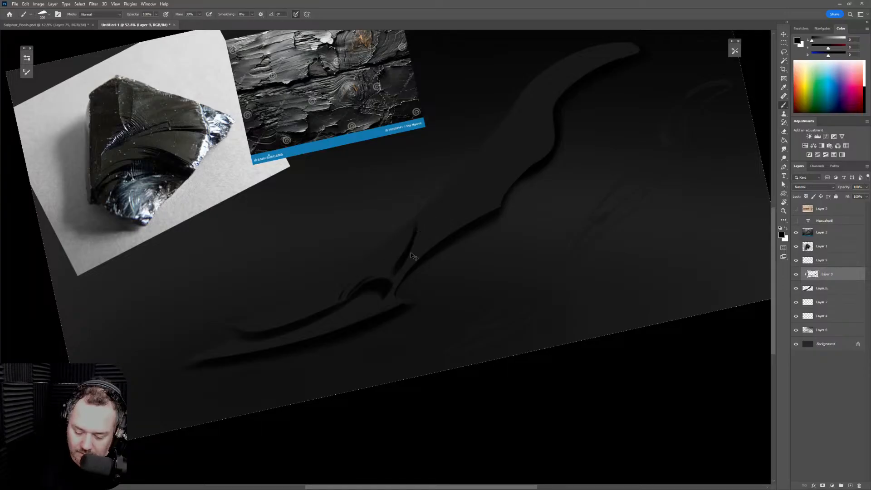
pyautogui.moveTo(394, 279); pyautogui.dragTo(433, 196)
# Sample a light grey from the obsidian photo and paint a tapered highlight along the diagonal crease above the barb
pyautogui.keyDown('alt'); pyautogui.click(205, 149); pyautogui.keyUp('alt')
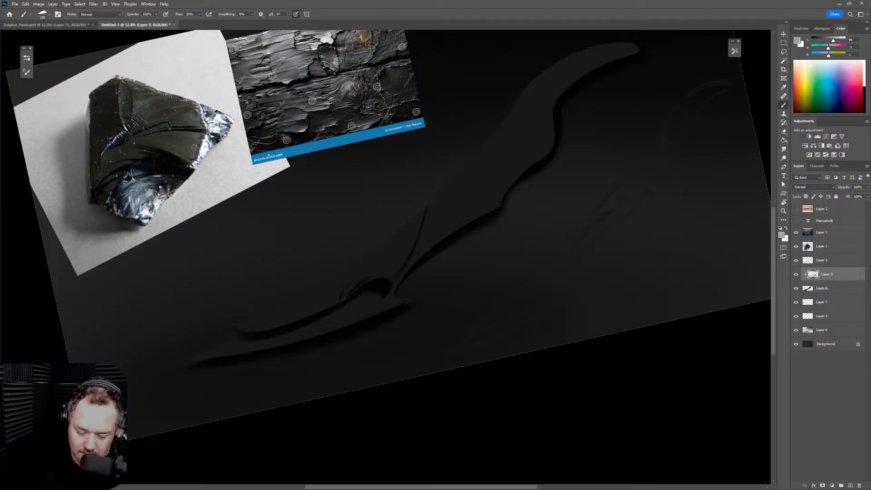
pyautogui.moveTo(391, 289); pyautogui.dragTo(421, 210)
pyautogui.hotkey('ctrl', 'z')
pyautogui.moveTo(391, 288); pyautogui.dragTo(413, 220)
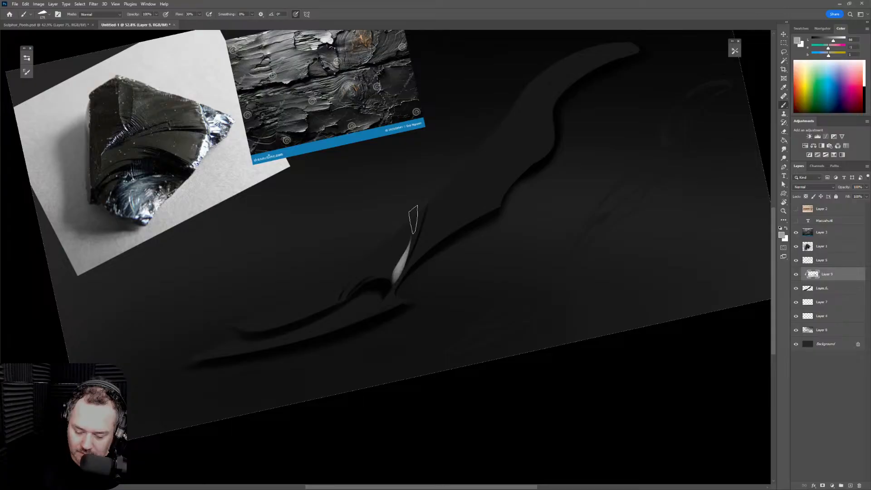
pyautogui.hotkey('ctrl', 'z')
pyautogui.moveTo(391, 288)
pyautogui.mouseDown()
pyautogui.moveTo(431, 221)
pyautogui.moveTo(397, 279)
pyautogui.moveTo(430, 200)
pyautogui.mouseUp()
pyautogui.hotkey('ctrl', 'z')
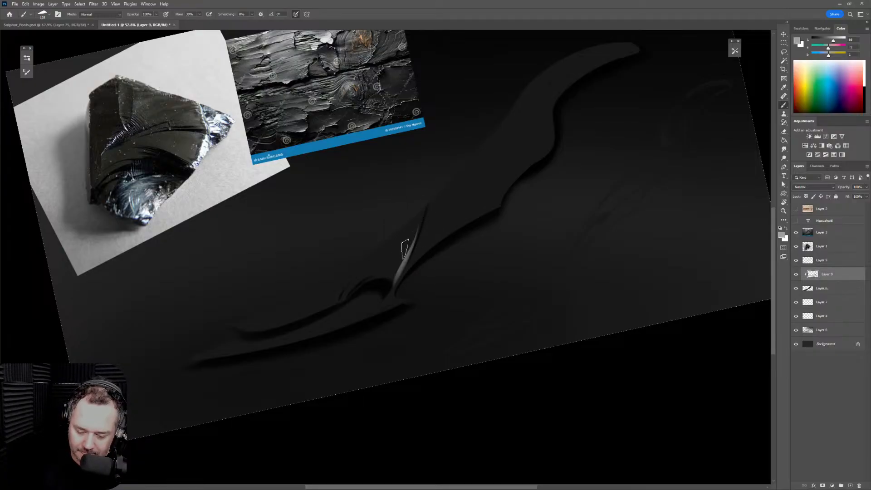
# Return to black and paint dark accents across the highlight's upper end and out towards the blade's upper edge
pyautogui.press('d')
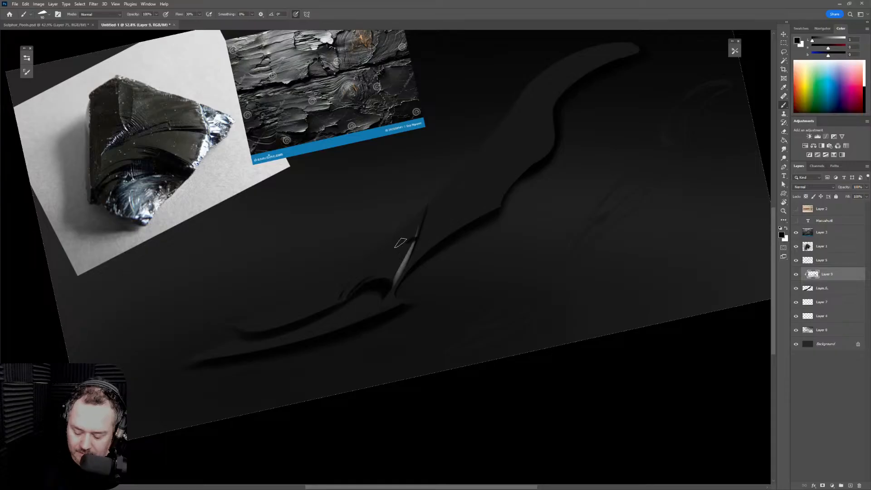
pyautogui.keyDown('alt'); pyautogui.click(422, 217); pyautogui.keyUp('alt')
pyautogui.press(']')
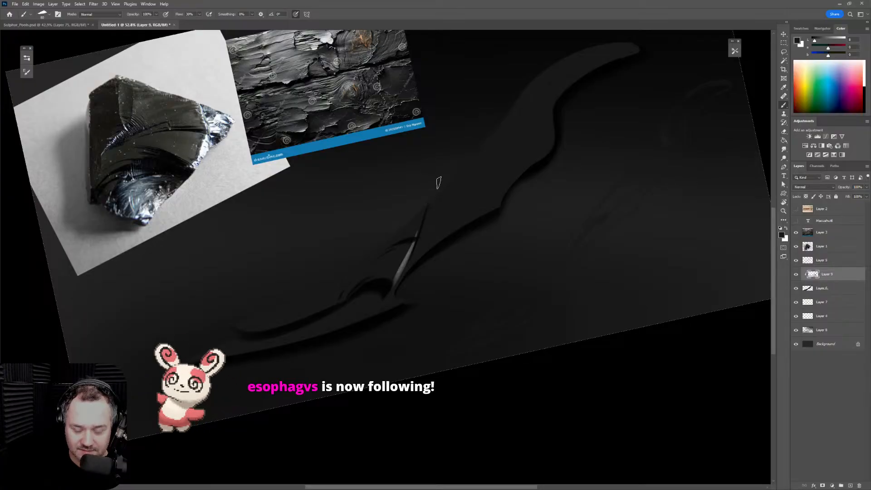
# Enlarge the brush and trim back the upper end of the thin diagonal crease above the barb
pyautogui.press(']')
pyautogui.press(']')
pyautogui.press(']')
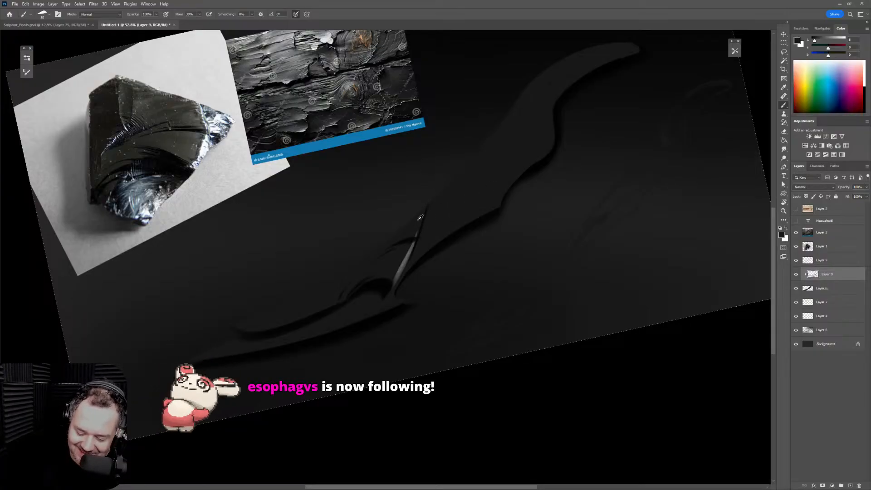
pyautogui.press(']')
pyautogui.press(']')
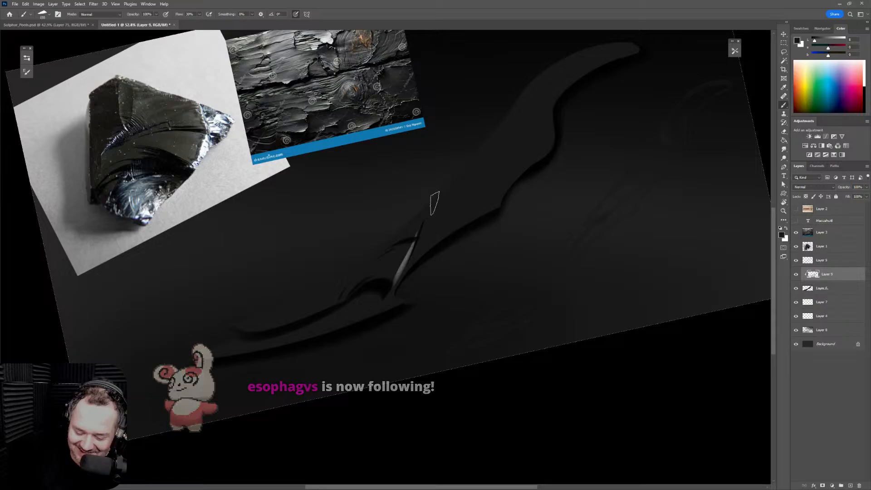
# Sample the crease's near-black and paint a dark shadow beside the upper end of the diagonal highlight, adjusting the brush size
pyautogui.keyDown('alt'); pyautogui.click(417, 230); pyautogui.keyUp('alt')
pyautogui.moveTo(418, 223)
pyautogui.mouseDown()
pyautogui.moveTo(495, 174)
pyautogui.moveTo(506, 121)
pyautogui.mouseUp()
pyautogui.hotkey('ctrl', 'z')
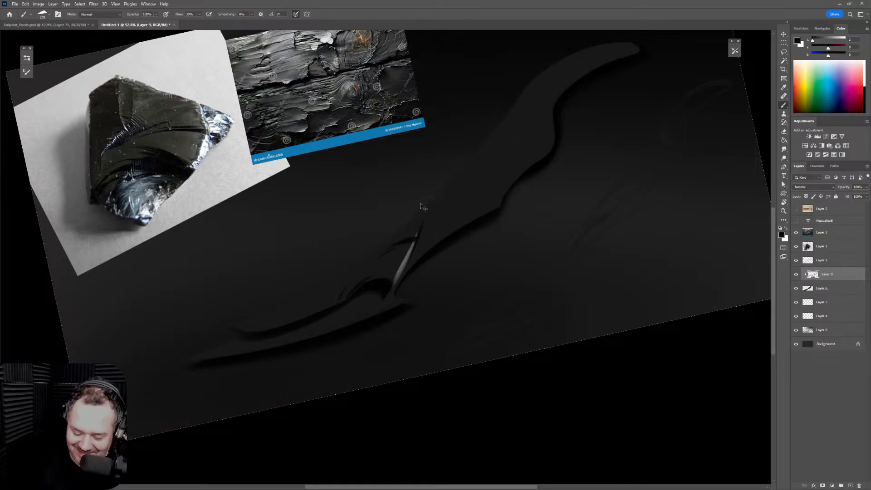
pyautogui.moveTo(420, 227); pyautogui.dragTo(411, 229)
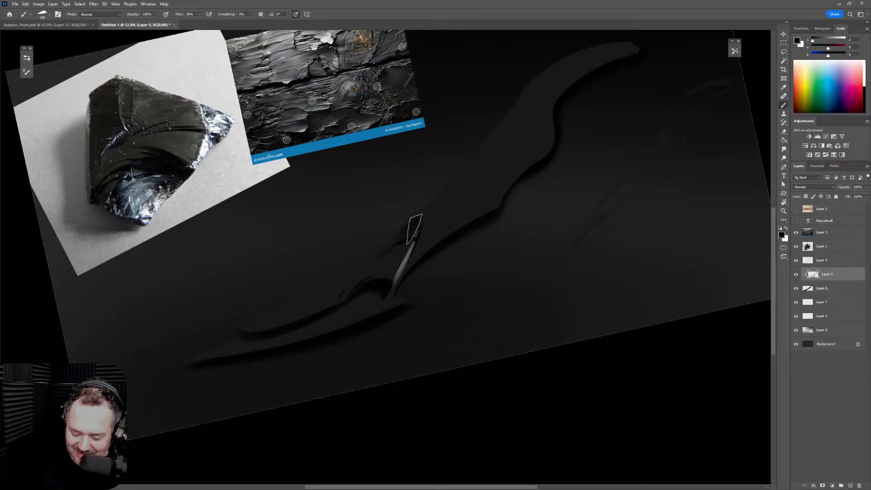
pyautogui.press('[')
pyautogui.press('[')
pyautogui.press('[')
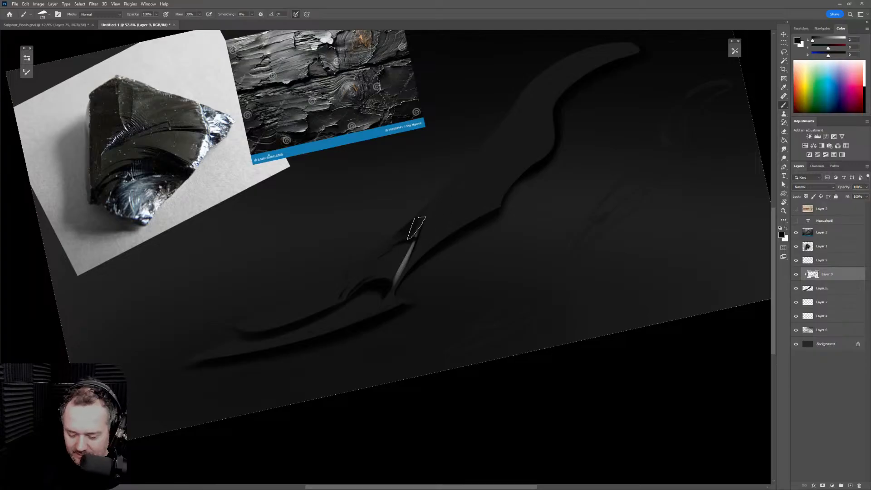
pyautogui.press(']')
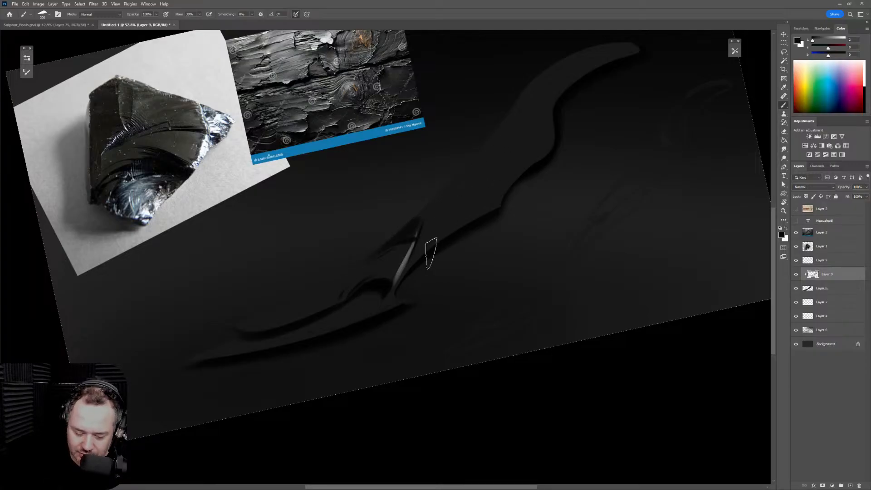
pyautogui.keyDown('alt'); pyautogui.click(138, 195); pyautogui.keyUp('alt')
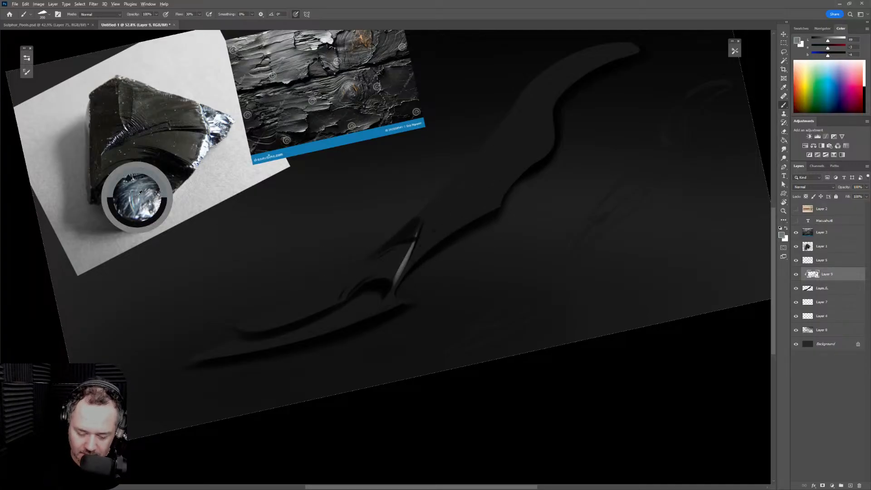
pyautogui.moveTo(425, 256); pyautogui.dragTo(492, 211)
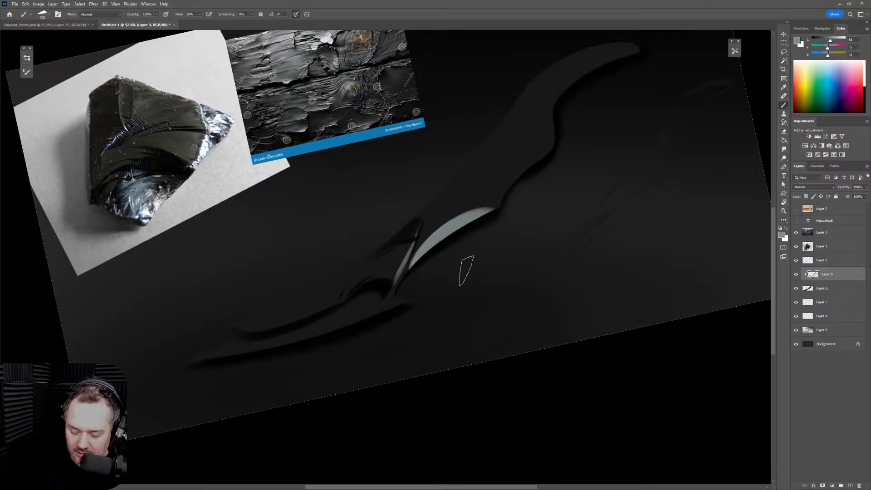
pyautogui.hotkey('ctrl', 'z')
# Sample a blue-grey from the obsidian photo and paint a curved reflection along the blade's lower edge, from the barb to the next notch
pyautogui.keyDown('alt'); pyautogui.click(131, 196); pyautogui.keyUp('alt')
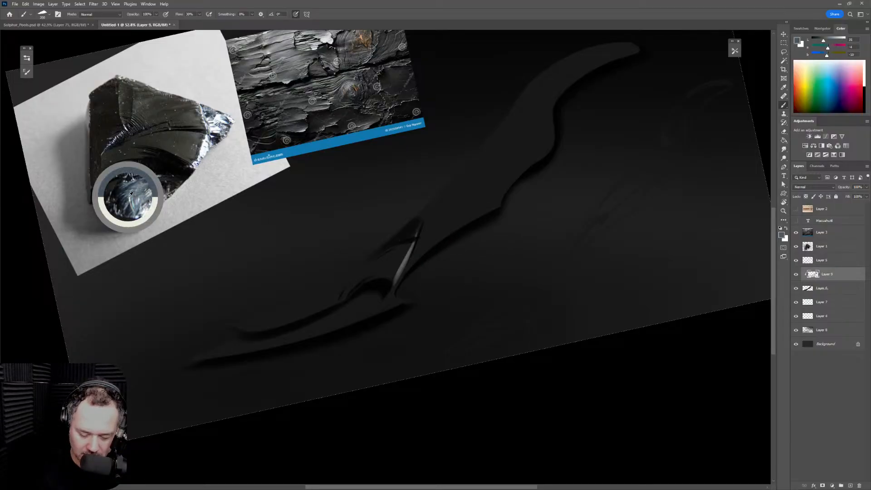
pyautogui.moveTo(421, 261); pyautogui.dragTo(502, 227)
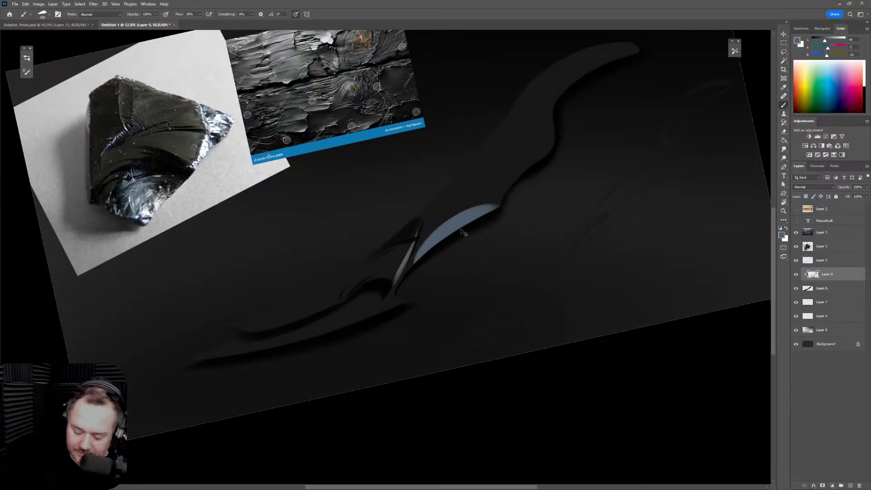
pyautogui.hotkey('ctrl', 'z')
pyautogui.press(']')
pyautogui.moveTo(416, 281); pyautogui.dragTo(486, 233)
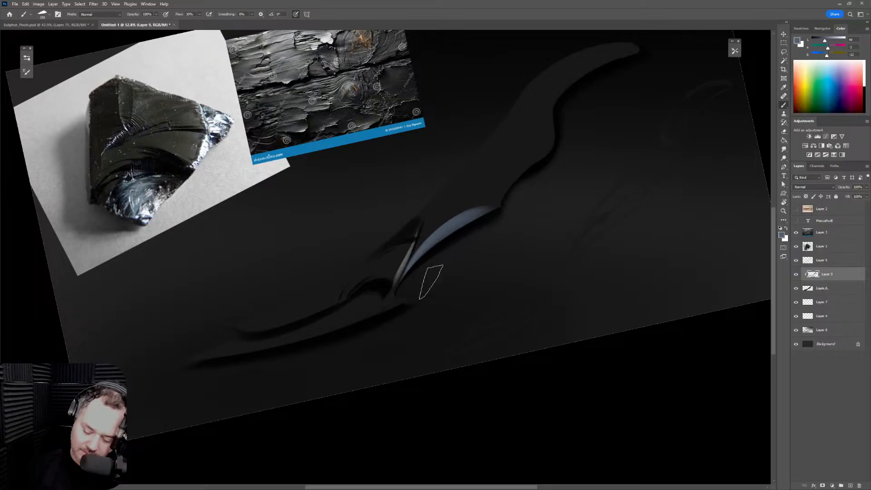
# Enlarge the brush and paint the blue-grey reflection from the barb along the lower blade towards its pointed tip
pyautogui.press(']')
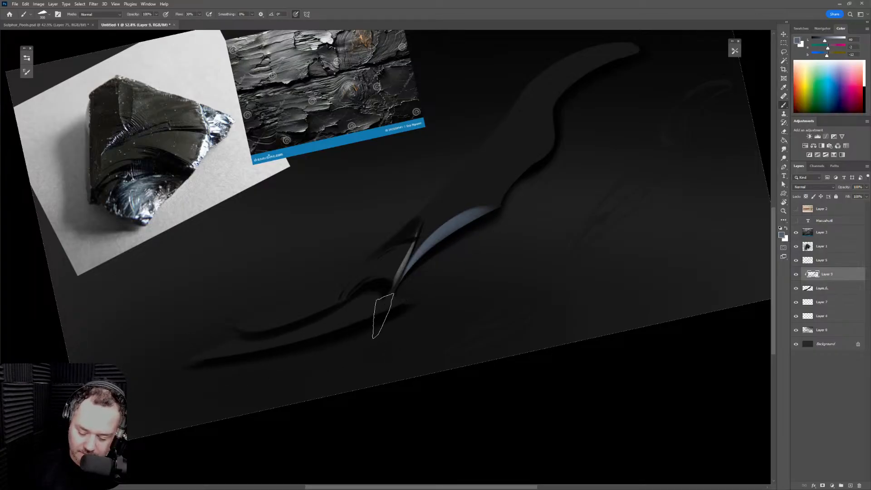
pyautogui.moveTo(384, 316)
pyautogui.mouseDown()
pyautogui.moveTo(326, 334)
pyautogui.moveTo(378, 324)
pyautogui.moveTo(400, 335)
pyautogui.mouseUp()
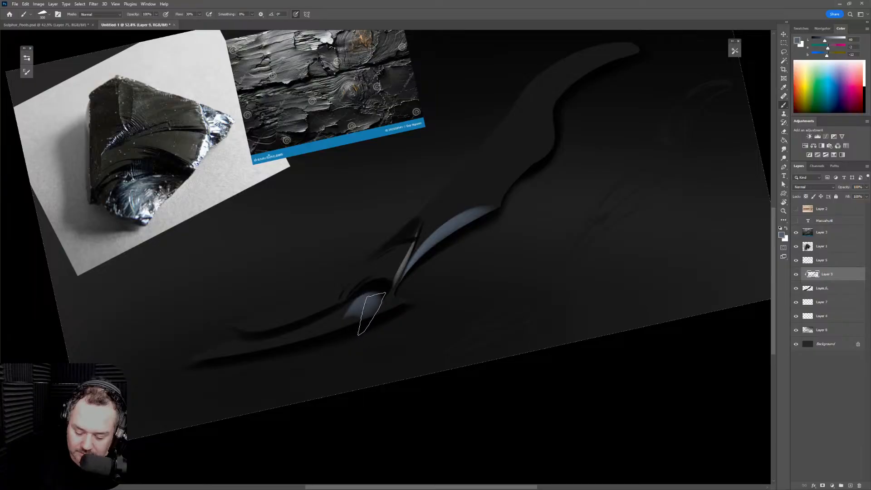
pyautogui.moveTo(375, 315)
pyautogui.mouseDown()
pyautogui.moveTo(252, 353)
pyautogui.moveTo(370, 314)
pyautogui.moveTo(278, 346)
pyautogui.moveTo(243, 379)
pyautogui.moveTo(338, 323)
pyautogui.moveTo(254, 350)
pyautogui.mouseUp()
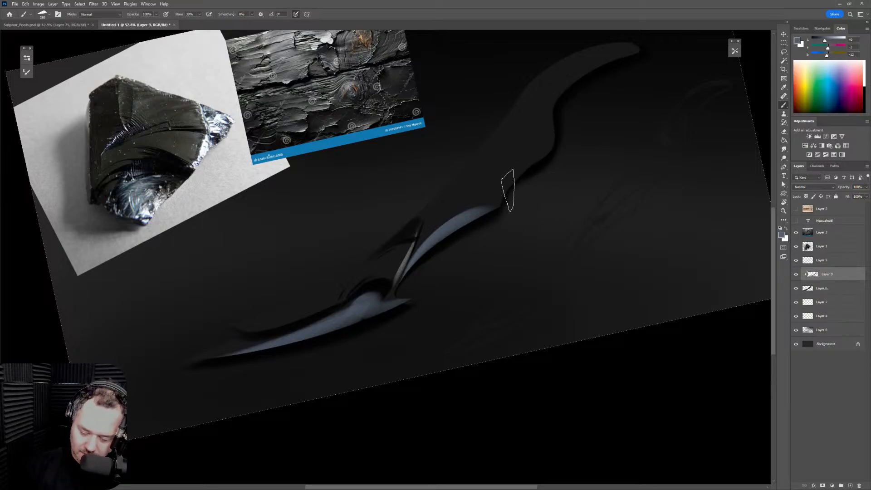
# Paint small blue-grey touches at the diagonal highlight's base and add near-white glints sampled from the obsidian's bright facet
pyautogui.press('[')
pyautogui.press('[')
pyautogui.press('[')
pyautogui.moveTo(399, 276); pyautogui.dragTo(395, 289)
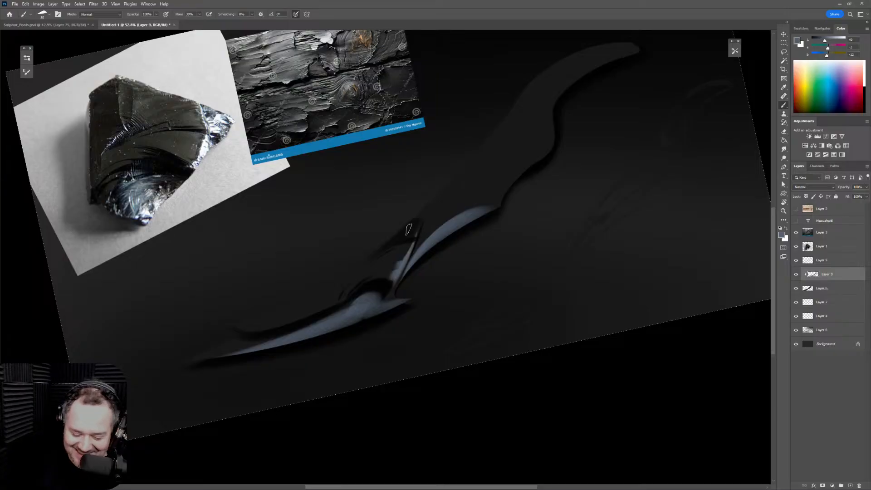
pyautogui.keyDown('alt'); pyautogui.click(220, 115); pyautogui.keyUp('alt')
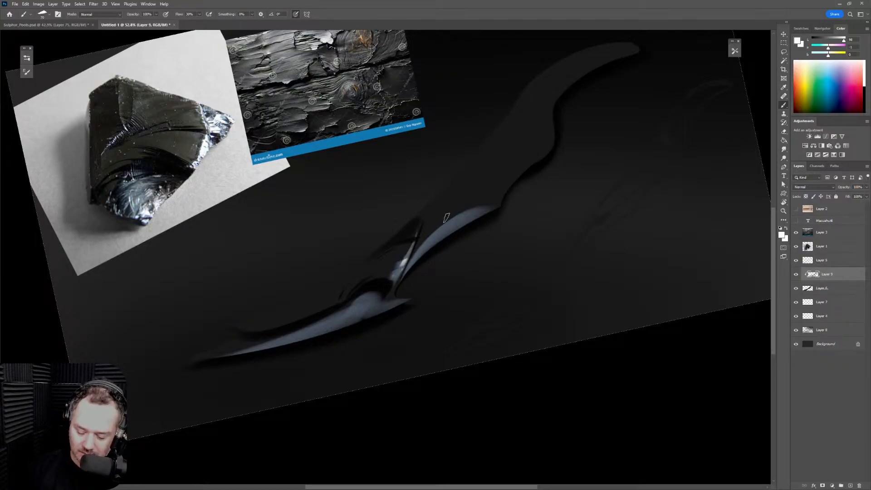
# Sample a neutral grey from the obsidian photo and paint a soft sheen between the diagonal highlight and the dark hook
pyautogui.keyDown('alt'); pyautogui.click(402, 249); pyautogui.keyUp('alt')
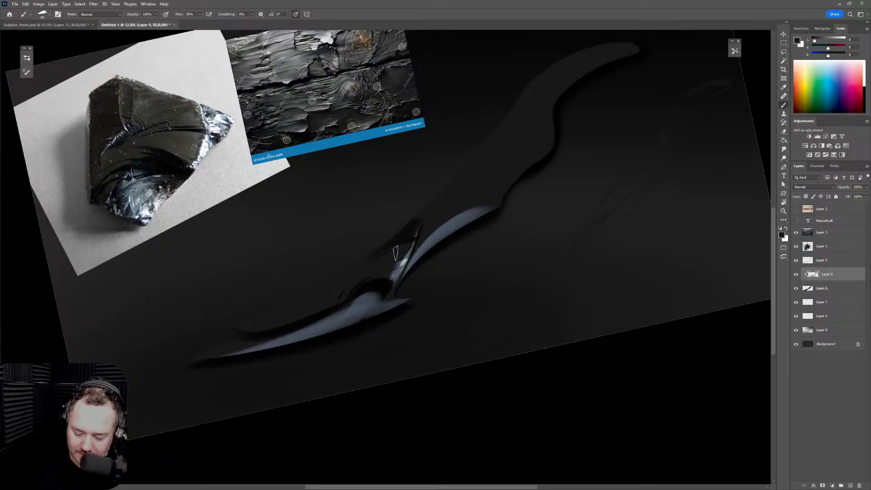
pyautogui.keyDown('alt'); pyautogui.click(189, 145); pyautogui.keyUp('alt')
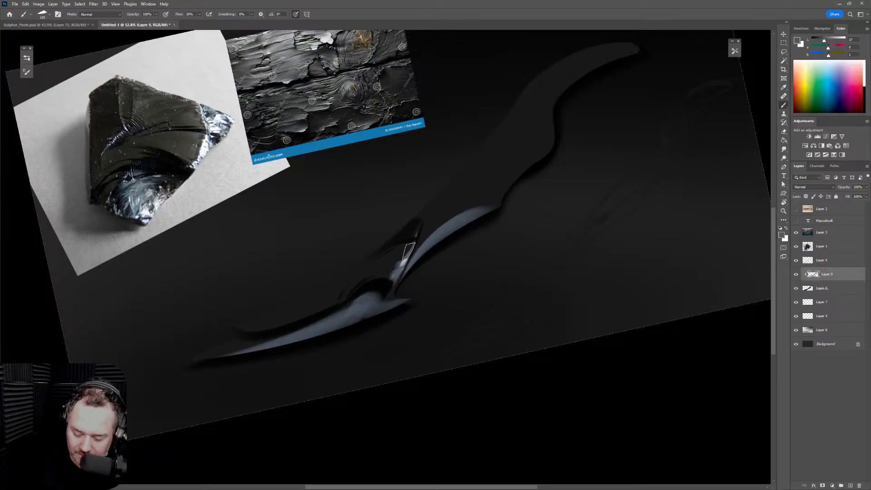
pyautogui.moveTo(409, 254); pyautogui.dragTo(339, 277)
pyautogui.hotkey('ctrl', 'z')
pyautogui.press(']')
pyautogui.moveTo(407, 255)
pyautogui.mouseDown()
pyautogui.moveTo(386, 260)
pyautogui.moveTo(341, 305)
pyautogui.mouseUp()
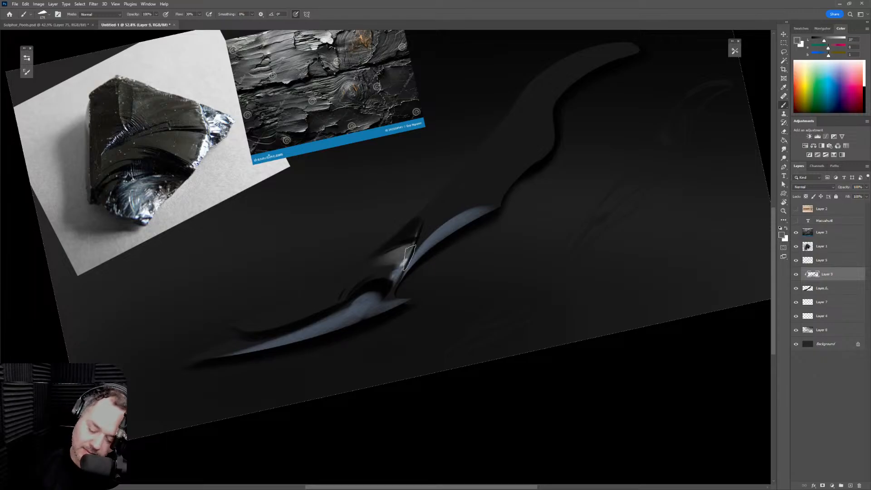
pyautogui.moveTo(395, 271)
pyautogui.mouseDown()
pyautogui.moveTo(360, 278)
pyautogui.moveTo(379, 304)
pyautogui.moveTo(400, 275)
pyautogui.moveTo(392, 268)
pyautogui.moveTo(335, 288)
pyautogui.mouseUp()
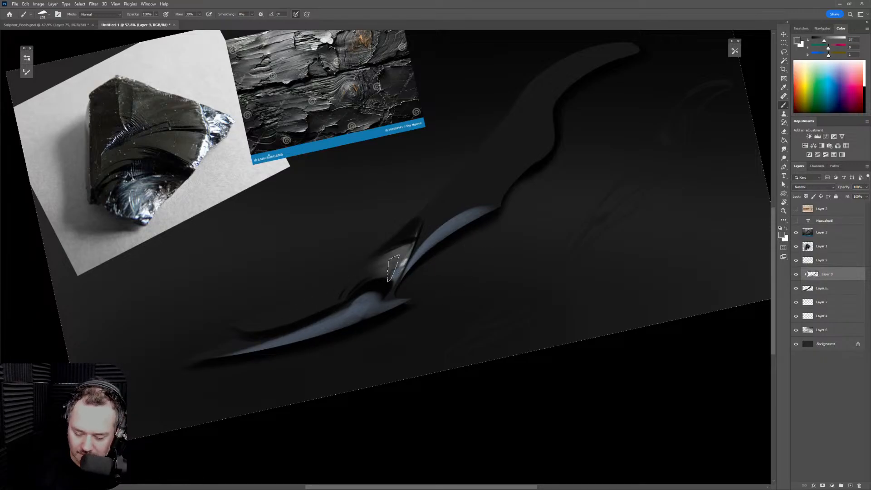
# Sample black from the painting and shade the blade's upper edge from near the lower tip up around the grey sheen
pyautogui.keyDown('alt'); pyautogui.click(386, 271); pyautogui.keyUp('alt')
pyautogui.press(']')
pyautogui.keyDown('alt'); pyautogui.click(368, 287); pyautogui.keyUp('alt')
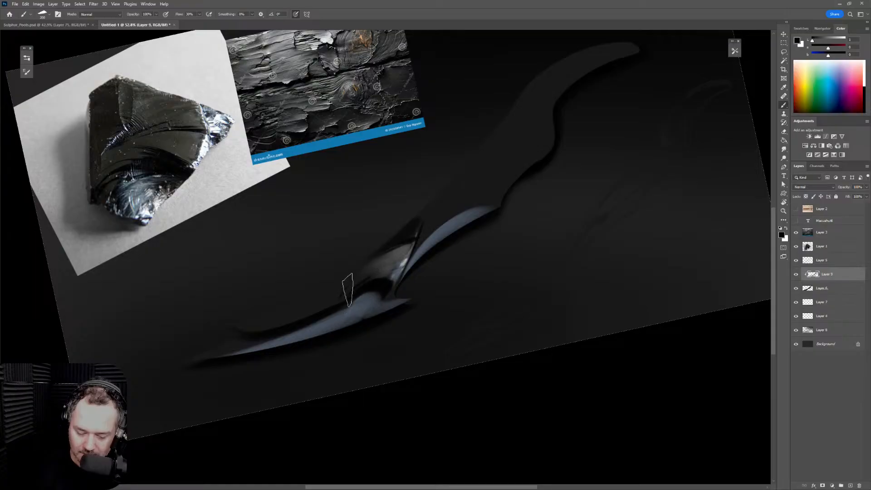
pyautogui.press('[')
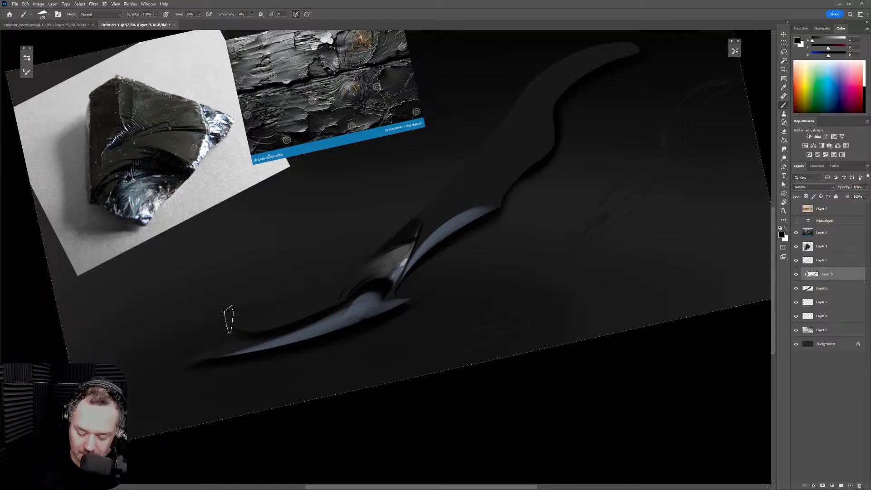
pyautogui.moveTo(241, 320); pyautogui.dragTo(327, 304)
pyautogui.hotkey('ctrl', 'z')
pyautogui.moveTo(234, 322)
pyautogui.mouseDown()
pyautogui.moveTo(383, 256)
pyautogui.moveTo(321, 302)
pyautogui.moveTo(369, 281)
pyautogui.moveTo(321, 306)
pyautogui.moveTo(348, 308)
pyautogui.moveTo(411, 262)
pyautogui.moveTo(373, 271)
pyautogui.moveTo(331, 300)
pyautogui.moveTo(374, 279)
pyautogui.mouseUp()
pyautogui.press('[')
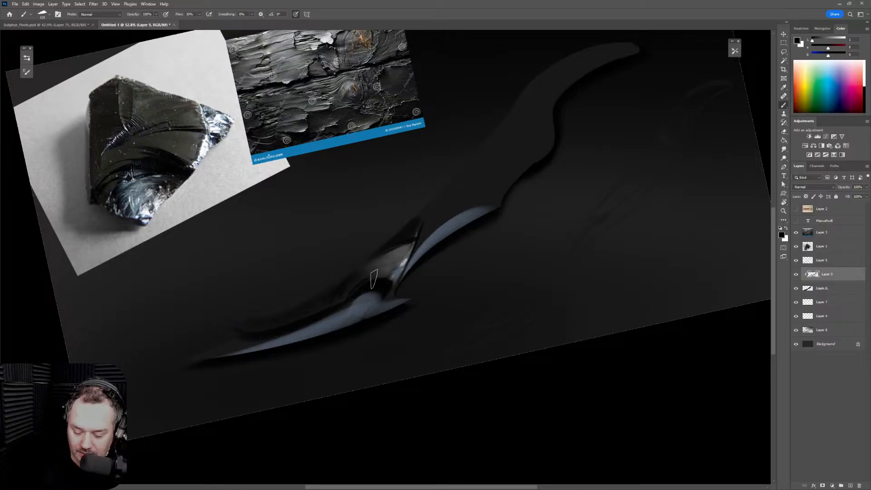
pyautogui.moveTo(328, 300); pyautogui.dragTo(385, 257)
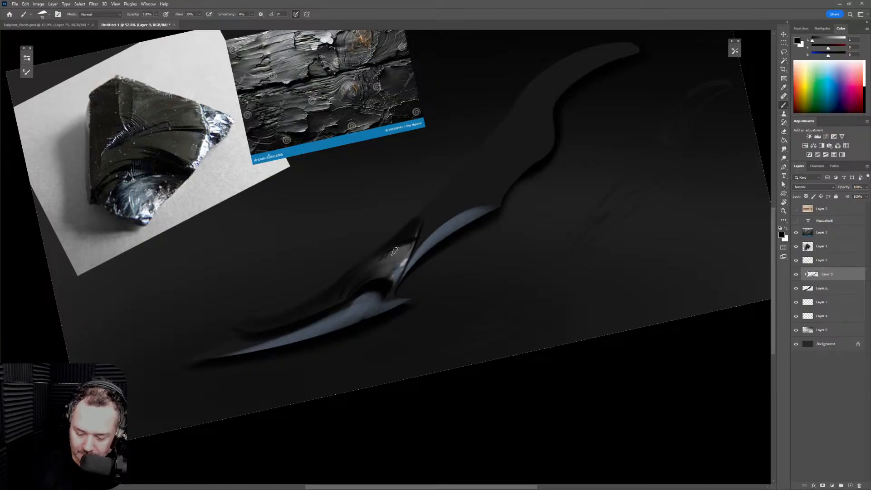
# Sample grey and blue-grey tones from the blade and add fine streaks to the sheen and inside the dark hook
pyautogui.keyDown('alt'); pyautogui.click(389, 262); pyautogui.keyUp('alt')
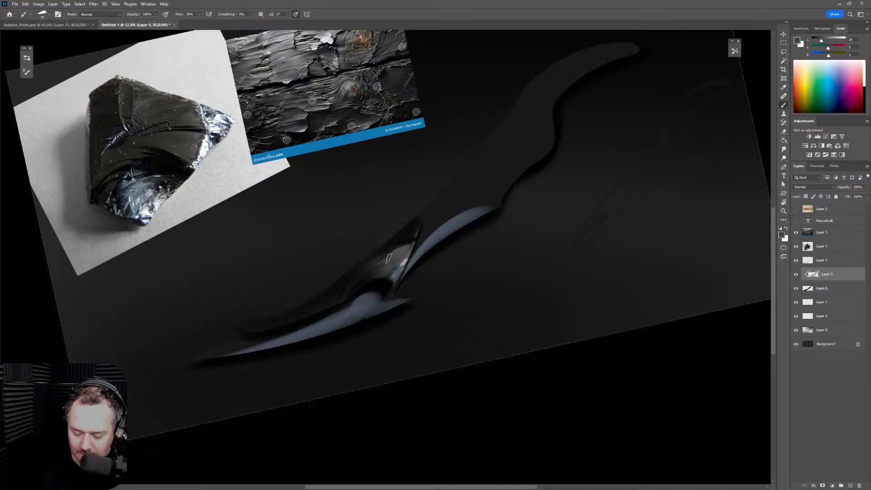
pyautogui.keyDown('alt'); pyautogui.click(426, 246); pyautogui.keyUp('alt')
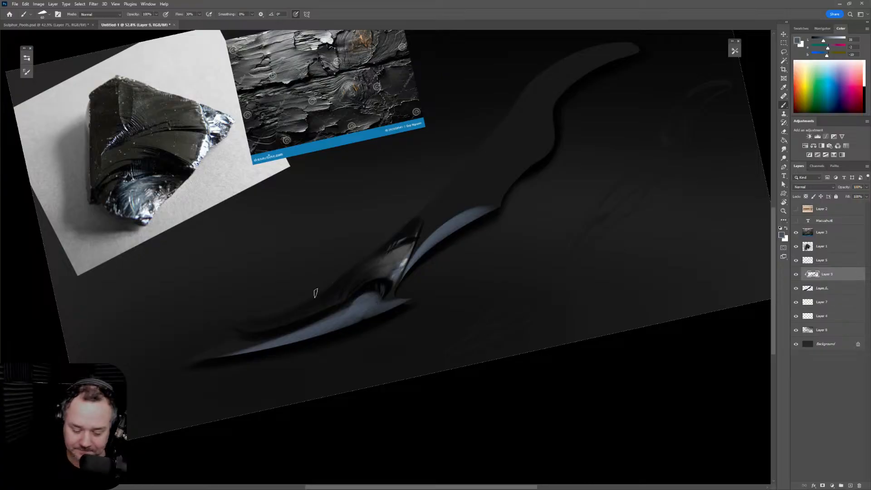
pyautogui.keyDown('alt'); pyautogui.click(382, 288); pyautogui.keyUp('alt')
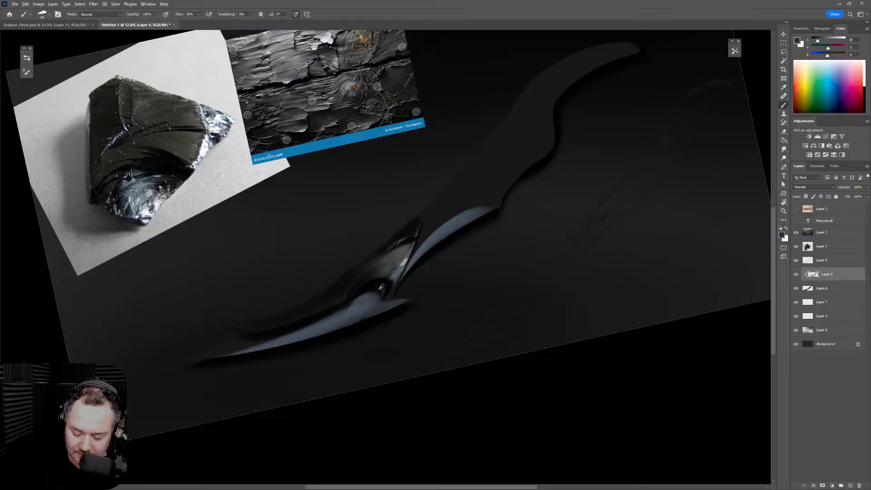
# Sample black beside the barb and paint a translucent dark curve over the blue-grey reflection below it with an enlarged brush
pyautogui.keyDown('alt'); pyautogui.click(393, 291); pyautogui.keyUp('alt')
pyautogui.press(']')
pyautogui.press(']')
pyautogui.press(']')
pyautogui.press(']')
pyautogui.press(']')
pyautogui.press(']')
pyautogui.press(']')
pyautogui.moveTo(354, 322)
pyautogui.mouseDown()
pyautogui.moveTo(364, 348)
pyautogui.moveTo(376, 326)
pyautogui.moveTo(351, 333)
pyautogui.moveTo(378, 317)
pyautogui.moveTo(369, 346)
pyautogui.moveTo(371, 333)
pyautogui.moveTo(341, 331)
pyautogui.moveTo(375, 329)
pyautogui.moveTo(365, 341)
pyautogui.moveTo(340, 334)
pyautogui.moveTo(319, 344)
pyautogui.mouseUp()
pyautogui.hotkey('ctrl', 'z')
pyautogui.hotkey('ctrl', 'z')
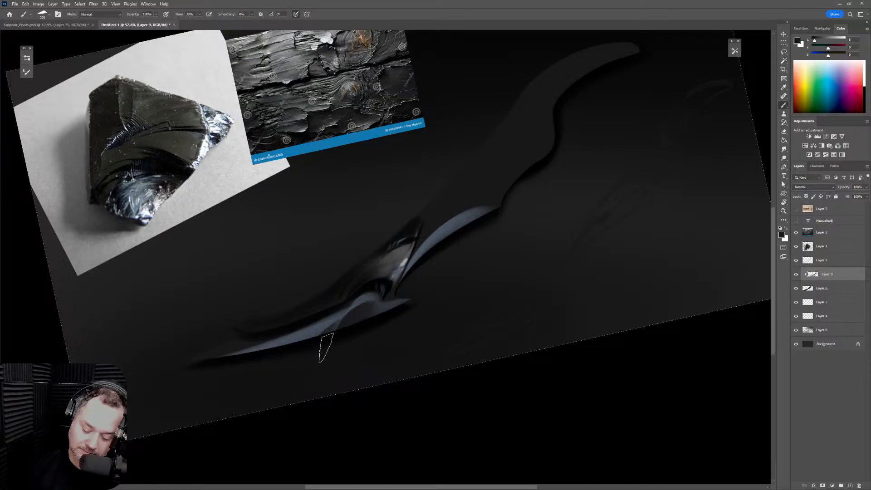
# Reduce the brush size and paint thin dark streaks across the blue-grey reflection towards the lower tip
pyautogui.press('[')
pyautogui.press('[')
pyautogui.press('[')
pyautogui.press('[')
pyautogui.press('[')
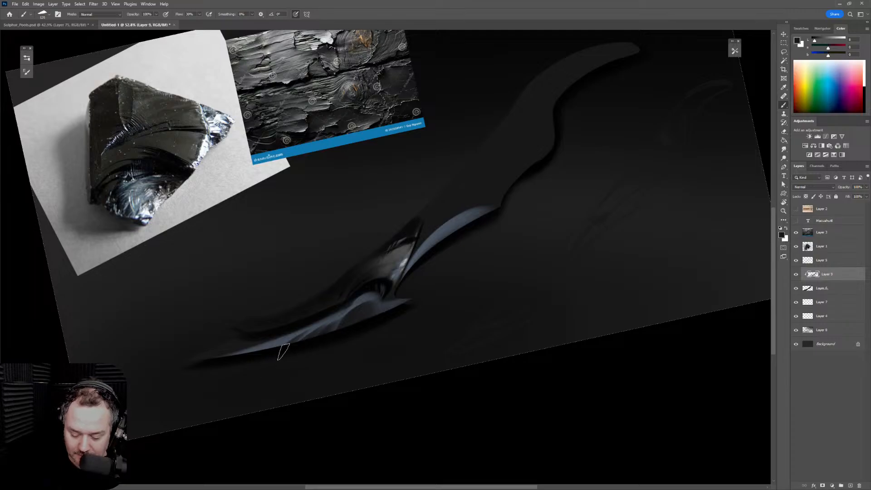
pyautogui.press('[')
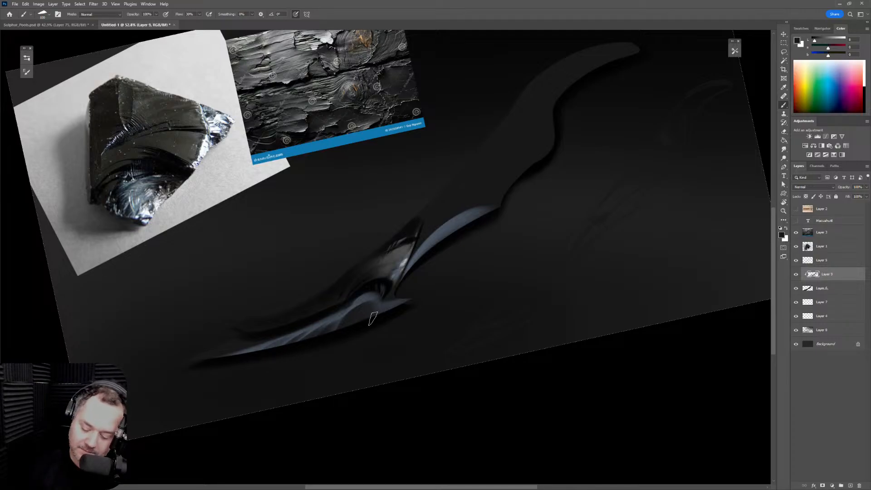
# Sample black from the hook and deepen the shading under the blue-grey arc beside the barb with a larger brush
pyautogui.press(']')
pyautogui.press(']')
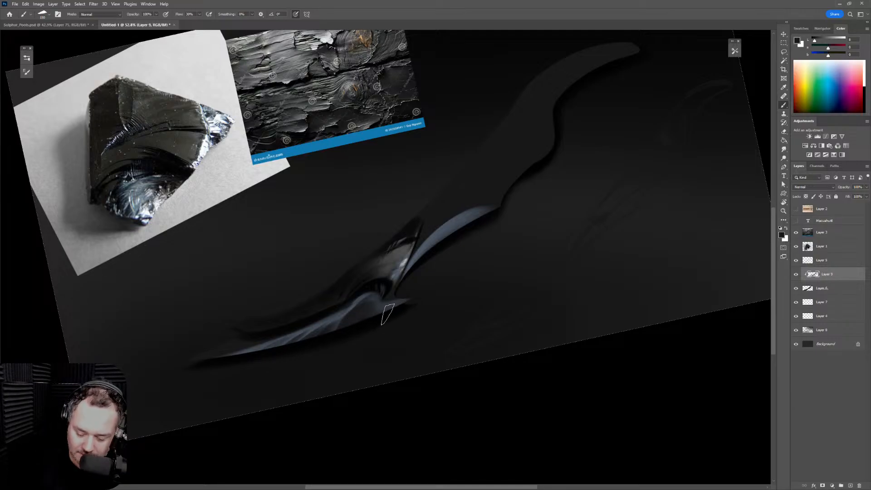
pyautogui.keyDown('alt'); pyautogui.click(373, 285); pyautogui.keyUp('alt')
pyautogui.press(']')
pyautogui.moveTo(411, 305)
pyautogui.mouseDown()
pyautogui.moveTo(368, 279)
pyautogui.moveTo(450, 266)
pyautogui.moveTo(383, 319)
pyautogui.moveTo(330, 321)
pyautogui.moveTo(384, 319)
pyautogui.moveTo(383, 299)
pyautogui.moveTo(373, 316)
pyautogui.mouseUp()
pyautogui.hotkey('ctrl', 'z')
pyautogui.press(']')
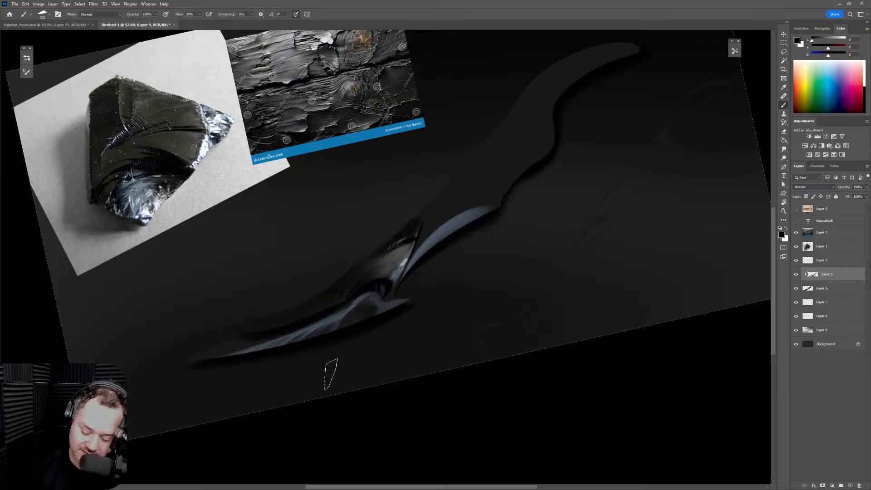
# Refine the dark curve beneath the blue-grey arc with a smaller brush and try a dark stroke near the lower tip
pyautogui.press('[')
pyautogui.press('[')
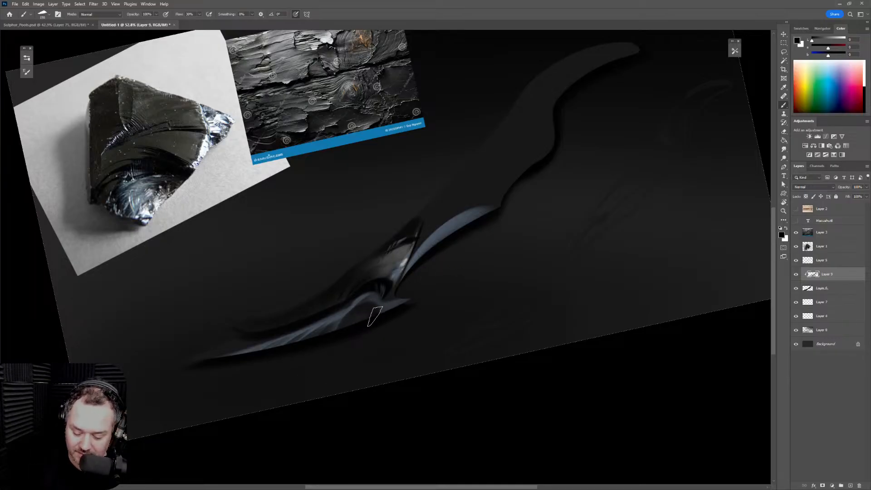
pyautogui.press('[')
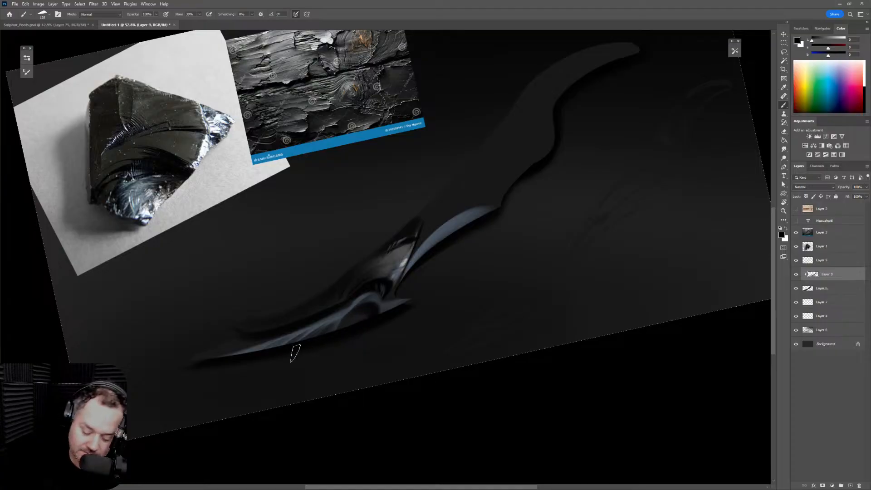
pyautogui.moveTo(208, 357); pyautogui.dragTo(242, 343)
pyautogui.hotkey('ctrl', 'z')
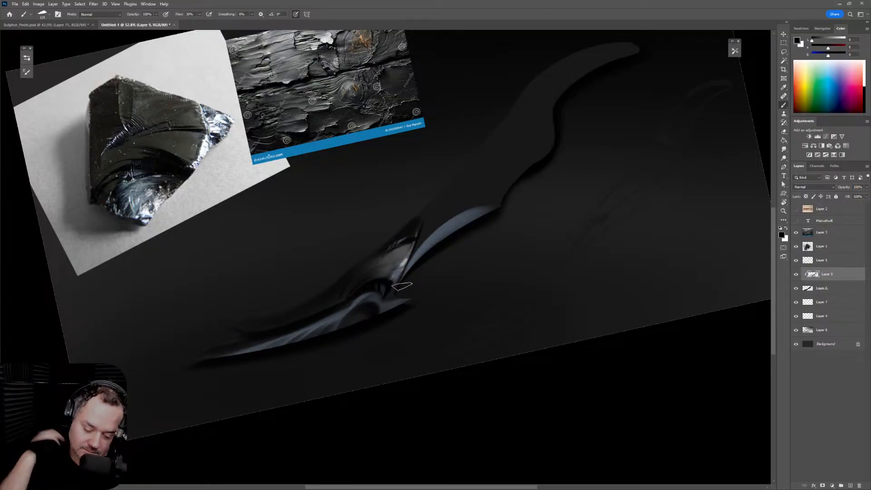
# Sample dark tones around the lower blade and rework the blue-grey reflection below the arc with dark streaks
pyautogui.press('r')
pyautogui.moveTo(473, 315); pyautogui.dragTo(451, 251)
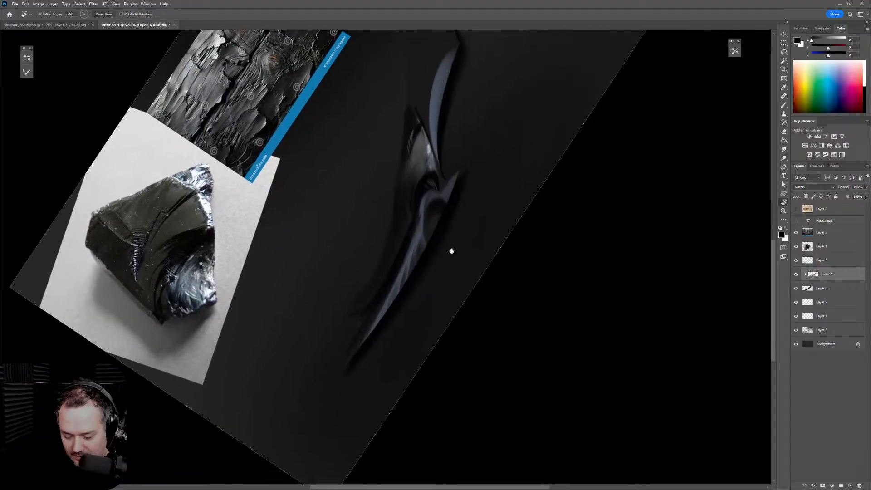
pyautogui.press('b')
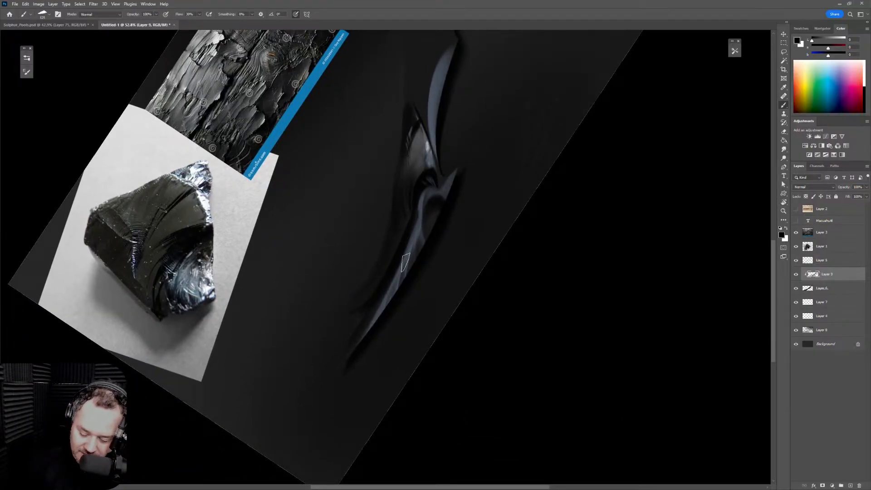
pyautogui.keyDown('alt'); pyautogui.click(410, 241); pyautogui.keyUp('alt')
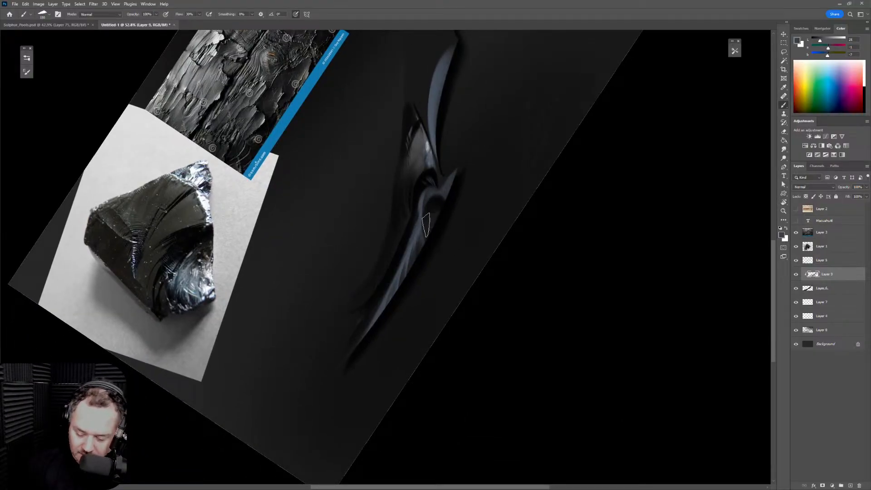
pyautogui.keyDown('alt'); pyautogui.click(367, 293); pyautogui.keyUp('alt')
pyautogui.press('[')
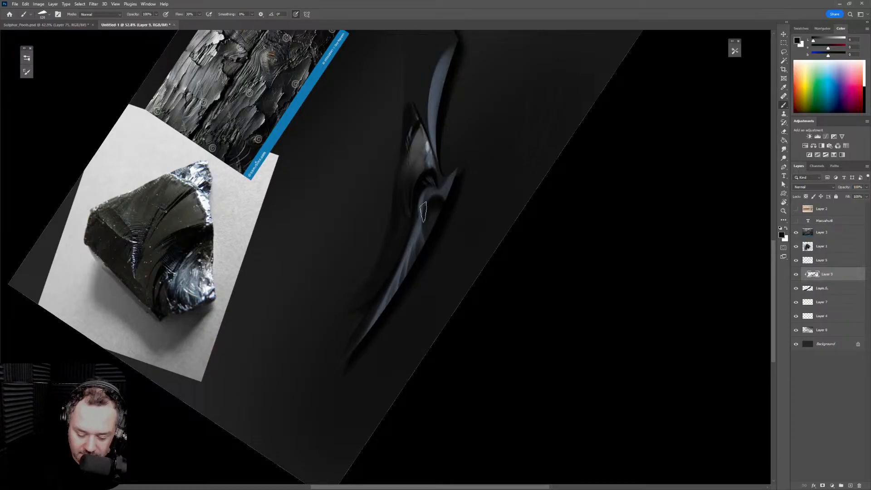
# Sample near-black beside the arc and along the lower blade, and darken the reflection's inner edge towards the lower tip
pyautogui.keyDown('alt'); pyautogui.click(421, 194); pyautogui.keyUp('alt')
pyautogui.press('[')
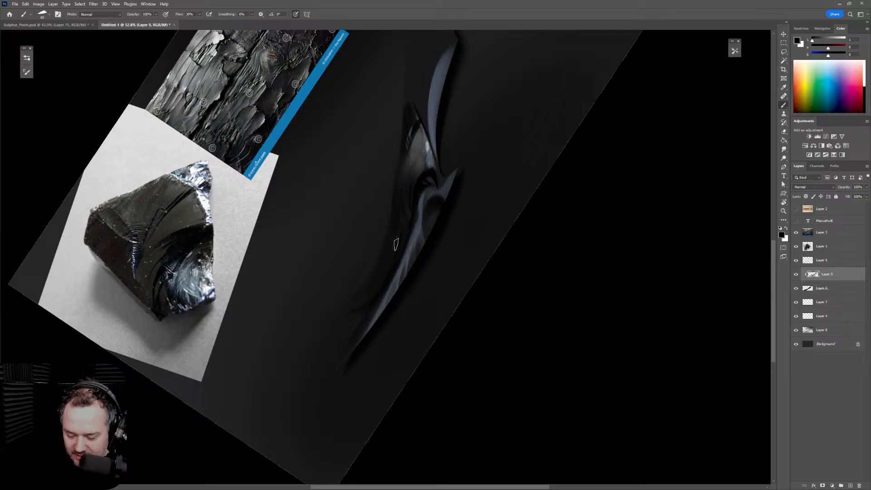
pyautogui.keyDown('alt'); pyautogui.click(372, 311); pyautogui.keyUp('alt')
pyautogui.press(']')
pyautogui.moveTo(363, 338); pyautogui.dragTo(392, 279)
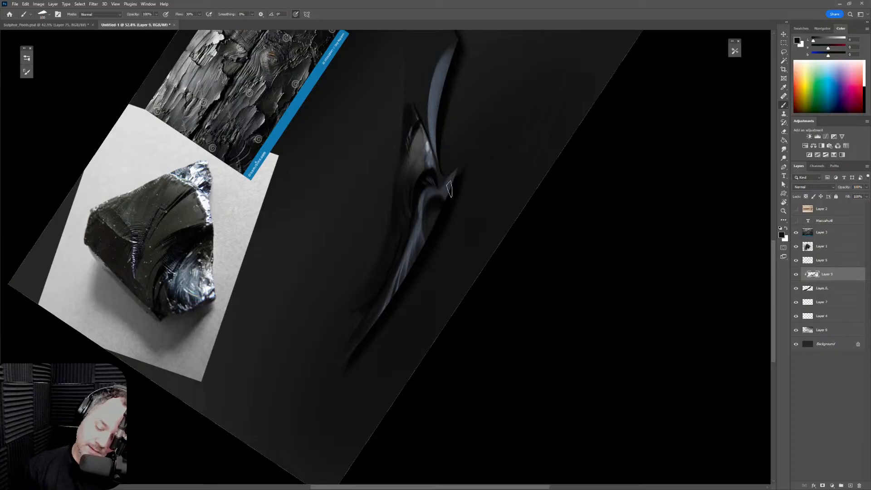
# Sample dark blue-grey from around the arc and paint a soft reflected streak in the dark hollow beneath it
pyautogui.keyDown('alt'); pyautogui.click(431, 196); pyautogui.keyUp('alt')
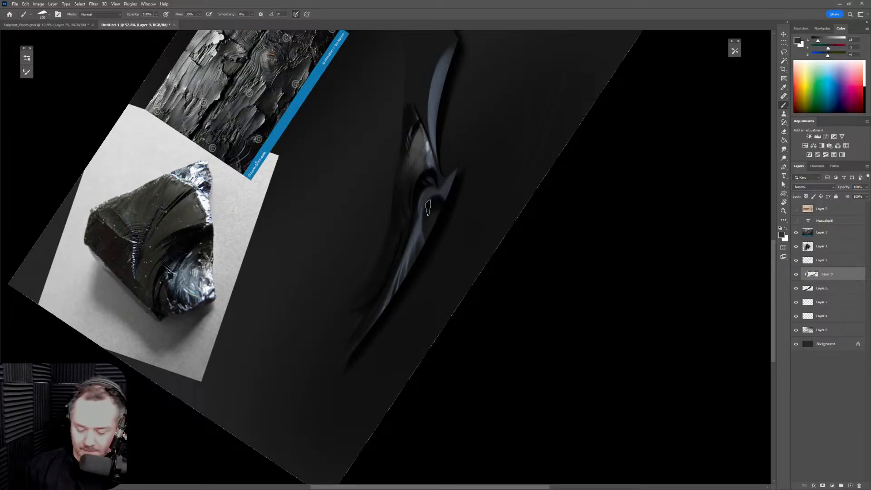
pyautogui.keyDown('alt'); pyautogui.click(423, 221); pyautogui.keyUp('alt')
pyautogui.moveTo(427, 222)
pyautogui.mouseDown()
pyautogui.moveTo(431, 202)
pyautogui.moveTo(438, 245)
pyautogui.mouseUp()
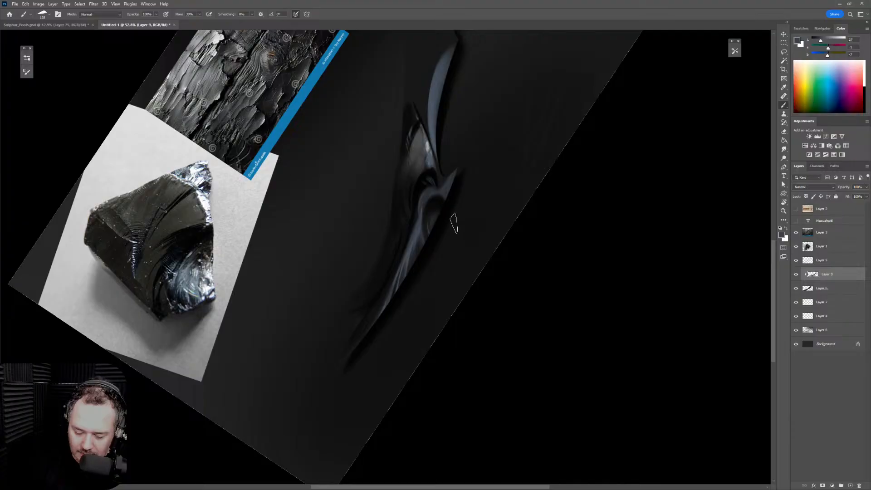
# Sample near-black at the blue-grey arc and sharpen the dark hollow beneath it with a smaller brush
pyautogui.press('r')
pyautogui.moveTo(506, 118); pyautogui.dragTo(484, 249)
pyautogui.press('b')
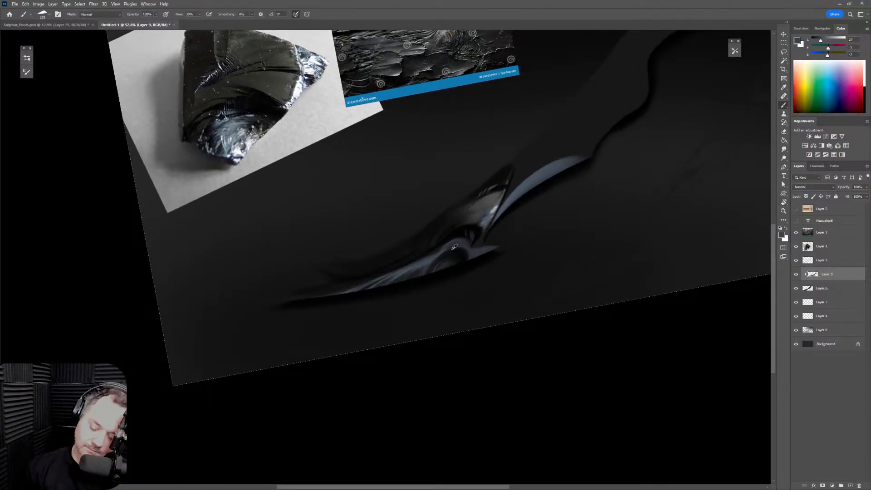
pyautogui.keyDown('alt'); pyautogui.click(451, 249); pyautogui.keyUp('alt')
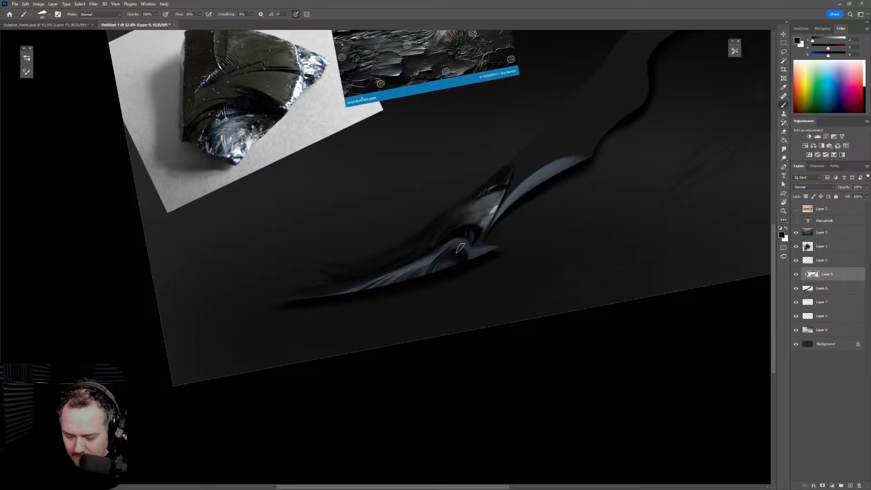
pyautogui.press('r')
pyautogui.moveTo(523, 257)
pyautogui.mouseDown()
pyautogui.moveTo(531, 173)
pyautogui.moveTo(499, 159)
pyautogui.mouseUp()
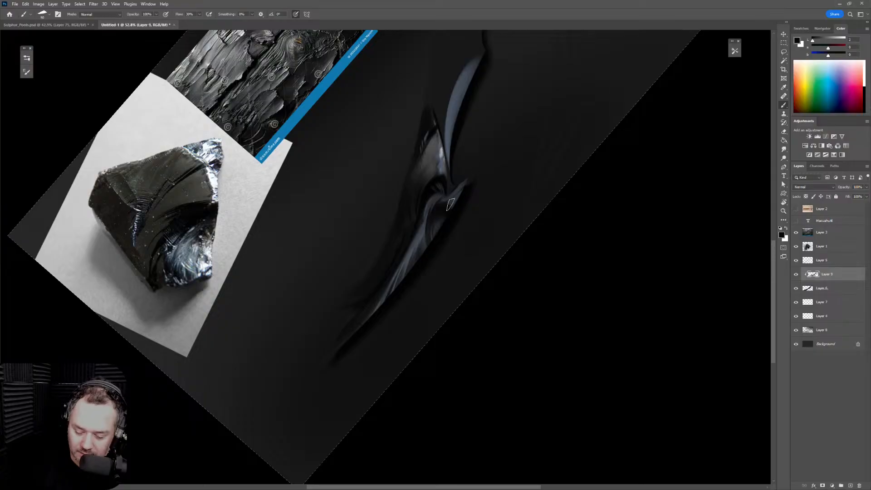
# Paint dark streaks into the long blue-grey reflection above the barb with an enlarged brush, and reduce the brush size
pyautogui.scroll(3, 495, 109)
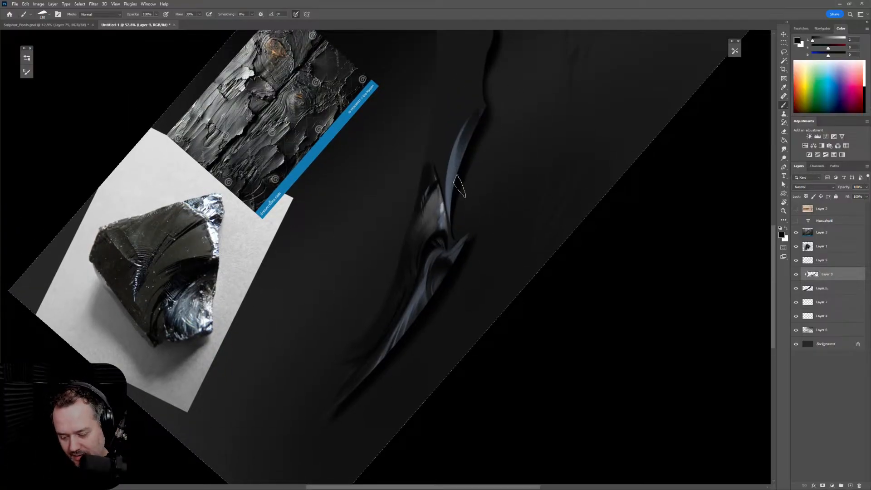
pyautogui.press(']')
pyautogui.moveTo(485, 116); pyautogui.dragTo(466, 138)
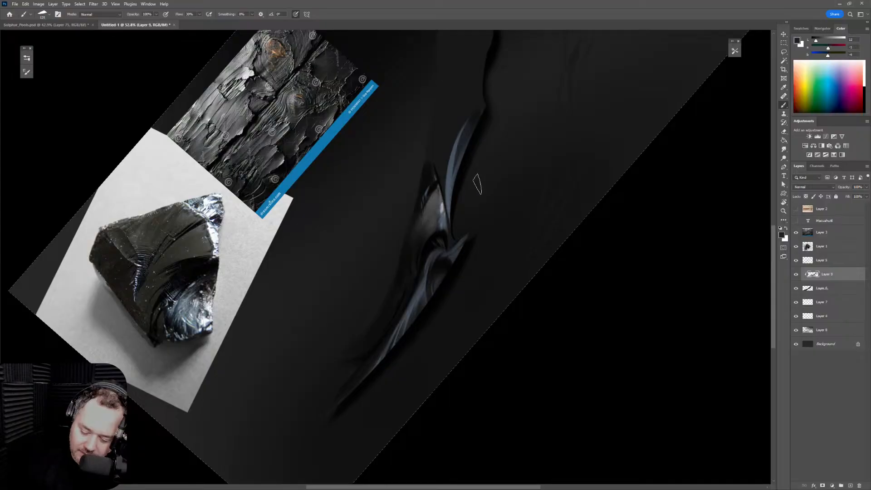
pyautogui.press('[')
pyautogui.press('[')
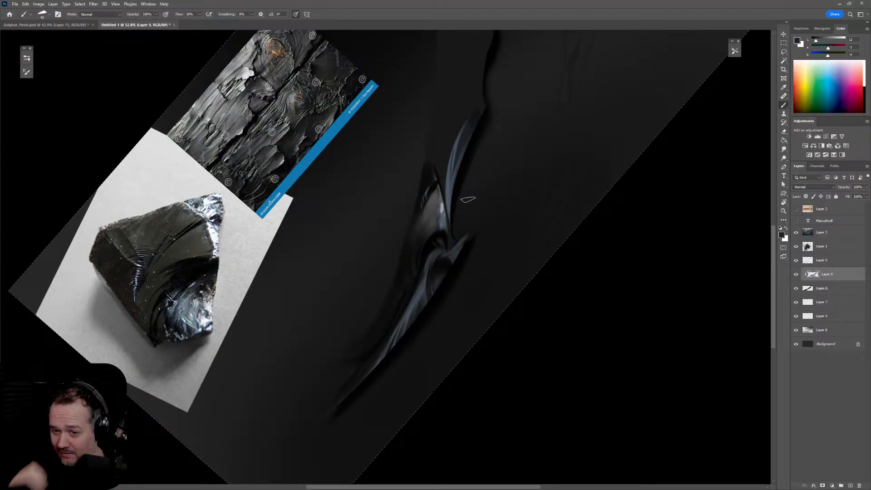
# Sample near-black from the dark background above the weapon's middle section as the brush colour
pyautogui.press('r')
pyautogui.moveTo(564, 113)
pyautogui.mouseDown()
pyautogui.moveTo(584, 259)
pyautogui.moveTo(557, 344)
pyautogui.mouseUp()
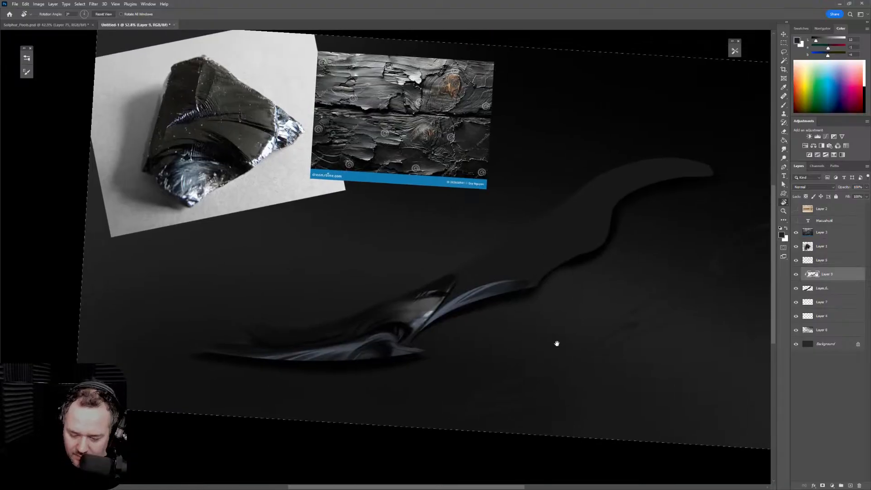
pyautogui.press('b')
pyautogui.keyDown('alt'); pyautogui.click(470, 248); pyautogui.keyUp('alt')
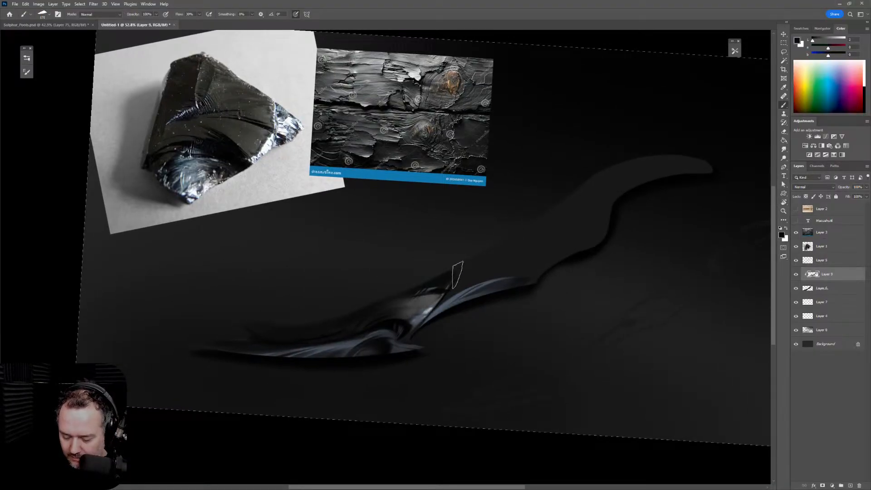
pyautogui.moveTo(457, 277); pyautogui.dragTo(566, 240)
pyautogui.hotkey('ctrl', 'z')
pyautogui.moveTo(459, 279); pyautogui.dragTo(563, 238)
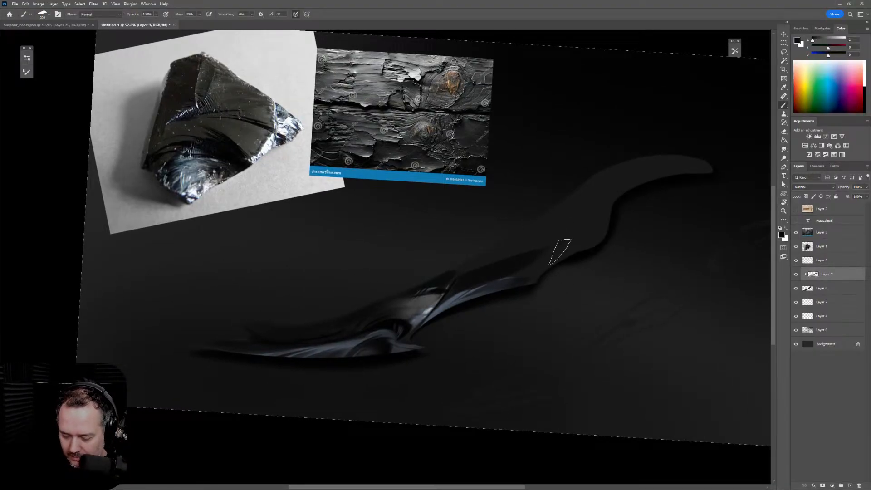
pyautogui.hotkey('ctrl', 'z')
pyautogui.moveTo(458, 280); pyautogui.dragTo(543, 245)
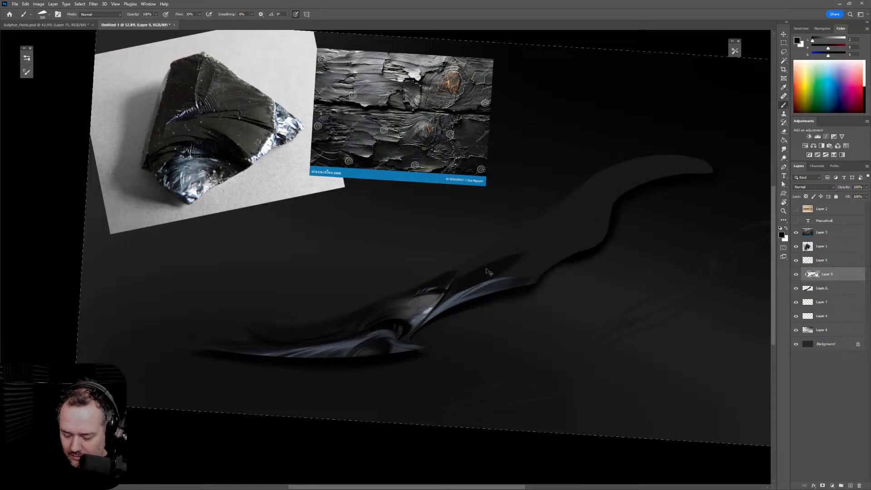
pyautogui.hotkey('ctrl', 'z')
# Paint curved dark strokes along the upper side of the grey middle section, and reduce the brush size
pyautogui.moveTo(459, 282); pyautogui.dragTo(535, 260)
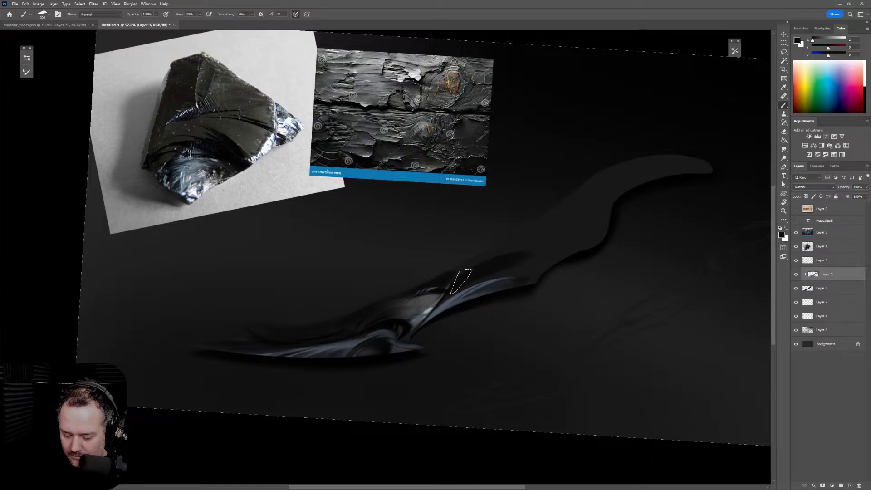
pyautogui.moveTo(470, 270); pyautogui.dragTo(538, 244)
pyautogui.press('[')
pyautogui.press('[')
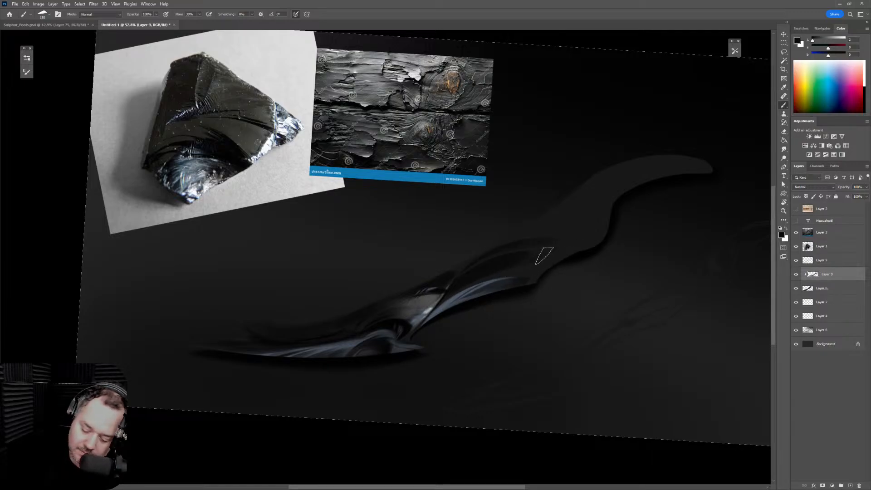
# Shade the wide section before the handle with an enlarged brush, shaping a rounded dark patch, and reduce the brush size
pyautogui.press(']')
pyautogui.press(']')
pyautogui.press(']')
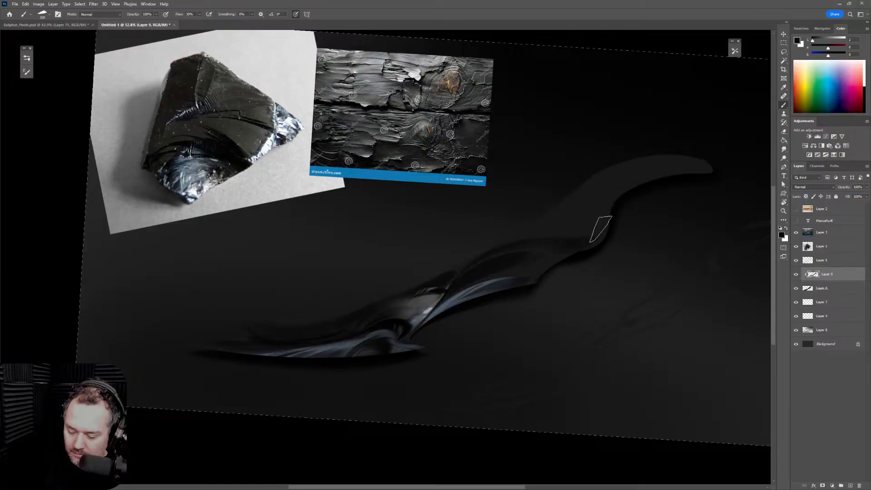
pyautogui.moveTo(586, 236)
pyautogui.mouseDown()
pyautogui.moveTo(565, 220)
pyautogui.moveTo(561, 249)
pyautogui.mouseUp()
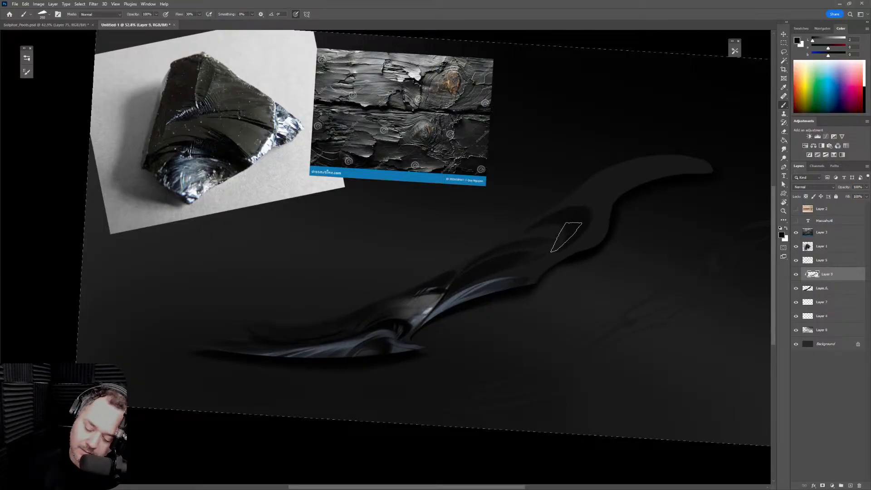
pyautogui.press('[')
pyautogui.press('[')
pyautogui.press('[')
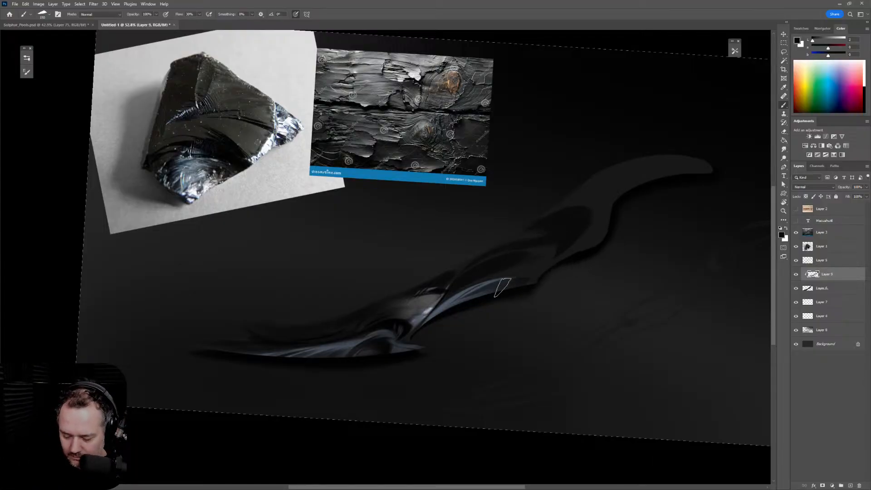
# Sample blue-grey from the long reflection and paint a thin pointed highlight beside the dark patch with a smaller brush
pyautogui.keyDown('alt'); pyautogui.click(499, 285); pyautogui.keyUp('alt')
pyautogui.press('[')
pyautogui.press('[')
pyautogui.press('[')
pyautogui.moveTo(566, 254)
pyautogui.mouseDown()
pyautogui.moveTo(544, 279)
pyautogui.moveTo(550, 266)
pyautogui.moveTo(586, 266)
pyautogui.moveTo(539, 280)
pyautogui.moveTo(573, 269)
pyautogui.moveTo(571, 238)
pyautogui.moveTo(544, 279)
pyautogui.moveTo(580, 256)
pyautogui.moveTo(575, 245)
pyautogui.moveTo(541, 270)
pyautogui.moveTo(564, 258)
pyautogui.mouseUp()
# Sample dark tones from the middle section and subdue the blue-grey reflections along the lower blade with an adjusted brush
pyautogui.keyDown('alt'); pyautogui.click(564, 236); pyautogui.keyUp('alt')
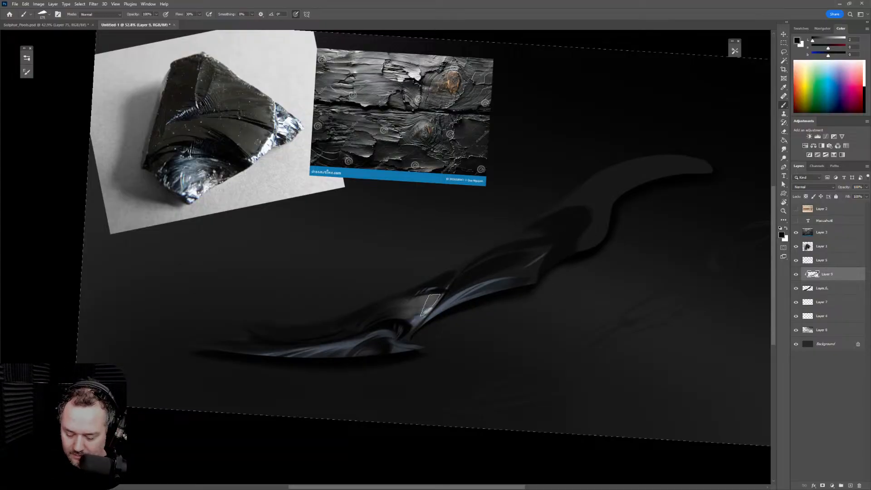
pyautogui.press('[')
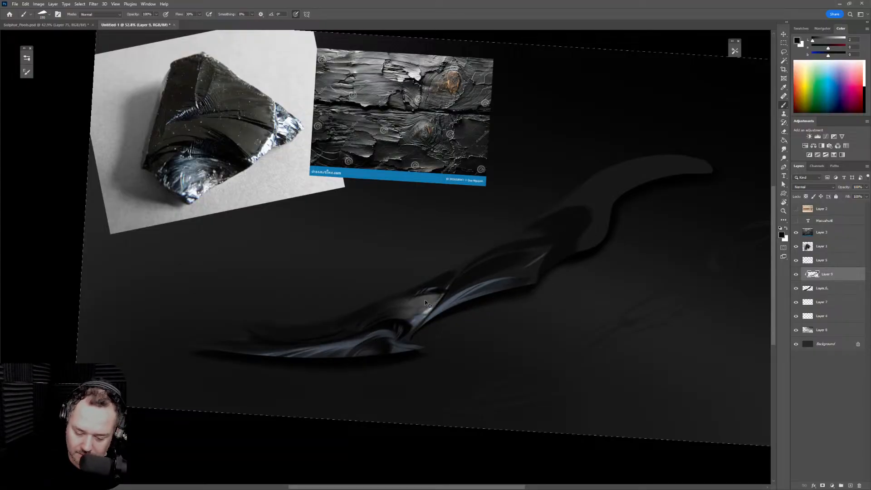
pyautogui.press('[')
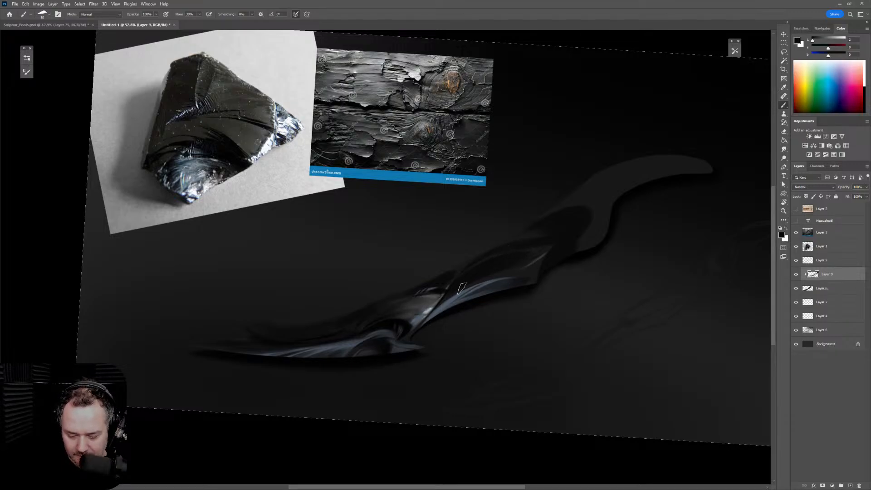
pyautogui.keyDown('alt'); pyautogui.click(505, 264); pyautogui.keyUp('alt')
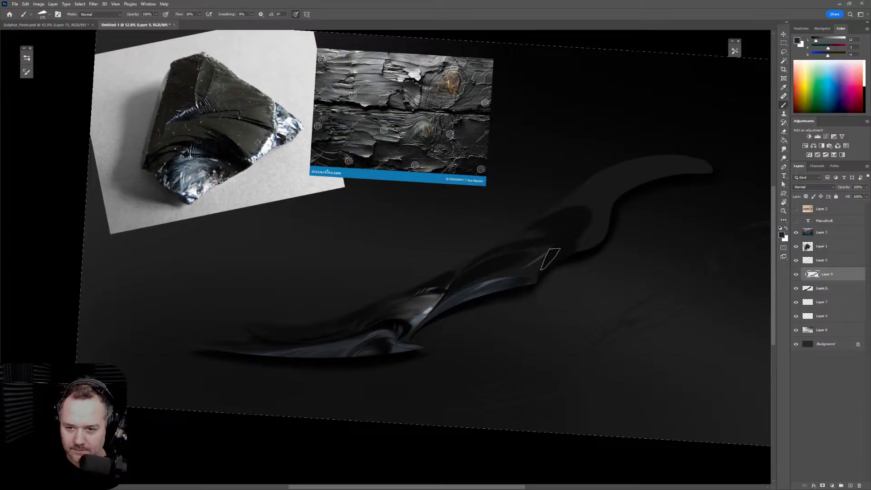
# Sample dark grey below the pointed highlight and soften the highlight's edge with a smaller brush
pyautogui.keyDown('alt'); pyautogui.click(531, 274); pyautogui.keyUp('alt')
pyautogui.press('[')
pyautogui.press('[')
pyautogui.press('[')
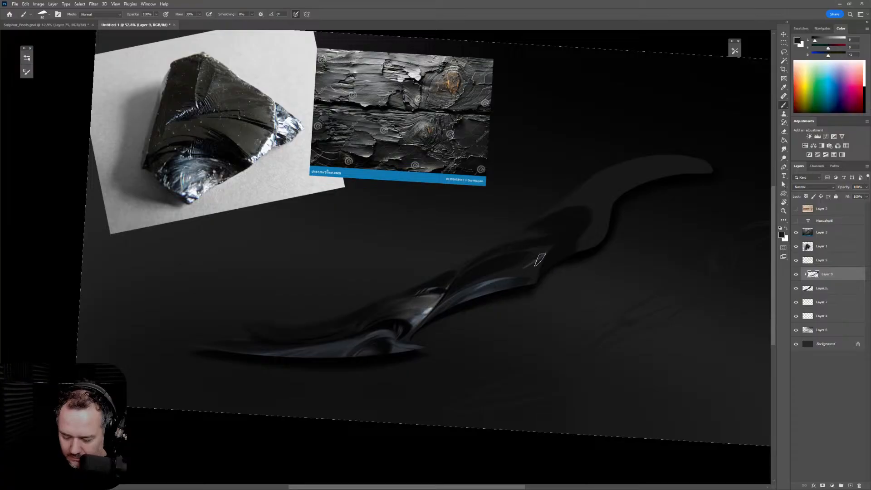
# Sample near-black at the joint between the hook and middle section and deepen the shadow there with a larger brush
pyautogui.press(']')
pyautogui.press(']')
pyautogui.press(']')
pyautogui.keyDown('alt'); pyautogui.click(449, 295); pyautogui.keyUp('alt')
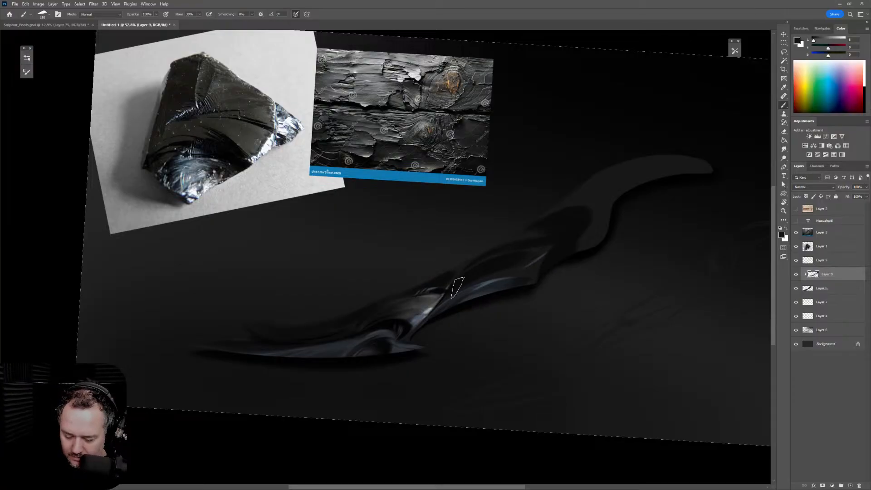
pyautogui.press(']')
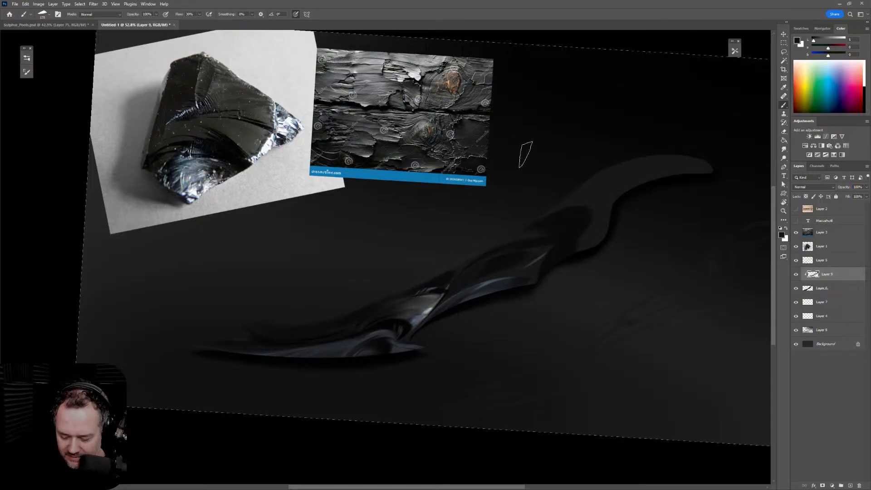
# Sample black from the hook's upper edge and paint dark shading over the start of the middle section
pyautogui.keyDown('alt'); pyautogui.click(448, 280); pyautogui.keyUp('alt')
pyautogui.press('[')
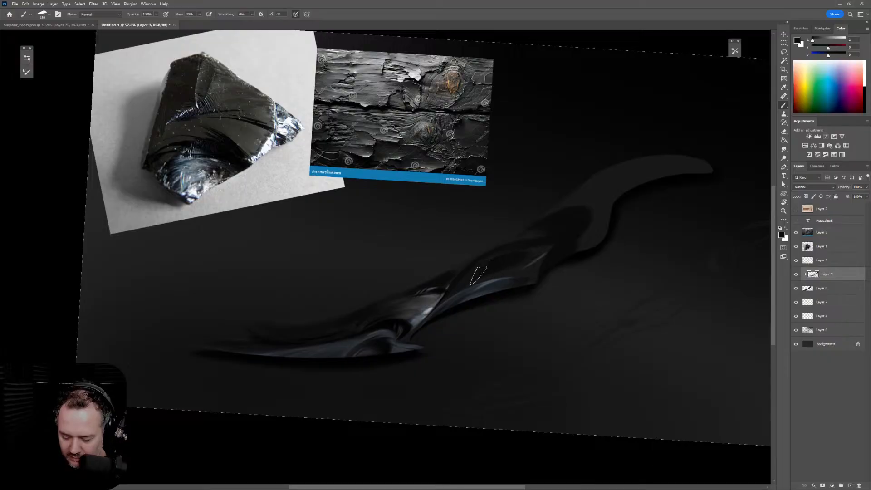
pyautogui.press(']')
pyautogui.moveTo(472, 277); pyautogui.dragTo(461, 283)
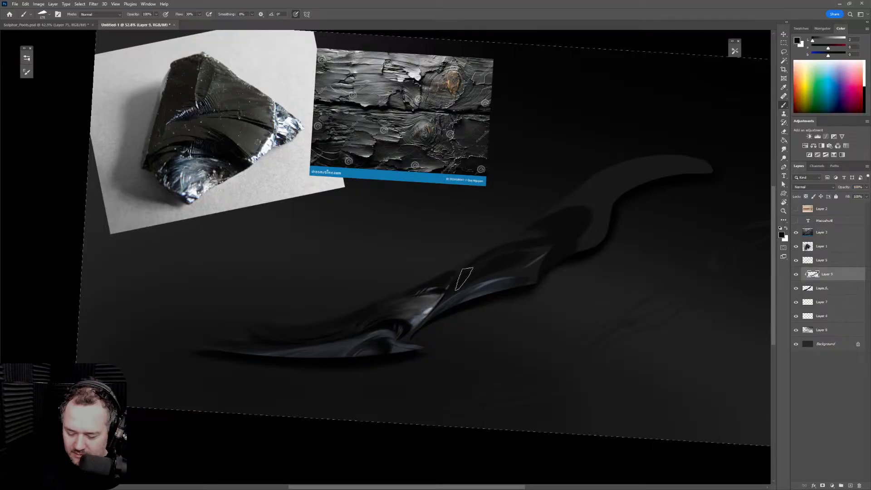
# Sample tones from the middle section and hook, and paint fine blue-grey streaks around the pointed highlight with a smaller brush
pyautogui.keyDown('alt'); pyautogui.click(517, 272); pyautogui.keyUp('alt')
pyautogui.press('[')
pyautogui.press('[')
pyautogui.press('[')
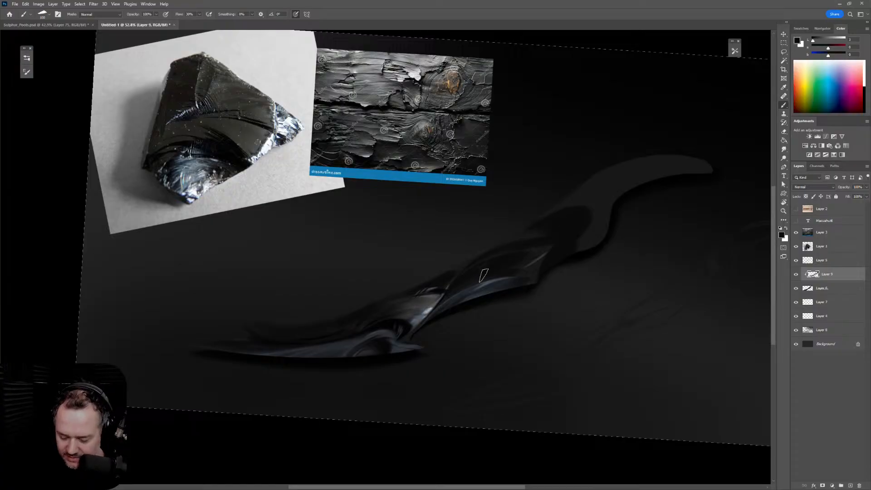
pyautogui.keyDown('alt'); pyautogui.click(435, 286); pyautogui.keyUp('alt')
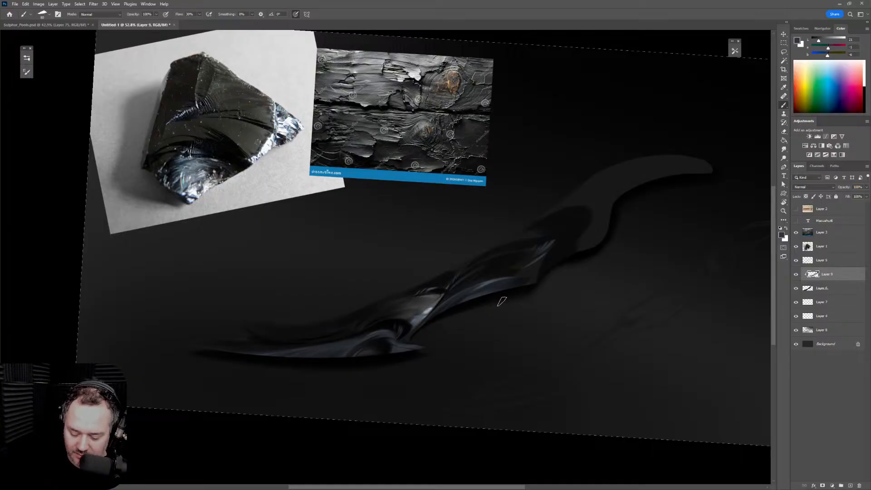
# Paint thin blue-grey accents along the hook's outer edge beside the lower blade, undoing two trial strokes
pyautogui.press('r')
pyautogui.moveTo(554, 335)
pyautogui.mouseDown()
pyautogui.moveTo(584, 204)
pyautogui.moveTo(580, 230)
pyautogui.moveTo(429, 315)
pyautogui.mouseUp()
pyautogui.hotkey('ctrl', 'z')
pyautogui.hotkey('ctrl', 'z')
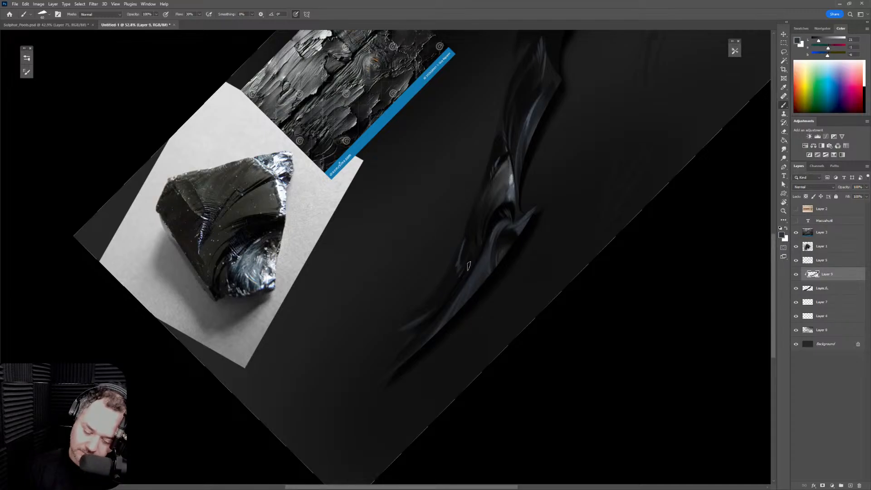
# Sample near-black and dark grey from the blade and shade the inner area beside the lower hook with a larger brush
pyautogui.keyDown('alt'); pyautogui.click(480, 246); pyautogui.keyUp('alt')
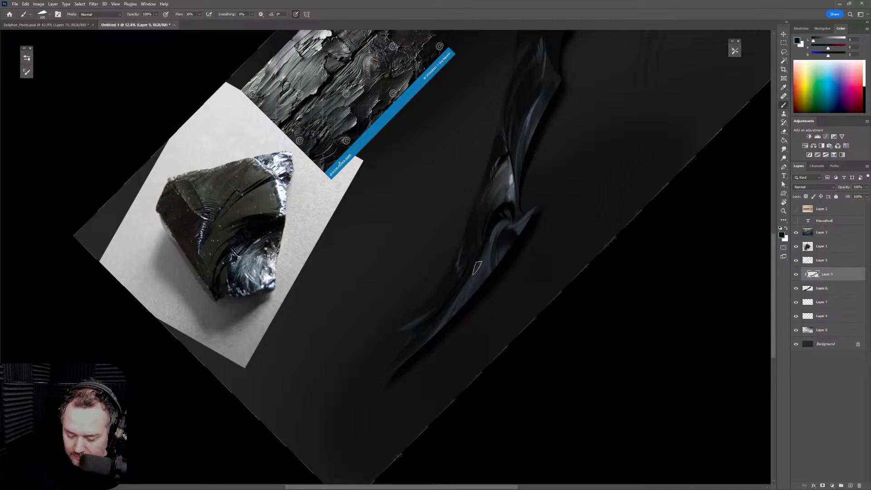
pyautogui.keyDown('alt'); pyautogui.click(496, 196); pyautogui.keyUp('alt')
pyautogui.press(']')
pyautogui.press(']')
pyautogui.moveTo(466, 242)
pyautogui.mouseDown()
pyautogui.moveTo(483, 266)
pyautogui.moveTo(515, 248)
pyautogui.moveTo(467, 250)
pyautogui.mouseUp()
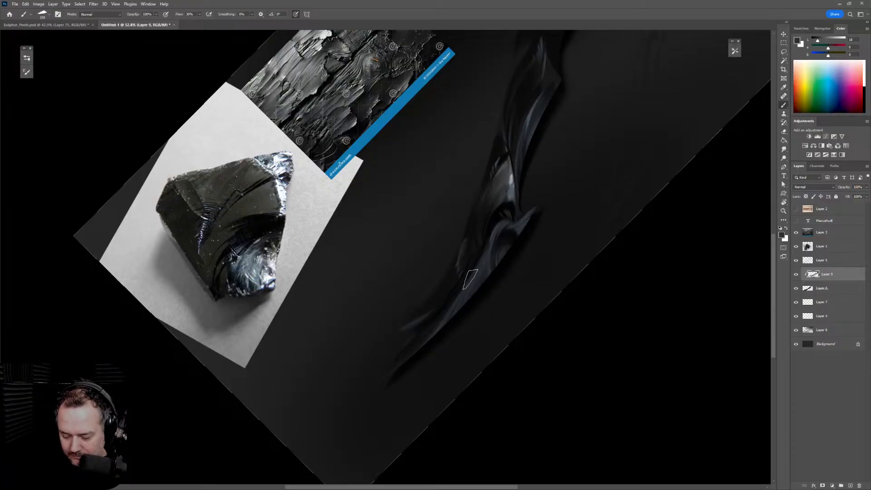
# Sample near-black beside the hook and deepen the shadow between the lower blade and its upper prong, varying the brush size
pyautogui.keyDown('alt'); pyautogui.click(473, 241); pyautogui.keyUp('alt')
pyautogui.press('[')
pyautogui.press('[')
pyautogui.press('[')
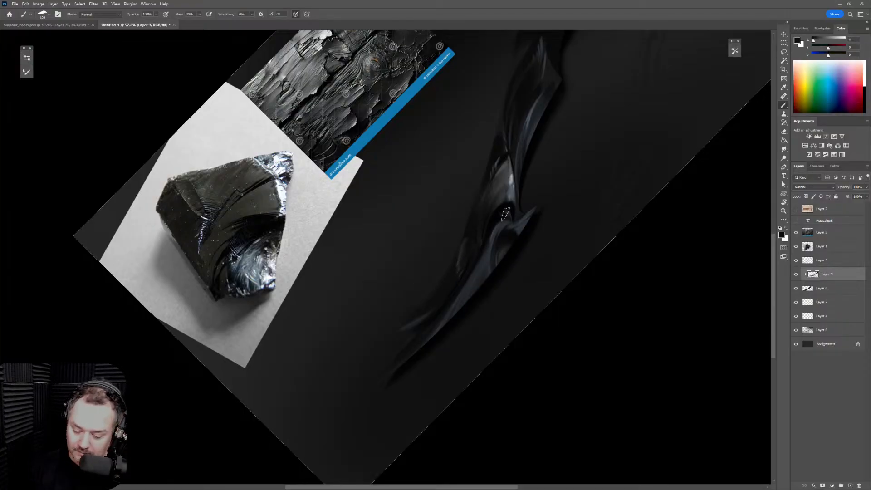
pyautogui.keyDown('alt'); pyautogui.click(495, 223); pyautogui.keyUp('alt')
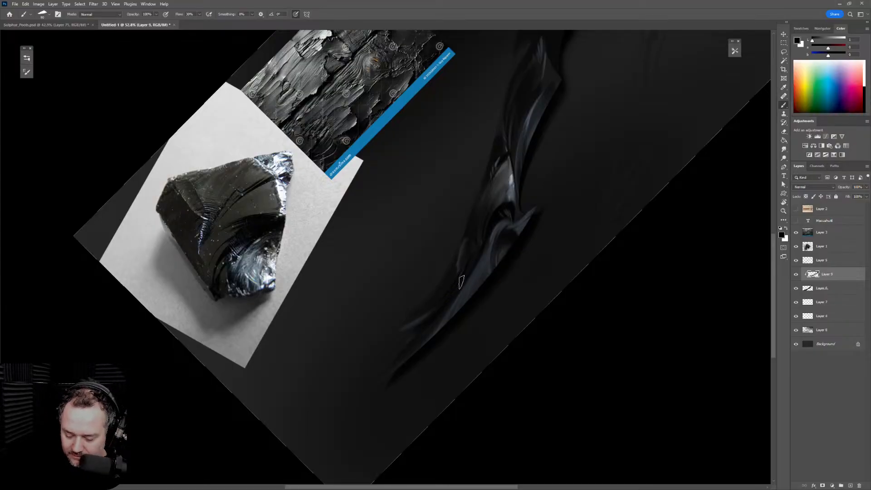
pyautogui.press(']')
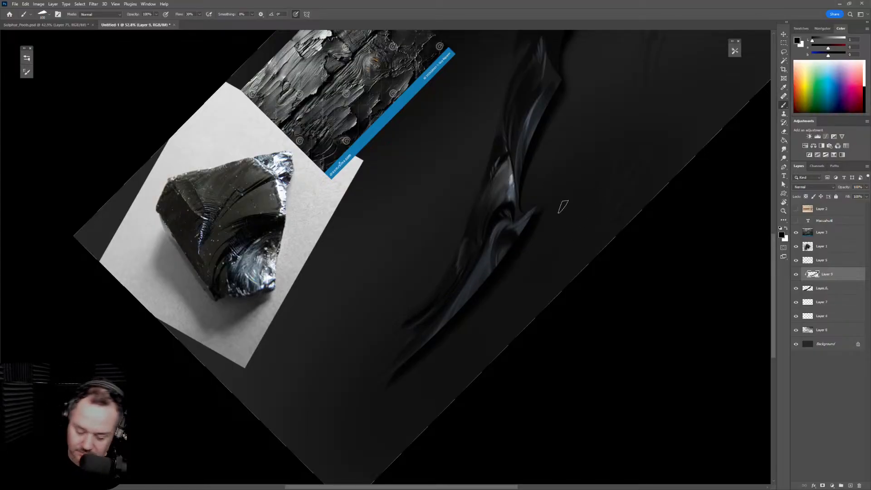
pyautogui.press(']')
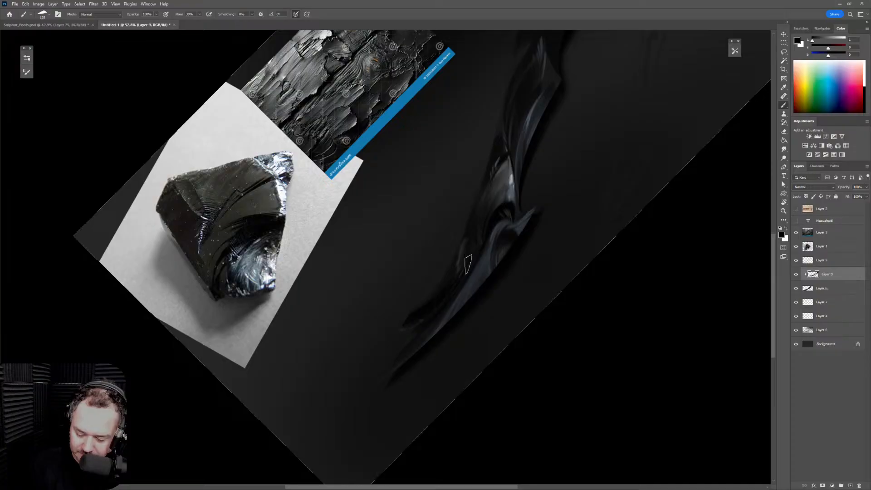
# Sample dark grey and black from the upper prong and paint fine streaks along its groove with a smaller brush
pyautogui.press('[')
pyautogui.press('[')
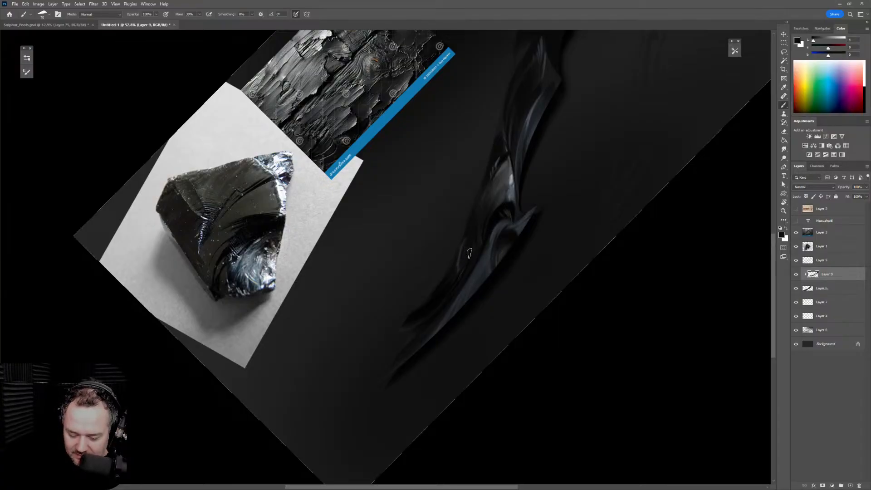
pyautogui.press('[')
pyautogui.keyDown('alt'); pyautogui.click(470, 247); pyautogui.keyUp('alt')
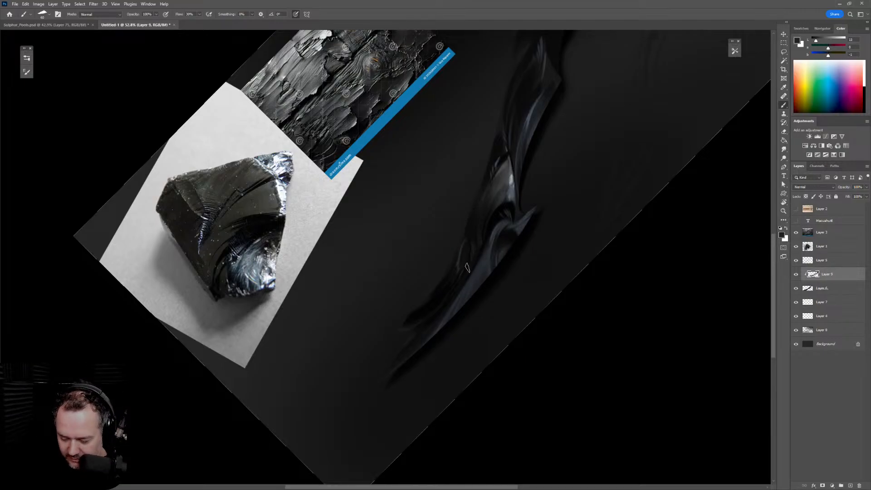
pyautogui.keyDown('alt'); pyautogui.click(466, 246); pyautogui.keyUp('alt')
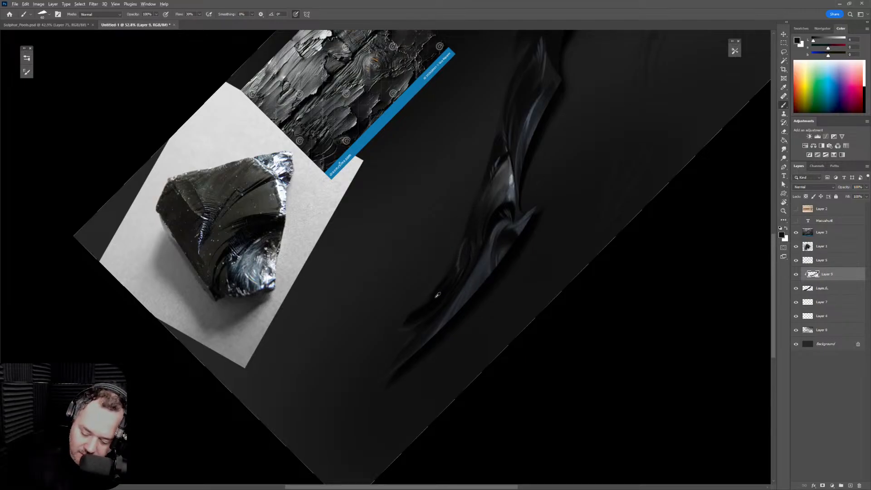
# Sample black from the upper prong and darken its outer edge towards the tip with a progressively larger brush
pyautogui.keyDown('alt'); pyautogui.click(437, 297); pyautogui.keyUp('alt')
pyautogui.press(']')
pyautogui.moveTo(454, 265); pyautogui.dragTo(461, 229)
pyautogui.press(']')
pyautogui.press(']')
pyautogui.press(']')
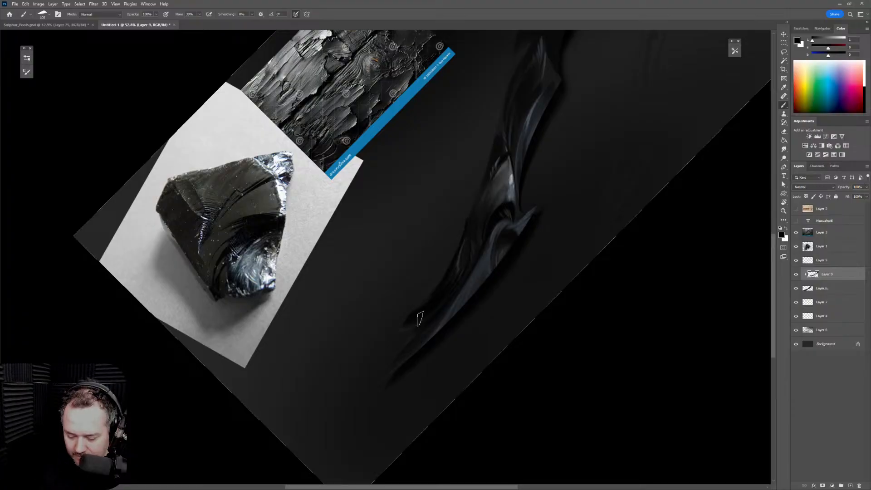
pyautogui.press(']')
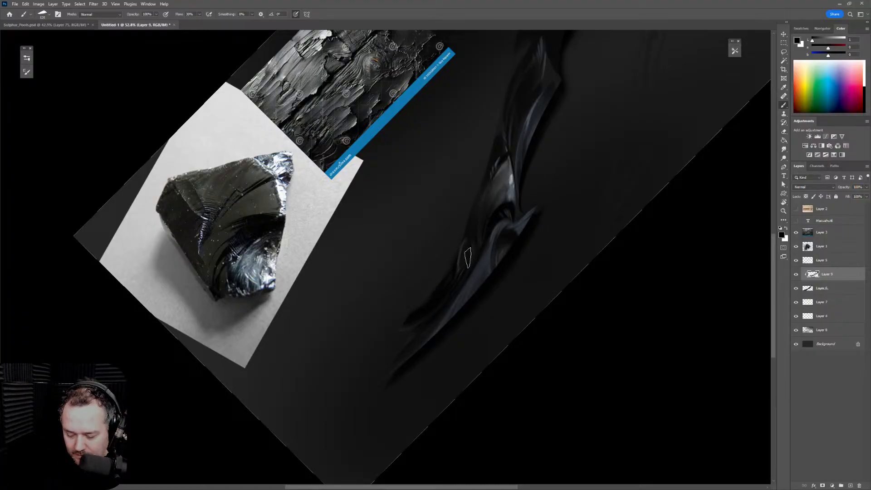
# Refine the dark edge of the lower blade with a smaller brush, and paint sampled blue-grey along the blade towards its tip
pyautogui.press('[')
pyautogui.press('[')
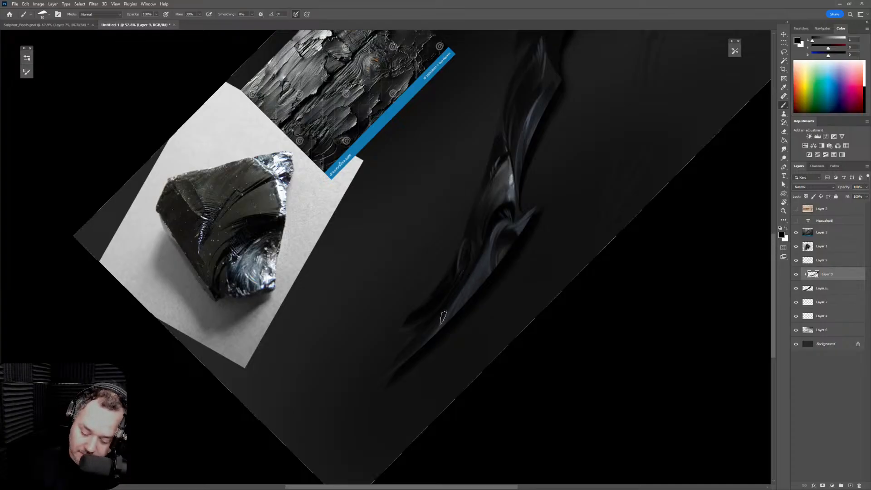
pyautogui.press('[')
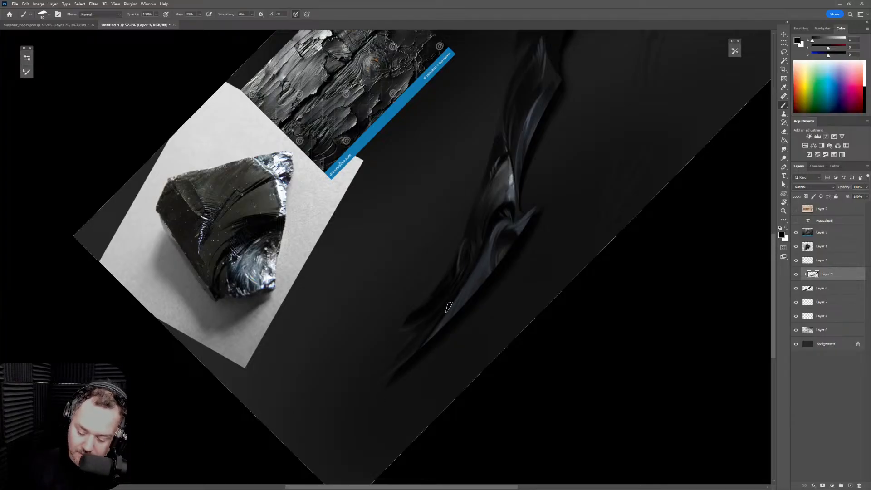
pyautogui.moveTo(454, 301)
pyautogui.mouseDown()
pyautogui.moveTo(405, 362)
pyautogui.moveTo(455, 294)
pyautogui.mouseUp()
pyautogui.press('[')
pyautogui.keyDown('alt'); pyautogui.click(443, 322); pyautogui.keyUp('alt')
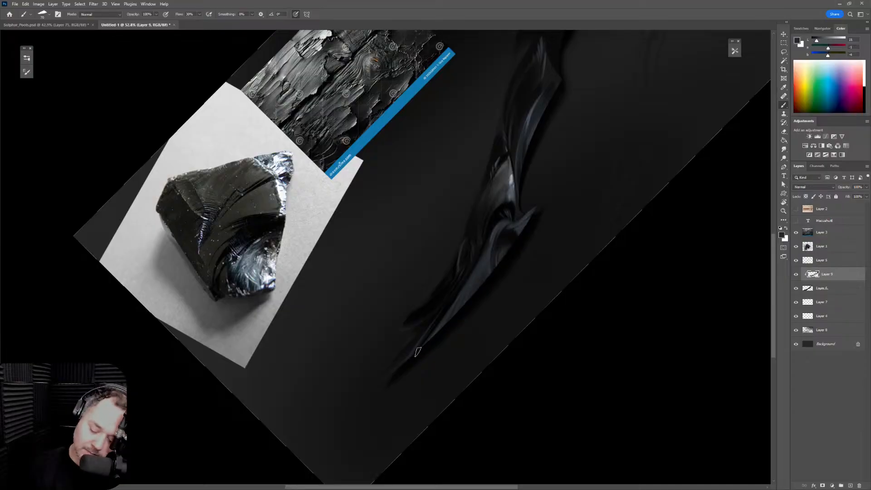
pyautogui.moveTo(404, 365); pyautogui.dragTo(457, 283)
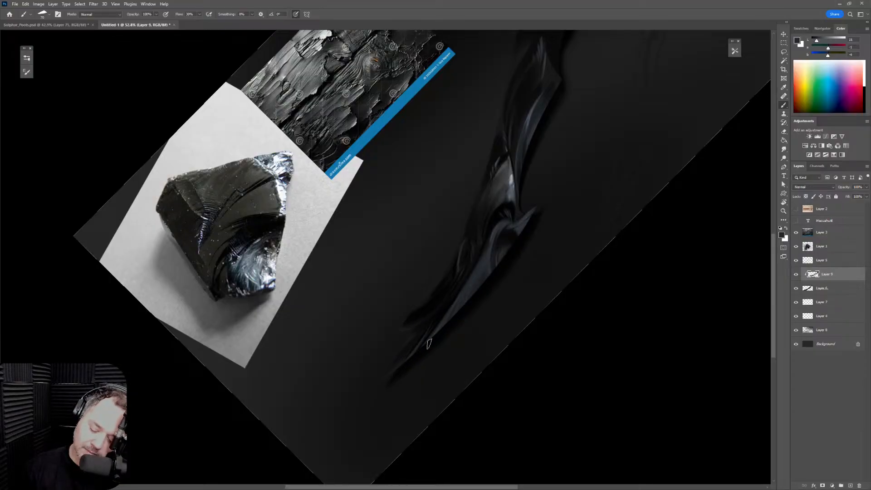
# Rotate the canvas to show the whole weapon and paint near-black shading over the middle section with a larger brush
pyautogui.press('r')
pyautogui.moveTo(560, 228); pyautogui.dragTo(552, 311)
pyautogui.moveTo(608, 299); pyautogui.dragTo(512, 305)
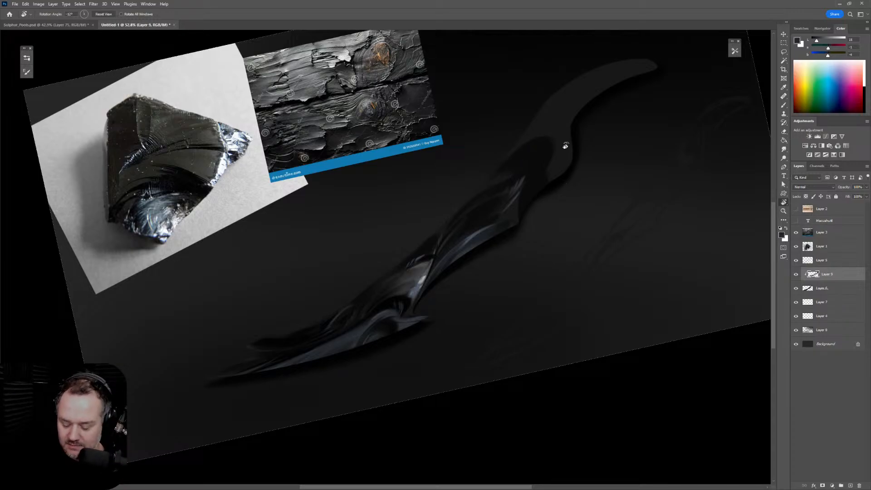
pyautogui.press('b')
pyautogui.moveTo(545, 214); pyautogui.dragTo(576, 220)
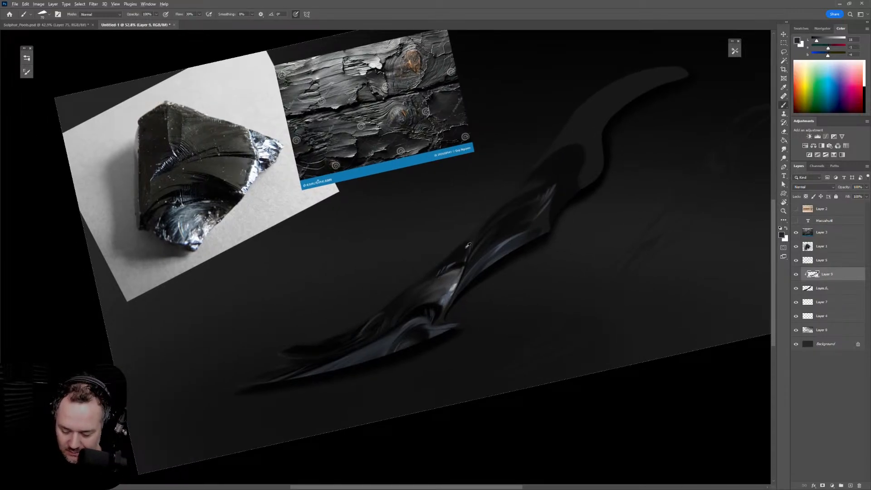
pyautogui.press(']')
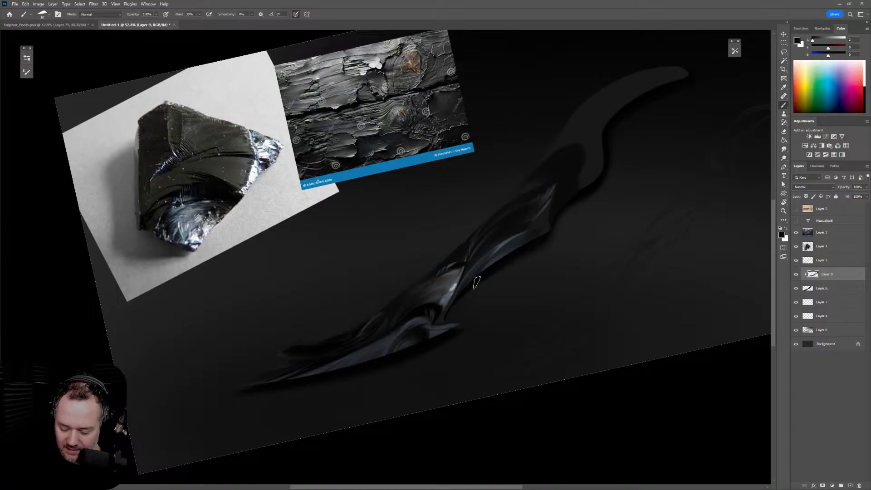
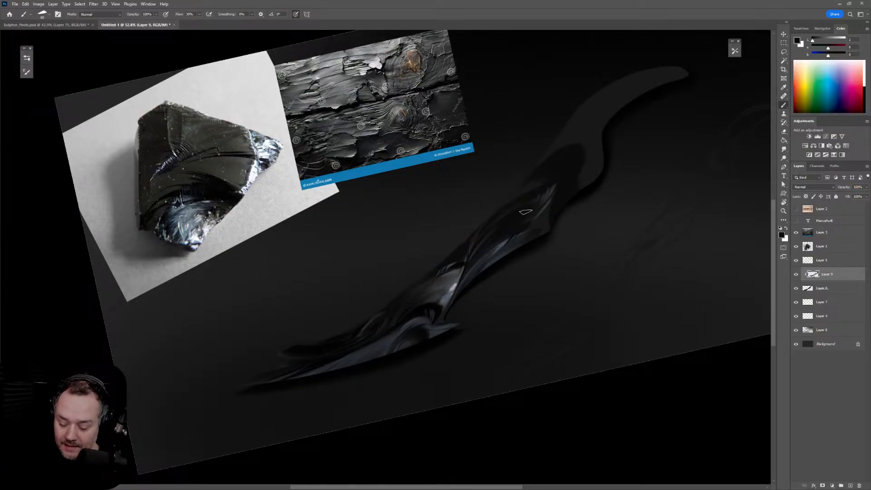
# Sample blue-grey from the middle section's pointed upper end and paint a thin edge highlight there, undoing one trial stroke
pyautogui.keyDown('alt'); pyautogui.click(561, 183); pyautogui.keyUp('alt')
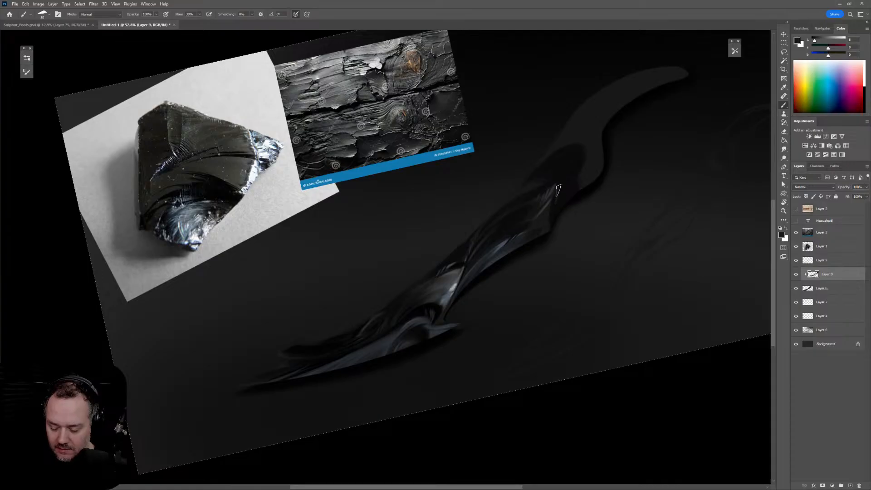
pyautogui.keyDown('alt'); pyautogui.click(552, 189); pyautogui.keyUp('alt')
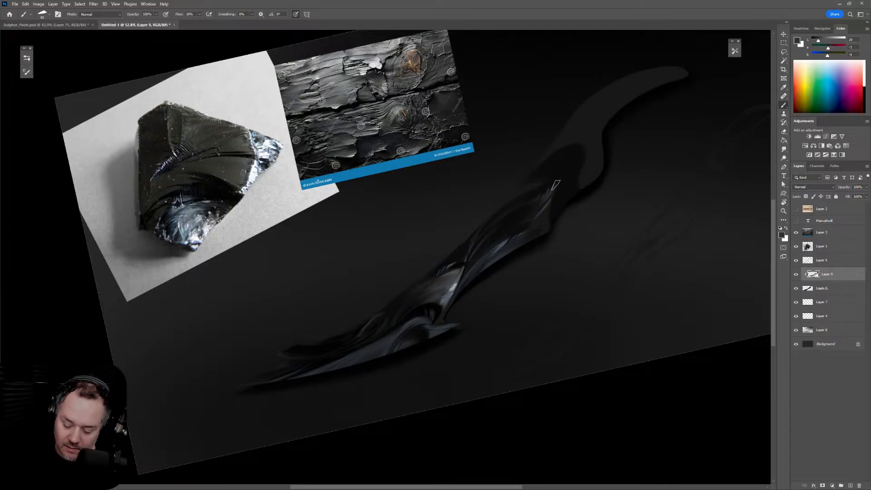
pyautogui.moveTo(490, 218); pyautogui.dragTo(557, 183)
pyautogui.hotkey('ctrl', 'z')
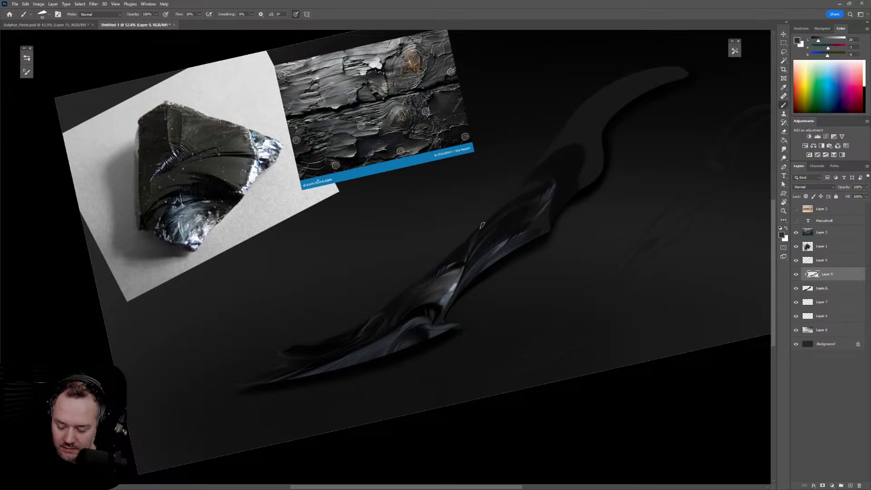
pyautogui.moveTo(556, 181); pyautogui.dragTo(544, 190)
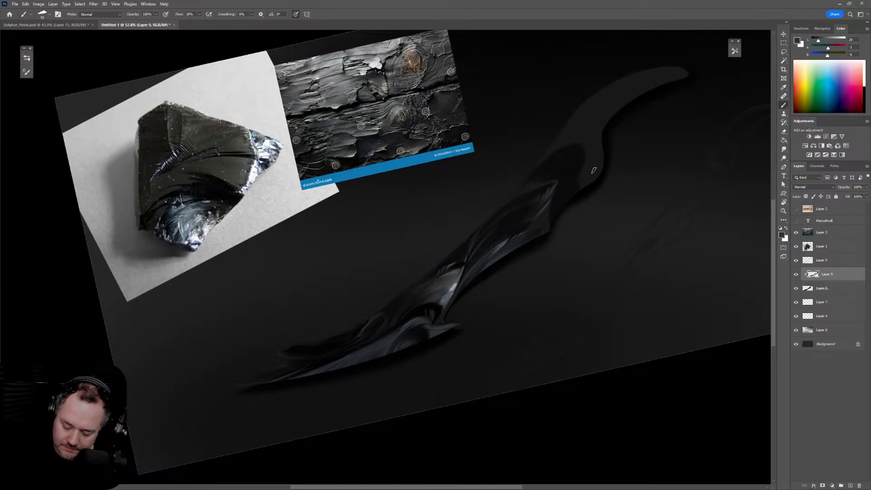
# Sample grey from the narrow twist and paint soft reflections there and inside the middle section's dark face
pyautogui.keyDown('alt'); pyautogui.click(473, 249); pyautogui.keyUp('alt')
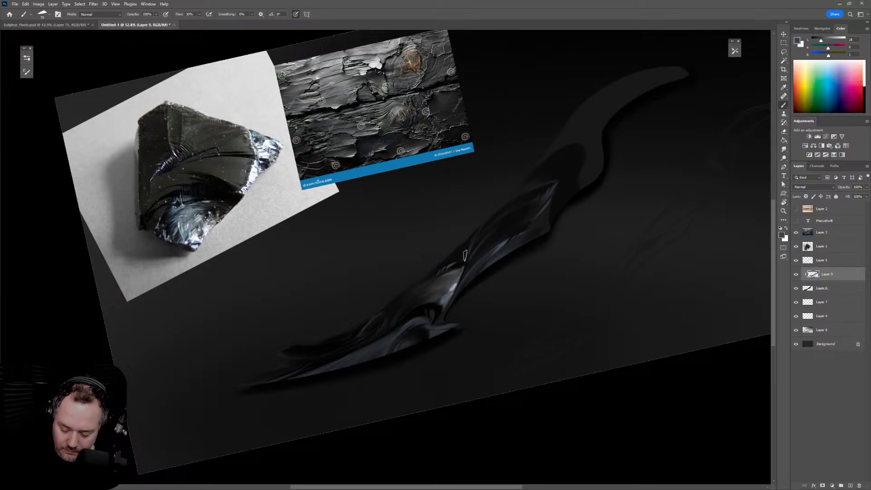
pyautogui.press(']')
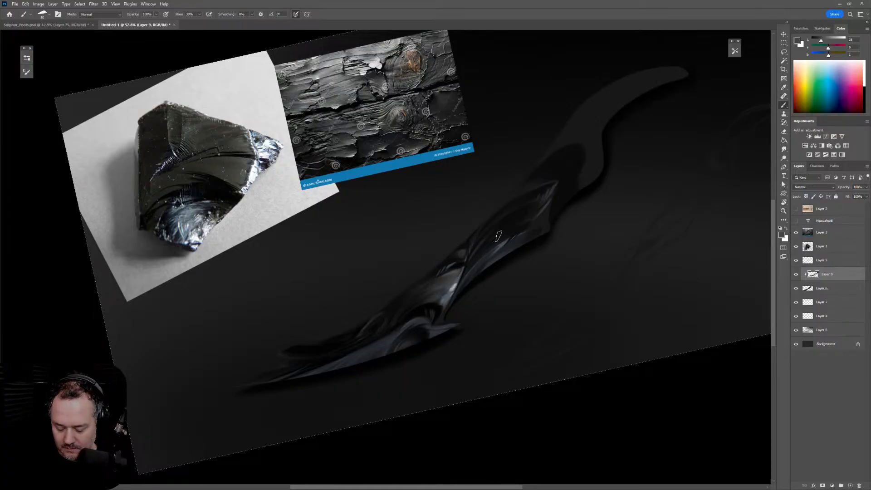
pyautogui.moveTo(536, 217); pyautogui.dragTo(516, 225)
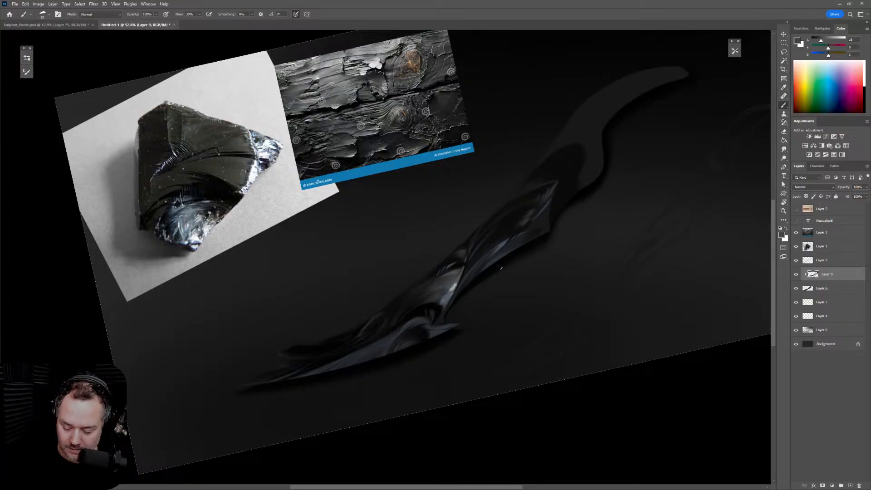
# Sample near-black below the handle and paint dark tapering strokes over the transition into the handle, reducing the brush size for detail
pyautogui.keyDown('alt'); pyautogui.click(549, 168); pyautogui.keyUp('alt')
pyautogui.press(']')
pyautogui.press(']')
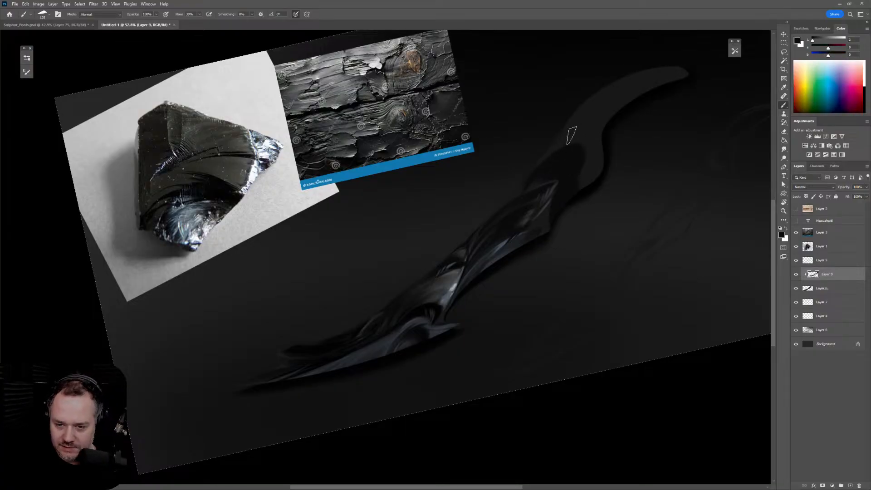
pyautogui.keyDown('alt'); pyautogui.click(582, 133); pyautogui.keyUp('alt')
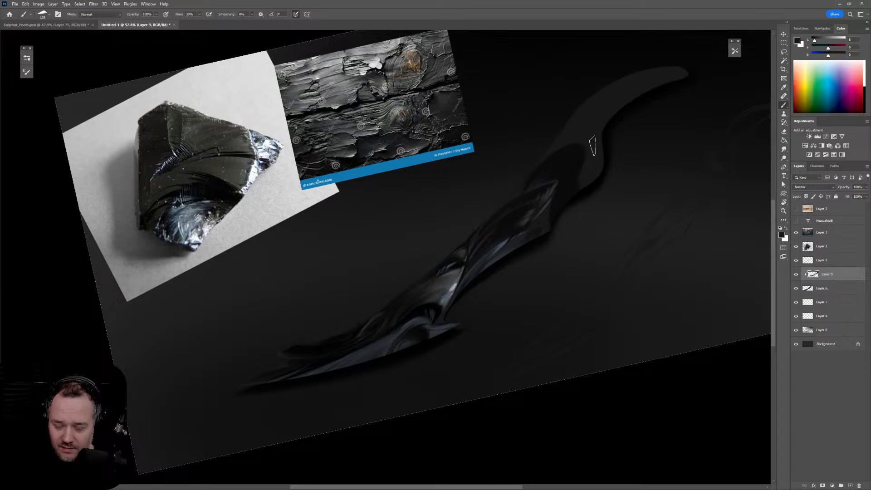
pyautogui.press('[')
pyautogui.press('[')
pyautogui.press('[')
pyautogui.press('[')
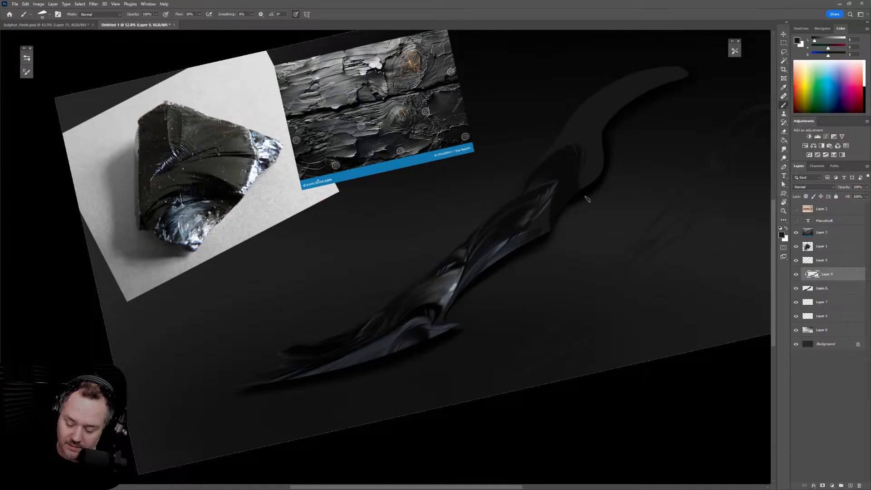
# Rotate the canvas to a near-level view, sample near-black and shade around the middle section's pointed upper end
pyautogui.press('r')
pyautogui.moveTo(635, 173)
pyautogui.mouseDown()
pyautogui.moveTo(535, 59)
pyautogui.moveTo(558, 224)
pyautogui.moveTo(527, 181)
pyautogui.mouseUp()
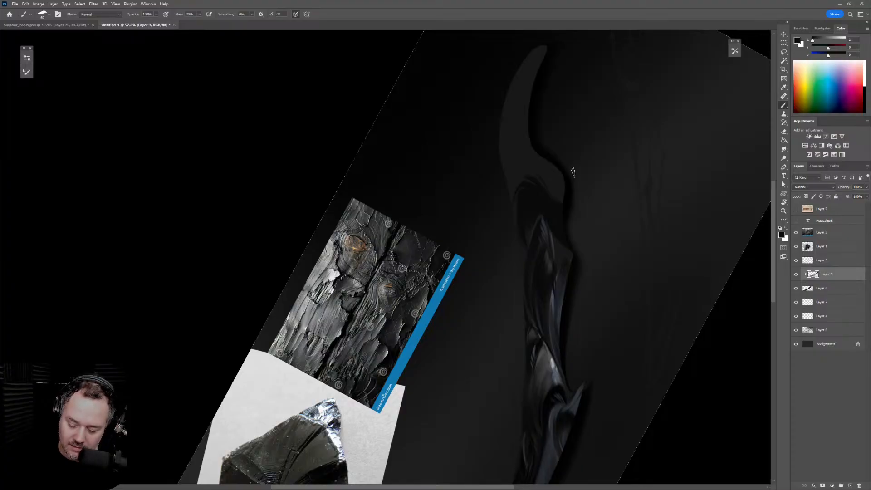
pyautogui.press('r')
pyautogui.moveTo(573, 172); pyautogui.dragTo(554, 264)
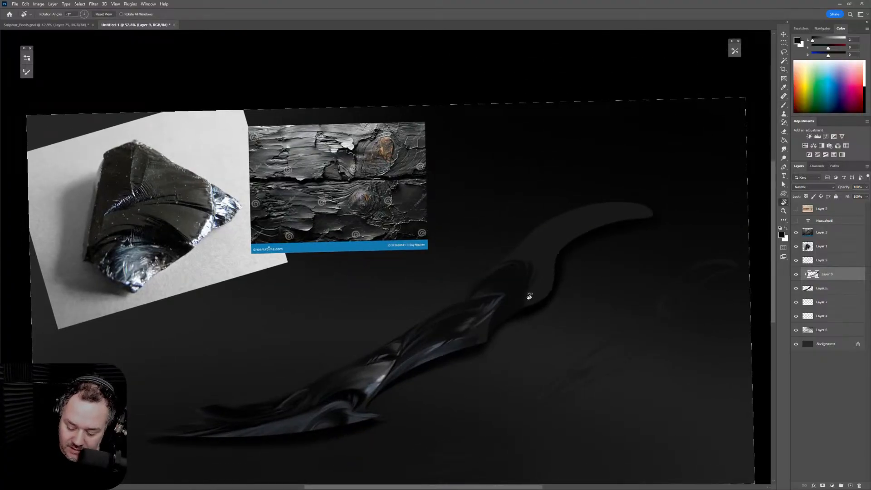
pyautogui.press('b')
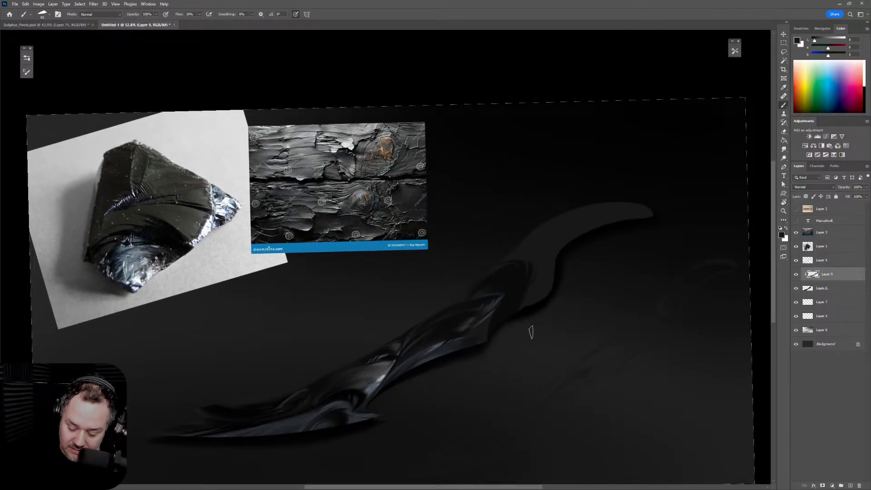
pyautogui.keyDown('alt'); pyautogui.click(497, 288); pyautogui.keyUp('alt')
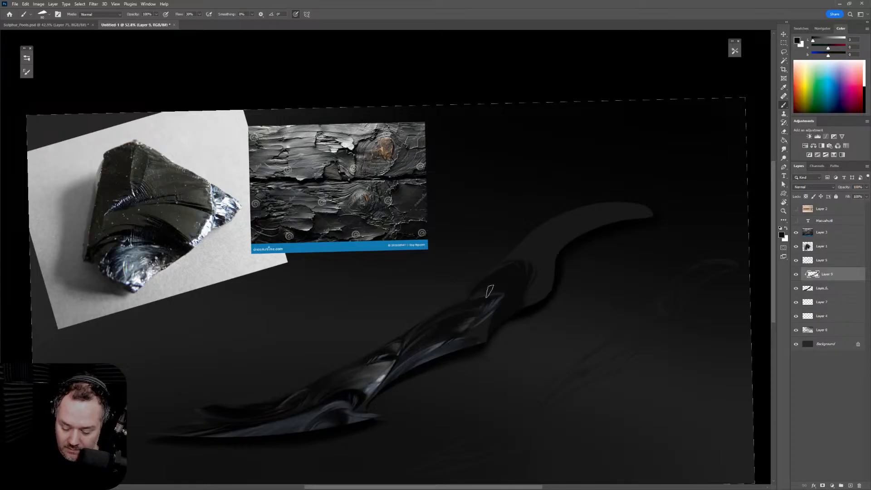
pyautogui.press(']')
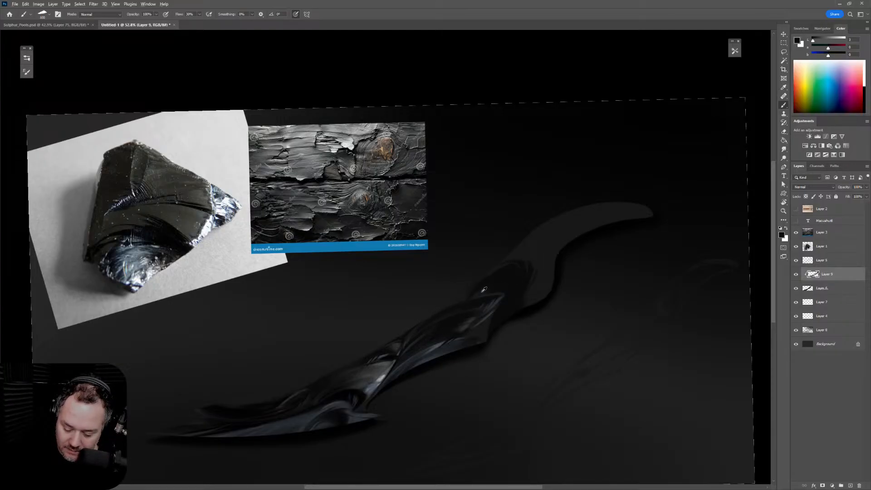
pyautogui.keyDown('alt'); pyautogui.click(468, 296); pyautogui.keyUp('alt')
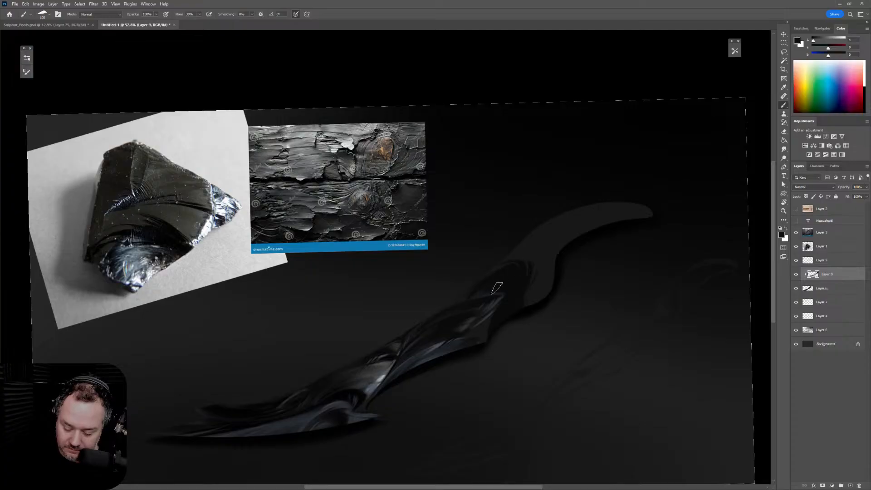
# Sample the dark tone above the middle section and break up the handle transition's upper outline with feathered strokes, varying the brush size
pyautogui.keyDown('alt'); pyautogui.click(461, 297); pyautogui.keyUp('alt')
pyautogui.press(']')
pyautogui.press(']')
pyautogui.press(']')
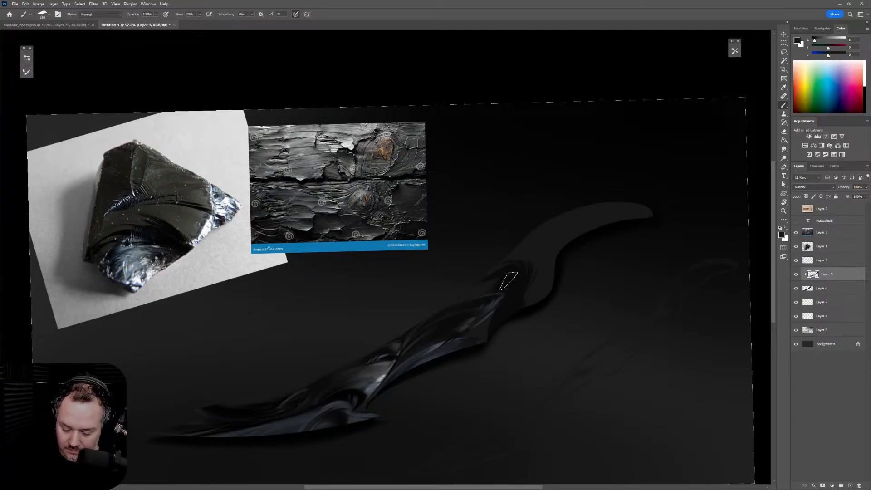
pyautogui.press('[')
pyautogui.press('[')
pyautogui.press('[')
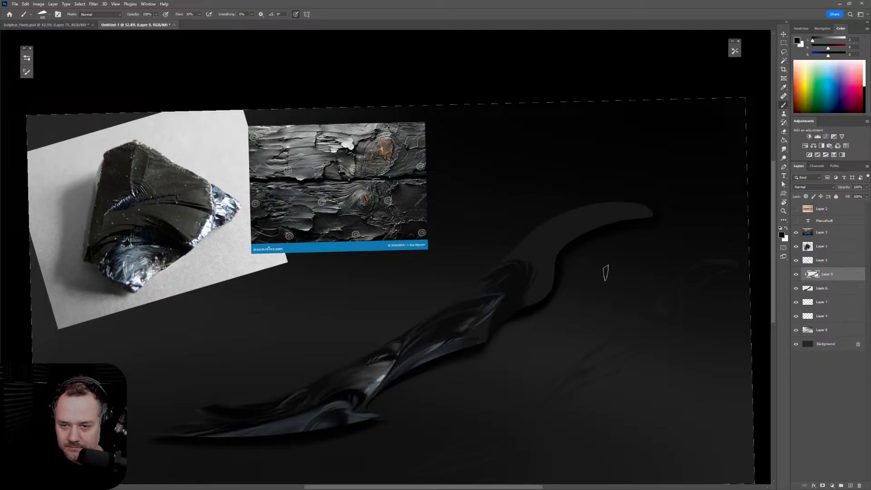
# Sample near-black beside the handle and darken its narrow neck and upper curve to the end, undoing one trial stroke on the lower bend
pyautogui.keyDown('alt'); pyautogui.click(565, 254); pyautogui.keyUp('alt')
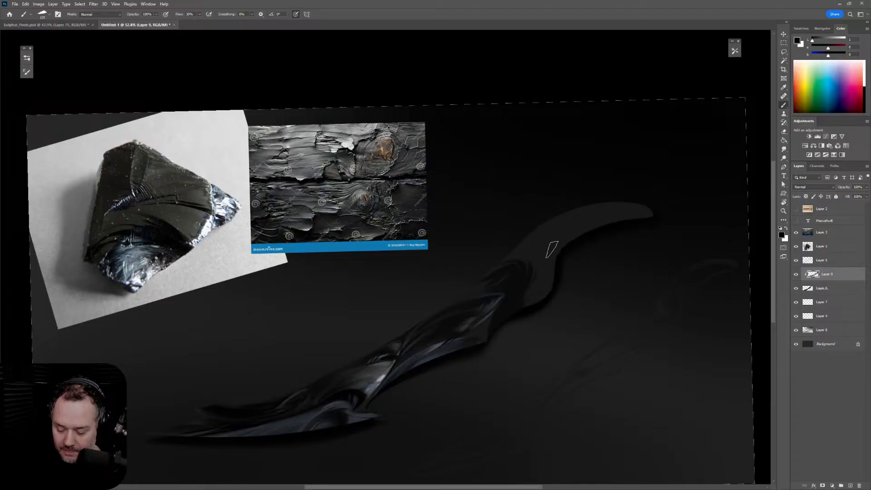
pyautogui.press(']')
pyautogui.press(']')
pyautogui.moveTo(551, 251); pyautogui.dragTo(558, 269)
pyautogui.hotkey('ctrl', 'z')
pyautogui.press('[')
pyautogui.press('[')
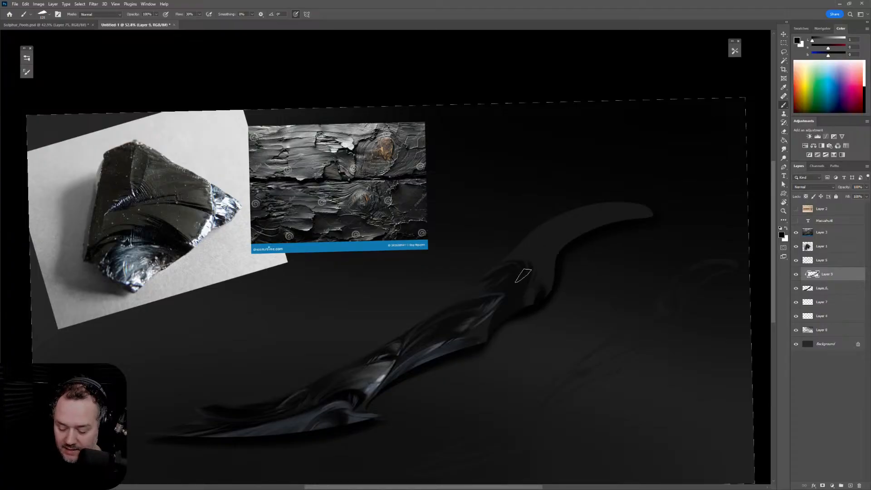
pyautogui.press(']')
pyautogui.press(']')
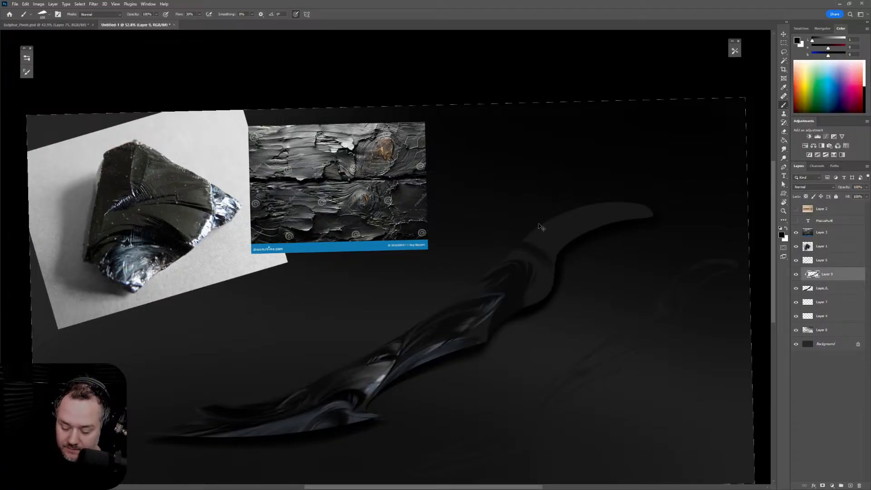
pyautogui.press(']')
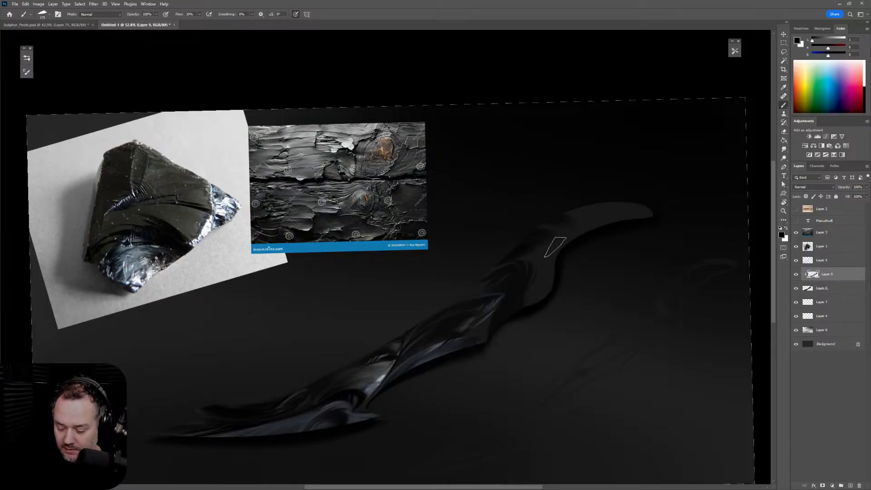
pyautogui.press('[')
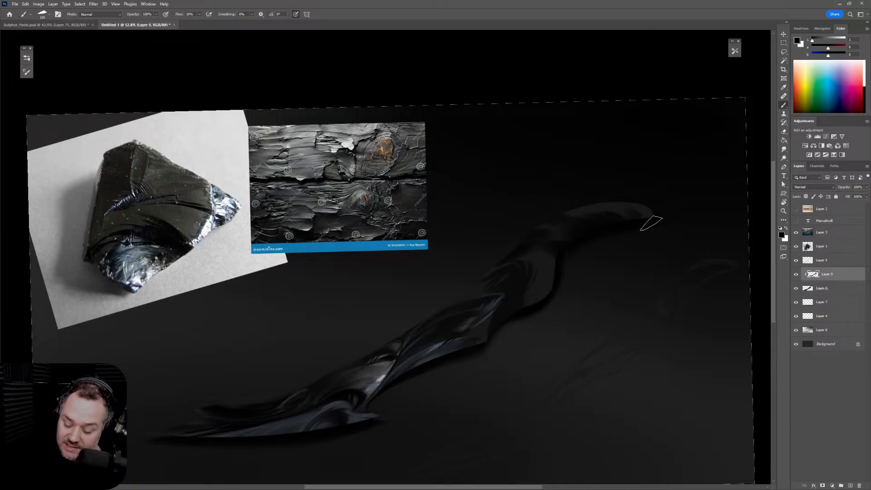
pyautogui.press('[')
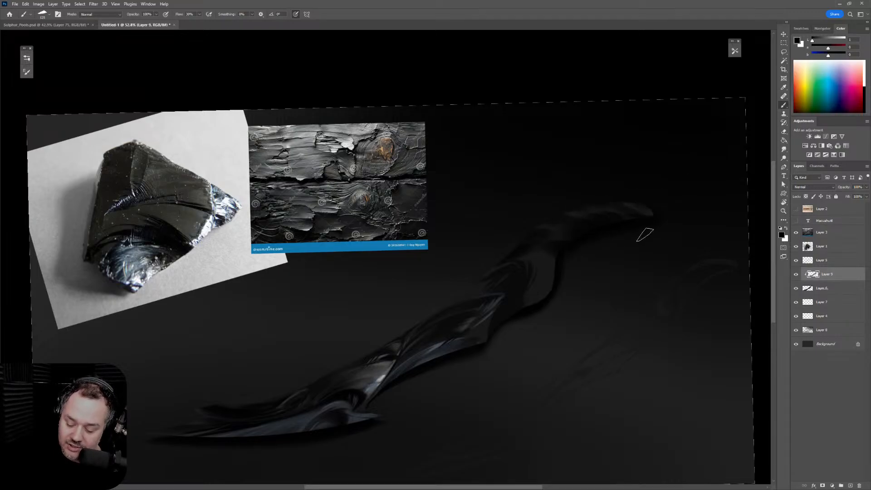
# Sample warm brown from the charred-wood reference and paint a soft highlight on the handle above its neck, undoing the trial strokes
pyautogui.keyDown('alt'); pyautogui.click(391, 153); pyautogui.keyUp('alt')
pyautogui.moveTo(391, 153); pyautogui.dragTo(394, 152)
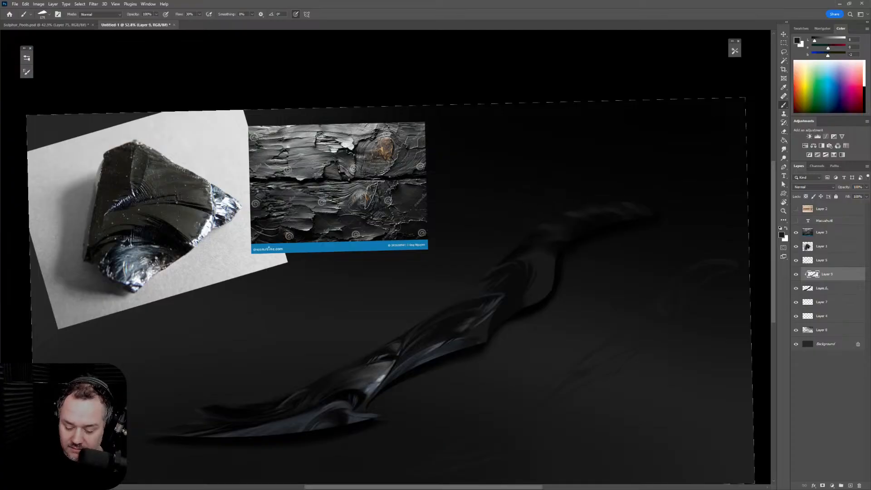
pyautogui.moveTo(381, 150); pyautogui.dragTo(381, 150)
pyautogui.moveTo(534, 238)
pyautogui.mouseDown()
pyautogui.moveTo(570, 252)
pyautogui.moveTo(590, 210)
pyautogui.moveTo(575, 245)
pyautogui.moveTo(552, 229)
pyautogui.moveTo(583, 237)
pyautogui.moveTo(571, 222)
pyautogui.moveTo(593, 229)
pyautogui.moveTo(582, 214)
pyautogui.moveTo(601, 220)
pyautogui.mouseUp()
pyautogui.hotkey('ctrl', 'z')
pyautogui.hotkey('ctrl', 'z')
pyautogui.hotkey('ctrl', 'z')
pyautogui.press(']')
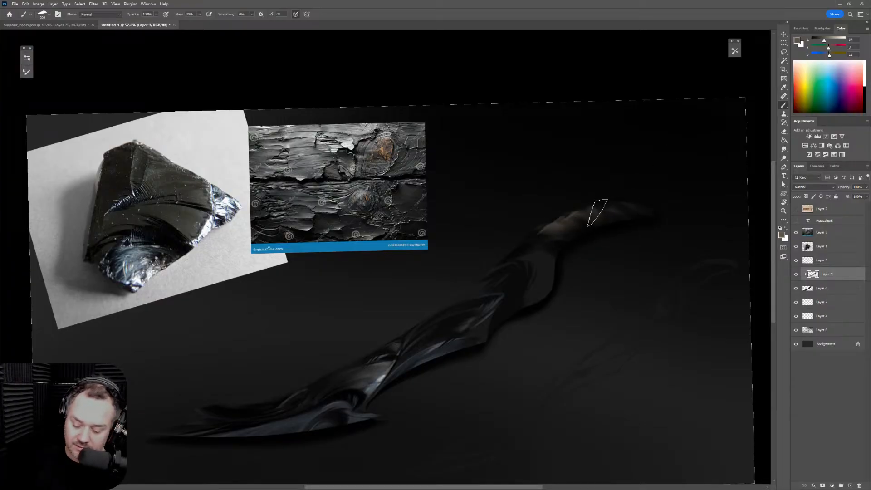
# Sample muted grey-brown from the handle and spread it evenly along the upper curve towards the end
pyautogui.keyDown('alt'); pyautogui.click(586, 213); pyautogui.keyUp('alt')
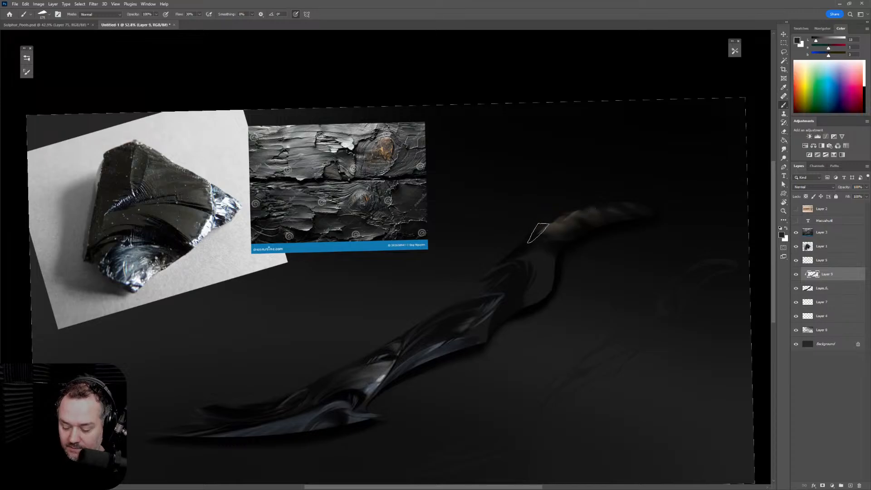
pyautogui.press('[')
pyautogui.moveTo(560, 227)
pyautogui.mouseDown()
pyautogui.moveTo(572, 241)
pyautogui.moveTo(565, 221)
pyautogui.moveTo(585, 233)
pyautogui.moveTo(592, 213)
pyautogui.moveTo(610, 229)
pyautogui.moveTo(664, 212)
pyautogui.mouseUp()
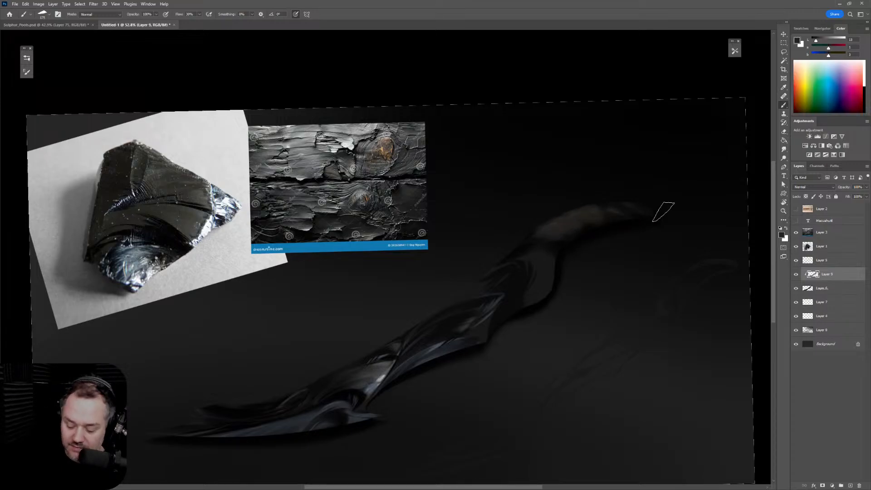
pyautogui.press('[')
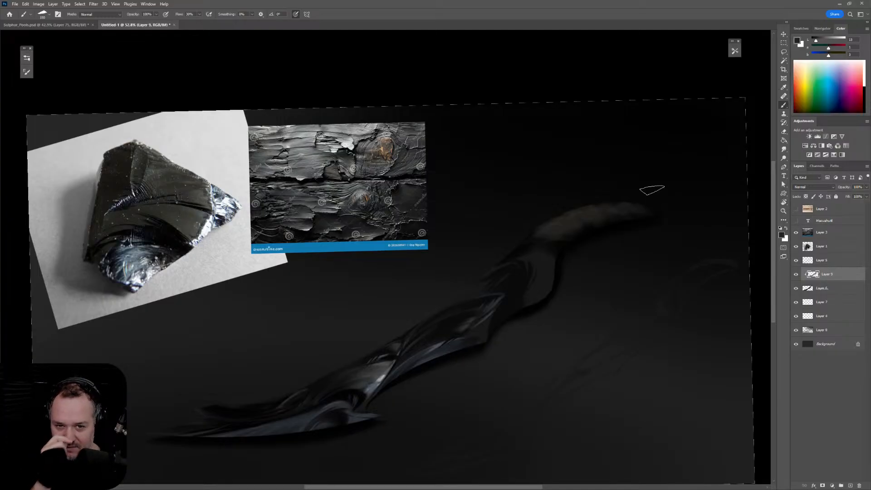
pyautogui.press('[')
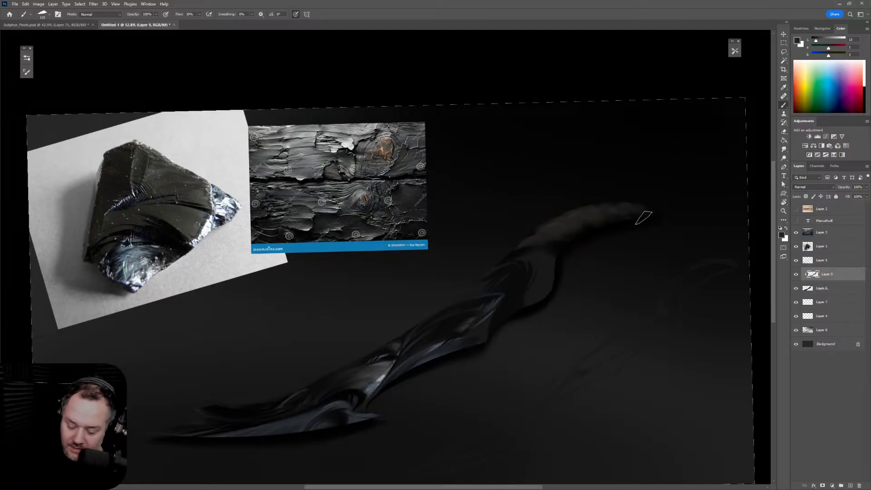
# Sample near-black beside the handle's neck and paint fine dark grooves where the brown upper part begins
pyautogui.keyDown('alt'); pyautogui.click(518, 250); pyautogui.keyUp('alt')
pyautogui.press('[')
pyautogui.press('[')
pyautogui.moveTo(515, 253); pyautogui.dragTo(546, 245)
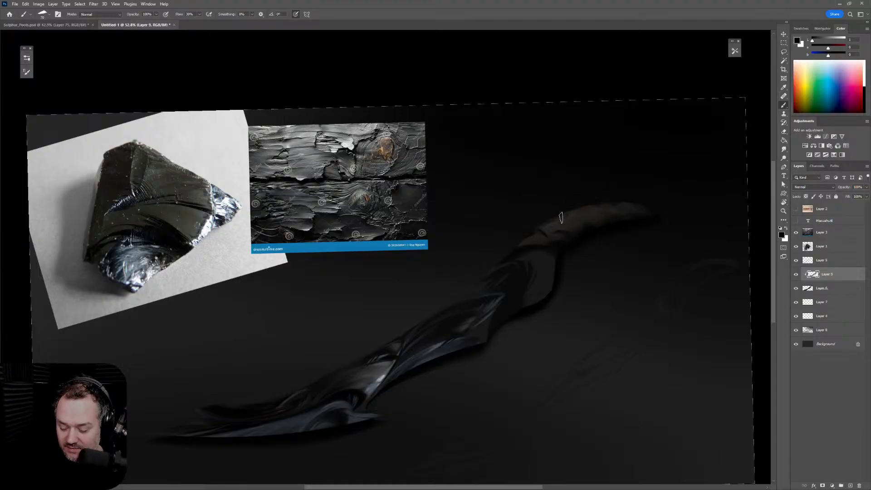
# Rotate the canvas and paint bark-like cracks across the handle's upper part, alternating between sampled near-black and grey-brown
pyautogui.keyDown('alt'); pyautogui.click(566, 231); pyautogui.keyUp('alt')
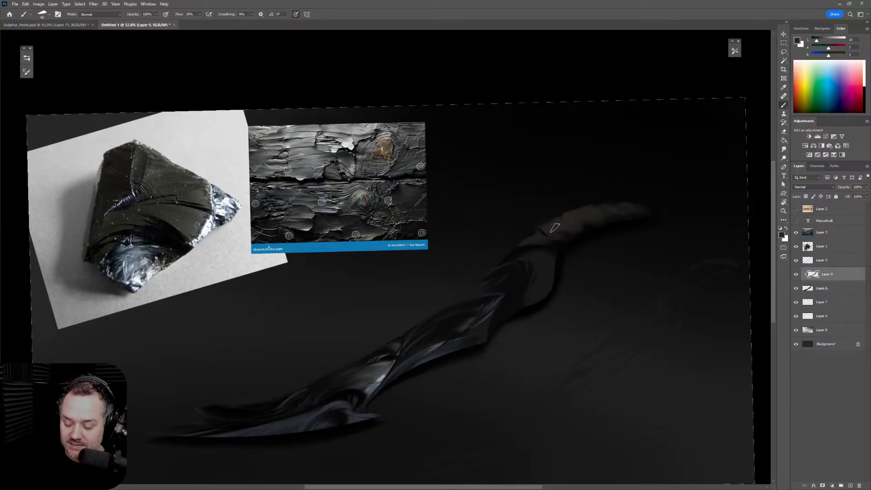
pyautogui.press('r')
pyautogui.moveTo(661, 245)
pyautogui.mouseDown()
pyautogui.moveTo(665, 189)
pyautogui.moveTo(587, 129)
pyautogui.moveTo(576, 208)
pyautogui.mouseUp()
pyautogui.keyDown('alt'); pyautogui.click(504, 244); pyautogui.keyUp('alt')
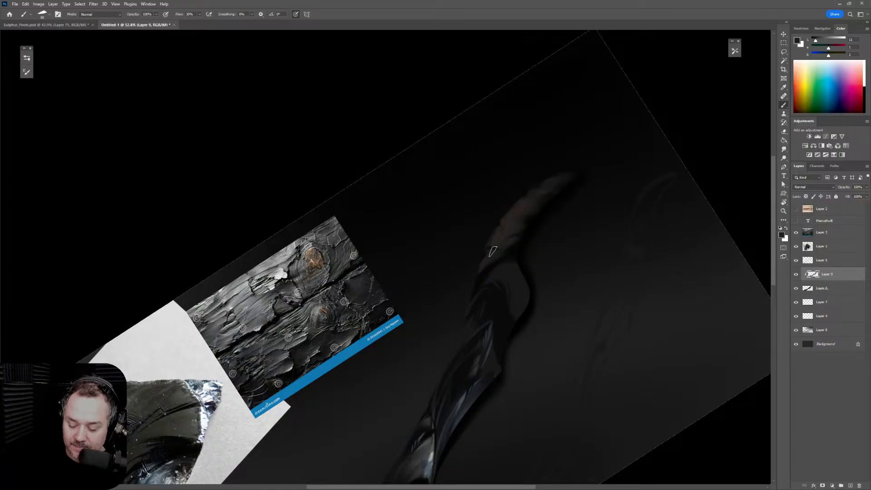
pyautogui.keyDown('alt'); pyautogui.click(530, 232); pyautogui.keyUp('alt')
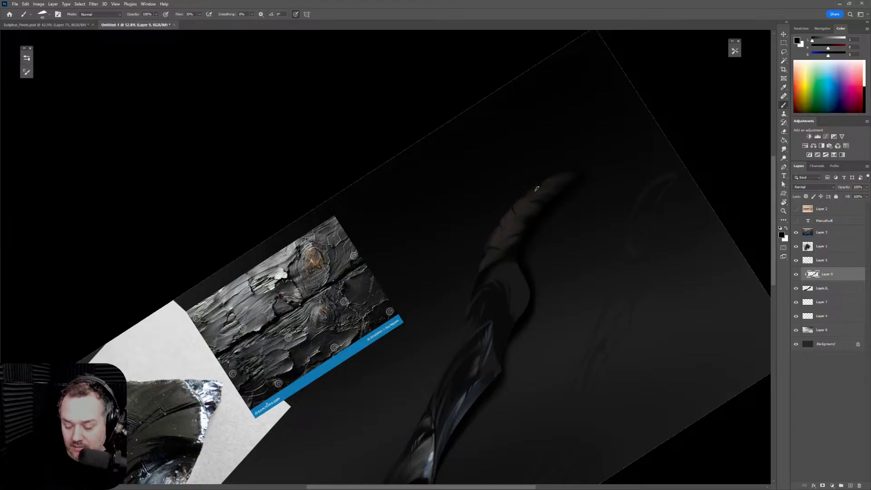
pyautogui.keyDown('alt'); pyautogui.click(539, 198); pyautogui.keyUp('alt')
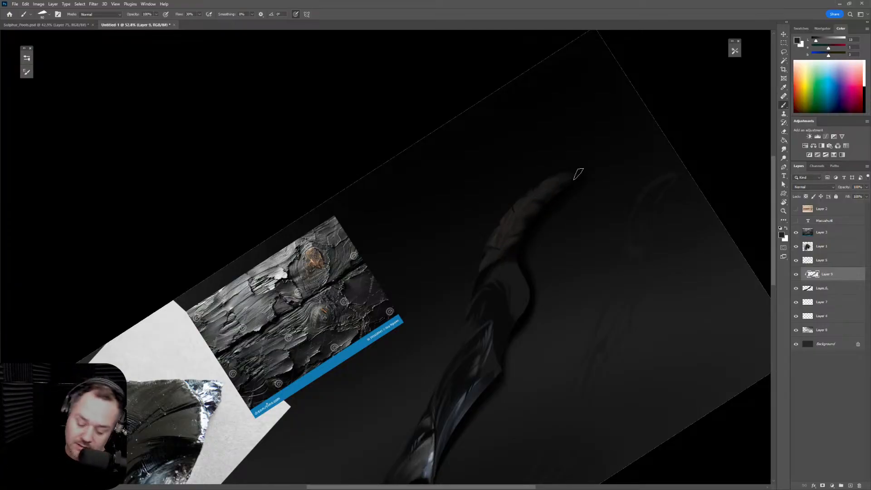
pyautogui.keyDown('alt'); pyautogui.click(509, 250); pyautogui.keyUp('alt')
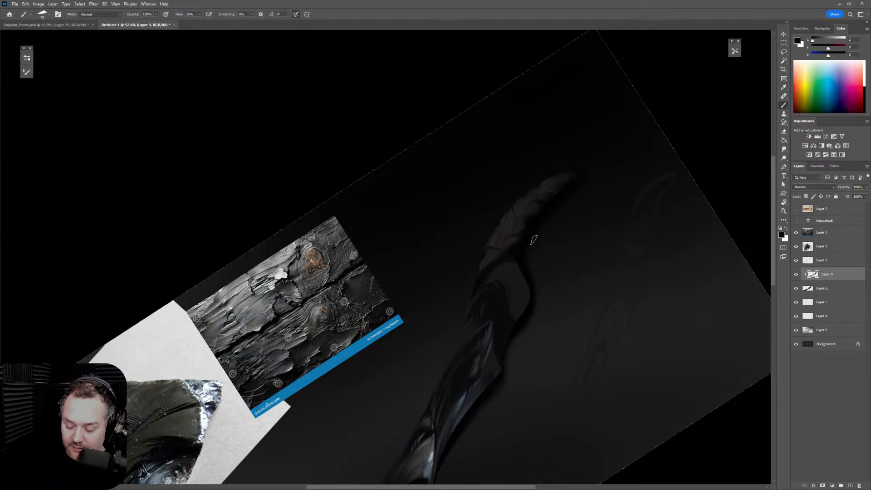
pyautogui.keyDown('alt'); pyautogui.click(490, 255); pyautogui.keyUp('alt')
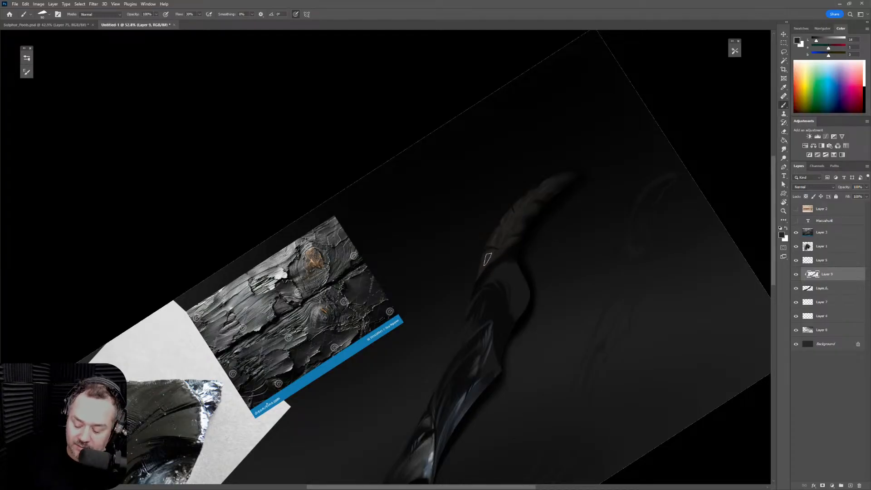
pyautogui.keyDown('alt'); pyautogui.click(503, 258); pyautogui.keyUp('alt')
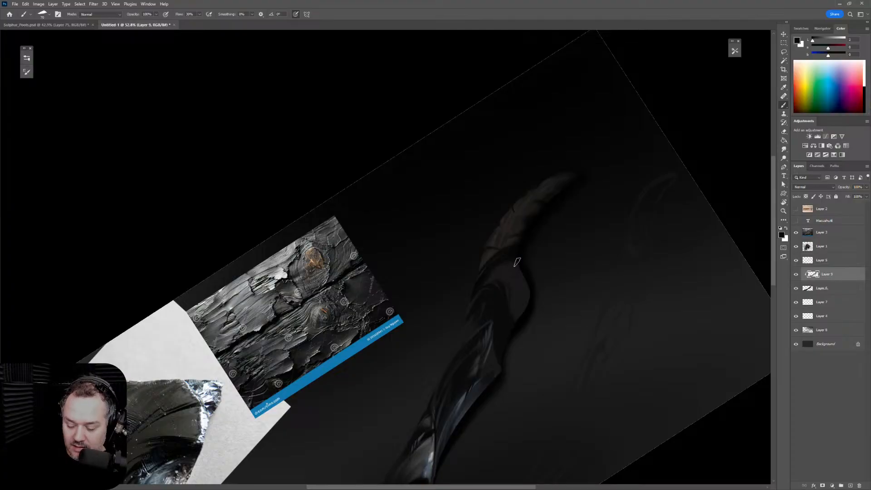
# Enlarge the brush, check the whole weapon in a mirrored view, and shade the handle's lower bend with near-black
pyautogui.press(']')
pyautogui.press(']')
pyautogui.press(']')
pyautogui.press(']')
pyautogui.press(']')
pyautogui.press(']')
pyautogui.press(']')
pyautogui.press(']')
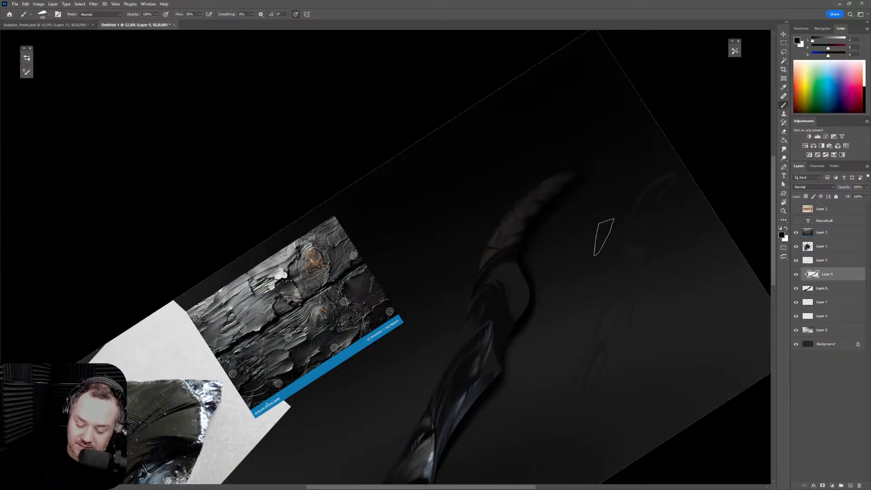
pyautogui.press('r')
pyautogui.moveTo(603, 233); pyautogui.dragTo(580, 348)
pyautogui.press('z')
pyautogui.press('r')
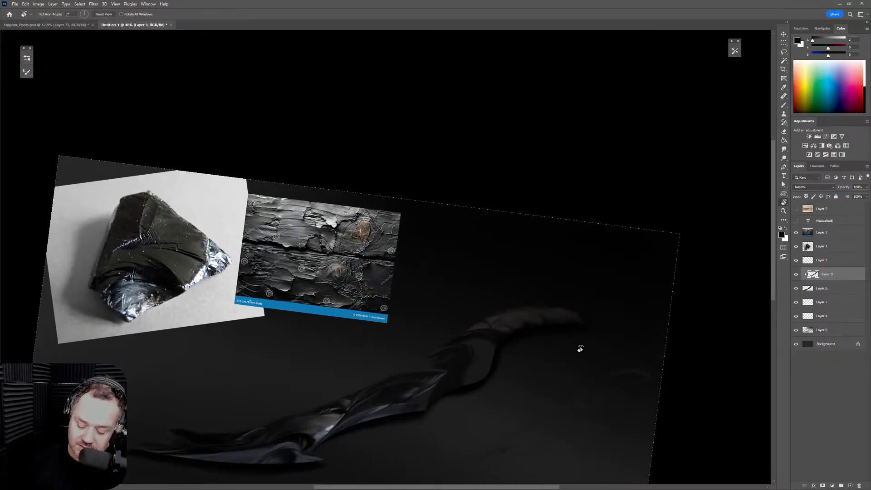
pyautogui.press('h')
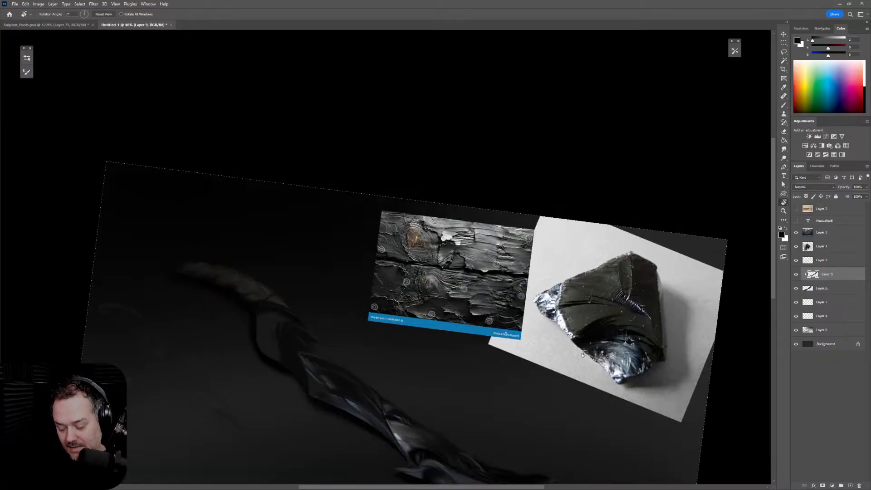
pyautogui.scroll(-3, 481, 361)
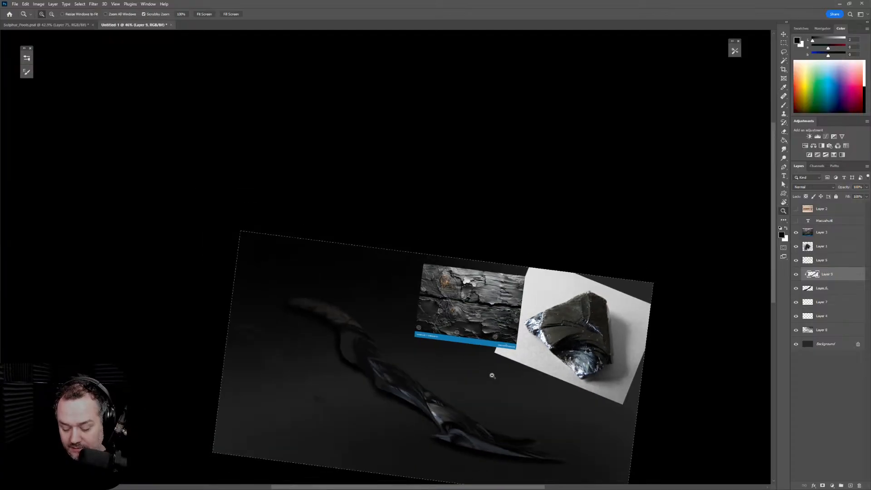
pyautogui.press('h')
pyautogui.scroll(3, 481, 361)
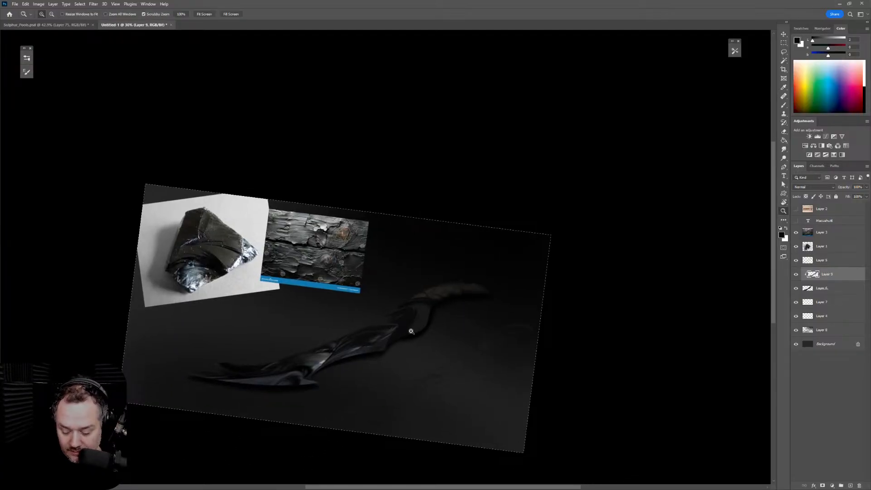
pyautogui.press('b')
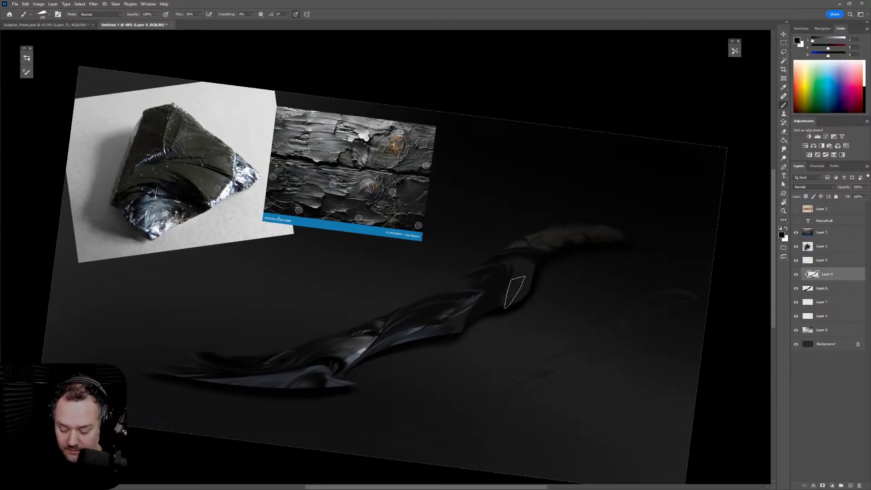
pyautogui.press('.')
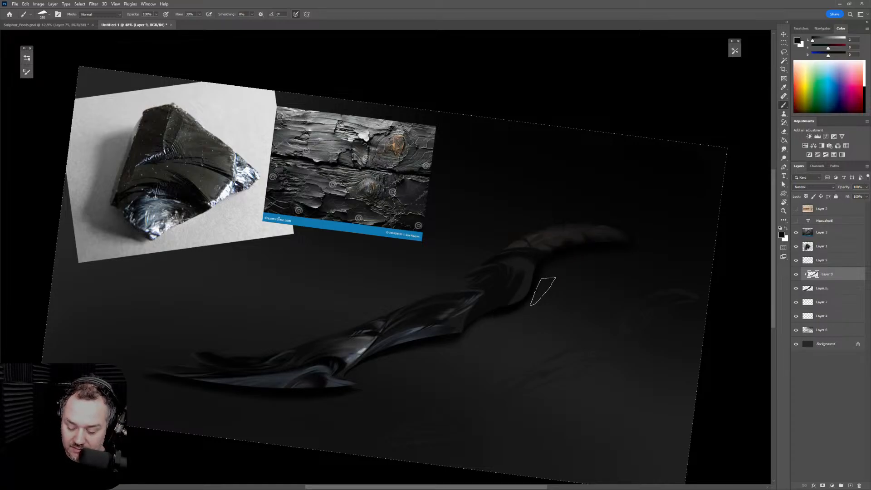
# Sample dark greys from the blade and handle junction and soften the shading across the handle's lower bend, adjusting the brush size
pyautogui.press('[')
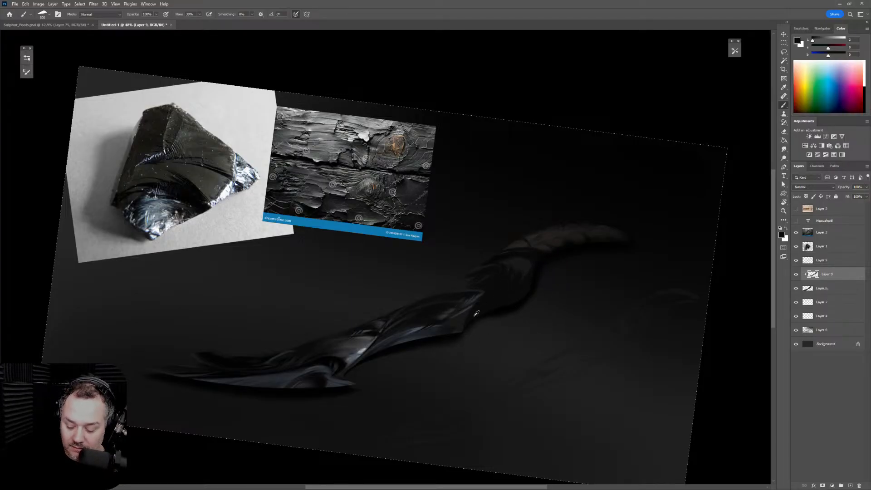
pyautogui.keyDown('alt'); pyautogui.click(461, 321); pyautogui.keyUp('alt')
pyautogui.press('[')
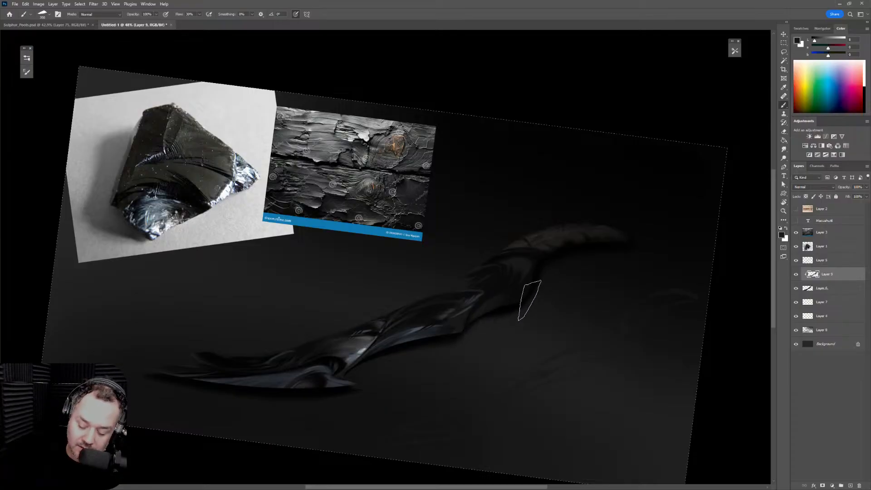
pyautogui.keyDown('alt'); pyautogui.click(497, 302); pyautogui.keyUp('alt')
pyautogui.press(']')
pyautogui.press('[')
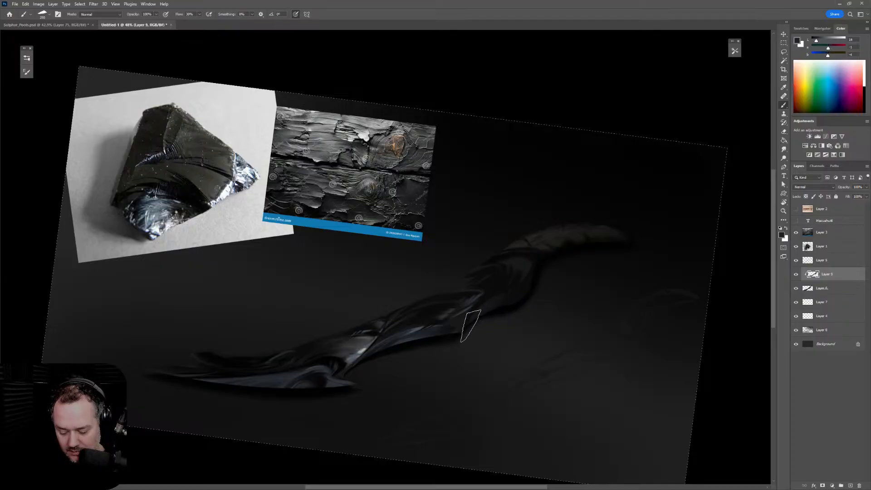
pyautogui.press(']')
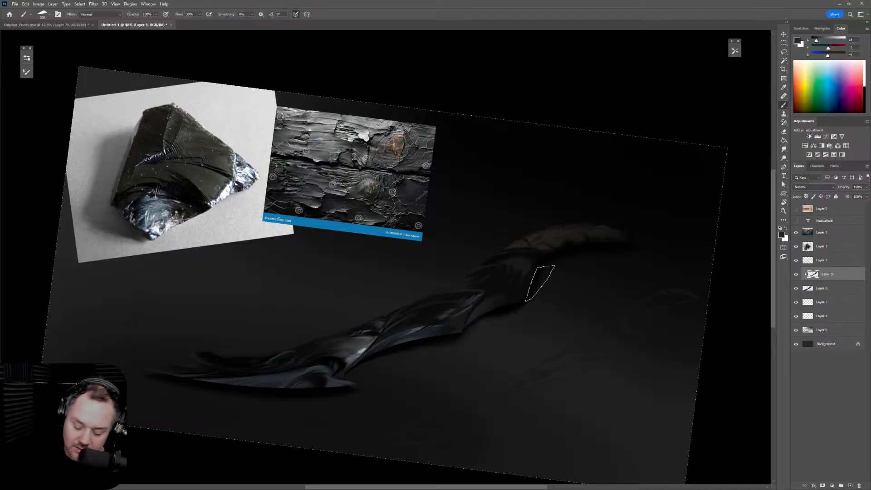
# Sample near-black from the handle's bend and deepen its shading up to the neck, alternating small and large brush sizes
pyautogui.keyDown('alt'); pyautogui.click(497, 289); pyautogui.keyUp('alt')
pyautogui.press('[')
pyautogui.press('[')
pyautogui.press('[')
pyautogui.press('[')
pyautogui.press('[')
pyautogui.press('[')
pyautogui.press('[')
pyautogui.press('[')
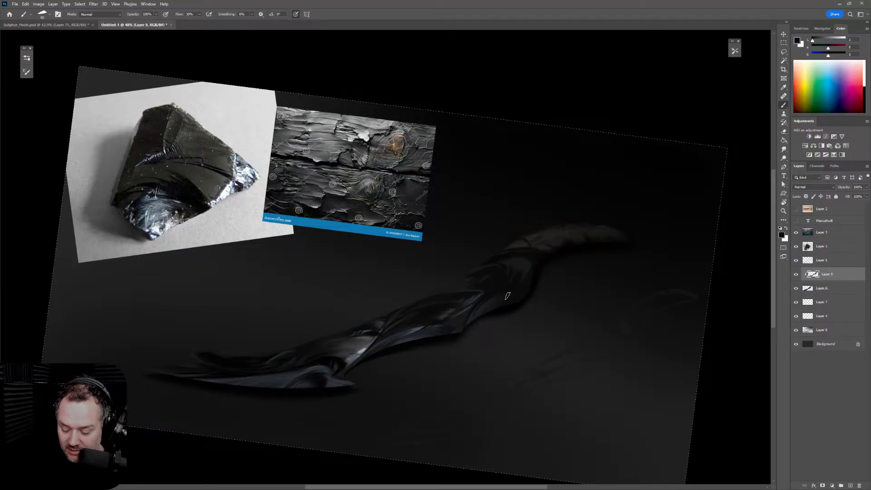
pyautogui.press(']')
pyautogui.press(']')
pyautogui.press(']')
pyautogui.press(']')
pyautogui.press(']')
pyautogui.press(']')
pyautogui.press(']')
pyautogui.press(']')
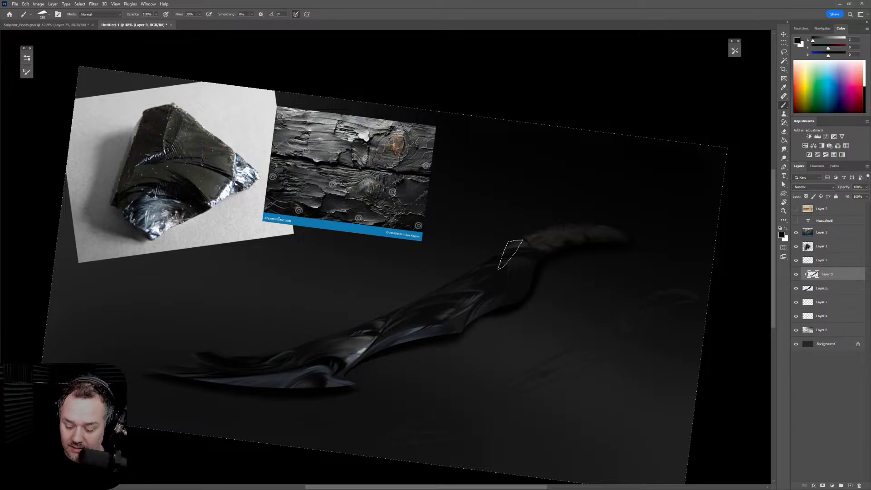
# Rotate the canvas and paint fine near-black streaks along the blade's split, pointed tip with a smaller brush
pyautogui.press('r')
pyautogui.moveTo(565, 350)
pyautogui.mouseDown()
pyautogui.moveTo(603, 241)
pyautogui.moveTo(519, 337)
pyautogui.moveTo(616, 235)
pyautogui.mouseUp()
pyautogui.press('b')
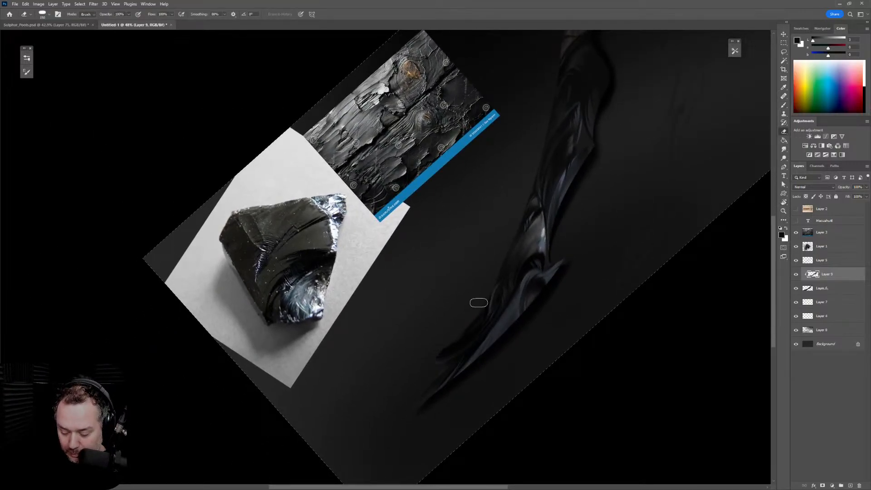
pyautogui.press('[')
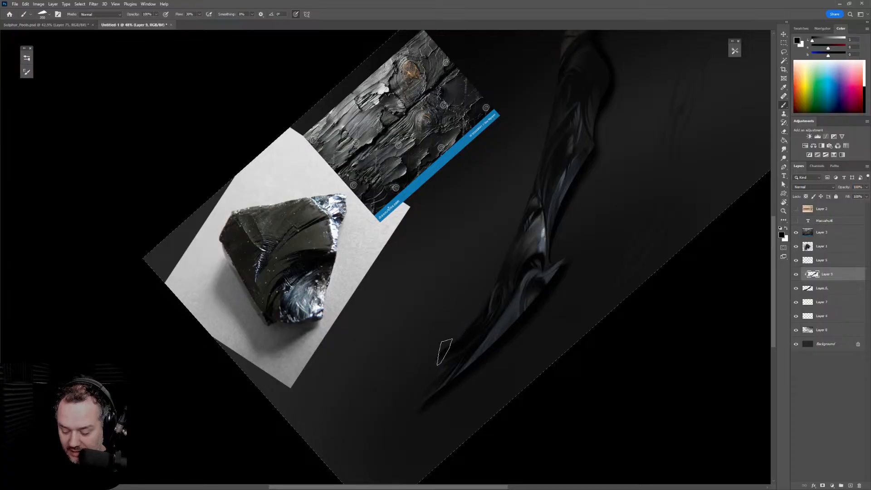
pyautogui.press('[')
pyautogui.press('[')
pyautogui.press('[')
pyautogui.press('[')
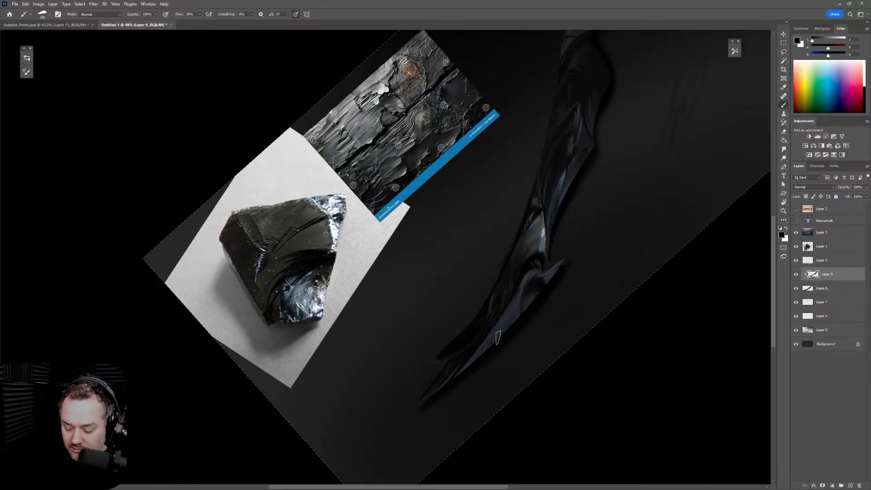
# Extend near-black streaks through the blue-grey facet between the blade's tip and its barb, varying the brush size
pyautogui.press(']')
pyautogui.press(']')
pyautogui.moveTo(481, 353); pyautogui.dragTo(494, 335)
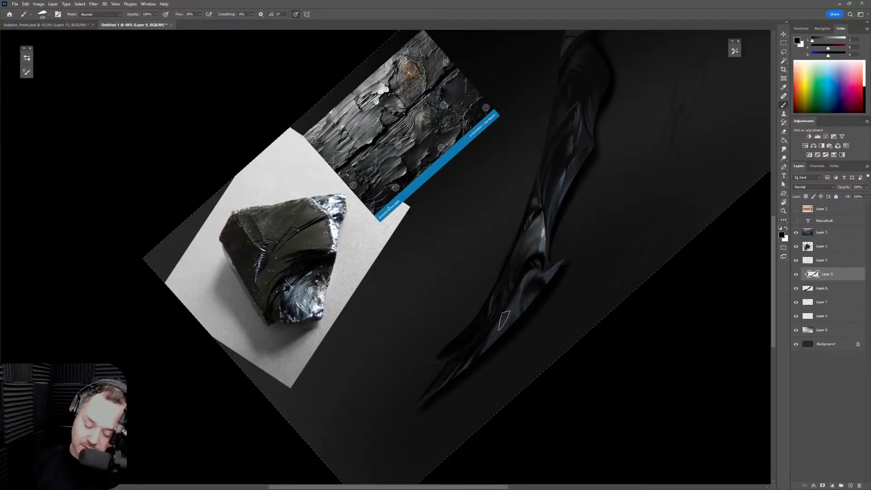
pyautogui.press(']')
pyautogui.press('[')
pyautogui.press('[')
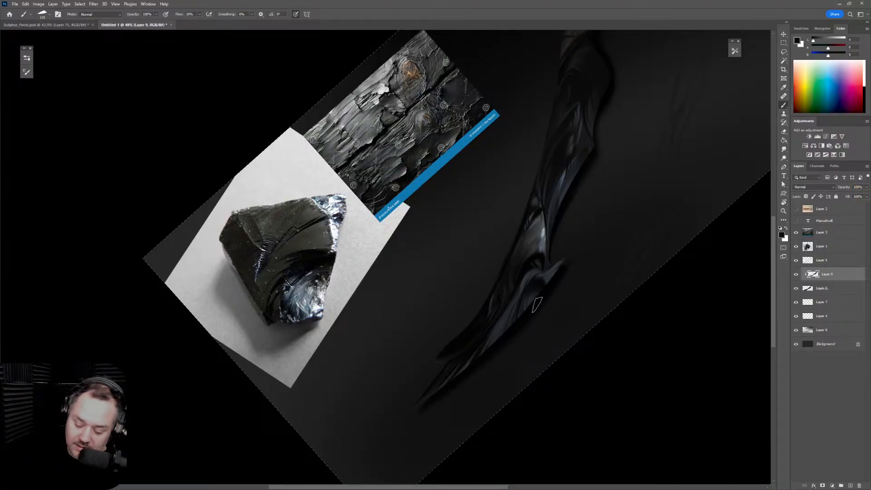
# Sample light grey from the mid-blade reflection and brighten the highlight on its edge
pyautogui.hscroll(3, 580, 276)
pyautogui.keyDown('alt'); pyautogui.click(482, 282); pyautogui.keyUp('alt')
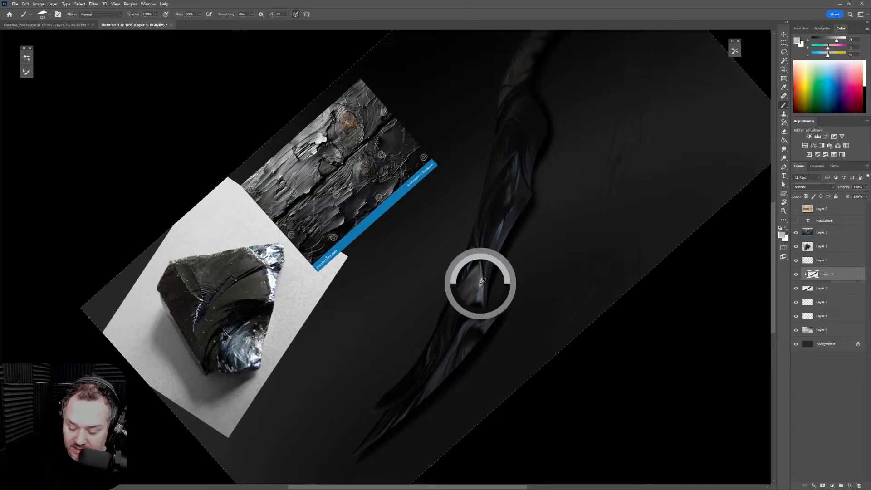
pyautogui.keyDown('alt'); pyautogui.click(475, 287); pyautogui.keyUp('alt')
pyautogui.moveTo(472, 282); pyautogui.dragTo(498, 277)
# Sample near-black and dark grey around the mid-blade reflection and refine the shape of its bright edge above the barb
pyautogui.moveTo(568, 290)
pyautogui.mouseDown()
pyautogui.moveTo(622, 255)
pyautogui.moveTo(617, 175)
pyautogui.moveTo(625, 228)
pyautogui.mouseUp()
pyautogui.press('r')
pyautogui.press('b')
pyautogui.keyDown('alt'); pyautogui.click(551, 266); pyautogui.keyUp('alt')
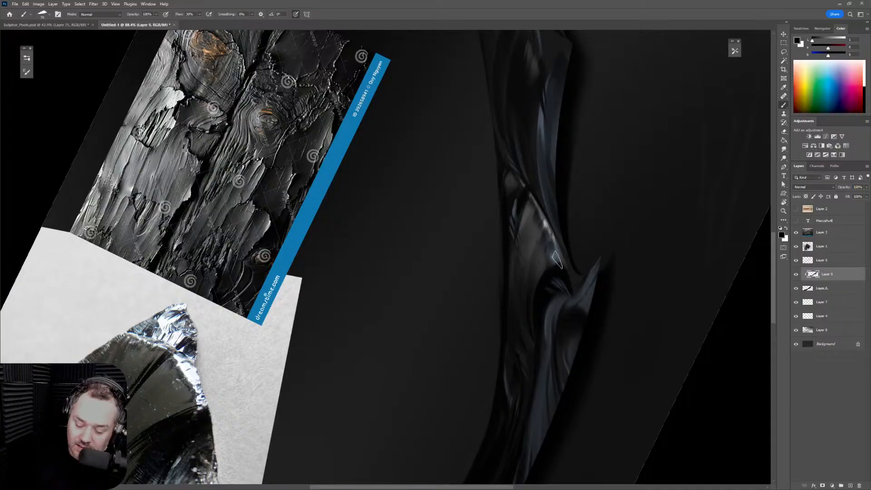
pyautogui.keyDown('alt'); pyautogui.click(544, 263); pyautogui.keyUp('alt')
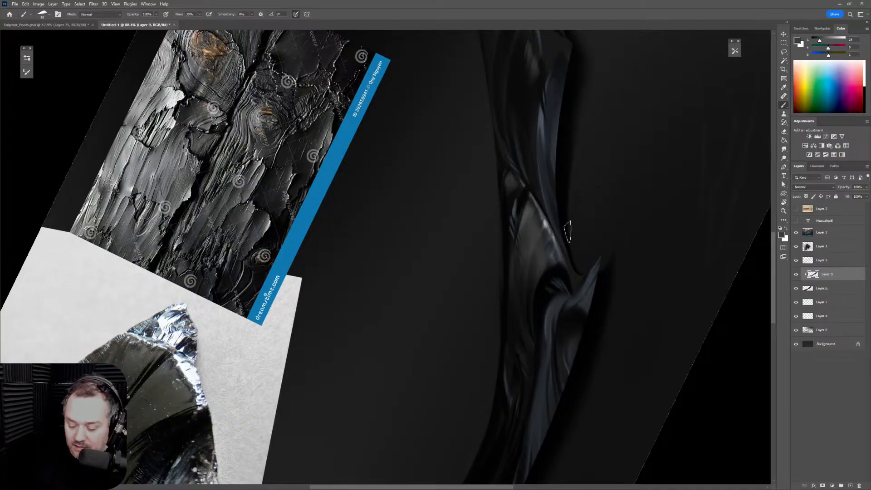
pyautogui.keyDown('alt'); pyautogui.click(545, 248); pyautogui.keyUp('alt')
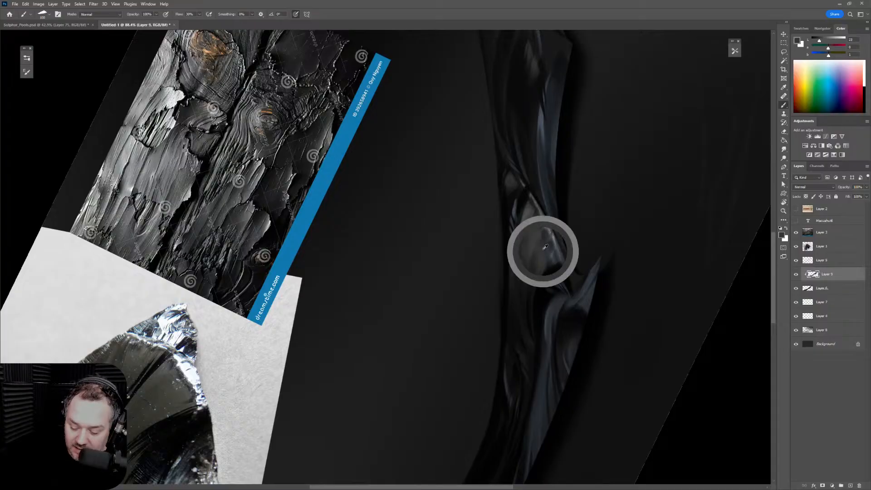
# Sample darker greys from the mid-blade facet and blend them softly across it to smooth the reflection
pyautogui.press(']')
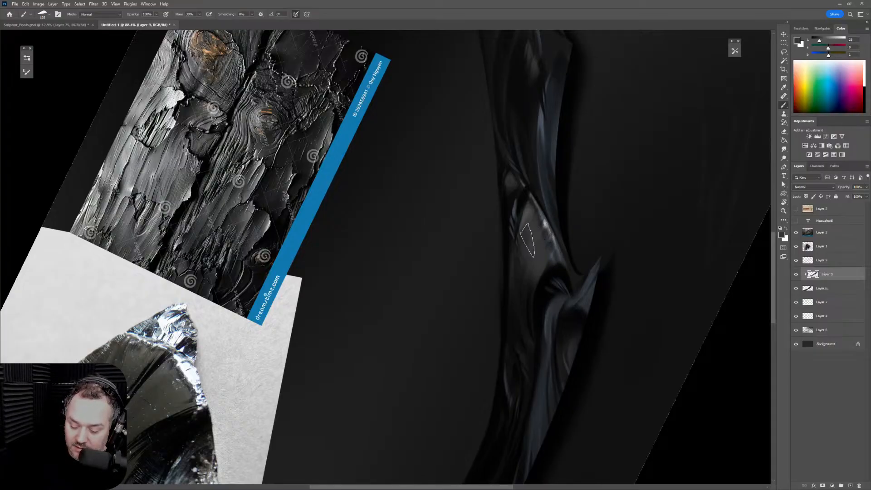
pyautogui.keyDown('alt'); pyautogui.click(524, 272); pyautogui.keyUp('alt')
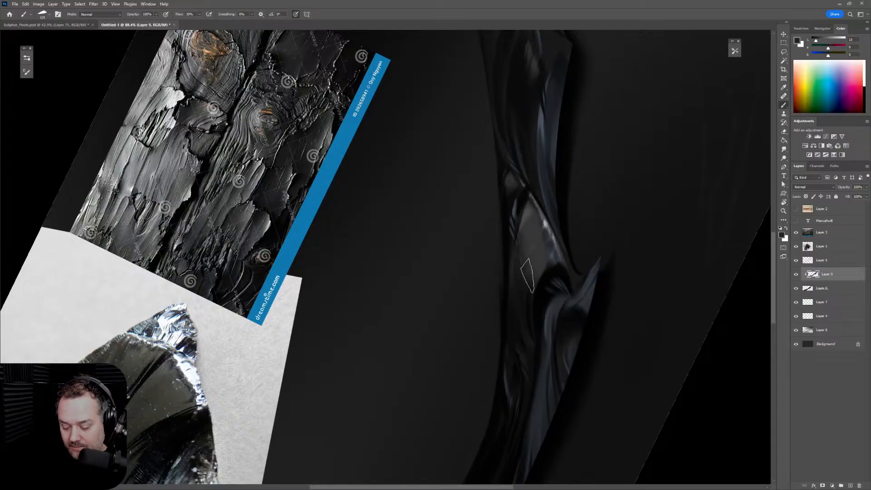
pyautogui.press('[')
pyautogui.keyDown('alt'); pyautogui.click(523, 234); pyautogui.keyUp('alt')
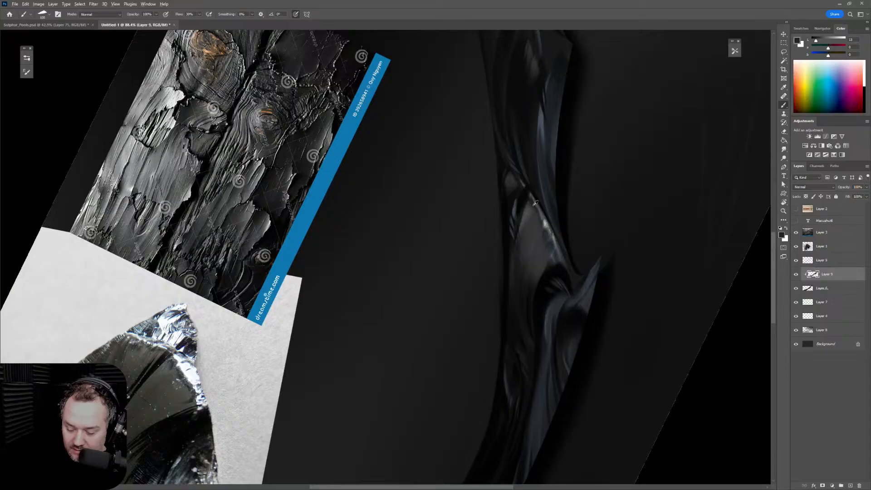
pyautogui.moveTo(535, 208); pyautogui.dragTo(522, 242)
pyautogui.press('[')
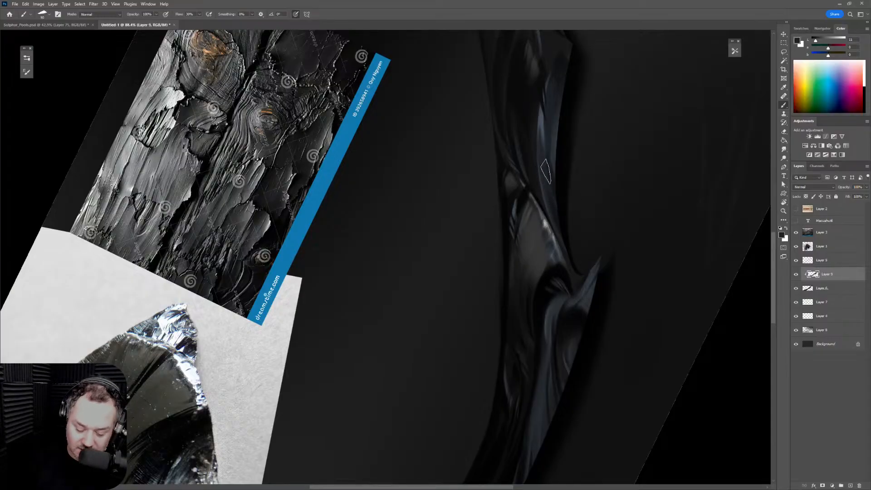
# Sample near-black beside the mid-blade highlight and sharpen the dark ridge line bordering it with a smaller brush
pyautogui.keyDown('alt'); pyautogui.click(543, 207); pyautogui.keyUp('alt')
pyautogui.press('[')
pyautogui.press('[')
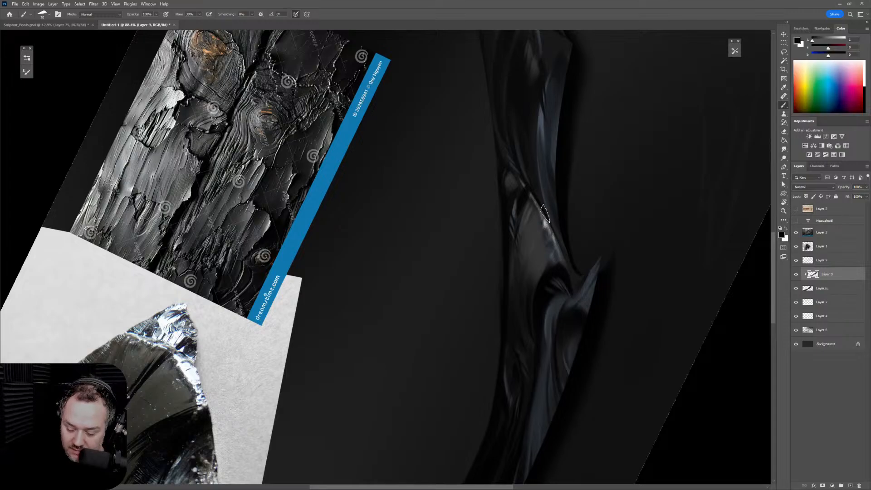
pyautogui.keyDown('alt'); pyautogui.click(546, 213); pyautogui.keyUp('alt')
pyautogui.keyDown('alt'); pyautogui.click(532, 188); pyautogui.keyUp('alt')
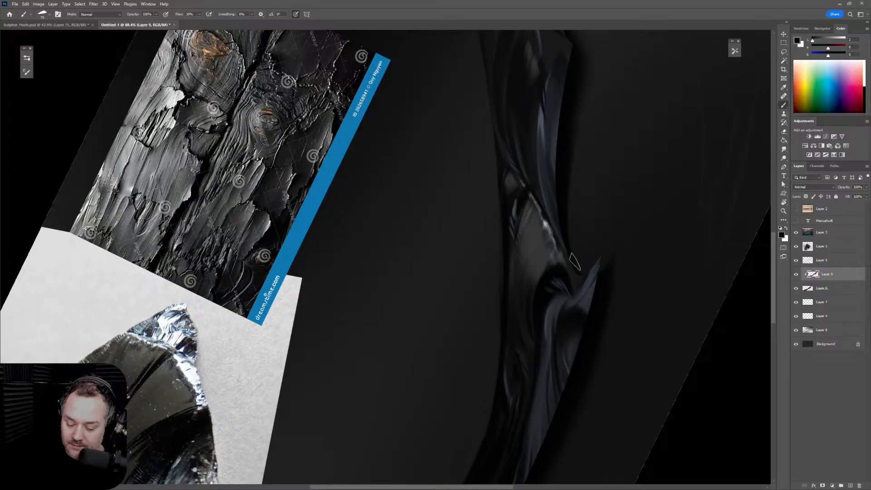
# Examine the weapon's overall shape and reflections in mirrored, zoomed-out and rotated views
pyautogui.hotkey('ctrl', 'shift', 'h')
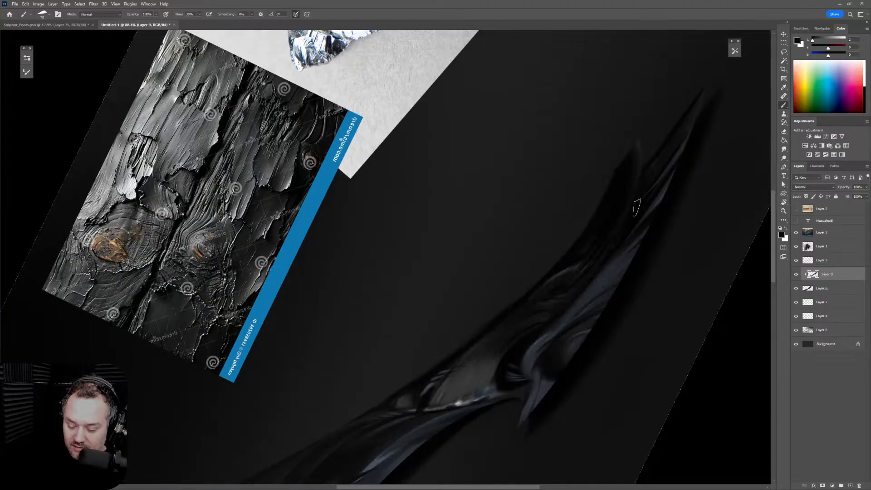
pyautogui.hotkey('ctrl', 'shift', 'h')
pyautogui.press('z')
pyautogui.moveTo(644, 268); pyautogui.dragTo(606, 284)
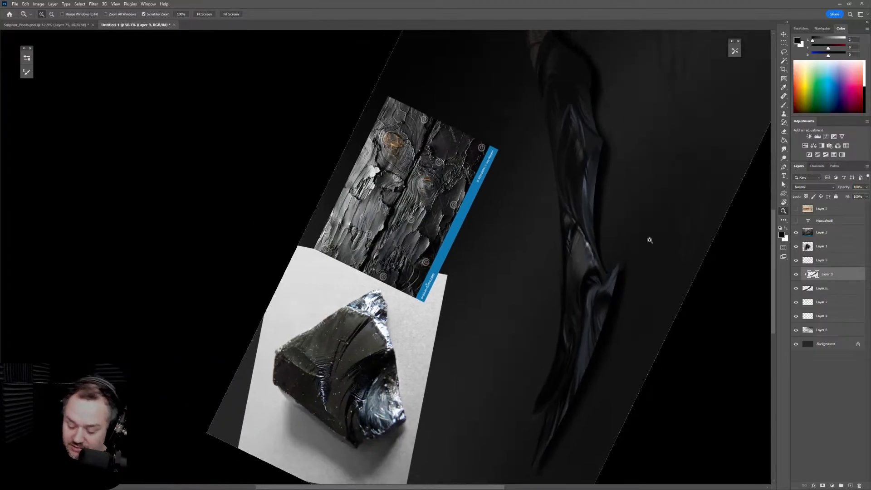
pyautogui.press('r')
pyautogui.moveTo(649, 218); pyautogui.dragTo(581, 317)
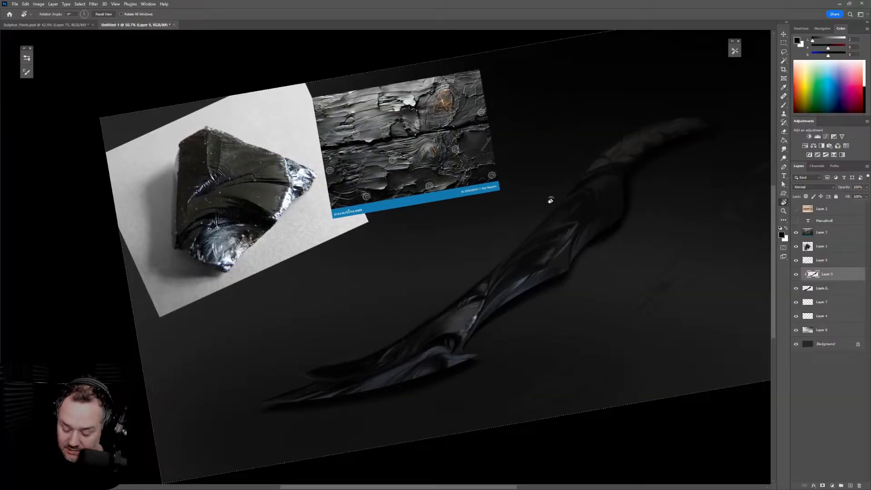
pyautogui.press('z')
pyautogui.moveTo(536, 267); pyautogui.dragTo(545, 267)
pyautogui.press('b')
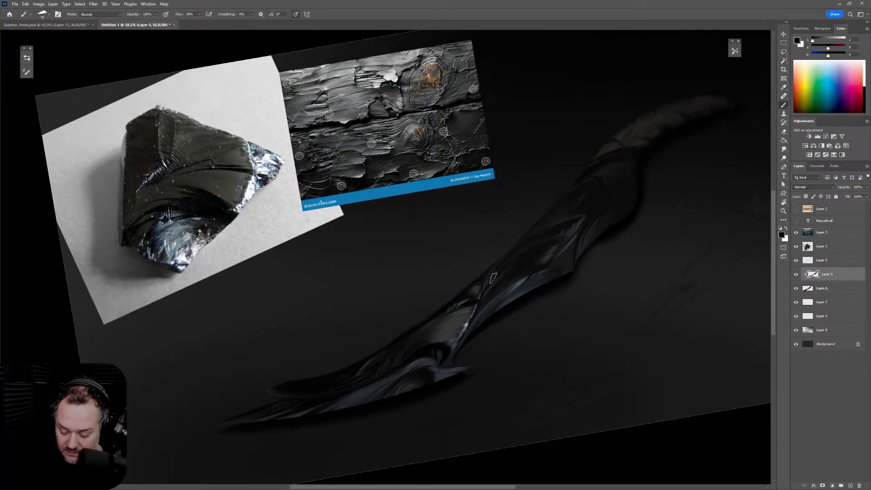
# Try light-grey highlight strokes along the ridge from the mid-blade reflection towards the handle at different brush sizes
pyautogui.press('[')
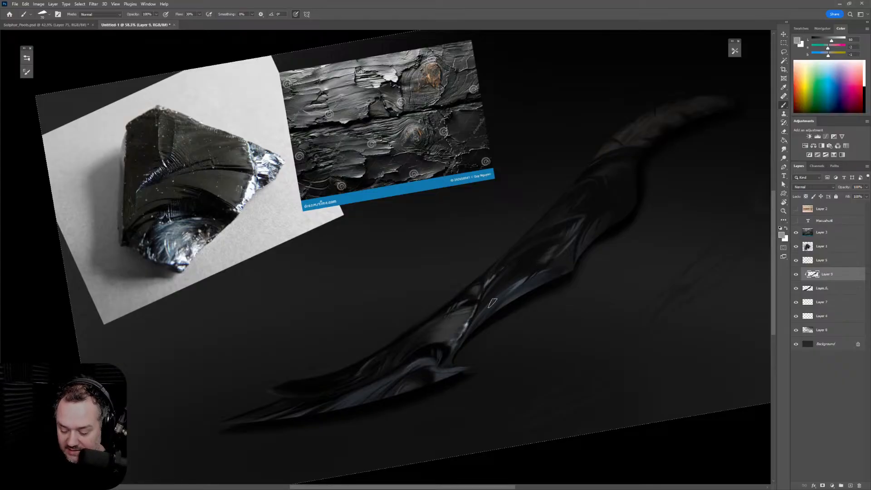
pyautogui.moveTo(474, 322); pyautogui.dragTo(522, 281)
pyautogui.hotkey('ctrl', 'z')
pyautogui.press(']')
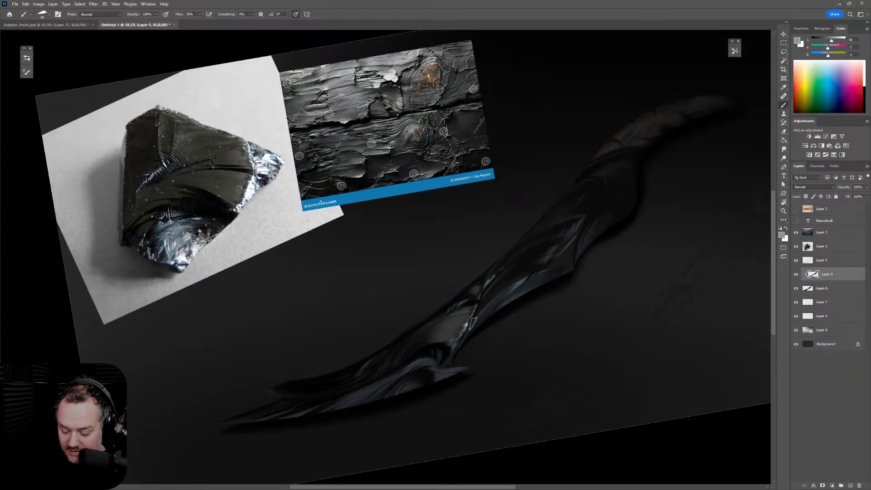
pyautogui.moveTo(473, 324); pyautogui.dragTo(522, 279)
pyautogui.hotkey('ctrl', 'z')
pyautogui.moveTo(475, 320); pyautogui.dragTo(509, 286)
pyautogui.hotkey('ctrl', 'z')
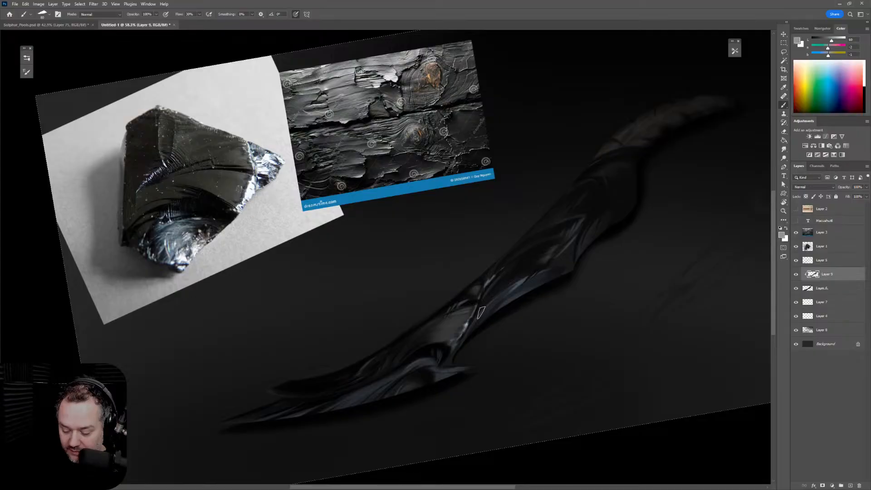
pyautogui.moveTo(476, 320); pyautogui.dragTo(523, 275)
pyautogui.hotkey('ctrl', 'z')
# Paint a thin light-grey highlight along the ridge from the mid-blade reflection towards the handle with a smaller brush
pyautogui.press('[')
pyautogui.moveTo(476, 318); pyautogui.dragTo(514, 282)
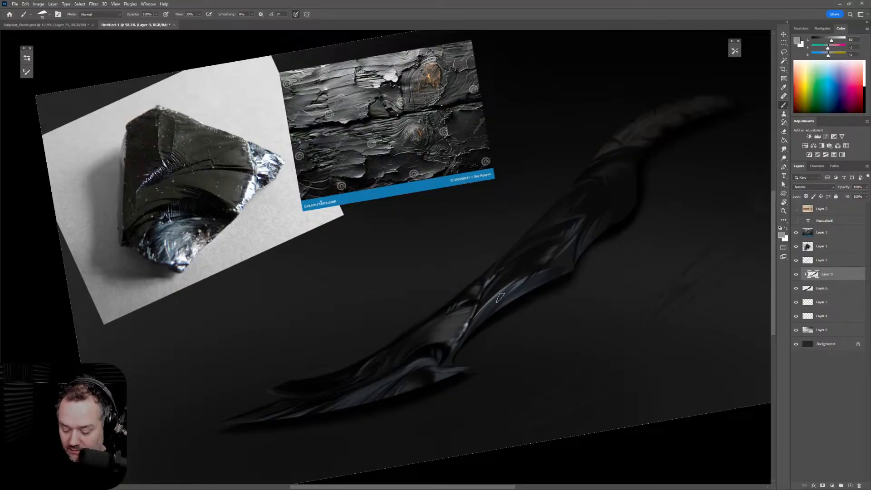
pyautogui.hotkey('ctrl', 'z')
pyautogui.moveTo(475, 320); pyautogui.dragTo(522, 277)
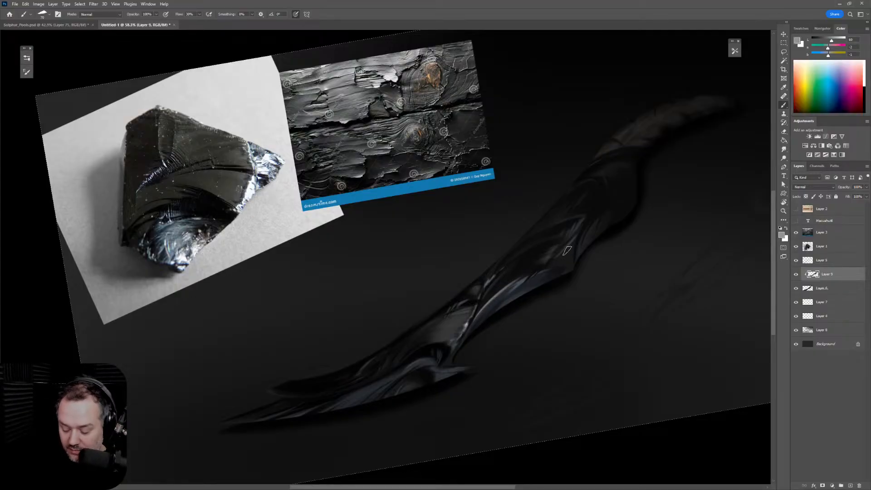
# Paint a light-grey reflection on the blade's upper facet near the handle, redoing the stroke with a larger brush
pyautogui.moveTo(541, 233)
pyautogui.mouseDown()
pyautogui.moveTo(599, 218)
pyautogui.moveTo(585, 220)
pyautogui.moveTo(589, 214)
pyautogui.moveTo(542, 240)
pyautogui.moveTo(607, 159)
pyautogui.moveTo(609, 187)
pyautogui.moveTo(622, 162)
pyautogui.moveTo(573, 214)
pyautogui.mouseUp()
pyautogui.hotkey('ctrl', 'z')
pyautogui.press(']')
pyautogui.hotkey('ctrl', 'z')
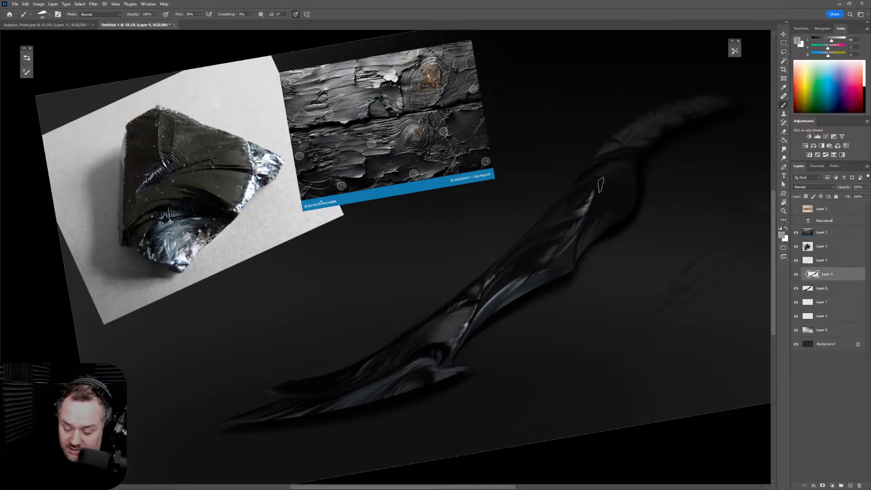
# Sample near-black and grey around the upper facet's reflection and blend it into soft streaks across the blade
pyautogui.scroll(3, 599, 187)
pyautogui.keyDown('alt'); pyautogui.click(600, 202); pyautogui.keyUp('alt')
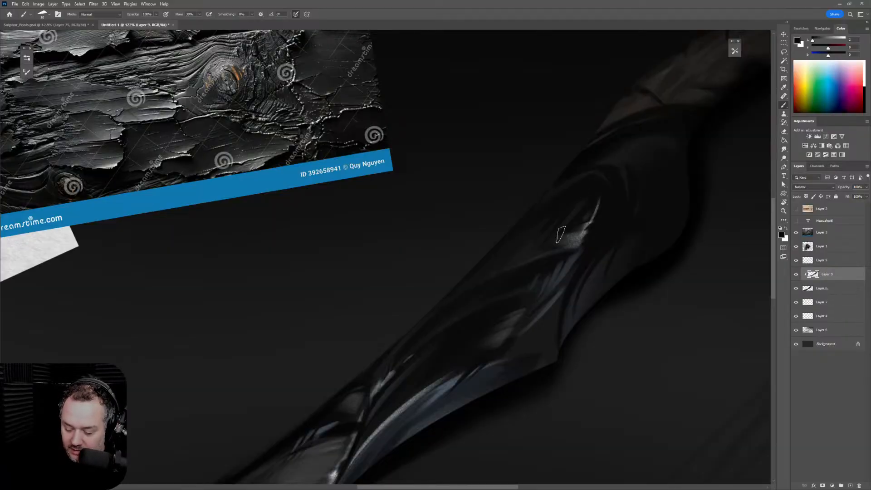
pyautogui.moveTo(579, 237)
pyautogui.mouseDown()
pyautogui.moveTo(563, 244)
pyautogui.moveTo(587, 237)
pyautogui.moveTo(539, 250)
pyautogui.moveTo(590, 231)
pyautogui.moveTo(529, 259)
pyautogui.mouseUp()
pyautogui.keyDown('alt'); pyautogui.click(577, 241); pyautogui.keyUp('alt')
pyautogui.press(']')
pyautogui.press(']')
pyautogui.moveTo(579, 242); pyautogui.dragTo(545, 251)
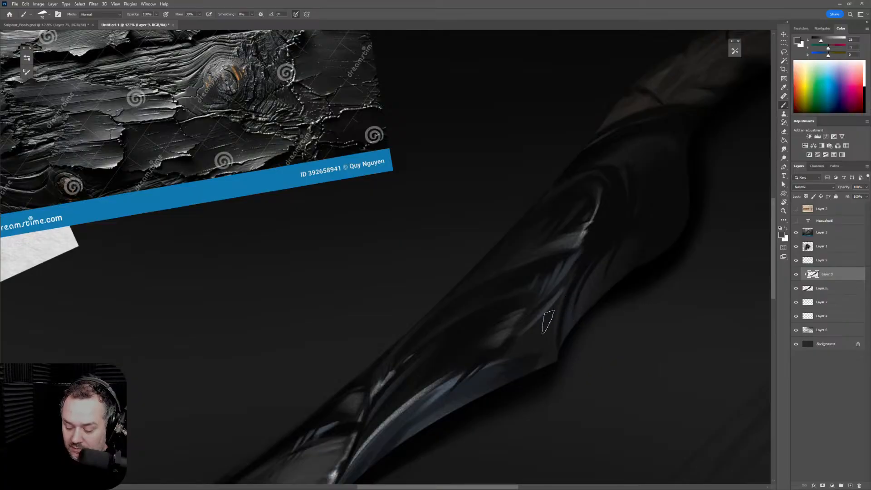
# Sample near-black from the facet above the blade's lower corner and review the whole weapon
pyautogui.keyDown('alt'); pyautogui.click(556, 309); pyautogui.keyUp('alt')
pyautogui.hotkey('ctrl', '0')
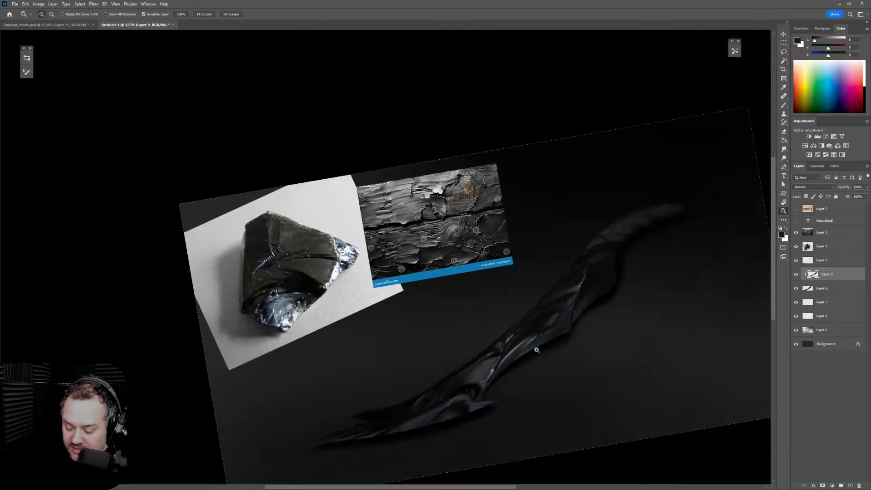
pyautogui.press('space')
pyautogui.moveTo(594, 364); pyautogui.dragTo(550, 303)
pyautogui.hotkey('ctrl', 'space')
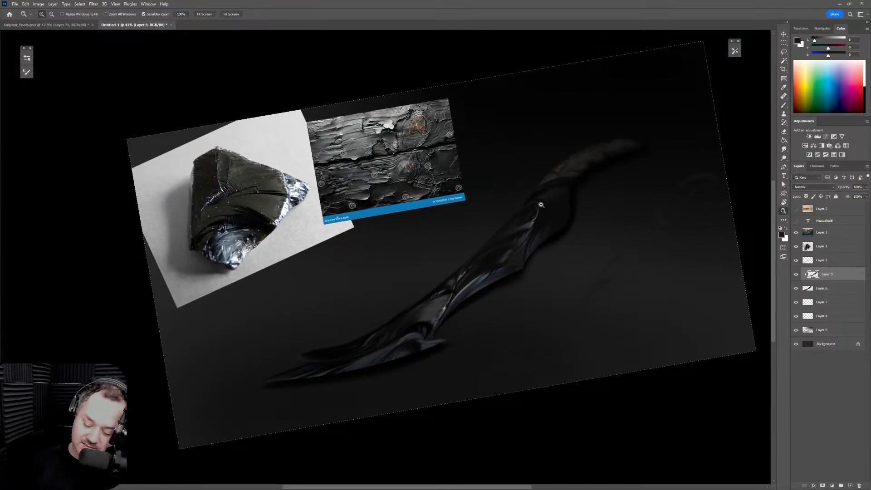
# Sample grey from the ridge highlight and paint a curved reflection across the blade just below the handle, redoing the stroke with a smaller brush
pyautogui.moveTo(541, 208); pyautogui.dragTo(559, 188)
pyautogui.keyDown('alt'); pyautogui.click(535, 224); pyautogui.keyUp('alt')
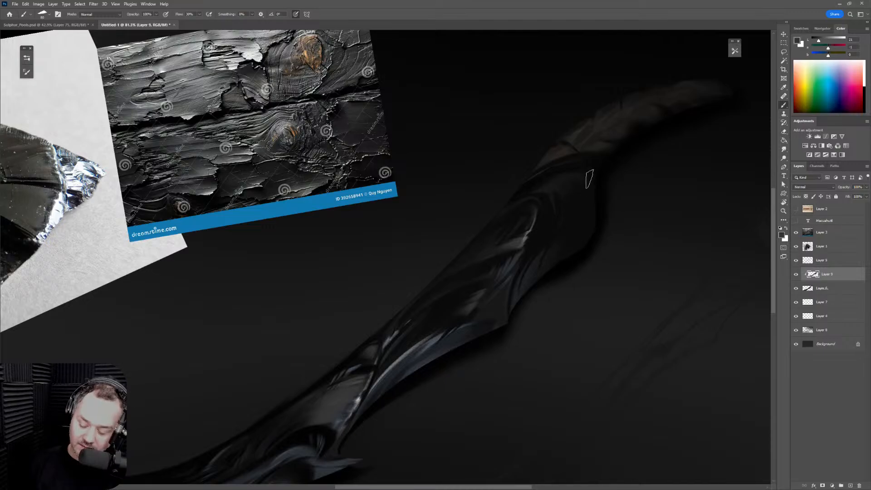
pyautogui.keyDown('alt'); pyautogui.click(534, 223); pyautogui.keyUp('alt')
pyautogui.press(']')
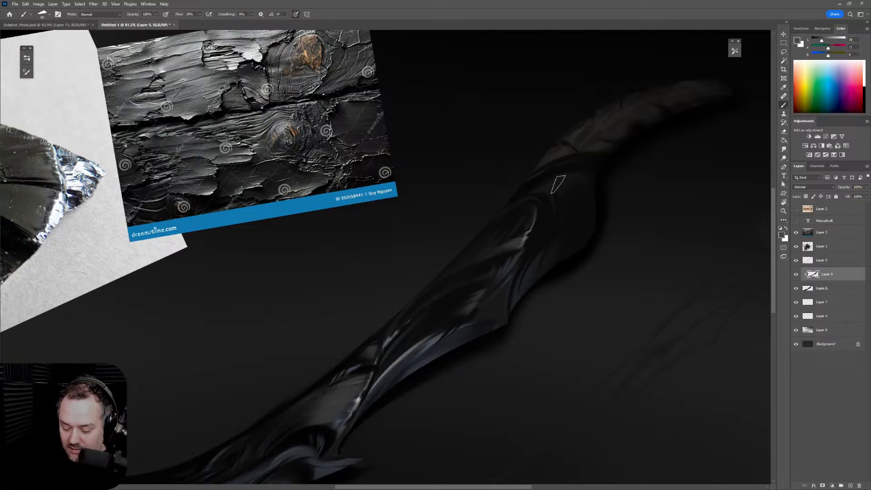
pyautogui.moveTo(560, 183)
pyautogui.mouseDown()
pyautogui.moveTo(541, 192)
pyautogui.moveTo(573, 181)
pyautogui.mouseUp()
pyautogui.hotkey('ctrl', 'z')
pyautogui.press('[')
pyautogui.press('[')
pyautogui.hotkey('ctrl', 'z')
# Trim the curved reflection below the handle with sampled near-black and add a thin grey streak beneath it
pyautogui.keyDown('alt'); pyautogui.click(578, 184); pyautogui.keyUp('alt')
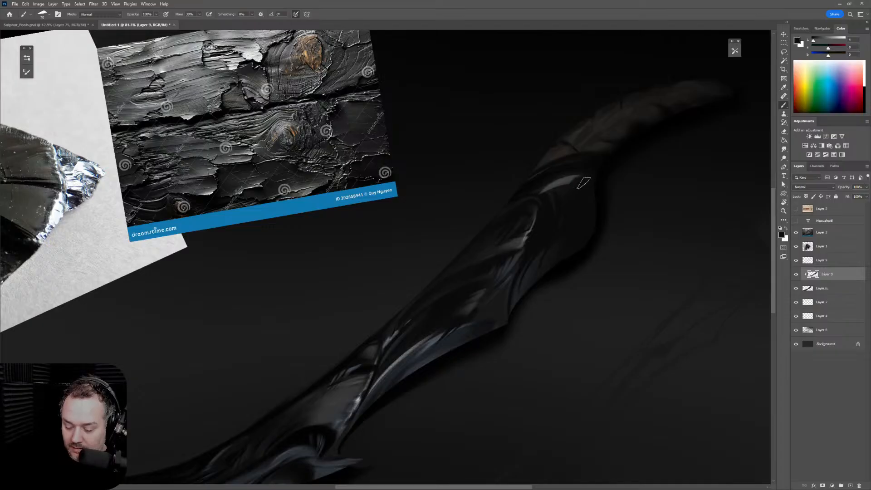
pyautogui.keyDown('alt'); pyautogui.click(546, 195); pyautogui.keyUp('alt')
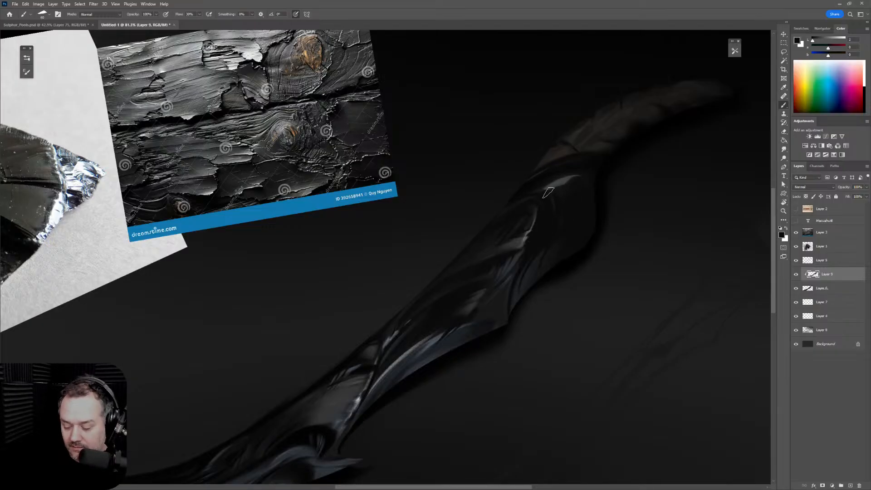
pyautogui.keyDown('alt'); pyautogui.click(564, 183); pyautogui.keyUp('alt')
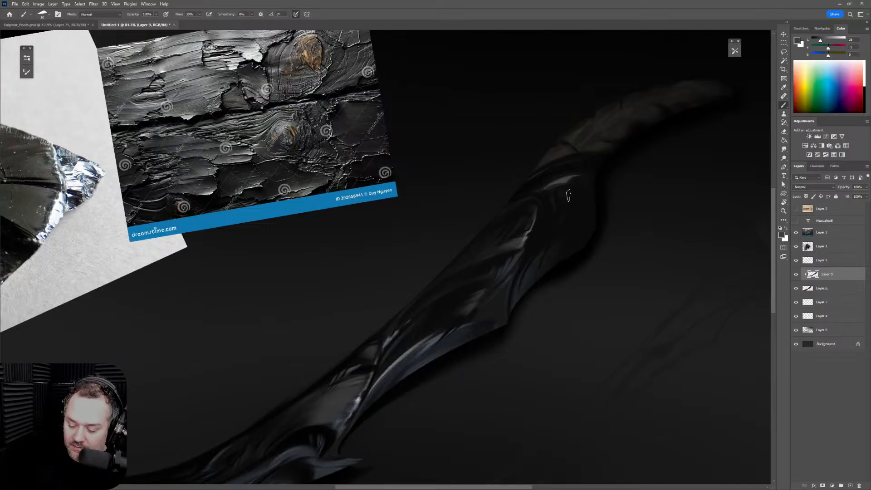
# Sample near-black around the blade's junction with the handle, darken its edge, and review the whole weapon
pyautogui.keyDown('alt'); pyautogui.click(560, 159); pyautogui.keyUp('alt')
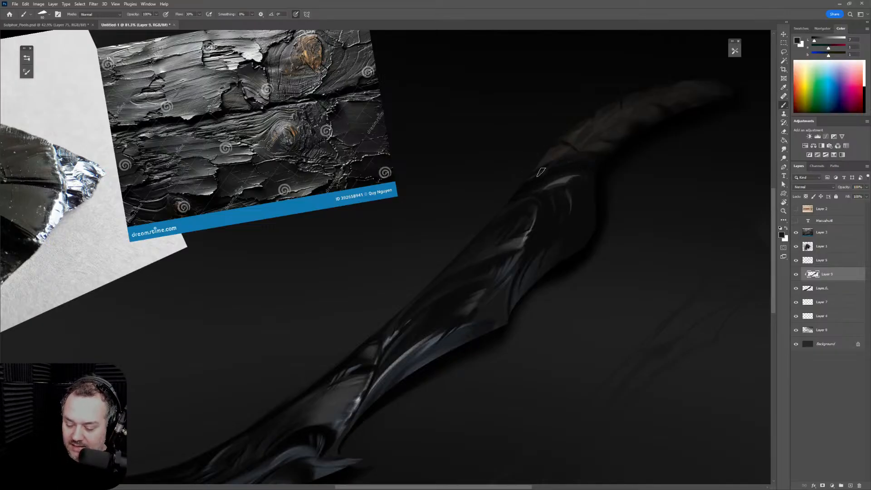
pyautogui.keyDown('alt'); pyautogui.click(596, 163); pyautogui.keyUp('alt')
pyautogui.press('z')
pyautogui.moveTo(596, 164)
pyautogui.mouseDown()
pyautogui.moveTo(567, 162)
pyautogui.moveTo(599, 243)
pyautogui.moveTo(657, 220)
pyautogui.mouseUp()
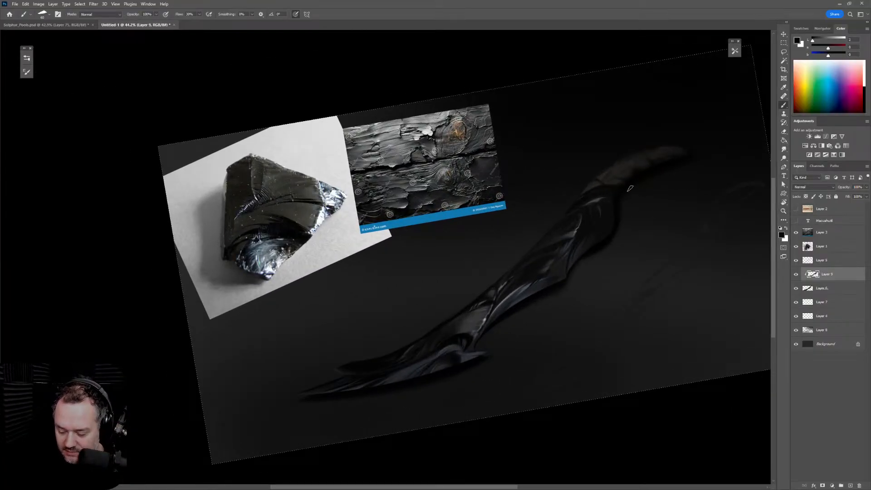
# Paint shading on the weapon's handle near the blade joint with dark tones sampled from the handle and a progressively larger brush
pyautogui.moveTo(630, 188); pyautogui.dragTo(662, 168)
pyautogui.keyDown('alt'); pyautogui.click(611, 176); pyautogui.keyUp('alt')
pyautogui.press(']')
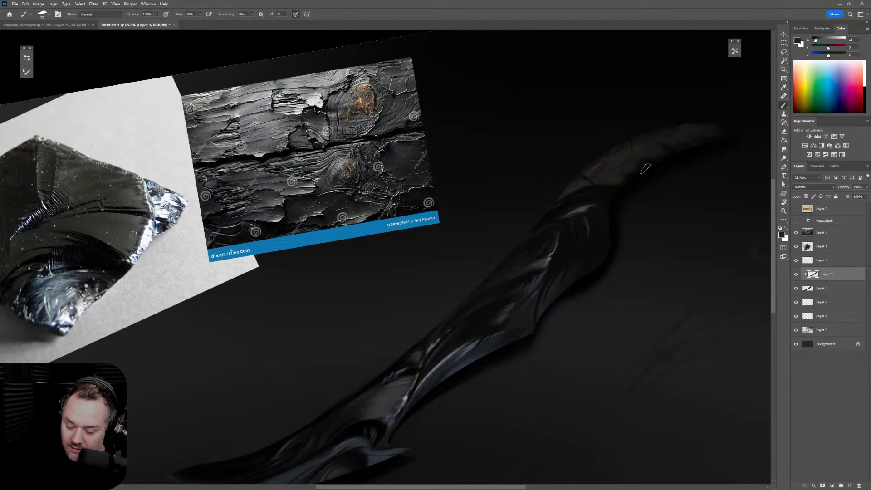
pyautogui.keyDown('alt'); pyautogui.click(627, 183); pyautogui.keyUp('alt')
pyautogui.press(']')
pyautogui.press(']')
pyautogui.press(']')
pyautogui.press(']')
pyautogui.press(']')
pyautogui.press(']')
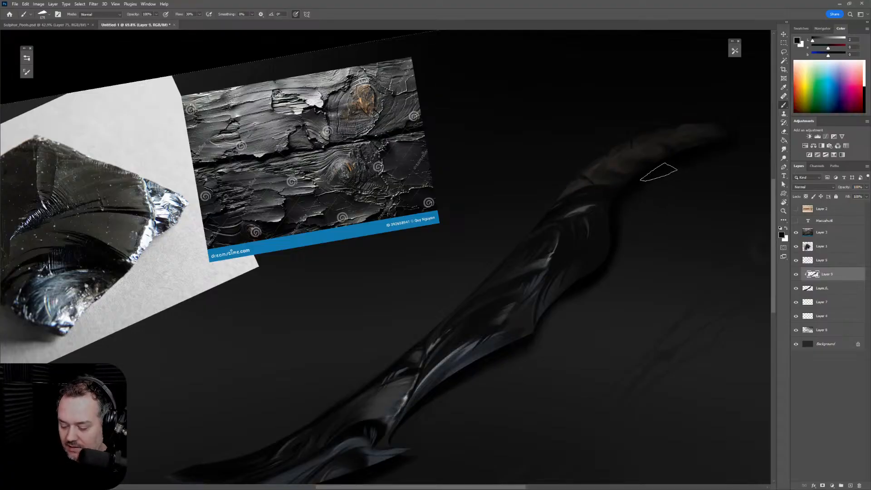
# Sample a grey tone from the blade and paint short strokes beside the spike below the handle joint
pyautogui.press('z')
pyautogui.moveTo(663, 230); pyautogui.dragTo(604, 245)
pyautogui.moveTo(632, 321); pyautogui.dragTo(567, 272)
pyautogui.press('b')
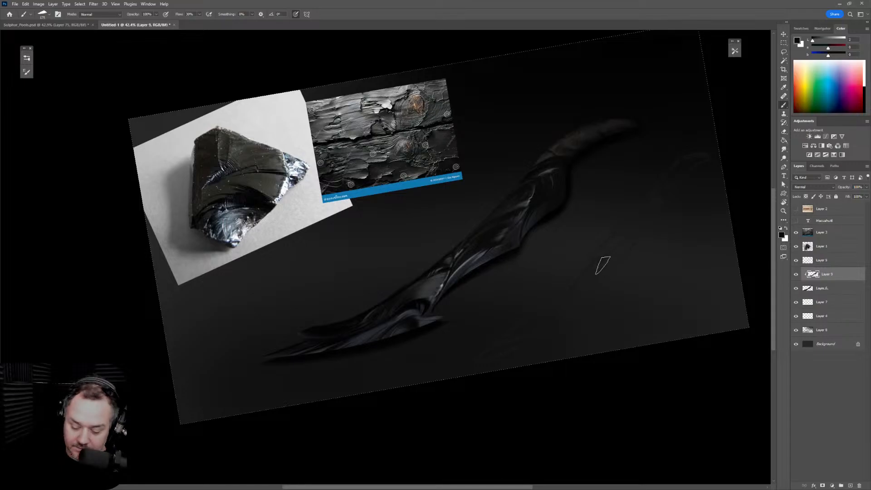
pyautogui.scroll(3, 550, 214)
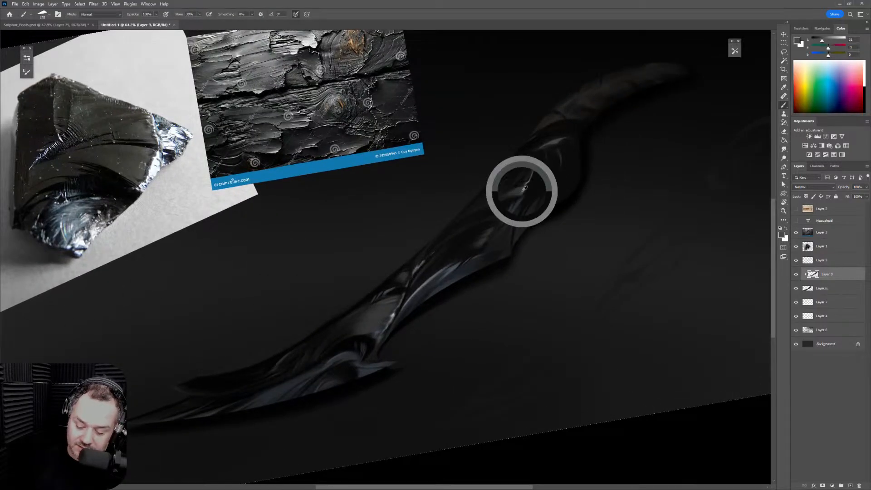
pyautogui.moveTo(524, 188); pyautogui.dragTo(512, 262)
pyautogui.moveTo(523, 221)
pyautogui.mouseDown()
pyautogui.moveTo(513, 248)
pyautogui.moveTo(511, 227)
pyautogui.moveTo(556, 212)
pyautogui.moveTo(512, 224)
pyautogui.mouseUp()
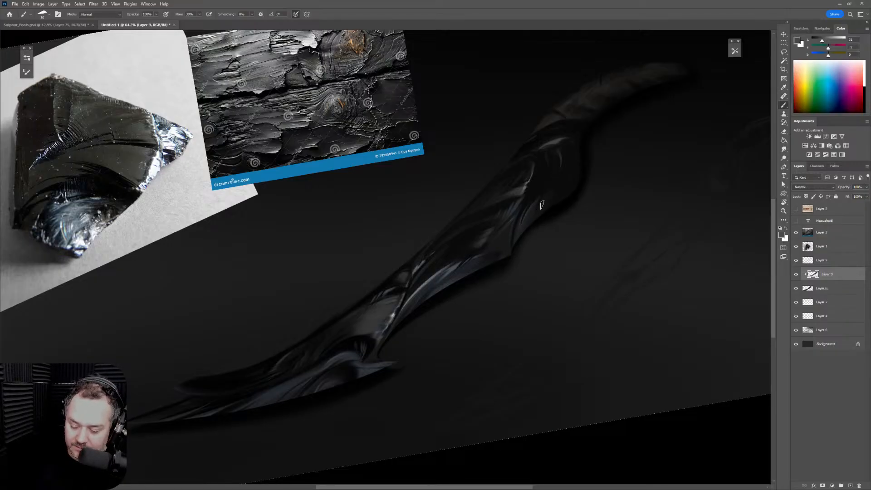
# Darken the front section of the blade with a larger brush and a near-black tone sampled beside its upper tip
pyautogui.moveTo(419, 350); pyautogui.dragTo(497, 302)
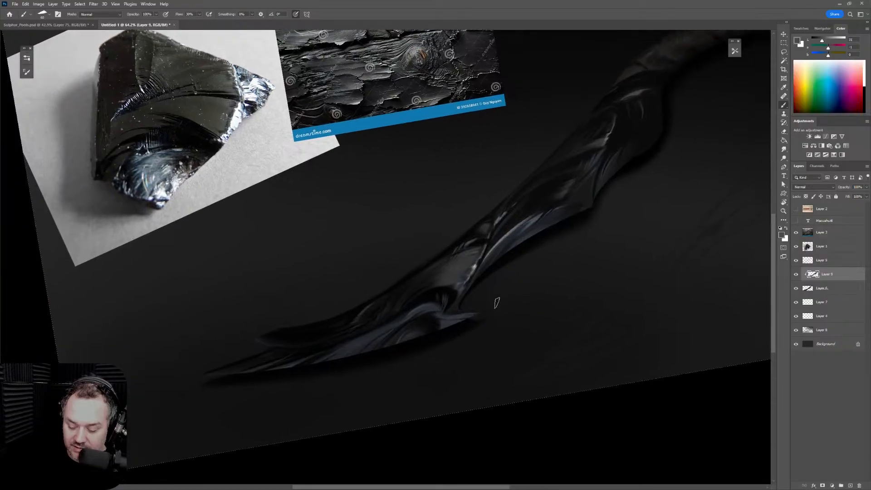
pyautogui.press(']')
pyautogui.press(']')
pyautogui.press(']')
pyautogui.press(']')
pyautogui.press(']')
pyautogui.press(']')
pyautogui.keyDown('alt'); pyautogui.click(328, 329); pyautogui.keyUp('alt')
pyautogui.press(']')
pyautogui.press(']')
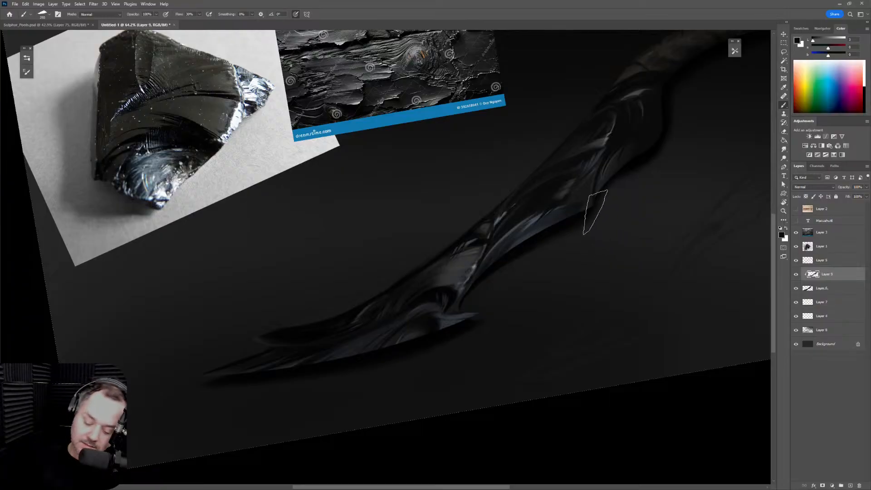
# Paint over the bright reflections at the joint between blade and handle in near-black, reducing the brush size for finer strokes
pyautogui.press('z')
pyautogui.moveTo(530, 295); pyautogui.dragTo(507, 316)
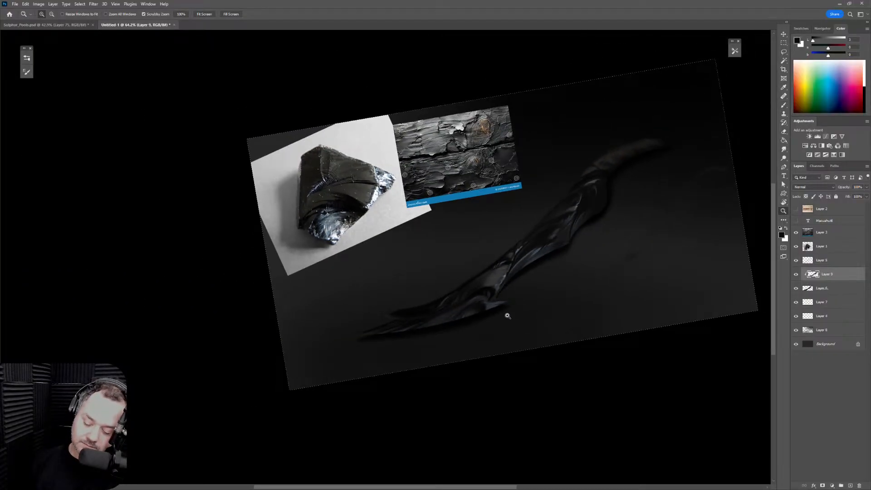
pyautogui.press('b')
pyautogui.scroll(4, 609, 181)
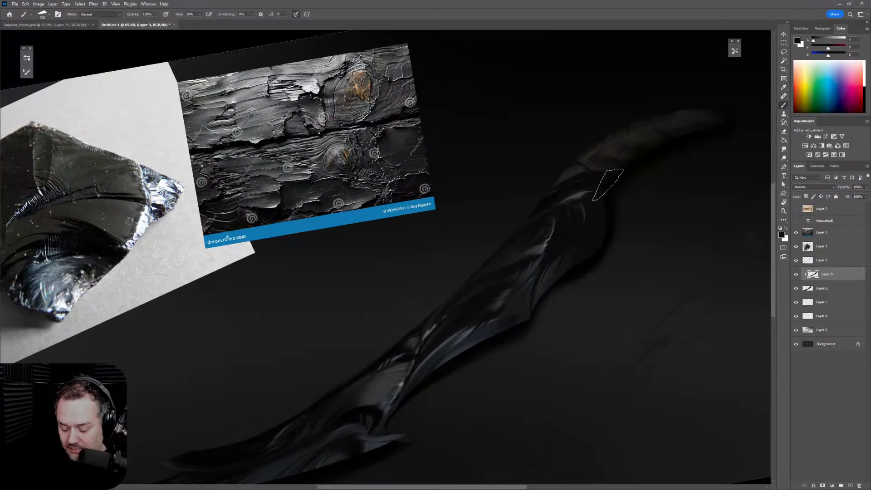
pyautogui.press('[')
pyautogui.press('[')
pyautogui.press('[')
pyautogui.press('[')
pyautogui.press('[')
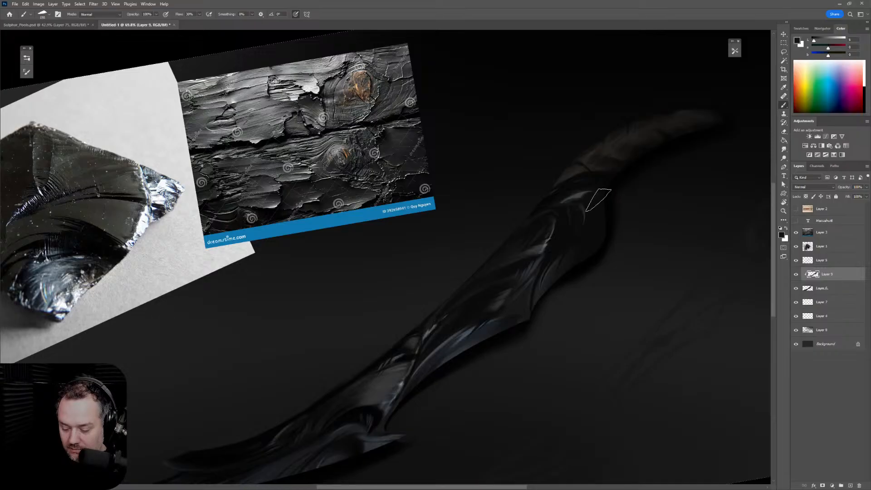
pyautogui.press('[')
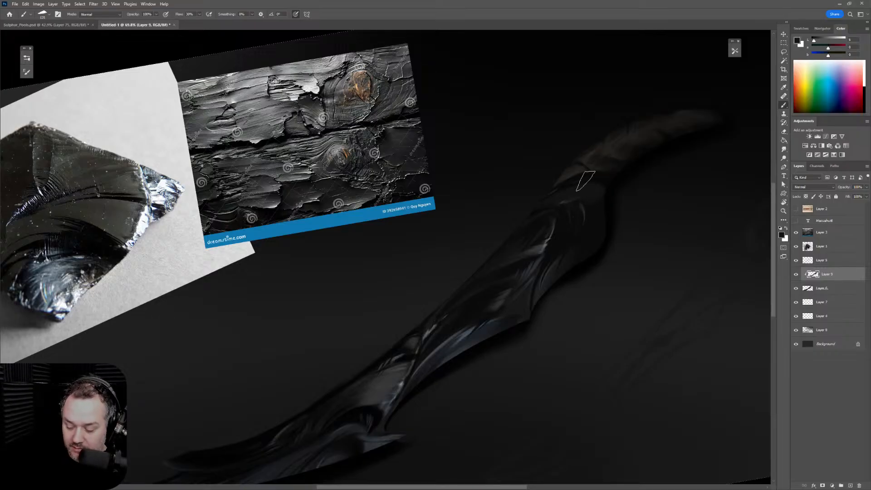
pyautogui.press('[')
pyautogui.press('[')
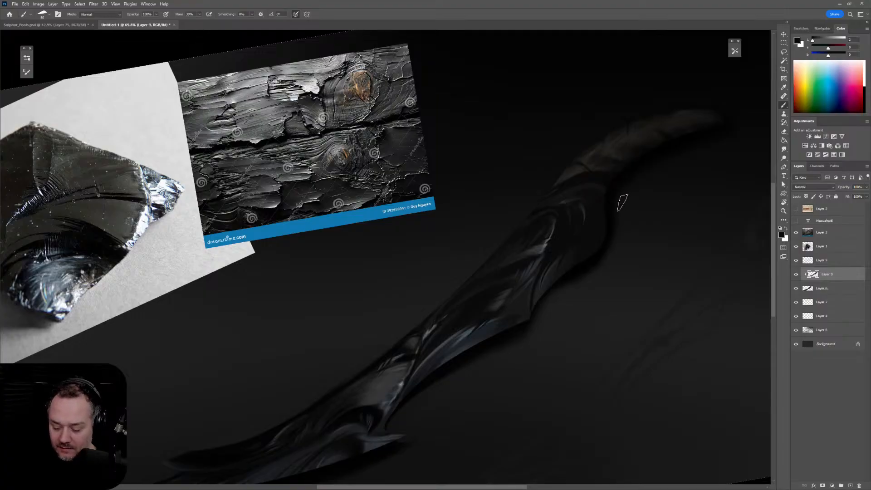
# Extend the handle's brown tone onto the joint with a larger brush, and shade the joint with a dark tone sampled from the handle
pyautogui.keyDown('alt'); pyautogui.click(573, 170); pyautogui.keyUp('alt')
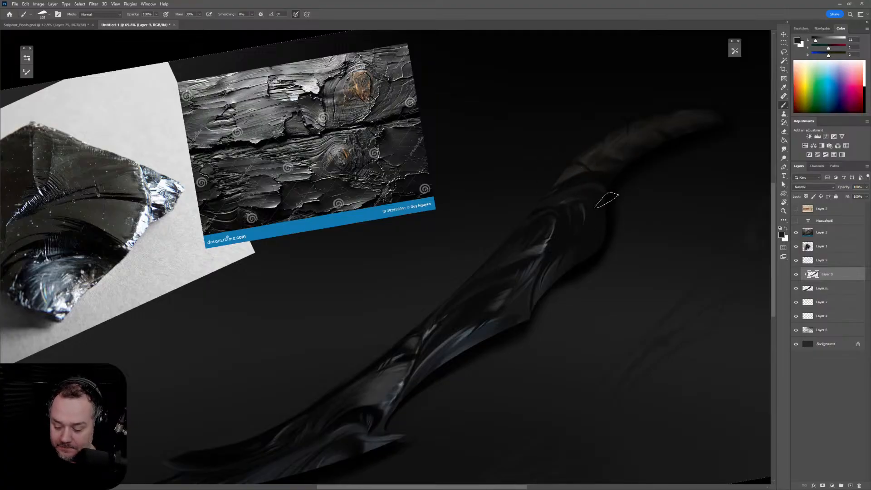
pyautogui.press(']')
pyautogui.press(']')
pyautogui.press(']')
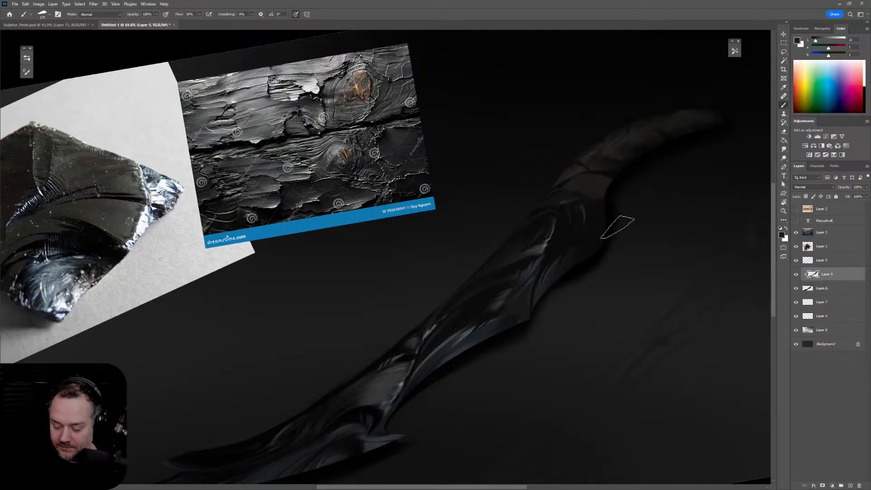
pyautogui.keyDown('alt'); pyautogui.click(618, 164); pyautogui.keyUp('alt')
pyautogui.press(']')
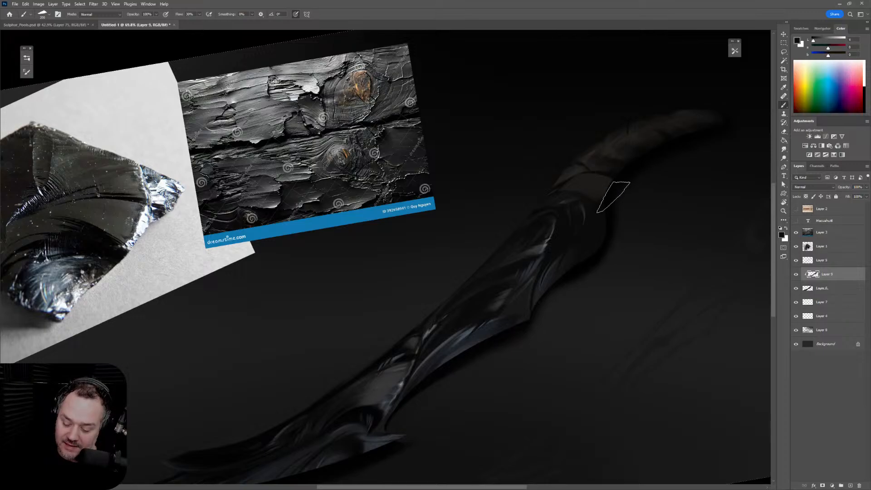
# Rotate the canvas so the weapon stands upright and paint thin near-black creases at the handle's base, undoing the last stroke
pyautogui.press('r')
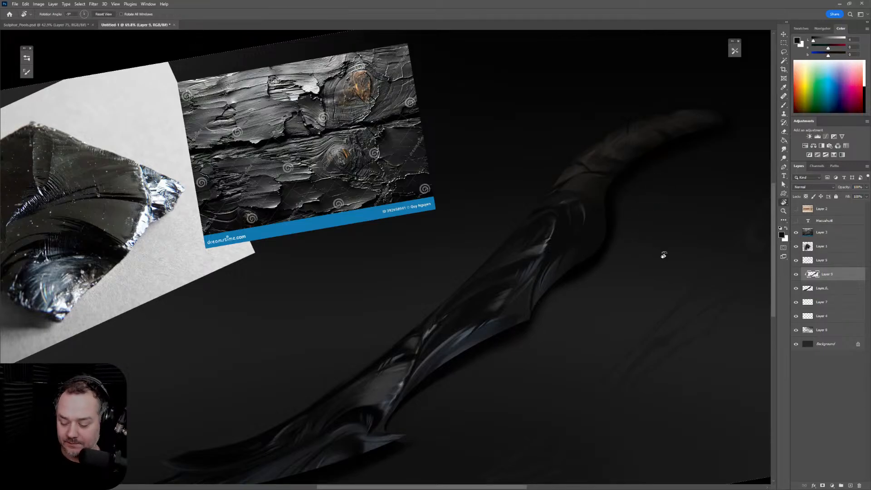
pyautogui.moveTo(663, 254)
pyautogui.mouseDown()
pyautogui.moveTo(552, 90)
pyautogui.moveTo(565, 234)
pyautogui.mouseUp()
pyautogui.keyDown('alt'); pyautogui.click(469, 233); pyautogui.keyUp('alt')
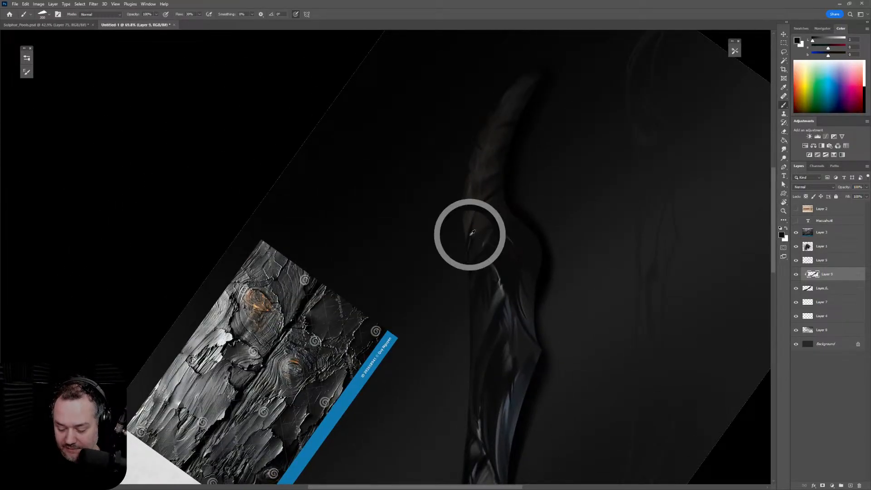
pyautogui.press('[')
pyautogui.press('[')
pyautogui.press('[')
pyautogui.press('[')
pyautogui.press('[')
pyautogui.press('[')
pyautogui.press('[')
pyautogui.press('[')
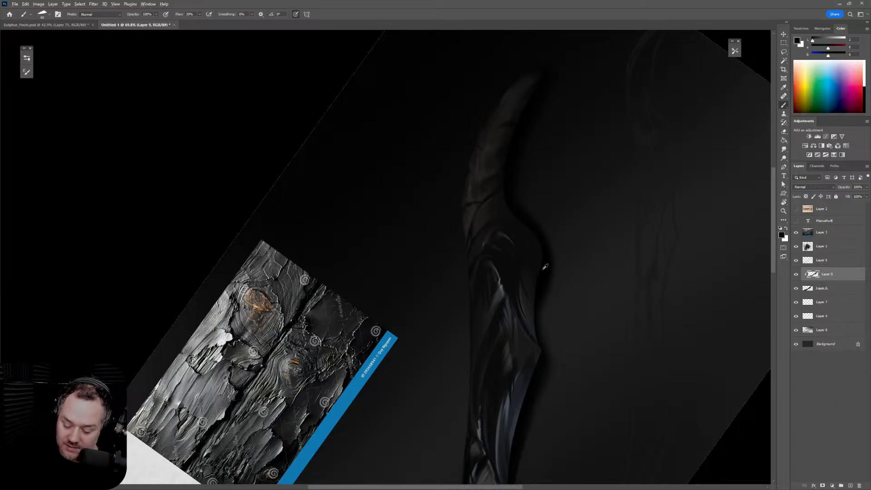
pyautogui.moveTo(496, 220); pyautogui.dragTo(531, 269)
pyautogui.hotkey('ctrl', 'z')
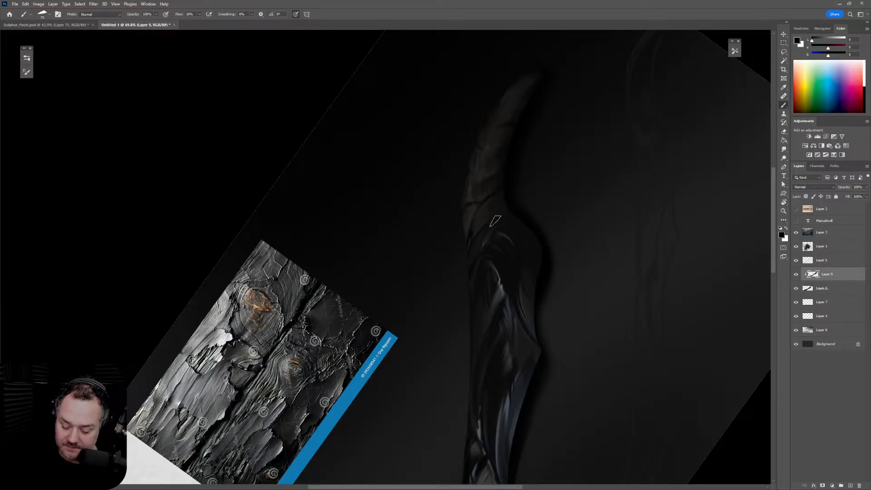
# Refine the creased planes on the lower handle with brown and near-black tones sampled around them
pyautogui.keyDown('alt'); pyautogui.click(488, 202); pyautogui.keyUp('alt')
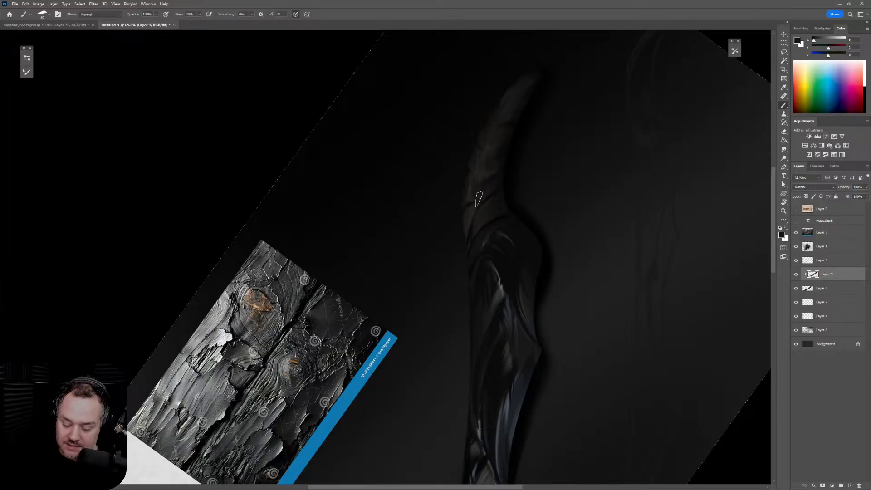
pyautogui.keyDown('alt'); pyautogui.click(470, 193); pyautogui.keyUp('alt')
pyautogui.press(']')
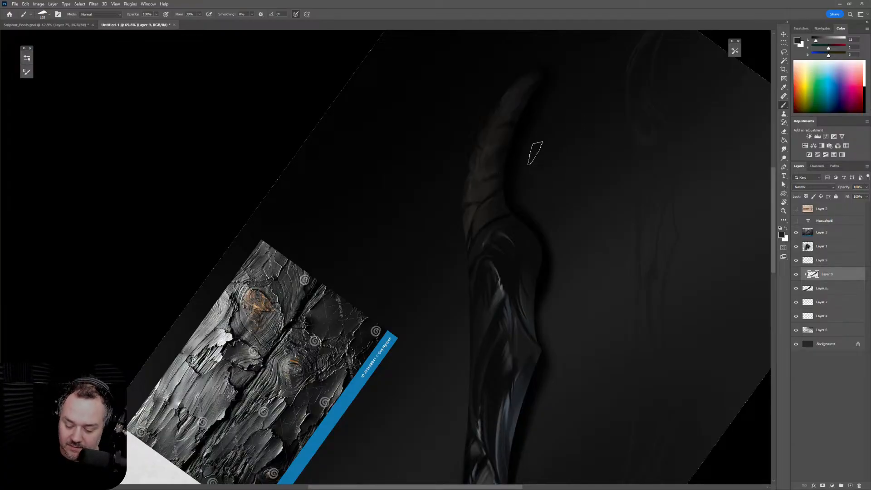
pyautogui.keyDown('alt'); pyautogui.click(499, 200); pyautogui.keyUp('alt')
pyautogui.press('[')
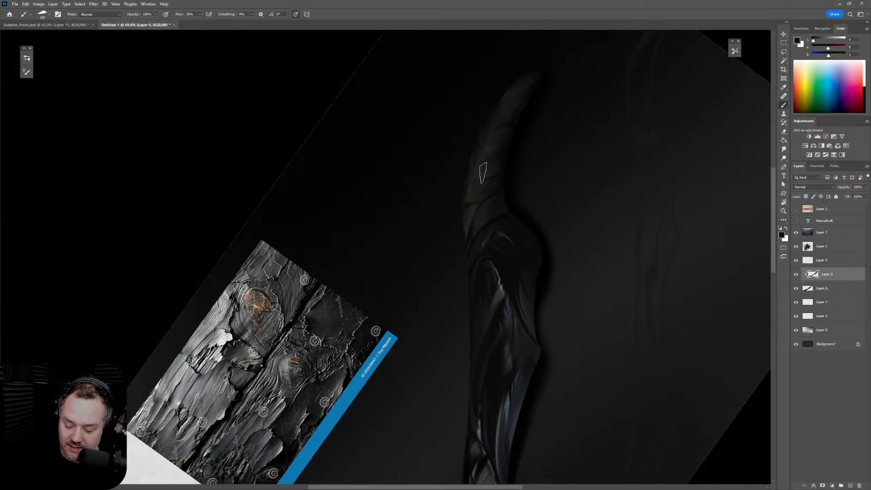
# Paint brown facets on the middle and upper handle with a tone sampled from its lower half, using a smaller brush for details
pyautogui.keyDown('alt'); pyautogui.click(479, 177); pyautogui.keyUp('alt')
pyautogui.press(']')
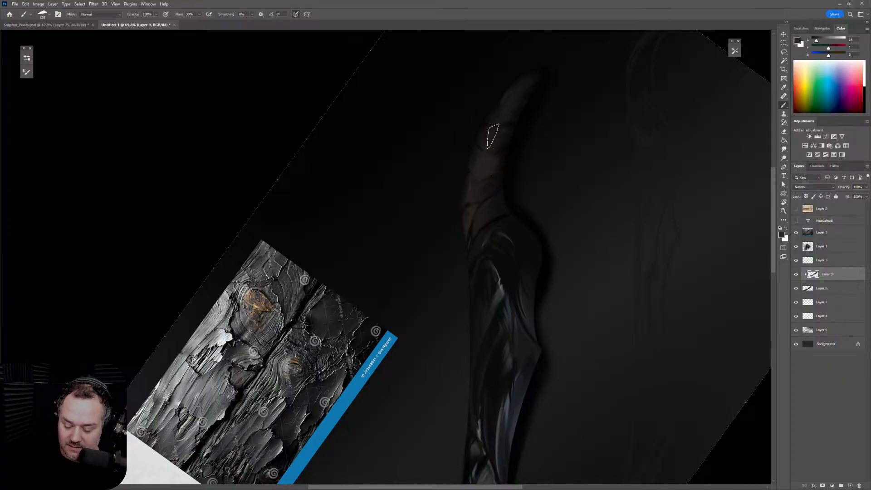
pyautogui.press('[')
pyautogui.press('[')
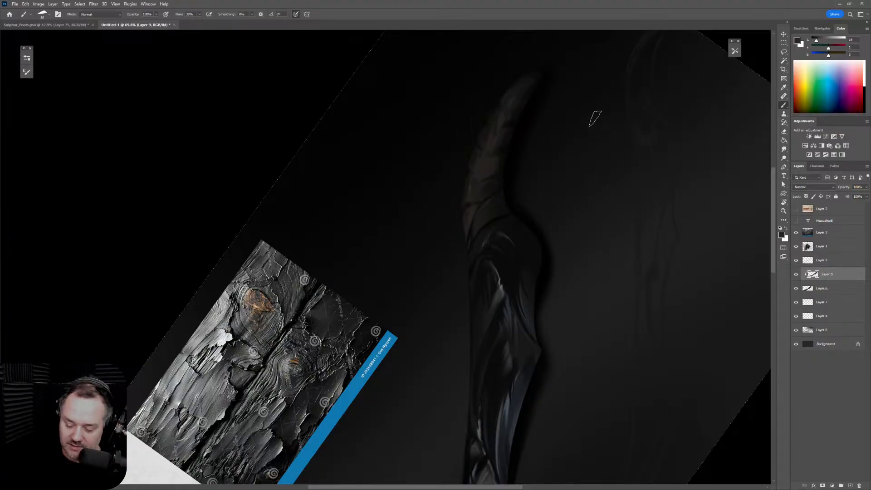
# Blend the middle of the handle into its shaded edge with alternating brown and dark tones sampled from the handle
pyautogui.keyDown('alt'); pyautogui.click(494, 162); pyautogui.keyUp('alt')
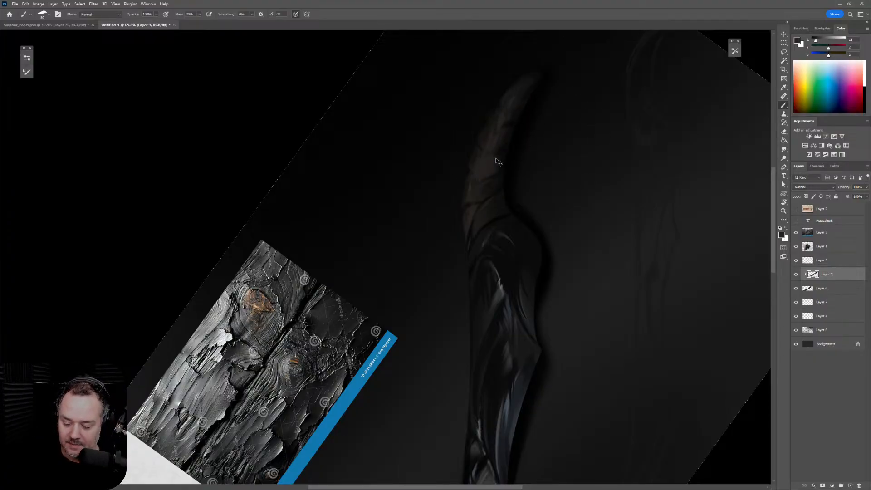
pyautogui.keyDown('alt'); pyautogui.click(504, 159); pyautogui.keyUp('alt')
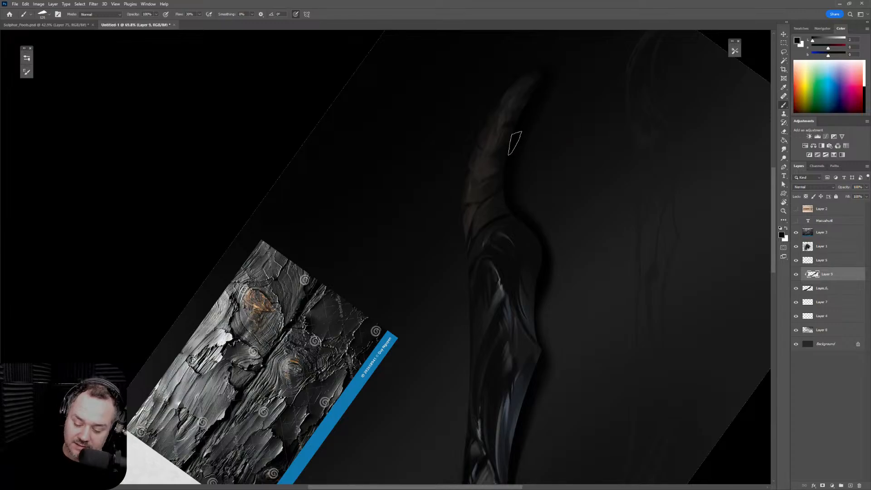
pyautogui.keyDown('alt'); pyautogui.click(502, 144); pyautogui.keyUp('alt')
pyautogui.keyDown('alt'); pyautogui.click(492, 163); pyautogui.keyUp('alt')
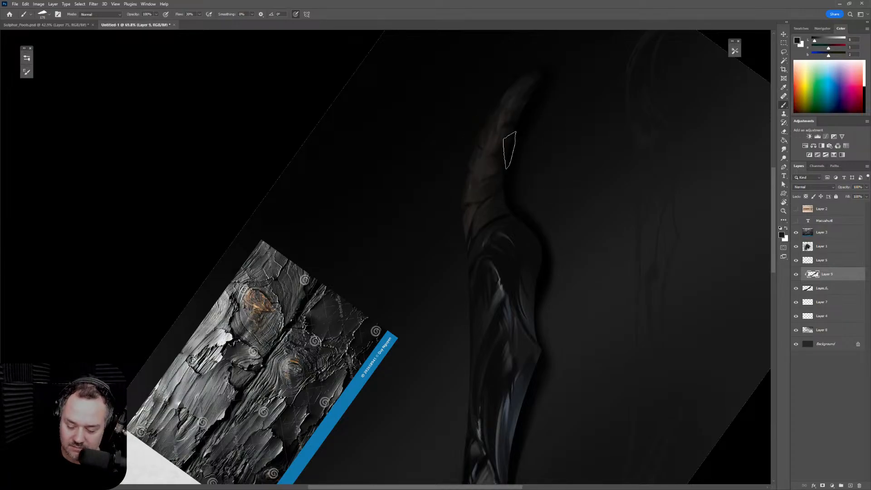
pyautogui.keyDown('alt'); pyautogui.click(488, 167); pyautogui.keyUp('alt')
pyautogui.press(']')
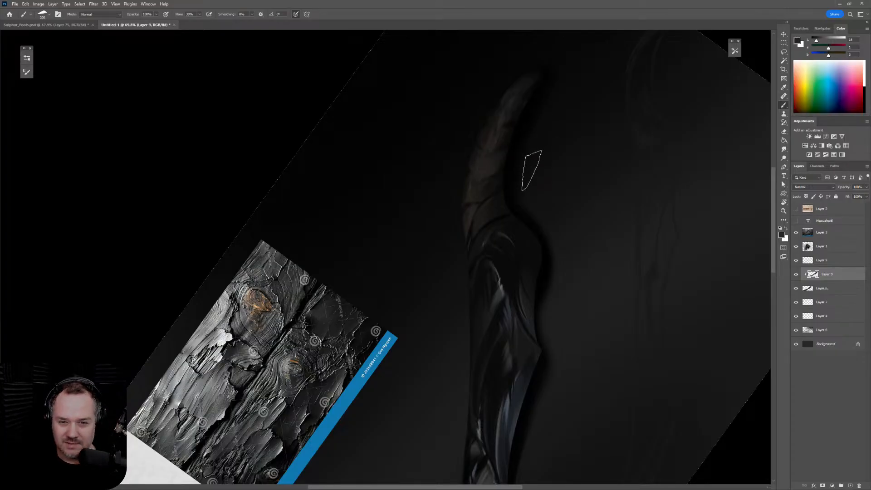
# Deepen the shadows on the handle's inner curve and middle with a sampled near-black tone and a smaller brush
pyautogui.keyDown('alt'); pyautogui.click(508, 136); pyautogui.keyUp('alt')
pyautogui.press('[')
pyautogui.press('[')
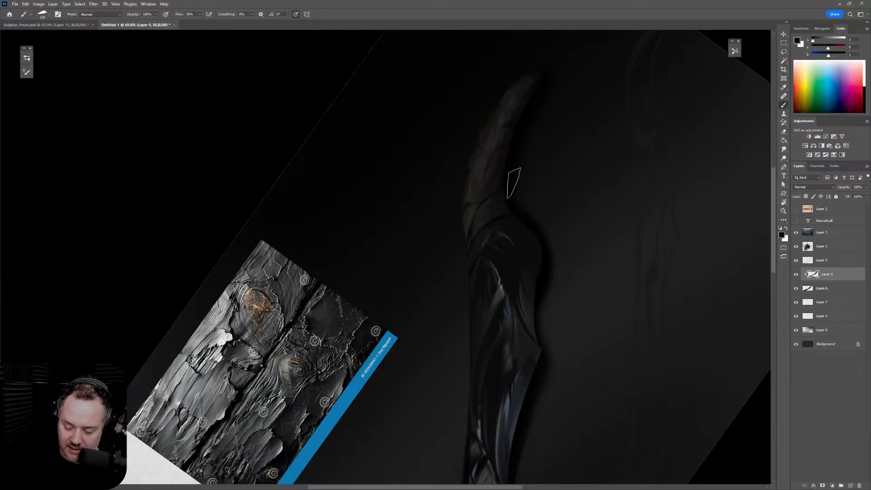
pyautogui.press('[')
pyautogui.press('[')
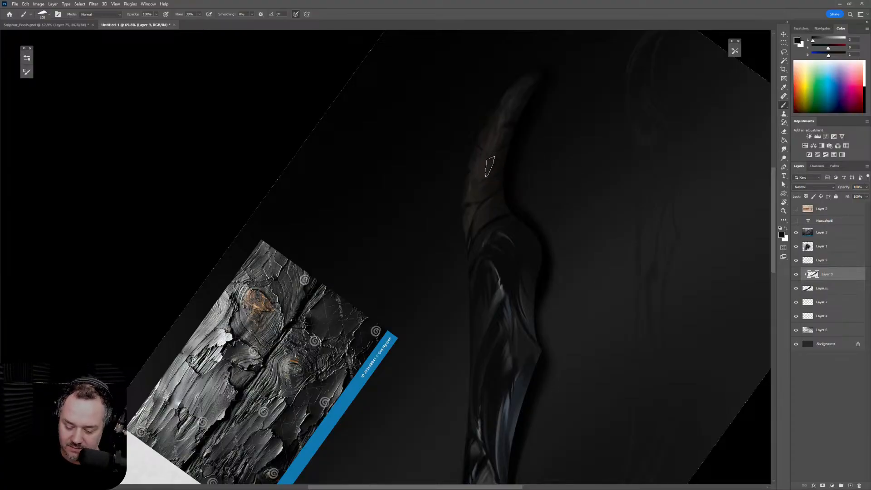
# Rework the grooves on the handle's mid-section with tones sampled from its lower part, outer edge and centre
pyautogui.keyDown('alt'); pyautogui.click(482, 186); pyautogui.keyUp('alt')
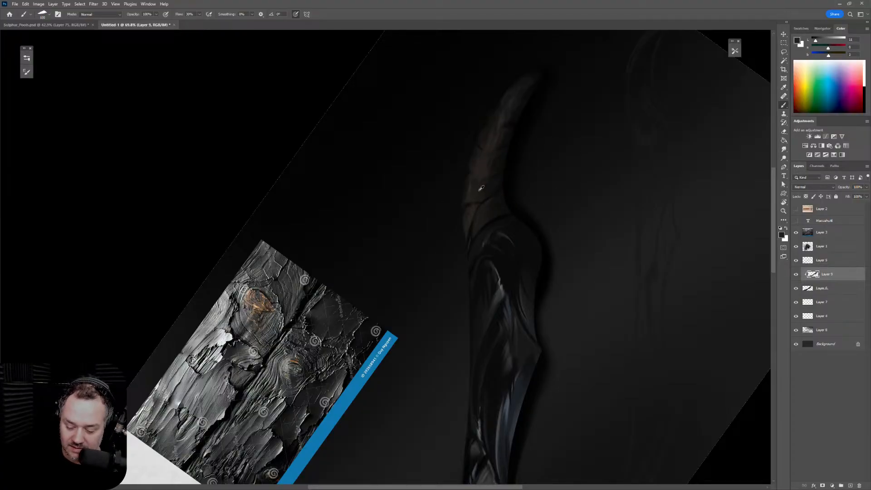
pyautogui.keyDown('alt'); pyautogui.click(473, 166); pyautogui.keyUp('alt')
pyautogui.press(']')
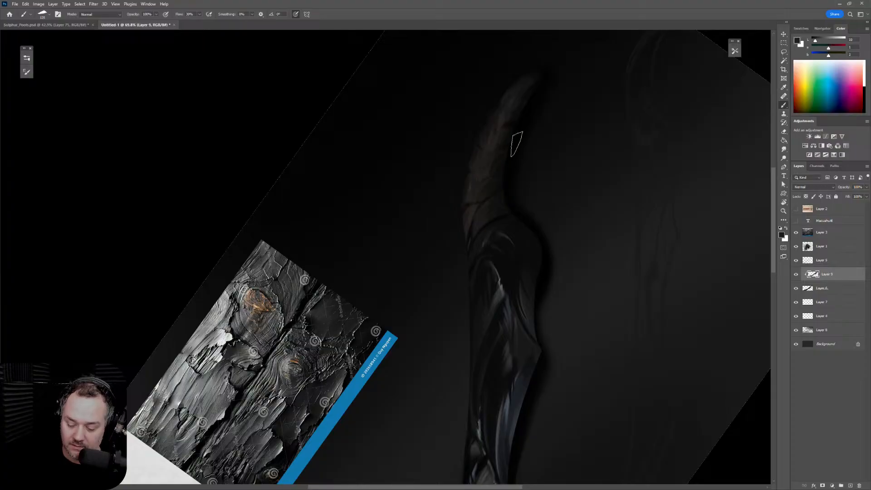
pyautogui.keyDown('alt'); pyautogui.click(482, 169); pyautogui.keyUp('alt')
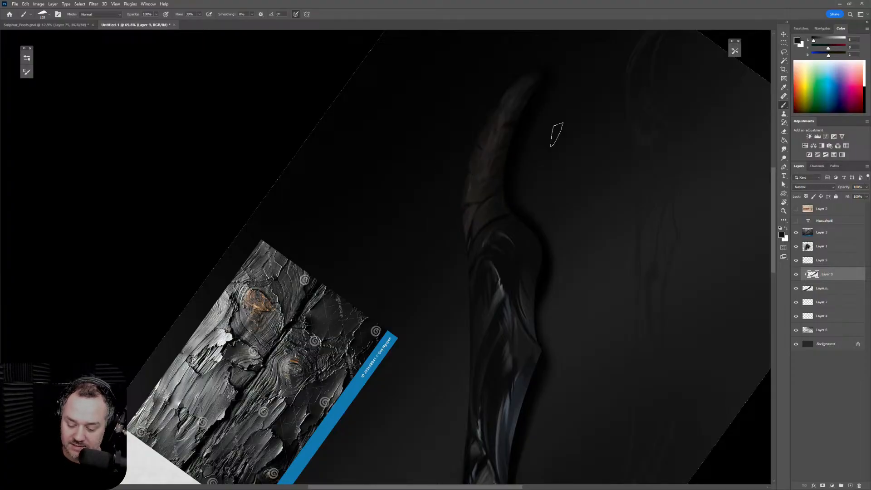
pyautogui.press('[')
# Add brown wood-like strokes along the handle and darken the inner edge of its base with a sampled near-black and a larger brush
pyautogui.keyDown('alt'); pyautogui.click(481, 190); pyautogui.keyUp('alt')
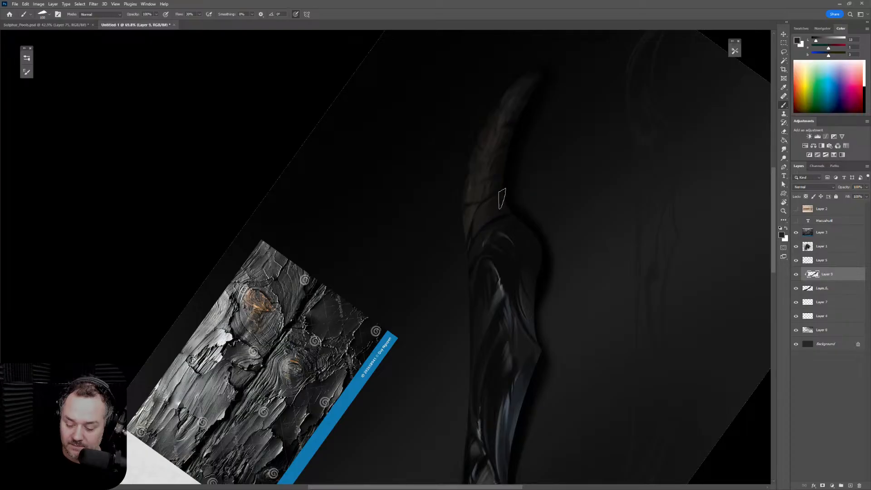
pyautogui.press('[')
pyautogui.keyDown('alt'); pyautogui.click(500, 204); pyautogui.keyUp('alt')
pyautogui.press(']')
pyautogui.press(']')
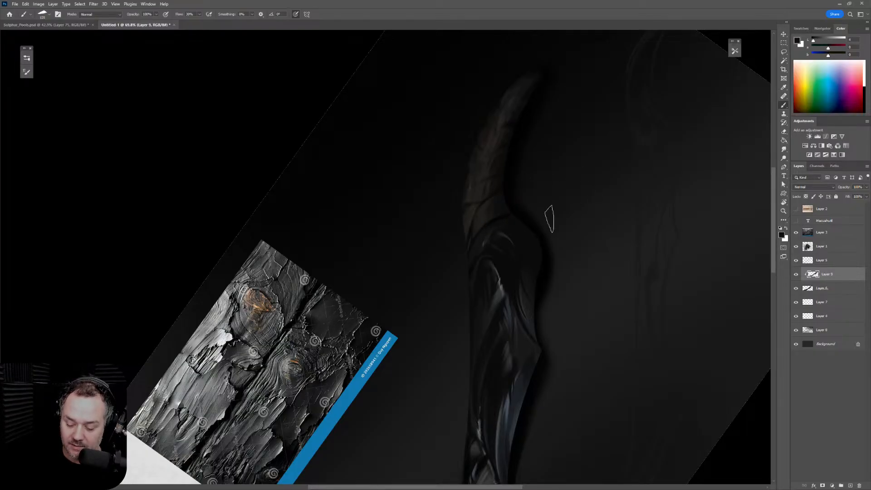
# Refine the highlight streaks on the upper blade near the handle with a sampled dark grey and a smaller brush
pyautogui.press('r')
pyautogui.moveTo(584, 230)
pyautogui.mouseDown()
pyautogui.moveTo(584, 288)
pyautogui.moveTo(547, 384)
pyautogui.moveTo(580, 260)
pyautogui.mouseUp()
pyautogui.moveTo(522, 235); pyautogui.dragTo(548, 230)
pyautogui.keyDown('alt'); pyautogui.click(507, 222); pyautogui.keyUp('alt')
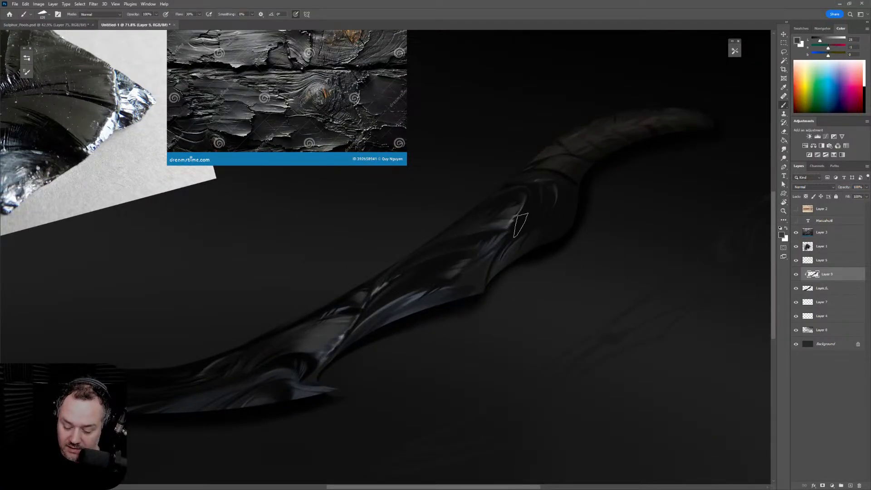
pyautogui.press('[')
pyautogui.press('[')
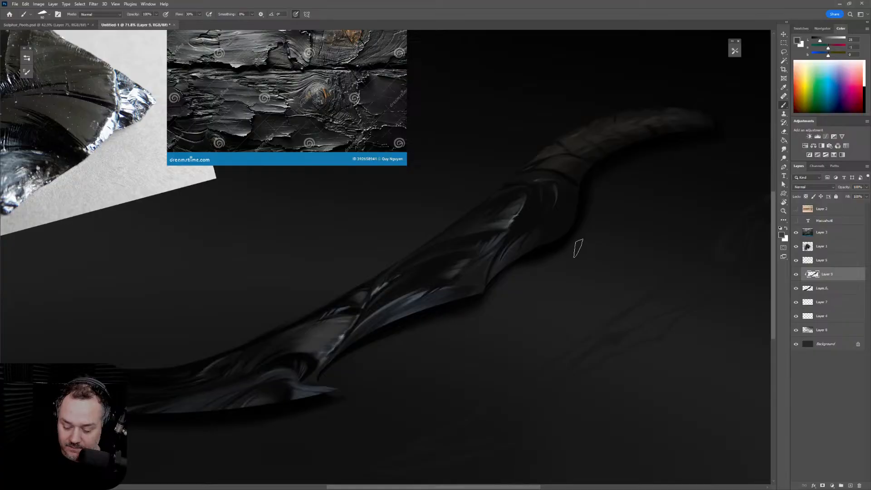
pyautogui.moveTo(517, 308); pyautogui.dragTo(616, 280)
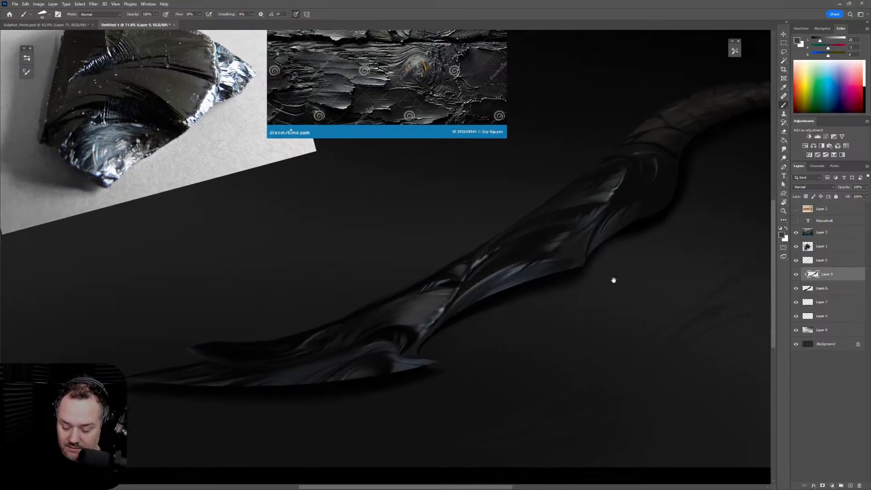
# Darken the surface beside the bright streak on the upper blade with a sampled near-black, reducing the brush size for the finer strokes
pyautogui.keyDown('alt'); pyautogui.click(611, 168); pyautogui.keyUp('alt')
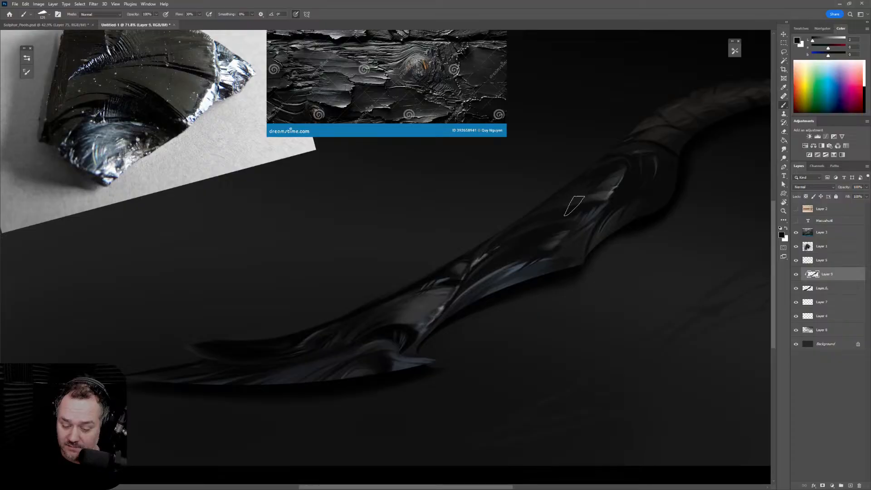
pyautogui.press('[')
pyautogui.press('[')
pyautogui.press('[')
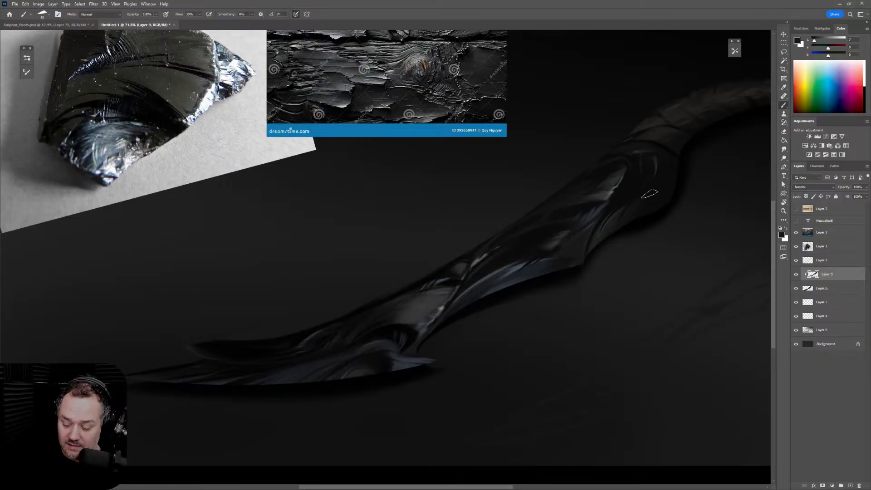
pyautogui.moveTo(654, 259); pyautogui.dragTo(624, 179)
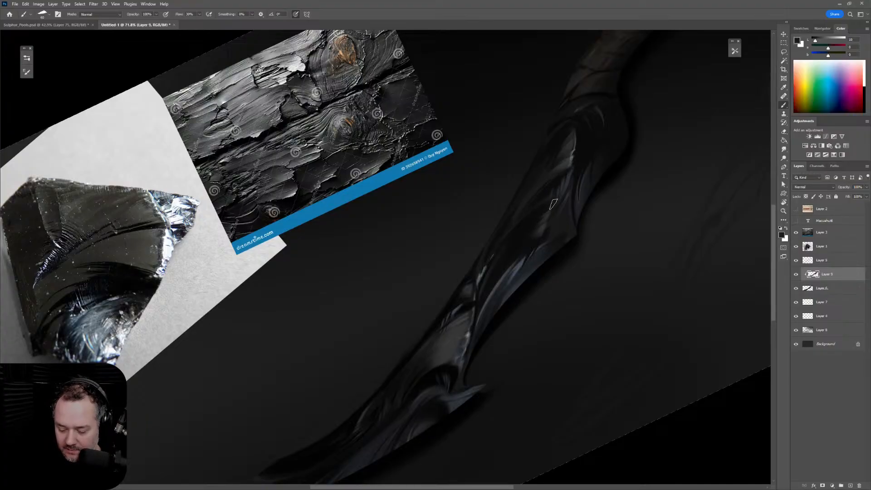
# Deepen the dark folds between the highlights on the upper blade with near-black strokes and a larger brush
pyautogui.press(']')
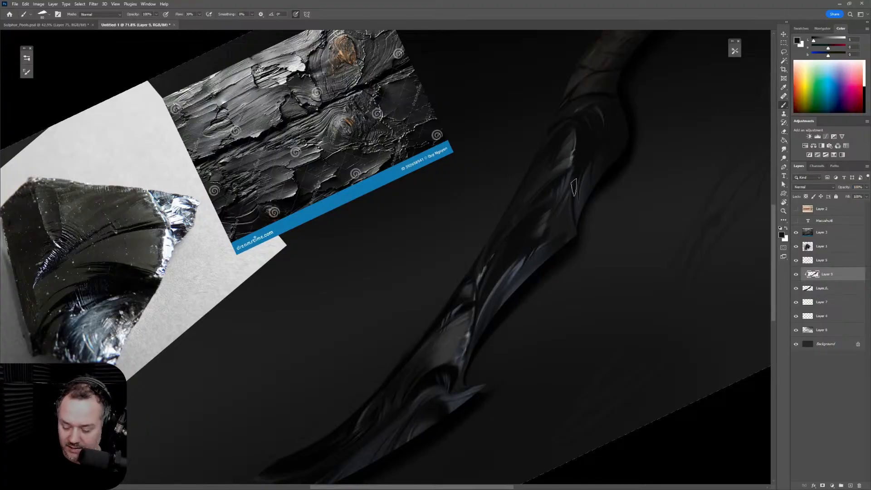
pyautogui.press(']')
pyautogui.press(']')
pyautogui.press(']')
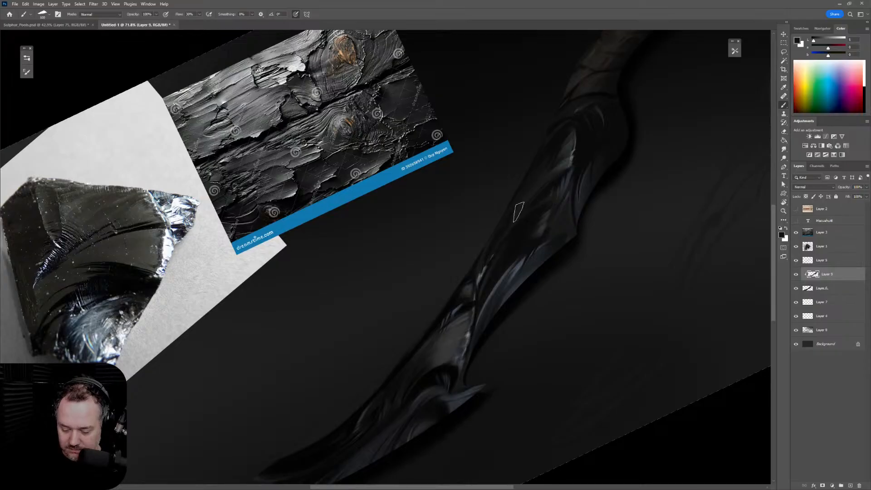
pyautogui.press('z')
pyautogui.moveTo(596, 250)
pyautogui.mouseDown()
pyautogui.moveTo(559, 292)
pyautogui.moveTo(576, 276)
pyautogui.mouseUp()
pyautogui.press('b')
pyautogui.moveTo(526, 334)
pyautogui.mouseDown()
pyautogui.moveTo(594, 279)
pyautogui.moveTo(588, 287)
pyautogui.mouseUp()
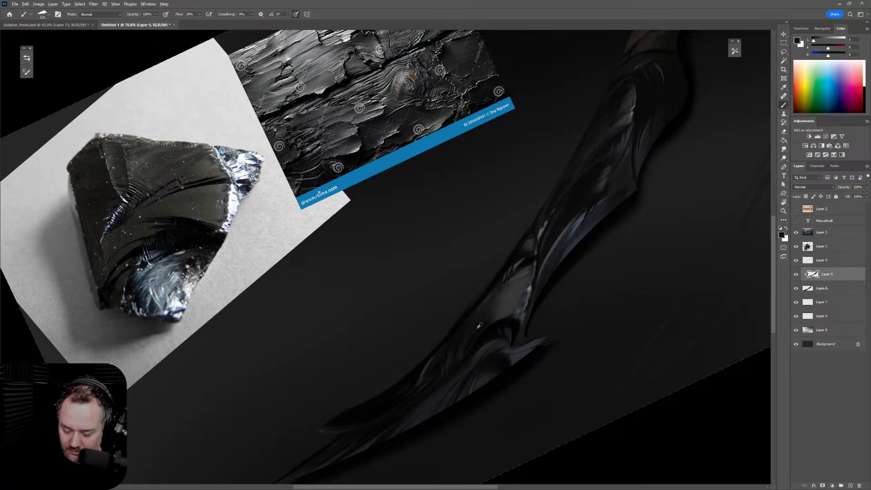
# Tone down the broad grey reflection at the middle of the blade with a much larger near-black brush
pyautogui.press(']')
pyautogui.press(']')
pyautogui.press(']')
pyautogui.press(']')
pyautogui.press(']')
pyautogui.press(']')
pyautogui.press(']')
pyautogui.moveTo(473, 327); pyautogui.dragTo(513, 297)
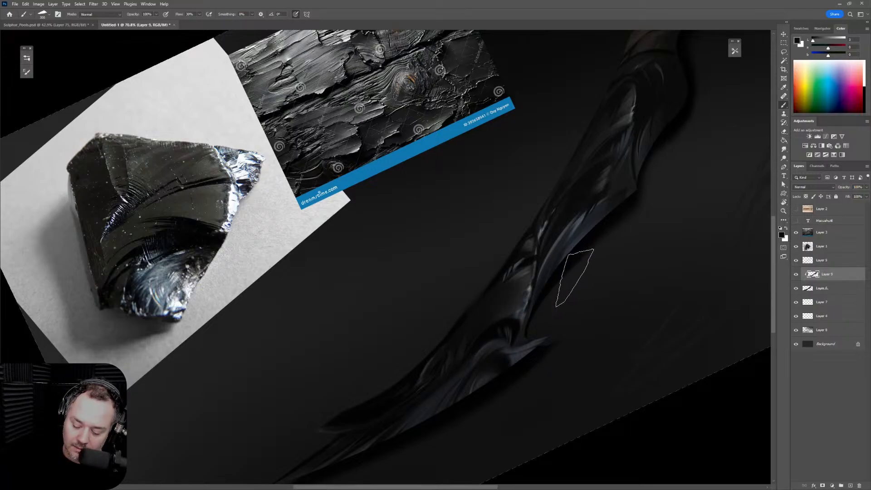
# Shape the dark creases and edge reflections around the middle of the blade with a progressively smaller brush
pyautogui.press('[')
pyautogui.press('[')
pyautogui.press('[')
pyautogui.press('[')
pyautogui.press('[')
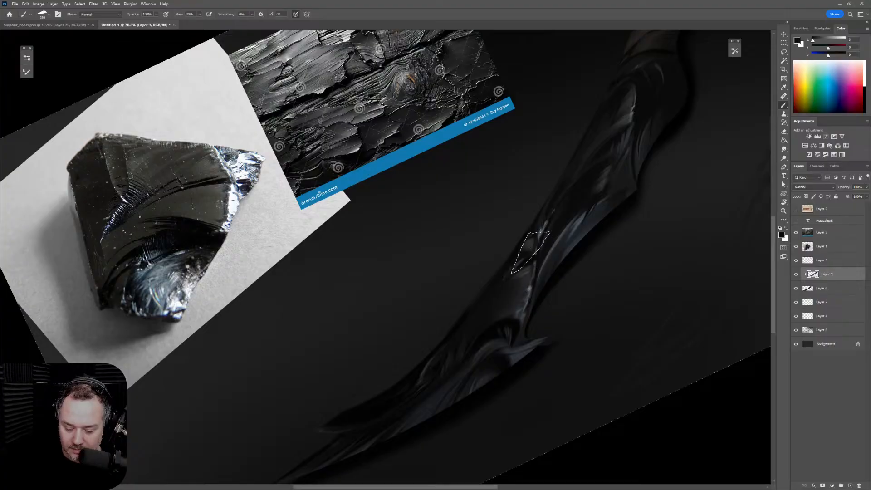
pyautogui.press('[')
pyautogui.press('[')
pyautogui.press('[')
pyautogui.press('[')
pyautogui.press('[')
pyautogui.press('[')
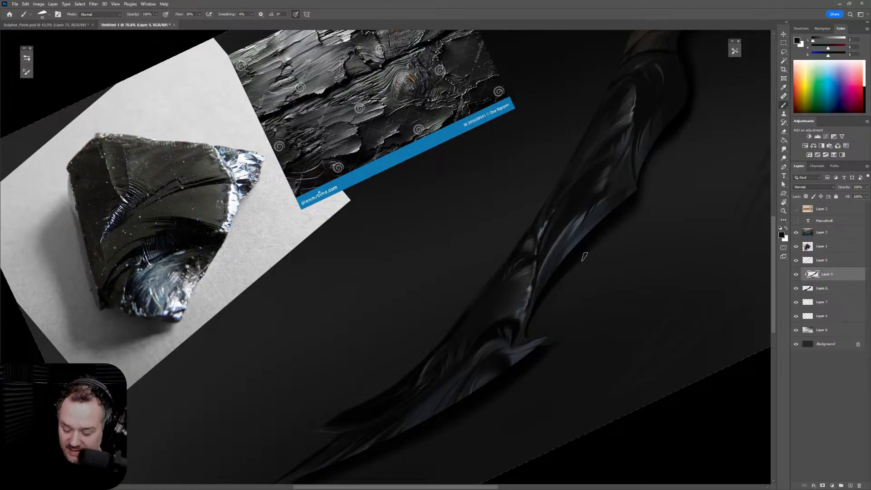
# Blend the facet at the middle of the blade with alternating dark grey and near-black tones sampled from its surface
pyautogui.keyDown('alt'); pyautogui.click(527, 275); pyautogui.keyUp('alt')
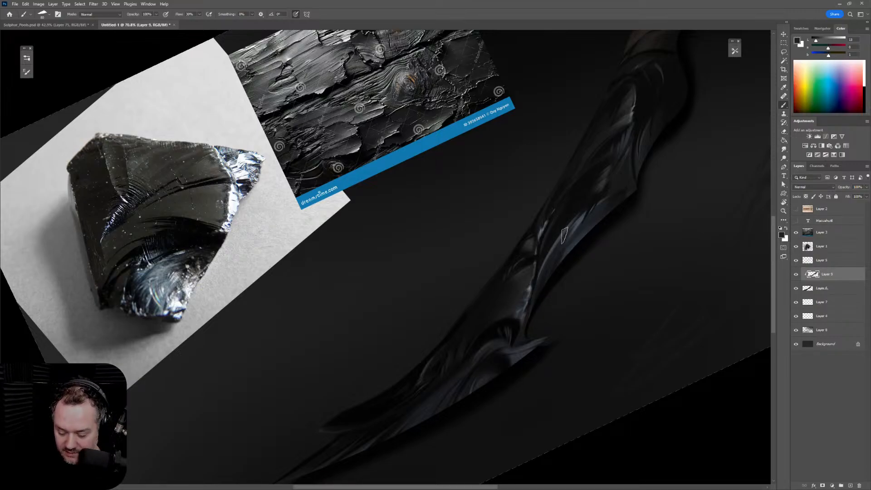
pyautogui.keyDown('alt'); pyautogui.click(518, 276); pyautogui.keyUp('alt')
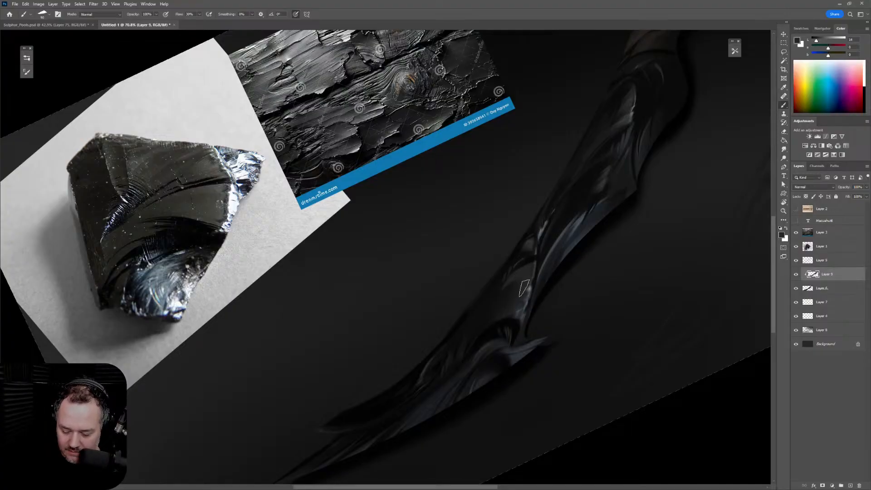
pyautogui.keyDown('alt'); pyautogui.click(510, 285); pyautogui.keyUp('alt')
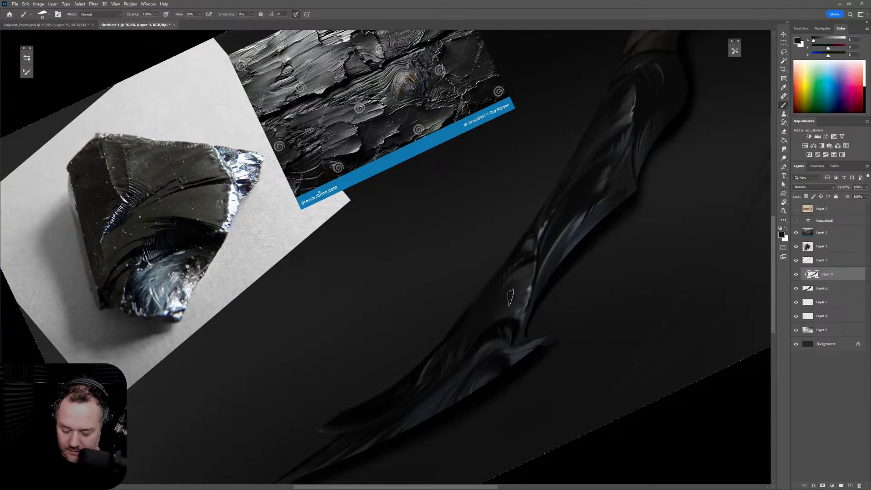
pyautogui.keyDown('alt'); pyautogui.click(503, 294); pyautogui.keyUp('alt')
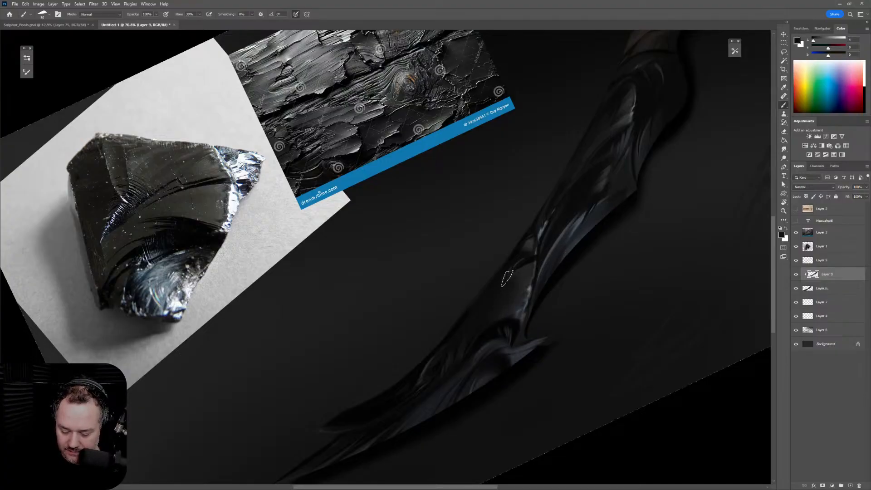
pyautogui.keyDown('alt'); pyautogui.click(515, 266); pyautogui.keyUp('alt')
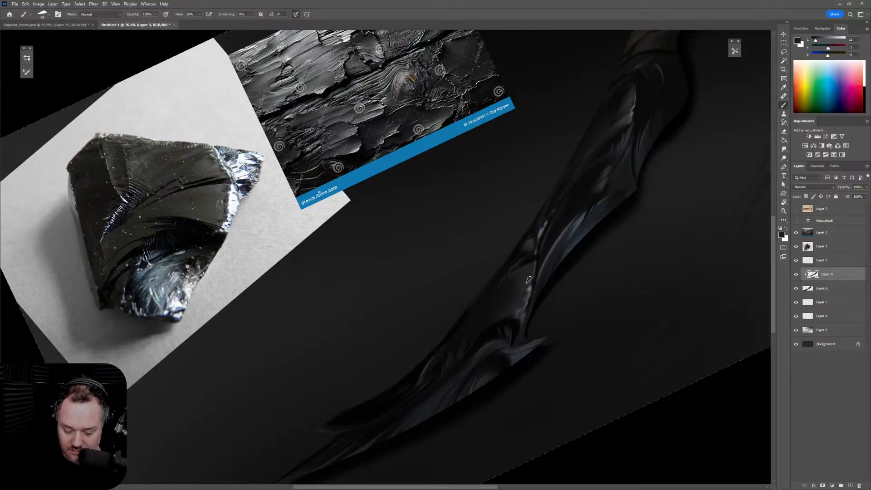
# Darken the crease running from the middle of the blade to the barb with near-black sampled beside the barb
pyautogui.keyDown('alt'); pyautogui.click(526, 328); pyautogui.keyUp('alt')
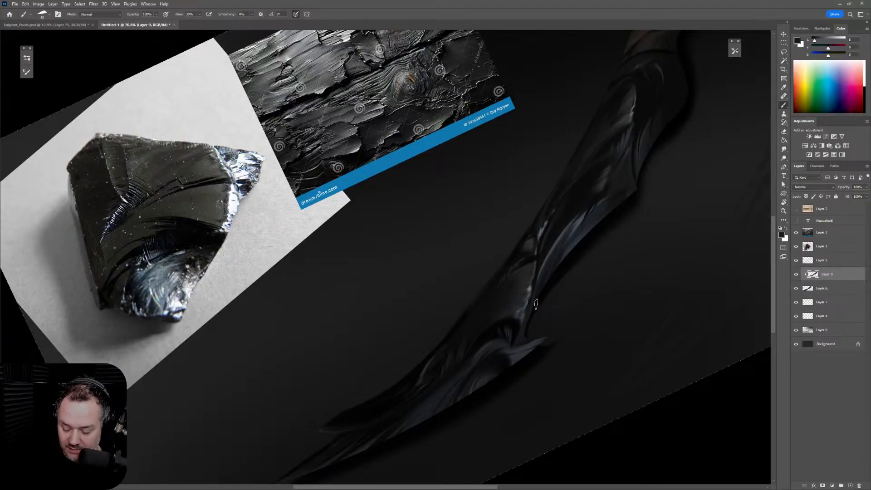
pyautogui.keyDown('alt'); pyautogui.click(531, 329); pyautogui.keyUp('alt')
pyautogui.press('[')
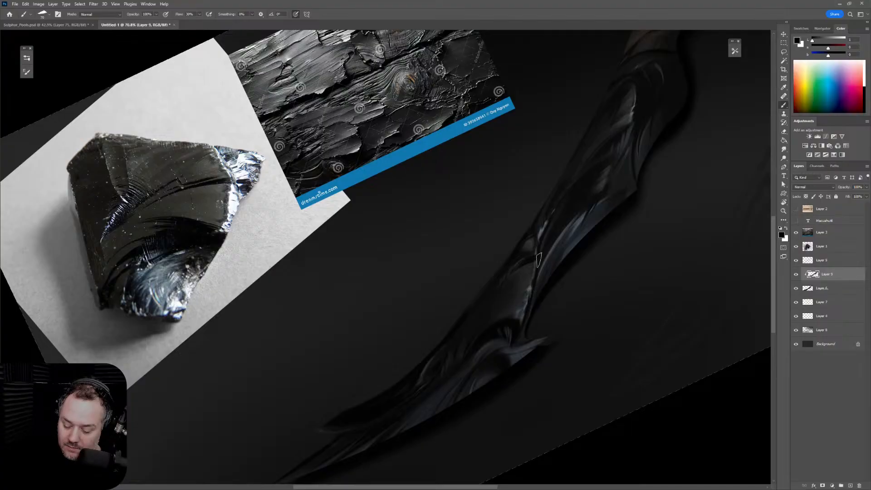
pyautogui.press(']')
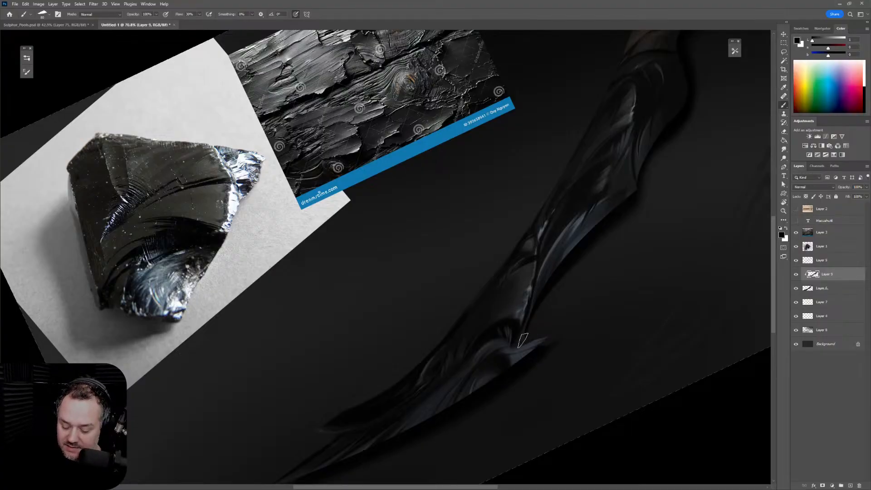
# Subdue the bright surface of the barb with dark tones sampled from the blade around it
pyautogui.keyDown('alt'); pyautogui.click(518, 361); pyautogui.keyUp('alt')
pyautogui.keyDown('alt'); pyautogui.click(502, 365); pyautogui.keyUp('alt')
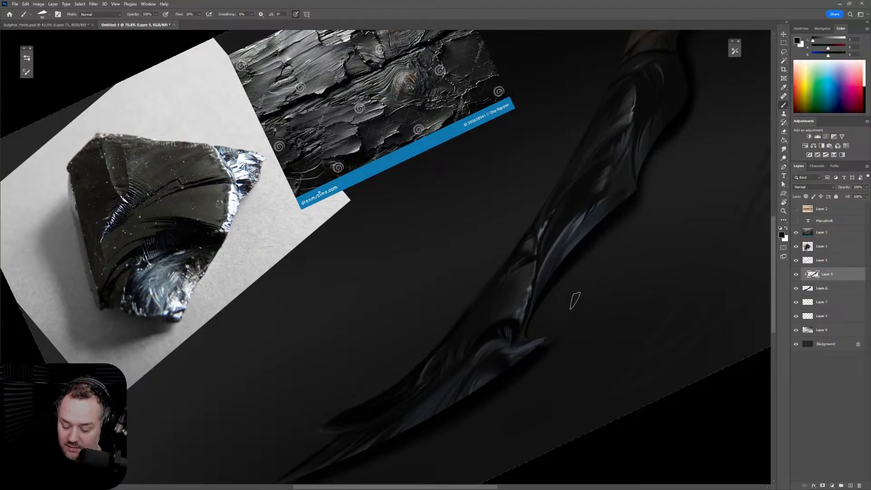
pyautogui.press(']')
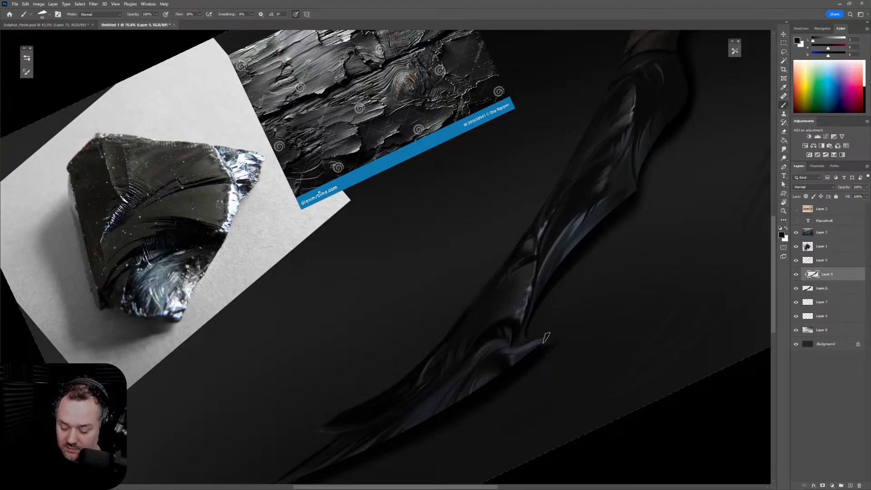
pyautogui.keyDown('alt'); pyautogui.click(525, 316); pyautogui.keyUp('alt')
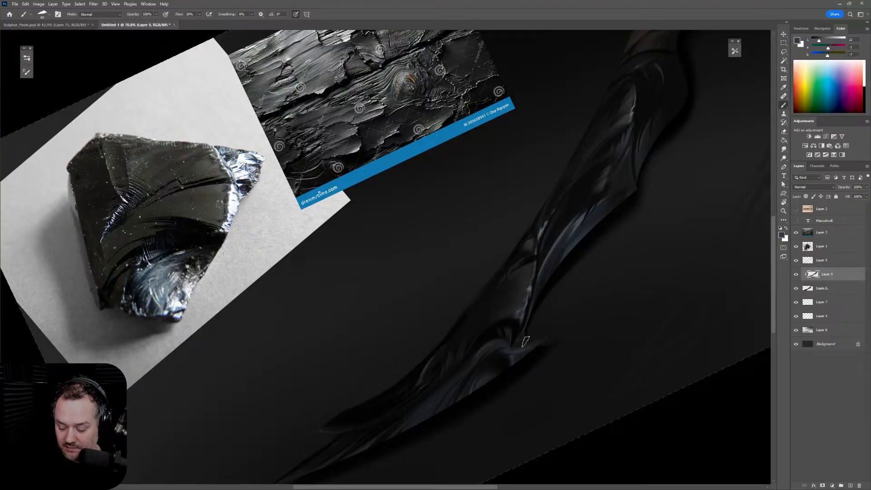
pyautogui.press(']')
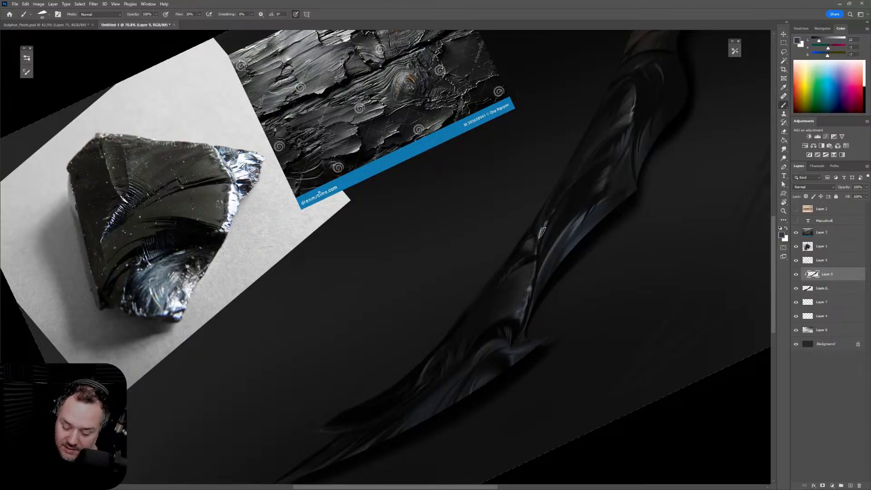
# Paint a thin light-grey highlight along the barb's inner edge and define its base with a sampled near-black
pyautogui.keyDown('alt'); pyautogui.click(541, 233); pyautogui.keyUp('alt')
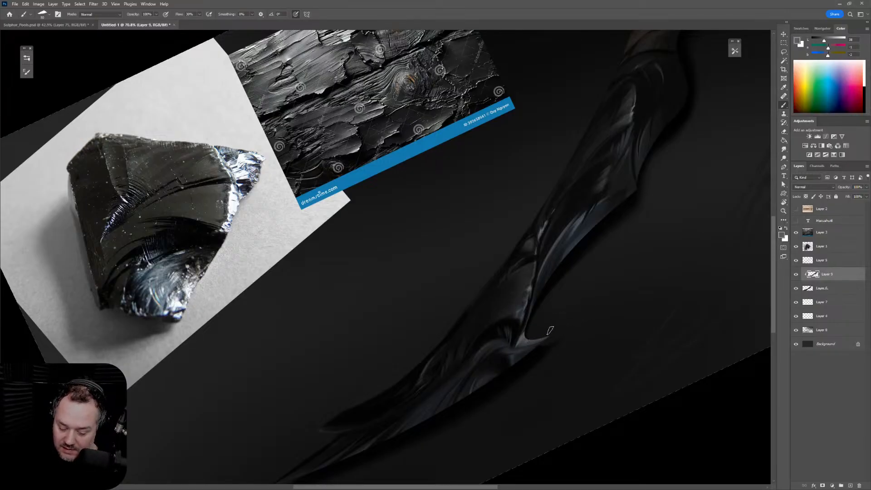
pyautogui.keyDown('alt'); pyautogui.click(526, 328); pyautogui.keyUp('alt')
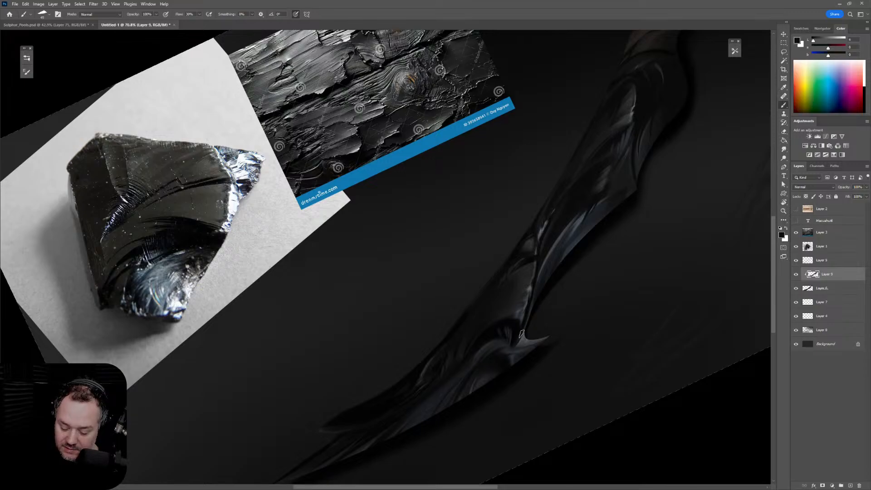
pyautogui.moveTo(512, 347)
pyautogui.mouseDown()
pyautogui.moveTo(549, 332)
pyautogui.moveTo(528, 332)
pyautogui.mouseUp()
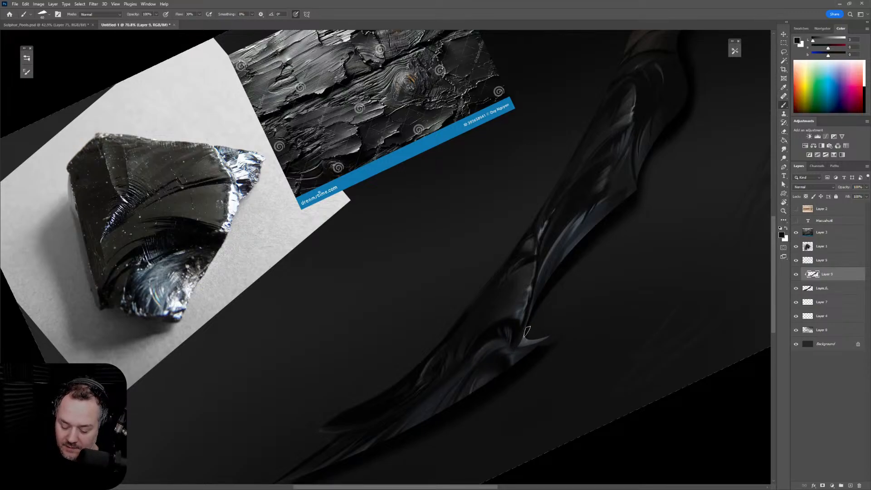
pyautogui.keyDown('alt'); pyautogui.click(514, 353); pyautogui.keyUp('alt')
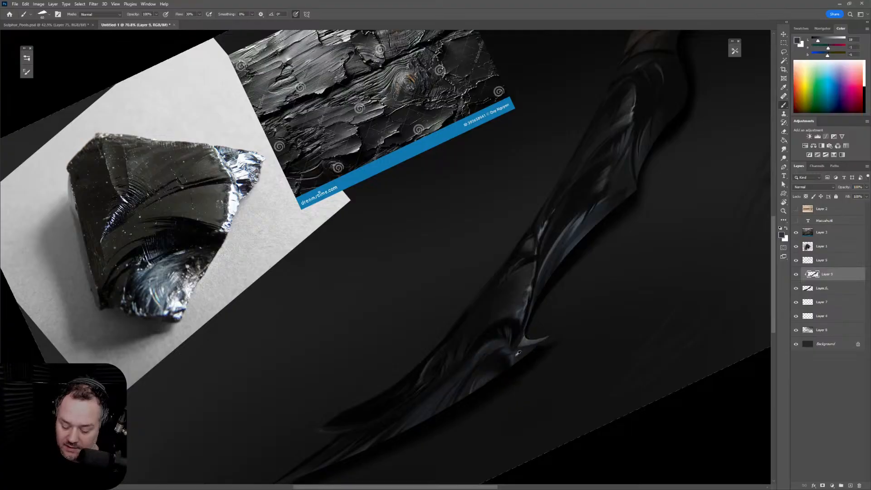
# Refine the bluish edge facet above the barb with dark grey and near-black tones sampled from the blade, using a smaller brush
pyautogui.press('r')
pyautogui.moveTo(610, 338); pyautogui.dragTo(606, 195)
pyautogui.press('b')
pyautogui.keyDown('alt'); pyautogui.click(538, 266); pyautogui.keyUp('alt')
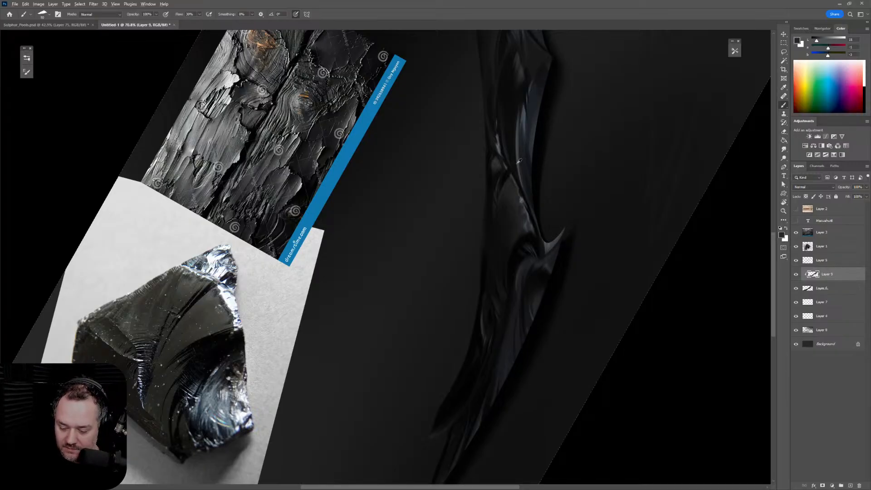
pyautogui.keyDown('alt'); pyautogui.click(516, 138); pyautogui.keyUp('alt')
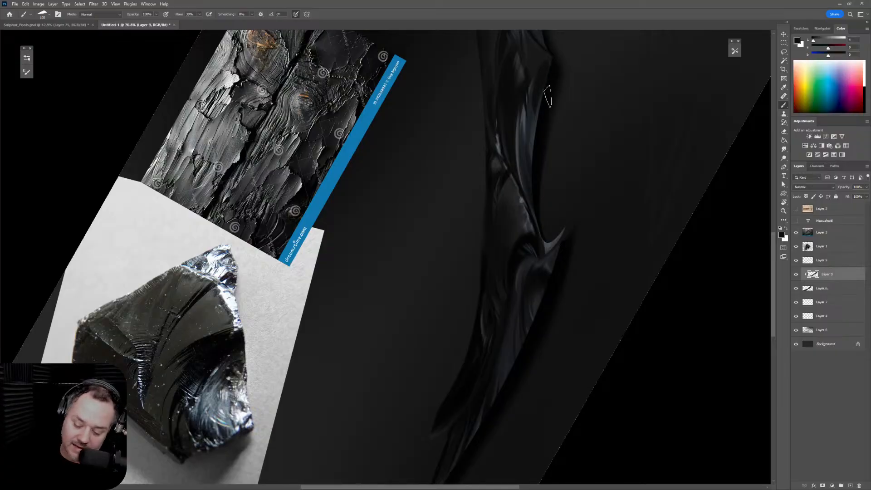
pyautogui.press('[')
pyautogui.press('[')
pyautogui.press('[')
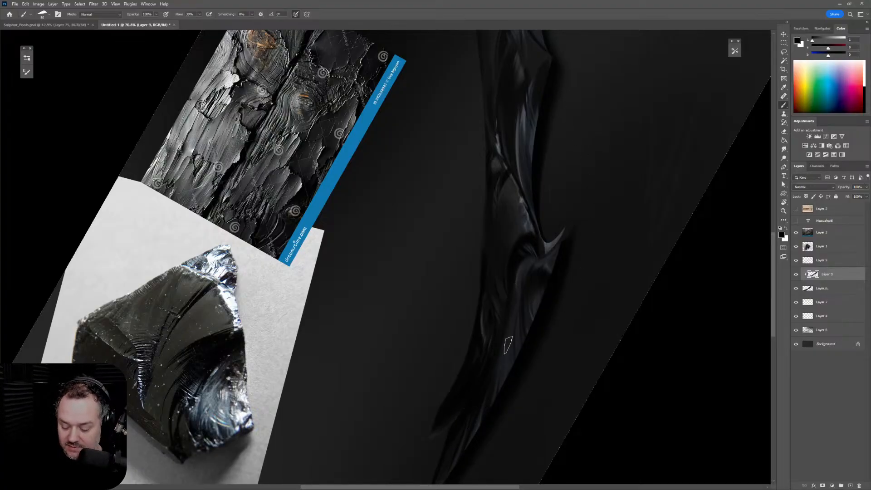
# Undo a dark stroke on the lower blade and rework the folds below the barb with a sampled dark grey and smaller brush
pyautogui.moveTo(516, 308); pyautogui.dragTo(476, 399)
pyautogui.hotkey('ctrl', 'z')
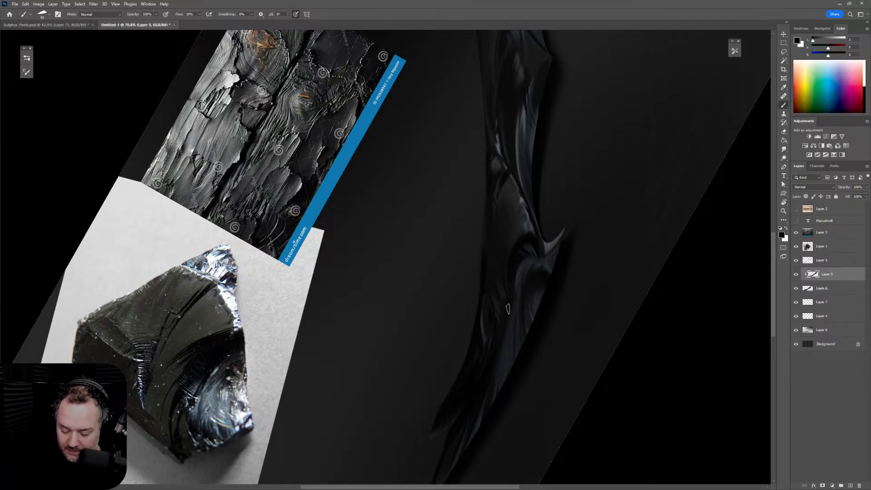
pyautogui.keyDown('alt'); pyautogui.click(521, 284); pyautogui.keyUp('alt')
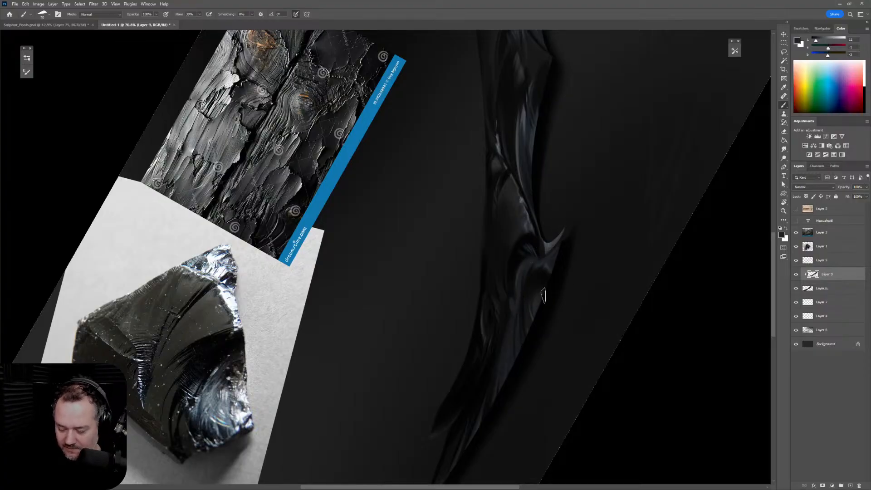
pyautogui.press('[')
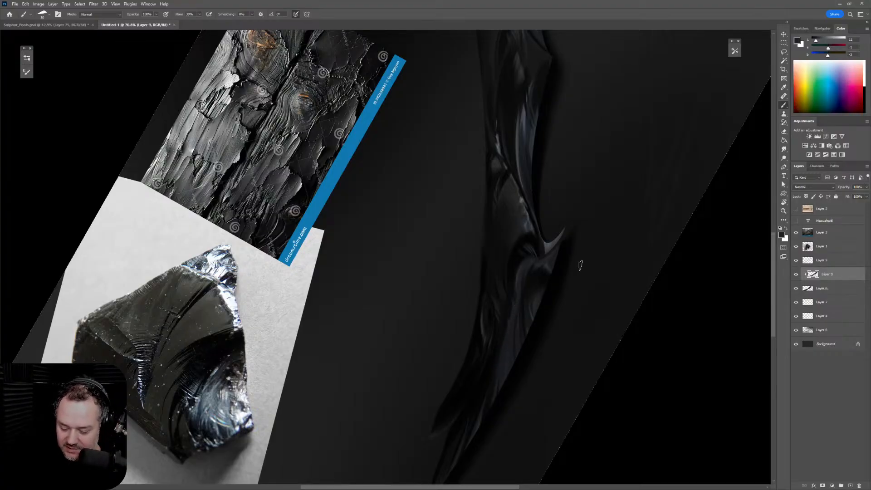
# Review the whole weapon from a rotated view beside the obsidian and burnt-wood reference photos
pyautogui.press('z')
pyautogui.moveTo(575, 267); pyautogui.dragTo(549, 300)
pyautogui.press('r')
pyautogui.moveTo(627, 152); pyautogui.dragTo(590, 323)
pyautogui.press('z')
pyautogui.press('r')
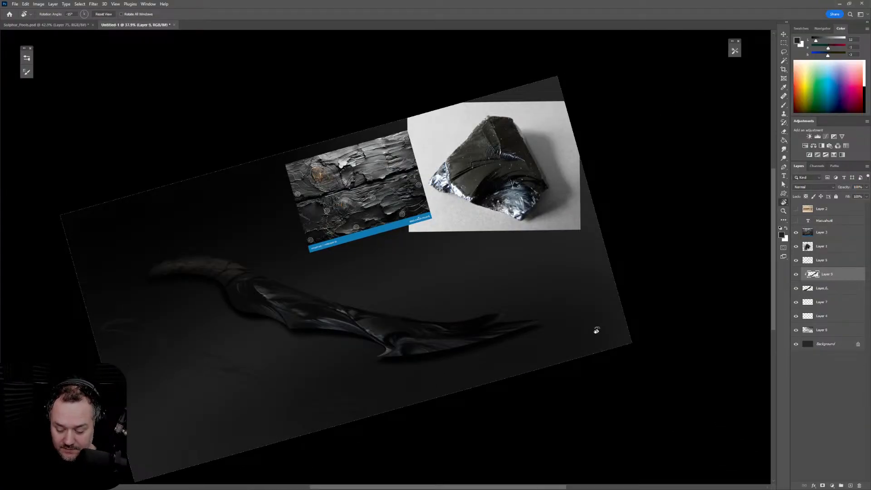
# Flip the canvas horizontally and zoom in on the weapon to check and continue the blade from the mirrored side
pyautogui.hotkey('ctrl', 'shift', 'h')
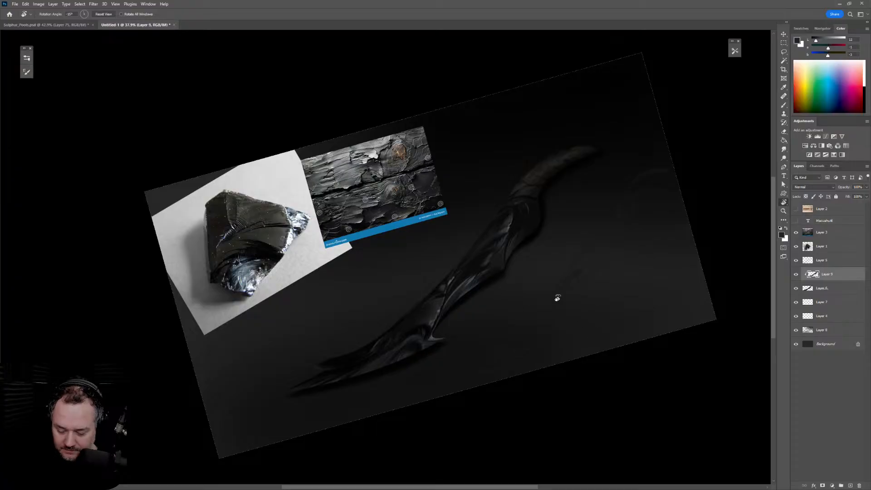
pyautogui.press('z')
pyautogui.moveTo(503, 287); pyautogui.dragTo(515, 282)
pyautogui.moveTo(528, 337); pyautogui.dragTo(595, 307)
# Darken the bluish edge facet and lower blade edge around the barb with a sampled near-black, using larger brush sizes
pyautogui.press('b')
pyautogui.keyDown('alt'); pyautogui.click(416, 327); pyautogui.keyUp('alt')
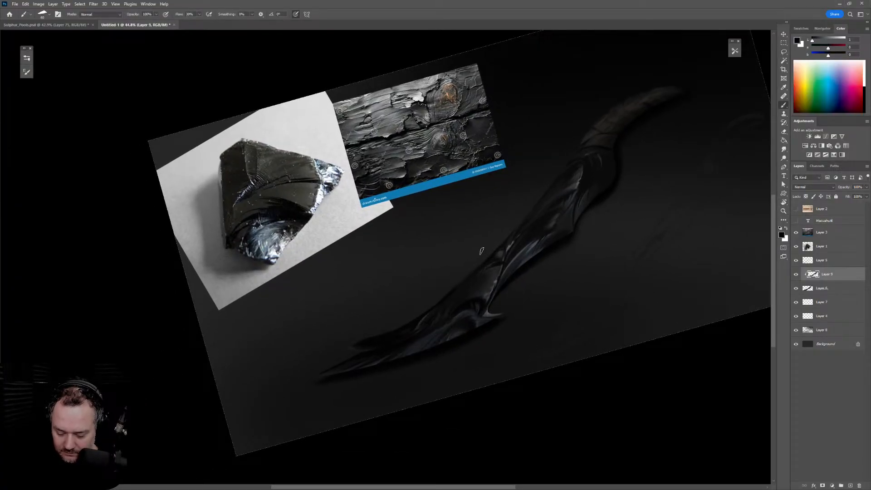
pyautogui.press(']')
pyautogui.press(']')
pyautogui.press(']')
pyautogui.press(']')
pyautogui.press(']')
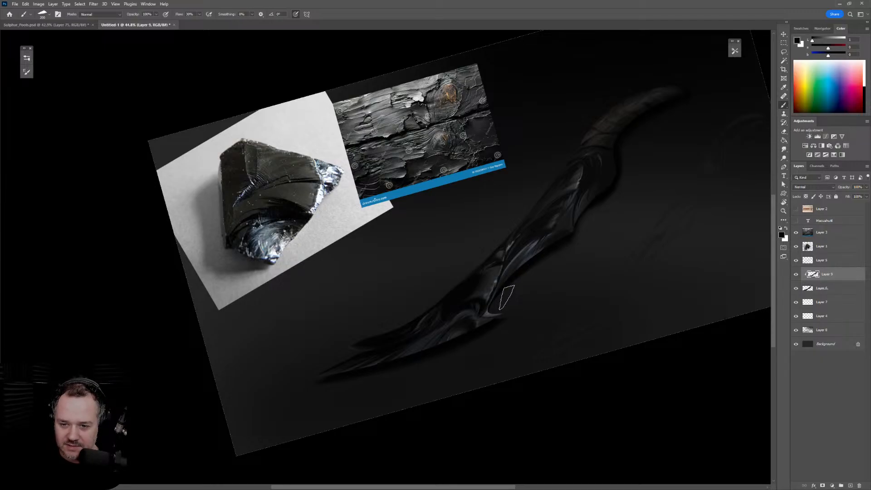
pyautogui.press('[')
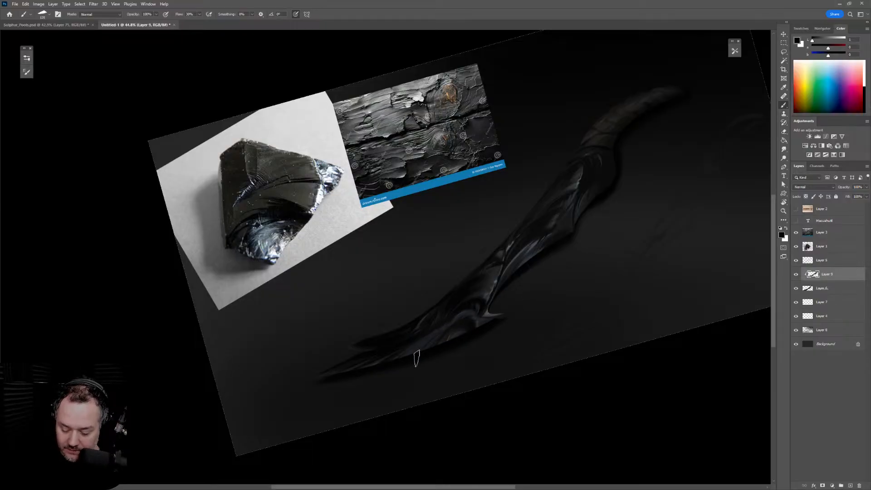
pyautogui.press(']')
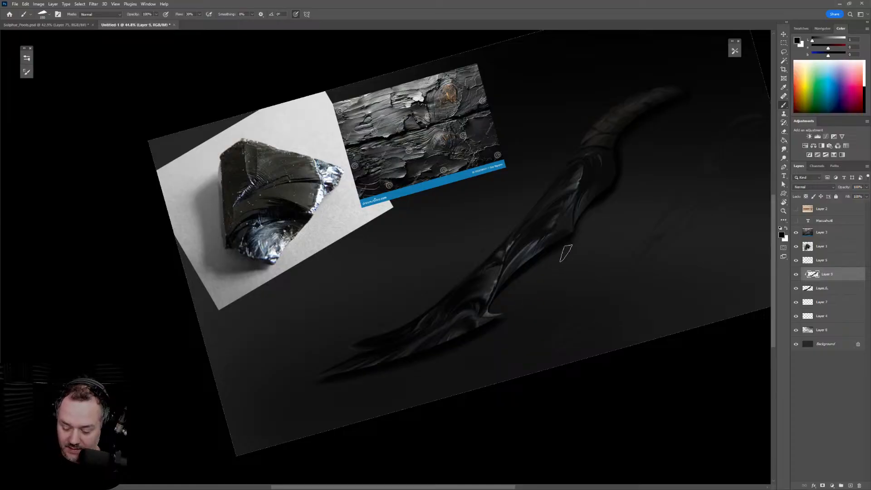
pyautogui.press(']')
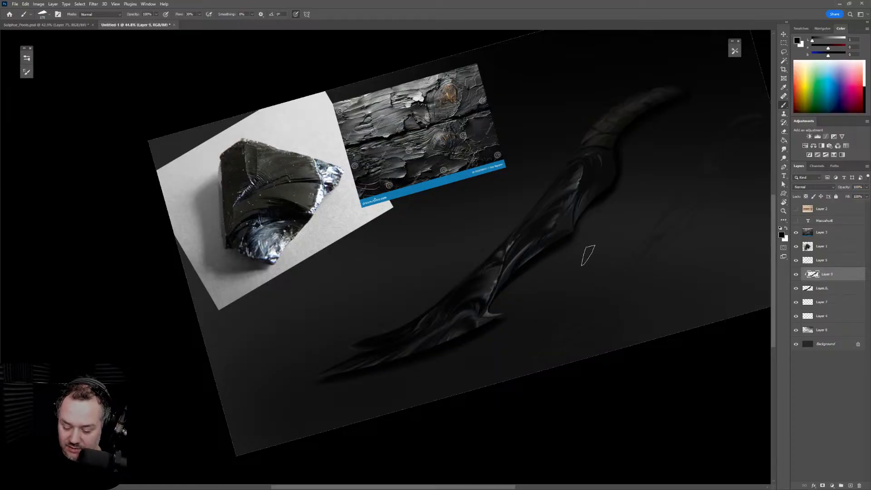
# Undo the latest strokes and paint a deep near-black shadow across the middle facet beside the mid-blade point
pyautogui.hotkey('ctrl', 'z')
pyautogui.moveTo(580, 225); pyautogui.dragTo(595, 225)
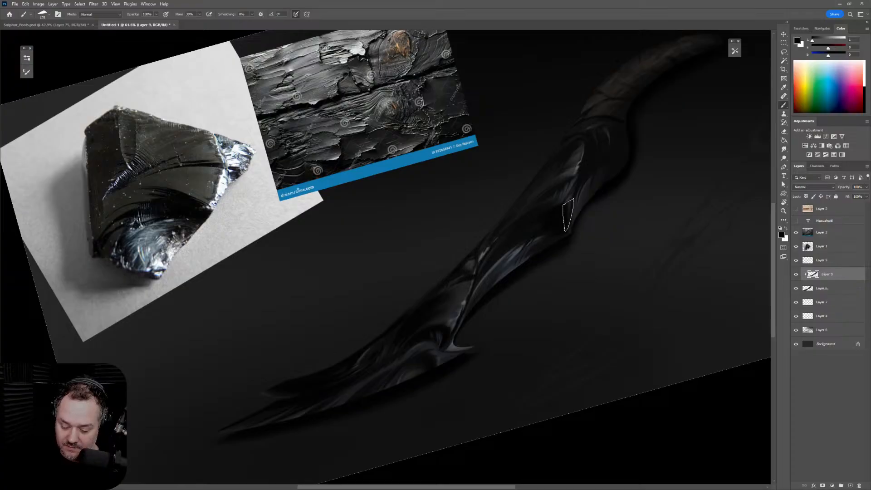
pyautogui.hotkey('ctrl', 'z')
pyautogui.moveTo(573, 200); pyautogui.dragTo(520, 238)
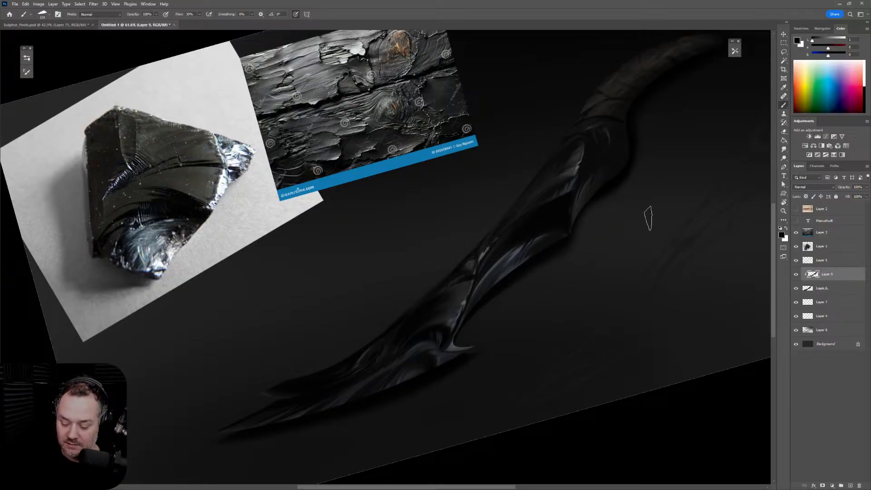
# Refine the narrow facet between the mid-blade point and the handle with a sampled dark grey and smaller brush
pyautogui.keyDown('alt'); pyautogui.click(578, 200); pyautogui.keyUp('alt')
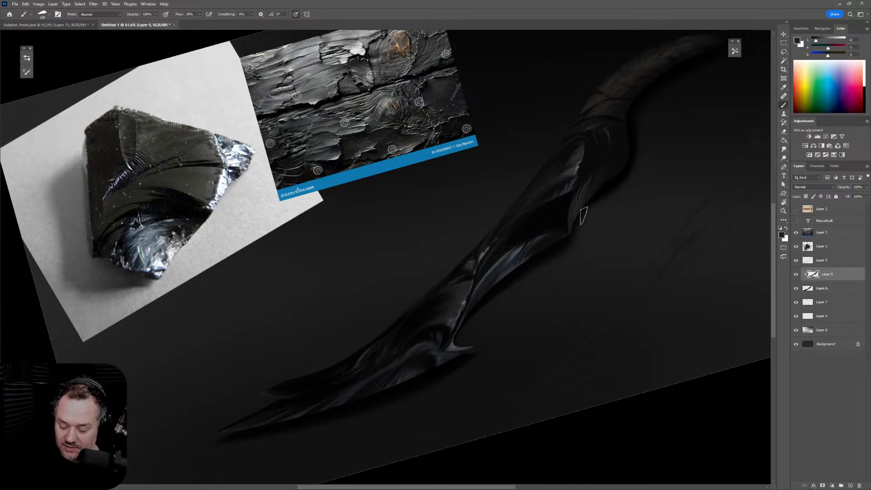
pyautogui.press('[')
pyautogui.press('[')
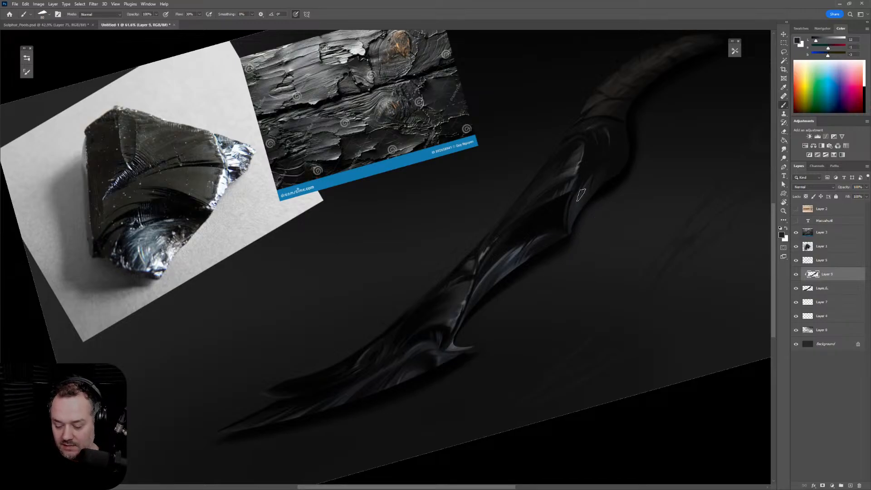
pyautogui.press('[')
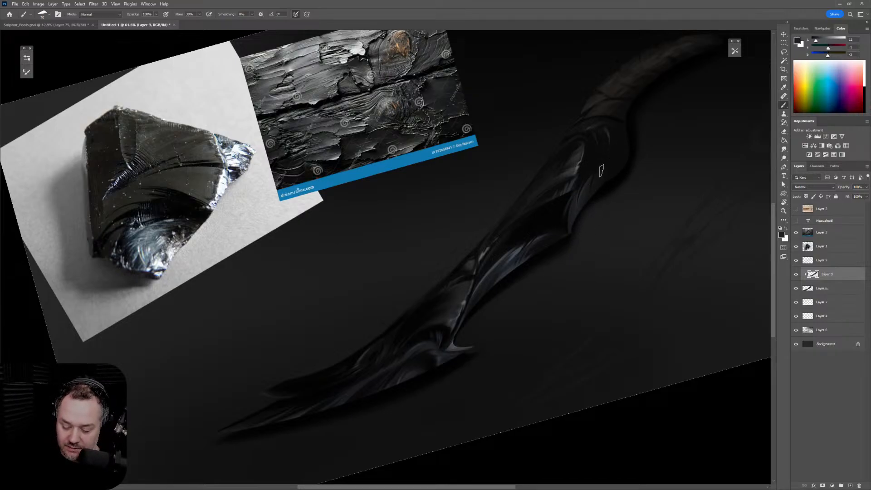
# Darken the upper end of the bluish facet beside the mid-blade point with a sampled near-black and larger brush
pyautogui.keyDown('alt'); pyautogui.click(528, 235); pyautogui.keyUp('alt')
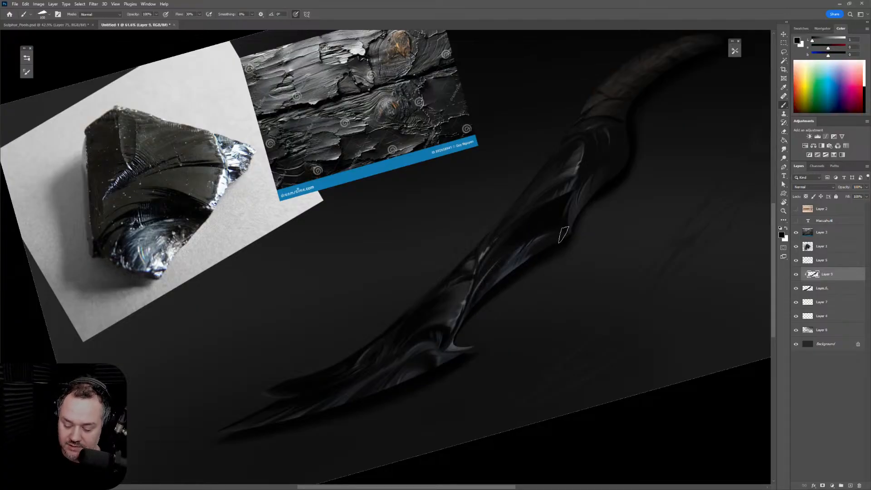
pyautogui.press(']')
pyautogui.press(']')
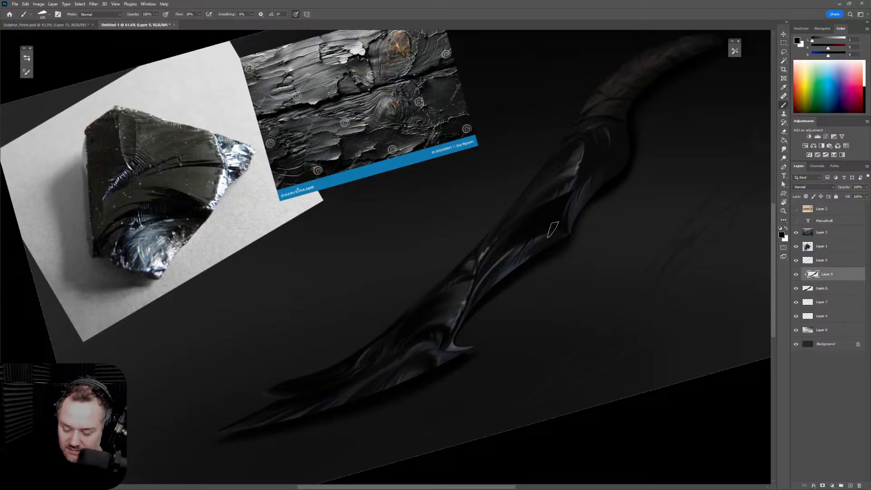
# Deepen the shadow along the upper blade's outer edge and pale reflection with a sampled near-black and larger brush
pyautogui.keyDown('alt'); pyautogui.click(553, 163); pyautogui.keyUp('alt')
pyautogui.press(']')
pyautogui.press(']')
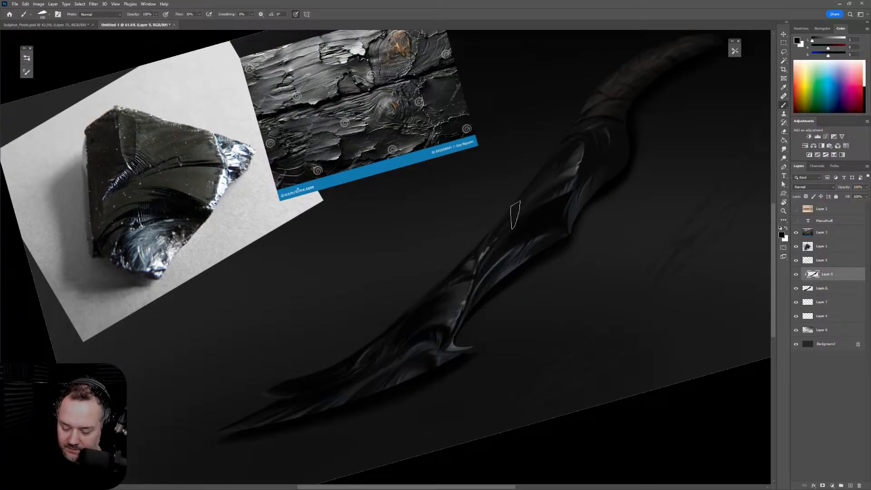
pyautogui.moveTo(516, 215); pyautogui.dragTo(557, 173)
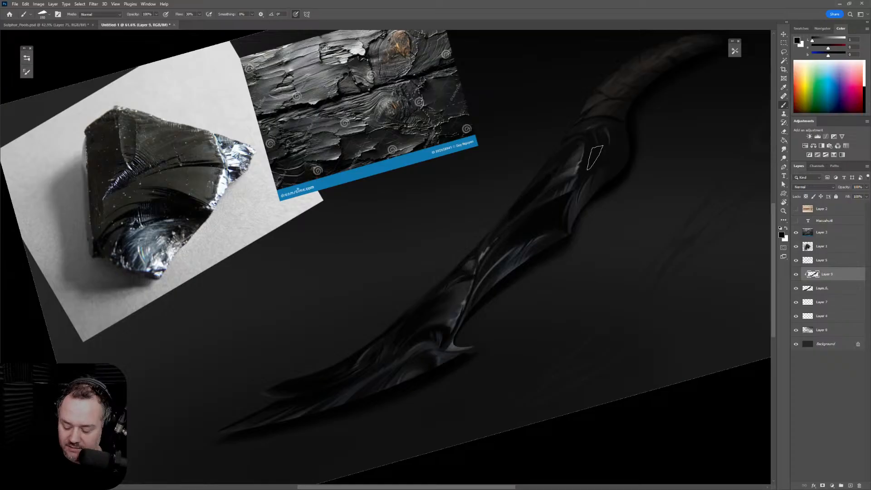
pyautogui.press(']')
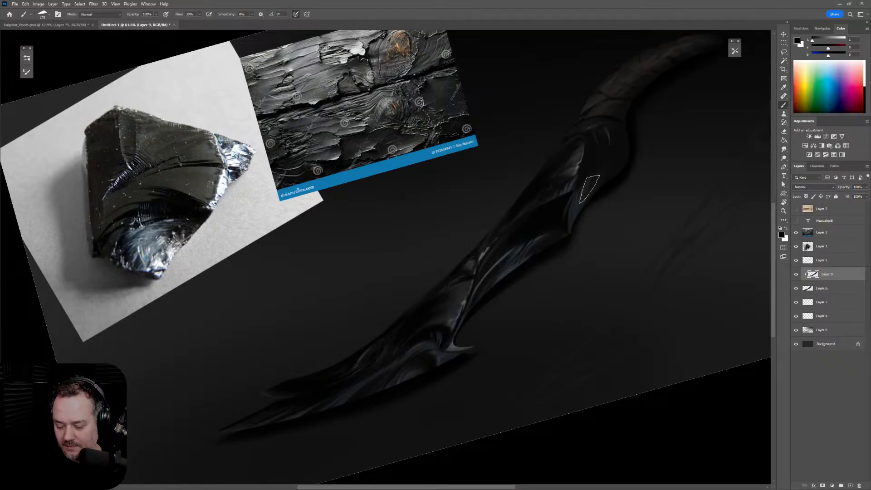
# Paint near-black creases around the blade's top where it meets the wooden handle, using smaller brush sizes
pyautogui.press('[')
pyautogui.press('[')
pyautogui.press('[')
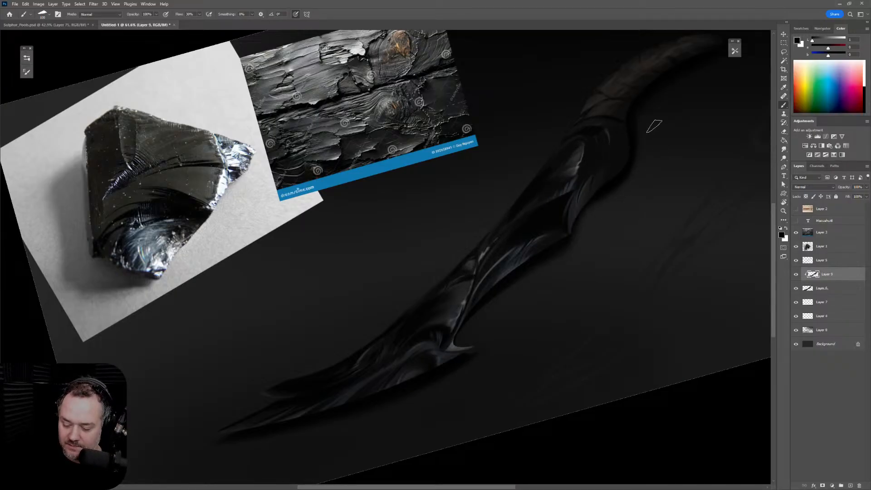
pyautogui.press(']')
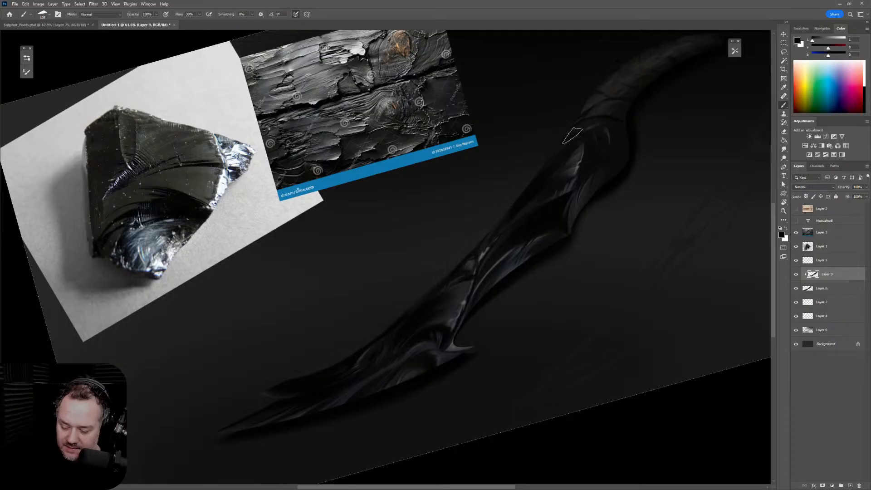
pyautogui.press('[')
pyautogui.press('[')
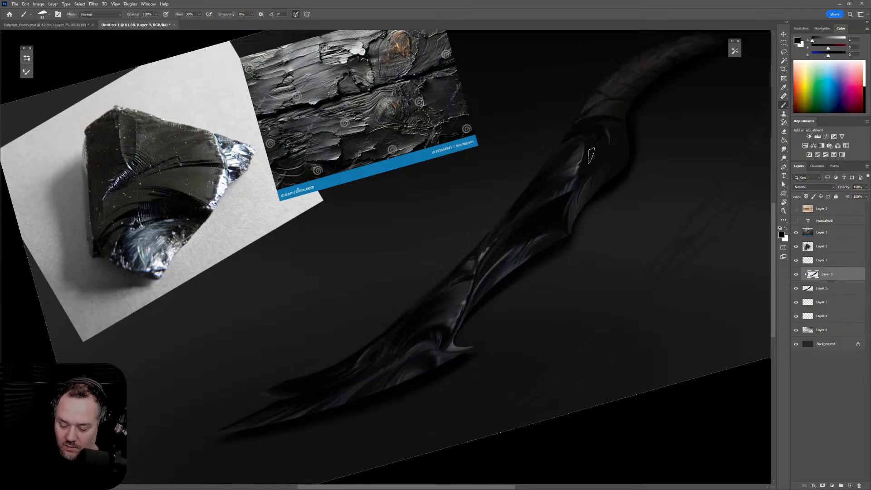
# Lay a soft dark-grey reflection on the blade just below the handle with a sampled tone and much larger brush
pyautogui.keyDown('alt'); pyautogui.click(583, 153); pyautogui.keyUp('alt')
pyautogui.press(']')
pyautogui.press(']')
pyautogui.press(']')
pyautogui.press(']')
pyautogui.moveTo(602, 134); pyautogui.dragTo(594, 170)
pyautogui.press(']')
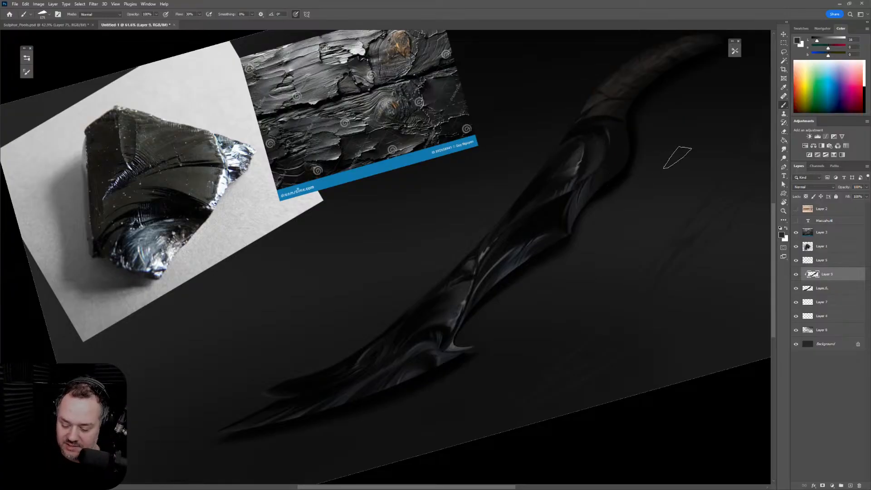
pyautogui.press('[')
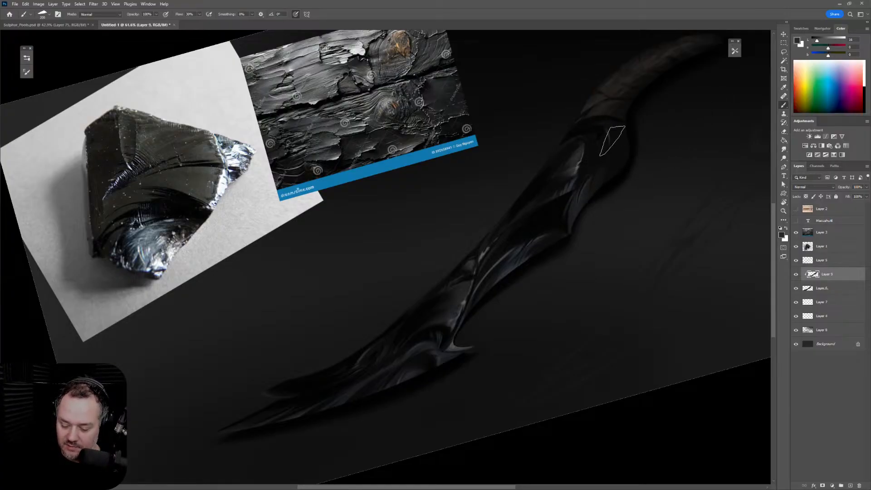
# Carve curved near-black creases into the reflection below the handle with sampled dark tones and a smaller brush
pyautogui.keyDown('alt'); pyautogui.click(602, 146); pyautogui.keyUp('alt')
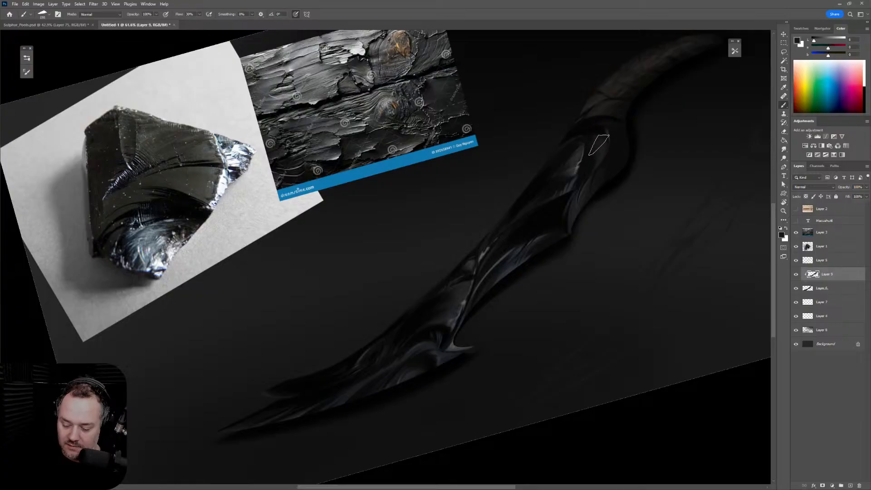
pyautogui.press('[')
pyautogui.press('[')
pyautogui.press('[')
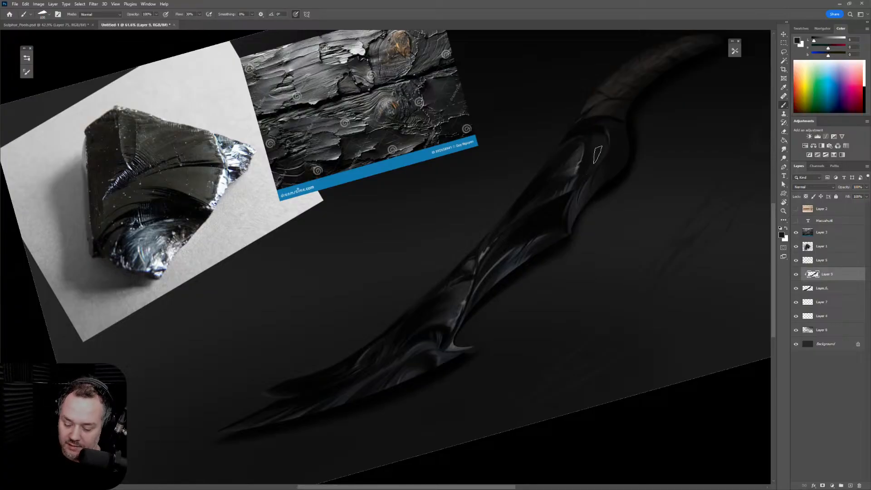
pyautogui.keyDown('alt'); pyautogui.click(594, 133); pyautogui.keyUp('alt')
pyautogui.press('[')
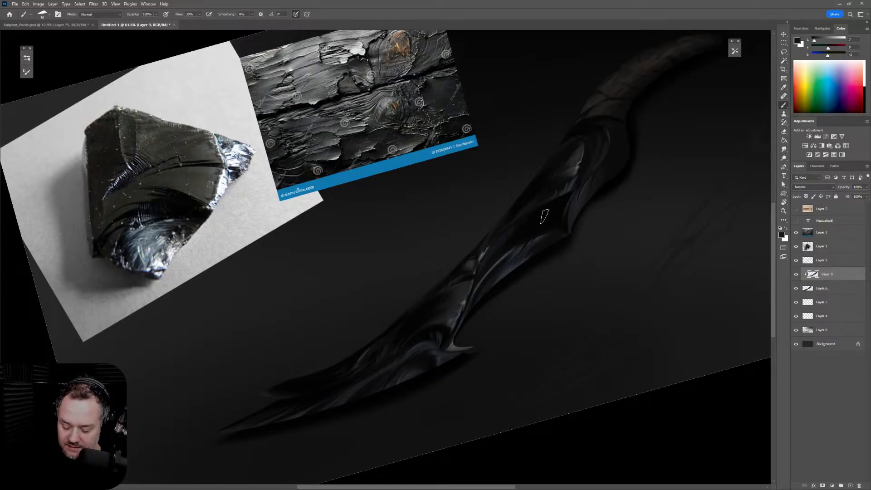
# Rework the dark middle facet beside the mid-blade point with sampled near-black, going from broad to fine strokes
pyautogui.press(']')
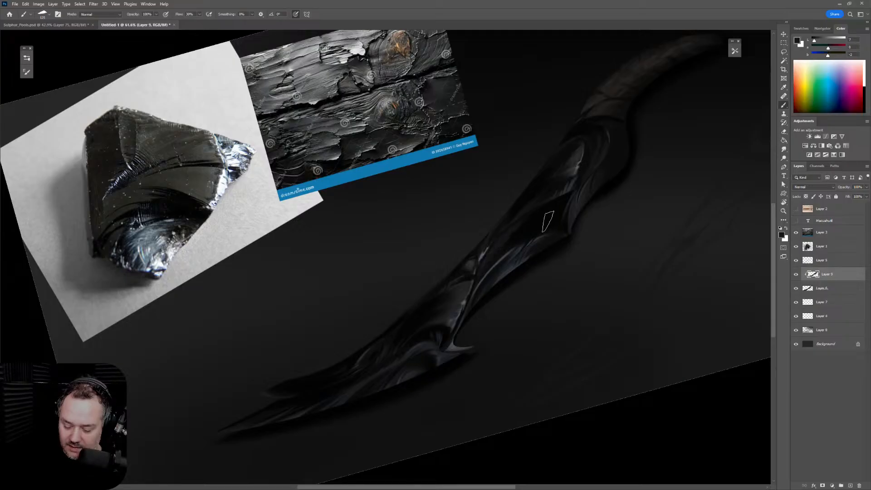
pyautogui.press(']')
pyautogui.press(']')
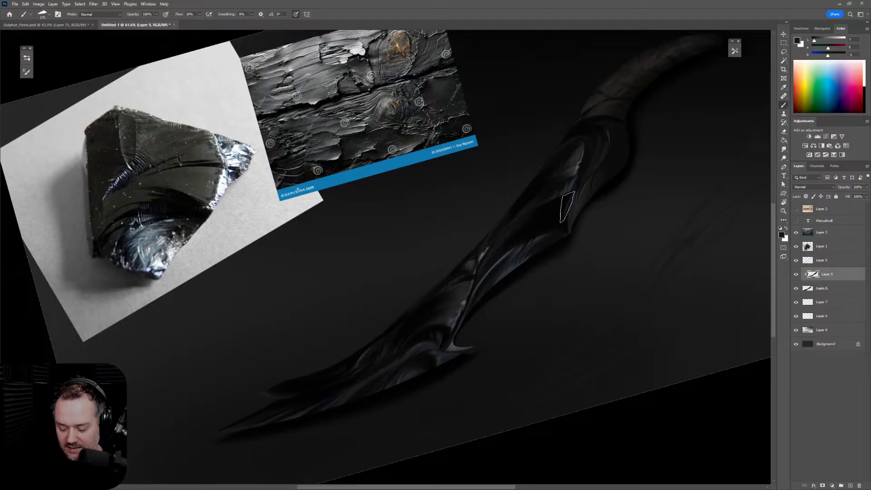
pyautogui.press('[')
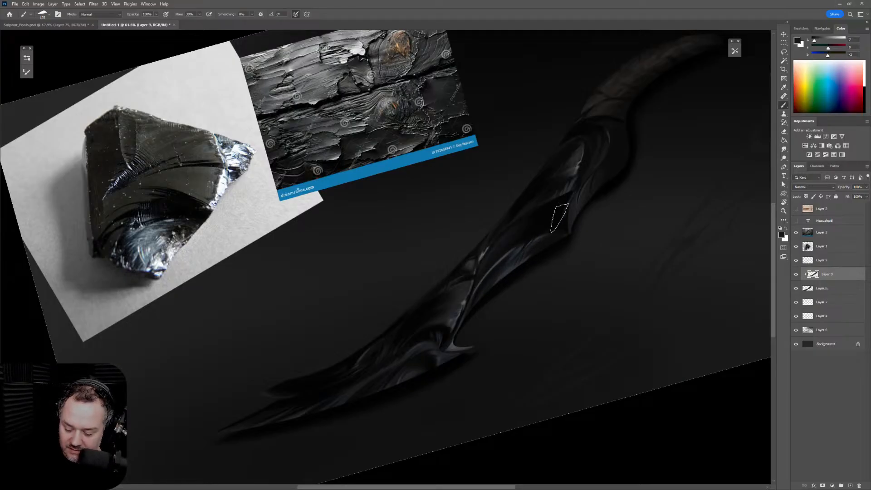
pyautogui.keyDown('alt'); pyautogui.click(544, 211); pyautogui.keyUp('alt')
pyautogui.press('[')
pyautogui.press('[')
pyautogui.press('[')
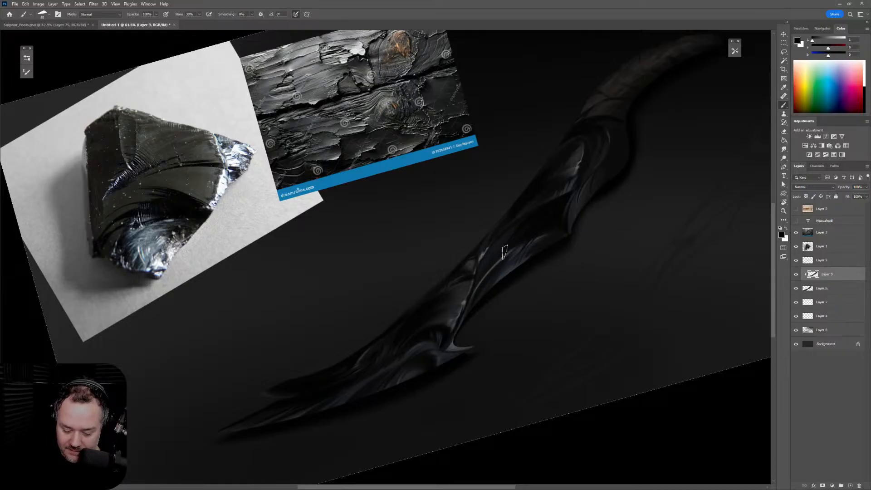
# Paint soft grey reflection streaks from the central crease across the middle facet with a sampled grey and larger brush
pyautogui.keyDown('alt'); pyautogui.click(484, 254); pyautogui.keyUp('alt')
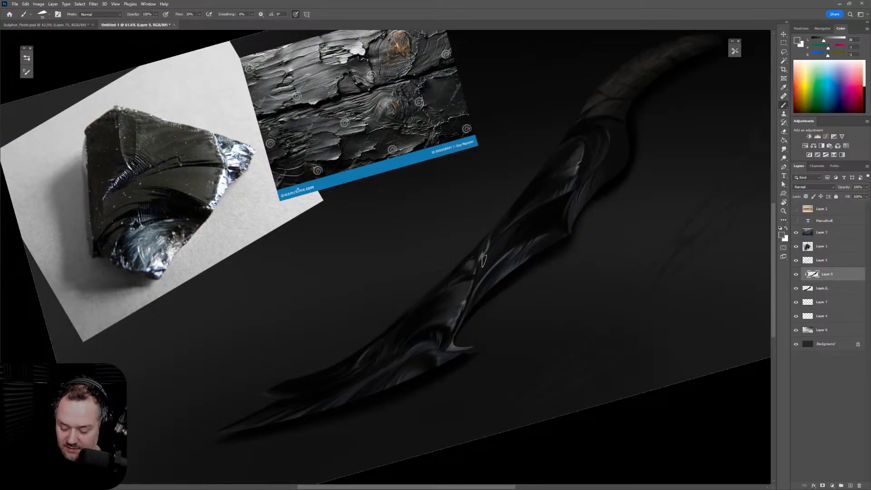
pyautogui.press(']')
pyautogui.press(']')
pyautogui.press(']')
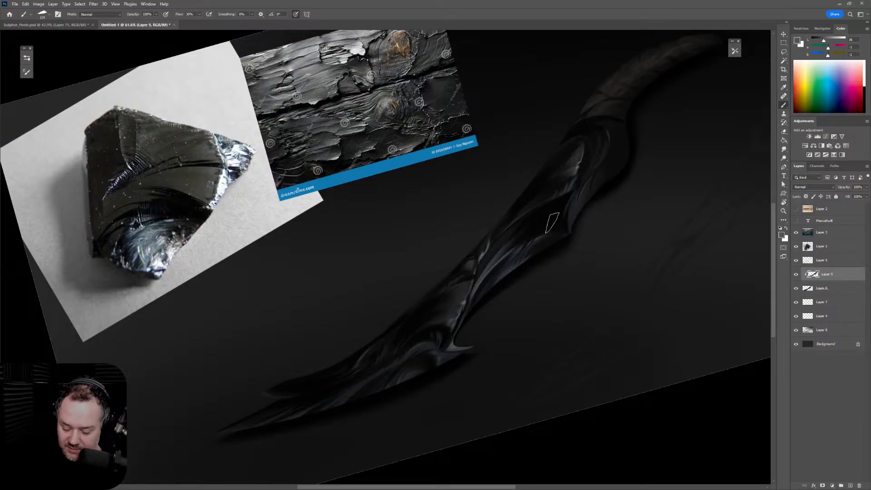
pyautogui.press(']')
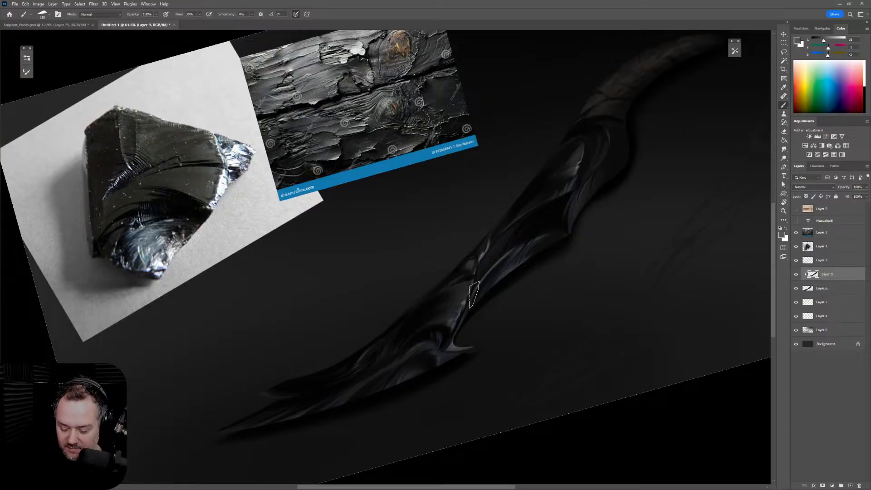
# Break up the grey streaks and sharpen the central crease above the barb with near-black tones sampled from the facet
pyautogui.keyDown('alt'); pyautogui.click(500, 257); pyautogui.keyUp('alt')
pyautogui.press('[')
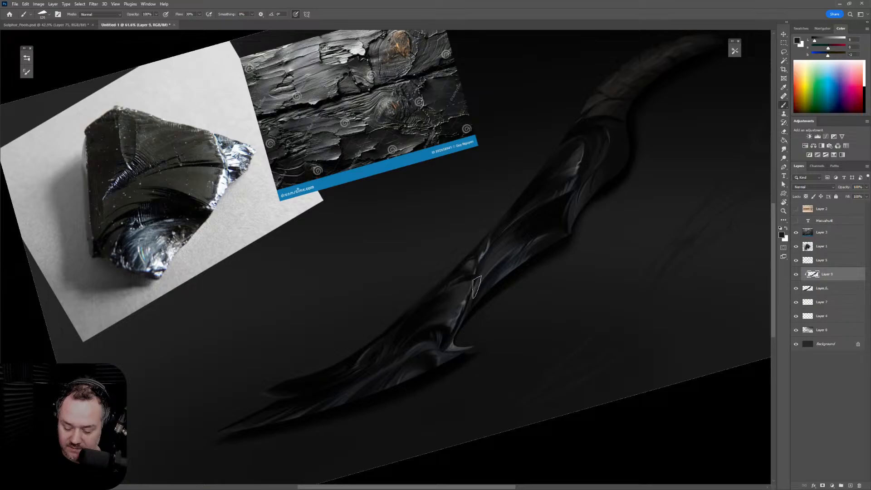
pyautogui.keyDown('alt'); pyautogui.click(484, 274); pyautogui.keyUp('alt')
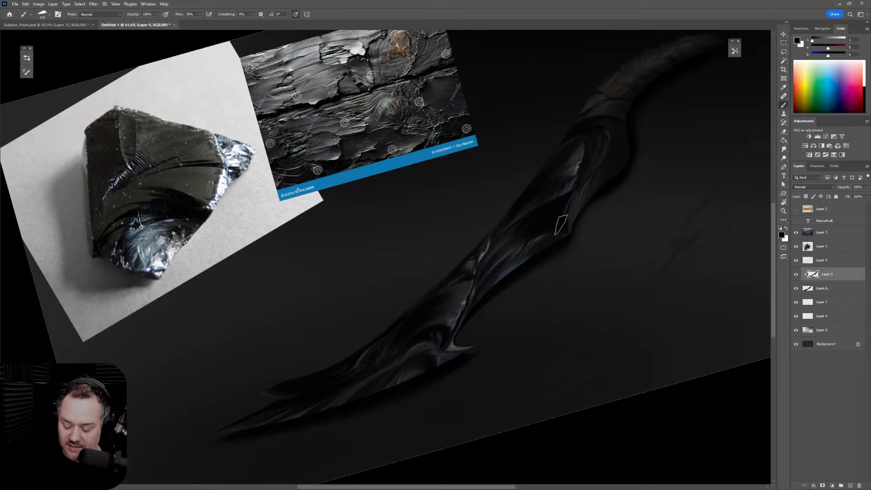
pyautogui.press(']')
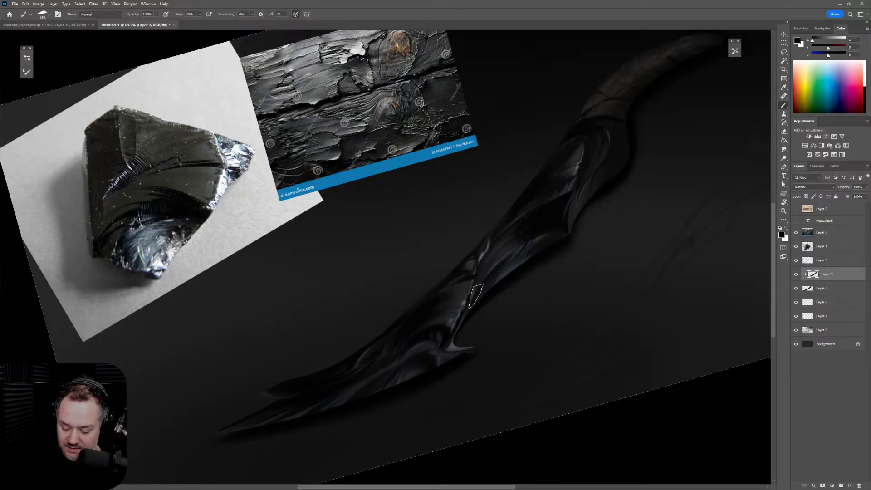
pyautogui.press('[')
pyautogui.press('[')
pyautogui.press('[')
pyautogui.press('[')
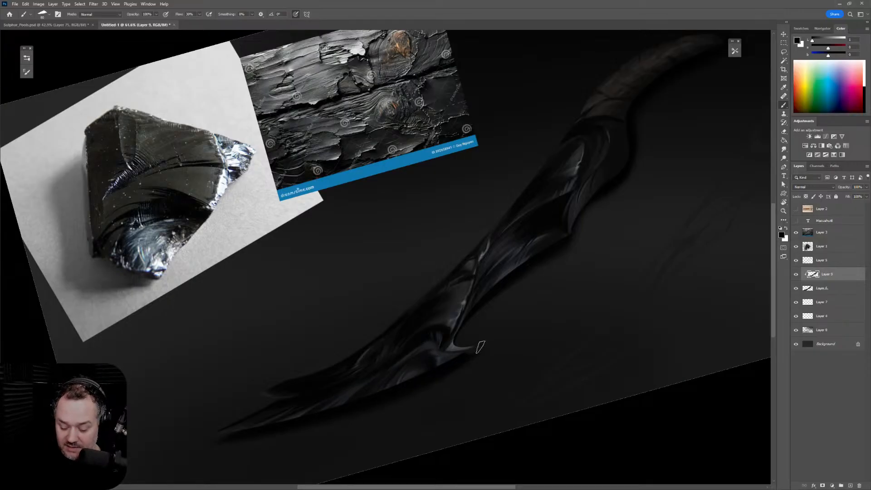
# Refine the curved reflection beside the barb with grey and near-black tones sampled from the facet, varying the brush size
pyautogui.keyDown('alt'); pyautogui.click(409, 355); pyautogui.keyUp('alt')
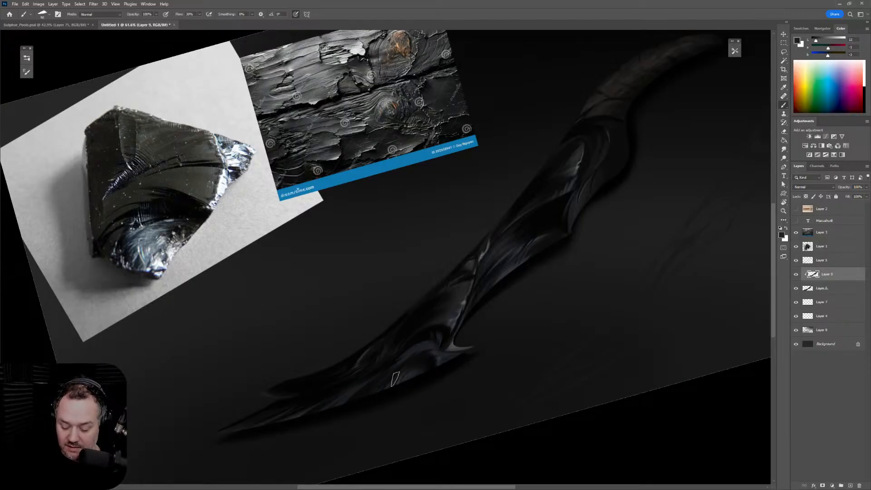
pyautogui.keyDown('alt'); pyautogui.click(421, 358); pyautogui.keyUp('alt')
pyautogui.keyDown('alt'); pyautogui.click(426, 347); pyautogui.keyUp('alt')
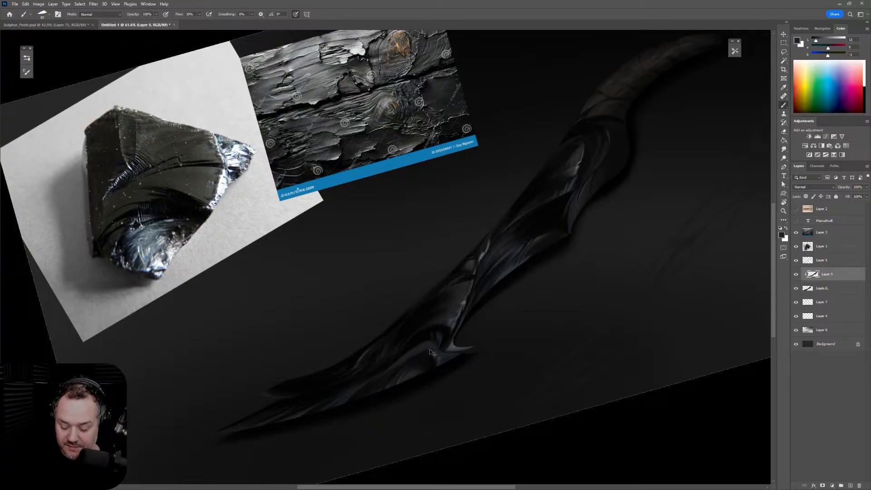
pyautogui.keyDown('alt'); pyautogui.click(431, 352); pyautogui.keyUp('alt')
pyautogui.press('[')
pyautogui.keyDown('alt'); pyautogui.click(425, 363); pyautogui.keyUp('alt')
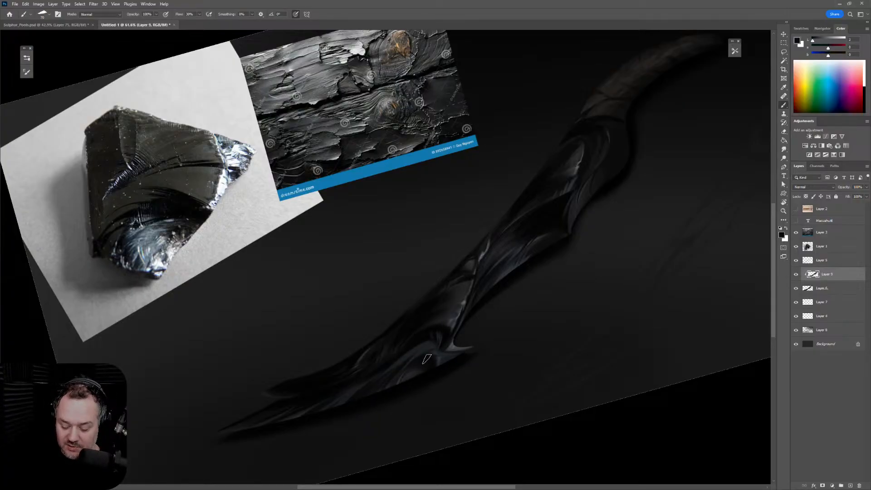
pyautogui.press(']')
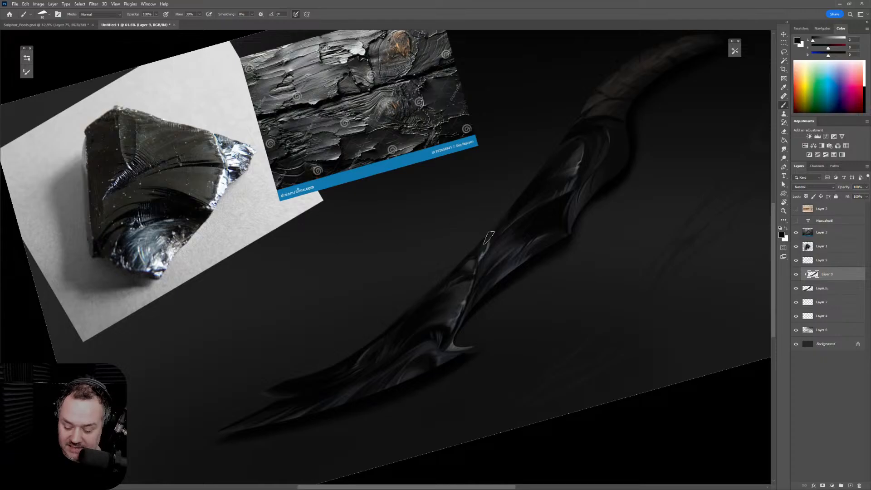
pyautogui.press(']')
pyautogui.press(']')
pyautogui.press(']')
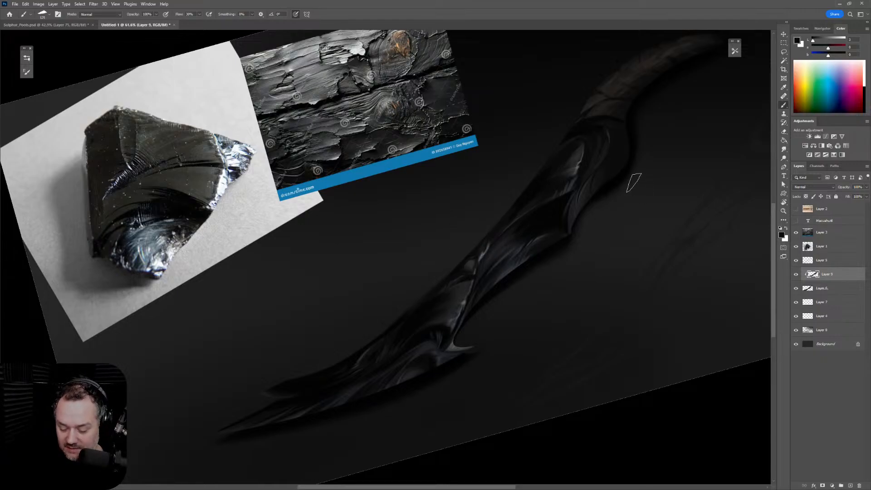
pyautogui.press(']')
pyautogui.press(']')
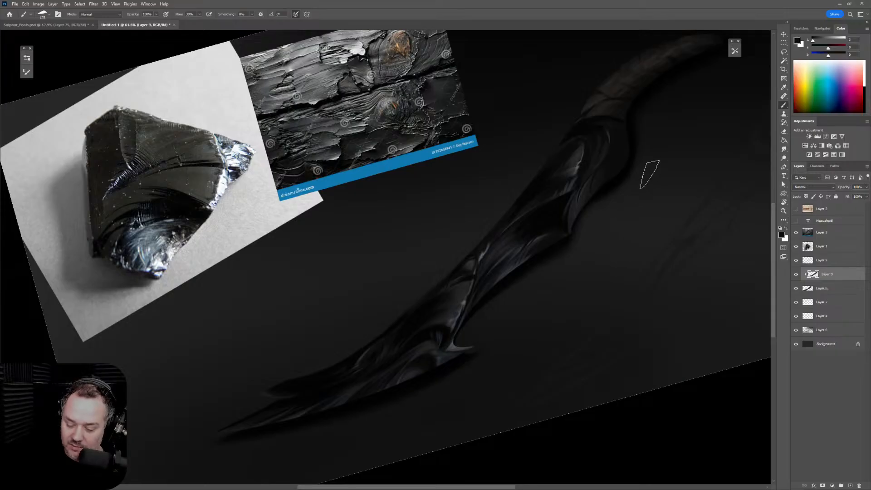
pyautogui.moveTo(575, 305); pyautogui.dragTo(600, 333)
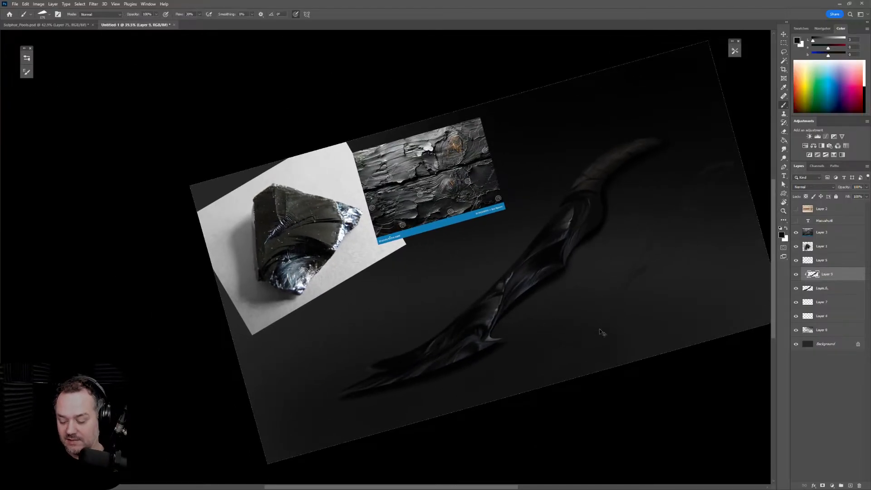
pyautogui.hotkey('ctrl', 'shift', 'h')
pyautogui.hotkey('ctrl', 'shift', 'h')
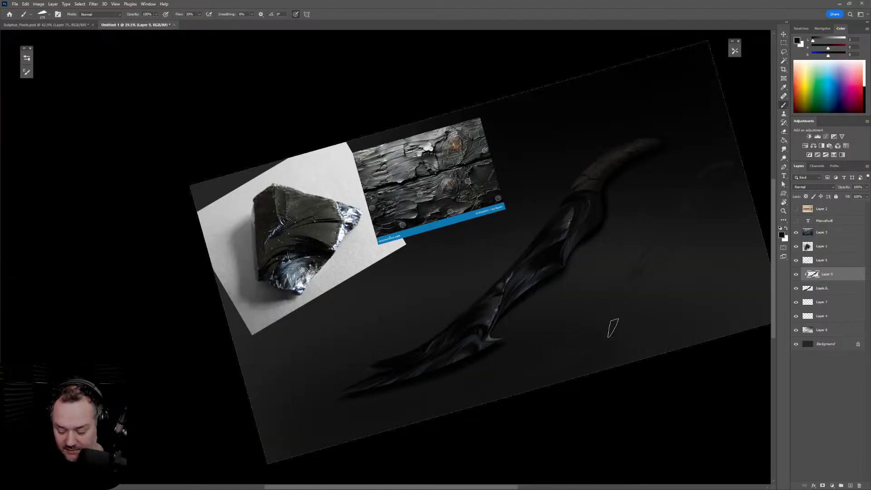
# Check which lower layers hold what by toggling their visibility, and hide Layer 5 with the faint sketch beside the weapon
pyautogui.press('z')
pyautogui.moveTo(579, 322); pyautogui.dragTo(604, 321)
pyautogui.moveTo(676, 333); pyautogui.dragTo(577, 336)
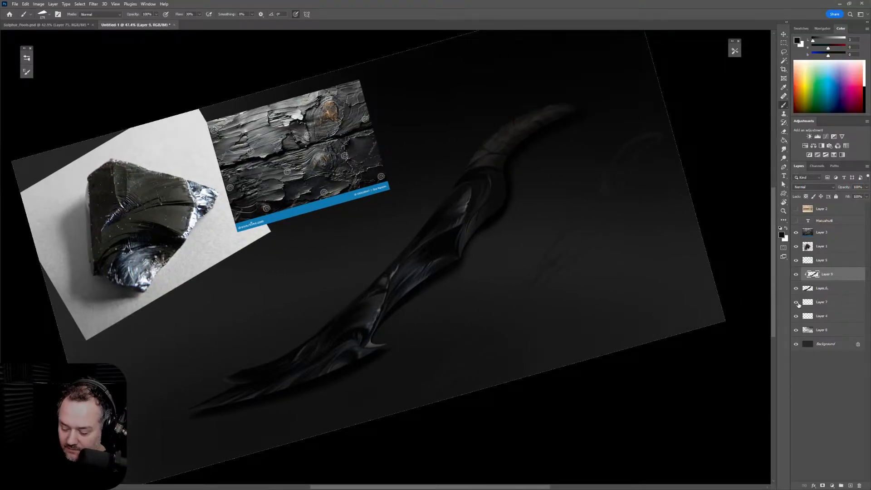
pyautogui.click(797, 318)
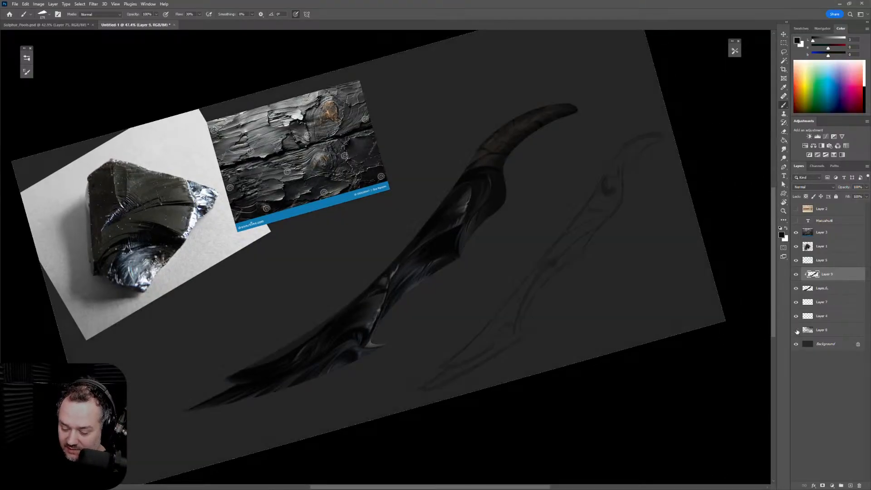
pyautogui.click(797, 330)
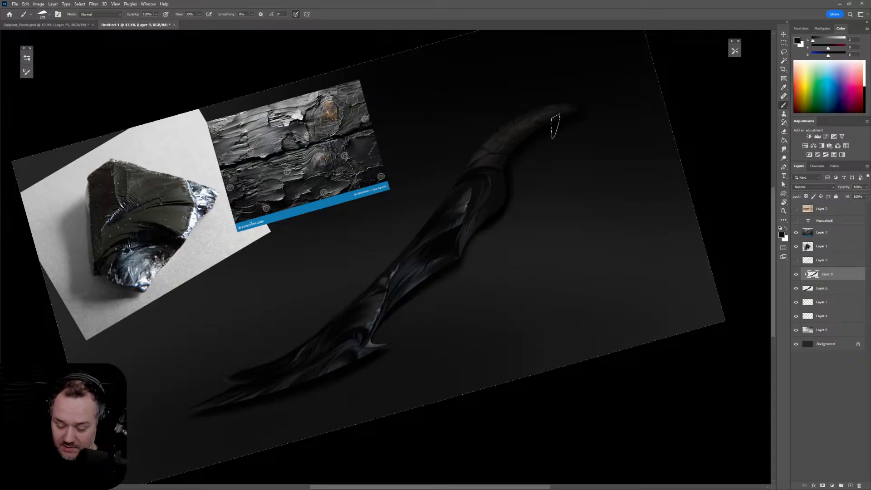
# Add a new layer clipped to the weapon above the blade painting and choose the Smoothy brush
pyautogui.click(26, 59)
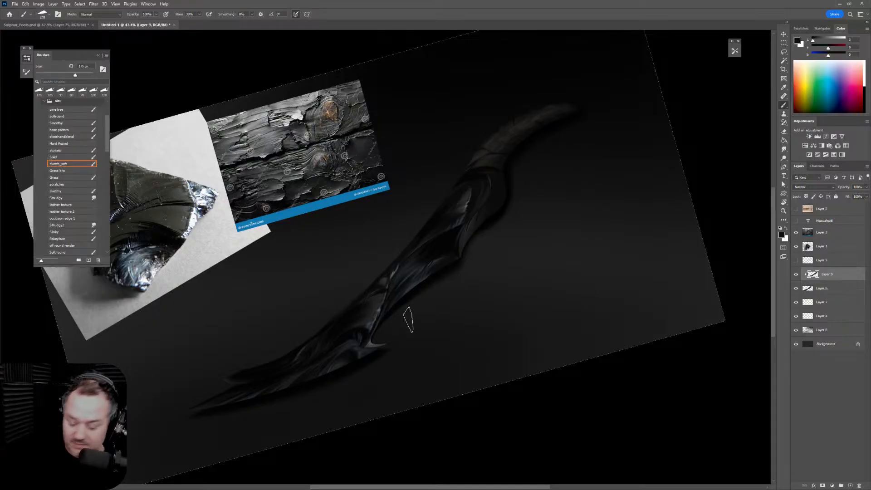
pyautogui.click(851, 486)
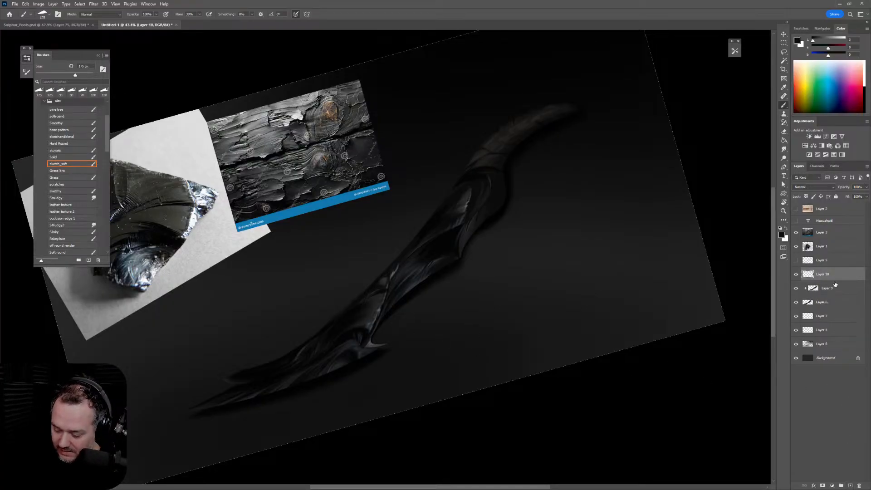
pyautogui.click(72, 123)
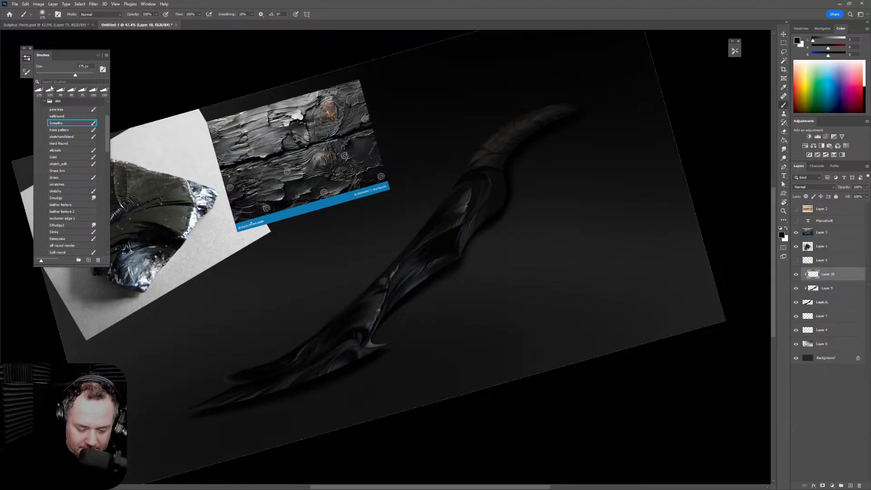
# Shade the handle softly with a very large brush and near-black sampled from the background, undoing strokes that miss
pyautogui.press(']')
pyautogui.press(']')
pyautogui.press(']')
pyautogui.press(']')
pyautogui.press(']')
pyautogui.keyDown('alt'); pyautogui.click(608, 96); pyautogui.keyUp('alt')
pyautogui.press(']')
pyautogui.press(']')
pyautogui.press(']')
pyautogui.press(']')
pyautogui.press(']')
pyautogui.moveTo(529, 112)
pyautogui.mouseDown()
pyautogui.moveTo(606, 106)
pyautogui.moveTo(691, 150)
pyautogui.mouseUp()
pyautogui.hotkey('ctrl', 'z')
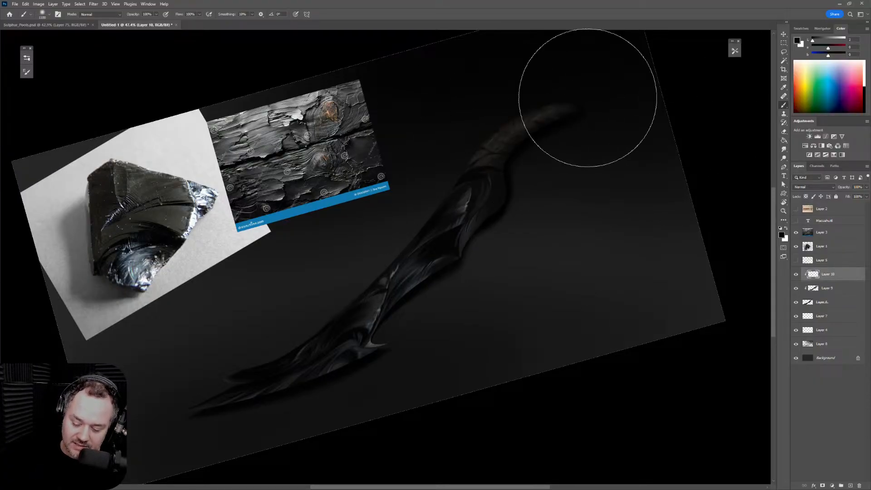
pyautogui.hotkey('ctrl', 'z')
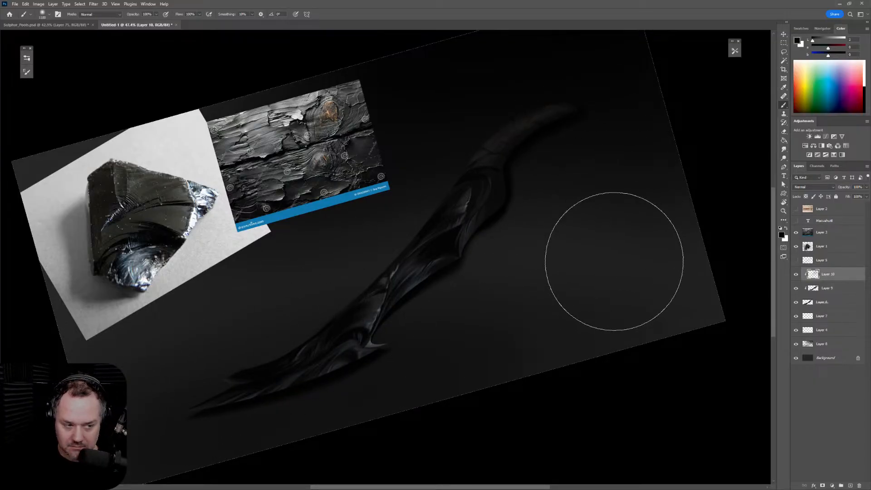
# Reduce the brush size and add another clipped layer above the handle shading, set to Color Dodge blending
pyautogui.scroll(-2, 590, 292)
pyautogui.press('[')
pyautogui.press('[')
pyautogui.press('[')
pyautogui.press('[')
pyautogui.press('[')
pyautogui.press('[')
pyautogui.press('[')
pyautogui.press('[')
pyautogui.press('[')
pyautogui.press('[')
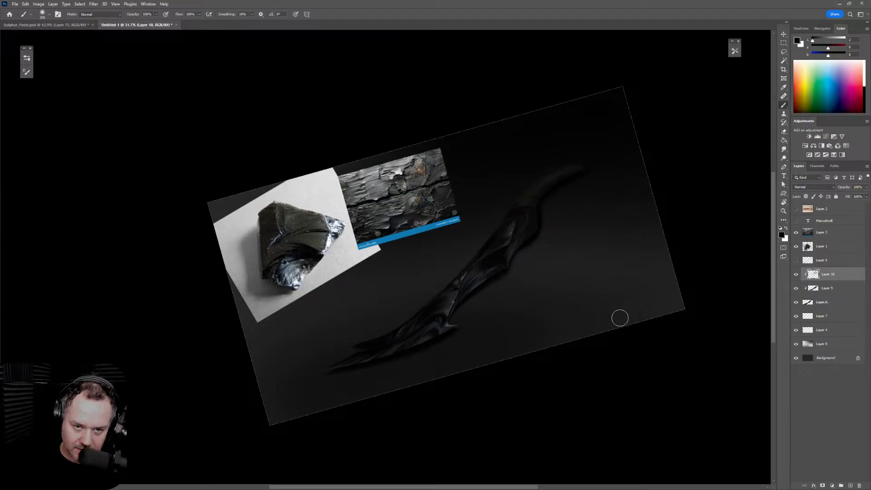
pyautogui.scroll(2, 572, 300)
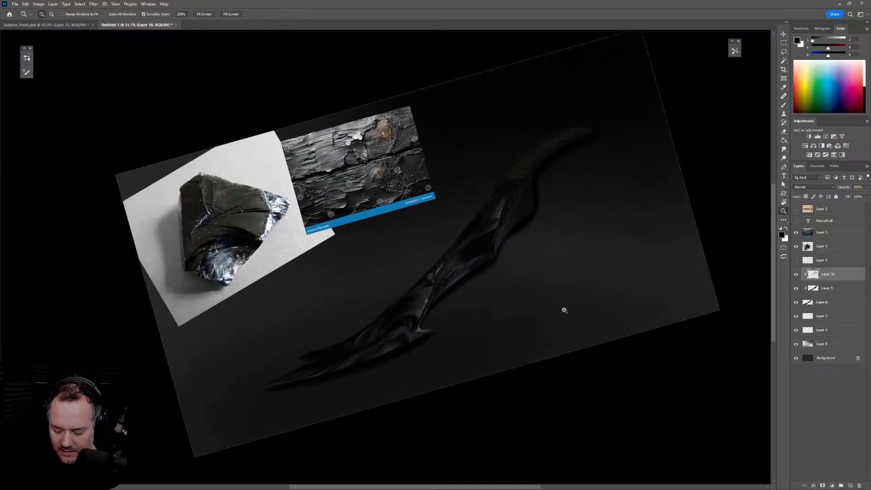
pyautogui.click(850, 485)
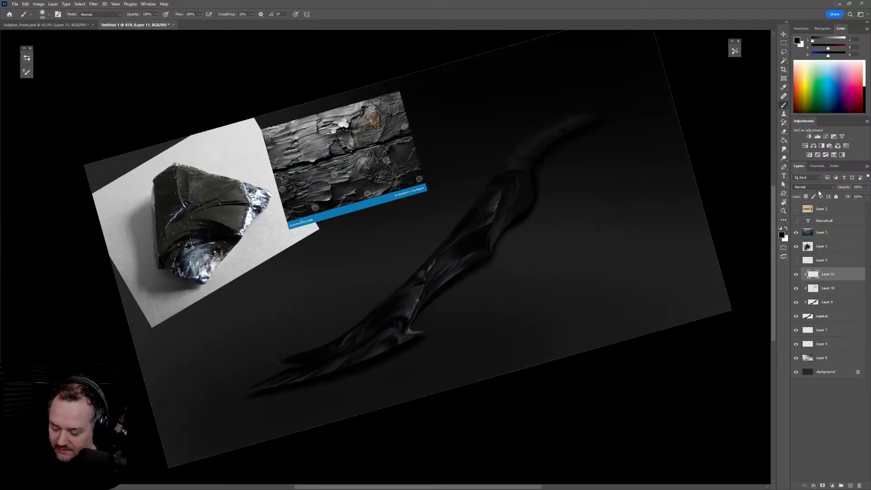
pyautogui.click(817, 188)
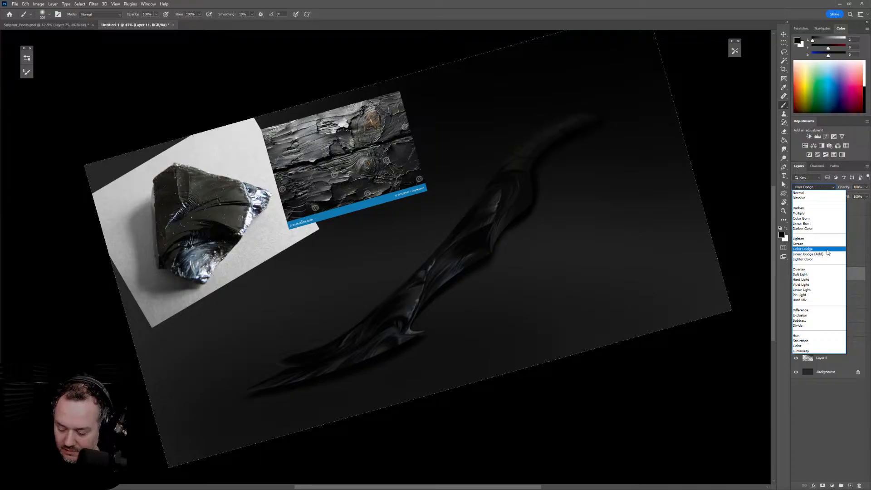
pyautogui.click(828, 251)
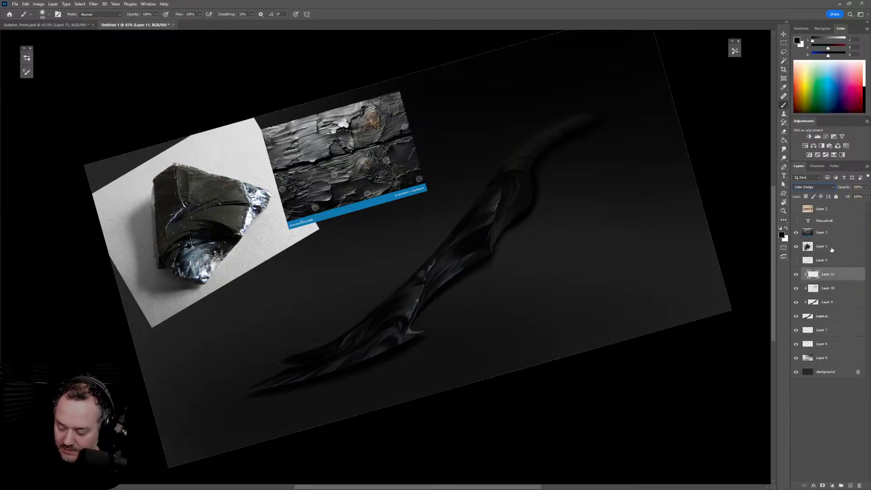
# Turn off Transparency Shapes Layer in the Color Dodge layer's blending options and return to the Brush tool
pyautogui.doubleClick(845, 278)
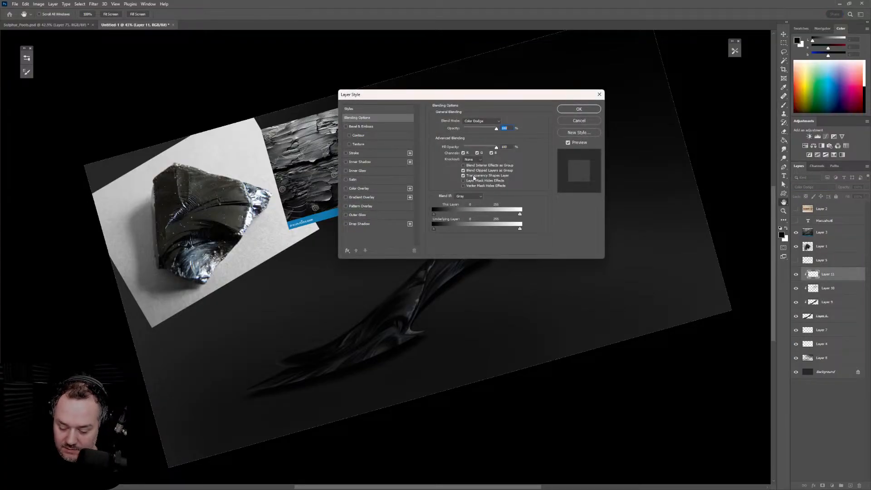
pyautogui.click(473, 176)
pyautogui.click(579, 109)
pyautogui.press('b')
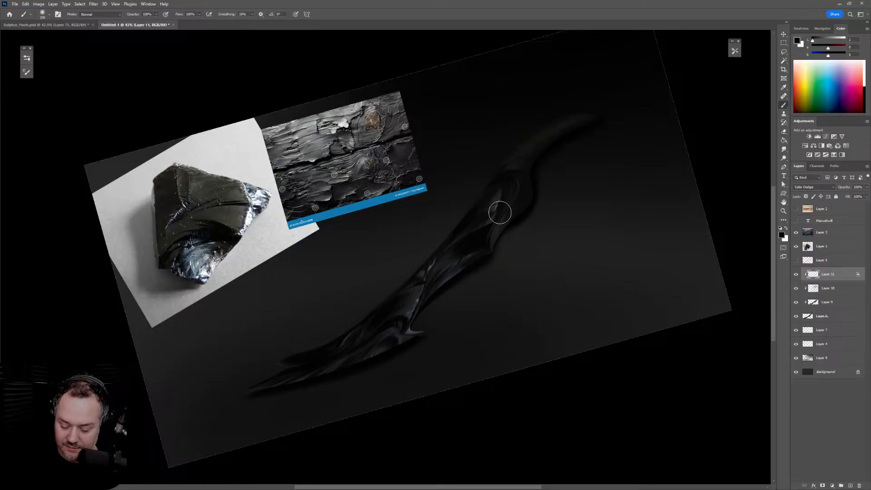
# Brush a soft glow along the facet above the barb with a blue-grey sampled from the obsidian reference, undoing stray strokes
pyautogui.scroll(2, 499, 210)
pyautogui.moveTo(510, 256); pyautogui.dragTo(554, 254)
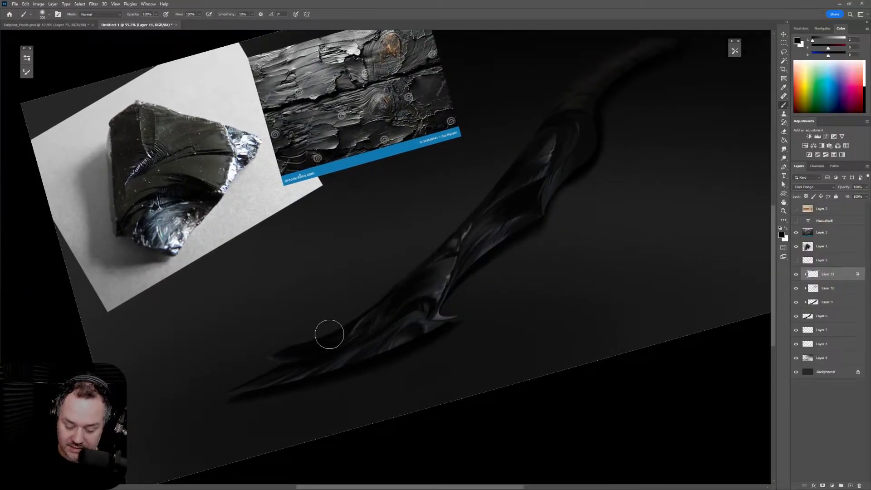
pyautogui.keyDown('alt'); pyautogui.click(162, 223); pyautogui.keyUp('alt')
pyautogui.press('[')
pyautogui.press('[')
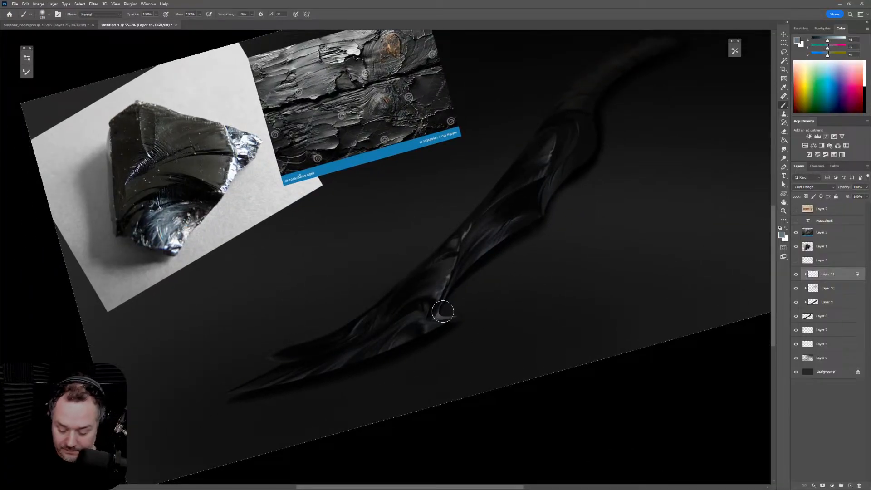
pyautogui.moveTo(436, 305)
pyautogui.mouseDown()
pyautogui.moveTo(452, 269)
pyautogui.moveTo(508, 234)
pyautogui.mouseUp()
pyautogui.press('[')
pyautogui.hotkey('ctrl', 'z')
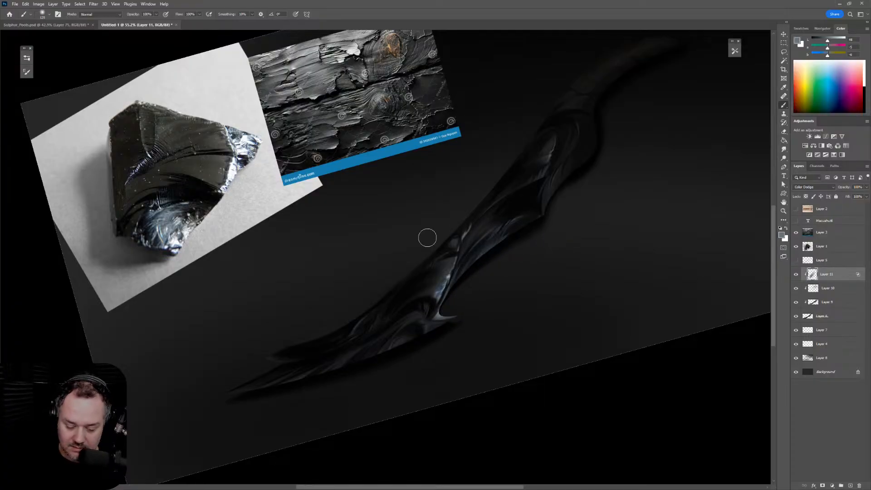
pyautogui.moveTo(553, 213); pyautogui.dragTo(560, 176)
pyautogui.hotkey('ctrl', 'z')
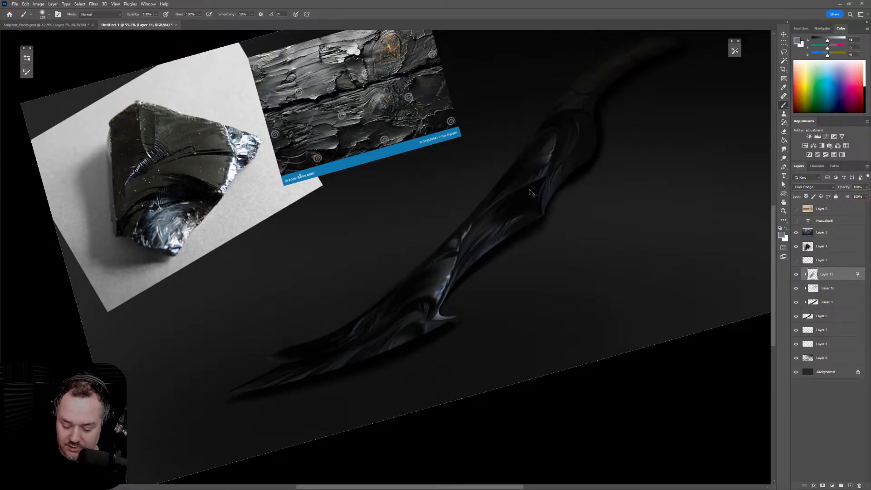
# Paint bright white glints into the glowing facet above the barb with a smaller soft brush
pyautogui.keyDown('alt'); pyautogui.click(453, 273); pyautogui.keyUp('alt')
pyautogui.press('[')
pyautogui.press('[')
pyautogui.press('[')
pyautogui.press('[')
pyautogui.press('[')
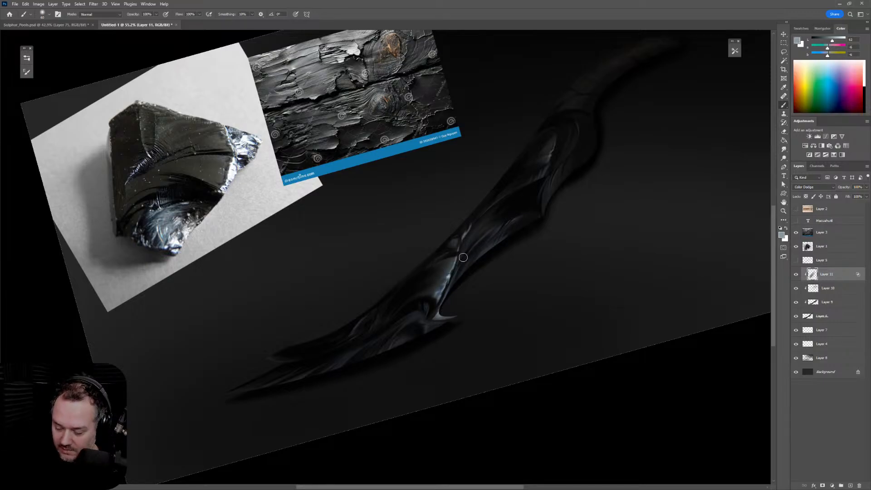
pyautogui.press('x')
pyautogui.press(']')
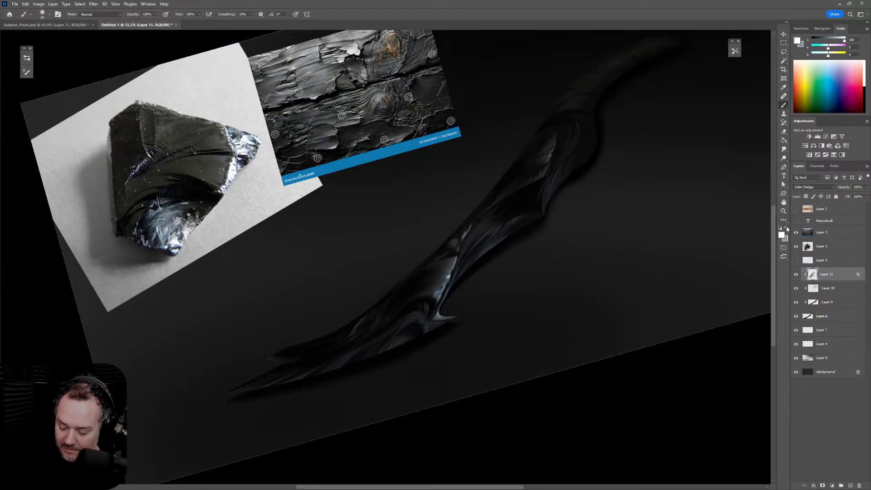
pyautogui.moveTo(453, 268); pyautogui.dragTo(441, 291)
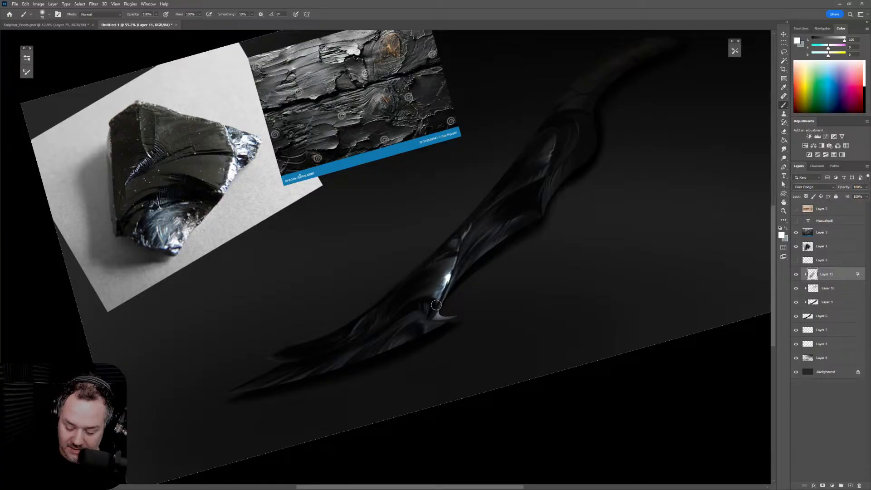
pyautogui.press('[')
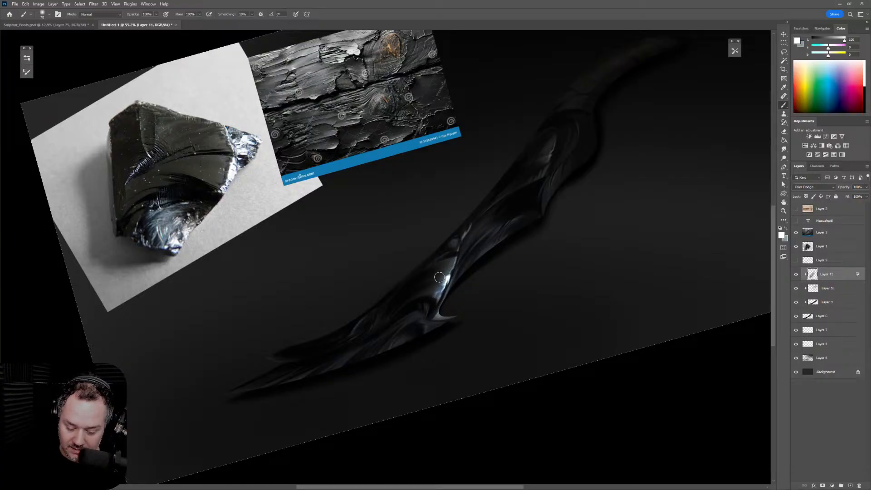
pyautogui.moveTo(445, 288); pyautogui.dragTo(438, 299)
pyautogui.press(']')
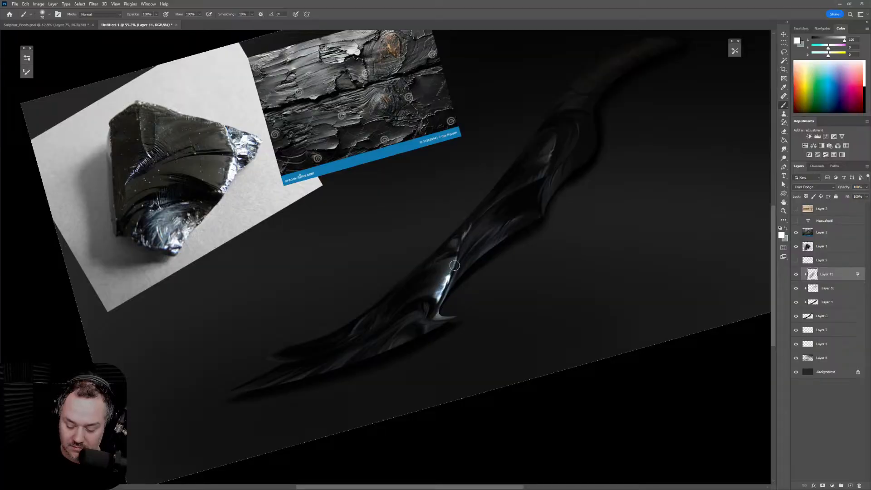
# Add fine white glints to the glowing facet above the barb with a much smaller brush, undoing the stray stroke beside it
pyautogui.press('[')
pyautogui.press('[')
pyautogui.press('[')
pyautogui.press('[')
pyautogui.press('[')
pyautogui.press('[')
pyautogui.press('[')
pyautogui.press('[')
pyautogui.press('[')
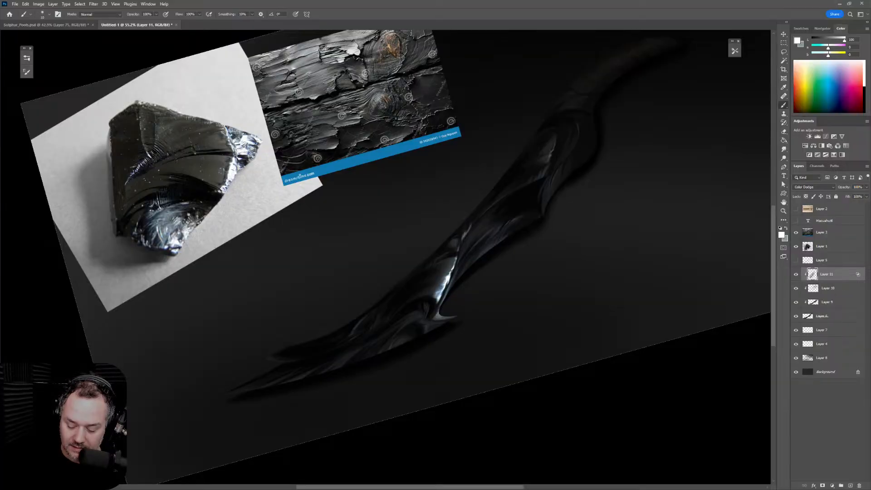
pyautogui.moveTo(440, 306); pyautogui.dragTo(459, 275)
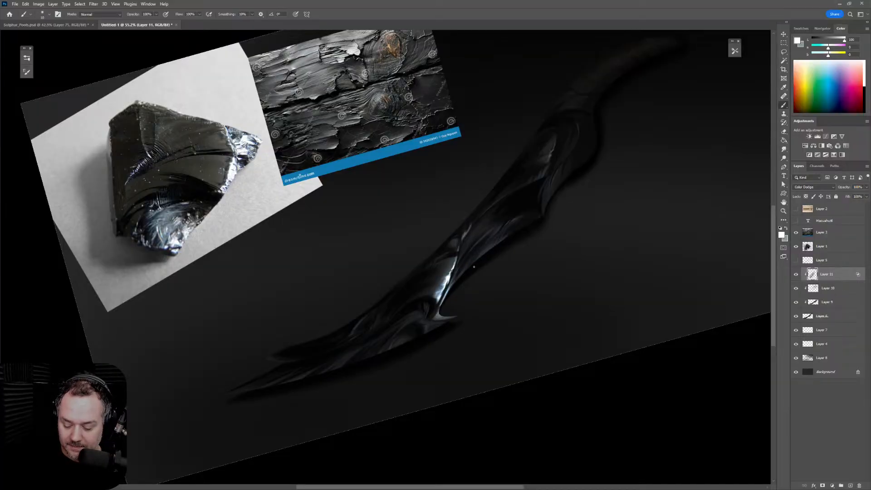
pyautogui.hotkey('ctrl', 'z')
# Brush a soft white highlight onto the edge facet farther up the blade, redoing the stroke with a larger brush
pyautogui.press(']')
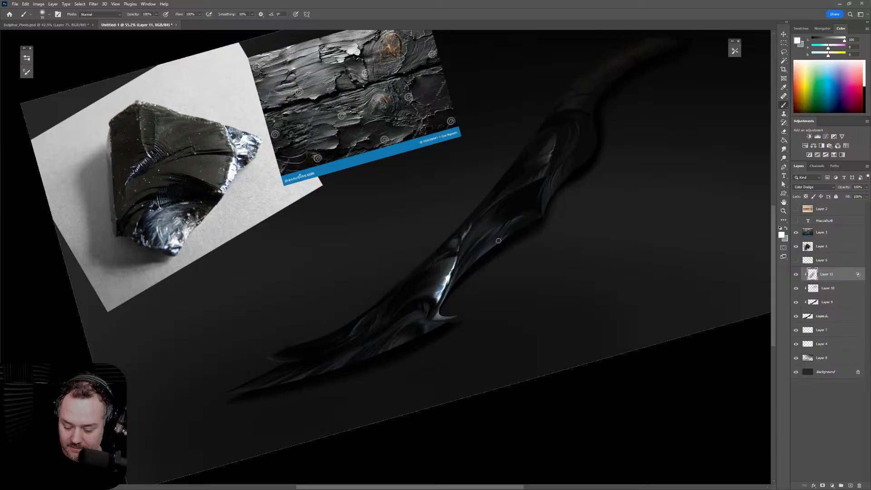
pyautogui.moveTo(484, 257); pyautogui.dragTo(502, 231)
pyautogui.hotkey('ctrl', 'z')
pyautogui.moveTo(480, 262); pyautogui.dragTo(500, 229)
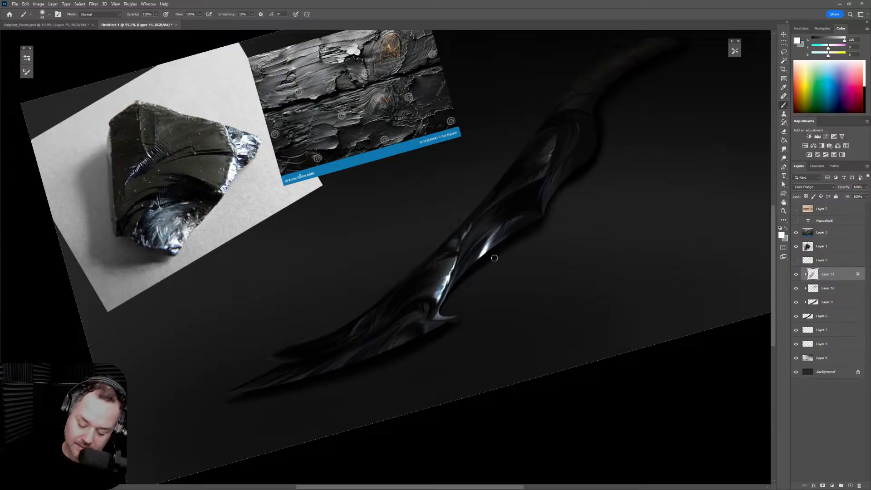
pyautogui.hotkey('ctrl', 'z')
pyautogui.press(']')
pyautogui.press(']')
pyautogui.press(']')
pyautogui.moveTo(476, 267)
pyautogui.mouseDown()
pyautogui.moveTo(504, 248)
pyautogui.moveTo(499, 230)
pyautogui.mouseUp()
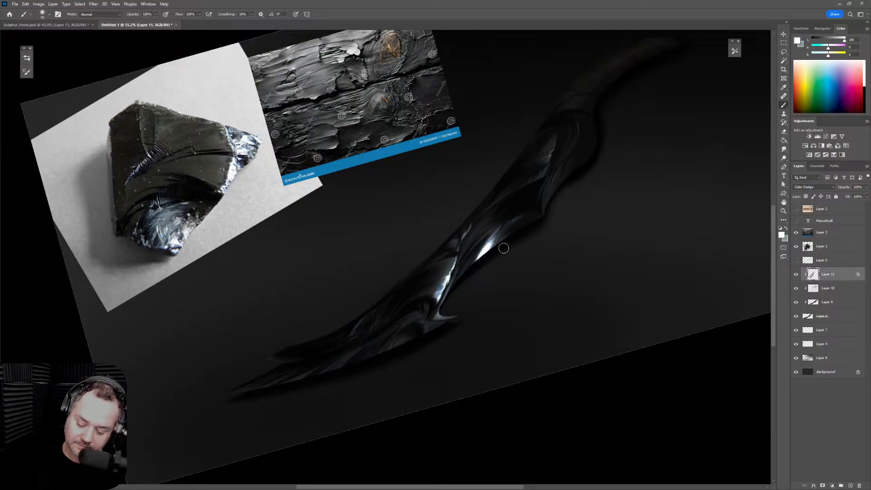
# Paint thin white streaks around the new edge-facet highlight with a very small brush
pyautogui.press('[')
pyautogui.press('[')
pyautogui.press('[')
pyautogui.press('[')
pyautogui.press('[')
pyautogui.press('[')
pyautogui.press('[')
pyautogui.press('[')
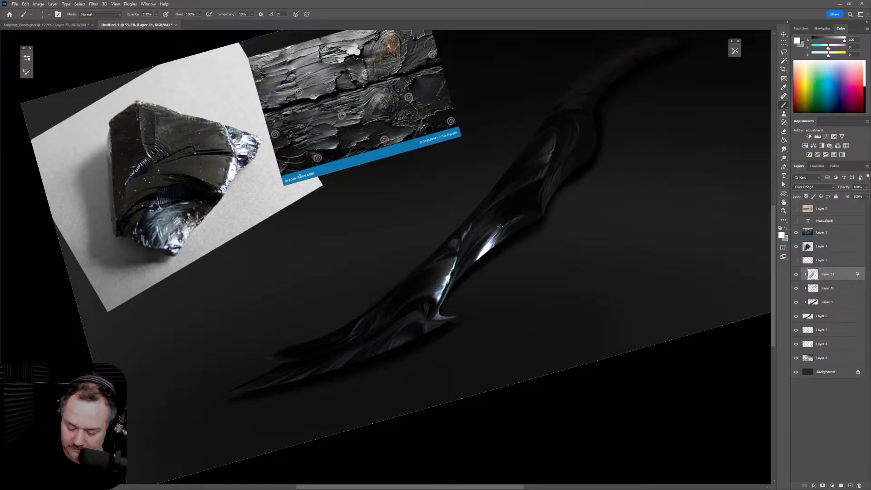
pyautogui.moveTo(479, 256); pyautogui.dragTo(480, 249)
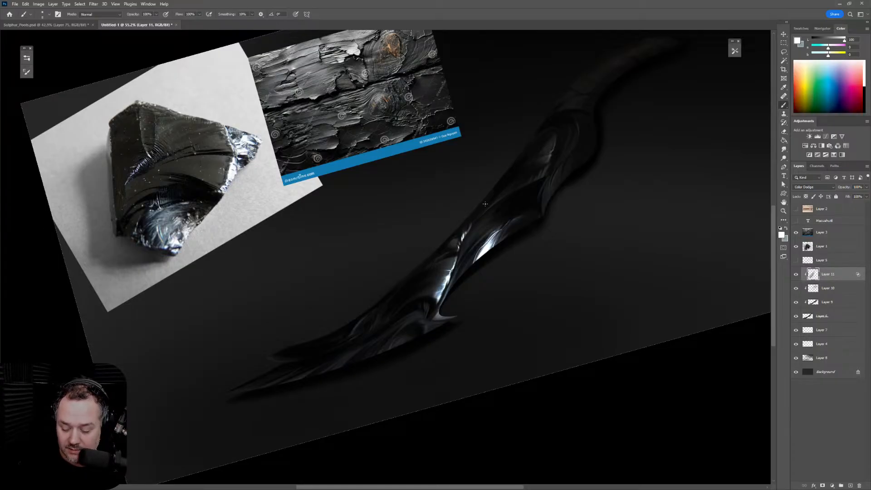
# Paint fine white highlights along the upper blade's ridges and the curved rim below the handle, undoing the last stroke
pyautogui.moveTo(489, 209)
pyautogui.mouseDown()
pyautogui.moveTo(559, 171)
pyautogui.moveTo(546, 170)
pyautogui.moveTo(556, 144)
pyautogui.mouseUp()
pyautogui.press(']')
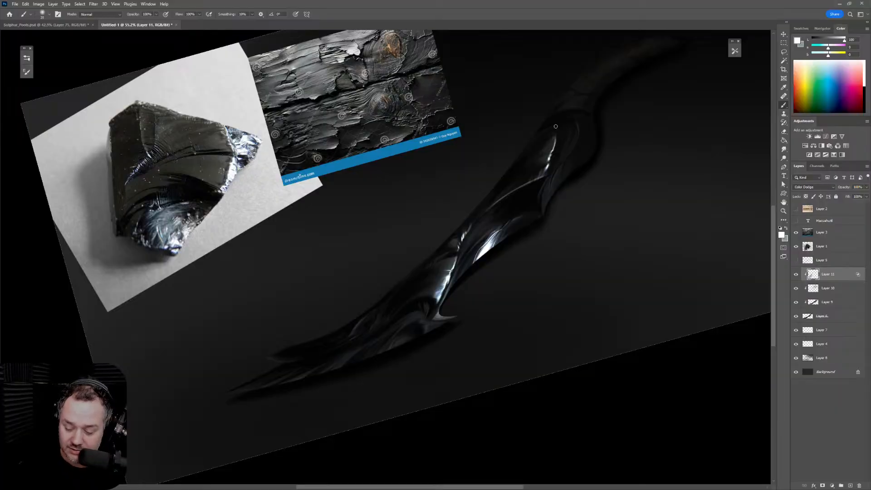
pyautogui.press('r')
pyautogui.moveTo(545, 157)
pyautogui.mouseDown()
pyautogui.moveTo(657, 171)
pyautogui.moveTo(498, 94)
pyautogui.moveTo(574, 238)
pyautogui.mouseUp()
pyautogui.press('b')
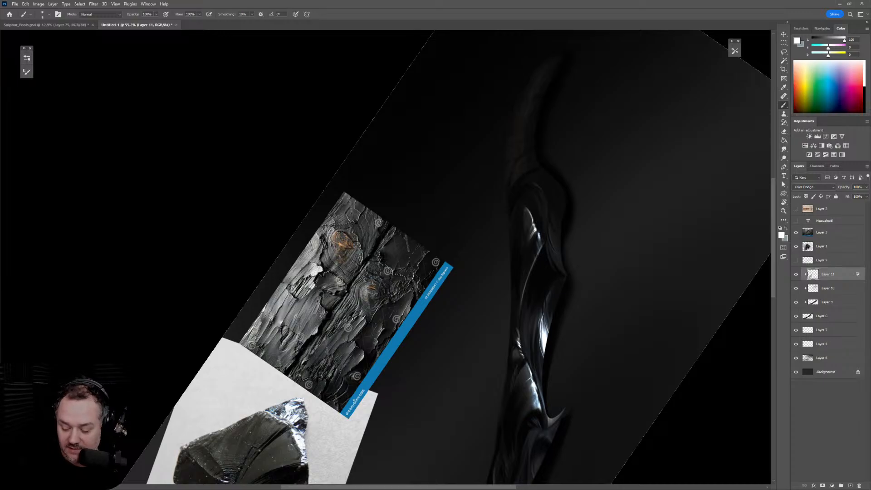
pyautogui.moveTo(522, 205); pyautogui.dragTo(546, 225)
pyautogui.moveTo(541, 187); pyautogui.dragTo(547, 211)
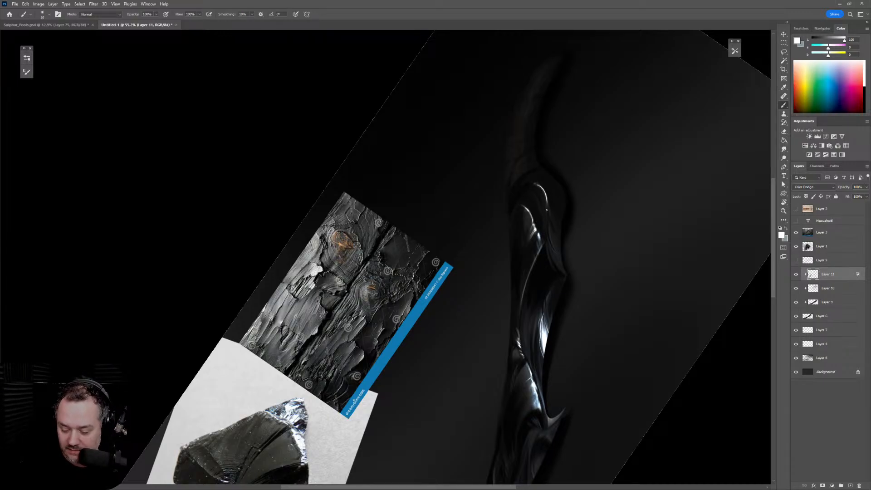
pyautogui.hotkey('ctrl', 'z')
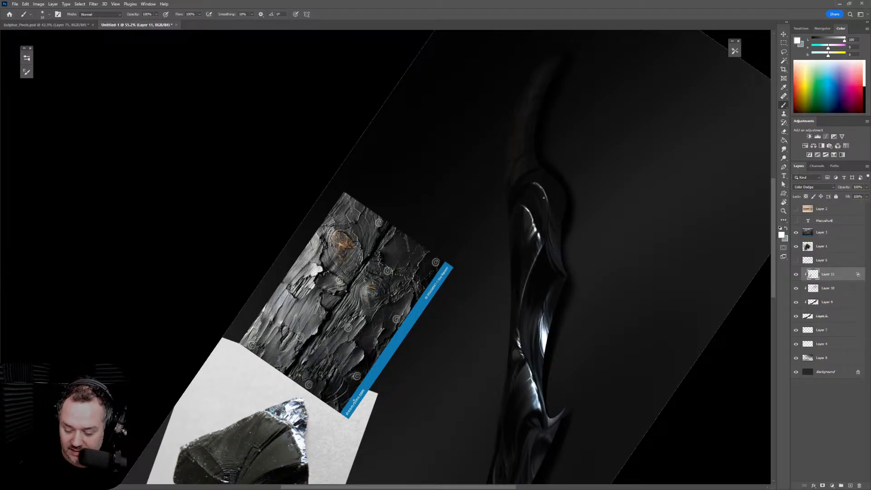
# Try a broader stroke along the curved rim below the handle, undo it and erase the rim's bright highlight
pyautogui.press(']')
pyautogui.press(']')
pyautogui.press(']')
pyautogui.press(']')
pyautogui.moveTo(547, 241); pyautogui.dragTo(549, 186)
pyautogui.hotkey('ctrl', 'z')
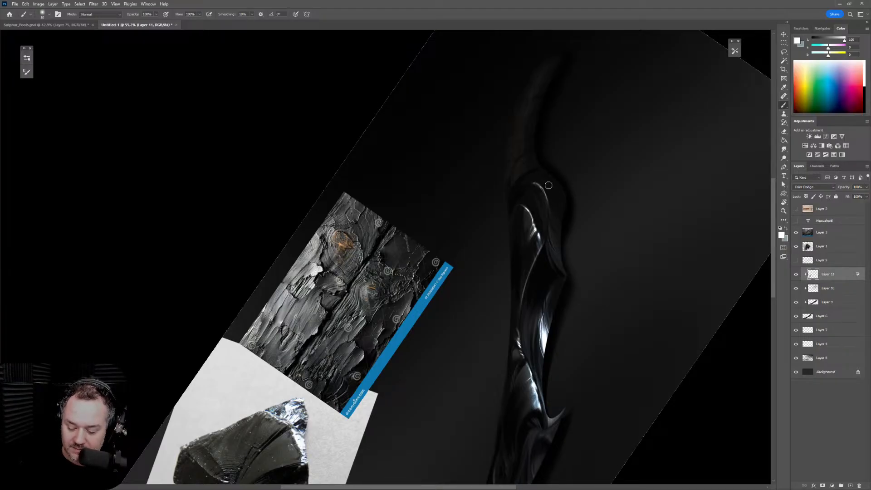
pyautogui.press('e')
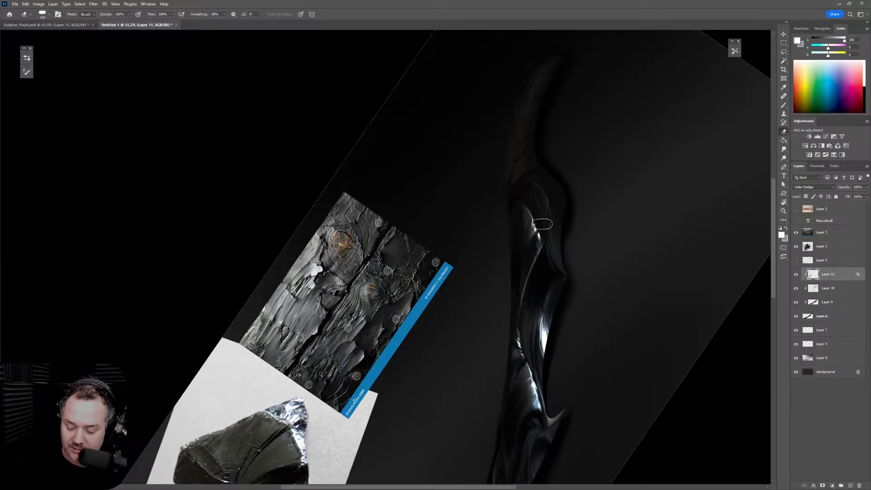
pyautogui.press('b')
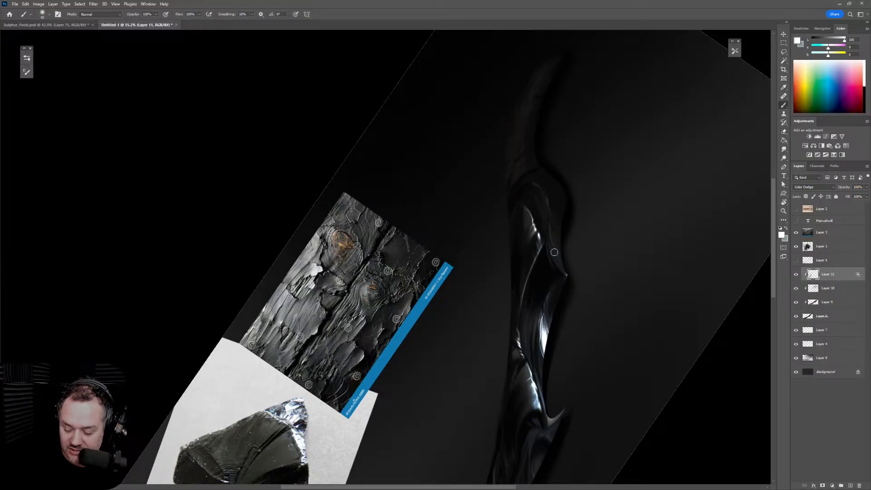
# Paint a hairline highlight along the ridge leading to the upper spike with a tiny brush, undoing unwanted strokes
pyautogui.moveTo(555, 253)
pyautogui.mouseDown()
pyautogui.moveTo(553, 238)
pyautogui.moveTo(554, 249)
pyautogui.mouseUp()
pyautogui.hotkey('ctrl', 'z')
pyautogui.press('[')
pyautogui.press('[')
pyautogui.press('[')
pyautogui.press('[')
pyautogui.press('[')
pyautogui.press('[')
pyautogui.press('[')
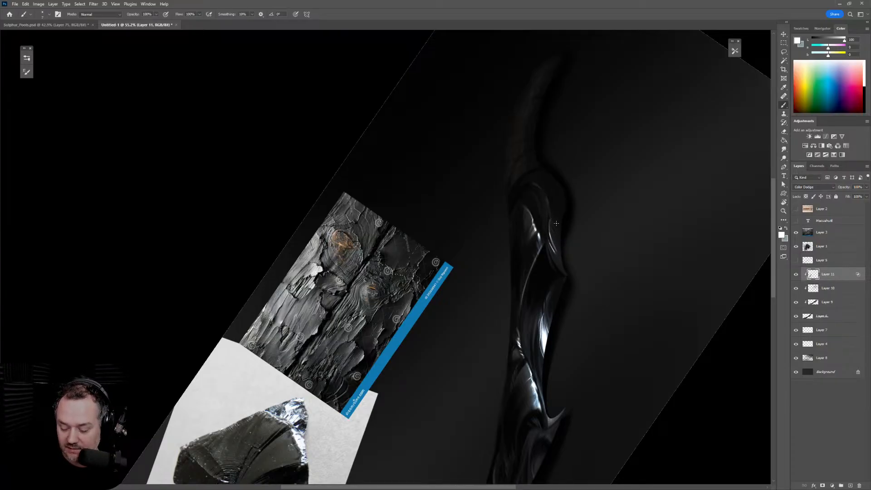
pyautogui.hotkey('ctrl', 'z')
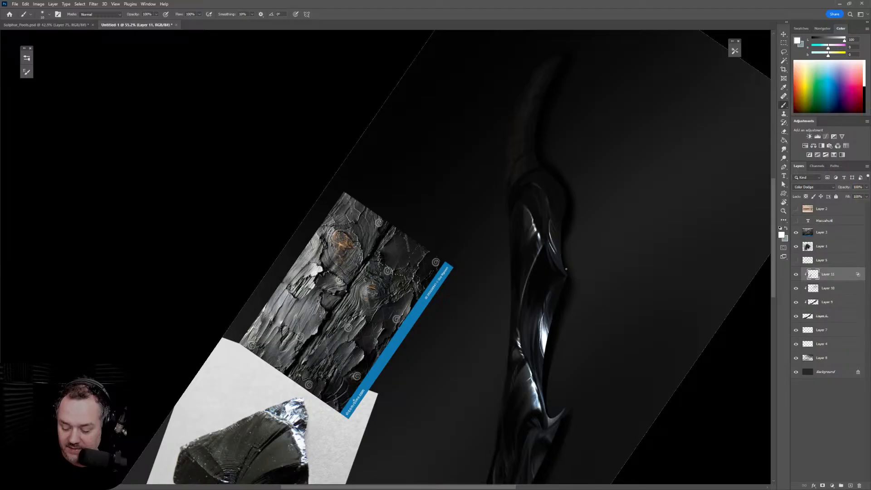
# Add highlights running to the tip of the upper spike, comparing a soft stroke with a finer one through undo and redo
pyautogui.press(']')
pyautogui.press(']')
pyautogui.press(']')
pyautogui.press(']')
pyautogui.press(']')
pyautogui.hotkey('ctrl', 'shift', 'z')
pyautogui.hotkey('ctrl', 'z')
pyautogui.hotkey('ctrl', 'shift', 'z')
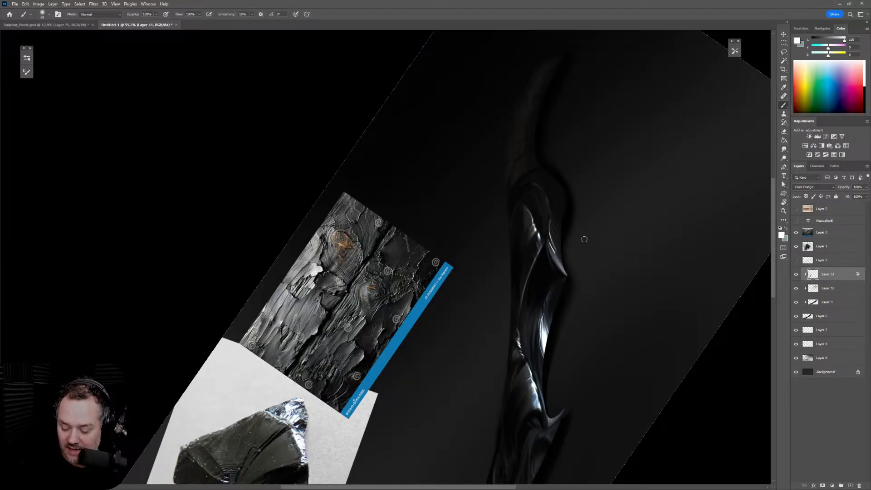
pyautogui.hotkey('ctrl', 'z')
pyautogui.press('[')
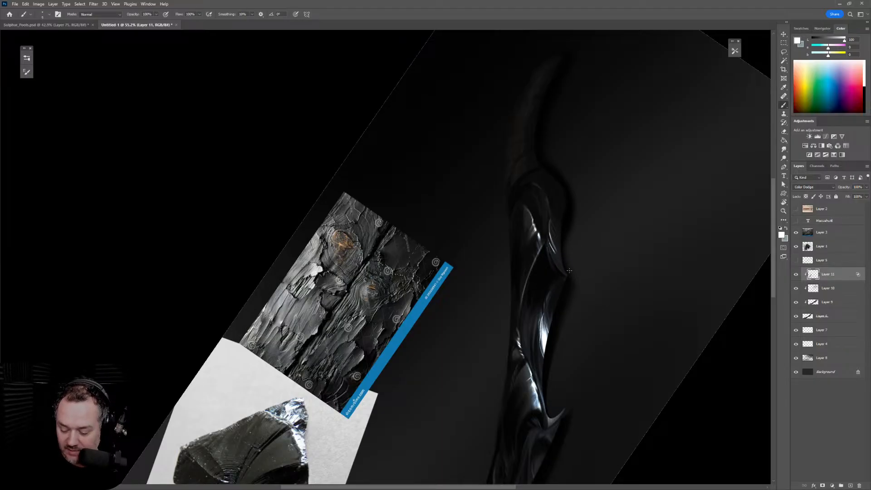
pyautogui.hotkey('ctrl', 'shift', 'z')
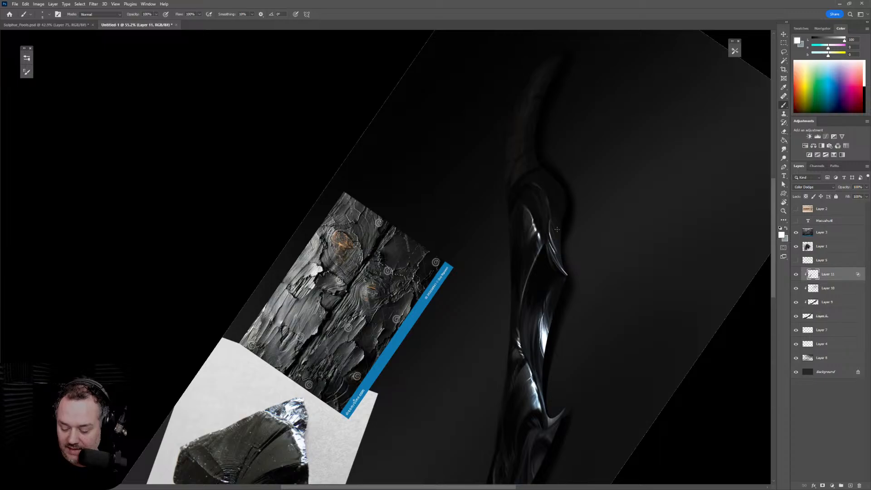
# Trim the middle edge-facet glow with the eraser and paint white highlights down the edge and along the barb
pyautogui.scroll(-3, 558, 229)
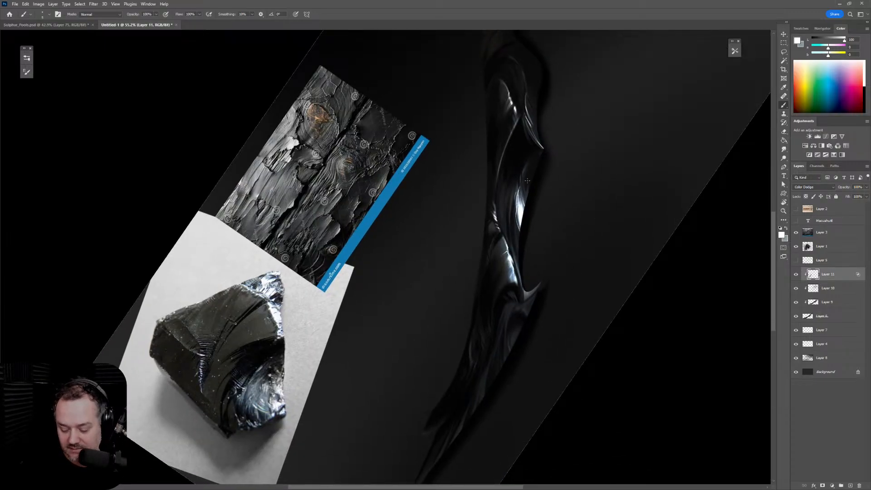
pyautogui.press('e')
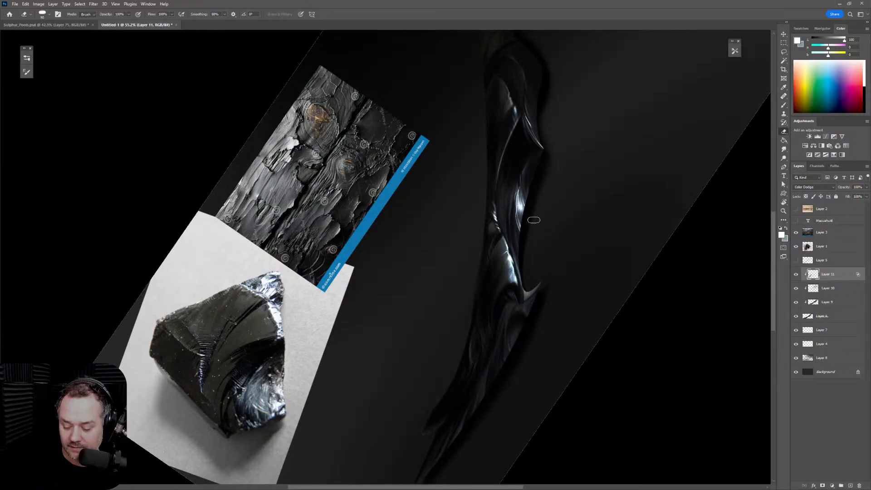
pyautogui.press('b')
pyautogui.moveTo(524, 269); pyautogui.dragTo(520, 210)
pyautogui.moveTo(526, 289); pyautogui.dragTo(541, 282)
# Paint thin white streaks in the facets just below the barb, undoing and retrying strokes with different brush sizes
pyautogui.moveTo(549, 318); pyautogui.dragTo(582, 259)
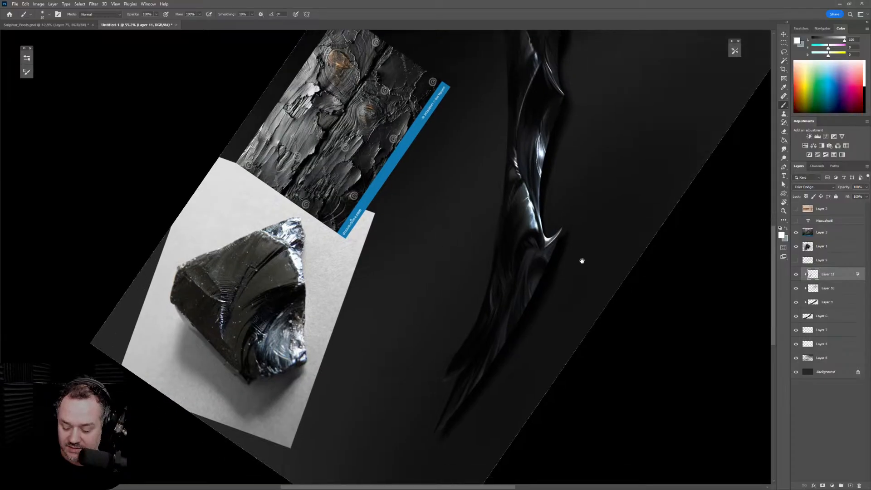
pyautogui.moveTo(529, 231)
pyautogui.mouseDown()
pyautogui.moveTo(526, 257)
pyautogui.moveTo(541, 248)
pyautogui.moveTo(549, 280)
pyautogui.mouseUp()
pyautogui.hotkey('ctrl', 'z')
pyautogui.press('[')
pyautogui.hotkey('ctrl', 'z')
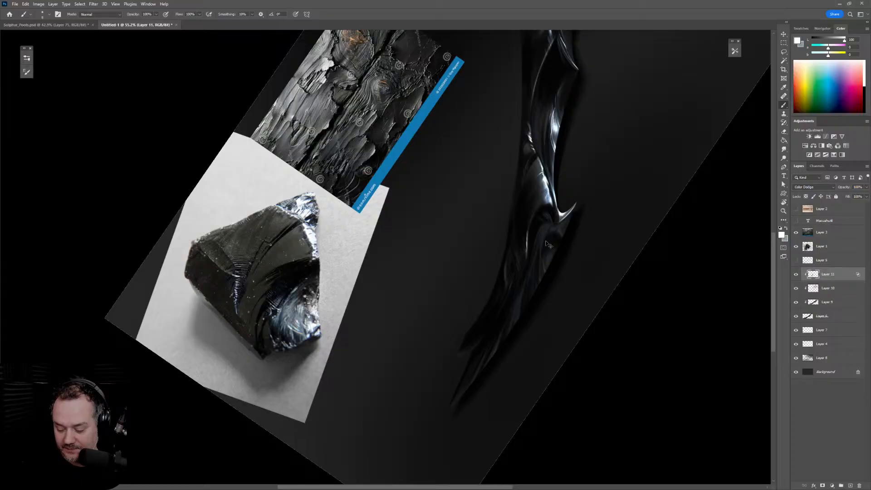
pyautogui.moveTo(548, 230); pyautogui.dragTo(542, 280)
pyautogui.hotkey('ctrl', 'z')
pyautogui.press(']')
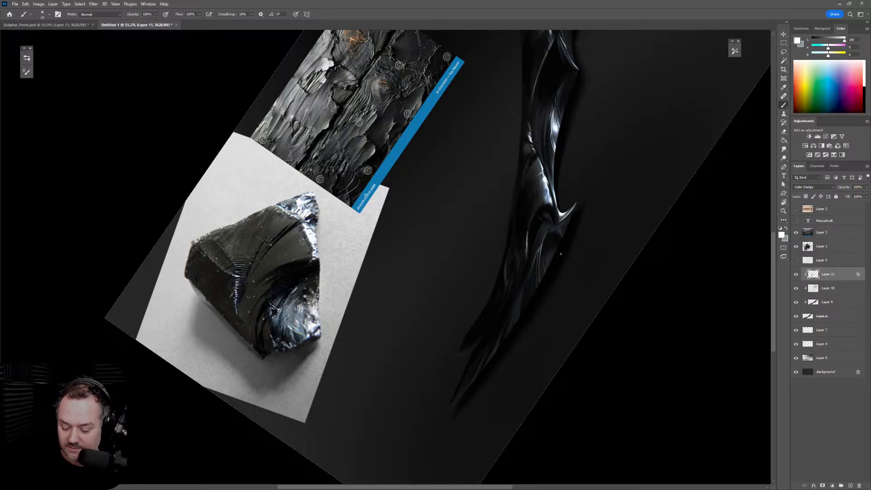
# Brighten the barb's face with a larger soft brush and clean up the highlight with the eraser
pyautogui.press(']')
pyautogui.press(']')
pyautogui.press(']')
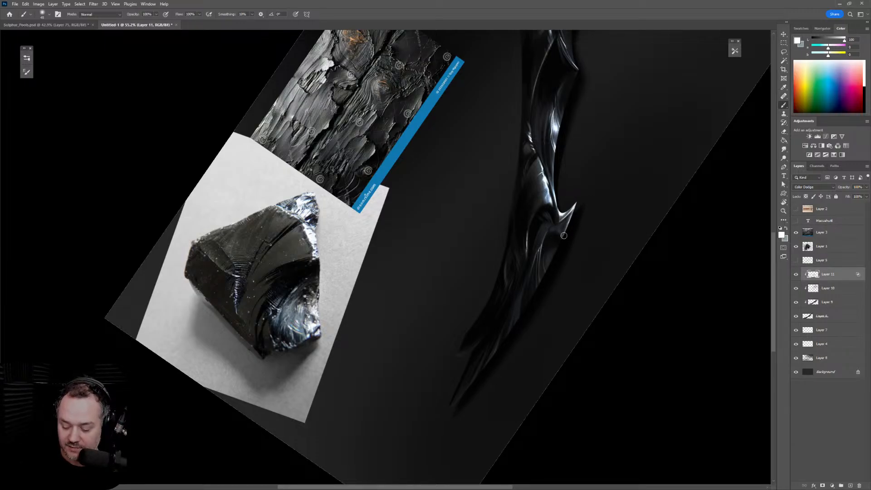
pyautogui.press('e')
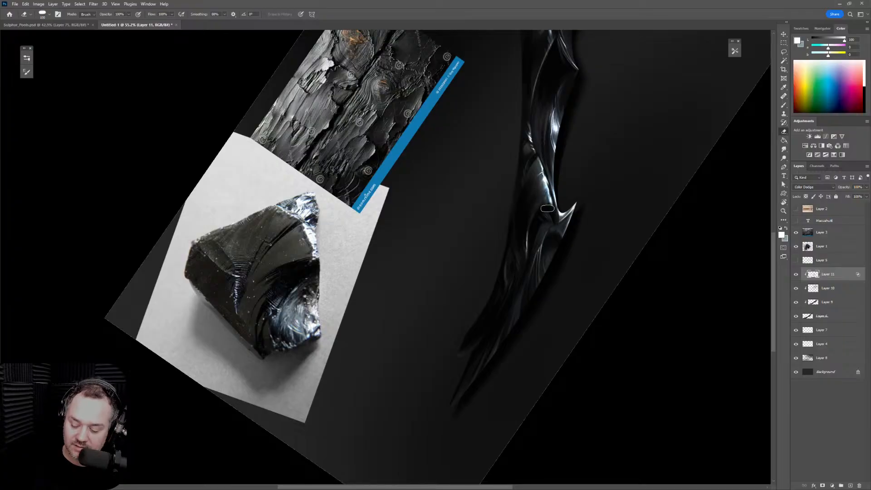
pyautogui.press('b')
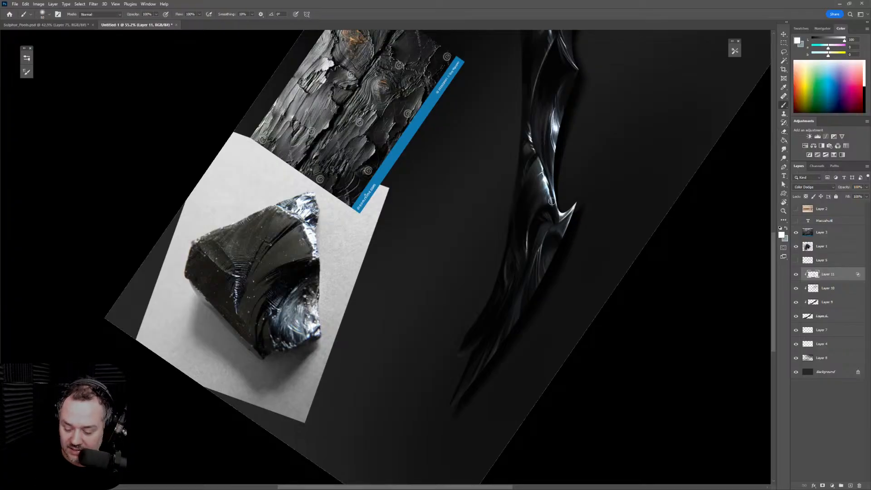
# Strengthen the white glow in the facet above the barb with a larger soft brush
pyautogui.press(']')
pyautogui.press(']')
pyautogui.press(']')
pyautogui.press(']')
pyautogui.press(']')
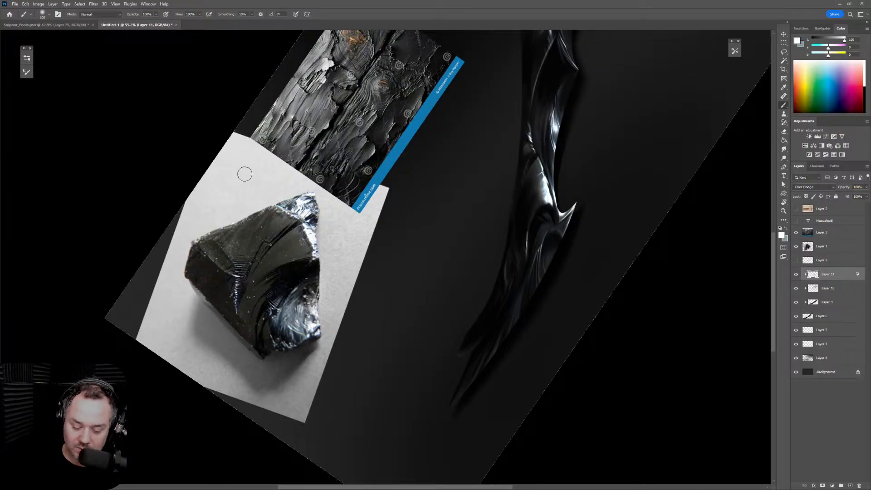
# Paint a stronger highlight at the base of the facet above the barb with the sketch_soft brush, and undo the erasing stroke across it
pyautogui.click(26, 57)
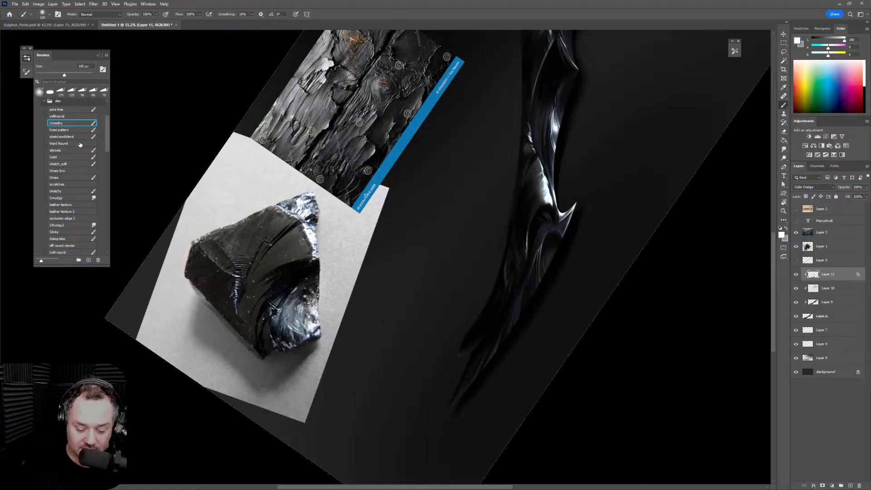
pyautogui.click(79, 163)
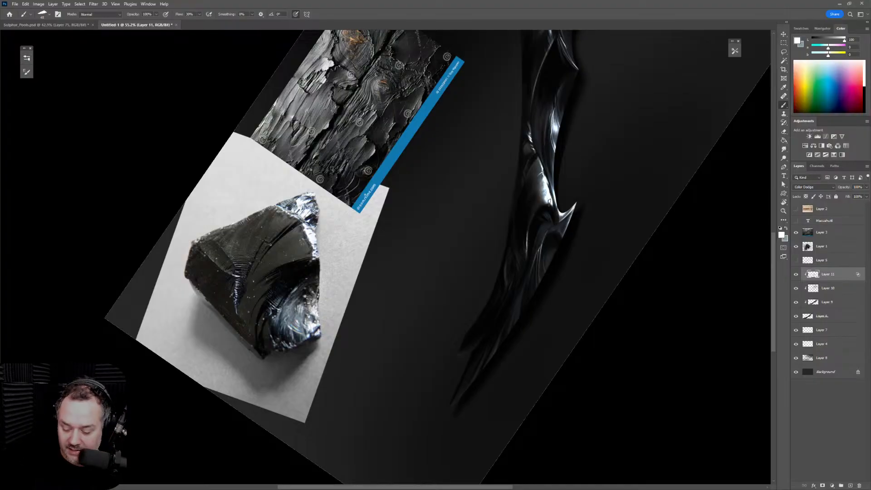
pyautogui.press('e')
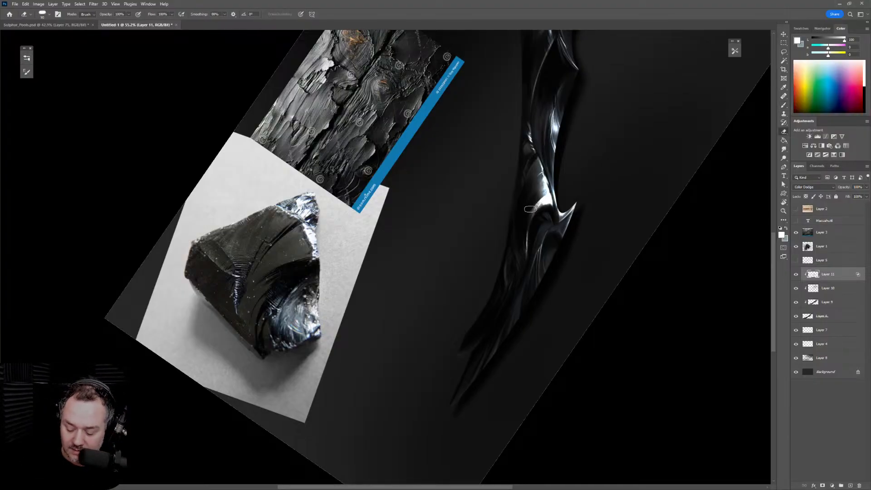
pyautogui.moveTo(529, 213); pyautogui.dragTo(556, 198)
pyautogui.press(']')
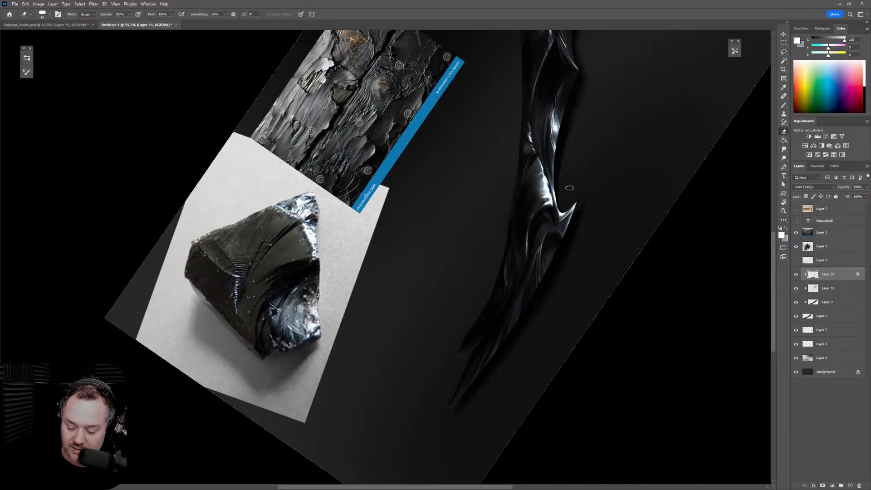
pyautogui.hotkey('ctrl', 'z')
# Erase parts of the bright facet above the barb at varying eraser sizes to break up its glow, undoing a stray stroke
pyautogui.press(']')
pyautogui.press(']')
pyautogui.press(']')
pyautogui.press(']')
pyautogui.press(']')
pyautogui.press(']')
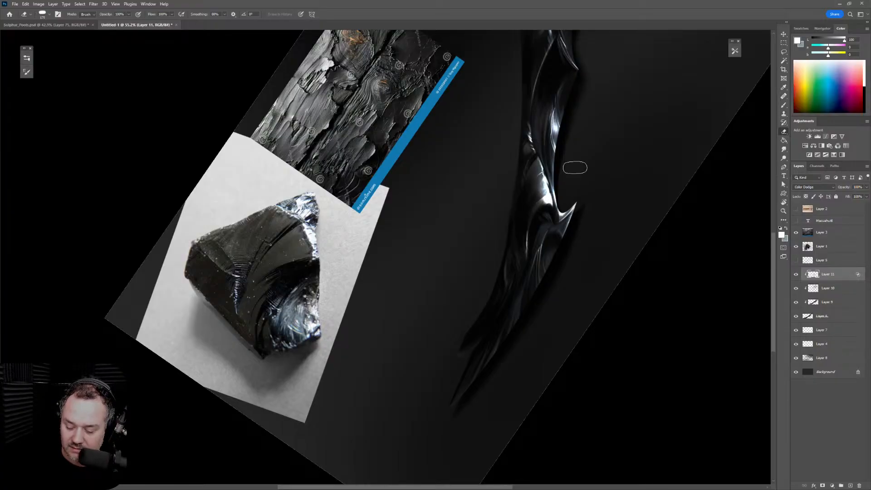
pyautogui.press('[')
pyautogui.press('[')
pyautogui.press('[')
pyautogui.press('[')
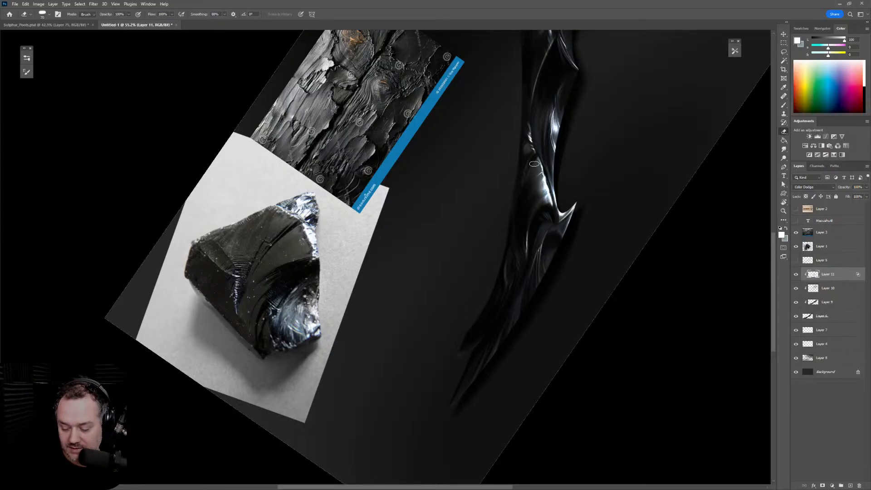
pyautogui.moveTo(534, 163); pyautogui.dragTo(539, 234)
pyautogui.hotkey('ctrl', 'z')
pyautogui.press(']')
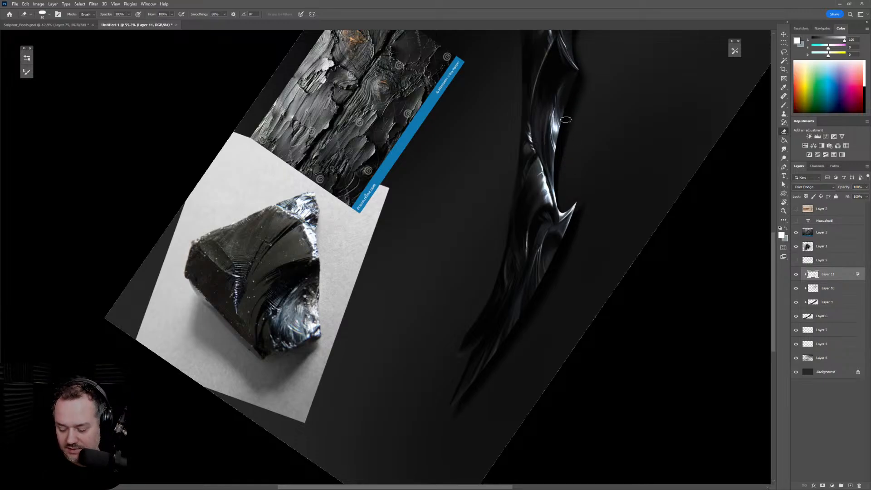
# Paint white highlights along the lower barb's edge and the notch beneath it with progressively smaller brush sizes
pyautogui.press('b')
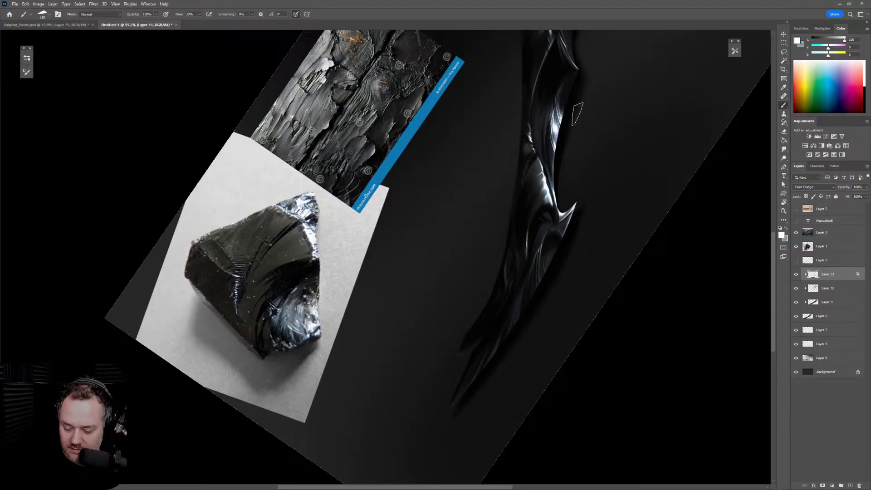
pyautogui.press('[')
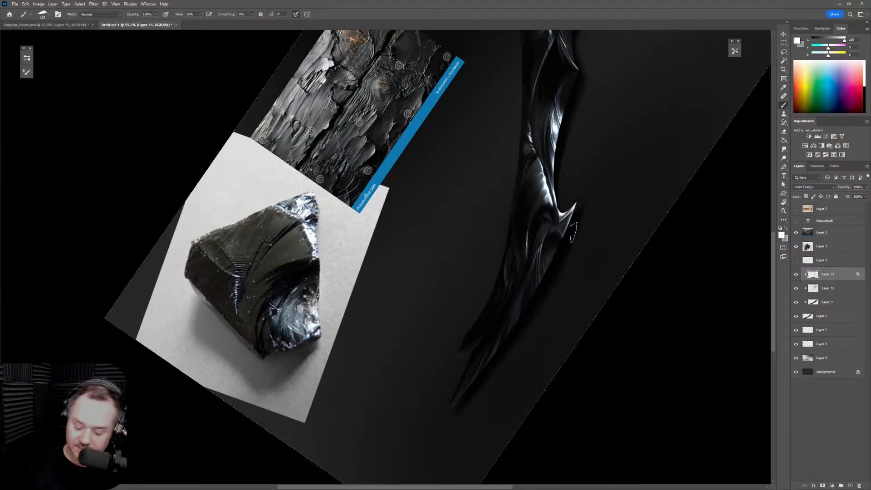
pyautogui.press('[')
pyautogui.press('[')
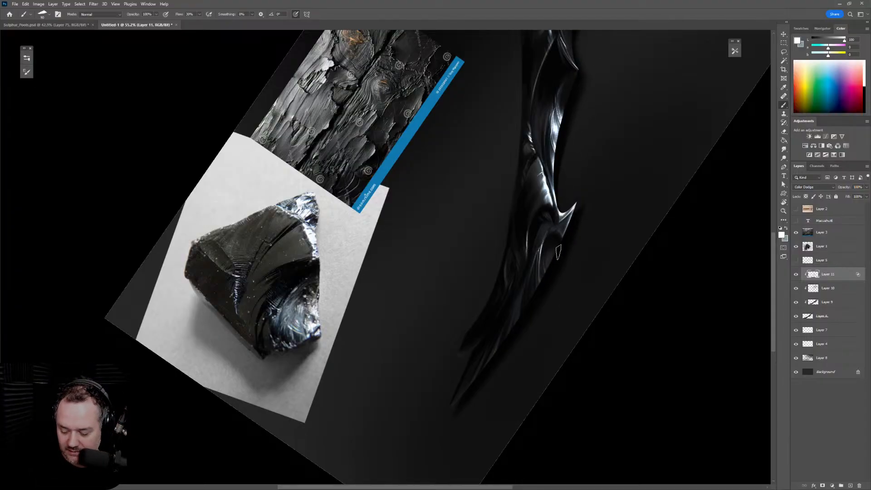
pyautogui.press(']')
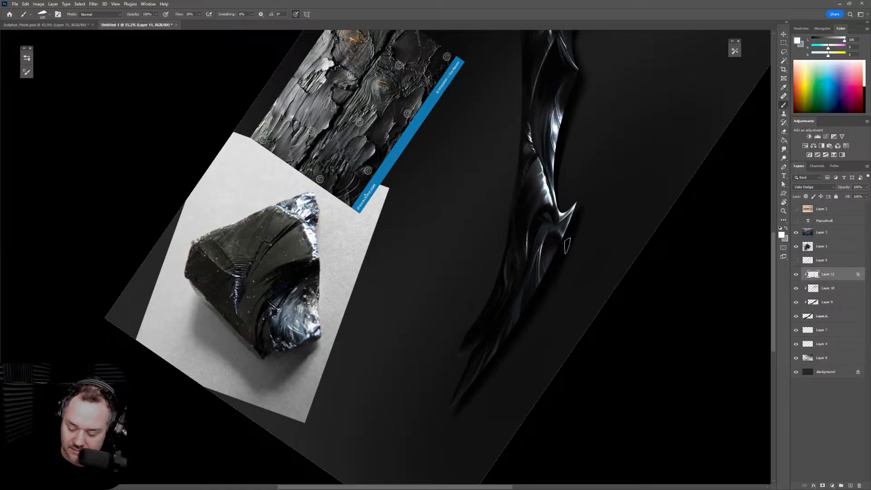
pyautogui.press('[')
pyautogui.press('[')
pyautogui.press('[')
pyautogui.press('[')
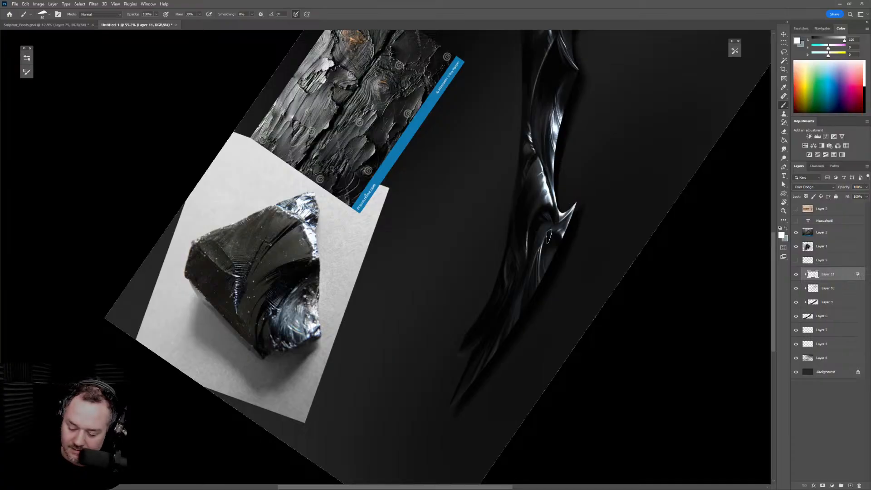
# Add bright reflections along the lower blade's ridge towards the tip at varying brush sizes
pyautogui.press(']')
pyautogui.press(']')
pyautogui.press('[')
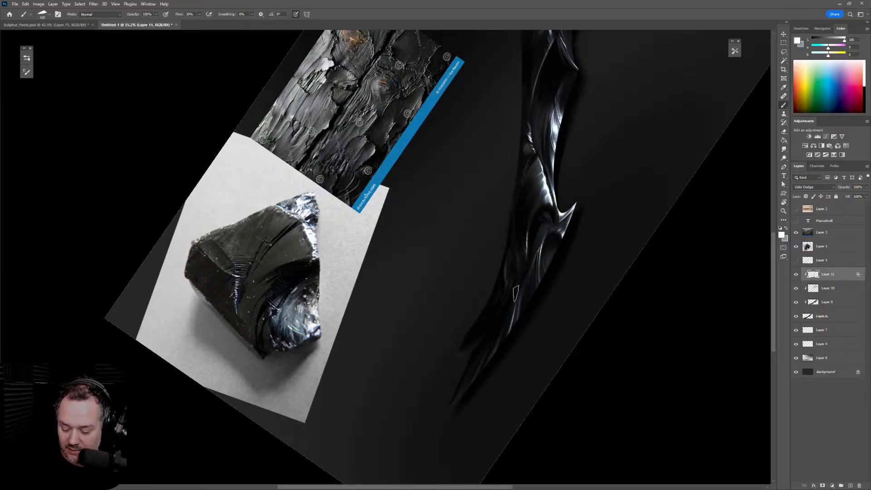
pyautogui.press('[')
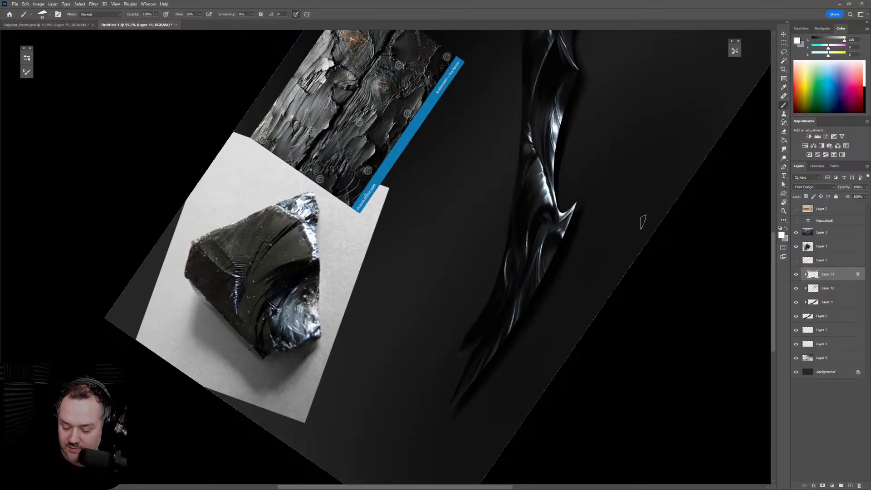
# Rotate the canvas so the blade lies diagonally and paint a strong white highlight down to the upper barb's point with a larger brush
pyautogui.moveTo(616, 245); pyautogui.dragTo(594, 245)
pyautogui.press('h')
pyautogui.press('h')
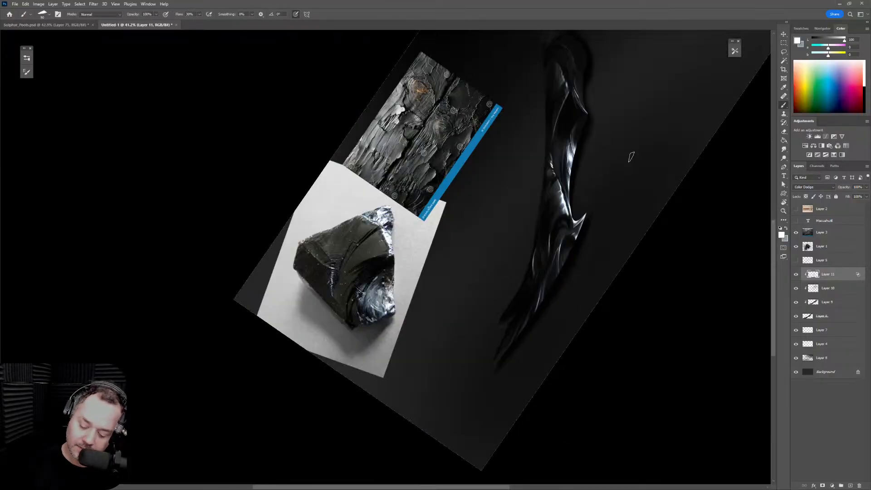
pyautogui.press('r')
pyautogui.moveTo(631, 157)
pyautogui.mouseDown()
pyautogui.moveTo(658, 184)
pyautogui.moveTo(675, 307)
pyautogui.moveTo(531, 292)
pyautogui.moveTo(457, 225)
pyautogui.moveTo(460, 213)
pyautogui.mouseUp()
pyautogui.press('z')
pyautogui.press('b')
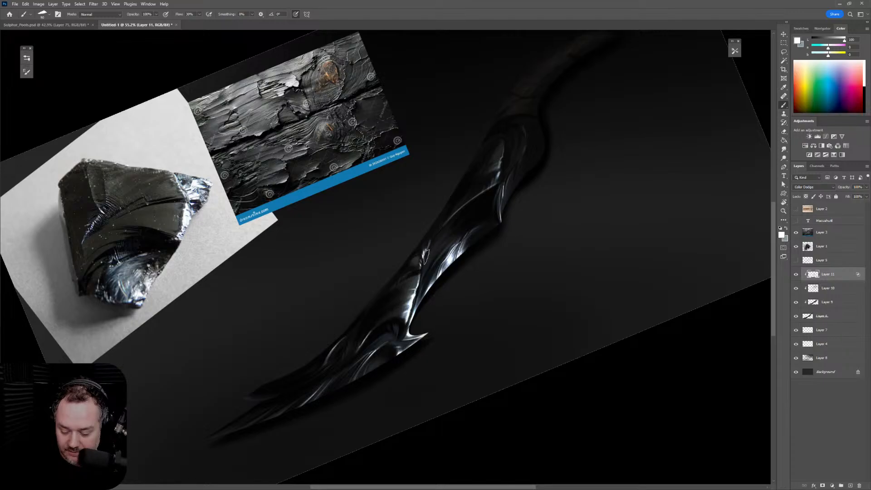
pyautogui.press(']')
pyautogui.press(']')
pyautogui.press(']')
pyautogui.press(']')
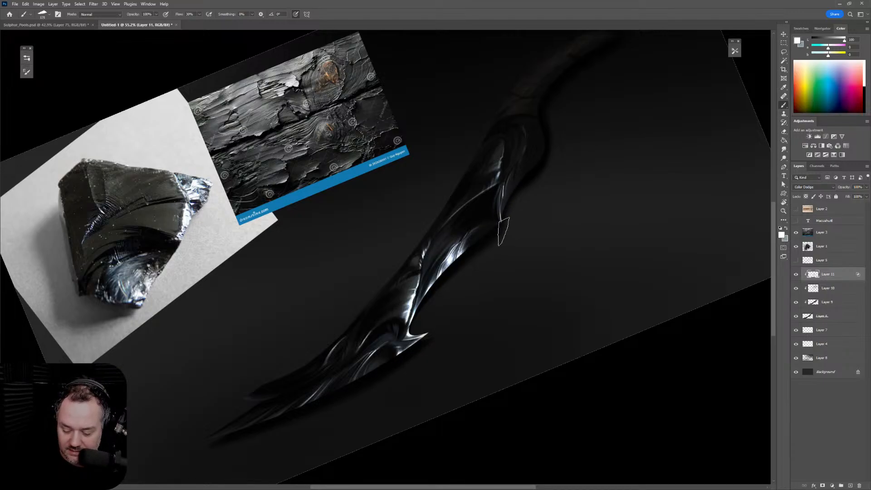
pyautogui.press(']')
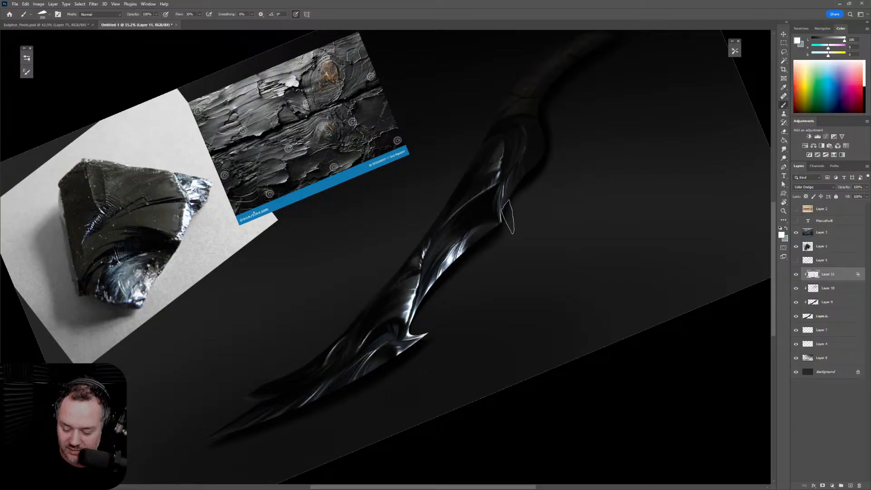
pyautogui.press('[')
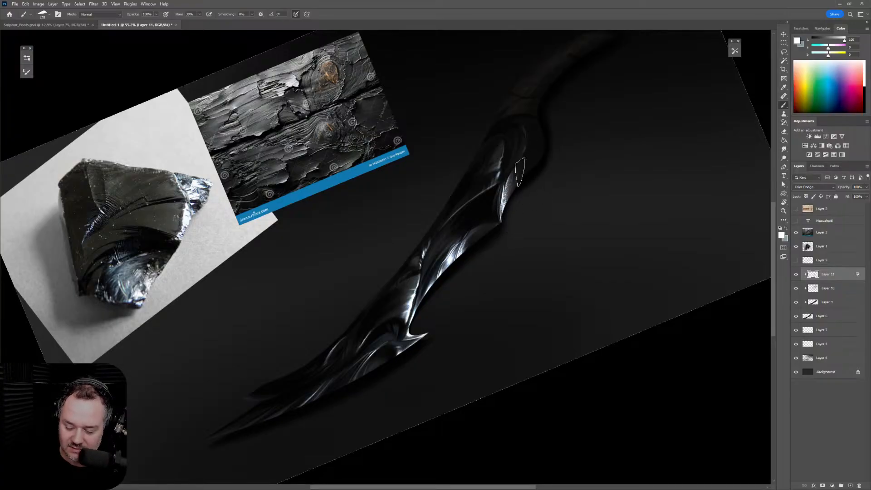
# Paint a soft reflection on the blade's rounded shoulder beside the handle, varying the brush size
pyautogui.press('[')
pyautogui.press('[')
pyautogui.press('[')
pyautogui.press('[')
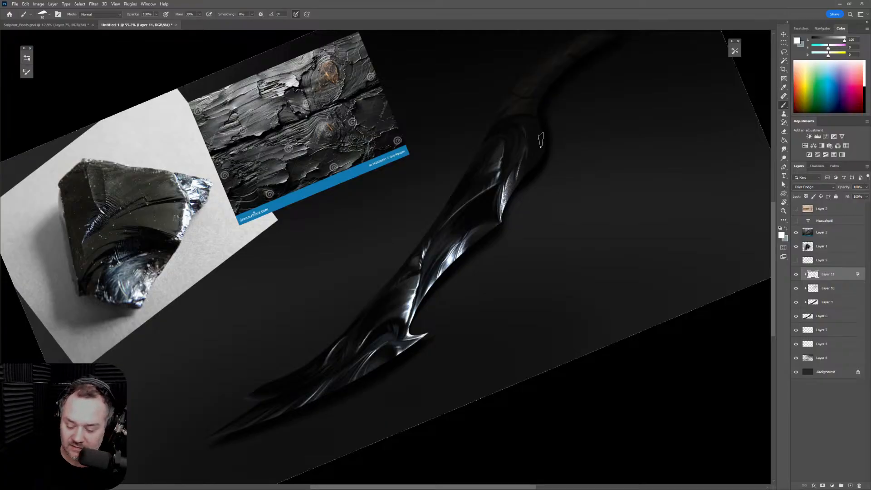
pyautogui.press(']')
pyautogui.press(']')
pyautogui.press(']')
pyautogui.press(']')
pyautogui.press(']')
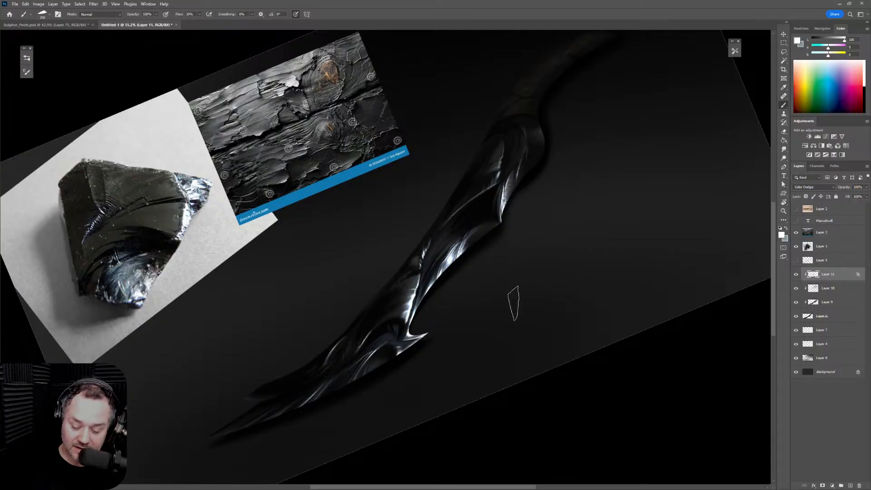
# Brighten the facet above the lower barb with white strokes at varying brush sizes
pyautogui.moveTo(513, 300); pyautogui.dragTo(608, 186)
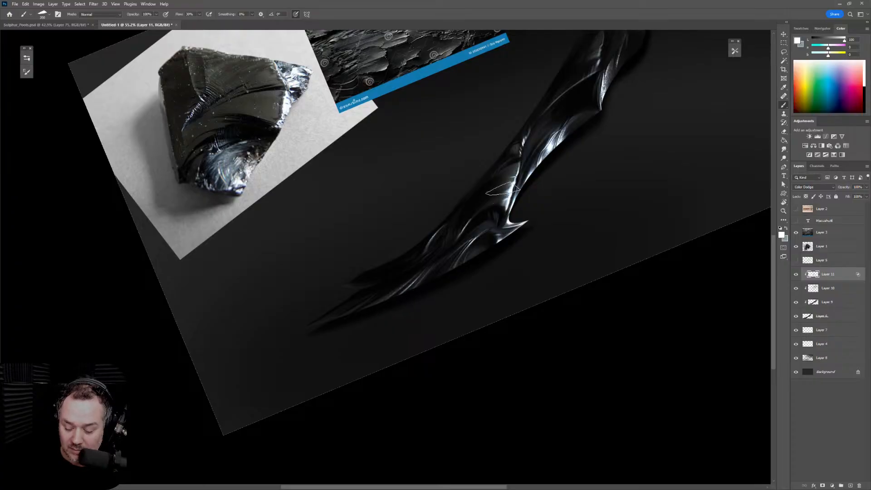
pyautogui.press('[')
pyautogui.press('[')
pyautogui.press('[')
pyautogui.press('[')
pyautogui.press('[')
pyautogui.press('[')
pyautogui.press('[')
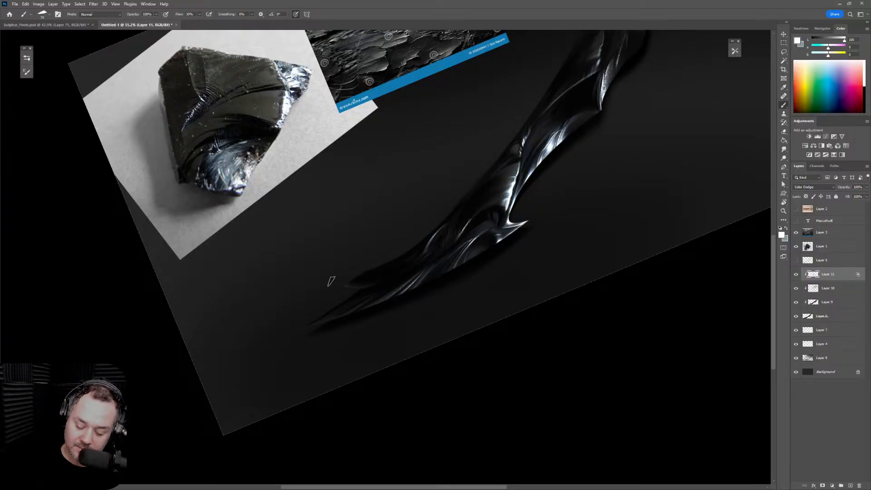
pyautogui.press(']')
pyautogui.press(']')
pyautogui.press(']')
pyautogui.press(']')
pyautogui.press(']')
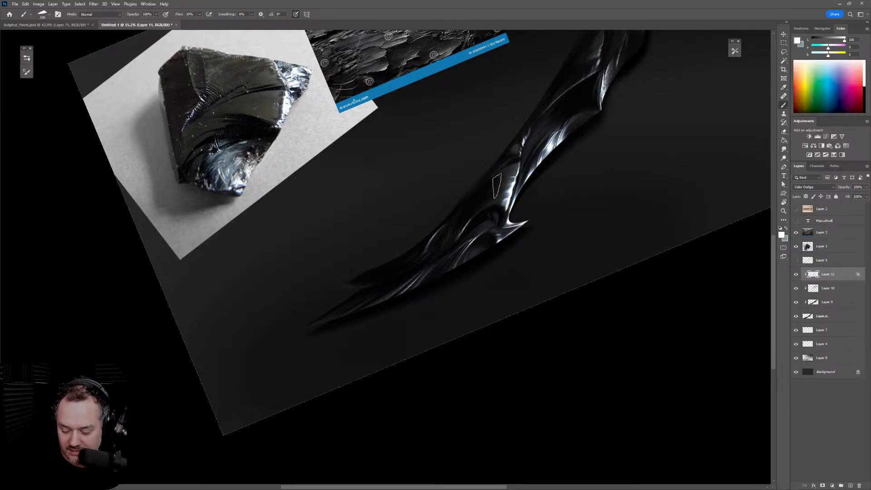
pyautogui.press(']')
pyautogui.press(']')
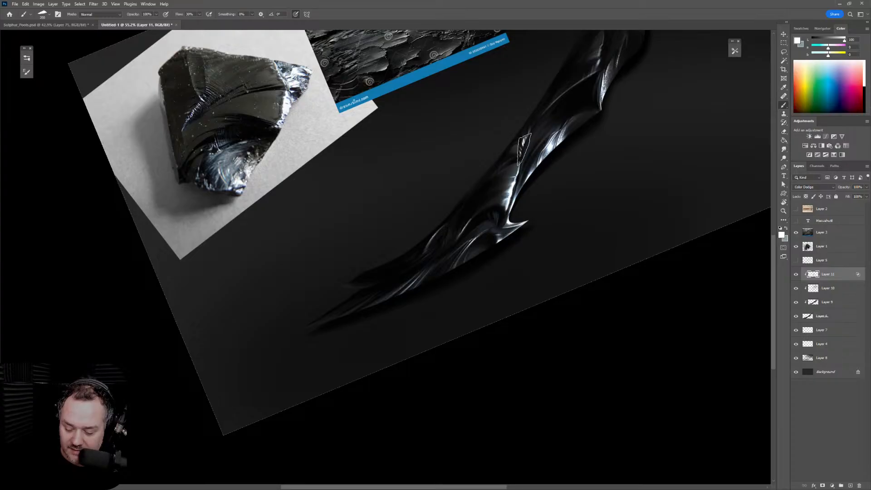
# Add sharp highlight accents to the small nick on the mid-blade ridge with a small brush
pyautogui.press('[')
pyautogui.press('[')
pyautogui.press('[')
pyautogui.press('[')
pyautogui.press('[')
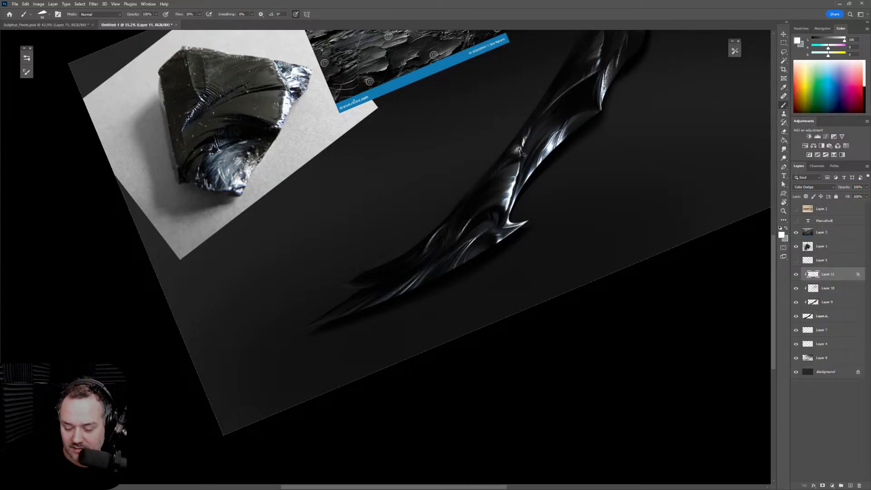
pyautogui.press('[')
pyautogui.press('[')
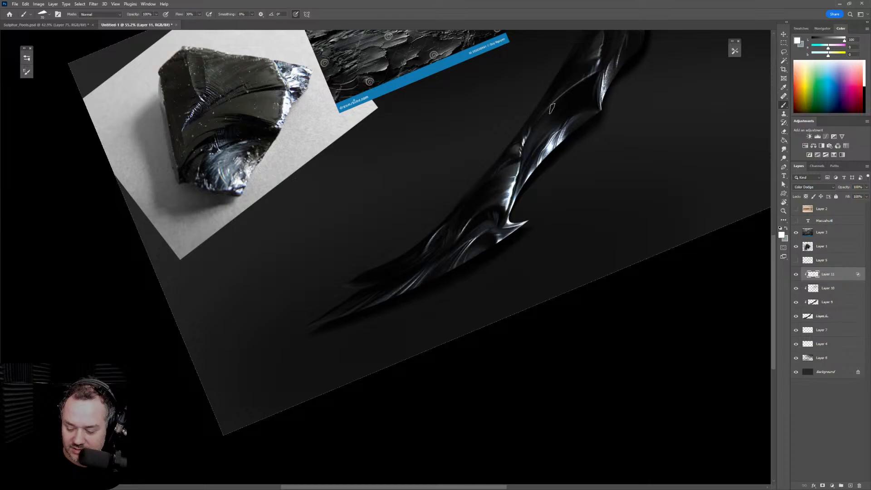
# Highlight the cutting edge between the two barbs and the rim of the shorter prong at the tip
pyautogui.press(']')
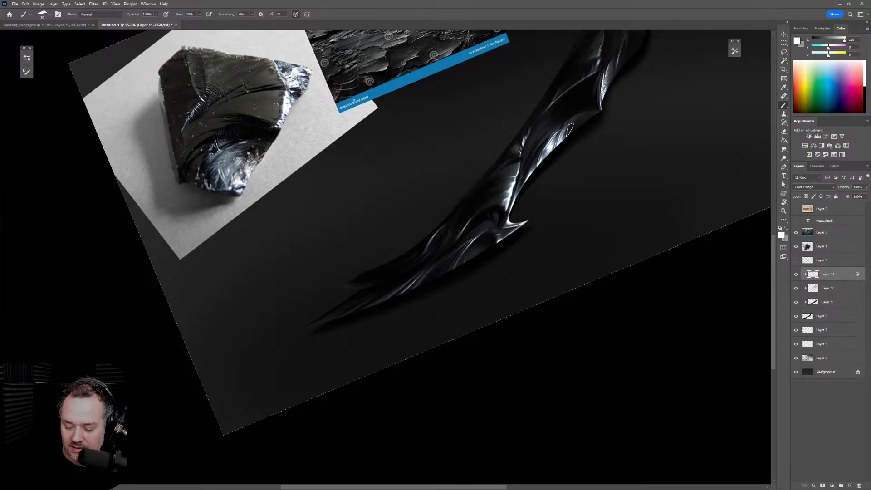
pyautogui.press(']')
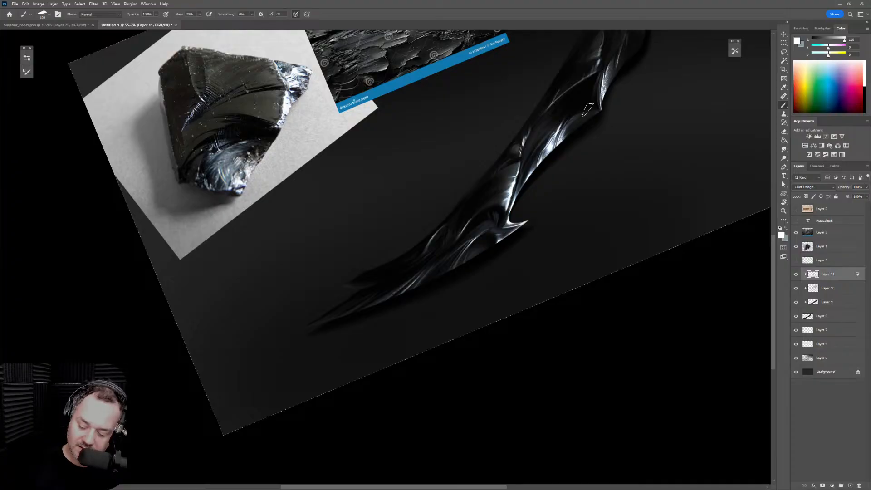
pyautogui.press('[')
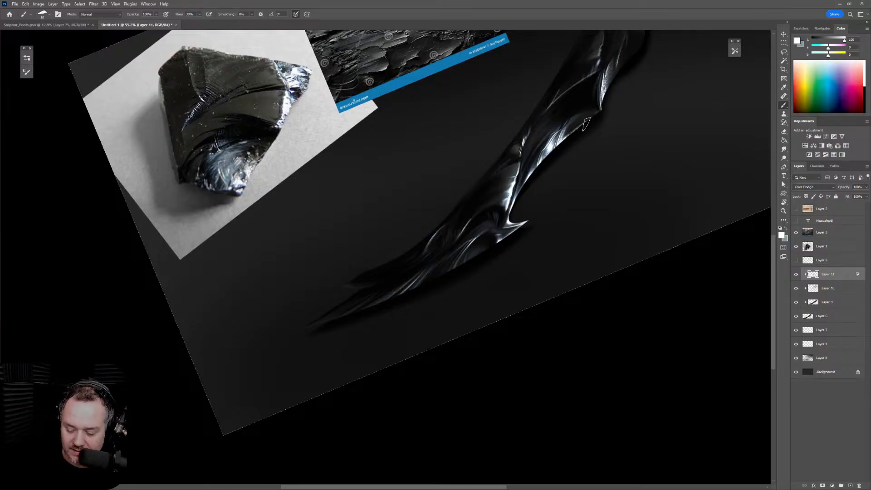
pyautogui.moveTo(345, 286); pyautogui.dragTo(381, 282)
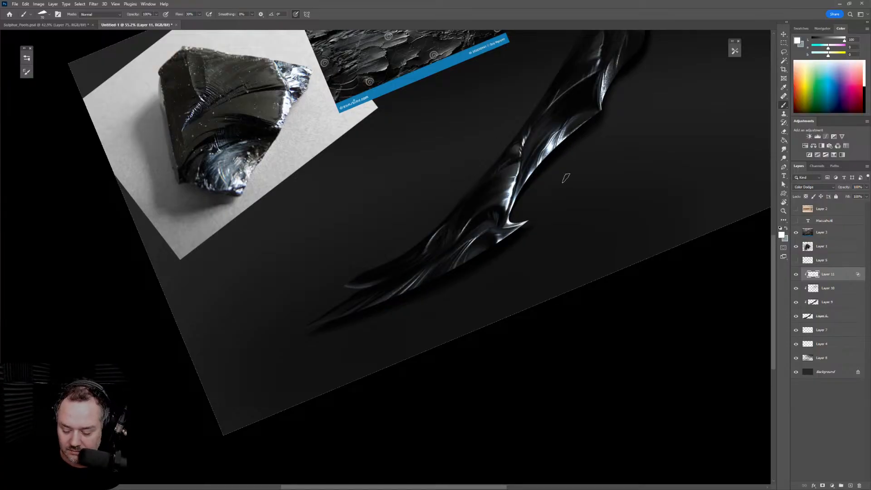
# Brighten the long mid-blade ridge and the reflective streaks in the upper facet near the handle, adjusting the brush size
pyautogui.moveTo(613, 197)
pyautogui.mouseDown()
pyautogui.moveTo(554, 259)
pyautogui.moveTo(557, 318)
pyautogui.mouseUp()
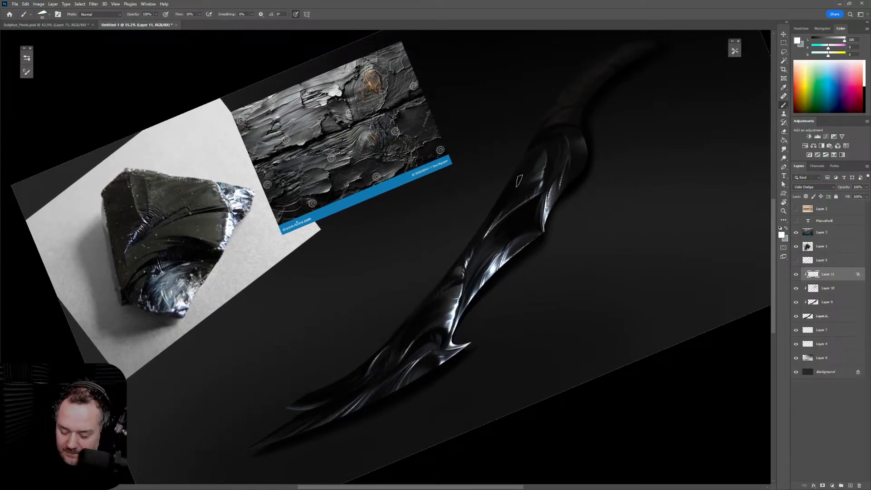
pyautogui.press('[')
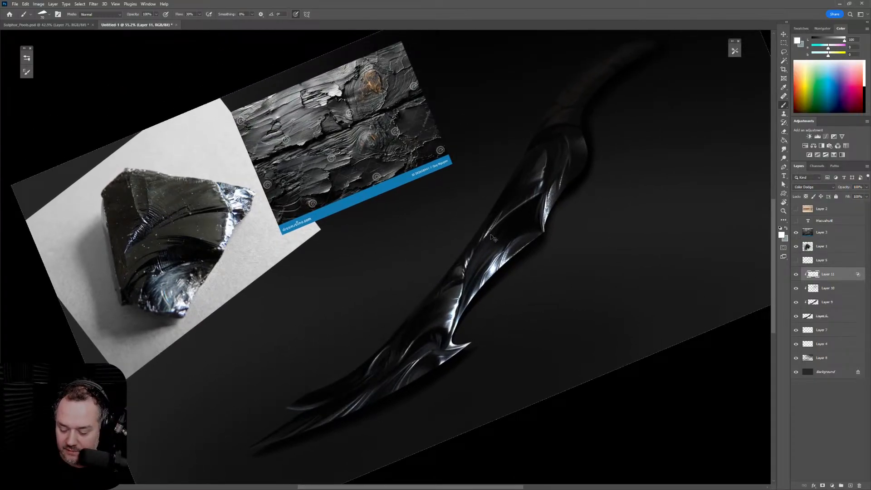
pyautogui.press(']')
pyautogui.press(']')
pyautogui.press(']')
pyautogui.press(']')
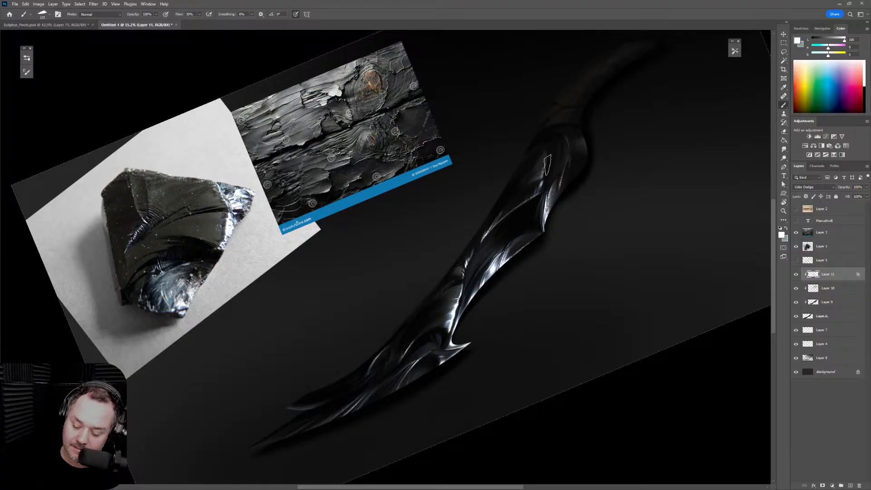
pyautogui.press('[')
pyautogui.press('[')
pyautogui.press('[')
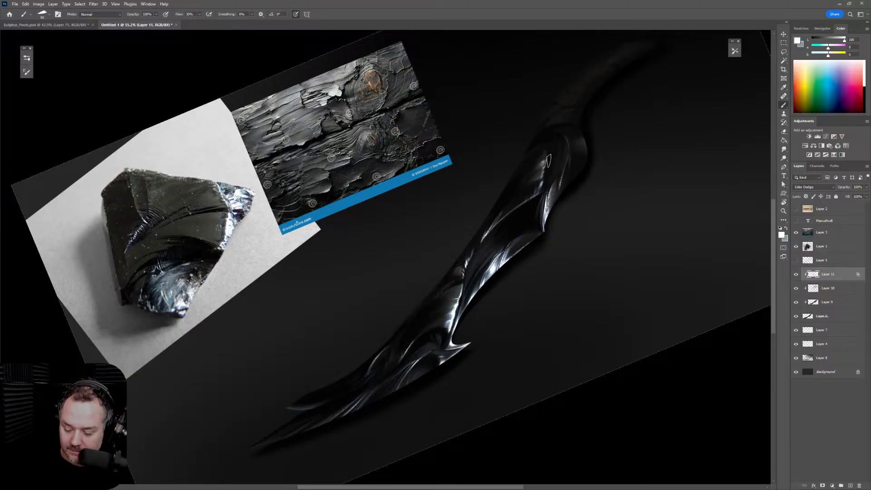
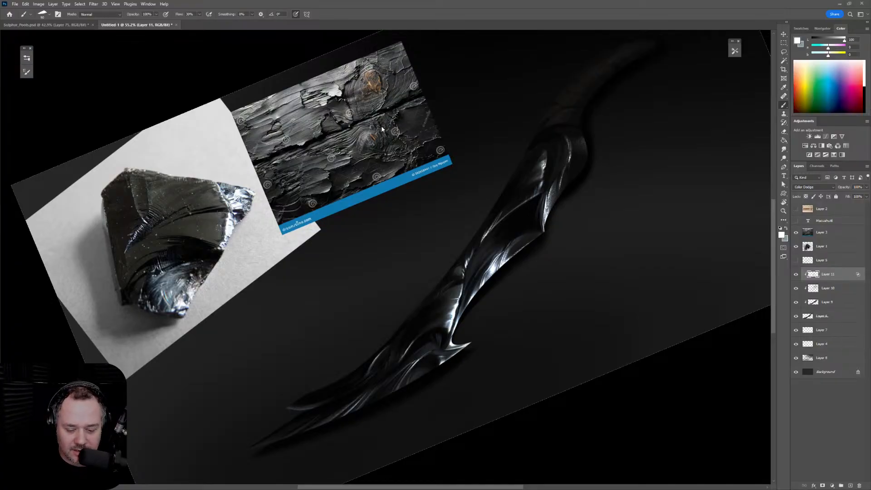
# Review the landscape painting in Sulphur_Pools.psd and return to the blade document
pyautogui.click(83, 25)
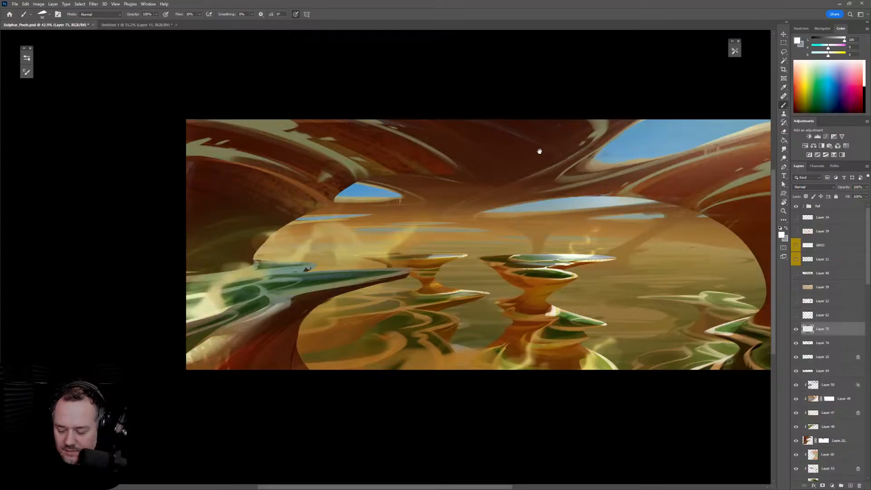
pyautogui.moveTo(569, 157)
pyautogui.mouseDown()
pyautogui.moveTo(432, 144)
pyautogui.moveTo(452, 139)
pyautogui.mouseUp()
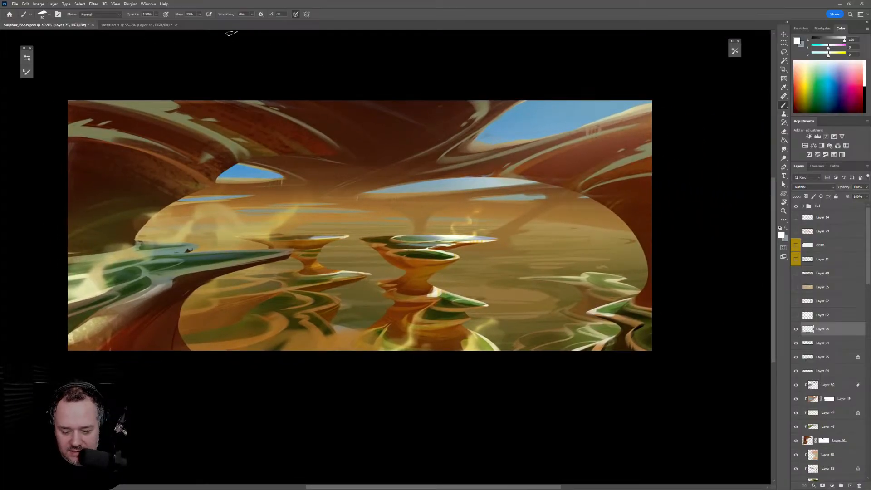
pyautogui.click(136, 26)
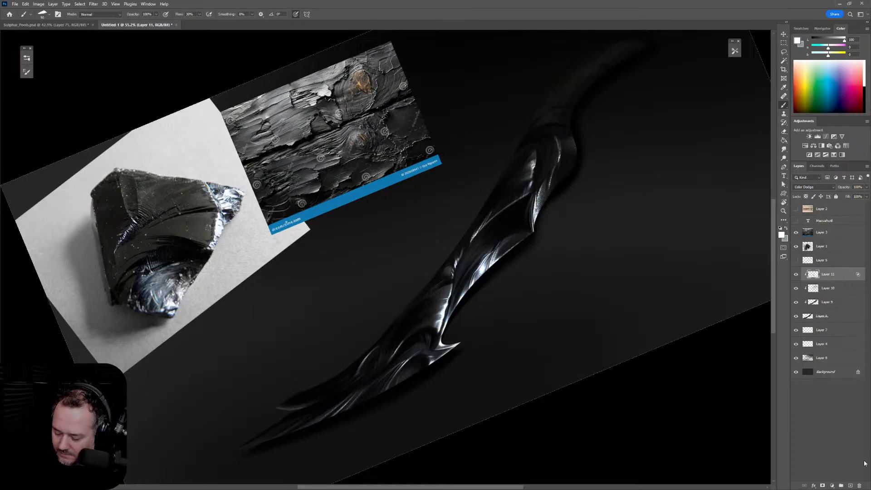
# Add a new layer above the blade and paste in three sketch images: sketchbook pages, a head study and figure studies
pyautogui.click(851, 486)
pyautogui.hotkey('ctrl', 'v')
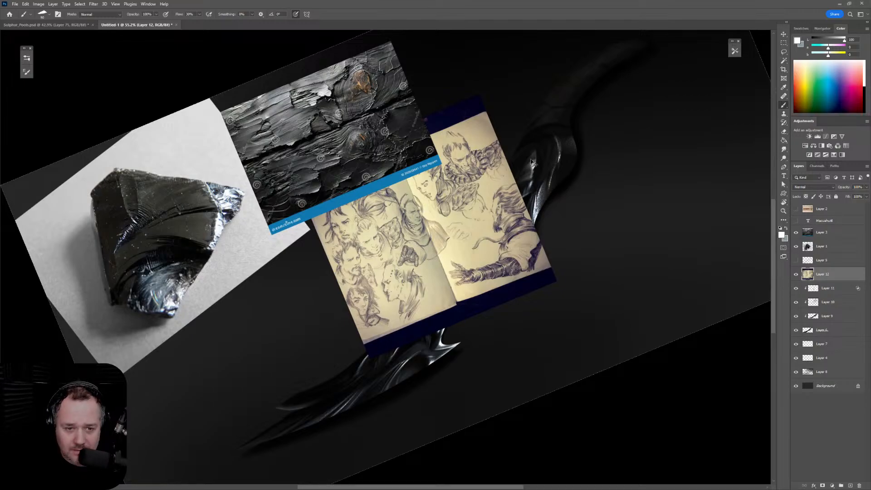
pyautogui.hotkey('ctrl', 'v')
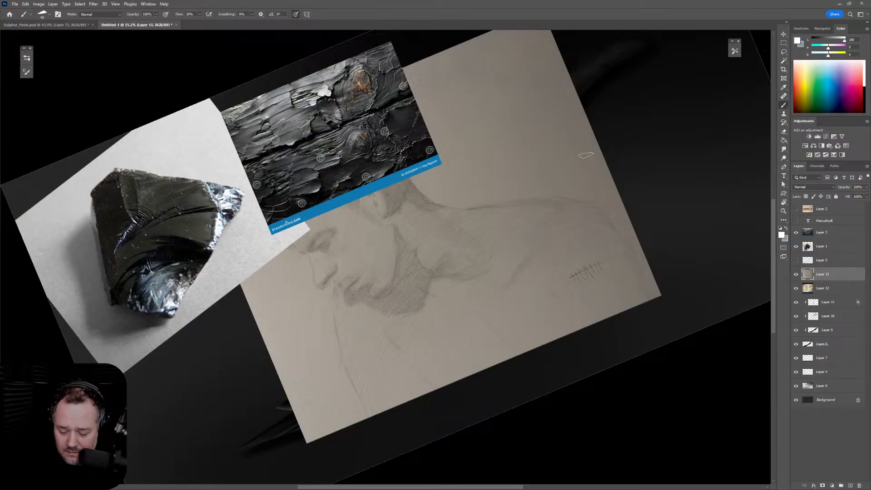
pyautogui.hotkey('ctrl', 'v')
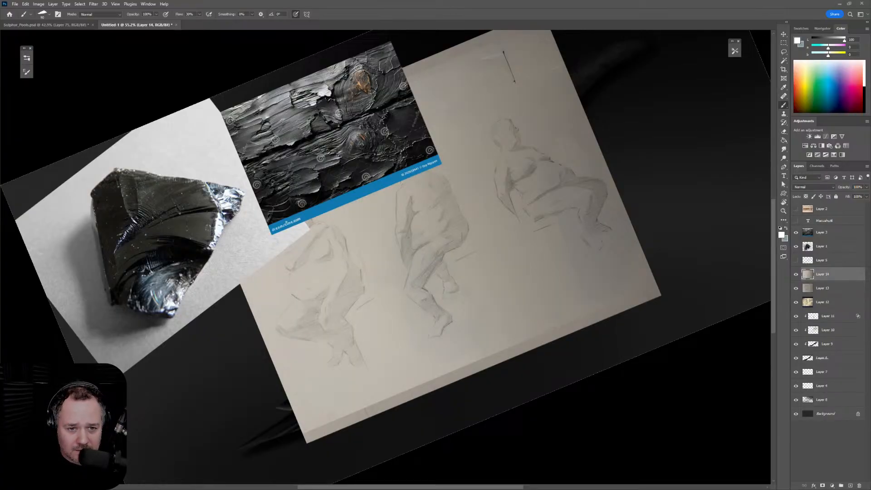
# Paste the reclining, bending and seated long-haired figure sketches as new layers, and hide the obsidian and charred-wood references
pyautogui.hotkey('ctrl', 'v')
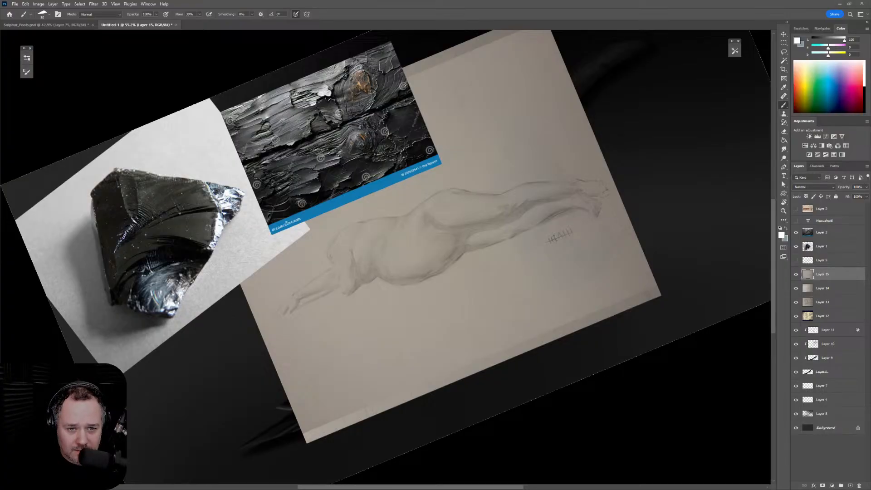
pyautogui.hotkey('ctrl', 'v')
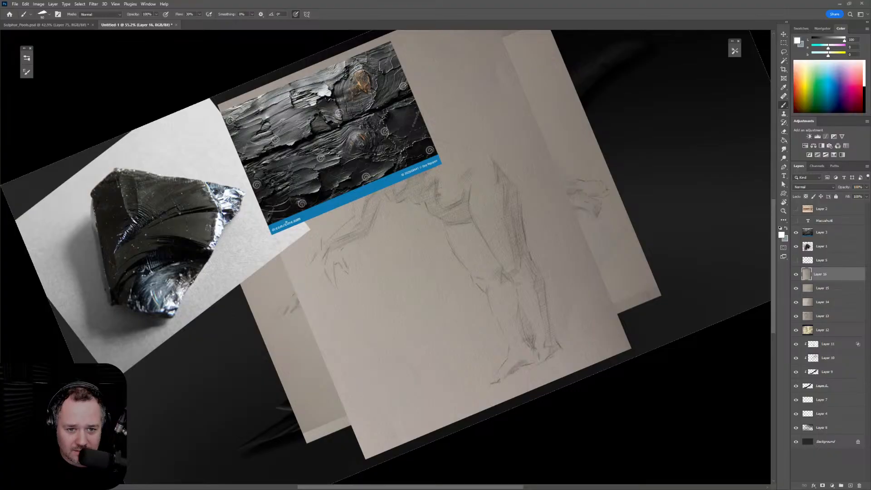
pyautogui.hotkey('ctrl', 'v')
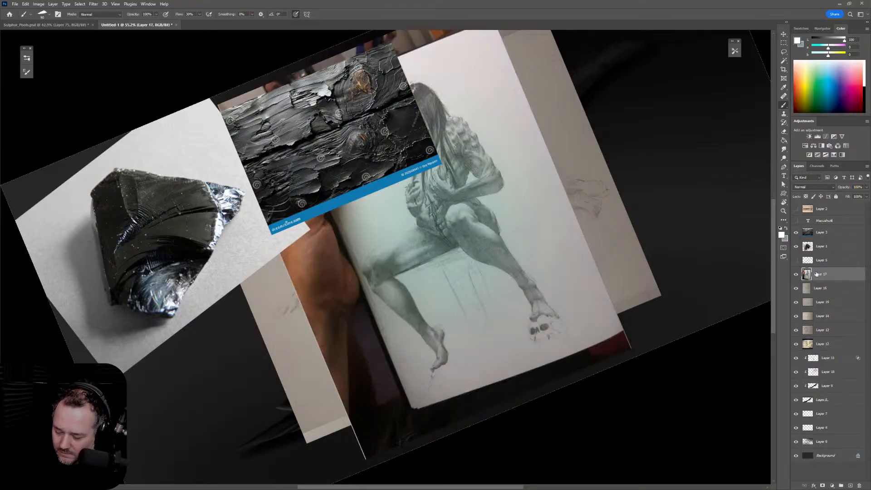
pyautogui.click(796, 246)
pyautogui.click(796, 232)
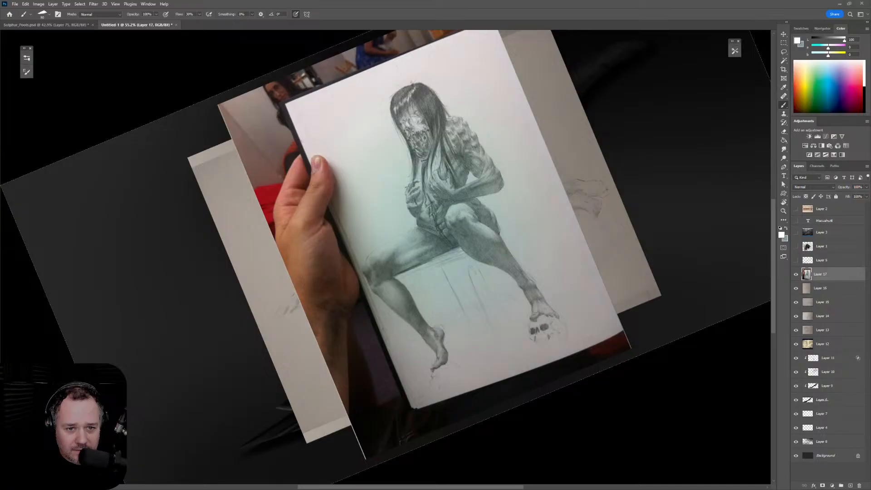
# Paste the crouching creature and downcast portrait sketches as new layers, and rotate the canvas view back to 0°
pyautogui.hotkey('ctrl', 'v')
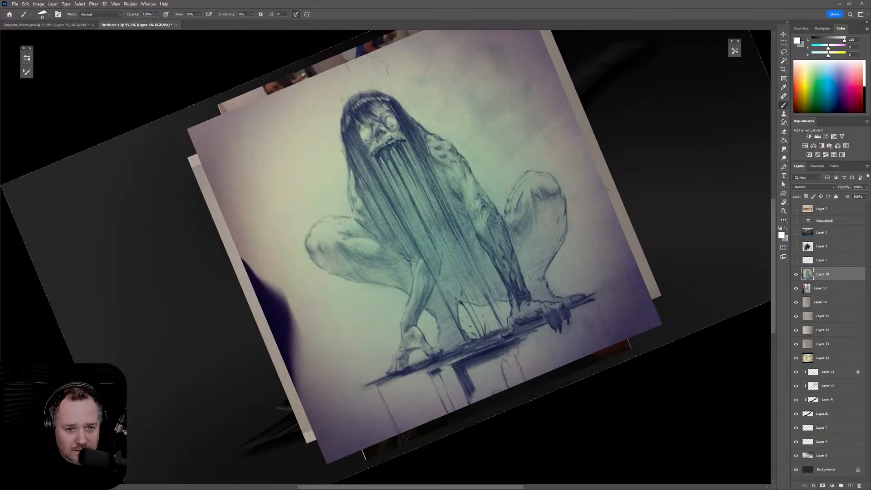
pyautogui.hotkey('ctrl', 'v')
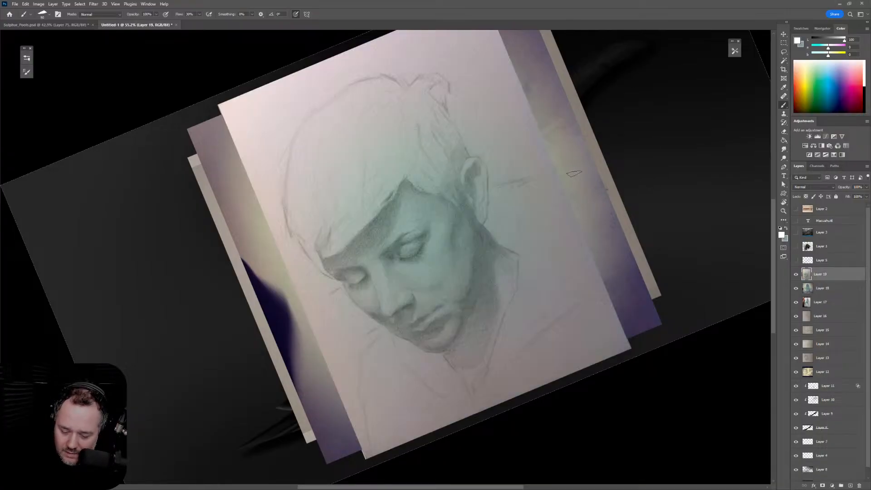
pyautogui.press('r')
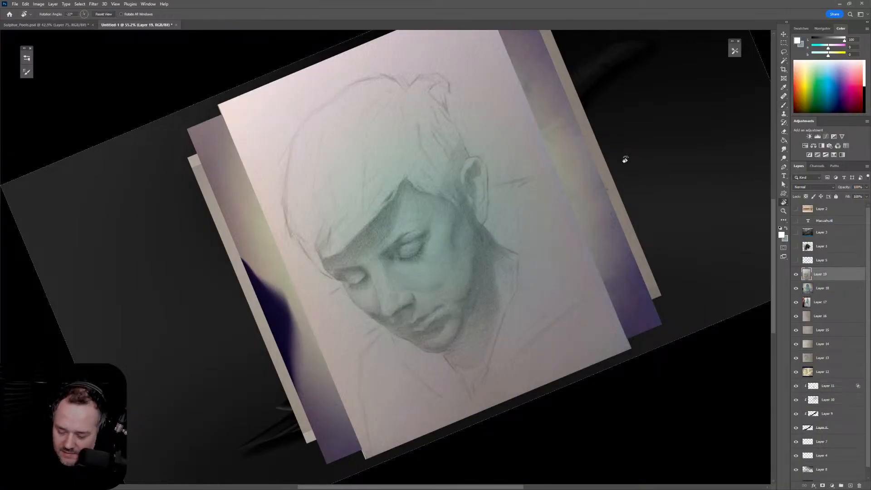
pyautogui.moveTo(623, 160); pyautogui.dragTo(655, 255)
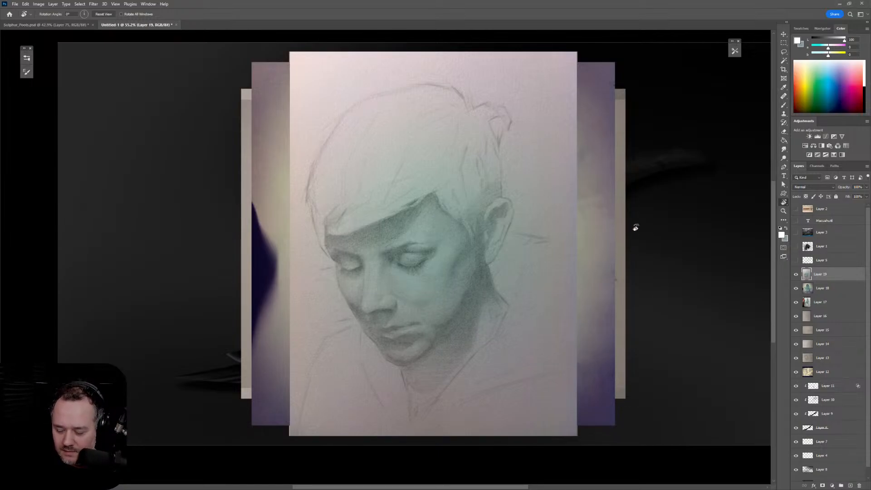
pyautogui.press('z')
pyautogui.moveTo(559, 314); pyautogui.dragTo(565, 316)
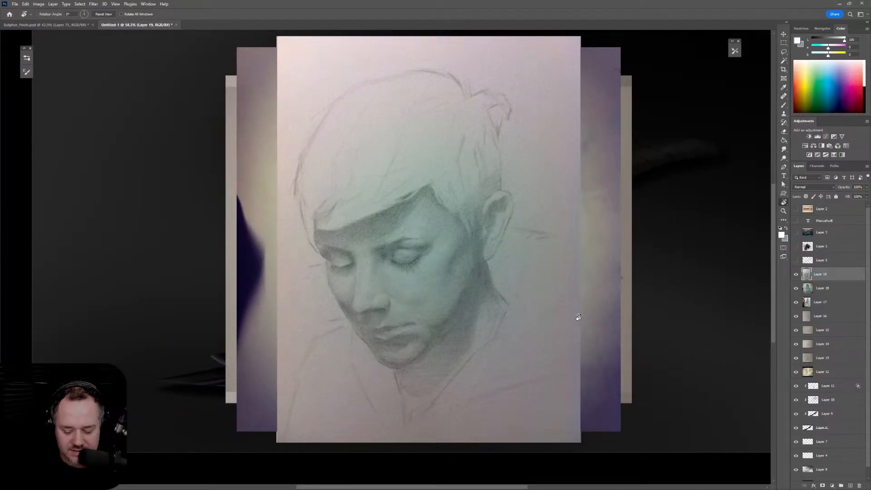
pyautogui.press('r')
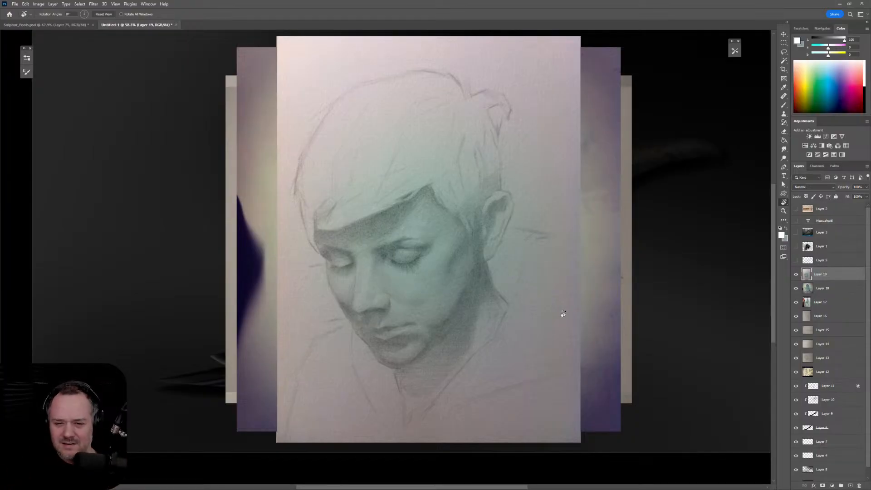
# Hide the downcast portrait and move the crouching creature sketch to the left side of the canvas
pyautogui.click(796, 275)
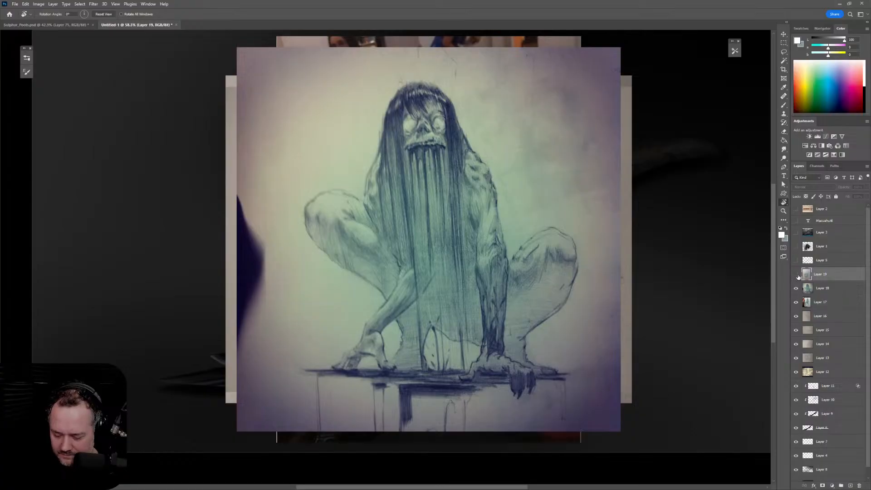
pyautogui.click(832, 289)
pyautogui.hotkey('ctrl', 't')
pyautogui.moveTo(536, 302); pyautogui.dragTo(323, 302)
pyautogui.press('Return')
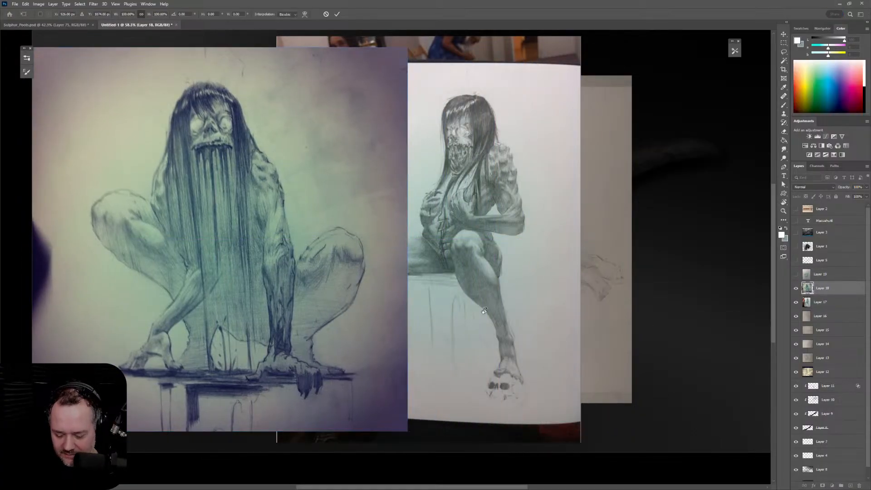
# Move the seated long-haired figure sketch rightward so it sits beside the crouching creature
pyautogui.click(828, 304)
pyautogui.hotkey('ctrl', 't')
pyautogui.moveTo(574, 303)
pyautogui.mouseDown()
pyautogui.moveTo(577, 295)
pyautogui.moveTo(697, 290)
pyautogui.mouseUp()
pyautogui.press('Return')
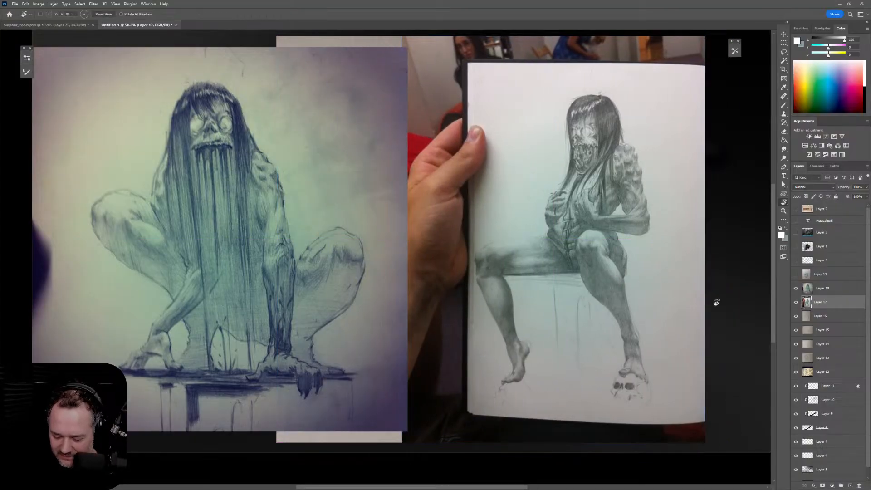
pyautogui.press('r')
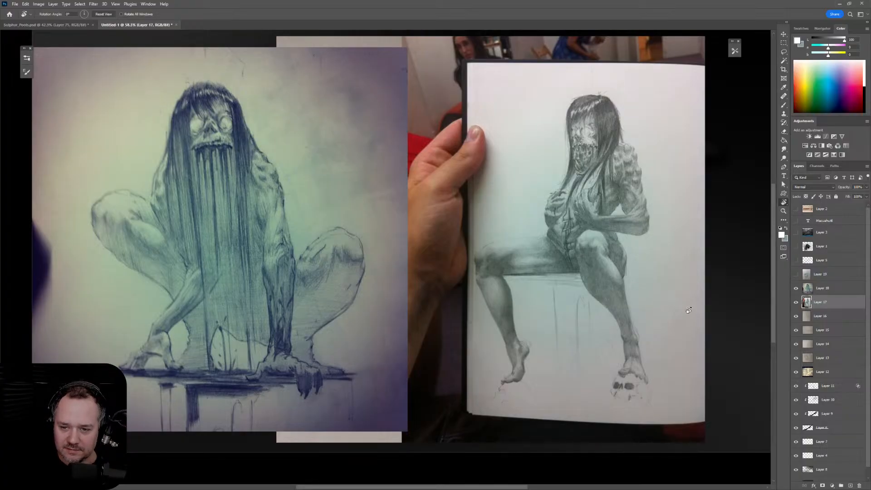
# Hide the crouching creature and seated long-haired sketches, and move the bending figure sketch to the canvas's left side
pyautogui.click(796, 289)
pyautogui.click(798, 303)
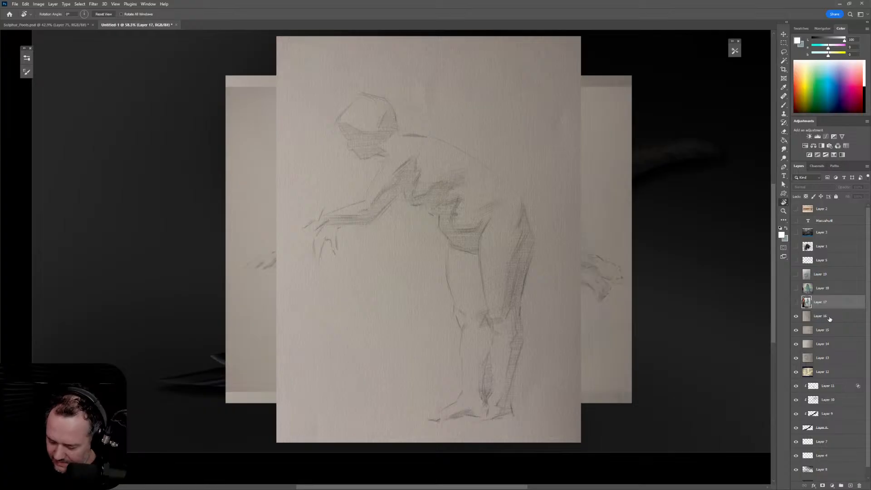
pyautogui.click(830, 319)
pyautogui.hotkey('ctrl', 't')
pyautogui.moveTo(516, 336); pyautogui.dragTo(303, 325)
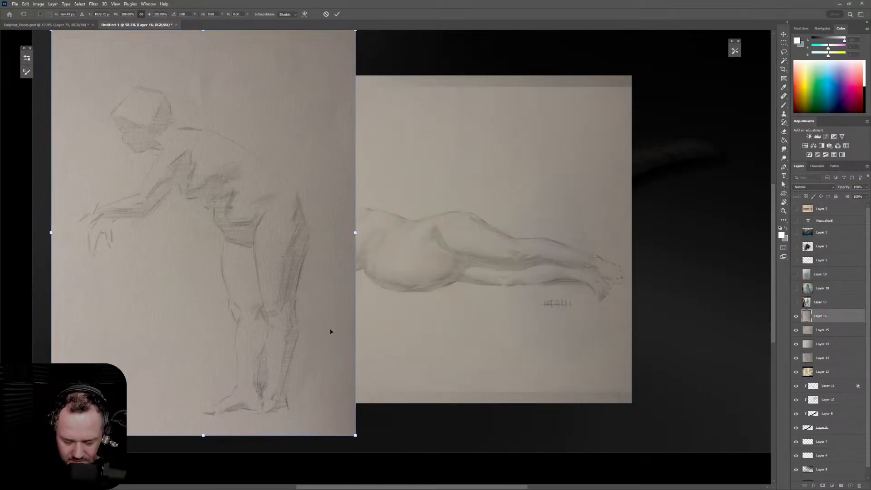
pyautogui.press('Return')
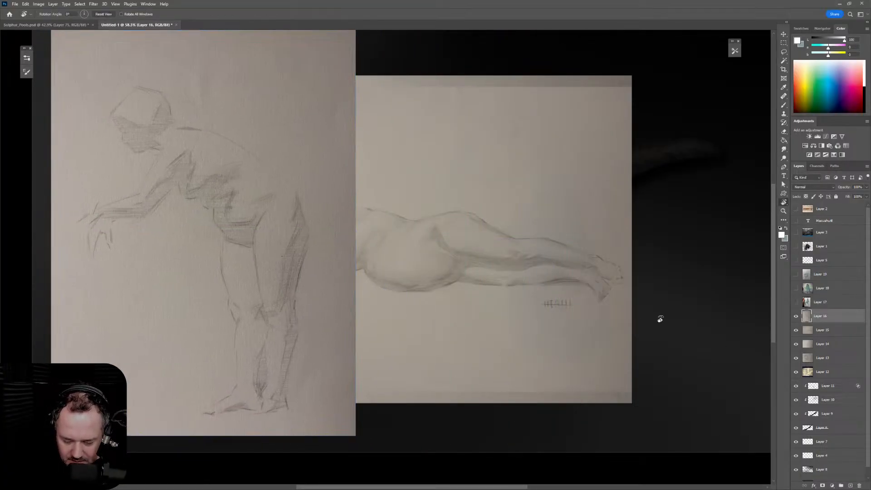
# Move the reclining figure sketch up and right so it sits beside the bending figure
pyautogui.click(833, 332)
pyautogui.hotkey('ctrl', 't')
pyautogui.moveTo(426, 374); pyautogui.dragTo(598, 303)
pyautogui.press('Return')
pyautogui.press('r')
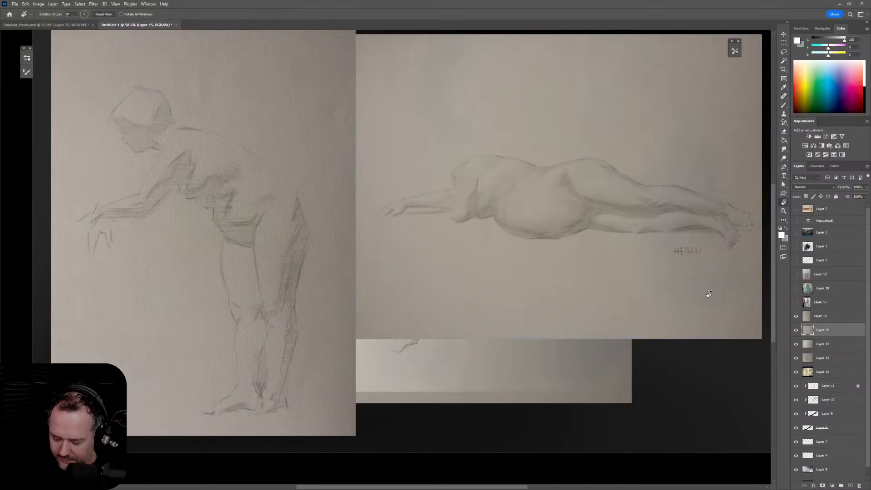
pyautogui.moveTo(710, 290); pyautogui.dragTo(676, 301)
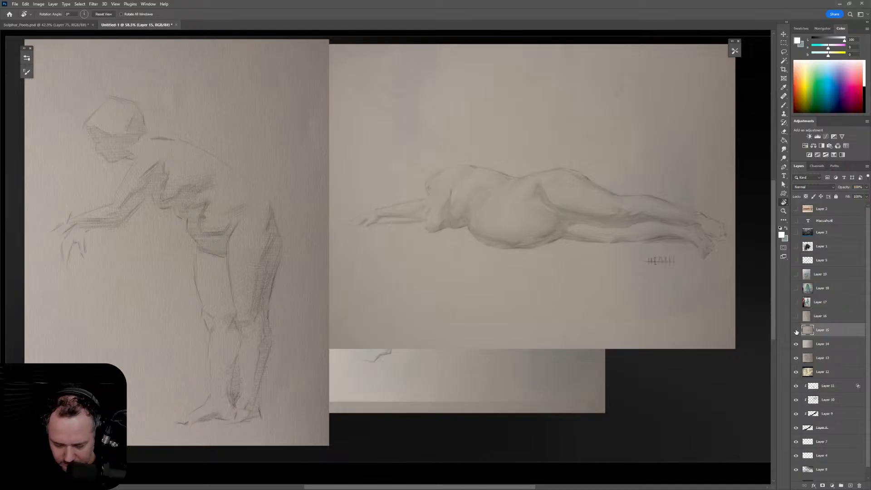
# Hide the bending and reclining figure sketches, and enlarge and reposition the sketch of three seated figures
pyautogui.click(797, 333)
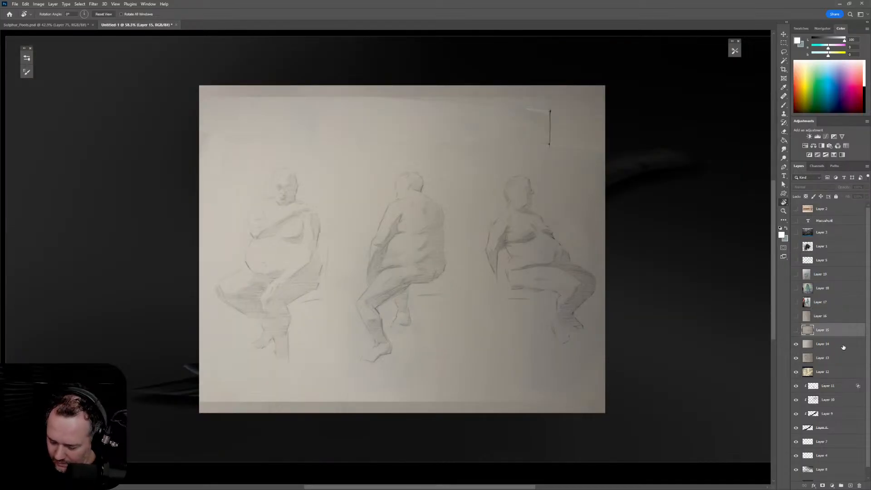
pyautogui.click(838, 346)
pyautogui.hotkey('ctrl', 't')
pyautogui.moveTo(496, 320); pyautogui.dragTo(369, 288)
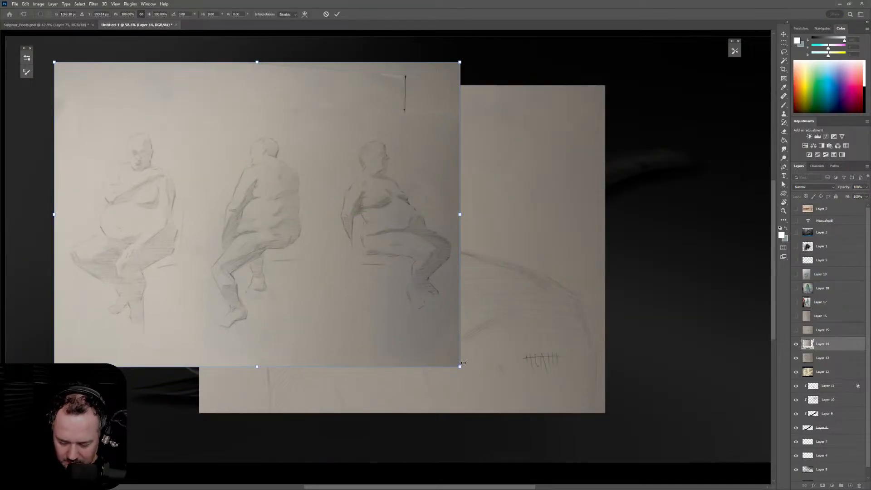
pyautogui.moveTo(459, 366); pyautogui.dragTo(583, 395)
pyautogui.moveTo(503, 387); pyautogui.dragTo(490, 370)
pyautogui.press('Return')
pyautogui.press('r')
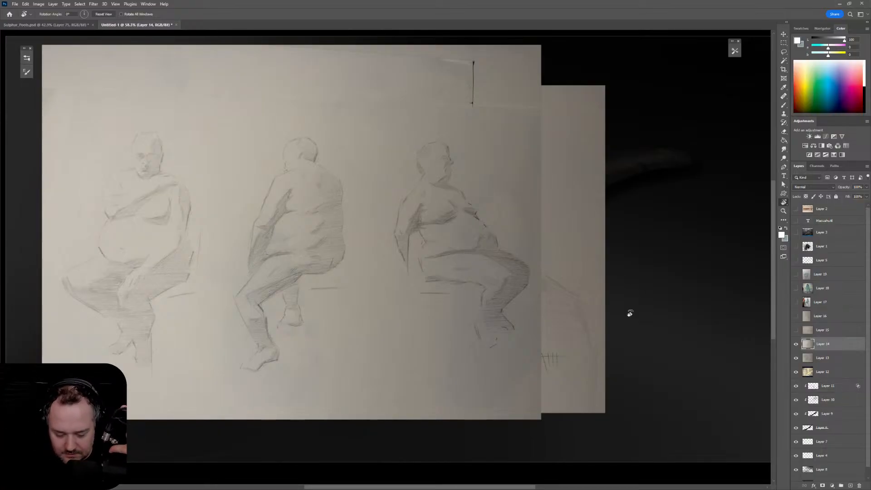
# Hide the three seated figures, examine the bearded man's profile study up close, and hide it too
pyautogui.click(797, 345)
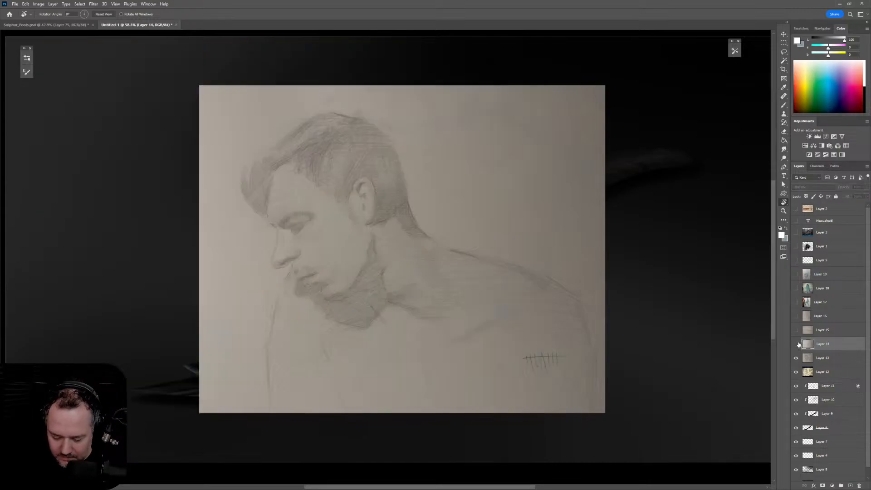
pyautogui.hotkey('ctrl', 'space')
pyautogui.moveTo(588, 357); pyautogui.dragTo(599, 354)
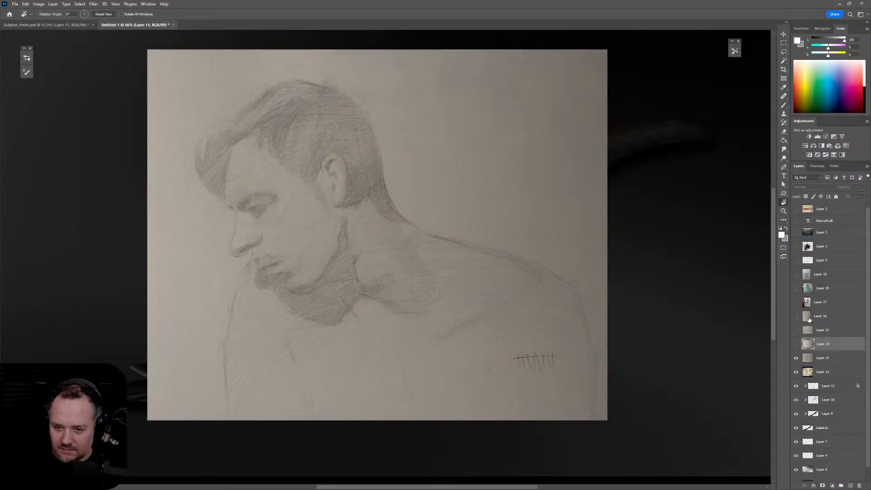
pyautogui.click(797, 359)
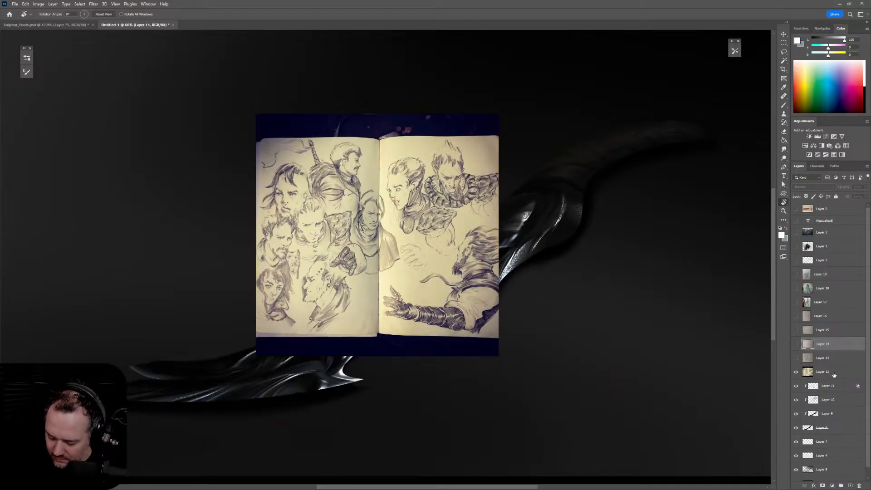
# Enlarge and reposition the sketchbook spread of character heads on Layer 12, and hide it after viewing
pyautogui.click(834, 378)
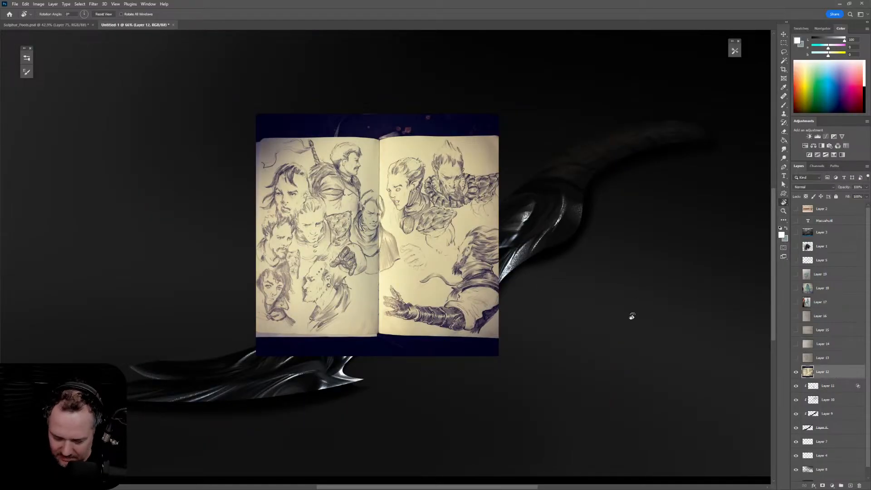
pyautogui.hotkey('ctrl', 't')
pyautogui.moveTo(499, 114); pyautogui.dragTo(680, 73)
pyautogui.moveTo(520, 241); pyautogui.dragTo(420, 329)
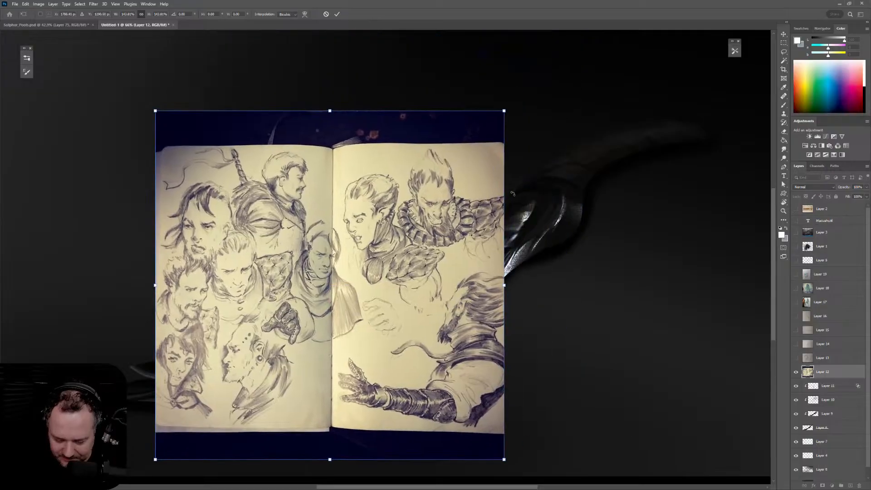
pyautogui.moveTo(507, 110)
pyautogui.mouseDown()
pyautogui.moveTo(603, 67)
pyautogui.moveTo(605, 103)
pyautogui.mouseUp()
pyautogui.press('Return')
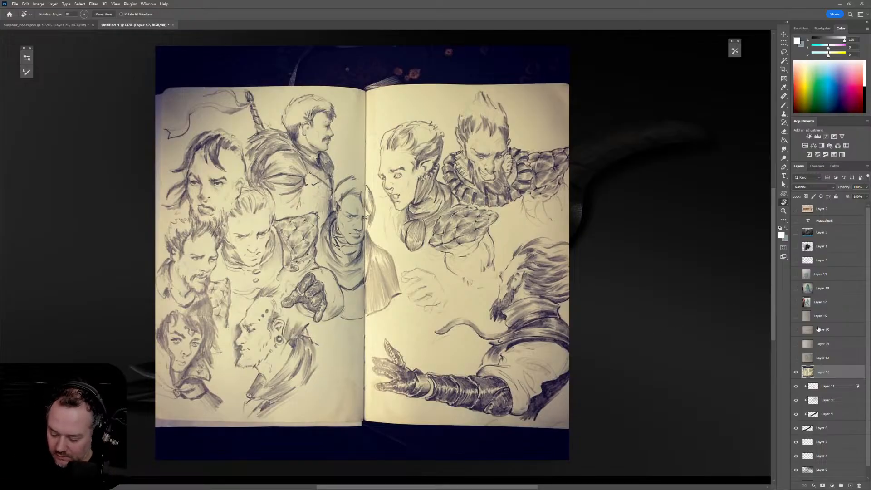
pyautogui.click(797, 372)
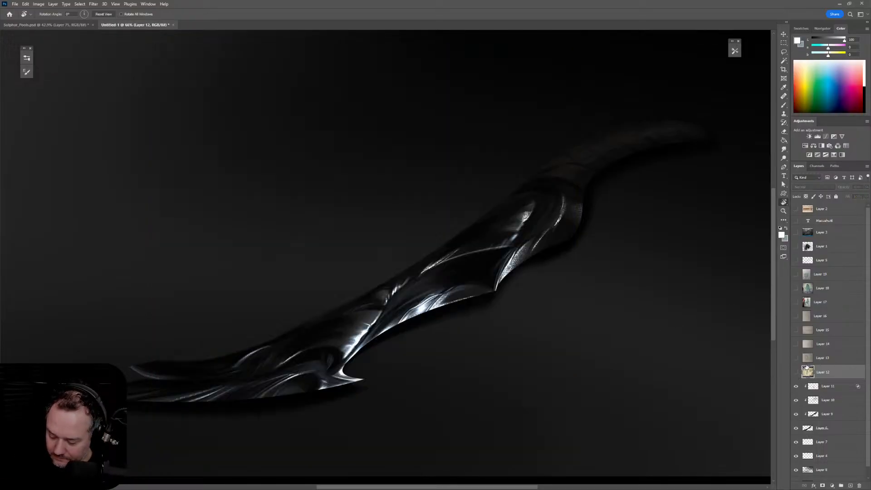
# Show the obsidian and charred-wood references again and bring the whole blade canvas into view
pyautogui.click(796, 246)
pyautogui.click(796, 233)
pyautogui.press('z')
pyautogui.keyDown('alt'); pyautogui.click(573, 266); pyautogui.keyUp('alt')
pyautogui.moveTo(573, 265); pyautogui.dragTo(607, 296)
pyautogui.press('r')
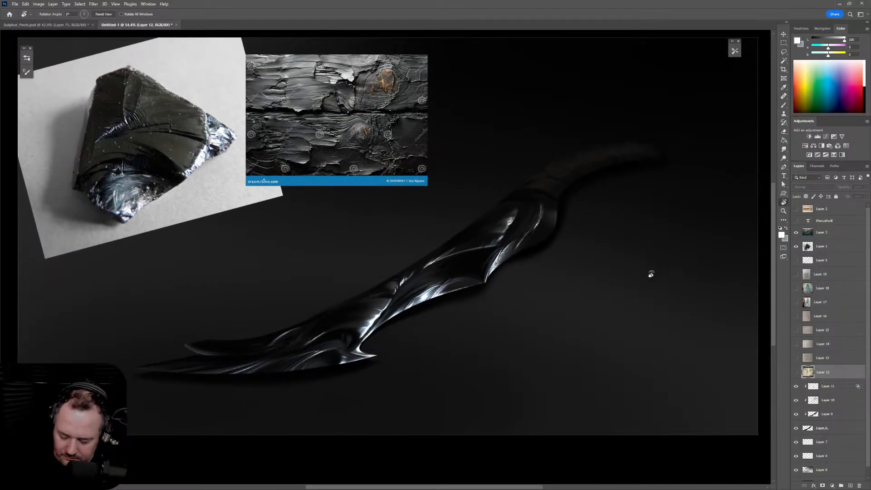
# Paint over the base of the handle on Layer 10, blending its join with the blade in sampled near-black tones
pyautogui.click(844, 400)
pyautogui.press('b')
pyautogui.keyDown('alt'); pyautogui.click(551, 182); pyautogui.keyUp('alt')
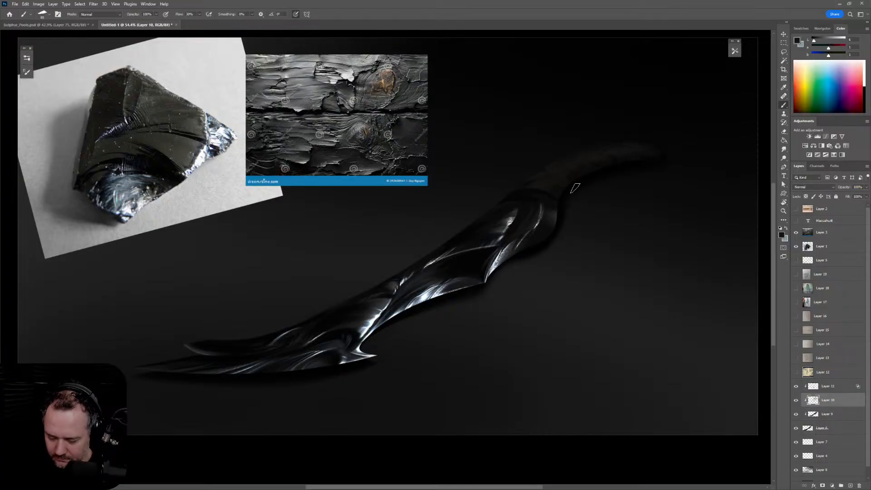
pyautogui.keyDown('alt'); pyautogui.click(543, 183); pyautogui.keyUp('alt')
pyautogui.press(']')
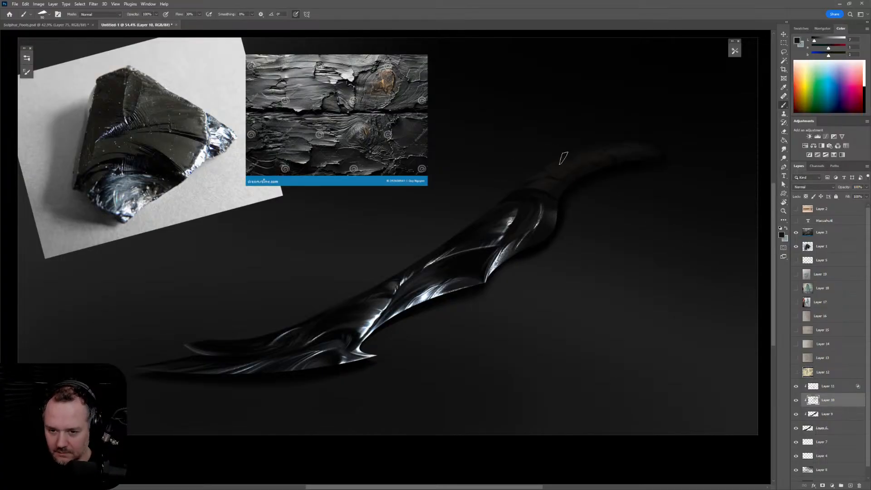
pyautogui.press(']')
pyautogui.press(']')
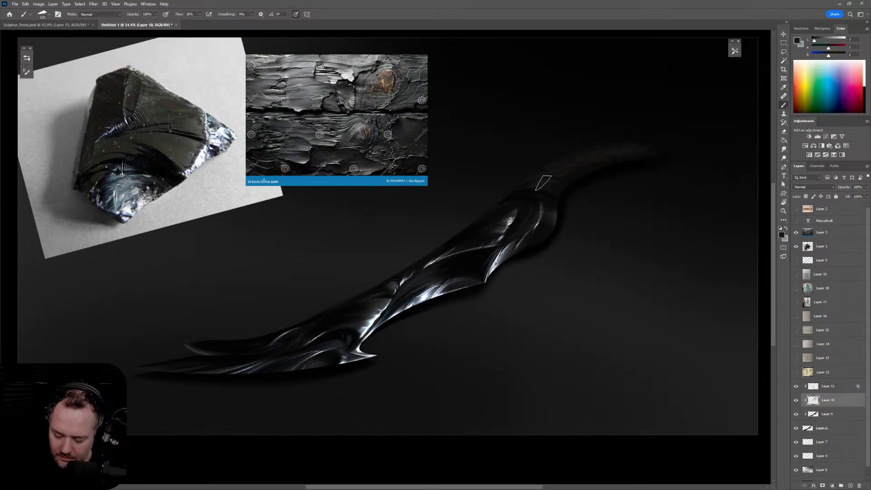
pyautogui.press('[')
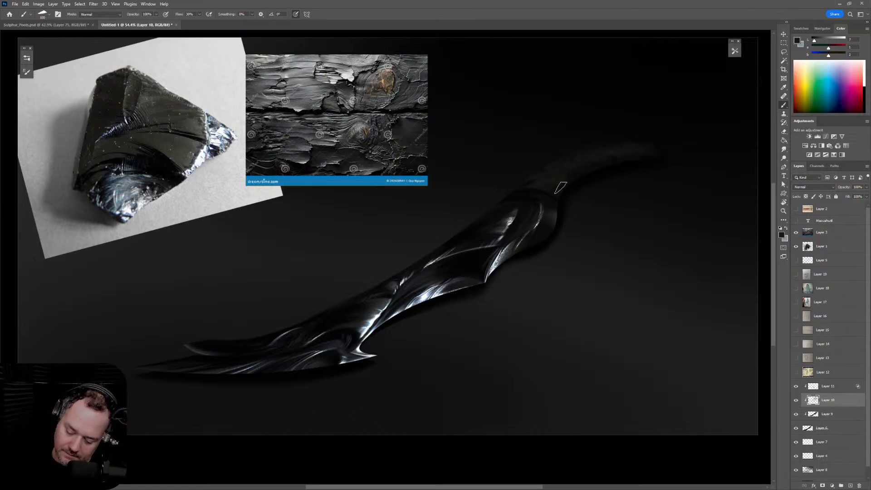
pyautogui.press(']')
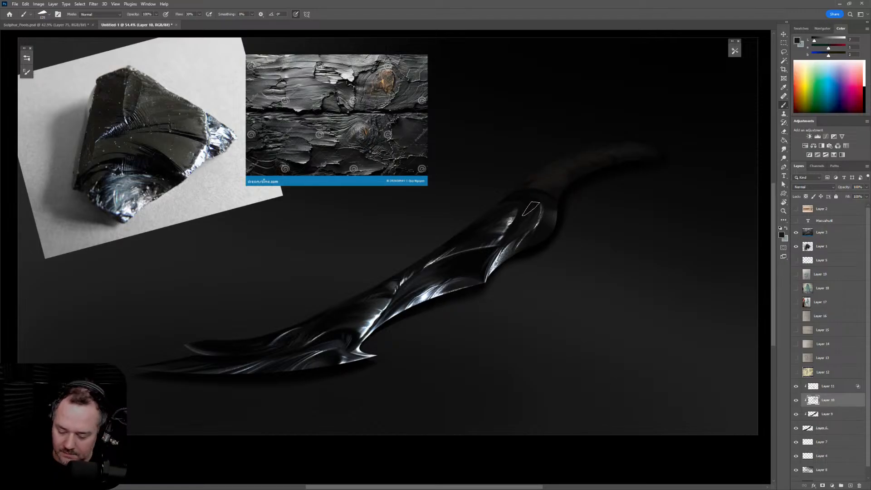
pyautogui.press('[')
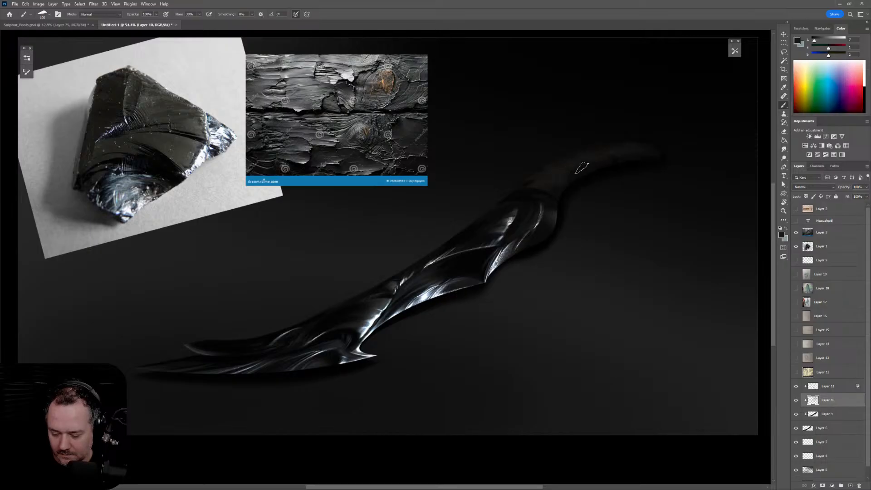
pyautogui.press(']')
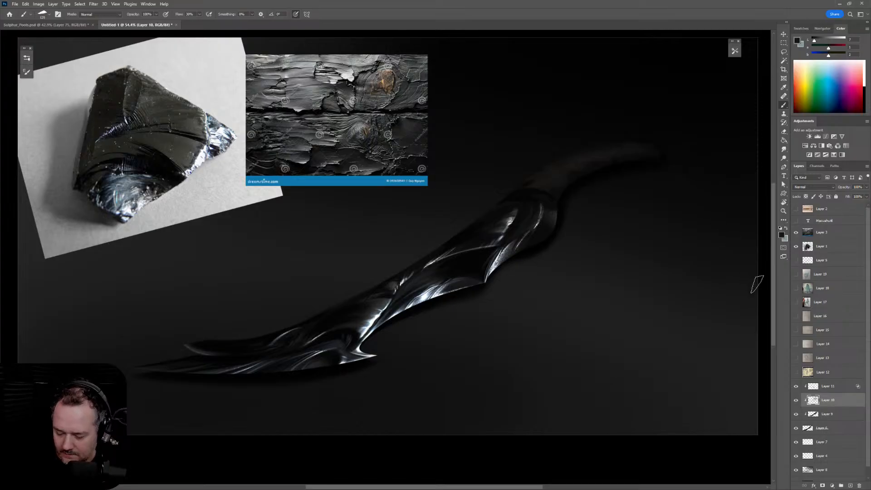
# Toggle the visibility of the lower layers to identify their contents and make Layer 8 the active layer
pyautogui.click(846, 443)
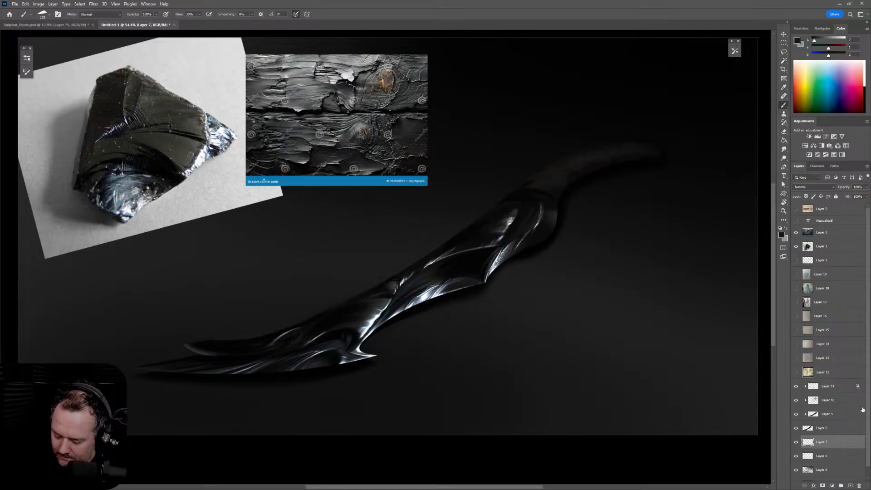
pyautogui.scroll(-1, 863, 410)
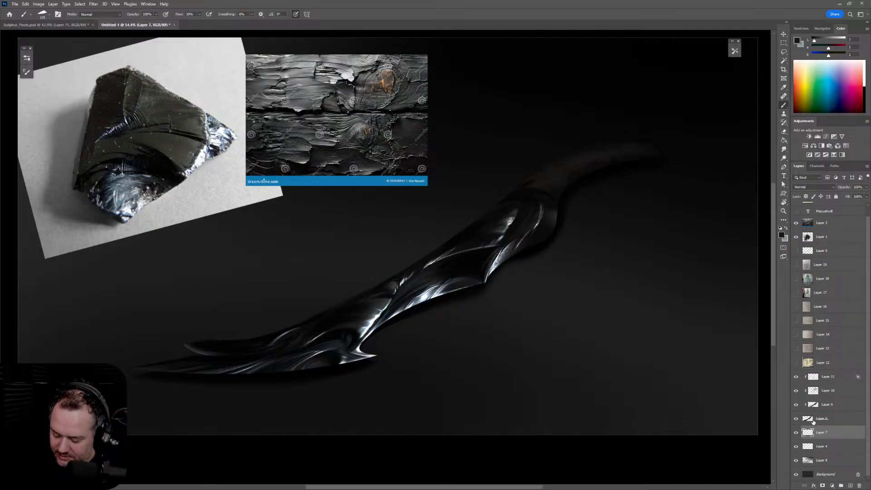
pyautogui.click(796, 420)
pyautogui.click(798, 420)
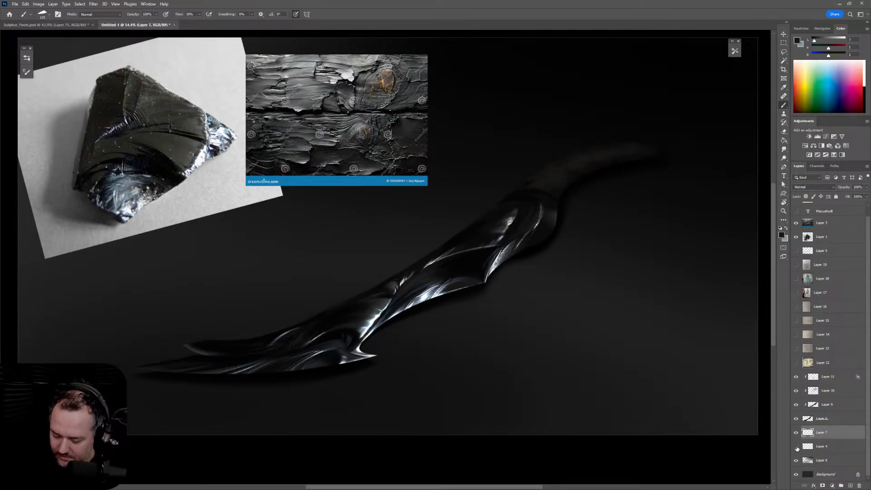
pyautogui.click(797, 461)
pyautogui.click(796, 462)
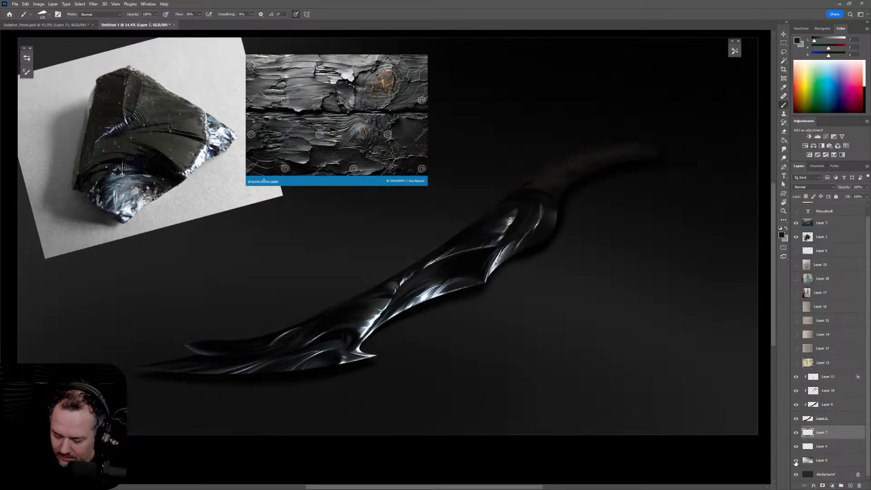
pyautogui.click(835, 461)
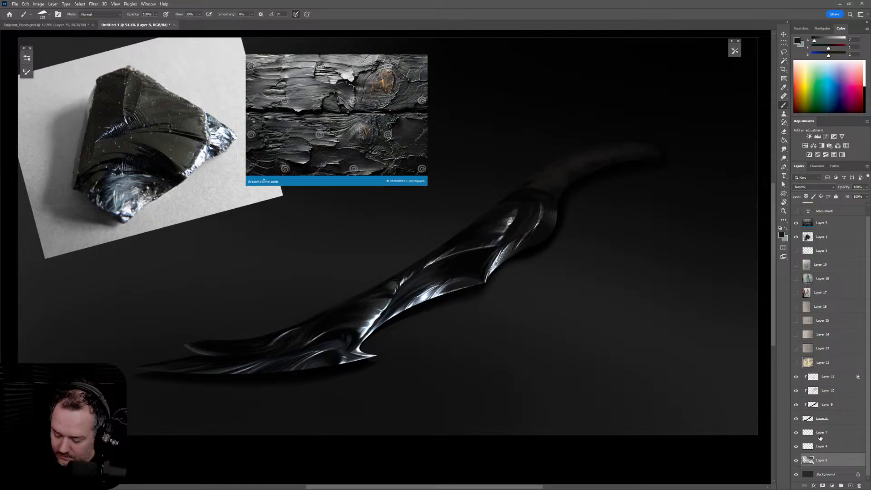
# Darken the background around the handle on Layer 8 with a large Smoothy brush, and shrink the brush for finer shadow work
pyautogui.click(26, 59)
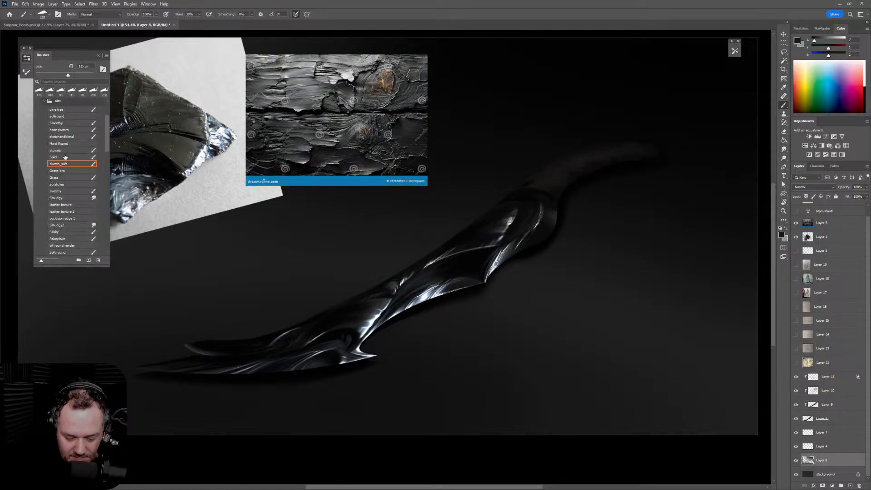
pyautogui.click(68, 123)
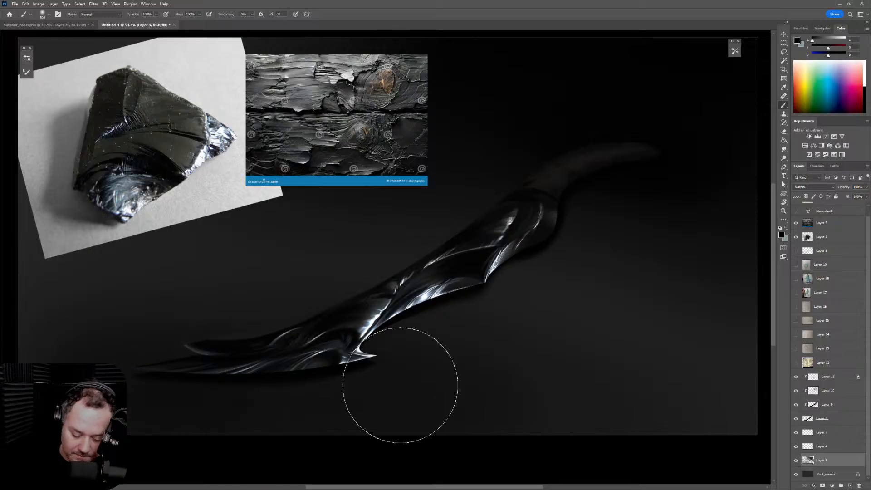
pyautogui.press('[')
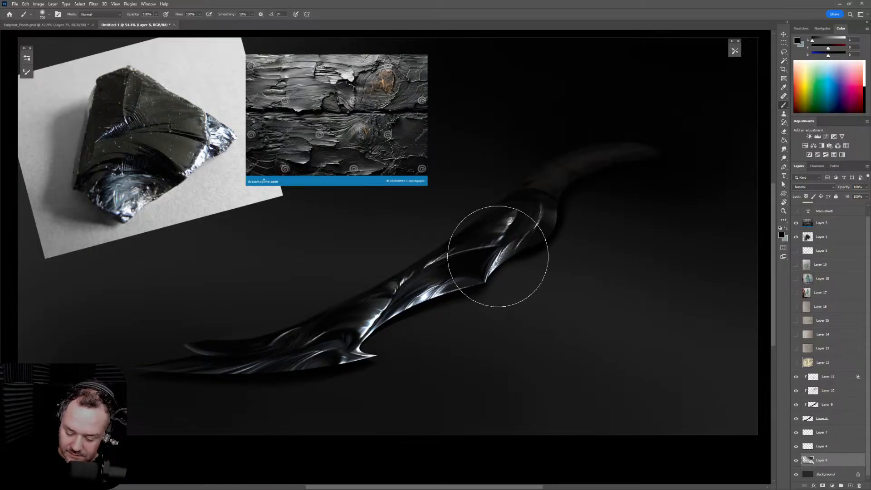
pyautogui.press('[')
pyautogui.press('[')
pyautogui.press('[')
pyautogui.press('[')
pyautogui.press('[')
pyautogui.press('[')
pyautogui.press('[')
pyautogui.press('[')
pyautogui.press('[')
pyautogui.press('[')
pyautogui.press('[')
pyautogui.press('[')
pyautogui.press('[')
pyautogui.press('[')
pyautogui.press('[')
pyautogui.press('[')
pyautogui.press('[')
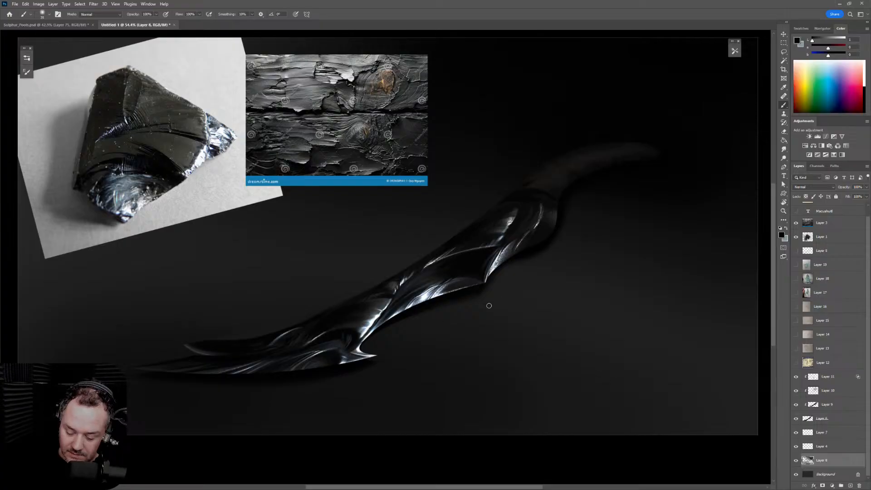
# Sample the background tone below the blade and soften the shadow along its lower edge with a gradually larger brush
pyautogui.keyDown('alt'); pyautogui.click(438, 314); pyautogui.keyUp('alt')
pyautogui.press(']')
pyautogui.press(']')
pyautogui.press(']')
pyautogui.press(']')
pyautogui.press(']')
pyautogui.press(']')
pyautogui.press(']')
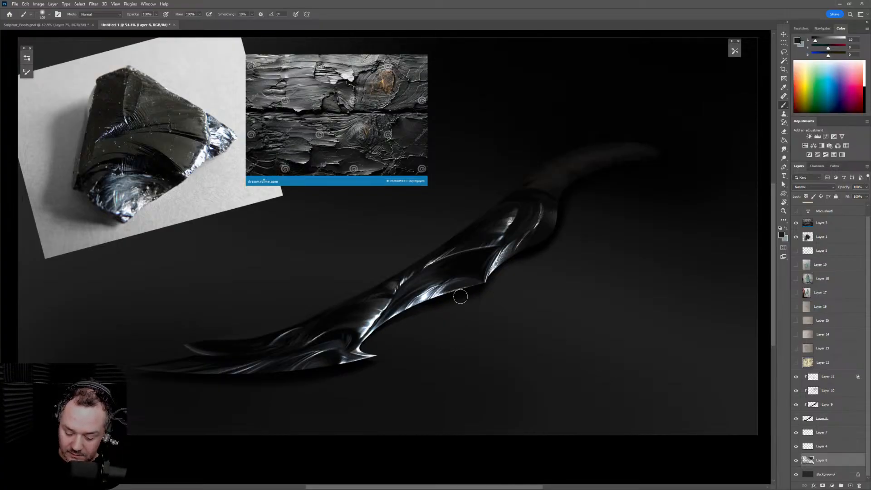
pyautogui.press(']')
pyautogui.press(']')
pyautogui.press(']')
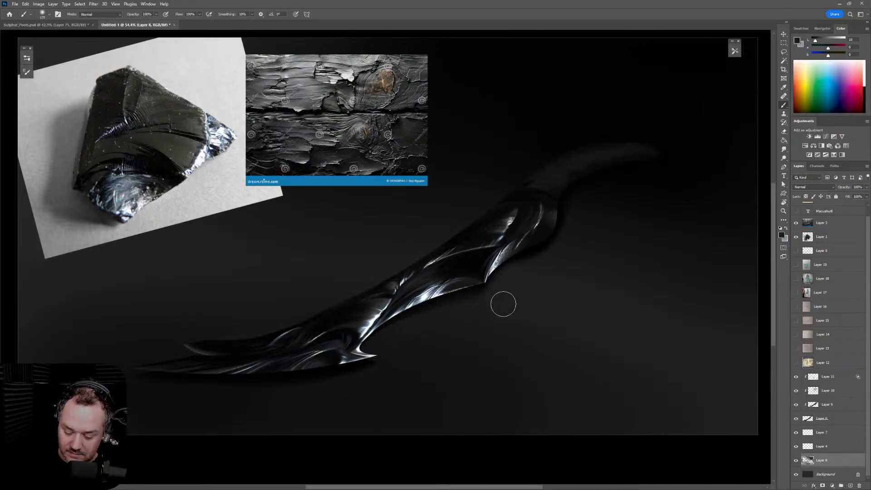
# Paint the cast shadow beneath the blade in a sampled near-black with a smaller brush, and check the painting flipped horizontally
pyautogui.keyDown('alt'); pyautogui.click(535, 250); pyautogui.keyUp('alt')
pyautogui.press('[')
pyautogui.press('[')
pyautogui.press('[')
pyautogui.press('[')
pyautogui.press('[')
pyautogui.press('[')
pyautogui.press('[')
pyautogui.press('[')
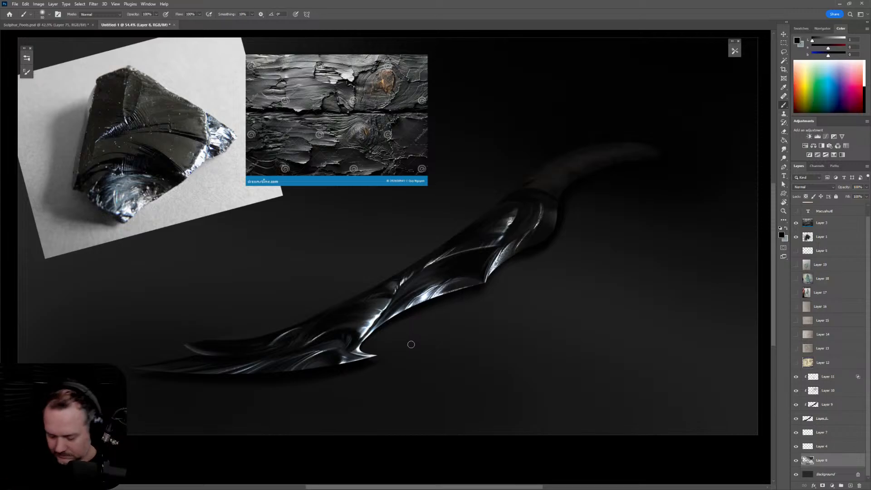
pyautogui.scroll(-5, 535, 325)
pyautogui.press('h')
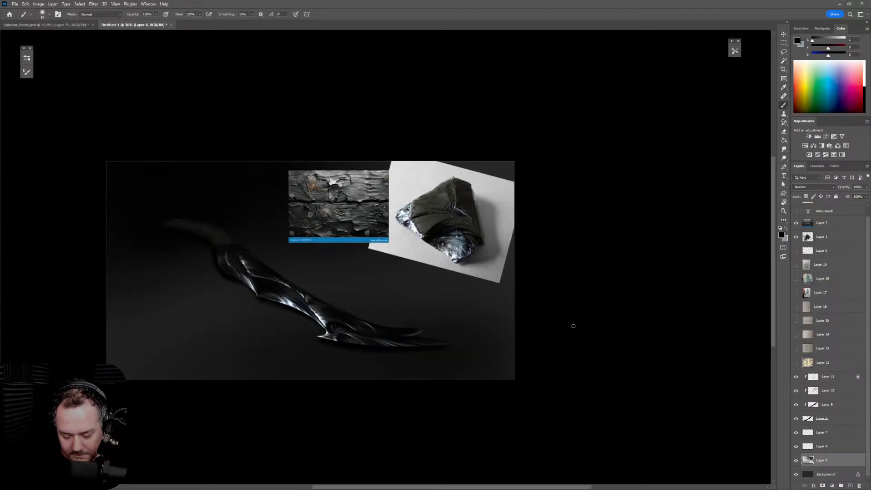
pyautogui.press('h')
pyautogui.scroll(4, 567, 300)
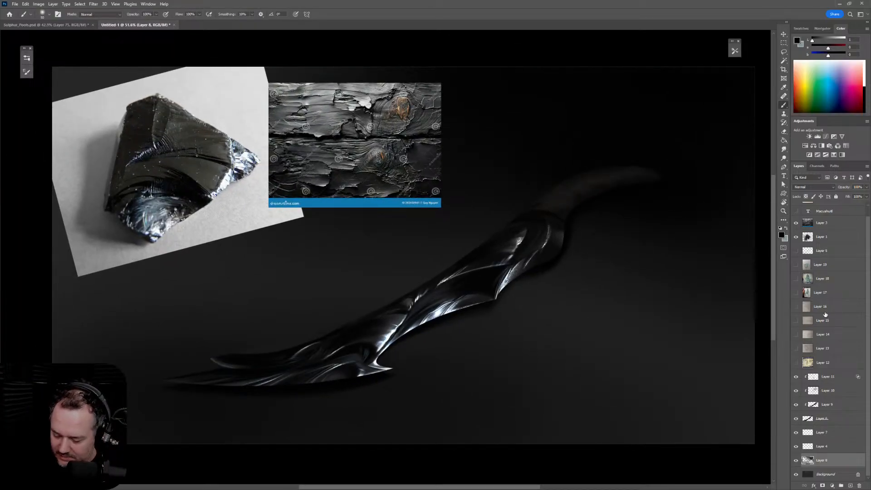
# Add a new layer above Layer 11 and choose the sketch_soft brush for working on the handle
pyautogui.click(842, 382)
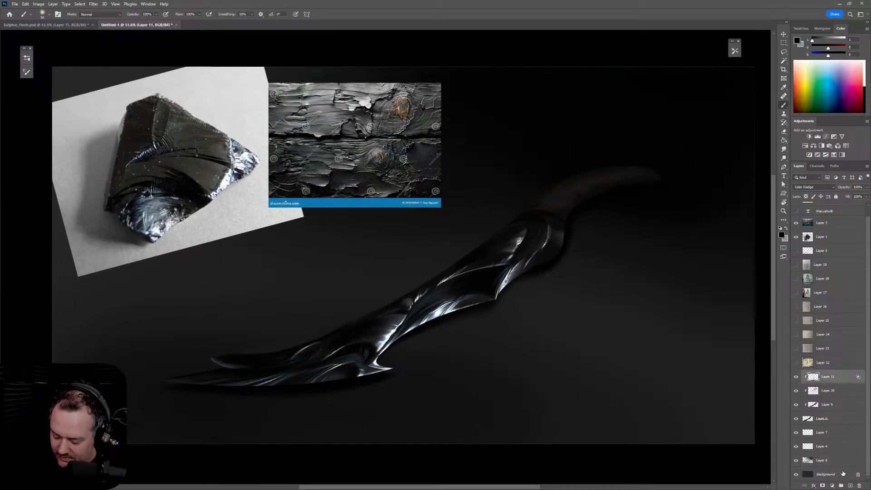
pyautogui.click(850, 485)
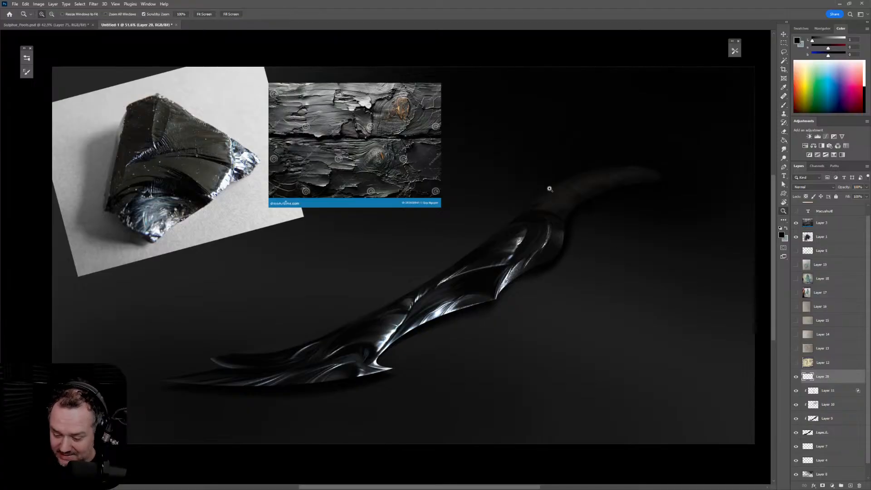
pyautogui.scroll(3, 552, 186)
pyautogui.click(26, 58)
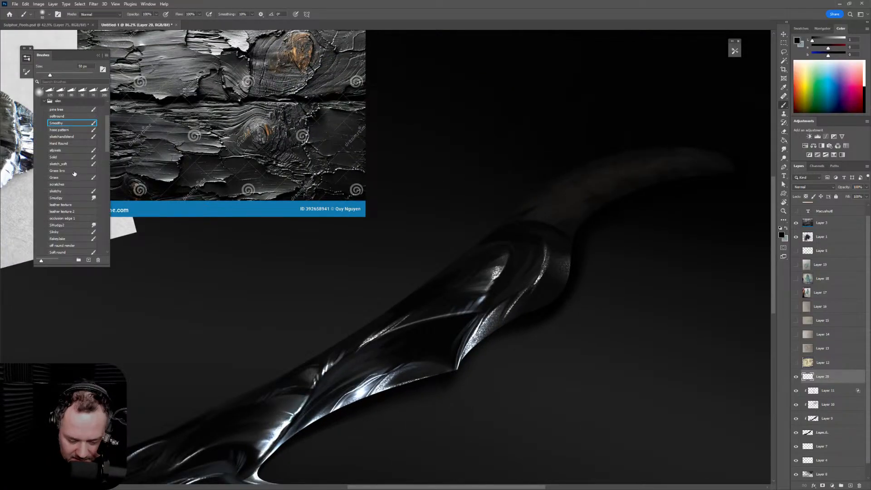
pyautogui.click(74, 172)
pyautogui.click(26, 58)
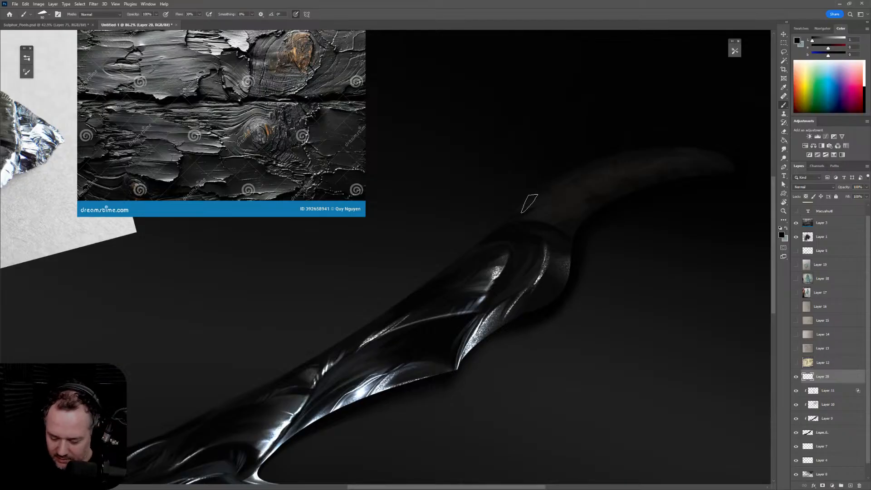
# Paint rough dark wood strokes along the upper edge and middle of the handle, varying the brush size
pyautogui.moveTo(530, 204)
pyautogui.mouseDown()
pyautogui.moveTo(518, 209)
pyautogui.moveTo(561, 200)
pyautogui.moveTo(533, 195)
pyautogui.moveTo(607, 175)
pyautogui.moveTo(560, 179)
pyautogui.mouseUp()
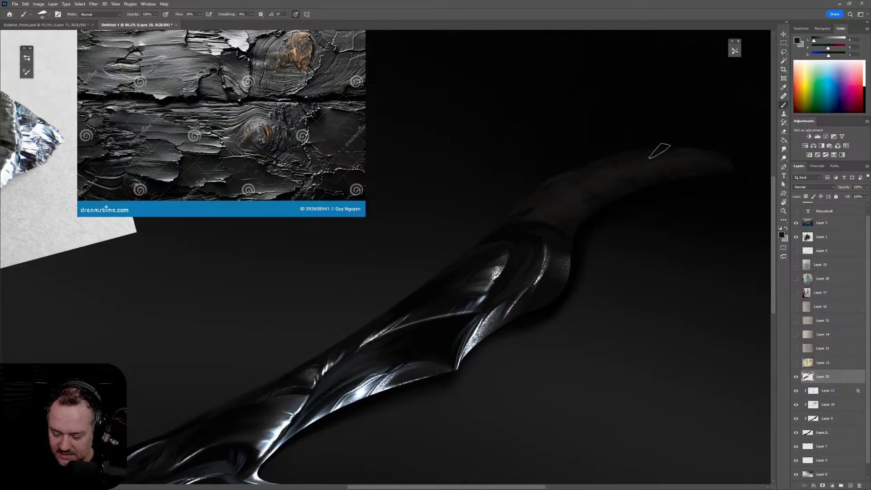
pyautogui.moveTo(660, 150)
pyautogui.mouseDown()
pyautogui.moveTo(571, 170)
pyautogui.moveTo(619, 193)
pyautogui.moveTo(666, 165)
pyautogui.moveTo(672, 151)
pyautogui.moveTo(662, 144)
pyautogui.moveTo(609, 156)
pyautogui.moveTo(622, 156)
pyautogui.moveTo(655, 182)
pyautogui.mouseUp()
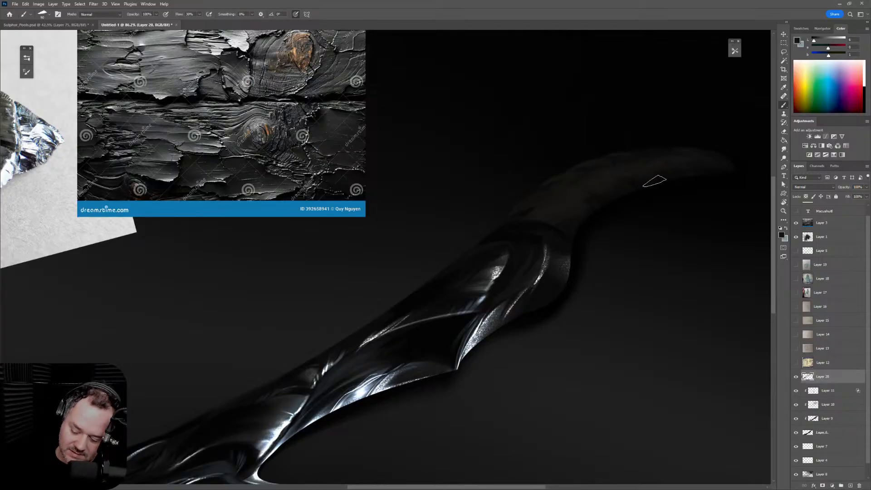
pyautogui.press(']')
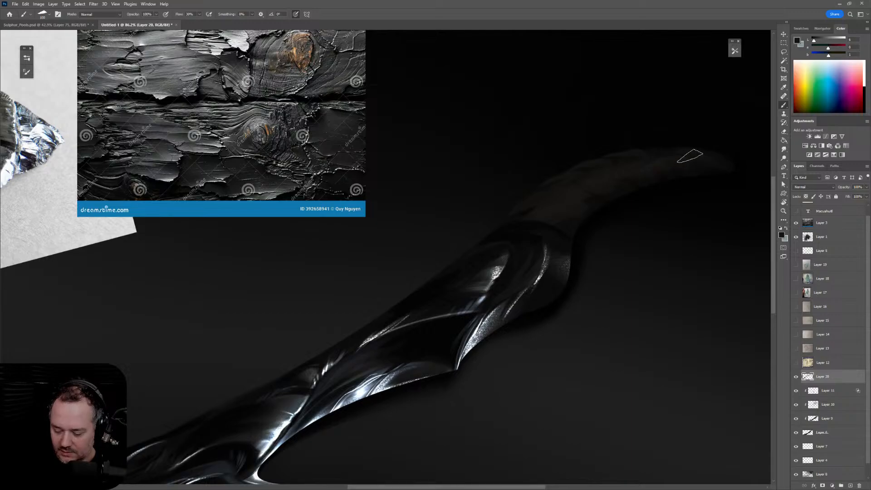
pyautogui.press('[')
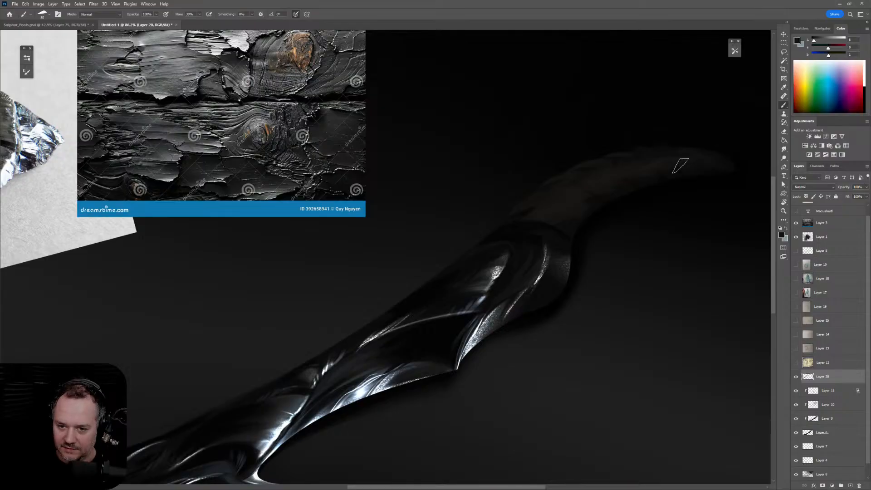
pyautogui.press('e')
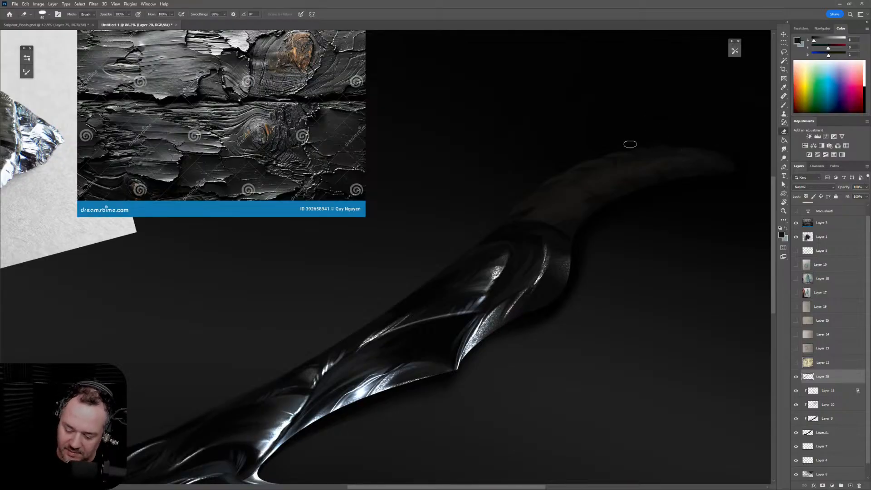
# Rotate the canvas to about -22° and shape the handle's underside and tip with dark strokes in sampled tones
pyautogui.press('r')
pyautogui.moveTo(673, 245); pyautogui.dragTo(615, 194)
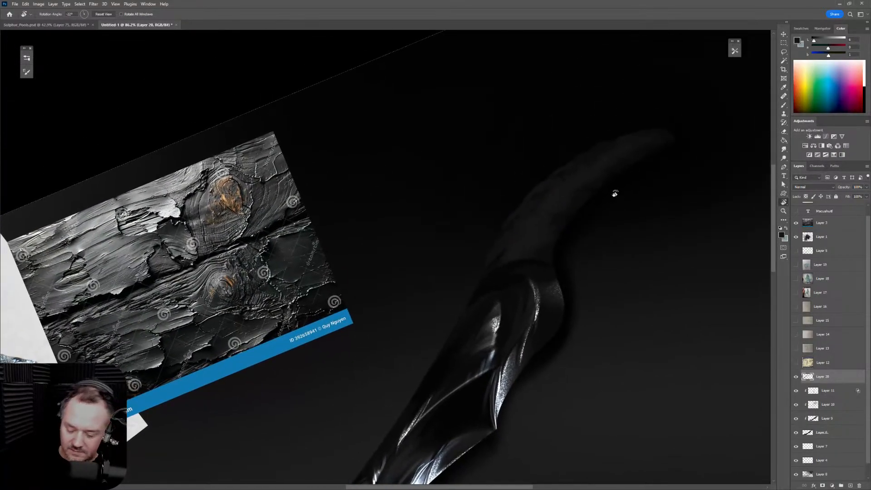
pyautogui.press('b')
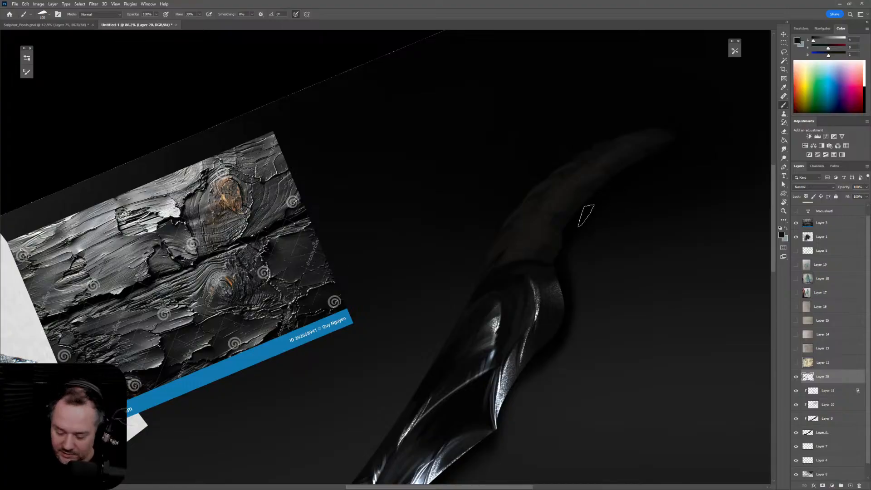
pyautogui.press(']')
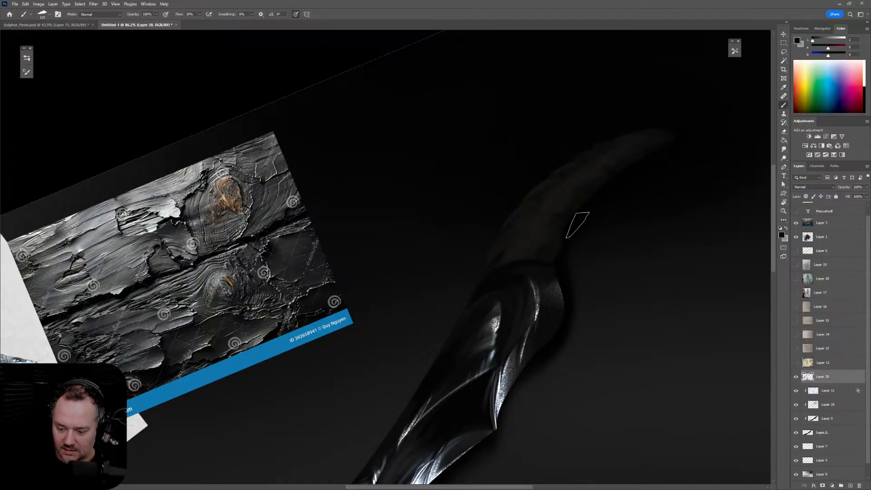
pyautogui.press('[')
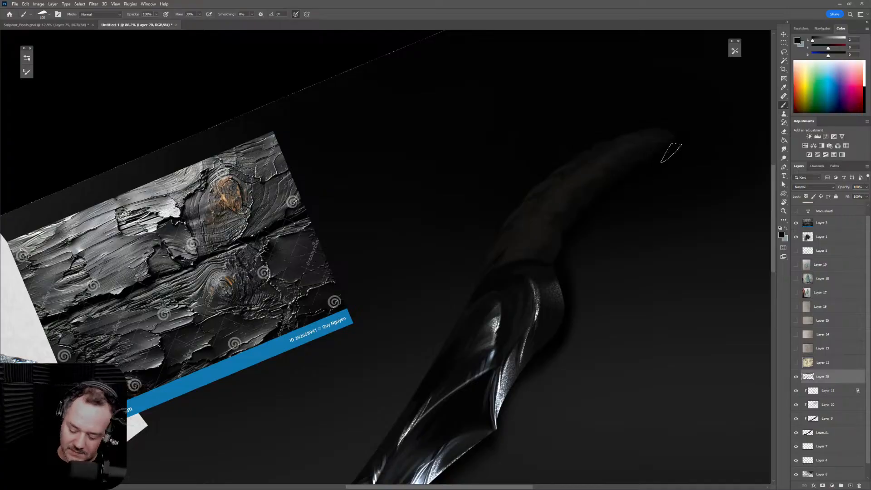
pyautogui.keyDown('alt'); pyautogui.click(603, 162); pyautogui.keyUp('alt')
pyautogui.press(']')
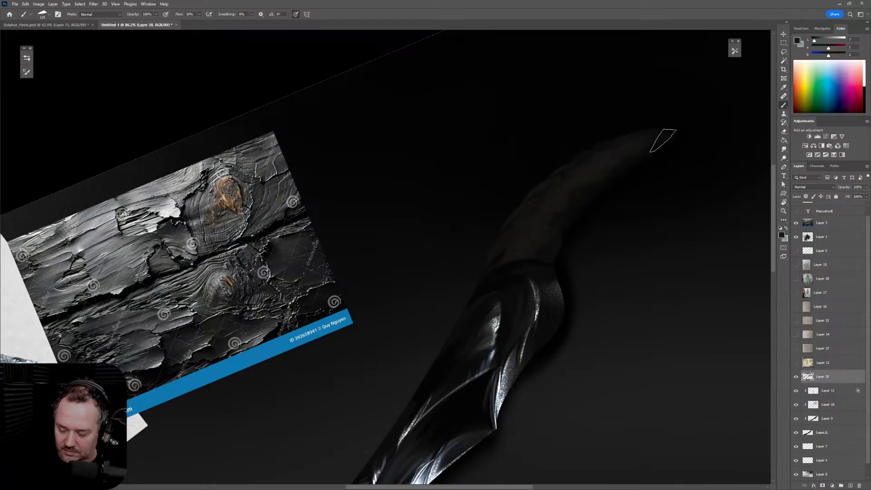
# Refine the tip and curved underside of the handle with soft strokes in a sampled near-black, varying the brush size
pyautogui.press(']')
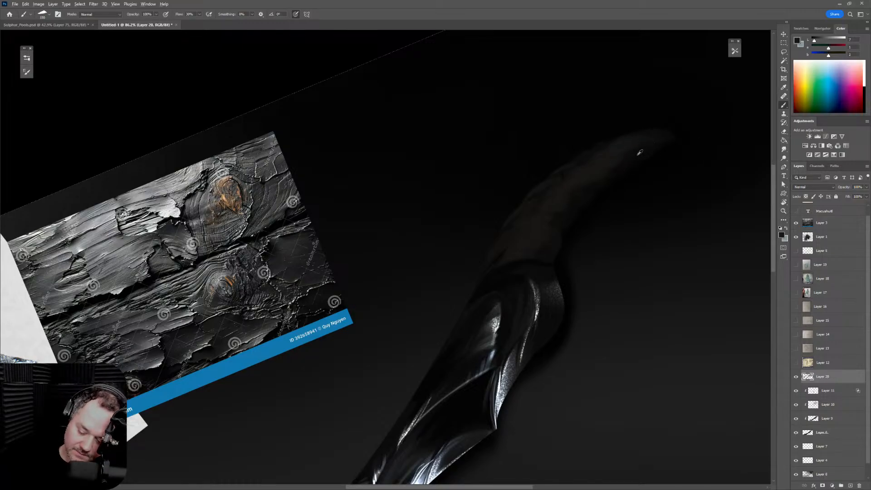
pyautogui.keyDown('alt'); pyautogui.click(639, 154); pyautogui.keyUp('alt')
pyautogui.press('[')
pyautogui.press('[')
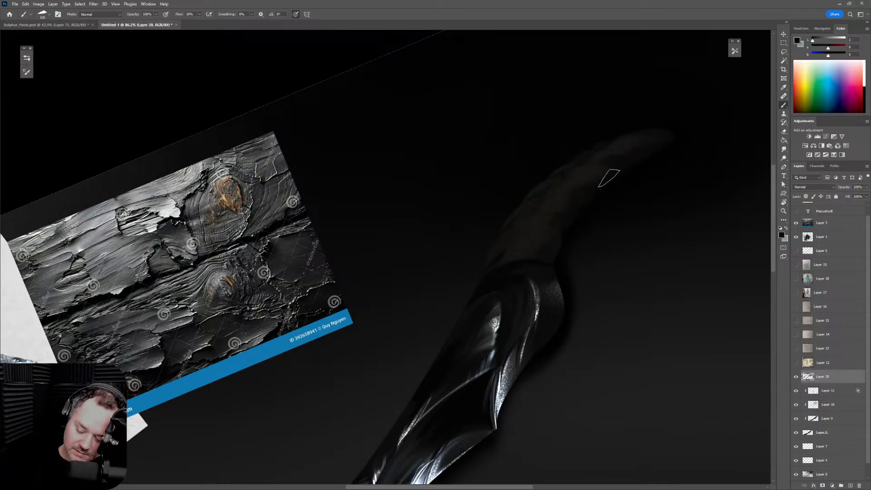
pyautogui.press(']')
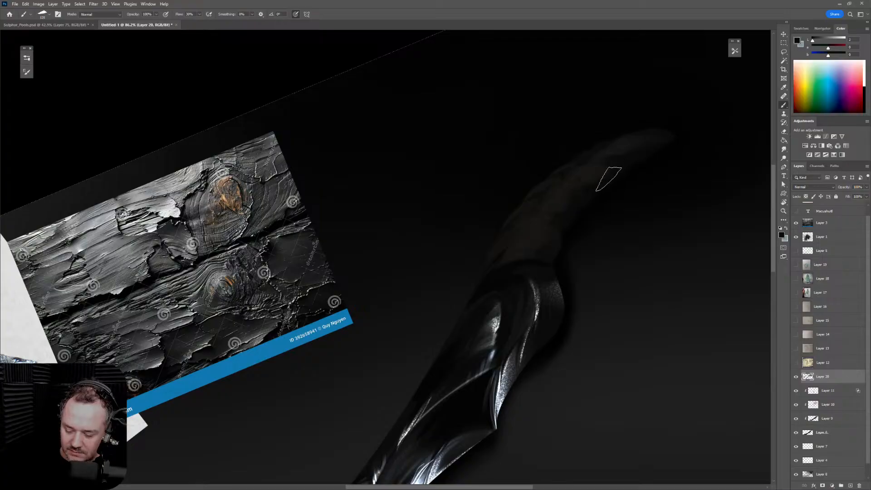
pyautogui.press('[')
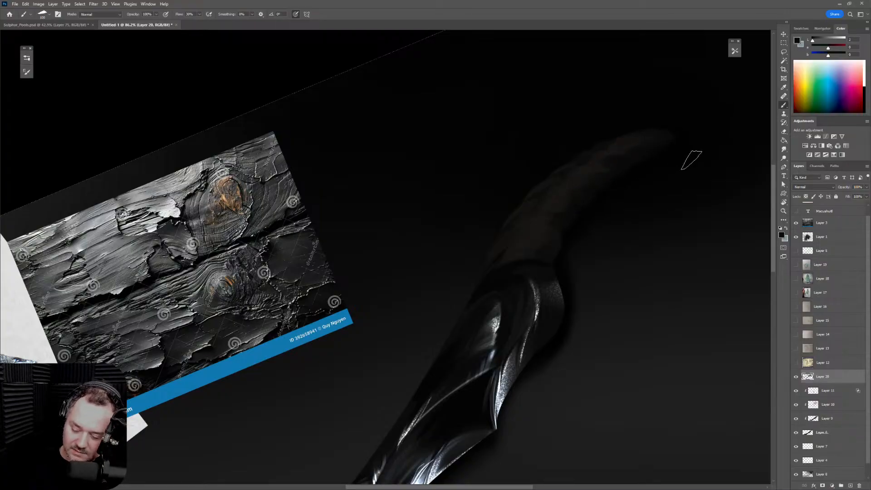
# Shade the base of the handle and its lower underside with a sampled near-black, adjusting the brush size between strokes
pyautogui.keyDown('alt'); pyautogui.click(512, 255); pyautogui.keyUp('alt')
pyautogui.press('[')
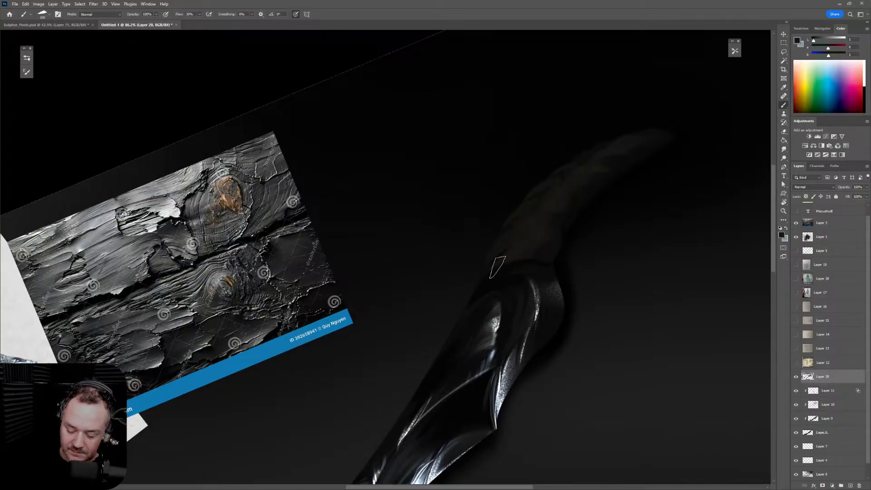
pyautogui.press(']')
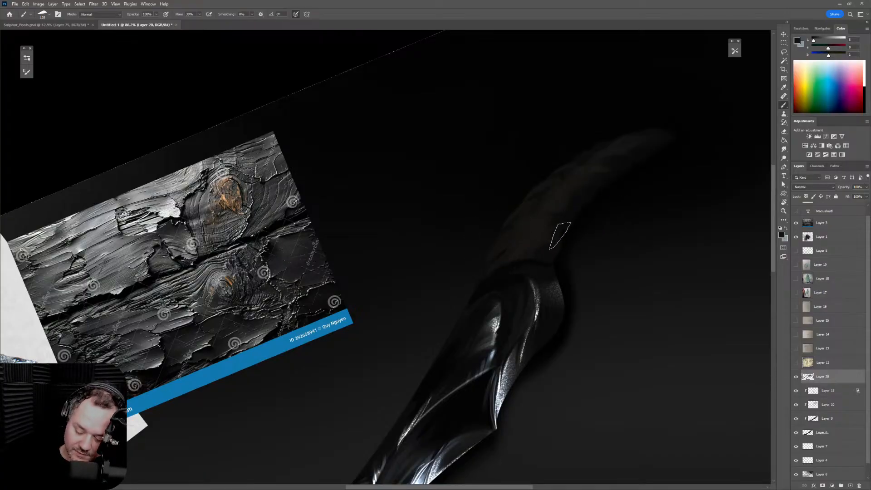
pyautogui.press(']')
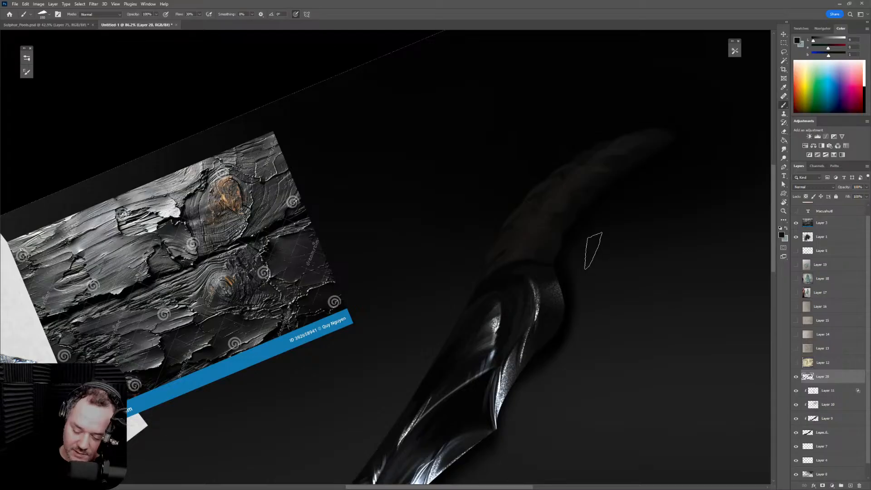
pyautogui.press('[')
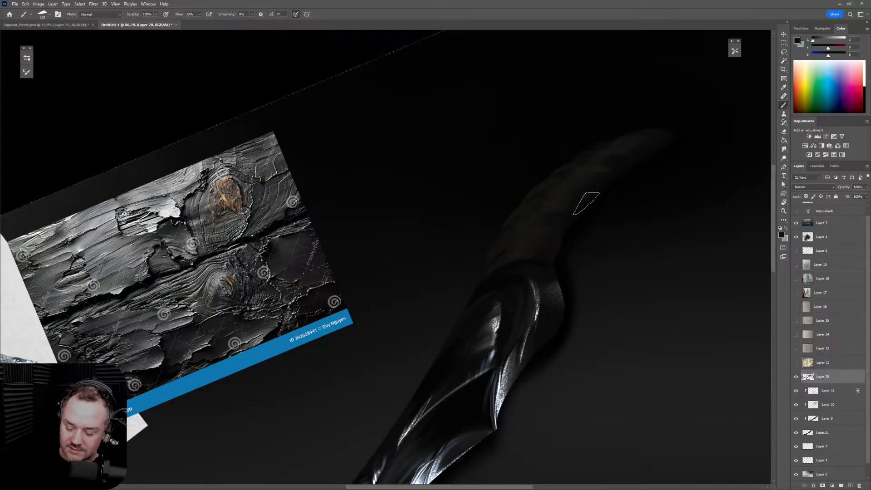
# Paint subtle dark wood strokes across the lower body of the handle in a tone sampled from it
pyautogui.press('z')
pyautogui.moveTo(638, 245)
pyautogui.mouseDown()
pyautogui.moveTo(616, 255)
pyautogui.moveTo(514, 254)
pyautogui.moveTo(633, 250)
pyautogui.mouseUp()
pyautogui.keyDown('alt'); pyautogui.click(518, 240); pyautogui.keyUp('alt')
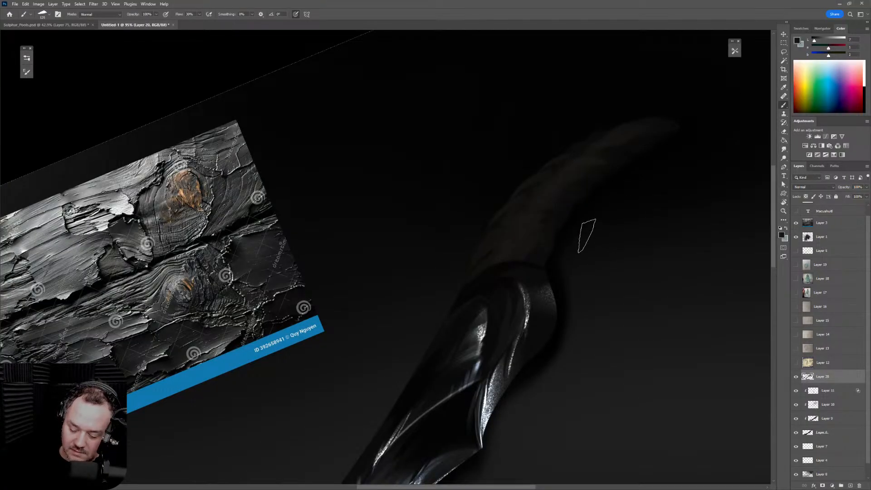
pyautogui.press('[')
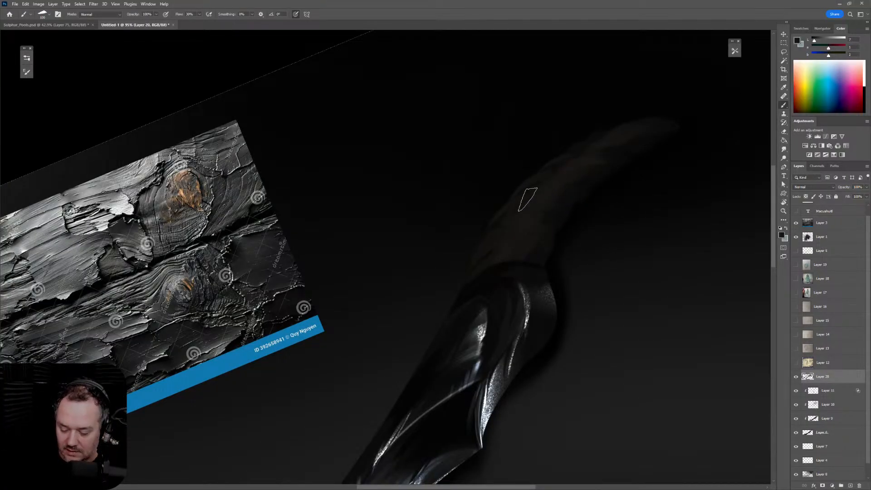
# Sharpen the handle's underside contour and shadow with dark strokes in a tone sampled from its middle
pyautogui.press('z')
pyautogui.moveTo(601, 218)
pyautogui.mouseDown()
pyautogui.moveTo(551, 230)
pyautogui.moveTo(608, 226)
pyautogui.mouseUp()
pyautogui.press('b')
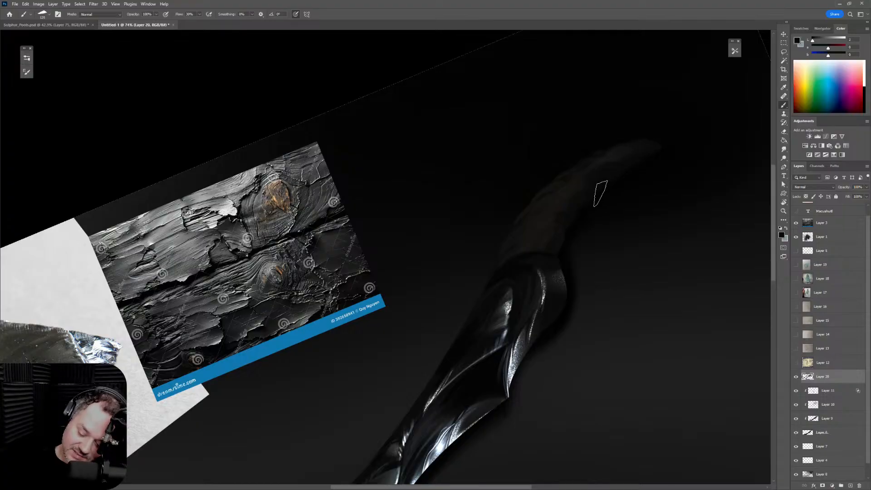
pyautogui.keyDown('alt'); pyautogui.click(570, 193); pyautogui.keyUp('alt')
pyautogui.press('[')
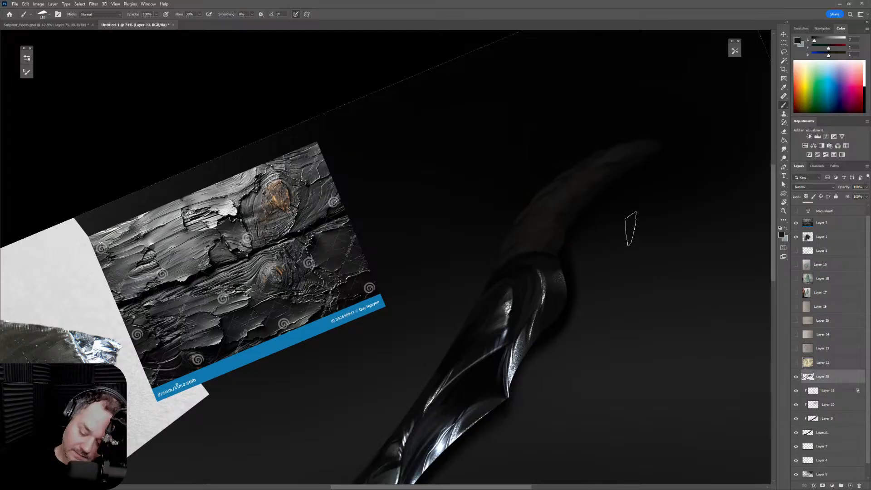
pyautogui.press(']')
pyautogui.press(']')
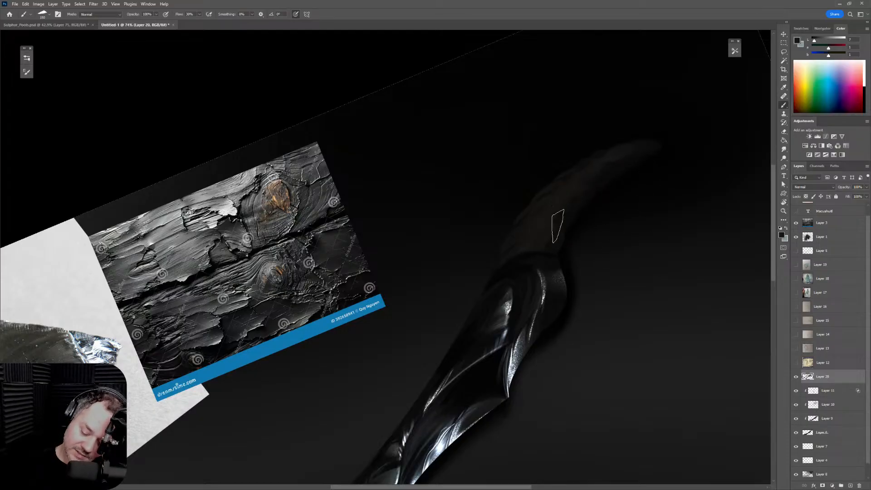
# Define the collar where the handle meets the blade, painting its curved edge in sampled near-black and dark grey tones
pyautogui.press('z')
pyautogui.moveTo(636, 228)
pyautogui.mouseDown()
pyautogui.moveTo(590, 250)
pyautogui.moveTo(617, 252)
pyautogui.mouseUp()
pyautogui.moveTo(634, 286); pyautogui.dragTo(648, 169)
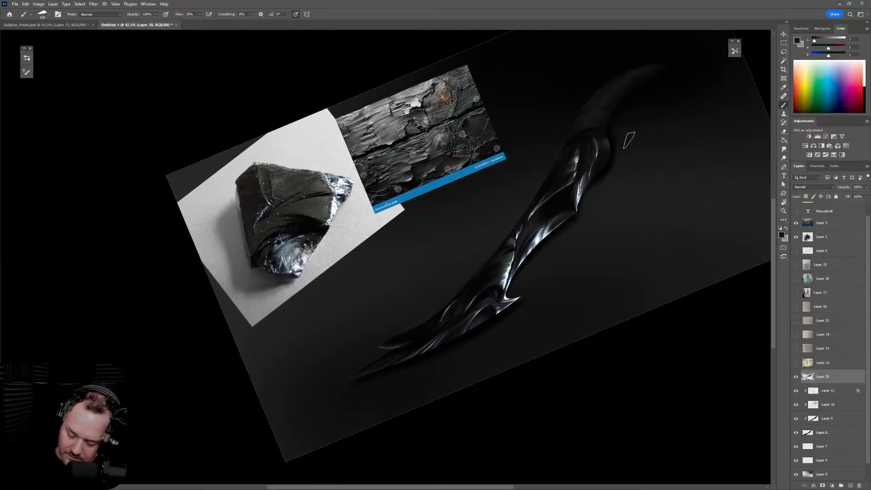
pyautogui.press('z')
pyautogui.moveTo(579, 129); pyautogui.dragTo(630, 105)
pyautogui.keyDown('alt'); pyautogui.click(555, 166); pyautogui.keyUp('alt')
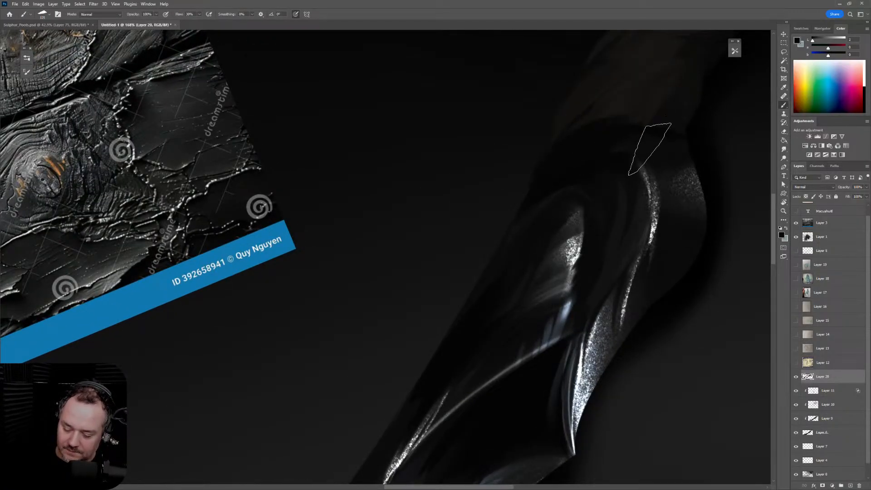
pyautogui.press('[')
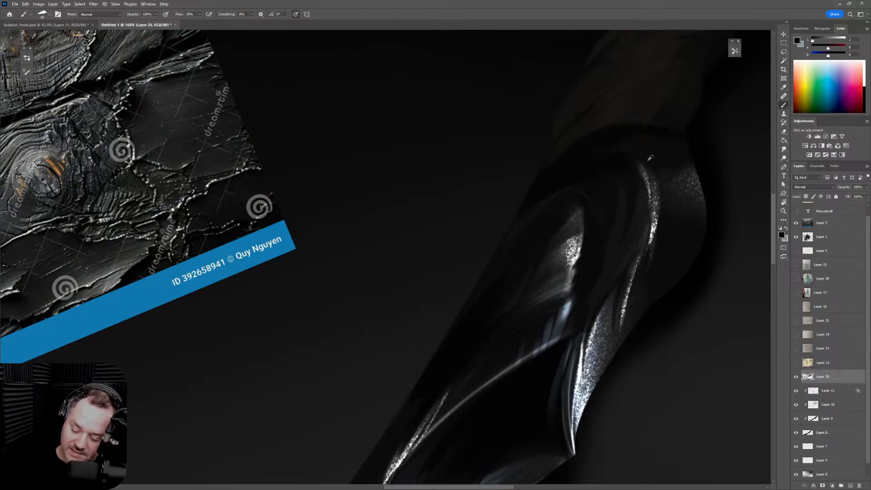
pyautogui.keyDown('alt'); pyautogui.click(647, 164); pyautogui.keyUp('alt')
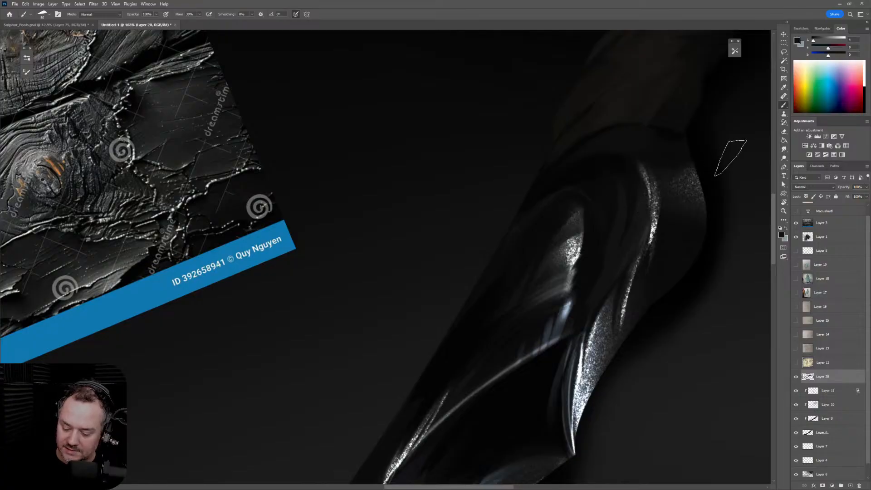
pyautogui.keyDown('alt'); pyautogui.click(657, 178); pyautogui.keyUp('alt')
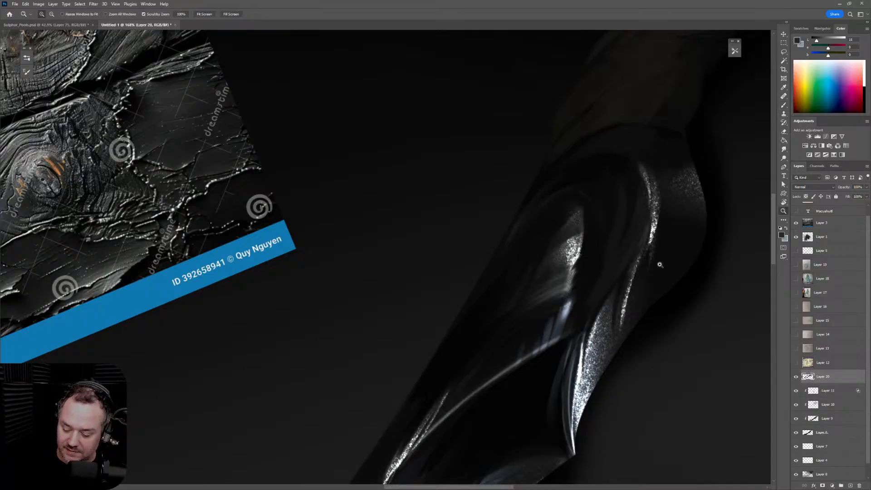
# Repaint the speckled highlight beside the blade's upper spike as smooth streaks, using a larger brush and sampled dark tones
pyautogui.scroll(-5, 662, 254)
pyautogui.moveTo(671, 328); pyautogui.dragTo(563, 259)
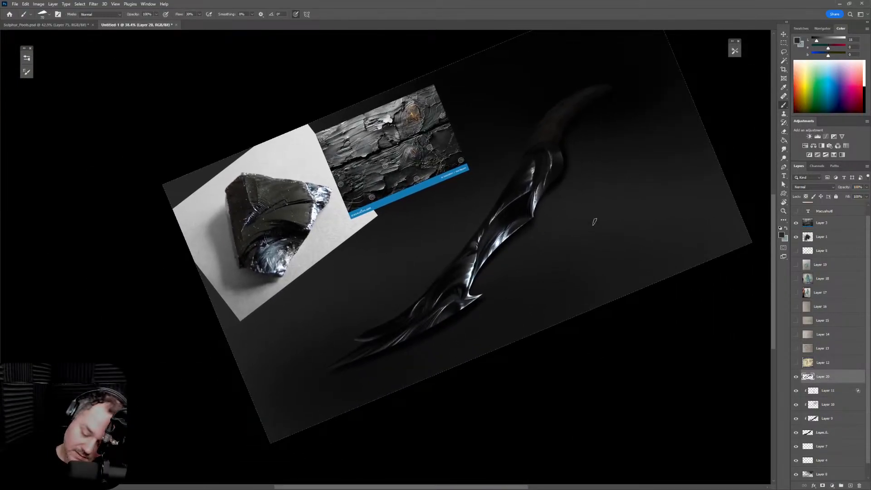
pyautogui.scroll(2, 552, 198)
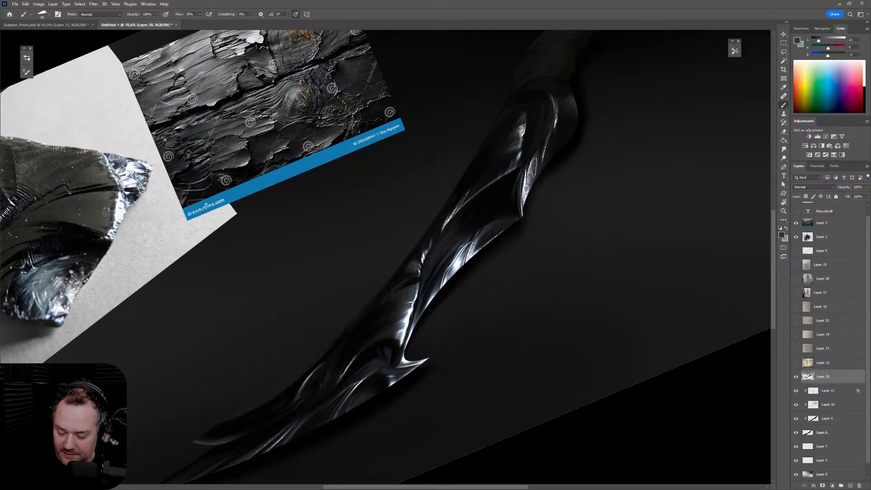
pyautogui.press(']')
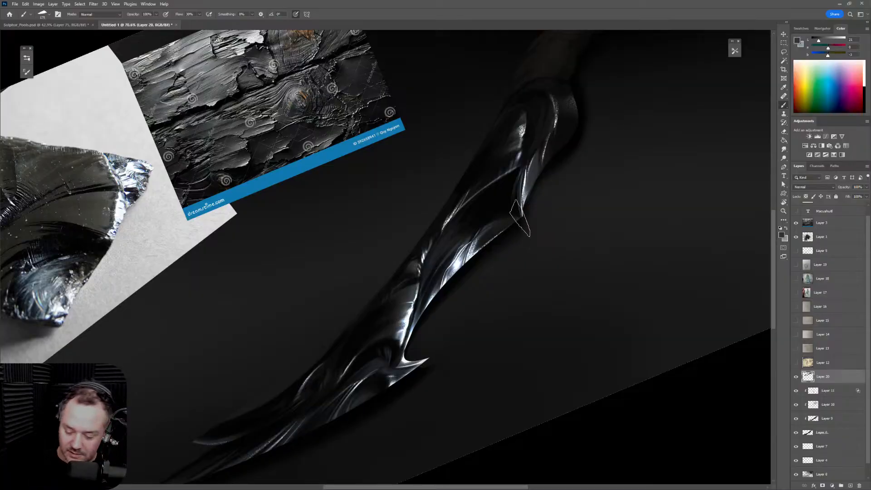
pyautogui.keyDown('alt'); pyautogui.click(553, 145); pyautogui.keyUp('alt')
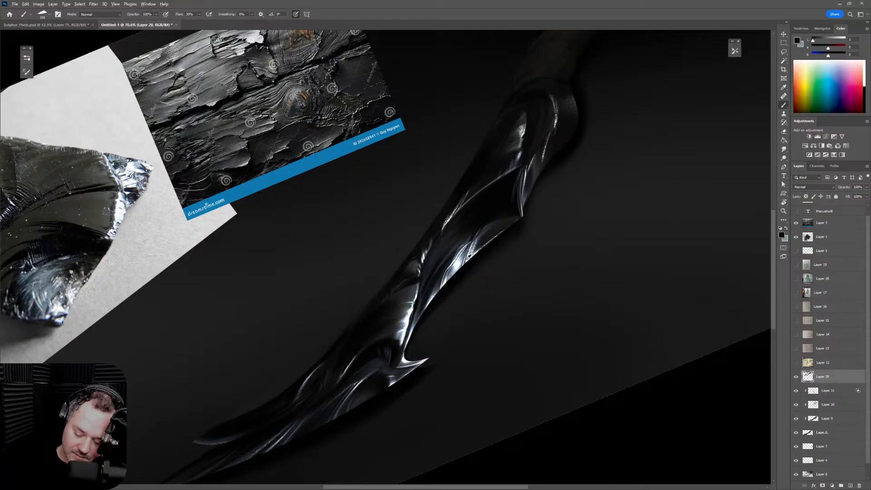
# Add white accents to the reflections near the upper spike and shade the collar's outer rim in a sampled dark grey
pyautogui.press('x')
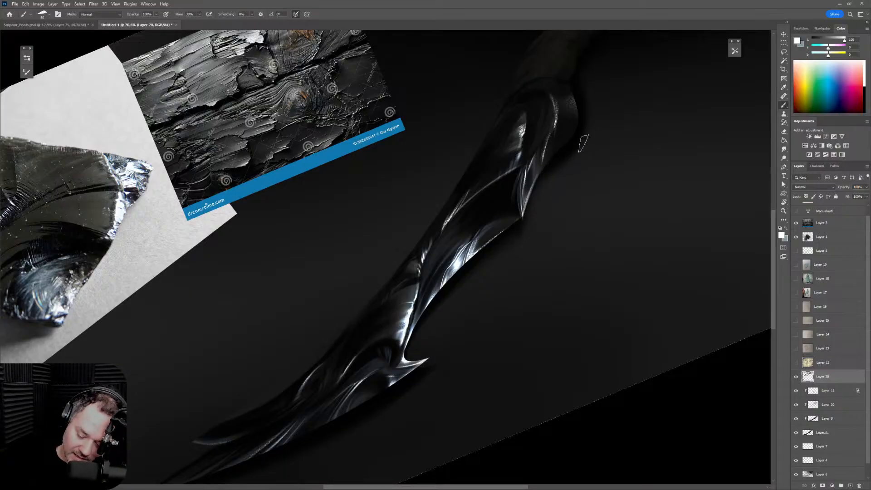
pyautogui.keyDown('alt'); pyautogui.click(574, 103); pyautogui.keyUp('alt')
pyautogui.press(']')
pyautogui.press(']')
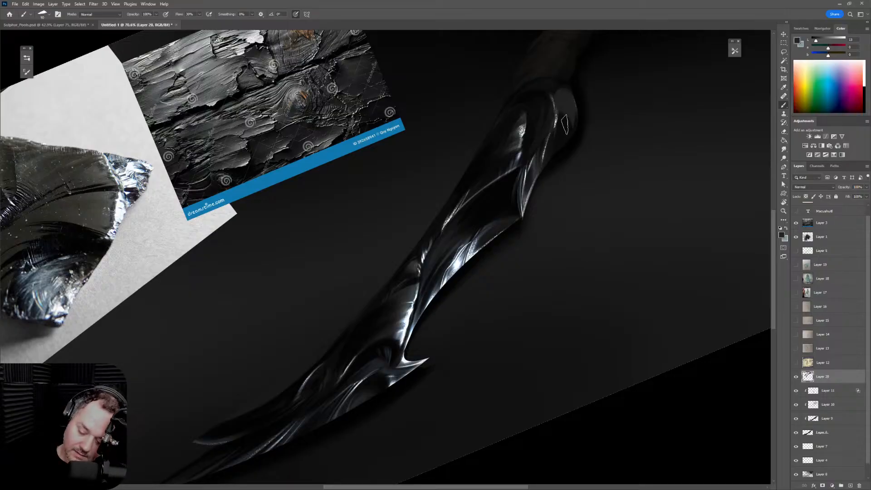
# Brighten the teardrop-shaped reflection on the upper blade with pale blue and near-white sampled from existing highlights
pyautogui.press('z')
pyautogui.moveTo(590, 182)
pyautogui.mouseDown()
pyautogui.moveTo(558, 220)
pyautogui.moveTo(593, 184)
pyautogui.moveTo(572, 195)
pyautogui.moveTo(622, 172)
pyautogui.mouseUp()
pyautogui.press('b')
pyautogui.scroll(3, 557, 165)
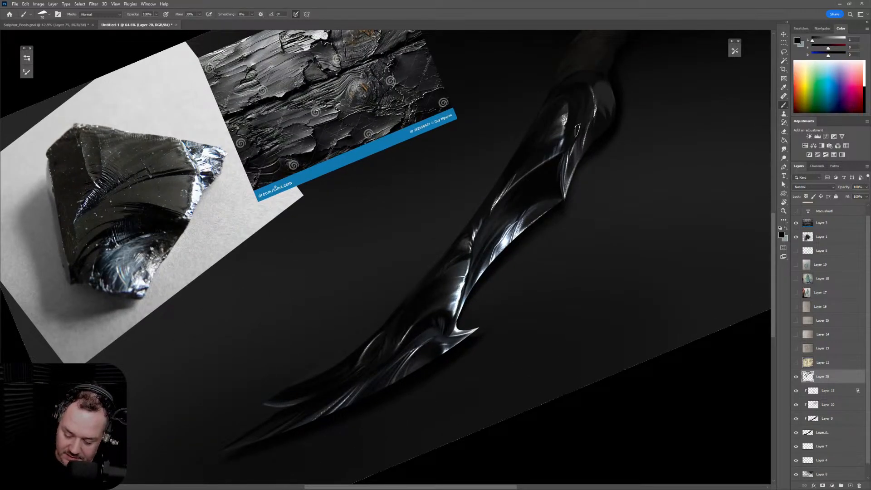
pyautogui.keyDown('alt'); pyautogui.click(562, 142); pyautogui.keyUp('alt')
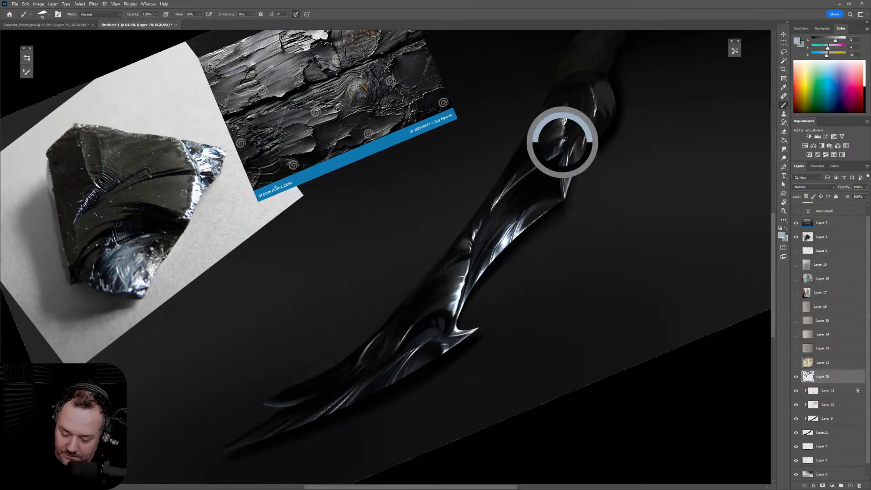
pyautogui.keyDown('alt'); pyautogui.click(463, 283); pyautogui.keyUp('alt')
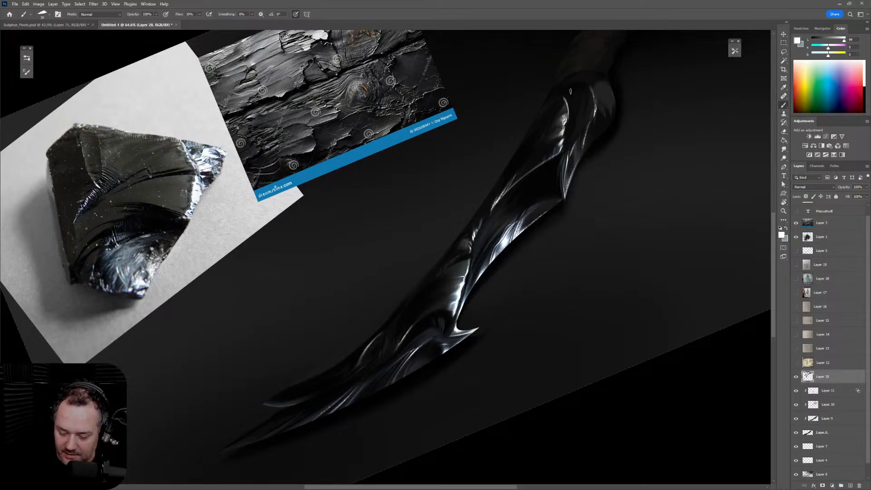
# Carve and soften the edges of the upper blade's teardrop reflection with nearby sampled black and grey tones
pyautogui.keyDown('alt'); pyautogui.click(569, 112); pyautogui.keyUp('alt')
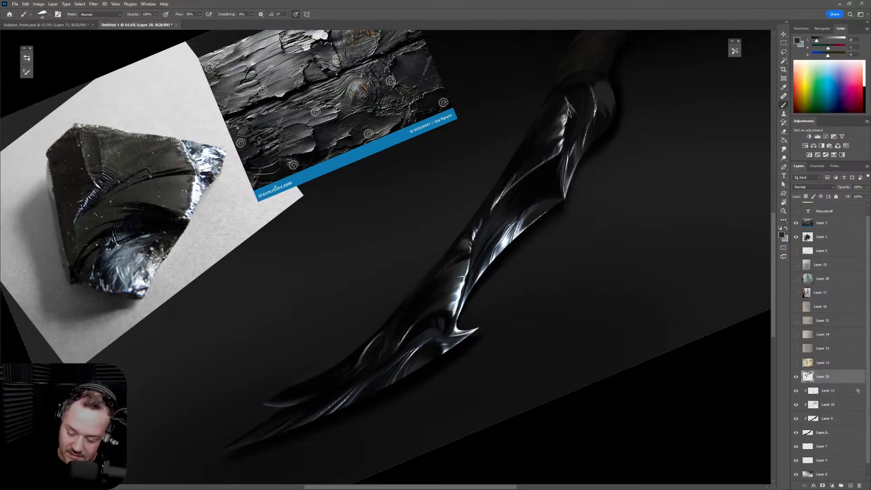
pyautogui.keyDown('alt'); pyautogui.click(574, 107); pyautogui.keyUp('alt')
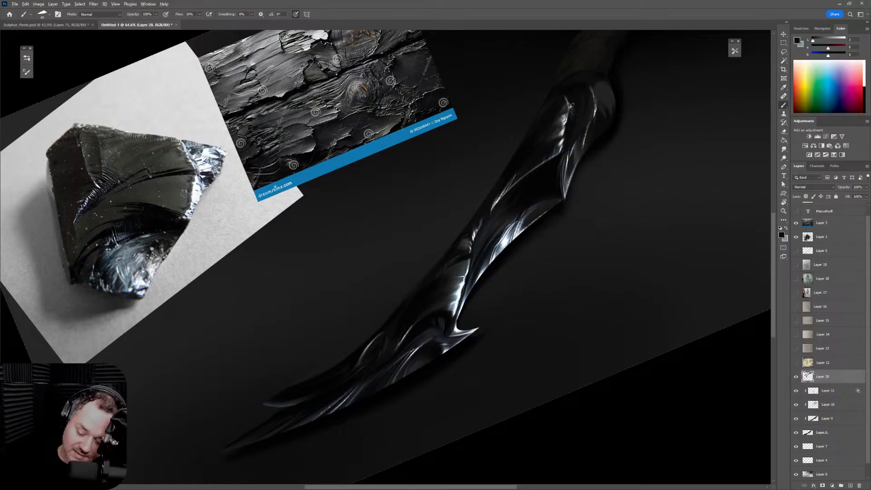
pyautogui.keyDown('alt'); pyautogui.click(576, 125); pyautogui.keyUp('alt')
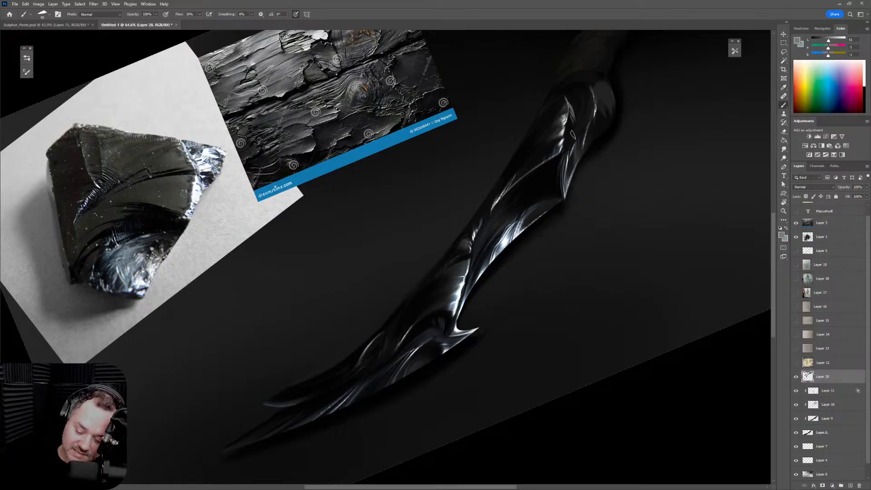
pyautogui.keyDown('alt'); pyautogui.click(577, 117); pyautogui.keyUp('alt')
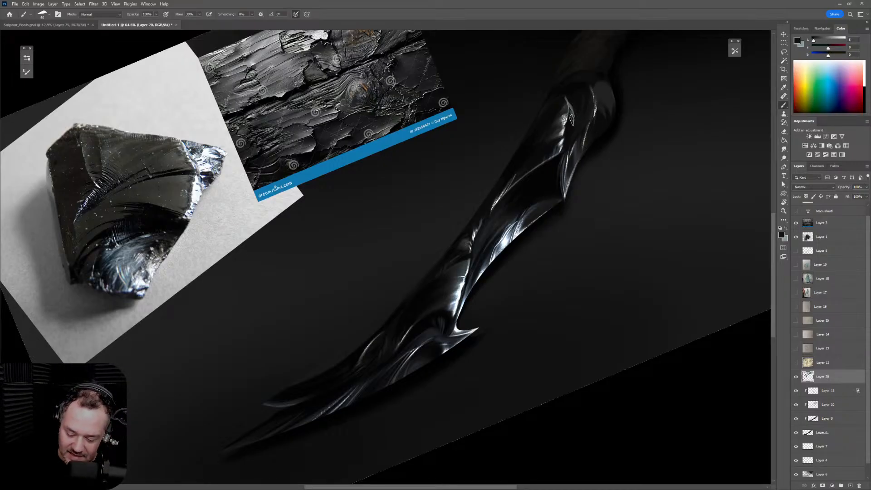
pyautogui.keyDown('alt'); pyautogui.click(572, 101); pyautogui.keyUp('alt')
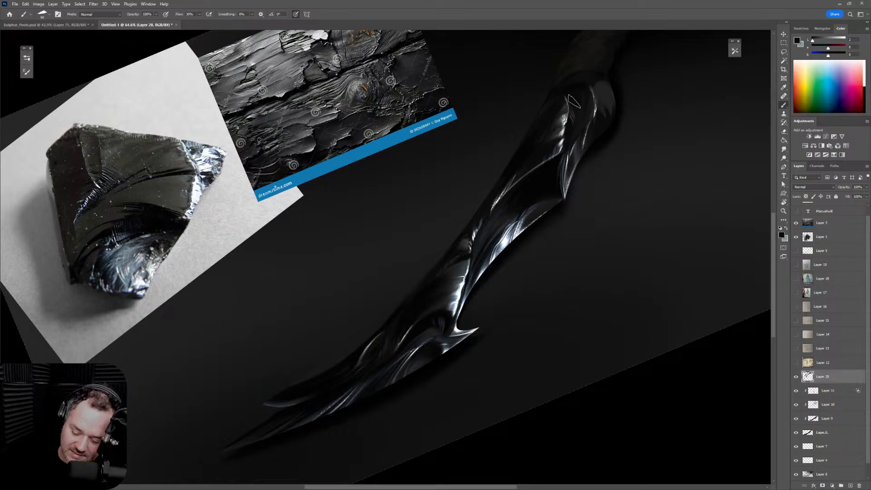
pyautogui.keyDown('alt'); pyautogui.click(563, 94); pyautogui.keyUp('alt')
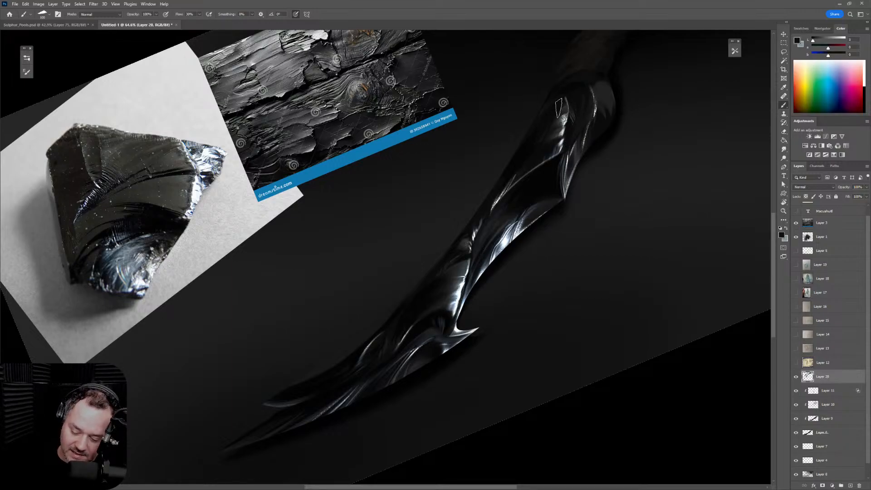
pyautogui.keyDown('alt'); pyautogui.click(573, 110); pyautogui.keyUp('alt')
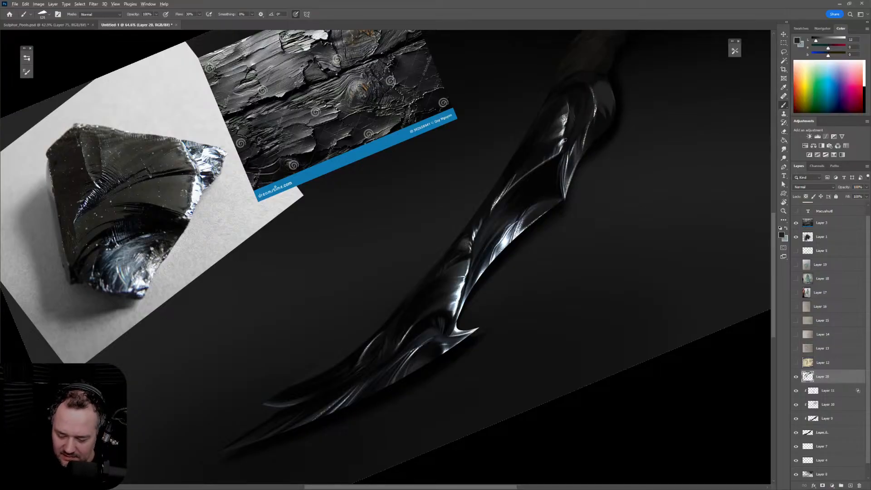
pyautogui.keyDown('alt'); pyautogui.click(555, 144); pyautogui.keyUp('alt')
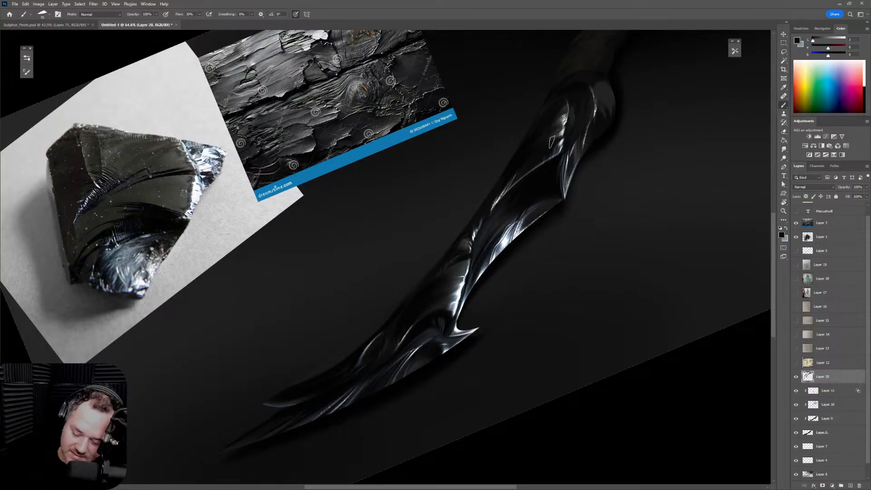
# Refine the teardrop reflection on the upper blade with light grey, near-black and mid-grey tones sampled from around it
pyautogui.keyDown('alt'); pyautogui.click(557, 135); pyautogui.keyUp('alt')
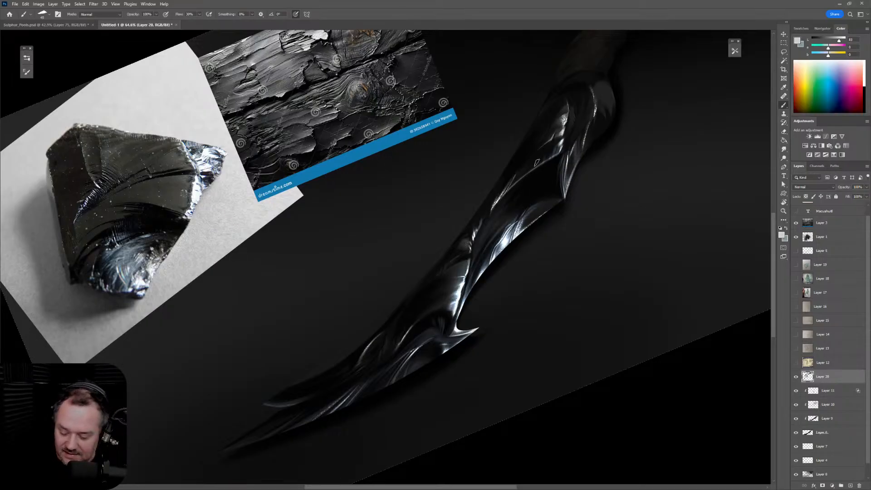
pyautogui.keyDown('alt'); pyautogui.click(550, 138); pyautogui.keyUp('alt')
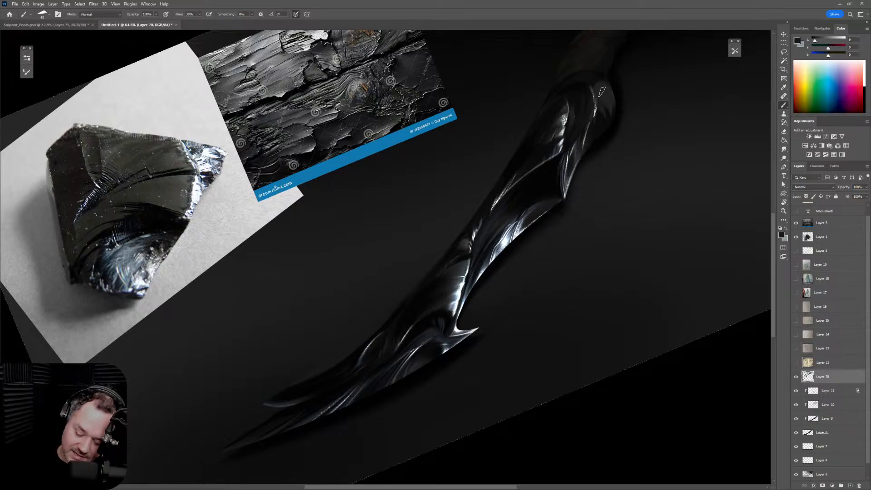
pyautogui.moveTo(568, 109); pyautogui.dragTo(549, 158)
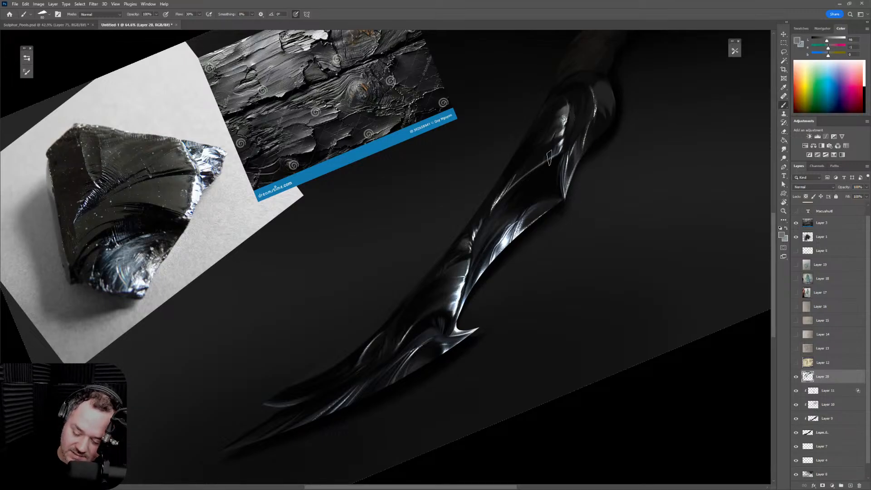
pyautogui.keyDown('alt'); pyautogui.click(562, 108); pyautogui.keyUp('alt')
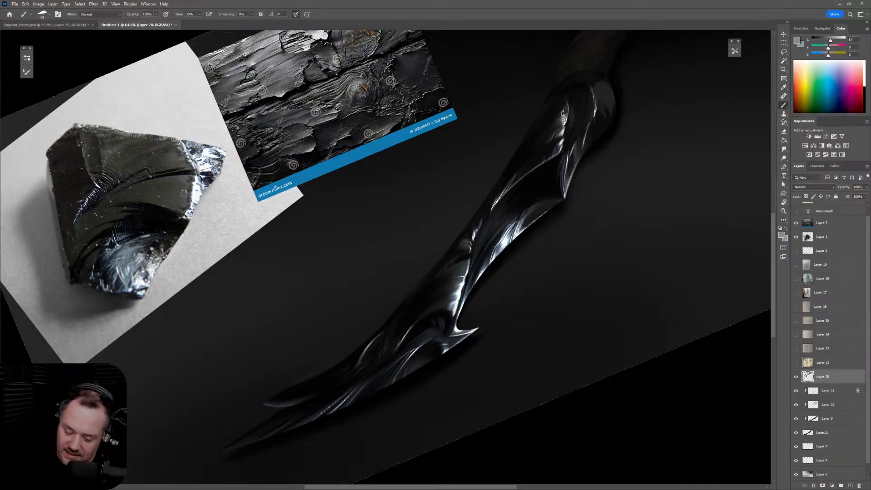
pyautogui.keyDown('alt'); pyautogui.click(568, 110); pyautogui.keyUp('alt')
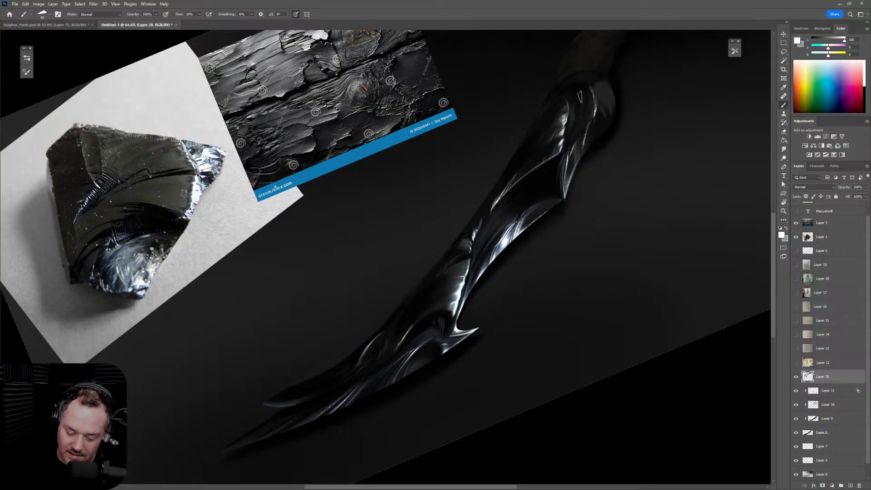
# Paint white and pale blue streaks into the reflection just below the collar, sampling the blue from the lower blade highlights
pyautogui.moveTo(576, 109); pyautogui.dragTo(591, 92)
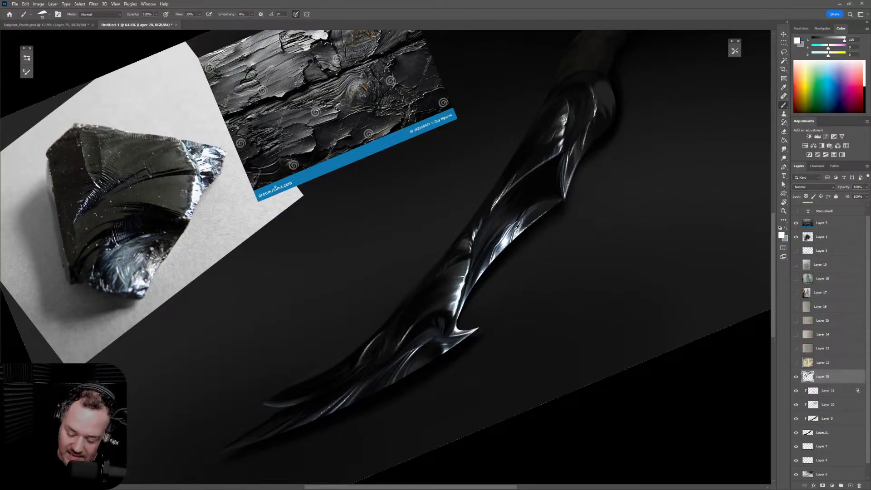
pyautogui.keyDown('alt'); pyautogui.click(510, 237); pyautogui.keyUp('alt')
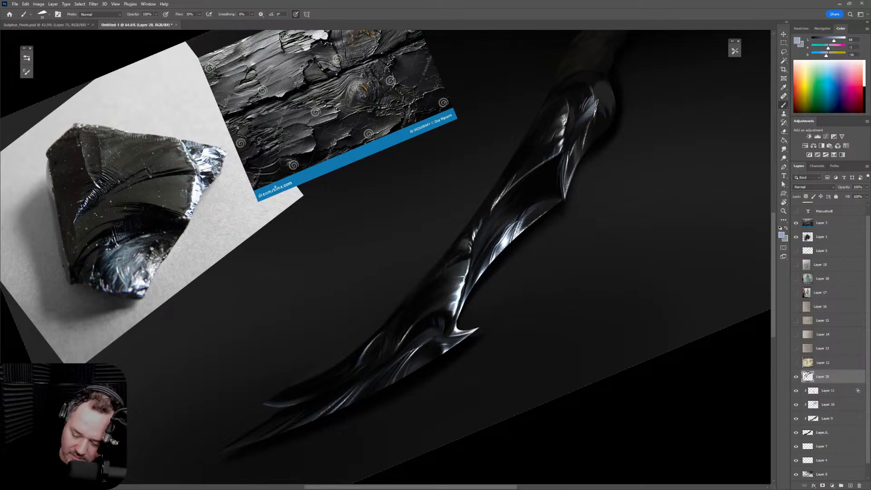
# Darken the gap between the pale blue reflection and the collar in sampled black, using a larger brush
pyautogui.keyDown('alt'); pyautogui.click(585, 124); pyautogui.keyUp('alt')
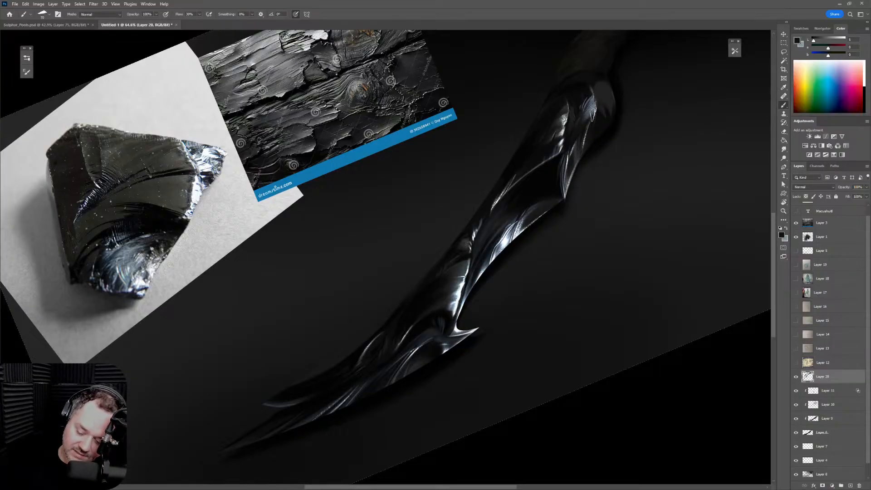
pyautogui.press(']')
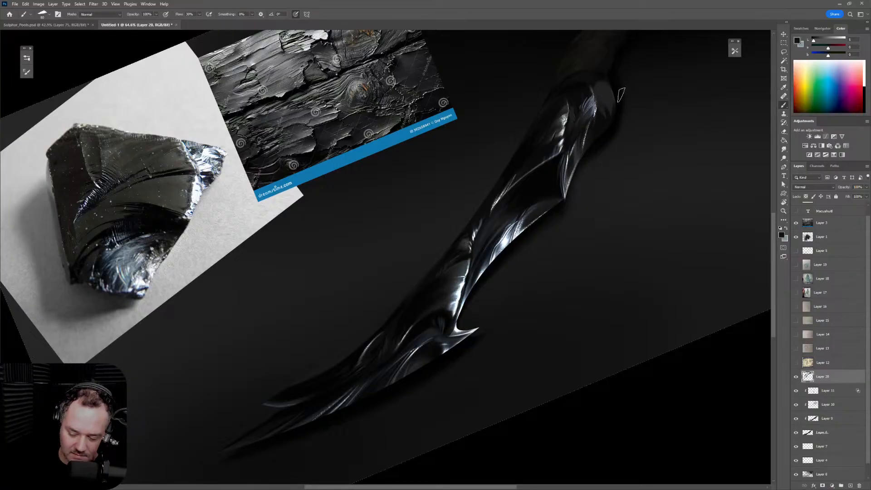
pyautogui.moveTo(613, 93); pyautogui.dragTo(597, 120)
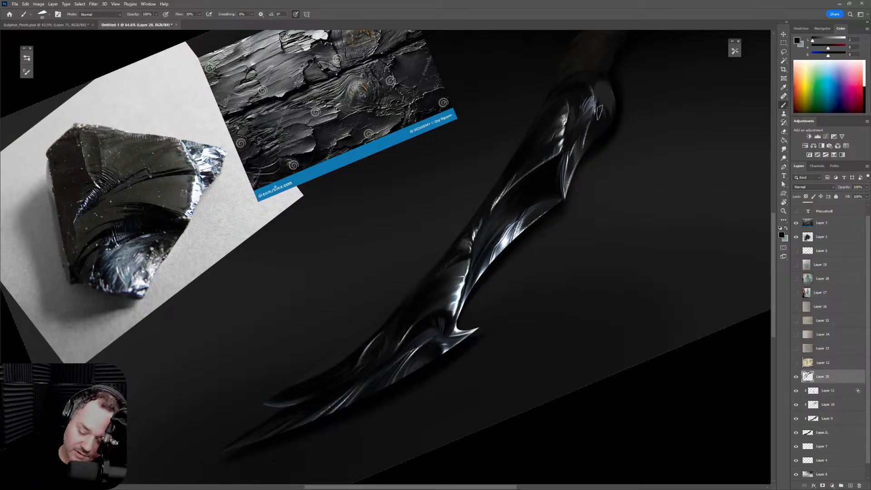
pyautogui.keyDown('alt'); pyautogui.click(598, 116); pyautogui.keyUp('alt')
pyautogui.press(']')
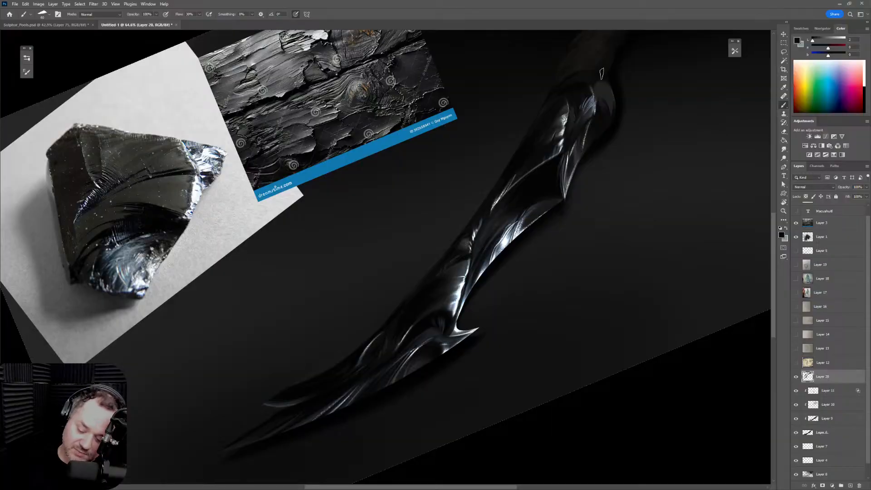
# Shade the collar's upper rim in a sampled dark grey with a larger brush
pyautogui.keyDown('alt'); pyautogui.click(603, 85); pyautogui.keyUp('alt')
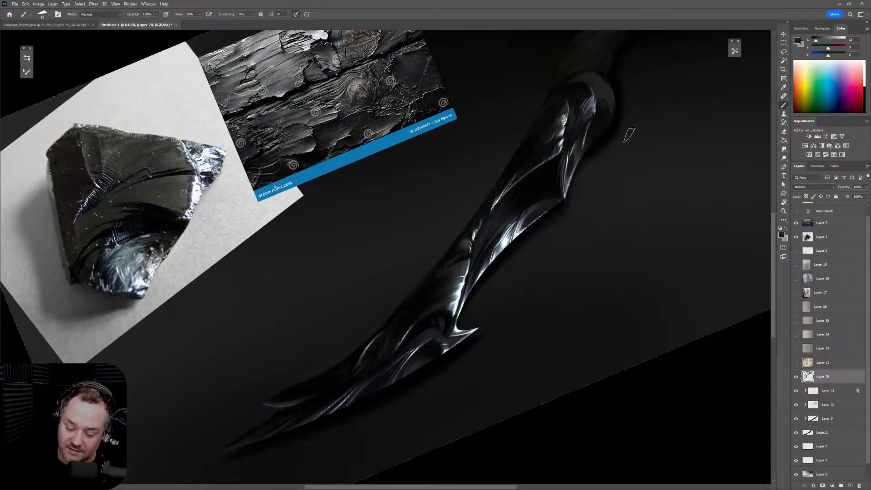
pyautogui.press(']')
pyautogui.press(']')
pyautogui.moveTo(601, 84); pyautogui.dragTo(591, 79)
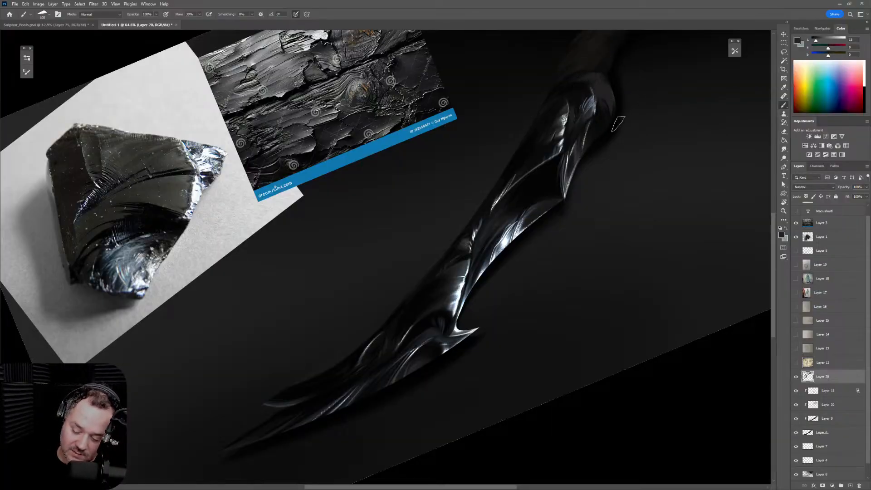
# Try to blend the collar's upper rim into the blade with nearby sampled dark tones and an enlarged brush
pyautogui.keyDown('alt'); pyautogui.click(588, 107); pyautogui.keyUp('alt')
pyautogui.press(']')
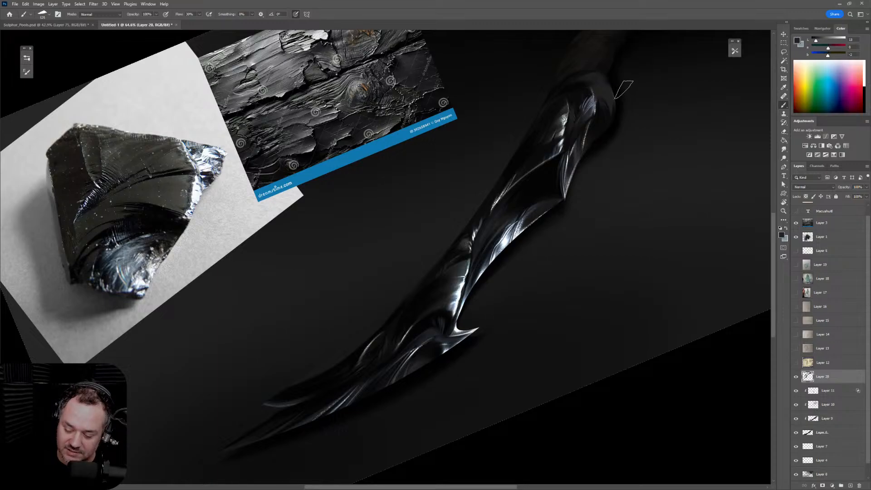
pyautogui.keyDown('alt'); pyautogui.click(593, 93); pyautogui.keyUp('alt')
pyautogui.moveTo(599, 85)
pyautogui.mouseDown()
pyautogui.moveTo(549, 91)
pyautogui.moveTo(571, 165)
pyautogui.moveTo(635, 101)
pyautogui.moveTo(586, 78)
pyautogui.mouseUp()
pyautogui.hotkey('ctrl', 'z')
pyautogui.press('[')
pyautogui.press('[')
pyautogui.press('[')
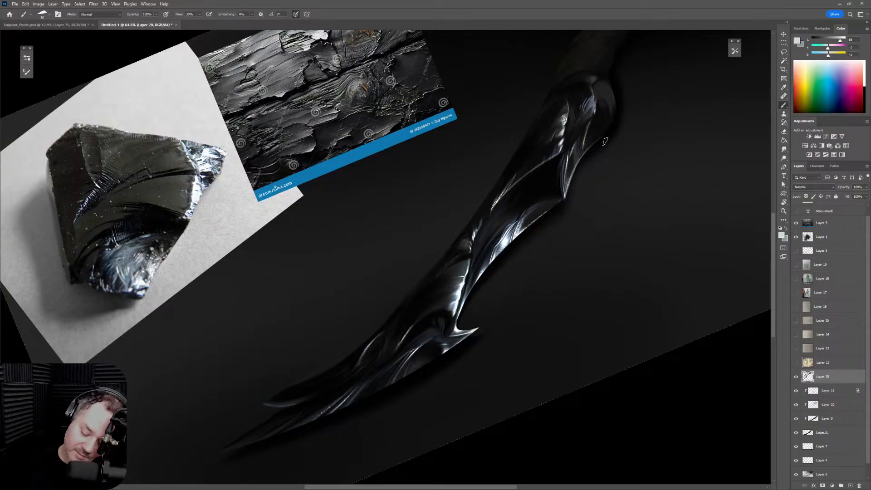
# Examine the whole knife at different zoom levels and rotations, comparing the last stroke, and finish with an unrotated canvas
pyautogui.hotkey('ctrl', 'space')
pyautogui.moveTo(567, 270); pyautogui.dragTo(617, 150)
pyautogui.press('r')
pyautogui.moveTo(544, 247); pyautogui.dragTo(588, 237)
pyautogui.press('b')
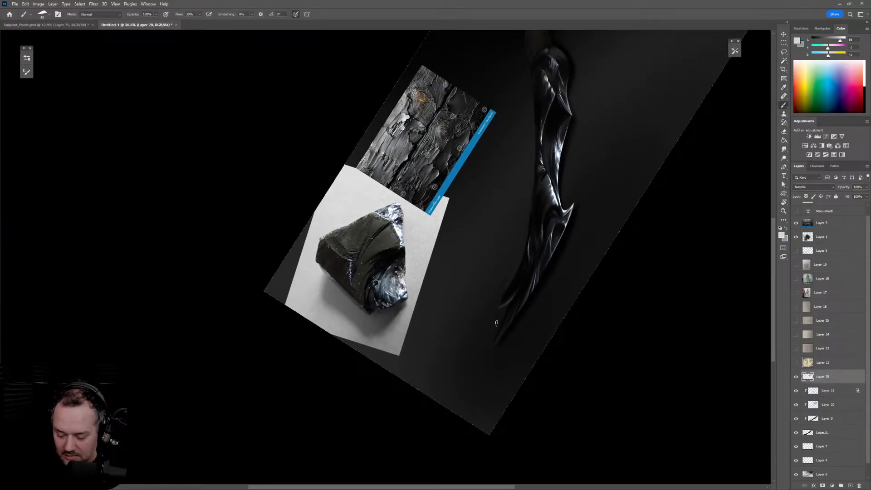
pyautogui.hotkey('ctrl', 'z')
pyautogui.hotkey('ctrl', 'shift', 'z')
pyautogui.press(']')
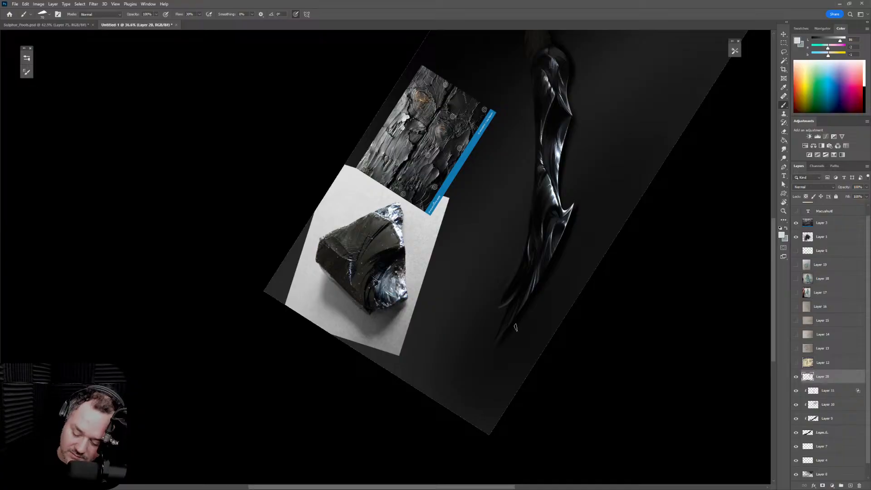
pyautogui.press('r')
pyautogui.moveTo(602, 236)
pyautogui.mouseDown()
pyautogui.moveTo(626, 181)
pyautogui.moveTo(635, 350)
pyautogui.moveTo(566, 312)
pyautogui.moveTo(621, 255)
pyautogui.mouseUp()
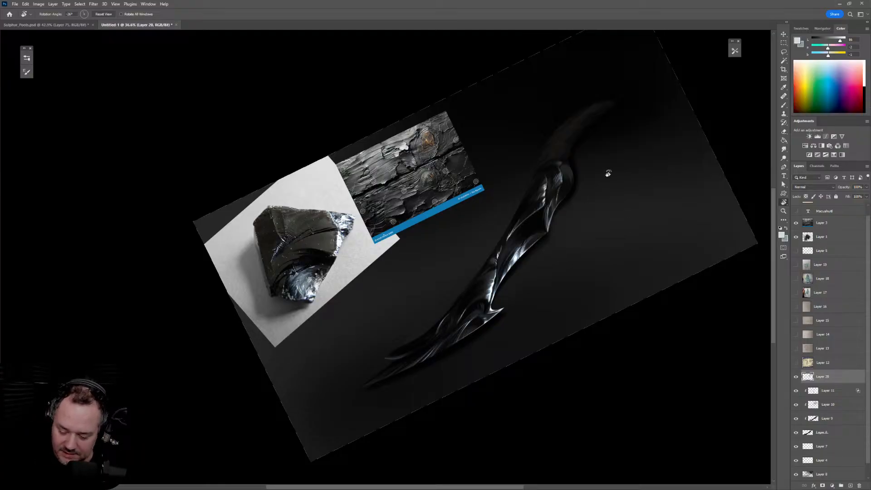
pyautogui.moveTo(606, 173); pyautogui.dragTo(648, 294)
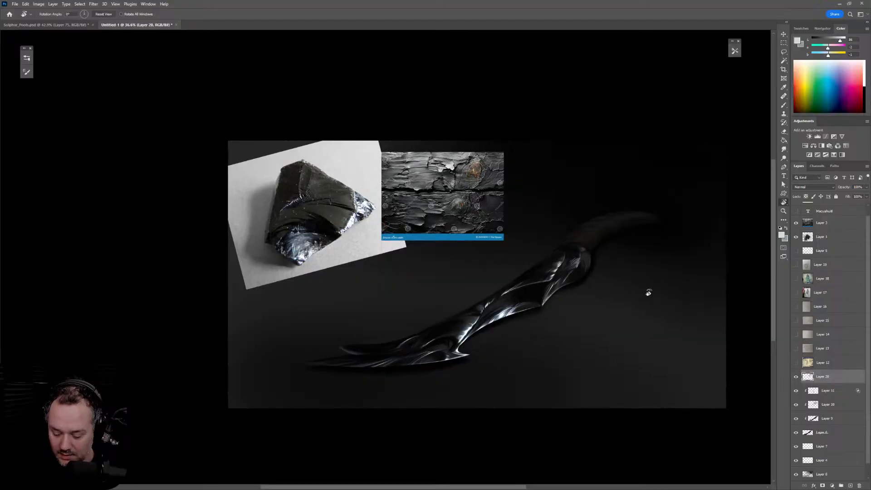
pyautogui.press('z')
pyautogui.moveTo(538, 327); pyautogui.dragTo(559, 332)
pyautogui.press('r')
pyautogui.moveTo(636, 317); pyautogui.dragTo(566, 288)
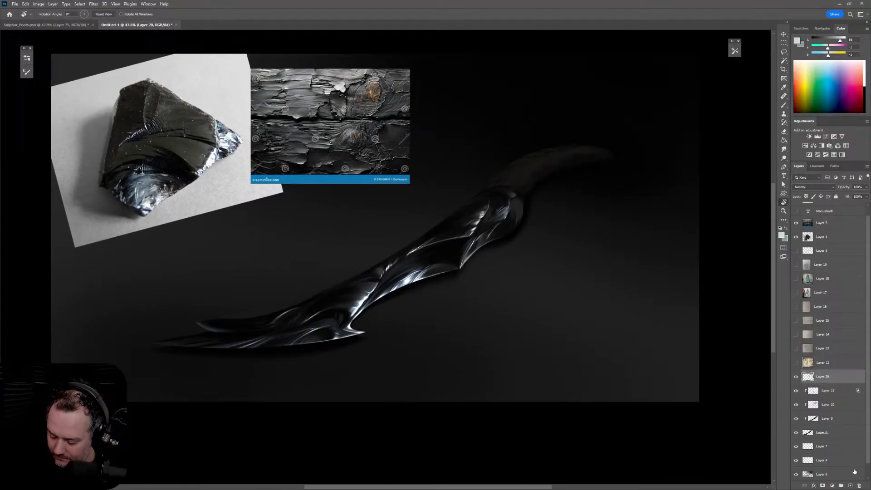
# Add a new empty layer above the blade's topmost paint layer
pyautogui.click(851, 486)
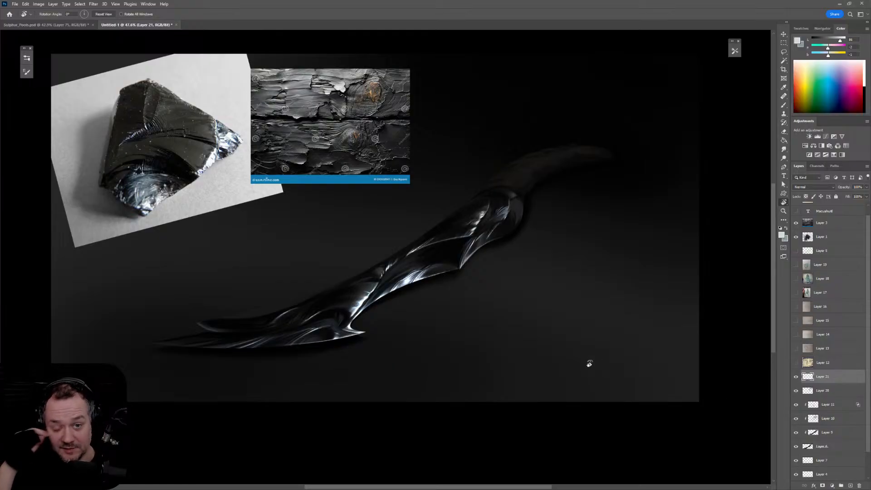
pyautogui.hotkey('ctrl', 'shift', 'h')
pyautogui.hotkey('ctrl', 'shift', 'h')
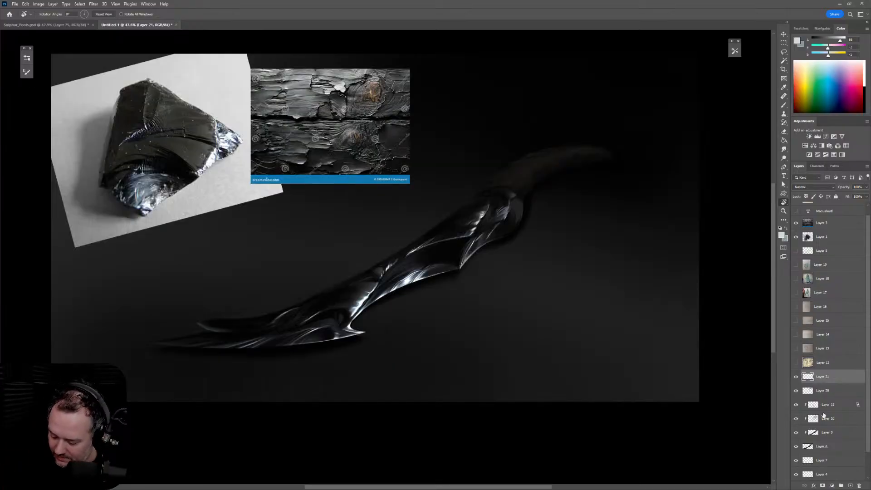
# Compare the knife with the clipped blade layers temporarily hidden and shown again
pyautogui.scroll(-2, 865, 381)
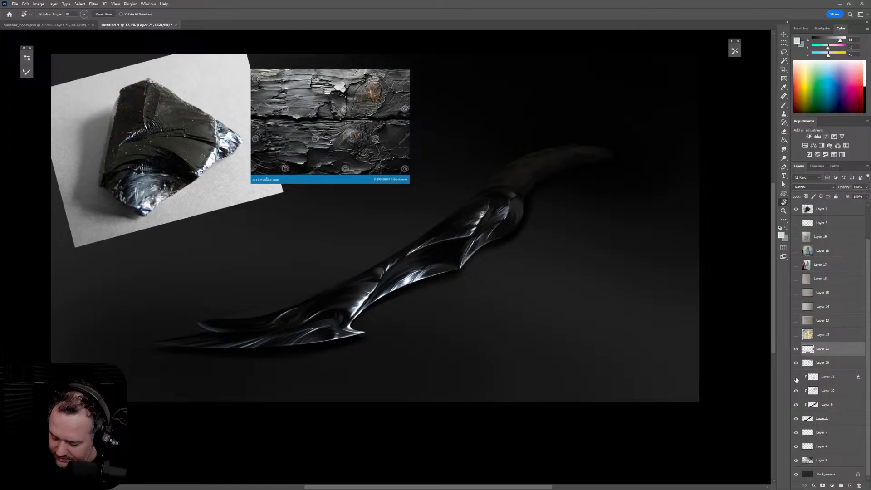
pyautogui.moveTo(797, 380); pyautogui.dragTo(802, 403)
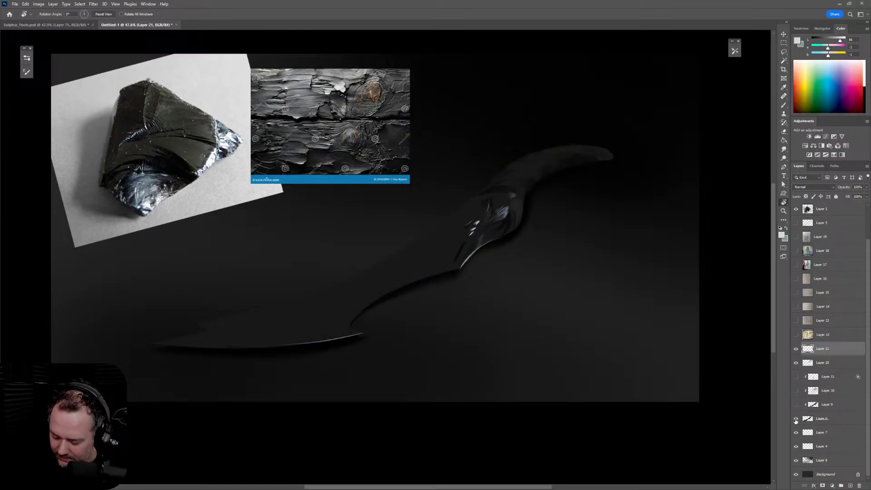
pyautogui.click(796, 420)
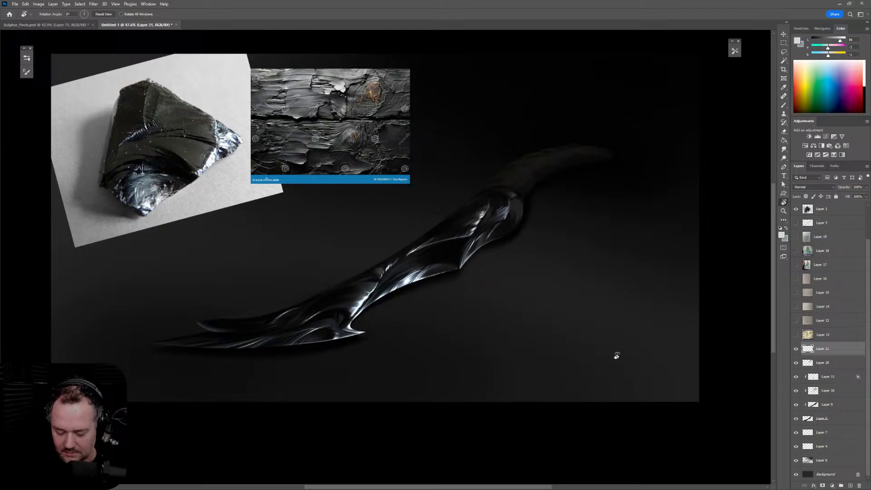
pyautogui.moveTo(615, 355)
pyautogui.mouseDown()
pyautogui.moveTo(592, 360)
pyautogui.moveTo(617, 352)
pyautogui.moveTo(600, 354)
pyautogui.mouseUp()
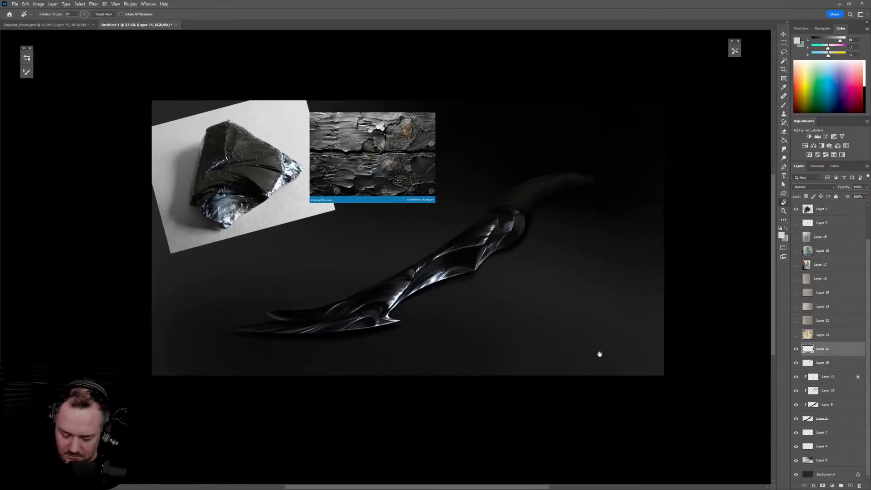
# Hide the obsidian and charred-wood reference image layers, leaving only the knife on its dark background
pyautogui.click(796, 208)
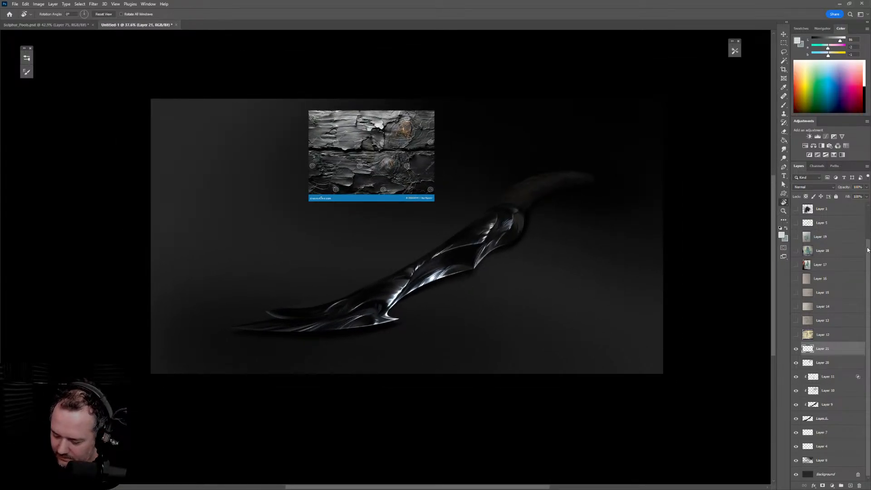
pyautogui.scroll(3, 868, 249)
pyautogui.click(796, 232)
pyautogui.press('z')
pyautogui.moveTo(564, 272); pyautogui.dragTo(567, 271)
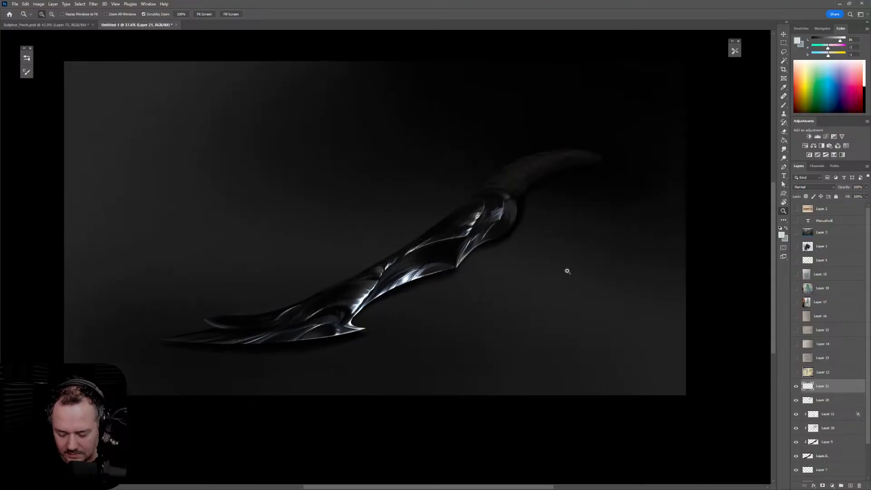
pyautogui.press('r')
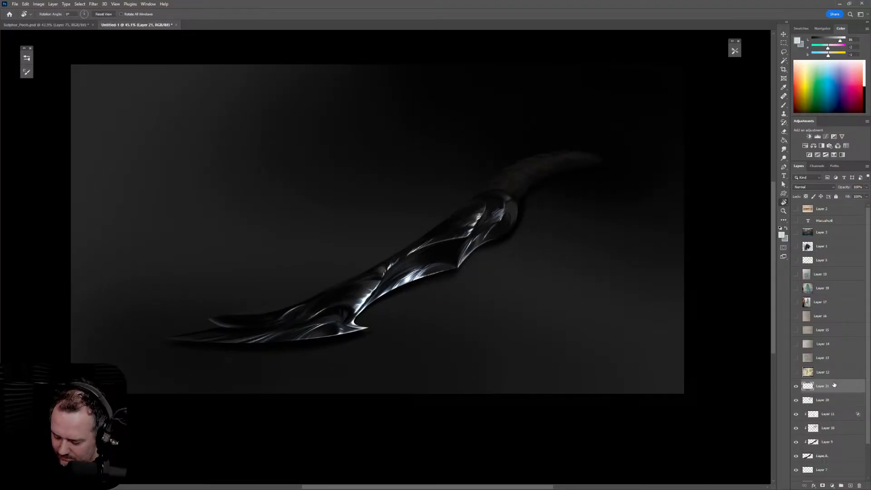
# Adjust the new layer's advanced blending options and set its blend mode to Color Dodge
pyautogui.scroll(-3, 866, 361)
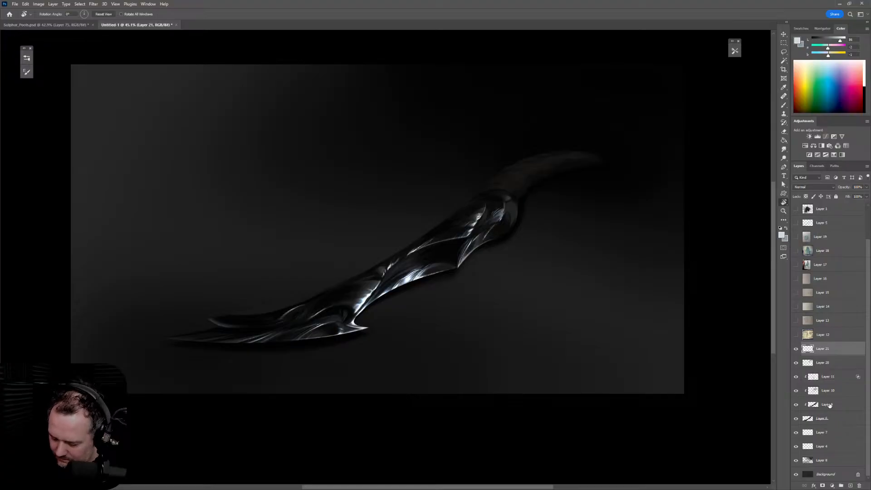
pyautogui.hotkey('ctrl', 'alt', 'shift', 'b')
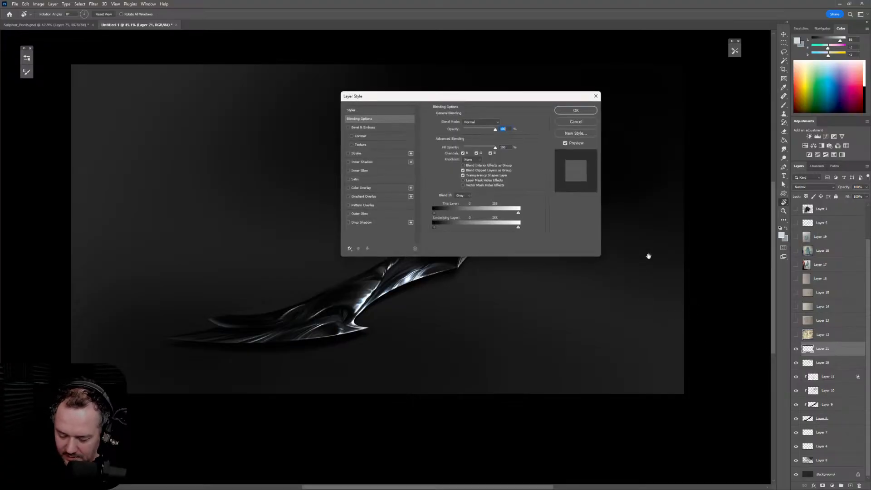
pyautogui.click(579, 109)
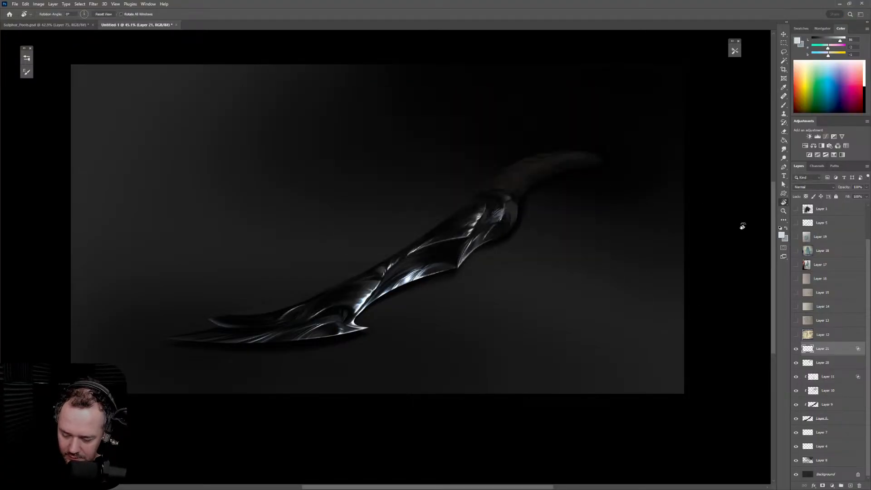
pyautogui.click(813, 187)
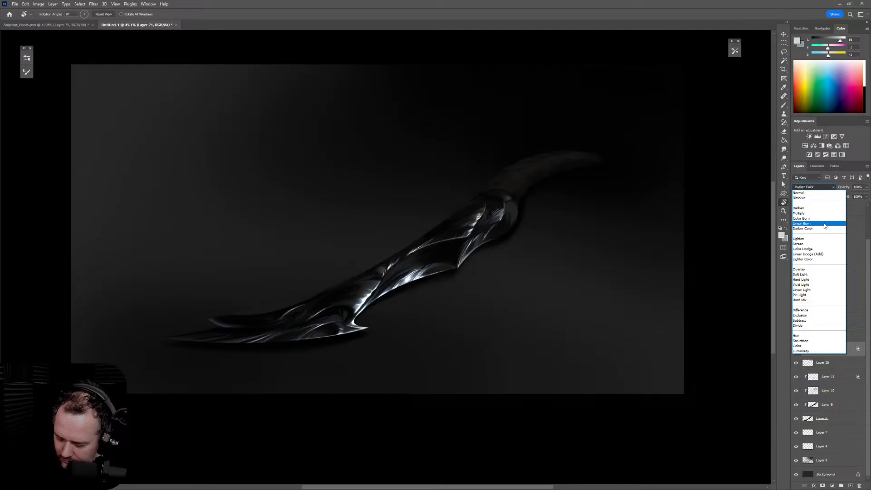
pyautogui.click(824, 249)
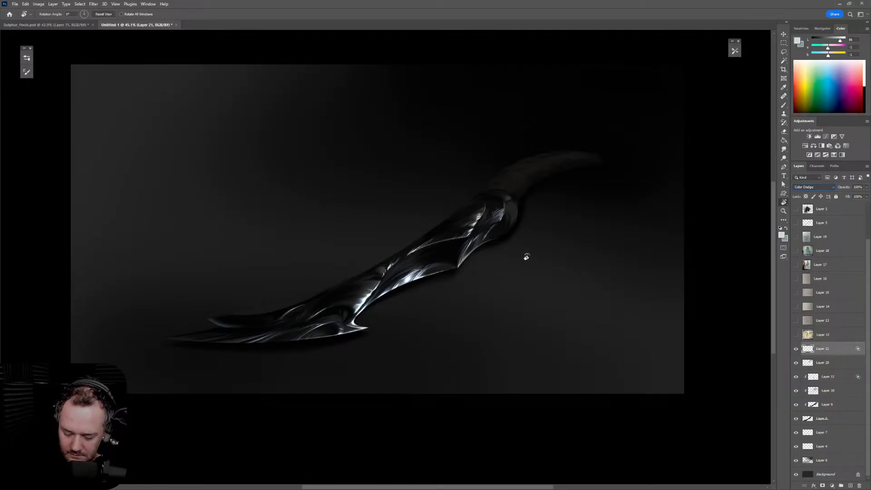
# Choose the sketch_soft brush preset and a bright yellow-green foreground color for painting the glow
pyautogui.click(29, 59)
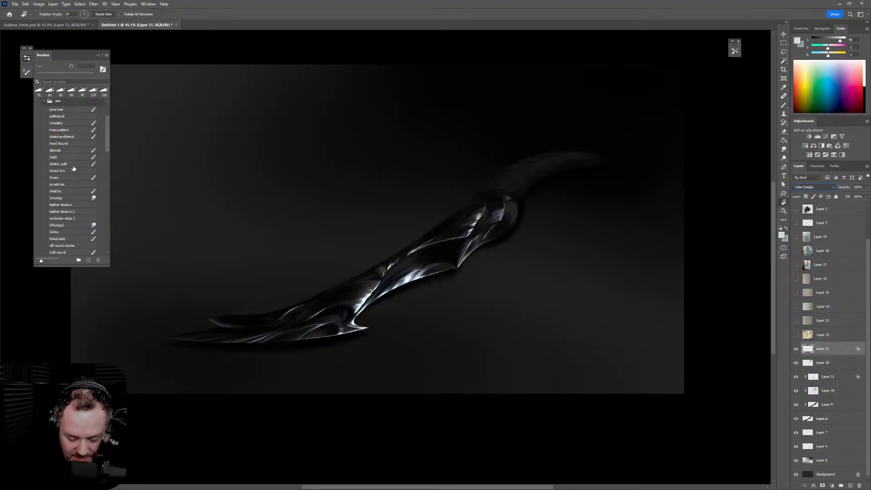
pyautogui.click(86, 162)
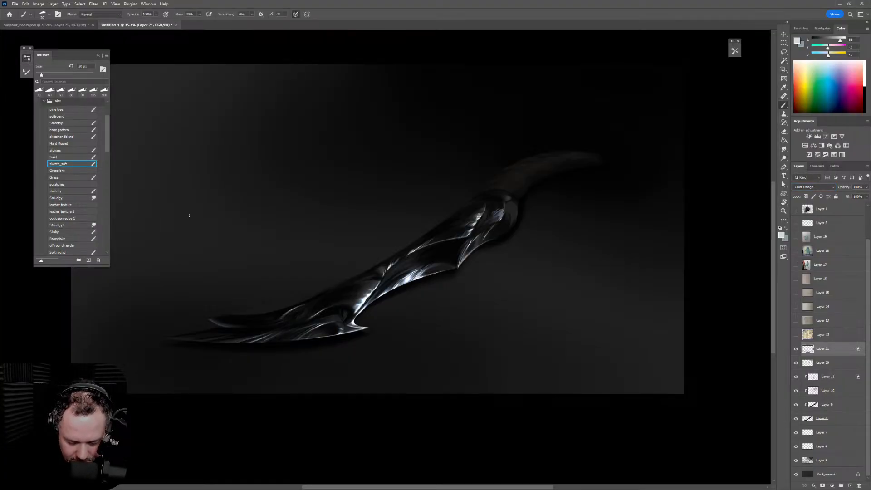
pyautogui.press('e')
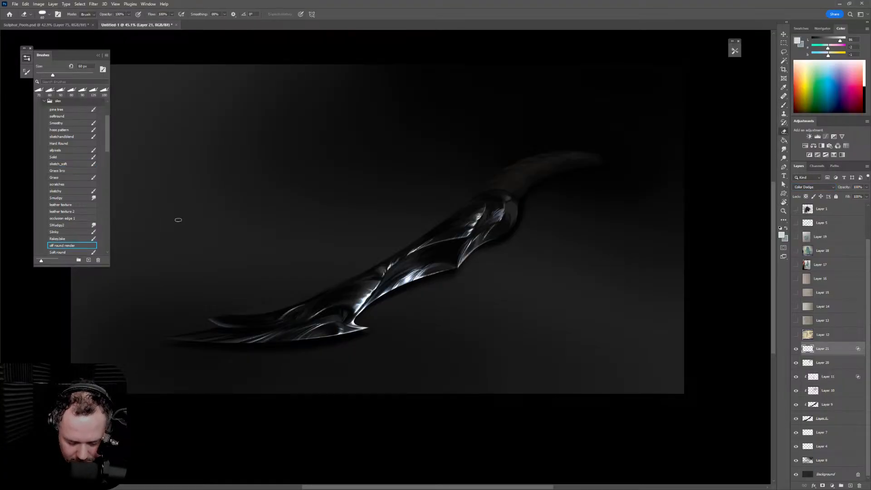
pyautogui.click(27, 59)
pyautogui.click(816, 78)
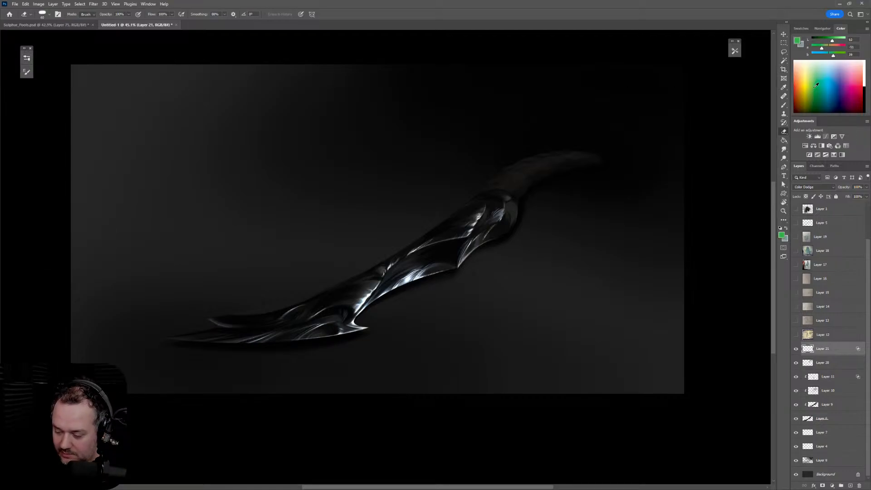
pyautogui.moveTo(833, 43); pyautogui.dragTo(827, 42)
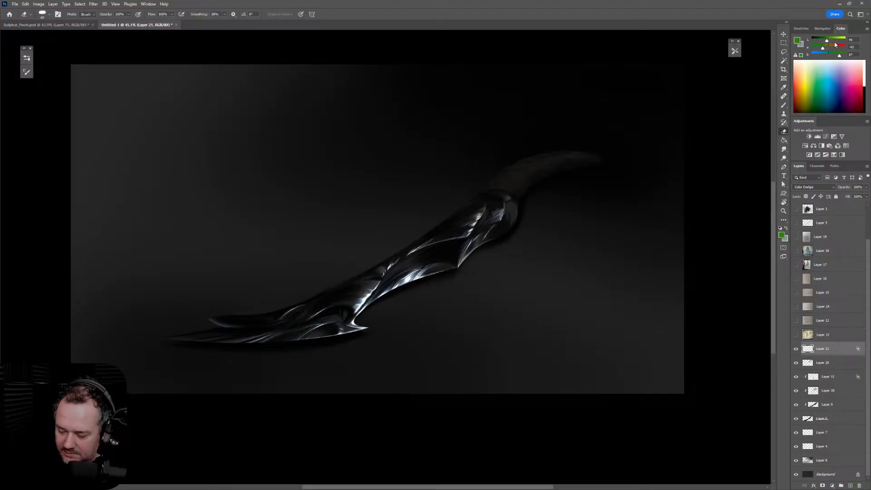
pyautogui.click(835, 40)
pyautogui.press('b')
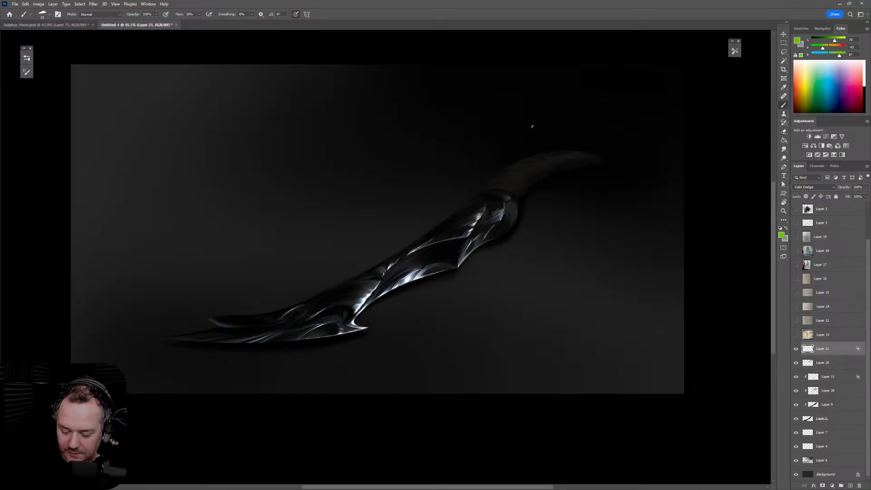
pyautogui.press(']')
pyautogui.press(']')
pyautogui.press(']')
pyautogui.press(']')
pyautogui.press(']')
pyautogui.press(']')
pyautogui.press(']')
pyautogui.press(']')
pyautogui.press(']')
pyautogui.press(']')
pyautogui.moveTo(265, 389)
pyautogui.mouseDown()
pyautogui.moveTo(333, 382)
pyautogui.moveTo(440, 194)
pyautogui.mouseUp()
pyautogui.hotkey('ctrl', 'z')
pyautogui.hotkey('ctrl', 'z')
pyautogui.hotkey('ctrl', 'shift', 'z')
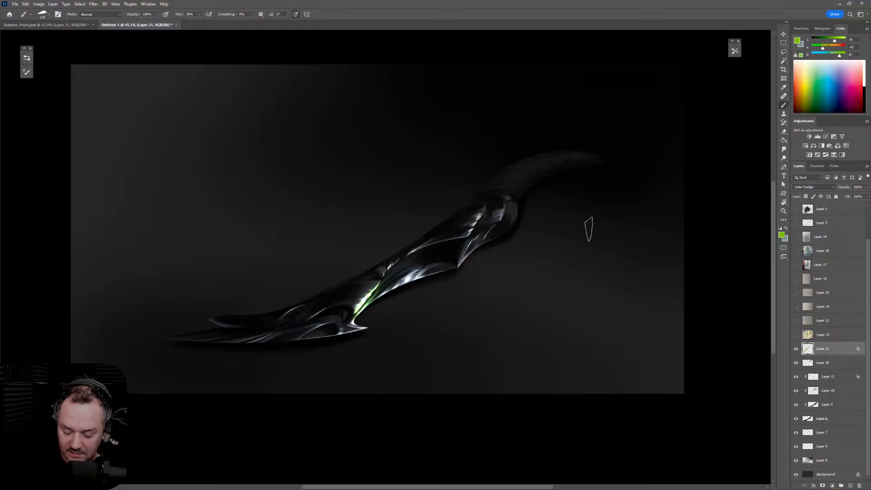
pyautogui.press(']')
pyautogui.hotkey('ctrl', 'z')
pyautogui.hotkey('ctrl', 'shift', 'z')
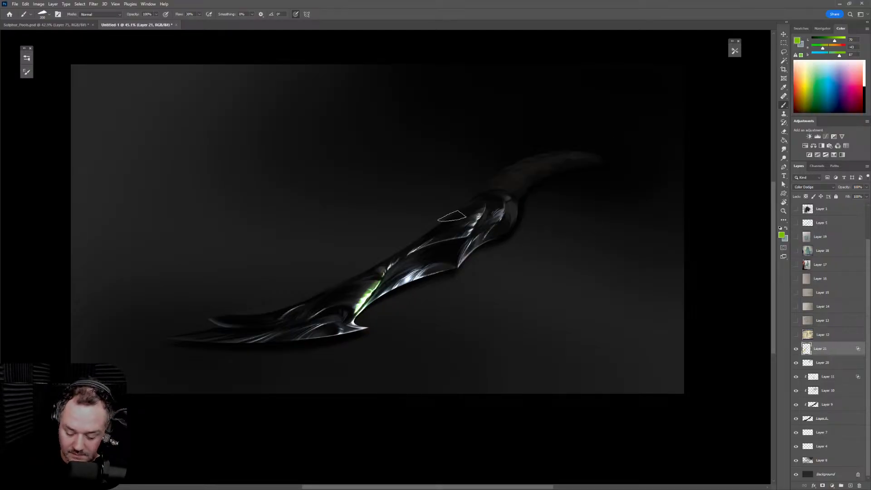
pyautogui.hotkey('ctrl', 'z')
pyautogui.press(']')
pyautogui.press(']')
pyautogui.click(361, 304)
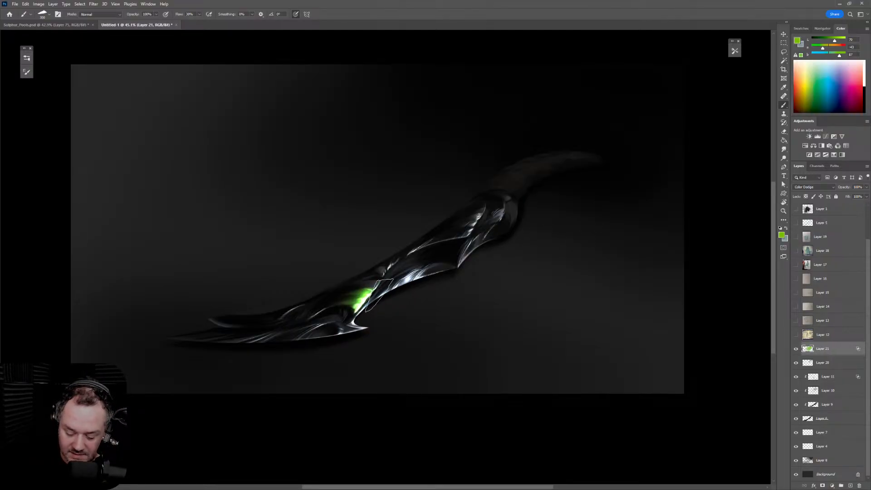
pyautogui.hotkey('ctrl', 'z')
pyautogui.press(']')
pyautogui.click(377, 293)
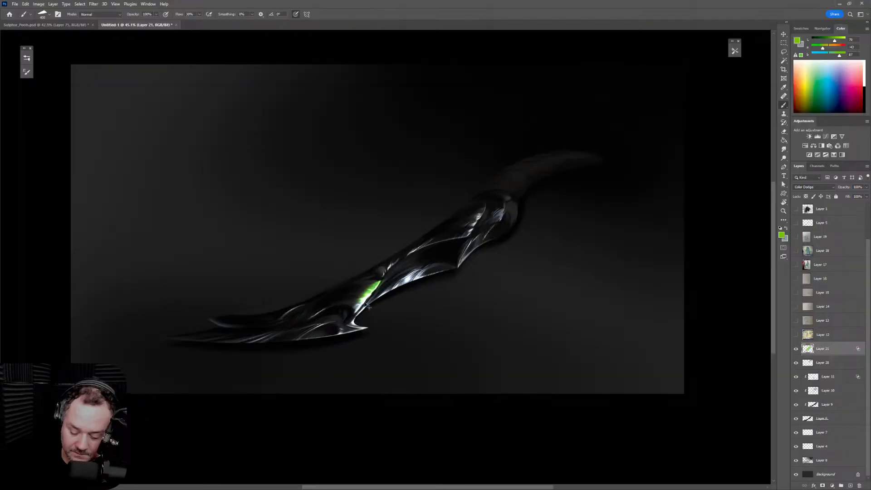
pyautogui.hotkey('ctrl', 'z')
pyautogui.press('[')
pyautogui.press('[')
pyautogui.press('[')
pyautogui.press('[')
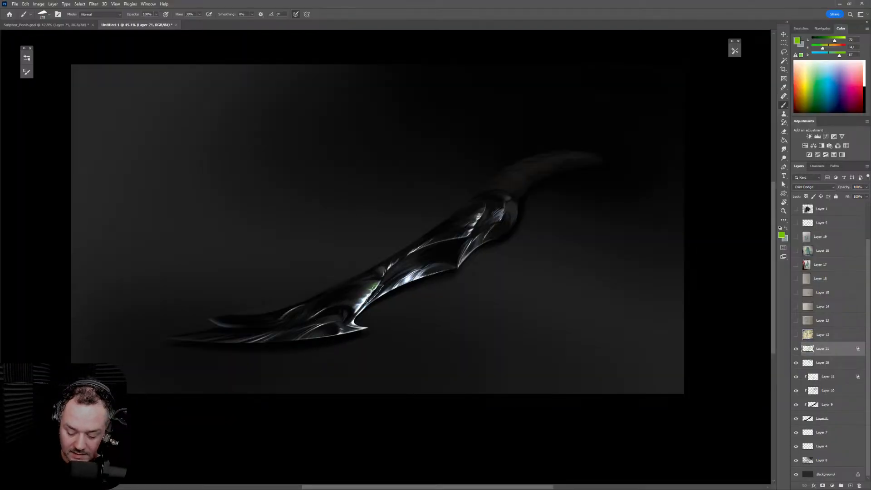
pyautogui.click(370, 291)
pyautogui.click(360, 299)
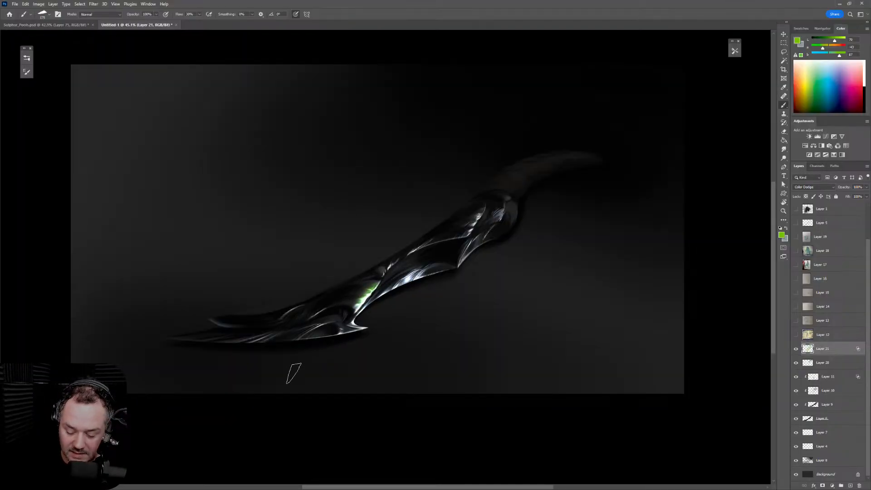
pyautogui.moveTo(406, 278)
pyautogui.mouseDown()
pyautogui.moveTo(454, 265)
pyautogui.moveTo(463, 277)
pyautogui.mouseUp()
pyautogui.press(']')
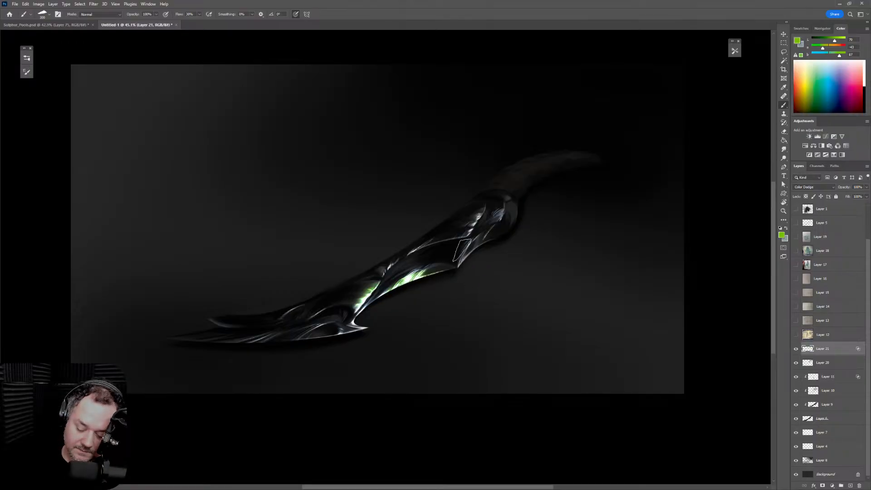
pyautogui.hotkey('ctrl', 'z')
pyautogui.moveTo(409, 284); pyautogui.dragTo(463, 254)
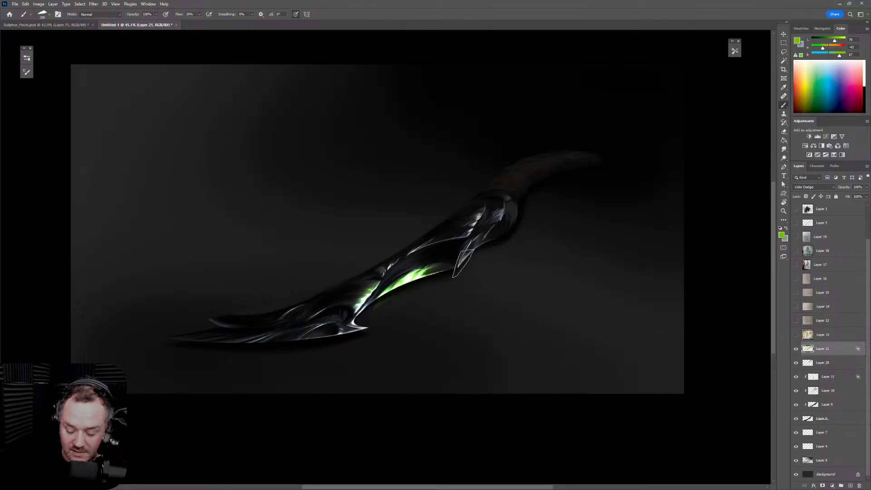
pyautogui.hotkey('ctrl', 'z')
pyautogui.press(']')
pyautogui.press('e')
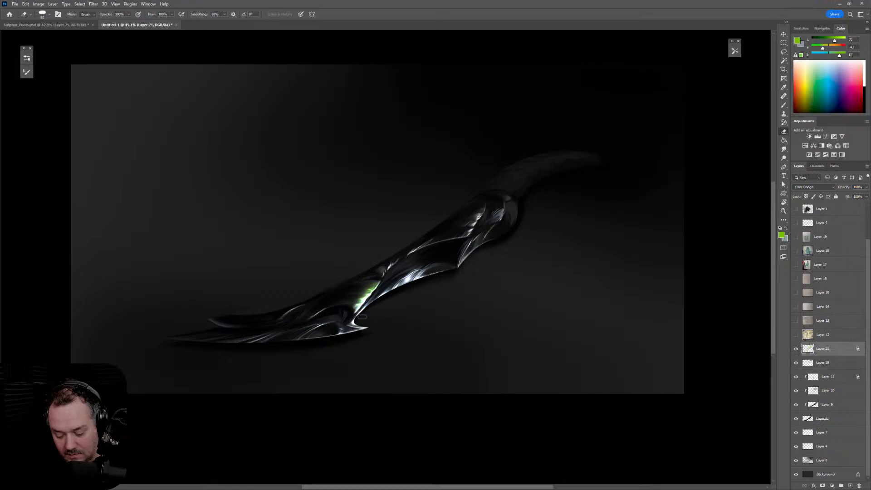
pyautogui.moveTo(394, 267); pyautogui.dragTo(388, 268)
# Paint green glow over the bright reflections along the lower edge of the blade's middle section
pyautogui.press('z')
pyautogui.click(438, 301)
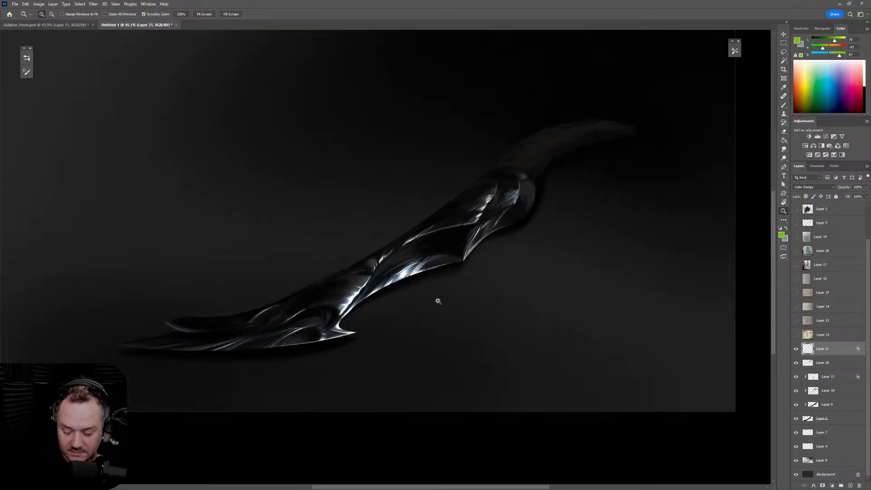
pyautogui.press('r')
pyautogui.moveTo(536, 302); pyautogui.dragTo(524, 170)
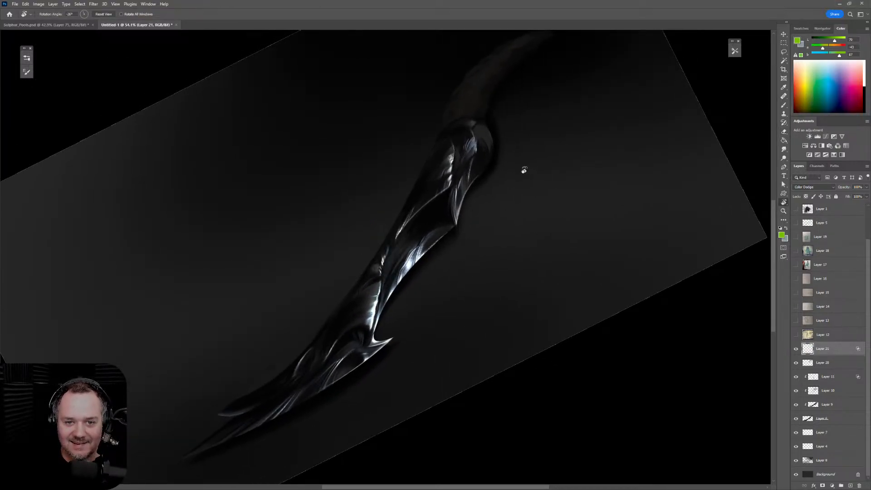
pyautogui.press('b')
pyautogui.moveTo(396, 281); pyautogui.dragTo(423, 252)
pyautogui.hotkey('ctrl', 'z')
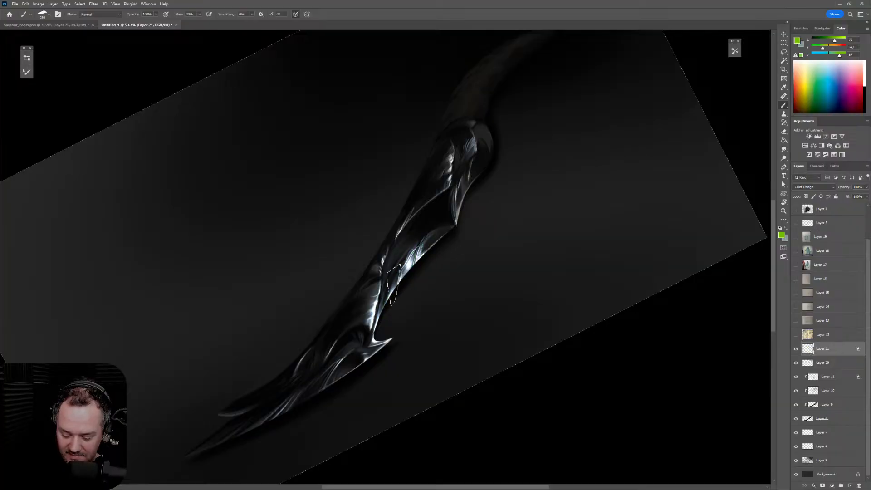
pyautogui.moveTo(394, 284); pyautogui.dragTo(424, 249)
# Add green glow to the reflections above the hooked barb and along the blade's central ridge, using smaller brush sizes
pyautogui.press('[')
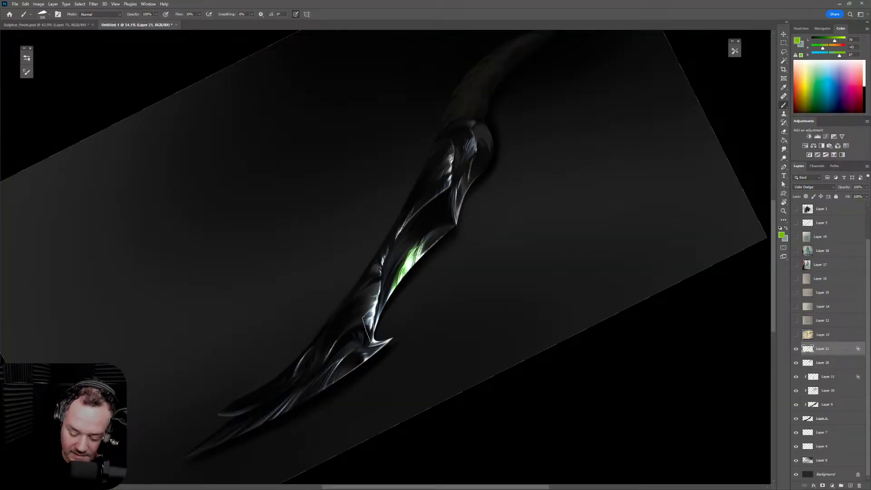
pyautogui.press('[')
pyautogui.moveTo(375, 302); pyautogui.dragTo(386, 250)
pyautogui.moveTo(410, 221); pyautogui.dragTo(400, 233)
pyautogui.press('[')
pyautogui.press('[')
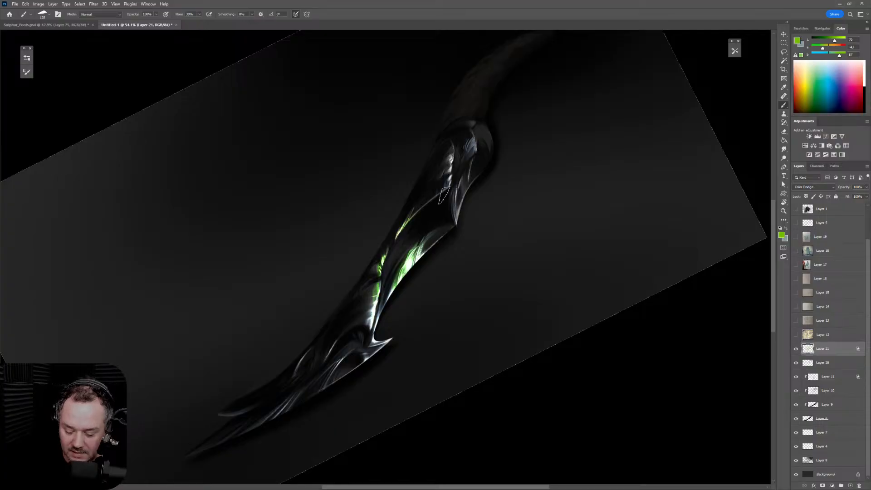
# Paint green glow on the spike nearest the handle, the upper blade reflections and the highlight beside the collar
pyautogui.press(']')
pyautogui.press(']')
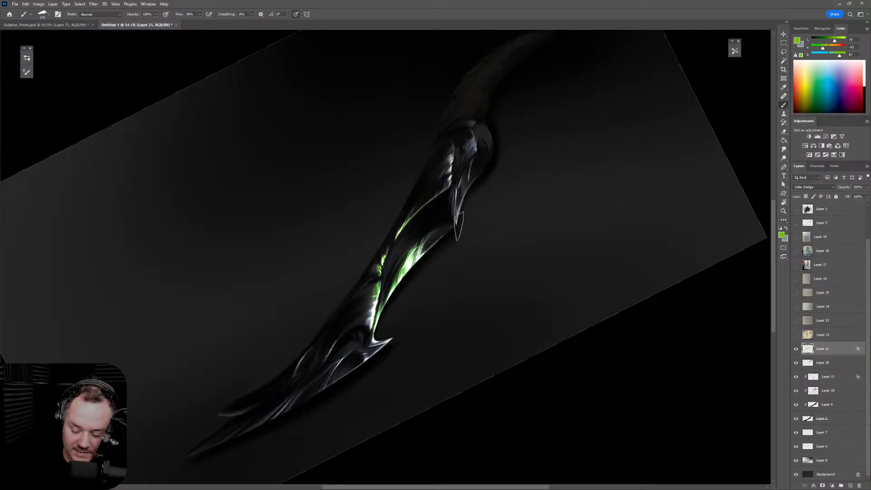
pyautogui.moveTo(459, 224); pyautogui.dragTo(452, 156)
pyautogui.press(']')
pyautogui.press('[')
pyautogui.press('[')
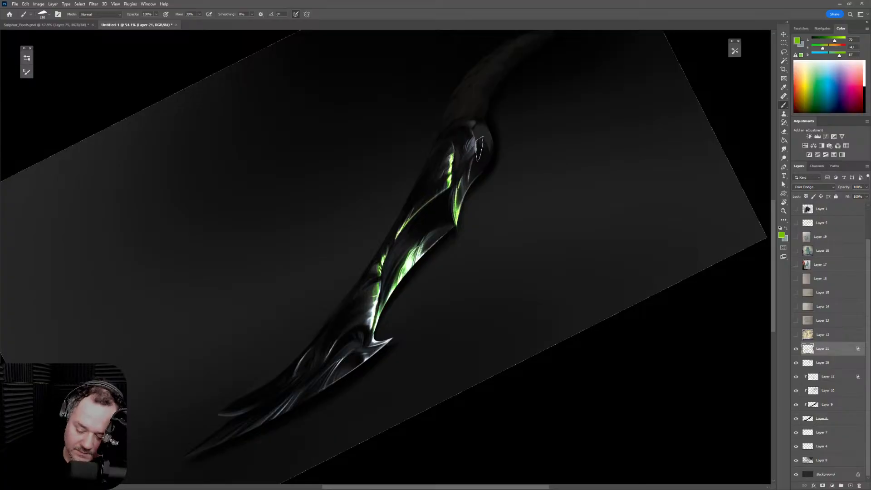
pyautogui.press('[')
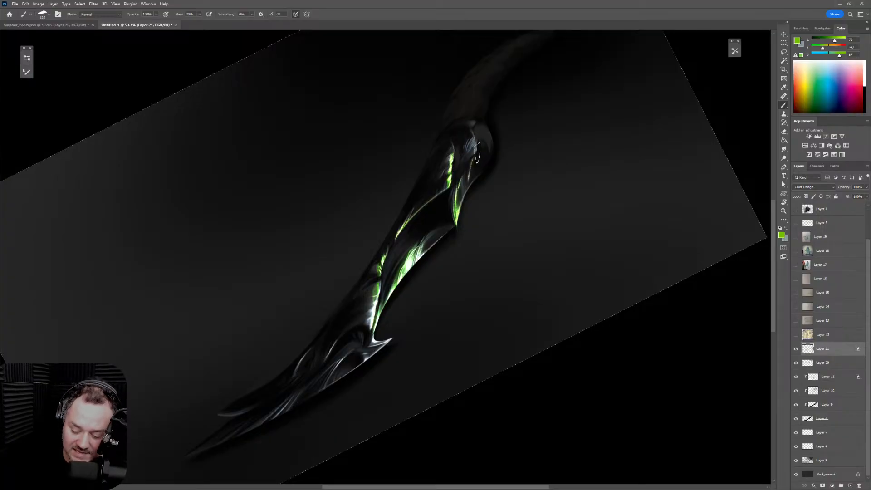
pyautogui.moveTo(477, 153); pyautogui.dragTo(478, 144)
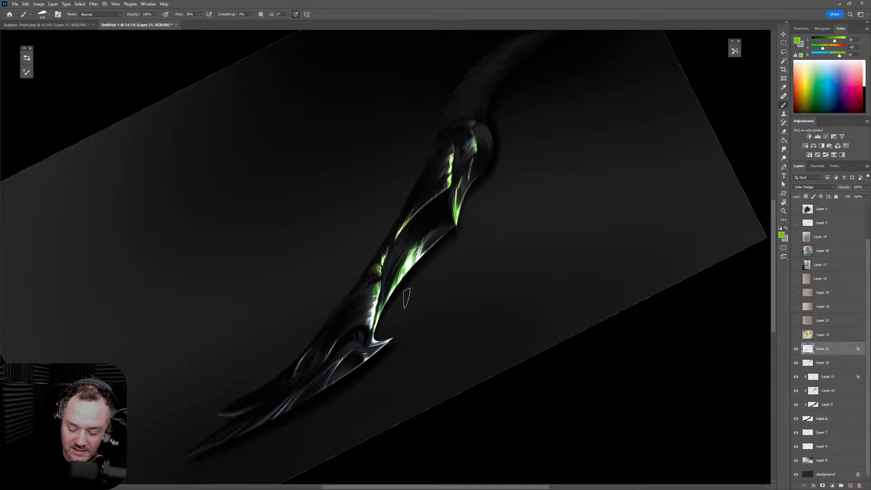
# Extend the green glow over the hooked barb and along the lower edge toward the blade's tip
pyautogui.press(']')
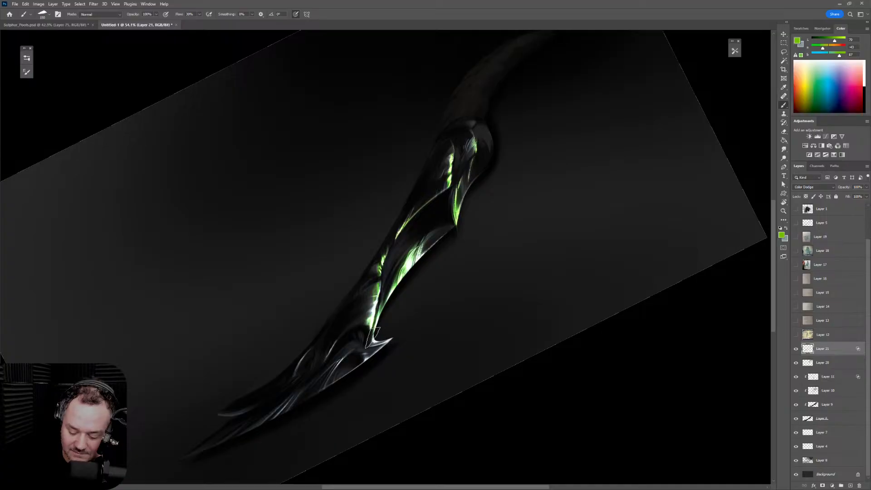
pyautogui.moveTo(370, 344); pyautogui.dragTo(391, 337)
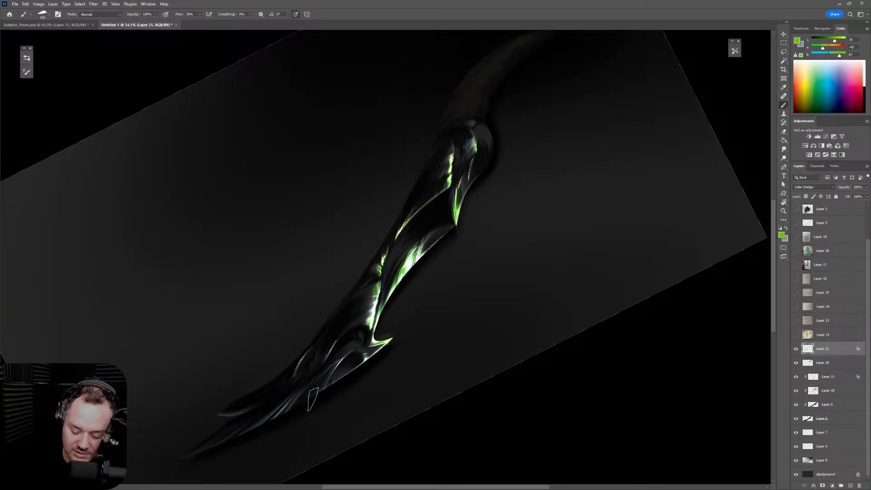
pyautogui.moveTo(367, 363)
pyautogui.mouseDown()
pyautogui.moveTo(341, 363)
pyautogui.moveTo(328, 389)
pyautogui.moveTo(291, 411)
pyautogui.mouseUp()
# Soften the green glow across the blade with a large eraser, and check the knife with the canvas flipped horizontally
pyautogui.press('e')
pyautogui.scroll(-5, 454, 335)
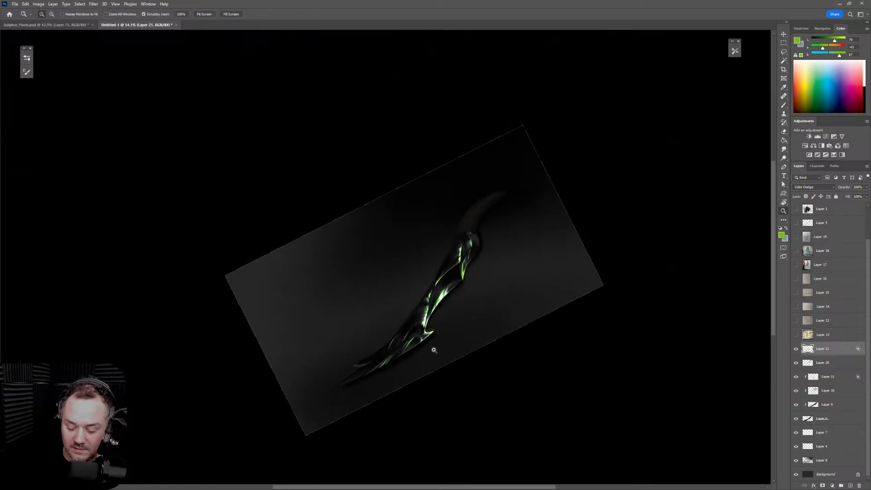
pyautogui.scroll(3, 473, 296)
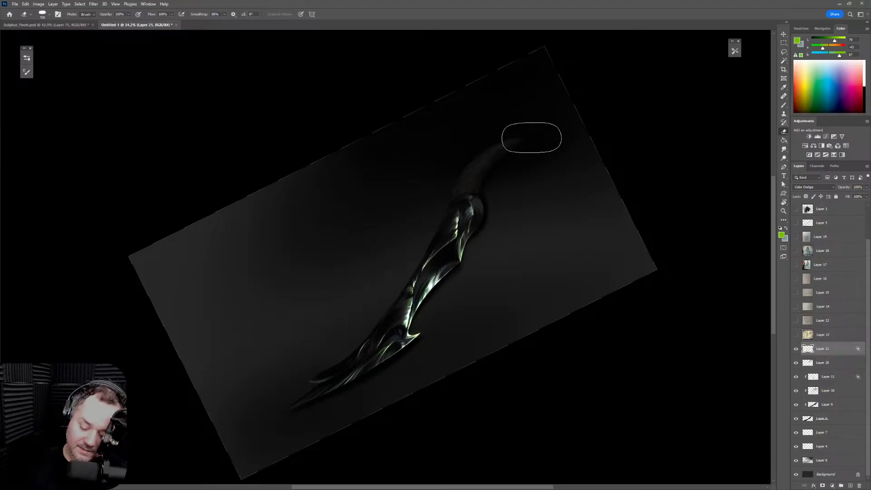
pyautogui.hotkey('ctrl', 'shift', 'h')
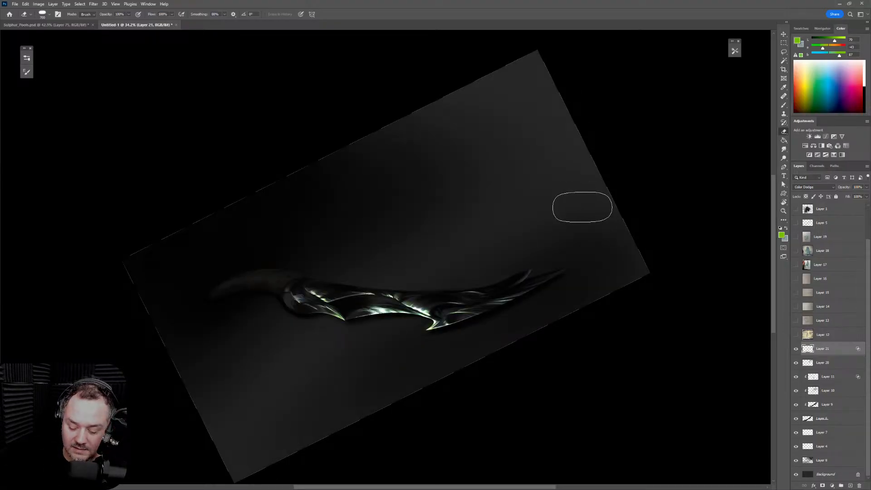
pyautogui.hotkey('ctrl', 'shift', 'h')
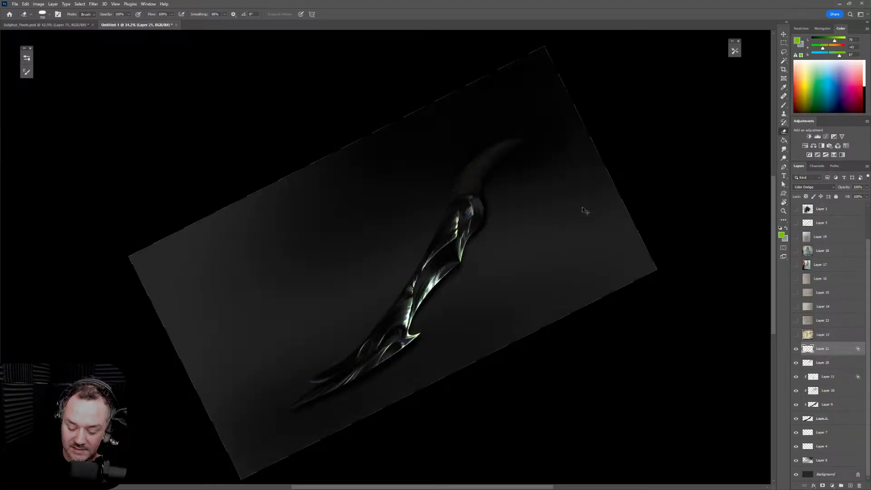
# Examine the whole dagger composition at different rotations and zoom levels, and mirrored horizontally
pyautogui.press('r')
pyautogui.moveTo(554, 186); pyautogui.dragTo(572, 266)
pyautogui.press('z')
pyautogui.click(523, 291)
pyautogui.press('r')
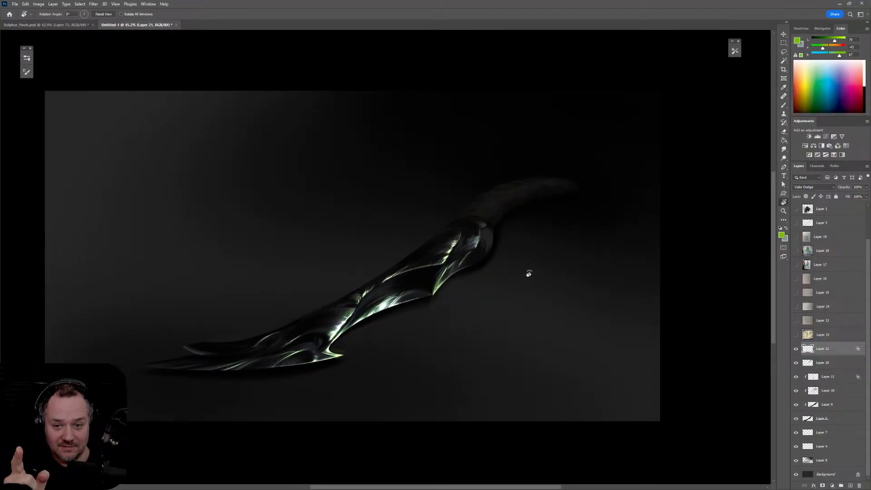
pyautogui.press('z')
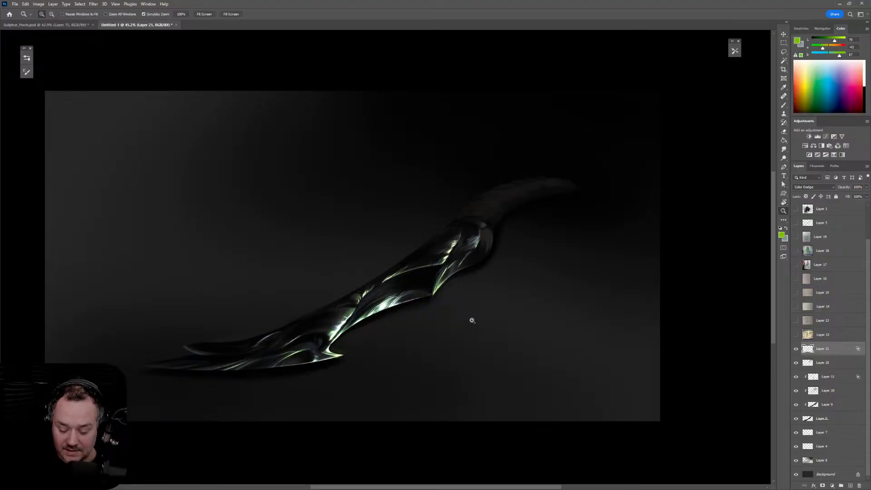
pyautogui.moveTo(472, 321); pyautogui.dragTo(477, 320)
pyautogui.press('r')
pyautogui.press('b')
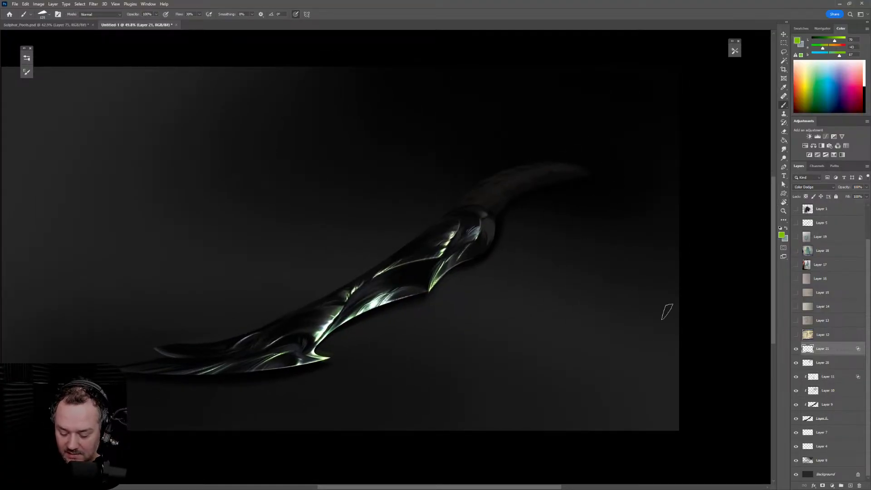
pyautogui.press('h')
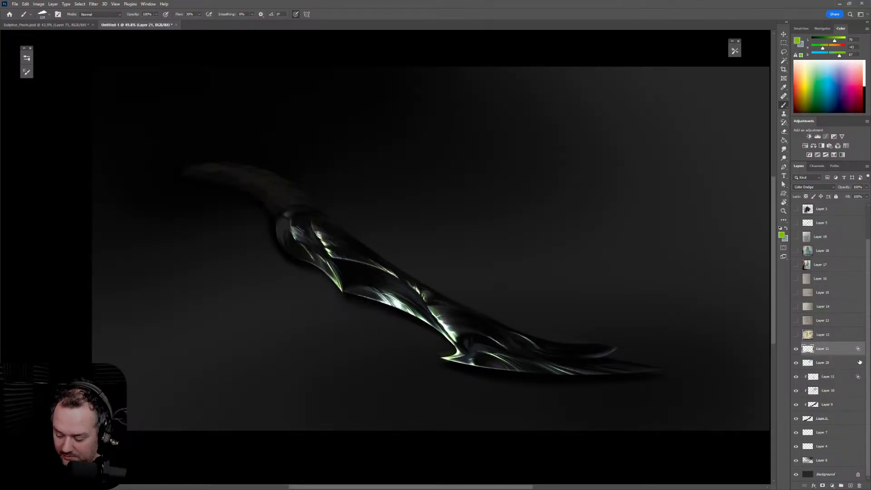
# Add a new layer directly above Layer 8 and choose the Smoothy brush for painting the background
pyautogui.click(841, 460)
pyautogui.click(851, 486)
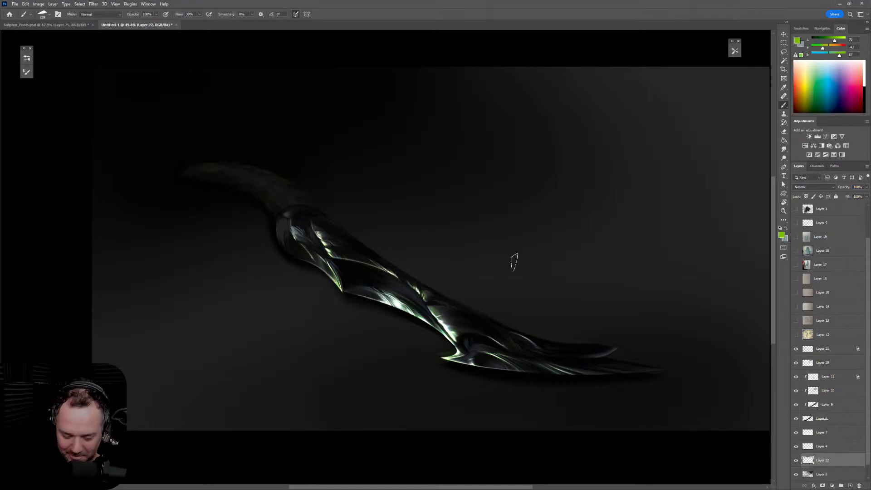
pyautogui.click(26, 59)
pyautogui.click(67, 130)
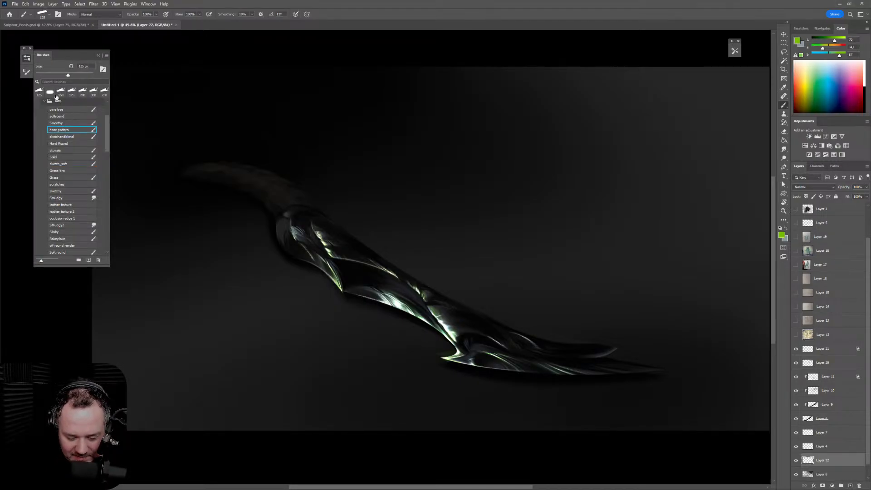
pyautogui.click(66, 120)
pyautogui.click(28, 59)
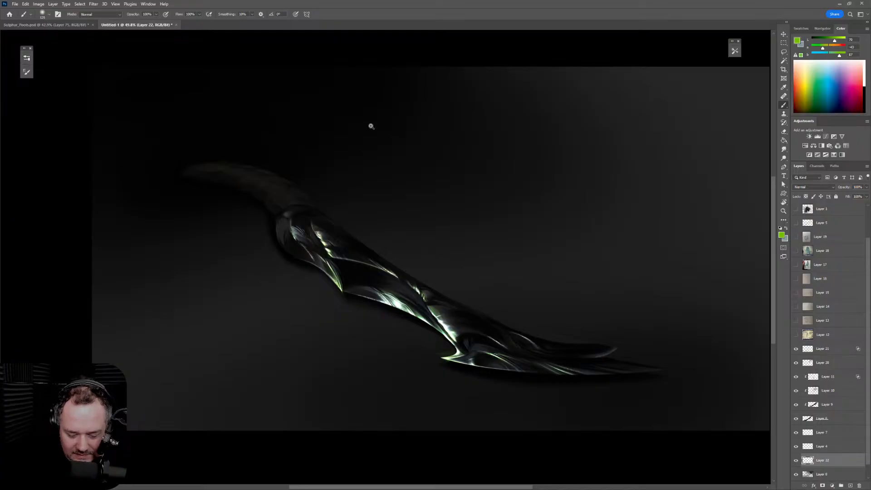
# Sample the near-black shadow below the blade tip and darken the lighter background areas around the dagger with a very large soft brush
pyautogui.press('z')
pyautogui.moveTo(478, 174); pyautogui.dragTo(444, 177)
pyautogui.press(']')
pyautogui.press(']')
pyautogui.press(']')
pyautogui.press(']')
pyautogui.press(']')
pyautogui.press(']')
pyautogui.press(']')
pyautogui.press(']')
pyautogui.press(']')
pyautogui.press(']')
pyautogui.press(']')
pyautogui.press(']')
pyautogui.press(']')
pyautogui.press(']')
pyautogui.press(']')
pyautogui.press(']')
pyautogui.press(']')
pyautogui.press(']')
pyautogui.press(']')
pyautogui.press(']')
pyautogui.press(']')
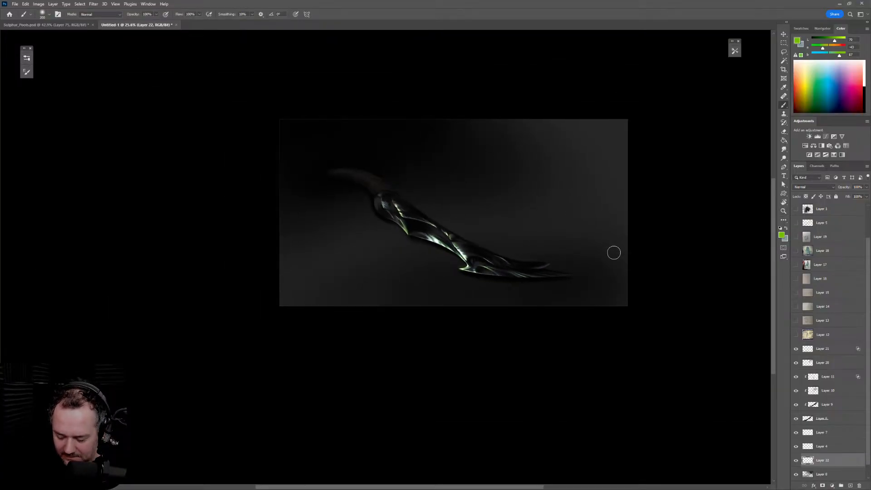
pyautogui.keyDown('alt'); pyautogui.click(556, 279); pyautogui.keyUp('alt')
pyautogui.press(']')
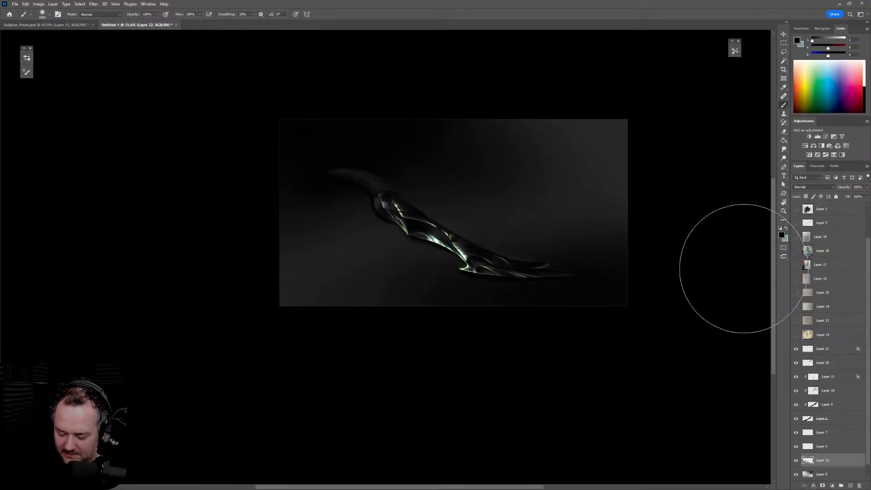
pyautogui.press(']')
pyautogui.moveTo(373, 351); pyautogui.dragTo(769, 248)
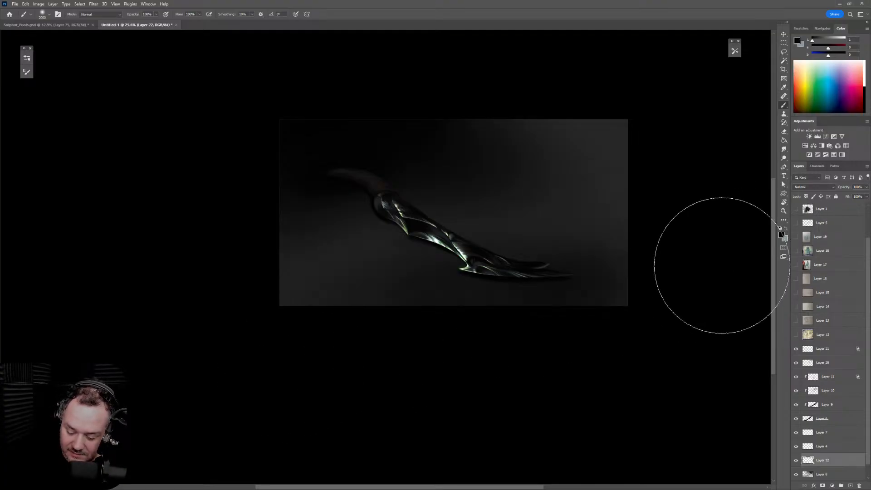
pyautogui.click(513, 136)
pyautogui.press(']')
pyautogui.press(']')
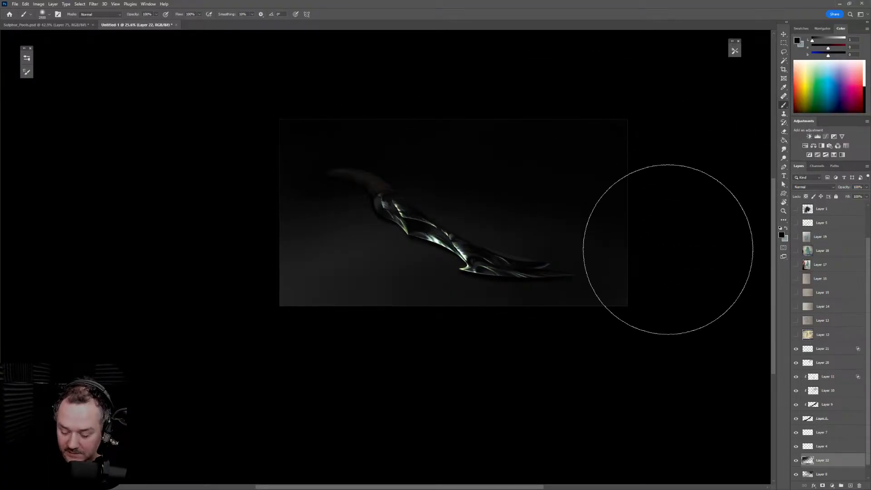
# Flip the canvas back horizontally, identify the blade's base layer by toggling its visibility, and select Layer 6
pyautogui.hotkey('ctrl', 'shift', 'h')
pyautogui.press('z')
pyautogui.moveTo(338, 266); pyautogui.dragTo(368, 266)
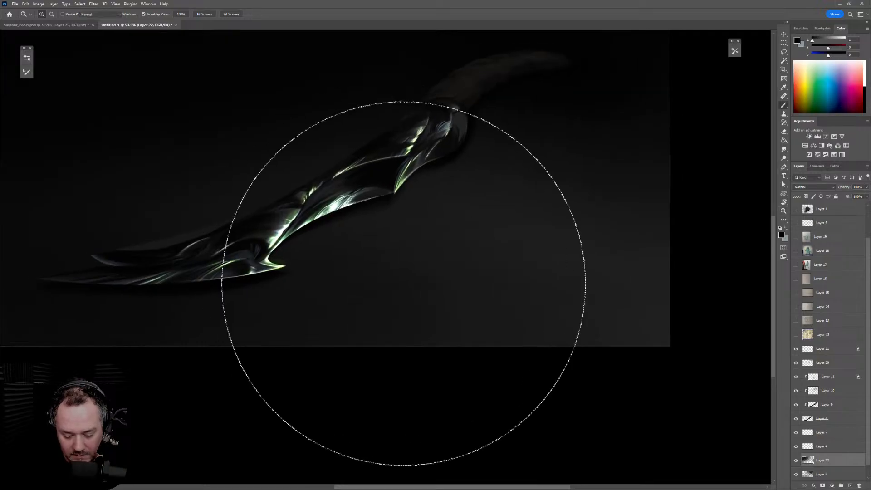
pyautogui.press('space')
pyautogui.moveTo(404, 294); pyautogui.dragTo(596, 275)
pyautogui.press('r')
pyautogui.click(796, 419)
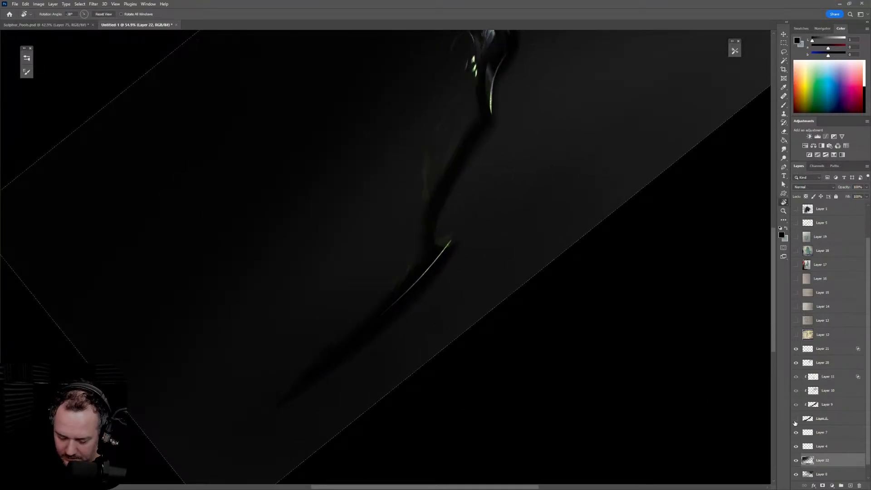
pyautogui.click(843, 417)
# Trim the blade's upper edge near the tip by erasing inside a selection made from a curved Pen path, and deselect
pyautogui.press('p')
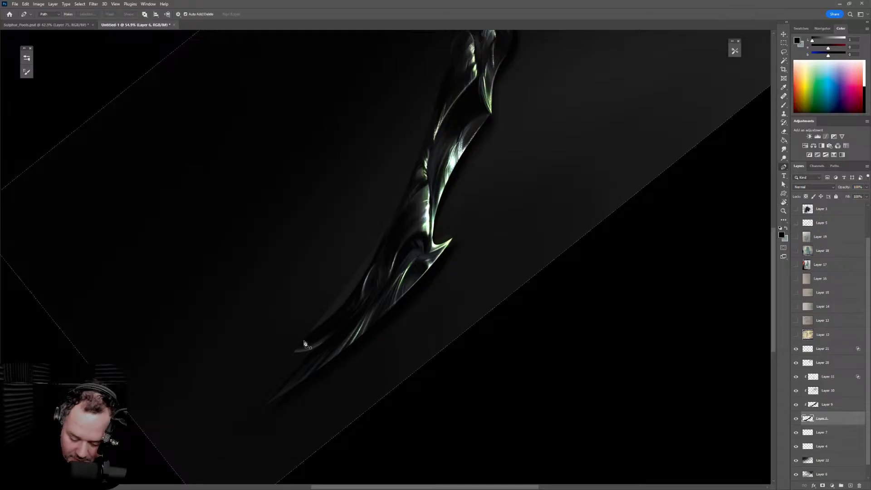
pyautogui.click(293, 353)
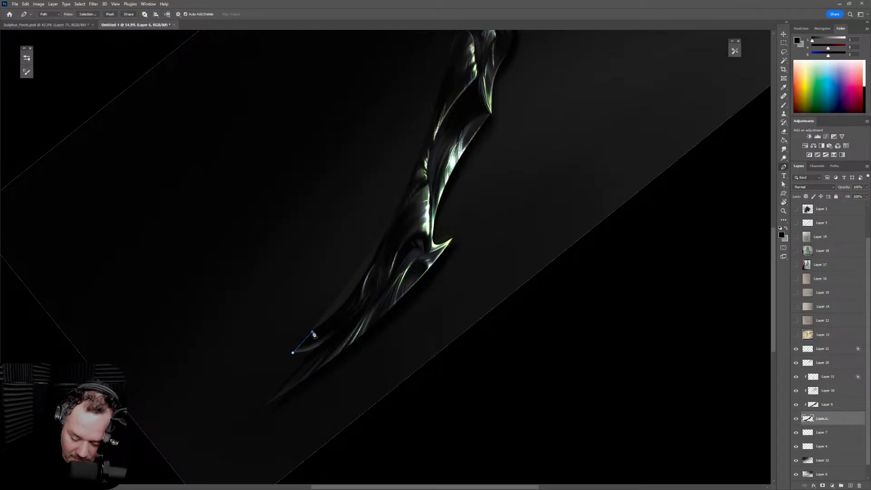
pyautogui.moveTo(380, 245); pyautogui.dragTo(400, 198)
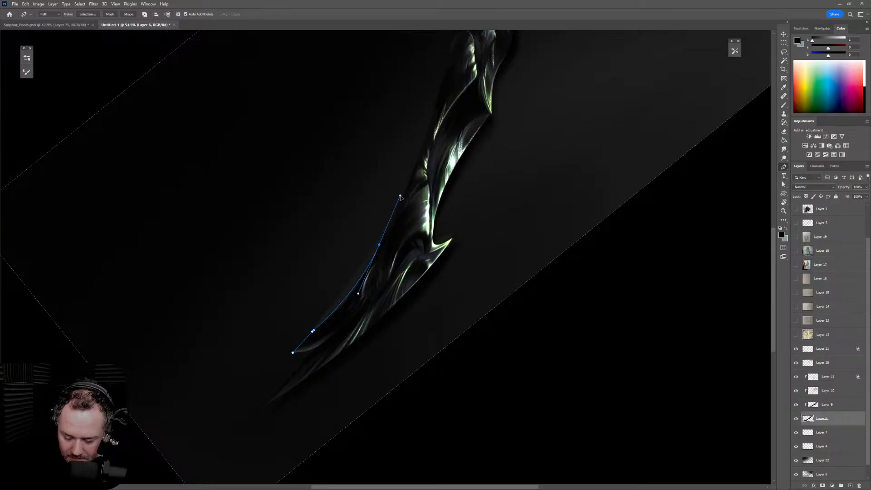
pyautogui.click(401, 164)
pyautogui.moveTo(322, 228); pyautogui.dragTo(297, 250)
pyautogui.moveTo(251, 331); pyautogui.dragTo(256, 355)
pyautogui.click(264, 361)
pyautogui.hotkey('ctrl', 'Return')
pyautogui.press('e')
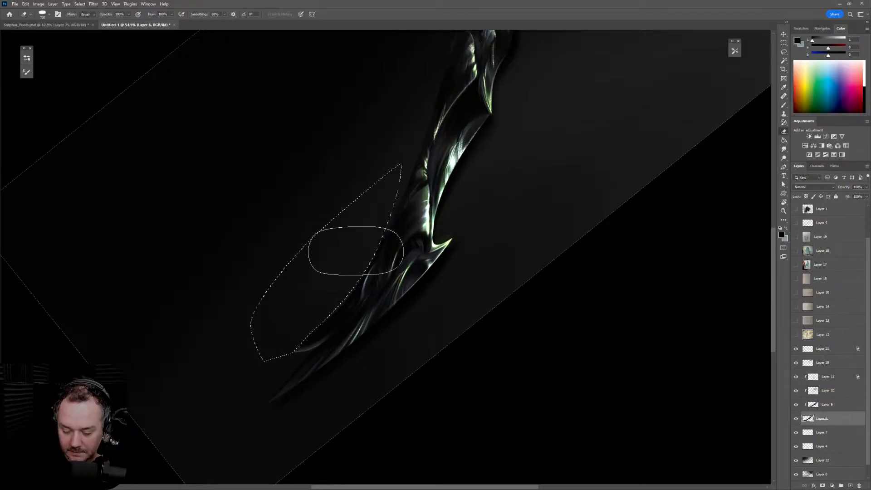
pyautogui.hotkey('ctrl', 'd')
# Stamp all visible layers into a new merged layer above Layer 21
pyautogui.press('z')
pyautogui.moveTo(527, 275); pyautogui.dragTo(550, 271)
pyautogui.press('r')
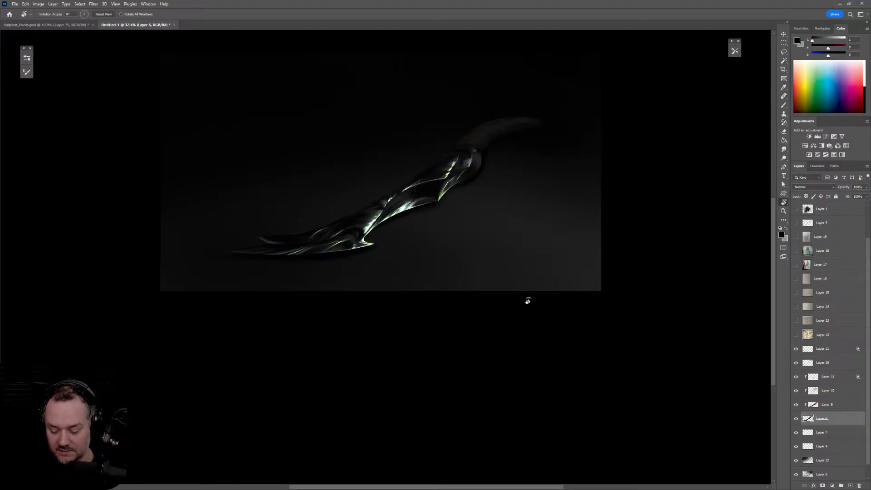
pyautogui.moveTo(487, 158); pyautogui.dragTo(509, 342)
pyautogui.click(839, 350)
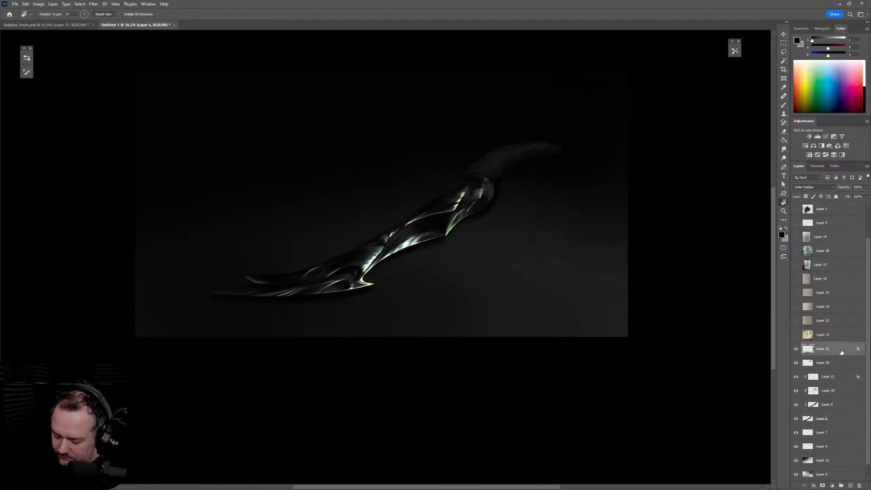
pyautogui.hotkey('ctrl', 'shift', 'alt', 'e')
# Enlarge the merged dagger image with Free Transform and reposition it so the dagger fills more of the canvas
pyautogui.hotkey('ctrl', 't')
pyautogui.moveTo(568, 290); pyautogui.dragTo(454, 306)
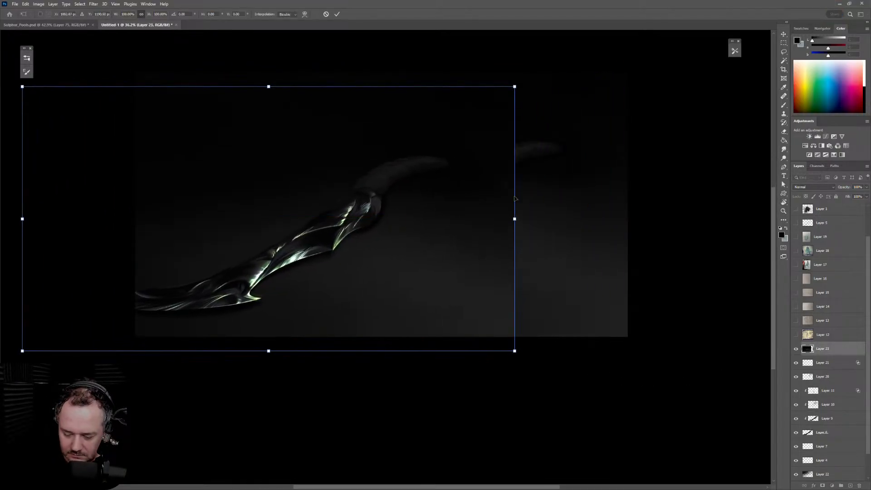
pyautogui.moveTo(523, 81); pyautogui.dragTo(687, 71)
pyautogui.moveTo(552, 229); pyautogui.dragTo(589, 225)
pyautogui.press('Return')
pyautogui.press('r')
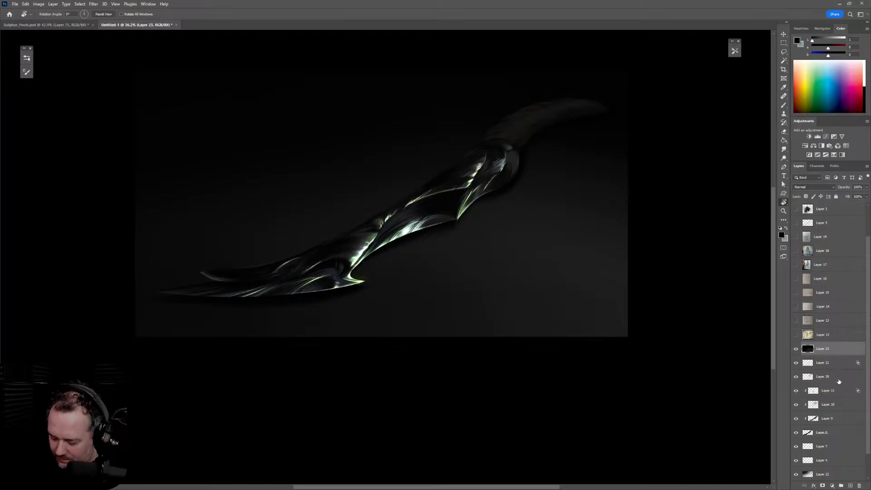
# Add a new layer above the merged image and turn off Transparency Shapes Layer in its blending options
pyautogui.click(851, 485)
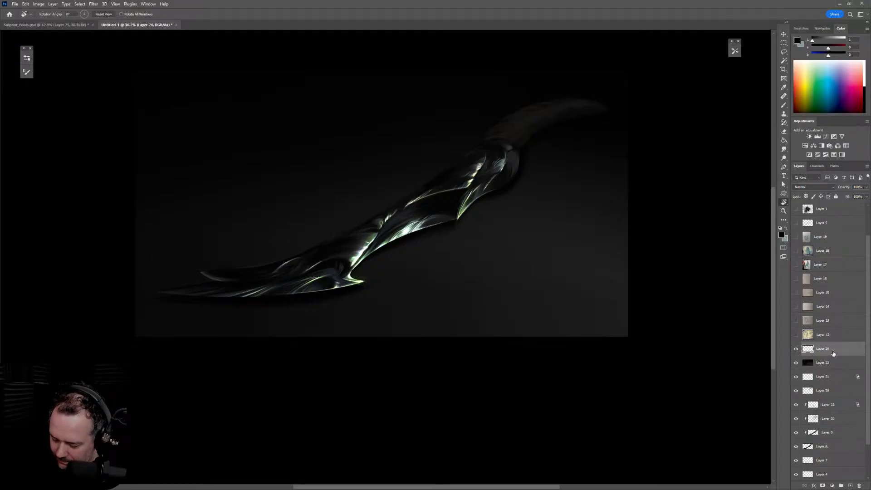
pyautogui.hotkey('ctrl', 'alt', 'b')
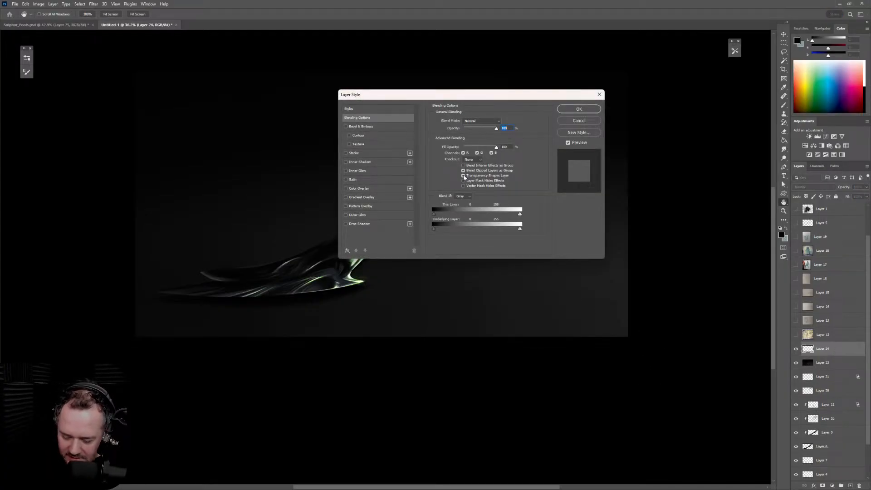
pyautogui.press('Return')
# Reduce the brush size to 400 px and switch to the off round render brush
pyautogui.press('b')
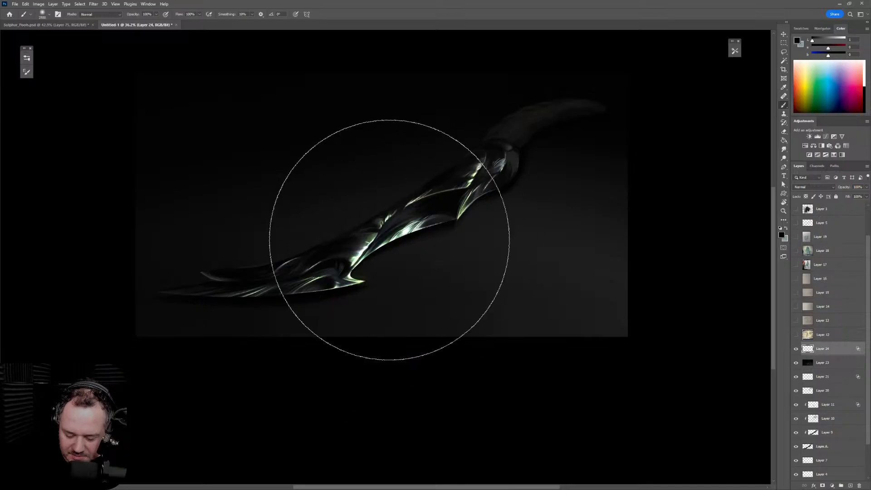
pyautogui.press('[')
pyautogui.press('[')
pyautogui.press('[')
pyautogui.press('[')
pyautogui.press('[')
pyautogui.press('[')
pyautogui.press('[')
pyautogui.press('[')
pyautogui.press('[')
pyautogui.press('[')
pyautogui.press('[')
pyautogui.press('[')
pyautogui.press('[')
pyautogui.press('[')
pyautogui.press('[')
pyautogui.press('[')
pyautogui.press('[')
pyautogui.press('[')
pyautogui.press('[')
pyautogui.press('[')
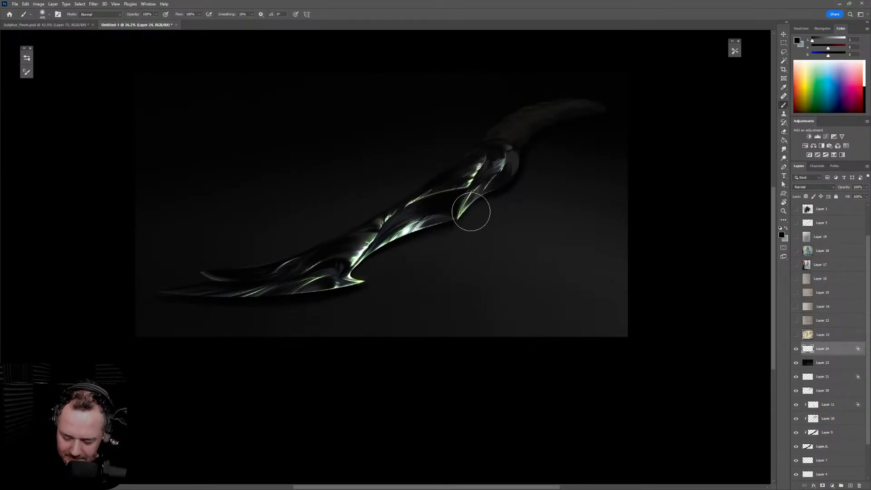
pyautogui.click(27, 58)
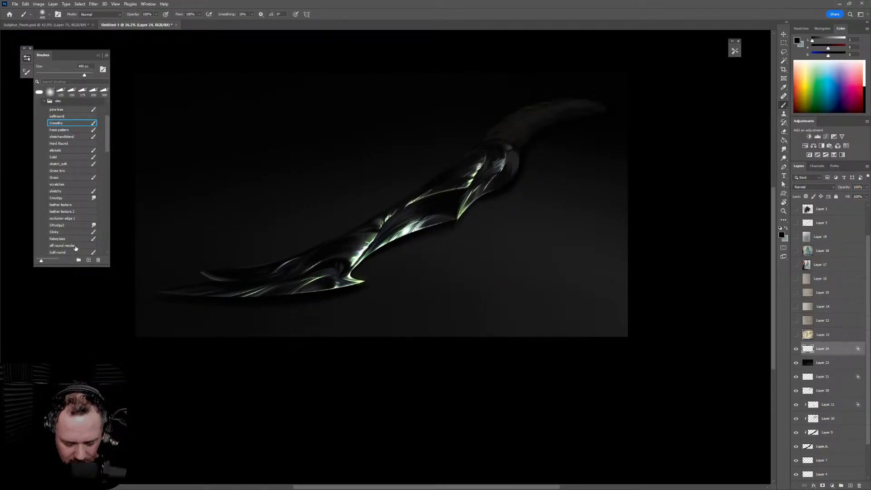
pyautogui.click(76, 247)
pyautogui.click(27, 58)
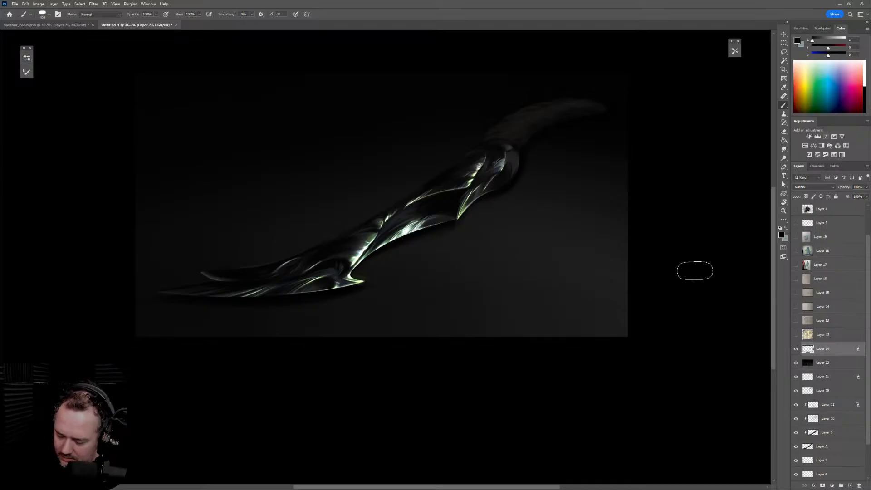
# Set the foreground colour to a bright yellow-green and shrink the brush to a small tip
pyautogui.moveTo(814, 96); pyautogui.dragTo(817, 90)
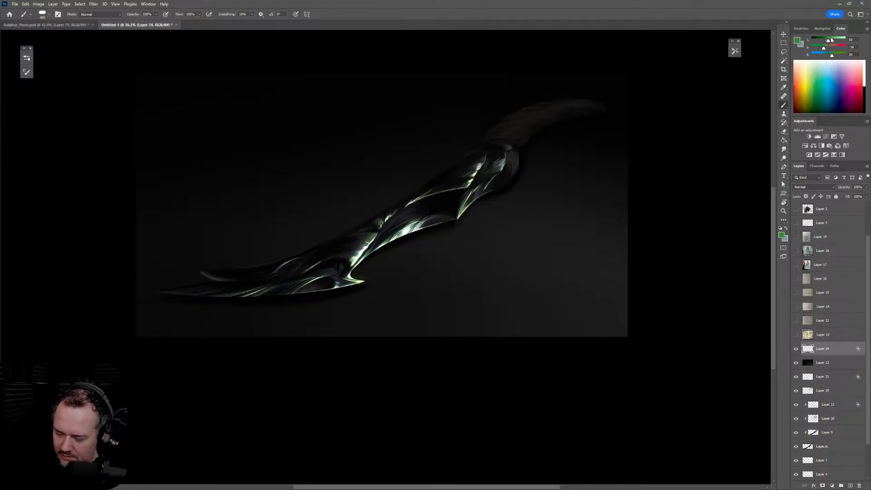
pyautogui.moveTo(832, 56)
pyautogui.mouseDown()
pyautogui.moveTo(840, 56)
pyautogui.moveTo(834, 43)
pyautogui.mouseUp()
pyautogui.press('[')
pyautogui.press('[')
pyautogui.press('[')
pyautogui.press('[')
pyautogui.press('[')
pyautogui.press('[')
pyautogui.press('[')
pyautogui.press('[')
pyautogui.press('[')
pyautogui.press('[')
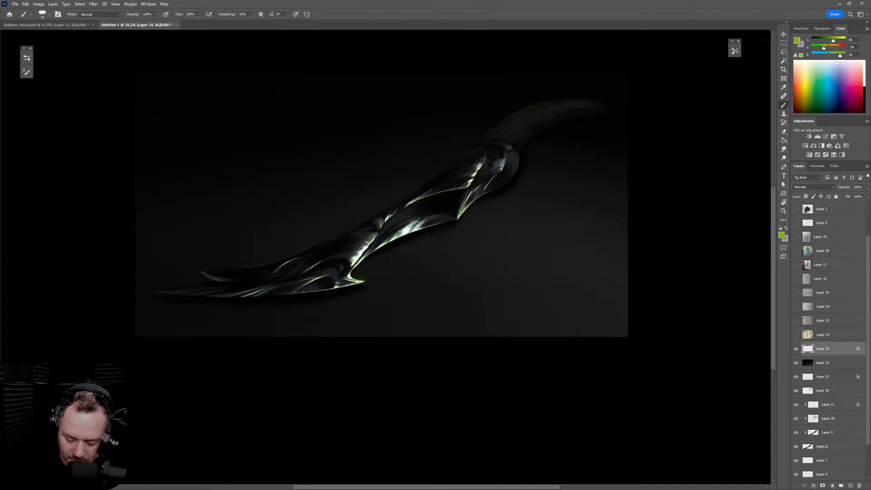
# Test a yellow-green stroke at the blade's barb and set the new layer's blend mode to Color Dodge
pyautogui.moveTo(361, 280); pyautogui.dragTo(357, 278)
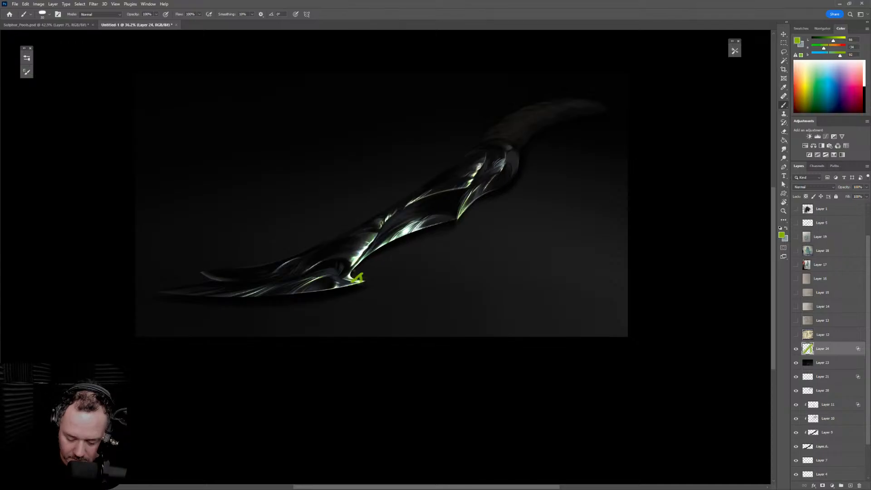
pyautogui.click(814, 187)
pyautogui.click(830, 252)
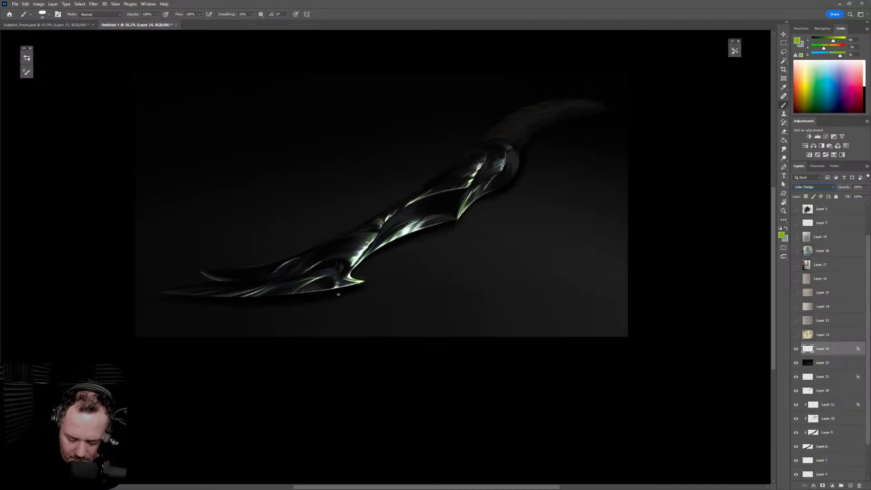
# Try wavy yellow-green glow strokes rising from the blade's barb, and undo them
pyautogui.moveTo(373, 262); pyautogui.dragTo(383, 272)
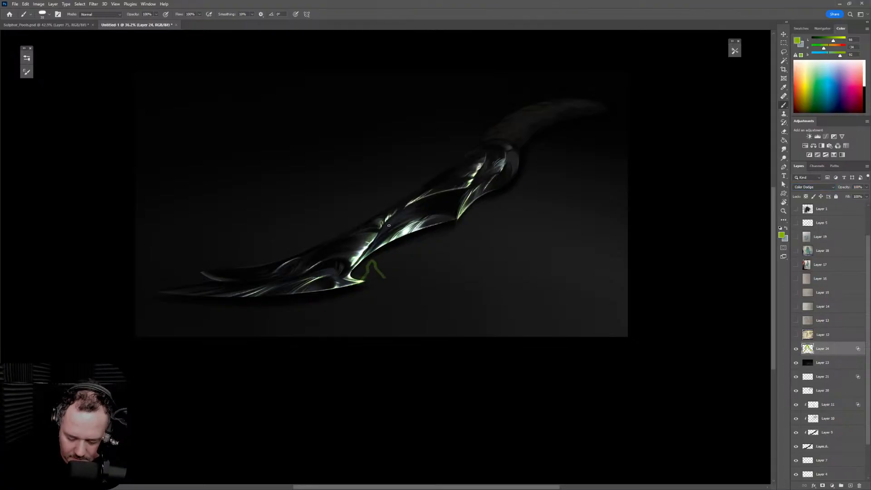
pyautogui.hotkey('ctrl', 'z')
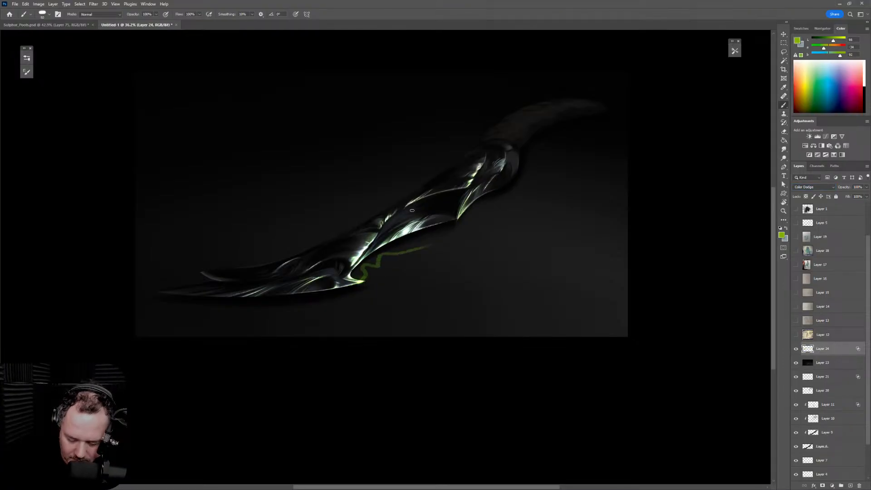
pyautogui.hotkey('ctrl', 'z')
# Try faint dark green glow strokes around the blade's barb with a colour sampled from the painting, and undo them
pyautogui.keyDown('alt'); pyautogui.click(411, 227); pyautogui.keyUp('alt')
pyautogui.keyDown('alt'); pyautogui.click(363, 280); pyautogui.keyUp('alt')
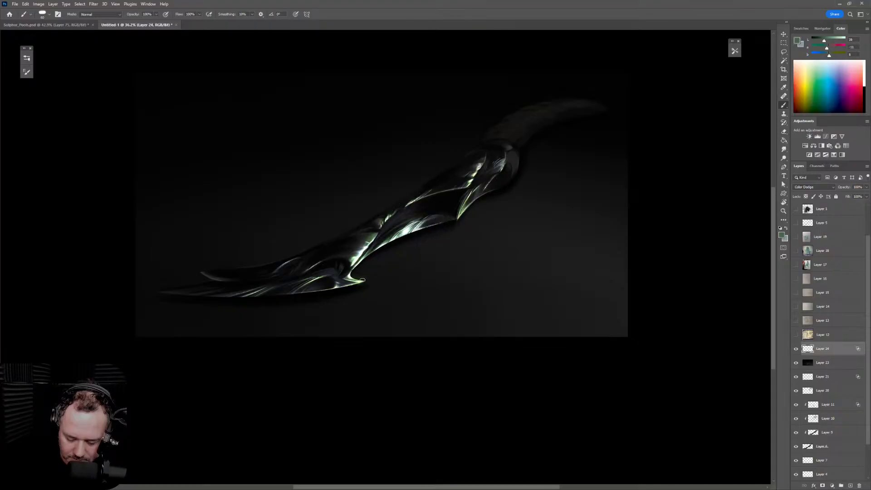
pyautogui.moveTo(381, 261); pyautogui.dragTo(362, 246)
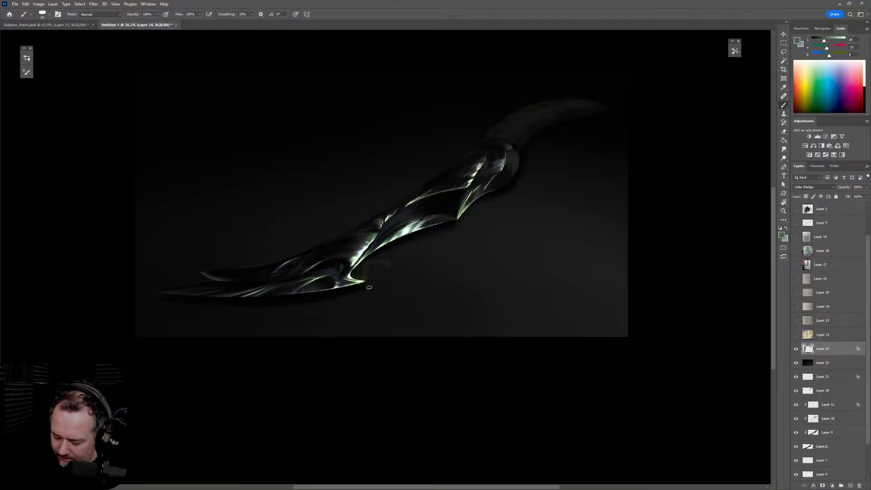
pyautogui.hotkey('ctrl', 'z')
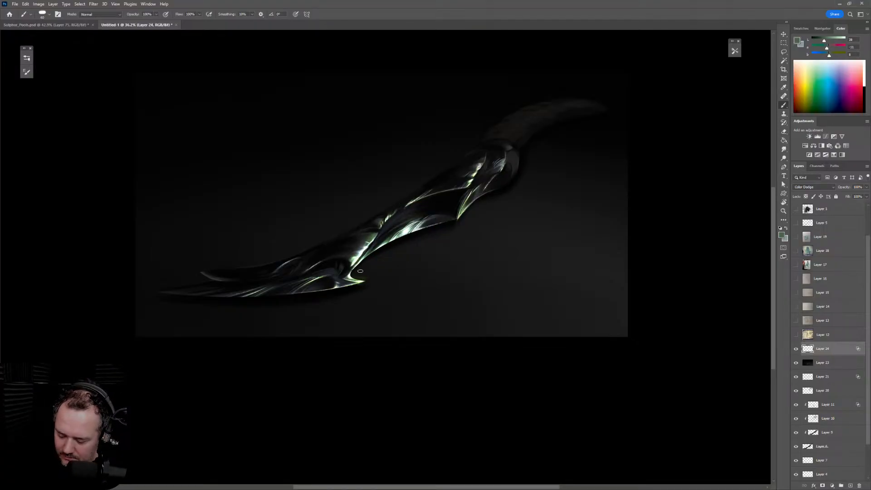
pyautogui.moveTo(365, 239); pyautogui.dragTo(382, 220)
pyautogui.hotkey('ctrl', 'z')
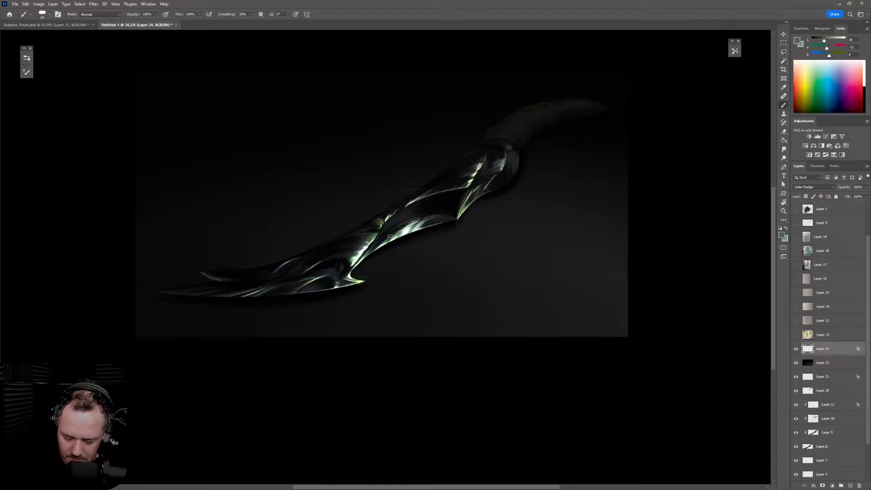
# Switch the foreground colour to white and set the glow layer's blend mode to Linear Dodge (Add)
pyautogui.press('x')
pyautogui.moveTo(369, 156); pyautogui.dragTo(347, 286)
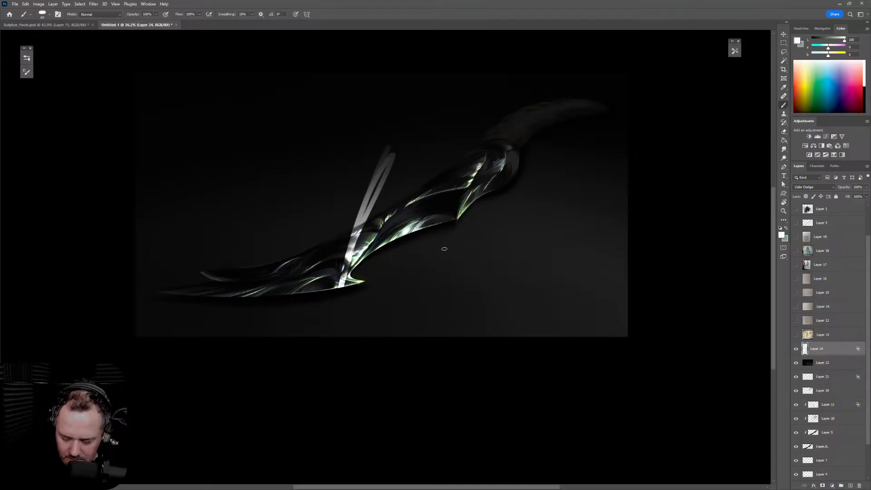
pyautogui.hotkey('ctrl', 'z')
pyautogui.click(814, 187)
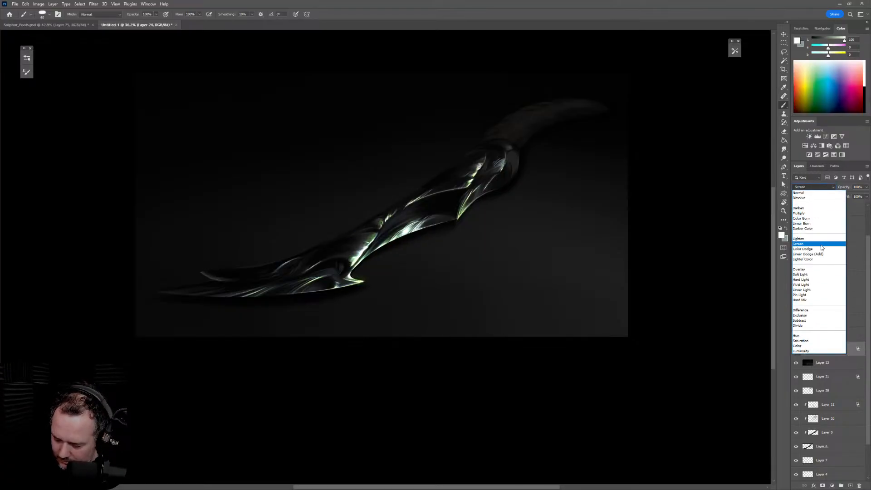
pyautogui.click(825, 257)
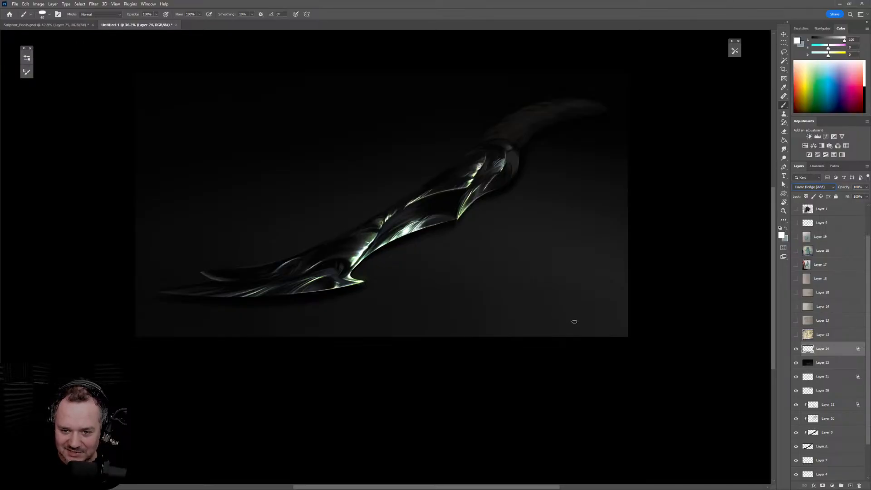
# Try jagged white energy strokes trailing away from the blade's barb, and undo them
pyautogui.moveTo(359, 283)
pyautogui.mouseDown()
pyautogui.moveTo(367, 269)
pyautogui.moveTo(424, 254)
pyautogui.moveTo(439, 238)
pyautogui.mouseUp()
pyautogui.hotkey('ctrl', 'z')
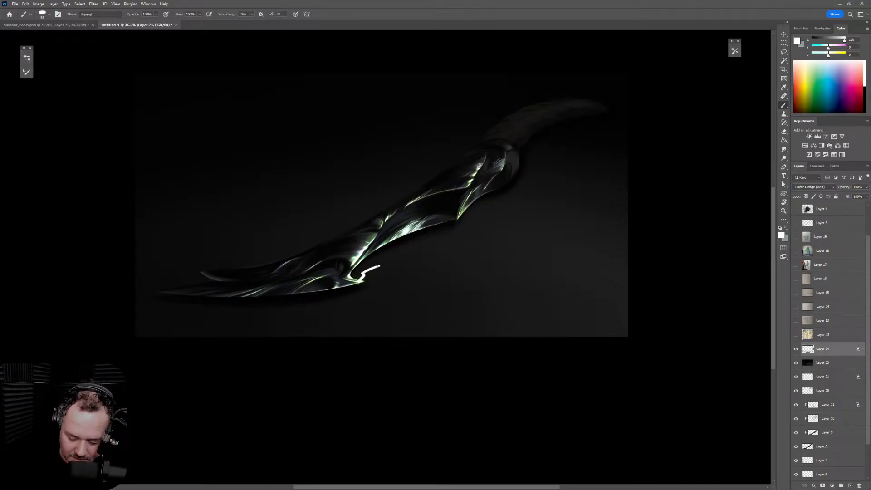
pyautogui.moveTo(380, 266)
pyautogui.mouseDown()
pyautogui.moveTo(383, 287)
pyautogui.moveTo(435, 243)
pyautogui.moveTo(476, 255)
pyautogui.mouseUp()
pyautogui.hotkey('ctrl', 'z')
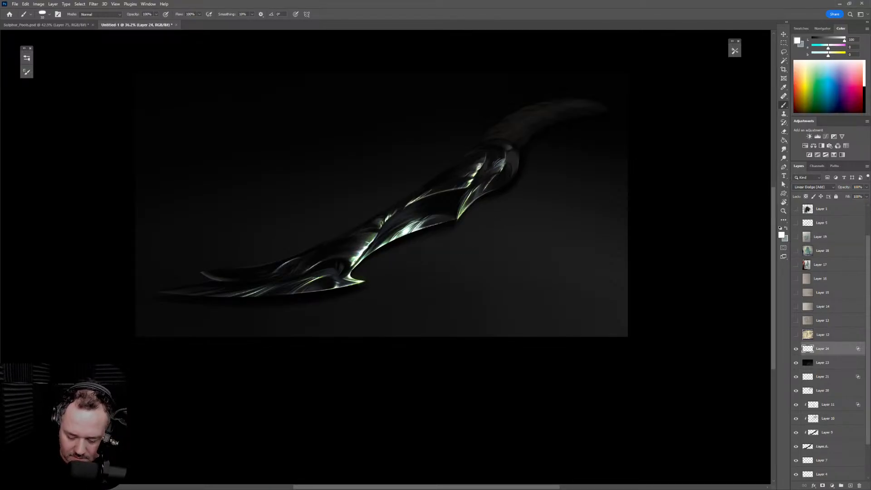
# Paint jagged white lightning lines arcing above the middle of the blade and across the blade near its tip
pyautogui.moveTo(351, 245)
pyautogui.mouseDown()
pyautogui.moveTo(367, 170)
pyautogui.moveTo(385, 208)
pyautogui.moveTo(422, 193)
pyautogui.mouseUp()
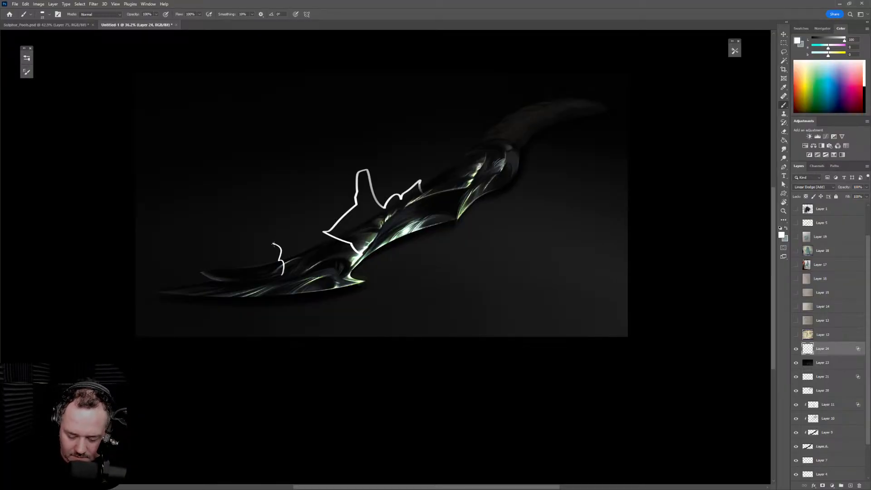
pyautogui.hotkey('ctrl', 'z')
pyautogui.moveTo(215, 292)
pyautogui.mouseDown()
pyautogui.moveTo(202, 298)
pyautogui.moveTo(225, 300)
pyautogui.mouseUp()
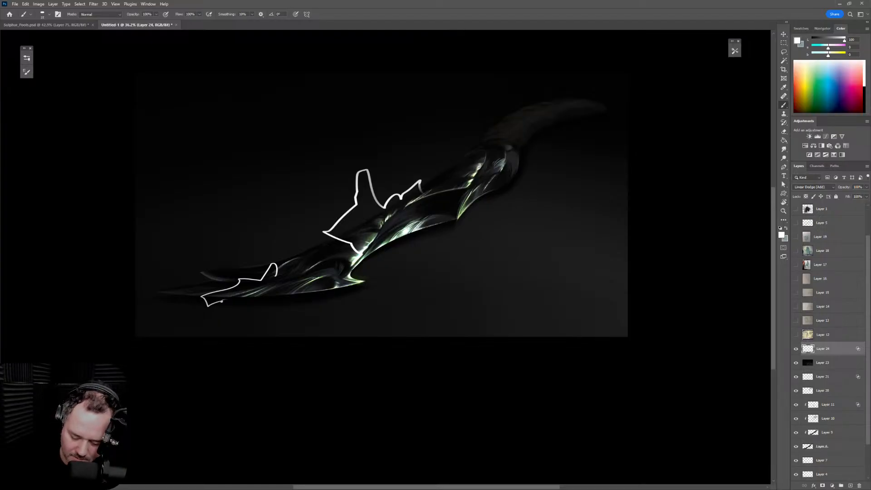
# Thin and break up the lightning arc above the middle of the blade with the Eraser
pyautogui.press('e')
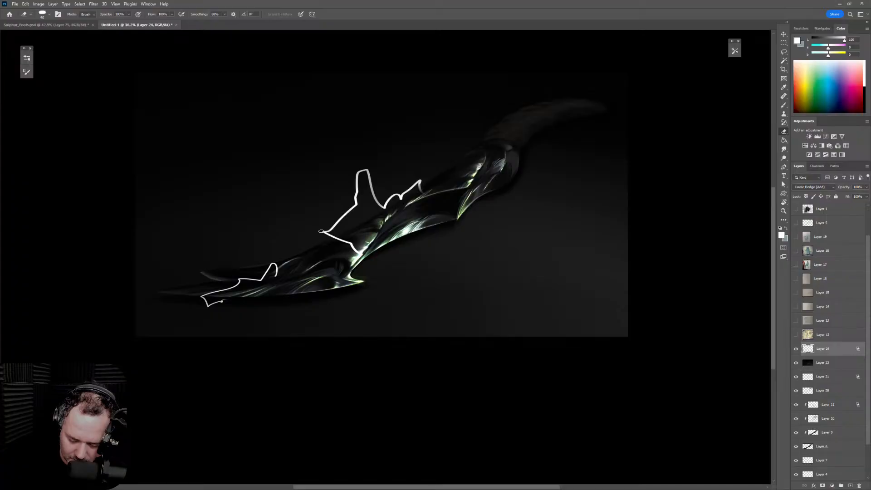
pyautogui.moveTo(338, 221); pyautogui.dragTo(353, 203)
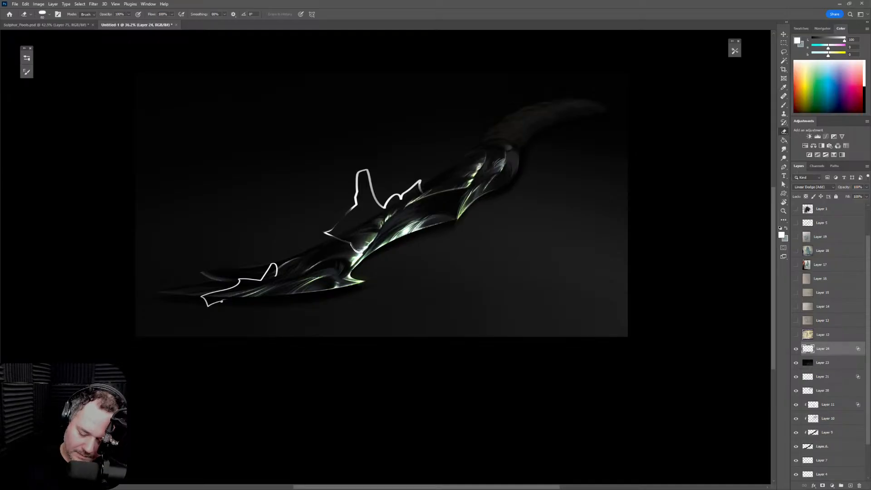
pyautogui.press('[')
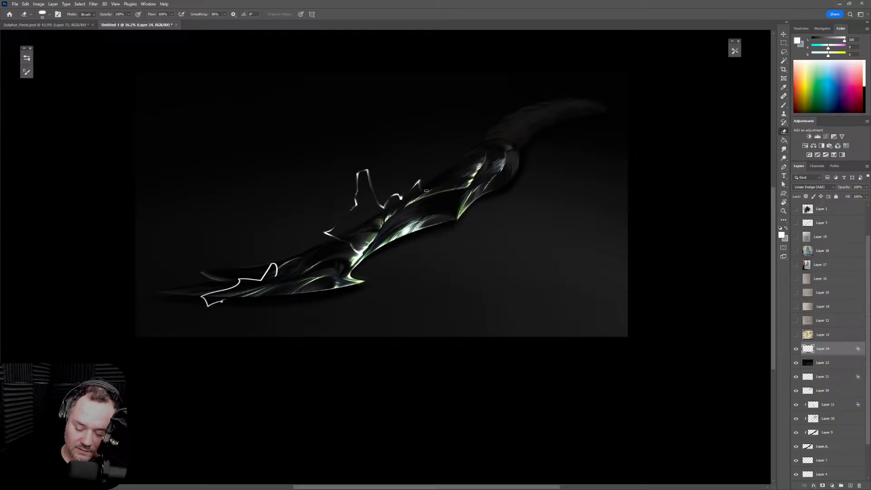
pyautogui.press('b')
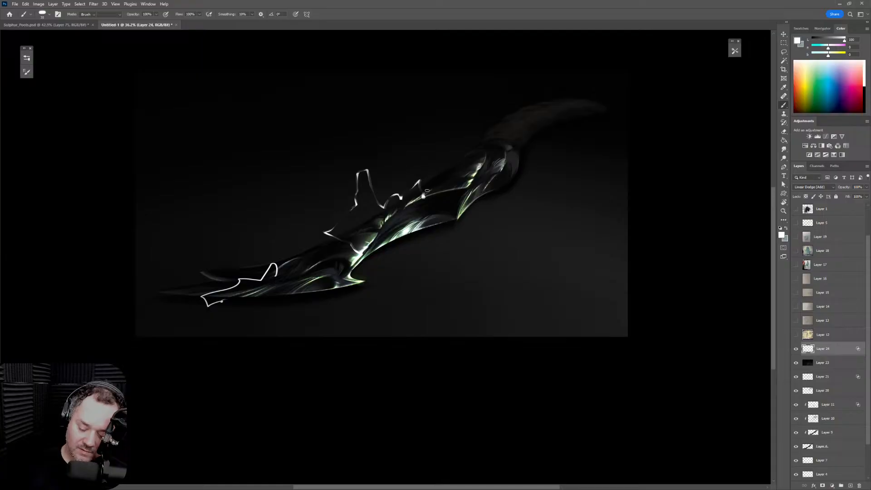
pyautogui.press('e')
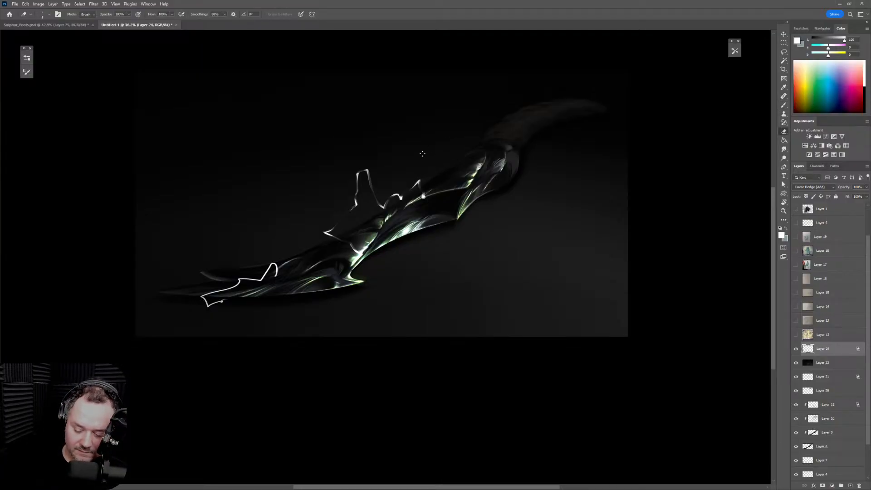
pyautogui.moveTo(502, 274); pyautogui.dragTo(609, 277)
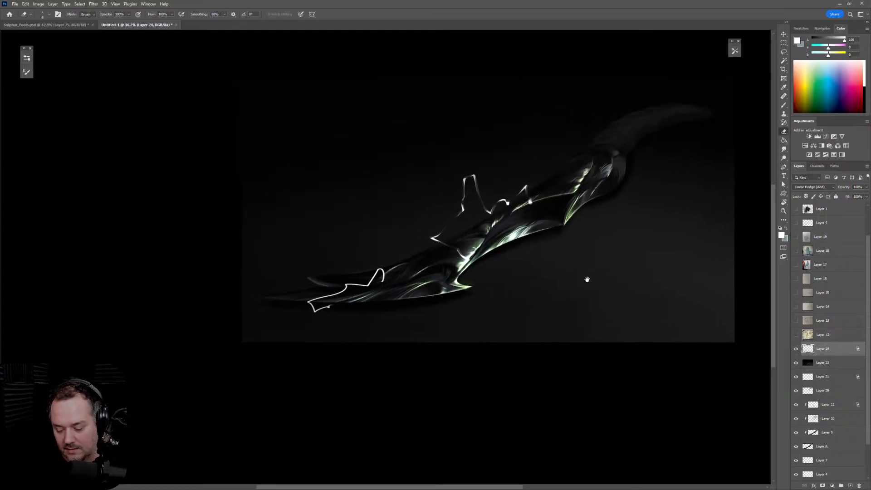
# Thin the lightning line near the blade's tip with the Eraser and remove its lowest segment with a larger eraser
pyautogui.press('b')
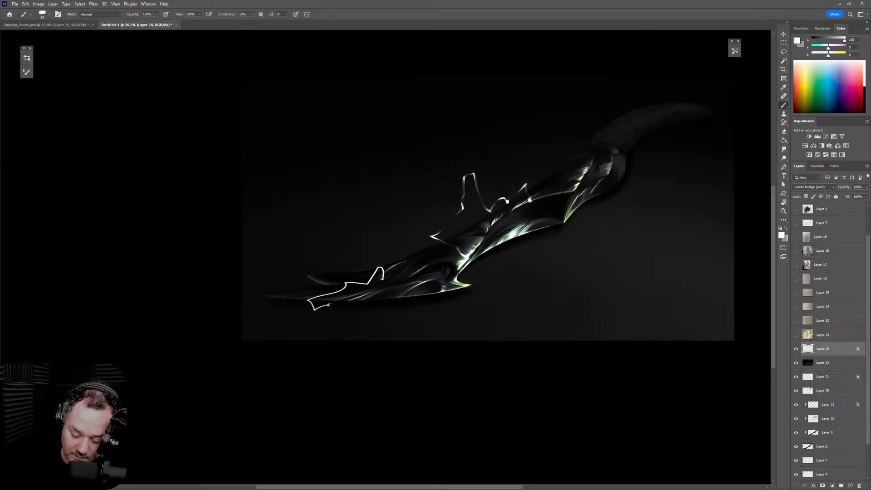
pyautogui.press('e')
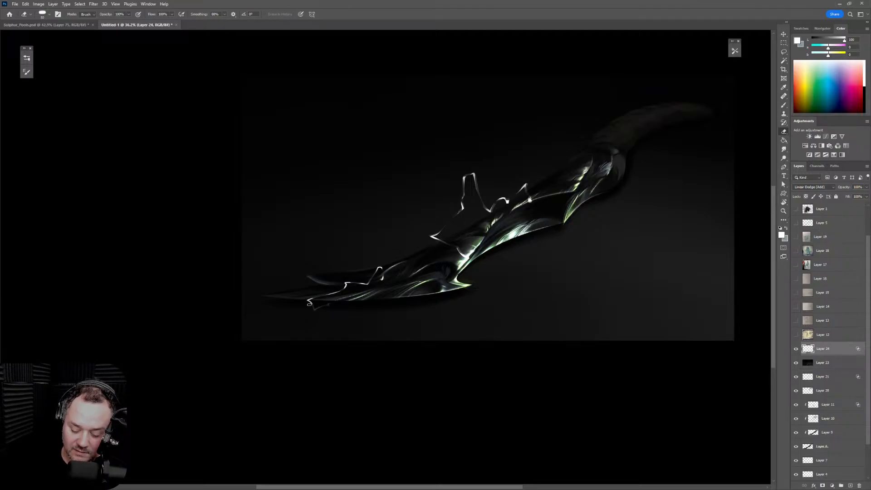
pyautogui.press(']')
pyautogui.press(']')
pyautogui.press(']')
pyautogui.press(']')
pyautogui.press(']')
pyautogui.press(']')
pyautogui.moveTo(310, 309); pyautogui.dragTo(339, 304)
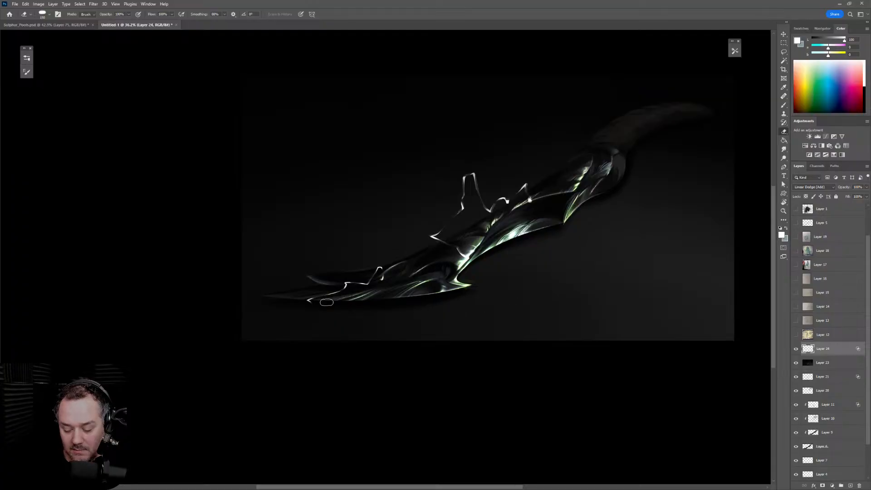
pyautogui.press('[')
pyautogui.press('[')
pyautogui.press('[')
pyautogui.press('[')
pyautogui.press('[')
pyautogui.press('[')
pyautogui.press('[')
pyautogui.press('[')
pyautogui.press('[')
pyautogui.press('[')
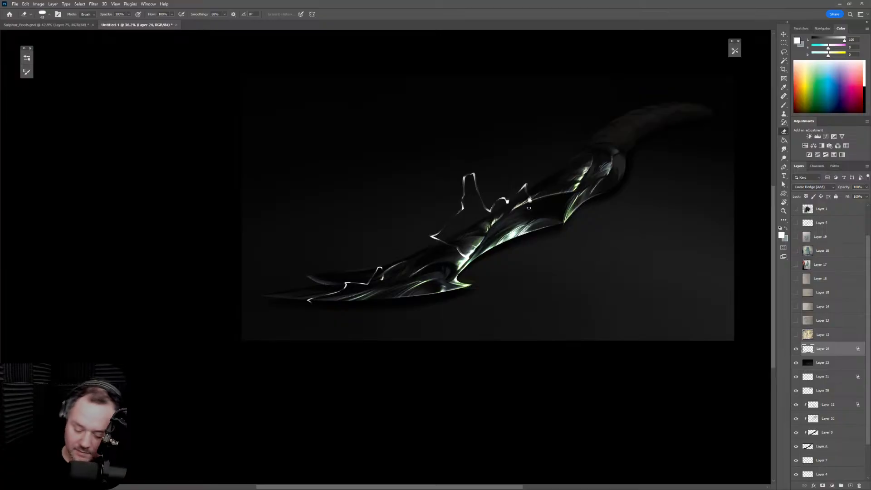
pyautogui.press(']')
pyautogui.press(']')
pyautogui.press(']')
pyautogui.press(']')
pyautogui.press(']')
pyautogui.press(']')
pyautogui.press(']')
pyautogui.press('[')
pyautogui.press('[')
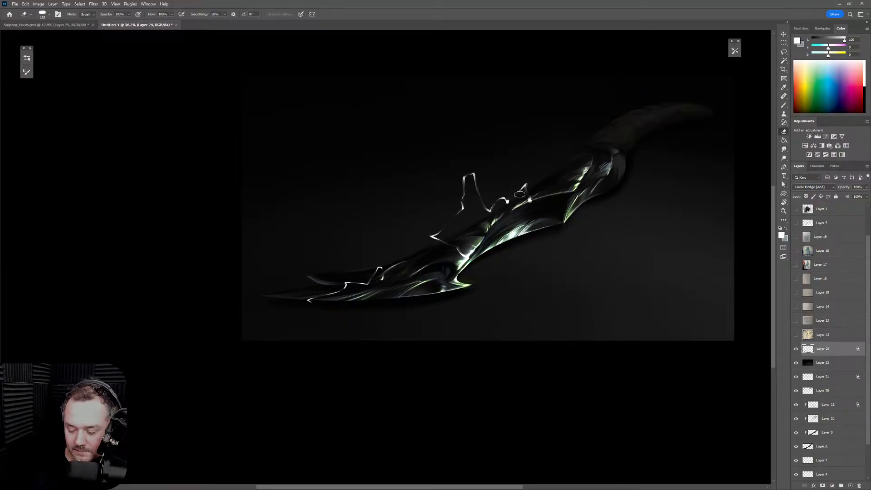
pyautogui.press('[')
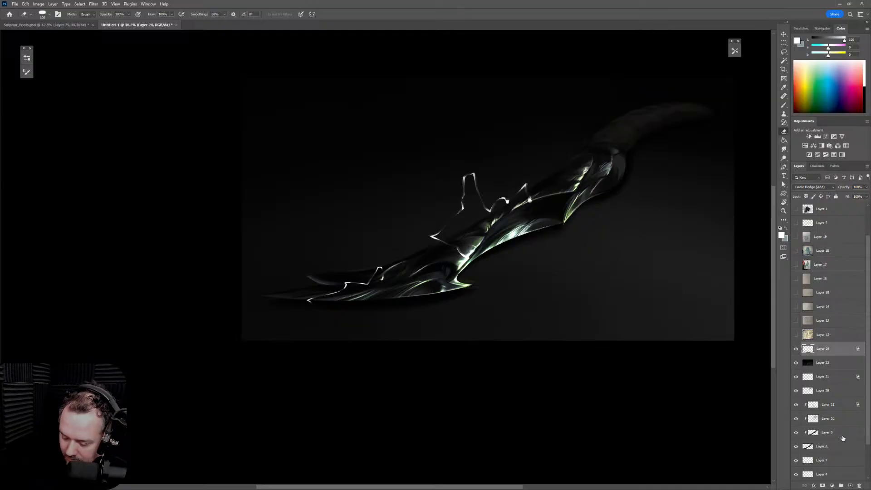
# Add a new layer above the lightning, set it to Color Dodge, and disable Transparency Shapes Layer in its blending options
pyautogui.click(851, 486)
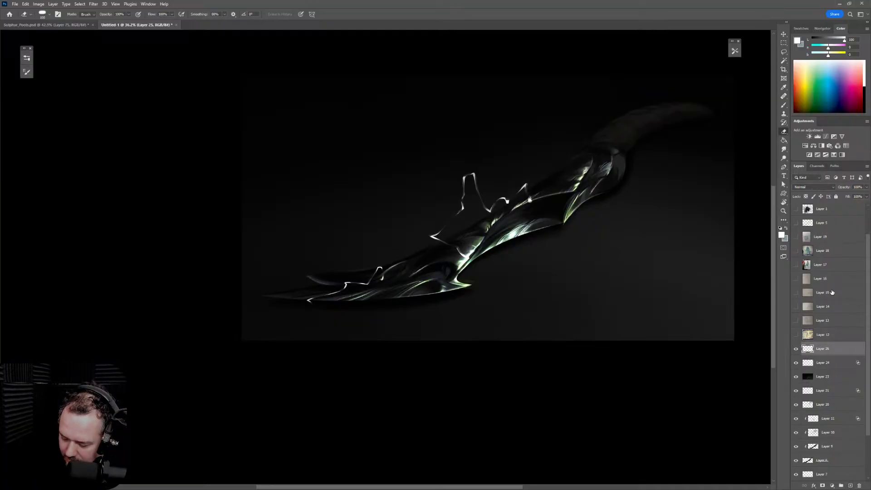
pyautogui.click(821, 188)
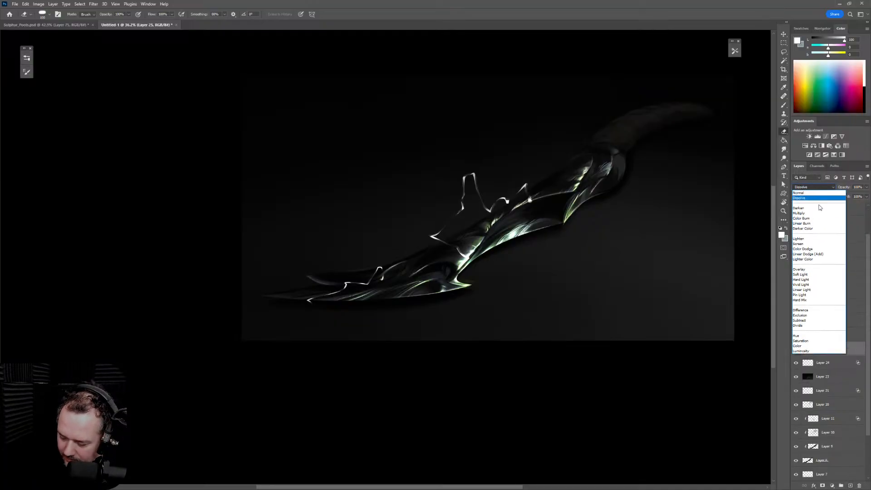
pyautogui.click(824, 251)
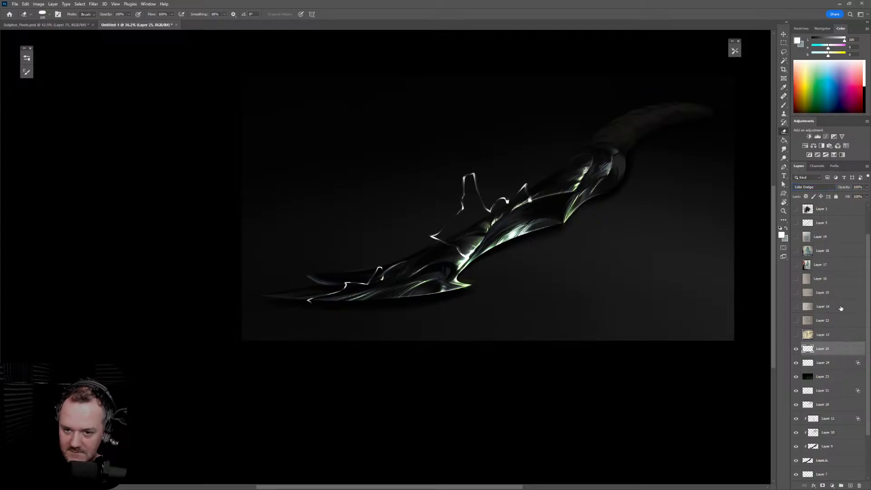
pyautogui.doubleClick(840, 348)
pyautogui.click(464, 176)
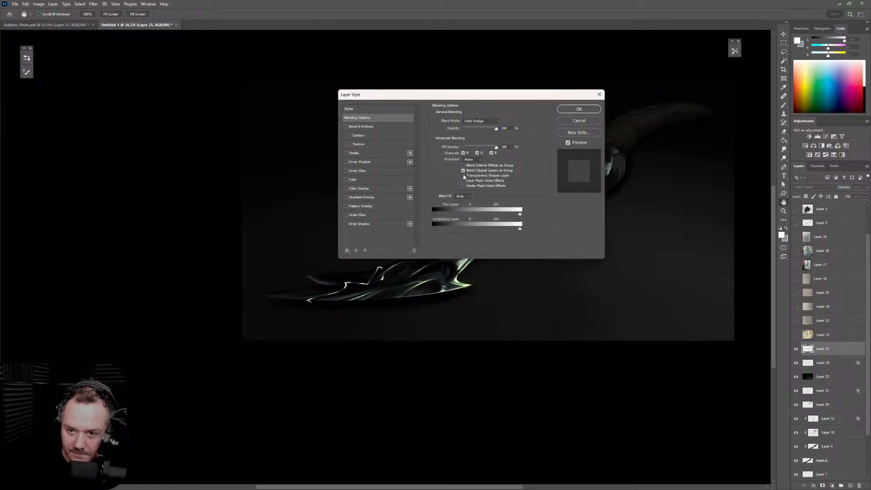
pyautogui.click(580, 110)
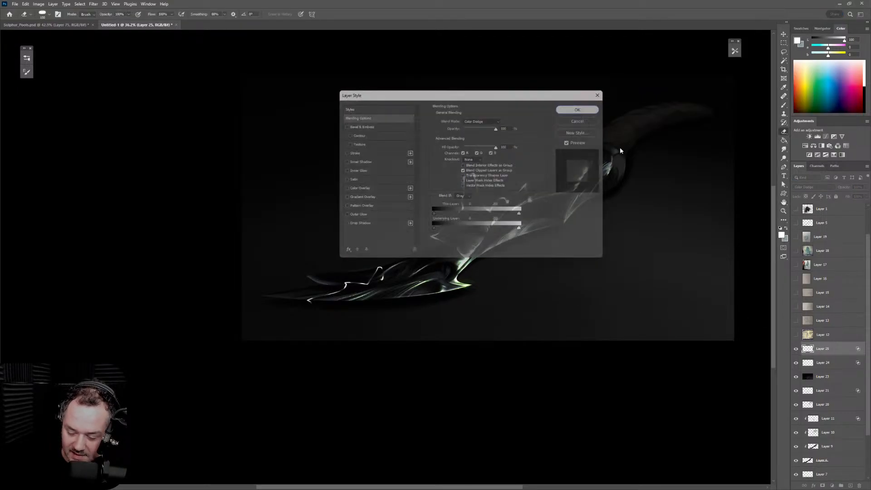
# Switch to the softround brush for colouring the lightning
pyautogui.press('z')
pyautogui.moveTo(494, 265); pyautogui.dragTo(519, 265)
pyautogui.press('b')
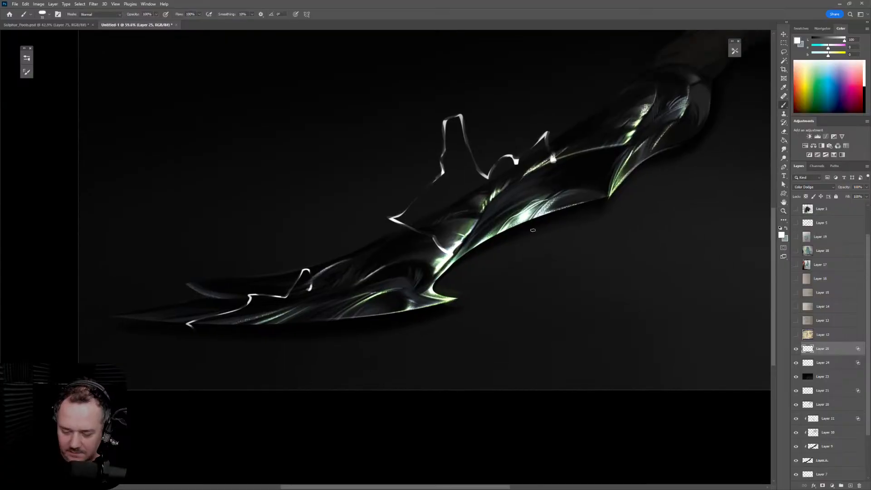
pyautogui.click(28, 59)
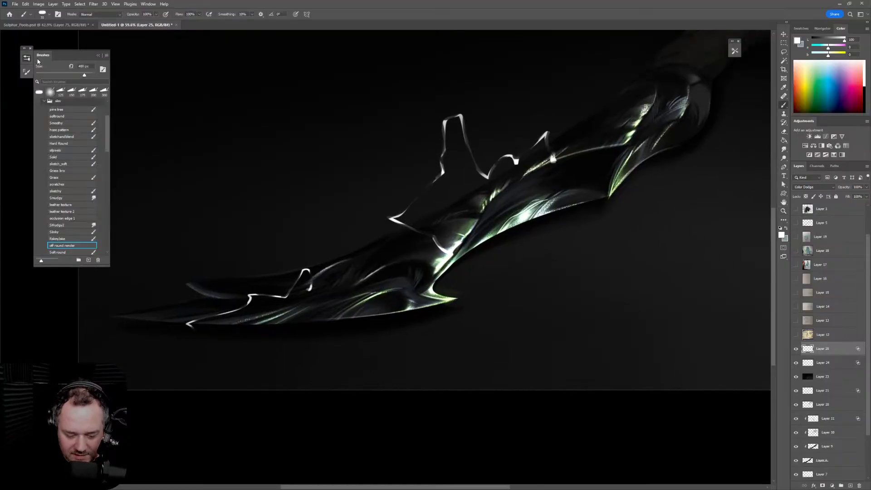
pyautogui.click(66, 117)
pyautogui.click(27, 58)
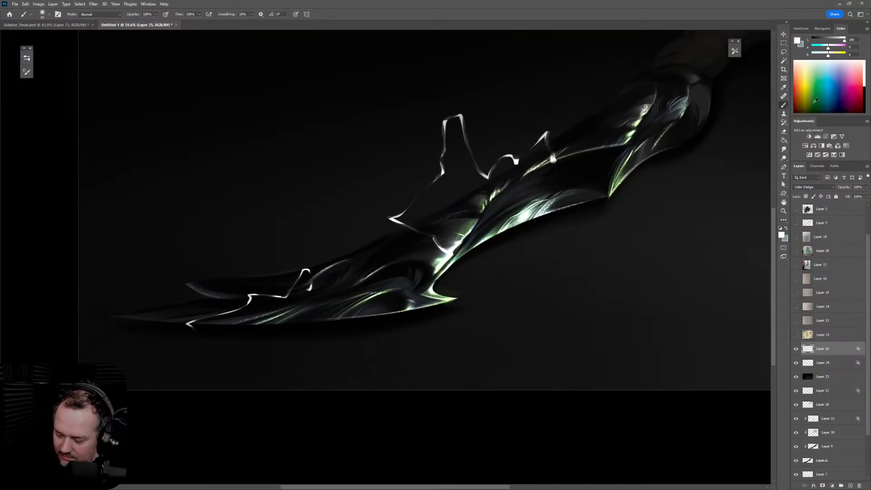
# Choose a saturated green and paint a glow over both corners of the tall lightning peak above the blade
pyautogui.moveTo(815, 97); pyautogui.dragTo(816, 91)
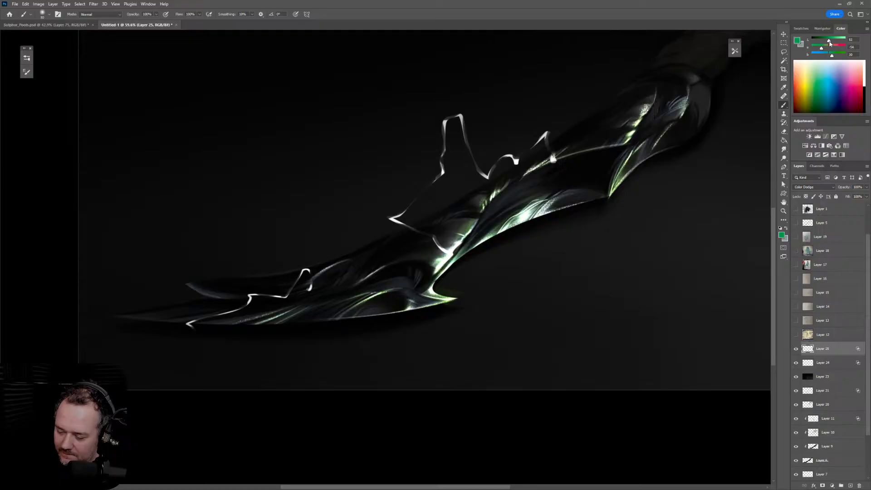
pyautogui.moveTo(830, 41); pyautogui.dragTo(838, 56)
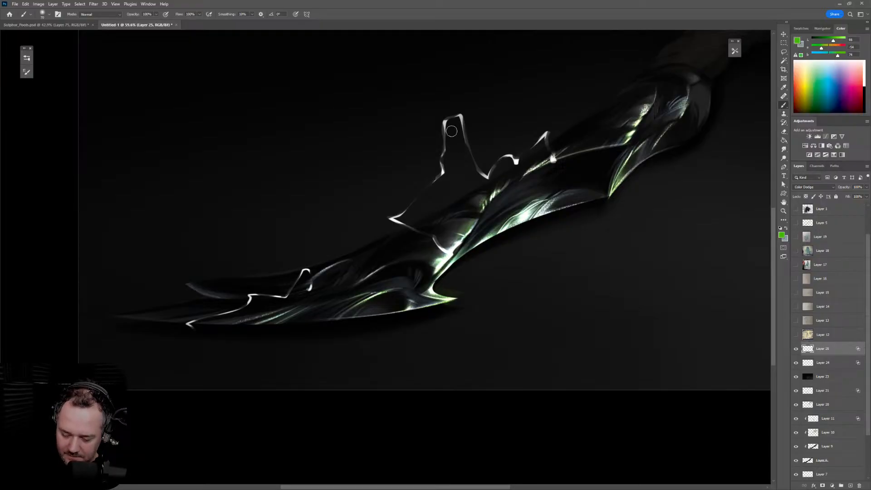
pyautogui.moveTo(444, 117); pyautogui.dragTo(445, 138)
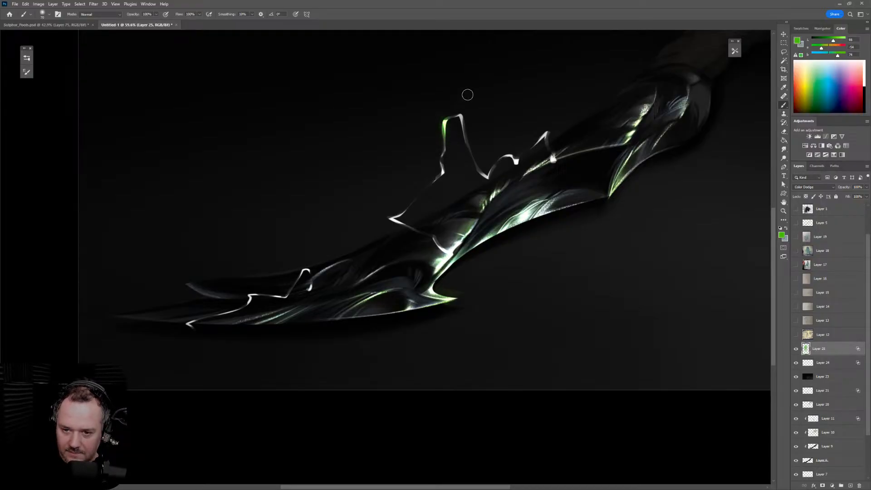
pyautogui.press(']')
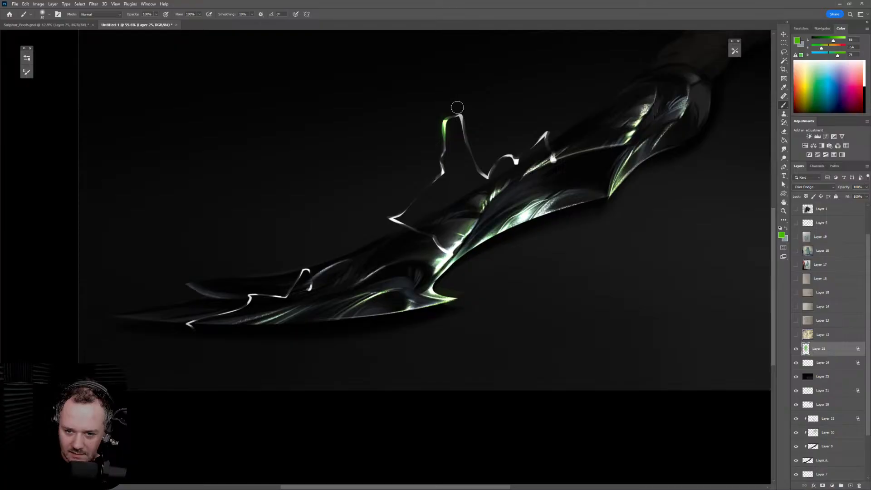
pyautogui.press('[')
pyautogui.moveTo(459, 114); pyautogui.dragTo(470, 144)
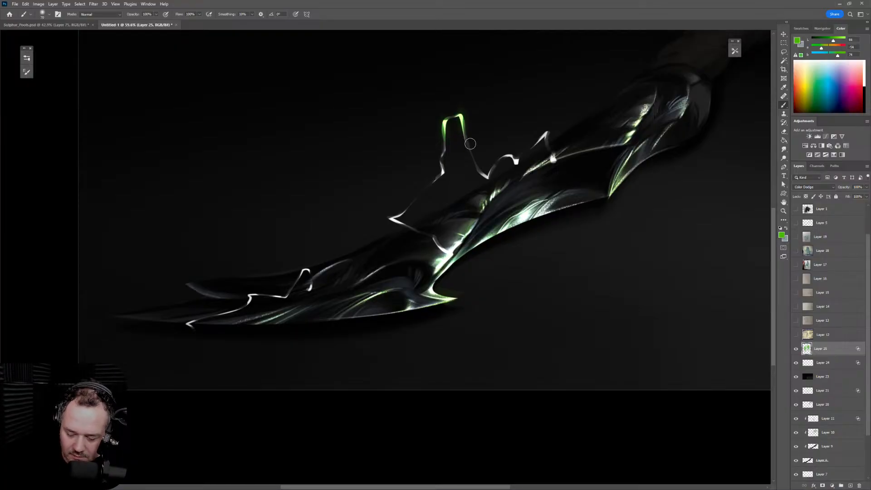
# Colour the lightning from the tall peak down to its contact point on the blade green, varying the brush size
pyautogui.press('[')
pyautogui.press('[')
pyautogui.press('[')
pyautogui.press('[')
pyautogui.press('[')
pyautogui.press('[')
pyautogui.press('[')
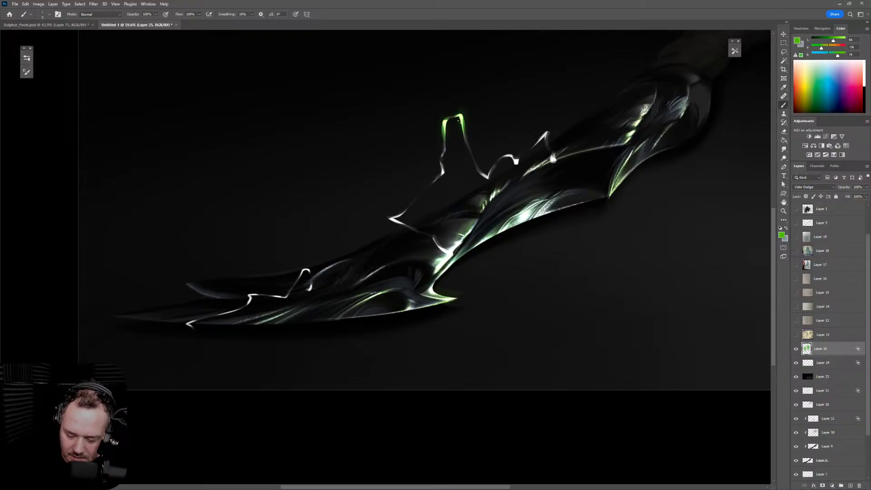
pyautogui.moveTo(472, 155)
pyautogui.mouseDown()
pyautogui.moveTo(490, 181)
pyautogui.moveTo(497, 153)
pyautogui.moveTo(487, 177)
pyautogui.moveTo(479, 174)
pyautogui.moveTo(502, 170)
pyautogui.moveTo(485, 188)
pyautogui.moveTo(485, 172)
pyautogui.moveTo(522, 161)
pyautogui.moveTo(518, 152)
pyautogui.moveTo(547, 135)
pyautogui.moveTo(550, 120)
pyautogui.moveTo(550, 136)
pyautogui.moveTo(543, 125)
pyautogui.moveTo(558, 165)
pyautogui.mouseUp()
pyautogui.press(']')
pyautogui.press(']')
pyautogui.press(']')
pyautogui.hotkey('ctrl', 'z')
pyautogui.press(']')
pyautogui.press(']')
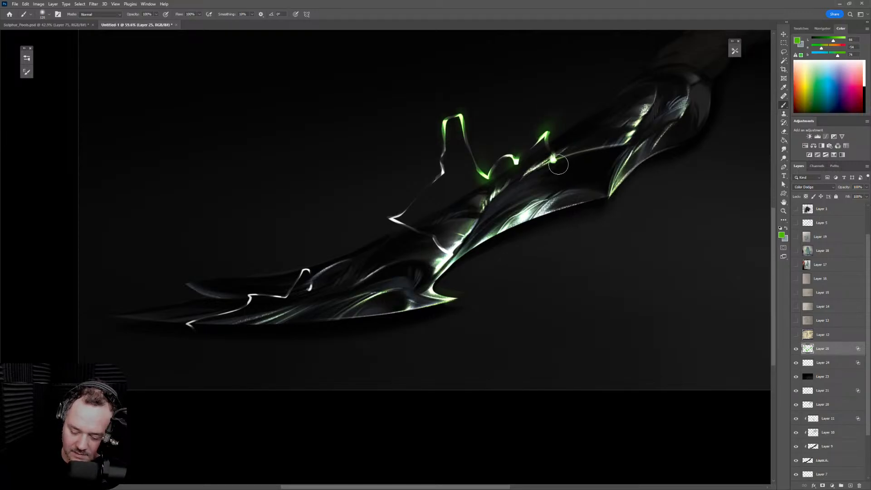
pyautogui.press(']')
# Add green glow to the arc's outer corner, its lower bend and the point where it strikes mid-blade
pyautogui.moveTo(390, 220); pyautogui.dragTo(411, 214)
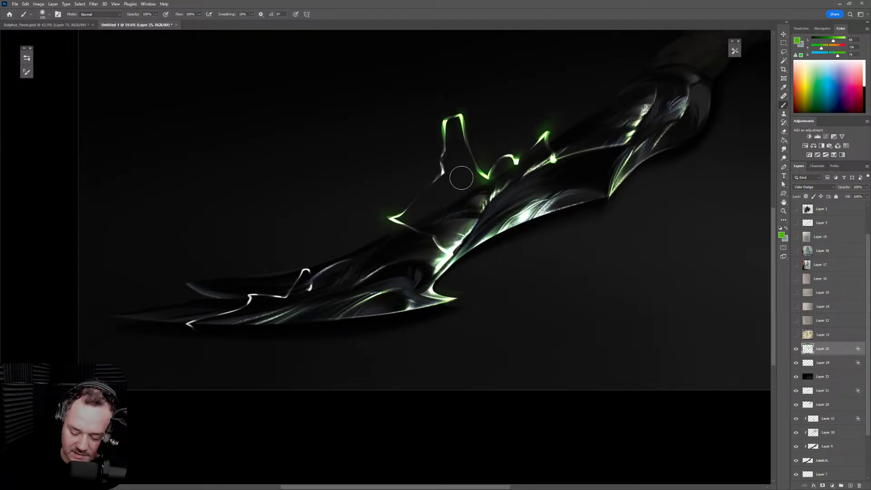
pyautogui.moveTo(450, 190); pyautogui.dragTo(446, 142)
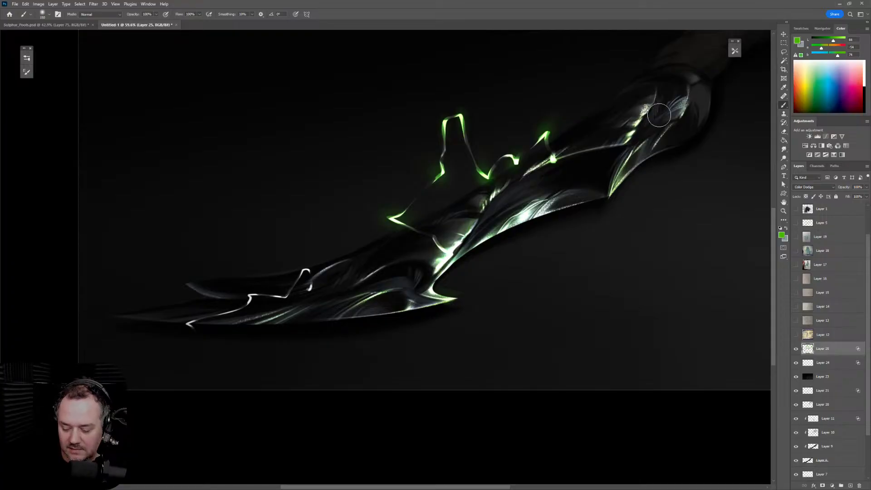
pyautogui.press(']')
pyautogui.rightClick(473, 193)
pyautogui.click(440, 238)
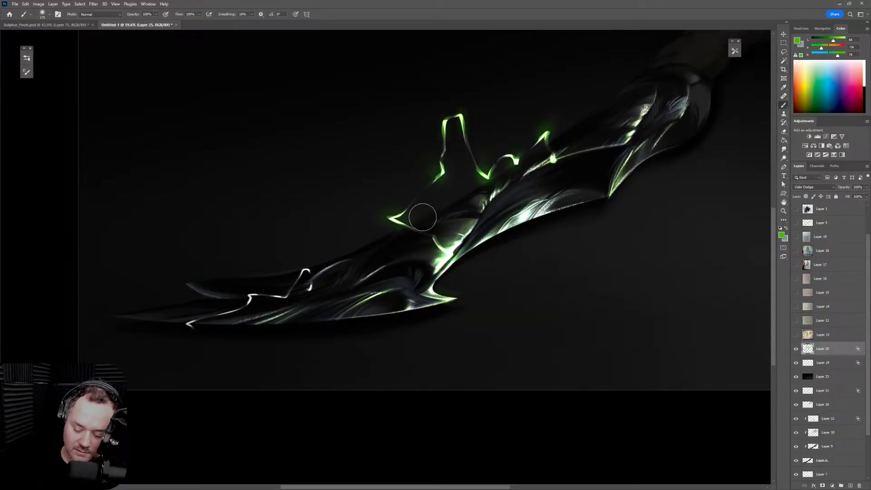
# Paint green glow onto the bends and ends of the lightning line near the blade's tip
pyautogui.moveTo(305, 272); pyautogui.dragTo(314, 284)
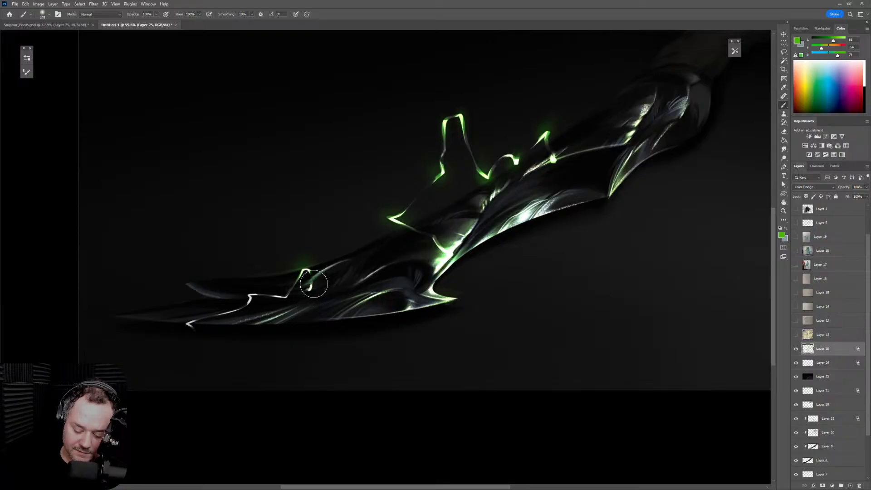
pyautogui.press('[')
pyautogui.press('[')
pyautogui.click(249, 294)
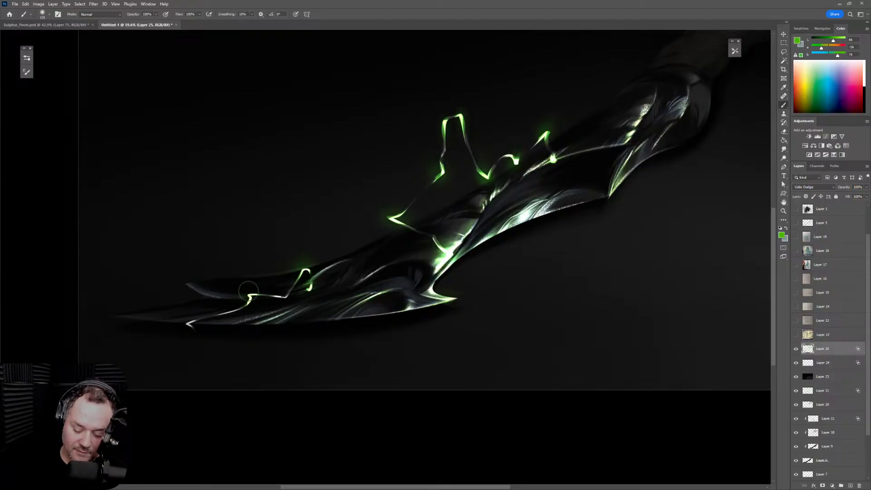
pyautogui.moveTo(249, 294); pyautogui.dragTo(196, 331)
pyautogui.press(']')
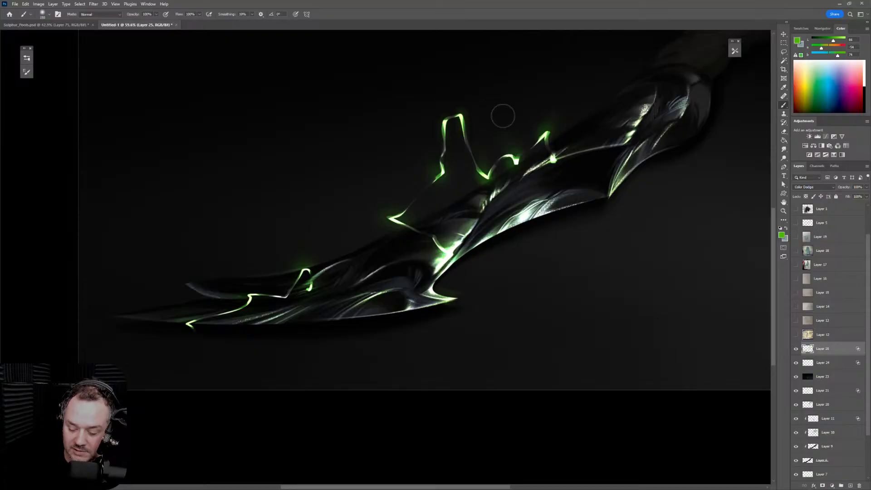
# Undo a trial green stroke near the handle end of the blade and tint the mid-blade highlights green with a larger brush
pyautogui.press('z')
pyautogui.moveTo(573, 254)
pyautogui.mouseDown()
pyautogui.moveTo(533, 318)
pyautogui.moveTo(549, 307)
pyautogui.mouseUp()
pyautogui.press('b')
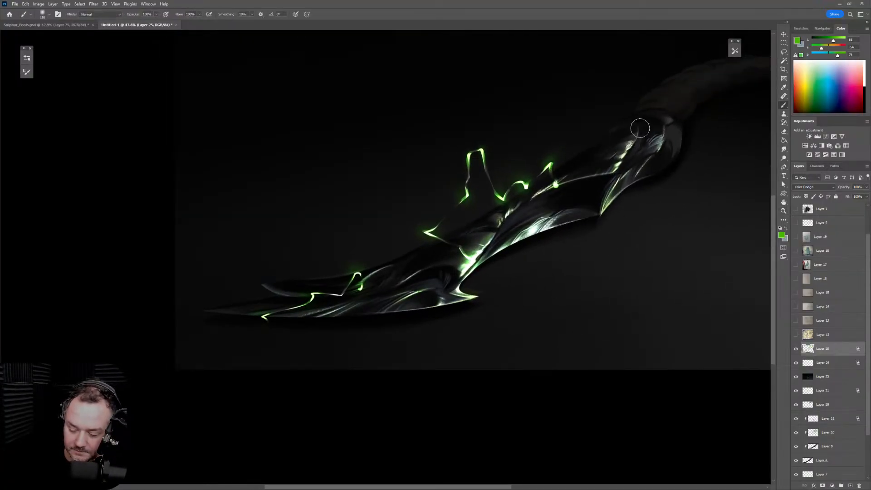
pyautogui.moveTo(641, 129); pyautogui.dragTo(606, 207)
pyautogui.hotkey('ctrl', 'z')
pyautogui.press(']')
pyautogui.press(']')
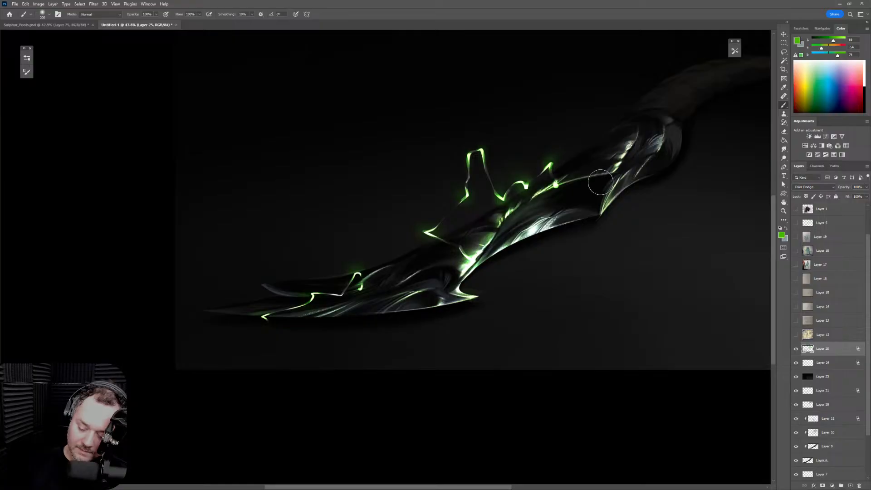
pyautogui.press(']')
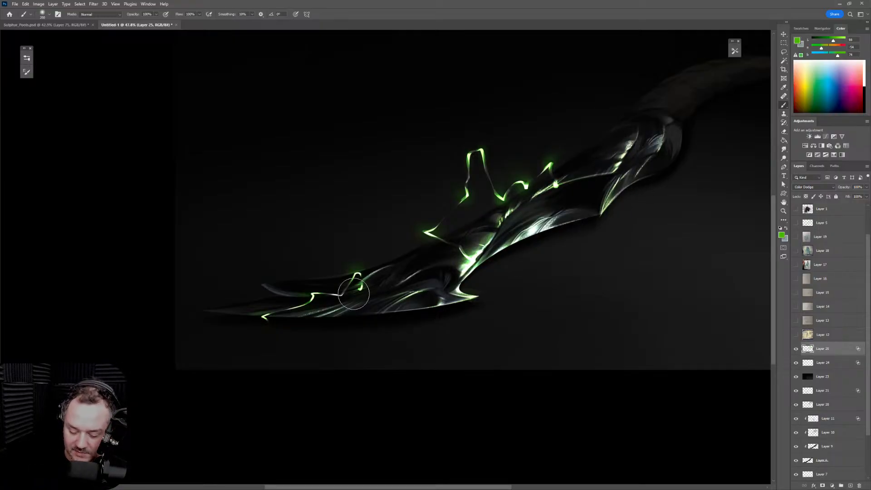
pyautogui.press(']')
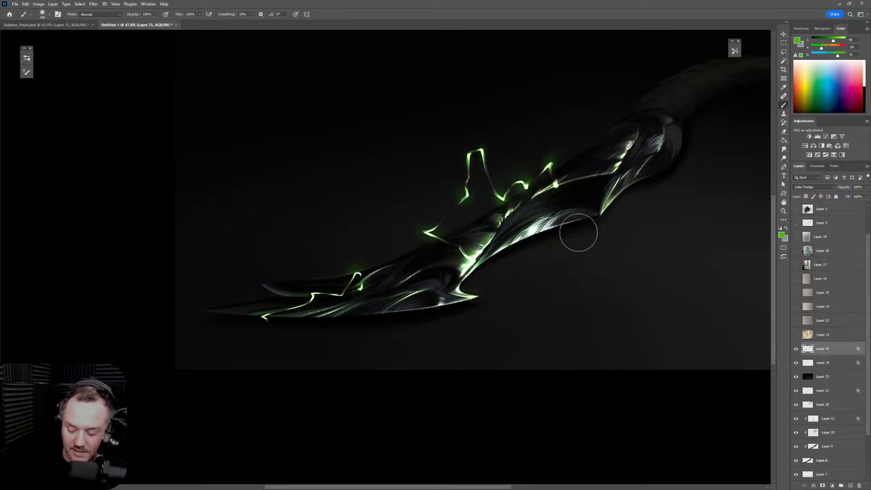
# Spread a broad, soft green glow across the background beneath the blade with a very large brush
pyautogui.press('z')
pyautogui.moveTo(558, 290)
pyautogui.mouseDown()
pyautogui.moveTo(515, 320)
pyautogui.moveTo(558, 313)
pyautogui.mouseUp()
pyautogui.press('b')
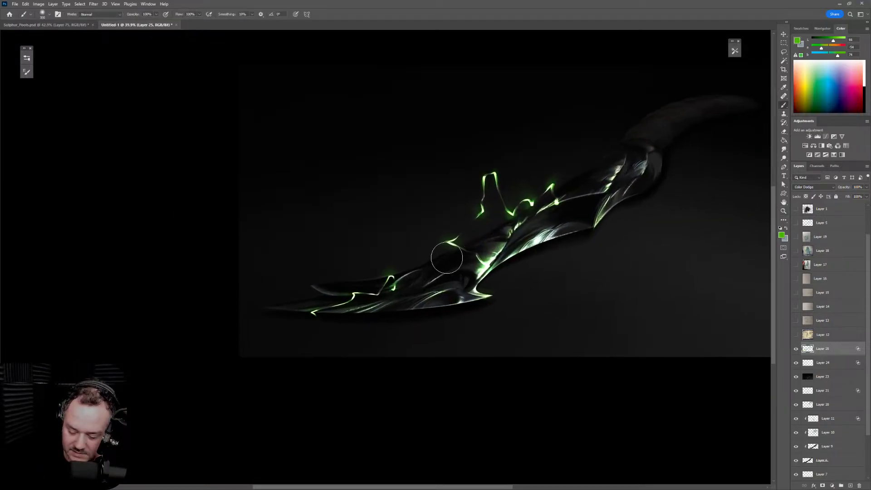
pyautogui.press(']')
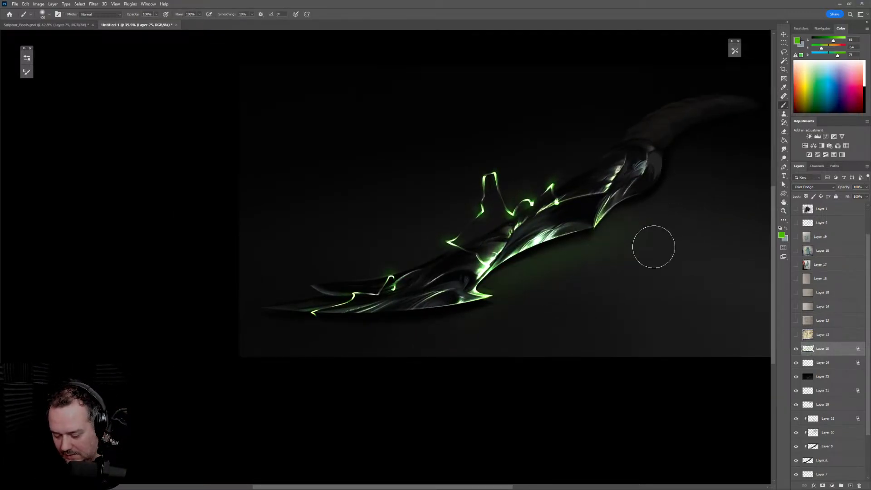
pyautogui.press(']')
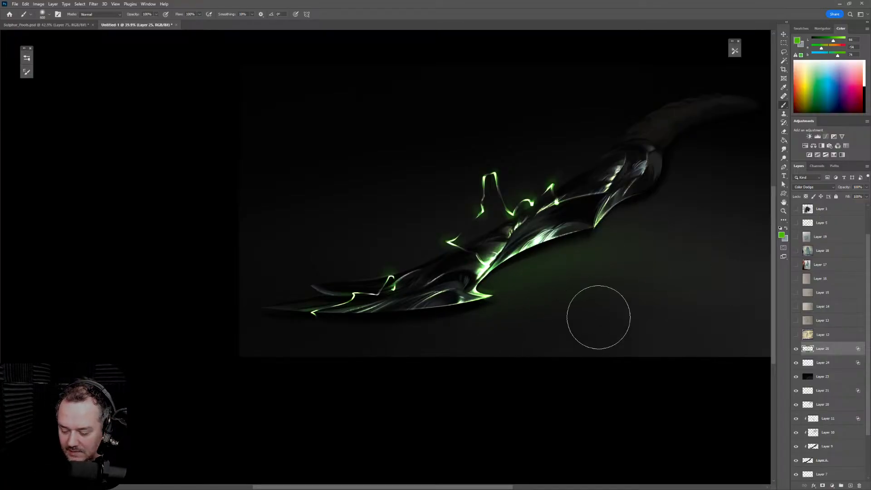
pyautogui.press(']')
pyautogui.moveTo(571, 289)
pyautogui.mouseDown()
pyautogui.moveTo(530, 305)
pyautogui.moveTo(745, 284)
pyautogui.moveTo(739, 295)
pyautogui.moveTo(531, 315)
pyautogui.moveTo(587, 231)
pyautogui.mouseUp()
pyautogui.press('[')
pyautogui.press('[')
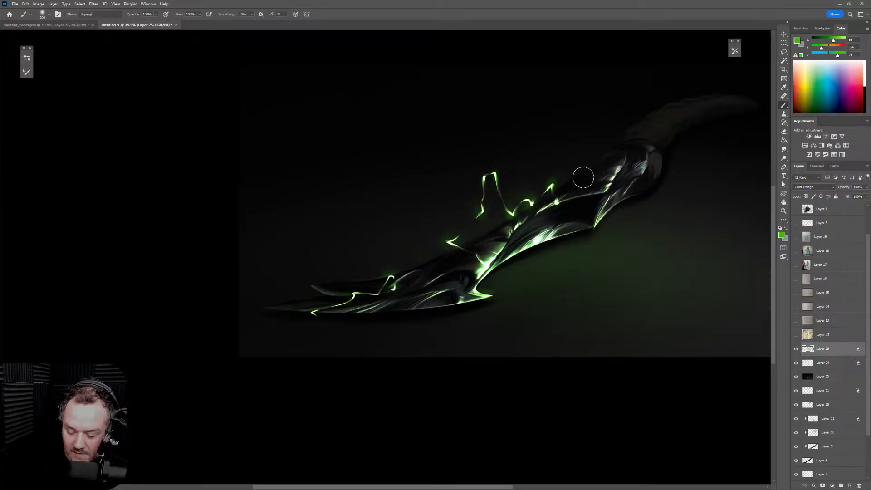
# Choose a saturated blue and tint the tall peak, connecting segments and lower diagonal of the lightning arc above the blade
pyautogui.click(836, 91)
pyautogui.moveTo(837, 92); pyautogui.dragTo(834, 86)
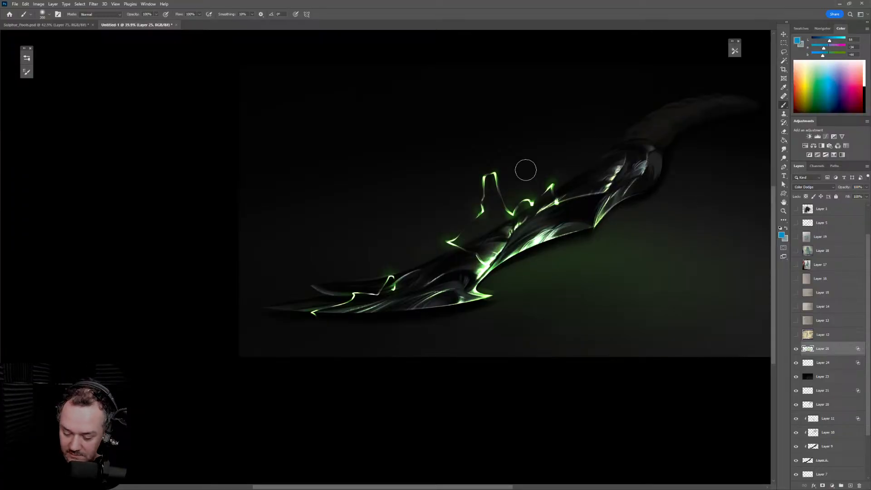
pyautogui.scroll(5, 521, 154)
pyautogui.press('[')
pyautogui.press('[')
pyautogui.press('[')
pyautogui.press('[')
pyautogui.press('[')
pyautogui.press('[')
pyautogui.press('[')
pyautogui.press('[')
pyautogui.press('[')
pyautogui.press('[')
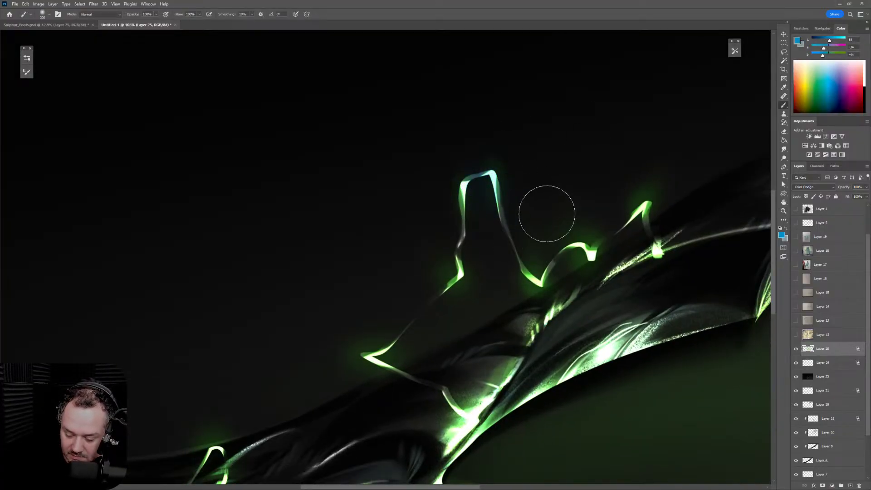
pyautogui.moveTo(537, 281)
pyautogui.mouseDown()
pyautogui.moveTo(590, 234)
pyautogui.moveTo(614, 238)
pyautogui.moveTo(593, 240)
pyautogui.moveTo(648, 205)
pyautogui.moveTo(628, 213)
pyautogui.mouseUp()
pyautogui.press(']')
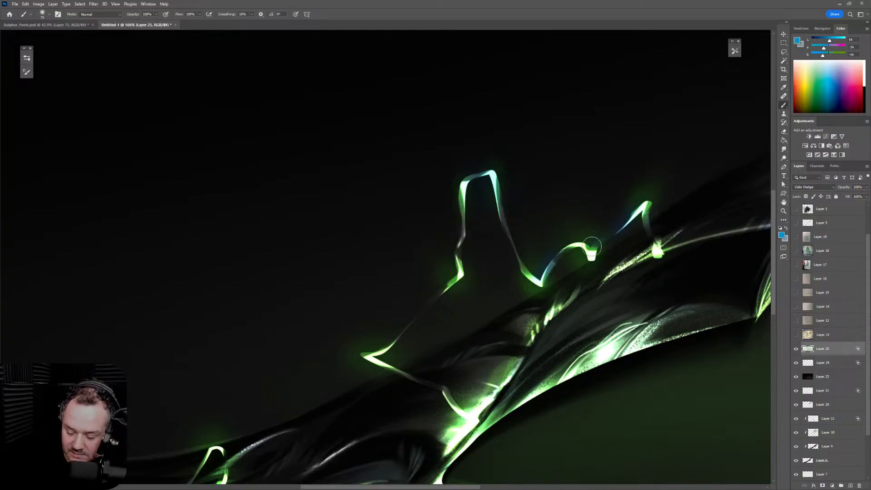
pyautogui.moveTo(454, 286); pyautogui.dragTo(420, 317)
pyautogui.press(']')
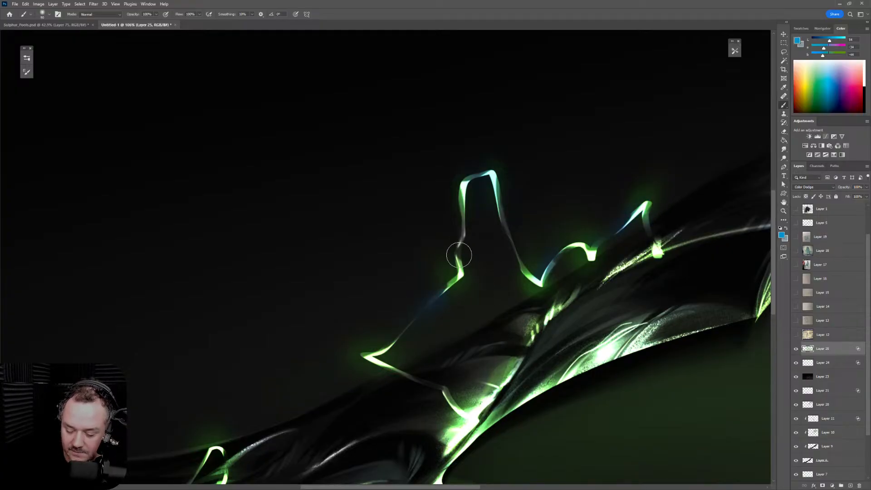
# Tint the segments between the bends of the lightning near the blade's tip blue
pyautogui.moveTo(547, 407)
pyautogui.mouseDown()
pyautogui.moveTo(708, 181)
pyautogui.moveTo(709, 165)
pyautogui.mouseUp()
pyautogui.press(']')
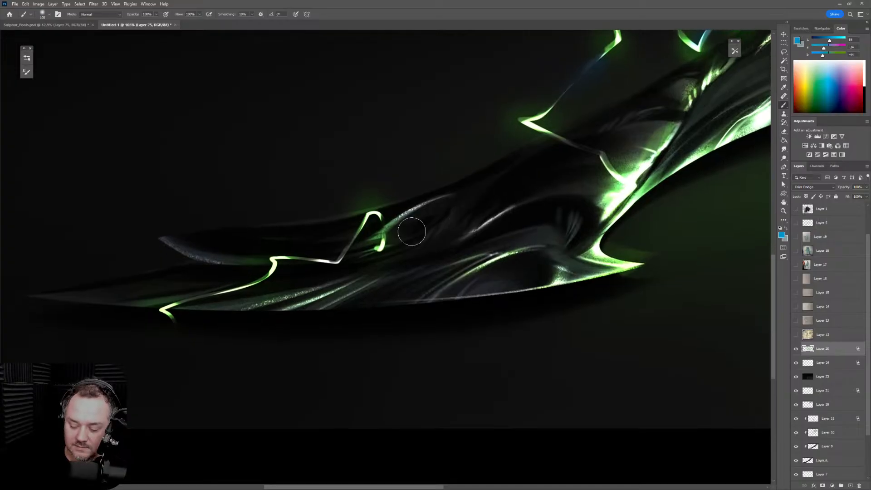
pyautogui.moveTo(341, 261); pyautogui.dragTo(317, 262)
pyautogui.press('[')
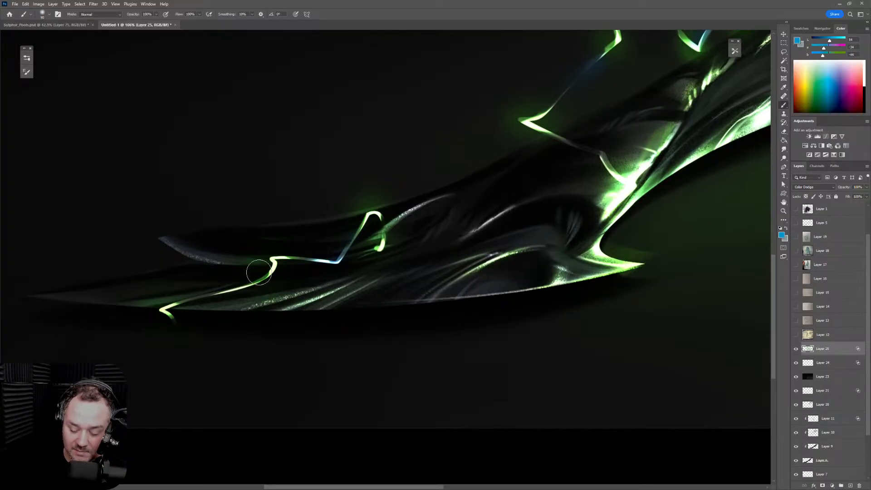
# Fade the excess colour on the middle of the blade and the green background glow beneath it with a progressively larger Eraser
pyautogui.moveTo(555, 348); pyautogui.dragTo(519, 363)
pyautogui.moveTo(640, 341); pyautogui.dragTo(522, 331)
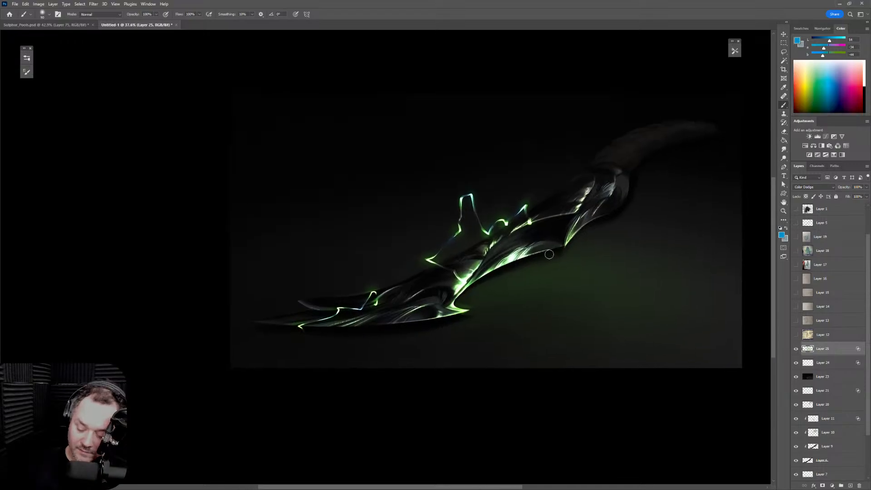
pyautogui.press(']')
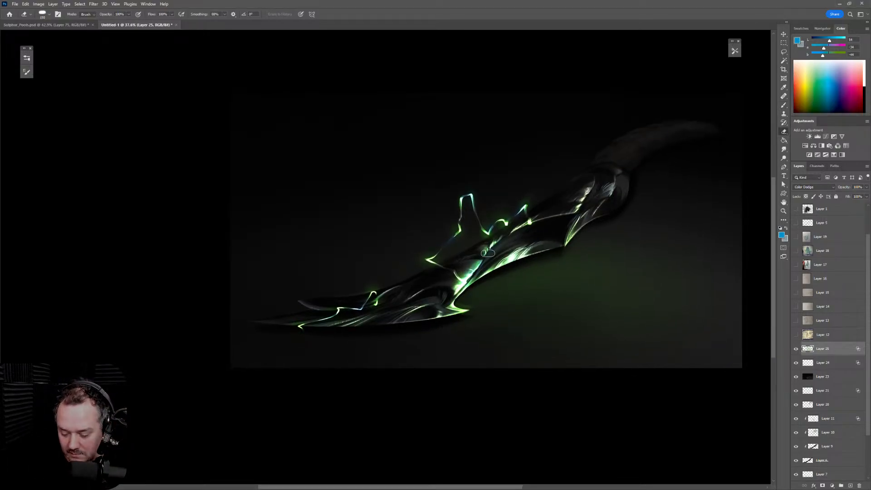
pyautogui.press(']')
pyautogui.press(']')
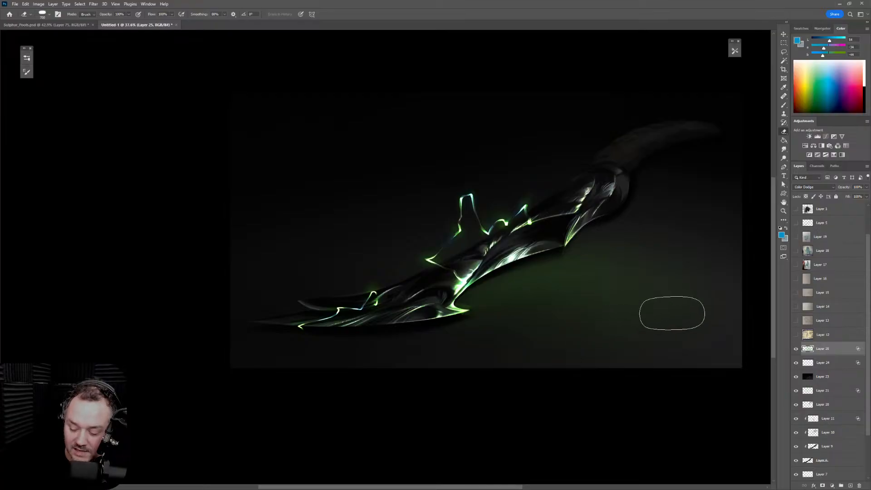
pyautogui.press(']')
pyautogui.press(']')
pyautogui.press(']')
pyautogui.press(']')
pyautogui.press(']')
pyautogui.press(']')
pyautogui.press(']')
pyautogui.press(']')
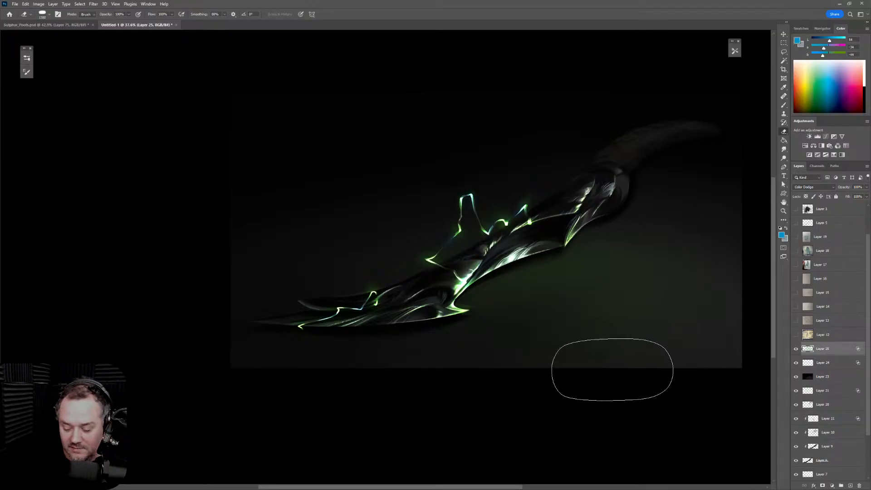
# Sample a bright green from the lightning and strengthen the glow at its tall peak and the smaller peak closer to the handle
pyautogui.press('b')
pyautogui.press(']')
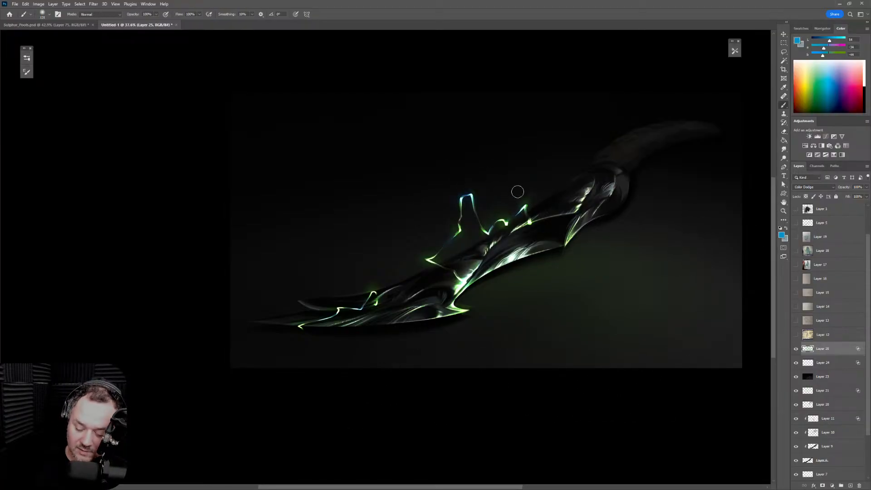
pyautogui.keyDown('alt'); pyautogui.click(462, 229); pyautogui.keyUp('alt')
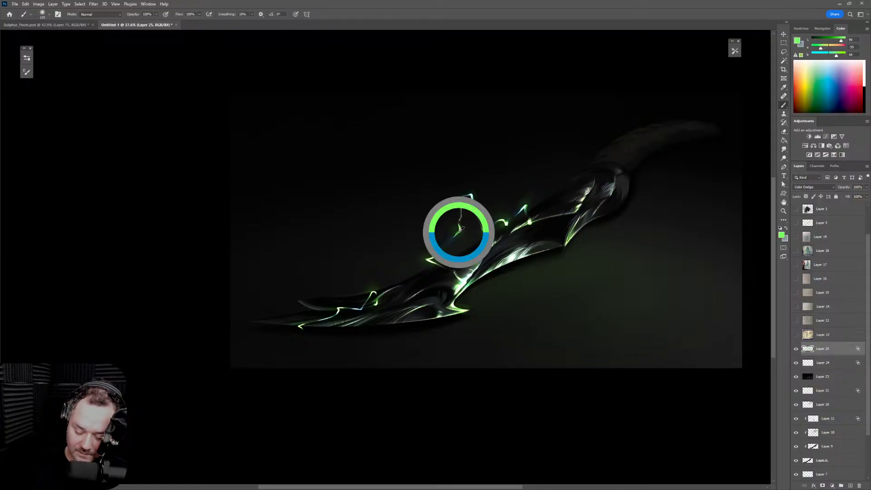
pyautogui.press(']')
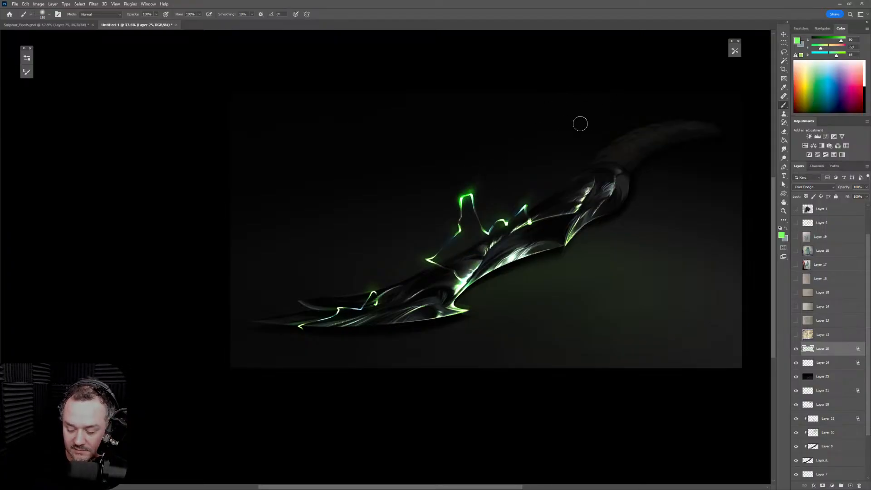
pyautogui.moveTo(521, 209); pyautogui.dragTo(527, 201)
pyautogui.press(']')
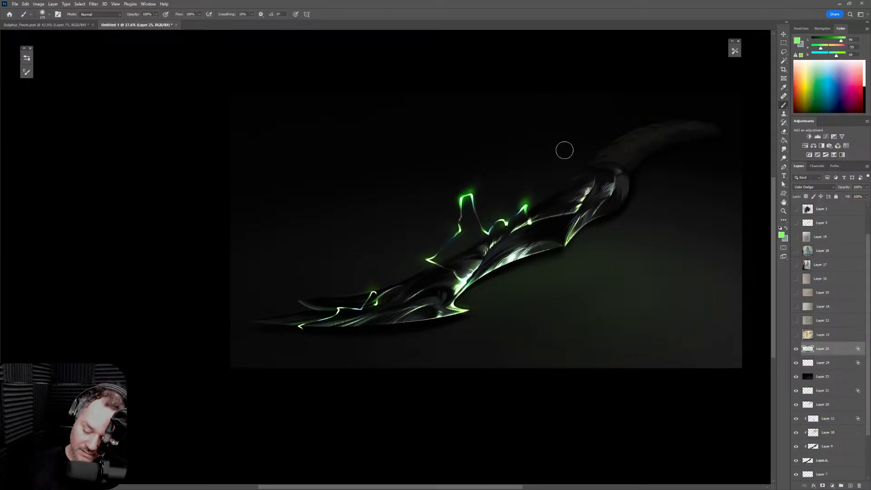
# Strengthen the bright green glow at the lower outer corner of the lightning arc above the blade
pyautogui.moveTo(414, 245); pyautogui.dragTo(421, 260)
pyautogui.press(']')
pyautogui.press('[')
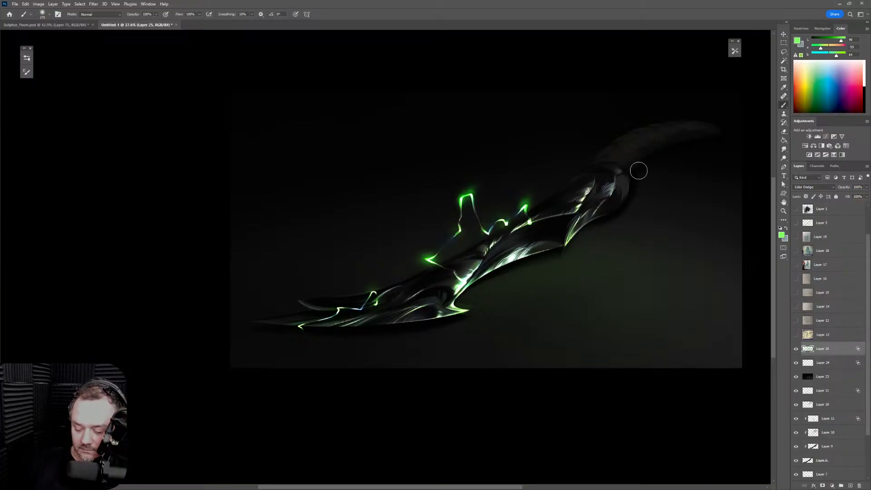
# Shrink the brush to a very fine tip and draw thin green sparks around the corners of the lightning
pyautogui.press('[')
pyautogui.press('[')
pyautogui.press('[')
pyautogui.press('[')
pyautogui.press('[')
pyautogui.press('[')
pyautogui.press('[')
pyautogui.press('[')
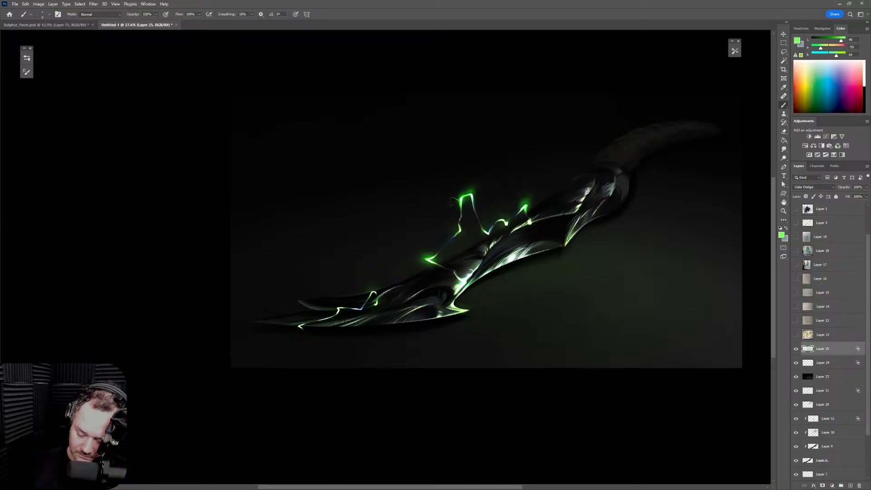
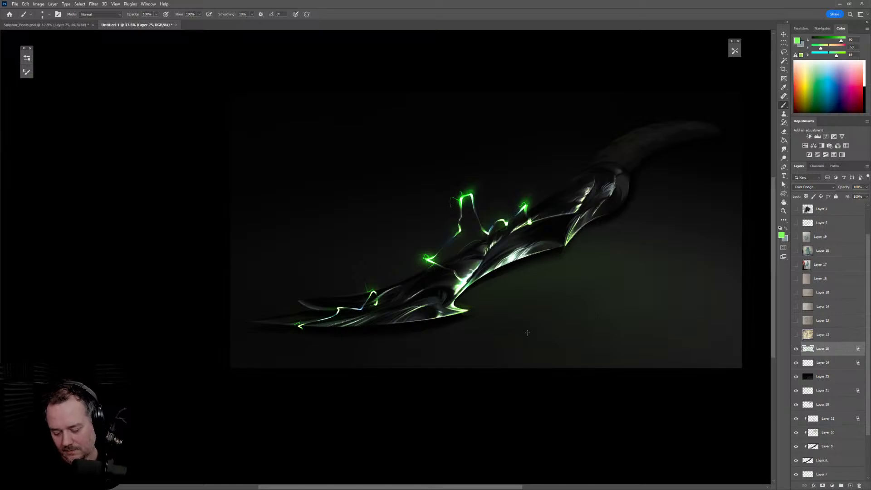
# Check the lightning mirrored and with Layer 24 hidden, and lower that layer's lightness with Hue/Saturation
pyautogui.hotkey('ctrl', 'shift', 'h')
pyautogui.hotkey('ctrl', 'shift', 'h')
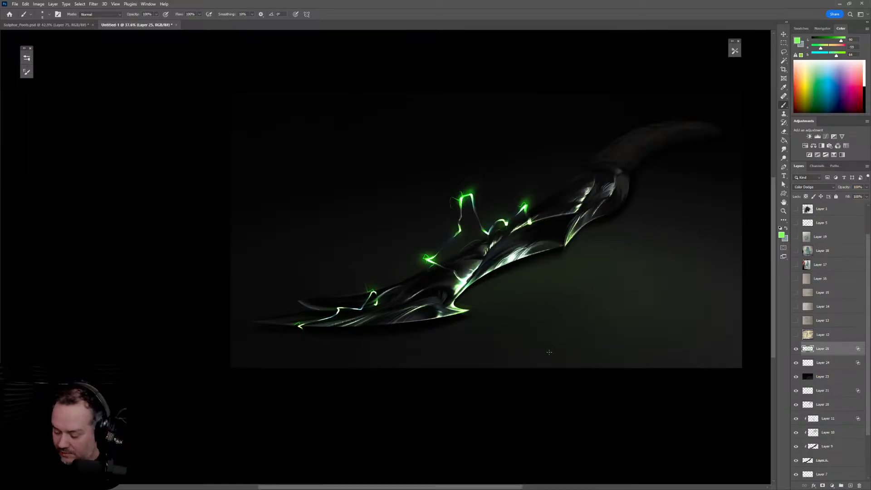
pyautogui.click(796, 364)
pyautogui.click(797, 365)
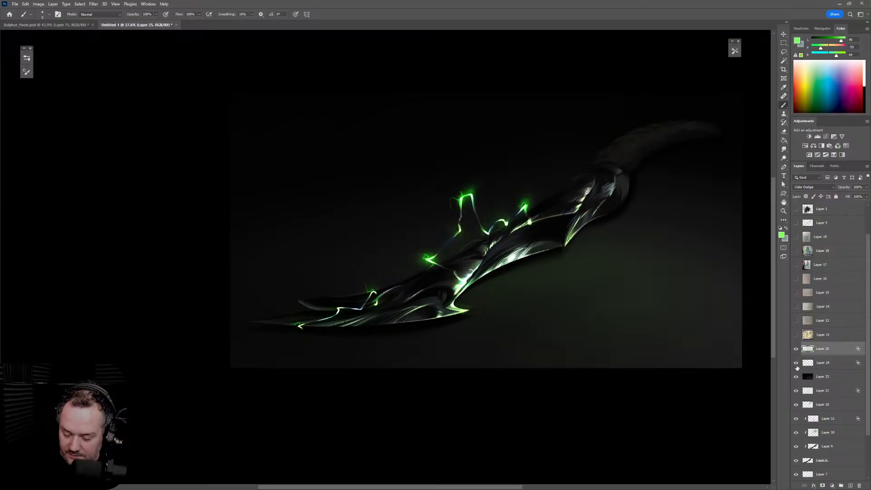
pyautogui.click(839, 364)
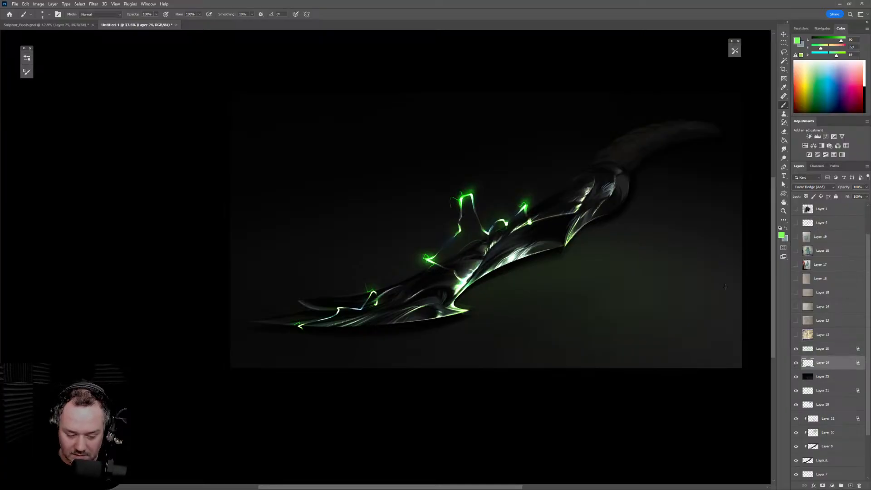
pyautogui.hotkey('ctrl', 'u')
pyautogui.moveTo(671, 146); pyautogui.dragTo(650, 152)
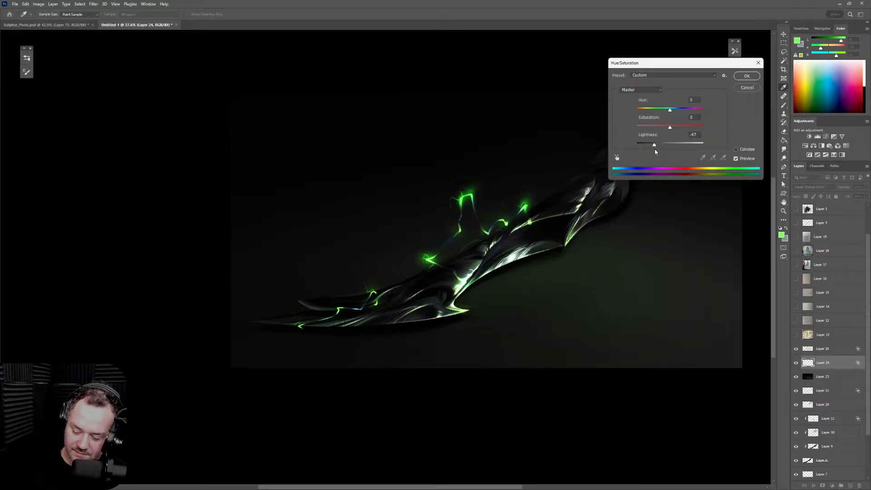
pyautogui.press('Return')
pyautogui.press('b')
pyautogui.keyDown('shift'); pyautogui.click(837, 354); pyautogui.keyUp('shift')
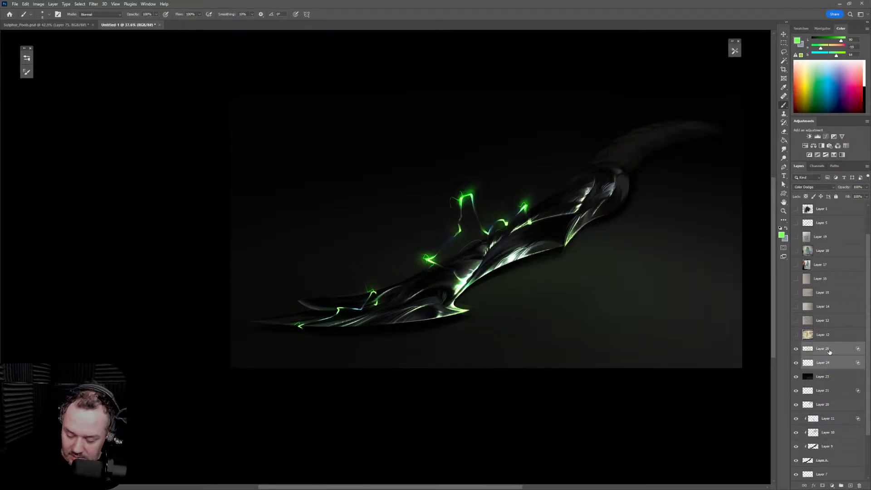
pyautogui.hotkey('ctrl', 't')
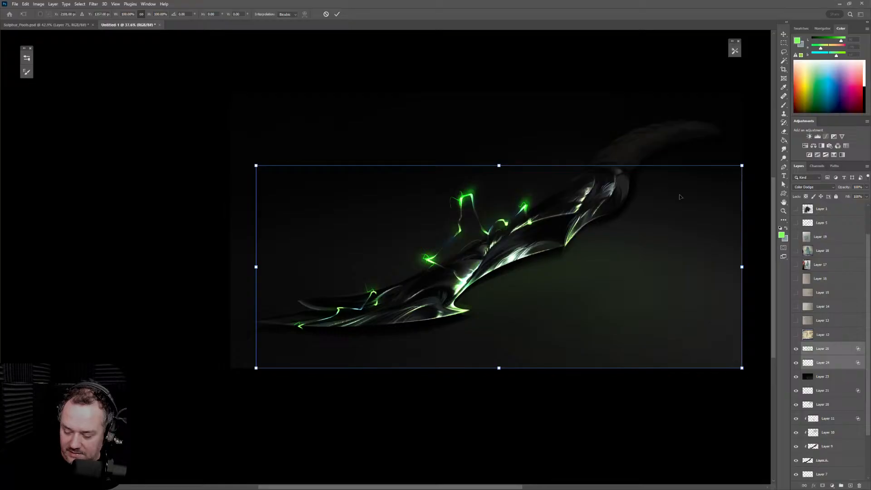
pyautogui.rightClick(521, 220)
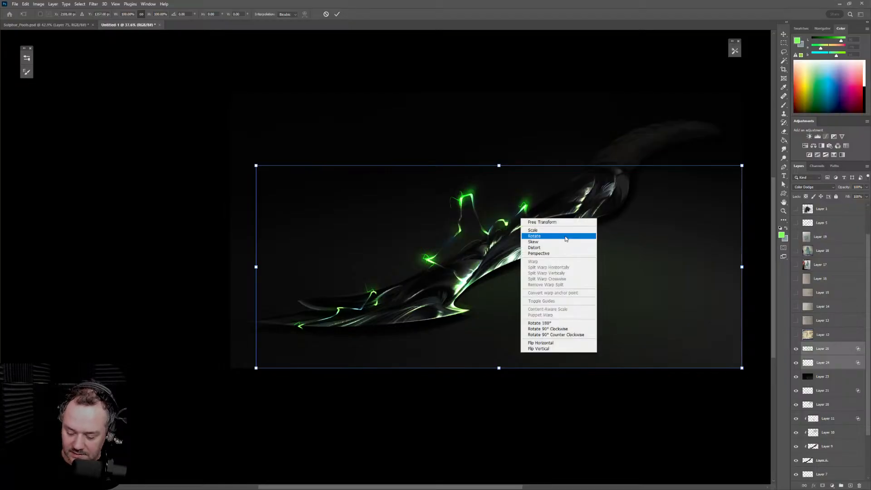
pyautogui.click(674, 227)
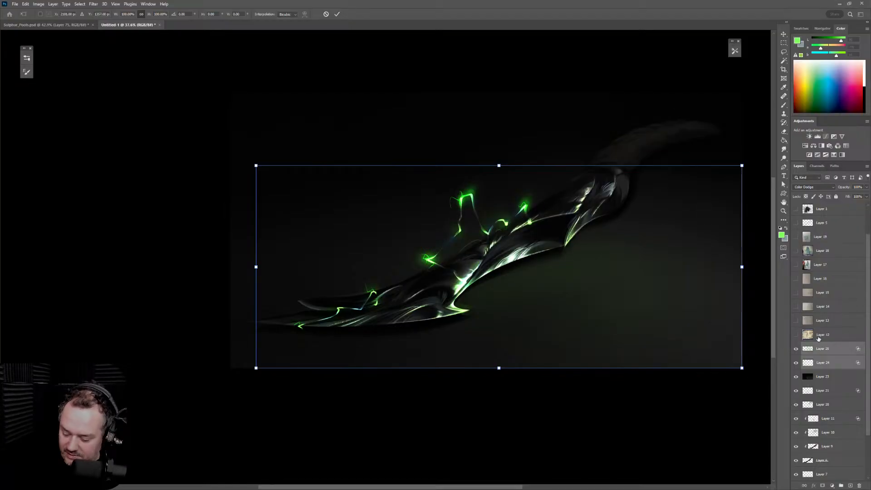
pyautogui.press('Escape')
# Try to duplicate the lightning layers, Layer 24 and Layer 25, within the same document
pyautogui.click(796, 351)
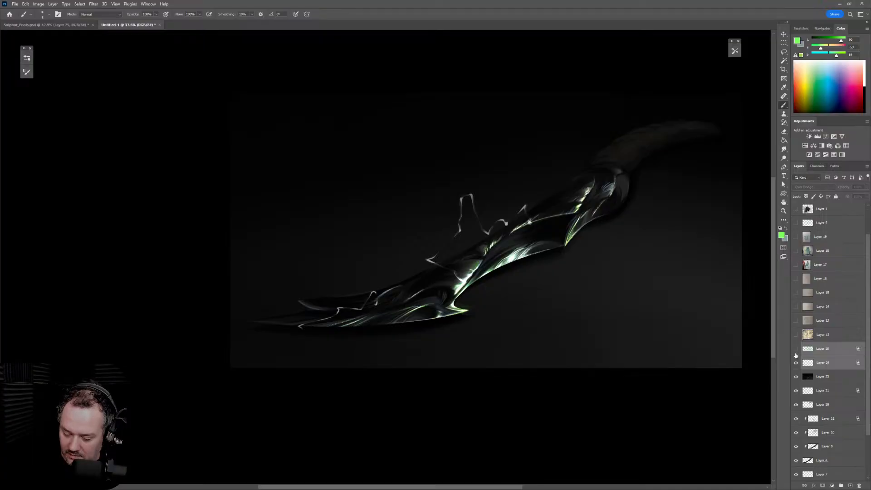
pyautogui.click(796, 351)
pyautogui.click(796, 364)
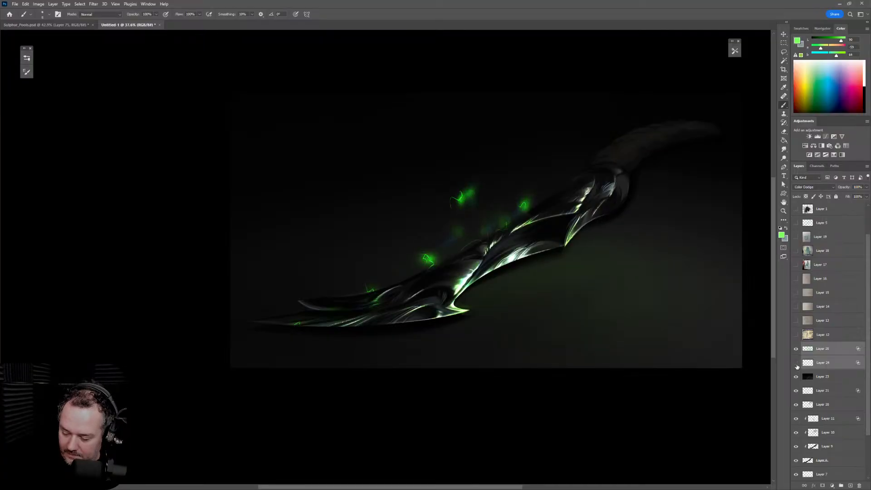
pyautogui.click(796, 364)
pyautogui.click(837, 366)
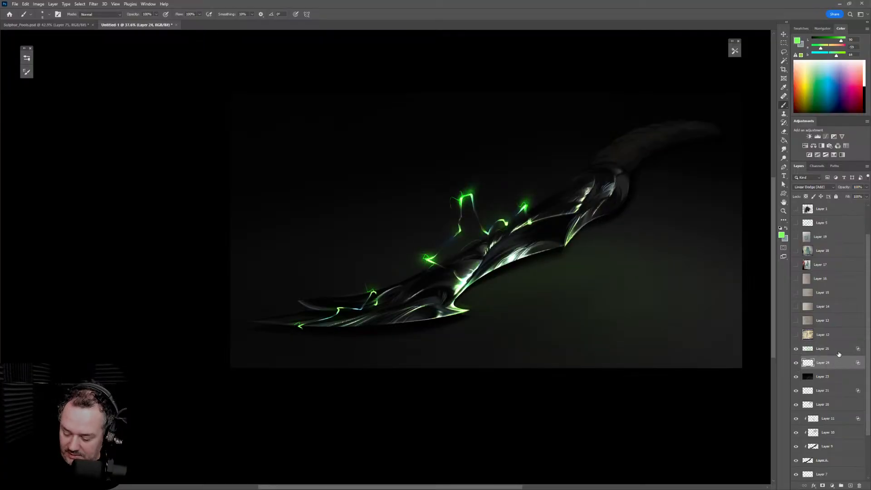
pyautogui.keyDown('shift'); pyautogui.click(840, 350); pyautogui.keyUp('shift')
pyautogui.rightClick(841, 353)
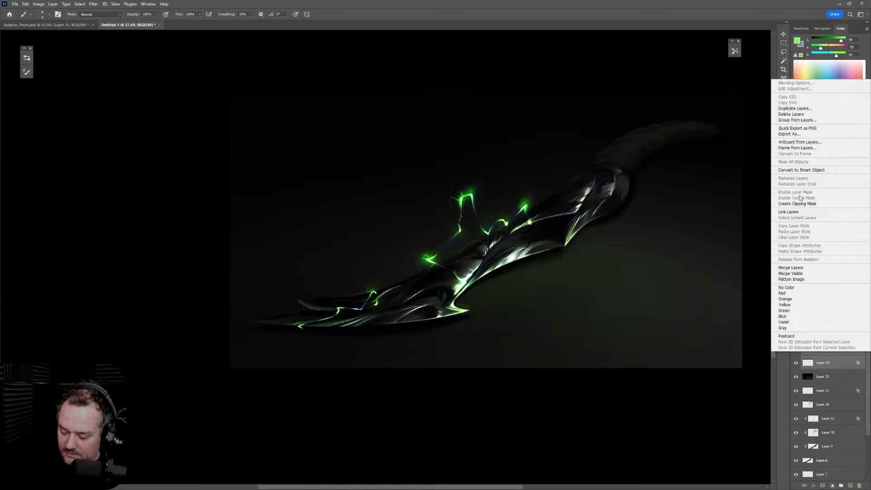
pyautogui.click(814, 111)
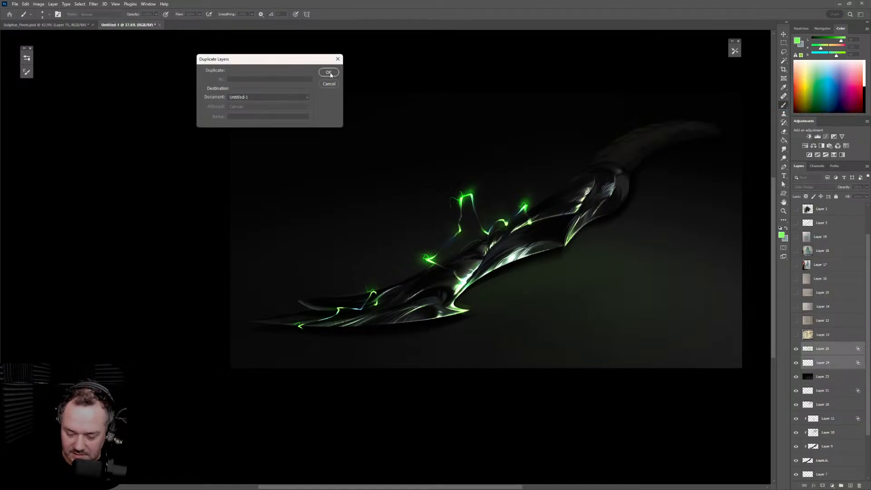
pyautogui.click(329, 74)
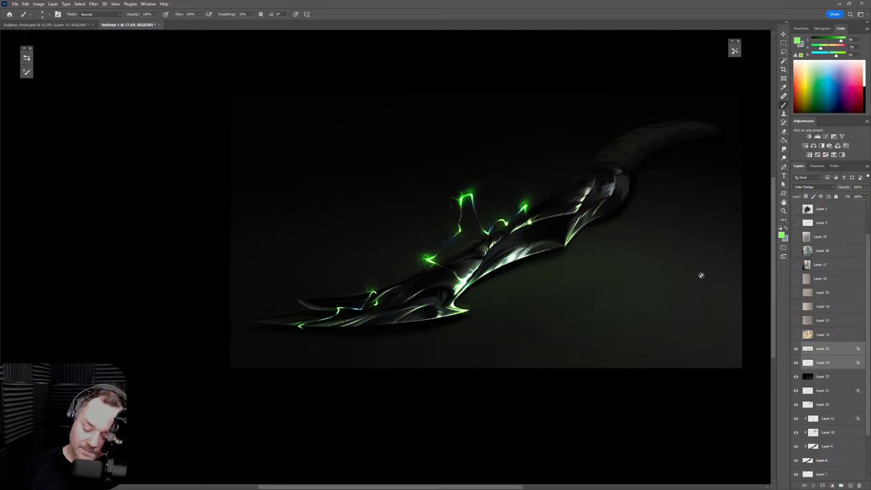
# Try rotating the lightning on Layers 24 and 25 about 4.5 degrees clockwise with Free Transform
pyautogui.hotkey('ctrl', 'shift', 'h')
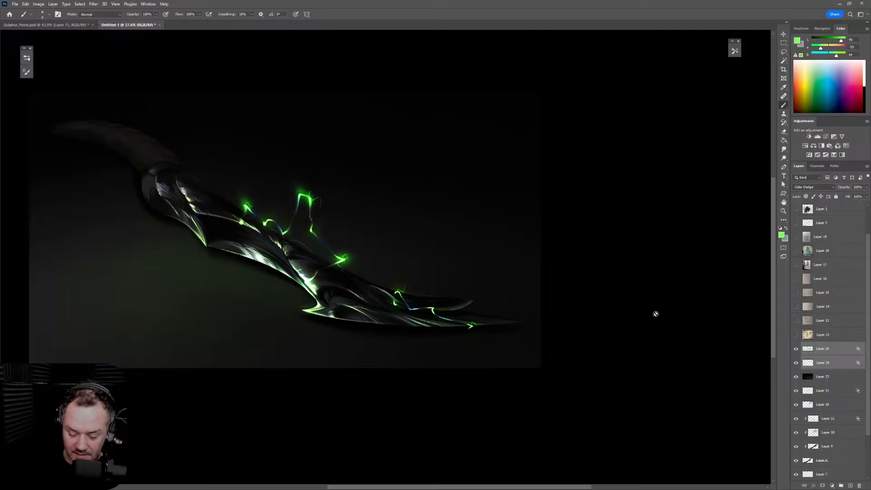
pyautogui.hotkey('ctrl', 'shift', 'h')
pyautogui.hotkey('ctrl', 't')
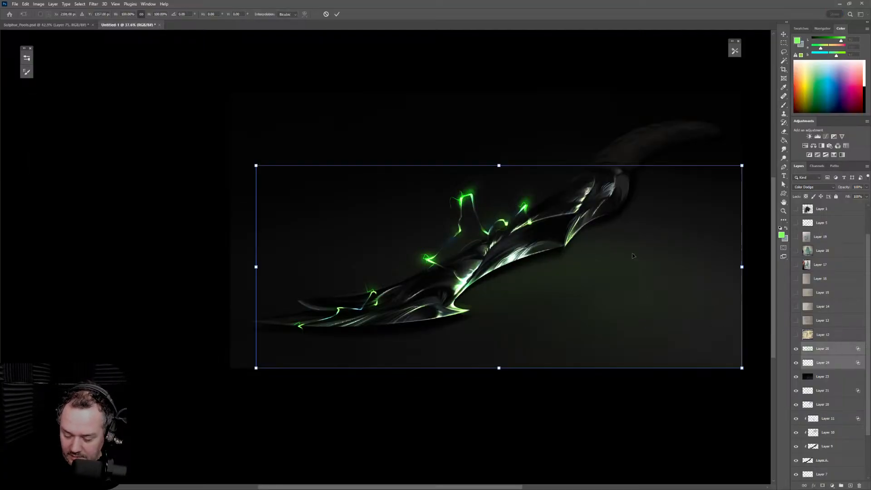
pyautogui.moveTo(716, 395); pyautogui.dragTo(681, 355)
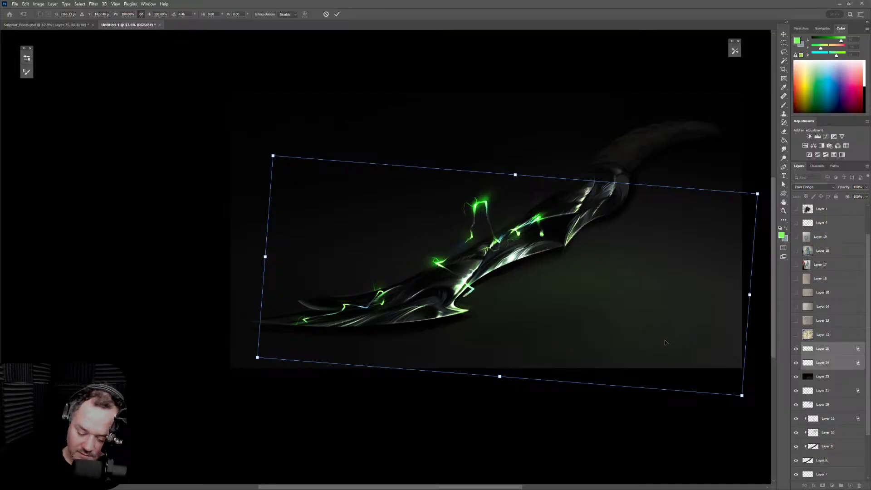
pyautogui.press('Return')
pyautogui.press('b')
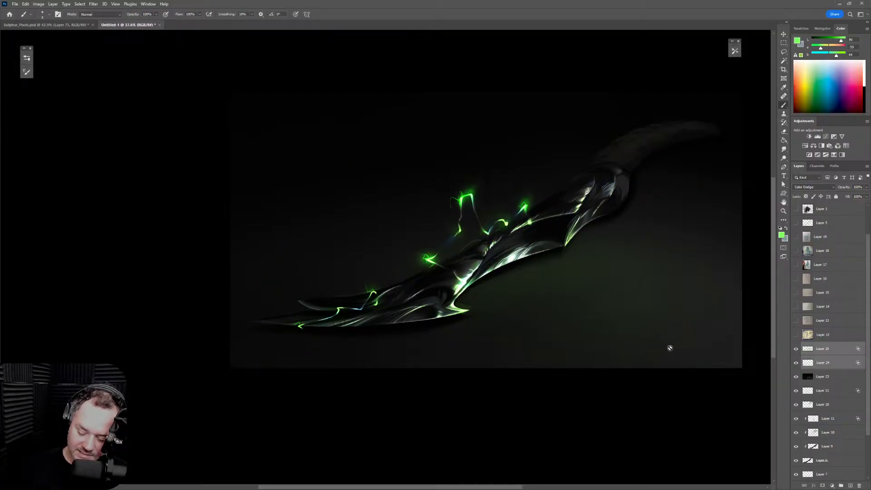
# Try a soft green stroke on Layer 24 along the lower edge of the blade and undo it
pyautogui.click(816, 354)
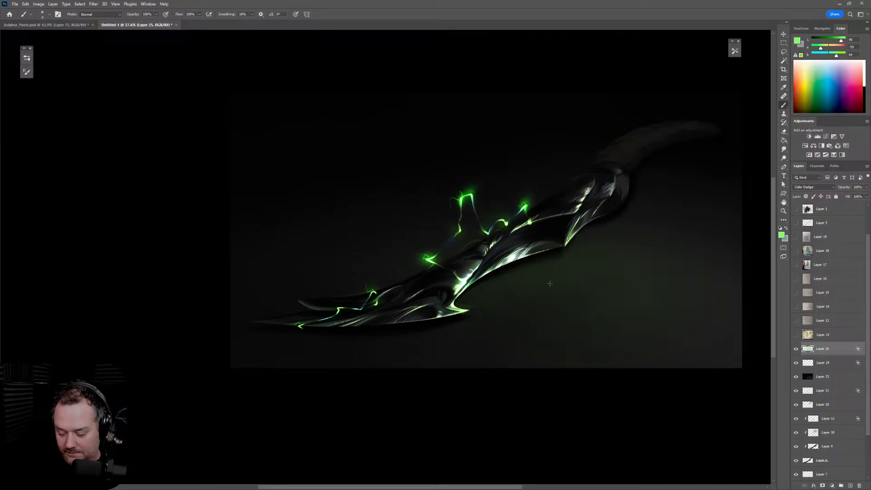
pyautogui.click(796, 349)
pyautogui.click(795, 363)
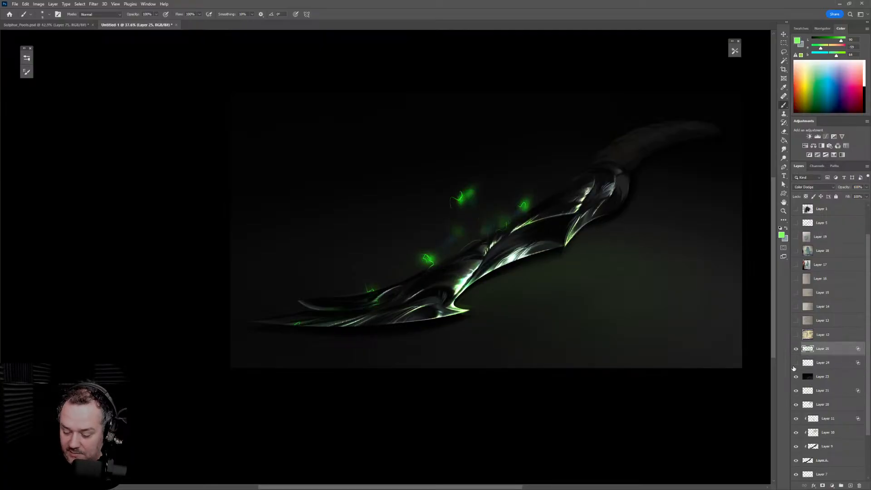
pyautogui.click(795, 365)
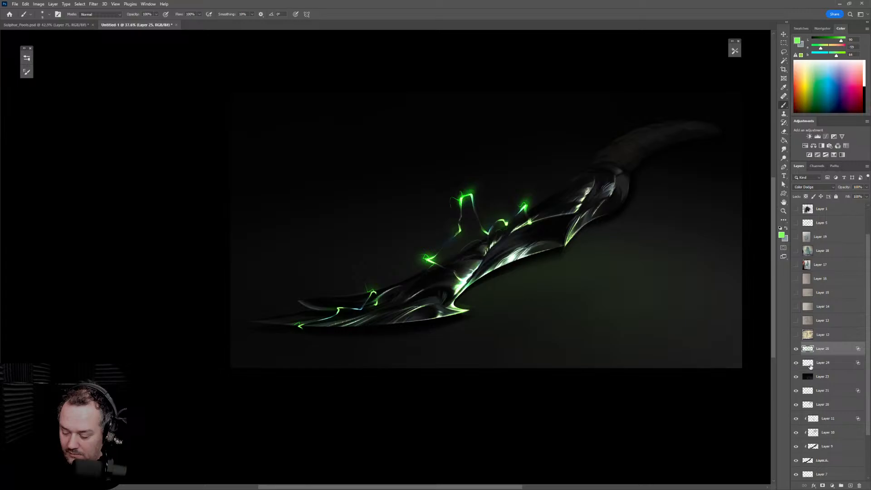
pyautogui.click(810, 364)
pyautogui.moveTo(467, 300); pyautogui.dragTo(590, 255)
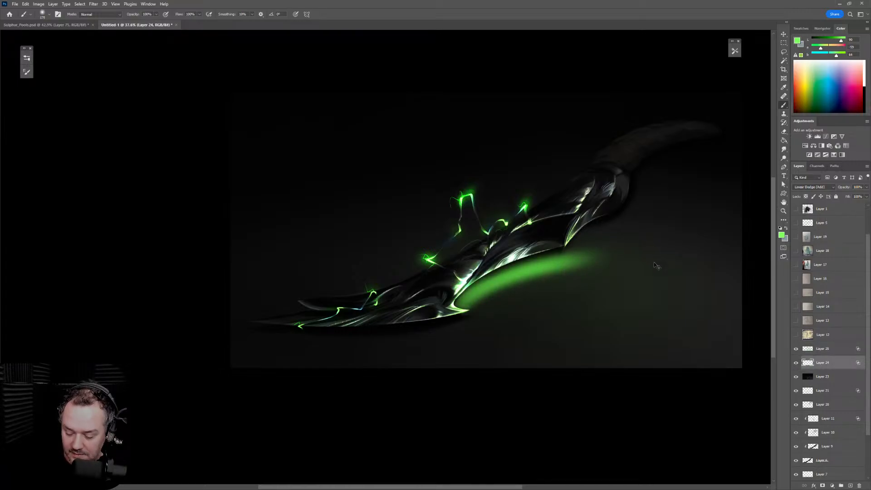
pyautogui.hotkey('ctrl', 'z')
# Lasso the background area below the blade, following its lower edge closely and looping around the canvas's lower part
pyautogui.press('l')
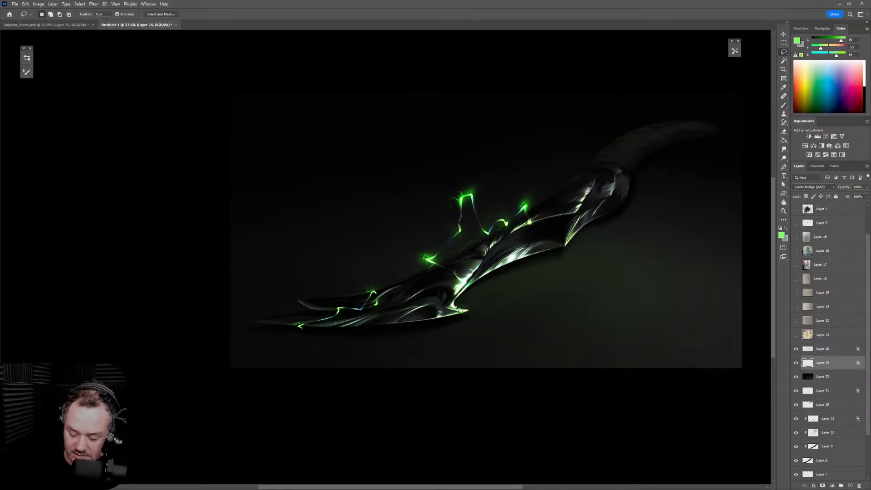
pyautogui.moveTo(458, 303)
pyautogui.mouseDown()
pyautogui.moveTo(582, 249)
pyautogui.moveTo(509, 274)
pyautogui.moveTo(551, 260)
pyautogui.mouseUp()
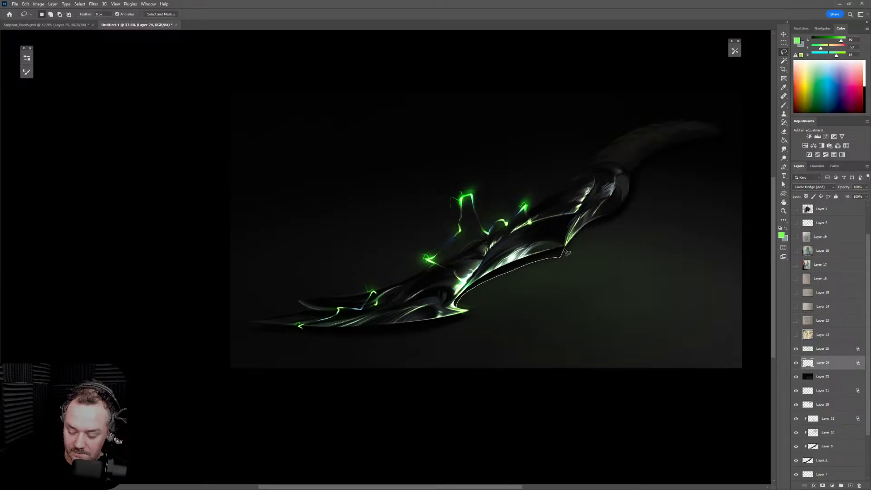
pyautogui.moveTo(637, 221)
pyautogui.mouseDown()
pyautogui.moveTo(730, 315)
pyautogui.moveTo(393, 357)
pyautogui.mouseUp()
# Try a large soft green glow inside the selection beneath the blade and undo it
pyautogui.press('b')
pyautogui.moveTo(442, 298)
pyautogui.mouseDown()
pyautogui.moveTo(591, 263)
pyautogui.moveTo(749, 253)
pyautogui.mouseUp()
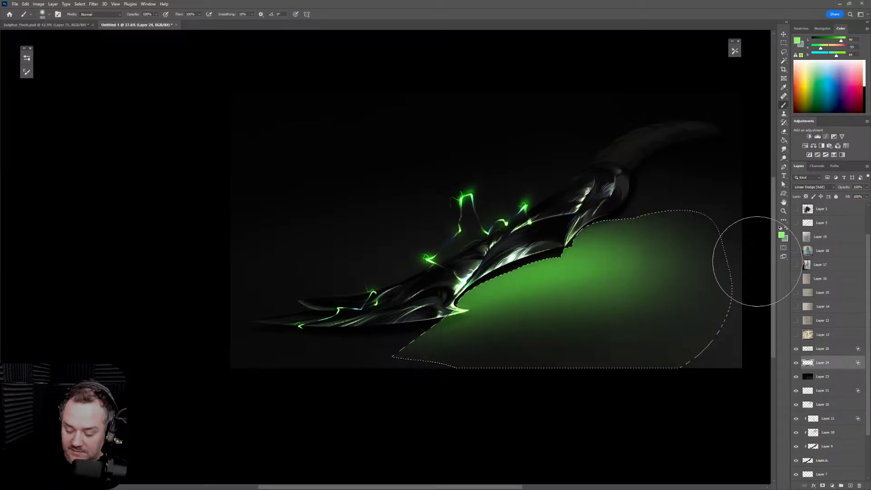
pyautogui.hotkey('ctrl', 'z')
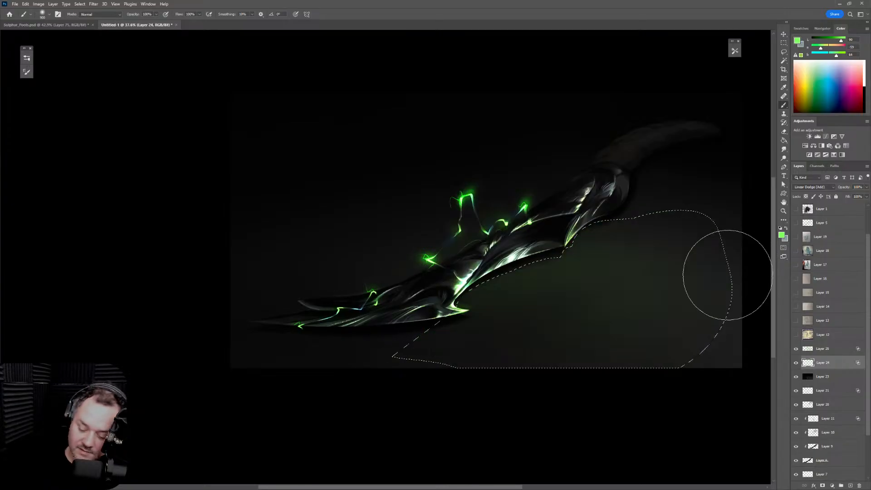
# Add a new layer above Layer 24, choose a splatter brush preset, and undo a green test stroke beneath the blade
pyautogui.click(851, 485)
pyautogui.click(736, 50)
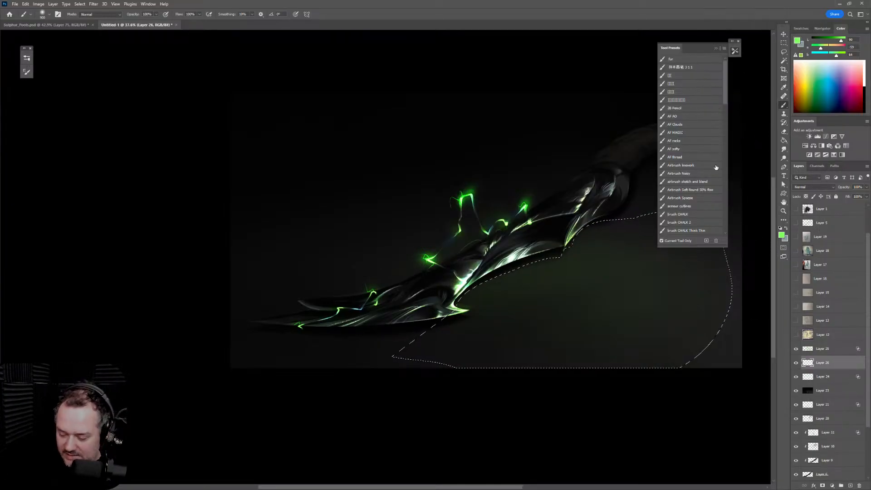
pyautogui.click(735, 52)
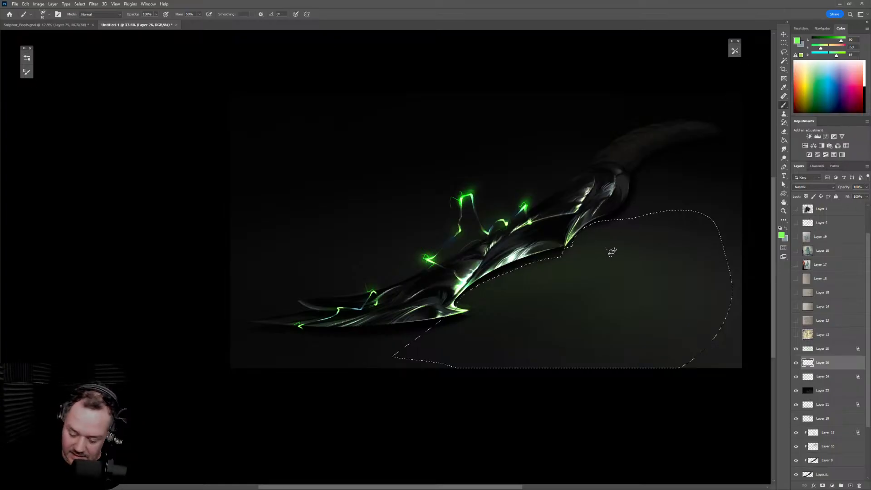
pyautogui.moveTo(590, 272); pyautogui.dragTo(431, 291)
pyautogui.hotkey('ctrl', 'z')
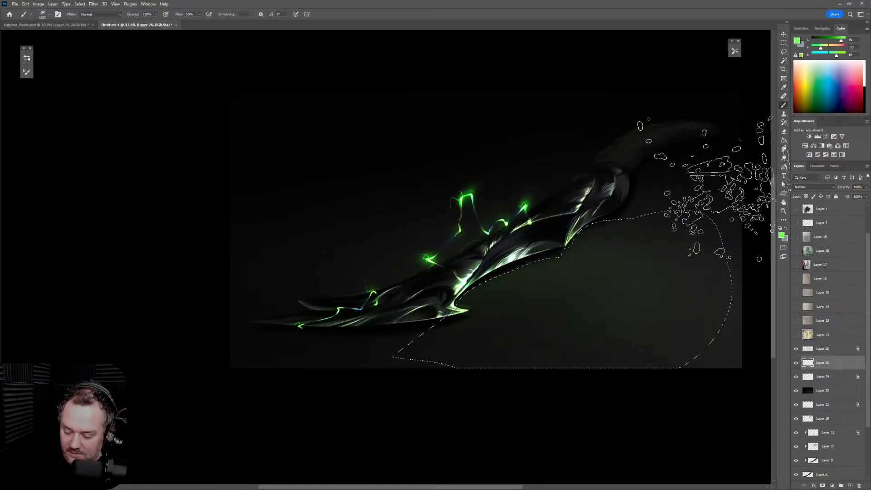
# Reset the colour to black and use the enlarged splatter brush to break up the green background glow beneath the blade
pyautogui.press('d')
pyautogui.press(']')
pyautogui.press(']')
pyautogui.press(']')
pyautogui.press(']')
pyautogui.press(']')
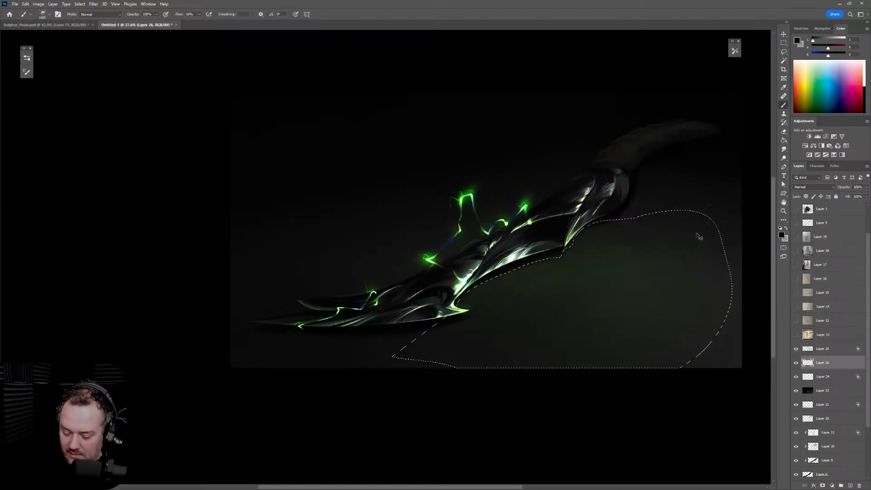
pyautogui.press(']')
pyautogui.press(']')
pyautogui.press(']')
pyautogui.press(']')
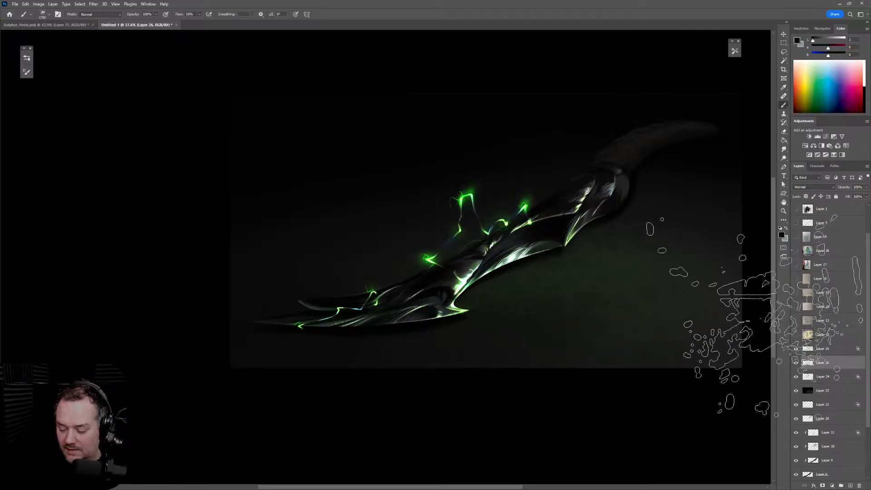
pyautogui.press('[')
pyautogui.press('[')
pyautogui.press('[')
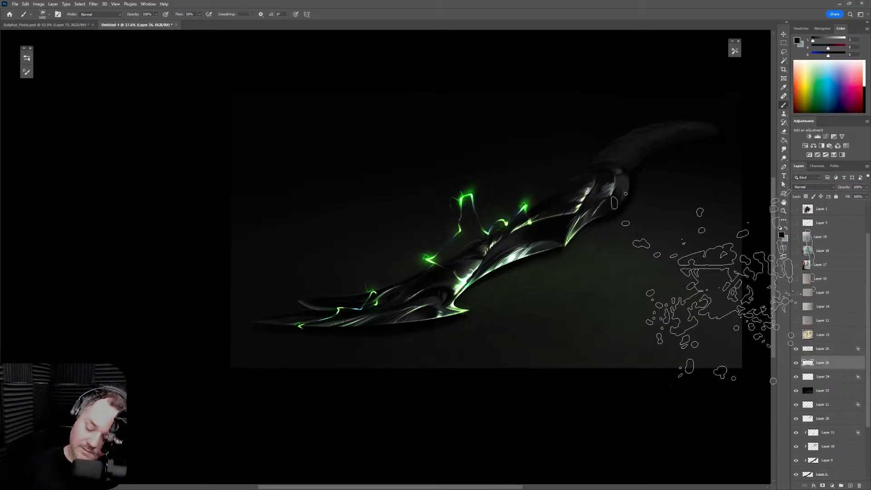
# Mirror the canvas view to examine the dagger and textured background with fresh eyes, and restore the original orientation
pyautogui.press('[')
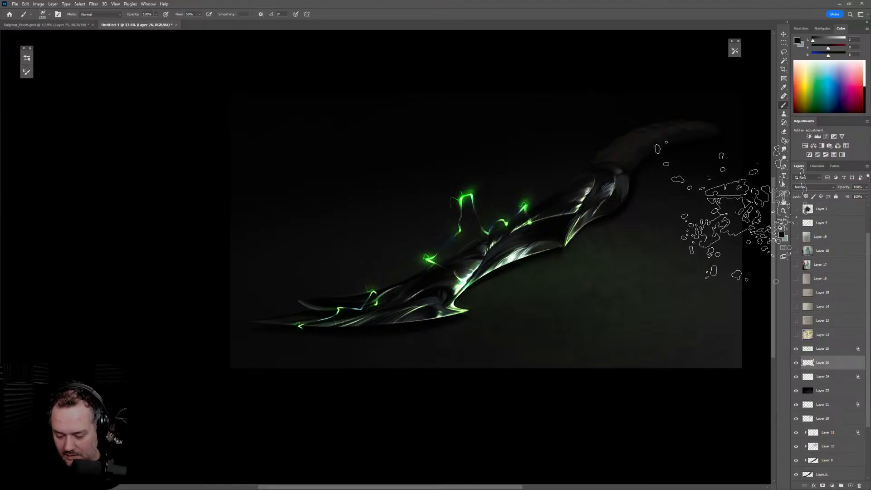
pyautogui.hotkey('ctrl', 'shift', 'h')
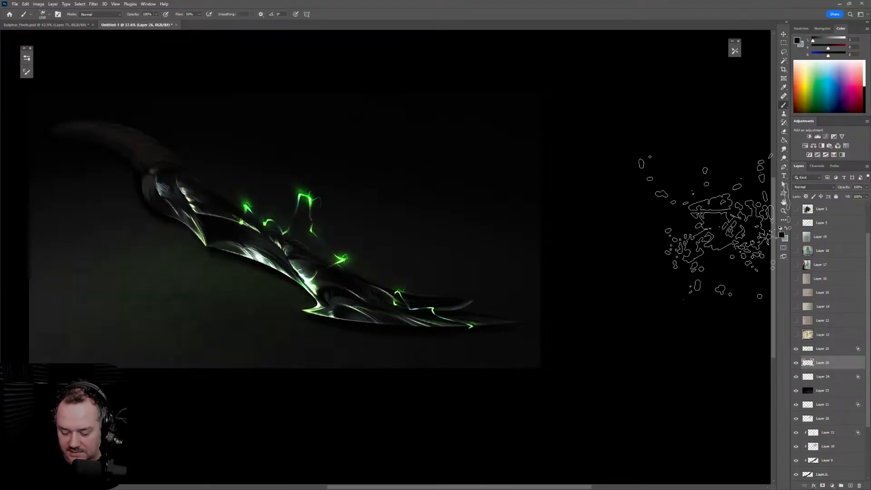
pyautogui.press('z')
pyautogui.moveTo(645, 268)
pyautogui.mouseDown()
pyautogui.moveTo(611, 295)
pyautogui.moveTo(642, 294)
pyautogui.mouseUp()
pyautogui.press('b')
pyautogui.moveTo(545, 311); pyautogui.dragTo(667, 275)
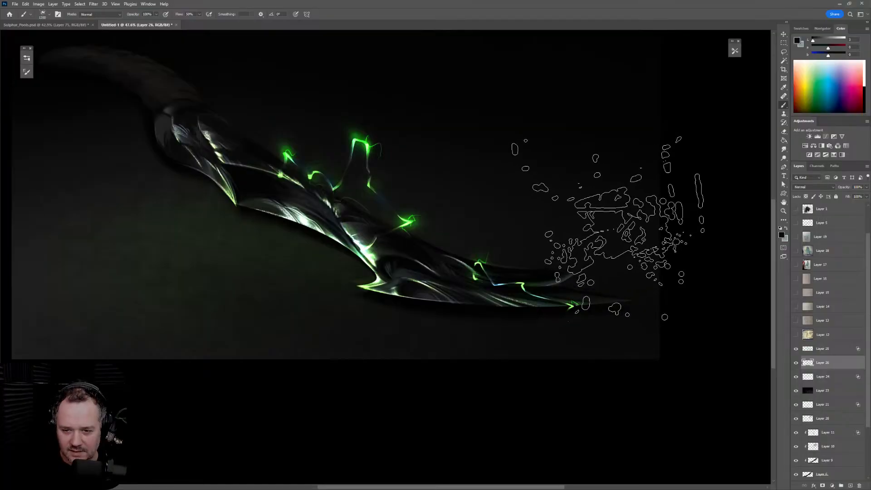
pyautogui.scroll(-2, 595, 229)
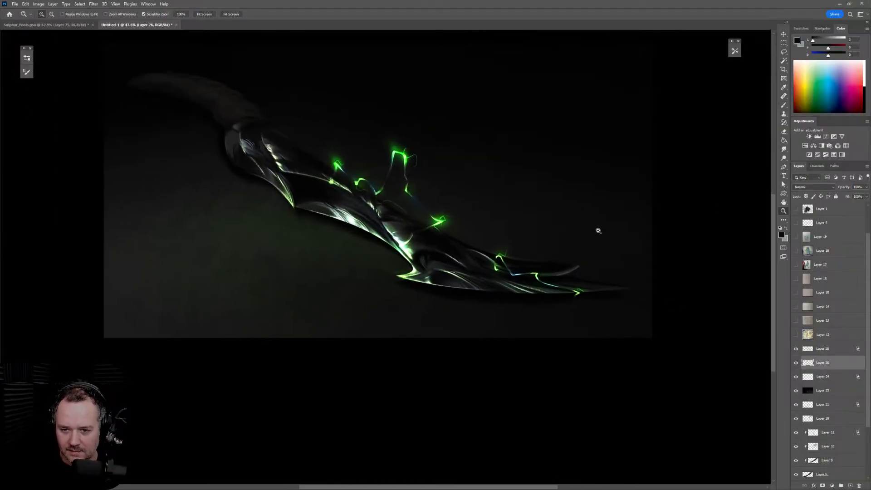
pyautogui.scroll(3, 604, 229)
pyautogui.moveTo(603, 230); pyautogui.dragTo(549, 213)
pyautogui.scroll(-3, 598, 257)
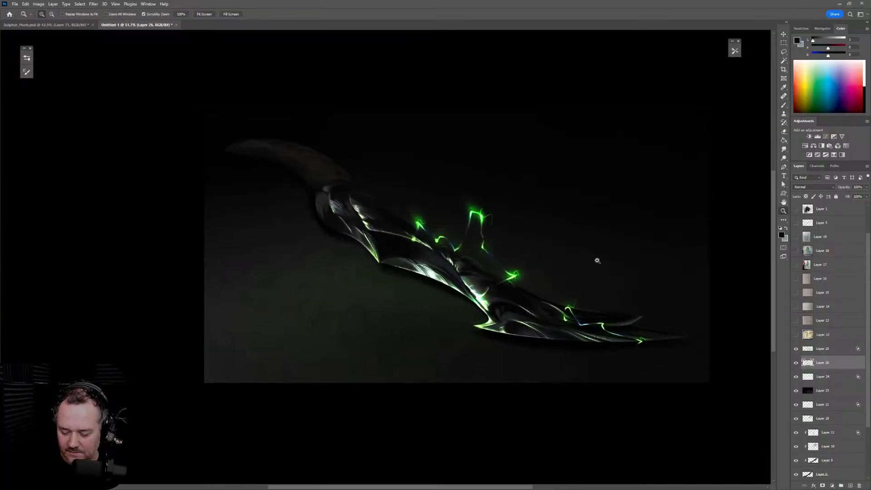
pyautogui.scroll(2, 618, 286)
pyautogui.hotkey('ctrl', 'shift', 'h')
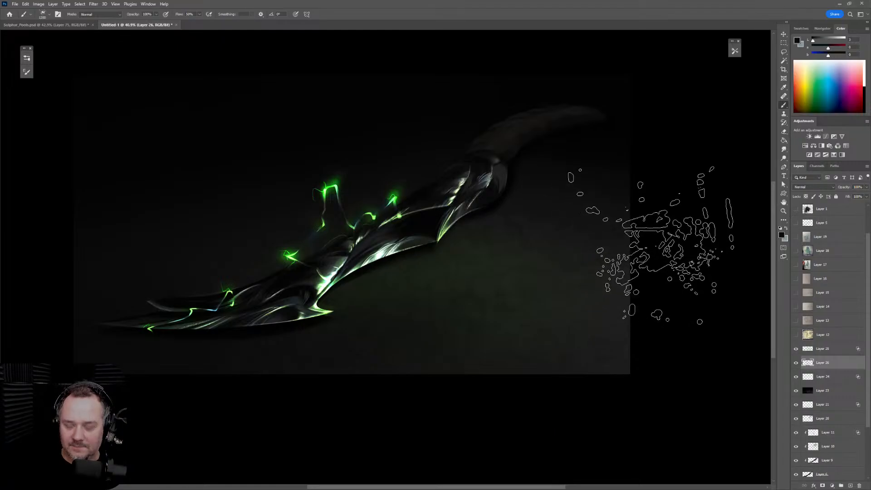
pyautogui.scroll(-1, 559, 321)
pyautogui.scroll(1, 563, 318)
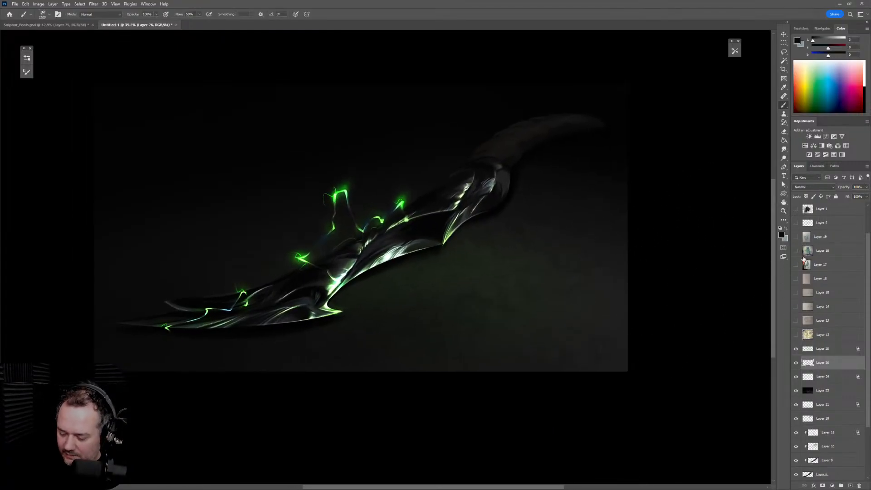
# Add a new layer above Layer 25 and set its blend mode to Lighten
pyautogui.click(846, 350)
pyautogui.click(850, 484)
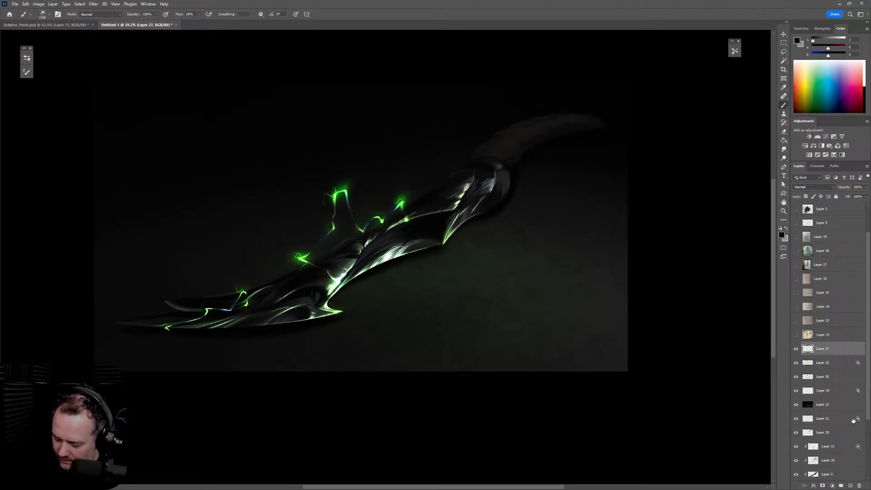
pyautogui.click(814, 187)
pyautogui.click(817, 233)
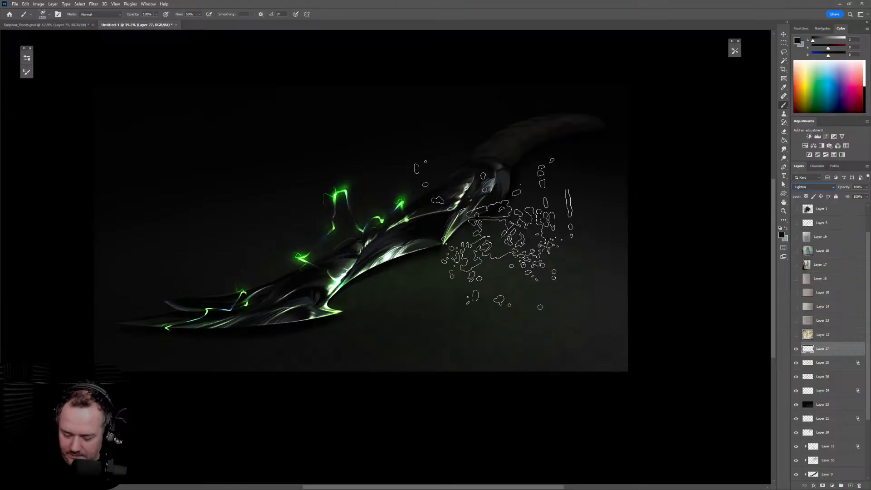
# Clear any selection and switch from the splatter brush to a large soft round brush preset
pyautogui.hotkey('ctrl', 'd')
pyautogui.click(28, 58)
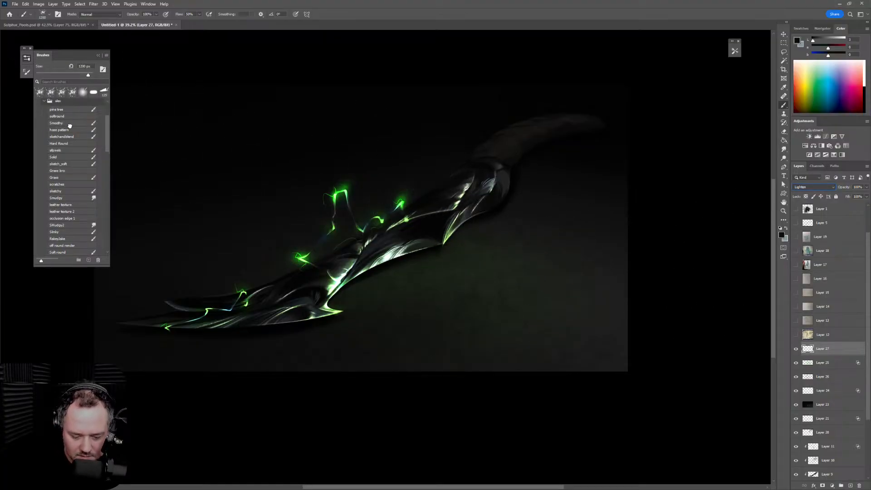
pyautogui.click(27, 58)
pyautogui.press('z')
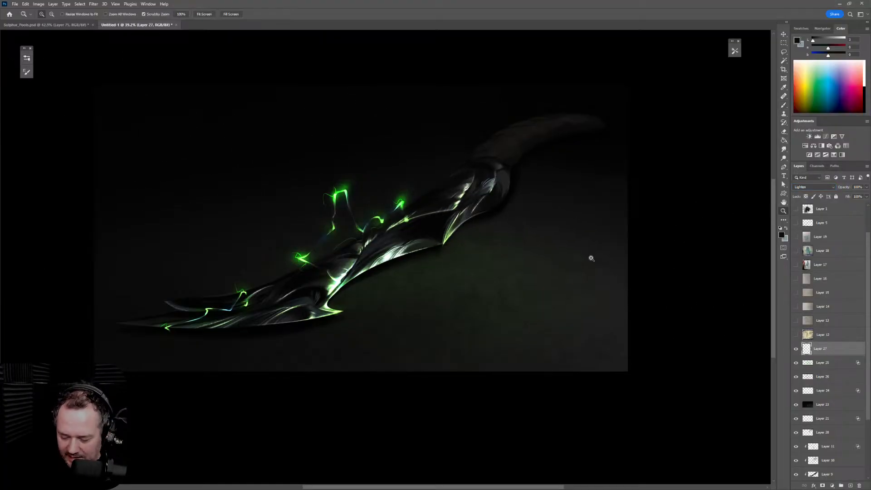
pyautogui.press('b')
pyautogui.scroll(-2, 575, 270)
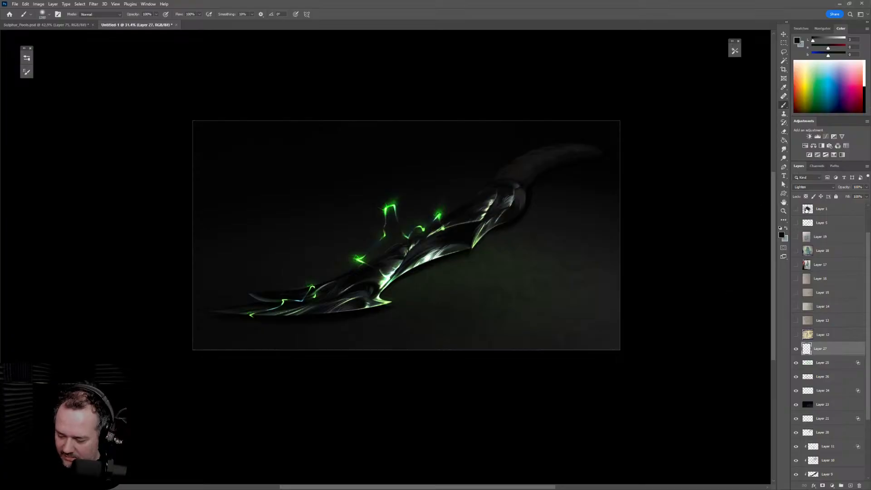
# Sample green from the lightning, greatly enlarge the soft brush, and paint a faint wide green glow across the blade and background
pyautogui.keyDown('alt'); pyautogui.click(439, 216); pyautogui.keyUp('alt')
pyautogui.press(']')
pyautogui.press(']')
pyautogui.press(']')
pyautogui.press(']')
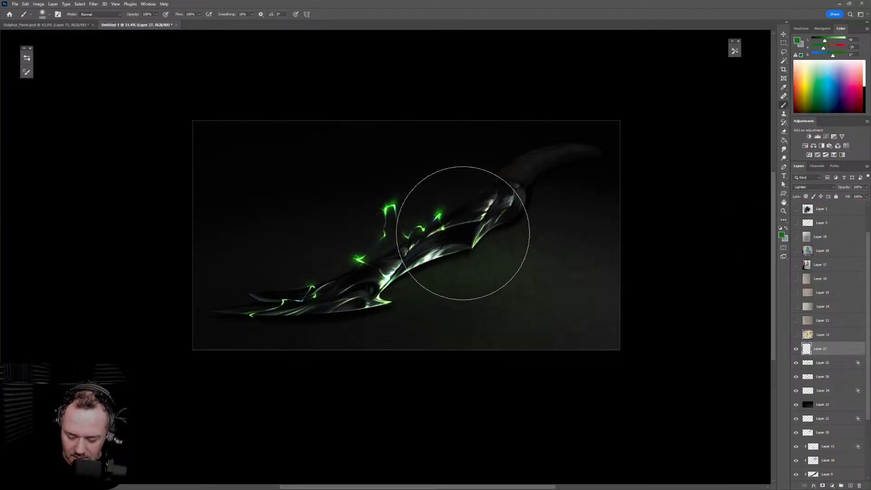
pyautogui.press(']')
pyautogui.press(']')
pyautogui.press(']')
pyautogui.press(']')
pyautogui.press(']')
pyautogui.press(']')
pyautogui.press(']')
pyautogui.press(']')
pyautogui.moveTo(262, 282); pyautogui.dragTo(696, 204)
pyautogui.hotkey('ctrl', 'z')
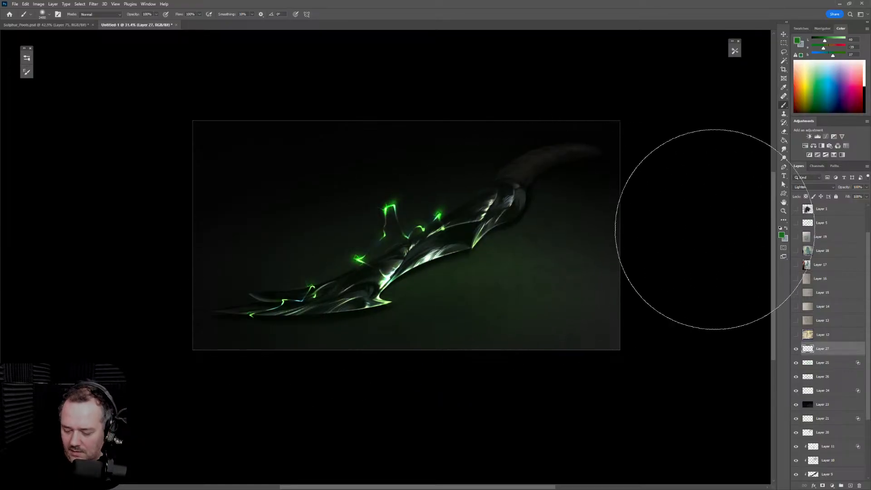
# Try a light green glow, sampled from the lightning, around the dagger's guard and undo it
pyautogui.press('d')
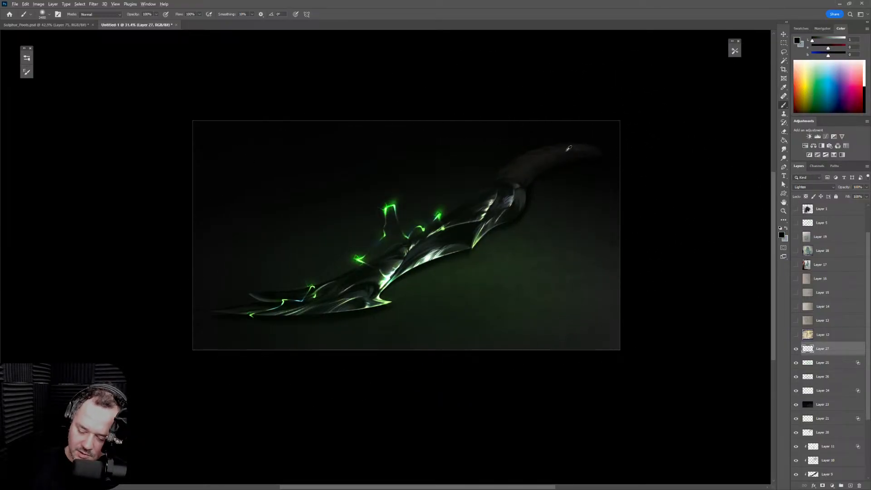
pyautogui.keyDown('alt'); pyautogui.click(566, 152); pyautogui.keyUp('alt')
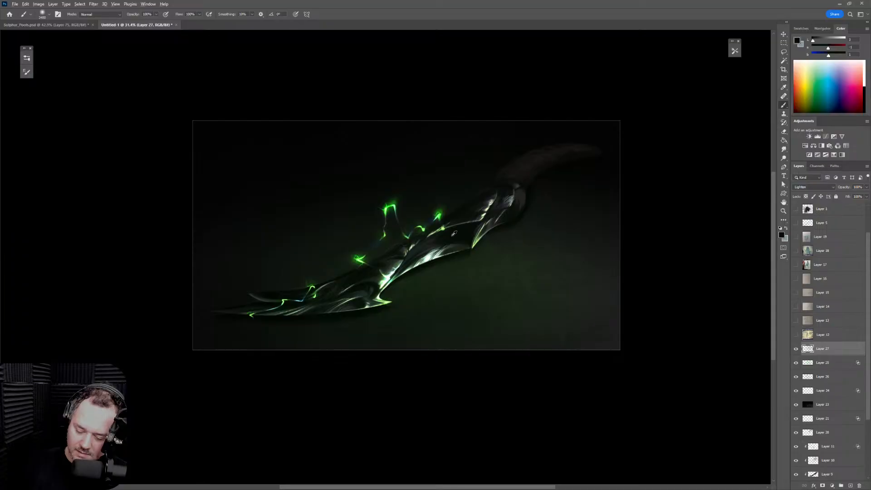
pyautogui.keyDown('alt'); pyautogui.click(439, 215); pyautogui.keyUp('alt')
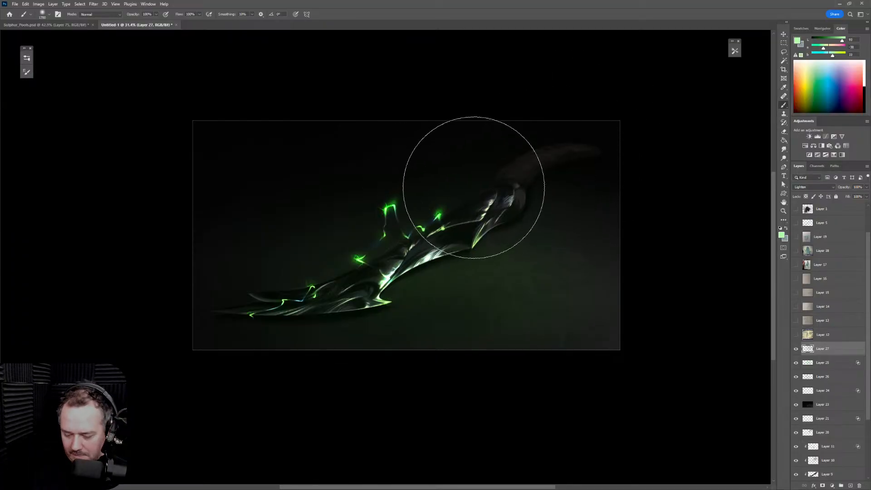
pyautogui.moveTo(472, 178); pyautogui.dragTo(545, 177)
pyautogui.hotkey('ctrl', 'z')
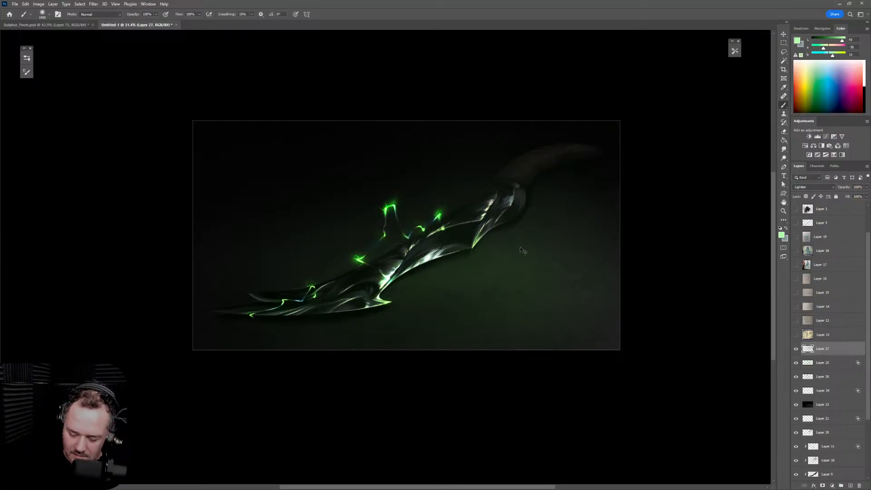
# Sample a dark green at the blade's lower edge and reduce Layer 27's fill to about 50%
pyautogui.keyDown('alt'); pyautogui.click(476, 240); pyautogui.keyUp('alt')
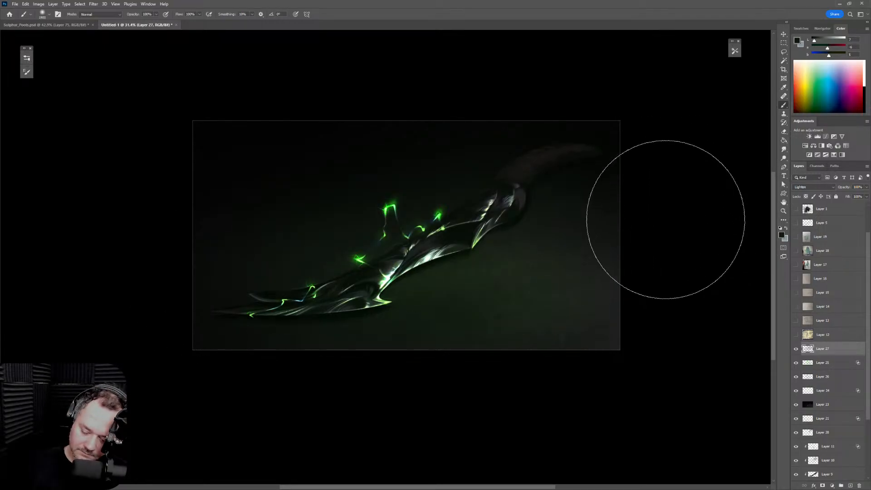
pyautogui.press('z')
pyautogui.moveTo(533, 278); pyautogui.dragTo(545, 281)
pyautogui.press('b')
pyautogui.click(866, 197)
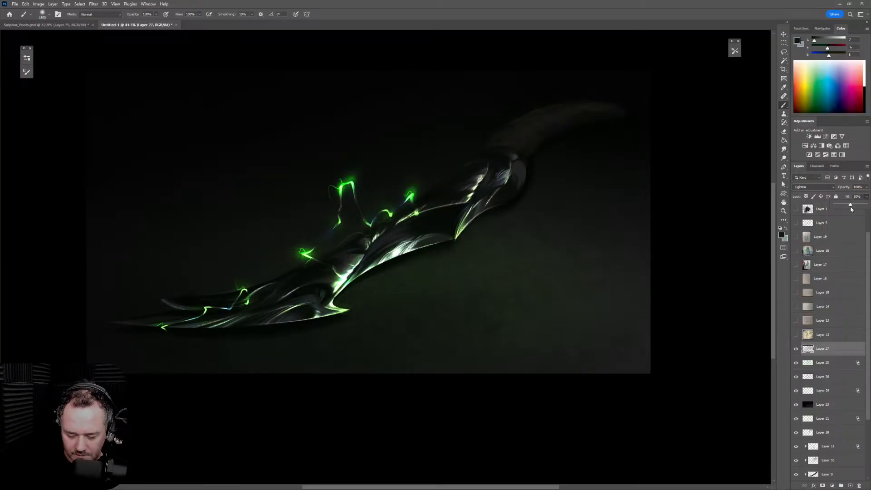
pyautogui.moveTo(852, 209); pyautogui.dragTo(851, 209)
# Check the softened green glow in a mirrored view and again in the normal orientation
pyautogui.hotkey('shift', 'h')
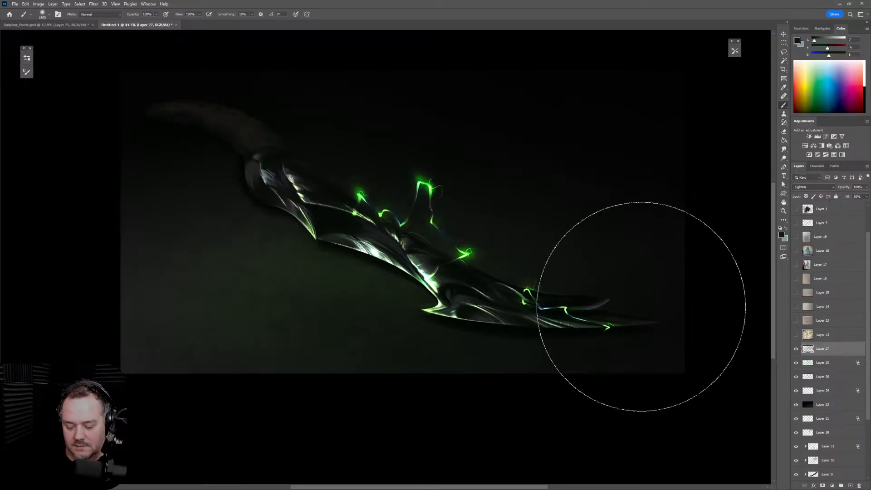
pyautogui.press('z')
pyautogui.moveTo(635, 304)
pyautogui.mouseDown()
pyautogui.moveTo(589, 335)
pyautogui.moveTo(634, 333)
pyautogui.mouseUp()
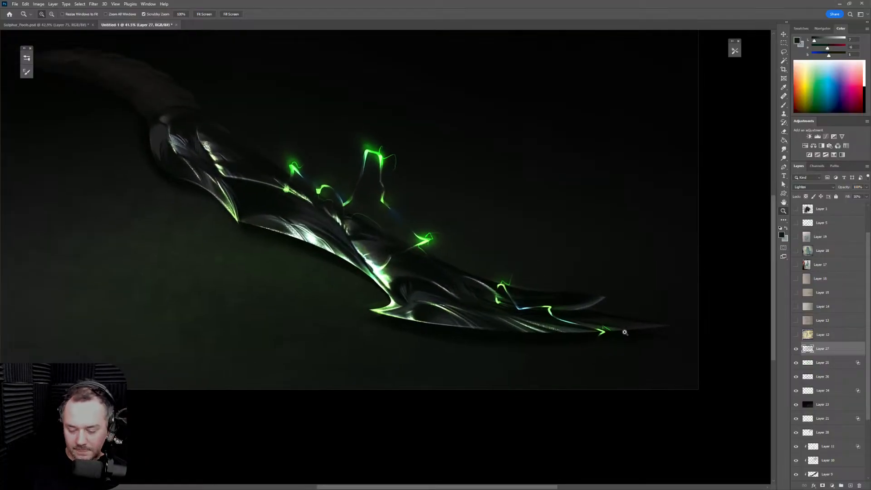
pyautogui.hotkey('shift', 'h')
pyautogui.press('b')
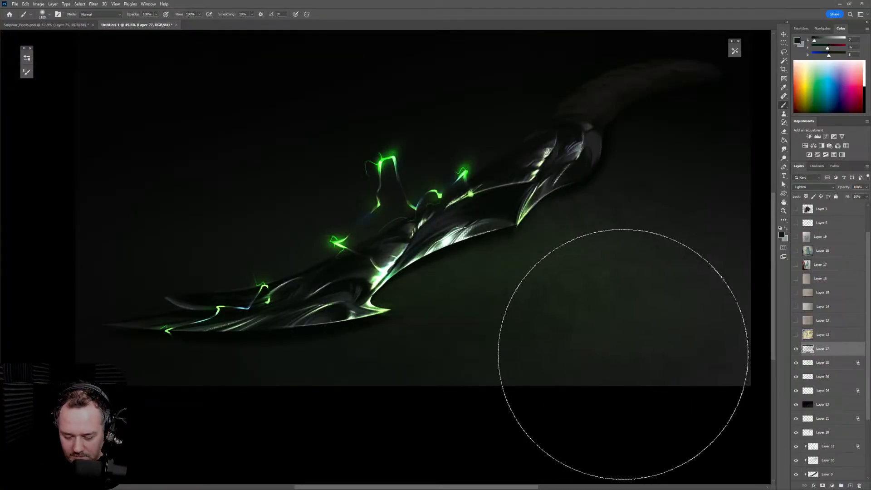
pyautogui.press('space')
pyautogui.moveTo(603, 292)
pyautogui.mouseDown()
pyautogui.moveTo(602, 337)
pyautogui.moveTo(607, 322)
pyautogui.mouseUp()
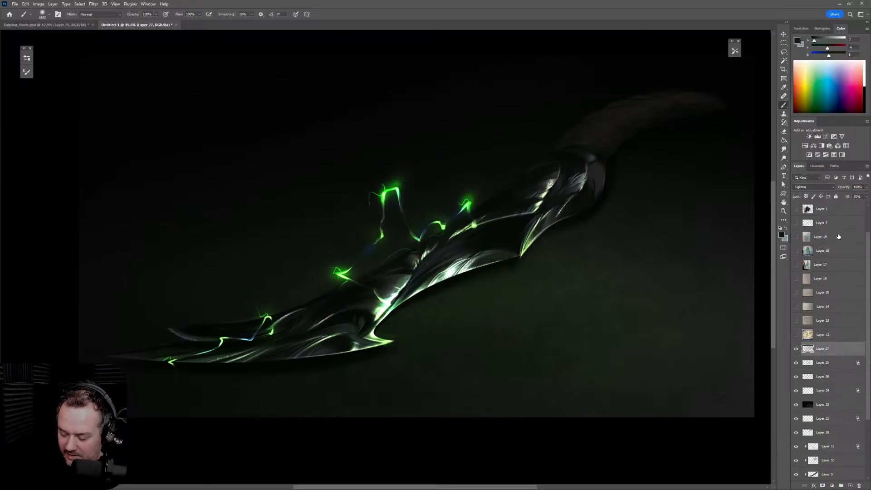
# Add a new layer above Layer 27 and draw a wide text box across the upper part of the canvas
pyautogui.click(851, 486)
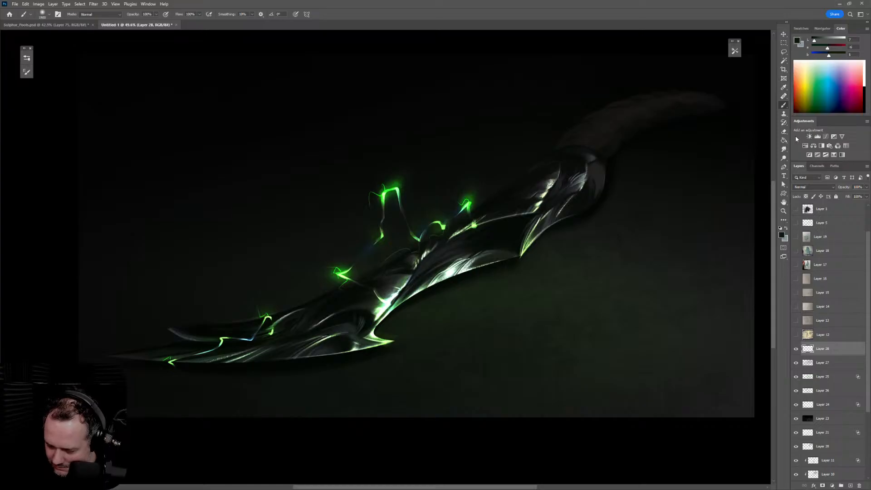
pyautogui.click(784, 177)
pyautogui.moveTo(113, 85); pyautogui.dragTo(649, 226)
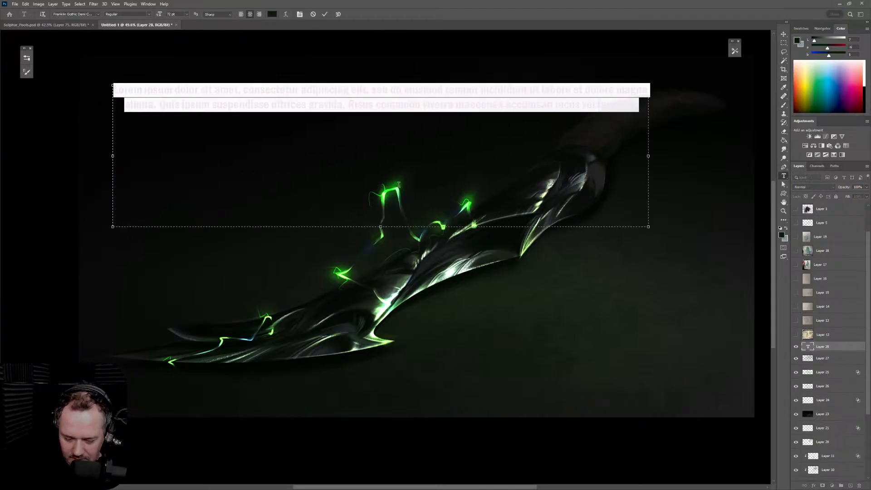
# Set the text box's font to Chiller at 300 pt
pyautogui.click(99, 14)
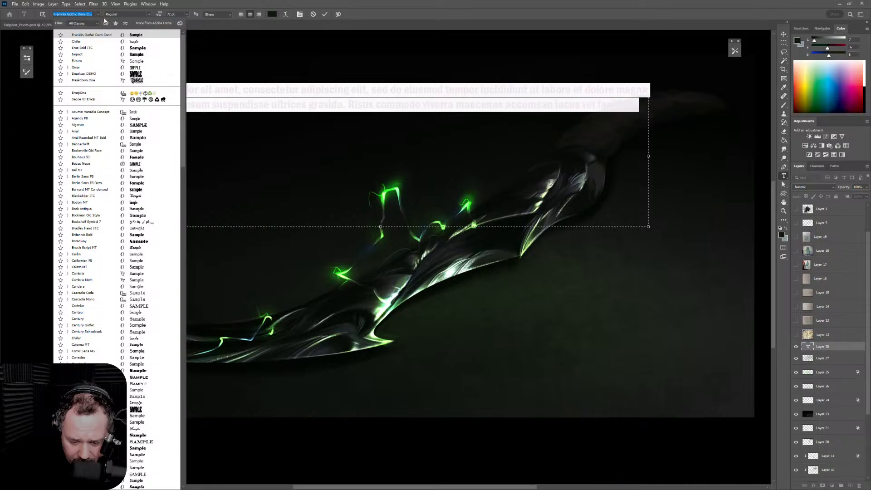
pyautogui.click(145, 42)
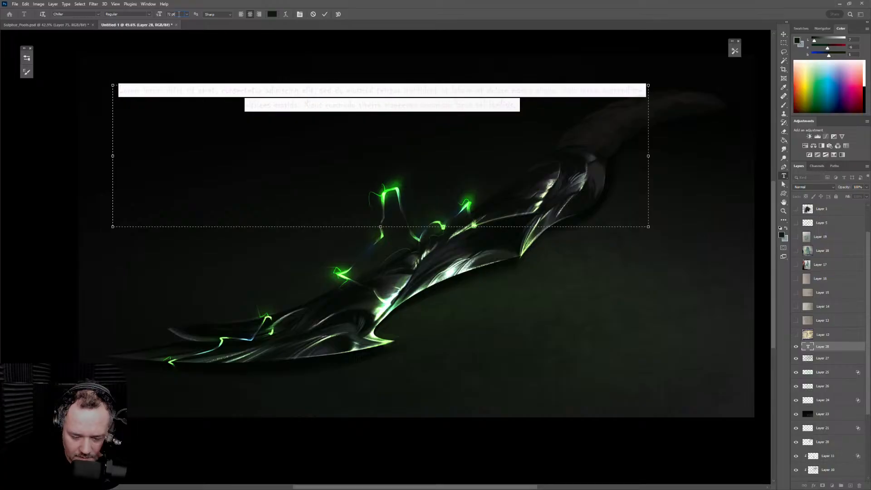
pyautogui.write('3')
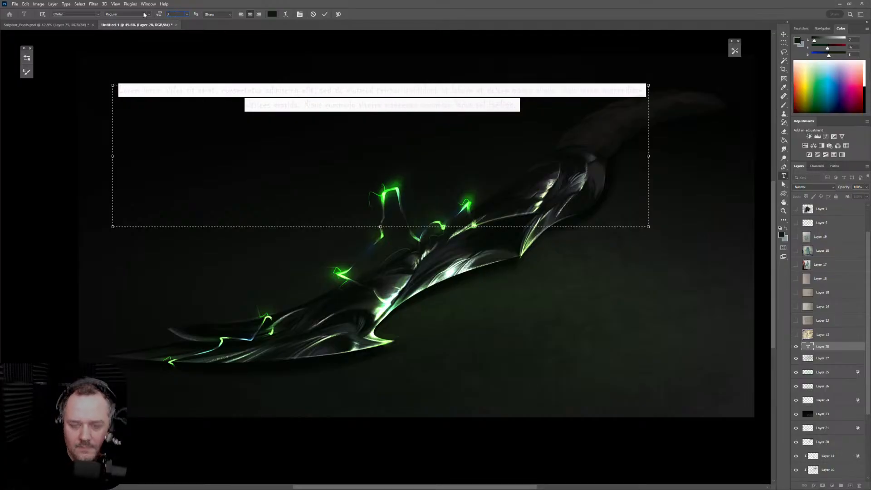
pyautogui.write('00')
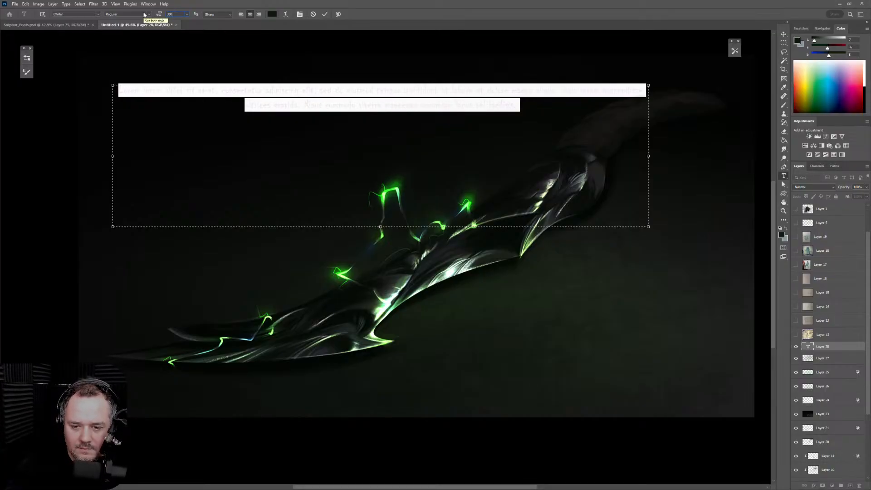
pyautogui.press('Return')
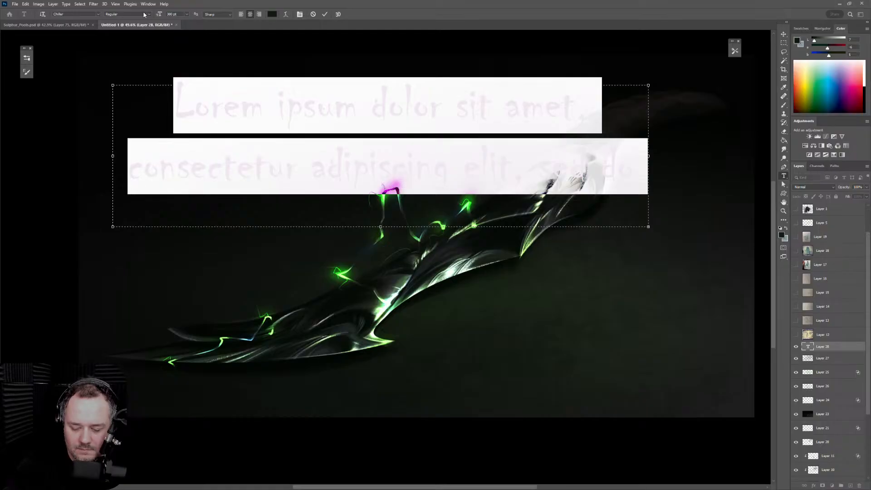
# Set the title text colour to the dark green #1e371e
pyautogui.click(274, 15)
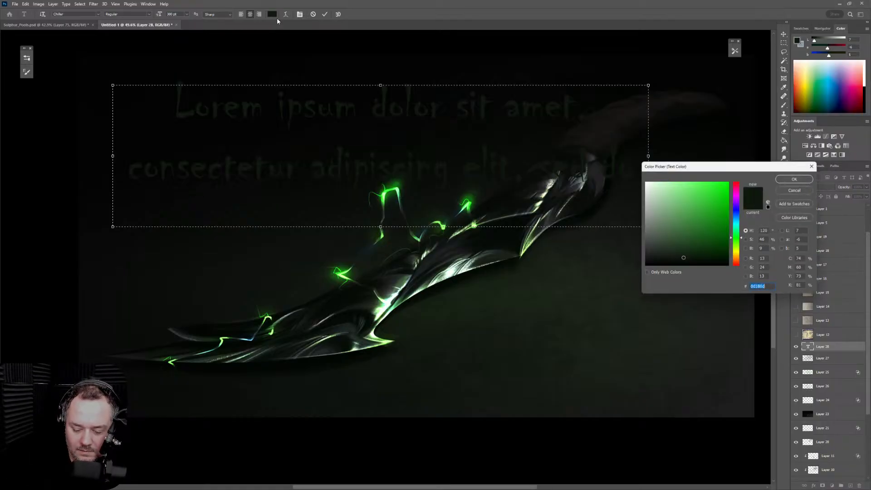
pyautogui.moveTo(684, 258); pyautogui.dragTo(684, 250)
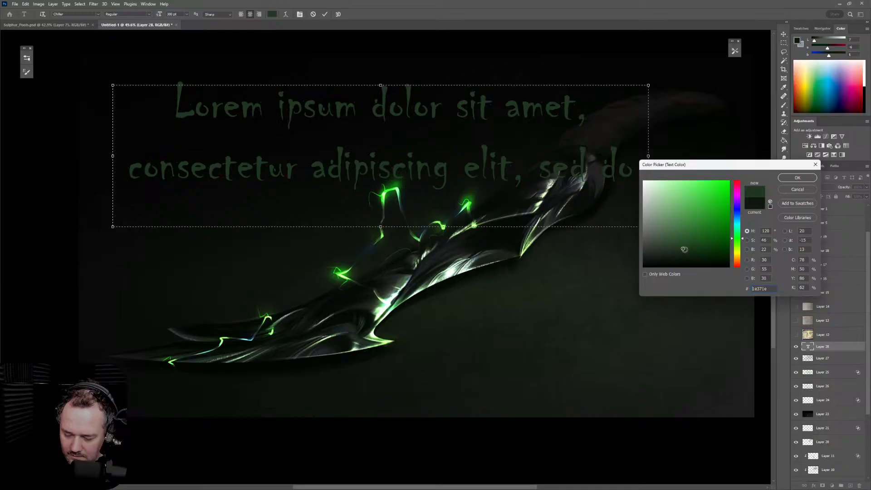
pyautogui.click(785, 178)
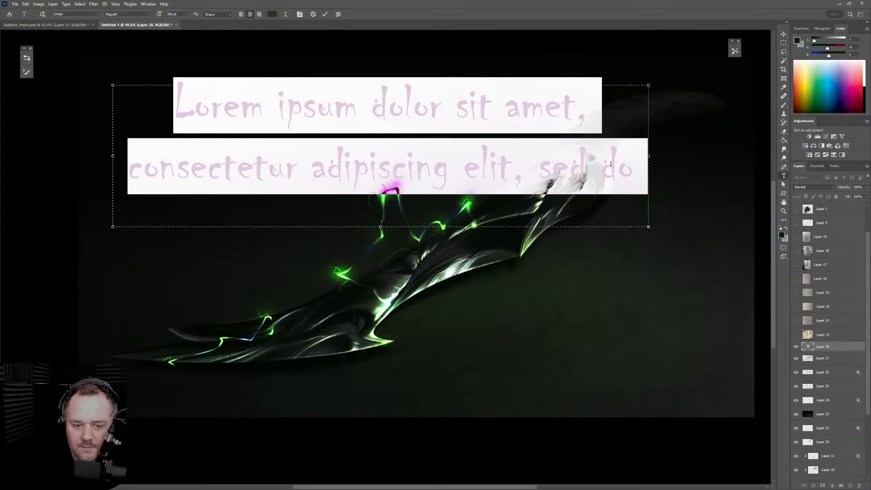
# Replace the placeholder text with the title "Splinter of the Abyss" and commit it
pyautogui.write('Splin')
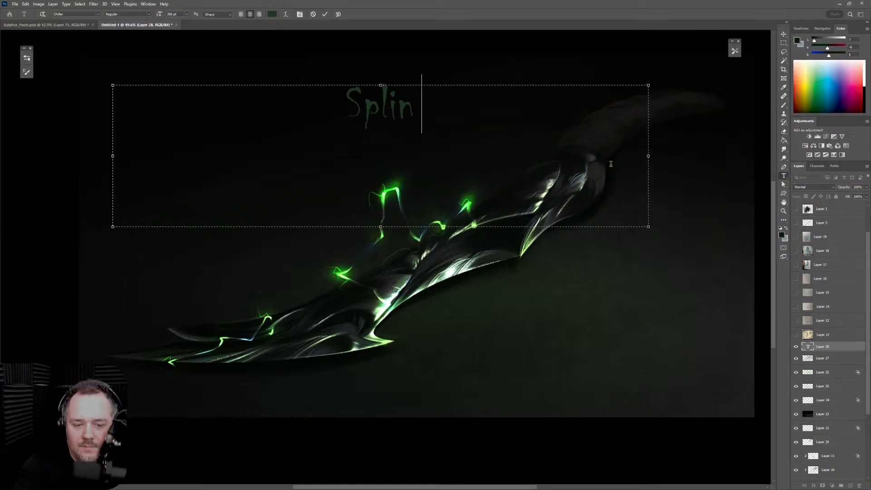
pyautogui.write('ter of the')
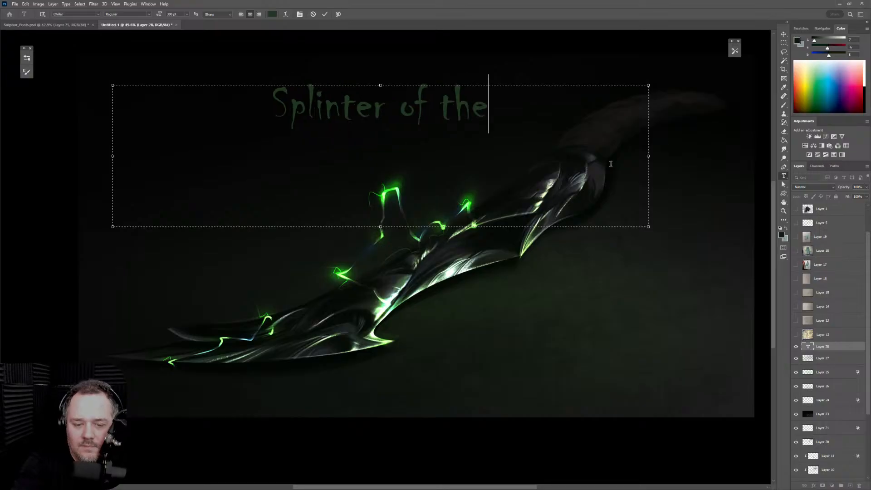
pyautogui.write(' Ar')
pyautogui.press('BackSpace')
pyautogui.write('b')
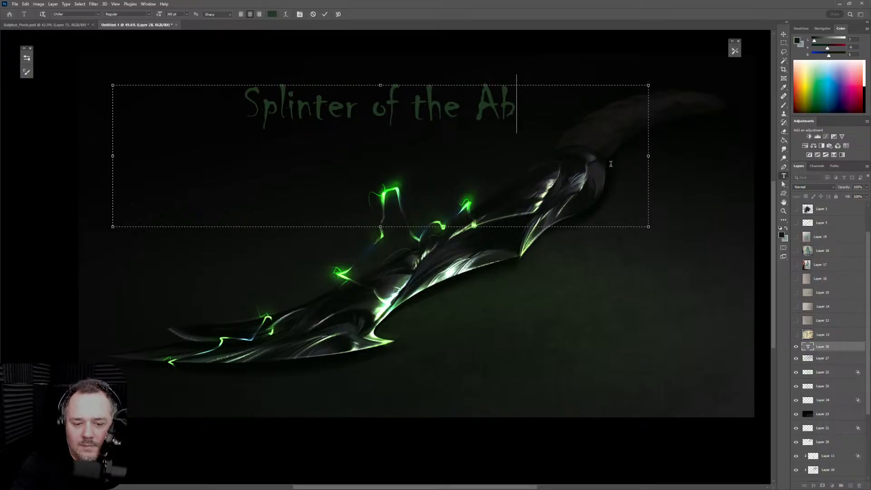
pyautogui.write('yss')
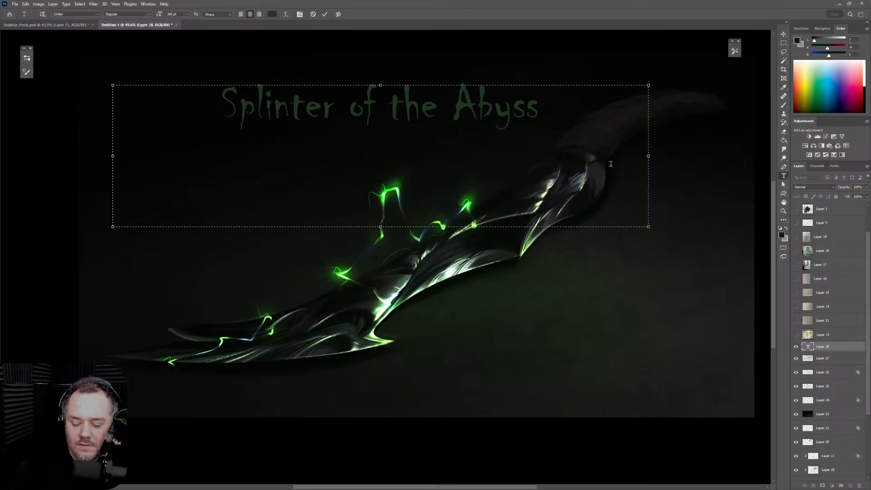
pyautogui.click(668, 376)
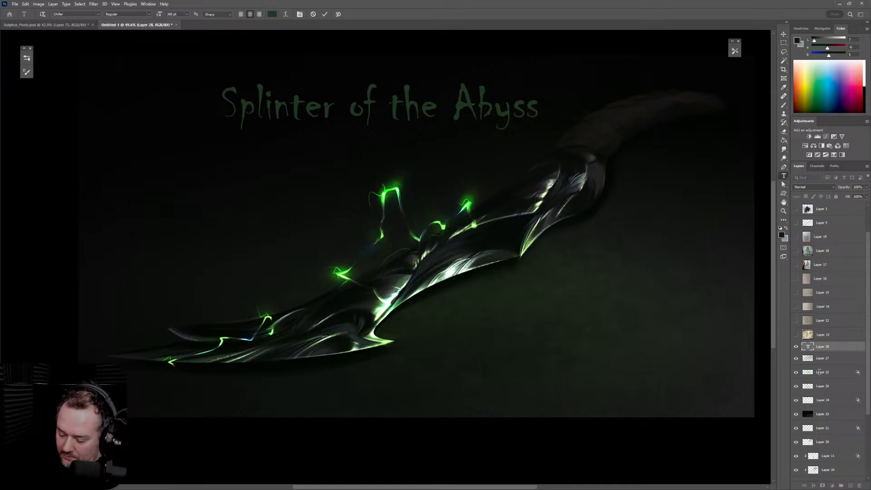
pyautogui.click(668, 376)
pyautogui.click(808, 355)
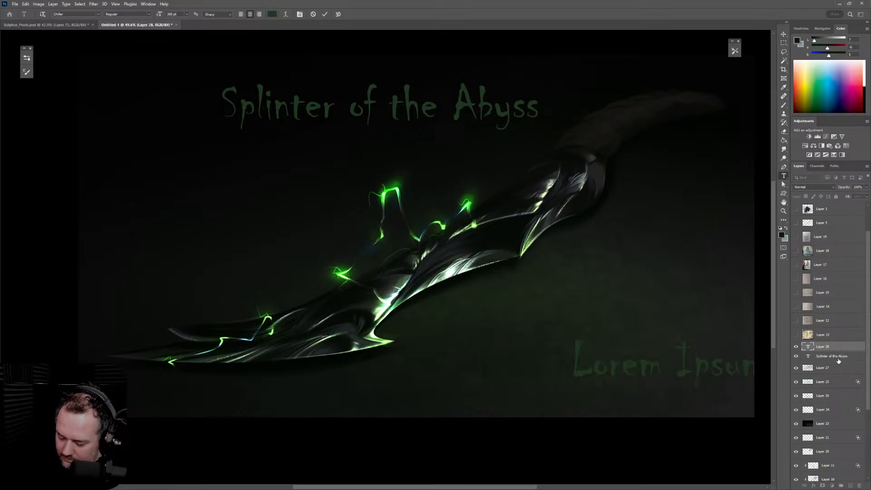
pyautogui.click(842, 347)
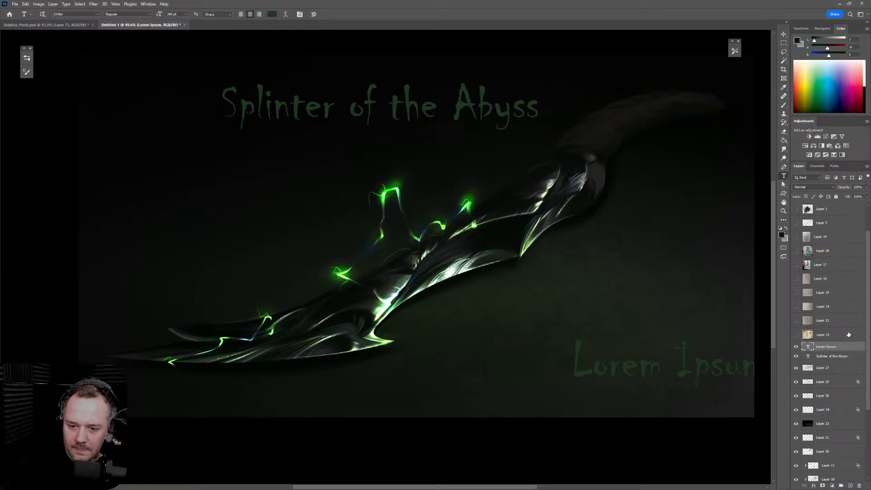
pyautogui.press('Delete')
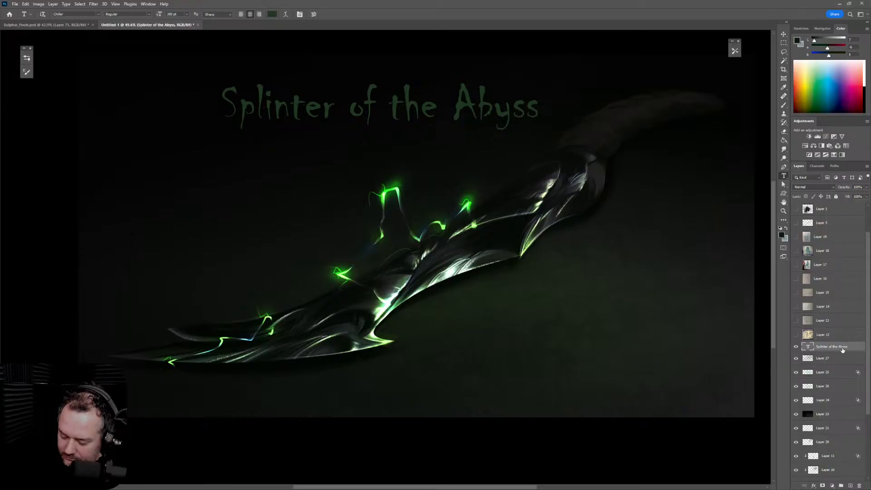
# Scale the title up to about 119% and place it in the upper-left part of the painting
pyautogui.hotkey('ctrl', 't')
pyautogui.moveTo(510, 178); pyautogui.dragTo(371, 162)
pyautogui.moveTo(536, 229); pyautogui.dragTo(570, 232)
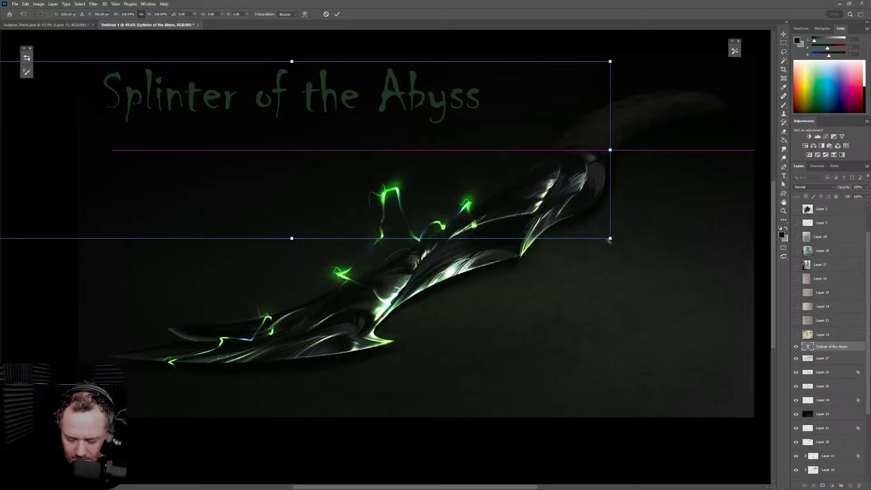
pyautogui.press('Return')
# Rasterize the title layer and make a hidden duplicate of it, keeping the original title layer selected
pyautogui.rightClick(849, 349)
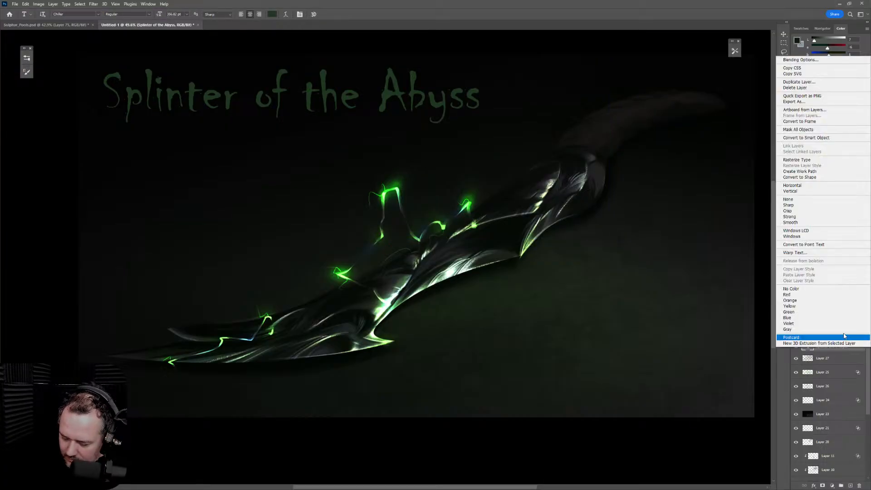
pyautogui.click(803, 162)
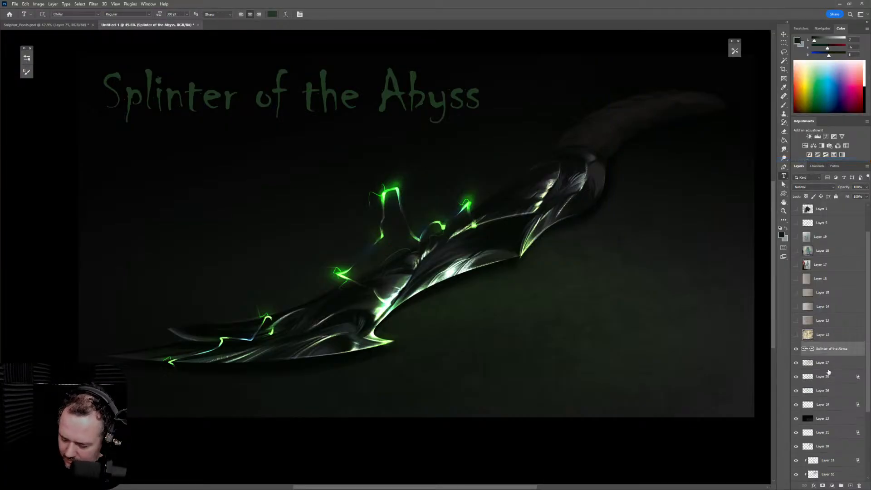
pyautogui.rightClick(850, 353)
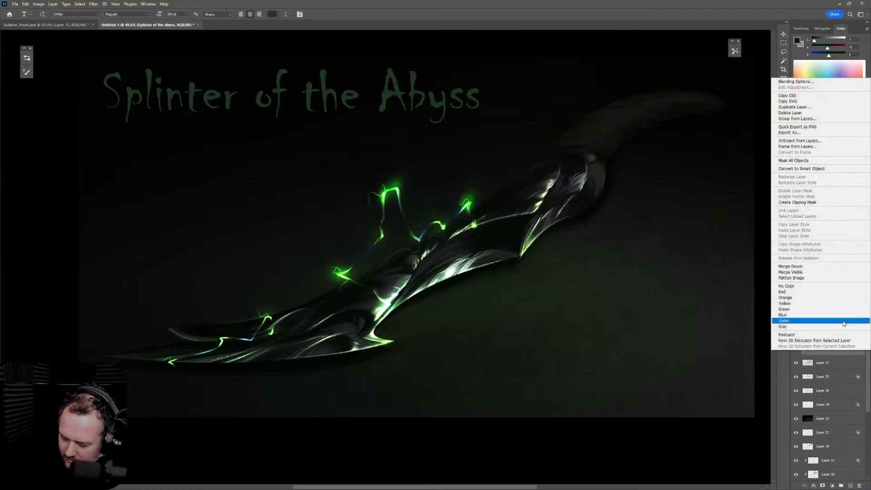
pyautogui.click(809, 107)
pyautogui.click(328, 73)
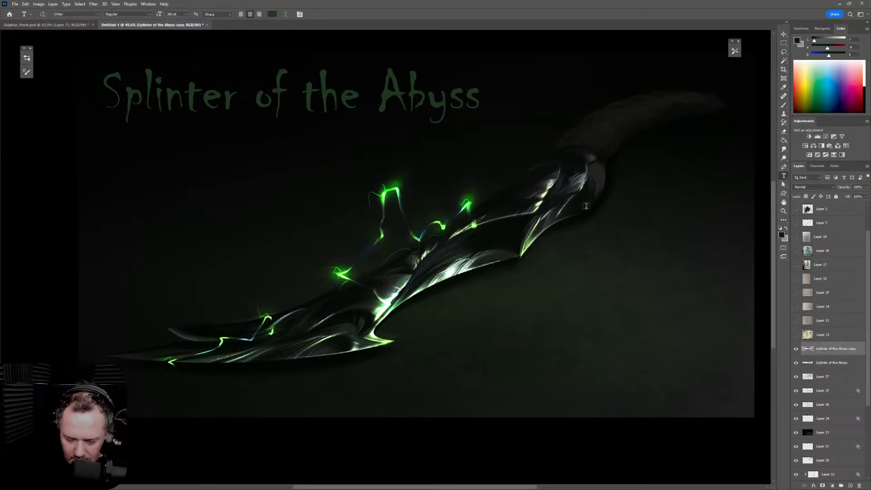
pyautogui.click(796, 349)
pyautogui.click(845, 365)
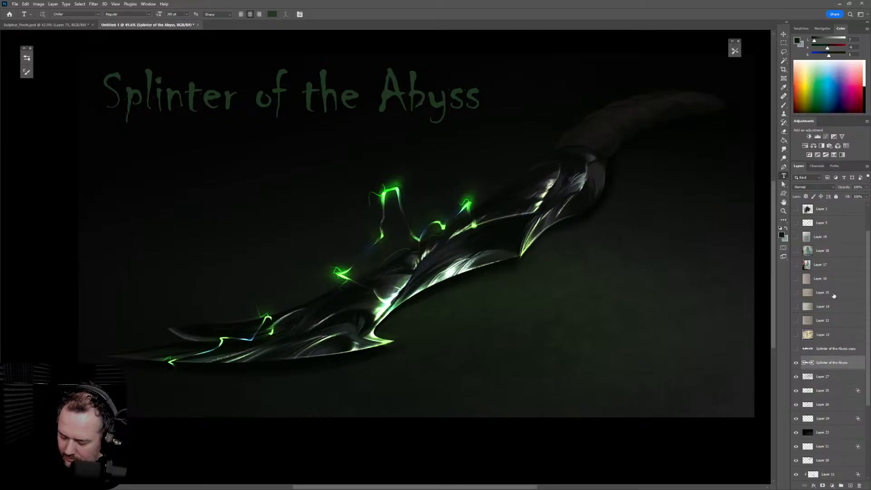
# Set the original title layer's blend mode to Color Dodge and turn off Transparency Shapes Layer in its blending options
pyautogui.click(813, 187)
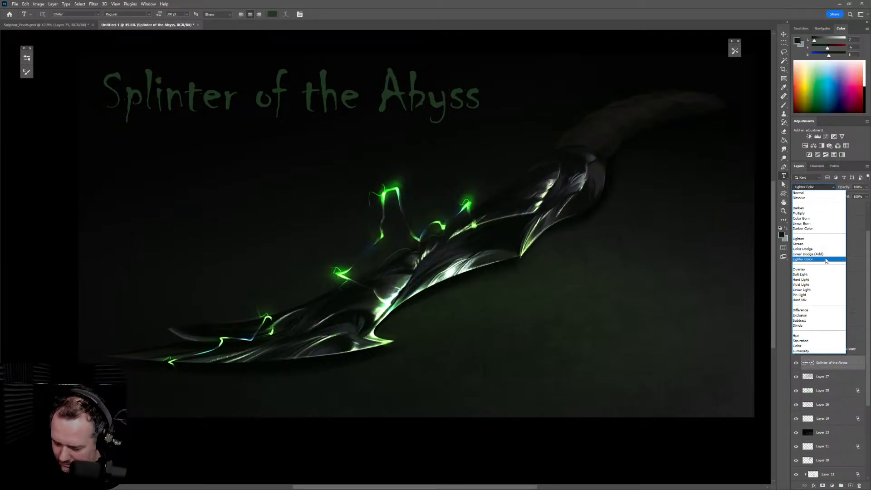
pyautogui.click(824, 251)
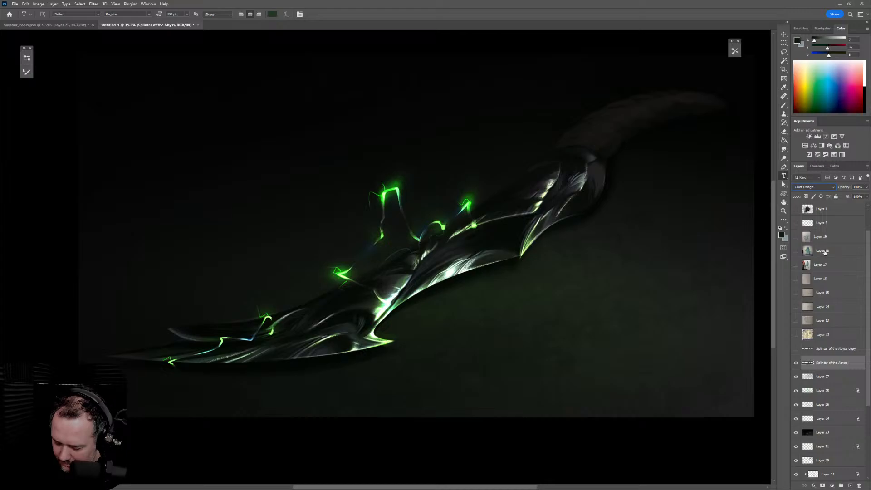
pyautogui.doubleClick(850, 361)
pyautogui.click(464, 176)
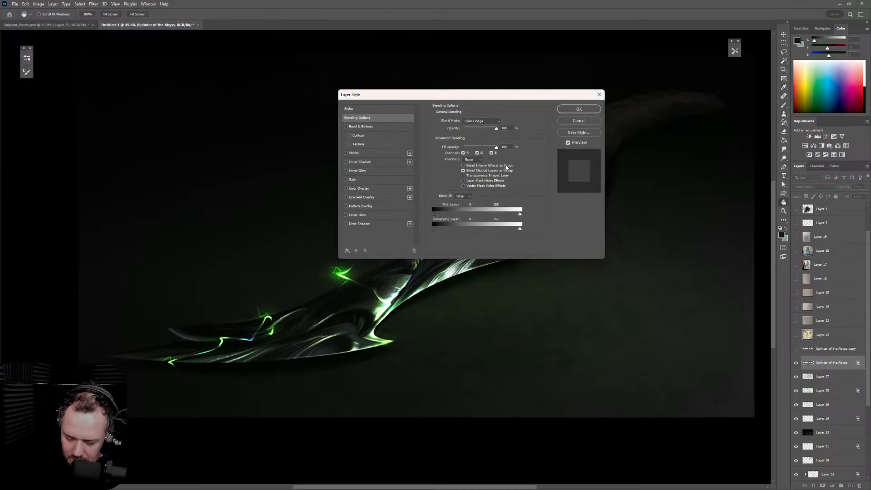
pyautogui.click(579, 109)
# Lock the title layer's transparent pixels and brush a pale green sampled from the lightning across the lettering with a smaller brush
pyautogui.click(806, 196)
pyautogui.press('b')
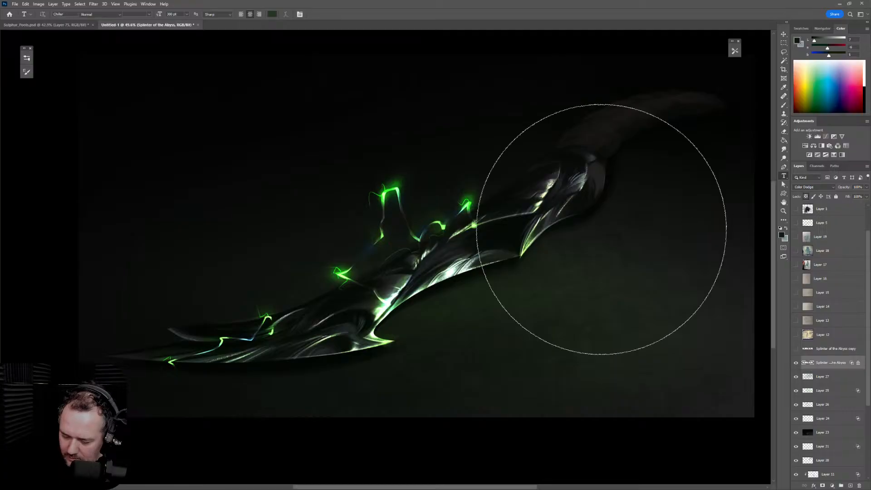
pyautogui.keyDown('alt'); pyautogui.click(385, 194); pyautogui.keyUp('alt')
pyautogui.moveTo(118, 141)
pyautogui.mouseDown()
pyautogui.moveTo(564, 126)
pyautogui.moveTo(504, 111)
pyautogui.moveTo(98, 105)
pyautogui.moveTo(68, 88)
pyautogui.moveTo(78, 107)
pyautogui.mouseUp()
pyautogui.press('[')
pyautogui.press('[')
pyautogui.press('[')
pyautogui.press('[')
pyautogui.press('[')
pyautogui.press('[')
pyautogui.press('[')
pyautogui.press('[')
pyautogui.press('[')
pyautogui.press('[')
pyautogui.press('[')
pyautogui.press('[')
pyautogui.press('[')
pyautogui.press('[')
pyautogui.press('[')
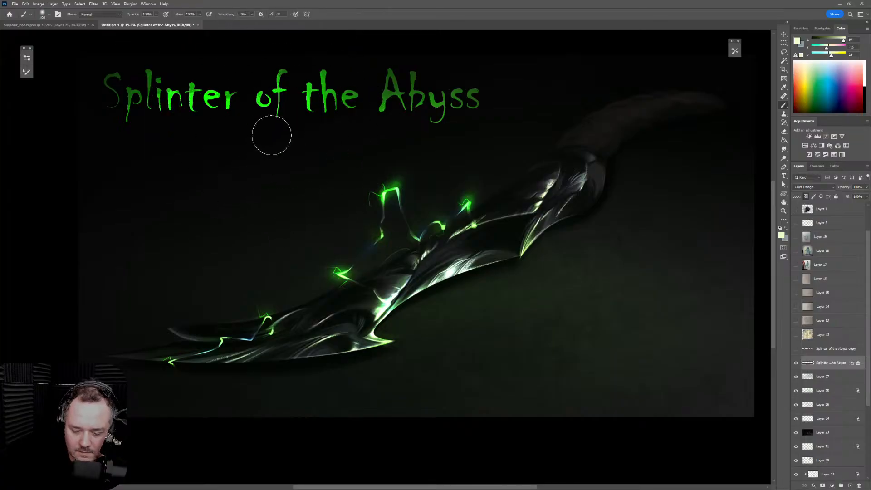
pyautogui.moveTo(333, 110); pyautogui.dragTo(430, 138)
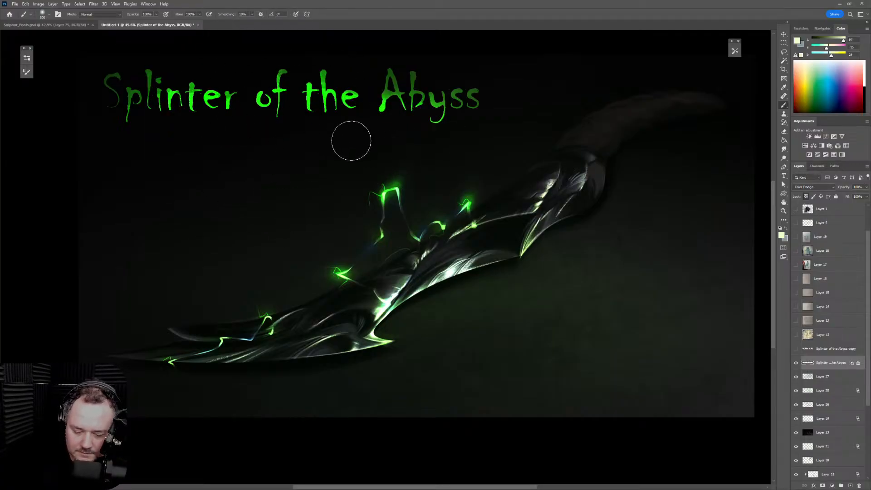
# Dim the title's glow unevenly with a reduced soft eraser, sweeping across the lettering from the first word to the last
pyautogui.press('e')
pyautogui.press('[')
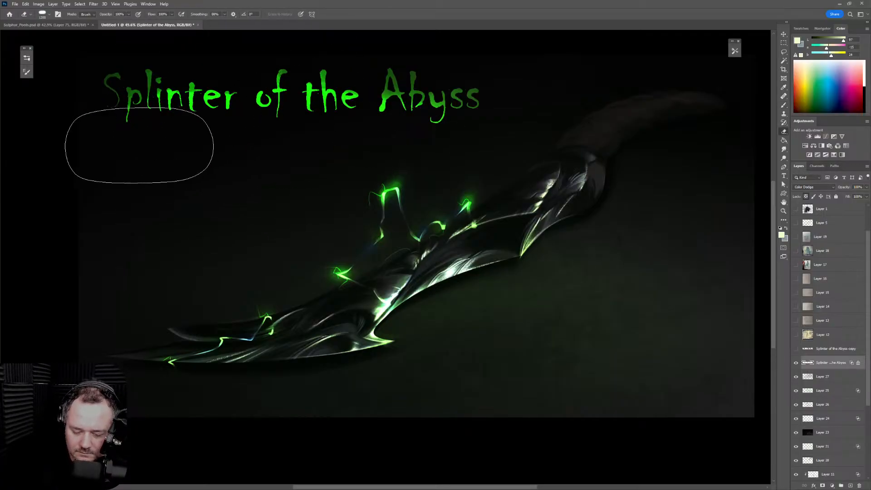
pyautogui.click(136, 144)
pyautogui.hotkey('ctrl', 'z')
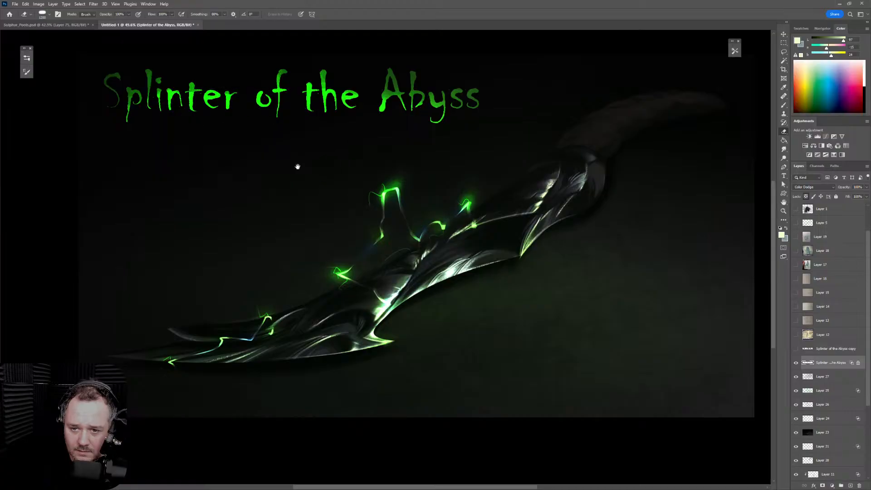
pyautogui.moveTo(297, 167); pyautogui.dragTo(360, 218)
pyautogui.press('[')
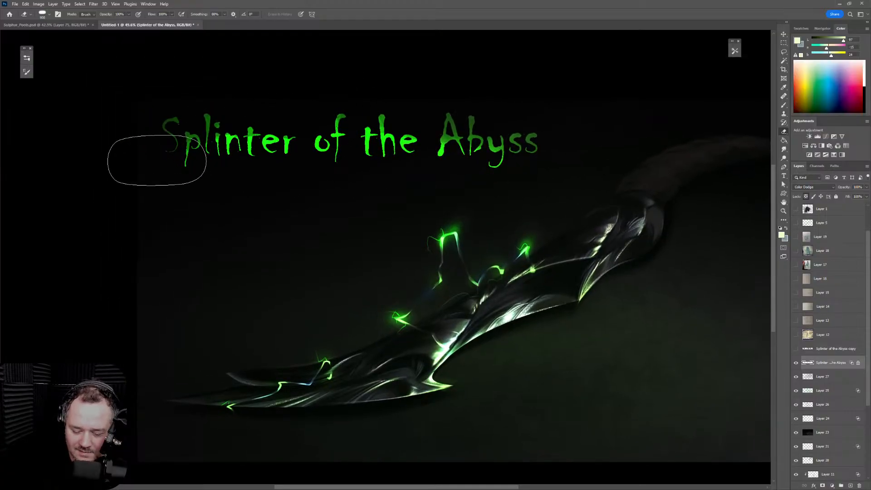
pyautogui.moveTo(156, 151)
pyautogui.mouseDown()
pyautogui.moveTo(425, 101)
pyautogui.moveTo(465, 127)
pyautogui.moveTo(462, 109)
pyautogui.moveTo(548, 124)
pyautogui.moveTo(609, 208)
pyautogui.mouseUp()
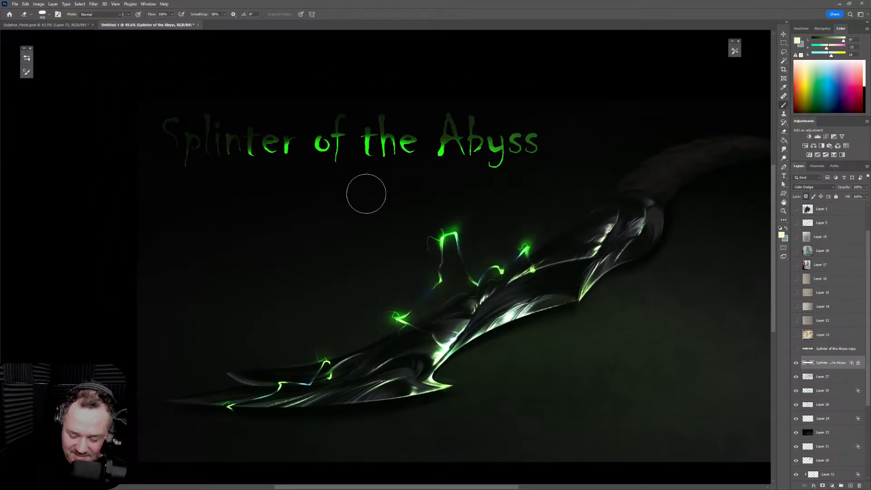
# Brush some green glow back into the title with an enlarged brush and show the duplicate title layer
pyautogui.press('b')
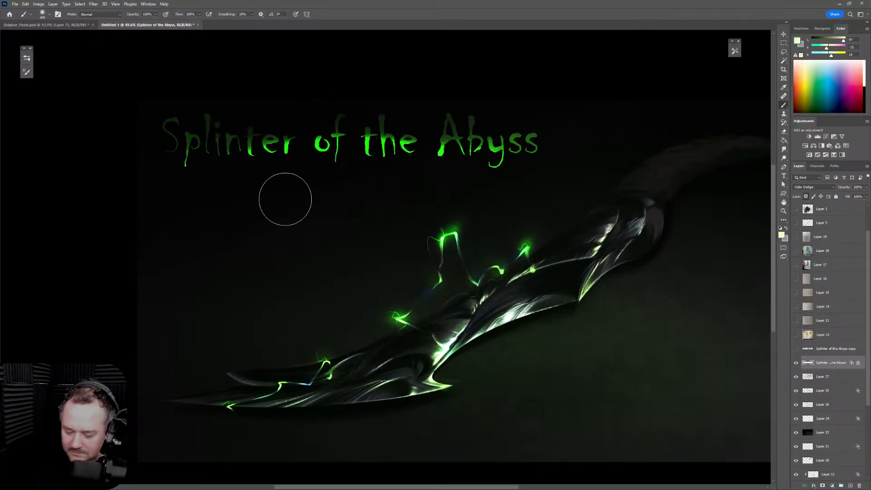
pyautogui.press(']')
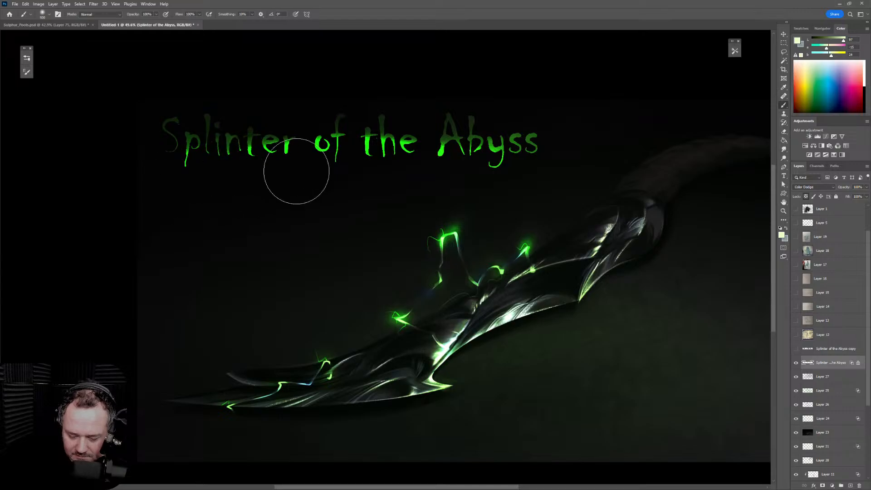
pyautogui.click(796, 349)
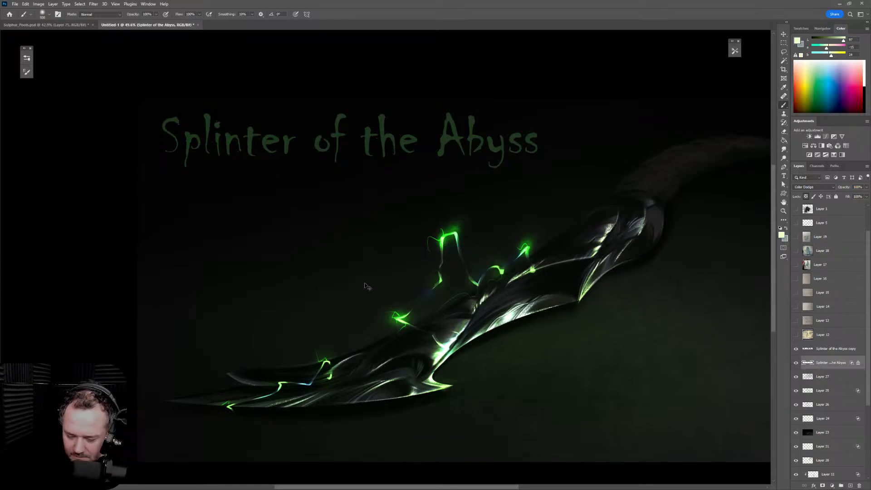
# Unlock the original title layer's transparent pixels and apply a Motion Blur at a 56° angle with an increased distance
pyautogui.click(859, 365)
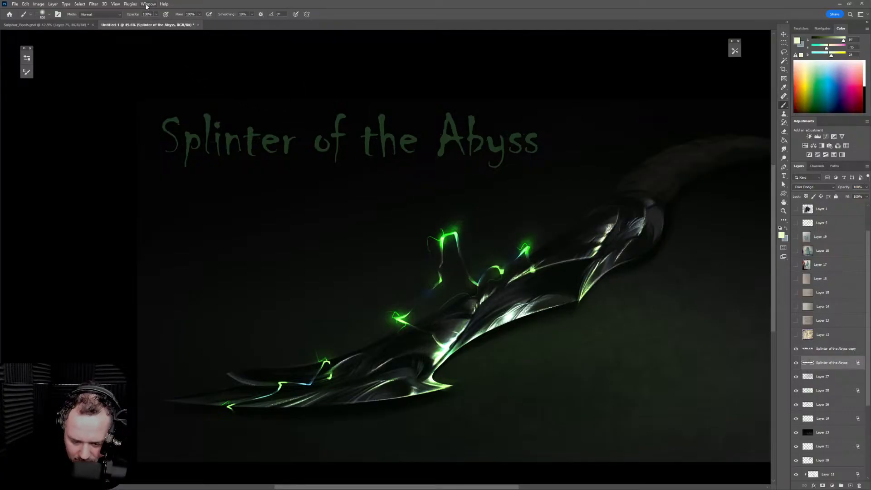
pyautogui.click(95, 6)
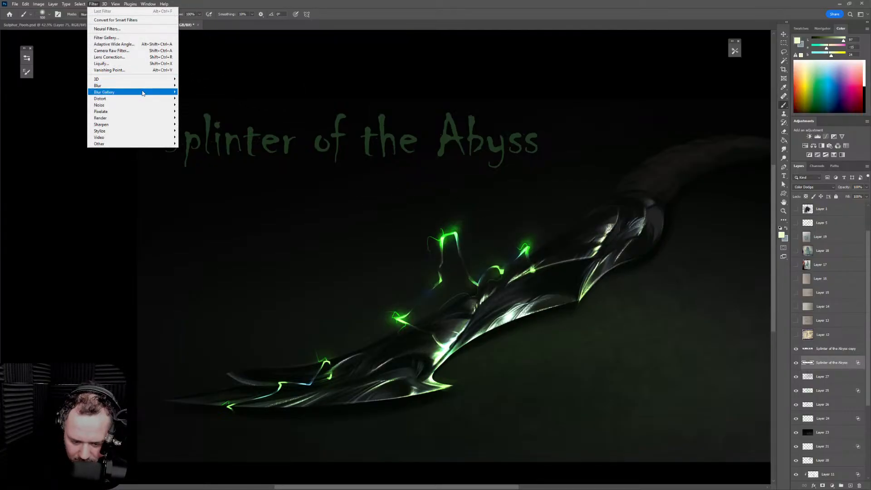
pyautogui.moveTo(166, 90)
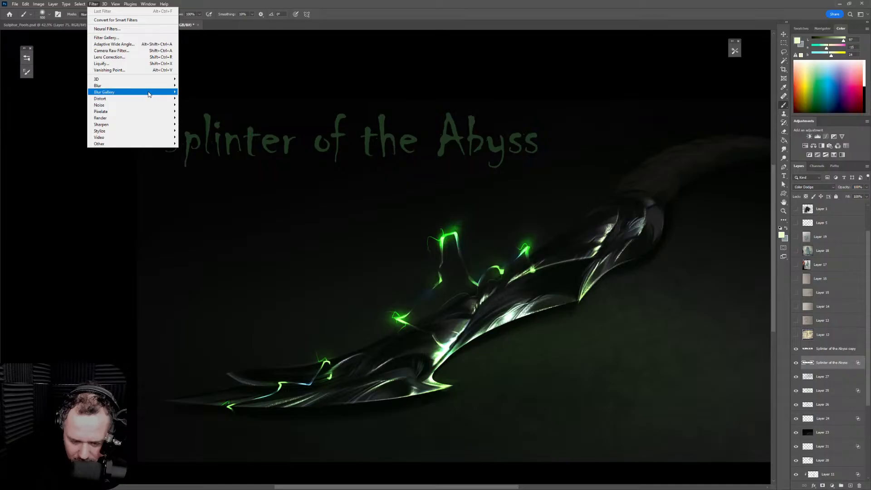
pyautogui.click(195, 124)
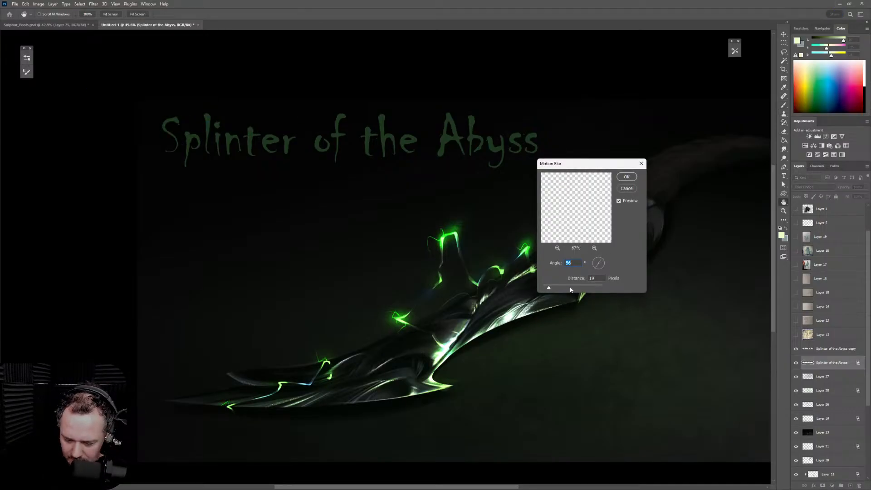
pyautogui.moveTo(581, 289); pyautogui.dragTo(581, 290)
pyautogui.press('Return')
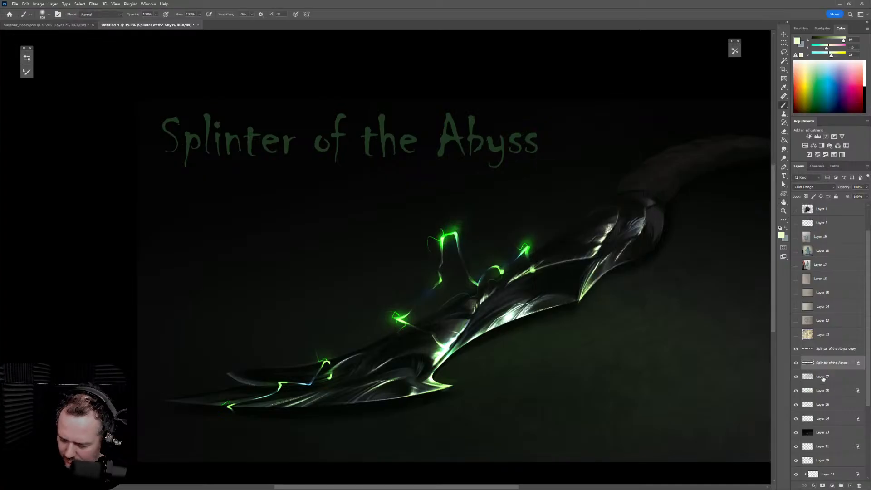
# Hide the duplicate title layer and keep the original Color Dodge title layer shown
pyautogui.click(797, 363)
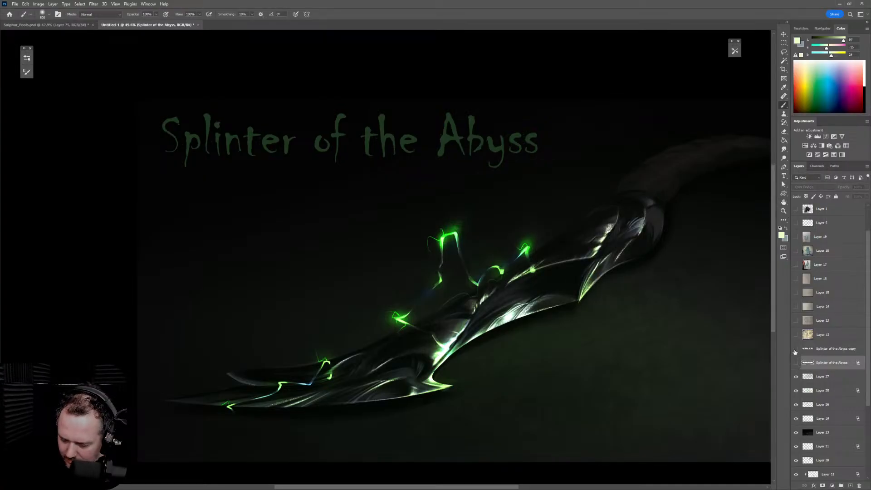
pyautogui.moveTo(795, 352); pyautogui.dragTo(797, 367)
pyautogui.click(796, 349)
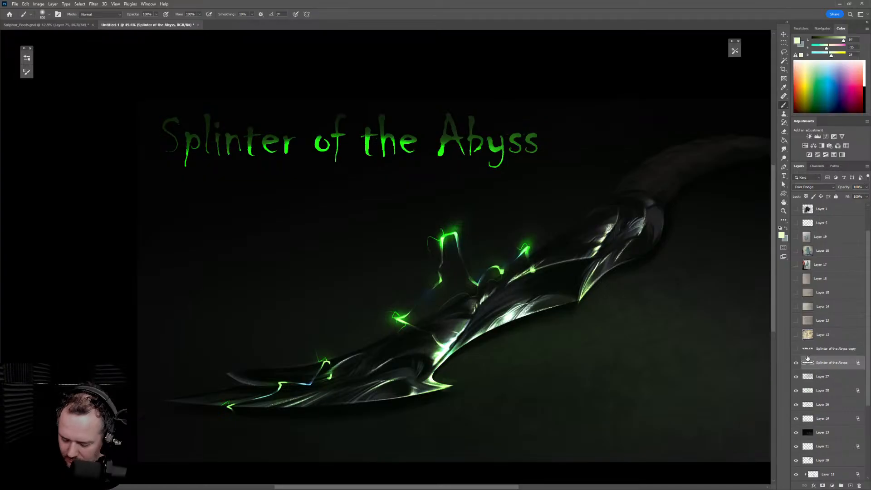
pyautogui.click(93, 4)
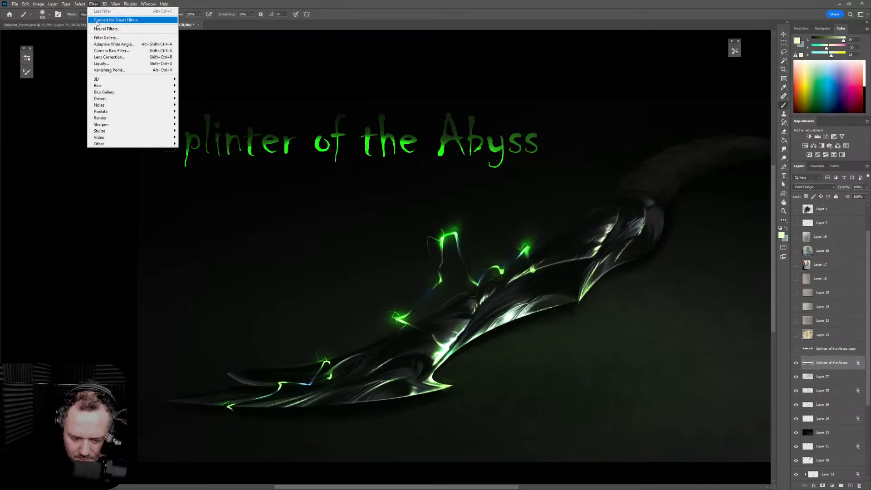
pyautogui.moveTo(122, 88)
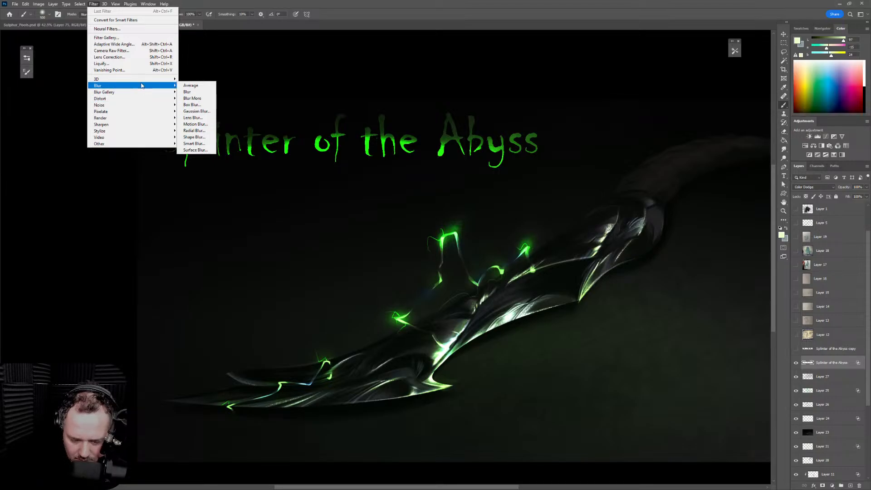
pyautogui.click(195, 124)
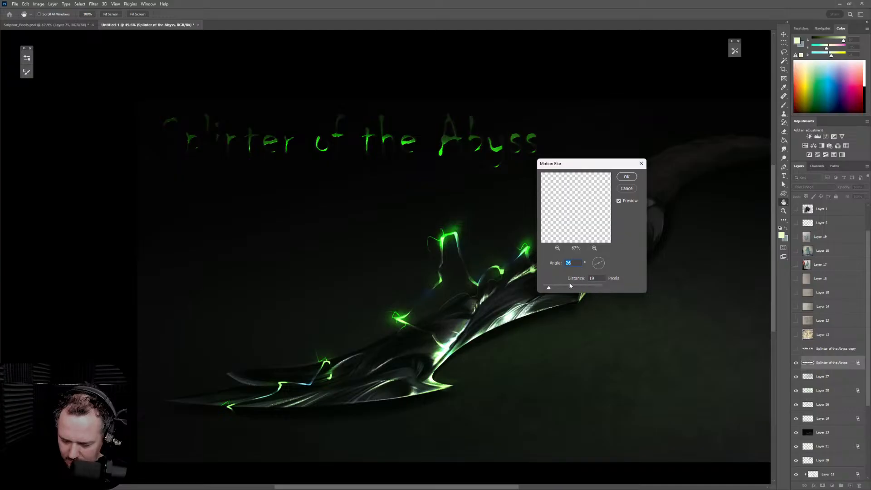
pyautogui.moveTo(573, 288); pyautogui.dragTo(576, 288)
pyautogui.click(632, 190)
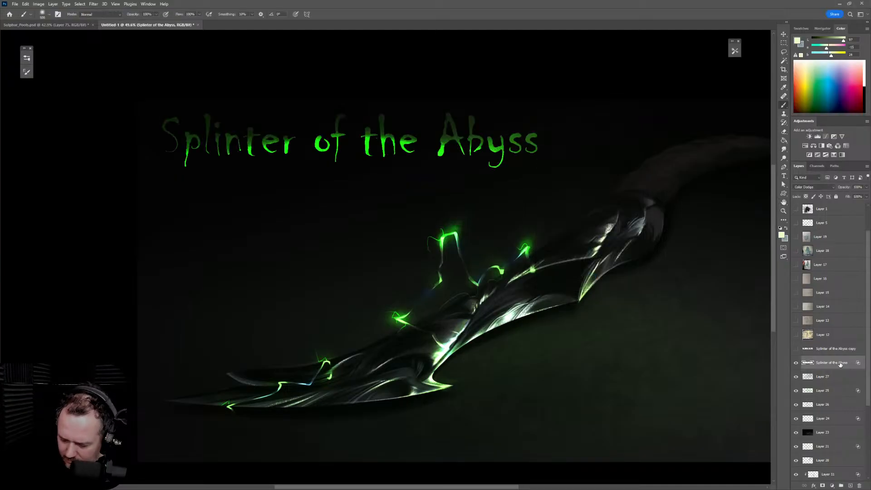
pyautogui.click(796, 364)
pyautogui.click(796, 365)
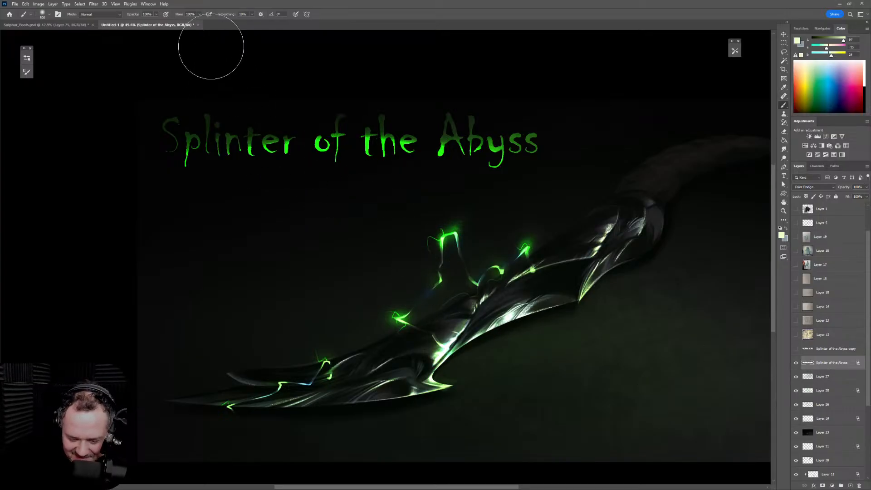
# Smudge parts of the original title's lettering using the last Smudge preset with a reduced brush, and show the duplicate title layer again
pyautogui.click(785, 148)
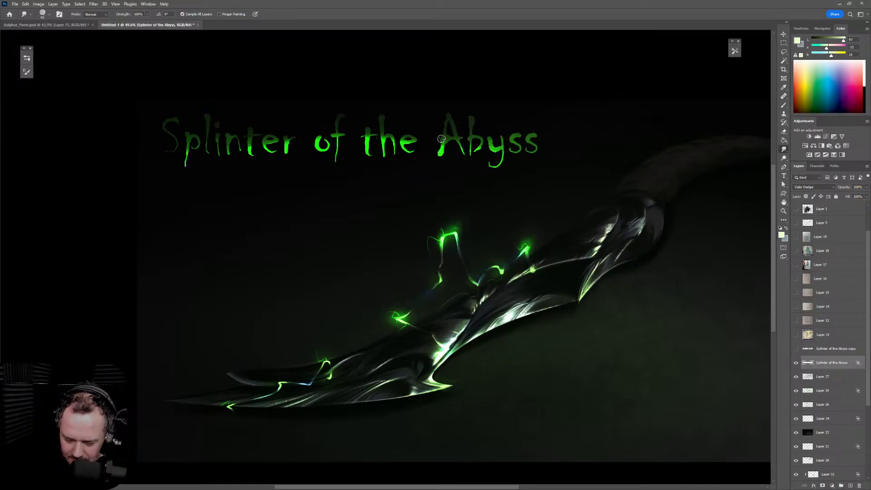
pyautogui.click(735, 51)
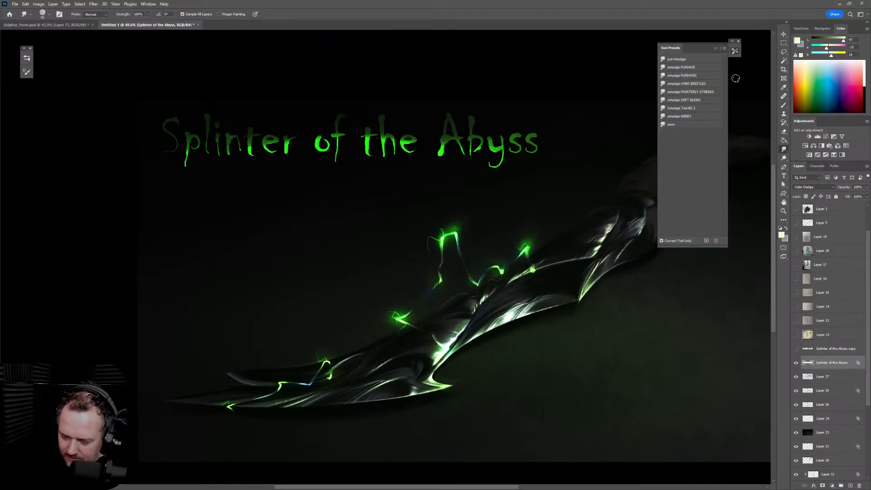
pyautogui.click(685, 125)
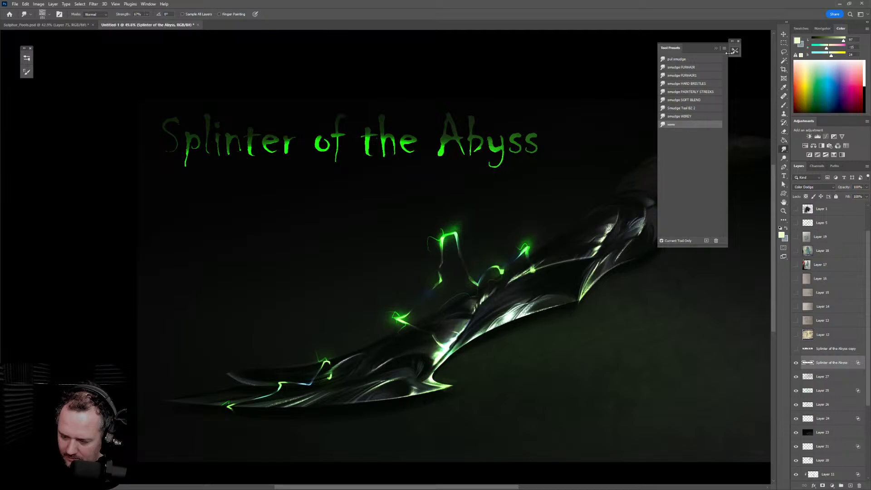
pyautogui.press('[')
pyautogui.press('[')
pyautogui.press('[')
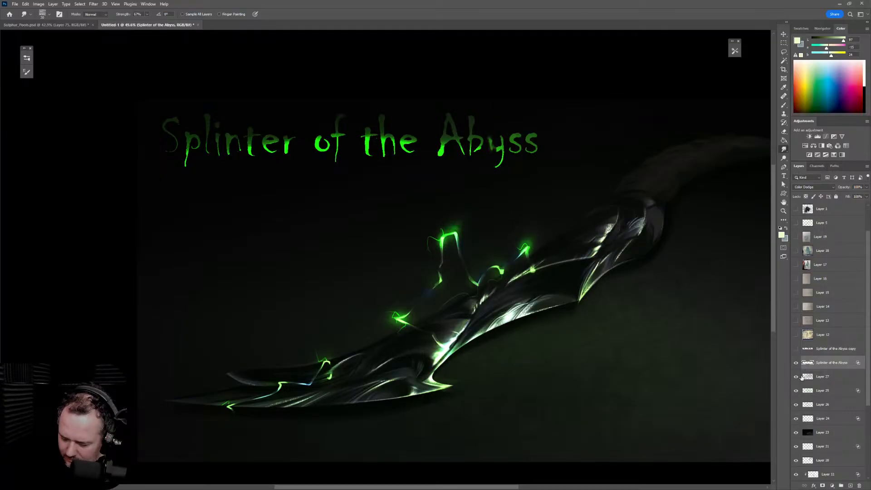
pyautogui.click(796, 350)
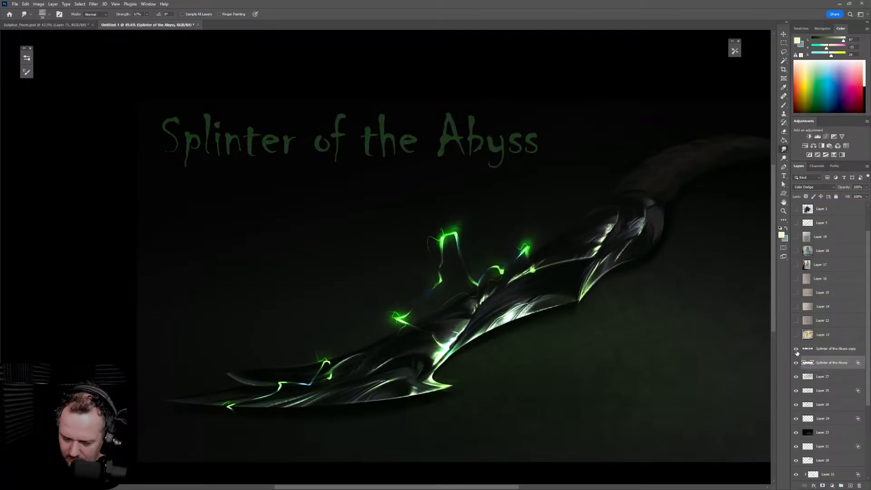
# Try a lower fill on the duplicate title layer and return it to 100%
pyautogui.click(843, 351)
pyautogui.click(866, 197)
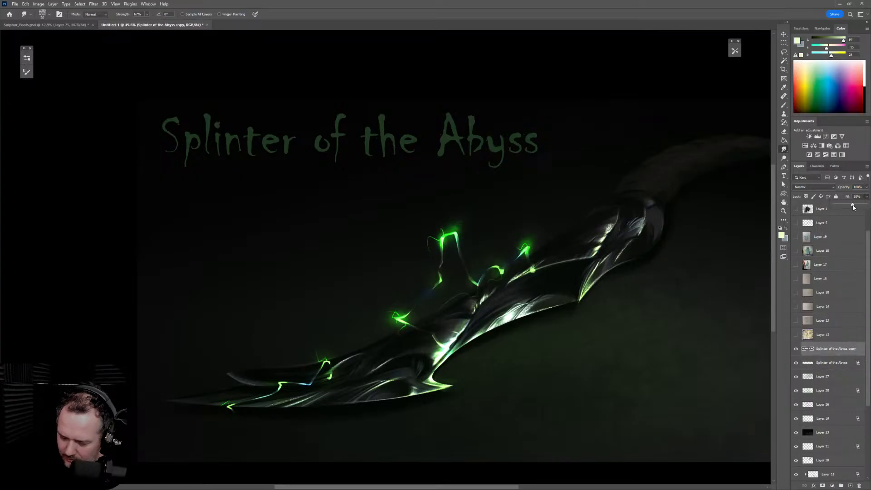
pyautogui.moveTo(854, 206); pyautogui.dragTo(851, 207)
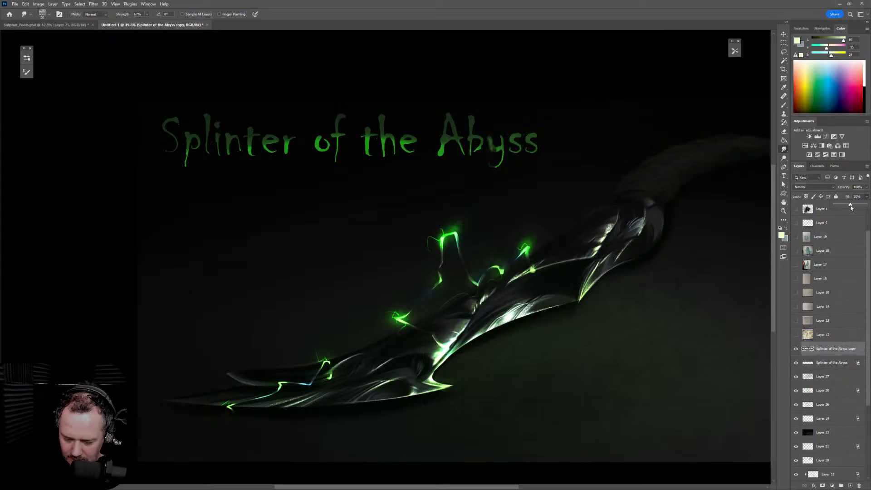
pyautogui.moveTo(840, 209); pyautogui.dragTo(866, 207)
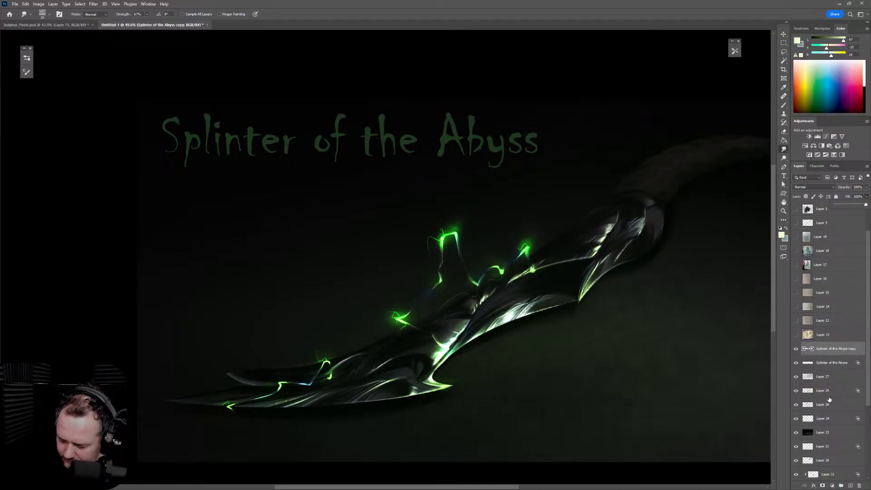
# Stretch the original title layer downward to about 106% height and skew its upper corners slightly outward
pyautogui.click(832, 363)
pyautogui.hotkey('ctrl', 't')
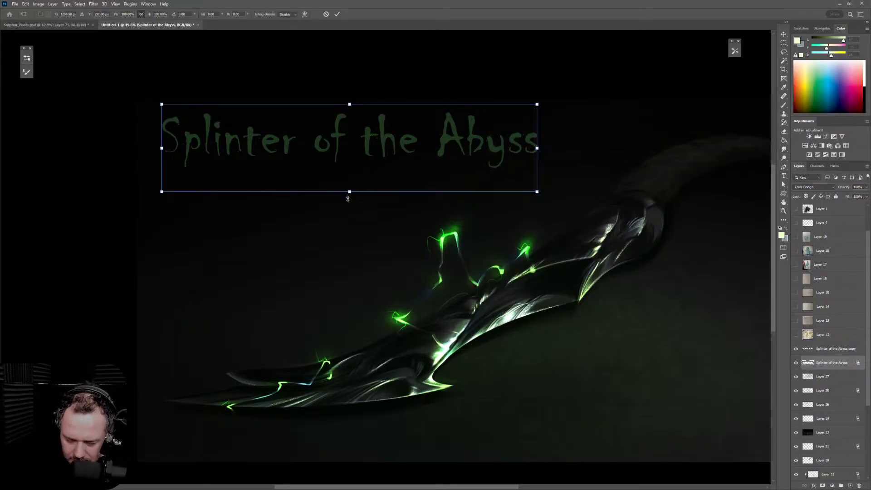
pyautogui.moveTo(349, 198); pyautogui.dragTo(349, 198)
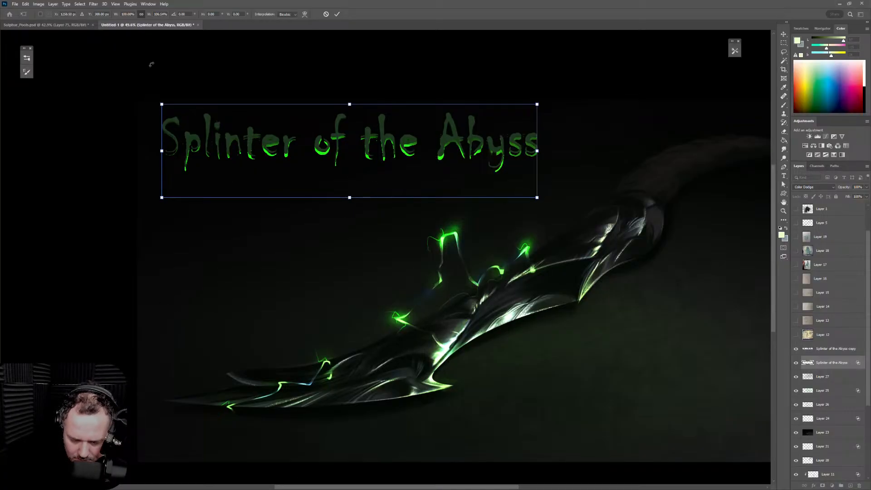
pyautogui.rightClick(188, 125)
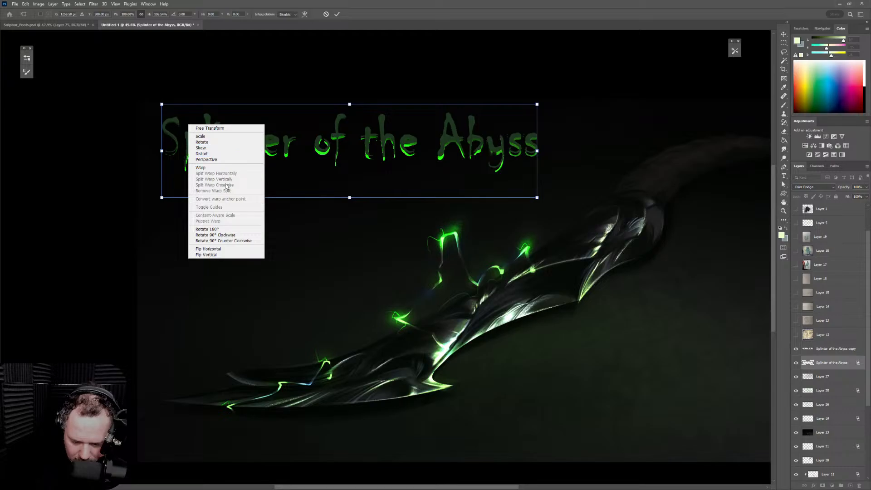
pyautogui.click(200, 148)
pyautogui.moveTo(163, 105); pyautogui.dragTo(159, 104)
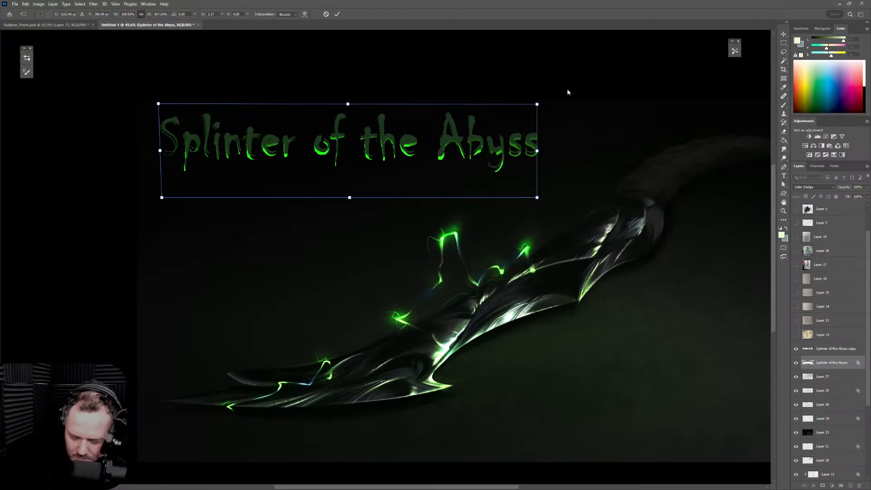
pyautogui.moveTo(542, 108); pyautogui.dragTo(540, 106)
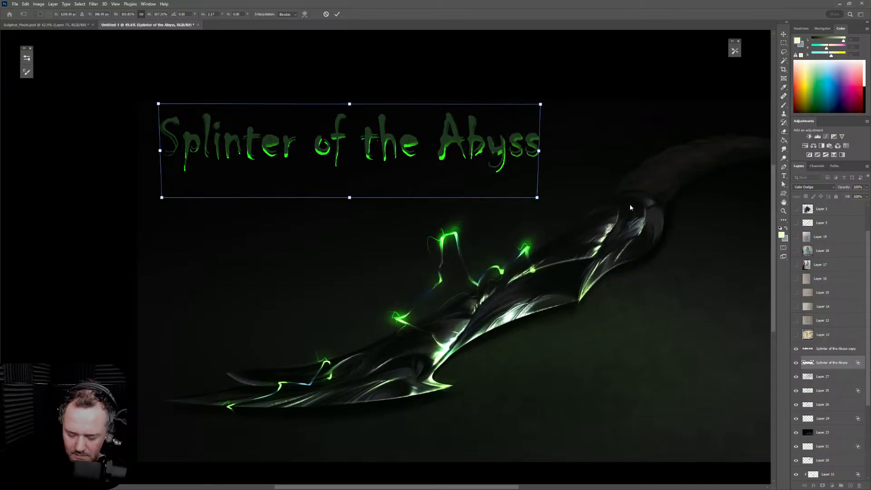
pyautogui.press('Return')
# Try a pale green brush stroke across the title with a much smaller brush and undo it
pyautogui.press('b')
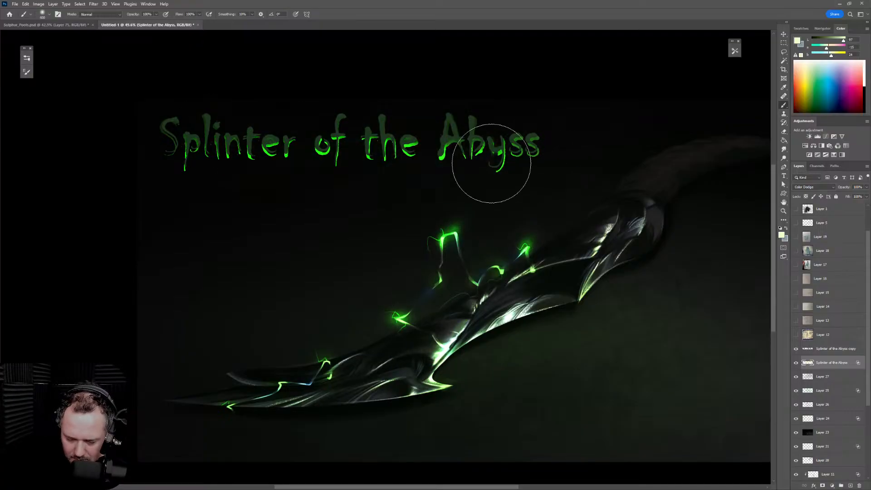
pyautogui.press('[')
pyautogui.press('[')
pyautogui.press('[')
pyautogui.press('[')
pyautogui.press('[')
pyautogui.press('[')
pyautogui.press('[')
pyautogui.press('[')
pyautogui.press('[')
pyautogui.press('[')
pyautogui.press('[')
pyautogui.press('[')
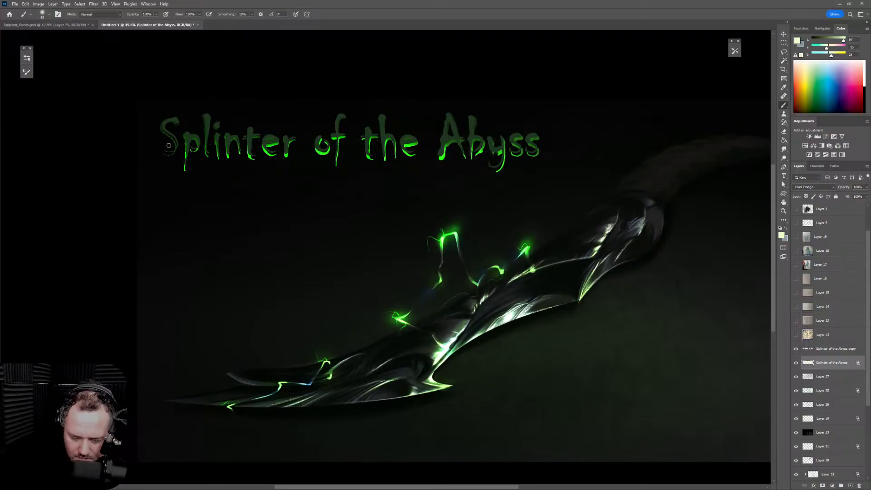
pyautogui.moveTo(149, 144); pyautogui.dragTo(726, 200)
pyautogui.hotkey('ctrl', 'z')
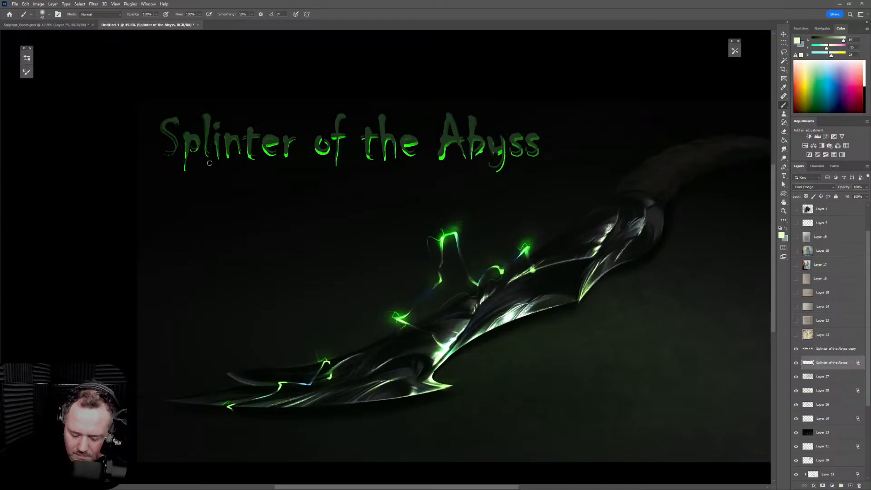
# Brush a soft green glow across the whole title with a progressively enlarged brush, undoing the first pass
pyautogui.press(']')
pyautogui.press(']')
pyautogui.press(']')
pyautogui.press(']')
pyautogui.press(']')
pyautogui.press(']')
pyautogui.press(']')
pyautogui.press(']')
pyautogui.moveTo(136, 145); pyautogui.dragTo(560, 151)
pyautogui.hotkey('ctrl', 'z')
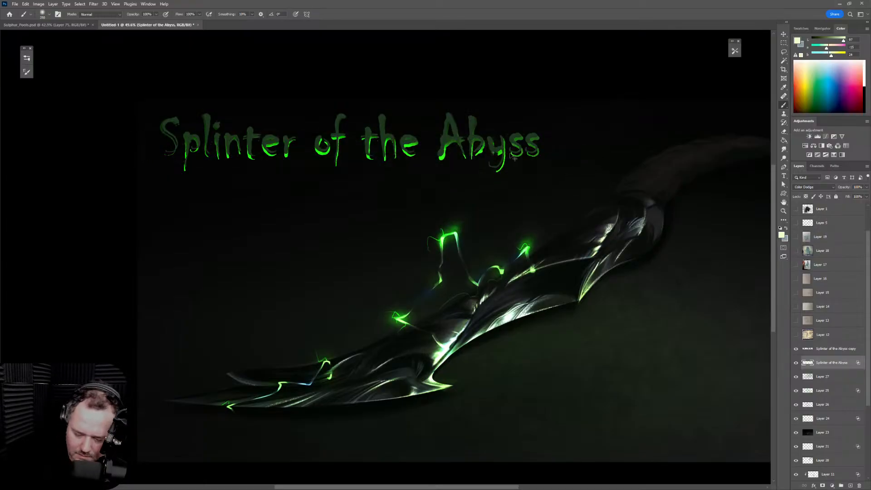
pyautogui.press(']')
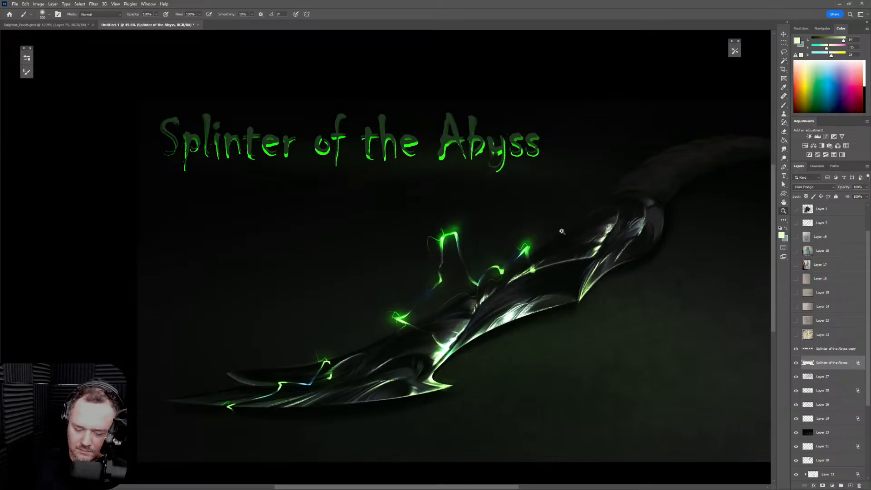
pyautogui.scroll(-5, 643, 193)
pyautogui.scroll(3, 590, 322)
pyautogui.moveTo(589, 322); pyautogui.dragTo(589, 315)
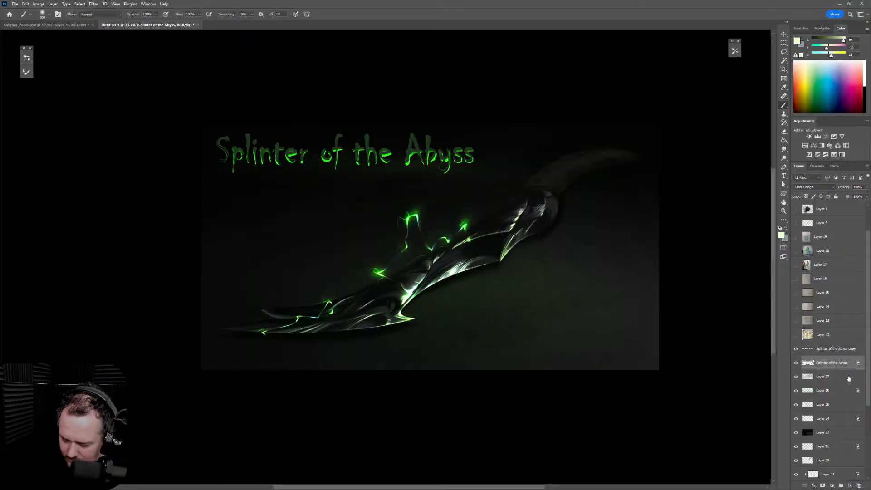
# Transform both title layers together, widening them to about 125%, flattening them to about 57% height and moving them to the canvas's upper edge
pyautogui.keyDown('shift'); pyautogui.click(841, 356); pyautogui.keyUp('shift')
pyautogui.hotkey('ctrl', 't')
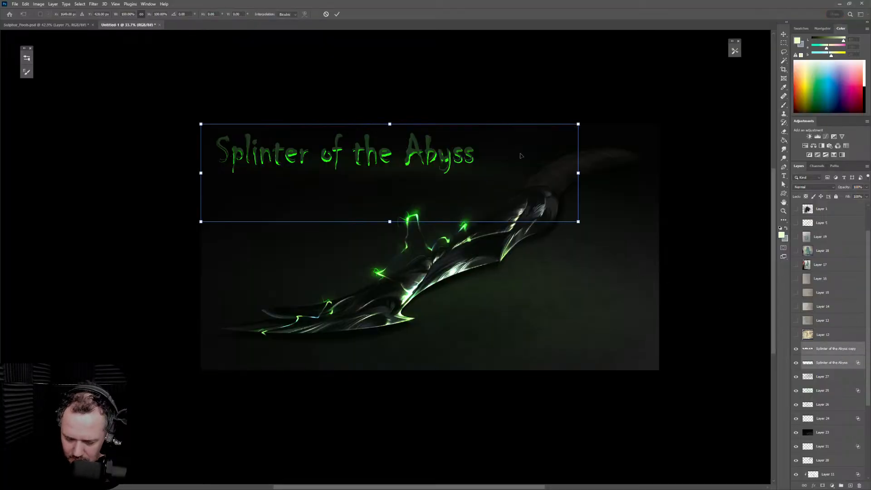
pyautogui.moveTo(577, 173); pyautogui.dragTo(673, 173)
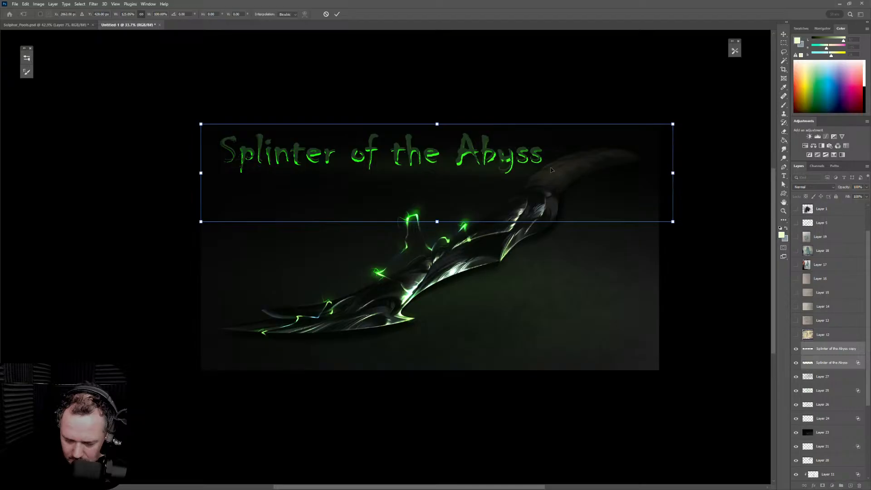
pyautogui.moveTo(438, 125); pyautogui.dragTo(494, 163)
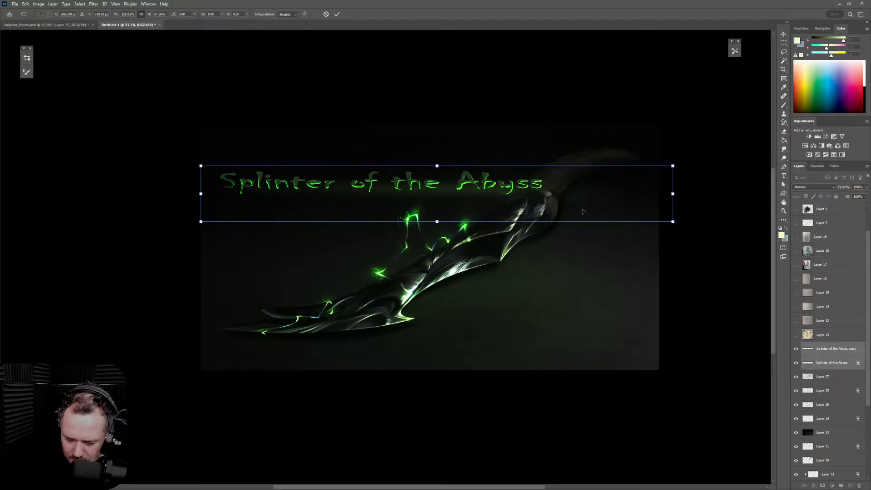
pyautogui.moveTo(583, 211); pyautogui.dragTo(583, 170)
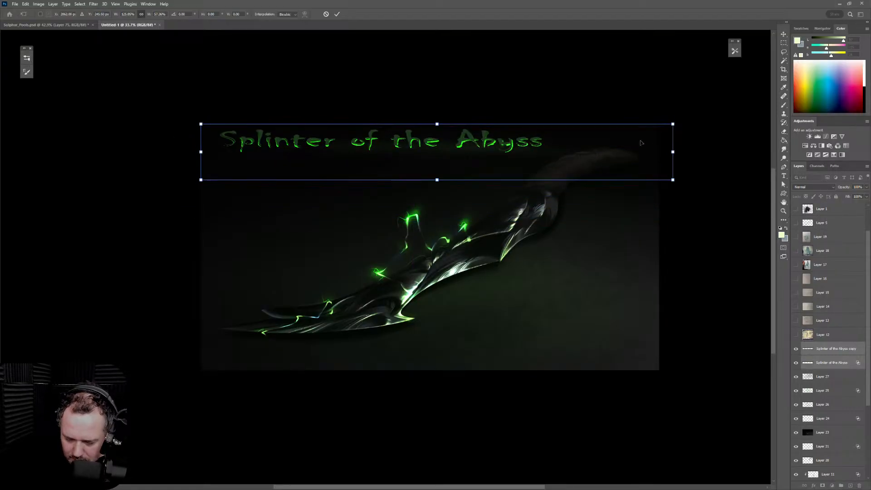
# Scale both title layers down to about 106% width, place them in the canvas's upper-left area and stretch them slightly taller
pyautogui.moveTo(673, 124); pyautogui.dragTo(648, 129)
pyautogui.moveTo(603, 148)
pyautogui.mouseDown()
pyautogui.moveTo(588, 163)
pyautogui.moveTo(594, 151)
pyautogui.mouseUp()
pyautogui.moveTo(637, 132); pyautogui.dragTo(604, 136)
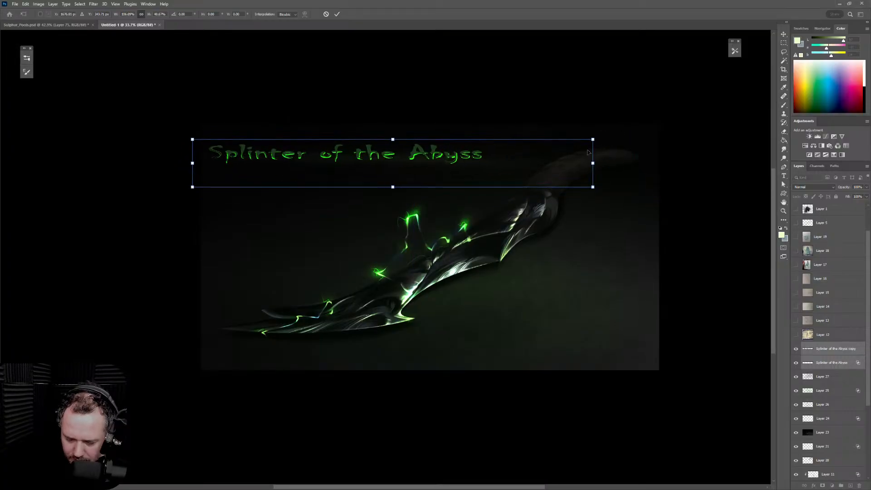
pyautogui.moveTo(539, 163)
pyautogui.mouseDown()
pyautogui.moveTo(551, 168)
pyautogui.moveTo(544, 166)
pyautogui.mouseUp()
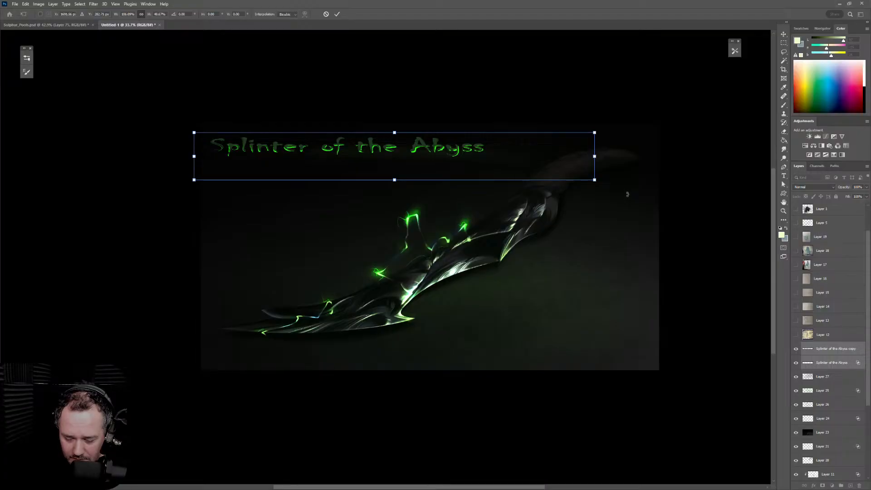
pyautogui.moveTo(395, 180); pyautogui.dragTo(394, 187)
pyautogui.press('Return')
pyautogui.press('b')
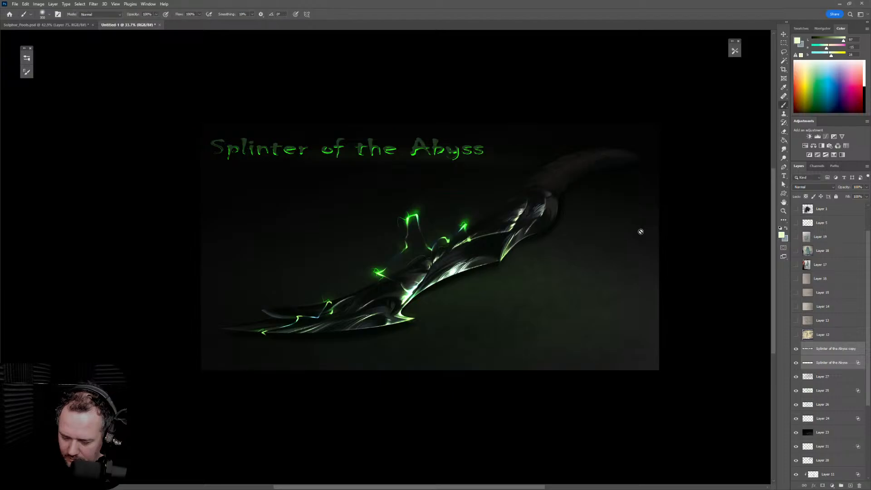
# Move both title layers slightly higher, closer to the canvas's upper edge, and apply the transform
pyautogui.moveTo(616, 254); pyautogui.dragTo(559, 263)
pyautogui.hotkey('ctrl', 't')
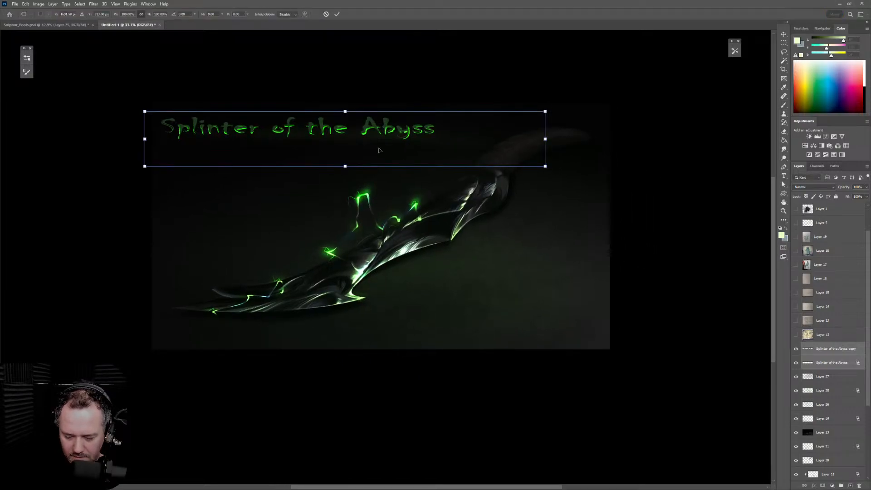
pyautogui.moveTo(377, 150)
pyautogui.mouseDown()
pyautogui.moveTo(585, 336)
pyautogui.moveTo(568, 340)
pyautogui.moveTo(359, 181)
pyautogui.moveTo(364, 150)
pyautogui.moveTo(378, 143)
pyautogui.mouseUp()
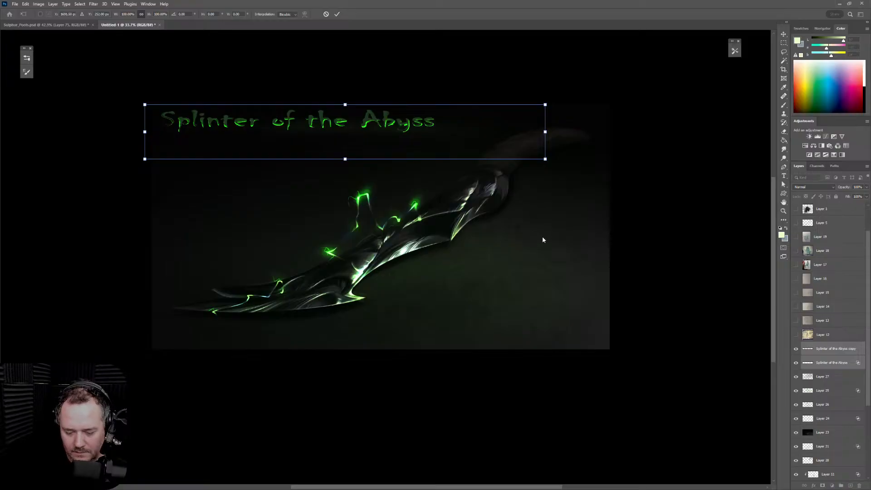
pyautogui.press('Return')
pyautogui.scroll(3, 527, 218)
pyautogui.press('b')
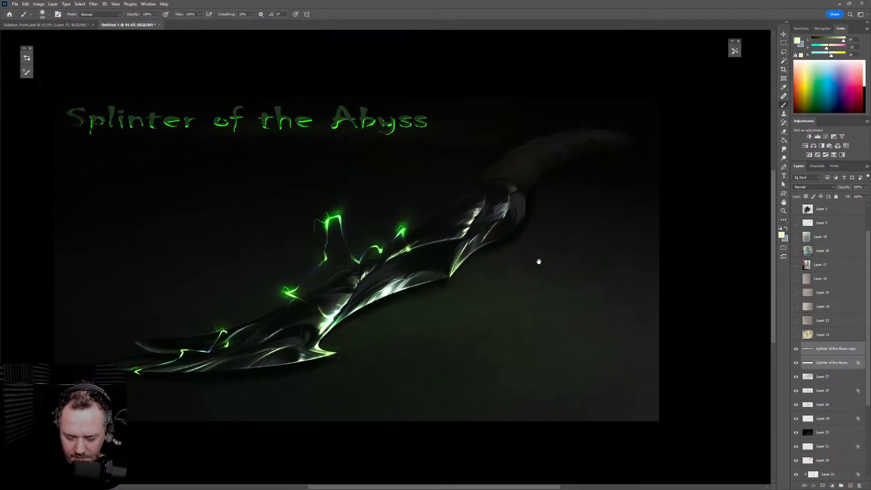
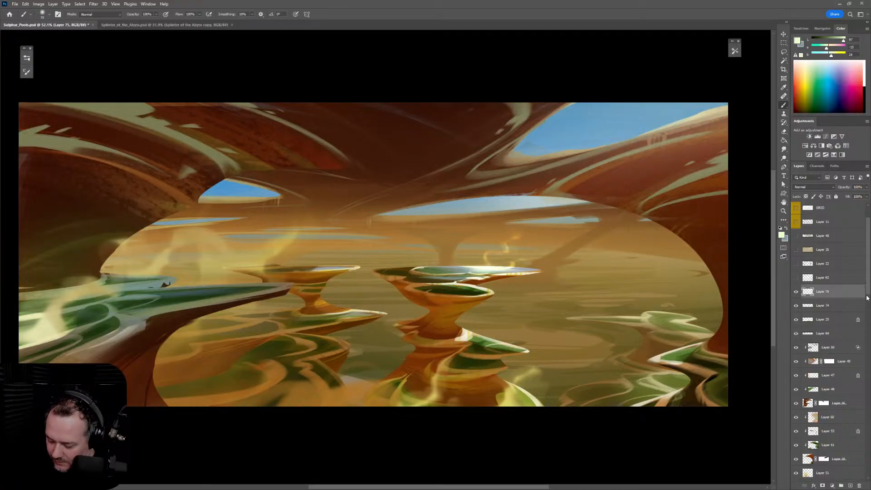
# Preview the haze layers off and on, and mark the three layers from Layer 51 to Layer 52 with a yellow colour label
pyautogui.scroll(-5, 838, 323)
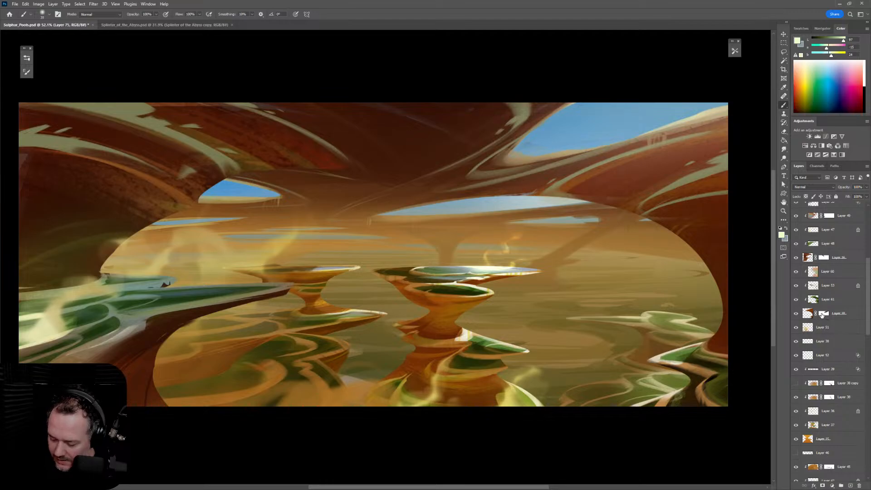
pyautogui.click(797, 327)
pyautogui.click(797, 328)
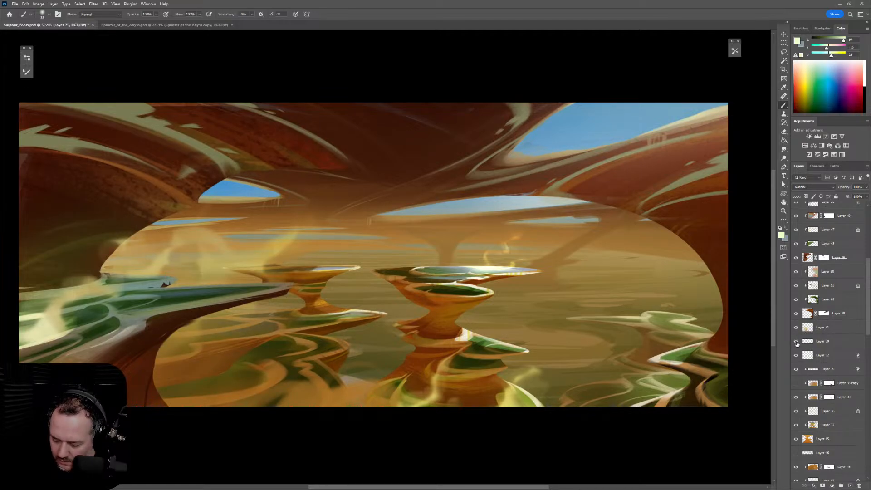
pyautogui.click(796, 357)
pyautogui.click(796, 357)
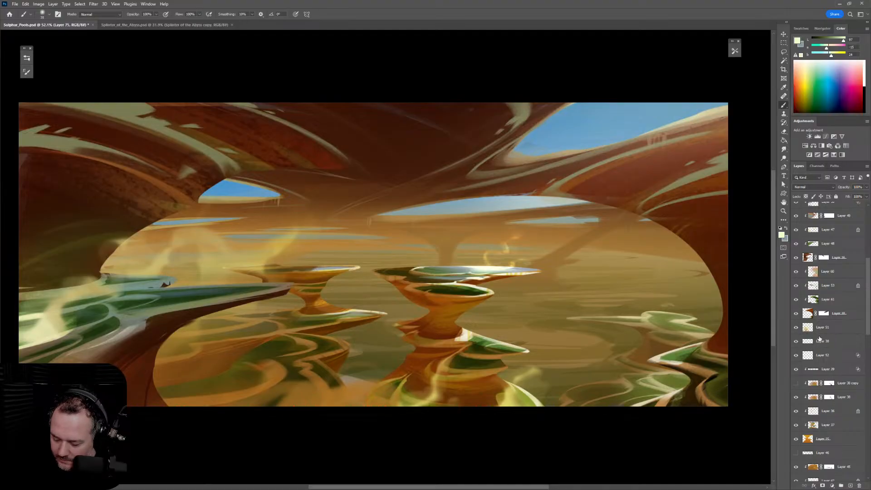
pyautogui.click(836, 333)
pyautogui.keyDown('shift'); pyautogui.click(855, 351); pyautogui.keyUp('shift')
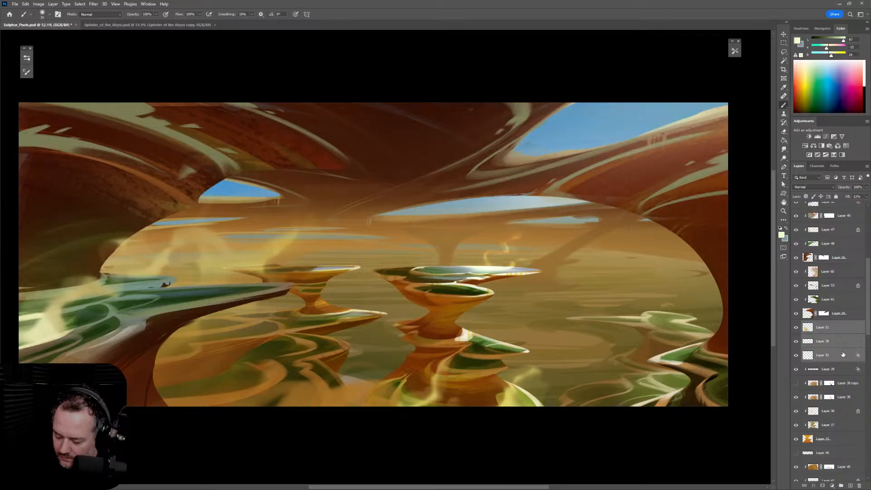
pyautogui.rightClick(844, 355)
pyautogui.click(817, 306)
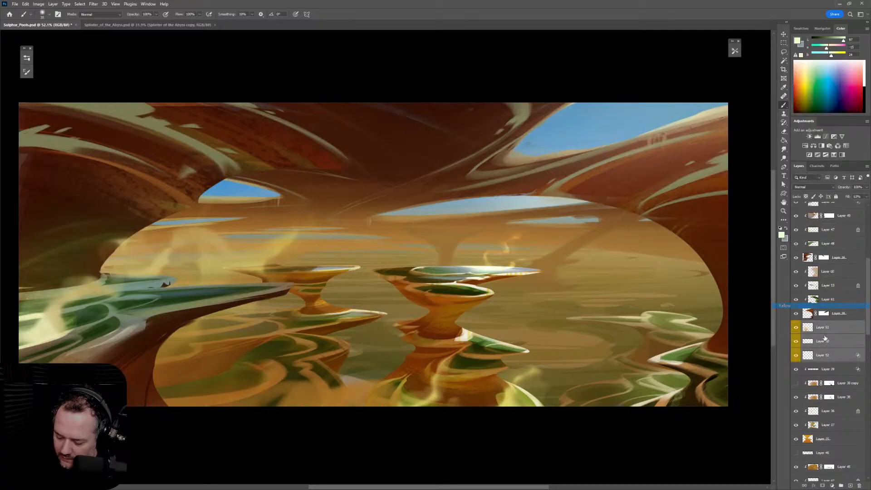
# Compare the scene with and without Layer 73, hide it, and preview the layer directly beneath it off and on
pyautogui.scroll(-5, 817, 345)
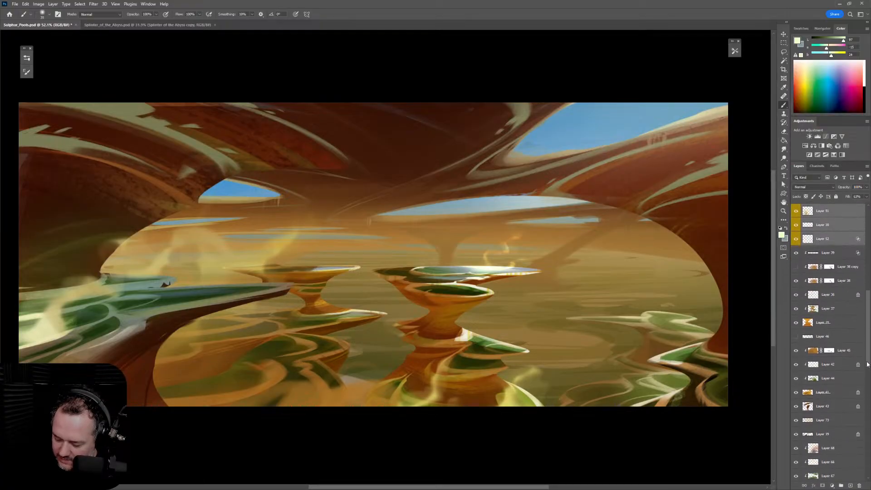
pyautogui.click(796, 365)
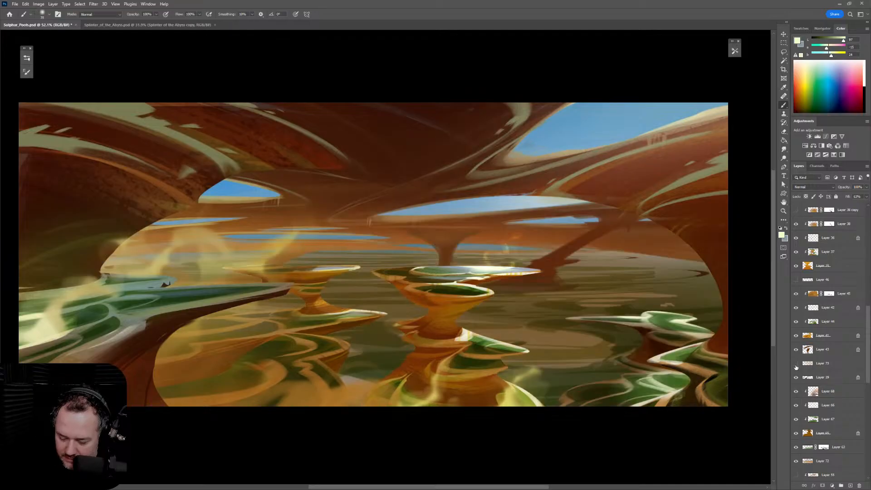
pyautogui.click(796, 365)
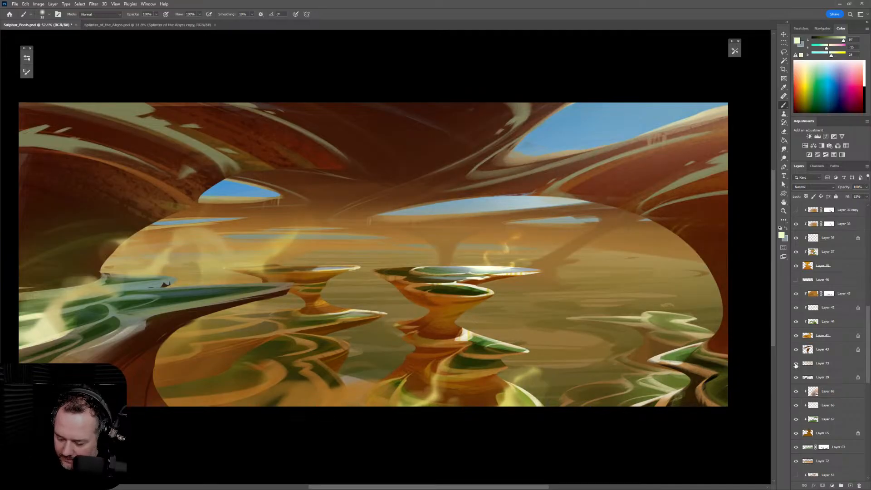
pyautogui.click(796, 366)
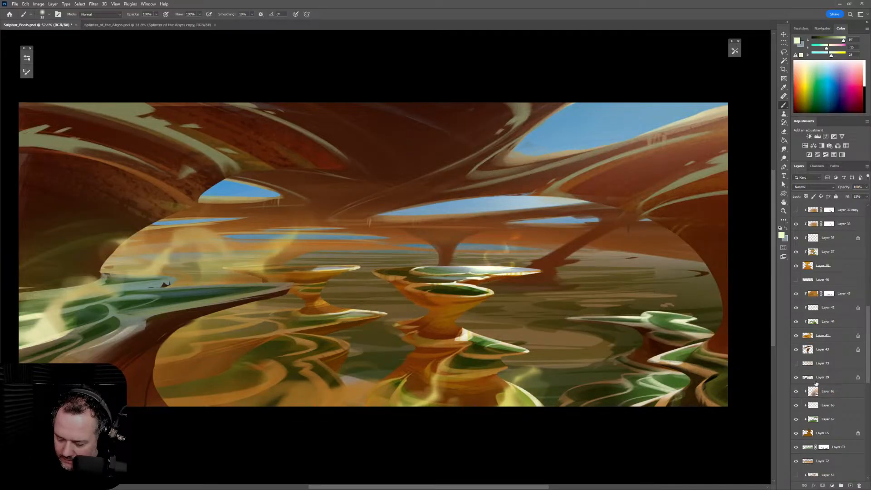
pyautogui.click(796, 377)
pyautogui.click(796, 378)
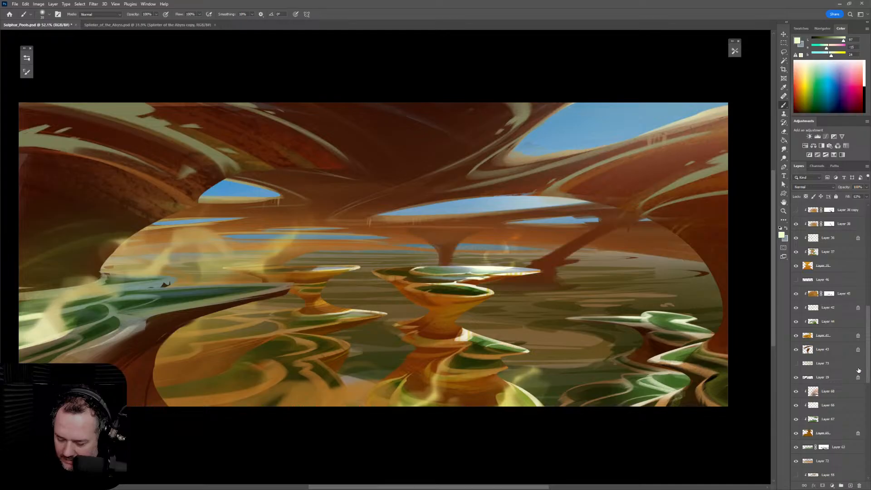
# Toggle Layer 72 off and on repeatedly to compare its darkening effect on the lake and background
pyautogui.scroll(-3, 865, 366)
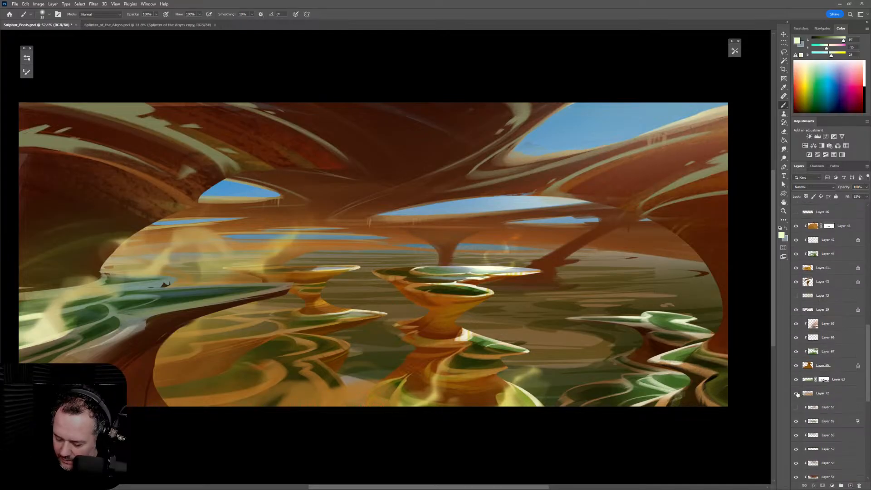
pyautogui.click(797, 394)
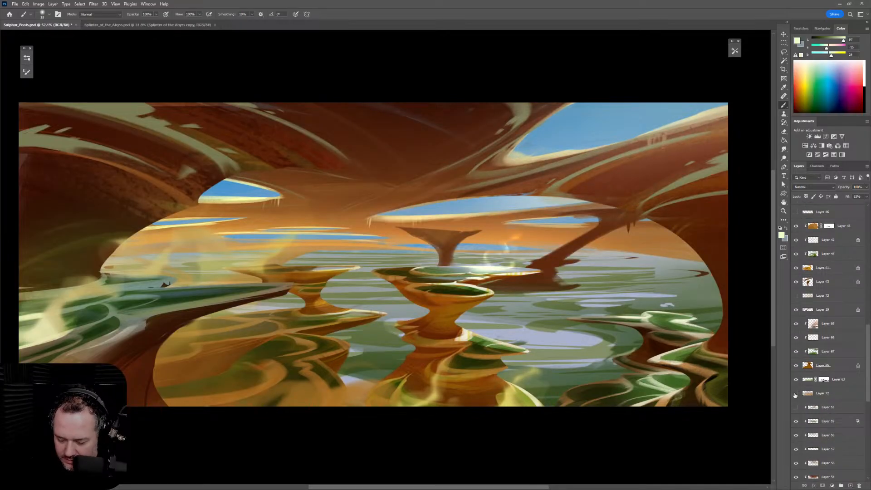
pyautogui.click(796, 394)
pyautogui.click(797, 394)
pyautogui.click(796, 394)
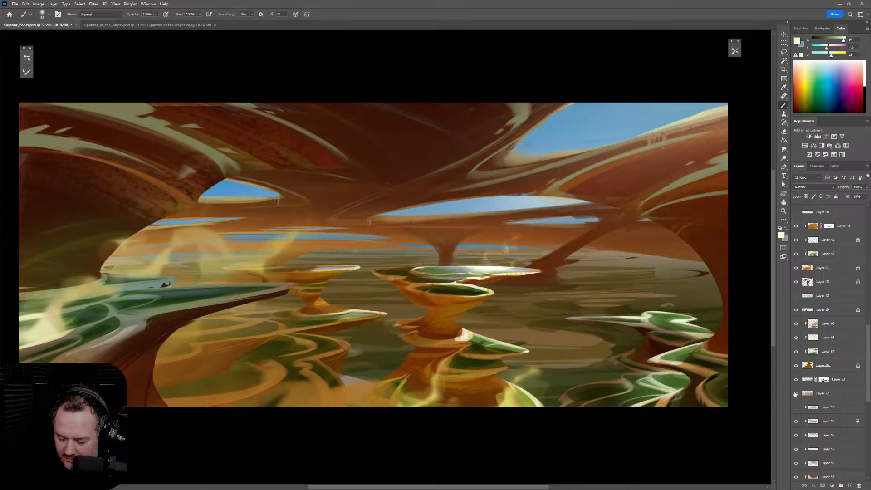
pyautogui.click(796, 394)
pyautogui.click(796, 394)
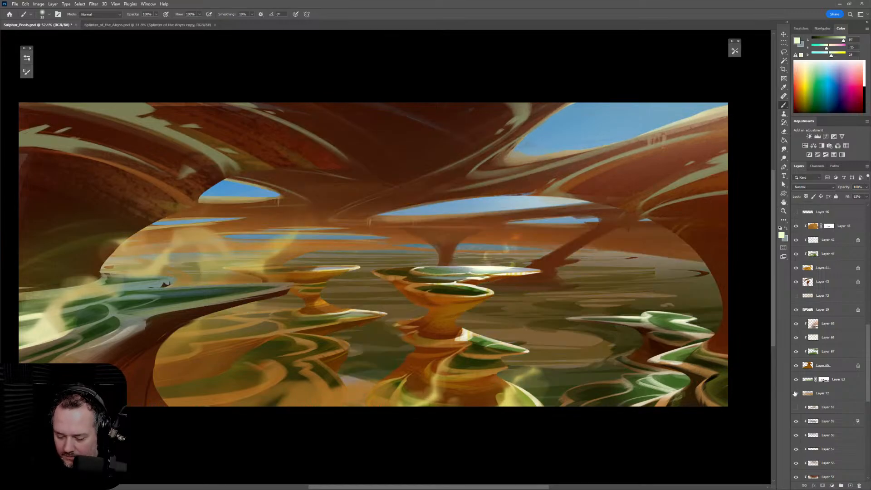
# Tint the lake blue on Layer 72 with a greatly enlarged brush using a sky-sampled colour, and check the picture mirrored
pyautogui.click(843, 398)
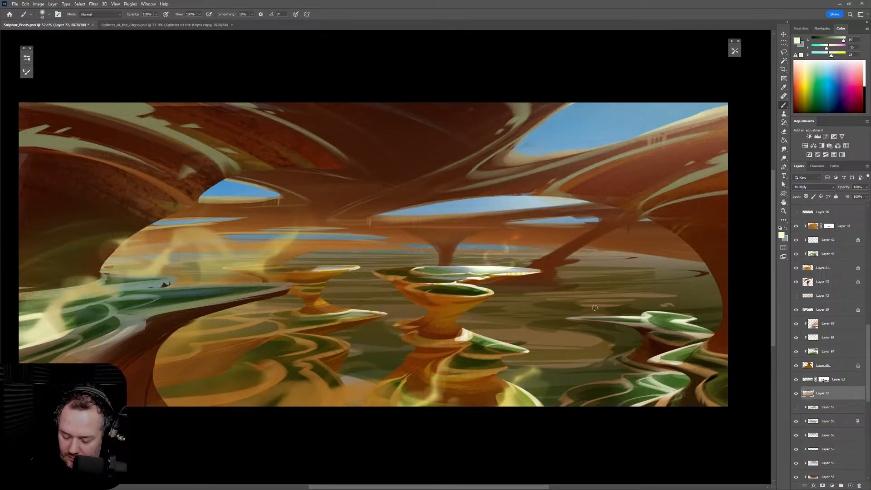
pyautogui.keyDown('alt'); pyautogui.click(478, 206); pyautogui.keyUp('alt')
pyautogui.press(']')
pyautogui.press(']')
pyautogui.press(']')
pyautogui.press(']')
pyautogui.press(']')
pyautogui.press(']')
pyautogui.press(']')
pyautogui.press(']')
pyautogui.press(']')
pyautogui.press(']')
pyautogui.keyDown('alt'); pyautogui.click(472, 206); pyautogui.keyUp('alt')
pyautogui.press(']')
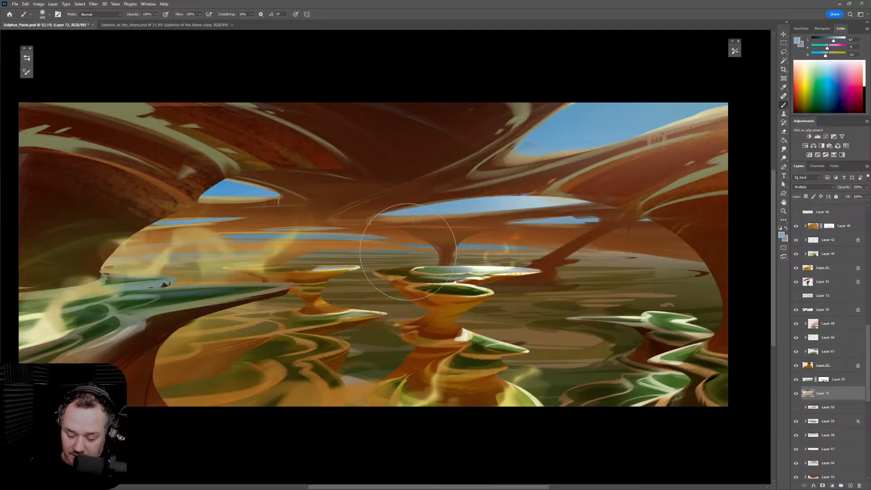
pyautogui.press(']')
pyautogui.press(']')
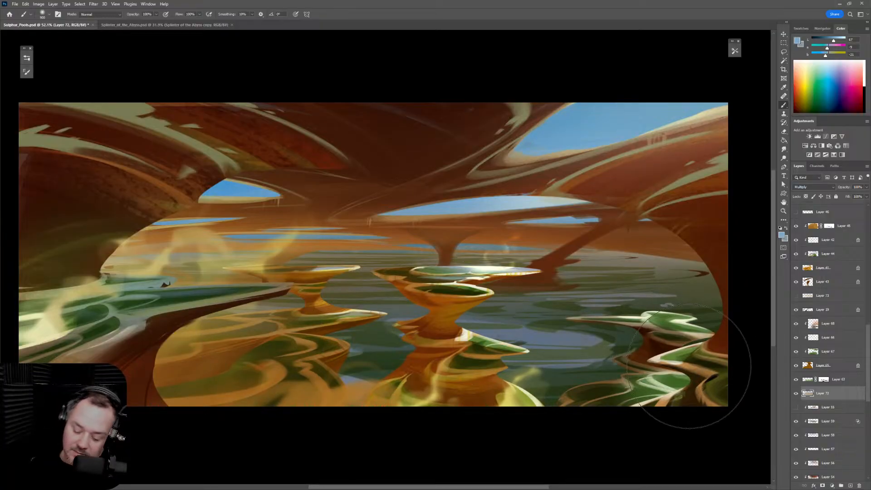
pyautogui.hotkey('ctrl', 'shift', 'h')
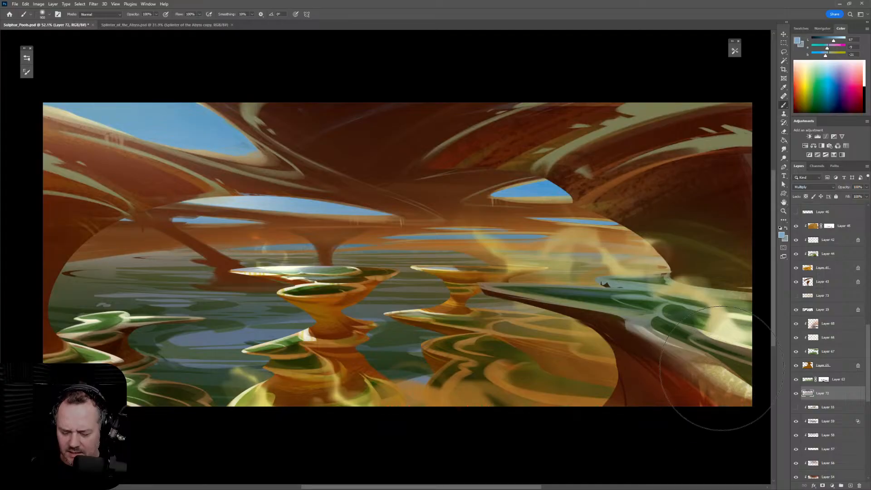
pyautogui.hotkey('ctrl', 'shift', 'h')
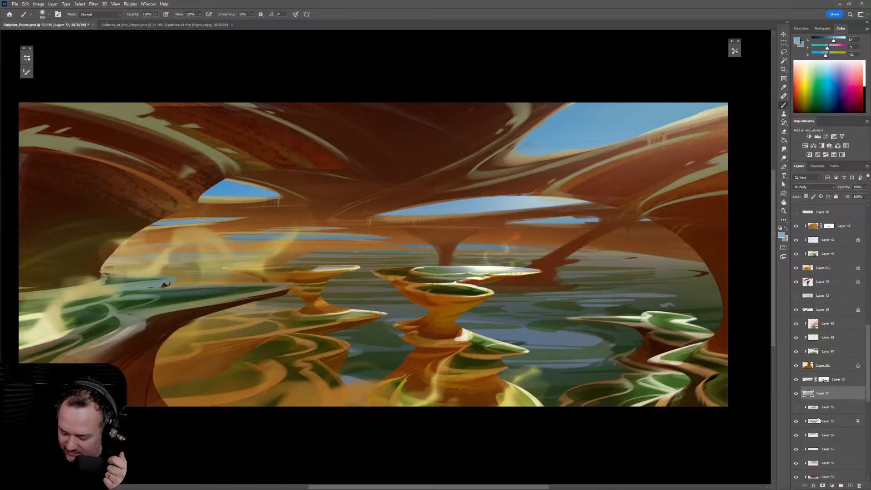
# Compare the water with and without the masked layer directly above Layer 72 and hide that layer
pyautogui.click(795, 385)
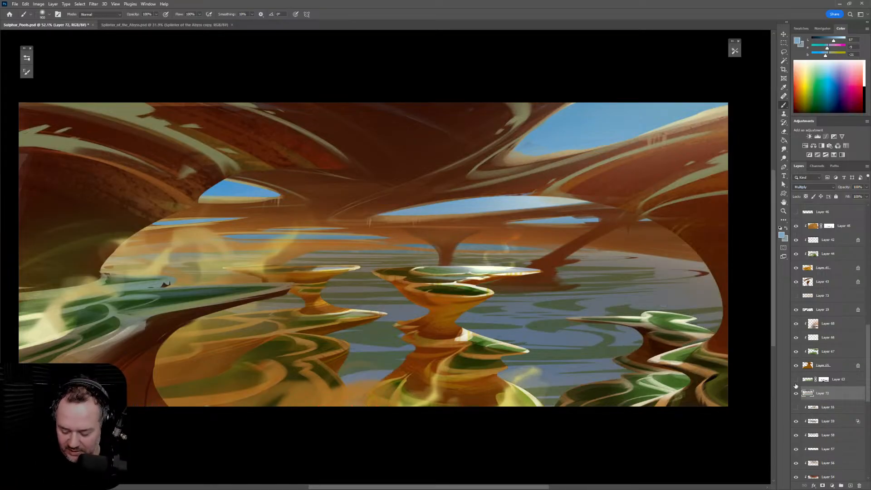
pyautogui.click(796, 386)
pyautogui.click(794, 386)
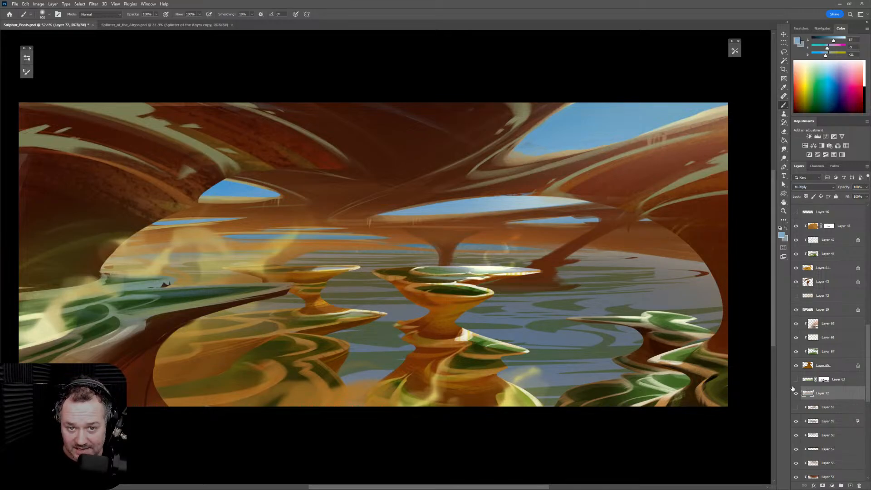
# Hide the upper two yellow-labelled layers, Layer 51 and the one beneath it, and preview Layer 52 off and on
pyautogui.moveTo(866, 383); pyautogui.dragTo(870, 401)
pyautogui.scroll(5, 870, 401)
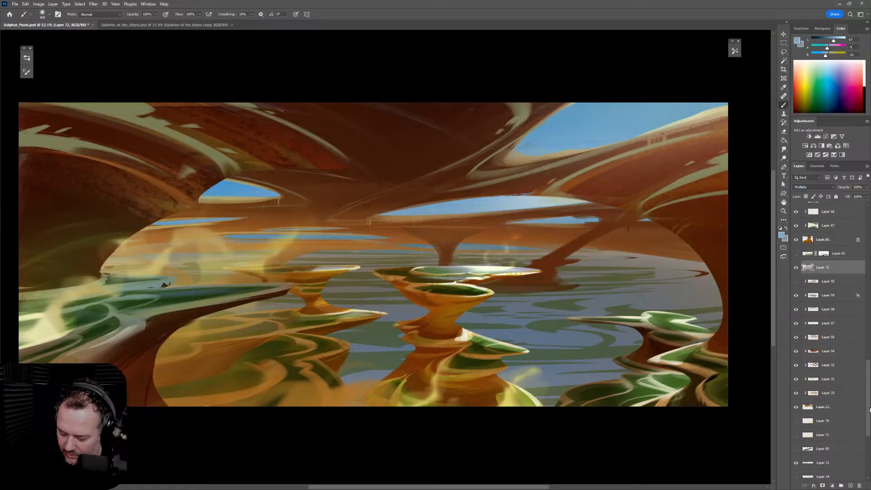
pyautogui.scroll(4, 826, 340)
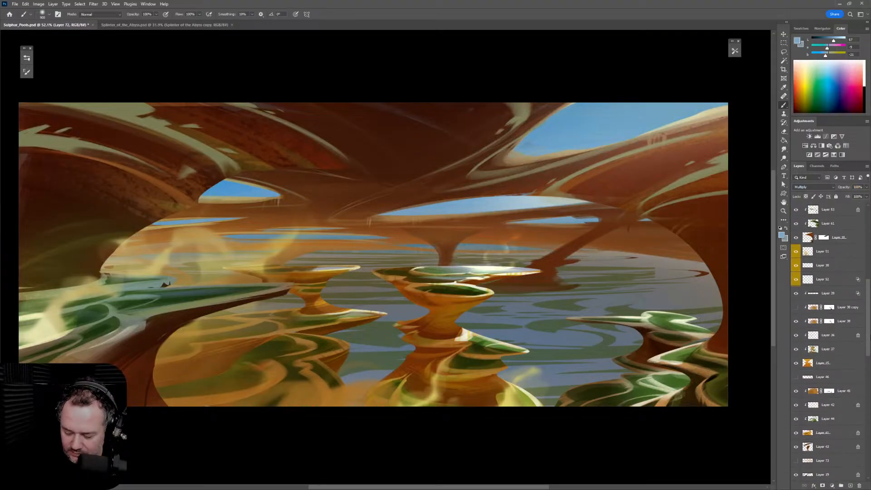
pyautogui.scroll(1, 805, 383)
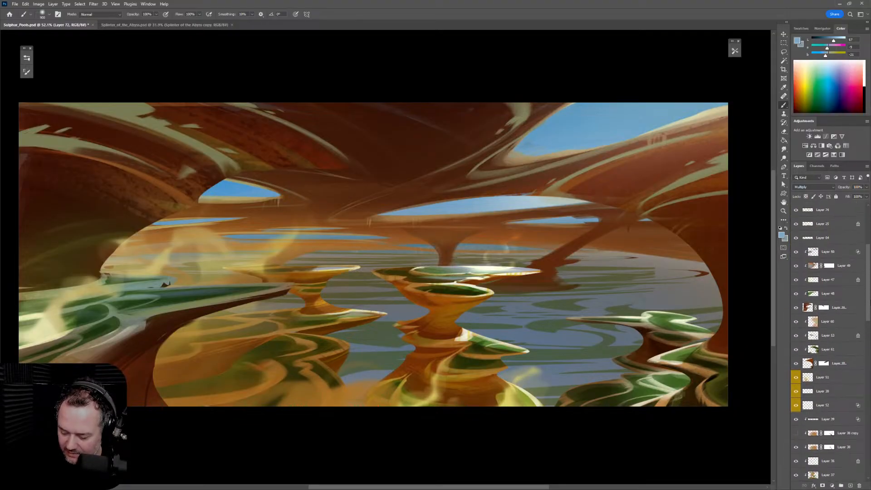
pyautogui.click(796, 381)
pyautogui.click(797, 382)
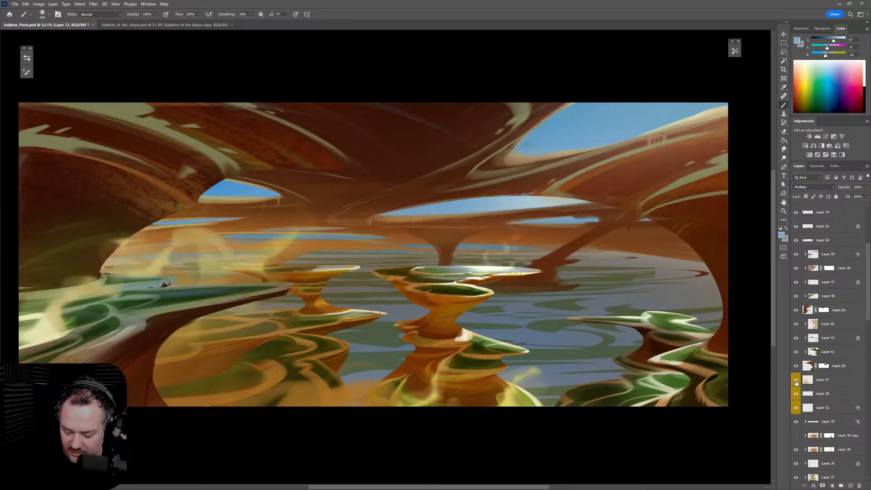
pyautogui.click(797, 381)
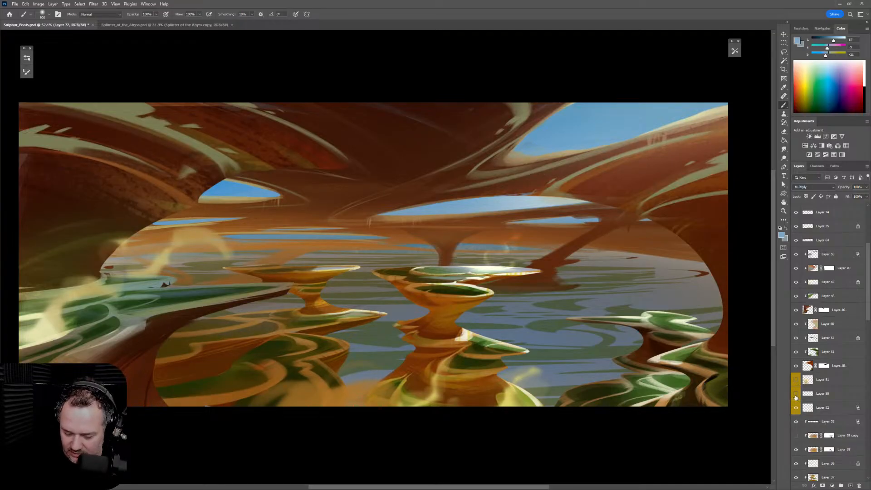
pyautogui.click(797, 408)
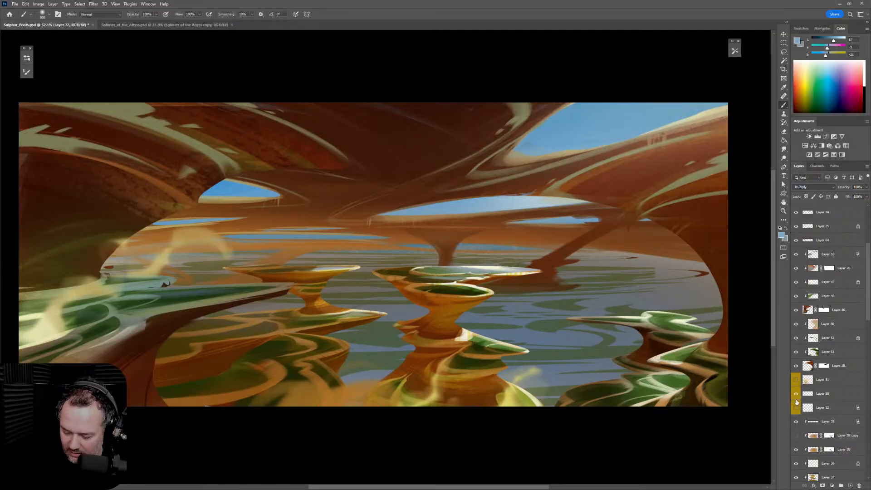
pyautogui.click(796, 408)
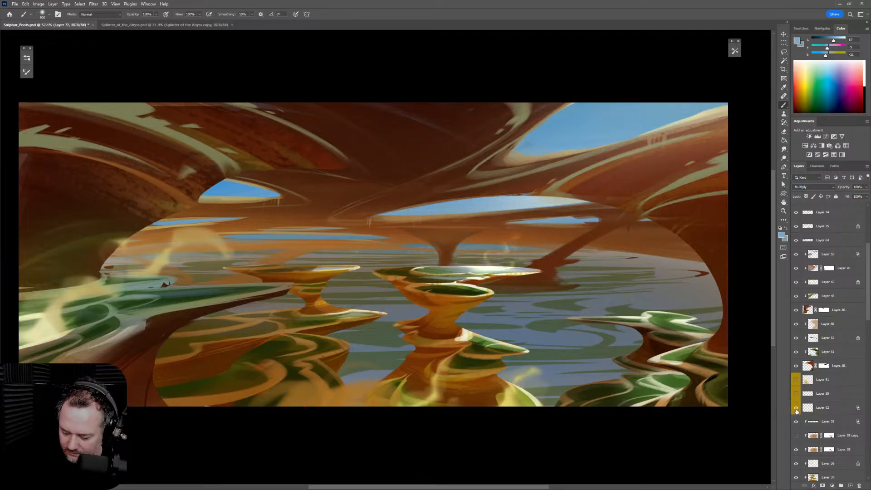
# Preview Layer 64 off and on, and hide the yellow smoke layer between Layer 74 and Layer 64
pyautogui.moveTo(865, 319); pyautogui.dragTo(845, 291)
pyautogui.click(796, 345)
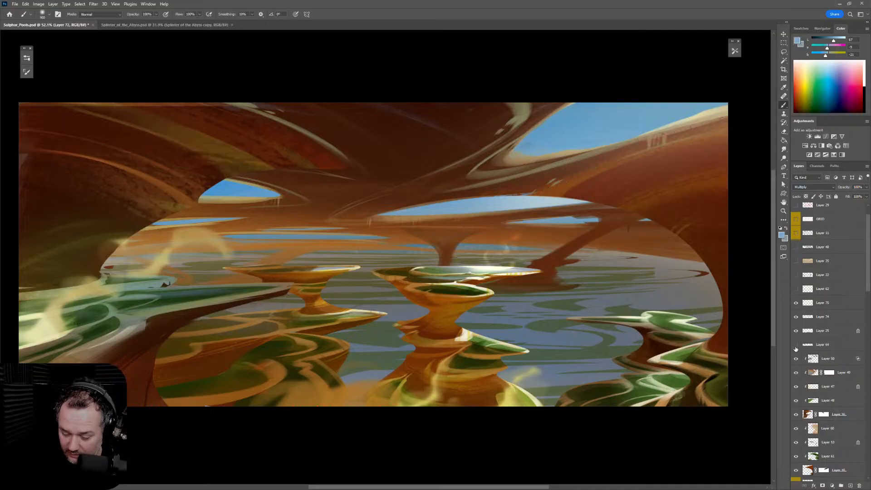
pyautogui.click(796, 346)
pyautogui.click(797, 332)
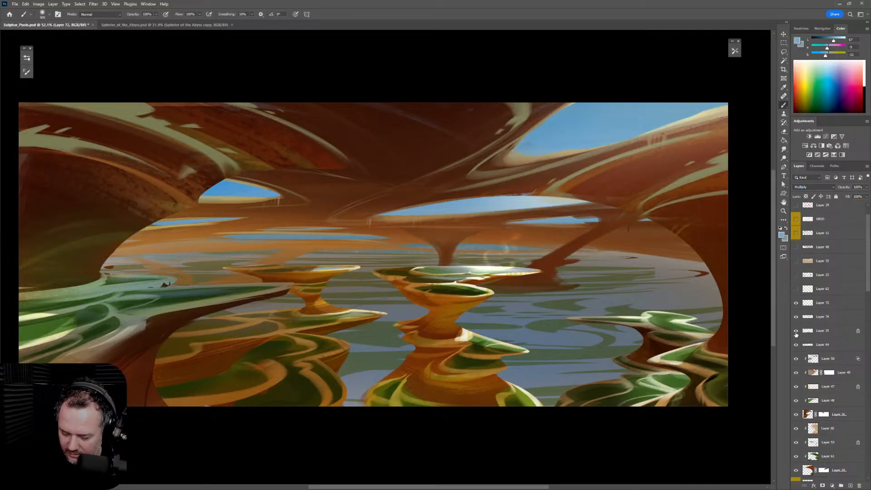
pyautogui.click(797, 332)
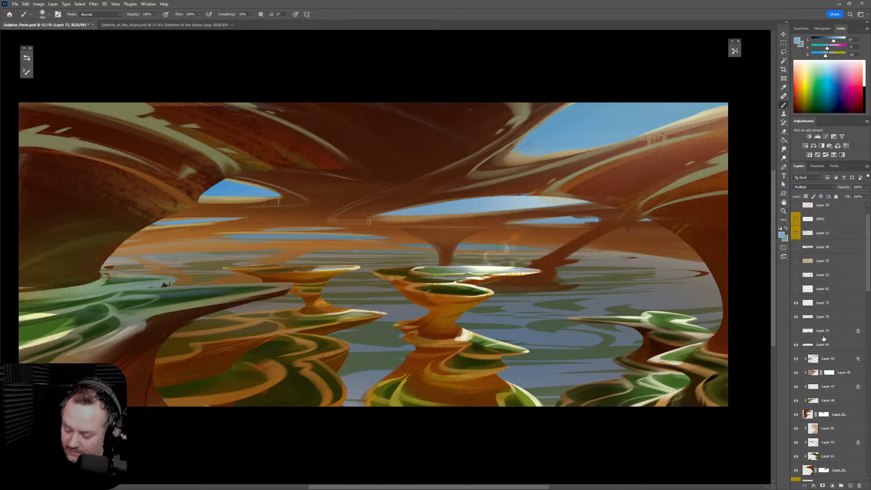
# Add a new empty layer directly above Layer 75 and greatly reduce the brush size
pyautogui.click(837, 302)
pyautogui.click(848, 485)
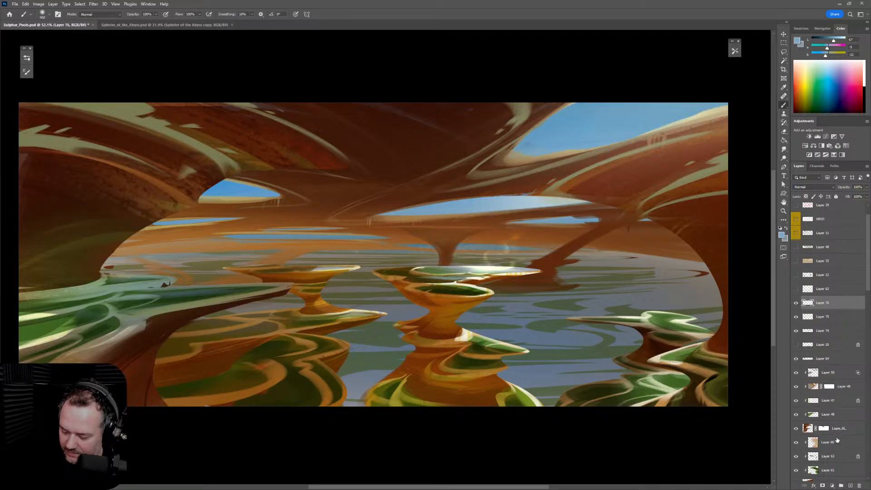
pyautogui.press('[')
pyautogui.press('[')
pyautogui.press('[')
pyautogui.press('[')
pyautogui.press('[')
pyautogui.press('[')
pyautogui.press('[')
pyautogui.press('[')
pyautogui.press('[')
pyautogui.press('[')
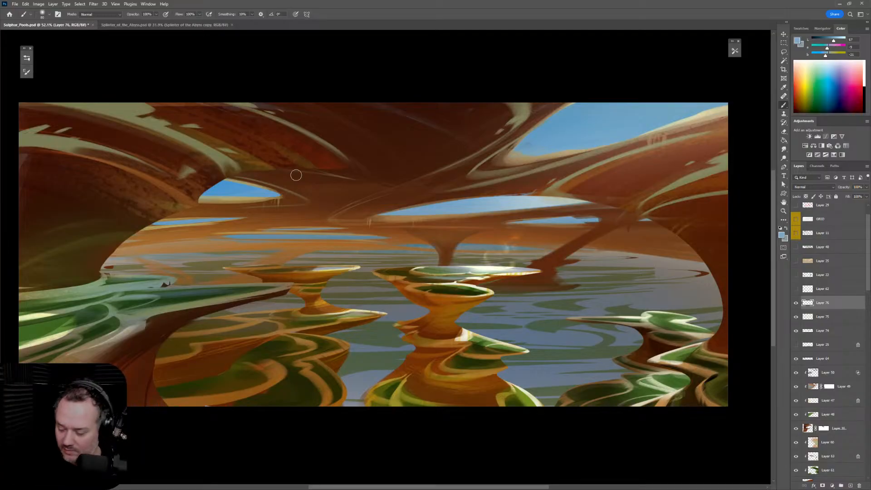
# Expand the Ref group, show the Layer 6 reference photo and examine it close up
pyautogui.scroll(2, 811, 242)
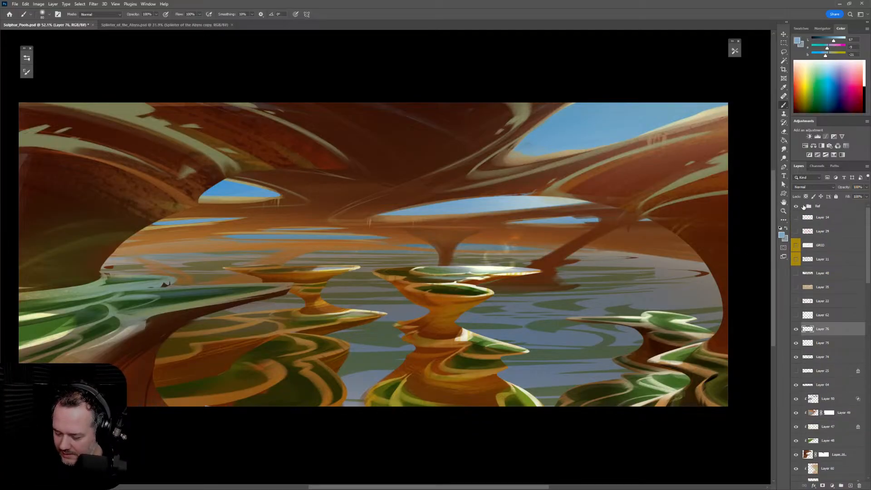
pyautogui.click(804, 207)
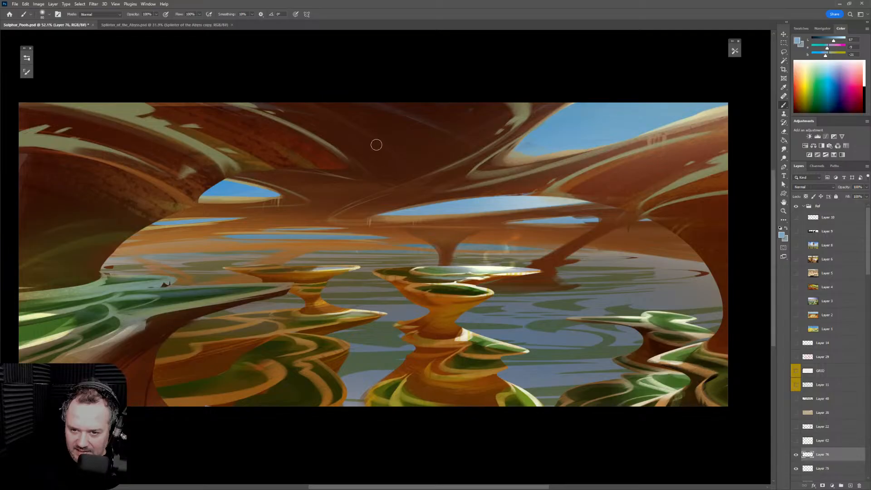
pyautogui.click(797, 261)
pyautogui.press('z')
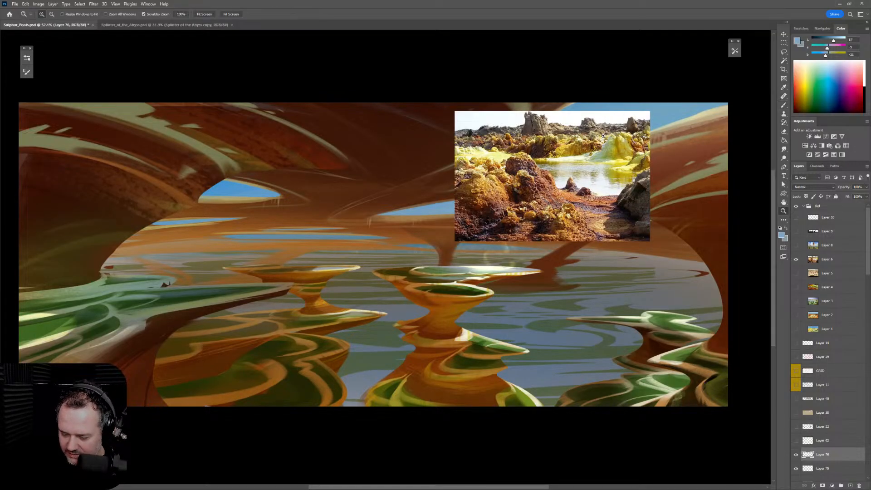
pyautogui.moveTo(604, 137)
pyautogui.mouseDown()
pyautogui.moveTo(635, 163)
pyautogui.moveTo(585, 190)
pyautogui.moveTo(549, 192)
pyautogui.mouseUp()
pyautogui.press('b')
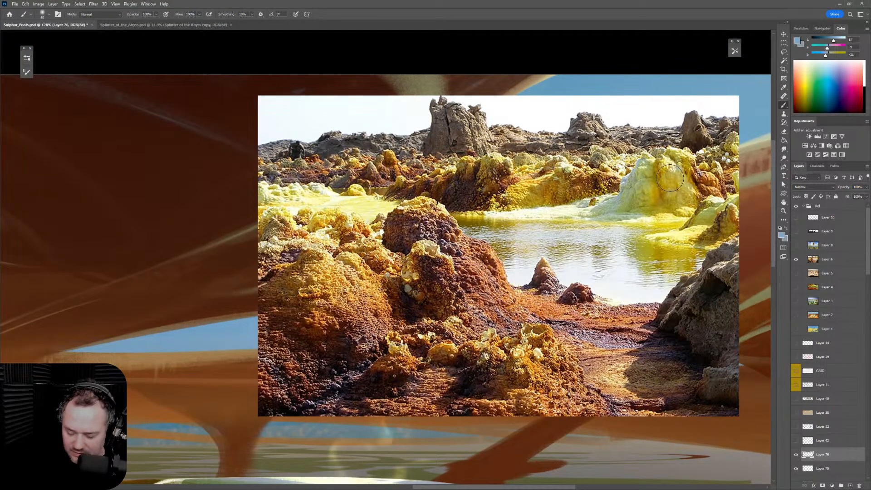
# Try moving the Layer 6 reference photo and rotating it about 178° upside down, and undo the rotation
pyautogui.hotkey('ctrl', 't')
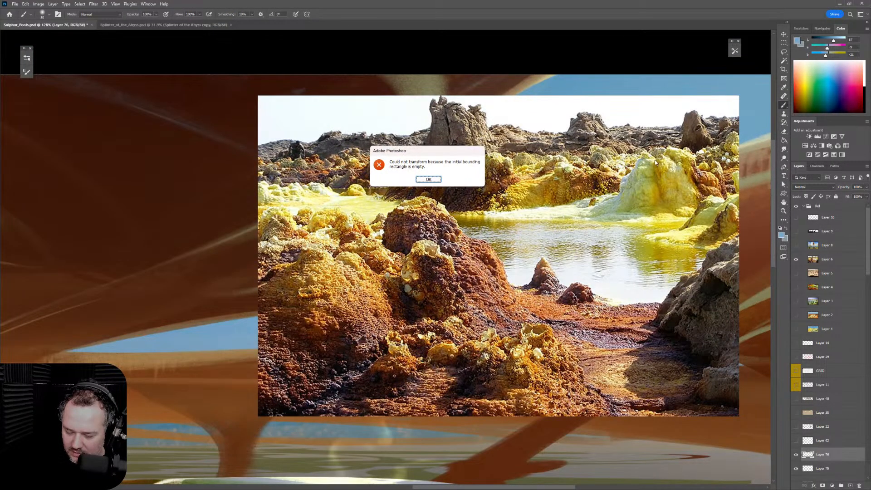
pyautogui.click(429, 180)
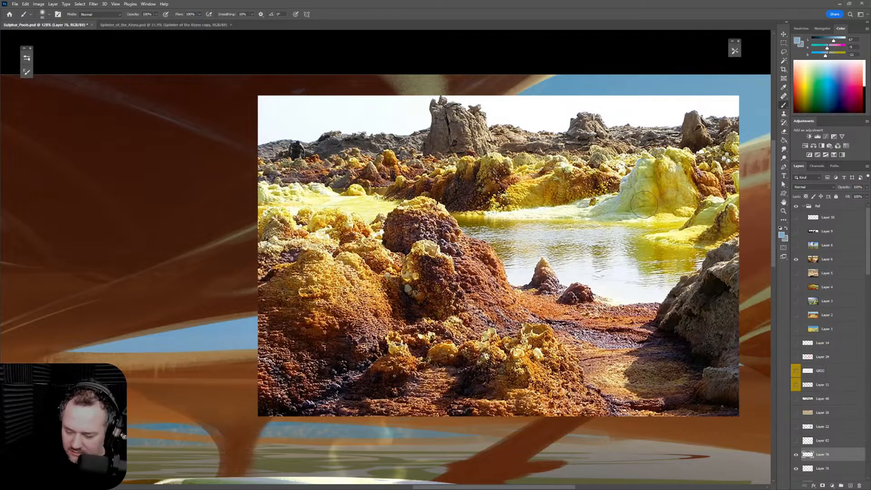
pyautogui.click(828, 261)
pyautogui.hotkey('ctrl', 't')
pyautogui.moveTo(545, 218); pyautogui.dragTo(391, 255)
pyautogui.moveTo(630, 156); pyautogui.dragTo(272, 314)
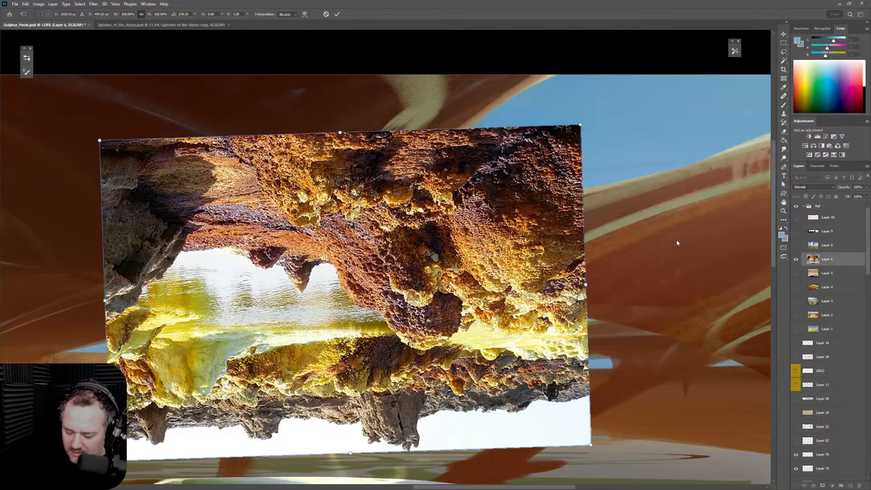
pyautogui.hotkey('ctrl', 'z')
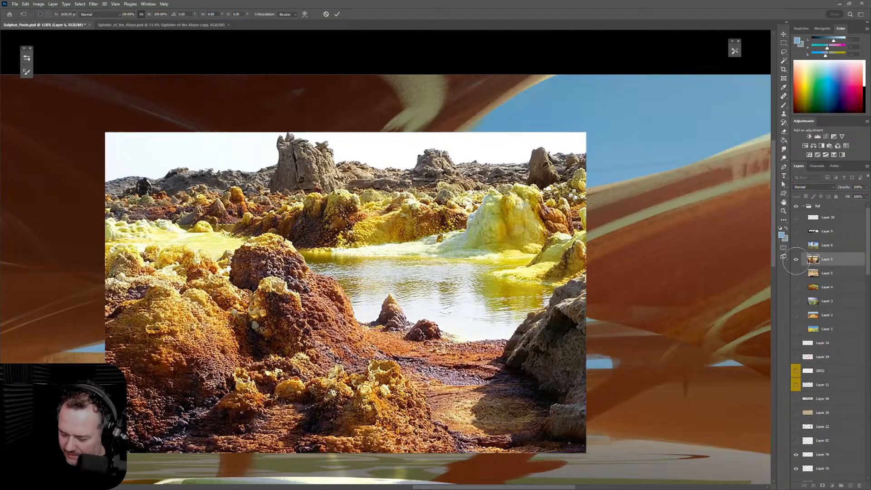
# Hide the Layer 6 photo, preview the Layer 4 photo, and show the Layer 2 reference photo in full
pyautogui.click(796, 259)
pyautogui.click(804, 287)
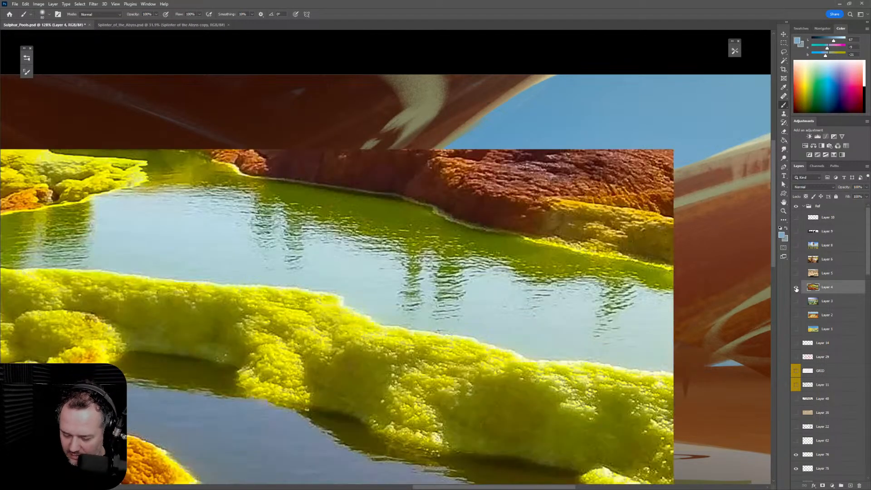
pyautogui.click(797, 288)
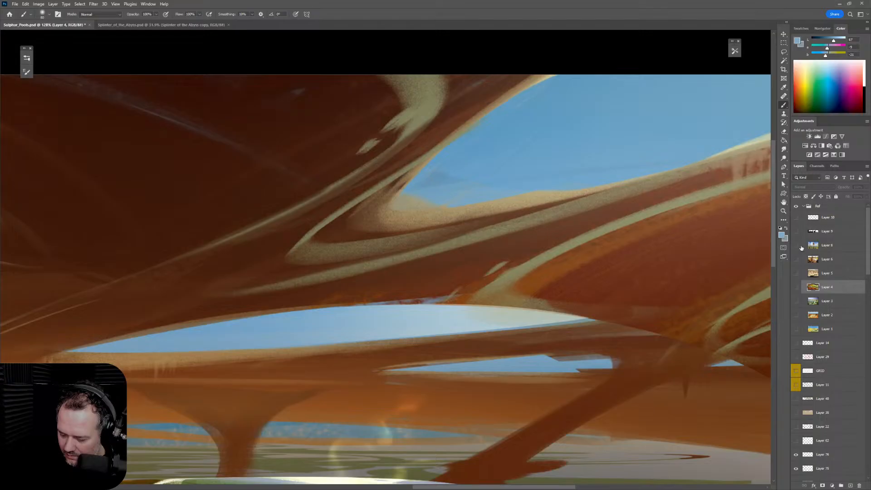
pyautogui.click(796, 315)
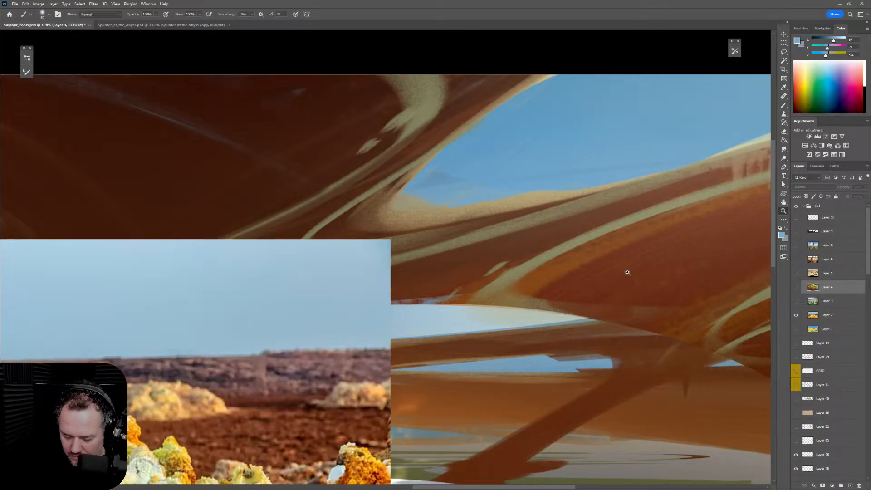
pyautogui.scroll(-3, 640, 266)
pyautogui.moveTo(565, 297); pyautogui.dragTo(598, 206)
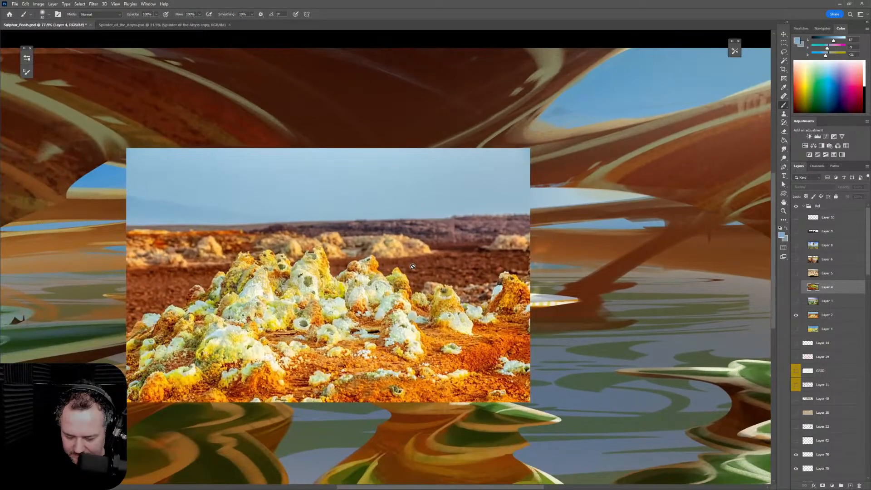
# Rotate the Layer 2 reference photo about 179° upside down and place it over the cave ceiling
pyautogui.click(843, 319)
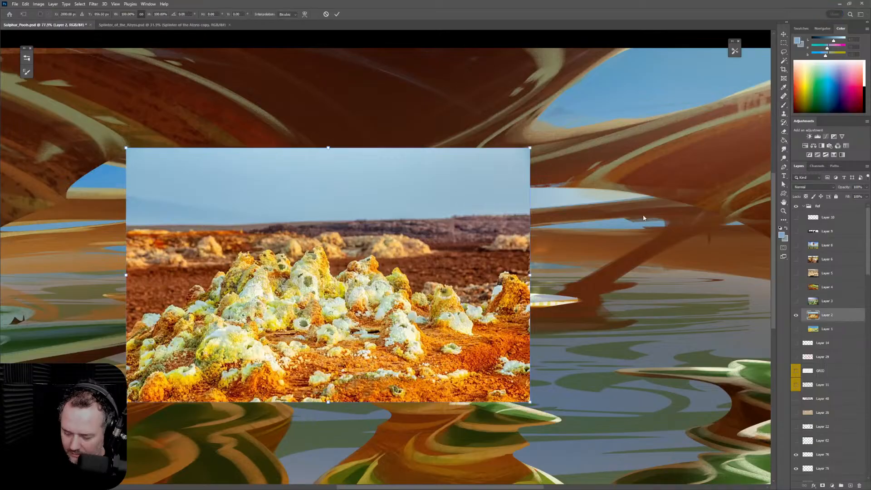
pyautogui.hotkey('ctrl', 't')
pyautogui.moveTo(575, 136); pyautogui.dragTo(259, 306)
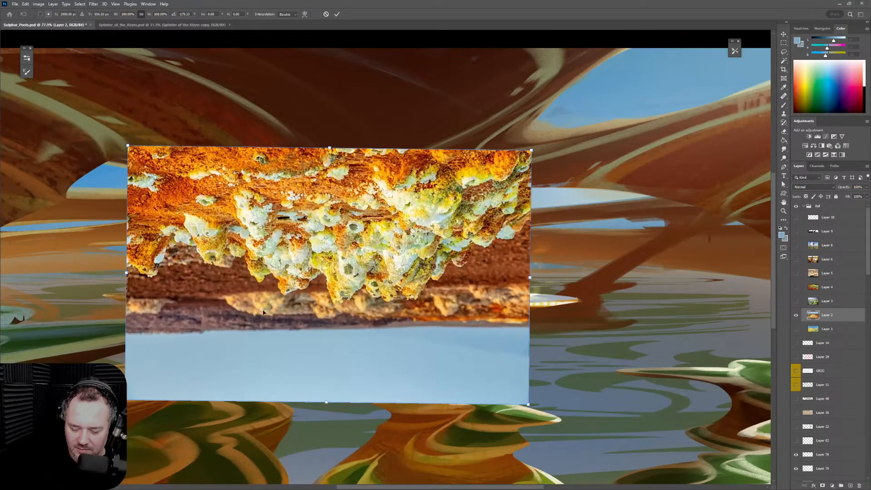
pyautogui.moveTo(377, 293); pyautogui.dragTo(328, 197)
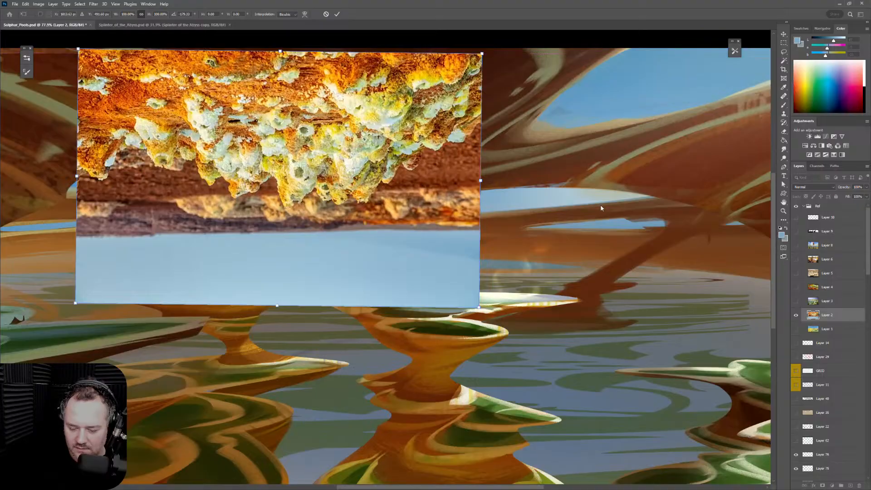
pyautogui.press('Return')
# Compare the upside-down photo with the whole painting, hide Layer 2 and collapse the Ref group
pyautogui.press('z')
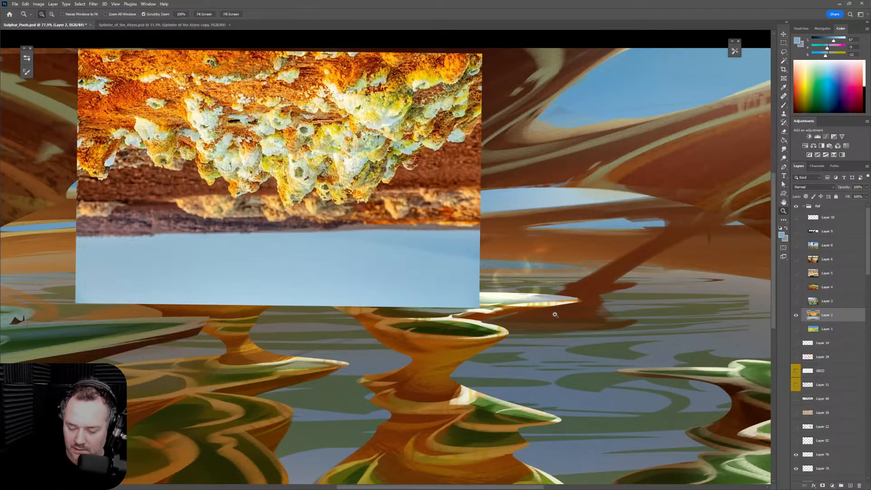
pyautogui.moveTo(556, 315)
pyautogui.mouseDown()
pyautogui.moveTo(520, 341)
pyautogui.moveTo(569, 327)
pyautogui.mouseUp()
pyautogui.press('b')
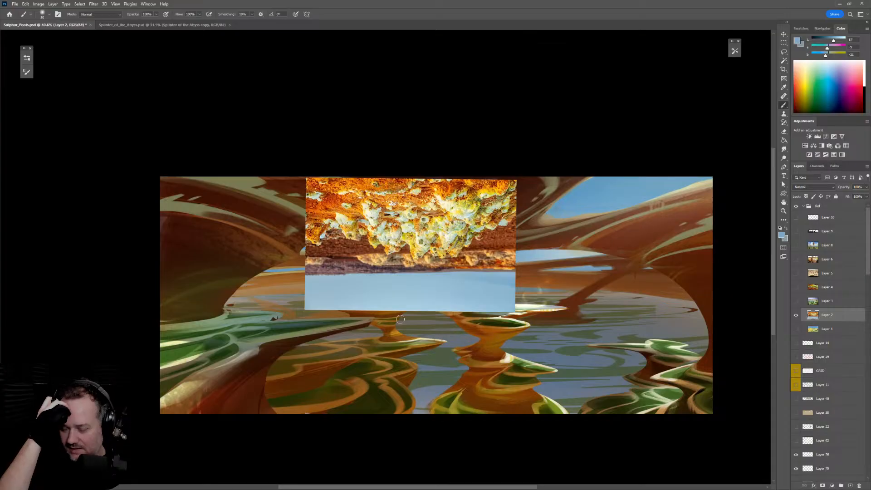
pyautogui.click(797, 315)
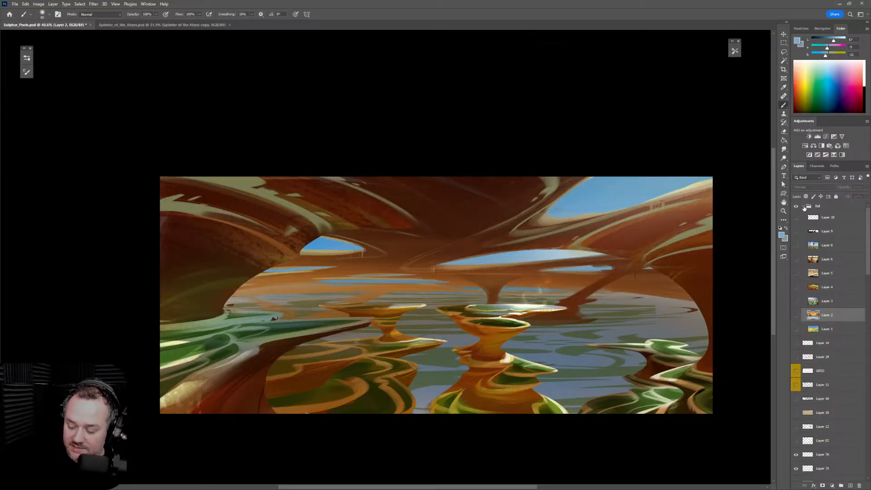
pyautogui.click(804, 207)
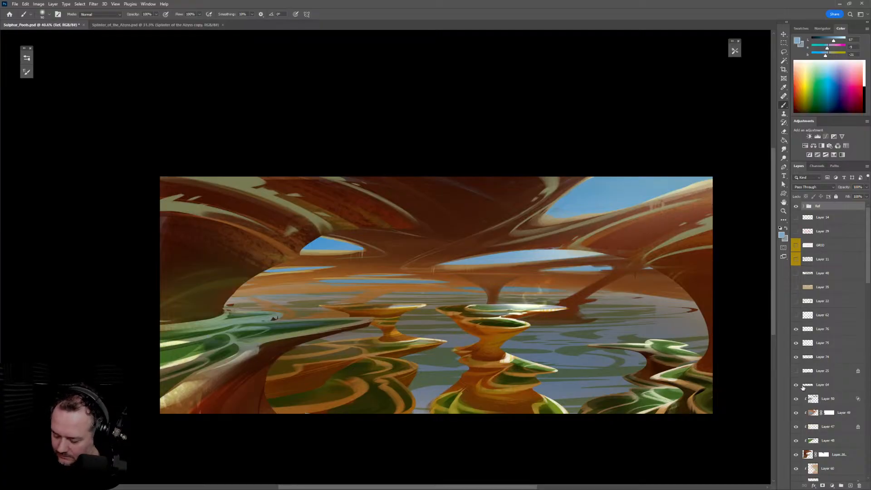
# Hide Layer 76 and Layer 75, and preview Layer 74 and Layer 75 off and on
pyautogui.moveTo(797, 343); pyautogui.dragTo(798, 361)
pyautogui.click(797, 361)
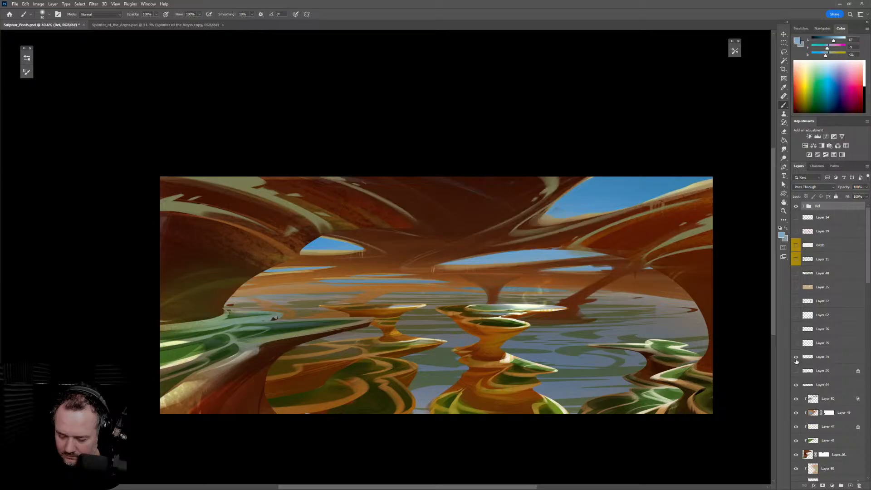
pyautogui.click(797, 360)
pyautogui.click(797, 359)
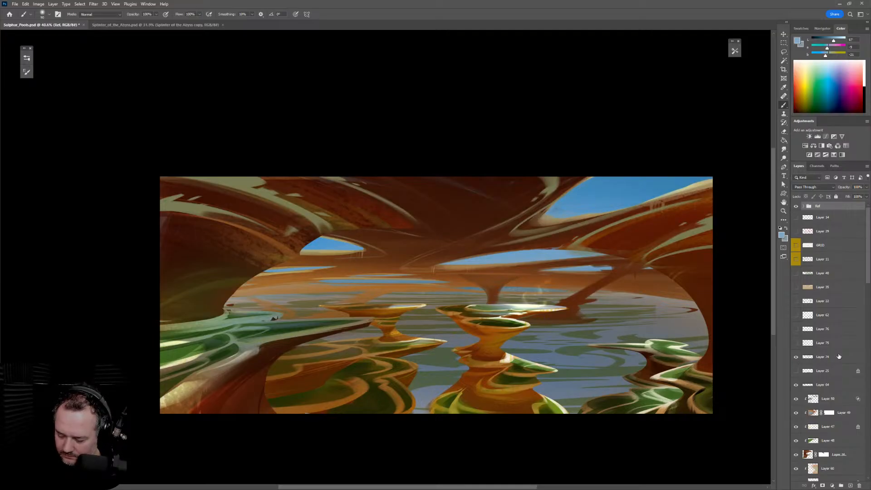
pyautogui.click(797, 345)
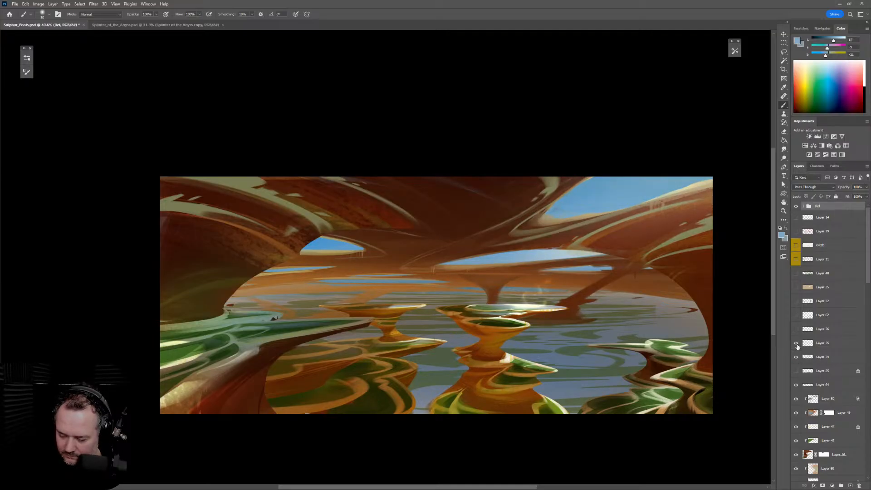
pyautogui.click(797, 345)
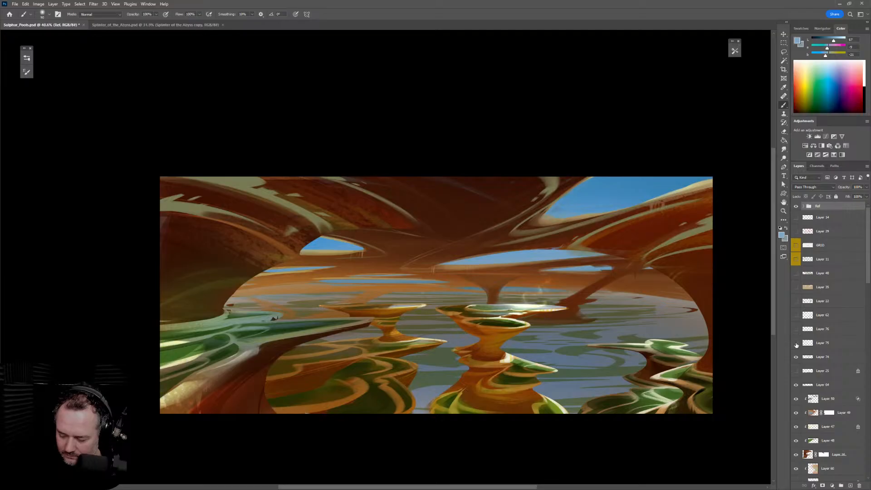
# Preview the smoke on Layer 25, leave it hidden and label that layer yellow
pyautogui.click(834, 358)
pyautogui.click(797, 372)
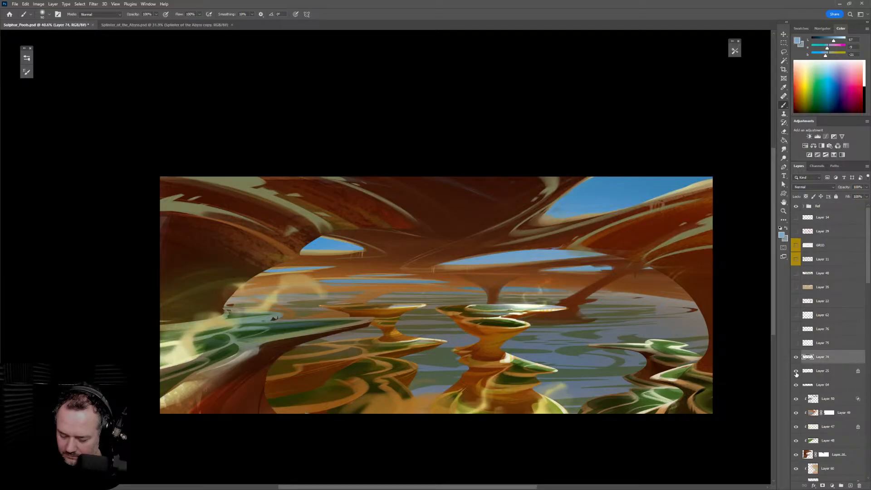
pyautogui.click(797, 371)
pyautogui.click(841, 372)
pyautogui.rightClick(841, 372)
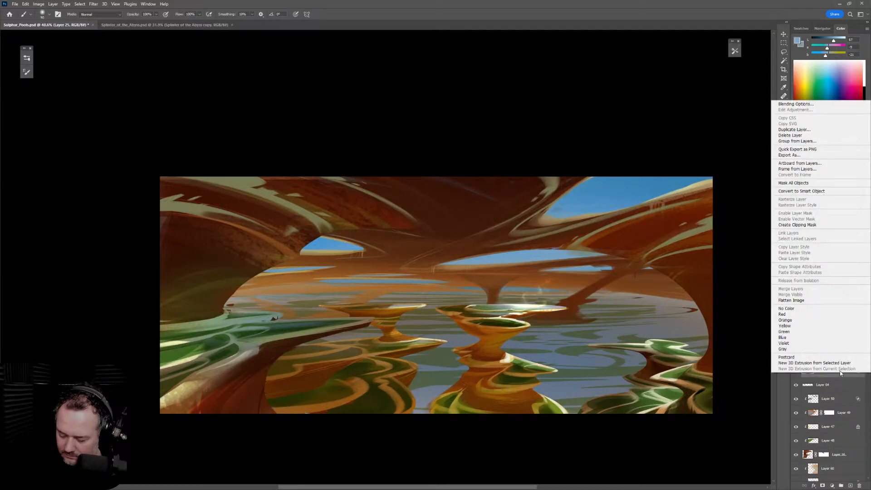
pyautogui.click(798, 326)
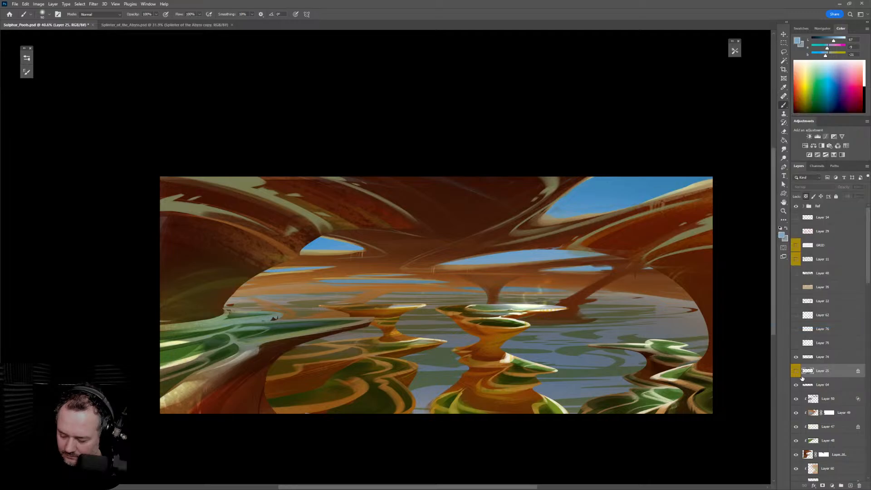
# Compare the picture without Layer 74, add a new layer directly above it and choose the sketch_soft brush
pyautogui.click(796, 357)
pyautogui.click(796, 357)
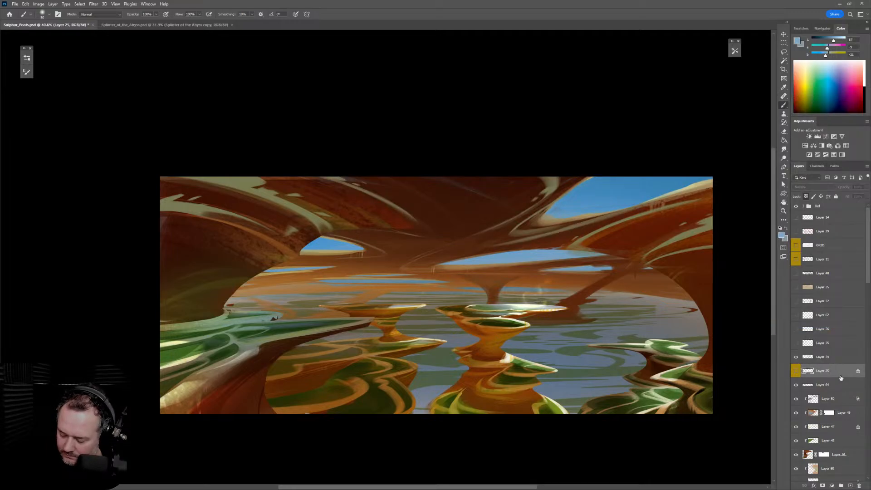
pyautogui.click(850, 486)
pyautogui.hotkey('ctrl', ']')
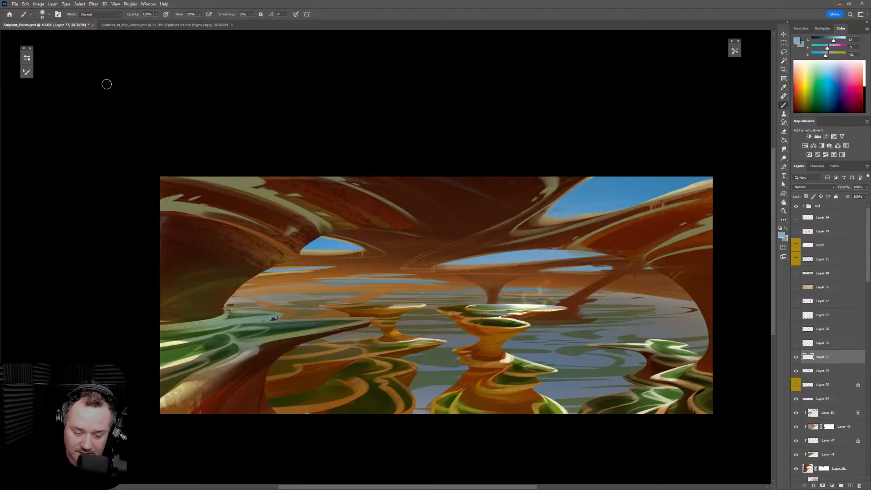
pyautogui.click(27, 59)
pyautogui.click(73, 164)
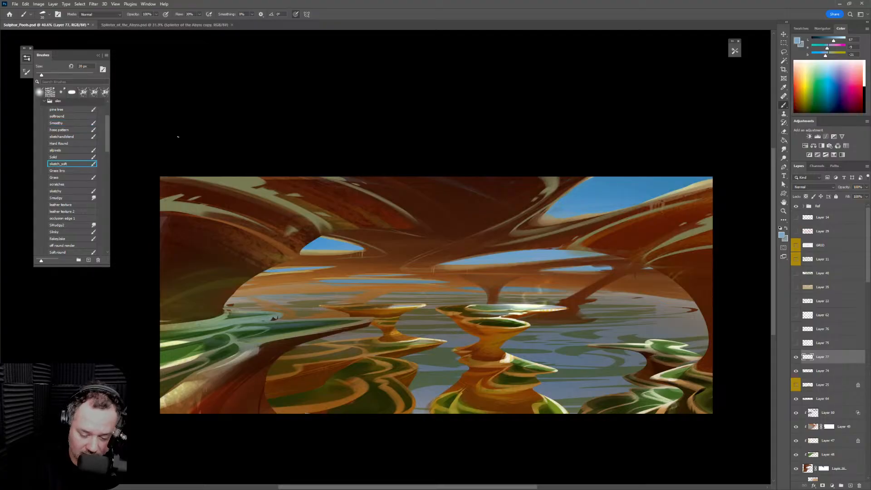
# Sketch a black curve sweeping down from the ceiling's upper edge, redoing the stroke with a larger brush
pyautogui.moveTo(334, 177); pyautogui.dragTo(377, 207)
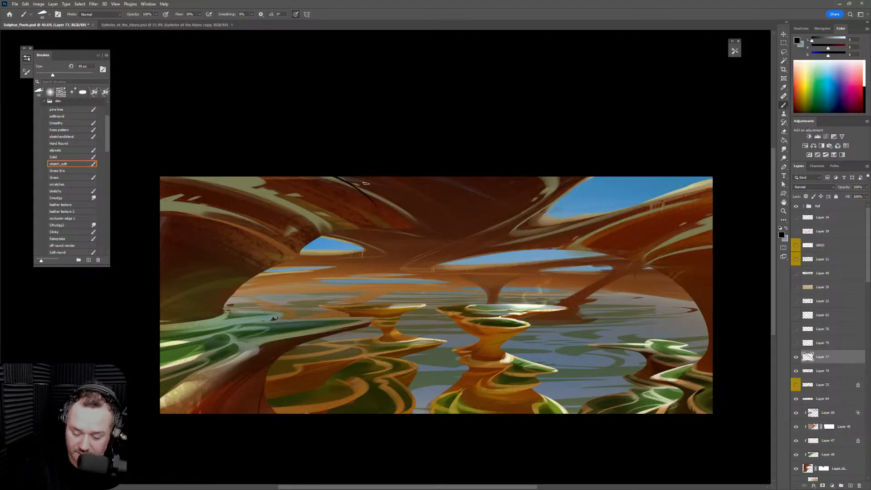
pyautogui.hotkey('ctrl', 'z')
pyautogui.press(']')
pyautogui.moveTo(360, 177)
pyautogui.mouseDown()
pyautogui.moveTo(418, 205)
pyautogui.moveTo(412, 231)
pyautogui.mouseUp()
pyautogui.hotkey('ctrl', 'z')
pyautogui.press(']')
pyautogui.hotkey('ctrl', 'z')
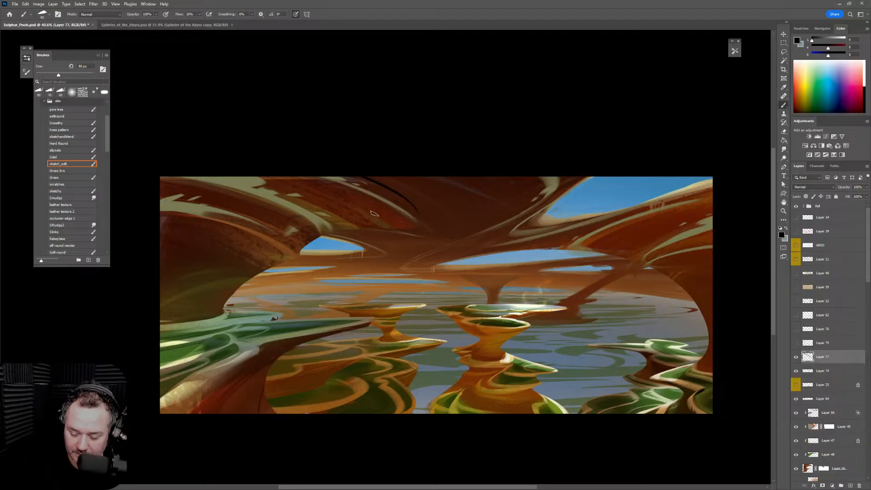
# Sketch a black line along the reddish ceiling band below the first curve, redoing the stroke with a smaller brush
pyautogui.moveTo(358, 207); pyautogui.dragTo(413, 225)
pyautogui.hotkey('ctrl', 'z')
pyautogui.press('[')
pyautogui.moveTo(358, 205); pyautogui.dragTo(410, 226)
pyautogui.press('[')
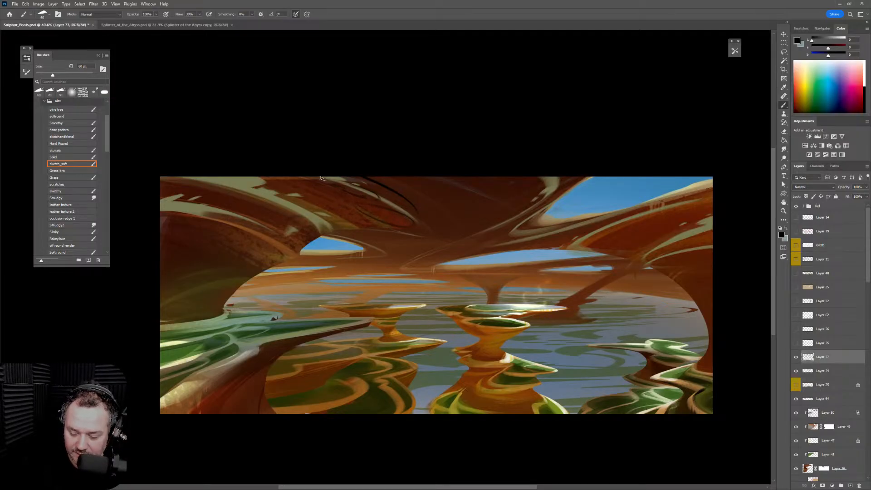
# Sketch finer black curves and a small loop toward the middle of the ceiling with a smaller brush
pyautogui.press('[')
pyautogui.moveTo(399, 193)
pyautogui.mouseDown()
pyautogui.moveTo(414, 213)
pyautogui.moveTo(425, 213)
pyautogui.moveTo(408, 192)
pyautogui.moveTo(429, 217)
pyautogui.moveTo(446, 222)
pyautogui.moveTo(407, 201)
pyautogui.moveTo(432, 210)
pyautogui.mouseUp()
pyautogui.press('[')
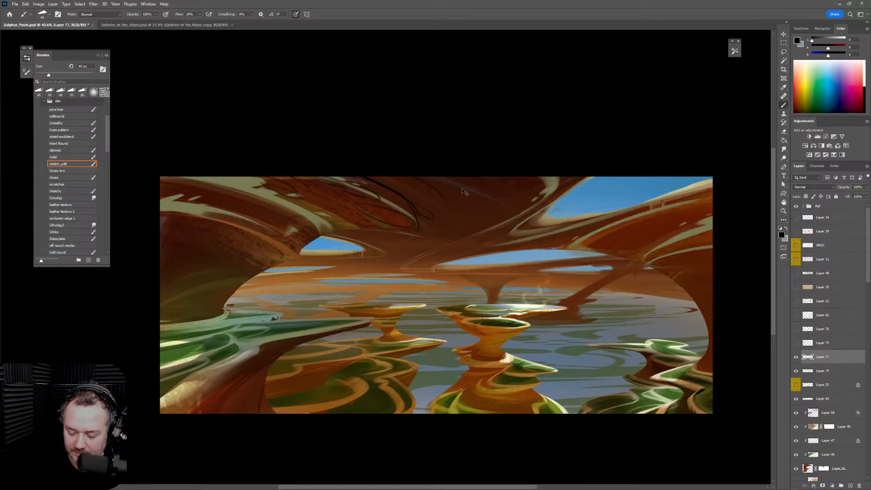
pyautogui.moveTo(464, 192); pyautogui.dragTo(479, 208)
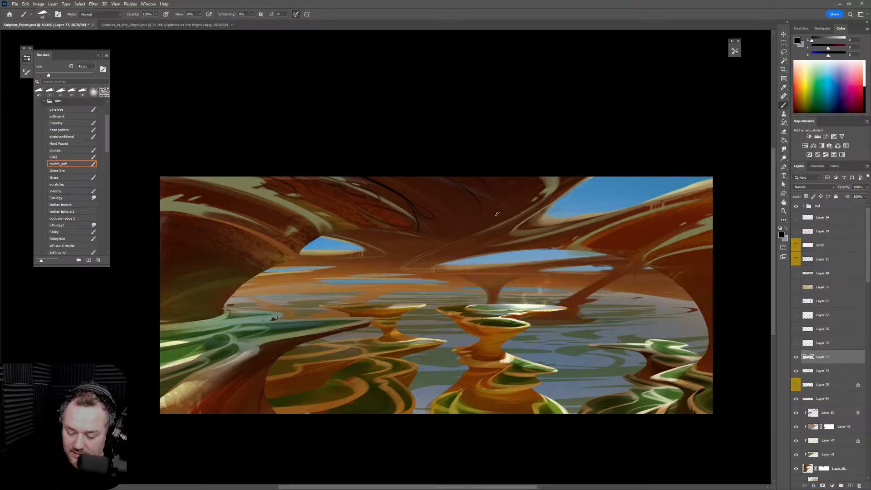
pyautogui.press(']')
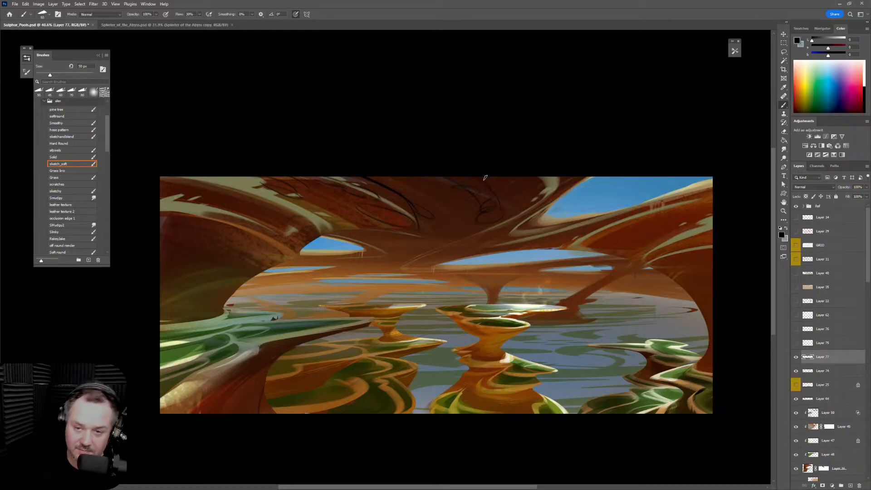
# Add dark strokes around the loop in the middle of the ceiling with a slightly larger brush
pyautogui.press('r')
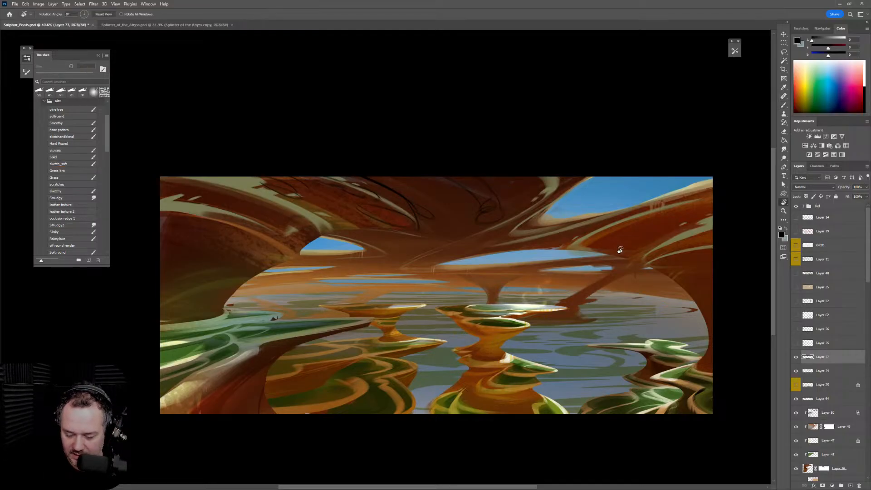
pyautogui.moveTo(621, 251); pyautogui.dragTo(421, 75)
pyautogui.press(']')
pyautogui.moveTo(335, 161)
pyautogui.mouseDown()
pyautogui.moveTo(343, 166)
pyautogui.moveTo(336, 169)
pyautogui.mouseUp()
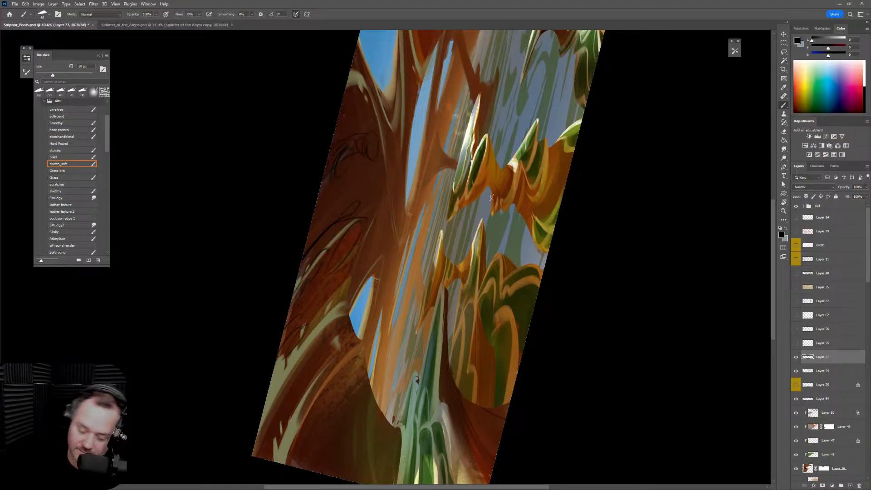
# Sketch a small hooked form below the ceiling loop and strokes toward the small sky opening, undoing a stray stroke
pyautogui.press('r')
pyautogui.moveTo(491, 197)
pyautogui.mouseDown()
pyautogui.moveTo(466, 348)
pyautogui.moveTo(489, 320)
pyautogui.mouseUp()
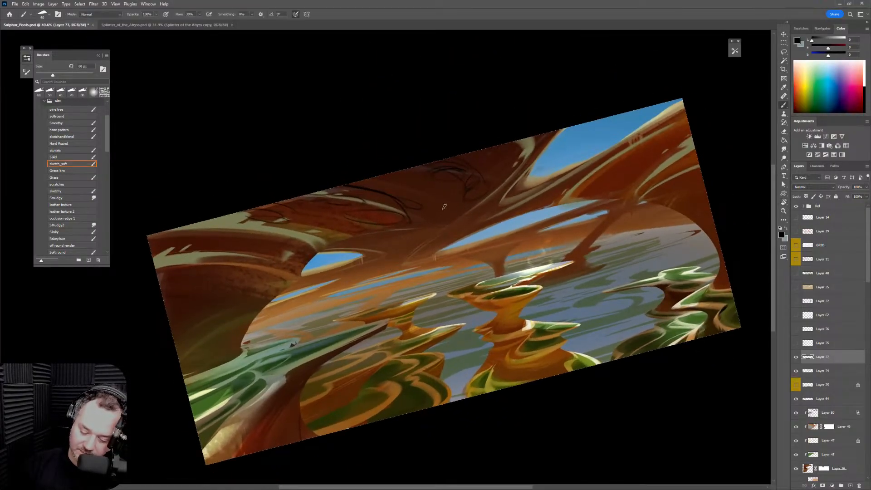
pyautogui.moveTo(445, 207)
pyautogui.mouseDown()
pyautogui.moveTo(402, 226)
pyautogui.moveTo(447, 207)
pyautogui.moveTo(417, 224)
pyautogui.moveTo(446, 212)
pyautogui.mouseUp()
pyautogui.hotkey('ctrl', 'z')
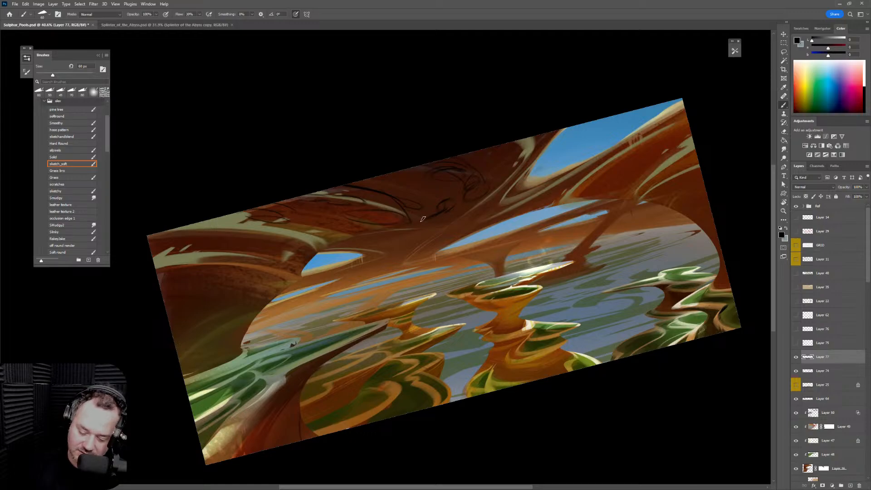
pyautogui.moveTo(338, 248); pyautogui.dragTo(379, 239)
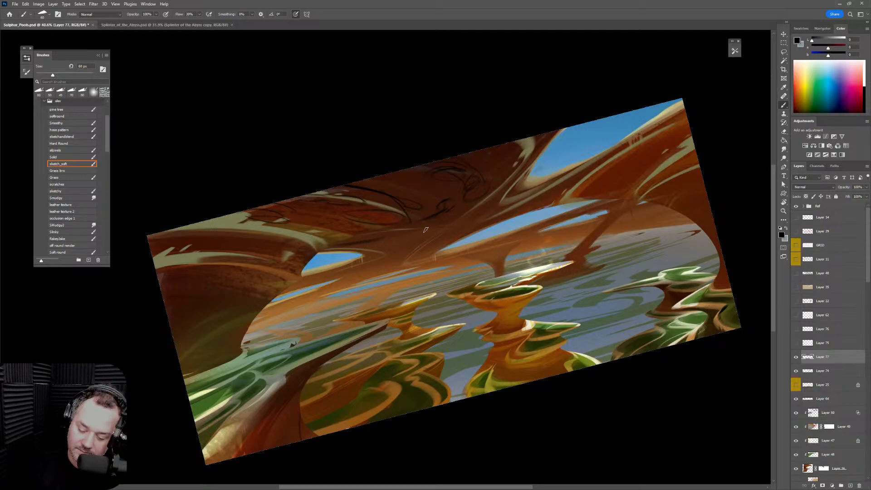
# Lasso the loop sketch in the middle of the ceiling, warp it toward the large sky opening and deselect it
pyautogui.press('r')
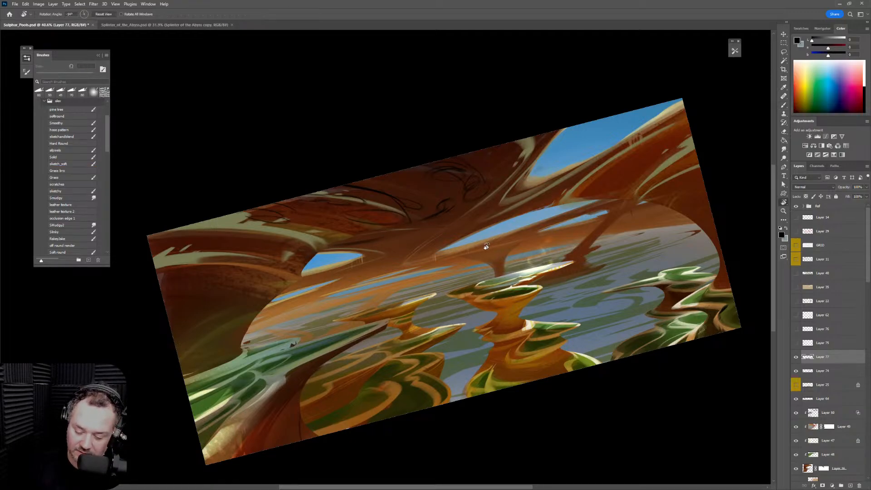
pyautogui.moveTo(373, 255); pyautogui.dragTo(453, 174)
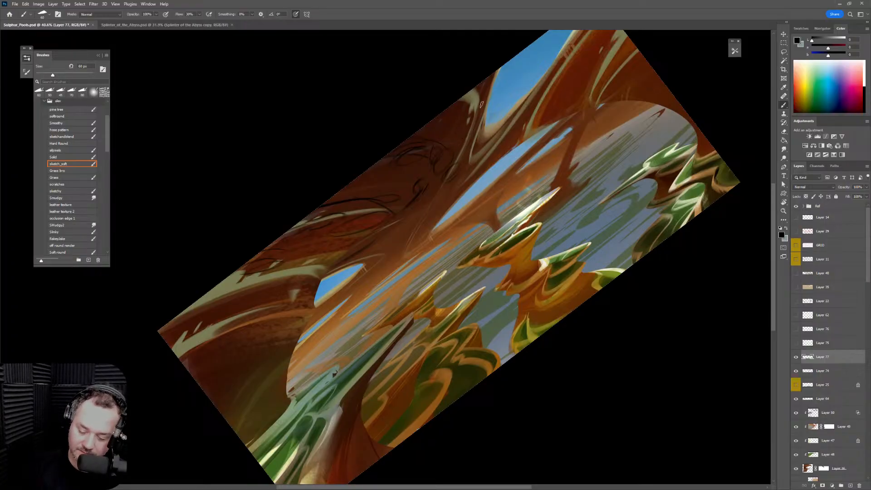
pyautogui.hotkey('ctrl', 't')
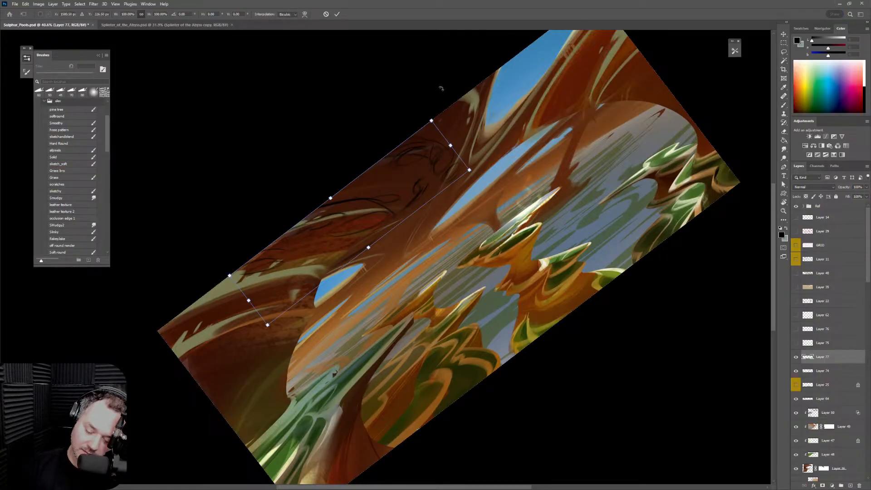
pyautogui.press('Return')
pyautogui.press('l')
pyautogui.moveTo(363, 173)
pyautogui.mouseDown()
pyautogui.moveTo(471, 180)
pyautogui.moveTo(436, 115)
pyautogui.moveTo(410, 165)
pyautogui.moveTo(461, 147)
pyautogui.moveTo(486, 159)
pyautogui.mouseUp()
pyautogui.hotkey('ctrl', 't')
pyautogui.rightClick(444, 162)
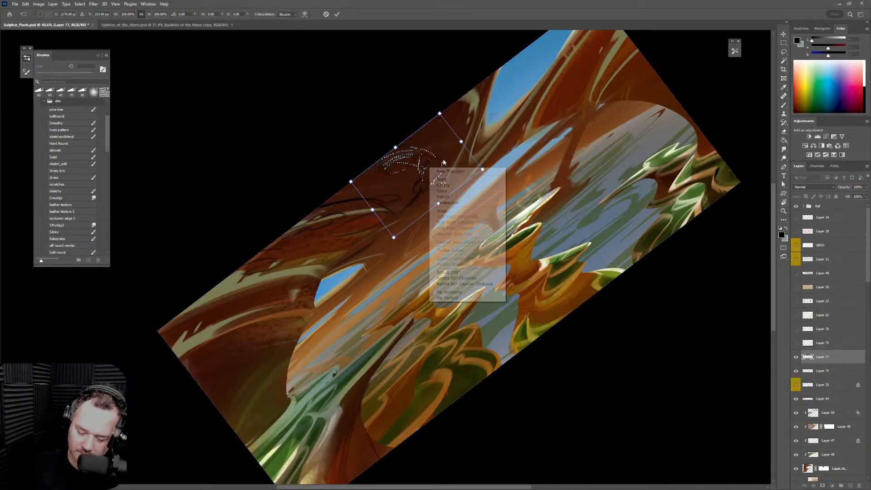
pyautogui.click(442, 211)
pyautogui.moveTo(381, 175)
pyautogui.mouseDown()
pyautogui.moveTo(371, 181)
pyautogui.moveTo(448, 155)
pyautogui.mouseUp()
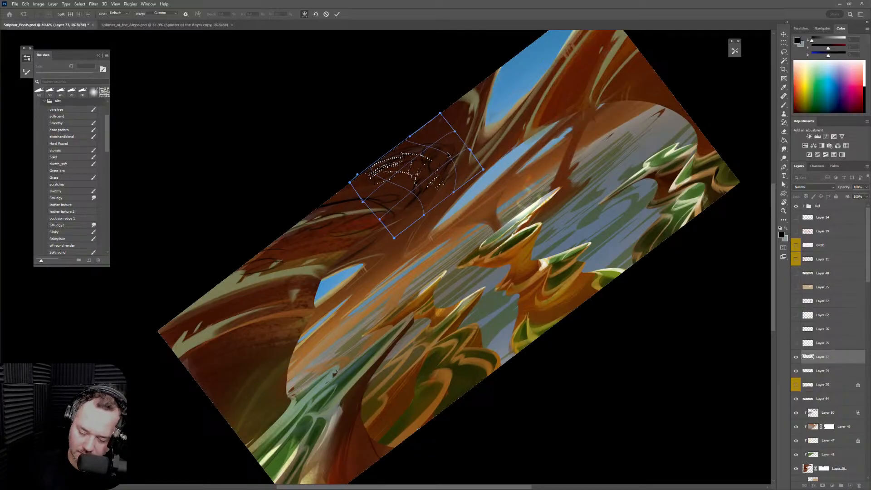
pyautogui.press('Return')
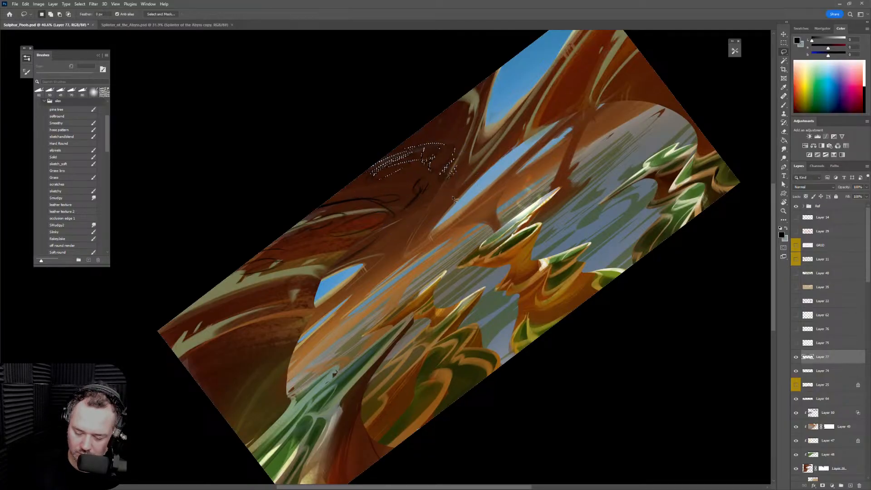
pyautogui.hotkey('ctrl', 'd')
pyautogui.press('b')
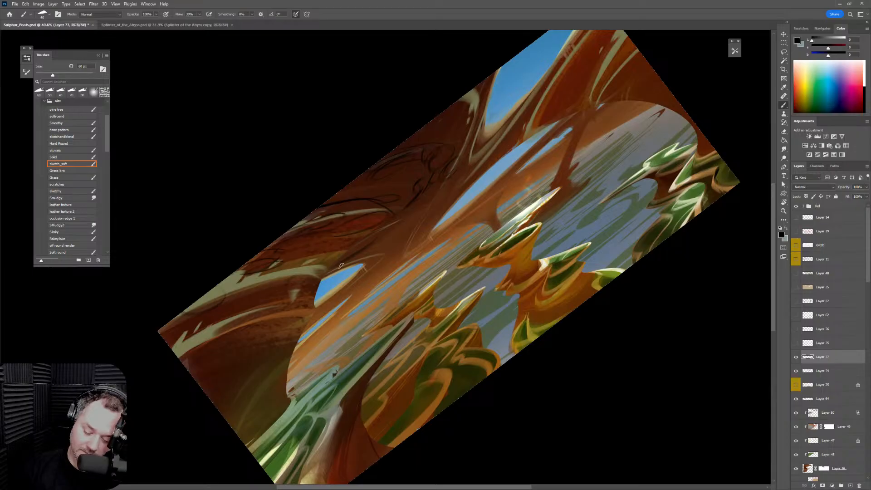
# Sketch dark strokes across the small sky opening, and lasso and shift the middle ceiling sketch slightly toward that opening
pyautogui.moveTo(330, 278); pyautogui.dragTo(354, 265)
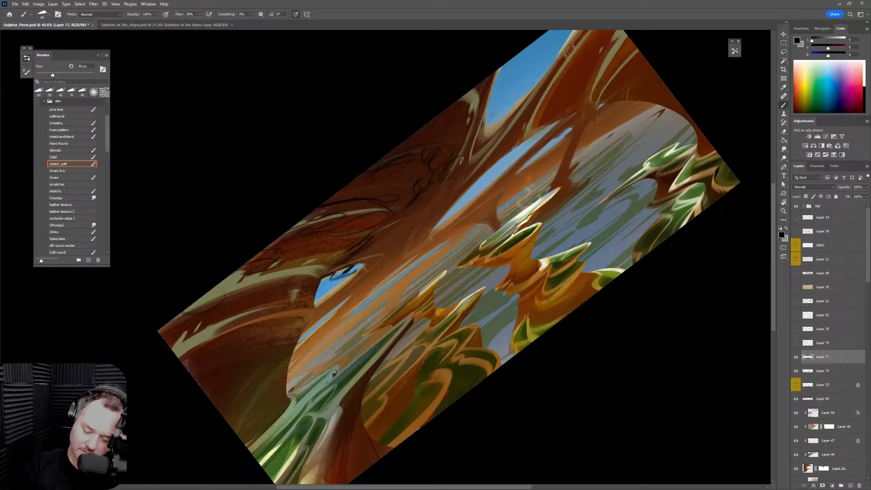
pyautogui.press('l')
pyautogui.moveTo(438, 201)
pyautogui.mouseDown()
pyautogui.moveTo(468, 157)
pyautogui.moveTo(450, 126)
pyautogui.moveTo(348, 162)
pyautogui.moveTo(373, 182)
pyautogui.moveTo(409, 182)
pyautogui.moveTo(404, 225)
pyautogui.mouseUp()
pyautogui.hotkey('ctrl', 't')
pyautogui.moveTo(457, 174); pyautogui.dragTo(440, 182)
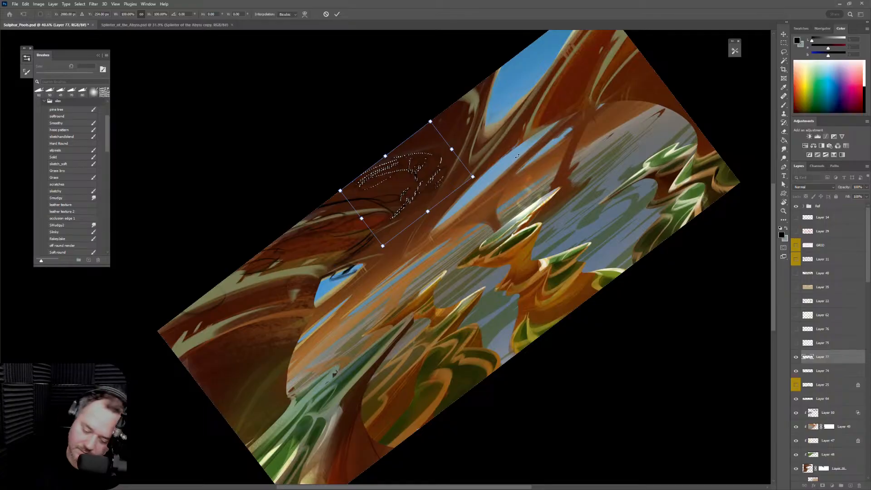
pyautogui.press('Return')
pyautogui.hotkey('ctrl', 'd')
pyautogui.press('b')
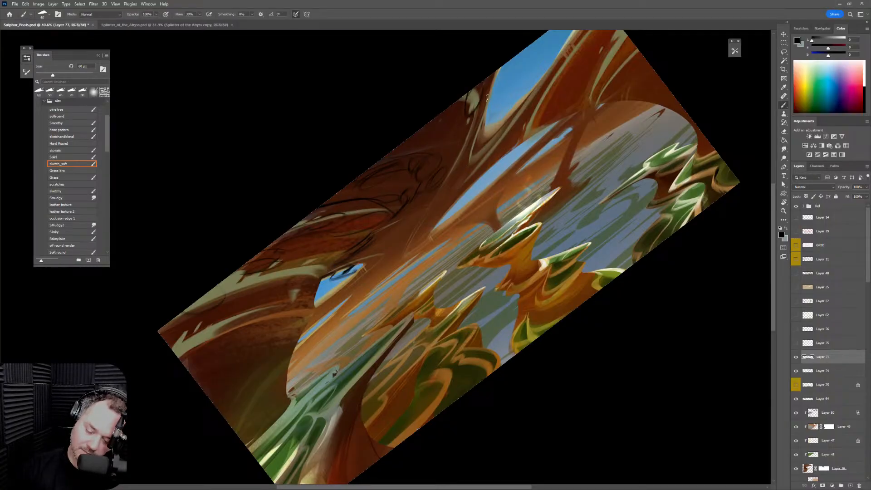
# Sketch black contour lines on the ridges around the large sky opening and add strokes along the ceiling's underside
pyautogui.moveTo(461, 107); pyautogui.dragTo(460, 142)
pyautogui.moveTo(481, 90)
pyautogui.mouseDown()
pyautogui.moveTo(464, 152)
pyautogui.moveTo(515, 128)
pyautogui.mouseUp()
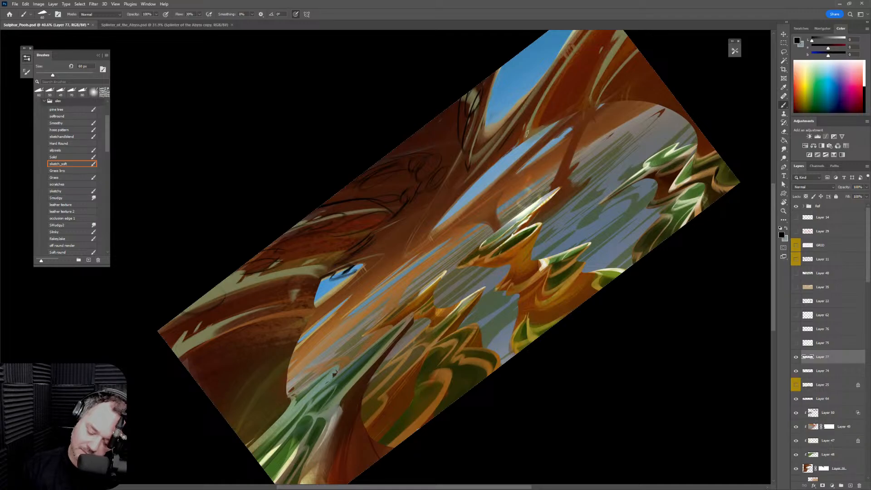
pyautogui.moveTo(536, 91)
pyautogui.mouseDown()
pyautogui.moveTo(532, 118)
pyautogui.moveTo(550, 97)
pyautogui.moveTo(539, 119)
pyautogui.moveTo(556, 98)
pyautogui.mouseUp()
pyautogui.hotkey('ctrl', 'z')
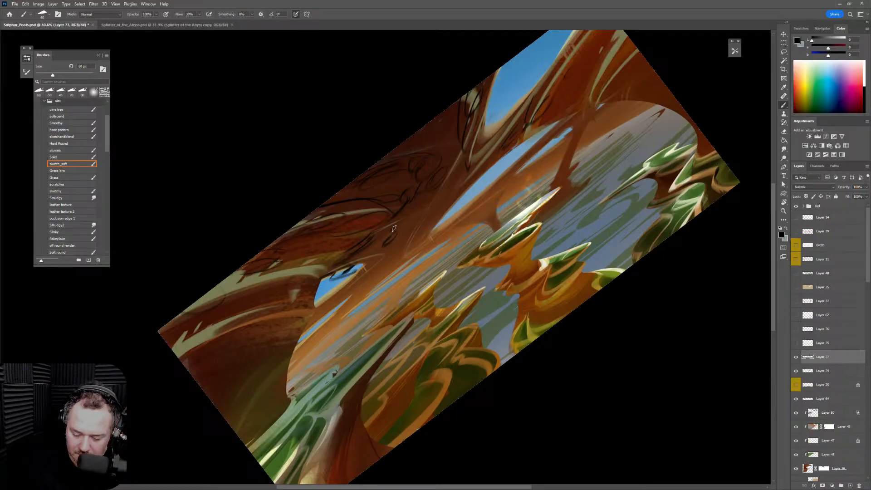
pyautogui.moveTo(367, 248); pyautogui.dragTo(391, 230)
# Check the sketch in a mirrored view and return the canvas to its unmirrored, more level orientation
pyautogui.hotkey('ctrl', 'shift', 'h')
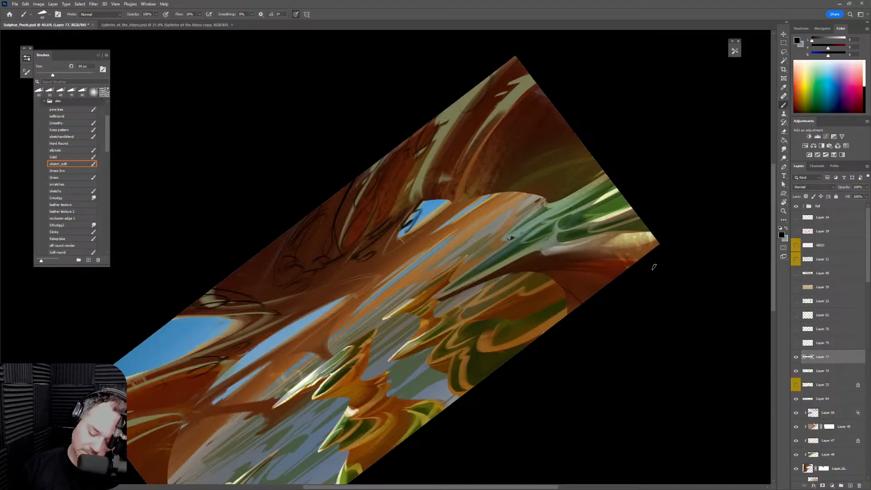
pyautogui.hotkey('ctrl', 'shift', 'h')
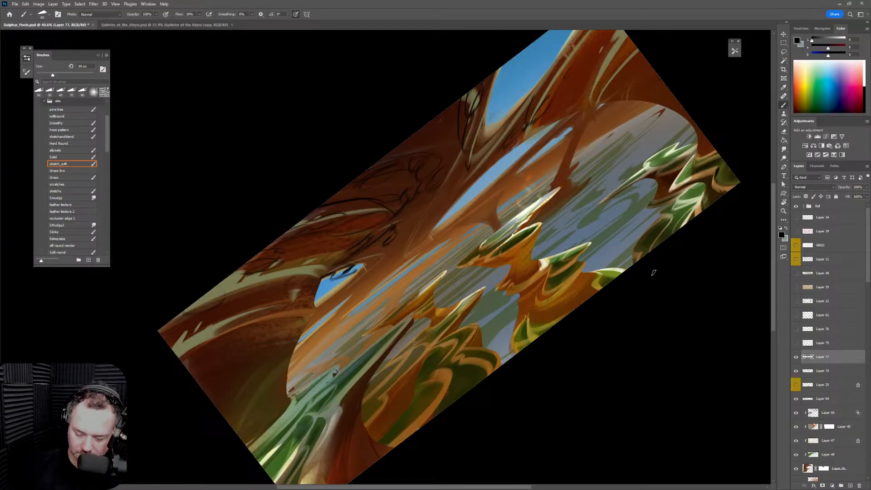
pyautogui.press('r')
pyautogui.moveTo(654, 272); pyautogui.dragTo(643, 343)
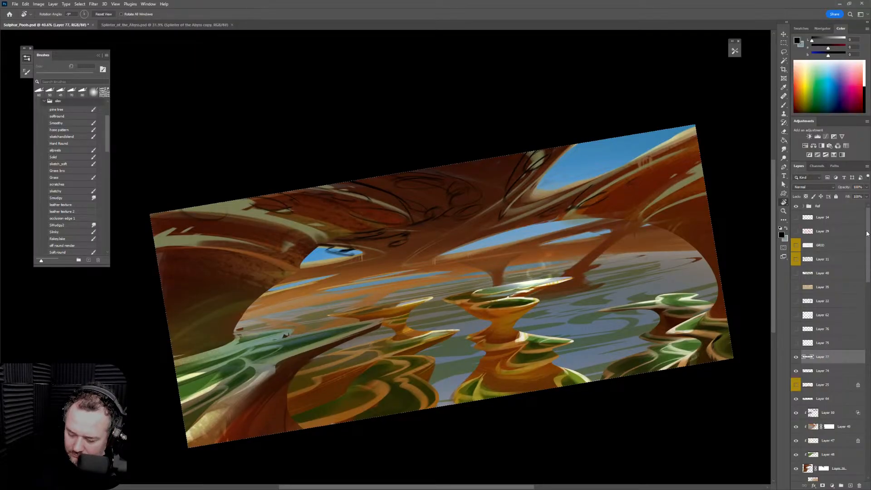
# Preview the geyser and rock reference on Layer 8 in the Ref group, hide it again and collapse the group
pyautogui.click(804, 206)
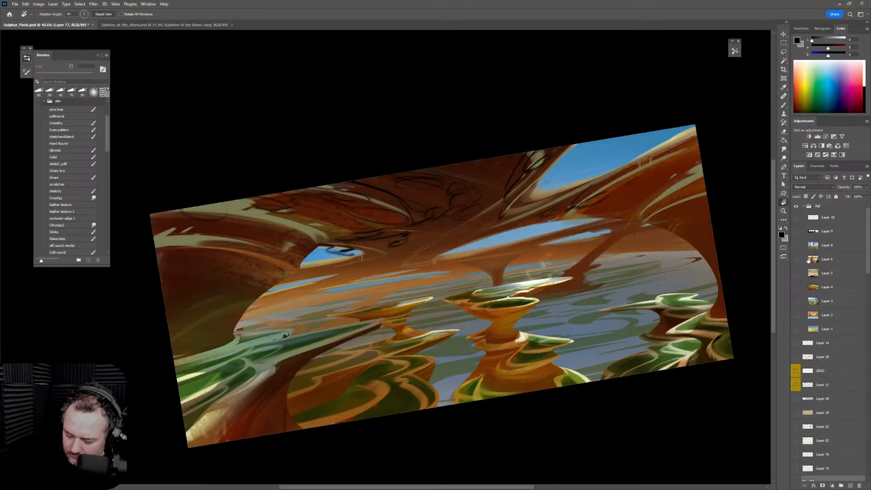
pyautogui.click(796, 245)
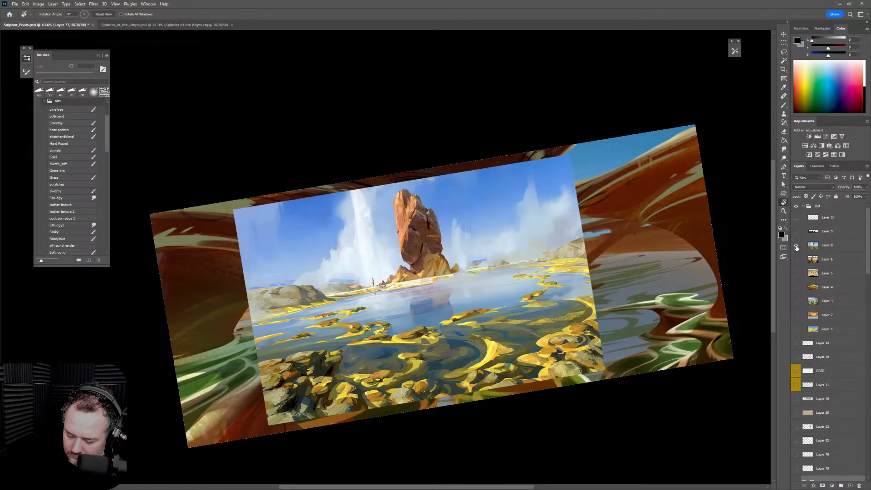
pyautogui.click(796, 246)
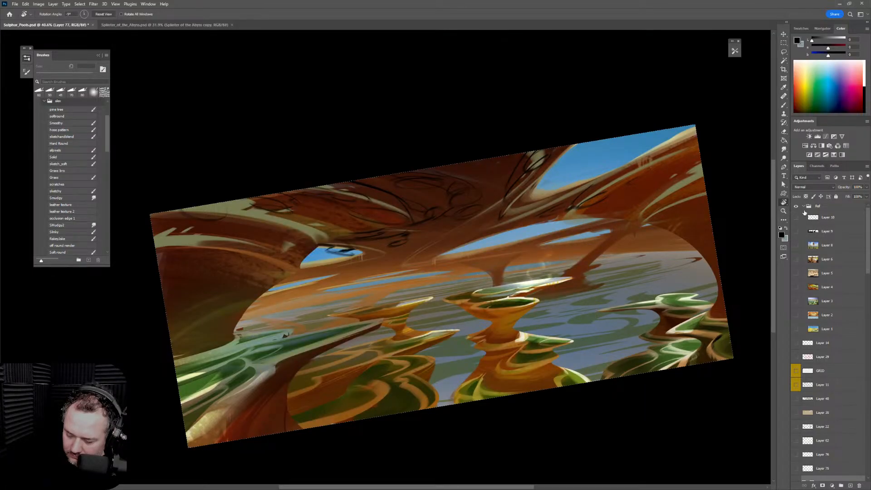
pyautogui.click(805, 207)
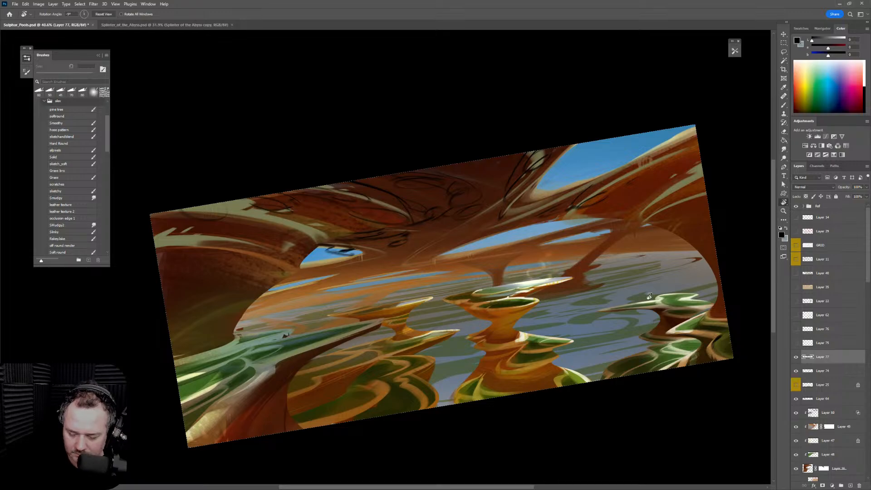
# Compare the picture with and without the Layer 77 sketch, leave it hidden and add a new layer directly above Layer 74
pyautogui.click(796, 359)
pyautogui.click(796, 359)
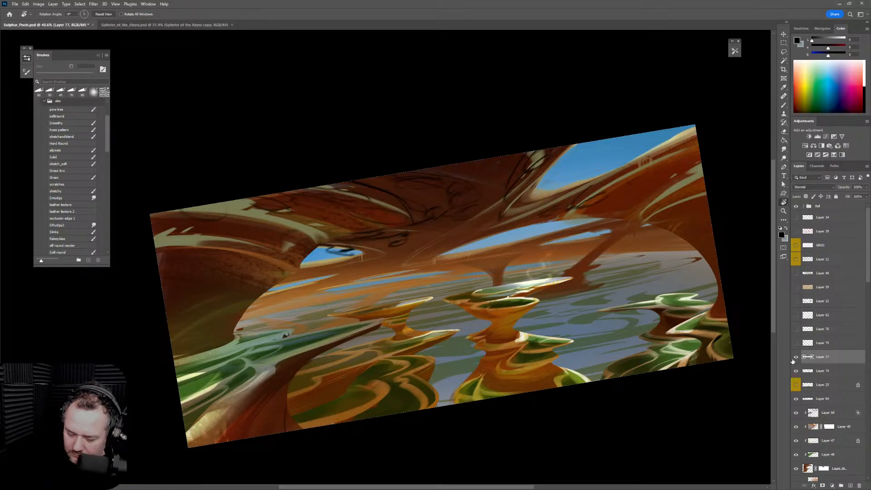
pyautogui.click(795, 359)
pyautogui.click(838, 372)
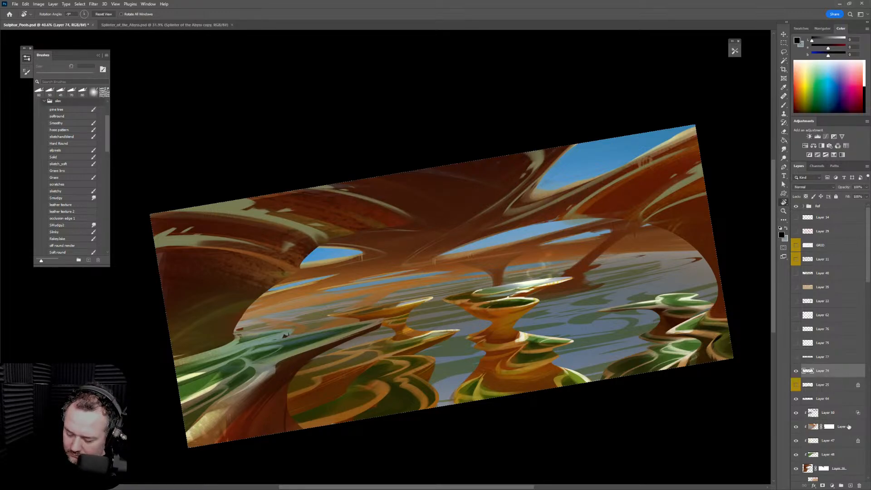
pyautogui.click(850, 486)
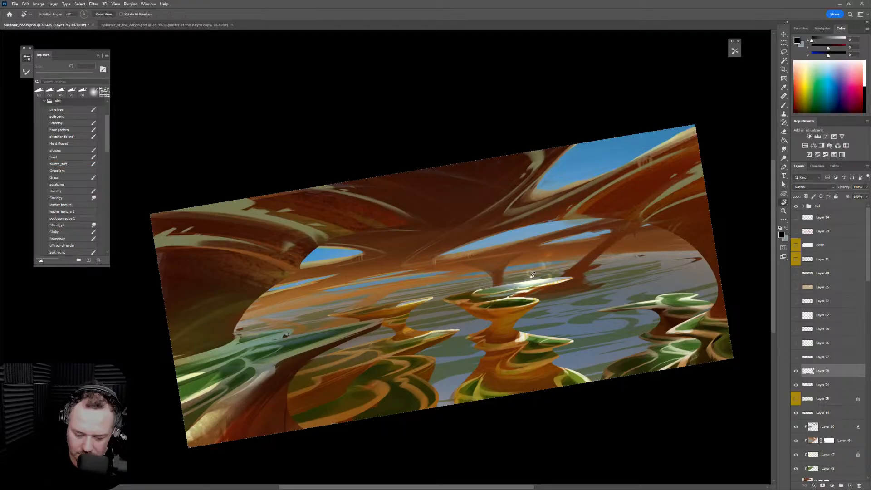
# Paint a flat olive-brown curved form over the ceiling band with the Solid brush and a sampled color, adjusting the brush size
pyautogui.moveTo(478, 222); pyautogui.dragTo(425, 167)
pyautogui.click(63, 157)
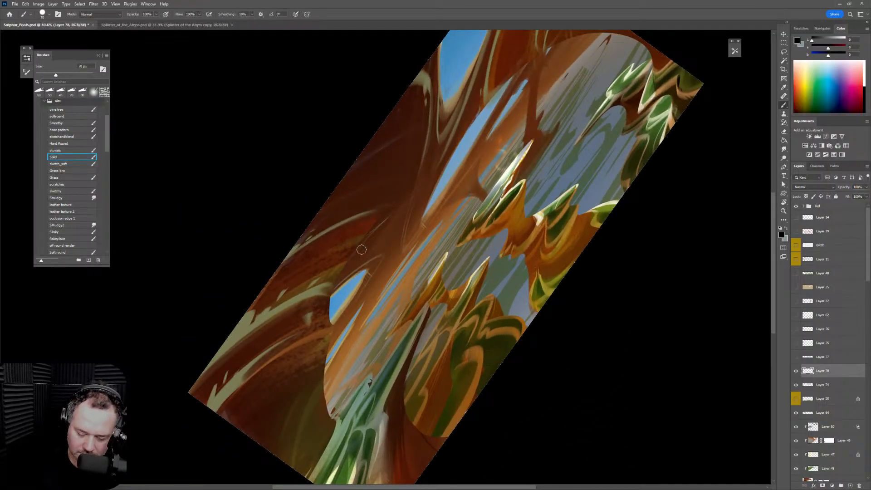
pyautogui.keyDown('alt'); pyautogui.click(309, 289); pyautogui.keyUp('alt')
pyautogui.press(']')
pyautogui.press(']')
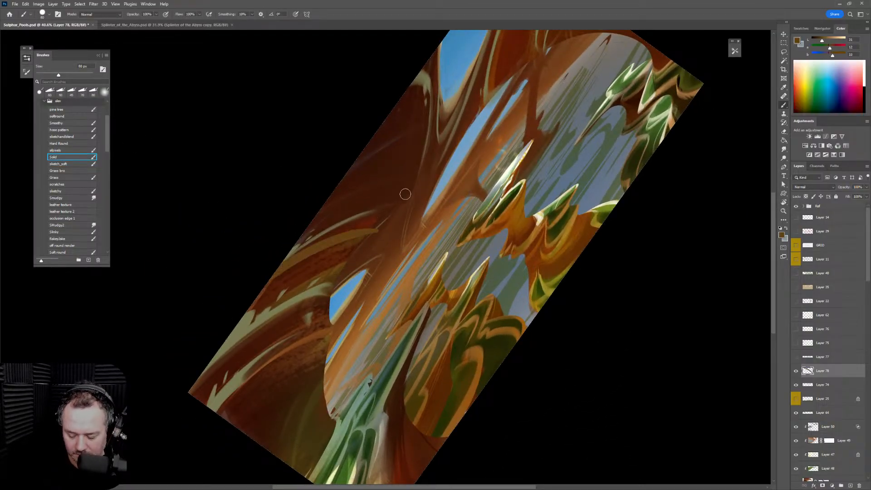
pyautogui.moveTo(284, 256)
pyautogui.mouseDown()
pyautogui.moveTo(394, 196)
pyautogui.moveTo(390, 215)
pyautogui.moveTo(341, 236)
pyautogui.mouseUp()
pyautogui.press(']')
pyautogui.press(']')
pyautogui.press('[')
pyautogui.press('[')
pyautogui.press('[')
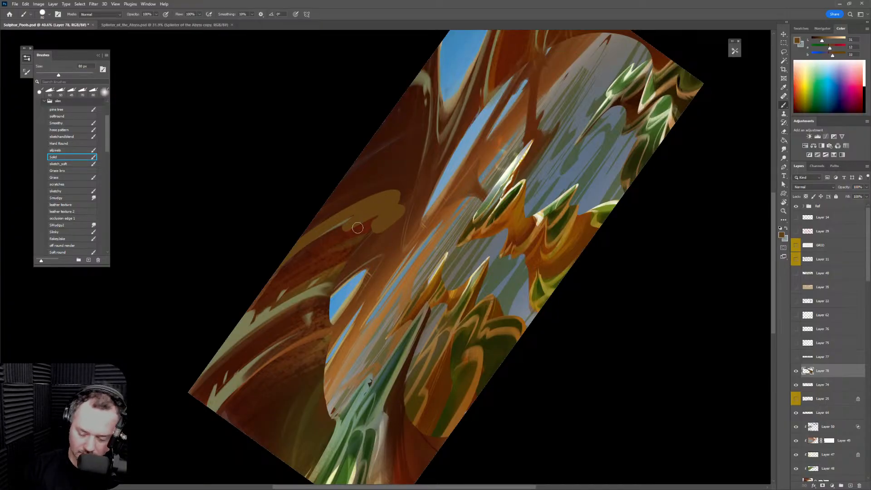
pyautogui.press(']')
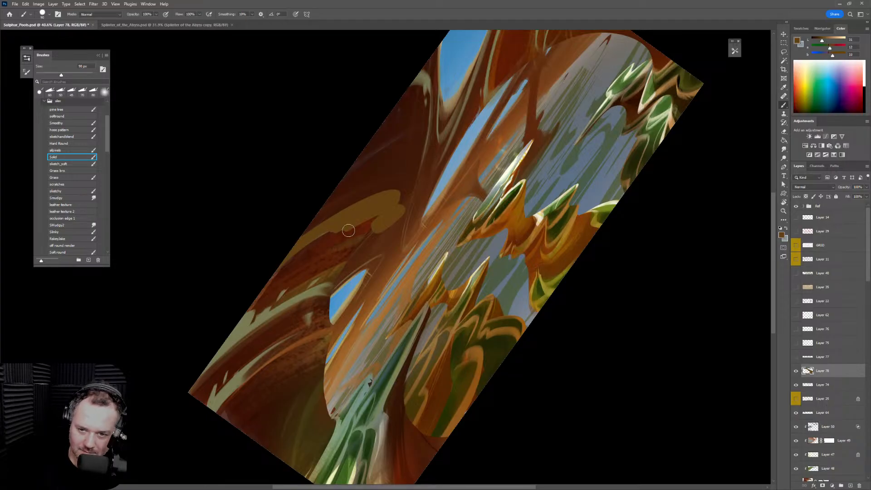
# Reshape the edges of the olive-brown ceiling form with the Solid brush, and trim its contour using the Hard Round eraser
pyautogui.press('[')
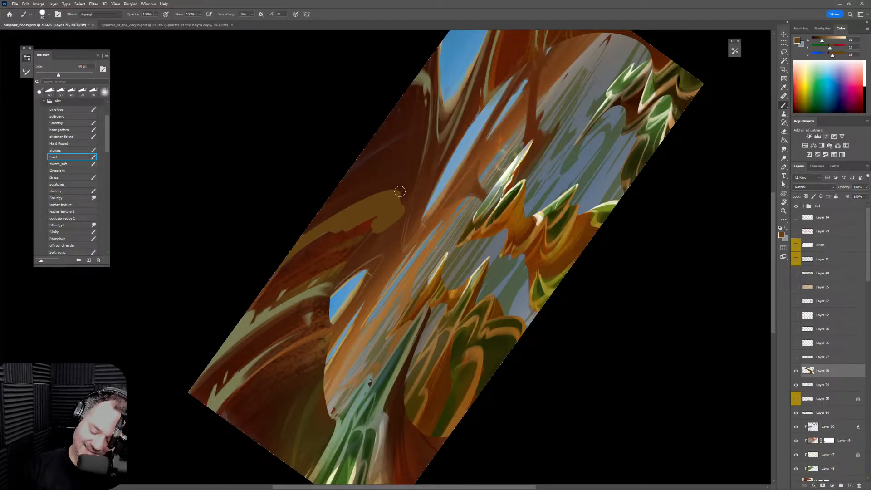
pyautogui.moveTo(296, 244)
pyautogui.mouseDown()
pyautogui.moveTo(352, 212)
pyautogui.moveTo(335, 214)
pyautogui.moveTo(347, 206)
pyautogui.moveTo(341, 223)
pyautogui.mouseUp()
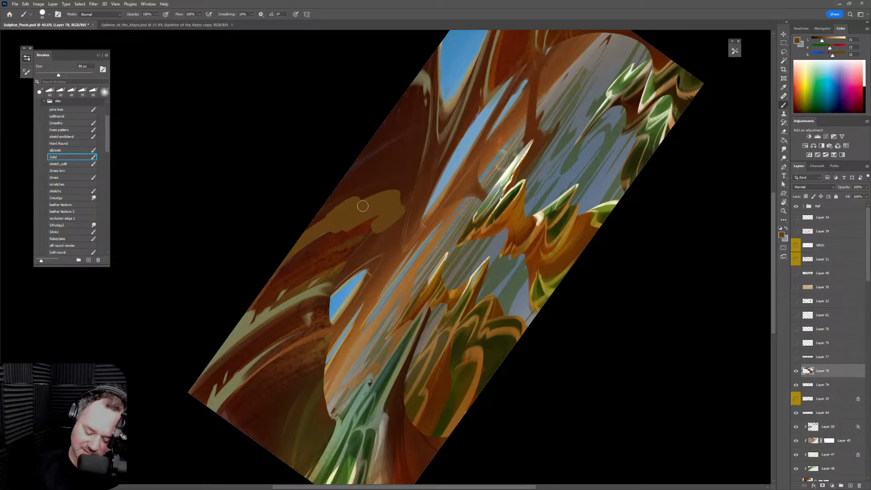
pyautogui.press('e')
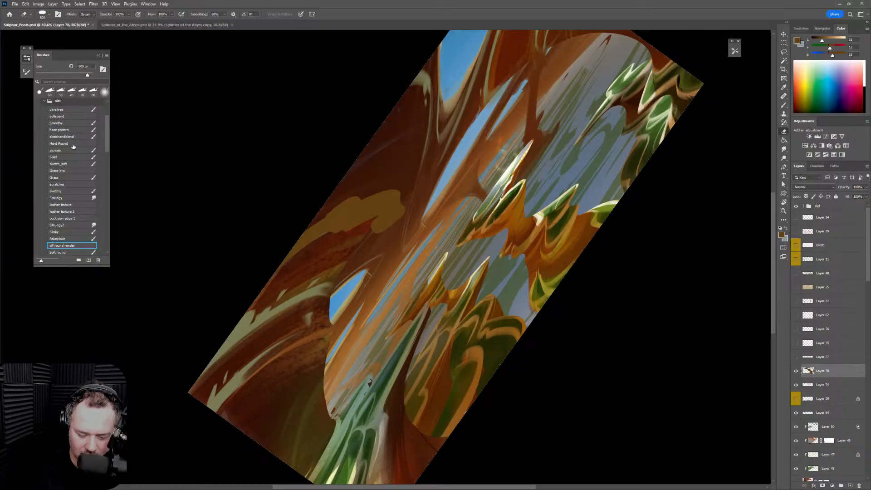
pyautogui.click(58, 143)
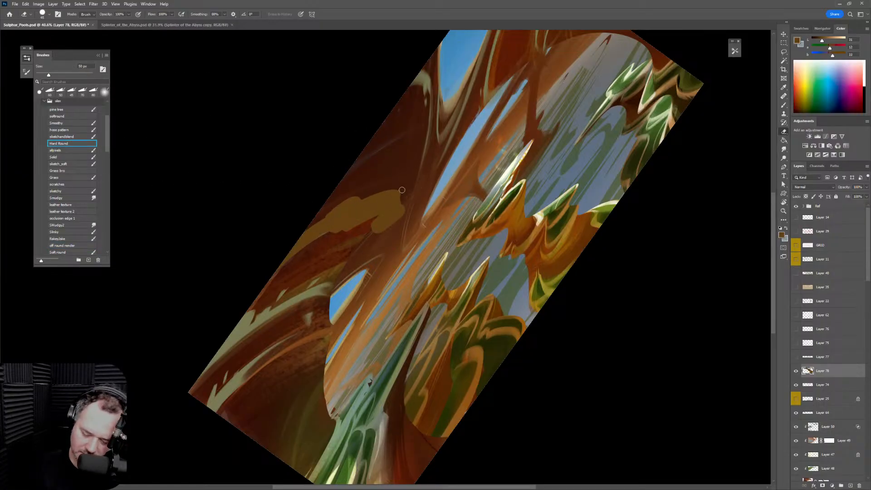
pyautogui.moveTo(401, 200); pyautogui.dragTo(409, 189)
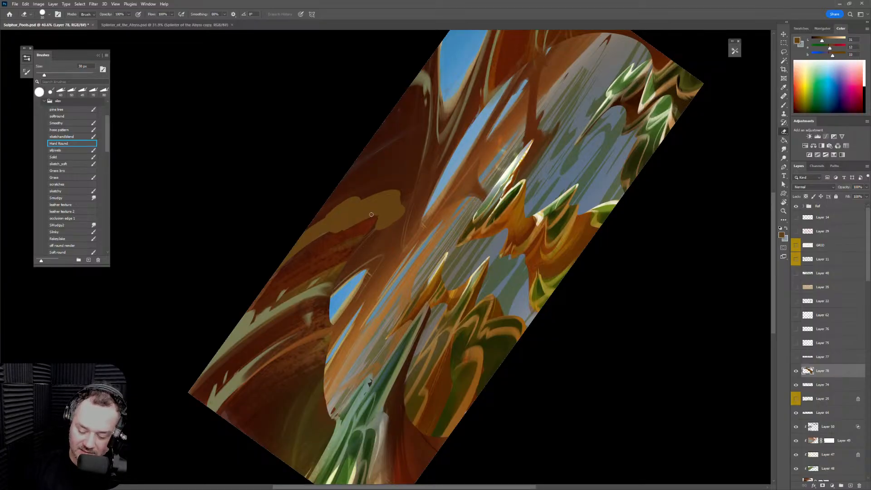
pyautogui.moveTo(328, 214); pyautogui.dragTo(354, 195)
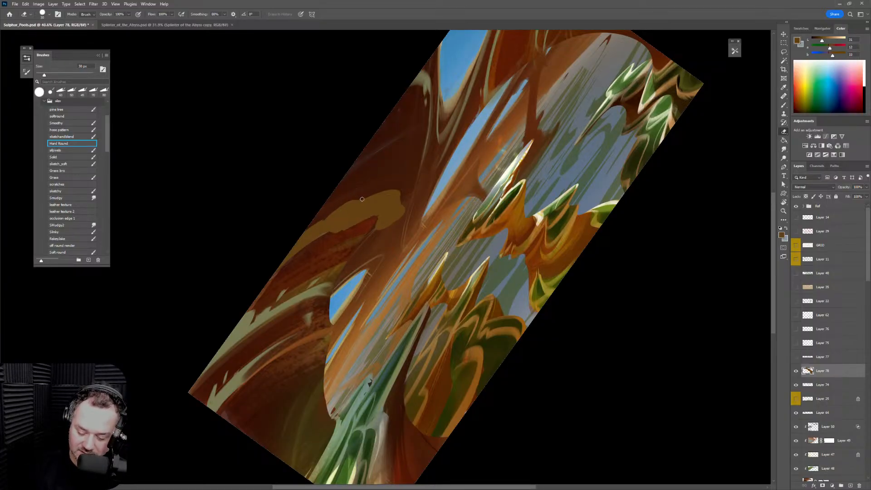
# Paint two smaller olive-brown patches beside the main ceiling form with the Solid brush, adjusting its size and undoing one stroke
pyautogui.press('b')
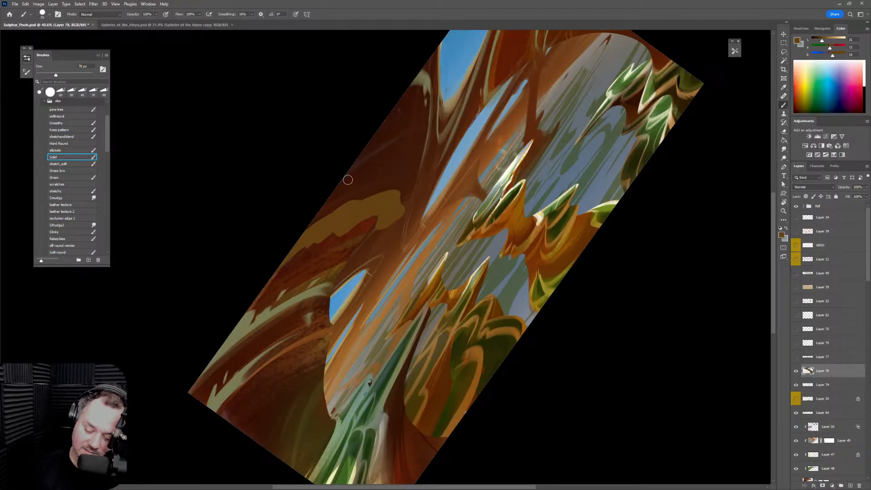
pyautogui.moveTo(338, 185)
pyautogui.mouseDown()
pyautogui.moveTo(344, 202)
pyautogui.moveTo(352, 182)
pyautogui.moveTo(321, 201)
pyautogui.moveTo(377, 176)
pyautogui.mouseUp()
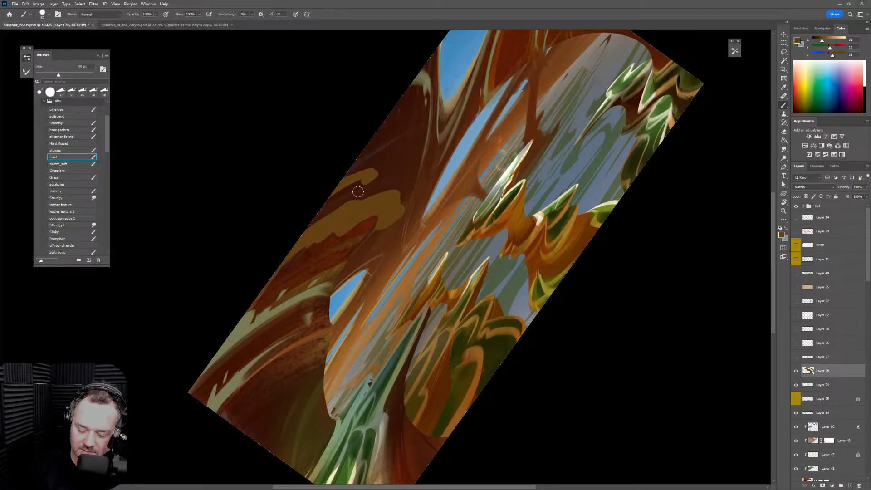
pyautogui.press('[')
pyautogui.moveTo(363, 169); pyautogui.dragTo(381, 170)
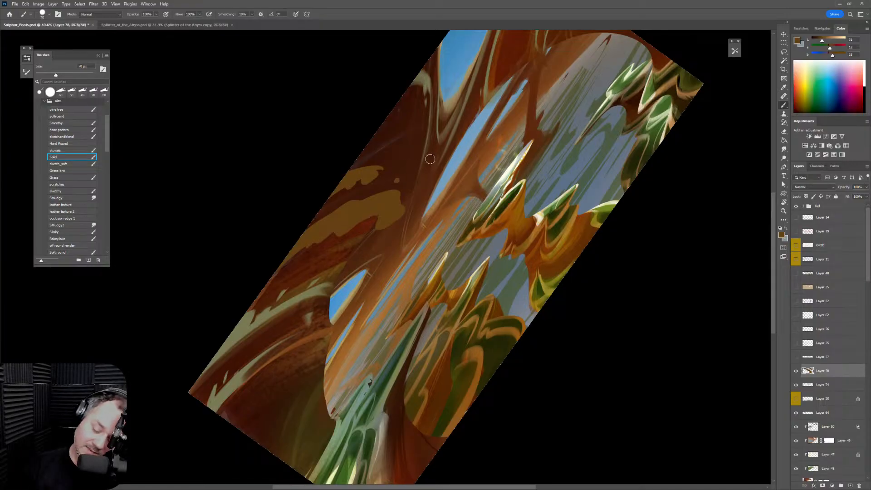
pyautogui.press(']')
pyautogui.moveTo(396, 179)
pyautogui.mouseDown()
pyautogui.moveTo(415, 171)
pyautogui.moveTo(405, 186)
pyautogui.moveTo(393, 182)
pyautogui.moveTo(417, 189)
pyautogui.mouseUp()
pyautogui.hotkey('ctrl', 'z')
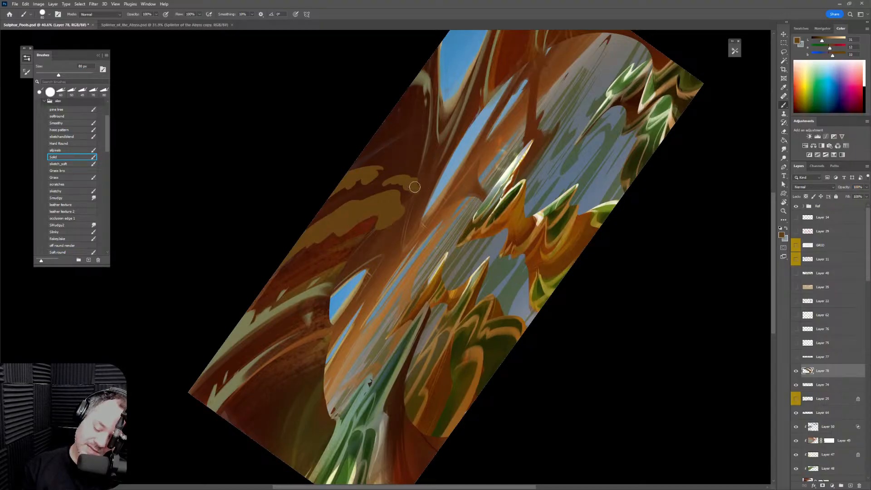
# Trim the edges of the two small olive-brown patches with the Hard Round eraser at about 35 px
pyautogui.press('e')
pyautogui.moveTo(394, 183); pyautogui.dragTo(403, 183)
pyautogui.press(']')
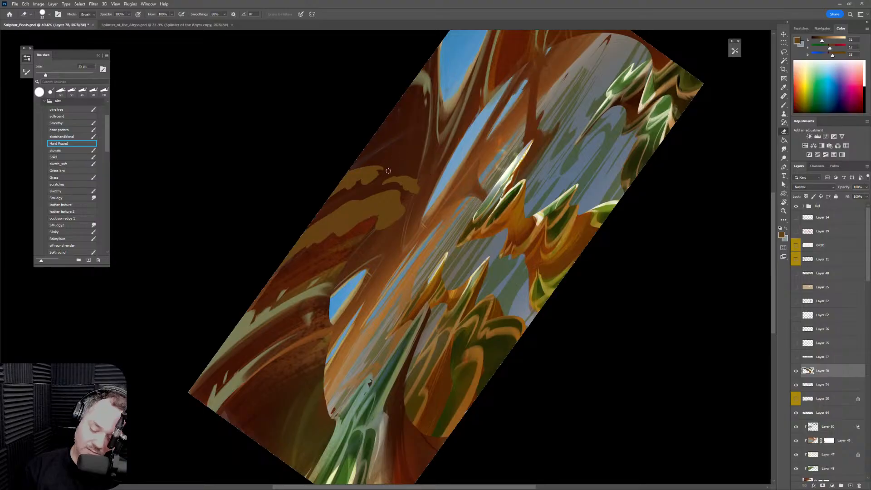
pyautogui.moveTo(386, 173); pyautogui.dragTo(367, 166)
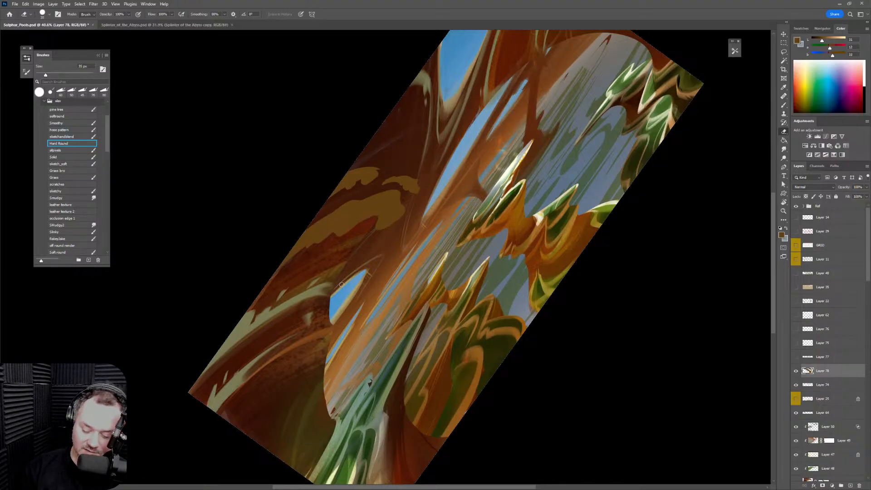
# Paint a large olive-brown patch over the pale-streaked ceiling band and a small one beside the main form, using the 100 px Solid brush
pyautogui.press('b')
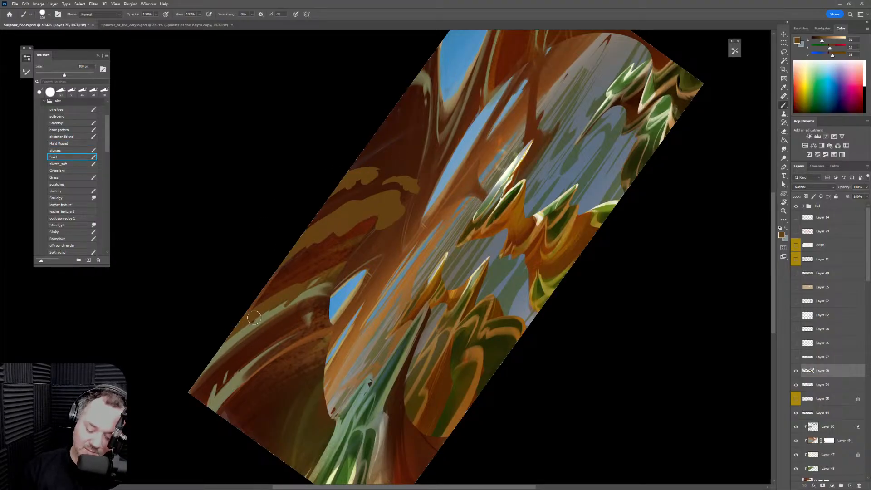
pyautogui.moveTo(295, 293)
pyautogui.mouseDown()
pyautogui.moveTo(239, 330)
pyautogui.moveTo(282, 320)
pyautogui.moveTo(259, 344)
pyautogui.moveTo(268, 316)
pyautogui.moveTo(277, 316)
pyautogui.moveTo(282, 325)
pyautogui.moveTo(271, 343)
pyautogui.mouseUp()
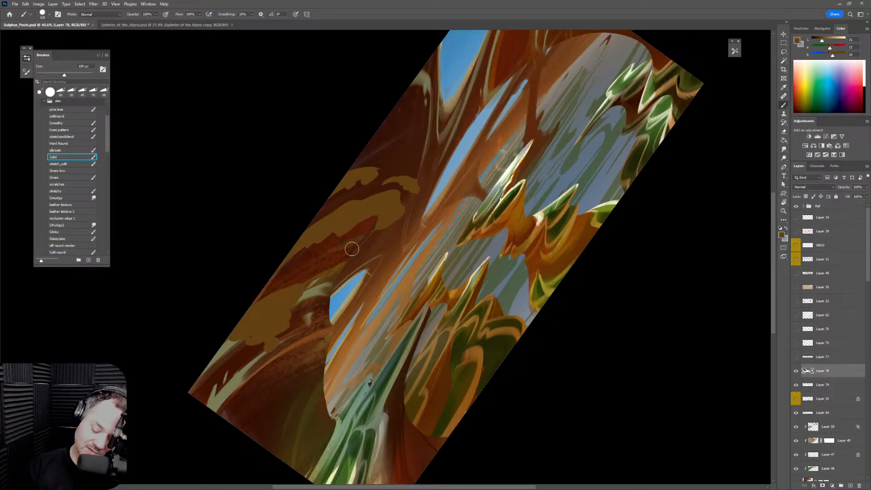
pyautogui.moveTo(352, 248)
pyautogui.mouseDown()
pyautogui.moveTo(345, 251)
pyautogui.moveTo(356, 247)
pyautogui.mouseUp()
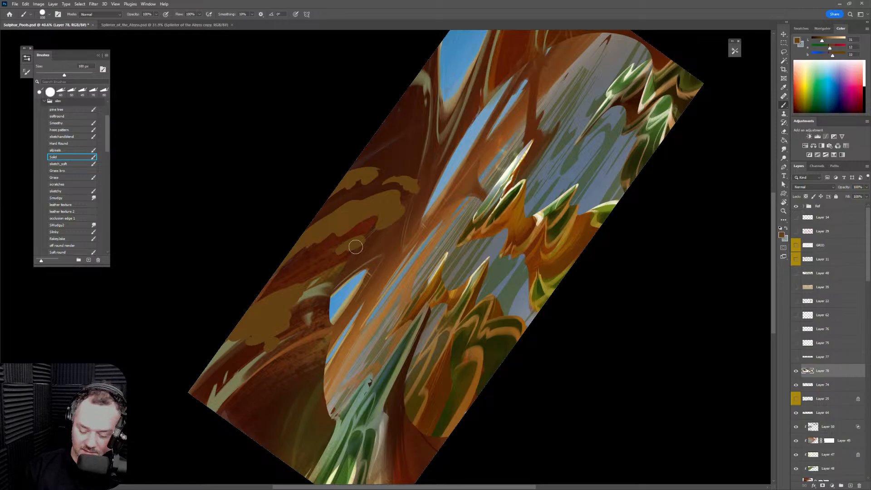
# Trim and refine the contours of the large olive-brown patch with the Hard Round eraser, enlarging the eraser as needed
pyautogui.press('e')
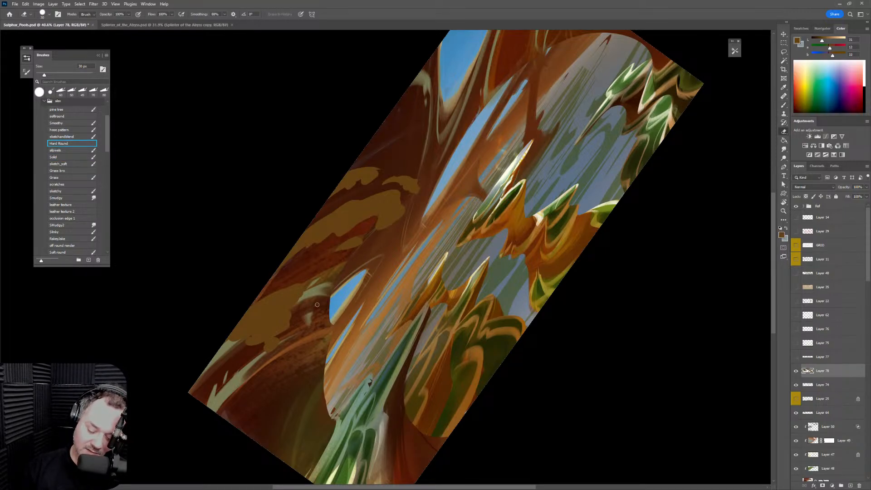
pyautogui.press(']')
pyautogui.moveTo(223, 340)
pyautogui.mouseDown()
pyautogui.moveTo(249, 332)
pyautogui.moveTo(238, 347)
pyautogui.mouseUp()
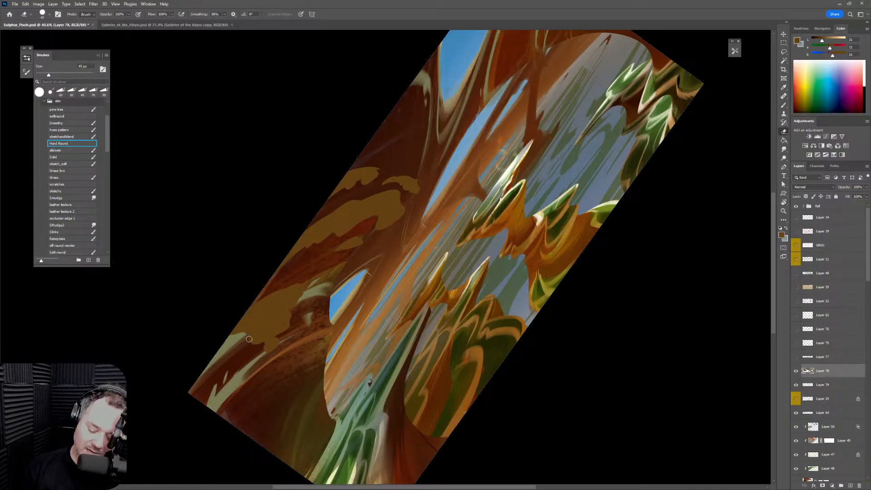
pyautogui.moveTo(283, 340); pyautogui.dragTo(288, 337)
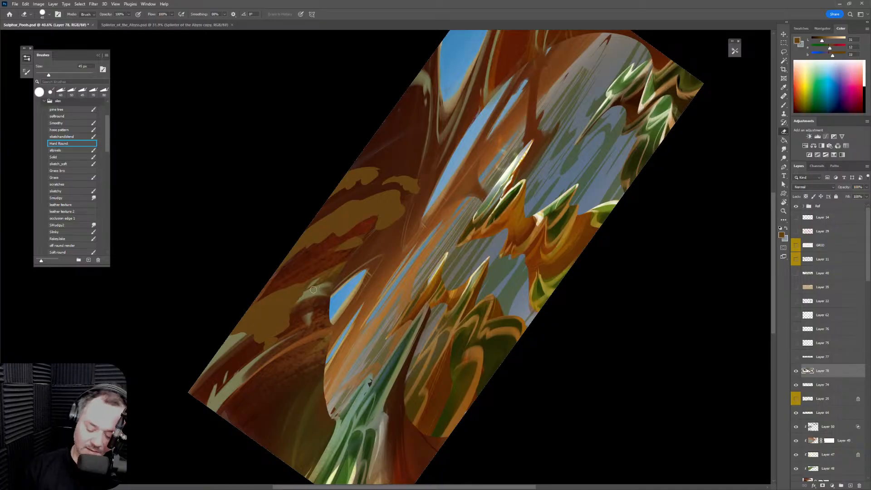
pyautogui.press(']')
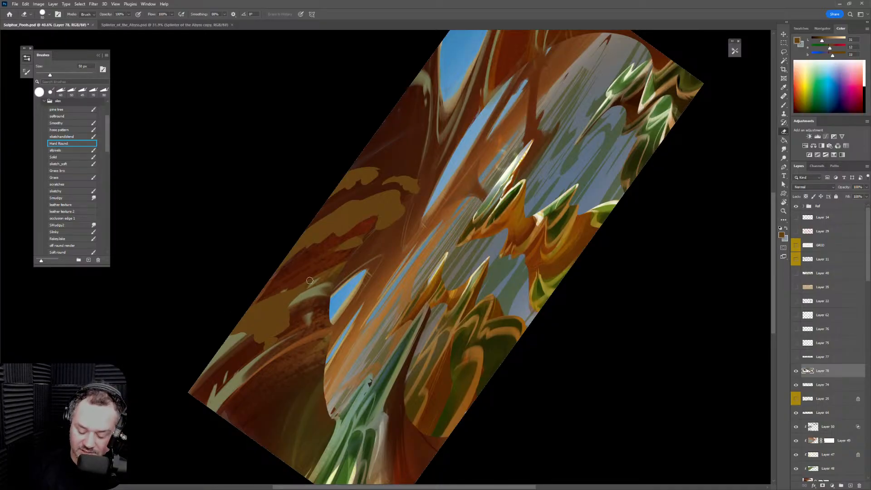
pyautogui.press('b')
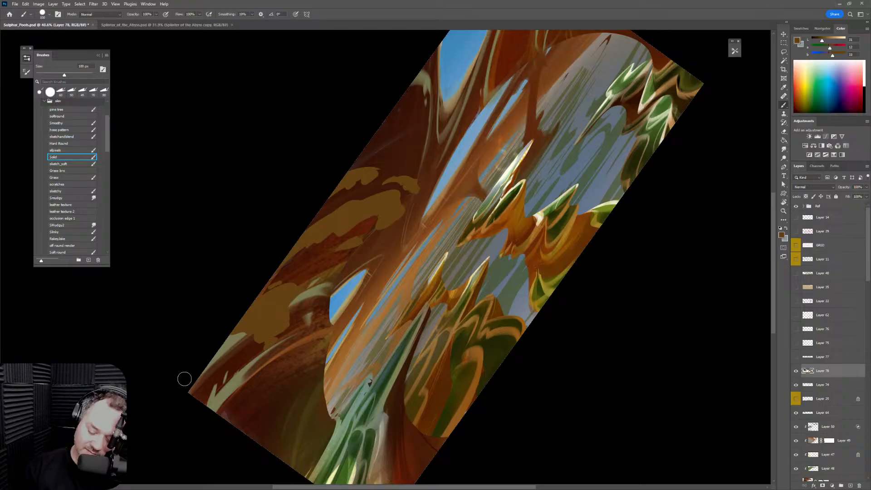
pyautogui.press(']')
pyautogui.press('e')
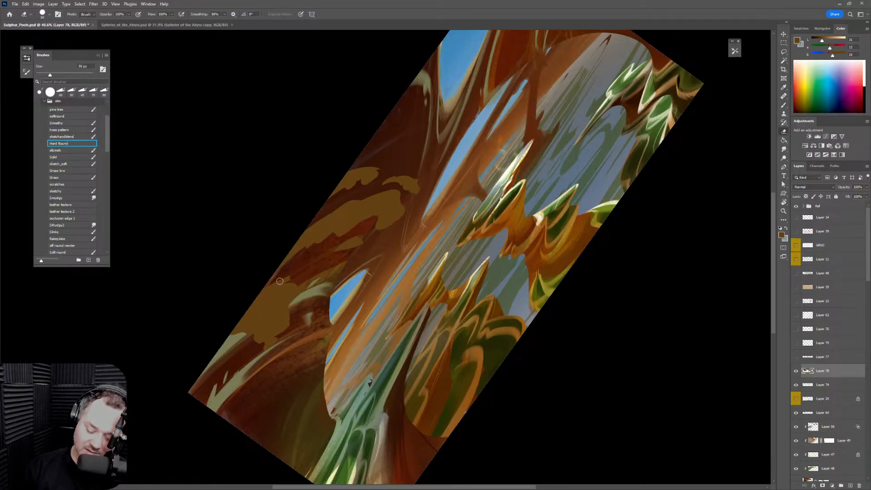
pyautogui.press(']')
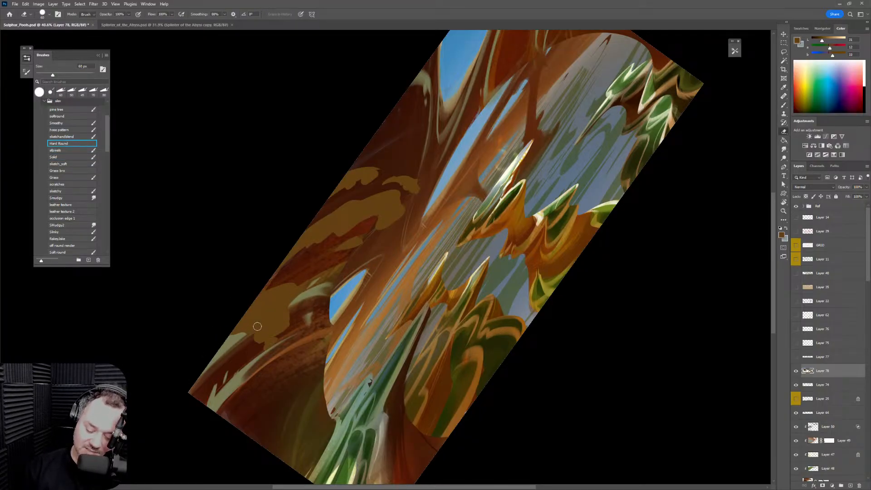
# Paint small olive-brown drips along the ceiling edge over the small sky opening, using a reduced Solid brush
pyautogui.press('b')
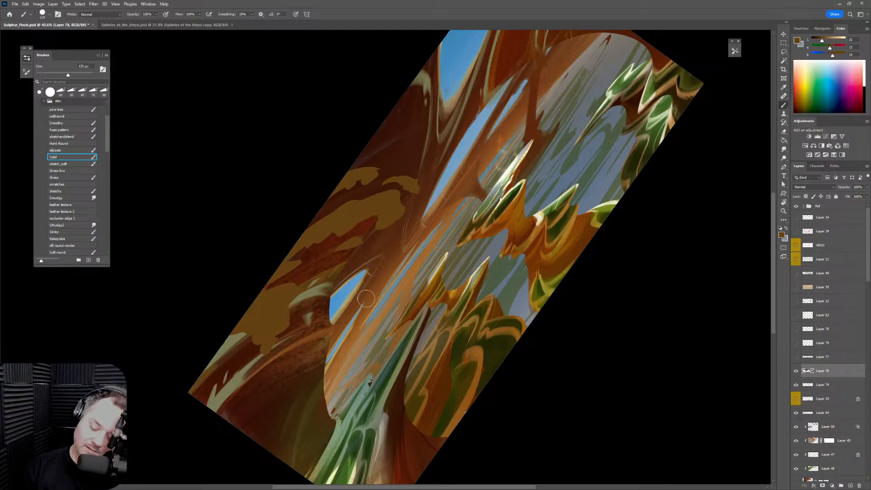
pyautogui.press('[')
pyautogui.press('[')
pyautogui.press('[')
pyautogui.press('[')
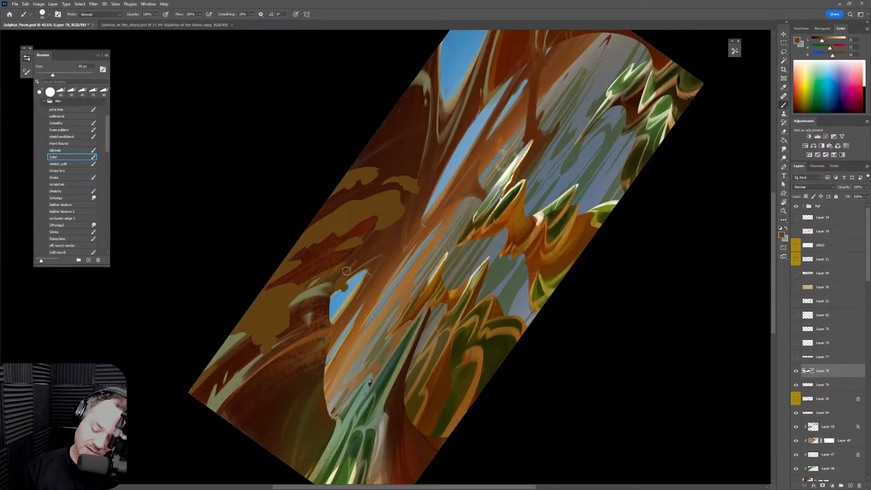
pyautogui.press('[')
pyautogui.press('e')
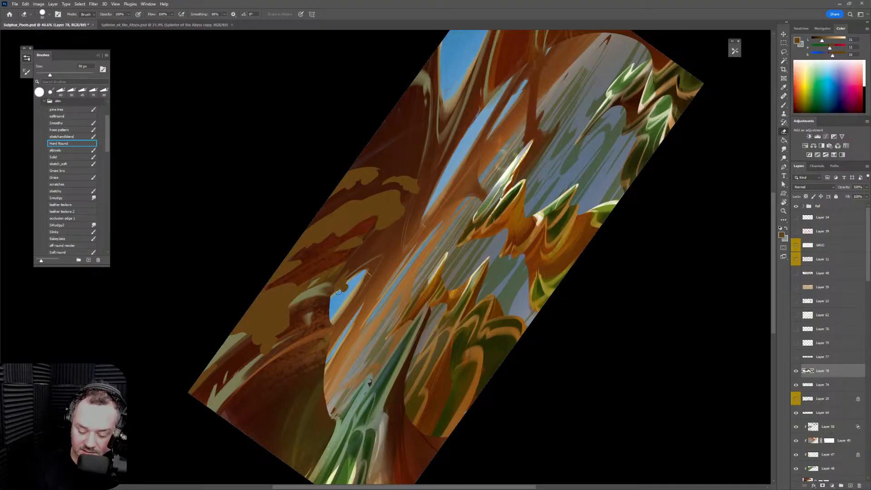
pyautogui.press('b')
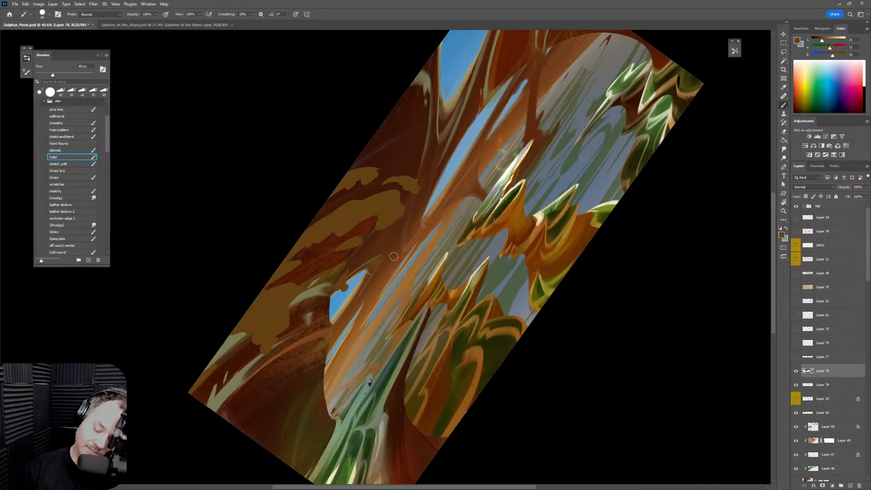
# Level the canvas to a 0° rotation, flip it horizontally and bring the whole picture into view for painting
pyautogui.press('r')
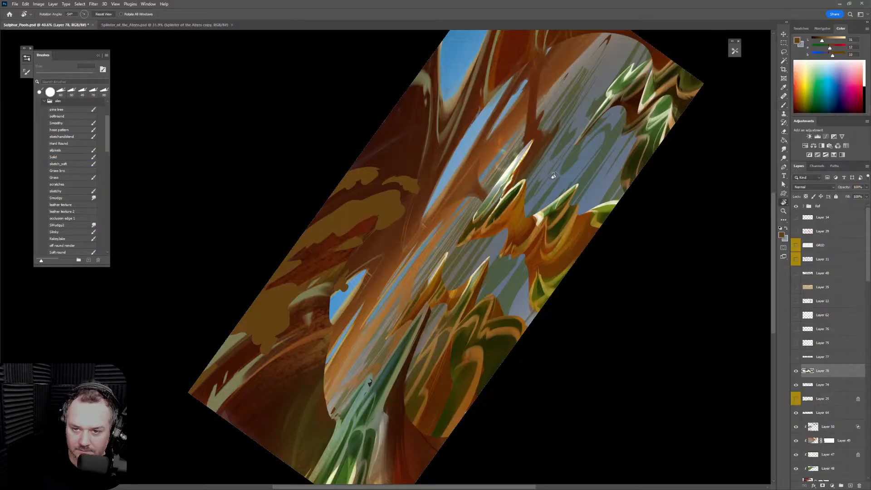
pyautogui.moveTo(542, 248); pyautogui.dragTo(625, 369)
pyautogui.hotkey('ctrl', 'shift', 'h')
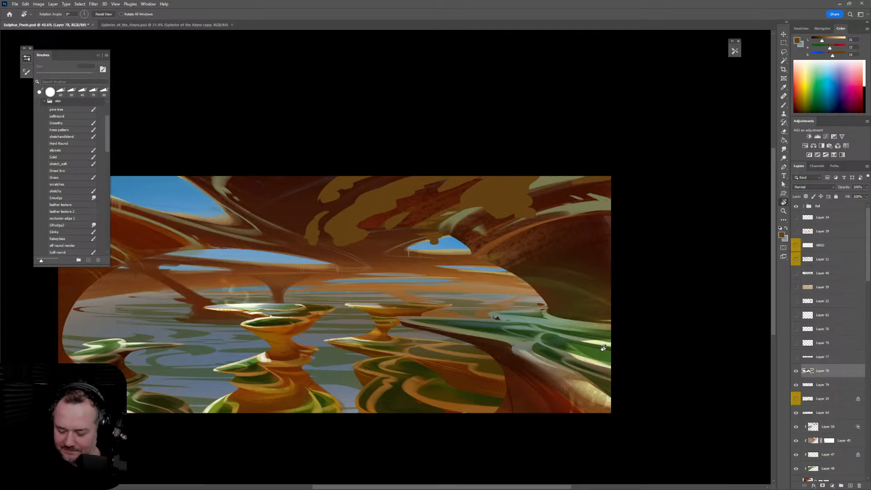
pyautogui.press('b')
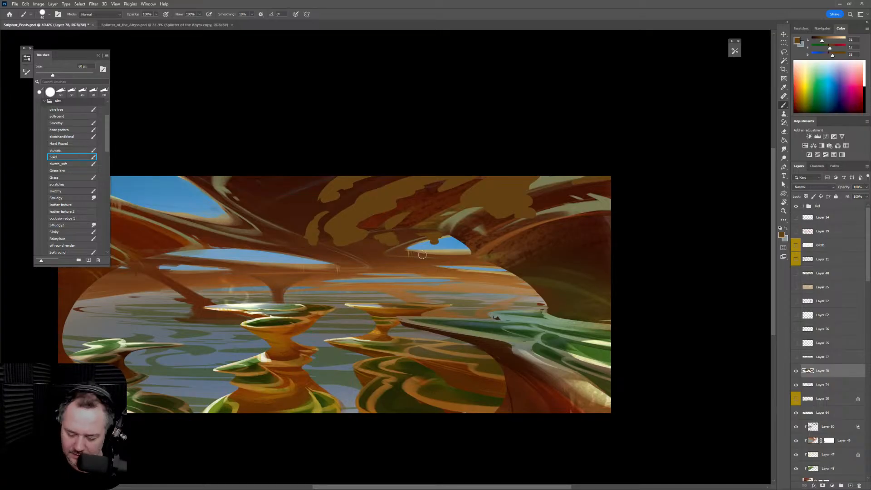
pyautogui.moveTo(439, 305); pyautogui.dragTo(546, 289)
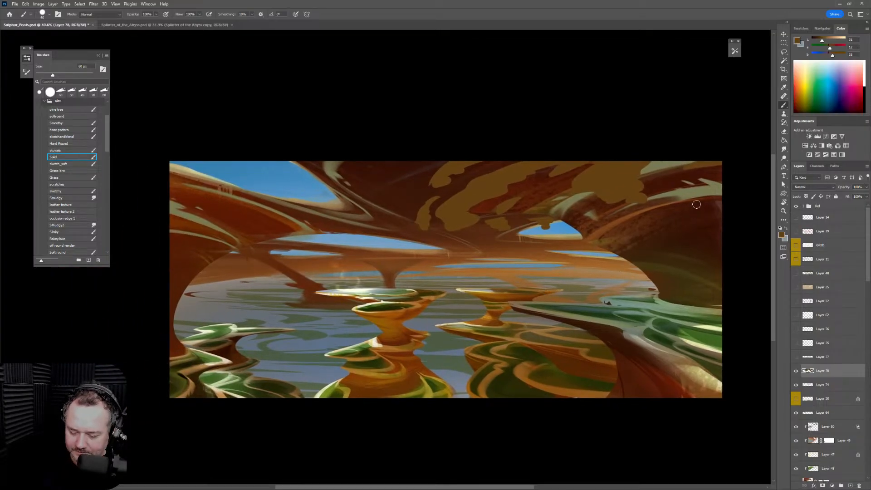
# Paint olive-brown hanging forms along the ceiling rim beside the large sky opening with the Solid brush, varying its size
pyautogui.press(']')
pyautogui.moveTo(360, 197)
pyautogui.mouseDown()
pyautogui.moveTo(292, 162)
pyautogui.moveTo(323, 175)
pyautogui.moveTo(311, 178)
pyautogui.moveTo(321, 184)
pyautogui.mouseUp()
pyautogui.press('[')
pyautogui.press('[')
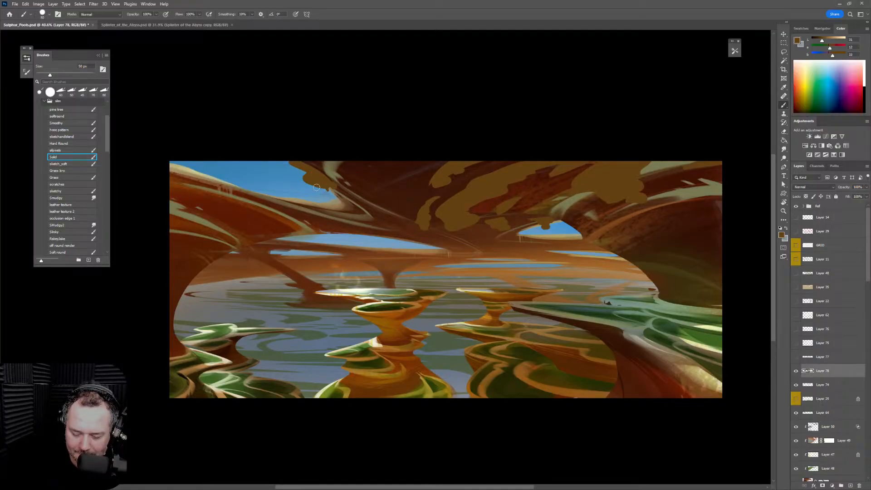
pyautogui.press(']')
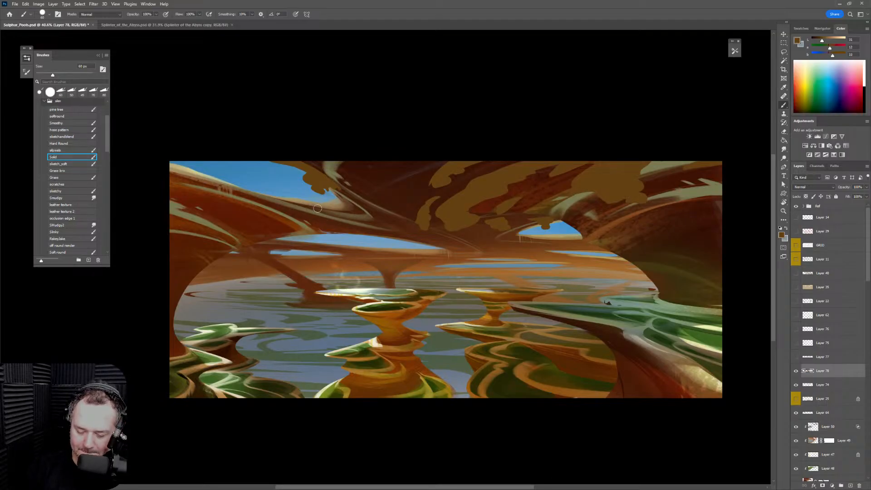
pyautogui.press(']')
pyautogui.press(']')
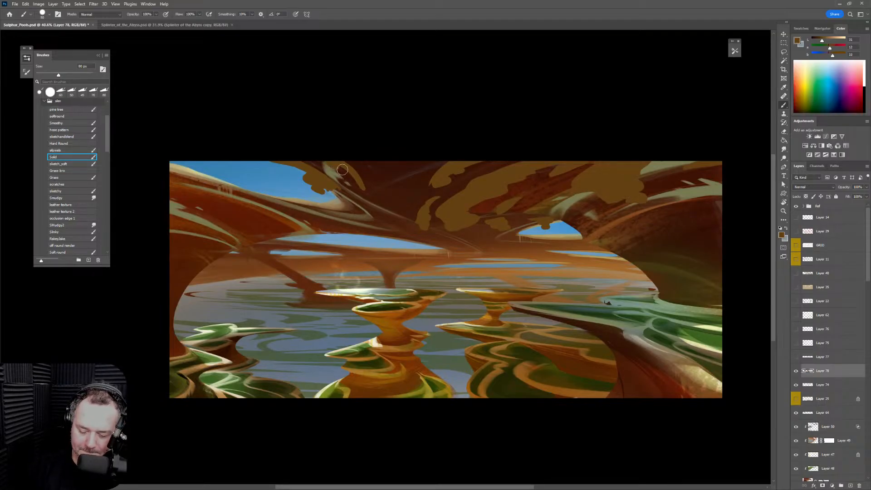
pyautogui.press(']')
pyautogui.moveTo(347, 186)
pyautogui.mouseDown()
pyautogui.moveTo(353, 219)
pyautogui.moveTo(355, 182)
pyautogui.mouseUp()
pyautogui.press('[')
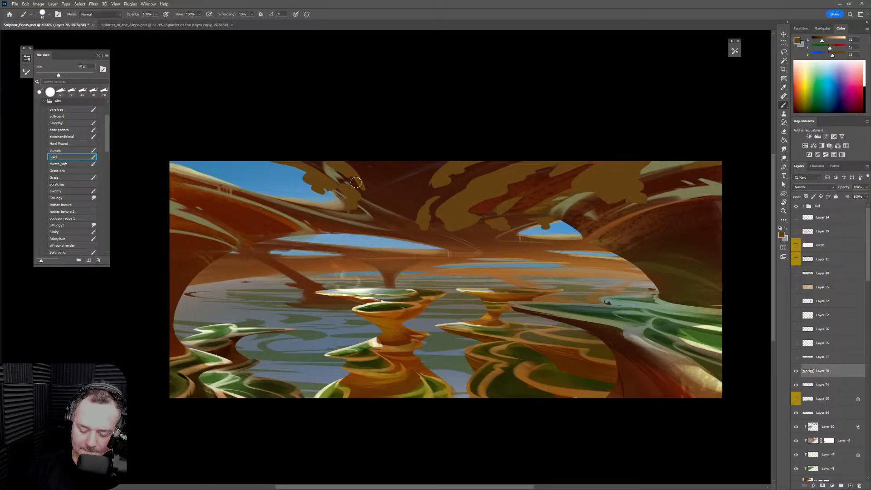
# Block in an olive-brown patch on the arch beneath the large sky opening and prepare the eraser to trim it
pyautogui.moveTo(199, 177)
pyautogui.mouseDown()
pyautogui.moveTo(206, 212)
pyautogui.moveTo(204, 198)
pyautogui.moveTo(219, 178)
pyautogui.moveTo(210, 173)
pyautogui.moveTo(223, 190)
pyautogui.mouseUp()
pyautogui.press('e')
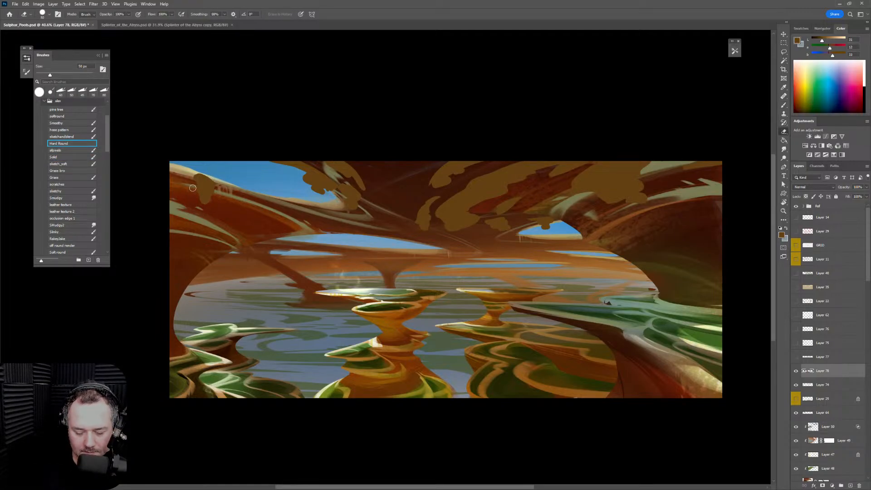
# Mirror the canvas view horizontally and paint a small brown patch on the arch edge below the large sky opening with the Solid brush
pyautogui.hotkey('ctrl', 'shift', 'h')
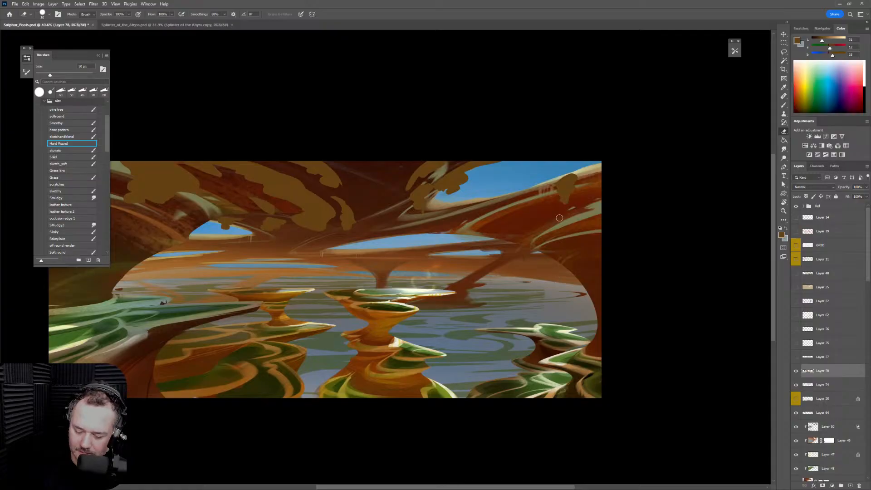
pyautogui.press('b')
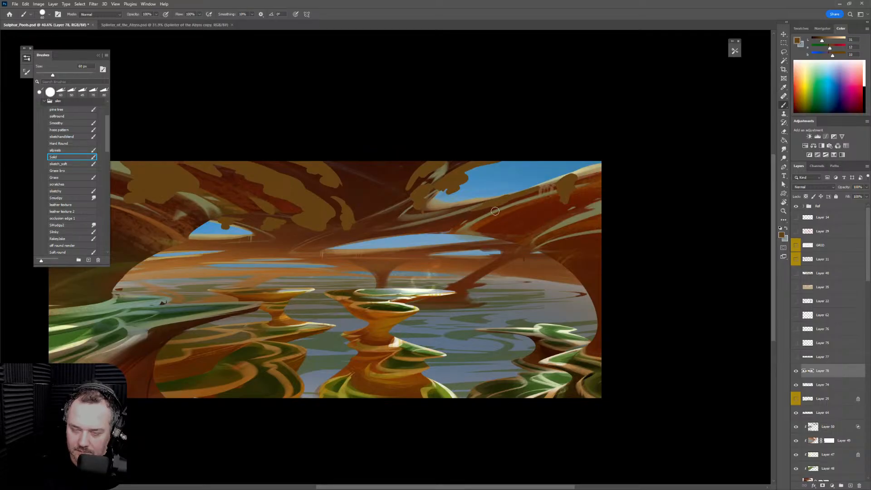
pyautogui.moveTo(495, 211); pyautogui.dragTo(509, 204)
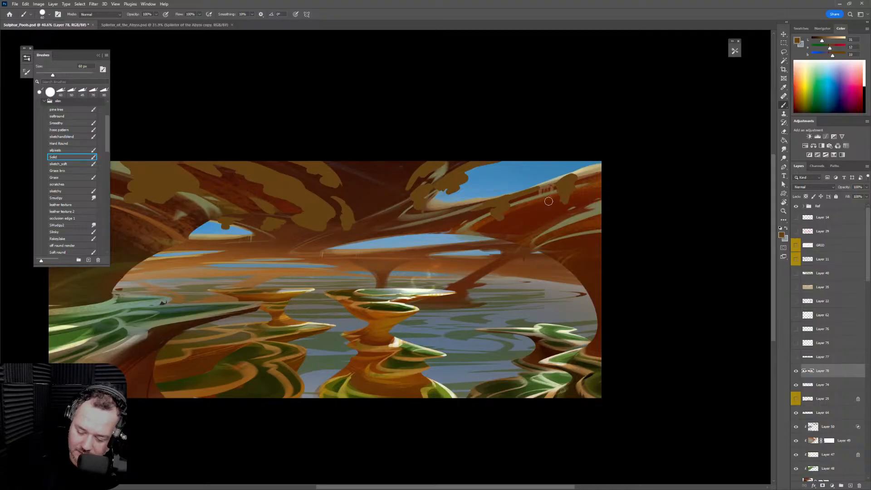
pyautogui.press('e')
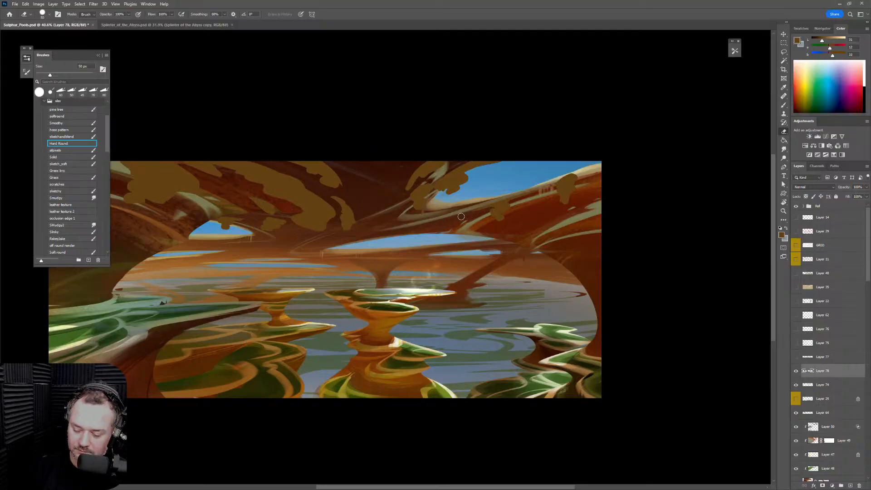
pyautogui.press('b')
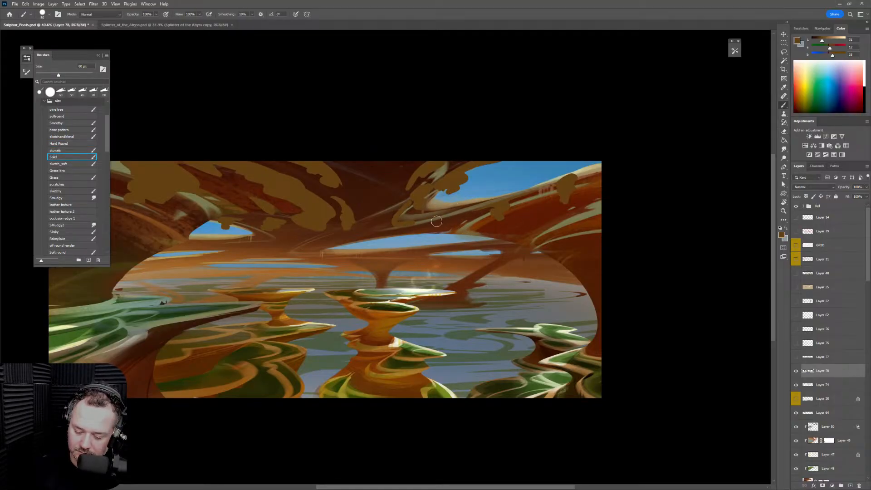
# Paint small brown overhangs along the upper rim of the central sky opening and a brown streak on the ceiling above it
pyautogui.press(']')
pyautogui.press(']')
pyautogui.press(']')
pyautogui.press('[')
pyautogui.press('[')
pyautogui.moveTo(427, 232); pyautogui.dragTo(427, 236)
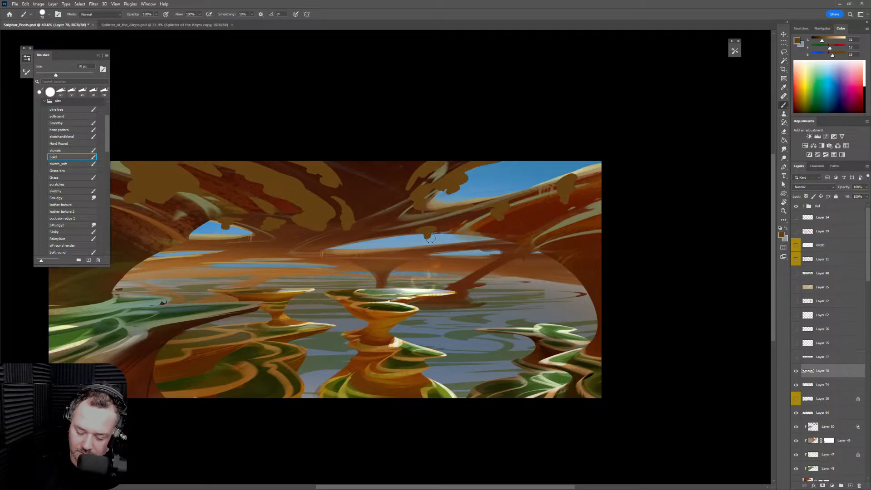
pyautogui.press('[')
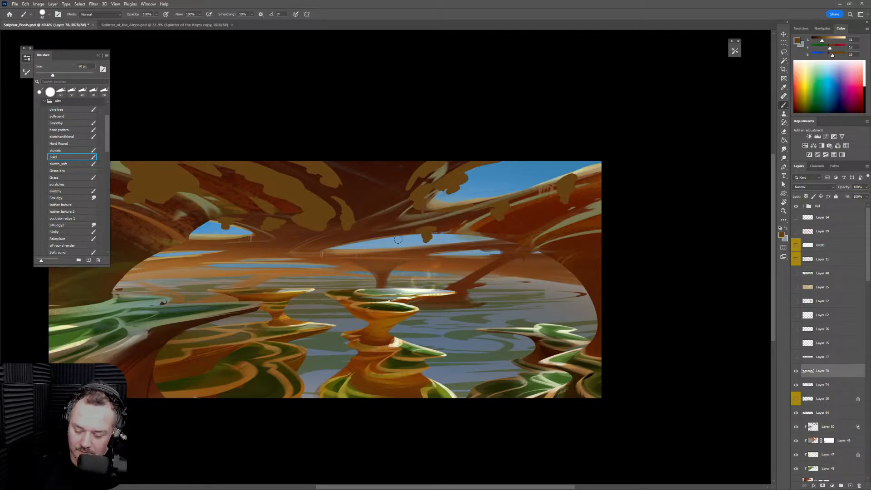
pyautogui.moveTo(398, 240); pyautogui.dragTo(448, 235)
pyautogui.hotkey('ctrl', 'z')
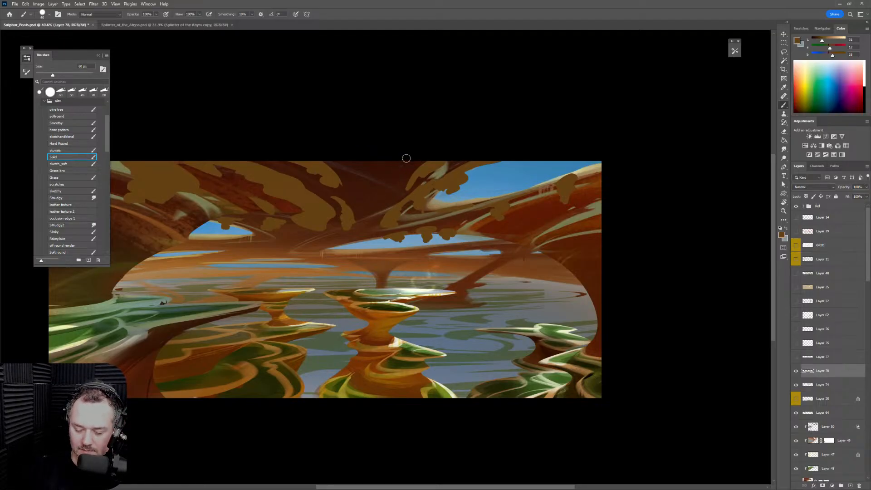
pyautogui.moveTo(405, 159); pyautogui.dragTo(400, 182)
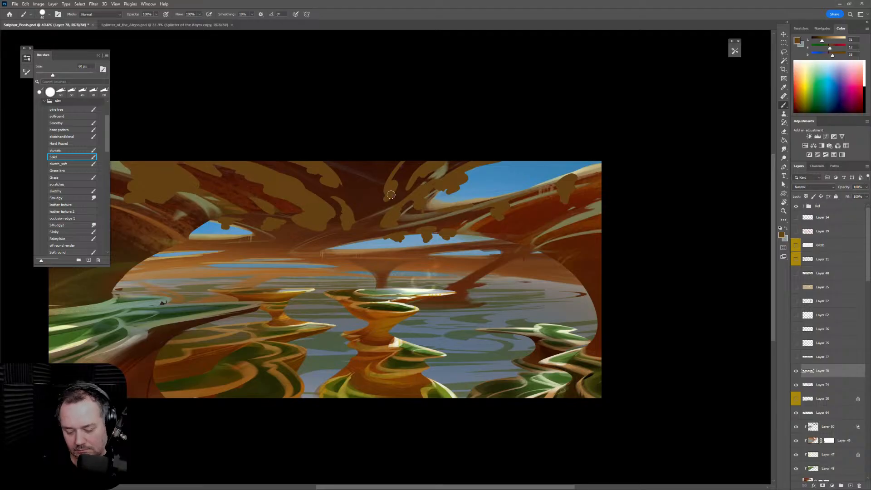
# Trim the brown overhangs along the central sky opening with the Hard Round eraser at 40 px
pyautogui.press('e')
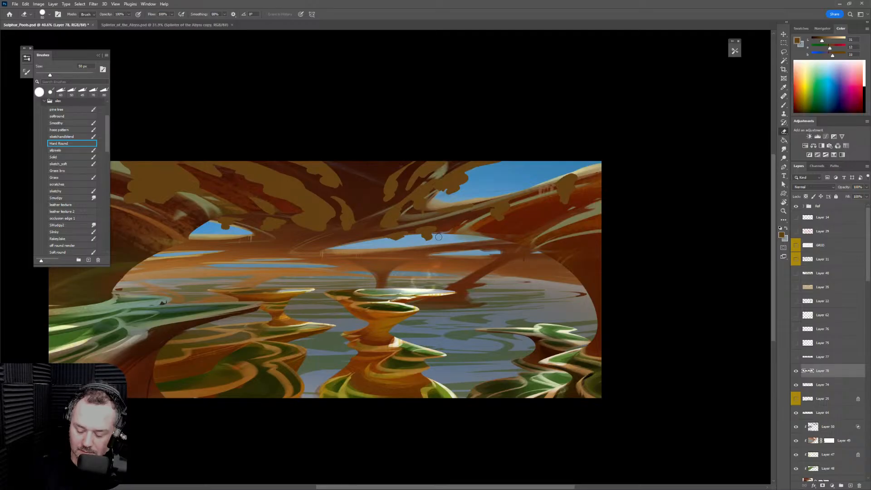
pyautogui.press('b')
pyautogui.press('e')
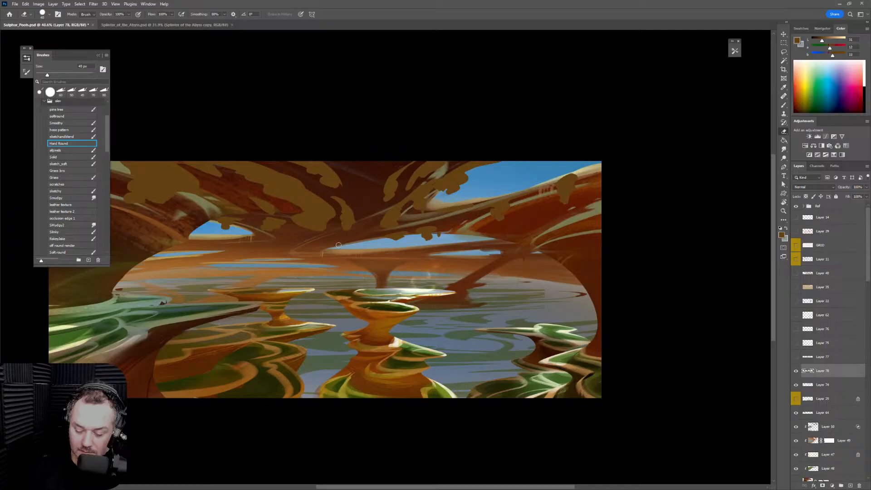
pyautogui.moveTo(339, 245); pyautogui.dragTo(344, 245)
# Enlarge the Solid brush to 100 px
pyautogui.press('b')
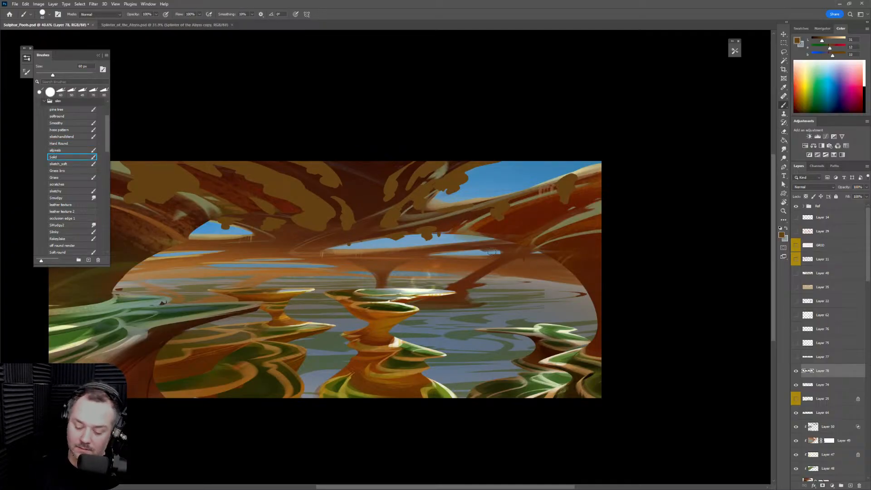
pyautogui.press(']')
pyautogui.press(']')
pyautogui.press(']')
pyautogui.press(']')
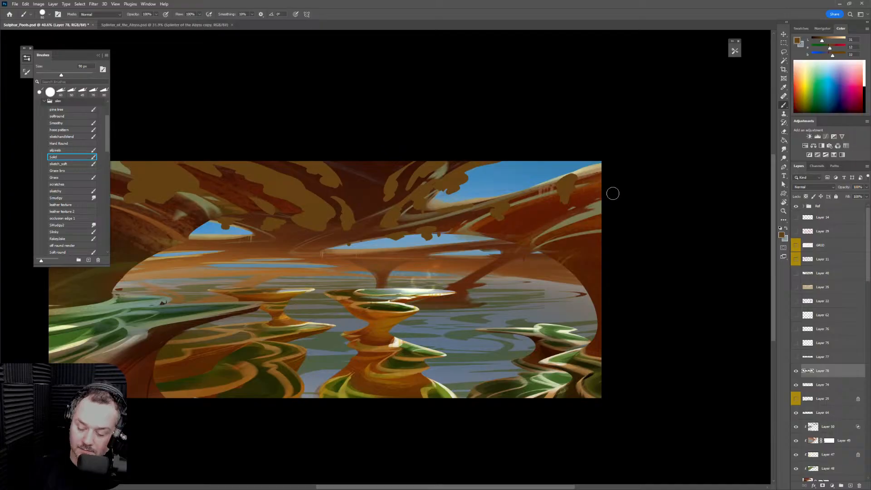
pyautogui.press(']')
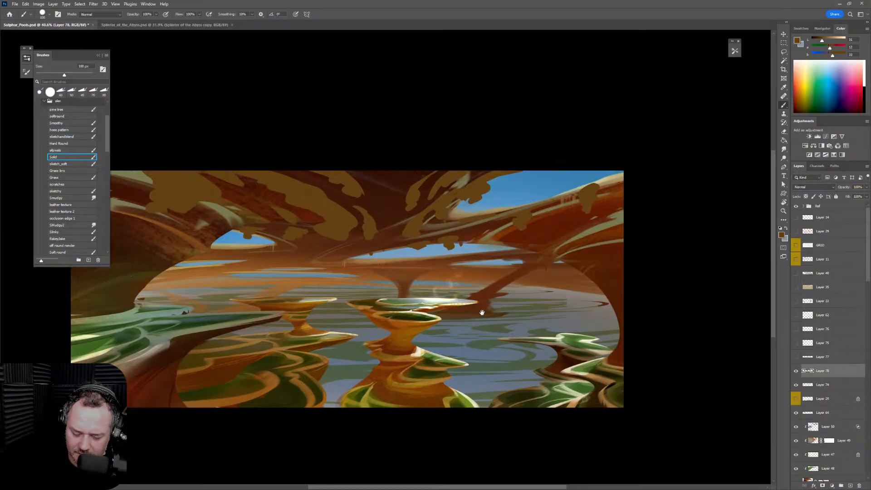
# Reshape the edges of the brown patches on the central ceiling with the Hard Round eraser at 35 px
pyautogui.press('e')
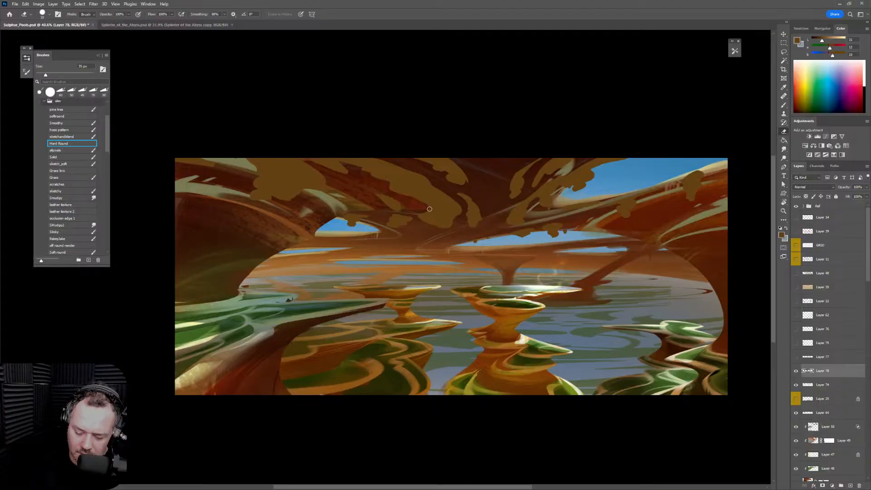
pyautogui.moveTo(430, 208); pyautogui.dragTo(511, 228)
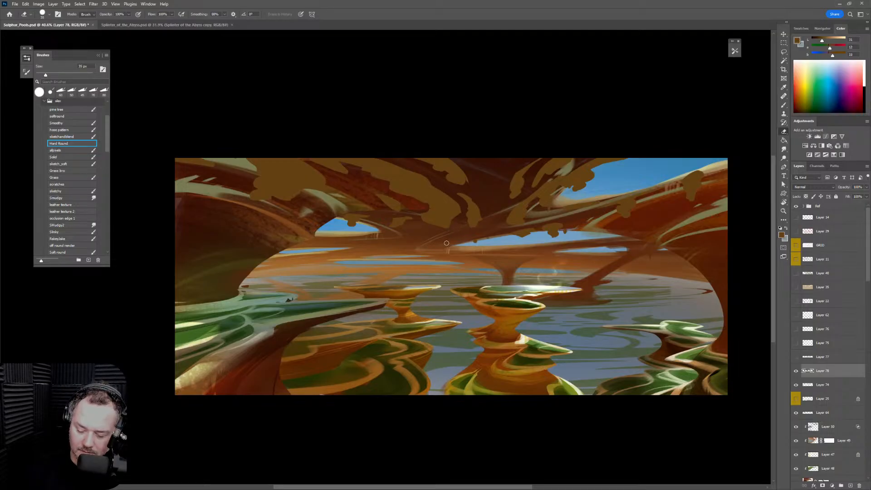
pyautogui.moveTo(459, 218); pyautogui.dragTo(442, 195)
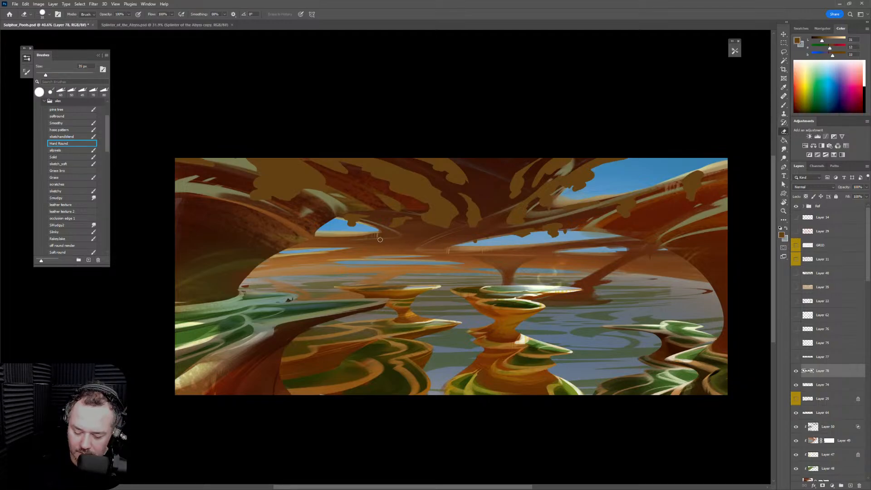
# Extend the small brown patch on the ceiling beside the smallest arched sky opening with the Solid brush at 35 px
pyautogui.press('b')
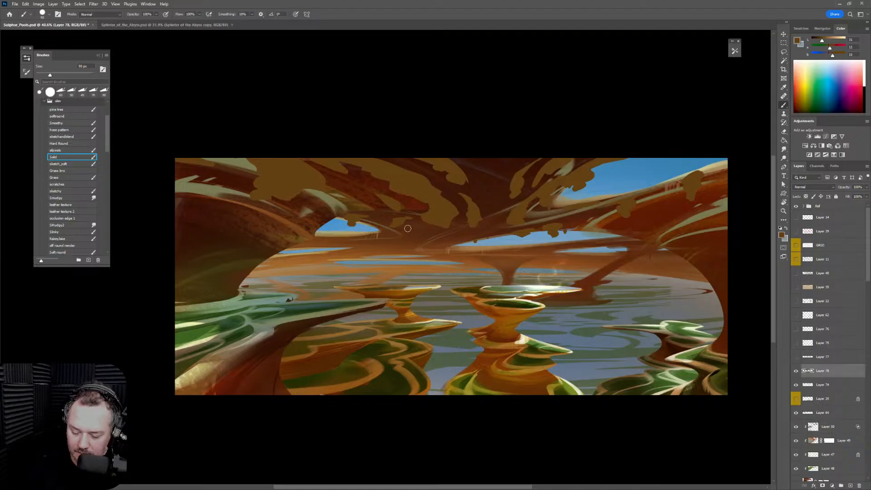
pyautogui.press('[')
pyautogui.press('[')
pyautogui.press('[')
pyautogui.press('[')
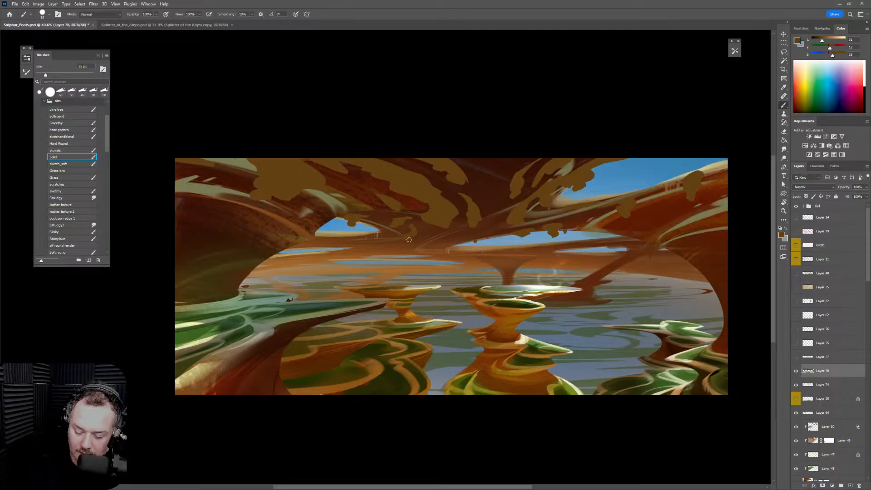
pyautogui.press('e')
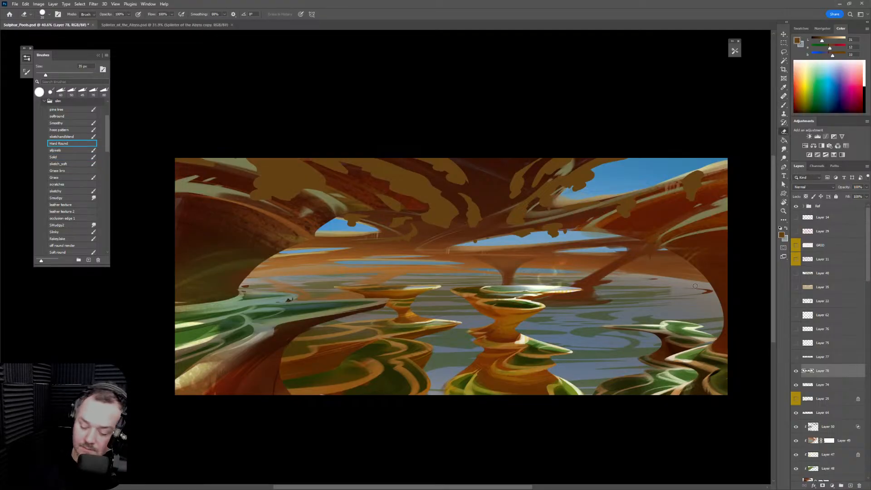
# Lock the transparent pixels of Layer 78 and return to the Brush tool
pyautogui.press('h')
pyautogui.press('h')
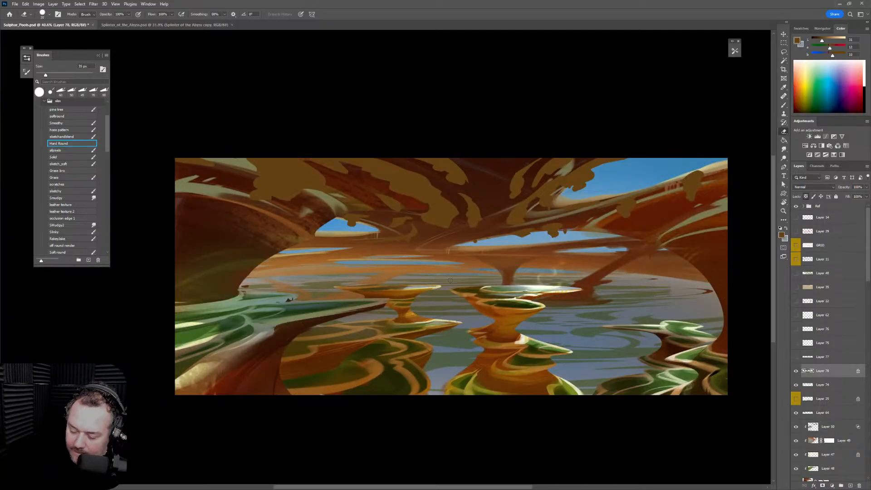
pyautogui.press('b')
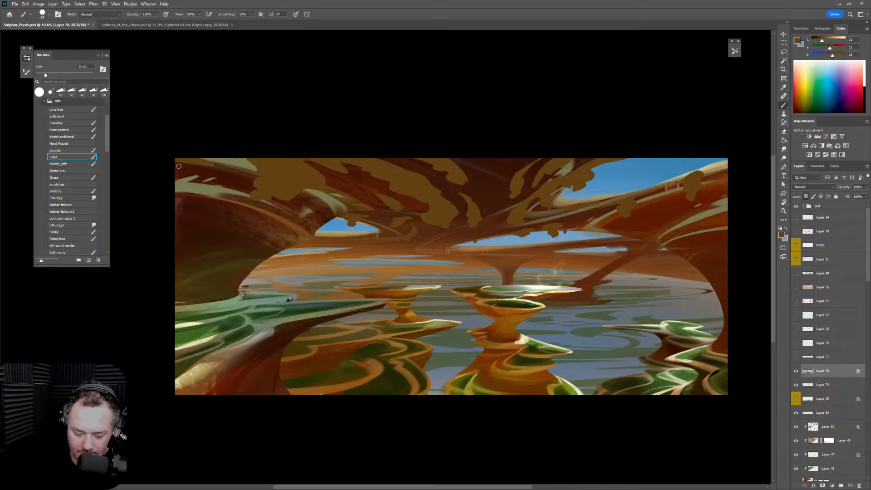
# Choose the sketch_soft brush and enlarge it to 150 px
pyautogui.click(735, 51)
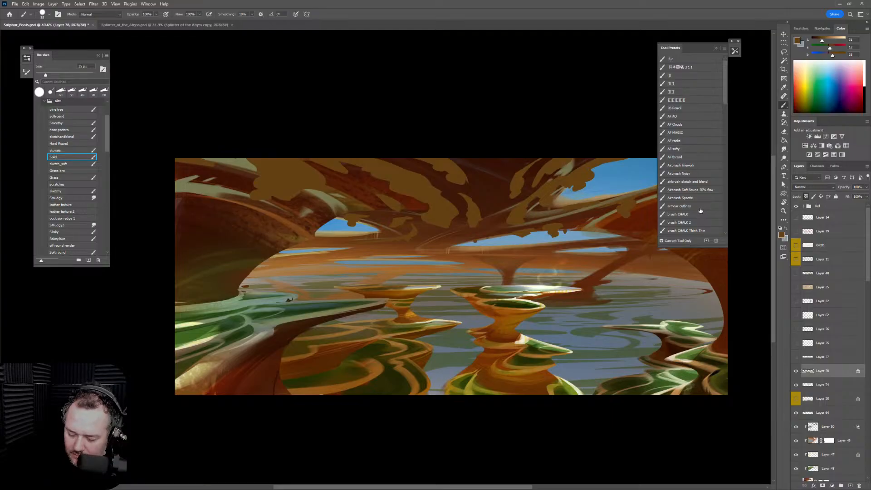
pyautogui.click(735, 52)
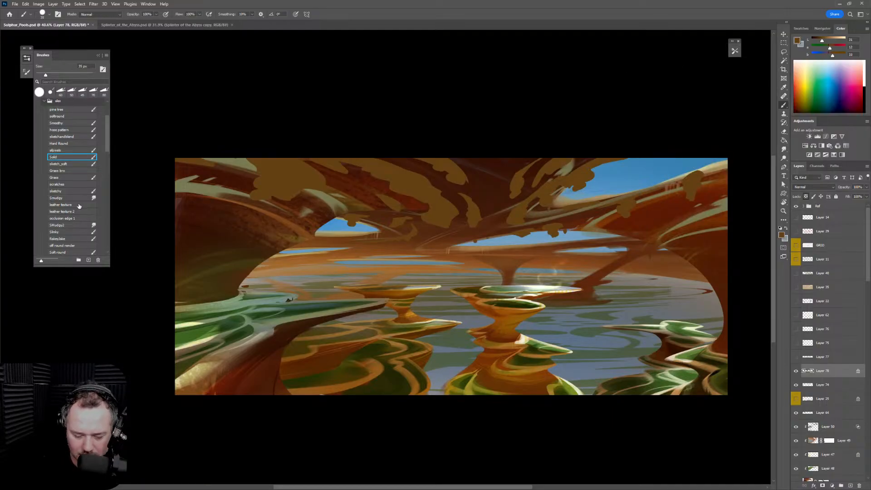
pyautogui.click(72, 165)
pyautogui.press(']')
pyautogui.press(']')
pyautogui.press(']')
pyautogui.press(']')
pyautogui.press(']')
pyautogui.press(']')
pyautogui.press(']')
pyautogui.press(']')
pyautogui.press(']')
pyautogui.press(']')
pyautogui.press(']')
pyautogui.press(']')
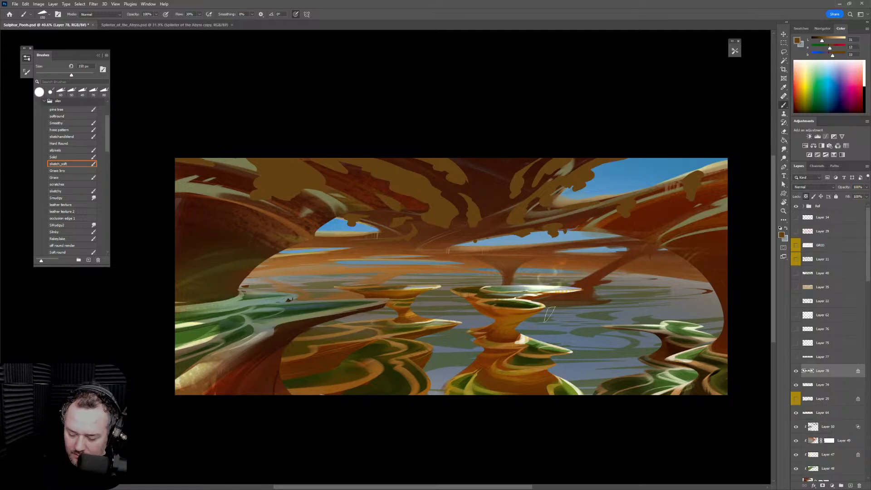
# Try a yellow sampled from the central pool's rim on a hanging ceiling patch
pyautogui.keyDown('alt'); pyautogui.click(548, 290); pyautogui.keyUp('alt')
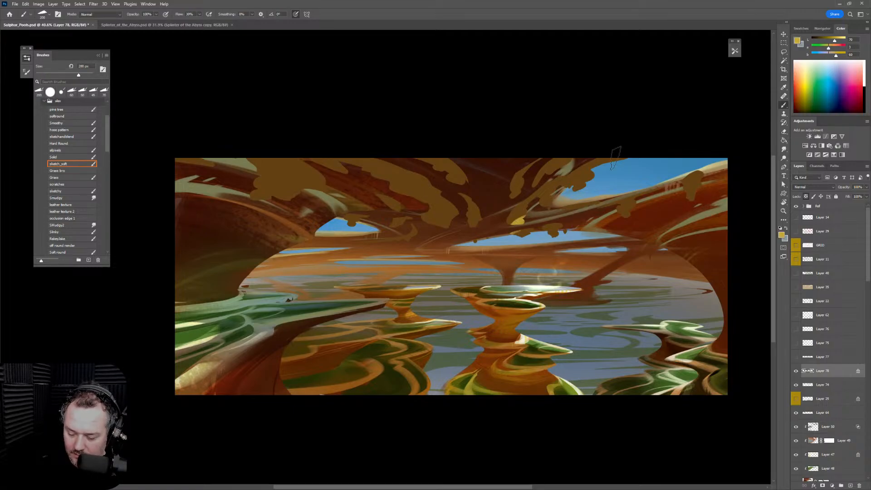
pyautogui.press(']')
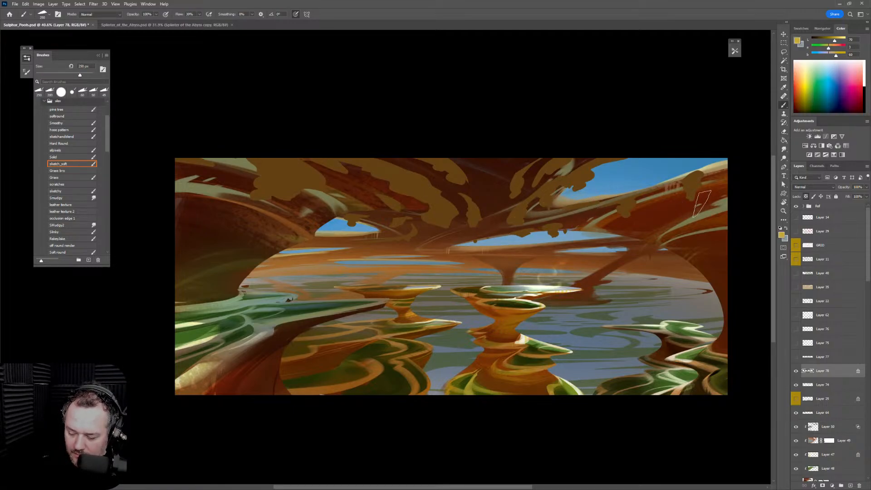
# Rotate the view to about -40° and paint the hanging patch near the cave wall in pale green sampled from the neighbouring rock
pyautogui.press('r')
pyautogui.moveTo(512, 258)
pyautogui.mouseDown()
pyautogui.moveTo(432, 295)
pyautogui.moveTo(360, 295)
pyautogui.moveTo(518, 280)
pyautogui.mouseUp()
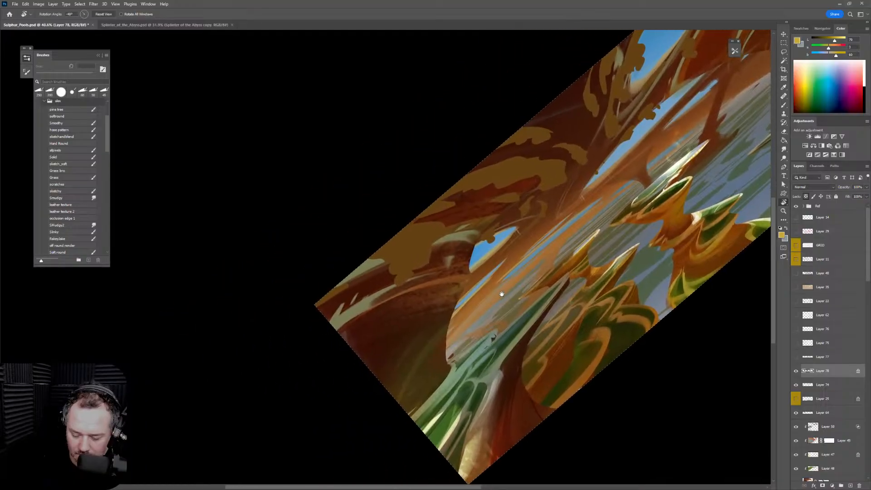
pyautogui.press('b')
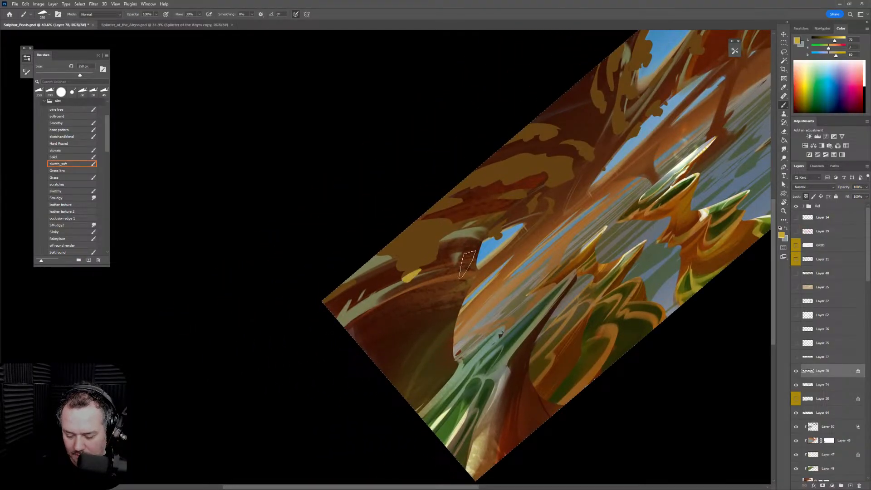
pyautogui.keyDown('alt'); pyautogui.click(370, 302); pyautogui.keyUp('alt')
pyautogui.press(']')
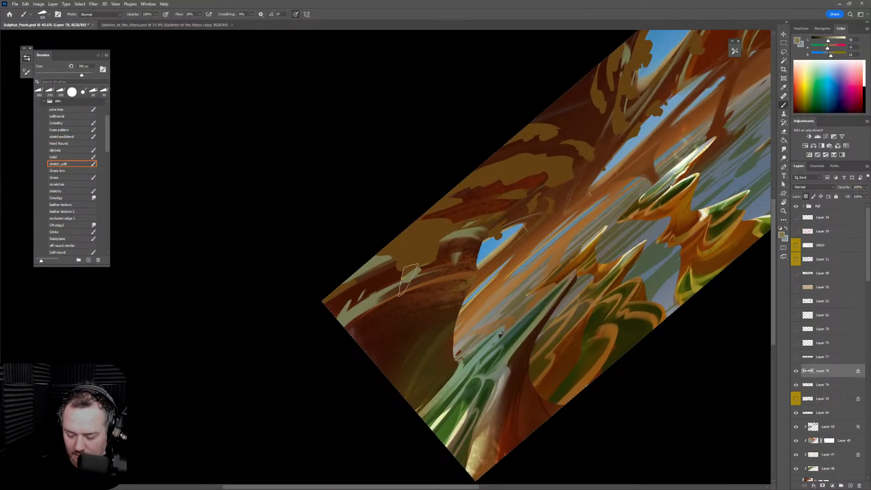
# Shade the brown ceiling patch with dark red sampled from the rock at 400 px, and rework its pale green strokes with a sampled green
pyautogui.keyDown('alt'); pyautogui.click(475, 191); pyautogui.keyUp('alt')
pyautogui.press('[')
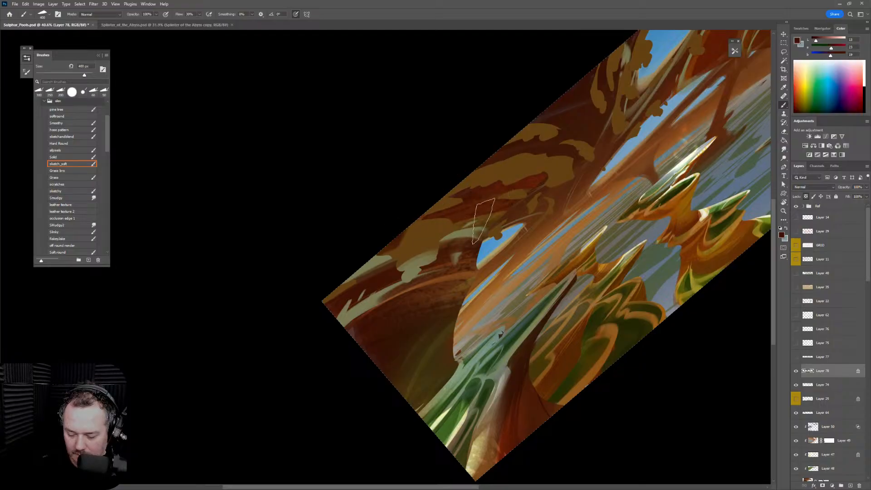
pyautogui.moveTo(467, 230)
pyautogui.mouseDown()
pyautogui.moveTo(435, 254)
pyautogui.moveTo(409, 259)
pyautogui.moveTo(425, 243)
pyautogui.moveTo(427, 267)
pyautogui.moveTo(404, 259)
pyautogui.moveTo(431, 247)
pyautogui.moveTo(439, 261)
pyautogui.mouseUp()
pyautogui.keyDown('alt'); pyautogui.click(439, 264); pyautogui.keyUp('alt')
pyautogui.press('[')
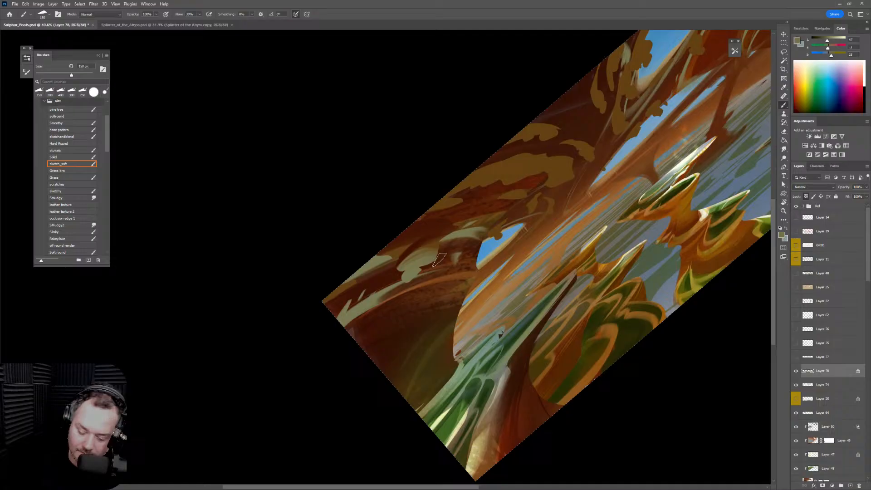
# Carve into the pale green hanging patch near the cave wall with brown sampled beside it, using a brush of about 90 px
pyautogui.keyDown('alt'); pyautogui.click(407, 248); pyautogui.keyUp('alt')
pyautogui.press(']')
pyautogui.keyDown('alt'); pyautogui.click(401, 248); pyautogui.keyUp('alt')
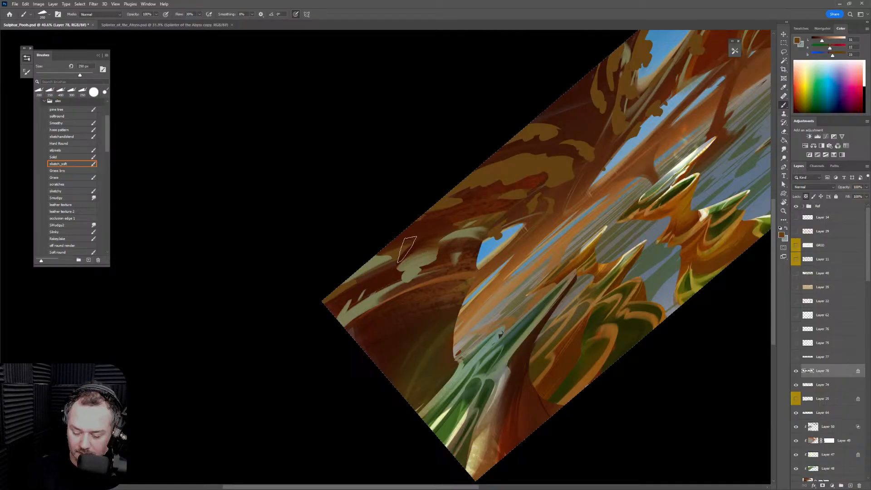
pyautogui.press('[')
pyautogui.press('[')
pyautogui.moveTo(407, 247)
pyautogui.mouseDown()
pyautogui.moveTo(394, 246)
pyautogui.moveTo(430, 251)
pyautogui.mouseUp()
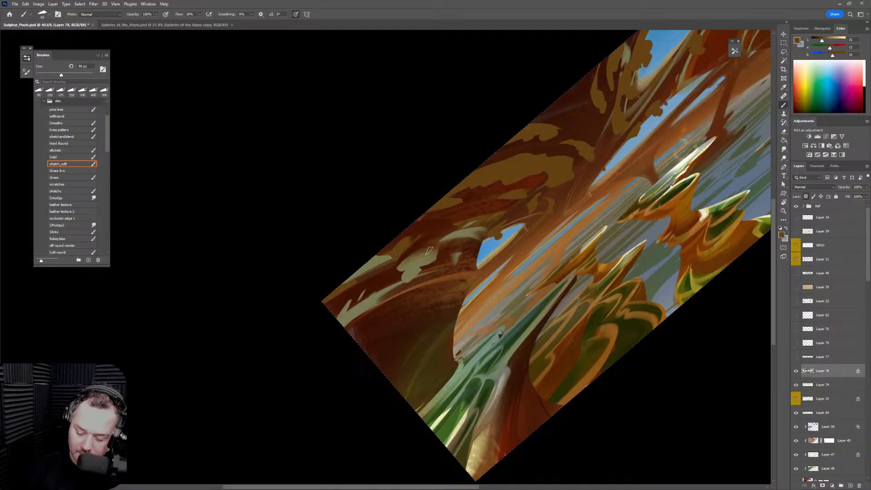
# Refine the pale green patch down to its rounded tip with sampled green and brown at 80 to 100 px
pyautogui.press('[')
pyautogui.keyDown('alt'); pyautogui.click(429, 251); pyautogui.keyUp('alt')
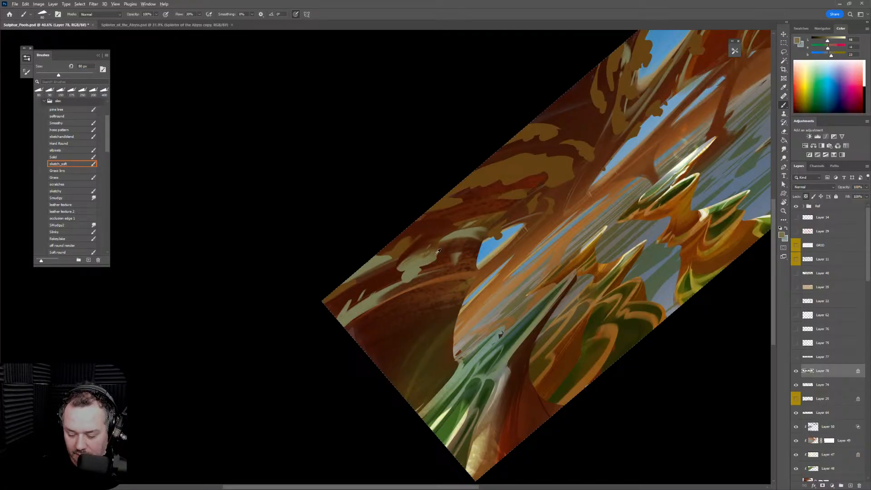
pyautogui.press(']')
pyautogui.keyDown('alt'); pyautogui.click(425, 268); pyautogui.keyUp('alt')
pyautogui.moveTo(425, 267)
pyautogui.mouseDown()
pyautogui.moveTo(397, 280)
pyautogui.moveTo(423, 272)
pyautogui.moveTo(438, 242)
pyautogui.moveTo(412, 295)
pyautogui.mouseUp()
pyautogui.keyDown('alt'); pyautogui.click(437, 252); pyautogui.keyUp('alt')
pyautogui.press(']')
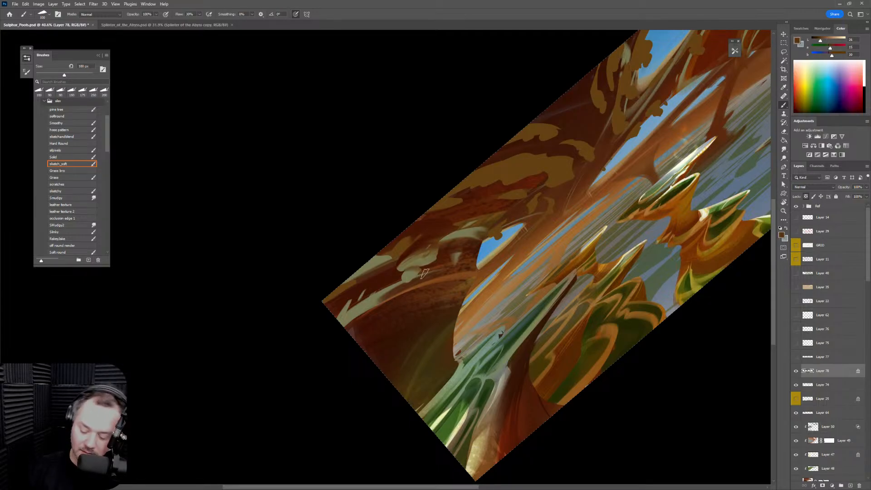
# Paint a small dark opening inside the rounded green tip with a 70 px brush
pyautogui.press('[')
pyautogui.press('[')
pyautogui.press('[')
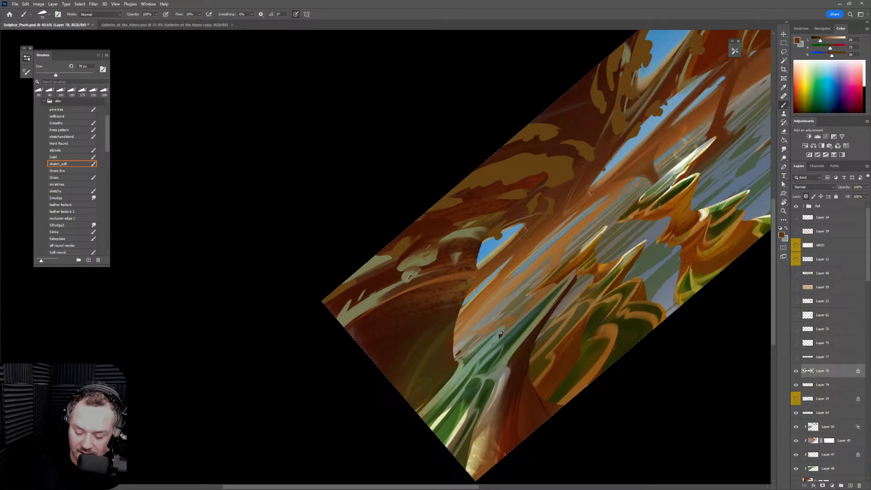
pyautogui.hotkey('shift', '2')
pyautogui.press(']')
pyautogui.press(']')
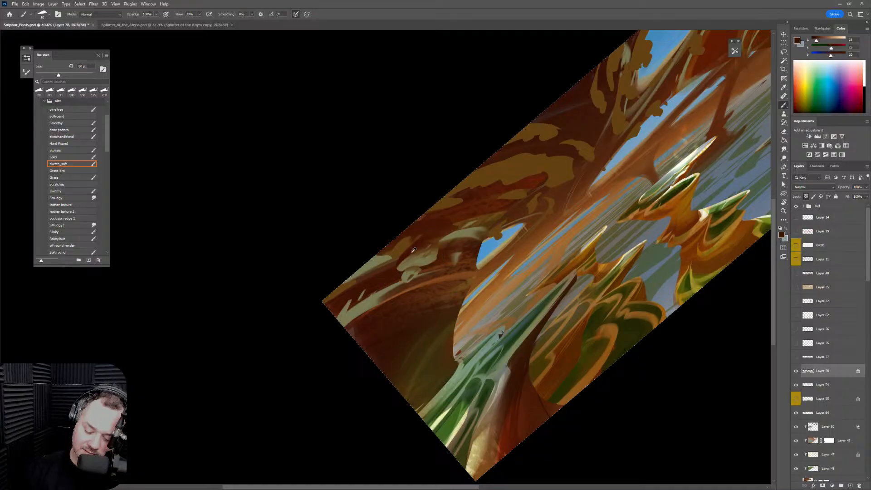
# Reshape the green forms around the rounded tip with sampled dark brown and green at 100 to 125 px, and check the mirrored view
pyautogui.keyDown('alt'); pyautogui.click(403, 262); pyautogui.keyUp('alt')
pyautogui.press(']')
pyautogui.press(']')
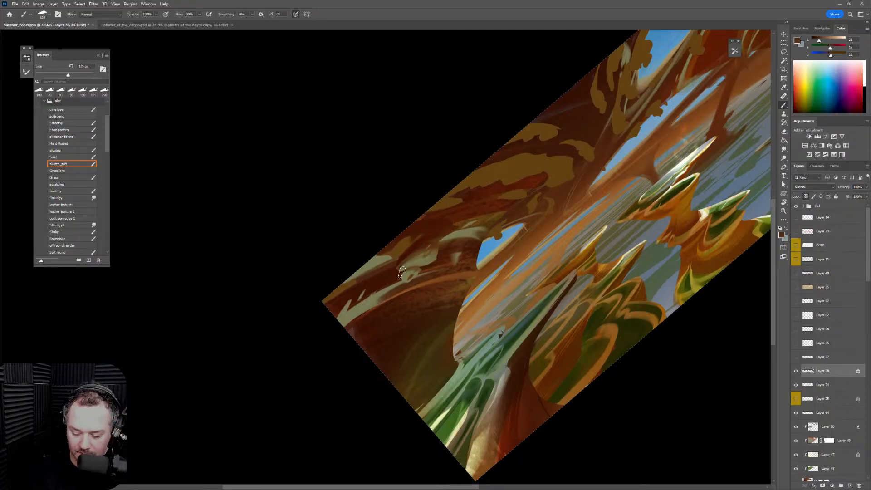
pyautogui.keyDown('alt'); pyautogui.click(433, 247); pyautogui.keyUp('alt')
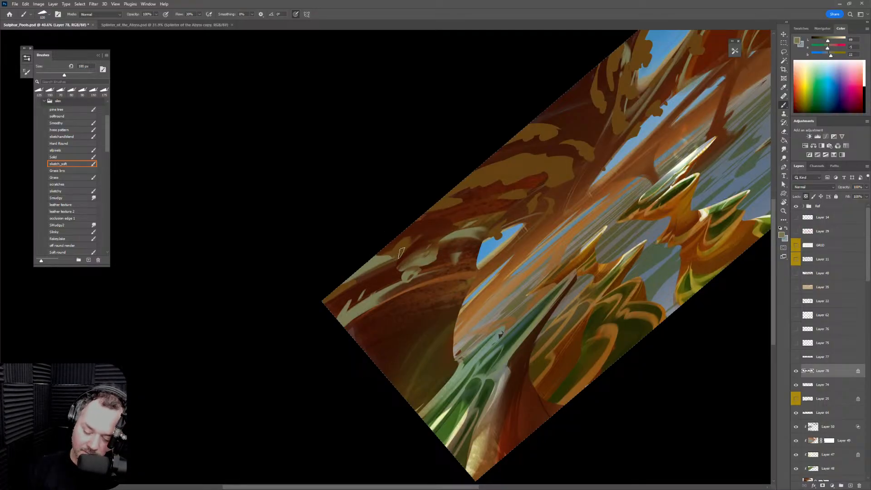
pyautogui.keyDown('alt'); pyautogui.click(428, 239); pyautogui.keyUp('alt')
pyautogui.press('h')
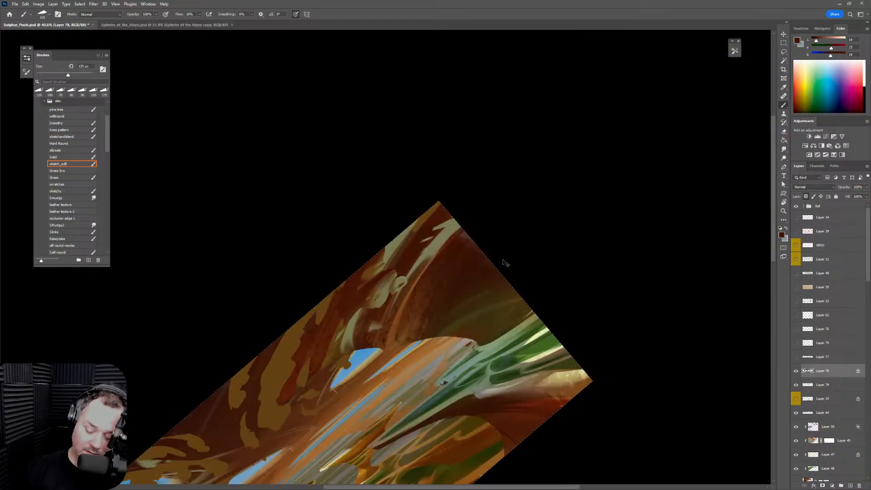
pyautogui.press('h')
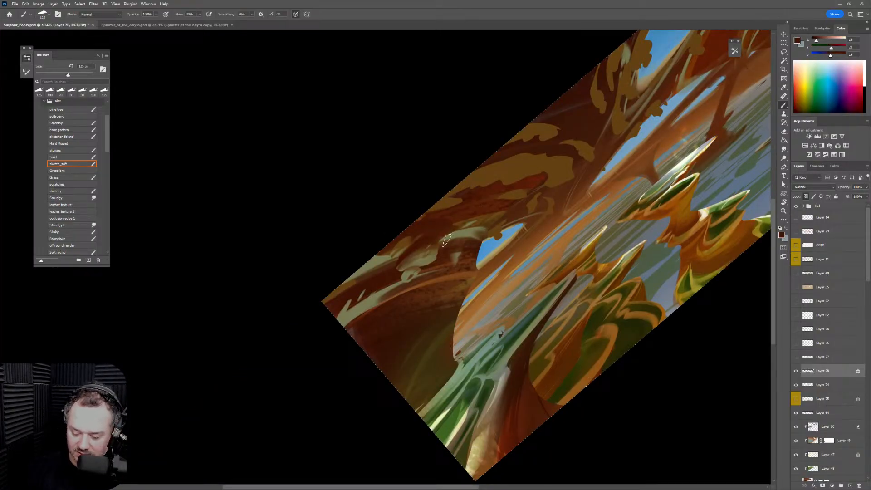
# Rework the green strand beside the sky opening with green sampled from it at 175 px, refining at 125 px
pyautogui.keyDown('alt'); pyautogui.click(448, 240); pyautogui.keyUp('alt')
pyautogui.press(']')
pyautogui.press(']')
pyautogui.moveTo(452, 238); pyautogui.dragTo(431, 237)
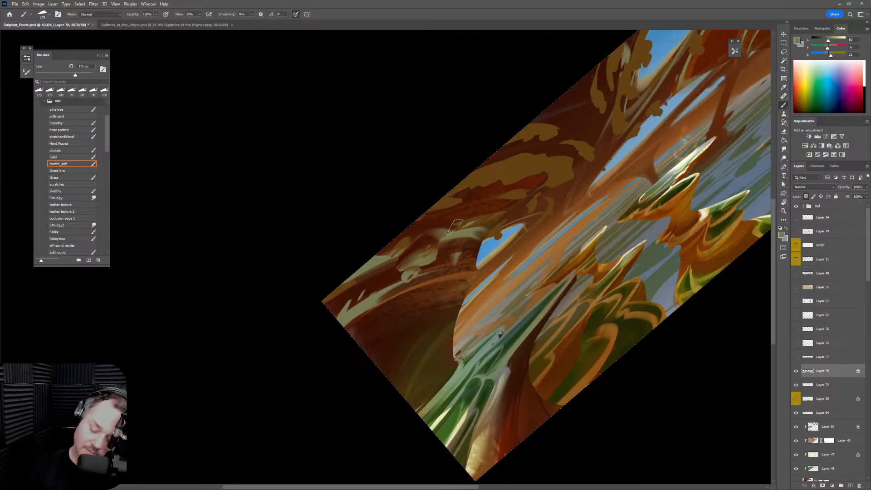
pyautogui.press('[')
pyautogui.press('[')
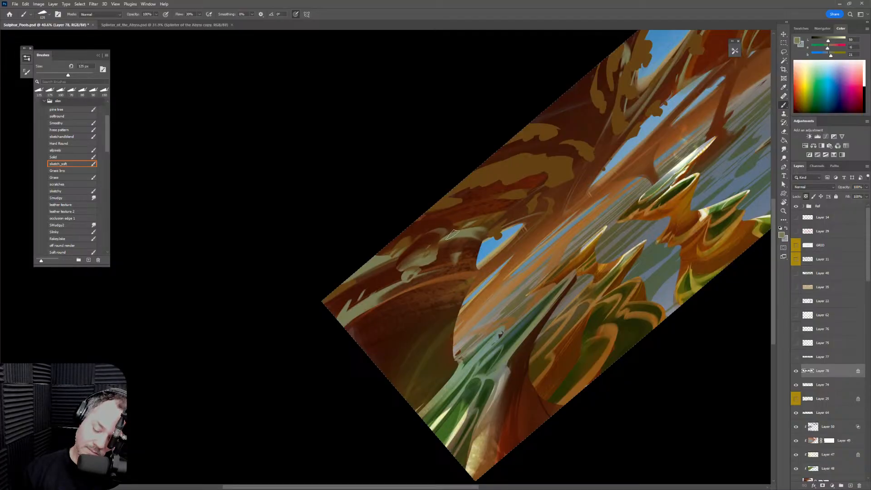
# Trim the green strand beside the sky opening with sampled brown at 125 px, and check the painting mirrored
pyautogui.keyDown('alt'); pyautogui.click(436, 246); pyautogui.keyUp('alt')
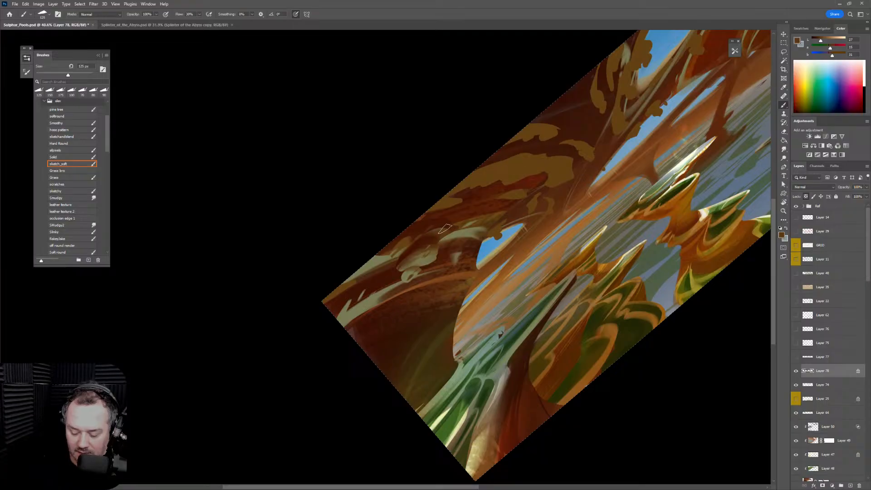
pyautogui.hotkey('ctrl', 'h')
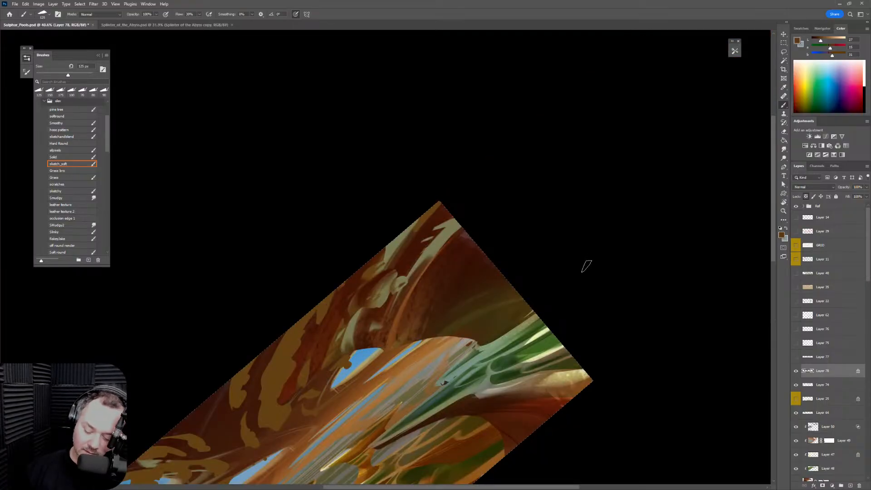
pyautogui.hotkey('ctrl', 'h')
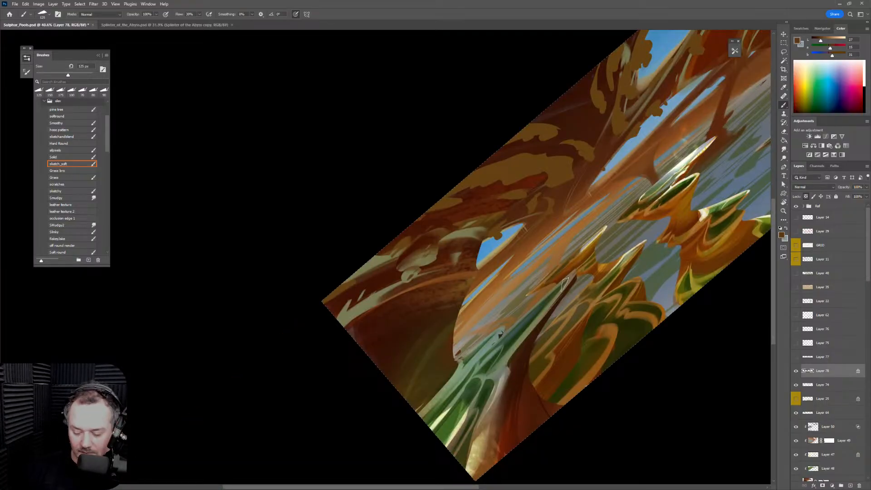
# Rotate the view to about -50° and paint the small brown ceiling patch in pale green sampled from the finished strand
pyautogui.press('r')
pyautogui.moveTo(558, 247); pyautogui.dragTo(494, 176)
pyautogui.moveTo(401, 283); pyautogui.dragTo(461, 286)
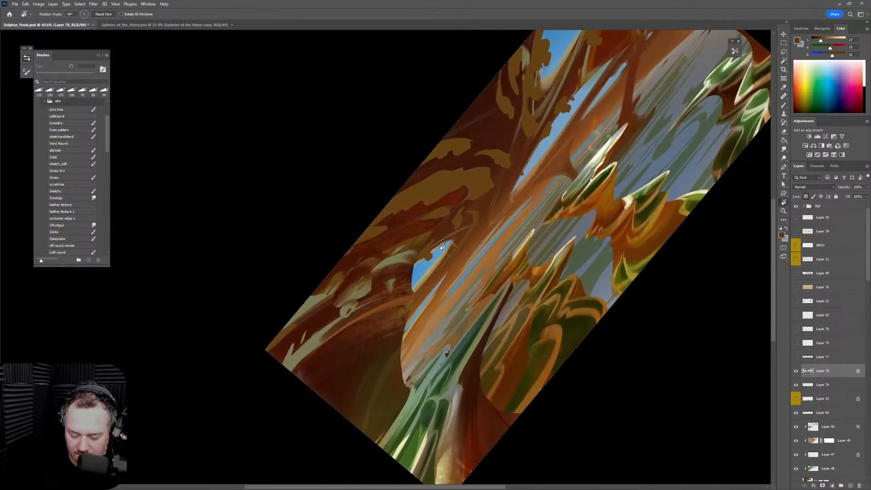
pyautogui.press('b')
pyautogui.keyDown('alt'); pyautogui.click(367, 291); pyautogui.keyUp('alt')
pyautogui.moveTo(385, 230); pyautogui.dragTo(356, 241)
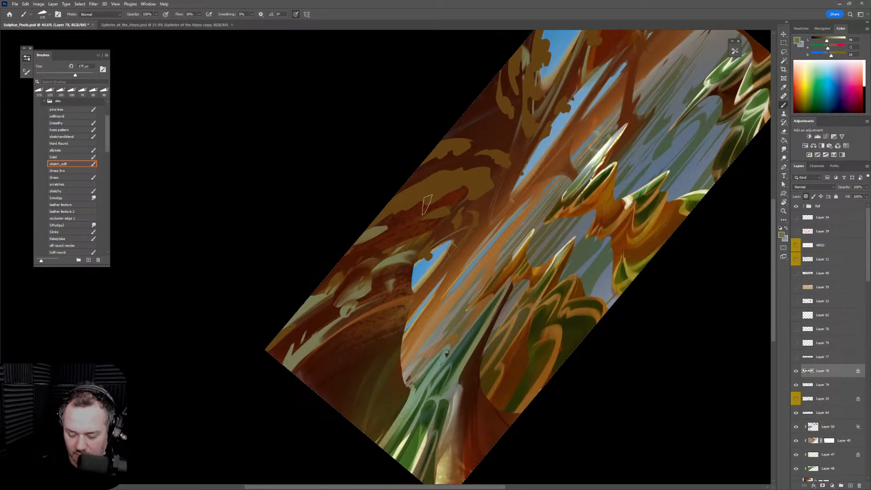
# Paint pale green lobes along the lower edge of the large brown ceiling patch, varying the brush around 175 to 250 px
pyautogui.press(']')
pyautogui.press(']')
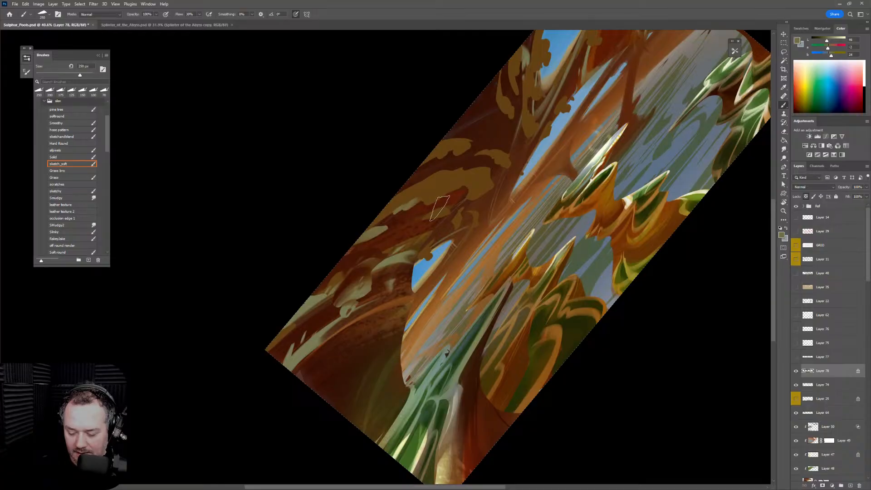
pyautogui.press(']')
pyautogui.press('[')
pyautogui.press('[')
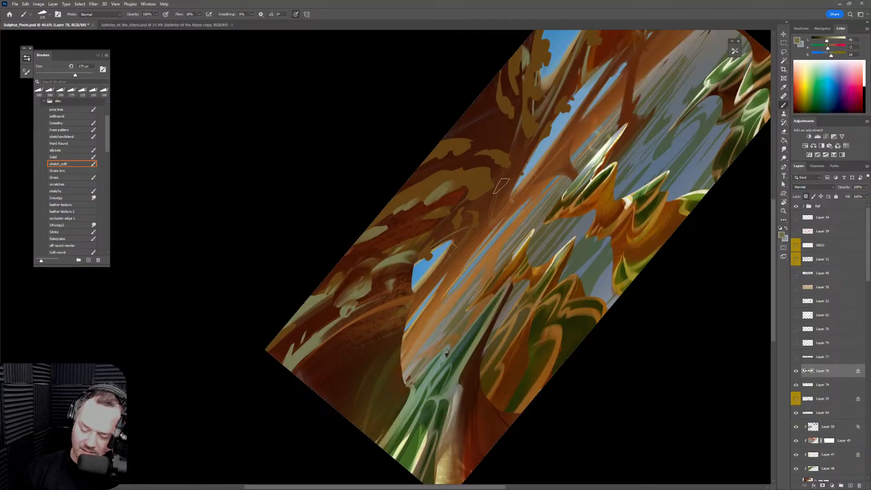
pyautogui.press('[')
pyautogui.press(']')
pyautogui.press(']')
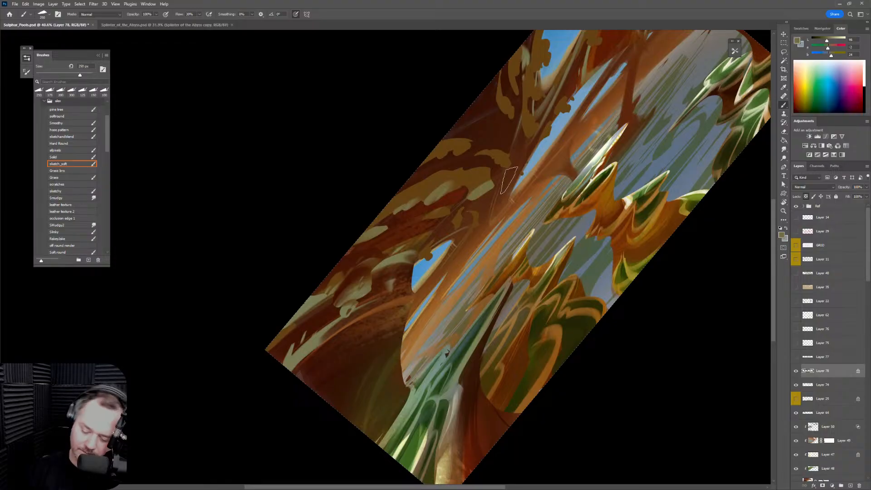
# Shape the pale green lobe at the large patch's inner tip, refining its edges at 100 to 150 px
pyautogui.moveTo(490, 185); pyautogui.dragTo(479, 195)
pyautogui.press('[')
pyautogui.press('[')
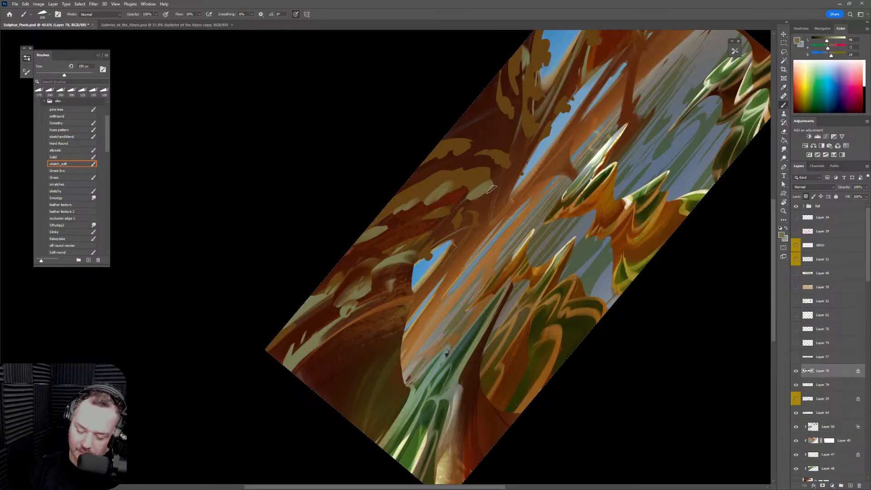
pyautogui.press(']')
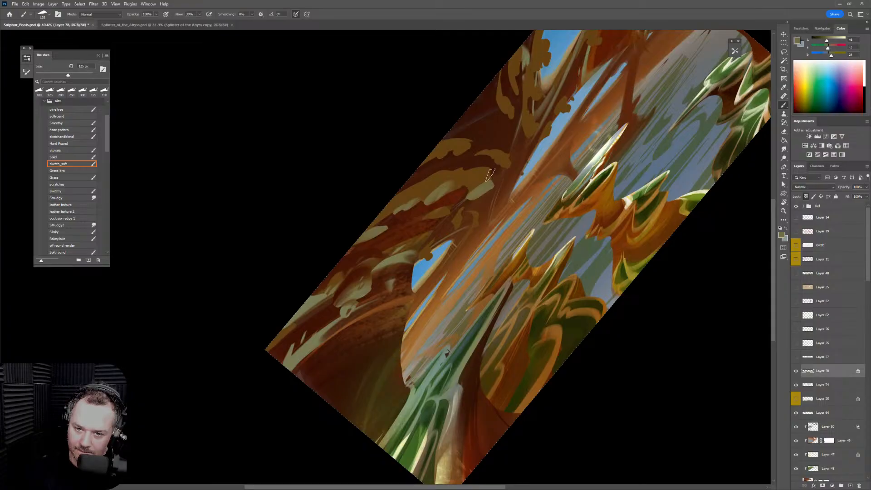
pyautogui.press(']')
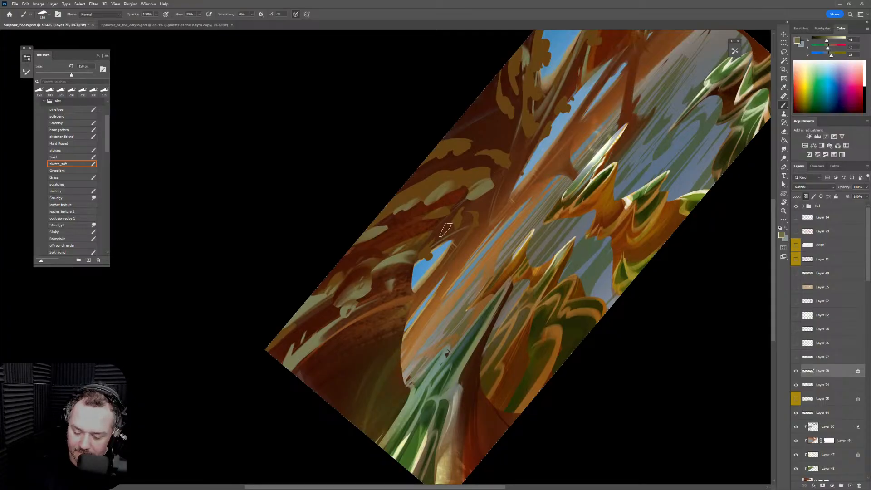
# Cut dark red gaps between the large patch's pale green lobes with colour sampled from the finished formation, refining at 90 px
pyautogui.keyDown('alt'); pyautogui.click(358, 278); pyautogui.keyUp('alt')
pyautogui.press(']')
pyautogui.press(']')
pyautogui.moveTo(467, 197)
pyautogui.mouseDown()
pyautogui.moveTo(481, 180)
pyautogui.moveTo(488, 200)
pyautogui.moveTo(471, 197)
pyautogui.moveTo(473, 187)
pyautogui.moveTo(452, 195)
pyautogui.mouseUp()
pyautogui.press(']')
pyautogui.press('[')
pyautogui.press('[')
pyautogui.press('[')
pyautogui.press('[')
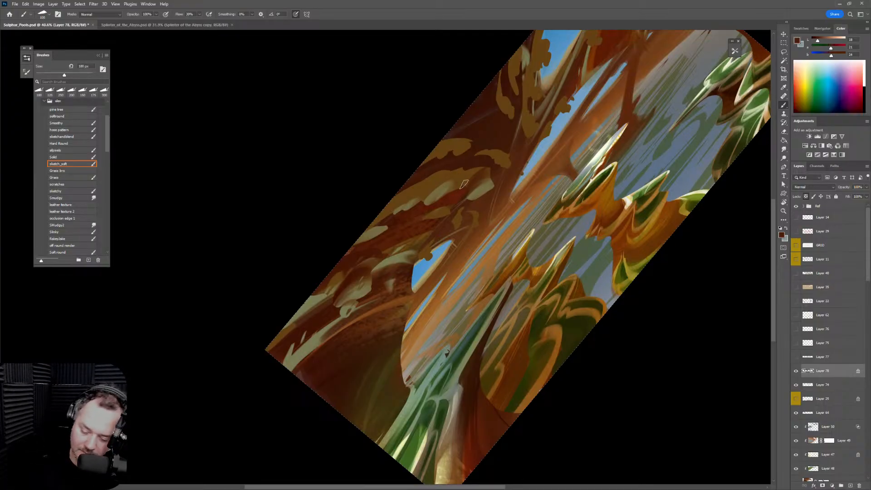
pyautogui.press('[')
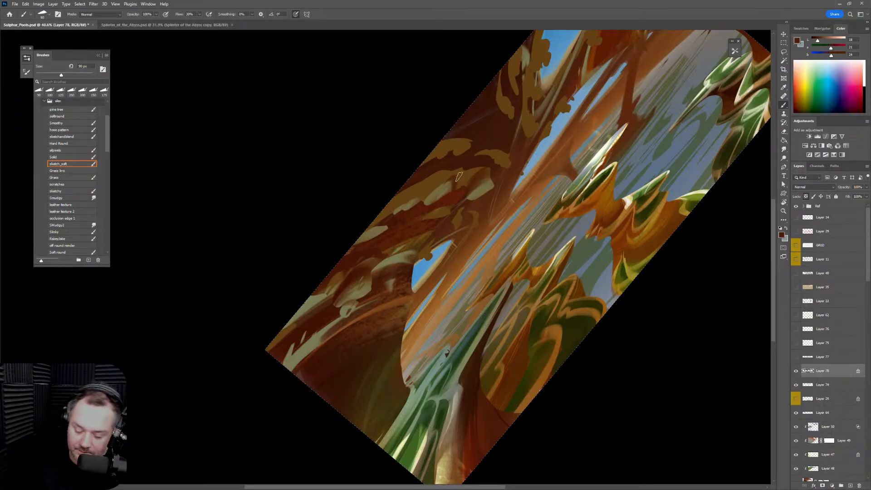
# Shade the large patch above its middle green lobe in dark red, varying the brush up to 200 px
pyautogui.press(']')
pyautogui.press(']')
pyautogui.moveTo(450, 183)
pyautogui.mouseDown()
pyautogui.moveTo(431, 198)
pyautogui.moveTo(456, 187)
pyautogui.moveTo(448, 197)
pyautogui.moveTo(475, 166)
pyautogui.moveTo(463, 184)
pyautogui.mouseUp()
pyautogui.press(']')
pyautogui.press(']')
pyautogui.press(']')
pyautogui.press('[')
pyautogui.press('[')
pyautogui.press('[')
pyautogui.press(']')
pyautogui.press(']')
pyautogui.press(']')
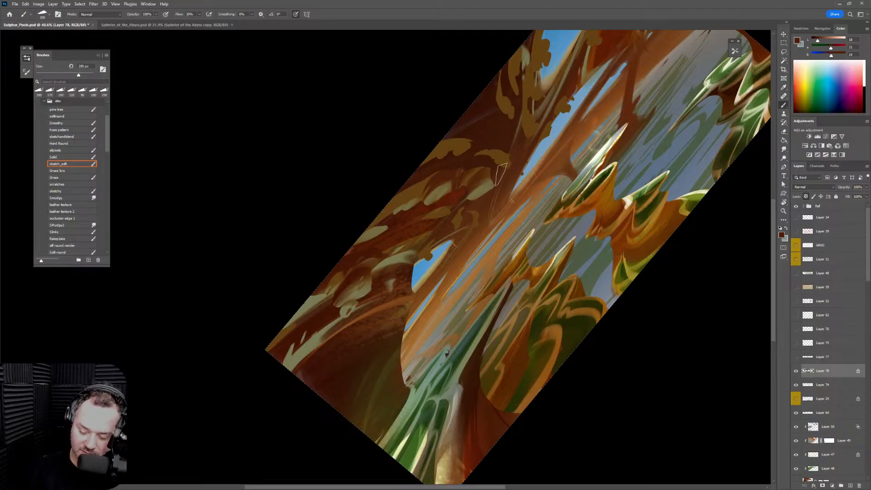
# Extend the dark red shading along the outer end of the large patch at about 175 px
pyautogui.press('[')
pyautogui.moveTo(420, 201)
pyautogui.mouseDown()
pyautogui.moveTo(399, 198)
pyautogui.moveTo(382, 212)
pyautogui.mouseUp()
pyautogui.press('[')
pyautogui.press(']')
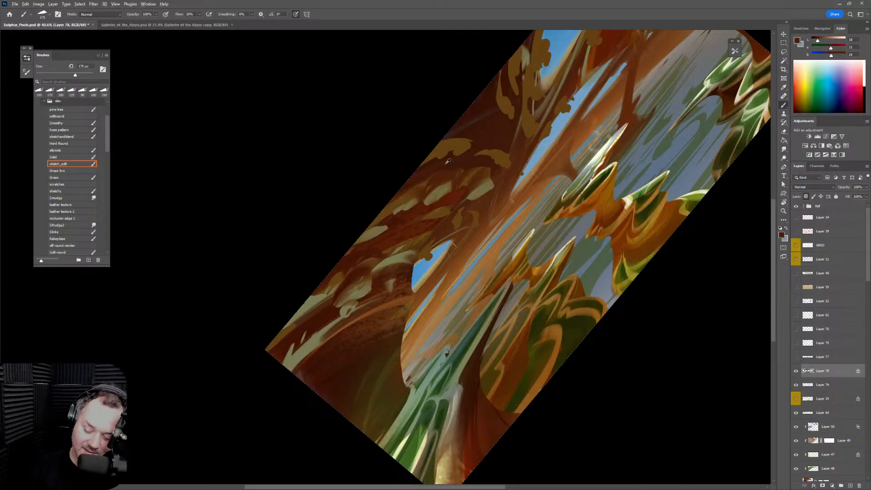
# Darken the brown area above the green lobes with a deeper red sampled from the ceiling at 200 px
pyautogui.keyDown('alt'); pyautogui.click(446, 164); pyautogui.keyUp('alt')
pyautogui.press(']')
pyautogui.moveTo(485, 165); pyautogui.dragTo(432, 182)
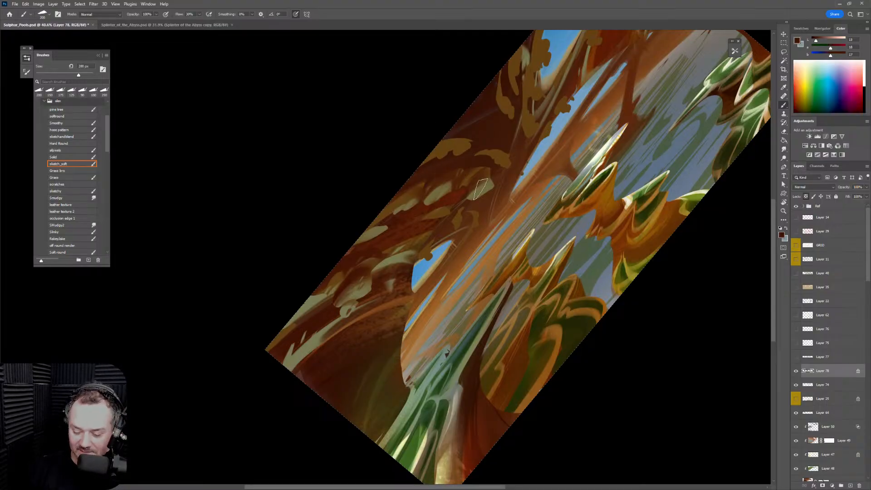
# Trim and separate the outer green lobes with the deeper red, starting at 125 px and finishing at 200 px
pyautogui.press('[')
pyautogui.press('[')
pyautogui.press('[')
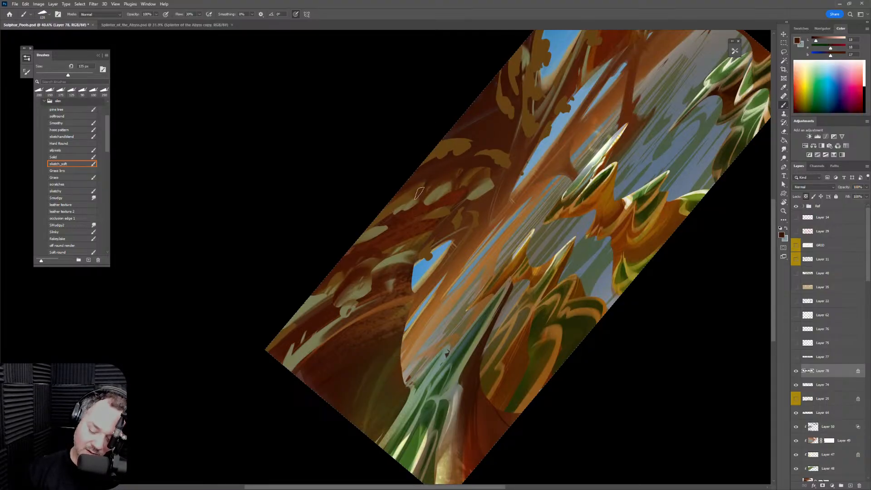
pyautogui.moveTo(419, 193)
pyautogui.mouseDown()
pyautogui.moveTo(405, 237)
pyautogui.moveTo(403, 201)
pyautogui.moveTo(417, 189)
pyautogui.moveTo(406, 215)
pyautogui.moveTo(409, 201)
pyautogui.moveTo(392, 216)
pyautogui.moveTo(402, 200)
pyautogui.moveTo(401, 221)
pyautogui.moveTo(437, 210)
pyautogui.moveTo(418, 195)
pyautogui.moveTo(400, 200)
pyautogui.moveTo(411, 214)
pyautogui.moveTo(393, 216)
pyautogui.moveTo(393, 204)
pyautogui.moveTo(370, 244)
pyautogui.moveTo(398, 229)
pyautogui.moveTo(386, 223)
pyautogui.moveTo(347, 261)
pyautogui.mouseUp()
pyautogui.press('[')
pyautogui.press('[')
pyautogui.press(']')
pyautogui.press(']')
pyautogui.press(']')
pyautogui.press(']')
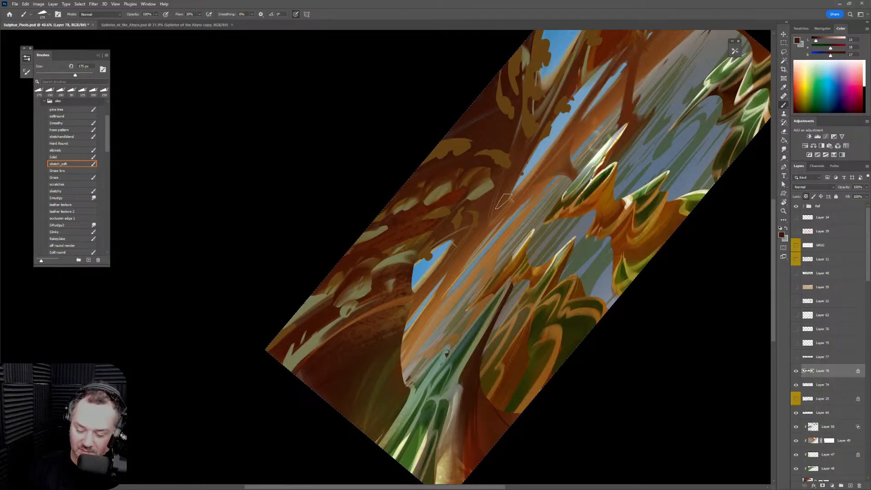
pyautogui.press(']')
pyautogui.moveTo(432, 197); pyautogui.dragTo(350, 251)
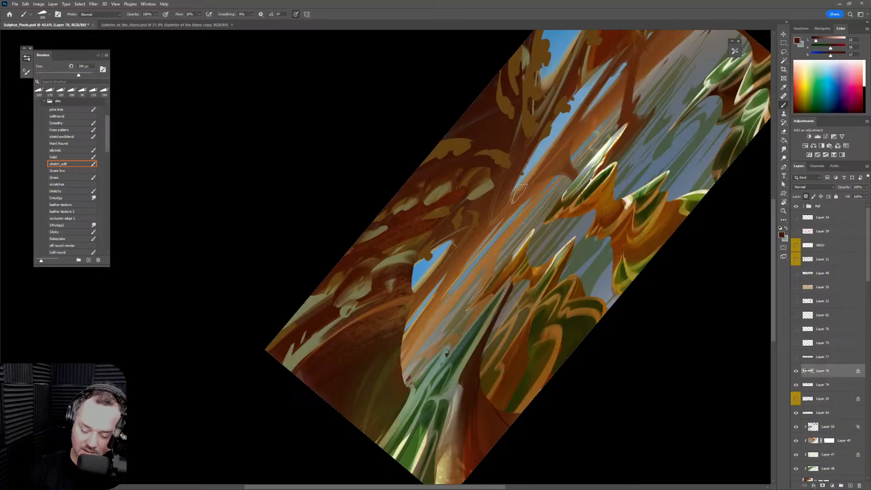
# Paint small dark openings inside the three pale green lobes at 70 to 80 px
pyautogui.press('[')
pyautogui.press('[')
pyautogui.press('[')
pyautogui.press('[')
pyautogui.press('[')
pyautogui.press('[')
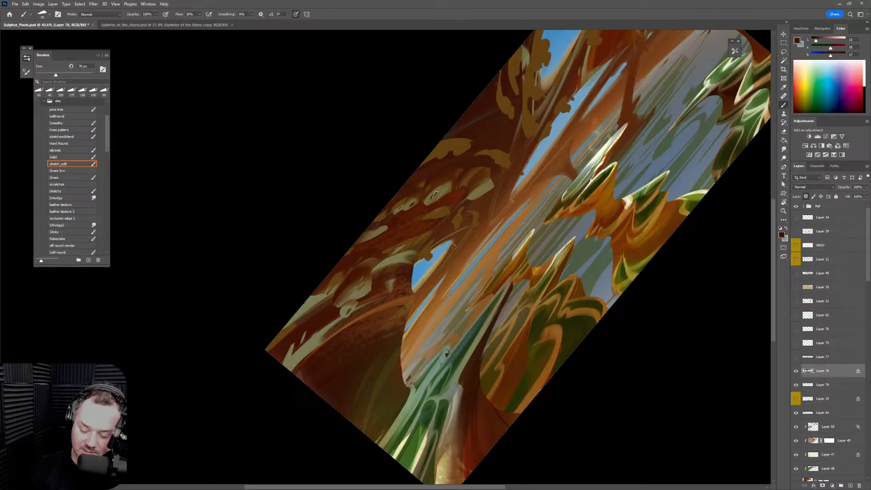
pyautogui.press(']')
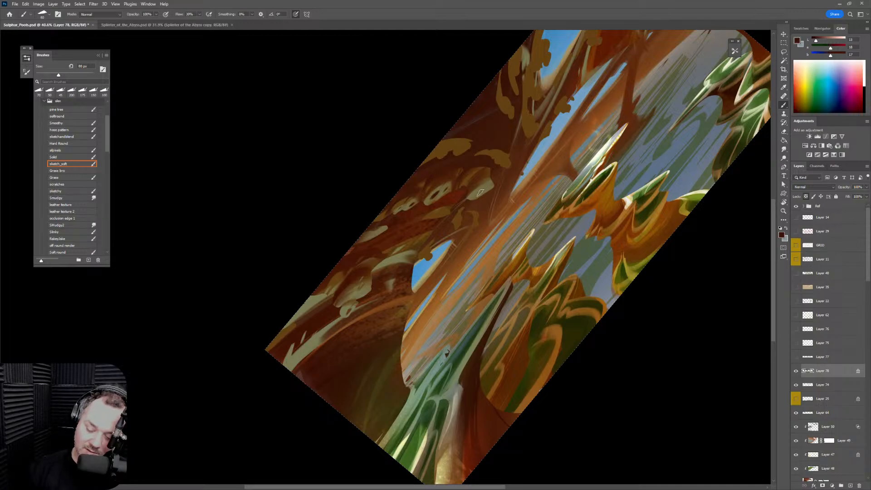
# Touch up the inner lobe around its dark opening with pale green sampled from its rim, using a small brush
pyautogui.keyDown('alt'); pyautogui.click(487, 181); pyautogui.keyUp('alt')
pyautogui.press('[')
pyautogui.press('[')
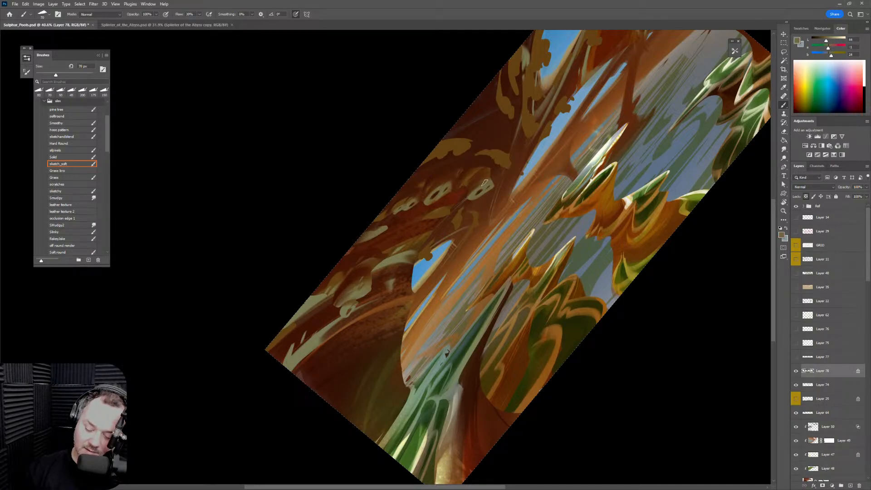
pyautogui.moveTo(485, 179); pyautogui.dragTo(475, 187)
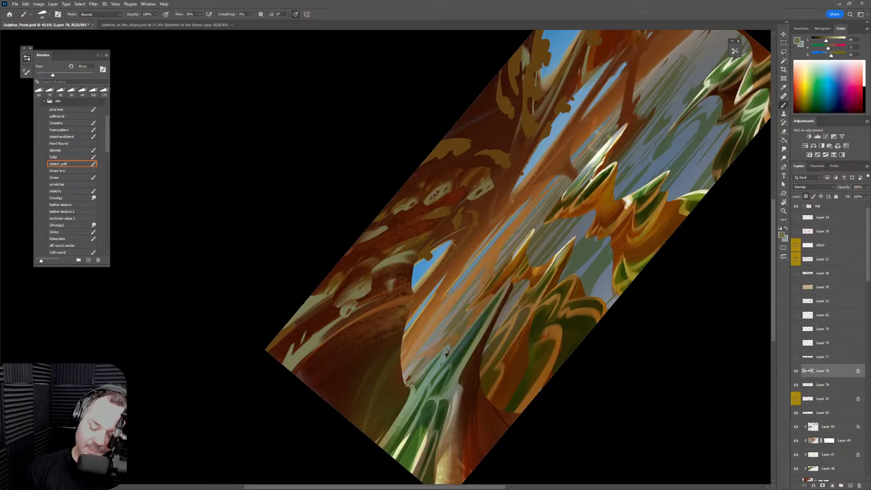
# Paint small dark openings into the pale green lobes nearest the cave wall with sampled dark red, at 60 to 80 px
pyautogui.press(']')
pyautogui.press(']')
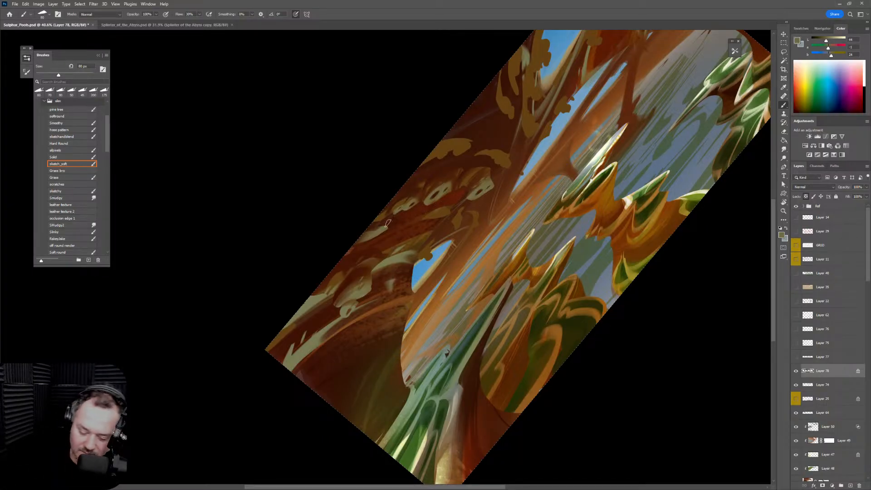
pyautogui.keyDown('alt'); pyautogui.click(387, 230); pyautogui.keyUp('alt')
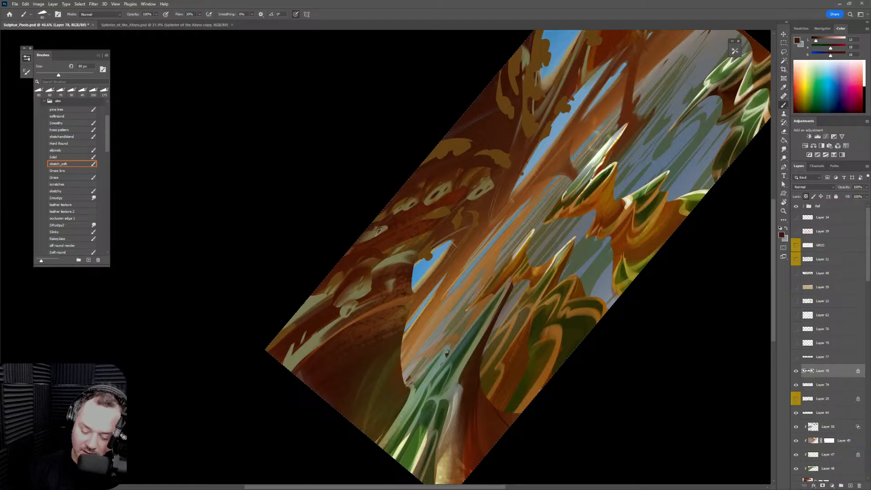
pyautogui.hotkey('ctrl', 'shift', 'h')
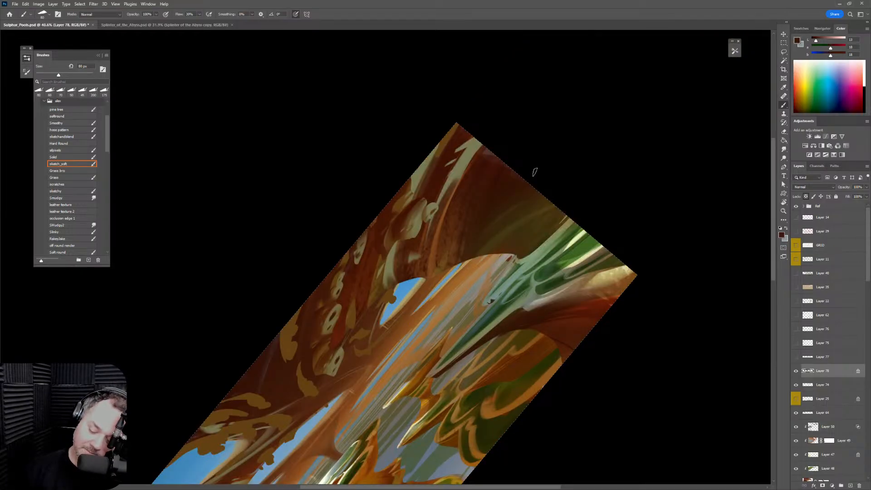
pyautogui.press('r')
pyautogui.moveTo(535, 172)
pyautogui.mouseDown()
pyautogui.moveTo(627, 249)
pyautogui.moveTo(436, 247)
pyautogui.mouseUp()
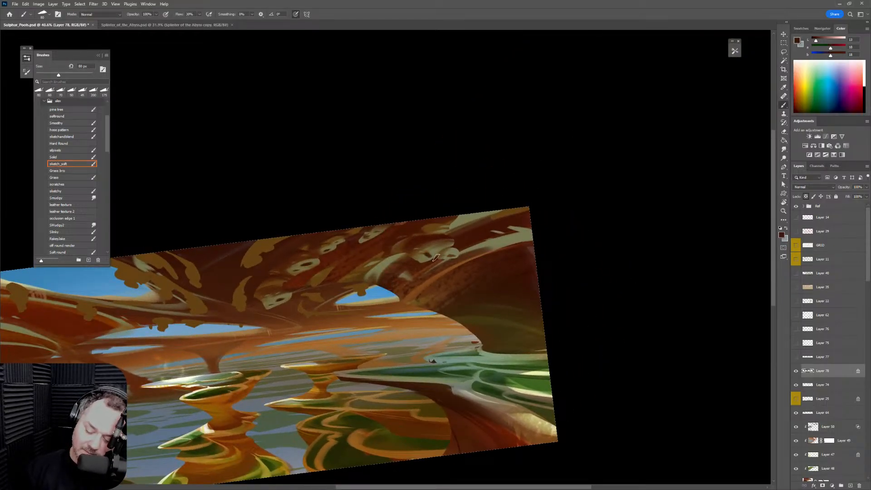
pyautogui.press('[')
pyautogui.hotkey('ctrl', 'shift', 'h')
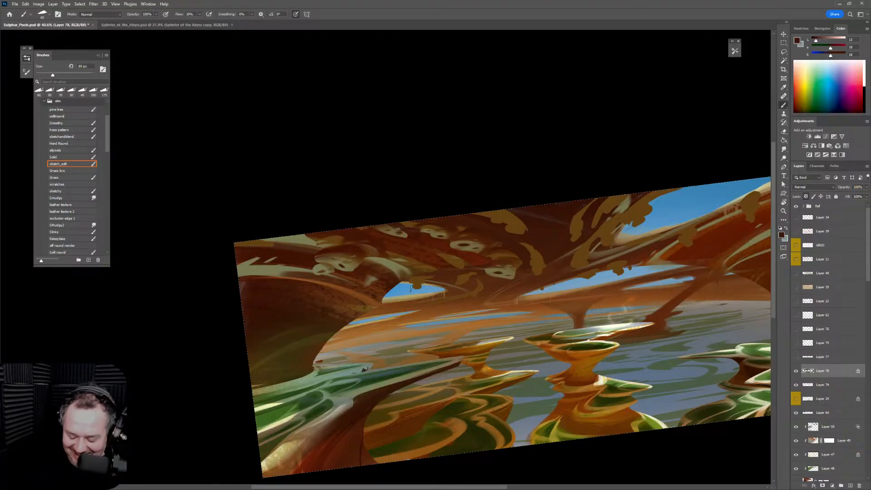
# Touch up the hanging edge above the small sky opening with muted and pale greens sampled nearby, at 60 to 70 px
pyautogui.keyDown('alt'); pyautogui.click(450, 272); pyautogui.keyUp('alt')
pyautogui.press('[')
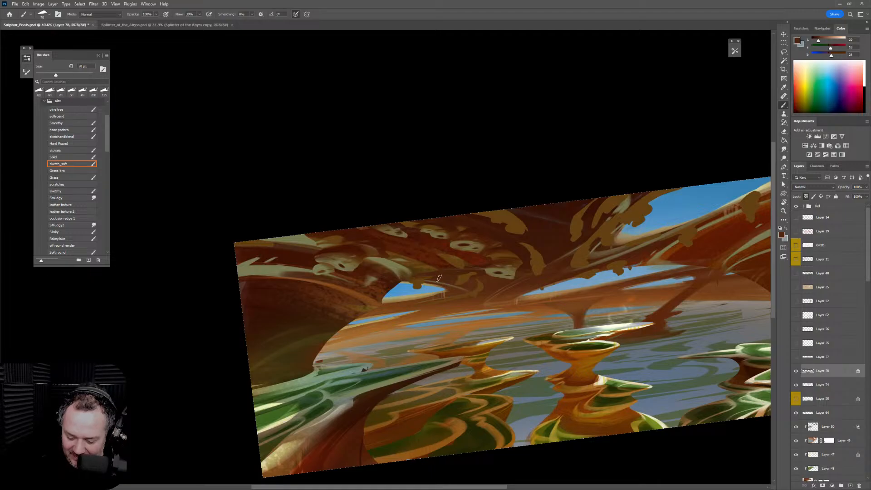
pyautogui.keyDown('alt'); pyautogui.click(465, 253); pyautogui.keyUp('alt')
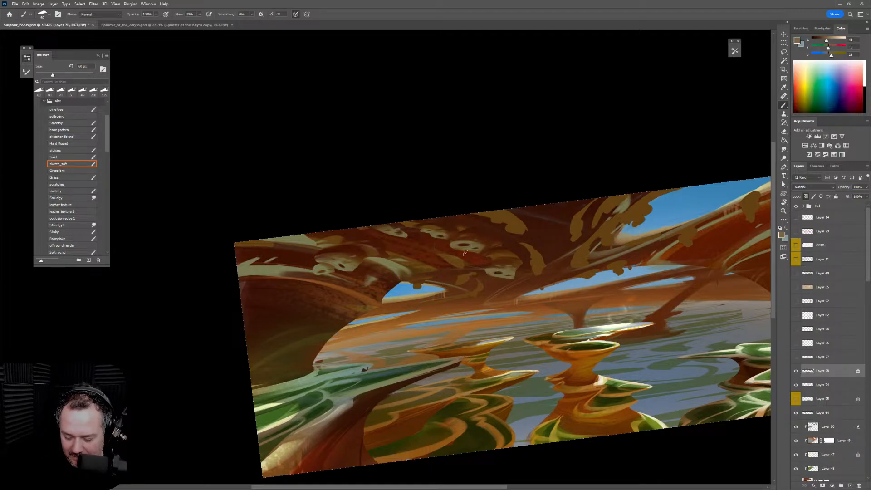
pyautogui.moveTo(421, 292)
pyautogui.mouseDown()
pyautogui.moveTo(515, 268)
pyautogui.moveTo(509, 278)
pyautogui.moveTo(410, 291)
pyautogui.mouseUp()
pyautogui.keyDown('alt'); pyautogui.click(408, 292); pyautogui.keyUp('alt')
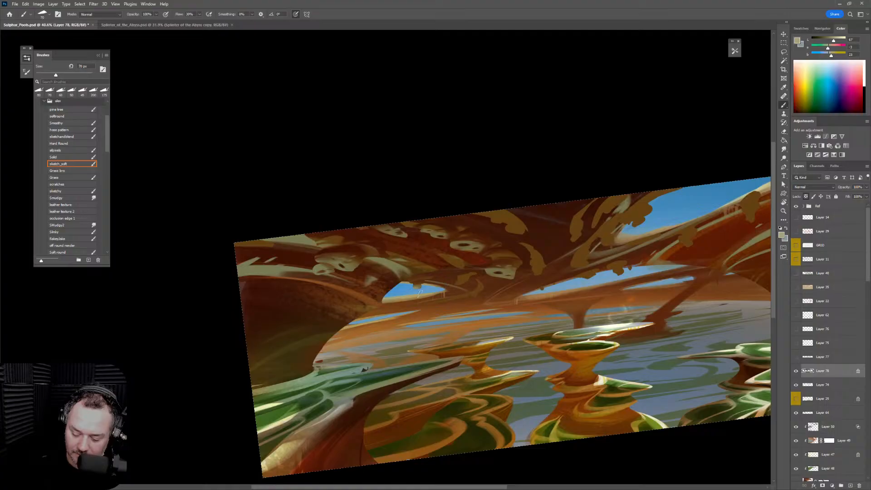
pyautogui.keyDown('alt'); pyautogui.click(501, 271); pyautogui.keyUp('alt')
pyautogui.press('[')
pyautogui.press('[')
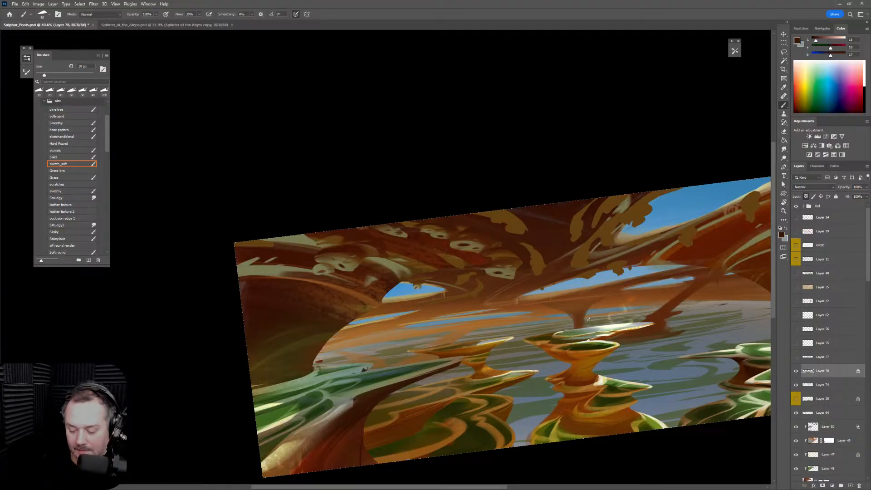
# Compare the whole painting with and without Layer 74, and leave that layer hidden
pyautogui.scroll(-3, 589, 319)
pyautogui.scroll(3, 604, 324)
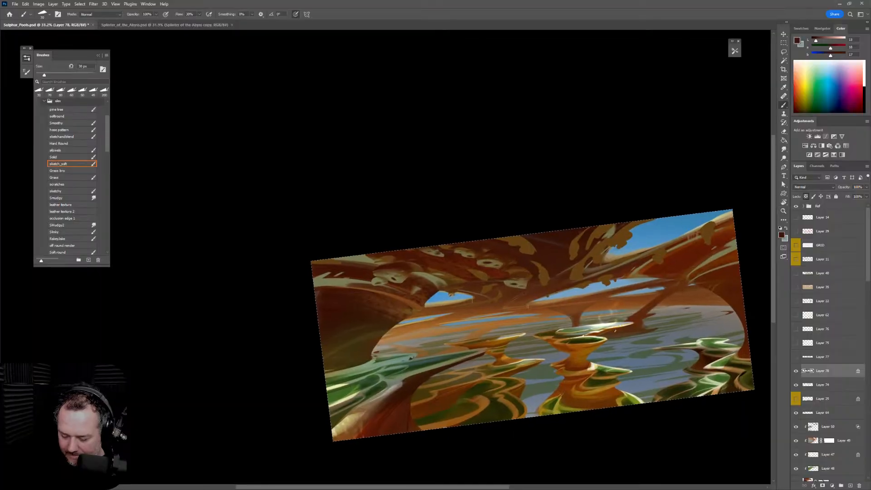
pyautogui.scroll(-2, 615, 331)
pyautogui.hscroll(3, 615, 331)
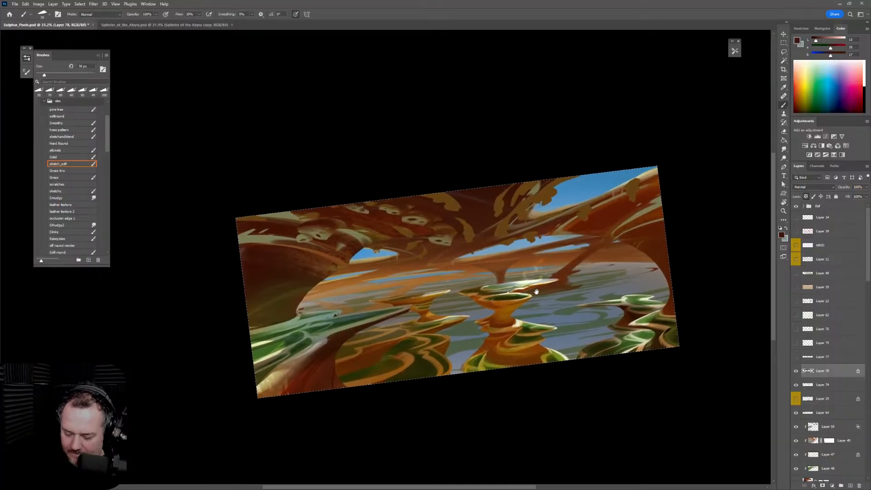
pyautogui.click(796, 386)
pyautogui.click(797, 385)
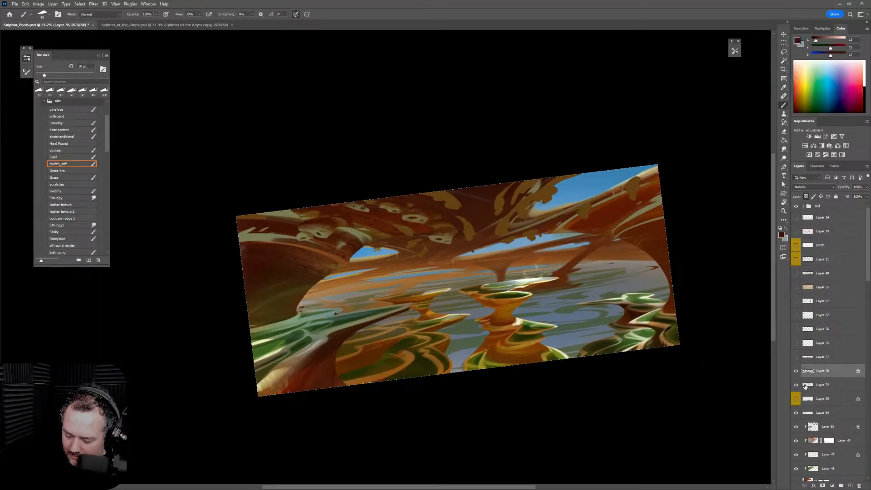
pyautogui.click(797, 385)
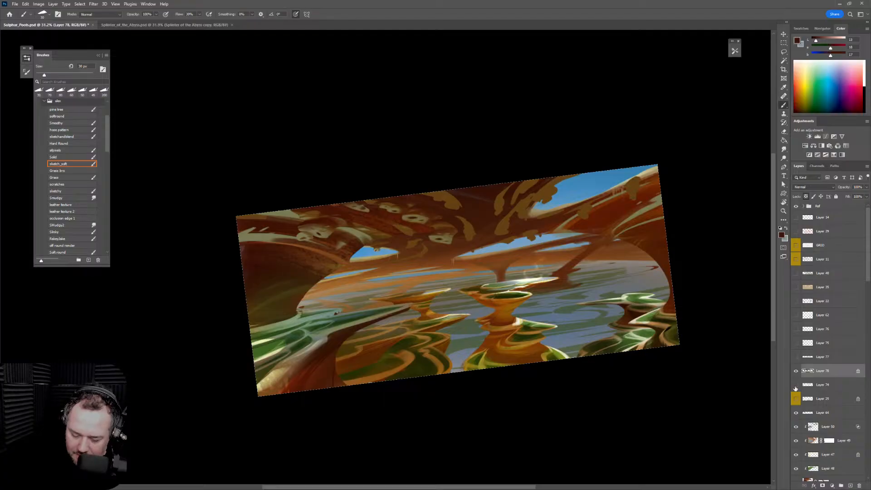
pyautogui.click(797, 385)
pyautogui.click(797, 386)
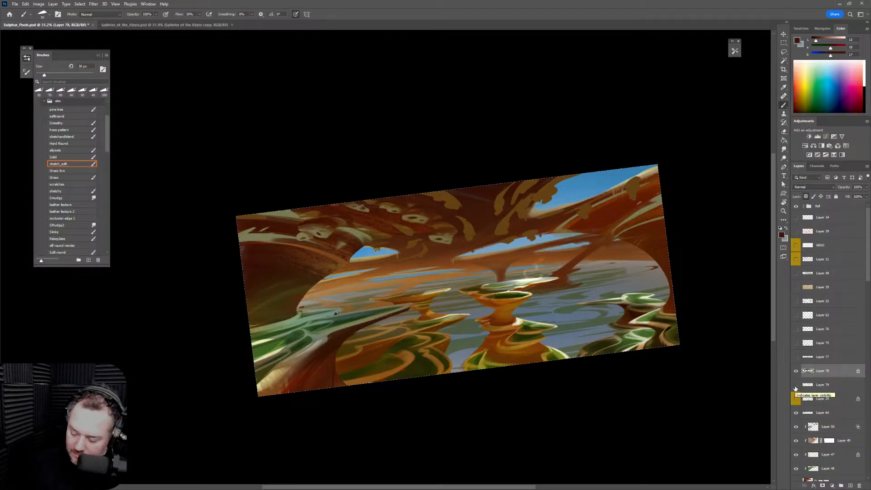
# Select Layer 50 and switch its visibility off and on to check what it adds to the cave wall
pyautogui.click(844, 431)
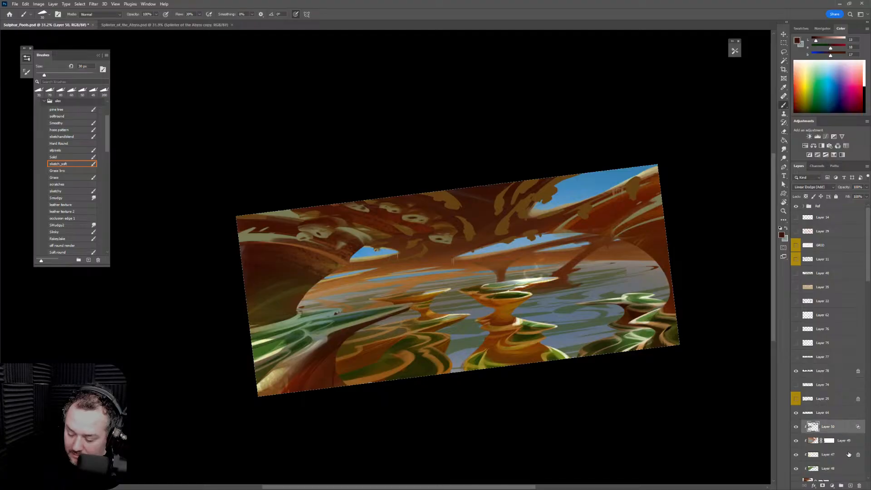
pyautogui.click(796, 429)
pyautogui.click(797, 428)
pyautogui.click(797, 428)
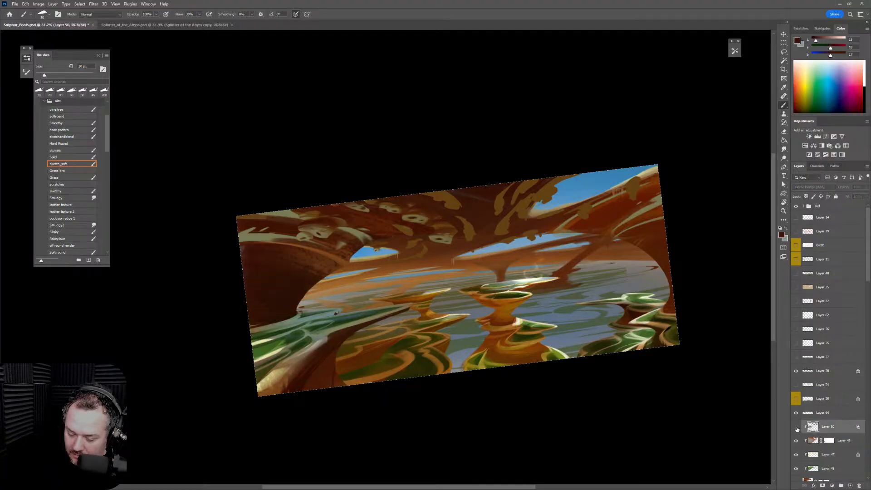
pyautogui.click(797, 428)
pyautogui.click(796, 428)
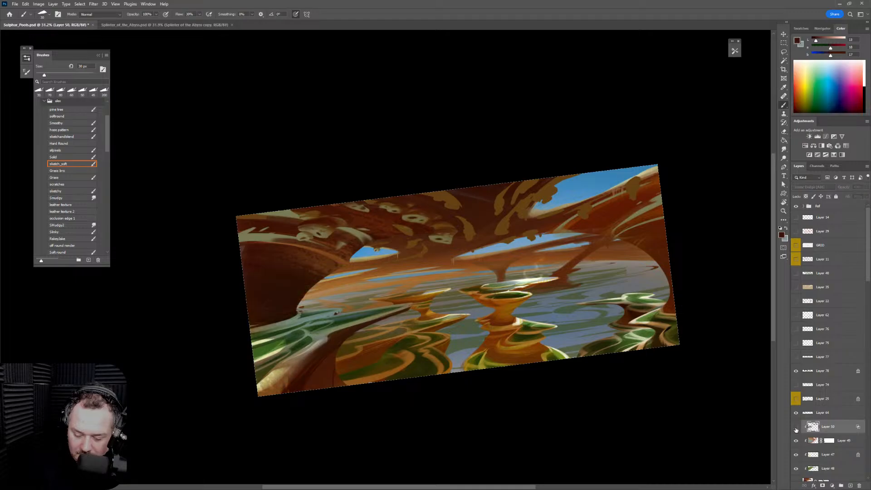
pyautogui.click(796, 428)
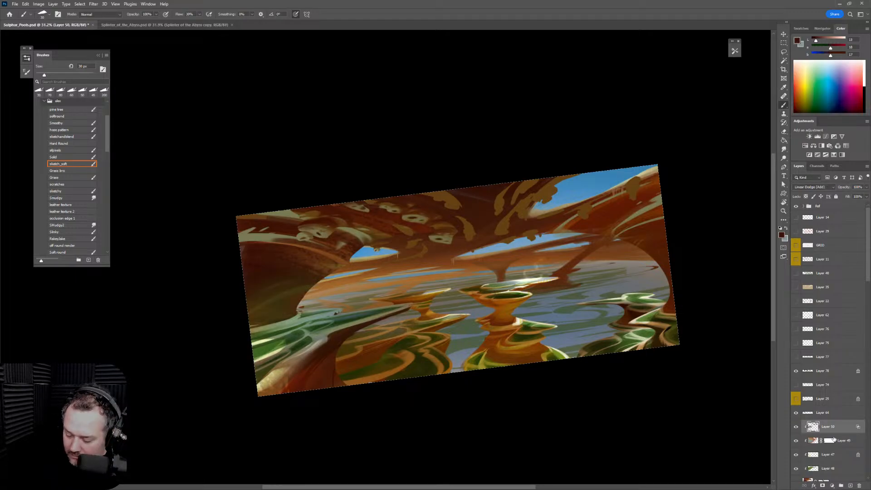
# Add a clipped layer above Layer 50 and paint on the ceiling with muted green sampled beside the inner lobe, up to 90 px
pyautogui.click(851, 486)
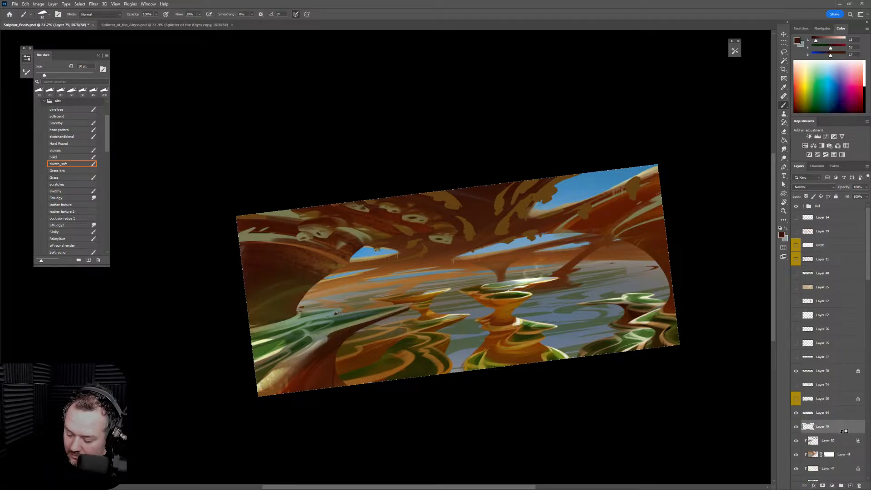
pyautogui.keyDown('alt'); pyautogui.click(842, 431); pyautogui.keyUp('alt')
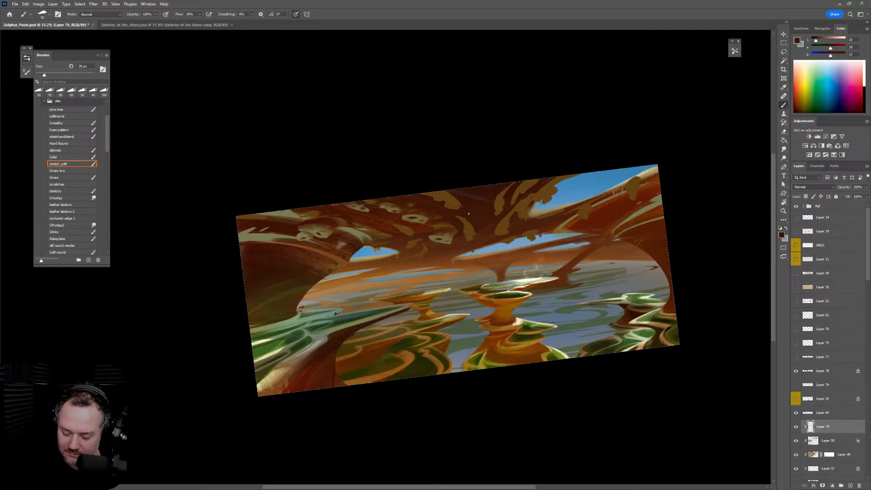
pyautogui.scroll(3, 476, 219)
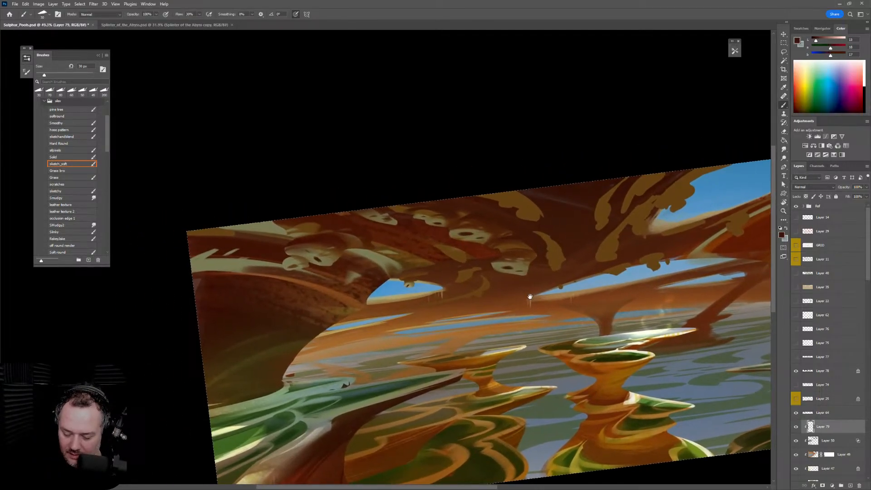
pyautogui.moveTo(530, 297); pyautogui.dragTo(535, 299)
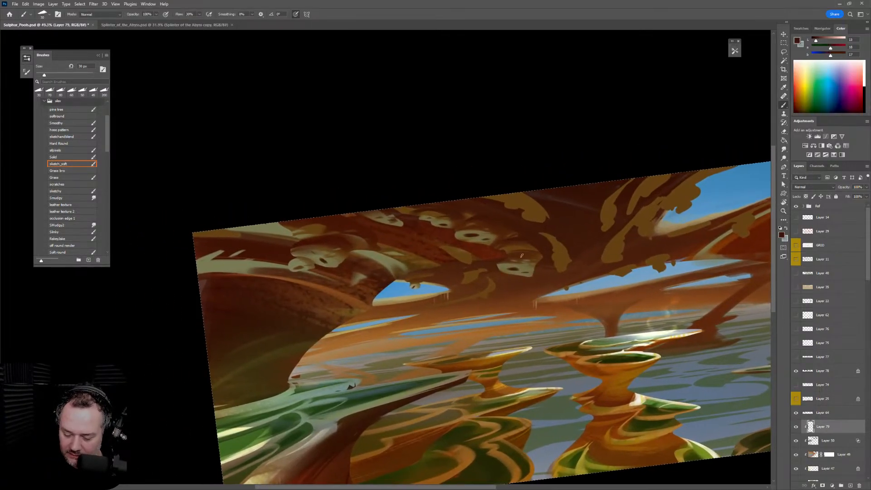
pyautogui.keyDown('alt'); pyautogui.click(516, 253); pyautogui.keyUp('alt')
pyautogui.press(']')
pyautogui.press(']')
pyautogui.press(']')
pyautogui.press(']')
pyautogui.press(']')
pyautogui.press(']')
pyautogui.press(']')
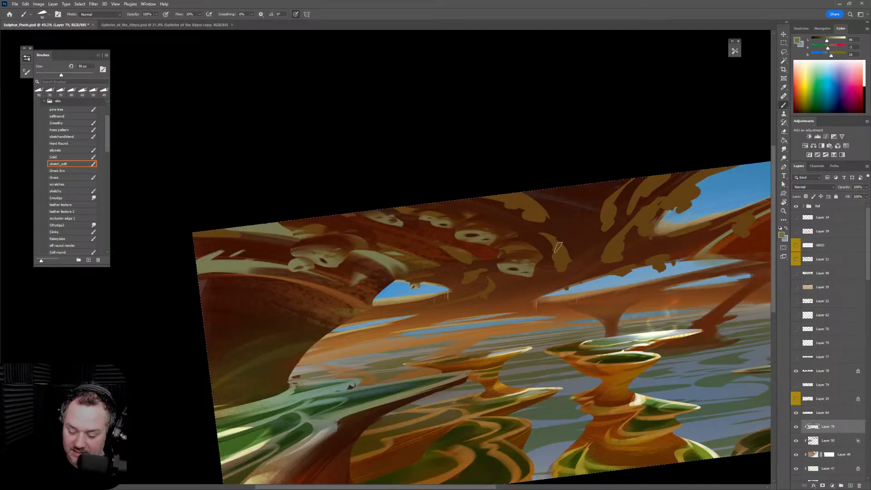
# Sample a dark red from the cave wall and set the brush size to 400 px
pyautogui.press(']')
pyautogui.moveTo(397, 302)
pyautogui.mouseDown()
pyautogui.moveTo(519, 187)
pyautogui.moveTo(548, 247)
pyautogui.moveTo(342, 310)
pyautogui.mouseUp()
pyautogui.keyDown('alt'); pyautogui.click(332, 335); pyautogui.keyUp('alt')
pyautogui.press(']')
pyautogui.press(']')
pyautogui.press(']')
pyautogui.press(']')
pyautogui.press(']')
pyautogui.press(']')
pyautogui.press(']')
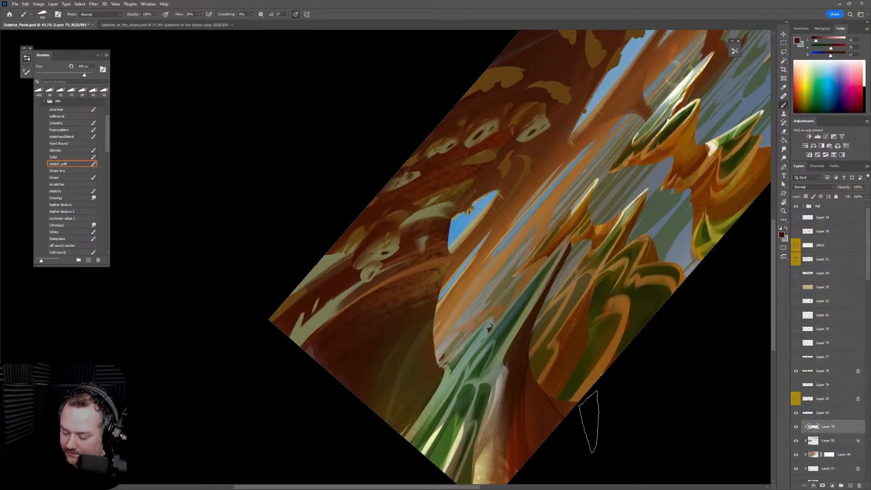
# Hide Layer 64 with its pale green streaks and add a new layer directly above it
pyautogui.click(797, 414)
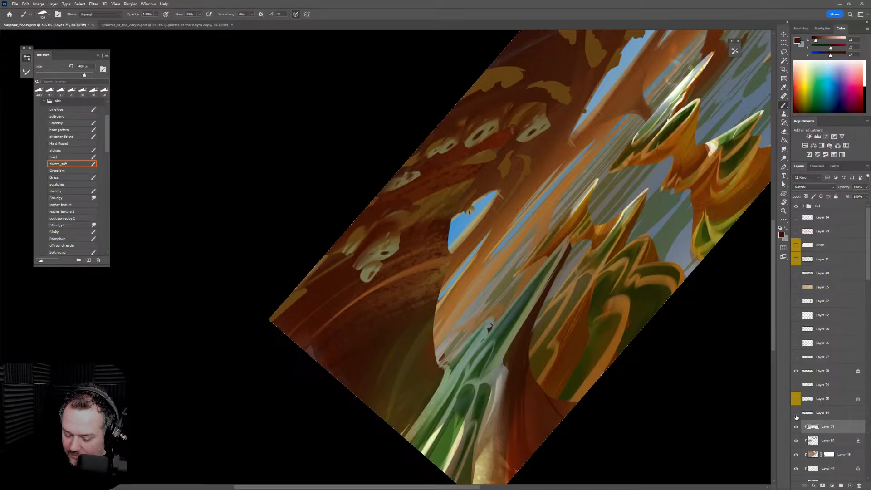
pyautogui.click(797, 414)
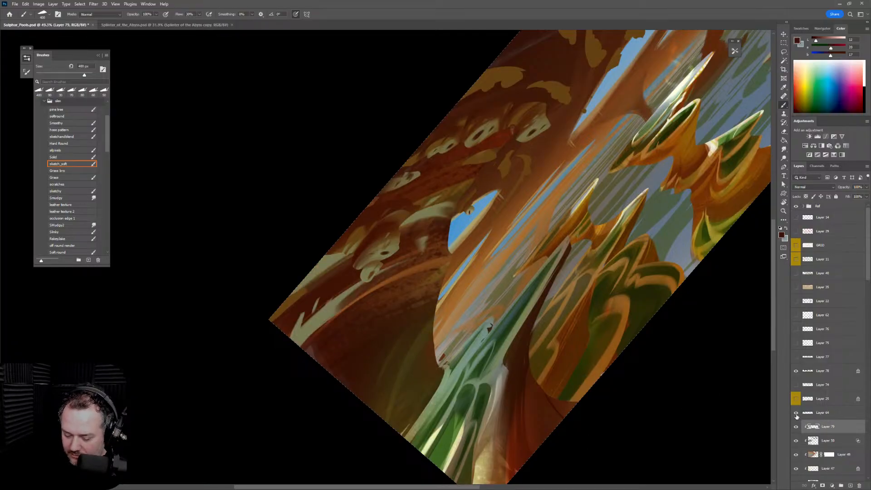
pyautogui.click(796, 414)
pyautogui.click(839, 412)
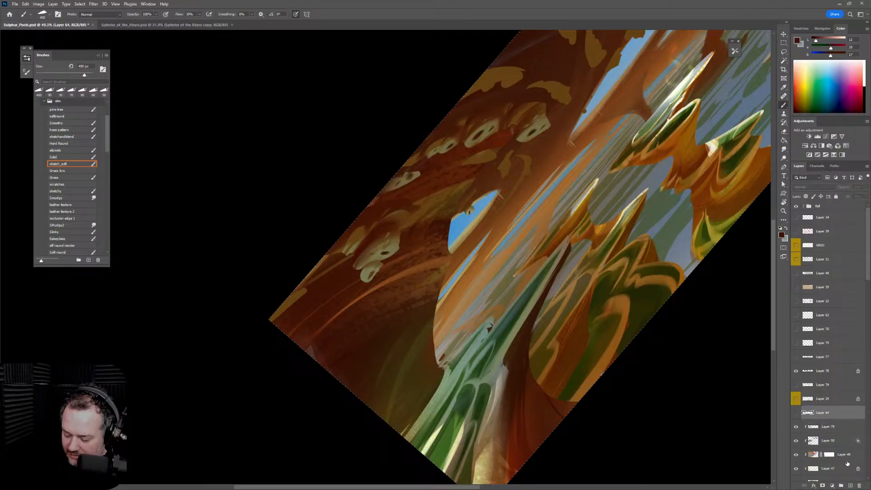
pyautogui.click(849, 480)
# Wash muted green sampled near the lobes over the ceiling's outer corner and around the outer lobes, at 600 to 700 px
pyautogui.press(']')
pyautogui.press(']')
pyautogui.keyDown('alt'); pyautogui.click(377, 254); pyautogui.keyUp('alt')
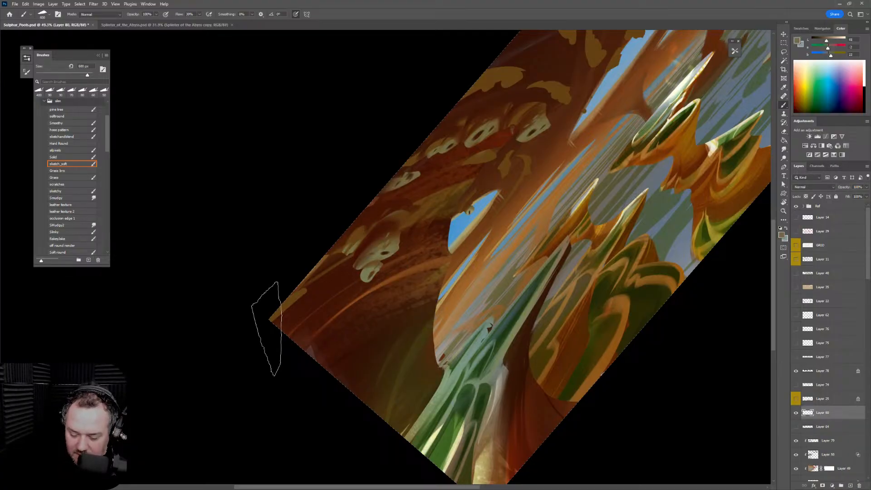
pyautogui.moveTo(268, 326); pyautogui.dragTo(345, 272)
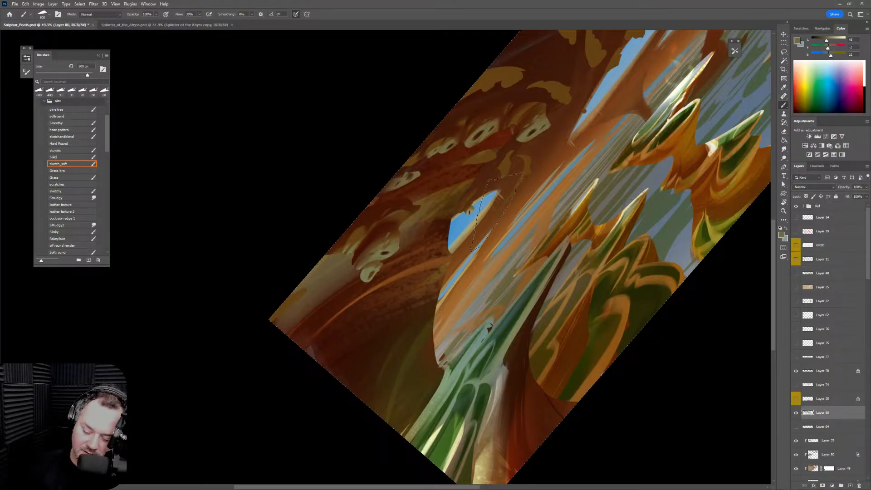
pyautogui.press(']')
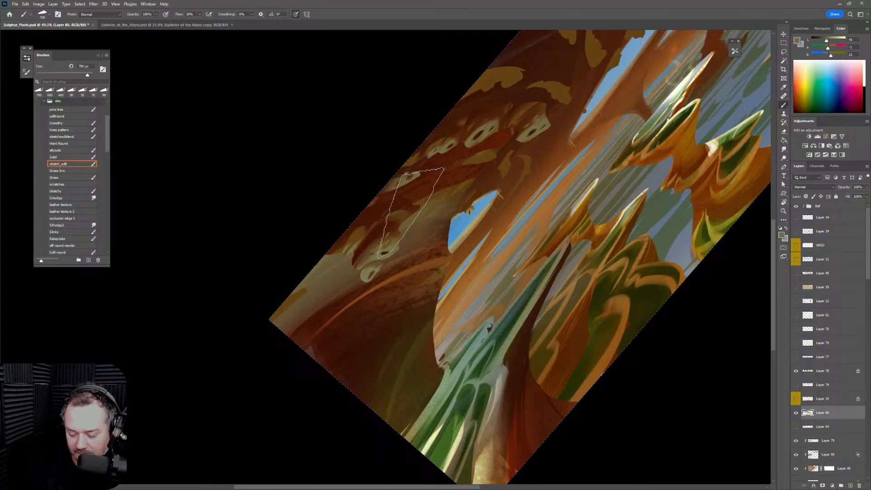
pyautogui.moveTo(404, 214)
pyautogui.mouseDown()
pyautogui.moveTo(435, 200)
pyautogui.moveTo(416, 199)
pyautogui.moveTo(414, 181)
pyautogui.mouseUp()
# Shade the area around the outer lobes with brown sampled from the ceiling beside the inner lobes
pyautogui.keyDown('alt'); pyautogui.click(517, 110); pyautogui.keyUp('alt')
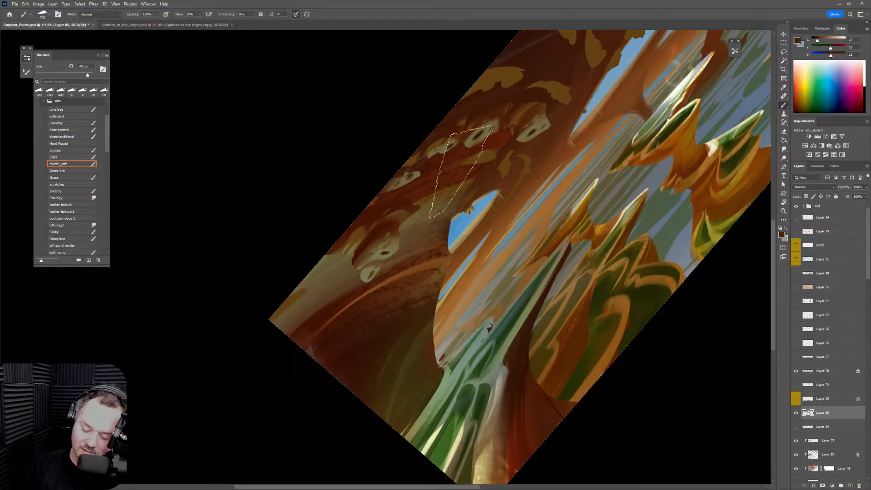
pyautogui.moveTo(395, 236)
pyautogui.mouseDown()
pyautogui.moveTo(334, 328)
pyautogui.moveTo(326, 299)
pyautogui.moveTo(318, 313)
pyautogui.moveTo(386, 313)
pyautogui.mouseUp()
pyautogui.hotkey('ctrl', 'd')
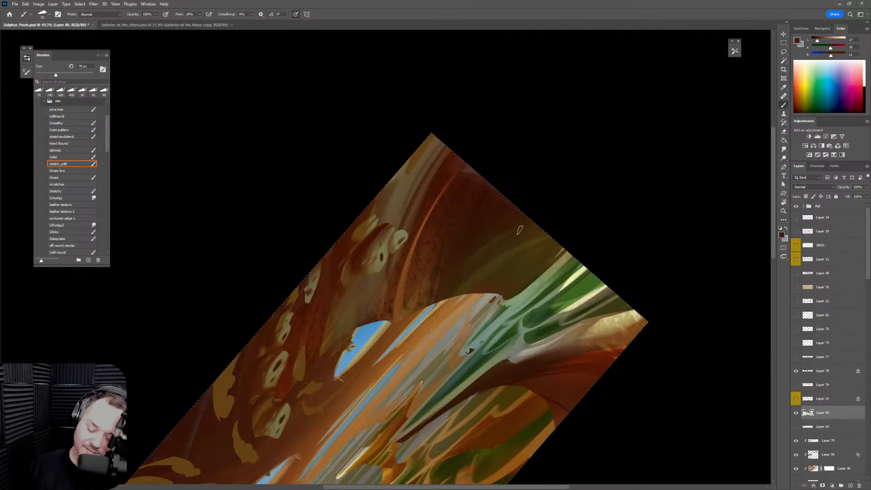
# Zoom out to the whole painting and enlarge the Hard Round eraser to 200 px on Layer 80
pyautogui.press('r')
pyautogui.moveTo(520, 230)
pyautogui.mouseDown()
pyautogui.moveTo(646, 296)
pyautogui.moveTo(558, 336)
pyautogui.moveTo(561, 352)
pyautogui.moveTo(615, 306)
pyautogui.mouseUp()
pyautogui.press('z')
pyautogui.press('e')
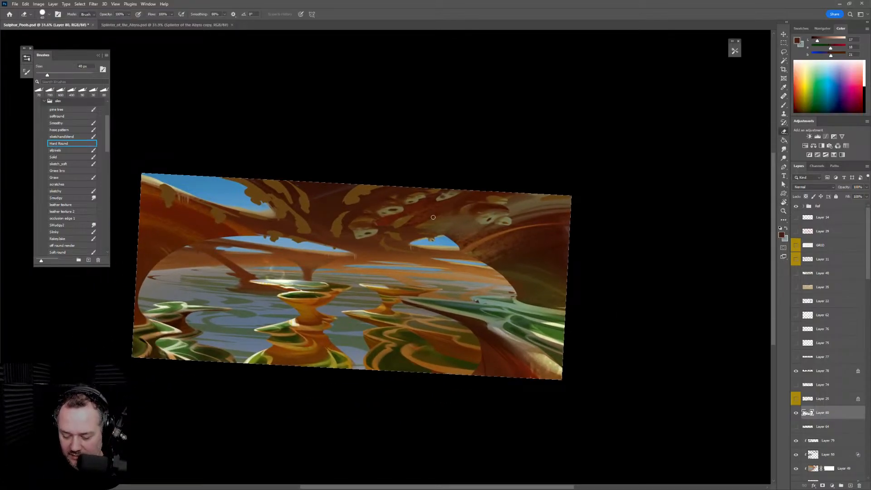
pyautogui.press(']')
pyautogui.press(']')
pyautogui.press(']')
pyautogui.press(']')
pyautogui.press(']')
pyautogui.press(']')
pyautogui.press(']')
pyautogui.press(']')
pyautogui.press(']')
pyautogui.press(']')
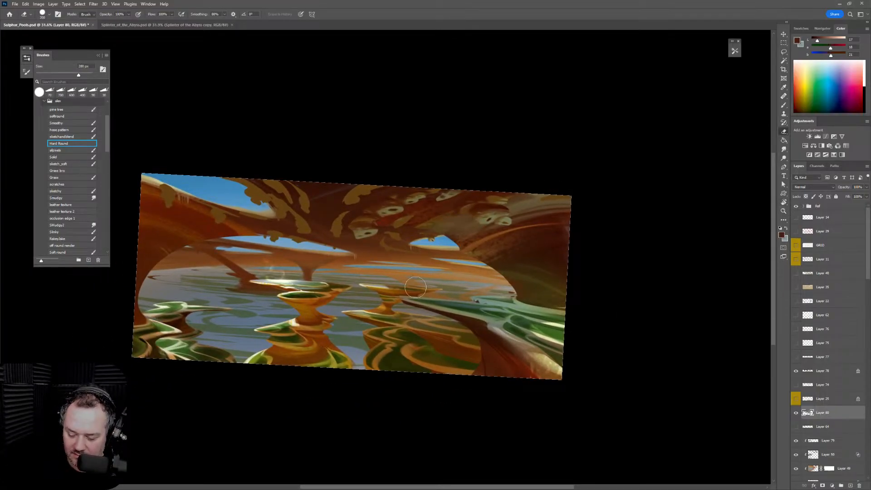
# Mirror the canvas view horizontally, level its rotation and make Layer 78 the active layer for painting
pyautogui.hotkey('ctrl', 'shift', 'h')
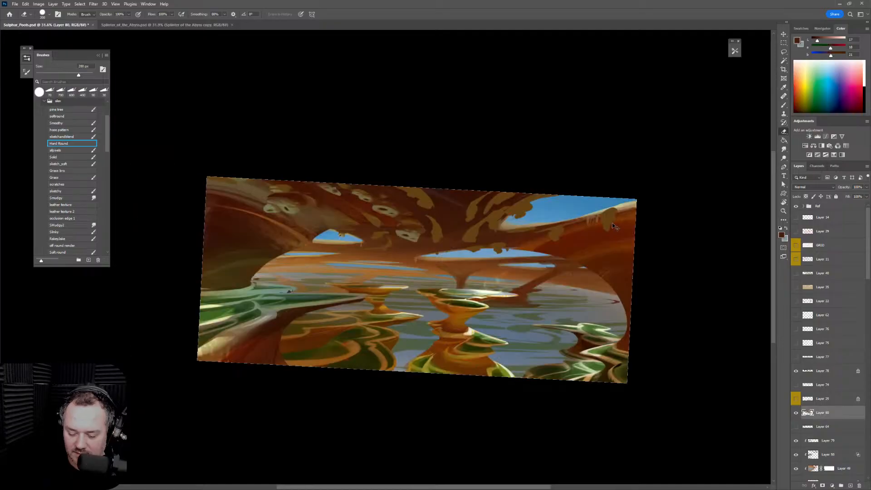
pyautogui.press('z')
pyautogui.moveTo(442, 247); pyautogui.dragTo(508, 240)
pyautogui.press('r')
pyautogui.moveTo(608, 281)
pyautogui.mouseDown()
pyautogui.moveTo(609, 258)
pyautogui.moveTo(613, 267)
pyautogui.mouseUp()
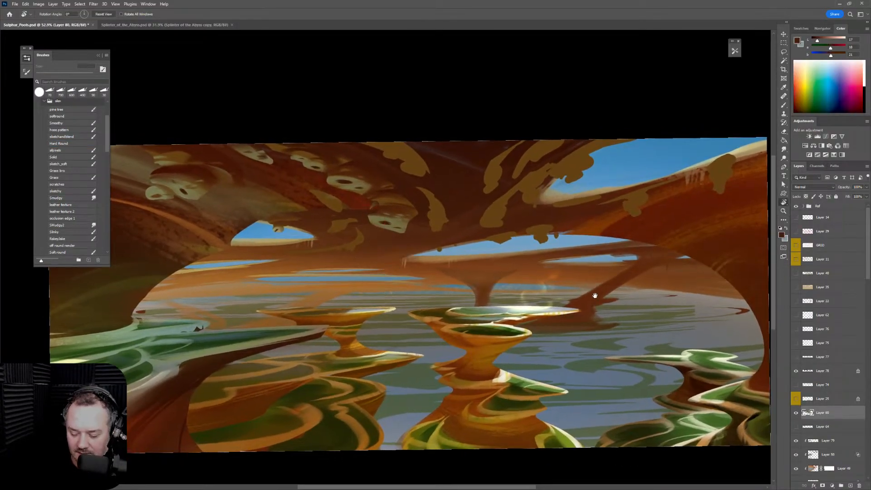
pyautogui.press('space')
pyautogui.moveTo(595, 295); pyautogui.dragTo(613, 260)
pyautogui.press('b')
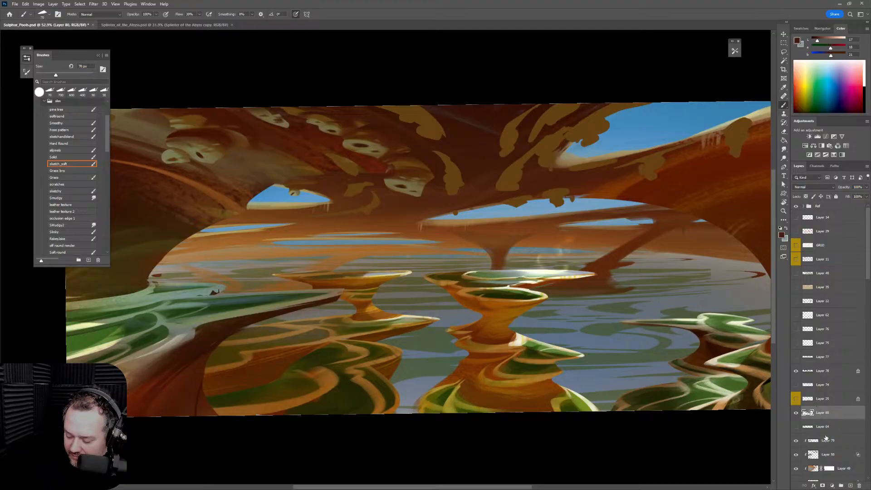
pyautogui.click(796, 372)
pyautogui.click(819, 374)
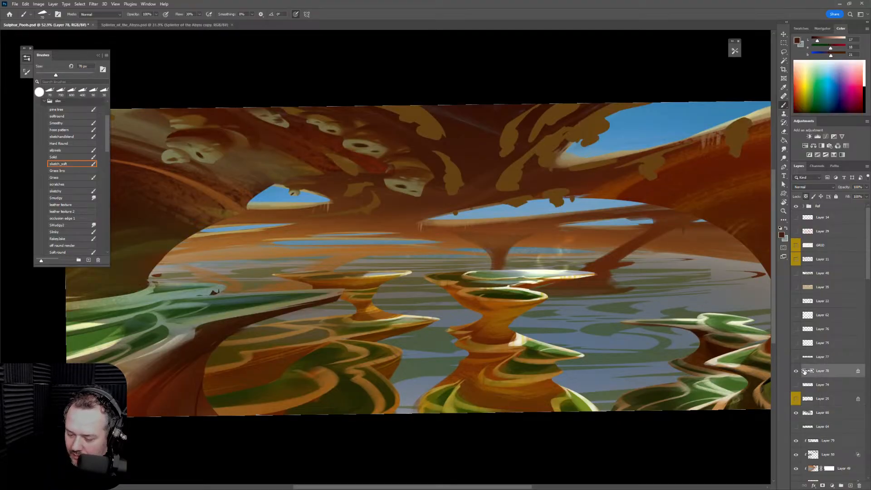
pyautogui.press('r')
pyautogui.moveTo(693, 351); pyautogui.dragTo(674, 320)
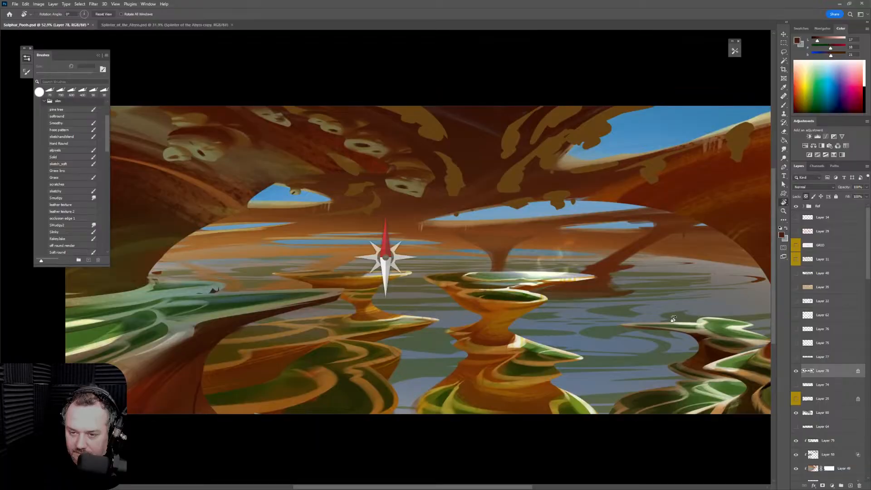
pyautogui.press('b')
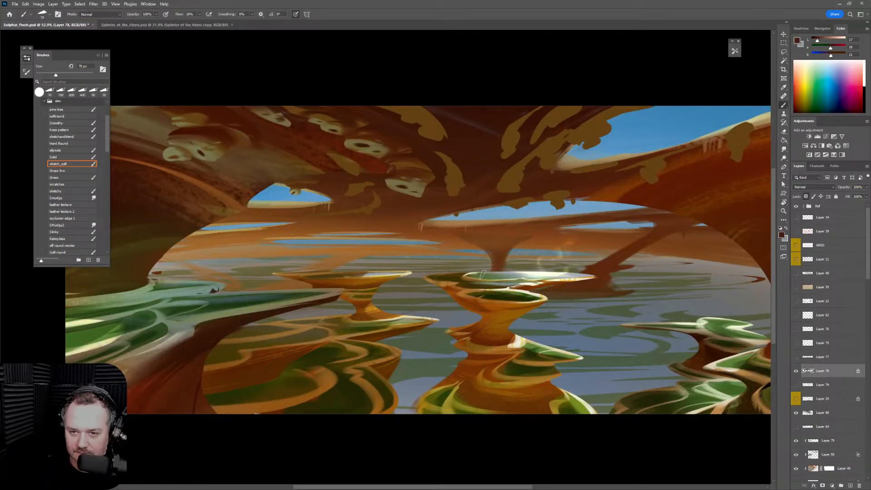
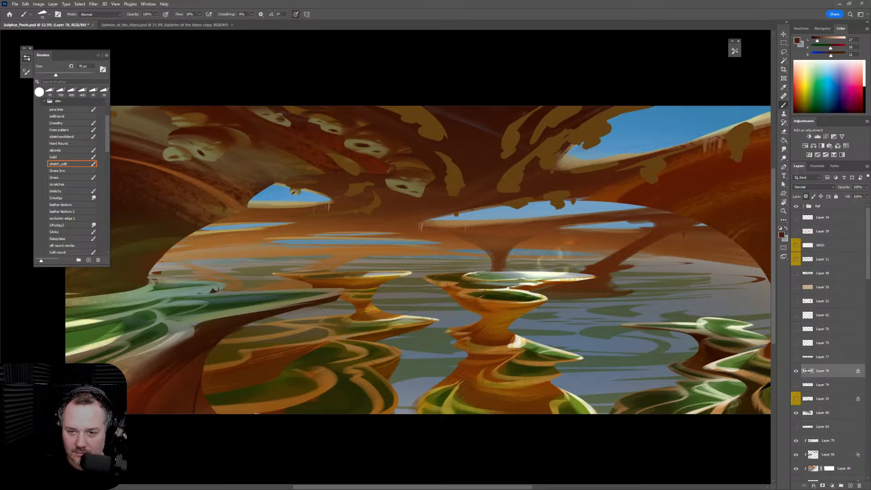
# Darken the ochre formation at the upper middle of the ceiling with brown sampled from the ceiling, using a 250 px brush
pyautogui.keyDown('alt'); pyautogui.click(413, 183); pyautogui.keyUp('alt')
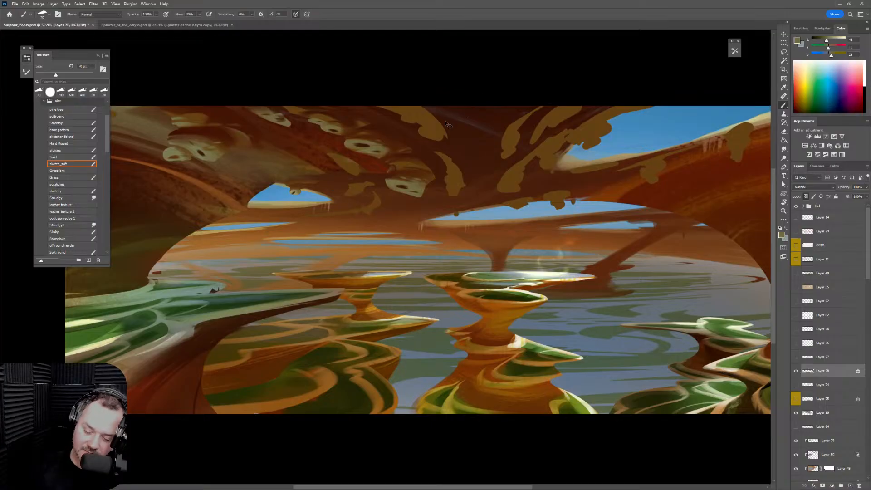
pyautogui.press(']')
pyautogui.press(']')
pyautogui.press(']')
pyautogui.press(']')
pyautogui.press(']')
pyautogui.press(']')
pyautogui.press(']')
pyautogui.press(']')
pyautogui.press(']')
pyautogui.keyDown('alt'); pyautogui.click(349, 119); pyautogui.keyUp('alt')
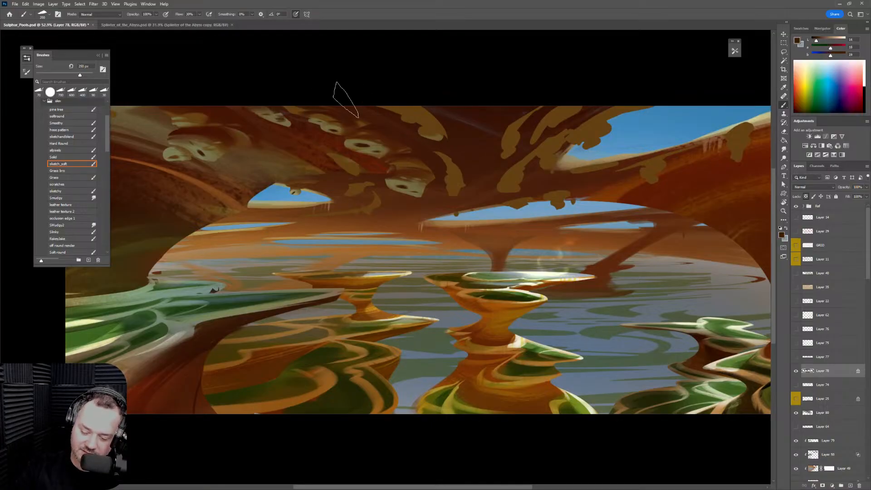
pyautogui.moveTo(393, 93); pyautogui.dragTo(441, 150)
pyautogui.moveTo(409, 105); pyautogui.dragTo(472, 163)
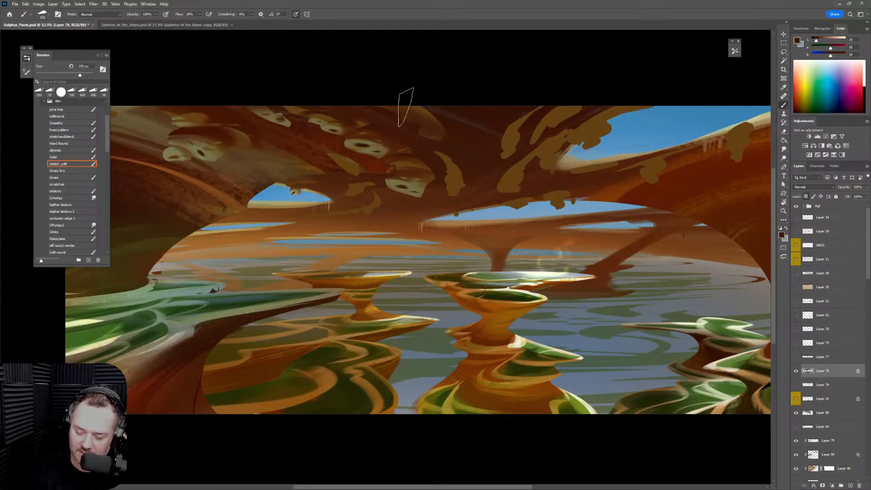
pyautogui.moveTo(407, 108); pyautogui.dragTo(470, 148)
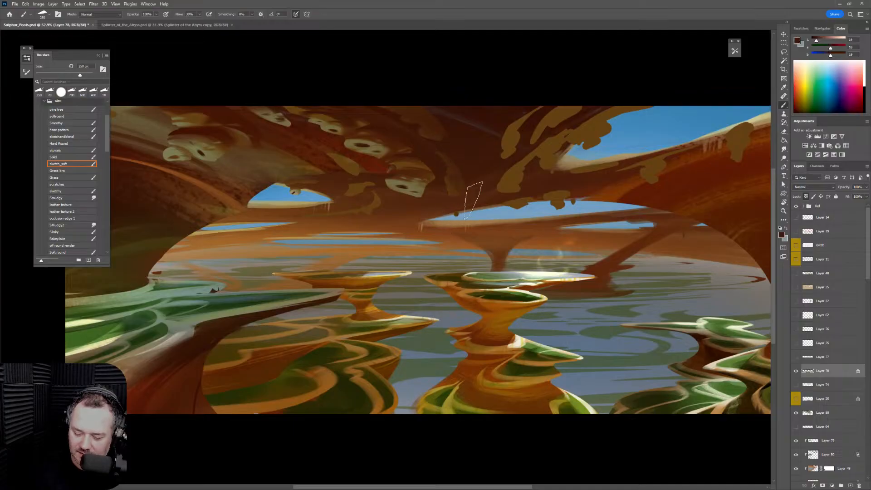
# Paint the small ochre formation beside the central hollow lobe with pale olive sampled from that lobe, using a brush around 70 px
pyautogui.keyDown('alt'); pyautogui.click(412, 189); pyautogui.keyUp('alt')
pyautogui.press('[')
pyautogui.press('[')
pyautogui.press('[')
pyautogui.press('[')
pyautogui.press('[')
pyautogui.press('[')
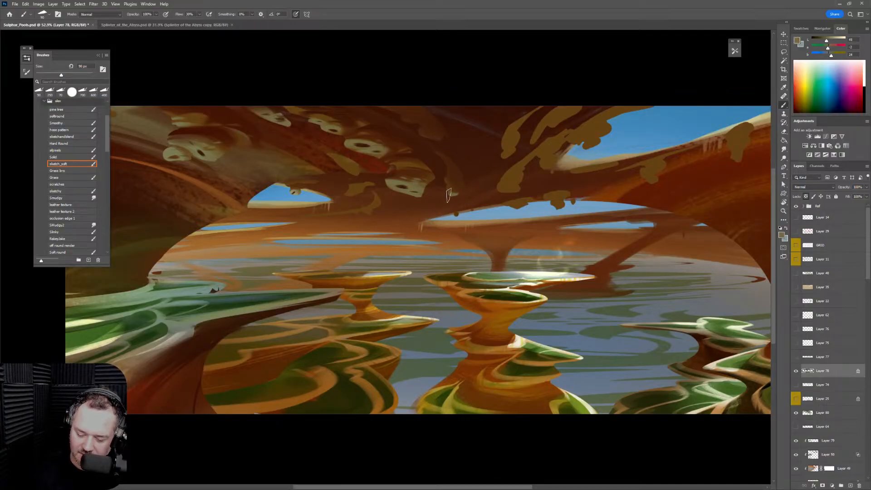
pyautogui.press('[')
pyautogui.press('[')
pyautogui.moveTo(441, 178)
pyautogui.mouseDown()
pyautogui.moveTo(456, 176)
pyautogui.moveTo(463, 190)
pyautogui.mouseUp()
pyautogui.press(']')
pyautogui.press(']')
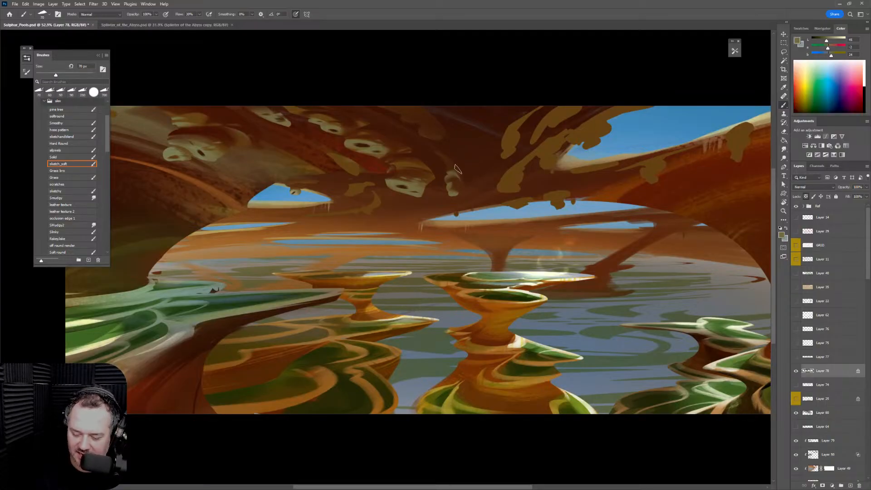
# Shade the stem and edges of the small olive formation with browns sampled from the ceiling beside the central lobe
pyautogui.keyDown('alt'); pyautogui.click(426, 162); pyautogui.keyUp('alt')
pyautogui.press(']')
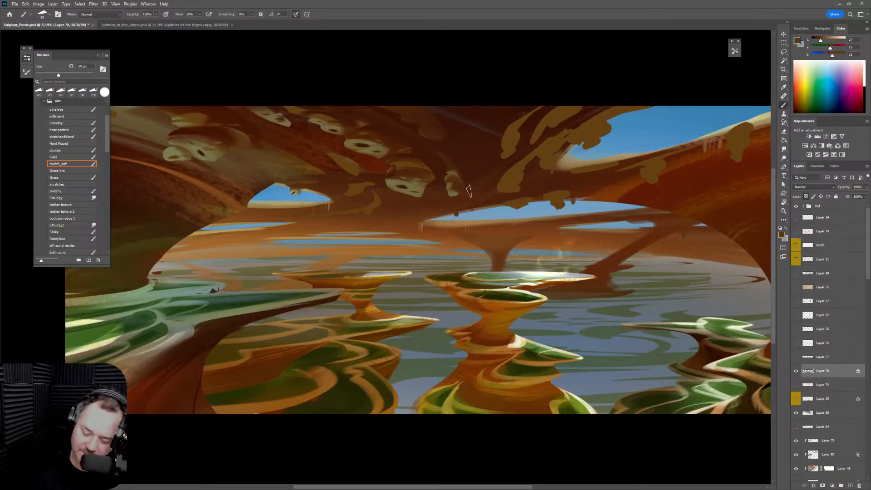
pyautogui.keyDown('alt'); pyautogui.click(433, 162); pyautogui.keyUp('alt')
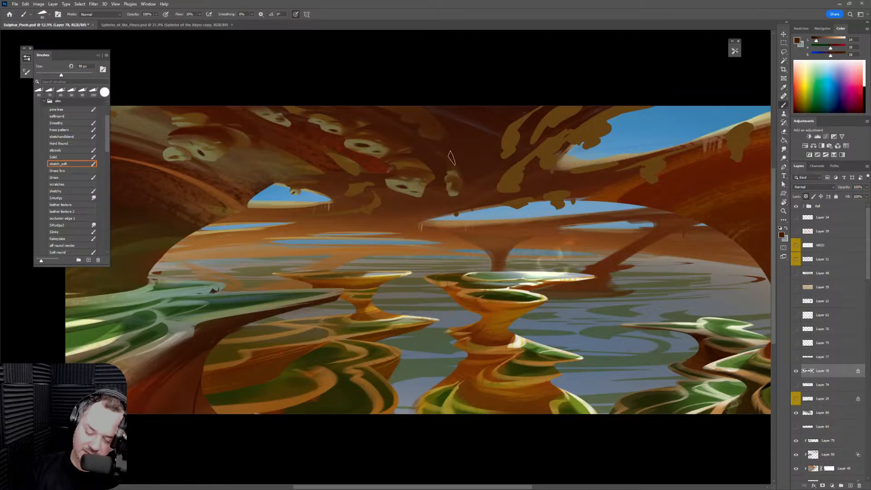
pyautogui.press(']')
pyautogui.press(']')
pyautogui.press(']')
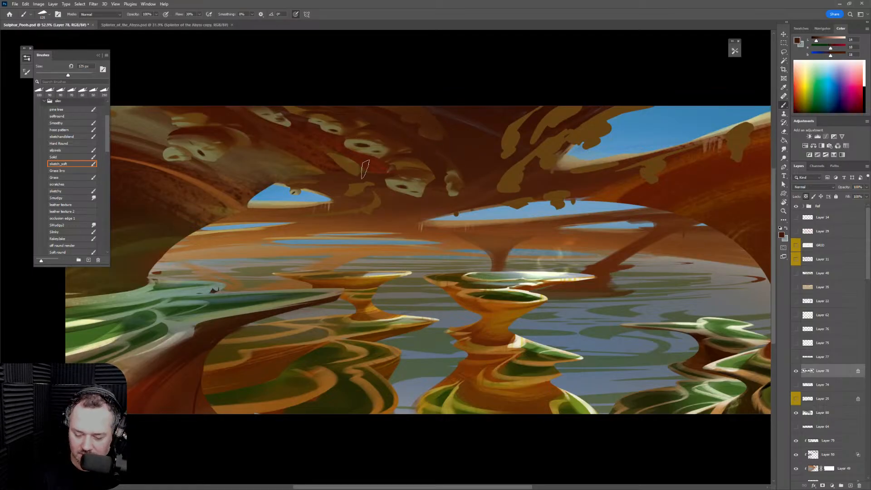
# Paint the small ochre patches above the sky opening with pale olive sampled from the central lobe, undoing a stray stroke
pyautogui.keyDown('alt'); pyautogui.click(416, 188); pyautogui.keyUp('alt')
pyautogui.press('[')
pyautogui.press('[')
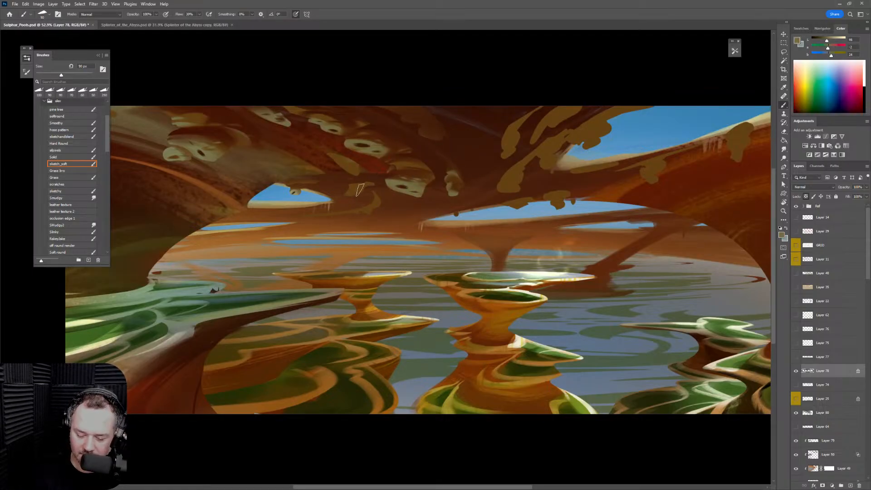
pyautogui.moveTo(362, 191); pyautogui.dragTo(358, 188)
pyautogui.hotkey('ctrl', 'z')
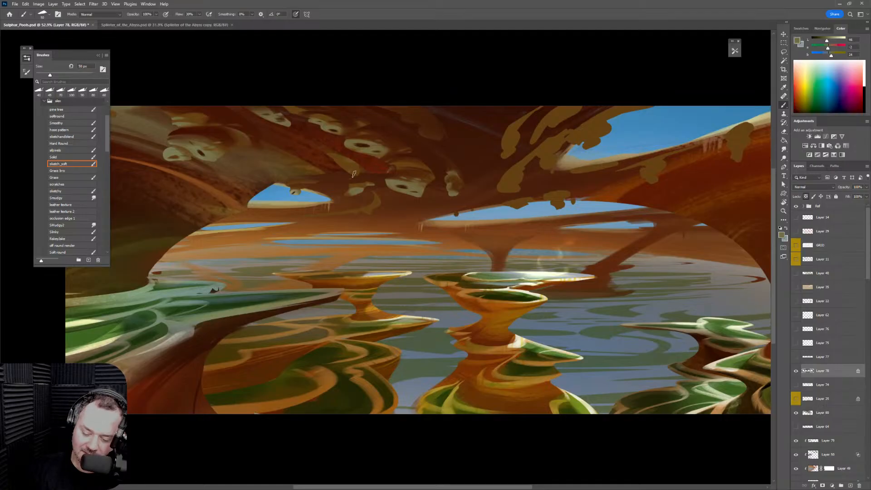
# Shade around the small olive patches above the sky opening with sampled dark and reddish browns, checking the shapes in a mirrored view
pyautogui.keyDown('alt'); pyautogui.click(377, 146); pyautogui.keyUp('alt')
pyautogui.press(']')
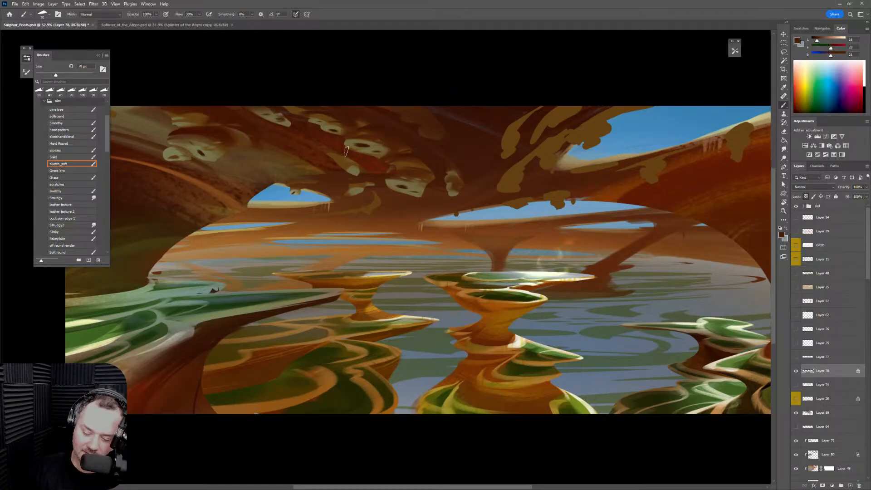
pyautogui.moveTo(328, 156); pyautogui.dragTo(365, 180)
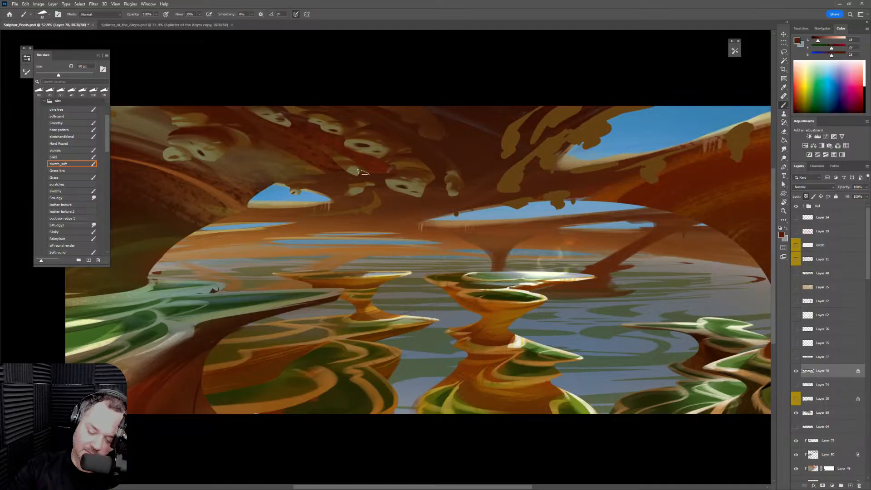
pyautogui.press('[')
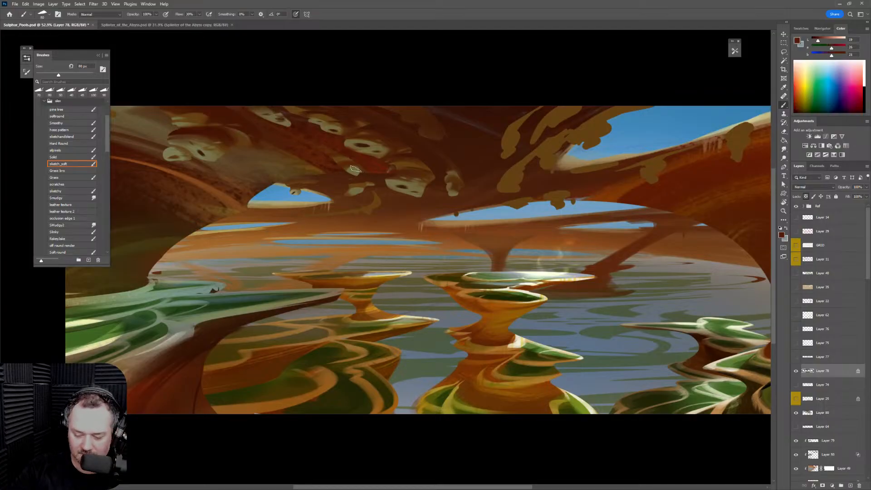
pyautogui.press(']')
pyautogui.moveTo(332, 151)
pyautogui.mouseDown()
pyautogui.moveTo(375, 174)
pyautogui.moveTo(393, 202)
pyautogui.mouseUp()
pyautogui.hotkey('ctrl', 'shift', 'h')
pyautogui.press('[')
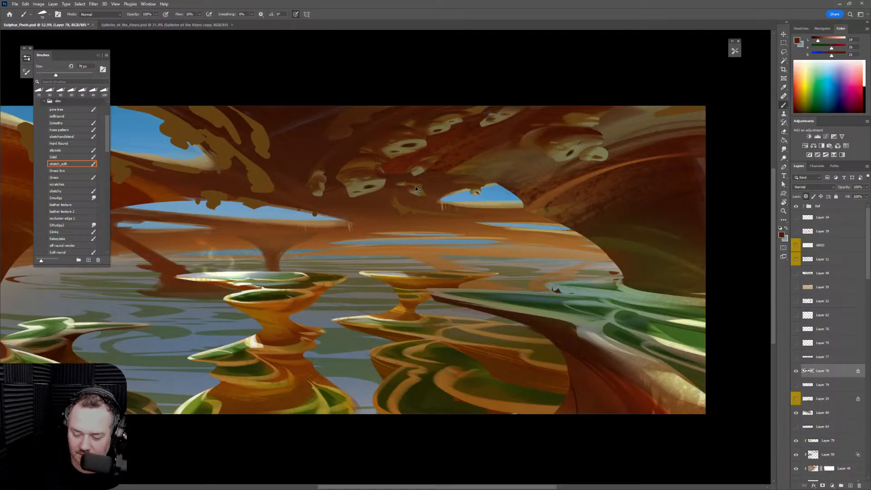
pyautogui.press('[')
pyautogui.hotkey('ctrl', 'shift', 'h')
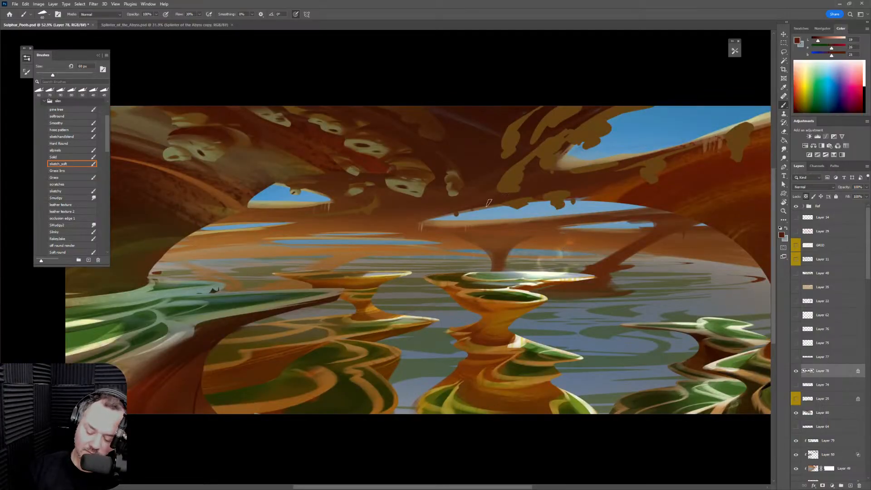
# Paint small dark brown openings into the new small formations with a fine brush of up to 25 px
pyautogui.press('[')
pyautogui.press('[')
pyautogui.press('[')
pyautogui.press('[')
pyautogui.press('[')
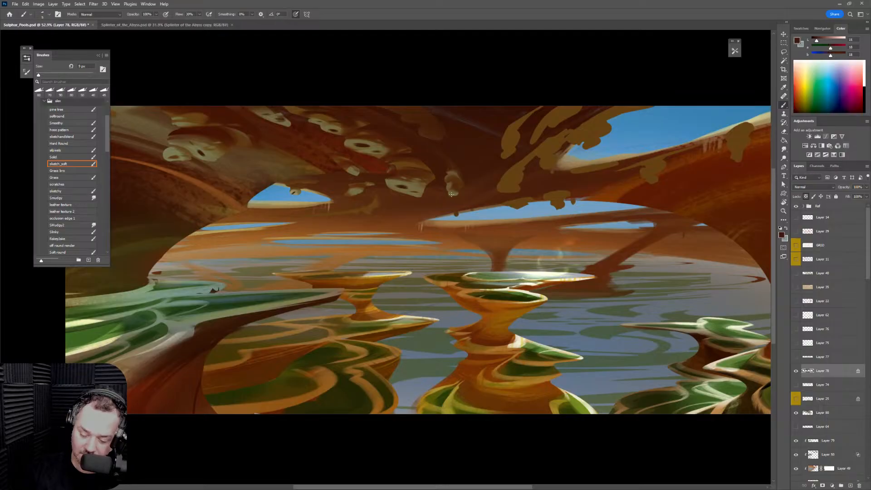
pyautogui.moveTo(454, 190); pyautogui.dragTo(453, 193)
pyautogui.press(']')
pyautogui.press(']')
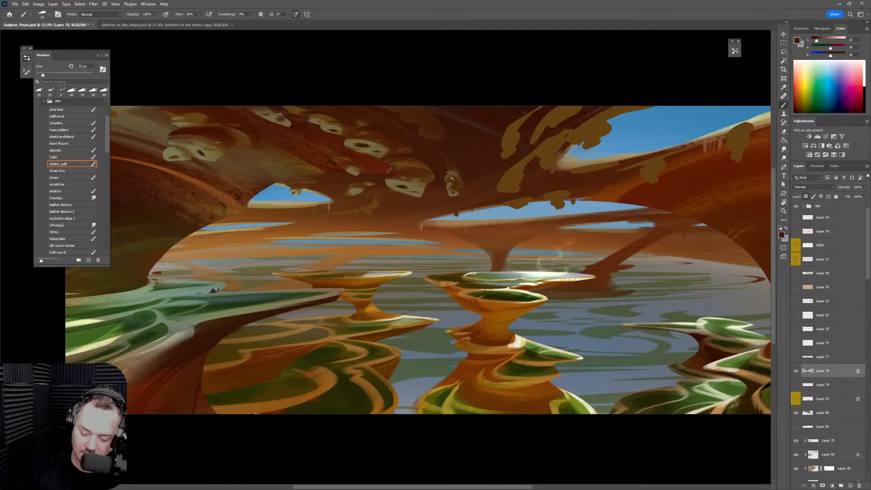
pyautogui.keyDown('alt'); pyautogui.click(452, 138); pyautogui.keyUp('alt')
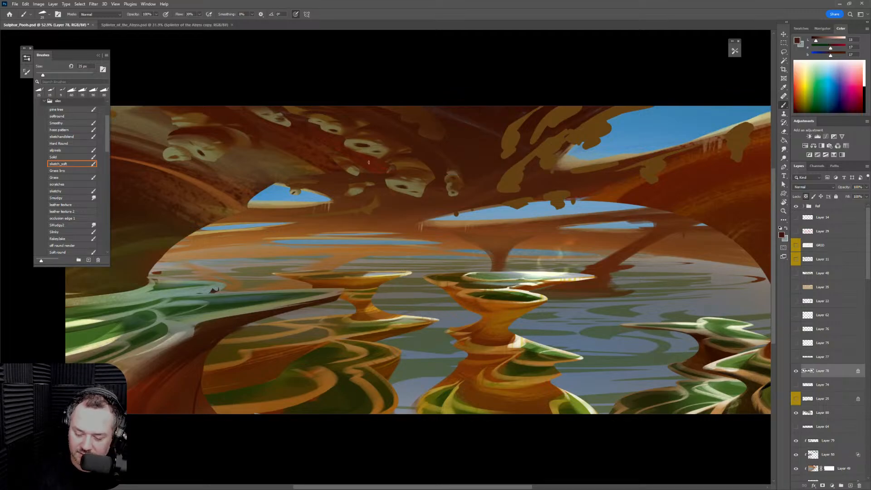
# Refine the small formations above the sky opening with sampled pale olive at 70 px and dark brown at 50 px
pyautogui.press('r')
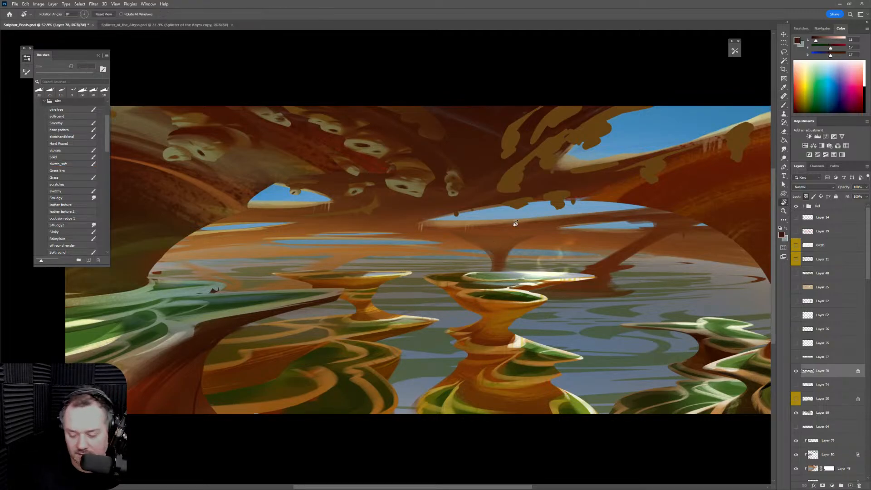
pyautogui.moveTo(425, 209); pyautogui.dragTo(457, 235)
pyautogui.press('b')
pyautogui.keyDown('alt'); pyautogui.click(464, 232); pyautogui.keyUp('alt')
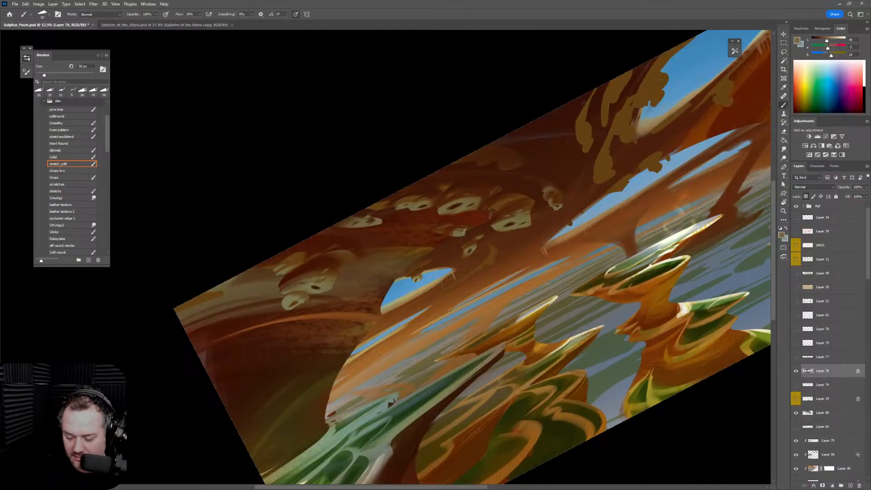
pyautogui.press(']')
pyautogui.press(']')
pyautogui.press(']')
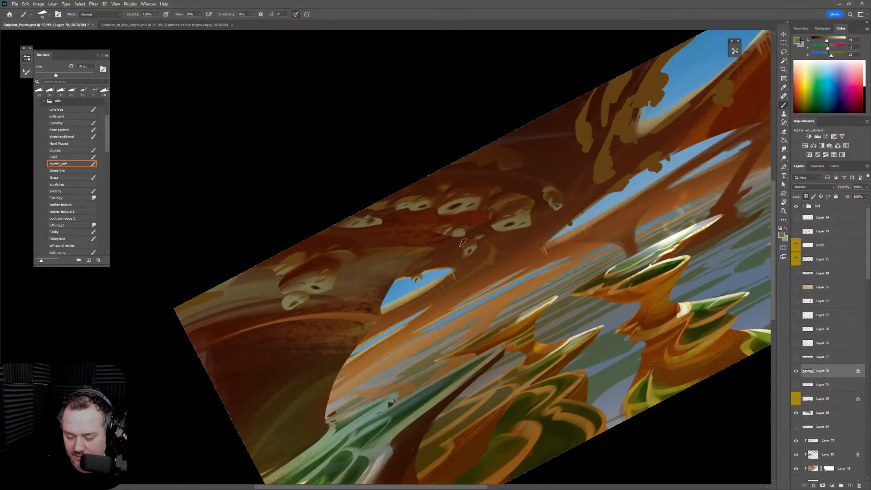
pyautogui.keyDown('alt'); pyautogui.click(451, 237); pyautogui.keyUp('alt')
pyautogui.press('[')
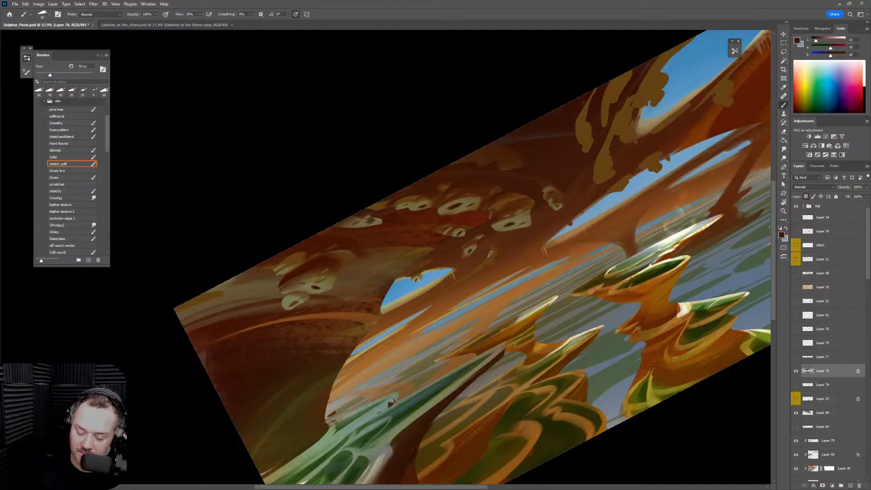
pyautogui.moveTo(469, 283); pyautogui.dragTo(463, 304)
# Paint two new pale olive lobes with ochre tops near the upper ceiling edge, using sampled colours and a brush of up to 80 px
pyautogui.press('z')
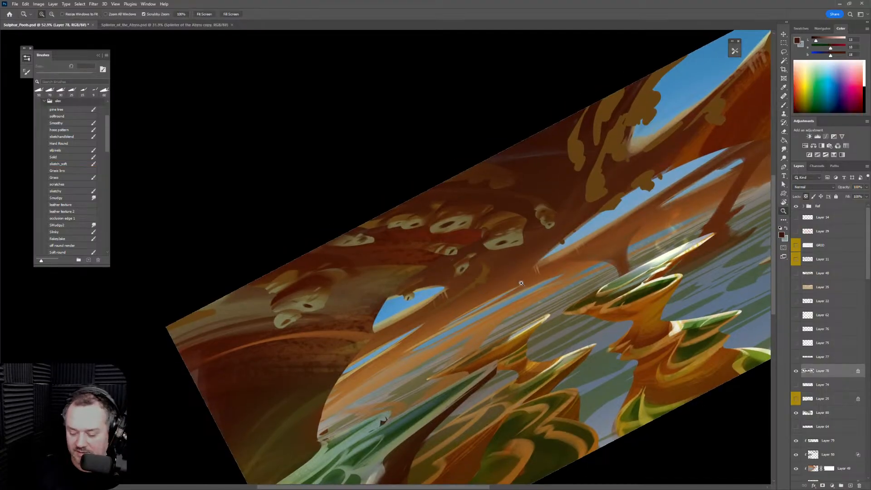
pyautogui.moveTo(520, 284)
pyautogui.mouseDown()
pyautogui.moveTo(473, 307)
pyautogui.moveTo(487, 312)
pyautogui.moveTo(522, 296)
pyautogui.mouseUp()
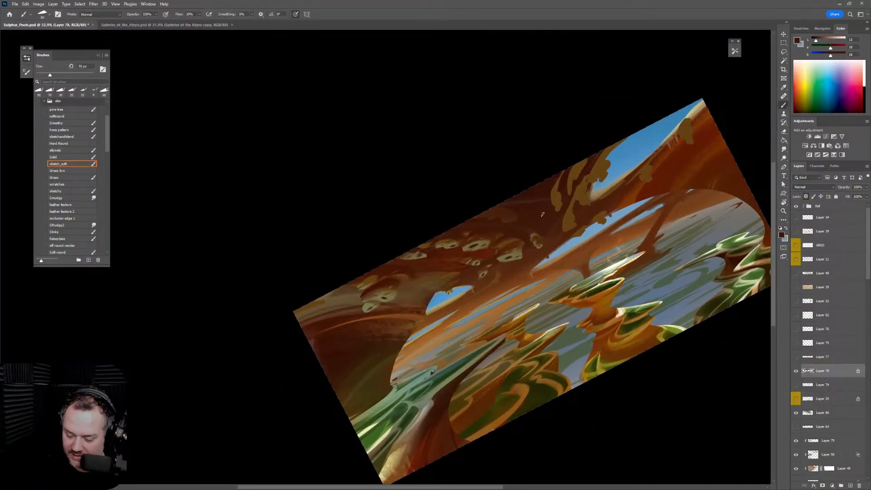
pyautogui.press('z')
pyautogui.moveTo(504, 212)
pyautogui.mouseDown()
pyautogui.moveTo(544, 210)
pyautogui.moveTo(532, 231)
pyautogui.moveTo(480, 226)
pyautogui.moveTo(517, 210)
pyautogui.moveTo(500, 221)
pyautogui.moveTo(527, 222)
pyautogui.moveTo(504, 218)
pyautogui.moveTo(503, 229)
pyautogui.moveTo(535, 230)
pyautogui.mouseUp()
pyautogui.keyDown('alt'); pyautogui.click(522, 299); pyautogui.keyUp('alt')
pyautogui.press(']')
pyautogui.press(']')
pyautogui.press(']')
pyautogui.press('[')
pyautogui.keyDown('alt'); pyautogui.click(528, 216); pyautogui.keyUp('alt')
pyautogui.keyDown('alt'); pyautogui.click(627, 184); pyautogui.keyUp('alt')
pyautogui.press(']')
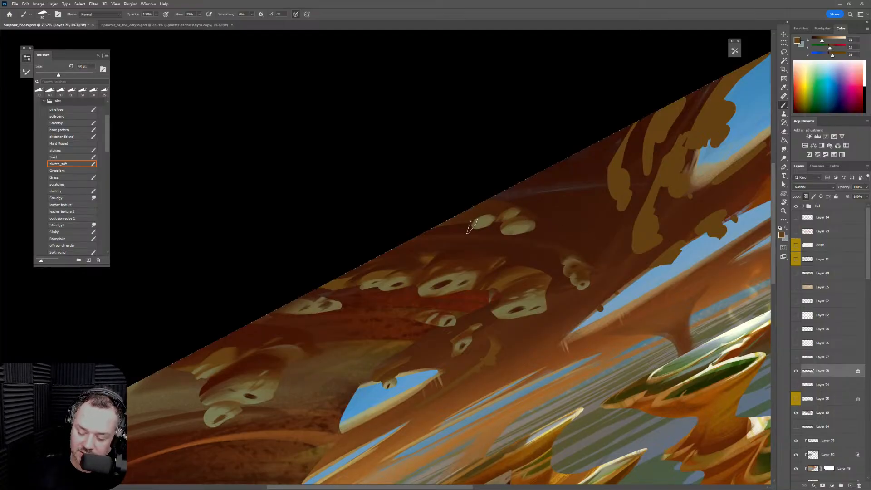
# Paint dark brown openings into the two new lobes at 50 and 45 px, then touch up their tops with sampled brown
pyautogui.keyDown('alt'); pyautogui.click(509, 218); pyautogui.keyUp('alt')
pyautogui.press('[')
pyautogui.press('[')
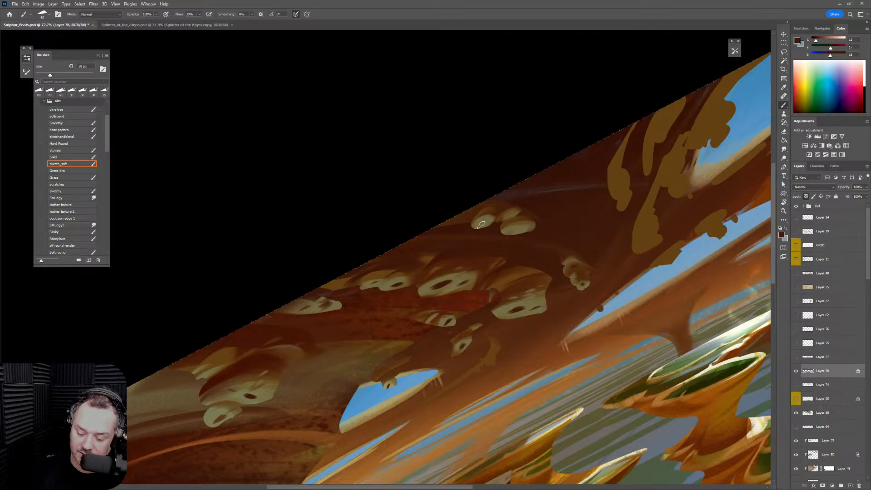
pyautogui.moveTo(484, 224); pyautogui.dragTo(515, 215)
pyautogui.press('[')
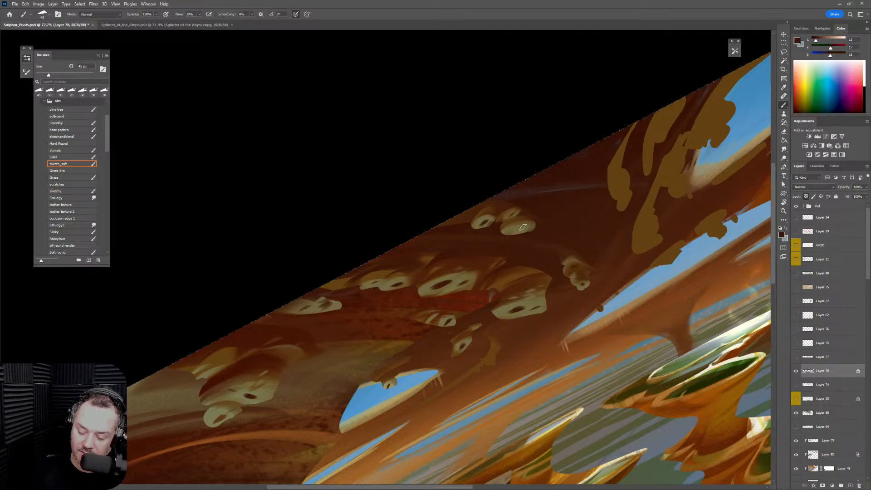
pyautogui.keyDown('alt'); pyautogui.click(491, 213); pyautogui.keyUp('alt')
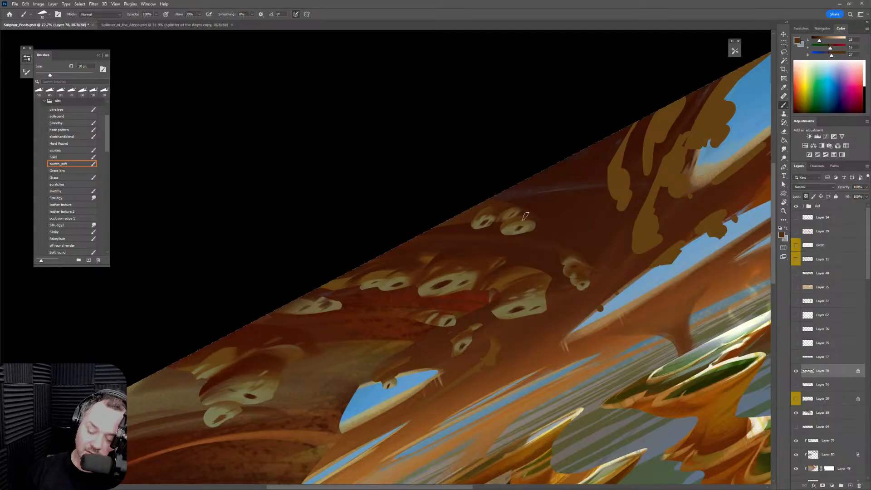
# Paint a pale olive streak along the ceiling edge beside the two new lobes, enlarging the brush up to 125 px
pyautogui.keyDown('alt'); pyautogui.click(485, 218); pyautogui.keyUp('alt')
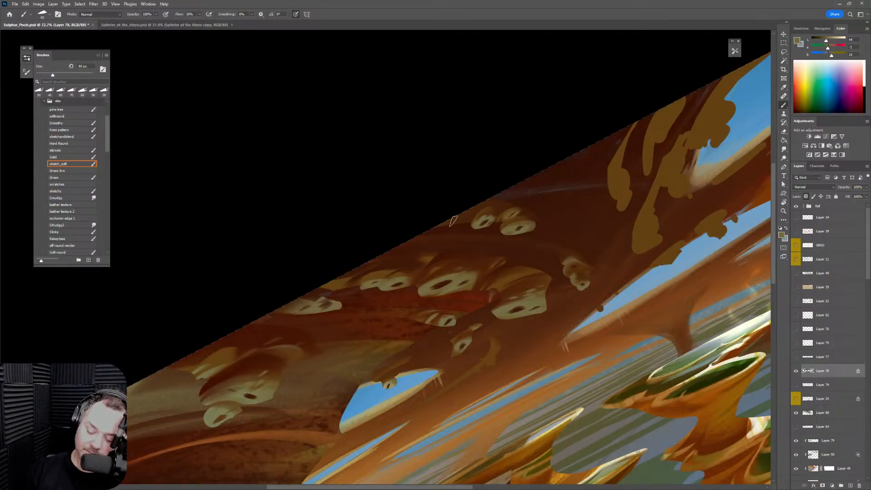
pyautogui.press(']')
pyautogui.press(']')
pyautogui.press(']')
pyautogui.press(']')
pyautogui.press(']')
pyautogui.press(']')
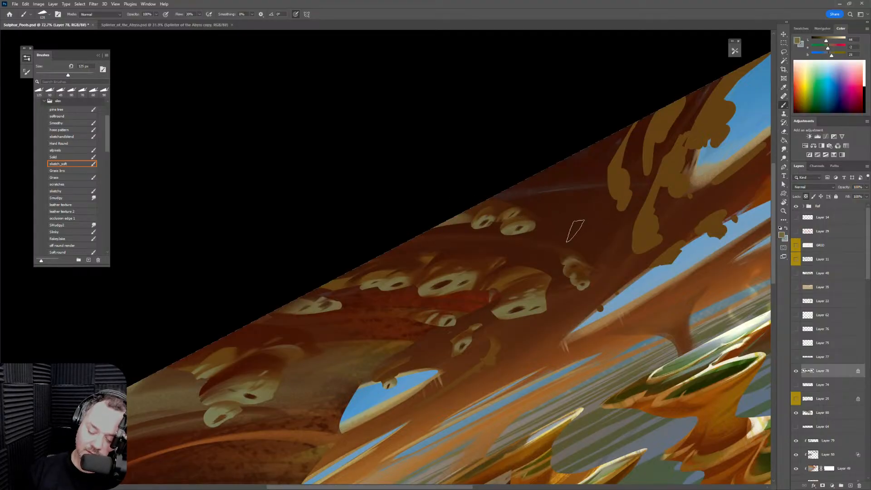
# Trim the curved ochre patch beside the small formation above the sky opening with sampled brown at 150 px
pyautogui.press('z')
pyautogui.moveTo(574, 232)
pyautogui.mouseDown()
pyautogui.moveTo(530, 315)
pyautogui.moveTo(552, 317)
pyautogui.mouseUp()
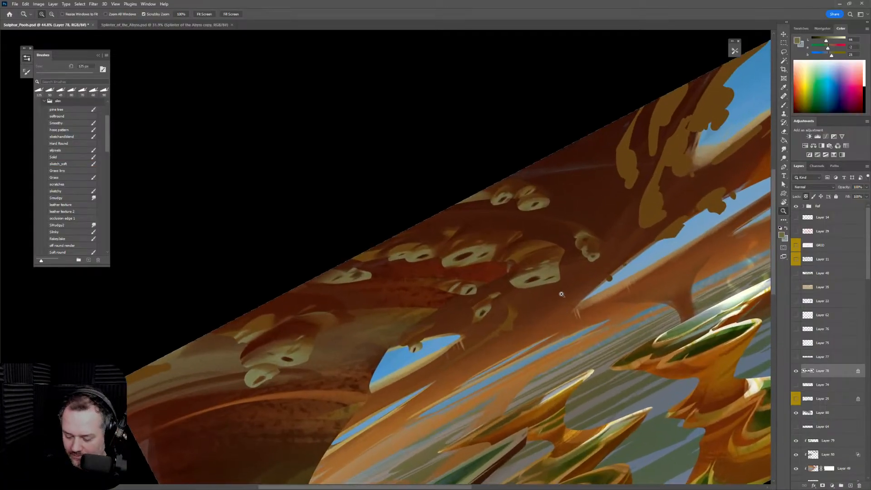
pyautogui.press('b')
pyautogui.press(']')
pyautogui.keyDown('alt'); pyautogui.click(508, 311); pyautogui.keyUp('alt')
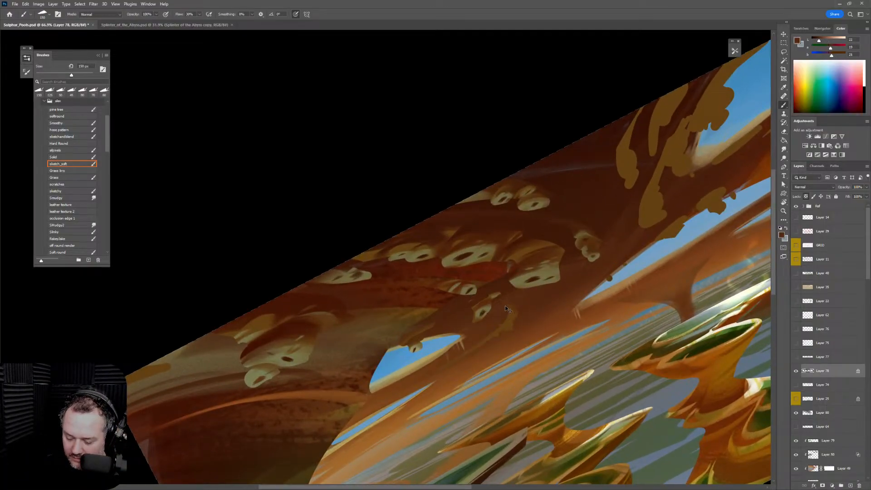
pyautogui.press(']')
# Paint the trimmed ochre patch above the sky opening with sampled olive, reducing the brush to 70 px
pyautogui.keyDown('alt'); pyautogui.click(524, 300); pyautogui.keyUp('alt')
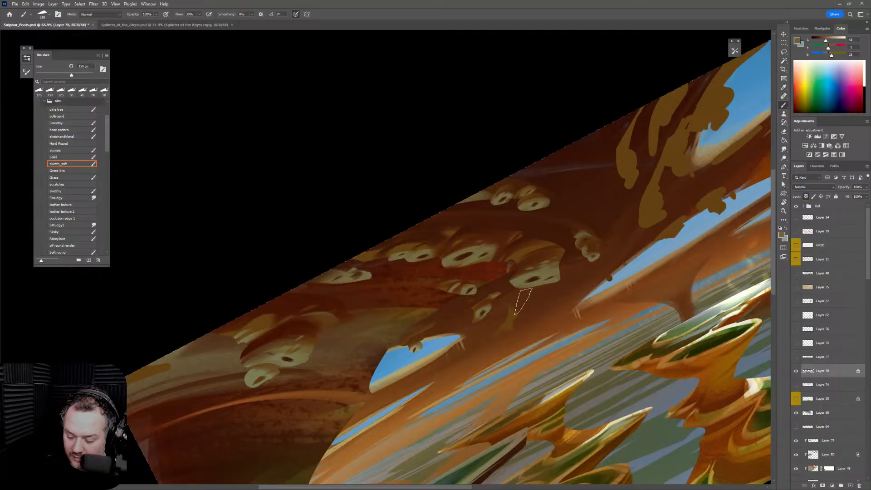
pyautogui.press('[')
pyautogui.press('[')
pyautogui.press('[')
pyautogui.press('[')
pyautogui.press('[')
pyautogui.press('[')
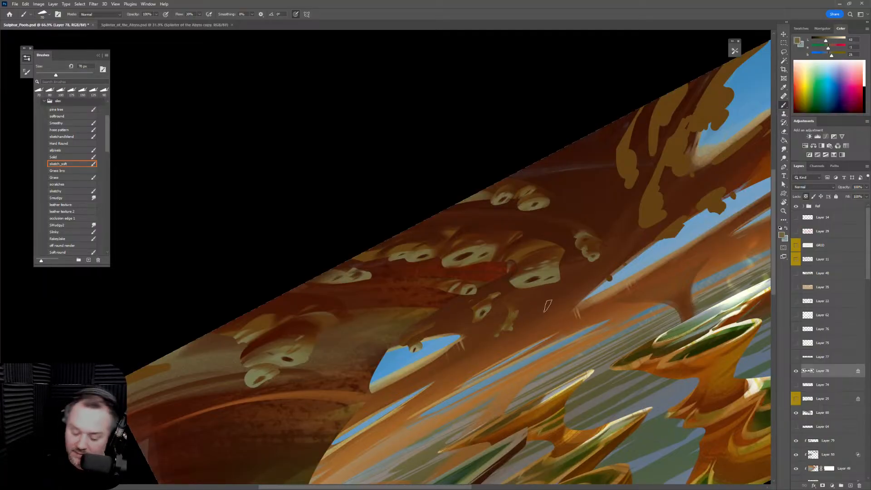
# Shade around the new olive patch with sampled reddish and dark browns, using brush sizes between 45 and 80 px
pyautogui.keyDown('alt'); pyautogui.click(518, 311); pyautogui.keyUp('alt')
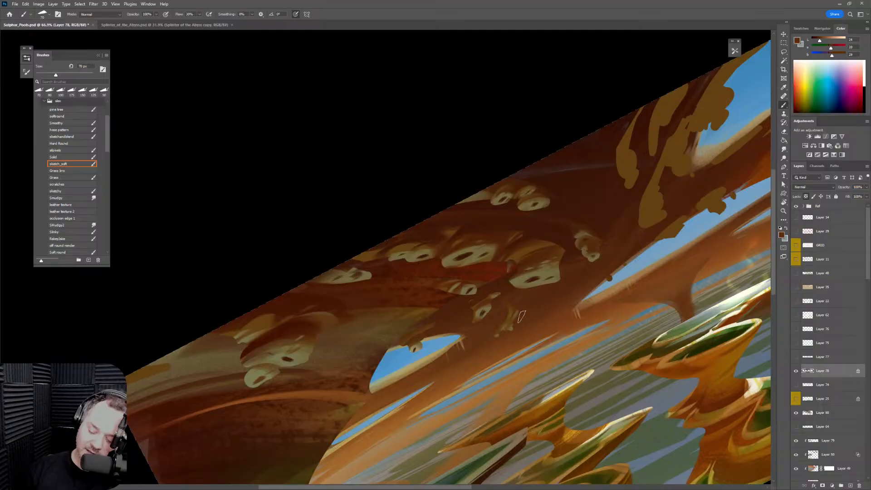
pyautogui.keyDown('alt'); pyautogui.click(513, 313); pyautogui.keyUp('alt')
pyautogui.press(']')
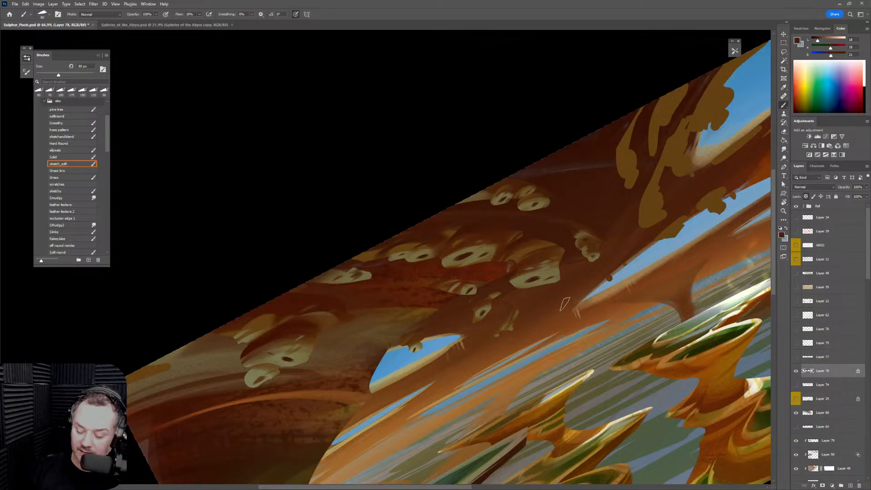
pyautogui.press('[')
pyautogui.press('[')
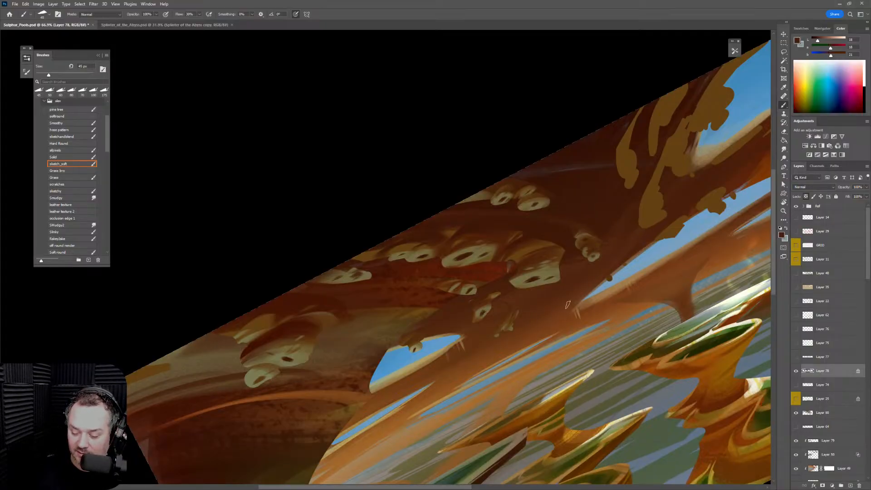
# Add sampled ochre touches around the lobes along the upper ceiling edge at 70 to 80 px
pyautogui.press(']')
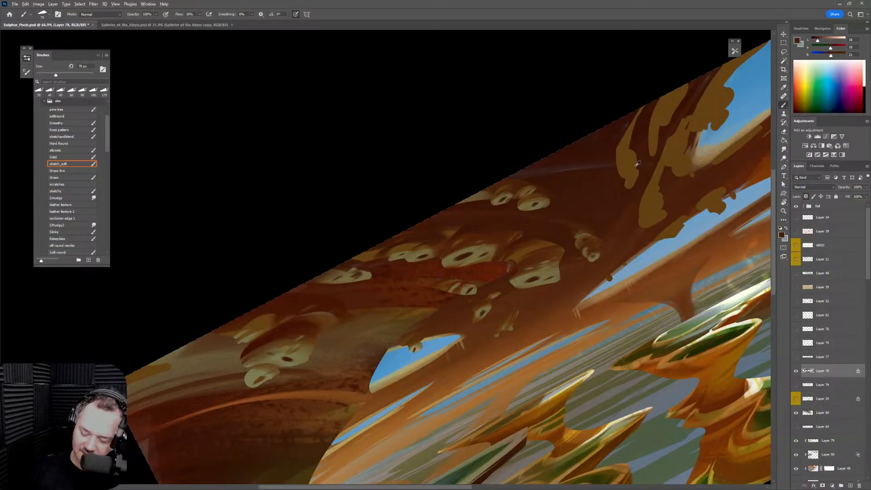
pyautogui.keyDown('alt'); pyautogui.click(636, 165); pyautogui.keyUp('alt')
pyautogui.press(']')
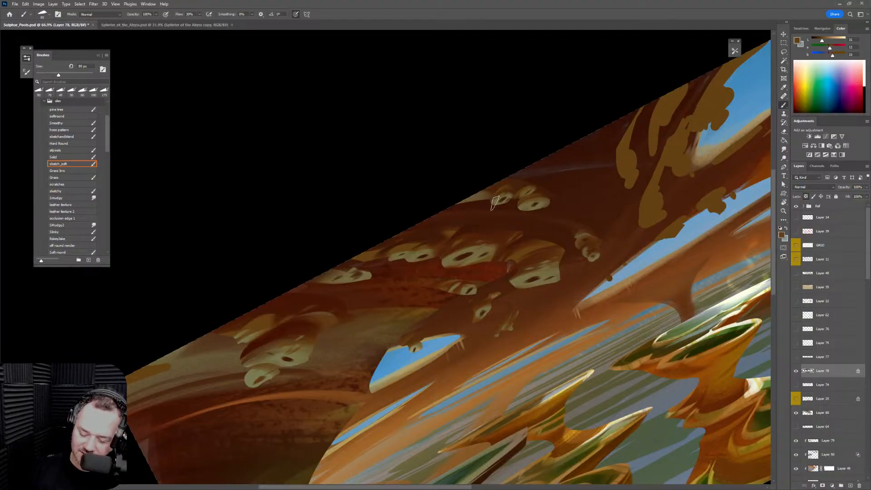
pyautogui.press('[')
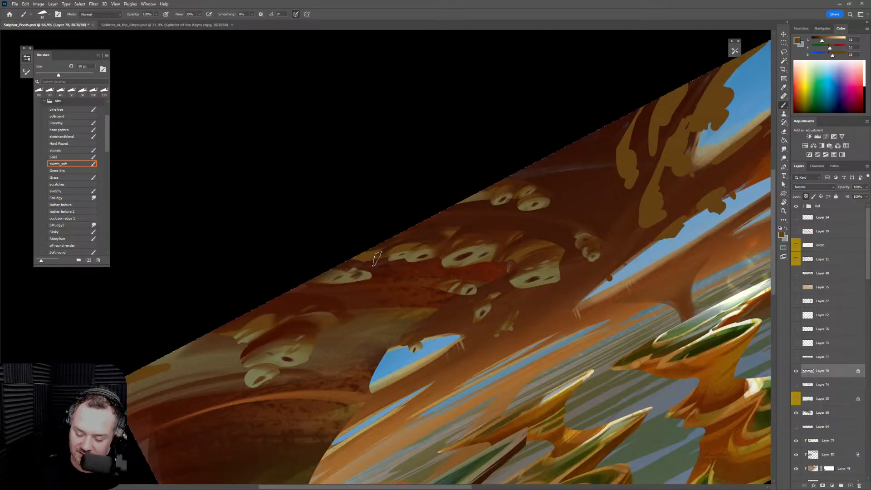
pyautogui.press(']')
pyautogui.press('[')
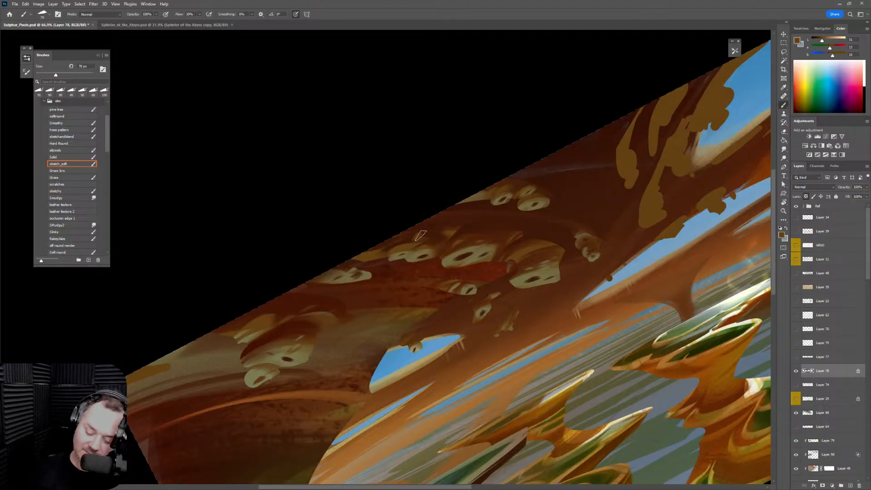
# Refine the small lobe at the ceiling edge with sampled dark brown at 40 px and olive at 60 px
pyautogui.keyDown('alt'); pyautogui.click(471, 209); pyautogui.keyUp('alt')
pyautogui.press('[')
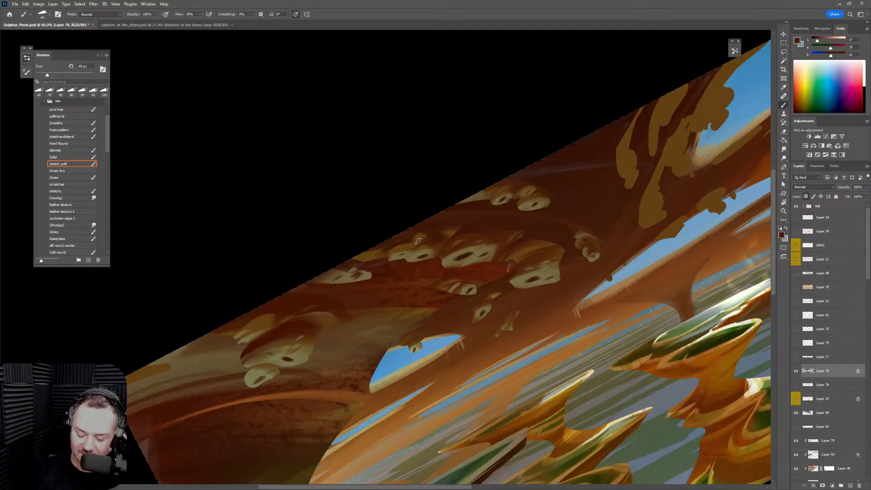
pyautogui.keyDown('alt'); pyautogui.click(423, 246); pyautogui.keyUp('alt')
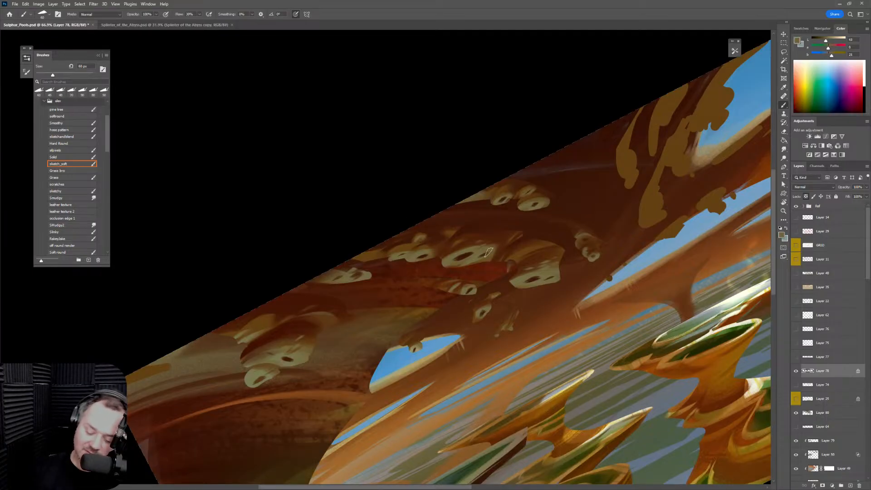
# Review the whole painting level and zoomed out, checking the composition in a mirrored view
pyautogui.press('z')
pyautogui.moveTo(499, 262)
pyautogui.mouseDown()
pyautogui.moveTo(436, 272)
pyautogui.moveTo(488, 273)
pyautogui.mouseUp()
pyautogui.press('b')
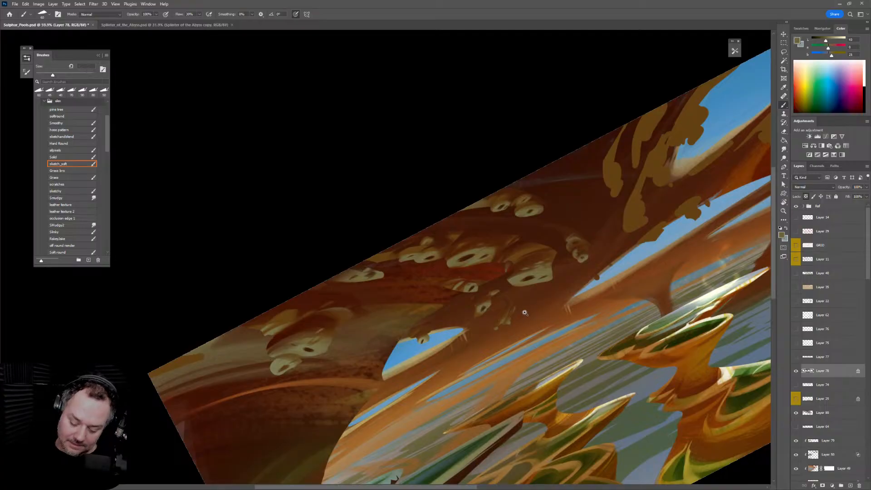
pyautogui.moveTo(525, 313); pyautogui.dragTo(486, 313)
pyautogui.moveTo(658, 338); pyautogui.dragTo(528, 254)
pyautogui.press('r')
pyautogui.moveTo(596, 207); pyautogui.dragTo(638, 282)
pyautogui.hotkey('ctrl', 'shift', 'h')
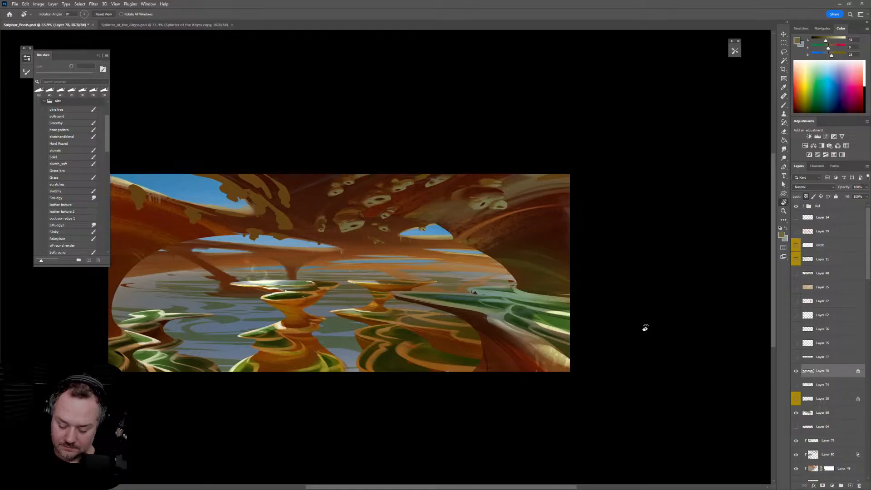
pyautogui.hotkey('ctrl', 'shift', 'h')
# Paint olive undersides onto the flat ochre shapes beside the large sky opening with a brush of 90 to 125 px
pyautogui.press('b')
pyautogui.scroll(4, 492, 219)
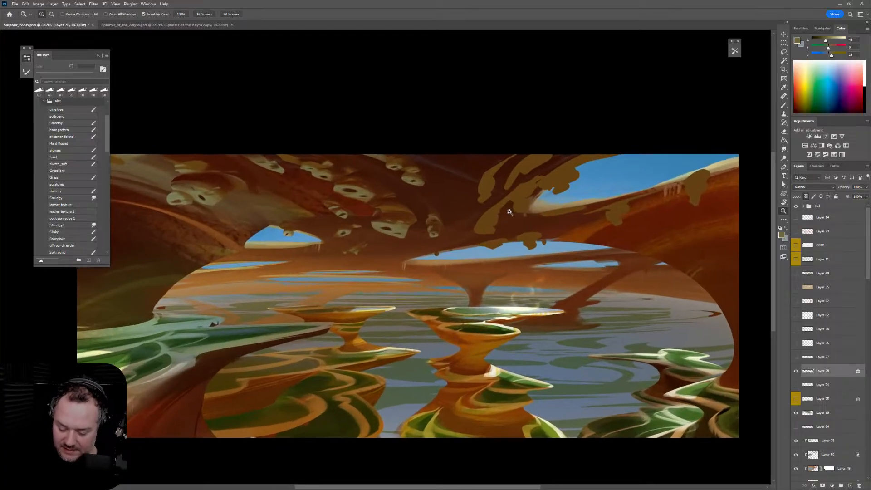
pyautogui.press(']')
pyautogui.press(']')
pyautogui.press(']')
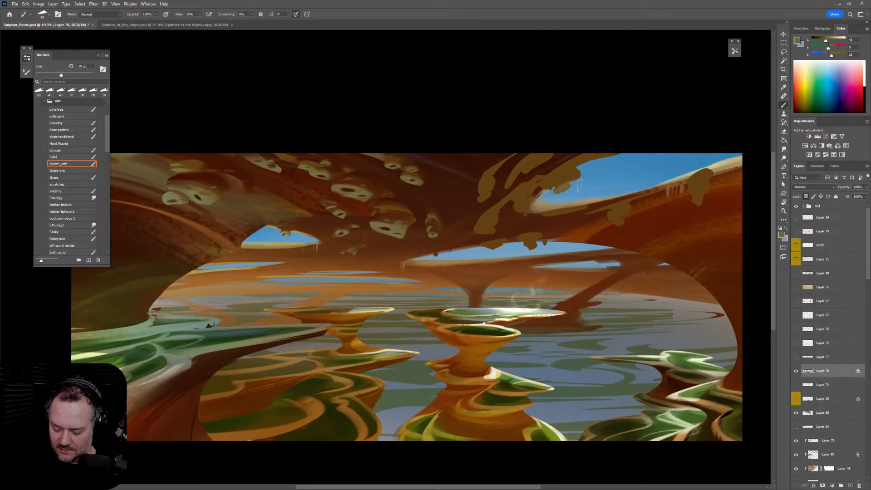
pyautogui.press(']')
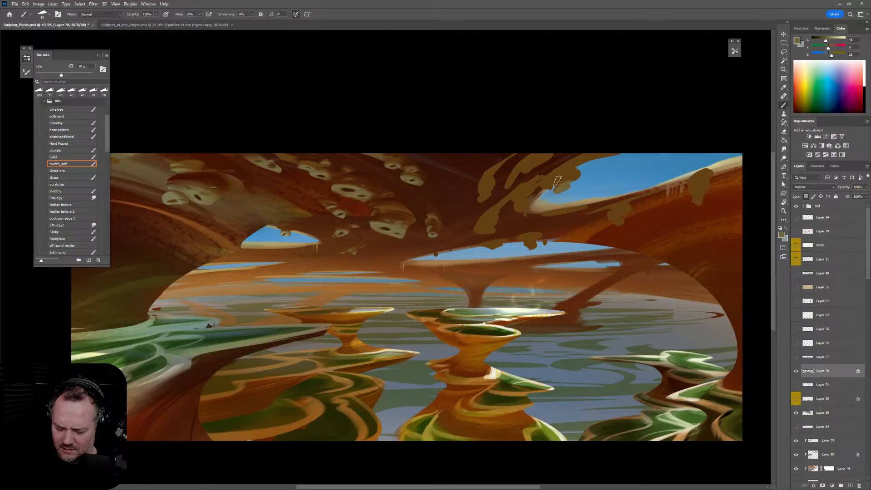
pyautogui.moveTo(555, 184)
pyautogui.mouseDown()
pyautogui.moveTo(559, 191)
pyautogui.moveTo(552, 186)
pyautogui.moveTo(576, 180)
pyautogui.moveTo(547, 157)
pyautogui.moveTo(552, 165)
pyautogui.mouseUp()
pyautogui.press(']')
pyautogui.press(']')
pyautogui.moveTo(498, 186)
pyautogui.mouseDown()
pyautogui.moveTo(498, 196)
pyautogui.moveTo(485, 244)
pyautogui.moveTo(499, 221)
pyautogui.moveTo(492, 224)
pyautogui.moveTo(521, 216)
pyautogui.moveTo(517, 196)
pyautogui.moveTo(500, 224)
pyautogui.mouseUp()
pyautogui.press(']')
pyautogui.press('[')
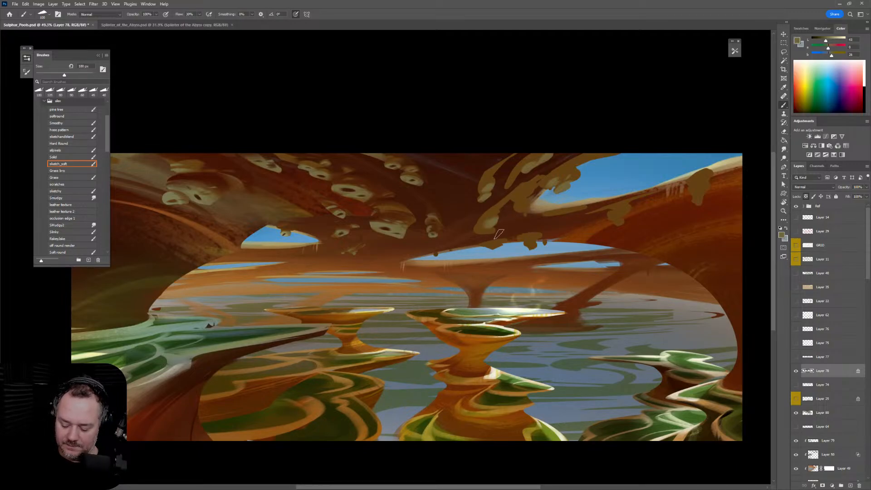
# Paint olive lower ends onto the ochre shapes hanging along the arch below the large sky opening at 90 to 125 px
pyautogui.press('[')
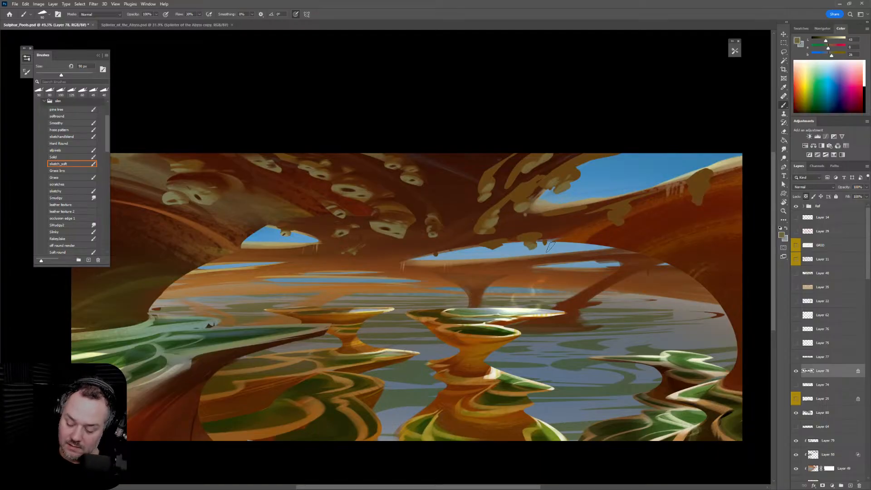
pyautogui.press(']')
pyautogui.click(618, 221)
pyautogui.press(']')
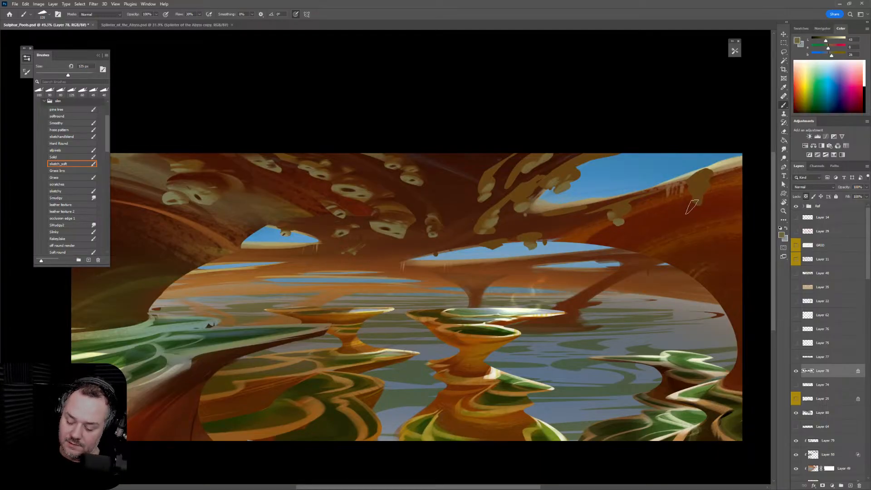
# Shade the ochre shapes beside the large sky opening with sampled dark browns, varying the brush between 90 and 150 px
pyautogui.keyDown('alt'); pyautogui.click(567, 219); pyautogui.keyUp('alt')
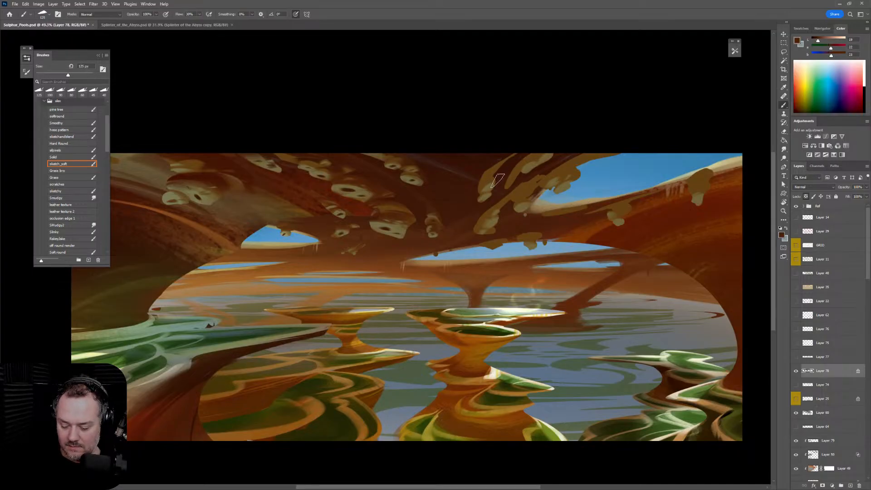
pyautogui.keyDown('alt'); pyautogui.click(478, 167); pyautogui.keyUp('alt')
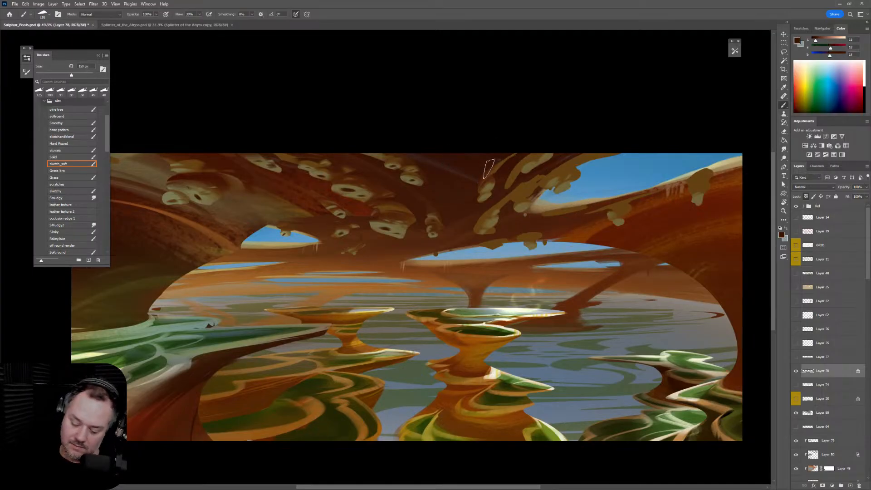
pyautogui.press('[')
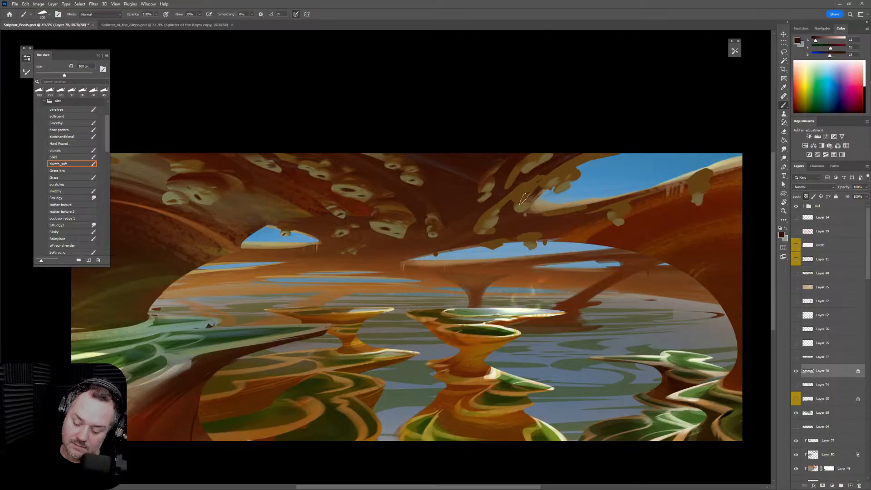
pyautogui.press(']')
pyautogui.press('[')
pyautogui.press('[')
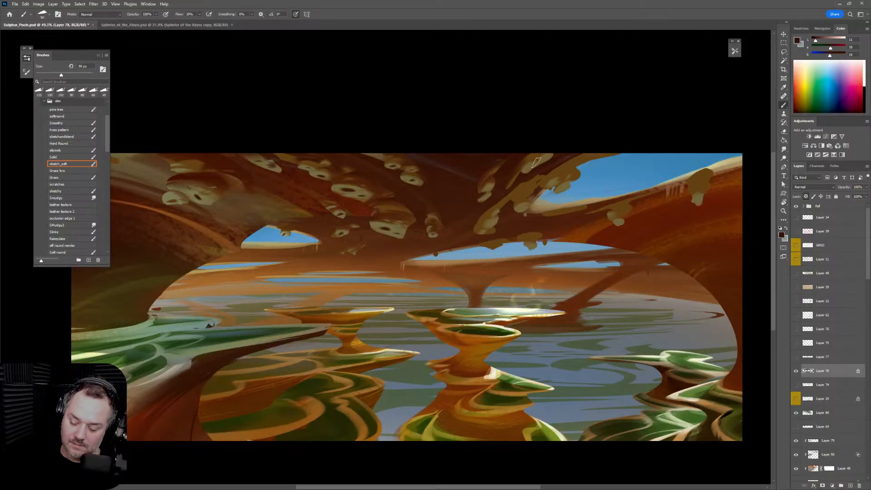
pyautogui.press(']')
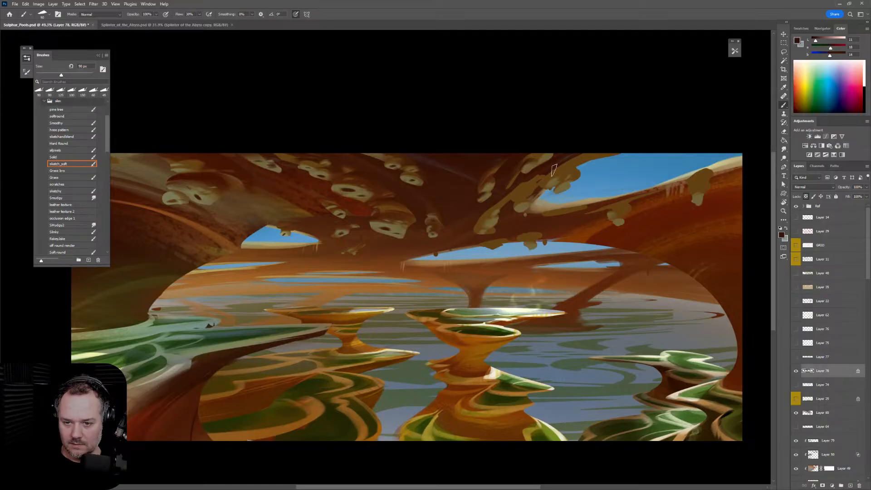
pyautogui.press(']')
pyautogui.press(']')
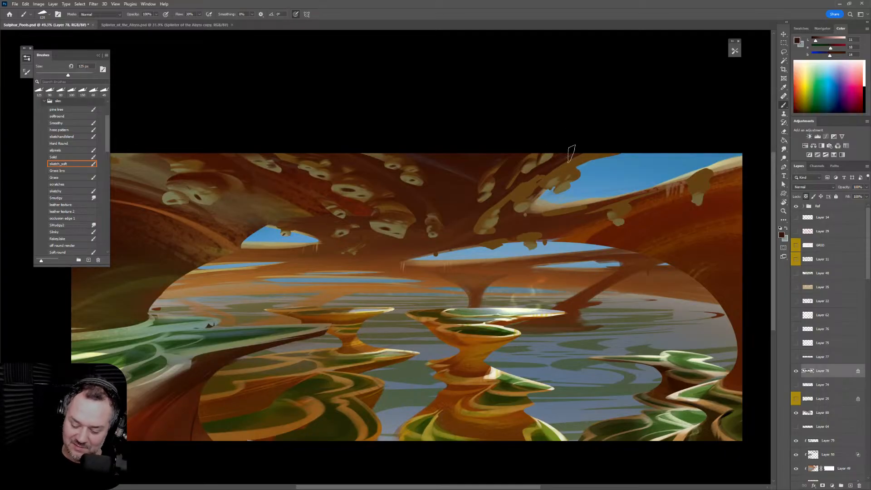
# Shade the cluster of ochre lobes just below the large sky opening's inner end with sampled dark brown at 90 to 150 px
pyautogui.press('[')
pyautogui.press('[')
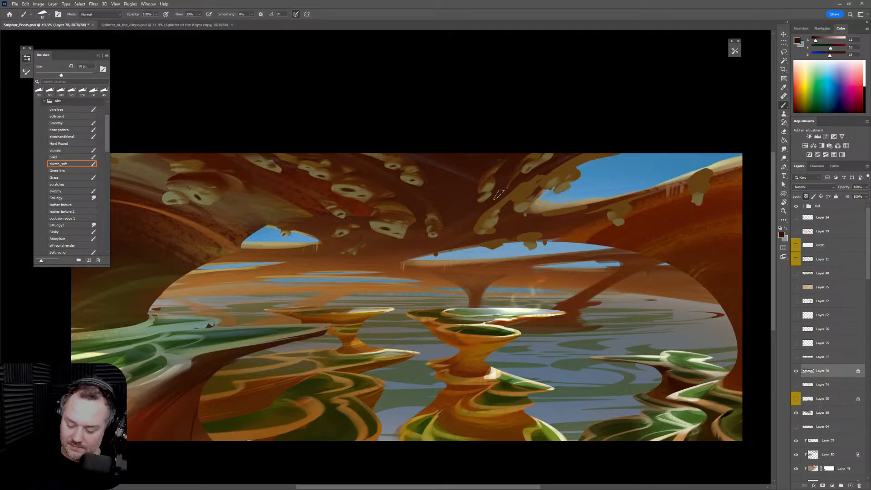
pyautogui.press(']')
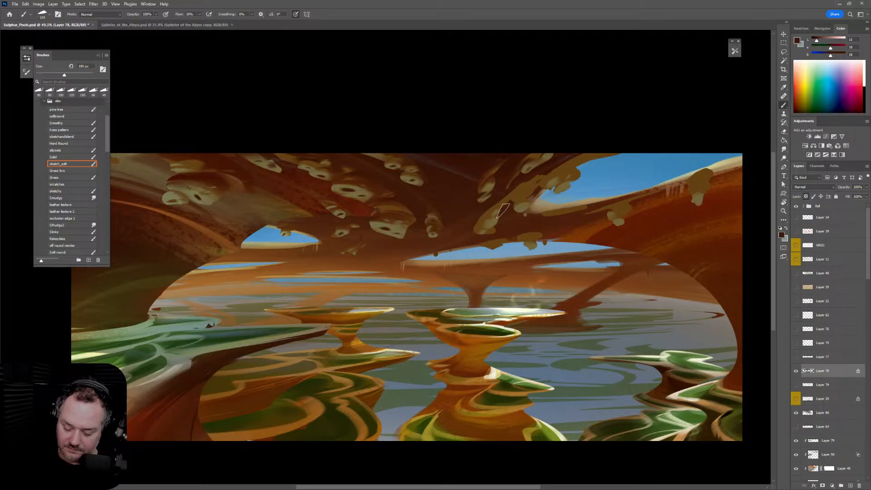
pyautogui.moveTo(503, 211)
pyautogui.mouseDown()
pyautogui.moveTo(486, 226)
pyautogui.moveTo(518, 194)
pyautogui.mouseUp()
pyautogui.press('[')
pyautogui.press('[')
pyautogui.press(']')
pyautogui.press(']')
pyautogui.press(']')
pyautogui.press(']')
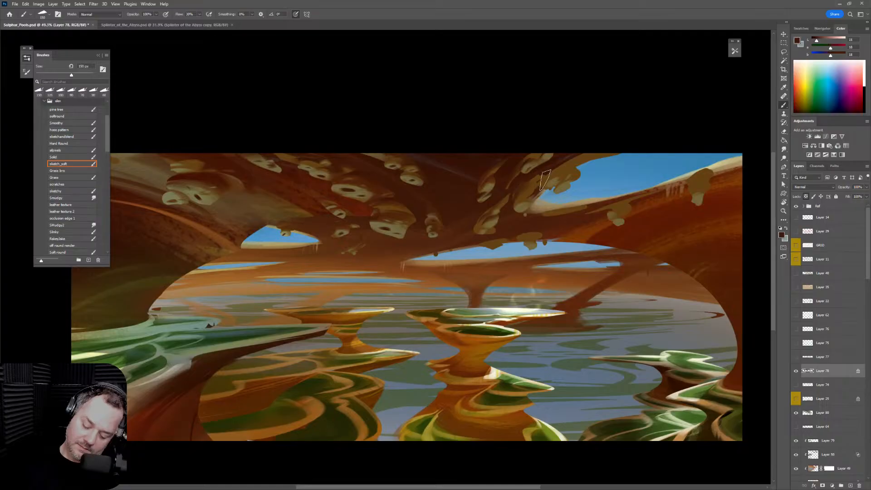
# Darken the gaps between the lobes along the sky edge and around the lowest lobe with dark brown at about 90 to 100 px
pyautogui.press('[')
pyautogui.press('[')
pyautogui.press(']')
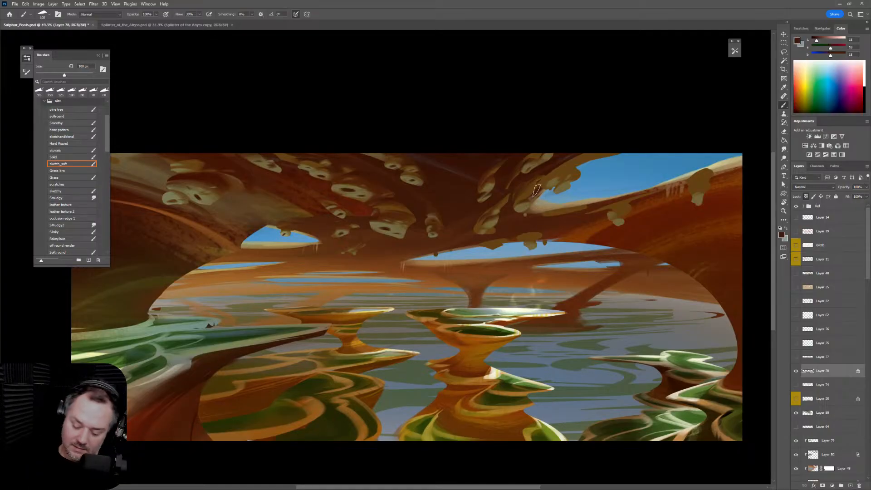
pyautogui.press('[')
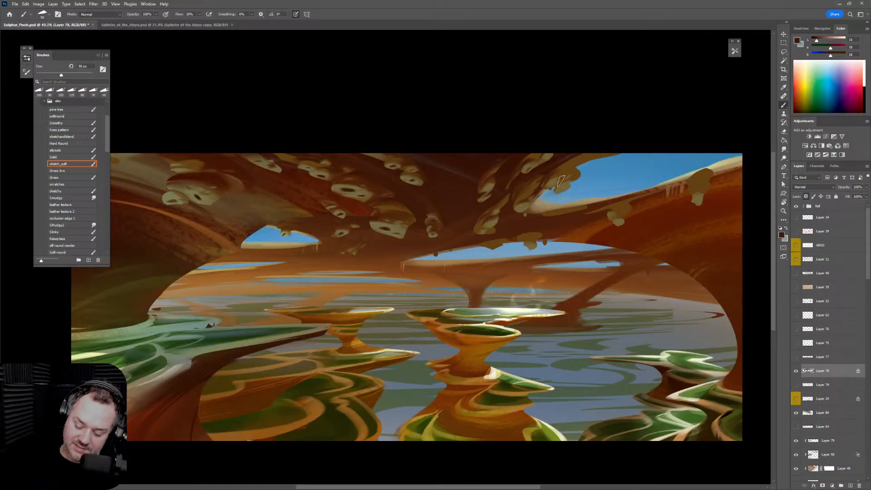
pyautogui.moveTo(578, 179); pyautogui.dragTo(573, 176)
pyautogui.press(']')
pyautogui.press(']')
pyautogui.press('[')
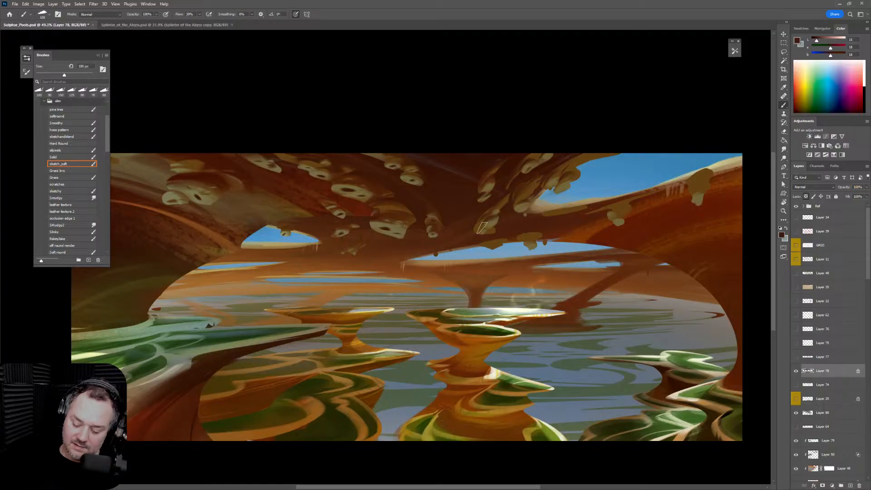
pyautogui.moveTo(484, 225); pyautogui.dragTo(480, 231)
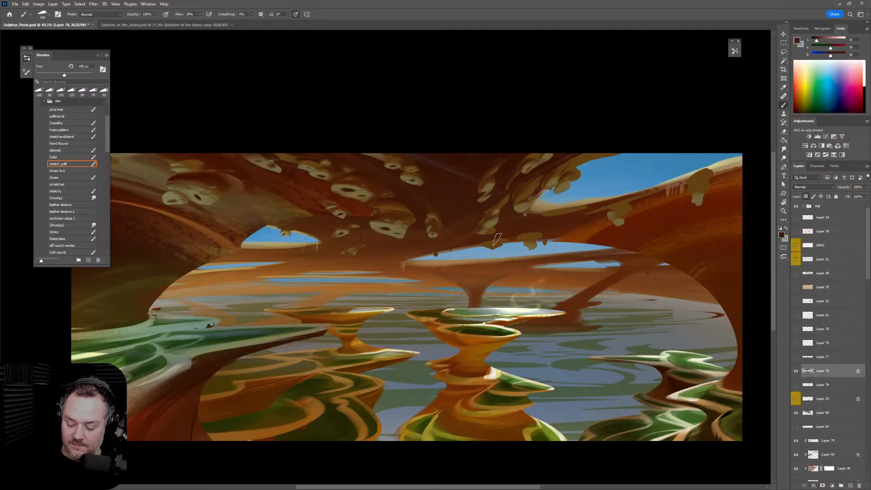
pyautogui.press('[')
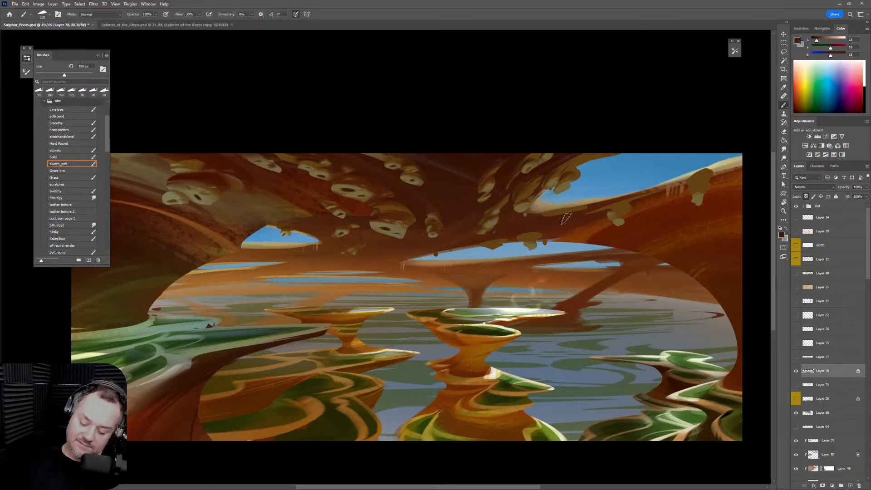
# Refine the small shapes hanging from the arch below the sky opening with sampled olive and brown, reducing the brush to 90 px
pyautogui.keyDown('alt'); pyautogui.click(546, 227); pyautogui.keyUp('alt')
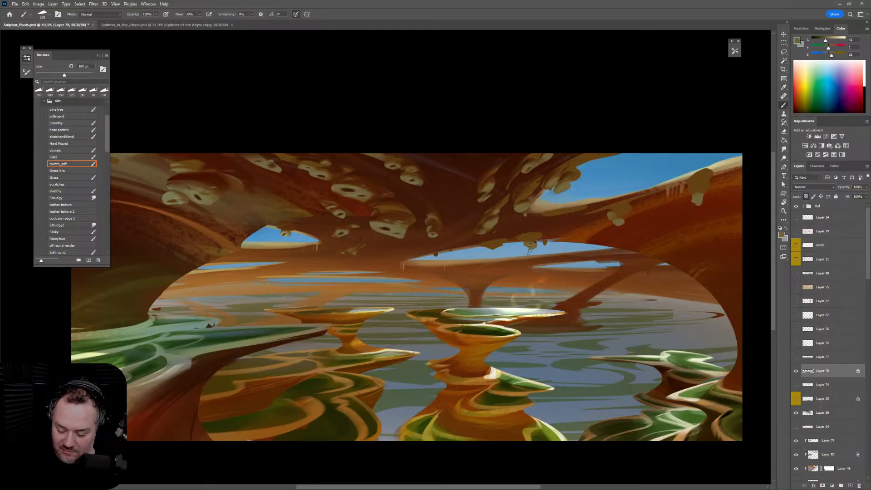
pyautogui.keyDown('alt'); pyautogui.click(507, 226); pyautogui.keyUp('alt')
pyautogui.press('[')
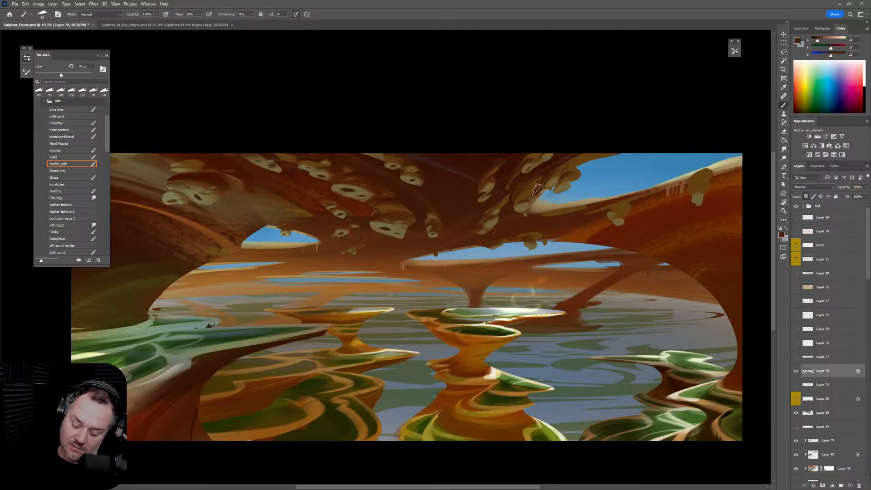
# Darken the lobes running up to the painting's top edge beside the sky with brown, enlarging the brush up to 175 px
pyautogui.press(']')
pyautogui.press(']')
pyautogui.moveTo(584, 168)
pyautogui.mouseDown()
pyautogui.moveTo(599, 144)
pyautogui.moveTo(628, 149)
pyautogui.mouseUp()
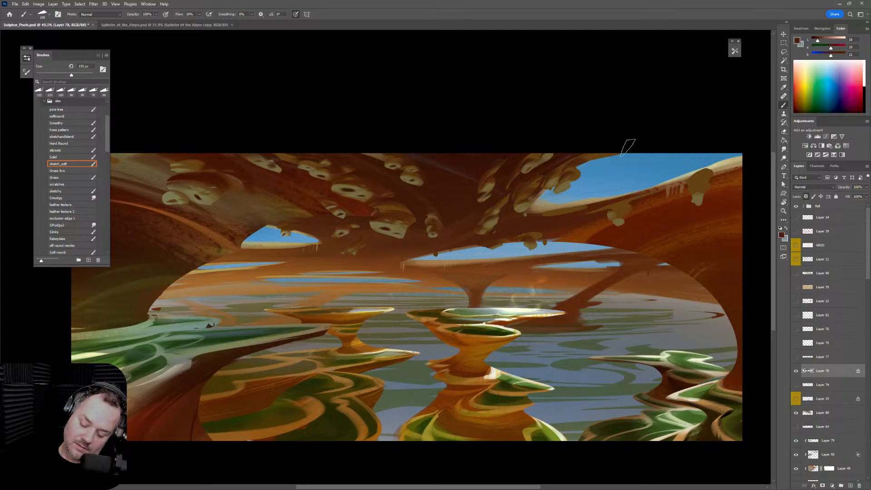
pyautogui.press(']')
pyautogui.moveTo(527, 192)
pyautogui.mouseDown()
pyautogui.moveTo(581, 173)
pyautogui.moveTo(600, 154)
pyautogui.moveTo(545, 187)
pyautogui.mouseUp()
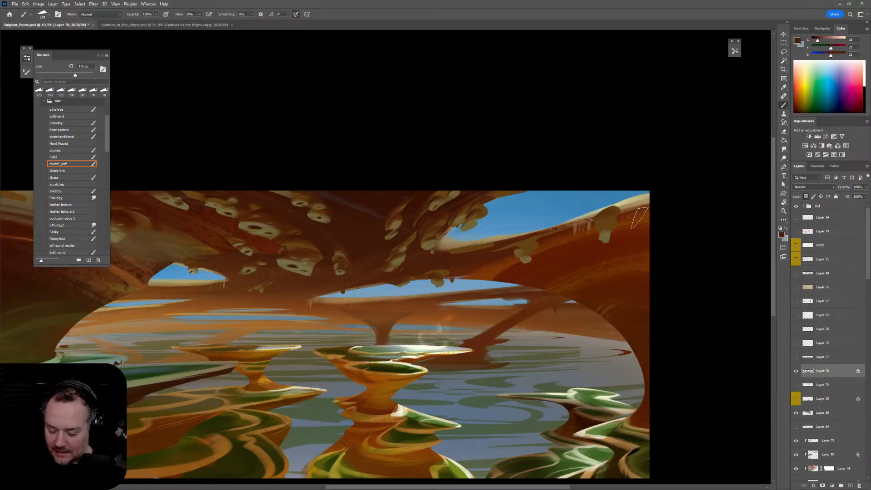
# Paint sampled light ochre onto the top of the outermost hanging shape below the rock rim, reducing the brush to 100 px
pyautogui.keyDown('alt'); pyautogui.click(626, 207); pyautogui.keyUp('alt')
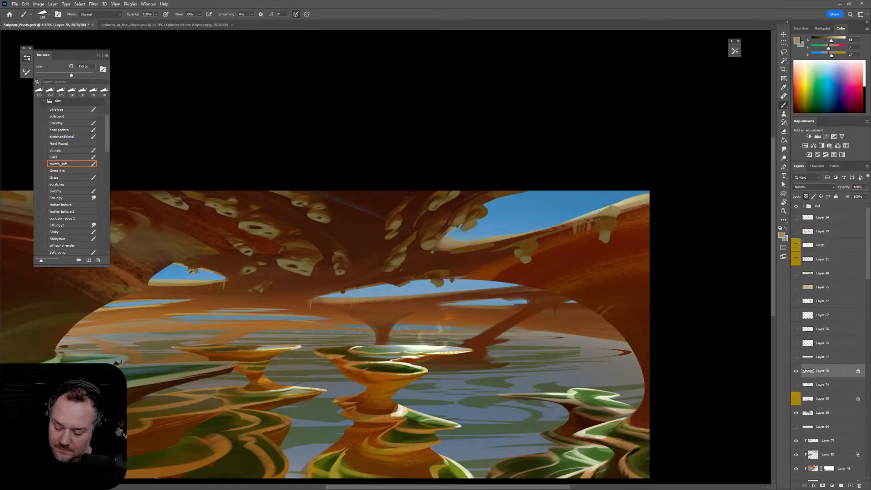
pyautogui.keyDown('alt'); pyautogui.click(607, 210); pyautogui.keyUp('alt')
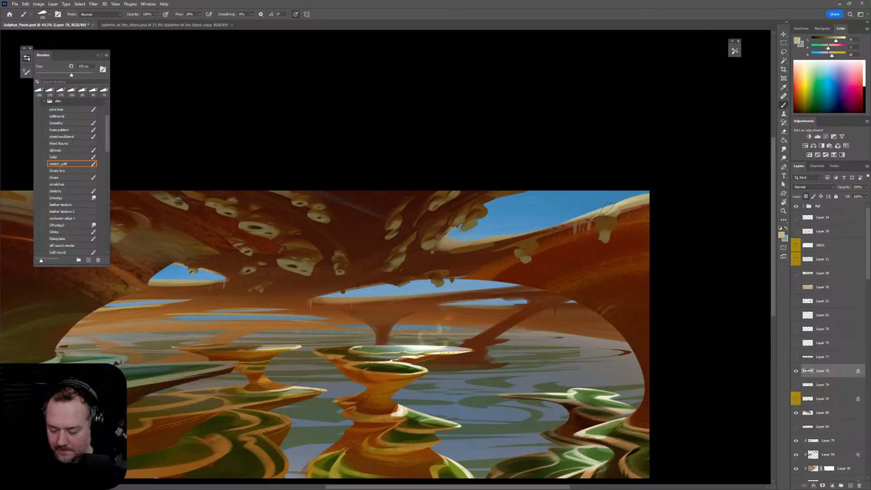
pyautogui.press('[')
pyautogui.press('[')
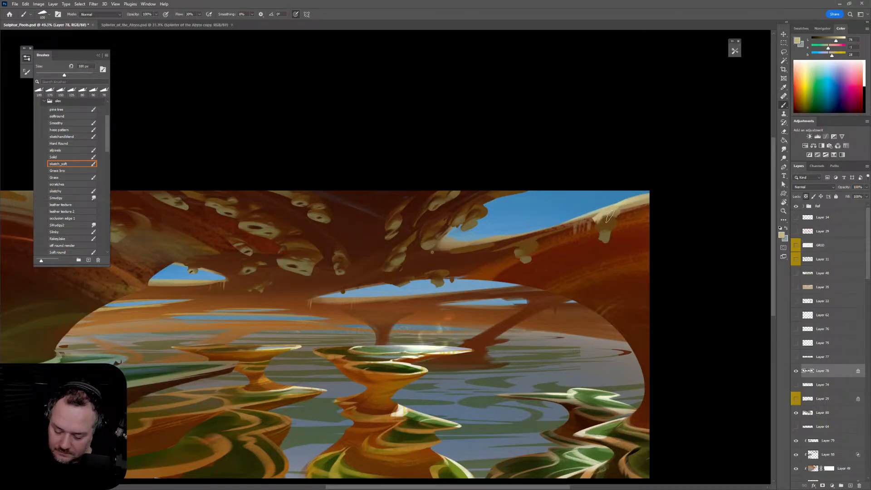
# Shade the sides and underside of the outermost hanging shape with sampled dark brown and olive at 90 to 100 px
pyautogui.keyDown('alt'); pyautogui.click(625, 236); pyautogui.keyUp('alt')
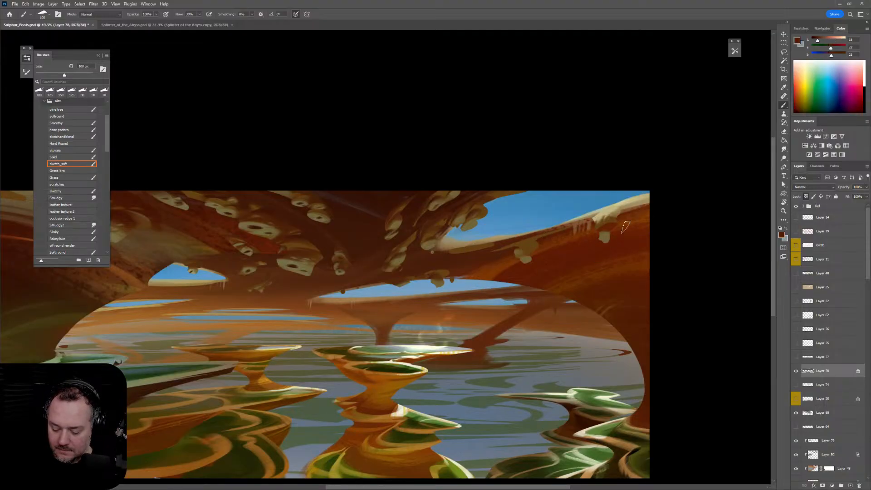
pyautogui.press('[')
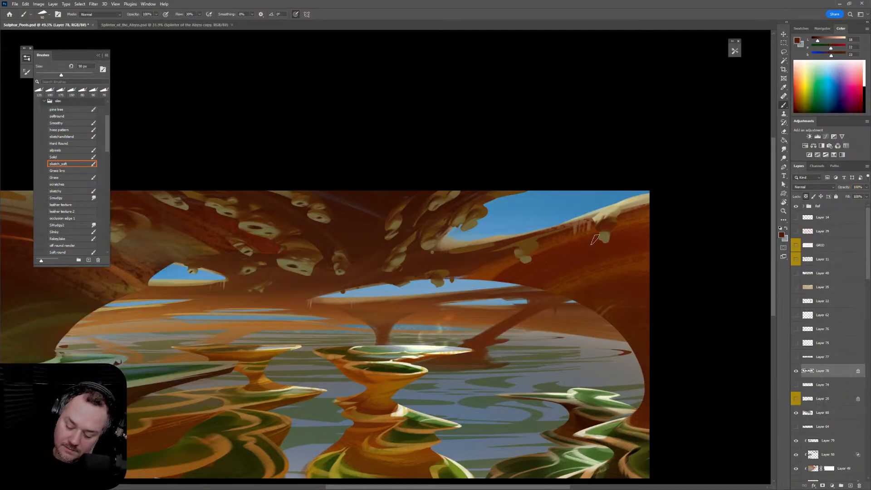
pyautogui.keyDown('alt'); pyautogui.click(608, 239); pyautogui.keyUp('alt')
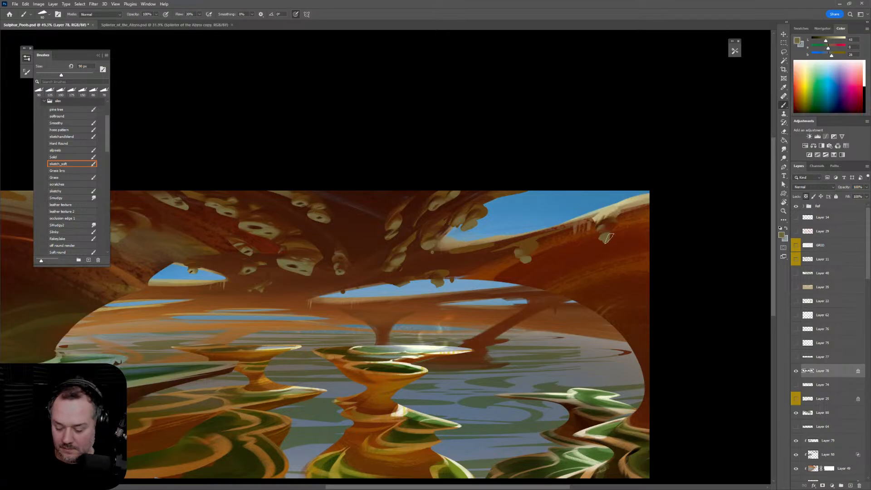
pyautogui.press(']')
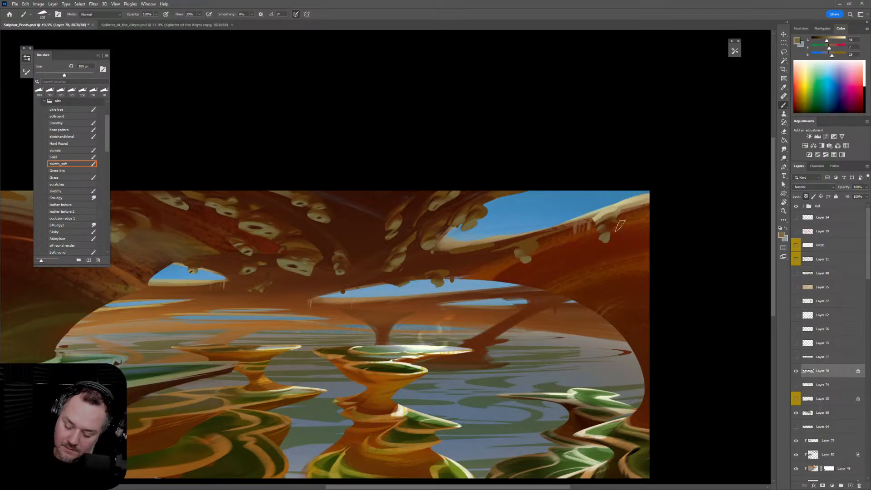
pyautogui.press('[')
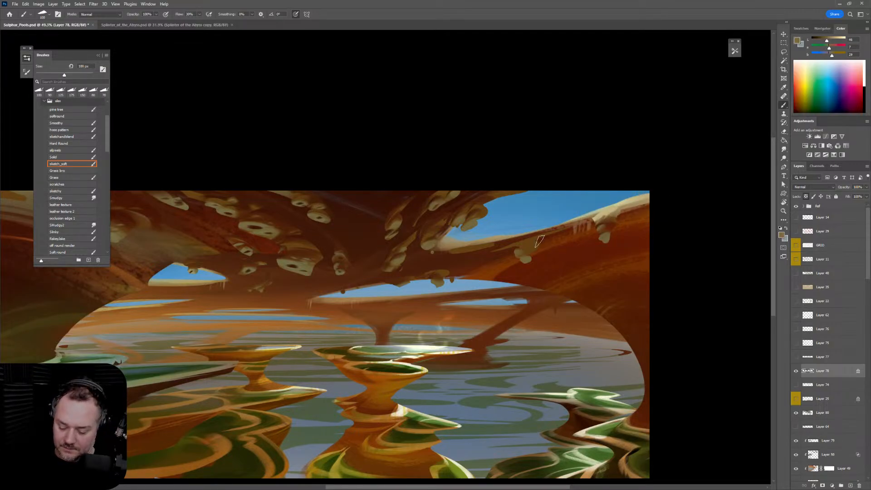
# Carve the ochre shape hanging midway along the rock rim into a smaller lobe with sampled dark brown at 60 to 90 px
pyautogui.keyDown('alt'); pyautogui.click(528, 238); pyautogui.keyUp('alt')
pyautogui.press('[')
pyautogui.press('[')
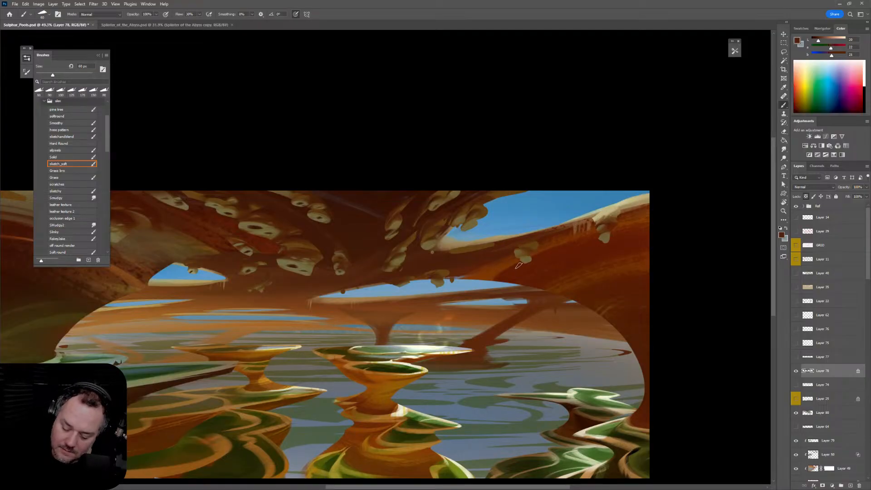
pyautogui.press(']')
pyautogui.press(']')
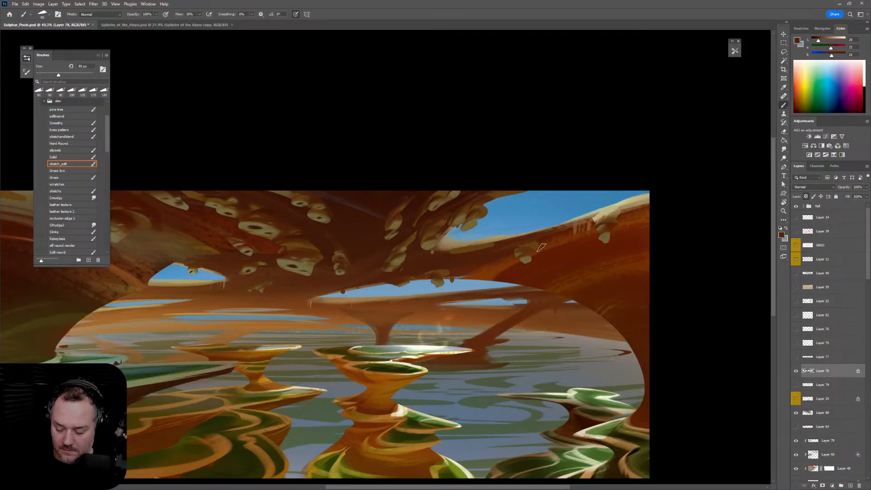
pyautogui.press(']')
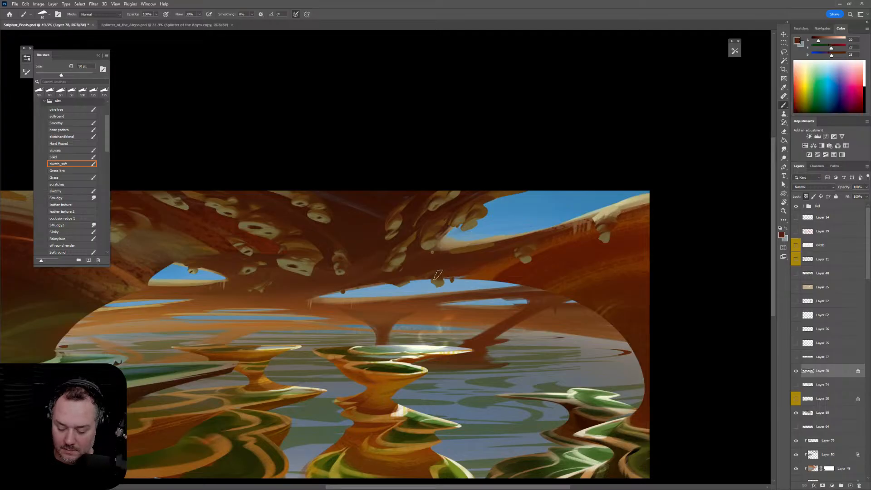
# Add sampled light ochre highlights to the top and neck of the outermost hanging shape with a 60 to 70 px brush
pyautogui.keyDown('alt'); pyautogui.click(632, 201); pyautogui.keyUp('alt')
pyautogui.press('[')
pyautogui.press('[')
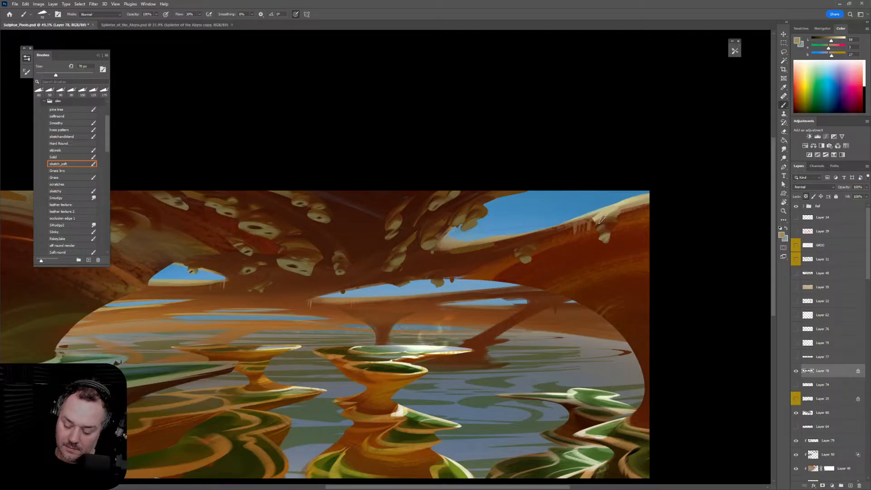
pyautogui.moveTo(602, 219)
pyautogui.mouseDown()
pyautogui.moveTo(610, 226)
pyautogui.moveTo(601, 222)
pyautogui.mouseUp()
pyautogui.keyDown('alt'); pyautogui.click(604, 217); pyautogui.keyUp('alt')
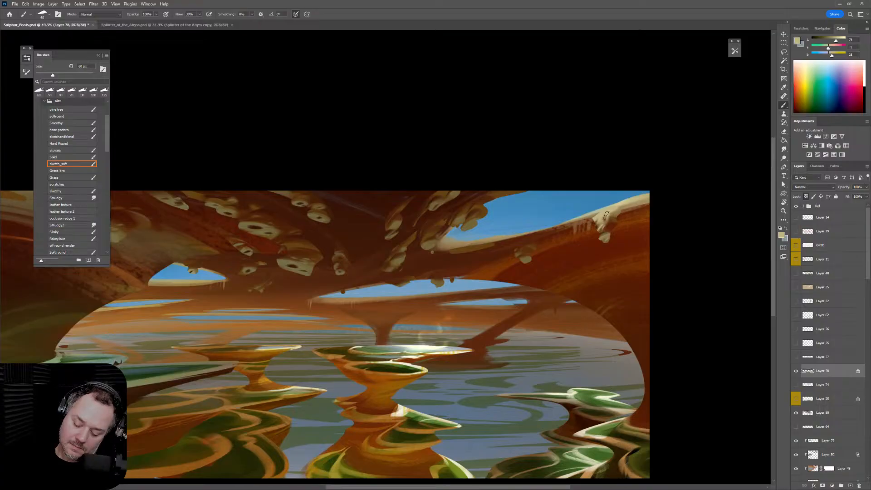
pyautogui.keyDown('alt'); pyautogui.click(607, 214); pyautogui.keyUp('alt')
pyautogui.press(']')
# Blend the rock around the outermost hanging shape with a sampled brown, enlarging the brush to 100 px
pyautogui.keyDown('alt'); pyautogui.click(617, 217); pyautogui.keyUp('alt')
pyautogui.press(']')
pyautogui.press(']')
pyautogui.press(']')
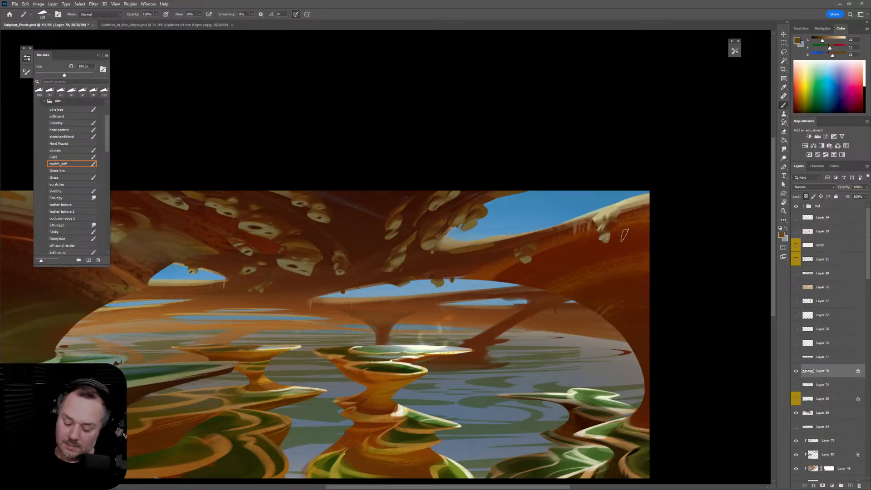
# Shade the lobe midway along the rim and the small arch shapes with sampled brown and olive at 80 to 100 px
pyautogui.keyDown('alt'); pyautogui.click(526, 249); pyautogui.keyUp('alt')
pyautogui.keyDown('alt'); pyautogui.click(539, 246); pyautogui.keyUp('alt')
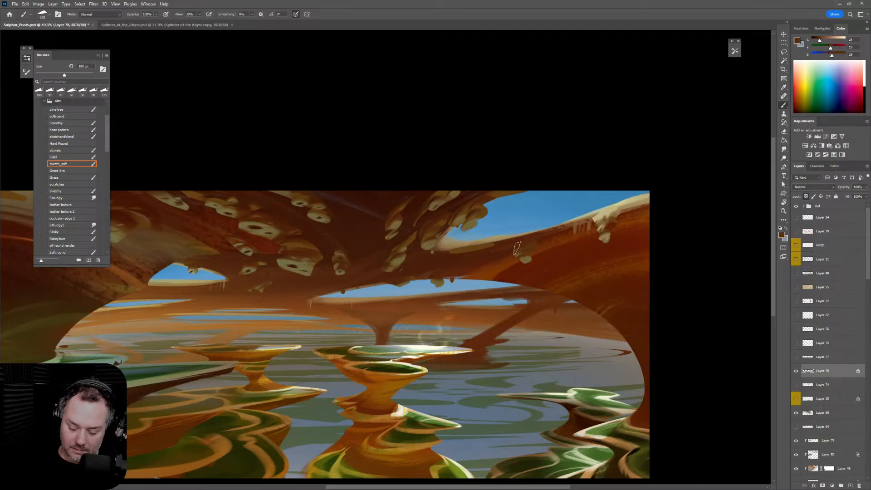
pyautogui.scroll(-2, 516, 248)
pyautogui.scroll(3, 522, 254)
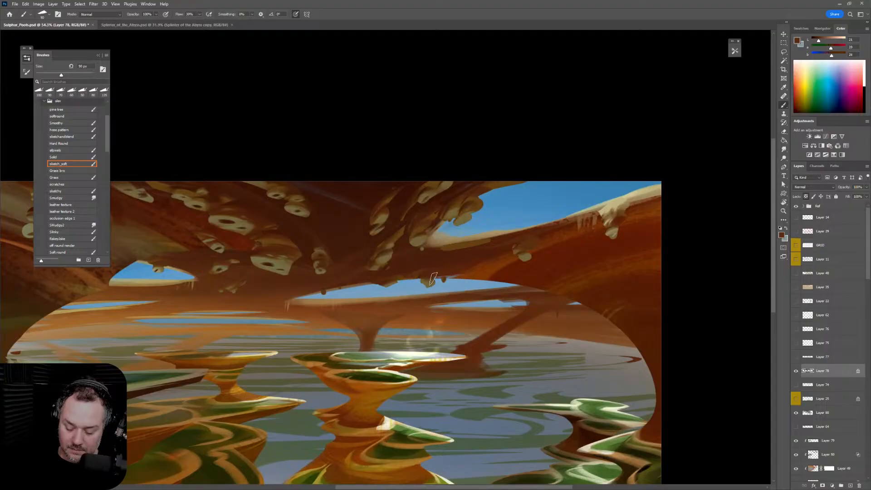
pyautogui.keyDown('alt'); pyautogui.click(429, 283); pyautogui.keyUp('alt')
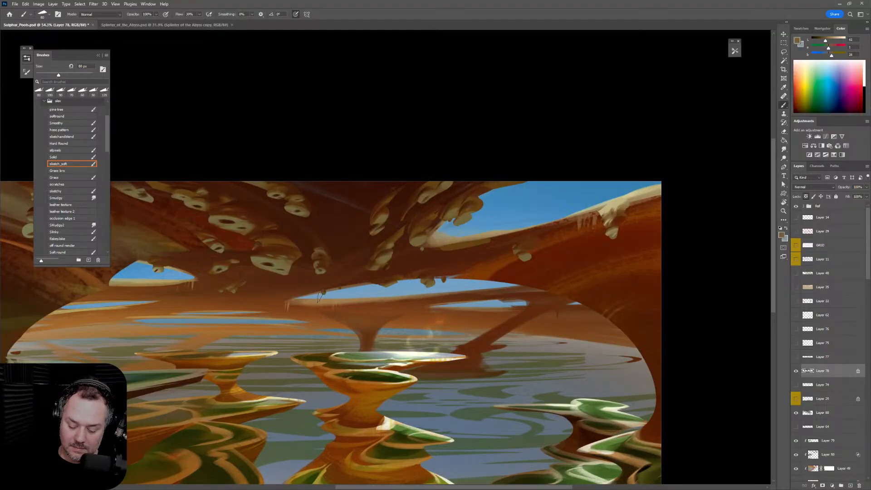
# Check the whole painting zoomed out and mirrored
pyautogui.scroll(-5, 452, 303)
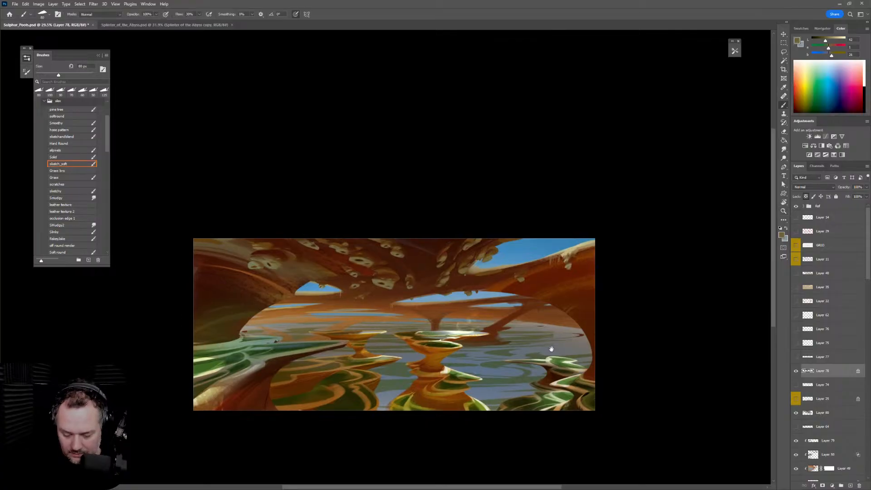
pyautogui.moveTo(552, 350); pyautogui.dragTo(592, 257)
pyautogui.hotkey('ctrl', 'alt', 'h')
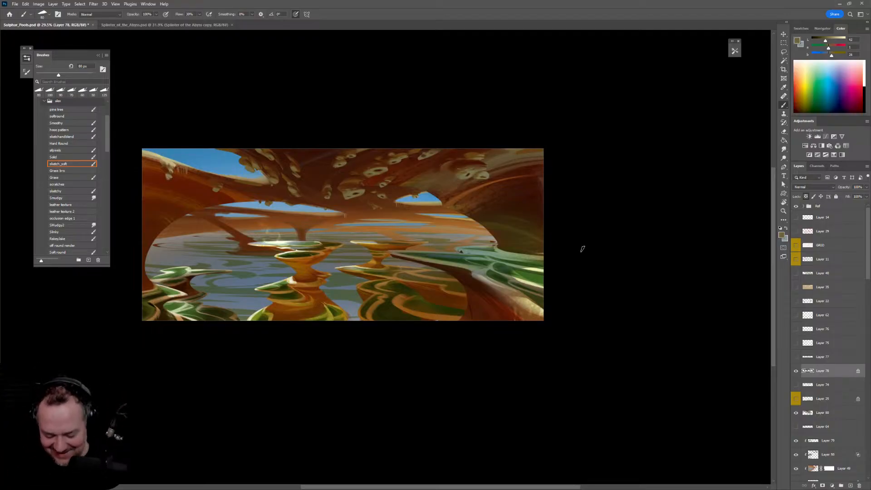
pyautogui.press('z')
pyautogui.moveTo(571, 183); pyautogui.dragTo(603, 244)
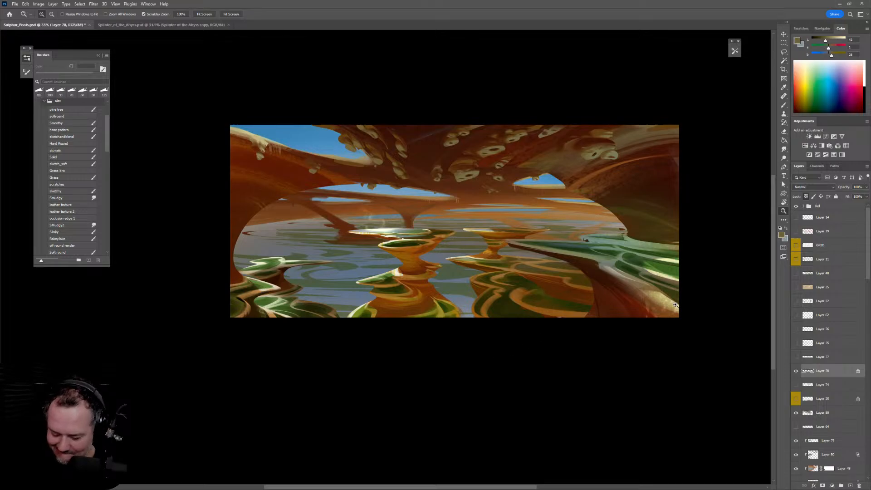
# Lasso the group of shaded lobes beside the large sky opening and copy it to a new layer
pyautogui.press('l')
pyautogui.moveTo(411, 191)
pyautogui.mouseDown()
pyautogui.moveTo(418, 149)
pyautogui.moveTo(387, 106)
pyautogui.moveTo(297, 102)
pyautogui.moveTo(324, 153)
pyautogui.moveTo(390, 187)
pyautogui.mouseUp()
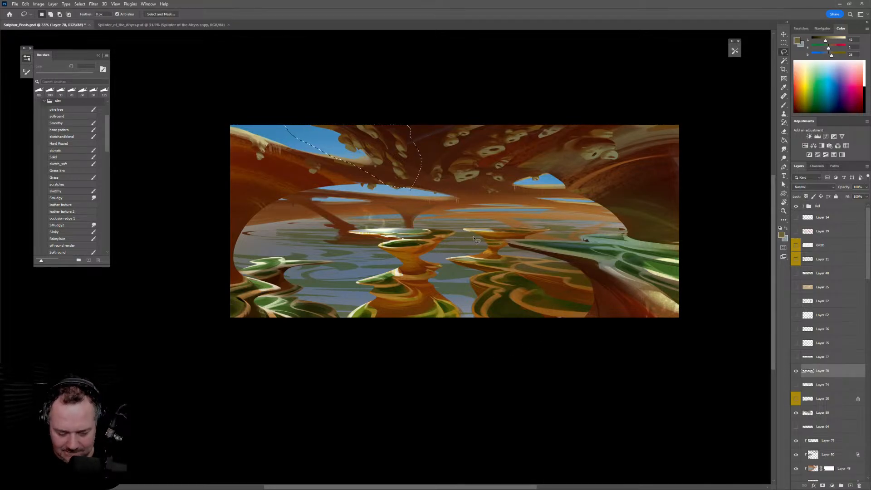
pyautogui.hotkey('ctrl', 'j')
# Try to fit the copied lobes onto the outer left arch by enlarging, moving and distorting them along its underside
pyautogui.hotkey('ctrl', 't')
pyautogui.moveTo(375, 155)
pyautogui.mouseDown()
pyautogui.moveTo(251, 177)
pyautogui.moveTo(328, 181)
pyautogui.moveTo(330, 172)
pyautogui.mouseUp()
pyautogui.rightClick(283, 189)
pyautogui.click(283, 176)
pyautogui.rightClick(307, 185)
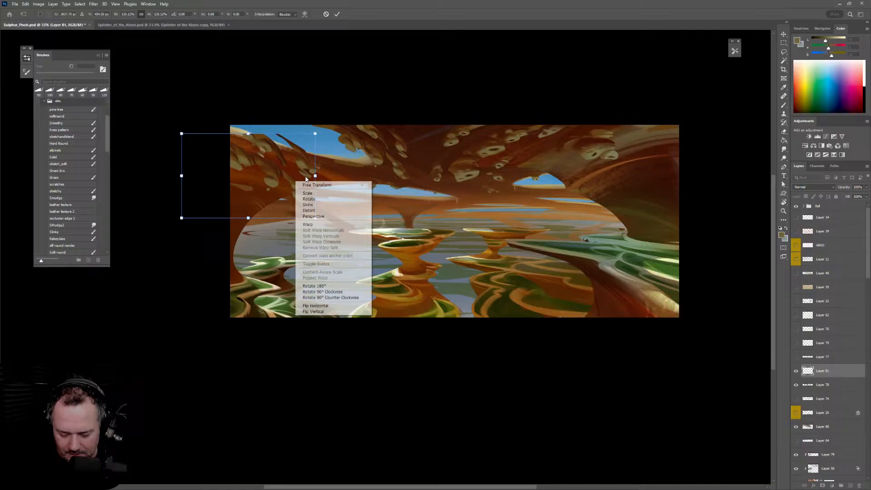
pyautogui.click(325, 212)
pyautogui.moveTo(315, 218); pyautogui.dragTo(361, 184)
pyautogui.moveTo(241, 171); pyautogui.dragTo(215, 172)
pyautogui.moveTo(335, 186); pyautogui.dragTo(293, 205)
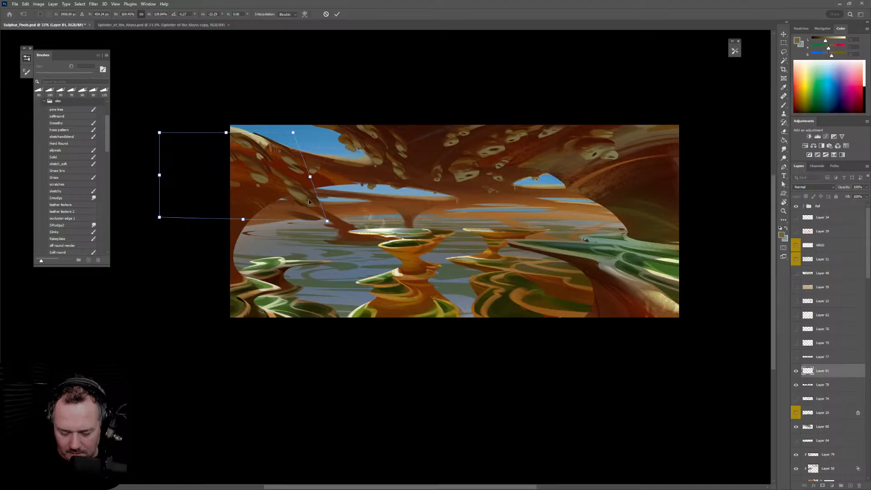
# Flip the lobe copy horizontally, rotate and shrink it, and place it along the upper rim of the small right-hand sky opening
pyautogui.rightClick(291, 181)
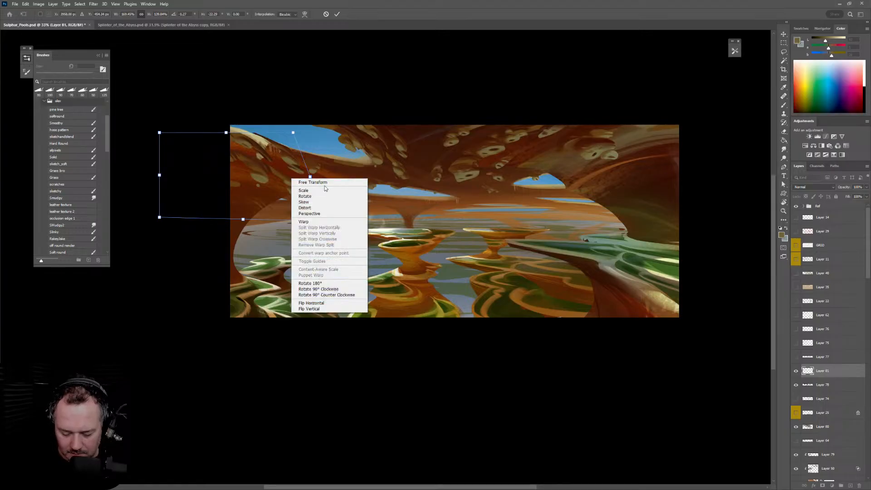
pyautogui.click(329, 303)
pyautogui.moveTo(318, 248); pyautogui.dragTo(294, 174)
pyautogui.moveTo(383, 206); pyautogui.dragTo(463, 254)
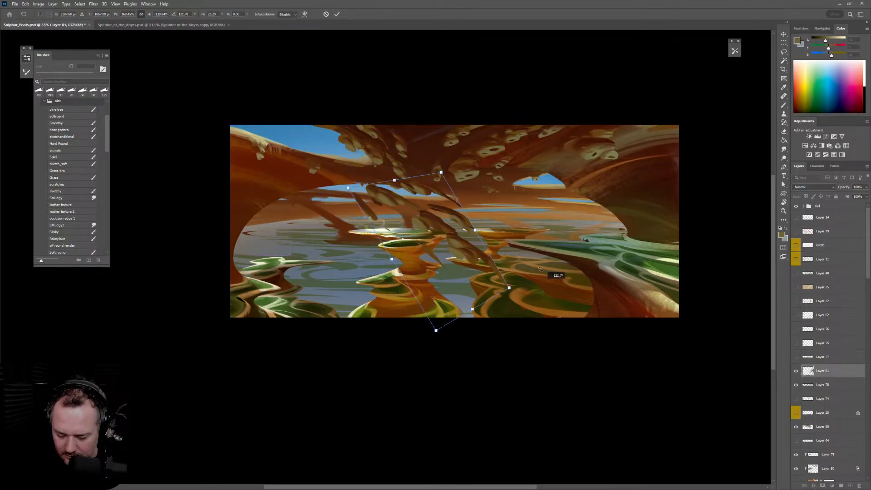
pyautogui.moveTo(517, 193); pyautogui.dragTo(356, 205)
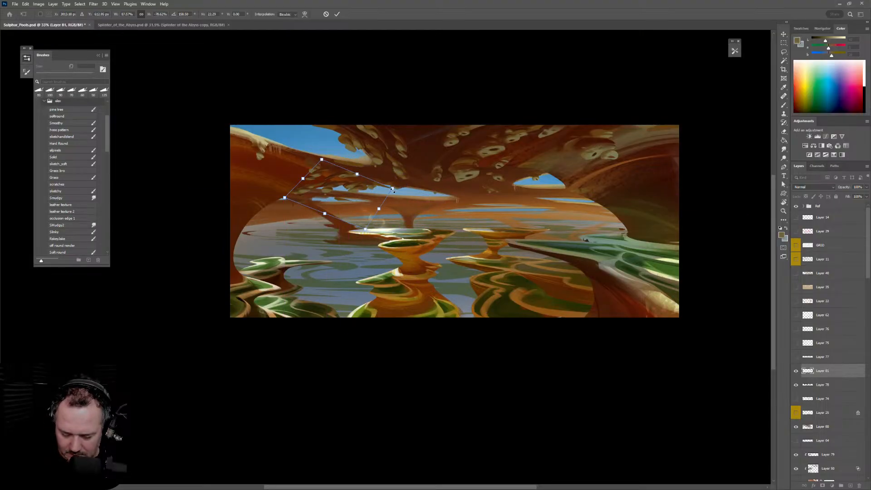
pyautogui.moveTo(398, 185); pyautogui.dragTo(376, 182)
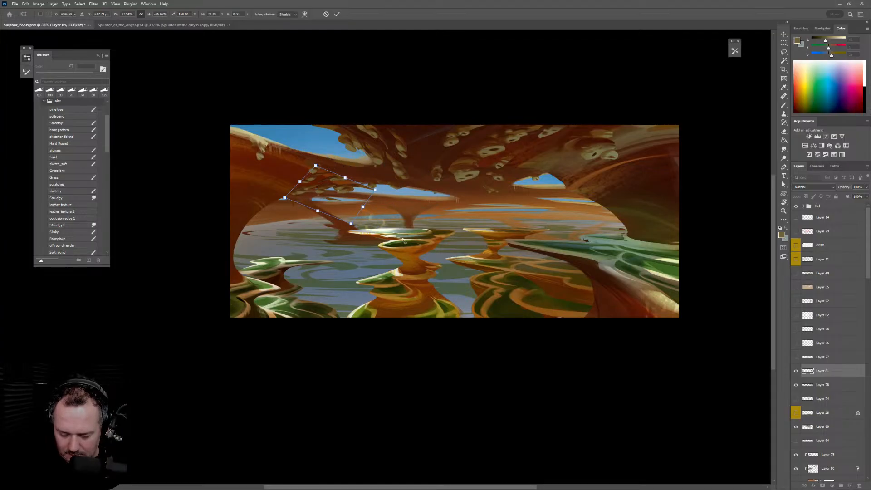
pyautogui.moveTo(404, 240); pyautogui.dragTo(409, 224)
pyautogui.moveTo(336, 215); pyautogui.dragTo(597, 186)
pyautogui.moveTo(545, 195); pyautogui.dragTo(539, 186)
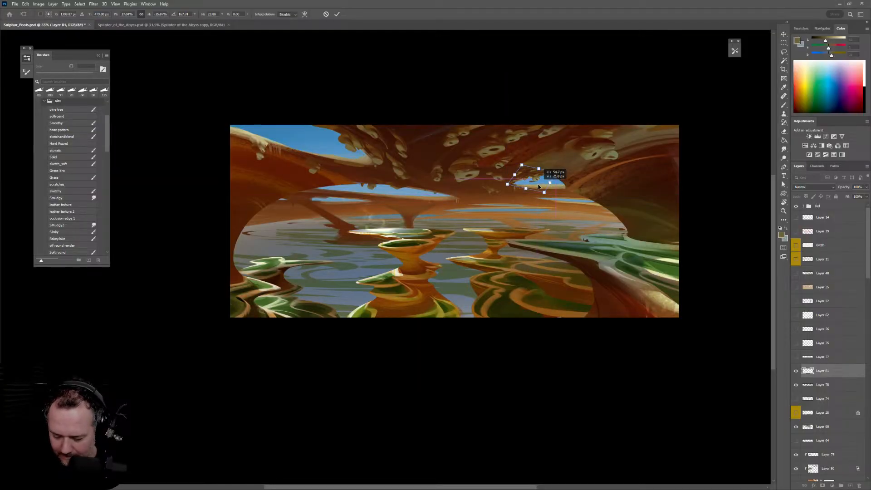
pyautogui.press('Return')
# Inspect the new lobes at the small sky opening up close, then the whole painting mirrored and unmirrored
pyautogui.press('e')
pyautogui.scroll(3, 517, 161)
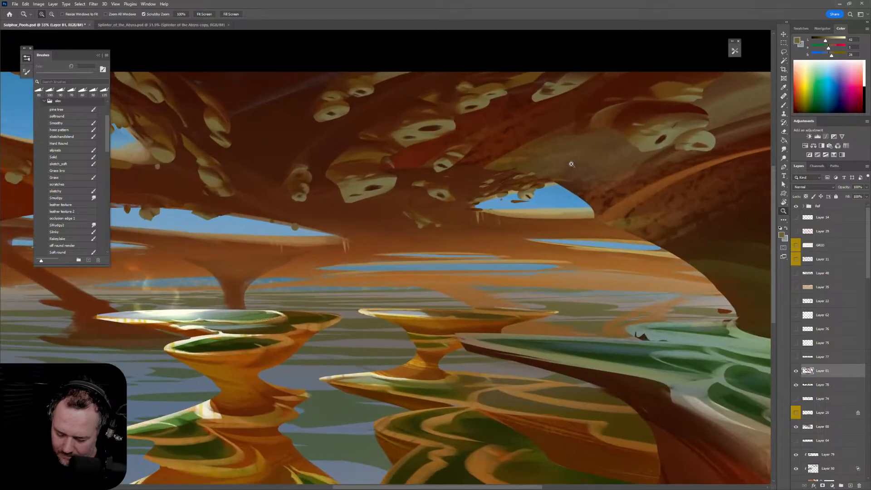
pyautogui.press('[')
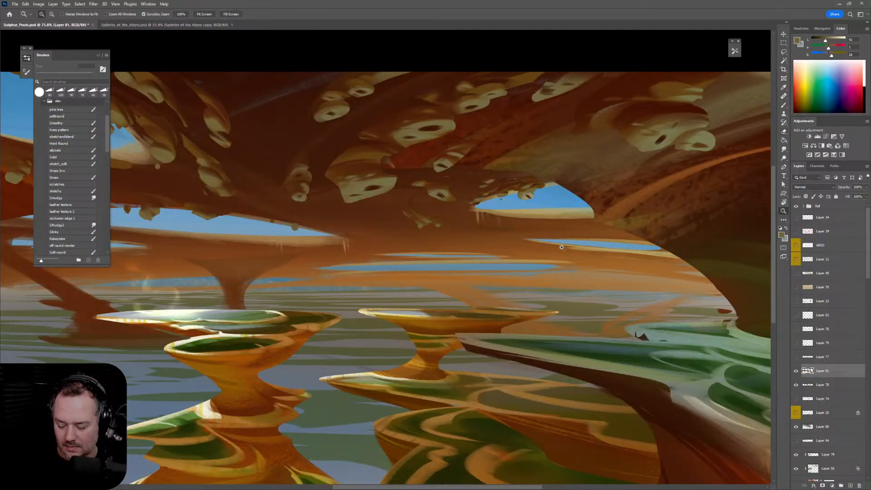
pyautogui.moveTo(571, 242); pyautogui.dragTo(527, 250)
pyautogui.hotkey('ctrl', 'shift', 'h')
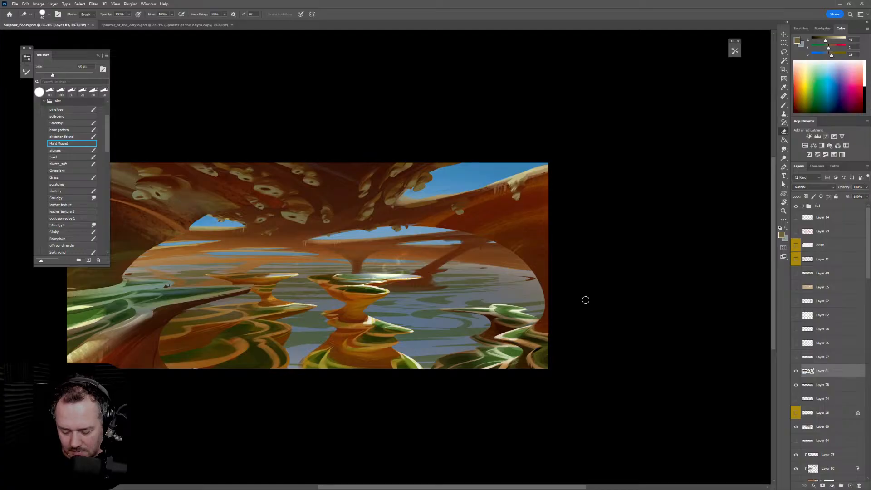
pyautogui.hotkey('ctrl', 'shift', 'h')
# Lasso the lobe-covered ceiling above the small sky opening and copy that area from Layer 78 to a new layer
pyautogui.press('l')
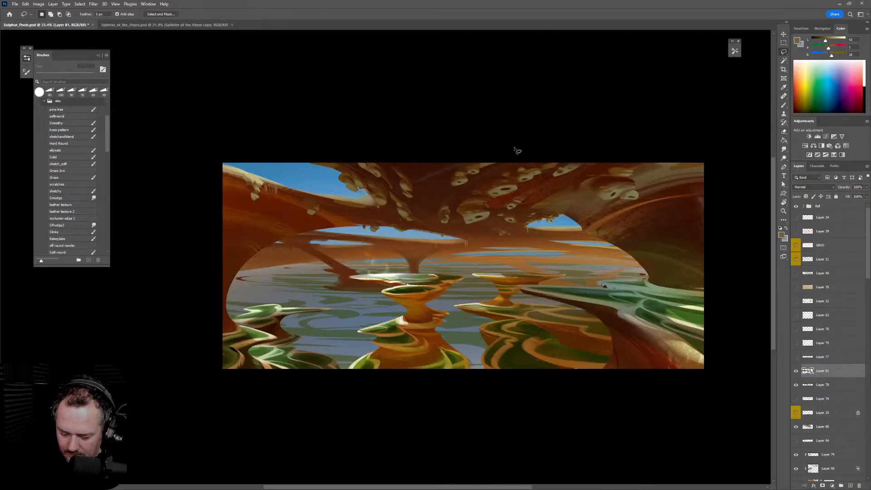
pyautogui.moveTo(440, 247)
pyautogui.mouseDown()
pyautogui.moveTo(621, 228)
pyautogui.moveTo(706, 194)
pyautogui.moveTo(678, 119)
pyautogui.mouseUp()
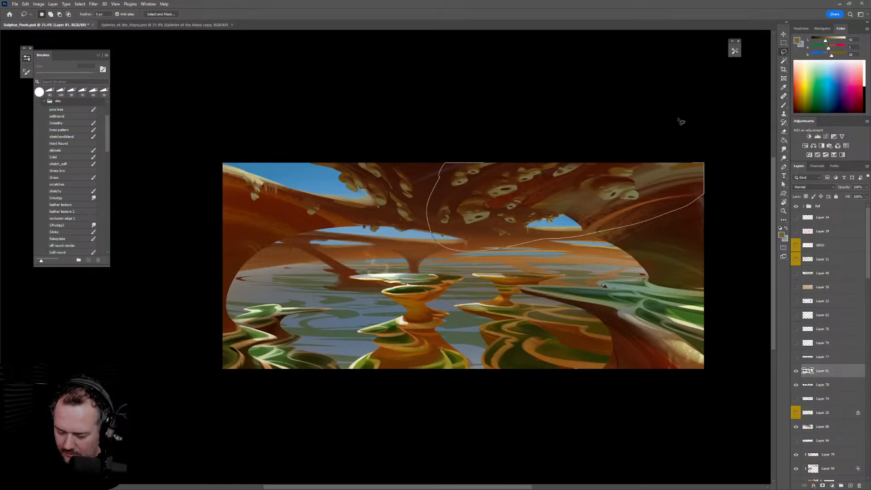
pyautogui.click(840, 385)
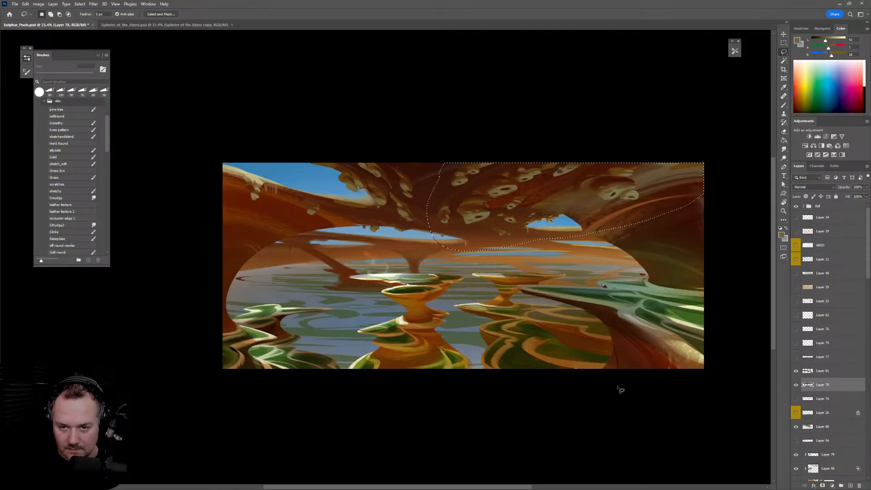
pyautogui.hotkey('ctrl', 'j')
# Enlarge and rotate the copied ceiling lobes and move them across to the left half of the painting
pyautogui.hotkey('ctrl', 't')
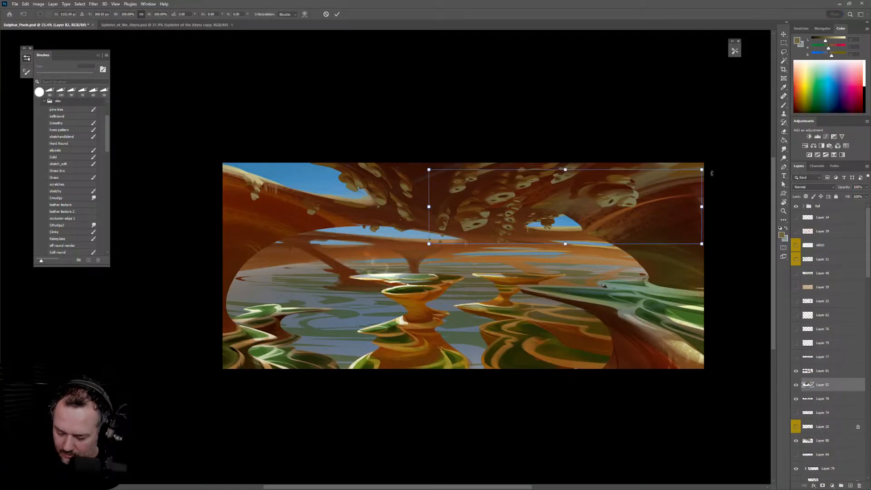
pyautogui.moveTo(596, 218); pyautogui.dragTo(764, 175)
pyautogui.moveTo(606, 253); pyautogui.dragTo(733, 216)
pyautogui.moveTo(746, 331); pyautogui.dragTo(731, 358)
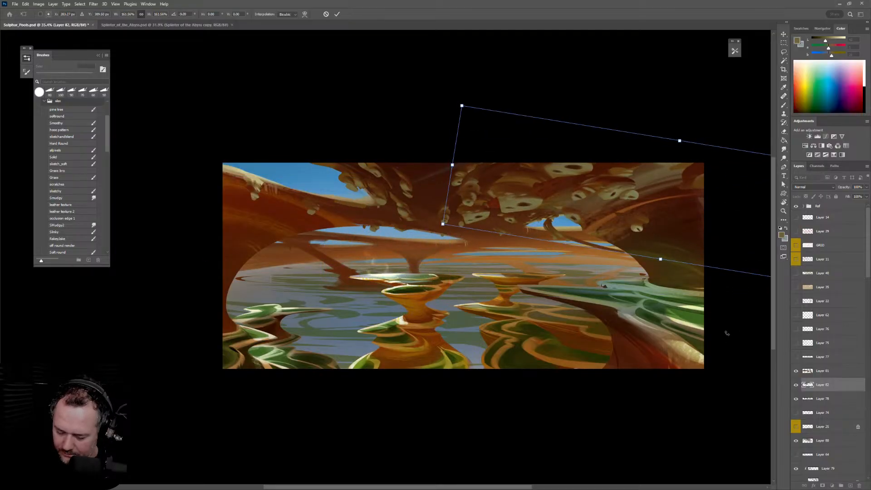
pyautogui.moveTo(661, 231); pyautogui.dragTo(280, 308)
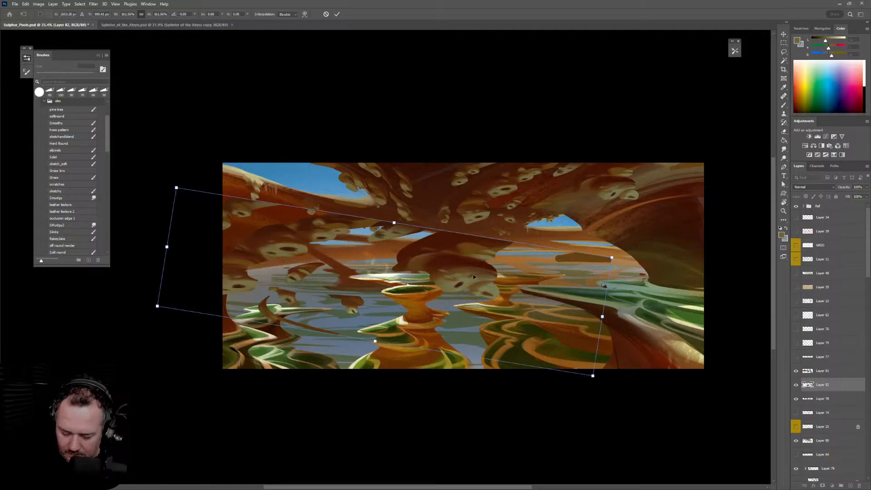
# Flip the ceiling lobe copy vertically, shrink it and try it tilted over the outer left arch
pyautogui.rightClick(483, 287)
pyautogui.click(528, 416)
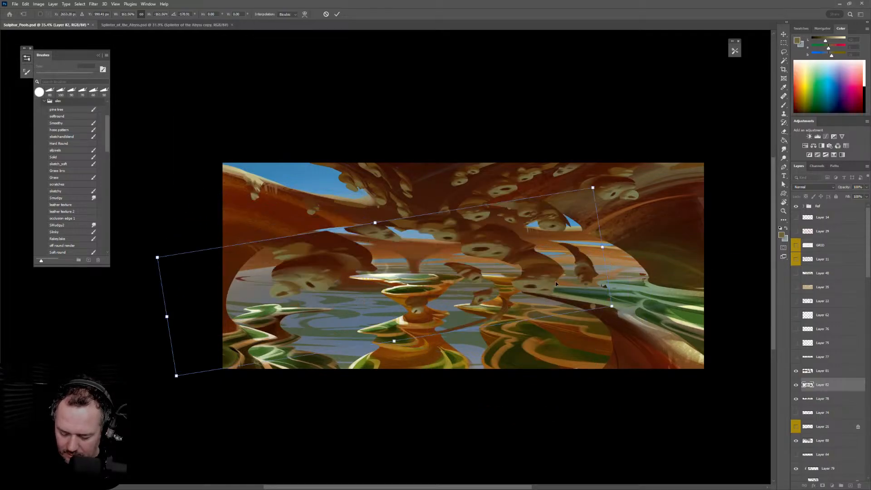
pyautogui.moveTo(555, 281); pyautogui.dragTo(437, 228)
pyautogui.moveTo(434, 178); pyautogui.dragTo(354, 214)
pyautogui.moveTo(320, 281); pyautogui.dragTo(234, 217)
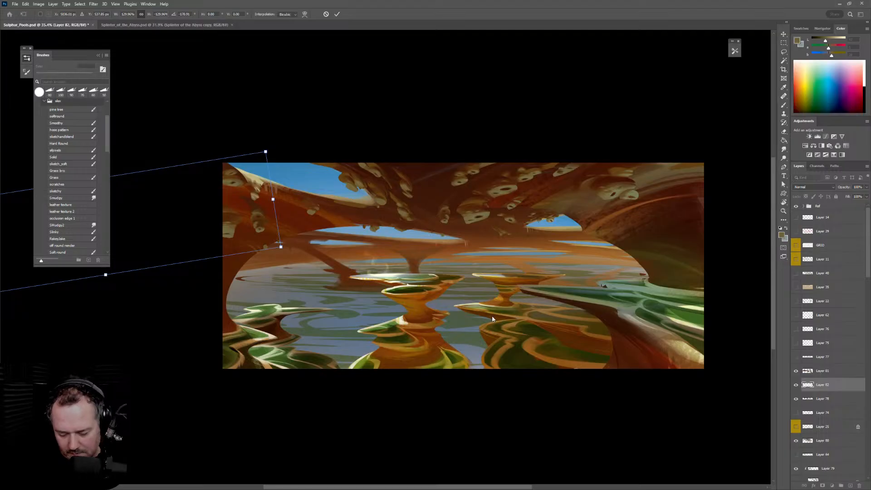
pyautogui.moveTo(273, 252); pyautogui.dragTo(335, 240)
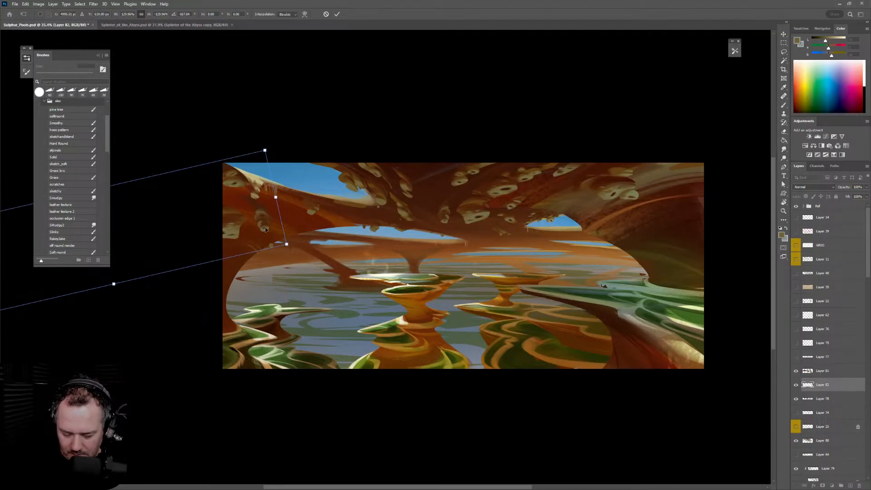
# Squash and shrink the lobe copy into a thin strip and place it along the far ceiling edge between the sky openings
pyautogui.moveTo(266, 226)
pyautogui.mouseDown()
pyautogui.moveTo(260, 236)
pyautogui.moveTo(570, 299)
pyautogui.moveTo(573, 310)
pyautogui.mouseUp()
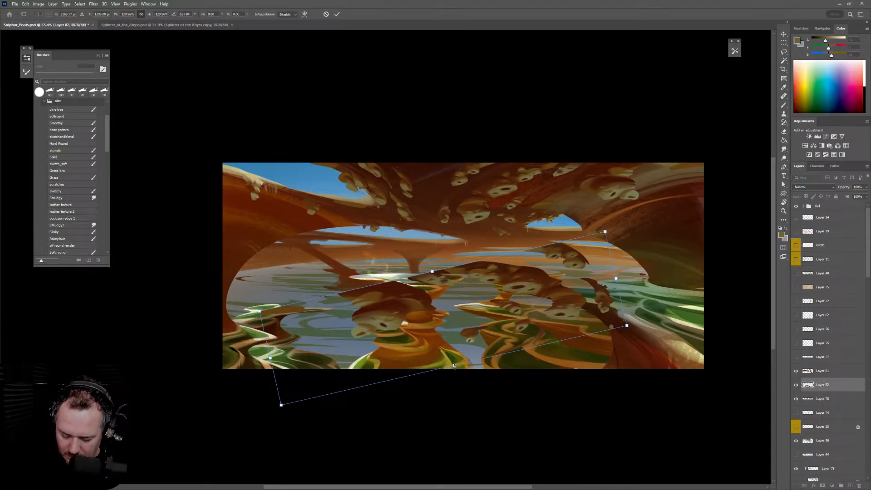
pyautogui.moveTo(455, 366); pyautogui.dragTo(440, 306)
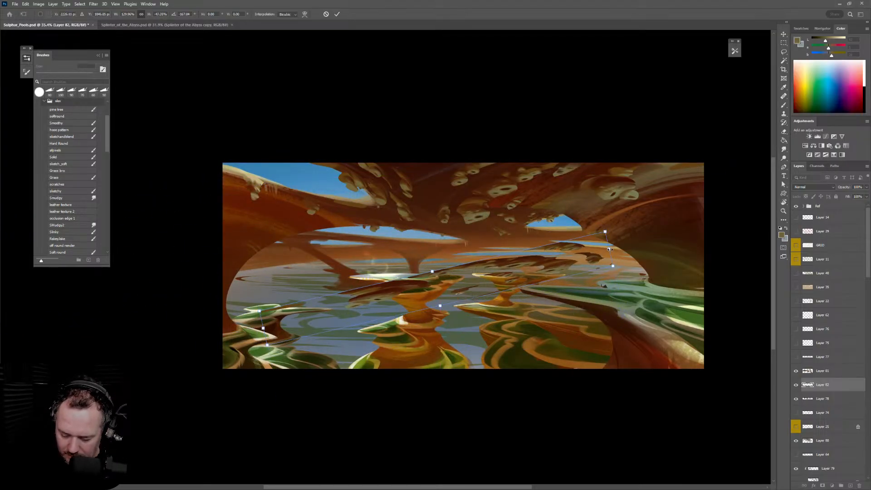
pyautogui.moveTo(610, 249); pyautogui.dragTo(436, 289)
pyautogui.moveTo(470, 327); pyautogui.dragTo(468, 351)
pyautogui.moveTo(400, 312); pyautogui.dragTo(484, 250)
pyautogui.moveTo(572, 242); pyautogui.dragTo(532, 240)
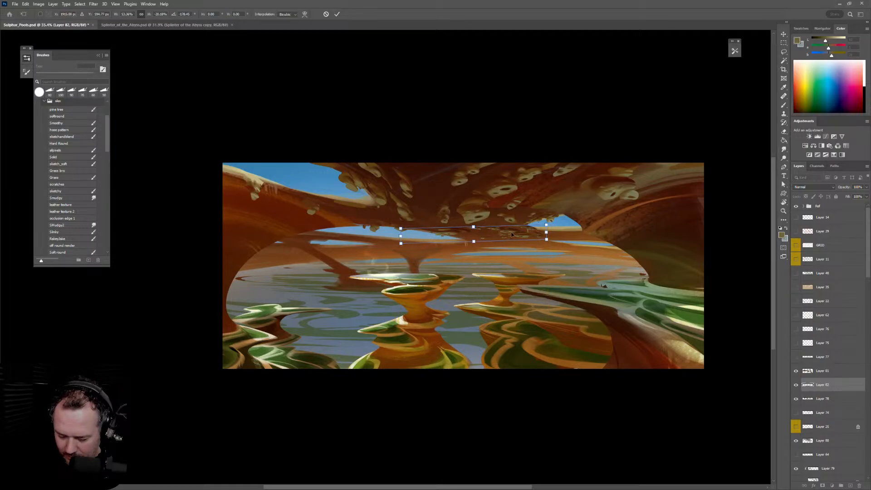
pyautogui.press('Return')
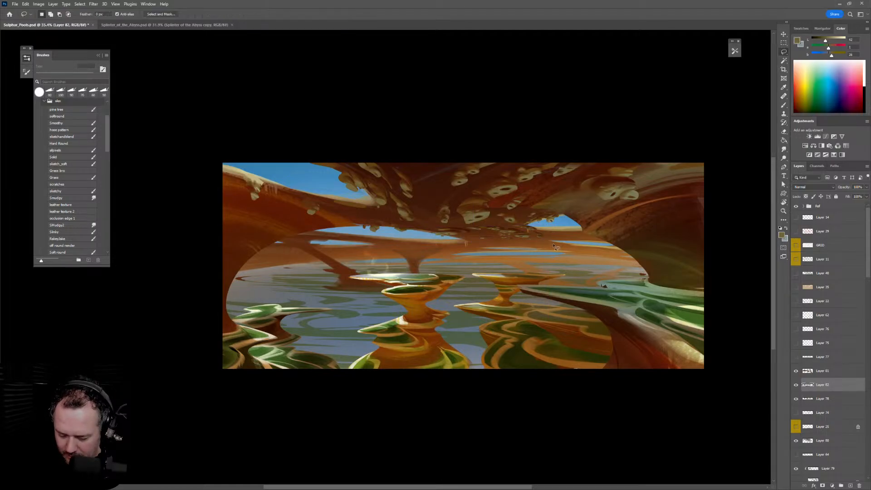
# Flip the thin lobe strip horizontally, scale it to about 57%, and tilt it towards the long middle sky opening
pyautogui.press('z')
pyautogui.moveTo(530, 241); pyautogui.dragTo(571, 238)
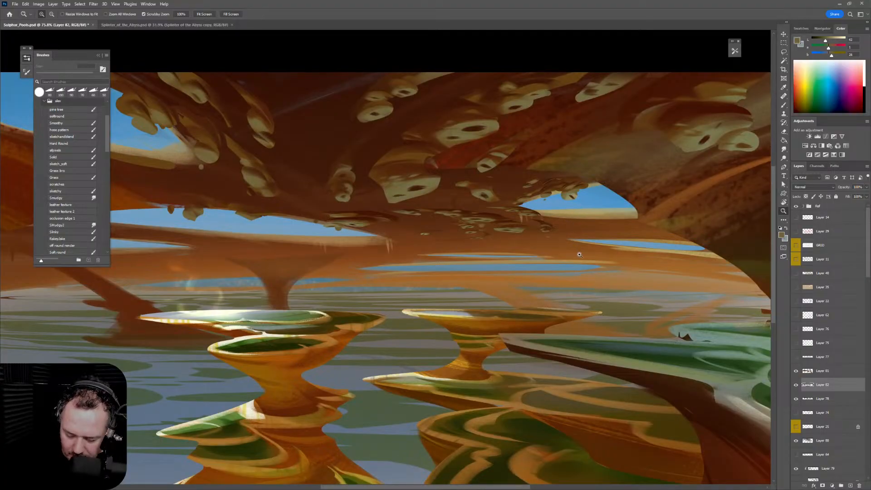
pyautogui.hotkey('ctrl', 't')
pyautogui.rightClick(536, 224)
pyautogui.click(566, 347)
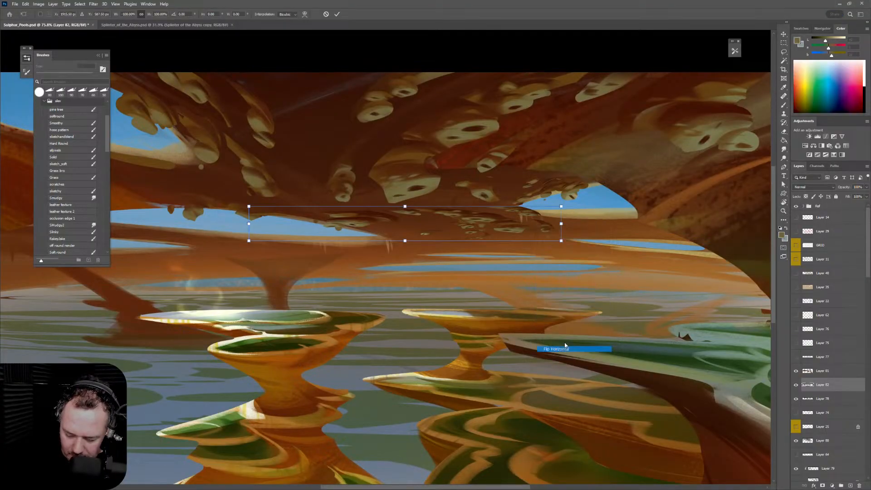
pyautogui.moveTo(484, 237); pyautogui.dragTo(605, 241)
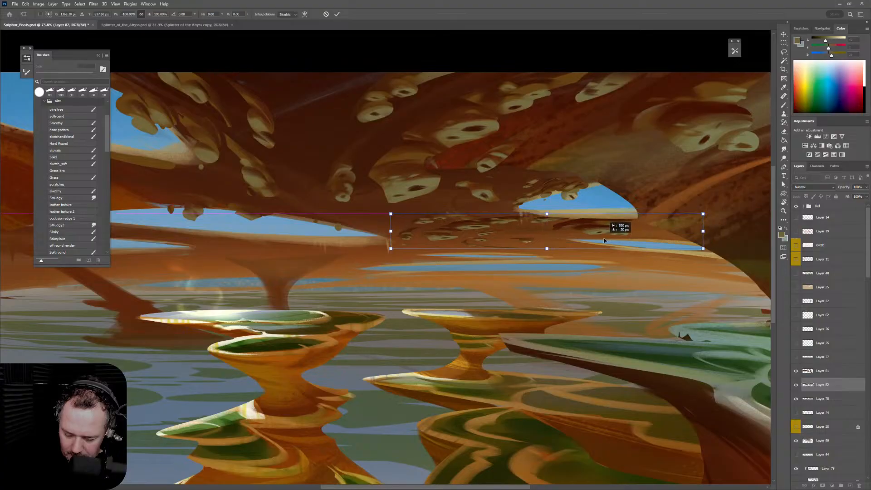
pyautogui.moveTo(703, 214); pyautogui.dragTo(569, 231)
pyautogui.moveTo(563, 252); pyautogui.dragTo(454, 240)
pyautogui.moveTo(542, 240); pyautogui.dragTo(293, 248)
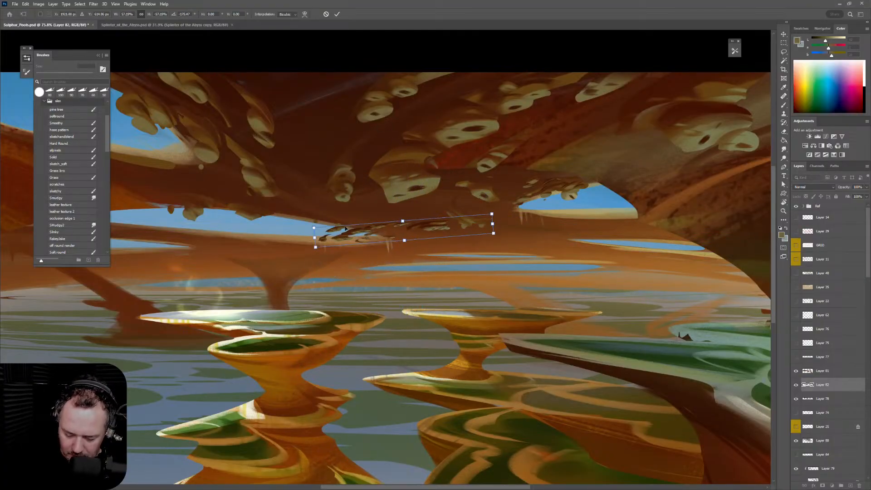
# Flip the small strip horizontally again and set it against the right end of the long middle sky opening
pyautogui.rightClick(461, 232)
pyautogui.click(501, 361)
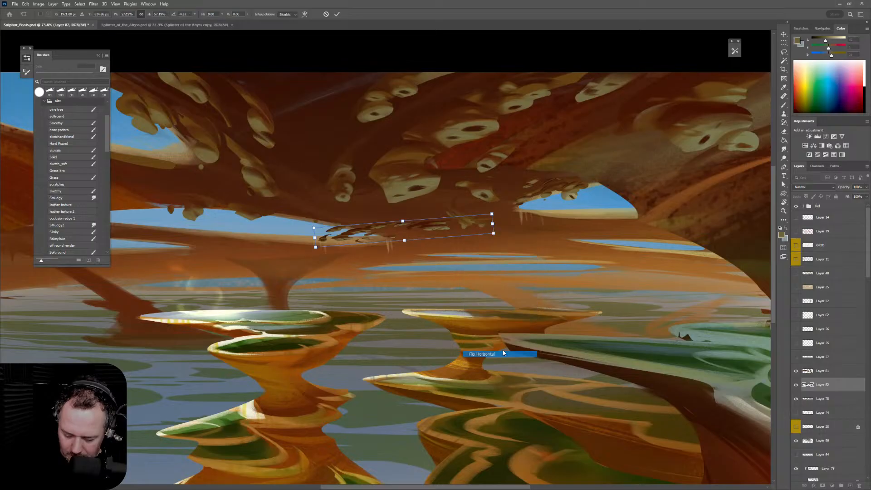
pyautogui.moveTo(477, 237); pyautogui.dragTo(432, 244)
pyautogui.press('Return')
pyautogui.press('z')
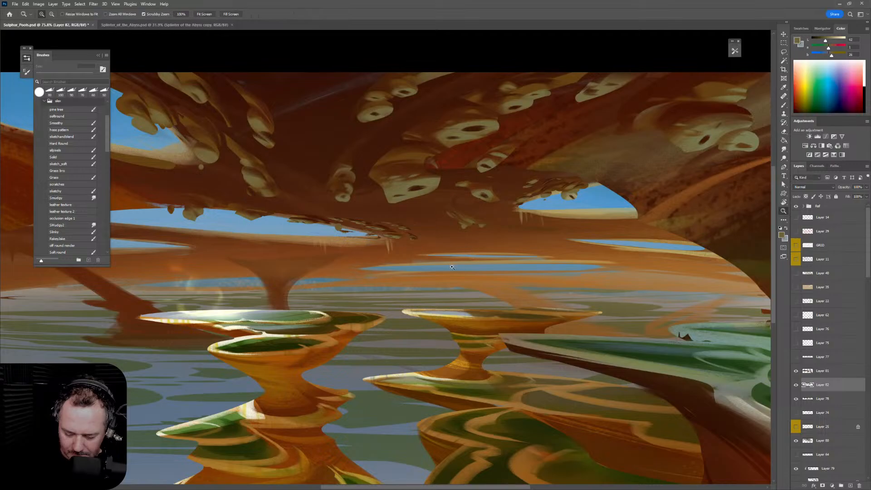
# Lock the strip layer's transparent pixels and tone its lobes with a sampled reddish brown, enlarging the brush to 300 px
pyautogui.press('e')
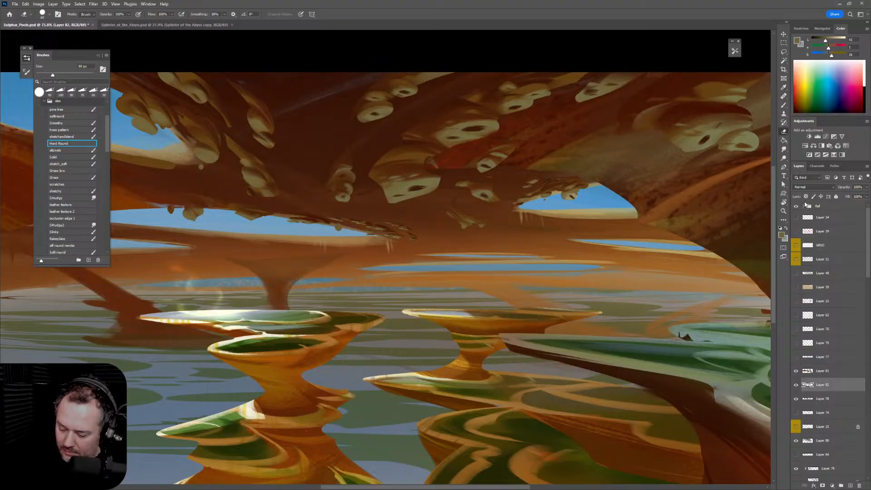
pyautogui.click(806, 196)
pyautogui.press('b')
pyautogui.press(']')
pyautogui.keyDown('alt'); pyautogui.click(410, 241); pyautogui.keyUp('alt')
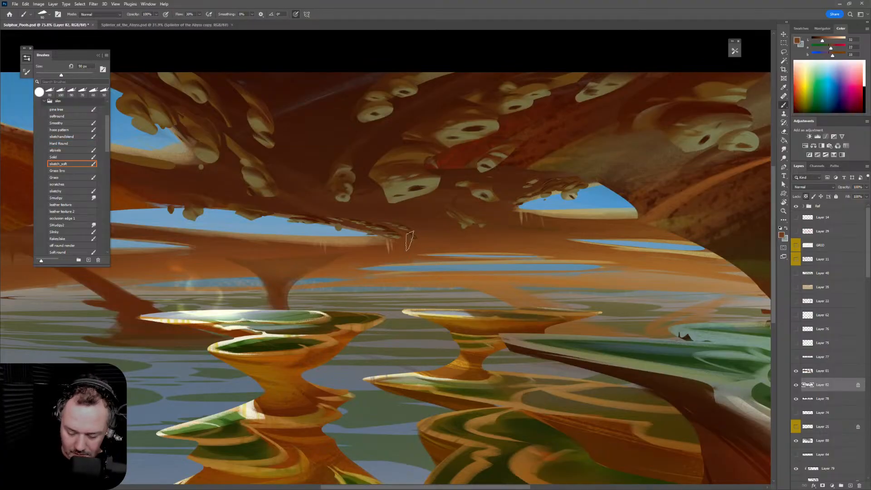
pyautogui.press(']')
pyautogui.press(']')
pyautogui.press(']')
pyautogui.press(']')
pyautogui.press(']')
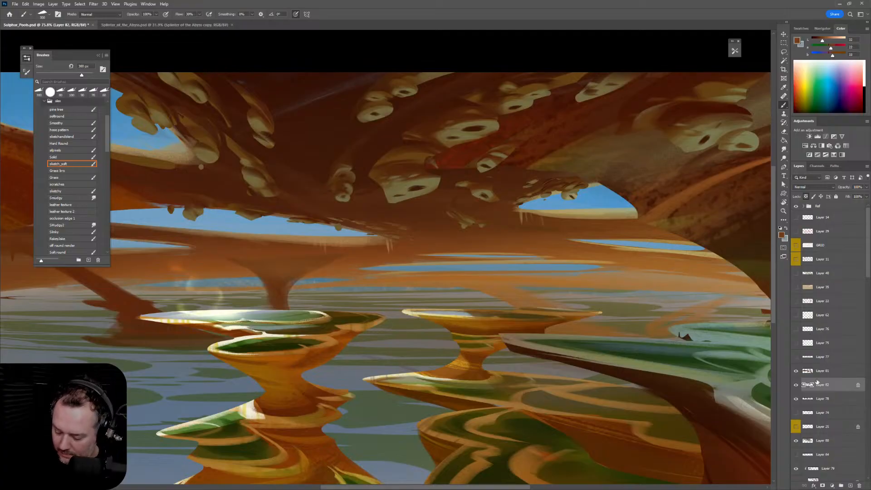
# Lock the transparent pixels of Layer 81 and tone its lobes with sampled browns and ochre, reducing the brush to 150 px
pyautogui.click(835, 372)
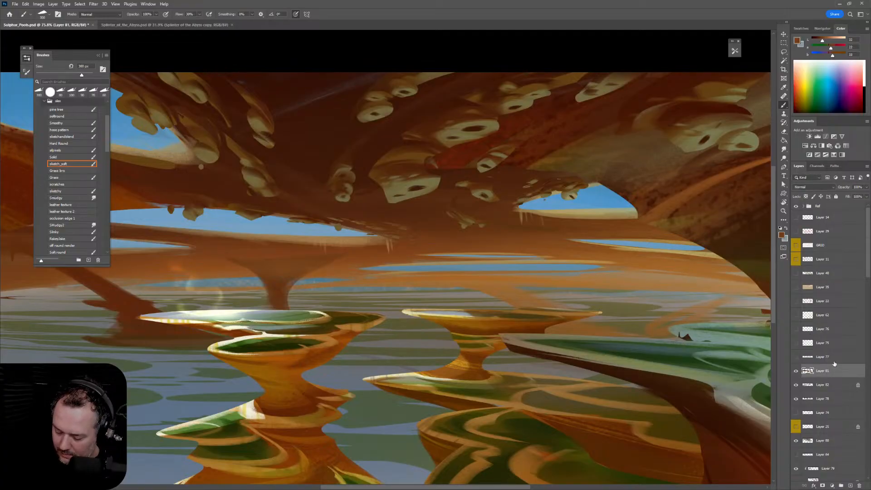
pyautogui.click(807, 197)
pyautogui.keyDown('alt'); pyautogui.click(518, 193); pyautogui.keyUp('alt')
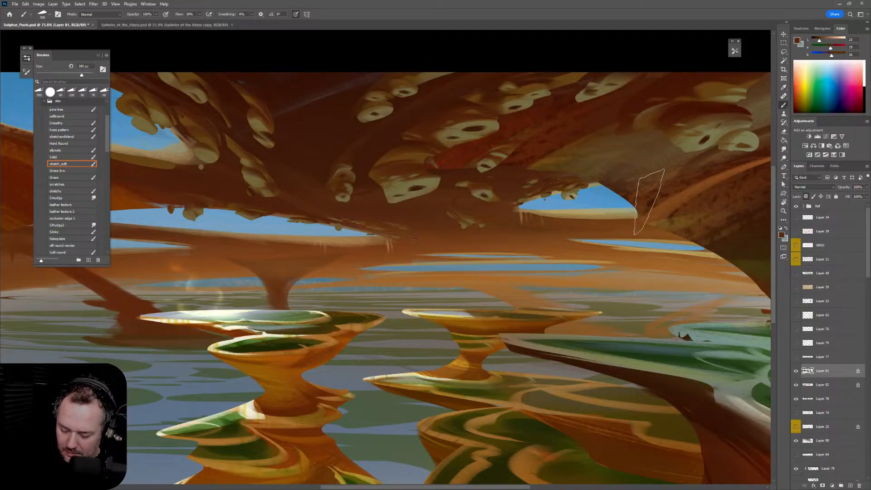
pyautogui.keyDown('alt'); pyautogui.click(628, 200); pyautogui.keyUp('alt')
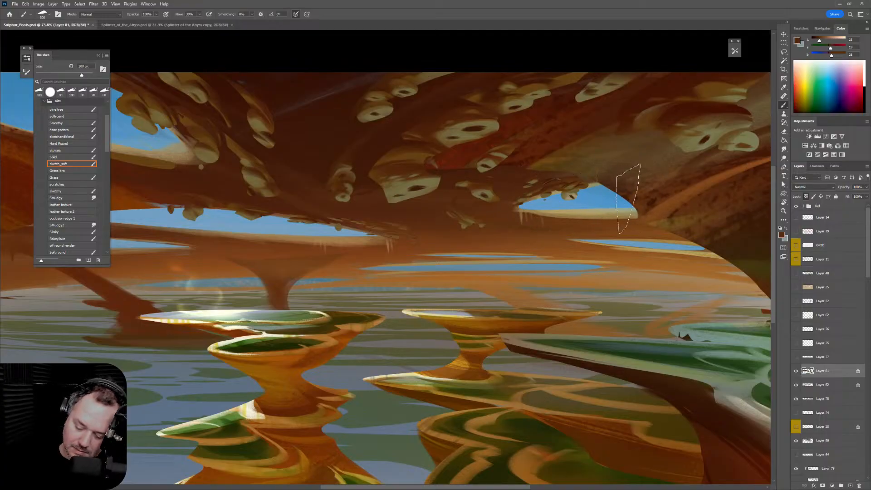
pyautogui.keyDown('alt'); pyautogui.click(553, 227); pyautogui.keyUp('alt')
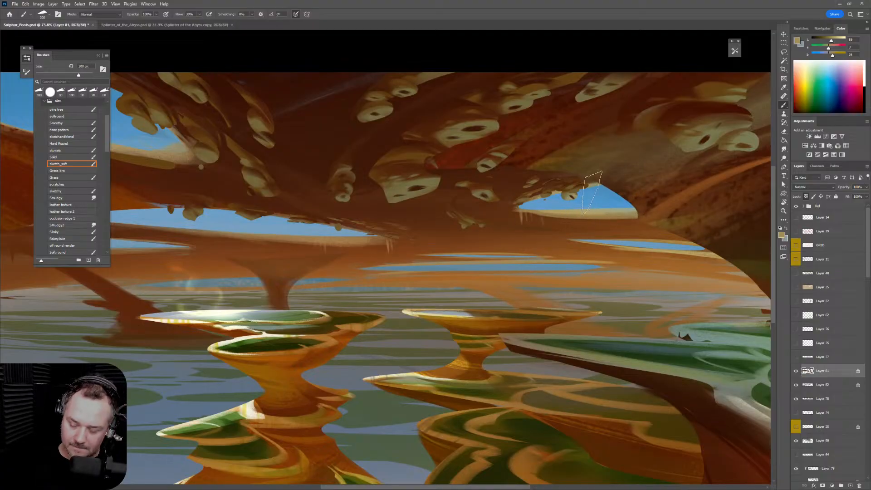
pyautogui.moveTo(497, 266); pyautogui.dragTo(504, 284)
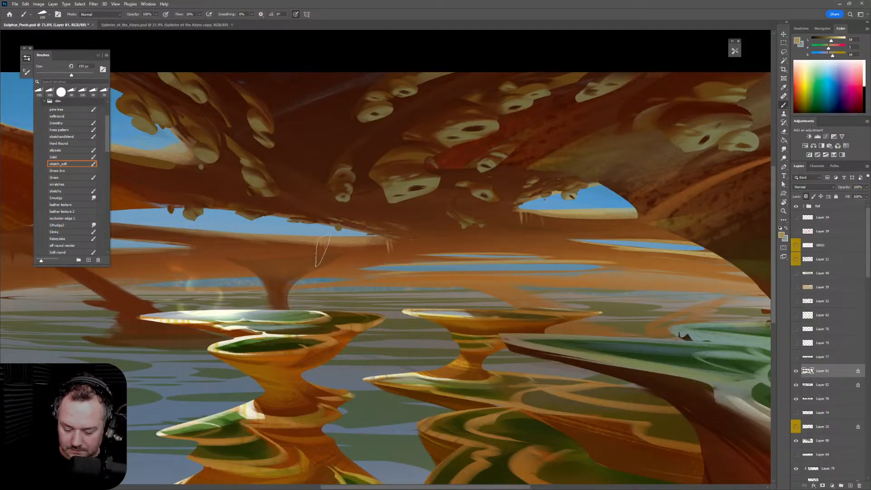
pyautogui.scroll(-4, 472, 274)
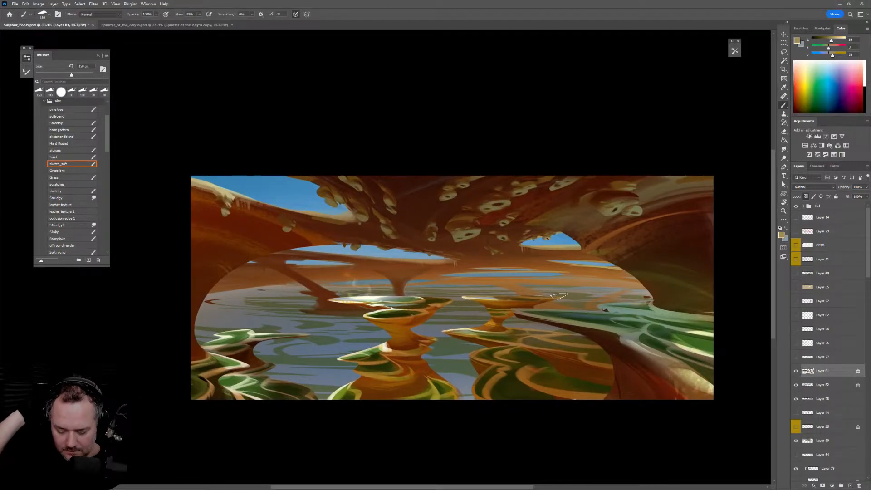
pyautogui.hotkey('ctrl', 'shift', 'h')
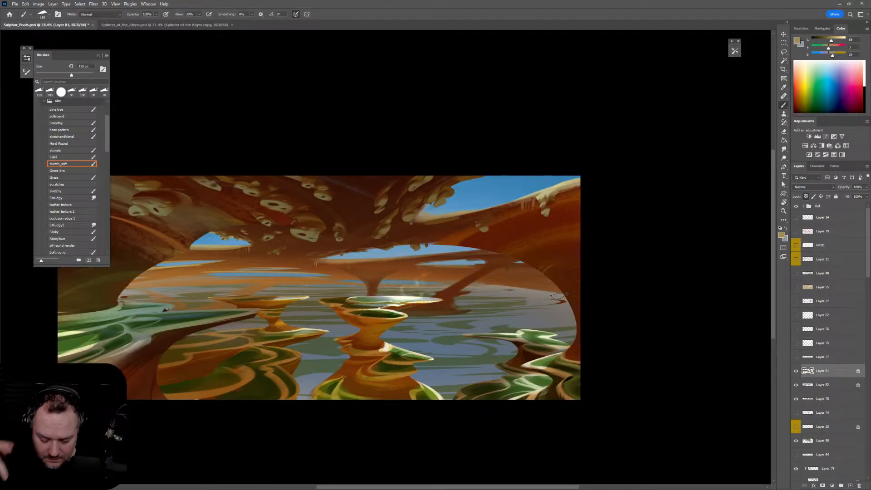
pyautogui.hotkey('ctrl', 'shift', 'h')
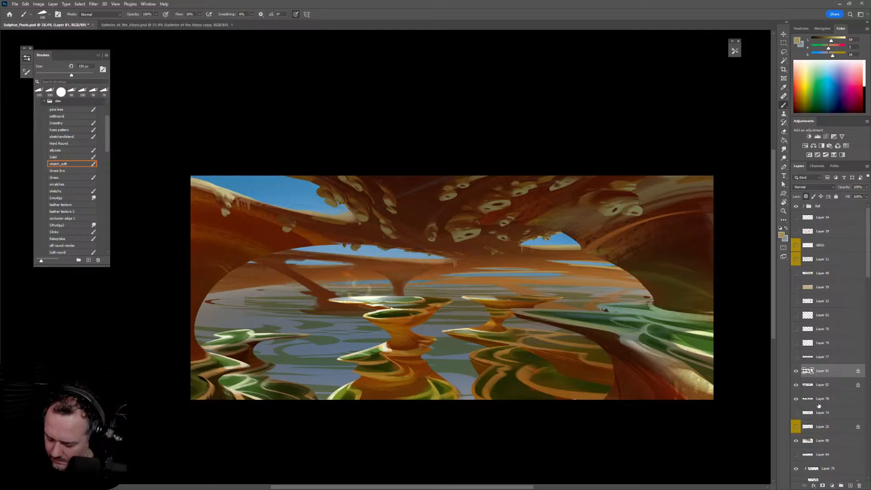
# On Layer 78, touch up the ceiling edge beside the long middle sky opening with the off round render brush and a sampled dark brown
pyautogui.click(830, 399)
pyautogui.scroll(3, 556, 202)
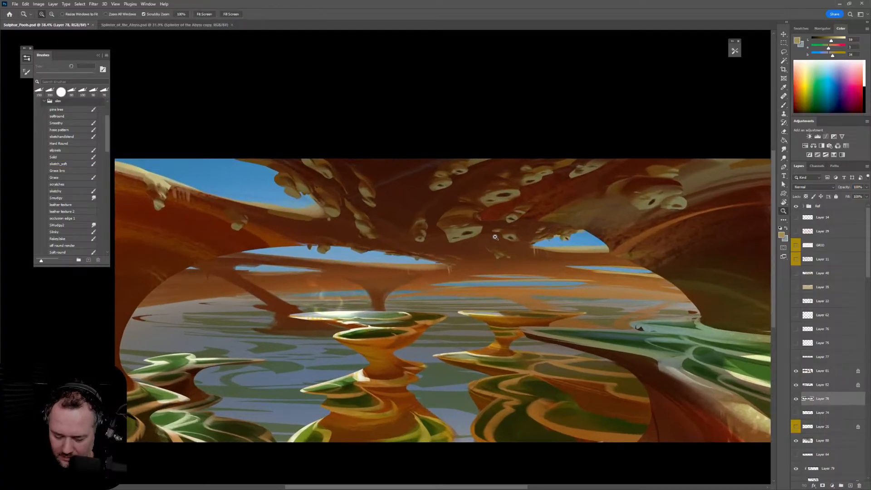
pyautogui.press('r')
pyautogui.moveTo(555, 201); pyautogui.dragTo(524, 239)
pyautogui.press('b')
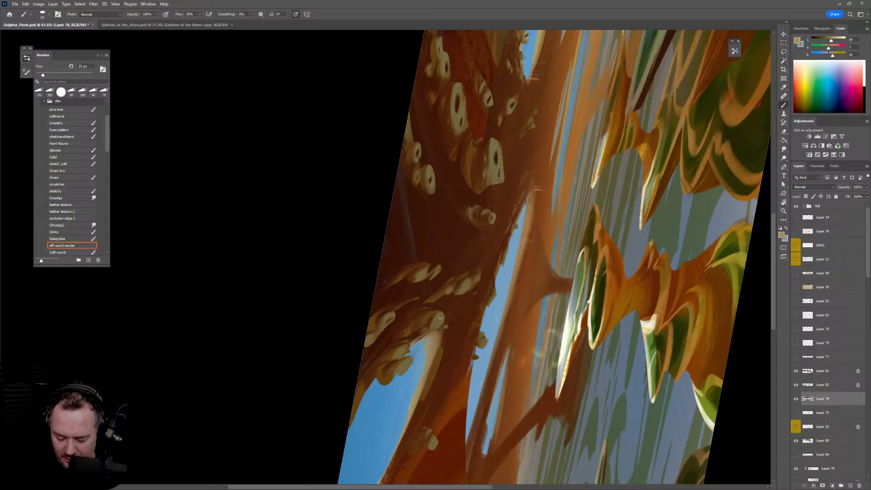
pyautogui.moveTo(531, 190); pyautogui.dragTo(506, 227)
pyautogui.keyDown('alt'); pyautogui.click(500, 155); pyautogui.keyUp('alt')
pyautogui.press(']')
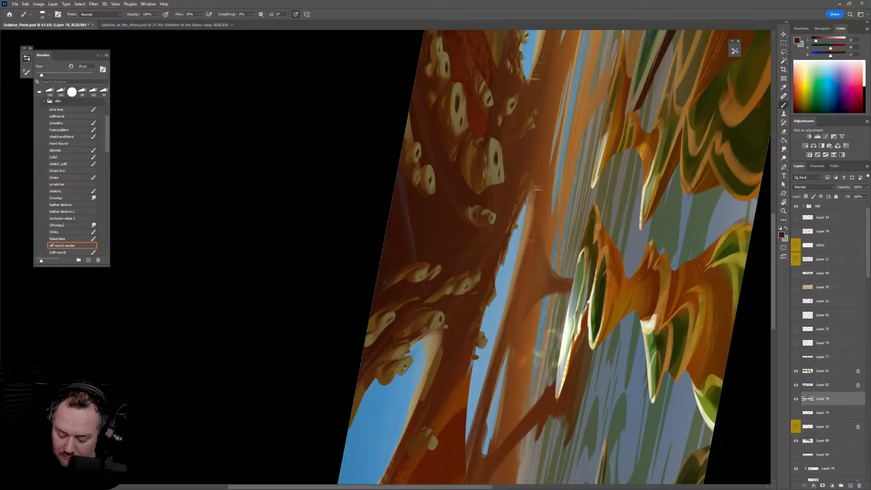
# Lock Layer 78's transparent pixels and tone its ceiling lobes with a sampled dark brown, using the off round render brush at 300 to 400 px
pyautogui.press('r')
pyautogui.moveTo(514, 297); pyautogui.dragTo(533, 387)
pyautogui.press('z')
pyautogui.press('space')
pyautogui.moveTo(608, 367); pyautogui.dragTo(552, 243)
pyautogui.hotkey('ctrl', 'space')
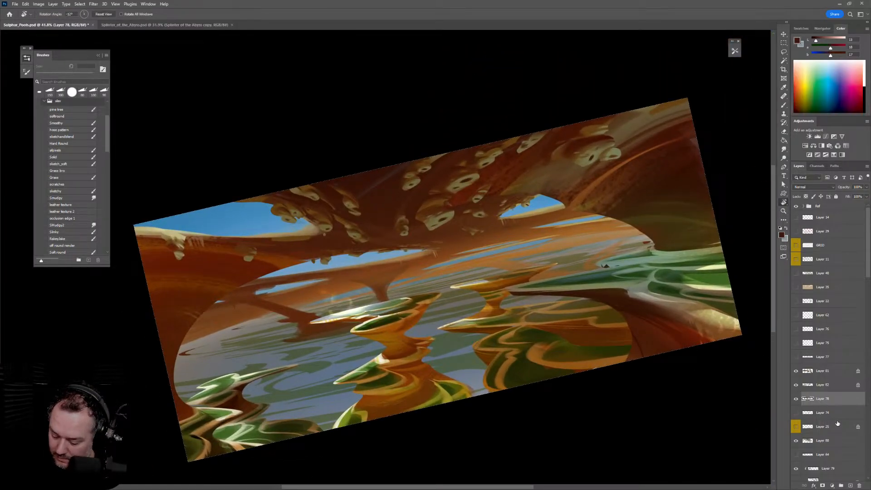
pyautogui.click(806, 198)
pyautogui.press('b')
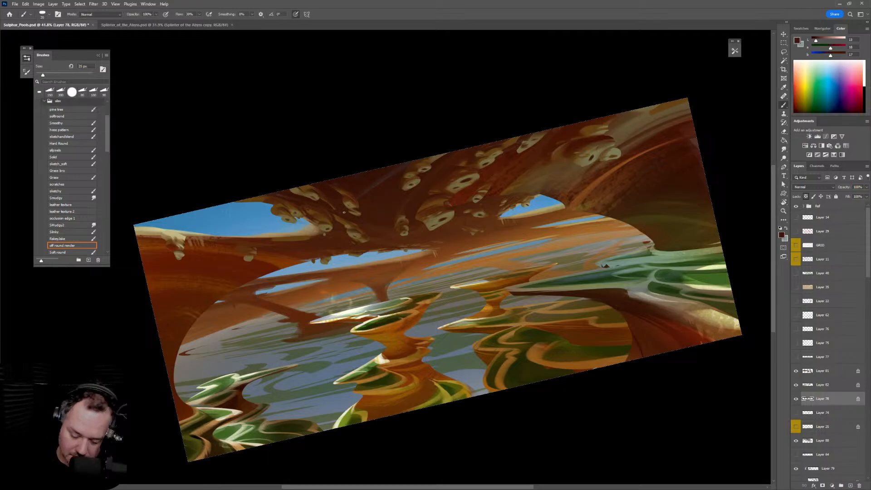
pyautogui.press(']')
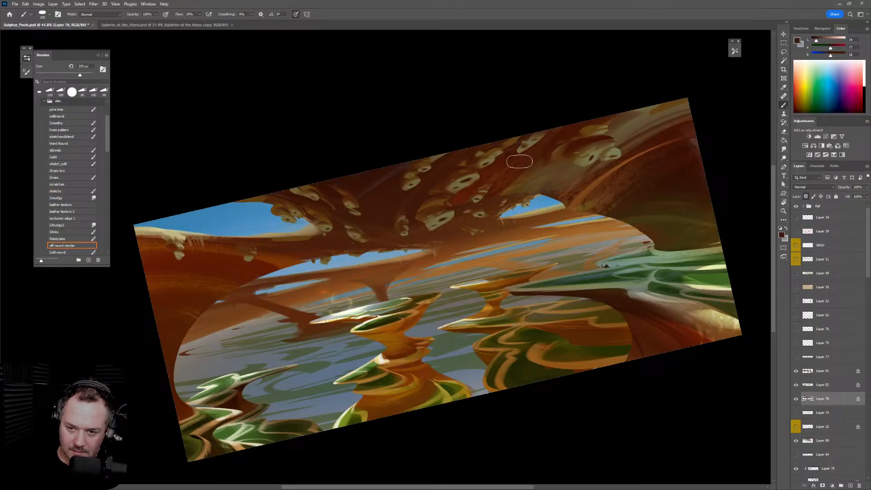
pyautogui.keyDown('alt'); pyautogui.click(423, 201); pyautogui.keyUp('alt')
pyautogui.press(']')
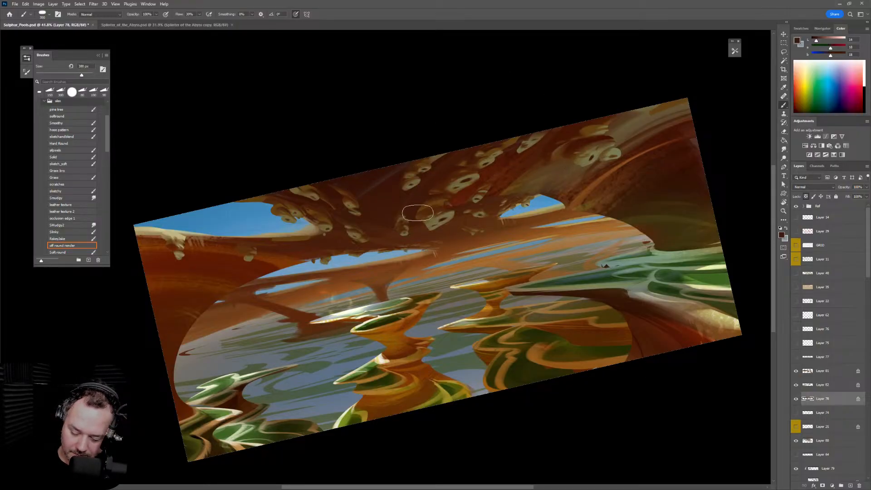
pyautogui.press(']')
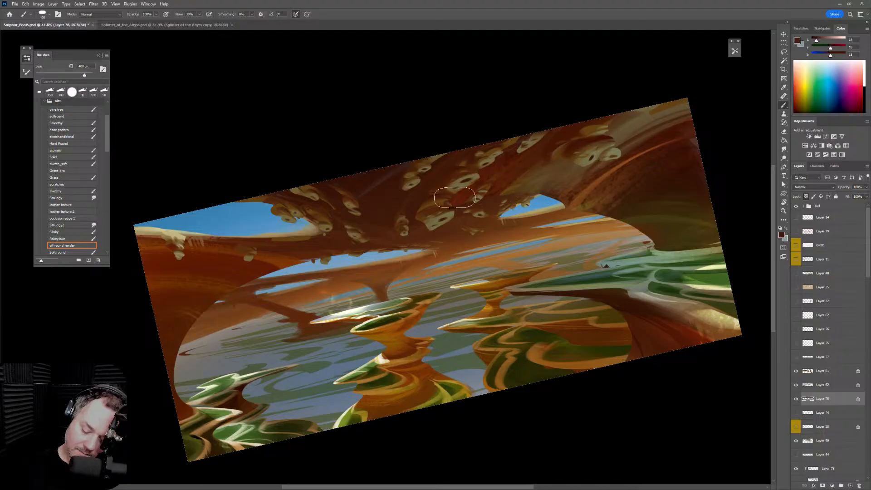
pyautogui.press('[')
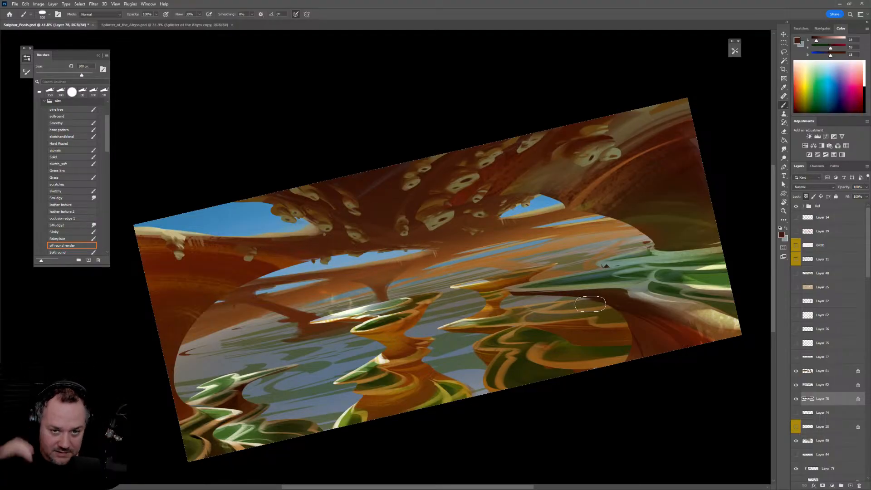
# Mirror the view and erase part of Layer 80's light ceiling patch by the large lobes, using the off round render brush at 1000 px
pyautogui.press('h')
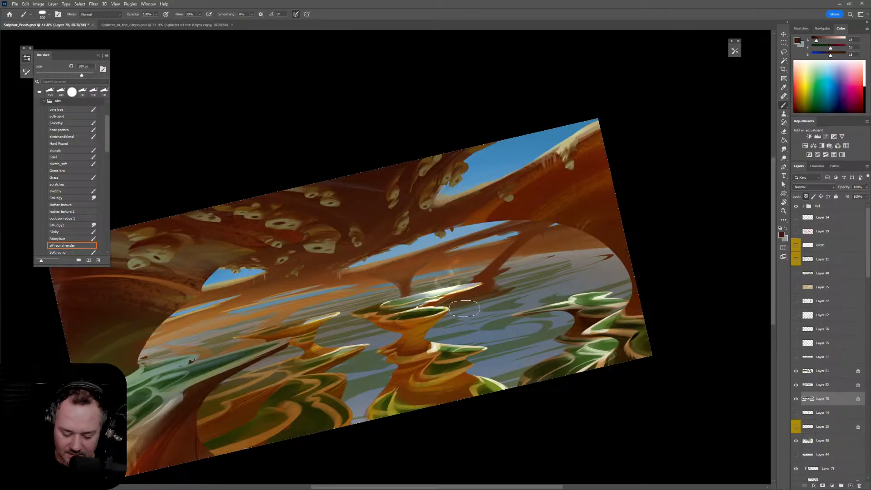
pyautogui.moveTo(464, 309); pyautogui.dragTo(583, 269)
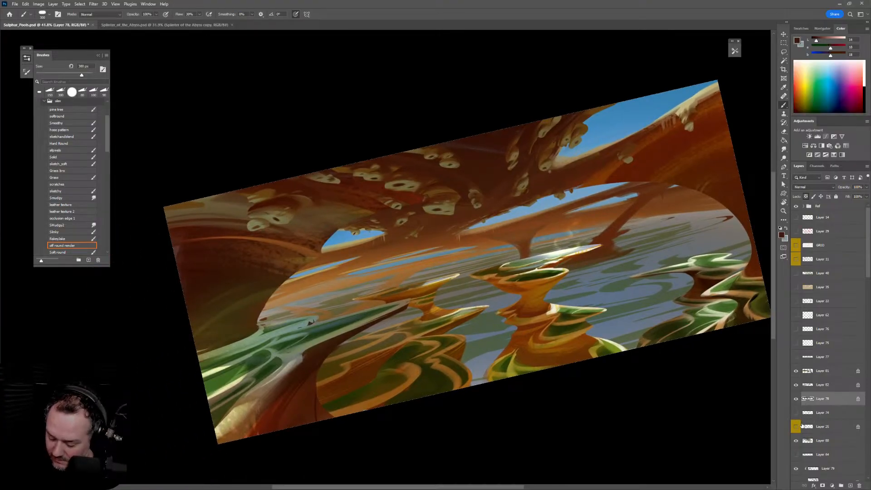
pyautogui.click(796, 441)
pyautogui.click(796, 441)
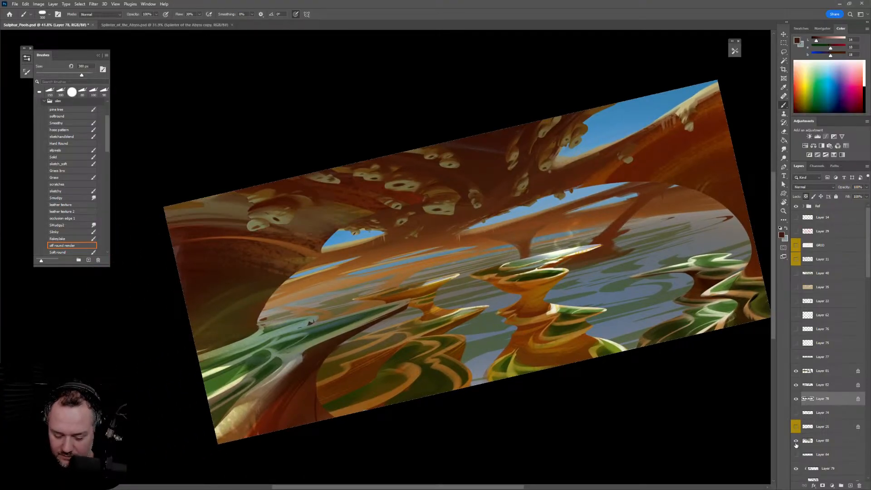
pyautogui.click(839, 444)
pyautogui.press('e')
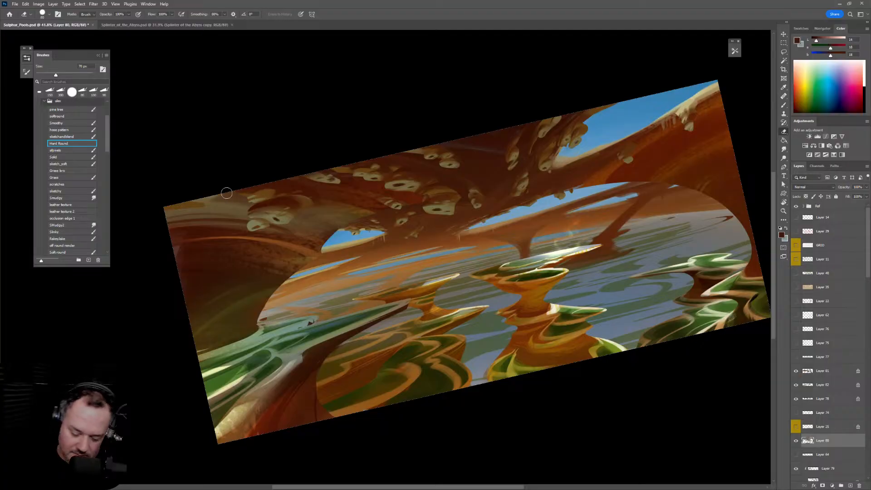
pyautogui.click(76, 247)
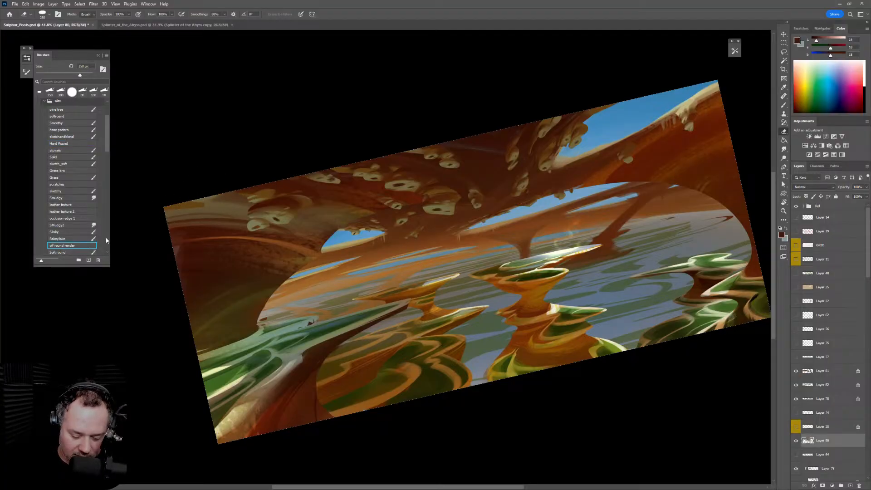
pyautogui.click(313, 246)
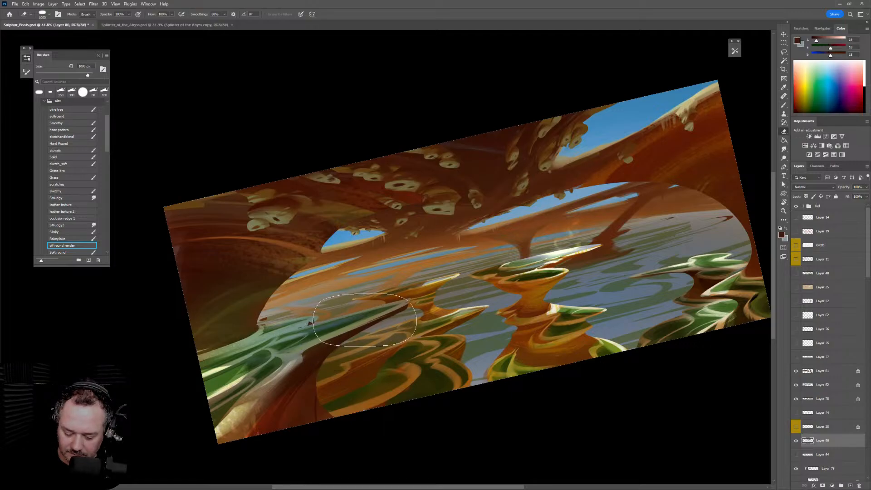
# Straighten the rotated canvas view and examine the whole cave composition both unmirrored and mirrored
pyautogui.press('z')
pyautogui.moveTo(579, 318); pyautogui.dragTo(560, 318)
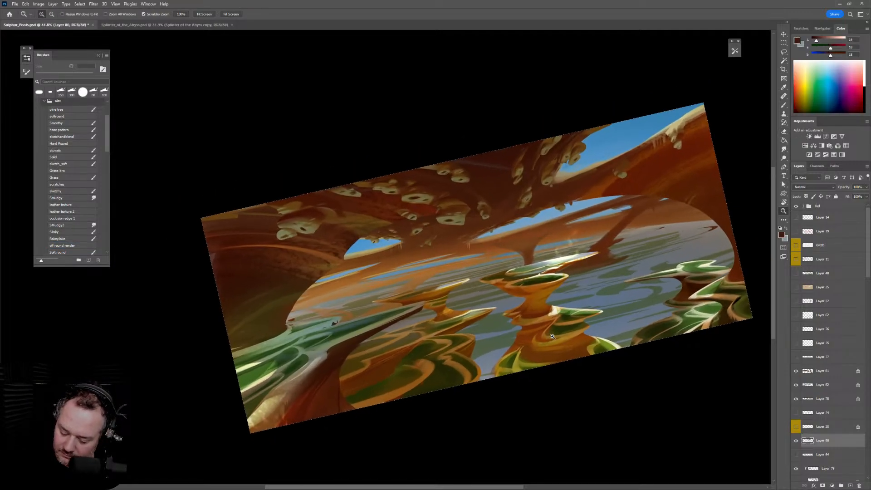
pyautogui.moveTo(639, 337); pyautogui.dragTo(570, 289)
pyautogui.press('r')
pyautogui.moveTo(685, 204); pyautogui.dragTo(702, 276)
pyautogui.hotkey('ctrl', 'shift', 'h')
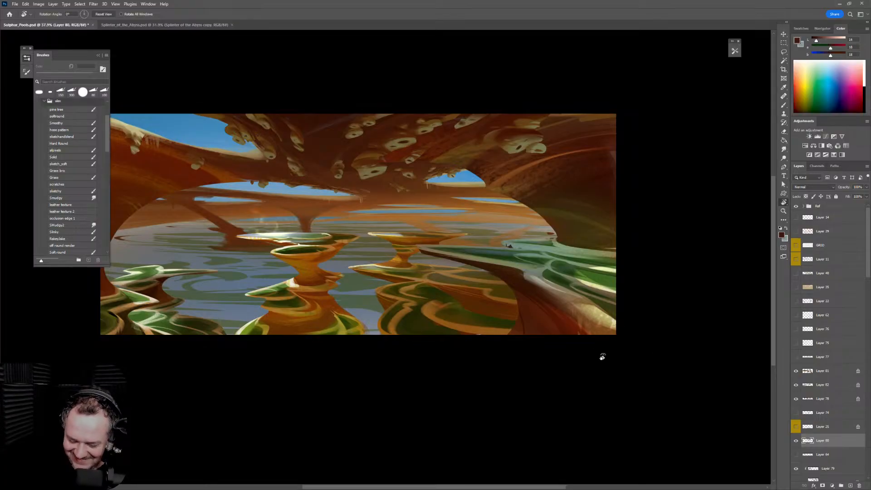
pyautogui.hotkey('ctrl', 'shift', 'h')
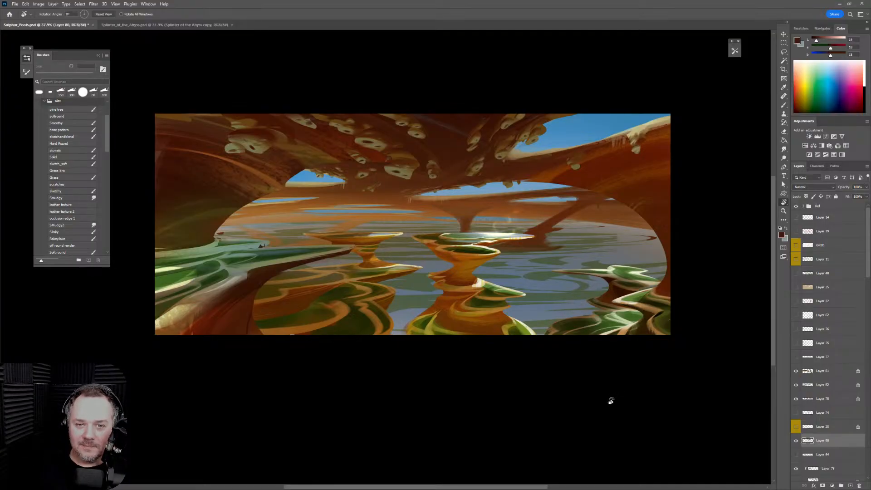
# Switch to Splinter_of_the_Abyss, stamp all visible layers into a new one, and shift its hue to +180 and saturation to +32
pyautogui.click(190, 26)
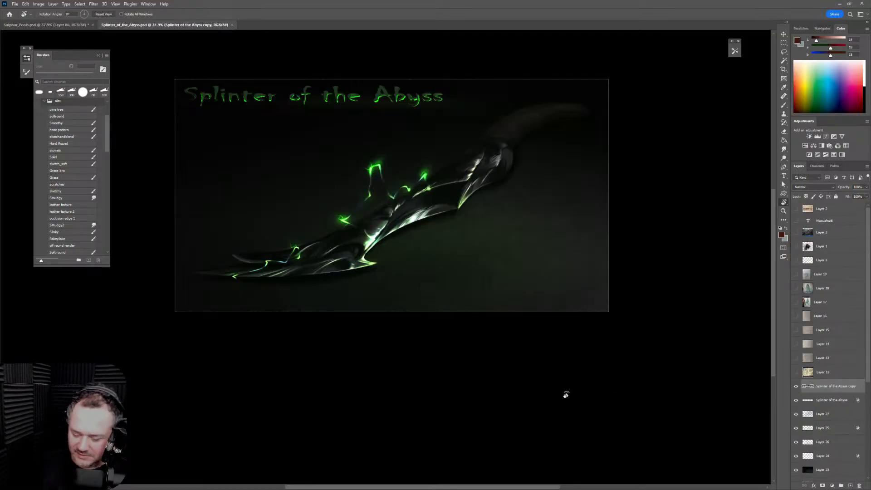
pyautogui.hotkey('ctrl', 'shift', 'alt', 'e')
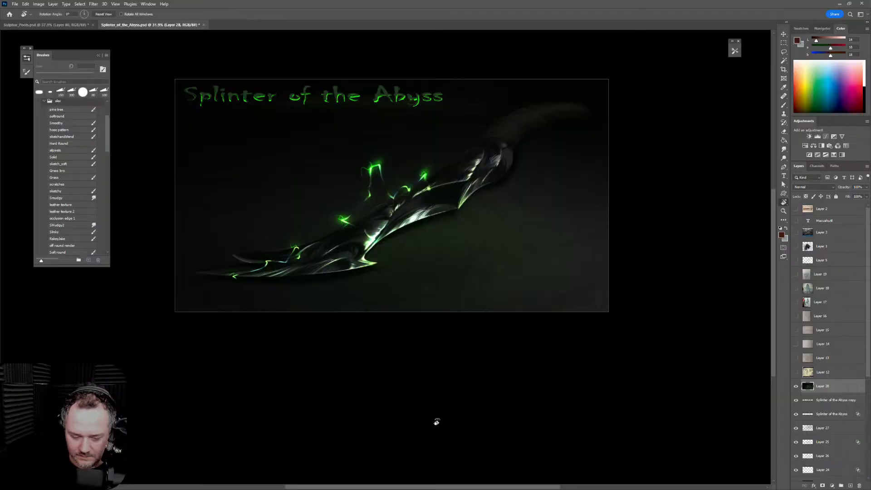
pyautogui.hotkey('ctrl', 'u')
pyautogui.moveTo(670, 110); pyautogui.dragTo(682, 128)
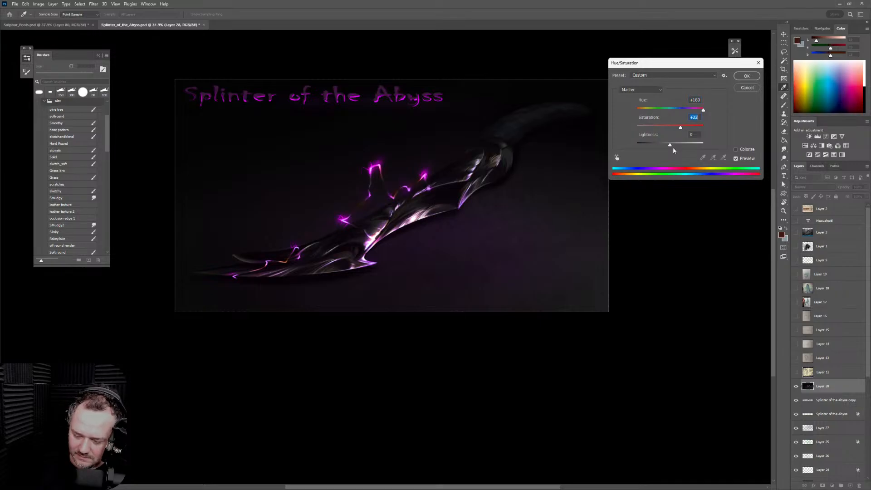
pyautogui.click(757, 78)
# Inspect the recoloured dagger up close, hide the merged layer to compare with the green original, and return to Sulphur_Pools
pyautogui.press('r')
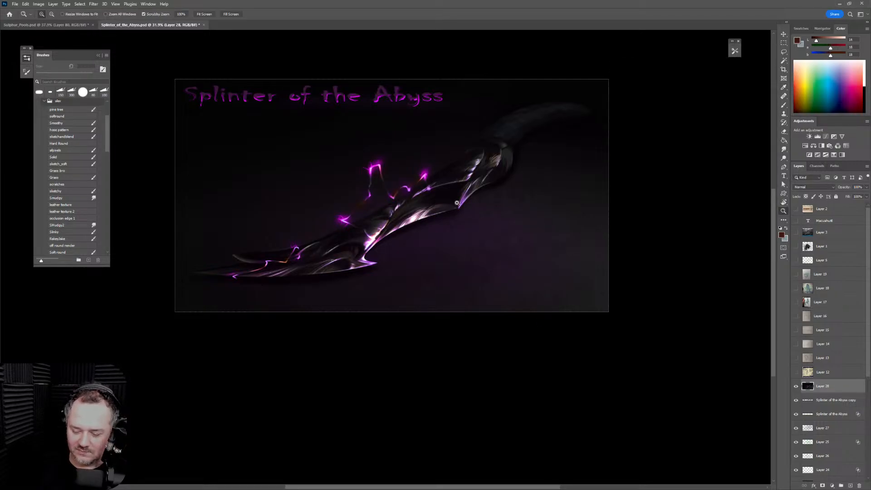
pyautogui.scroll(3, 507, 340)
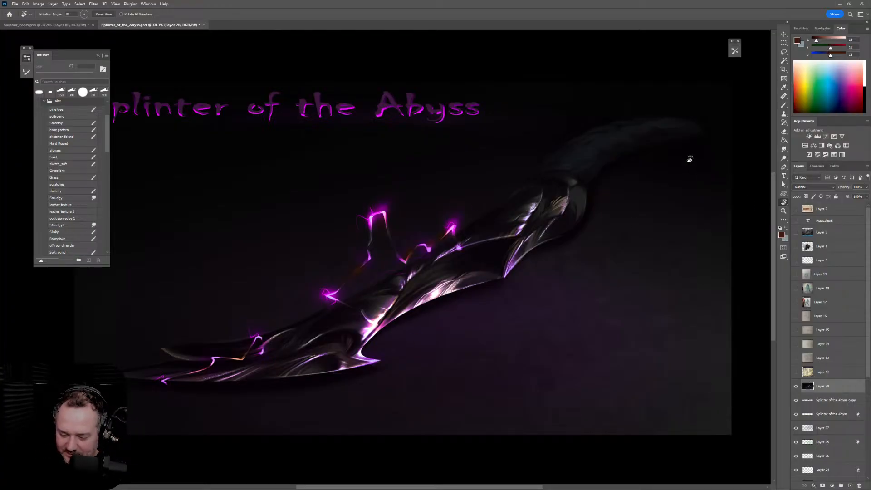
pyautogui.click(797, 387)
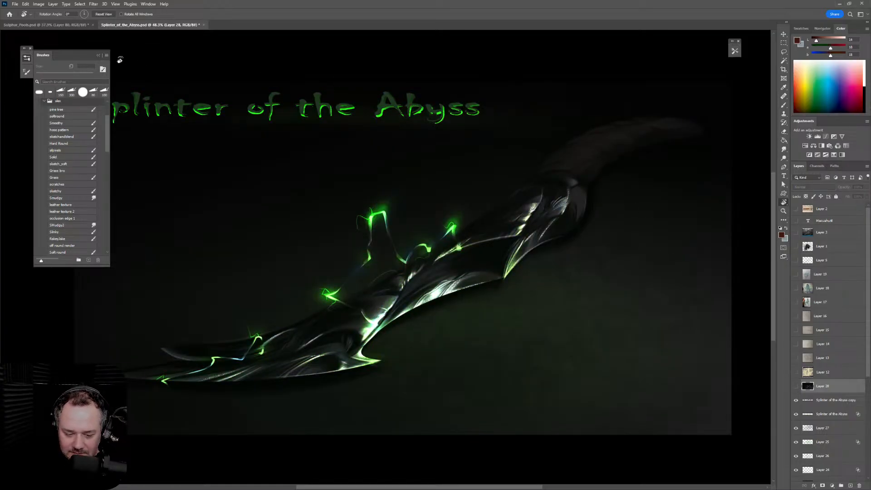
pyautogui.click(68, 25)
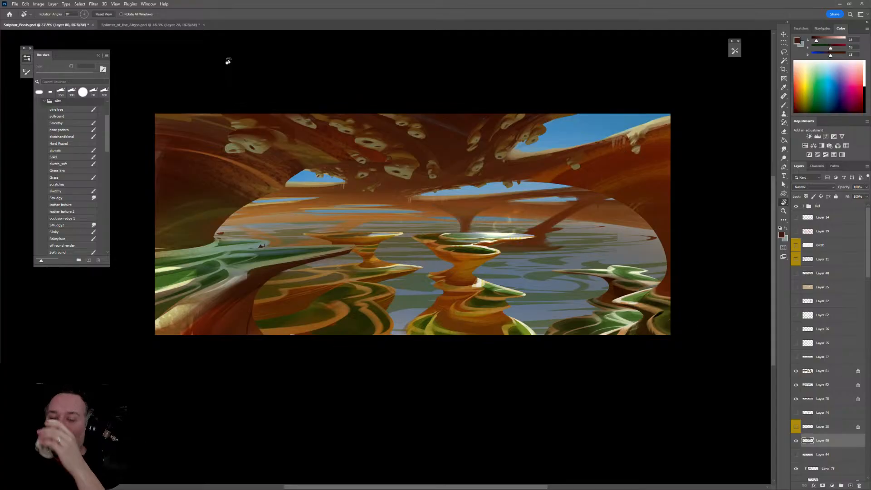
# Add a new layer above Layer 81 and choose the sketch_soft brush for painting
pyautogui.click(830, 371)
pyautogui.click(851, 486)
pyautogui.press('b')
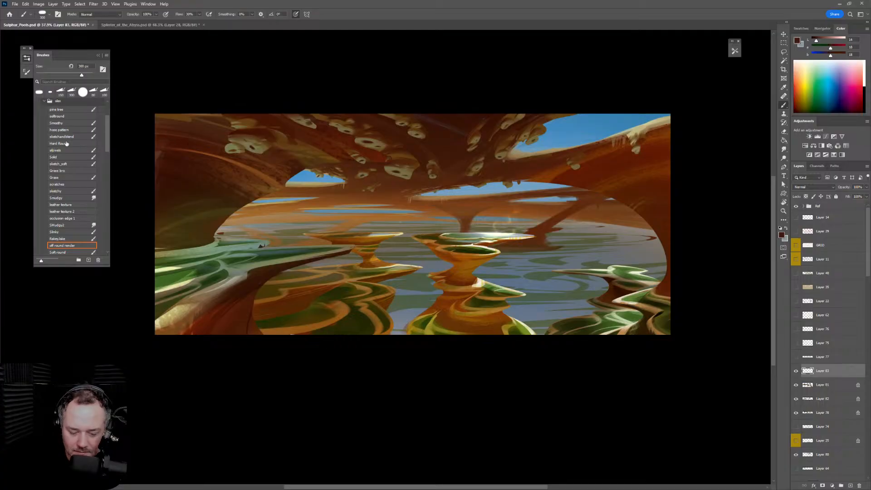
pyautogui.click(73, 164)
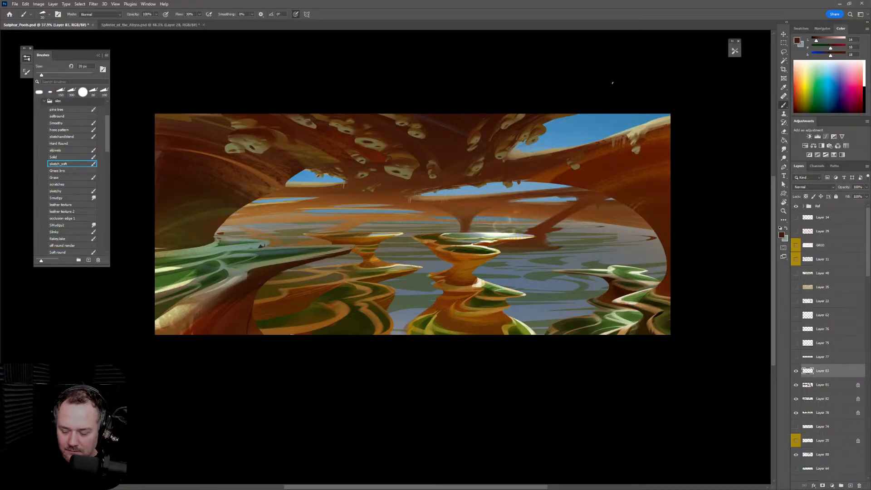
# Sample cream from the drips and paint it along the right arch's sky-facing rim with a 125 px brush
pyautogui.keyDown('alt'); pyautogui.click(642, 131); pyautogui.keyUp('alt')
pyautogui.press(']')
pyautogui.press(']')
pyautogui.press(']')
pyautogui.press(']')
pyautogui.press(']')
pyautogui.press(']')
pyautogui.press(']')
pyautogui.press(']')
pyautogui.press(']')
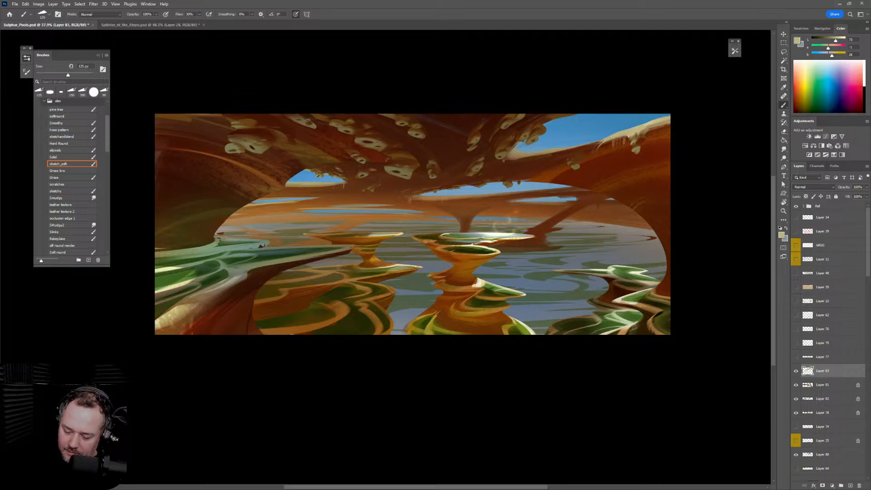
pyautogui.moveTo(599, 146)
pyautogui.mouseDown()
pyautogui.moveTo(650, 129)
pyautogui.moveTo(599, 144)
pyautogui.moveTo(602, 167)
pyautogui.moveTo(667, 127)
pyautogui.moveTo(599, 144)
pyautogui.moveTo(584, 175)
pyautogui.moveTo(580, 145)
pyautogui.mouseUp()
# Paint a lighter sampled cream over the arch rim and its hanging drips at 125 to 150 px
pyautogui.keyDown('alt'); pyautogui.click(650, 121); pyautogui.keyUp('alt')
pyautogui.press(']')
pyautogui.press(']')
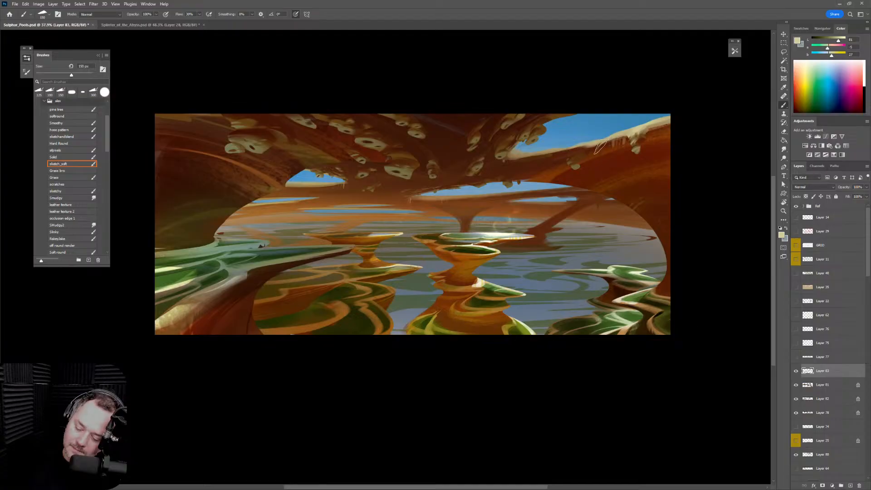
pyautogui.moveTo(618, 141)
pyautogui.mouseDown()
pyautogui.moveTo(598, 150)
pyautogui.moveTo(624, 149)
pyautogui.mouseUp()
pyautogui.press('[')
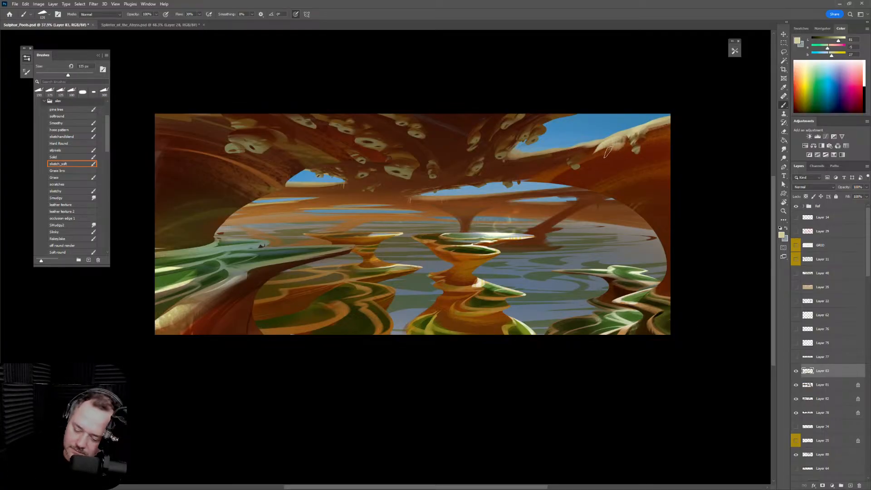
pyautogui.press(']')
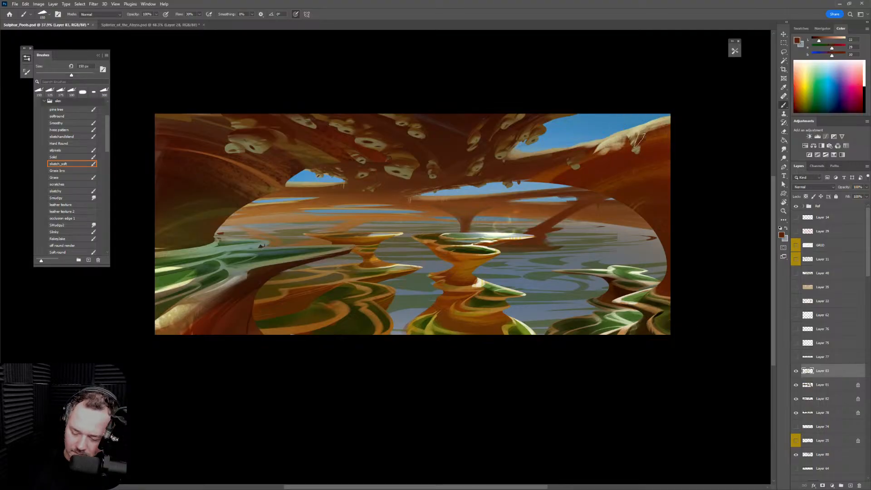
# Cut the cream drips back with sampled reddish browns from the arch at 100 to 150 px
pyautogui.keyDown('alt'); pyautogui.click(640, 142); pyautogui.keyUp('alt')
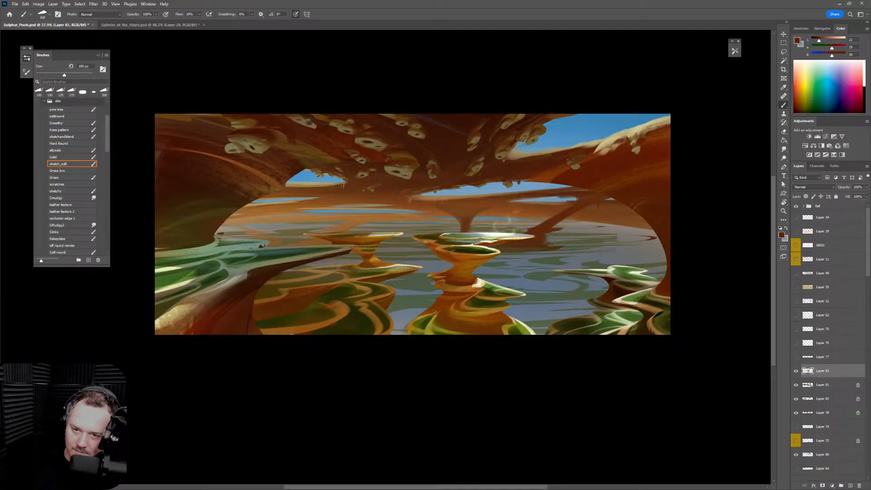
pyautogui.press(']')
pyautogui.press(']')
pyautogui.keyDown('alt'); pyautogui.click(592, 153); pyautogui.keyUp('alt')
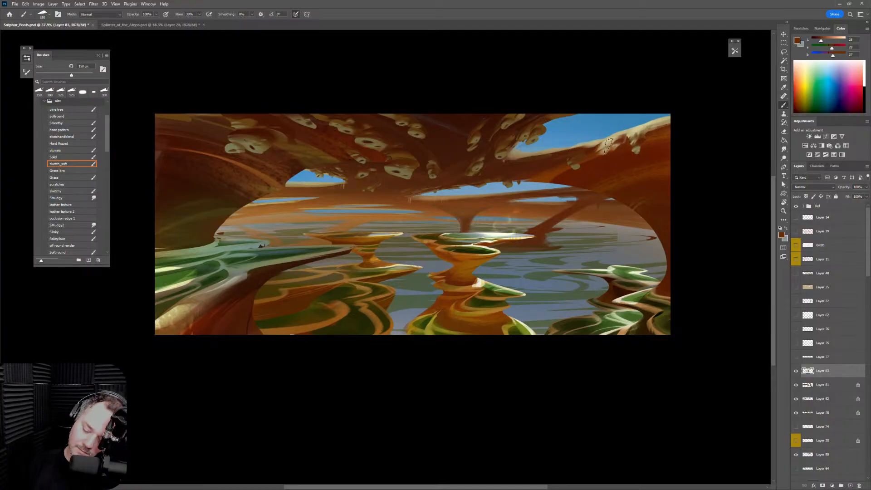
# Build up the right arch's pale crust with sampled creams, varying the brush from 100 to 175 px
pyautogui.keyDown('alt'); pyautogui.click(595, 152); pyautogui.keyUp('alt')
pyautogui.press('[')
pyautogui.press('[')
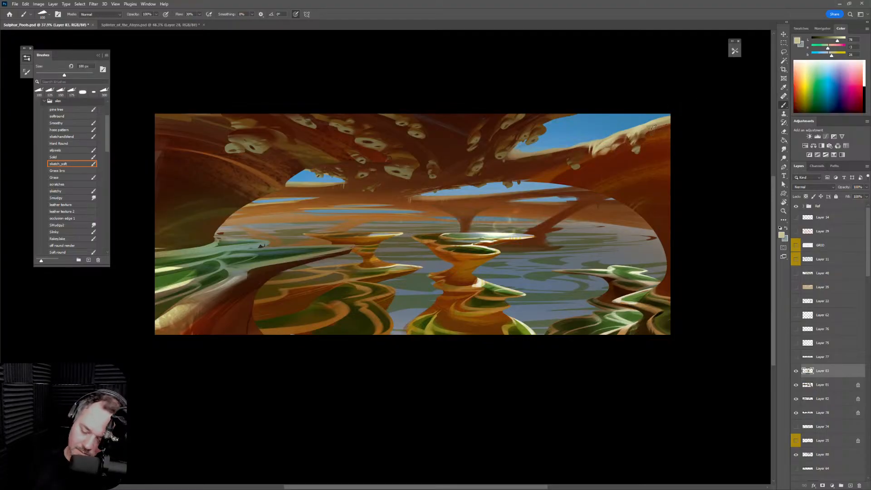
pyautogui.press(']')
pyautogui.press(']')
pyautogui.press(']')
pyautogui.keyDown('alt'); pyautogui.click(607, 143); pyautogui.keyUp('alt')
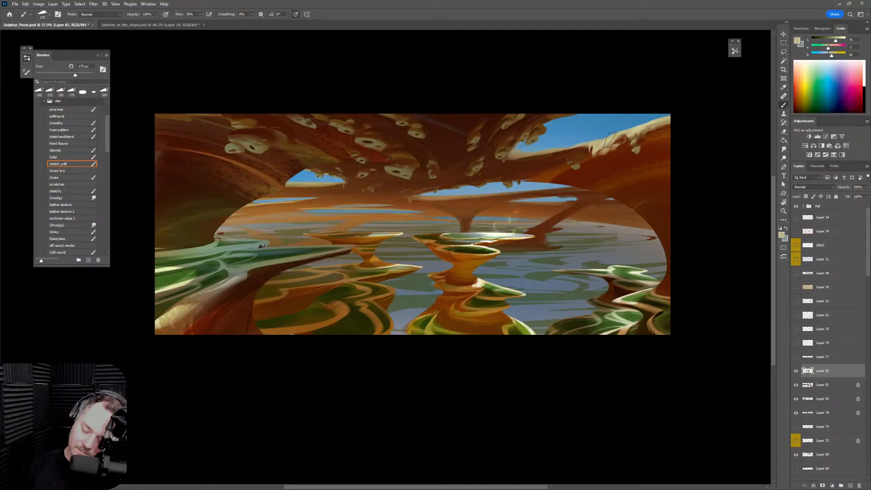
pyautogui.keyDown('alt'); pyautogui.click(636, 132); pyautogui.keyUp('alt')
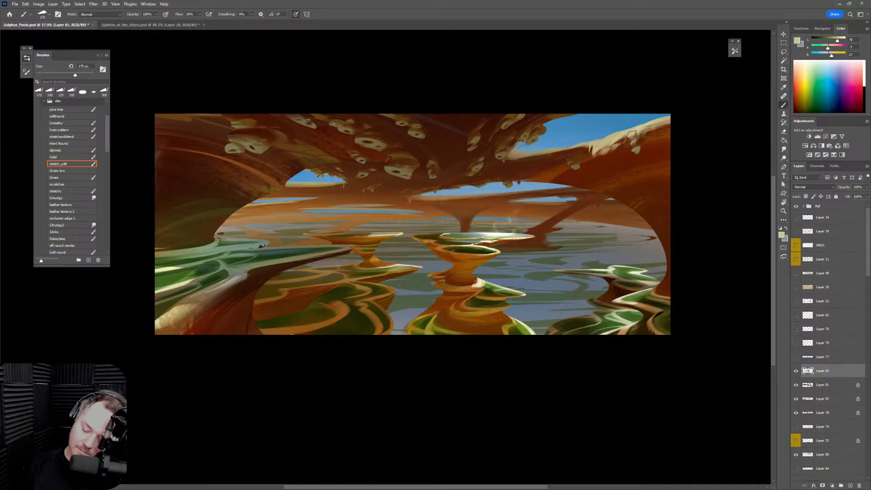
# Shape the underside of the crust's drips with sampled arch browns at 125 to 150 px
pyautogui.keyDown('alt'); pyautogui.click(645, 149); pyautogui.keyUp('alt')
pyautogui.press('[')
pyautogui.press('[')
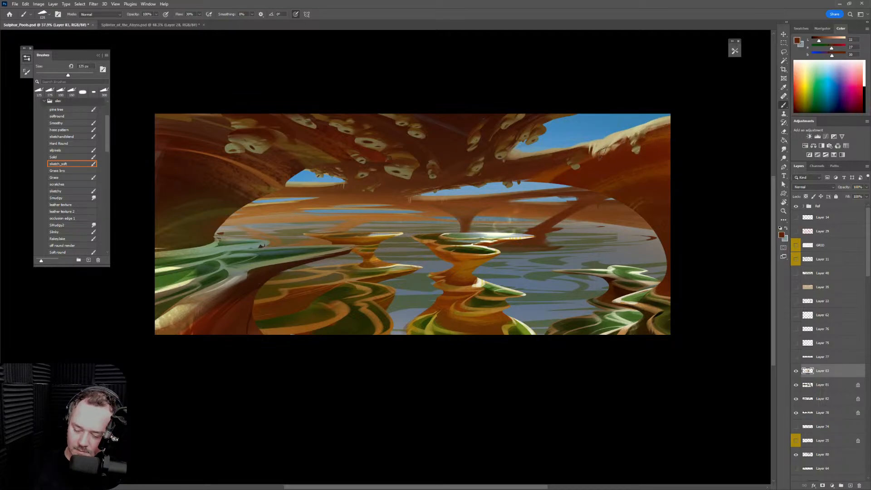
pyautogui.press(']')
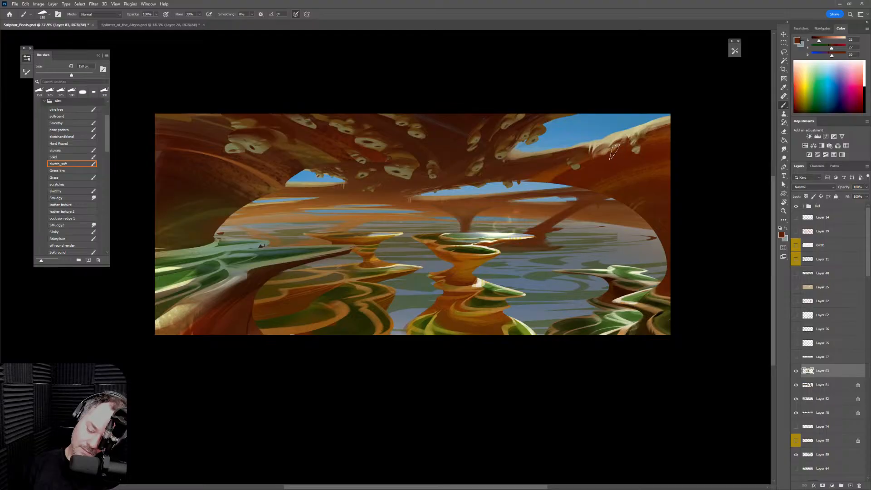
pyautogui.keyDown('alt'); pyautogui.click(614, 153); pyautogui.keyUp('alt')
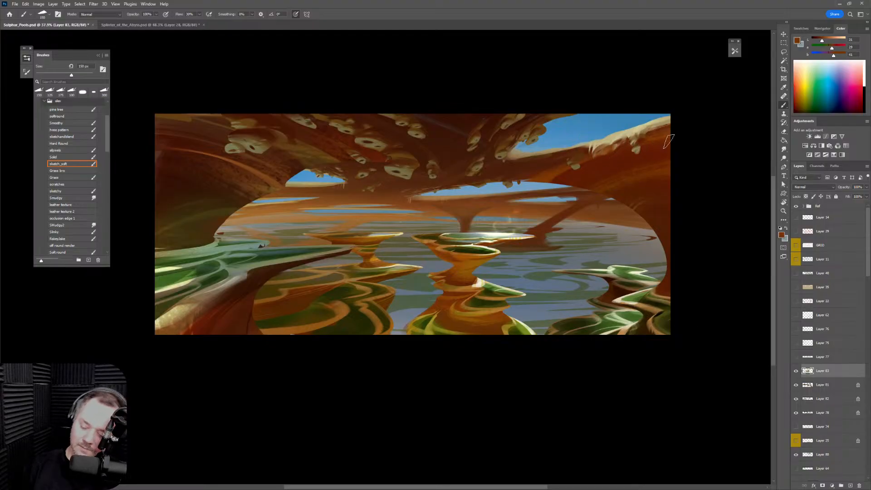
# Extend the cream crust leftward along the arch rim beneath the blue sky opening at 150 to 175 px
pyautogui.keyDown('alt'); pyautogui.click(625, 139); pyautogui.keyUp('alt')
pyautogui.press(']')
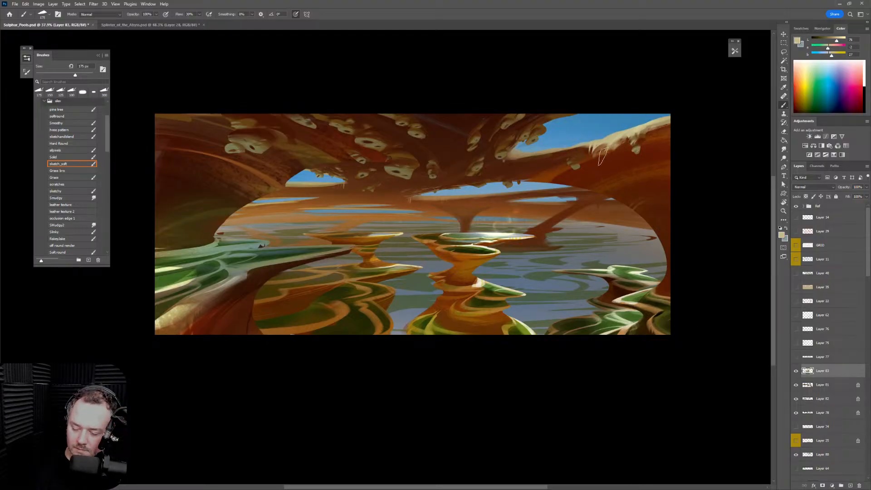
pyautogui.press('[')
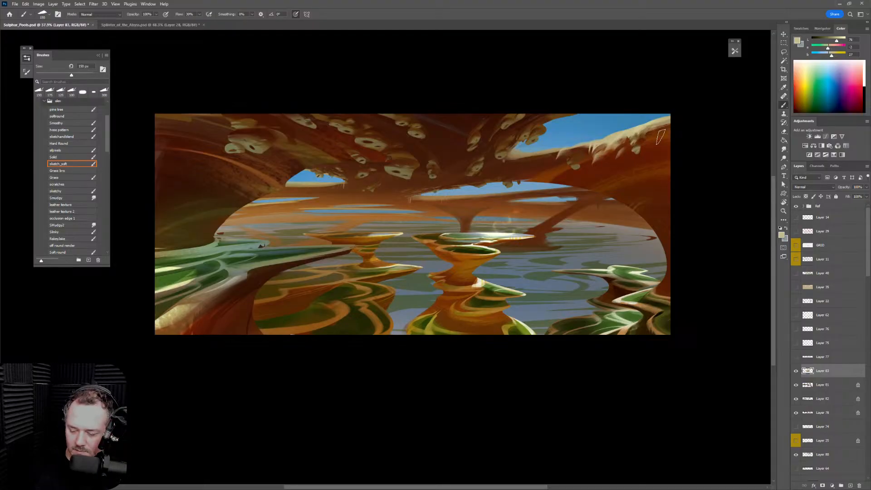
# Erase the crust's left end using off round render at 1000 px, and check the whole painting mirrored and unmirrored
pyautogui.keyDown('alt'); pyautogui.click(593, 162); pyautogui.keyUp('alt')
pyautogui.press('e')
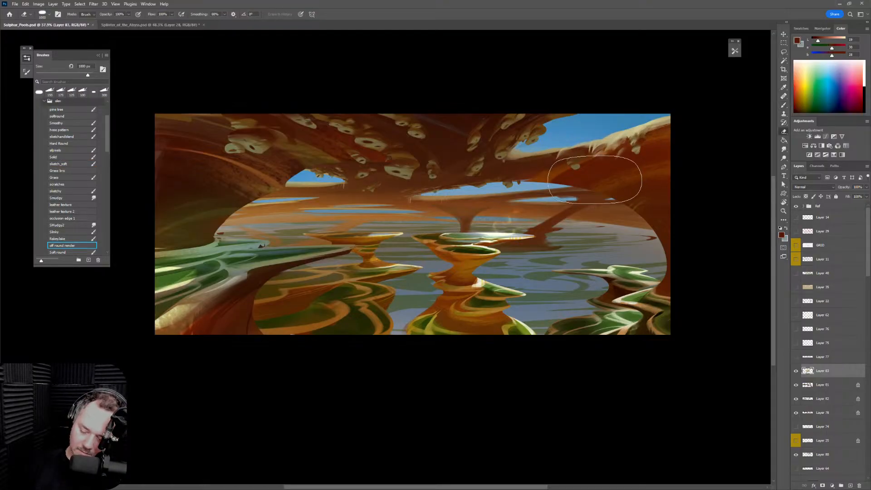
pyautogui.scroll(-3, 655, 197)
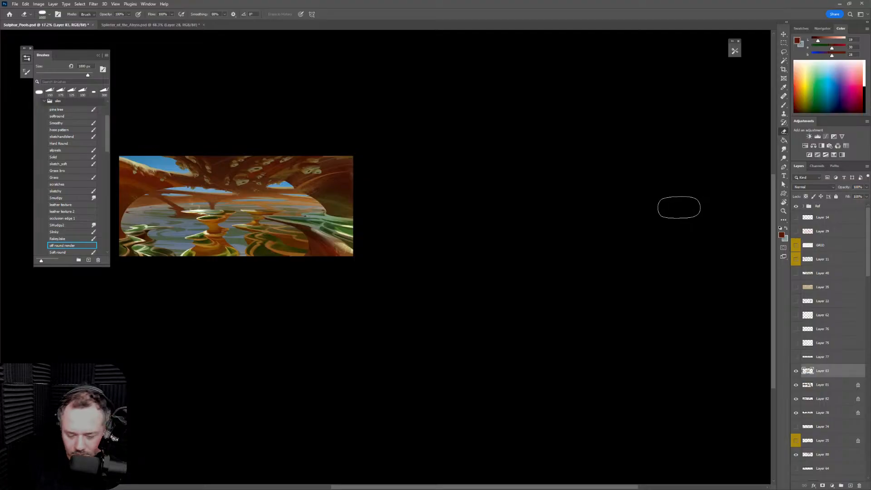
pyautogui.hscroll(-5, 668, 196)
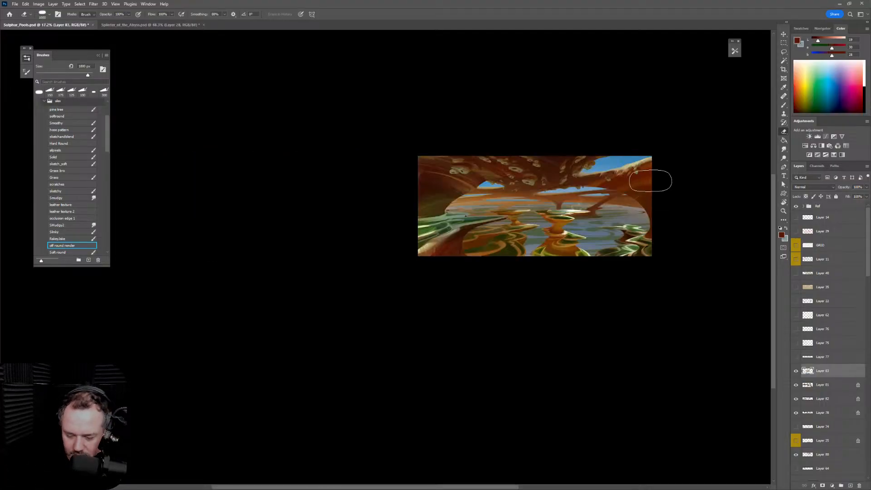
# Paint tan drips at the left end of the remaining arch crust with sketch_soft at 175 px
pyautogui.press('b')
pyautogui.scroll(3, 606, 182)
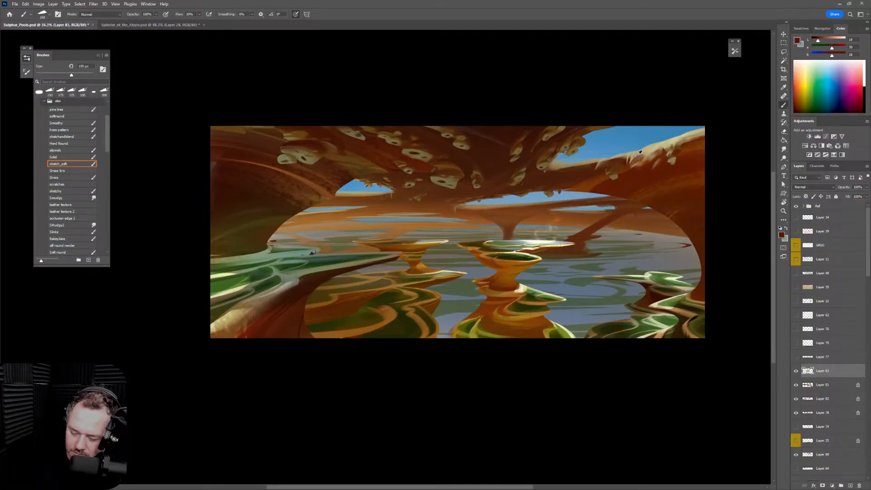
pyautogui.keyDown('alt'); pyautogui.click(640, 157); pyautogui.keyUp('alt')
pyautogui.press(']')
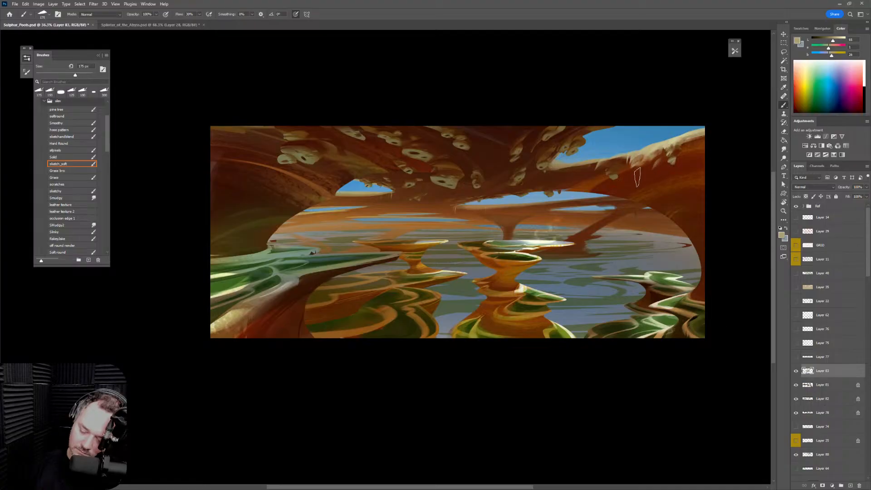
# Define the gaps and shadows under the drips with sampled dark and reddish browns at 125 to 150 px
pyautogui.keyDown('alt'); pyautogui.click(539, 141); pyautogui.keyUp('alt')
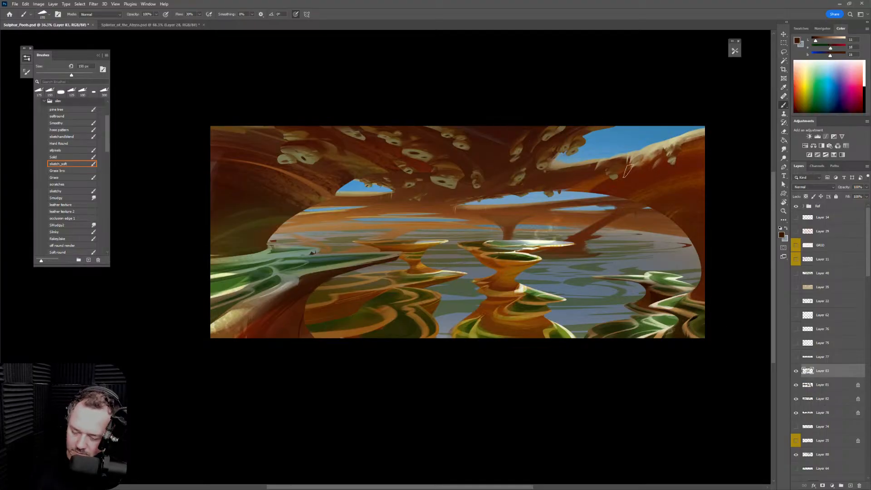
pyautogui.press('[')
pyautogui.press('[')
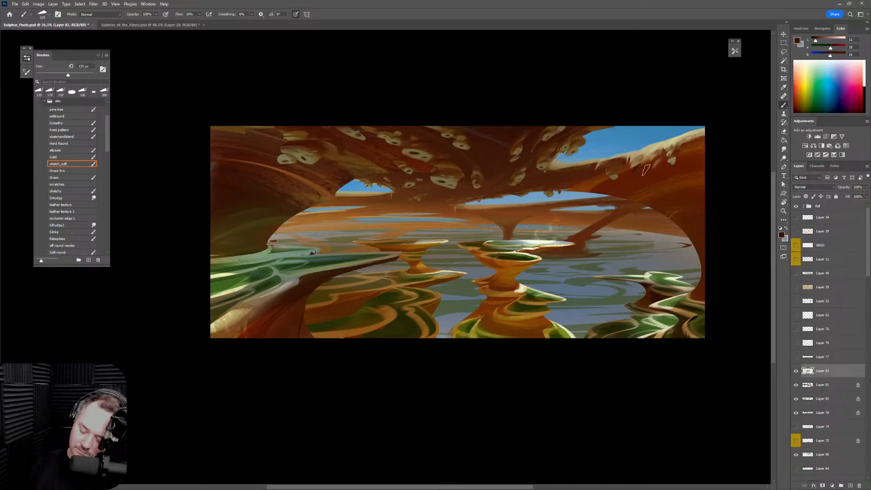
pyautogui.press(']')
pyautogui.keyDown('alt'); pyautogui.click(650, 170); pyautogui.keyUp('alt')
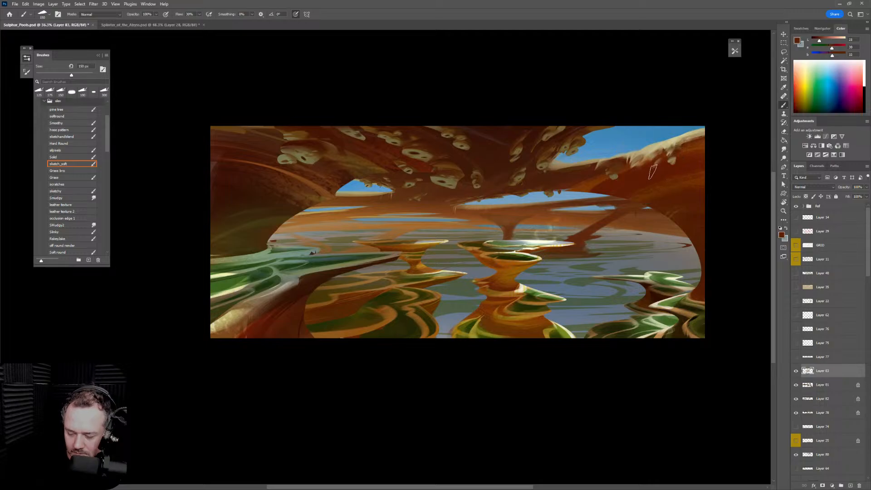
# Brighten the crust along the arch's upper edge and its drips with sampled cream, using a brush around 200 px
pyautogui.keyDown('alt'); pyautogui.click(652, 148); pyautogui.keyUp('alt')
pyautogui.press(']')
pyautogui.press(']')
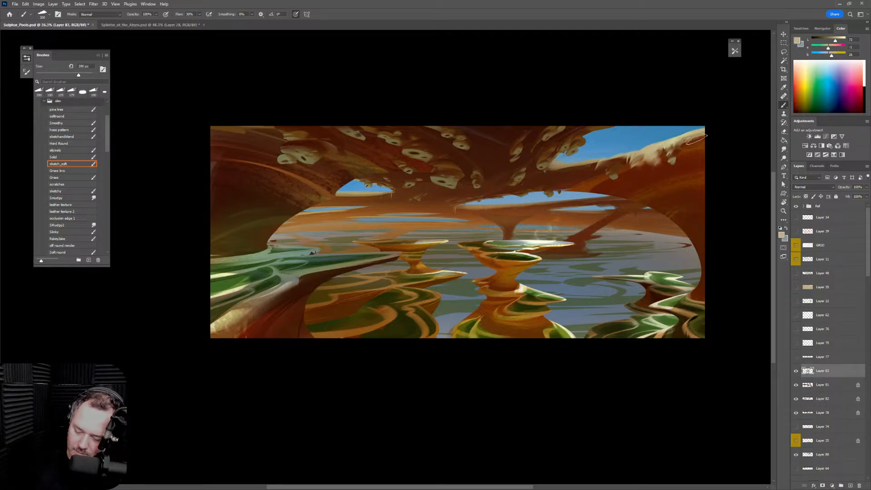
pyautogui.press(']')
pyautogui.press(']')
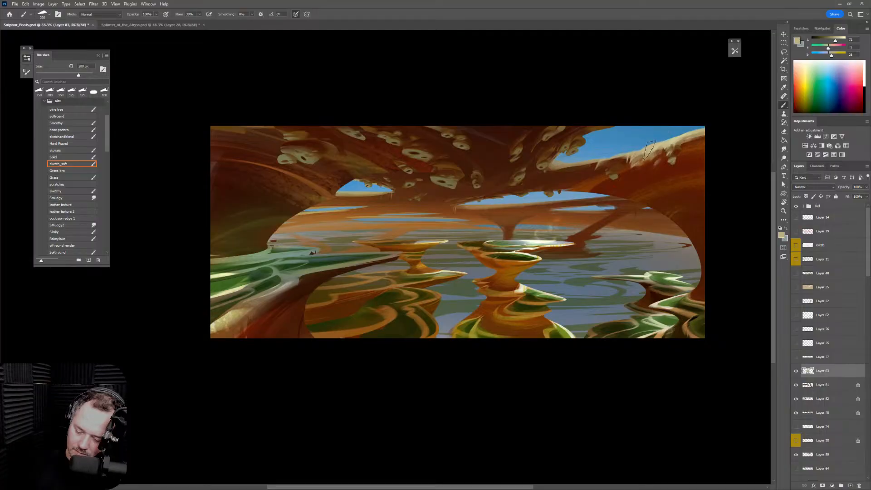
pyautogui.moveTo(654, 150); pyautogui.dragTo(657, 154)
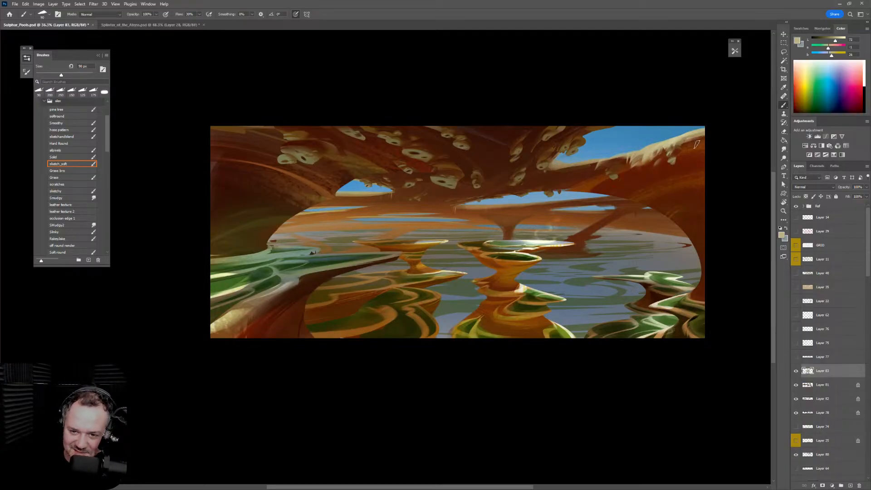
# Erase the crust's left drips with off round render at 1000 px and repaint finer cream ones with sketch_soft at 100 to 150 px
pyautogui.press('e')
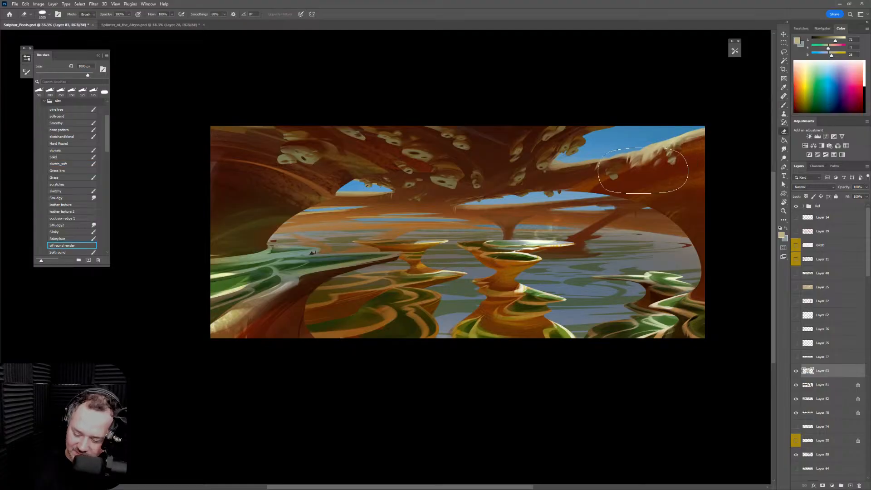
pyautogui.press('b')
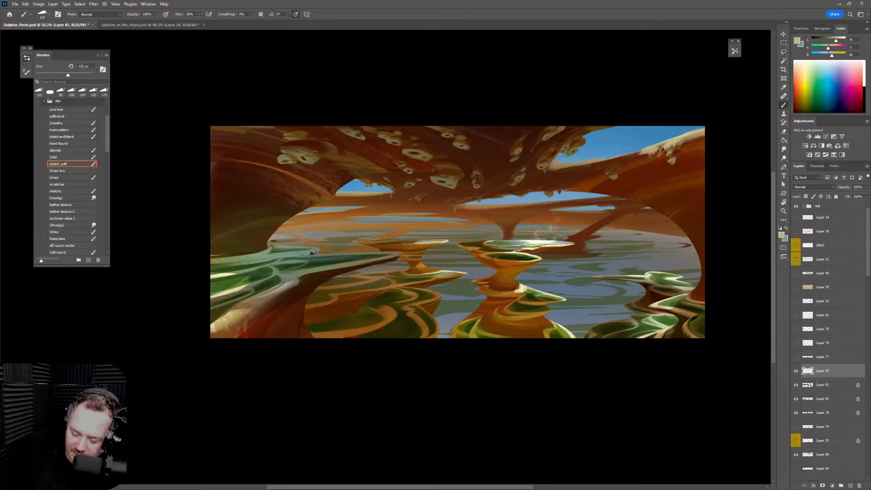
pyautogui.press('[')
pyautogui.press('[')
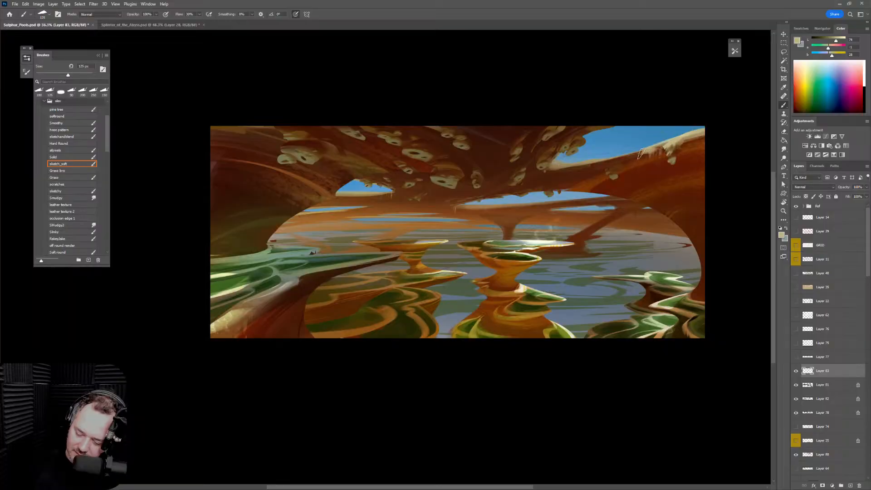
pyautogui.press(']')
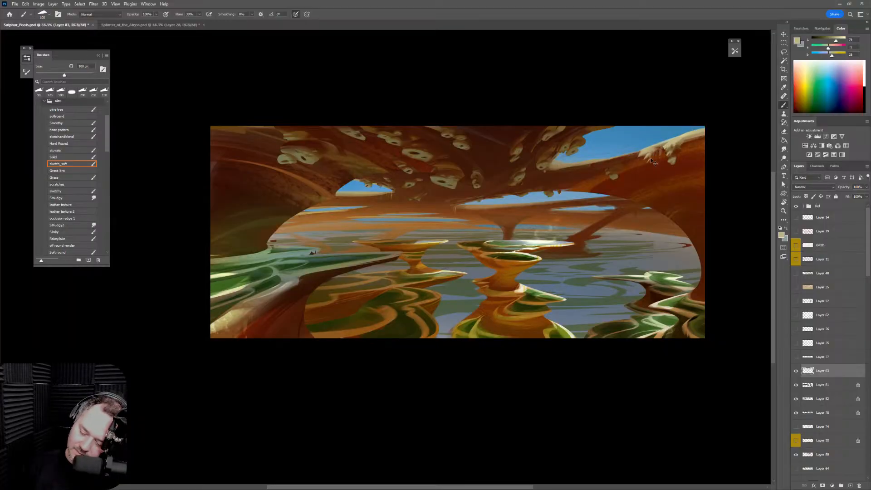
pyautogui.press(']')
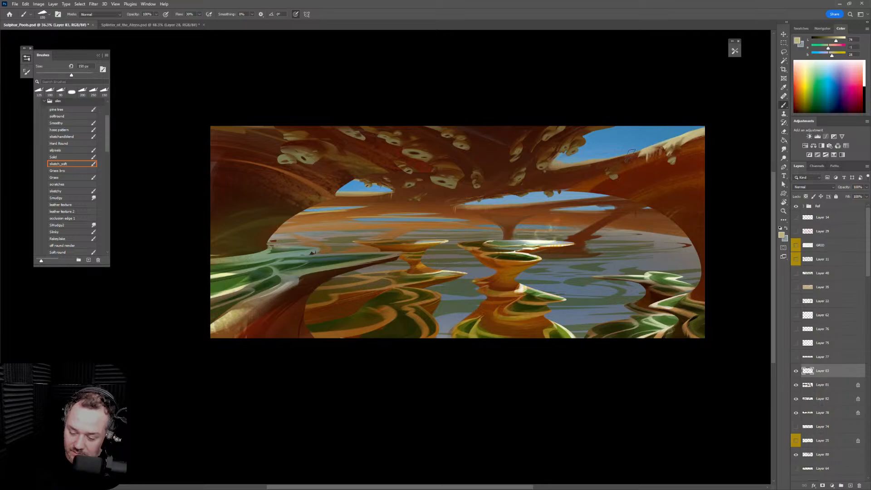
# Extend the cream drips along the arch crust's left part with sketch_soft, going from 175 px down to 125 and 80 px
pyautogui.press(']')
pyautogui.press(']')
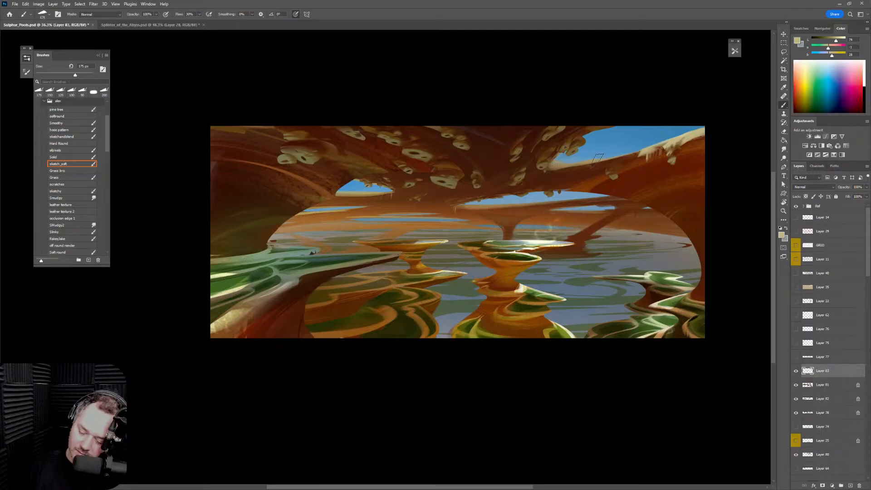
pyautogui.press('[')
pyautogui.press('[')
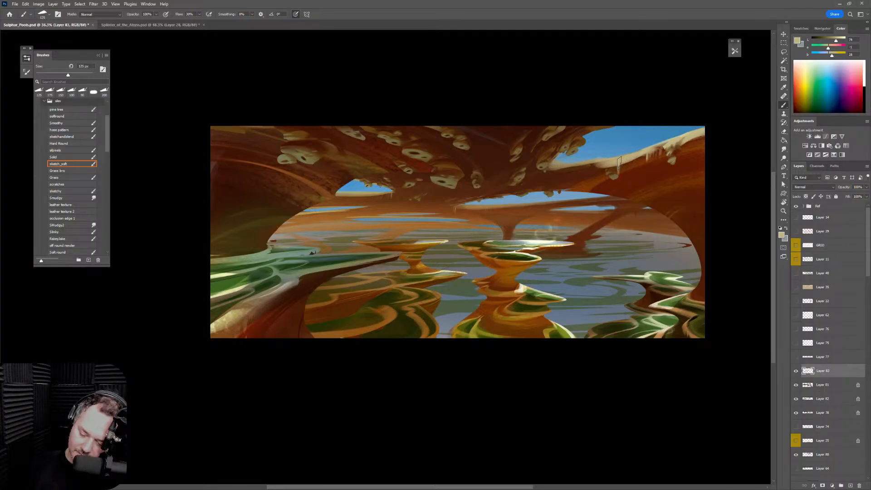
pyautogui.press('[')
pyautogui.press('[')
pyautogui.press('[')
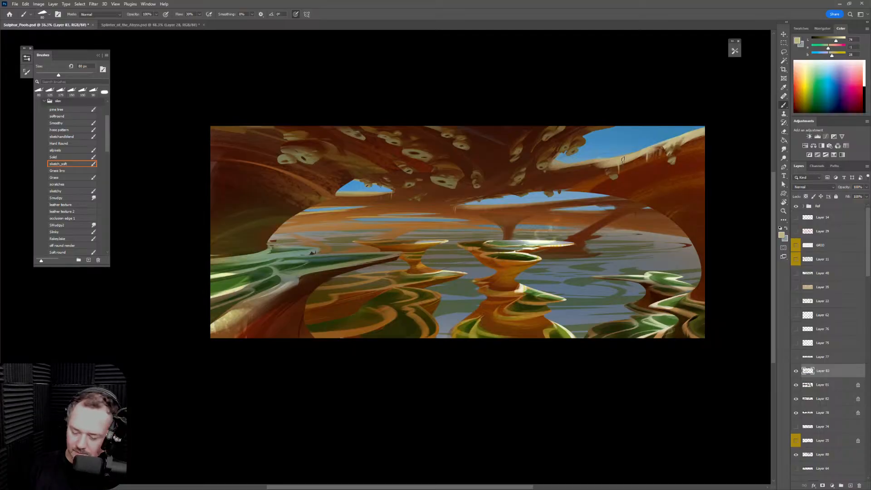
# Shape the drips with sampled dark reddish brown at 125 px and touch them up with sampled cream at 90 px
pyautogui.keyDown('alt'); pyautogui.click(632, 161); pyautogui.keyUp('alt')
pyautogui.press(']')
pyautogui.press(']')
pyautogui.press(']')
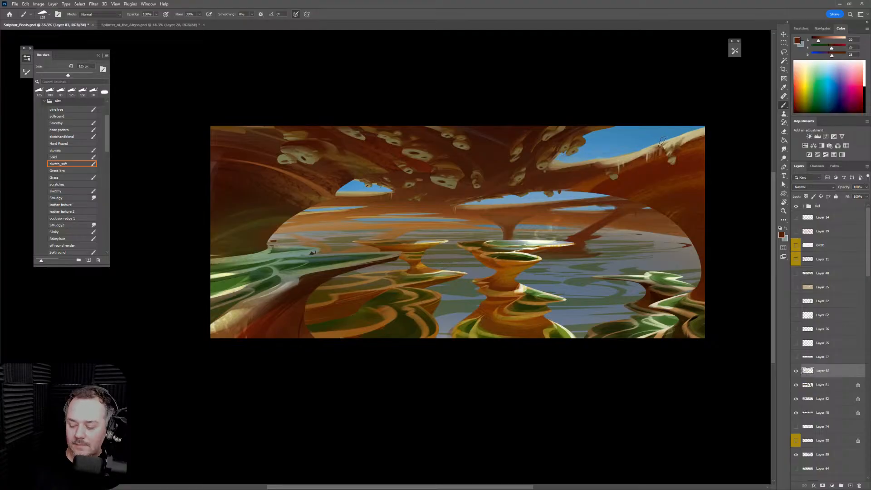
pyautogui.keyDown('alt'); pyautogui.click(637, 152); pyautogui.keyUp('alt')
pyautogui.press('[')
pyautogui.press('[')
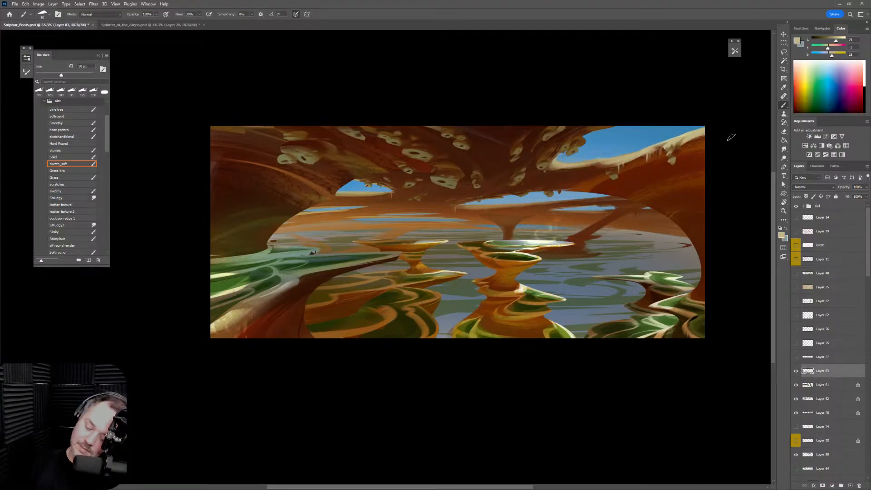
# Check the whole painting mirrored and at reduced size, returning it to its normal orientation
pyautogui.hotkey('ctrl', 'shift', 'h')
pyautogui.hotkey('ctrl', '-')
pyautogui.hotkey('ctrl', '-')
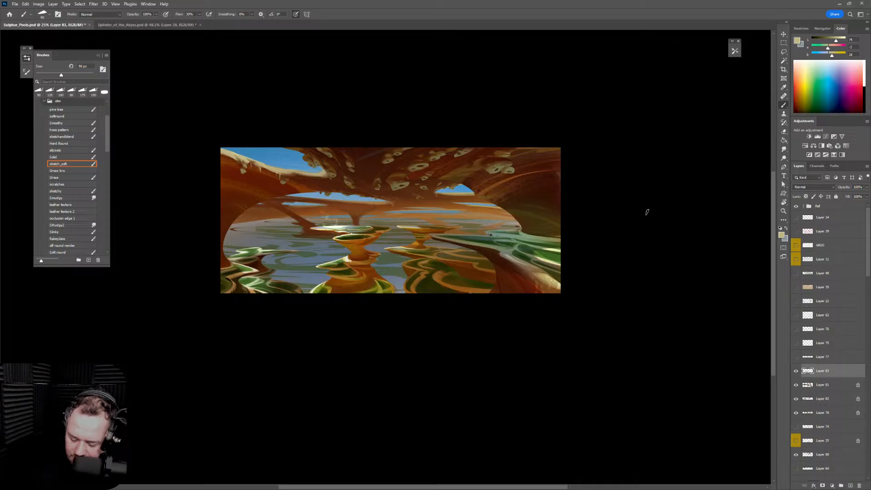
pyautogui.hotkey('ctrl', 'shift', 'h')
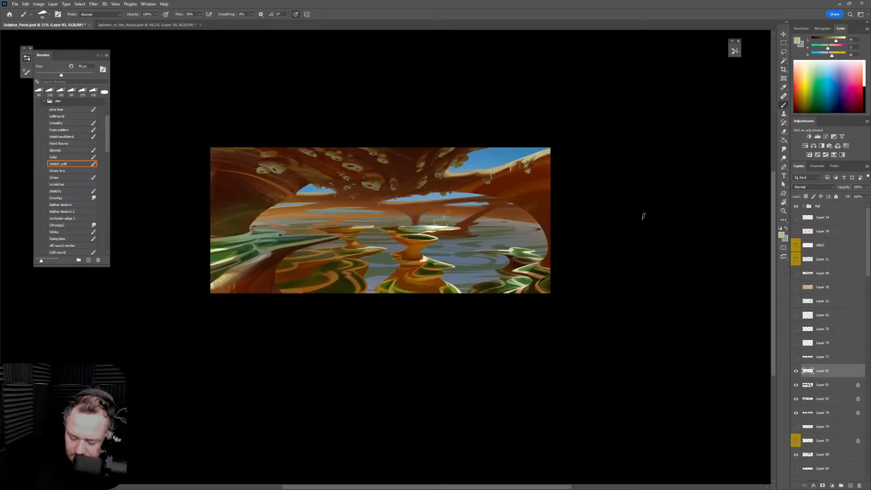
pyautogui.press('z')
pyautogui.moveTo(517, 331); pyautogui.dragTo(620, 357)
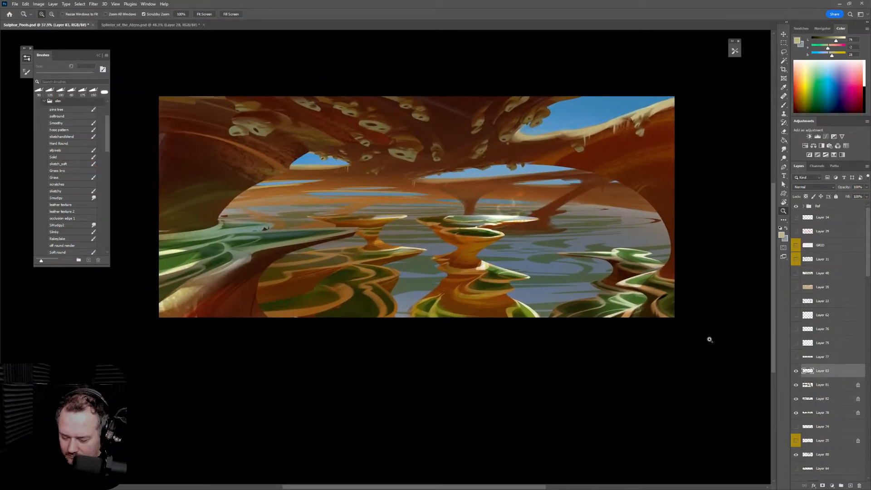
# Compare the painting with the Layer 72 shading on and off, leave it hidden, and check the composition mirrored
pyautogui.moveTo(865, 269); pyautogui.dragTo(867, 431)
pyautogui.scroll(4, 812, 326)
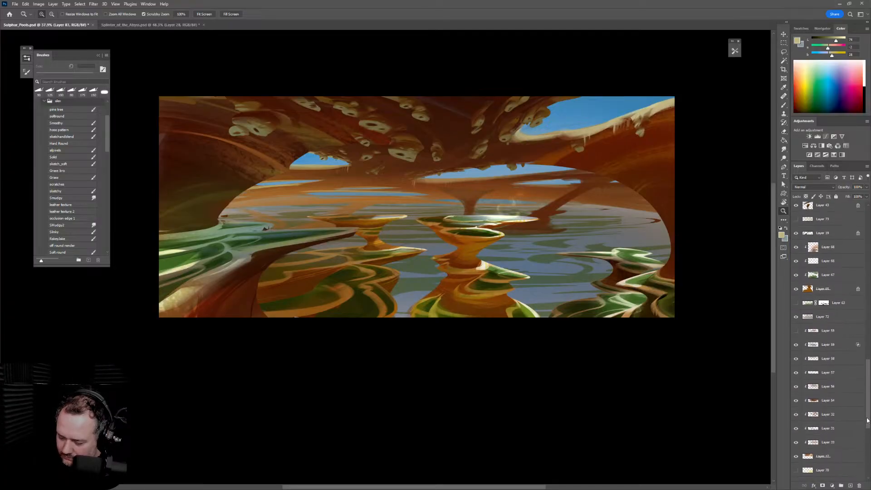
pyautogui.click(797, 329)
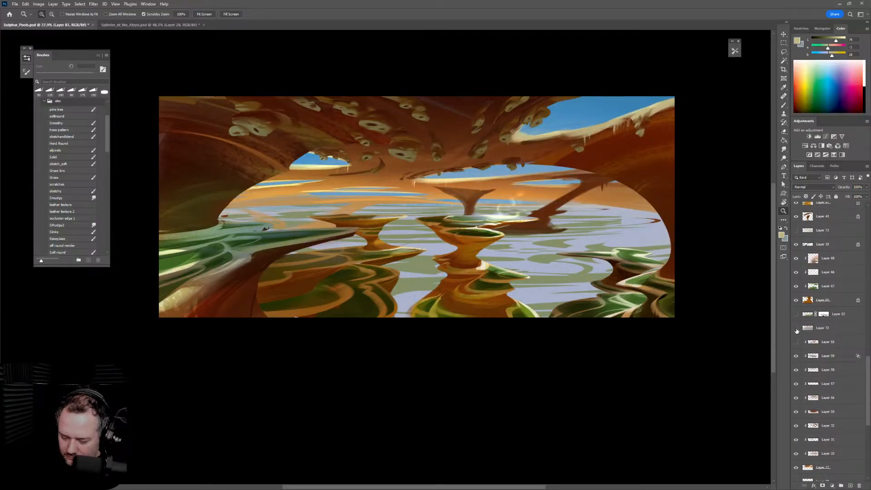
pyautogui.click(797, 329)
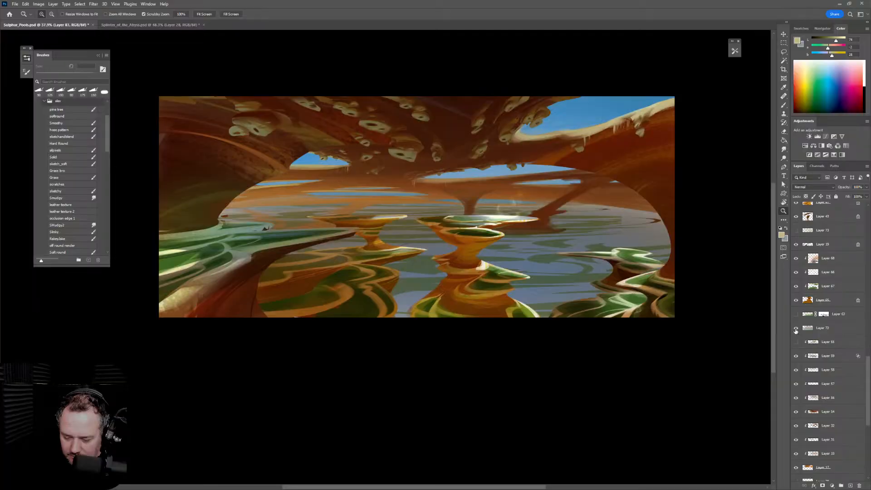
pyautogui.click(797, 329)
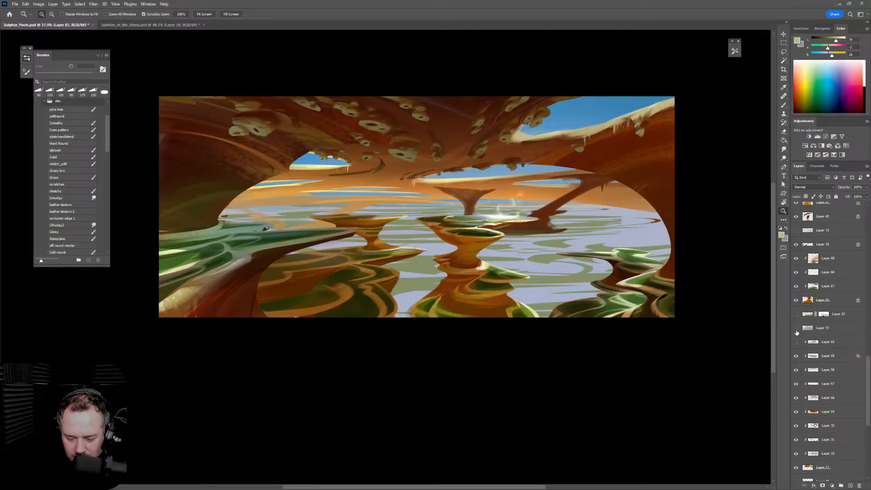
pyautogui.click(796, 329)
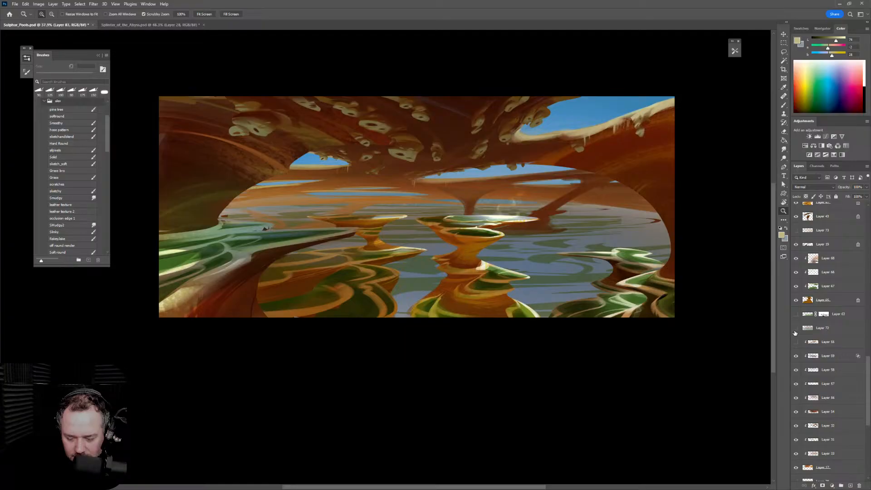
pyautogui.click(796, 331)
pyautogui.click(796, 331)
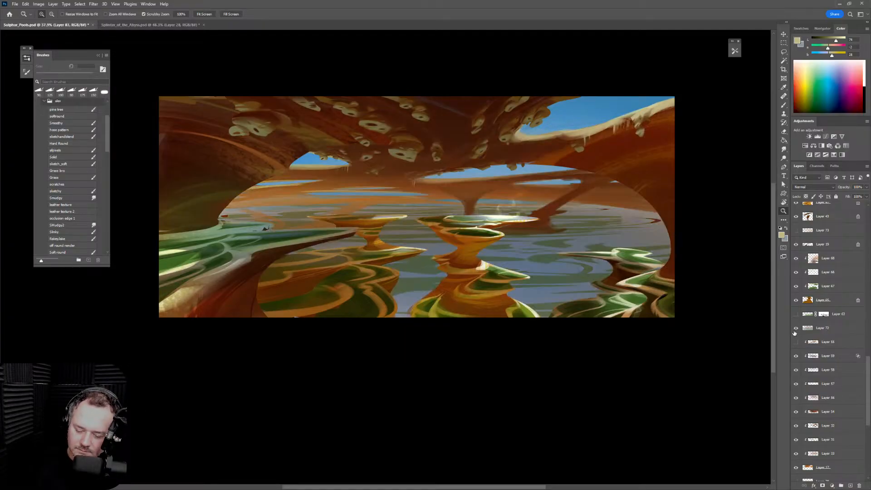
pyautogui.click(795, 331)
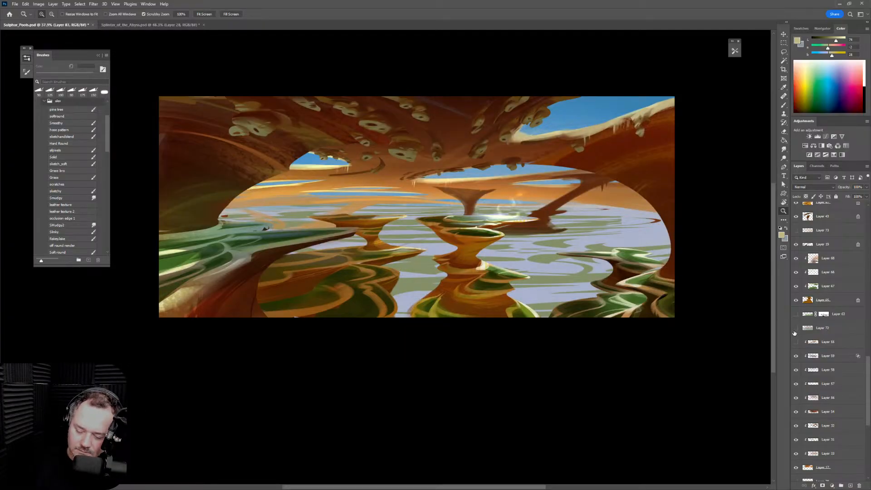
pyautogui.hotkey('ctrl', 'shift', 'h')
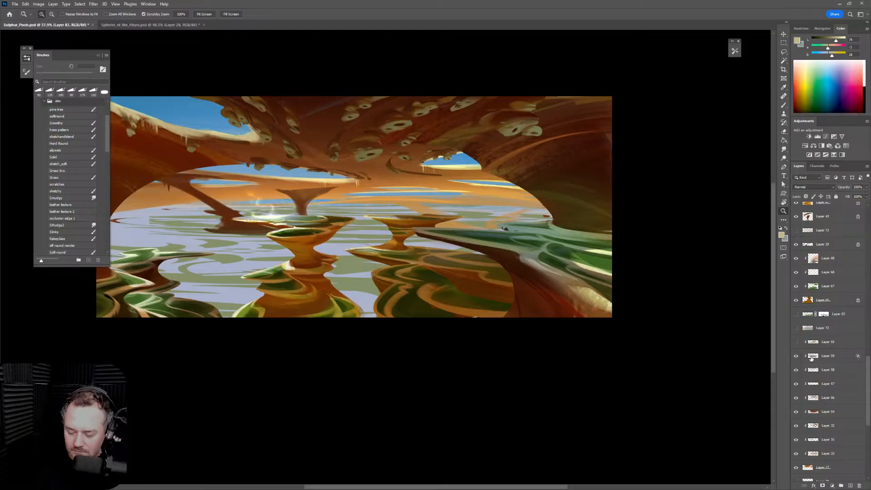
pyautogui.hotkey('ctrl', 'shift', 'h')
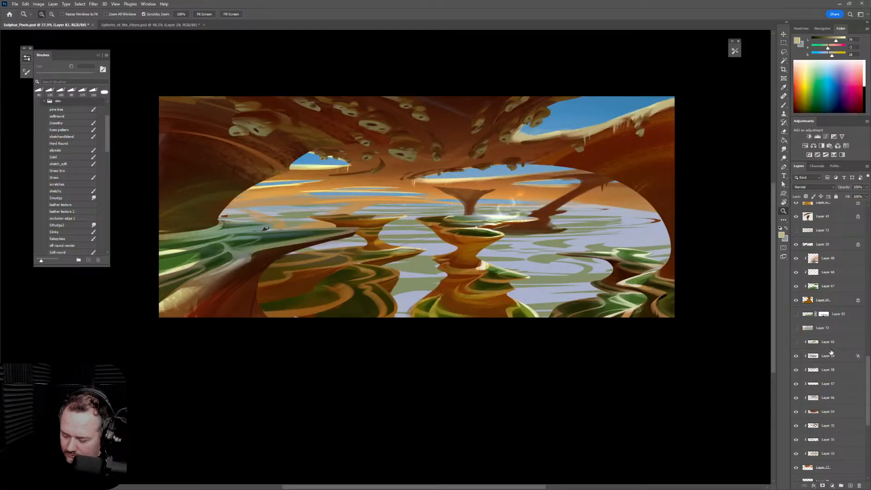
# Mark the Layer 72 shading layer with a violet color label
pyautogui.click(795, 329)
pyautogui.click(797, 329)
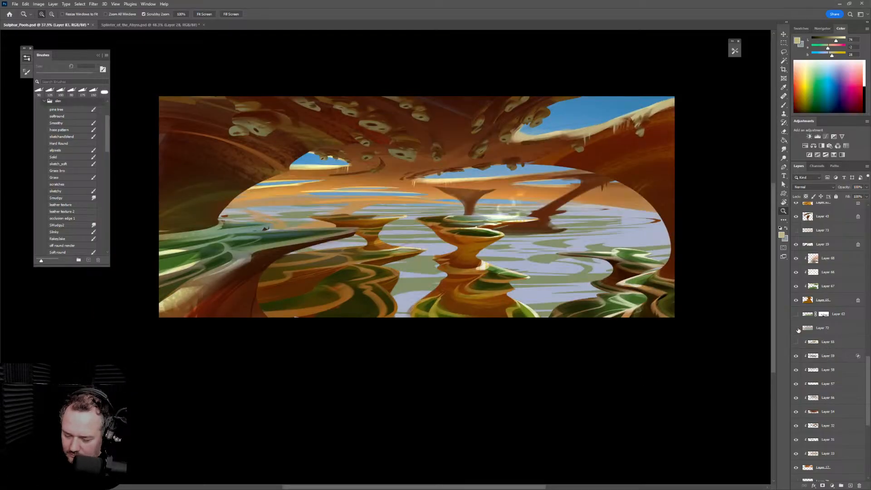
pyautogui.rightClick(844, 329)
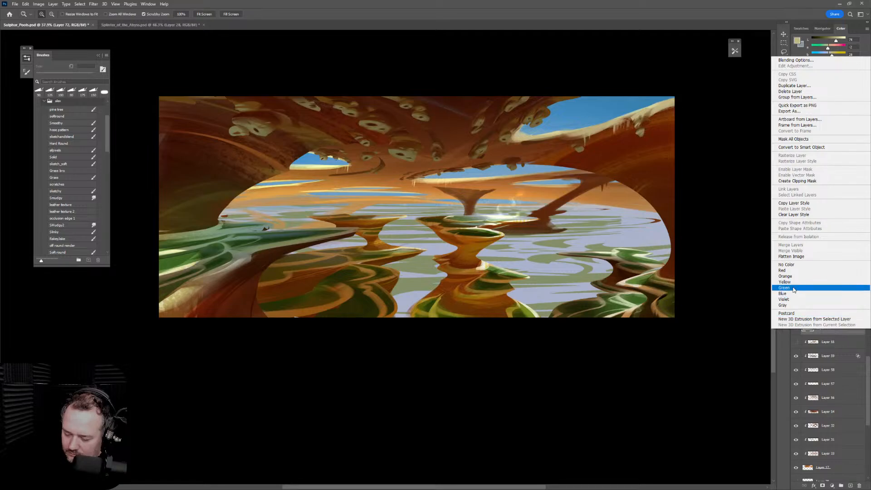
pyautogui.click(793, 300)
# Compare the pools with Layer 72 and the masked layer directly above it shown and hidden, leaving both hidden
pyautogui.click(796, 328)
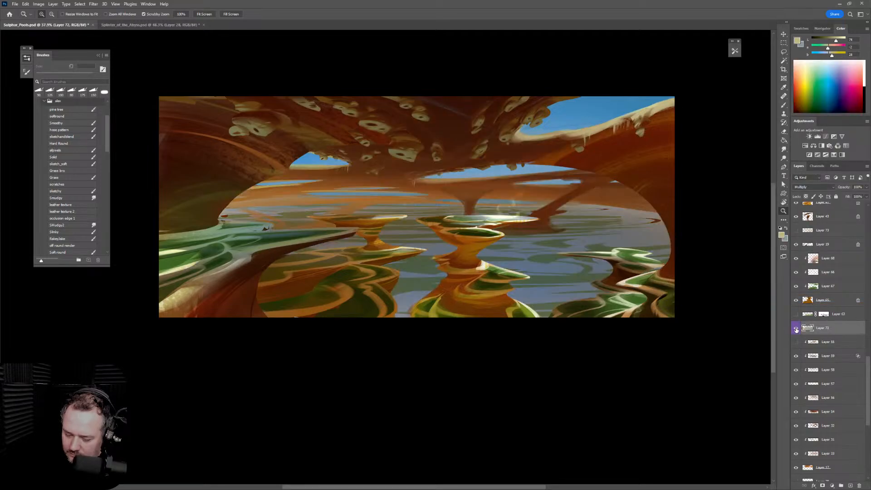
pyautogui.click(796, 314)
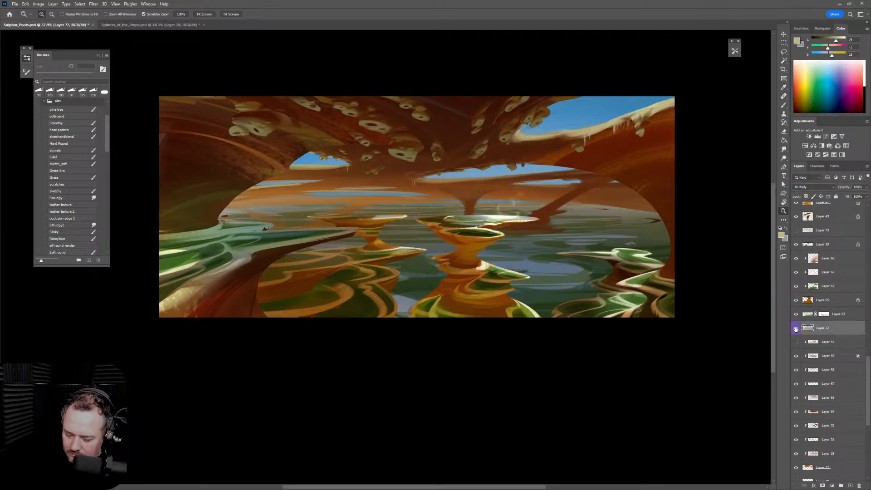
pyautogui.click(797, 328)
pyautogui.click(797, 316)
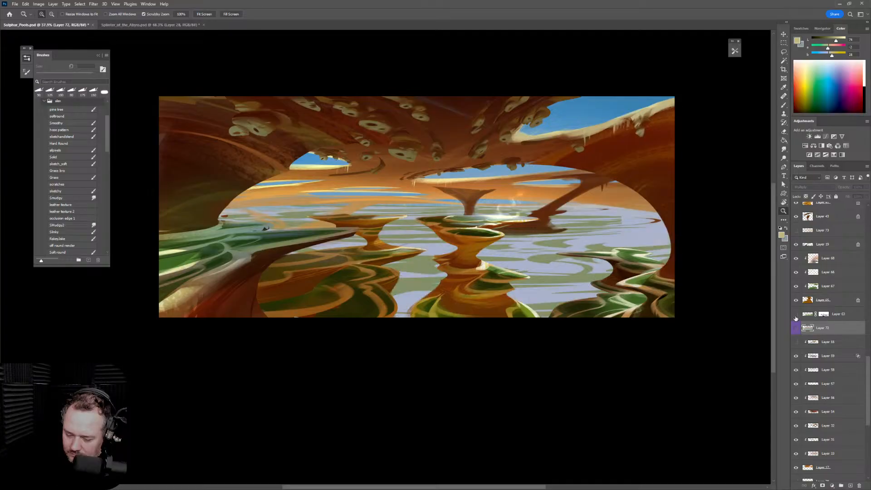
pyautogui.click(797, 316)
pyautogui.click(796, 317)
pyautogui.click(796, 317)
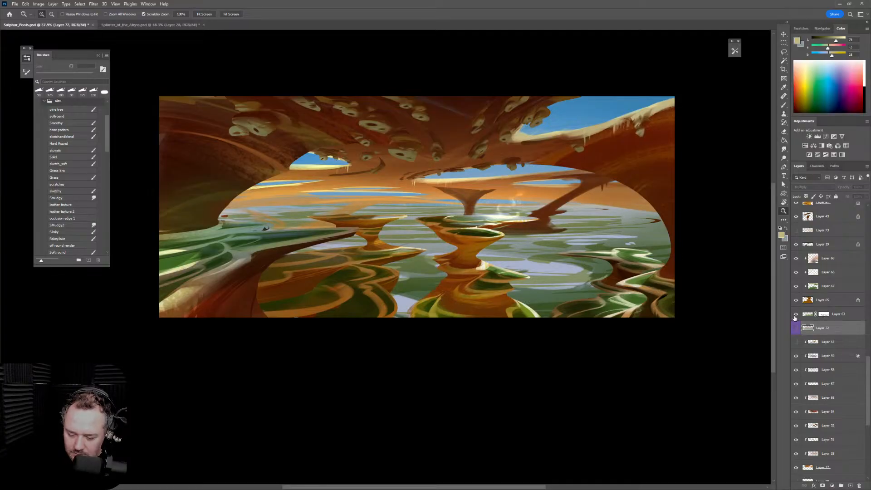
pyautogui.click(796, 318)
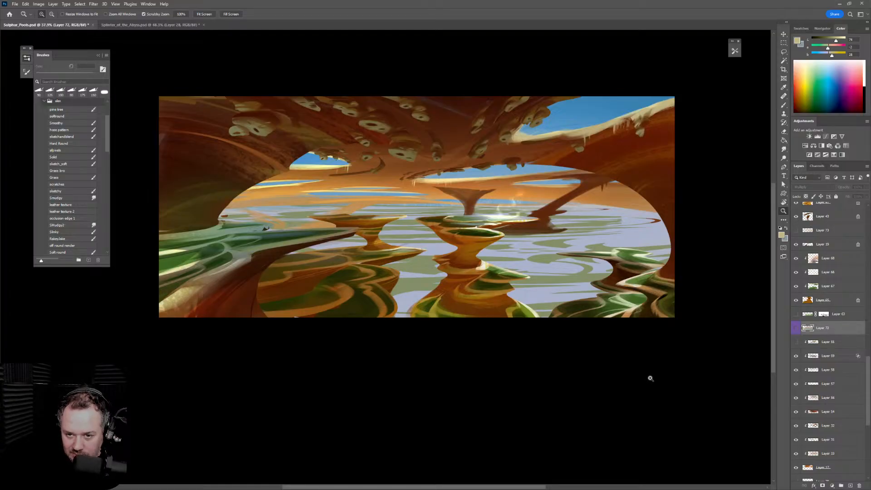
# Identify which layers hold the background, the foreground rock and the central pillar by toggling their visibility one at a time
pyautogui.scroll(-4, 869, 368)
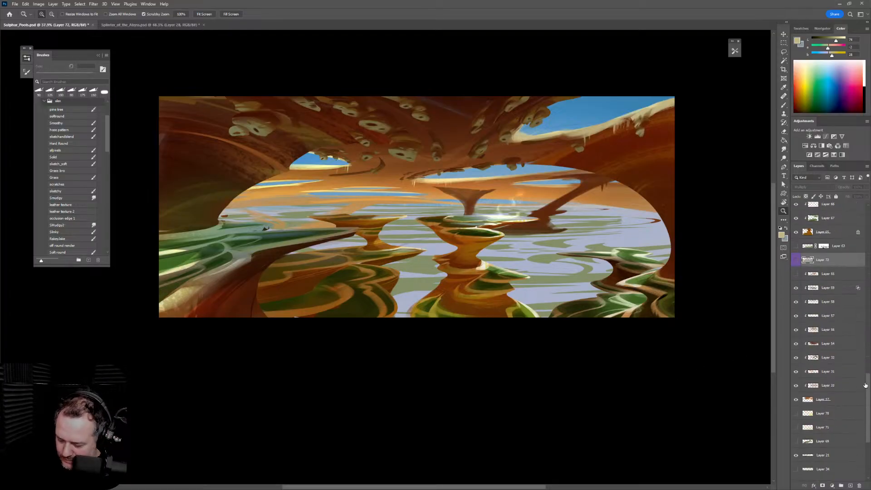
pyautogui.click(797, 398)
pyautogui.click(796, 398)
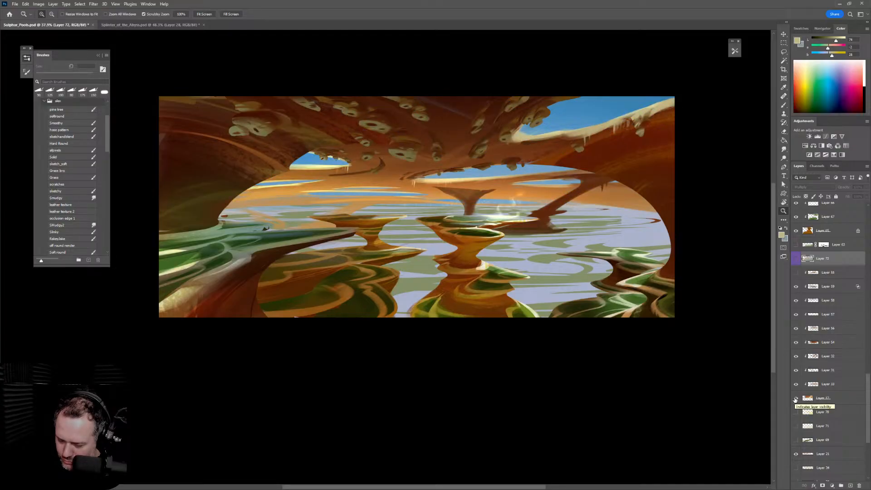
pyautogui.click(797, 455)
pyautogui.click(797, 454)
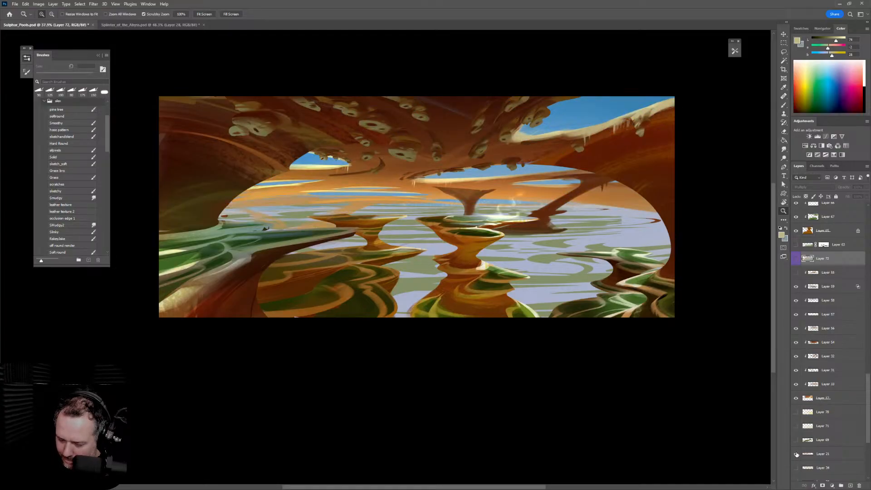
pyautogui.click(797, 454)
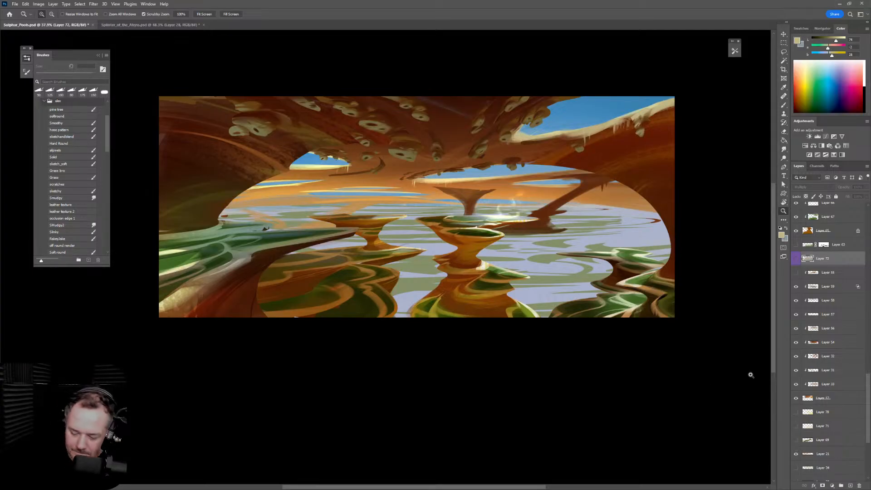
pyautogui.moveTo(864, 409); pyautogui.dragTo(867, 343)
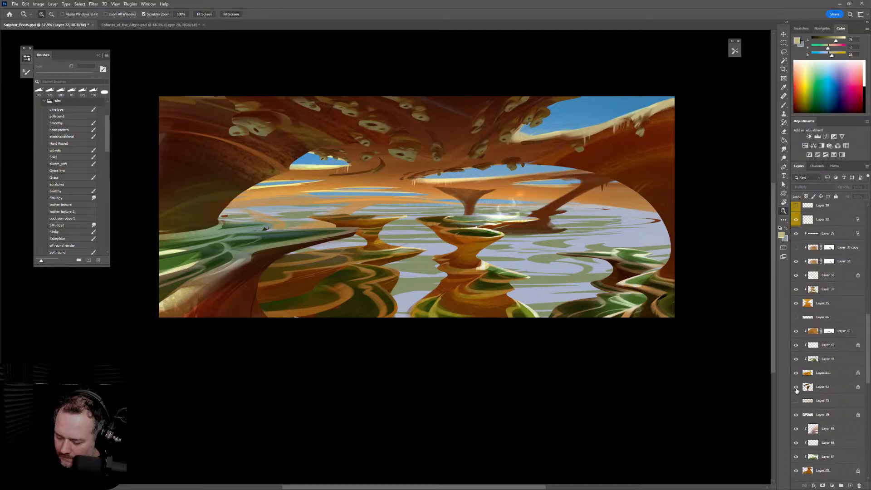
pyautogui.click(796, 388)
pyautogui.click(797, 389)
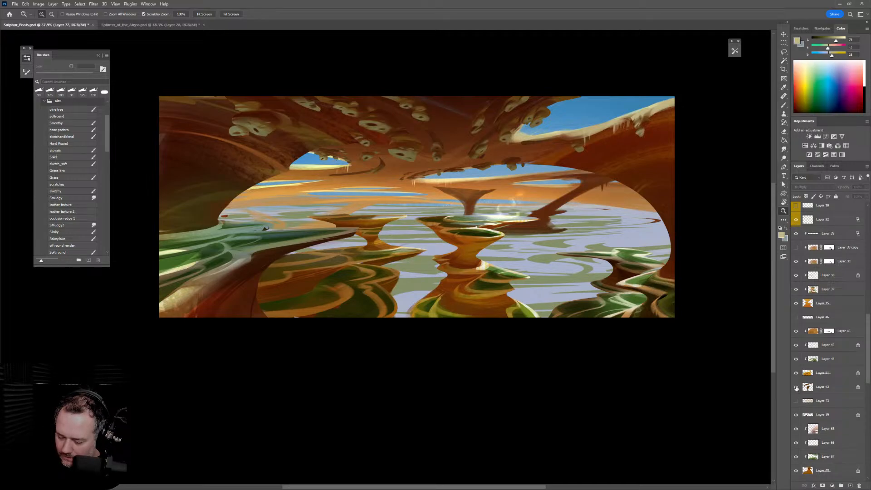
pyautogui.moveTo(865, 348); pyautogui.dragTo(870, 328)
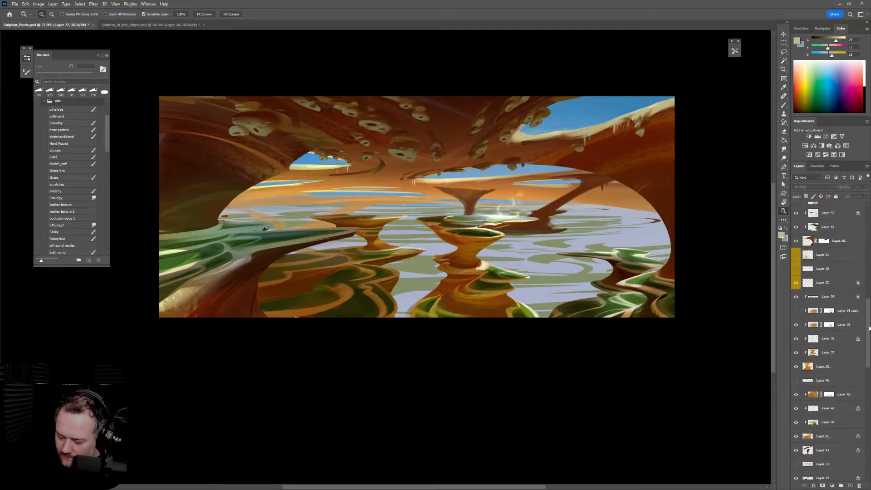
pyautogui.click(796, 367)
pyautogui.click(797, 367)
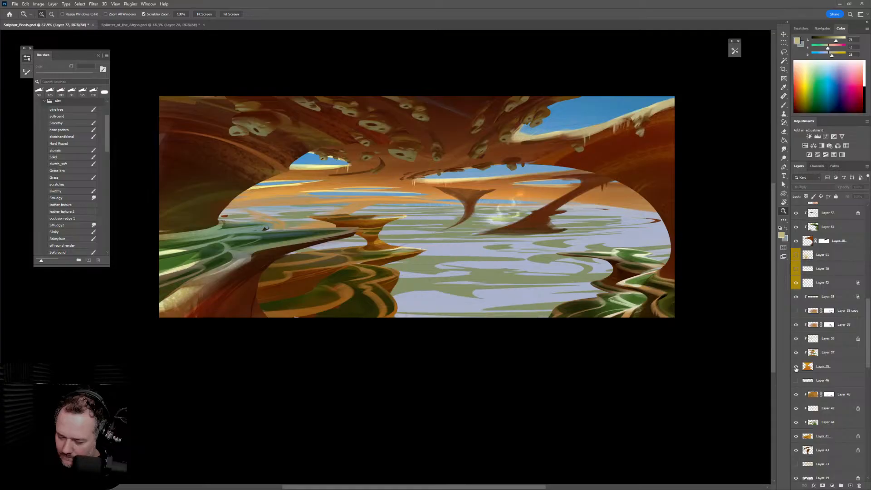
# Select the central pillar's base layer and its clipped layers up to Layer 39, merge them, and undo the merge
pyautogui.click(843, 368)
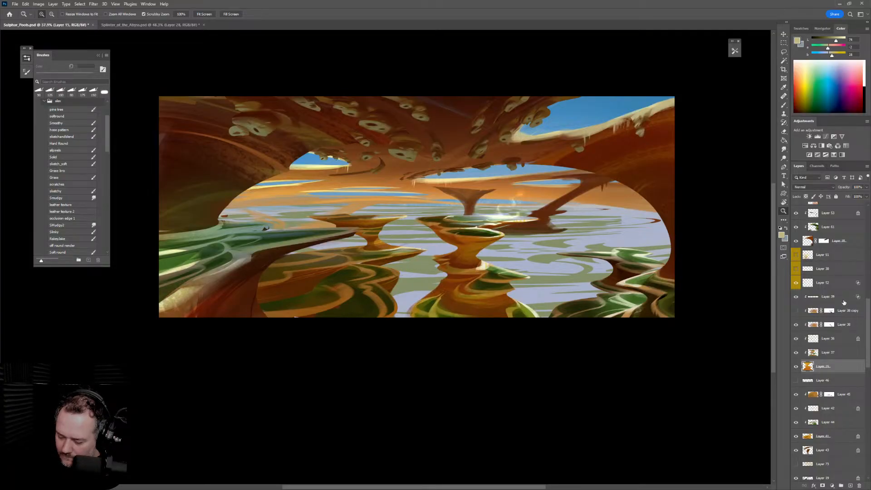
pyautogui.keyDown('shift'); pyautogui.click(846, 326); pyautogui.keyUp('shift')
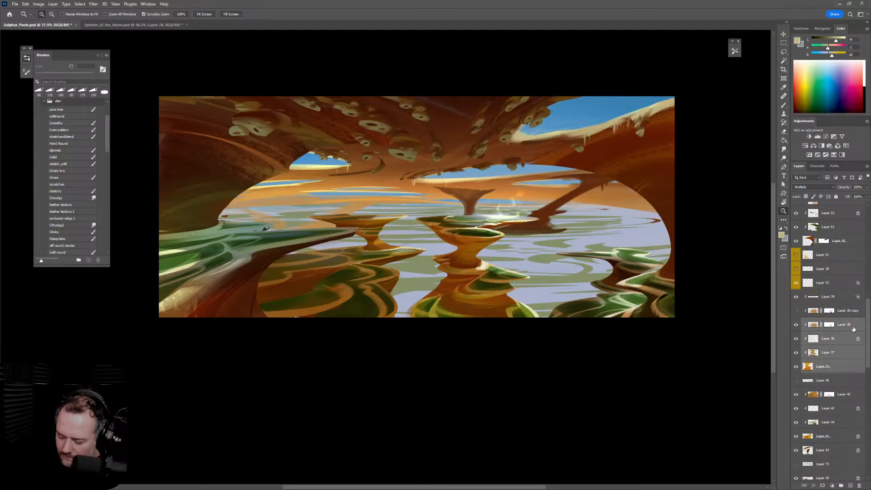
pyautogui.rightClick(844, 328)
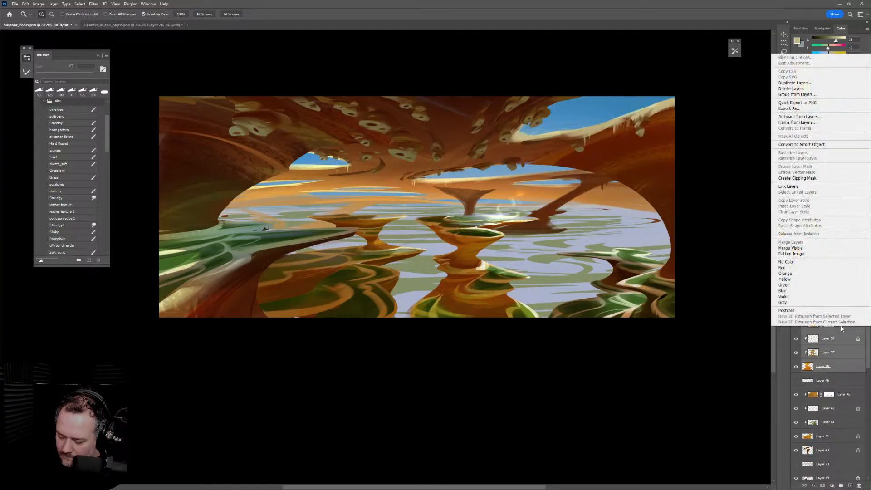
pyautogui.click(834, 280)
pyautogui.keyDown('shift'); pyautogui.click(841, 298); pyautogui.keyUp('shift')
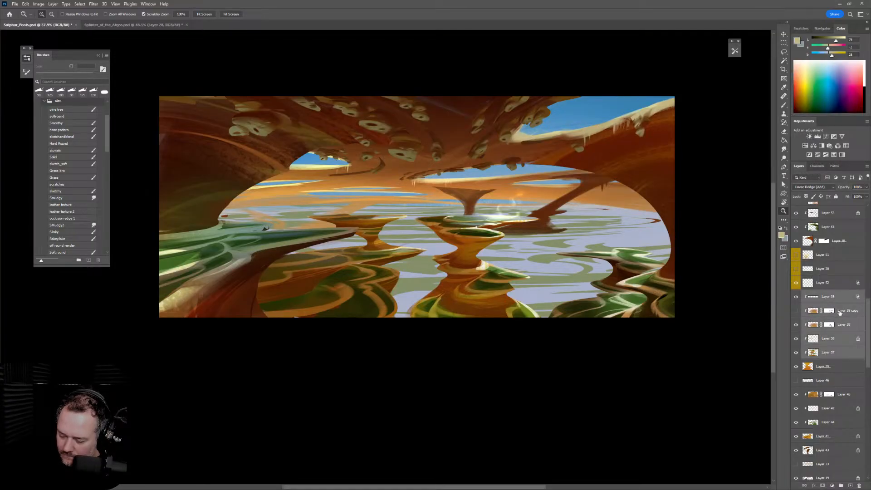
pyautogui.click(834, 368)
pyautogui.keyDown('shift'); pyautogui.click(835, 297); pyautogui.keyUp('shift')
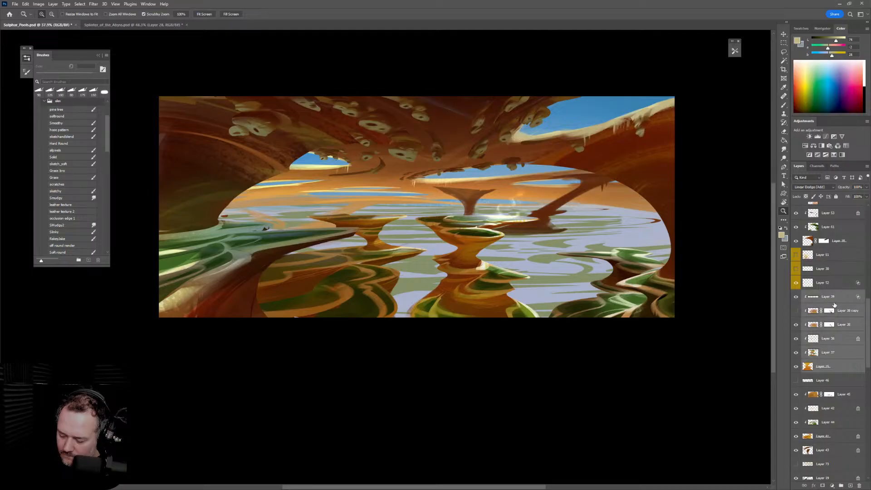
pyautogui.rightClick(833, 305)
pyautogui.click(803, 218)
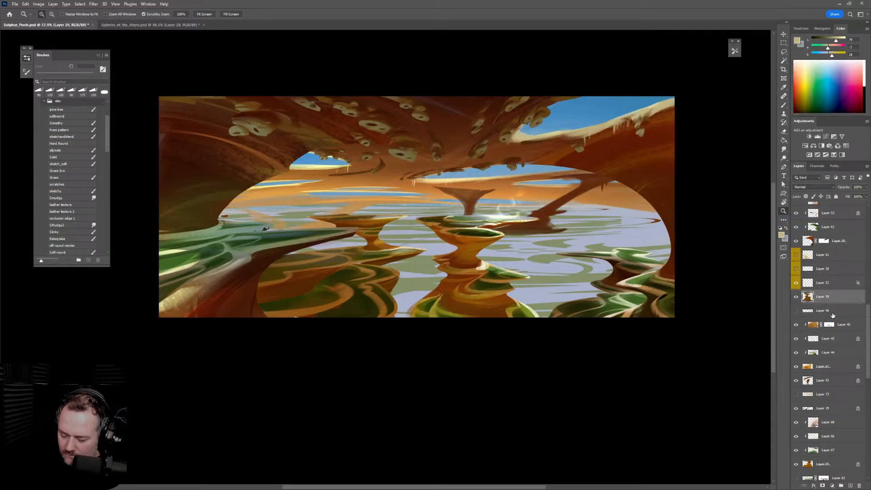
pyautogui.hotkey('ctrl', 'z')
pyautogui.hotkey('ctrl', 'z')
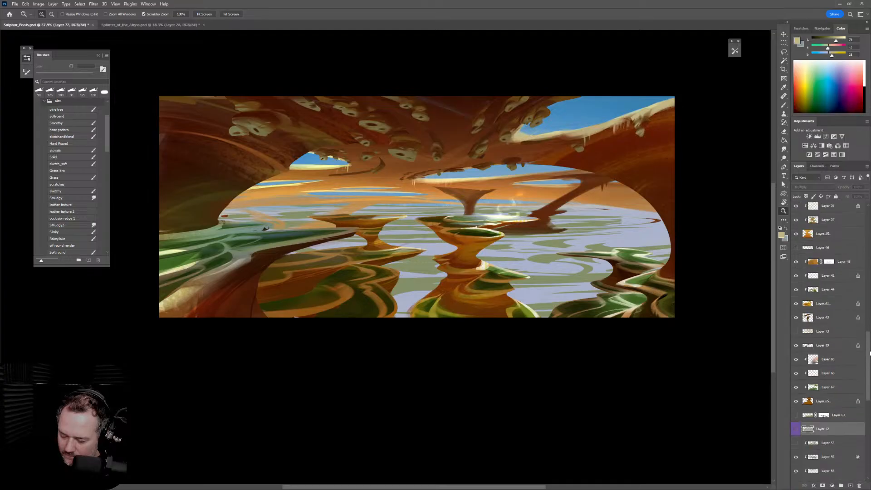
# Toggle the background base layer to check it, and paste the copied pillar as a new layer directly above masked Layer 63
pyautogui.moveTo(870, 354); pyautogui.dragTo(870, 379)
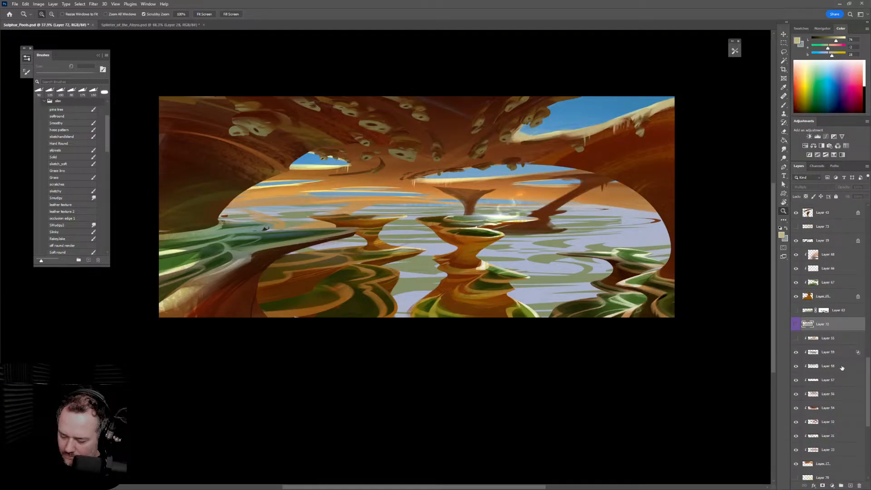
pyautogui.click(797, 464)
pyautogui.click(797, 463)
pyautogui.click(854, 313)
pyautogui.hotkey('ctrl', 'v')
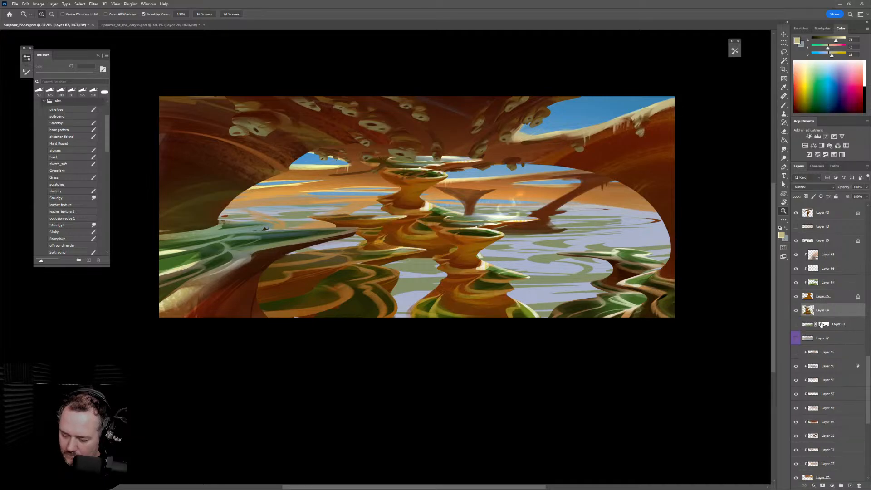
# Scale the pasted pillar copy to 67%, flip it horizontally, and place it in the foreground water right of the central pillar
pyautogui.hotkey('ctrl', 't')
pyautogui.moveTo(433, 219); pyautogui.dragTo(577, 291)
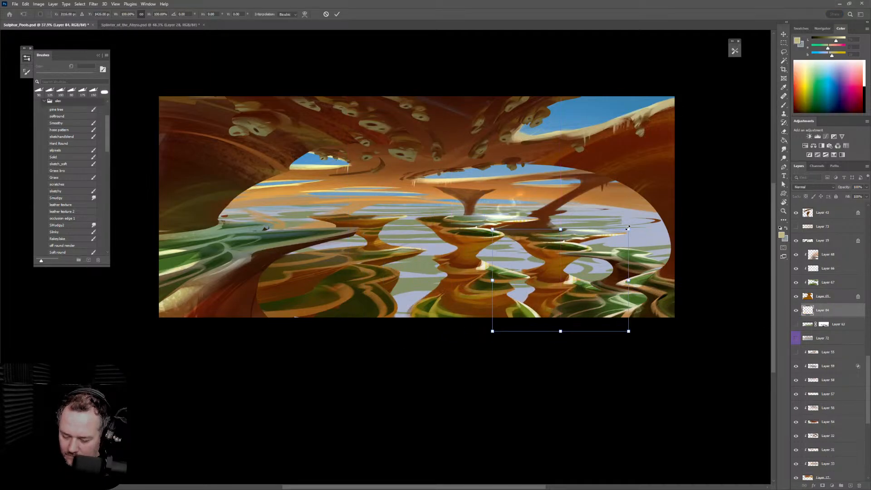
pyautogui.moveTo(629, 227); pyautogui.dragTo(584, 260)
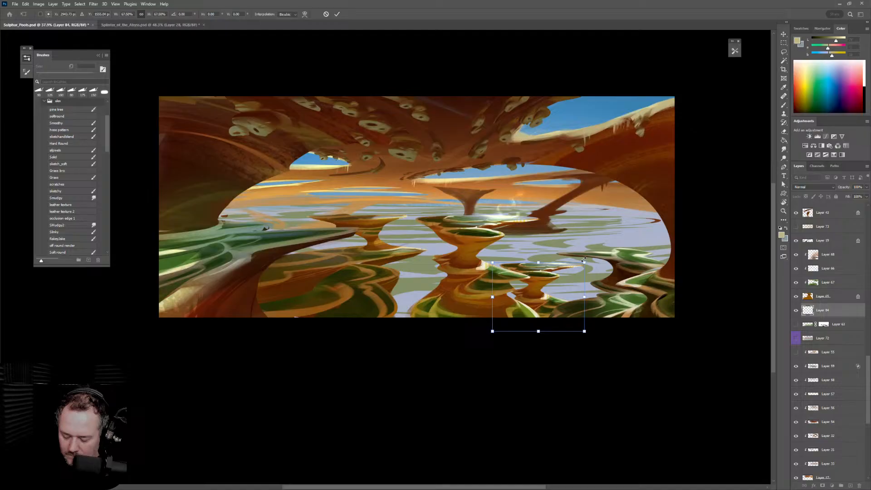
pyautogui.rightClick(564, 285)
pyautogui.click(590, 407)
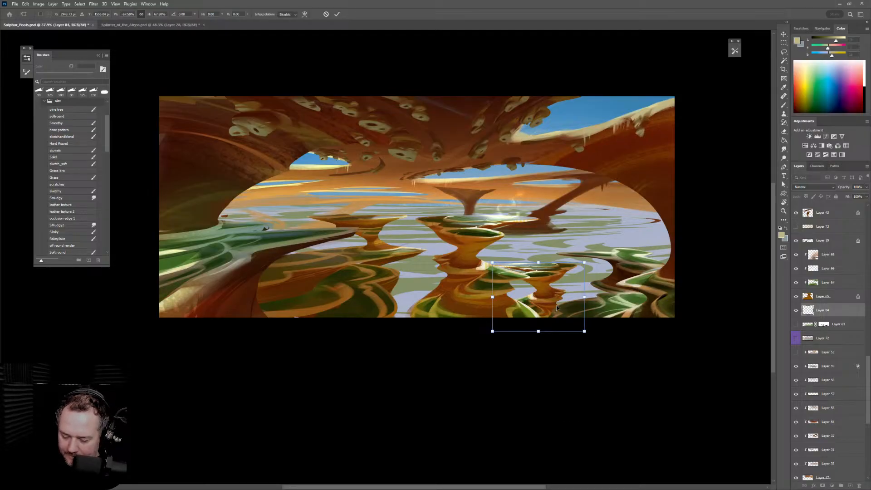
pyautogui.moveTo(557, 308)
pyautogui.mouseDown()
pyautogui.moveTo(575, 301)
pyautogui.moveTo(556, 311)
pyautogui.moveTo(570, 317)
pyautogui.mouseUp()
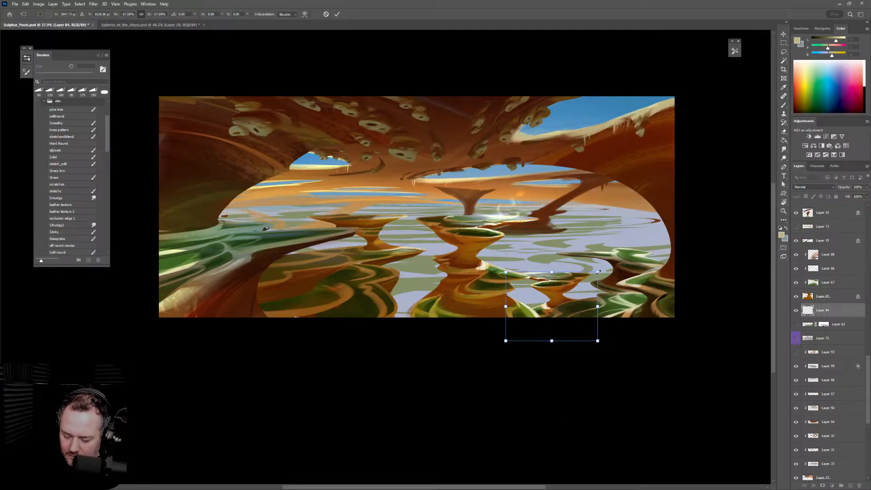
# Try the pillar copy enlarged in the foreground left of the central pillar, and flattened in the distance under the left arch
pyautogui.moveTo(599, 273); pyautogui.dragTo(684, 257)
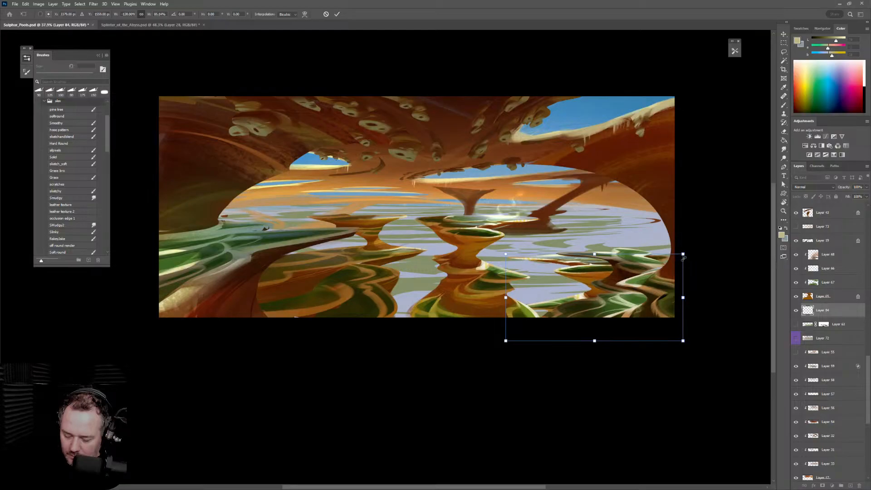
pyautogui.moveTo(645, 305); pyautogui.dragTo(466, 310)
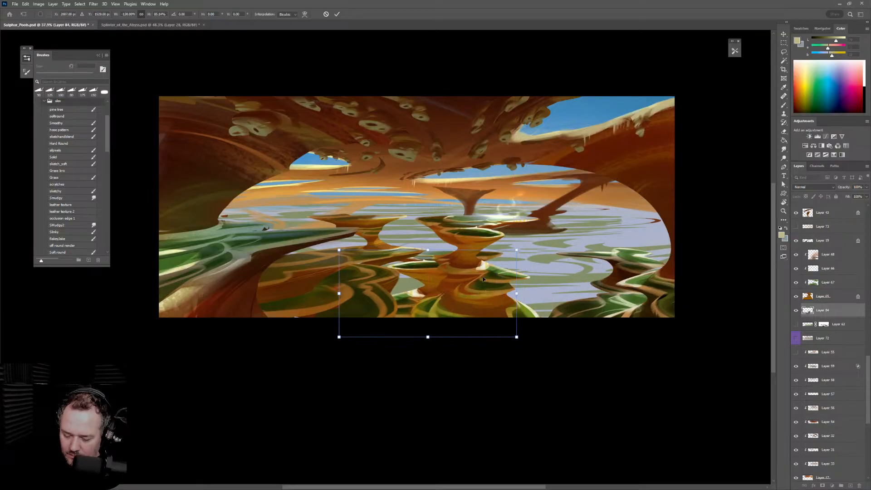
pyautogui.moveTo(433, 253); pyautogui.dragTo(433, 212)
pyautogui.moveTo(464, 300); pyautogui.dragTo(427, 318)
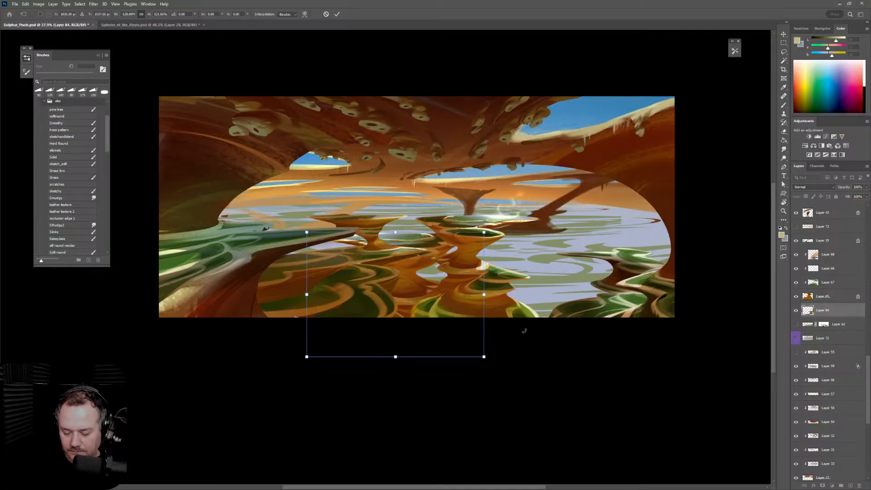
pyautogui.moveTo(484, 294); pyautogui.dragTo(355, 261)
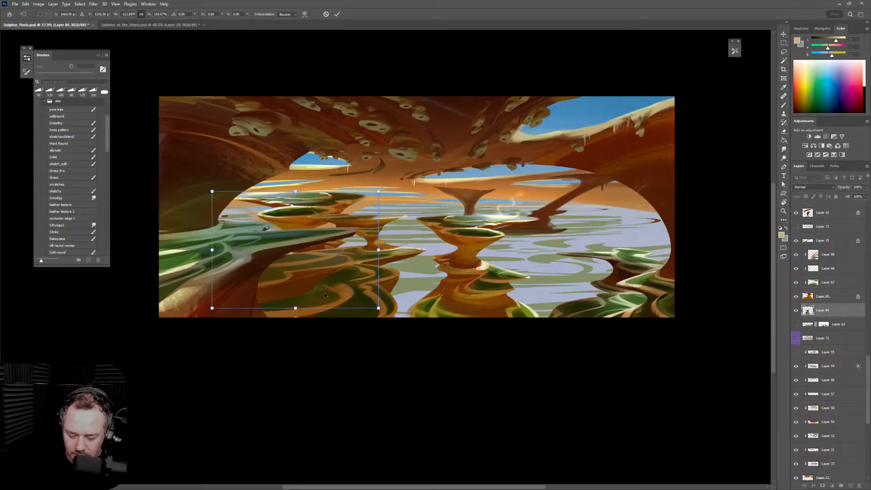
pyautogui.moveTo(295, 192); pyautogui.dragTo(294, 243)
pyautogui.moveTo(317, 272); pyautogui.dragTo(322, 240)
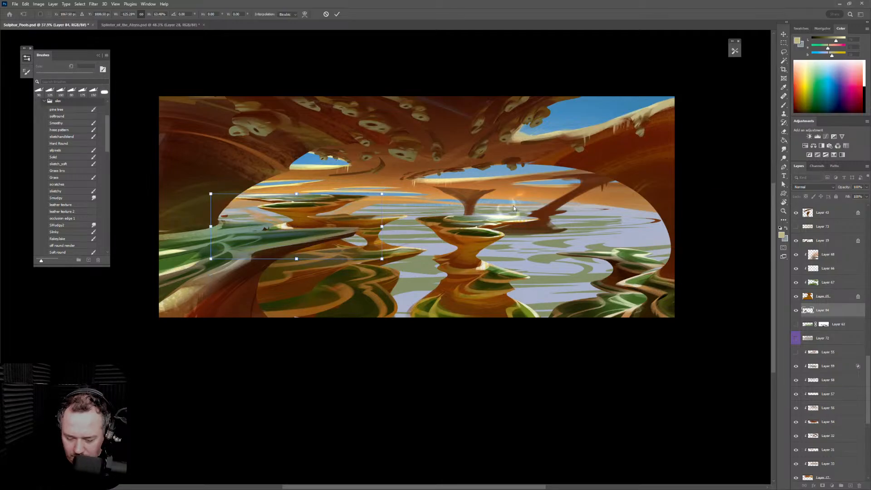
# Turn the pillar copy upside down, stretch it taller, and apply it low in the foreground behind the central pillar's base
pyautogui.moveTo(293, 193); pyautogui.dragTo(603, 279)
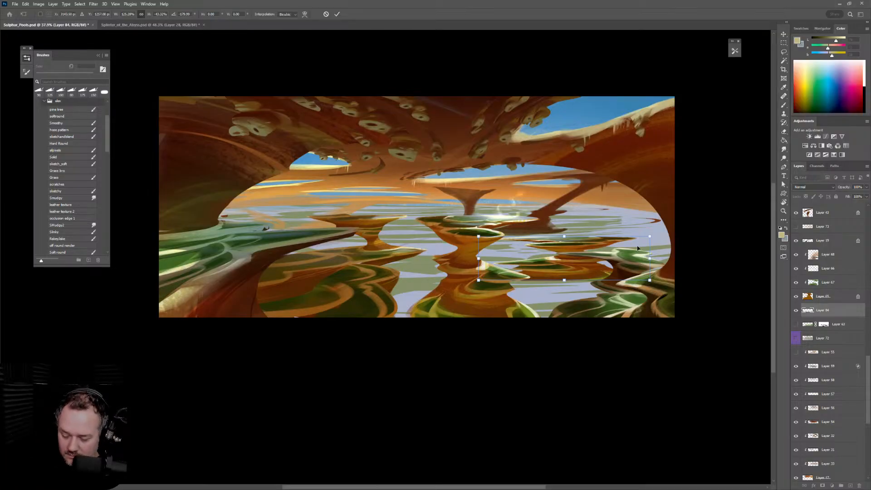
pyautogui.moveTo(564, 281); pyautogui.dragTo(550, 383)
pyautogui.moveTo(610, 318); pyautogui.dragTo(555, 348)
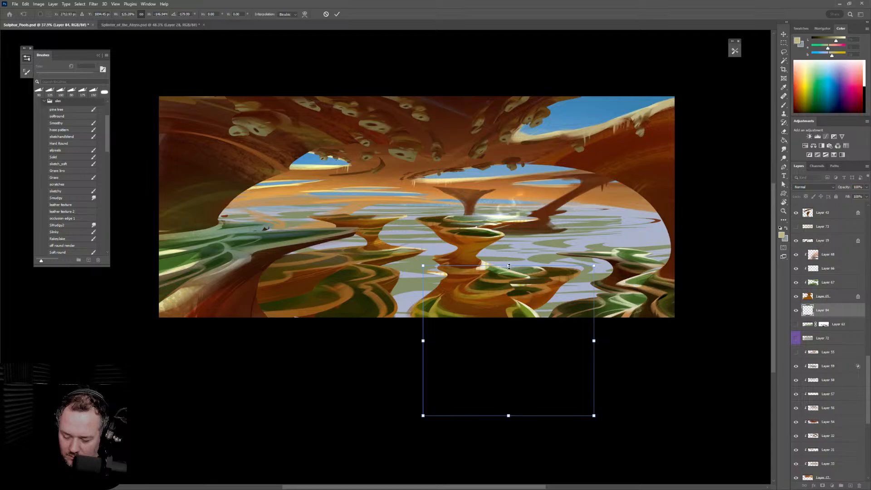
pyautogui.moveTo(508, 267); pyautogui.dragTo(509, 250)
pyautogui.moveTo(557, 372); pyautogui.dragTo(544, 370)
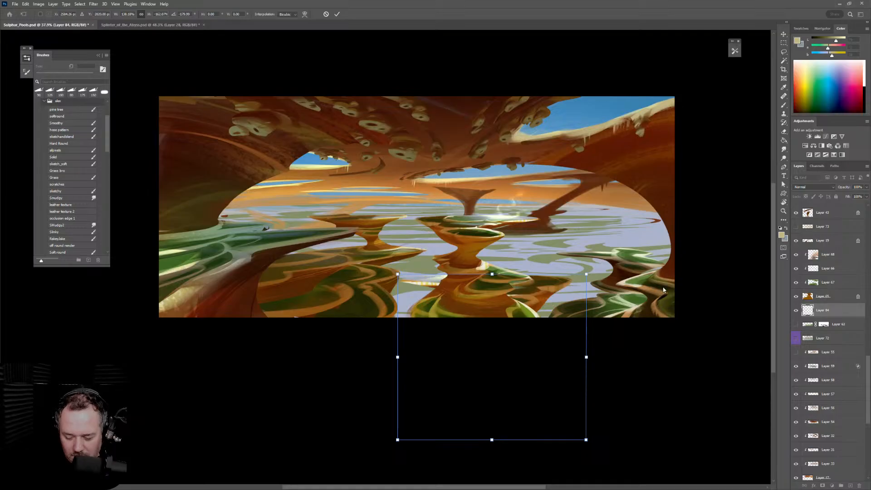
pyautogui.press('Return')
# Check the composition mirrored and delete the pasted pillar copy layer
pyautogui.press('z')
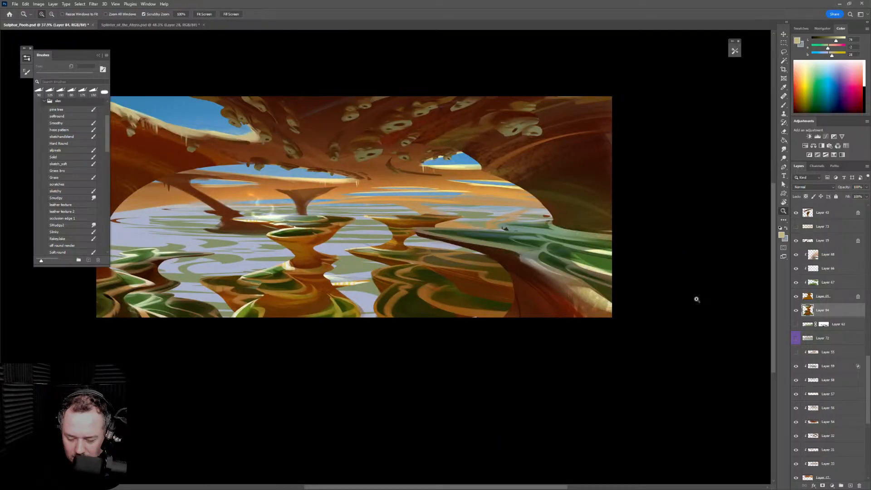
pyautogui.press('Delete')
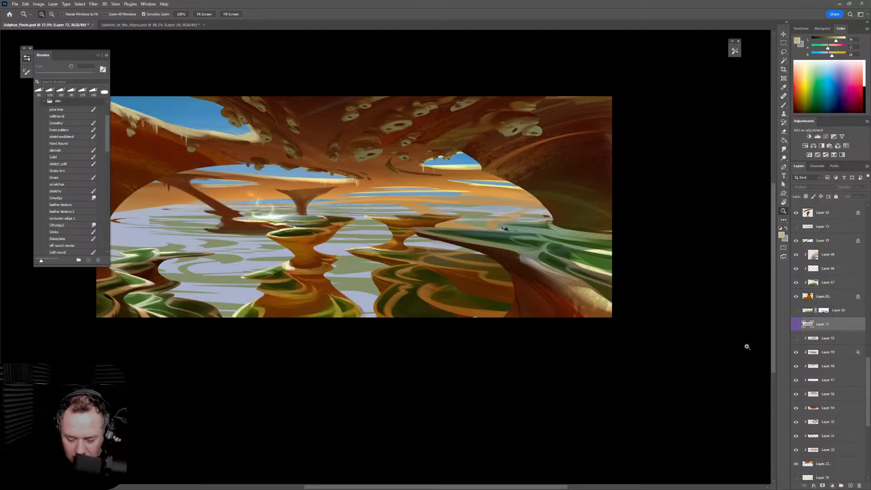
# Compare the painting with the rock layer above Layer 63 and the clipped layer below Layer 72 toggled on and off
pyautogui.click(796, 298)
pyautogui.click(796, 298)
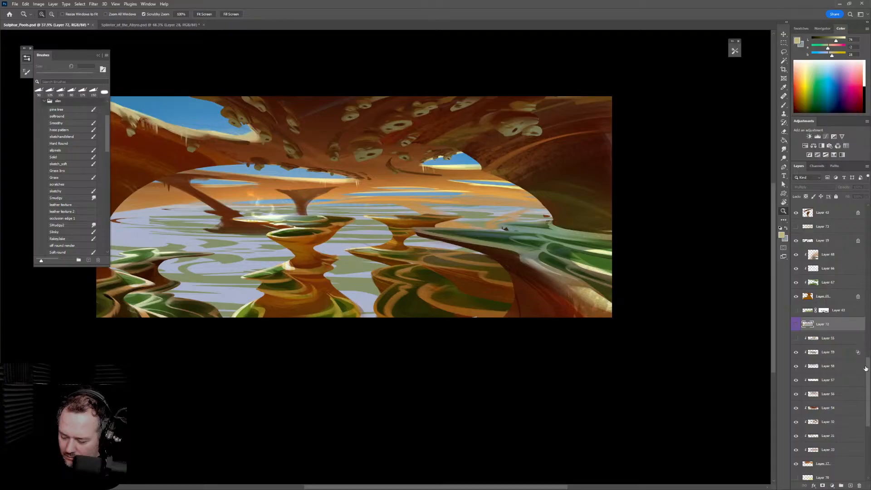
pyautogui.scroll(5, 866, 368)
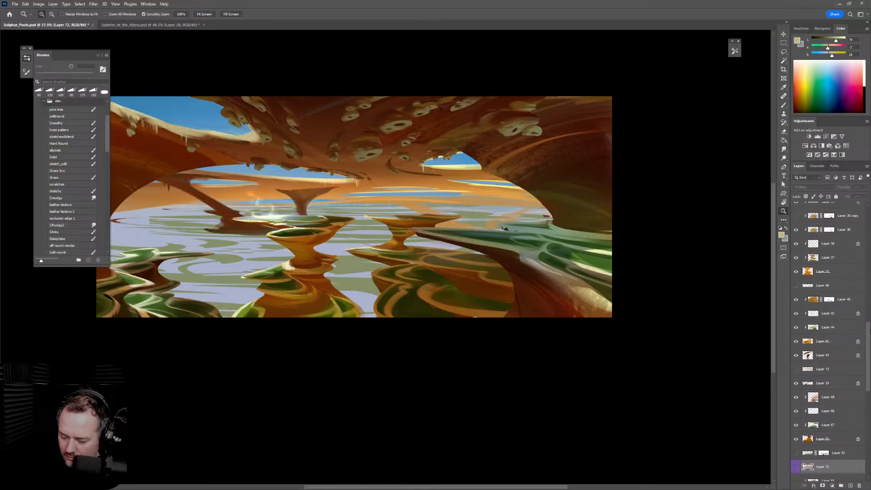
pyautogui.scroll(-1, 850, 326)
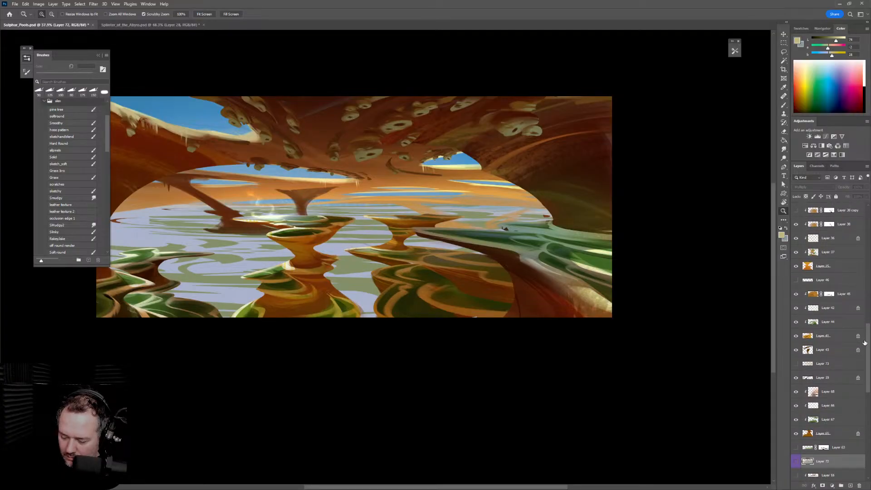
pyautogui.scroll(-6, 865, 343)
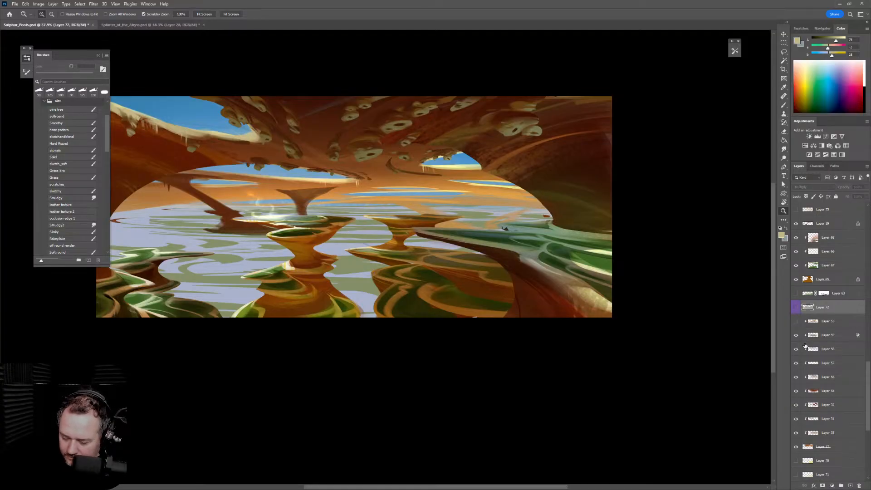
pyautogui.click(796, 321)
pyautogui.click(796, 322)
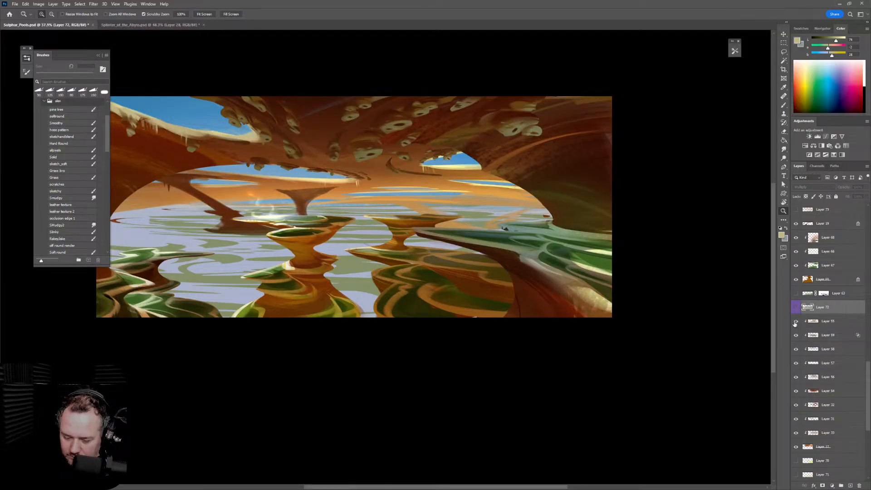
pyautogui.click(797, 321)
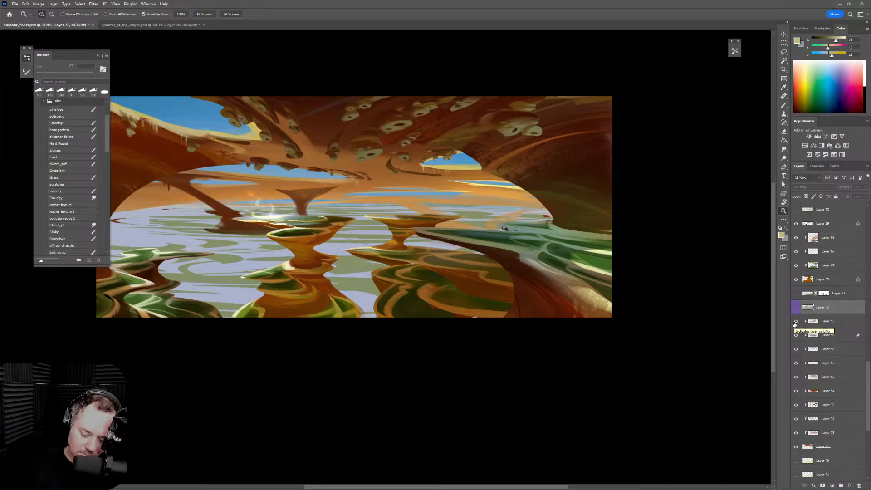
pyautogui.click(796, 321)
# Compare the masked Layer 63, Layer 72 and the clipped layer beneath in the whole painting, leaving only Layer 63 of these shown
pyautogui.moveTo(647, 325); pyautogui.dragTo(627, 338)
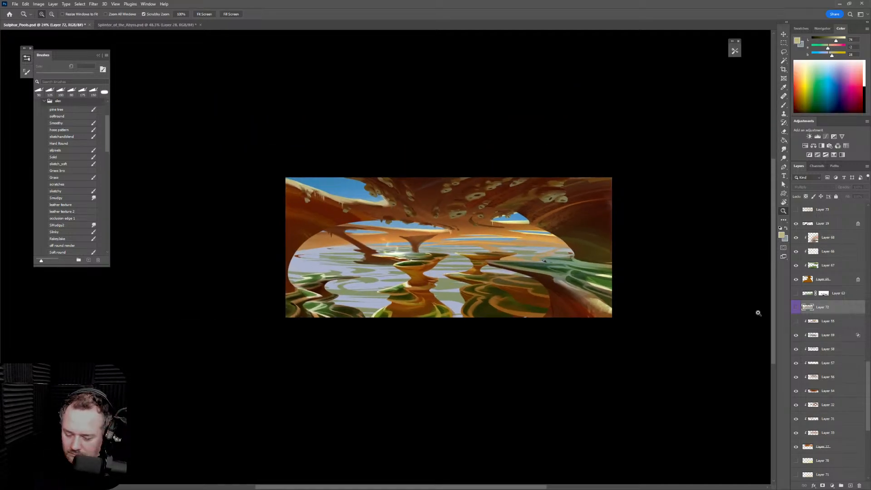
pyautogui.click(796, 294)
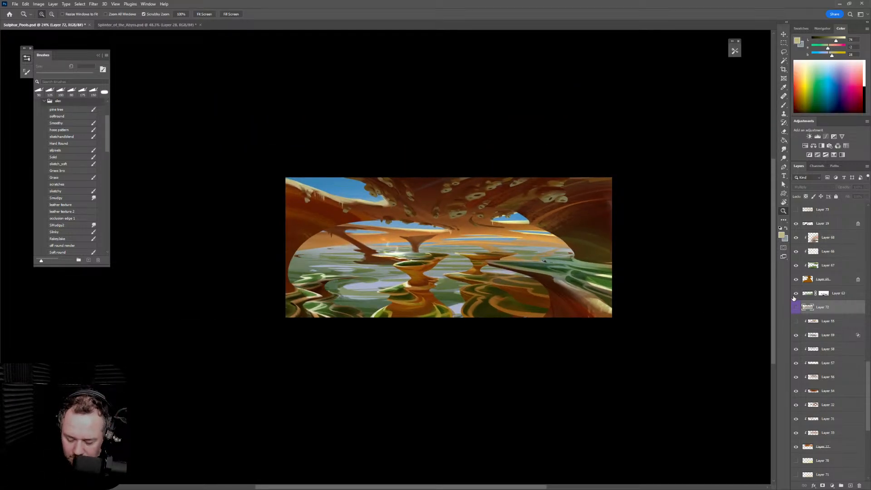
pyautogui.click(796, 293)
pyautogui.click(796, 321)
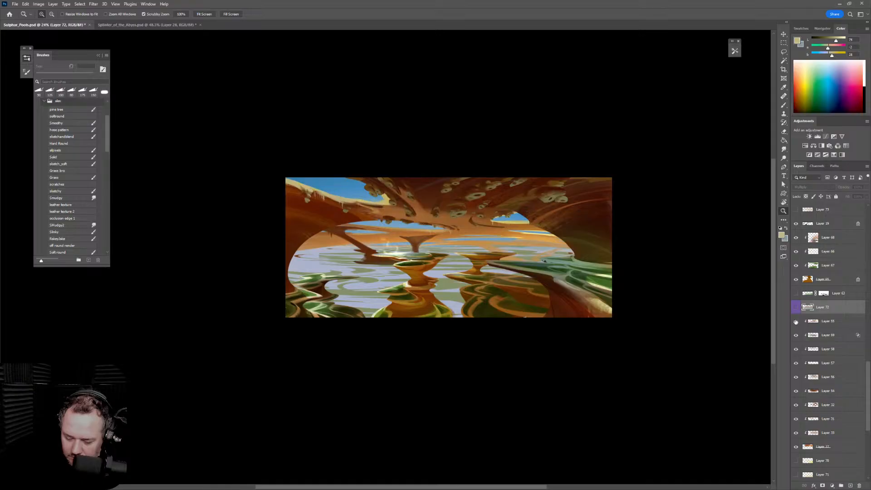
pyautogui.click(796, 321)
pyautogui.click(796, 294)
pyautogui.click(796, 308)
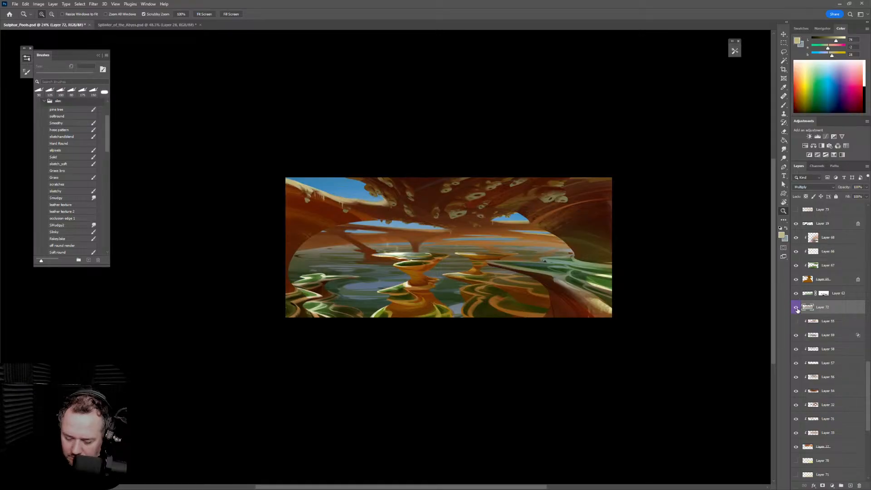
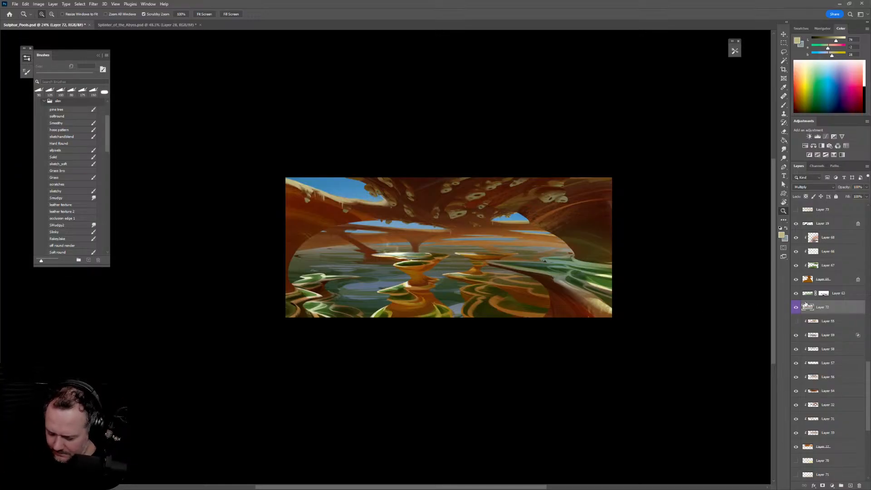
pyautogui.click(796, 308)
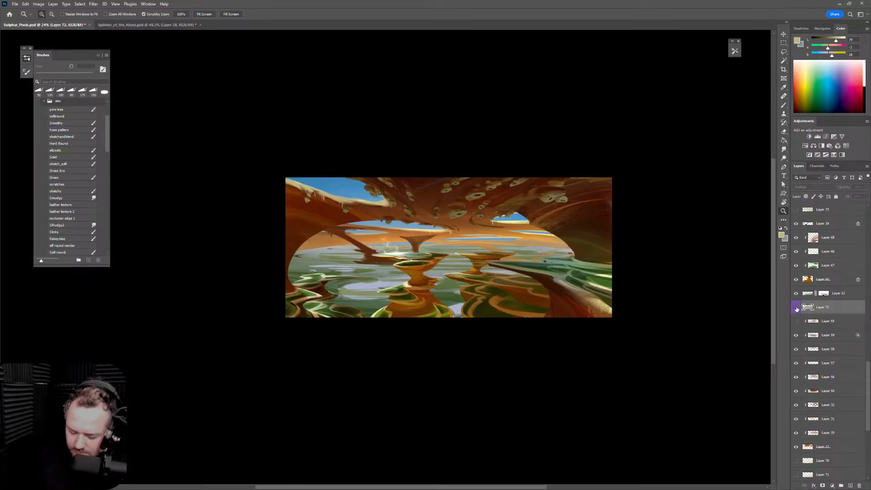
# Show the Multiply shading Layer 72 over the pools and check the composition mirrored
pyautogui.click(797, 308)
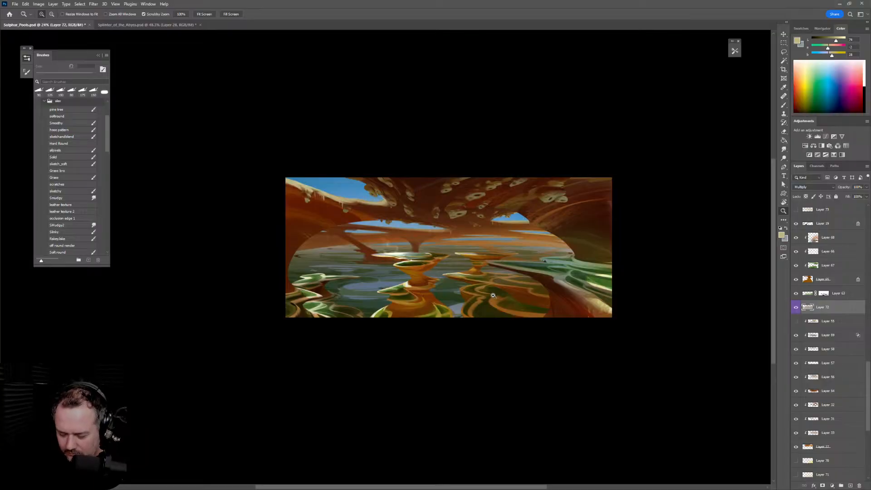
pyautogui.moveTo(494, 295); pyautogui.dragTo(560, 309)
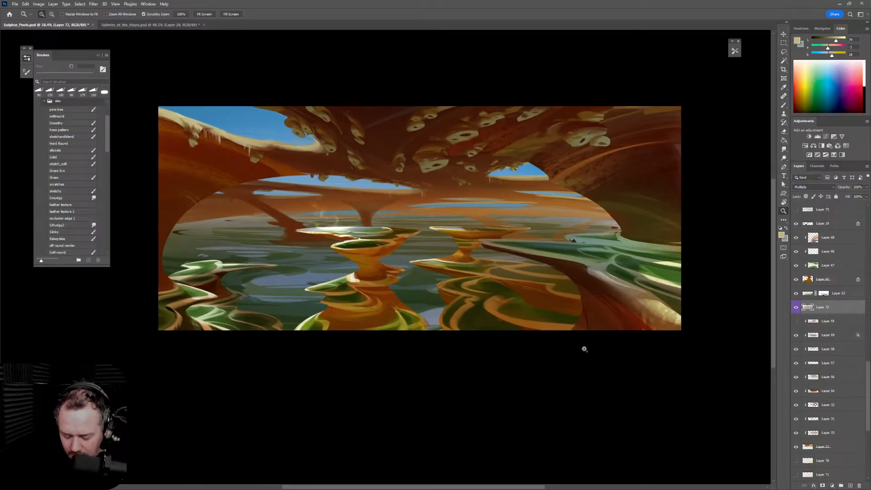
pyautogui.hscroll(3, 575, 356)
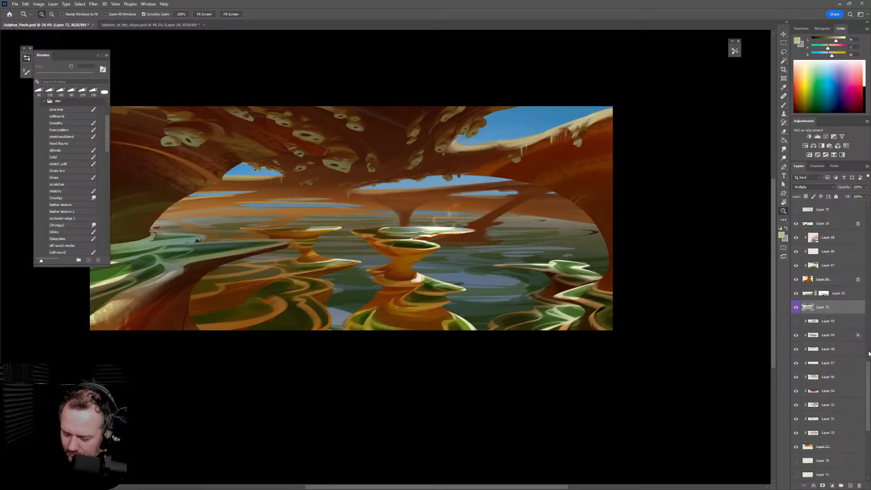
# Add a new empty layer directly above the masked Layer 63 and rotate the canvas view about 22° counterclockwise
pyautogui.moveTo(868, 353); pyautogui.dragTo(865, 220)
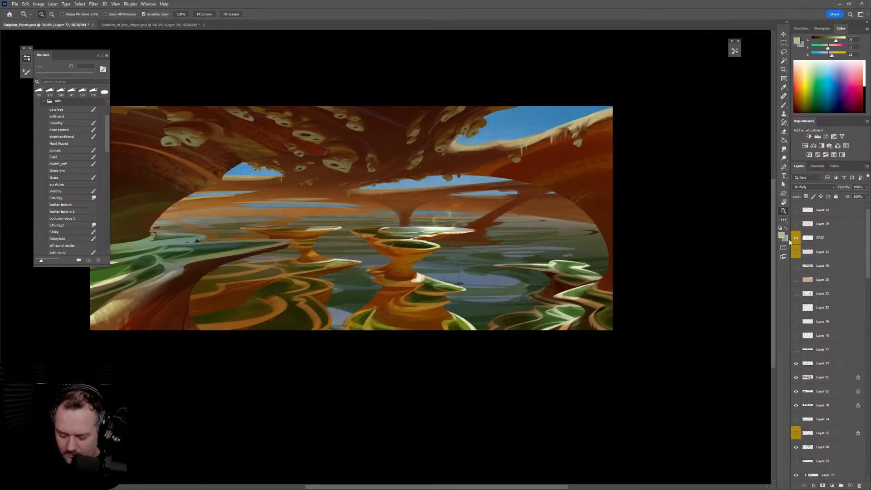
pyautogui.moveTo(868, 271); pyautogui.dragTo(870, 412)
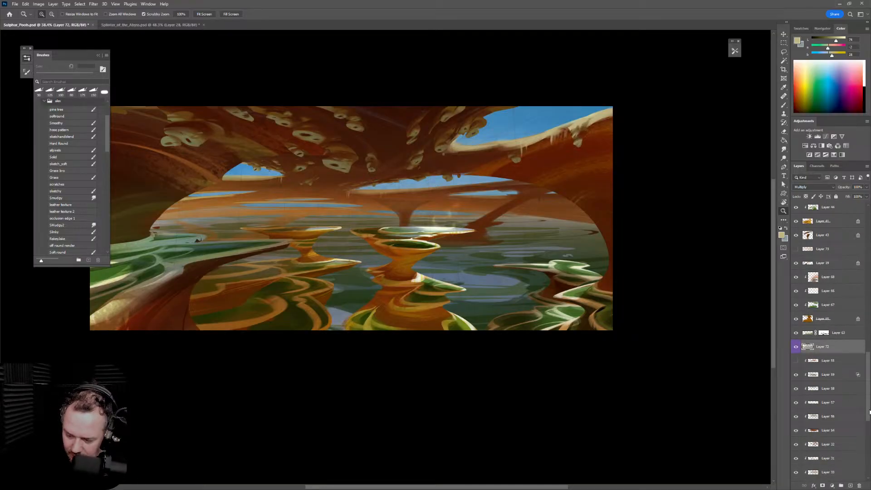
pyautogui.moveTo(870, 412); pyautogui.dragTo(869, 410)
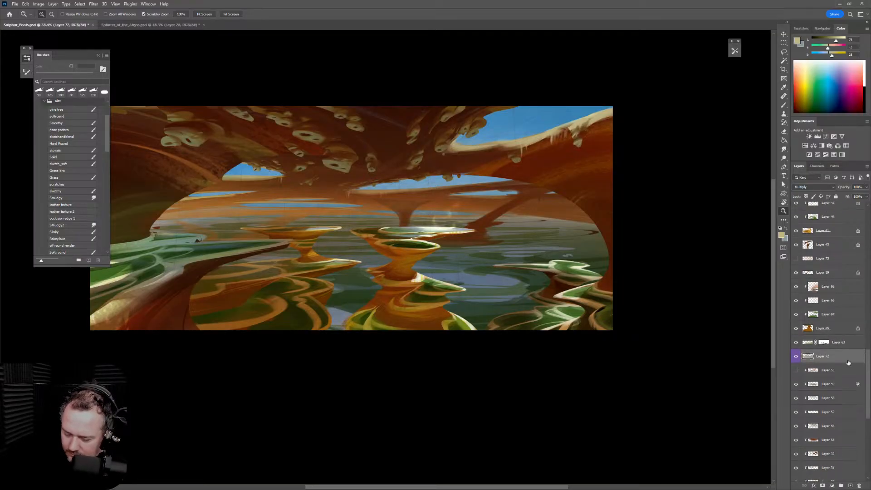
pyautogui.click(852, 348)
pyautogui.click(850, 486)
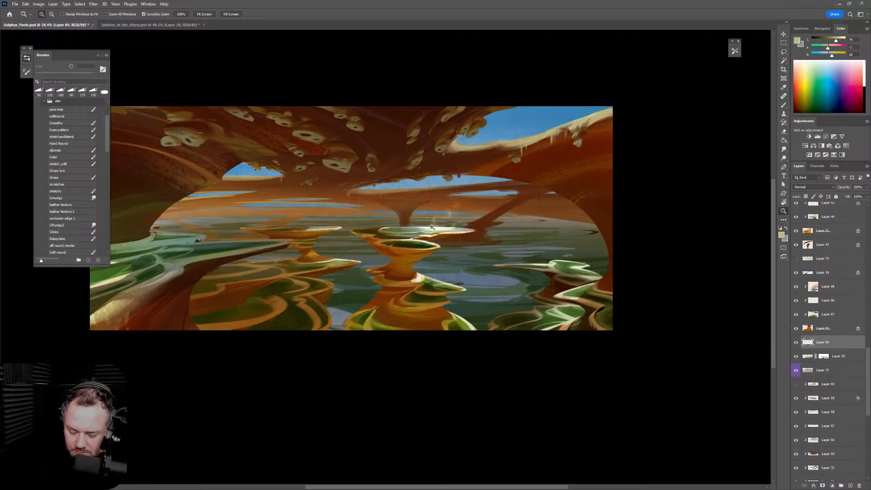
pyautogui.press('r')
pyautogui.moveTo(678, 278); pyautogui.dragTo(619, 299)
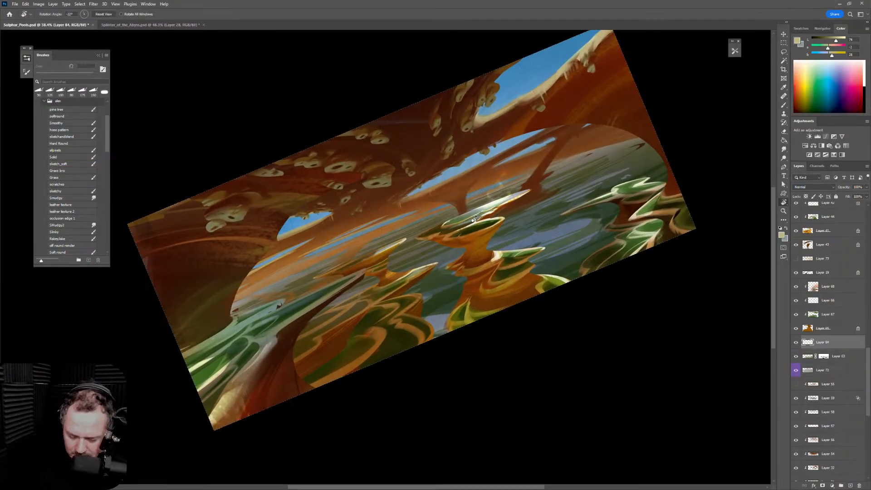
# Try sketch_soft brush strokes along the curved edge of the water pool near the bottom-right rocks on Layer 84
pyautogui.press('b')
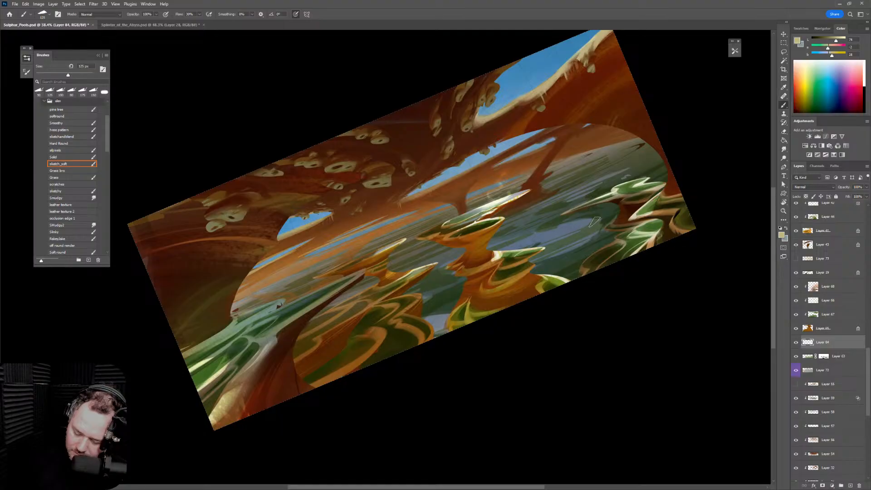
pyautogui.moveTo(596, 223)
pyautogui.mouseDown()
pyautogui.moveTo(580, 238)
pyautogui.moveTo(593, 275)
pyautogui.moveTo(647, 227)
pyautogui.moveTo(608, 227)
pyautogui.moveTo(565, 261)
pyautogui.moveTo(618, 236)
pyautogui.moveTo(575, 241)
pyautogui.moveTo(536, 258)
pyautogui.moveTo(598, 230)
pyautogui.mouseUp()
pyautogui.hotkey('ctrl', 'z')
pyautogui.press('[')
pyautogui.press('[')
pyautogui.press('[')
pyautogui.hotkey('ctrl', 'z')
pyautogui.hotkey('ctrl', 'z')
pyautogui.press(']')
pyautogui.moveTo(527, 262); pyautogui.dragTo(602, 230)
pyautogui.hotkey('ctrl', 'z')
pyautogui.press(']')
pyautogui.hotkey('ctrl', 'z')
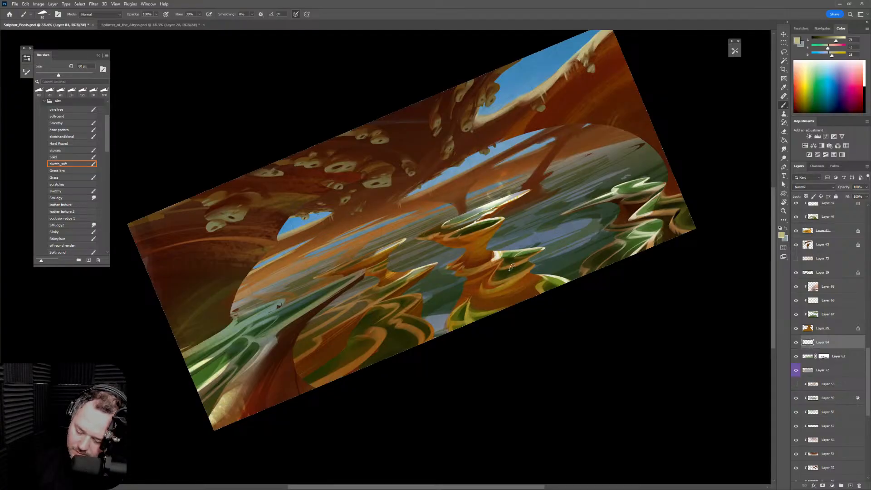
pyautogui.moveTo(528, 261); pyautogui.dragTo(609, 226)
pyautogui.hotkey('ctrl', 'z')
# Hide Layers 84, 63 and 72 and add a new layer directly above Layer 55
pyautogui.click(796, 343)
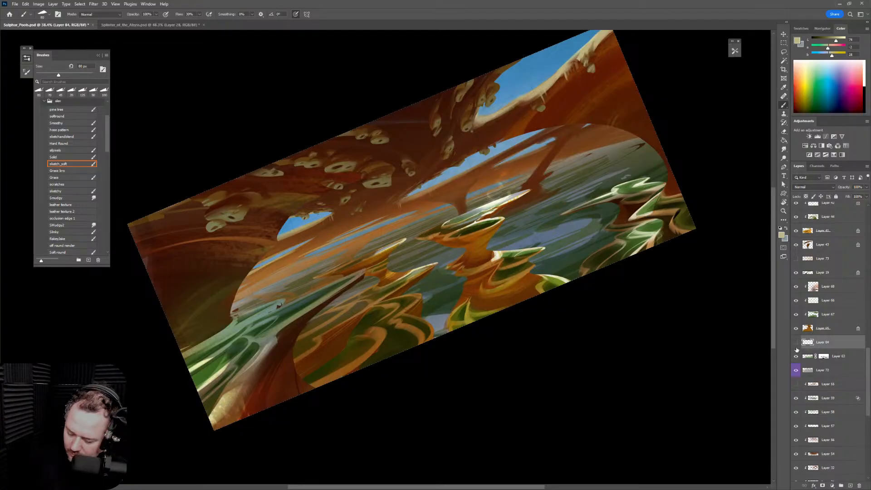
pyautogui.click(798, 371)
pyautogui.click(798, 372)
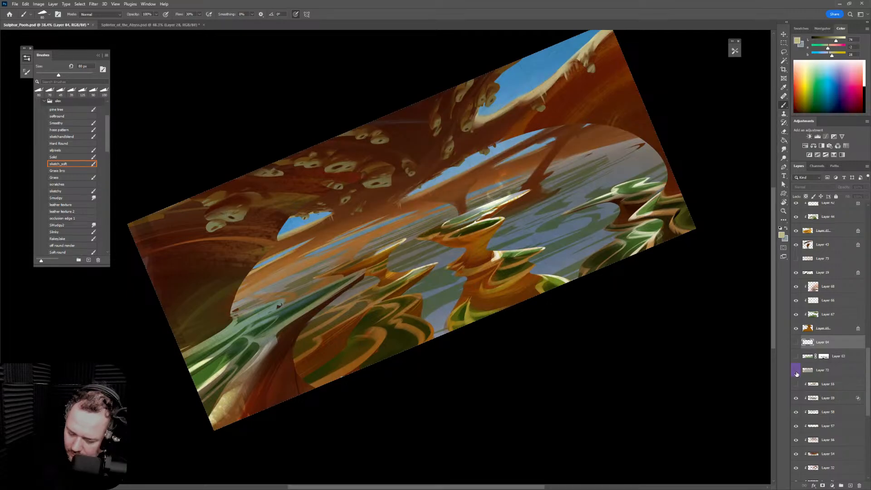
pyautogui.click(798, 372)
pyautogui.click(843, 385)
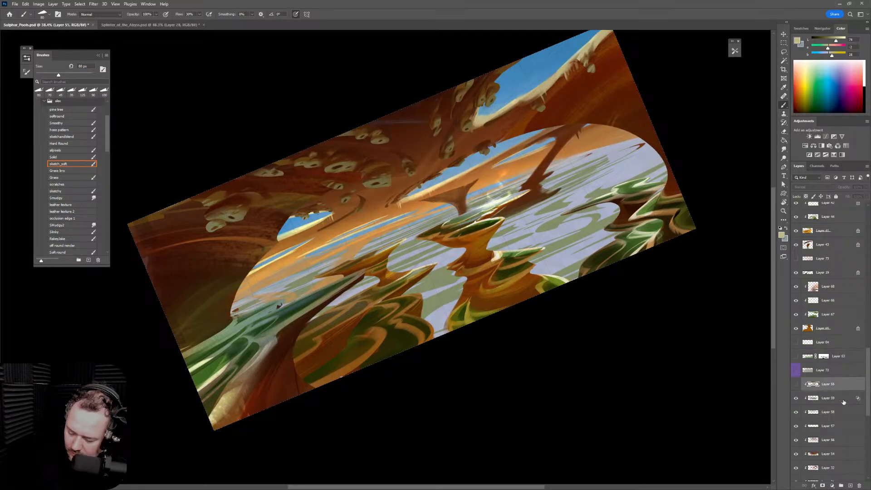
pyautogui.click(852, 484)
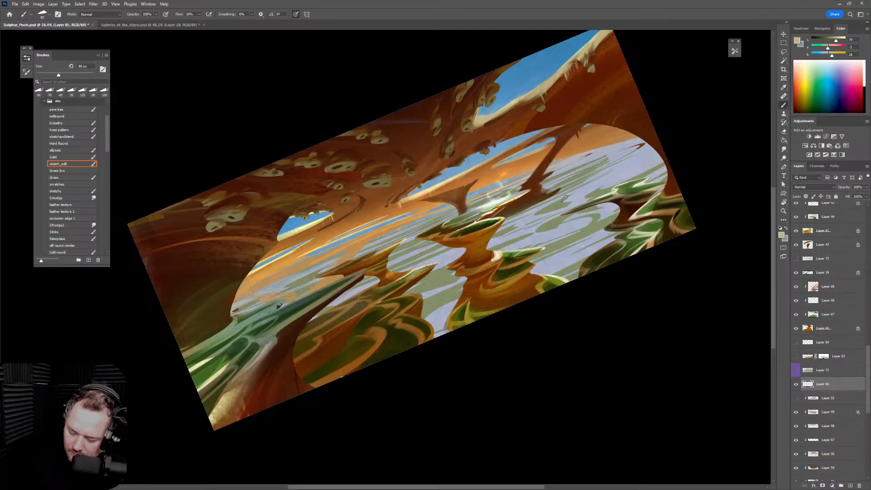
# Try a short stroke on the distant water using the sampled pale off-white colour
pyautogui.keyDown('alt'); pyautogui.click(610, 192); pyautogui.keyUp('alt')
pyautogui.press('[')
pyautogui.moveTo(570, 195)
pyautogui.mouseDown()
pyautogui.moveTo(556, 207)
pyautogui.moveTo(574, 194)
pyautogui.moveTo(565, 201)
pyautogui.moveTo(571, 206)
pyautogui.mouseUp()
pyautogui.press('[')
pyautogui.hotkey('ctrl', 'z')
pyautogui.press(']')
pyautogui.press(']')
pyautogui.press(']')
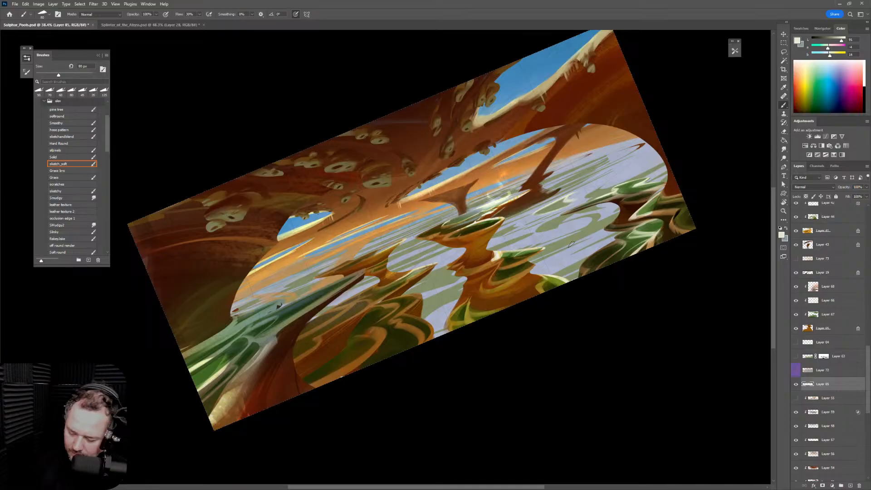
# Try long pale strokes along the lower curve of the right-hand pool at varying brush sizes
pyautogui.moveTo(532, 260); pyautogui.dragTo(605, 226)
pyautogui.hotkey('ctrl', 'z')
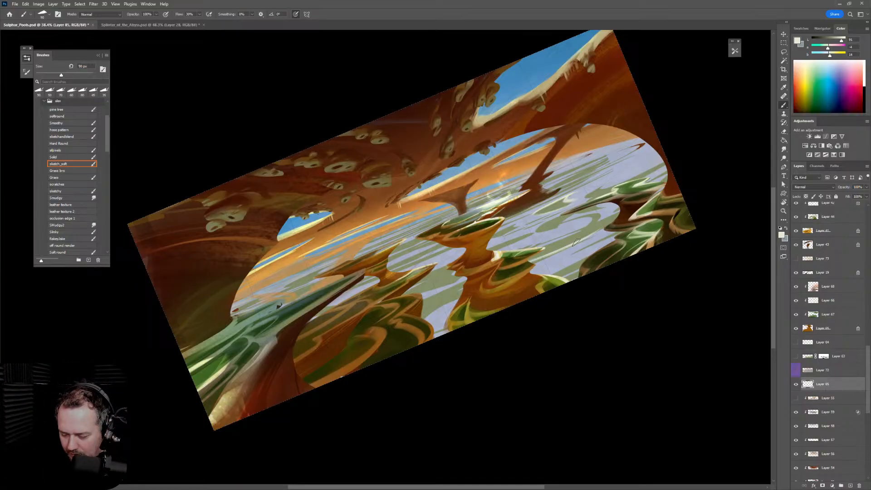
pyautogui.hotkey('ctrl', 'z')
pyautogui.moveTo(534, 260); pyautogui.dragTo(595, 231)
pyautogui.press('[')
pyautogui.press('[')
pyautogui.press('[')
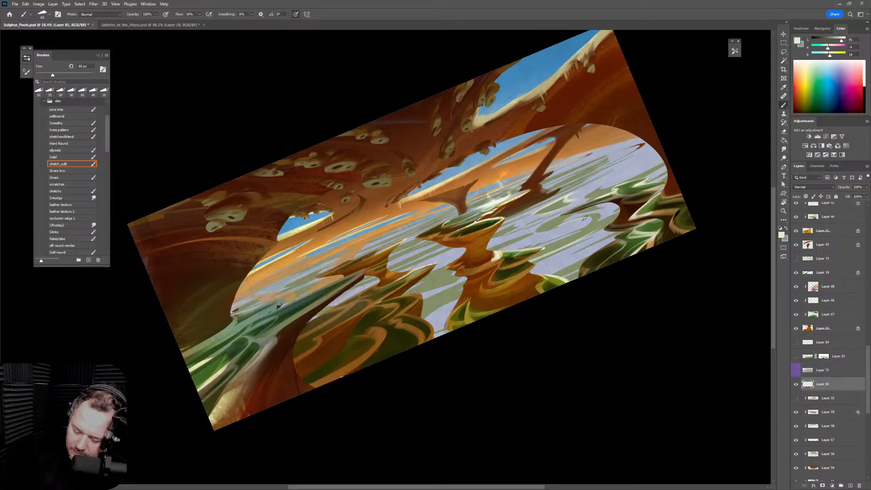
# Try a pale stroke at the inner ring of the right-hand pool after briefly using the eraser
pyautogui.press('e')
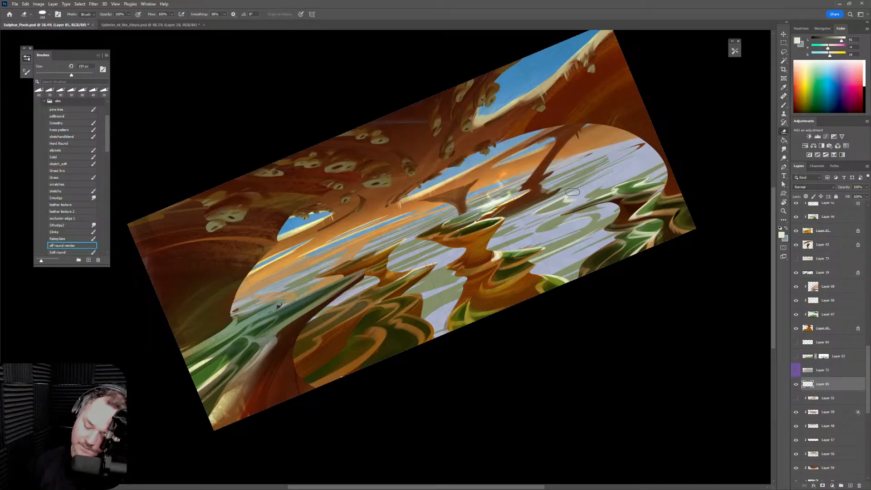
pyautogui.press('b')
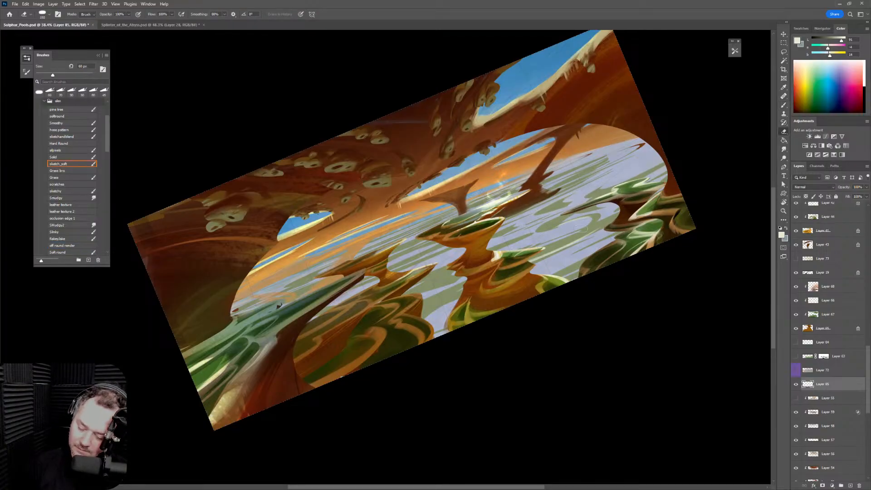
pyautogui.press(']')
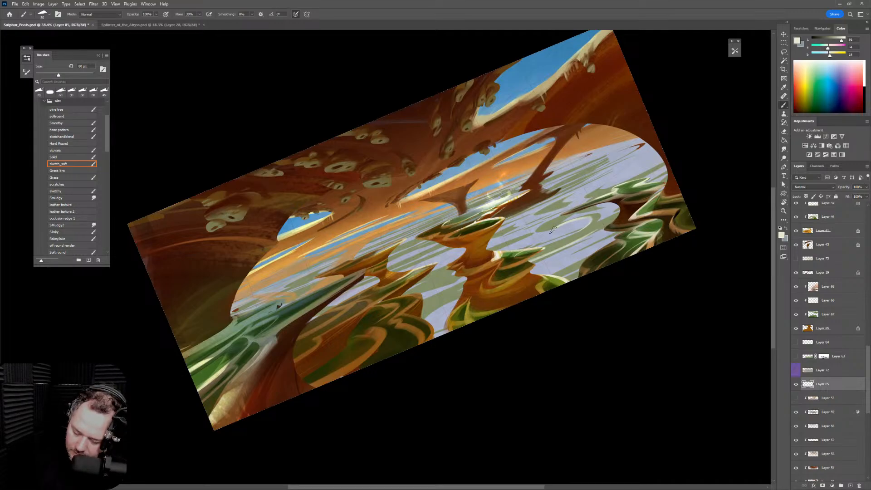
pyautogui.moveTo(549, 232); pyautogui.dragTo(564, 234)
pyautogui.hotkey('ctrl', 'z')
# Try filling a lassoed leaf-shaped area in the centre of the right-hand pool with sampled dark brown
pyautogui.keyDown('alt'); pyautogui.click(481, 259); pyautogui.keyUp('alt')
pyautogui.press('l')
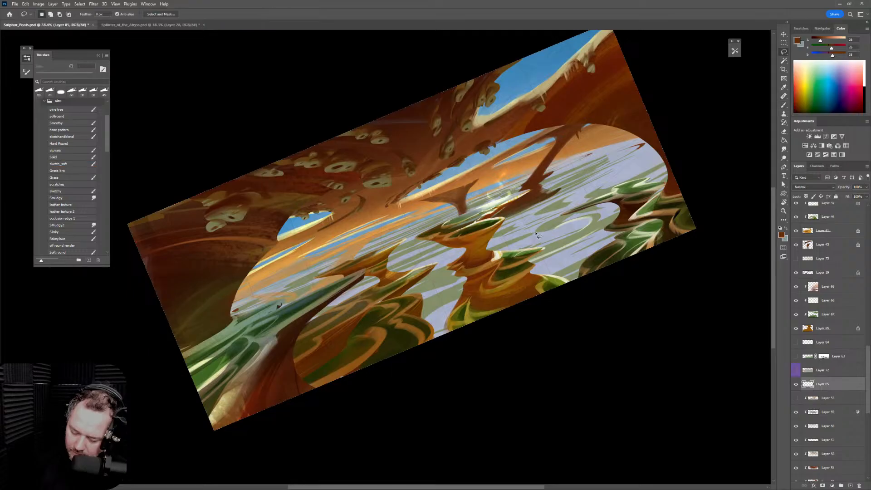
pyautogui.moveTo(537, 235)
pyautogui.mouseDown()
pyautogui.moveTo(565, 237)
pyautogui.moveTo(587, 219)
pyautogui.moveTo(550, 230)
pyautogui.moveTo(584, 224)
pyautogui.moveTo(564, 237)
pyautogui.mouseUp()
pyautogui.press('b')
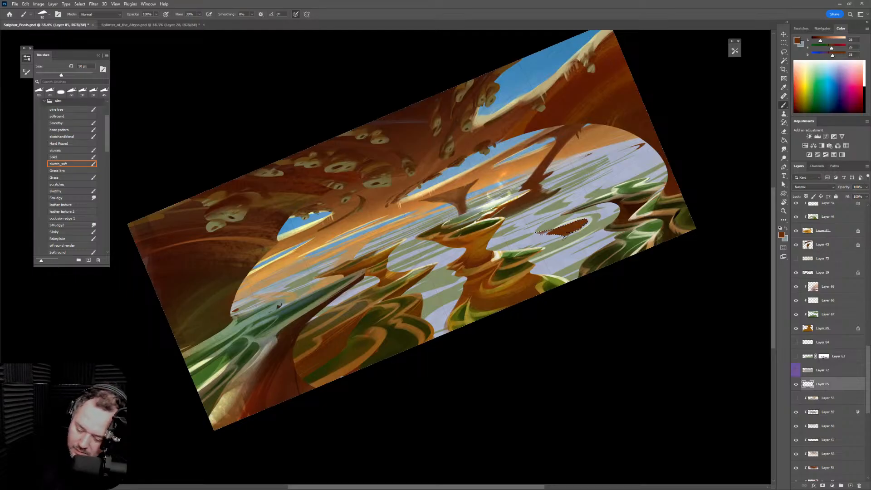
# Check what the lower water layers contribute by toggling the visibility of Layers 21, 28 and 27
pyautogui.press('z')
pyautogui.moveTo(622, 253); pyautogui.dragTo(707, 379)
pyautogui.press('r')
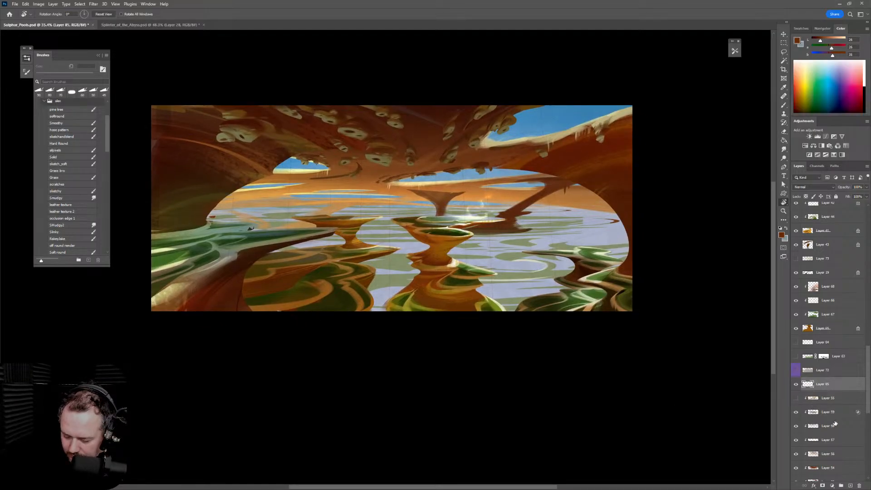
pyautogui.scroll(-5, 867, 377)
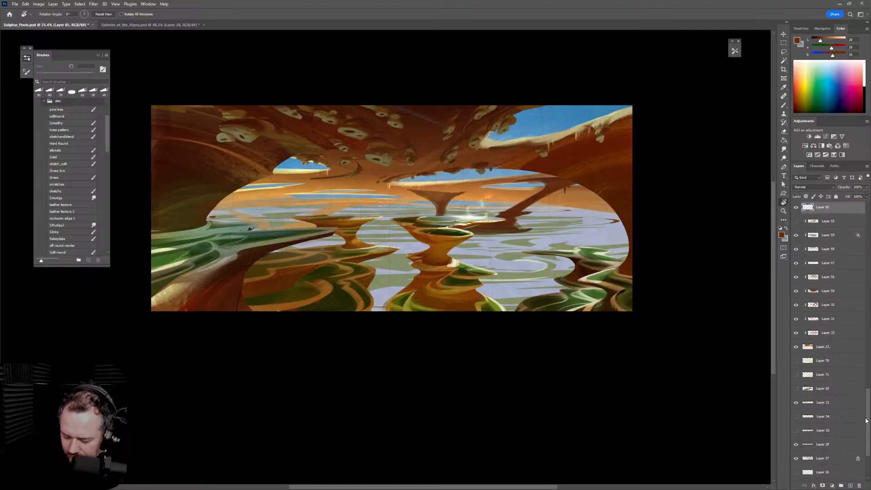
pyautogui.click(796, 399)
pyautogui.click(796, 400)
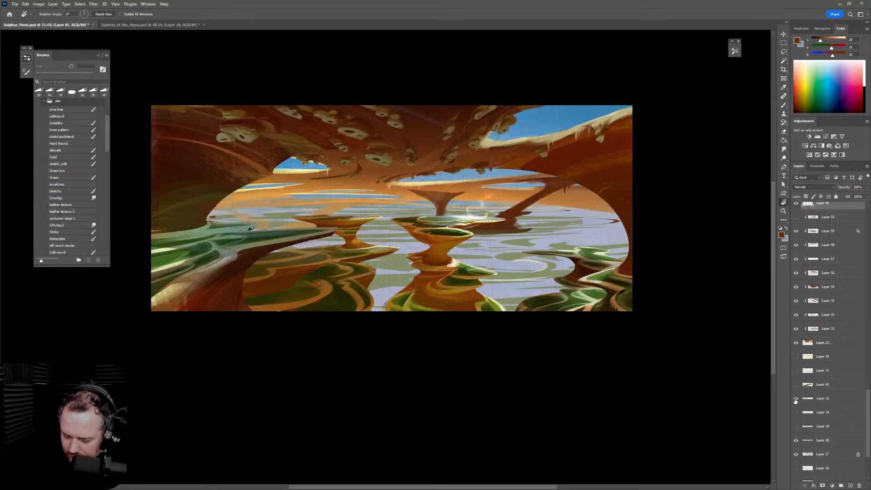
pyautogui.click(797, 441)
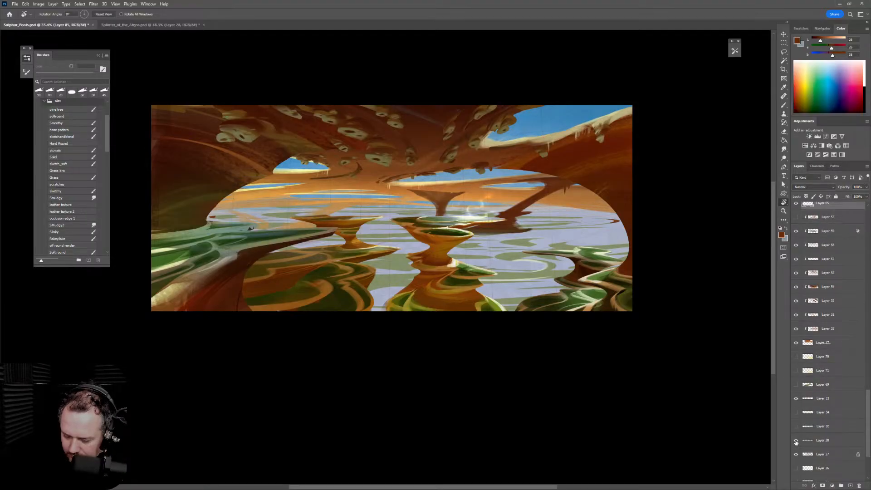
pyautogui.click(797, 442)
pyautogui.click(796, 455)
pyautogui.click(796, 455)
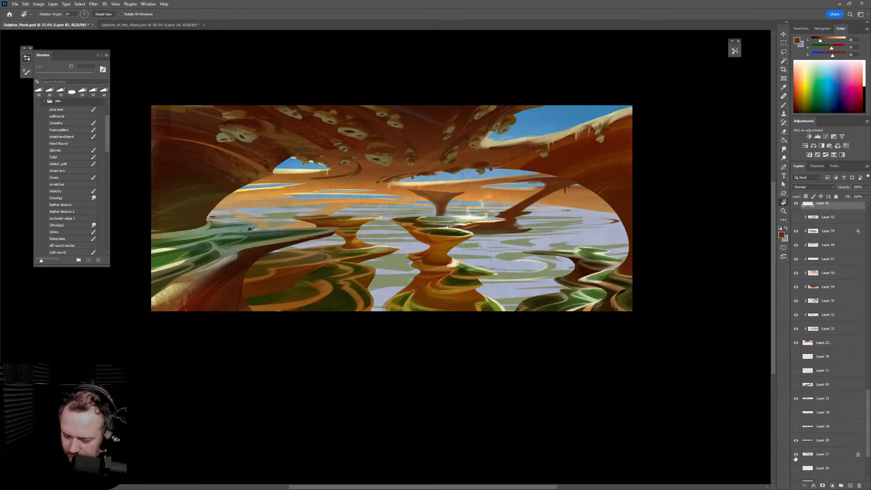
# Merge Layer 27 and Layer 28 into one water surface layer
pyautogui.click(840, 458)
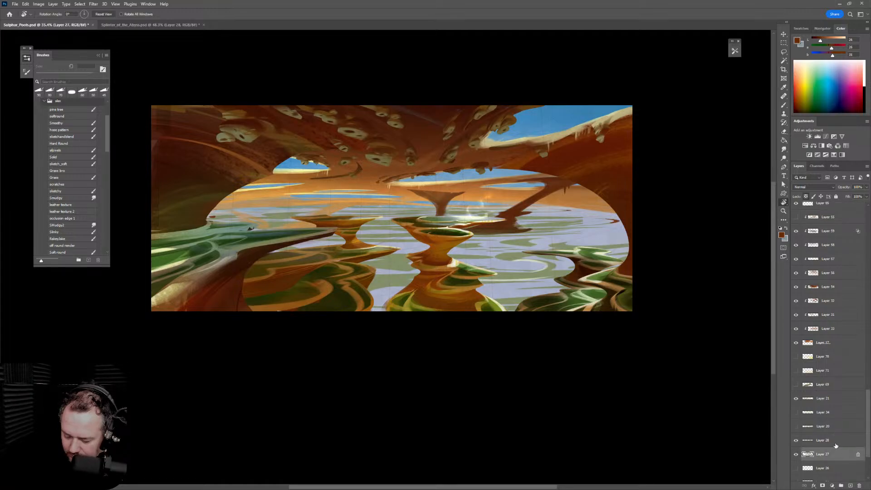
pyautogui.keyDown('shift'); pyautogui.click(844, 439); pyautogui.keyUp('shift')
pyautogui.rightClick(842, 441)
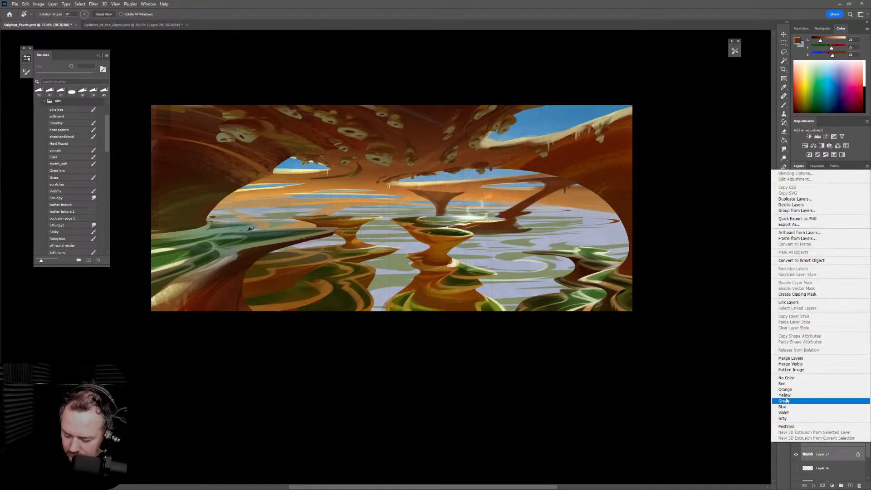
pyautogui.click(822, 360)
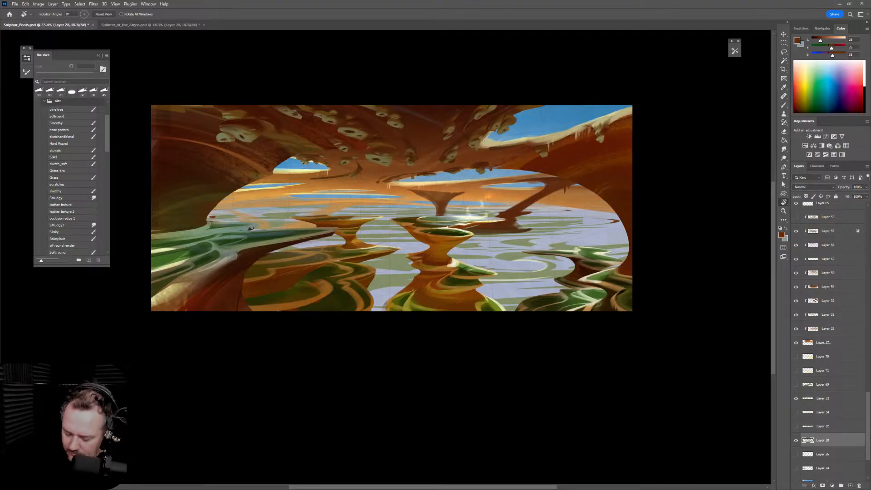
# Add a layer beneath the merged water layer and paint sampled orange into the centre of the right-hand pool
pyautogui.hotkey('ctrl', 'shift', 'alt', 'n')
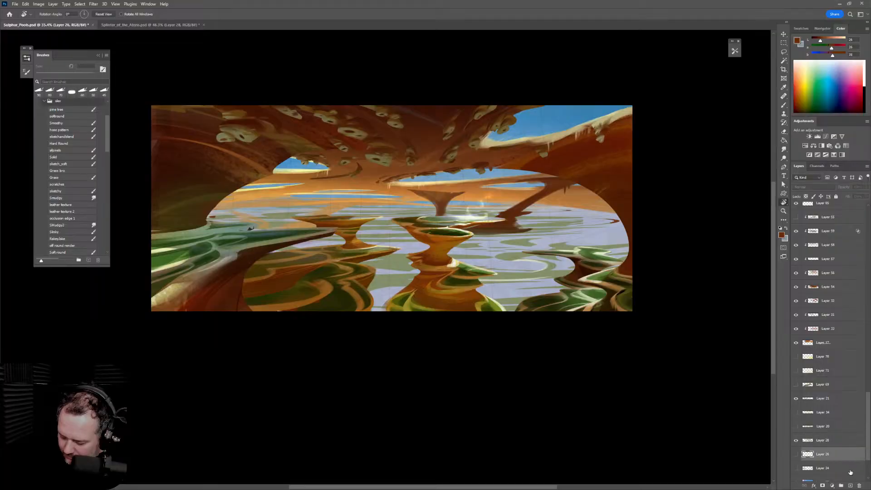
pyautogui.press('b')
pyautogui.keyDown('alt'); pyautogui.click(588, 196); pyautogui.keyUp('alt')
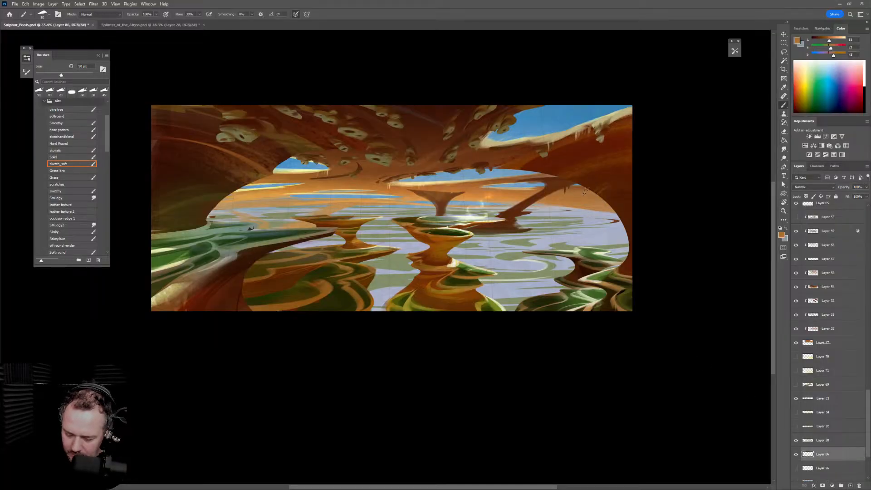
pyautogui.press(']')
pyautogui.moveTo(501, 259)
pyautogui.mouseDown()
pyautogui.moveTo(534, 282)
pyautogui.moveTo(531, 264)
pyautogui.moveTo(558, 257)
pyautogui.moveTo(555, 248)
pyautogui.moveTo(517, 255)
pyautogui.moveTo(513, 267)
pyautogui.moveTo(504, 260)
pyautogui.moveTo(526, 273)
pyautogui.moveTo(501, 257)
pyautogui.moveTo(544, 260)
pyautogui.moveTo(532, 240)
pyautogui.moveTo(549, 241)
pyautogui.moveTo(519, 262)
pyautogui.moveTo(547, 269)
pyautogui.moveTo(672, 231)
pyautogui.moveTo(613, 146)
pyautogui.moveTo(562, 191)
pyautogui.moveTo(556, 262)
pyautogui.mouseUp()
pyautogui.press(']')
# Shade the orange reflection in the right-hand pool with dark reddish brown sampled from the image
pyautogui.press('r')
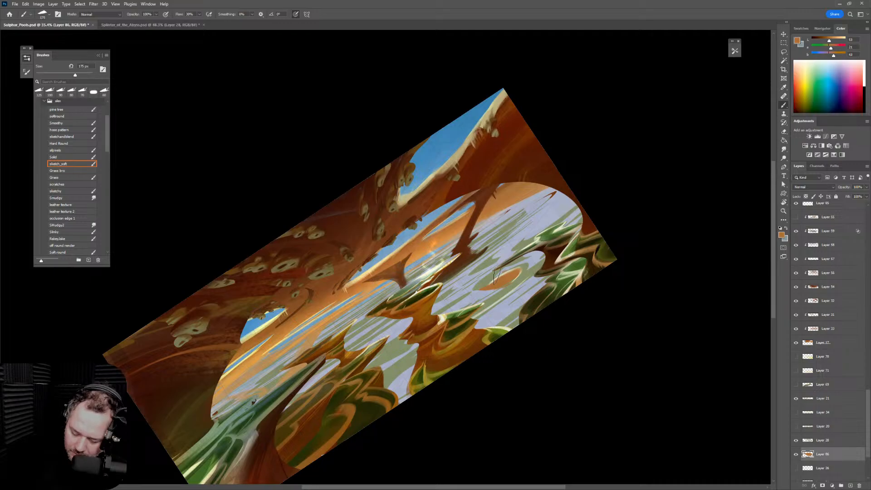
pyautogui.press('e')
pyautogui.press('b')
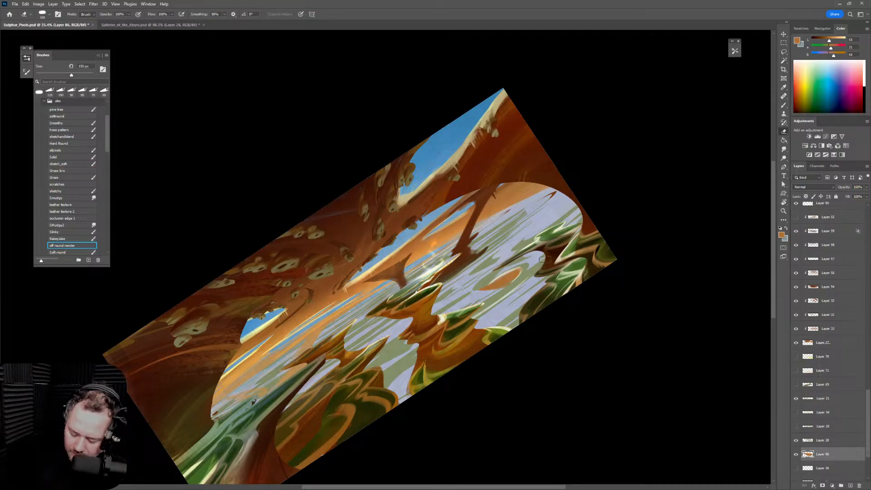
pyautogui.press('b')
pyautogui.keyDown('alt'); pyautogui.click(531, 248); pyautogui.keyUp('alt')
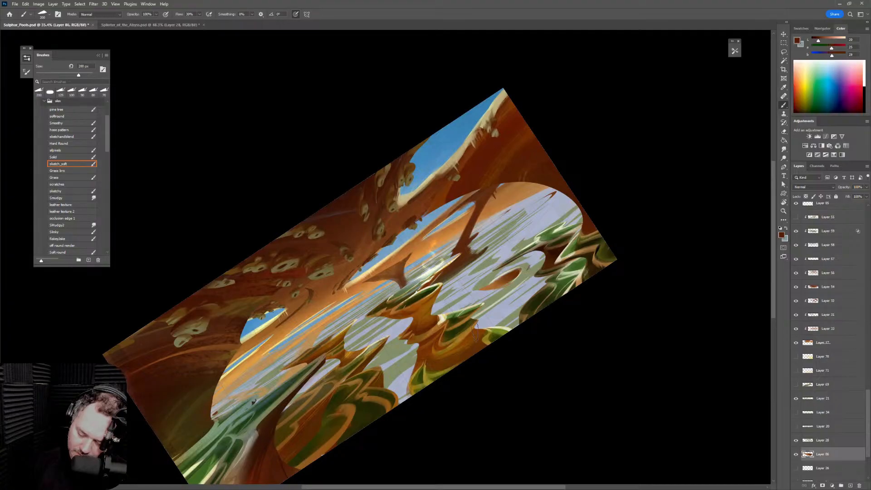
pyautogui.press('[')
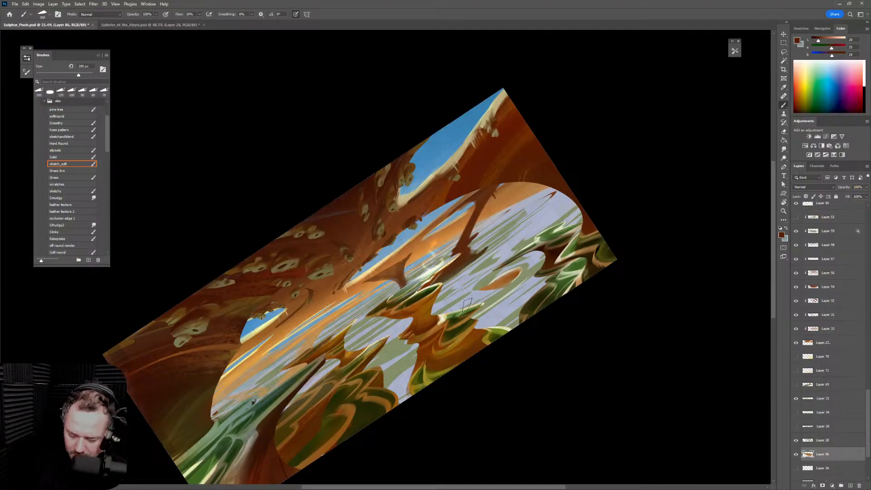
# Sample a mid brown from the pool's reflection and refine its shading with the brush reduced to 80 px
pyautogui.keyDown('alt'); pyautogui.click(492, 283); pyautogui.keyUp('alt')
pyautogui.press('[')
pyautogui.press('[')
pyautogui.press('[')
pyautogui.press('[')
pyautogui.press('[')
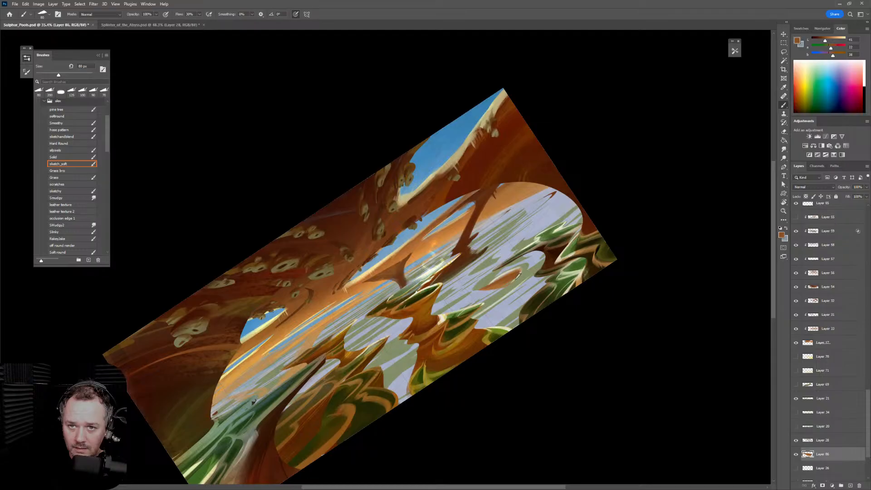
# Paint a brown reflection band in the outer ring of water around the pool, enlarging the brush up to 200 px
pyautogui.press(']')
pyautogui.press(']')
pyautogui.press(']')
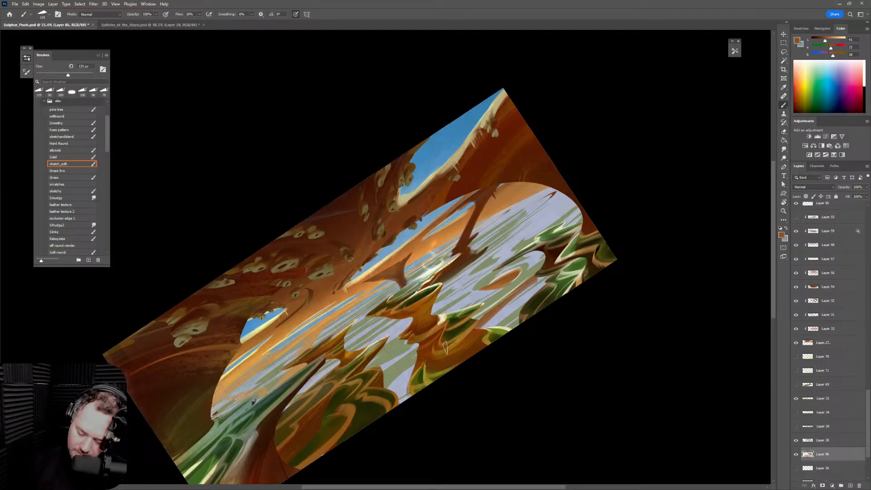
pyautogui.press(']')
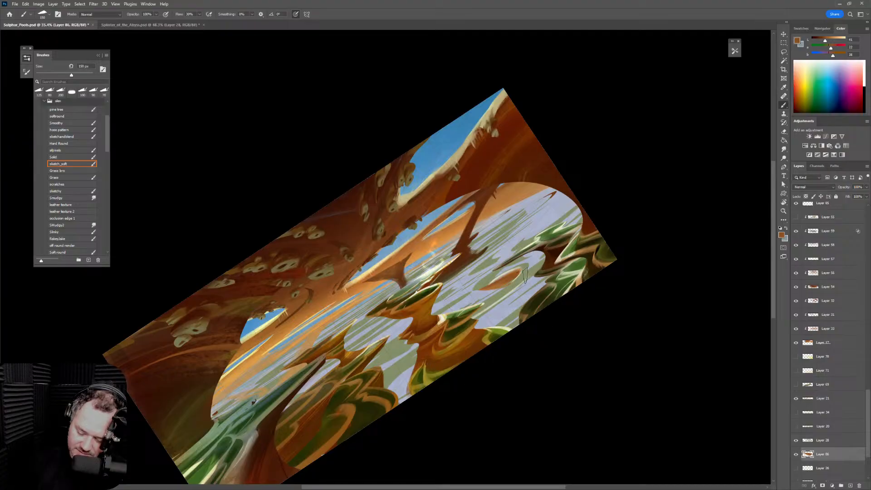
pyautogui.press(']')
pyautogui.press(']')
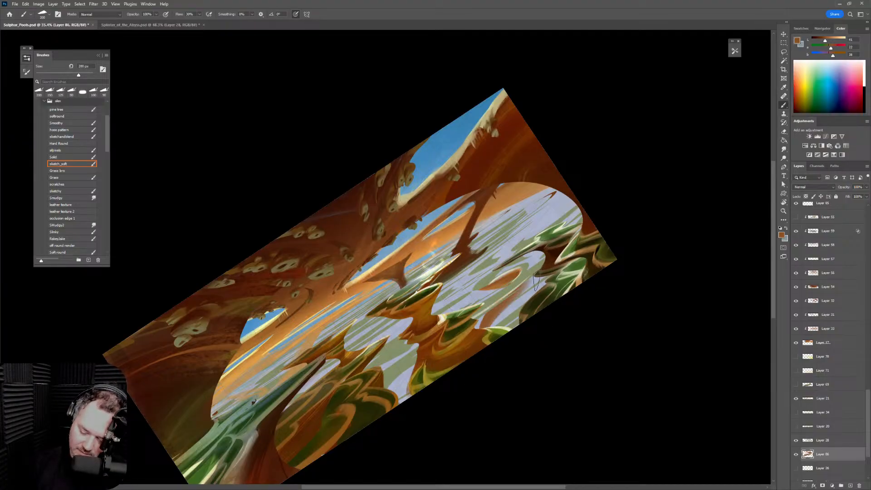
pyautogui.moveTo(539, 275)
pyautogui.mouseDown()
pyautogui.moveTo(512, 312)
pyautogui.moveTo(477, 322)
pyautogui.moveTo(520, 308)
pyautogui.mouseUp()
pyautogui.press('[')
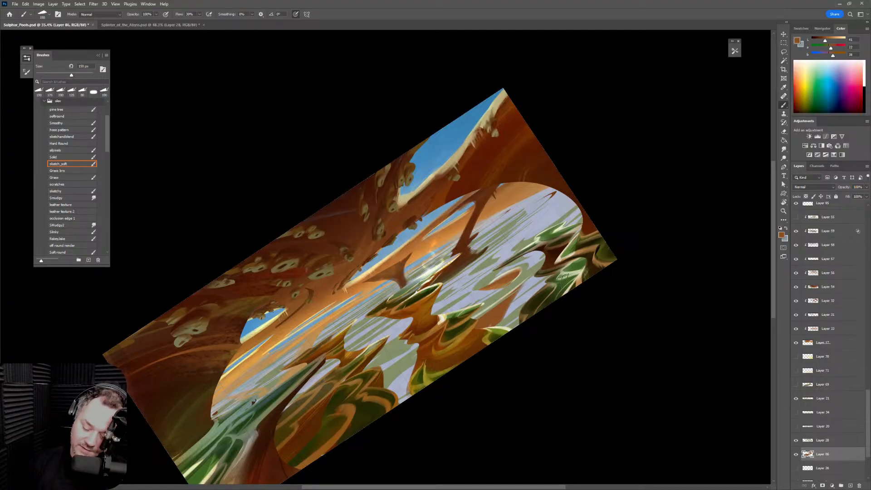
# Reduce the brush to 100 px and paint a small brown reflection in the water just behind the right-hand pool
pyautogui.press('[')
pyautogui.press('[')
pyautogui.press('r')
pyautogui.moveTo(548, 255)
pyautogui.mouseDown()
pyautogui.moveTo(586, 335)
pyautogui.moveTo(566, 335)
pyautogui.moveTo(593, 275)
pyautogui.moveTo(611, 293)
pyautogui.moveTo(628, 243)
pyautogui.mouseUp()
pyautogui.press('r')
pyautogui.moveTo(466, 241)
pyautogui.mouseDown()
pyautogui.moveTo(476, 255)
pyautogui.moveTo(476, 248)
pyautogui.mouseUp()
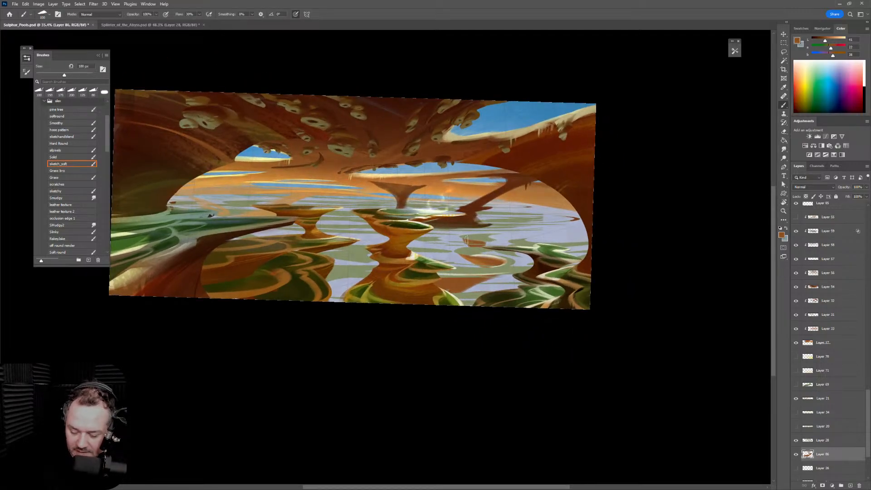
# Trim the edges of the brown reflection behind the pool with the Eraser and touch it up with brown
pyautogui.press('e')
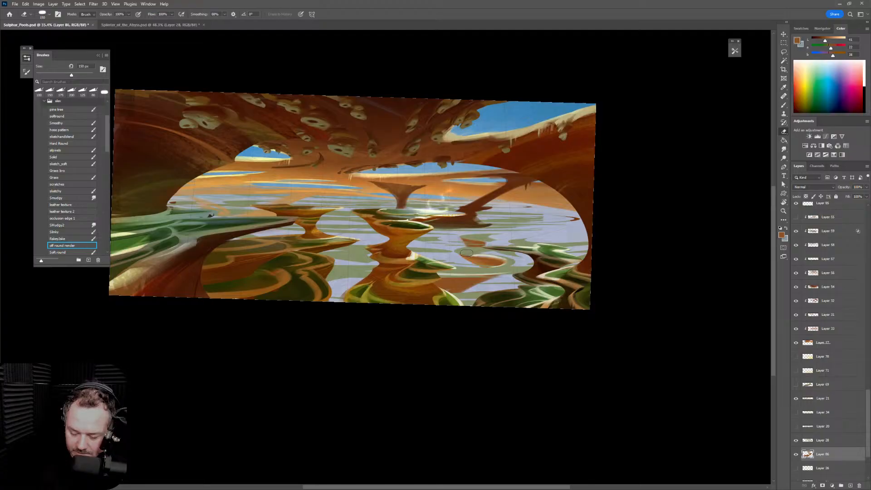
pyautogui.moveTo(466, 253); pyautogui.dragTo(474, 251)
pyautogui.press('b')
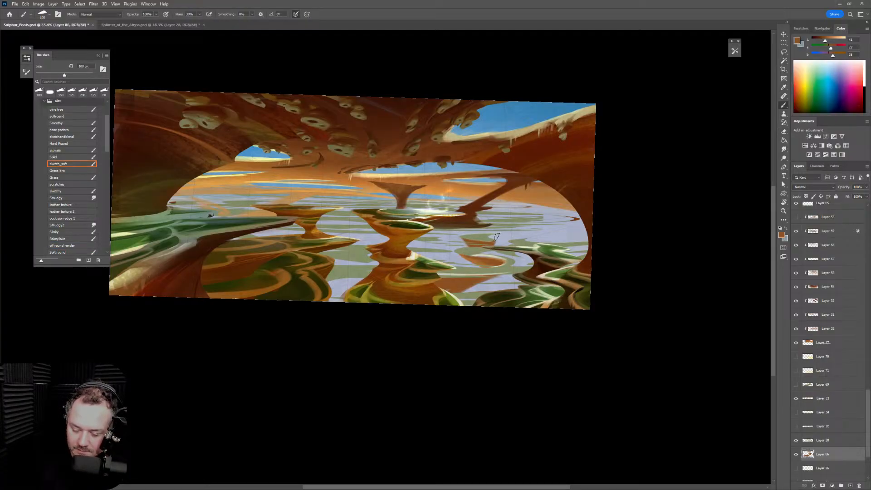
pyautogui.press('e')
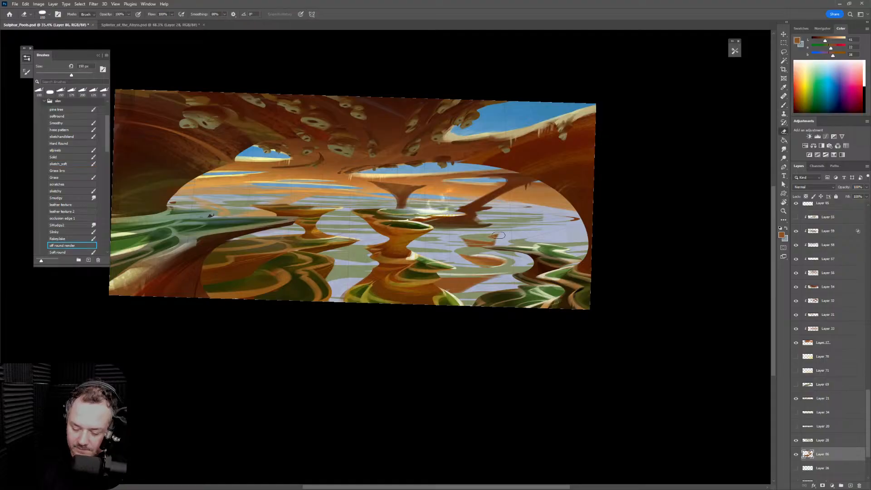
pyautogui.moveTo(506, 234)
pyautogui.mouseDown()
pyautogui.moveTo(503, 246)
pyautogui.moveTo(490, 245)
pyautogui.moveTo(503, 245)
pyautogui.moveTo(502, 288)
pyautogui.mouseUp()
# Paint brown reflection streaks in the foreground water below the pool with a 175 px brush, cleaning their edges with the Eraser
pyautogui.press('b')
pyautogui.press('e')
pyautogui.press('b')
pyautogui.press(']')
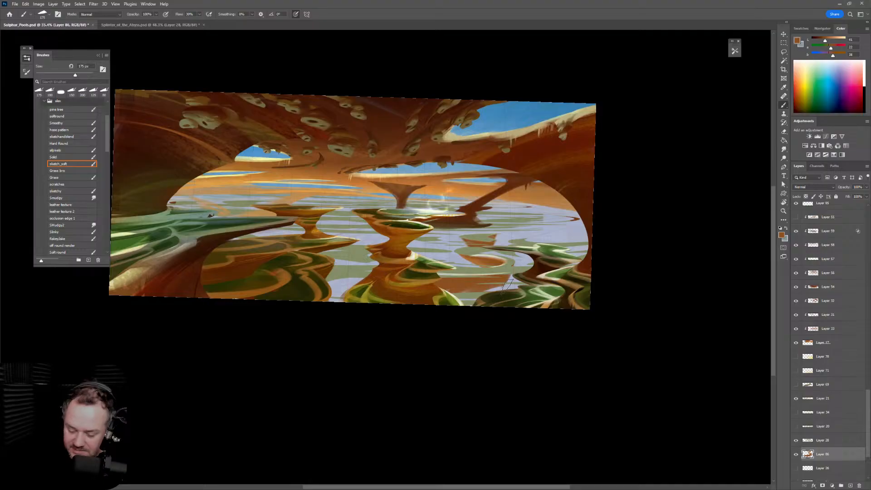
pyautogui.press('e')
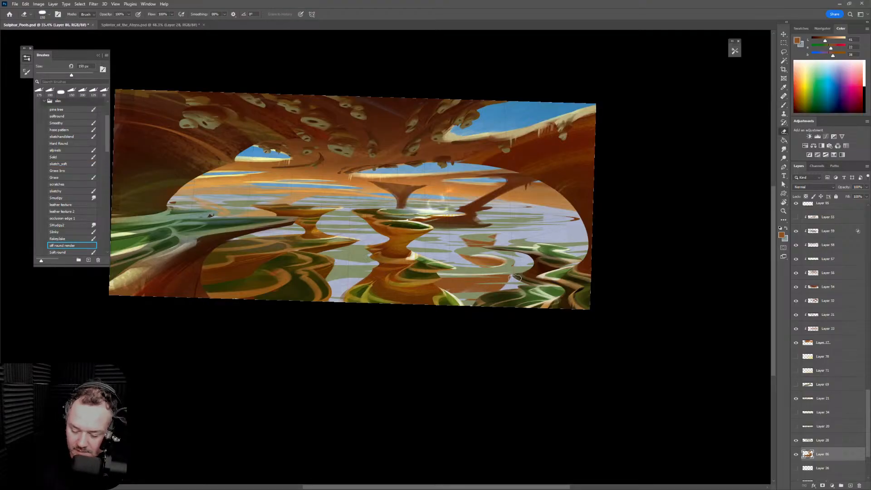
pyautogui.press('b')
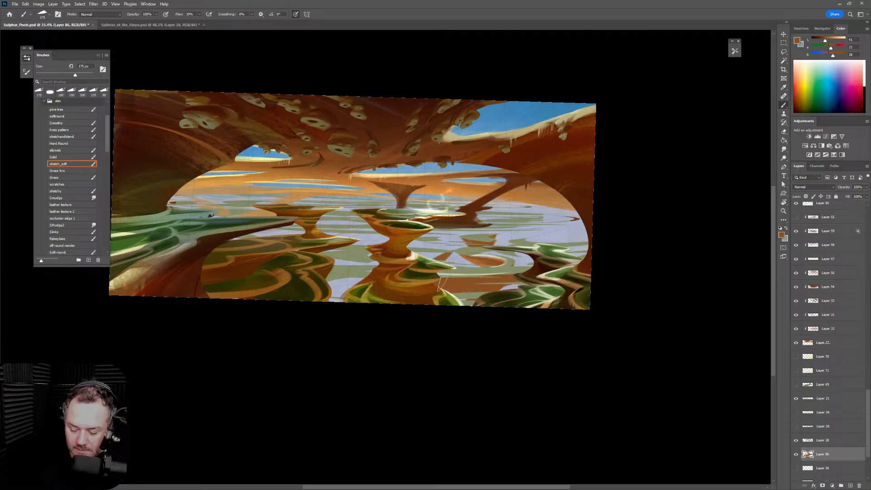
# Rework the brown reflections between the central pillar and the pool, trimming them with an 80 px Eraser
pyautogui.press('[')
pyautogui.press('[')
pyautogui.press(']')
pyautogui.press(']')
pyautogui.press('e')
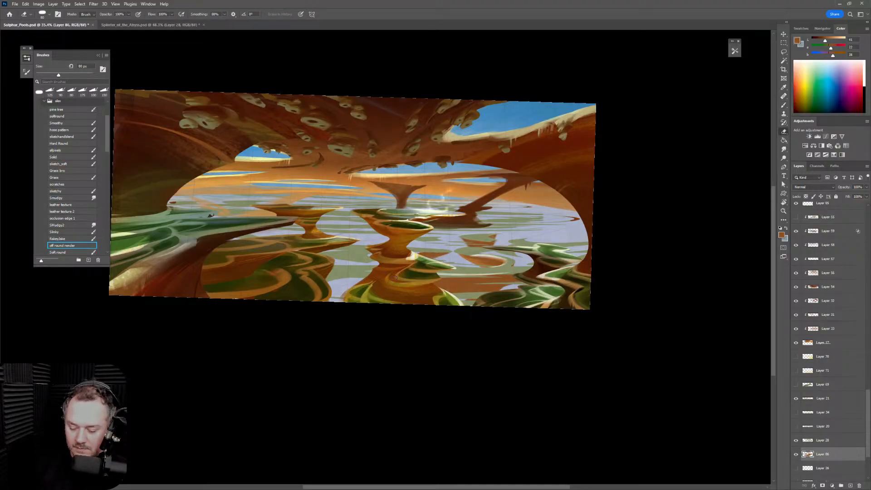
# Spread the brown reflection across the foreground water on both sides of the central pillar's base, enlarging the brush up to 300 px
pyautogui.press('b')
pyautogui.press(']')
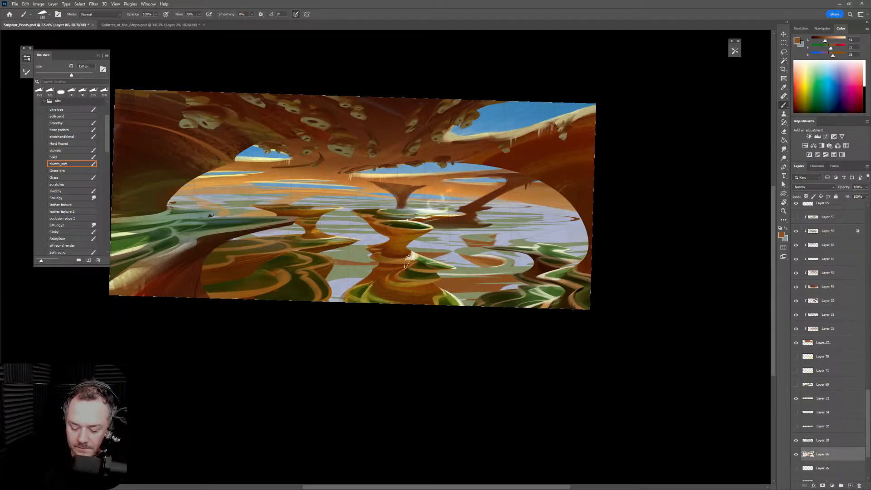
pyautogui.press(']')
pyautogui.press(']')
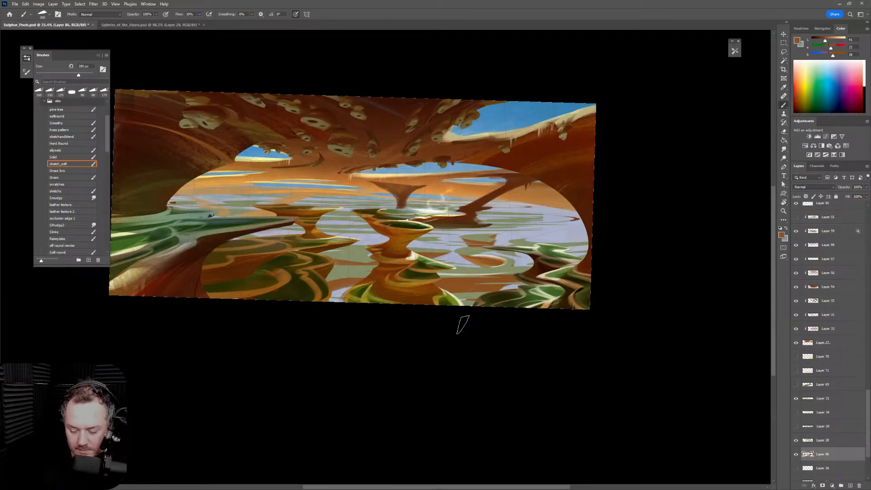
pyautogui.press(']')
pyautogui.press(']')
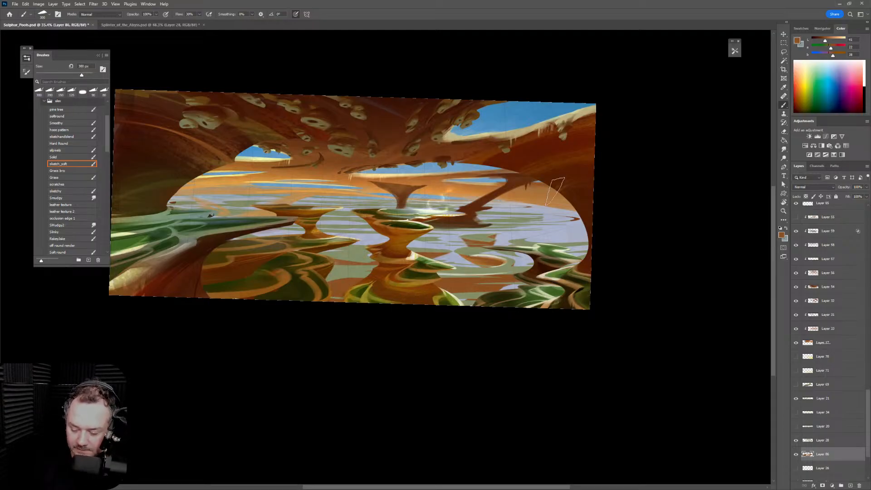
# Try brown streaks across the lavender water near the arch's right edge with the brush reduced to 125 px
pyautogui.press('[')
pyautogui.press('[')
pyautogui.press('[')
pyautogui.press('[')
pyautogui.moveTo(575, 221); pyautogui.dragTo(515, 234)
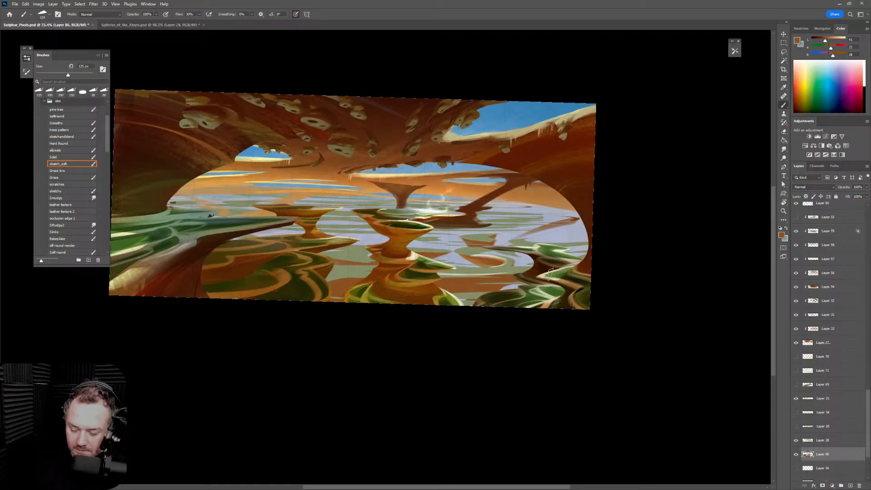
pyautogui.hotkey('ctrl', 'z')
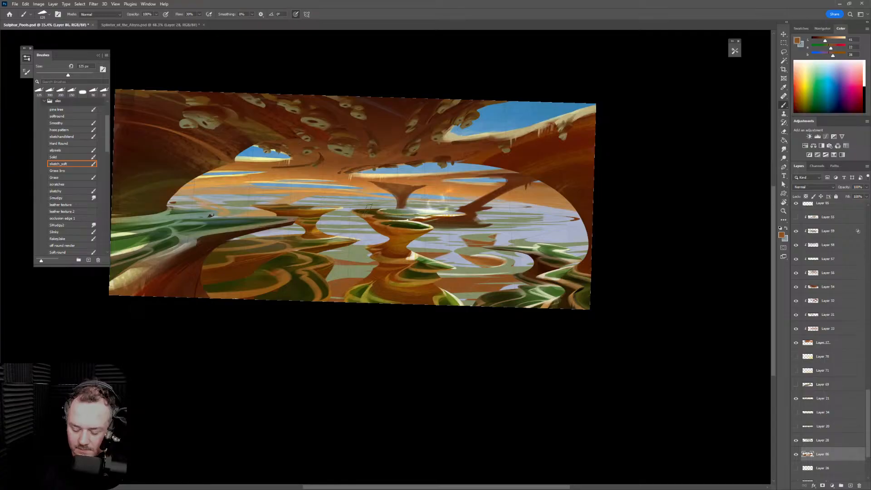
# Paint brown reflections in the water between the central pillar and the pool, trimming them with the Eraser at 80 px
pyautogui.press('r')
pyautogui.moveTo(627, 268); pyautogui.dragTo(633, 190)
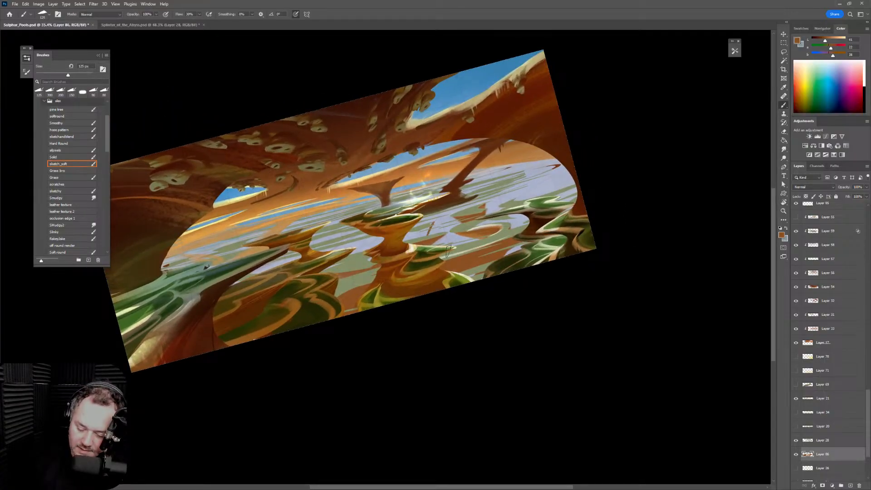
pyautogui.press(']')
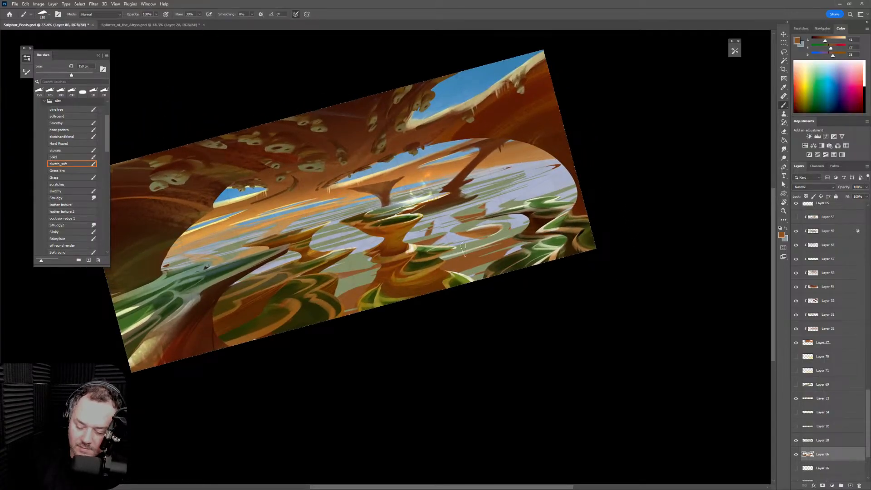
pyautogui.press(']')
pyautogui.press('e')
pyautogui.moveTo(405, 234)
pyautogui.mouseDown()
pyautogui.moveTo(428, 238)
pyautogui.moveTo(436, 221)
pyautogui.mouseUp()
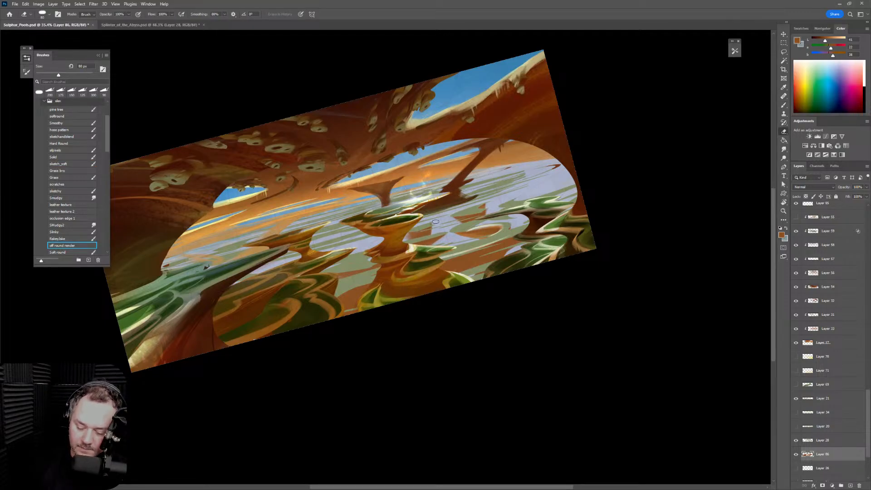
# Paint thin brown streaks through the lavender water behind the right-hand pool with a brush of about 150 px
pyautogui.press('b')
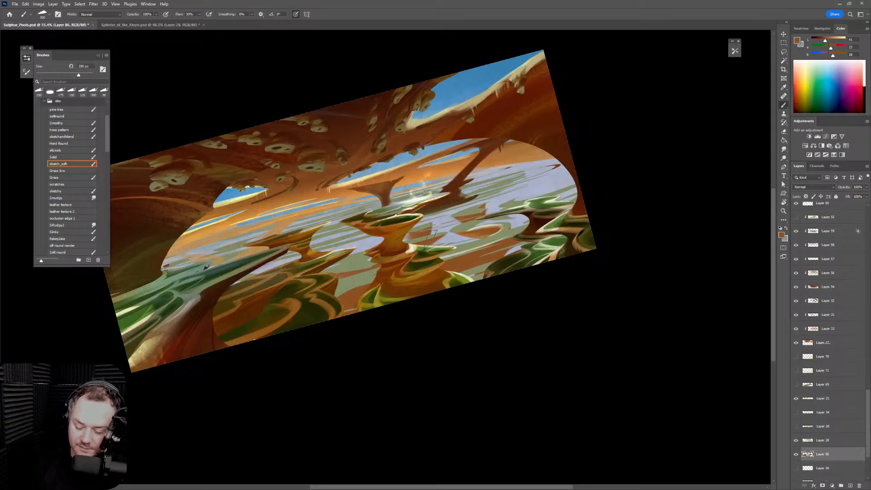
pyautogui.press('[')
pyautogui.moveTo(434, 231); pyautogui.dragTo(458, 205)
pyautogui.press(']')
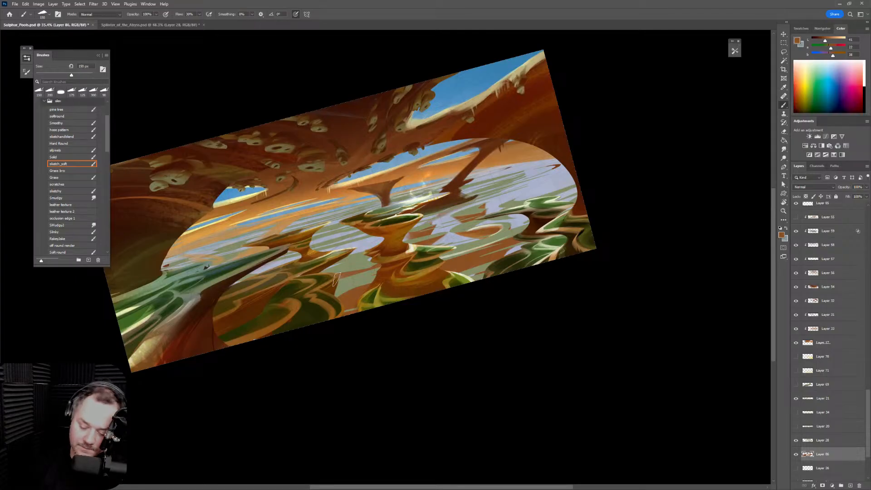
# Undo the first stroke left of the central pillar and paint brown reflection streaks there with a 150 px brush
pyautogui.moveTo(340, 247); pyautogui.dragTo(379, 242)
pyautogui.hotkey('ctrl', 'z')
pyautogui.press(']')
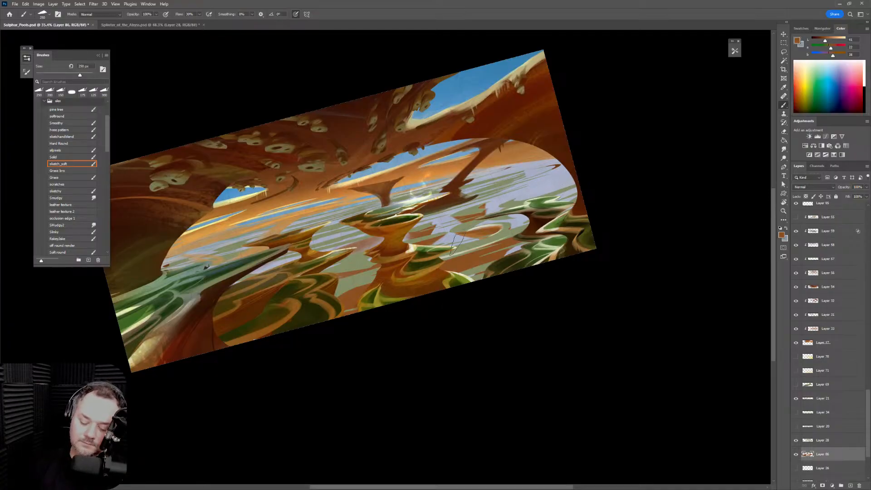
pyautogui.press('[')
pyautogui.press('[')
pyautogui.press('[')
pyautogui.moveTo(348, 246); pyautogui.dragTo(321, 251)
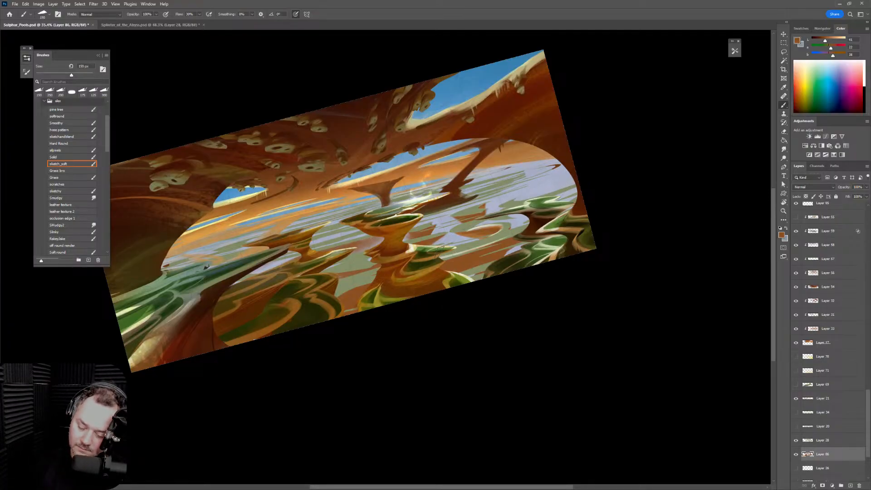
# Sample a muted brown beside the central pillar and streak it across the water towards the left foreground bank
pyautogui.keyDown('alt'); pyautogui.click(375, 242); pyautogui.keyUp('alt')
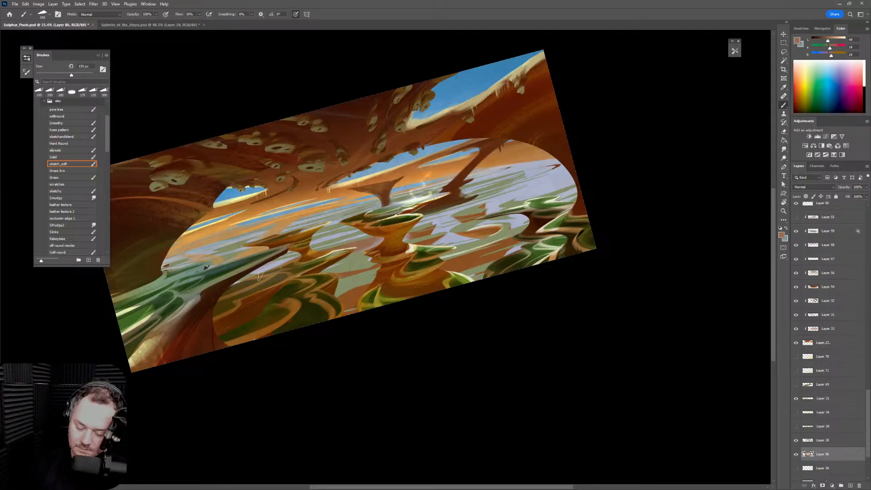
pyautogui.moveTo(358, 242); pyautogui.dragTo(268, 264)
pyautogui.moveTo(320, 242); pyautogui.dragTo(374, 234)
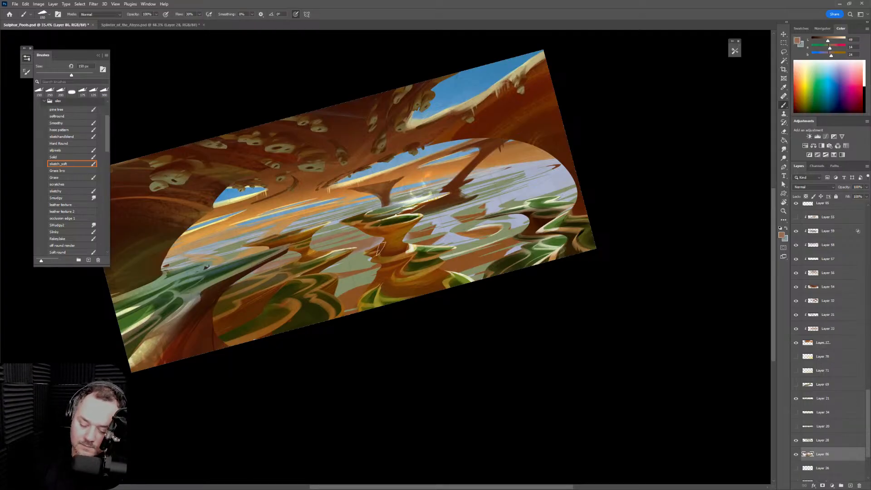
# Sample the lavender water colour and soften the reflections left of the central pillar with a 250 px brush
pyautogui.keyDown('alt'); pyautogui.click(443, 218); pyautogui.keyUp('alt')
pyautogui.press(']')
pyautogui.press(']')
pyautogui.press(']')
pyautogui.moveTo(380, 241); pyautogui.dragTo(345, 248)
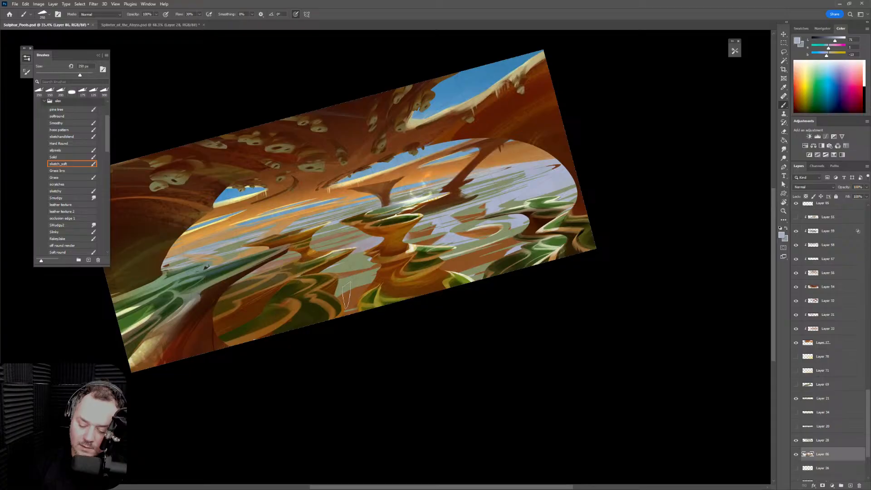
# Sample a light orange and brush warm reflections over the distant water, using brush sizes of 400 and 300 px
pyautogui.press(']')
pyautogui.press(']')
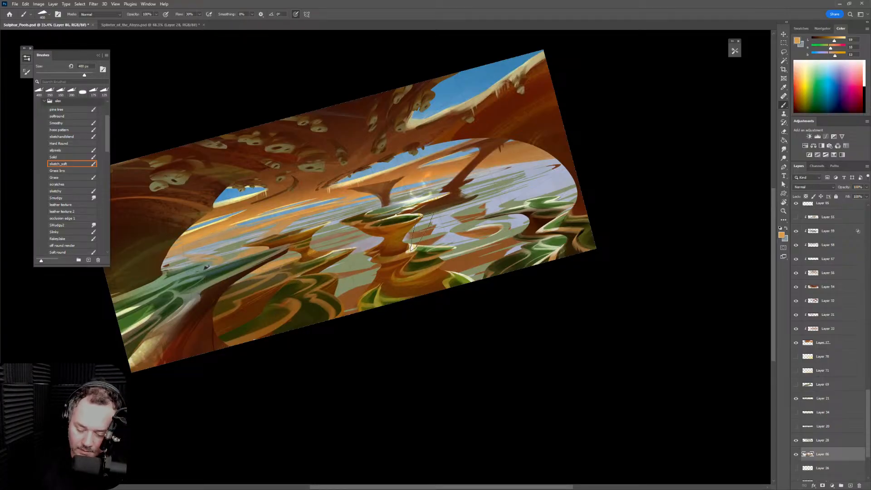
pyautogui.keyDown('alt'); pyautogui.click(386, 251); pyautogui.keyUp('alt')
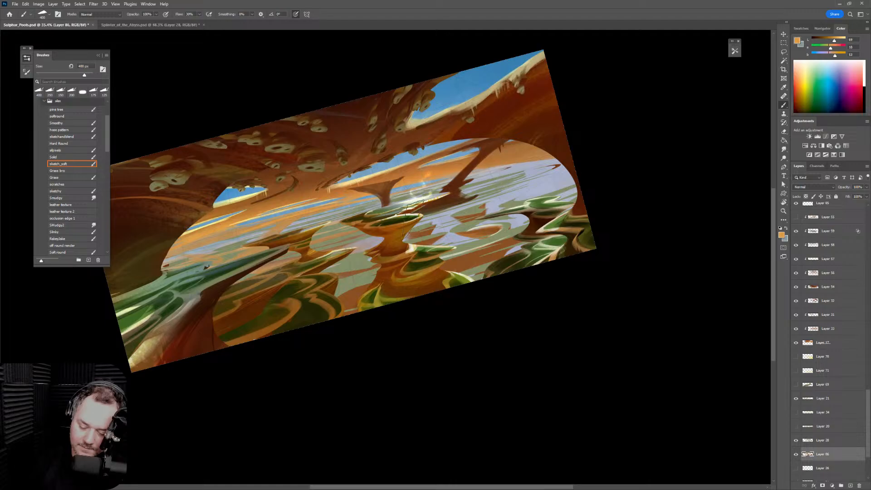
pyautogui.press('[')
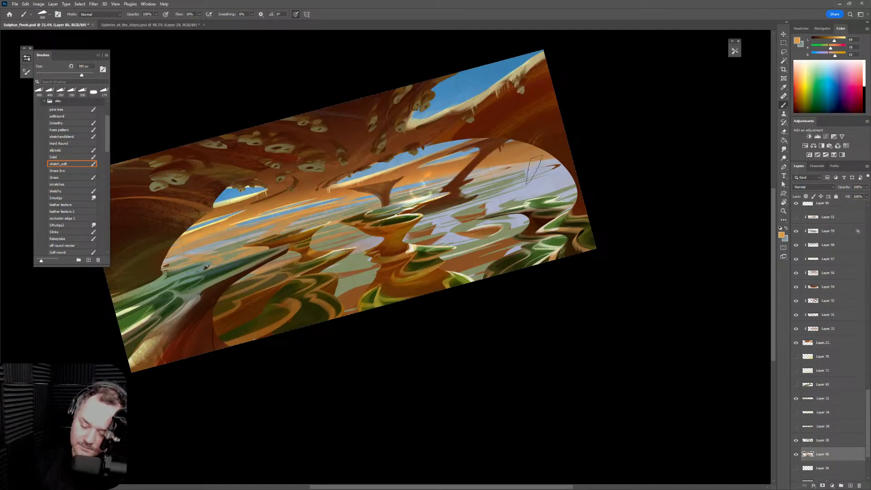
# Sample the darker brown reflection colour and add fine streaks to the distant water under the arch, with brush sizes from 125 to 175 px
pyautogui.keyDown('alt'); pyautogui.click(483, 213); pyautogui.keyUp('alt')
pyautogui.press('[')
pyautogui.press('[')
pyautogui.press('[')
pyautogui.press('[')
pyautogui.press('[')
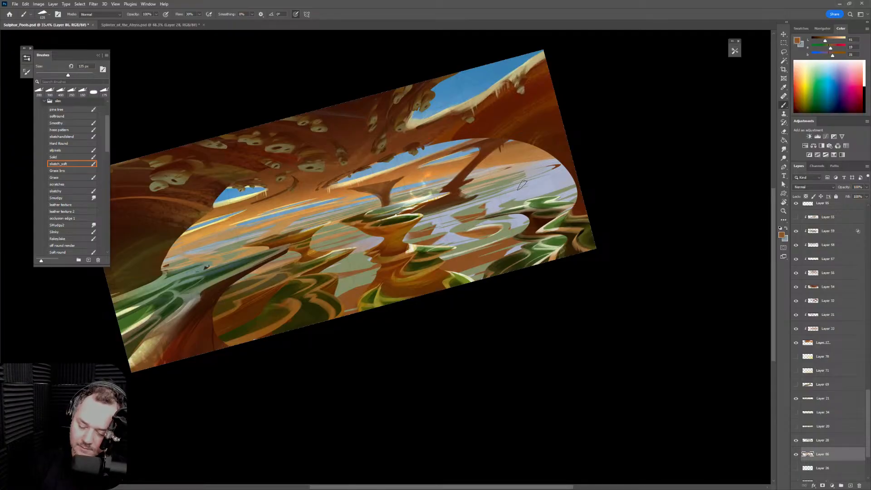
pyautogui.press(']')
pyautogui.press(']')
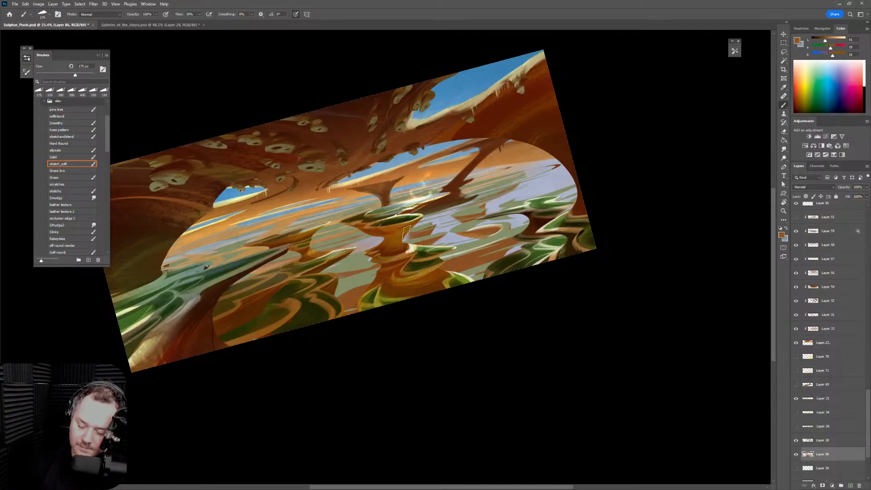
pyautogui.press('[')
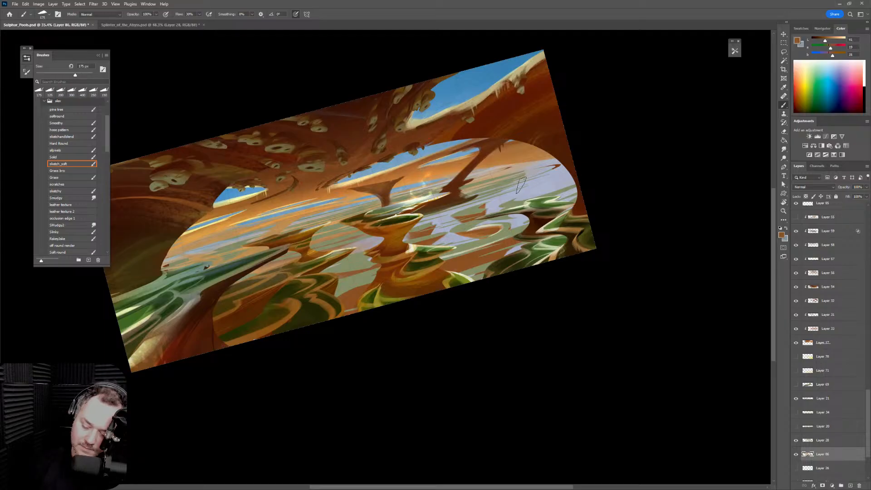
pyautogui.press(']')
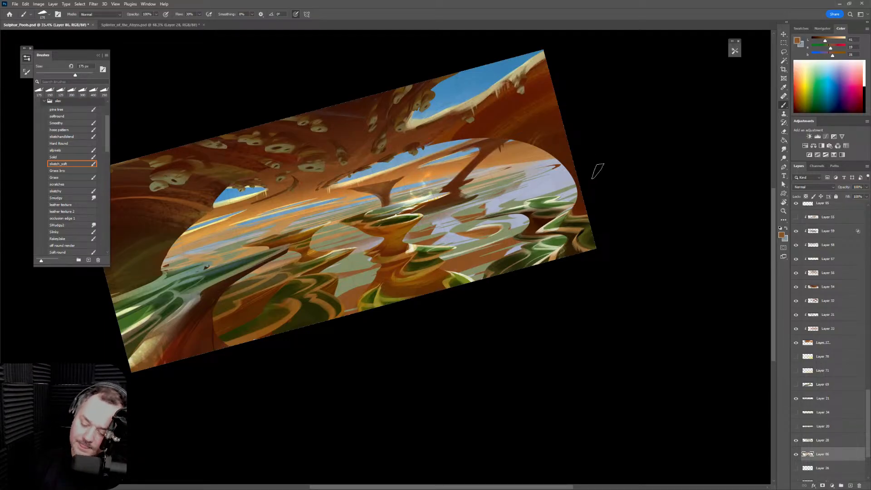
# Sample a mid orange beneath the arch and glaze the lavender water at its right end with a 900 px brush, undoing the heavier attempts
pyautogui.press(']')
pyautogui.press(']')
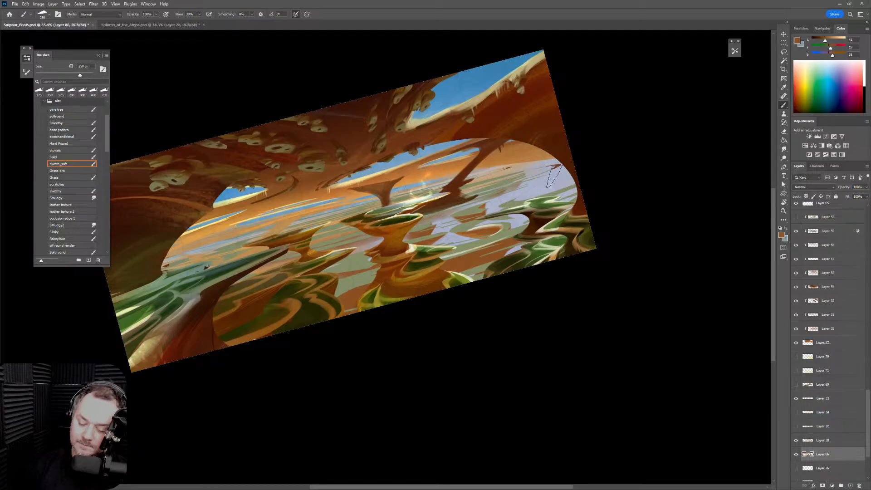
pyautogui.press(']')
pyautogui.press(']')
pyautogui.press(']')
pyautogui.press(']')
pyautogui.press(']')
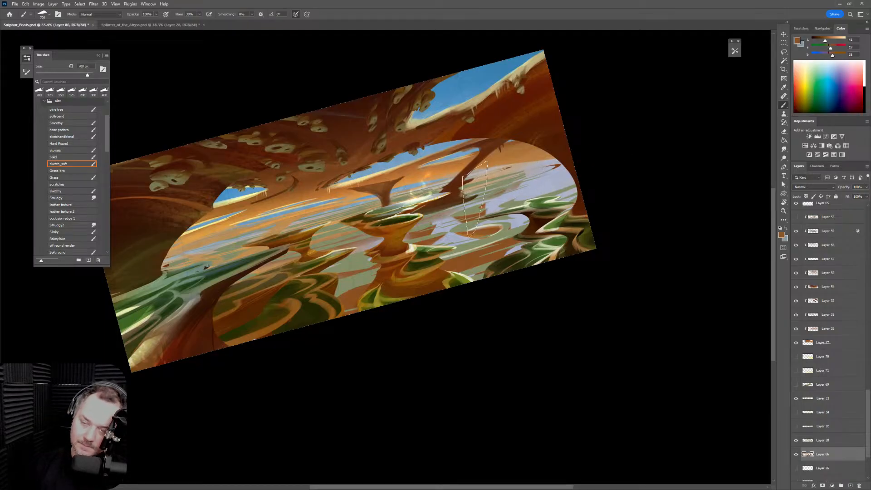
pyautogui.keyDown('alt'); pyautogui.click(532, 155); pyautogui.keyUp('alt')
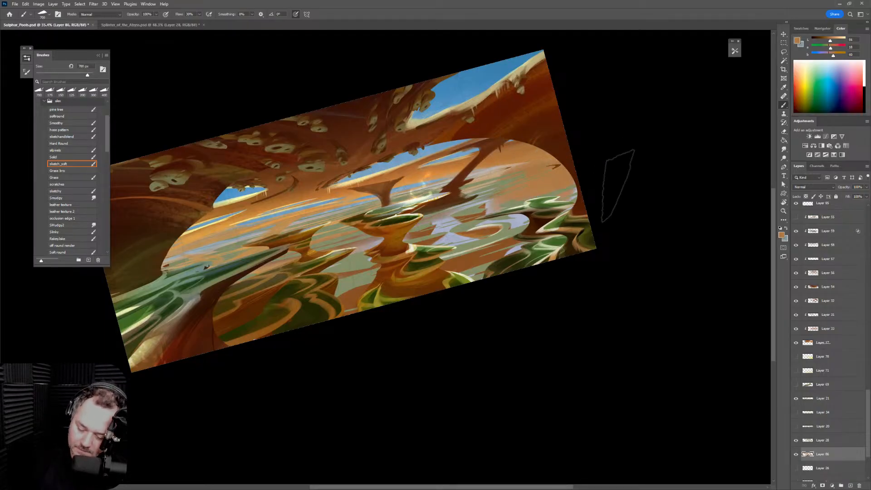
pyautogui.press(']')
pyautogui.hotkey('ctrl', 'z')
pyautogui.press(']')
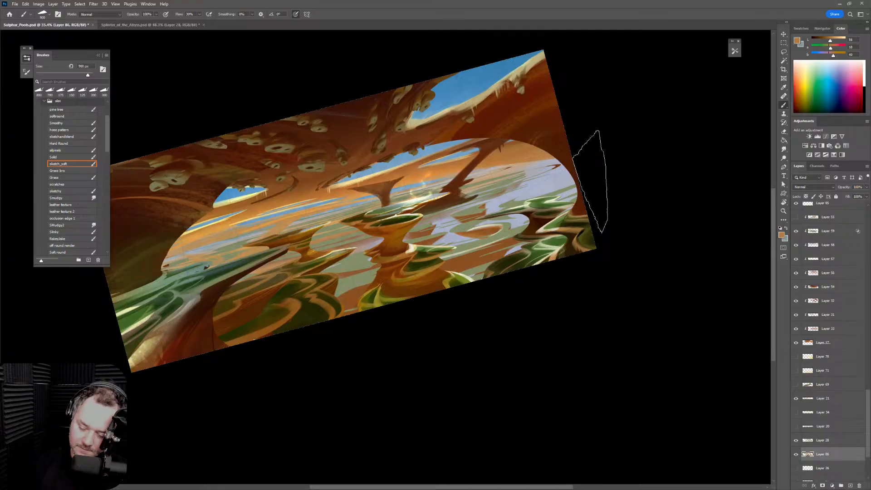
pyautogui.moveTo(576, 179); pyautogui.dragTo(491, 199)
pyautogui.hotkey('ctrl', 'z')
pyautogui.moveTo(569, 184); pyautogui.dragTo(467, 209)
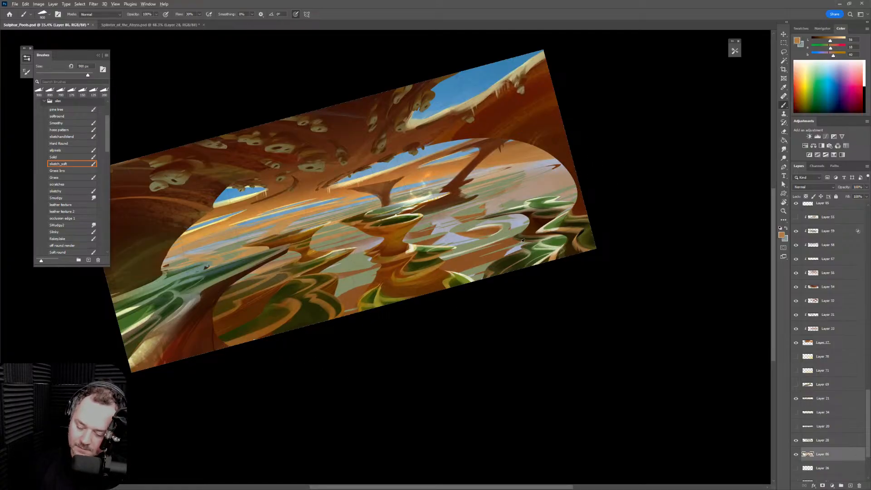
# Sample the darker brown by the green formation and brush thin streaks into the lavender water, with brush sizes of 90 and 125 px
pyautogui.keyDown('alt'); pyautogui.click(521, 243); pyautogui.keyUp('alt')
pyautogui.press('[')
pyautogui.press('[')
pyautogui.press('[')
pyautogui.press('[')
pyautogui.press('[')
pyautogui.press('[')
pyautogui.press('[')
pyautogui.press('[')
pyautogui.press('[')
pyautogui.press('[')
pyautogui.press('[')
pyautogui.press('[')
pyautogui.press('[')
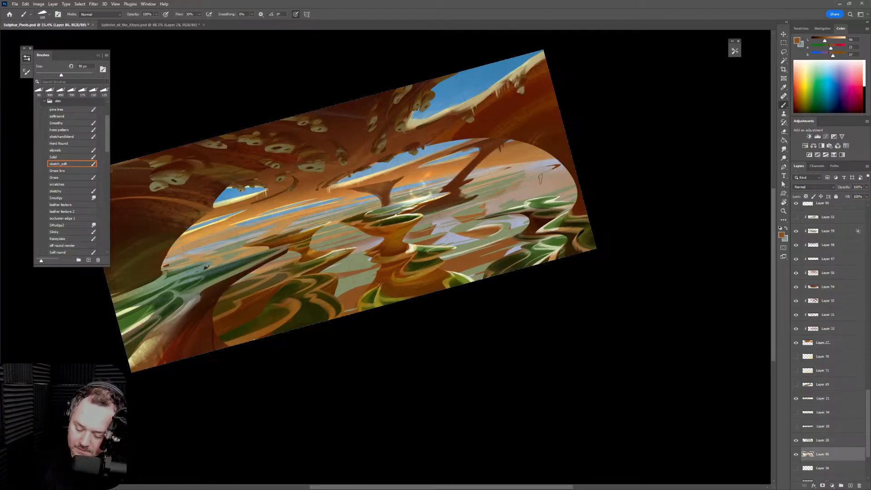
pyautogui.press(']')
pyautogui.press(']')
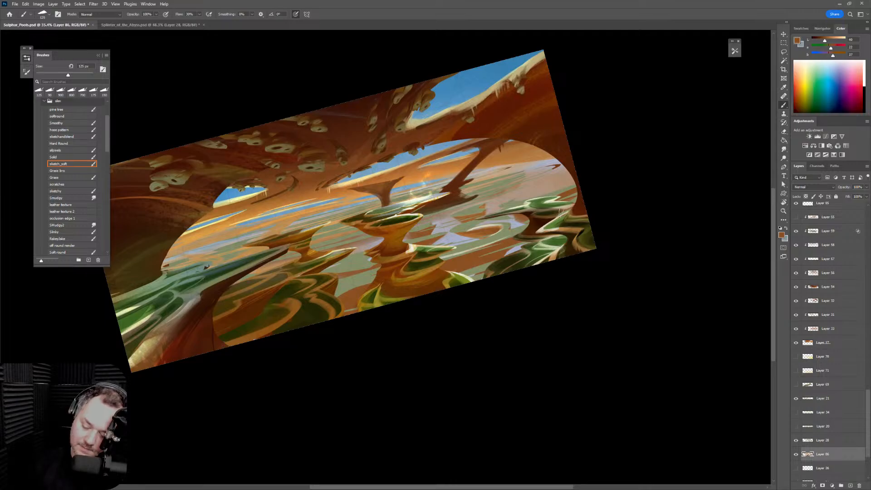
# Add brown reflections around the looped water shape with a 150 px brush and trim their edges with an 80 px eraser
pyautogui.keyDown('alt'); pyautogui.click(520, 221); pyautogui.keyUp('alt')
pyautogui.keyDown('alt'); pyautogui.click(526, 220); pyautogui.keyUp('alt')
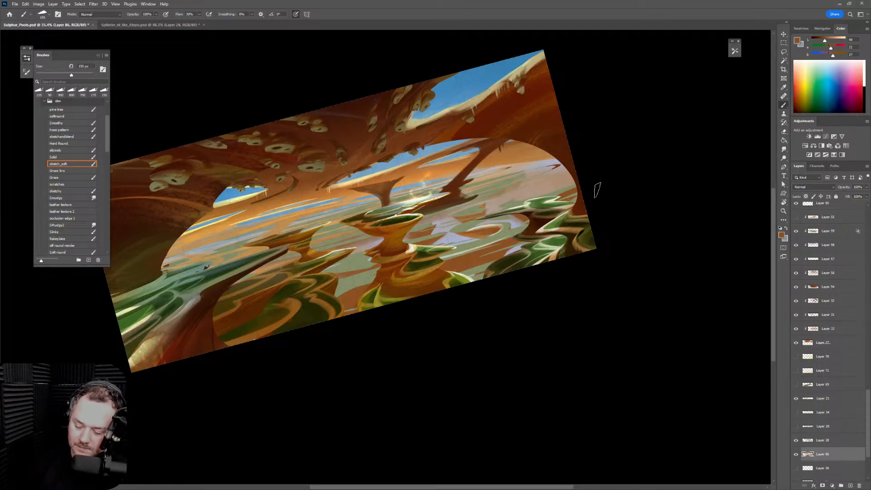
pyautogui.press(']')
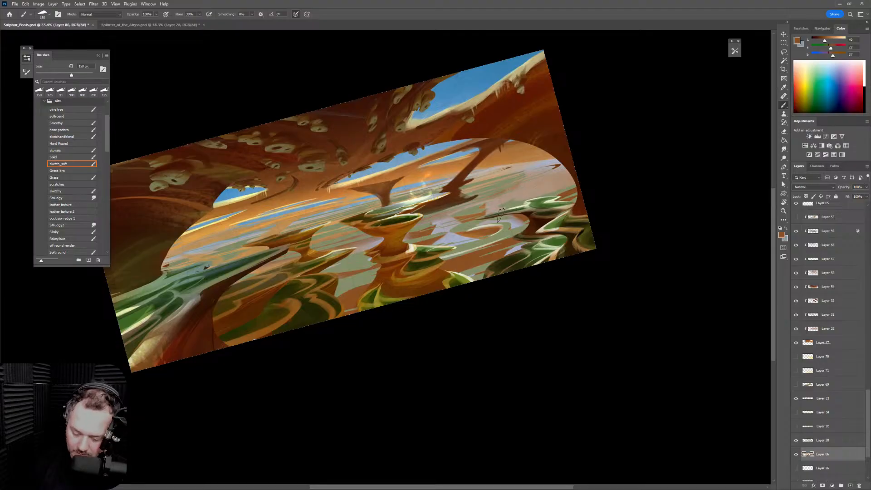
pyautogui.press('e')
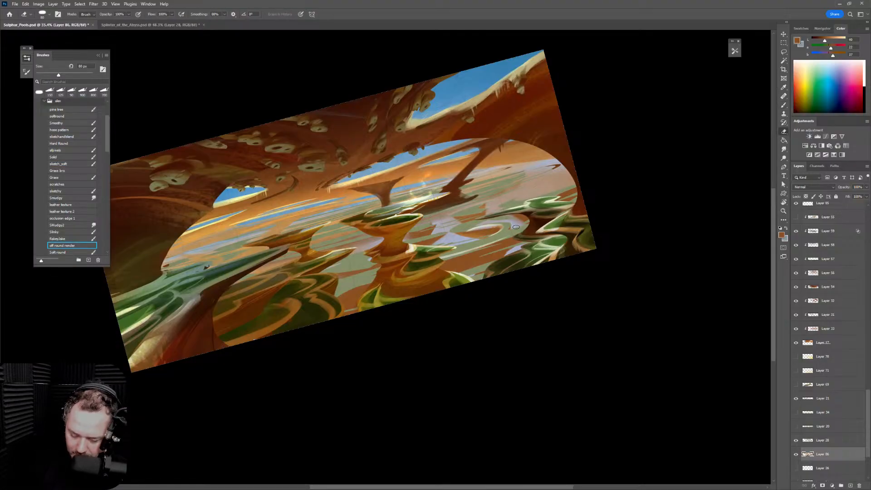
pyautogui.moveTo(517, 227); pyautogui.dragTo(548, 243)
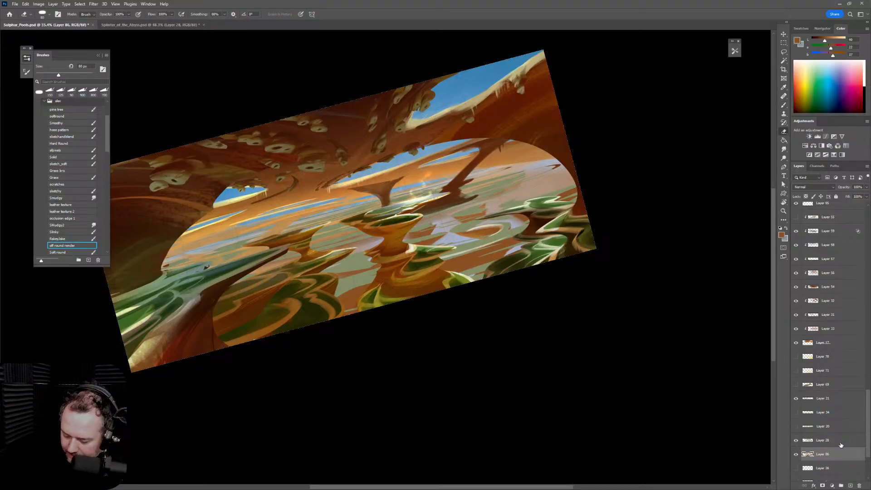
# Create a new layer above Layer 28 and paint with cream sampled from the far green formation's rim, using a 40 px brush
pyautogui.click(841, 444)
pyautogui.click(850, 486)
pyautogui.scroll(3, 438, 150)
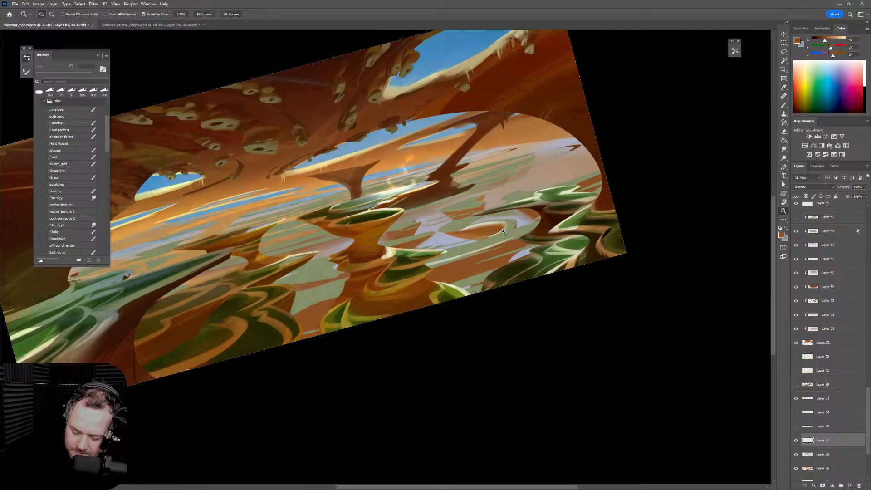
pyautogui.press('b')
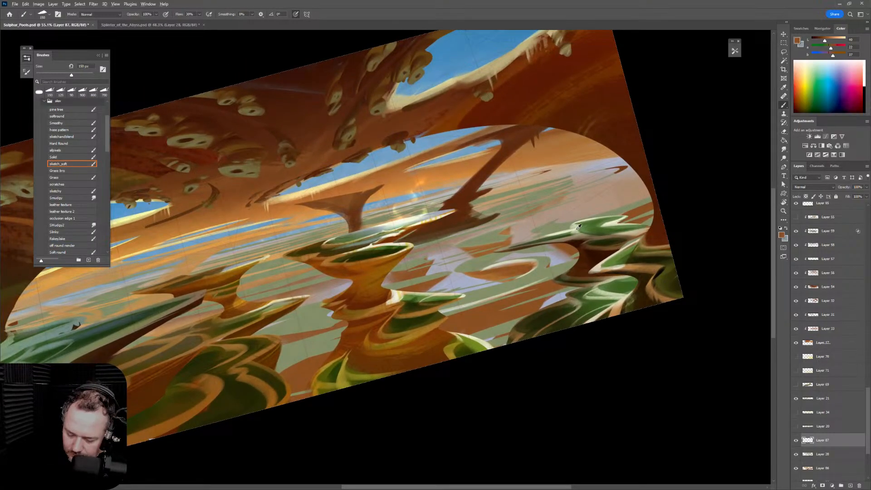
pyautogui.keyDown('alt'); pyautogui.click(579, 226); pyautogui.keyUp('alt')
pyautogui.press('[')
pyautogui.press('[')
pyautogui.press('[')
pyautogui.press('[')
pyautogui.press('[')
pyautogui.press('[')
pyautogui.press('[')
pyautogui.press('[')
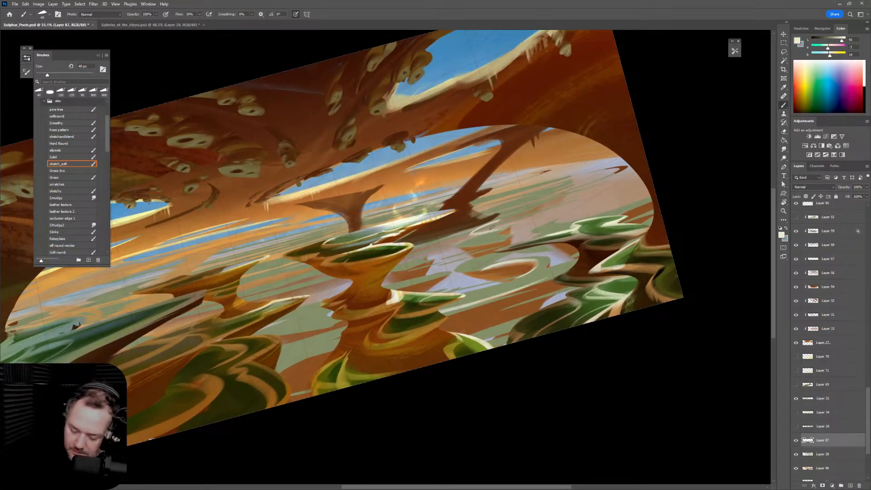
# Sample the grey-green water colour with a 70 px brush and refine the new cream highlight beside the arch's base, trimming it with the eraser
pyautogui.press(']')
pyautogui.press(']')
pyautogui.keyDown('alt'); pyautogui.click(498, 225); pyautogui.keyUp('alt')
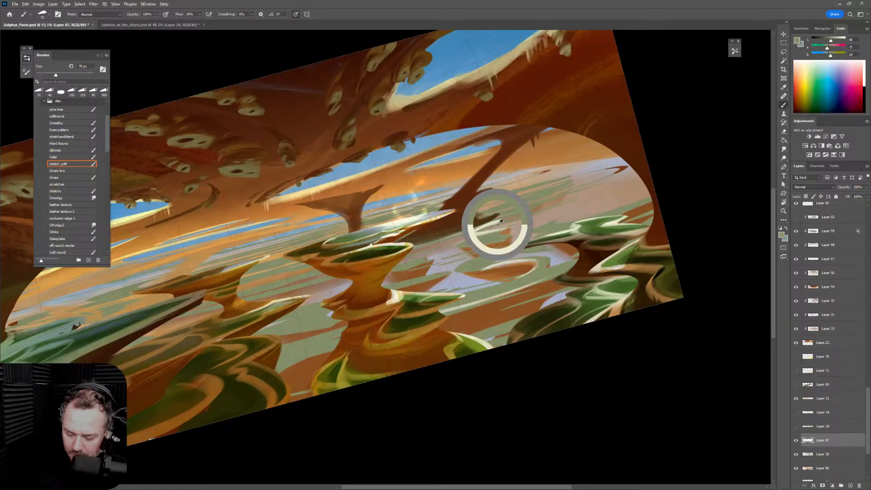
pyautogui.press('e')
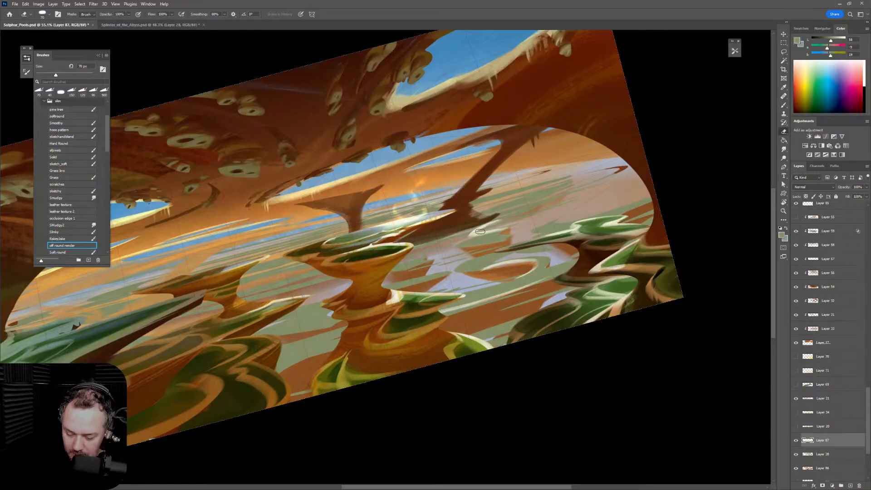
pyautogui.press('b')
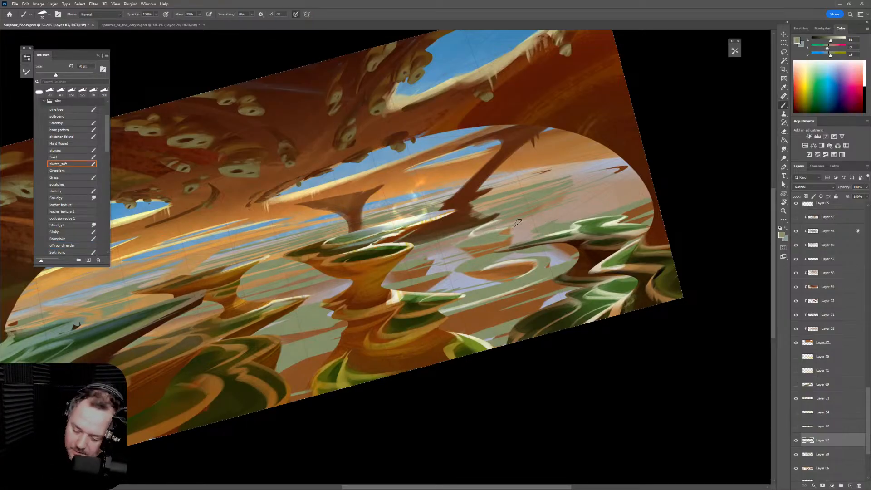
# Resample the cream highlight and paint fine pale strokes along the water's edges below the arch's base, with a brush of about 50 px
pyautogui.press('r')
pyautogui.moveTo(520, 224); pyautogui.dragTo(458, 204)
pyautogui.hotkey('shift', '3')
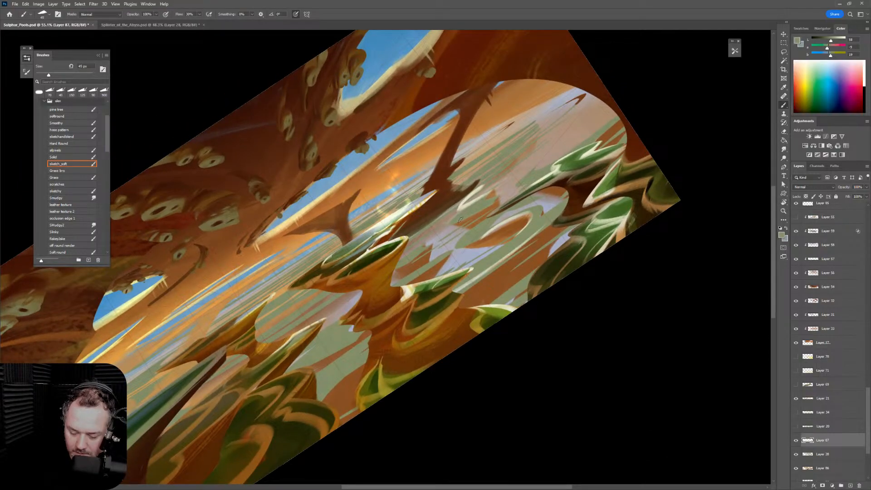
pyautogui.press(']')
pyautogui.keyDown('alt'); pyautogui.click(469, 201); pyautogui.keyUp('alt')
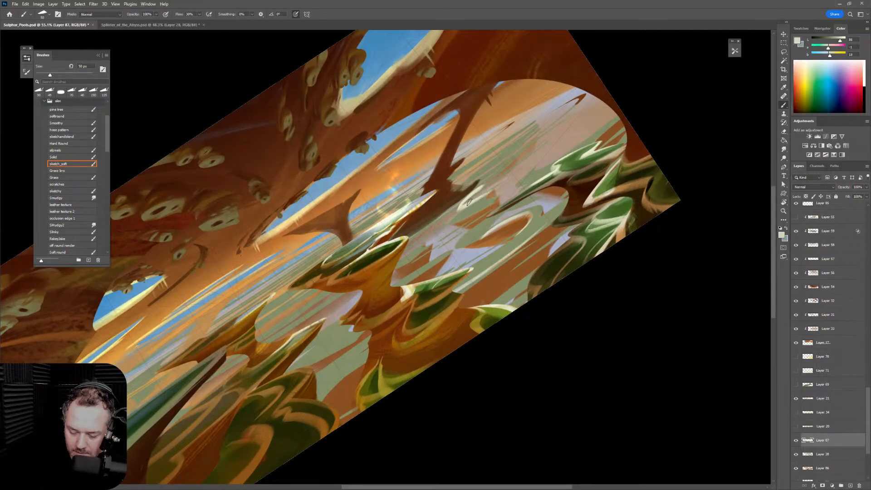
pyautogui.moveTo(463, 212)
pyautogui.mouseDown()
pyautogui.moveTo(445, 226)
pyautogui.moveTo(502, 198)
pyautogui.mouseUp()
pyautogui.press('[')
pyautogui.press('[')
pyautogui.moveTo(453, 223); pyautogui.dragTo(486, 208)
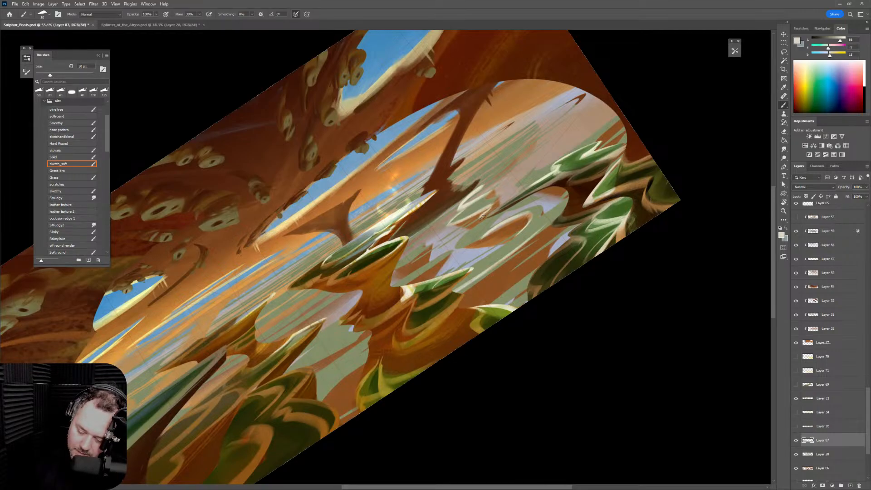
# Extend the cream highlights down toward the looped reflection with a 60 px brush, toggling the latest strokes to compare
pyautogui.moveTo(481, 218); pyautogui.dragTo(481, 238)
pyautogui.hotkey('ctrl', 'z')
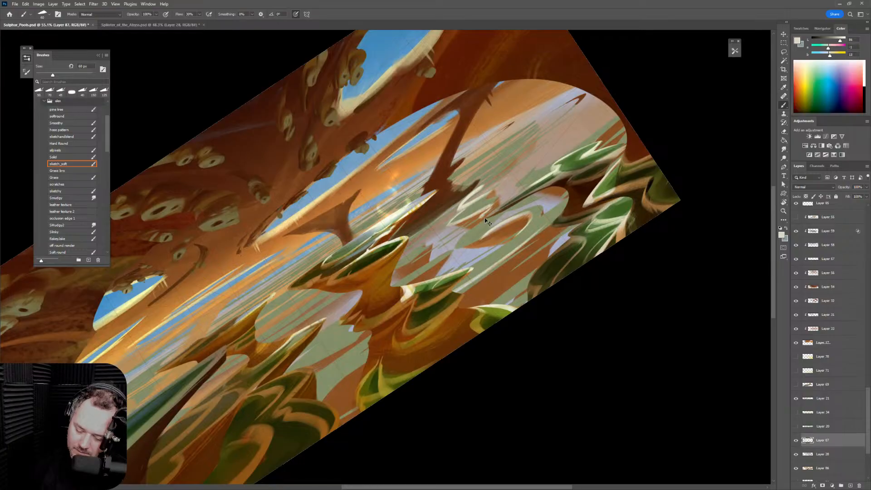
pyautogui.hotkey('ctrl', 'shift', 'z')
pyautogui.hotkey('ctrl', 'z')
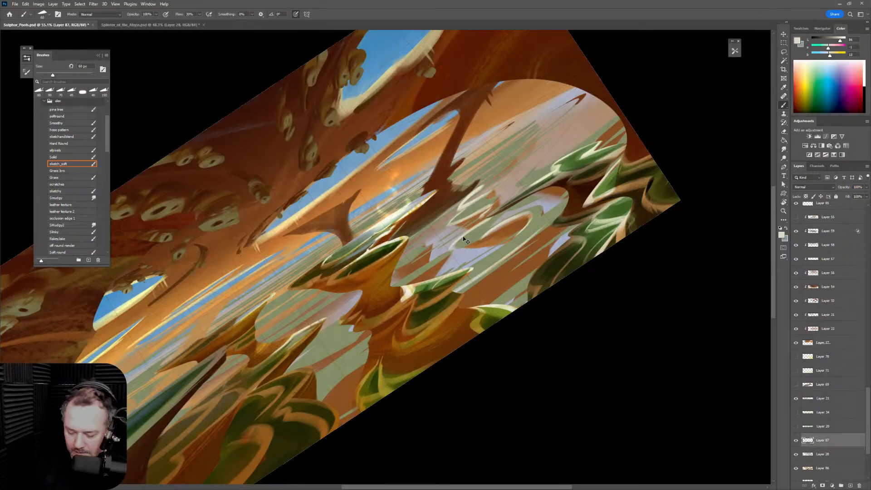
pyautogui.hotkey('ctrl', 'shift', 'z')
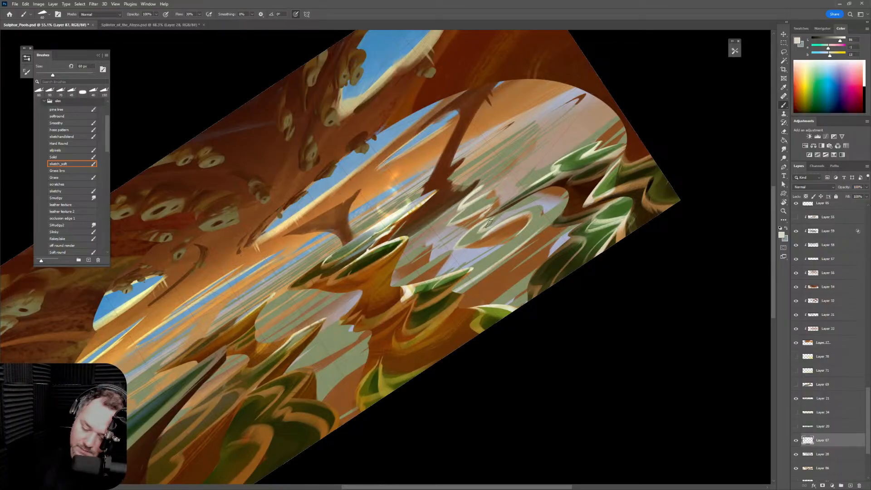
pyautogui.moveTo(464, 246); pyautogui.dragTo(475, 241)
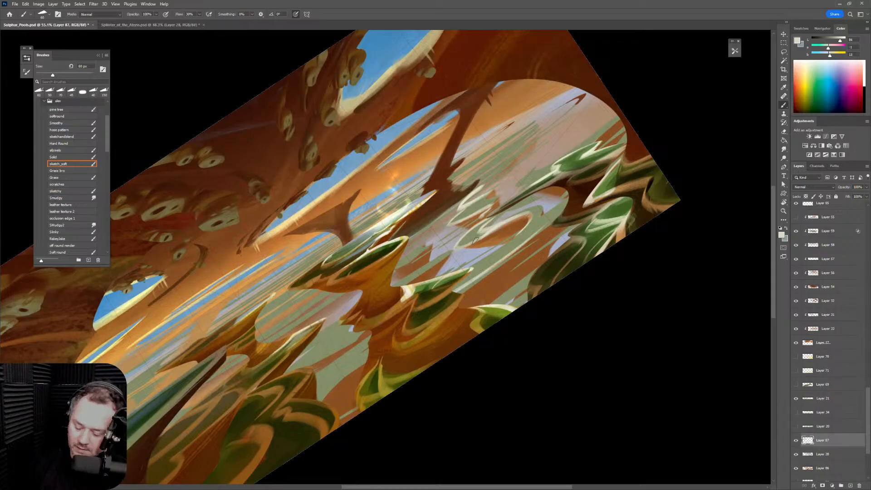
# Paint pale highlight streaks along the lavender water and brown reflections beside the central pillar with a 60 px brush
pyautogui.press('e')
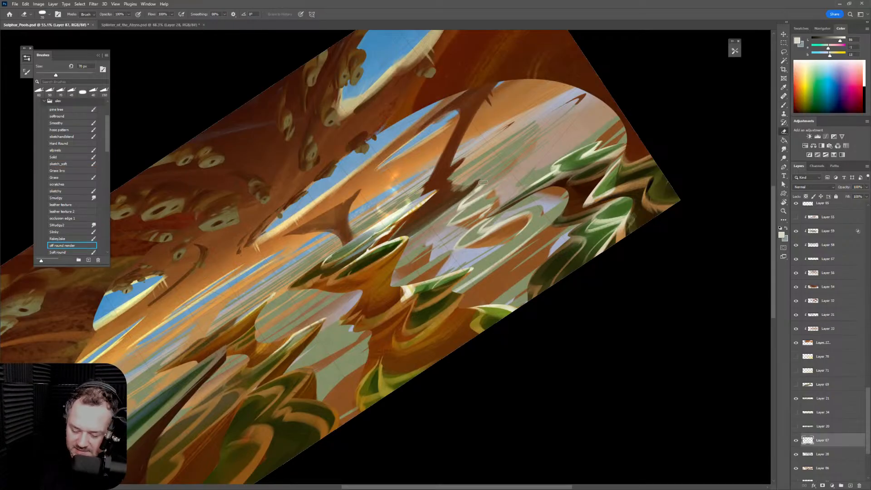
pyautogui.press('b')
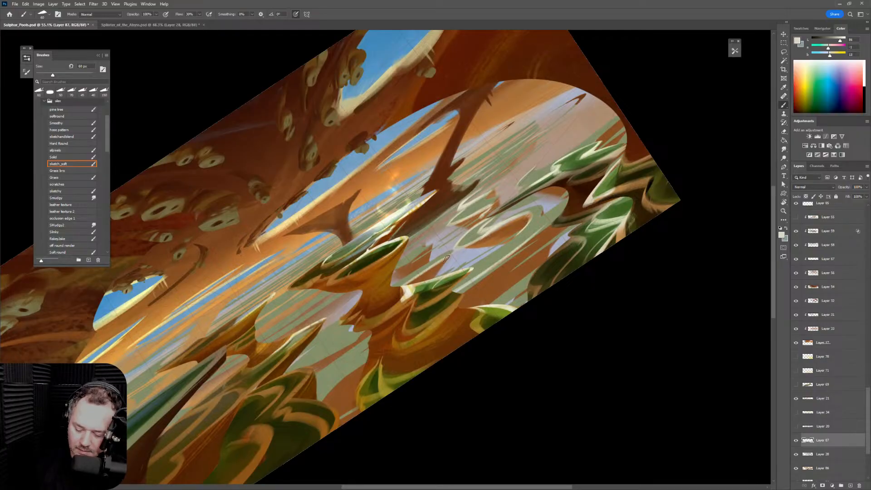
pyautogui.moveTo(454, 253); pyautogui.dragTo(394, 293)
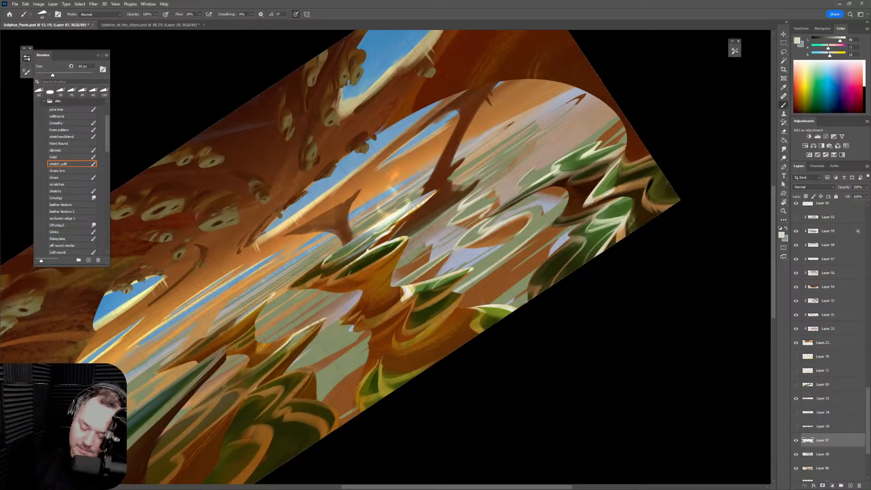
pyautogui.moveTo(456, 252)
pyautogui.mouseDown()
pyautogui.moveTo(389, 285)
pyautogui.moveTo(419, 254)
pyautogui.moveTo(396, 268)
pyautogui.moveTo(432, 245)
pyautogui.mouseUp()
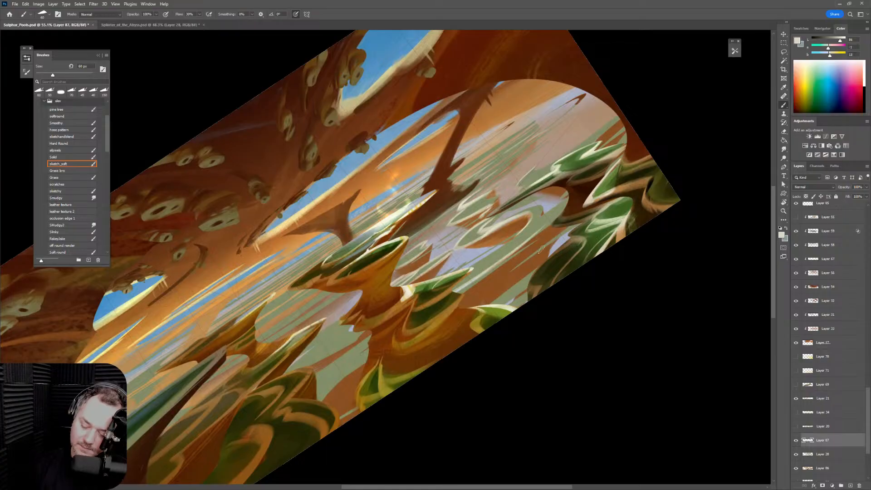
# Add cream highlights to the foreground water between the central pillar and the green formation, with brush sizes up to 80 px
pyautogui.press(']')
pyautogui.moveTo(510, 292)
pyautogui.mouseDown()
pyautogui.moveTo(502, 309)
pyautogui.moveTo(550, 275)
pyautogui.moveTo(551, 239)
pyautogui.moveTo(569, 224)
pyautogui.moveTo(497, 286)
pyautogui.moveTo(575, 230)
pyautogui.moveTo(561, 231)
pyautogui.moveTo(569, 224)
pyautogui.moveTo(497, 279)
pyautogui.moveTo(536, 257)
pyautogui.mouseUp()
pyautogui.press(']')
pyautogui.press(']')
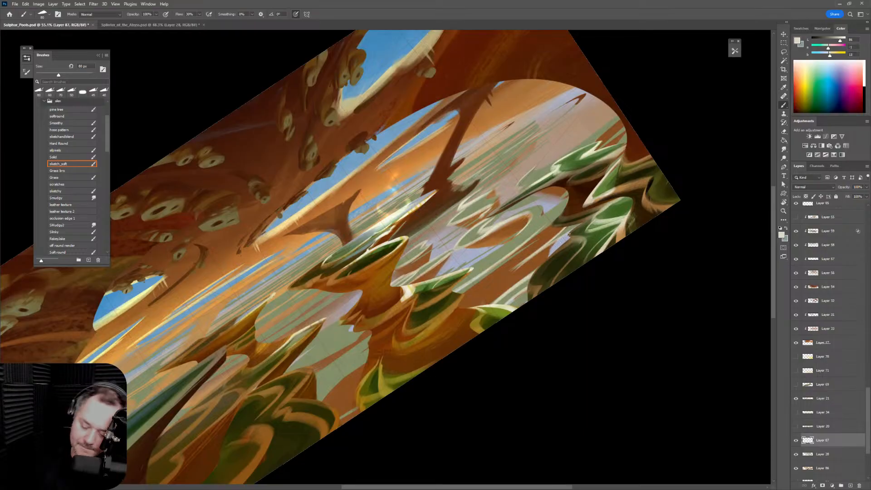
pyautogui.press('e')
# Brush cream edge highlights onto the grey-green pool on the other side of the central pillar, with brush sizes from 80 to 125 px
pyautogui.press('z')
pyautogui.moveTo(576, 251); pyautogui.dragTo(636, 258)
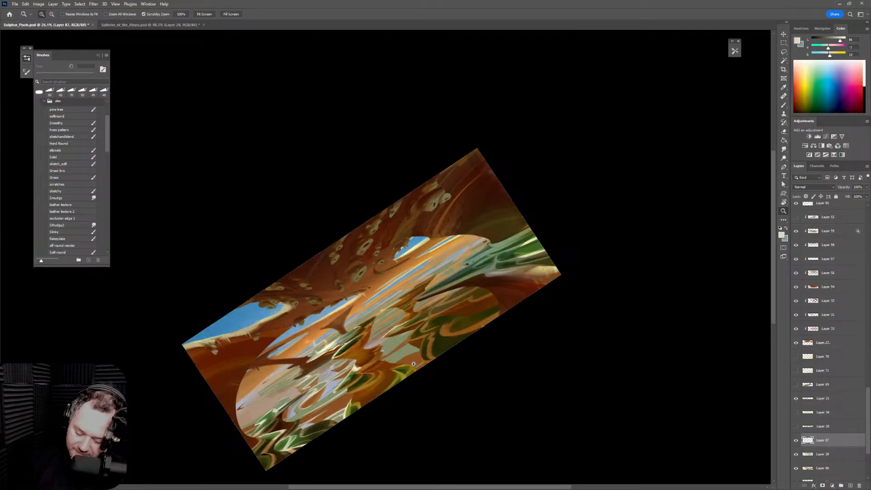
pyautogui.moveTo(414, 365)
pyautogui.mouseDown()
pyautogui.moveTo(451, 356)
pyautogui.moveTo(554, 276)
pyautogui.moveTo(582, 158)
pyautogui.moveTo(622, 208)
pyautogui.mouseUp()
pyautogui.press('b')
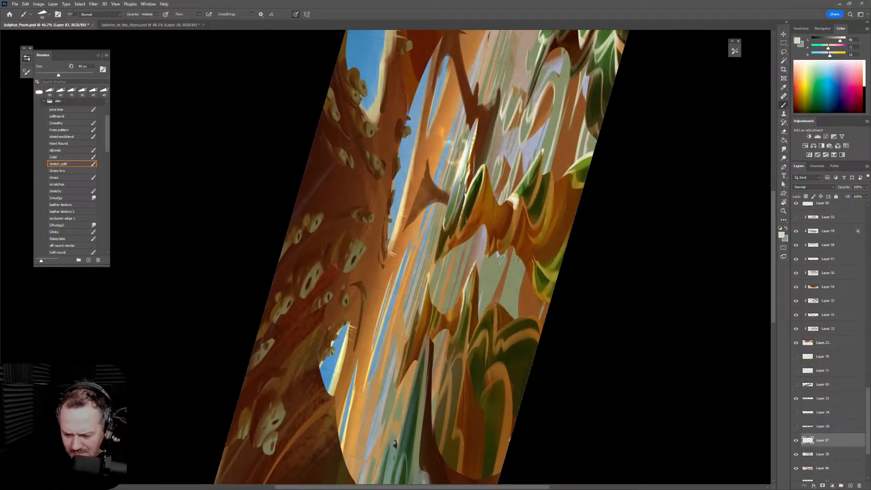
pyautogui.press('[')
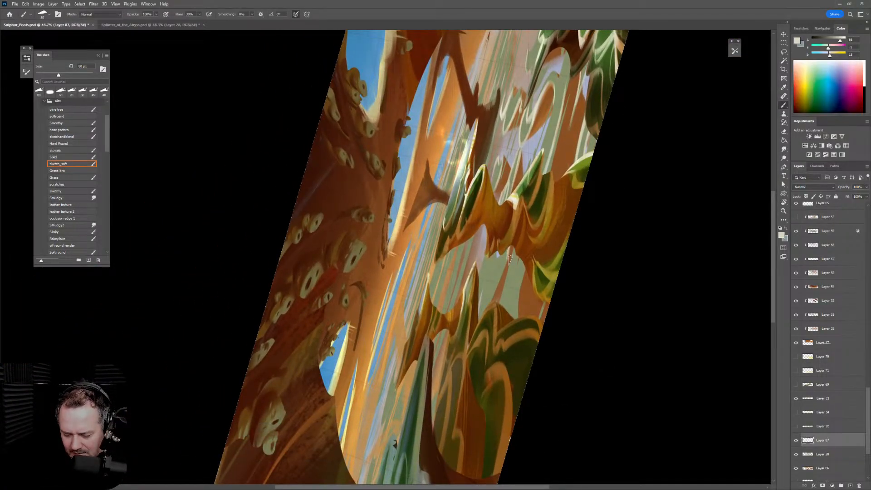
pyautogui.press(']')
pyautogui.press(']')
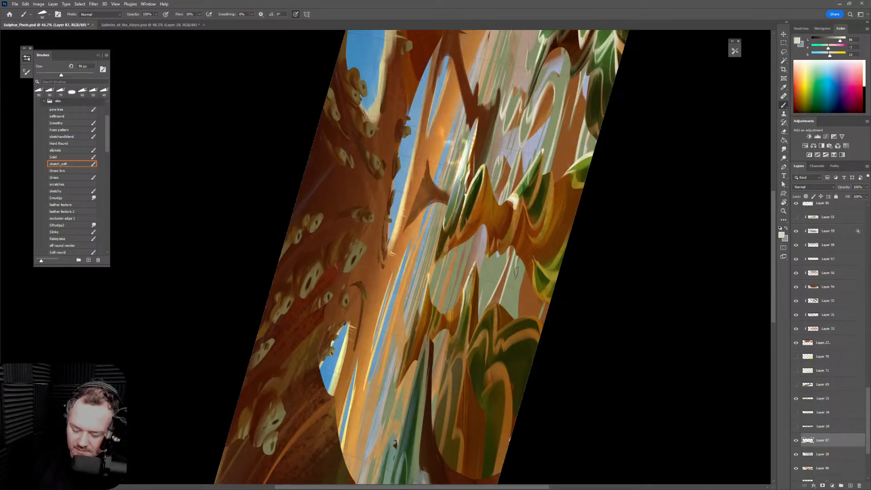
pyautogui.press(']')
pyautogui.press(']')
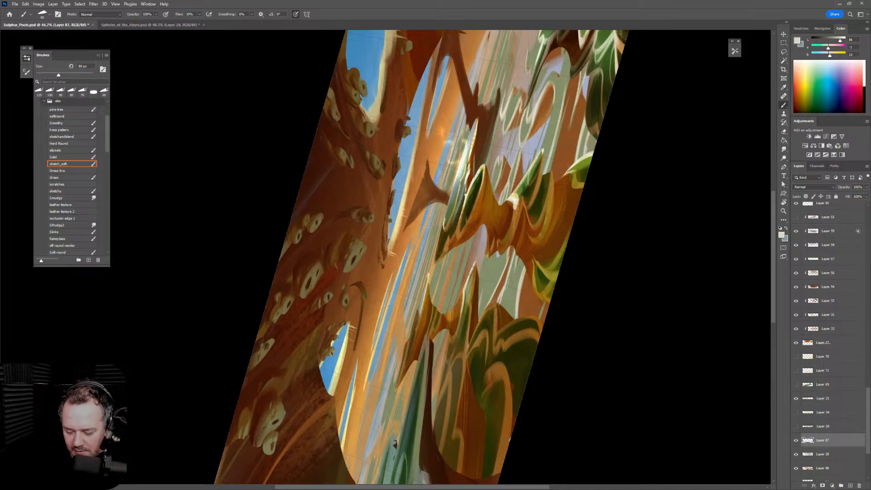
# Build up more pale streaks across the grey-green pool and its brown reflections, with brush sizes of 90 and 100 px
pyautogui.press('[')
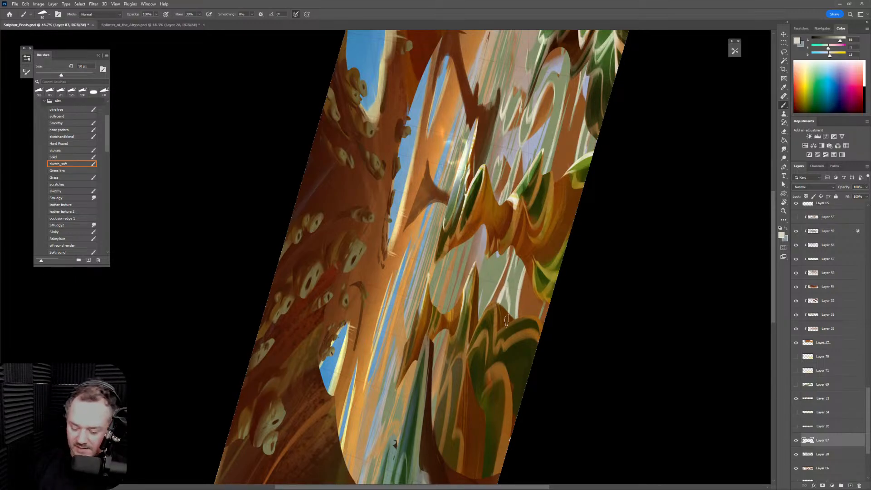
pyautogui.moveTo(530, 272); pyautogui.dragTo(525, 336)
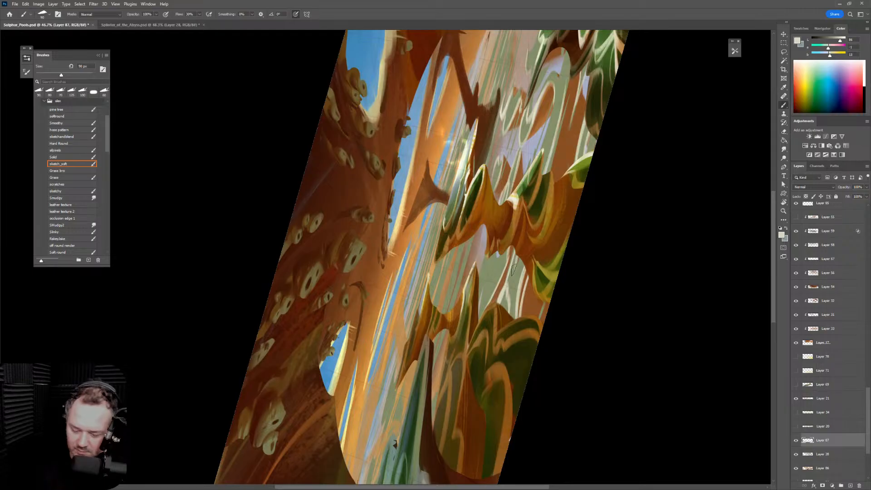
pyautogui.press(']')
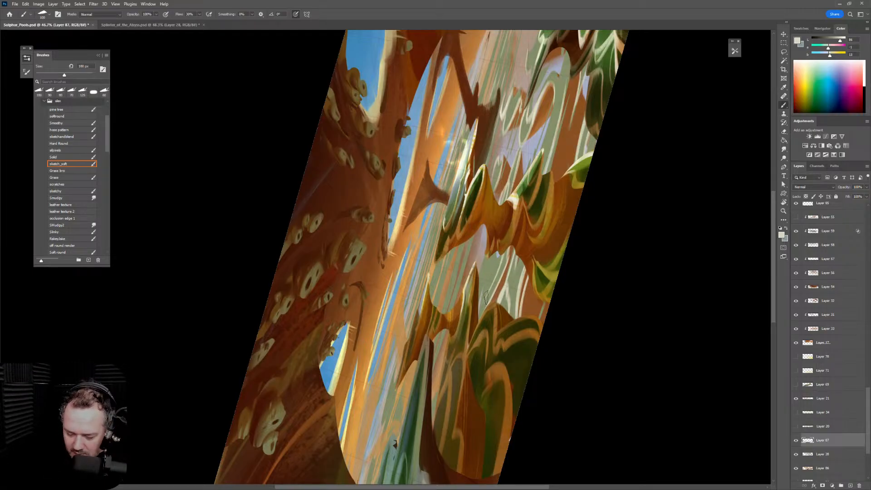
pyautogui.press('[')
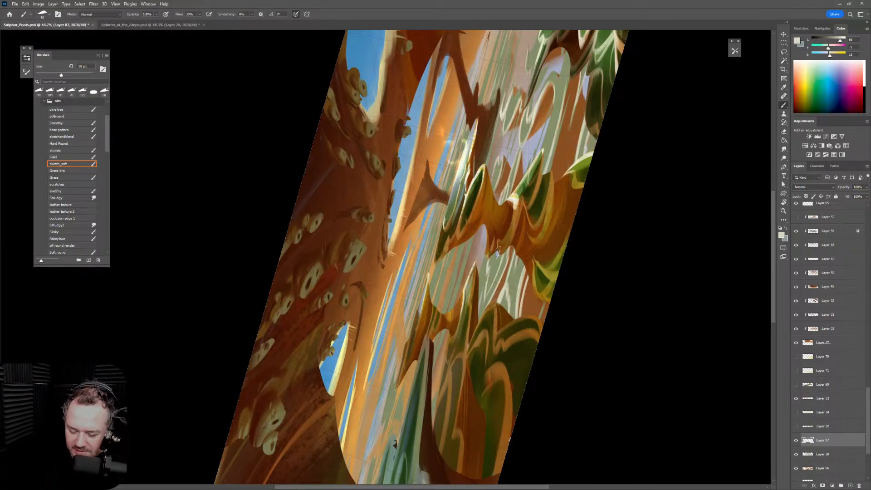
pyautogui.press('[')
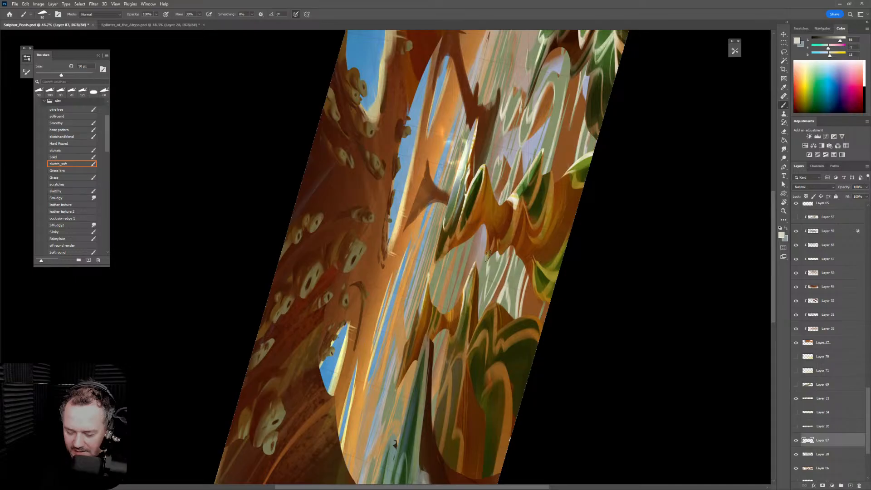
pyautogui.press(']')
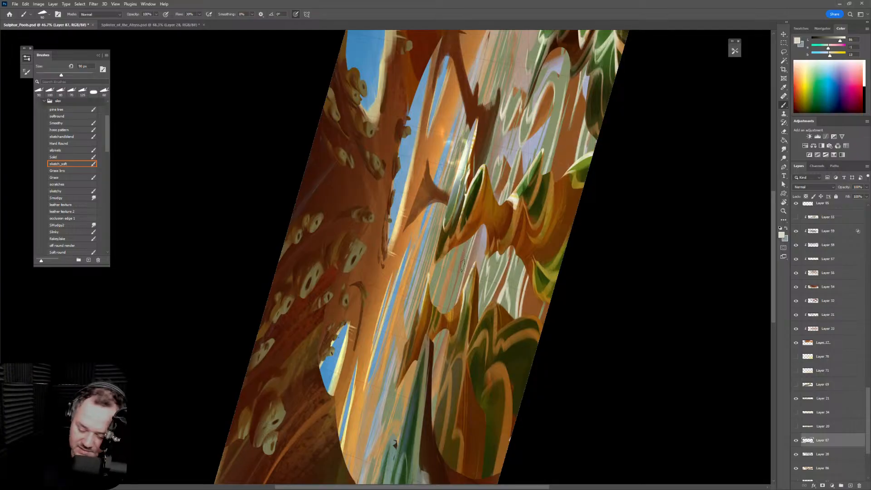
# Paint more fine cream streaks across the grey-green pool and its brown reflections, with brush sizes from 60 to 90 px
pyautogui.press('[')
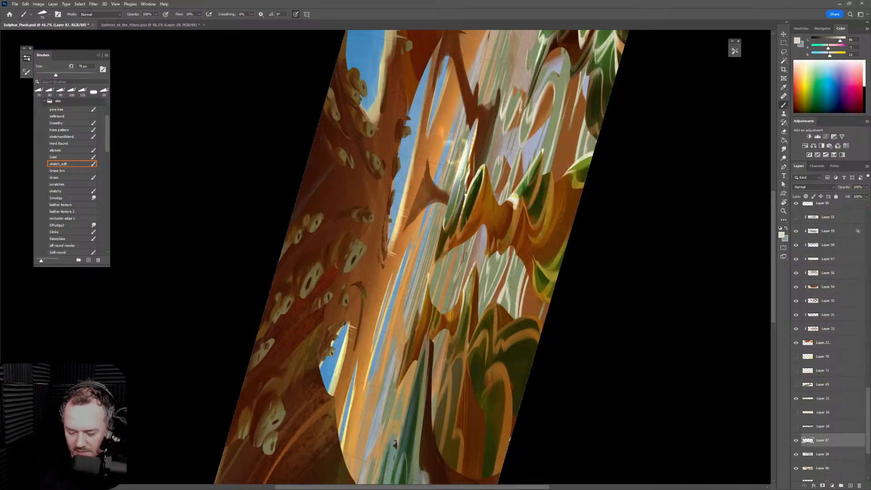
pyautogui.press('[')
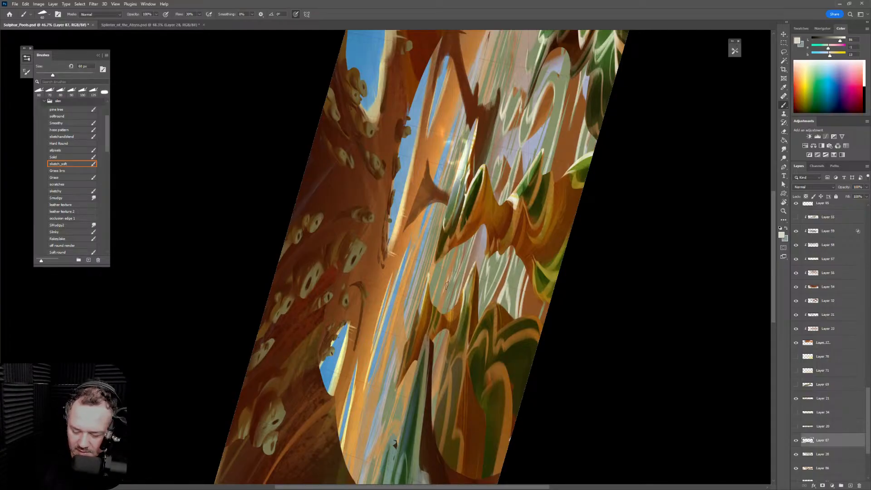
pyautogui.press(']')
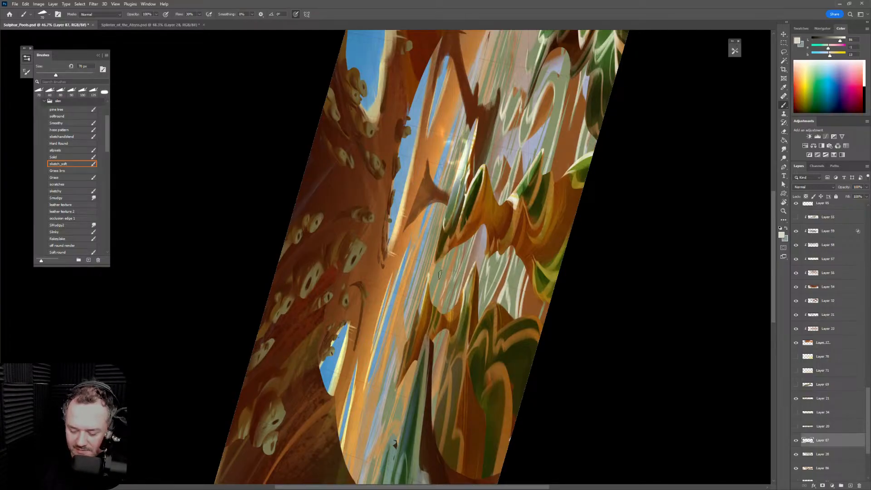
pyautogui.press(']')
pyautogui.press(']')
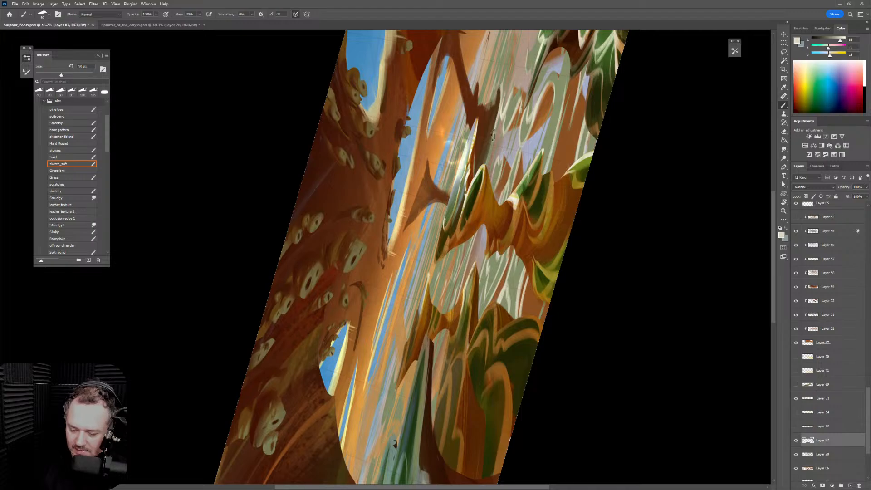
# Refine the cream edge highlights on the curved grey-green band around the large brown reflection, with brush sizes from 60 to 80 px
pyautogui.press('[')
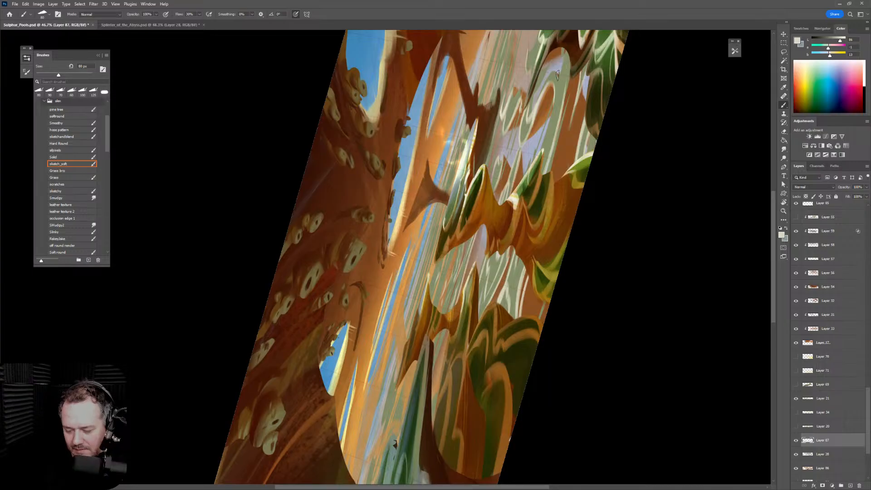
pyautogui.press('[')
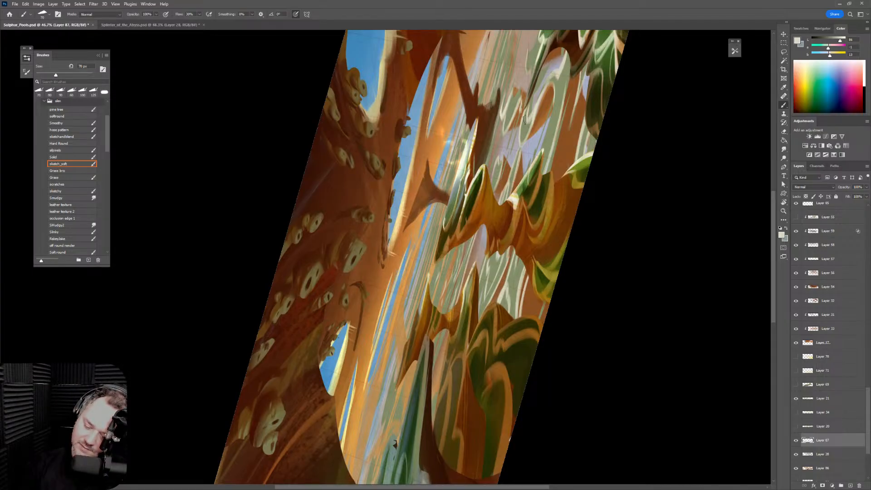
pyautogui.press('[')
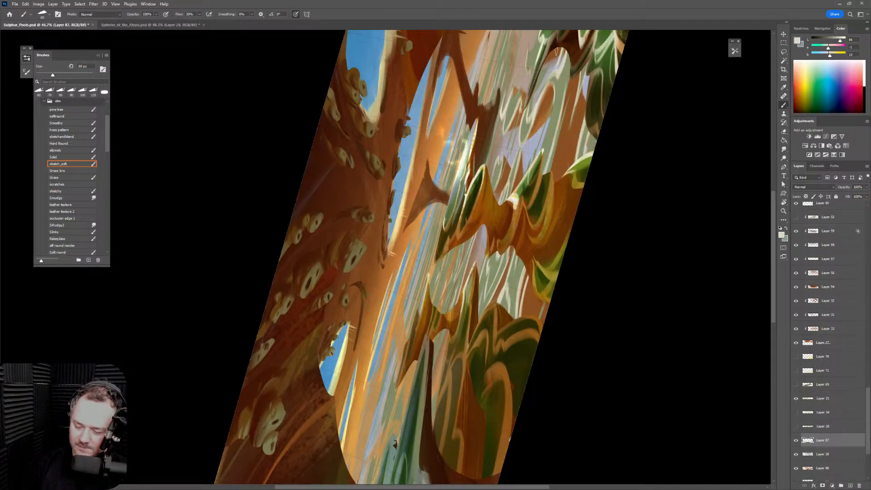
pyautogui.press(']')
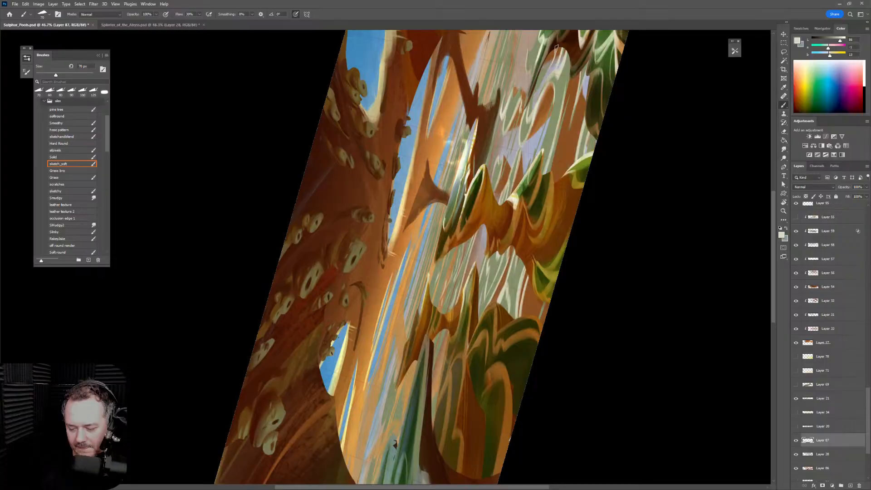
# Add cream highlights to the brown water behind the green foreground formation and trim them with a 50 px eraser
pyautogui.press('r')
pyautogui.moveTo(636, 145); pyautogui.dragTo(599, 328)
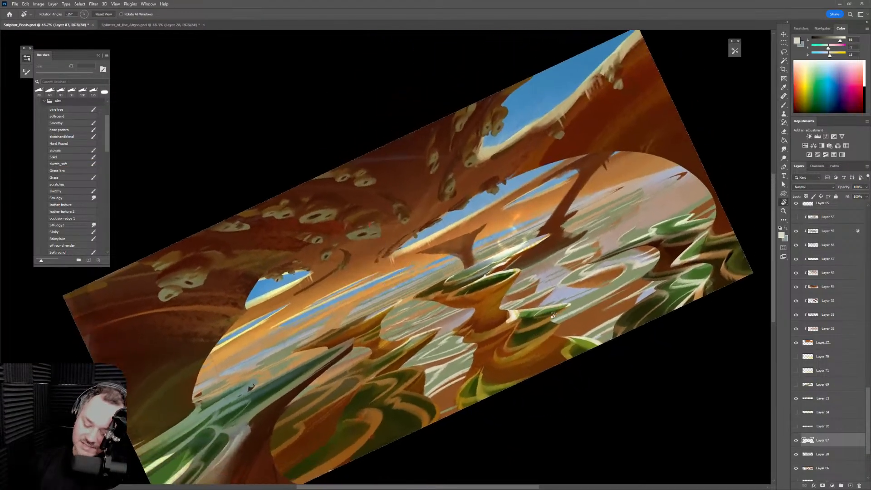
pyautogui.press(']')
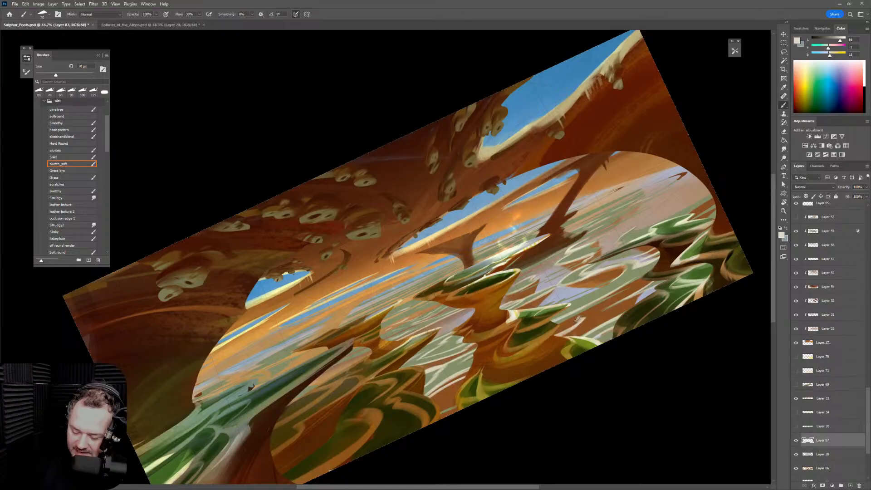
pyautogui.press('e')
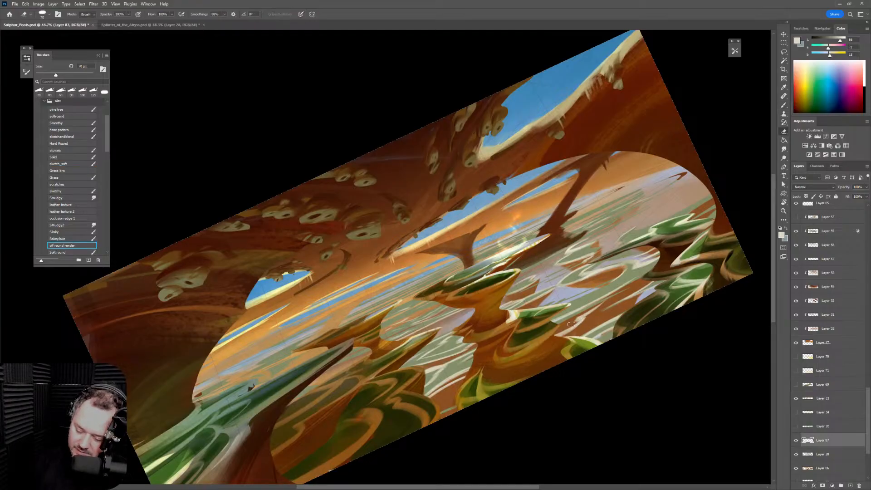
pyautogui.press('[')
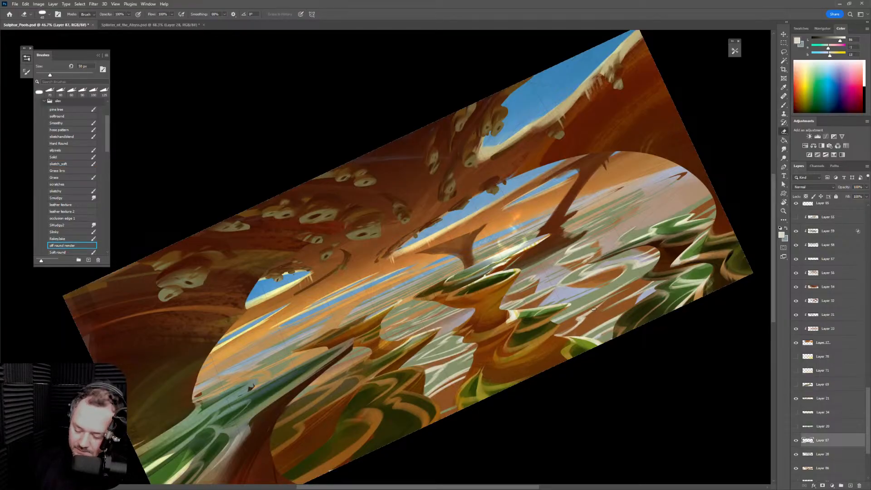
# Extend the cream highlights over the brown water near the green foreground formation, with 60 and 70 px brush sizes
pyautogui.press('b')
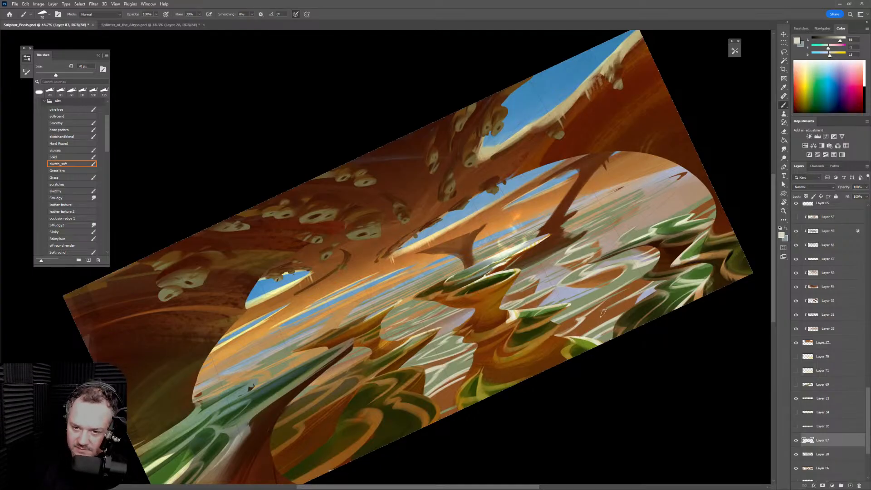
pyautogui.press('[')
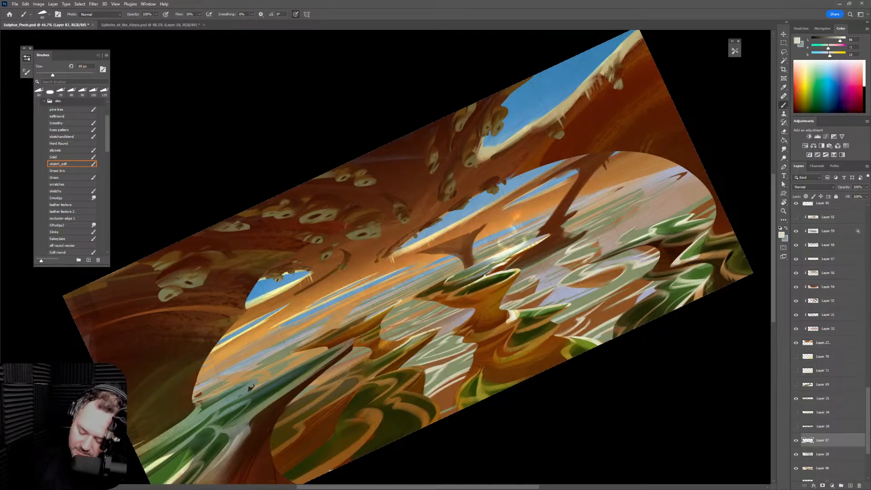
pyautogui.press(']')
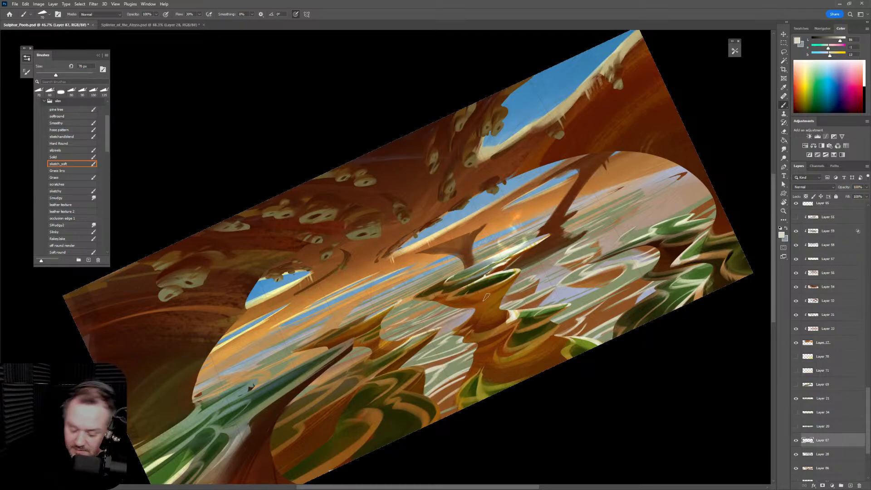
# Brush cream accents around the far green formation at 50 and 70 px, undo the last stroke and clean up with a 45 px eraser
pyautogui.press('[')
pyautogui.press('[')
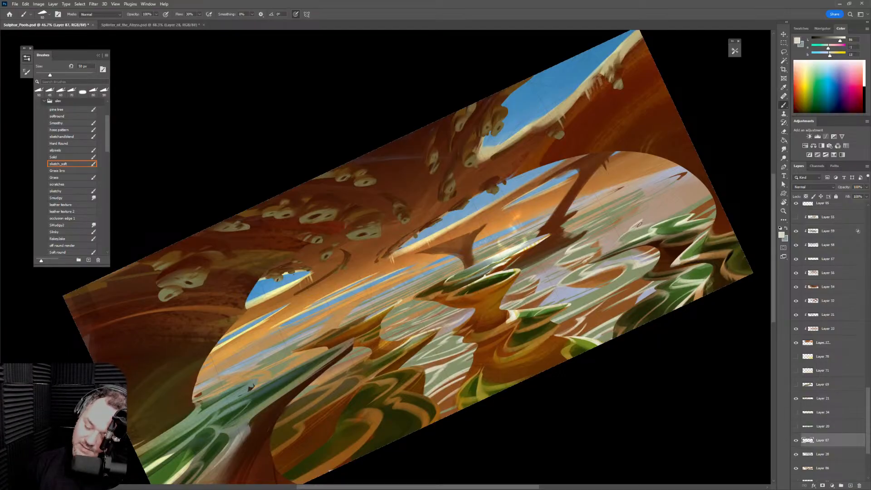
pyautogui.press(']')
pyautogui.press(']')
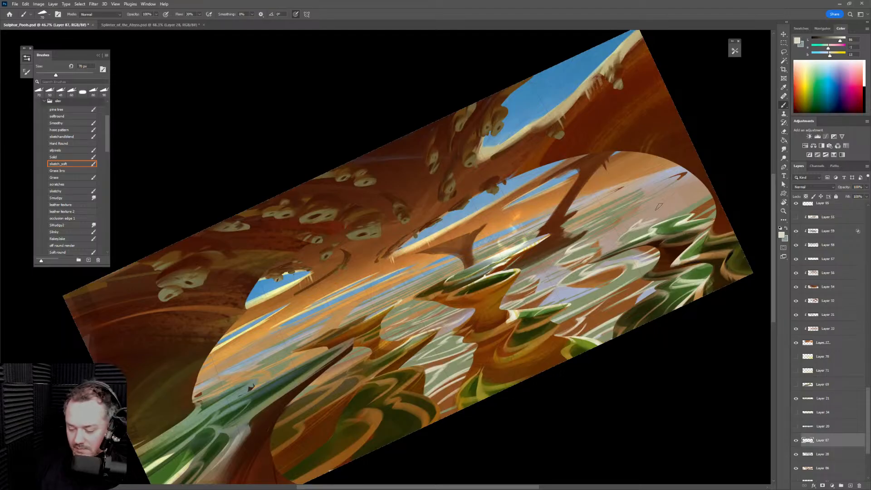
pyautogui.moveTo(662, 211)
pyautogui.mouseDown()
pyautogui.moveTo(709, 198)
pyautogui.moveTo(669, 205)
pyautogui.moveTo(679, 199)
pyautogui.moveTo(655, 214)
pyautogui.moveTo(691, 207)
pyautogui.moveTo(671, 199)
pyautogui.mouseUp()
pyautogui.hotkey('ctrl', 'z')
pyautogui.press('e')
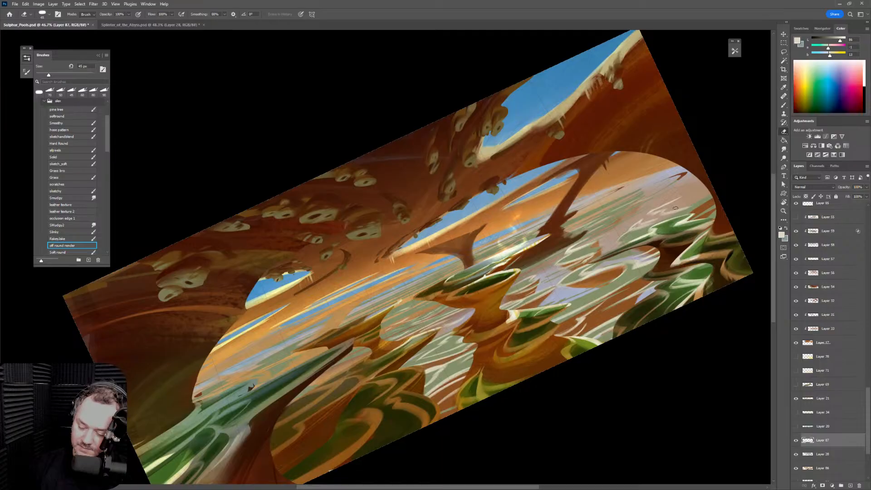
# Add cream streaks to the distant water at 50 px, then to the foreground pools and brown reflections at 60 to 90 px
pyautogui.press('b')
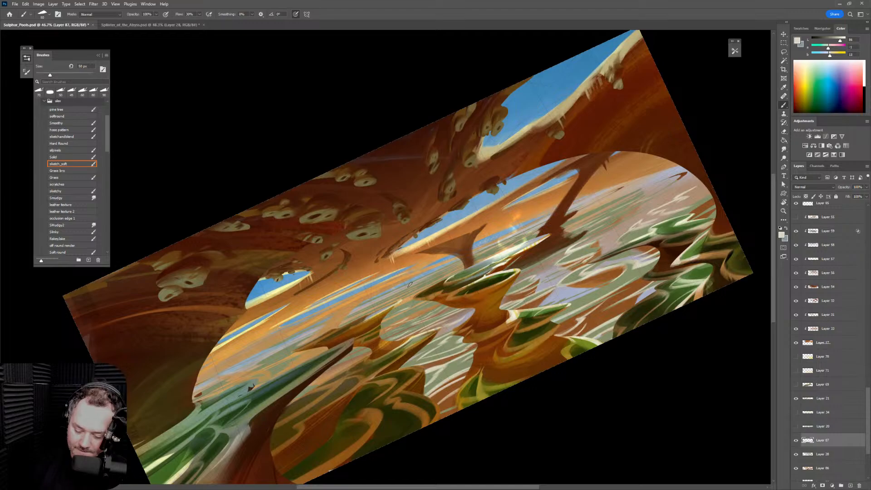
pyautogui.moveTo(410, 285); pyautogui.dragTo(425, 280)
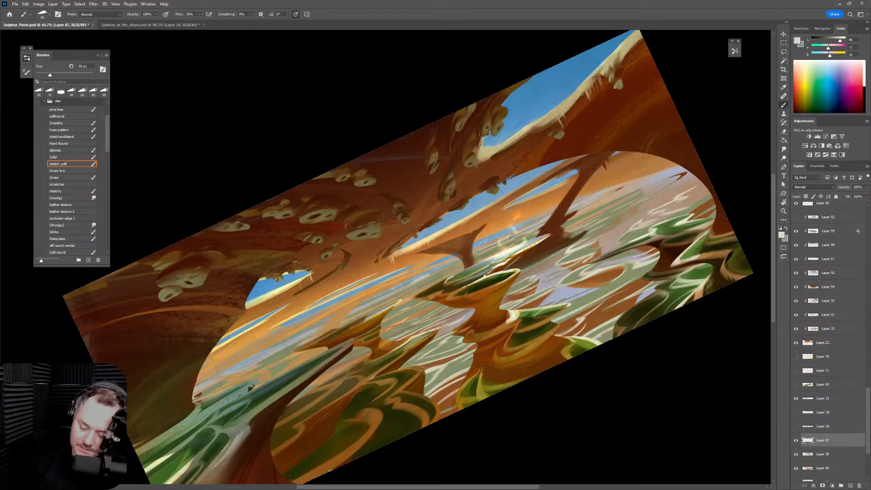
pyautogui.moveTo(592, 209); pyautogui.dragTo(618, 198)
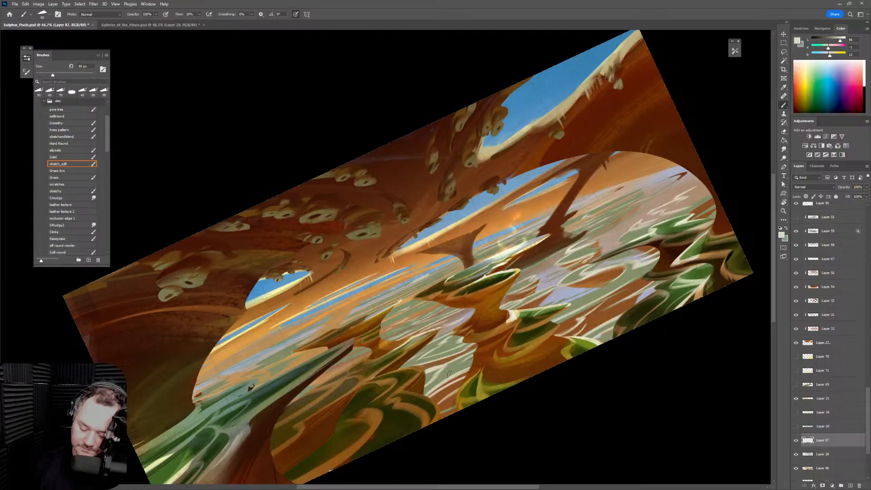
pyautogui.moveTo(441, 388); pyautogui.dragTo(466, 373)
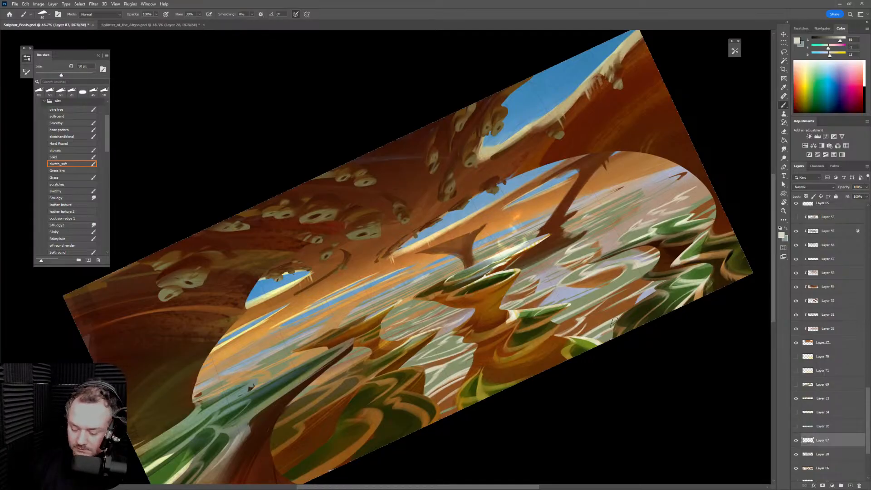
pyautogui.moveTo(588, 336); pyautogui.dragTo(624, 316)
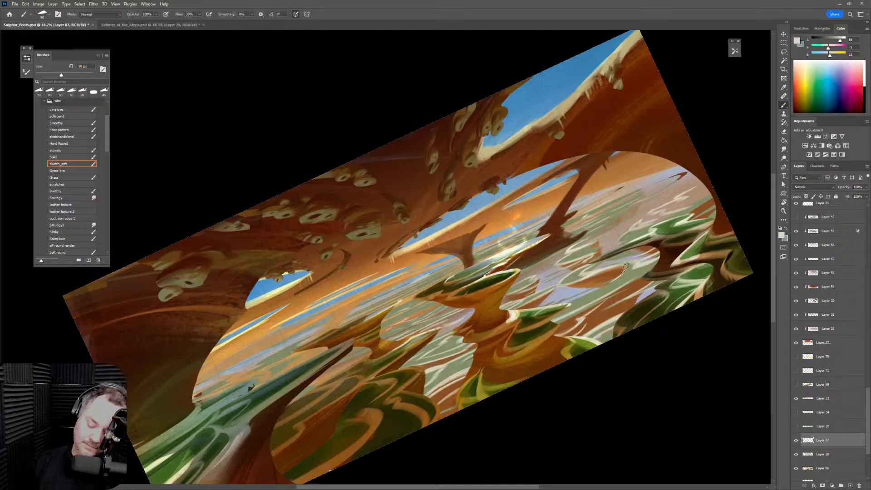
# Sample dark green and, on a new layer directly below Layer 87, paint green reflections beside the foreground formation, with brush sizes up to 175 px
pyautogui.keyDown('alt'); pyautogui.click(688, 286); pyautogui.keyUp('alt')
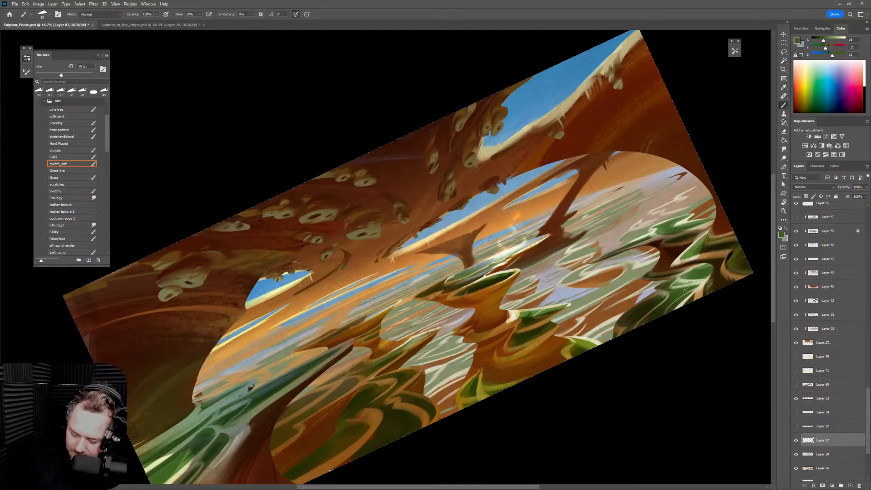
pyautogui.click(834, 455)
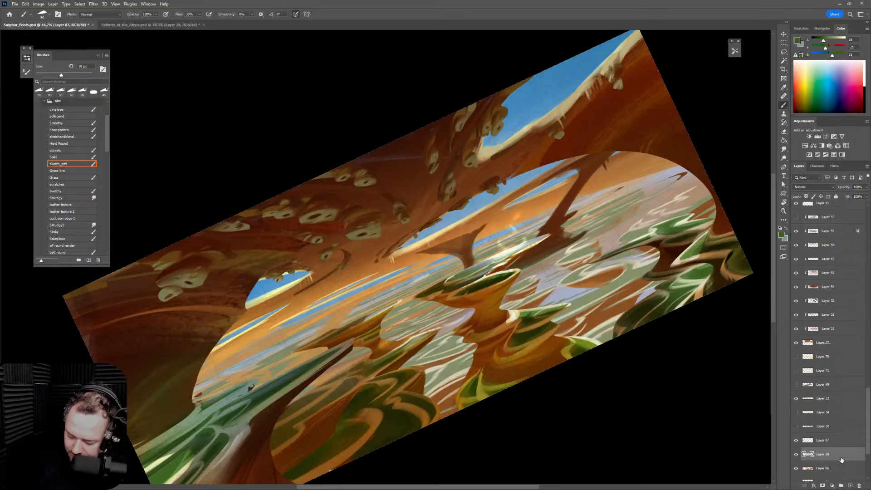
pyautogui.click(852, 485)
pyautogui.press(']')
pyautogui.press(']')
pyautogui.press(']')
pyautogui.moveTo(558, 314); pyautogui.dragTo(610, 286)
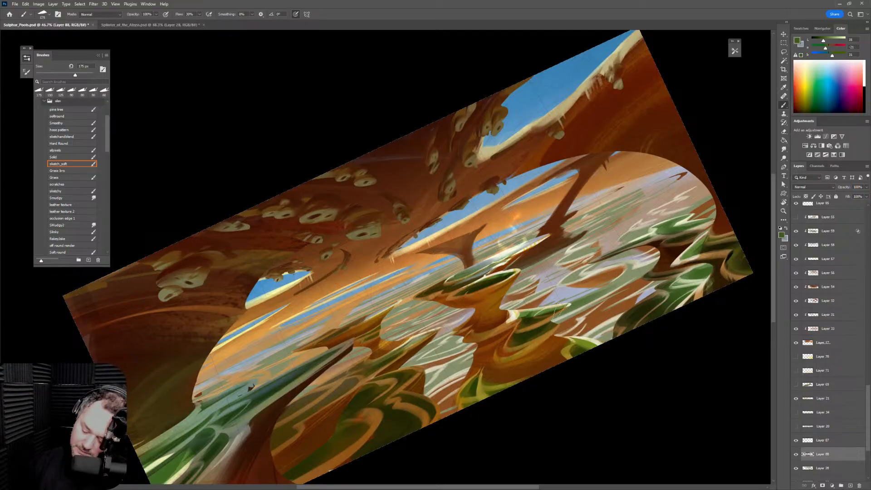
pyautogui.press('[')
pyautogui.press('[')
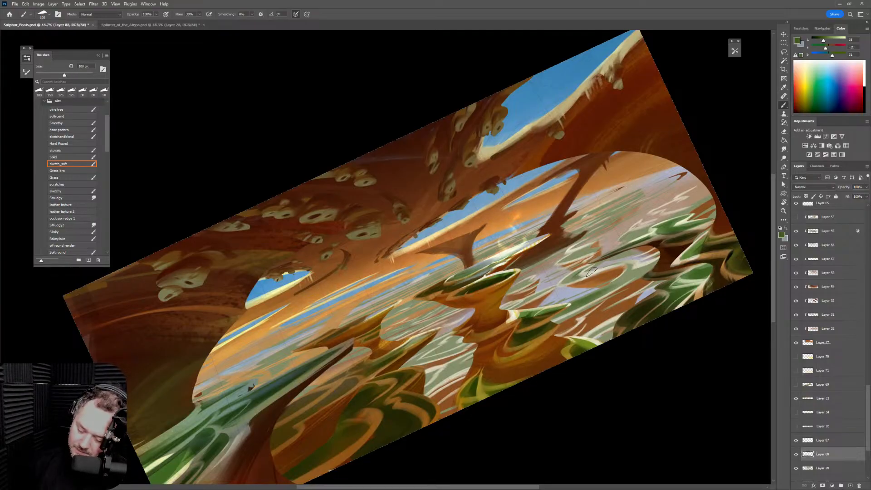
pyautogui.press(']')
# Sample a muted blue-grey from the distant water and brush it into the pools near the far green formation, at 100 to 175 px
pyautogui.keyDown('alt'); pyautogui.click(527, 178); pyautogui.keyUp('alt')
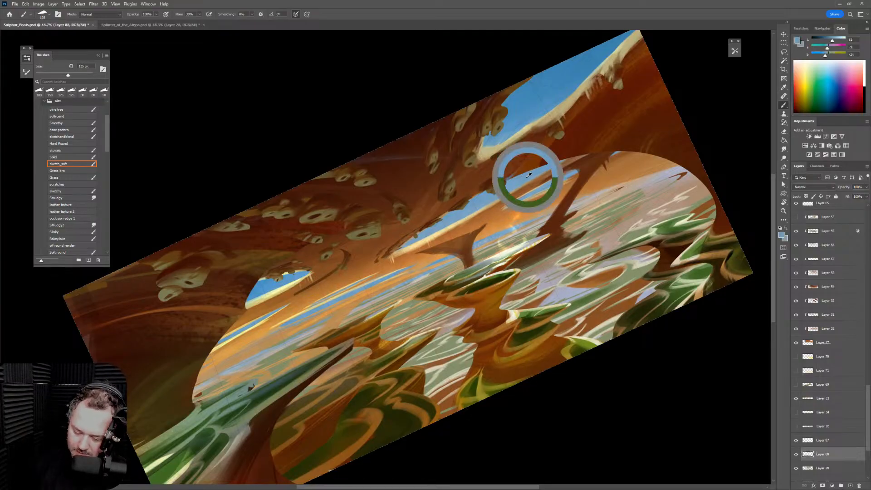
pyautogui.keyDown('alt'); pyautogui.click(538, 238); pyautogui.keyUp('alt')
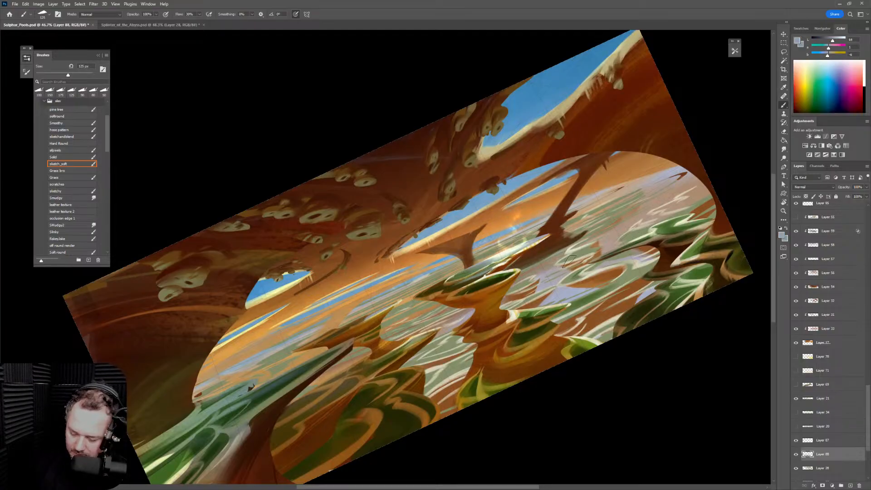
pyautogui.press('[')
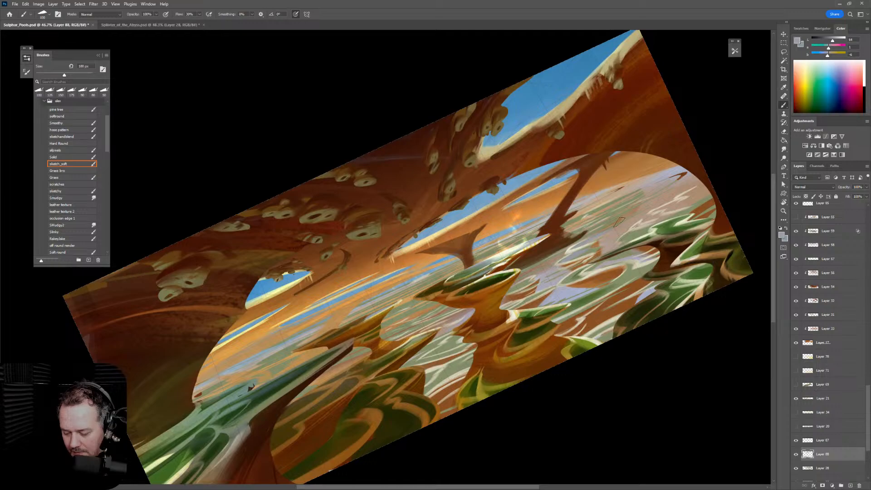
pyautogui.press(']')
pyautogui.press(']')
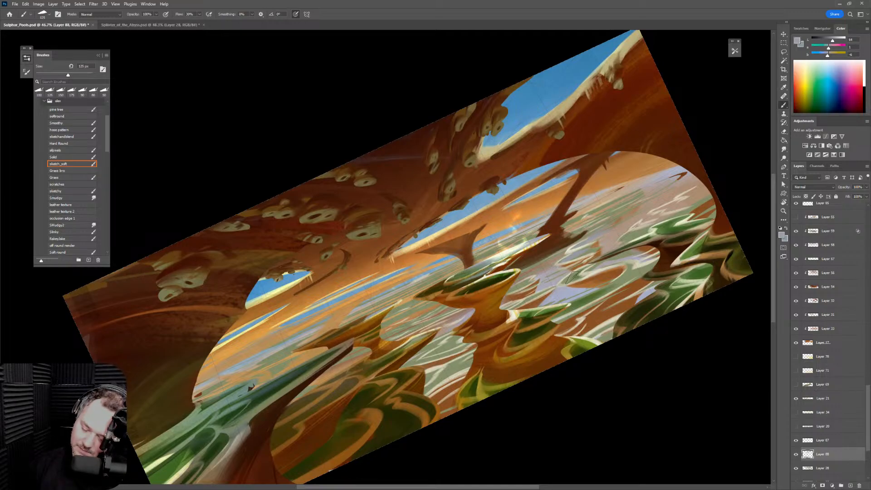
pyautogui.press(']')
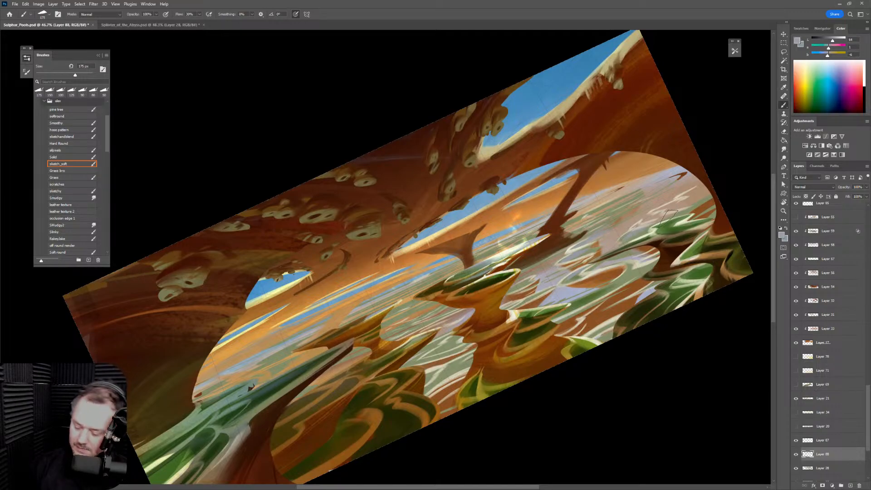
# Sample grey-green from the water and paint reflections over the lavender water behind the far green formation, at 100 and 150 px
pyautogui.keyDown('alt'); pyautogui.click(645, 232); pyautogui.keyUp('alt')
pyautogui.press('[')
pyautogui.press('[')
pyautogui.press('[')
pyautogui.moveTo(656, 222); pyautogui.dragTo(676, 209)
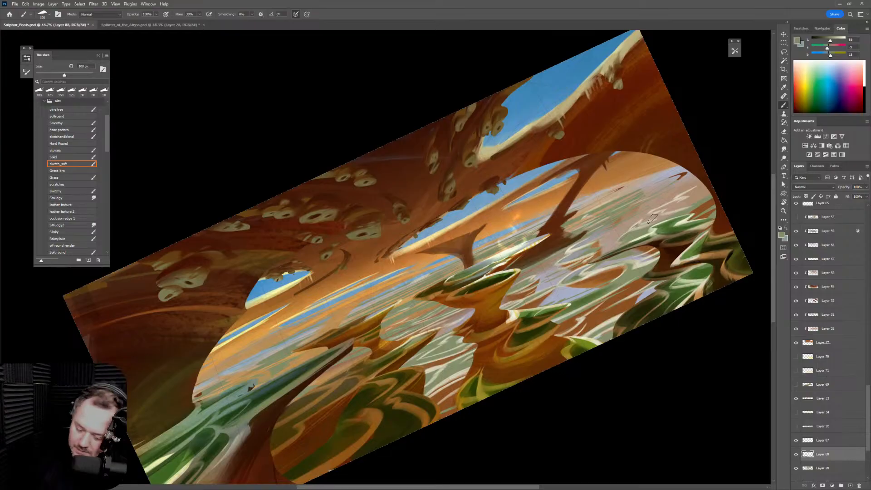
pyautogui.press(']')
pyautogui.press(']')
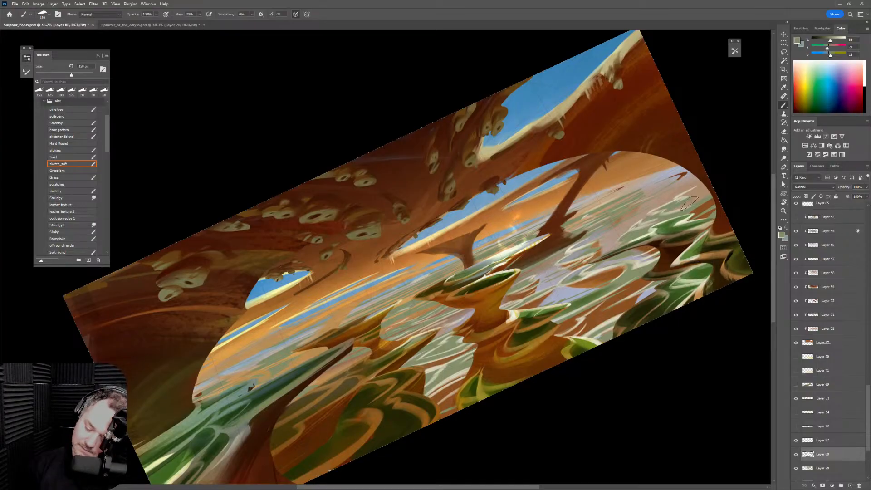
pyautogui.moveTo(667, 209); pyautogui.dragTo(693, 202)
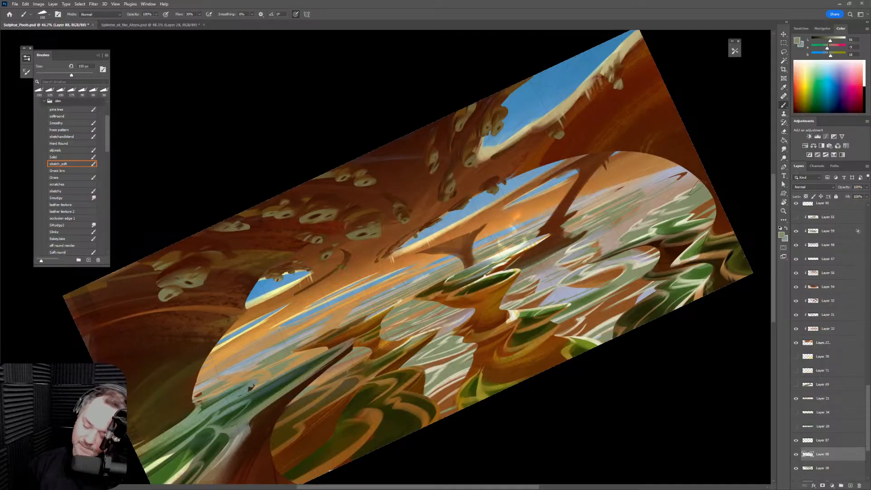
# Sample muted grey and paler tones from the distant water and paint streaks across the far water beyond the arch, at 125 to 175 px
pyautogui.keyDown('alt'); pyautogui.click(638, 218); pyautogui.keyUp('alt')
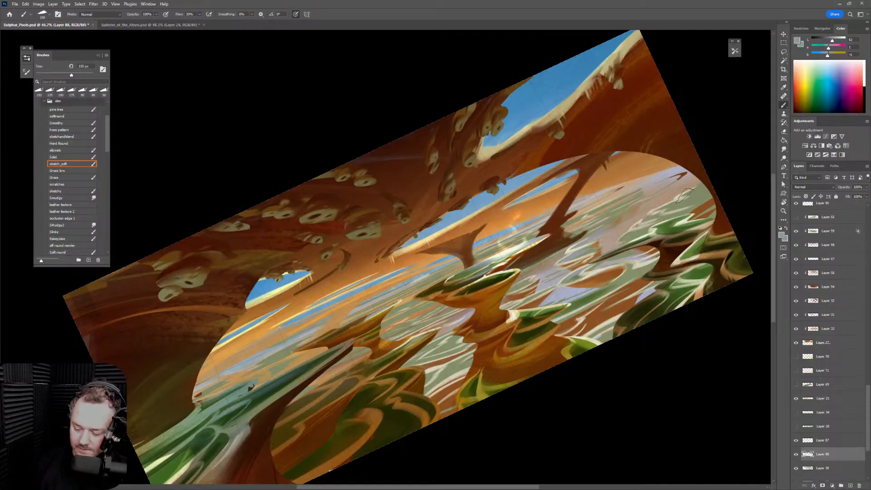
pyautogui.press(']')
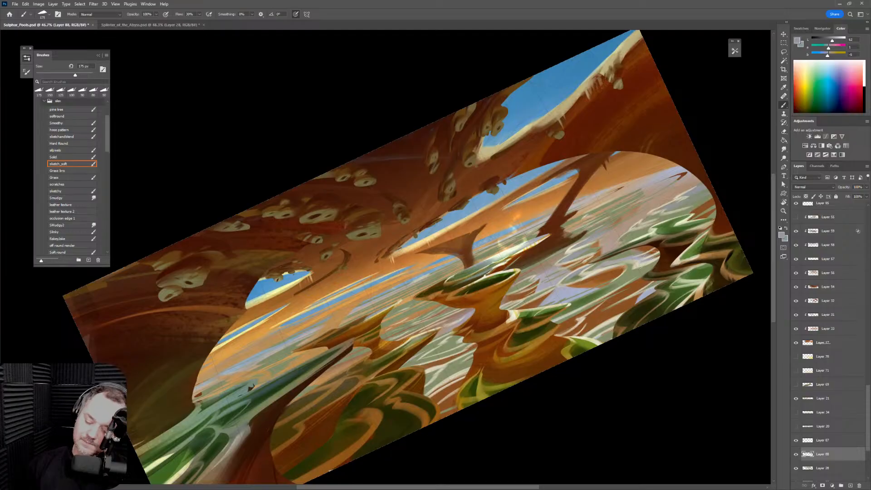
pyautogui.press('[')
pyautogui.press('[')
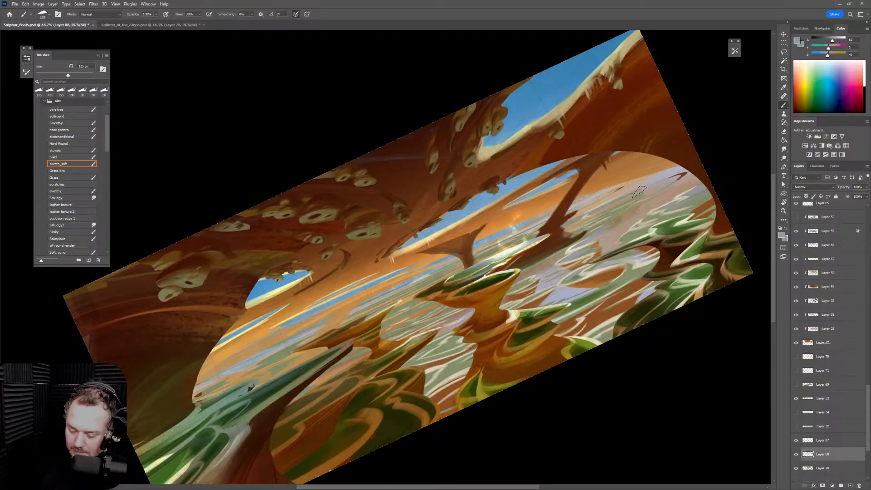
pyautogui.keyDown('alt'); pyautogui.click(538, 222); pyautogui.keyUp('alt')
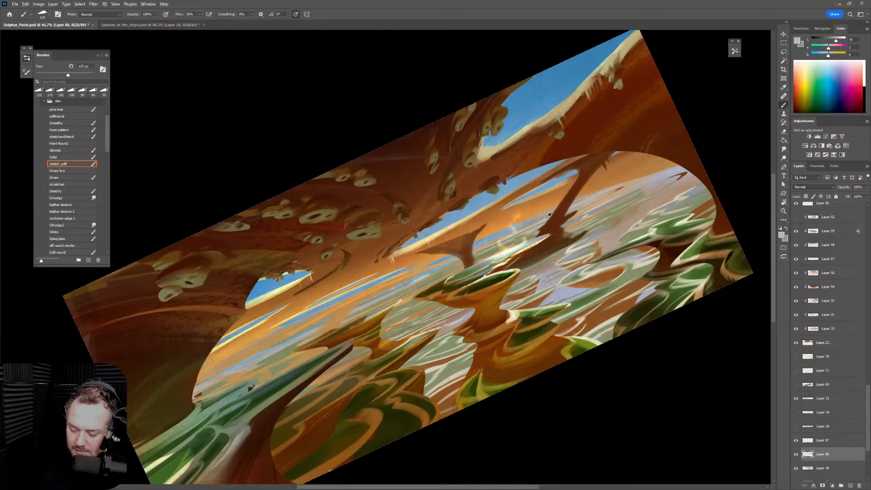
pyautogui.moveTo(556, 229); pyautogui.dragTo(656, 179)
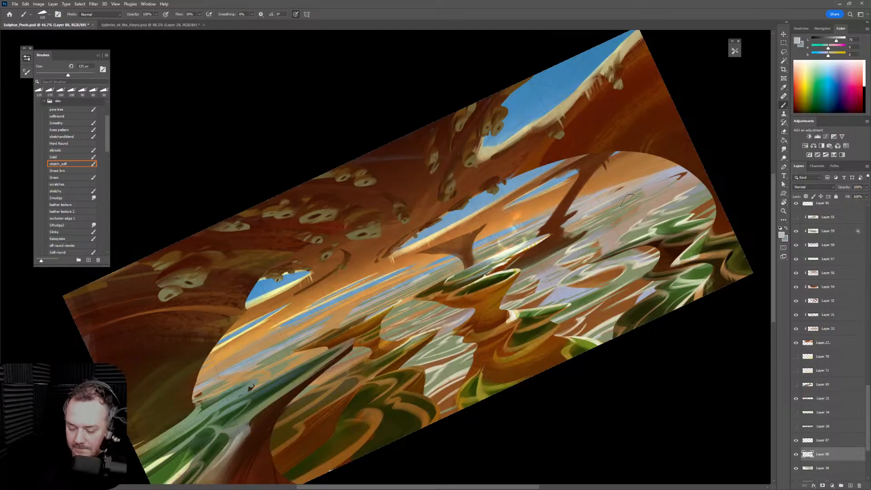
pyautogui.moveTo(554, 229); pyautogui.dragTo(673, 180)
pyautogui.moveTo(583, 223)
pyautogui.mouseDown()
pyautogui.moveTo(695, 173)
pyautogui.moveTo(676, 190)
pyautogui.mouseUp()
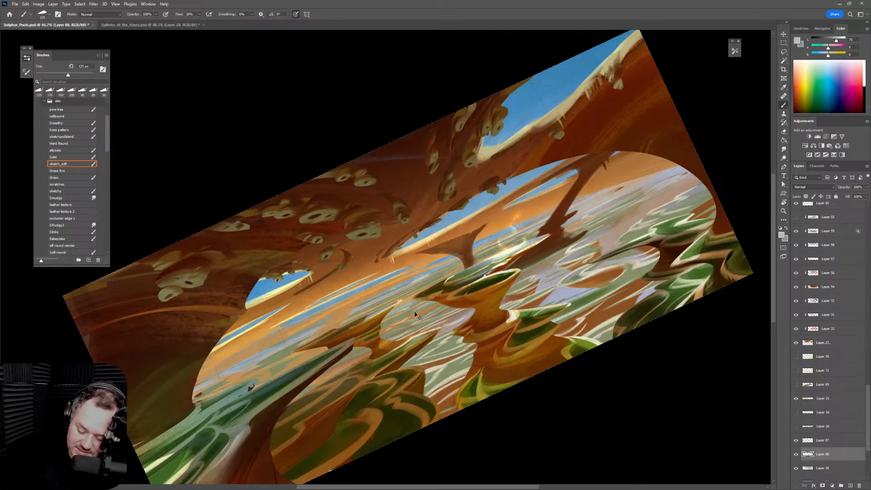
# Sample grey-green and pale grey from the central pool and brush them into the middle-distance water, at 125 and 150 px
pyautogui.press(']')
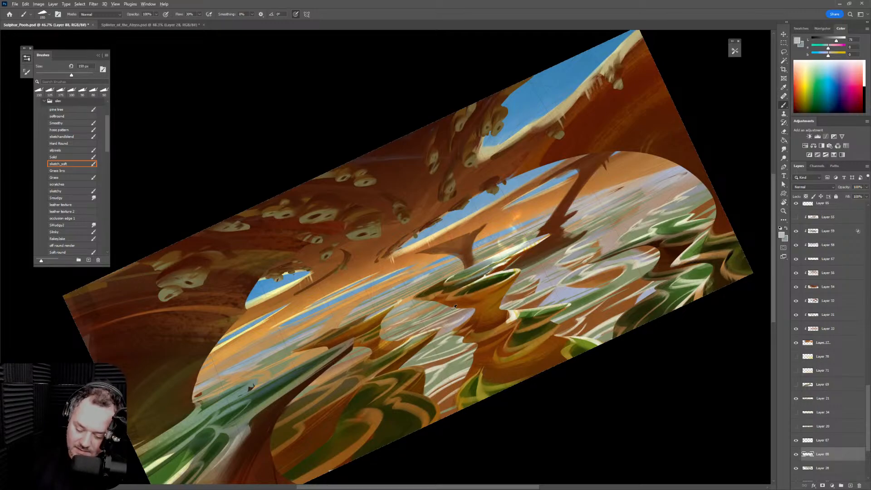
pyautogui.keyDown('alt'); pyautogui.click(434, 316); pyautogui.keyUp('alt')
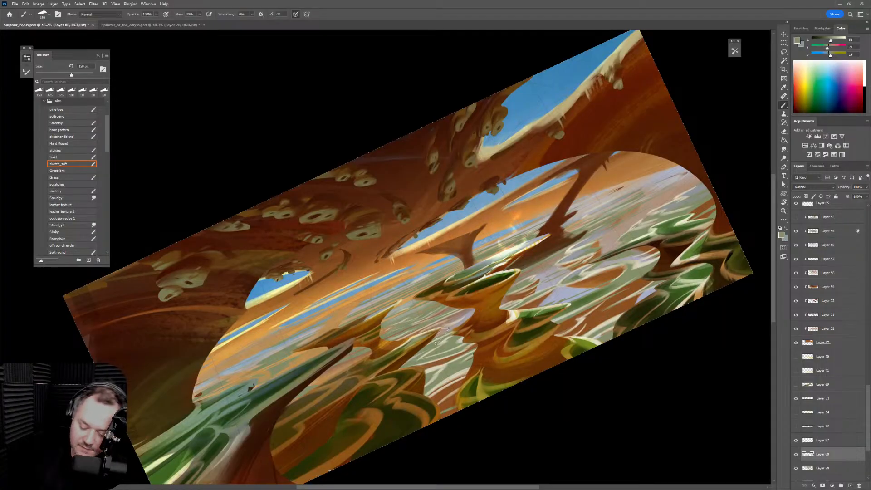
pyautogui.keyDown('alt'); pyautogui.click(414, 304); pyautogui.keyUp('alt')
pyautogui.press('[')
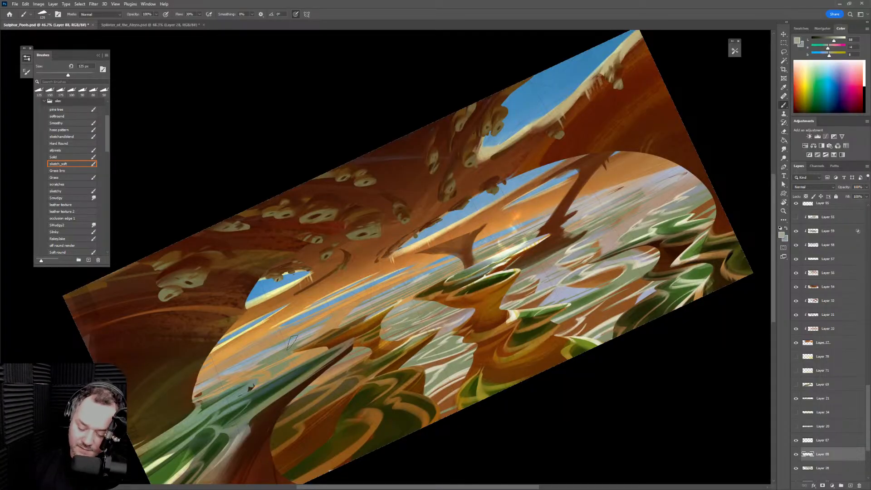
# Sample light orange from the distant water and brush warm reflections into the water, at 125 to 200 px
pyautogui.keyDown('alt'); pyautogui.click(275, 353); pyautogui.keyUp('alt')
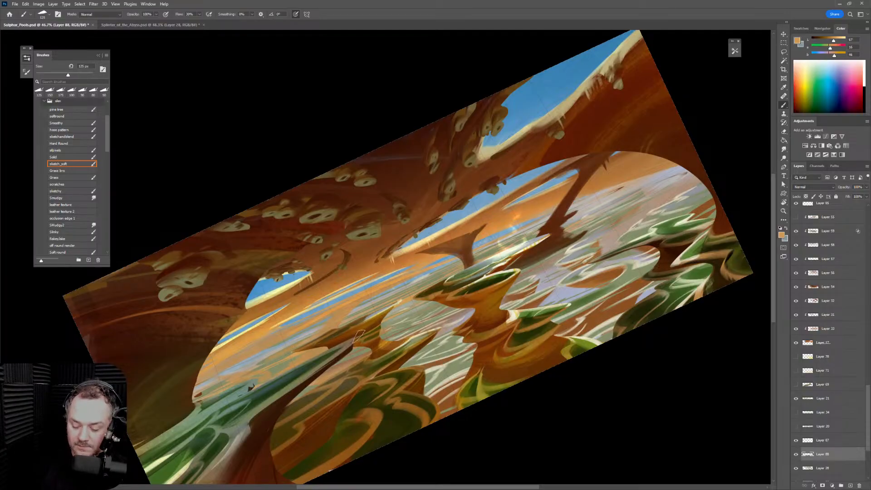
pyautogui.press(']')
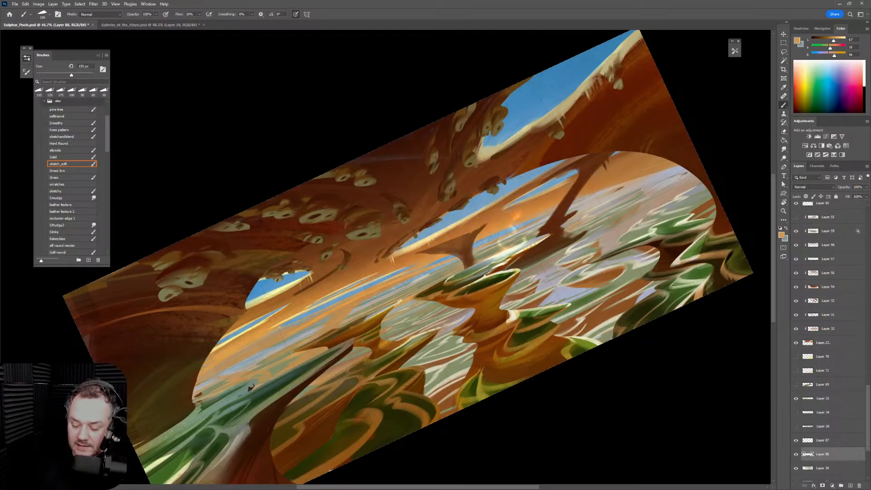
pyautogui.press(']')
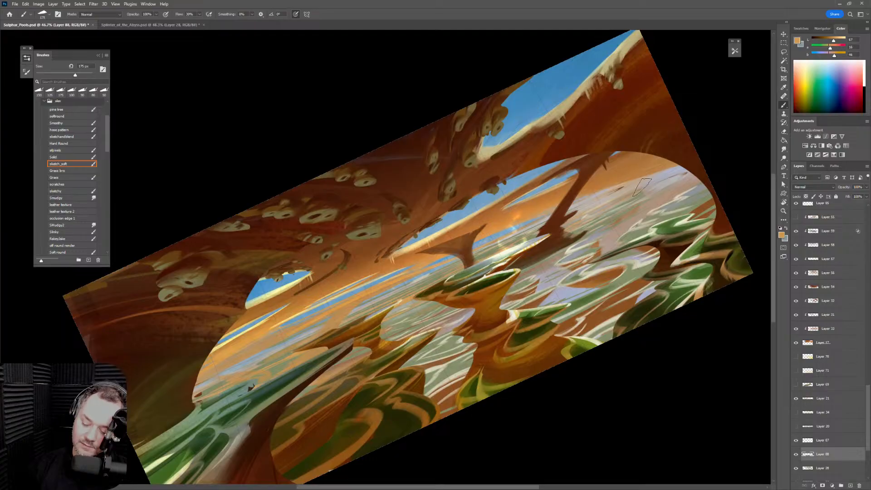
pyautogui.press(']')
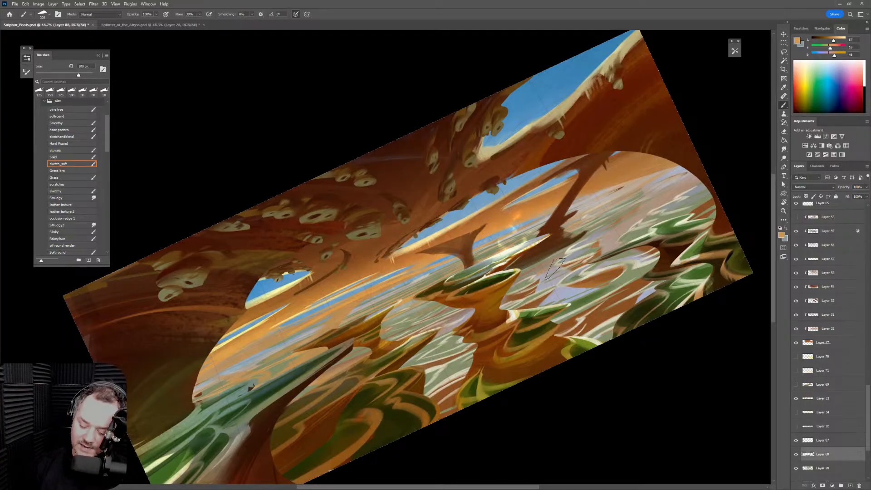
pyautogui.press('[')
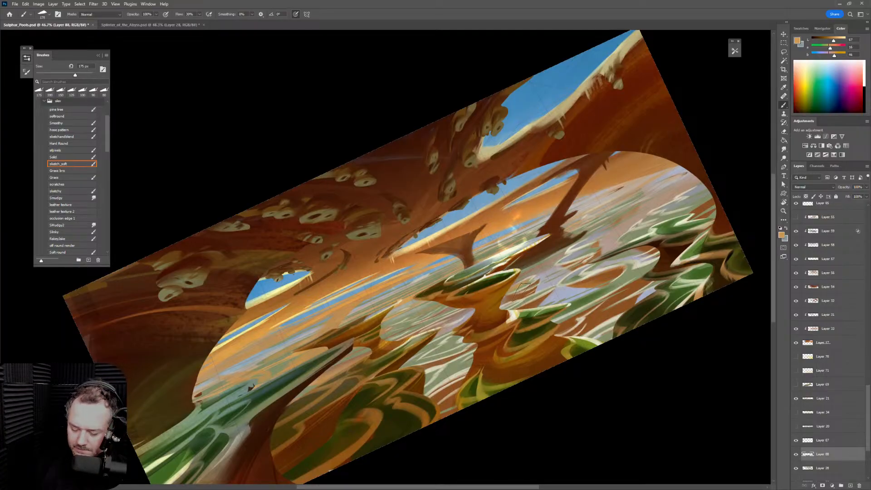
# Sample grey, dark green and grey-green from the water and paint small reflections around the far green formation, at 100 to 175 px
pyautogui.keyDown('alt'); pyautogui.click(573, 259); pyautogui.keyUp('alt')
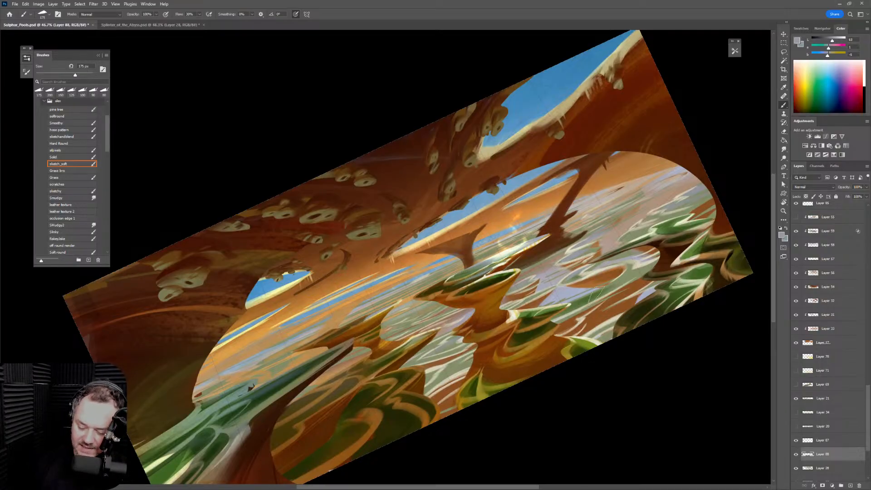
pyautogui.keyDown('alt'); pyautogui.click(591, 295); pyautogui.keyUp('alt')
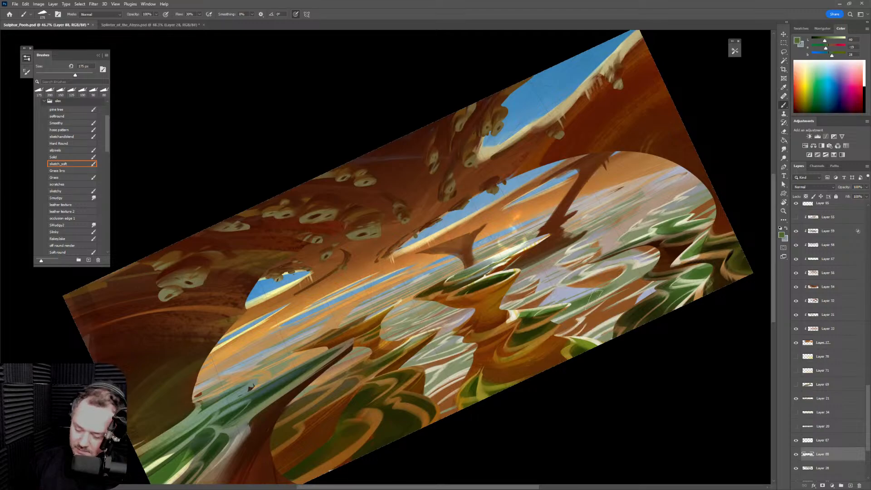
pyautogui.press('[')
pyautogui.press('[')
pyautogui.press('[')
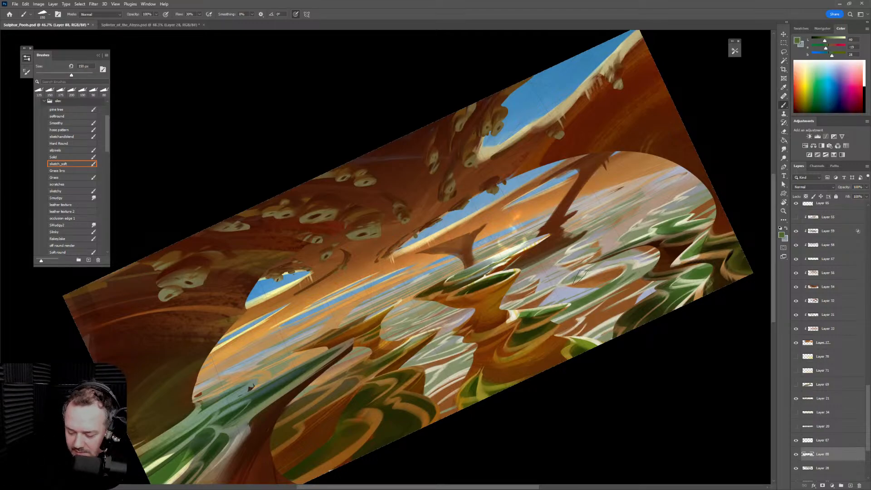
pyautogui.moveTo(628, 237); pyautogui.dragTo(663, 222)
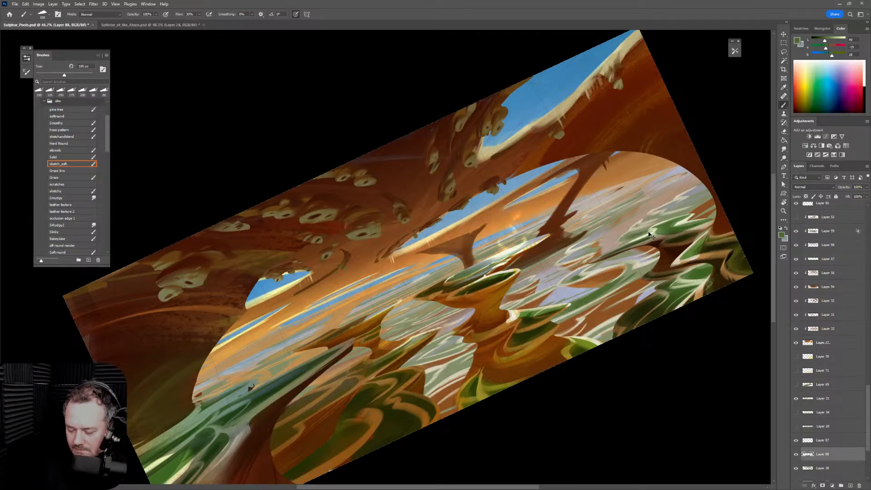
pyautogui.press(']')
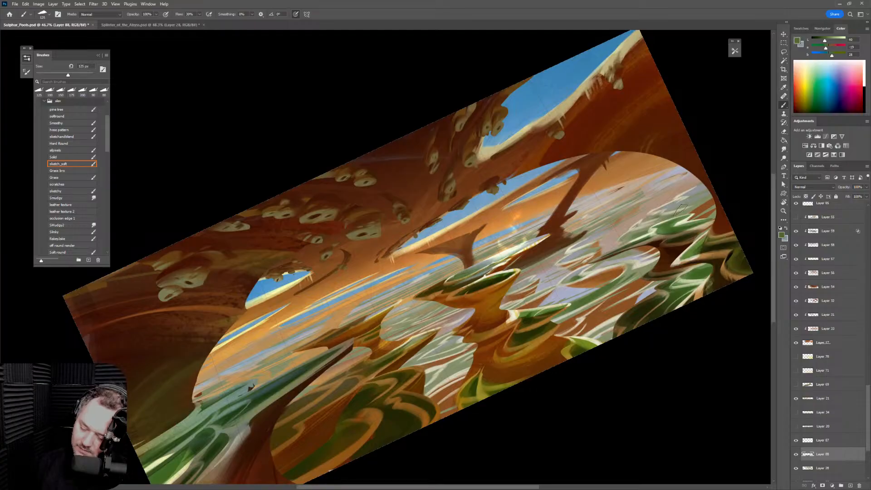
pyautogui.keyDown('alt'); pyautogui.click(682, 201); pyautogui.keyUp('alt')
pyautogui.press(']')
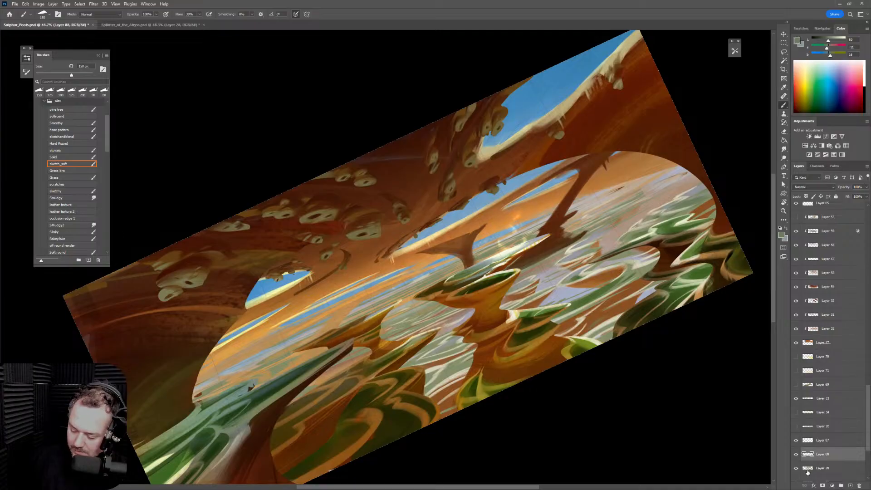
# Toggle Layer 28's visibility to check its content, and make Layer 86 the active layer
pyautogui.click(812, 468)
pyautogui.click(796, 468)
pyautogui.click(796, 469)
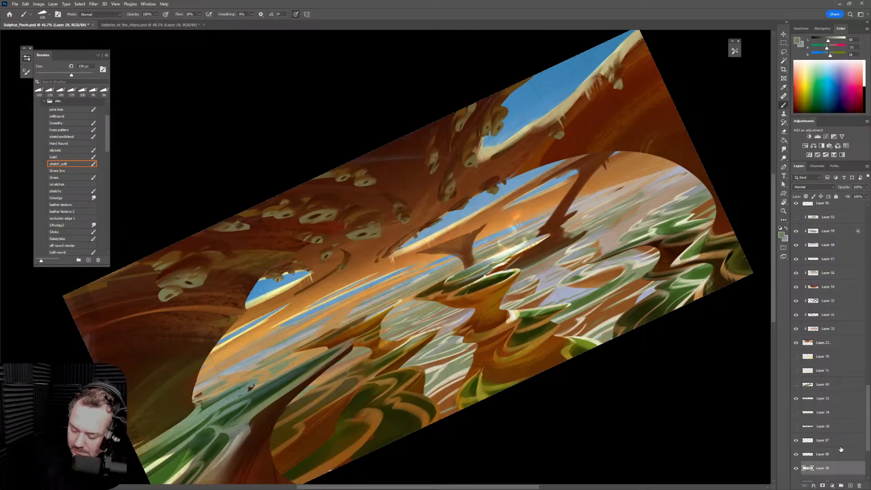
pyautogui.scroll(-3, 859, 434)
pyautogui.click(807, 384)
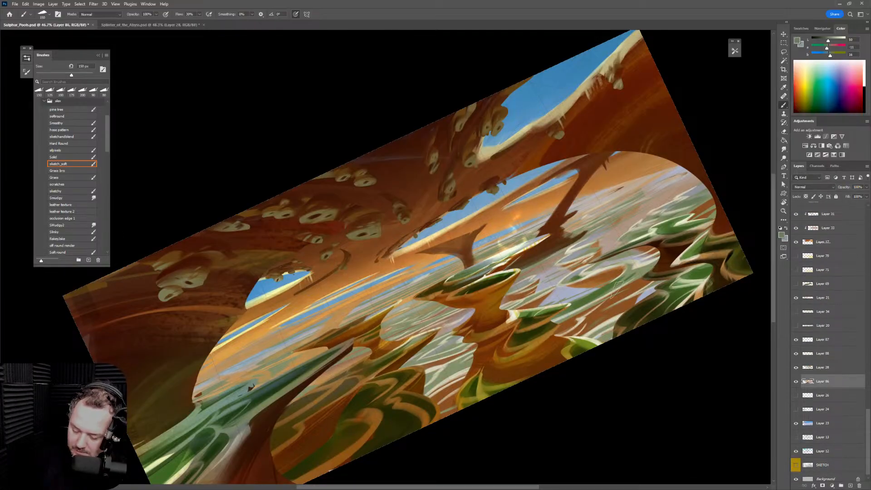
# Sample orange-brown from the far shore and paint reflections into the pools on Layer 86, with brush sizes from 125 to 250 px
pyautogui.keyDown('alt'); pyautogui.click(599, 183); pyautogui.keyUp('alt')
pyautogui.press(']')
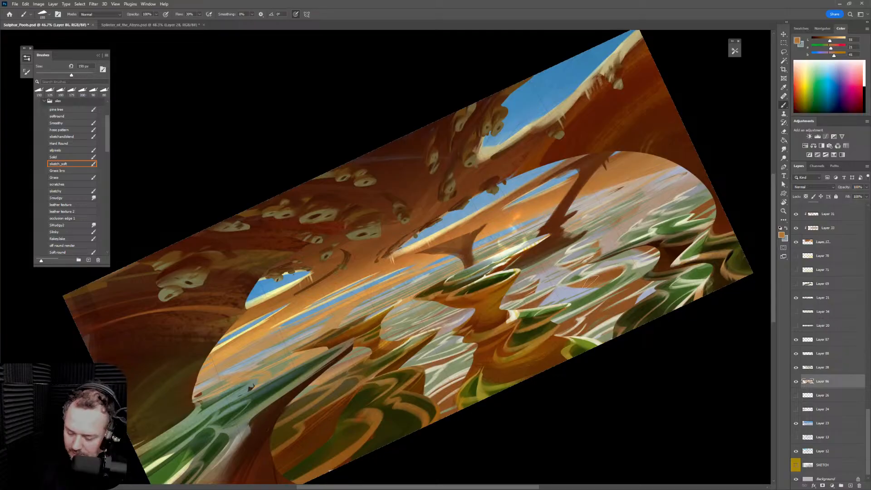
pyautogui.press('[')
pyautogui.press('[')
pyautogui.press('[')
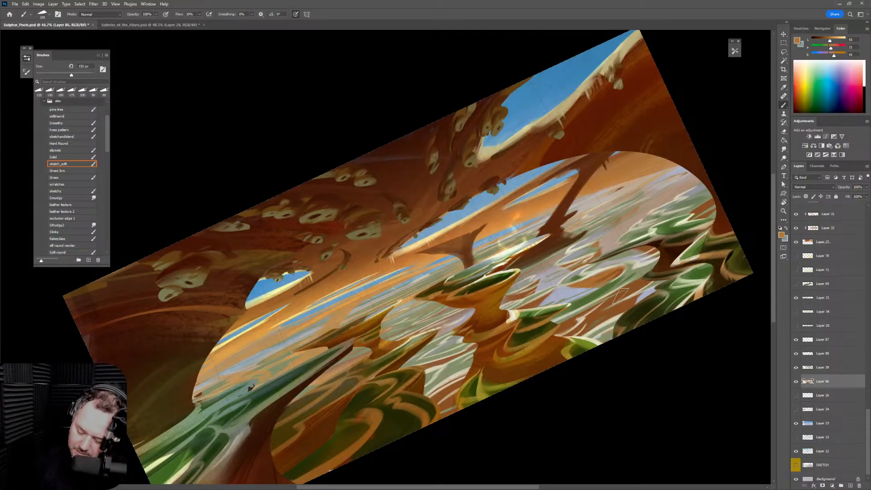
pyautogui.press(']')
pyautogui.press(']')
pyautogui.press(']')
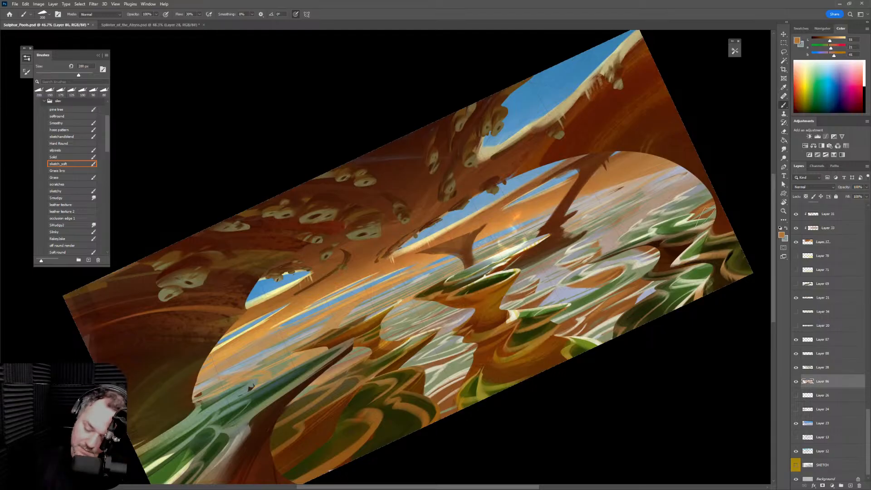
pyautogui.press(']')
pyautogui.press('[')
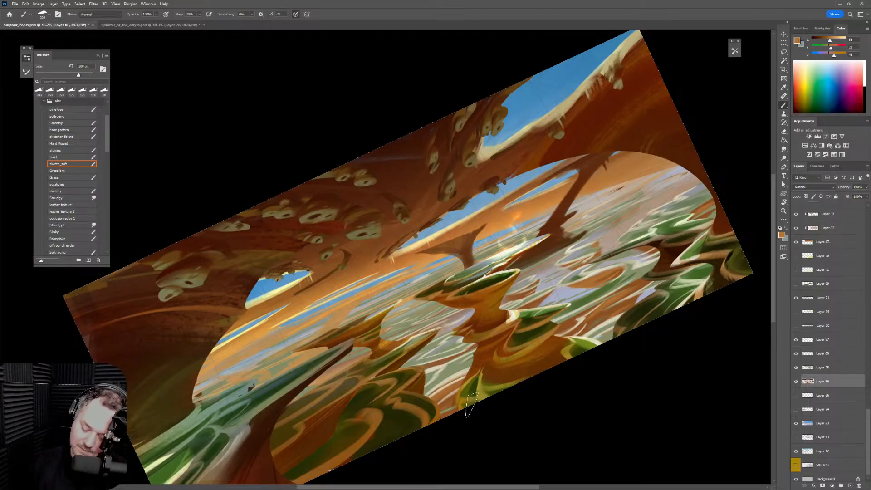
# Brush orange-brown over the lavender water between the central and far formations, at 200 to 300 px
pyautogui.moveTo(555, 268); pyautogui.dragTo(545, 275)
pyautogui.press(']')
pyautogui.press(']')
pyautogui.press(']')
pyautogui.press(']')
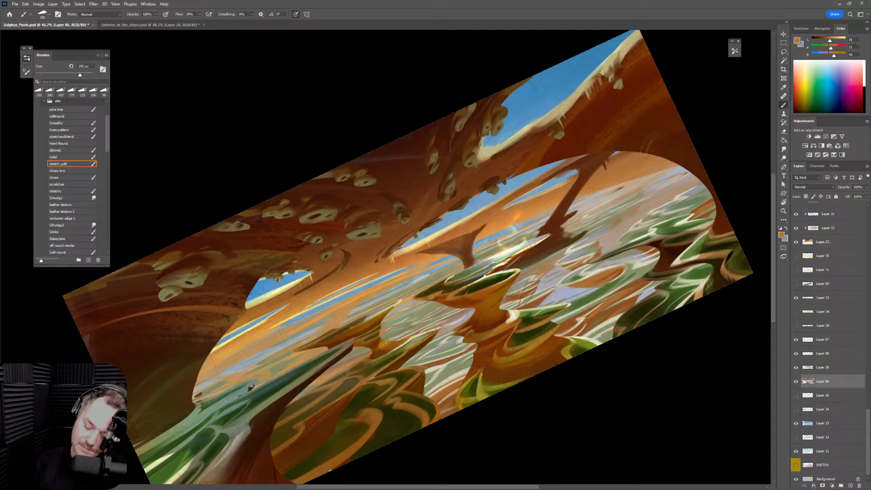
pyautogui.moveTo(534, 289)
pyautogui.mouseDown()
pyautogui.moveTo(573, 277)
pyautogui.moveTo(556, 297)
pyautogui.moveTo(584, 297)
pyautogui.mouseUp()
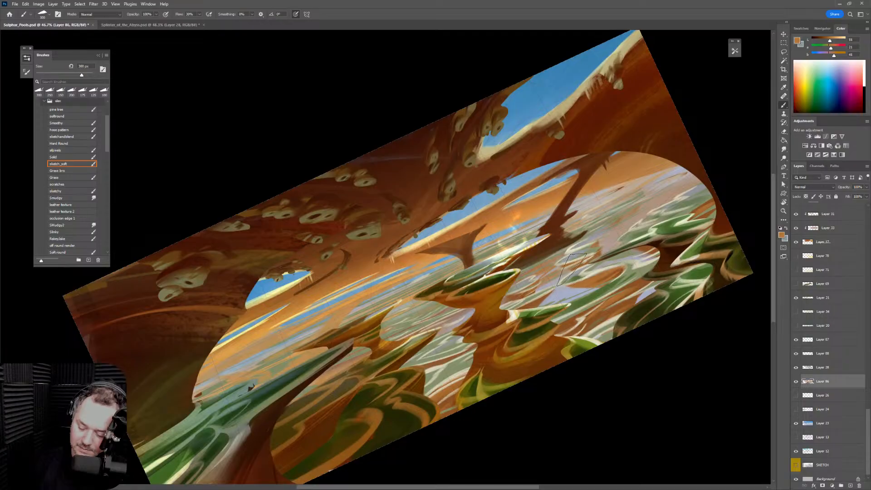
# Sample muted brown, then light orange from the distant water, and paint over the lavender pool before the far green formation, up to 400 px
pyautogui.keyDown('alt'); pyautogui.click(556, 272); pyautogui.keyUp('alt')
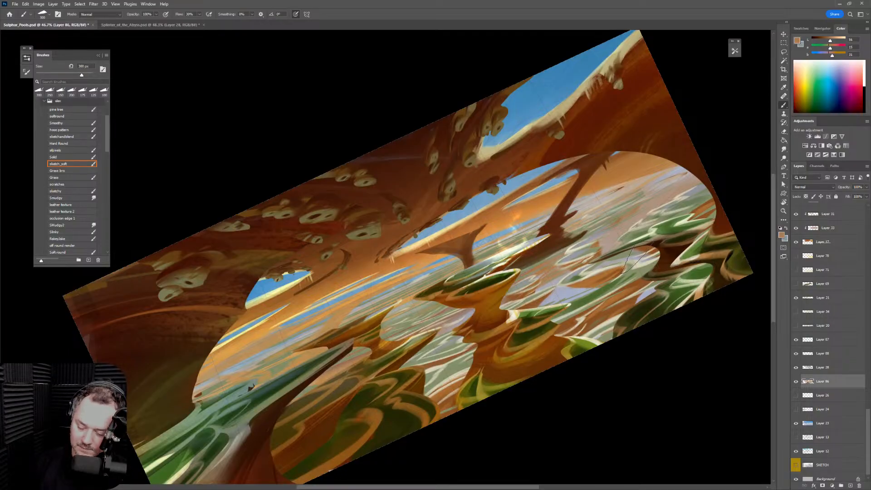
pyautogui.keyDown('alt'); pyautogui.click(343, 304); pyautogui.keyUp('alt')
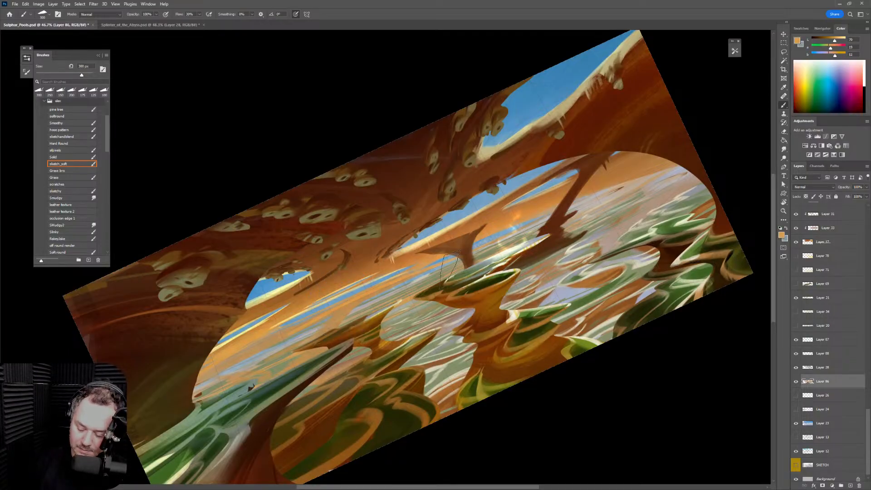
pyautogui.press(']')
pyautogui.press(']')
pyautogui.moveTo(551, 286); pyautogui.dragTo(581, 285)
pyautogui.press('[')
pyautogui.press('[')
pyautogui.press('[')
pyautogui.press('[')
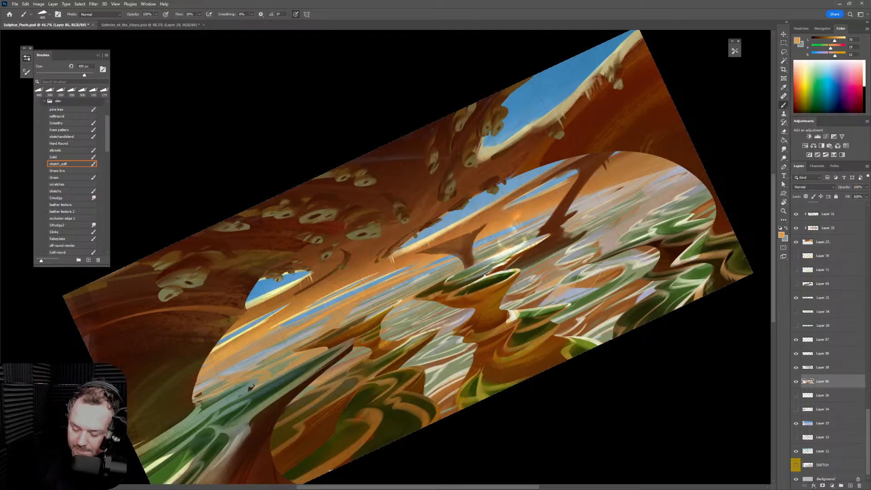
# Blend more light orange into the remaining lavender patches of the pools, at 300 to 500 px
pyautogui.press(']')
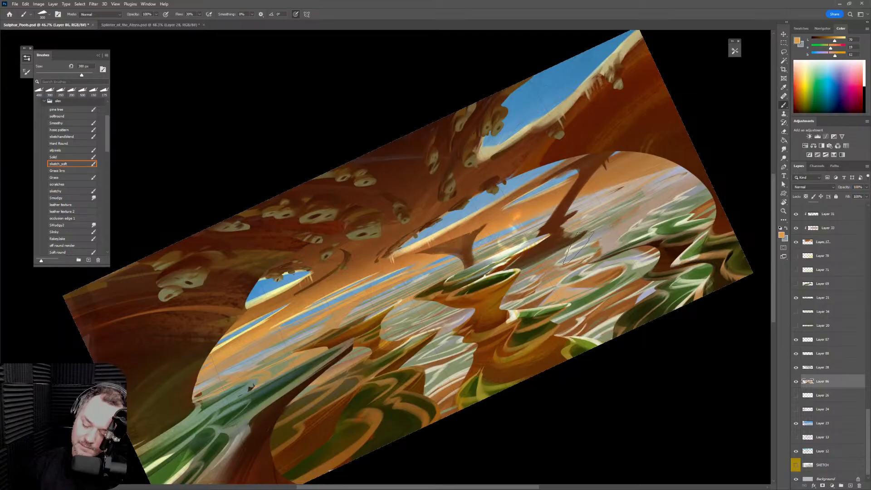
pyautogui.moveTo(515, 311); pyautogui.dragTo(504, 305)
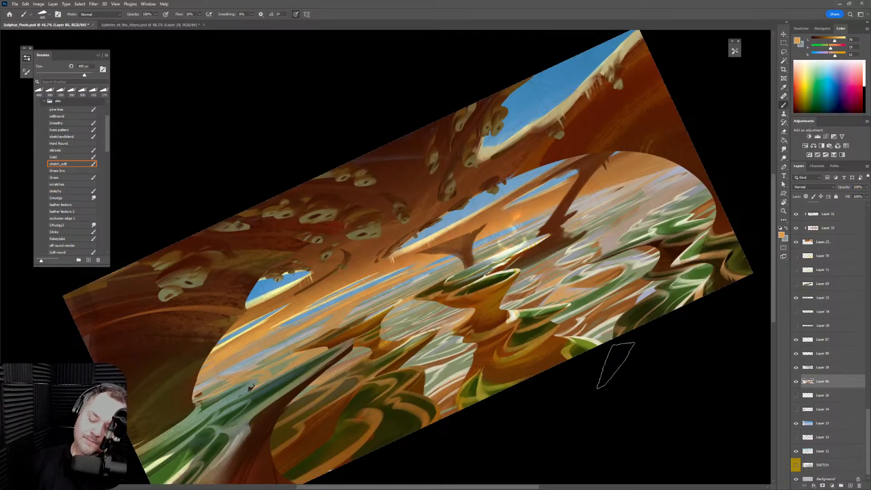
pyautogui.press(']')
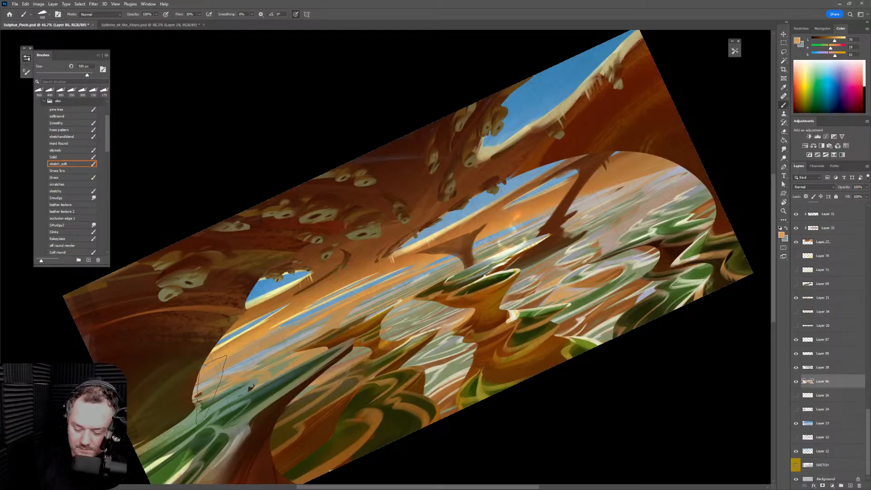
pyautogui.press('[')
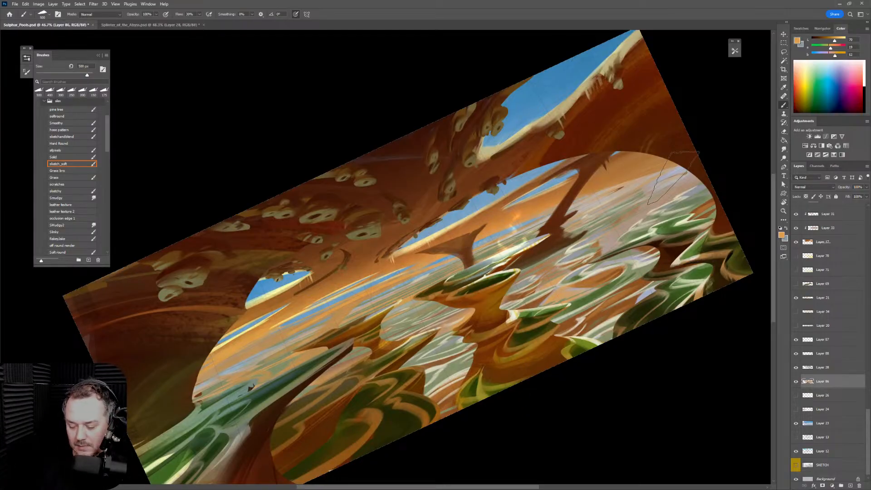
# Check the repainted water with the canvas mirrored and back, and with its rotation levelled
pyautogui.press('[')
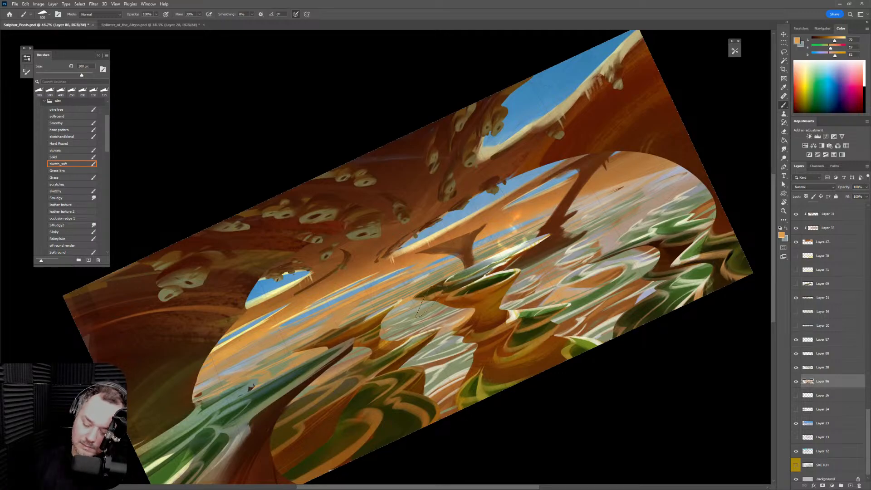
pyautogui.press(']')
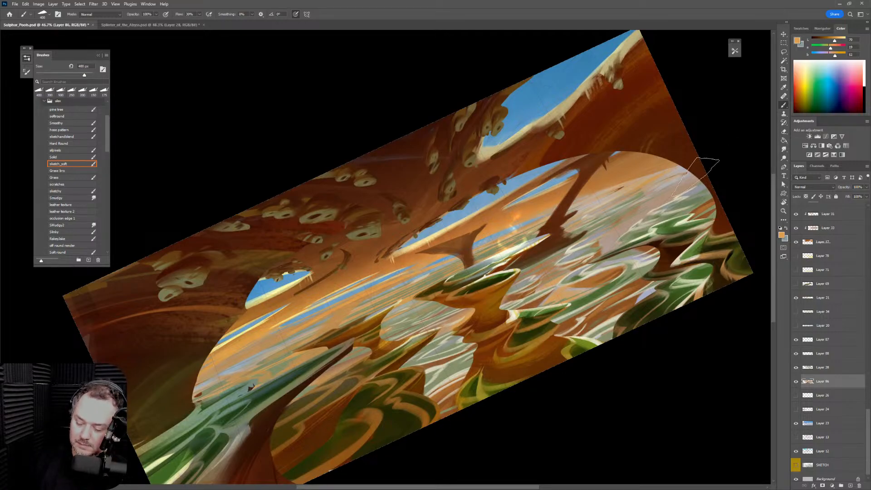
pyautogui.hotkey('ctrl', 'shift', 'h')
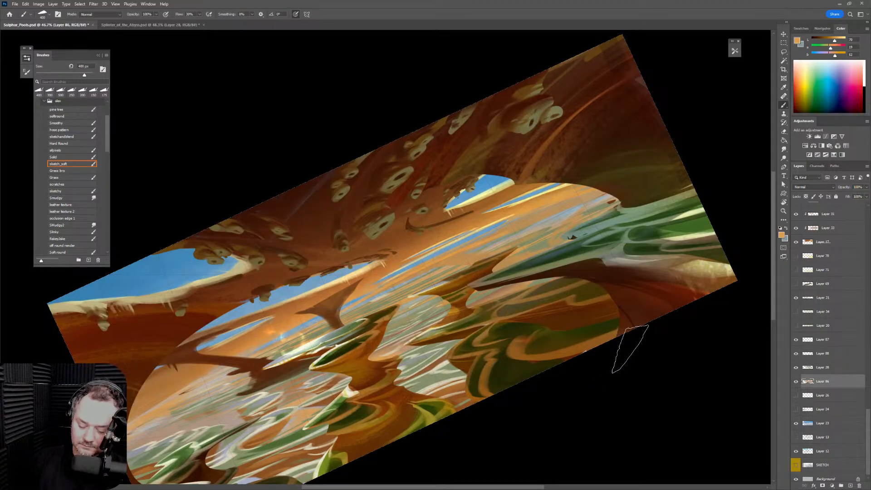
pyautogui.scroll(-5, 607, 331)
pyautogui.hotkey('ctrl', 'shift', 'h')
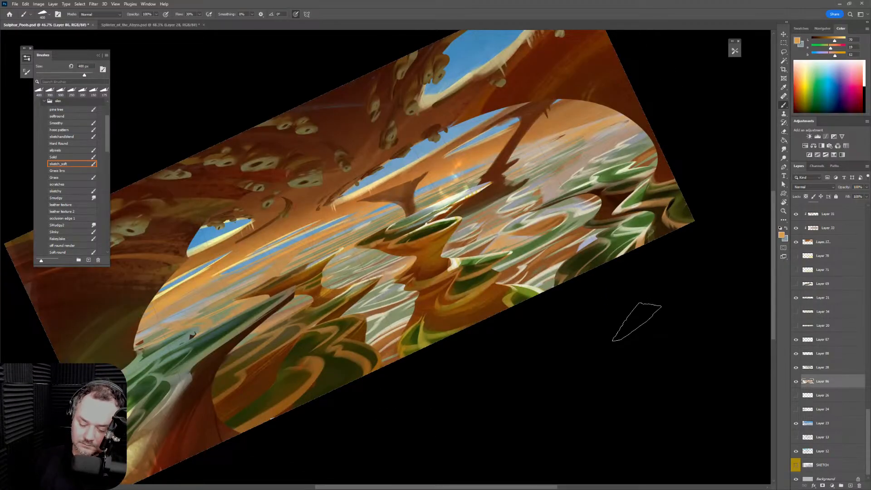
pyautogui.press('r')
pyautogui.moveTo(623, 321)
pyautogui.mouseDown()
pyautogui.moveTo(642, 306)
pyautogui.moveTo(636, 413)
pyautogui.moveTo(656, 408)
pyautogui.mouseUp()
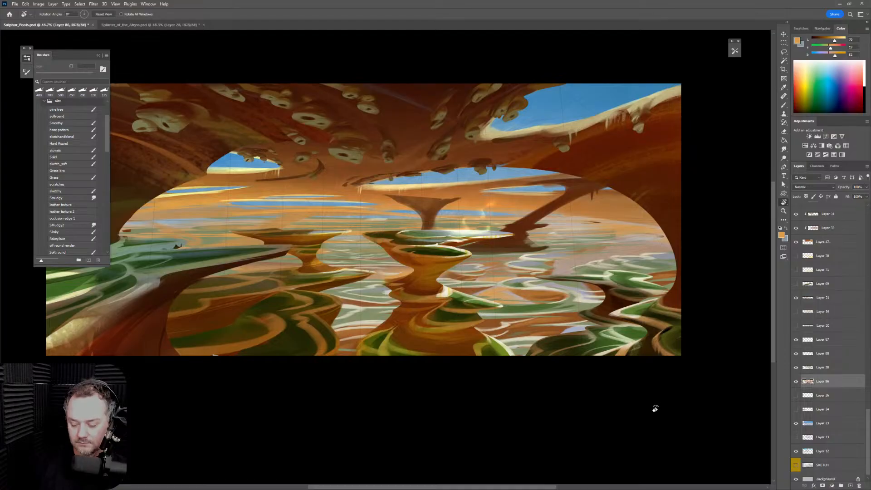
pyautogui.moveTo(602, 424); pyautogui.dragTo(636, 409)
# On Layer 28, sample grey-green from the pool beside the central formation and paint thin reflections on the water, at 60 to 125 px
pyautogui.click(806, 371)
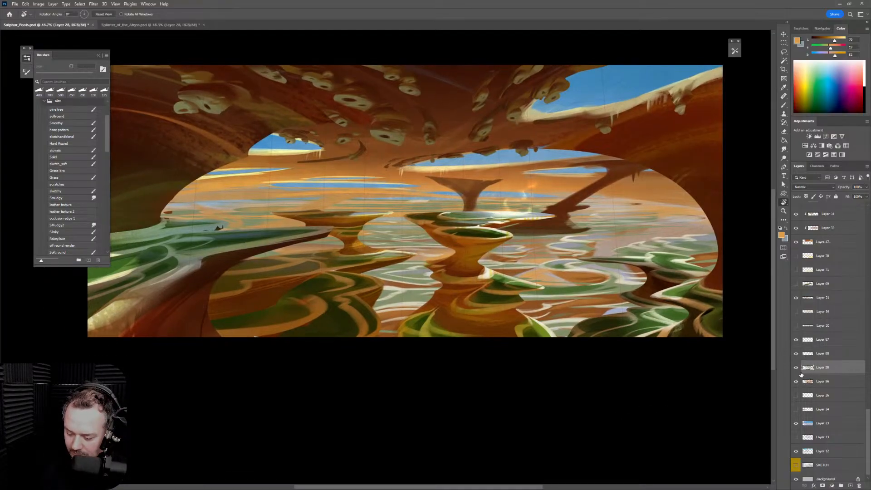
pyautogui.press('b')
pyautogui.press('r')
pyautogui.moveTo(619, 401); pyautogui.dragTo(677, 300)
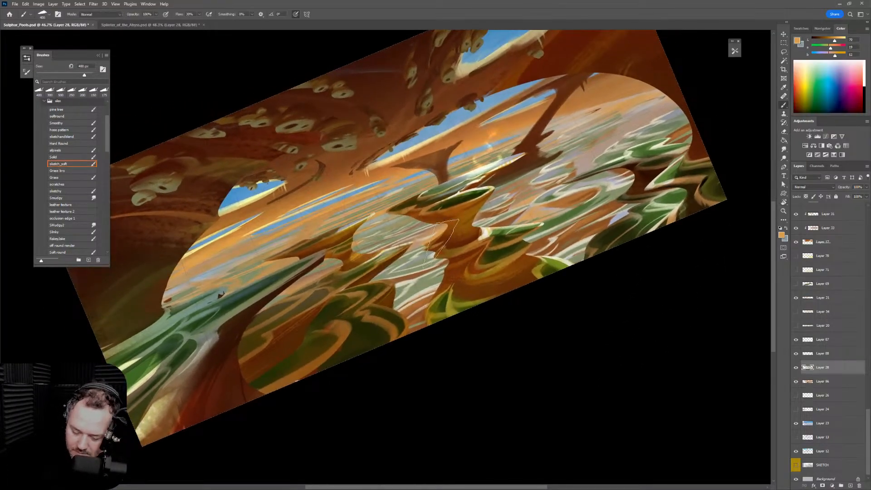
pyautogui.keyDown('alt'); pyautogui.click(407, 258); pyautogui.keyUp('alt')
pyautogui.press('[')
pyautogui.press('[')
pyautogui.press('[')
pyautogui.press('[')
pyautogui.press('[')
pyautogui.press('[')
pyautogui.press('[')
pyautogui.press('[')
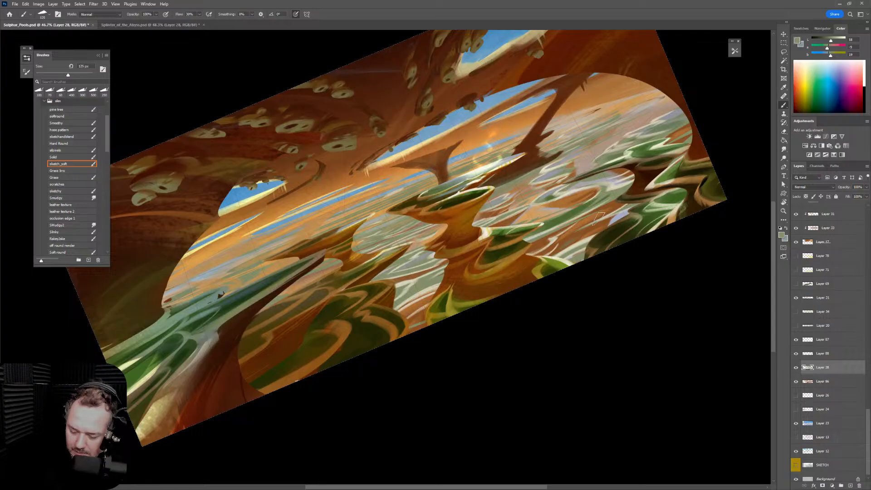
pyautogui.moveTo(585, 231); pyautogui.dragTo(620, 209)
pyautogui.hotkey('ctrl', 'z')
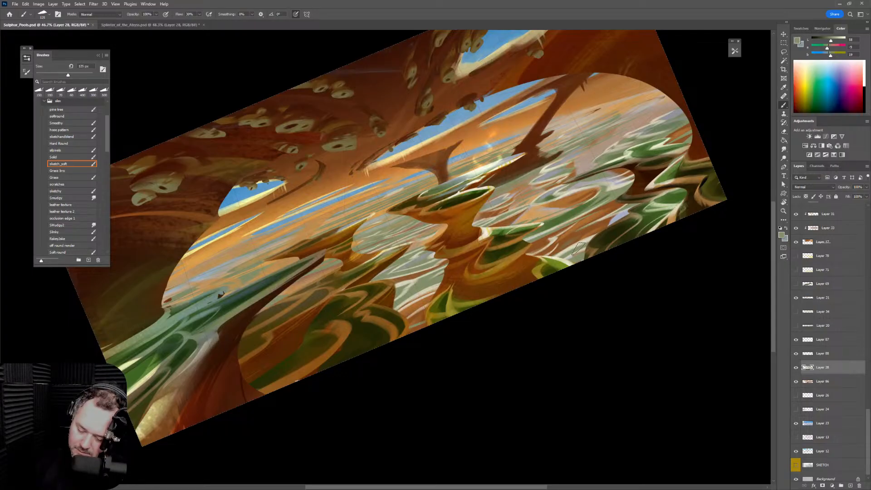
# Sample dark green from the near water and brush green reflections around the base of the central formation, at 175 to 200 px
pyautogui.press(']')
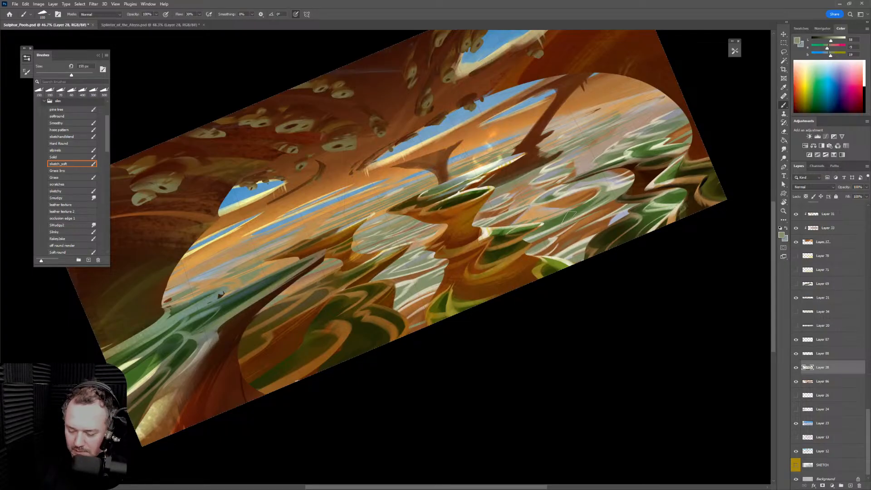
pyautogui.keyDown('alt'); pyautogui.click(557, 222); pyautogui.keyUp('alt')
pyautogui.press(']')
pyautogui.moveTo(542, 246)
pyautogui.mouseDown()
pyautogui.moveTo(525, 254)
pyautogui.moveTo(534, 251)
pyautogui.mouseUp()
pyautogui.press(']')
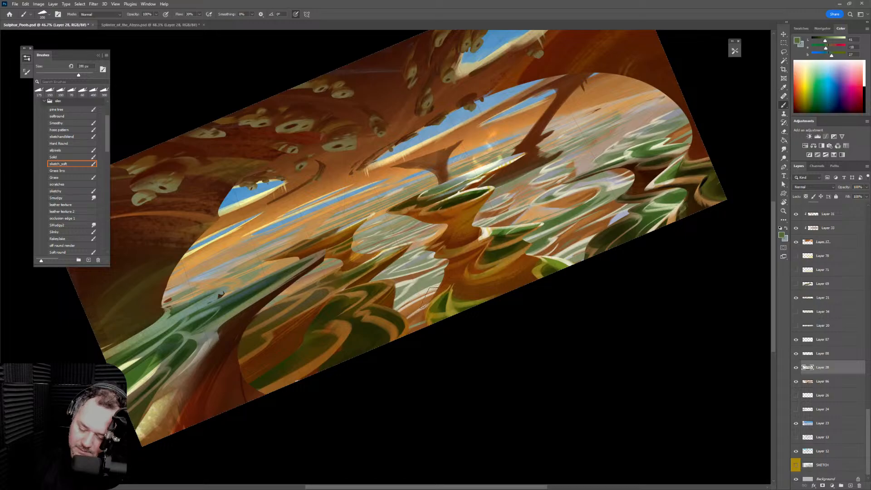
pyautogui.moveTo(403, 308)
pyautogui.mouseDown()
pyautogui.moveTo(444, 292)
pyautogui.moveTo(398, 325)
pyautogui.mouseUp()
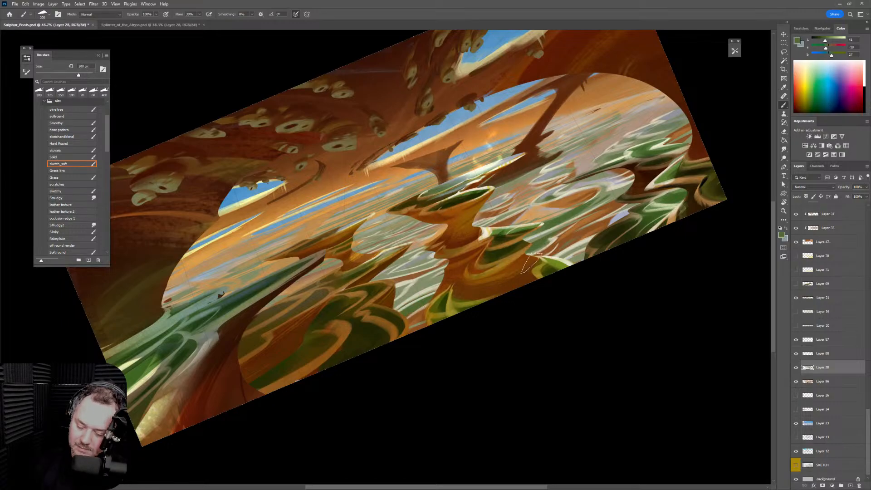
# Sample blue-grey and paint it into the distant water before the far green formation at 150 px, picking up light grey-green for finer touches
pyautogui.press('[')
pyautogui.press('[')
pyautogui.keyDown('alt'); pyautogui.click(578, 157); pyautogui.keyUp('alt')
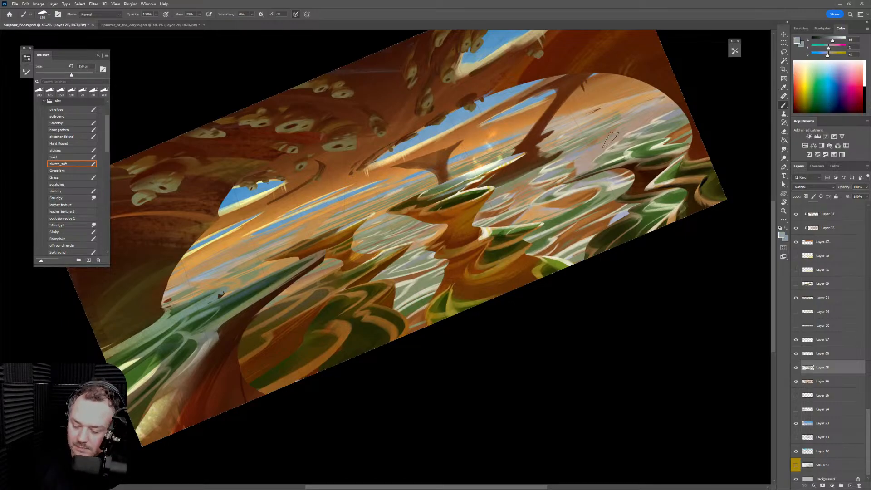
pyautogui.moveTo(611, 140)
pyautogui.mouseDown()
pyautogui.moveTo(574, 158)
pyautogui.moveTo(626, 128)
pyautogui.mouseUp()
pyautogui.keyDown('alt'); pyautogui.click(567, 162); pyautogui.keyUp('alt')
pyautogui.press('[')
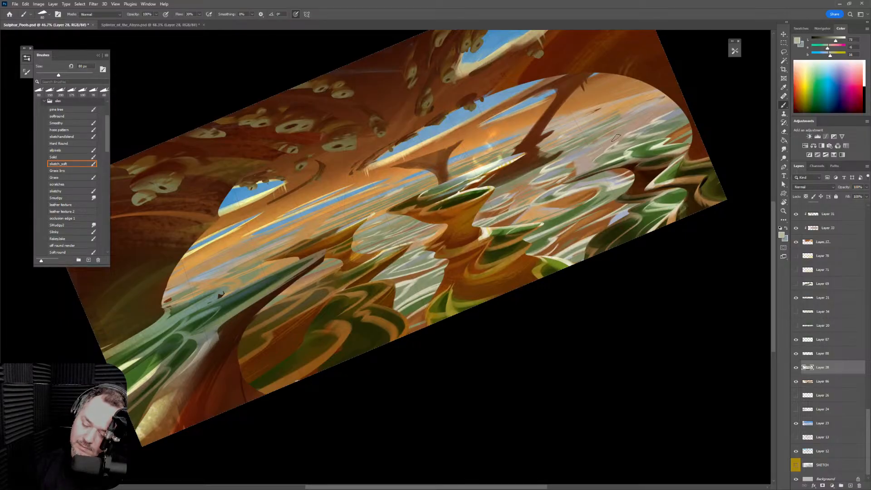
# Try orange-brown on the distant water, then work sampled grey and muted brown into it at 150 to 175 px
pyautogui.keyDown('alt'); pyautogui.click(582, 163); pyautogui.keyUp('alt')
pyautogui.press(']')
pyautogui.press(']')
pyautogui.moveTo(583, 159); pyautogui.dragTo(606, 144)
pyautogui.hotkey('ctrl', 'z')
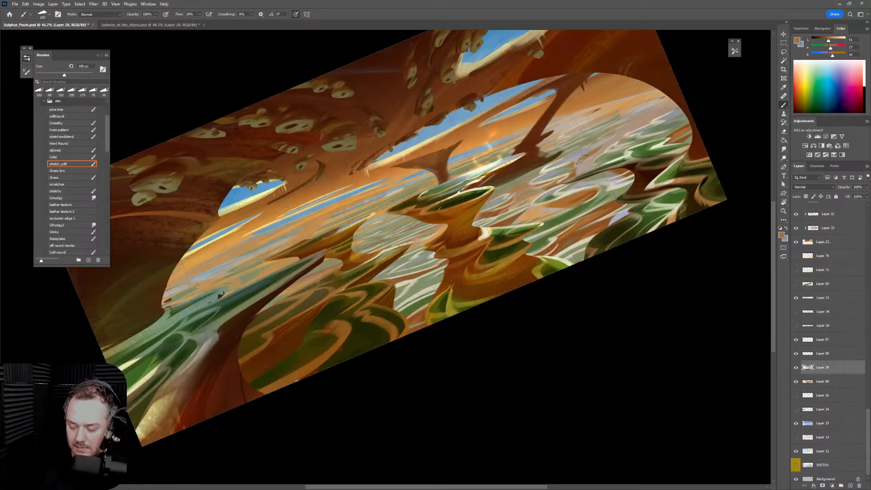
pyautogui.press(']')
pyautogui.keyDown('alt'); pyautogui.click(587, 164); pyautogui.keyUp('alt')
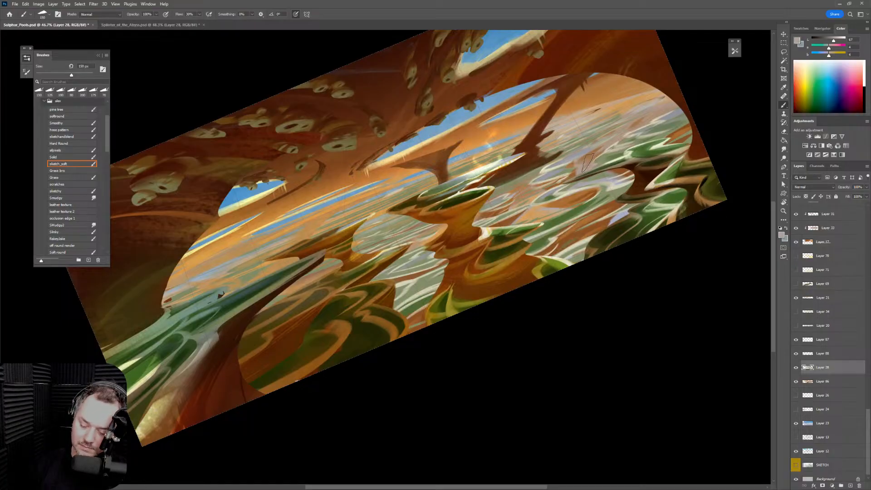
pyautogui.keyDown('alt'); pyautogui.click(587, 162); pyautogui.keyUp('alt')
pyautogui.press(']')
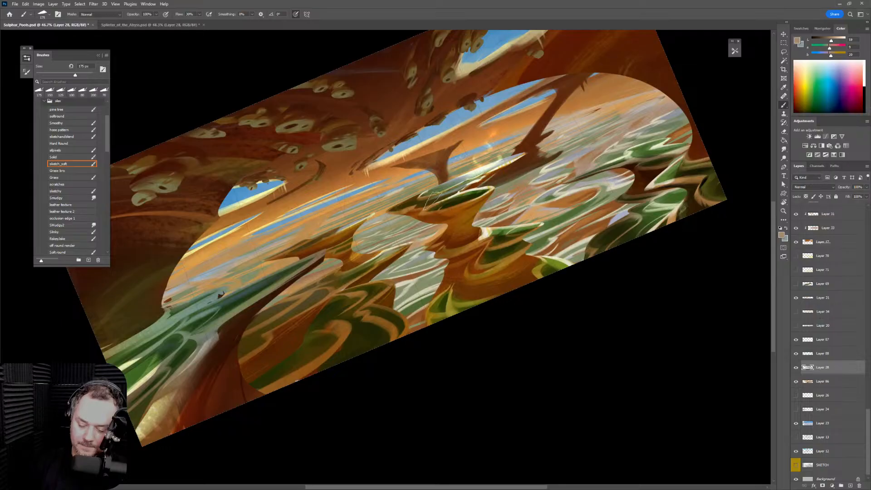
# Turn on Layer 71 to warm the colour of the water across the pools
pyautogui.scroll(-2, 561, 286)
pyautogui.press('z')
pyautogui.keyDown('alt'); pyautogui.click(585, 325); pyautogui.keyUp('alt')
pyautogui.press('r')
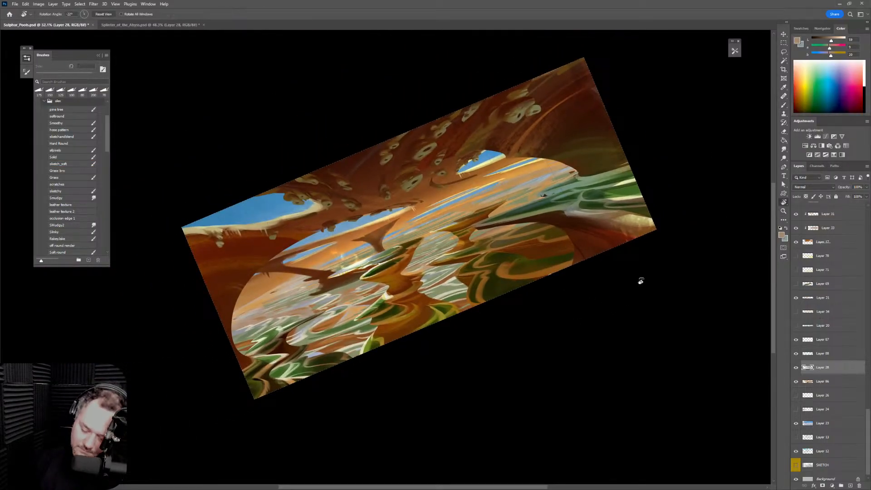
pyautogui.moveTo(640, 278); pyautogui.dragTo(630, 353)
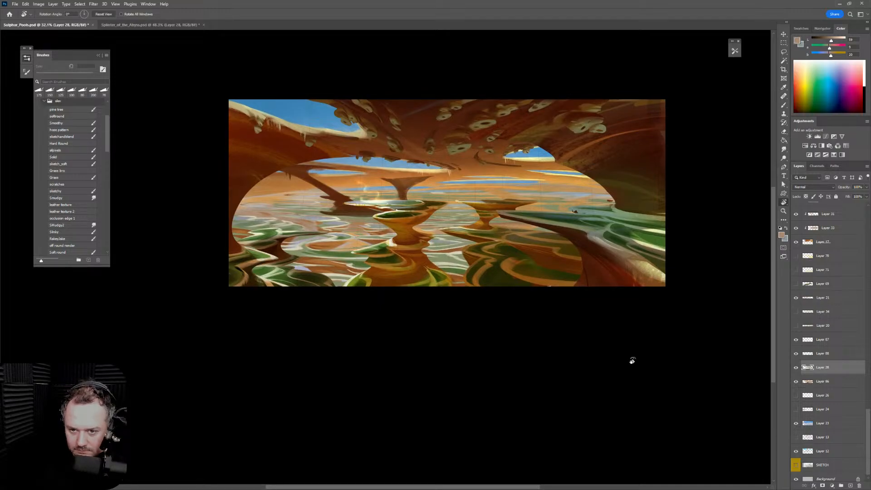
pyautogui.hotkey('ctrl', 'shift', 'h')
pyautogui.moveTo(502, 363); pyautogui.dragTo(590, 362)
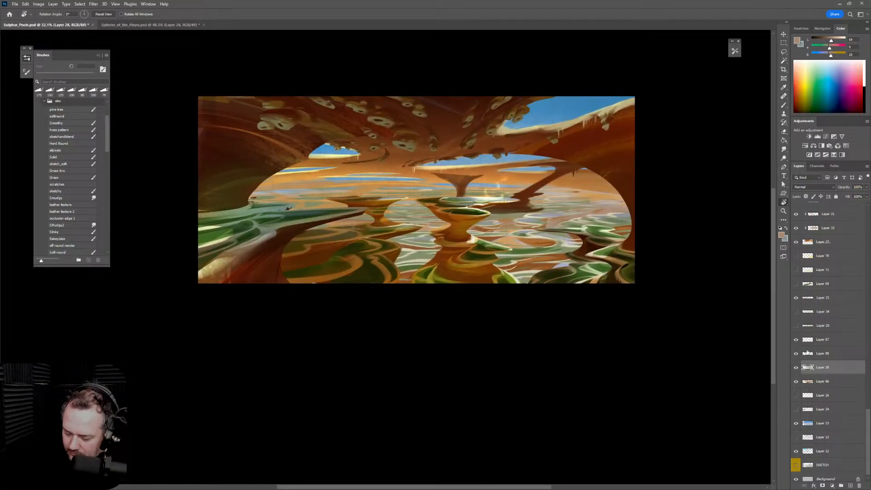
pyautogui.click(796, 257)
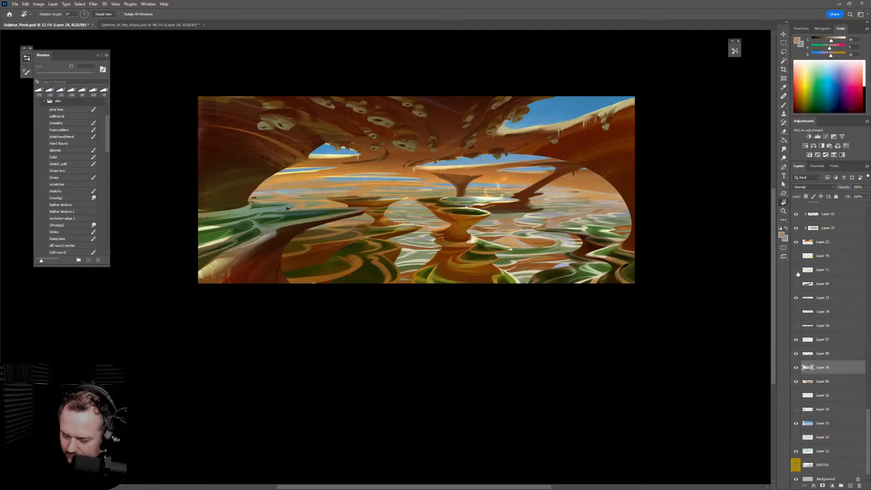
pyautogui.click(797, 270)
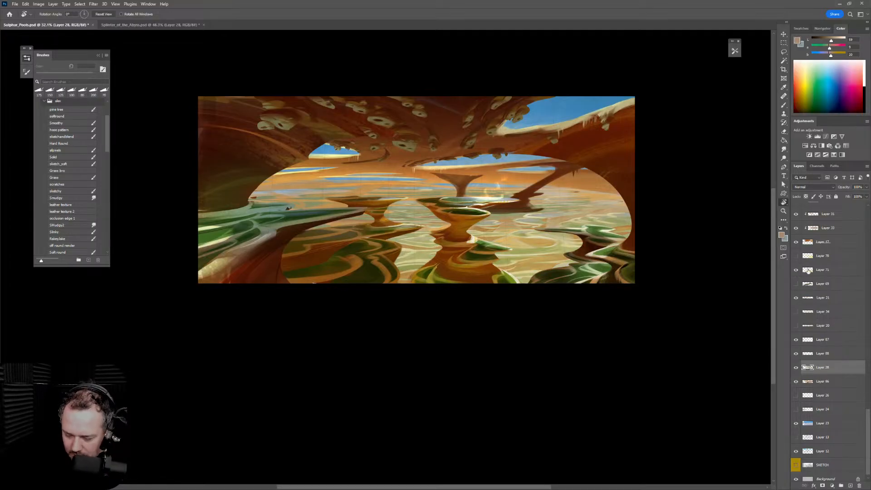
# Preview the multiply shading of Layer 72 over the water by showing and hiding it
pyautogui.moveTo(868, 417); pyautogui.dragTo(868, 223)
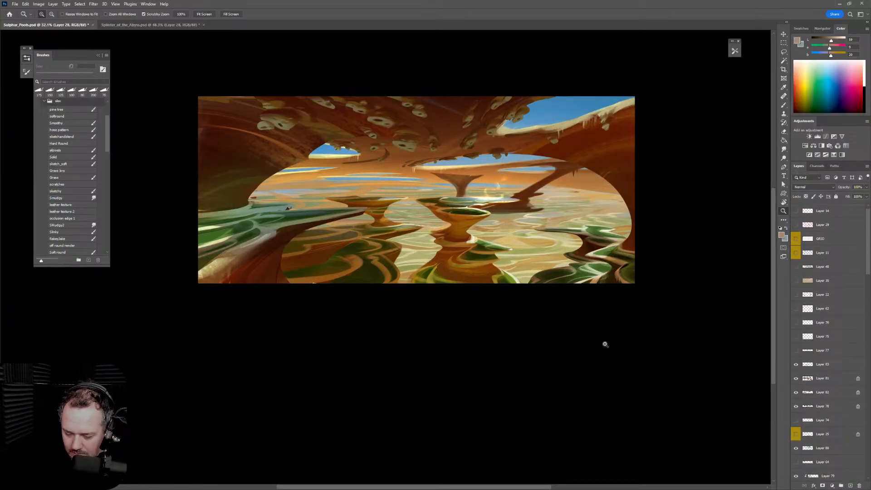
pyautogui.moveTo(603, 342); pyautogui.dragTo(644, 331)
pyautogui.moveTo(866, 261); pyautogui.dragTo(867, 395)
pyautogui.click(796, 364)
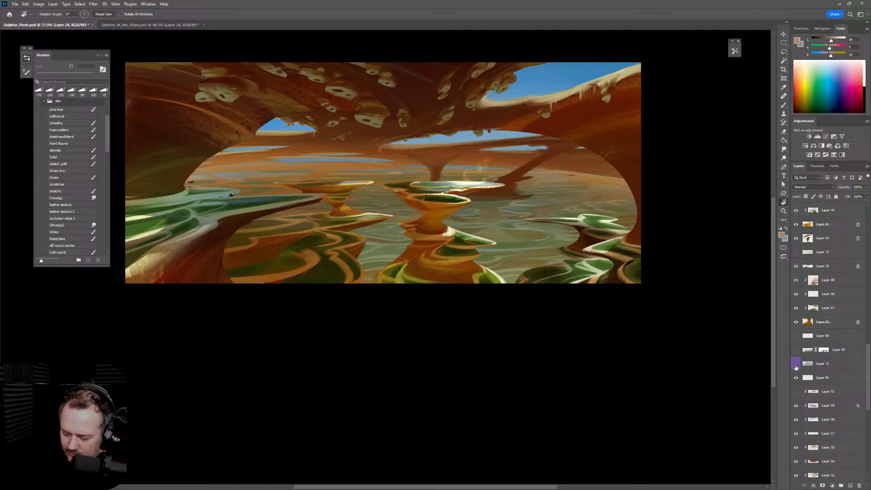
pyautogui.click(796, 366)
# Compare the water with and without the masked layer directly above Layer 72, leaving that layer hidden
pyautogui.click(796, 350)
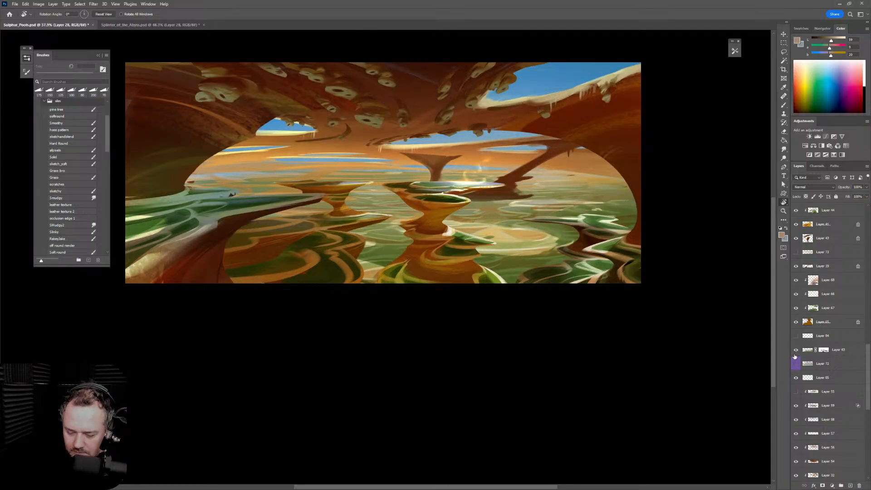
pyautogui.click(796, 355)
pyautogui.click(796, 355)
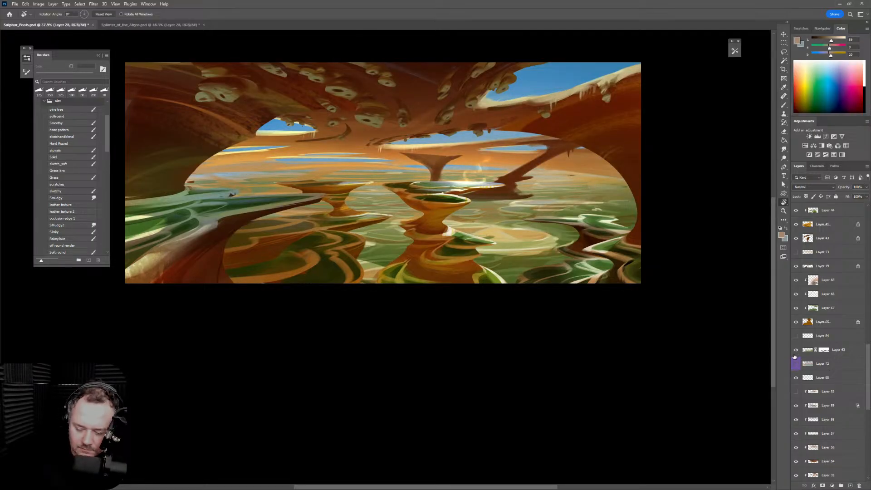
pyautogui.click(797, 351)
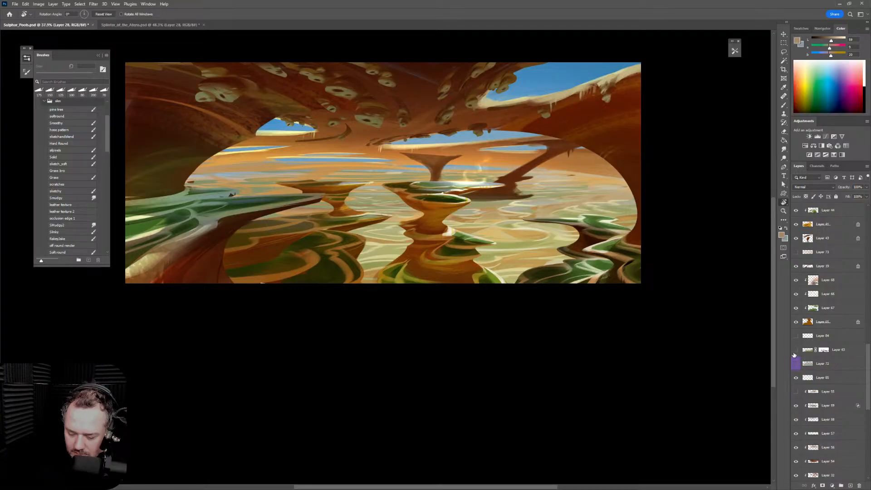
pyautogui.click(795, 353)
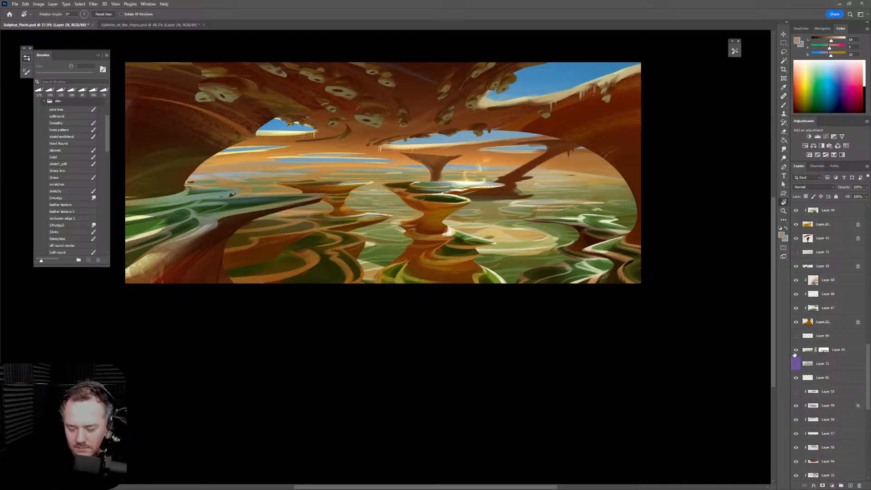
pyautogui.click(794, 356)
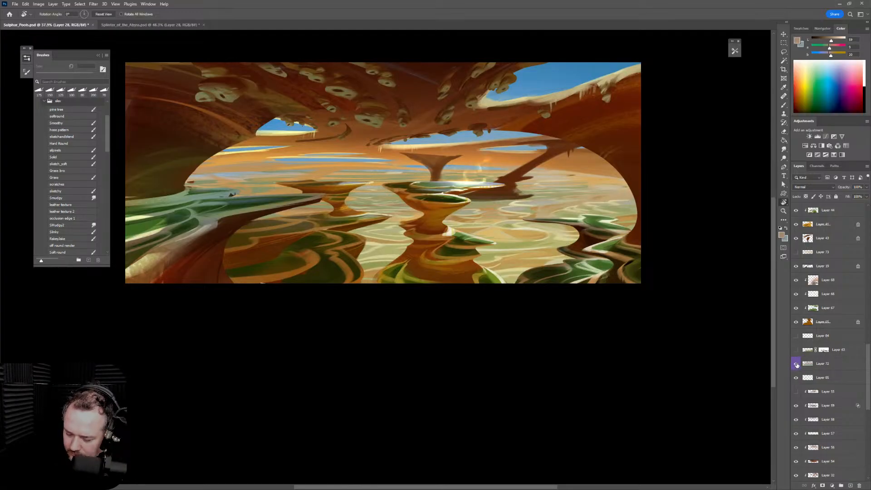
# Turn on Layer 72 and make it the active layer for erasing
pyautogui.click(796, 364)
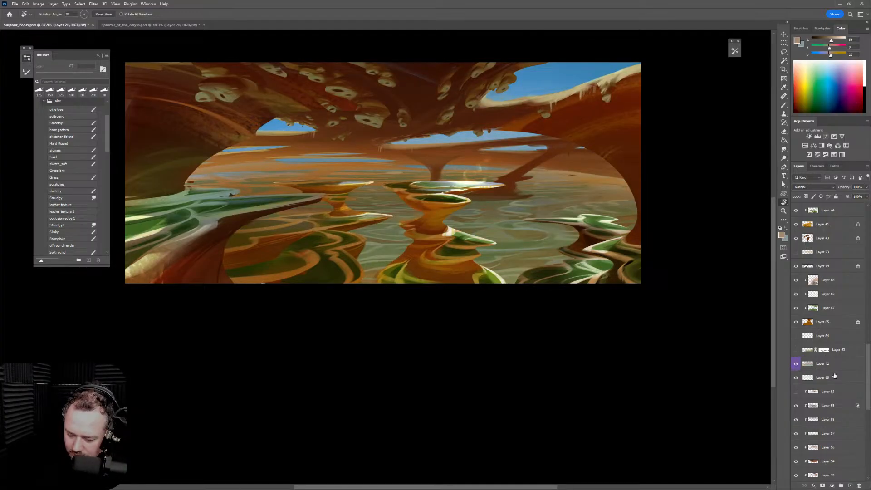
pyautogui.click(808, 367)
pyautogui.press('e')
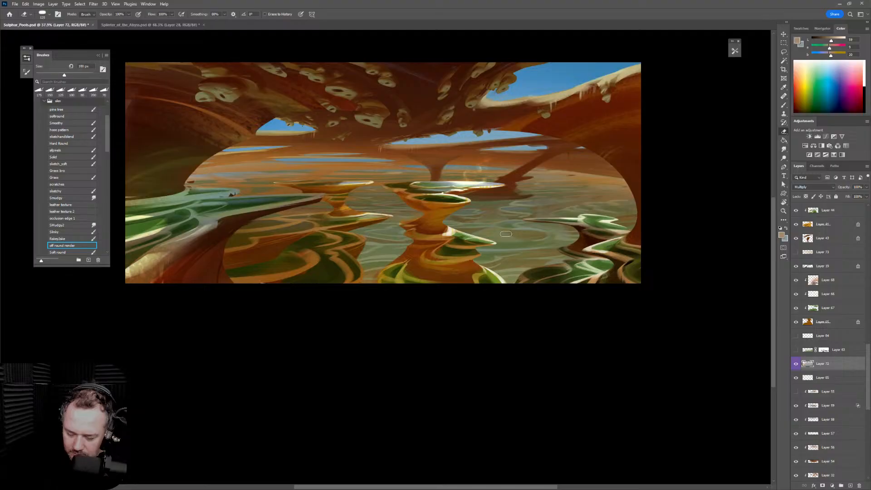
# Lasso a curved reflection shape in the water between the central and far green formations and try erasing Layer 72 inside it
pyautogui.press('l')
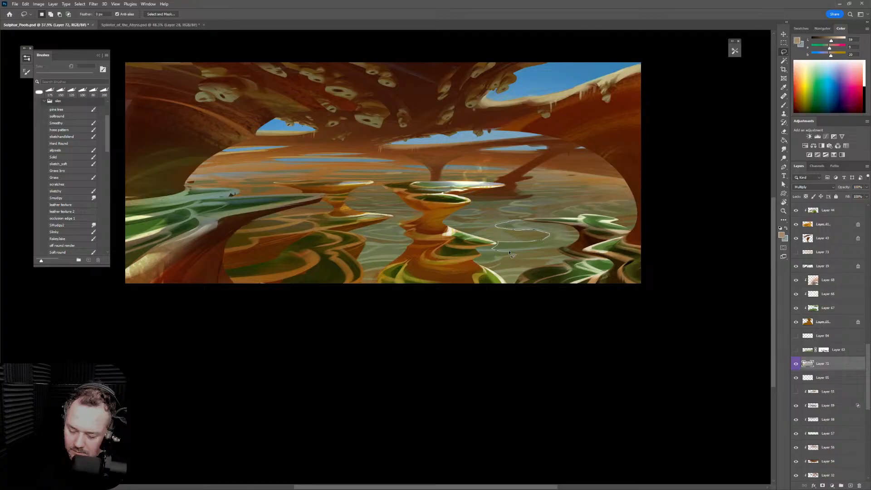
pyautogui.moveTo(550, 228); pyautogui.dragTo(550, 228)
pyautogui.press('e')
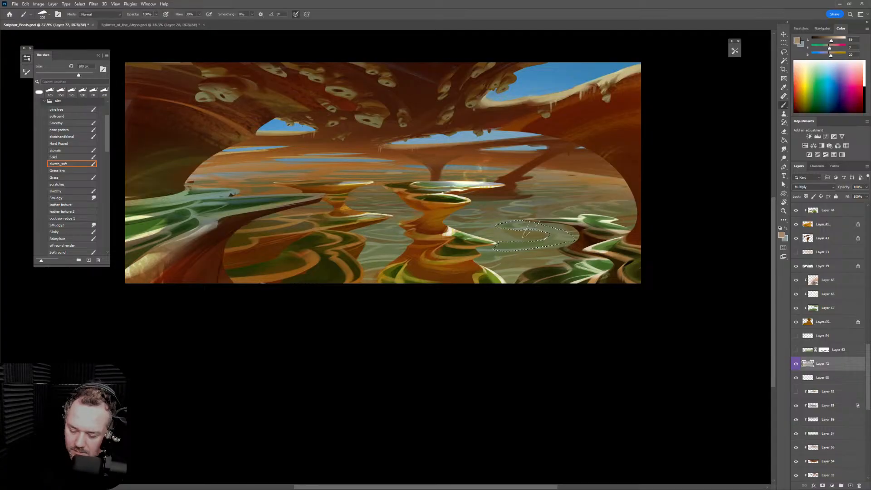
pyautogui.moveTo(490, 227)
pyautogui.mouseDown()
pyautogui.moveTo(551, 221)
pyautogui.moveTo(555, 247)
pyautogui.mouseUp()
pyautogui.hotkey('ctrl', 'd')
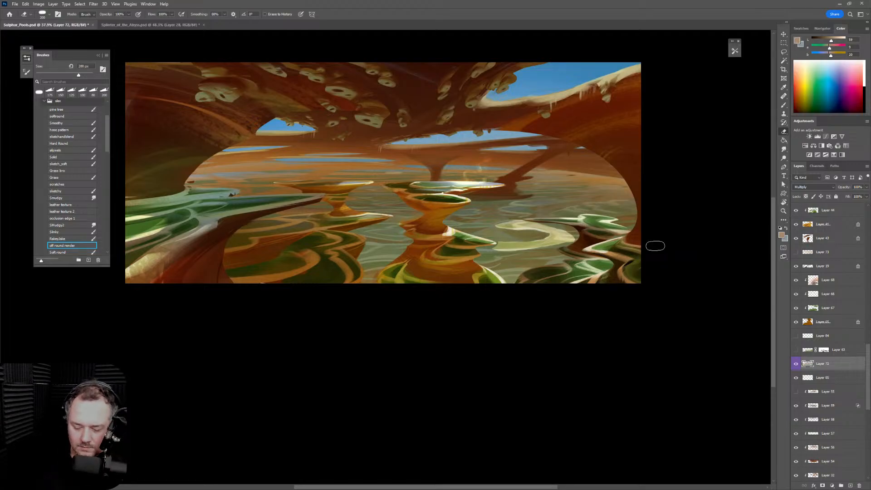
pyautogui.hotkey('ctrl', 'z')
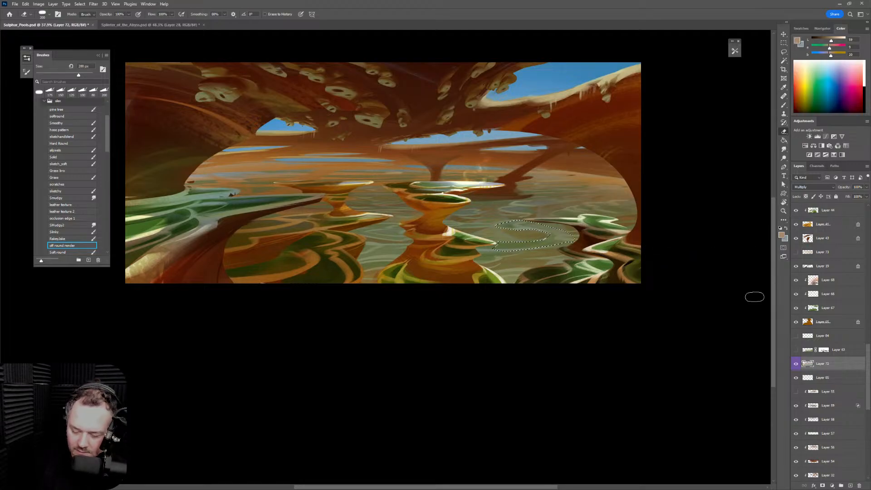
# Try erasing Layer 72 in wide horizontal strokes across the distant water band with an enlarged eraser
pyautogui.press(']')
pyautogui.press(']')
pyautogui.press(']')
pyautogui.press(']')
pyautogui.moveTo(245, 161); pyautogui.dragTo(518, 163)
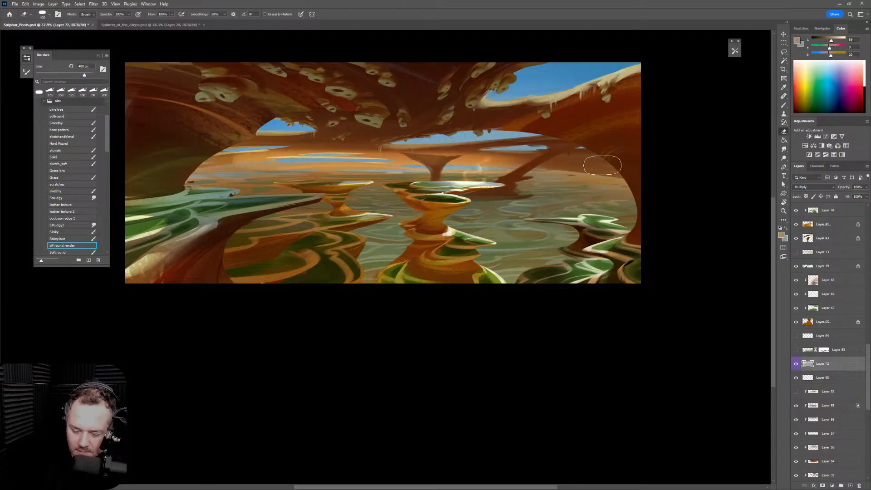
pyautogui.hotkey('ctrl', 'z')
pyautogui.moveTo(236, 165); pyautogui.dragTo(495, 164)
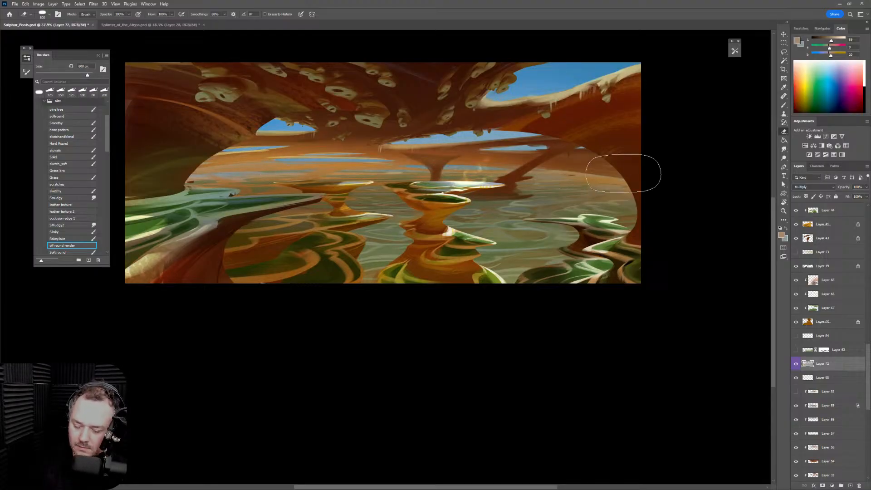
pyautogui.hotkey('ctrl', 'z')
pyautogui.press(']')
pyautogui.press(']')
pyautogui.press(']')
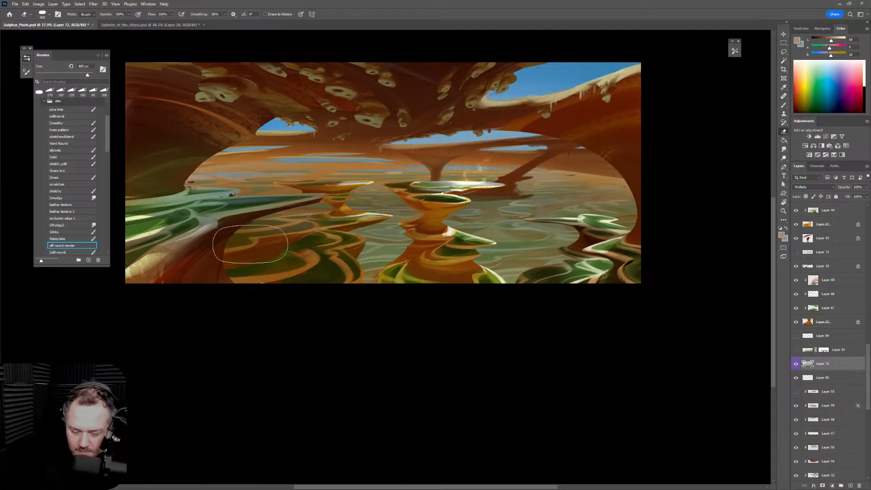
# Prepare the Smoothy brush at 1200 px with a warm ochre sampled from the painting's distant water
pyautogui.press('b')
pyautogui.click(66, 123)
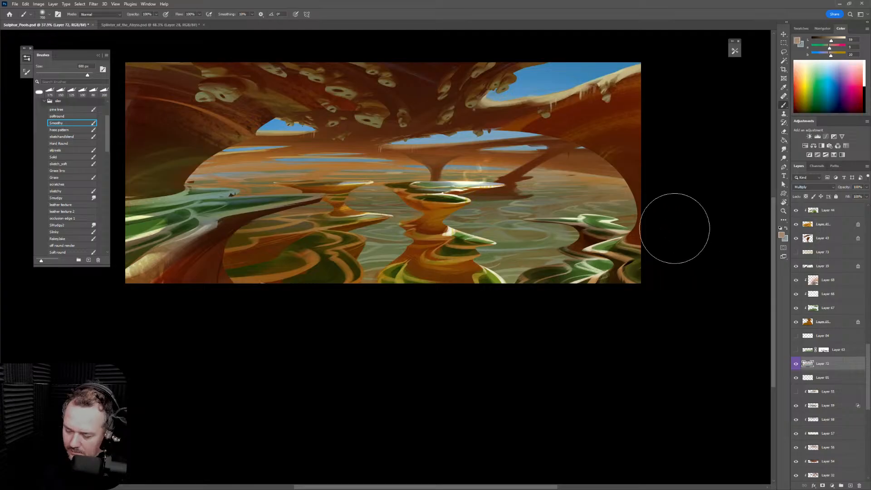
pyautogui.press('[')
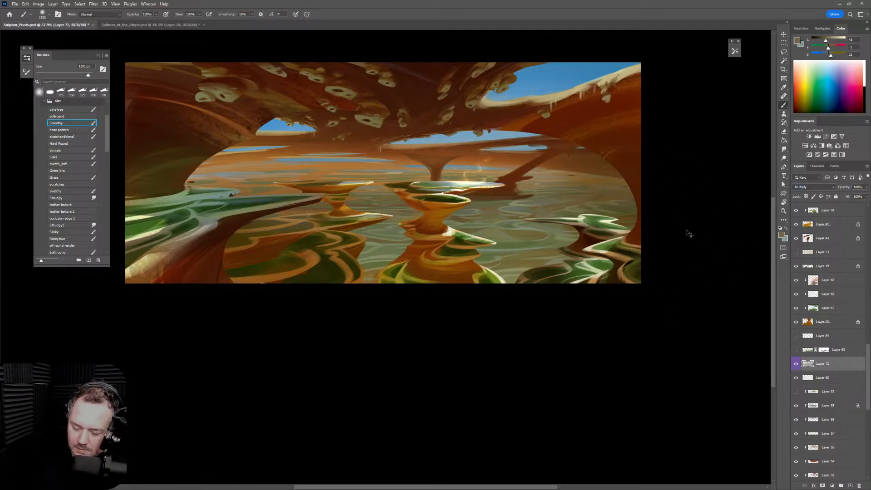
pyautogui.keyDown('alt'); pyautogui.click(498, 169); pyautogui.keyUp('alt')
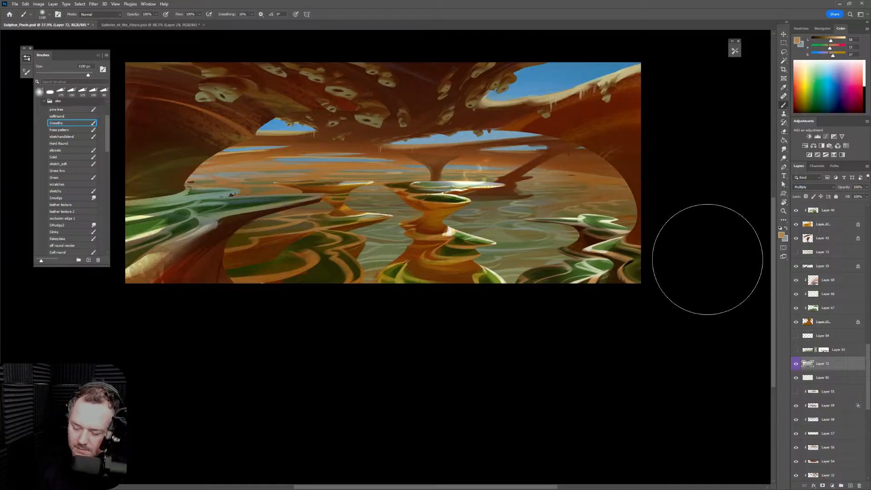
pyautogui.press(']')
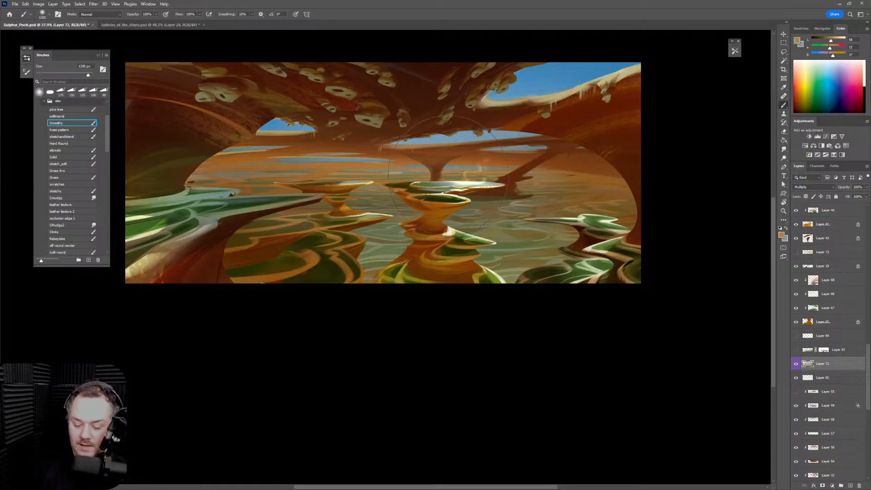
# Erase parts of Layer 72 along the far water beneath the small cave opening, undoing the last stroke toward the distant mushroom rock
pyautogui.press('e')
pyautogui.moveTo(241, 149)
pyautogui.mouseDown()
pyautogui.moveTo(277, 157)
pyautogui.moveTo(263, 181)
pyautogui.mouseUp()
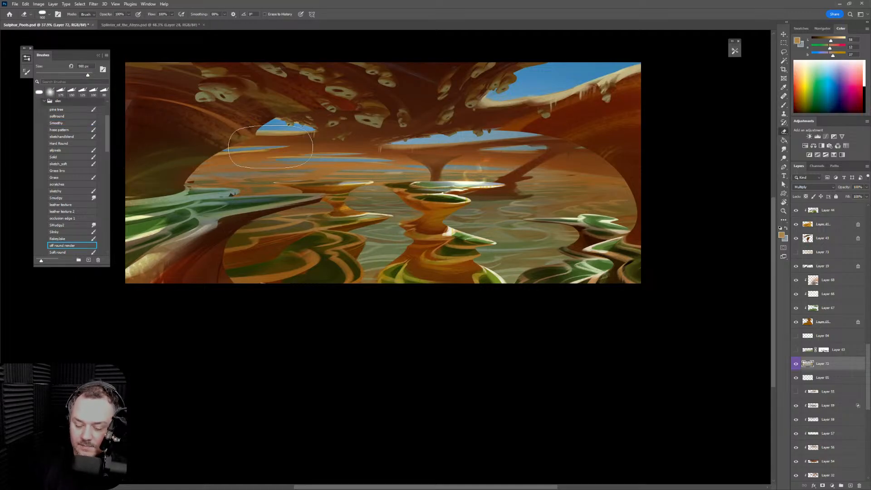
pyautogui.moveTo(284, 146); pyautogui.dragTo(391, 154)
pyautogui.moveTo(321, 152); pyautogui.dragTo(400, 164)
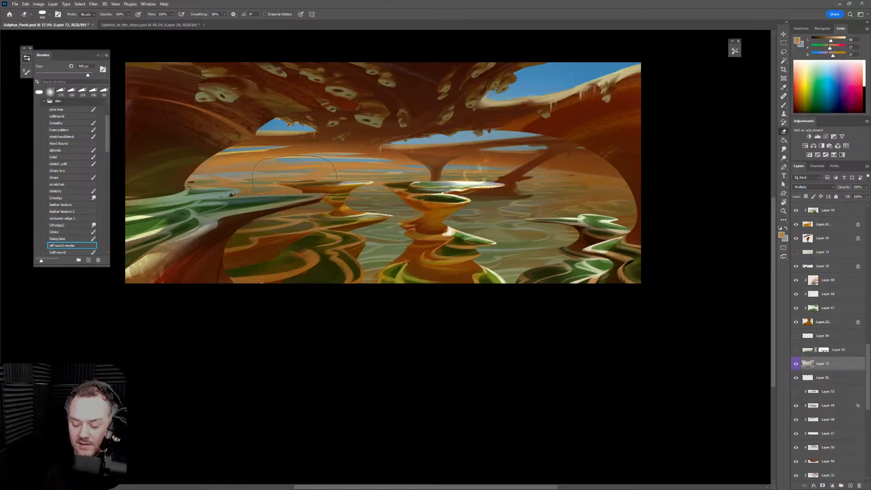
pyautogui.moveTo(322, 138); pyautogui.dragTo(454, 150)
pyautogui.hotkey('ctrl', 'z')
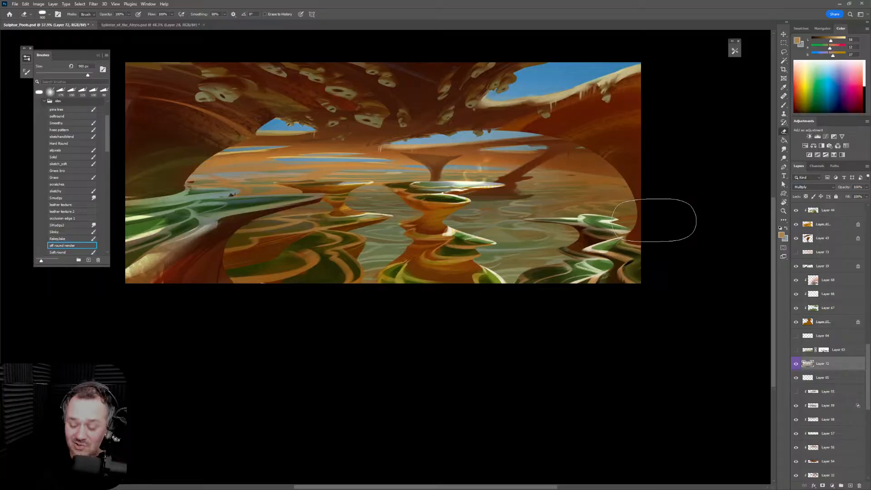
# Add a new layer above Layer 72 and set its blend mode to Lighten
pyautogui.press('b')
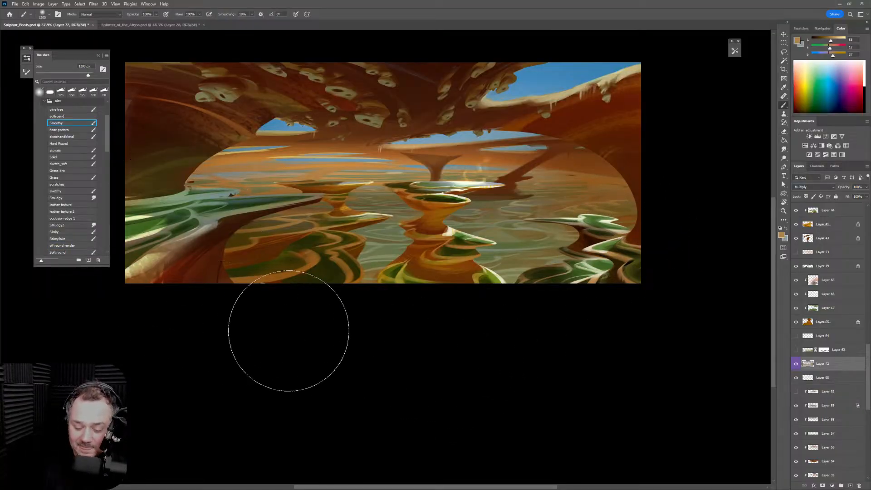
pyautogui.click(850, 486)
pyautogui.click(813, 190)
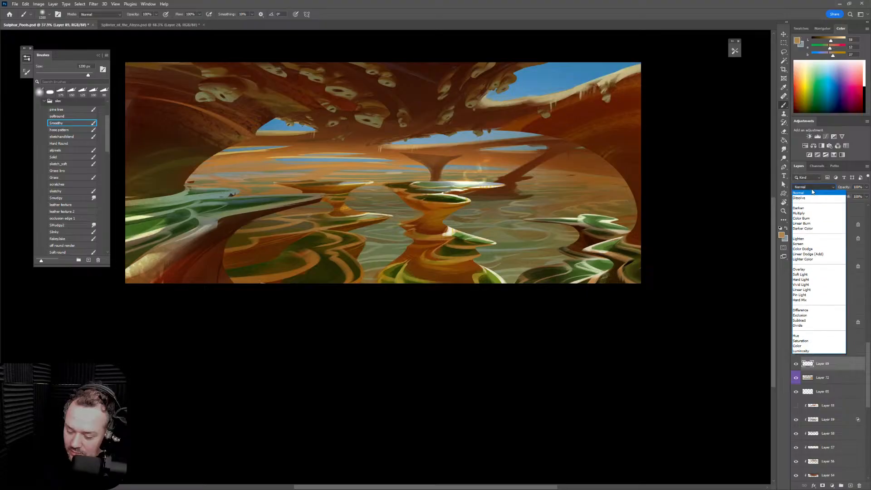
pyautogui.click(800, 239)
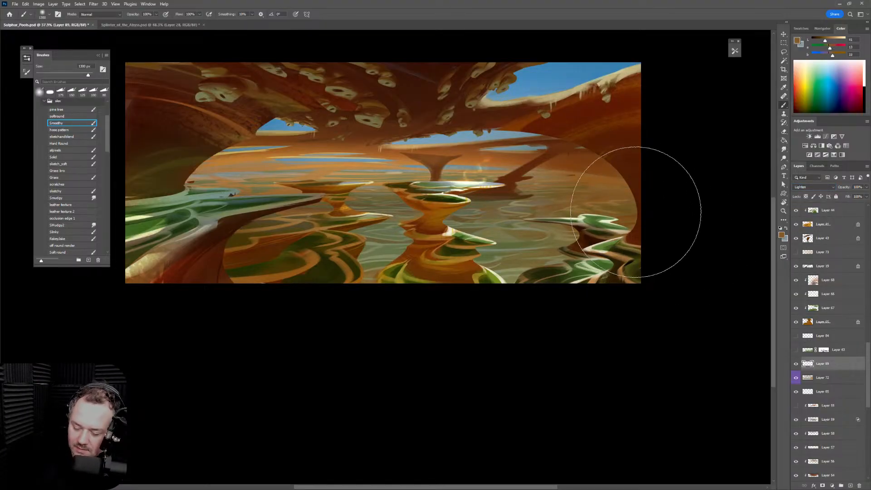
# Sample an orange from the distant water and brush a soft glow over the right side of the lake at 1500 px
pyautogui.keyDown('alt'); pyautogui.click(350, 156); pyautogui.keyUp('alt')
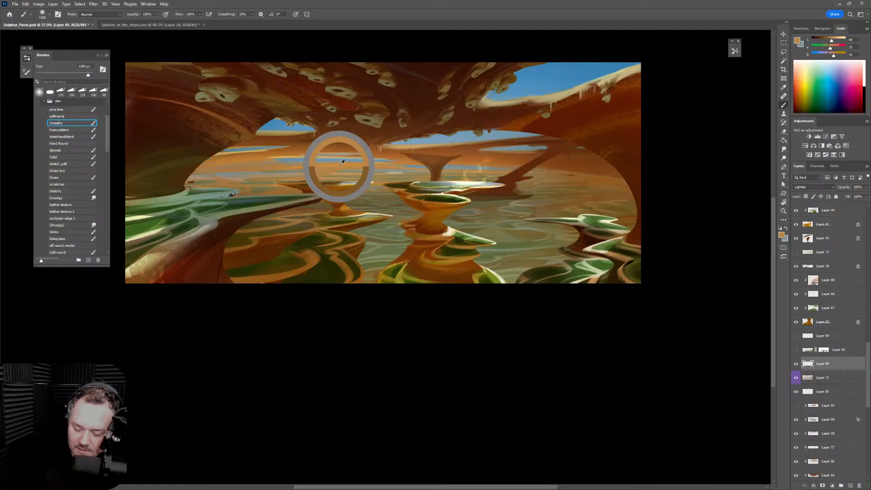
pyautogui.moveTo(558, 195)
pyautogui.mouseDown()
pyautogui.moveTo(603, 211)
pyautogui.moveTo(554, 211)
pyautogui.mouseUp()
pyautogui.hotkey('ctrl', 'z')
pyautogui.press(']')
pyautogui.press(']')
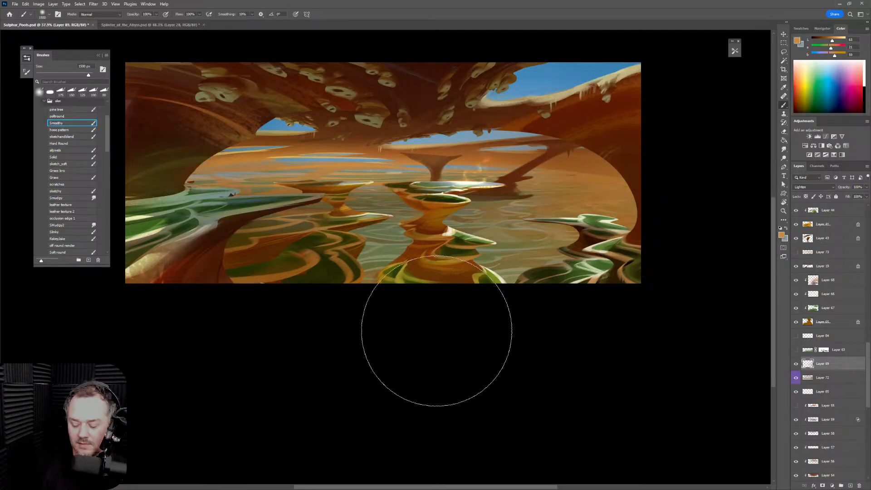
pyautogui.hotkey('ctrl', 'z')
pyautogui.moveTo(633, 193); pyautogui.dragTo(562, 202)
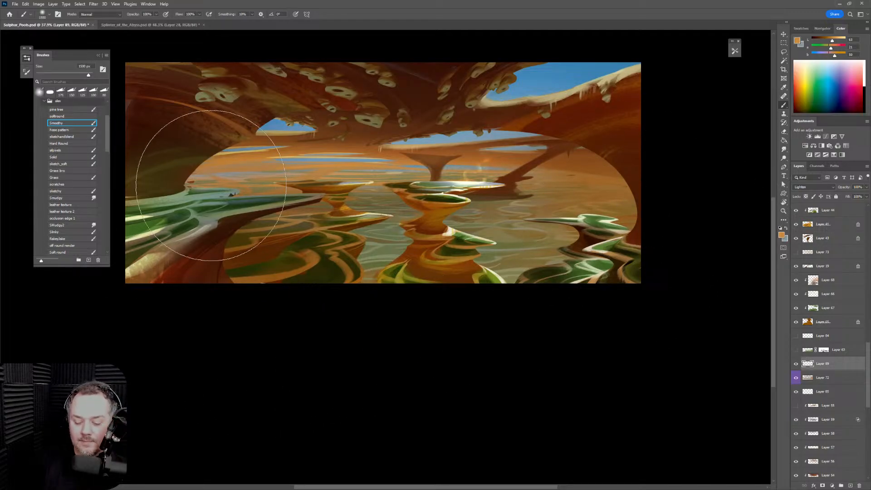
# Brush the orange glow over the far water beneath the small left cave opening, reducing the brush and undoing the excess
pyautogui.moveTo(191, 188); pyautogui.dragTo(318, 152)
pyautogui.press('[')
pyautogui.press('[')
pyautogui.press('[')
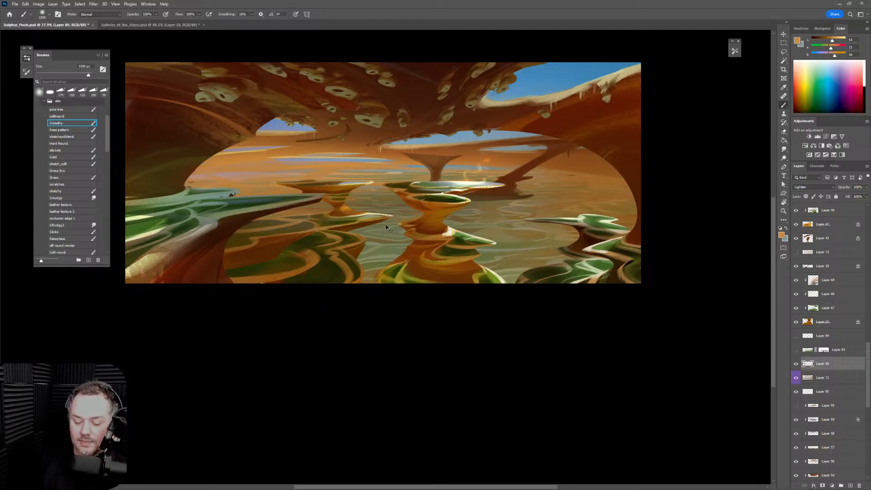
pyautogui.moveTo(171, 181); pyautogui.dragTo(299, 168)
pyautogui.hotkey('ctrl', 'z')
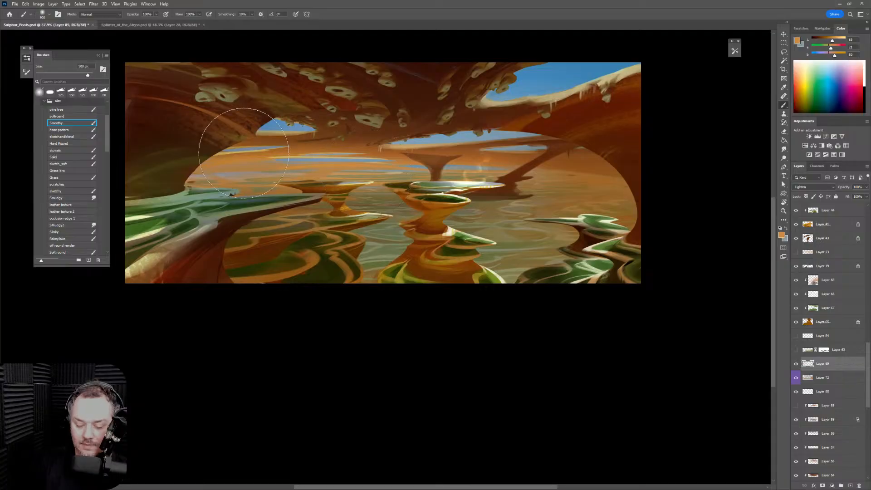
# Sample a blue-grey from the far water streaks and brush a faint haze over the distance, enlarging the brush to 1200 px
pyautogui.keyDown('alt'); pyautogui.click(243, 150); pyautogui.keyUp('alt')
pyautogui.moveTo(163, 181); pyautogui.dragTo(326, 156)
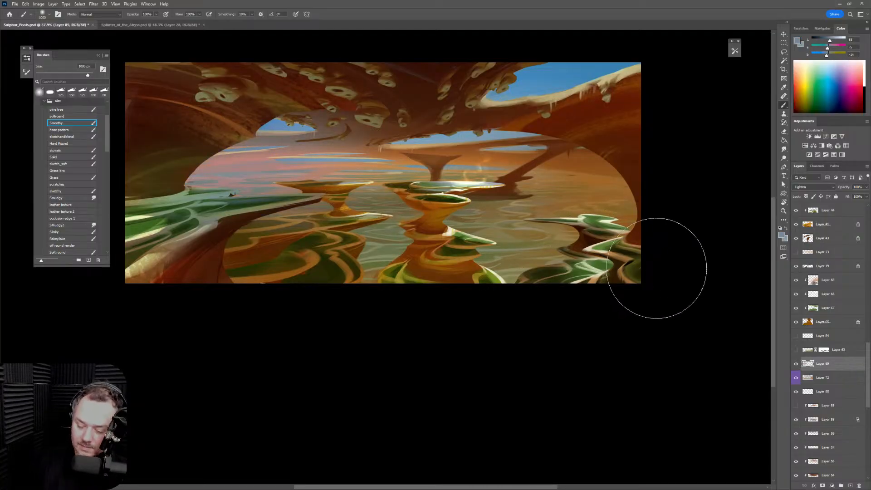
pyautogui.hotkey('ctrl', 'z')
pyautogui.press(']')
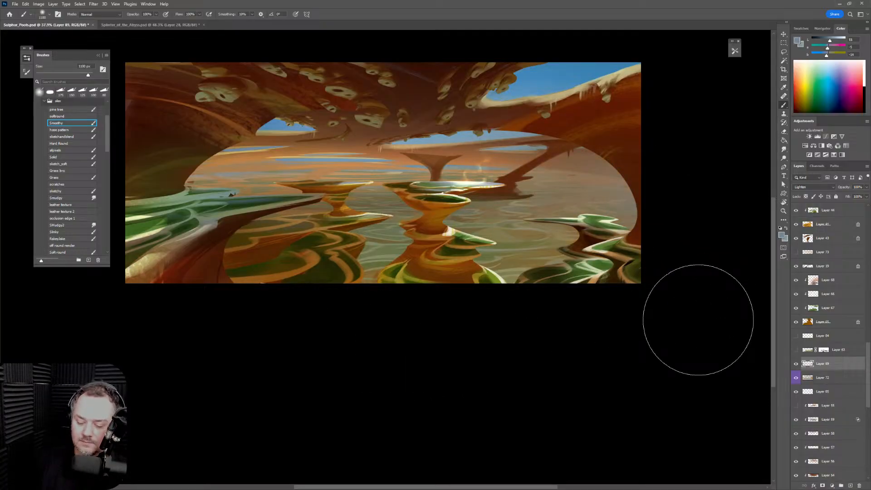
pyautogui.press(']')
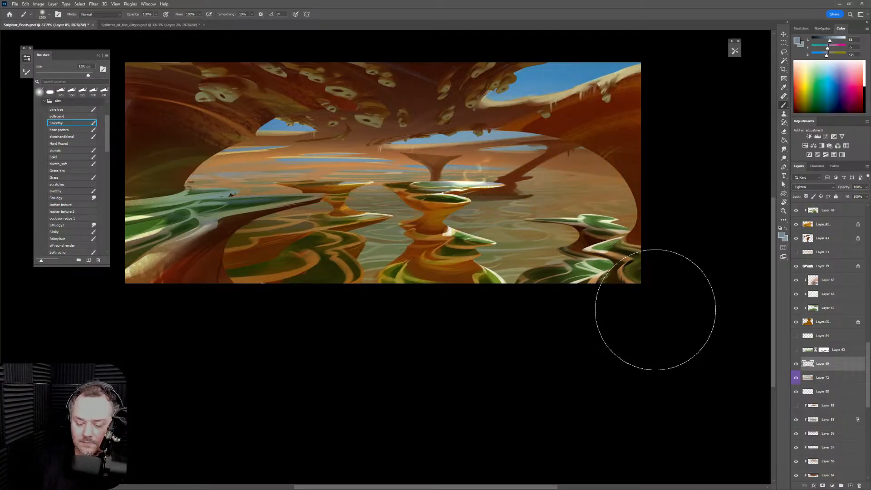
# Examine the whole composition mirrored horizontally, and restore its normal orientation
pyautogui.press('z')
pyautogui.moveTo(656, 310)
pyautogui.mouseDown()
pyautogui.moveTo(608, 348)
pyautogui.moveTo(646, 346)
pyautogui.mouseUp()
pyautogui.hotkey('ctrl', 'shift', 'h')
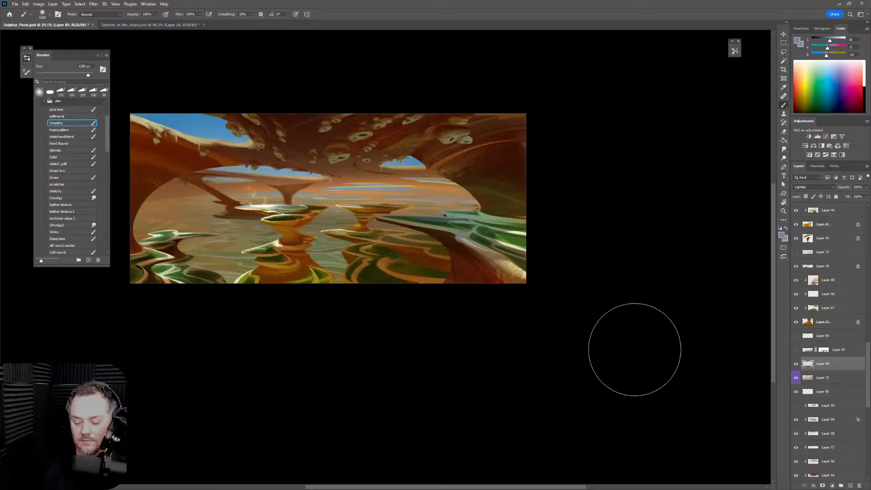
pyautogui.moveTo(526, 361); pyautogui.dragTo(651, 349)
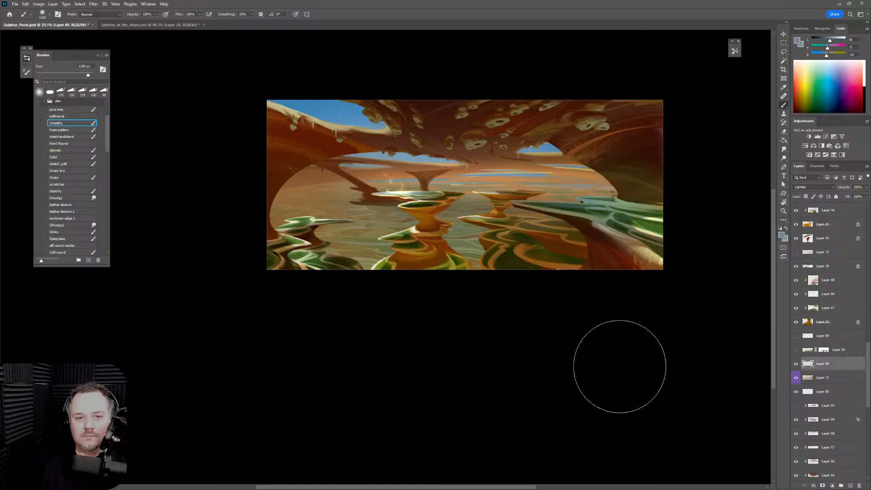
pyautogui.hotkey('ctrl', 'shift', 'h')
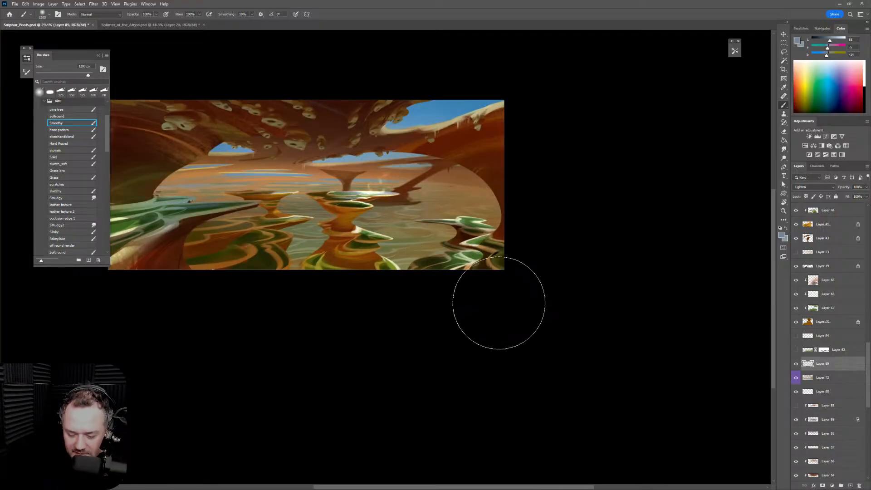
pyautogui.press('z')
pyautogui.moveTo(495, 308)
pyautogui.mouseDown()
pyautogui.moveTo(507, 312)
pyautogui.moveTo(503, 318)
pyautogui.mouseUp()
pyautogui.moveTo(483, 328); pyautogui.dragTo(626, 343)
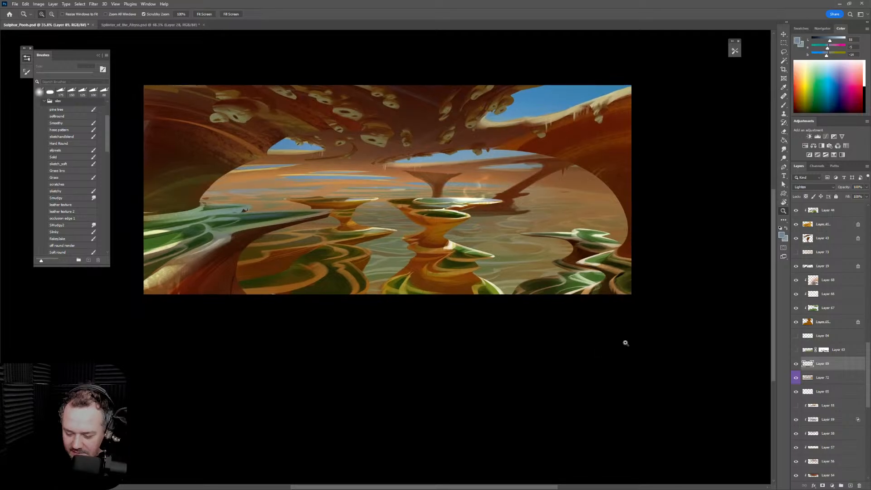
# Add a layer mask to Layer 72
pyautogui.click(834, 381)
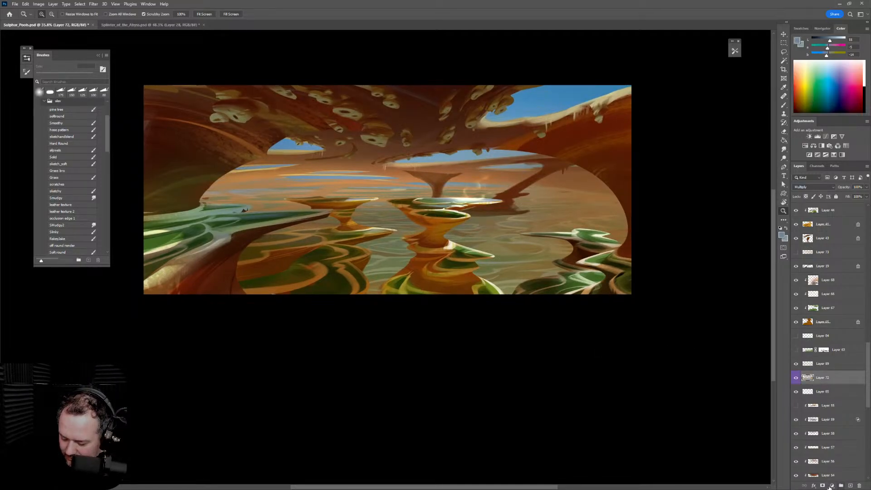
pyautogui.click(823, 486)
pyautogui.moveTo(547, 251); pyautogui.dragTo(573, 253)
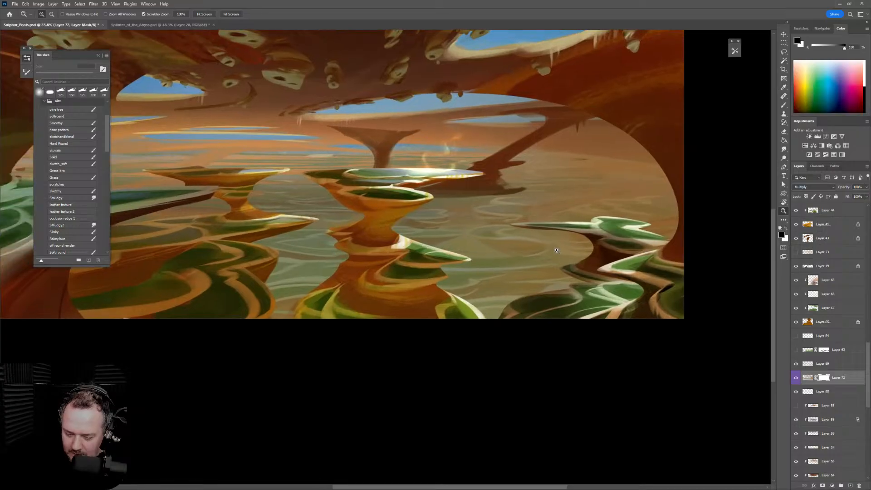
pyautogui.moveTo(564, 318); pyautogui.dragTo(589, 343)
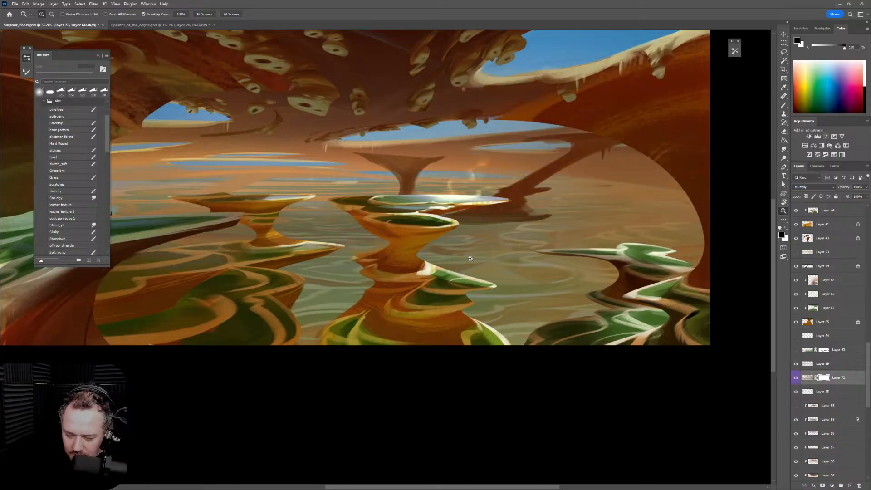
pyautogui.moveTo(529, 287); pyautogui.dragTo(552, 249)
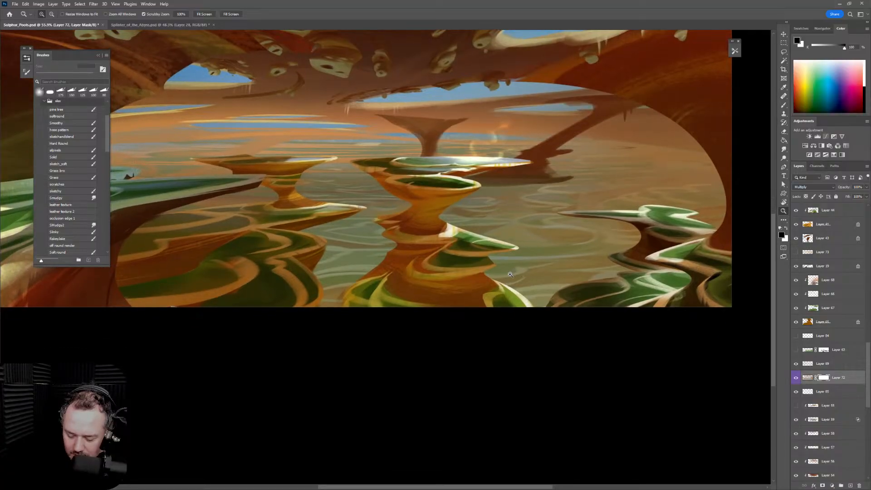
pyautogui.press('p')
pyautogui.click(492, 281)
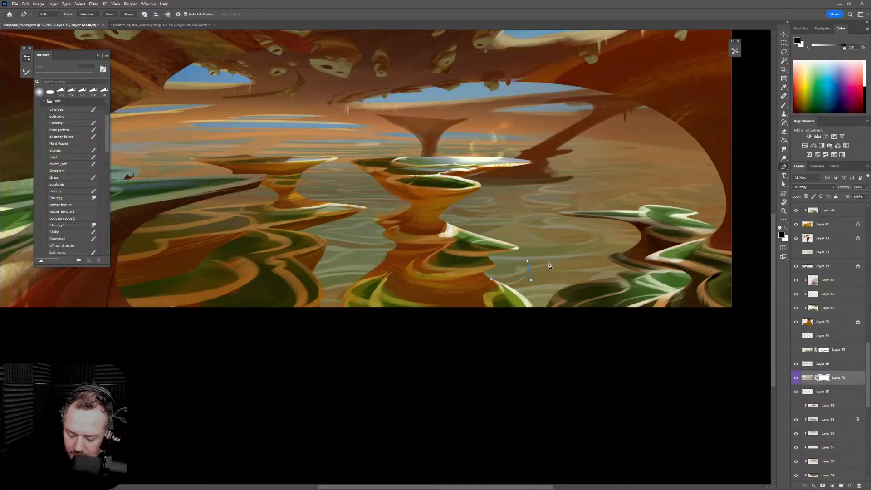
pyautogui.press('b')
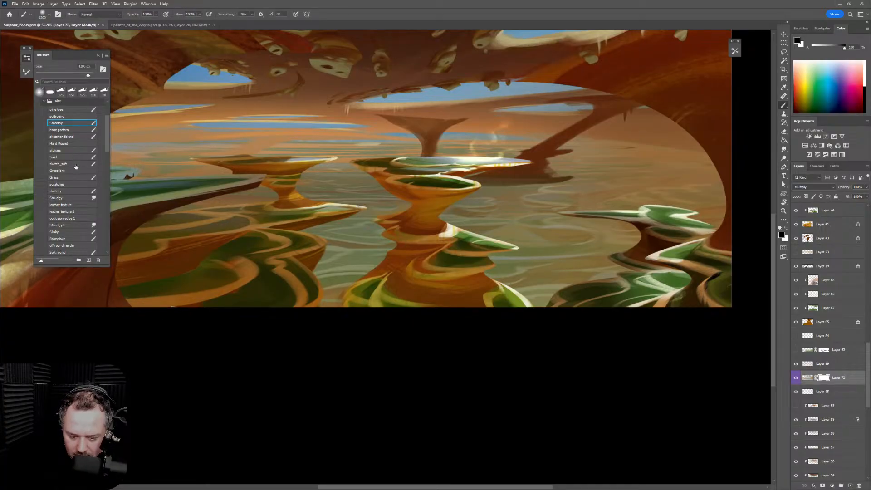
# Rotate the canvas to about -25° and paint black on Layer 72's mask with the sketch_soft brush, revealing light beside the foreground ledge
pyautogui.click(76, 165)
pyautogui.press('r')
pyautogui.moveTo(614, 346); pyautogui.dragTo(633, 247)
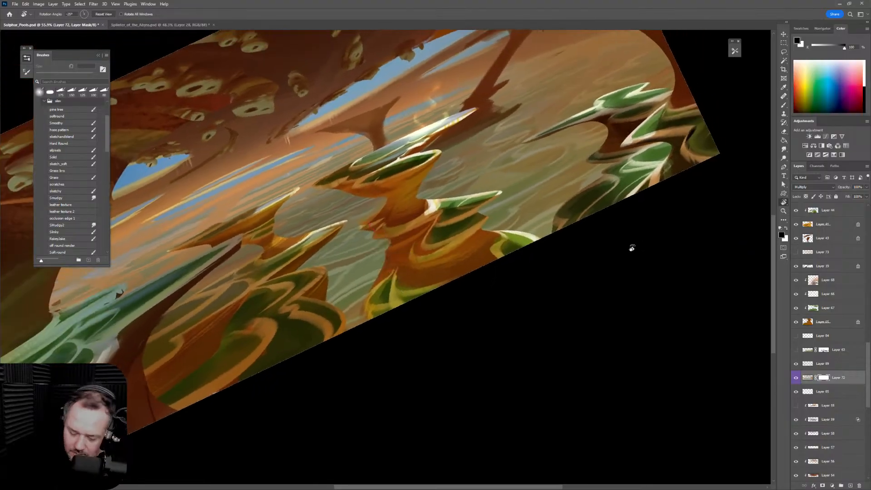
pyautogui.press('space')
pyautogui.moveTo(536, 293); pyautogui.dragTo(544, 356)
pyautogui.press('b')
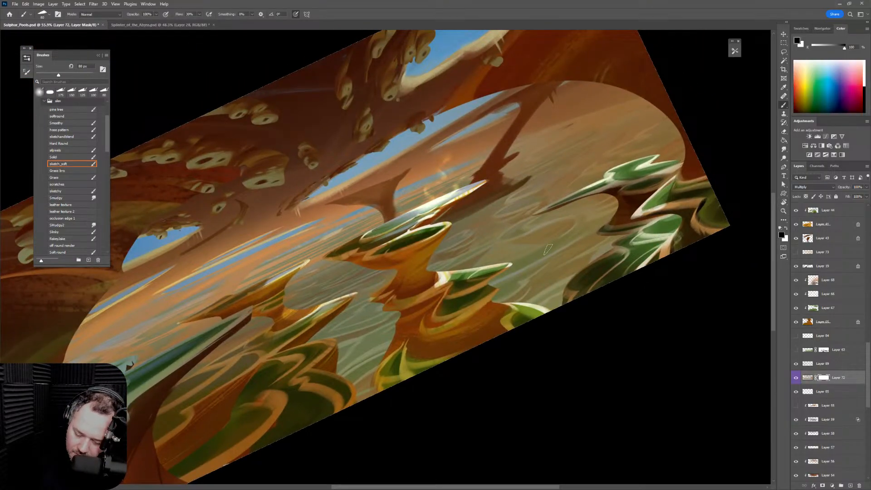
pyautogui.press('[')
pyautogui.press('[')
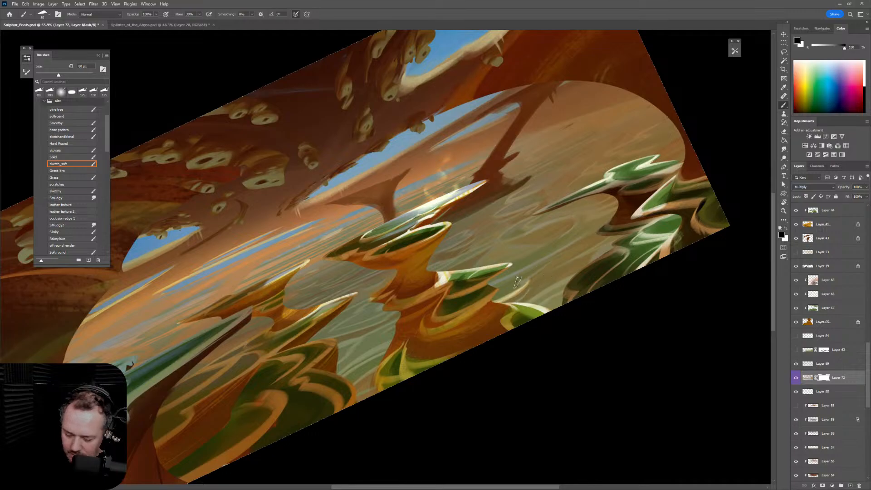
pyautogui.press('[')
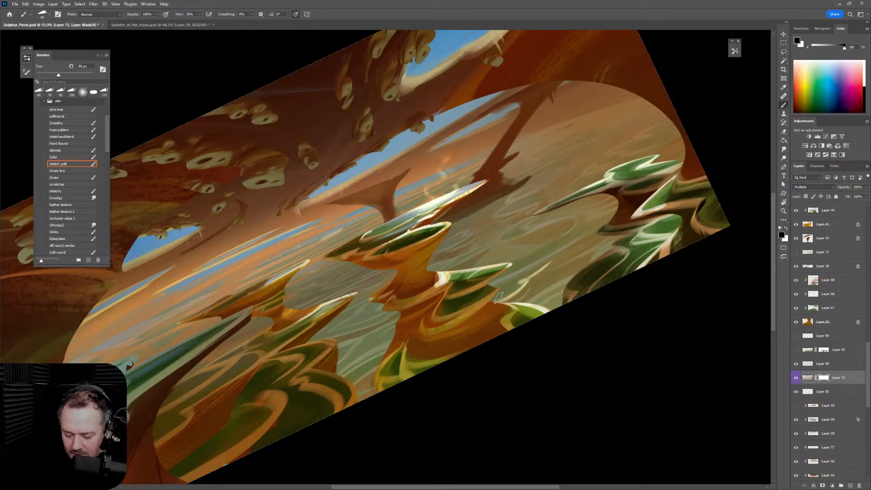
# Extend the curved light reflections from the foreground ledge across the pool on Layer 72's mask, enlarging the brush to 175 px
pyautogui.press(']')
pyautogui.press(']')
pyautogui.press(']')
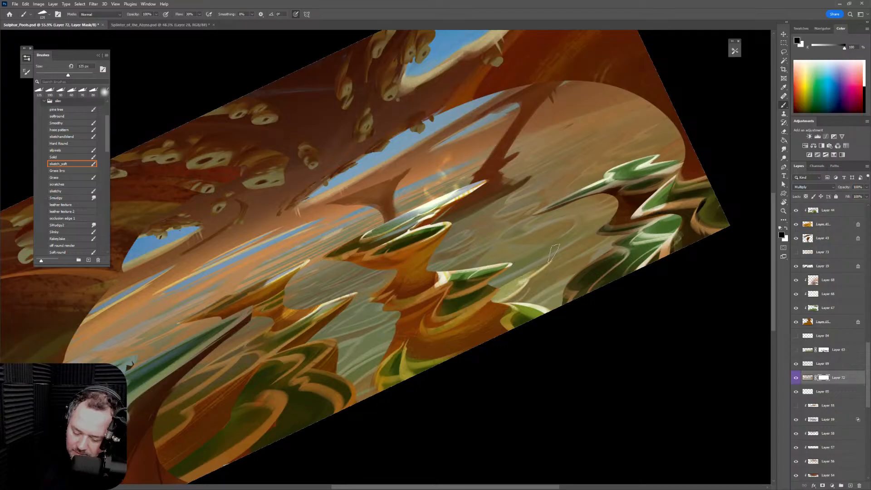
pyautogui.press('[')
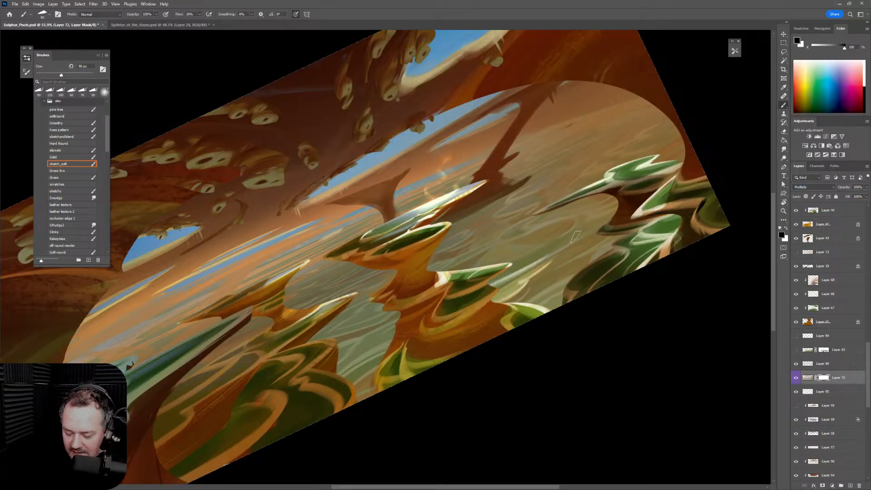
pyautogui.press('[')
pyautogui.press(']')
pyautogui.press(']')
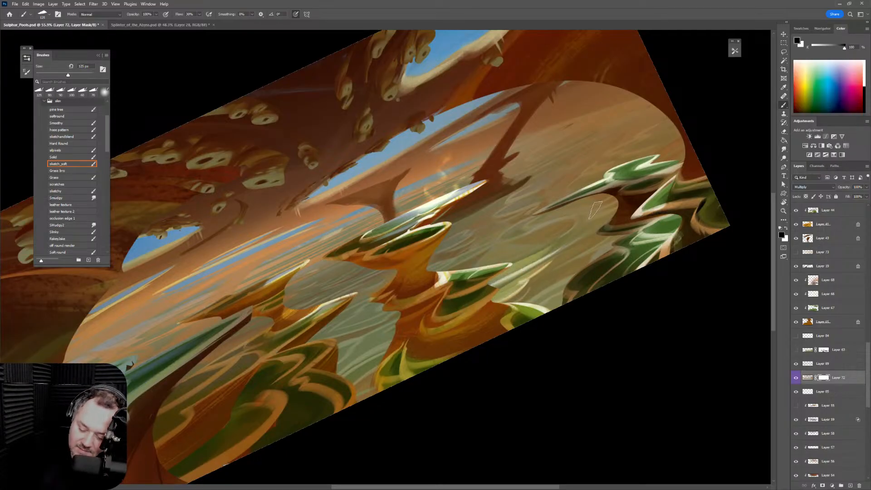
pyautogui.press(']')
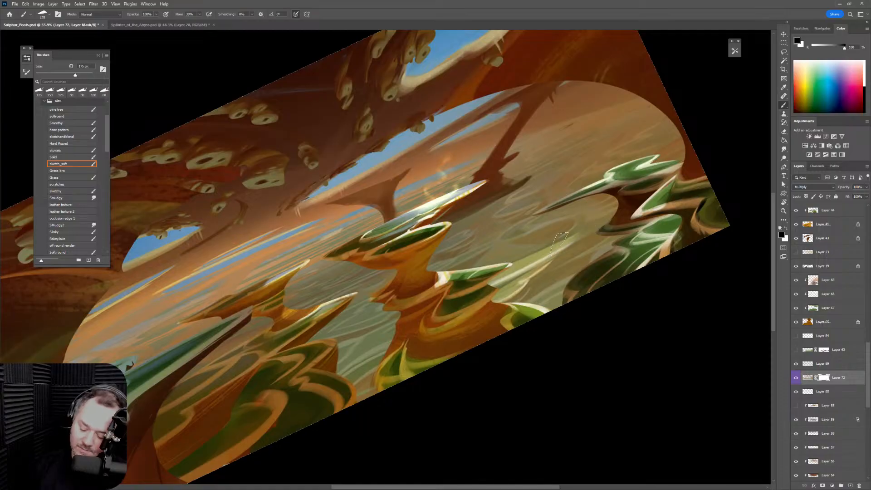
pyautogui.moveTo(529, 262); pyautogui.dragTo(556, 246)
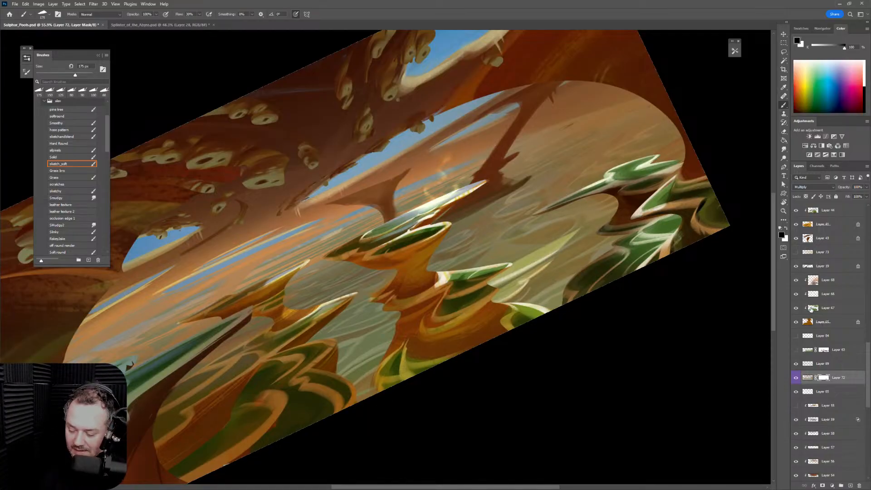
# Compare the water with Layer 72 and the layer directly above it hidden and shown
pyautogui.click(796, 381)
pyautogui.click(795, 381)
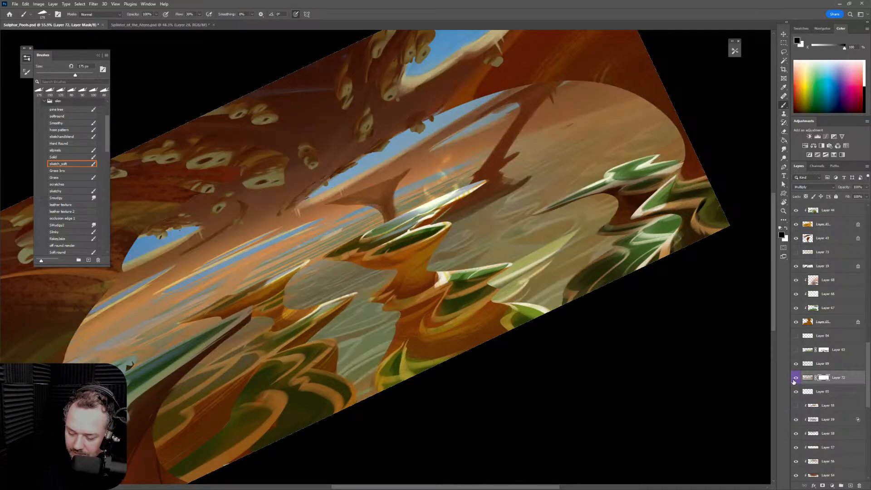
pyautogui.click(796, 366)
pyautogui.click(796, 366)
pyautogui.click(796, 366)
pyautogui.click(796, 366)
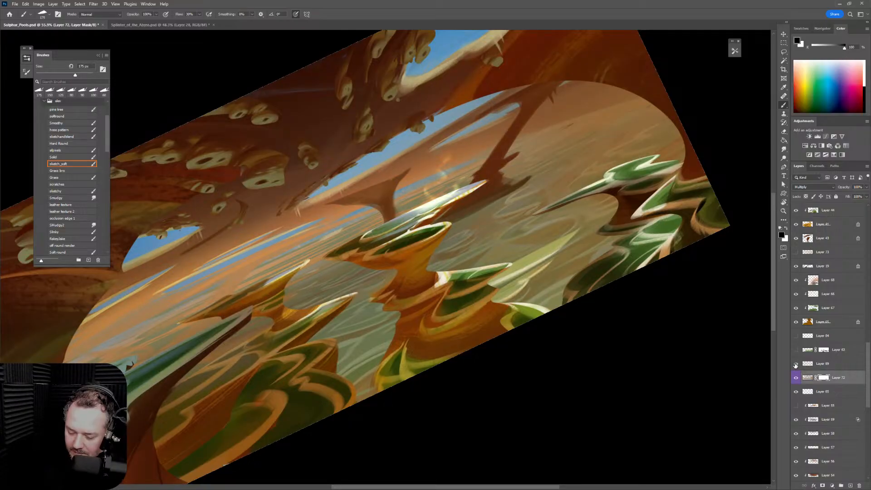
pyautogui.click(795, 366)
# Reveal pale streaks behind the central green ledge on Layer 72's mask, reducing the brush from 150 to 80 px
pyautogui.press('[')
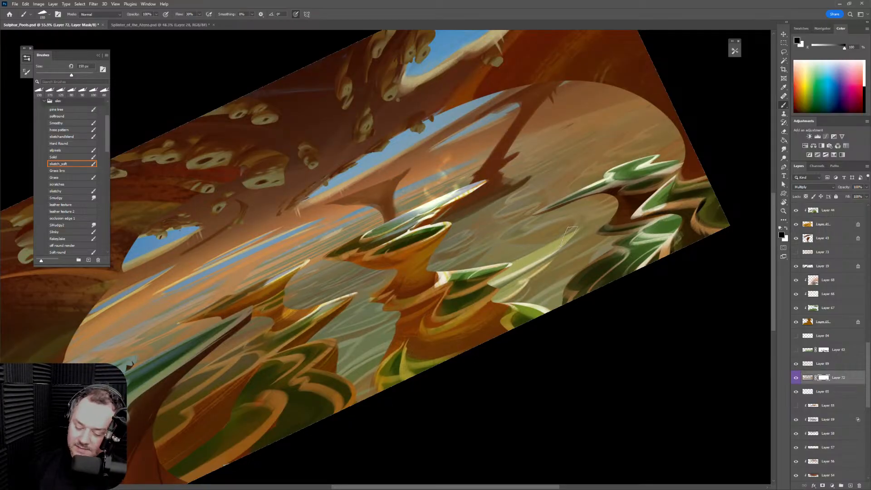
pyautogui.moveTo(444, 269); pyautogui.dragTo(522, 232)
pyautogui.moveTo(440, 270)
pyautogui.mouseDown()
pyautogui.moveTo(502, 235)
pyautogui.moveTo(492, 264)
pyautogui.mouseUp()
pyautogui.press('[')
pyautogui.press('[')
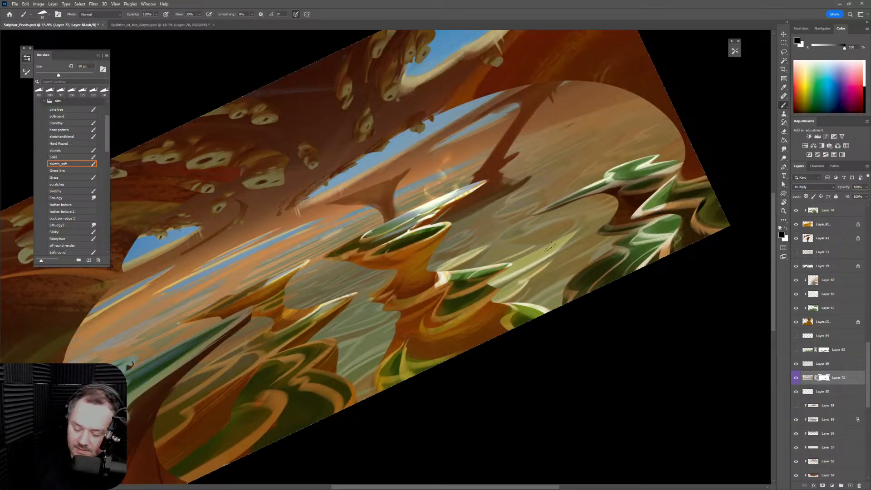
pyautogui.moveTo(513, 235); pyautogui.dragTo(571, 212)
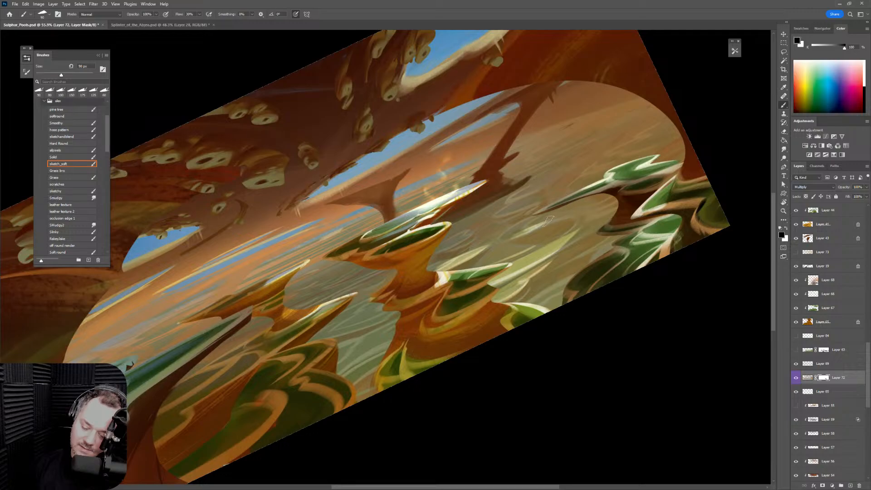
# Reveal a second curved highlight in the water beyond the central ledge, and undo the last excess stroke
pyautogui.press('[')
pyautogui.moveTo(502, 242); pyautogui.dragTo(568, 215)
pyautogui.moveTo(522, 234); pyautogui.dragTo(596, 215)
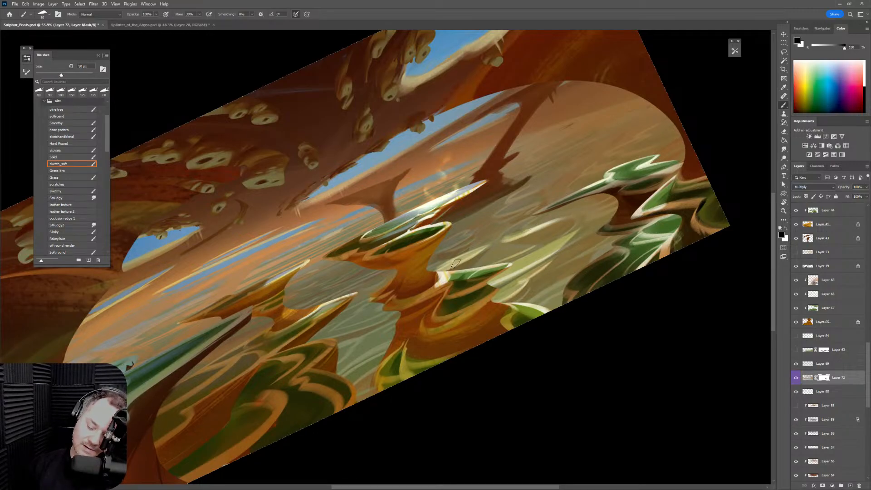
pyautogui.moveTo(450, 264); pyautogui.dragTo(429, 272)
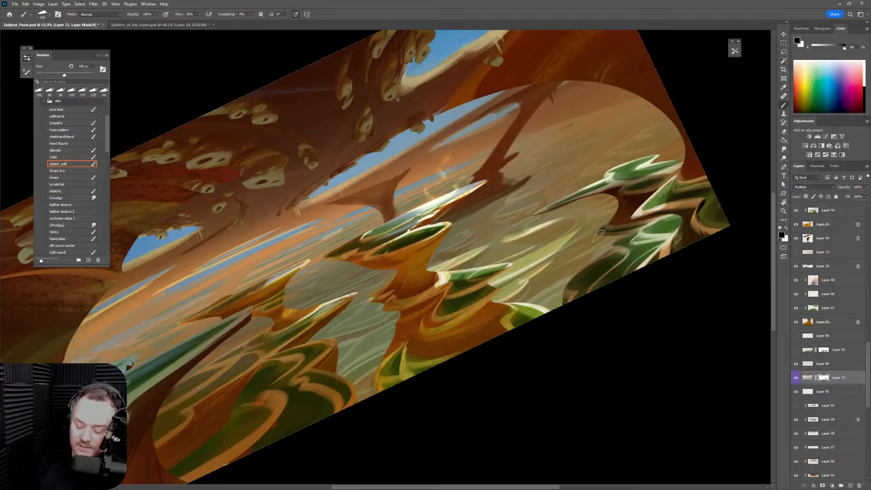
pyautogui.moveTo(502, 240); pyautogui.dragTo(572, 220)
pyautogui.hotkey('ctrl', 'z')
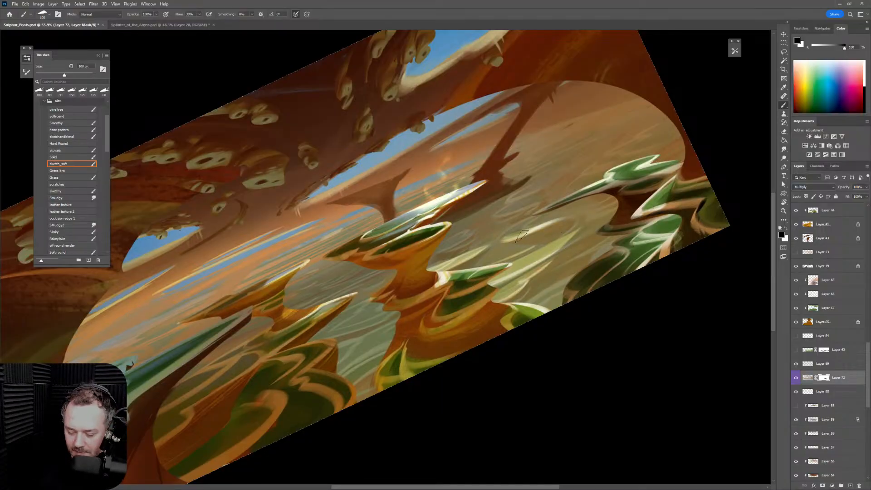
# Paint white on Layer 72's mask to thin and soften the curved highlights around the central ledge, enlarging the brush to 175 px
pyautogui.press('e')
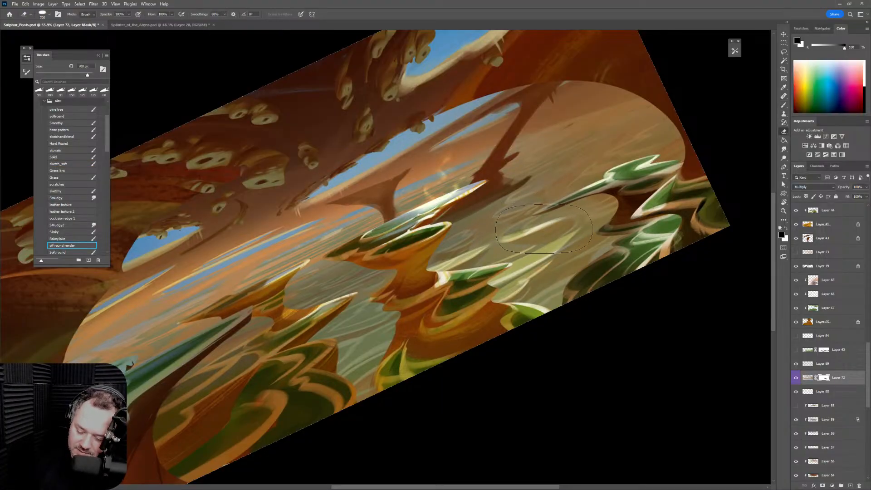
pyautogui.click(787, 228)
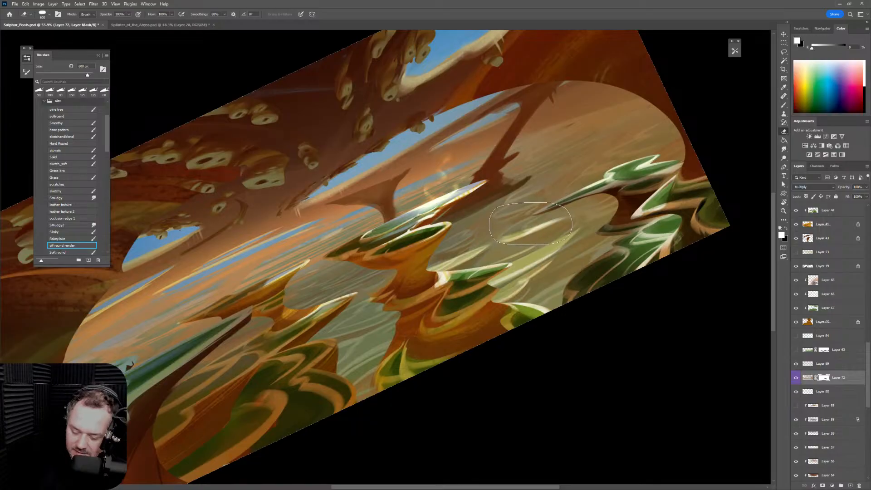
pyautogui.press('b')
pyautogui.moveTo(521, 231); pyautogui.dragTo(573, 217)
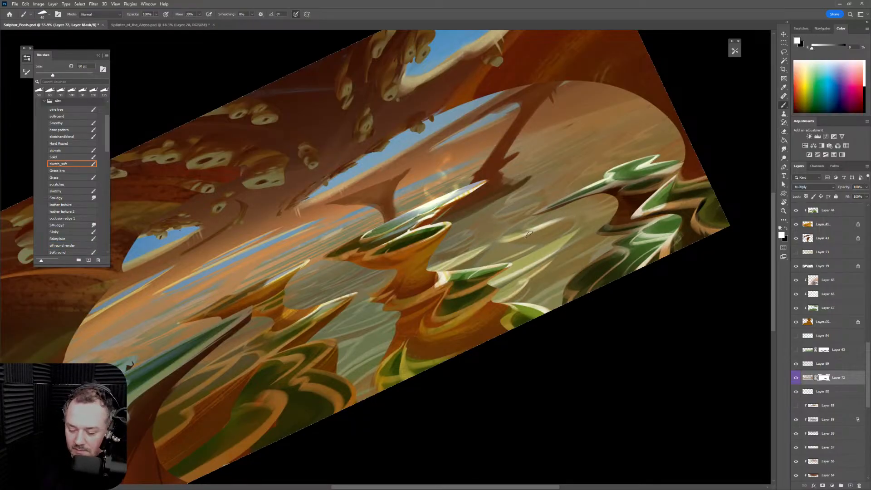
pyautogui.moveTo(529, 234); pyautogui.dragTo(573, 220)
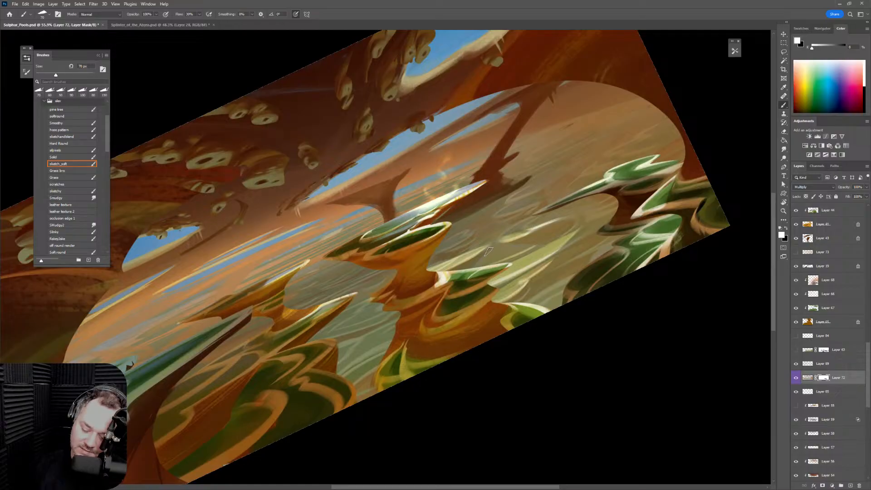
pyautogui.moveTo(455, 262); pyautogui.dragTo(439, 271)
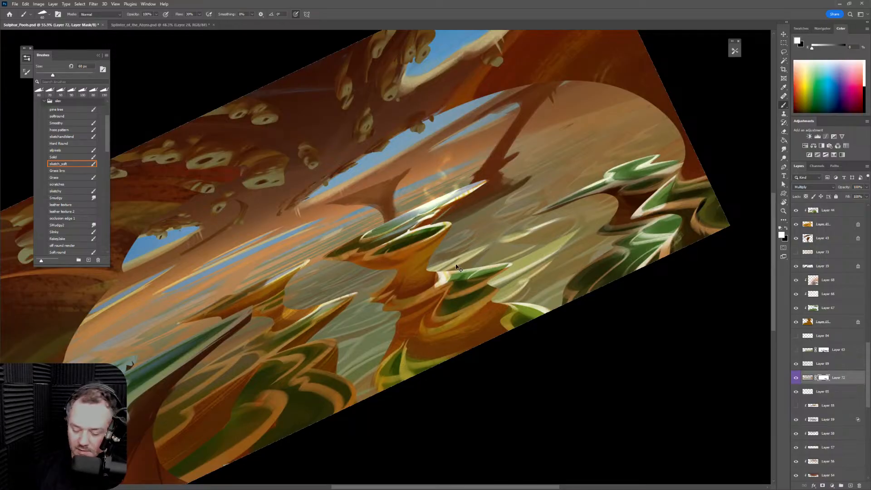
pyautogui.press(']')
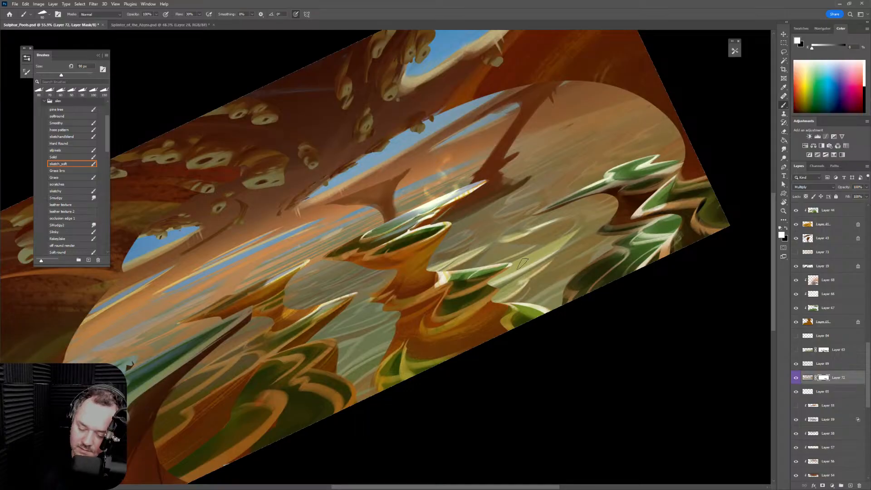
pyautogui.press(']')
pyautogui.press(']')
pyautogui.press(']')
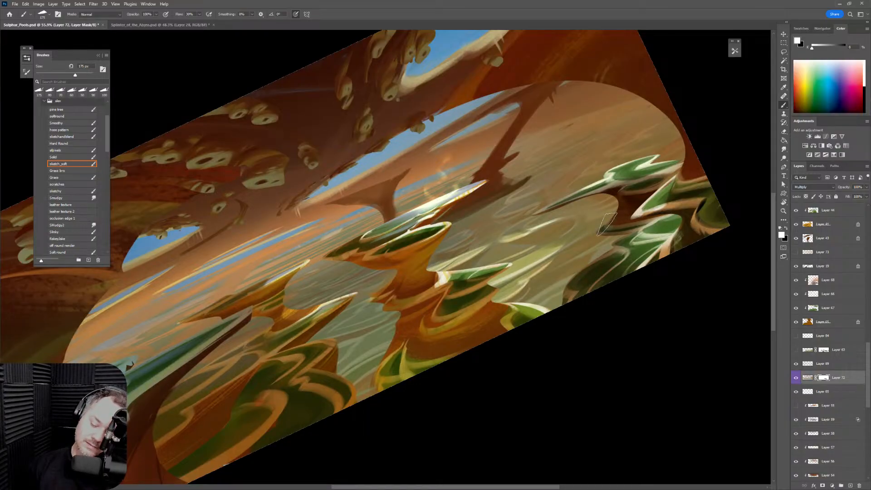
# Switch back to black, refine the pool reflections with the brush between 250 and 150 px, and check the composition mirrored horizontally
pyautogui.click(787, 228)
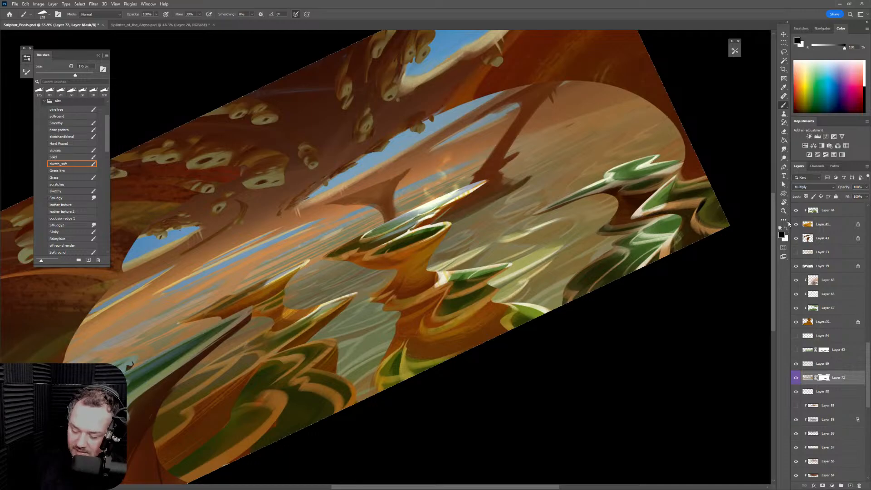
pyautogui.press(']')
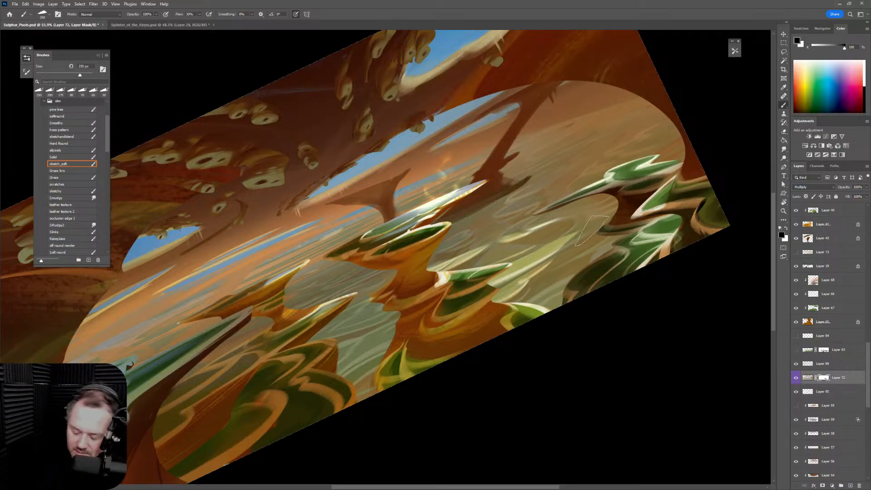
pyautogui.press('[')
pyautogui.press('[')
pyautogui.press('[')
pyautogui.press('[')
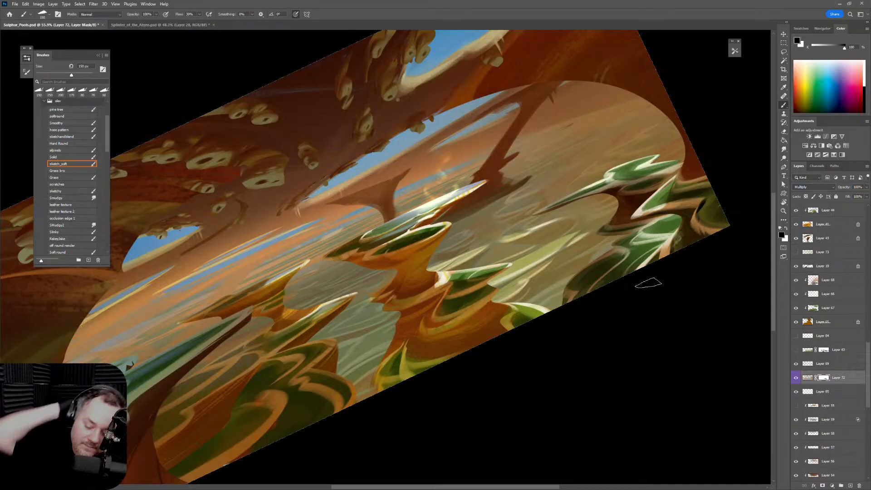
pyautogui.hscroll(-3, 647, 280)
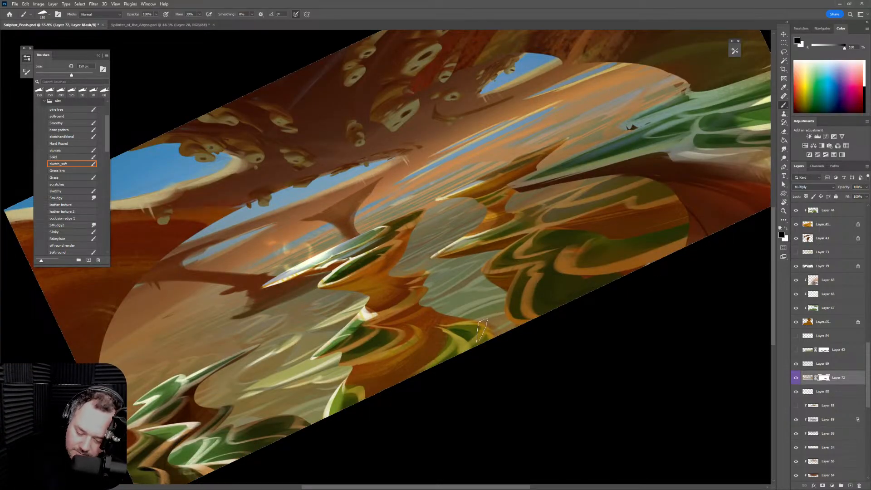
pyautogui.hscroll(3, 479, 331)
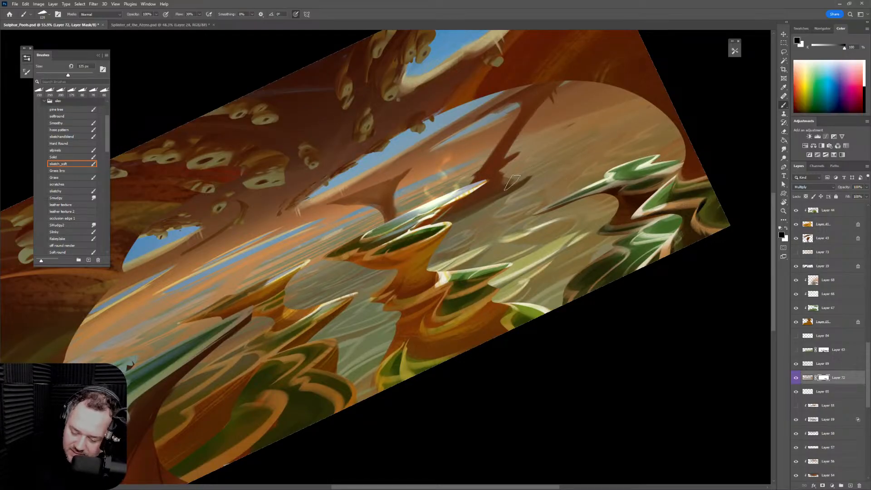
# Reveal light streaks on the water around the foot of the distant rock arch, using a 100 to 125 px brush
pyautogui.press('[')
pyautogui.press('[')
pyautogui.press('[')
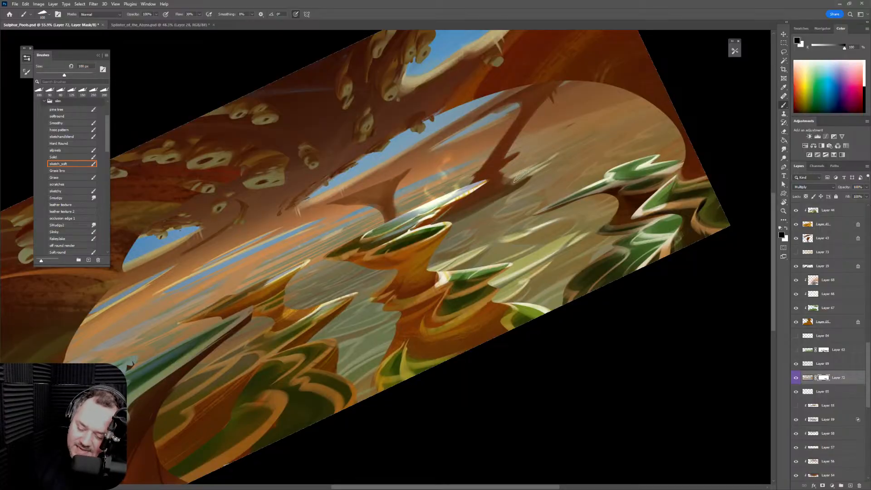
pyautogui.press(']')
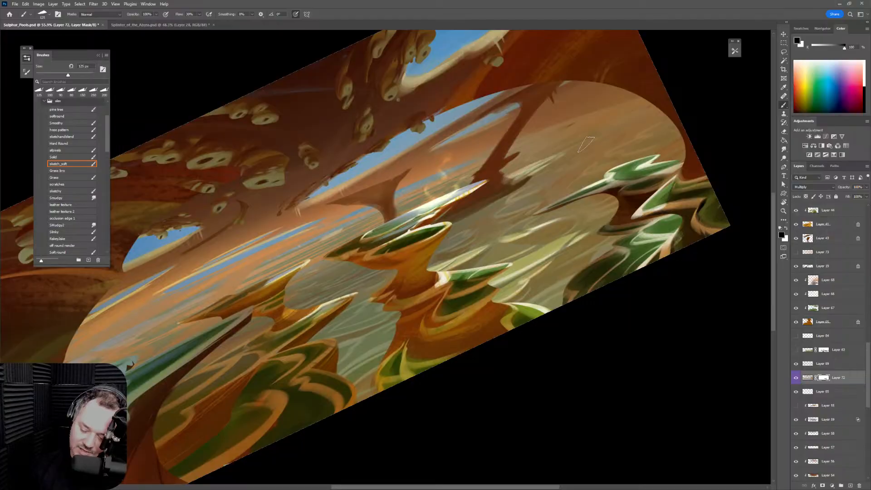
# Erase the excess light around the arch's foot at 100 px, and brush softer streaks over the water between the arch and green shelf
pyautogui.press('e')
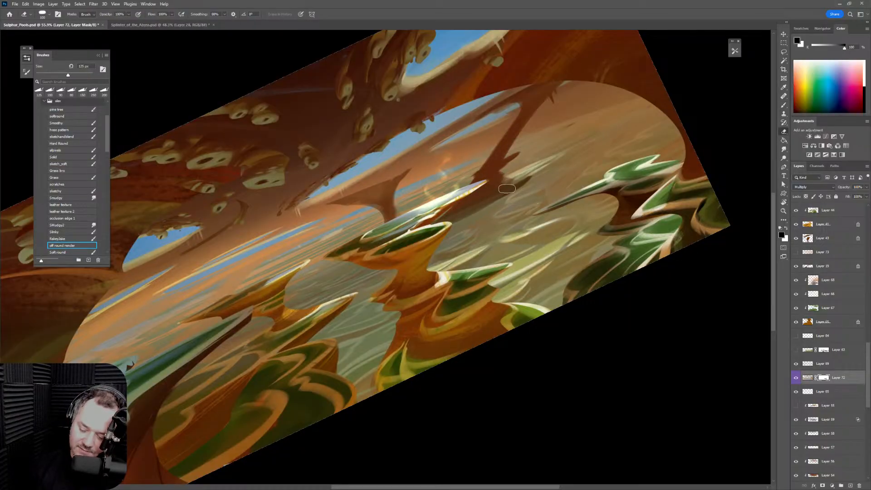
pyautogui.moveTo(521, 185); pyautogui.dragTo(571, 186)
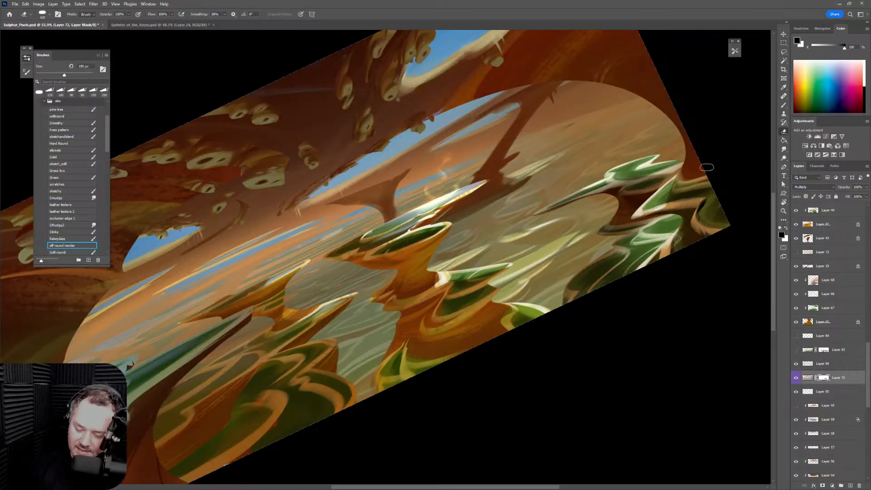
pyautogui.press('b')
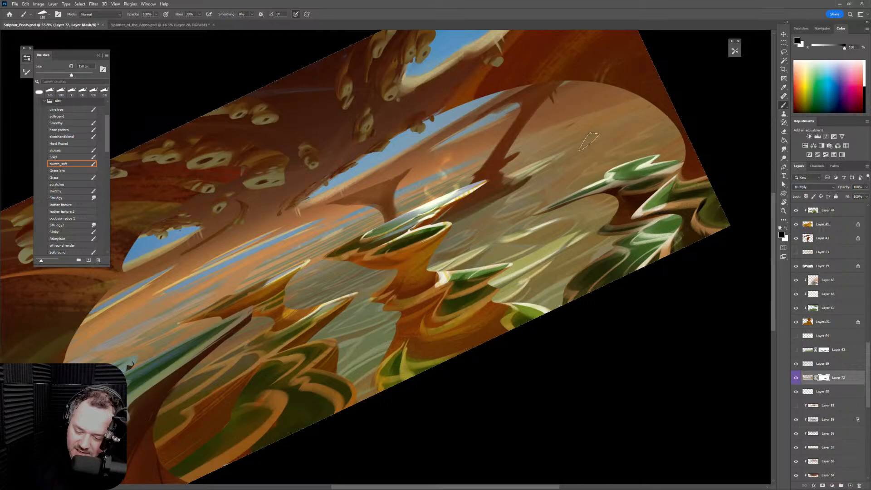
pyautogui.press('[')
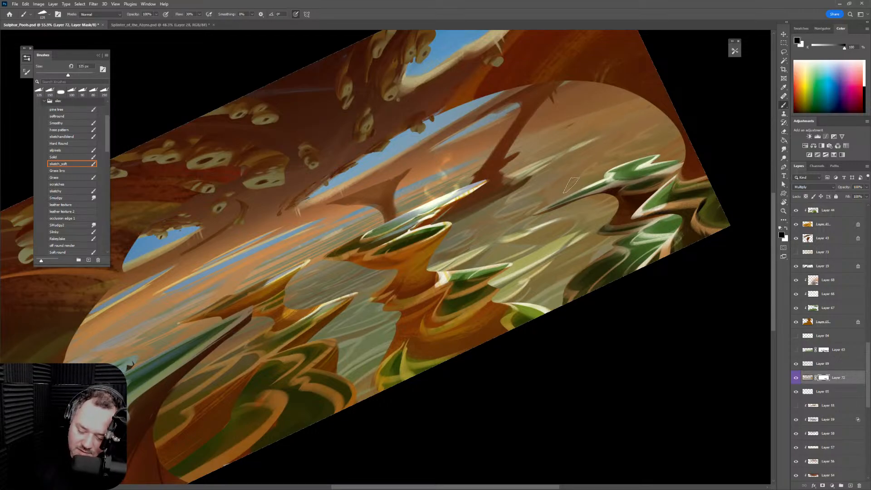
# Reveal fine light ripples on the small pool behind the left mid-ground ledge with a 60 to 90 px brush, and switch to white
pyautogui.moveTo(484, 242); pyautogui.dragTo(617, 176)
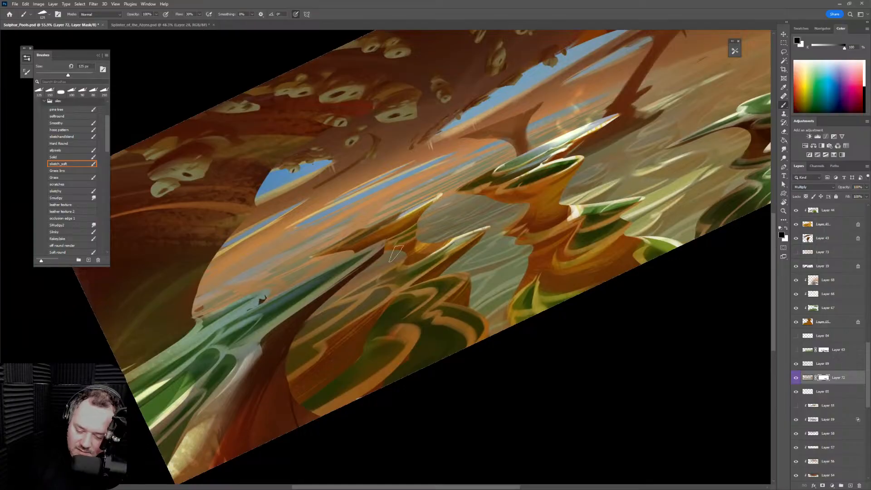
pyautogui.press(']')
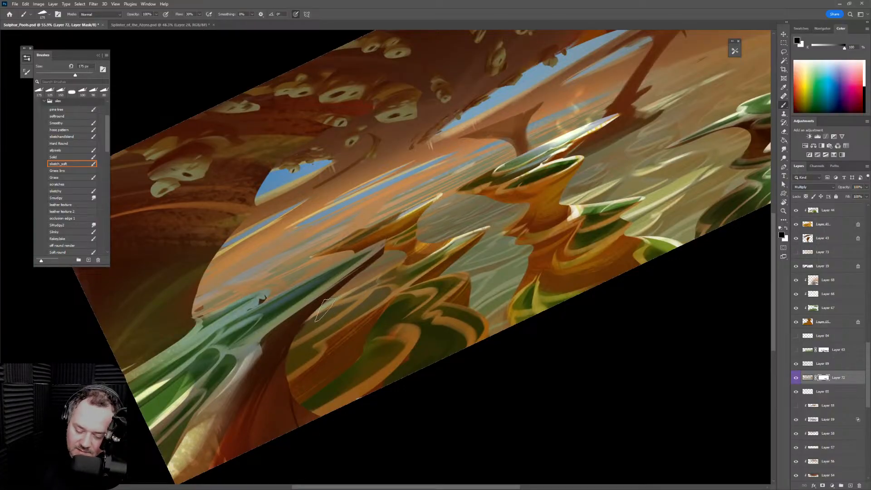
pyautogui.press(']')
pyautogui.press('[')
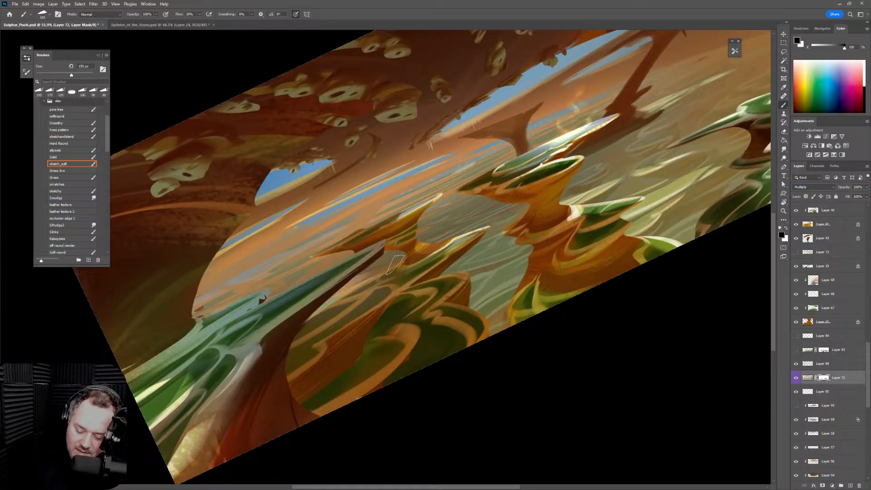
pyautogui.press('[')
pyautogui.press('[')
pyautogui.moveTo(453, 217)
pyautogui.mouseDown()
pyautogui.moveTo(429, 221)
pyautogui.moveTo(463, 209)
pyautogui.mouseUp()
pyautogui.press('[')
pyautogui.press(']')
pyautogui.press(']')
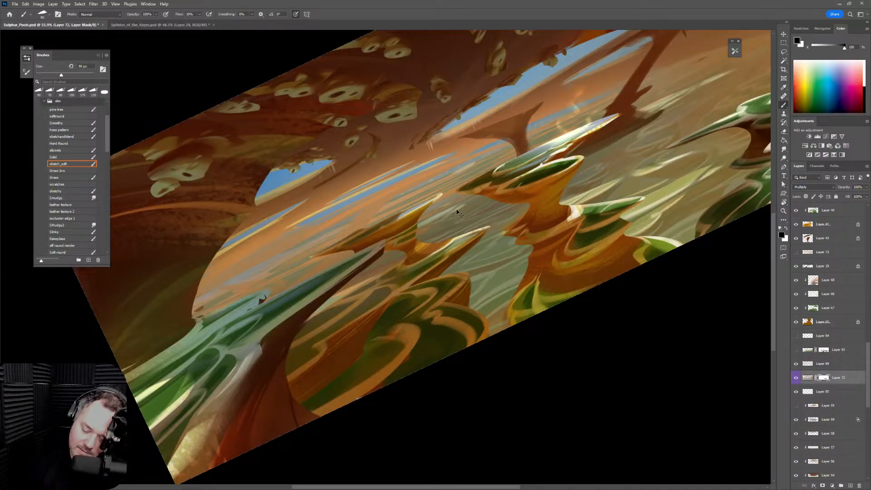
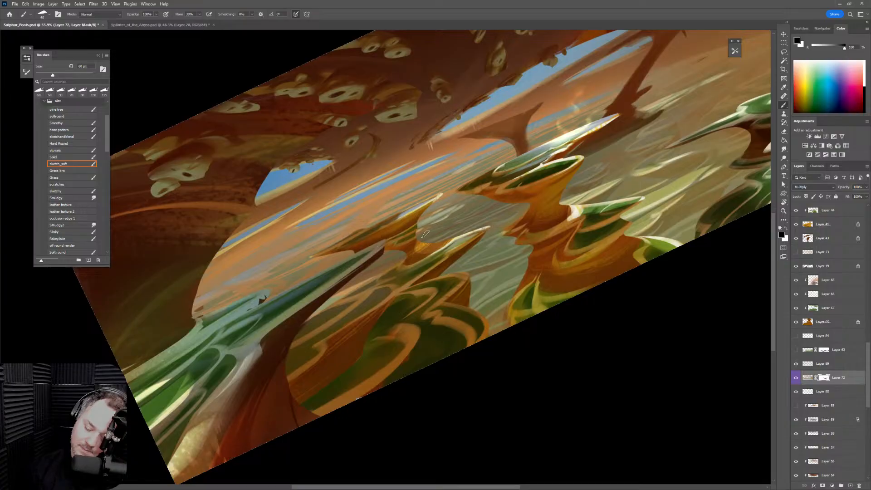
pyautogui.press(']')
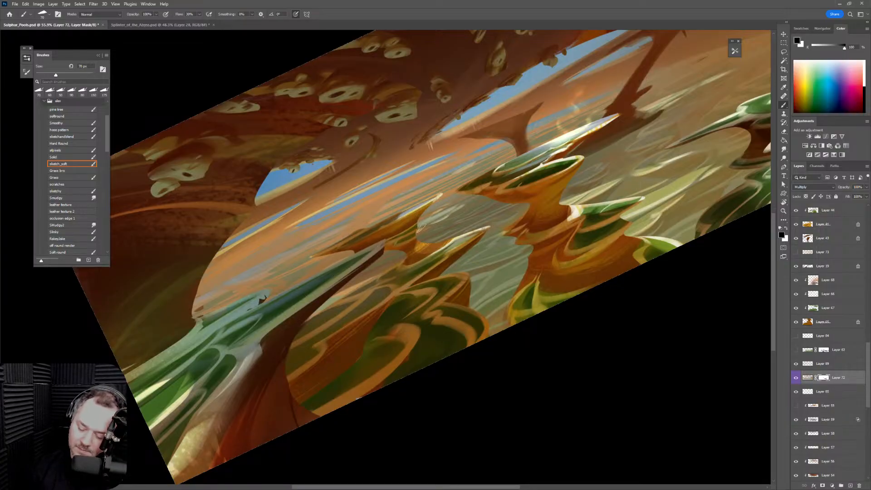
pyautogui.press('[')
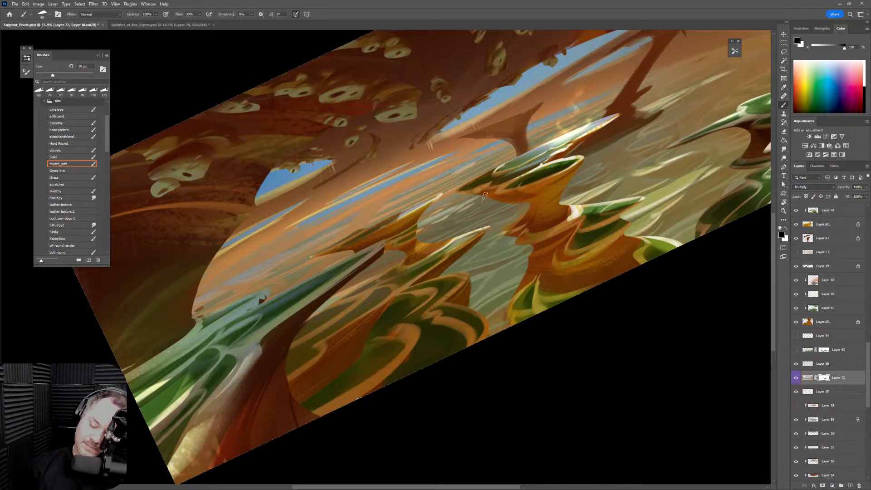
pyautogui.press('x')
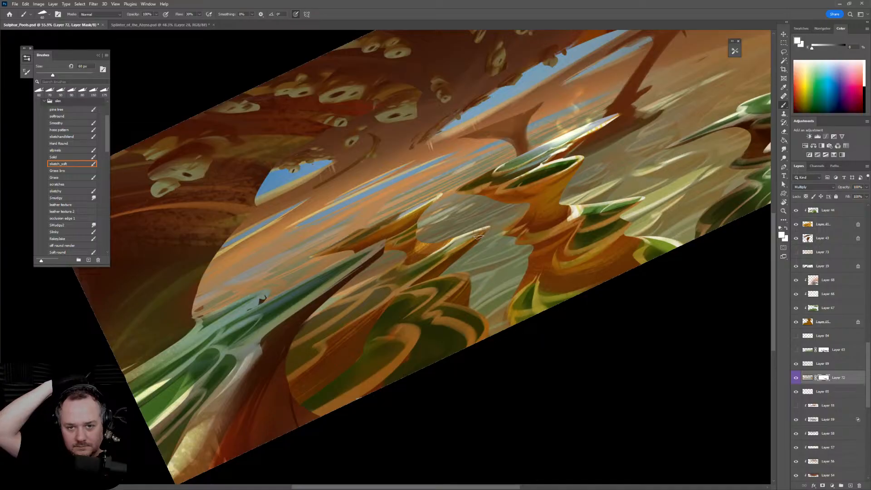
# Switch back to black, try highlights on the pool beside the central column's base at 80 to 100 px, and undo the unwanted strokes
pyautogui.moveTo(661, 305); pyautogui.dragTo(589, 341)
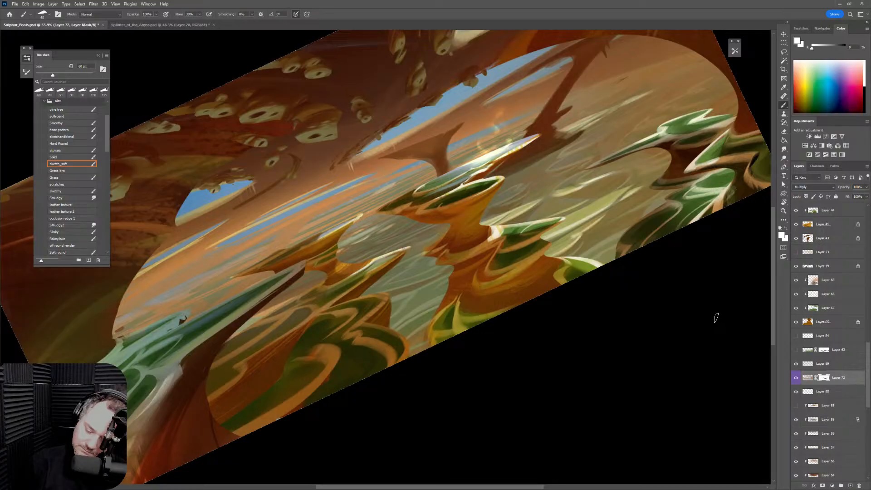
pyautogui.press(']')
pyautogui.press(']')
pyautogui.press(']')
pyautogui.press(']')
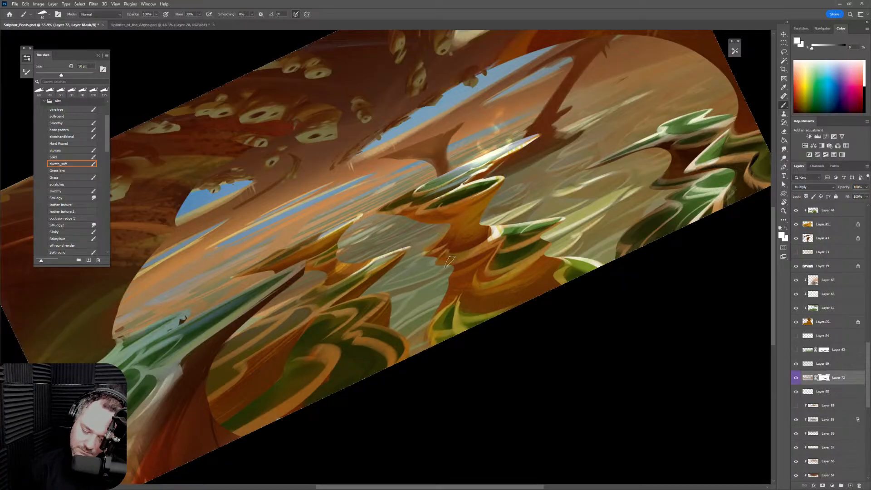
pyautogui.moveTo(498, 232); pyautogui.dragTo(438, 271)
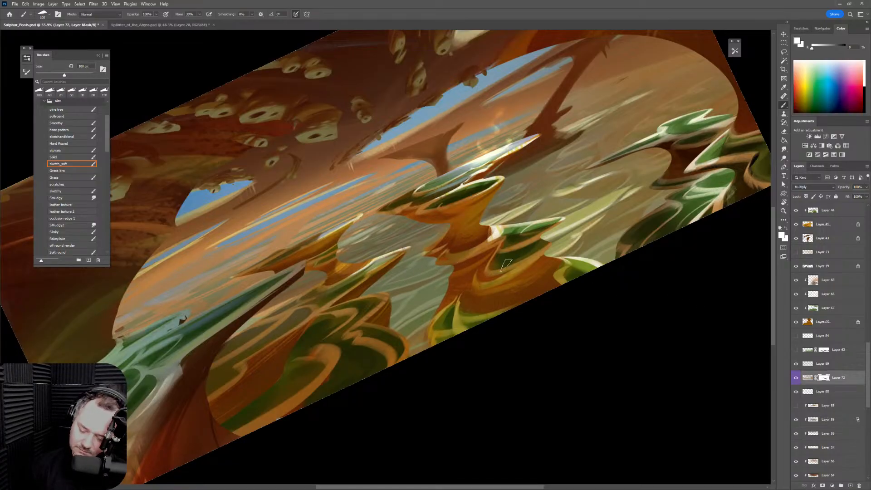
pyautogui.click(787, 228)
pyautogui.moveTo(483, 245)
pyautogui.mouseDown()
pyautogui.moveTo(426, 278)
pyautogui.moveTo(456, 265)
pyautogui.mouseUp()
pyautogui.hotkey('ctrl', 'z')
pyautogui.press('[')
pyautogui.press('[')
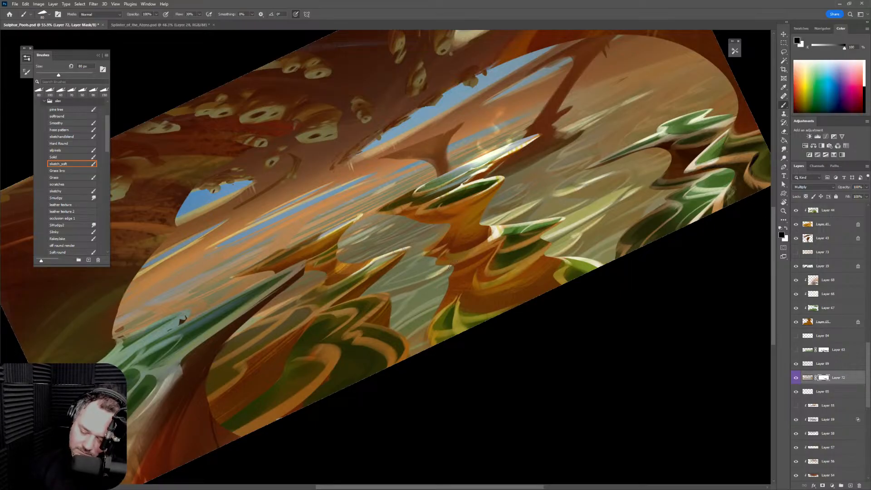
pyautogui.hotkey('ctrl', 'z')
# Brush bright curved highlights onto the pool against the central column's base, varying the brush between 70 and 90 px
pyautogui.press(']')
pyautogui.press('[')
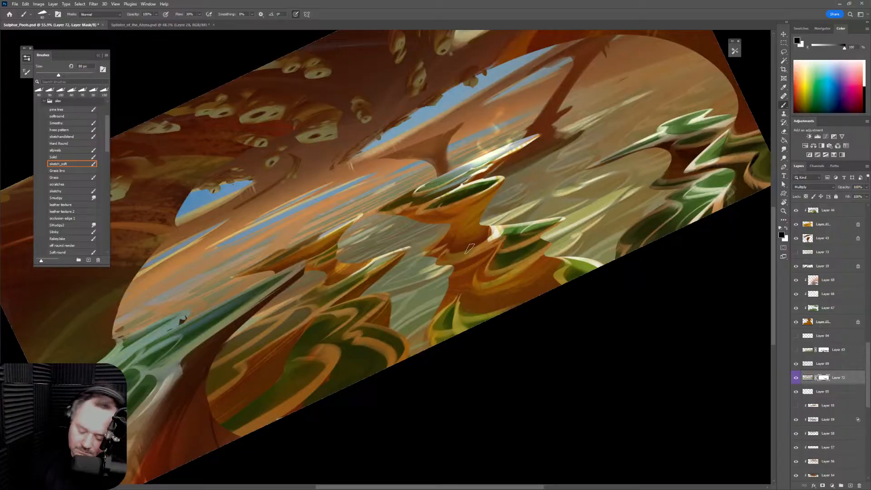
pyautogui.moveTo(425, 273); pyautogui.dragTo(441, 266)
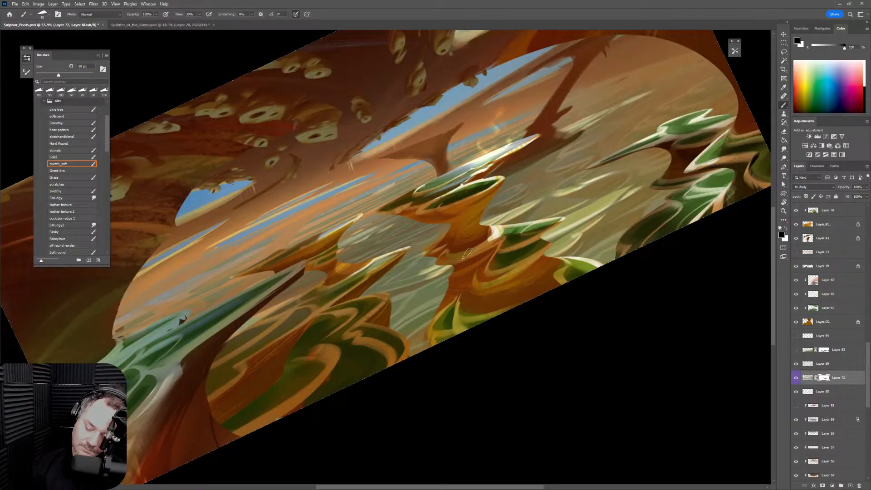
pyautogui.press(']')
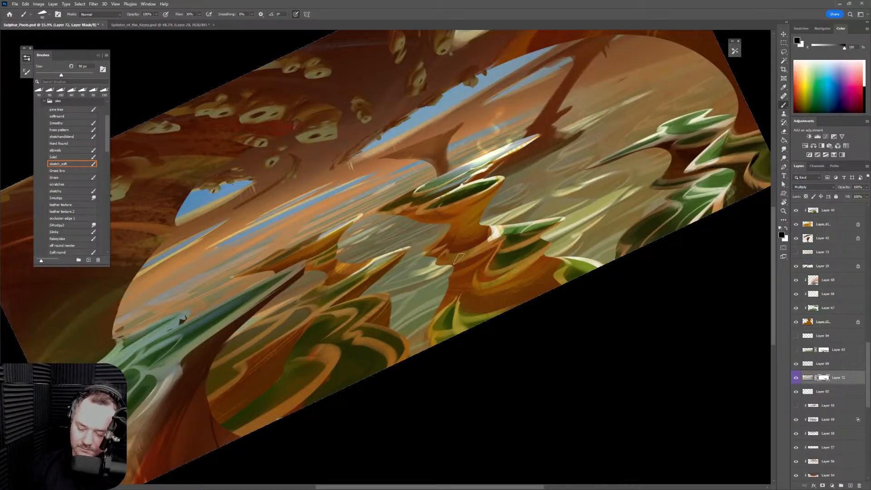
pyautogui.press('[')
pyautogui.press('[')
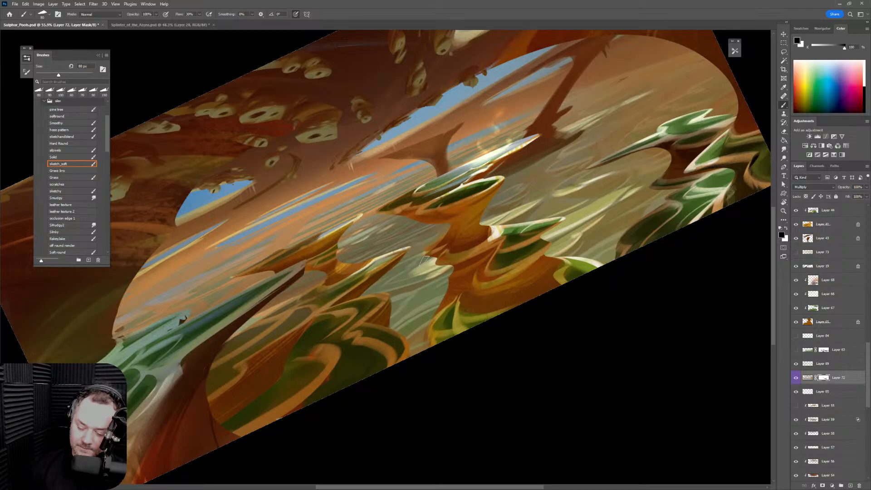
pyautogui.press('[')
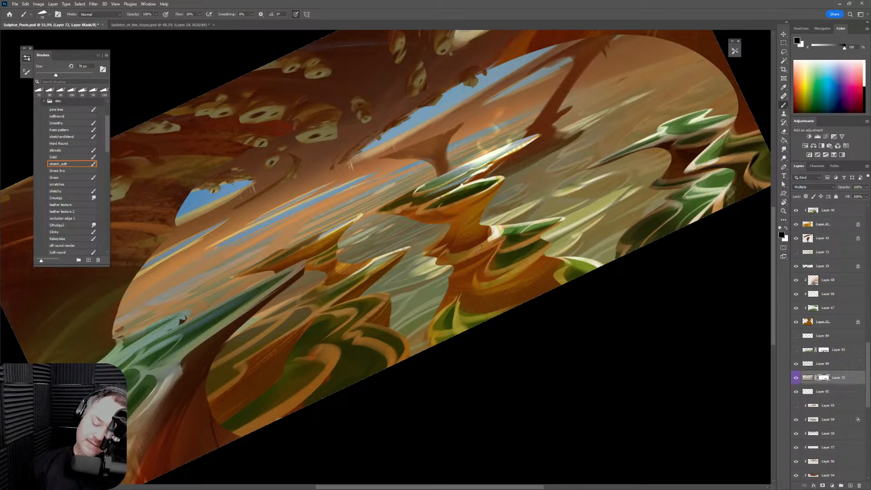
# Reveal pale highlights on the water between the central column and the green shelf, using a 70 to 125 px brush
pyautogui.press(']')
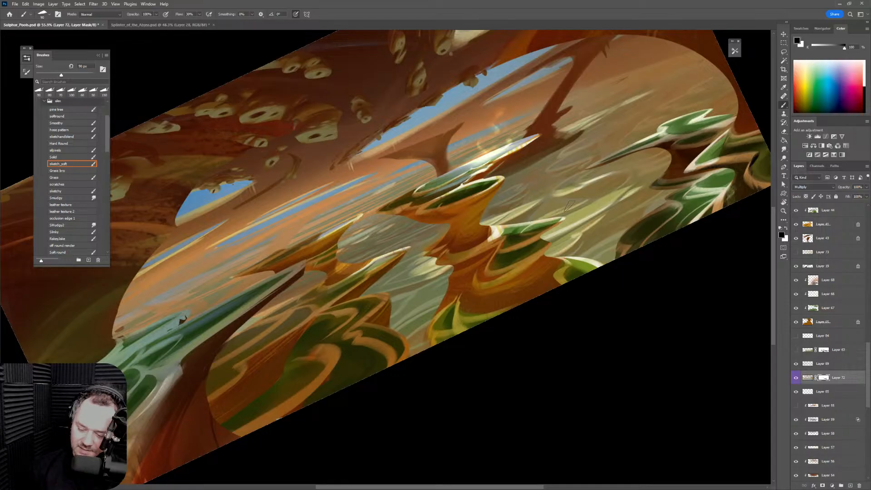
pyautogui.press('[')
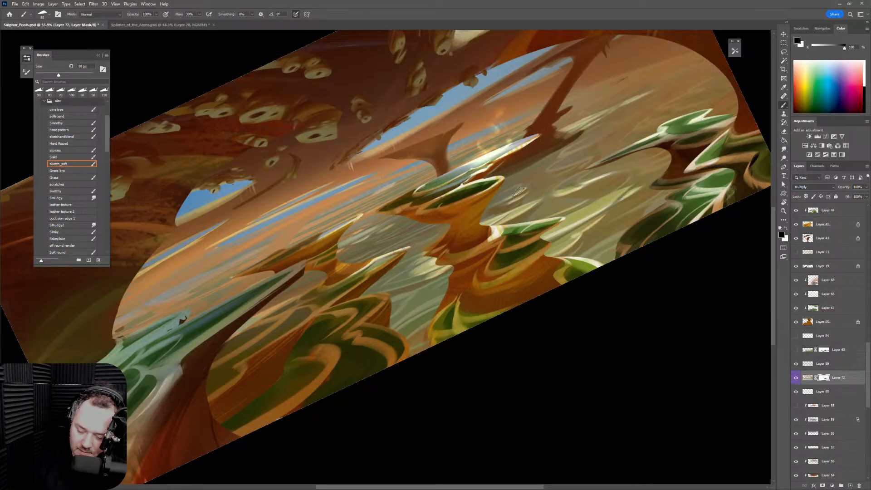
pyautogui.press('[')
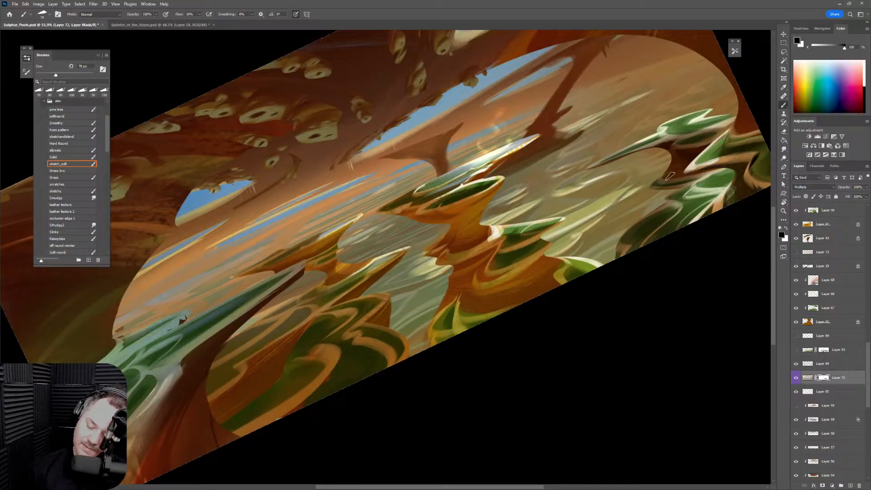
pyautogui.press(']')
pyautogui.press(']')
pyautogui.press(']')
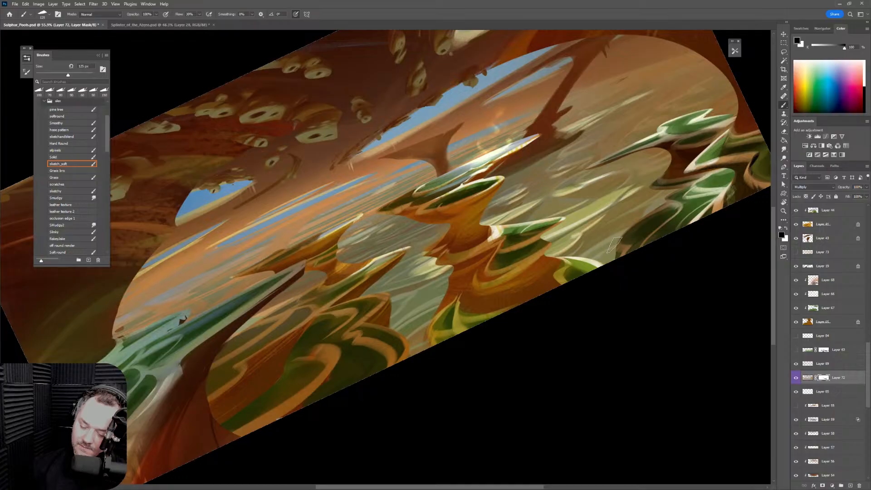
pyautogui.press(']')
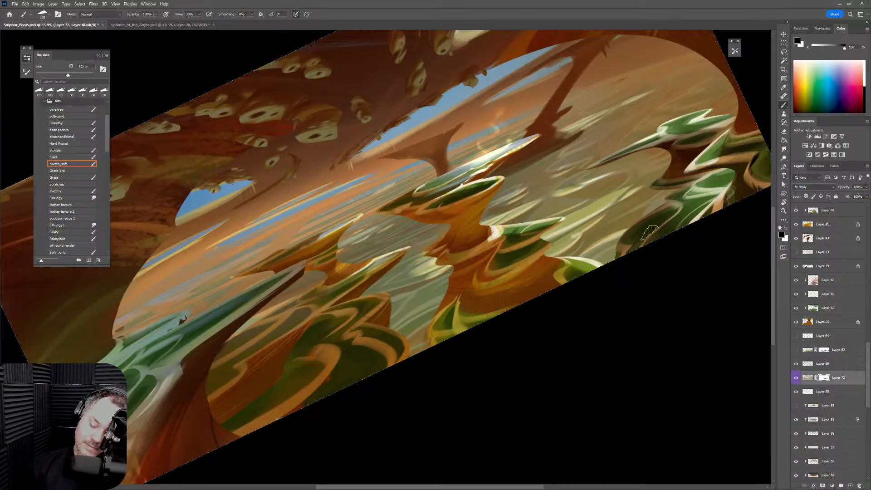
# Review the whole composition mirrored horizontally with the canvas rotation levelled to 0°
pyautogui.scroll(-3, 585, 332)
pyautogui.hotkey('ctrl', 'shift', 'h')
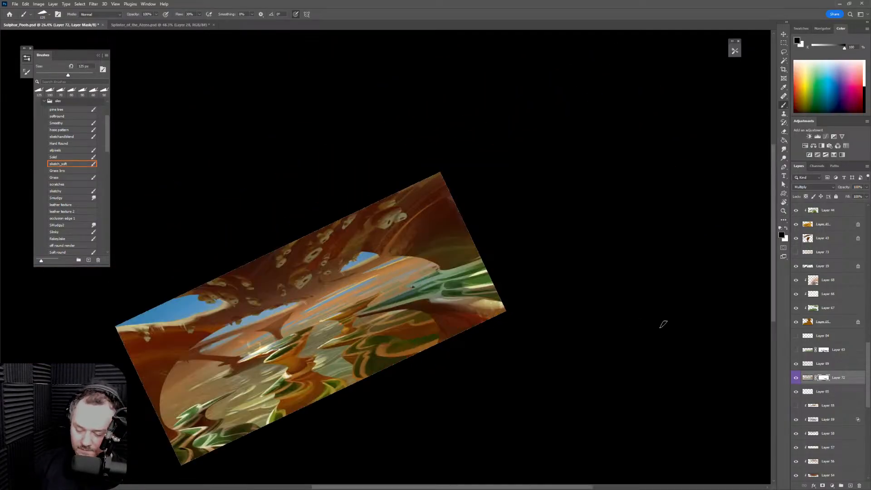
pyautogui.press('r')
pyautogui.moveTo(610, 301); pyautogui.dragTo(623, 415)
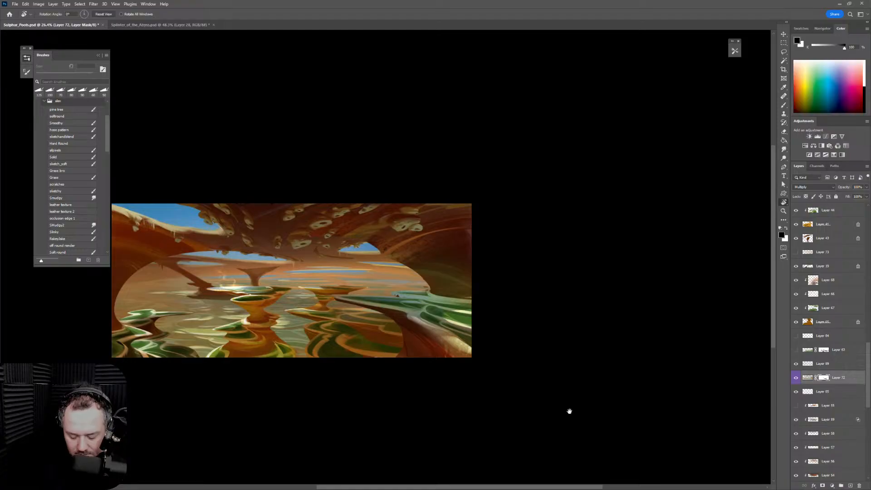
pyautogui.moveTo(527, 410); pyautogui.dragTo(607, 372)
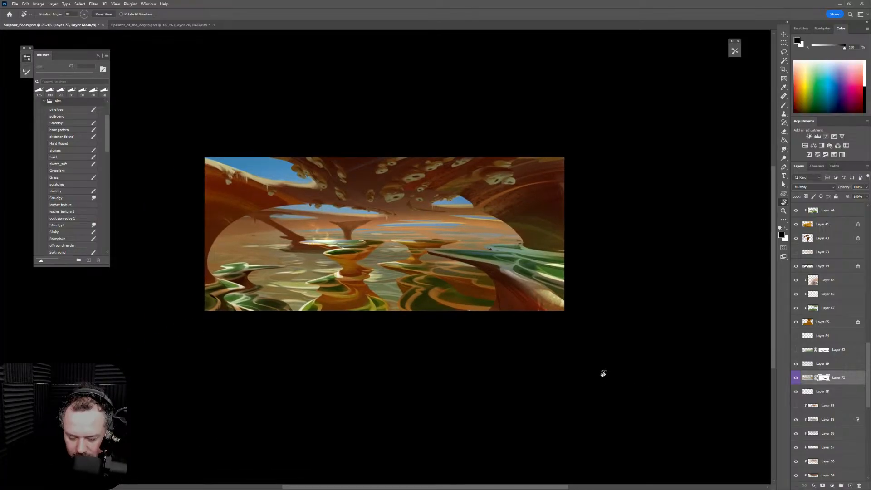
# Rotate the unmirrored canvas and reveal pale streaks on the distant water inside the large arch's edge with a 90 to 150 px brush
pyautogui.scroll(4, 601, 331)
pyautogui.moveTo(638, 317)
pyautogui.mouseDown()
pyautogui.moveTo(670, 290)
pyautogui.moveTo(557, 151)
pyautogui.mouseUp()
pyautogui.press('b')
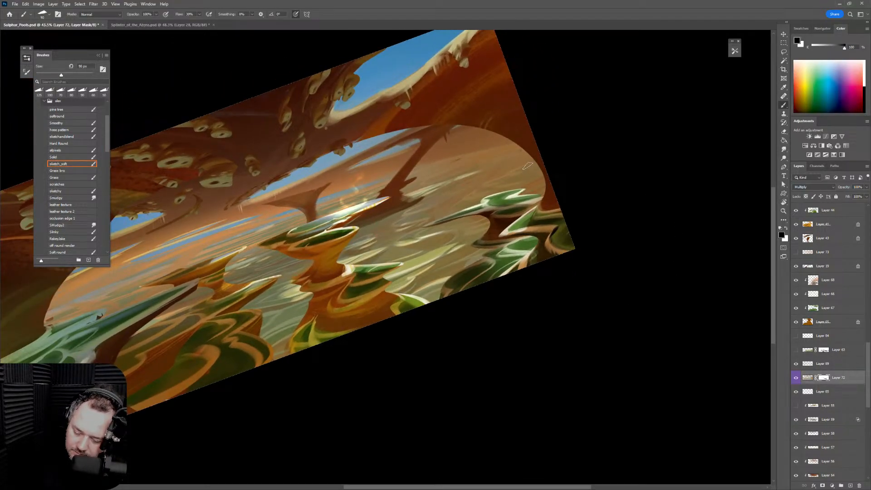
pyautogui.press('[')
pyautogui.press(']')
pyautogui.press(']')
pyautogui.press(']')
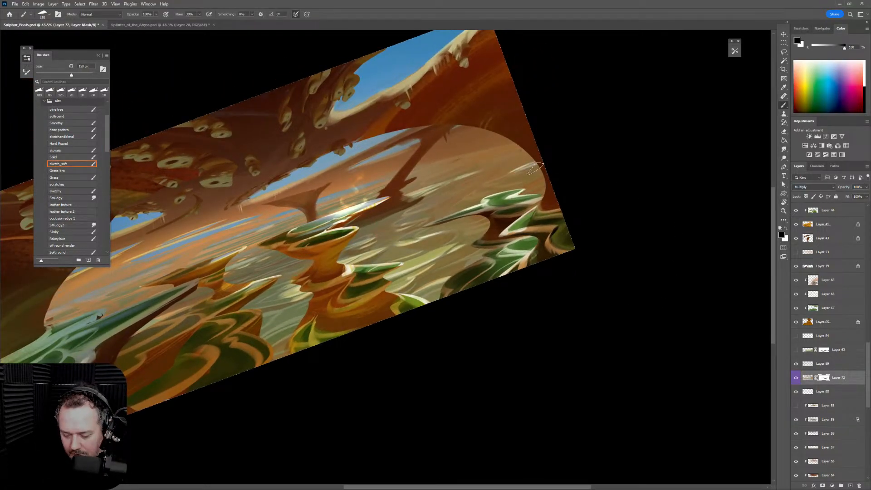
pyautogui.press('[')
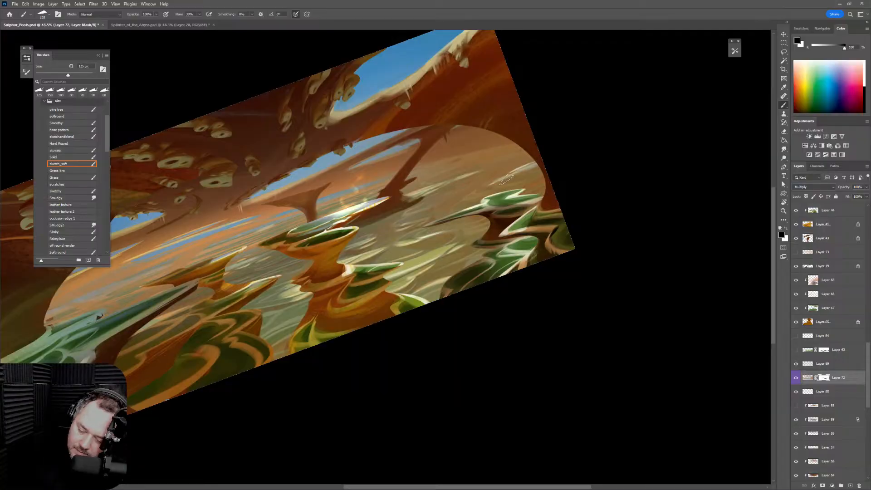
pyautogui.press(']')
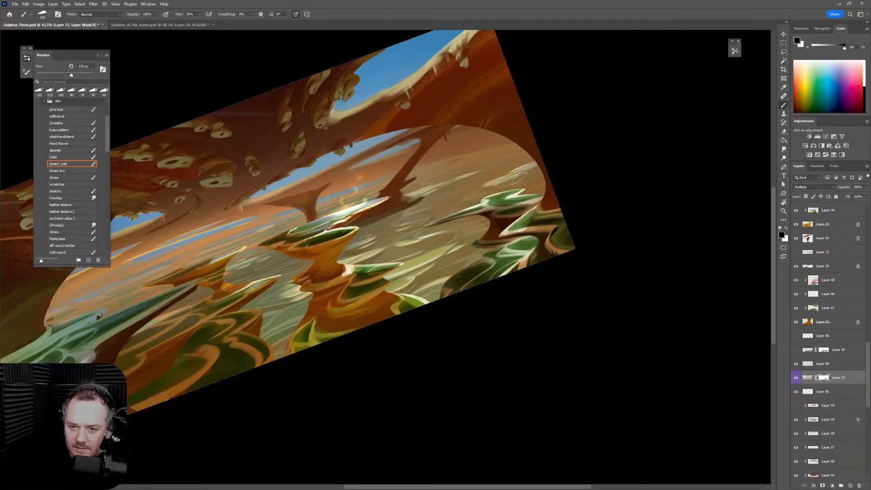
pyautogui.press('[')
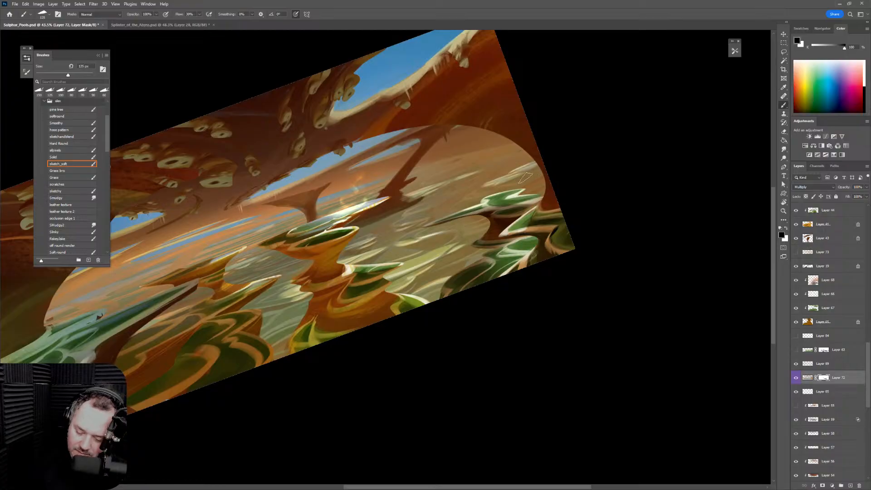
# Refine the streaks by the arch's inner edge, alternating a 60 to 30 px Eraser with the 100 px brush, and level the canvas to 0°
pyautogui.press('e')
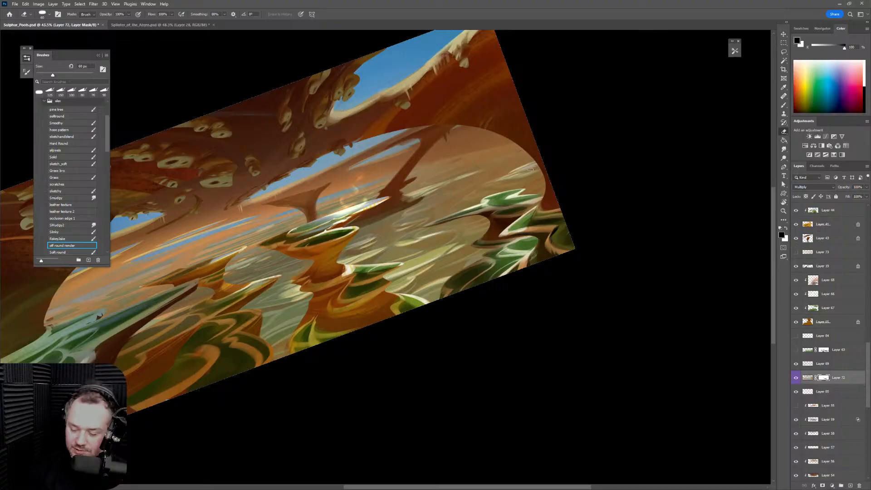
pyautogui.press('b')
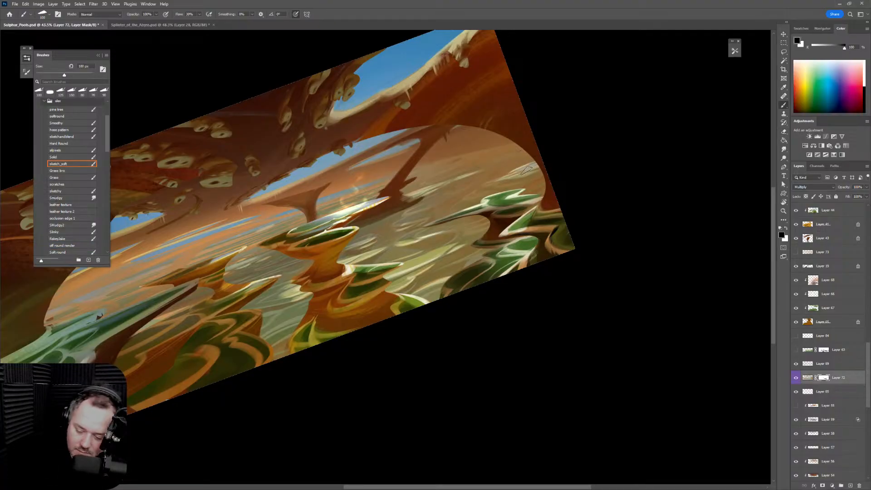
pyautogui.press('e')
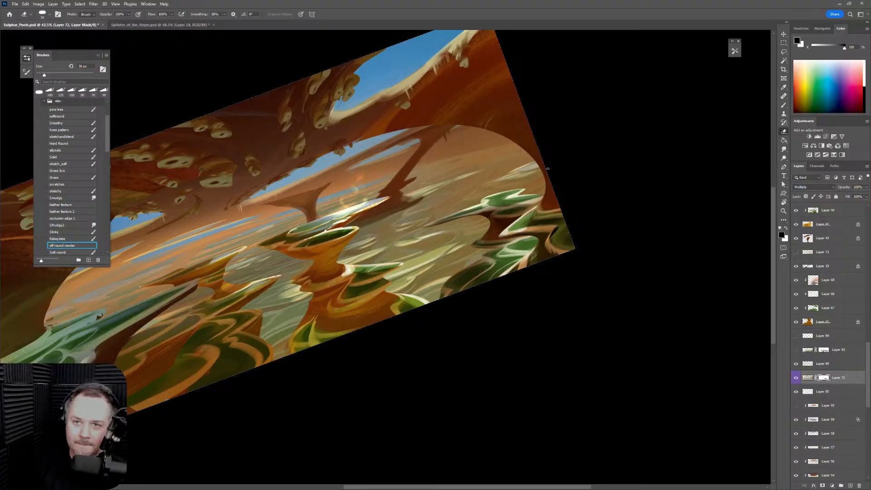
pyautogui.press('b')
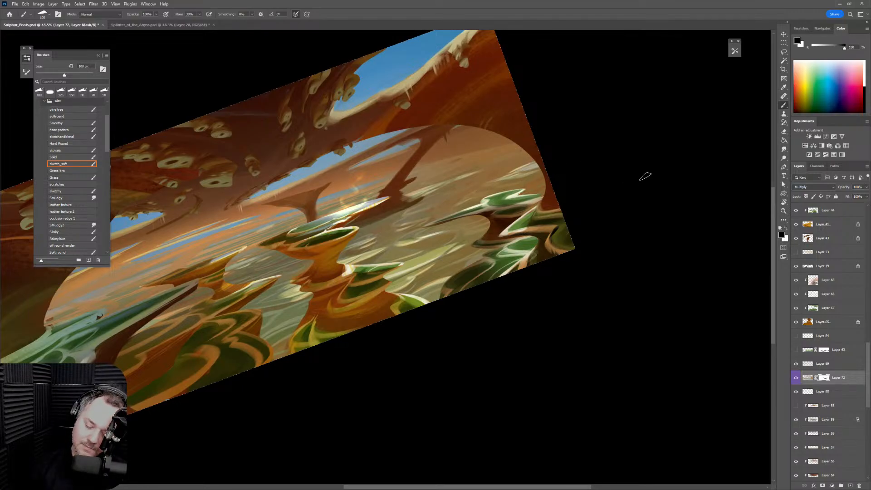
pyautogui.press('r')
pyautogui.moveTo(580, 268); pyautogui.dragTo(672, 389)
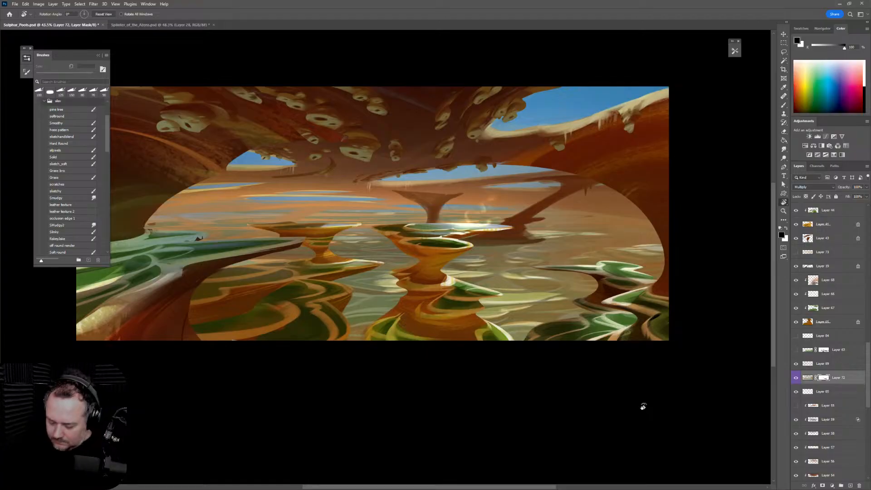
# Compare the water with and without Layer 89, leaving that layer hidden
pyautogui.click(833, 365)
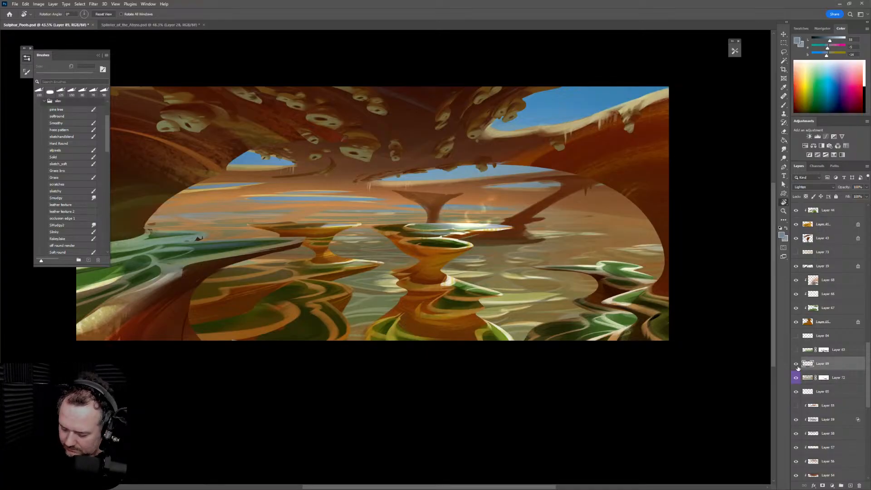
pyautogui.click(796, 366)
pyautogui.click(795, 365)
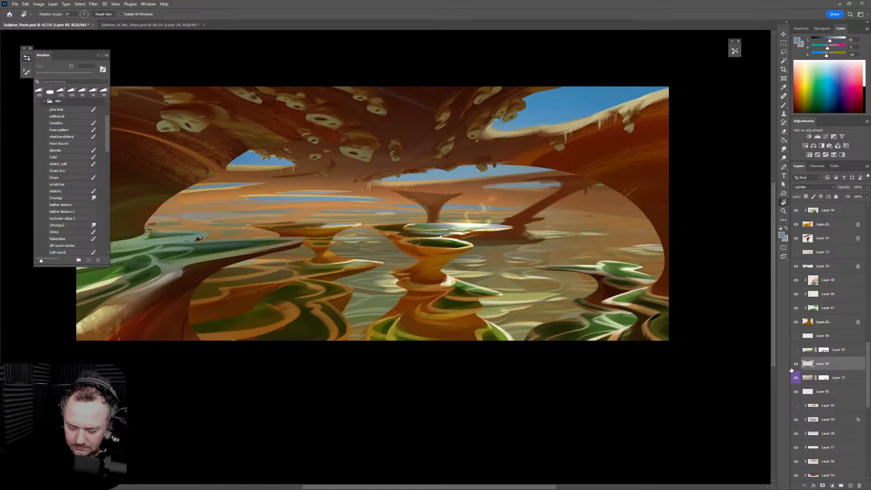
pyautogui.click(796, 365)
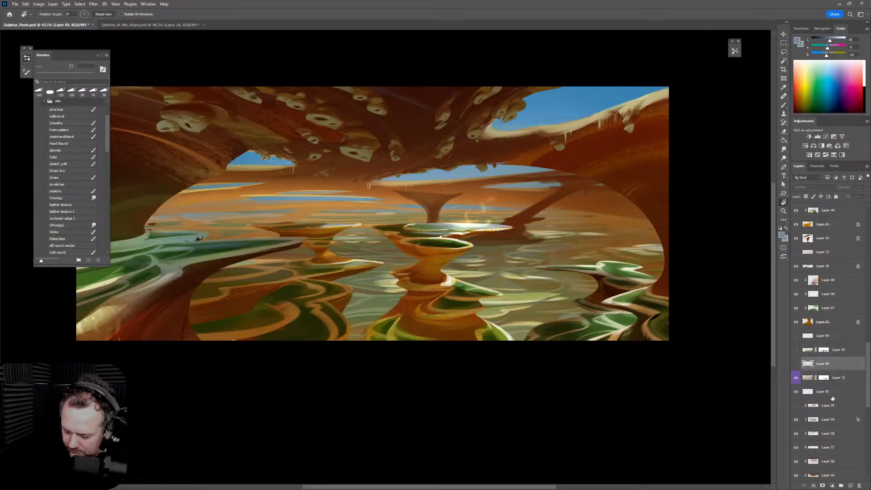
# Hide Layer 72 and add a new empty layer directly beneath it
pyautogui.click(797, 378)
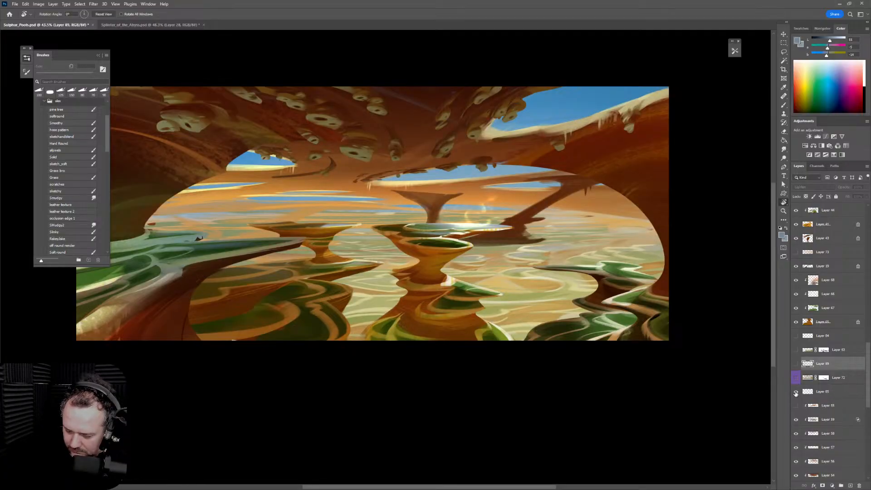
pyautogui.click(847, 397)
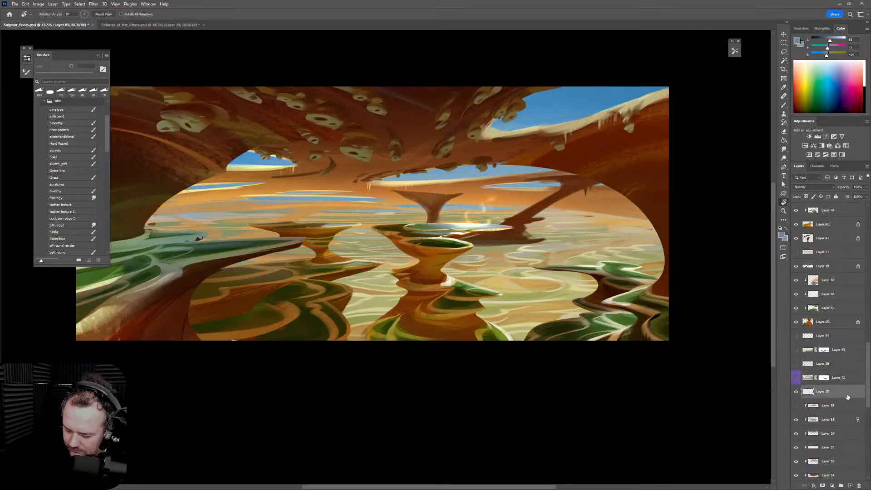
pyautogui.click(851, 484)
# Rotate the canvas and paint sampled grey-green over the distant water inside the large arch with the sketch_soft brush, reducing it to 90 px
pyautogui.hscroll(2, 593, 424)
pyautogui.moveTo(594, 425); pyautogui.dragTo(678, 317)
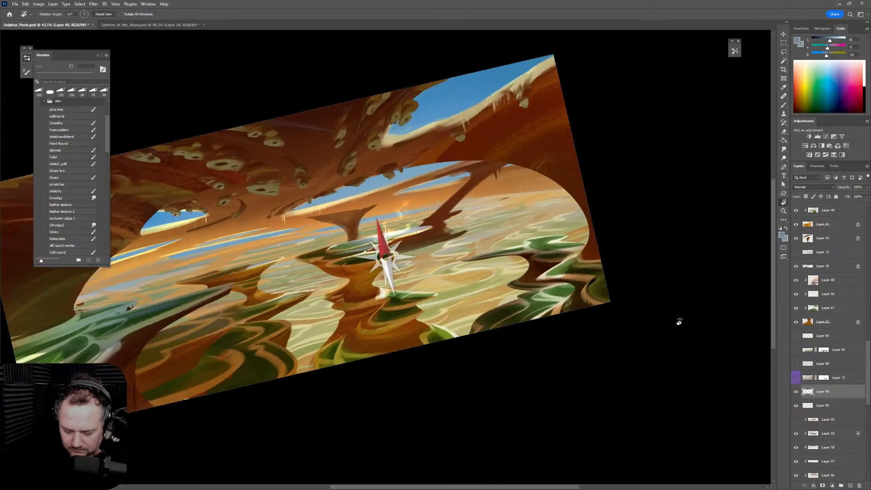
pyautogui.scroll(2, 527, 191)
pyautogui.press('b')
pyautogui.keyDown('alt'); pyautogui.click(522, 186); pyautogui.keyUp('alt')
pyautogui.moveTo(517, 186)
pyautogui.mouseDown()
pyautogui.moveTo(574, 164)
pyautogui.moveTo(515, 189)
pyautogui.moveTo(558, 173)
pyautogui.moveTo(538, 176)
pyautogui.moveTo(546, 170)
pyautogui.mouseUp()
pyautogui.keyDown('alt'); pyautogui.click(525, 186); pyautogui.keyUp('alt')
pyautogui.press('[')
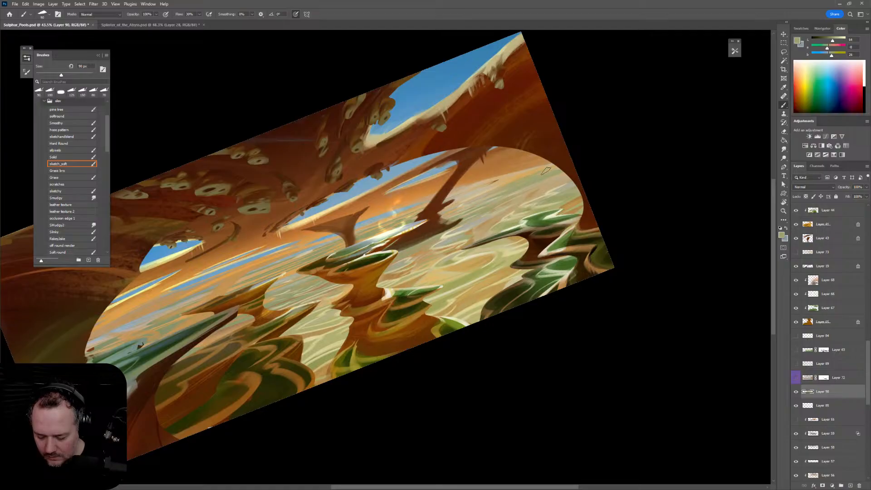
# Paint sampled orange along the far edge of the water inside the large arch, using the brush at 150 px and reducing it to 125 px
pyautogui.keyDown('alt'); pyautogui.click(513, 174); pyautogui.keyUp('alt')
pyautogui.press(']')
pyautogui.press(']')
pyautogui.press(']')
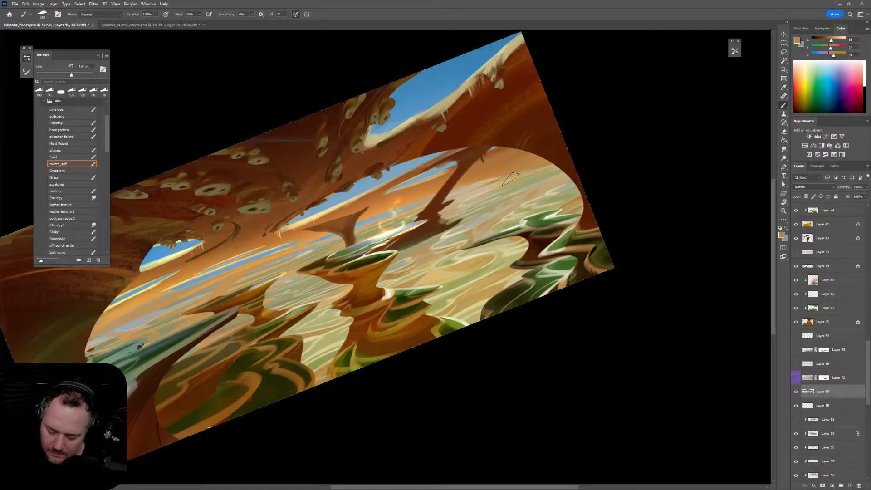
pyautogui.press(']')
pyautogui.moveTo(505, 183); pyautogui.dragTo(541, 170)
pyautogui.press('[')
pyautogui.press('[')
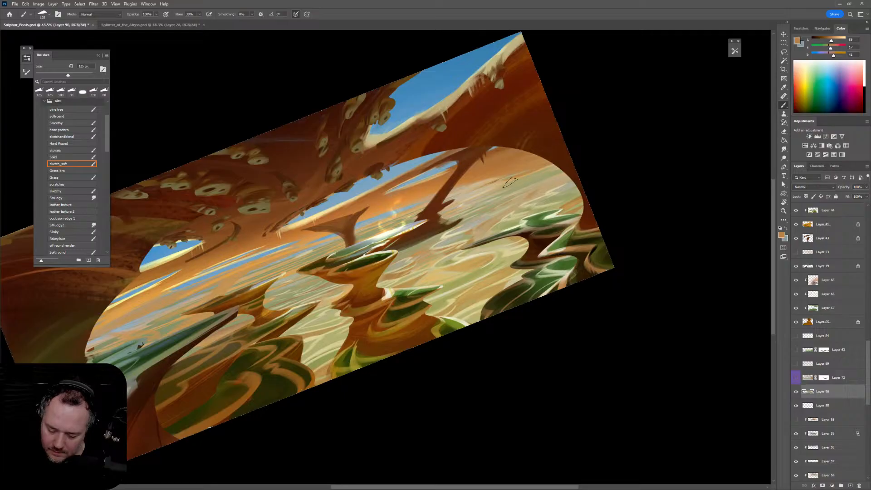
# Paint alternating orange and grey-green between the slanted column and the large arch's edge with a 150 to 175 px brush
pyautogui.keyDown('alt'); pyautogui.click(472, 190); pyautogui.keyUp('alt')
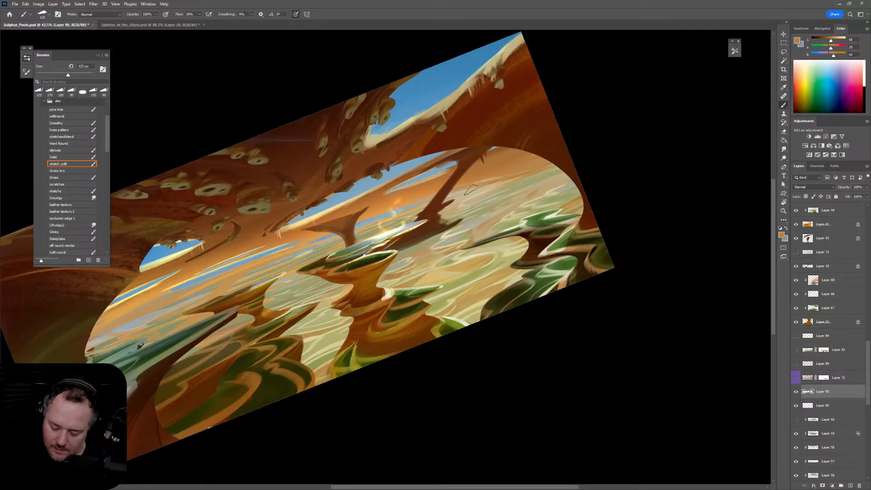
pyautogui.press(']')
pyautogui.moveTo(467, 187); pyautogui.dragTo(499, 180)
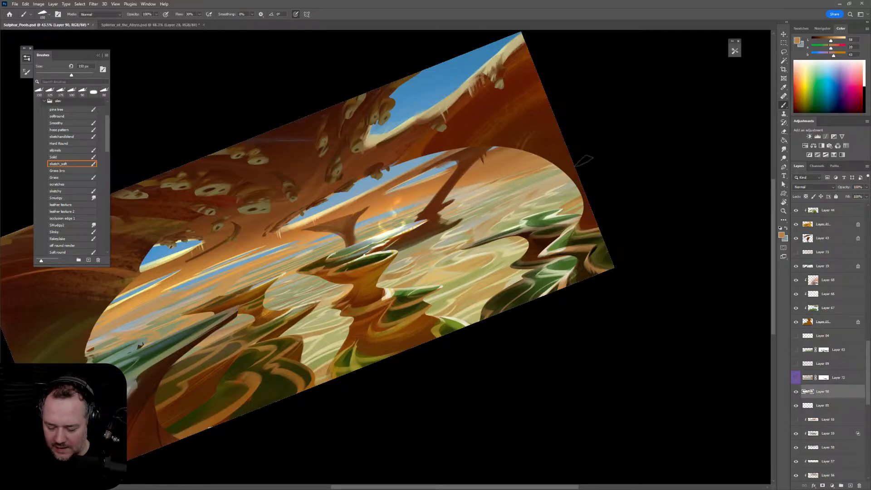
pyautogui.keyDown('alt'); pyautogui.click(565, 177); pyautogui.keyUp('alt')
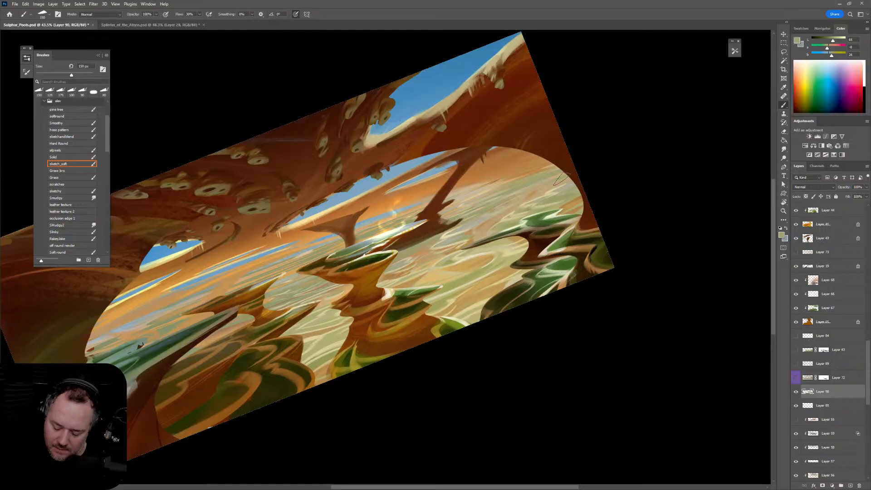
pyautogui.press(']')
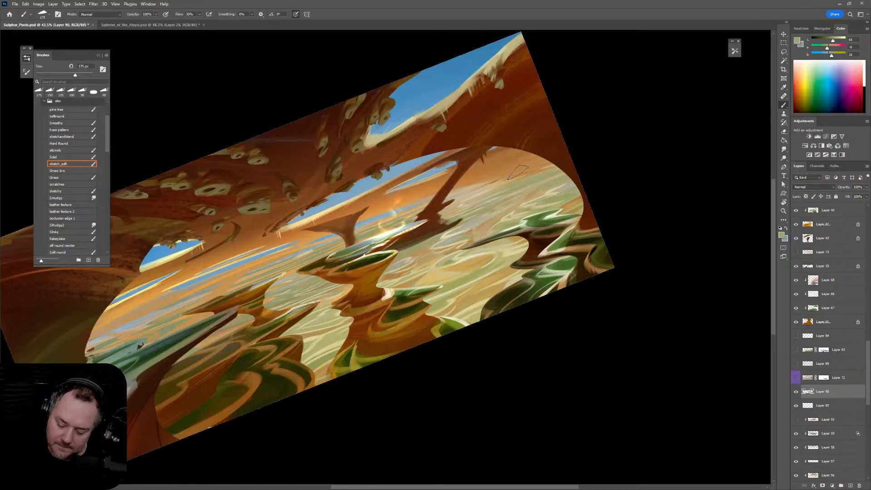
# Blend sampled orange and grey-green into the distant water beside the slanted column with a 150 to 200 px brush
pyautogui.keyDown('alt'); pyautogui.click(480, 188); pyautogui.keyUp('alt')
pyautogui.press('[')
pyautogui.keyDown('alt'); pyautogui.click(490, 181); pyautogui.keyUp('alt')
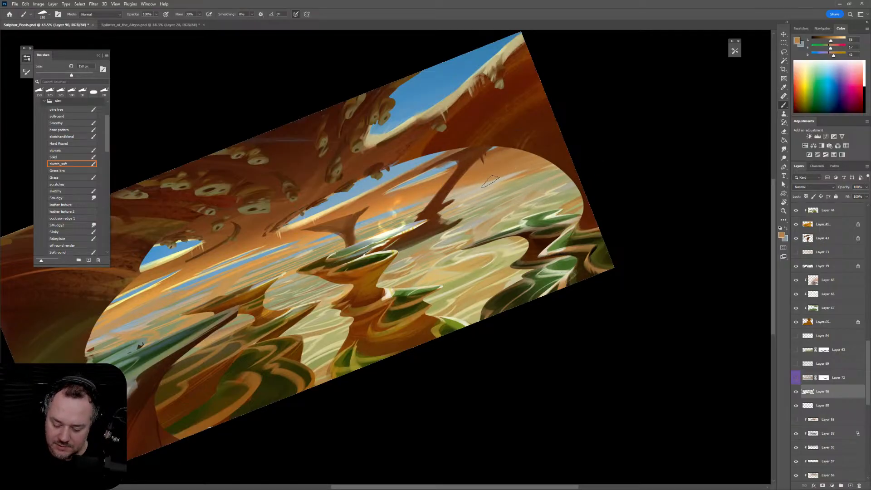
pyautogui.press(']')
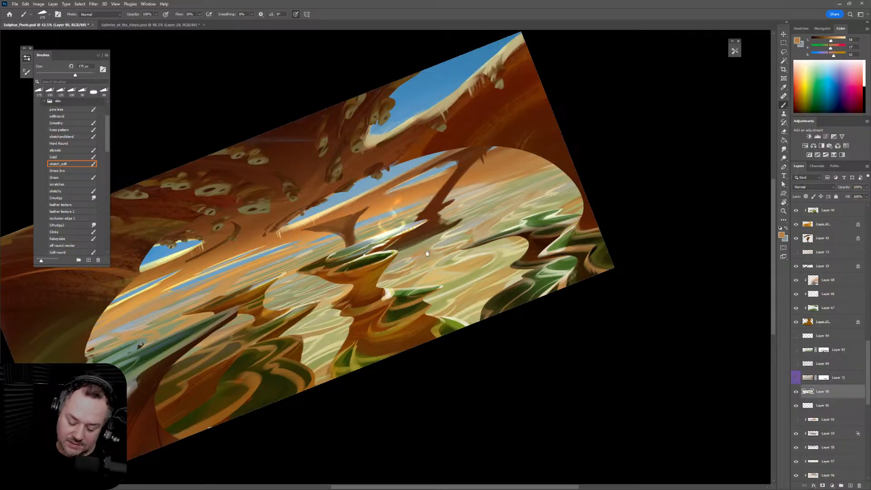
pyautogui.moveTo(434, 209); pyautogui.dragTo(512, 207)
pyautogui.keyDown('alt'); pyautogui.click(512, 206); pyautogui.keyUp('alt')
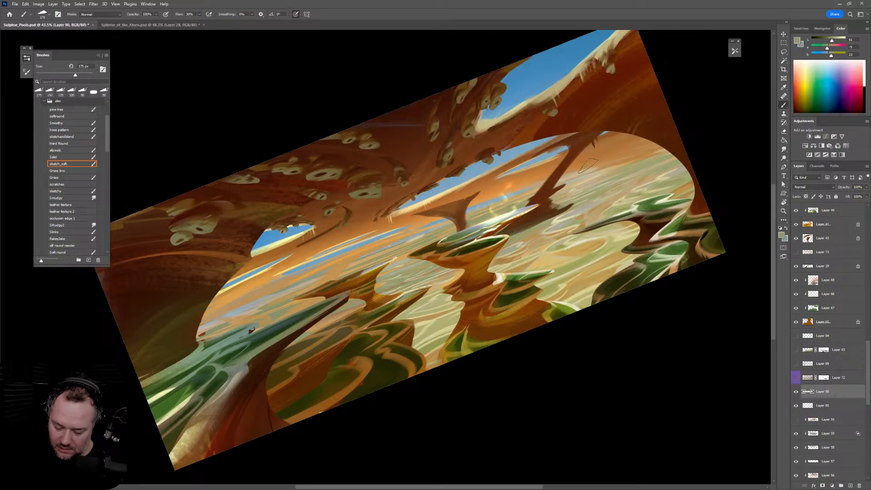
pyautogui.press(']')
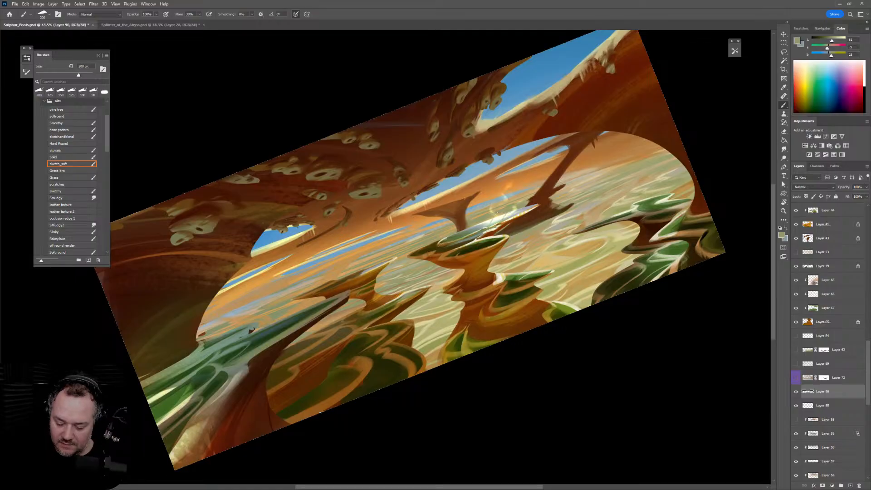
# Soften the distant water inside the left arch with sampled green and tan, using a 300 px brush reduced to 200 px
pyautogui.moveTo(495, 266)
pyautogui.mouseDown()
pyautogui.moveTo(506, 228)
pyautogui.moveTo(654, 205)
pyautogui.mouseUp()
pyautogui.press(']')
pyautogui.press(']')
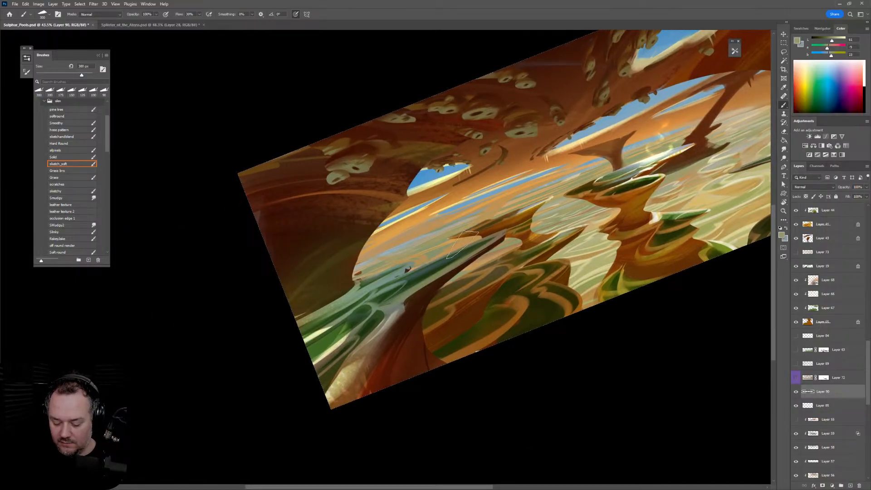
pyautogui.keyDown('alt'); pyautogui.click(395, 251); pyautogui.keyUp('alt')
pyautogui.press('[')
pyautogui.press('[')
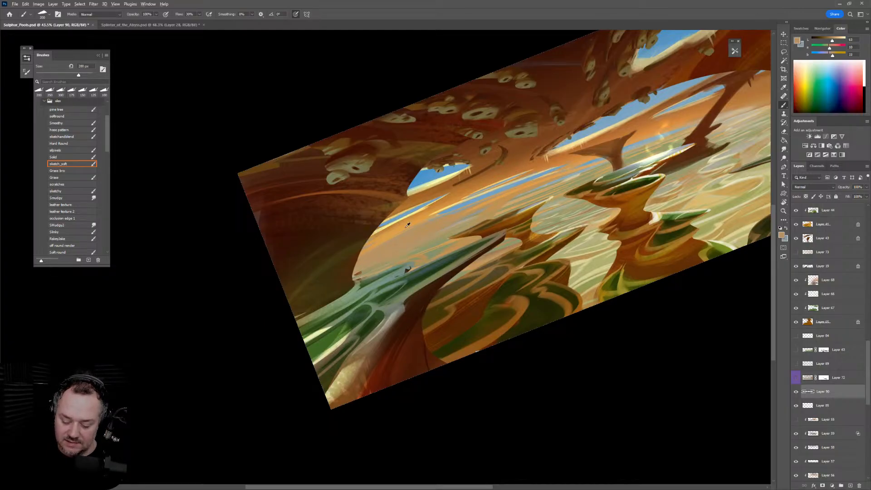
# Paint lighter orange on the water along the left arch's inner edge with a 150 px brush, refining it at 90 px
pyautogui.keyDown('alt'); pyautogui.click(408, 225); pyautogui.keyUp('alt')
pyautogui.press('[')
pyautogui.press('[')
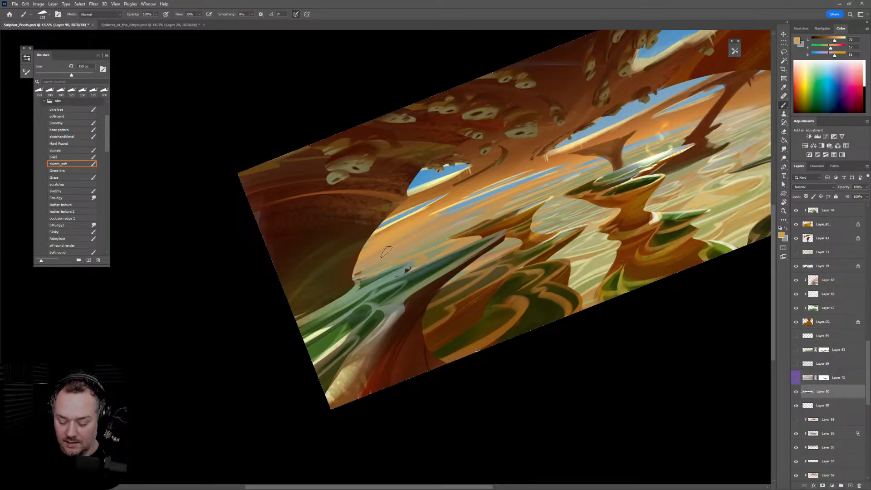
pyautogui.press(']')
pyautogui.press(']')
pyautogui.press(']')
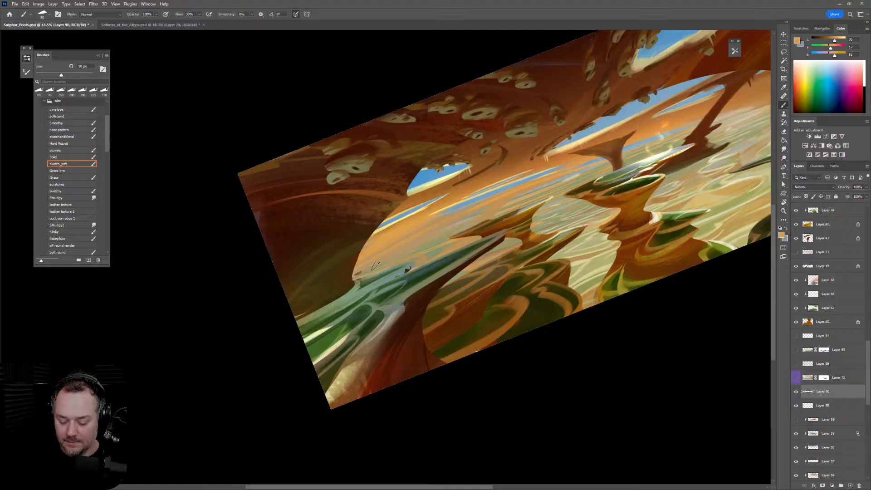
# Blend sampled tan and bright orange above the blue-green ledge in the left arch with a 100 to 150 px brush
pyautogui.keyDown('alt'); pyautogui.click(344, 280); pyautogui.keyUp('alt')
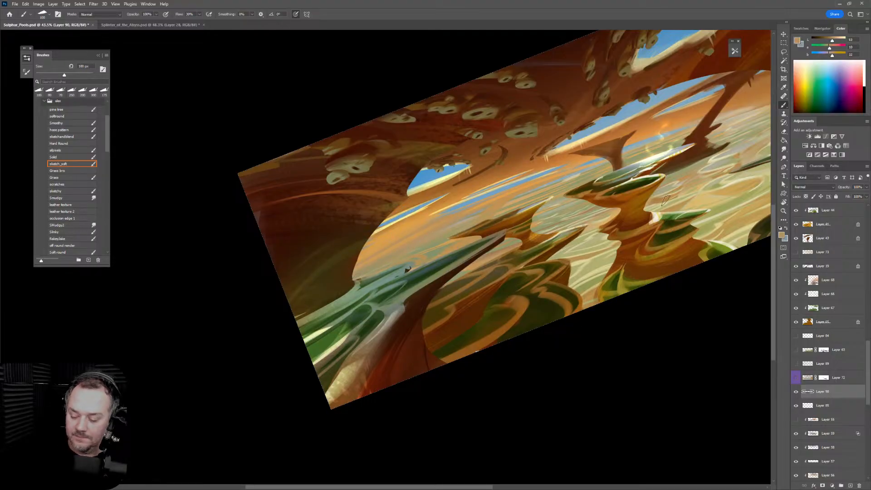
pyautogui.keyDown('alt'); pyautogui.click(423, 219); pyautogui.keyUp('alt')
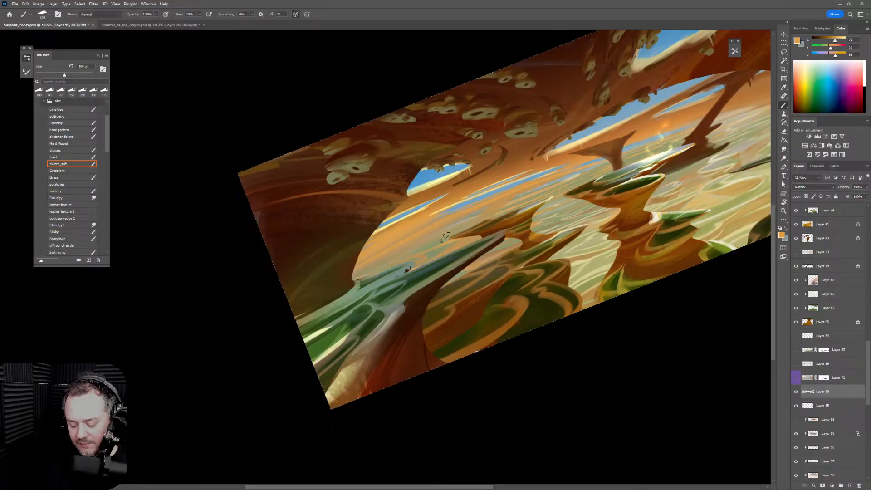
pyautogui.press(']')
pyautogui.press(']')
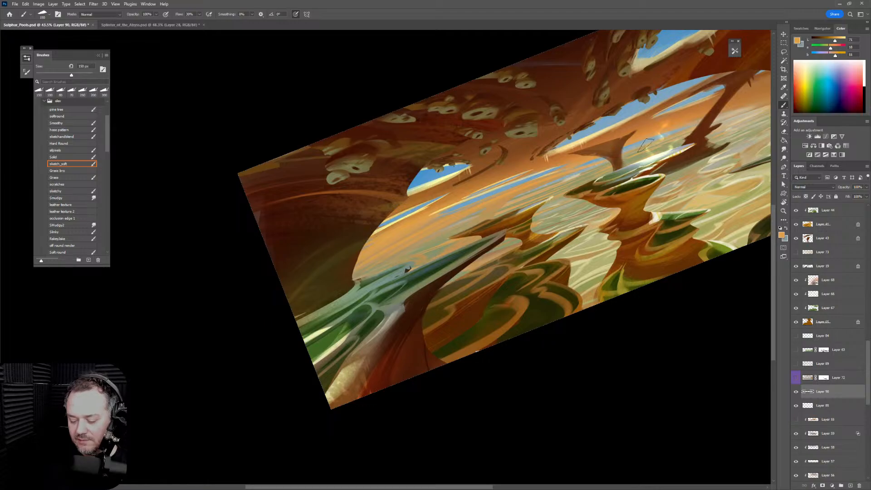
# Paint sampled brown-orange on the distance beneath the large arch's upper edge, varying the brush from 150 to 250 px
pyautogui.moveTo(616, 223); pyautogui.dragTo(425, 296)
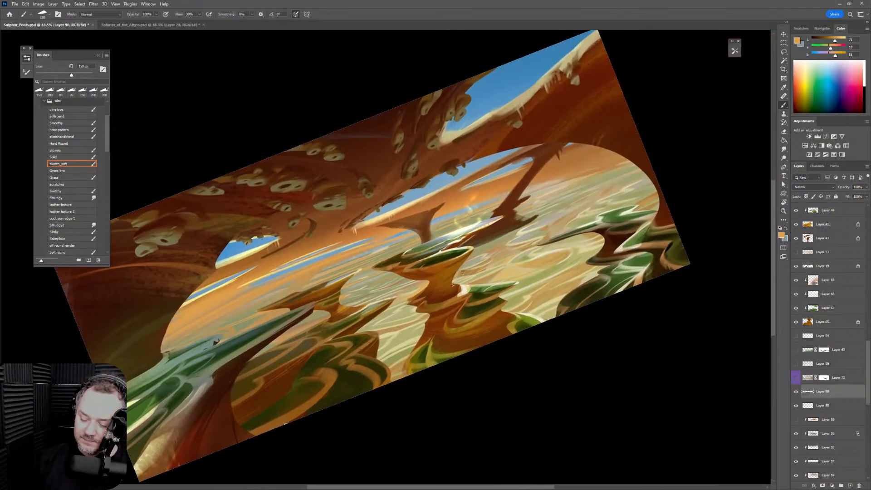
pyautogui.keyDown('alt'); pyautogui.click(606, 159); pyautogui.keyUp('alt')
pyautogui.keyDown('alt'); pyautogui.click(590, 143); pyautogui.keyUp('alt')
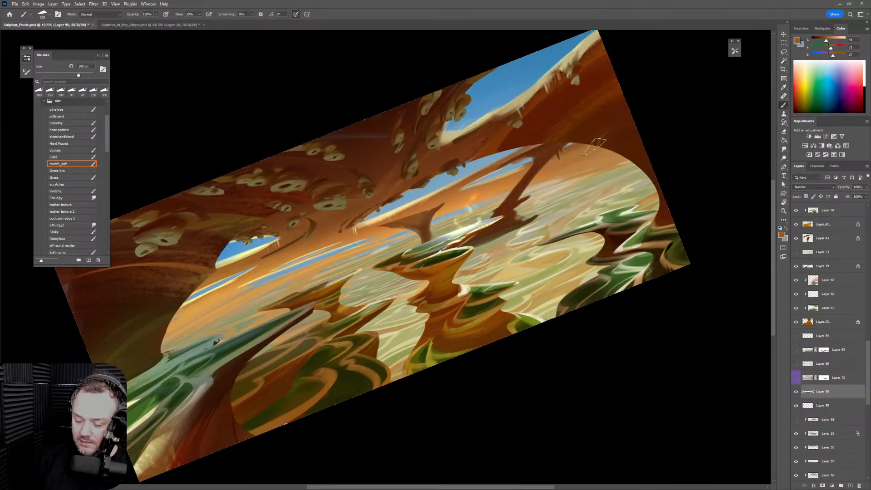
pyautogui.press('[')
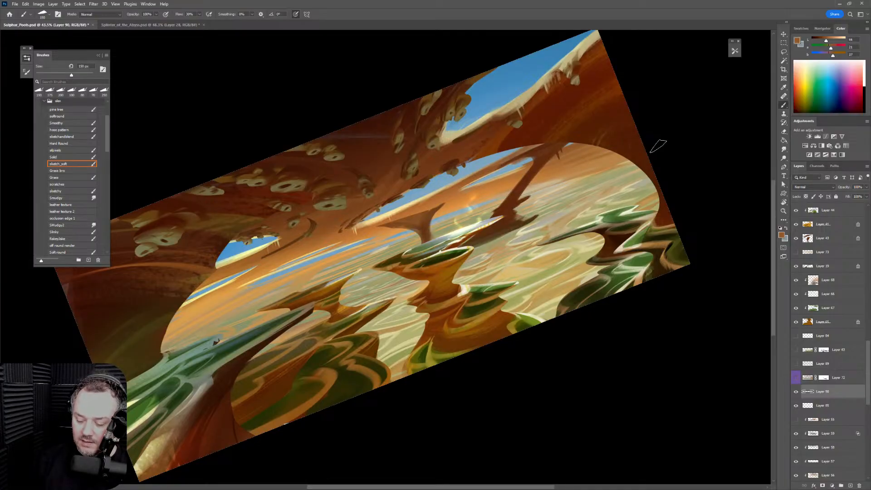
pyautogui.press(']')
pyautogui.press(']')
pyautogui.press(']')
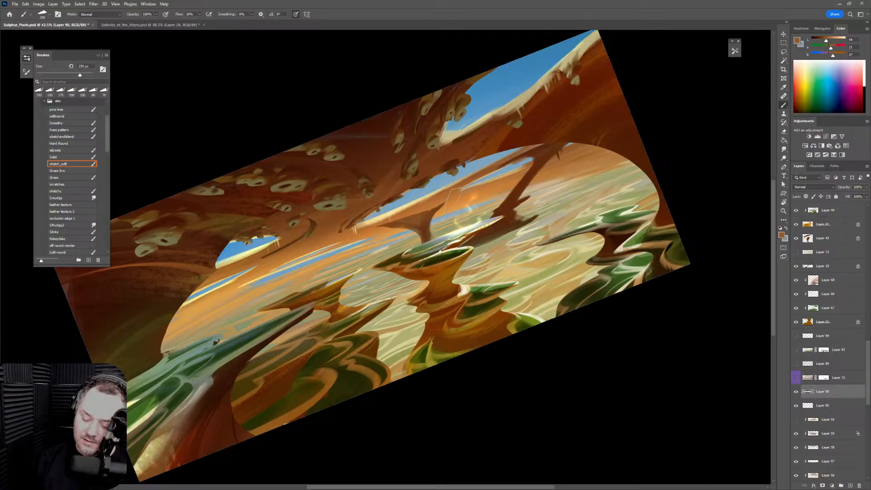
# Blend sampled olive and orange tones across the water between the left arch and central columns with a 150 to 200 px brush
pyautogui.keyDown('alt'); pyautogui.click(371, 254); pyautogui.keyUp('alt')
pyautogui.press('[')
pyautogui.press('[')
pyautogui.press('[')
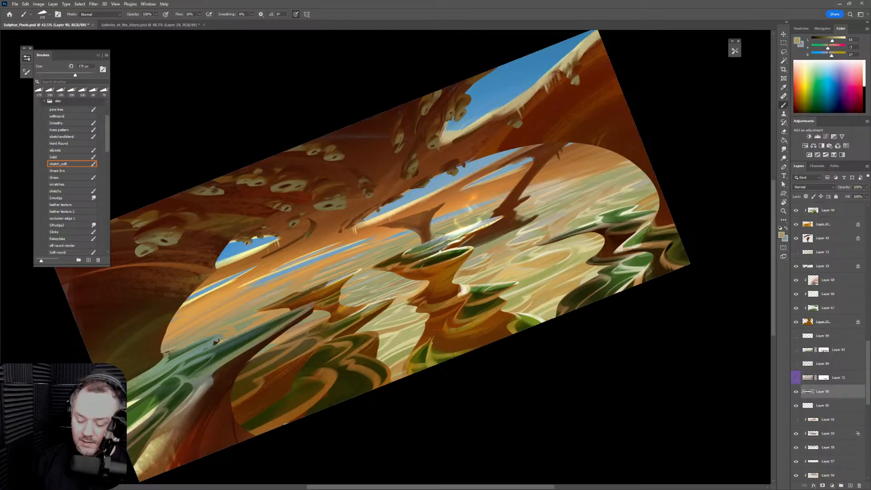
pyautogui.keyDown('alt'); pyautogui.click(333, 263); pyautogui.keyUp('alt')
pyautogui.press(']')
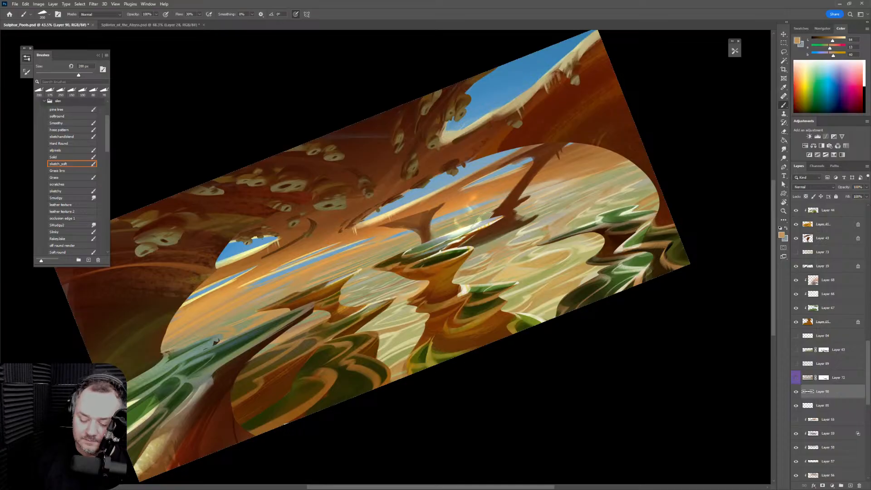
pyautogui.keyDown('alt'); pyautogui.click(391, 234); pyautogui.keyUp('alt')
pyautogui.press('[')
pyautogui.press('[')
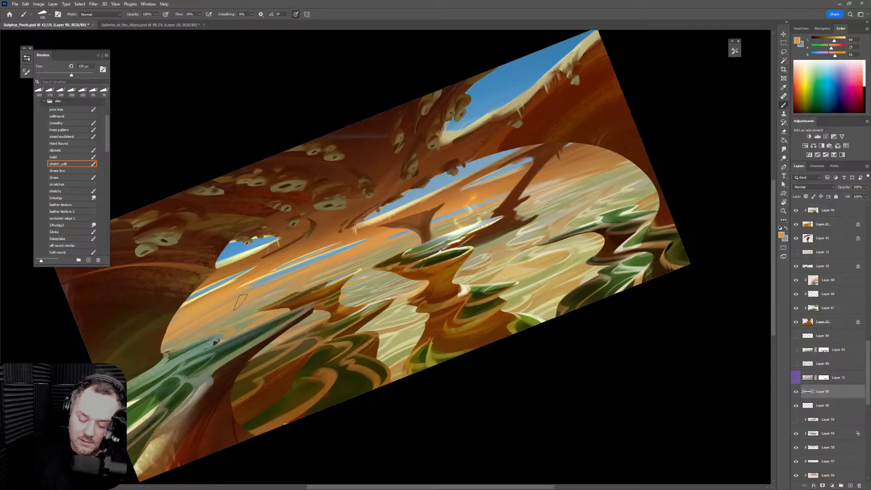
# Soften the distant water inside the large arch with sampled orange and grey-green at up to 300 px, and show Layer 72 again
pyautogui.press(']')
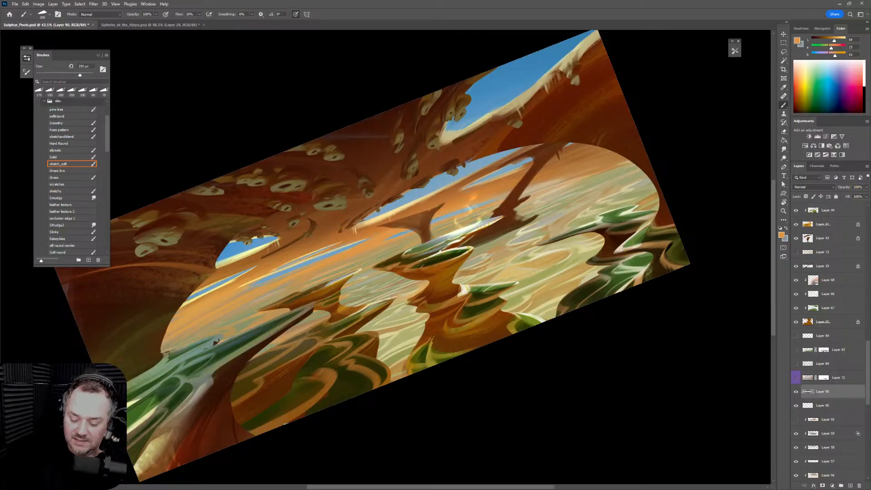
pyautogui.press(']')
pyautogui.press(']')
pyautogui.keyDown('alt'); pyautogui.click(595, 169); pyautogui.keyUp('alt')
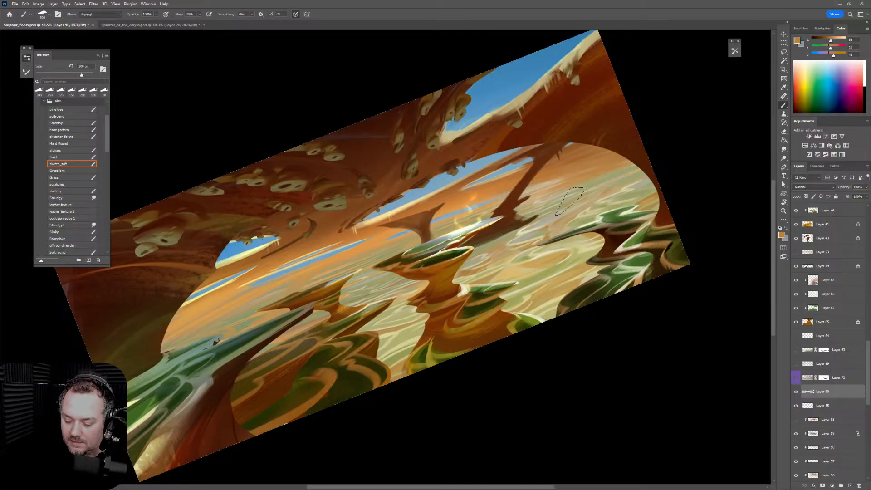
pyautogui.press(']')
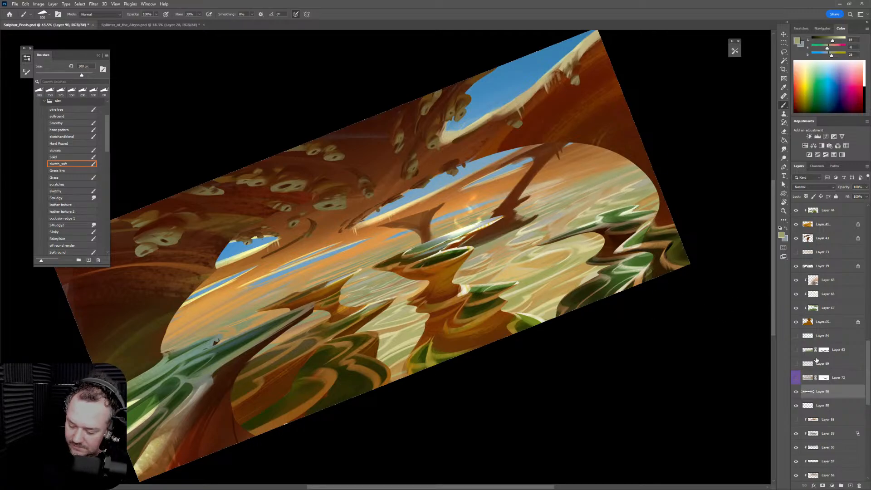
pyautogui.click(796, 378)
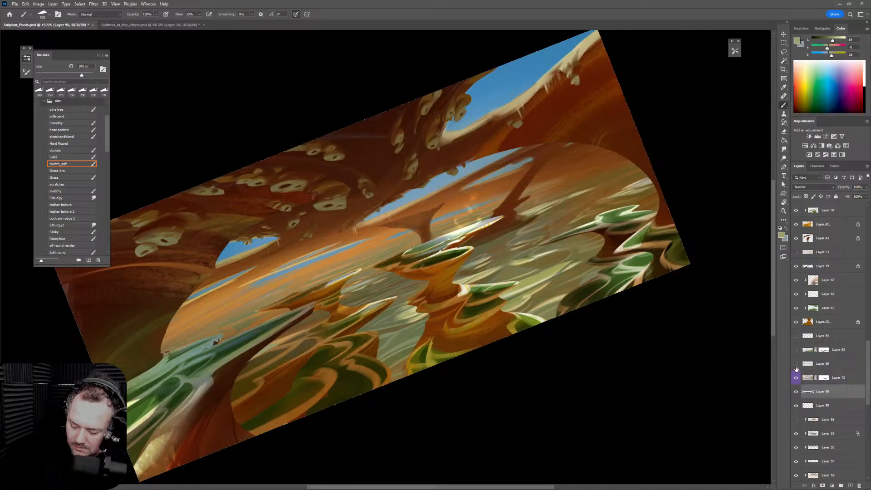
# Check Layer 89's effect, then examine the whole painting upright, both mirrored horizontally and in its normal orientation
pyautogui.click(796, 365)
pyautogui.click(797, 365)
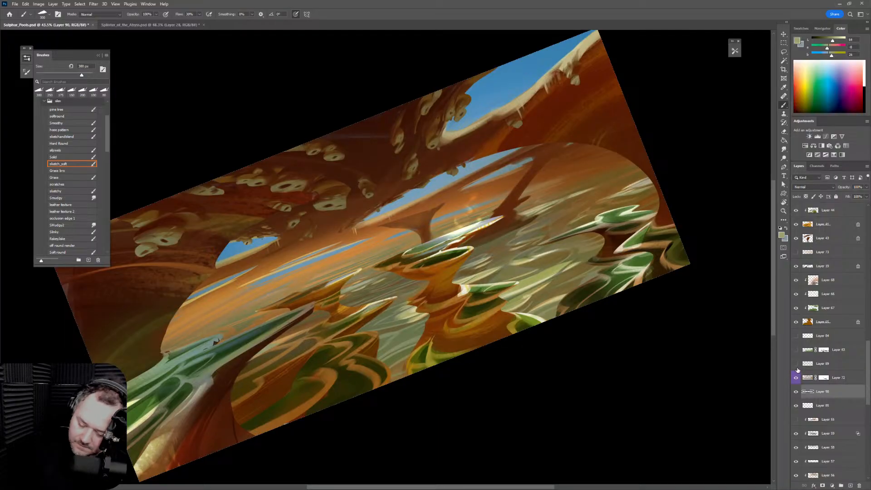
pyautogui.scroll(-5, 644, 363)
pyautogui.scroll(4, 626, 374)
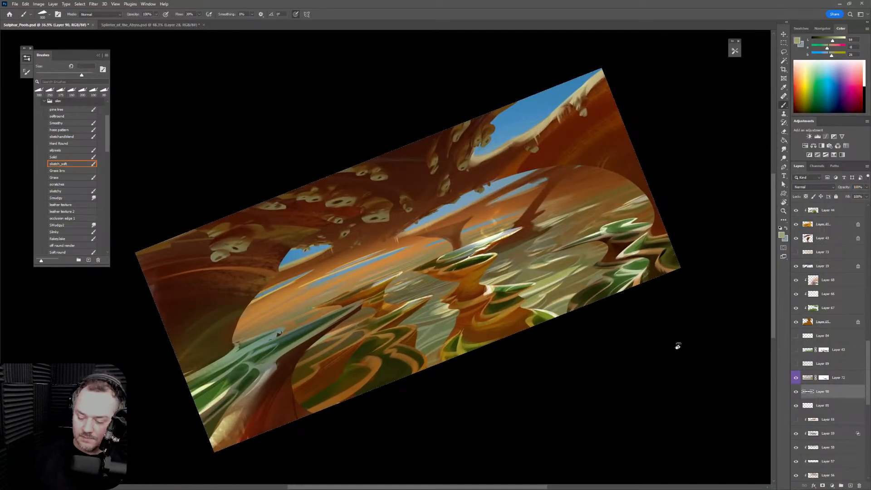
pyautogui.press('r')
pyautogui.moveTo(661, 356); pyautogui.dragTo(657, 376)
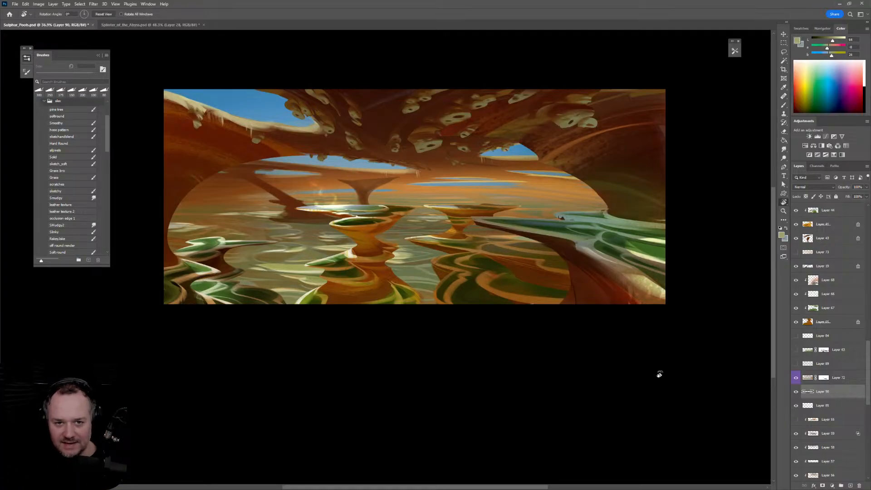
pyautogui.hotkey('ctrl', 'shift', 'h')
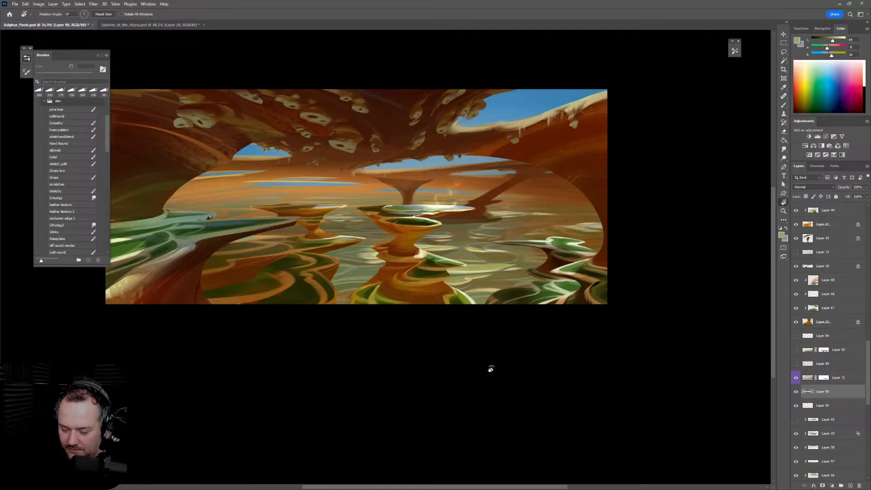
pyautogui.moveTo(491, 369); pyautogui.dragTo(530, 382)
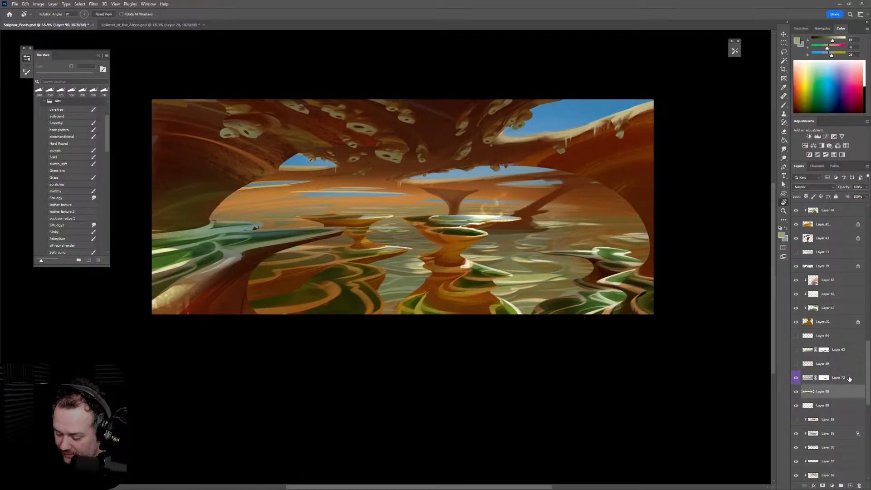
# Add a new layer above Layer 72 and turn off Transparency Shapes Layer in its blending options
pyautogui.click(850, 379)
pyautogui.click(852, 485)
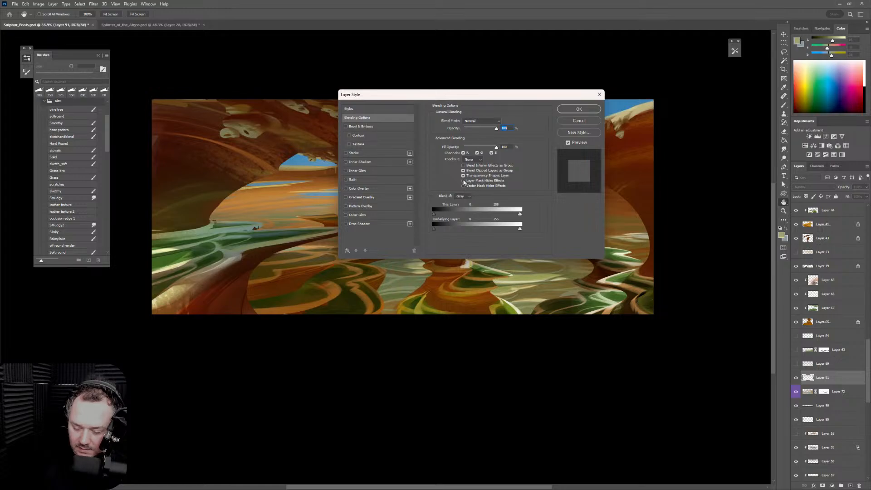
pyautogui.click(463, 177)
pyautogui.click(579, 109)
pyautogui.press('b')
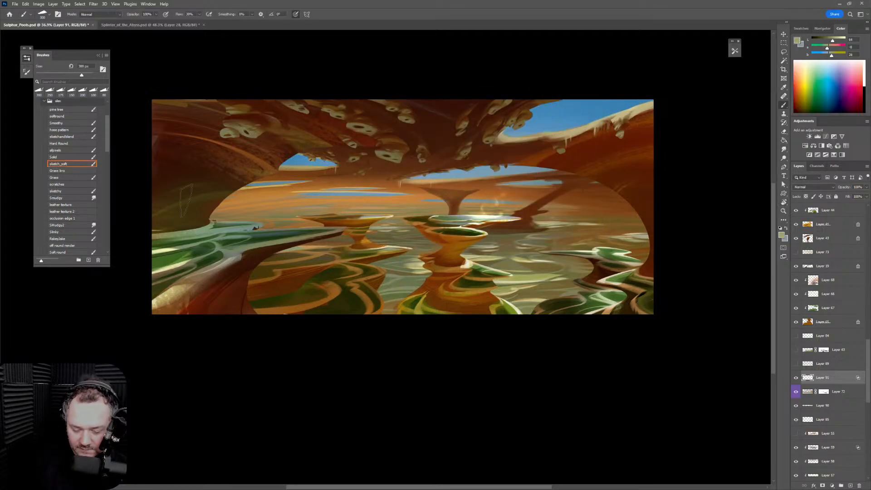
# Choose the Smoothy brush, test a sampled green on the foreground water, and set the new layer's blend mode to Color Dodge
pyautogui.click(65, 124)
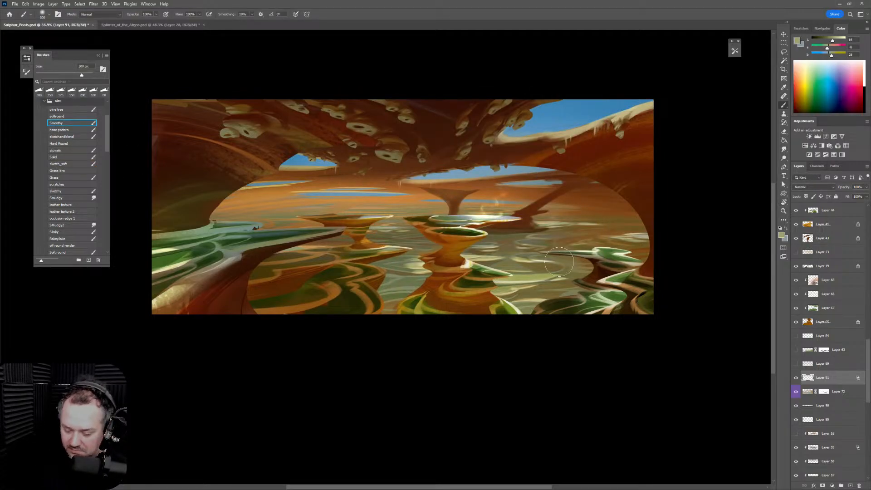
pyautogui.keyDown('alt'); pyautogui.click(458, 216); pyautogui.keyUp('alt')
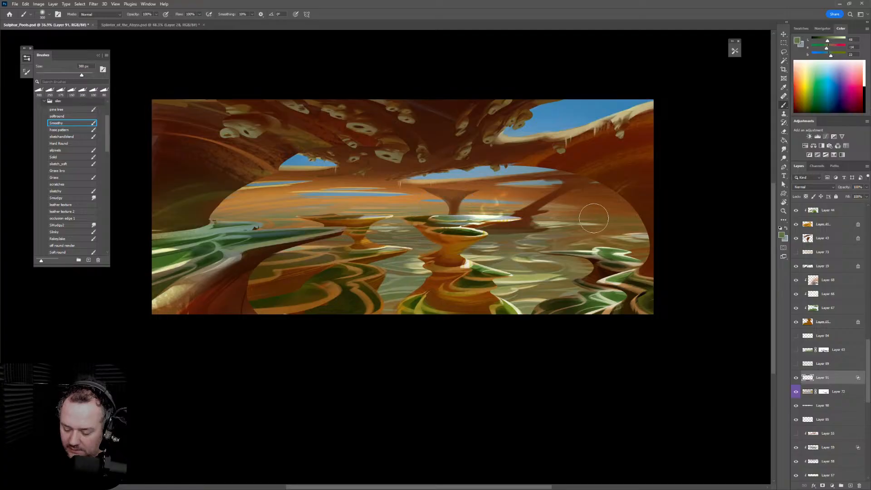
pyautogui.moveTo(504, 282); pyautogui.dragTo(552, 285)
pyautogui.hotkey('ctrl', 'z')
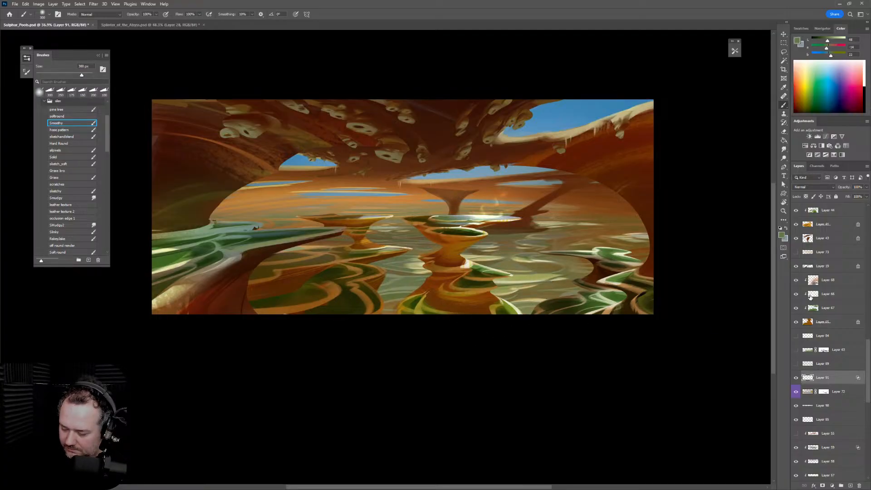
pyautogui.click(807, 187)
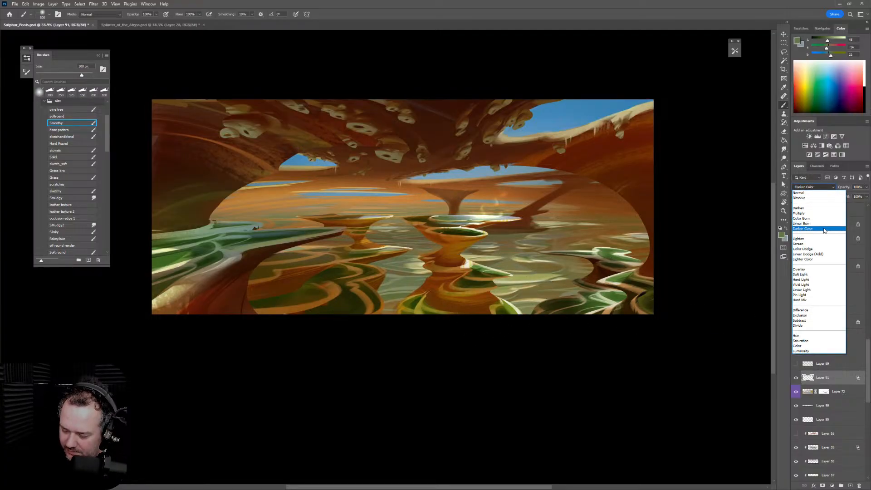
pyautogui.click(820, 249)
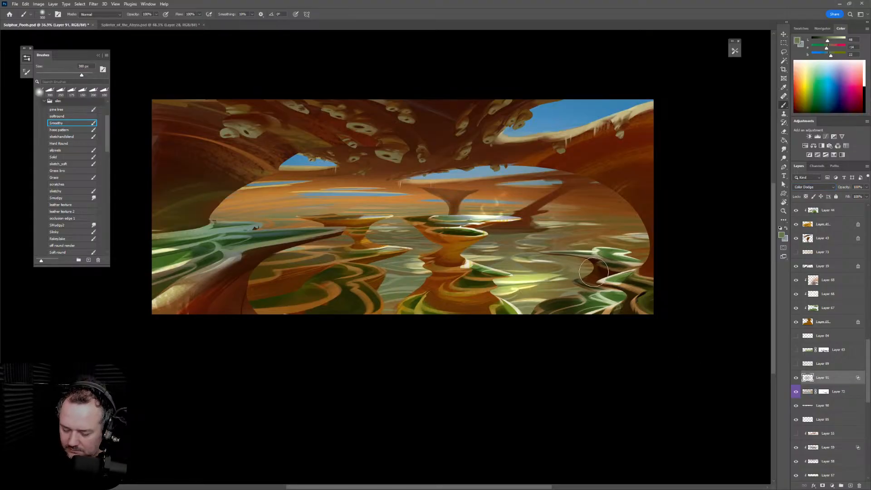
# Try a soft glow in sampled sky blue on the foreground water with the Smoothy brush at 250 px
pyautogui.keyDown('alt'); pyautogui.click(558, 120); pyautogui.keyUp('alt')
pyautogui.press('[')
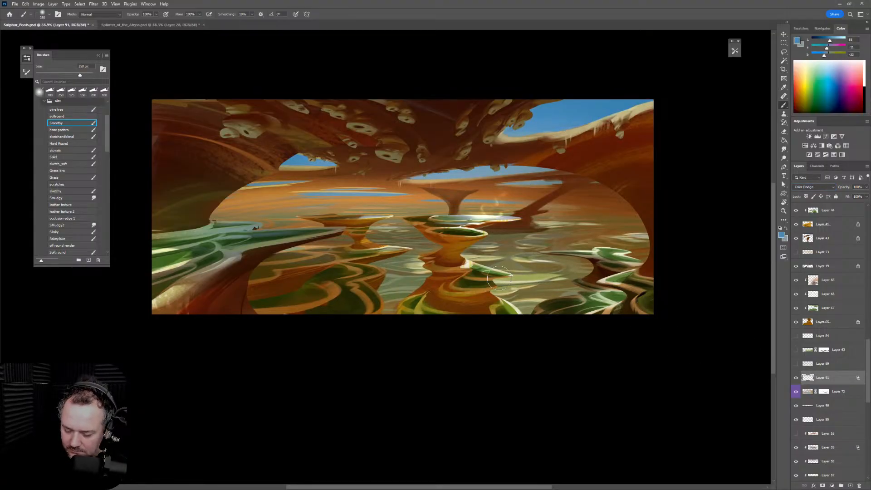
pyautogui.moveTo(503, 272); pyautogui.dragTo(563, 277)
pyautogui.press('[')
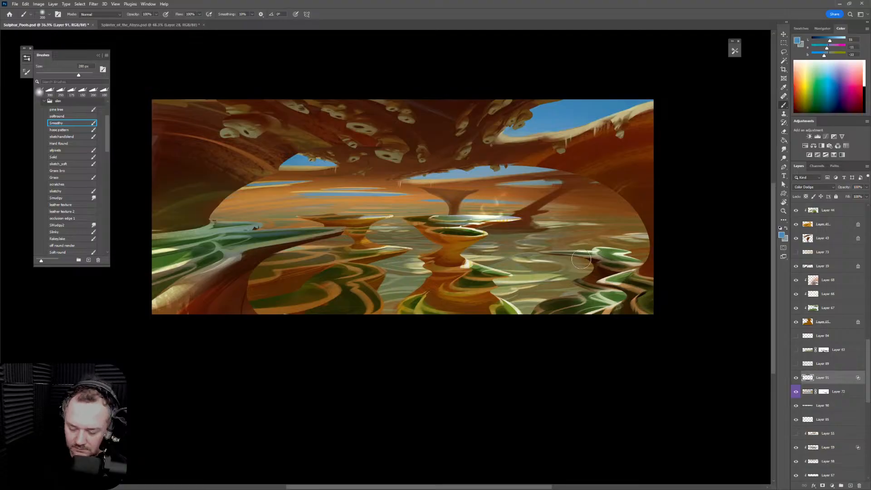
# Switch to the sketch_soft brush and try sky-blue highlights on the foreground water beside the central column
pyautogui.click(77, 165)
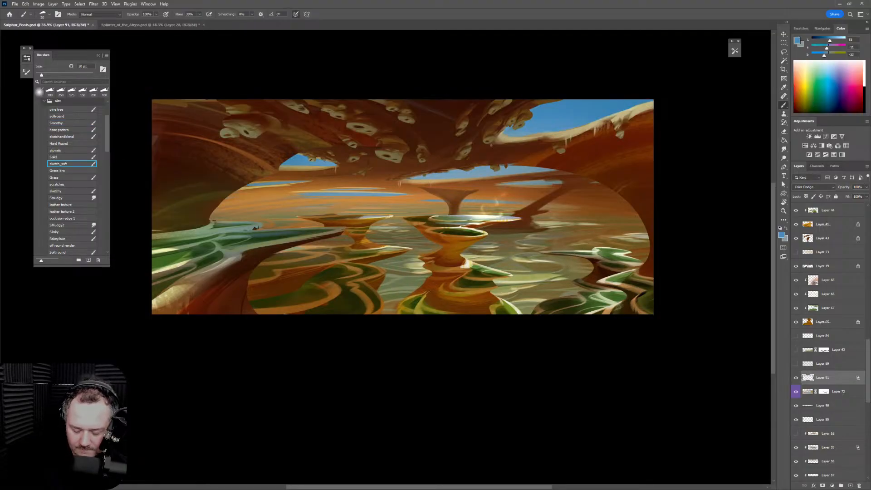
pyautogui.press(']')
pyautogui.moveTo(646, 349)
pyautogui.mouseDown()
pyautogui.moveTo(677, 312)
pyautogui.moveTo(682, 251)
pyautogui.mouseUp()
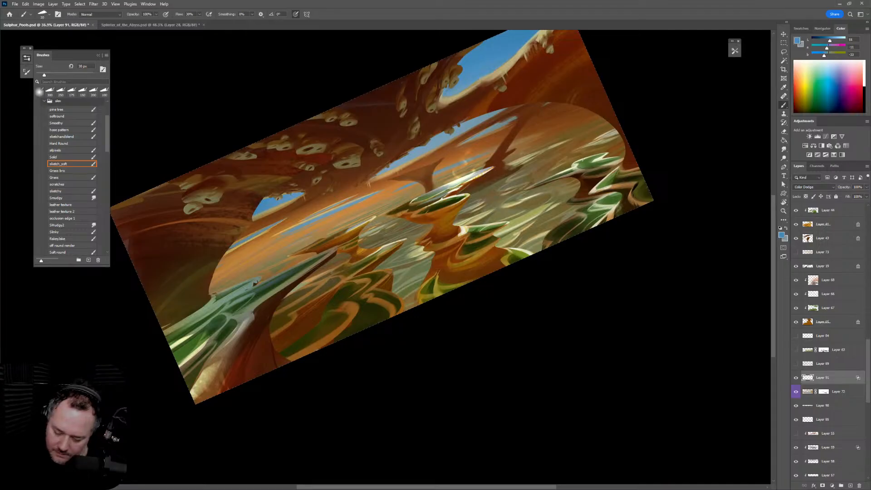
pyautogui.press(']')
pyautogui.press(']')
pyautogui.press(']')
pyautogui.press(']')
pyautogui.moveTo(499, 231)
pyautogui.mouseDown()
pyautogui.moveTo(570, 192)
pyautogui.moveTo(489, 231)
pyautogui.moveTo(595, 186)
pyautogui.moveTo(509, 224)
pyautogui.moveTo(540, 212)
pyautogui.mouseUp()
pyautogui.hotkey('ctrl', 'z')
pyautogui.press(']')
pyautogui.hotkey('ctrl', 'z')
pyautogui.hotkey('ctrl', 'z')
pyautogui.press('[')
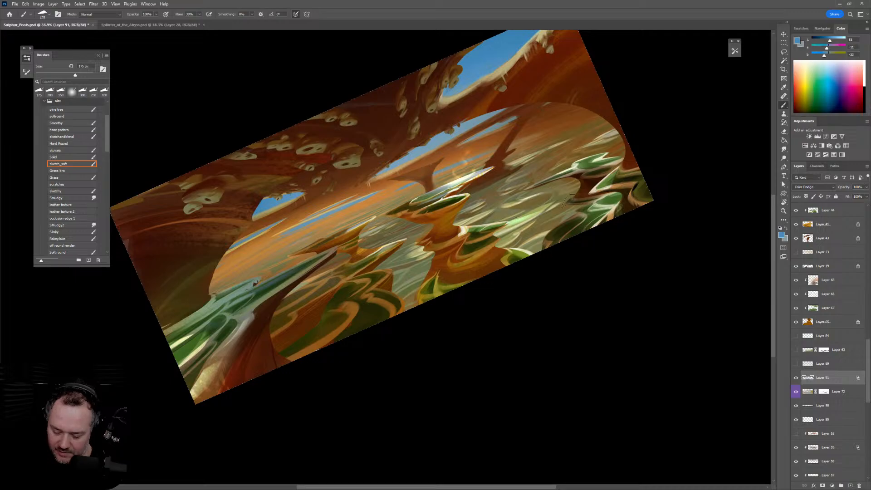
# Paint sky-blue Color Dodge highlights on the foreground water beside the central column with an 80 to 125 px brush
pyautogui.press('[')
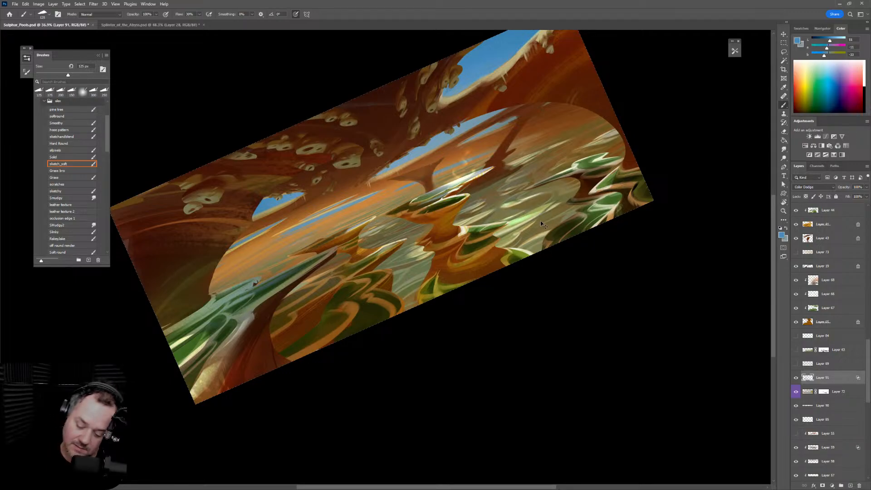
pyautogui.moveTo(507, 224); pyautogui.dragTo(536, 211)
pyautogui.press('[')
pyautogui.press('[')
pyautogui.moveTo(502, 234); pyautogui.dragTo(534, 218)
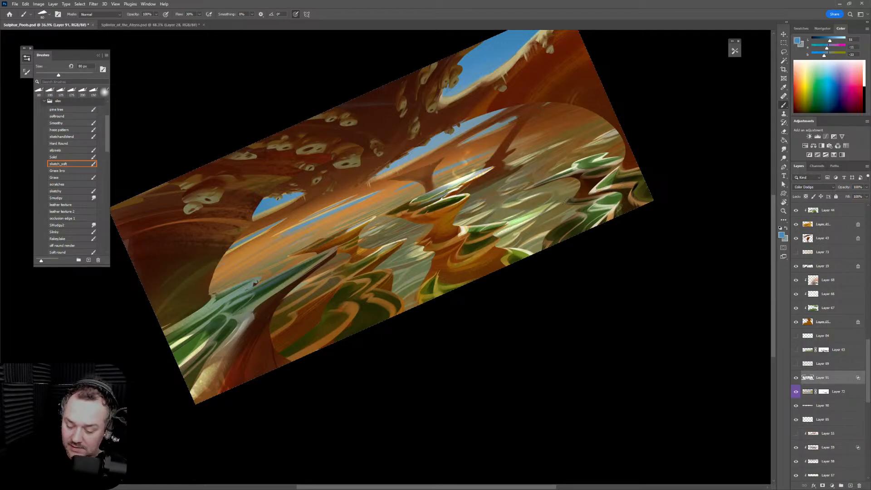
# Brush sampled pale grey-blue highlights across the water on both sides of the central column at 150 to 200 px
pyautogui.keyDown('alt'); pyautogui.click(472, 124); pyautogui.keyUp('alt')
pyautogui.press(']')
pyautogui.press(']')
pyautogui.press(']')
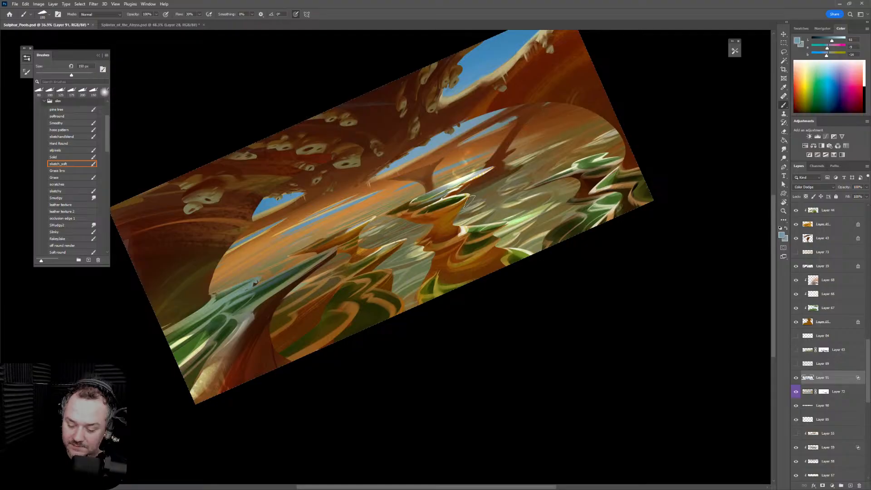
pyautogui.moveTo(431, 245)
pyautogui.mouseDown()
pyautogui.moveTo(406, 256)
pyautogui.moveTo(417, 252)
pyautogui.mouseUp()
pyautogui.press(']')
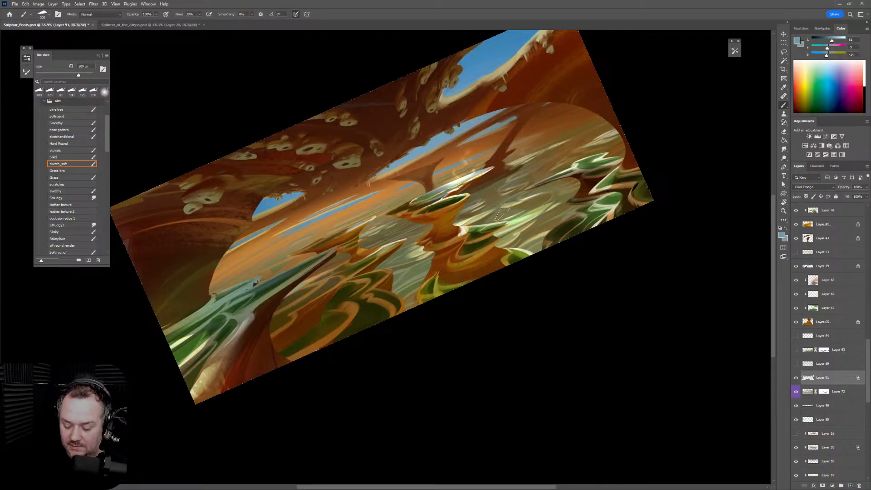
pyautogui.moveTo(474, 223)
pyautogui.mouseDown()
pyautogui.moveTo(524, 196)
pyautogui.moveTo(578, 201)
pyautogui.mouseUp()
# Paint small grey-blue glints on the ripples just beside the central column's green pool with a 40 to 60 px brush
pyautogui.press('z')
pyautogui.press('r')
pyautogui.moveTo(644, 251); pyautogui.dragTo(632, 132)
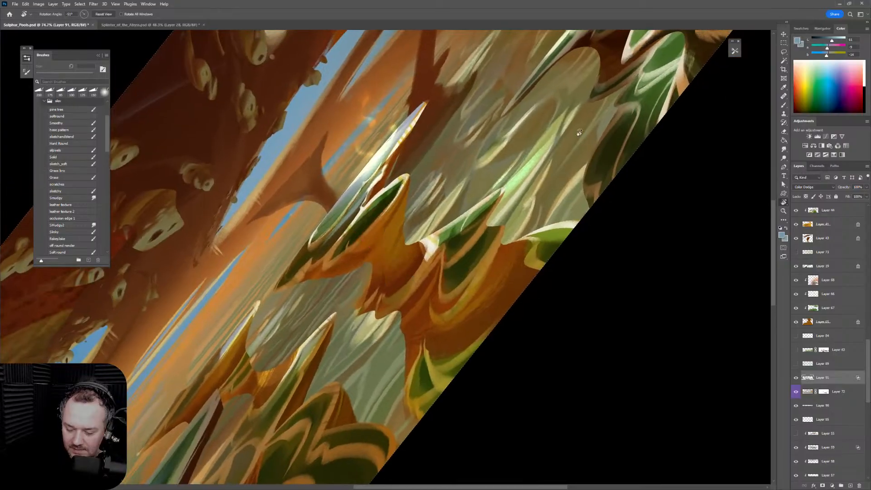
pyautogui.moveTo(537, 164); pyautogui.dragTo(581, 247)
pyautogui.press('b')
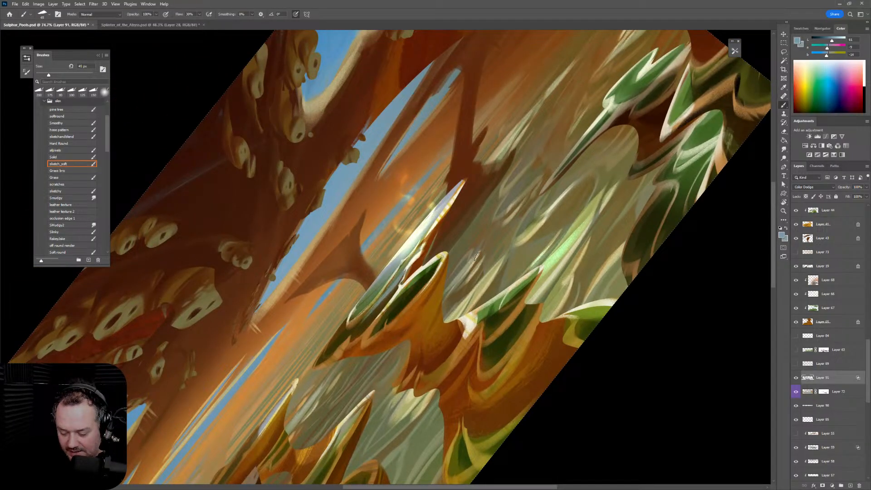
pyautogui.moveTo(477, 257); pyautogui.dragTo(472, 263)
pyautogui.press(']')
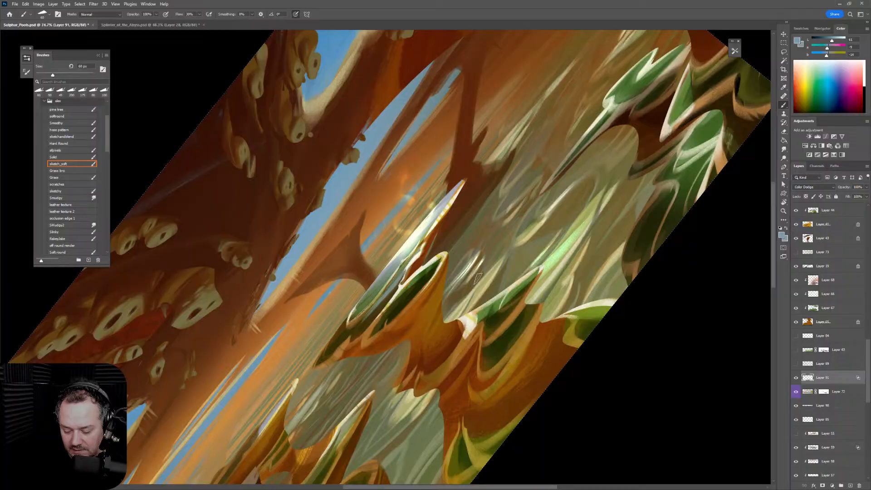
pyautogui.moveTo(502, 261); pyautogui.dragTo(472, 306)
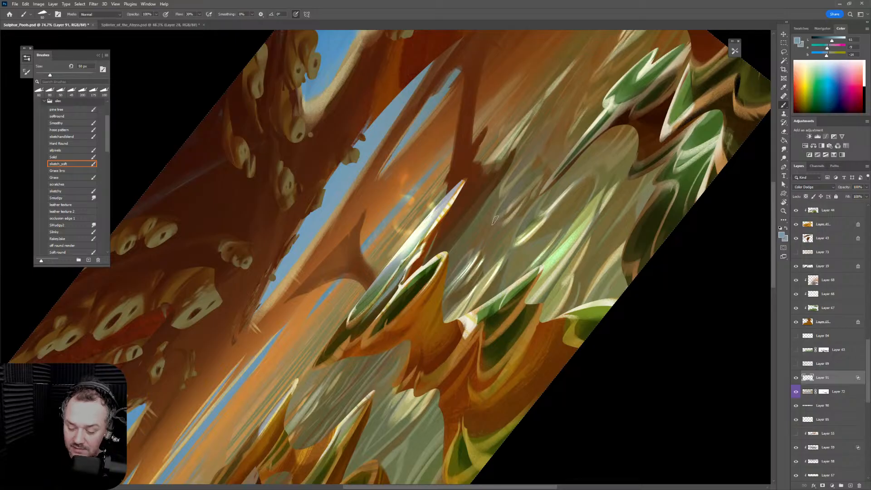
# Add grey-blue glints along the foreground ripples near the bright green highlight with a 70 px brush
pyautogui.press(']')
pyautogui.moveTo(580, 241); pyautogui.dragTo(540, 292)
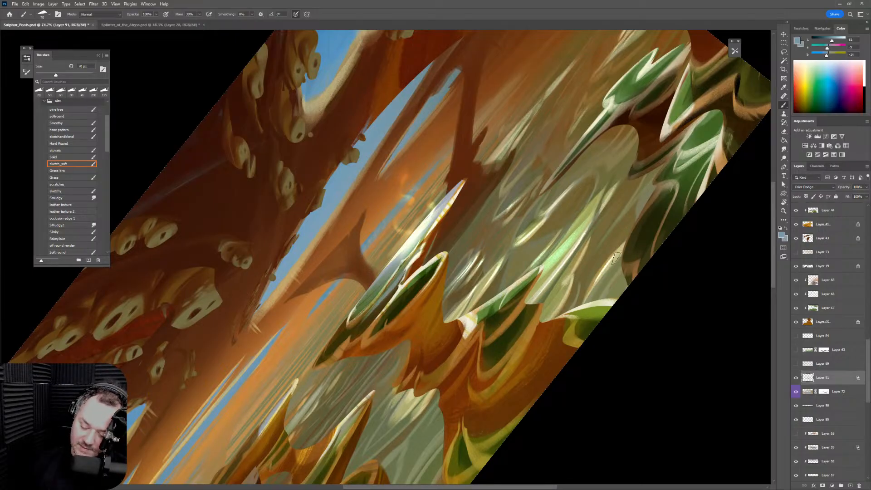
pyautogui.press('[')
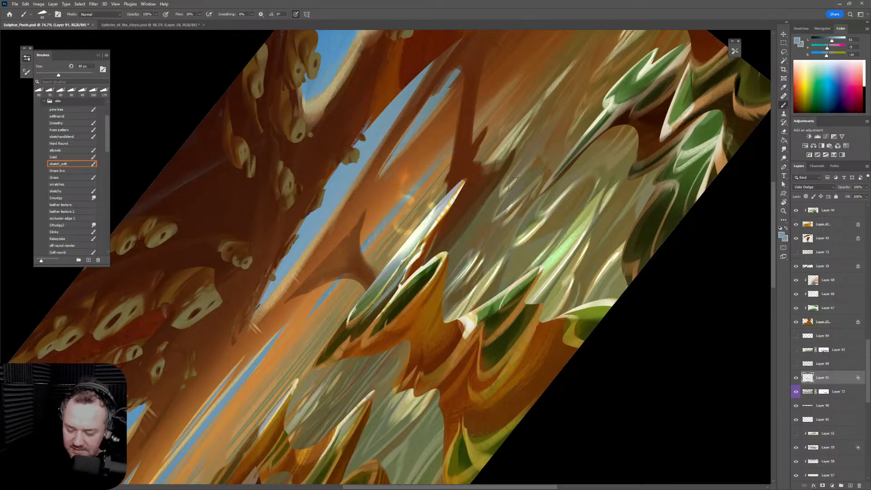
# Erase part of the highlights on the water in Layer 91 with the eraser enlarged to 150 px
pyautogui.hotkey('ctrl', 'space')
pyautogui.moveTo(630, 240)
pyautogui.mouseDown()
pyautogui.moveTo(563, 240)
pyautogui.moveTo(625, 240)
pyautogui.mouseUp()
pyautogui.press('e')
pyautogui.press(']')
pyautogui.press(']')
pyautogui.press(']')
pyautogui.press(']')
pyautogui.press(']')
pyautogui.press(']')
pyautogui.press(']')
pyautogui.press(']')
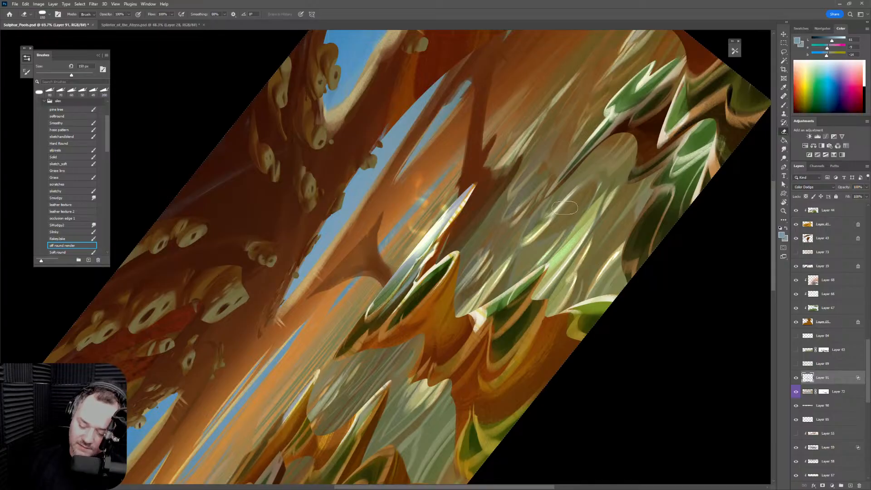
# Paint fine blue-grey highlights on the water beyond the green terraces with the sketch_soft brush at about 100 to 150 px
pyautogui.press('b')
pyautogui.press(']')
pyautogui.press(']')
pyautogui.press(']')
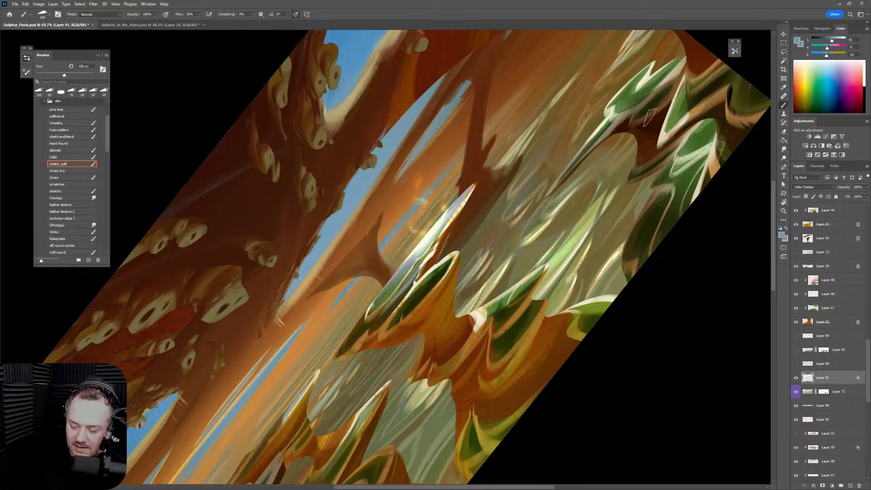
pyautogui.press(']')
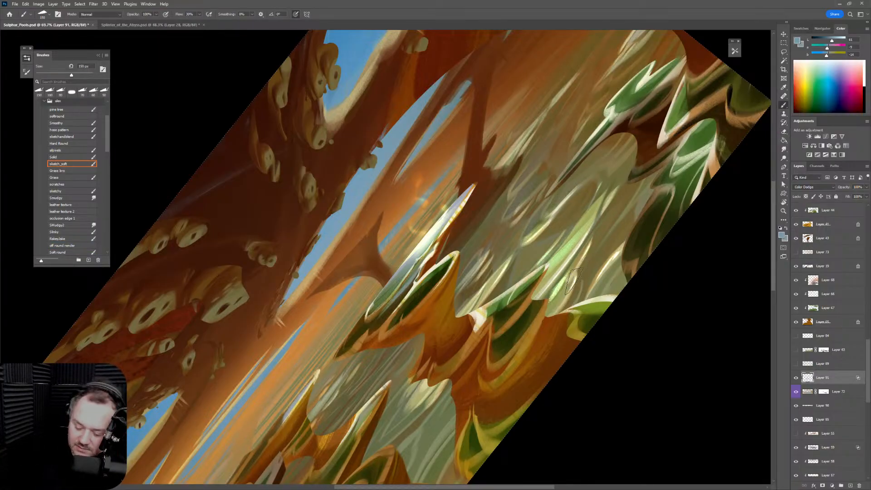
pyautogui.press('[')
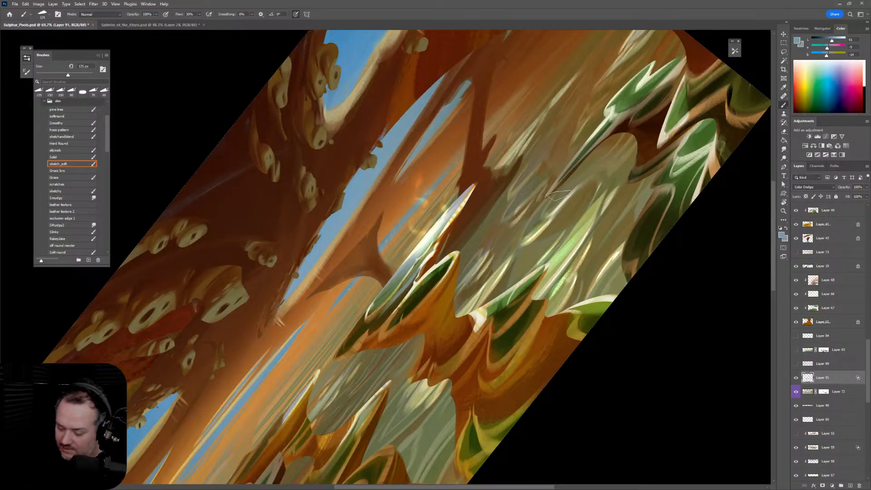
pyautogui.press('[')
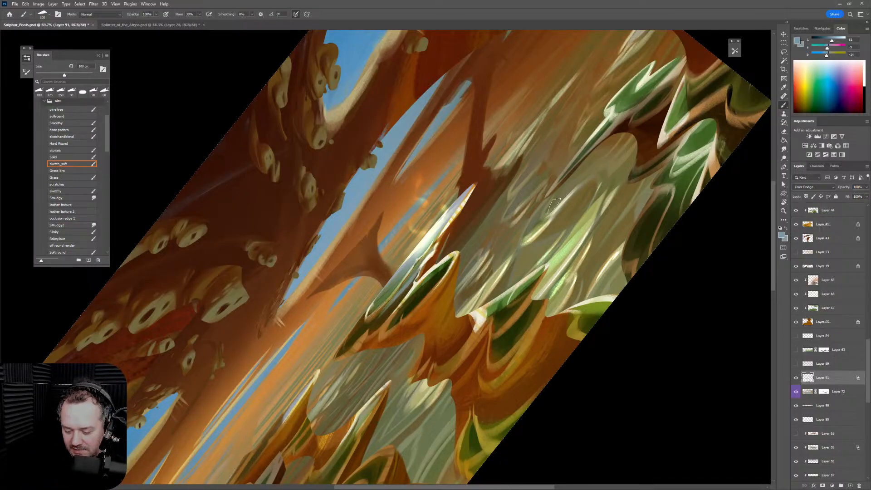
pyautogui.press(']')
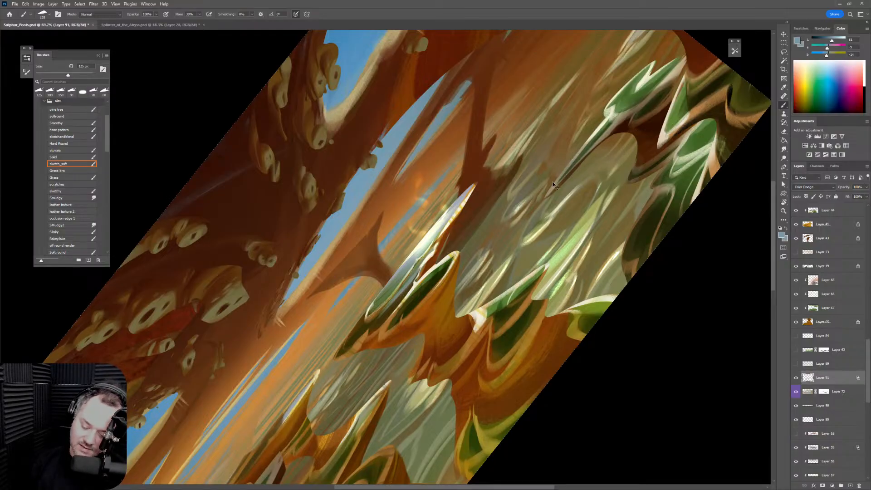
pyautogui.press('[')
pyautogui.press('[')
pyautogui.press(']')
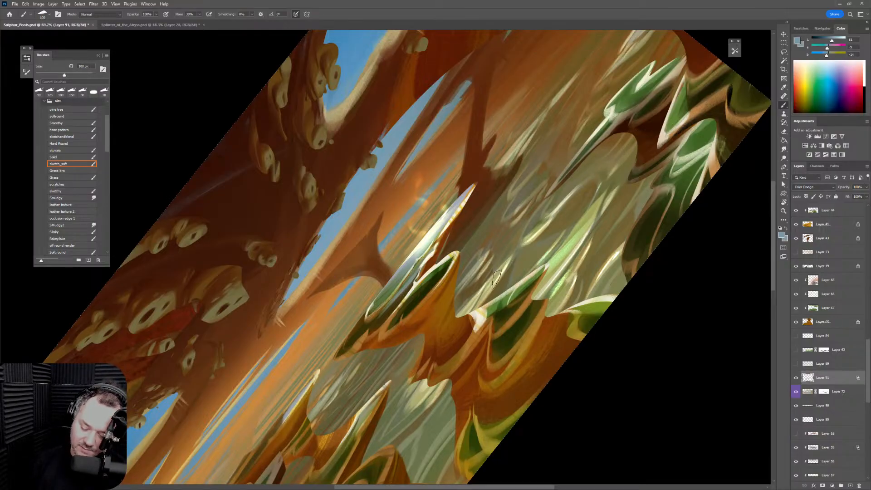
# Sample green from the central terrace and paint bright yellow-green highlights on the water beside it at about 150 px
pyautogui.keyDown('alt'); pyautogui.click(509, 297); pyautogui.keyUp('alt')
pyautogui.press(']')
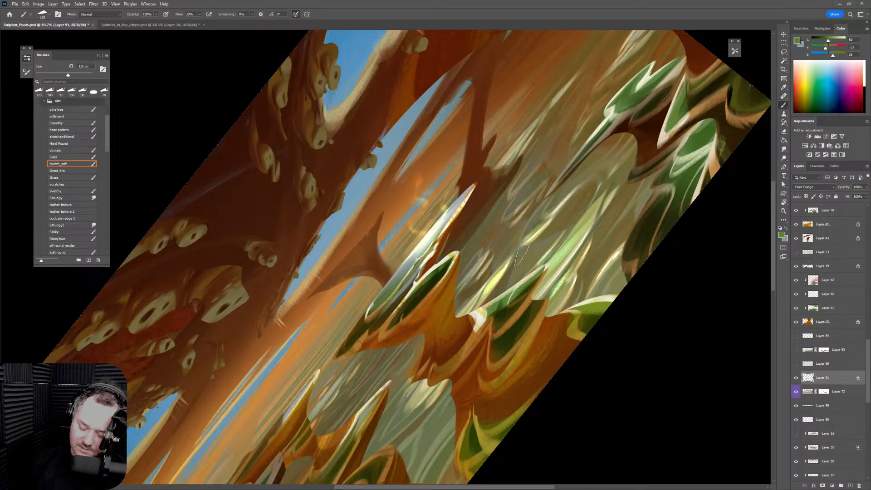
pyautogui.press(']')
pyautogui.moveTo(488, 290); pyautogui.dragTo(517, 247)
pyautogui.moveTo(485, 294); pyautogui.dragTo(514, 261)
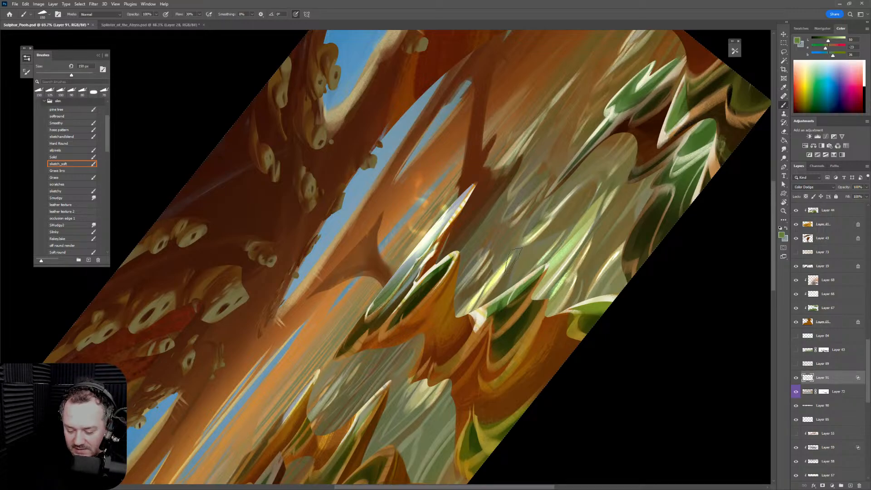
pyautogui.moveTo(475, 301); pyautogui.dragTo(505, 273)
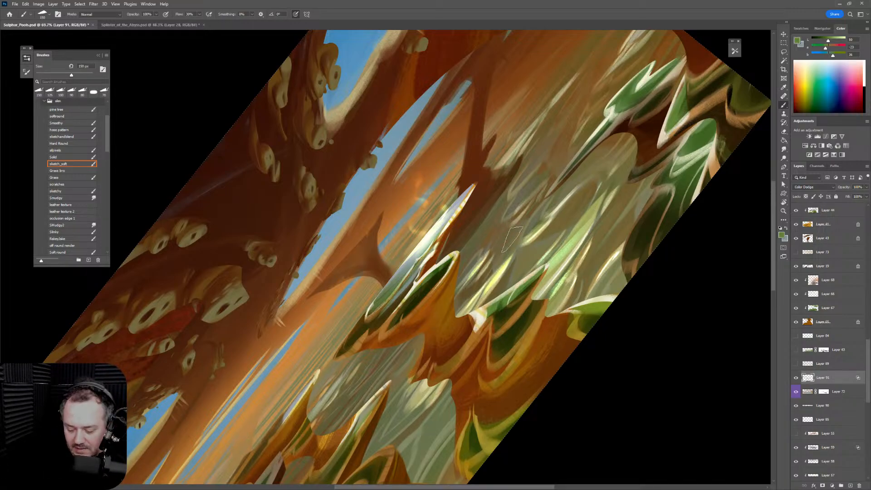
pyautogui.press('[')
pyautogui.press('[')
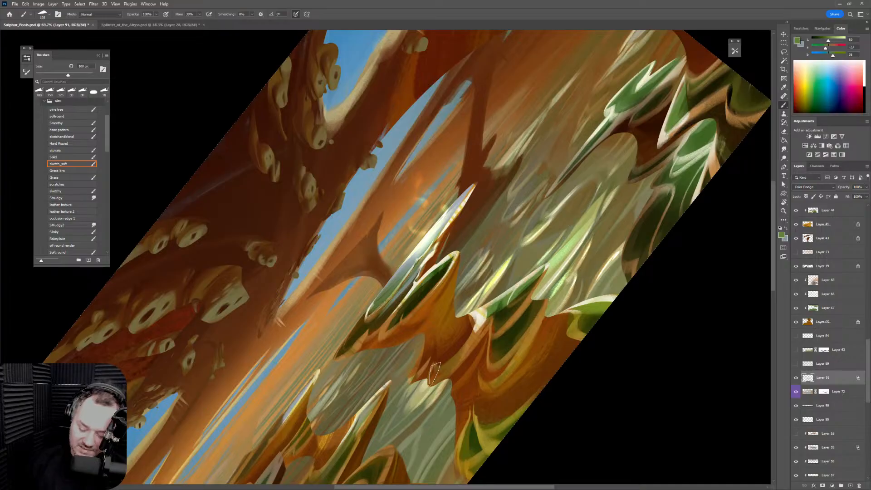
# Extend the sampled green highlights to the pool behind the central pillar and the foreground water near the canvas edge
pyautogui.press(']')
pyautogui.press(']')
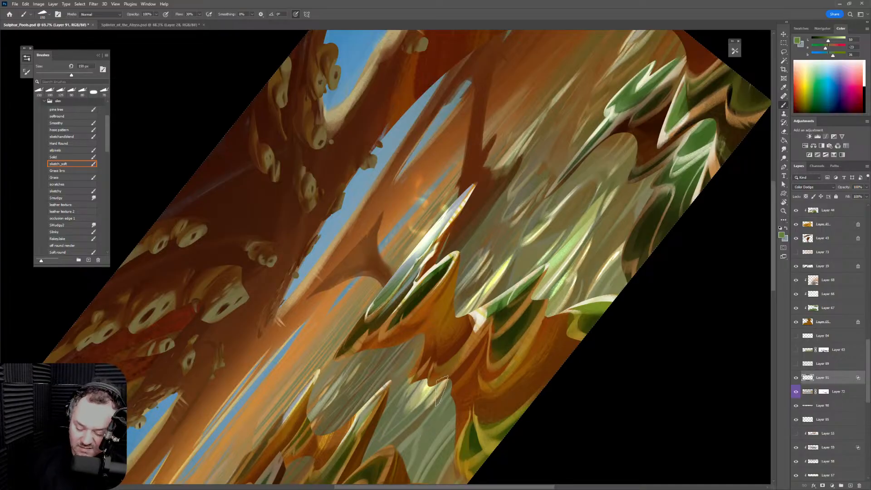
pyautogui.press('[')
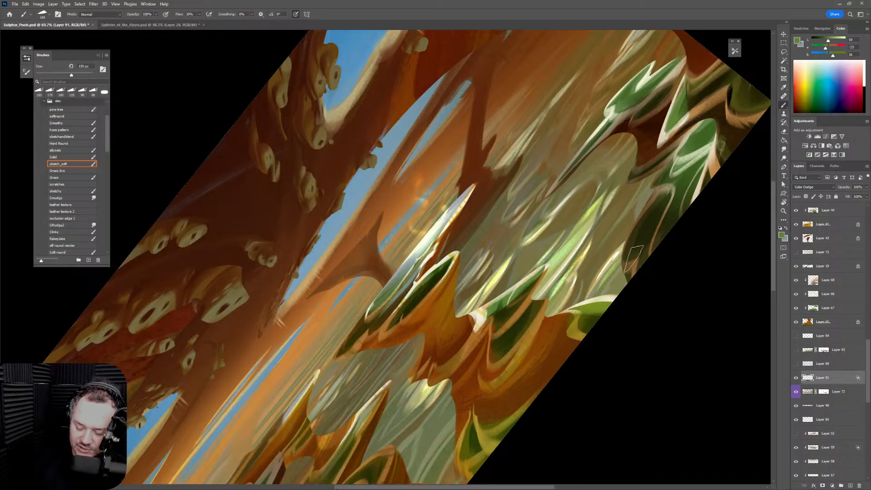
pyautogui.press(']')
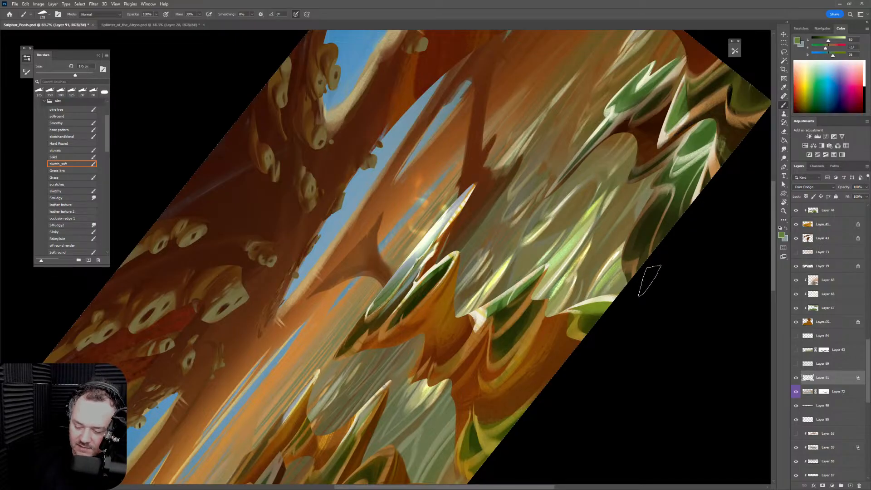
# Sample the sky blue and paint reflections on the water between the central and rear pillars with the sketch_soft brush at about 150 to 250 px
pyautogui.scroll(-3, 649, 281)
pyautogui.scroll(-2, 671, 307)
pyautogui.press('r')
pyautogui.moveTo(672, 307); pyautogui.dragTo(605, 434)
pyautogui.scroll(3, 590, 347)
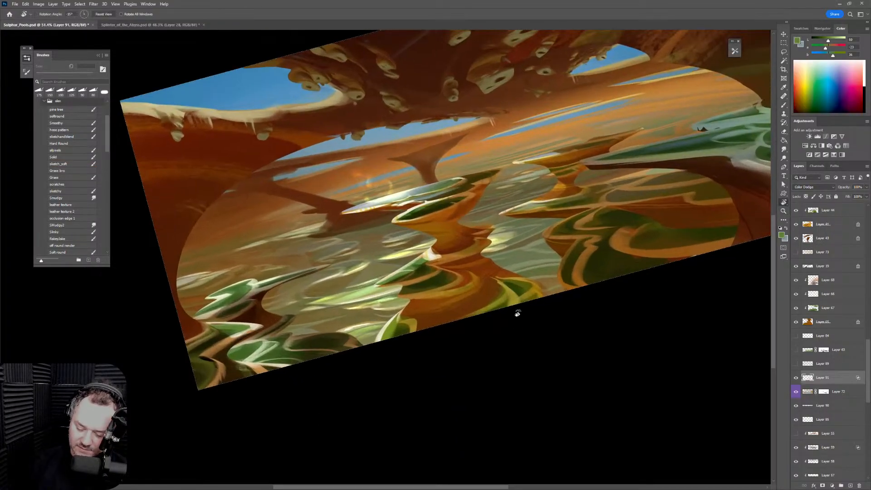
pyautogui.press('e')
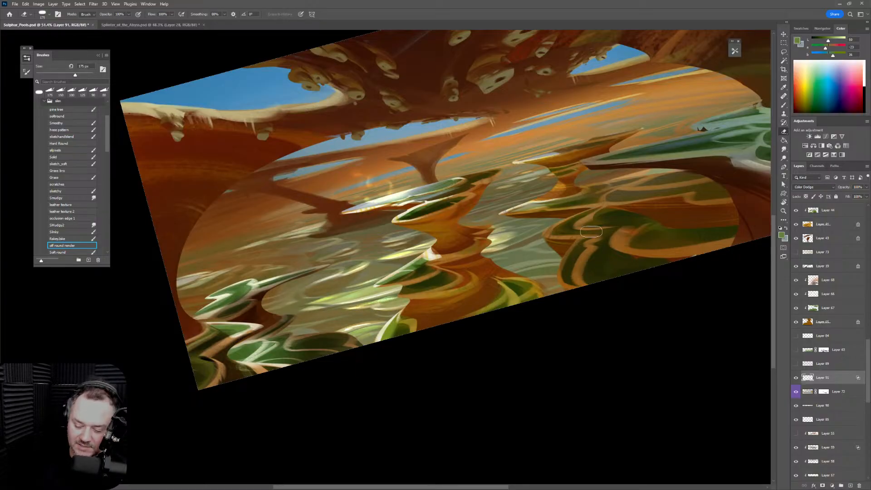
pyautogui.press('b')
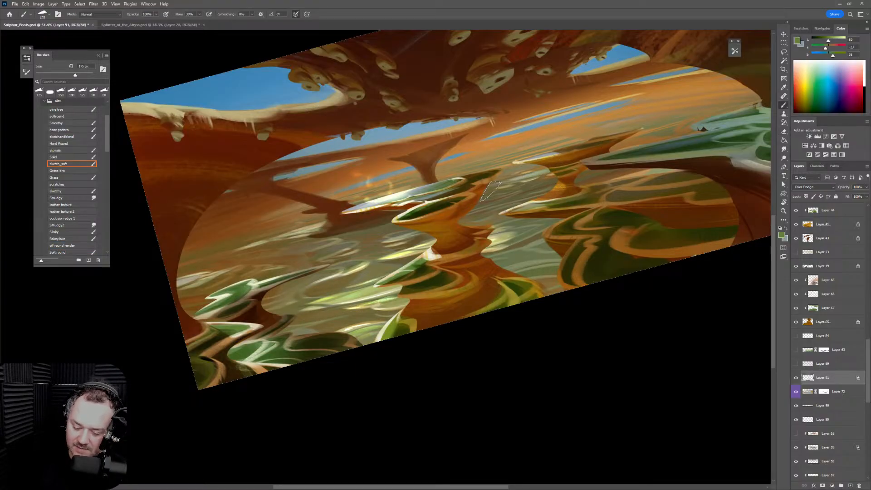
pyautogui.keyDown('alt'); pyautogui.click(535, 127); pyautogui.keyUp('alt')
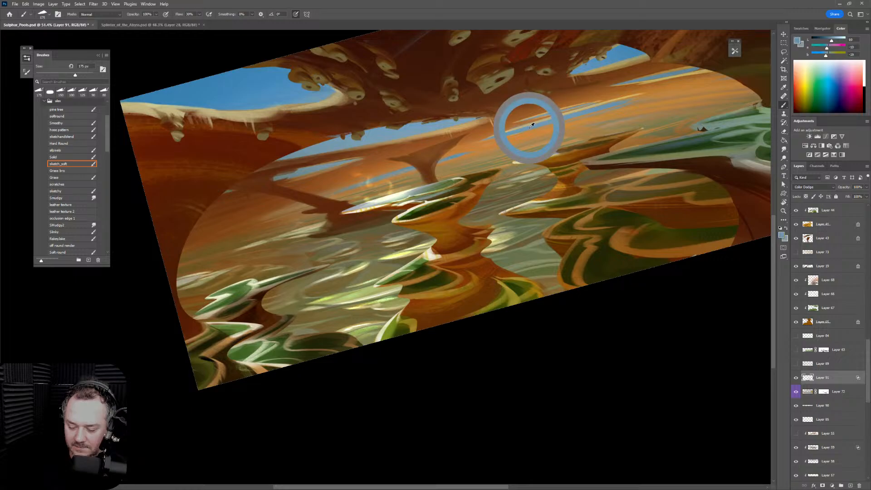
pyautogui.press('[')
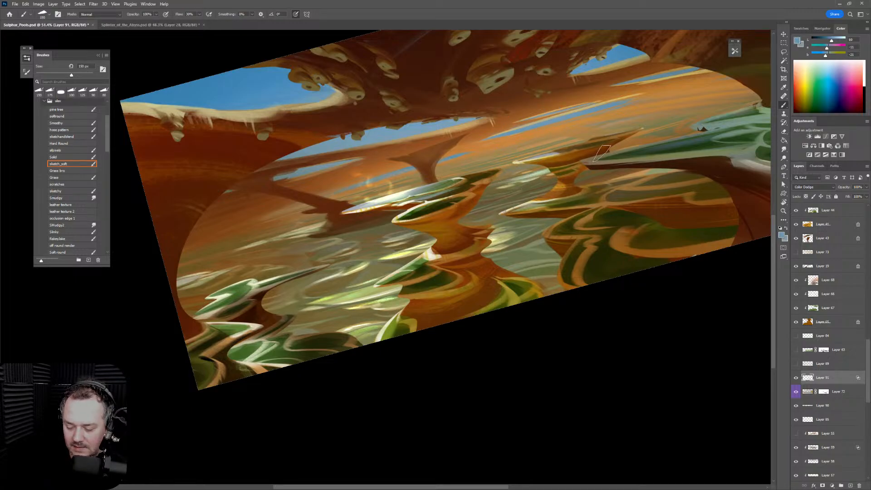
pyautogui.press(']')
pyautogui.press(']')
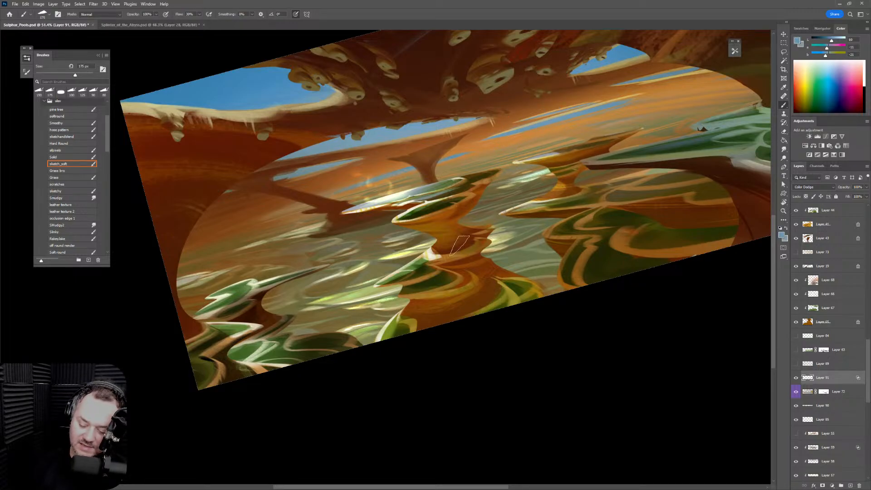
pyautogui.press(']')
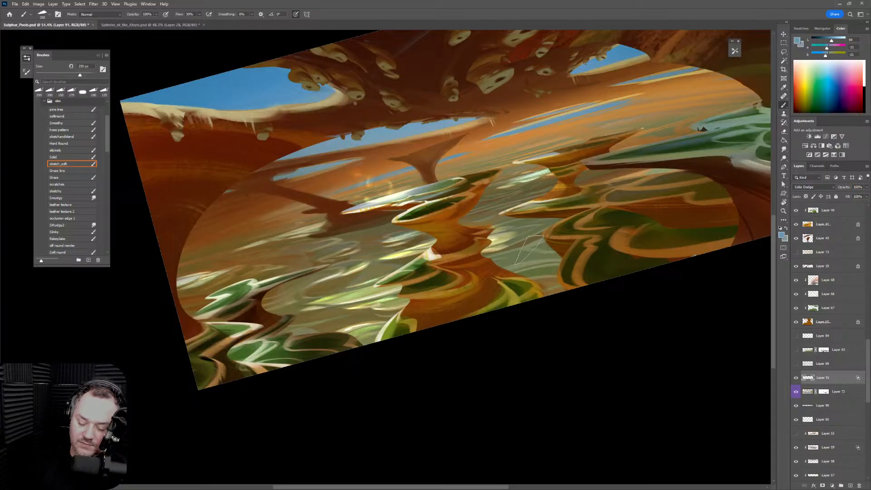
# Look over the Splinter_of_the_Abyss.psd artwork, and return to the Sulphur_Pools.psd document
pyautogui.press('z')
pyautogui.moveTo(544, 297); pyautogui.dragTo(522, 298)
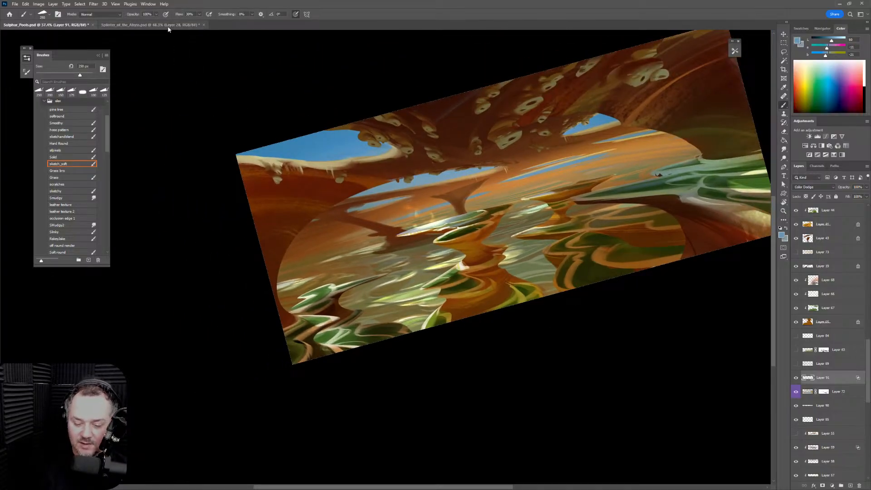
pyautogui.click(146, 24)
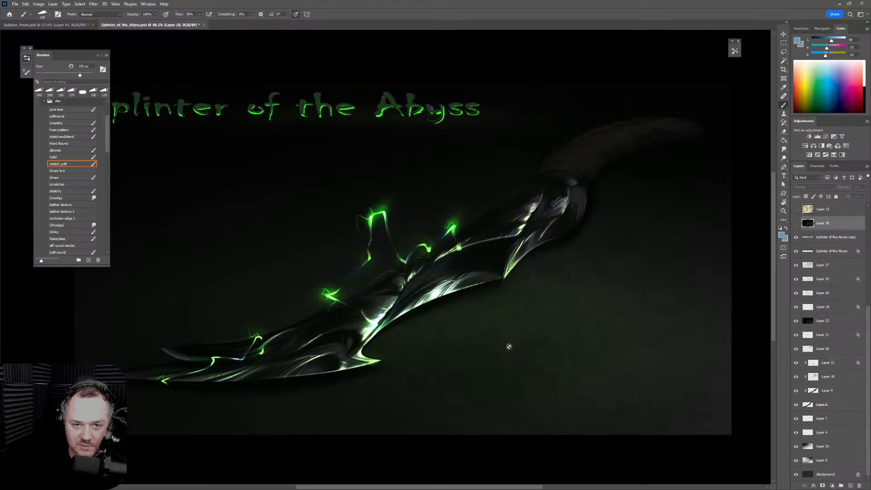
pyautogui.scroll(-3, 507, 343)
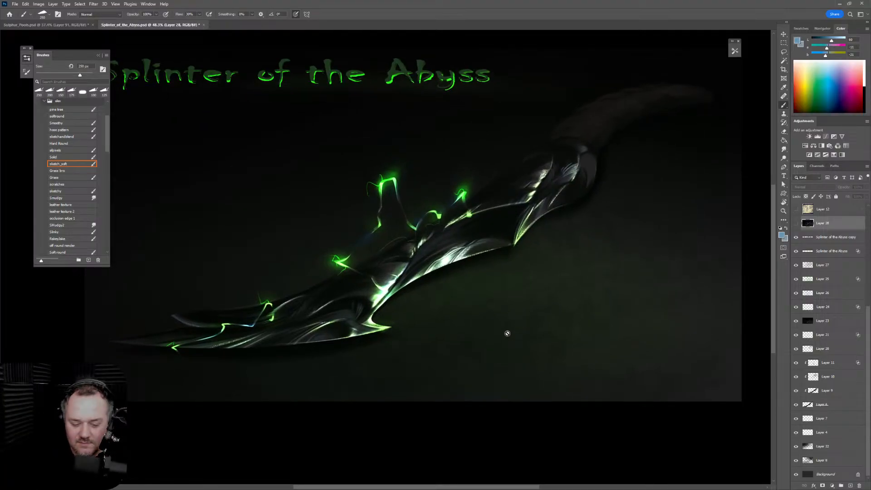
pyautogui.click(66, 25)
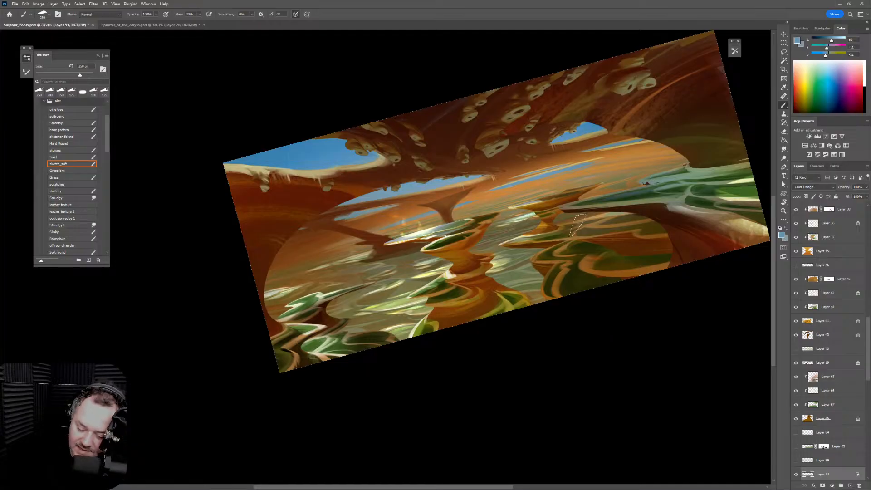
# Paint blue highlight strokes across the water between the central pillar's base and the dark green terrace with a smaller sketch_soft brush
pyautogui.press('e')
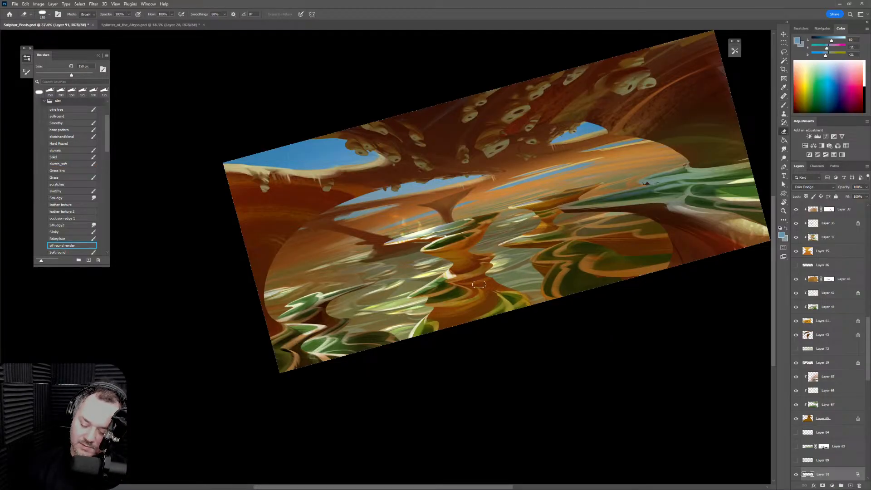
pyautogui.press('b')
pyautogui.press('[')
pyautogui.press('[')
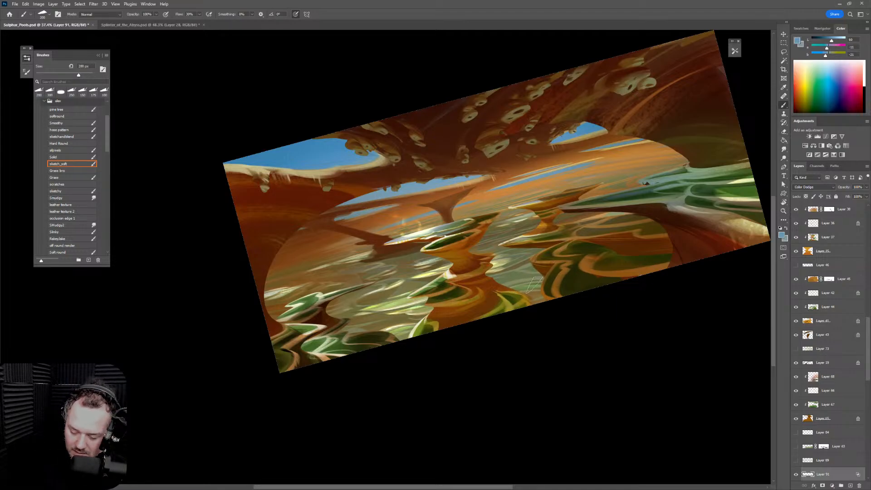
pyautogui.moveTo(514, 293); pyautogui.dragTo(559, 291)
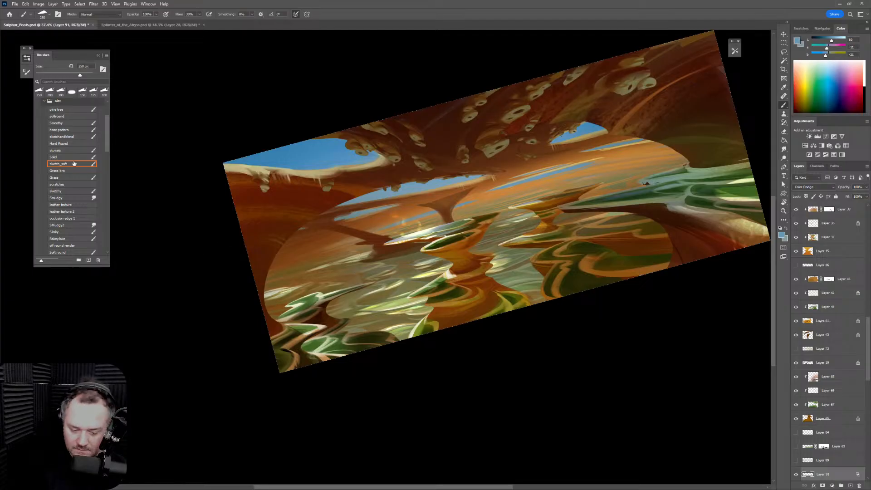
# Switch to the Smoothy brush and enlarge it to about 1200 px
pyautogui.click(92, 124)
pyautogui.press(']')
pyautogui.press(']')
pyautogui.press(']')
pyautogui.press(']')
pyautogui.press(']')
pyautogui.press(']')
pyautogui.press(']')
pyautogui.press(']')
pyautogui.press(']')
pyautogui.press(']')
pyautogui.press(']')
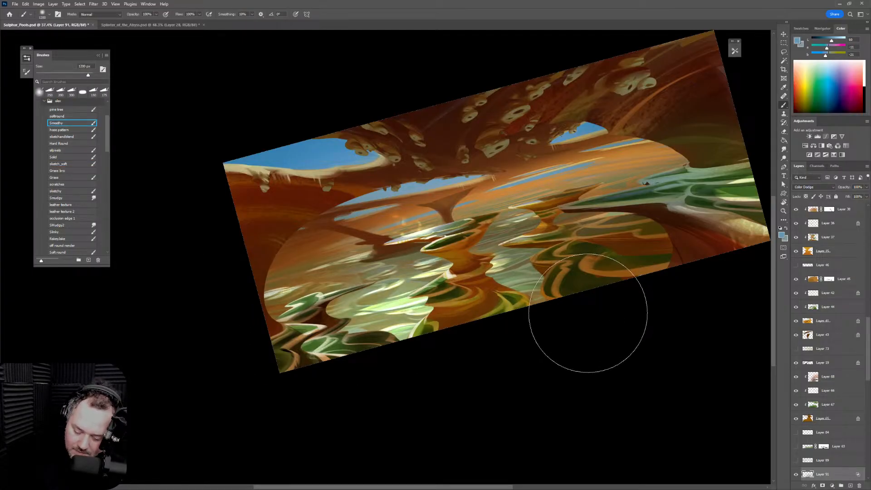
# Undo the broad soft glow painted over the foreground water
pyautogui.hotkey('ctrl', 'z')
pyautogui.hotkey('ctrl', 'z')
pyautogui.hotkey('ctrl', 'shift', 'z')
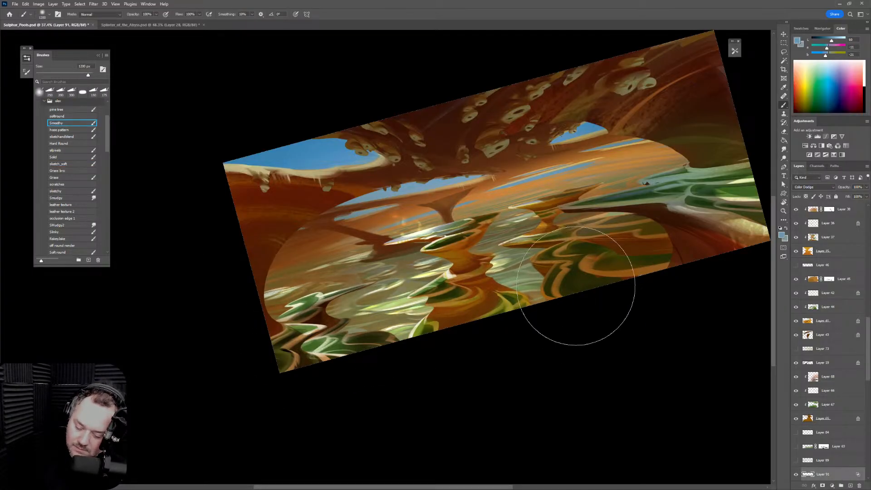
pyautogui.hotkey('ctrl', 'z')
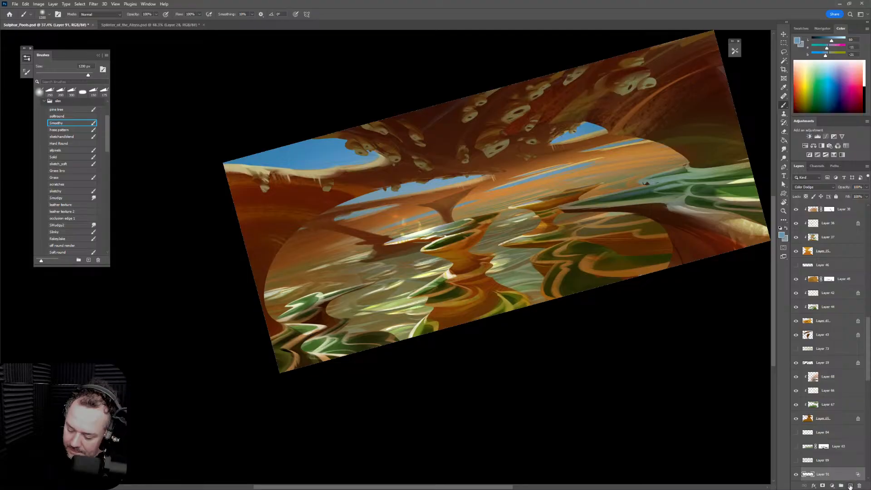
# Add a new layer above Layer 91 and set its blend mode to Lighten
pyautogui.click(816, 185)
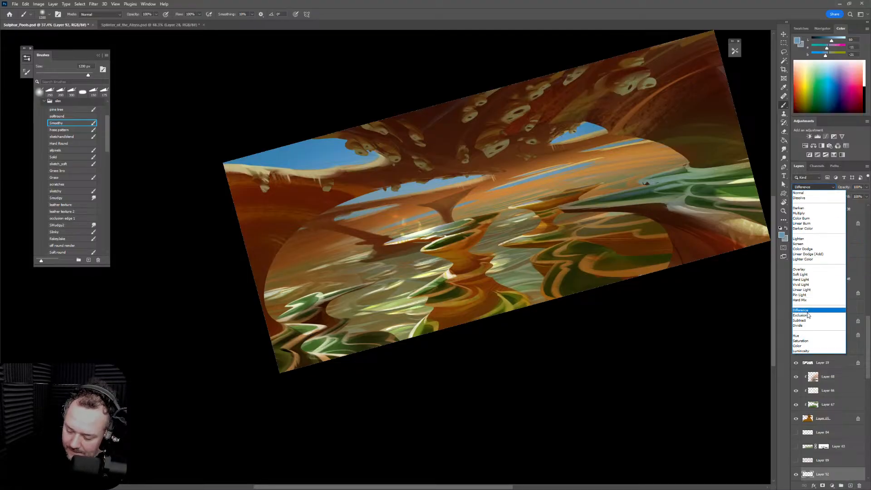
pyautogui.click(804, 240)
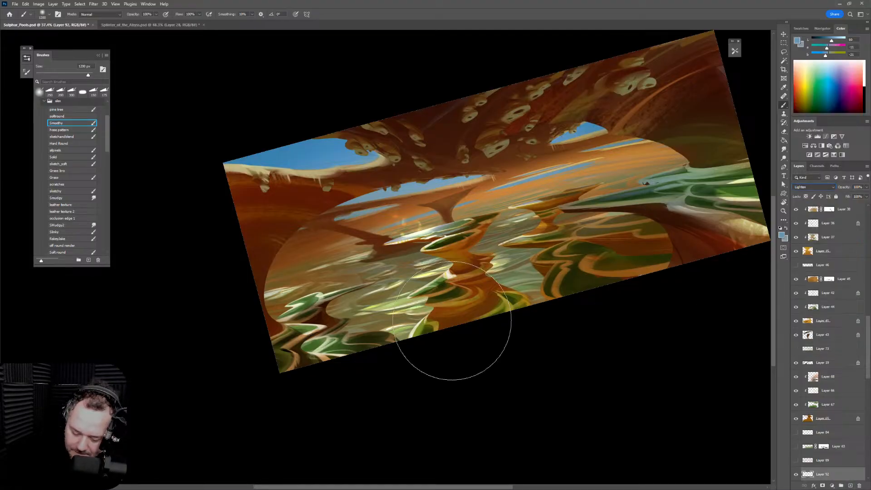
# Try a broad 1300 px glow over the foreground water in greens sampled from the scene, and undo the stroke
pyautogui.keyDown('alt'); pyautogui.click(327, 336); pyautogui.keyUp('alt')
pyautogui.press(']')
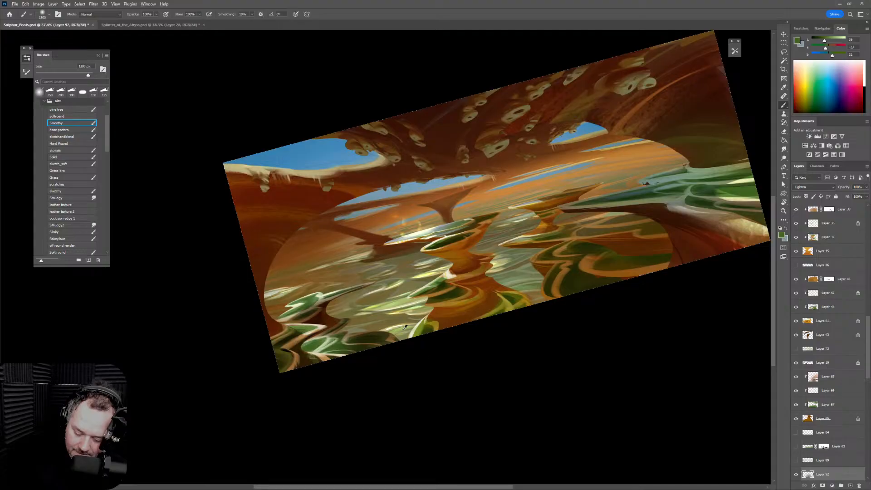
pyautogui.keyDown('alt'); pyautogui.click(395, 328); pyautogui.keyUp('alt')
pyautogui.moveTo(380, 332); pyautogui.dragTo(479, 350)
pyautogui.hotkey('ctrl', 'z')
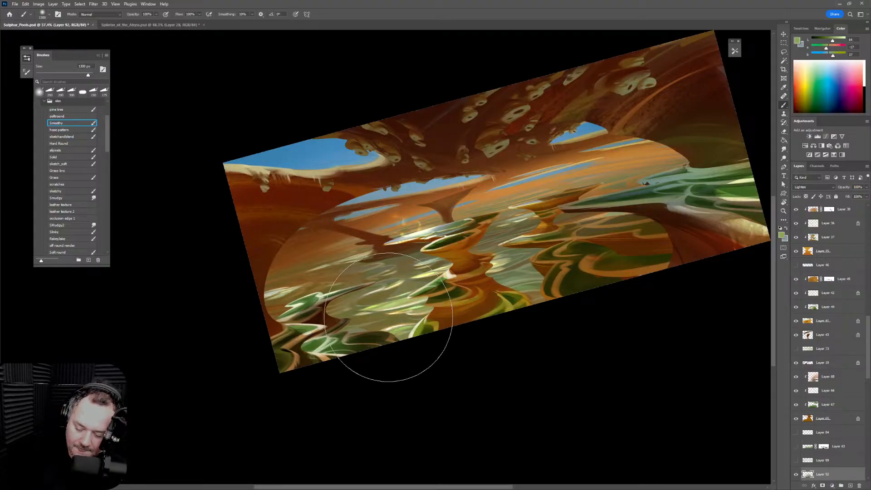
# Try a bright yellow glow over the distant water with the Smoothy brush at about 600 px, and undo it
pyautogui.press('[')
pyautogui.press('[')
pyautogui.press('[')
pyautogui.press('[')
pyautogui.press('[')
pyautogui.press('[')
pyautogui.press('[')
pyautogui.press('[')
pyautogui.press('[')
pyautogui.press('[')
pyautogui.press('[')
pyautogui.press('[')
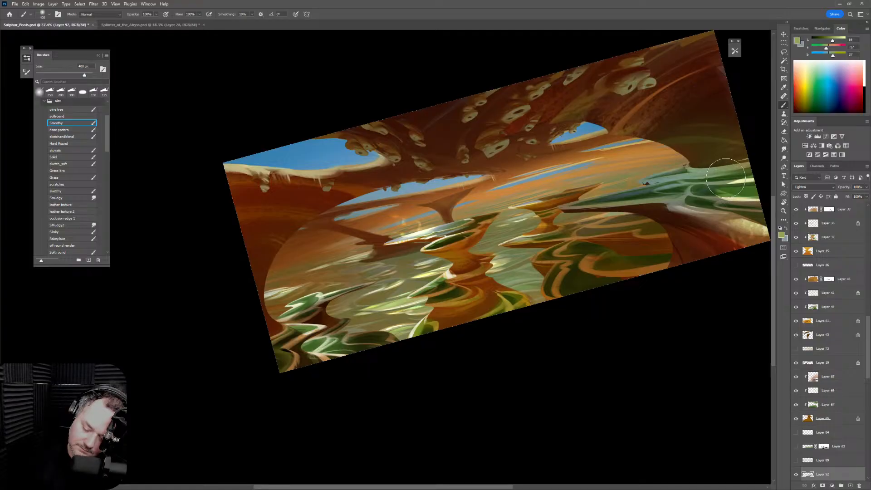
pyautogui.click(805, 81)
pyautogui.press(']')
pyautogui.press(']')
pyautogui.moveTo(508, 227); pyautogui.dragTo(658, 175)
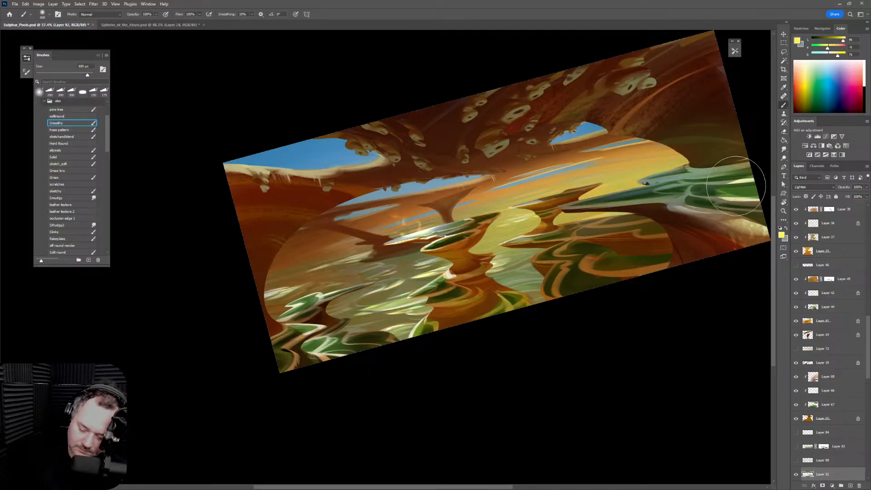
pyautogui.hotkey('ctrl', 'z')
# Glaze soft orange and olive tones sampled from the scene over the water, using the Smoothy brush at about 700 to 900 px
pyautogui.press(']')
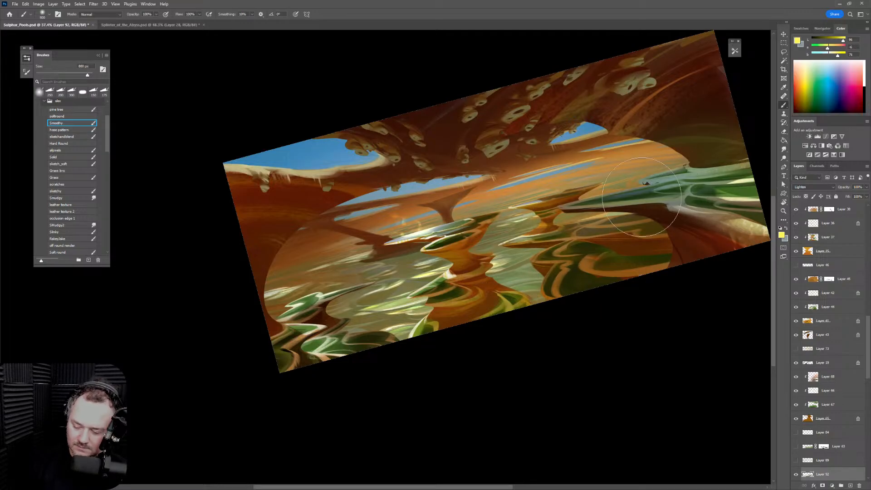
pyautogui.keyDown('alt'); pyautogui.click(717, 169); pyautogui.keyUp('alt')
pyautogui.press(']')
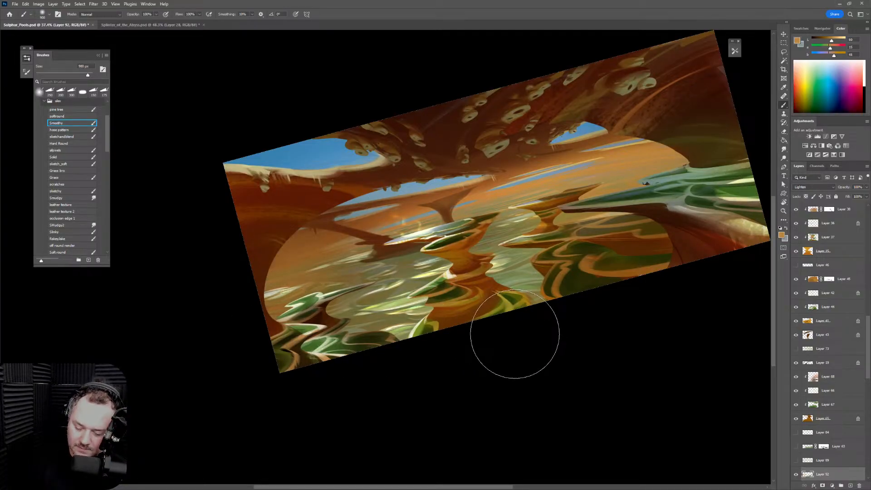
pyautogui.press('[')
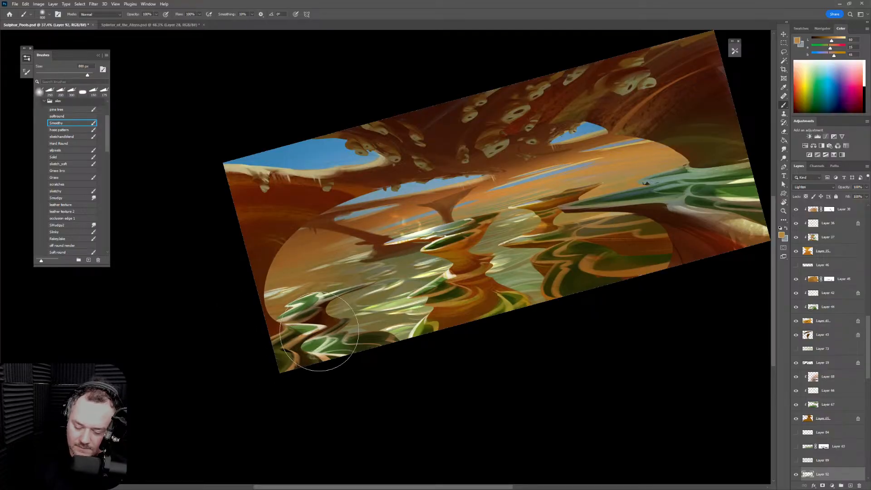
pyautogui.keyDown('alt'); pyautogui.click(313, 284); pyautogui.keyUp('alt')
pyautogui.press('[')
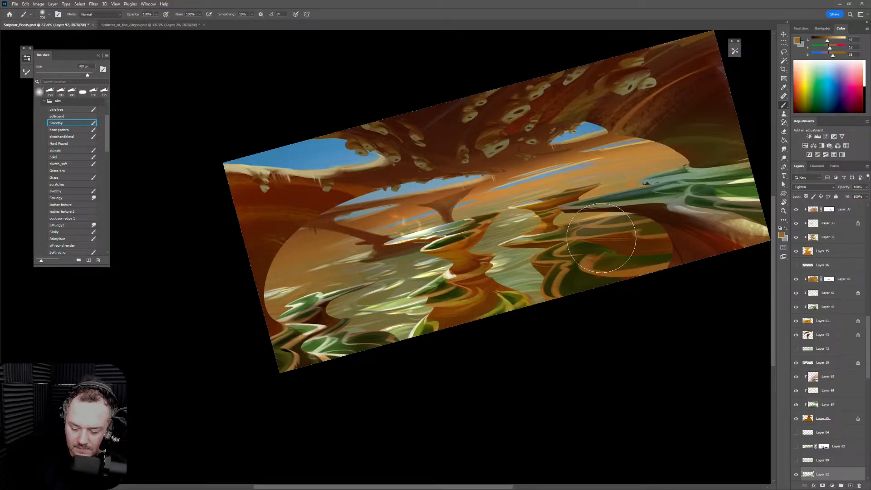
pyautogui.keyDown('alt'); pyautogui.click(409, 264); pyautogui.keyUp('alt')
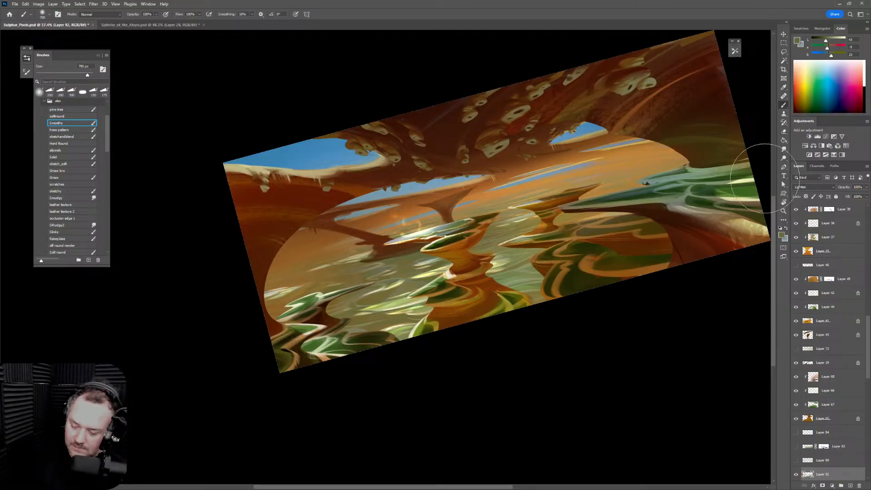
# Show the Layer 1 reference image, sample a warm yellow from its rocks, enlarge the brush to 900 px, and hide the reference group
pyautogui.moveTo(806, 79); pyautogui.dragTo(806, 89)
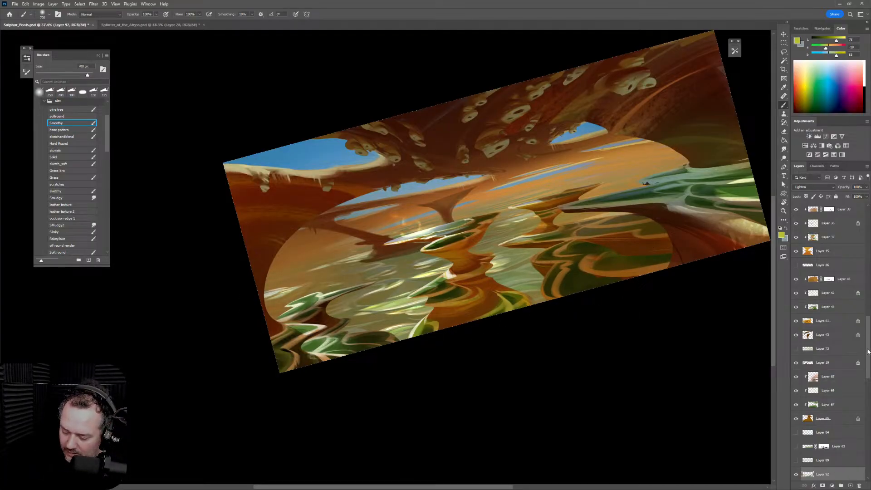
pyautogui.moveTo(869, 352); pyautogui.dragTo(867, 220)
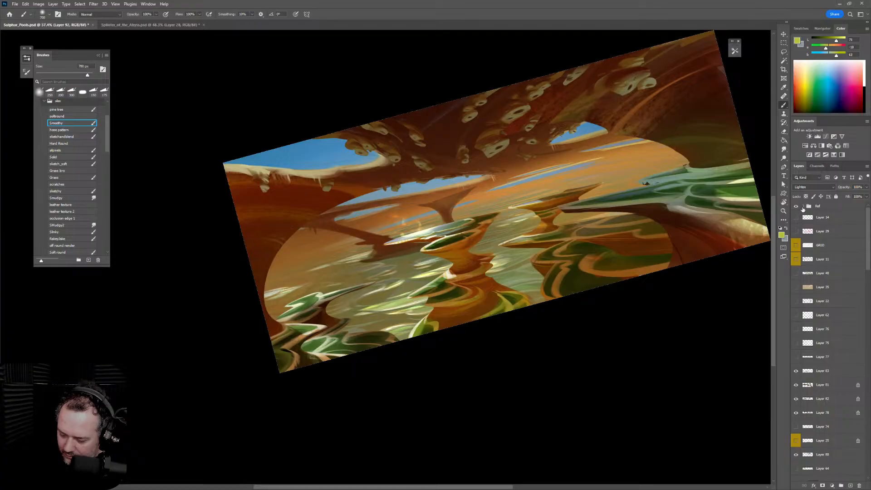
pyautogui.click(803, 207)
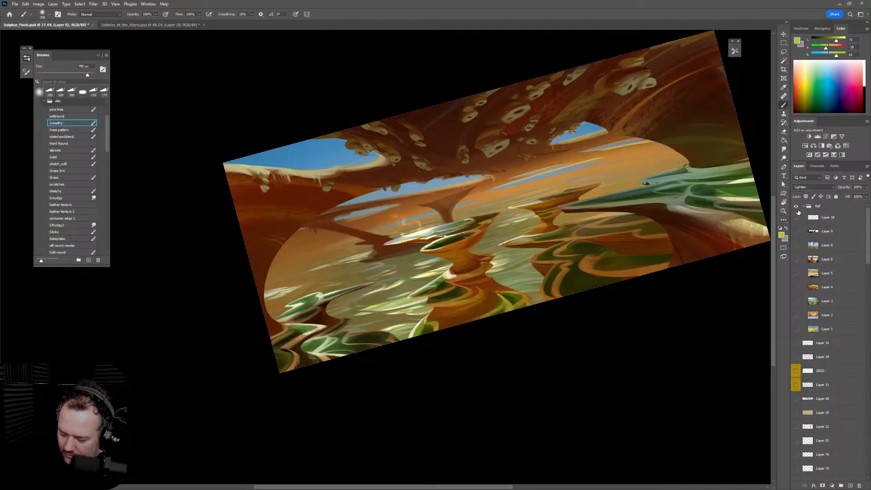
pyautogui.click(797, 329)
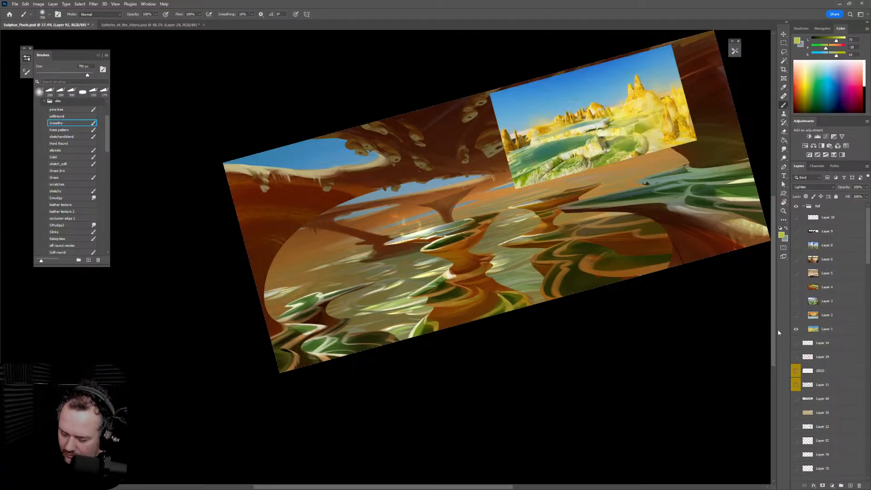
pyautogui.keyDown('alt'); pyautogui.click(681, 111); pyautogui.keyUp('alt')
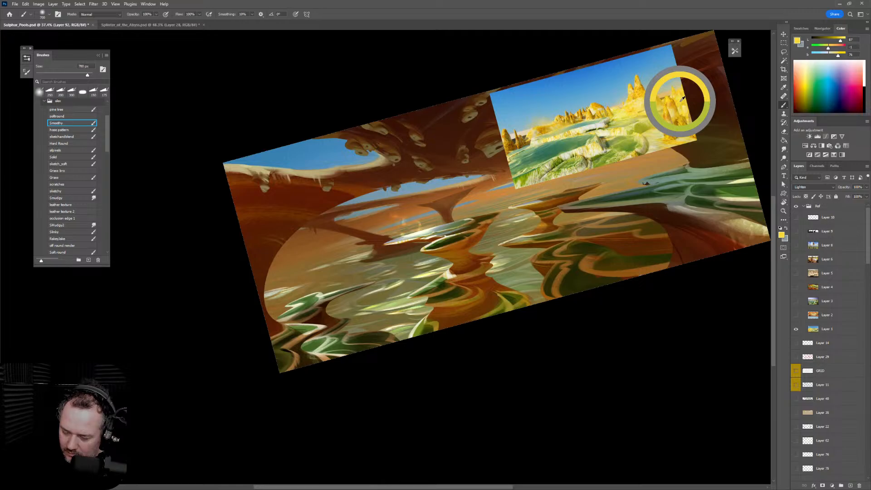
pyautogui.click(803, 207)
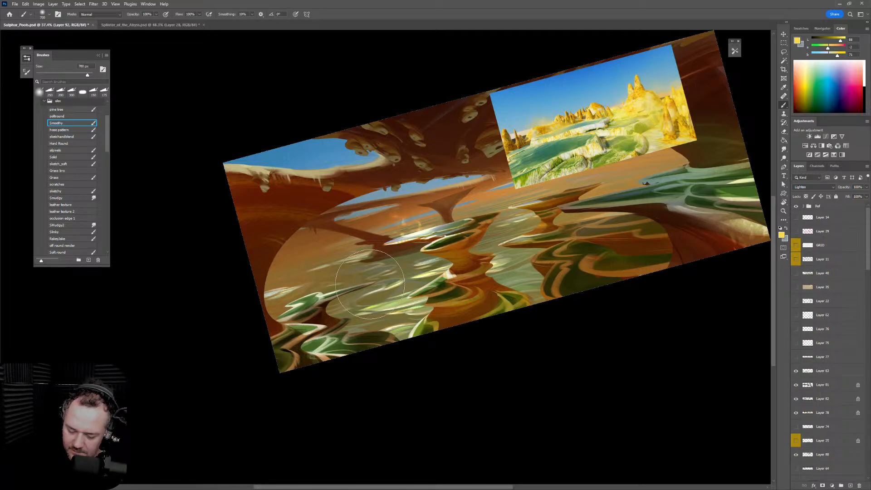
pyautogui.press(']')
pyautogui.press(']')
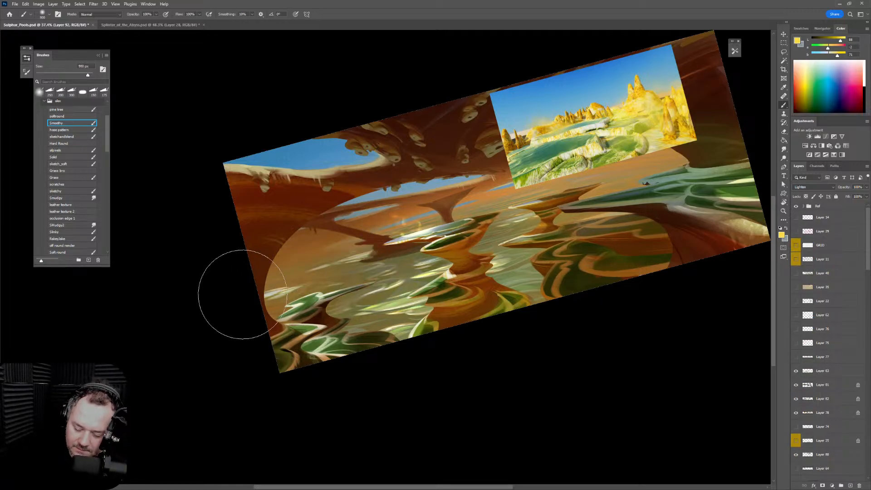
pyautogui.click(796, 206)
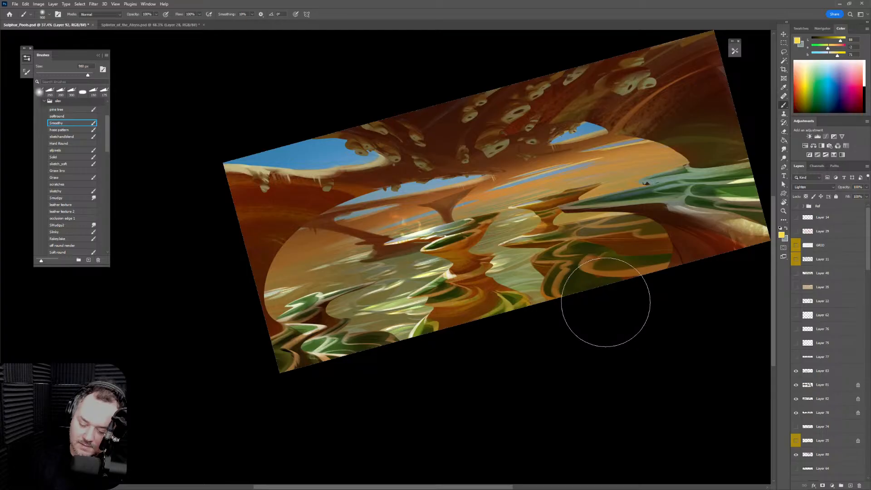
# Add a soft yellow glow over the distant water on Layer 92 and trim it with a 1100 to 1300 px eraser
pyautogui.hotkey('ctrl', 'z')
pyautogui.hotkey('ctrl', 'shift', 'z')
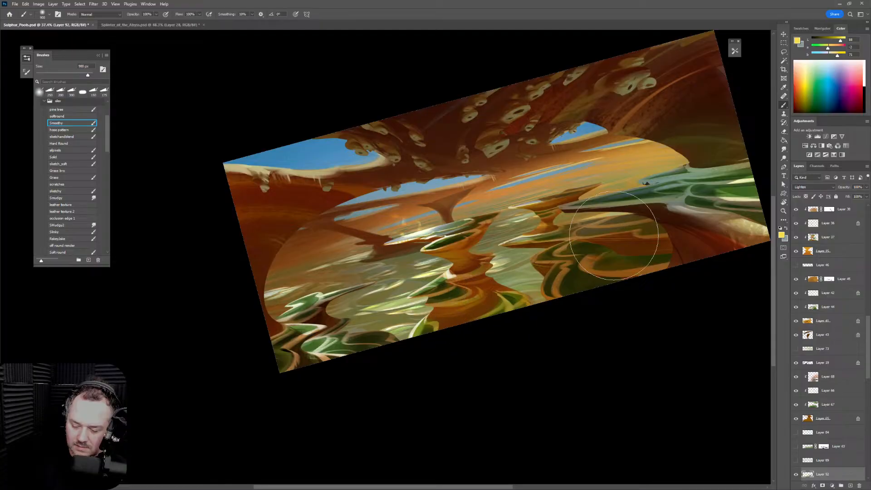
pyautogui.press('e')
pyautogui.press(']')
pyautogui.press(']')
pyautogui.press(']')
pyautogui.press(']')
pyautogui.press(']')
pyautogui.press(']')
pyautogui.press(']')
pyautogui.press(']')
pyautogui.press(']')
pyautogui.press(']')
pyautogui.click(709, 172)
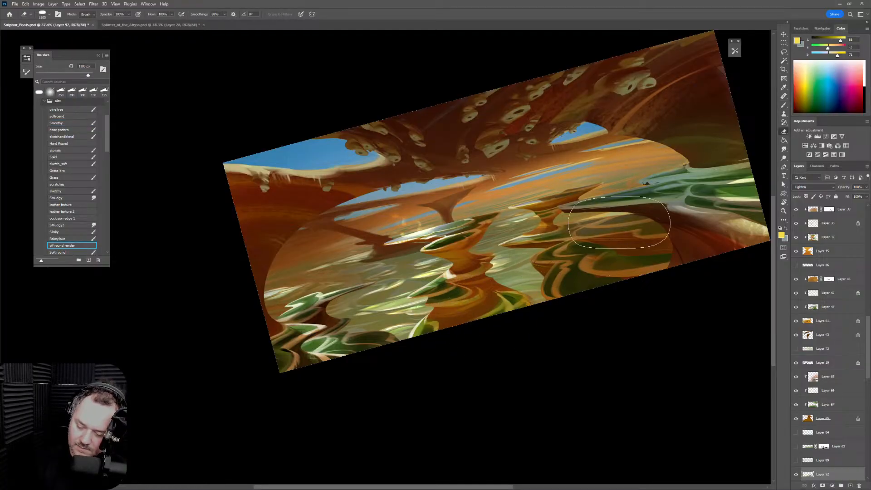
pyautogui.press(']')
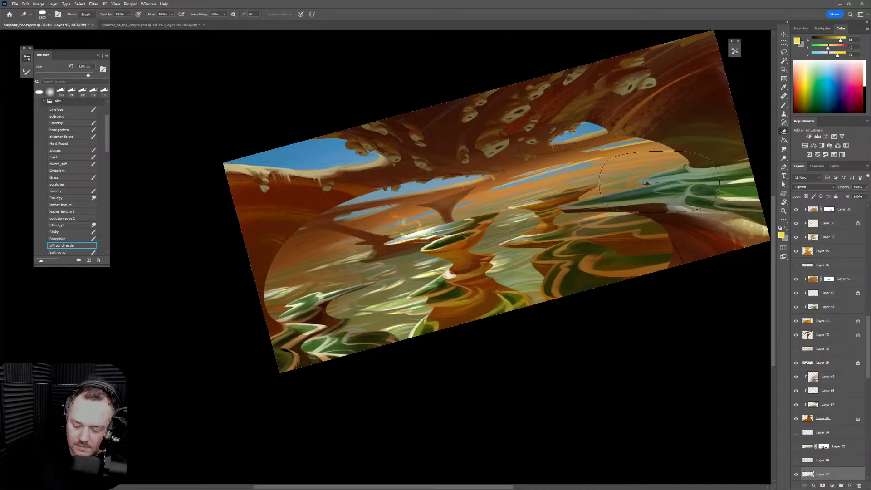
# Check the mirrored composition and toggle Layer 43 and Layer 19 off and on to identify the shapes they hold
pyautogui.moveTo(636, 315)
pyautogui.mouseDown()
pyautogui.moveTo(578, 343)
pyautogui.moveTo(609, 342)
pyautogui.mouseUp()
pyautogui.press('b')
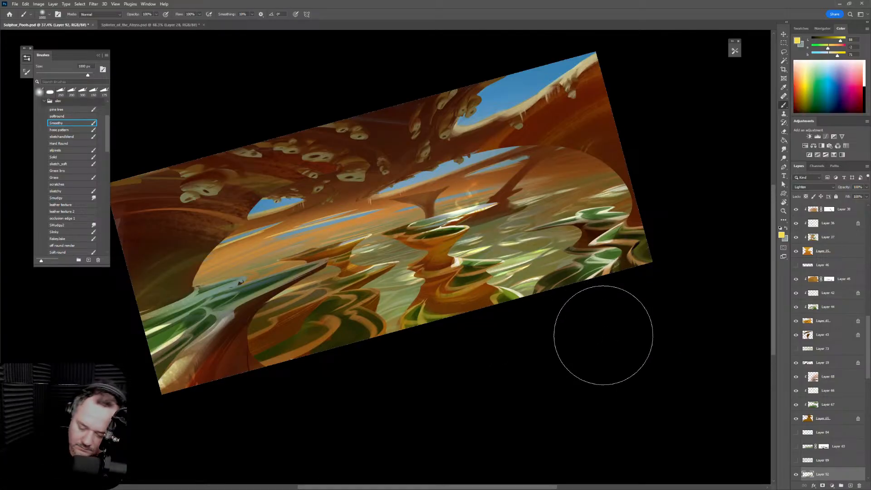
pyautogui.press('z')
pyautogui.moveTo(588, 355)
pyautogui.mouseDown()
pyautogui.moveTo(571, 362)
pyautogui.moveTo(622, 345)
pyautogui.moveTo(621, 403)
pyautogui.moveTo(605, 382)
pyautogui.moveTo(603, 393)
pyautogui.moveTo(620, 381)
pyautogui.mouseUp()
pyautogui.press('r')
pyautogui.press('b')
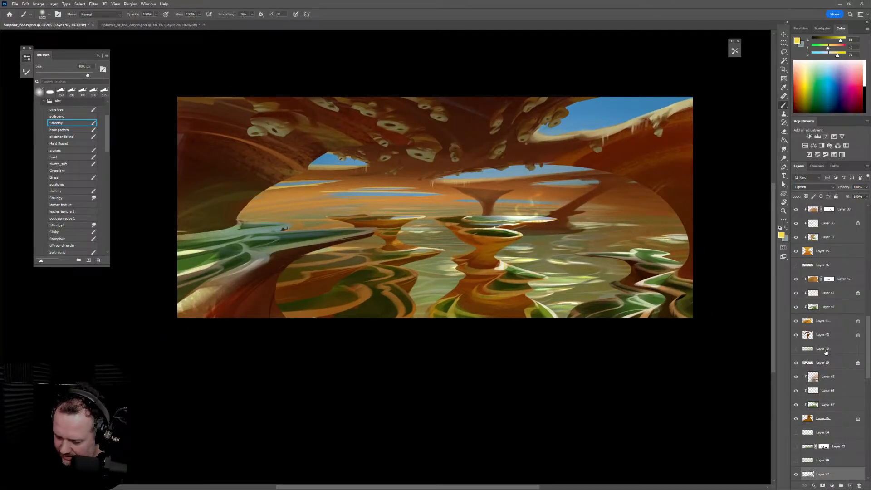
pyautogui.click(796, 338)
pyautogui.click(795, 338)
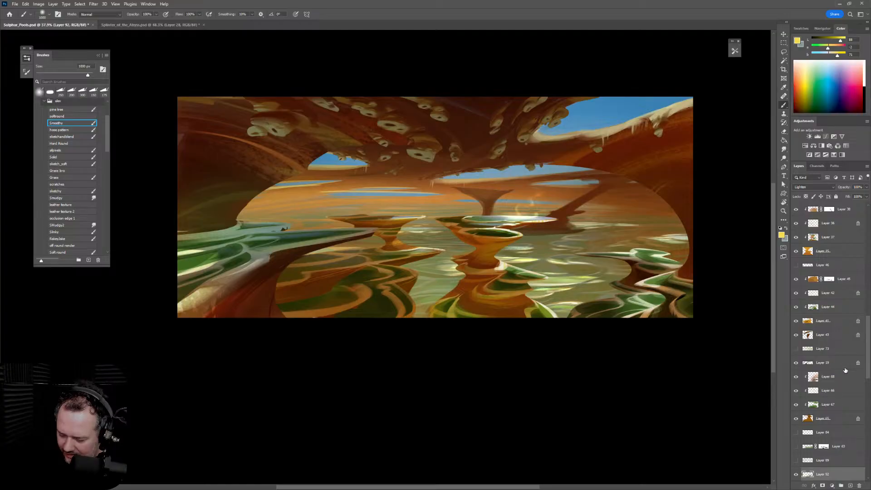
pyautogui.click(795, 364)
pyautogui.click(795, 363)
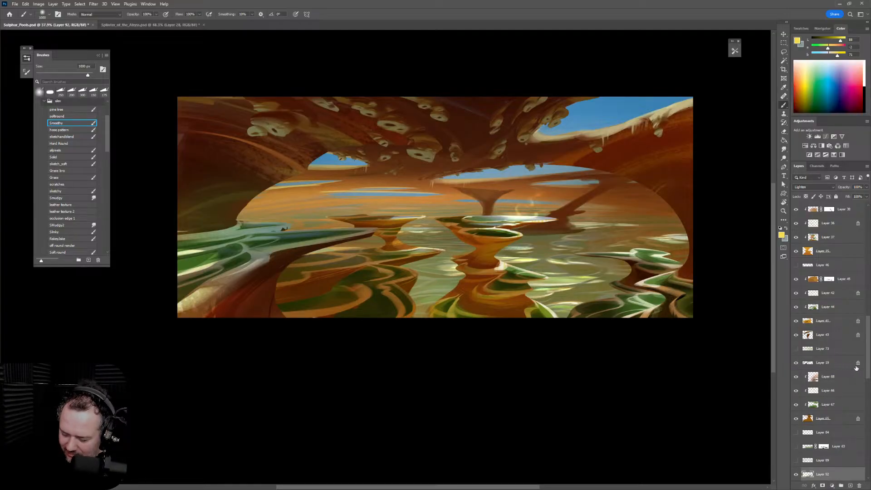
# Switch to the sketch_soft brush at 125 px and sample a dark brown from the distant rock arch
pyautogui.scroll(2, 642, 195)
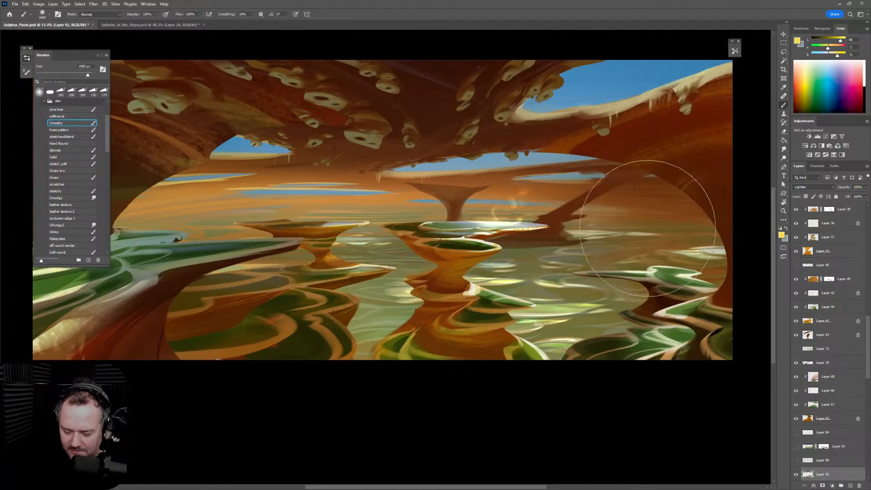
pyautogui.press('r')
pyautogui.moveTo(661, 224); pyautogui.dragTo(628, 250)
pyautogui.moveTo(684, 271); pyautogui.dragTo(598, 255)
pyautogui.click(73, 123)
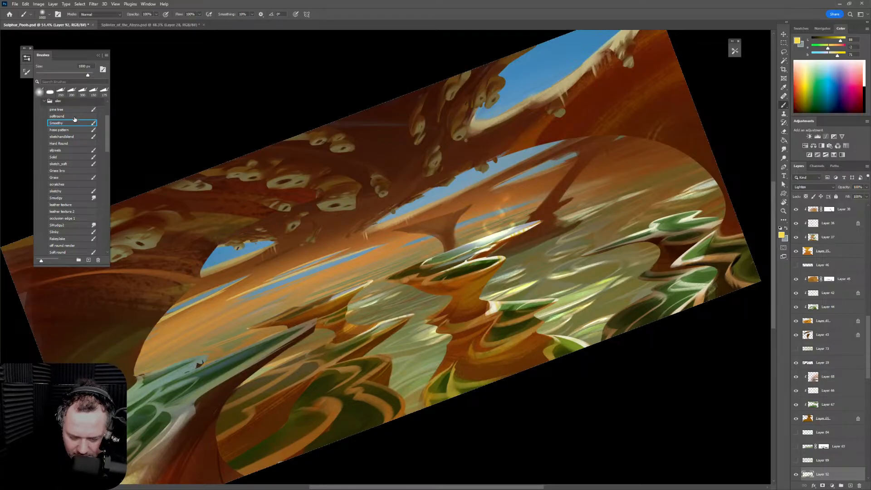
pyautogui.click(73, 164)
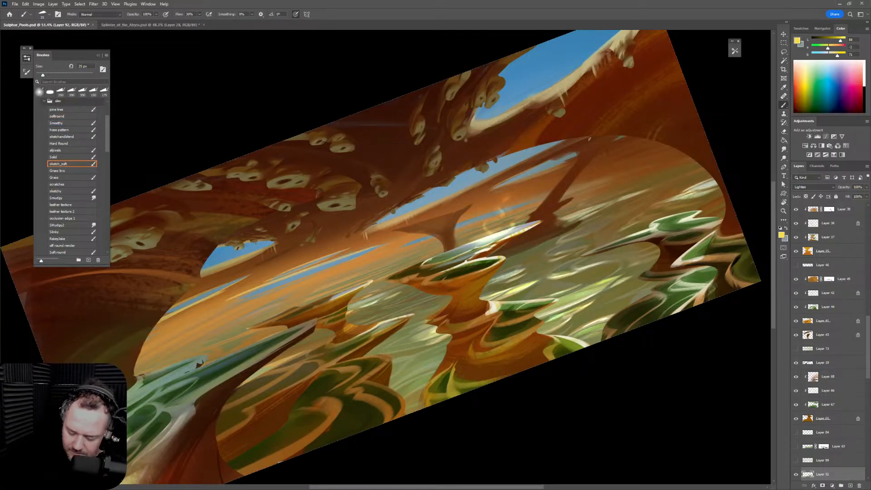
pyautogui.press(']')
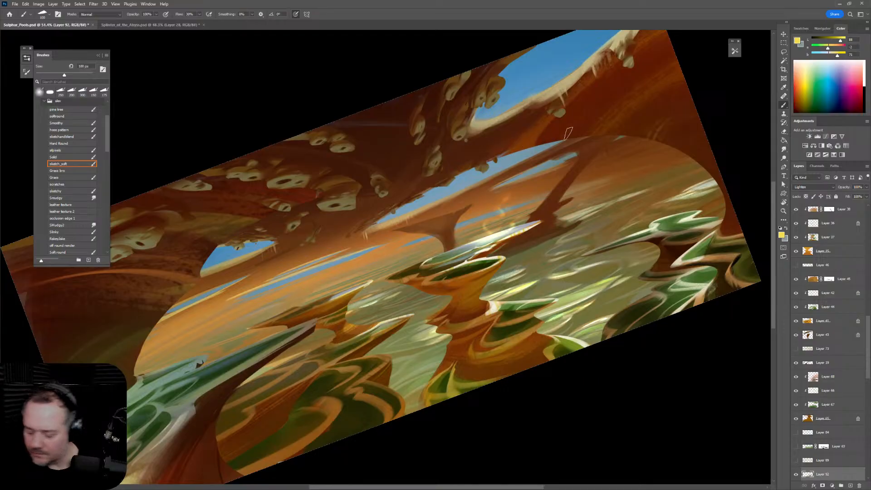
pyautogui.keyDown('alt'); pyautogui.click(580, 148); pyautogui.keyUp('alt')
pyautogui.press(']')
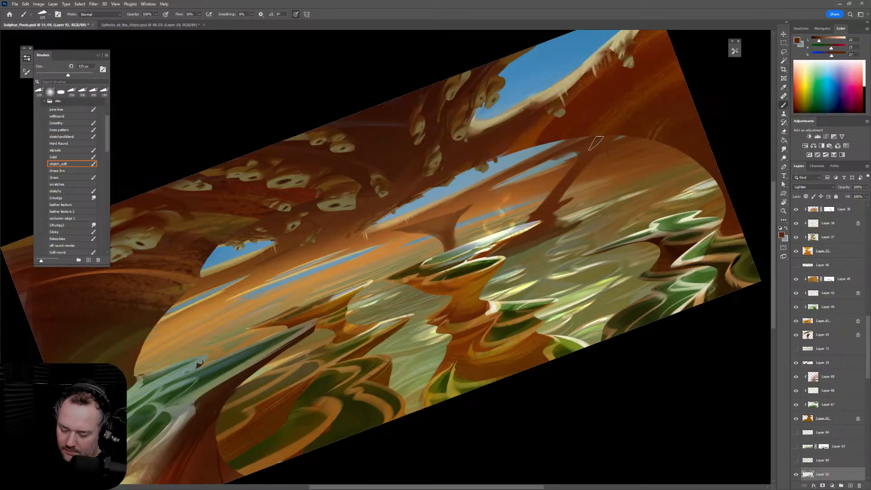
# Unlock Layer 43 and Layer 19, check what Layer 43 contains, and make Layer 19 active
pyautogui.click(840, 341)
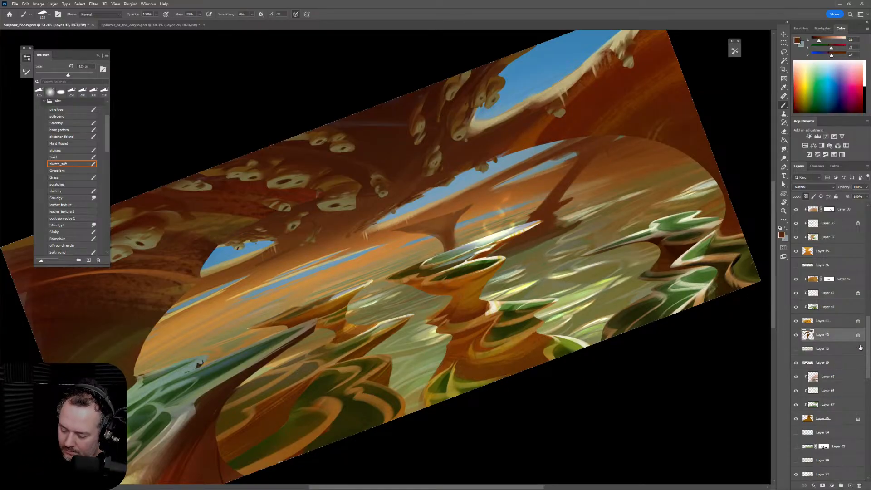
pyautogui.click(796, 336)
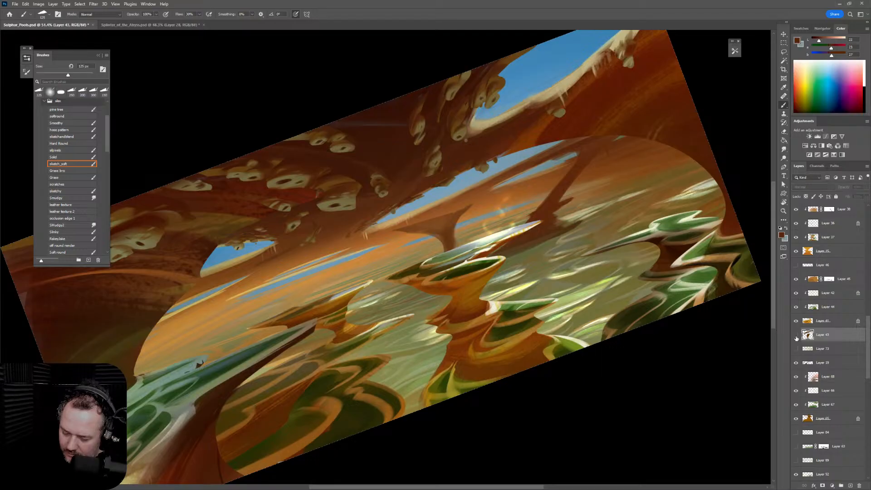
pyautogui.click(796, 336)
pyautogui.click(837, 366)
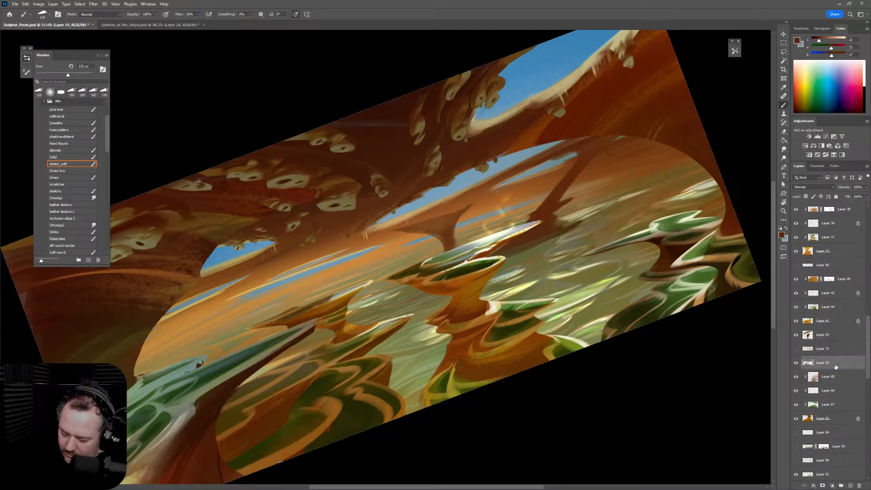
# Paint dark brown strokes where the distant arch meets its leaning leg on Layer 19, using sampled rock colours and a brush of about 100 px
pyautogui.keyDown('alt'); pyautogui.click(584, 140); pyautogui.keyUp('alt')
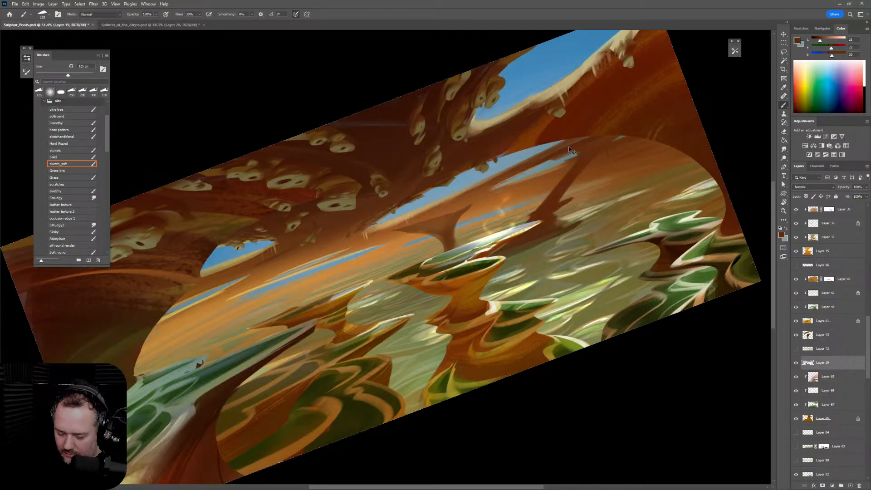
pyautogui.press('e')
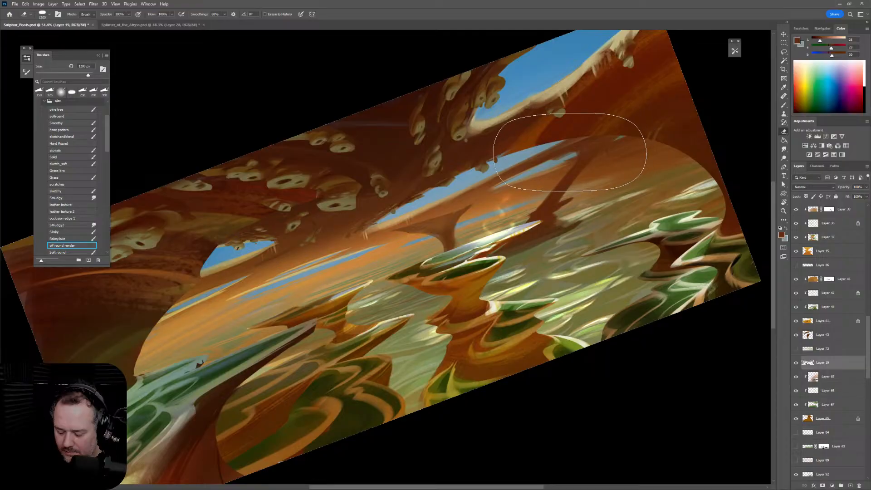
pyautogui.press('b')
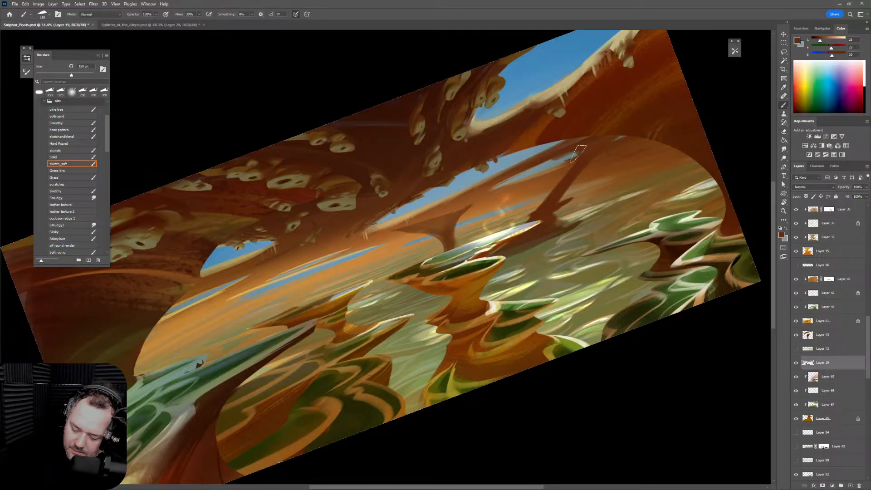
pyautogui.keyDown('alt'); pyautogui.click(585, 146); pyautogui.keyUp('alt')
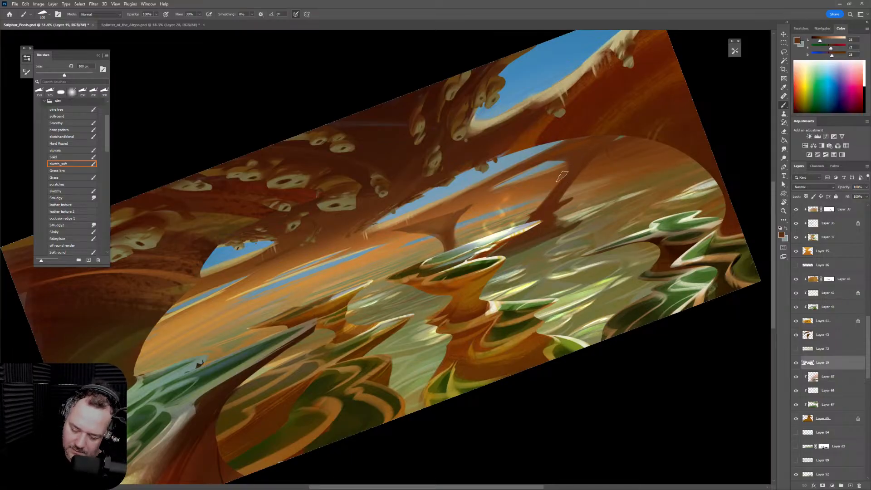
pyautogui.moveTo(562, 177)
pyautogui.mouseDown()
pyautogui.moveTo(611, 154)
pyautogui.moveTo(555, 178)
pyautogui.moveTo(593, 164)
pyautogui.mouseUp()
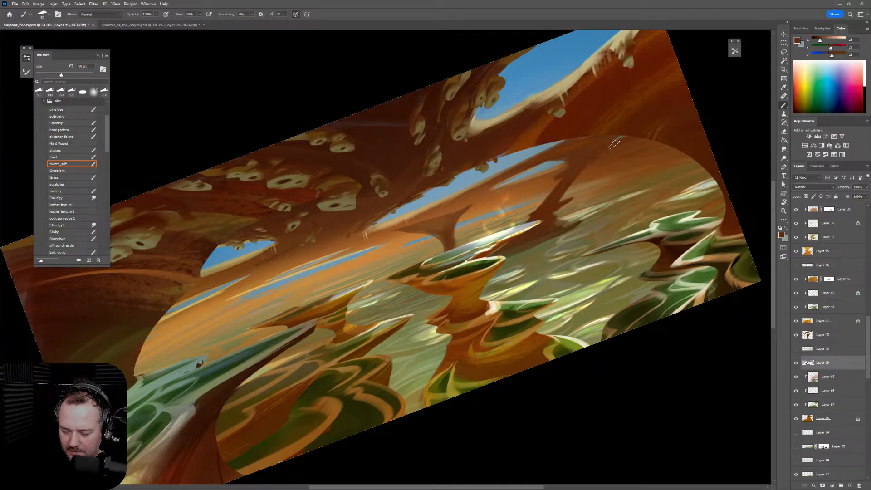
# Trim the leaning arch leg on Layer 19 with the eraser at 40 px and sample an orange-brown for the sketch_soft brush
pyautogui.press('e')
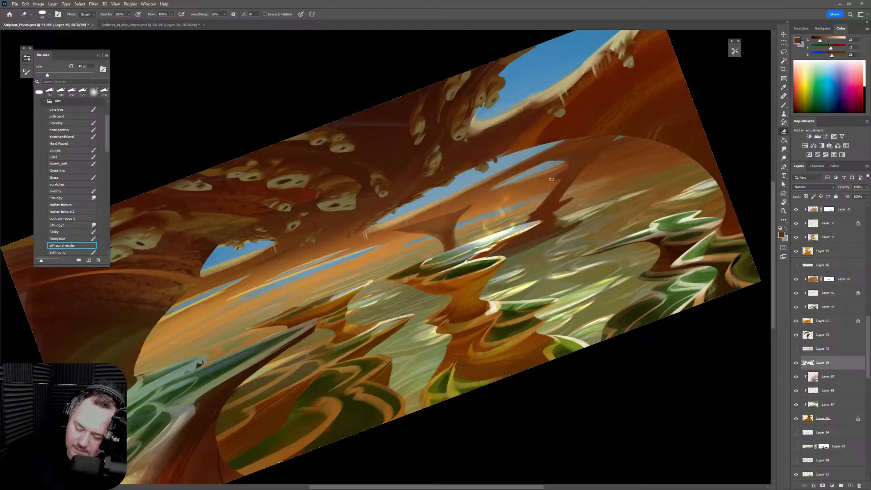
pyautogui.press('b')
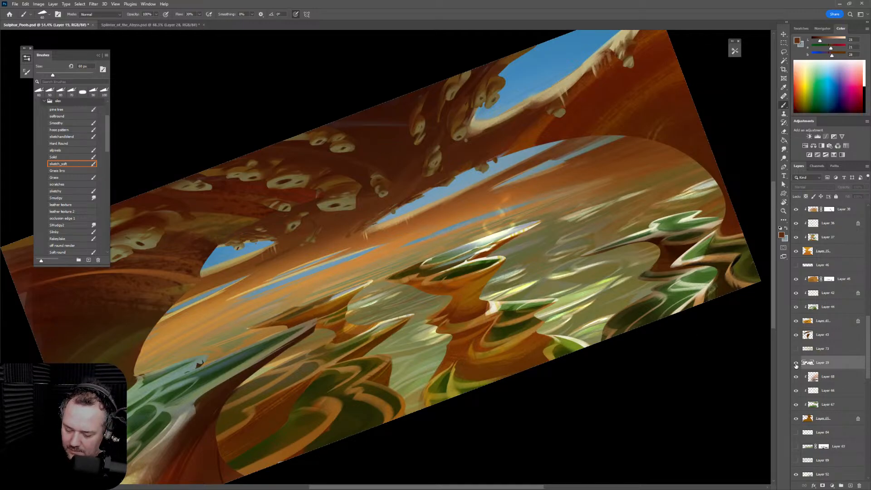
pyautogui.keyDown('alt'); pyautogui.click(454, 205); pyautogui.keyUp('alt')
pyautogui.press(']')
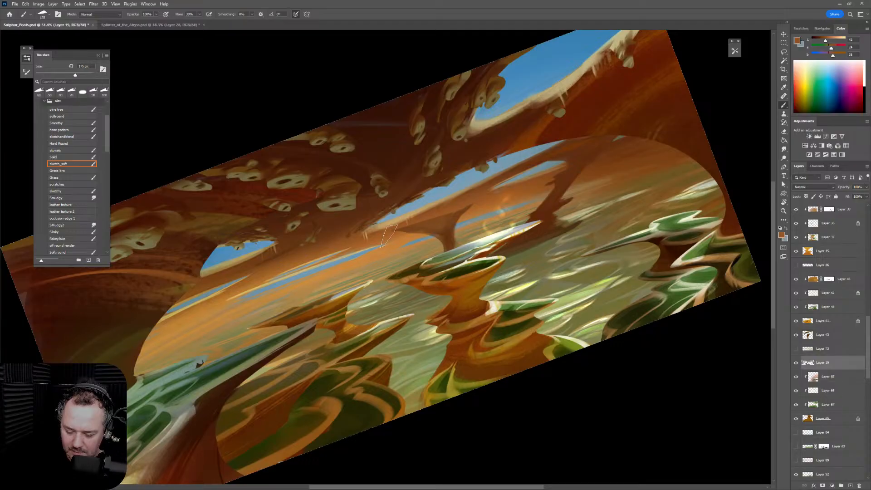
# Lock Layer 19's transparent pixels and repaint the small middle arch's leg in sampled orange-browns with a 175–250 px brush
pyautogui.press('e')
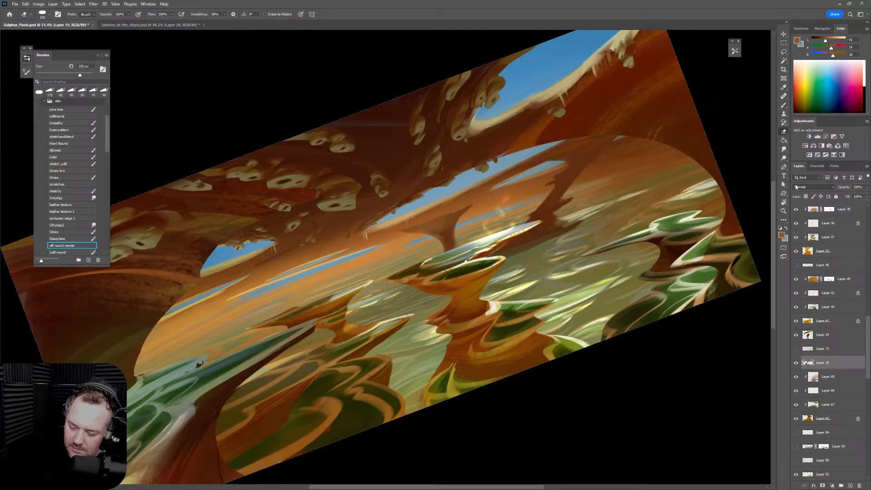
pyautogui.keyDown('alt'); pyautogui.click(480, 202); pyautogui.keyUp('alt')
pyautogui.press(']')
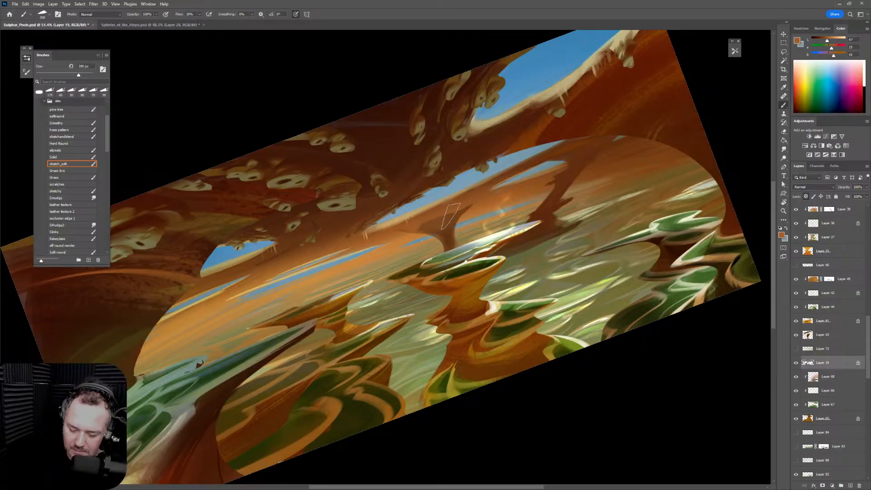
pyautogui.moveTo(472, 206)
pyautogui.mouseDown()
pyautogui.moveTo(422, 229)
pyautogui.moveTo(418, 240)
pyautogui.moveTo(433, 248)
pyautogui.mouseUp()
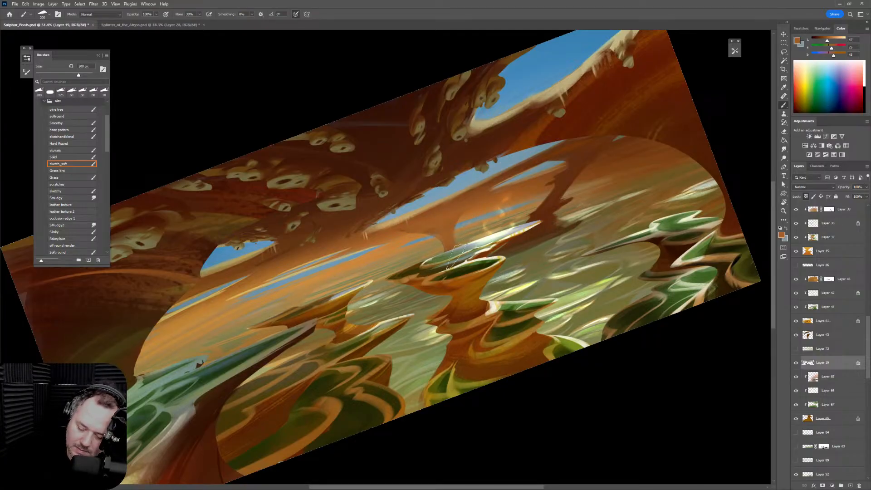
pyautogui.keyDown('alt'); pyautogui.click(477, 193); pyautogui.keyUp('alt')
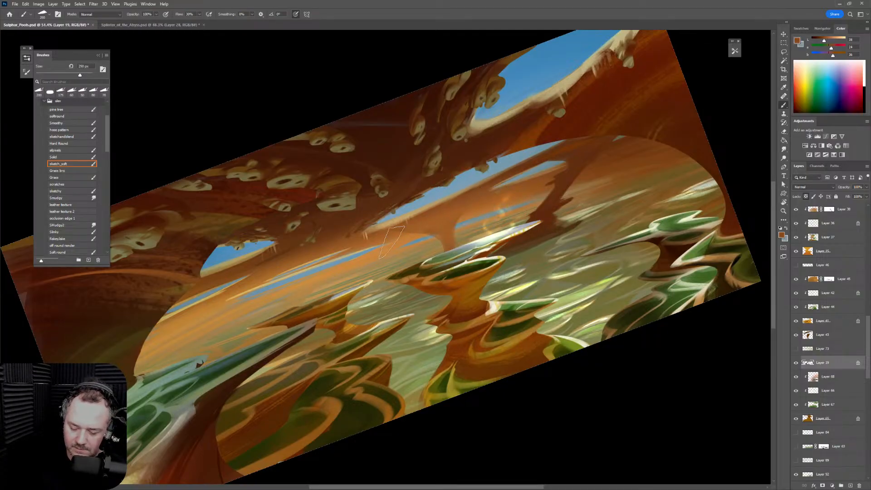
pyautogui.press(']')
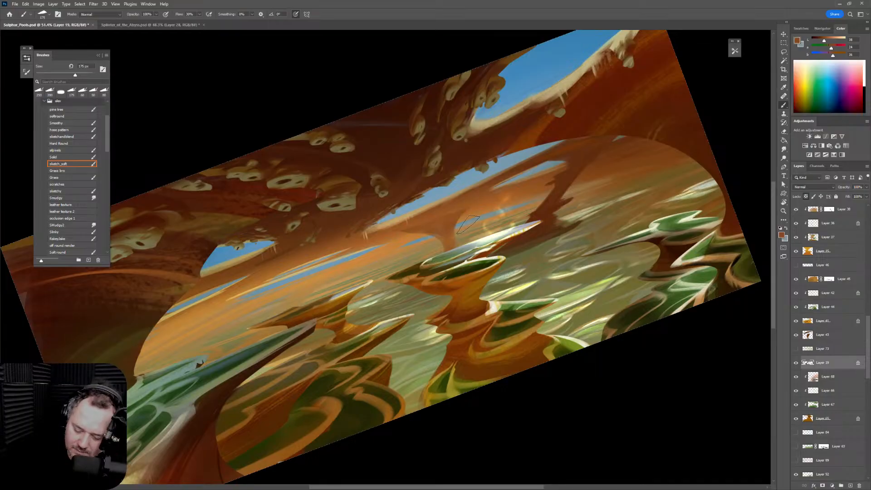
pyautogui.moveTo(428, 235); pyautogui.dragTo(456, 227)
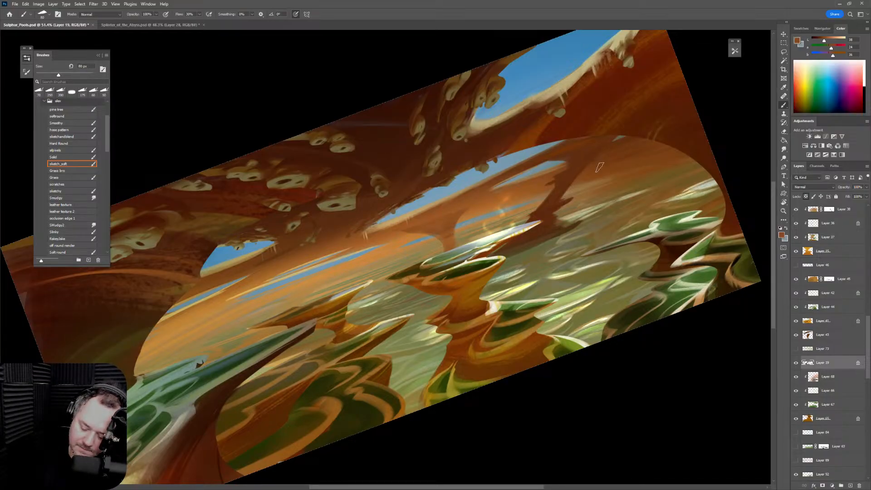
# Blend the upper part of the leaning arch leg with sampled browns, using a brush between 90 and 300 px
pyautogui.press(']')
pyautogui.press(']')
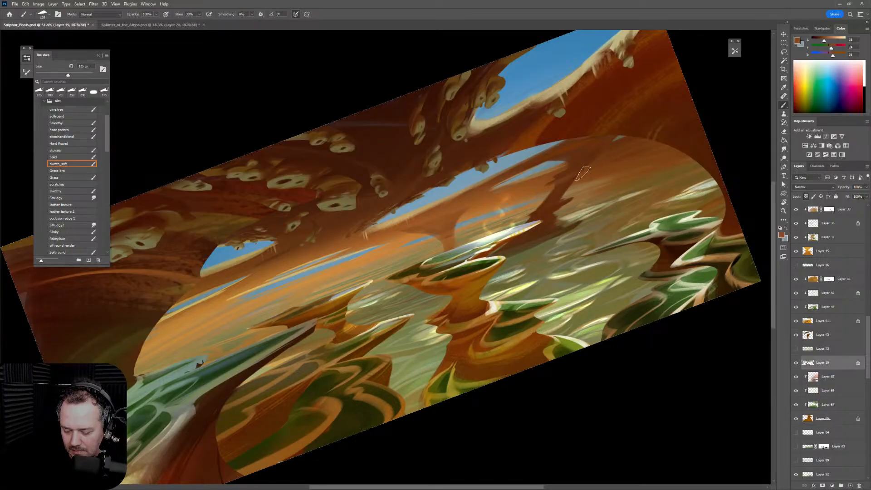
pyautogui.press('[')
pyautogui.press('[')
pyautogui.press(']')
pyautogui.press(']')
pyautogui.press(']')
pyautogui.press(']')
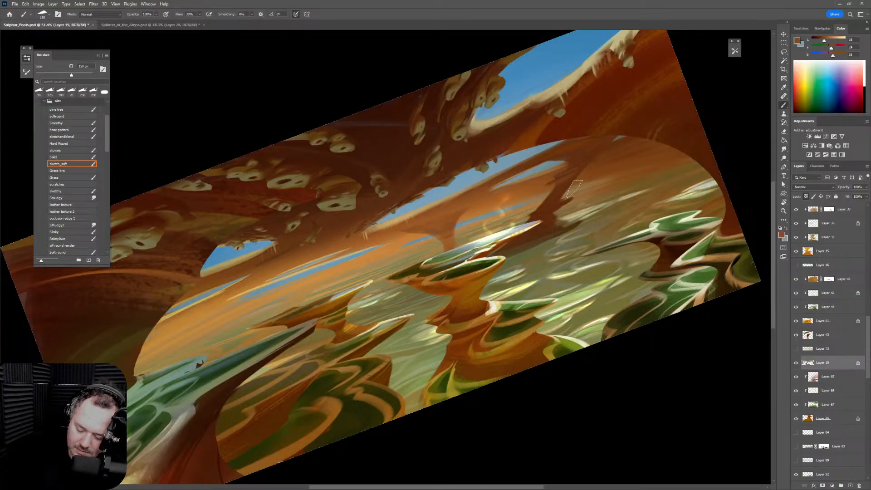
pyautogui.press(']')
pyautogui.press(']')
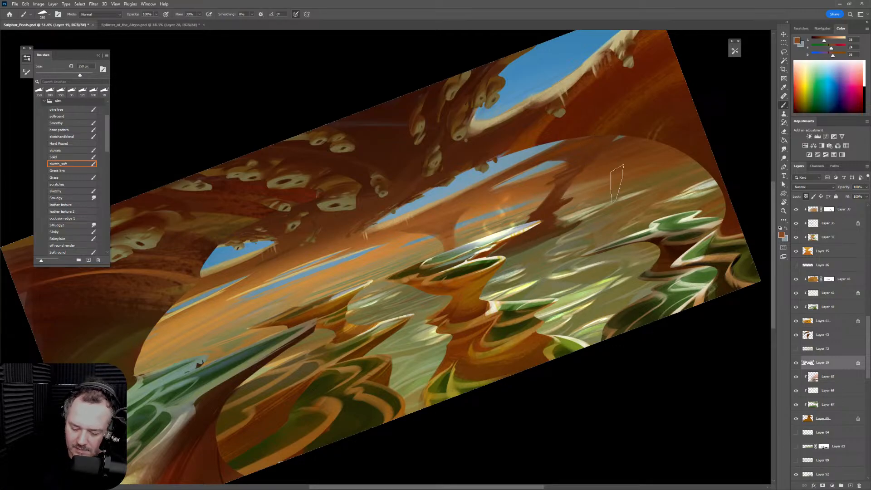
pyautogui.press(']')
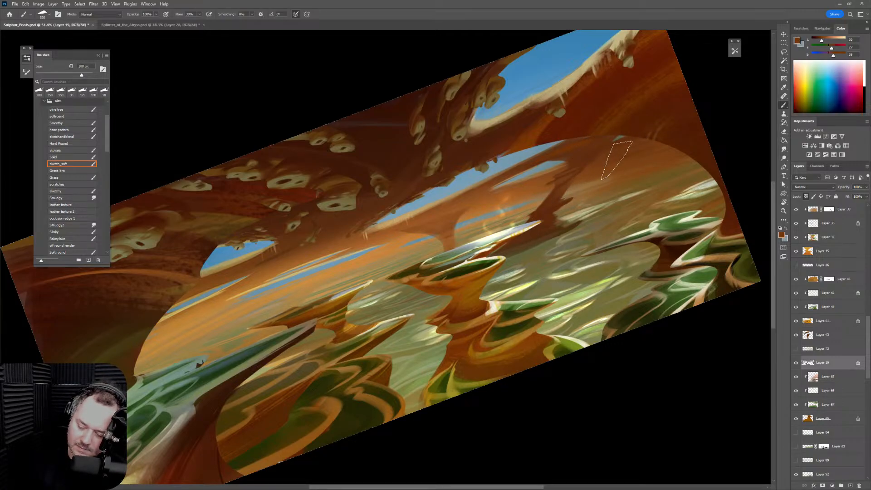
pyautogui.keyDown('alt'); pyautogui.click(619, 152); pyautogui.keyUp('alt')
pyautogui.keyDown('alt'); pyautogui.click(548, 200); pyautogui.keyUp('alt')
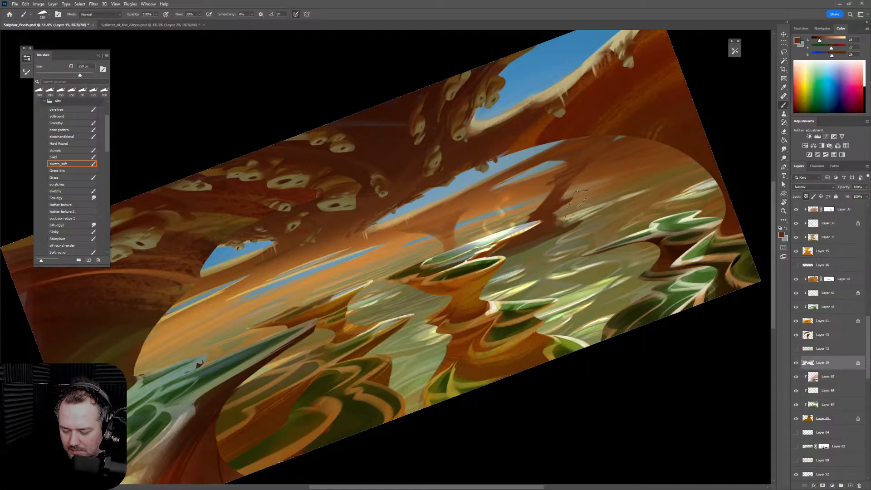
# Sample an olive-brown from the pools and paint it over the base of the leaning leg, reducing the brush to 50 px
pyautogui.keyDown('alt'); pyautogui.click(592, 223); pyautogui.keyUp('alt')
pyautogui.press('[')
pyautogui.press('[')
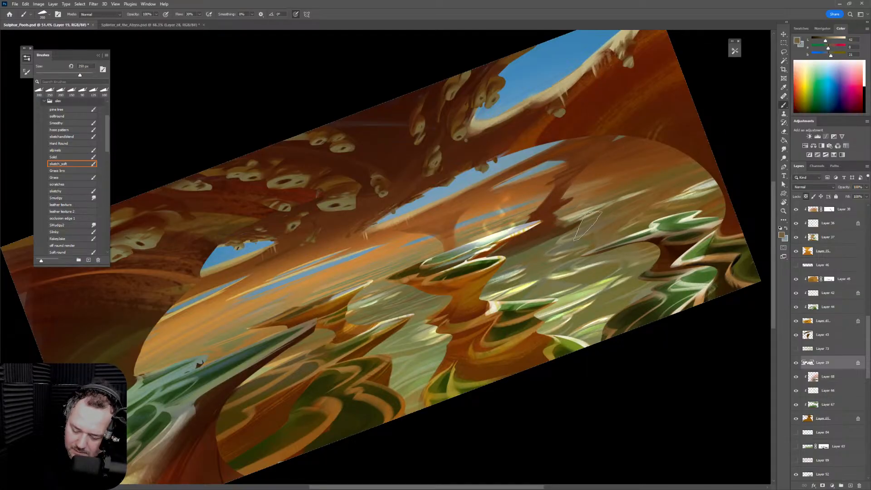
pyautogui.press('[')
pyautogui.press('[')
pyautogui.press('[')
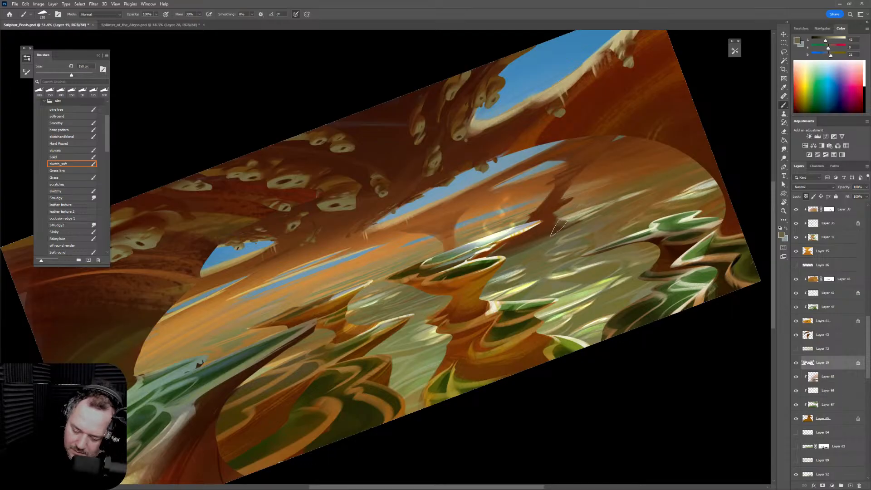
pyautogui.press('[')
pyautogui.press('[')
pyautogui.press('[')
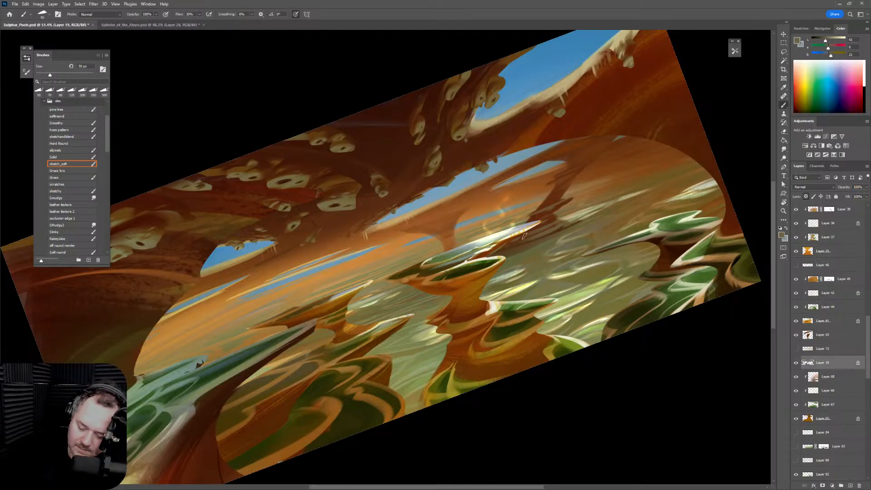
# Soften the foot of the leaning leg into the pools with sampled dark brown and olive green, enlarging the brush to 400 px
pyautogui.keyDown('alt'); pyautogui.click(513, 245); pyautogui.keyUp('alt')
pyautogui.press(']')
pyautogui.press(']')
pyautogui.press(']')
pyautogui.press(']')
pyautogui.press(']')
pyautogui.press(']')
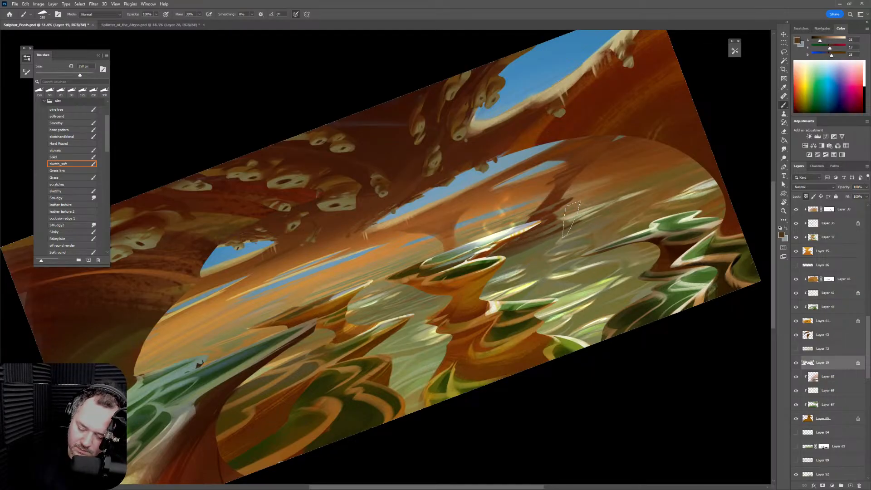
pyautogui.keyDown('alt'); pyautogui.click(539, 246); pyautogui.keyUp('alt')
pyautogui.press(']')
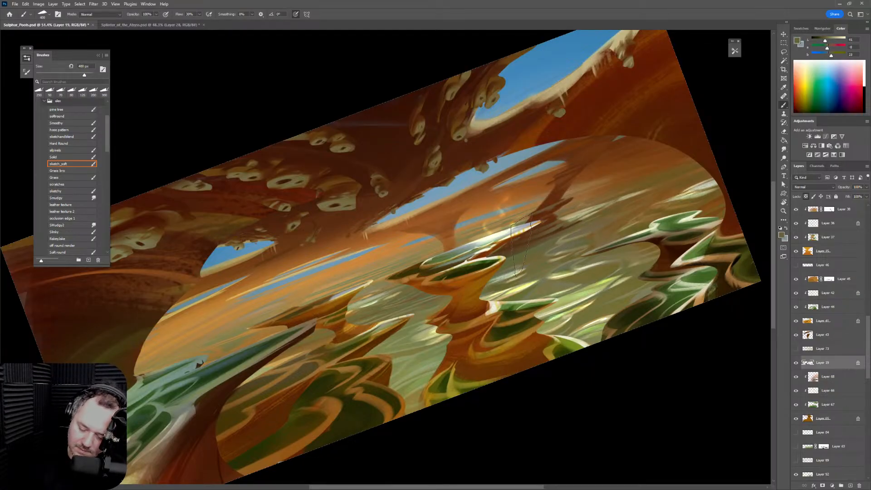
pyautogui.press(']')
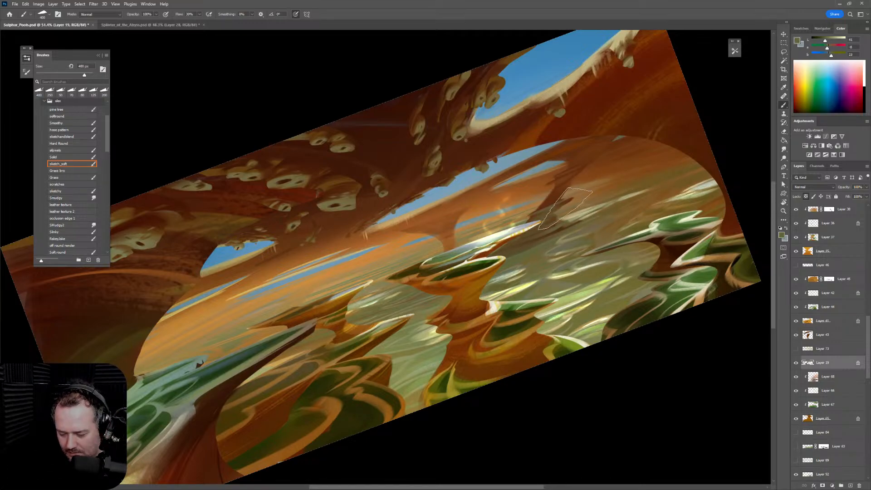
# Sample the leg's dark brown and touch up its lower part with a brush reduced to about 70 px
pyautogui.keyDown('alt'); pyautogui.click(563, 204); pyautogui.keyUp('alt')
pyautogui.press('[')
pyautogui.press('[')
pyautogui.press('[')
pyautogui.press('[')
pyautogui.press('[')
pyautogui.press('[')
pyautogui.press('[')
pyautogui.press('[')
pyautogui.press('[')
pyautogui.press('[')
pyautogui.press('[')
pyautogui.press('[')
pyautogui.press('[')
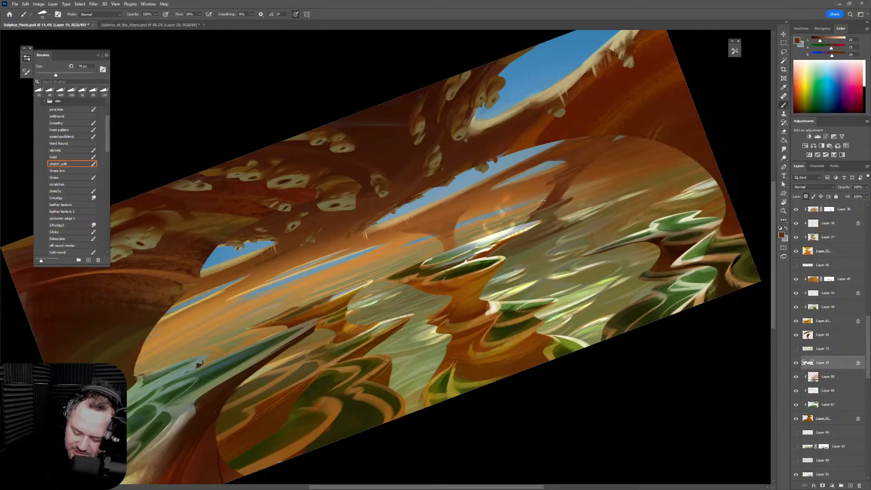
# Paint sampled brown and olive green between the bright water tip and the leg's base, using brush sizes from 70 to 300 px
pyautogui.keyDown('alt'); pyautogui.click(523, 246); pyautogui.keyUp('alt')
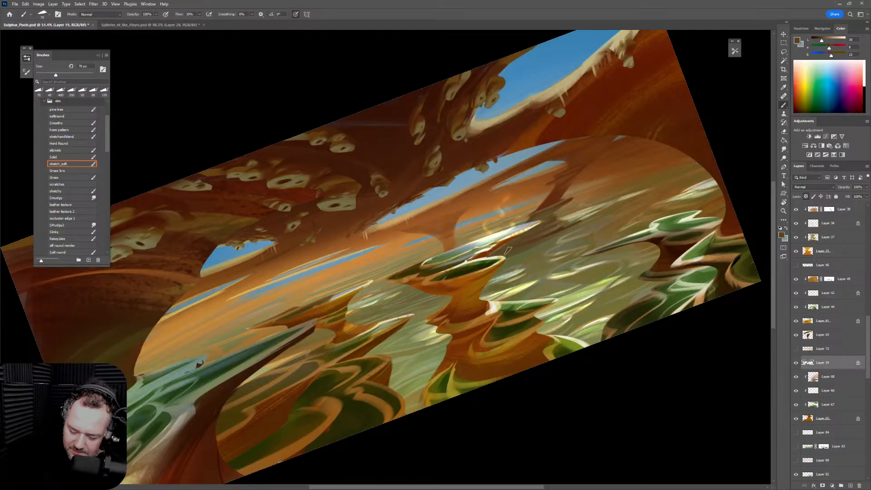
pyautogui.keyDown('alt'); pyautogui.click(535, 249); pyautogui.keyUp('alt')
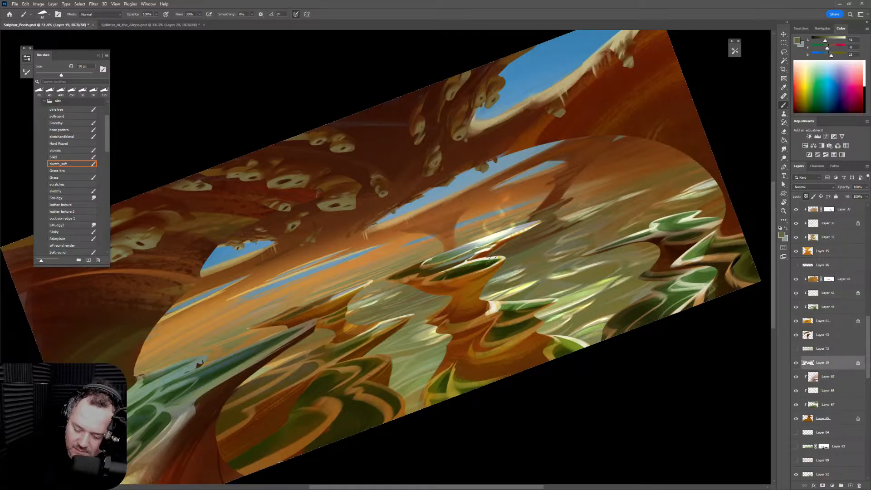
pyautogui.moveTo(502, 255); pyautogui.dragTo(531, 248)
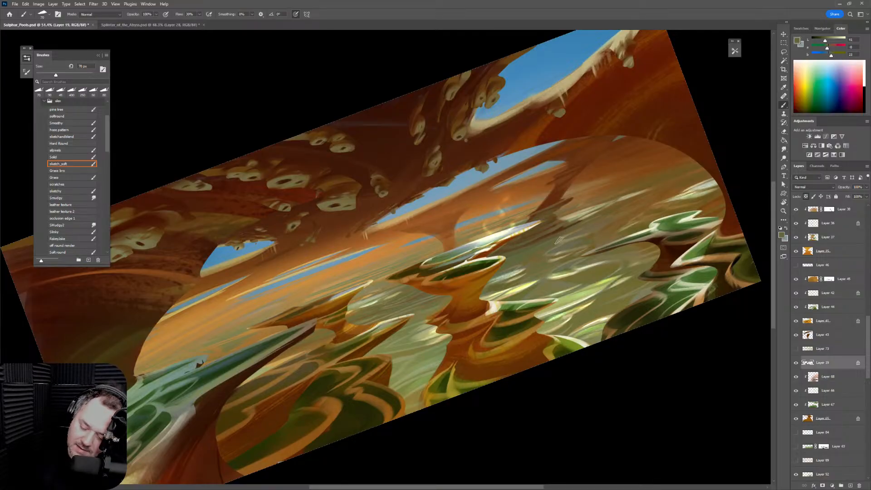
pyautogui.press(']')
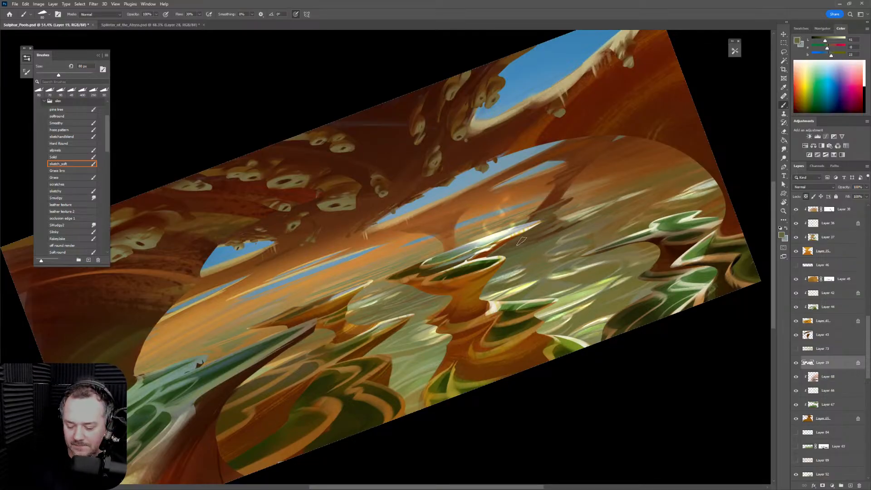
pyautogui.press(']')
pyautogui.press(']')
pyautogui.press(']')
pyautogui.press(']')
pyautogui.press(']')
pyautogui.press(']')
pyautogui.press(']')
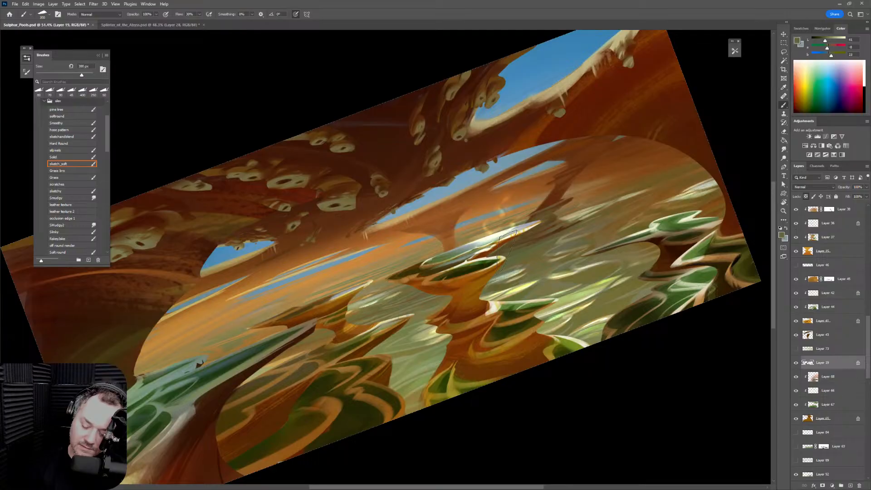
pyautogui.moveTo(505, 251); pyautogui.dragTo(583, 247)
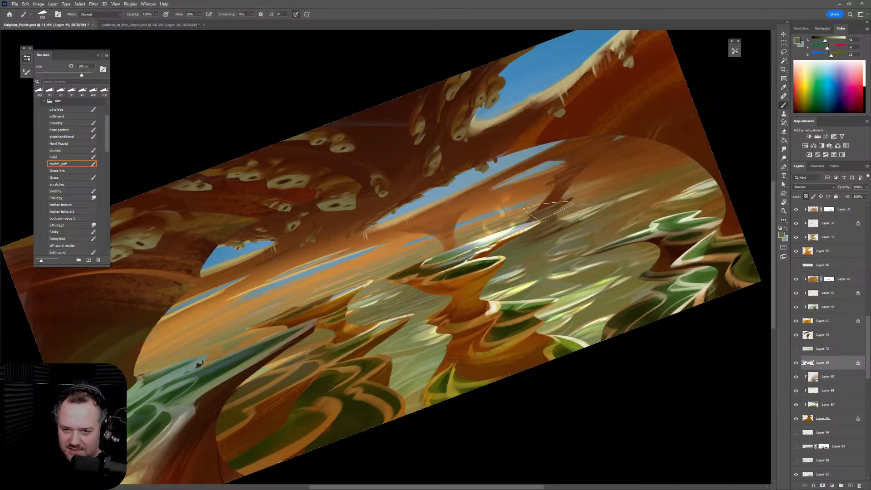
# Add a new layer above Layer 19 and paint a sampled light olive stroke on the lower leaning leg at 40 px
pyautogui.click(850, 486)
pyautogui.moveTo(586, 238); pyautogui.dragTo(588, 274)
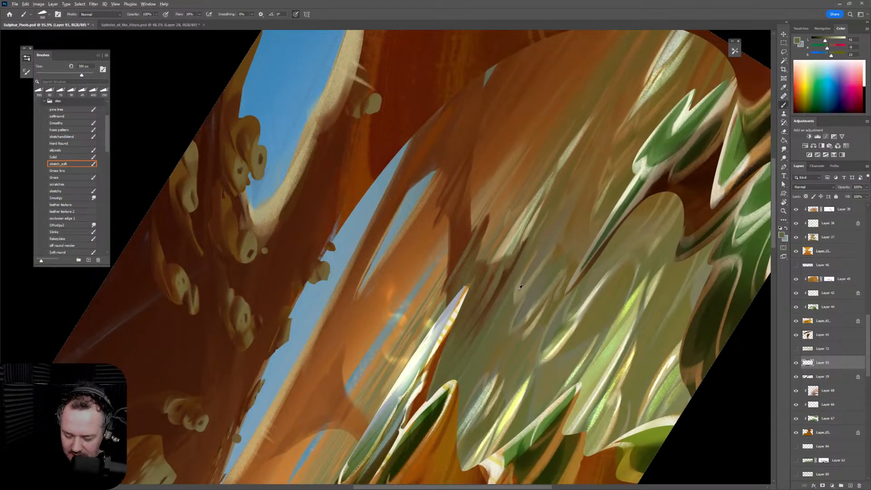
pyautogui.keyDown('alt'); pyautogui.click(519, 289); pyautogui.keyUp('alt')
pyautogui.press('[')
pyautogui.press('[')
pyautogui.press('[')
pyautogui.press('[')
pyautogui.press('[')
pyautogui.press('[')
pyautogui.press('[')
pyautogui.press('[')
pyautogui.press('[')
pyautogui.press('[')
pyautogui.press('[')
pyautogui.moveTo(443, 289); pyautogui.dragTo(466, 248)
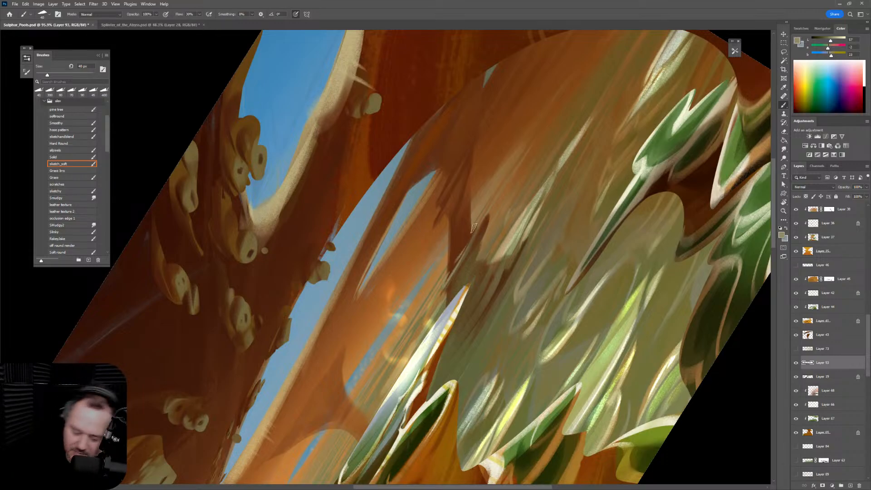
# Paint thin light olive highlights along the upper part of the leaning leg with a 40–45 px brush, redoing the first stroke
pyautogui.press('[')
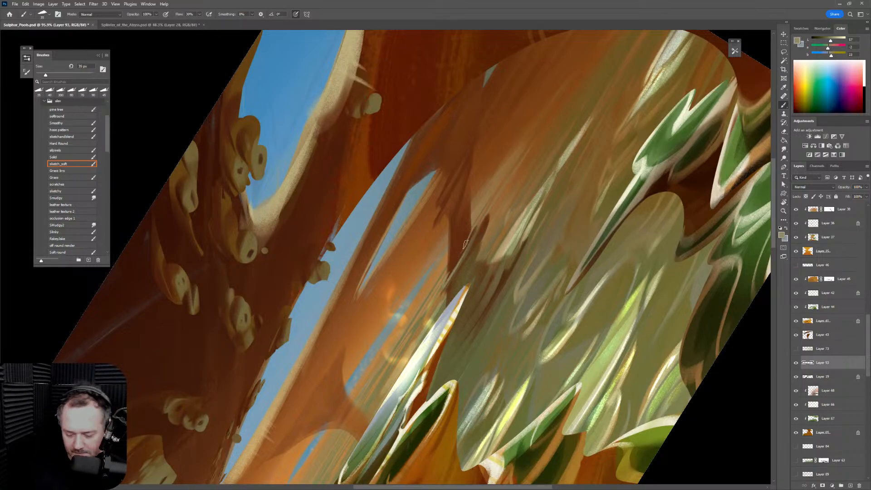
pyautogui.press(']')
pyautogui.moveTo(469, 147); pyautogui.dragTo(440, 202)
pyautogui.hotkey('ctrl', 'z')
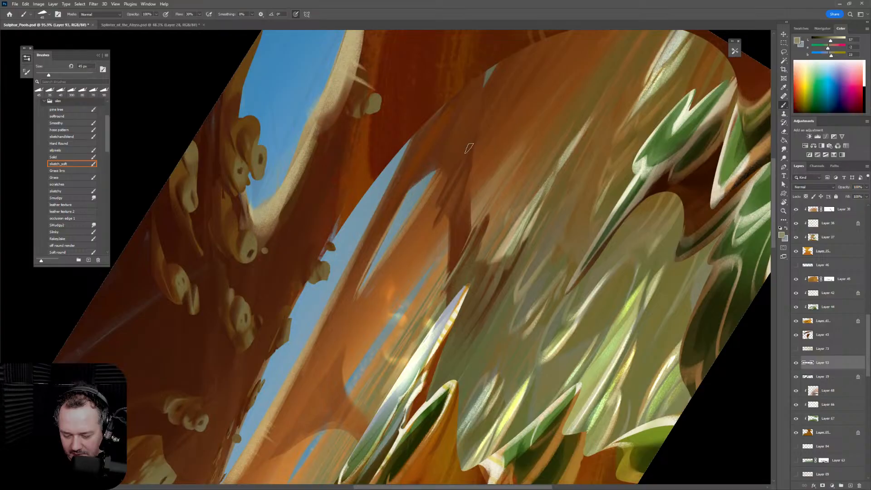
pyautogui.moveTo(468, 149); pyautogui.dragTo(443, 194)
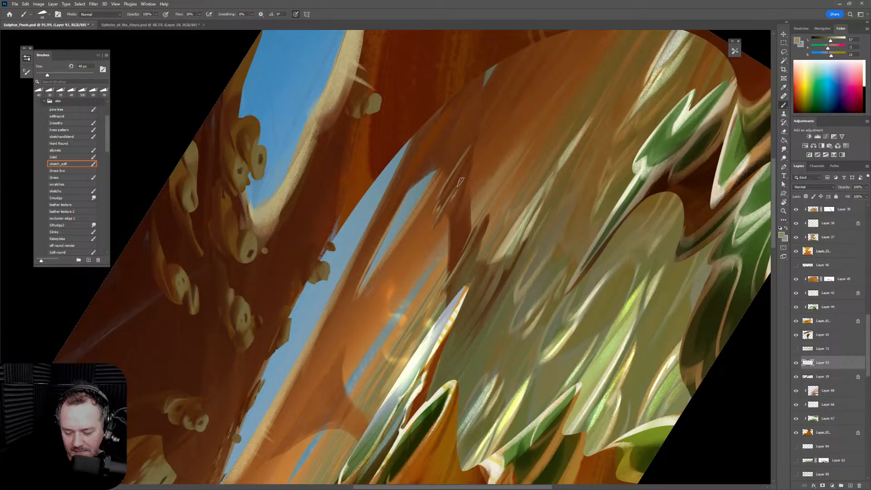
pyautogui.moveTo(479, 120); pyautogui.dragTo(468, 140)
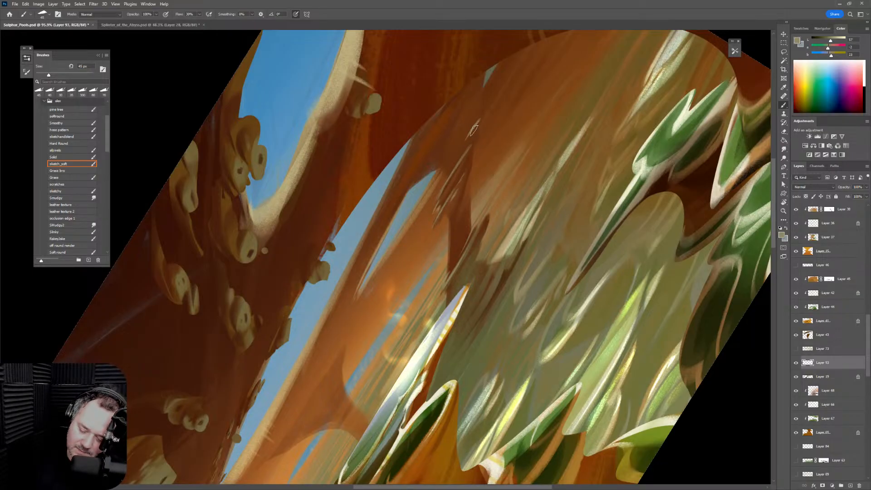
# Sample browns from the arch and tone down the new highlights on the upper leg with a 50 px brush
pyautogui.keyDown('alt'); pyautogui.click(478, 131); pyautogui.keyUp('alt')
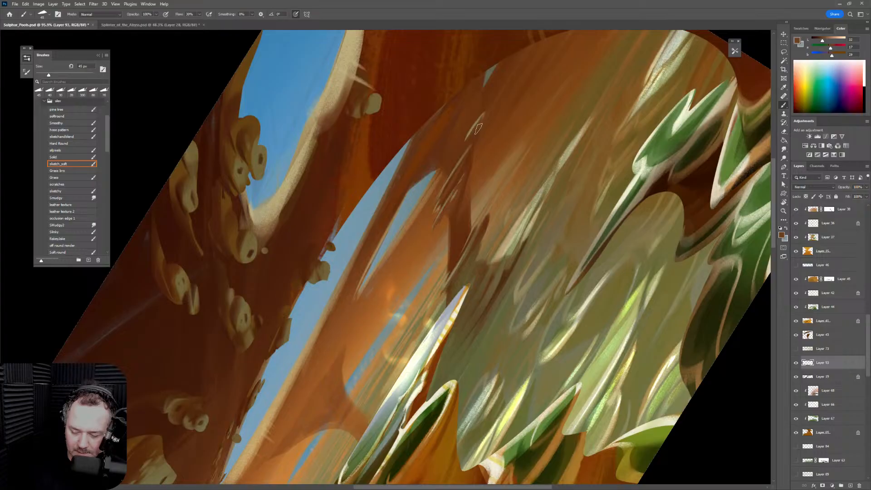
pyautogui.press(']')
pyautogui.keyDown('alt'); pyautogui.click(492, 111); pyautogui.keyUp('alt')
pyautogui.moveTo(483, 119); pyautogui.dragTo(468, 139)
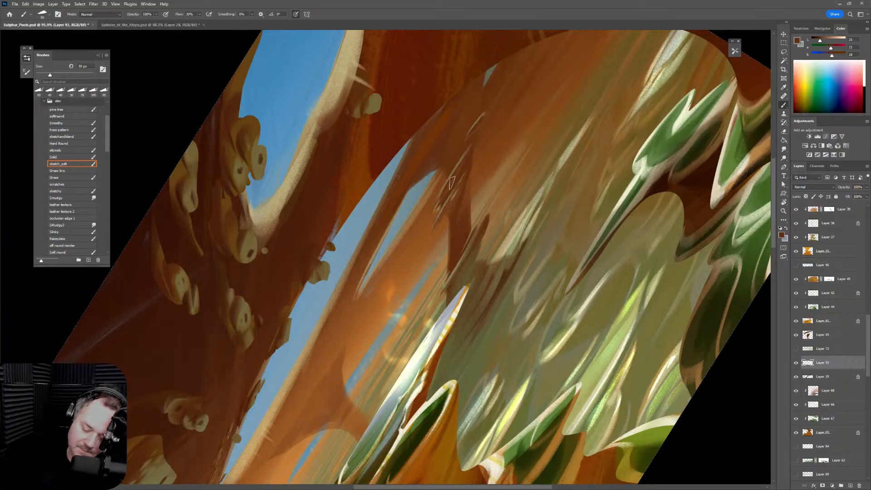
# Sample browns from the arch and shade the top of the leaning leg, growing the brush from 50 to 70 px
pyautogui.keyDown('alt'); pyautogui.click(454, 168); pyautogui.keyUp('alt')
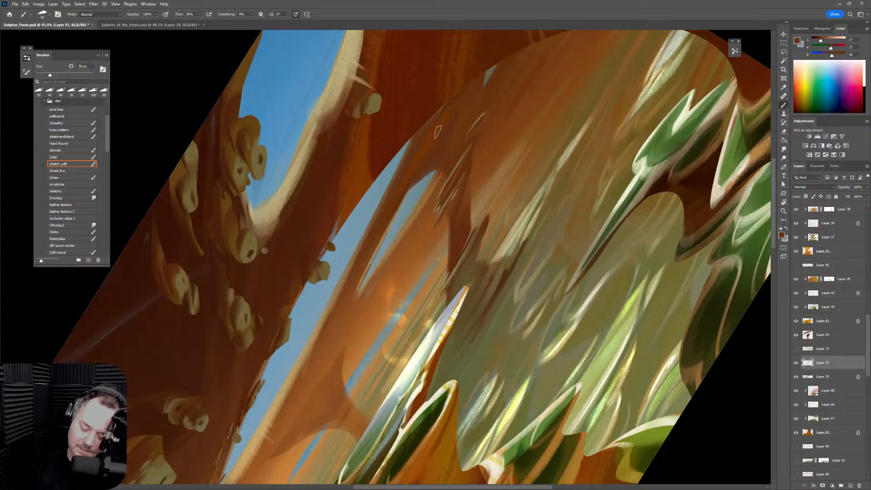
pyautogui.press(']')
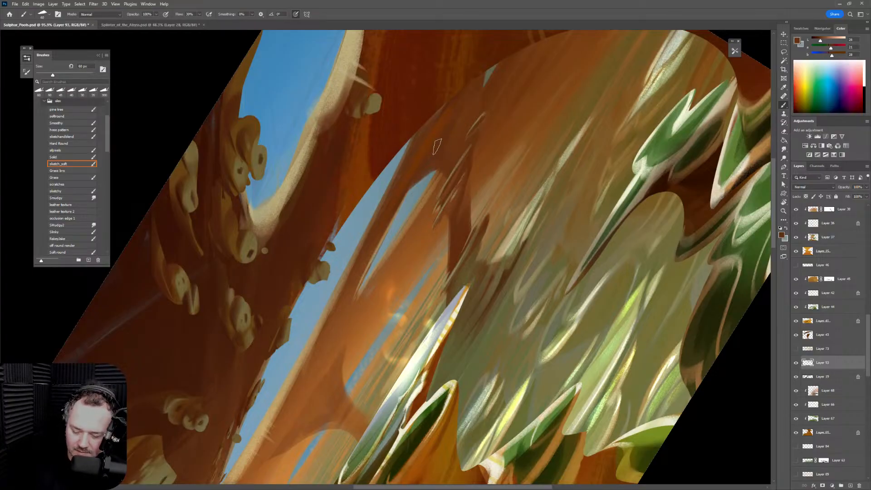
pyautogui.keyDown('alt'); pyautogui.click(427, 147); pyautogui.keyUp('alt')
pyautogui.press(']')
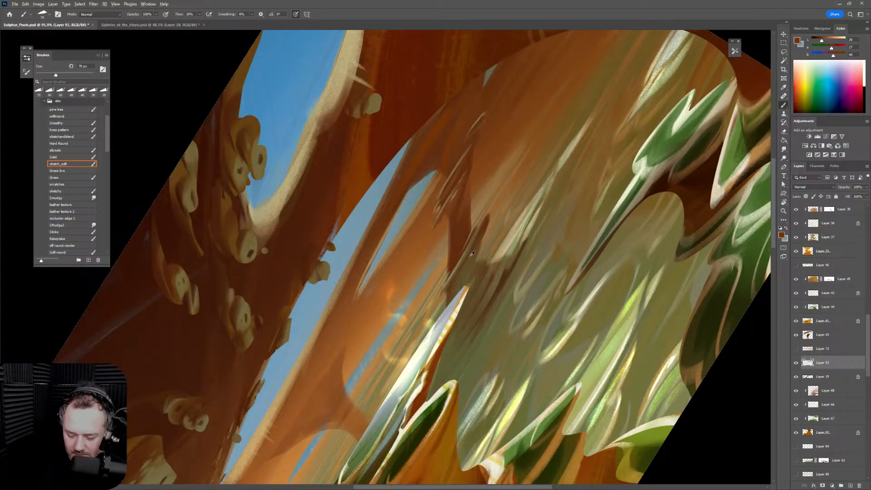
# Sample a light tan from the pool highlights and paint thin strokes across the leg's base at about 45–50 px
pyautogui.keyDown('alt'); pyautogui.click(567, 153); pyautogui.keyUp('alt')
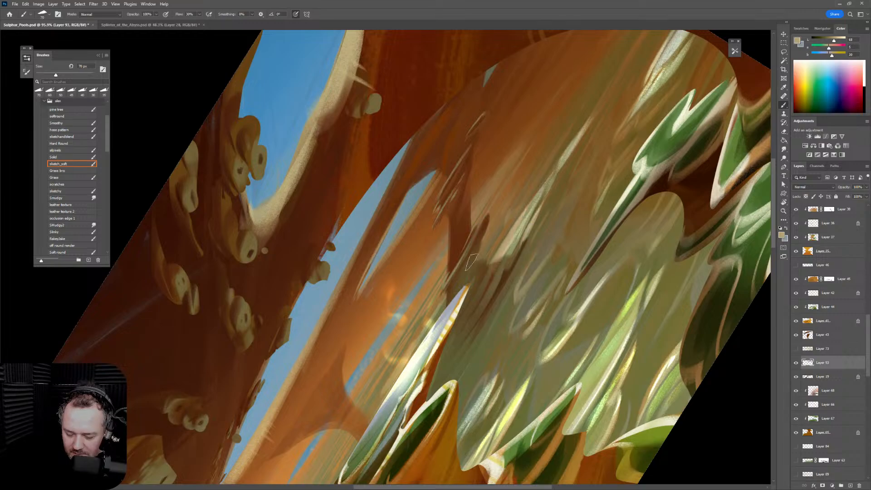
pyautogui.press('[')
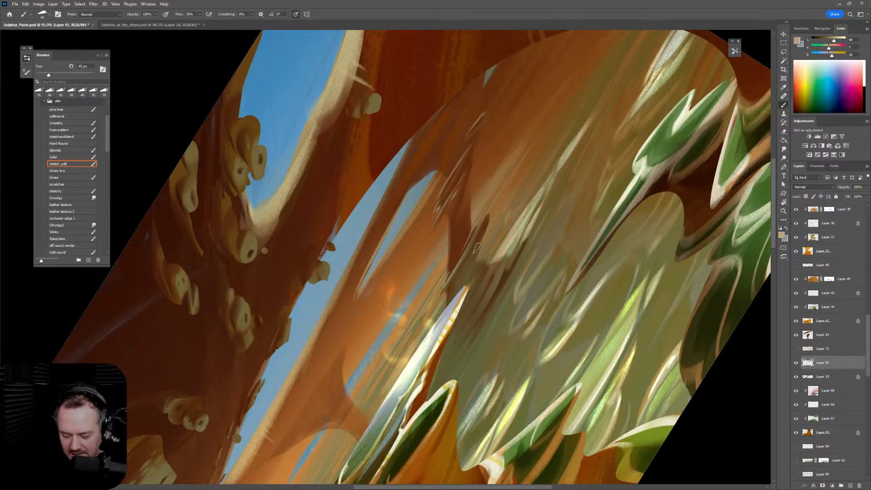
pyautogui.press(']')
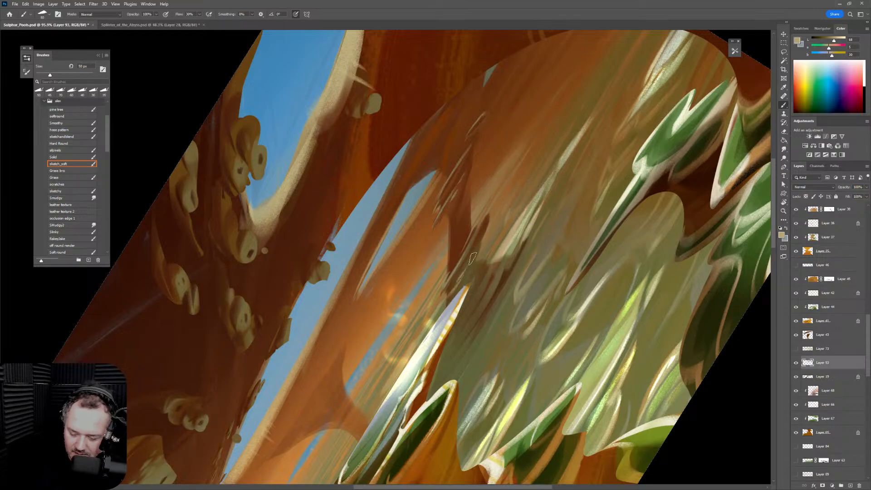
pyautogui.press('[')
pyautogui.press('[')
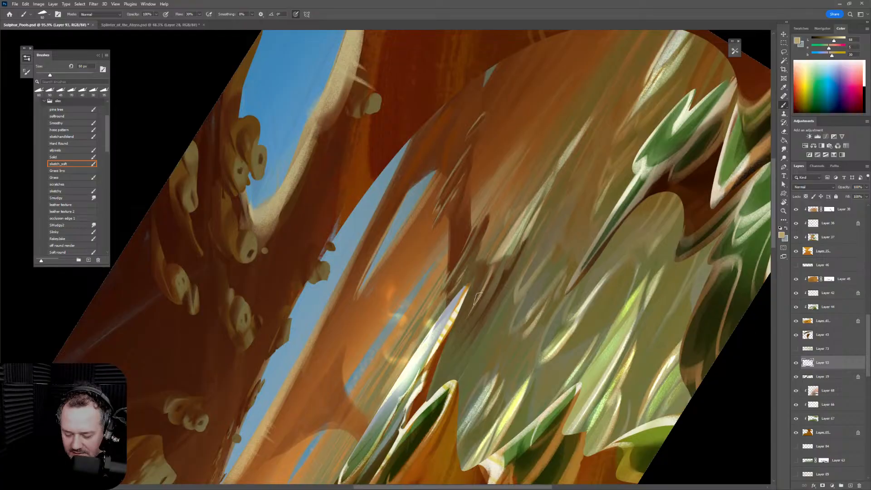
pyautogui.moveTo(498, 280); pyautogui.dragTo(479, 319)
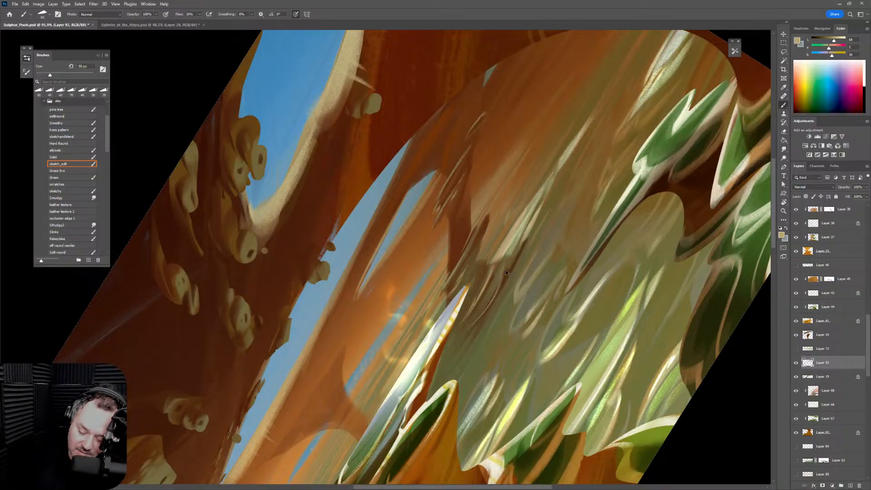
# Add more thin tan streaks below the leg's base beside the bright water tip, using brush sizes from 45 to 60 px
pyautogui.press(']')
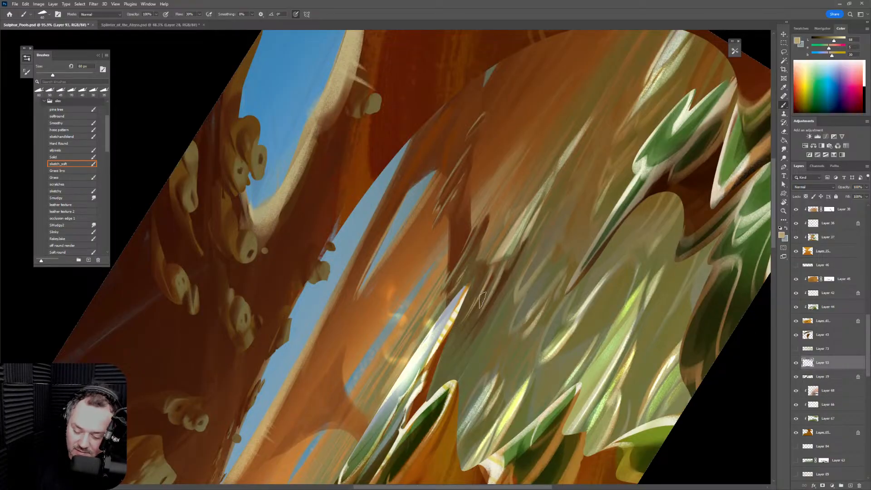
pyautogui.press('[')
pyautogui.press('[')
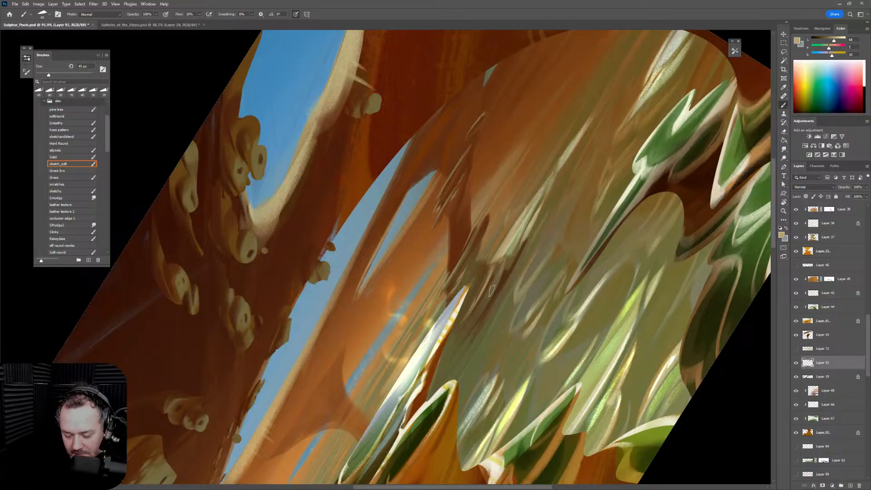
pyautogui.moveTo(491, 291); pyautogui.dragTo(473, 322)
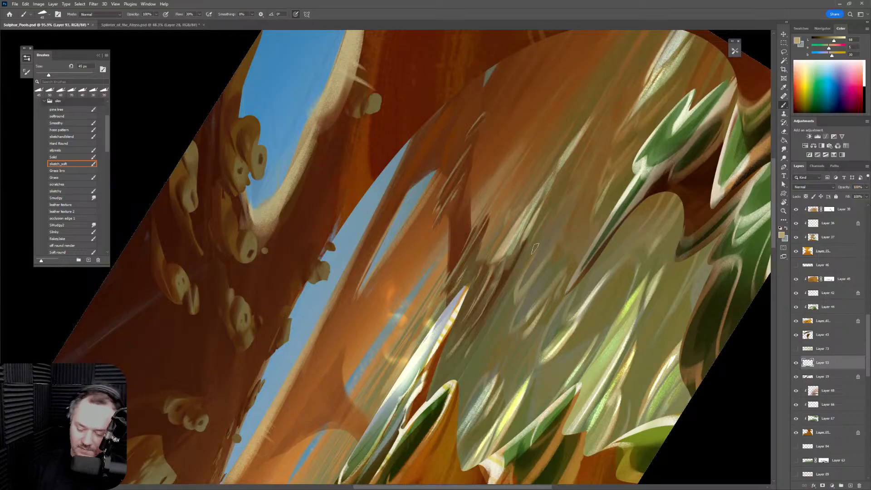
pyautogui.press(']')
pyautogui.press(']')
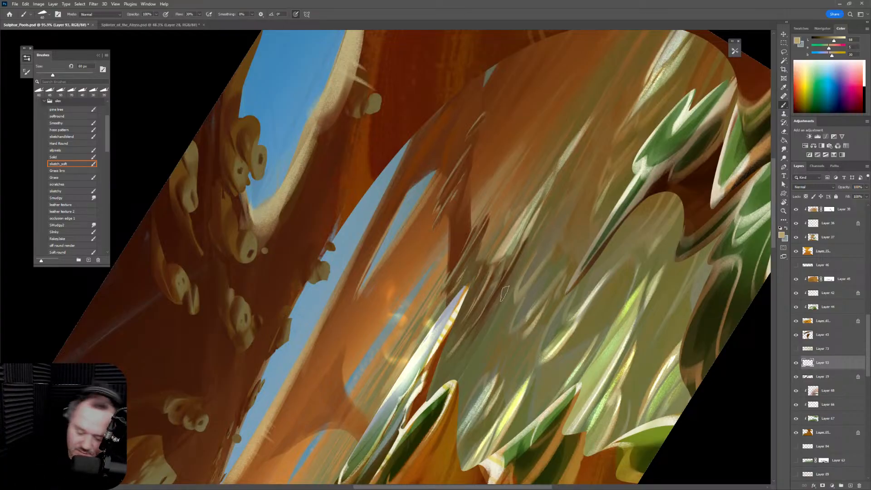
# Sample a dark brown and paint between the leg's base and the bright water tip with a 50–70 px brush
pyautogui.press('z')
pyautogui.keyDown('alt'); pyautogui.click(572, 254); pyautogui.keyUp('alt')
pyautogui.keyDown('alt'); pyautogui.click(574, 285); pyautogui.keyUp('alt')
pyautogui.keyDown('alt'); pyautogui.click(573, 285); pyautogui.keyUp('alt')
pyautogui.press('r')
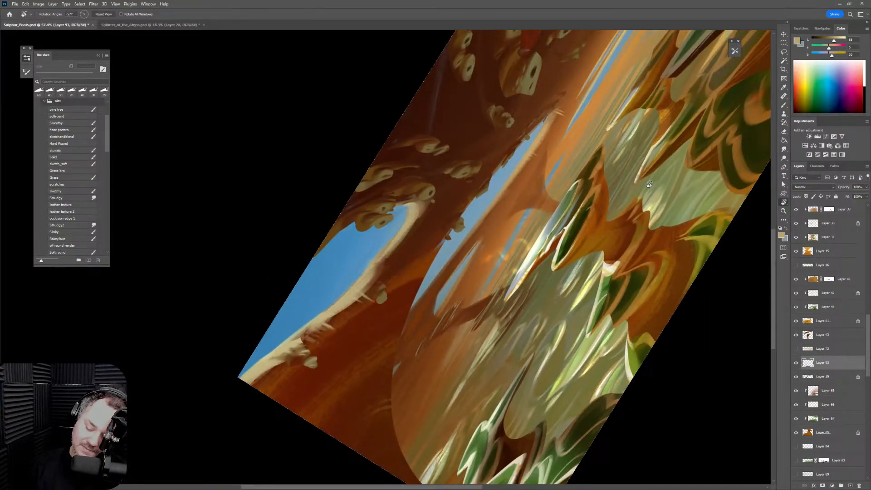
pyautogui.moveTo(574, 285); pyautogui.dragTo(649, 383)
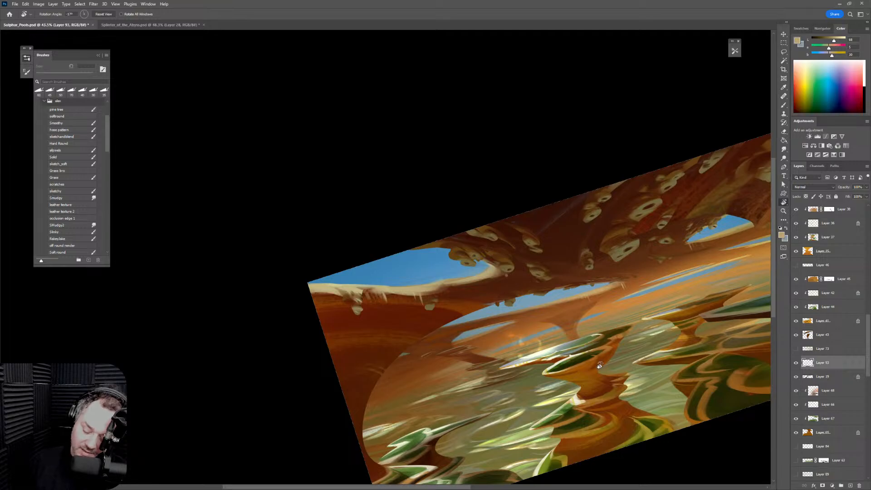
pyautogui.scroll(3, 600, 365)
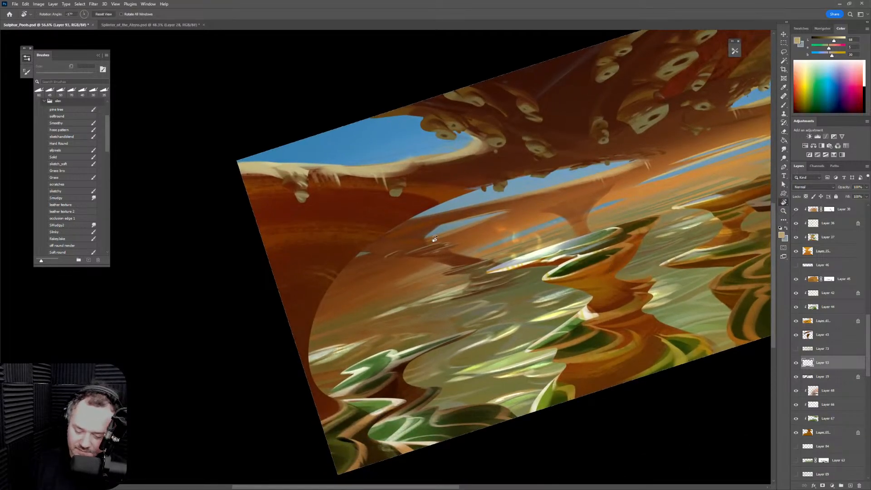
pyautogui.moveTo(434, 238); pyautogui.dragTo(438, 228)
pyautogui.moveTo(646, 327); pyautogui.dragTo(572, 445)
pyautogui.press('z')
pyautogui.click(506, 232)
pyautogui.click(506, 232)
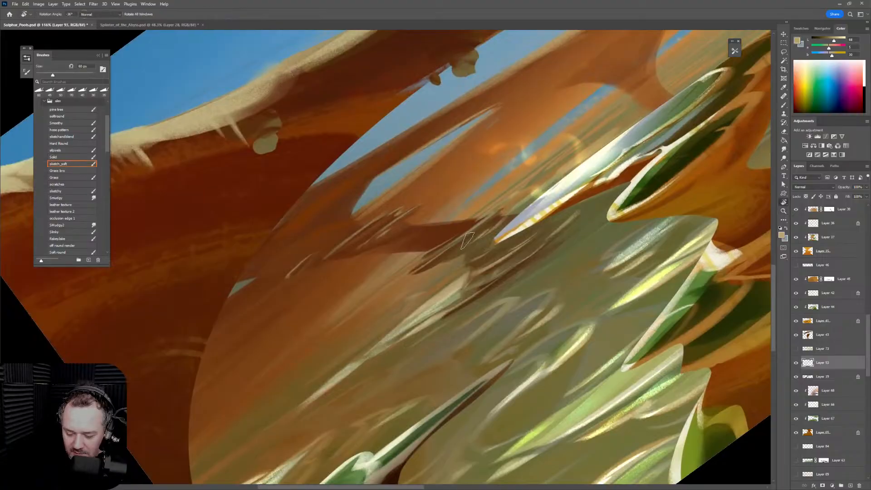
pyautogui.press('b')
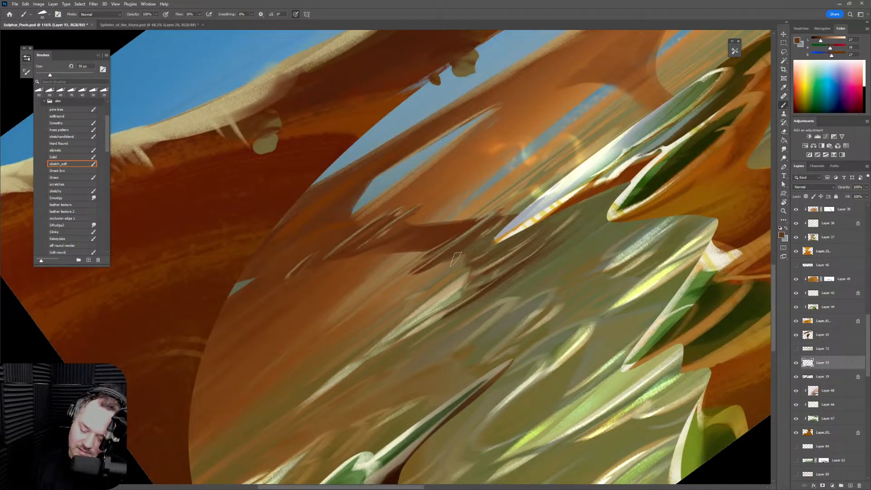
pyautogui.press(']')
pyautogui.press(']')
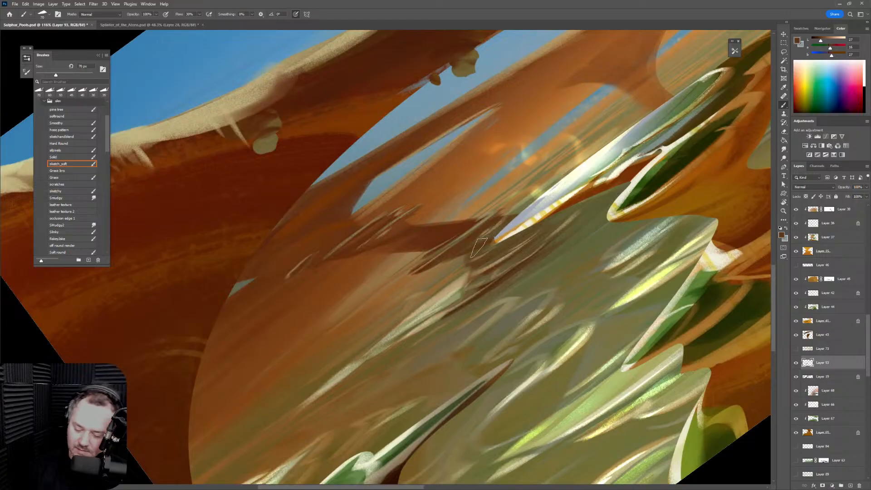
pyautogui.press('[')
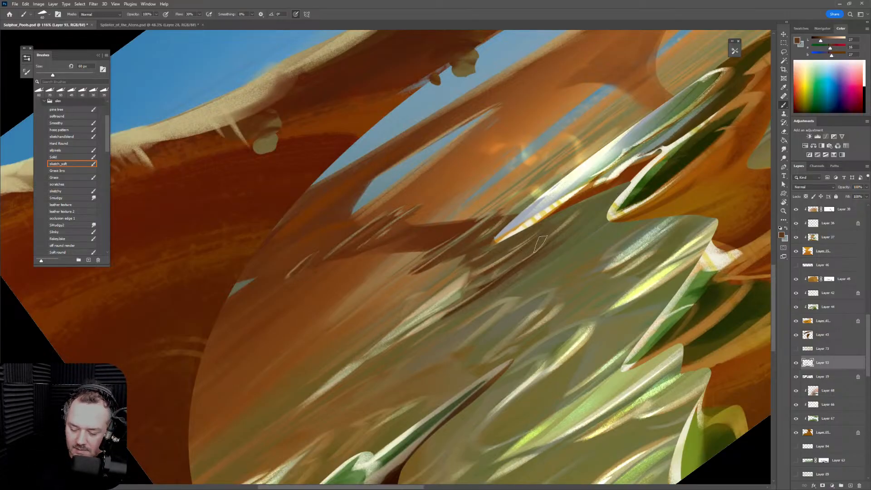
# Sample browns around the sky opening and refine the arch's edge and leaning leg with a 45–60 px brush
pyautogui.press('z')
pyautogui.moveTo(500, 252)
pyautogui.mouseDown()
pyautogui.moveTo(472, 272)
pyautogui.moveTo(501, 283)
pyautogui.moveTo(550, 209)
pyautogui.mouseUp()
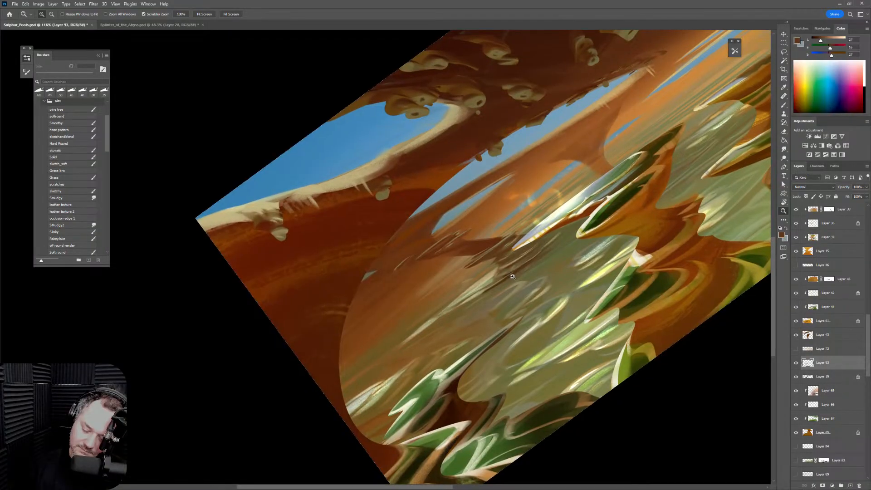
pyautogui.press('b')
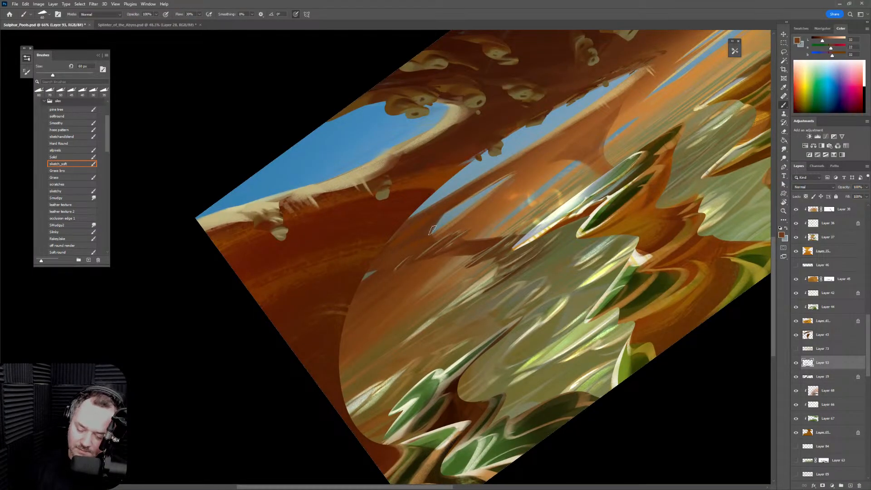
pyautogui.keyDown('alt'); pyautogui.click(433, 230); pyautogui.keyUp('alt')
pyautogui.press(']')
pyautogui.press('[')
pyautogui.press('[')
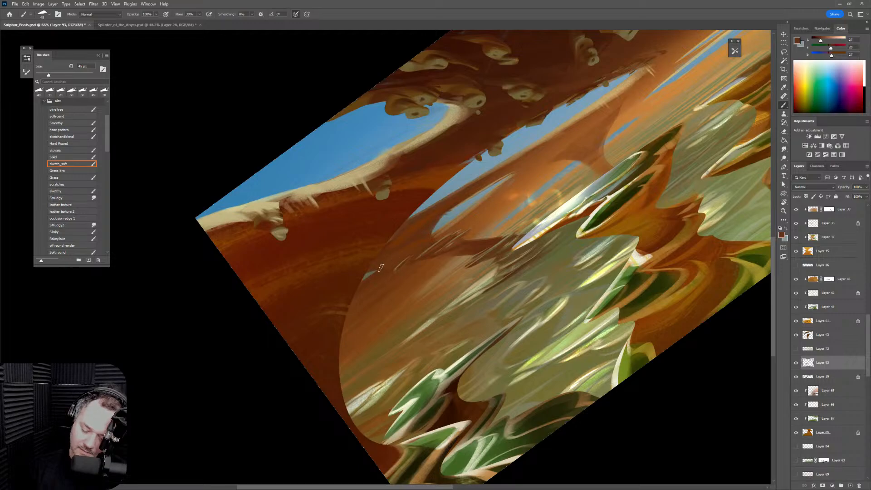
pyautogui.keyDown('alt'); pyautogui.click(385, 260); pyautogui.keyUp('alt')
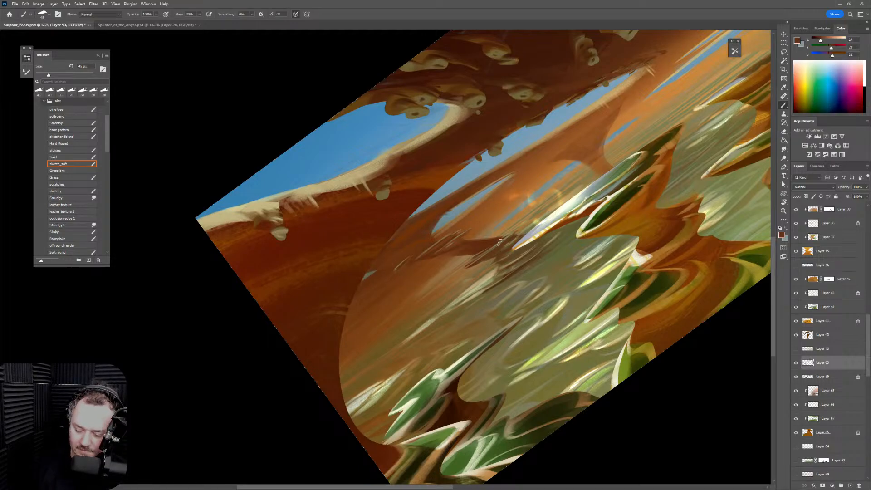
pyautogui.press(']')
pyautogui.keyDown('alt'); pyautogui.click(450, 256); pyautogui.keyUp('alt')
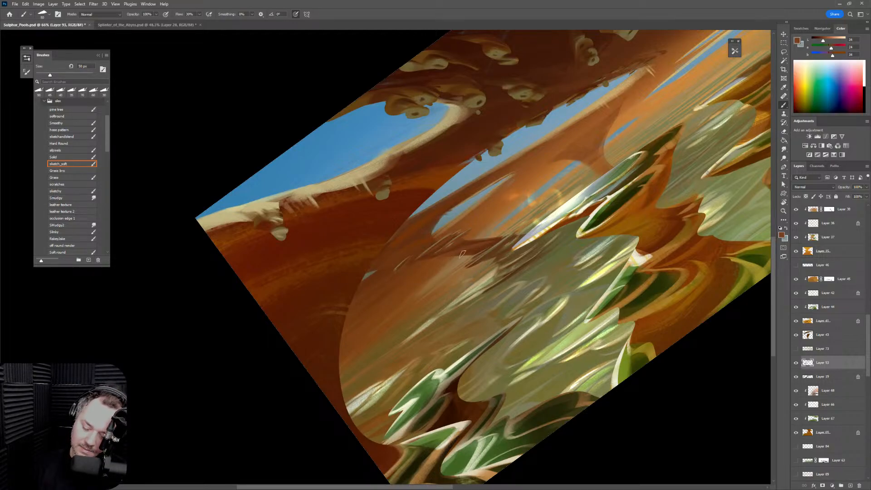
# Sample a light olive from the water and paint it into the pool below the leg's base, enlarging the brush to 80 px
pyautogui.scroll(3, 514, 228)
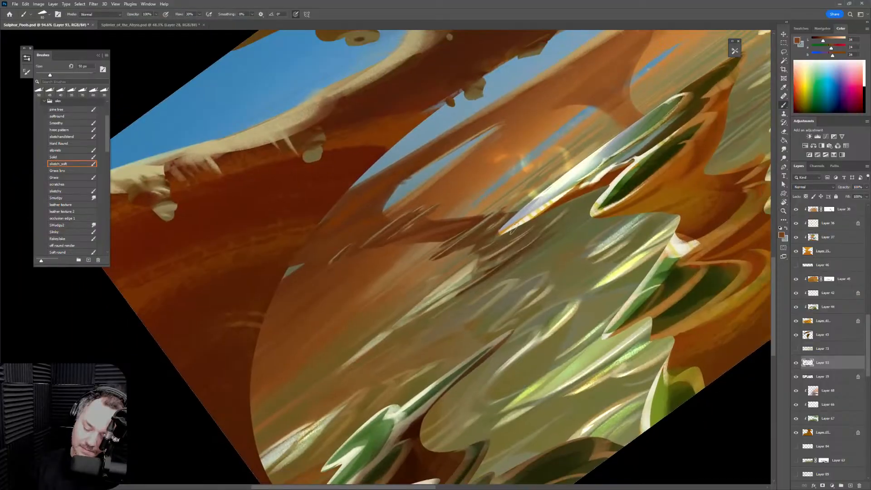
pyautogui.keyDown('alt'); pyautogui.click(469, 278); pyautogui.keyUp('alt')
pyautogui.press(']')
pyautogui.press(']')
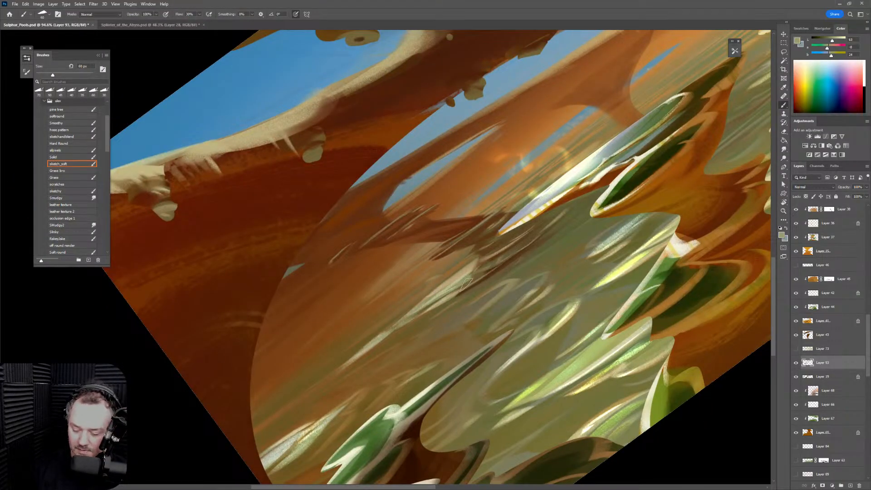
pyautogui.press(']')
pyautogui.press(']')
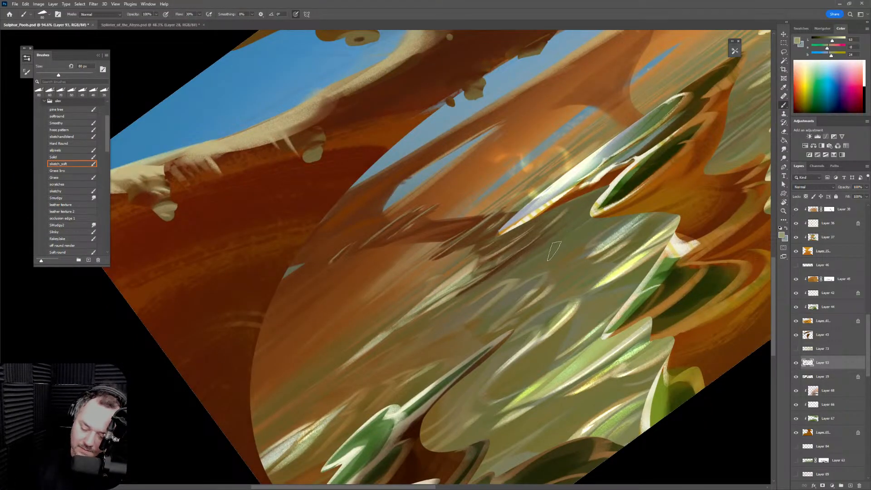
pyautogui.moveTo(550, 254); pyautogui.dragTo(544, 268)
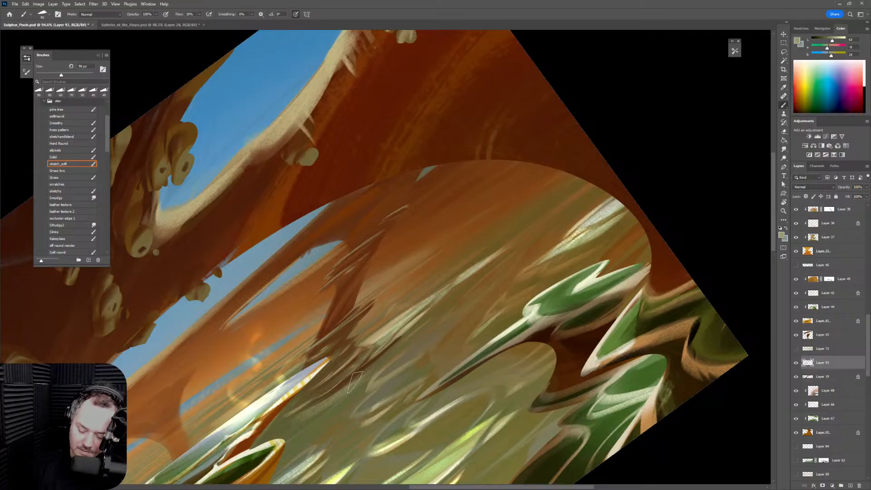
# Sample darker olive greens and blend the water below the bright tip, using brush sizes from 100 down to 70 px
pyautogui.press(']')
pyautogui.press(']')
pyautogui.keyDown('alt'); pyautogui.click(298, 419); pyautogui.keyUp('alt')
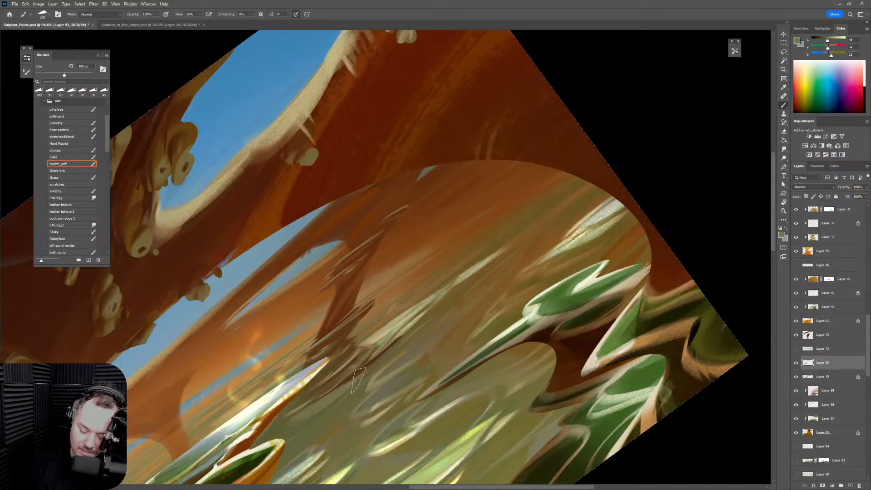
pyautogui.keyDown('alt'); pyautogui.click(306, 418); pyautogui.keyUp('alt')
pyautogui.press('[')
pyautogui.press('[')
pyautogui.press('[')
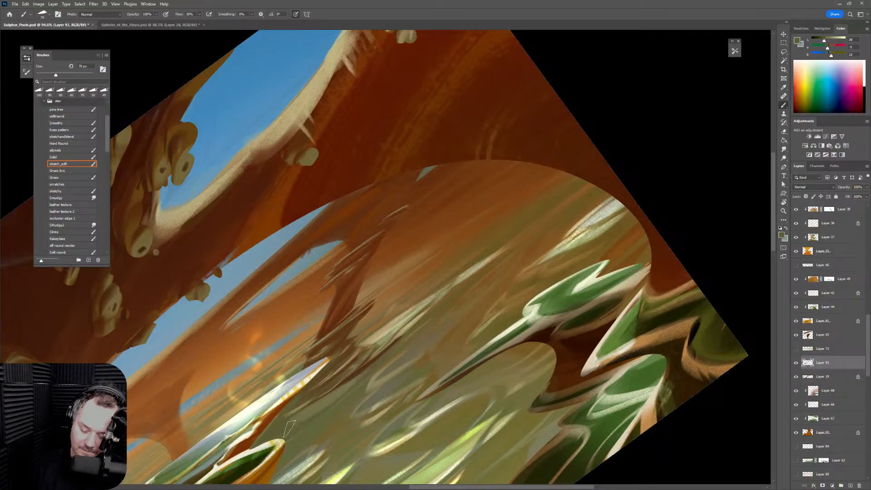
# Sample muted olive tones from the nearby water and soften the dark streaks below the leg's base at 60–90 px
pyautogui.keyDown('alt'); pyautogui.click(392, 369); pyautogui.keyUp('alt')
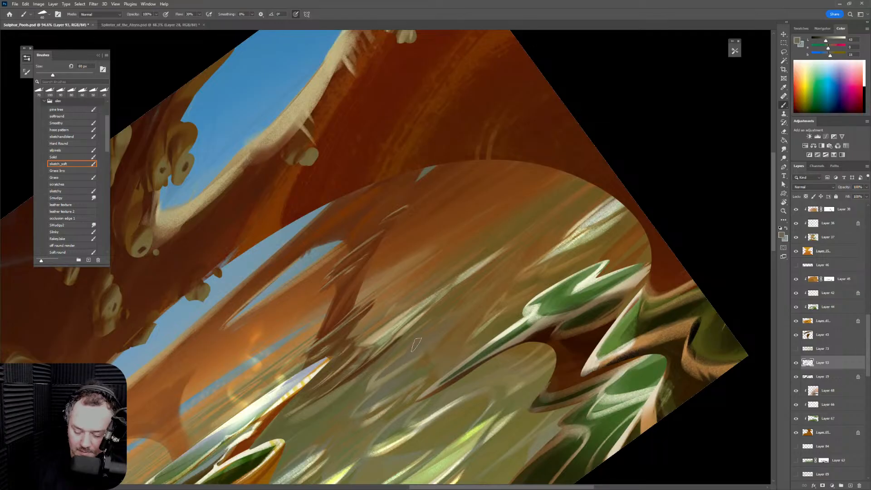
pyautogui.press('[')
pyautogui.press(']')
pyautogui.keyDown('alt'); pyautogui.click(410, 324); pyautogui.keyUp('alt')
pyautogui.keyDown('alt'); pyautogui.click(408, 331); pyautogui.keyUp('alt')
pyautogui.press(']')
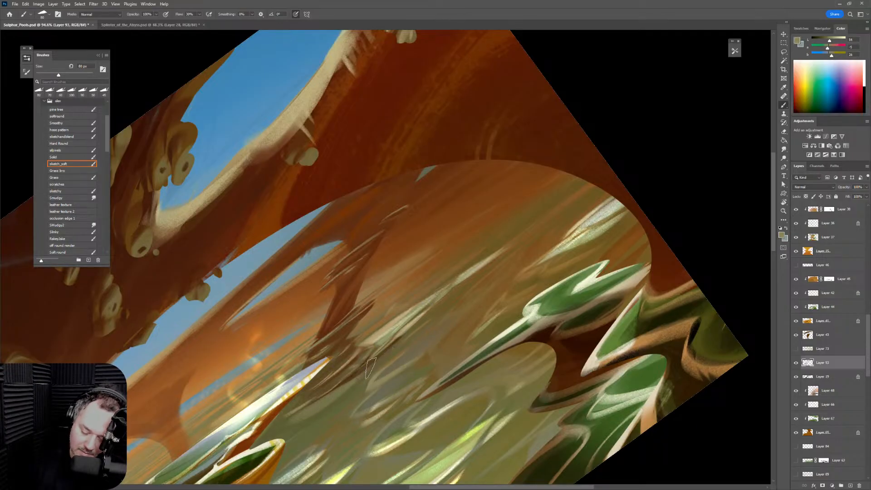
pyautogui.press(']')
# Sample a pale yellow highlight from the pools and paint glints on the green water with a 60 px brush
pyautogui.moveTo(466, 350); pyautogui.dragTo(352, 348)
pyautogui.moveTo(466, 390); pyautogui.dragTo(525, 292)
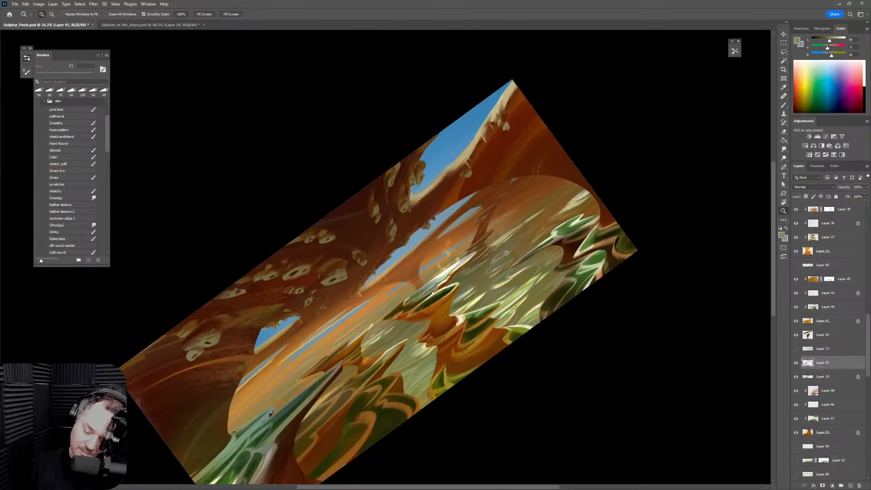
pyautogui.scroll(5, 526, 295)
pyautogui.press('r')
pyautogui.moveTo(659, 206)
pyautogui.mouseDown()
pyautogui.moveTo(696, 307)
pyautogui.moveTo(651, 356)
pyautogui.mouseUp()
pyautogui.press('b')
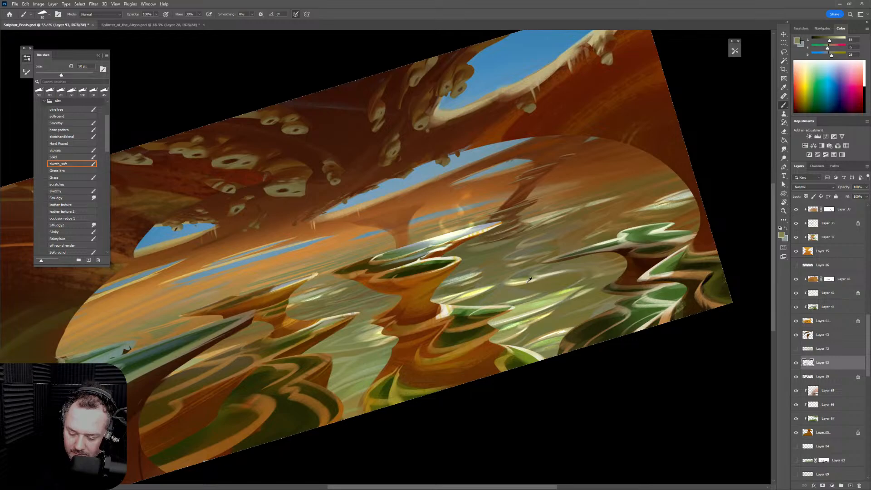
pyautogui.keyDown('alt'); pyautogui.click(530, 280); pyautogui.keyUp('alt')
pyautogui.press('[')
pyautogui.press('[')
pyautogui.press('[')
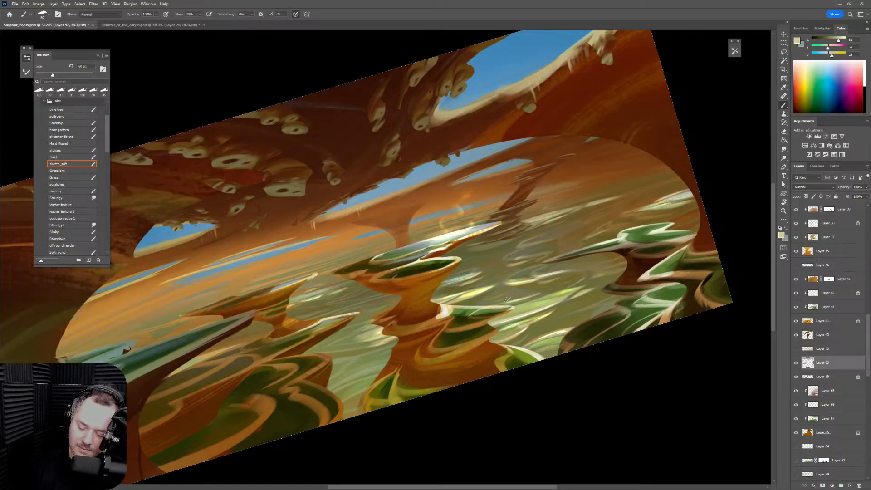
# Sample a muted olive beside the pool's bright tip and brush it over the green water at 300 px
pyautogui.press('z')
pyautogui.moveTo(584, 346)
pyautogui.mouseDown()
pyautogui.moveTo(556, 359)
pyautogui.moveTo(576, 356)
pyautogui.mouseUp()
pyautogui.press('b')
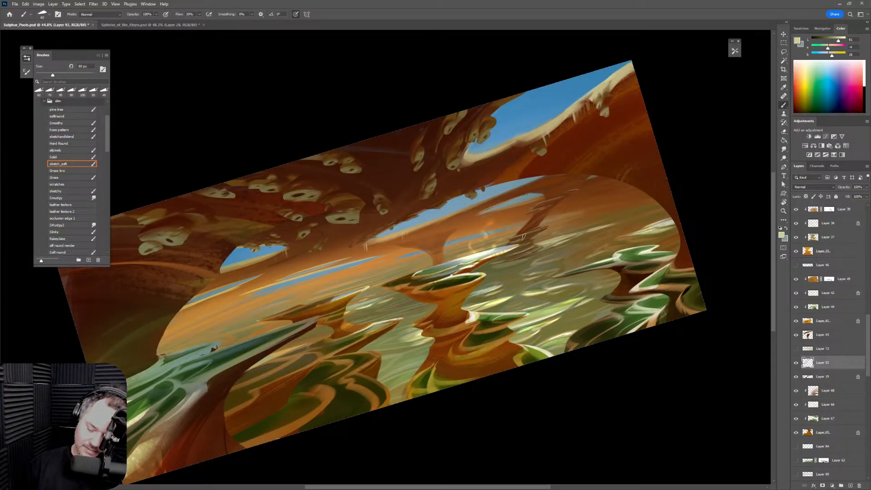
pyautogui.press('z')
pyautogui.moveTo(516, 243); pyautogui.dragTo(535, 241)
pyautogui.press('b')
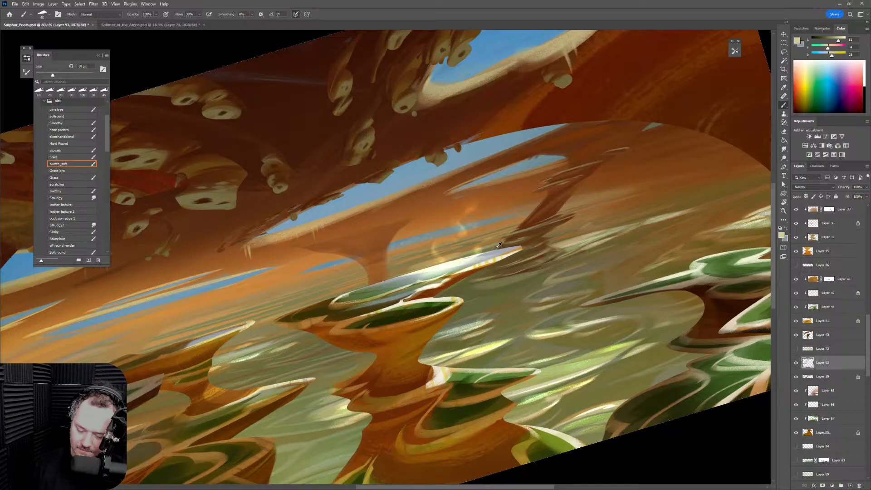
pyautogui.keyDown('alt'); pyautogui.click(499, 245); pyautogui.keyUp('alt')
pyautogui.press(']')
pyautogui.press(']')
pyautogui.press(']')
pyautogui.press(']')
pyautogui.press(']')
pyautogui.press(']')
pyautogui.press(']')
pyautogui.press(']')
pyautogui.press(']')
pyautogui.press(']')
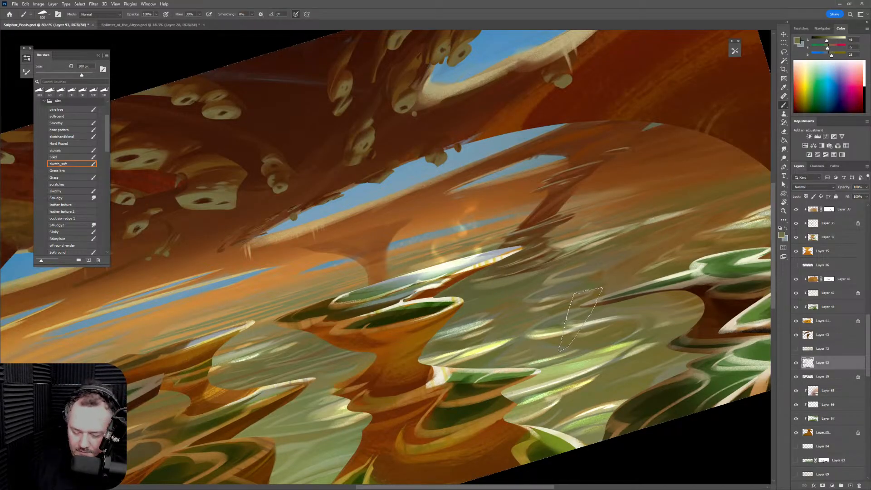
# Sample the rust brown of the distant middle arch leg and paint its flared top, reducing the brush to 150 and 100 px
pyautogui.press('r')
pyautogui.moveTo(581, 320); pyautogui.dragTo(562, 151)
pyautogui.press('space')
pyautogui.moveTo(377, 268); pyautogui.dragTo(478, 266)
pyautogui.keyDown('alt'); pyautogui.click(468, 246); pyautogui.keyUp('alt')
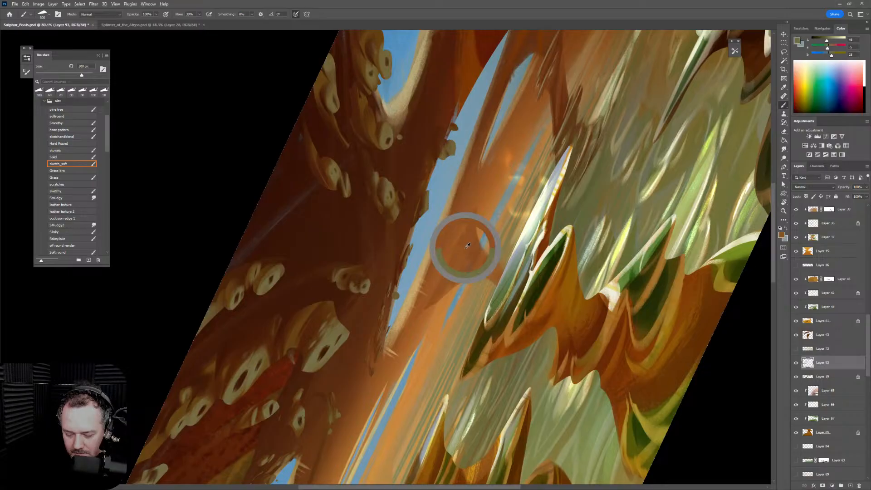
pyautogui.press('[')
pyautogui.press('[')
pyautogui.press('[')
pyautogui.press('[')
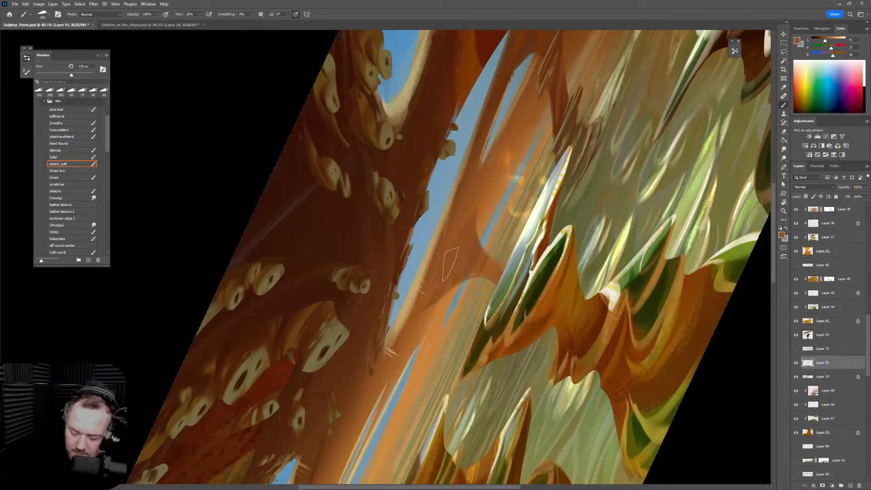
pyautogui.press('[')
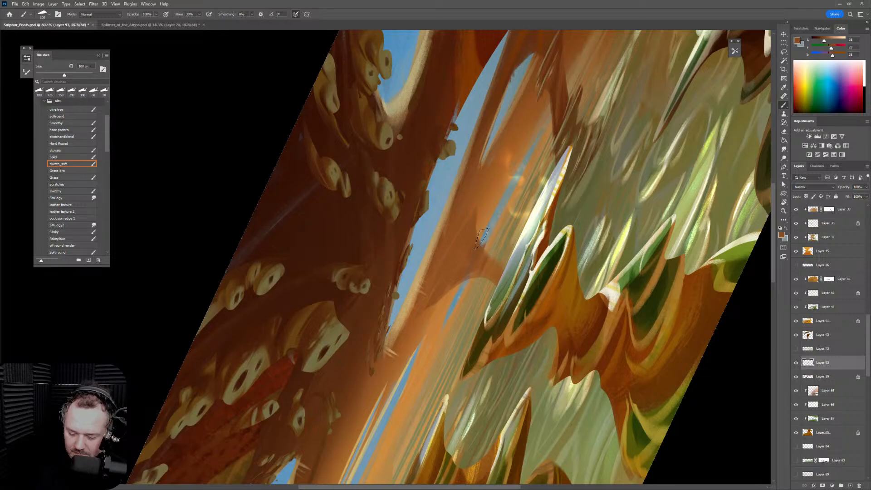
# Refine the lower edge of the middle leg with a brown sampled near its base, using a 90 to 100 px brush
pyautogui.press(']')
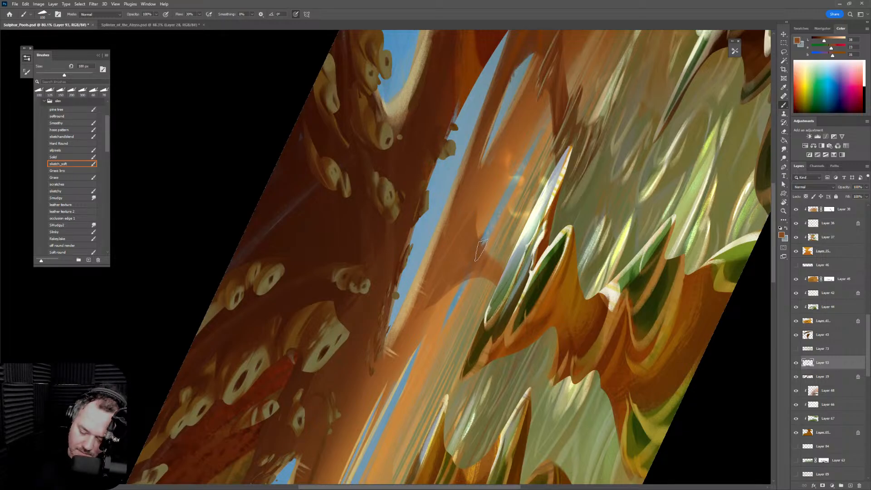
pyautogui.press('[')
pyautogui.press('[')
pyautogui.moveTo(486, 281); pyautogui.dragTo(495, 273)
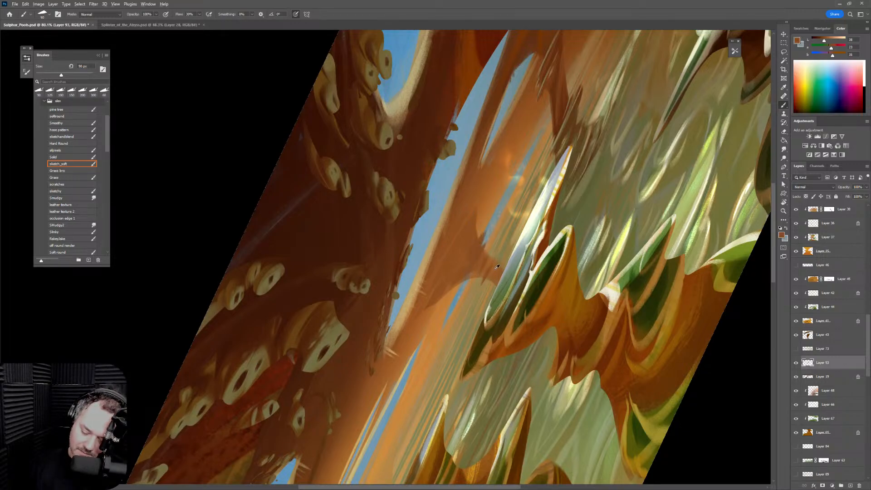
pyautogui.keyDown('alt'); pyautogui.click(497, 274); pyautogui.keyUp('alt')
pyautogui.press(']')
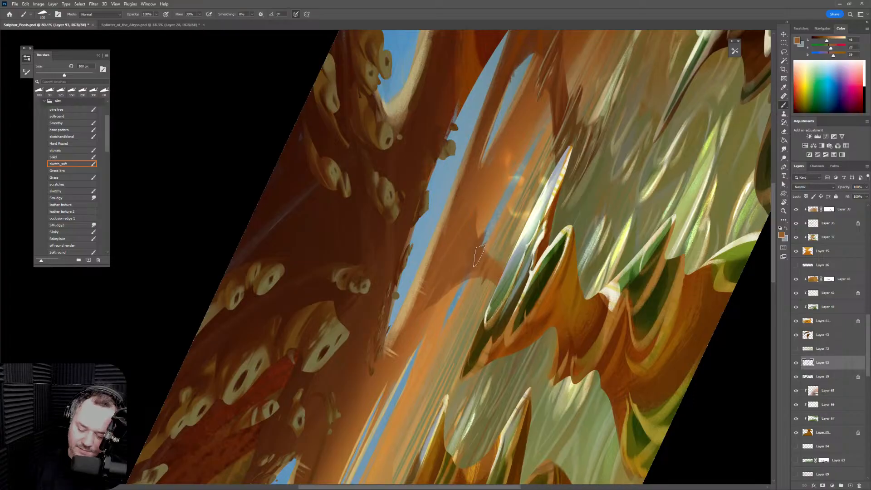
# Alternate sampled olive and rust-brown tones to blend the middle leg's sides into the background with a 125 px brush
pyautogui.keyDown('alt'); pyautogui.click(484, 239); pyautogui.keyUp('alt')
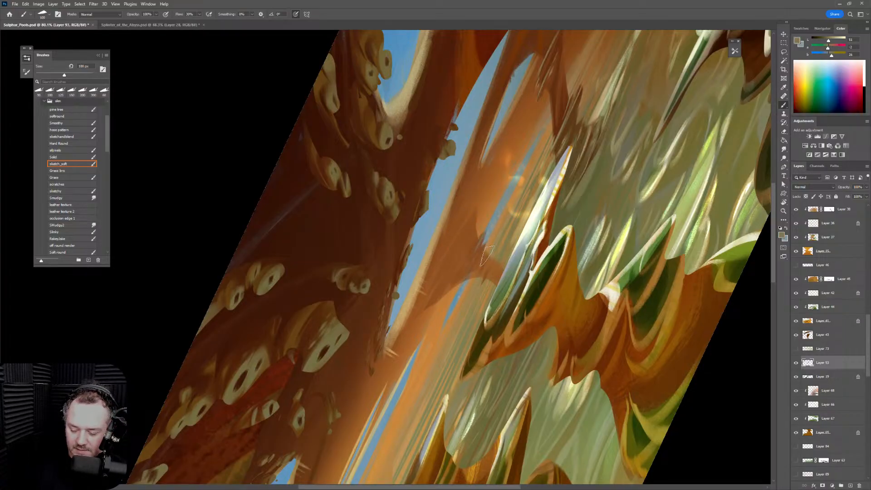
pyautogui.press(']')
pyautogui.press(']')
pyautogui.keyDown('alt'); pyautogui.click(478, 255); pyautogui.keyUp('alt')
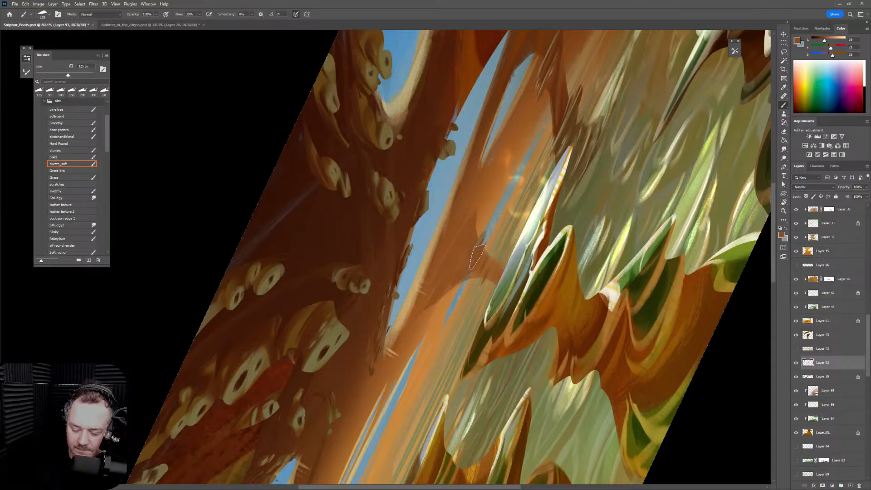
pyautogui.keyDown('alt'); pyautogui.click(443, 283); pyautogui.keyUp('alt')
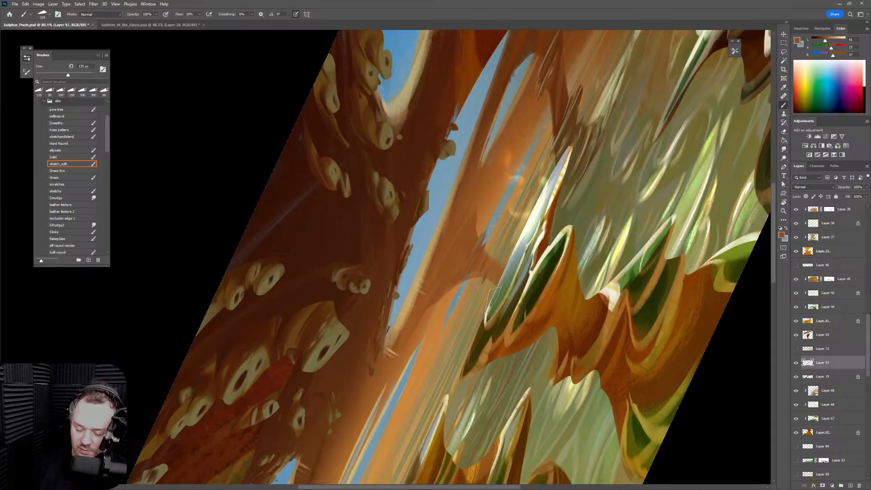
# Switch to the Eraser and clean up stray paint beside the middle leg's base at 30 px
pyautogui.press('e')
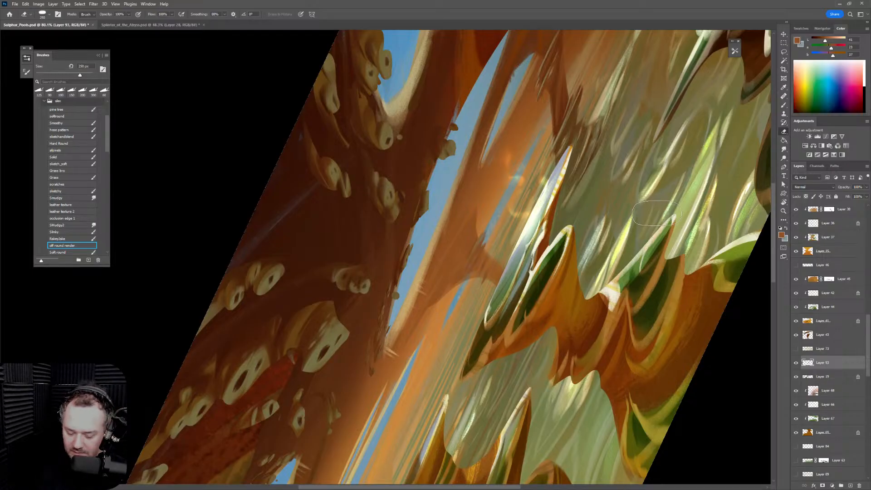
pyautogui.hotkey('ctrl', 'm')
pyautogui.click(674, 328)
pyautogui.press('r')
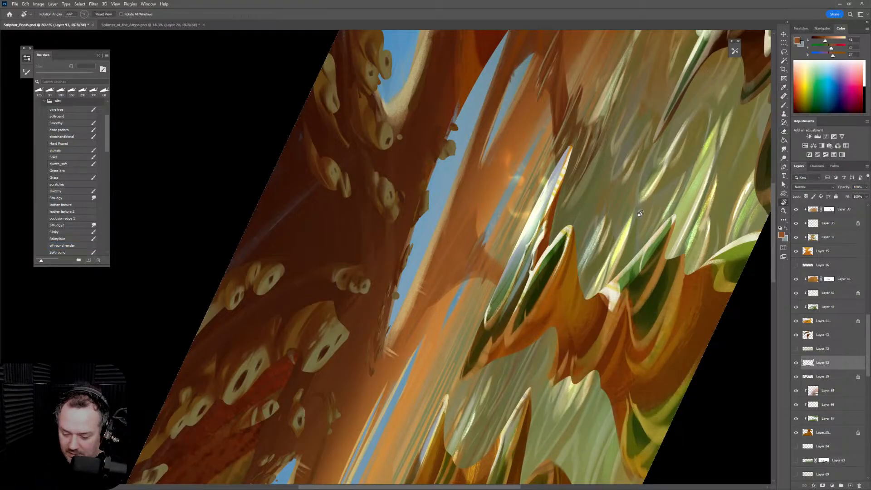
pyautogui.moveTo(641, 200); pyautogui.dragTo(596, 422)
pyautogui.press('e')
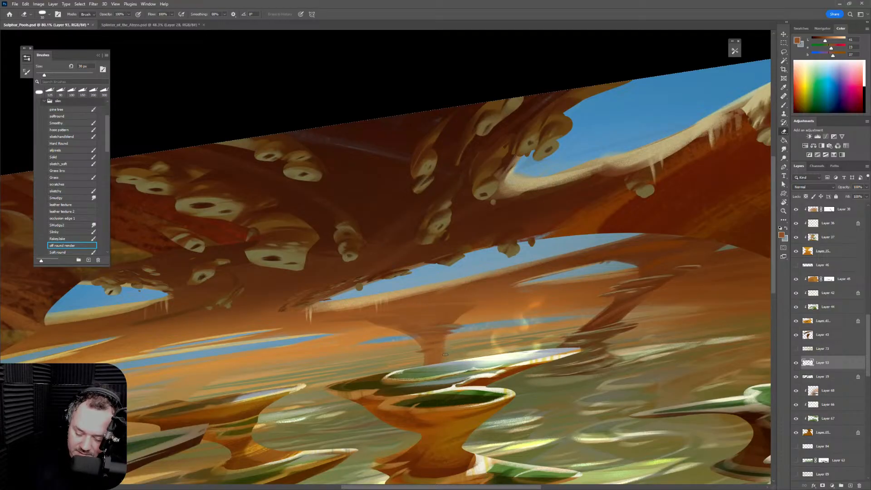
# Select Layer 19 and trim the middle leg's lower edges with the Eraser, varying its size between 90 and 25 px
pyautogui.click(864, 381)
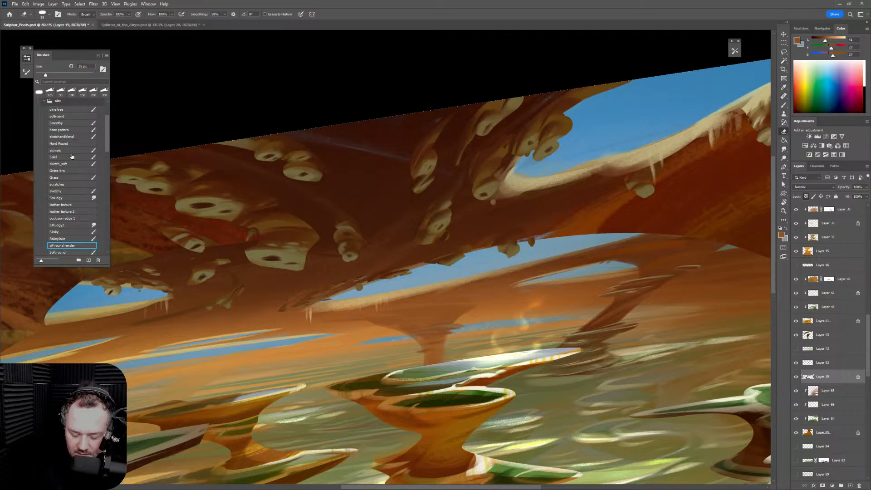
pyautogui.press(']')
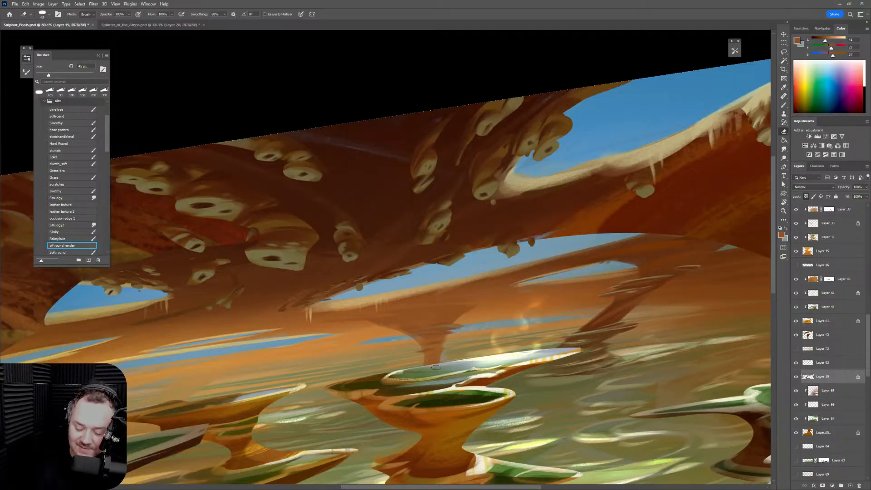
pyautogui.press(']')
pyautogui.press(']')
pyautogui.press(']')
pyautogui.press(']')
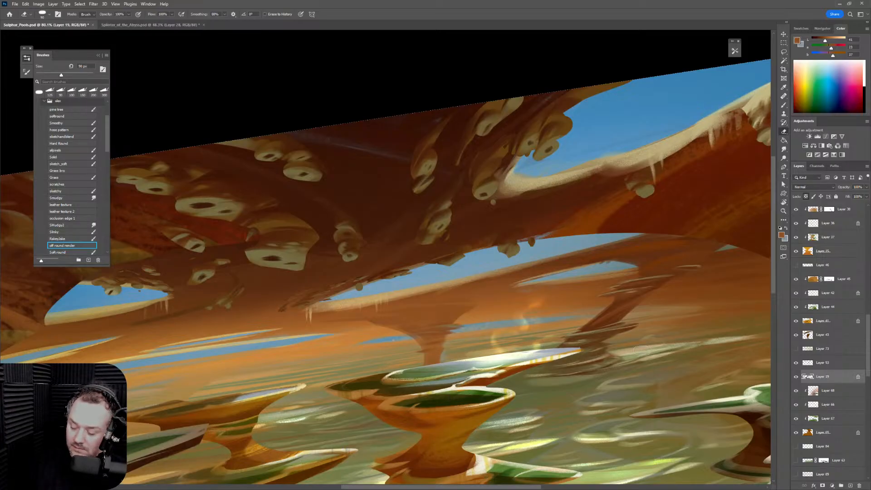
pyautogui.press('[')
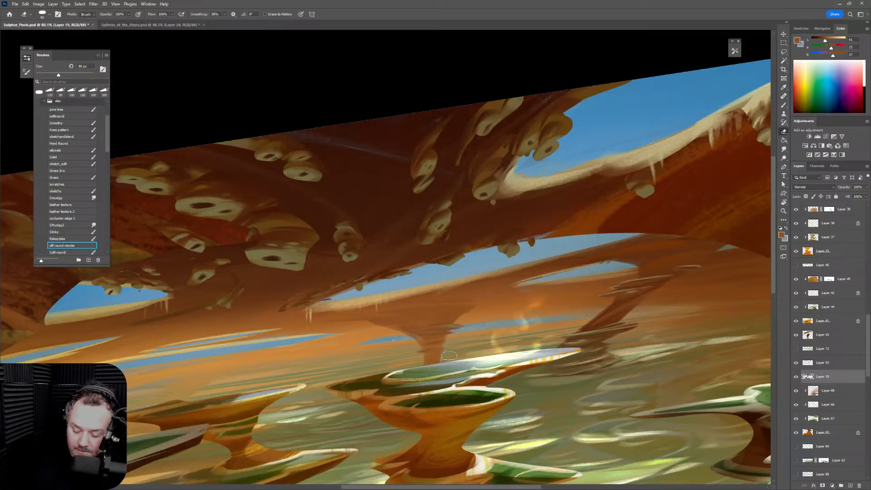
pyautogui.press('[')
pyautogui.press('[')
pyautogui.press('[')
pyautogui.press('[')
pyautogui.press('[')
pyautogui.press('[')
pyautogui.press('[')
pyautogui.press('[')
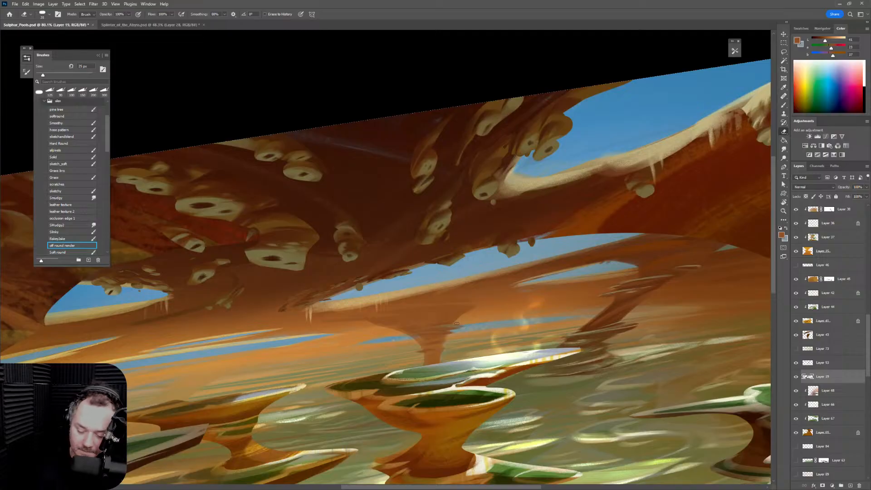
# Lock the transparent pixels of Layer 19 and switch to painting with the Smoothy brush
pyautogui.scroll(-5, 490, 340)
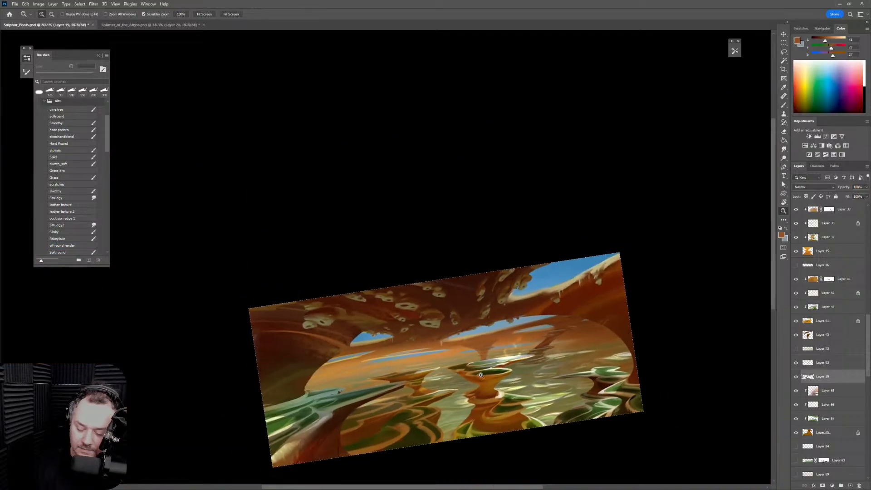
pyautogui.moveTo(541, 400); pyautogui.dragTo(582, 303)
pyautogui.scroll(2, 582, 303)
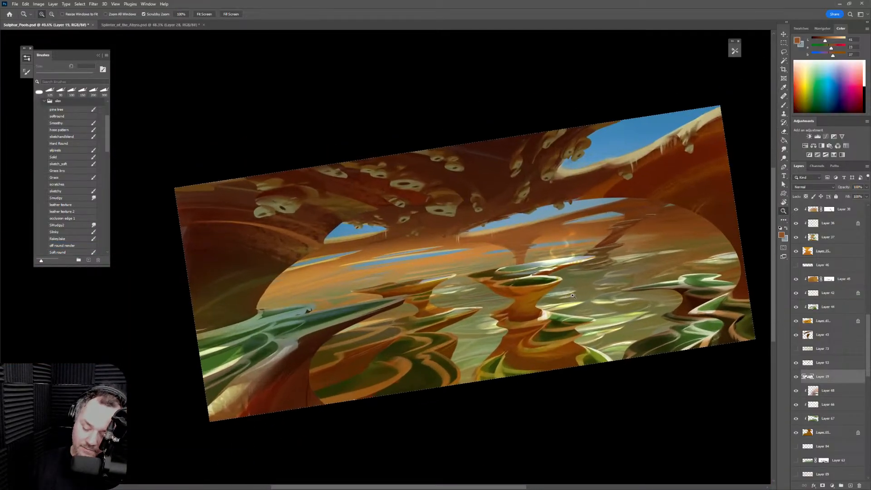
pyautogui.press('b')
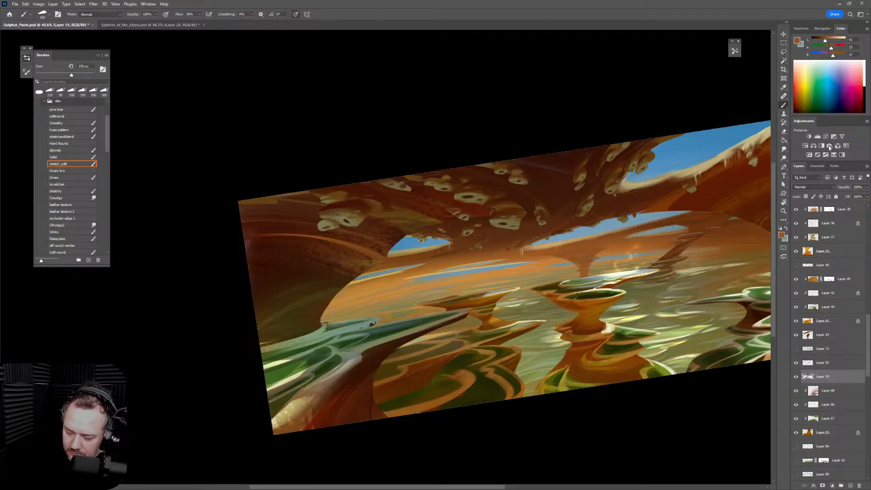
pyautogui.click(807, 197)
pyautogui.click(66, 123)
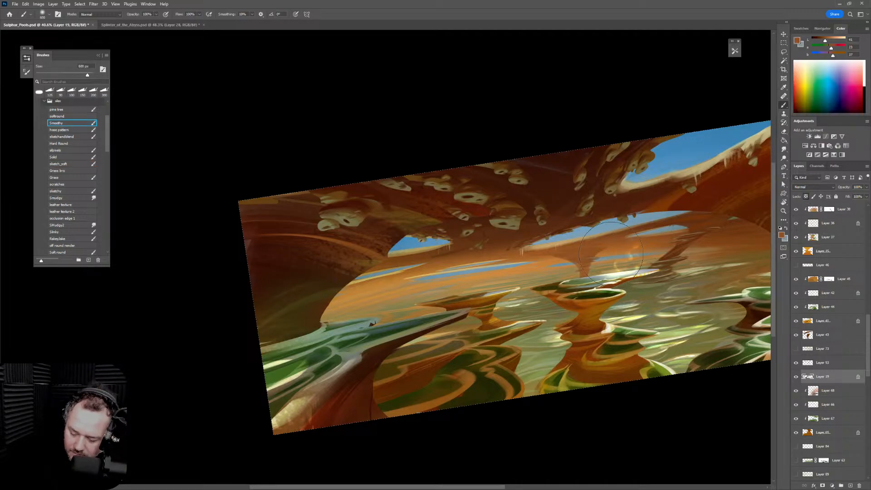
# Try a soft 700 px stroke of sampled orange across the distant legs and undo it
pyautogui.keyDown('alt'); pyautogui.click(592, 258); pyautogui.keyUp('alt')
pyautogui.press(']')
pyautogui.moveTo(592, 259); pyautogui.dragTo(656, 268)
pyautogui.hotkey('ctrl', 'z')
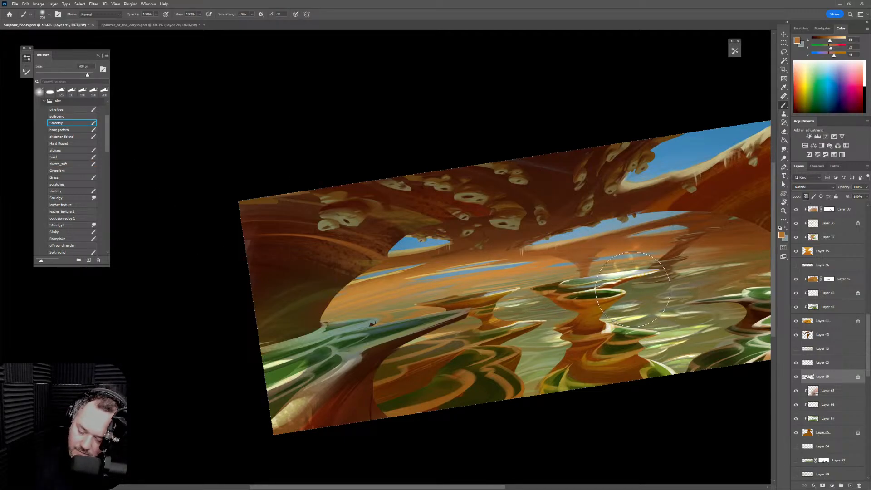
# Sample olive from the water to tint the leg bases softly at 500 px, and flip the canvas horizontally
pyautogui.press('[')
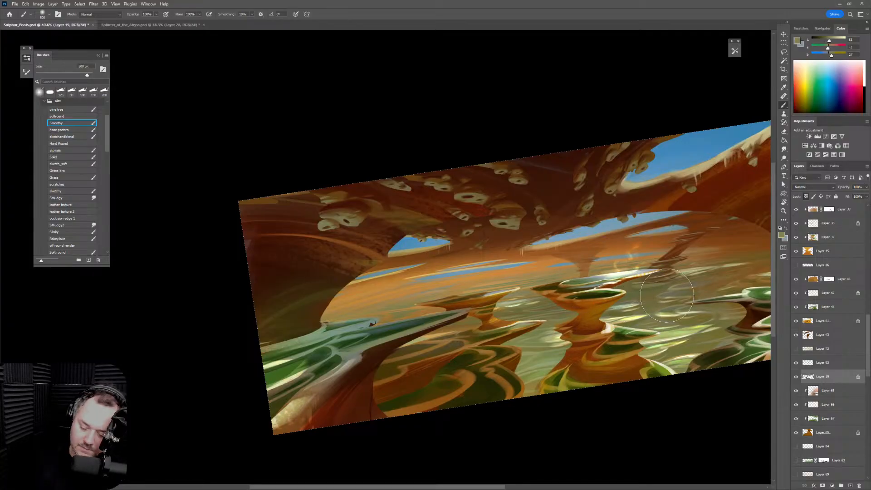
pyautogui.moveTo(632, 348); pyautogui.dragTo(664, 357)
pyautogui.moveTo(664, 358)
pyautogui.mouseDown()
pyautogui.moveTo(648, 359)
pyautogui.moveTo(612, 315)
pyautogui.moveTo(618, 346)
pyautogui.moveTo(628, 347)
pyautogui.mouseUp()
pyautogui.hotkey('ctrl', 'shift', 'h')
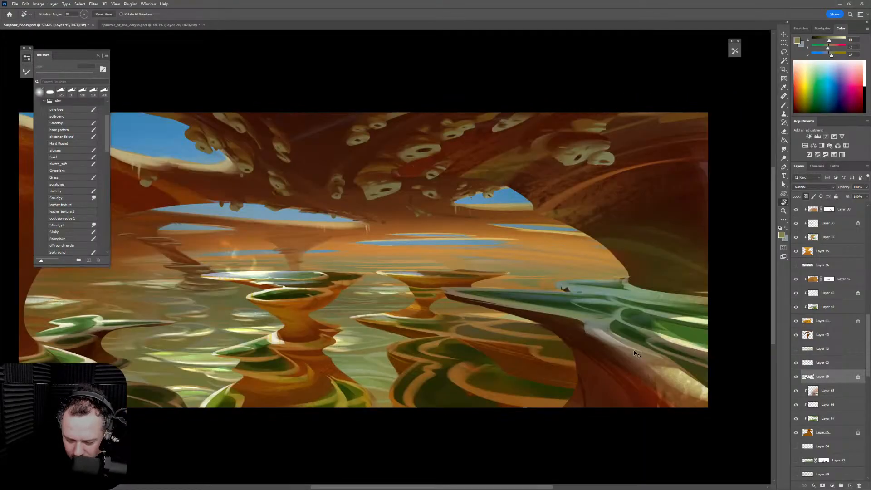
pyautogui.press('z')
pyautogui.moveTo(542, 354)
pyautogui.mouseDown()
pyautogui.moveTo(519, 370)
pyautogui.moveTo(540, 363)
pyautogui.mouseUp()
pyautogui.press('r')
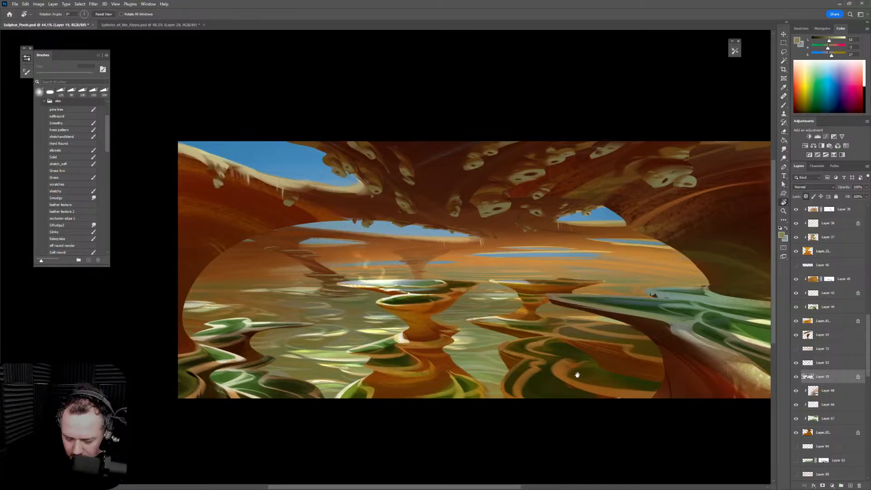
# Lasso the distant middle leg on Layer 19, make it slimmer with Free Transform and clear the selection
pyautogui.press('l')
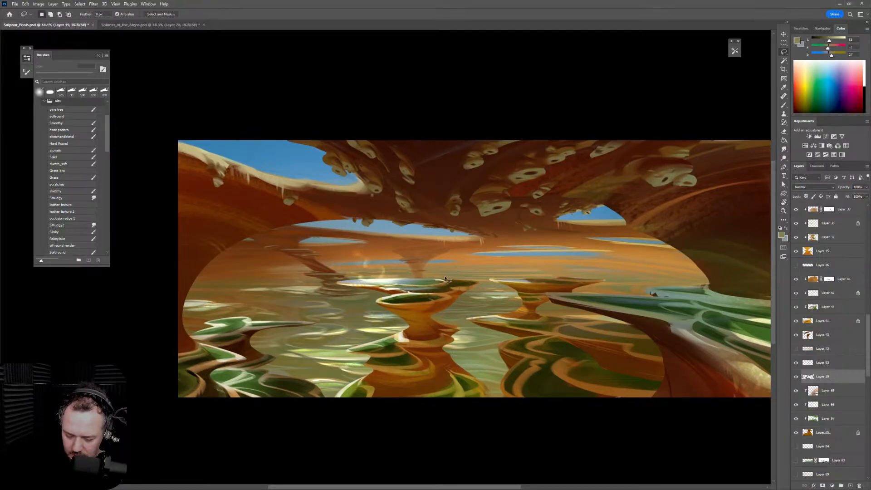
pyautogui.moveTo(436, 290)
pyautogui.mouseDown()
pyautogui.moveTo(498, 250)
pyautogui.moveTo(448, 233)
pyautogui.moveTo(376, 241)
pyautogui.moveTo(420, 309)
pyautogui.mouseUp()
pyautogui.hotkey('ctrl', 't')
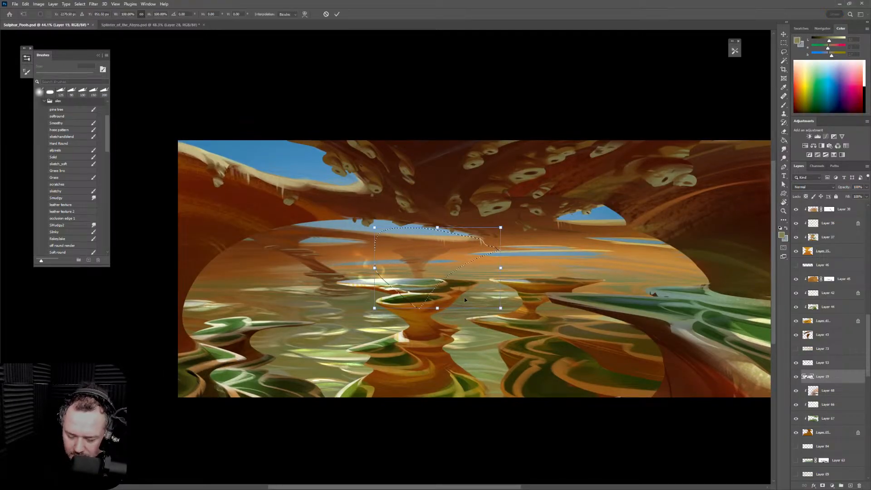
pyautogui.moveTo(500, 267); pyautogui.dragTo(454, 290)
pyautogui.press('Return')
pyautogui.hotkey('ctrl', 'd')
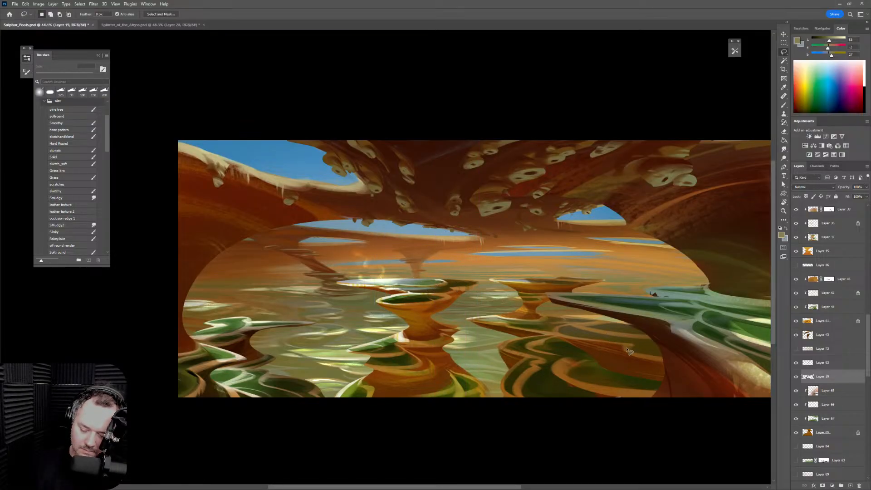
pyautogui.hotkey('ctrl', 'shift', 'd')
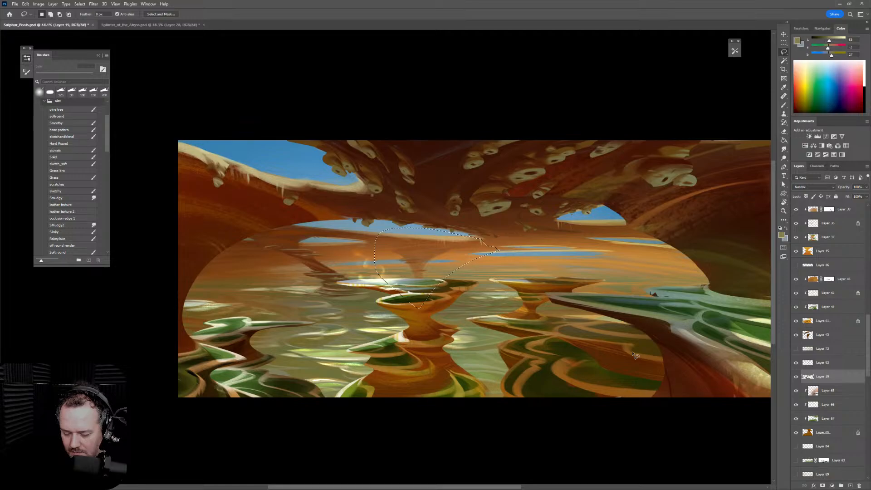
pyautogui.hotkey('ctrl', 'd')
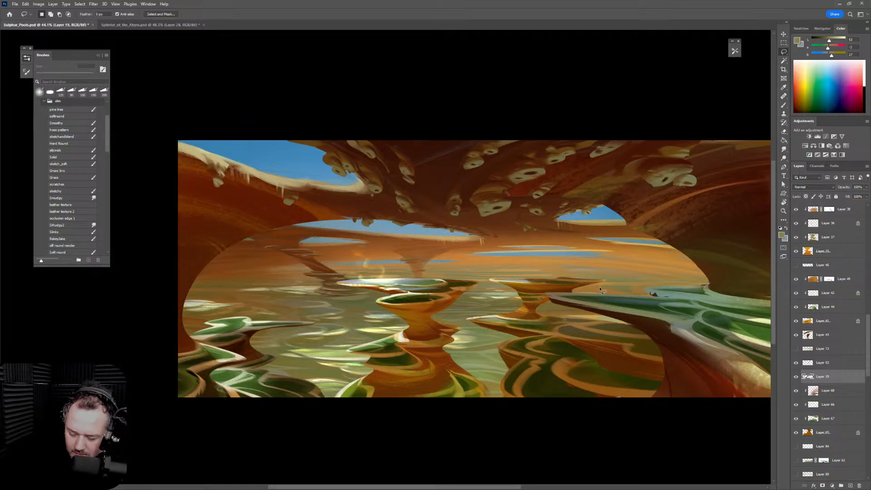
# With the sketch_soft brush, paint sampled oranges along the distant arch and its sky gaps on Layer 19, enlarging to 90 px
pyautogui.press('r')
pyautogui.moveTo(663, 296); pyautogui.dragTo(634, 169)
pyautogui.press('b')
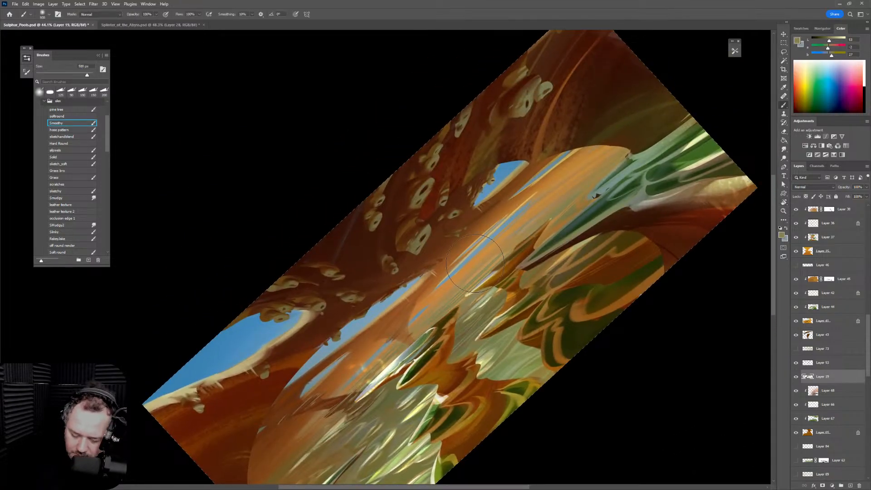
pyautogui.click(73, 164)
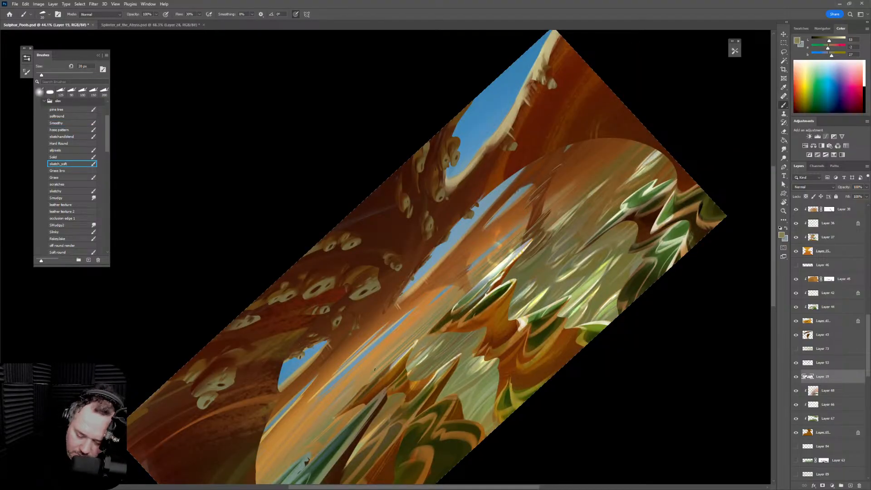
pyautogui.keyDown('alt'); pyautogui.click(368, 361); pyautogui.keyUp('alt')
pyautogui.press(']')
pyautogui.press(']')
pyautogui.press(']')
pyautogui.press(']')
pyautogui.press(']')
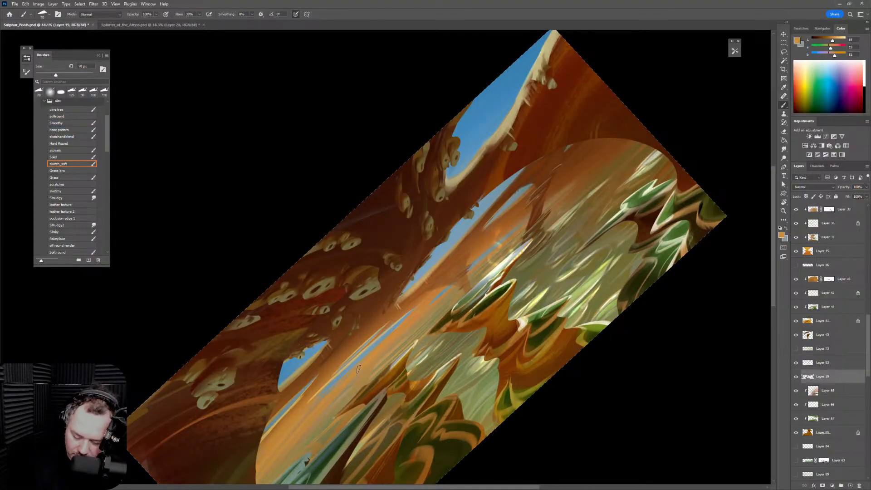
pyautogui.keyDown('alt'); pyautogui.click(418, 300); pyautogui.keyUp('alt')
pyautogui.press(']')
pyautogui.press(']')
pyautogui.moveTo(412, 314); pyautogui.dragTo(371, 336)
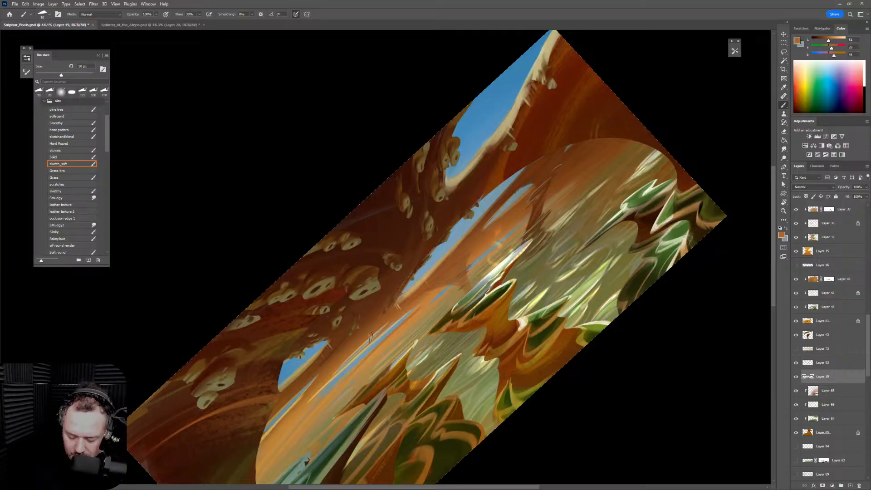
# Sample nearby oranges from the distant arch and blend them in along its edge at 150 px and 125 px
pyautogui.press(']')
pyautogui.press(']')
pyautogui.press(']')
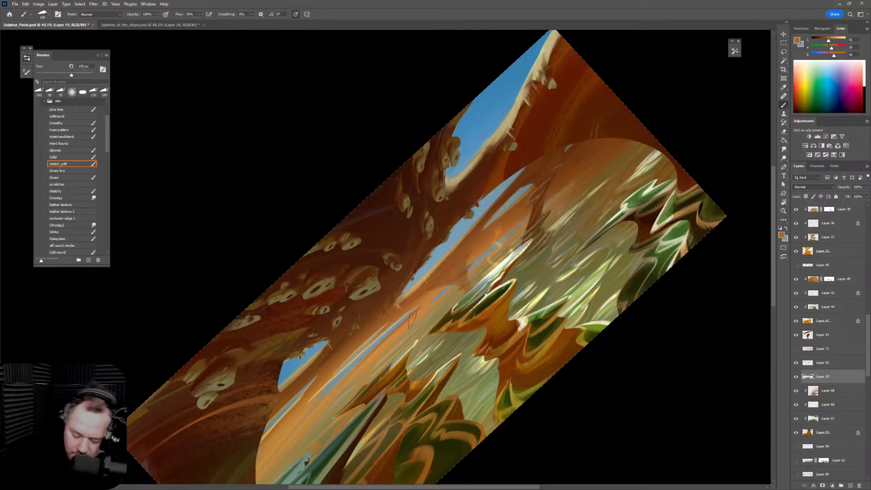
pyautogui.keyDown('alt'); pyautogui.click(425, 305); pyautogui.keyUp('alt')
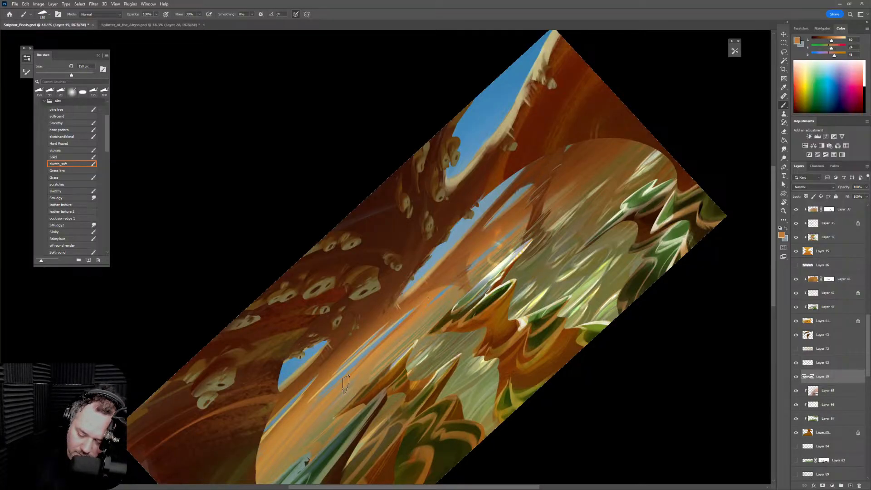
pyautogui.keyDown('alt'); pyautogui.click(366, 359); pyautogui.keyUp('alt')
pyautogui.press('[')
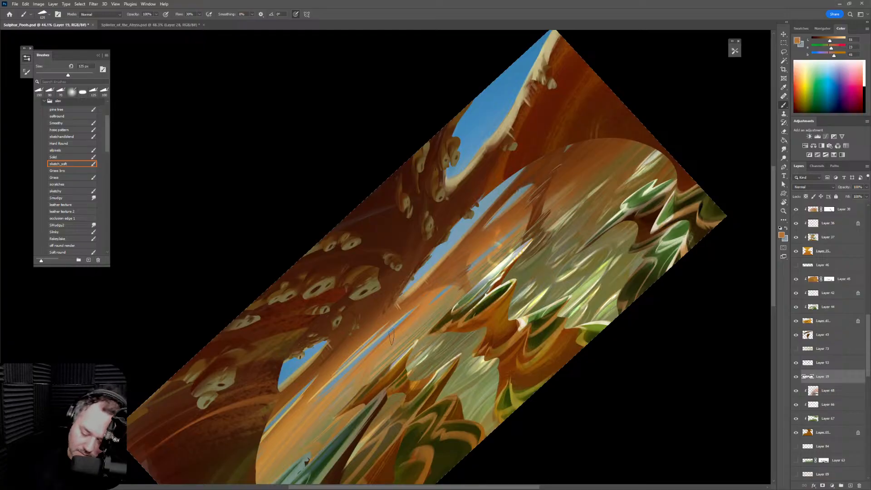
# Paint a long orange stroke beneath the distant sky gaps at 150 px, after enlarging the brush to 200 px
pyautogui.press(']')
pyautogui.press(']')
pyautogui.press(']')
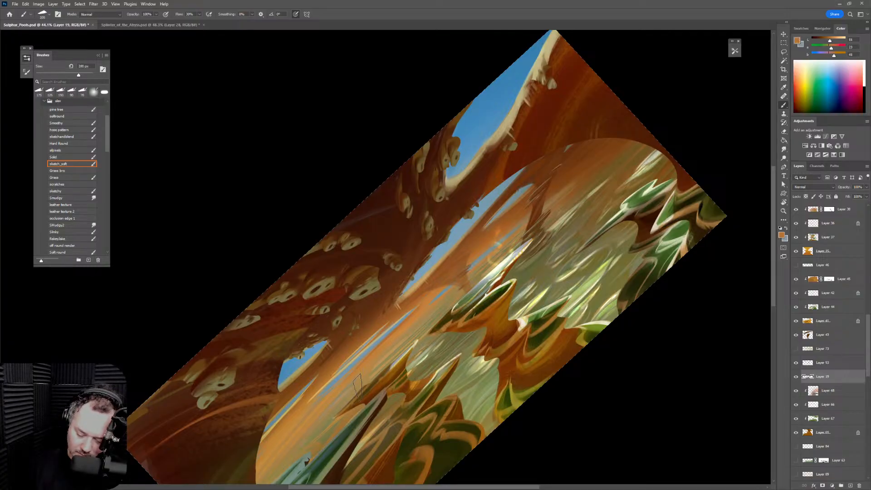
pyautogui.press('[')
pyautogui.press('[')
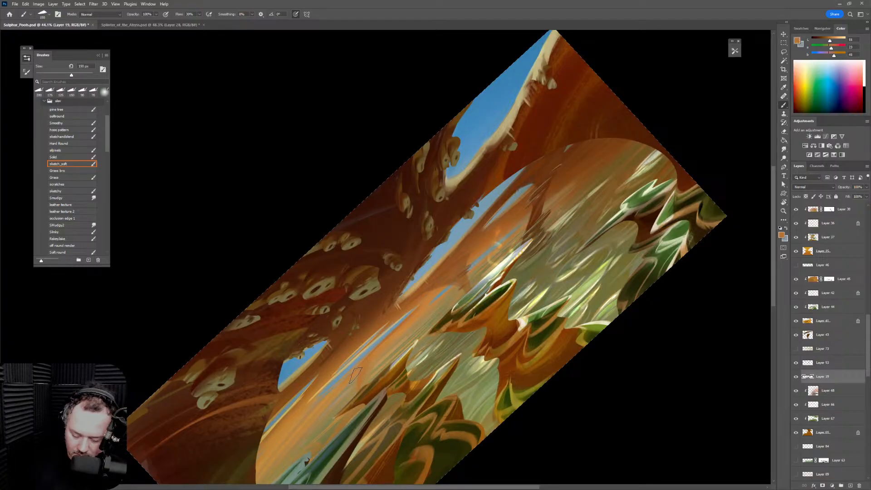
pyautogui.moveTo(358, 383); pyautogui.dragTo(435, 315)
# Sample muted blue from the distant sky gap and paint thin streaks of it under the arch at 70 px
pyautogui.press('[')
pyautogui.press('[')
pyautogui.press('[')
pyautogui.keyDown('alt'); pyautogui.click(401, 352); pyautogui.keyUp('alt')
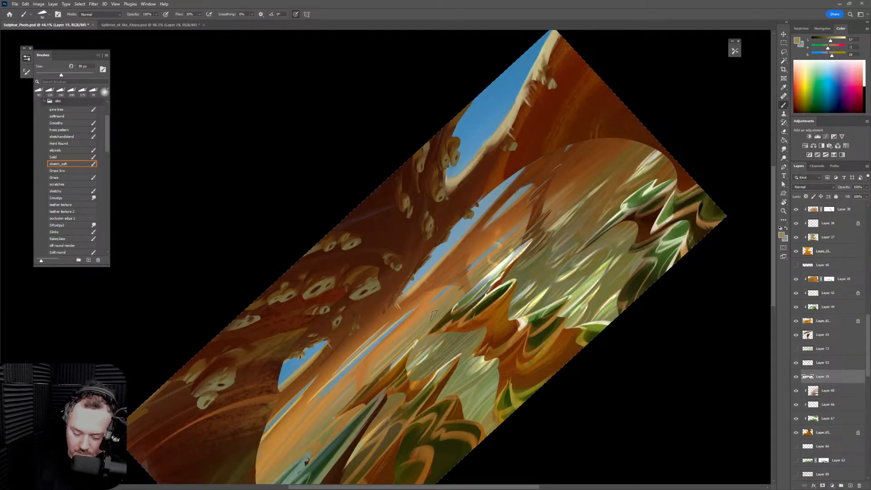
pyautogui.keyDown('alt'); pyautogui.click(447, 290); pyautogui.keyUp('alt')
pyautogui.press('[')
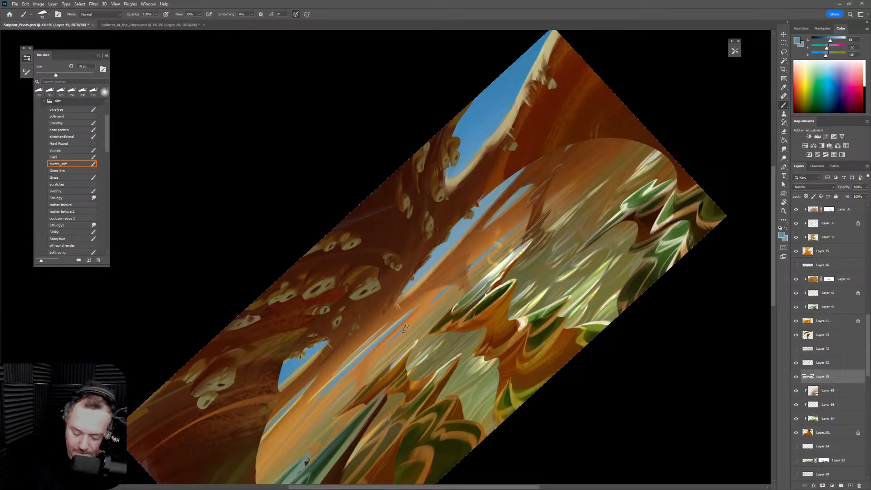
pyautogui.moveTo(401, 331); pyautogui.dragTo(372, 358)
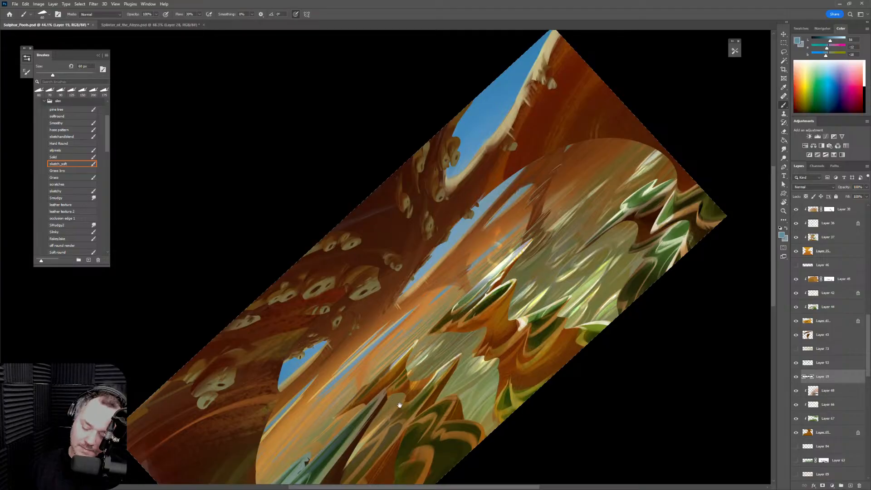
# Examine the whole painting upright and rotated by 180° to judge the composition, and return the canvas to 0°
pyautogui.moveTo(399, 405); pyautogui.dragTo(394, 356)
pyautogui.press('r')
pyautogui.moveTo(649, 191); pyautogui.dragTo(645, 357)
pyautogui.press('z')
pyautogui.press('r')
pyautogui.moveTo(645, 420); pyautogui.dragTo(566, 356)
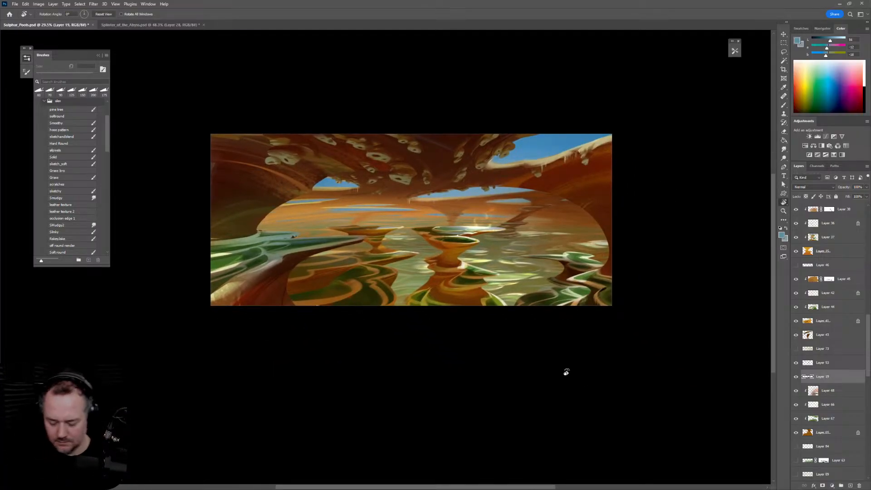
pyautogui.moveTo(587, 336); pyautogui.dragTo(321, 230)
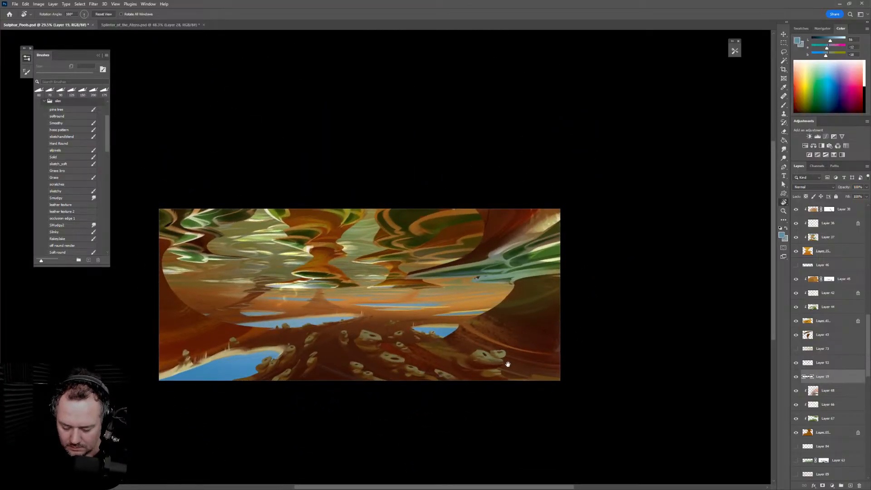
pyautogui.moveTo(508, 364); pyautogui.dragTo(532, 257)
pyautogui.moveTo(539, 203); pyautogui.dragTo(555, 200)
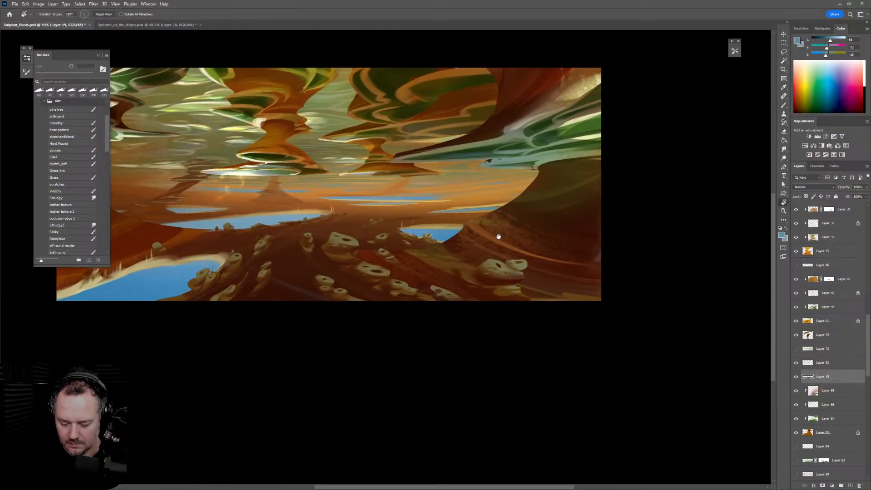
pyautogui.moveTo(499, 236); pyautogui.dragTo(590, 243)
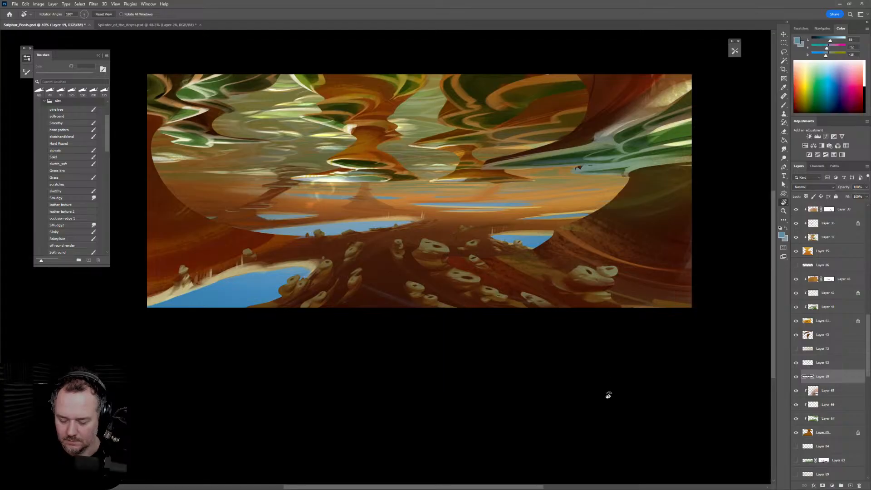
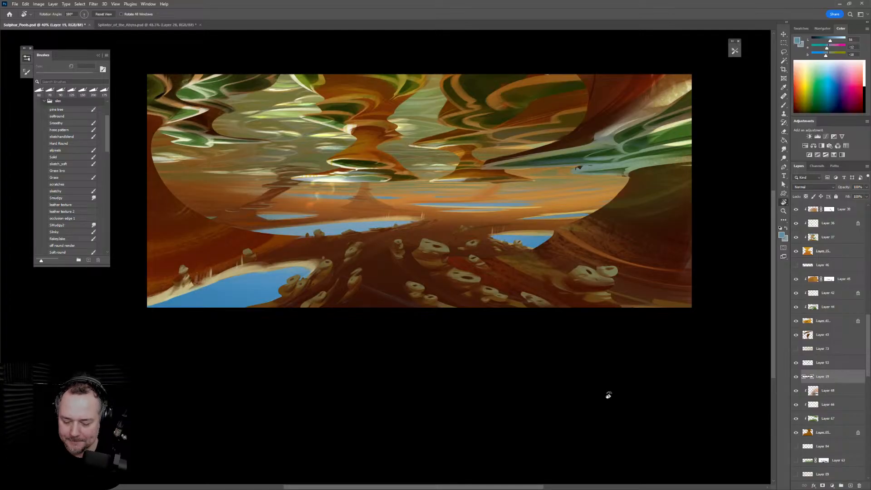
pyautogui.moveTo(657, 365); pyautogui.dragTo(301, 222)
pyautogui.scroll(-3, 313, 224)
pyautogui.hscroll(-2, 313, 224)
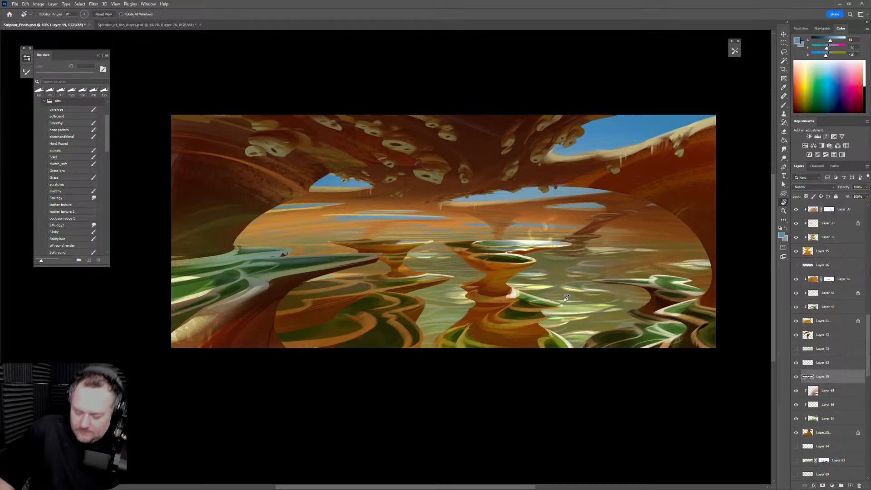
# Switch Layer 51, Layer 52 and the layer between them on and off to compare their effect on the haze
pyautogui.moveTo(866, 379)
pyautogui.mouseDown()
pyautogui.moveTo(869, 468)
pyautogui.moveTo(861, 299)
pyautogui.mouseUp()
pyautogui.click(796, 344)
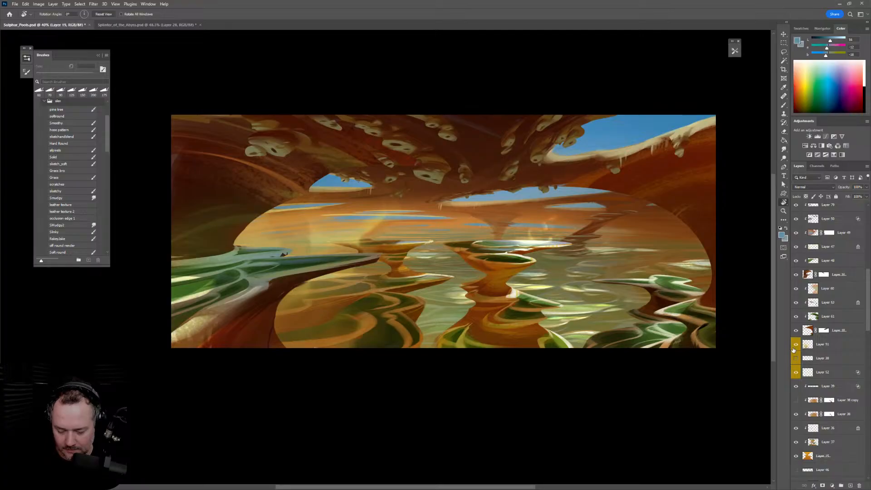
pyautogui.click(796, 345)
pyautogui.click(797, 358)
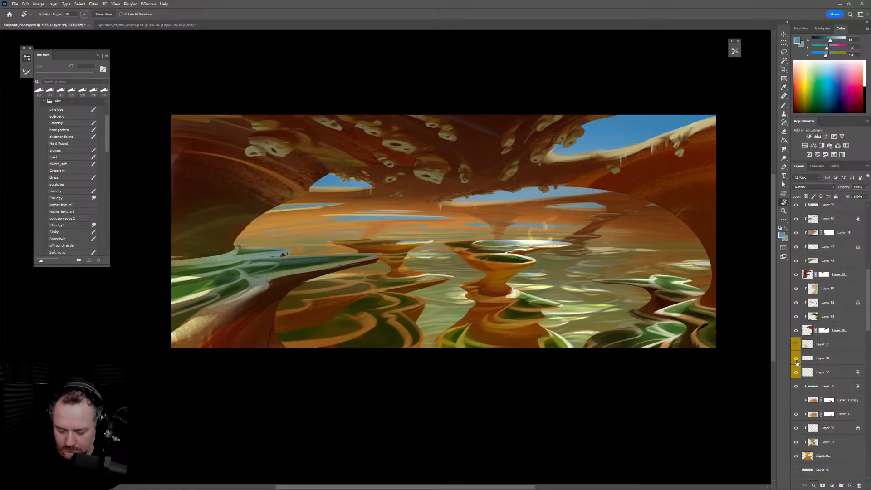
pyautogui.click(797, 359)
pyautogui.click(797, 372)
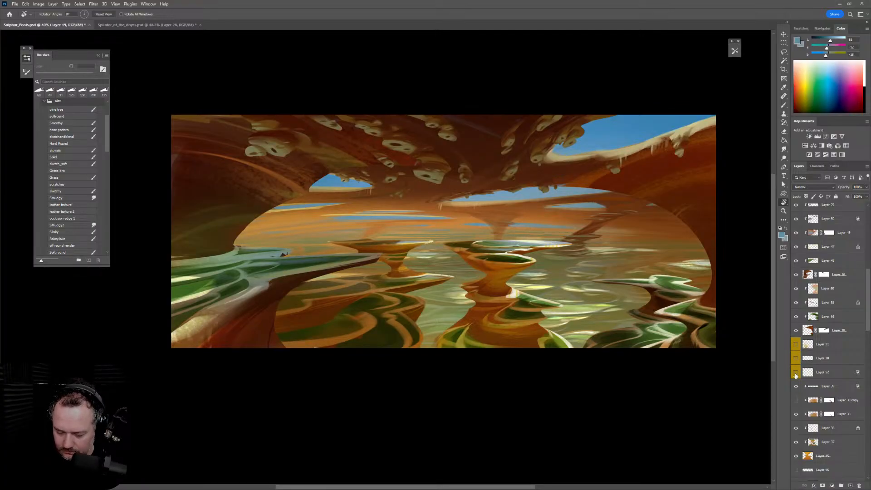
pyautogui.click(797, 372)
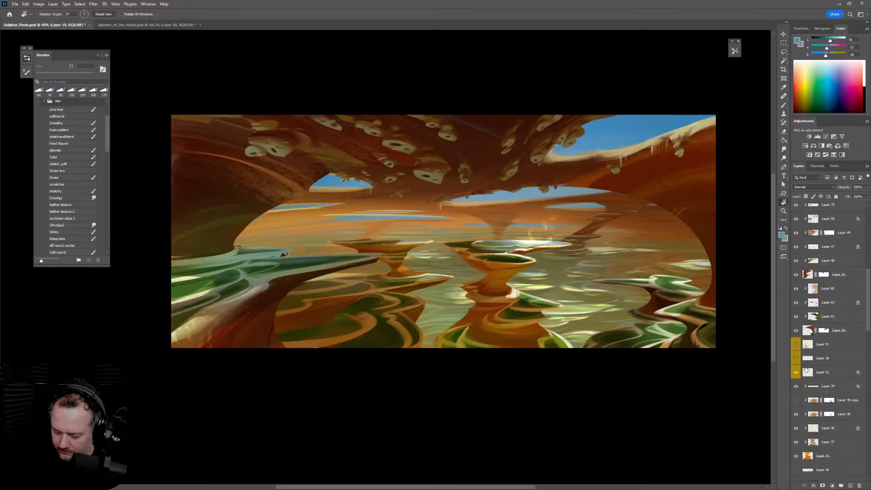
# Toggle the visibility of Layer 19 and the layer directly above it to check what each contributes
pyautogui.scroll(4, 867, 314)
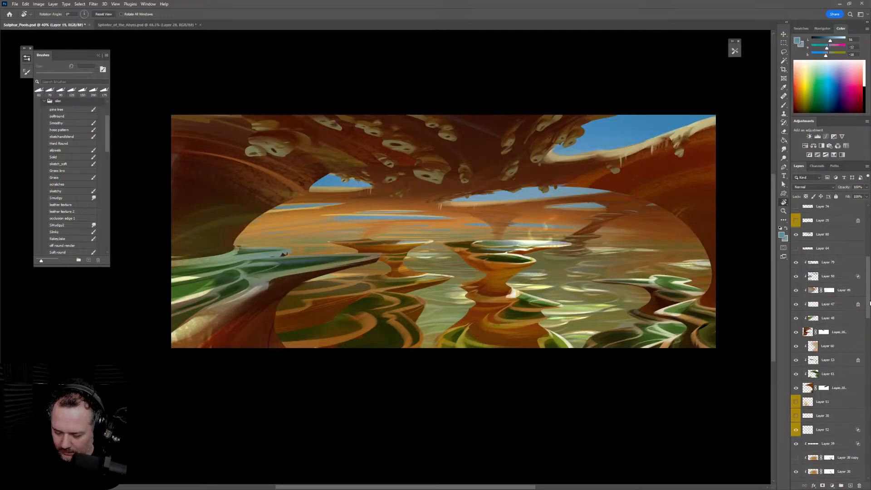
pyautogui.moveTo(870, 303); pyautogui.dragTo(862, 363)
pyautogui.click(796, 338)
pyautogui.click(796, 338)
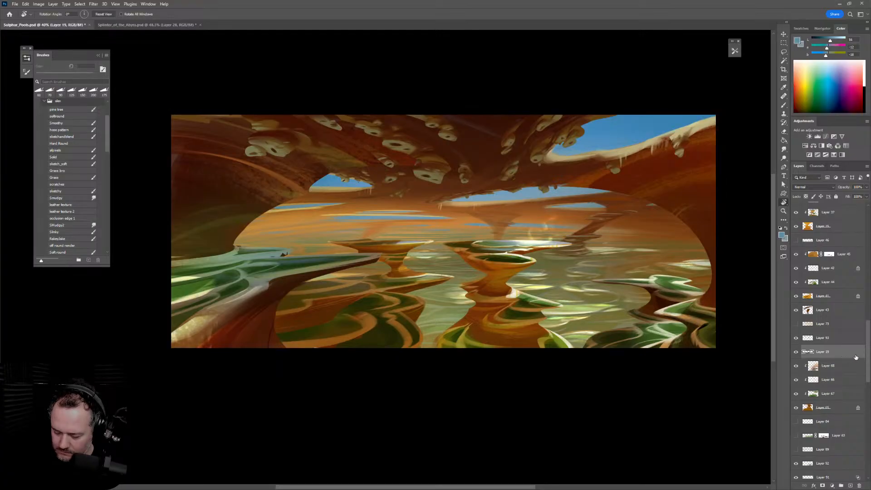
pyautogui.click(796, 353)
pyautogui.click(796, 353)
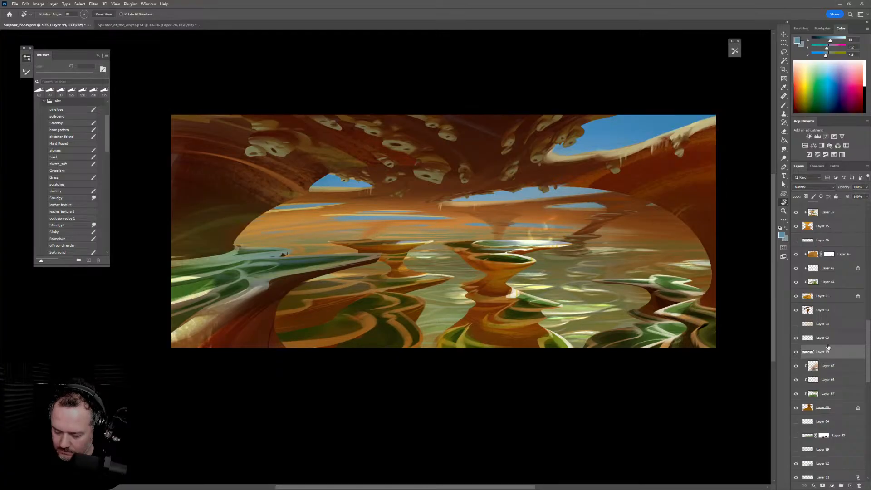
# Toggle the purple-labelled masked layer and Layer 91 off and on to inspect their effect on the water
pyautogui.scroll(-5, 867, 351)
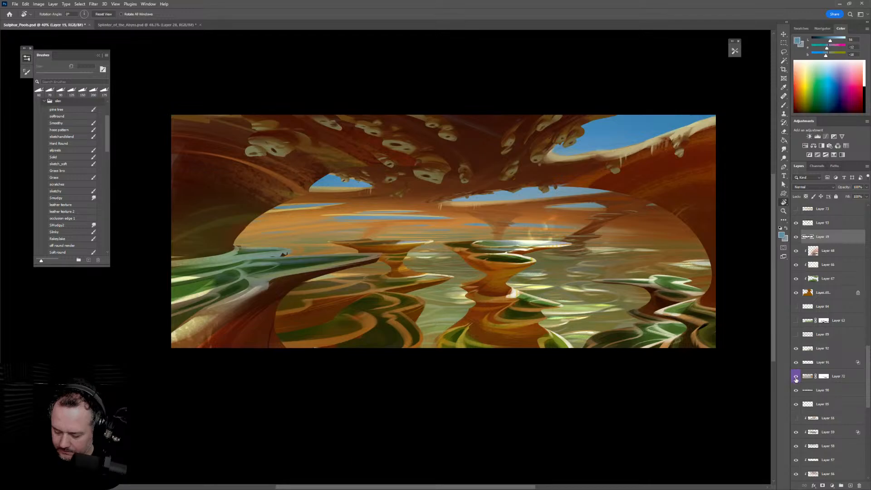
pyautogui.click(796, 377)
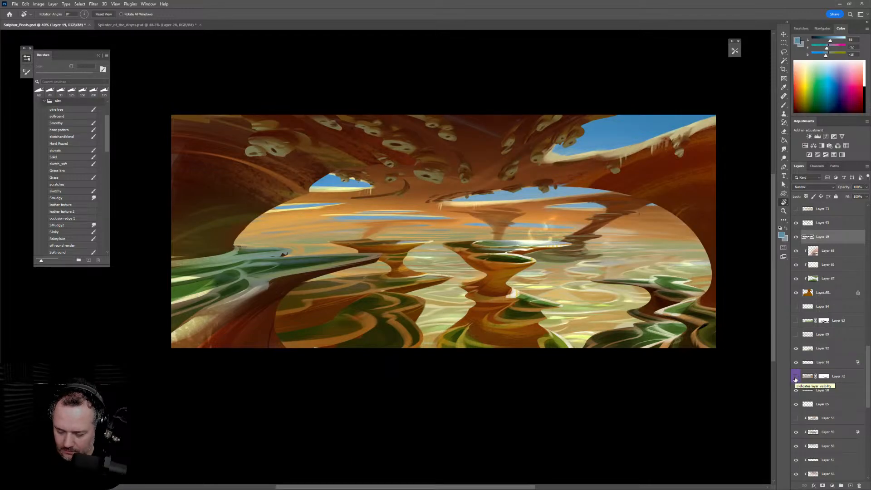
pyautogui.click(796, 377)
pyautogui.click(796, 378)
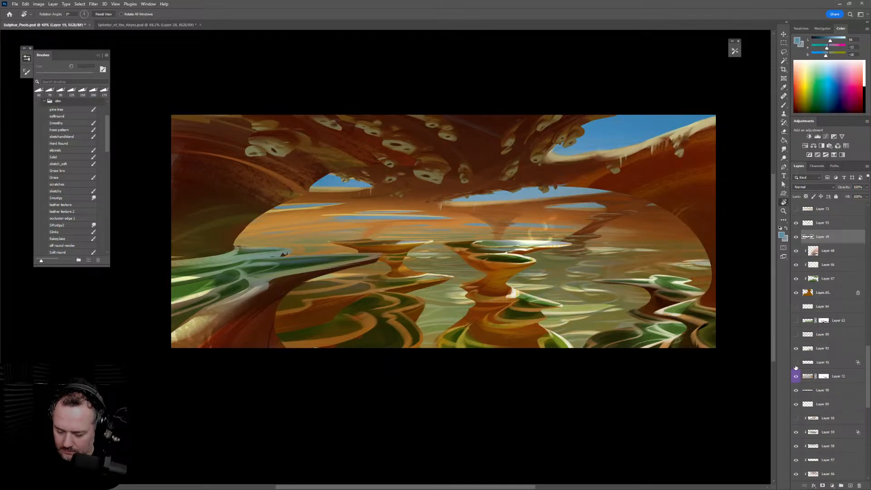
pyautogui.click(796, 348)
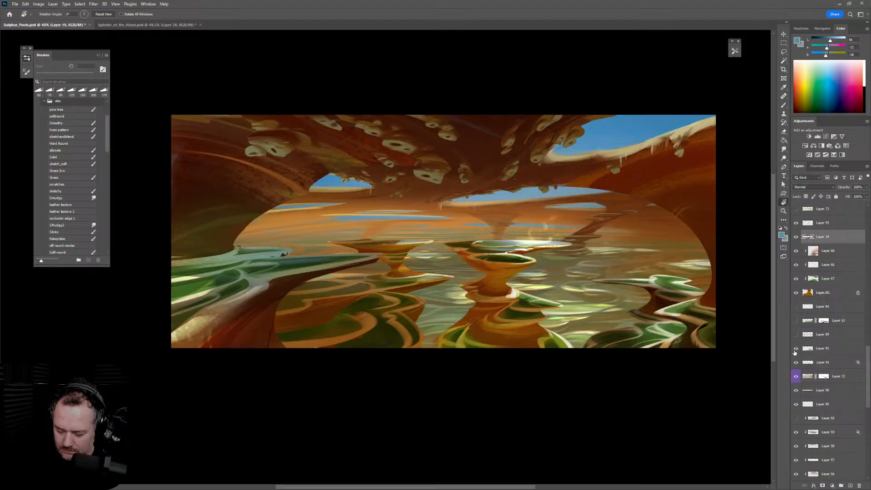
# Hide and show Layer 92 repeatedly to compare the water ripples with and without it
pyautogui.click(797, 349)
pyautogui.click(796, 348)
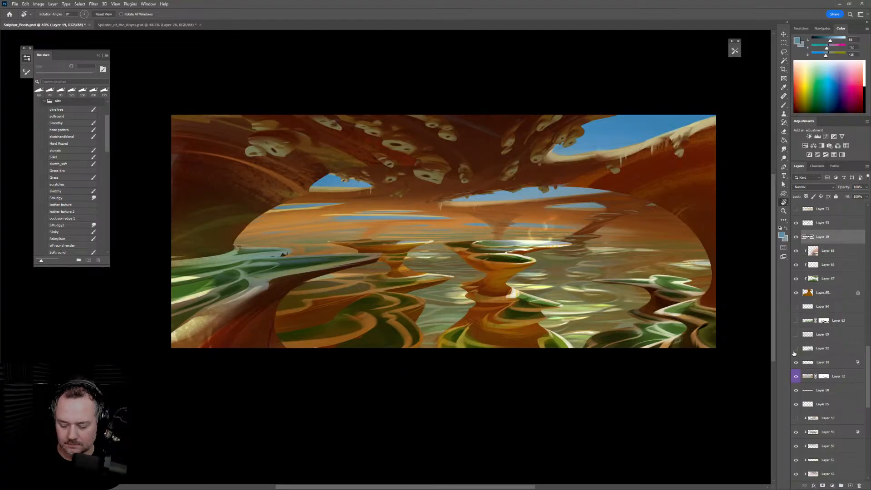
pyautogui.click(796, 349)
pyautogui.click(796, 350)
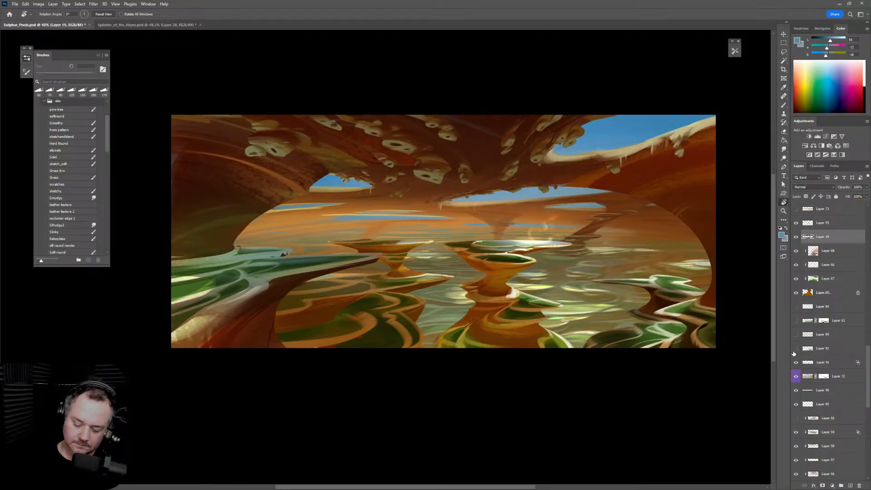
pyautogui.click(795, 351)
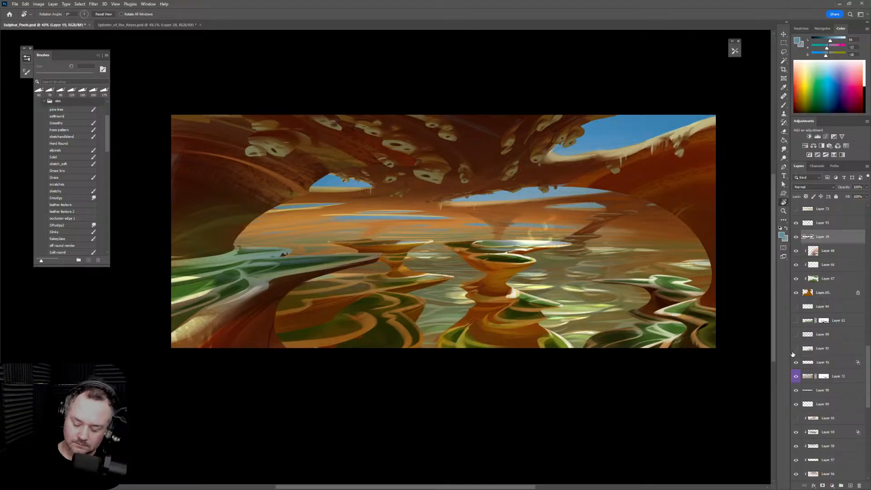
pyautogui.click(794, 351)
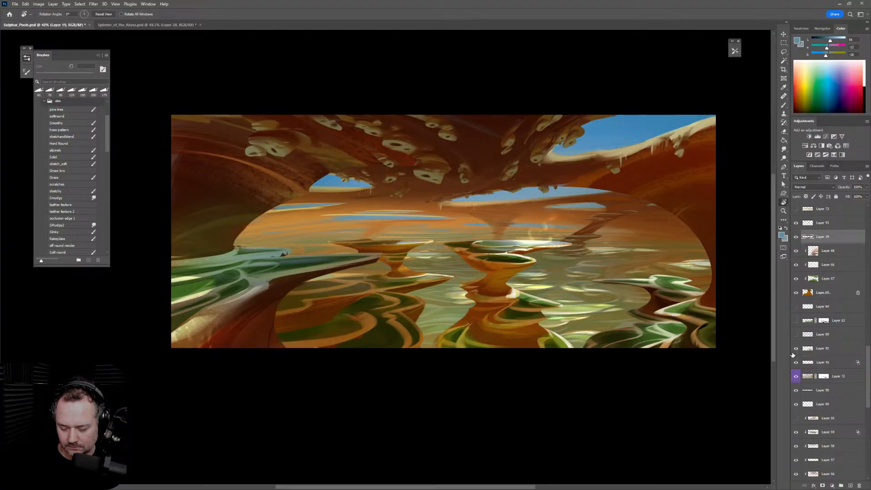
pyautogui.click(795, 351)
pyautogui.click(795, 351)
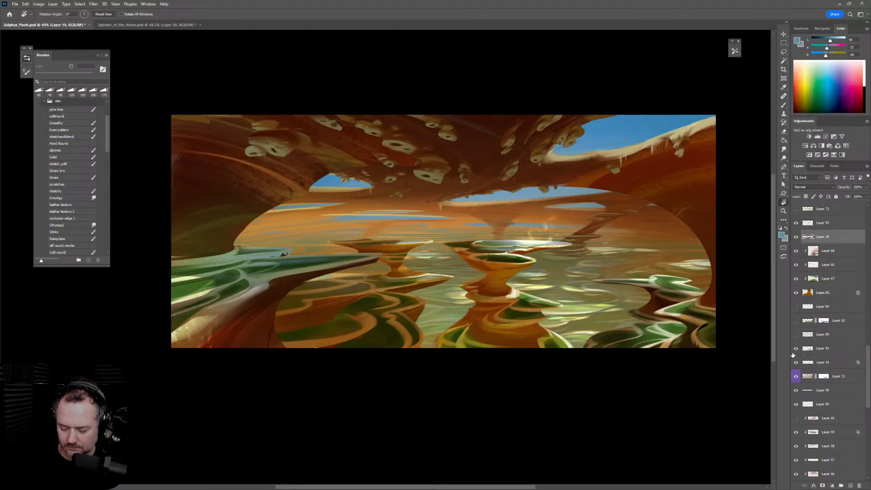
# Erase the central water ripples on Layer 92 with the off round render eraser enlarged to 1600 px
pyautogui.click(836, 351)
pyautogui.press('e')
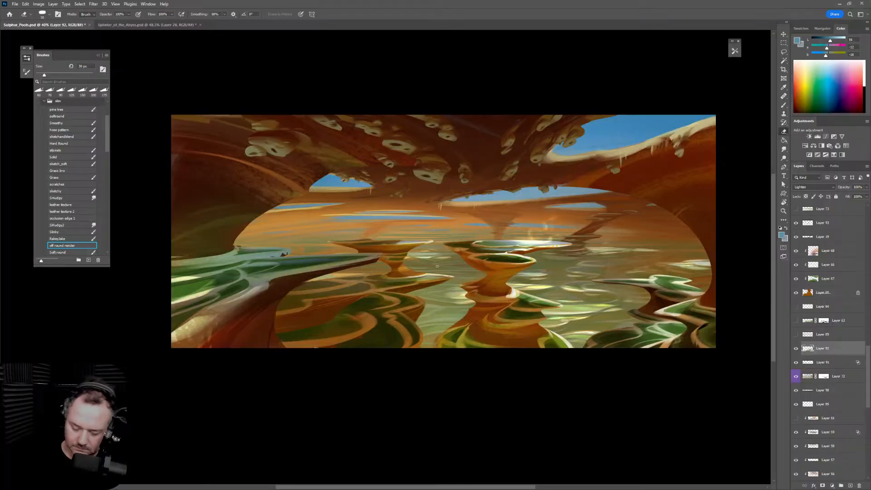
pyautogui.press(']')
pyautogui.press(']')
pyautogui.press(']')
pyautogui.press(']')
pyautogui.press(']')
pyautogui.press(']')
pyautogui.press(']')
pyautogui.press(']')
pyautogui.press(']')
pyautogui.press(']')
pyautogui.press(']')
pyautogui.press(']')
pyautogui.press(']')
pyautogui.press(']')
pyautogui.moveTo(381, 252); pyautogui.dragTo(436, 308)
pyautogui.hotkey('ctrl', 'z')
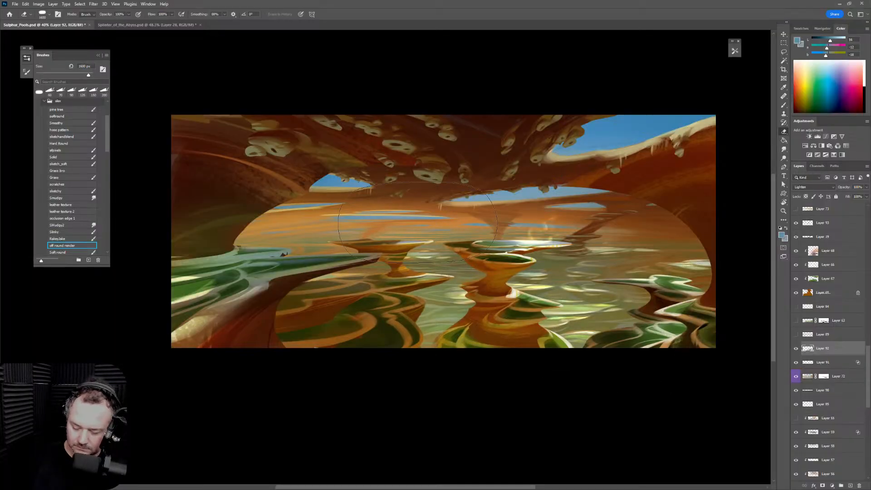
pyautogui.moveTo(418, 254); pyautogui.dragTo(458, 283)
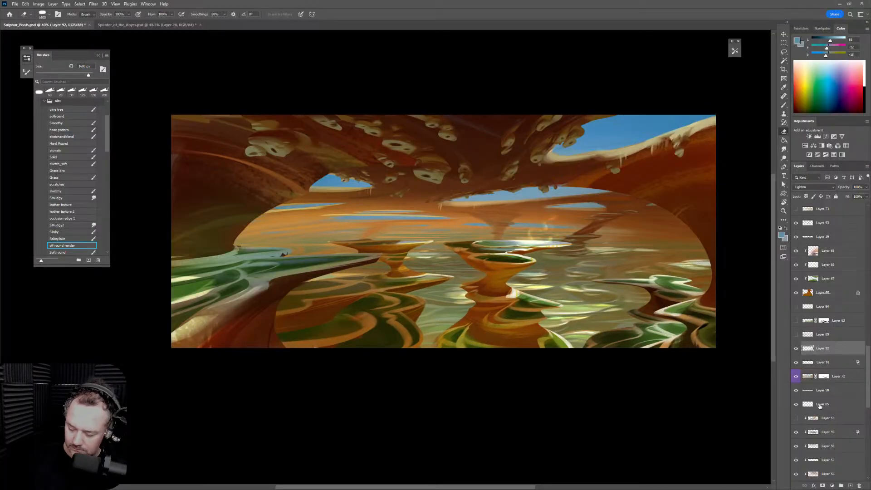
# Recolour the masked, purple-labelled Layer 72 with Hue/Saturation, using hue +180, saturation about -20 and lightness about -18
pyautogui.click(797, 378)
pyautogui.click(797, 378)
pyautogui.click(807, 378)
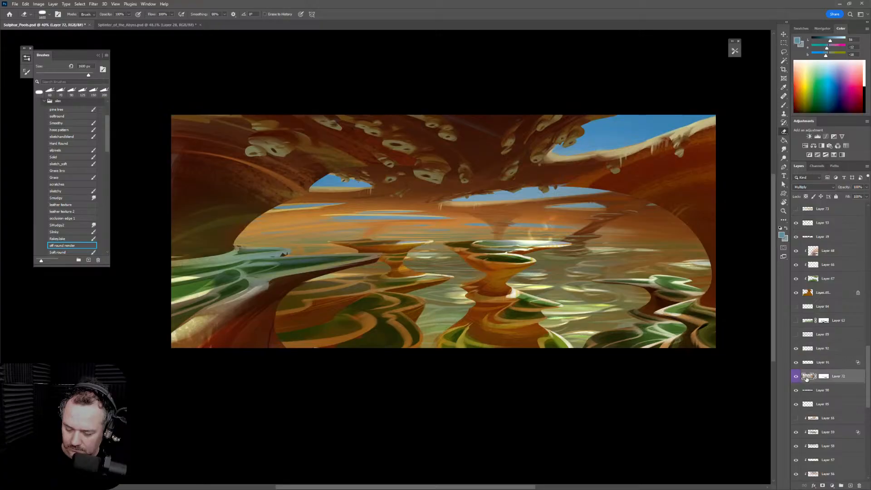
pyautogui.hotkey('ctrl', 'u')
pyautogui.moveTo(670, 110); pyautogui.dragTo(711, 114)
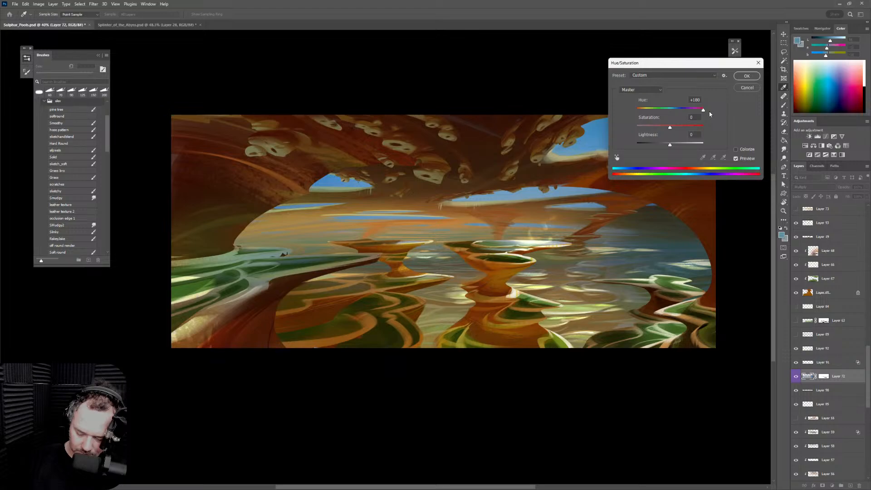
pyautogui.moveTo(711, 115)
pyautogui.mouseDown()
pyautogui.moveTo(622, 113)
pyautogui.moveTo(704, 126)
pyautogui.mouseUp()
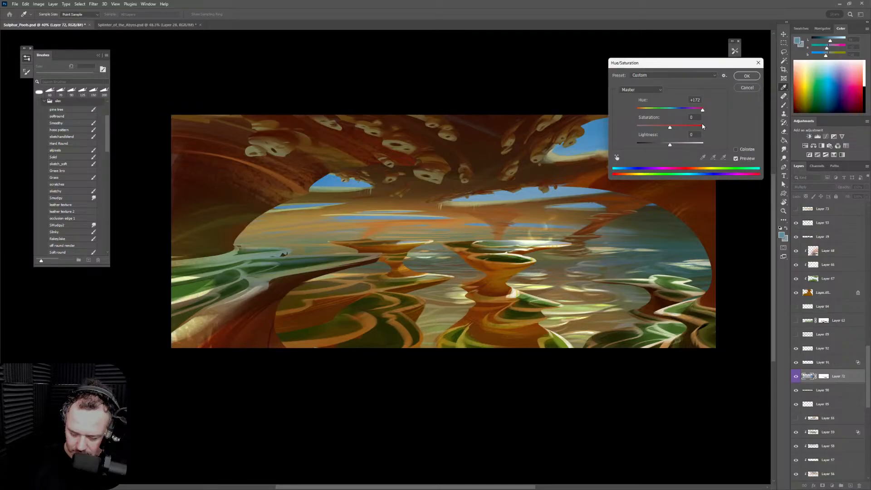
pyautogui.moveTo(704, 126); pyautogui.dragTo(666, 132)
pyautogui.click(675, 146)
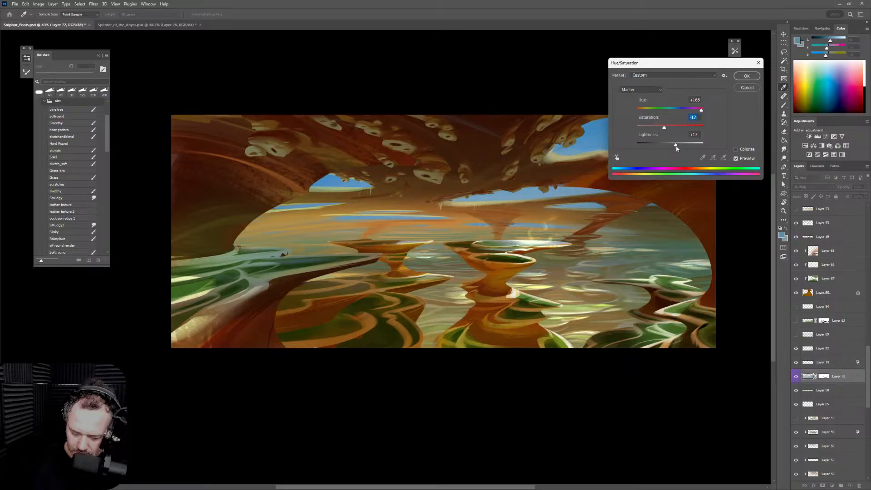
pyautogui.moveTo(676, 148); pyautogui.dragTo(662, 148)
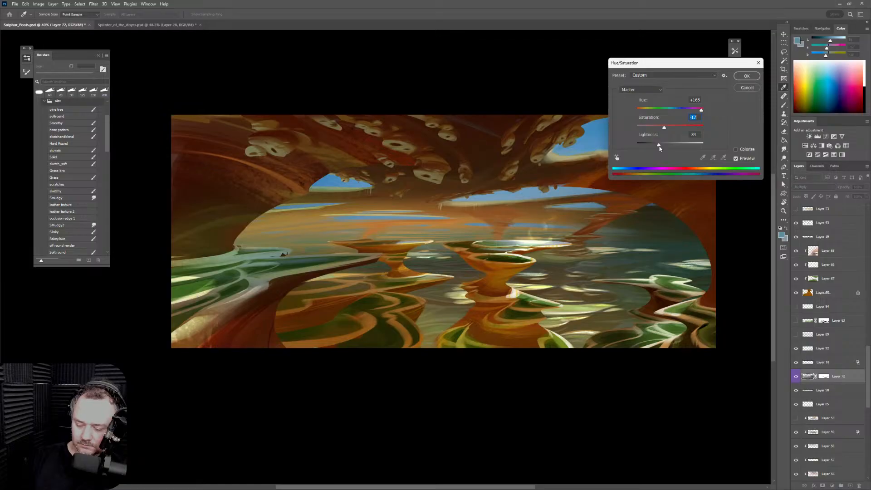
pyautogui.moveTo(661, 148); pyautogui.dragTo(664, 150)
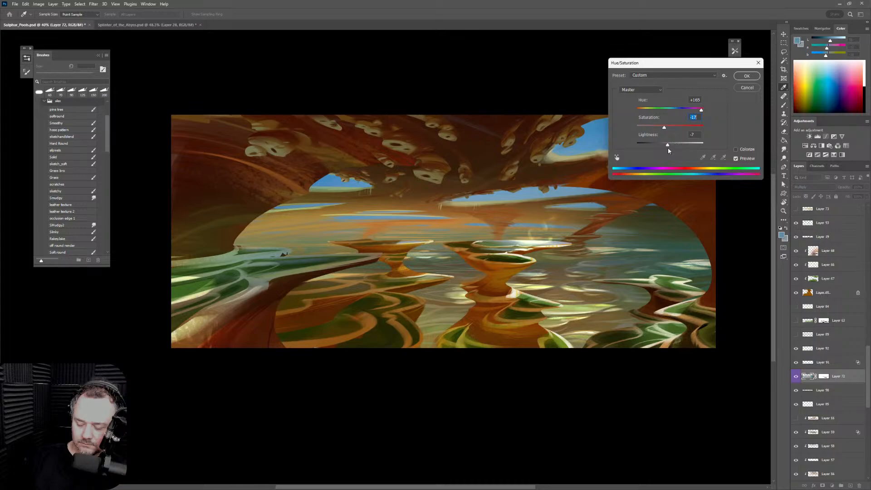
pyautogui.moveTo(664, 129); pyautogui.dragTo(704, 122)
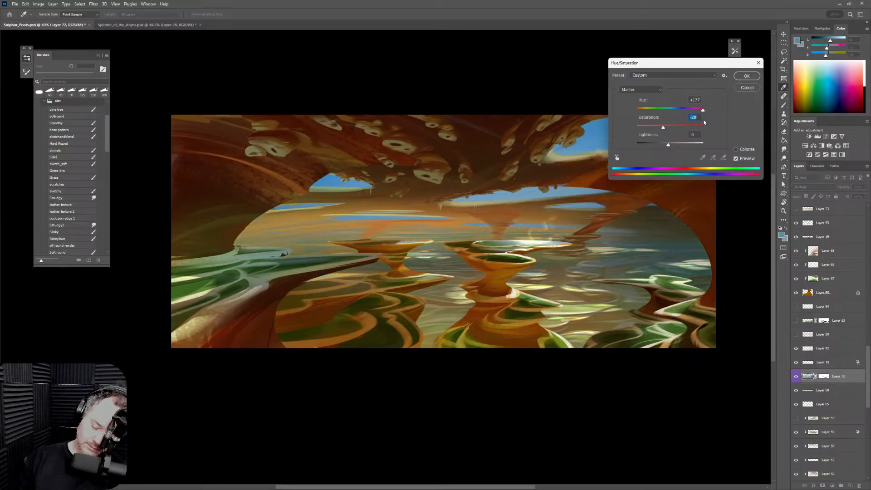
pyautogui.hotkey('shift', 'Tab')
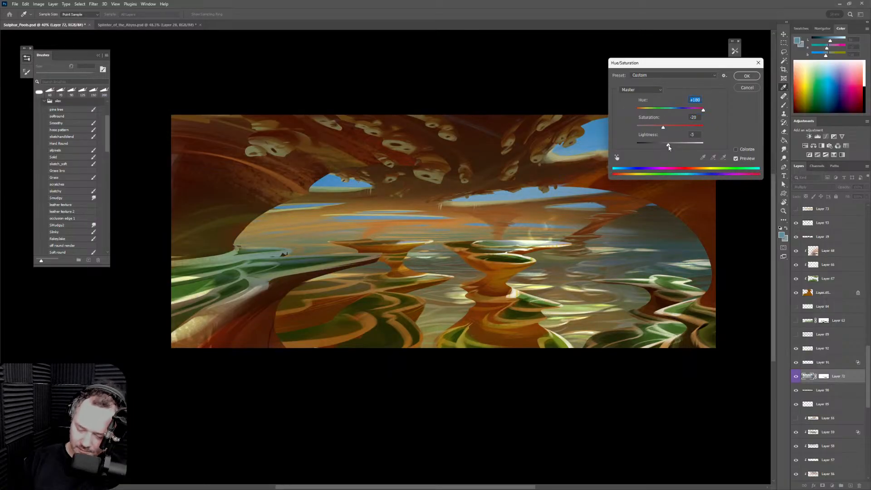
pyautogui.moveTo(669, 145); pyautogui.dragTo(665, 150)
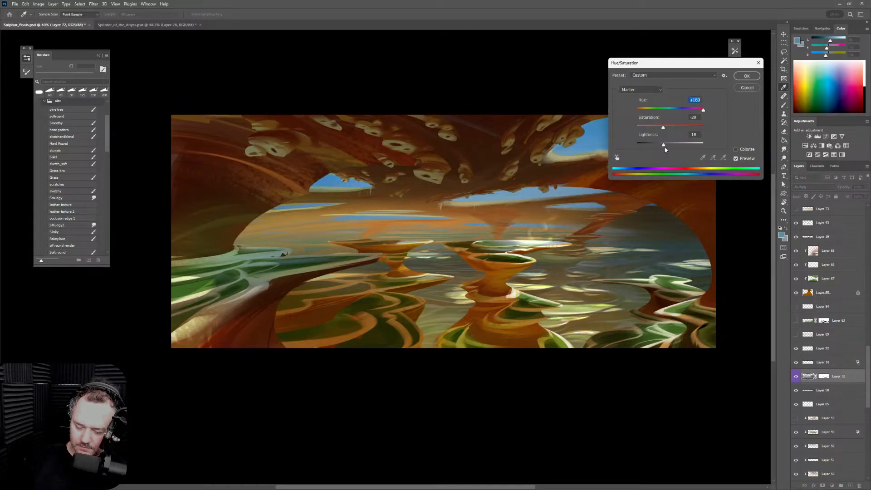
pyautogui.moveTo(666, 149); pyautogui.dragTo(666, 131)
pyautogui.click(746, 76)
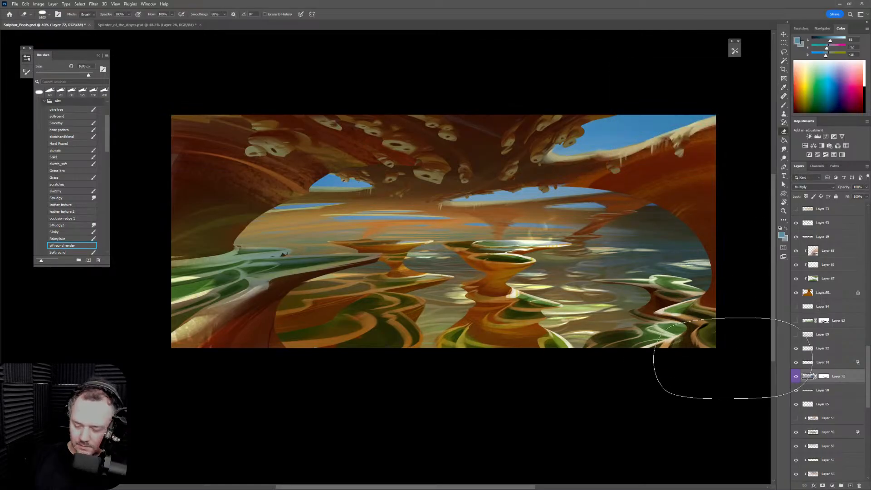
# Reduce the eraser to a small size and clear Layer 72's tint from the small distant sky opening beside the right-hand arch
pyautogui.press('[')
pyautogui.press('[')
pyautogui.press('[')
pyautogui.press('[')
pyautogui.press('[')
pyautogui.press('[')
pyautogui.press('[')
pyautogui.press('[')
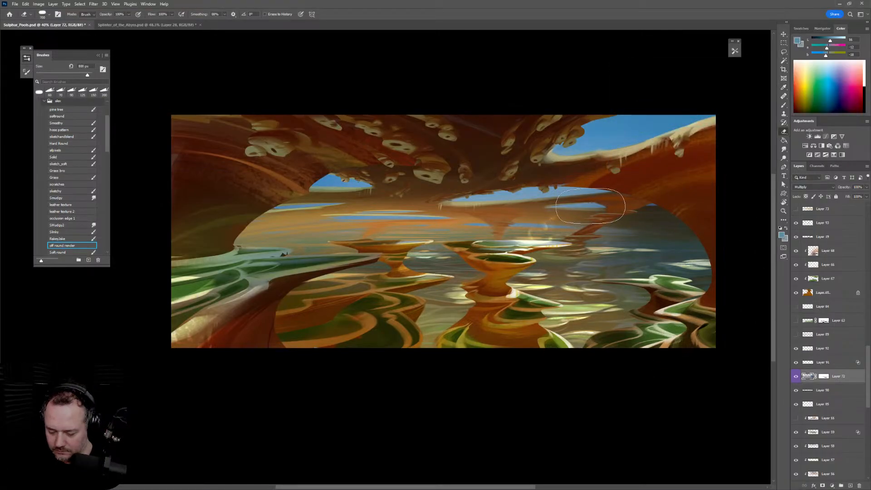
pyautogui.press('[')
pyautogui.press('[')
pyautogui.press('[')
pyautogui.press('[')
pyautogui.press('[')
pyautogui.press('[')
pyautogui.press('[')
pyautogui.press('[')
pyautogui.press('[')
pyautogui.press('[')
pyautogui.press('[')
pyautogui.press('[')
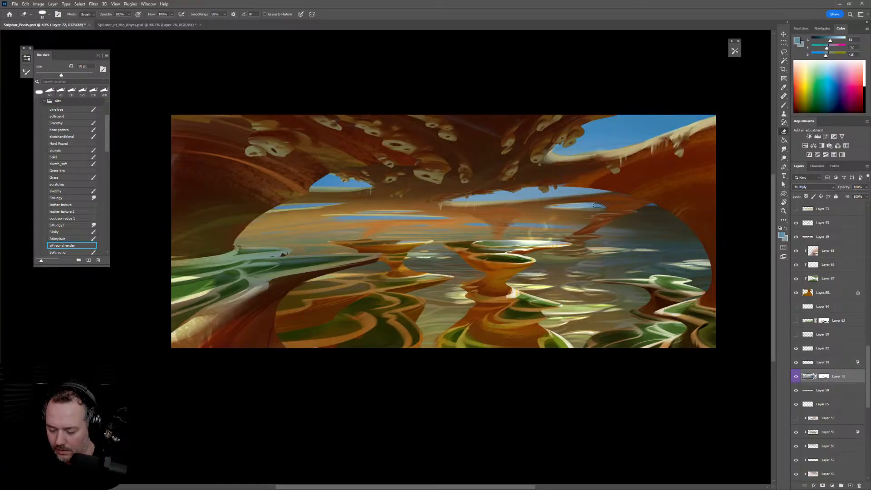
# Lasso the tiny sky gap at the tip of the right-hand arch and erase Layer 72's tint inside it
pyautogui.press('l')
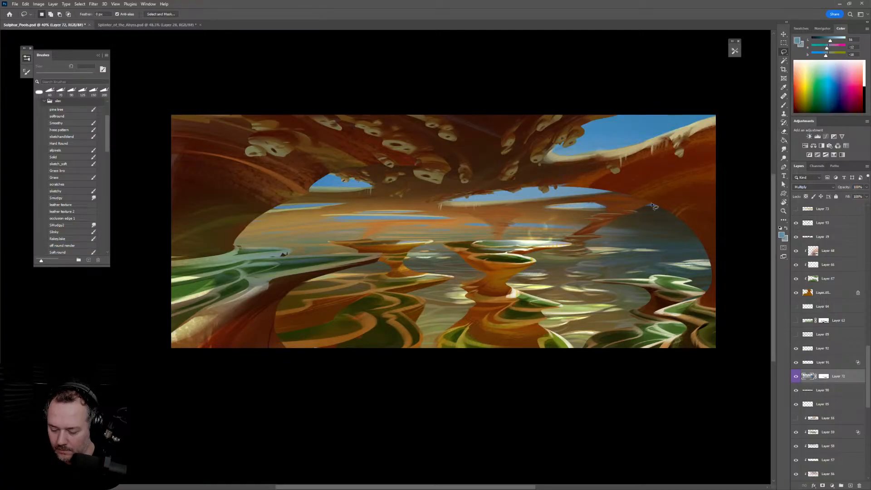
pyautogui.press('e')
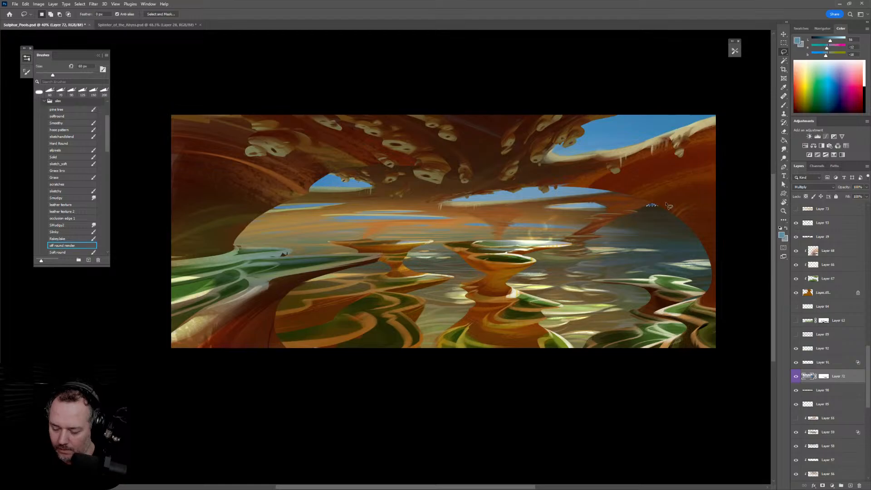
pyautogui.press(']')
pyautogui.press(']')
pyautogui.press(']')
pyautogui.press(']')
pyautogui.press(']')
pyautogui.press(']')
pyautogui.press(']')
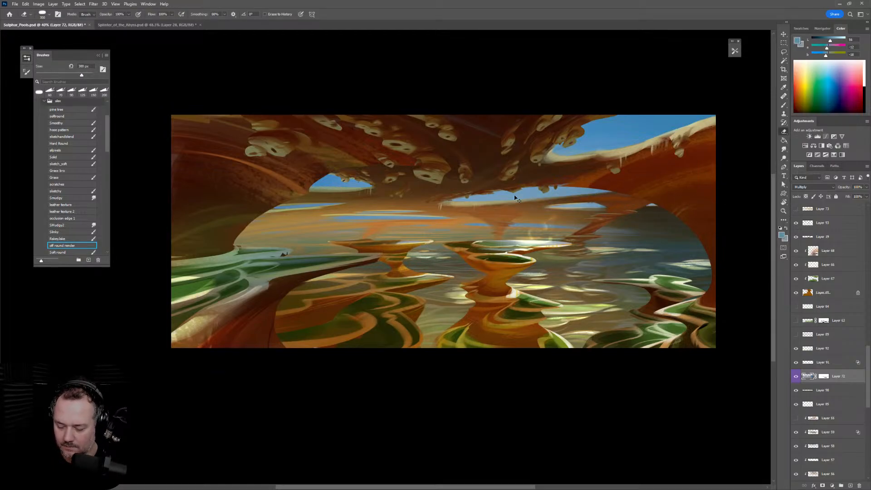
# Erase Layer 72's tint along the wide central sky opening, reducing the eraser to 100 px toward its narrow end
pyautogui.press('[')
pyautogui.press('[')
pyautogui.press('[')
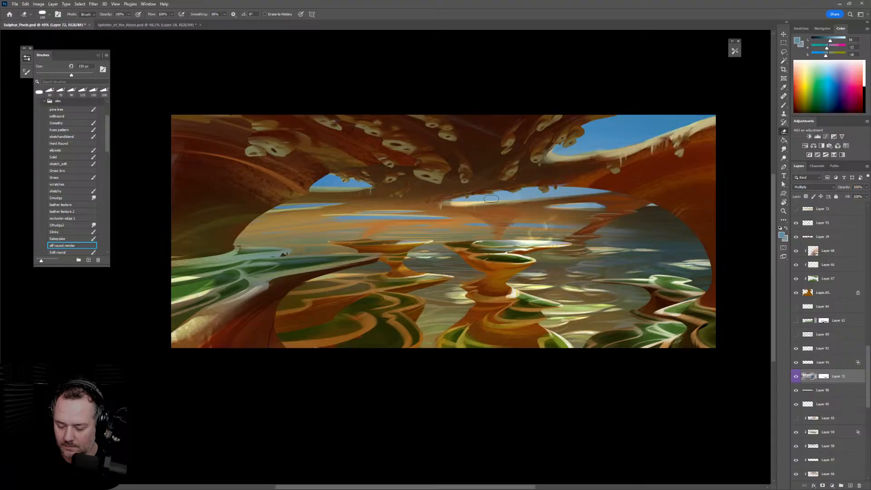
pyautogui.press('[')
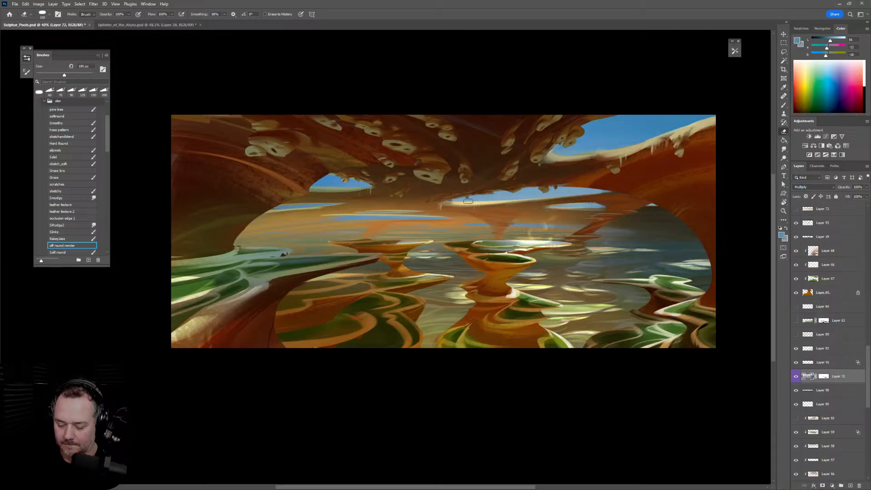
# Erase Layer 72's tint from the left-hand sky openings and the thin blue strips near the horizon, narrowing the eraser to 45 px
pyautogui.press(']')
pyautogui.press(']')
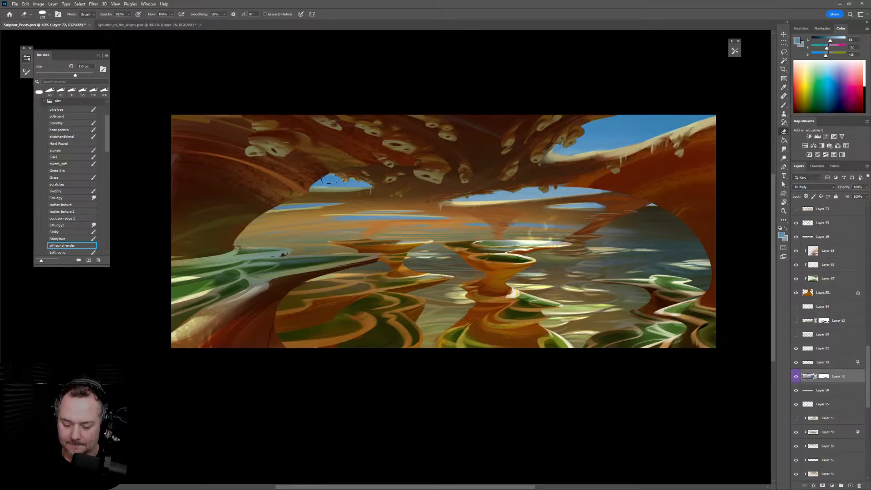
pyautogui.press(']')
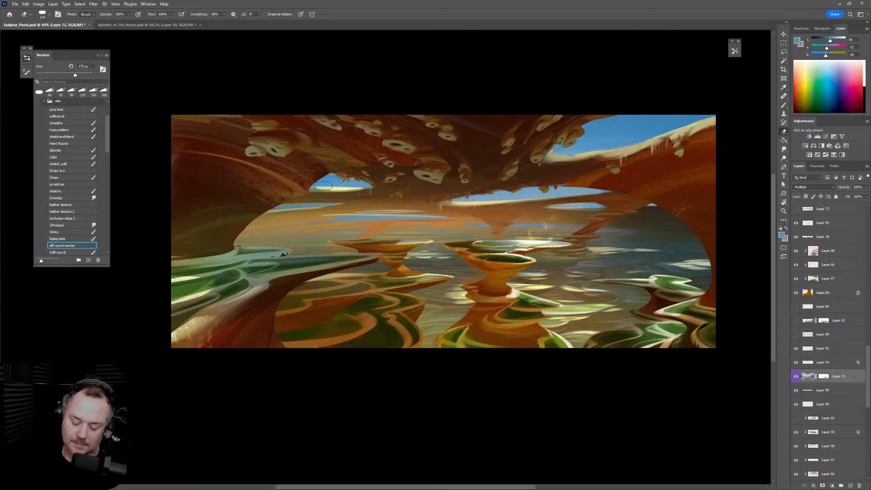
pyautogui.press('[')
pyautogui.press('[')
pyautogui.press('[')
pyautogui.press('[')
pyautogui.moveTo(283, 209); pyautogui.dragTo(345, 204)
pyautogui.press('[')
pyautogui.press('[')
pyautogui.press('[')
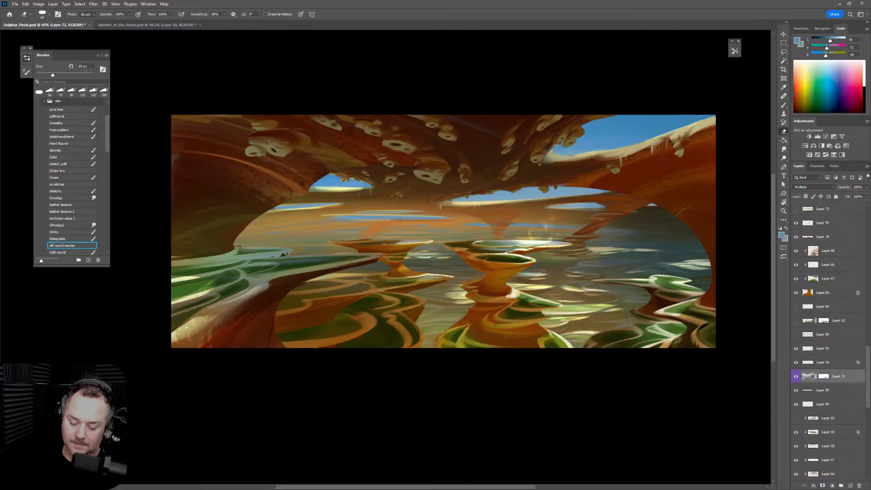
pyautogui.press('[')
pyautogui.press('[')
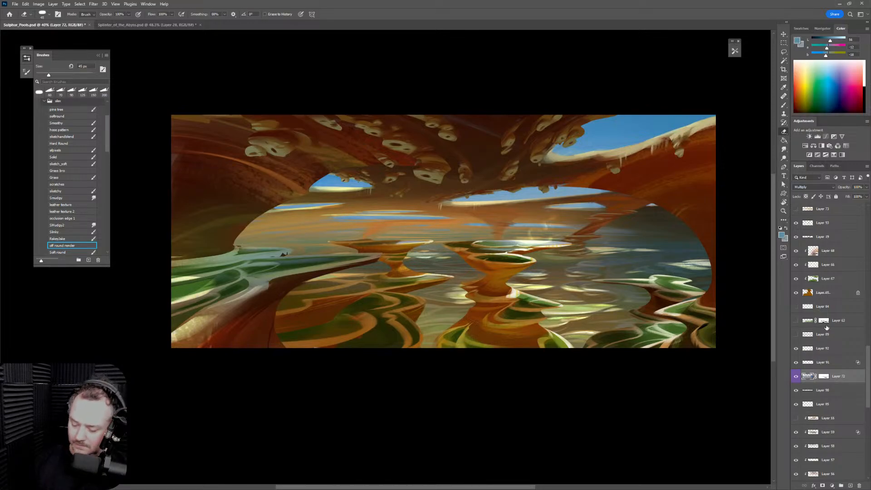
# Add a new layer directly above Layer 92 and choose the Smoothy brush for painting on it
pyautogui.click(797, 349)
pyautogui.click(797, 349)
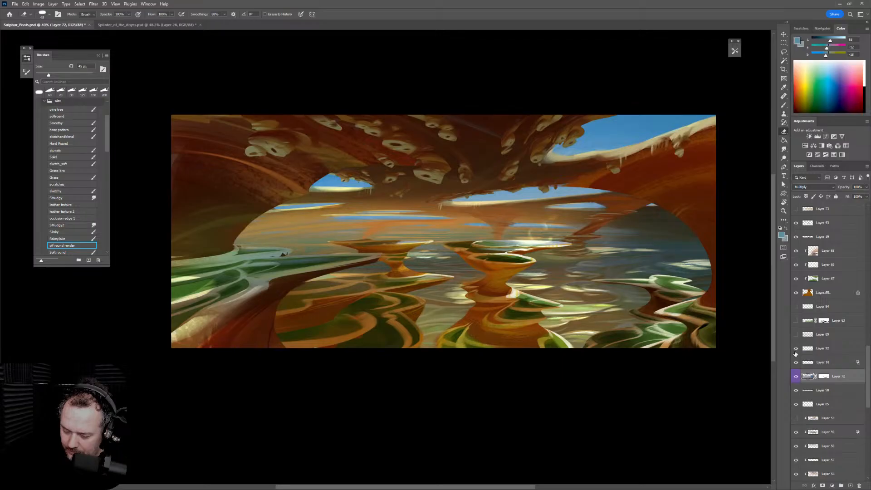
pyautogui.click(844, 354)
pyautogui.click(850, 485)
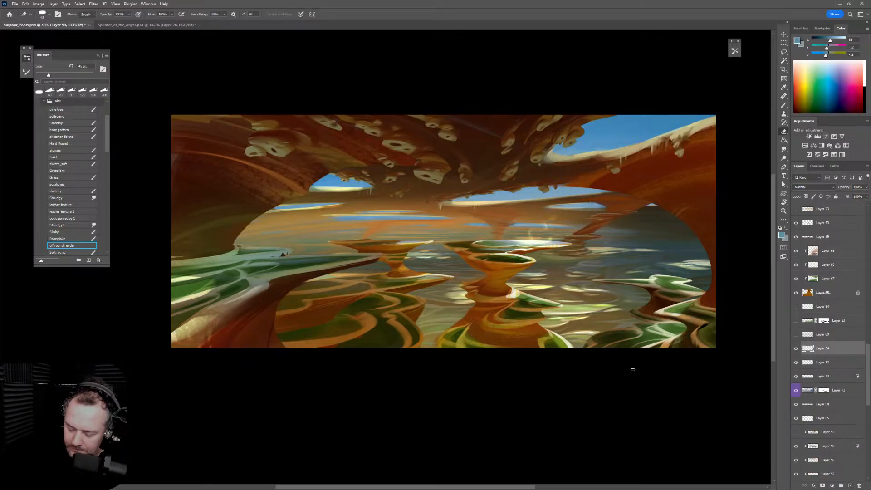
pyautogui.press('b')
pyautogui.click(64, 124)
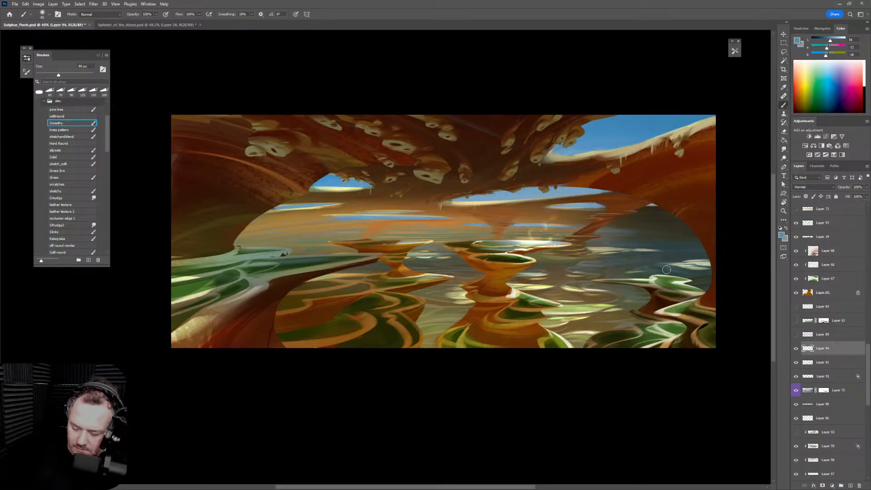
# Try painting soft colours sampled from the sky and pools over the water behind the right-hand arch with a 1300 px brush
pyautogui.keyDown('alt'); pyautogui.click(585, 205); pyautogui.keyUp('alt')
pyautogui.press(']')
pyautogui.press(']')
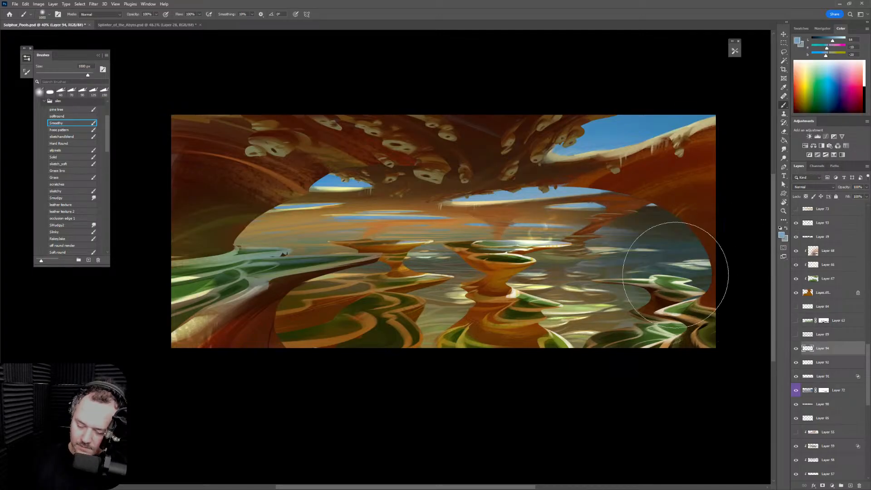
pyautogui.press(']')
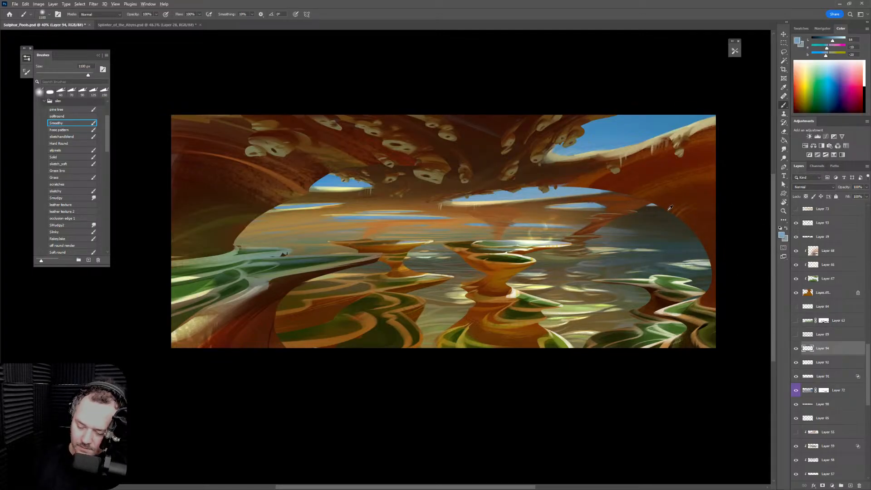
pyautogui.keyDown('alt'); pyautogui.click(675, 247); pyautogui.keyUp('alt')
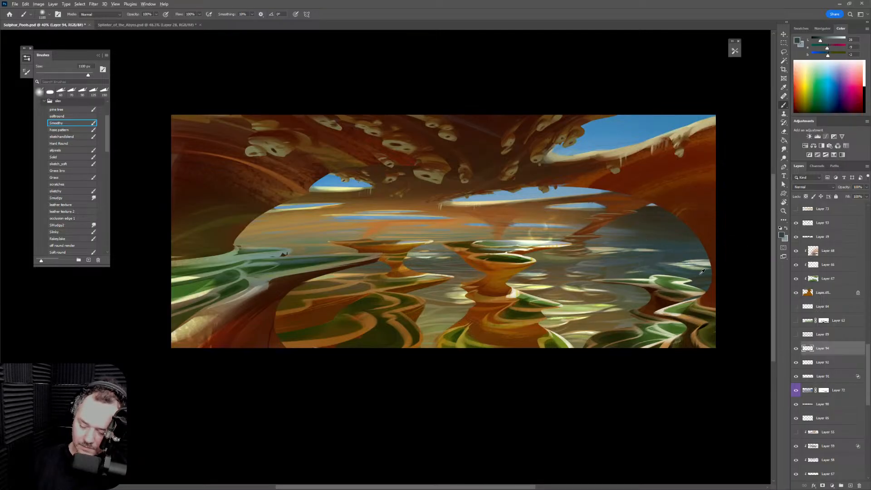
pyautogui.keyDown('alt'); pyautogui.click(664, 118); pyautogui.keyUp('alt')
pyautogui.press(']')
pyautogui.press(']')
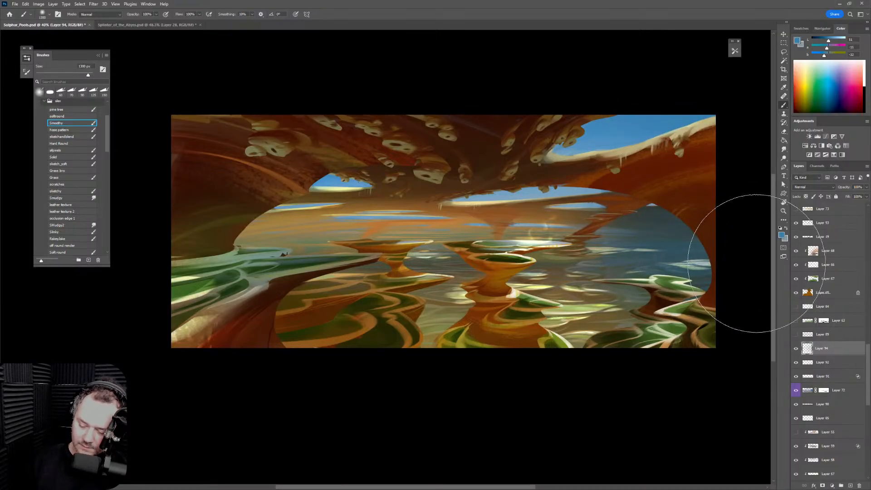
pyautogui.keyDown('alt'); pyautogui.click(672, 273); pyautogui.keyUp('alt')
pyautogui.moveTo(672, 273)
pyautogui.mouseDown()
pyautogui.moveTo(577, 343)
pyautogui.moveTo(658, 254)
pyautogui.mouseUp()
pyautogui.moveTo(749, 321); pyautogui.dragTo(710, 279)
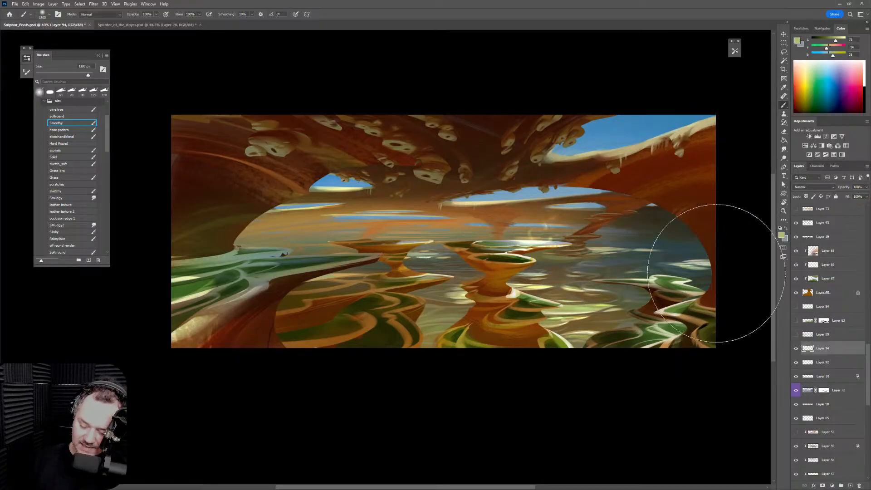
# Paint soft sampled-blue haze on the new layer over the water behind the right-hand arch and across the distant middle area
pyautogui.keyDown('alt'); pyautogui.click(603, 273); pyautogui.keyUp('alt')
pyautogui.keyDown('alt'); pyautogui.click(469, 219); pyautogui.keyUp('alt')
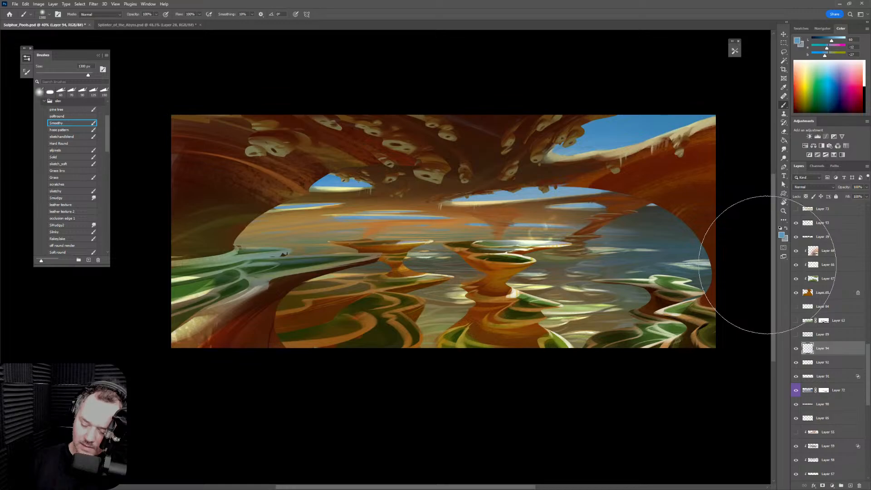
pyautogui.moveTo(823, 266)
pyautogui.mouseDown()
pyautogui.moveTo(704, 291)
pyautogui.moveTo(659, 243)
pyautogui.mouseUp()
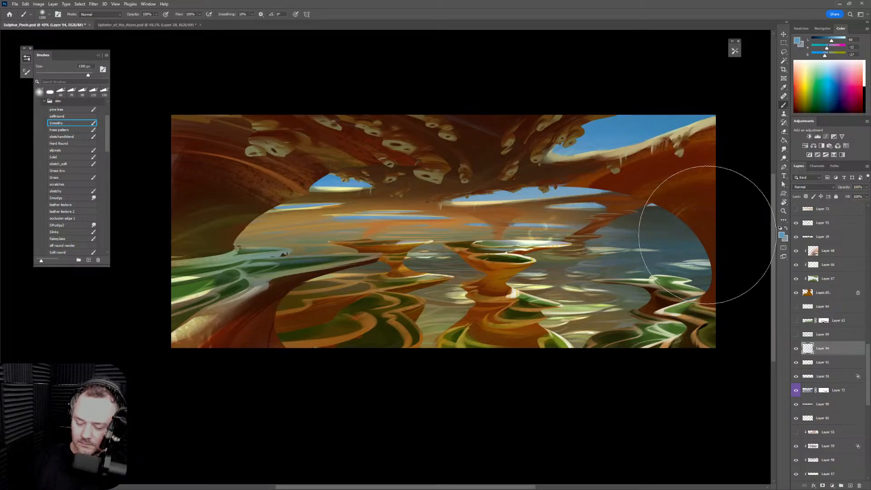
pyautogui.press('[')
pyautogui.press('[')
pyautogui.moveTo(449, 234); pyautogui.dragTo(486, 227)
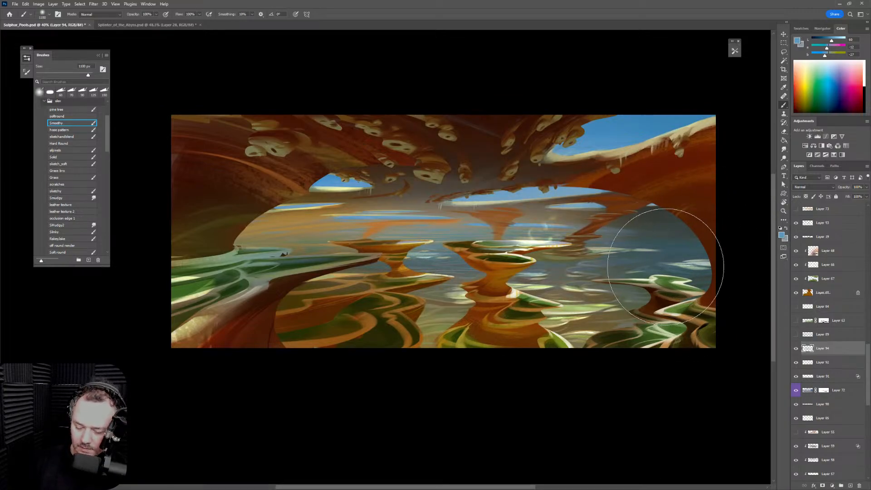
# Undo the blue haze and try painting brown sampled from the distant haze behind the right-hand arch, reducing the Smoothy brush to 300 px
pyautogui.hotkey('ctrl', 'z')
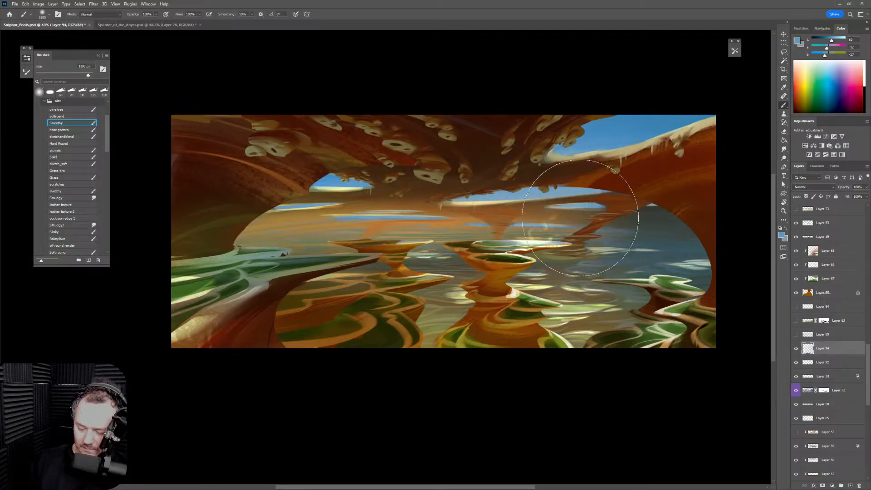
pyautogui.keyDown('alt'); pyautogui.click(533, 217); pyautogui.keyUp('alt')
pyautogui.press('[')
pyautogui.press('[')
pyautogui.press('[')
pyautogui.press('[')
pyautogui.press('[')
pyautogui.press('[')
pyautogui.press('[')
pyautogui.press('[')
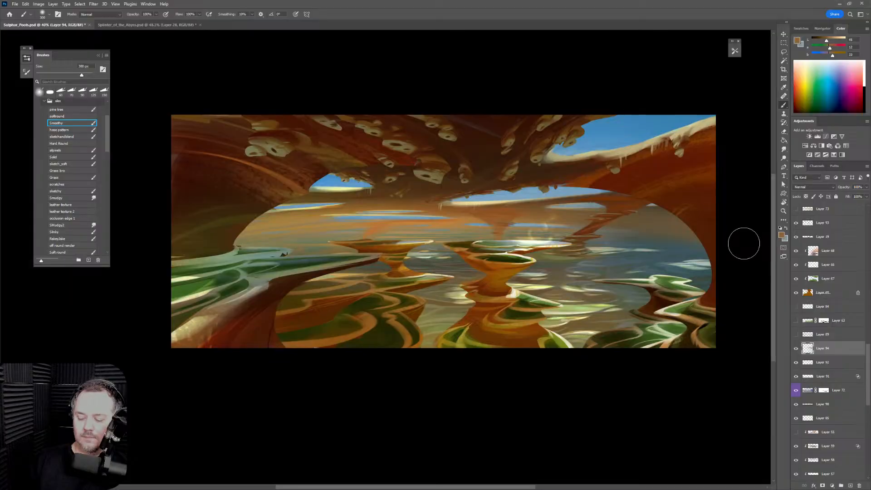
pyautogui.hotkey('ctrl', 'z')
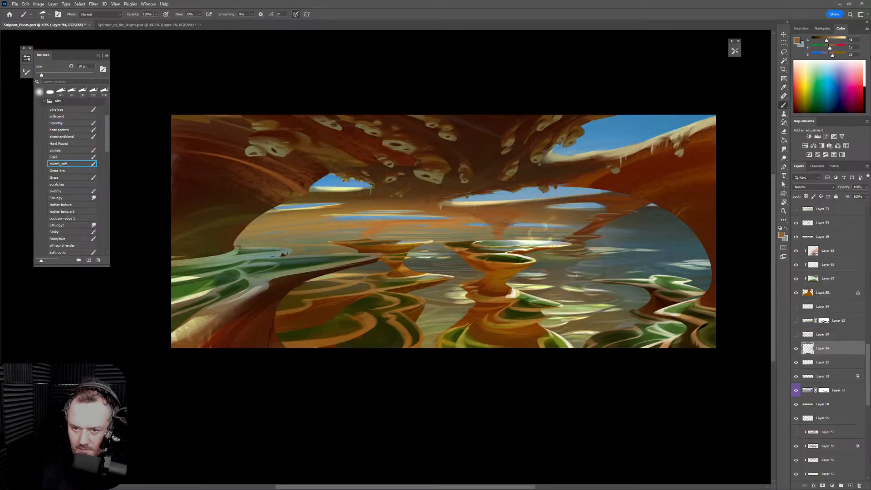
# Paint sampled brown and orange haze behind the right-hand arch and along the distant middle area with the sketch_soft brush at 300 px
pyautogui.press('r')
pyautogui.moveTo(654, 405); pyautogui.dragTo(639, 325)
pyautogui.press('b')
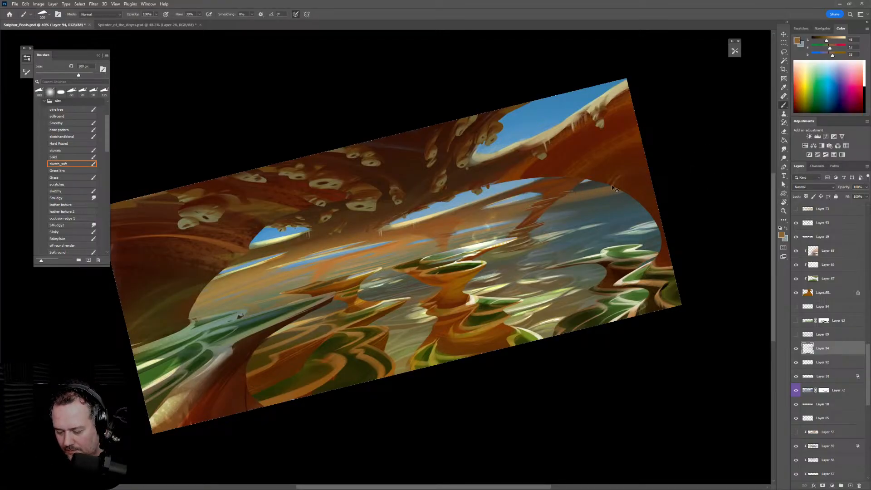
pyautogui.press(']')
pyautogui.press(']')
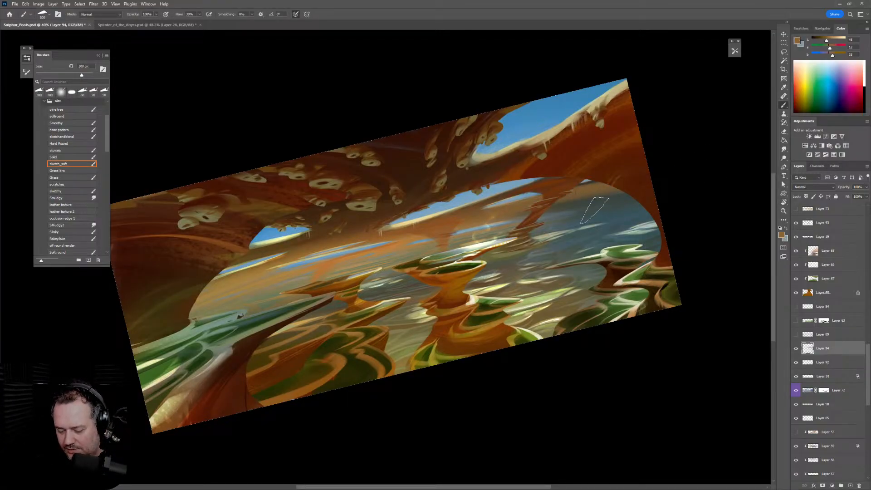
pyautogui.keyDown('alt'); pyautogui.click(527, 203); pyautogui.keyUp('alt')
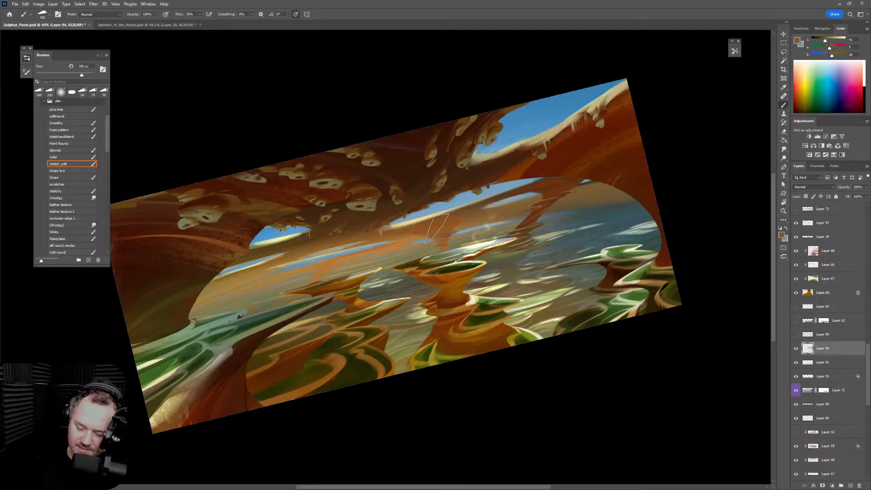
pyautogui.keyDown('alt'); pyautogui.click(452, 226); pyautogui.keyUp('alt')
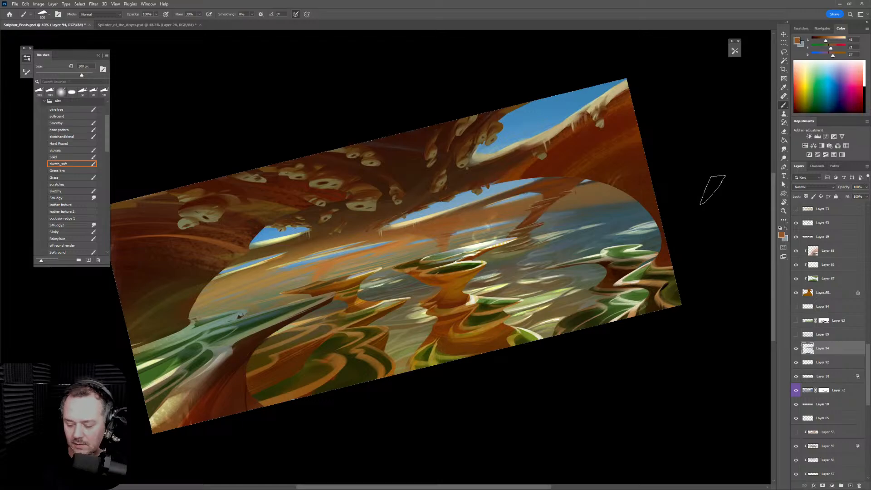
# Blend sampled grey-blue tones into the water behind the right-hand arch, enlarging the brush to 800 px, and check the image mirrored
pyautogui.keyDown('alt'); pyautogui.click(605, 206); pyautogui.keyUp('alt')
pyautogui.press(']')
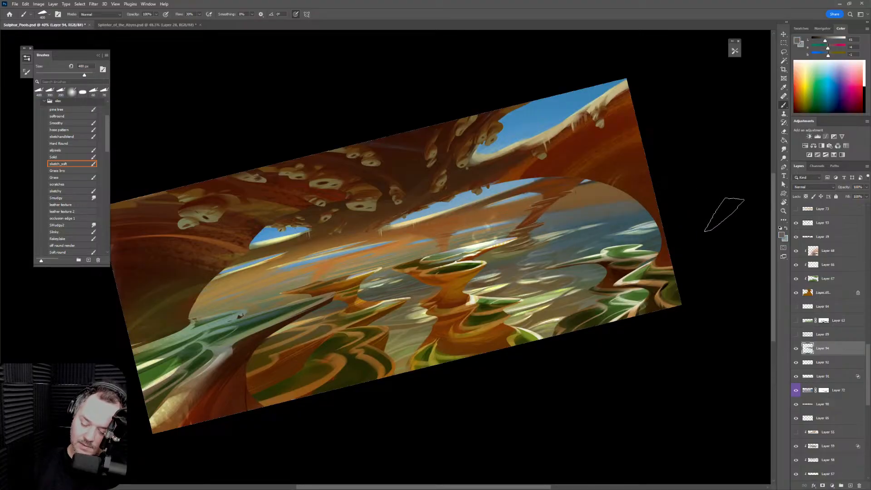
pyautogui.keyDown('alt'); pyautogui.click(650, 214); pyautogui.keyUp('alt')
pyautogui.press(']')
pyautogui.press(']')
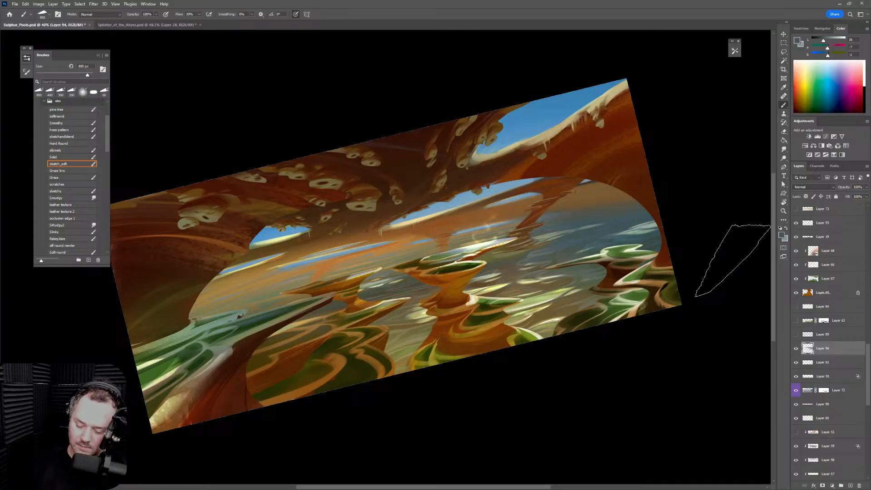
pyautogui.hotkey('ctrl', 'shift', 'h')
pyautogui.moveTo(593, 389); pyautogui.dragTo(651, 364)
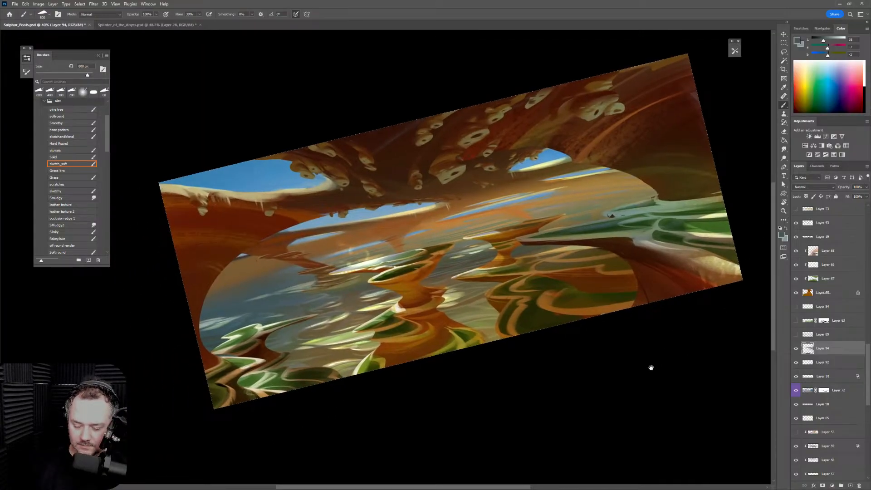
pyautogui.hotkey('ctrl', 'shift', 'h')
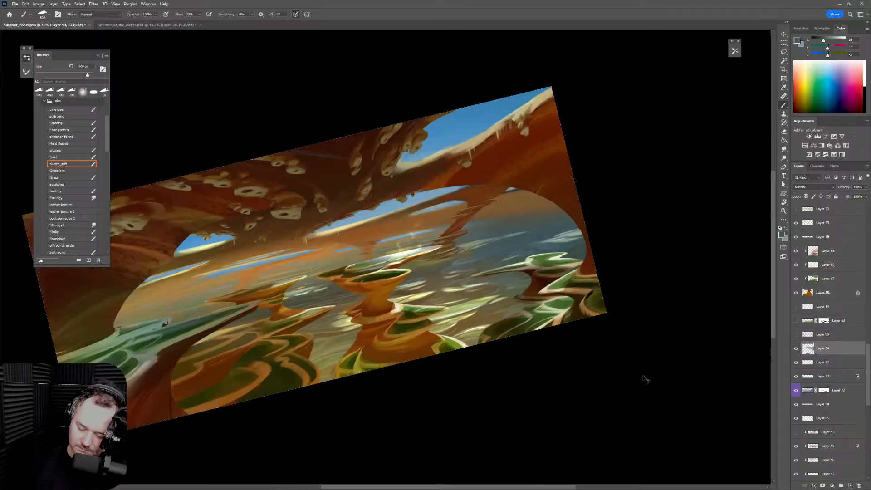
# Try a broad 900 px stroke of sampled olive green over the water behind the right-hand arch
pyautogui.press('e')
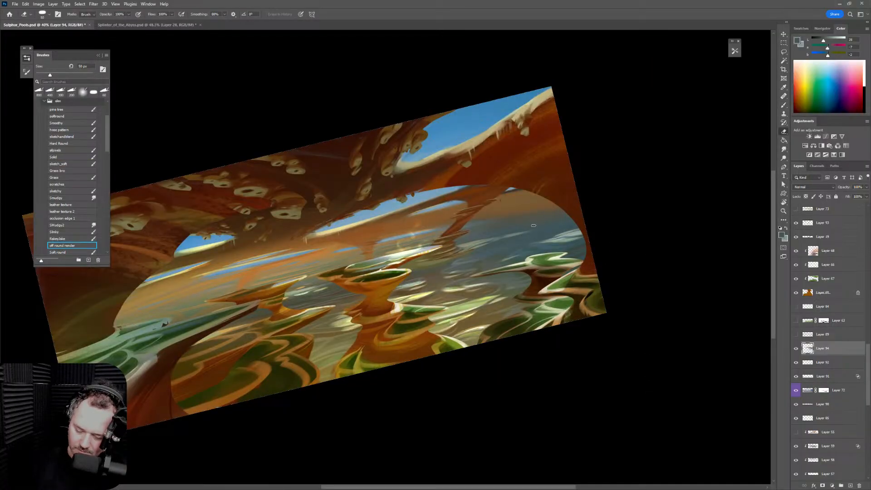
pyautogui.press('b')
pyautogui.keyDown('alt'); pyautogui.click(338, 345); pyautogui.keyUp('alt')
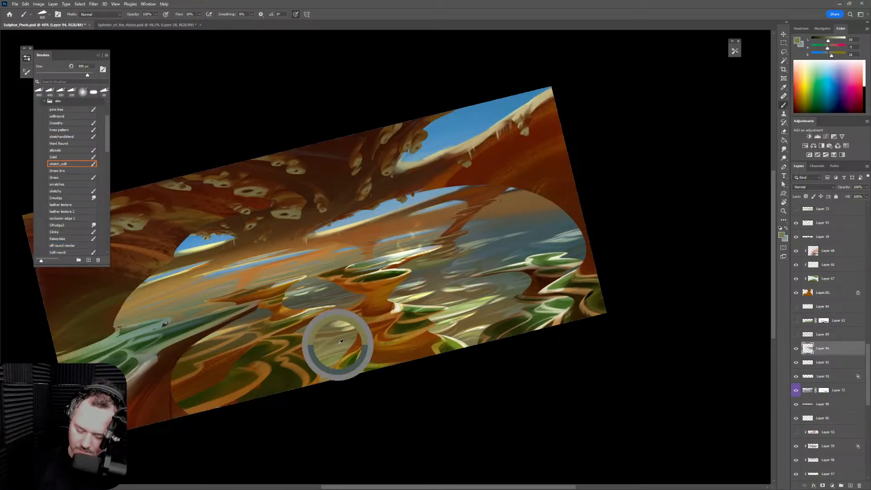
pyautogui.press(']')
pyautogui.moveTo(378, 274); pyautogui.dragTo(699, 216)
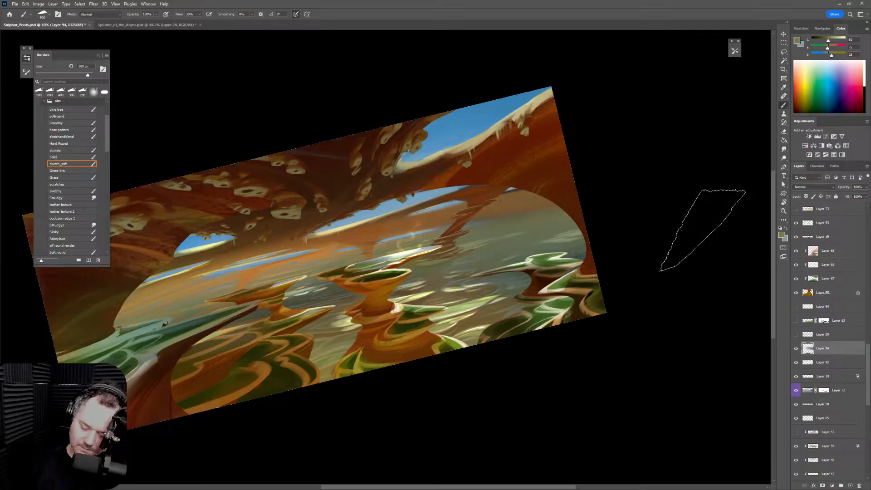
pyautogui.hotkey('ctrl', 'z')
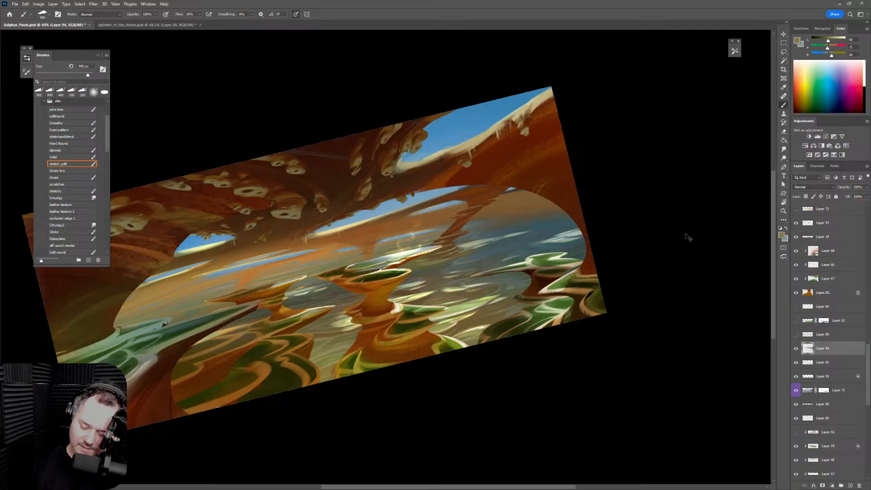
# Hide Layer 94 and compare the painting with and without Layer 72
pyautogui.click(796, 349)
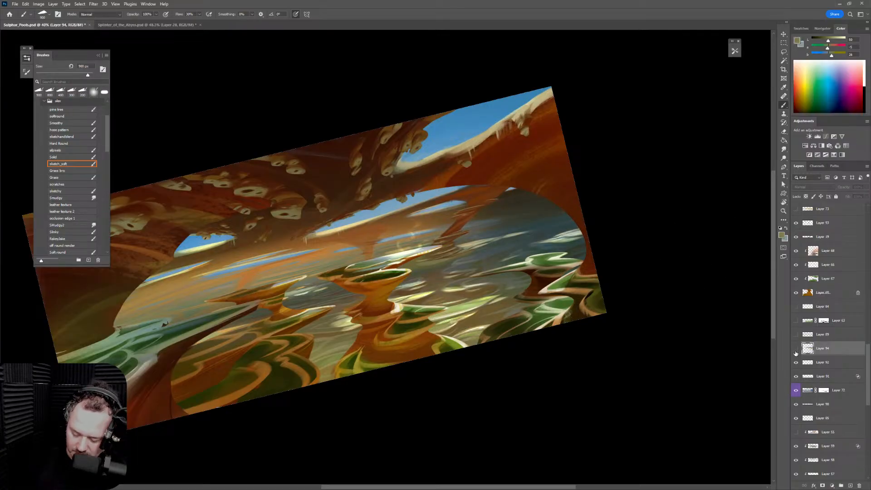
pyautogui.click(797, 394)
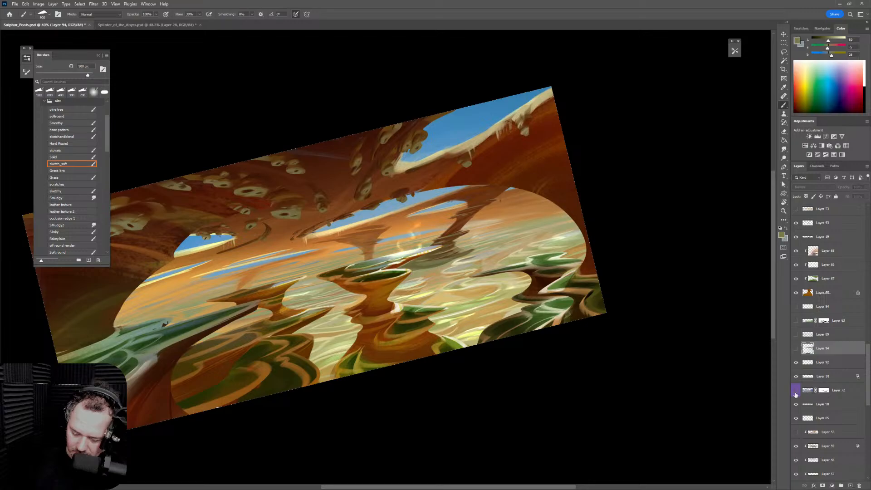
pyautogui.click(796, 394)
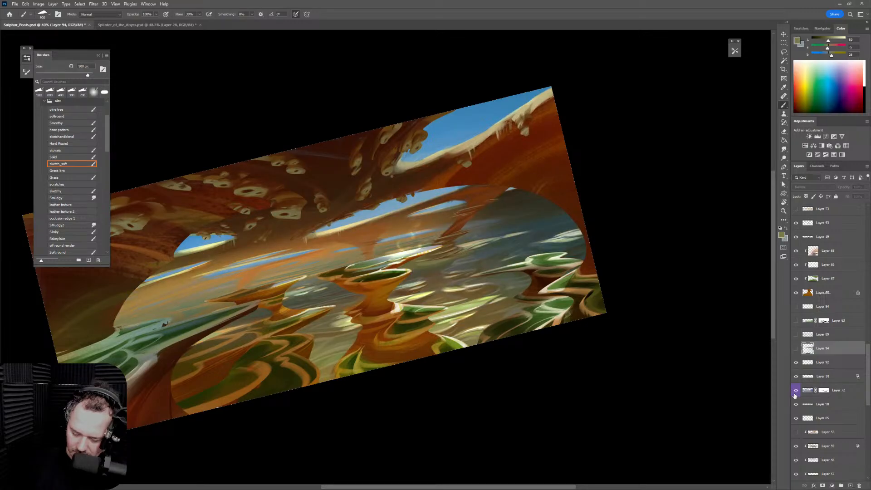
# Try lowering Layer 72's fill to 63% and compare the image mirrored
pyautogui.click(828, 395)
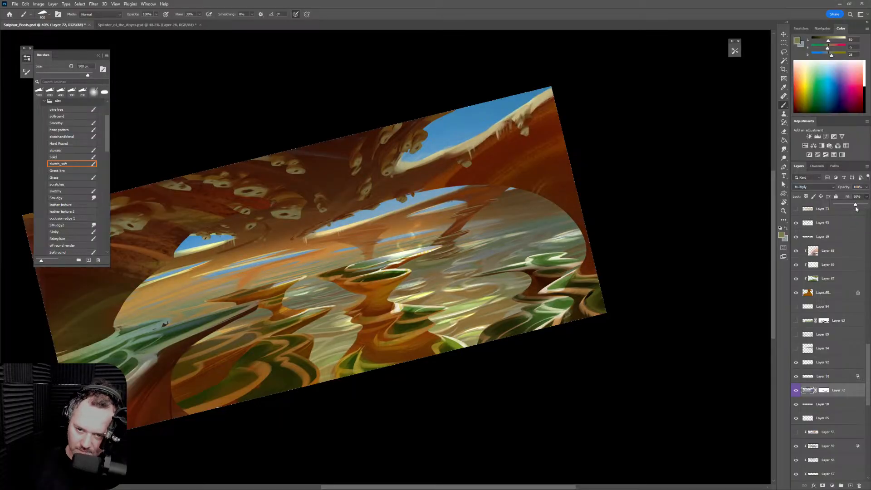
pyautogui.moveTo(856, 207); pyautogui.dragTo(854, 207)
pyautogui.hotkey('ctrl', 'shift', 'h')
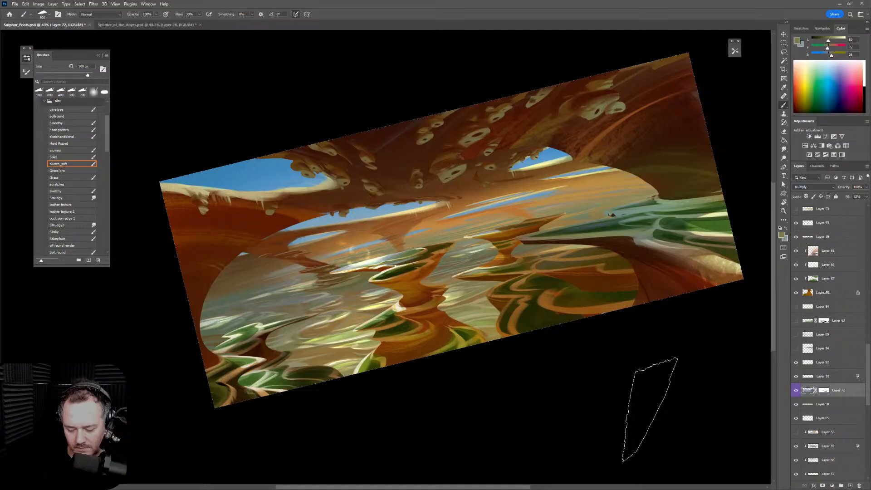
pyautogui.hotkey('ctrl', 'shift', 'h')
pyautogui.hotkey('ctrl', 'z')
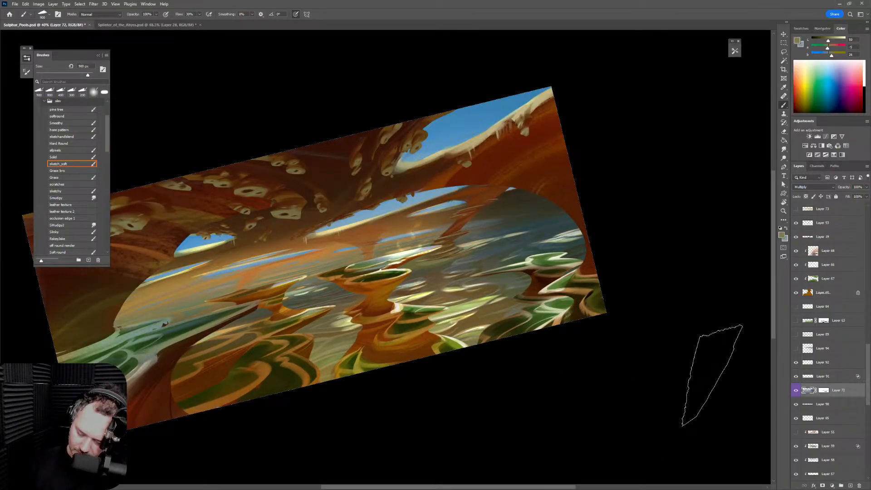
# Show Layer 94 again and make it the active layer for painting
pyautogui.click(796, 363)
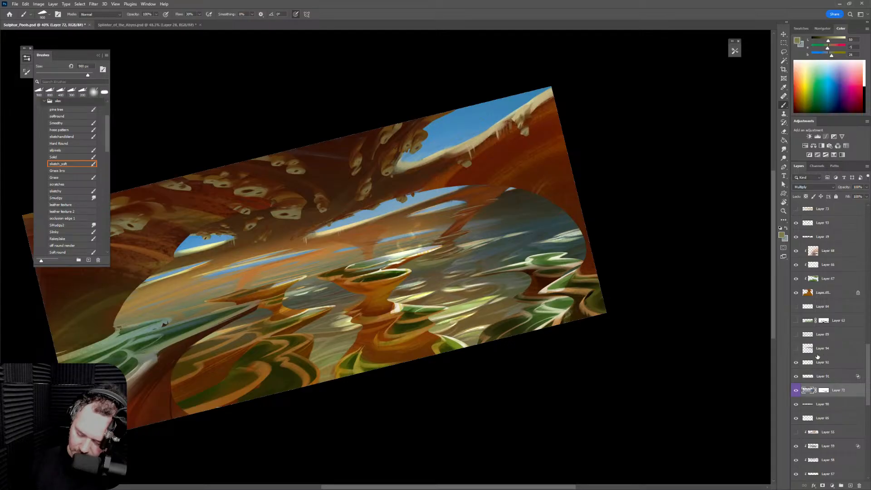
pyautogui.click(797, 349)
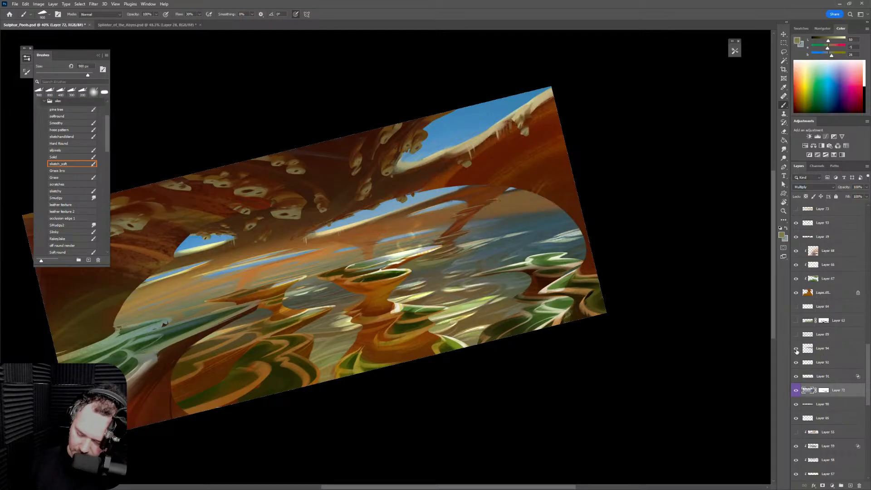
pyautogui.click(830, 353)
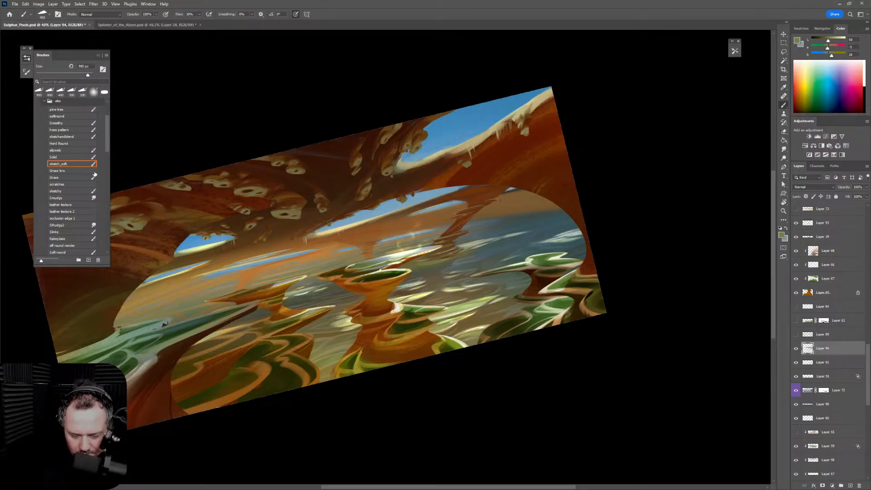
# Paint grey-blue sampled from the water behind the right-hand arch over the distant haze with the airbrush spatter preset at 400 px
pyautogui.click(735, 50)
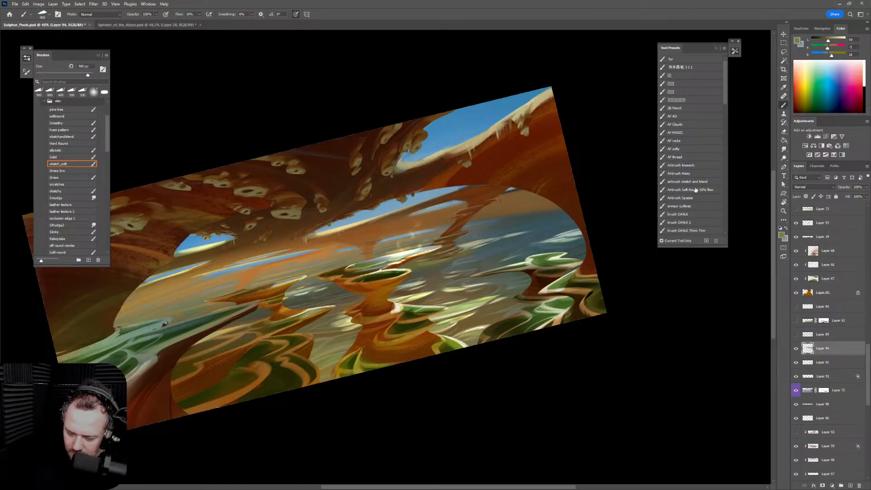
pyautogui.click(704, 200)
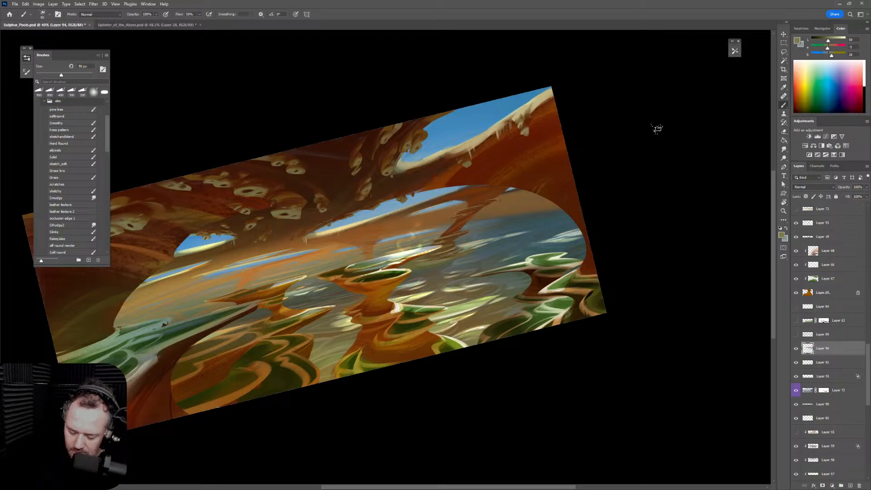
pyautogui.keyDown('alt'); pyautogui.click(551, 218); pyautogui.keyUp('alt')
pyautogui.press(']')
pyautogui.press(']')
pyautogui.press(']')
pyautogui.press(']')
pyautogui.press(']')
pyautogui.press(']')
pyautogui.press(']')
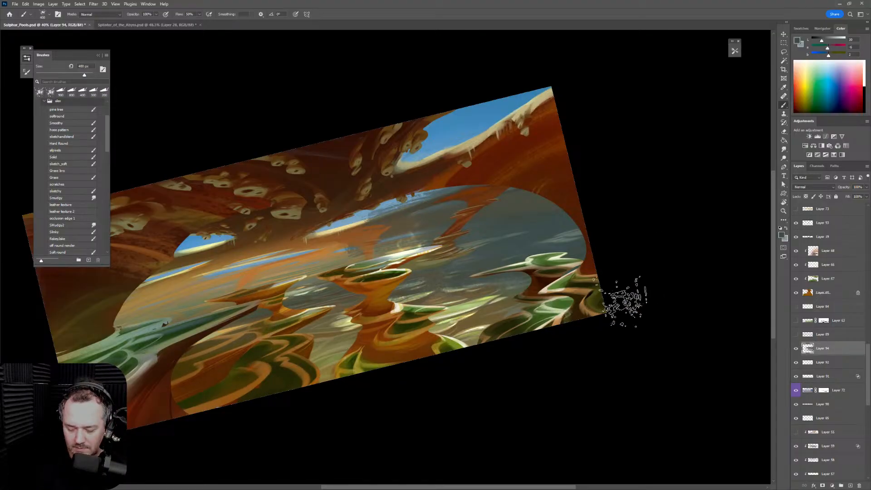
pyautogui.press(']')
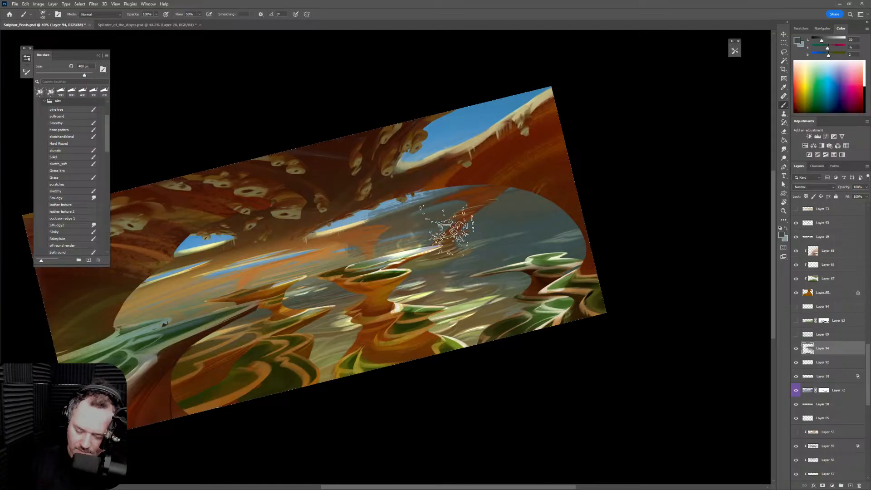
# Paint sampled orange haze back over the distant middle area and arch opening, then soften with sampled grey-blue at 250 px
pyautogui.press('r')
pyautogui.moveTo(651, 308); pyautogui.dragTo(645, 189)
pyautogui.press('b')
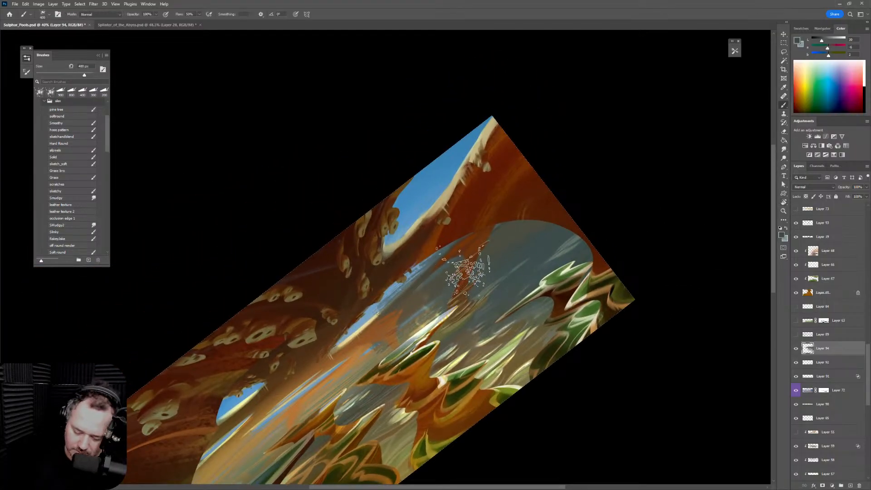
pyautogui.keyDown('alt'); pyautogui.click(390, 320); pyautogui.keyUp('alt')
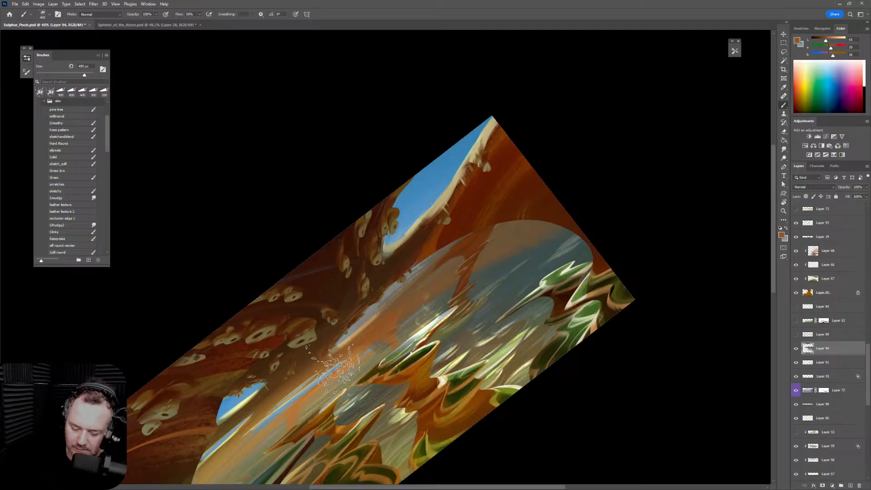
pyautogui.press('[')
pyautogui.press('[')
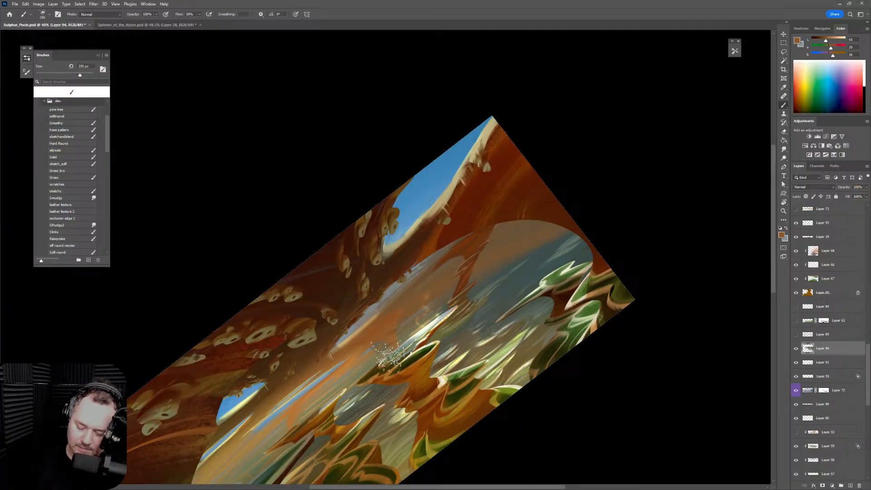
pyautogui.keyDown('alt'); pyautogui.click(520, 279); pyautogui.keyUp('alt')
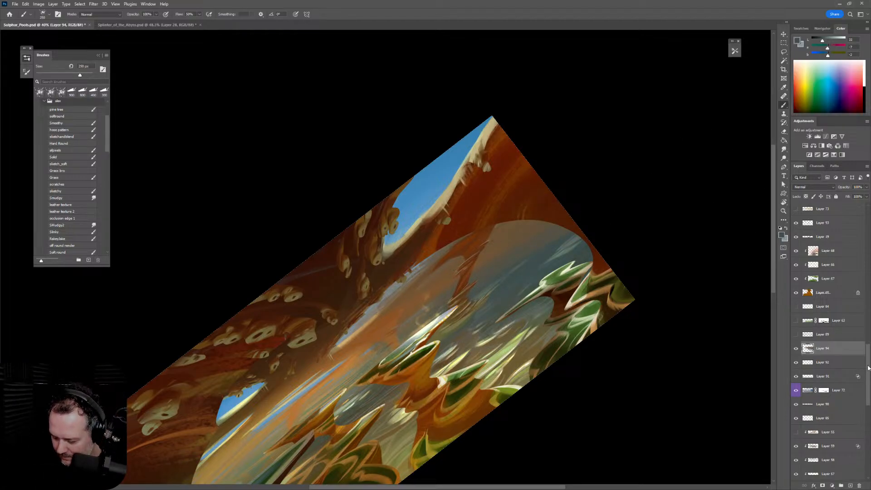
# Load the outline of the base arch layer beneath clipped Layer 33 as a selection
pyautogui.moveTo(868, 368); pyautogui.dragTo(865, 321)
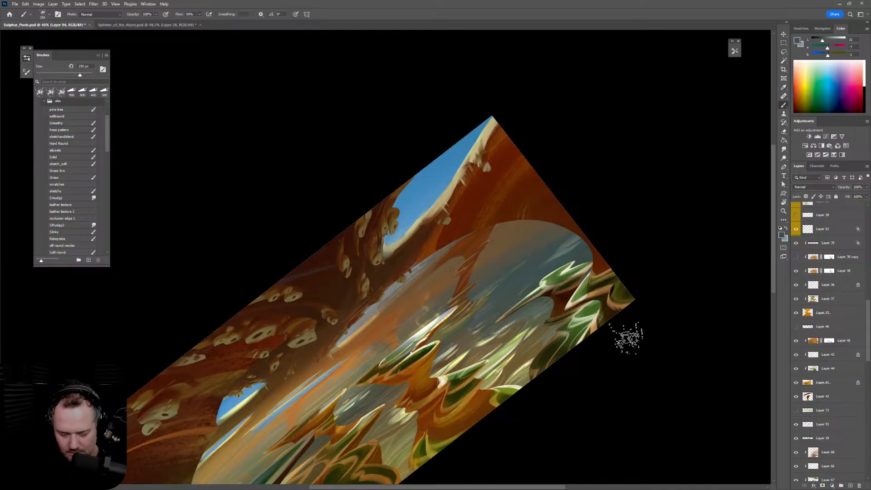
pyautogui.keyDown('ctrl'); pyautogui.click(307, 365); pyautogui.keyUp('ctrl')
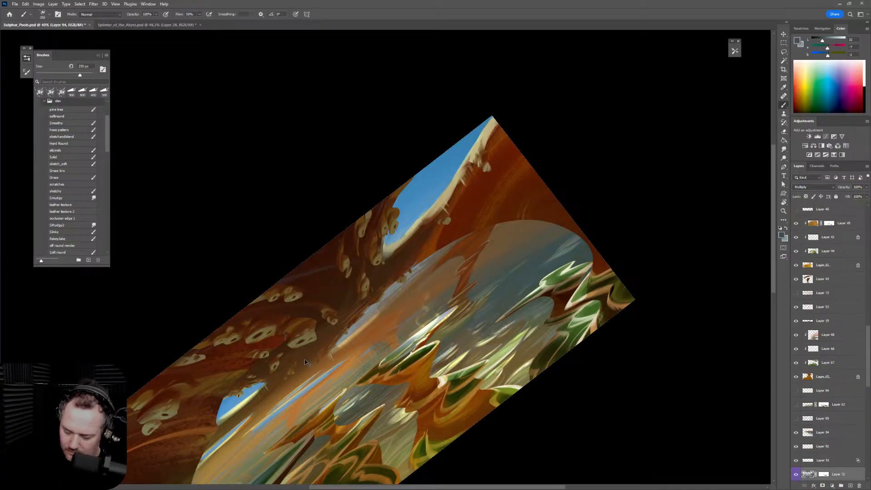
pyautogui.keyDown('ctrl'); pyautogui.click(507, 161); pyautogui.keyUp('ctrl')
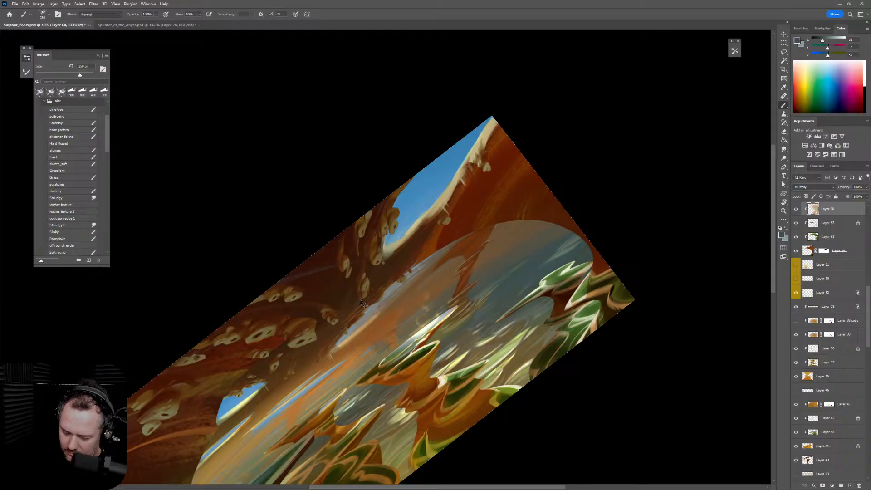
pyautogui.keyDown('ctrl'); pyautogui.click(311, 285); pyautogui.keyUp('ctrl')
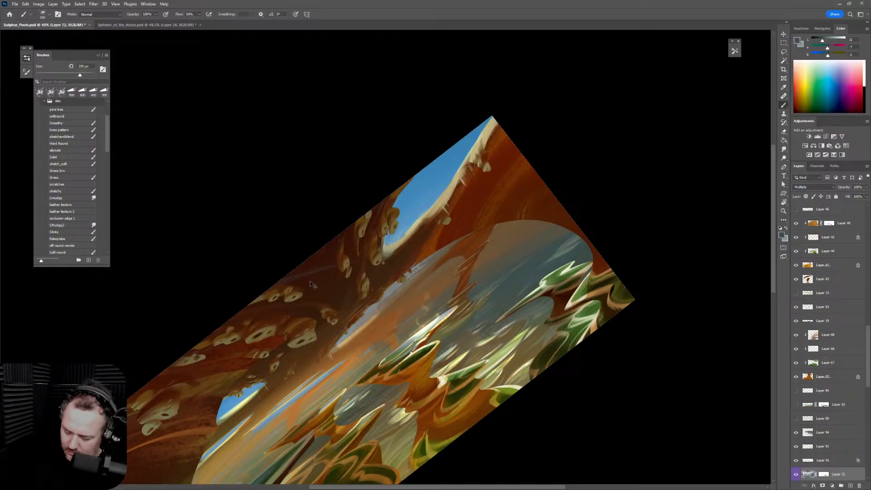
pyautogui.moveTo(867, 343); pyautogui.dragTo(866, 392)
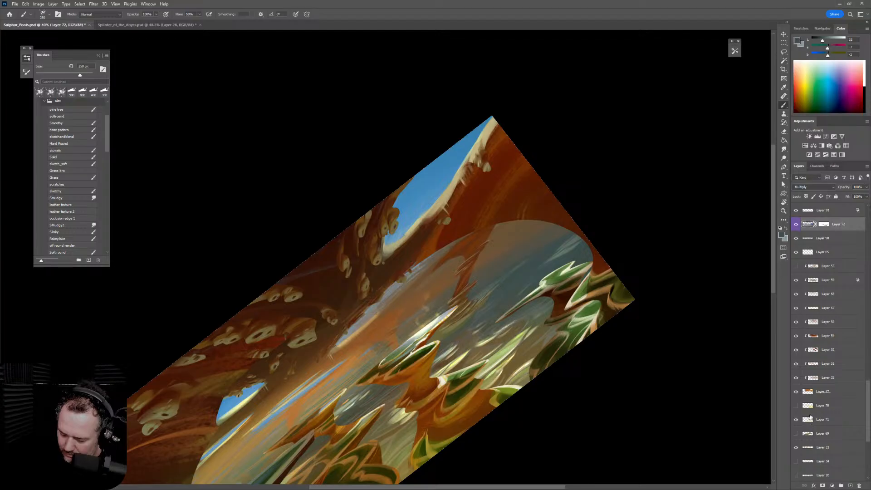
pyautogui.keyDown('ctrl'); pyautogui.click(809, 392); pyautogui.keyUp('ctrl')
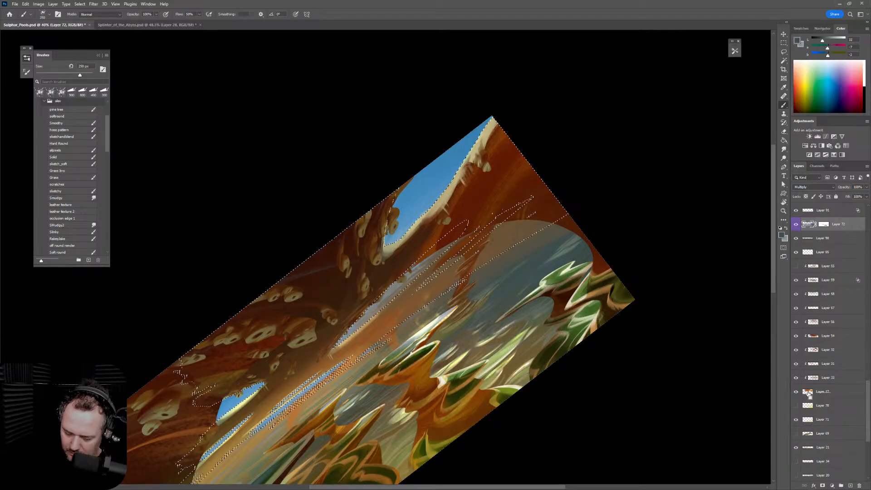
# Try erasing along the middle sky opening on Layer 72 with the off round render eraser at 900 px
pyautogui.press('e')
pyautogui.press(']')
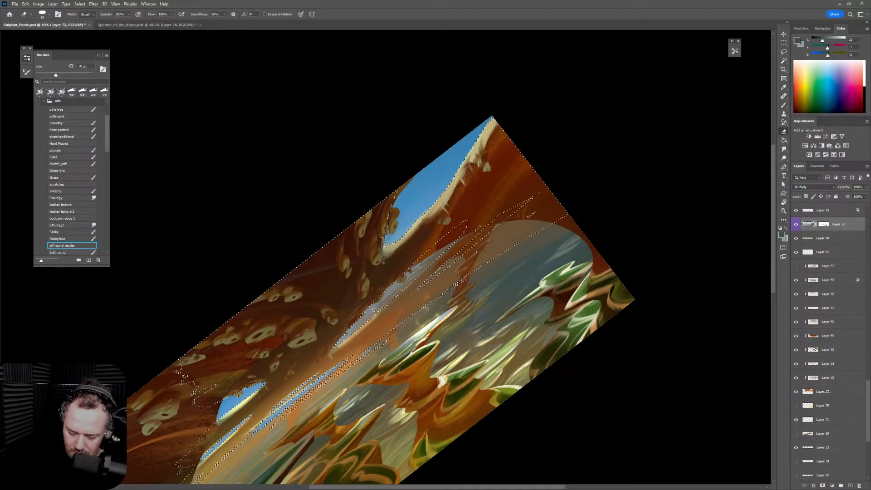
pyautogui.moveTo(402, 286); pyautogui.dragTo(345, 345)
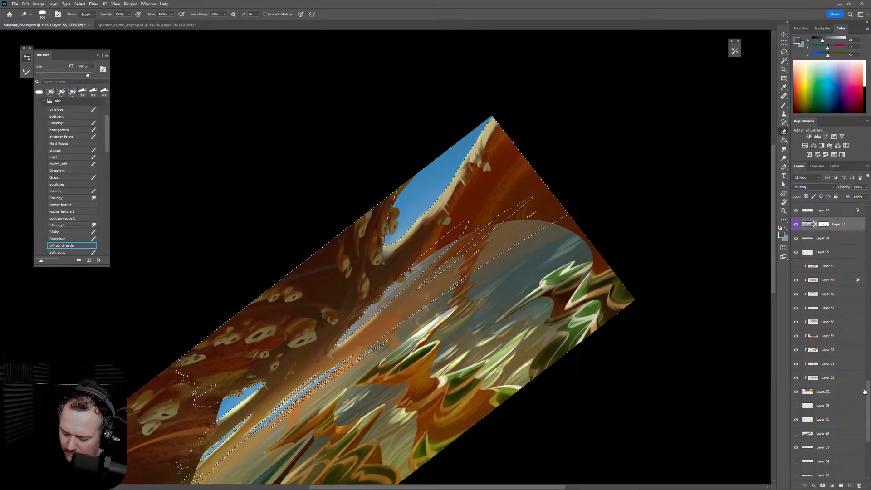
# Make Layer 94 the active layer and compare the image with and without its haze
pyautogui.scroll(5, 865, 392)
pyautogui.click(826, 318)
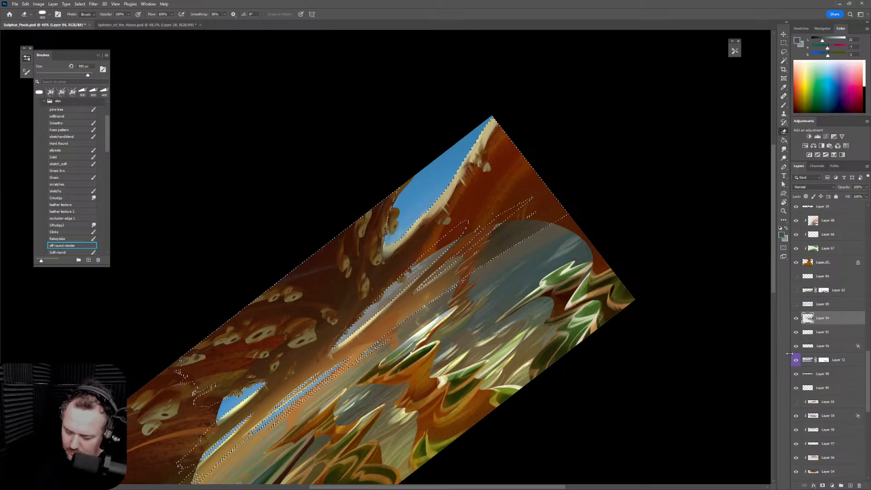
pyautogui.click(796, 320)
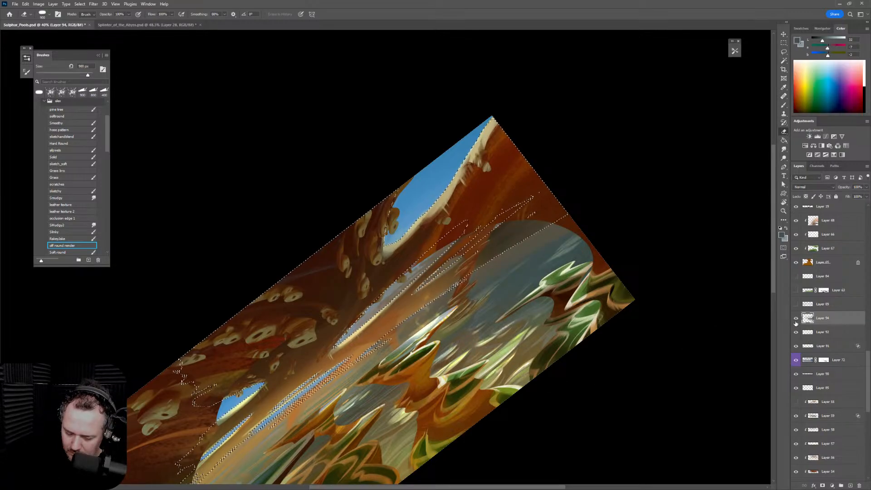
pyautogui.click(797, 319)
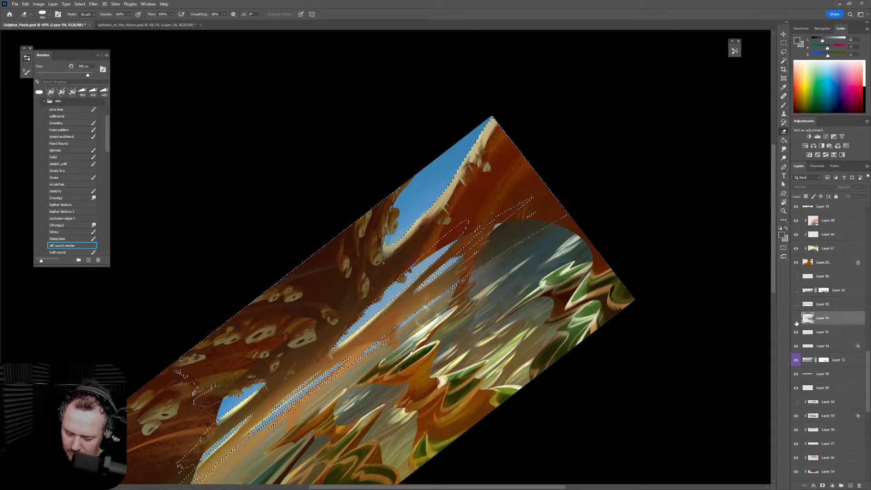
pyautogui.click(797, 320)
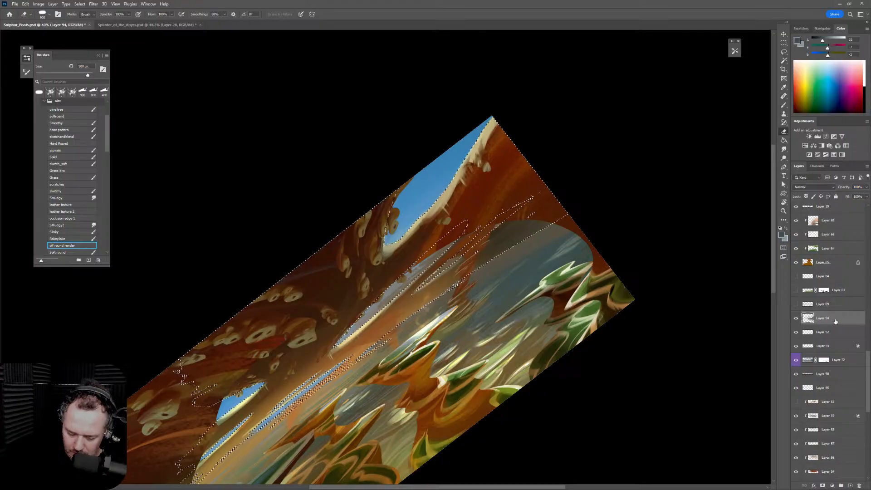
pyautogui.hotkey('ctrl', ',')
pyautogui.hotkey('ctrl', ',')
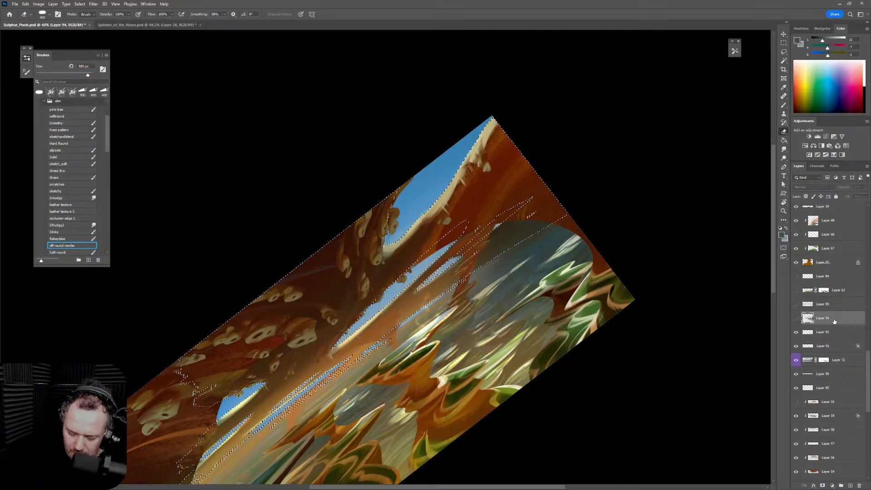
pyautogui.hotkey('ctrl', ',')
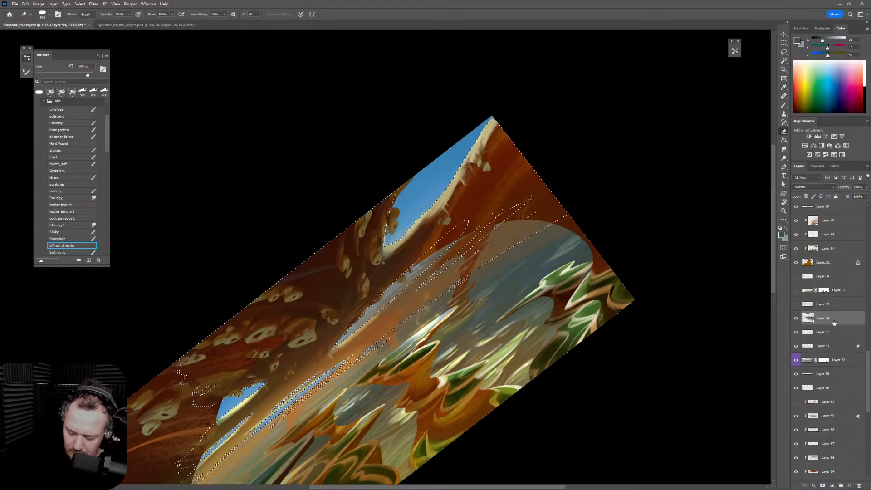
# Erase Layer 94's haze from the middle sky openings at 900 px, reduce the eraser to 250 px and clear the selection outline
pyautogui.click(796, 318)
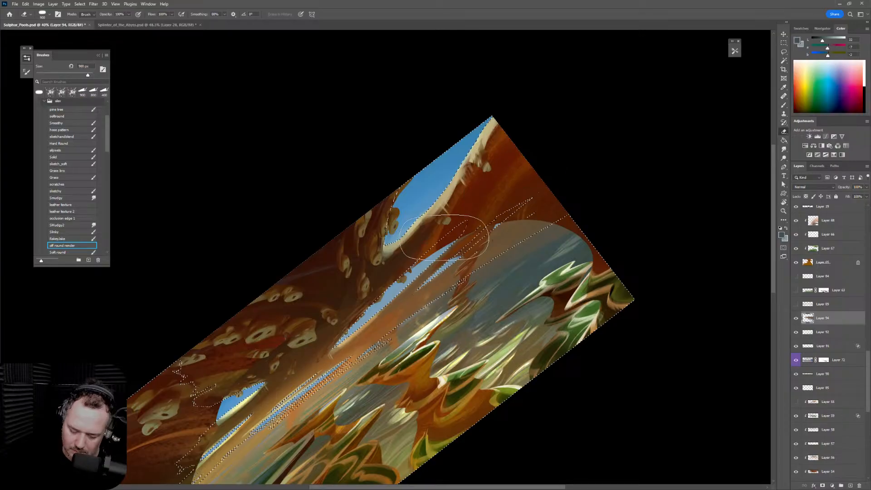
pyautogui.moveTo(442, 238); pyautogui.dragTo(531, 99)
pyautogui.press('[')
pyautogui.press('[')
pyautogui.press('[')
pyautogui.press('[')
pyautogui.press('[')
pyautogui.press('[')
pyautogui.press('[')
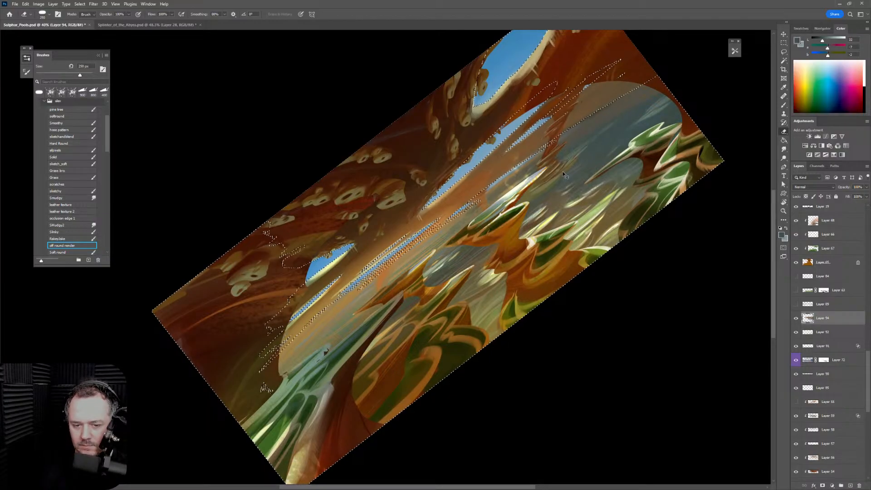
pyautogui.hotkey('ctrl', 'd')
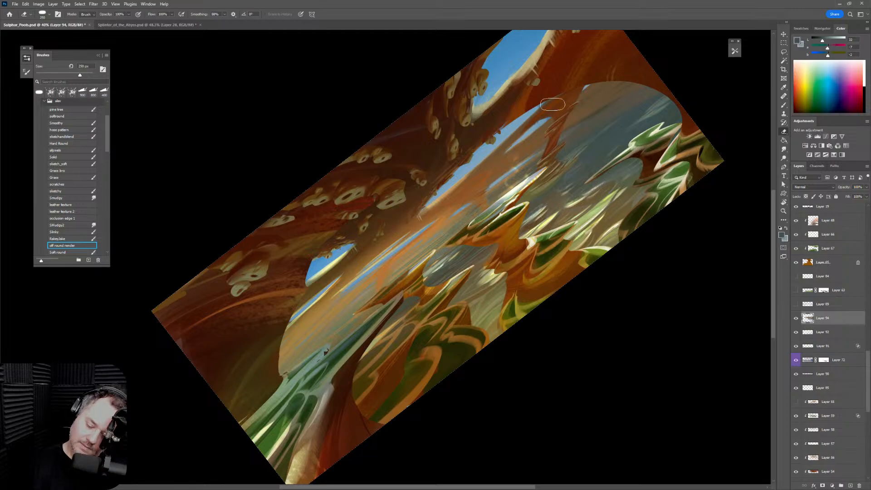
# Check Layer 94's effect, enlarge the eraser to 1100 px and erase excess haze over the distance
pyautogui.press('r')
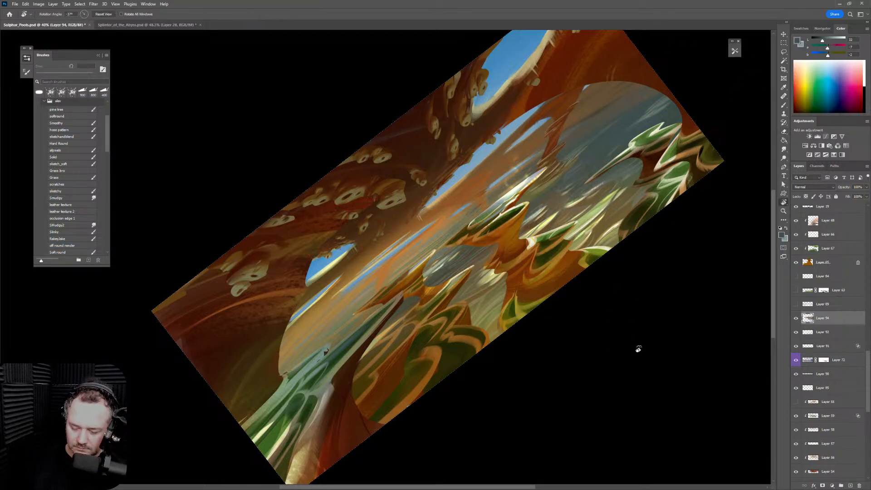
pyautogui.click(797, 319)
pyautogui.click(797, 319)
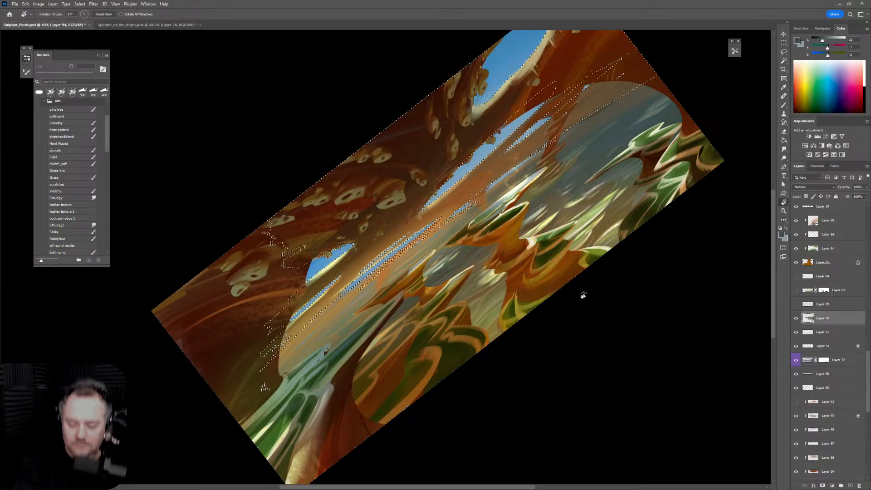
pyautogui.press('e')
pyautogui.hotkey('ctrl', 'd')
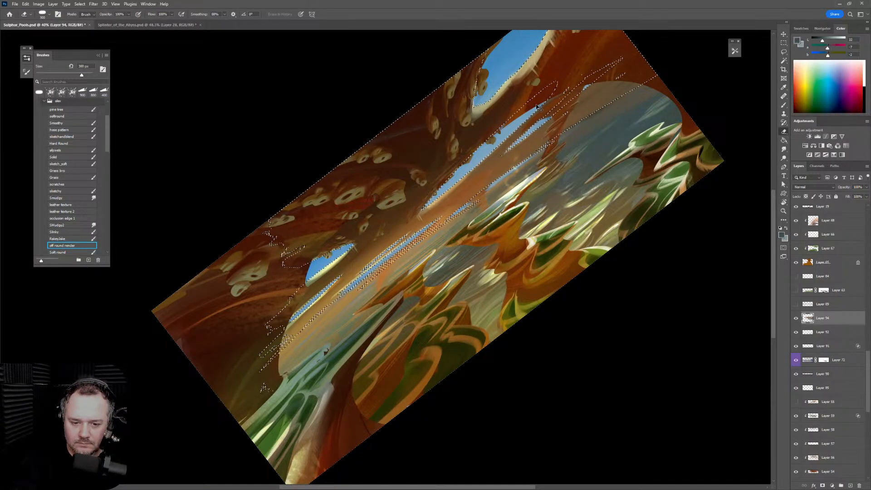
pyautogui.press(']')
pyautogui.press(']')
pyautogui.press(']')
pyautogui.press(']')
pyautogui.press(']')
pyautogui.press(']')
pyautogui.press(']')
pyautogui.press(']')
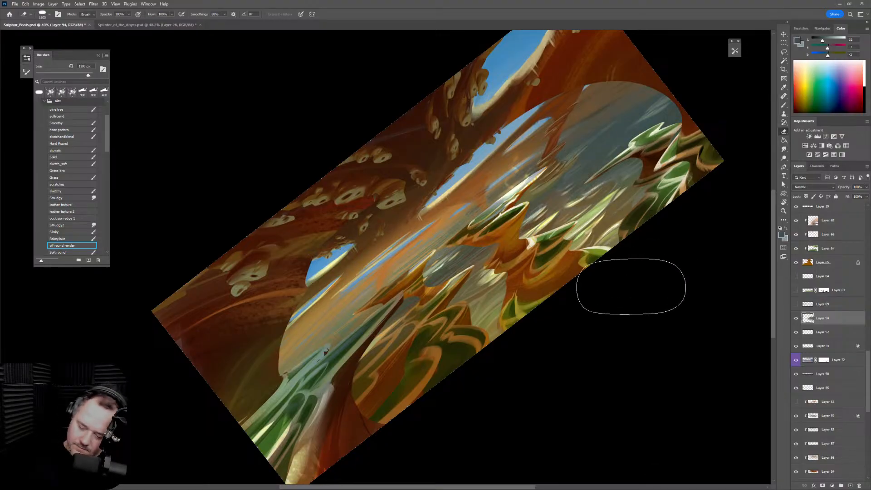
# Compare the upright image with and without Layer 94, leaving the layer visible
pyautogui.press('r')
pyautogui.moveTo(615, 334); pyautogui.dragTo(614, 476)
pyautogui.moveTo(672, 448); pyautogui.dragTo(611, 370)
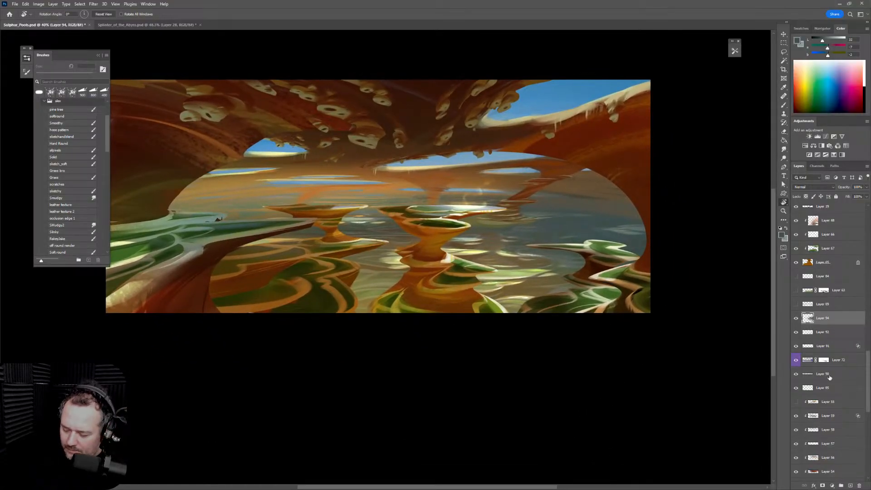
pyautogui.click(796, 319)
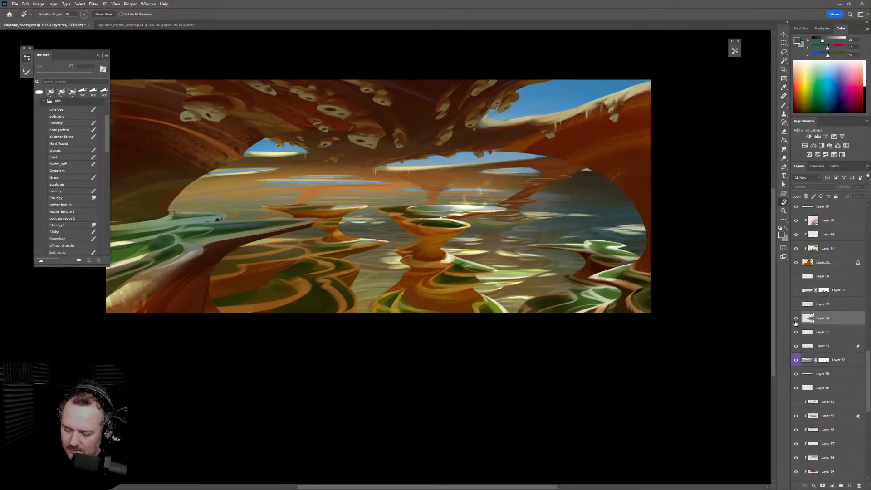
pyautogui.click(796, 319)
pyautogui.click(796, 320)
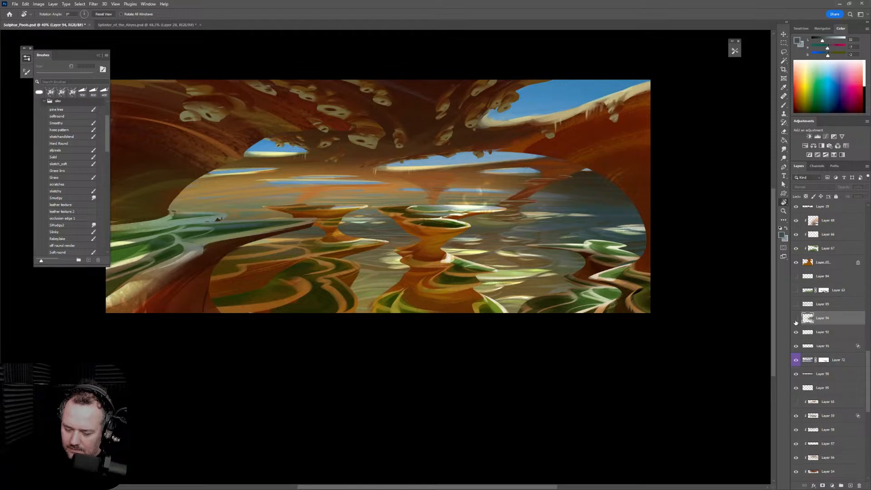
pyautogui.click(796, 319)
pyautogui.click(796, 320)
pyautogui.click(796, 320)
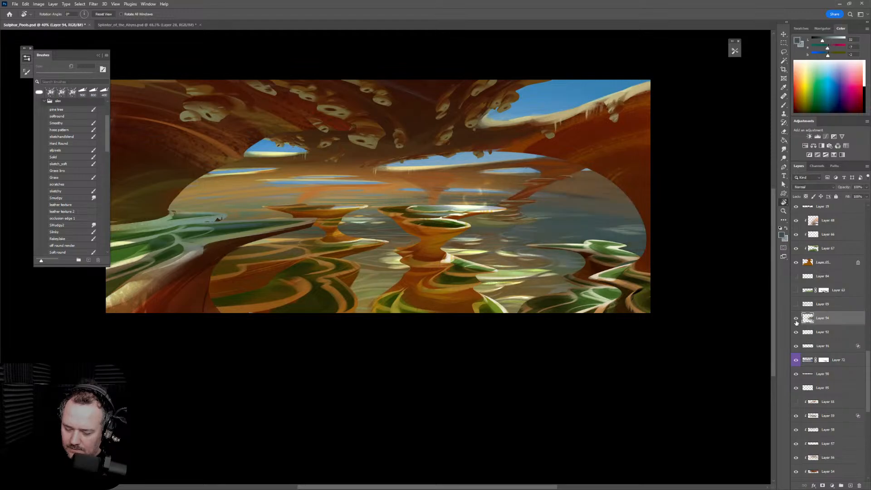
pyautogui.click(797, 321)
pyautogui.click(797, 320)
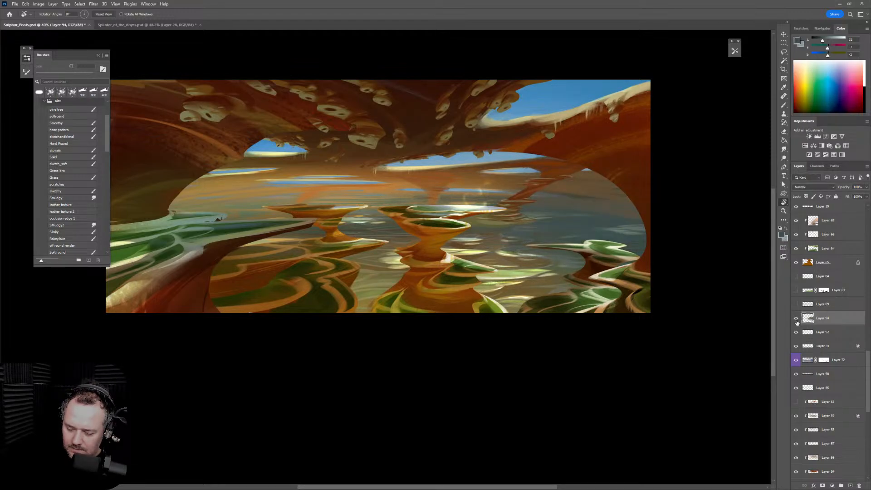
# Compare Layer 94's haze on the mirrored image at a reduced size, and restore the original orientation
pyautogui.press('z')
pyautogui.moveTo(680, 373); pyautogui.dragTo(630, 377)
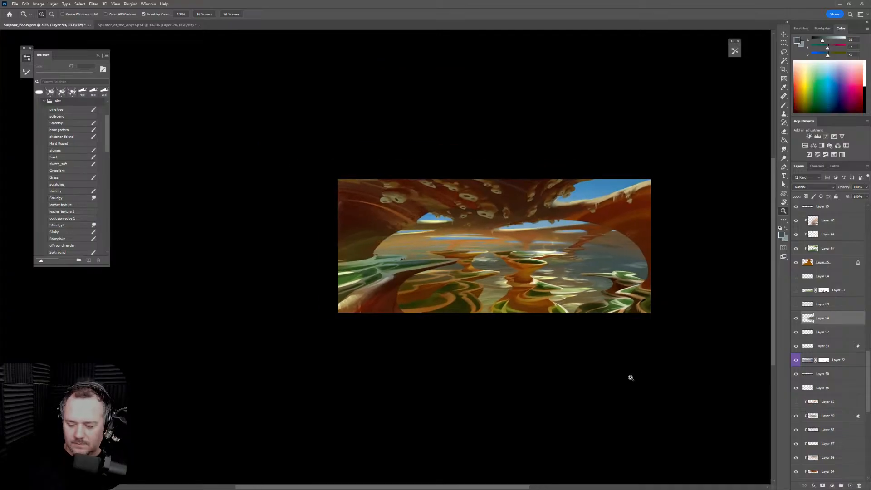
pyautogui.press('F2')
pyautogui.moveTo(499, 383); pyautogui.dragTo(609, 382)
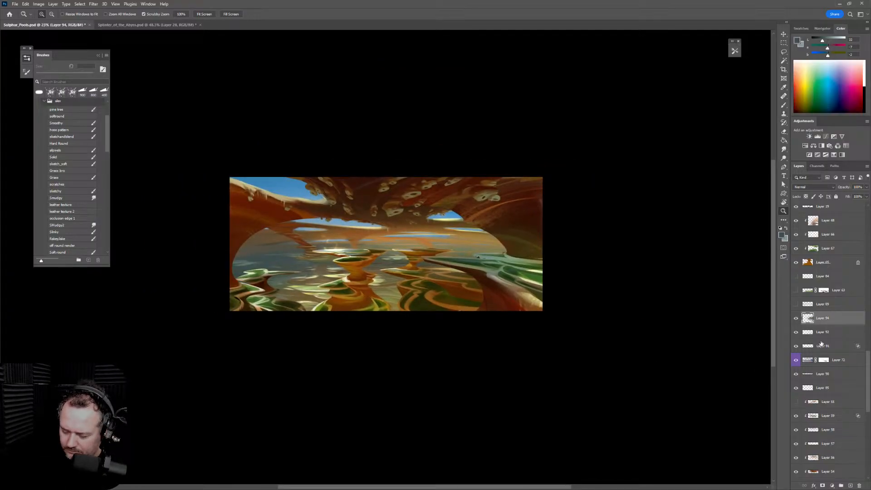
pyautogui.click(795, 324)
pyautogui.click(795, 325)
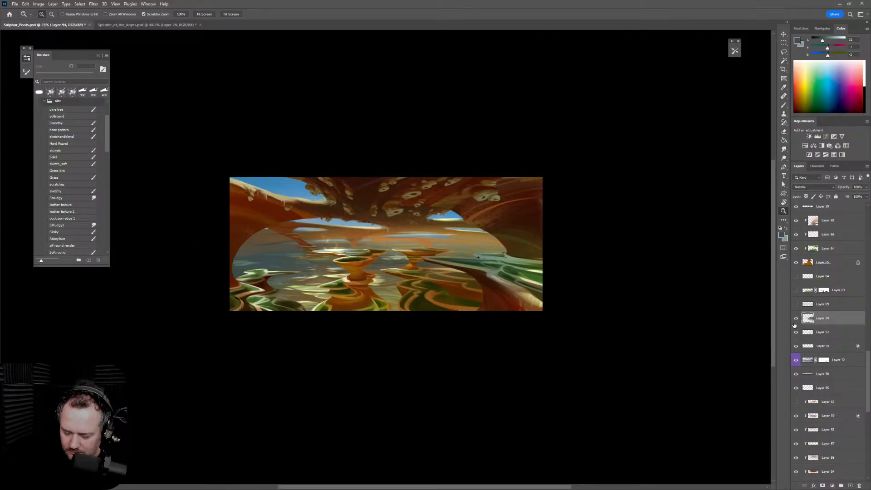
pyautogui.press('F2')
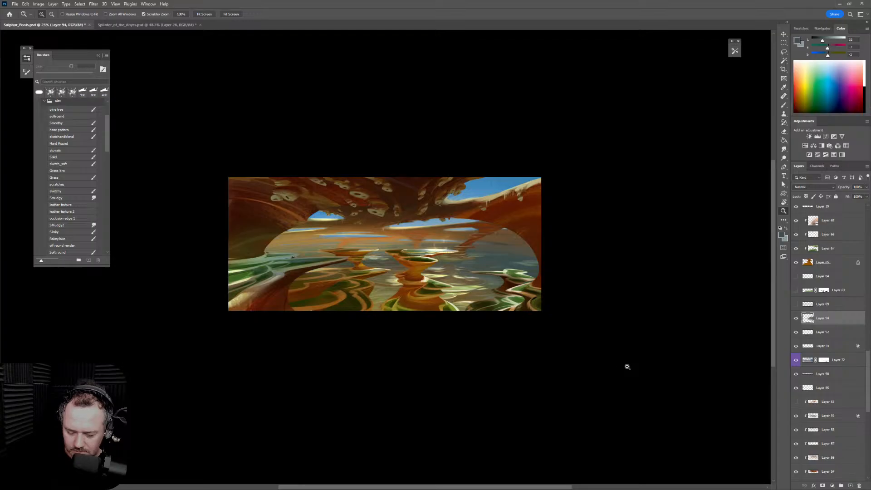
# Erase Layer 94's haze over the water and pools inside the right-hand arch with the eraser at 1100 px
pyautogui.press('r')
pyautogui.moveTo(635, 363); pyautogui.dragTo(564, 269)
pyautogui.press('space')
pyautogui.press('z')
pyautogui.moveTo(485, 260); pyautogui.dragTo(517, 243)
pyautogui.press('e')
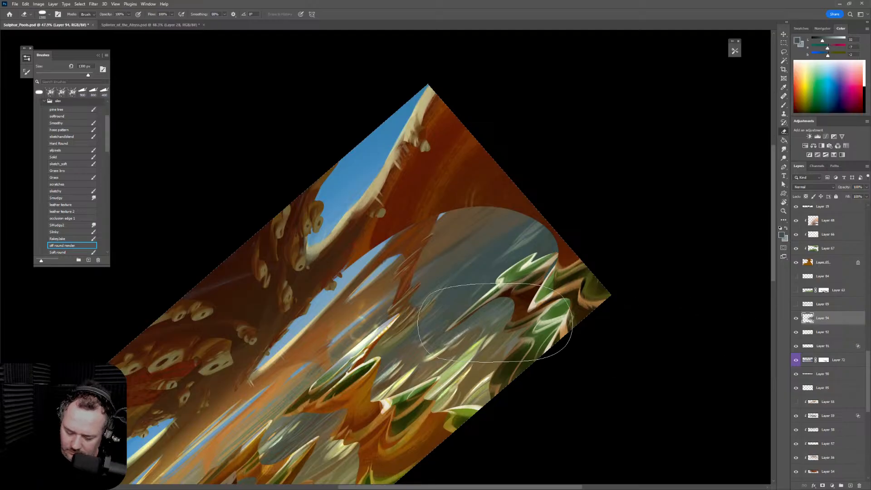
pyautogui.press('[')
pyautogui.press('[')
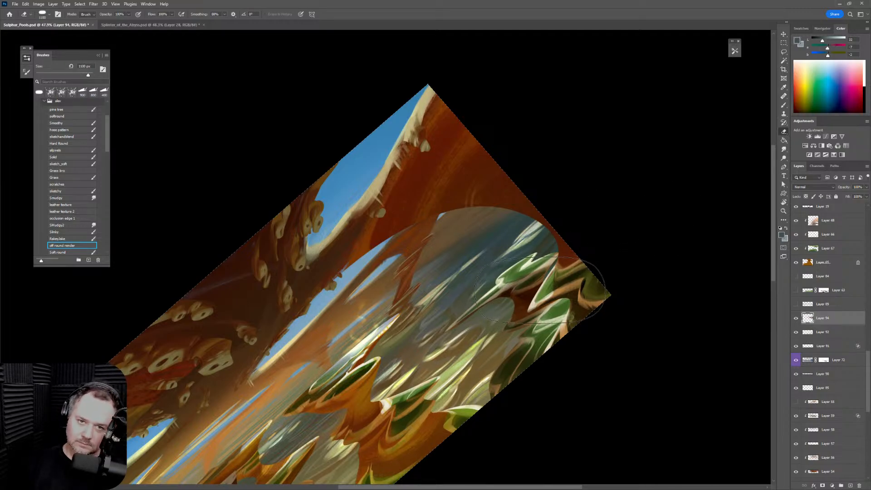
pyautogui.moveTo(478, 357); pyautogui.dragTo(609, 195)
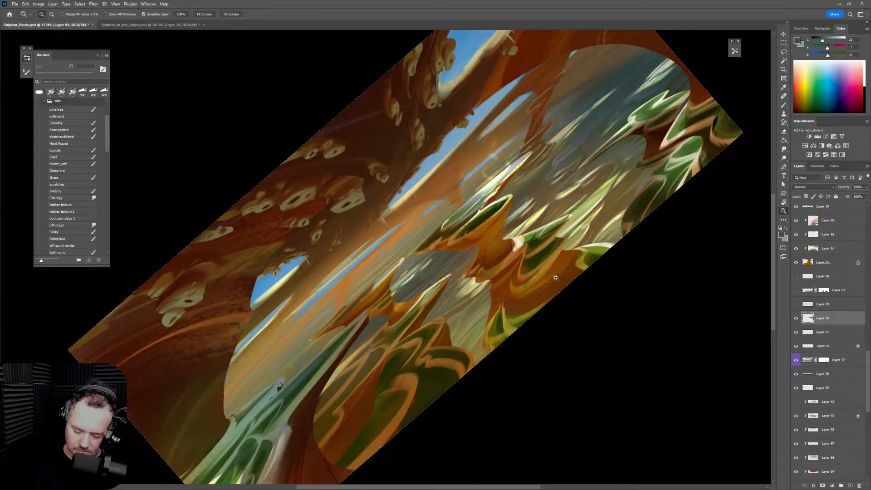
# Straighten the rotated canvas, add a Levels adjustment above Layer 94 and lower its RGB white input to 210
pyautogui.moveTo(553, 284)
pyautogui.mouseDown()
pyautogui.moveTo(513, 285)
pyautogui.moveTo(522, 284)
pyautogui.mouseUp()
pyautogui.press('r')
pyautogui.moveTo(674, 201); pyautogui.dragTo(687, 399)
pyautogui.press('z')
pyautogui.click(679, 391)
pyautogui.press('space')
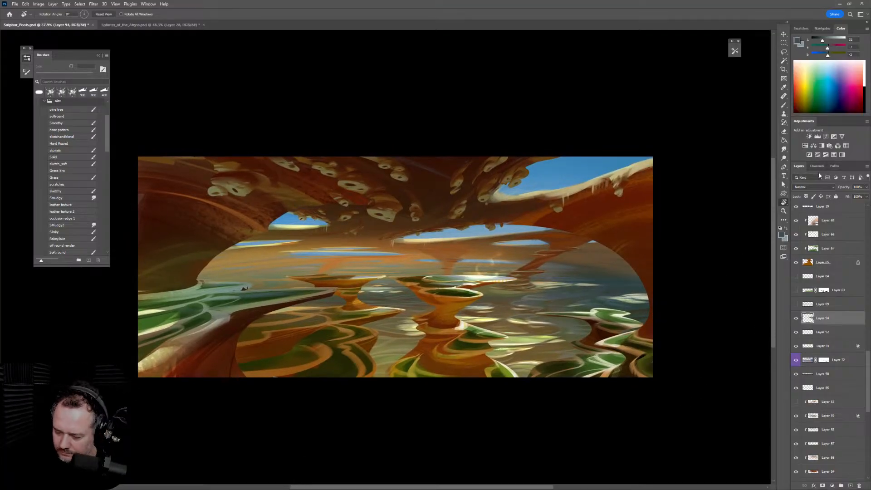
pyautogui.click(819, 139)
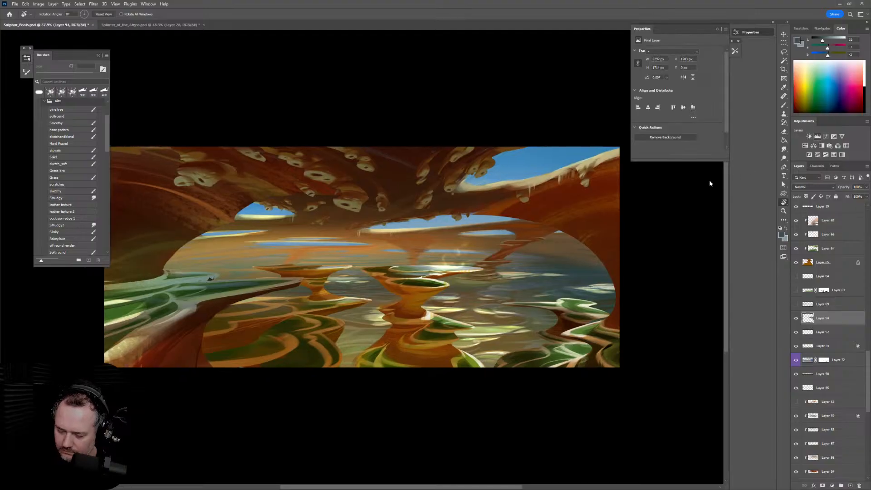
pyautogui.moveTo(687, 103); pyautogui.dragTo(708, 104)
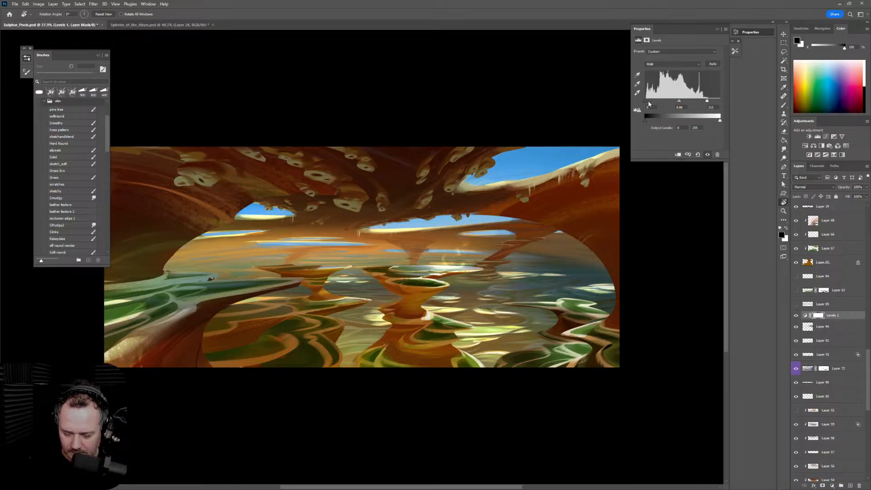
pyautogui.moveTo(649, 103); pyautogui.dragTo(644, 106)
# In the Levels Blue channel, raise the midtones to about 1.19, lower the white input to 249 and raise the black input
pyautogui.click(676, 54)
pyautogui.click(702, 41)
pyautogui.click(671, 64)
pyautogui.click(670, 86)
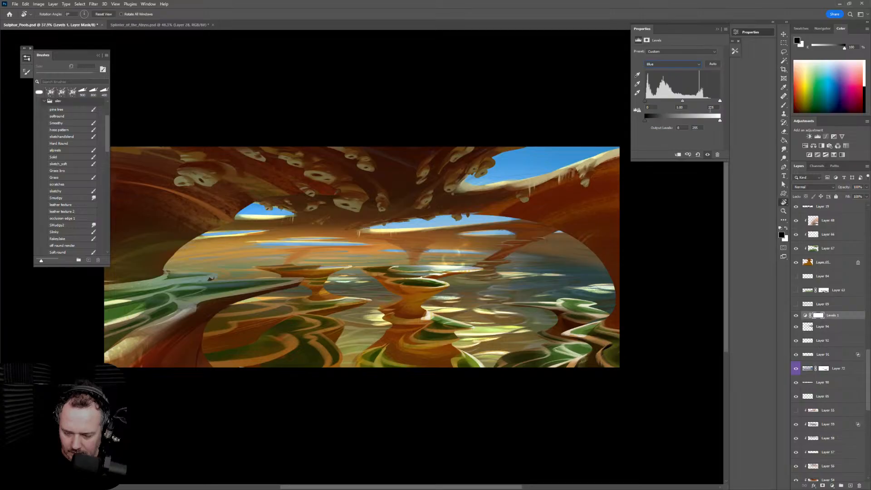
pyautogui.moveTo(684, 103)
pyautogui.mouseDown()
pyautogui.moveTo(676, 104)
pyautogui.moveTo(694, 106)
pyautogui.moveTo(677, 107)
pyautogui.mouseUp()
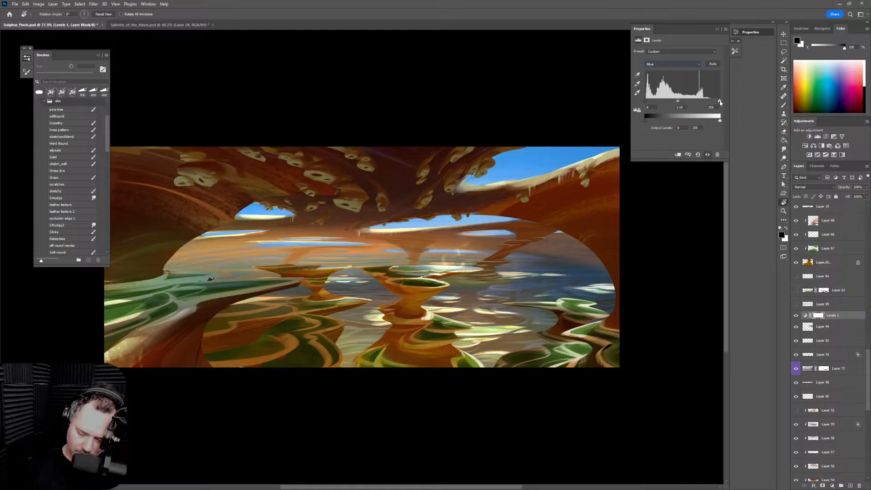
pyautogui.moveTo(721, 102)
pyautogui.mouseDown()
pyautogui.moveTo(709, 104)
pyautogui.moveTo(718, 104)
pyautogui.mouseUp()
pyautogui.moveTo(646, 102); pyautogui.dragTo(652, 104)
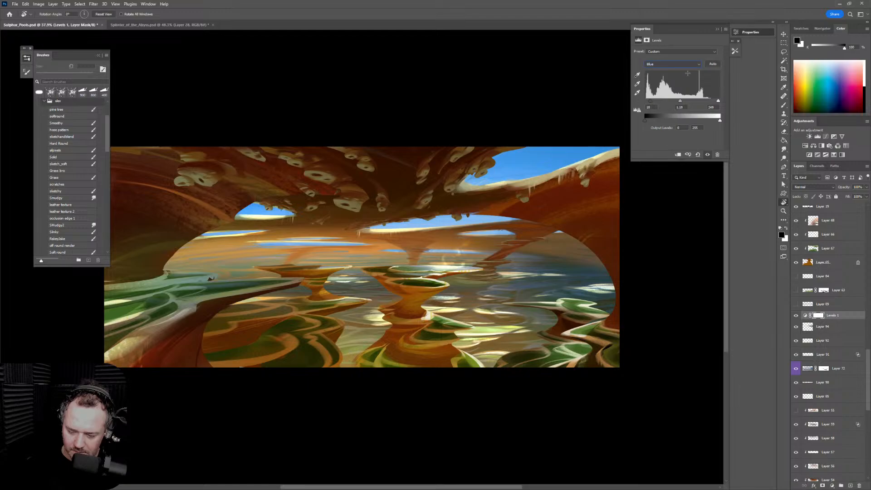
# In the Levels Green channel, lower the white input to 249 and slightly raise the black input
pyautogui.click(689, 64)
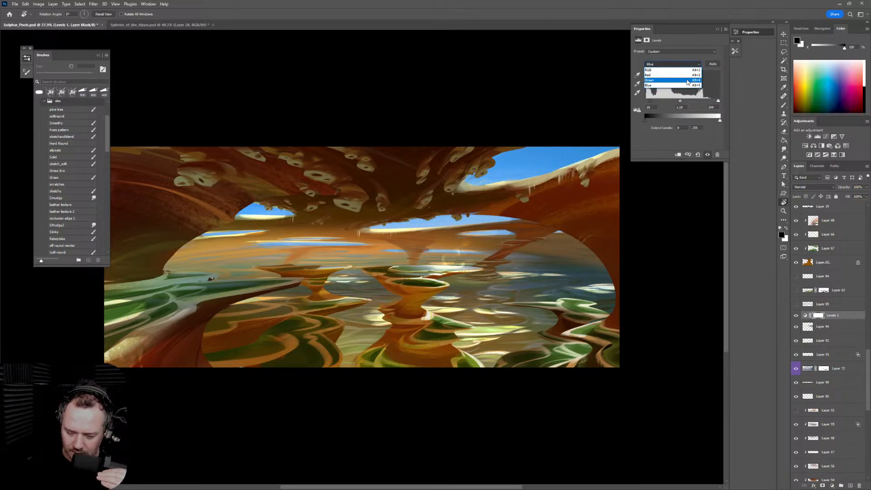
pyautogui.click(688, 81)
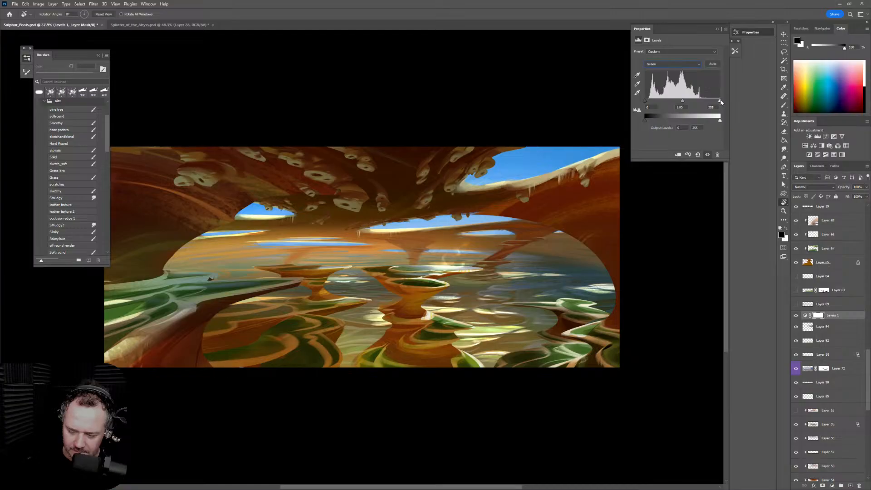
pyautogui.moveTo(721, 101)
pyautogui.mouseDown()
pyautogui.moveTo(677, 104)
pyautogui.moveTo(685, 103)
pyautogui.mouseUp()
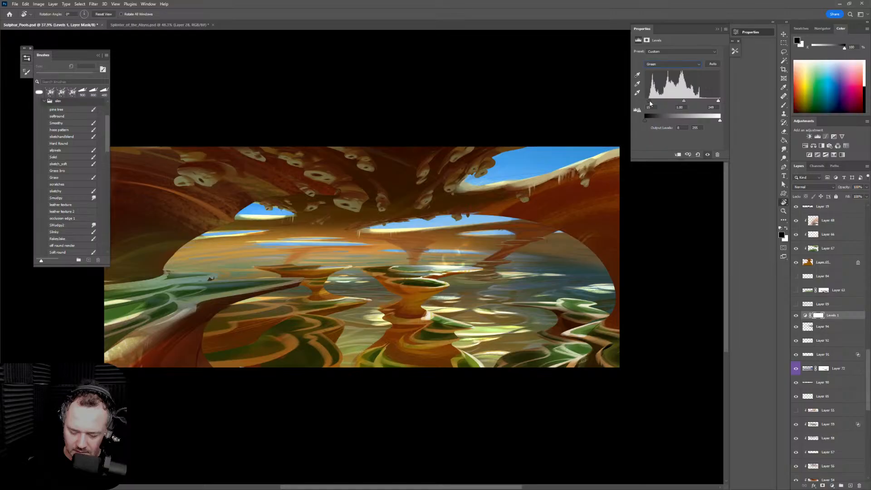
pyautogui.moveTo(651, 104); pyautogui.dragTo(653, 104)
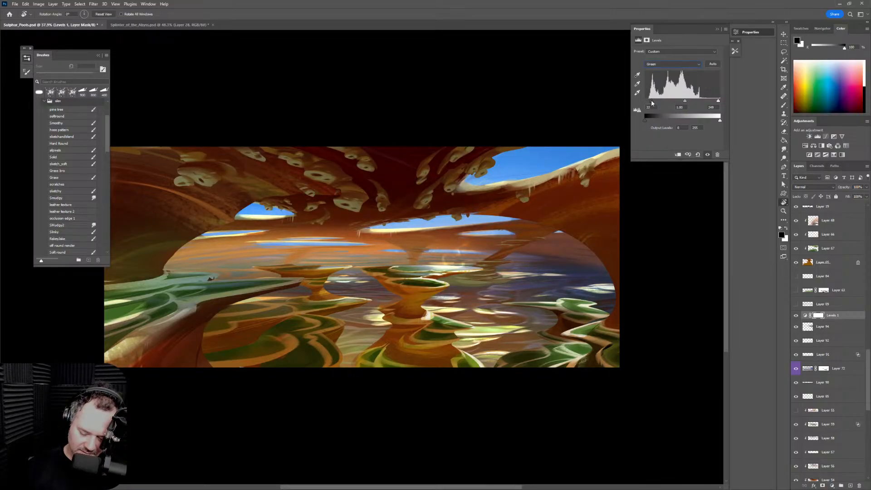
pyautogui.moveTo(653, 103); pyautogui.dragTo(649, 104)
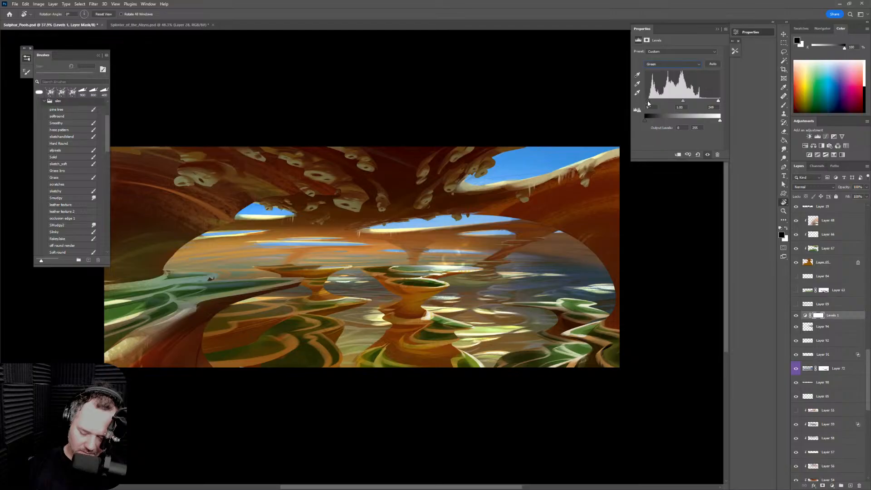
pyautogui.moveTo(648, 104); pyautogui.dragTo(650, 104)
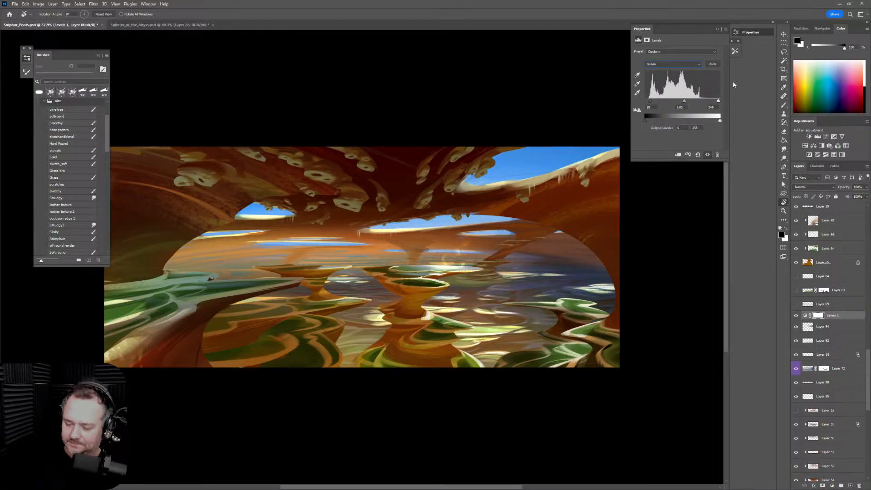
pyautogui.click(751, 34)
# Check the image mirrored, restore its orientation and compare it with and without Levels 1, leaving the adjustment visible
pyautogui.press('h')
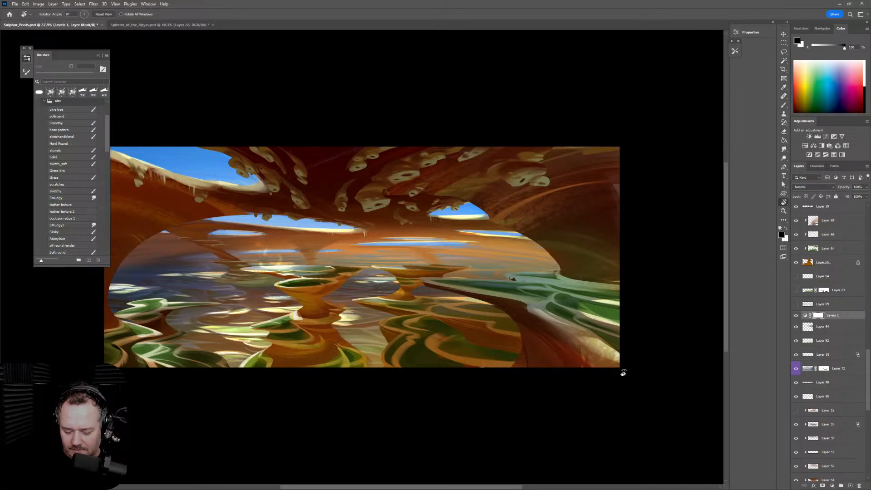
pyautogui.press('h')
pyautogui.click(796, 317)
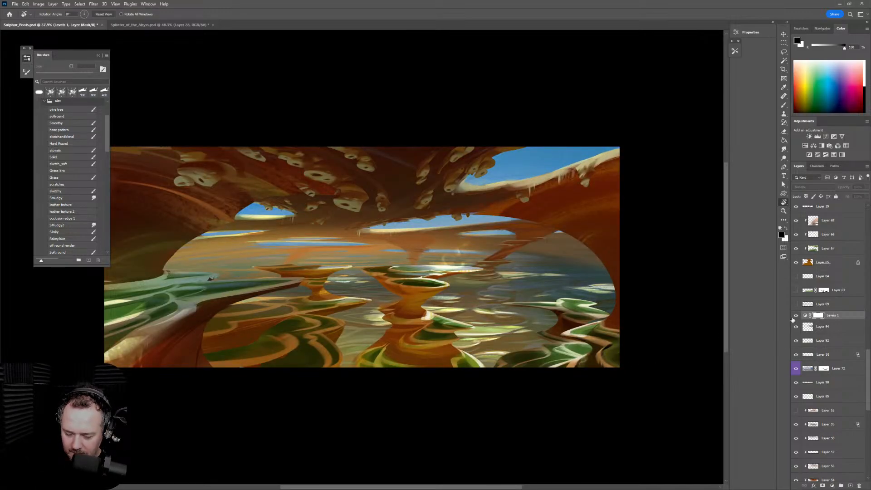
pyautogui.click(795, 317)
pyautogui.click(791, 318)
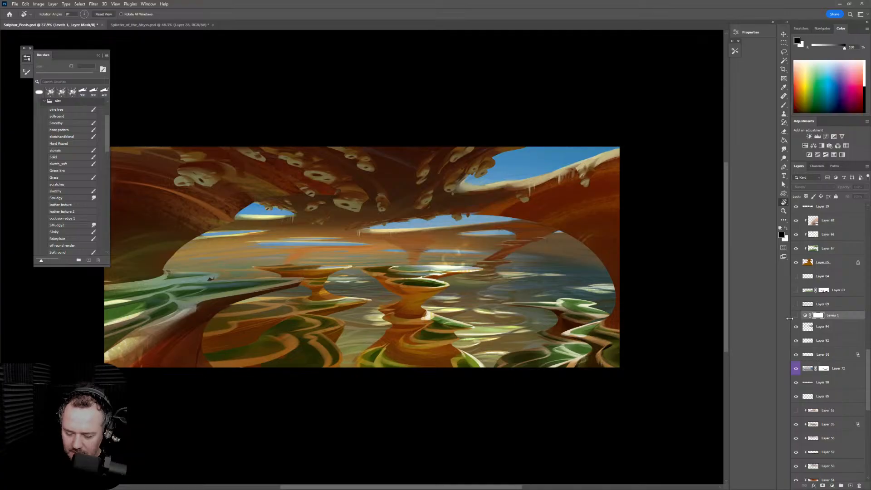
pyautogui.click(796, 316)
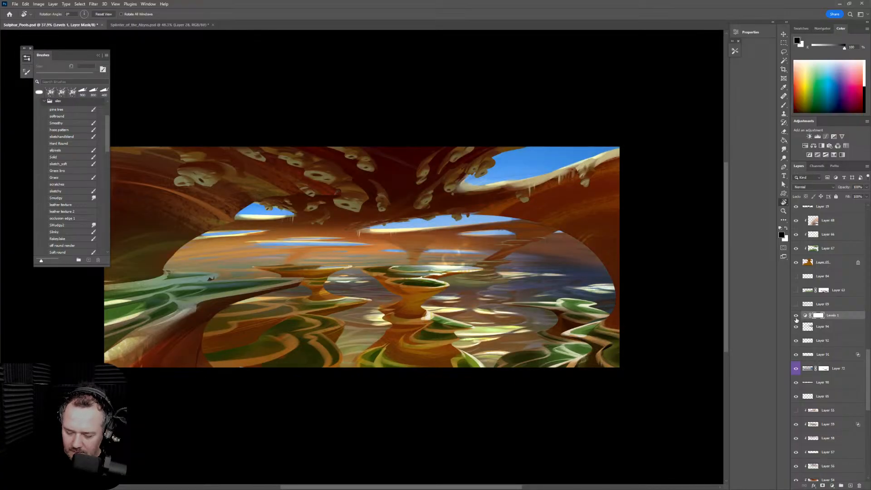
pyautogui.click(796, 318)
pyautogui.click(796, 318)
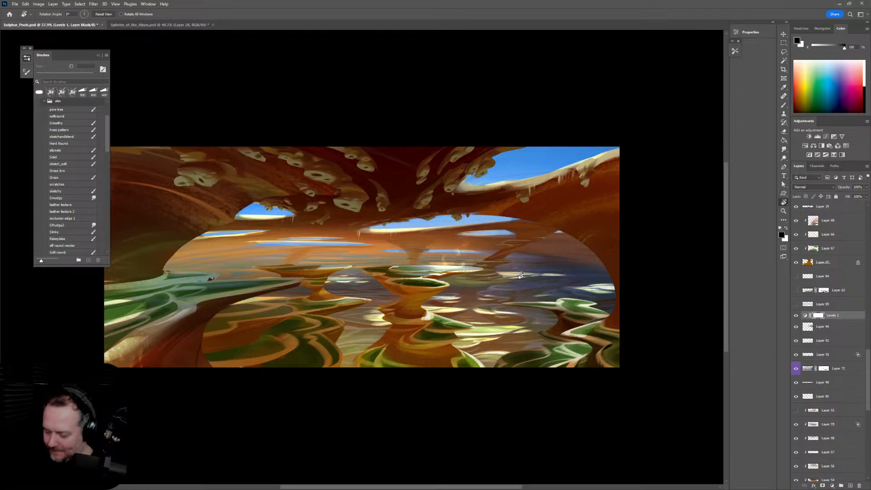
# Add a Curves adjustment above Levels 1 and slightly raise the midtones of its Blue channel curve
pyautogui.click(826, 136)
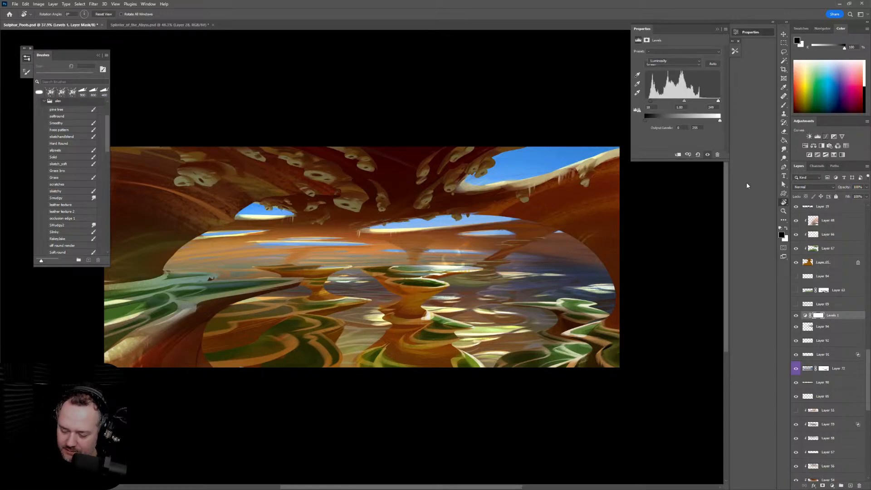
pyautogui.click(721, 54)
pyautogui.click(708, 55)
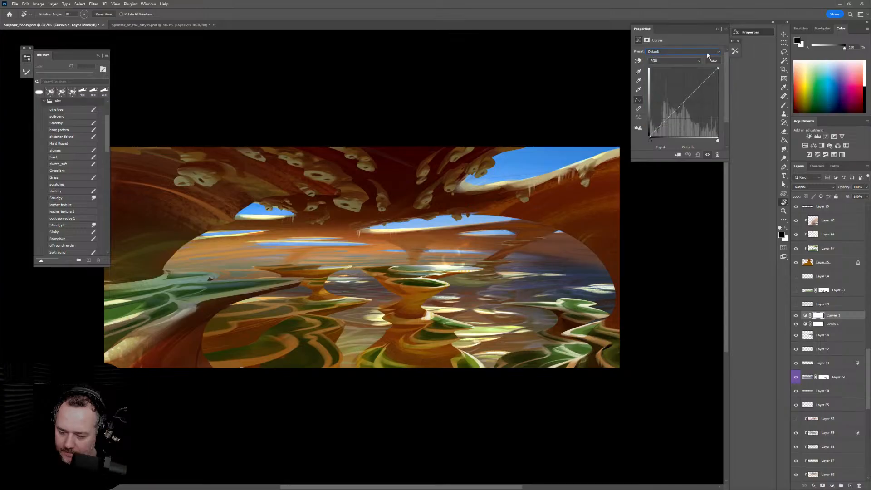
pyautogui.click(699, 61)
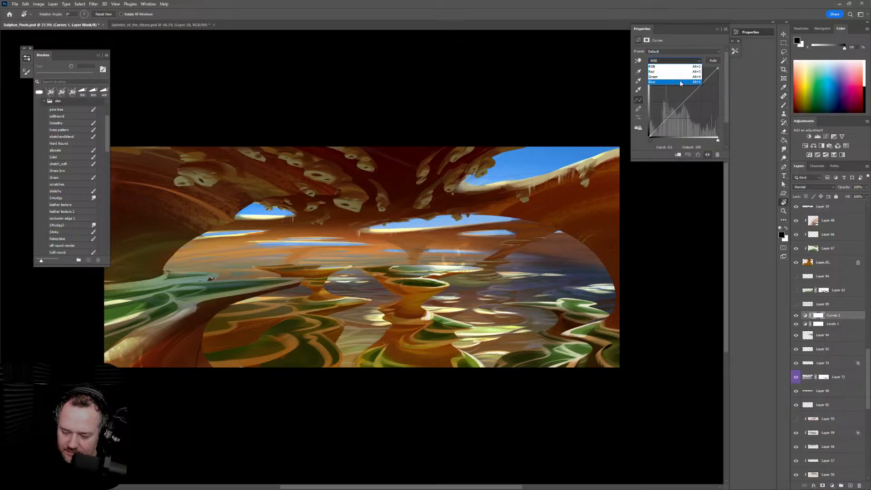
pyautogui.click(699, 81)
pyautogui.moveTo(666, 120)
pyautogui.mouseDown()
pyautogui.moveTo(666, 111)
pyautogui.moveTo(693, 115)
pyautogui.moveTo(664, 130)
pyautogui.mouseUp()
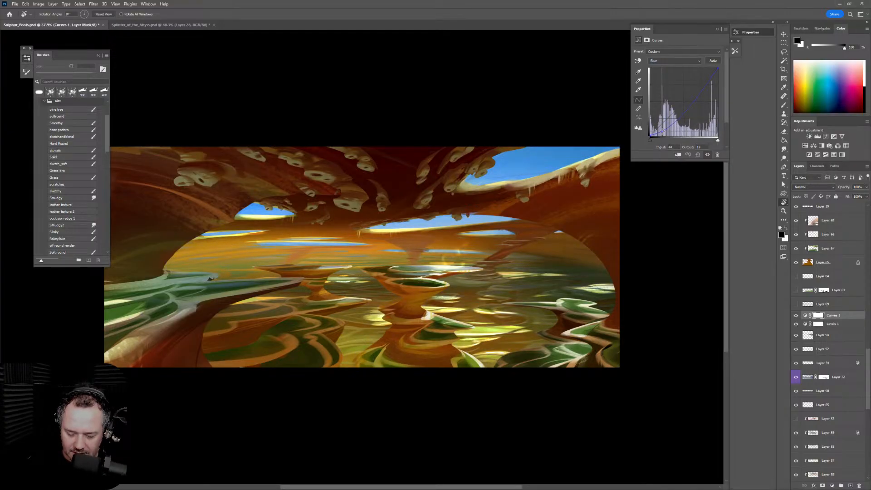
pyautogui.moveTo(660, 128); pyautogui.dragTo(660, 125)
pyautogui.moveTo(664, 129); pyautogui.dragTo(679, 104)
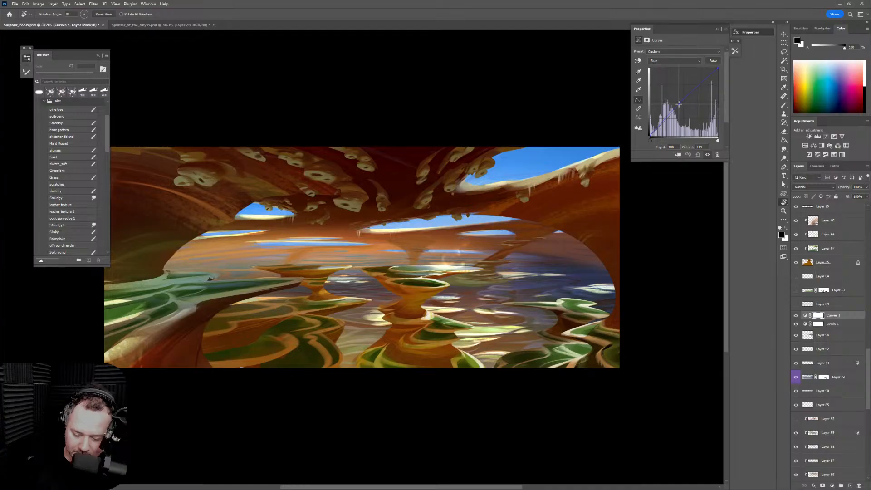
pyautogui.moveTo(679, 105); pyautogui.dragTo(680, 105)
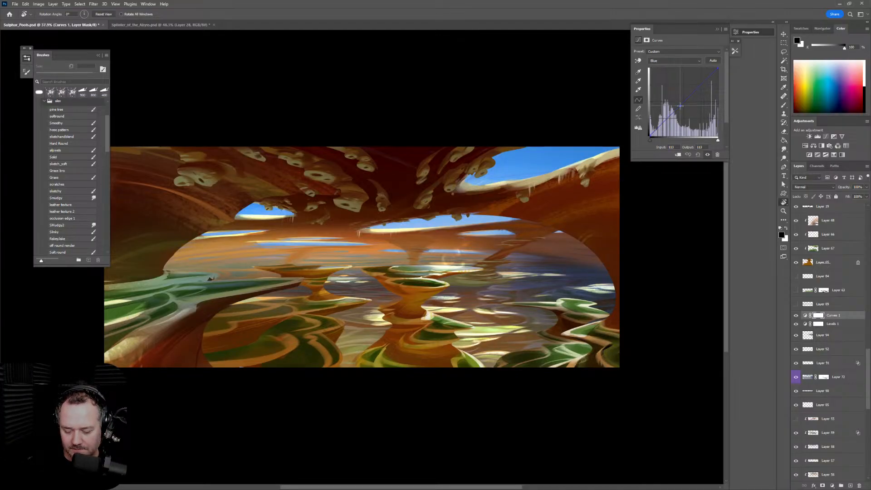
pyautogui.moveTo(681, 106); pyautogui.dragTo(680, 105)
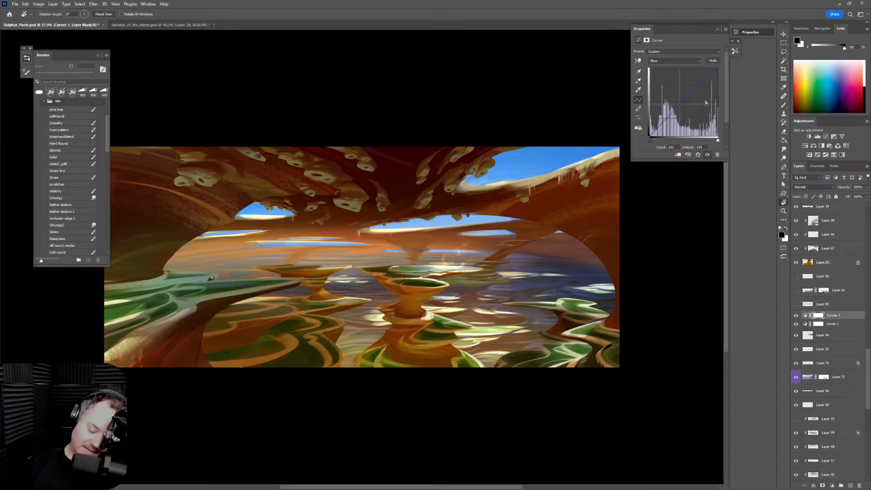
# Raise the upper midtones of the Red channel curve in Curves 1 to warm the distance
pyautogui.click(691, 52)
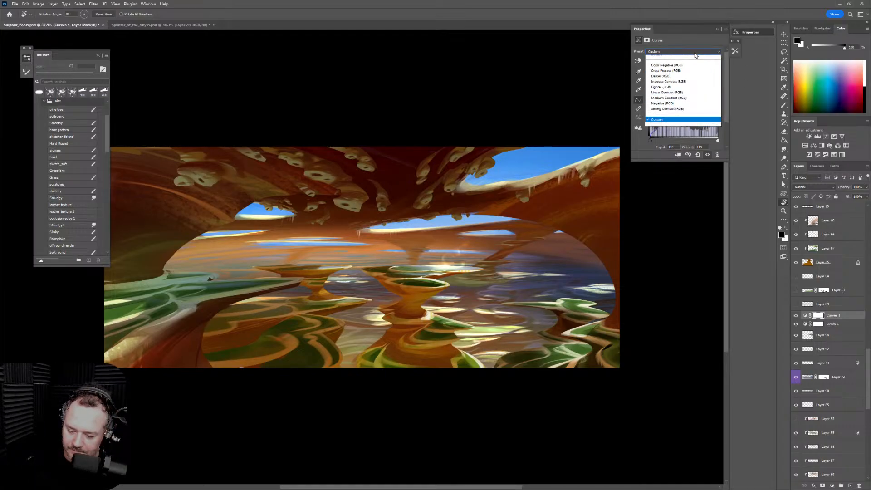
pyautogui.click(709, 42)
pyautogui.click(681, 61)
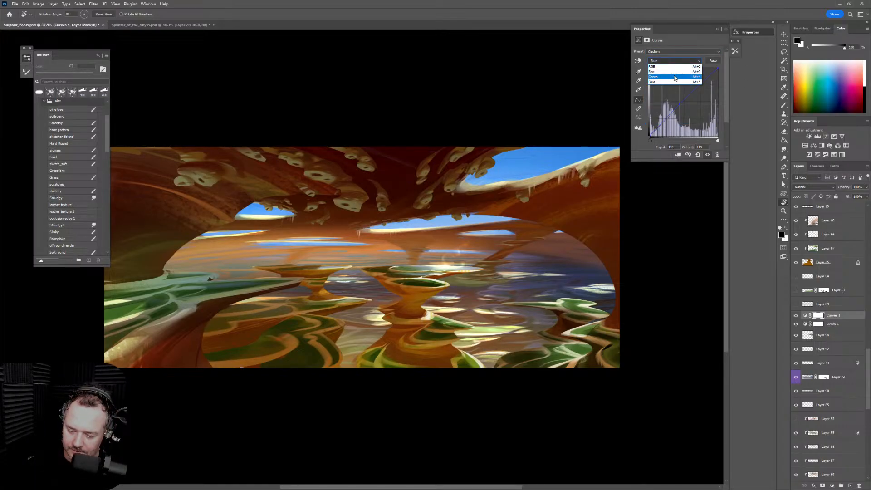
pyautogui.click(672, 72)
pyautogui.moveTo(696, 92)
pyautogui.mouseDown()
pyautogui.moveTo(701, 98)
pyautogui.moveTo(692, 89)
pyautogui.mouseUp()
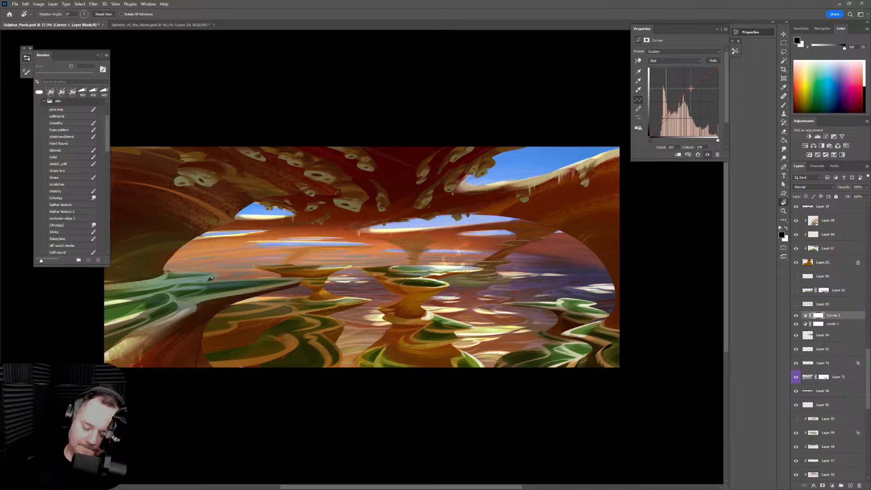
pyautogui.click(751, 34)
# Compare the image with and without the Curves 1 and Levels 1 adjustments, leaving both visible
pyautogui.click(797, 317)
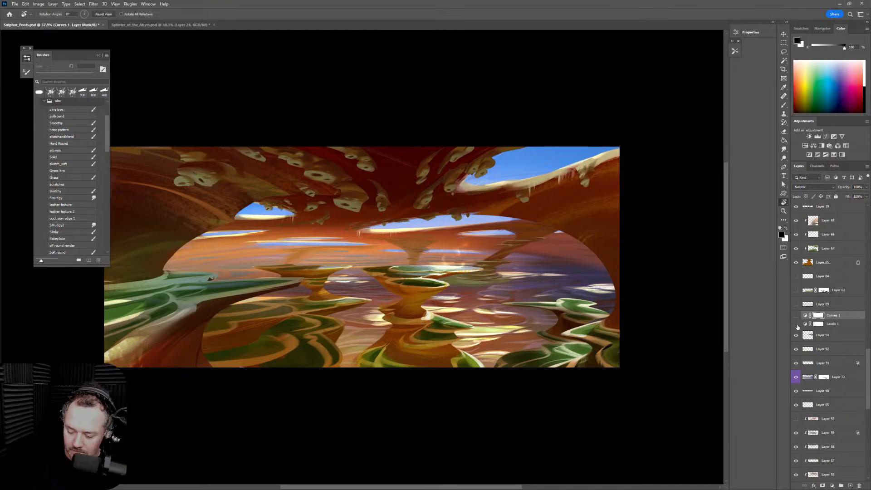
pyautogui.click(797, 325)
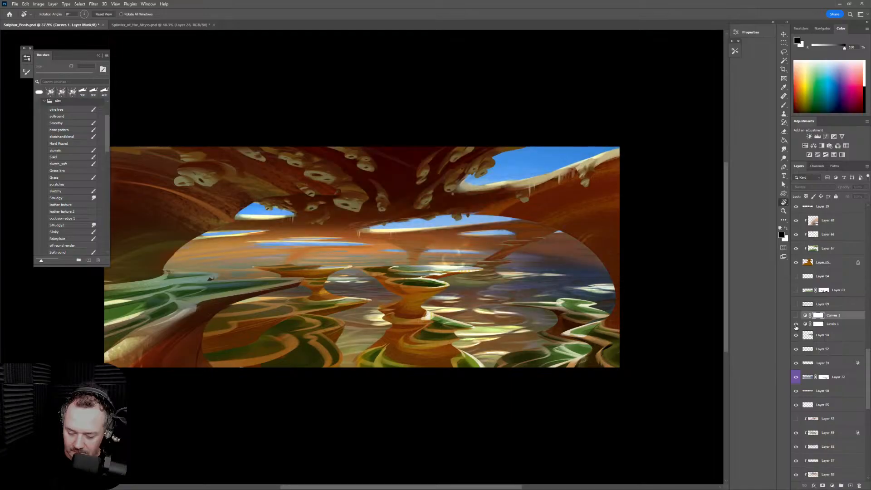
pyautogui.click(797, 325)
pyautogui.click(797, 325)
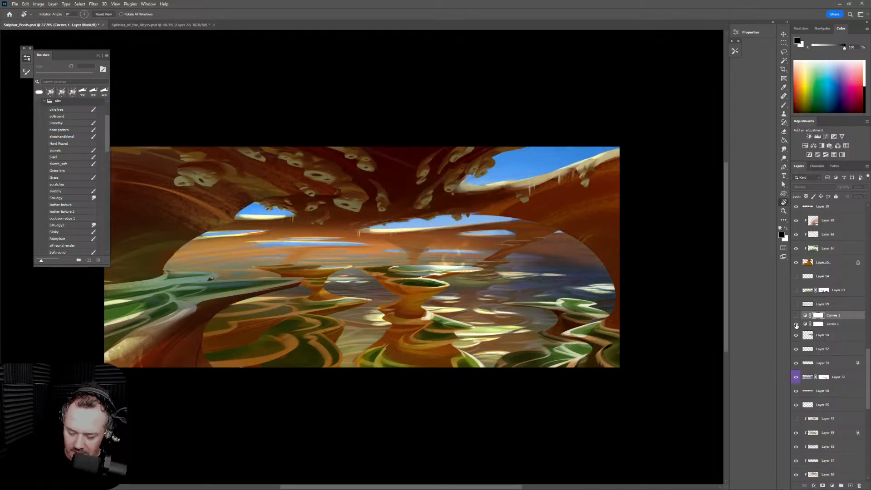
pyautogui.click(797, 325)
pyautogui.click(797, 325)
pyautogui.click(797, 325)
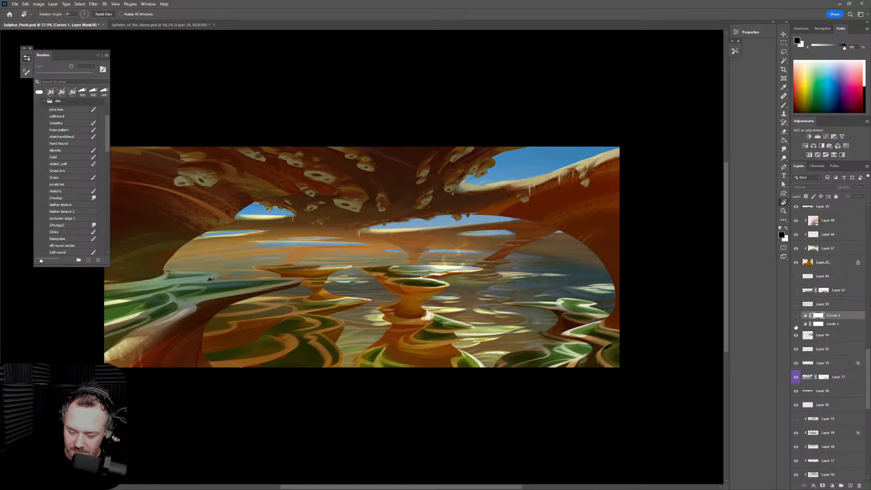
pyautogui.click(797, 325)
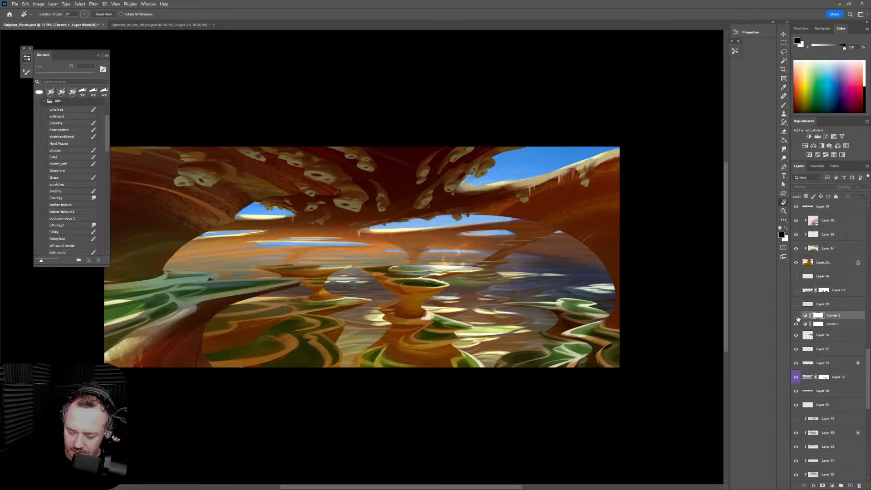
pyautogui.click(797, 316)
pyautogui.click(796, 317)
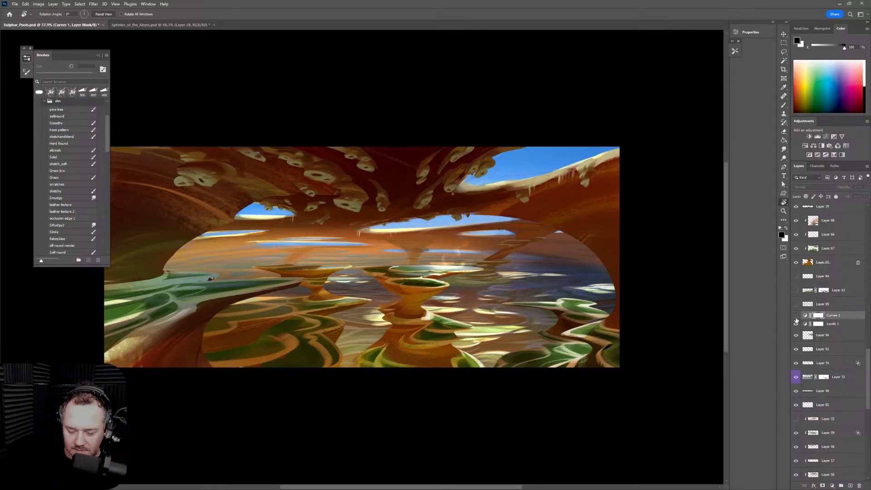
pyautogui.click(797, 316)
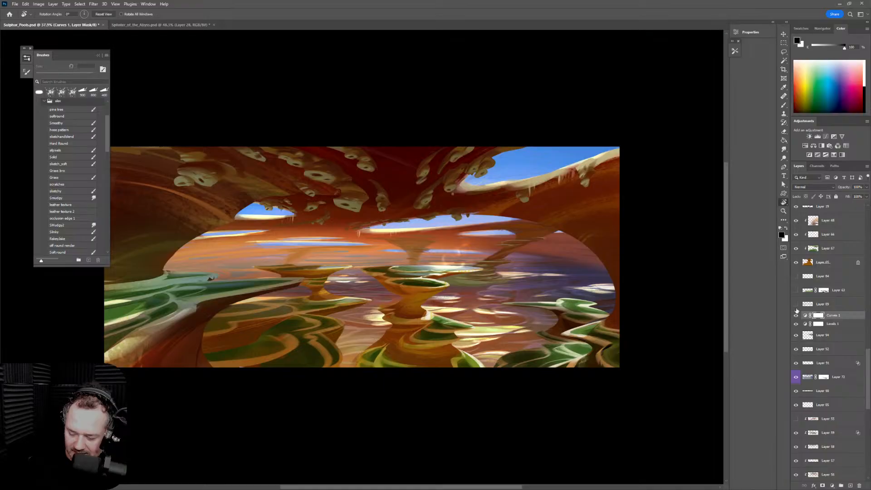
# Paint black on the Curves 1 mask with the sketch_soft brush at about 100–175 px to soften the adjustment over the distant pools
pyautogui.press('b')
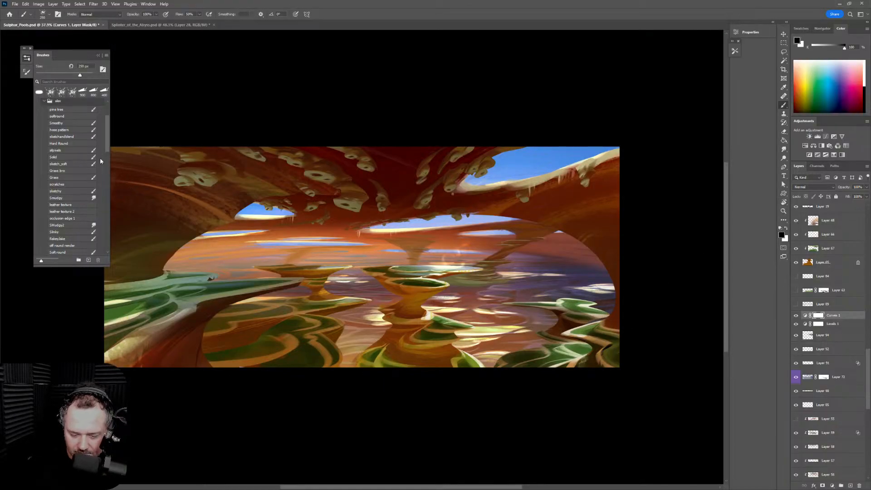
pyautogui.click(75, 164)
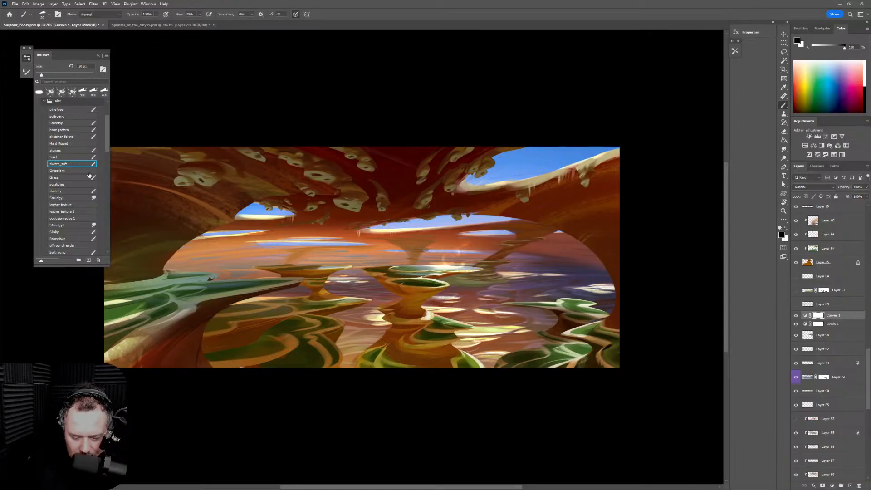
pyautogui.moveTo(618, 353)
pyautogui.mouseDown()
pyautogui.moveTo(677, 305)
pyautogui.moveTo(671, 264)
pyautogui.mouseUp()
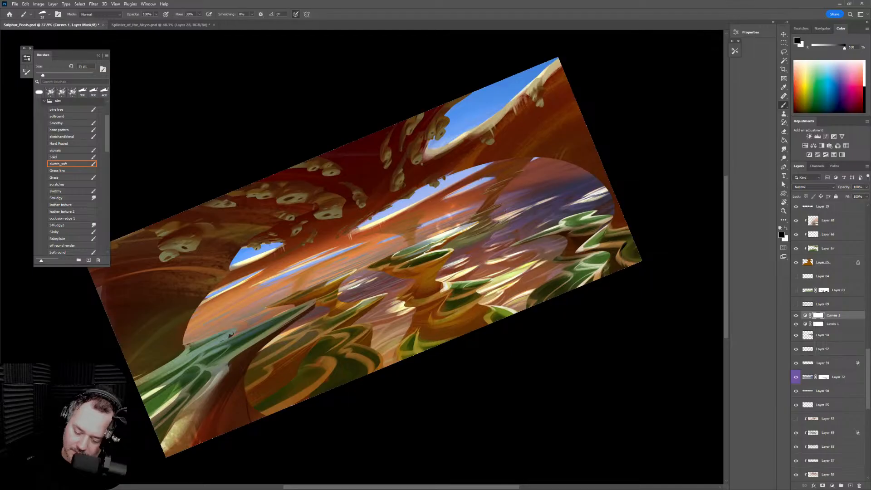
pyautogui.press(']')
pyautogui.press(']')
pyautogui.press(']')
pyautogui.moveTo(504, 234); pyautogui.dragTo(557, 204)
pyautogui.press('[')
pyautogui.press('[')
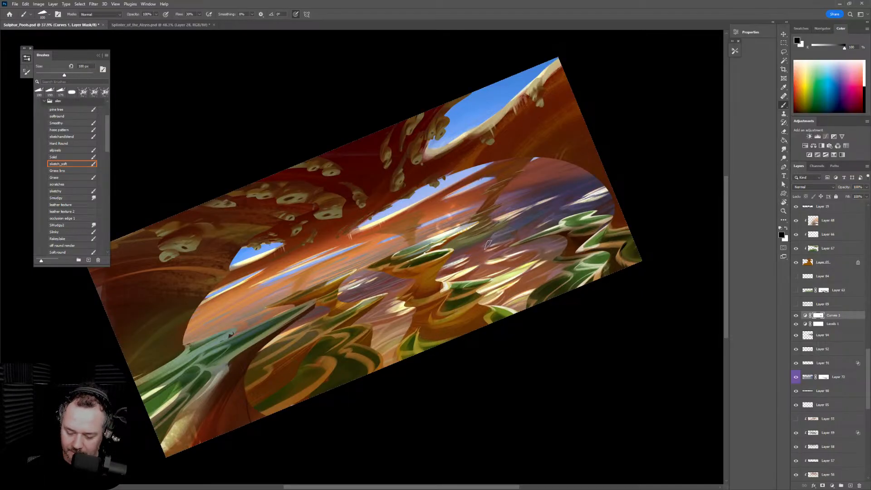
pyautogui.press(']')
pyautogui.press(']')
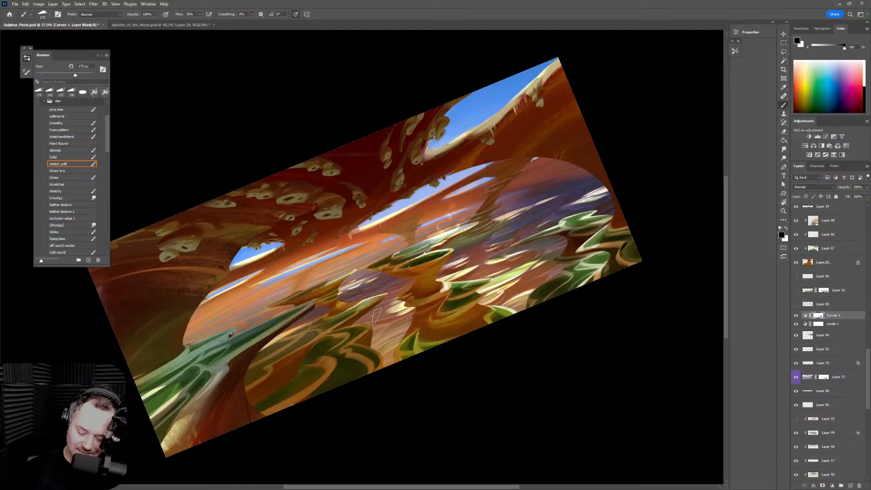
# Mask Curves 1 further around the central pillar and the pools by the large arch, varying the sketch_soft brush from 125 to 250 px
pyautogui.press('[')
pyautogui.press('[')
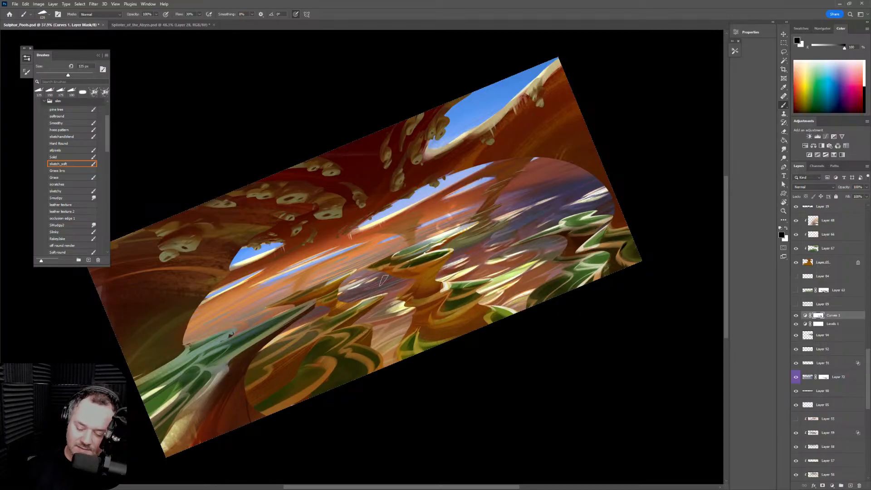
pyautogui.press(']')
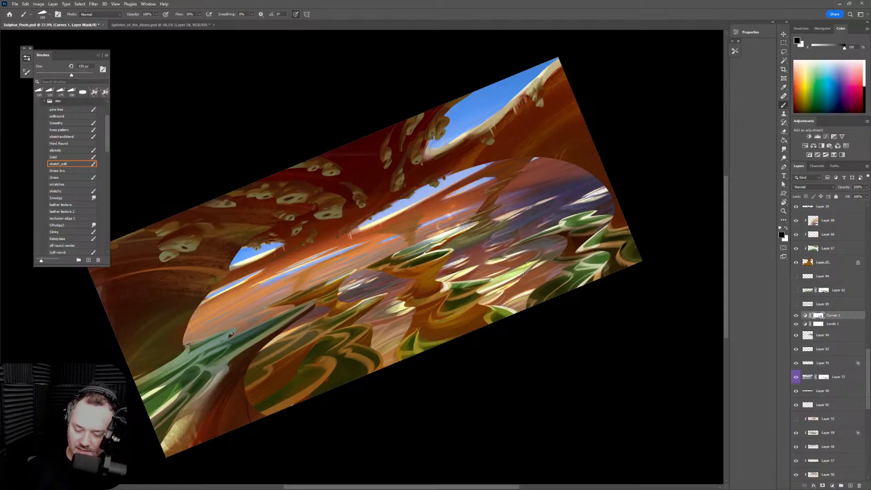
pyautogui.press(']')
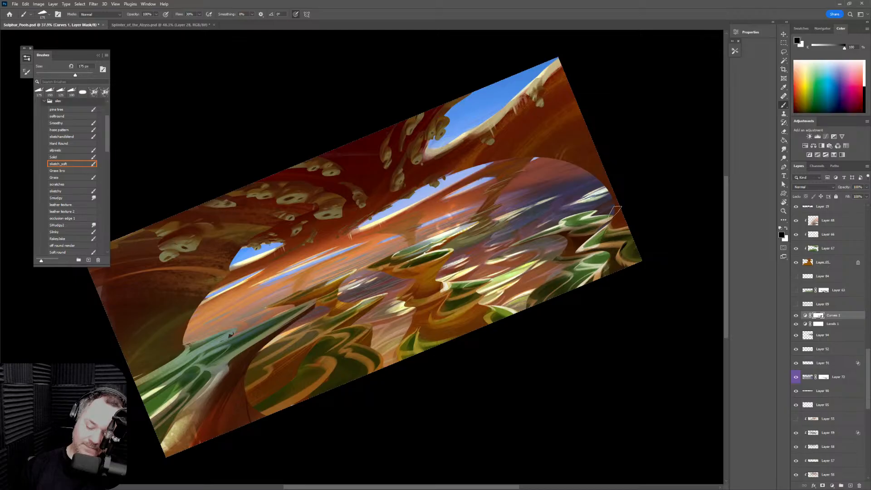
pyautogui.press(']')
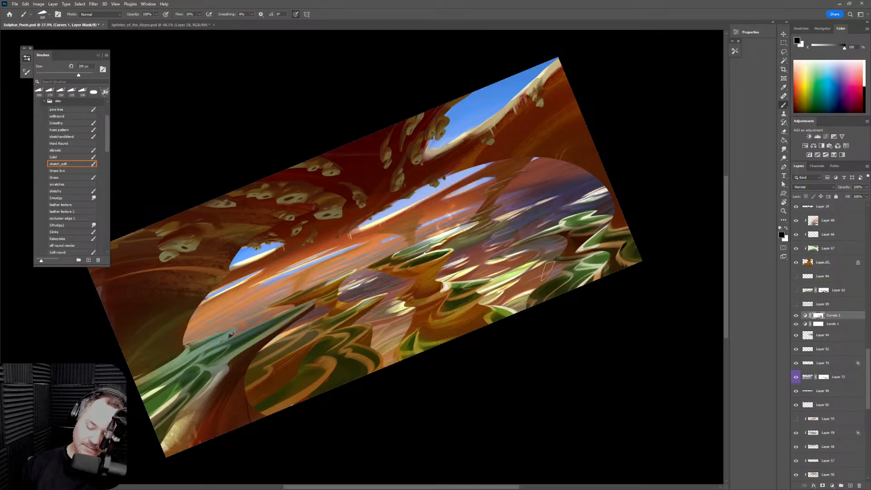
pyautogui.press(']')
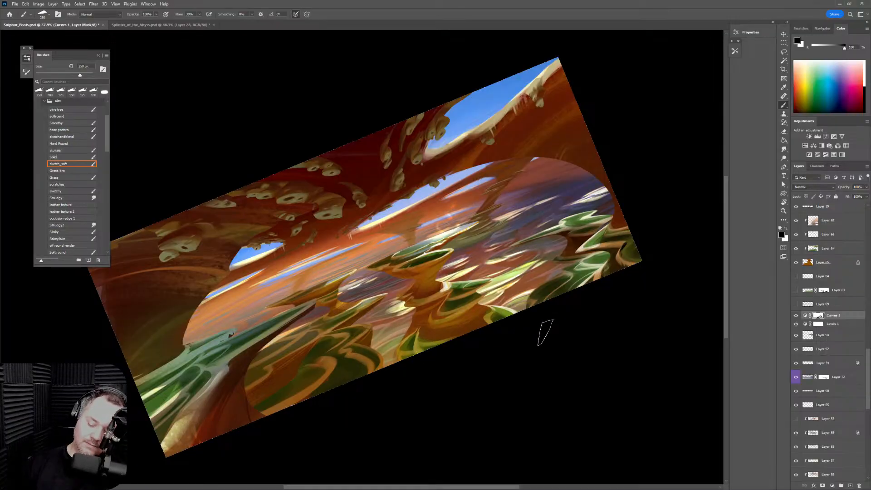
# Check the image mirrored, restore its orientation and level the canvas, and add an empty layer above Curves 1
pyautogui.press('h')
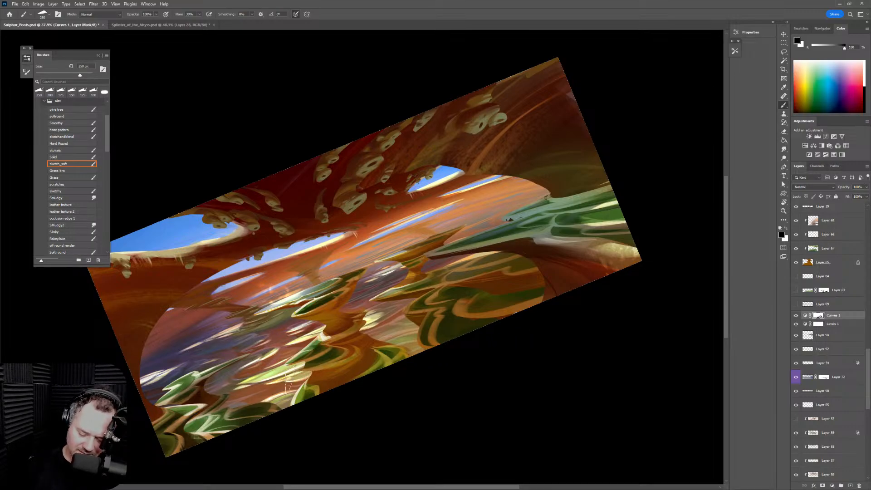
pyautogui.press('h')
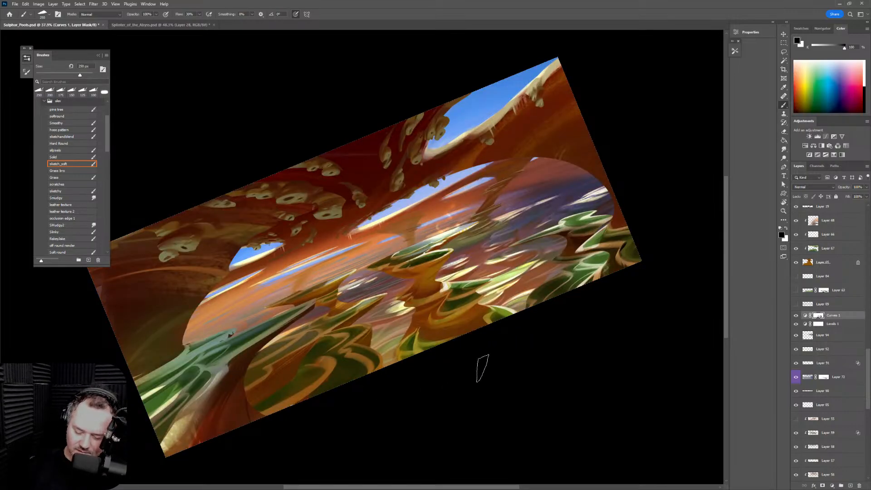
pyautogui.moveTo(572, 331); pyautogui.dragTo(595, 433)
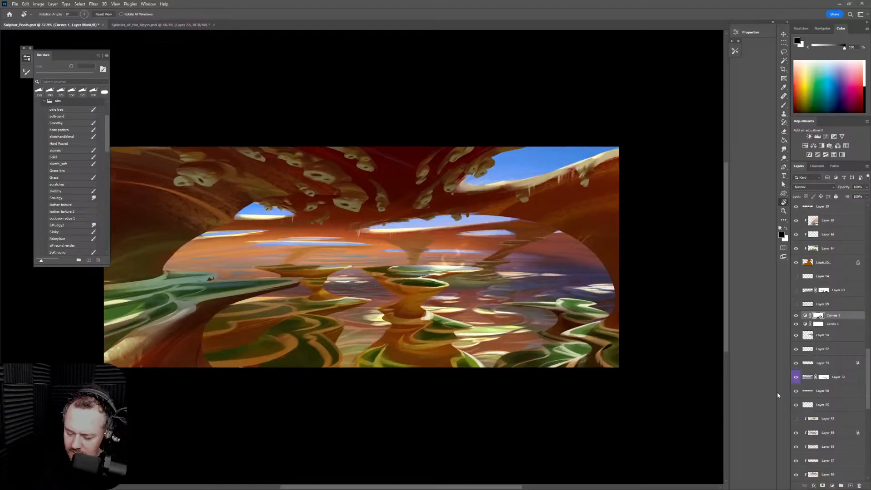
pyautogui.click(851, 486)
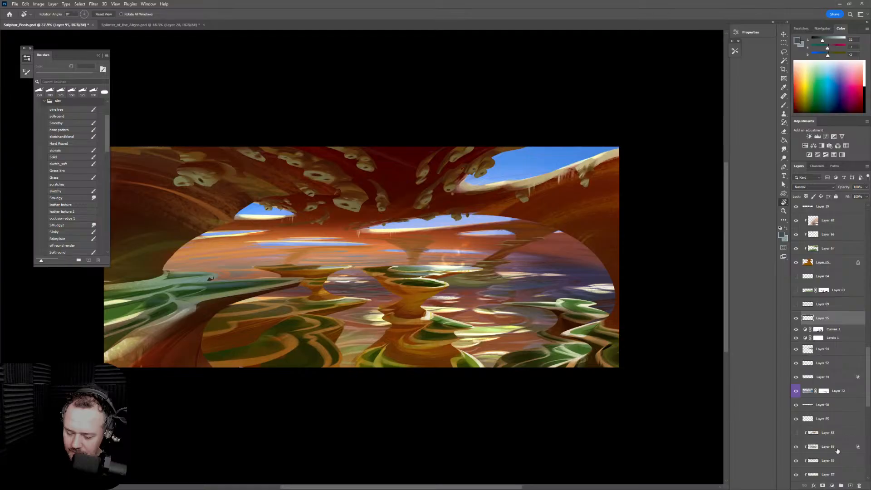
# Paint white on Layer 72's mask beside the central pillar with the sketch_soft brush, reducing its size from 175 to 125 px
pyautogui.click(795, 394)
pyautogui.click(824, 392)
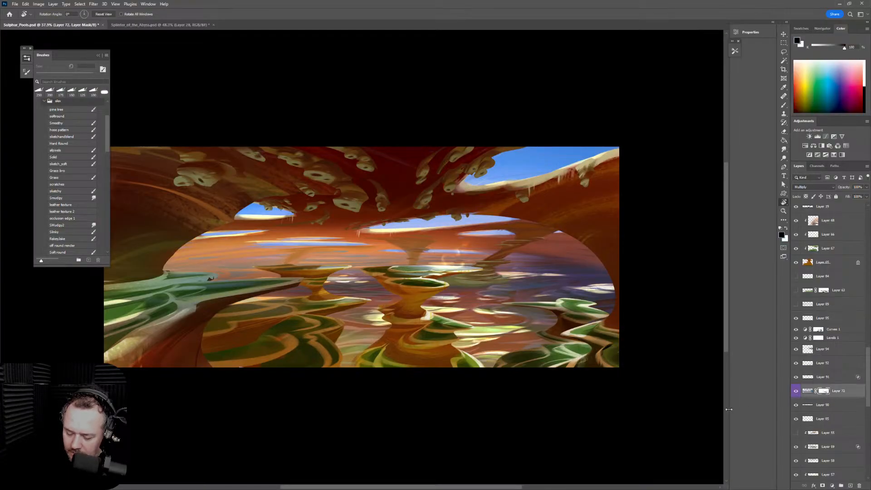
pyautogui.moveTo(588, 406); pyautogui.dragTo(680, 389)
pyautogui.press('b')
pyautogui.press('[')
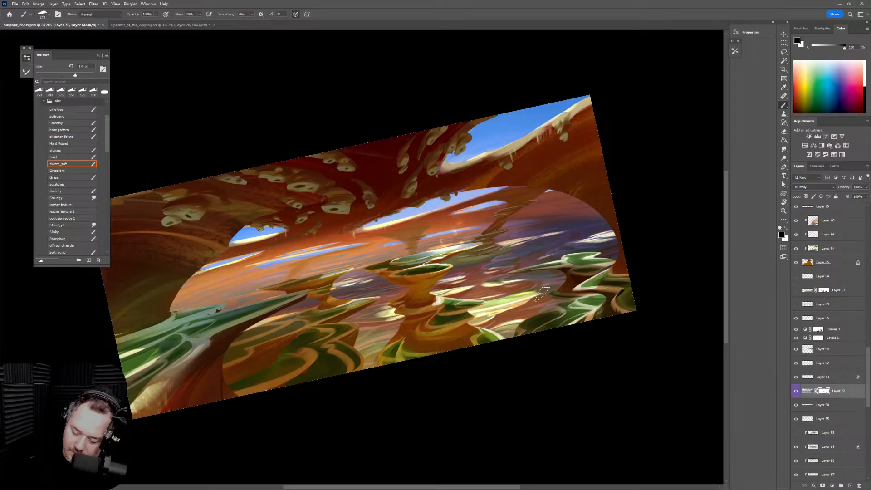
pyautogui.click(786, 228)
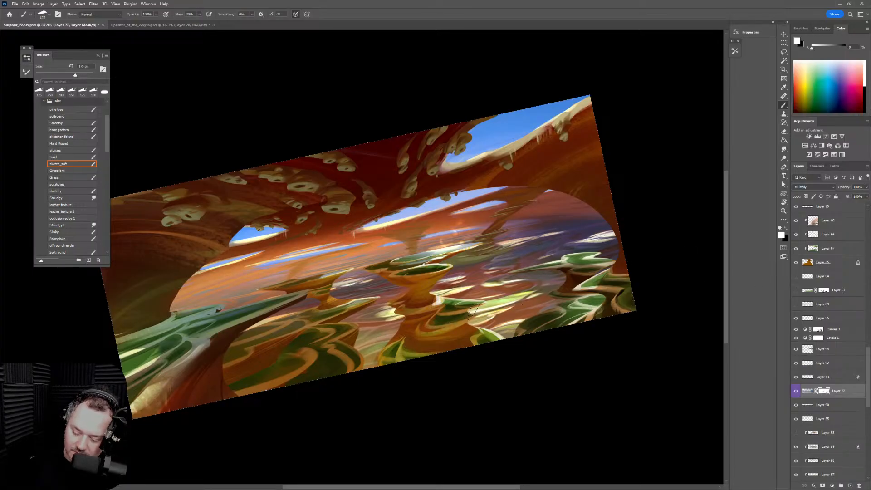
pyautogui.press('[')
pyautogui.press('[')
pyautogui.press('[')
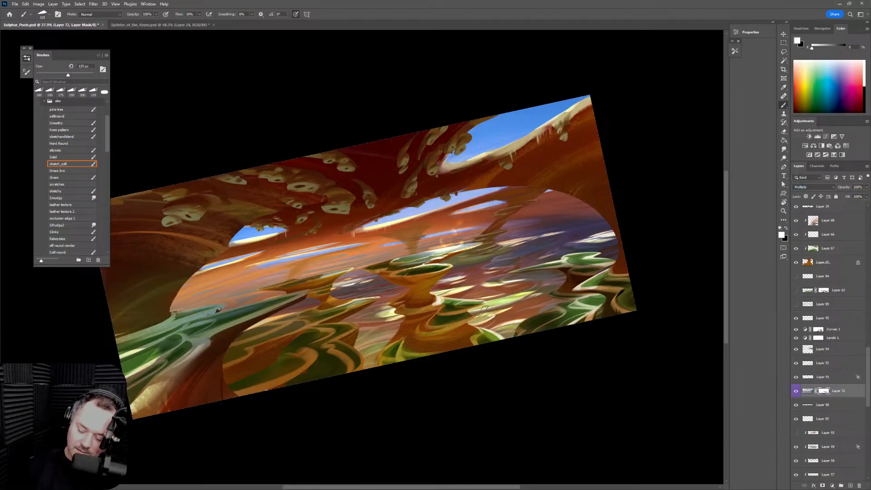
# Refine Layer 72's mask in white around the pools and water near the central pillar, using sketch_soft brush sizes between 80 and 250 px
pyautogui.press(']')
pyautogui.press('[')
pyautogui.press('[')
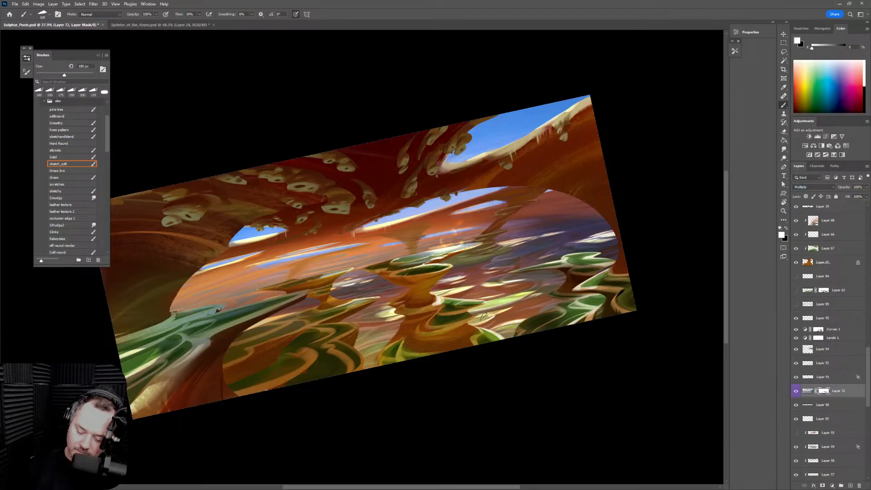
pyautogui.moveTo(487, 316); pyautogui.dragTo(474, 326)
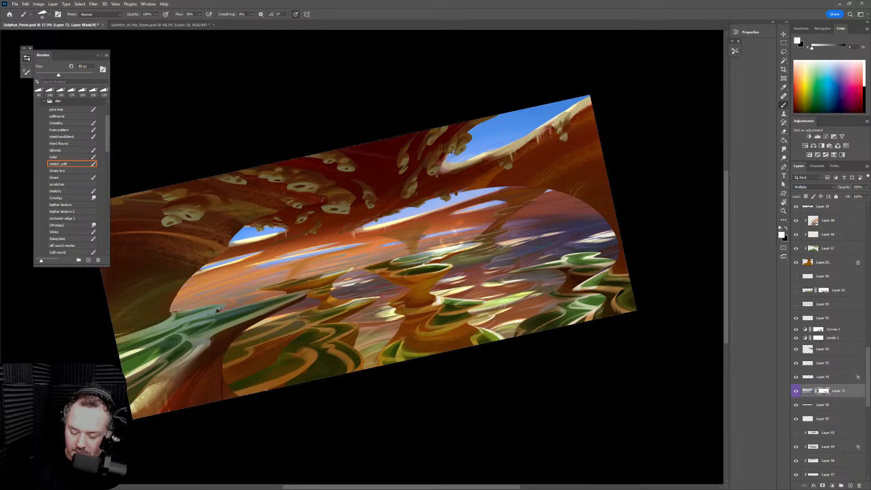
pyautogui.press(']')
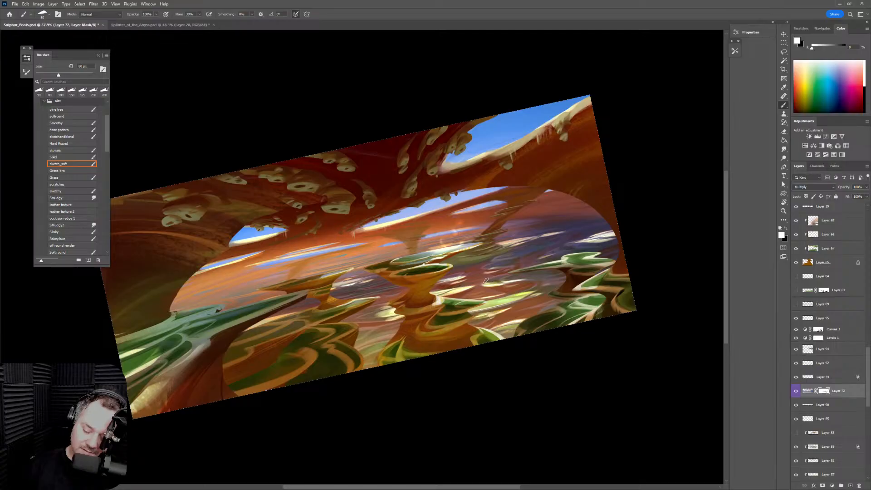
pyautogui.press(']')
pyautogui.press(']')
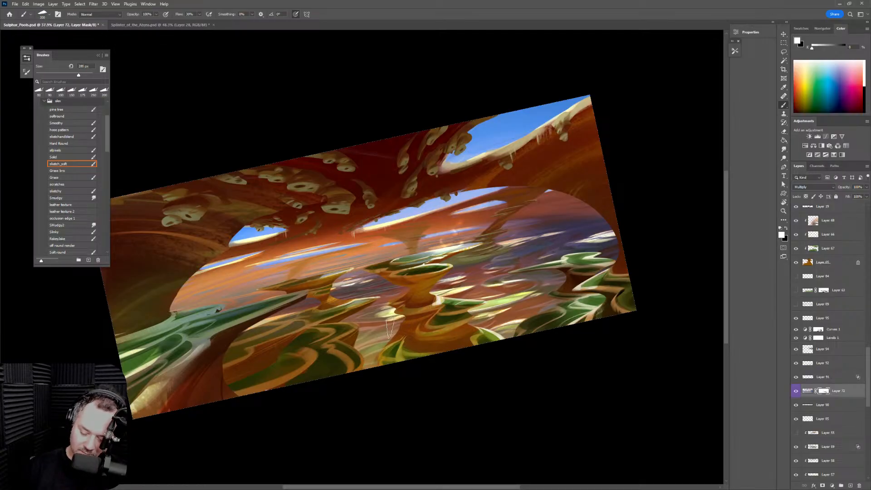
pyautogui.press(']')
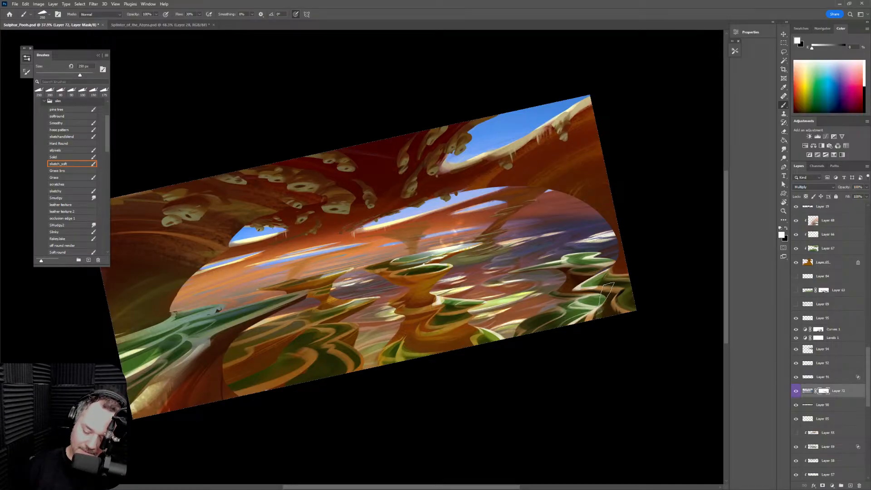
# Blend the lower corner by the large arch on Layer 72's mask with the Smoothy brush at 700 px, checking the image mirrored
pyautogui.click(69, 124)
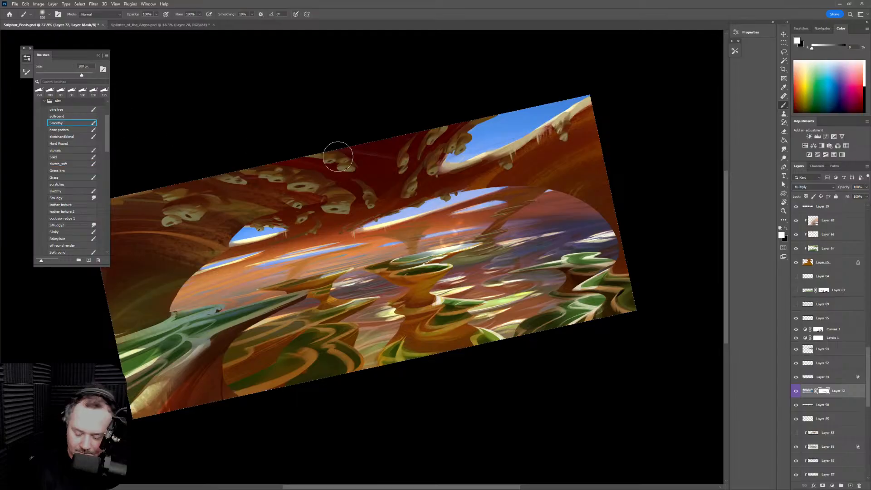
pyautogui.press(']')
pyautogui.press(']')
pyautogui.press(']')
pyautogui.press(']')
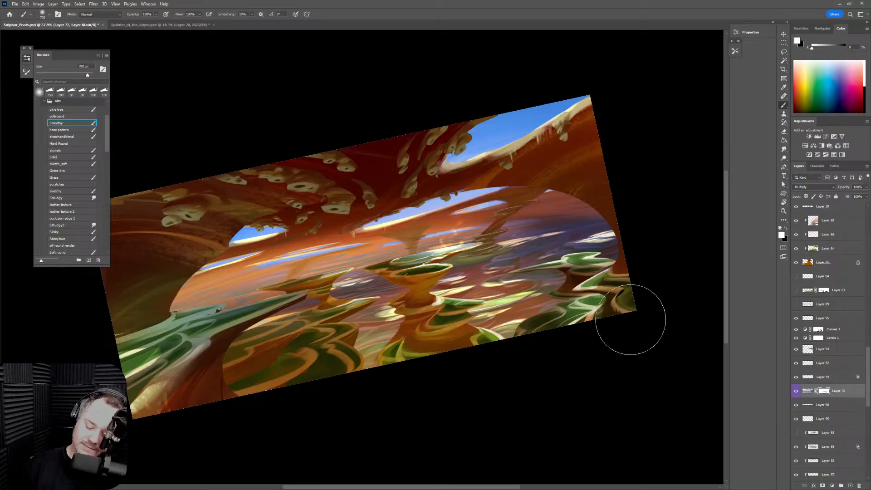
pyautogui.press('h')
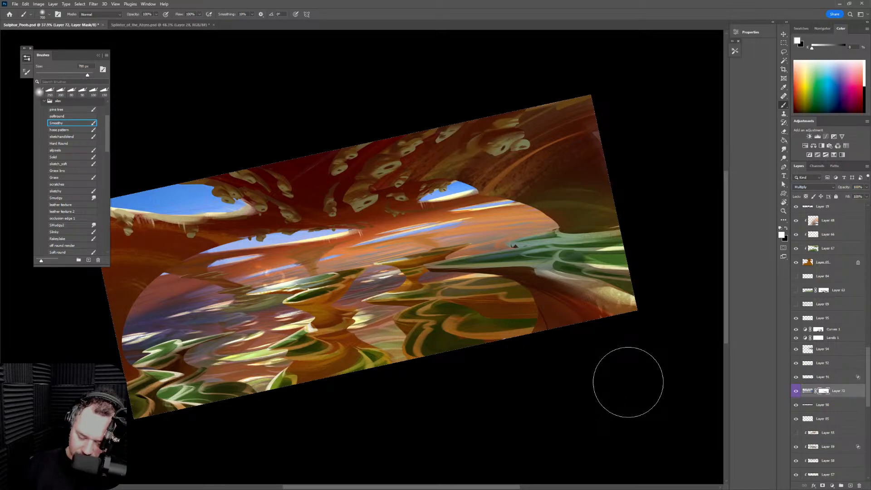
pyautogui.hotkey('ctrl', 'shift', 'h')
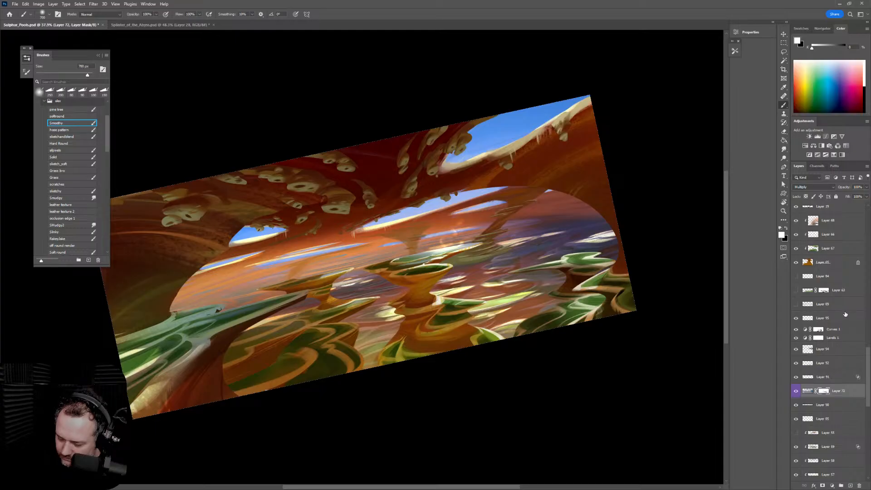
# Check what Layer 93 and Layer 19 contribute by switching their visibility, leave them visible and select both layers
pyautogui.moveTo(867, 367); pyautogui.dragTo(868, 337)
pyautogui.click(796, 332)
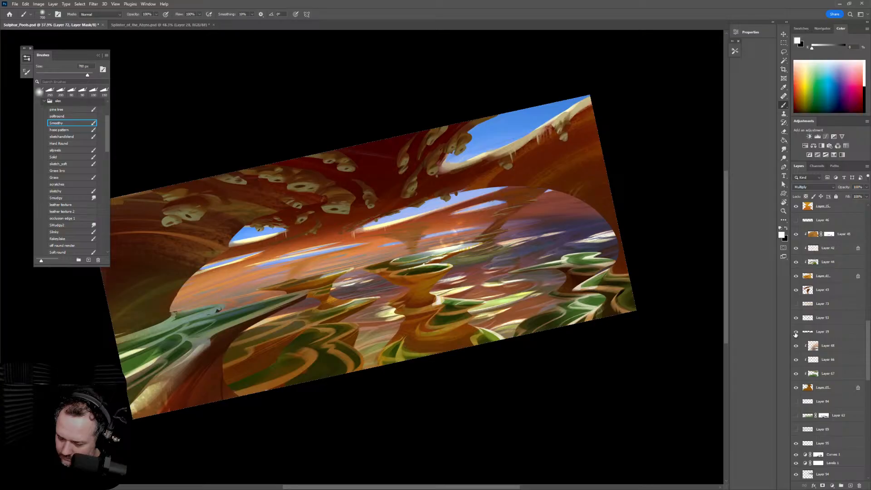
pyautogui.click(798, 320)
pyautogui.click(796, 320)
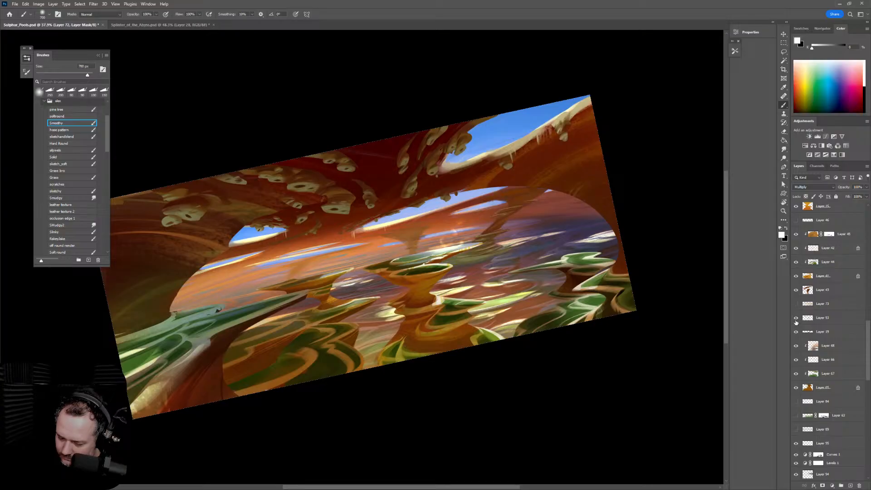
pyautogui.click(833, 320)
pyautogui.keyDown('shift'); pyautogui.click(837, 333); pyautogui.keyUp('shift')
pyautogui.scroll(-3, 869, 343)
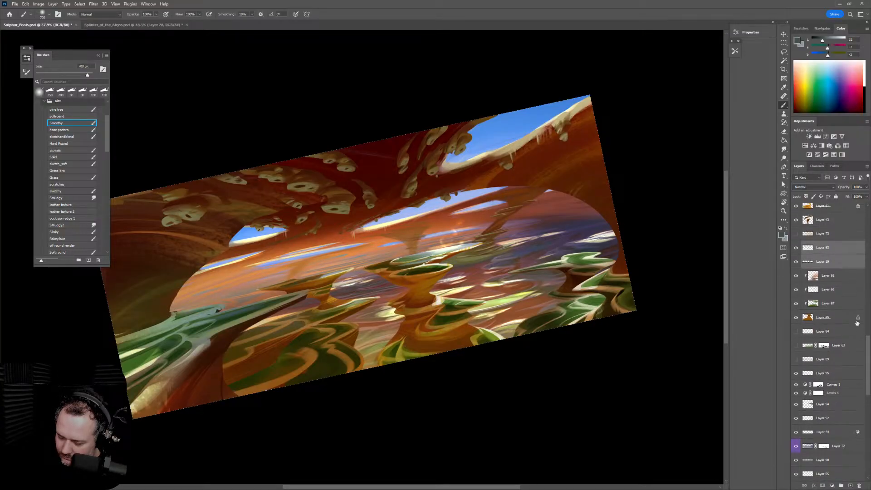
# Move Layer 93 and Layer 19 together down the layer stack to directly below Layer 94
pyautogui.moveTo(839, 249); pyautogui.dragTo(839, 402)
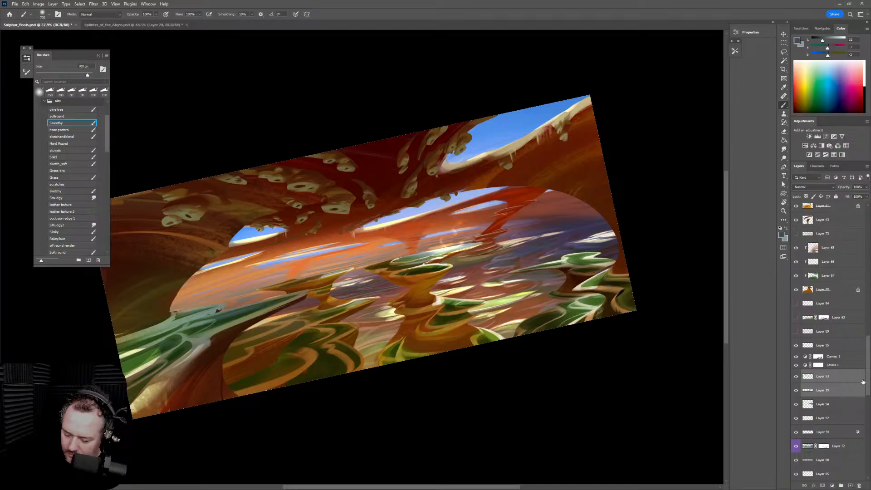
pyautogui.scroll(-3, 863, 383)
pyautogui.moveTo(845, 297); pyautogui.dragTo(845, 377)
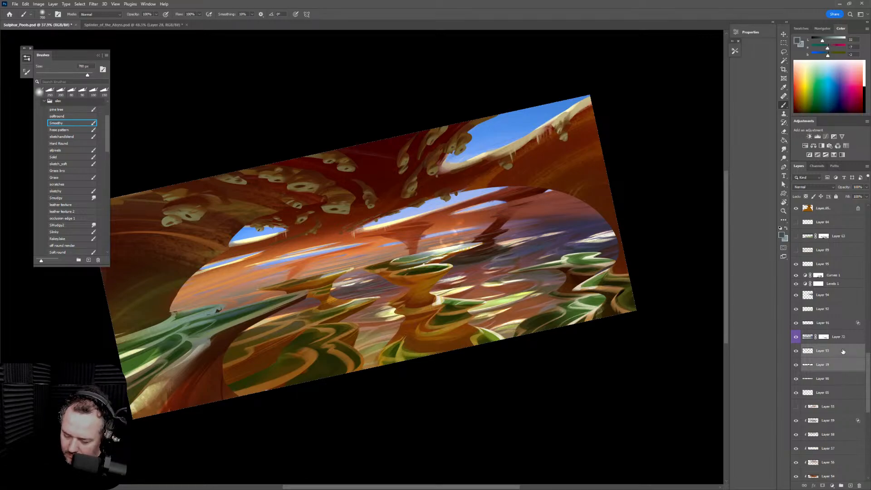
pyautogui.moveTo(843, 352); pyautogui.dragTo(841, 304)
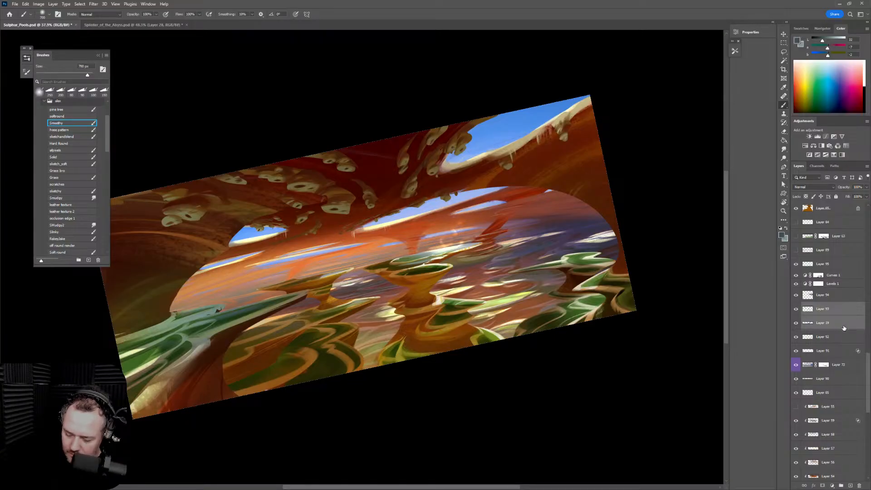
pyautogui.click(839, 325)
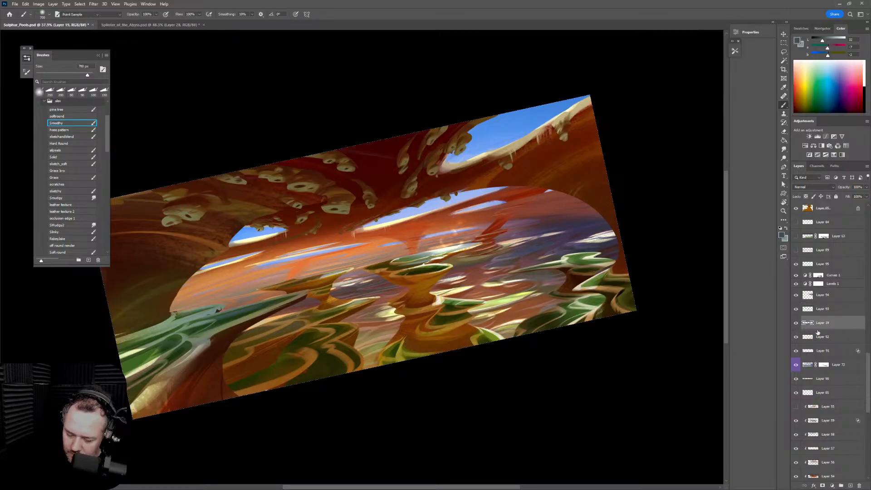
pyautogui.hotkey('ctrl', 'u')
pyautogui.moveTo(671, 130); pyautogui.dragTo(660, 130)
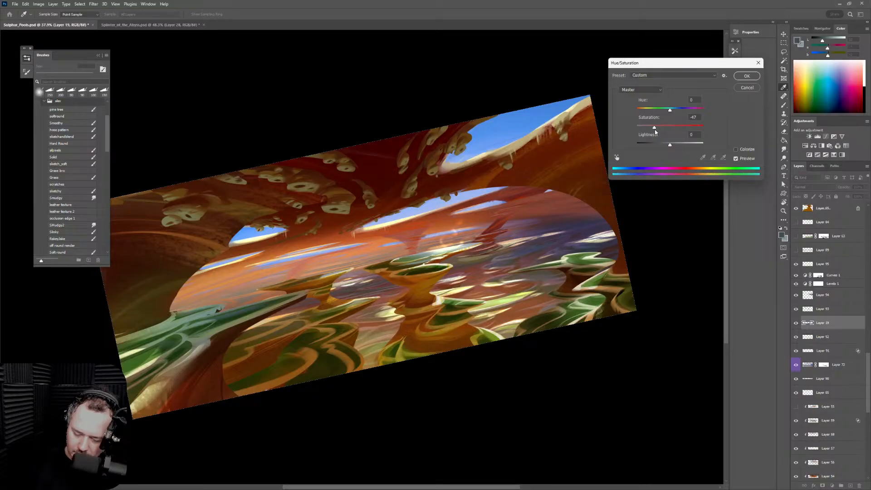
pyautogui.click(748, 88)
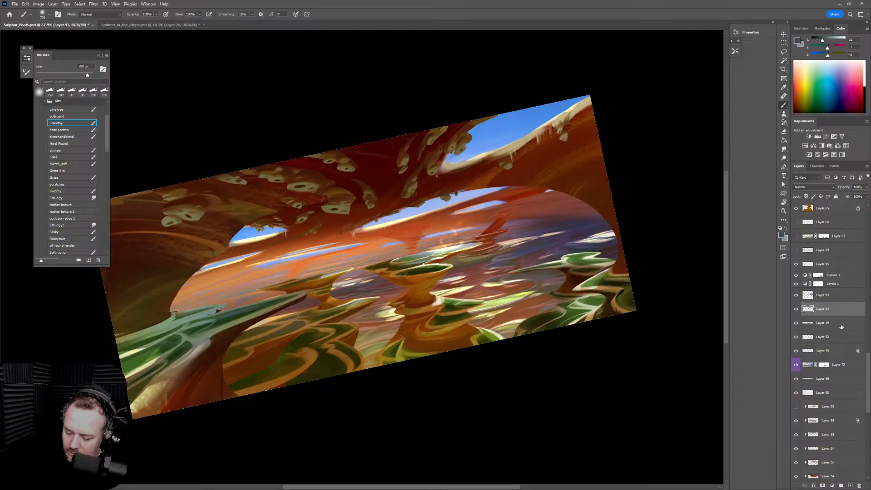
# Select Layer 93 and Layer 19, check Layer 94's visibility, and move the two layers directly above Layer 94
pyautogui.keyDown('shift'); pyautogui.click(838, 311); pyautogui.keyUp('shift')
pyautogui.click(796, 296)
pyautogui.click(797, 297)
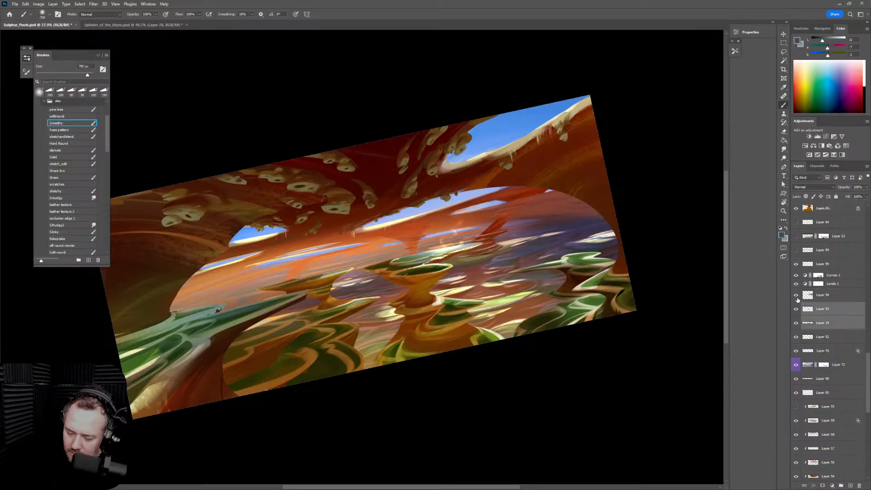
pyautogui.moveTo(843, 312); pyautogui.dragTo(834, 291)
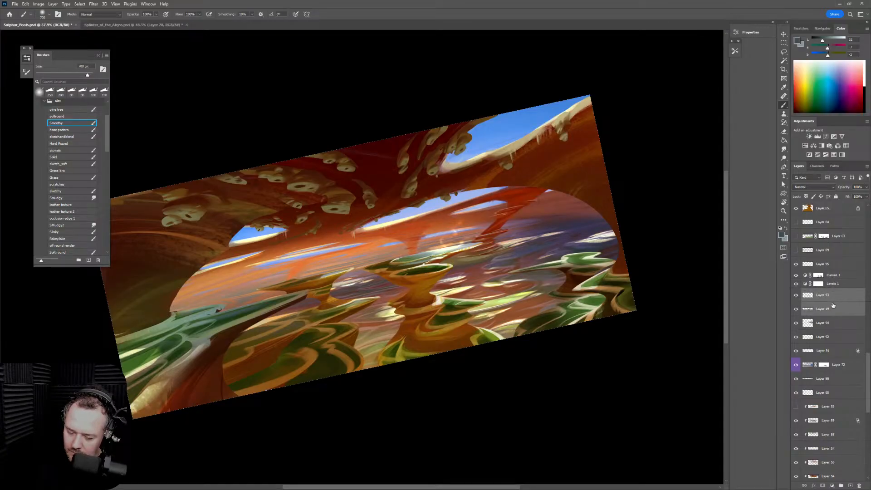
# Adjust Layer 19 with Hue/Saturation, setting saturation to -35 and lightness to +5
pyautogui.click(844, 314)
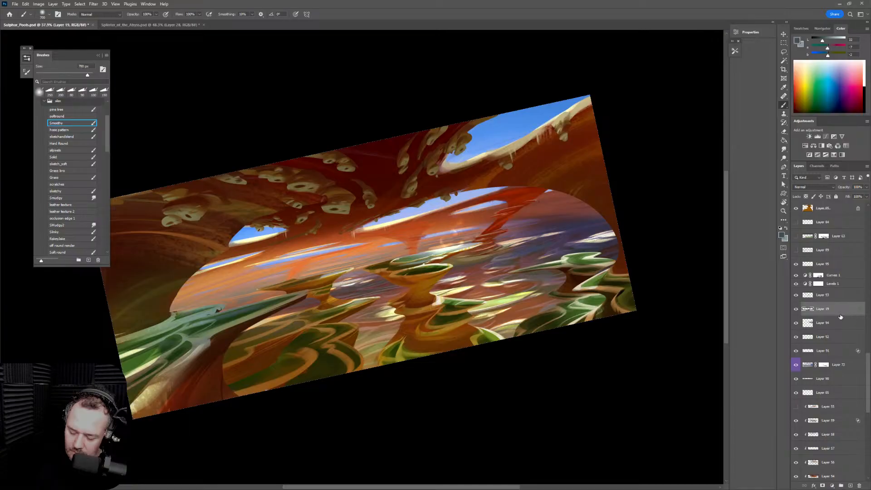
pyautogui.hotkey('ctrl', 'u')
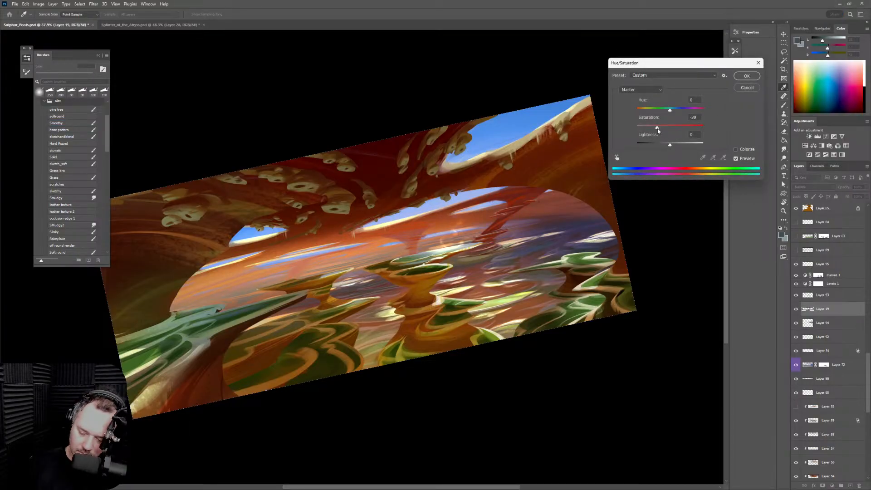
pyautogui.moveTo(672, 148); pyautogui.dragTo(673, 149)
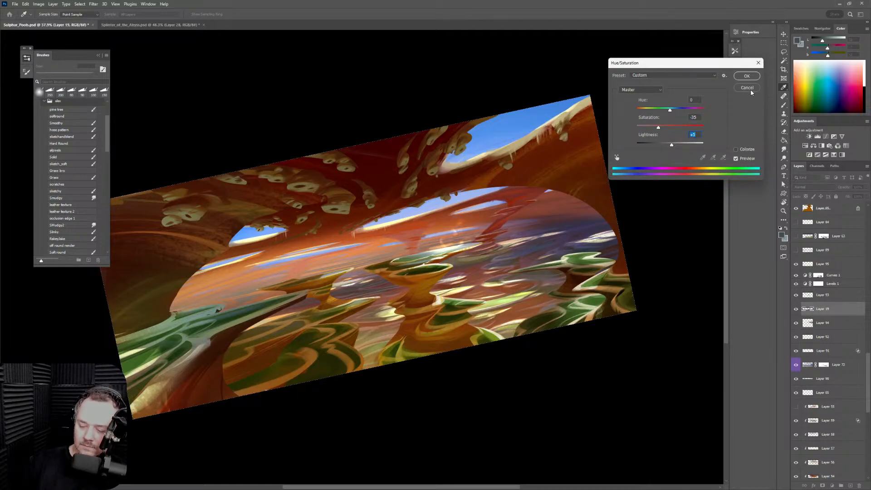
pyautogui.press('Return')
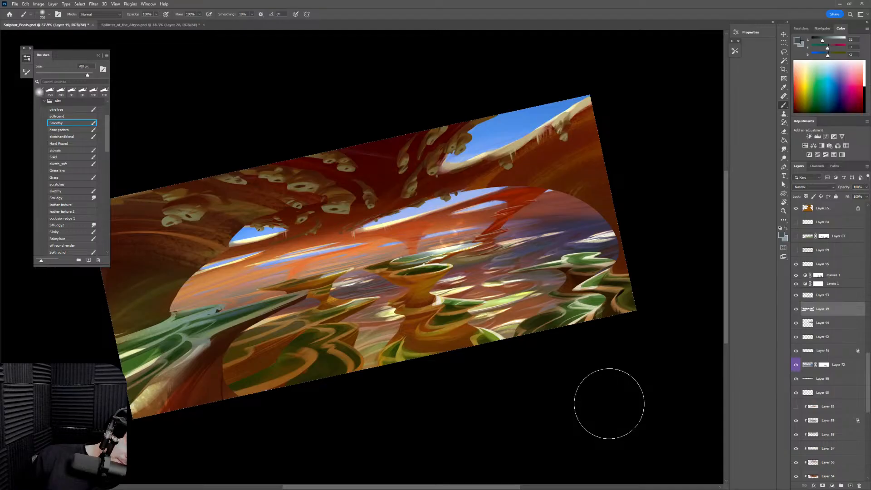
# Undo the Layer 19 colour adjustment and the moves of Layer 93 and Layer 19 in the stack
pyautogui.hotkey('ctrl', 'z')
pyautogui.hotkey('ctrl', 'z')
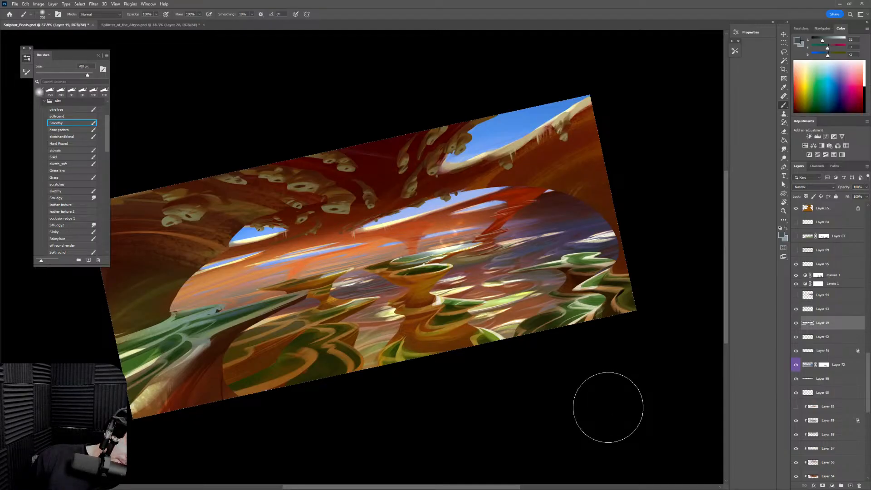
pyautogui.hotkey('ctrl', 'z')
pyautogui.hotkey('ctrl', 'z')
pyautogui.hotkey('ctrl', 'z')
pyautogui.hotkey('ctrl', 'z')
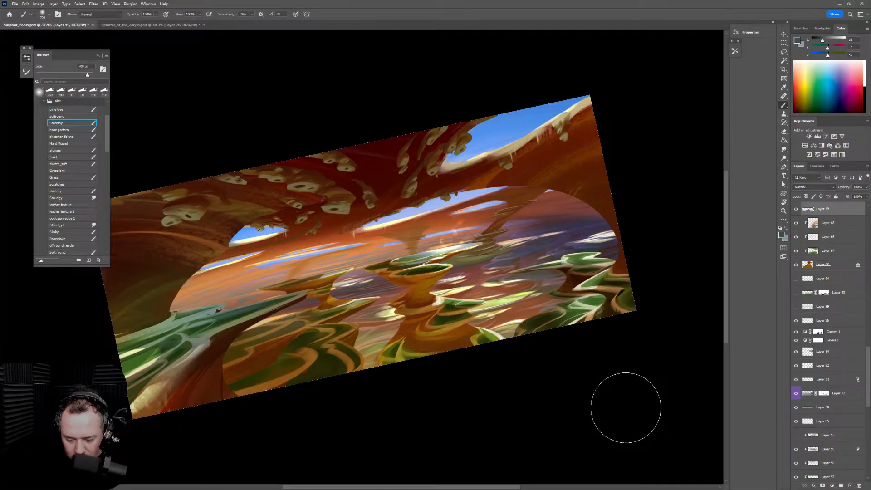
# Merge Layer 93 down into Layer 19 and lock the merged layer's transparent pixels
pyautogui.scroll(5, 868, 368)
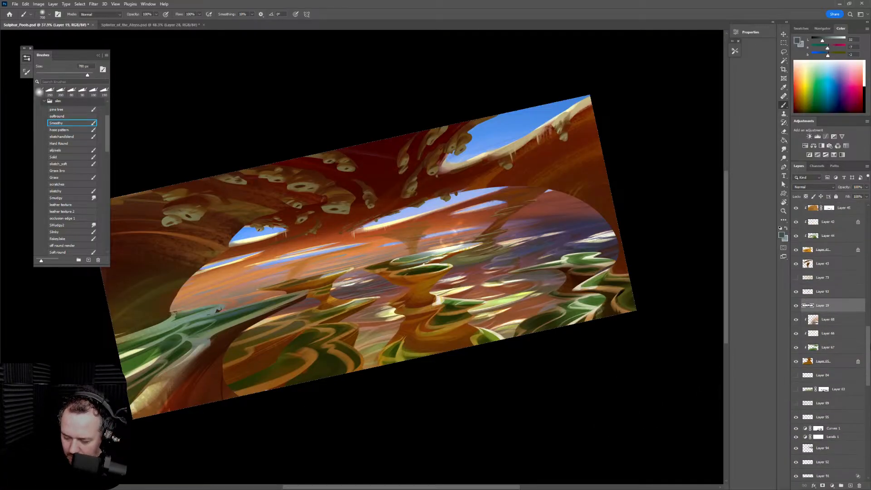
pyautogui.click(839, 295)
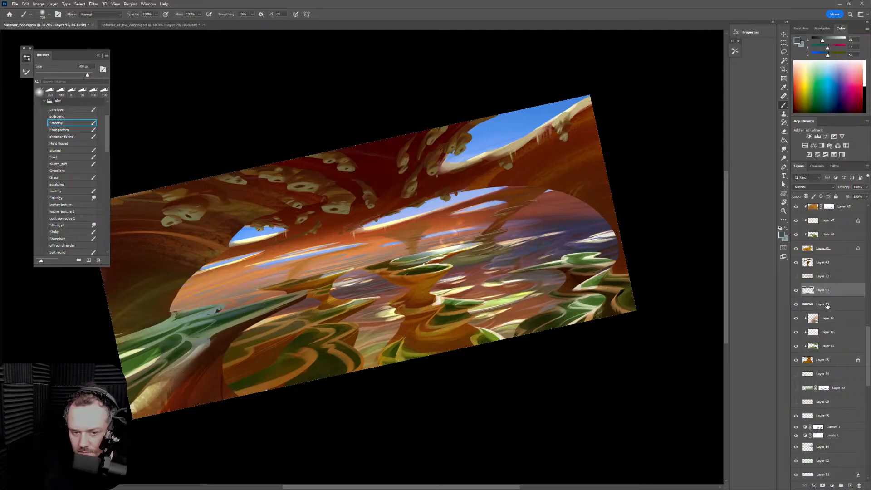
pyautogui.hotkey('ctrl', 'e')
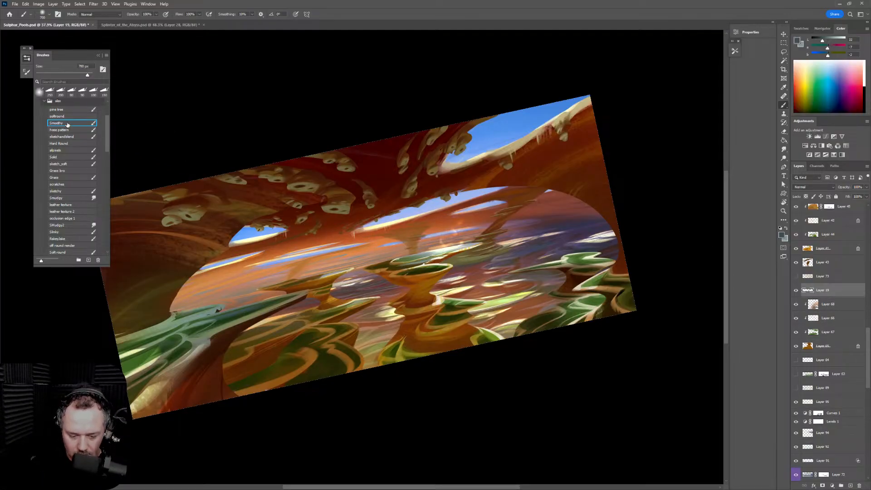
pyautogui.press(']')
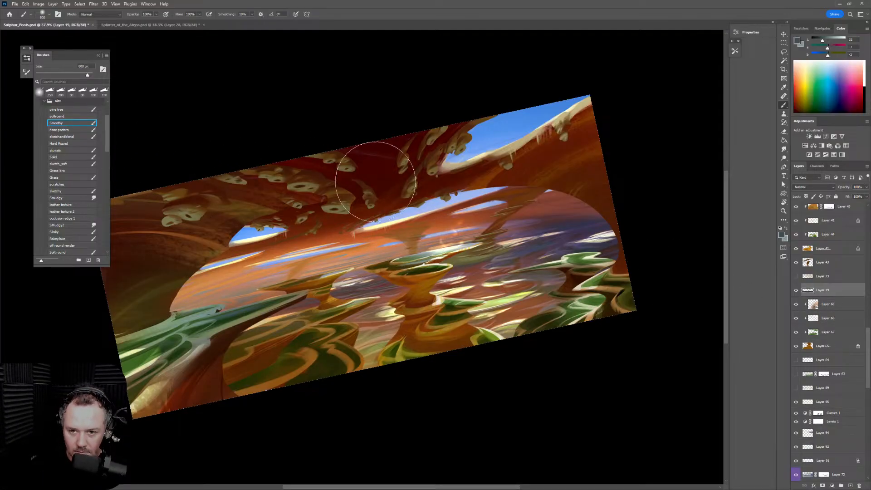
pyautogui.keyDown('alt'); pyautogui.click(440, 225); pyautogui.keyUp('alt')
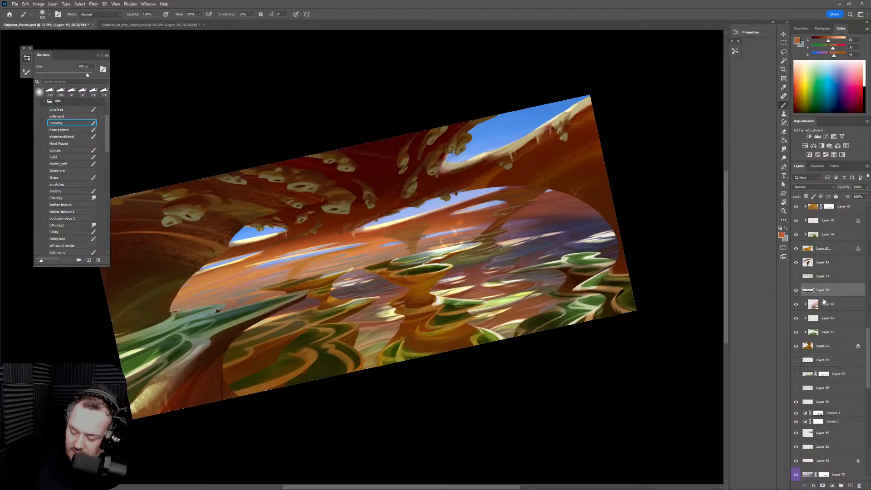
pyautogui.click(807, 197)
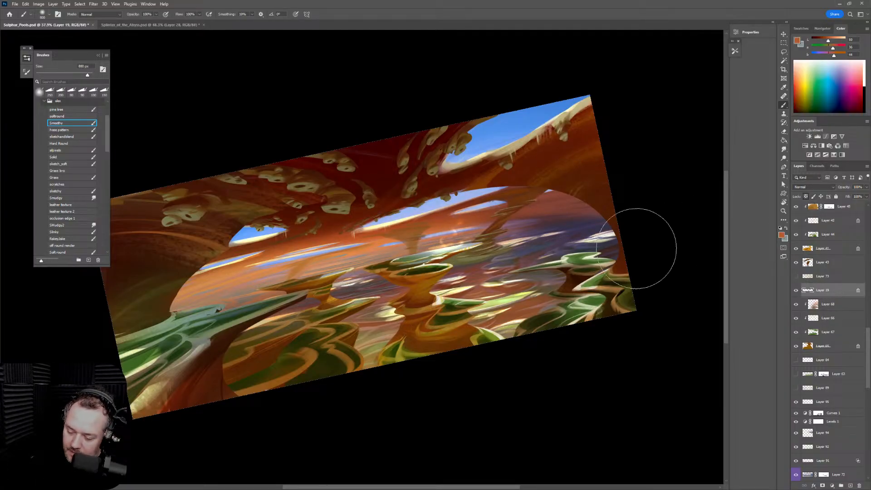
# Paint sampled orange, red and dark violet tones over the distant rock pillars on Layer 19 with the Smoothy brush to blend them into the haze
pyautogui.press('[')
pyautogui.keyDown('alt'); pyautogui.click(526, 200); pyautogui.keyUp('alt')
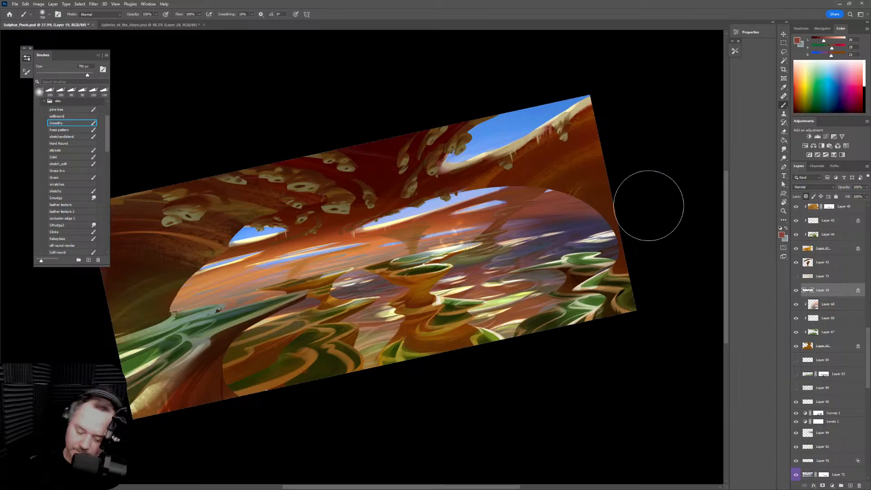
pyautogui.keyDown('alt'); pyautogui.click(438, 225); pyautogui.keyUp('alt')
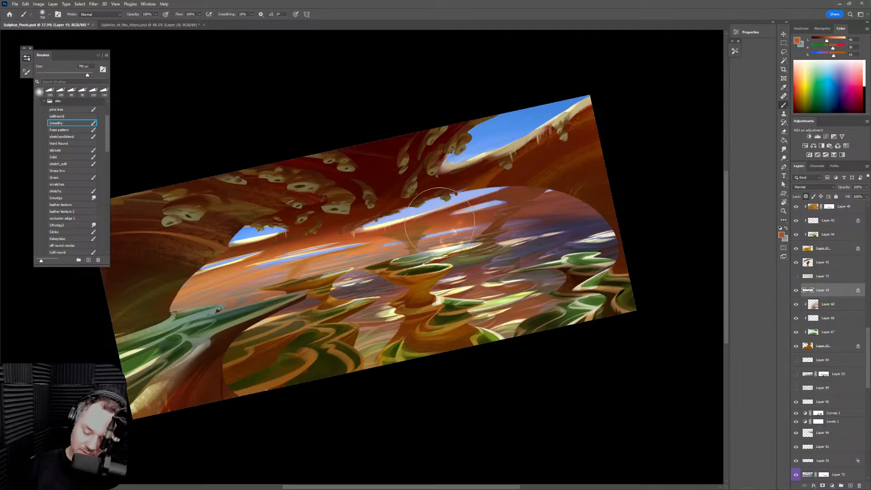
pyautogui.press('[')
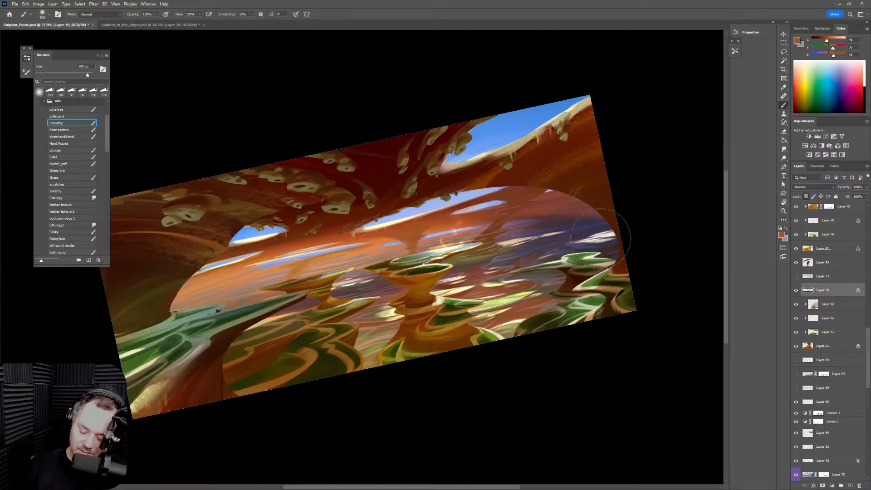
pyautogui.keyDown('alt'); pyautogui.click(578, 208); pyautogui.keyUp('alt')
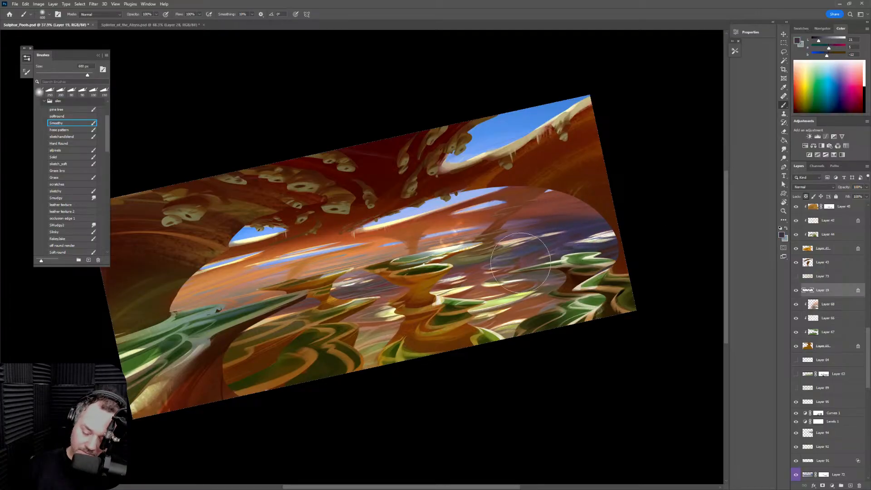
pyautogui.keyDown('alt'); pyautogui.click(526, 250); pyautogui.keyUp('alt')
pyautogui.moveTo(456, 267); pyautogui.dragTo(551, 243)
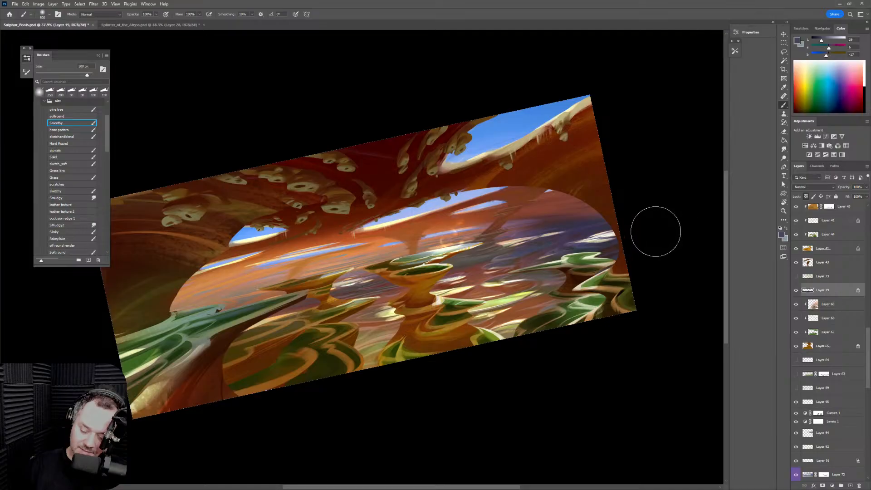
pyautogui.press('[')
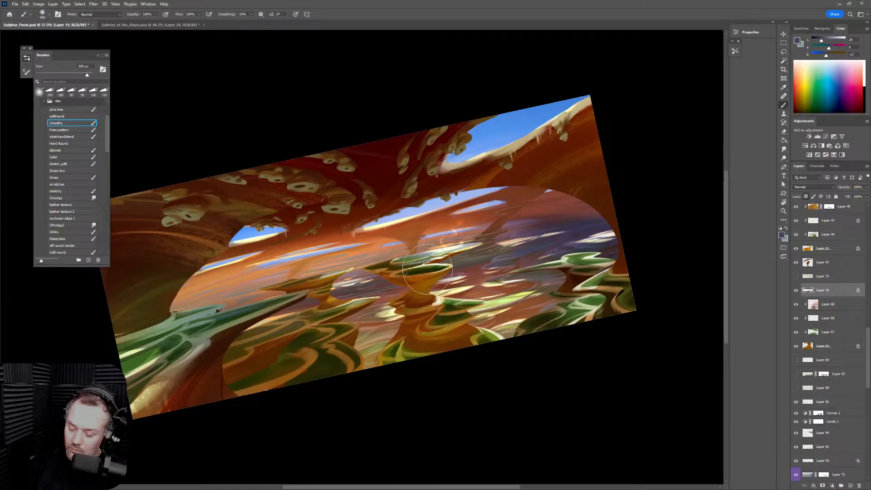
# Hide Layer 51 and Layer 50, keeping Layer 52 below them visible
pyautogui.moveTo(868, 367); pyautogui.dragTo(867, 385)
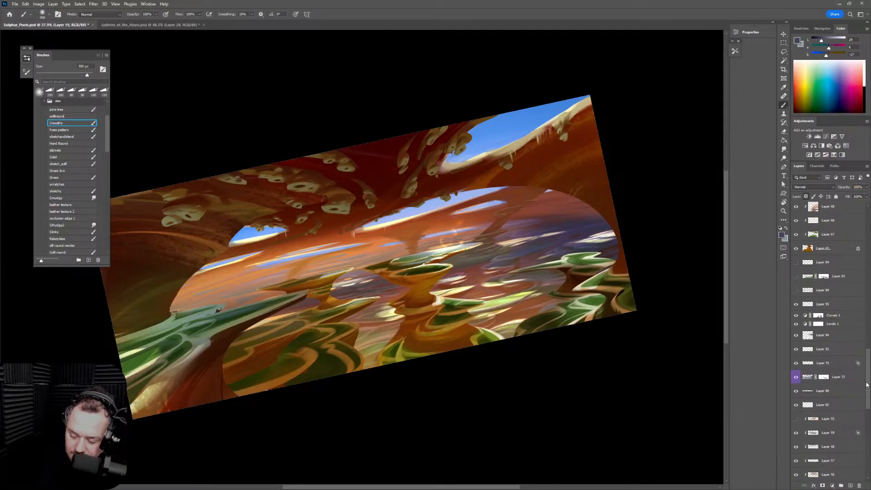
pyautogui.moveTo(867, 385); pyautogui.dragTo(869, 311)
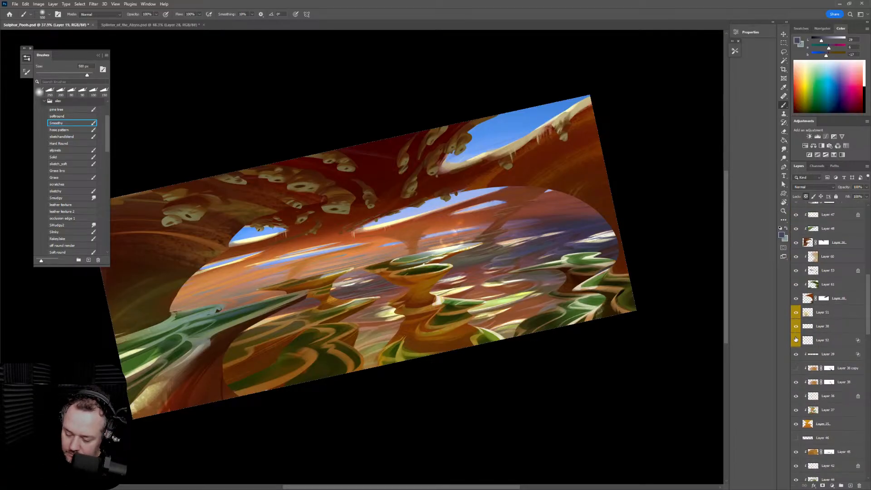
pyautogui.click(797, 338)
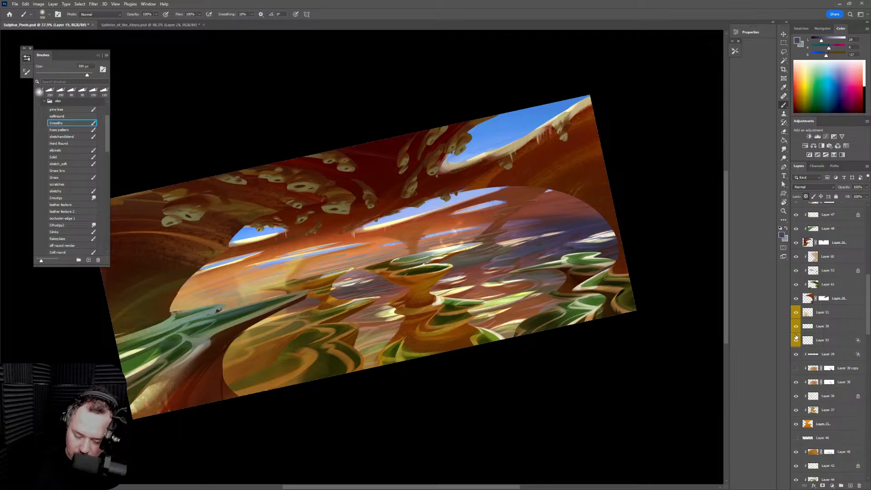
pyautogui.moveTo(796, 310); pyautogui.dragTo(797, 342)
pyautogui.click(796, 342)
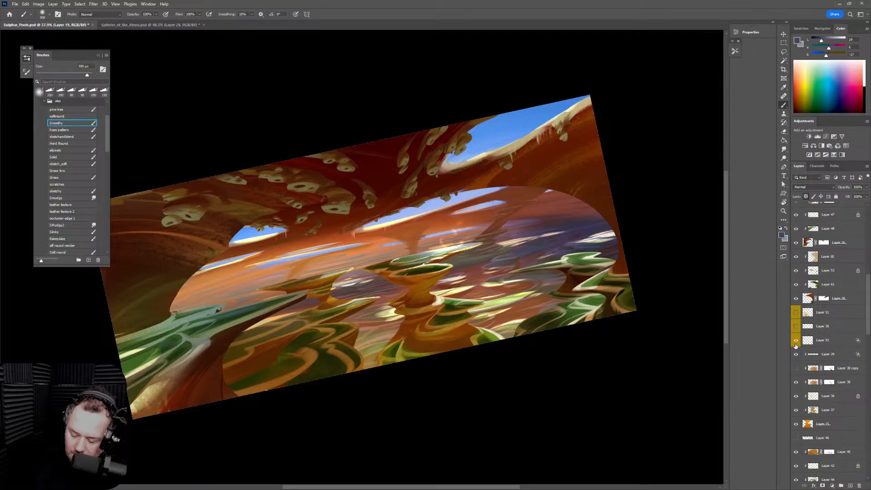
# Paint a thin glowing white wisp rising from the central pool on Layer 52 with the sketch_soft brush
pyautogui.click(803, 342)
pyautogui.press('z')
pyautogui.moveTo(458, 236); pyautogui.dragTo(487, 236)
pyautogui.press('b')
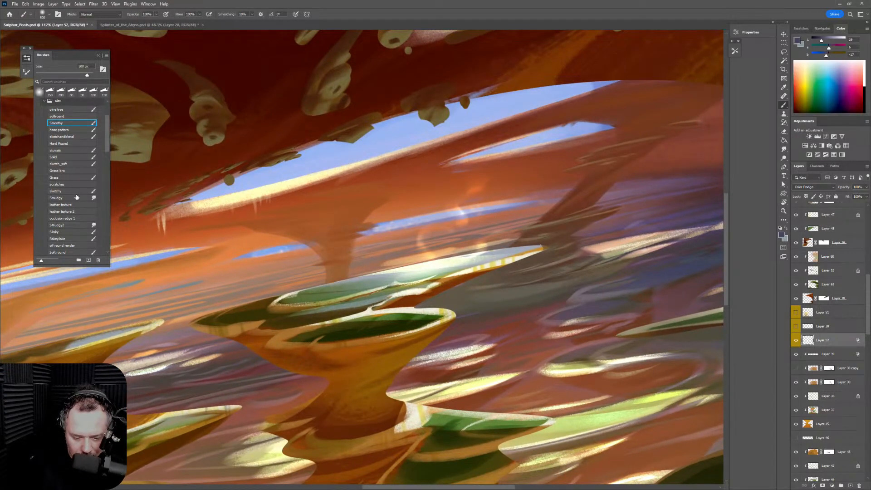
pyautogui.click(74, 163)
pyautogui.keyDown('alt'); pyautogui.click(425, 263); pyautogui.keyUp('alt')
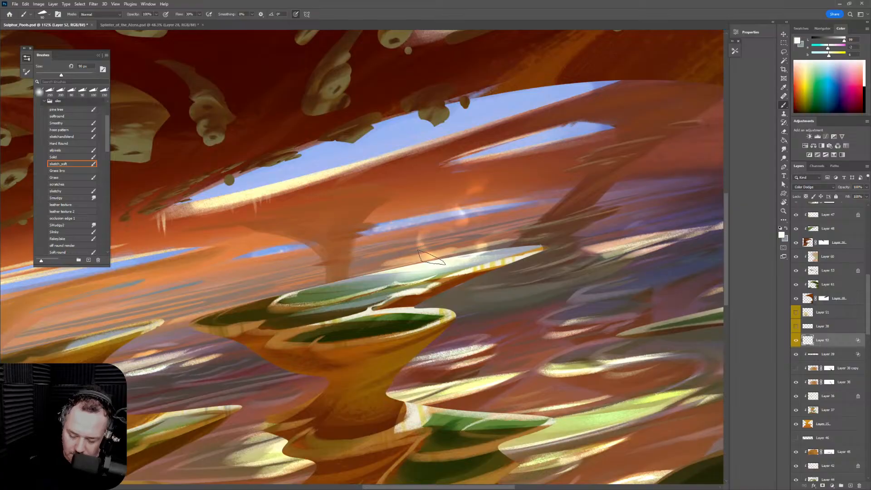
pyautogui.moveTo(424, 243); pyautogui.dragTo(435, 256)
pyautogui.hotkey('ctrl', 'z')
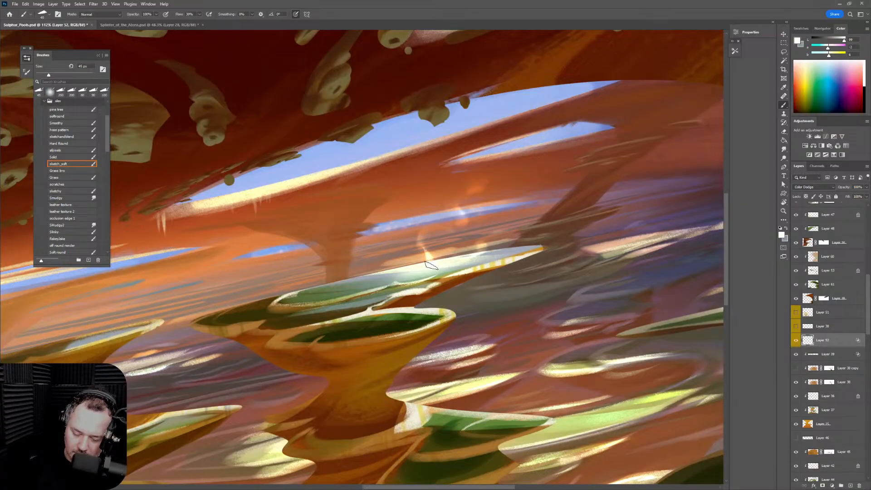
pyautogui.hotkey('ctrl', 'shift', 'z')
pyautogui.press('[')
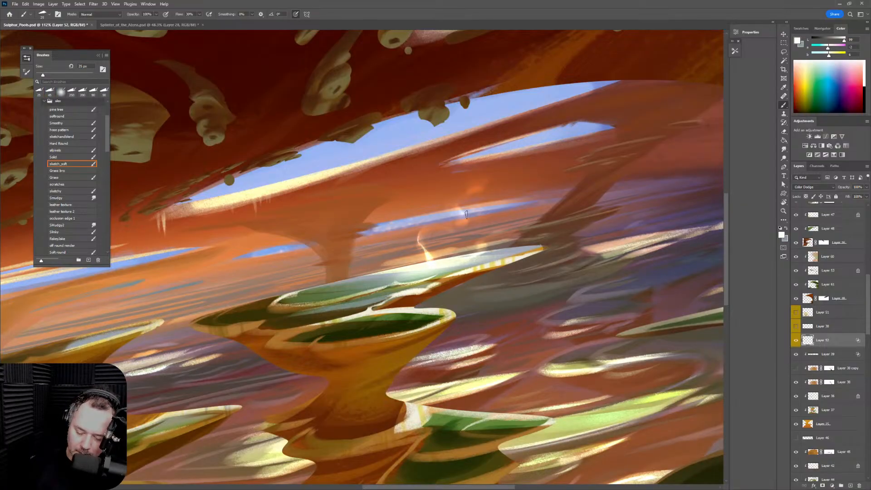
# Strengthen the curling wisps above the central pool and add small glowing highlights where they meet the water
pyautogui.press(']')
pyautogui.press(']')
pyautogui.press(']')
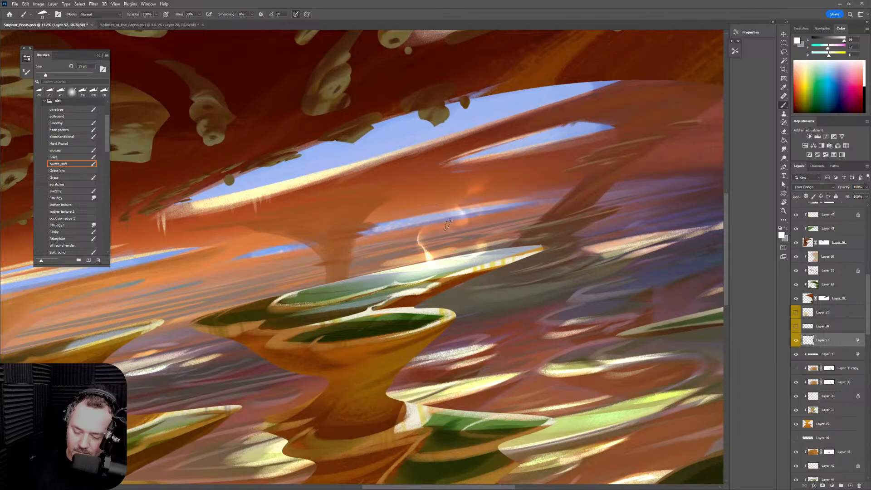
pyautogui.moveTo(454, 225)
pyautogui.mouseDown()
pyautogui.moveTo(473, 206)
pyautogui.moveTo(465, 222)
pyautogui.moveTo(450, 225)
pyautogui.moveTo(451, 204)
pyautogui.moveTo(464, 220)
pyautogui.moveTo(476, 185)
pyautogui.moveTo(464, 212)
pyautogui.moveTo(470, 204)
pyautogui.moveTo(462, 204)
pyautogui.moveTo(486, 208)
pyautogui.moveTo(489, 189)
pyautogui.moveTo(471, 200)
pyautogui.moveTo(468, 193)
pyautogui.moveTo(476, 216)
pyautogui.moveTo(468, 222)
pyautogui.moveTo(478, 209)
pyautogui.moveTo(463, 200)
pyautogui.moveTo(482, 196)
pyautogui.moveTo(483, 209)
pyautogui.moveTo(437, 259)
pyautogui.moveTo(443, 264)
pyautogui.moveTo(411, 255)
pyautogui.moveTo(462, 248)
pyautogui.moveTo(443, 259)
pyautogui.moveTo(440, 252)
pyautogui.moveTo(466, 239)
pyautogui.moveTo(469, 258)
pyautogui.moveTo(450, 249)
pyautogui.mouseUp()
pyautogui.press(']')
pyautogui.press('[')
pyautogui.press(']')
pyautogui.press(']')
pyautogui.press(']')
pyautogui.press('[')
pyautogui.press('[')
pyautogui.press(']')
pyautogui.press(']')
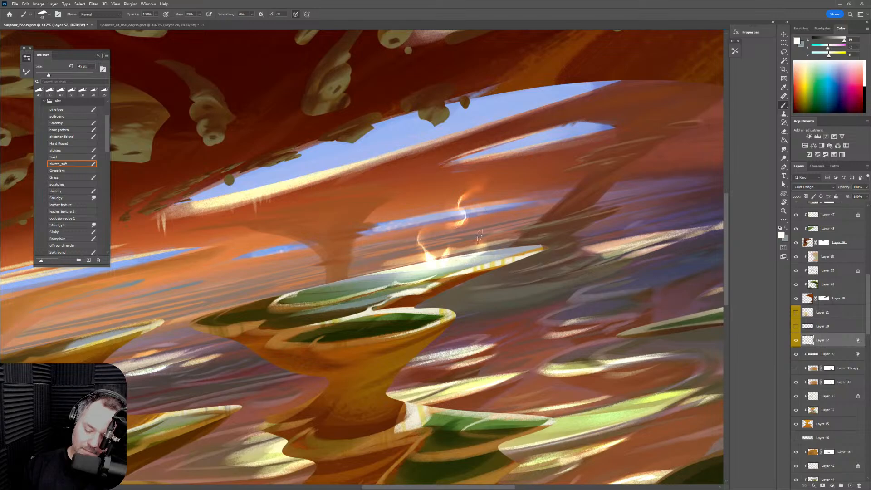
pyautogui.press(']')
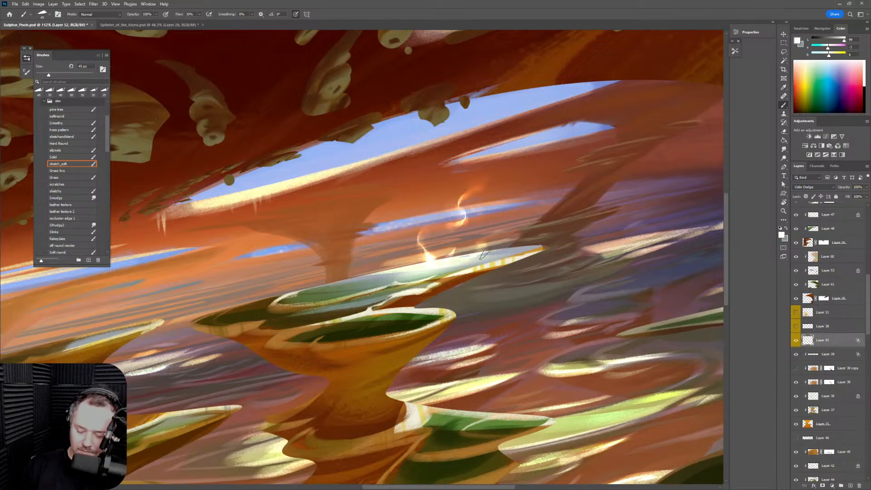
pyautogui.moveTo(478, 257); pyautogui.dragTo(481, 254)
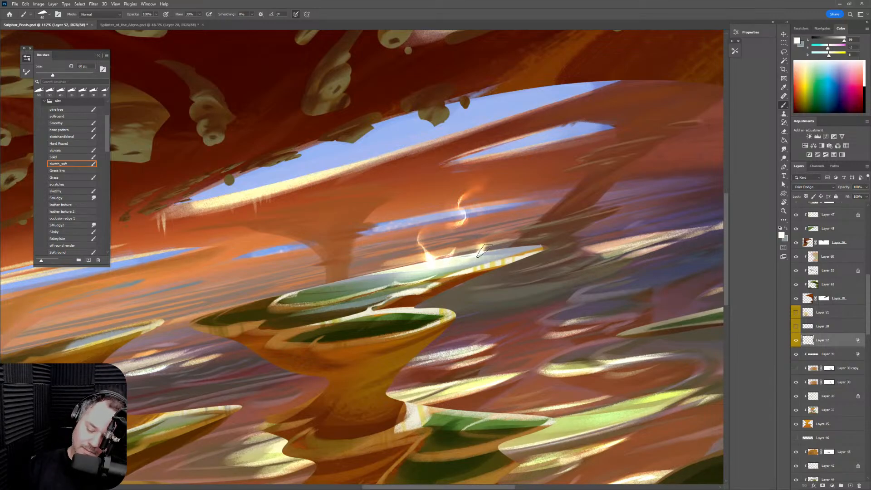
# Add bright dodge highlights along the central pool's water surface and far rim with varied sizes of the sketch_soft brush
pyautogui.press('r')
pyautogui.moveTo(559, 289)
pyautogui.mouseDown()
pyautogui.moveTo(602, 260)
pyautogui.moveTo(570, 137)
pyautogui.mouseUp()
pyautogui.press('b')
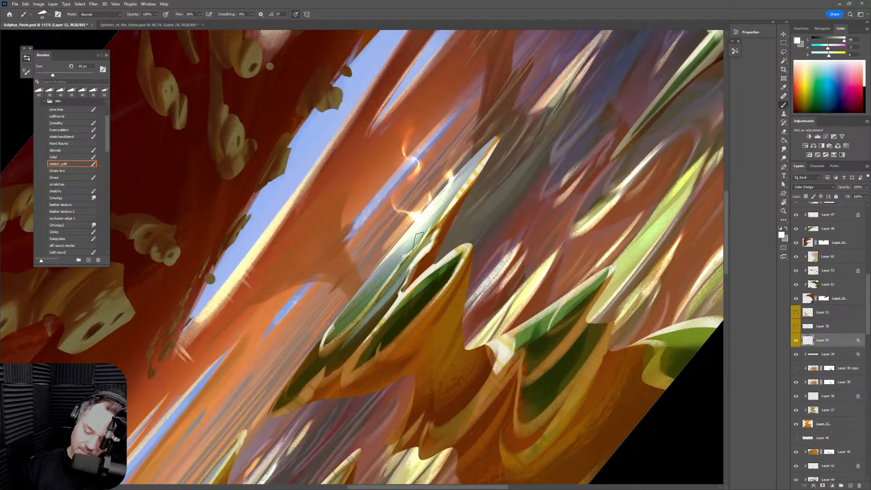
pyautogui.press(']')
pyautogui.press('[')
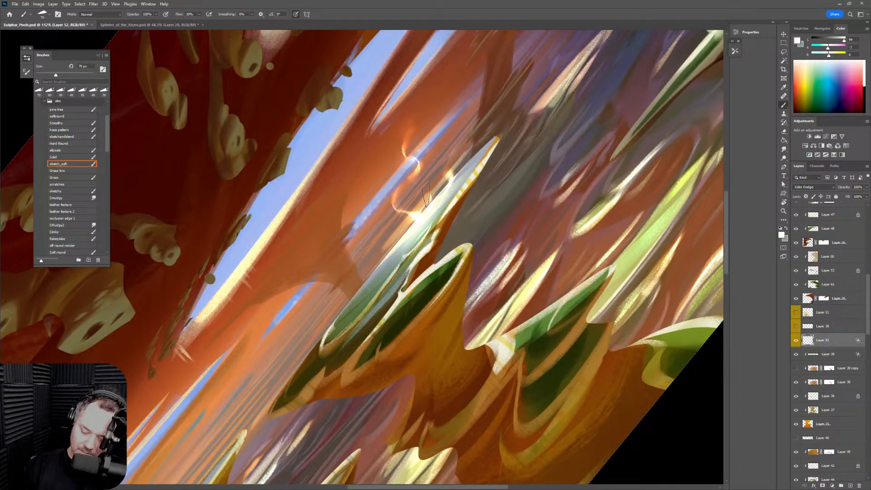
pyautogui.press('[')
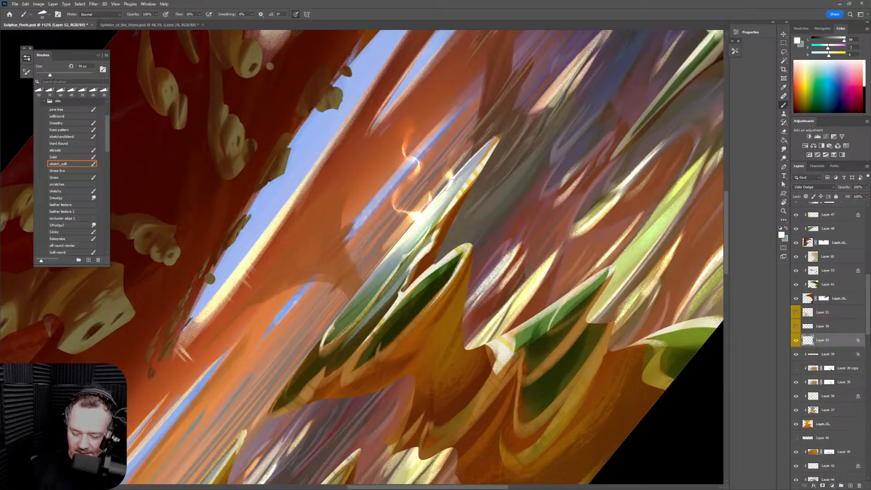
pyautogui.press('[')
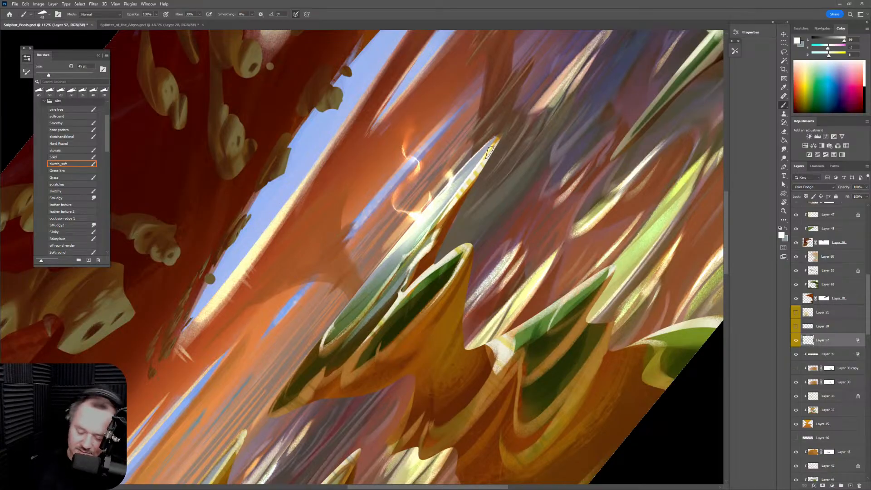
pyautogui.press(']')
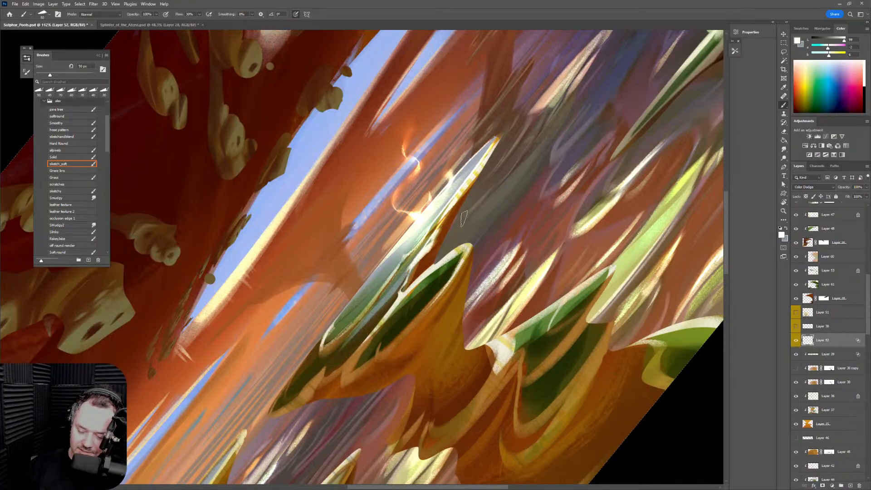
# Compare the whole upright painting with and without the central rock pillar's layer group
pyautogui.press('r')
pyautogui.scroll(-5, 509, 218)
pyautogui.moveTo(573, 160); pyautogui.dragTo(590, 320)
pyautogui.scroll(-3, 638, 333)
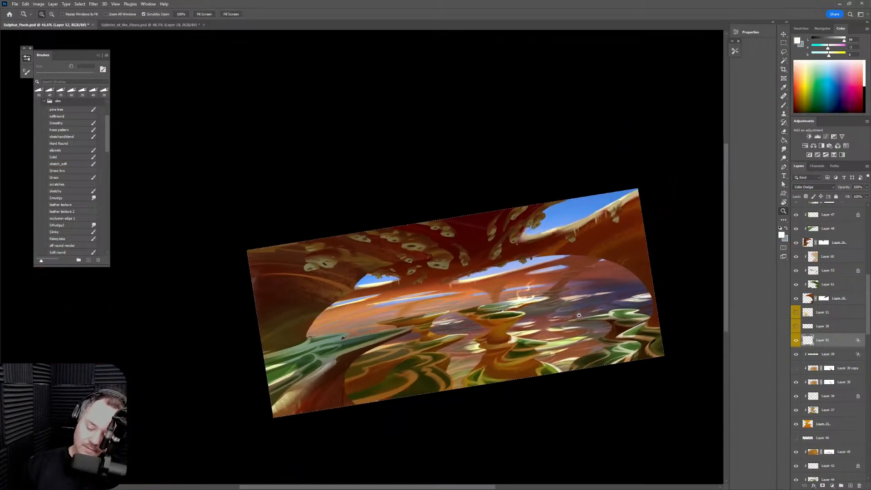
pyautogui.moveTo(674, 364); pyautogui.dragTo(651, 399)
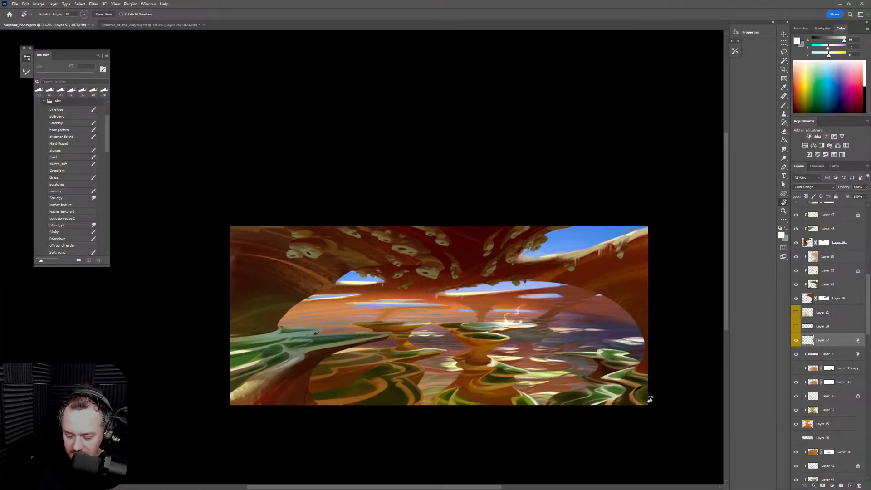
pyautogui.scroll(-2, 638, 411)
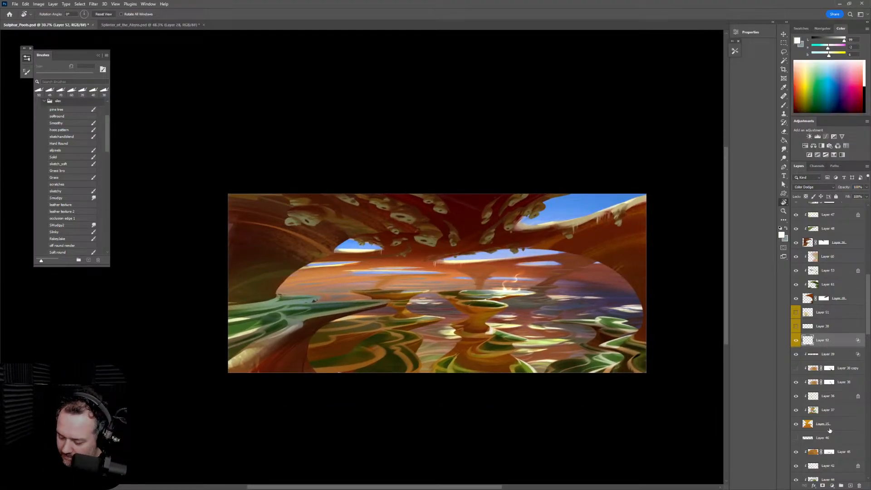
pyautogui.click(797, 425)
pyautogui.click(797, 425)
pyautogui.click(797, 426)
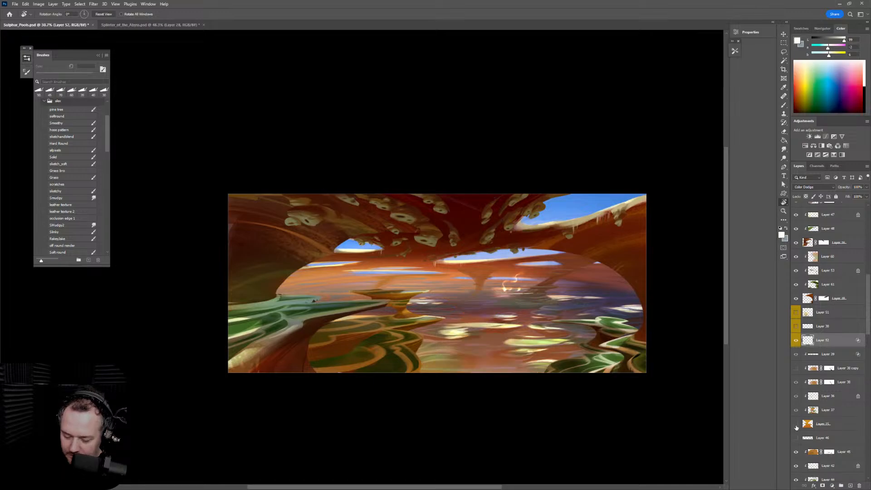
pyautogui.click(797, 425)
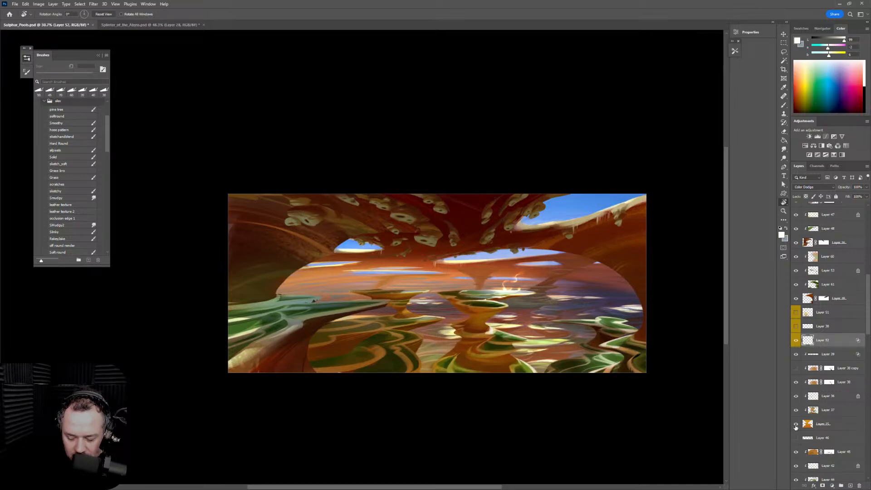
pyautogui.click(796, 426)
pyautogui.click(796, 426)
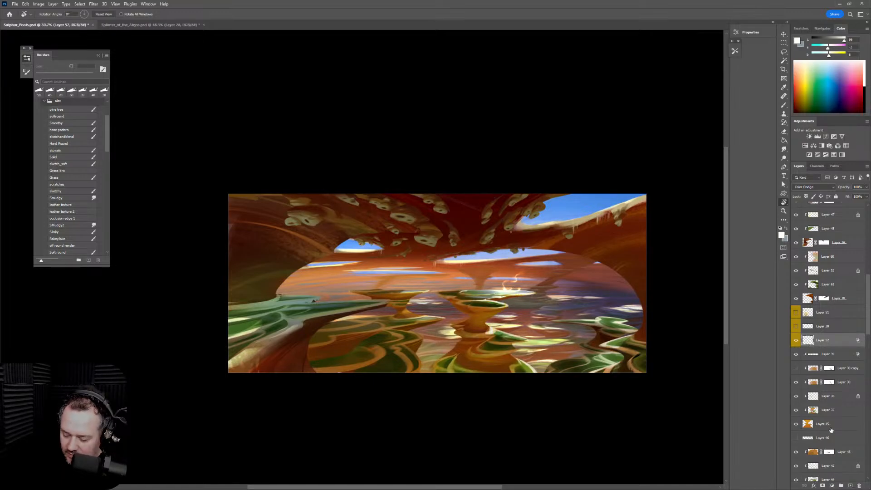
# Add a new layer above Layer 46, beneath the central pillar, and choose the off round render brush
pyautogui.click(845, 440)
pyautogui.click(850, 485)
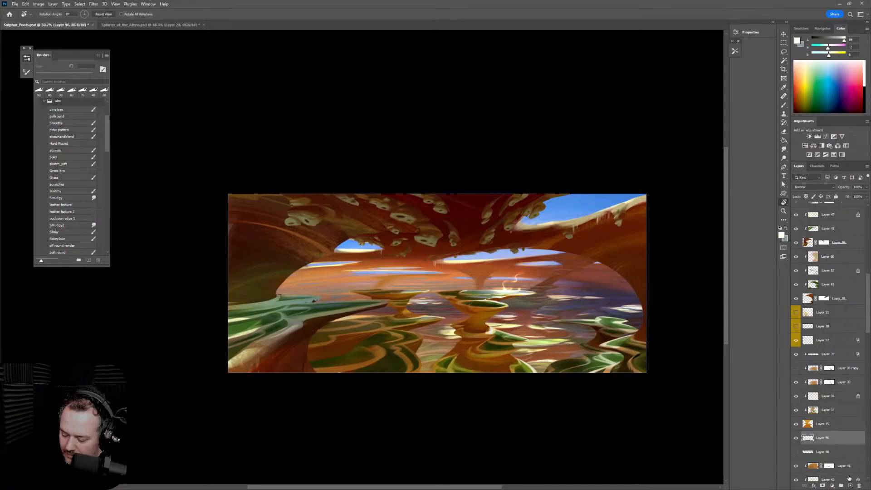
pyautogui.press('b')
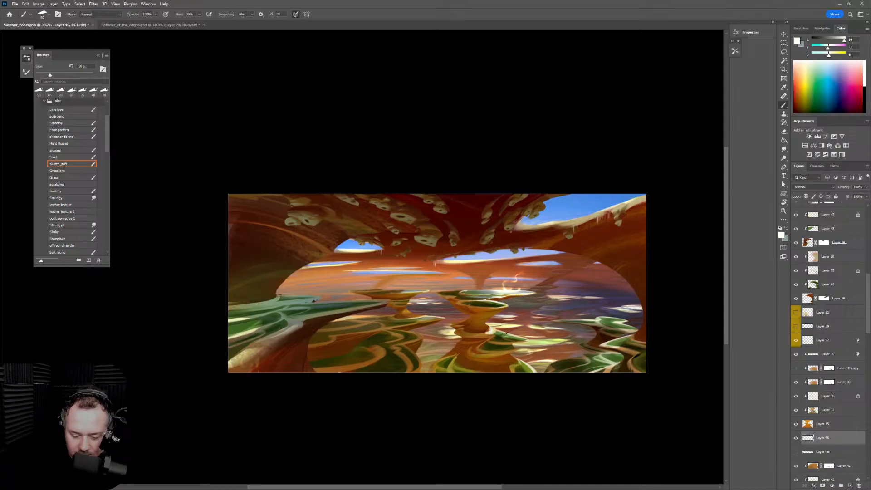
pyautogui.click(78, 246)
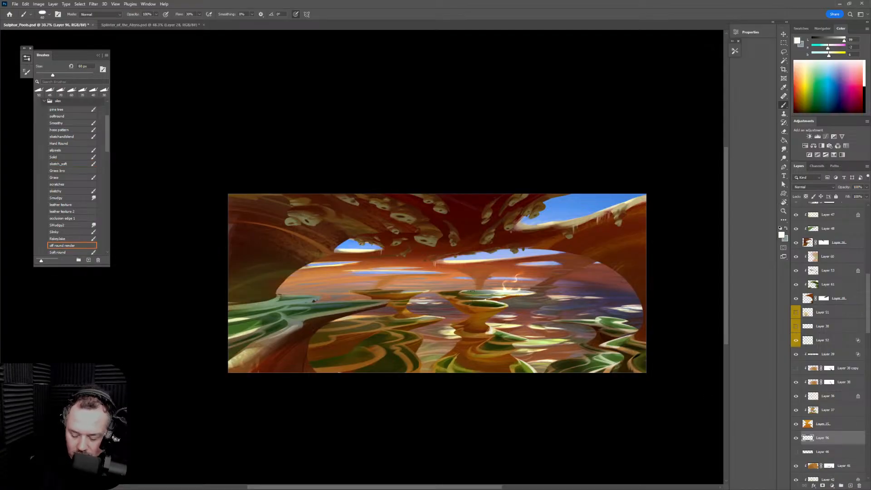
# Paint a broad pale yellow-green glow, sampled from the pools, over the water beside the central pillar on the new layer
pyautogui.keyDown('alt'); pyautogui.click(453, 330); pyautogui.keyUp('alt')
pyautogui.press(']')
pyautogui.press(']')
pyautogui.press(']')
pyautogui.press(']')
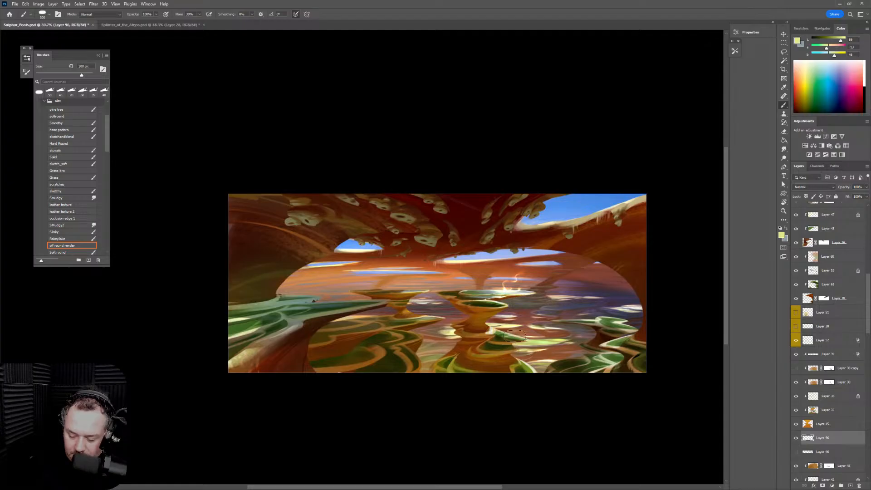
pyautogui.press(']')
pyautogui.press(']')
pyautogui.moveTo(512, 336)
pyautogui.mouseDown()
pyautogui.moveTo(501, 352)
pyautogui.moveTo(530, 342)
pyautogui.moveTo(523, 337)
pyautogui.moveTo(525, 355)
pyautogui.moveTo(547, 336)
pyautogui.moveTo(519, 347)
pyautogui.moveTo(537, 331)
pyautogui.moveTo(577, 322)
pyautogui.mouseUp()
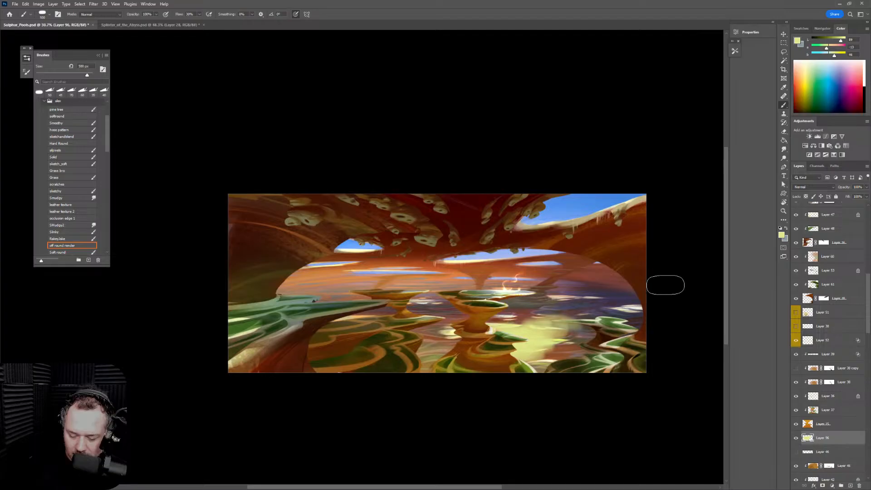
# Close the Properties panel and set the foreground colour to golden yellow fcd313
pyautogui.moveTo(866, 293); pyautogui.dragTo(844, 208)
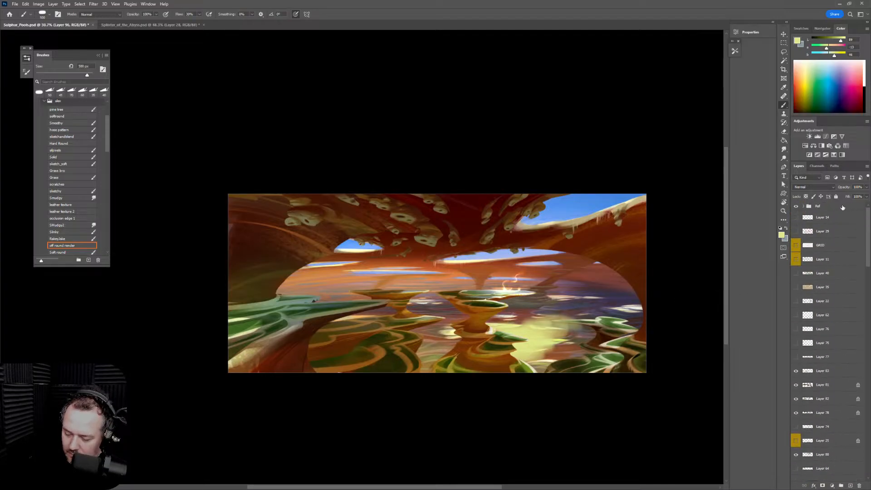
pyautogui.click(782, 235)
pyautogui.rightClick(756, 35)
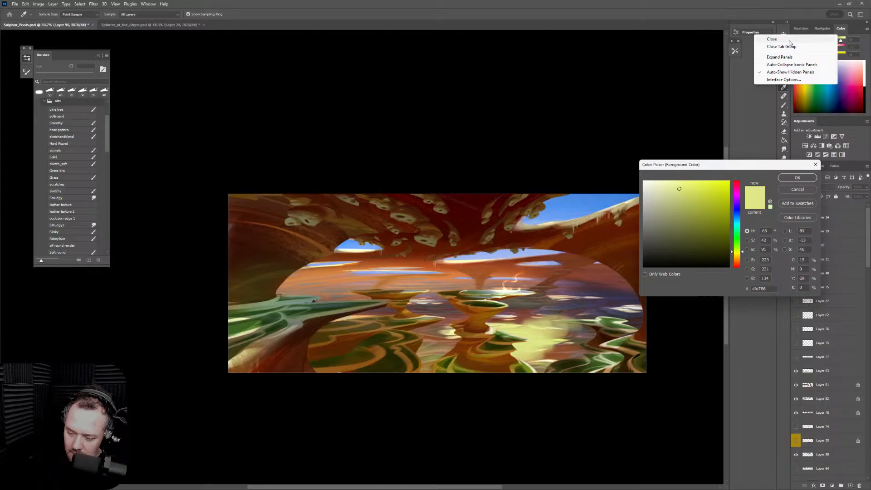
pyautogui.click(780, 41)
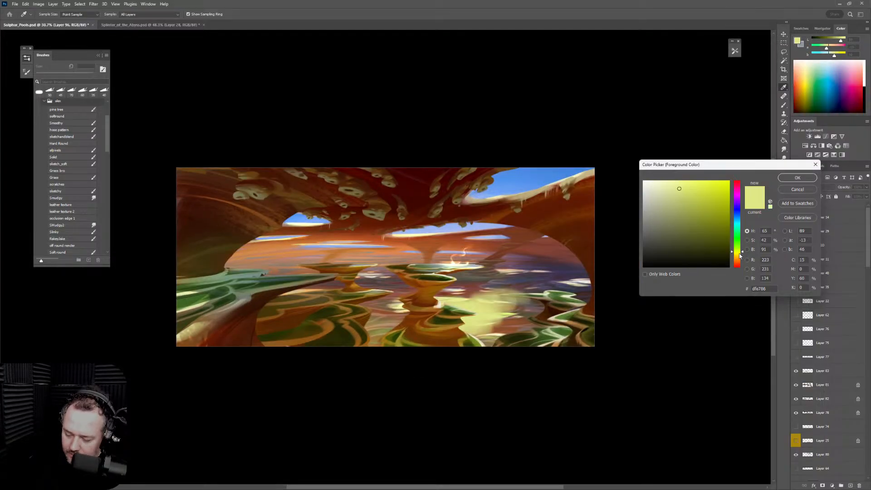
pyautogui.moveTo(740, 256); pyautogui.dragTo(743, 257)
pyautogui.click(719, 184)
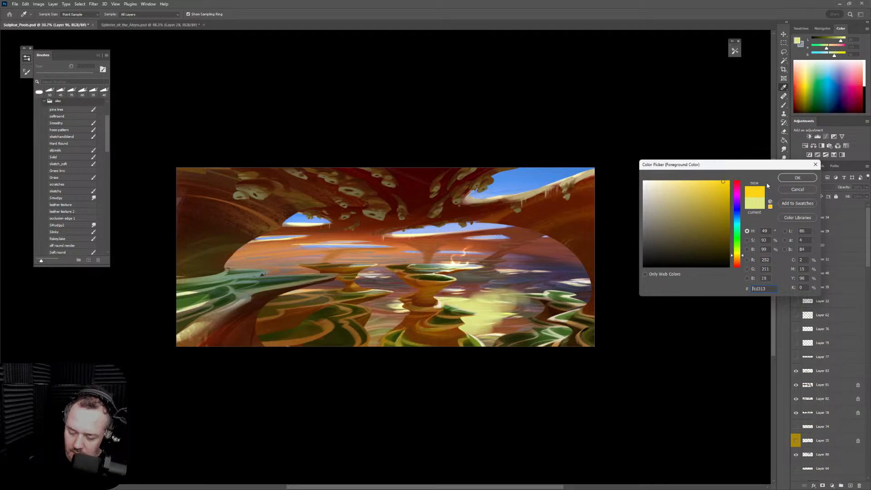
pyautogui.click(807, 179)
# Paint golden yellow into the glow on the water next to the central pillar with a smaller brush
pyautogui.scroll(3, 548, 272)
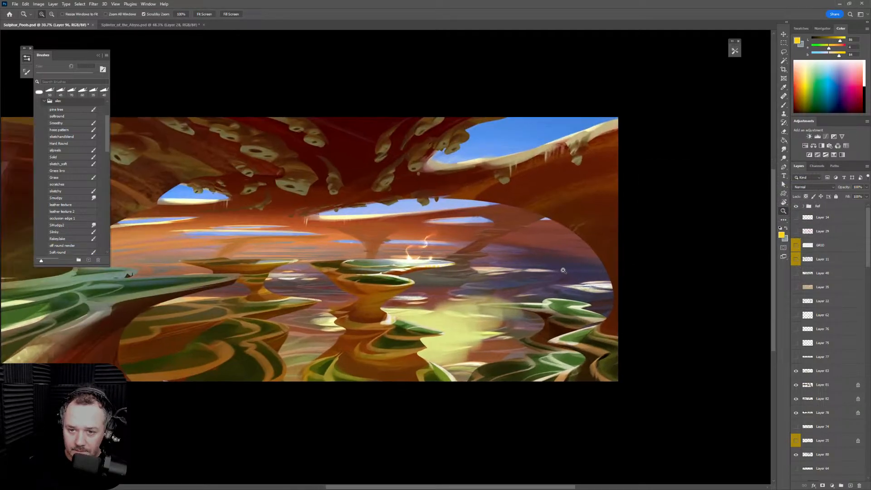
pyautogui.press('b')
pyautogui.scroll(2, 554, 328)
pyautogui.press('[')
pyautogui.moveTo(554, 328)
pyautogui.mouseDown()
pyautogui.moveTo(492, 339)
pyautogui.moveTo(501, 317)
pyautogui.moveTo(530, 318)
pyautogui.moveTo(499, 324)
pyautogui.moveTo(556, 308)
pyautogui.moveTo(537, 319)
pyautogui.mouseUp()
# Change the foreground colour to a lighter, less saturated yellow
pyautogui.click(781, 237)
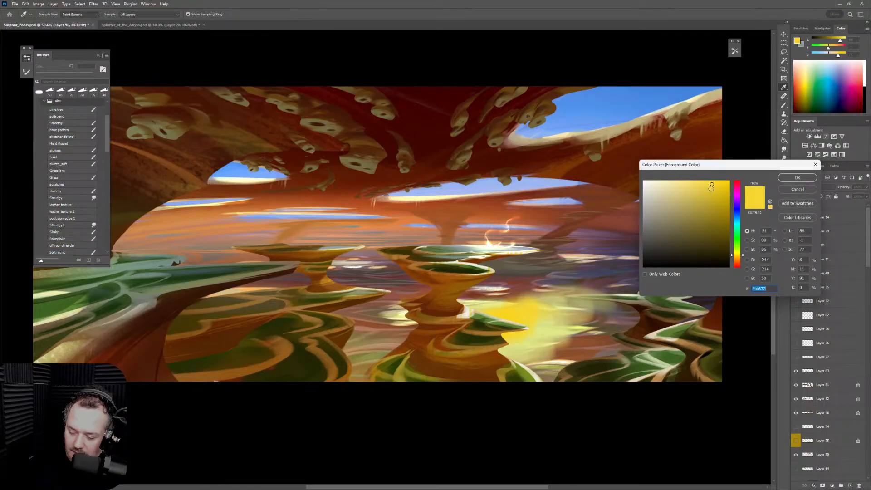
pyautogui.click(697, 183)
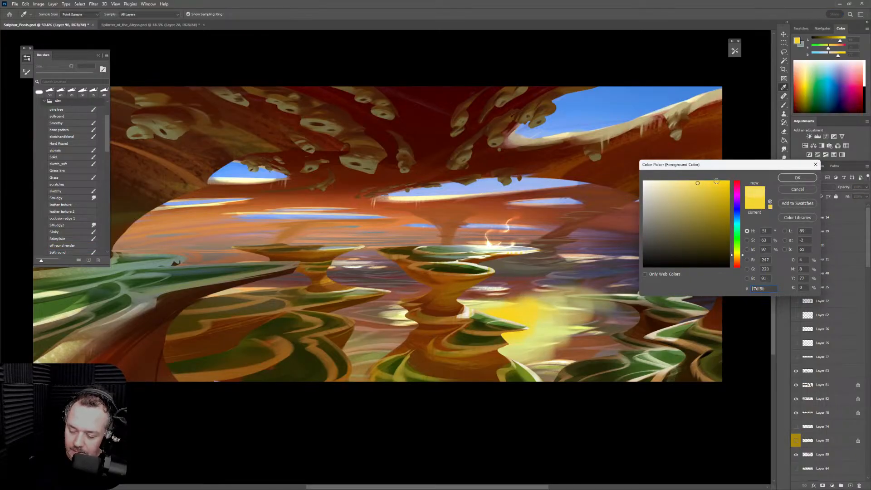
pyautogui.click(693, 182)
pyautogui.click(804, 181)
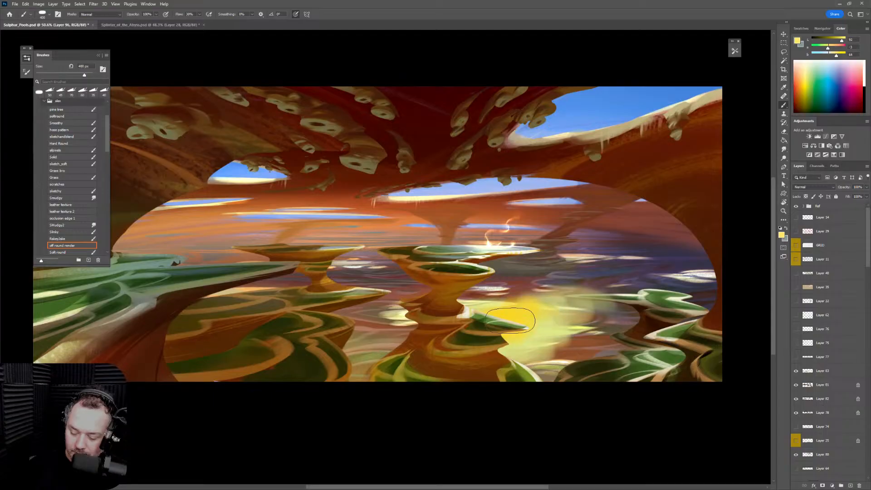
# Erase most of the yellow glow on the water, keeping a thin patch close to the central pillar
pyautogui.press('e')
pyautogui.moveTo(551, 291)
pyautogui.mouseDown()
pyautogui.moveTo(597, 296)
pyautogui.moveTo(594, 270)
pyautogui.moveTo(566, 268)
pyautogui.moveTo(548, 281)
pyautogui.moveTo(551, 271)
pyautogui.moveTo(548, 302)
pyautogui.moveTo(536, 285)
pyautogui.moveTo(498, 299)
pyautogui.moveTo(482, 337)
pyautogui.moveTo(539, 359)
pyautogui.moveTo(608, 282)
pyautogui.moveTo(599, 286)
pyautogui.moveTo(598, 266)
pyautogui.moveTo(582, 324)
pyautogui.moveTo(523, 366)
pyautogui.moveTo(527, 344)
pyautogui.moveTo(572, 309)
pyautogui.moveTo(575, 263)
pyautogui.moveTo(567, 287)
pyautogui.moveTo(523, 306)
pyautogui.moveTo(527, 327)
pyautogui.mouseUp()
pyautogui.press('[')
# Paint light yellow reflections on the water around the central pillar's base and trim their outer edges with the eraser
pyautogui.press('b')
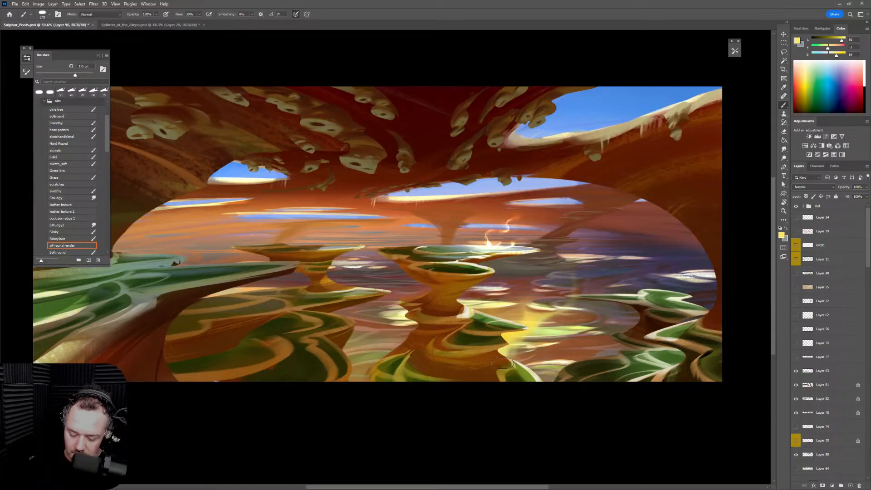
pyautogui.moveTo(503, 363)
pyautogui.mouseDown()
pyautogui.moveTo(515, 341)
pyautogui.moveTo(515, 375)
pyautogui.moveTo(534, 330)
pyautogui.moveTo(511, 368)
pyautogui.moveTo(526, 362)
pyautogui.moveTo(521, 369)
pyautogui.moveTo(556, 334)
pyautogui.moveTo(530, 367)
pyautogui.moveTo(569, 345)
pyautogui.mouseUp()
pyautogui.press('e')
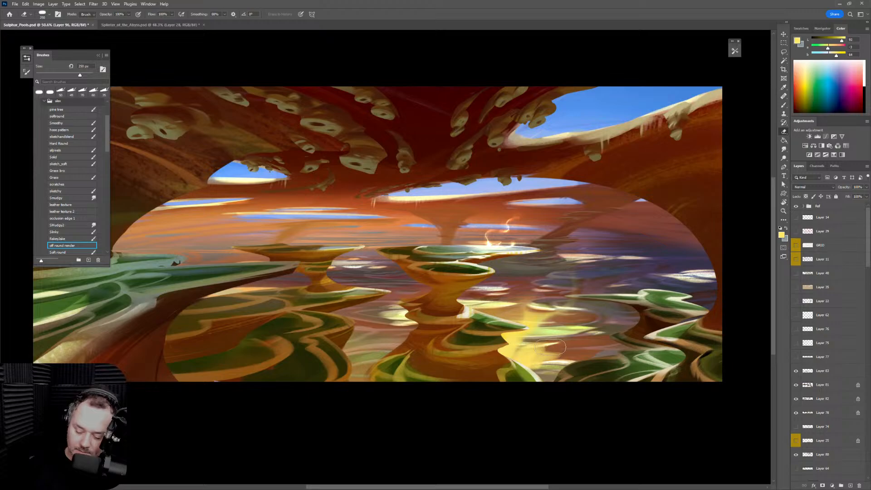
pyautogui.press(']')
pyautogui.press(']')
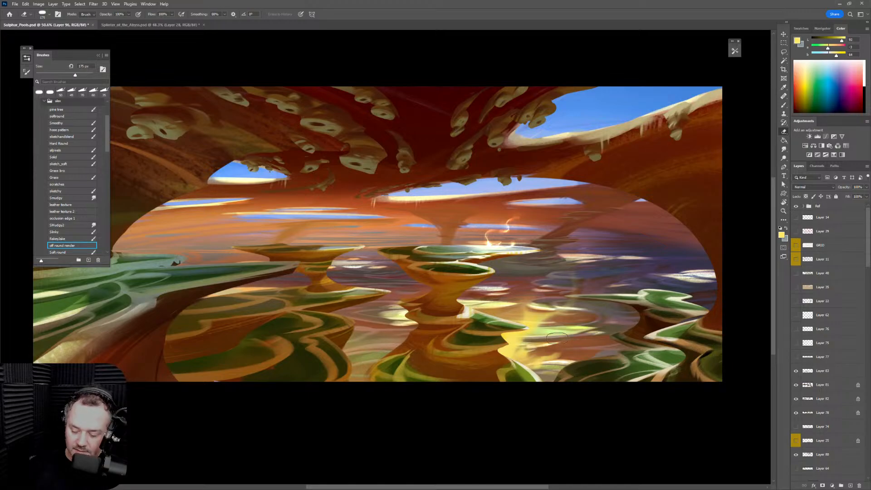
# Switch to the Splinter_of_the_Abyss document and examine the dagger painting as a whole, both normally and mirrored
pyautogui.click(150, 24)
pyautogui.moveTo(514, 326); pyautogui.dragTo(553, 332)
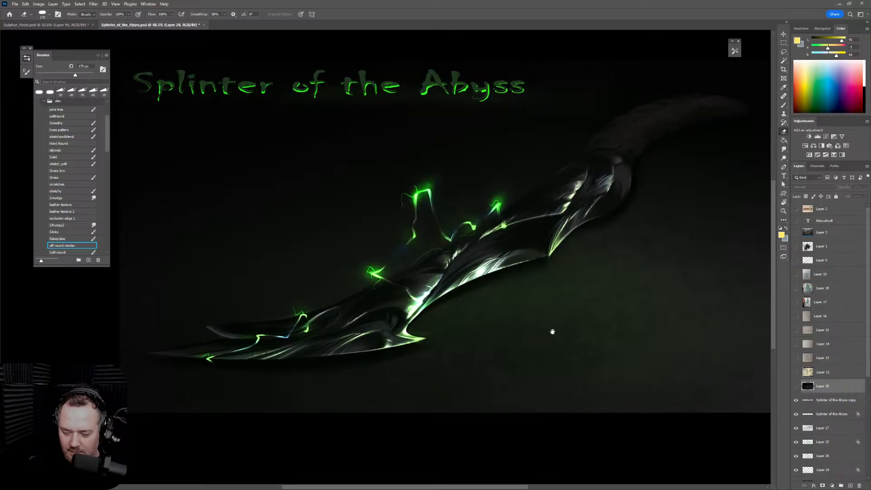
pyautogui.click(26, 58)
pyautogui.scroll(2, 613, 325)
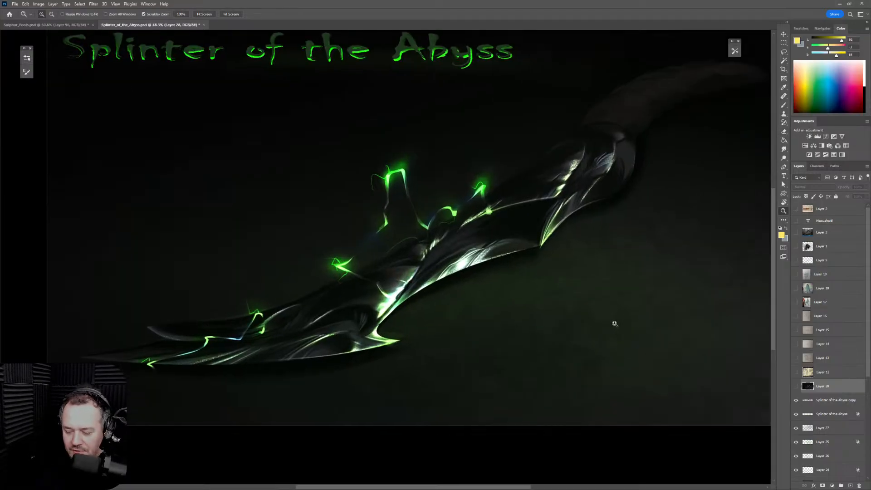
pyautogui.scroll(-1, 633, 315)
pyautogui.moveTo(632, 315); pyautogui.dragTo(600, 330)
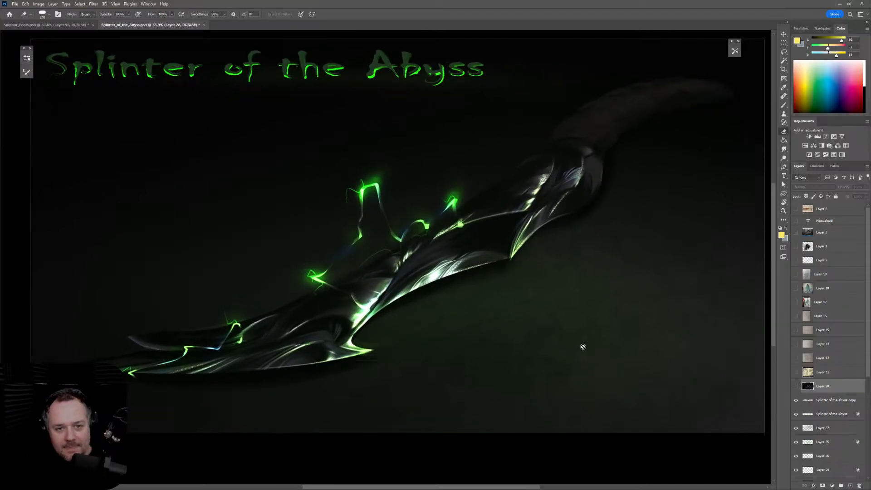
pyautogui.moveTo(513, 380); pyautogui.dragTo(522, 354)
pyautogui.moveTo(570, 303); pyautogui.dragTo(577, 325)
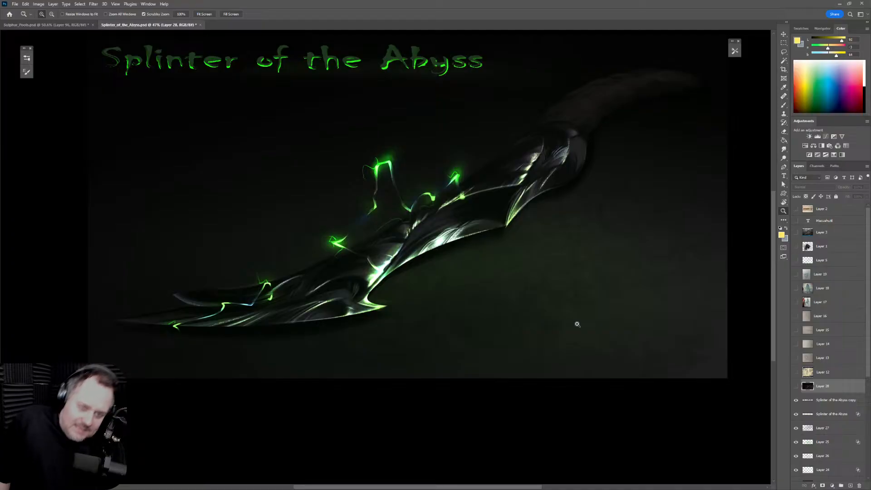
pyautogui.hotkey('ctrl', 'shift', 'h')
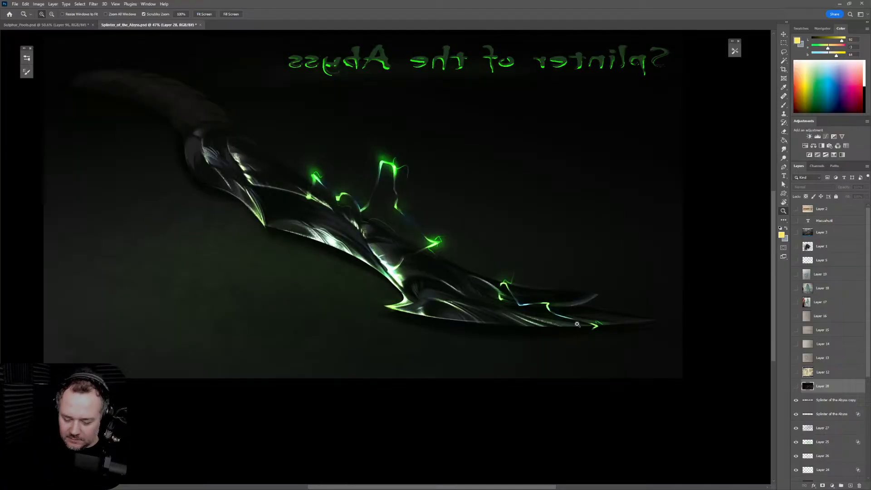
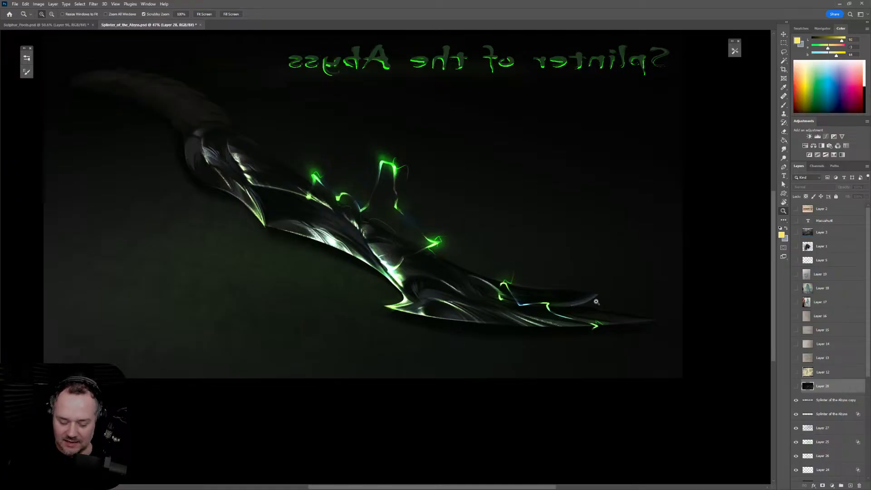
pyautogui.hotkey('ctrl', 'shift', 'h')
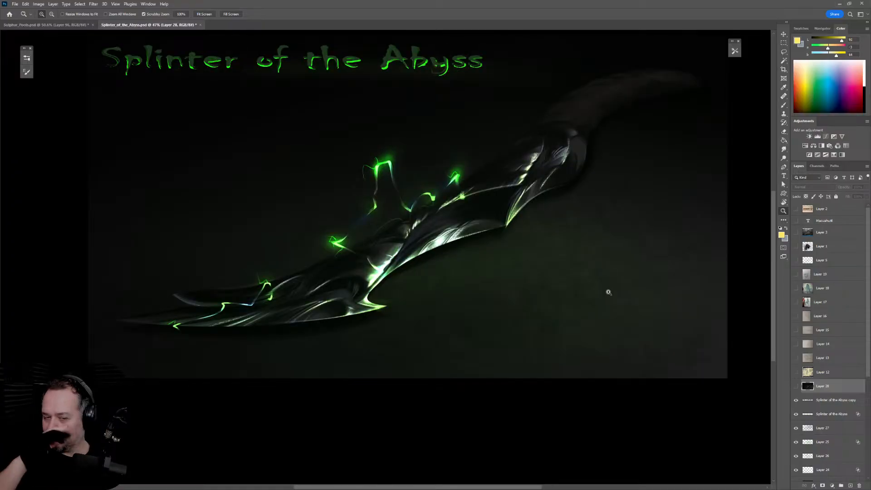
# Return to the Sulphur_Pools document and touch up the yellow reflection at the base of the central pillar with brush and eraser
pyautogui.click(45, 24)
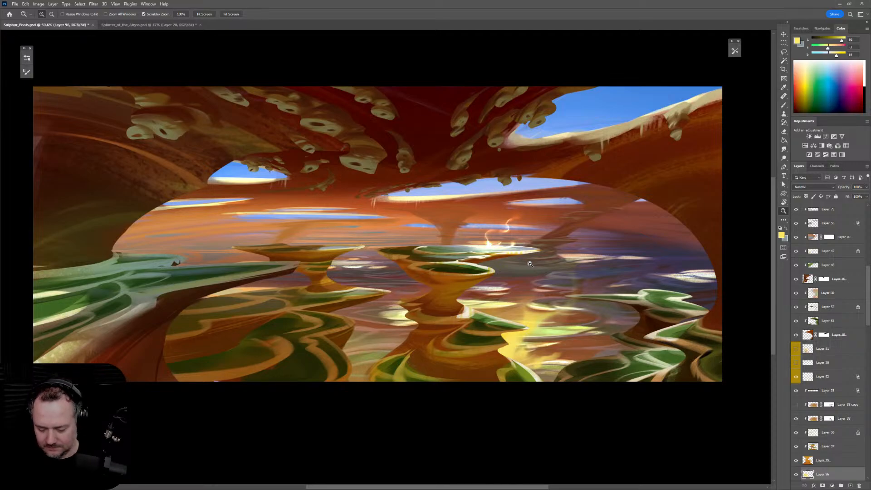
pyautogui.press('b')
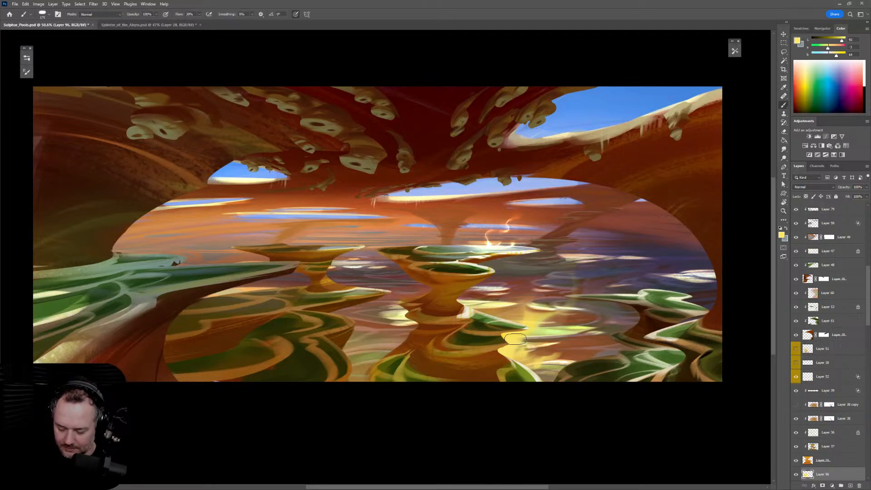
pyautogui.press('e')
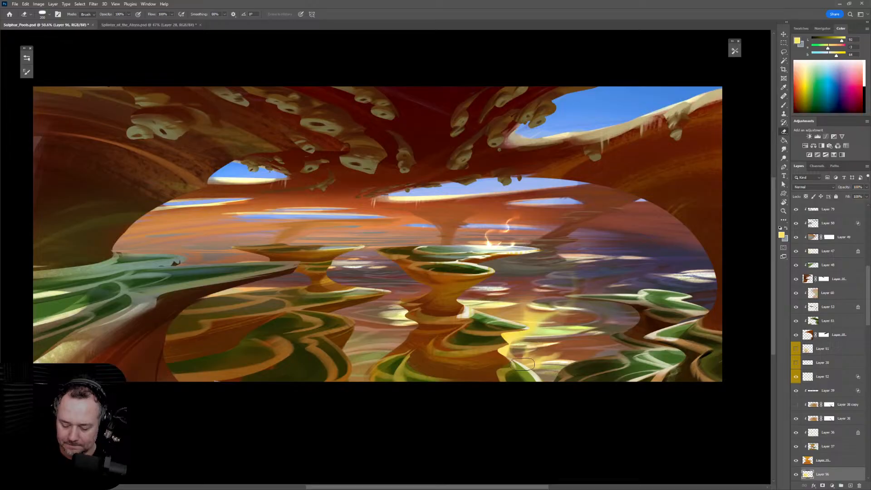
pyautogui.press('b')
pyautogui.moveTo(507, 364)
pyautogui.mouseDown()
pyautogui.moveTo(542, 361)
pyautogui.moveTo(540, 371)
pyautogui.moveTo(522, 371)
pyautogui.moveTo(531, 356)
pyautogui.moveTo(547, 383)
pyautogui.moveTo(553, 347)
pyautogui.moveTo(513, 365)
pyautogui.mouseUp()
pyautogui.press('e')
pyautogui.press('b')
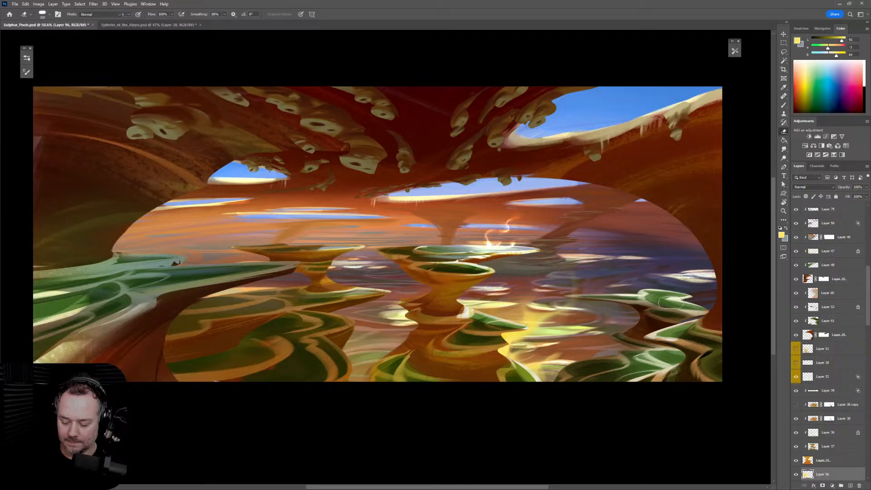
# Paint light yellow onto the green pools around the right-hand pillar with a smaller brush and trim it with the eraser
pyautogui.press('[')
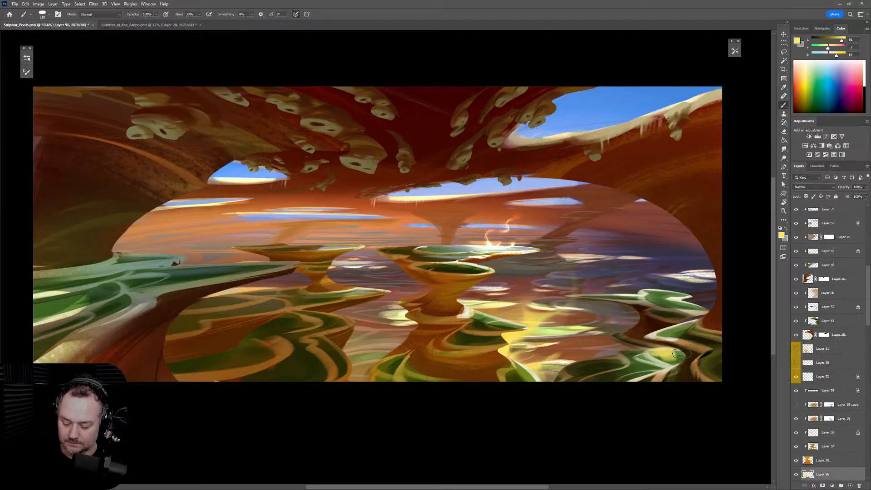
pyautogui.moveTo(657, 356)
pyautogui.mouseDown()
pyautogui.moveTo(661, 334)
pyautogui.moveTo(654, 357)
pyautogui.moveTo(661, 346)
pyautogui.moveTo(638, 314)
pyautogui.moveTo(662, 305)
pyautogui.moveTo(651, 313)
pyautogui.moveTo(658, 324)
pyautogui.moveTo(620, 324)
pyautogui.moveTo(632, 324)
pyautogui.moveTo(635, 347)
pyautogui.moveTo(662, 325)
pyautogui.moveTo(660, 333)
pyautogui.moveTo(651, 313)
pyautogui.mouseUp()
pyautogui.press('e')
pyautogui.moveTo(648, 351); pyautogui.dragTo(647, 357)
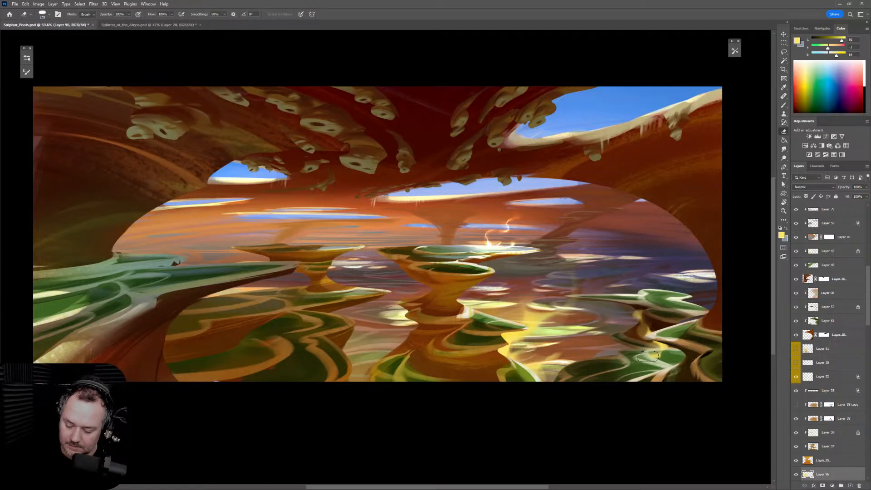
pyautogui.press('b')
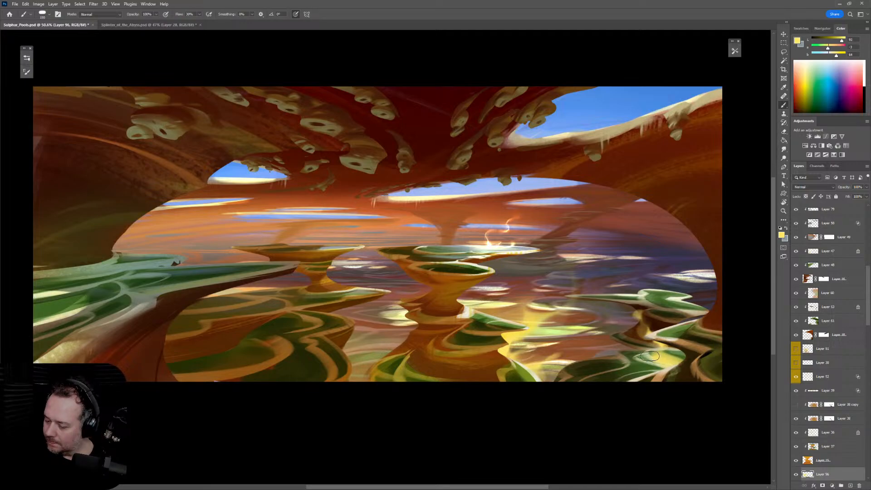
pyautogui.press('e')
pyautogui.moveTo(671, 358); pyautogui.dragTo(676, 359)
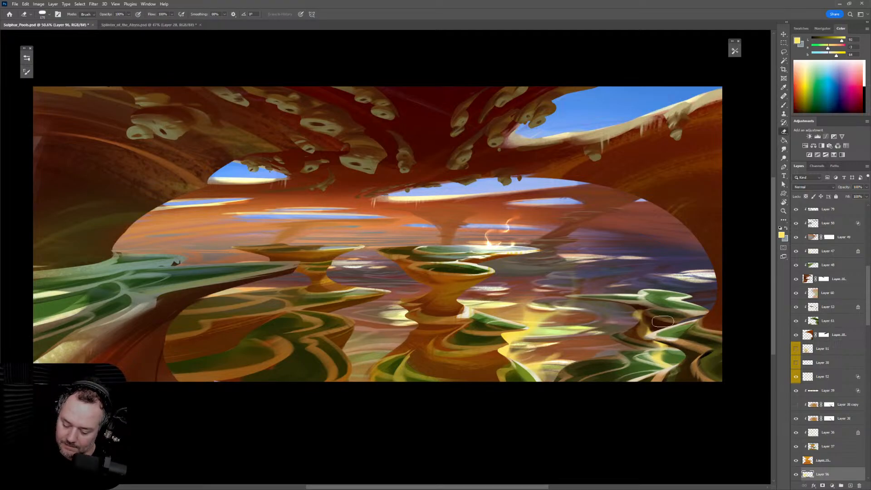
pyautogui.moveTo(663, 321)
pyautogui.mouseDown()
pyautogui.moveTo(638, 318)
pyautogui.moveTo(653, 311)
pyautogui.mouseUp()
# Paint a yellow glow along the inner side of the right-hand pillar and erase its outer edge over the water
pyautogui.press('b')
pyautogui.moveTo(661, 343)
pyautogui.mouseDown()
pyautogui.moveTo(624, 334)
pyautogui.moveTo(613, 316)
pyautogui.moveTo(629, 329)
pyautogui.moveTo(621, 331)
pyautogui.moveTo(629, 325)
pyautogui.moveTo(616, 335)
pyautogui.moveTo(630, 337)
pyautogui.moveTo(626, 310)
pyautogui.mouseUp()
pyautogui.press('e')
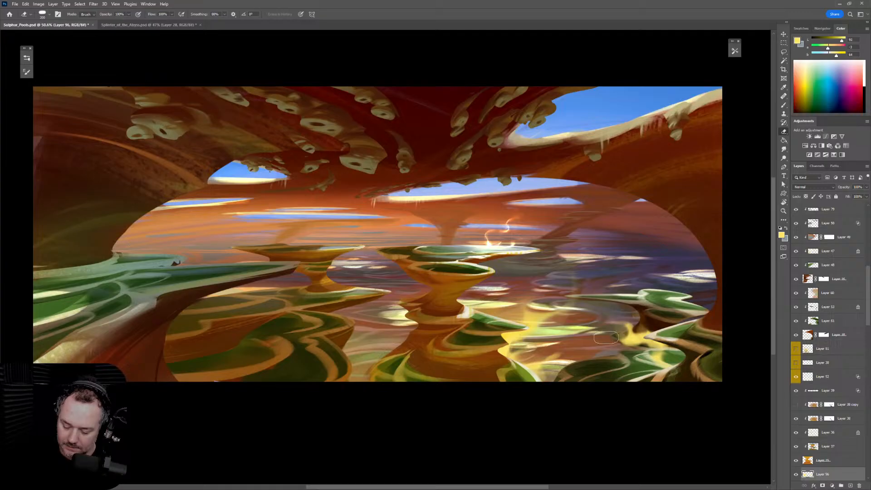
pyautogui.moveTo(607, 338)
pyautogui.mouseDown()
pyautogui.moveTo(638, 345)
pyautogui.moveTo(646, 337)
pyautogui.moveTo(642, 312)
pyautogui.moveTo(610, 359)
pyautogui.moveTo(619, 336)
pyautogui.moveTo(668, 367)
pyautogui.moveTo(654, 328)
pyautogui.moveTo(616, 331)
pyautogui.moveTo(631, 313)
pyautogui.mouseUp()
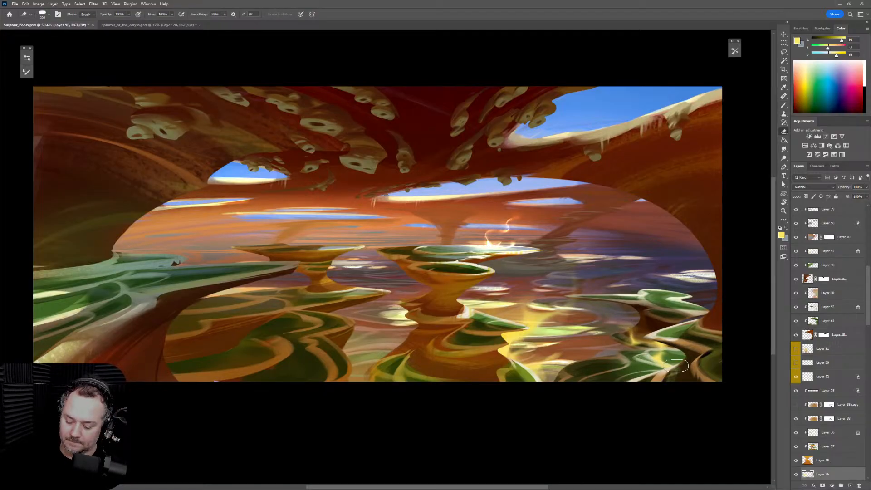
# Mirror the canvas view, try a broad yellow stroke over the pools around the outer pillar with a larger brush, and undo it
pyautogui.press('b')
pyautogui.press(']')
pyautogui.press(']')
pyautogui.press(']')
pyautogui.press(']')
pyautogui.press(']')
pyautogui.press(']')
pyautogui.press(']')
pyautogui.moveTo(669, 396)
pyautogui.mouseDown()
pyautogui.moveTo(680, 396)
pyautogui.moveTo(672, 396)
pyautogui.moveTo(681, 369)
pyautogui.mouseUp()
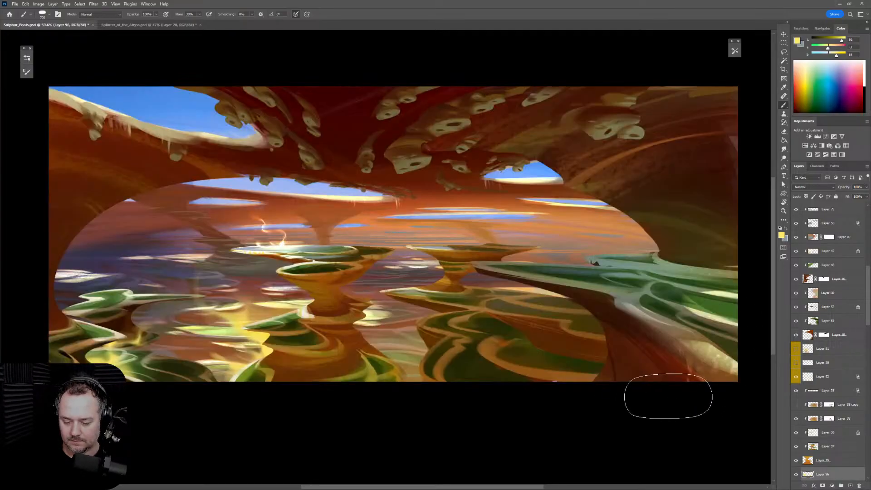
pyautogui.press('h')
pyautogui.press('z')
pyautogui.moveTo(684, 385); pyautogui.dragTo(657, 402)
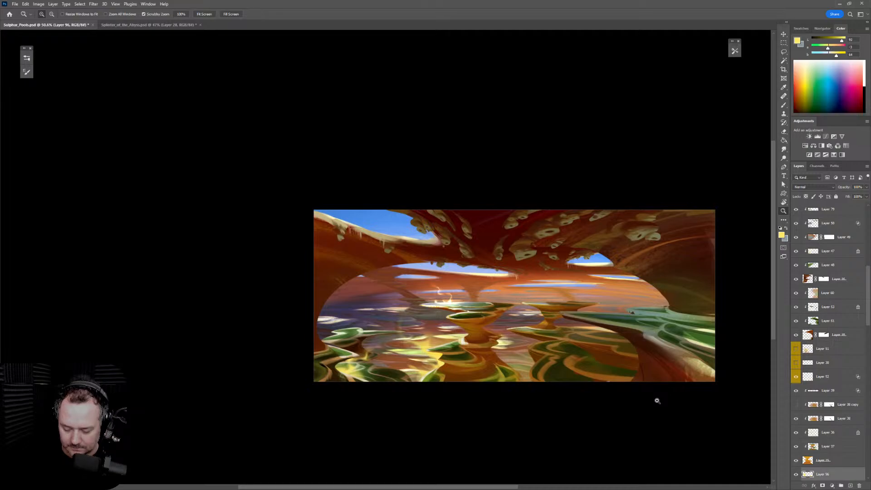
pyautogui.press('b')
pyautogui.moveTo(301, 370); pyautogui.dragTo(318, 368)
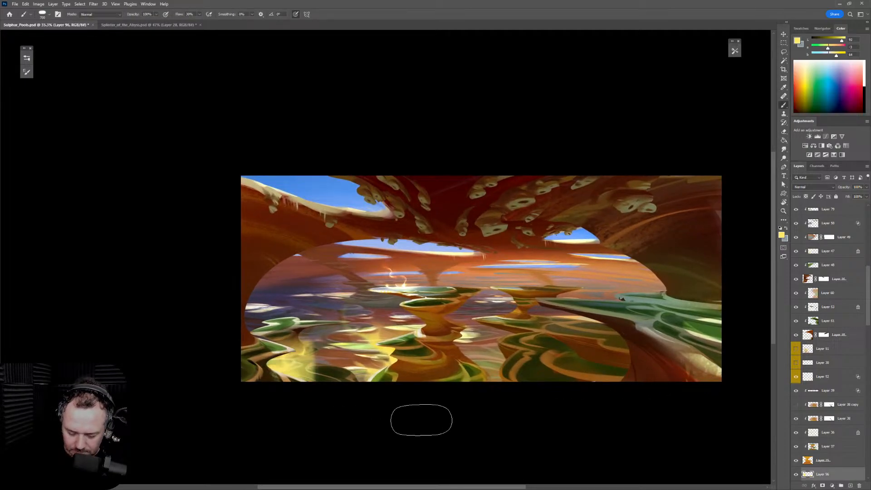
pyautogui.hotkey('ctrl', 'z')
# Erase the yellow from the outer pillar and its green pools with a much larger eraser
pyautogui.press('e')
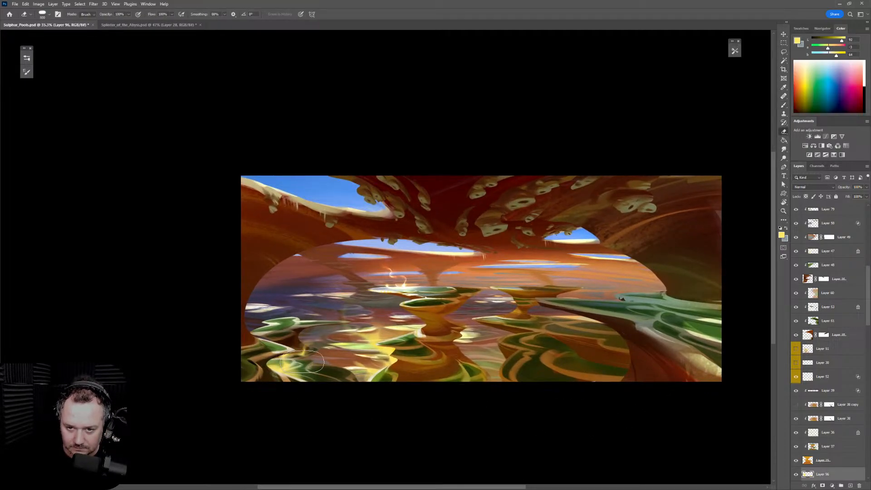
pyautogui.press(']')
pyautogui.press(']')
pyautogui.press(']')
pyautogui.press(']')
pyautogui.press(']')
pyautogui.press(']')
pyautogui.press(']')
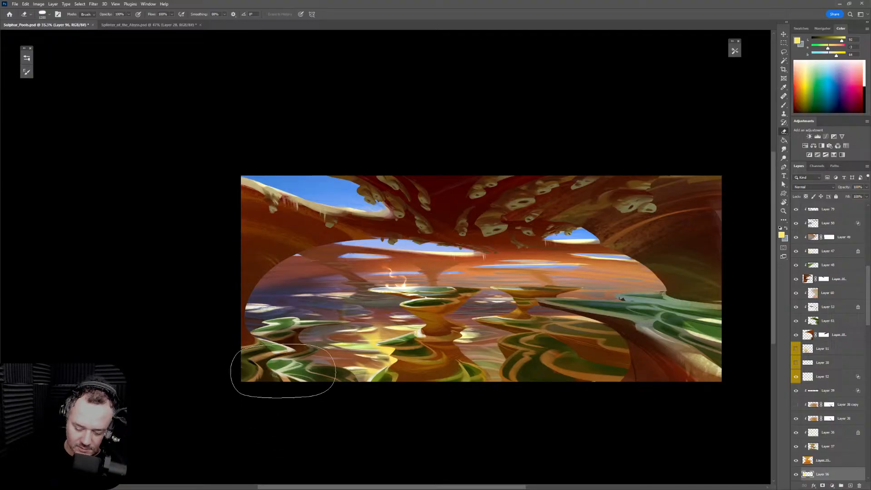
# Paint a soft, faint yellow glow over the outer green pools and the water beside the central pillar with a very large brush
pyautogui.press('b')
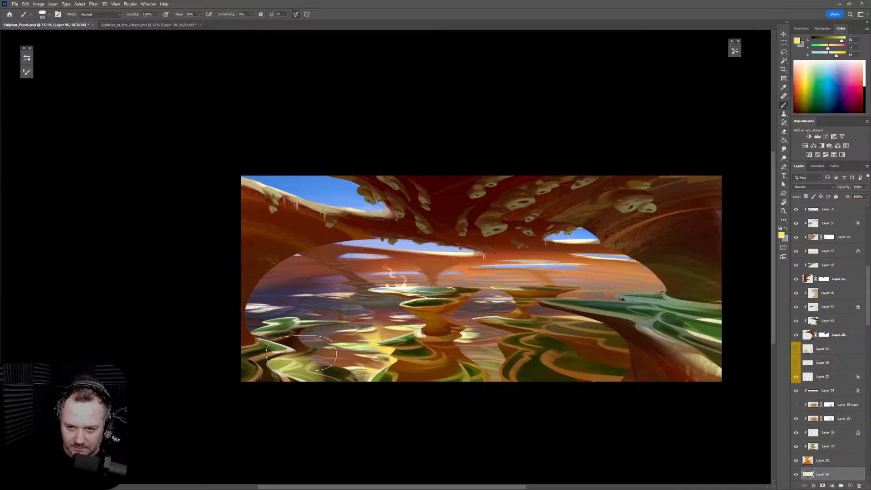
pyautogui.press(']')
pyautogui.press(']')
pyautogui.press(']')
pyautogui.press(']')
pyautogui.press(']')
pyautogui.press(']')
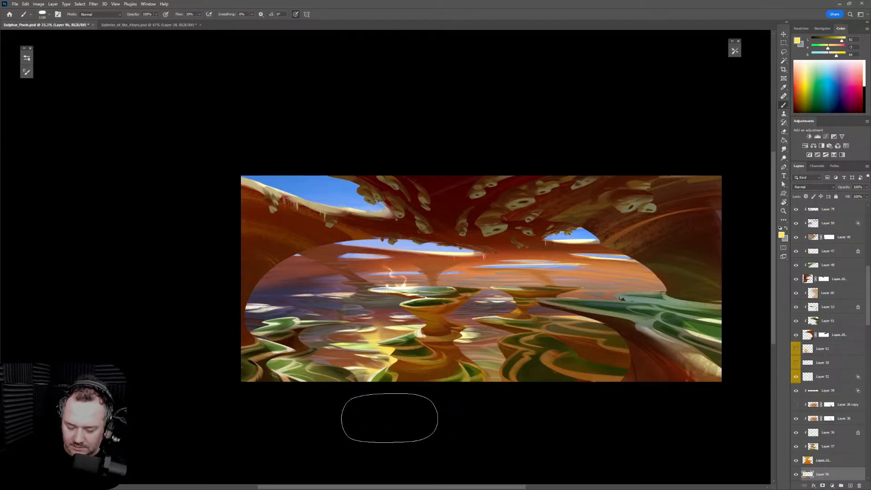
pyautogui.press(']')
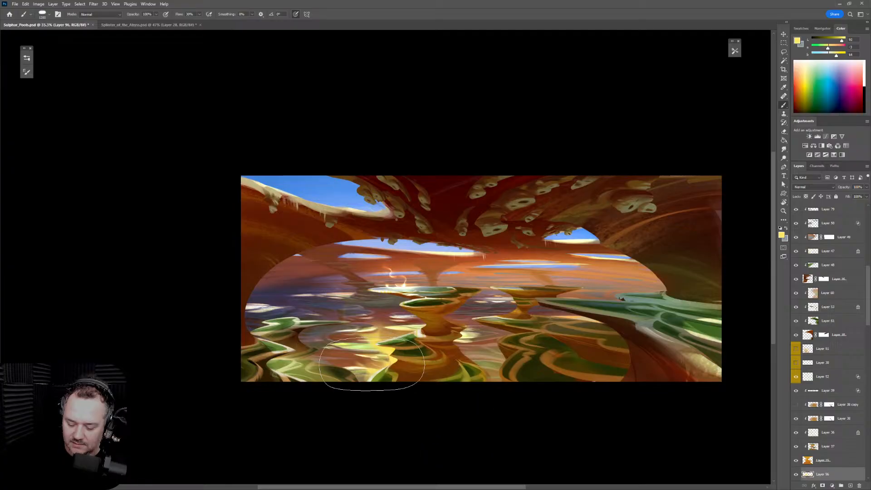
# Paint a soft yellow glow over the green terraced pools below the teal ledge and return the canvas view to unmirrored
pyautogui.moveTo(603, 399)
pyautogui.mouseDown()
pyautogui.moveTo(619, 407)
pyautogui.moveTo(646, 389)
pyautogui.mouseUp()
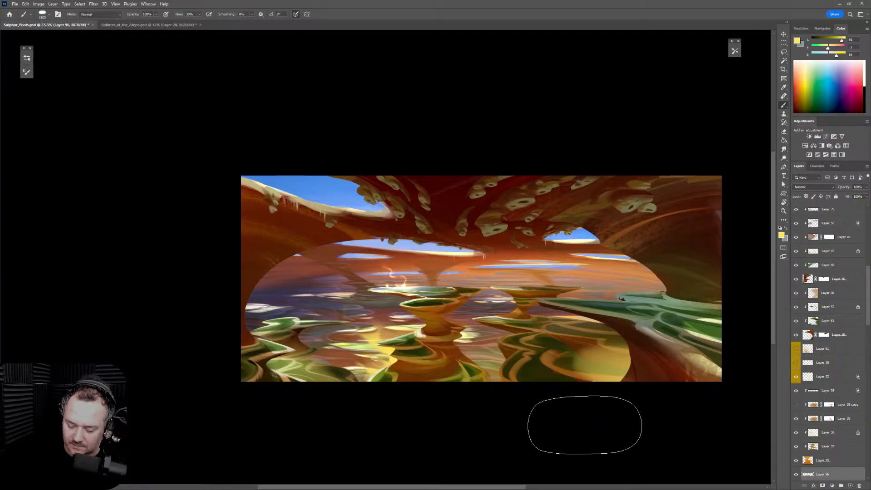
pyautogui.moveTo(585, 425)
pyautogui.mouseDown()
pyautogui.moveTo(652, 351)
pyautogui.moveTo(629, 388)
pyautogui.moveTo(591, 357)
pyautogui.moveTo(598, 420)
pyautogui.moveTo(643, 373)
pyautogui.moveTo(631, 405)
pyautogui.moveTo(580, 388)
pyautogui.mouseUp()
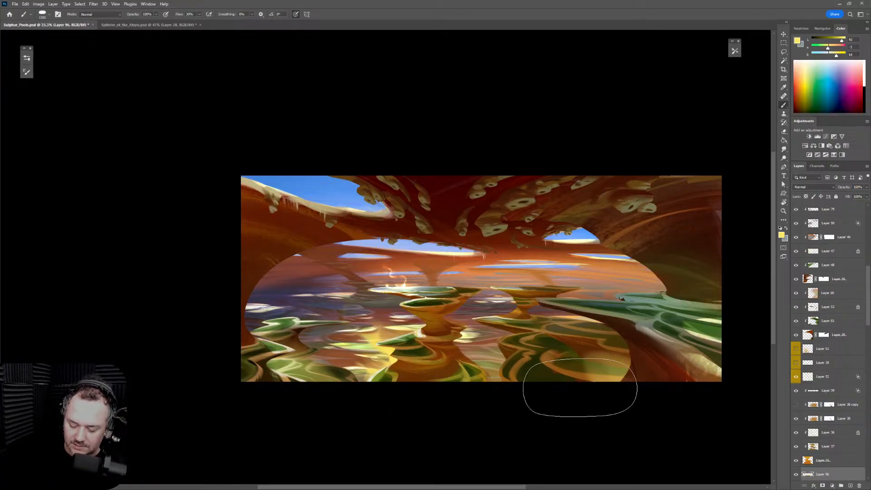
pyautogui.hotkey('ctrl', 'shift', 'h')
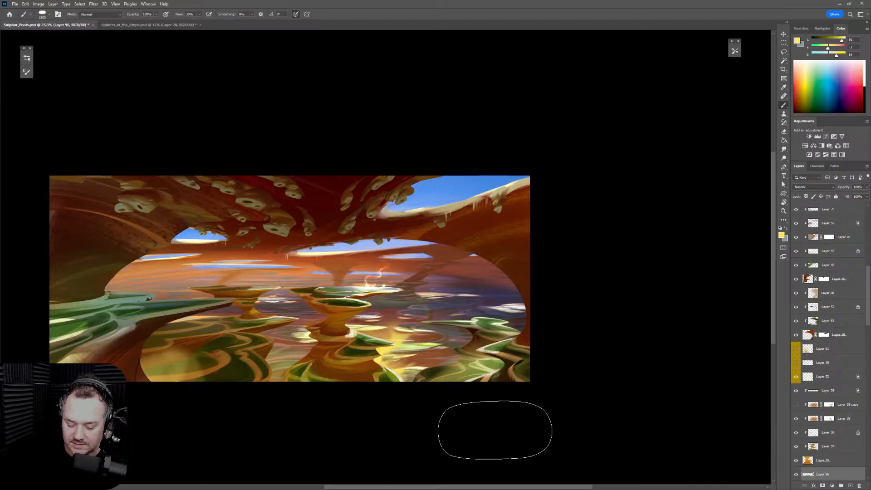
pyautogui.moveTo(495, 430); pyautogui.dragTo(623, 420)
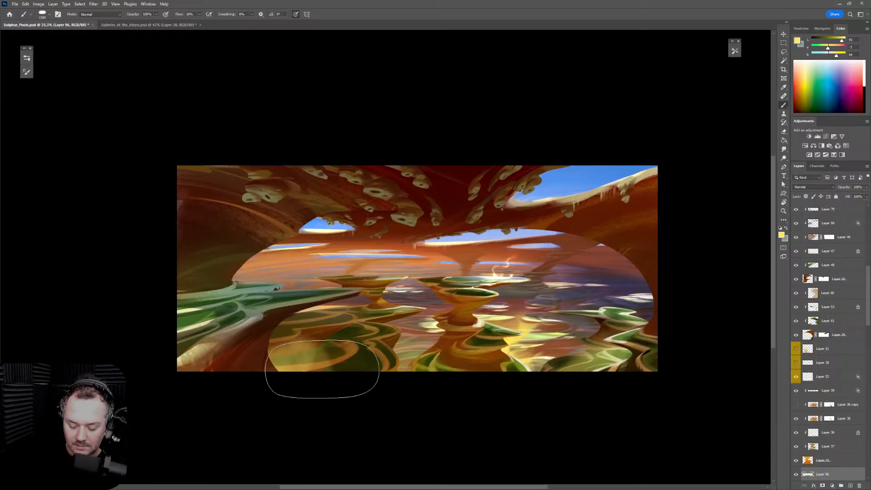
# Paint yellow strokes into the glow on the terraced pools below the teal ledge with a much smaller brush and trim them with a smaller eraser
pyautogui.press('[')
pyautogui.press('[')
pyautogui.press('[')
pyautogui.press('[')
pyautogui.press('[')
pyautogui.press('[')
pyautogui.press('[')
pyautogui.press('[')
pyautogui.press('[')
pyautogui.press('[')
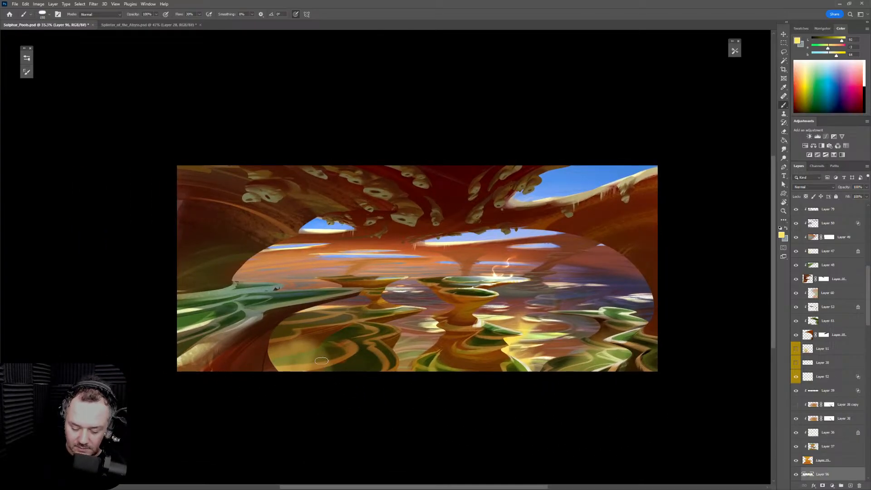
pyautogui.moveTo(339, 342)
pyautogui.mouseDown()
pyautogui.moveTo(323, 360)
pyautogui.moveTo(338, 354)
pyautogui.moveTo(337, 344)
pyautogui.moveTo(354, 342)
pyautogui.moveTo(345, 342)
pyautogui.moveTo(371, 312)
pyautogui.moveTo(357, 338)
pyautogui.moveTo(380, 316)
pyautogui.moveTo(393, 288)
pyautogui.moveTo(375, 324)
pyautogui.moveTo(365, 307)
pyautogui.moveTo(336, 310)
pyautogui.moveTo(341, 335)
pyautogui.moveTo(333, 335)
pyautogui.moveTo(330, 327)
pyautogui.moveTo(345, 330)
pyautogui.moveTo(345, 320)
pyautogui.moveTo(372, 307)
pyautogui.moveTo(398, 330)
pyautogui.moveTo(359, 359)
pyautogui.moveTo(324, 365)
pyautogui.moveTo(398, 361)
pyautogui.moveTo(352, 371)
pyautogui.mouseUp()
pyautogui.press('e')
pyautogui.press('[')
pyautogui.press('[')
pyautogui.press('[')
pyautogui.press('[')
# Paint another yellow glow over the terraced pools below the teal ledge and thin it with a larger eraser
pyautogui.press('b')
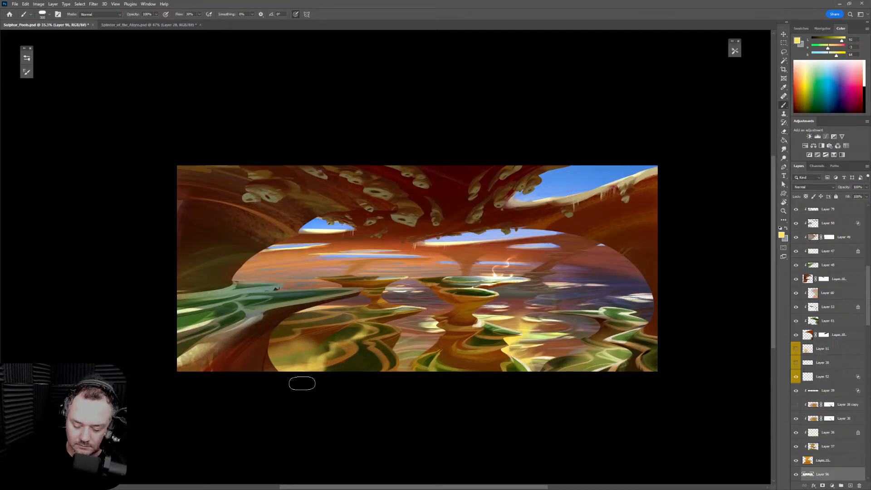
pyautogui.moveTo(310, 342)
pyautogui.mouseDown()
pyautogui.moveTo(293, 356)
pyautogui.moveTo(312, 352)
pyautogui.moveTo(300, 366)
pyautogui.mouseUp()
pyautogui.press('e')
pyautogui.press(']')
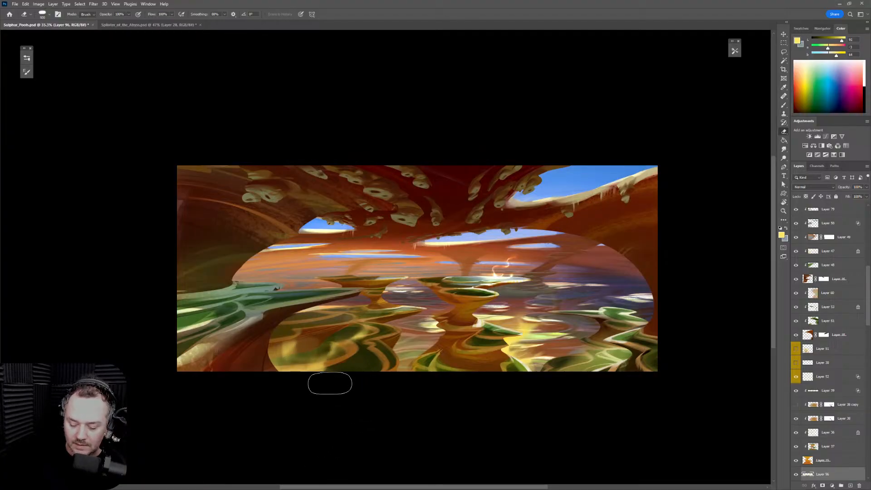
pyautogui.moveTo(298, 375)
pyautogui.mouseDown()
pyautogui.moveTo(313, 342)
pyautogui.moveTo(299, 361)
pyautogui.moveTo(272, 351)
pyautogui.mouseUp()
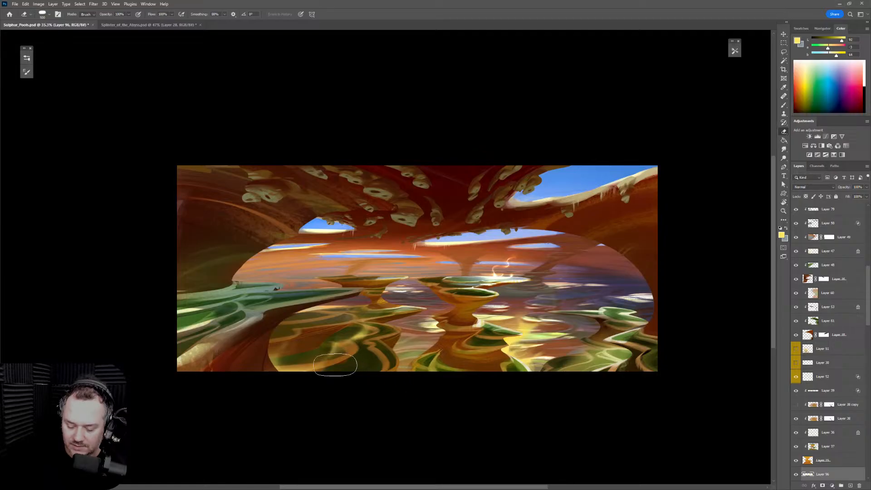
# Touch up the yellow on the terraced pools and brush yellow light onto the water between them and the central pillar
pyautogui.press('b')
pyautogui.press(']')
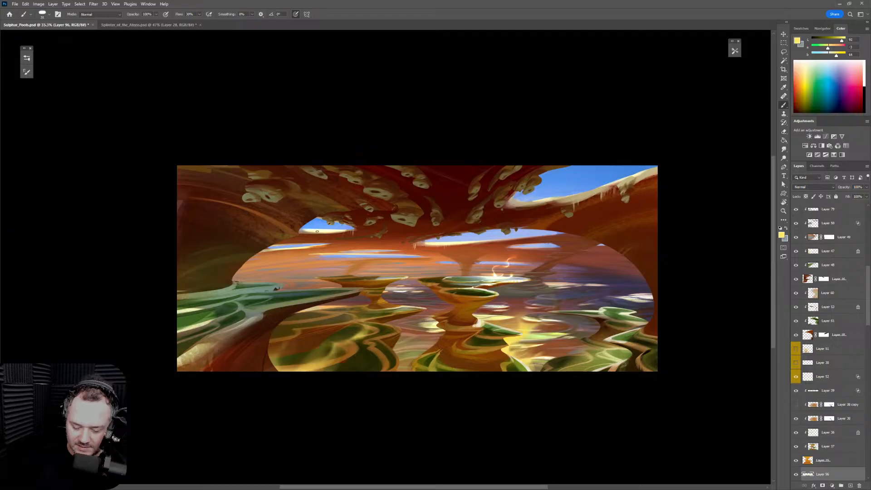
pyautogui.press('e')
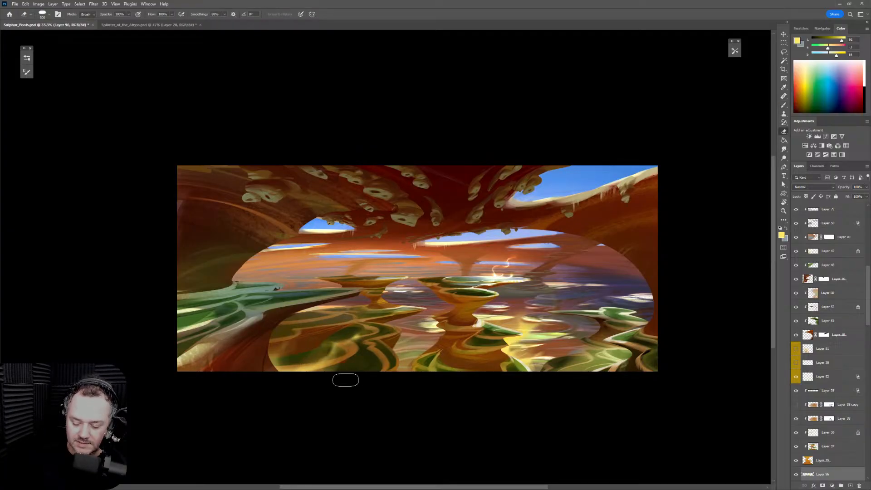
pyautogui.press('b')
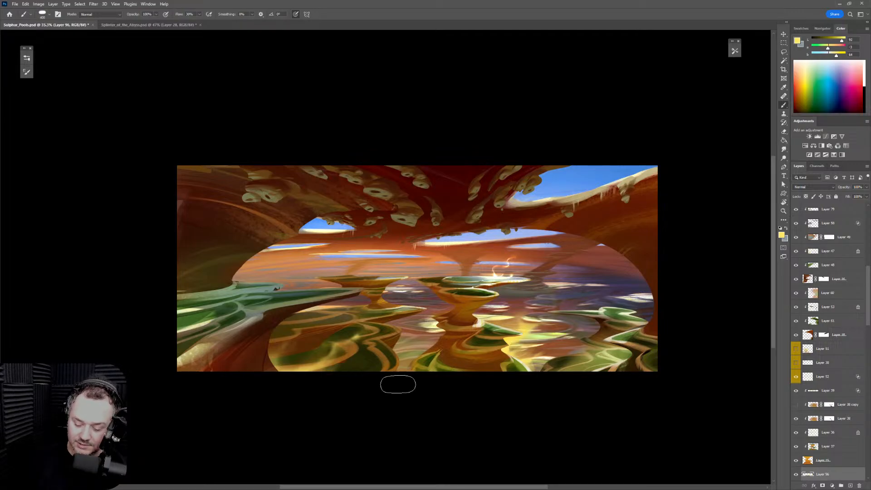
pyautogui.moveTo(409, 363); pyautogui.dragTo(440, 345)
pyautogui.moveTo(400, 365); pyautogui.dragTo(422, 352)
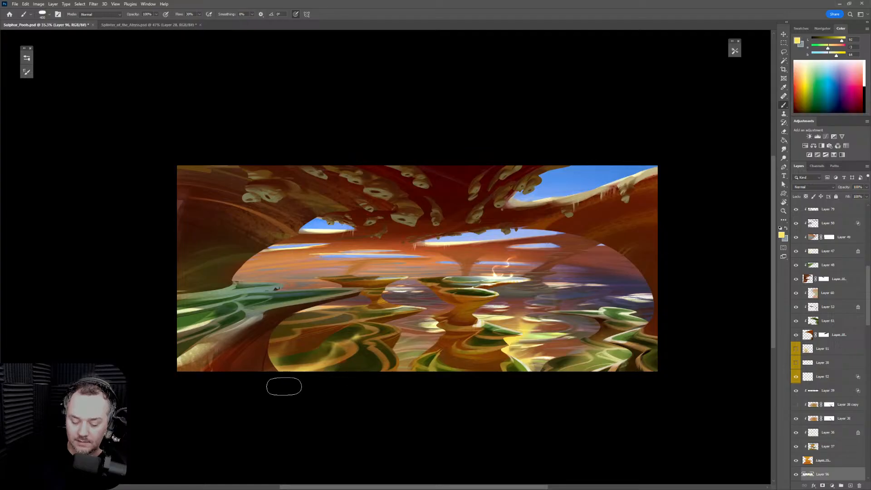
# Enlarge the brush, sample a golden yellow from the pools and paint a soft glow along the lower edge of the terraced pools
pyautogui.press(']')
pyautogui.press(']')
pyautogui.press(']')
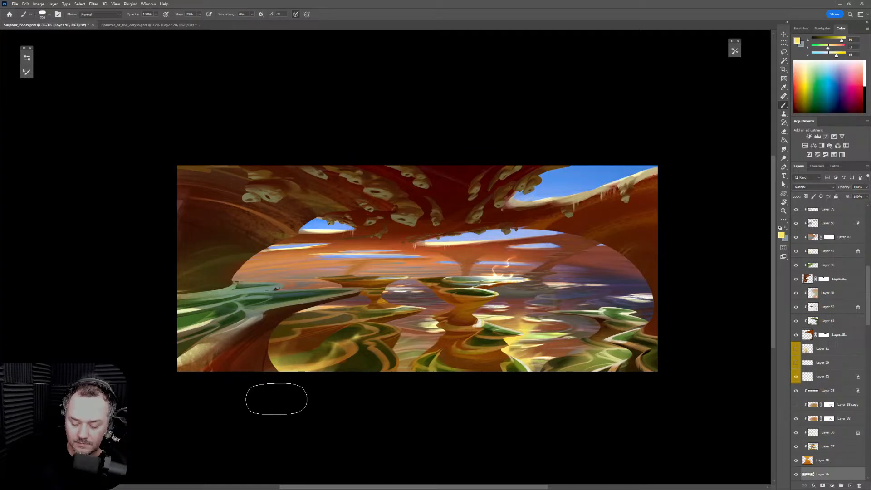
pyautogui.press(']')
pyautogui.press(']')
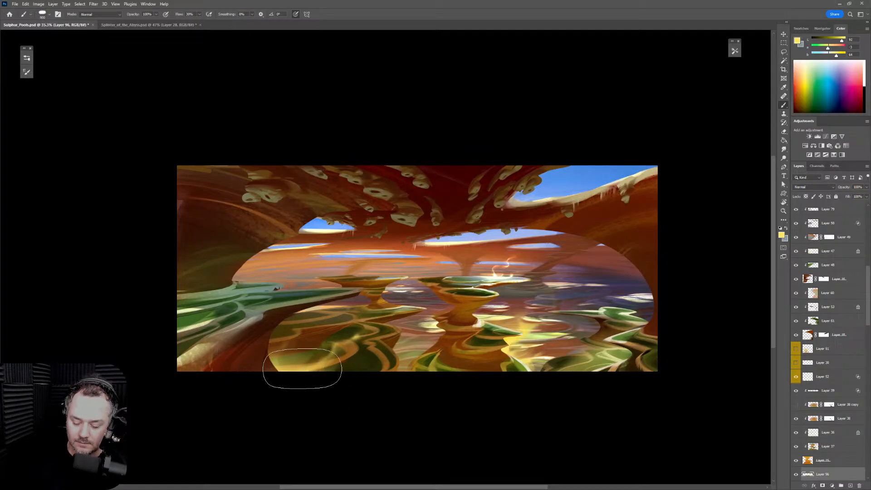
pyautogui.press('e')
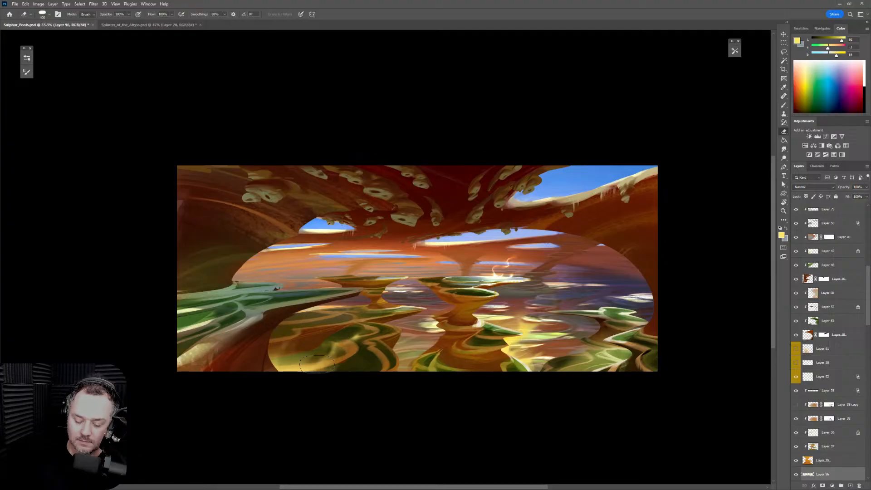
pyautogui.press('b')
pyautogui.keyDown('alt'); pyautogui.click(324, 363); pyautogui.keyUp('alt')
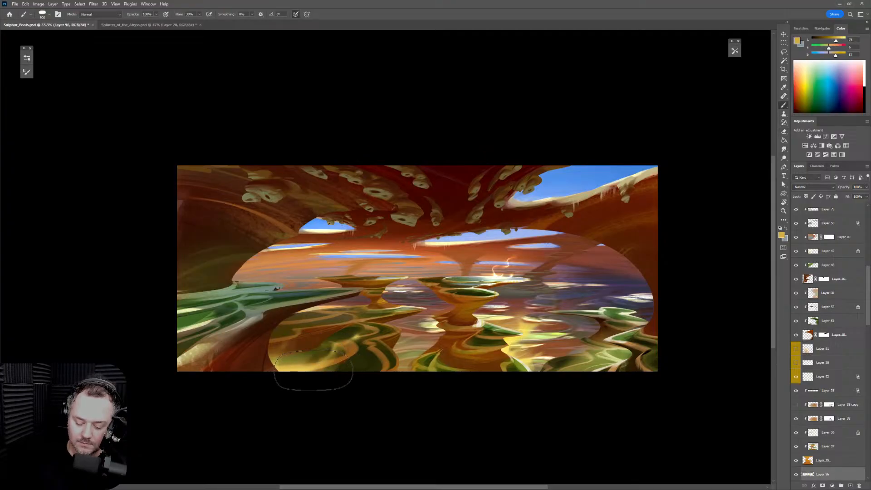
pyautogui.moveTo(296, 394); pyautogui.dragTo(321, 358)
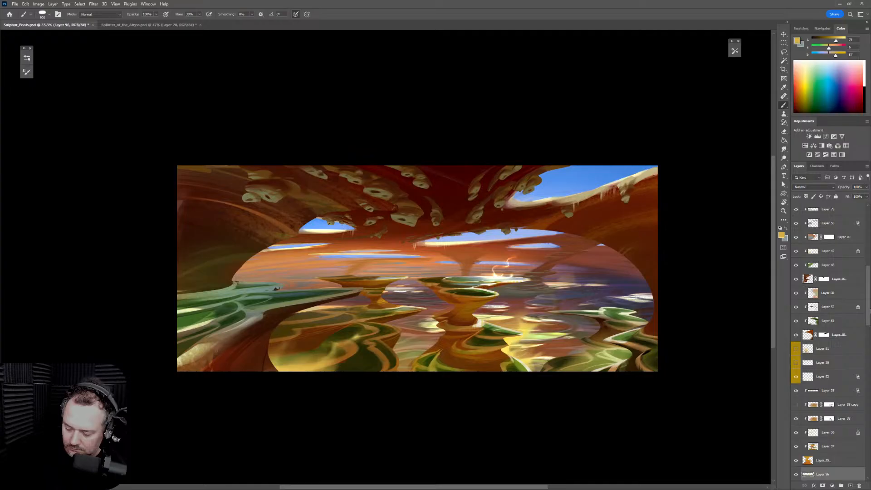
# Add a new layer above Layer 83, set it to Color Dodge and turn off Transparency Shapes Layer in its blending options
pyautogui.moveTo(870, 311); pyautogui.dragTo(870, 217)
pyautogui.click(840, 376)
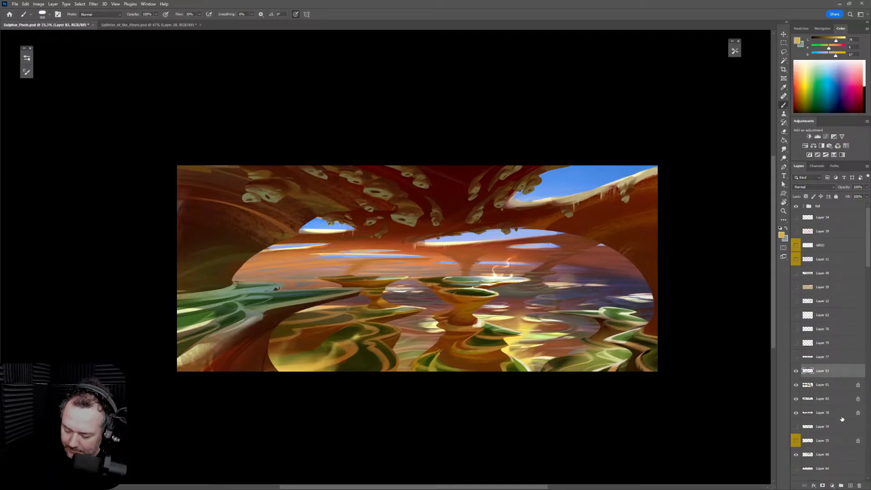
pyautogui.click(849, 484)
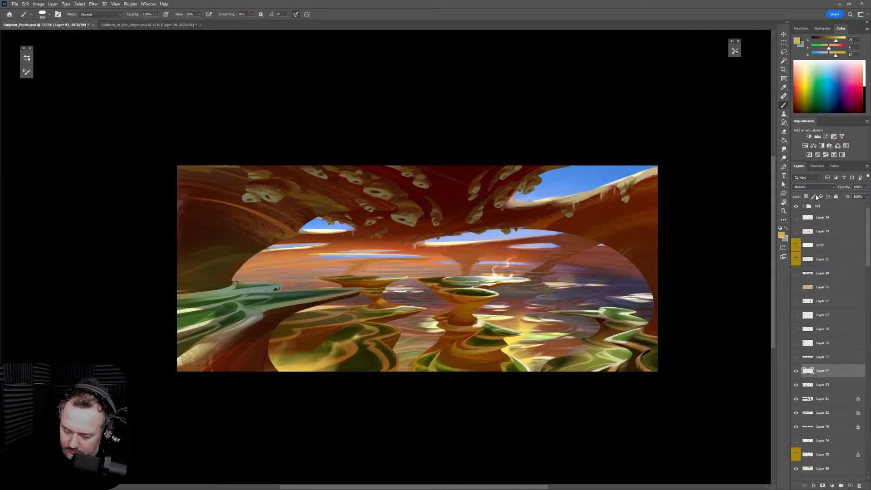
pyautogui.click(815, 187)
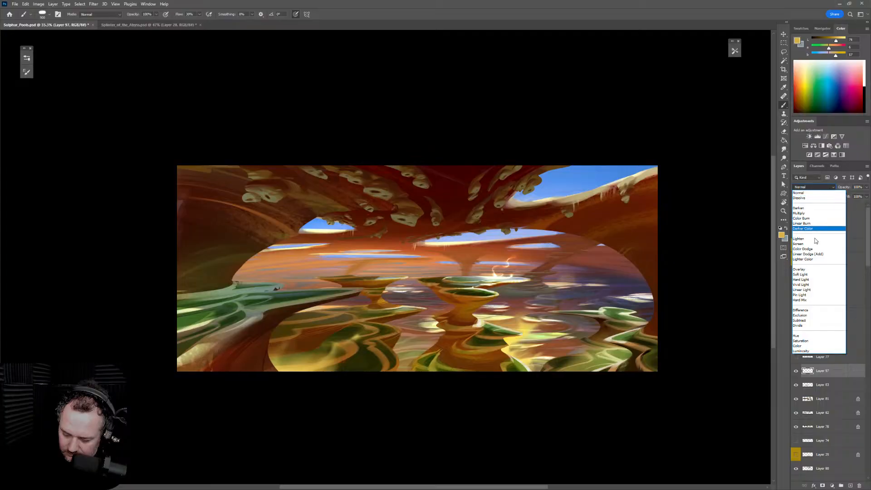
pyautogui.click(813, 251)
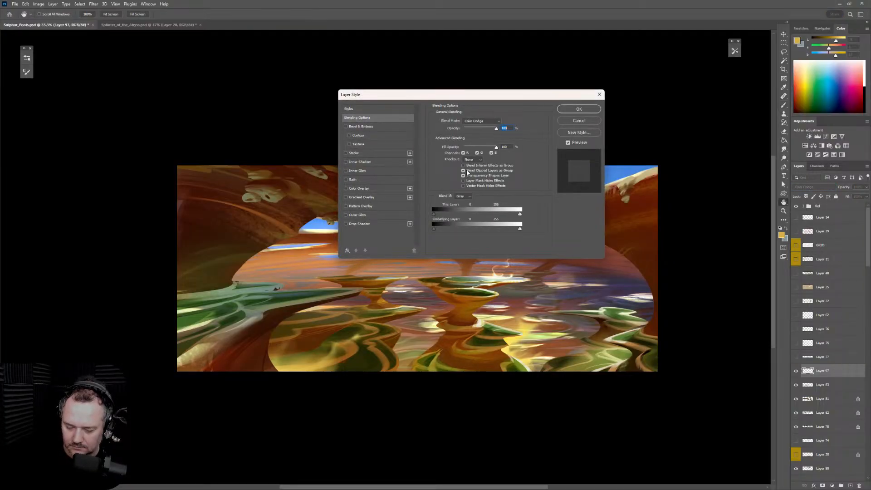
pyautogui.click(591, 110)
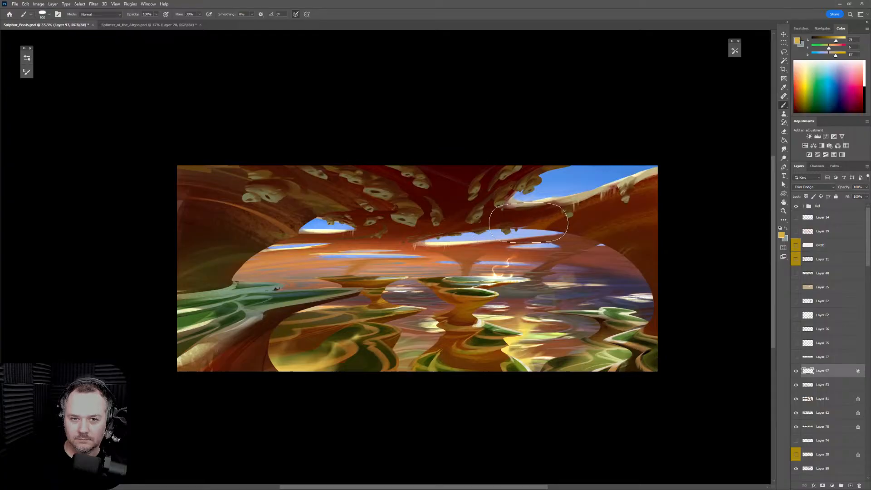
# Switch to a large soft round brush and try a golden glow on the horizon above the central pillar
pyautogui.click(26, 58)
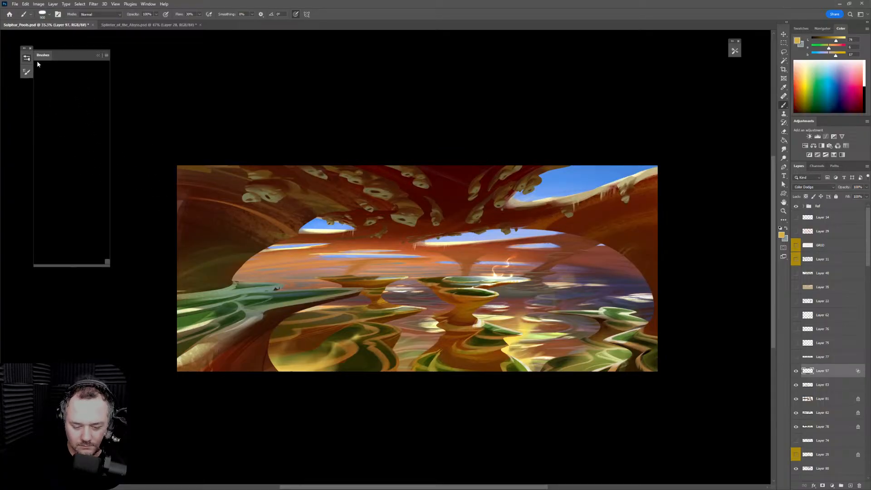
pyautogui.click(69, 123)
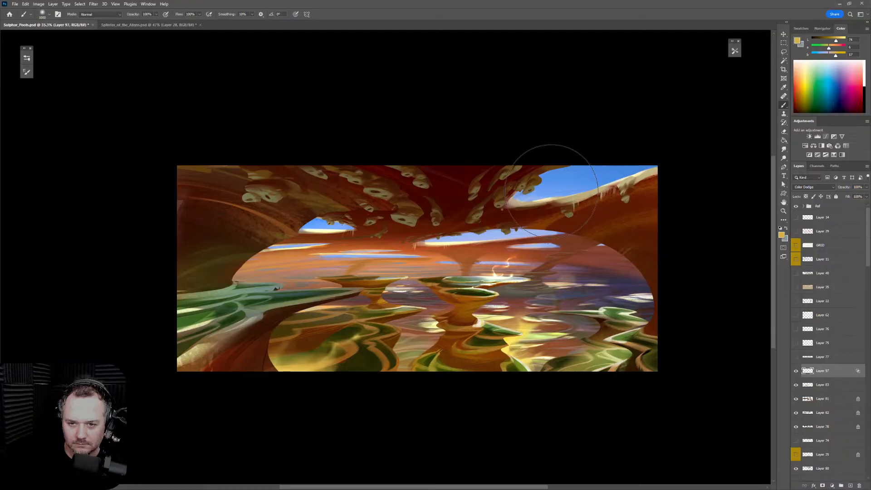
pyautogui.press('[')
pyautogui.click(485, 241)
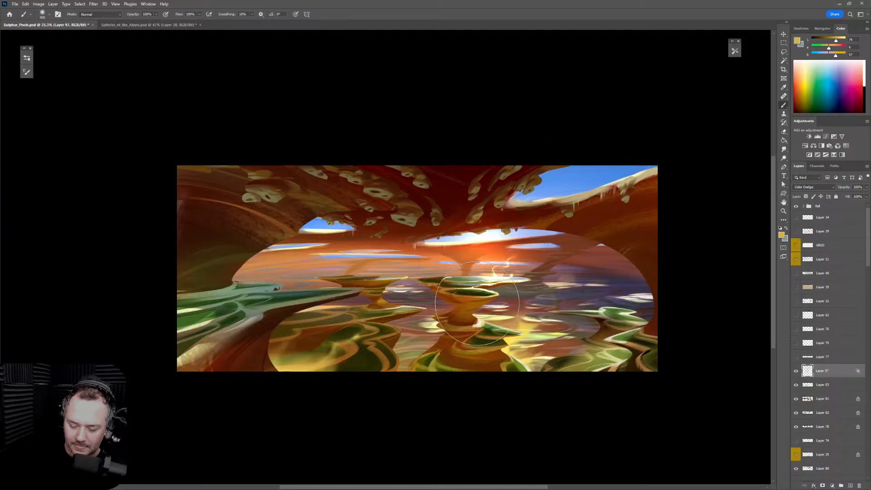
pyautogui.hotkey('ctrl', 'z')
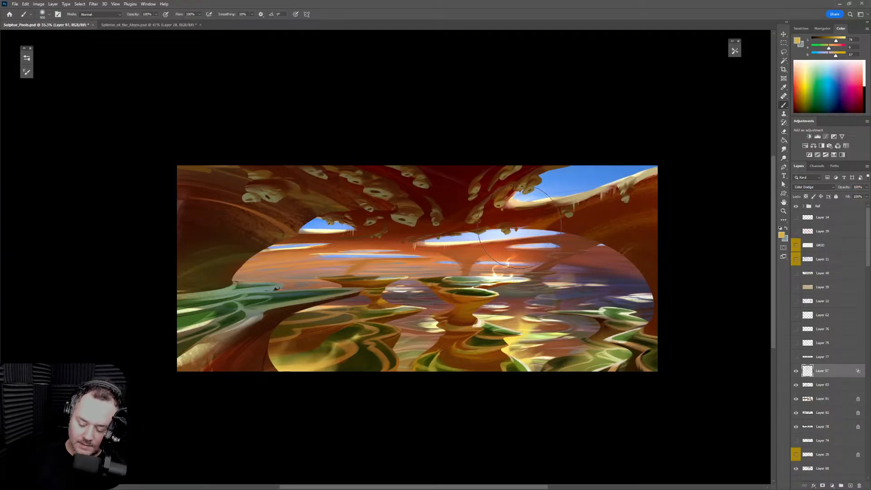
# Sample a pale blue from the sky and dab bright glows on the horizon above the wisps and on the upper sky opening
pyautogui.keyDown('alt'); pyautogui.click(499, 208); pyautogui.keyUp('alt')
pyautogui.click(499, 249)
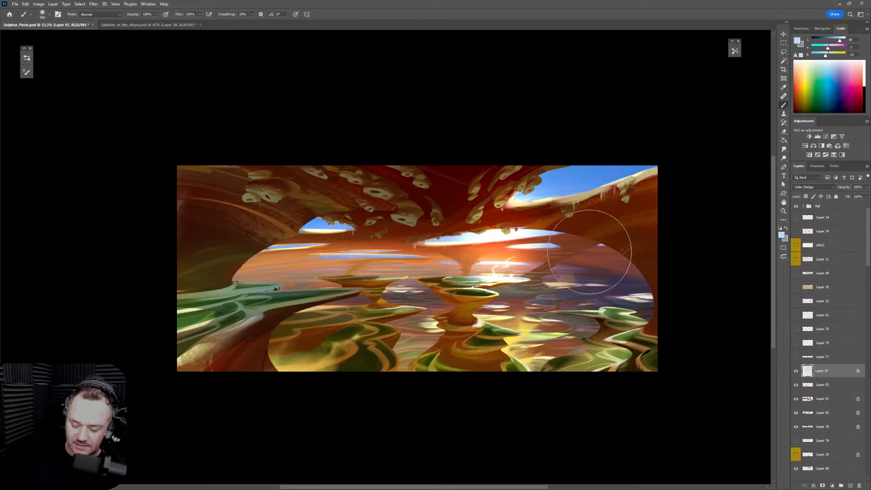
pyautogui.hotkey('ctrl', 'z')
pyautogui.click(499, 219)
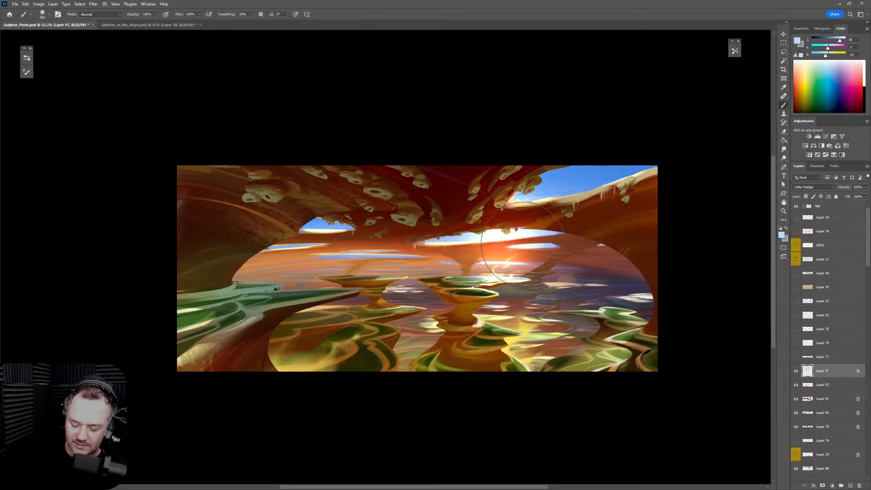
pyautogui.press(']')
pyautogui.click(552, 170)
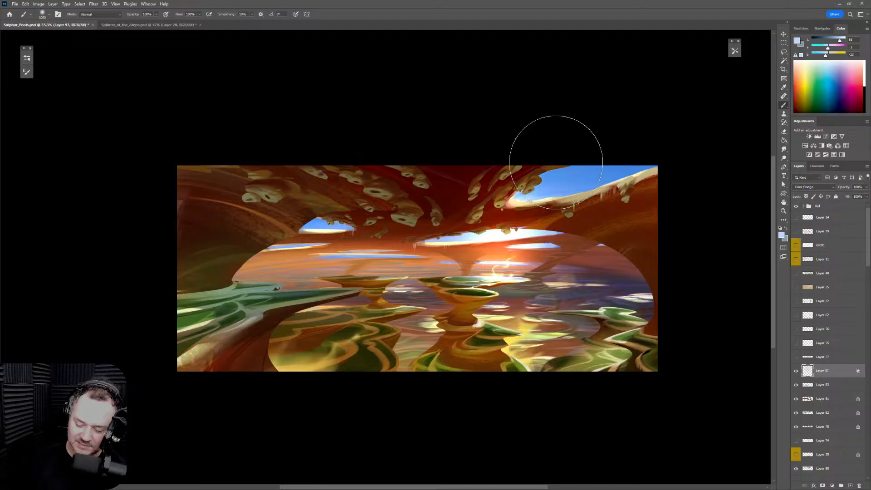
pyautogui.press('[')
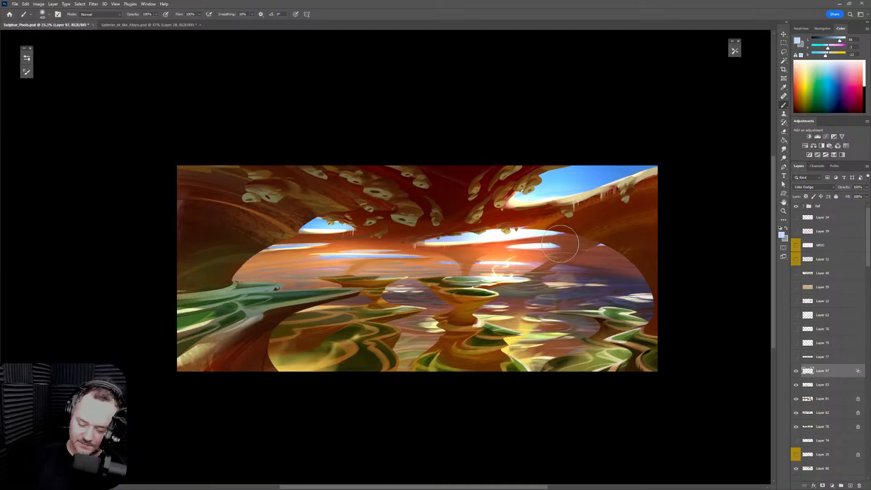
# Brush a soft dodge glow down the edge of the outer arch pillar beside the water, undoing the longer strokes
pyautogui.press(']')
pyautogui.press(']')
pyautogui.moveTo(644, 272); pyautogui.dragTo(636, 339)
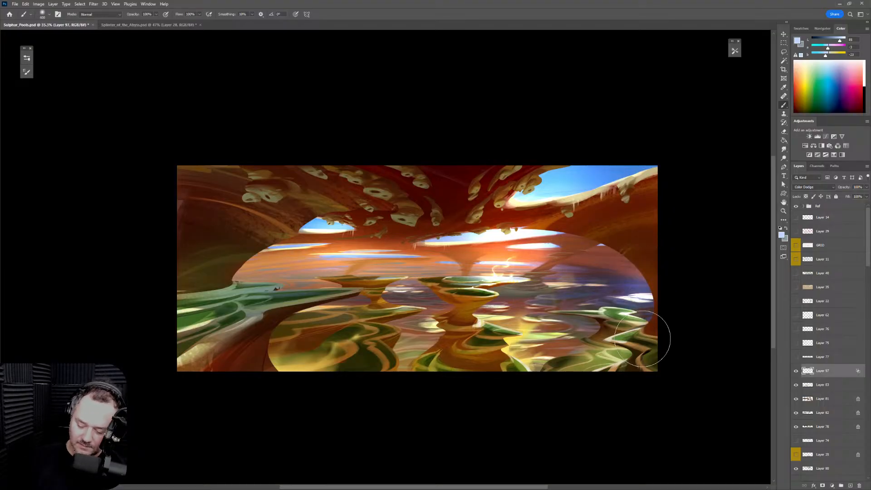
pyautogui.hotkey('ctrl', 'z')
pyautogui.moveTo(641, 270); pyautogui.dragTo(629, 344)
pyautogui.hotkey('ctrl', 'z')
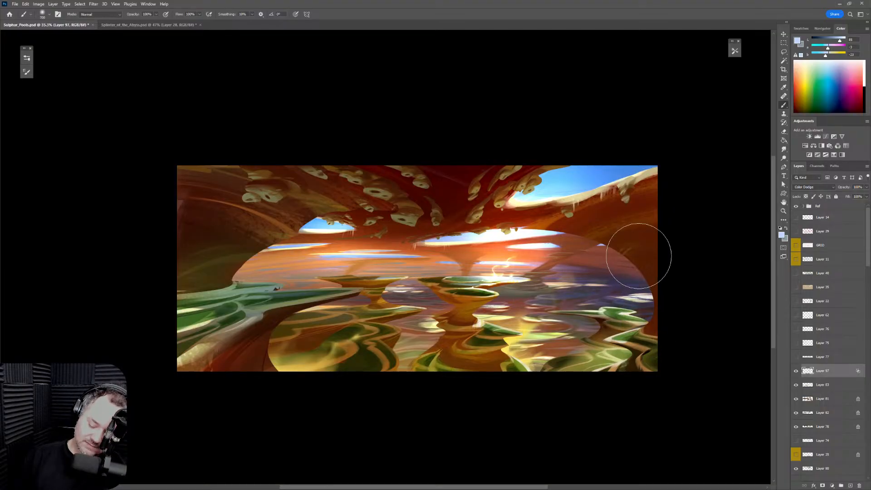
pyautogui.moveTo(639, 257)
pyautogui.mouseDown()
pyautogui.moveTo(621, 350)
pyautogui.moveTo(638, 277)
pyautogui.mouseUp()
pyautogui.press(']')
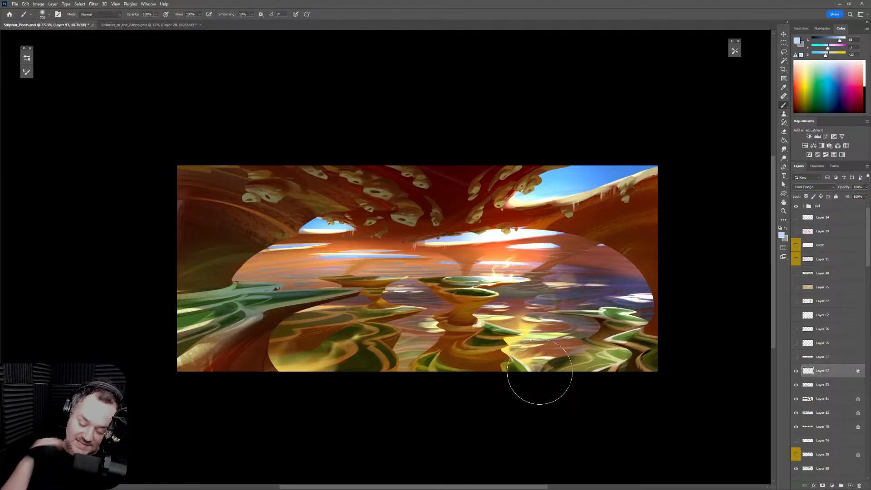
# Erase the dodge glow around the hazy distant pillar and the water beside the wisps with a smaller eraser
pyautogui.press('e')
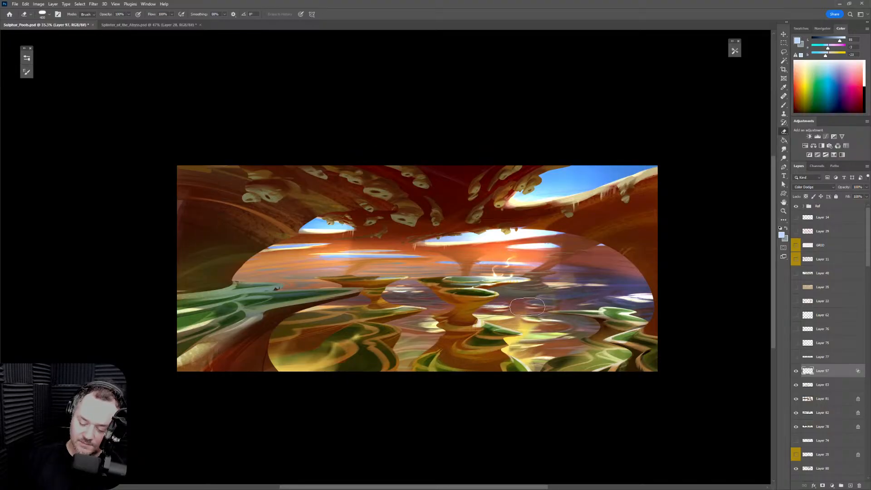
pyautogui.press('[')
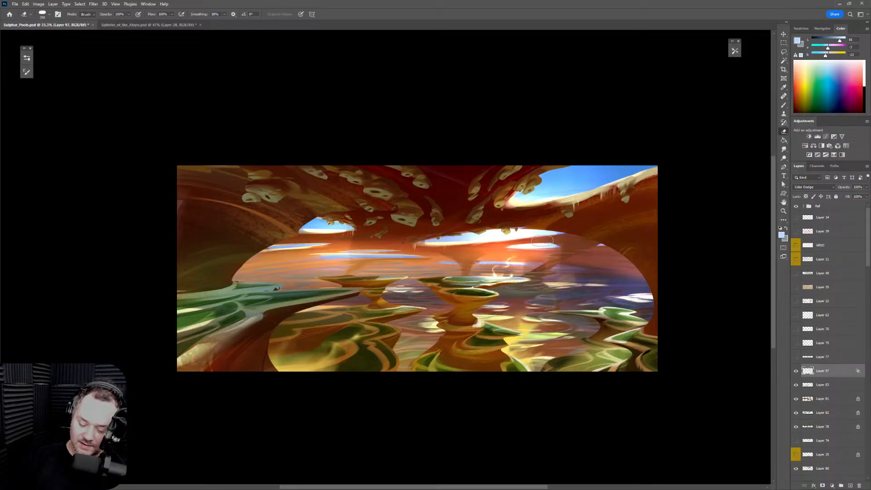
pyautogui.moveTo(541, 285); pyautogui.dragTo(536, 294)
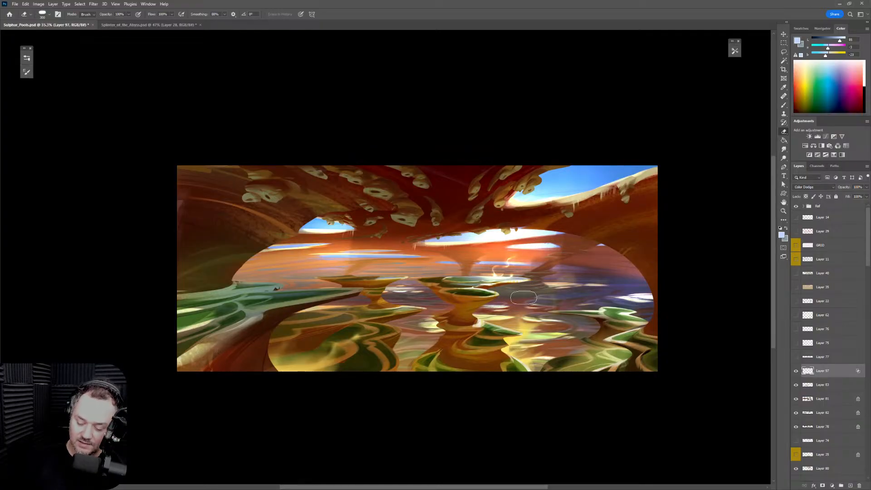
pyautogui.moveTo(583, 241); pyautogui.dragTo(583, 241)
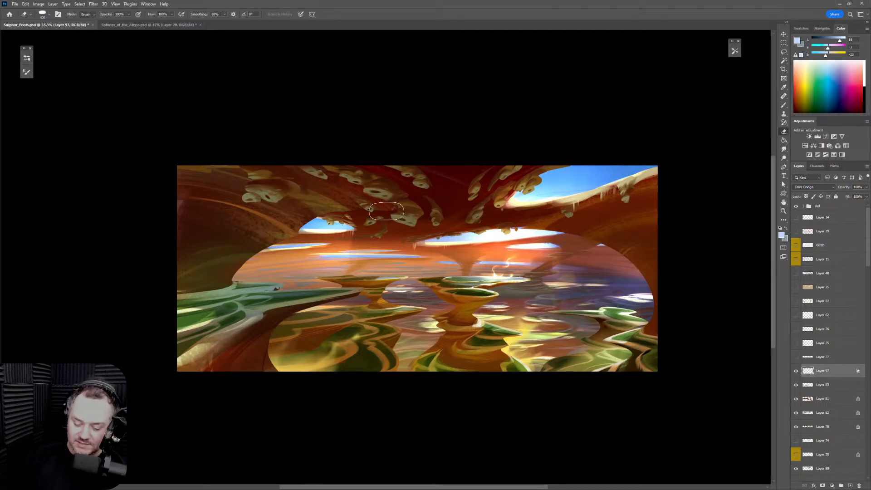
# Lasso the sky and water above the teal ledge, brush a faint glow inside the selection and deselect it
pyautogui.press('l')
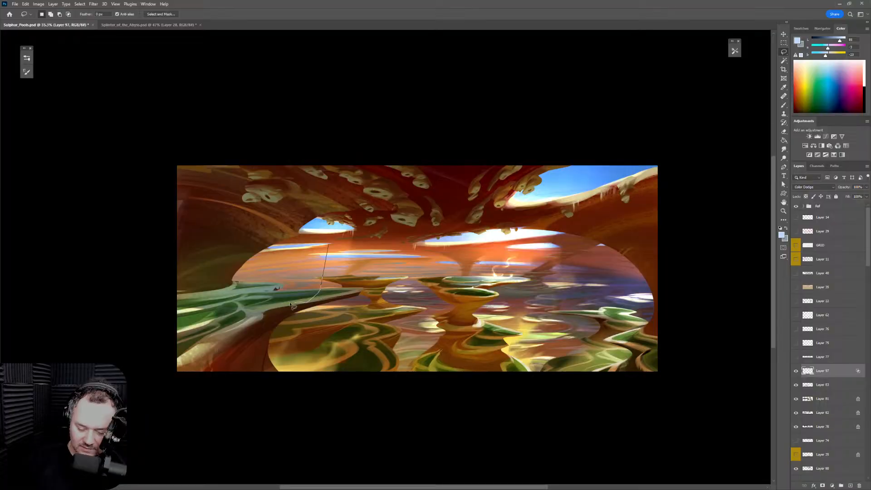
pyautogui.moveTo(272, 229); pyautogui.dragTo(238, 242)
pyautogui.press('b')
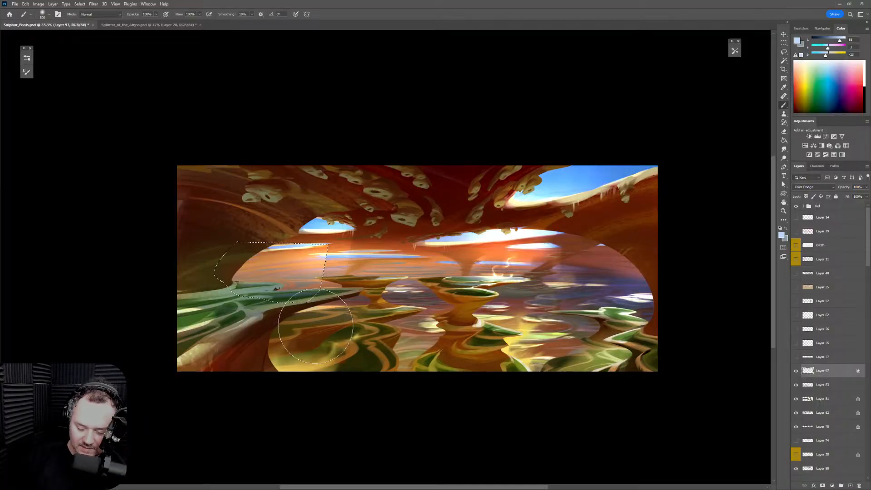
pyautogui.hotkey('ctrl', 'd')
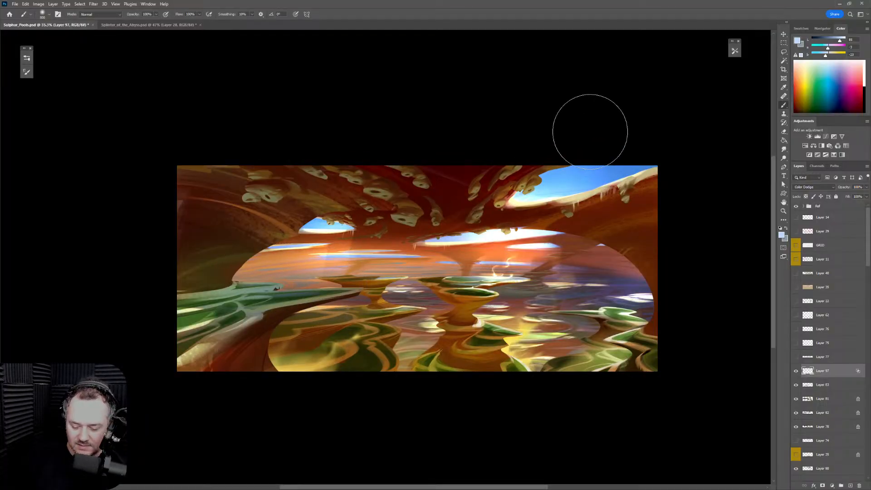
# Lasso the central sky and water around the distant pillar, brush a faint dodge glow inside the selection and deselect it
pyautogui.press('l')
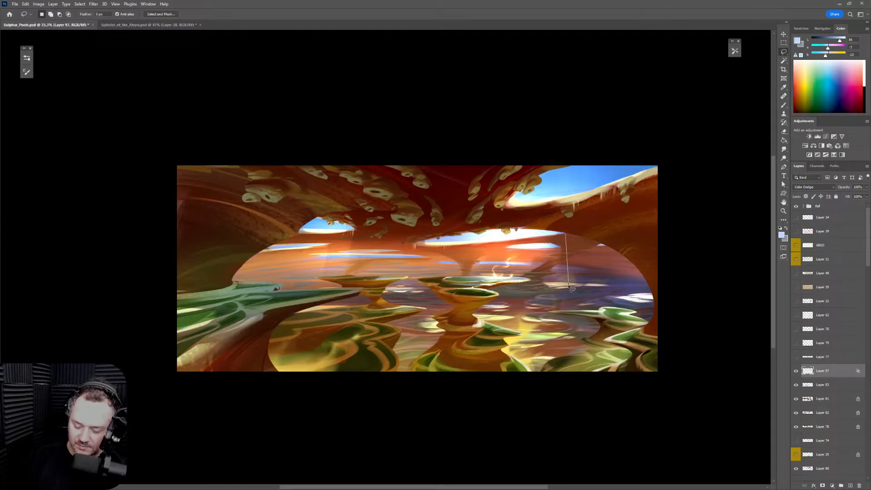
pyautogui.moveTo(565, 312); pyautogui.dragTo(407, 349)
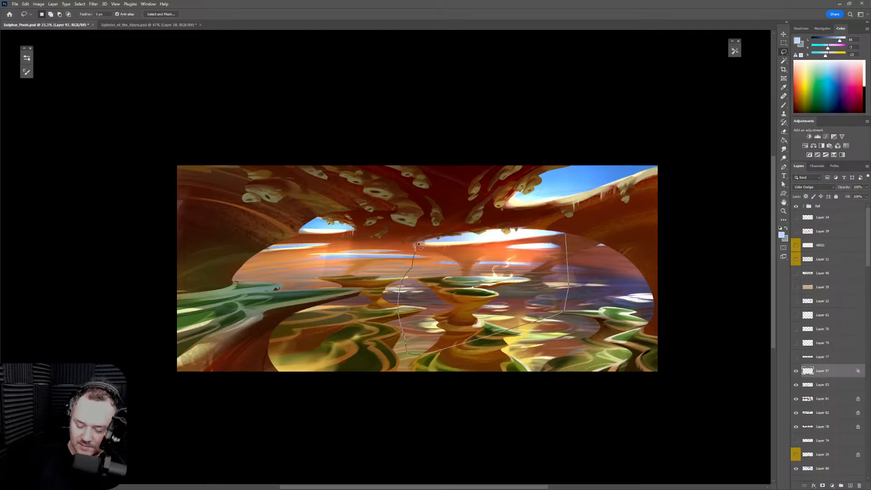
pyautogui.moveTo(438, 233)
pyautogui.mouseDown()
pyautogui.moveTo(479, 210)
pyautogui.moveTo(485, 216)
pyautogui.moveTo(471, 235)
pyautogui.moveTo(571, 227)
pyautogui.moveTo(464, 233)
pyautogui.mouseUp()
pyautogui.moveTo(567, 242); pyautogui.dragTo(565, 237)
pyautogui.press('b')
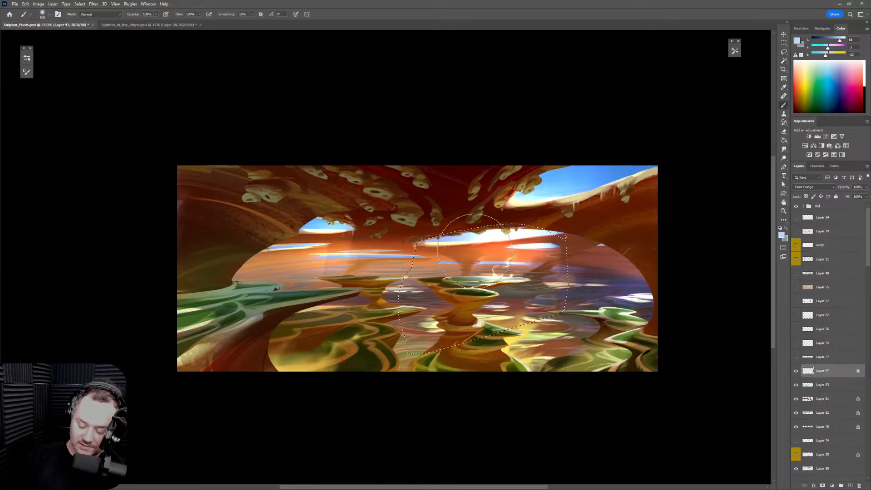
pyautogui.press('[')
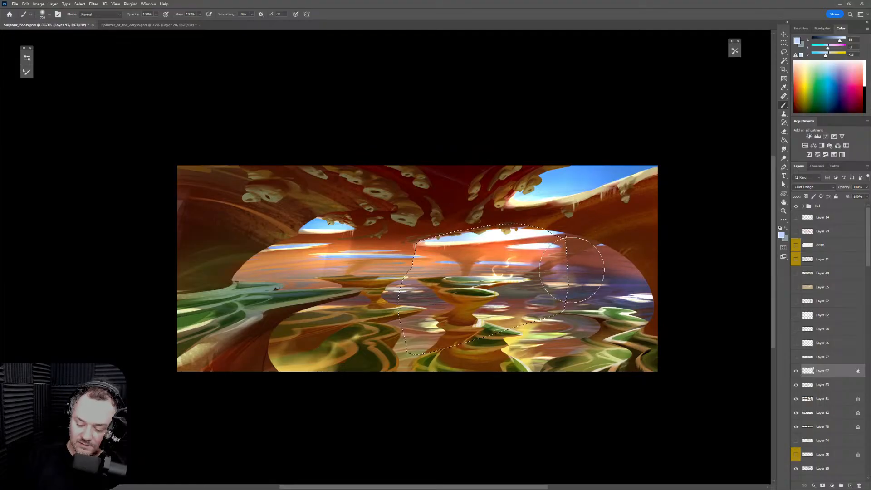
pyautogui.hotkey('ctrl', 'd')
pyautogui.press('e')
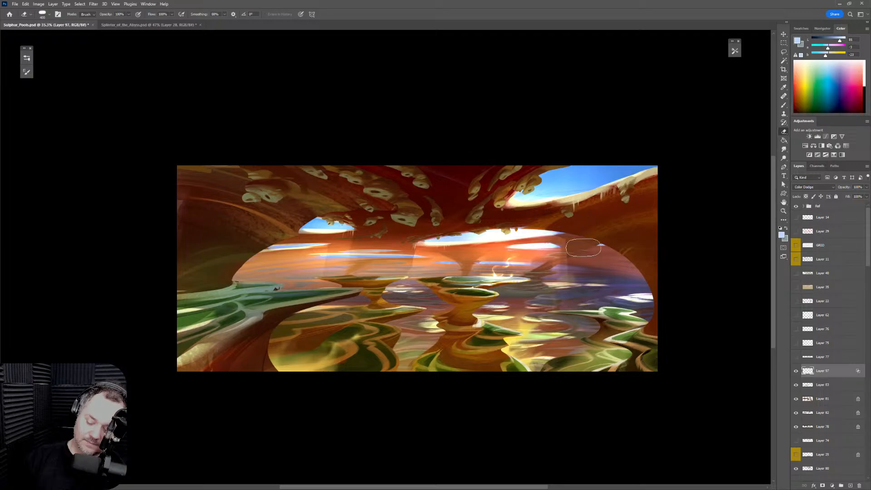
# Lasso a small patch beside the steam wisps, brush a glow inside, deselect it and soften the glow with a larger eraser
pyautogui.press('l')
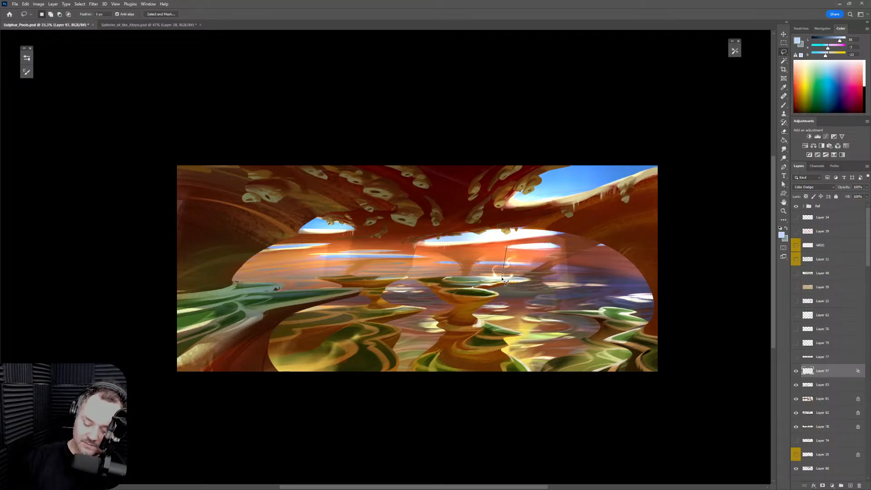
pyautogui.moveTo(558, 264); pyautogui.dragTo(558, 262)
pyautogui.press('b')
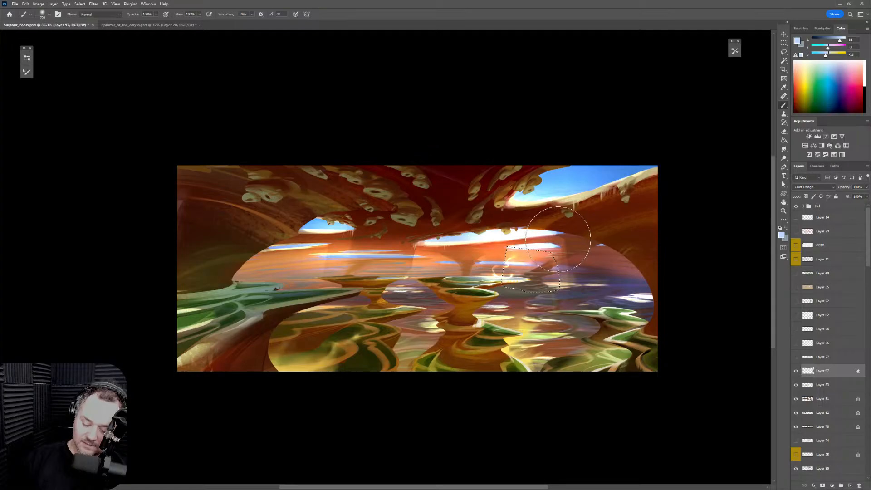
pyautogui.hotkey('ctrl', 'd')
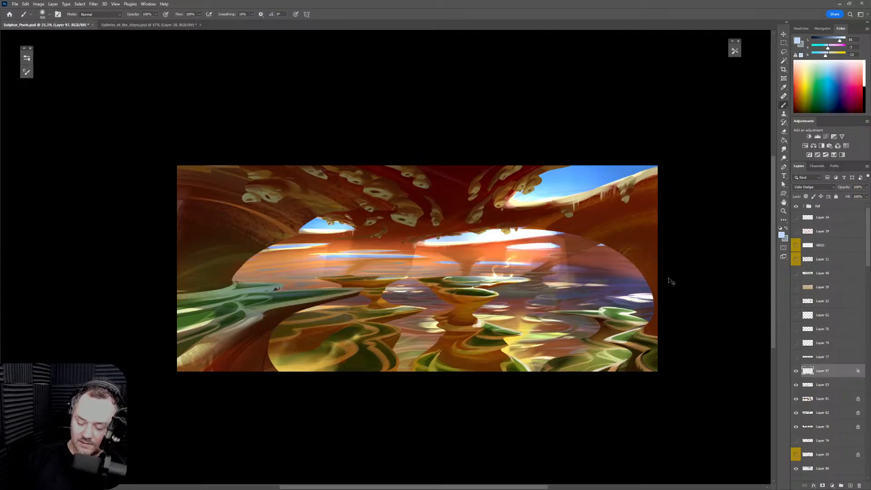
pyautogui.press('e')
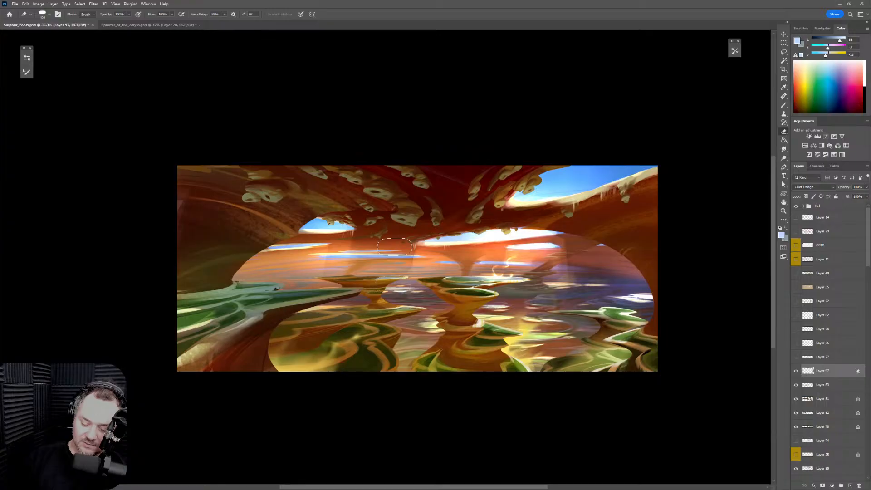
pyautogui.press(']')
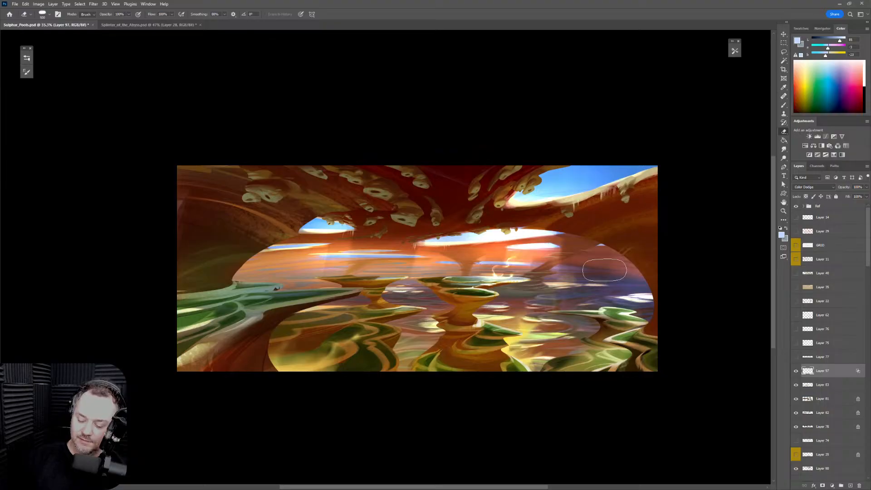
# Lasso adjoining strips of sky and water beside the outer arch and brush a soft blue dodge glow inside them
pyautogui.press('b')
pyautogui.press('l')
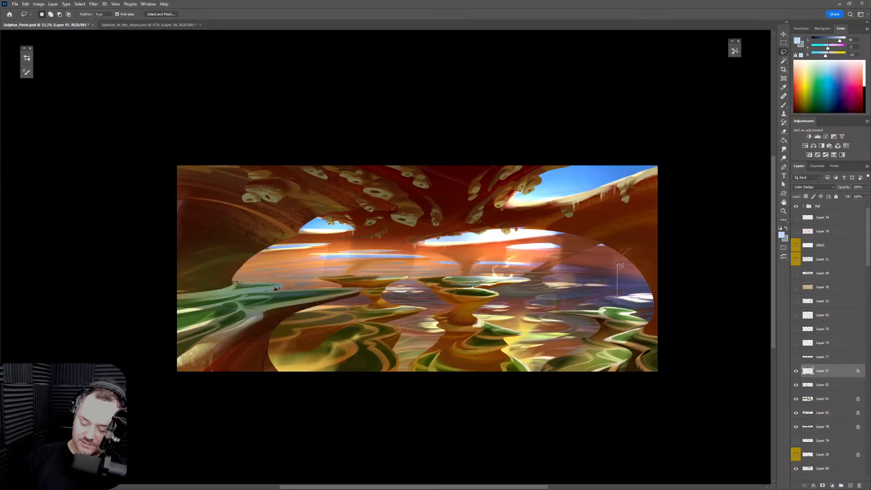
pyautogui.press('b')
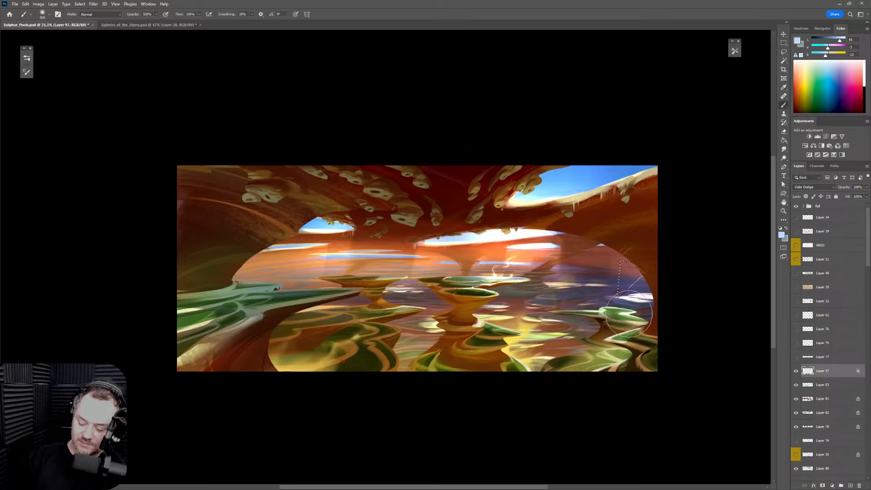
pyautogui.press('l')
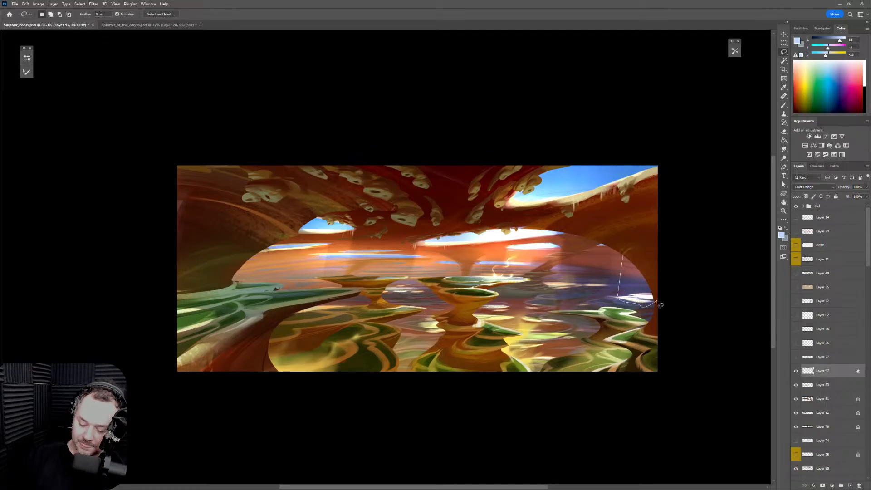
pyautogui.press('b')
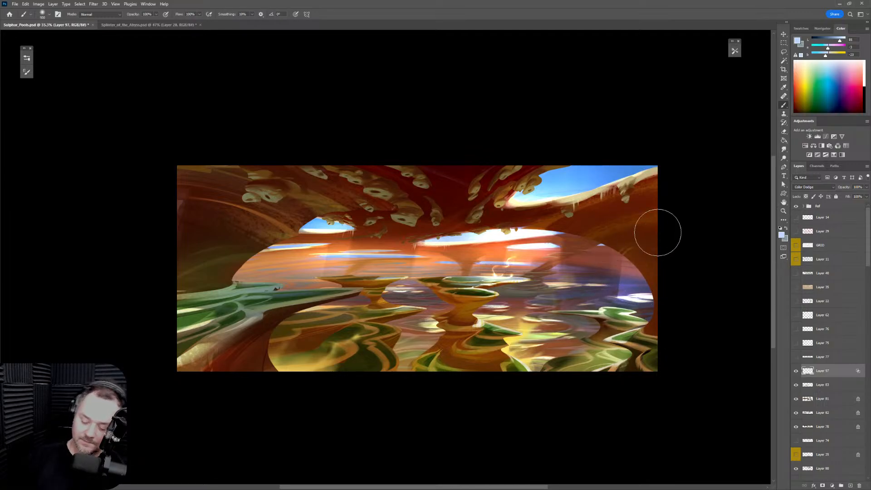
pyautogui.press('l')
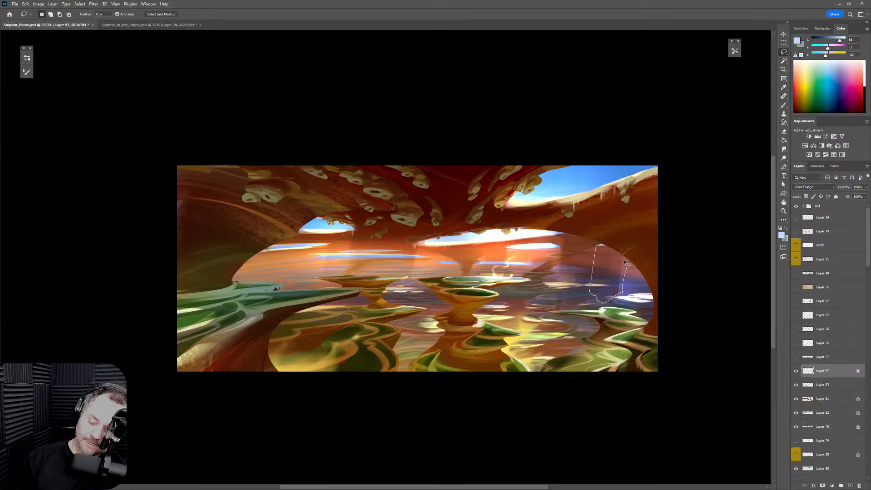
pyautogui.press('b')
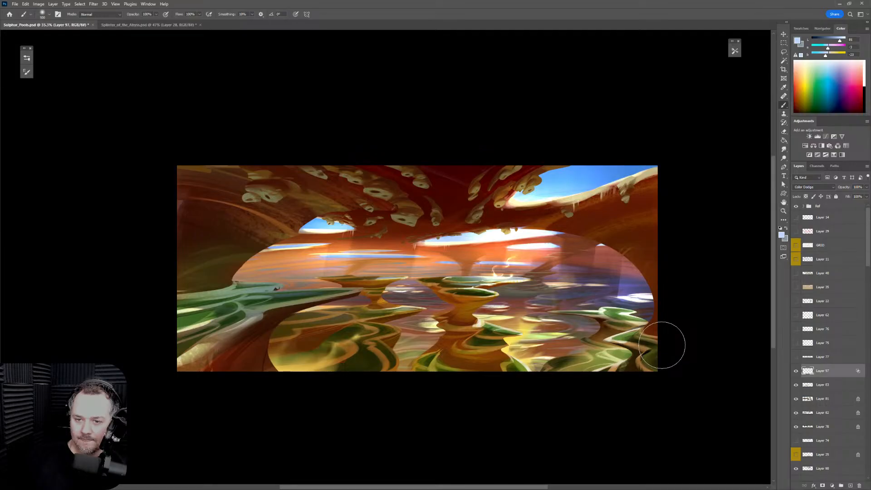
# Clean up stray dodge glow over the central pools with a large eraser and along the ceiling rim with a much smaller one
pyautogui.press('e')
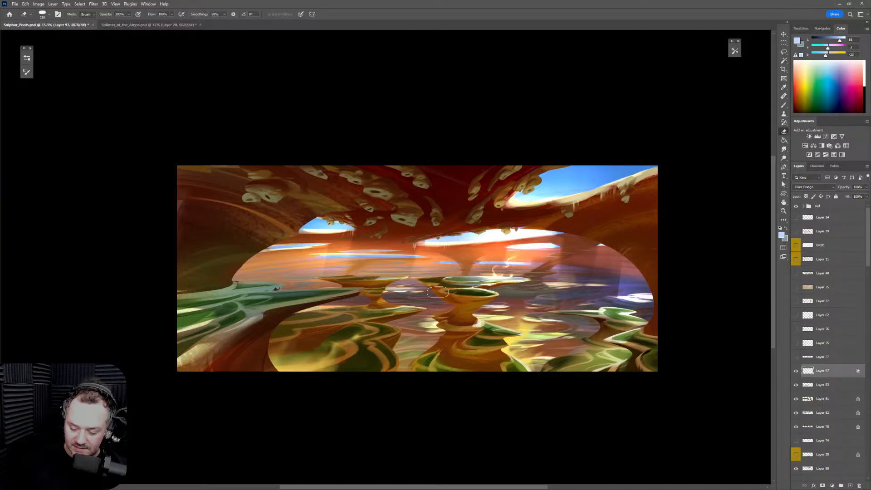
pyautogui.press(']')
pyautogui.press(']')
pyautogui.press(']')
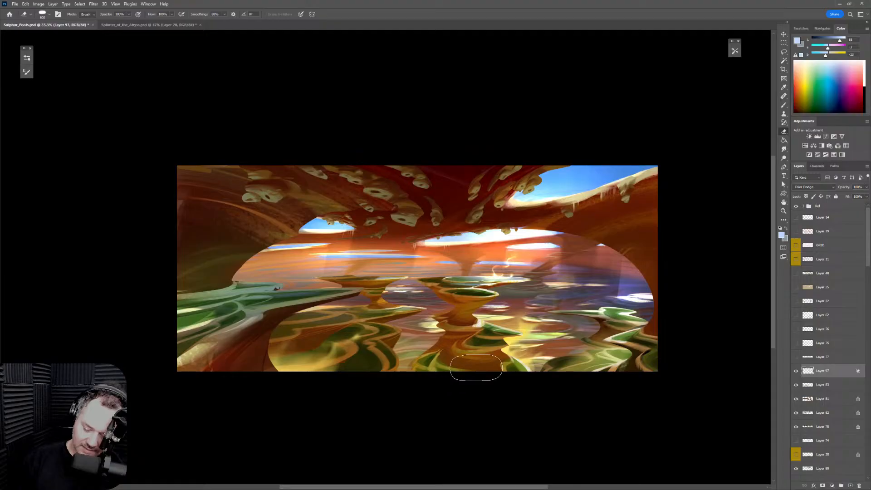
pyautogui.press('[')
pyautogui.press('[')
pyautogui.press('[')
pyautogui.press('[')
pyautogui.press('[')
pyautogui.press('[')
pyautogui.press('[')
pyautogui.press('[')
pyautogui.press('[')
pyautogui.press('[')
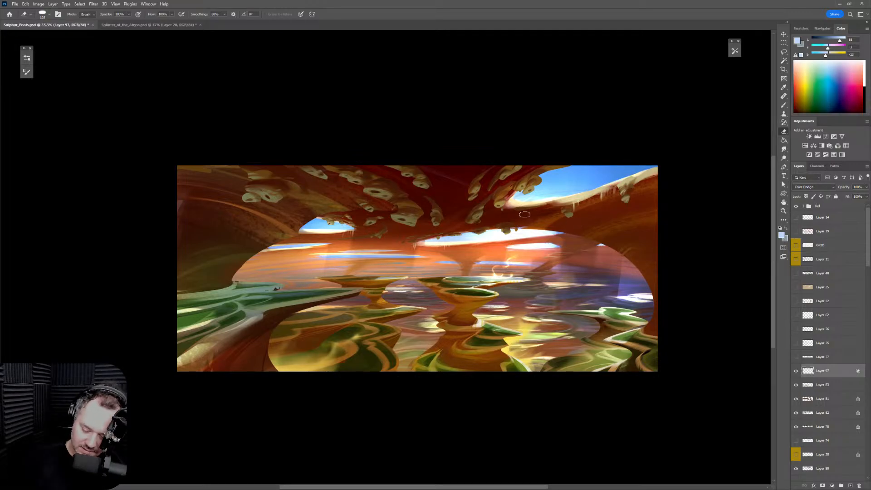
# Touch up the glow near the upper sky opening and outer arch, then soften it with a greatly enlarged eraser
pyautogui.press('b')
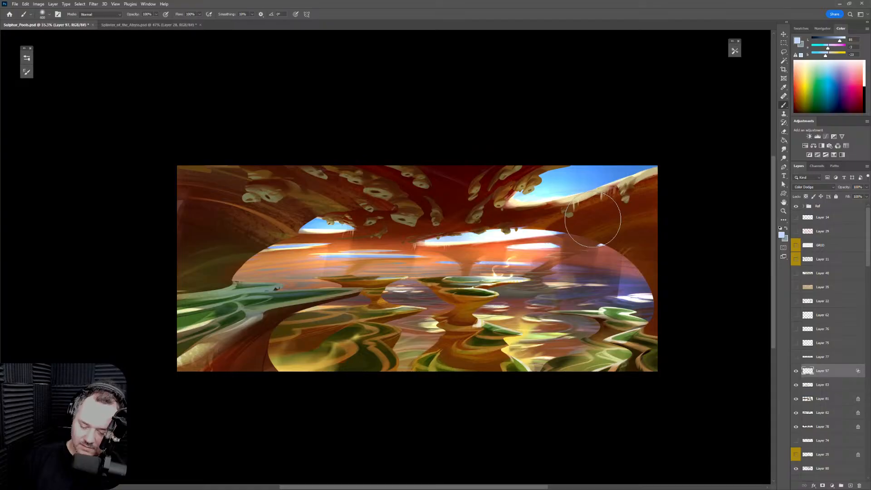
pyautogui.press('e')
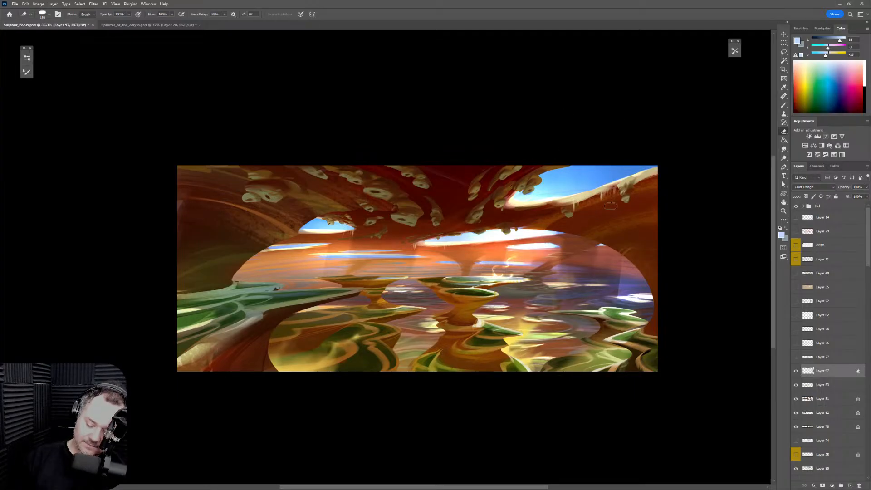
pyautogui.press(']')
pyautogui.press(']')
pyautogui.press(']')
pyautogui.press(']')
pyautogui.press(']')
pyautogui.press(']')
pyautogui.press(']')
pyautogui.press(']')
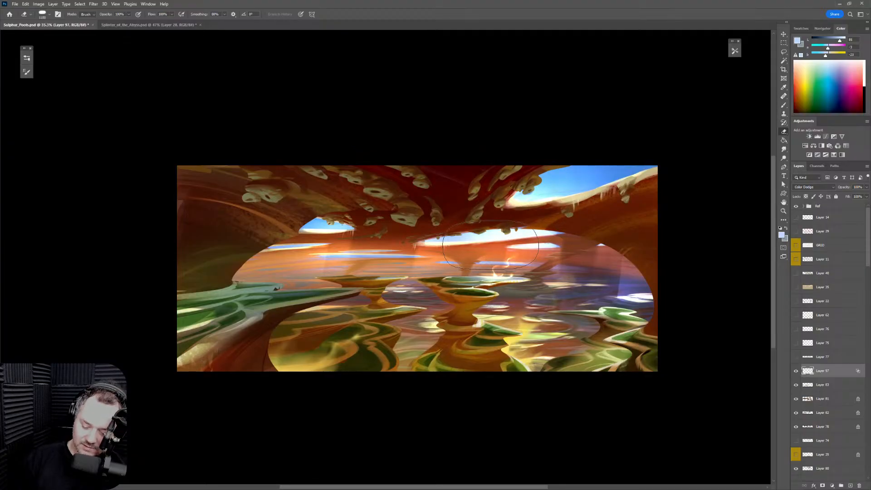
# Reduce the eraser size and refine the glow inside the outer arch
pyautogui.press('[')
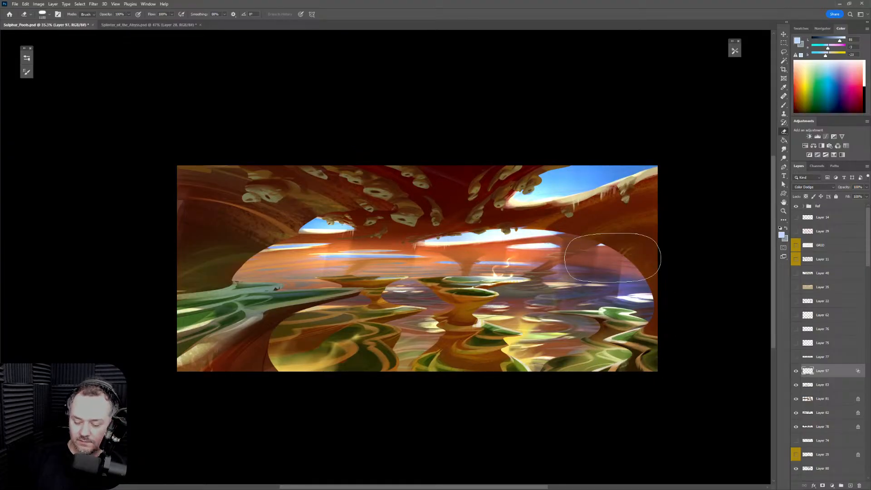
pyautogui.press('[')
pyautogui.press('[')
pyautogui.press('[')
pyautogui.press('[')
pyautogui.press('[')
pyautogui.press('[')
pyautogui.press('[')
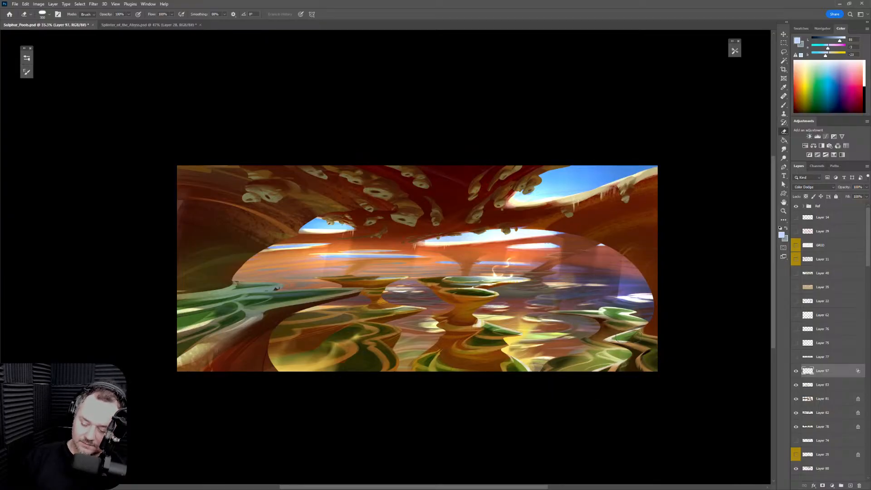
# Clean up the glow along the outer arch's edge and the water beside it, resizing the eraser to fit
pyautogui.press('b')
pyautogui.press('e')
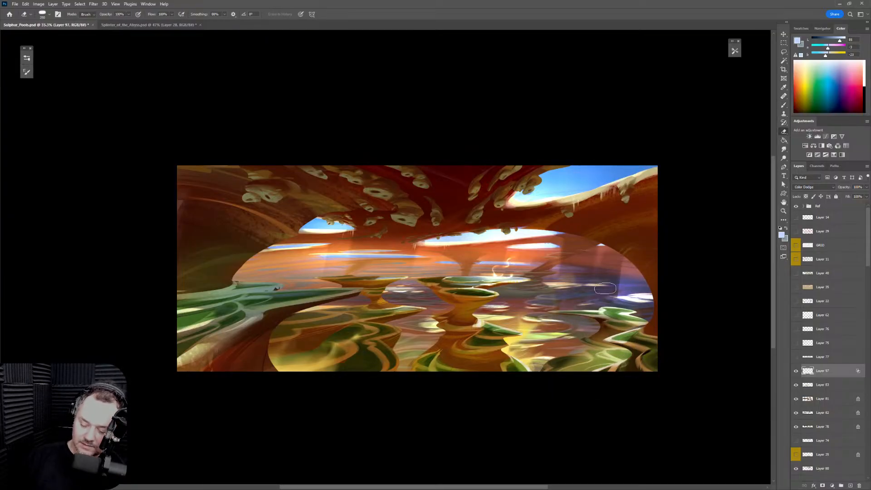
pyautogui.press(']')
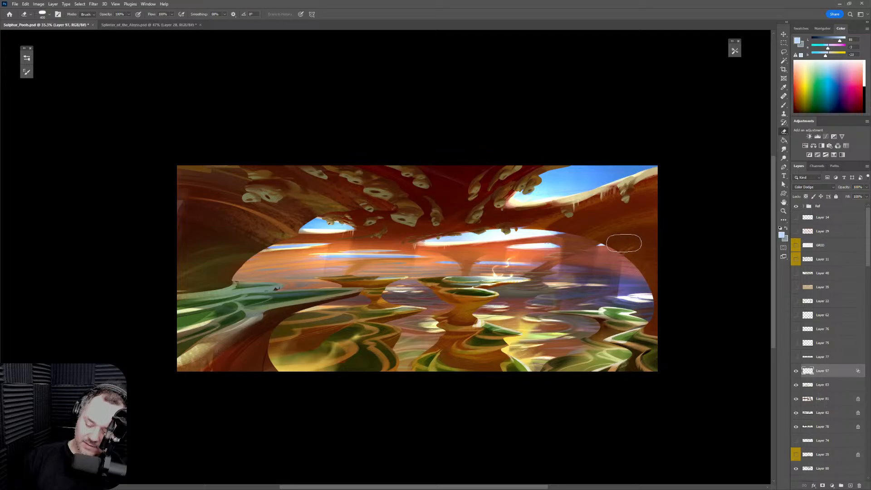
pyautogui.press('[')
pyautogui.press('[')
pyautogui.press('[')
pyautogui.press('[')
pyautogui.press('[')
pyautogui.press('[')
pyautogui.press('[')
pyautogui.press('[')
pyautogui.press('[')
pyautogui.press('[')
pyautogui.press('[')
pyautogui.press(']')
pyautogui.press(']')
pyautogui.press(']')
pyautogui.press(']')
pyautogui.press(']')
pyautogui.press(']')
pyautogui.press(']')
pyautogui.press(']')
pyautogui.press(']')
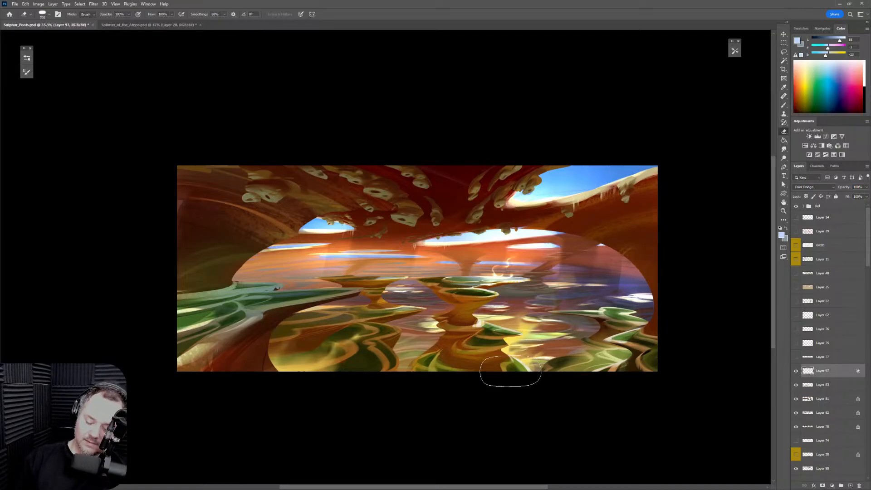
# Try dodge glows on the yellow foreground water, the pink water beside the central pool and the steam wisps, undoing each
pyautogui.press('b')
pyautogui.click(520, 345)
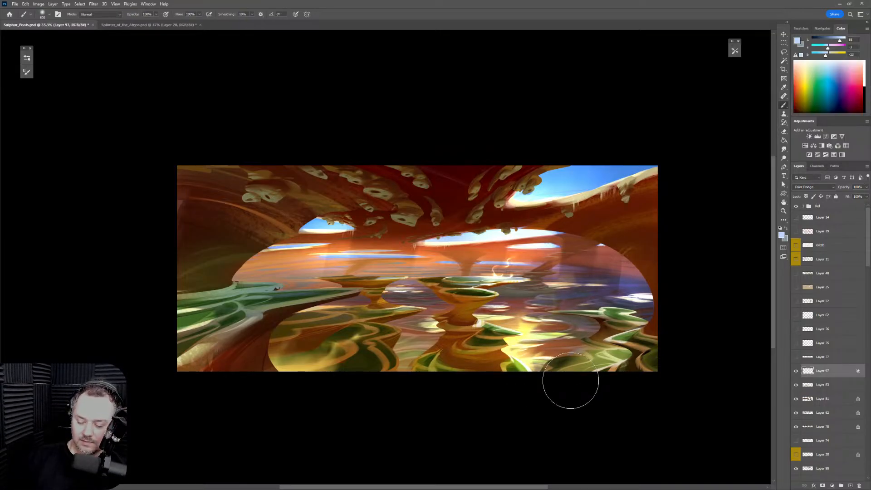
pyautogui.hotkey('ctrl', 'z')
pyautogui.press('e')
pyautogui.press('b')
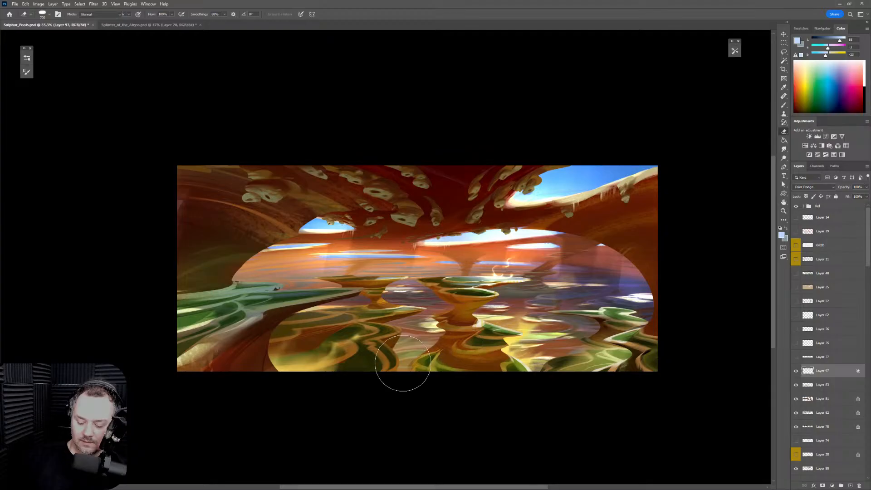
pyautogui.moveTo(403, 364); pyautogui.dragTo(444, 308)
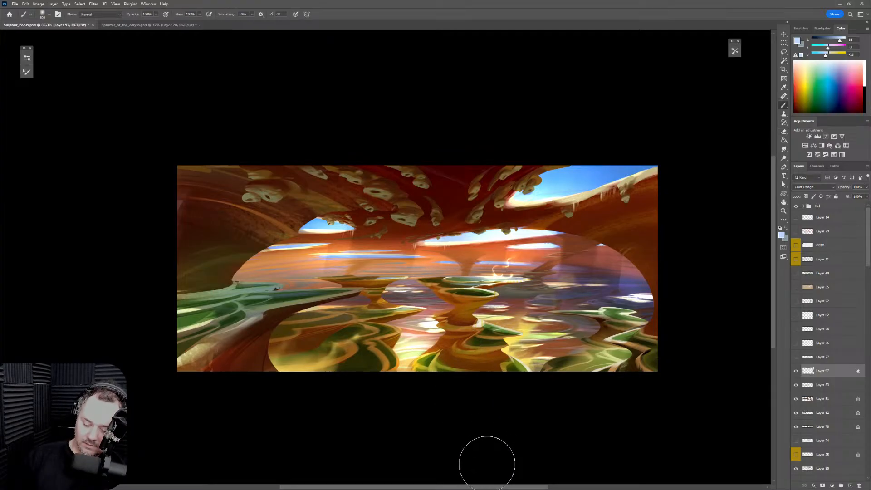
pyautogui.hotkey('ctrl', 'z')
pyautogui.click(495, 281)
pyautogui.press('[')
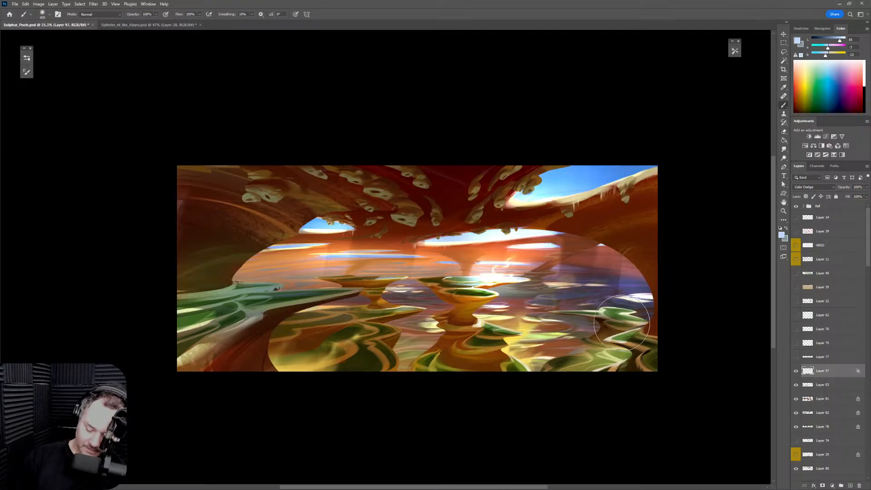
pyautogui.hotkey('ctrl', 'z')
pyautogui.moveTo(464, 292); pyautogui.dragTo(521, 277)
pyautogui.hotkey('ctrl', 'z')
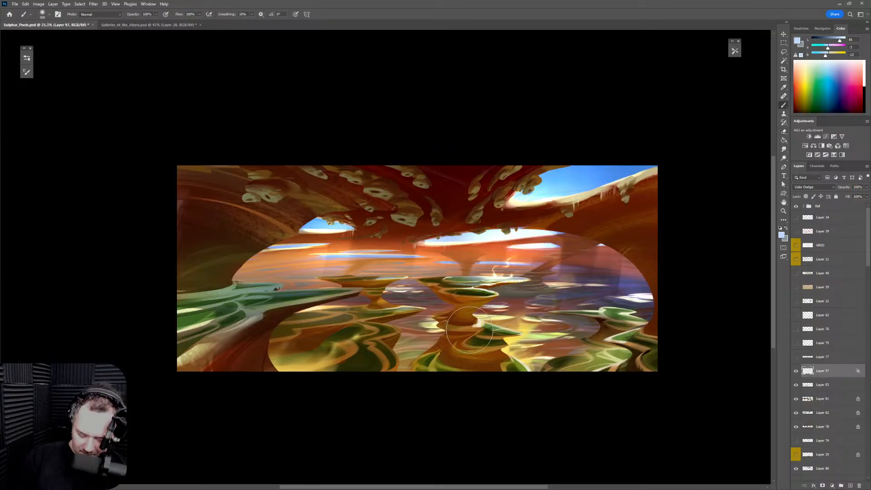
# Reduce the eraser size and lower the fill of the Color Dodge layer, Layer 97, to tone down its glow
pyautogui.press('e')
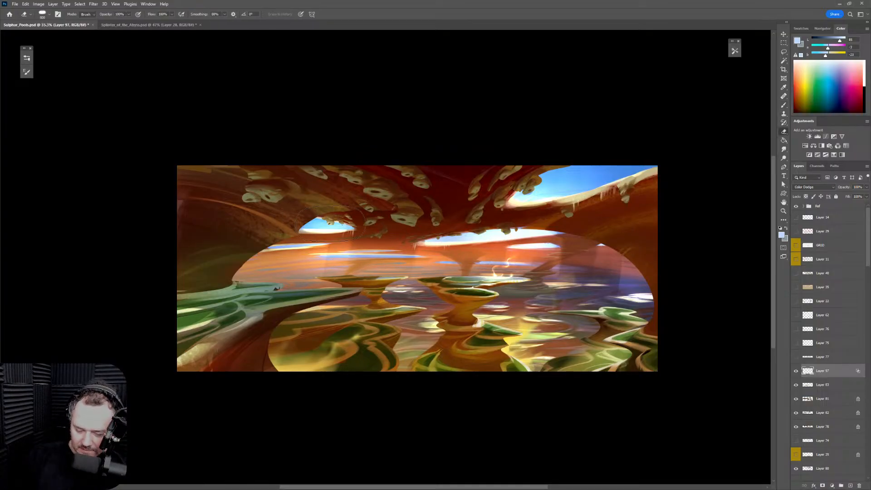
pyautogui.press('[')
pyautogui.press('[')
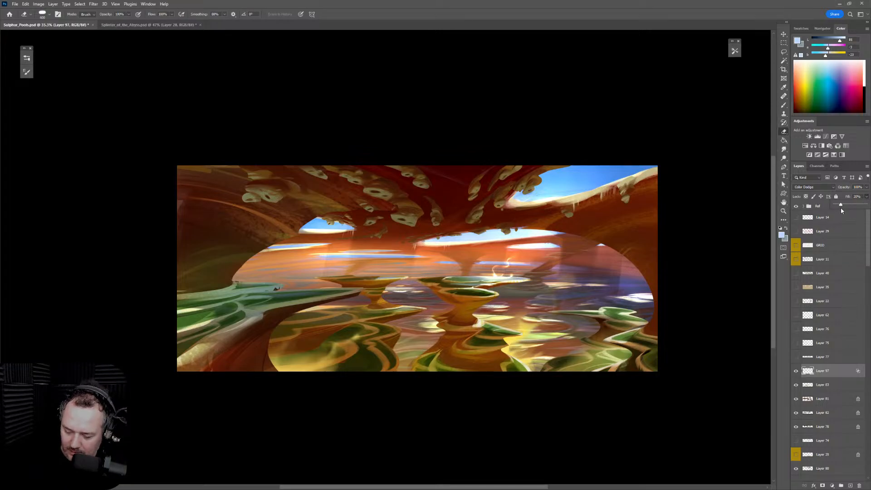
pyautogui.moveTo(848, 207); pyautogui.dragTo(847, 208)
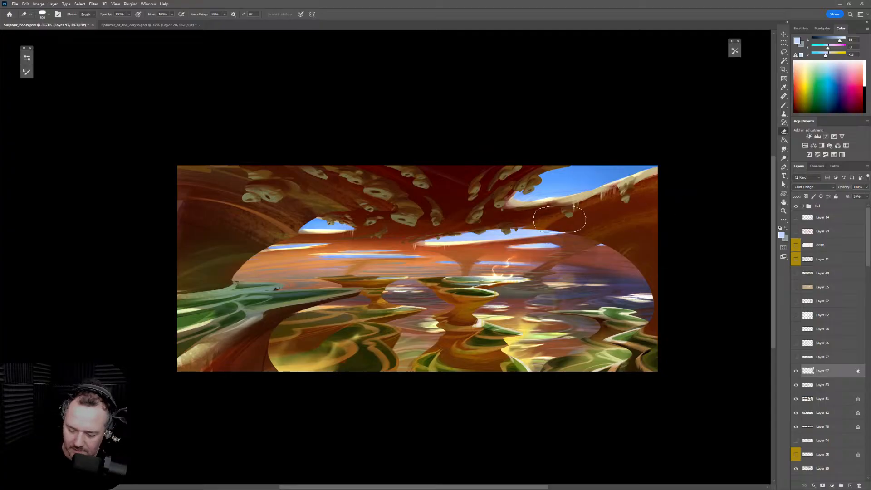
# Check the composition with the canvas view mirrored horizontally, restoring the normal orientation
pyautogui.press('b')
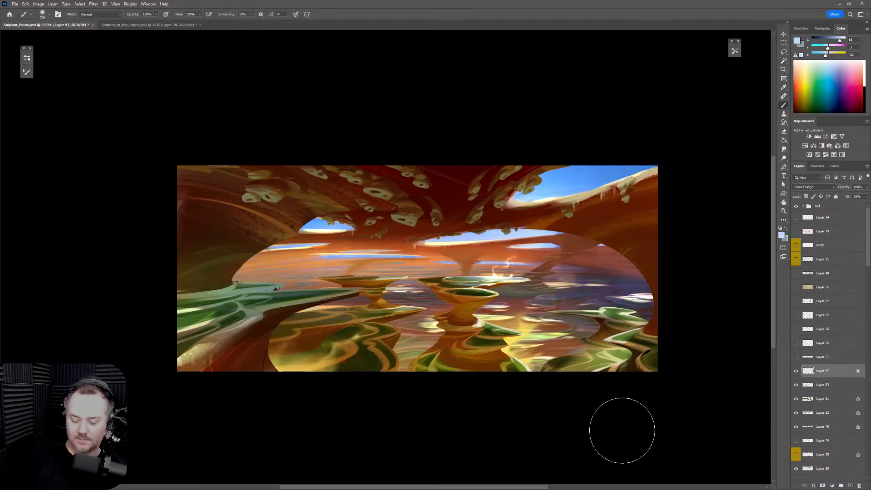
pyautogui.hotkey('ctrl', 'shift', 'h')
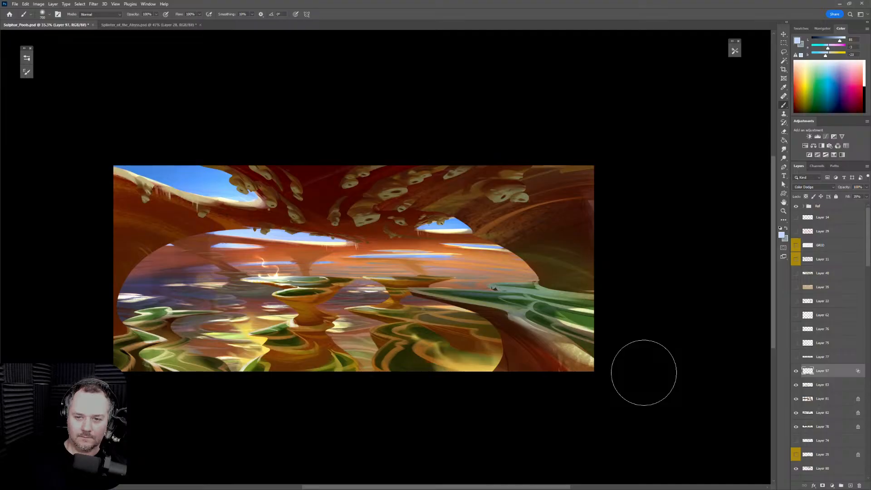
pyautogui.press('h')
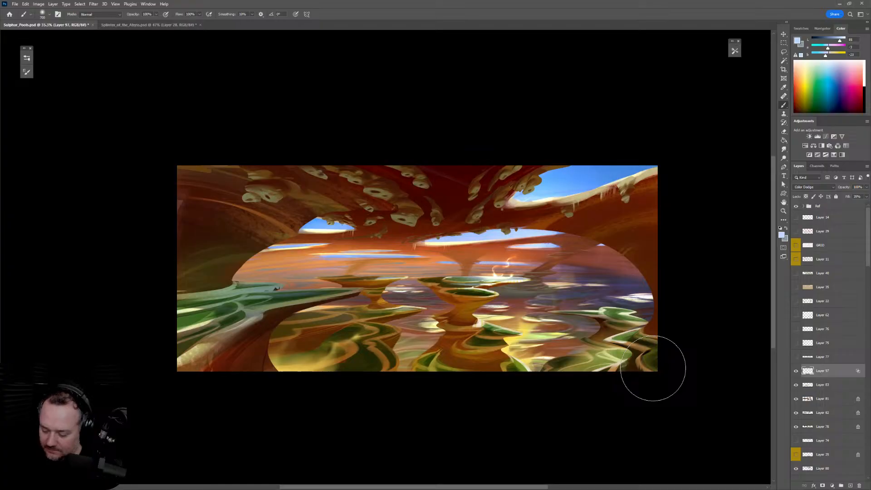
# Show Layer 25 with its yellow steam wisps, comparing the painting with and without it
pyautogui.click(796, 456)
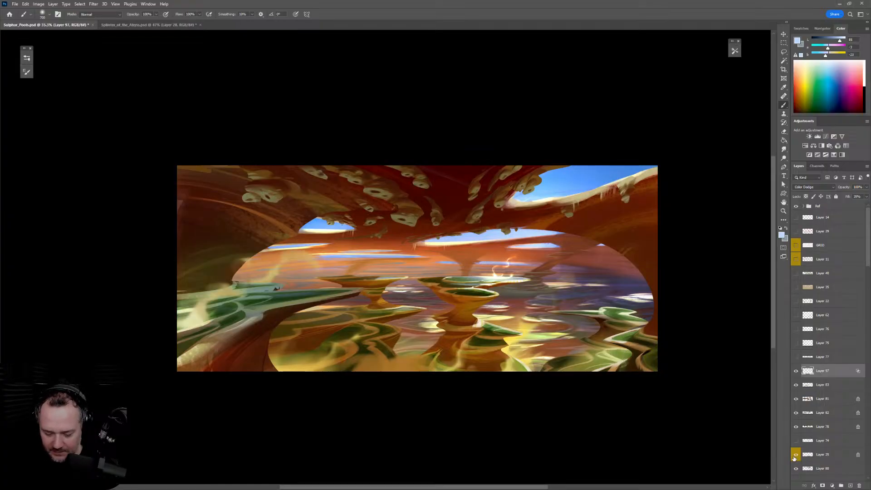
pyautogui.click(794, 459)
pyautogui.click(796, 459)
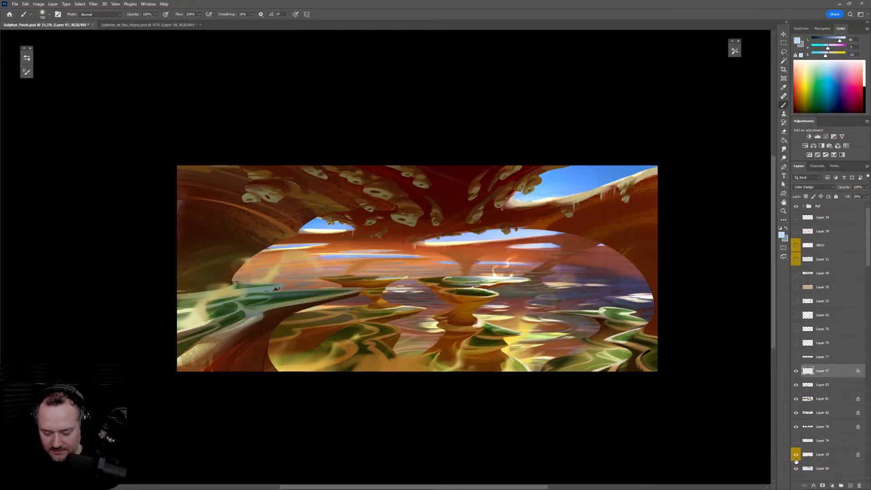
pyautogui.click(795, 459)
pyautogui.click(795, 459)
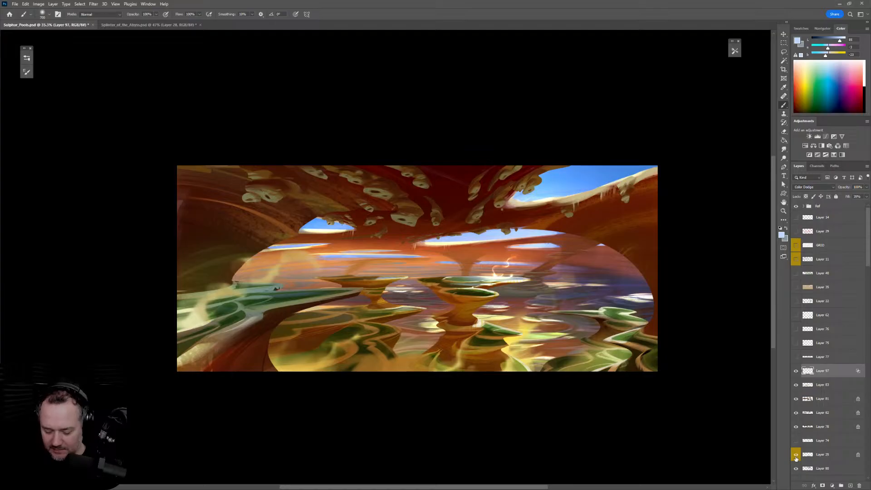
# Unlock Layer 25 and erase its steam along the lower foreground edge with a large eraser, checking the result in a mirrored view
pyautogui.click(837, 460)
pyautogui.press('e')
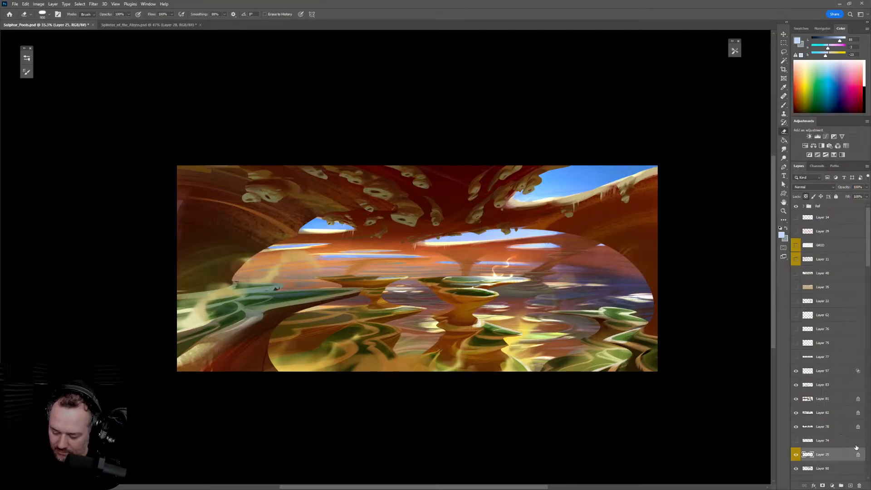
pyautogui.moveTo(407, 402)
pyautogui.mouseDown()
pyautogui.moveTo(426, 334)
pyautogui.moveTo(375, 383)
pyautogui.mouseUp()
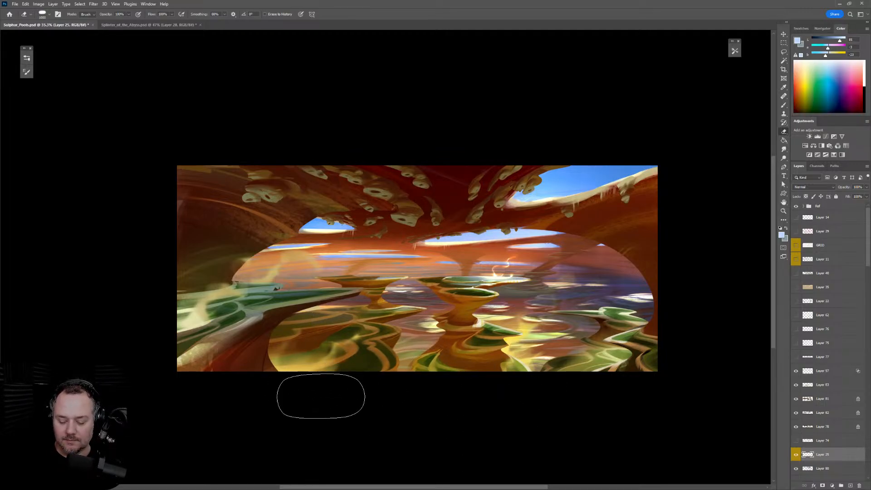
pyautogui.hotkey('ctrl', 'z')
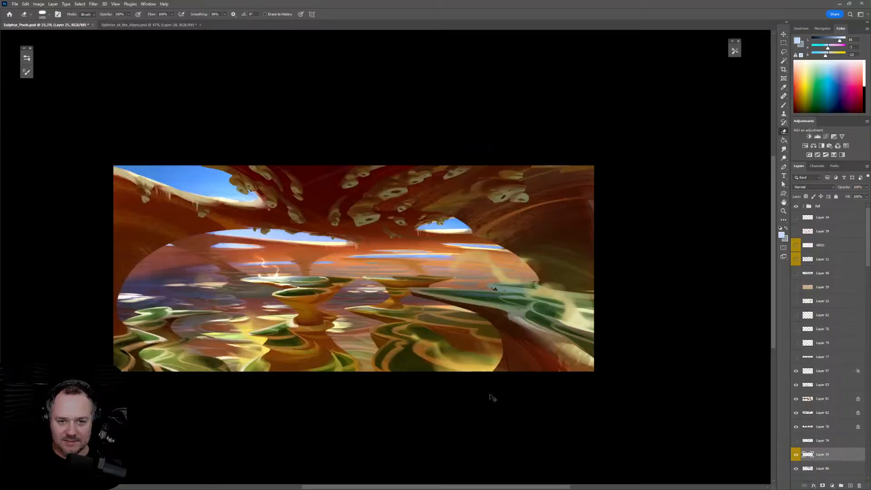
pyautogui.hotkey('ctrl', 'shift', 'z')
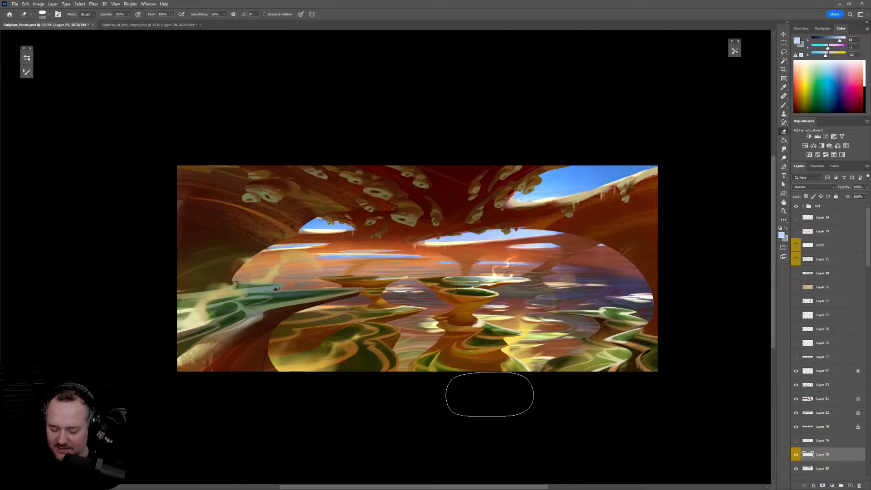
# Add a new layer above Layer 97 and set its blend mode to Lighten
pyautogui.click(838, 374)
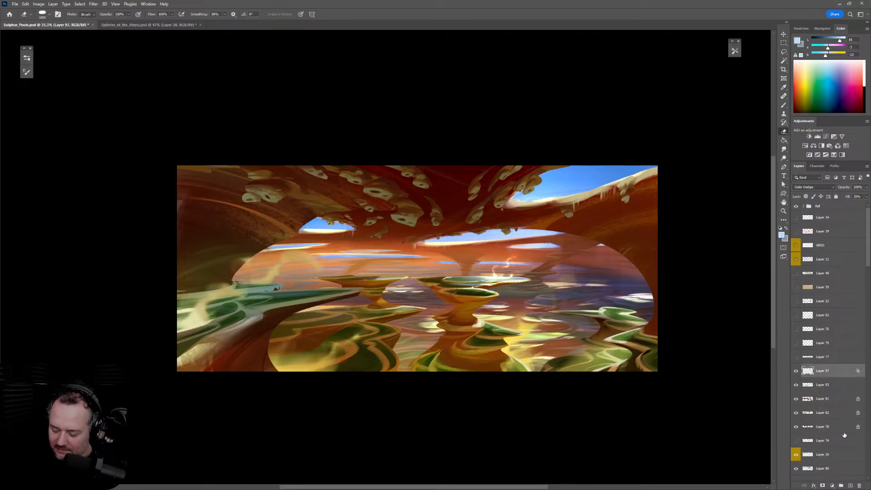
pyautogui.click(852, 486)
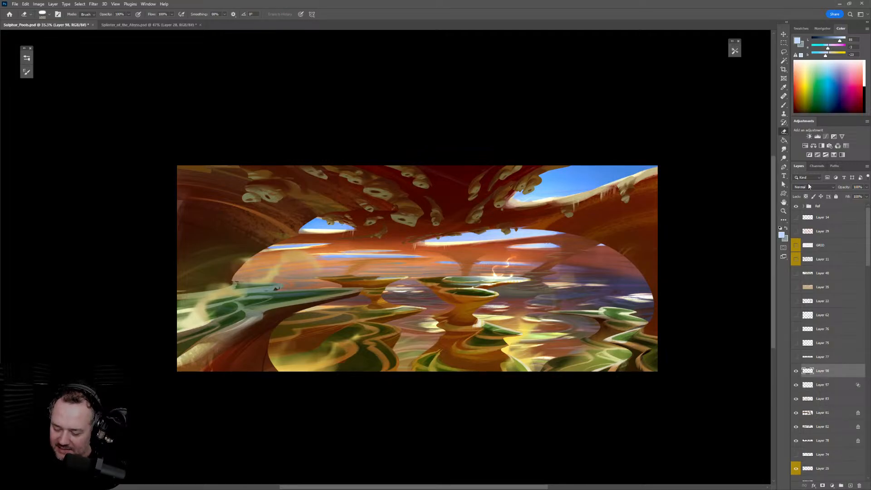
pyautogui.click(809, 186)
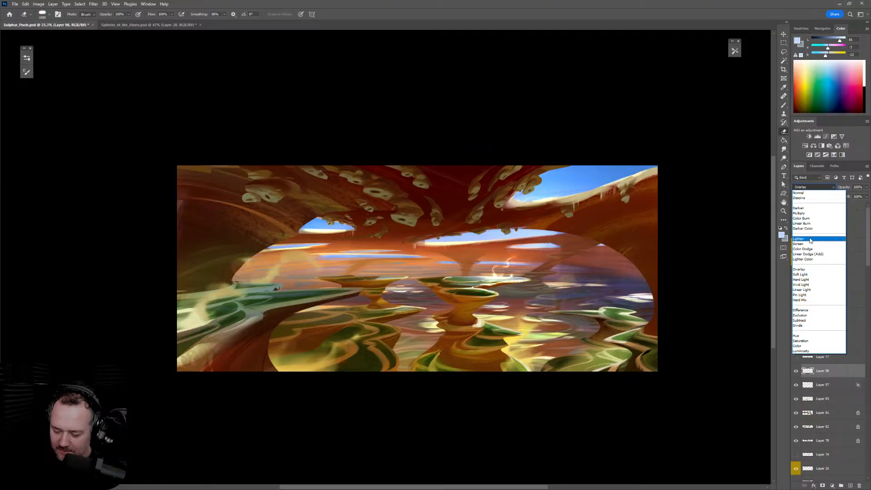
pyautogui.click(782, 180)
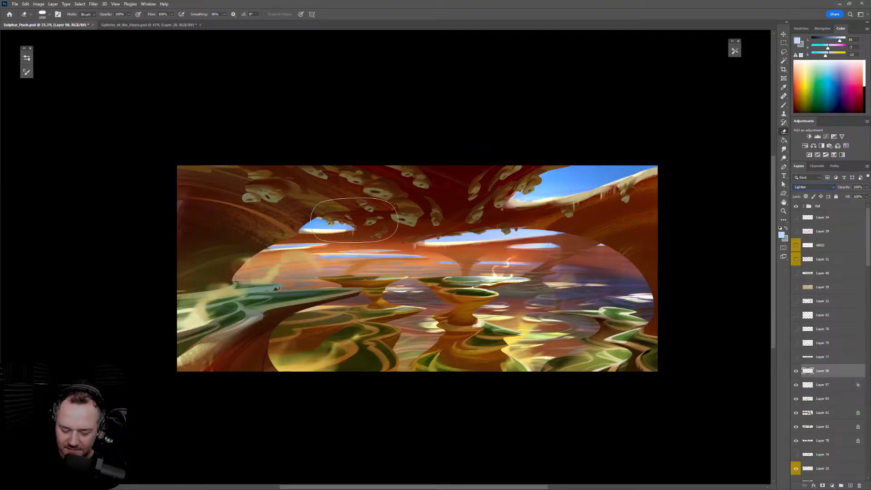
# Choose a large soft round brush and test a pale blue glow on the ceiling, undoing the stroke
pyautogui.click(27, 58)
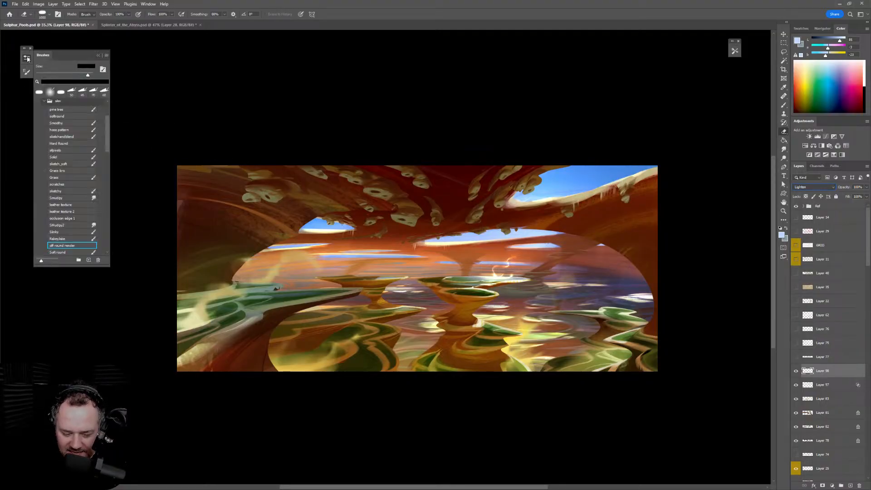
pyautogui.click(72, 126)
pyautogui.press('b')
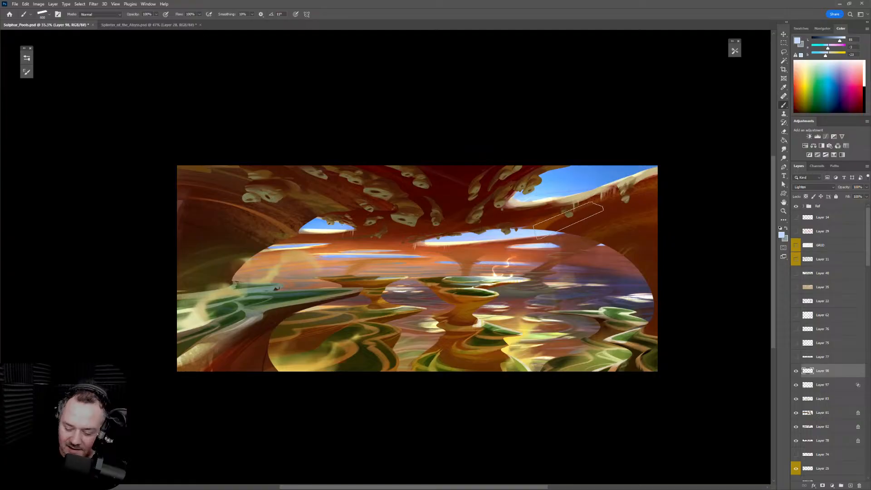
pyautogui.click(27, 57)
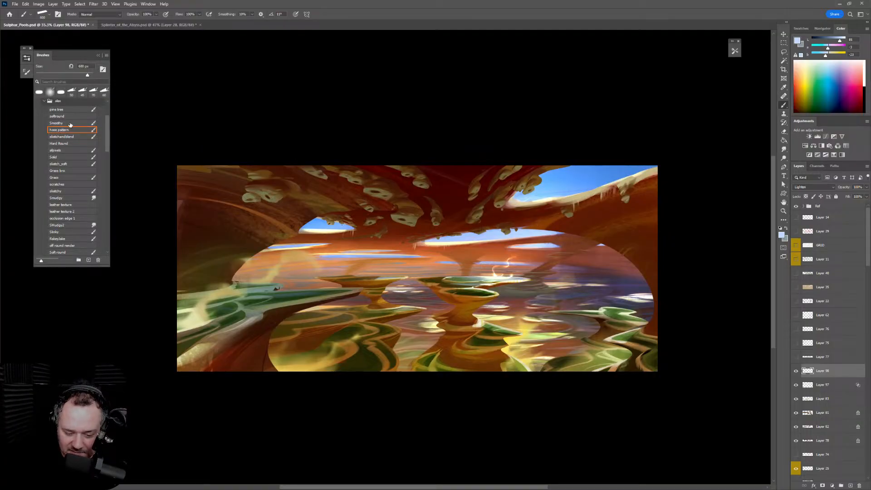
pyautogui.click(70, 123)
pyautogui.click(392, 218)
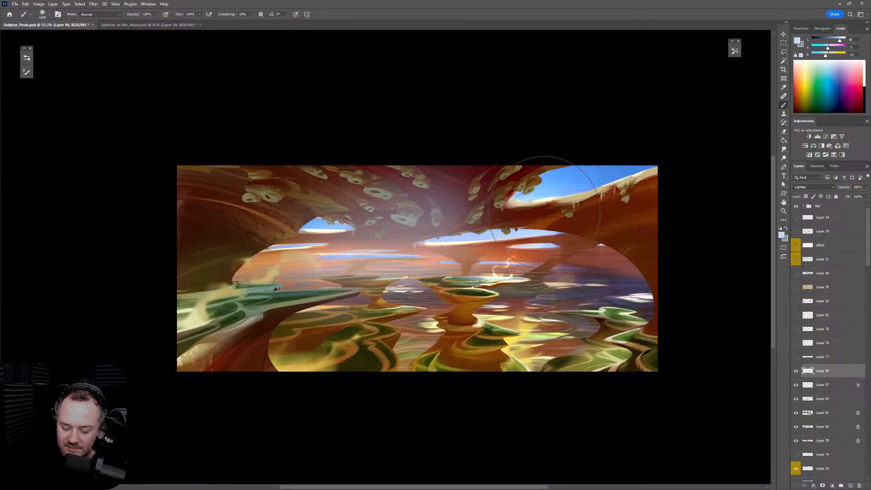
pyautogui.hotkey('ctrl', 'z')
# Sample the horizon's orange and paint a soft glow along the ceiling above the horizon, reducing the brush size and redoing oversized strokes
pyautogui.keyDown('alt'); pyautogui.click(440, 254); pyautogui.keyUp('alt')
pyautogui.moveTo(400, 232); pyautogui.dragTo(556, 245)
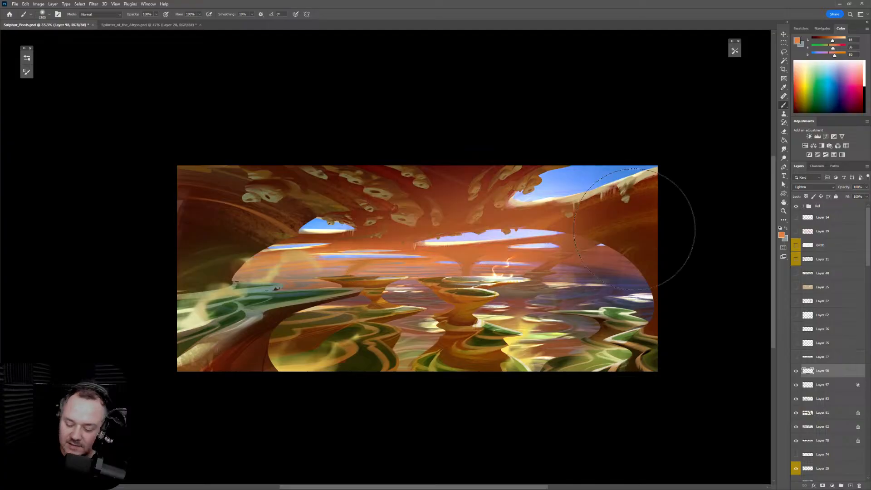
pyautogui.hotkey('ctrl', 'z')
pyautogui.press('[')
pyautogui.press('[')
pyautogui.press('[')
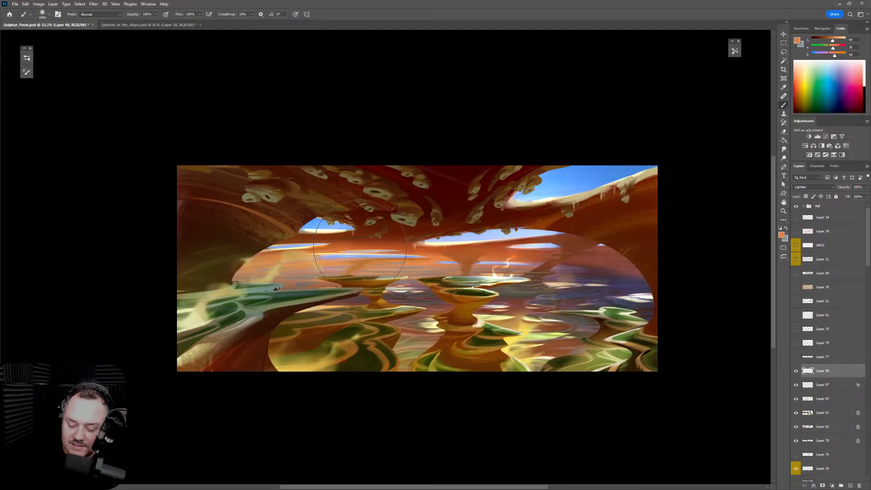
pyautogui.press('[')
pyautogui.moveTo(332, 249); pyautogui.dragTo(563, 220)
pyautogui.hotkey('ctrl', 'z')
pyautogui.moveTo(362, 245); pyautogui.dragTo(568, 213)
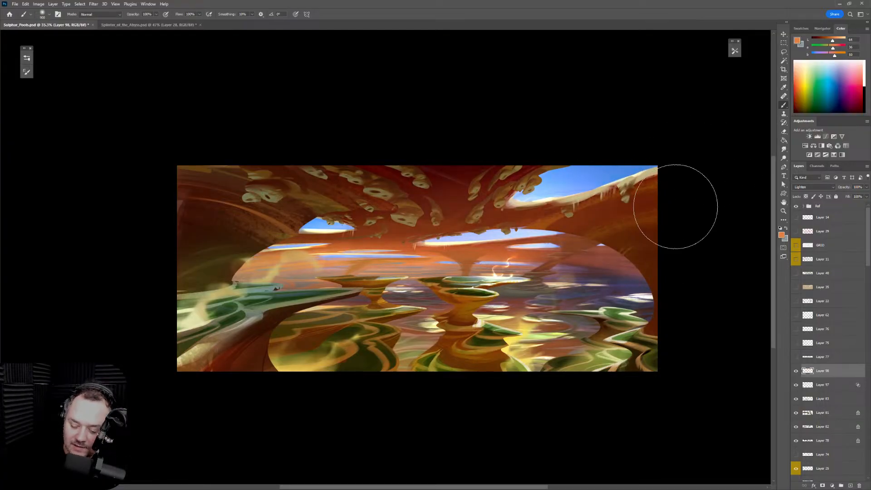
pyautogui.hotkey('ctrl', 'z')
pyautogui.hotkey('ctrl', 'shift', 'z')
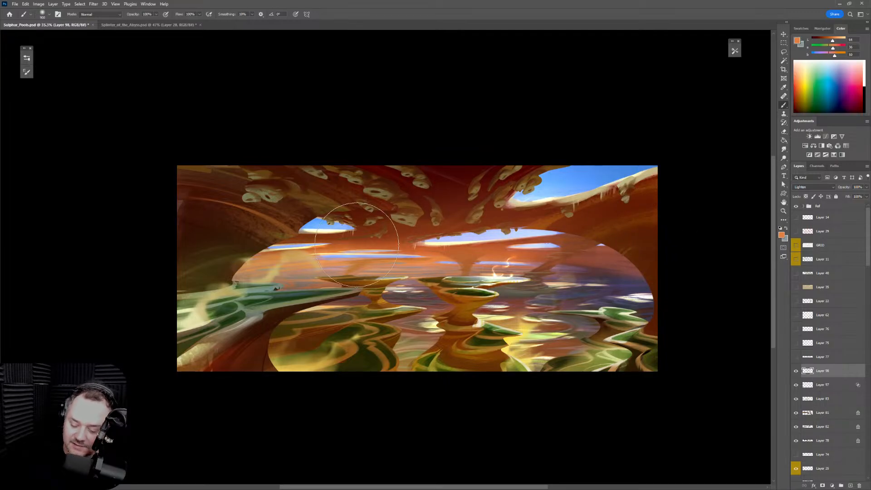
# Sample the ceiling's reddish brown for the glow and clean up its overspill around the outer arch with a much smaller eraser
pyautogui.keyDown('alt'); pyautogui.click(507, 223); pyautogui.keyUp('alt')
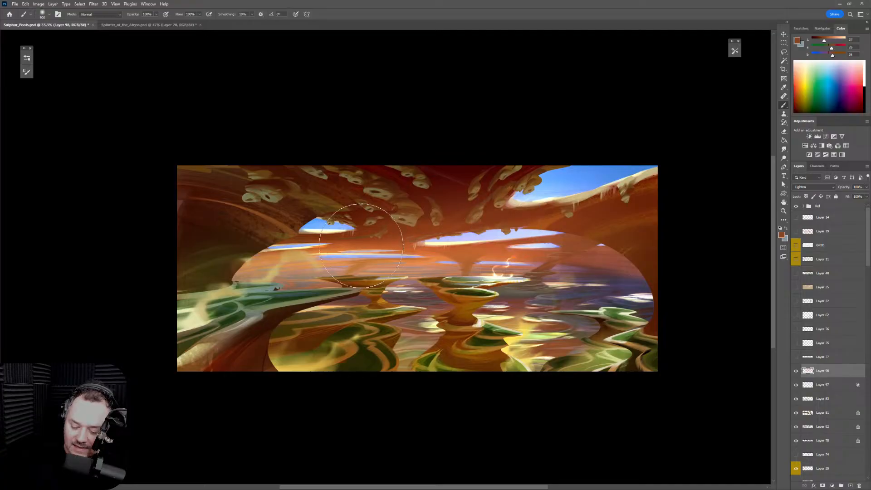
pyautogui.press('e')
pyautogui.press('[')
pyautogui.press('[')
pyautogui.press('[')
pyautogui.press('[')
pyautogui.press('[')
pyautogui.press('[')
pyautogui.press('[')
pyautogui.press('[')
pyautogui.press('[')
pyautogui.press('[')
pyautogui.press('[')
pyautogui.press('[')
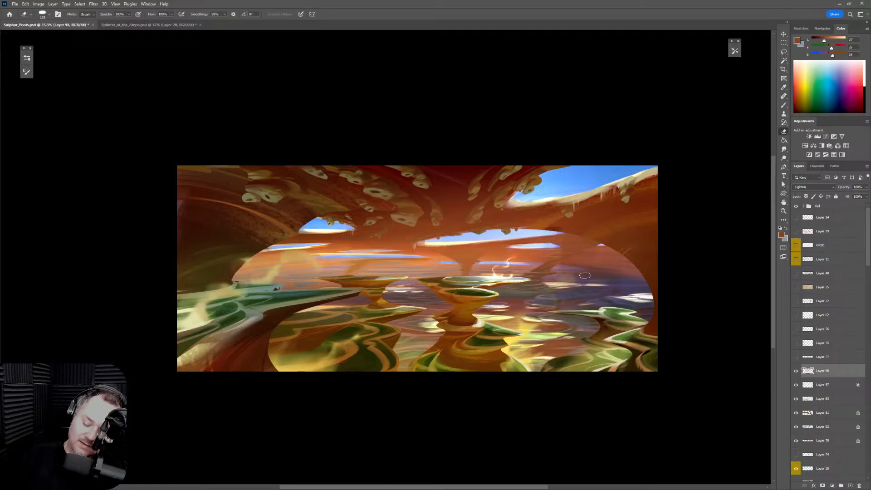
# Sample the horizon orange and pale sky blue, and brush a faint haze over the distant water inside the outer arch
pyautogui.press('b')
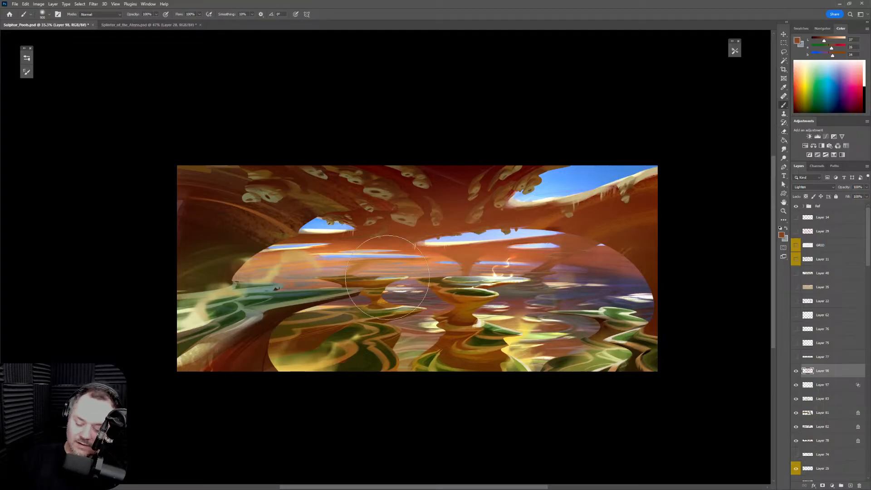
pyautogui.keyDown('alt'); pyautogui.click(483, 243); pyautogui.keyUp('alt')
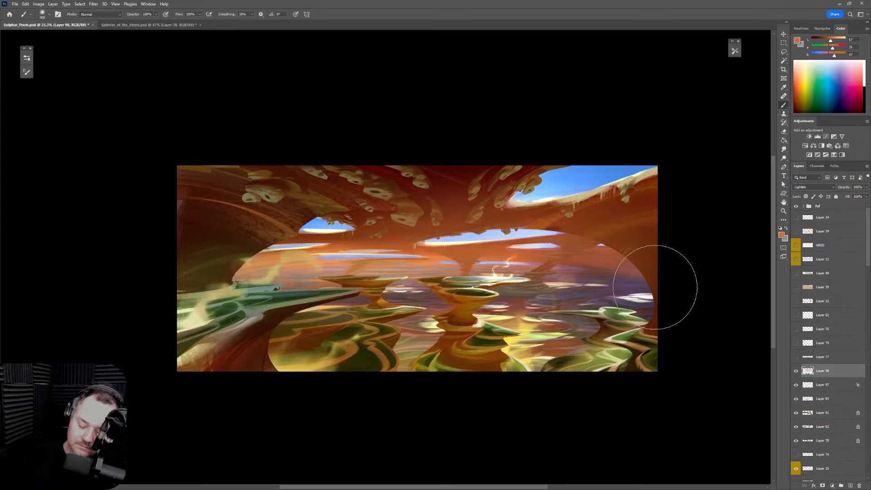
pyautogui.keyDown('alt'); pyautogui.click(540, 244); pyautogui.keyUp('alt')
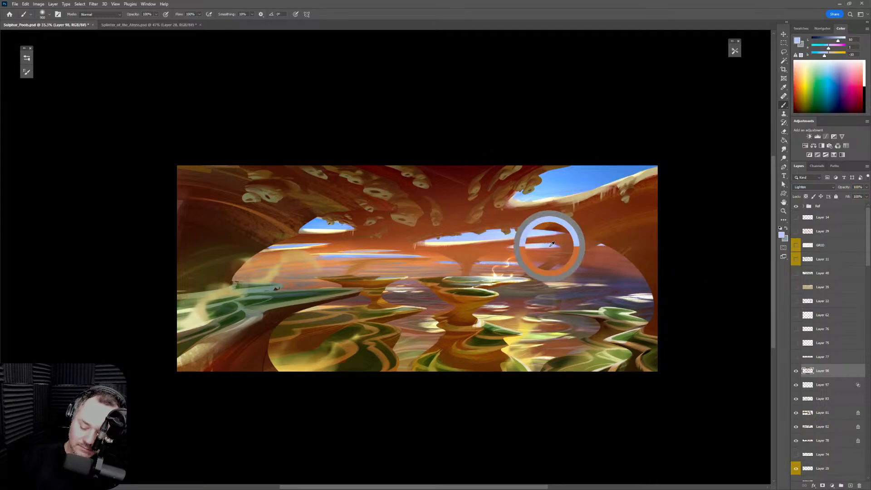
pyautogui.moveTo(545, 278); pyautogui.dragTo(645, 286)
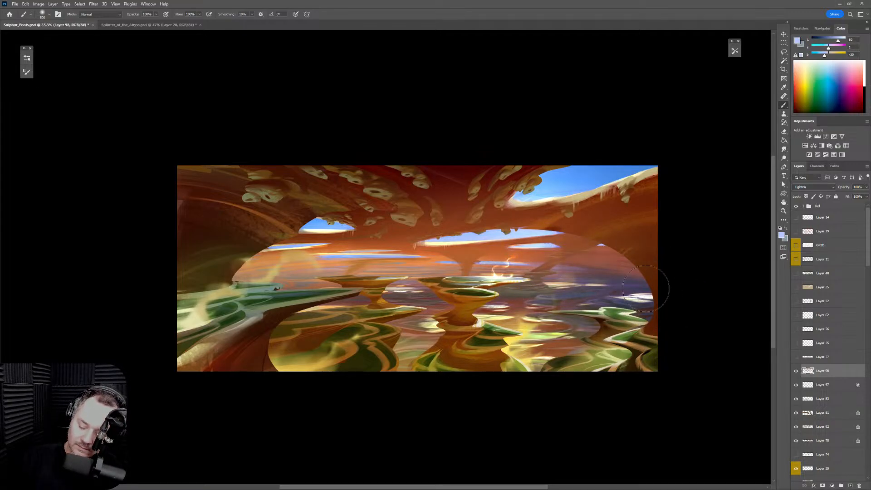
pyautogui.hotkey('ctrl', 'z')
pyautogui.moveTo(527, 287); pyautogui.dragTo(701, 299)
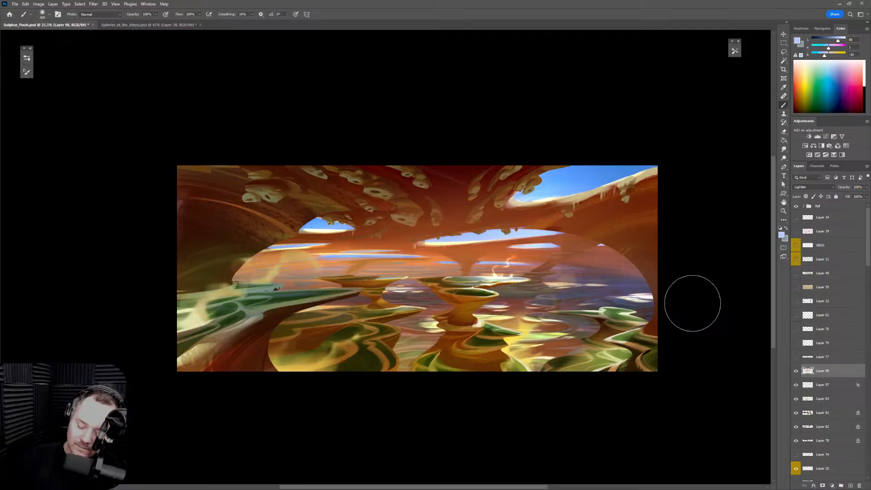
pyautogui.hotkey('ctrl', 'z')
pyautogui.moveTo(531, 295); pyautogui.dragTo(694, 313)
pyautogui.press('e')
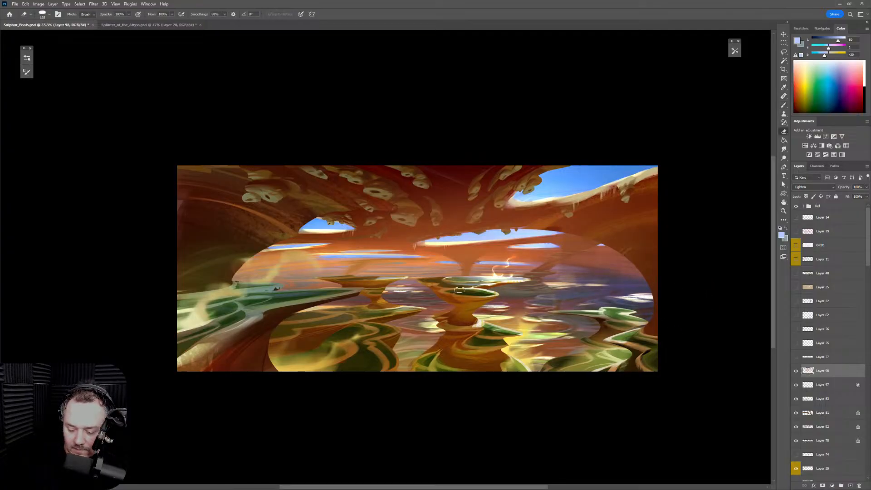
# Mirror and tilt the canvas, and brush sampled orange, reddish brown and muted red glow around the outer arch's upper edge with a smaller brush
pyautogui.hotkey('ctrl', 'shift', 'h')
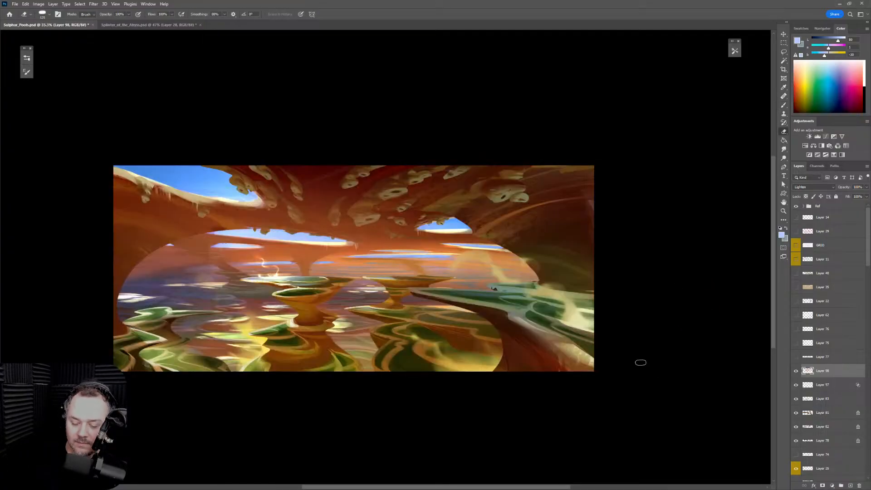
pyautogui.moveTo(520, 391); pyautogui.dragTo(622, 390)
pyautogui.press('r')
pyautogui.moveTo(675, 377)
pyautogui.mouseDown()
pyautogui.moveTo(712, 300)
pyautogui.moveTo(719, 259)
pyautogui.mouseUp()
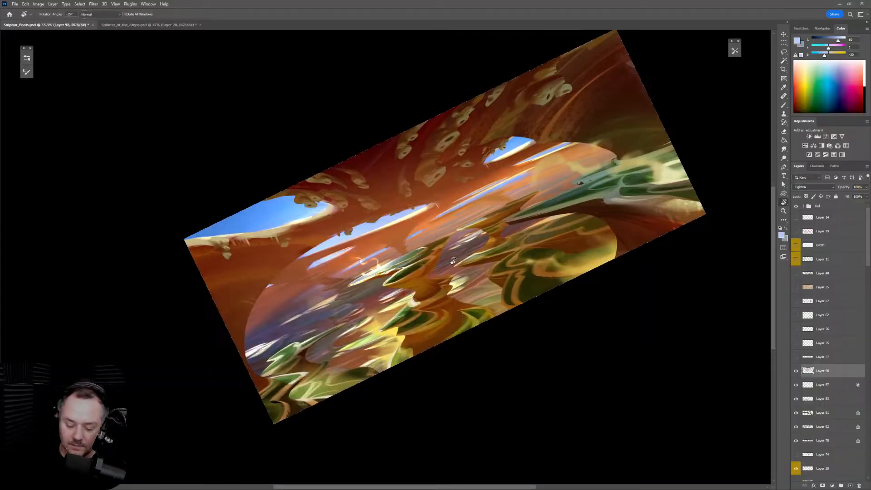
pyautogui.press('b')
pyautogui.keyDown('alt'); pyautogui.click(323, 238); pyautogui.keyUp('alt')
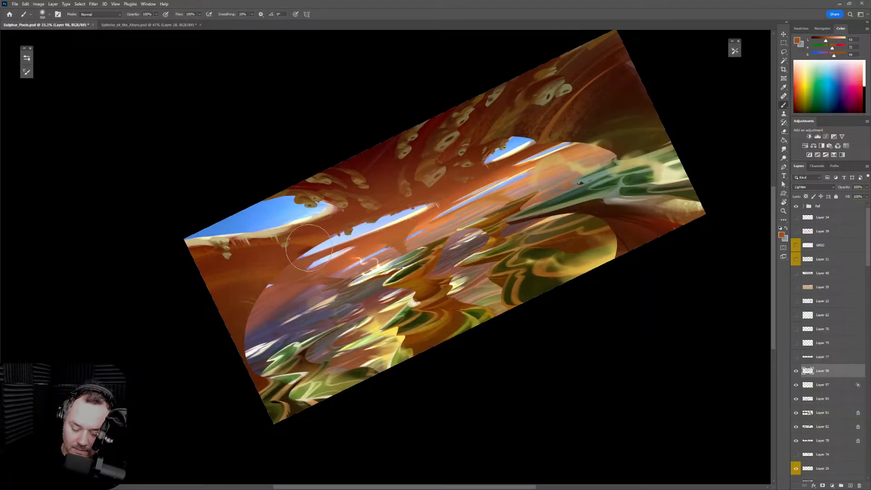
pyautogui.press('[')
pyautogui.press('[')
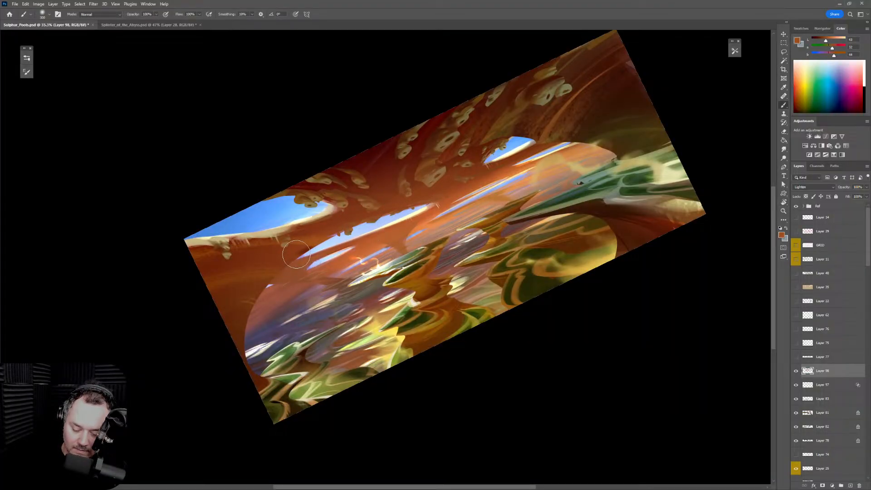
pyautogui.keyDown('alt'); pyautogui.click(295, 251); pyautogui.keyUp('alt')
pyautogui.press('[')
pyautogui.press('[')
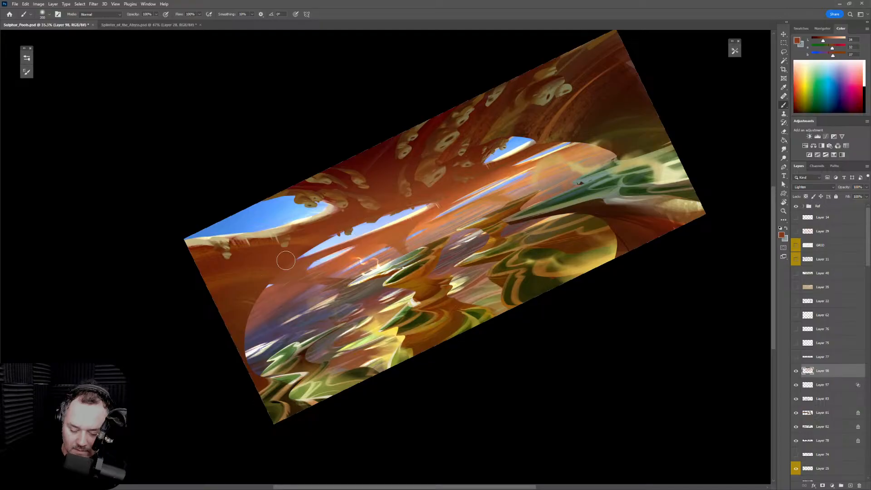
pyautogui.keyDown('alt'); pyautogui.click(336, 271); pyautogui.keyUp('alt')
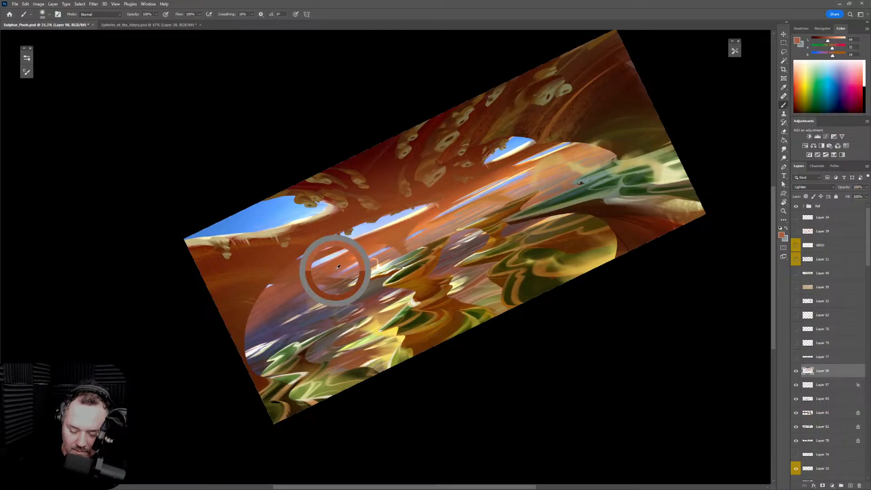
pyautogui.press(']')
# Enlarge the eraser greatly, reduce it slightly, and soften the glow's overspill on the ceiling near the large sky opening
pyautogui.press('e')
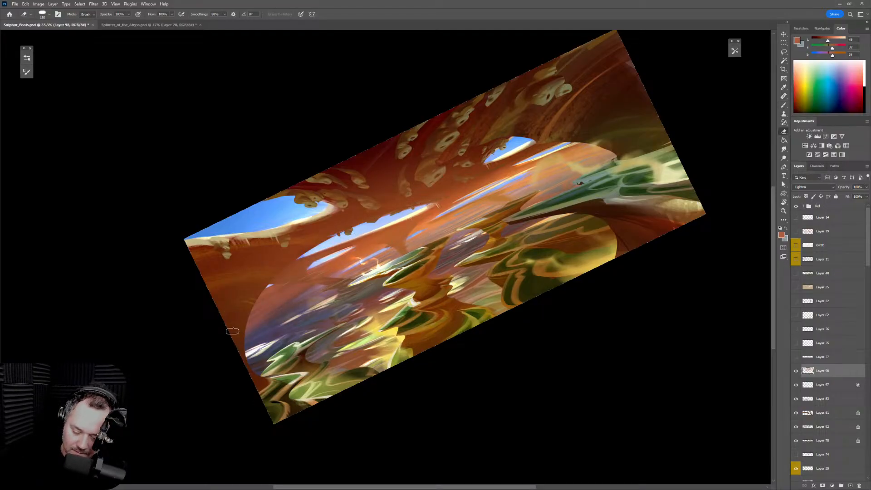
pyautogui.press(']')
pyautogui.press(']')
pyautogui.press(']')
pyautogui.press(']')
pyautogui.press(']')
pyautogui.press(']')
pyautogui.press(']')
pyautogui.press(']')
pyautogui.press(']')
pyautogui.press(']')
pyautogui.press(']')
pyautogui.press(']')
pyautogui.press(']')
pyautogui.press(']')
pyautogui.press(']')
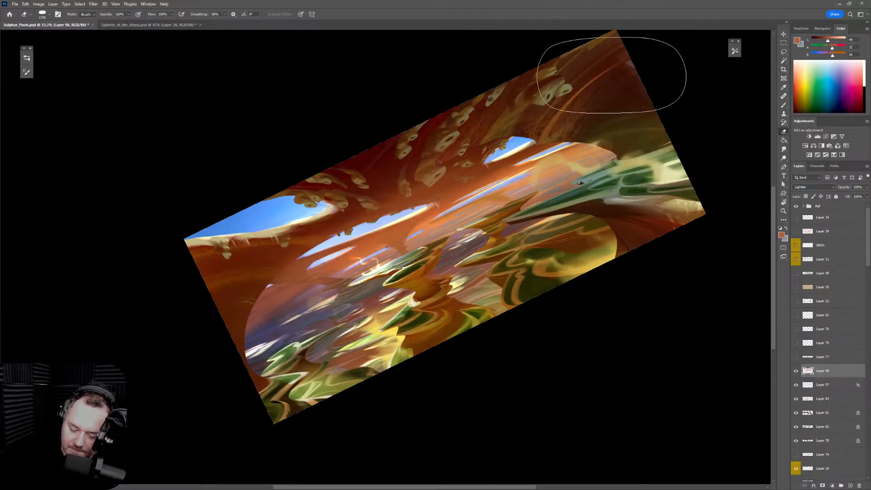
pyautogui.press('[')
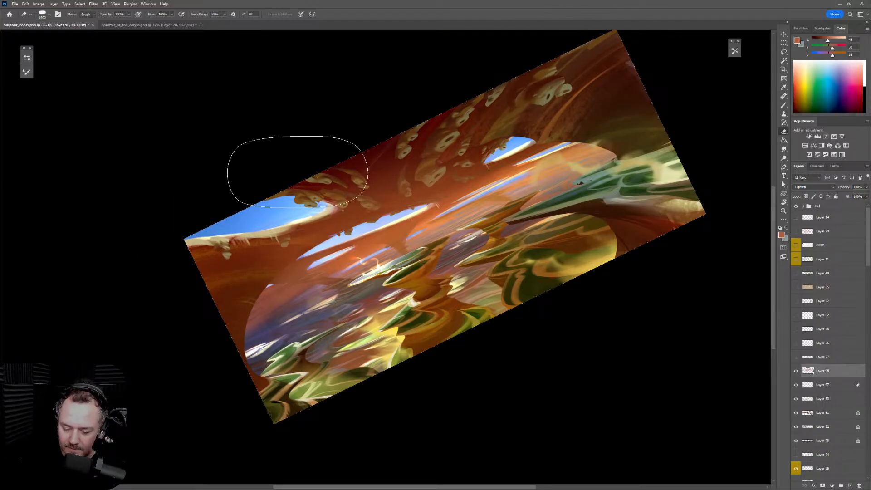
pyautogui.press('[')
pyautogui.press('[')
pyautogui.press('[')
pyautogui.press('[')
pyautogui.press('[')
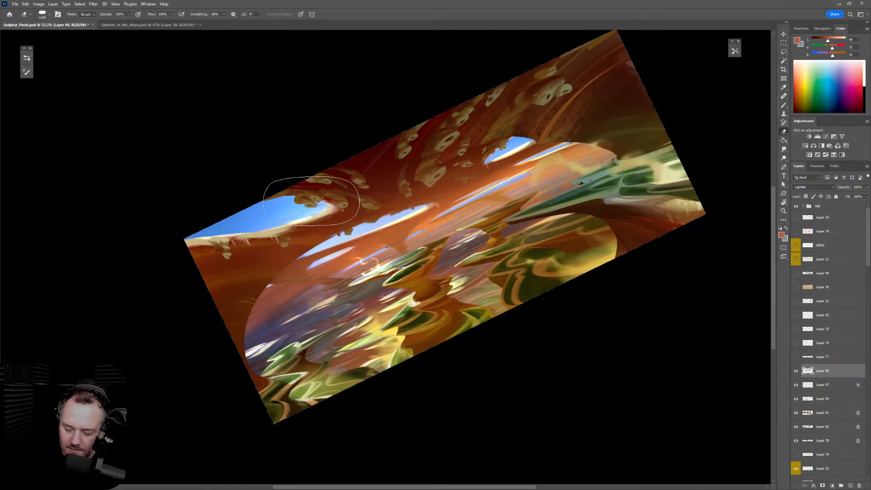
# Sample the pale sky blue and brush a faint haze over the distant water beside the green ledge with a smaller soft brush
pyautogui.press('b')
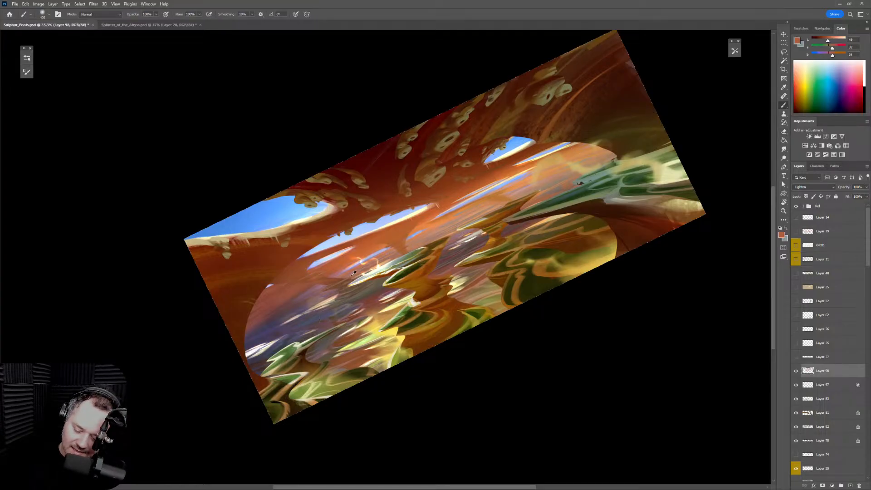
pyautogui.keyDown('alt'); pyautogui.click(369, 257); pyautogui.keyUp('alt')
pyautogui.press('[')
pyautogui.press('[')
pyautogui.press('[')
pyautogui.press('[')
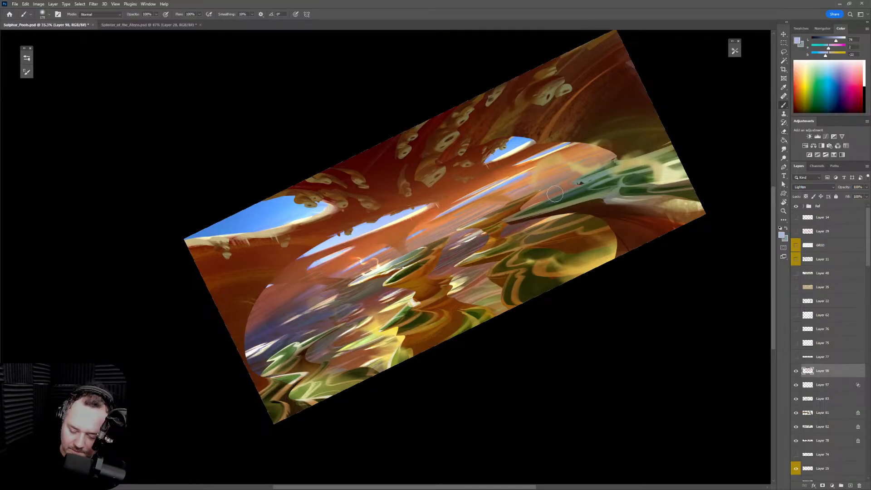
pyautogui.moveTo(540, 188); pyautogui.dragTo(587, 165)
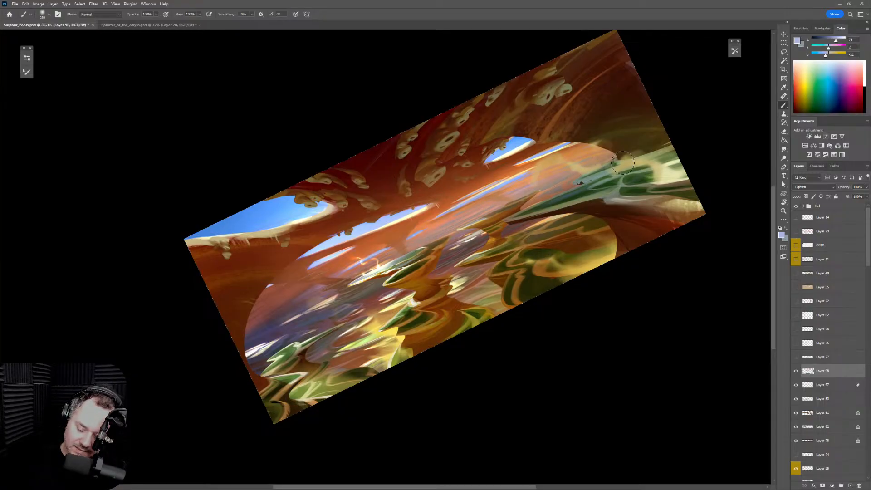
# Sample the horizon's orange and brush a soft warm glow along the horizon inside the arch, cleaning up with the eraser
pyautogui.keyDown('alt'); pyautogui.click(436, 224); pyautogui.keyUp('alt')
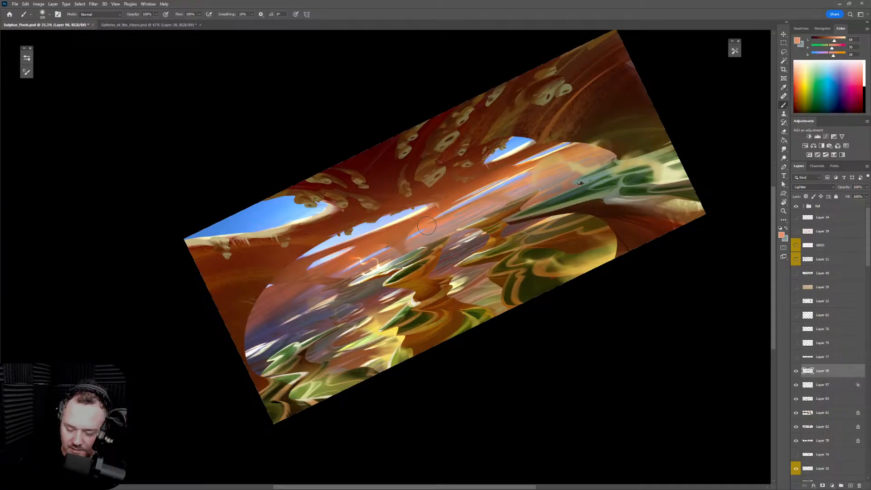
pyautogui.keyDown('alt'); pyautogui.click(427, 224); pyautogui.keyUp('alt')
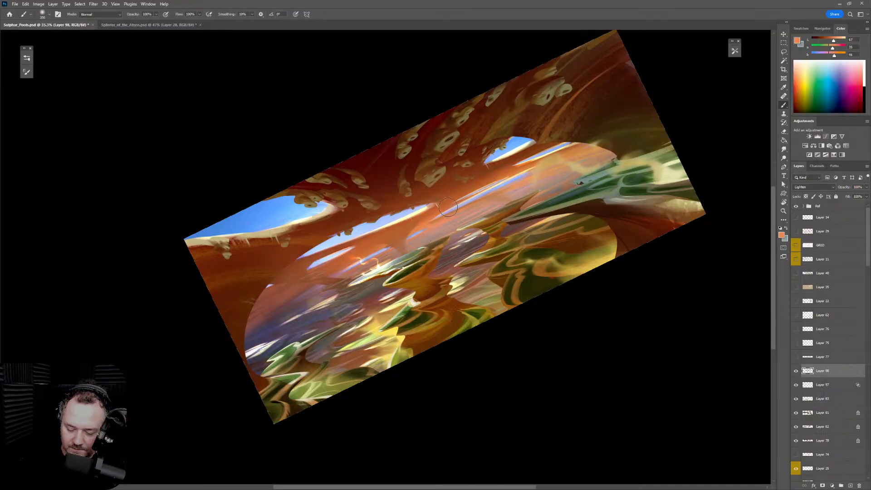
pyautogui.keyDown('alt'); pyautogui.click(432, 225); pyautogui.keyUp('alt')
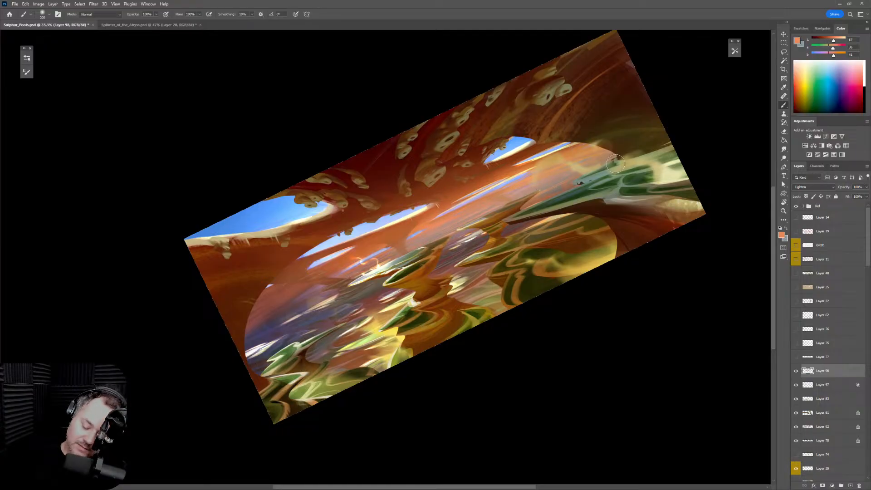
pyautogui.press('e')
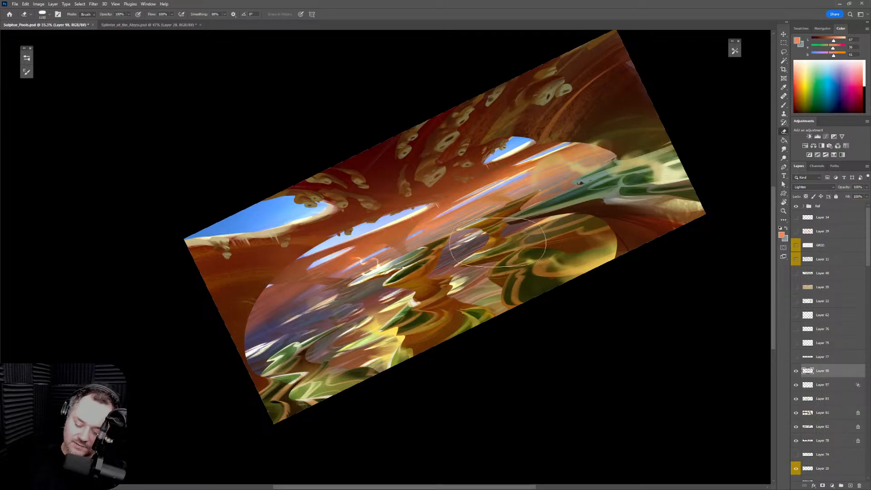
pyautogui.press('b')
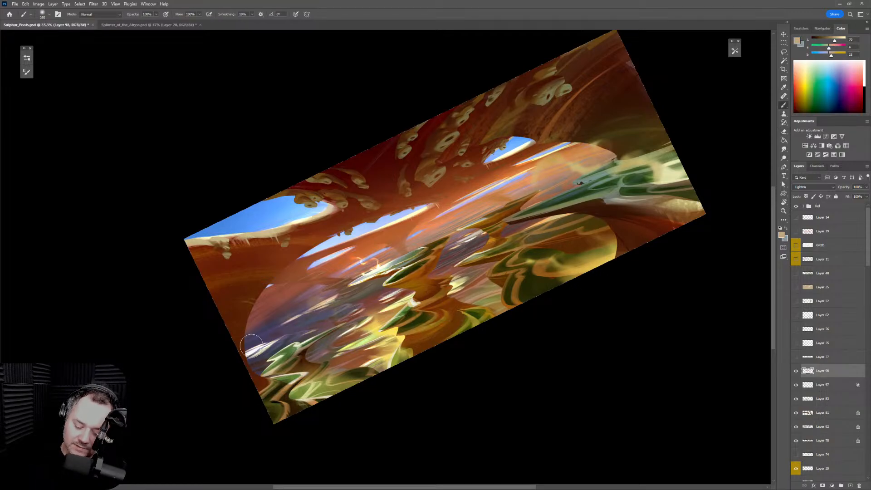
# Brush beige, orange and muted brown haze across the distant water inside the outer arch, undoing strokes and adjusting the brush size
pyautogui.moveTo(251, 346); pyautogui.dragTo(389, 284)
pyautogui.hotkey('ctrl', 'z')
pyautogui.press(']')
pyautogui.press(']')
pyautogui.press(']')
pyautogui.press(']')
pyautogui.press(']')
pyautogui.moveTo(247, 345)
pyautogui.mouseDown()
pyautogui.moveTo(309, 301)
pyautogui.moveTo(386, 274)
pyautogui.mouseUp()
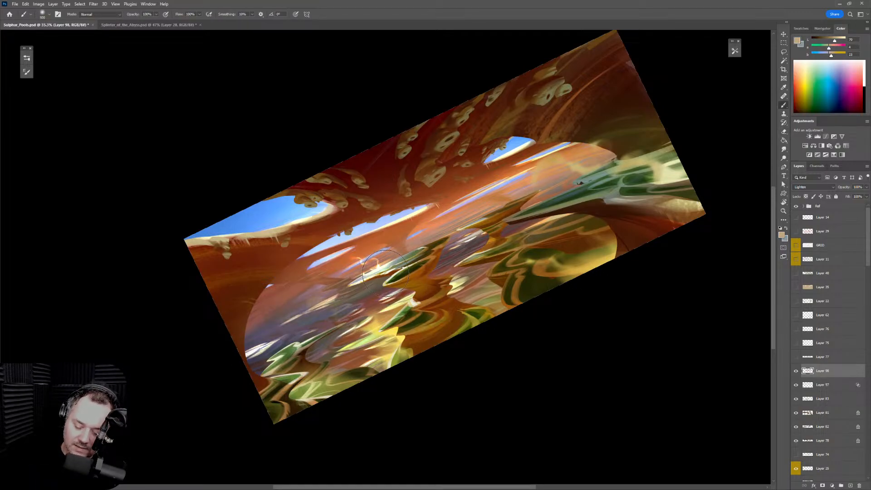
pyautogui.hotkey('ctrl', 'z')
pyautogui.press('[')
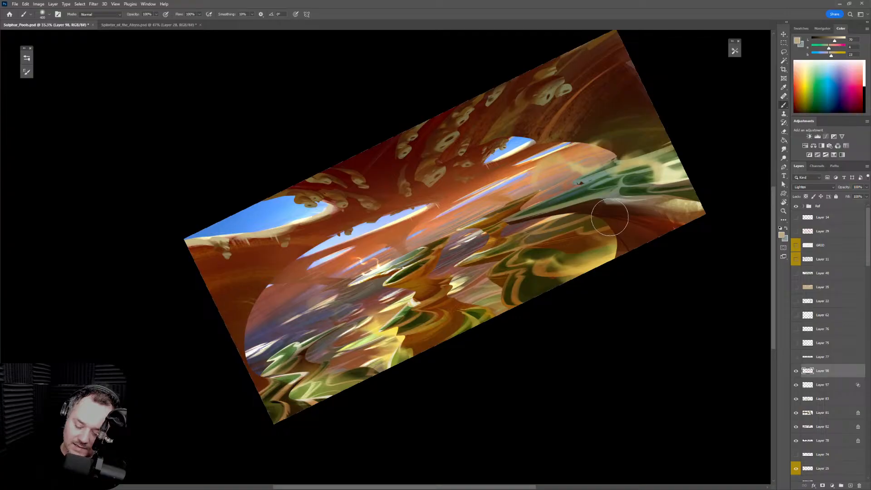
pyautogui.keyDown('alt'); pyautogui.click(374, 247); pyautogui.keyUp('alt')
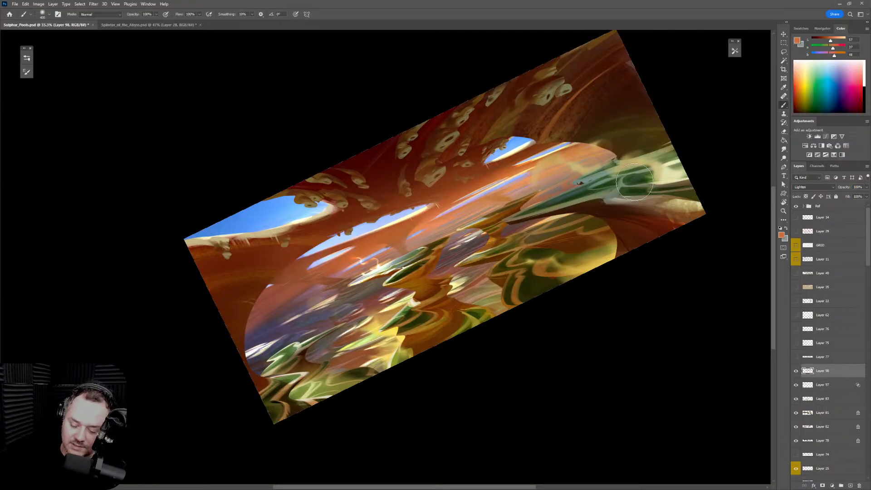
pyautogui.keyDown('alt'); pyautogui.click(600, 159); pyautogui.keyUp('alt')
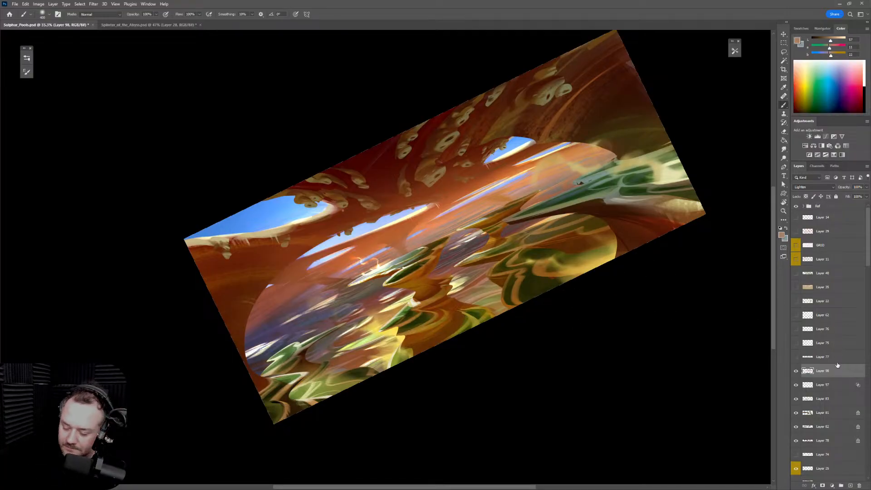
# Add a new layer above the glow layer and set its blend mode to Multiply
pyautogui.click(850, 486)
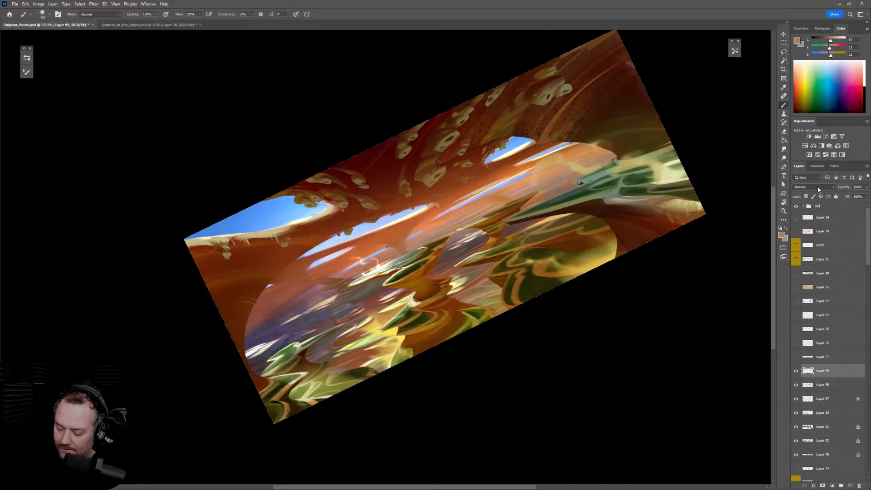
pyautogui.click(818, 187)
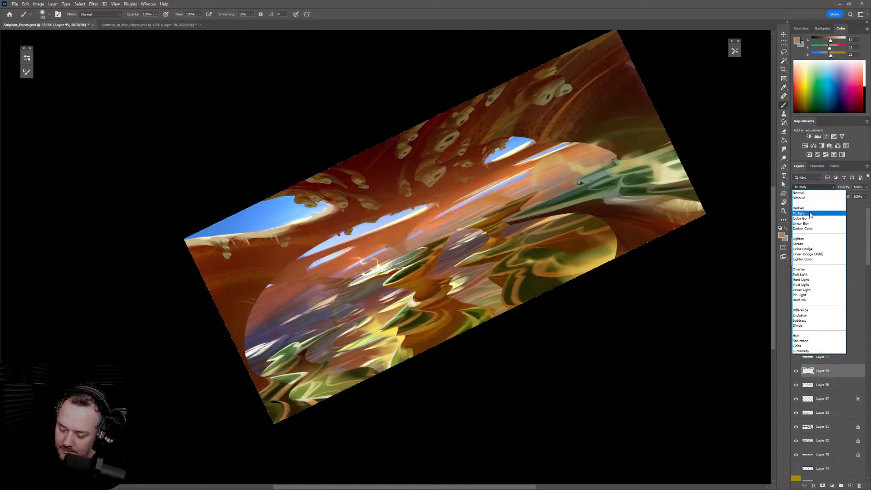
pyautogui.click(811, 213)
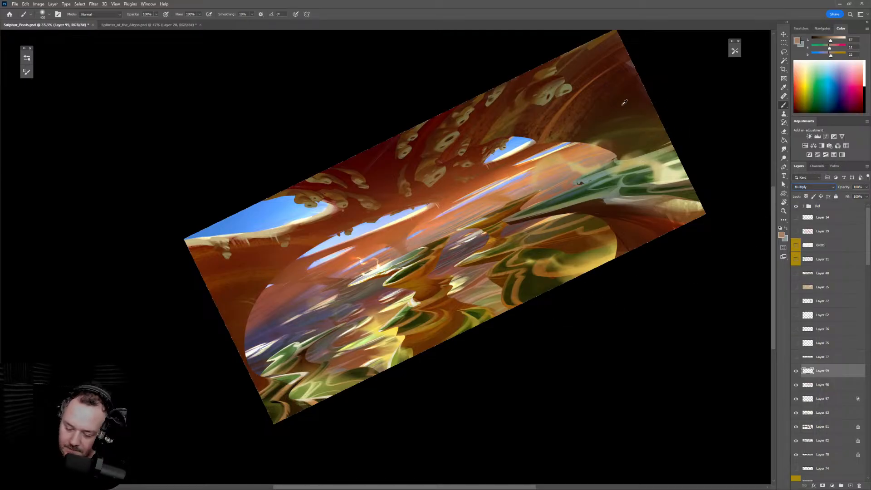
# Shade the ceiling and outer corners using sampled dark brown and dark red with a much larger soft brush, undoing overly heavy strokes
pyautogui.keyDown('alt'); pyautogui.click(631, 91); pyautogui.keyUp('alt')
pyautogui.press(']')
pyautogui.press(']')
pyautogui.press(']')
pyautogui.moveTo(394, 138); pyautogui.dragTo(632, 88)
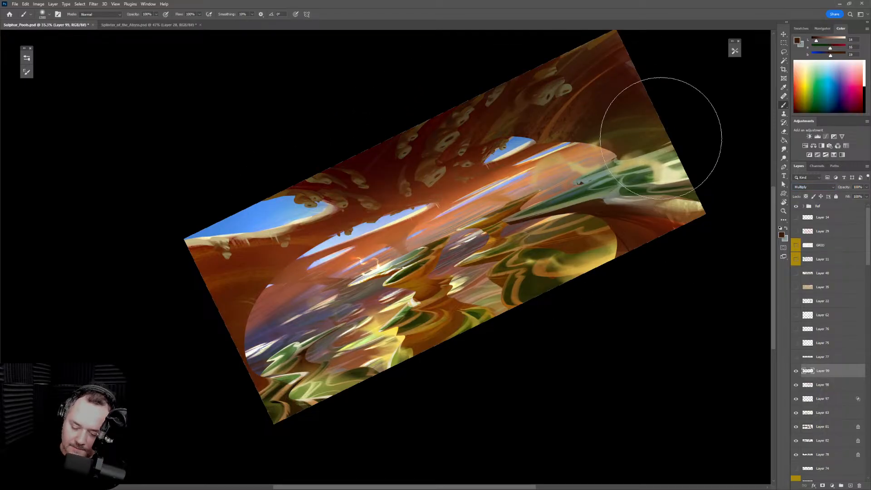
pyautogui.hotkey('ctrl', 'z')
pyautogui.keyDown('alt'); pyautogui.click(384, 154); pyautogui.keyUp('alt')
pyautogui.moveTo(384, 153); pyautogui.dragTo(652, 88)
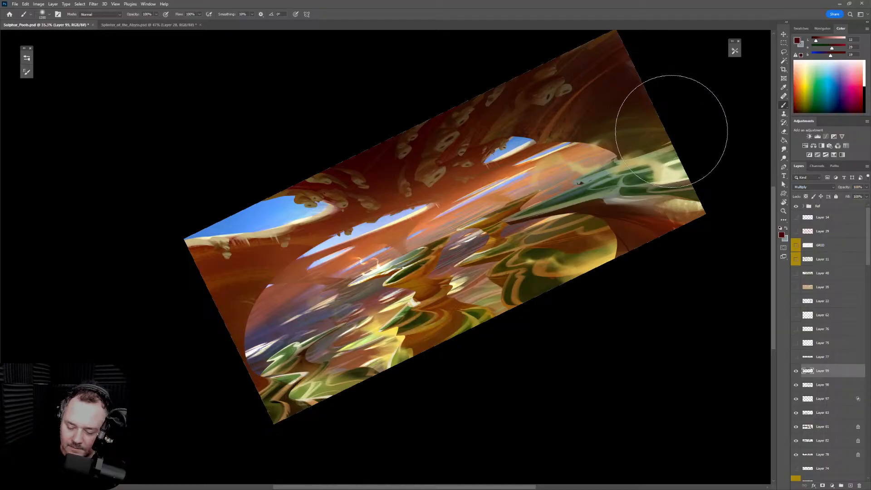
pyautogui.hotkey('ctrl', 'z')
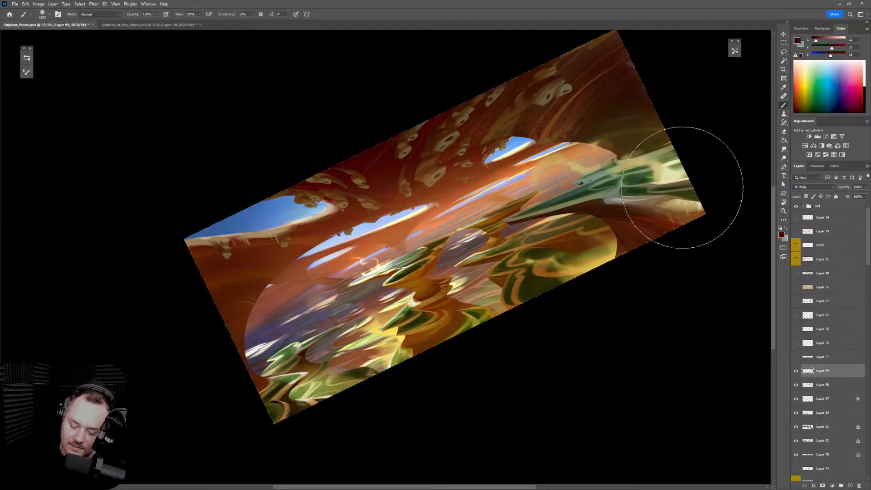
pyautogui.press(']')
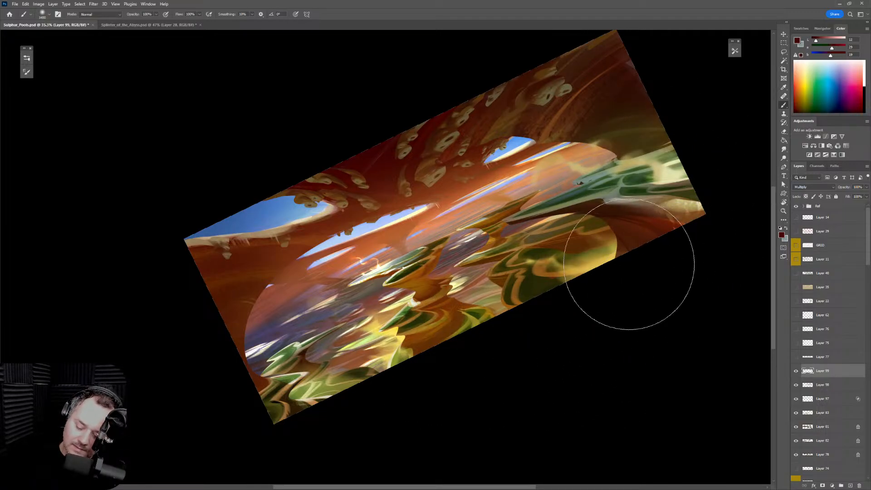
# Straighten the canvas and softly shade the painting's outer edges with dark green sampled from the ledge and blue from the sky
pyautogui.keyDown('alt'); pyautogui.click(582, 188); pyautogui.keyUp('alt')
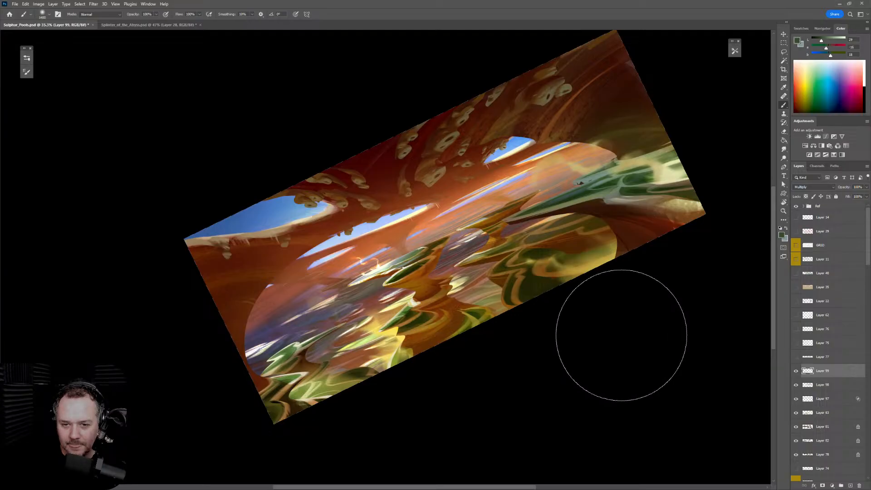
pyautogui.hscroll(3, 618, 335)
pyautogui.press('r')
pyautogui.moveTo(630, 332); pyautogui.dragTo(586, 390)
pyautogui.press('b')
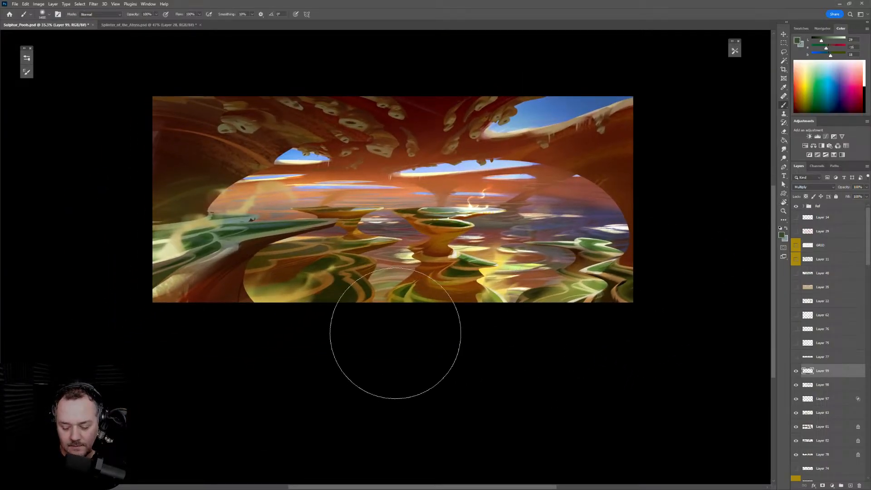
pyautogui.keyDown('alt'); pyautogui.click(311, 155); pyautogui.keyUp('alt')
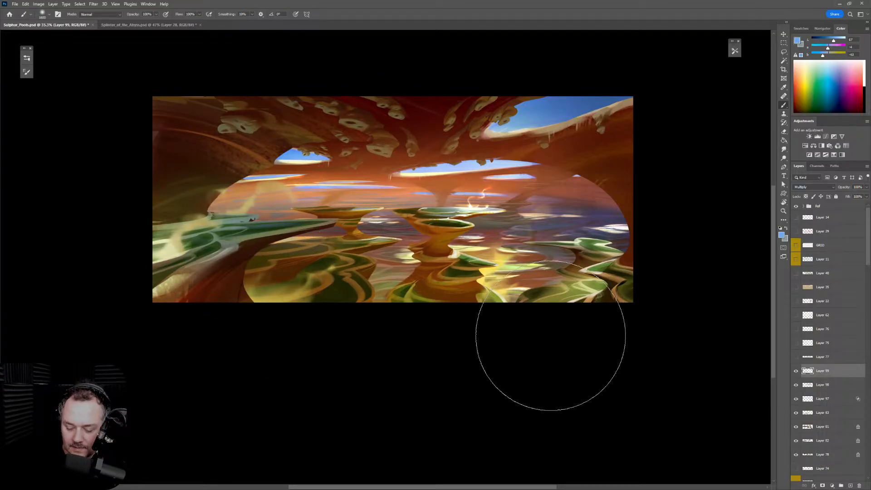
# Mirror the canvas horizontally to check the composition and save the document
pyautogui.press('z')
pyautogui.moveTo(611, 354)
pyautogui.mouseDown()
pyautogui.moveTo(560, 375)
pyautogui.moveTo(607, 379)
pyautogui.moveTo(584, 383)
pyautogui.moveTo(599, 382)
pyautogui.mouseUp()
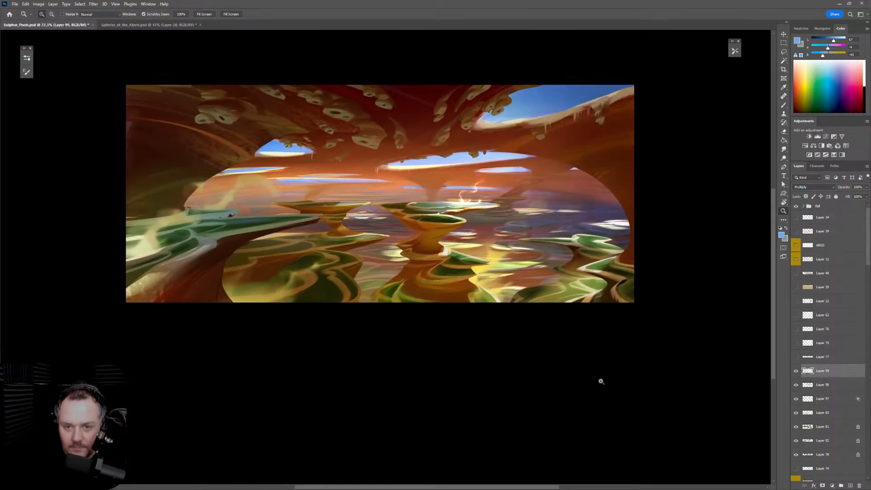
pyautogui.press('b')
pyautogui.scroll(1, 599, 383)
pyautogui.hotkey('ctrl', 'shift', 'h')
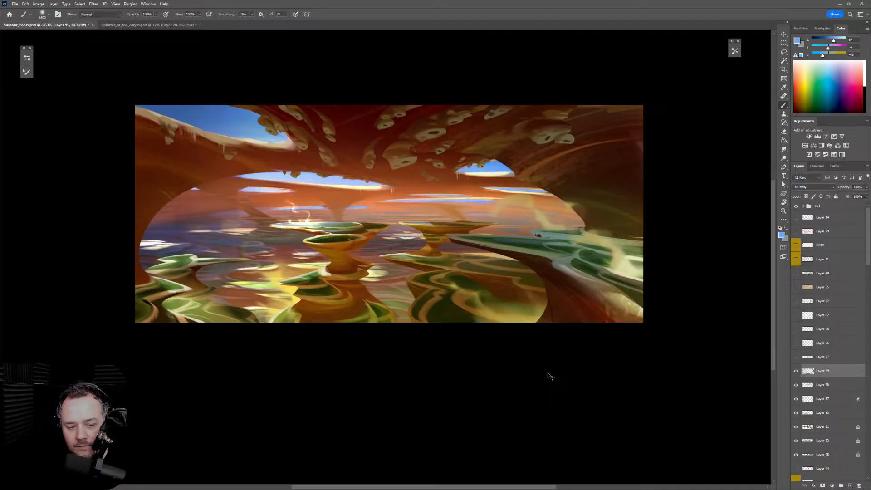
pyautogui.hotkey('ctrl', 's')
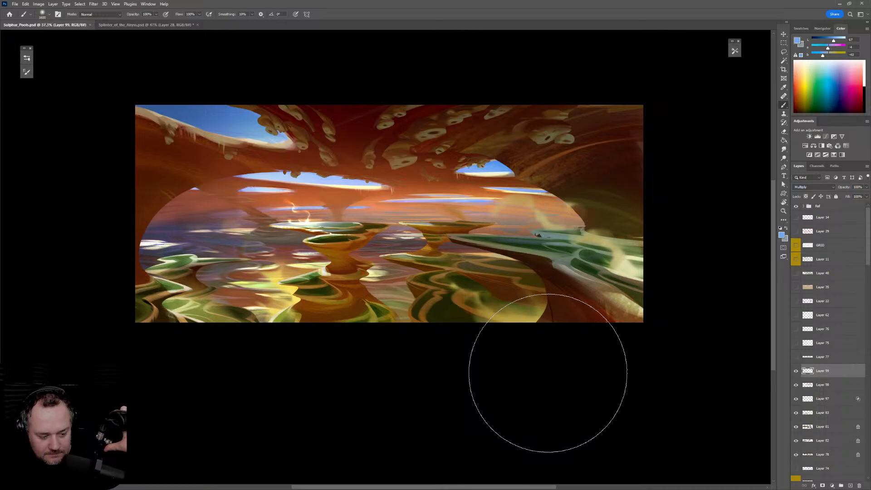
# Compare the painting without the Multiply layer, and erase its shading around the upper sky opening with a smaller eraser
pyautogui.click(796, 374)
pyautogui.click(796, 375)
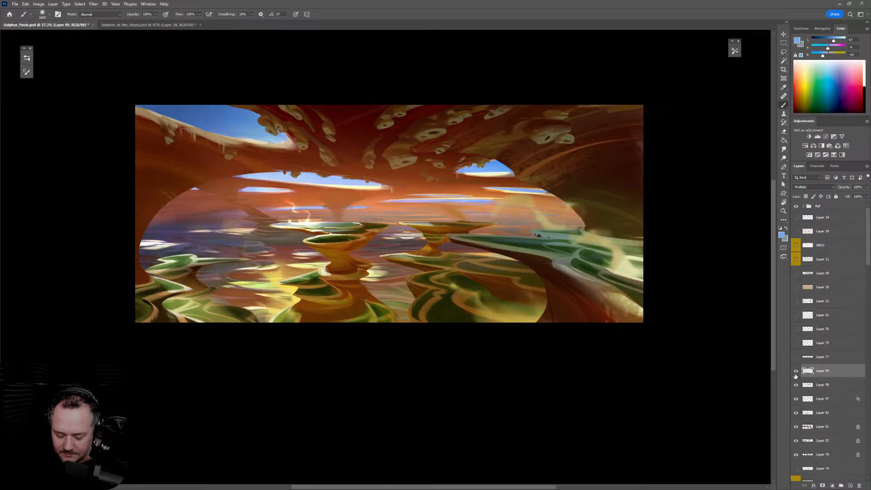
pyautogui.press('e')
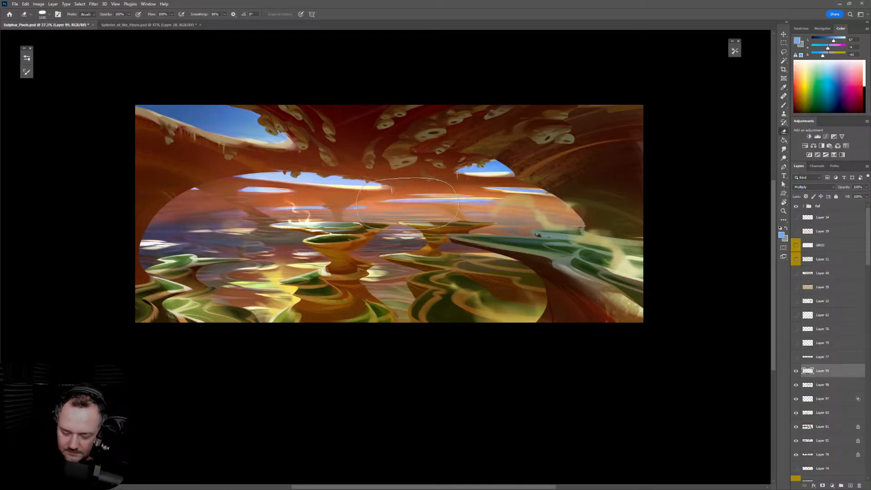
pyautogui.press('[')
pyautogui.press('[')
pyautogui.press('[')
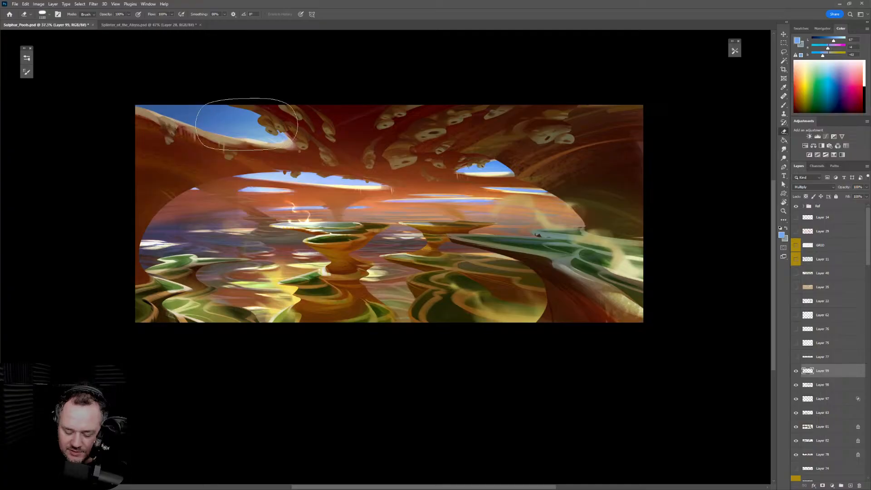
pyautogui.moveTo(268, 139); pyautogui.dragTo(236, 129)
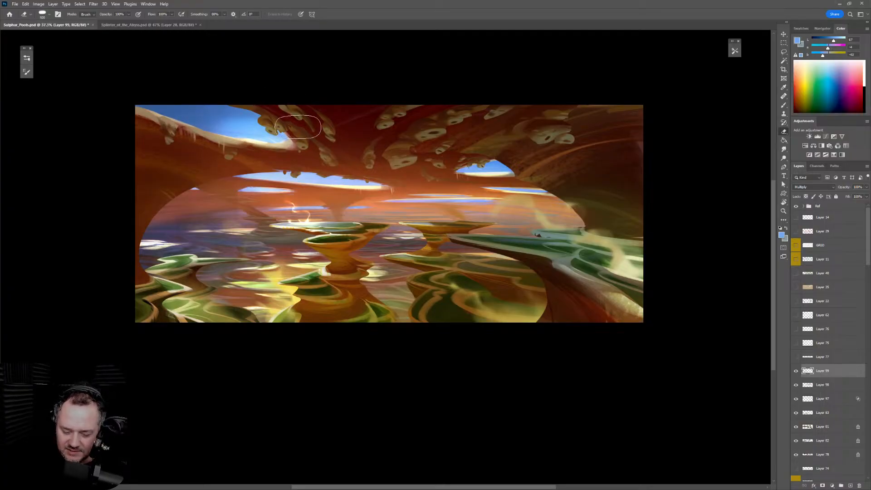
pyautogui.hotkey('ctrl', 'z')
pyautogui.press(']')
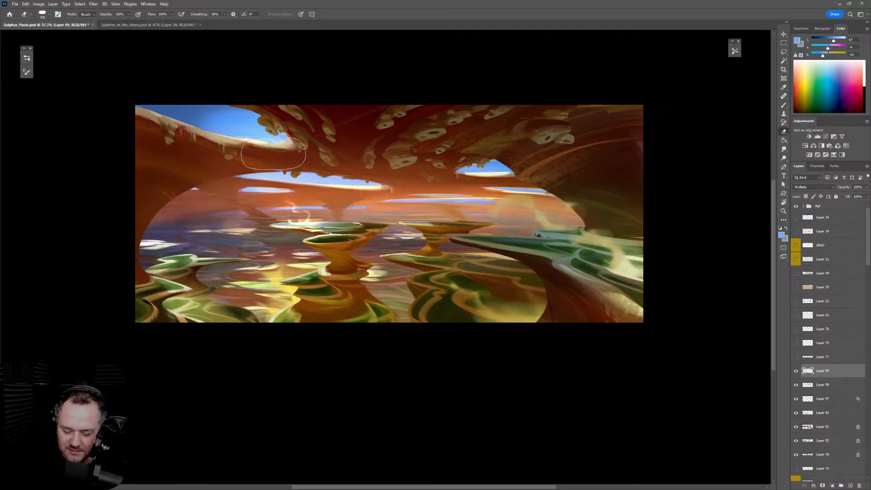
pyautogui.press('[')
pyautogui.press('[')
pyautogui.press('[')
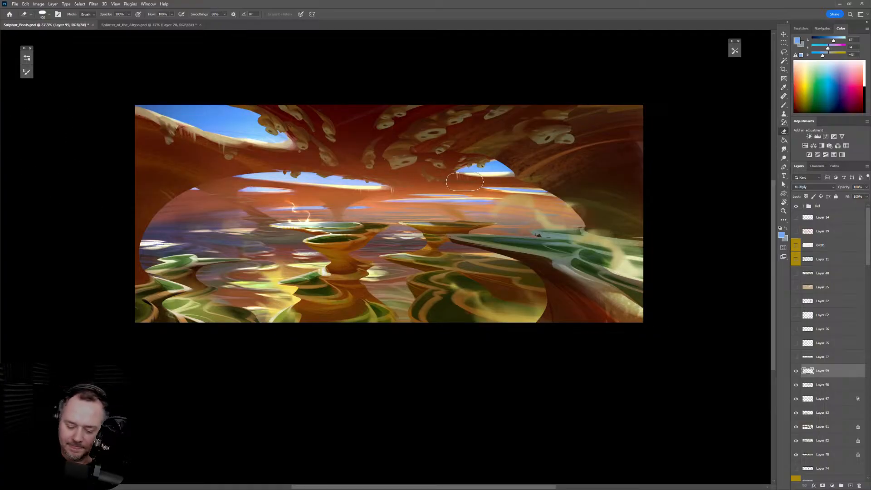
# Mirror the canvas horizontally and compare the painting with and without Layer 97
pyautogui.press('h')
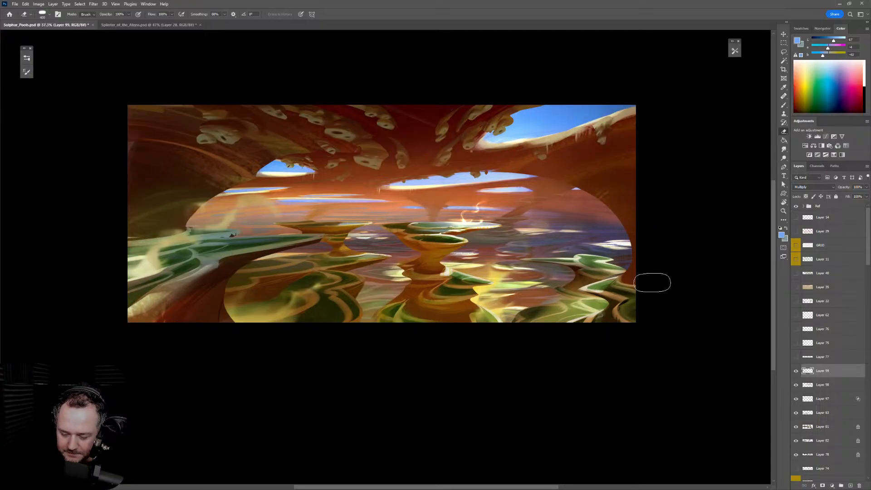
pyautogui.press('b')
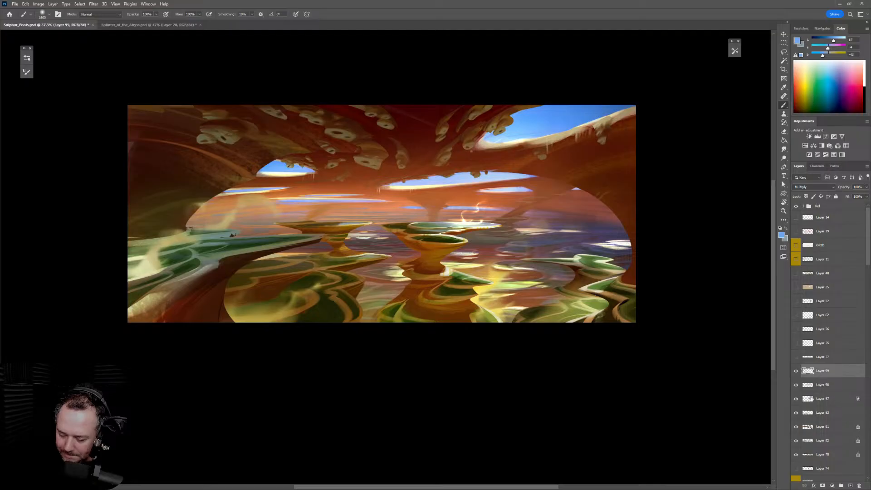
pyautogui.click(796, 400)
pyautogui.click(797, 399)
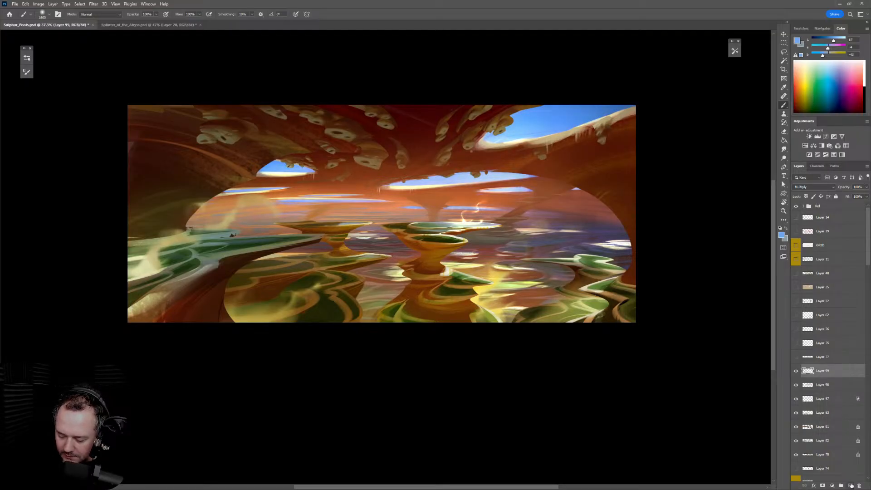
# Add a layer above the Multiply layer, set it to Color Dodge and turn off Transparency Shapes Layer in its blending options
pyautogui.click(851, 486)
pyautogui.click(814, 190)
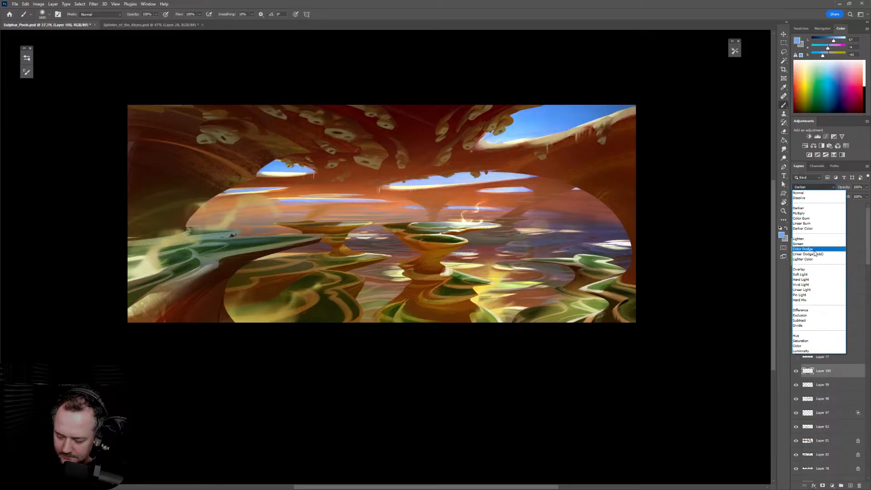
pyautogui.click(840, 257)
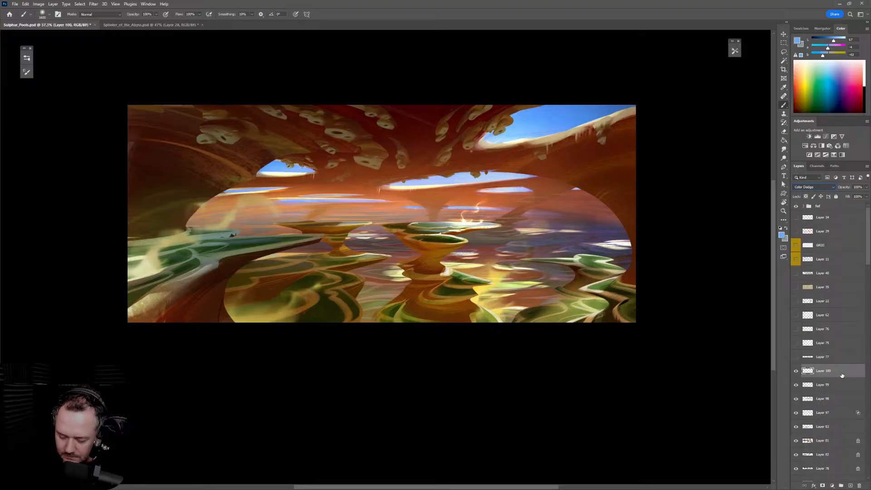
pyautogui.hotkey('ctrl', 'alt', 'b')
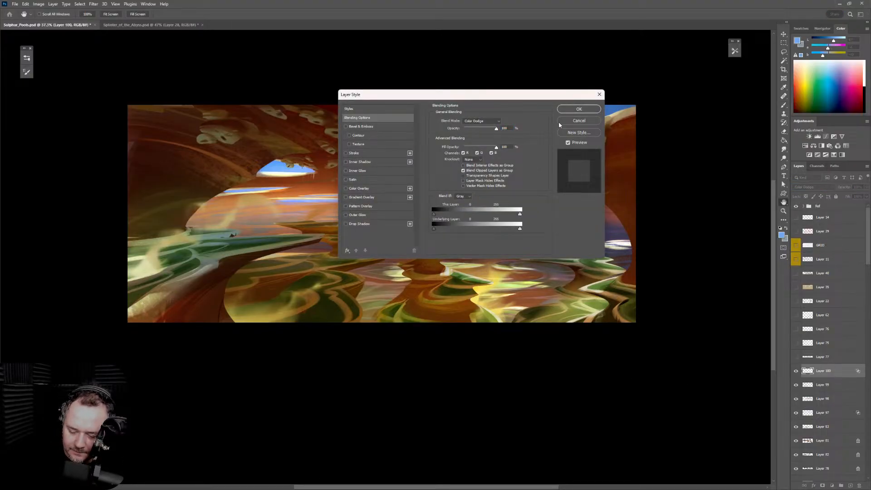
pyautogui.click(579, 109)
# Choose the sketch_soft brush preset for detail work around the upper sky opening
pyautogui.press('z')
pyautogui.click(517, 172)
pyautogui.click(518, 173)
pyautogui.press('b')
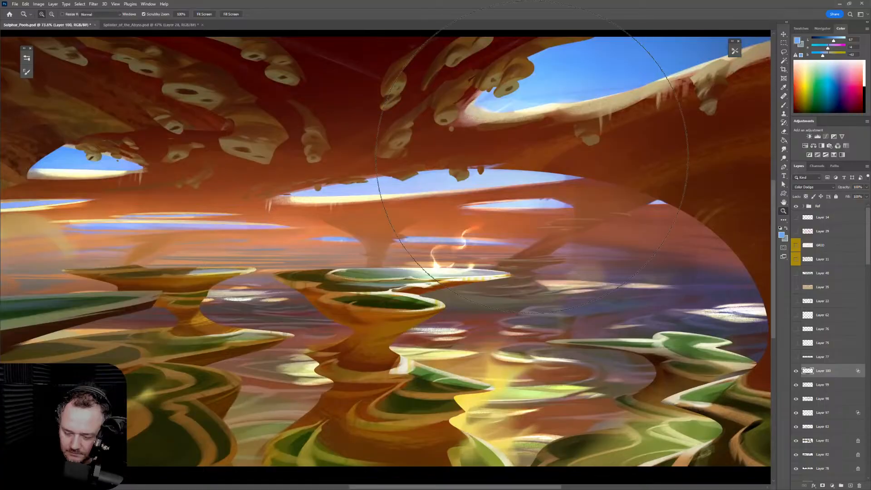
pyautogui.scroll(5, 568, 228)
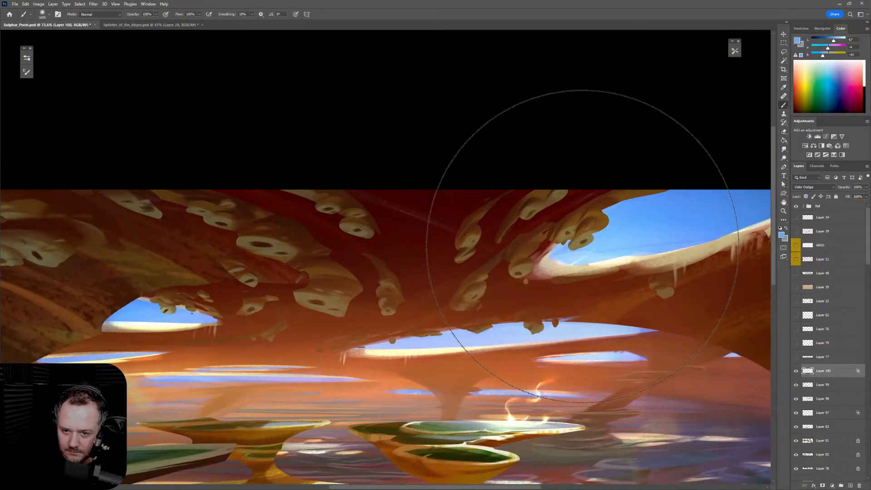
pyautogui.click(27, 59)
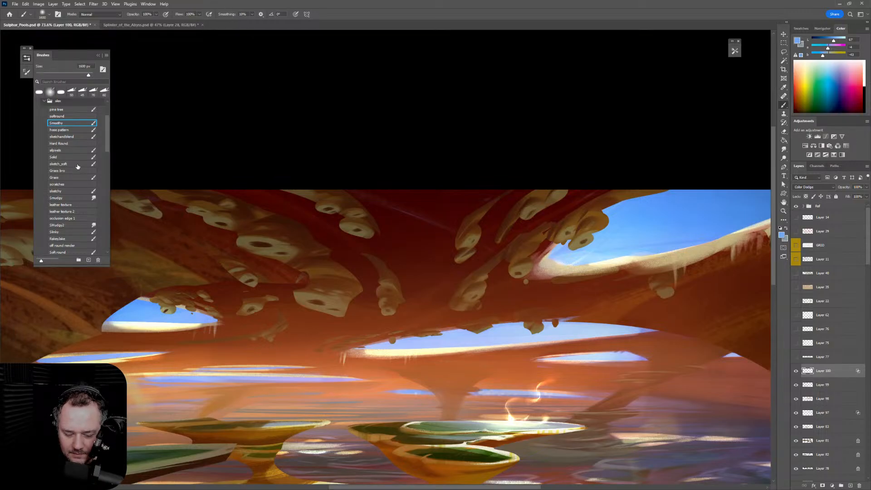
pyautogui.click(74, 164)
pyautogui.click(27, 59)
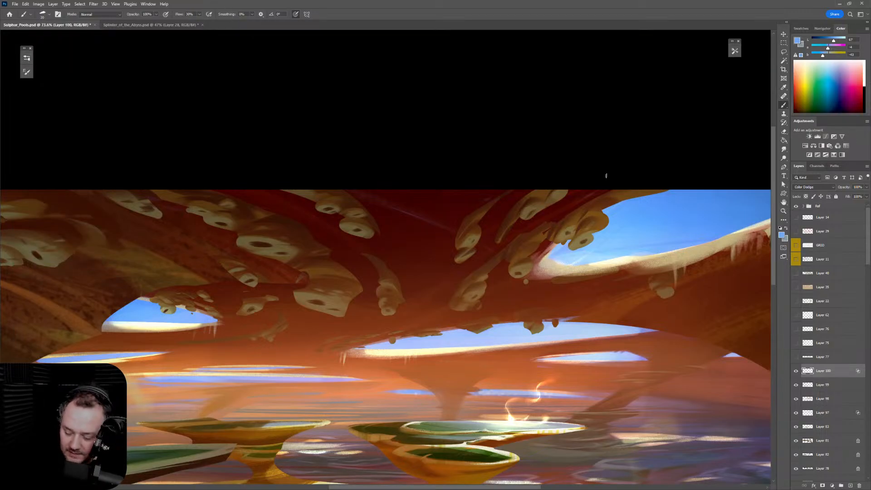
# Try blue Color Dodge strokes along the rim of the sky opening at smaller brush sizes, undoing each one
pyautogui.moveTo(592, 239)
pyautogui.mouseDown()
pyautogui.moveTo(568, 280)
pyautogui.moveTo(627, 219)
pyautogui.moveTo(604, 226)
pyautogui.moveTo(574, 260)
pyautogui.moveTo(614, 221)
pyautogui.moveTo(607, 216)
pyautogui.moveTo(568, 246)
pyautogui.moveTo(636, 198)
pyautogui.moveTo(606, 233)
pyautogui.moveTo(571, 252)
pyautogui.moveTo(650, 216)
pyautogui.moveTo(575, 235)
pyautogui.moveTo(538, 266)
pyautogui.mouseUp()
pyautogui.hotkey('ctrl', 'z')
pyautogui.press('[')
pyautogui.hotkey('ctrl', 'z')
pyautogui.hotkey('ctrl', 'z')
pyautogui.press('[')
pyautogui.hotkey('ctrl', 'z')
pyautogui.hotkey('ctrl', 'z')
pyautogui.moveTo(671, 254)
pyautogui.mouseDown()
pyautogui.moveTo(650, 264)
pyautogui.moveTo(668, 256)
pyautogui.mouseUp()
pyautogui.hotkey('ctrl', 'z')
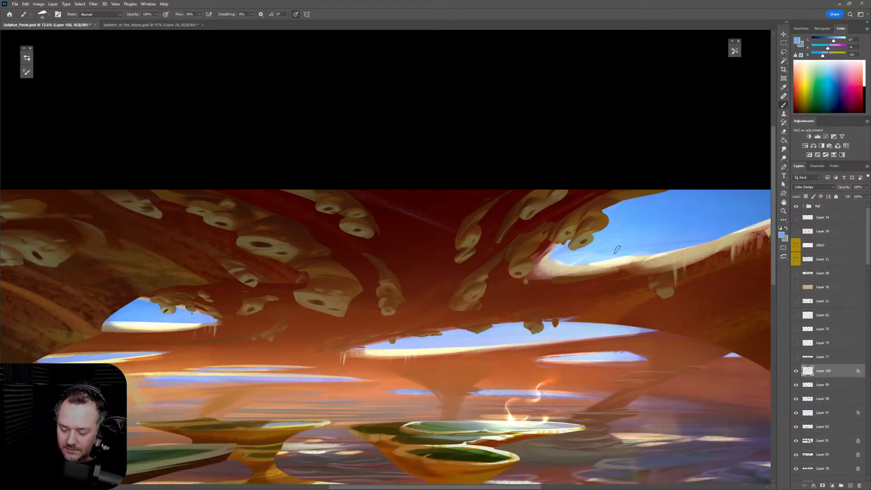
pyautogui.hotkey('ctrl', 'z')
# Paint blue Color Dodge rim light along the rock edge and hanging formations beside the upper sky opening
pyautogui.moveTo(601, 211); pyautogui.dragTo(665, 192)
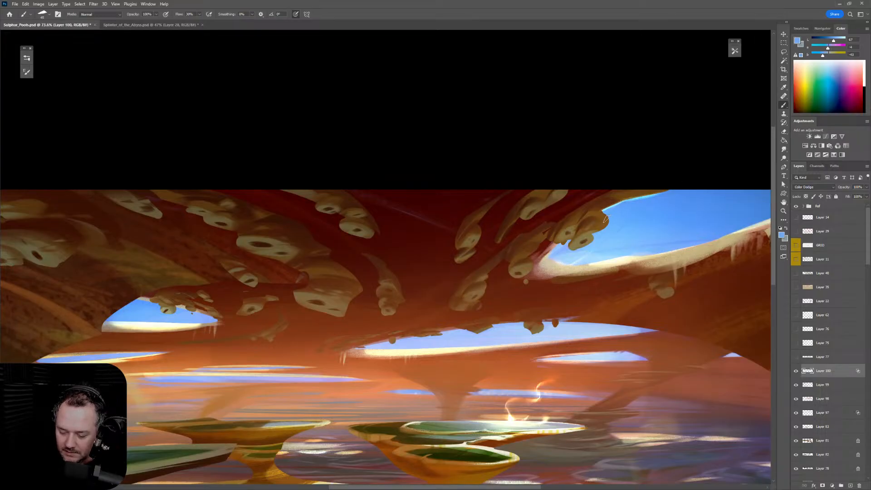
pyautogui.moveTo(607, 219); pyautogui.dragTo(587, 224)
pyautogui.hotkey('ctrl', 'z')
pyautogui.hotkey('ctrl', 'shift', 'z')
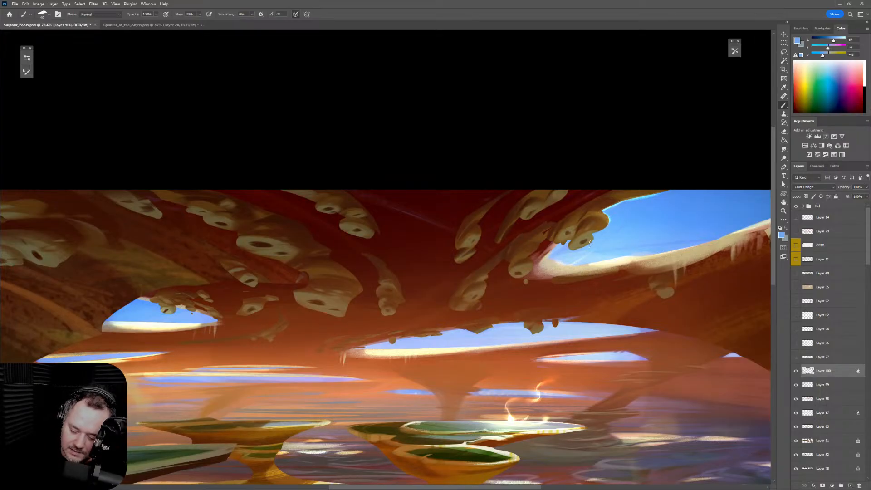
pyautogui.moveTo(592, 235)
pyautogui.mouseDown()
pyautogui.moveTo(591, 249)
pyautogui.moveTo(557, 246)
pyautogui.mouseUp()
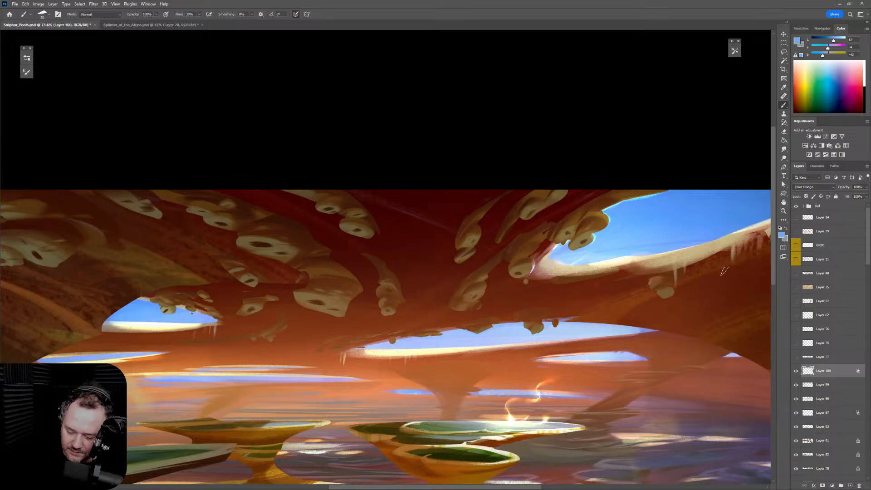
# Review the whole painting and stamp all visible layers into a new layer above the Color Dodge layer
pyautogui.scroll(-4, 710, 283)
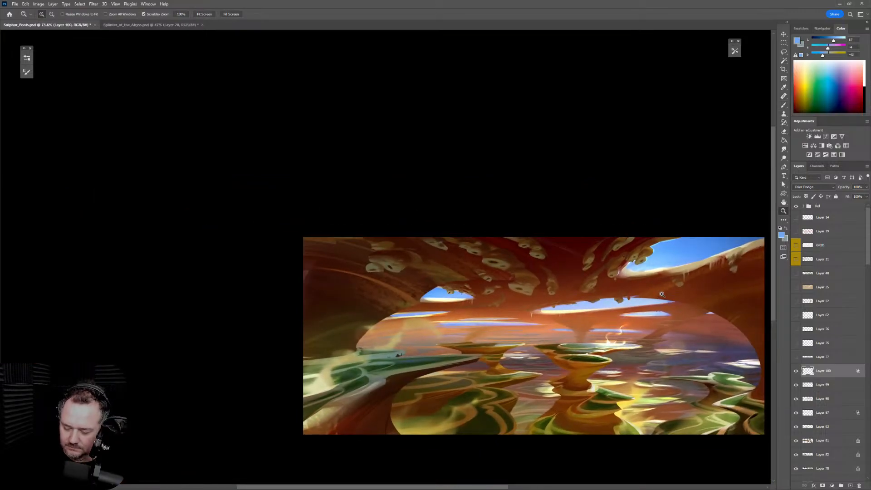
pyautogui.moveTo(712, 303); pyautogui.dragTo(681, 286)
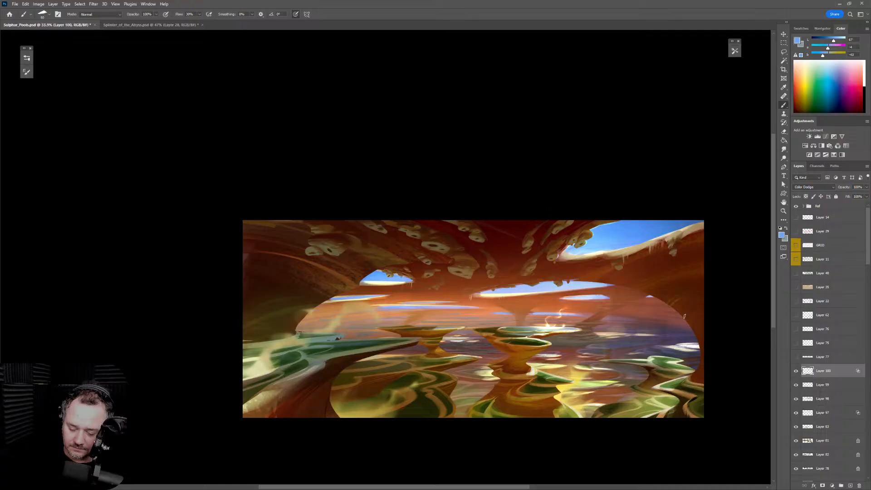
pyautogui.scroll(1, 658, 338)
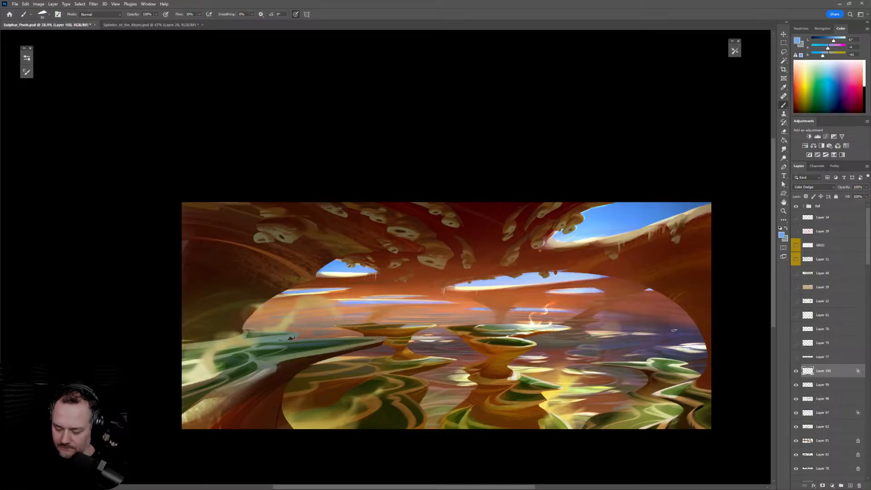
pyautogui.hotkey('ctrl', 'shift', 'alt', 'e')
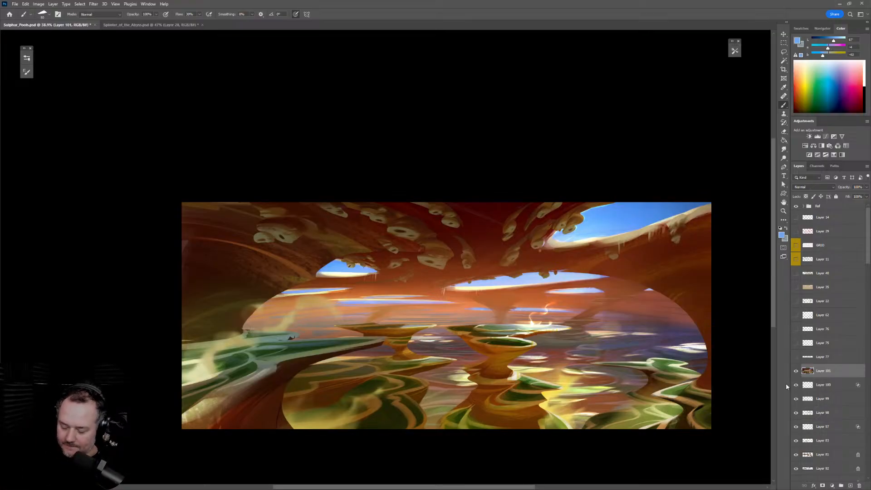
# Apply the Dust & Scratches filter to the stamped layer with a radius of 7 pixels
pyautogui.click(94, 4)
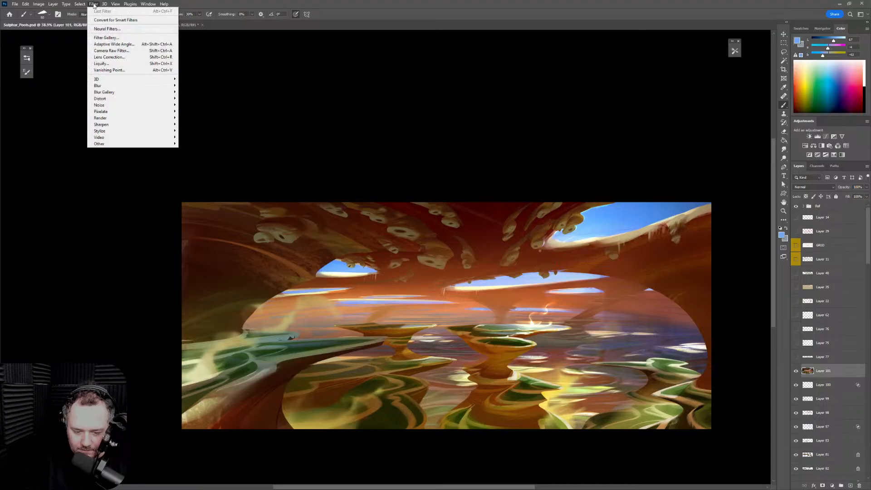
pyautogui.moveTo(159, 106)
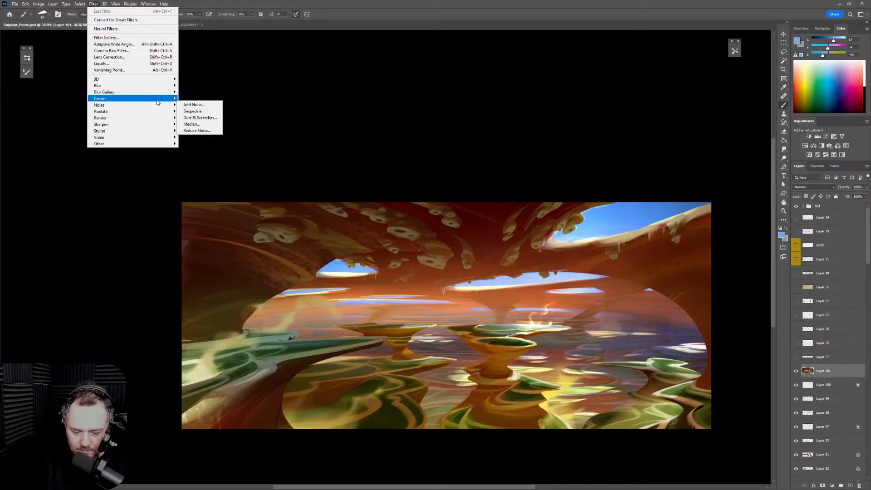
pyautogui.click(215, 118)
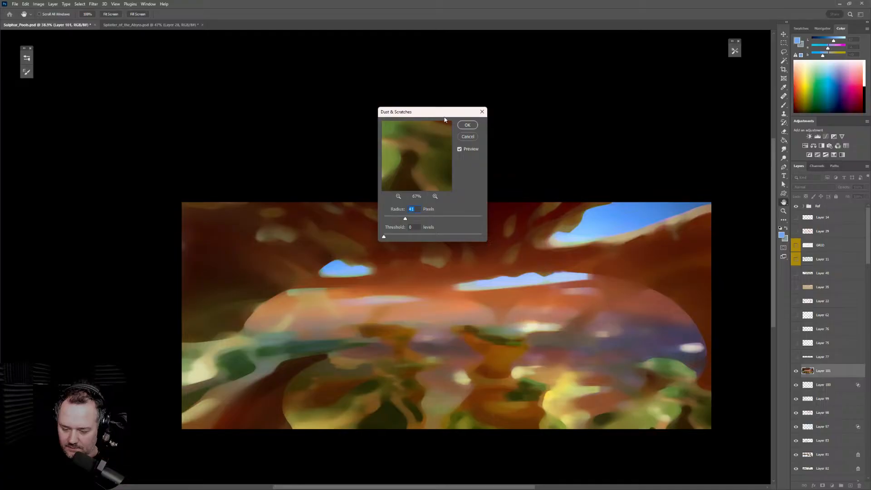
pyautogui.moveTo(445, 115); pyautogui.dragTo(647, 95)
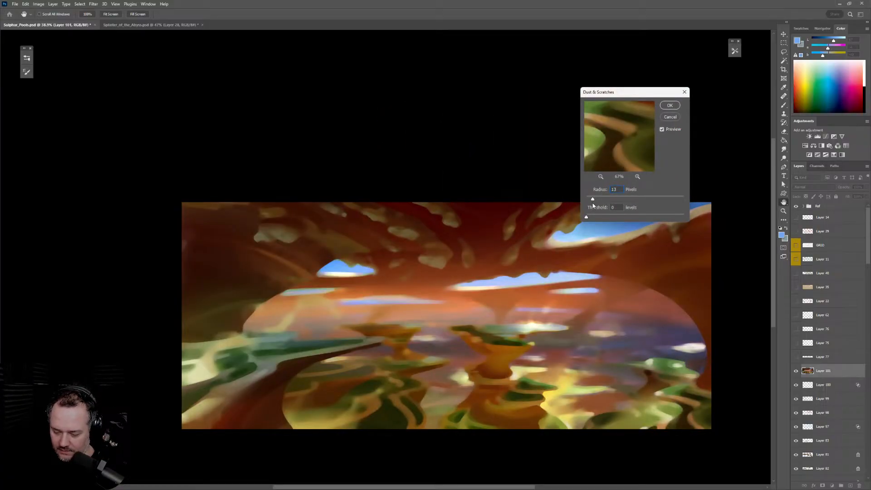
pyautogui.moveTo(592, 207); pyautogui.dragTo(602, 203)
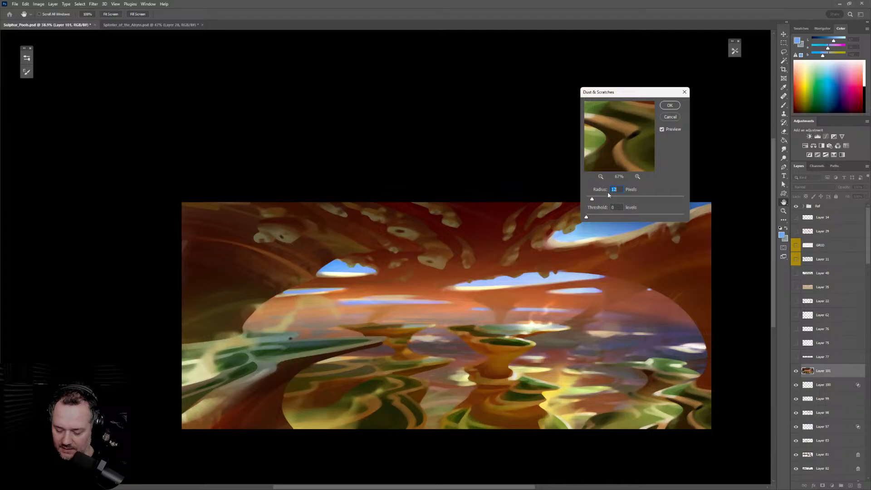
pyautogui.moveTo(588, 203); pyautogui.dragTo(589, 201)
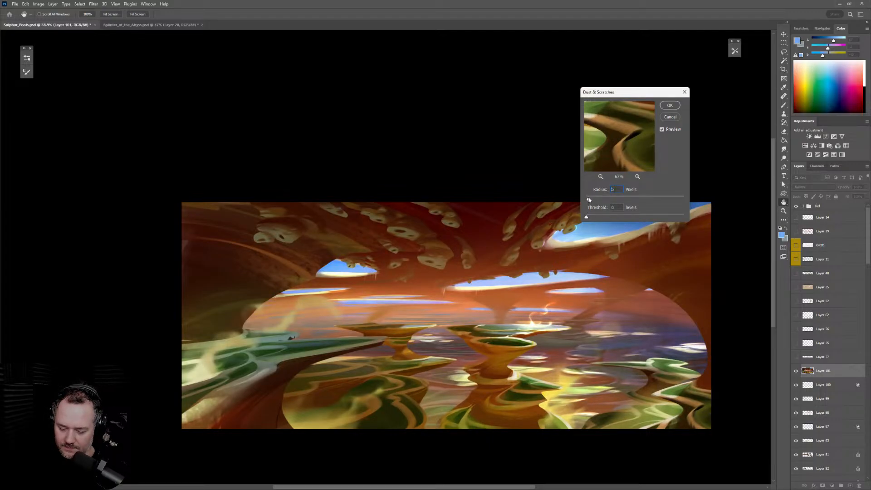
pyautogui.moveTo(589, 200); pyautogui.dragTo(590, 199)
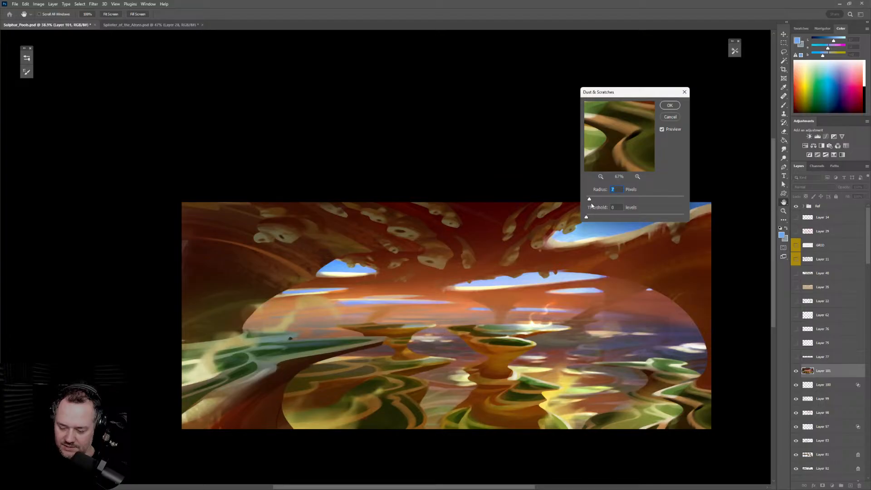
pyautogui.click(670, 105)
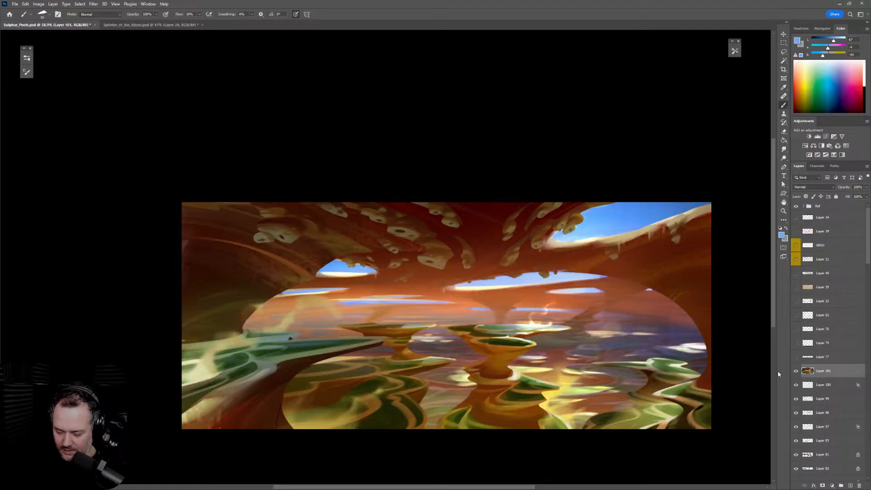
# Compare the painting with and without the filtered layer at a closer view
pyautogui.press('z')
pyautogui.moveTo(632, 347); pyautogui.dragTo(660, 348)
pyautogui.moveTo(661, 399)
pyautogui.mouseDown()
pyautogui.moveTo(679, 343)
pyautogui.moveTo(670, 345)
pyautogui.mouseUp()
pyautogui.press('z')
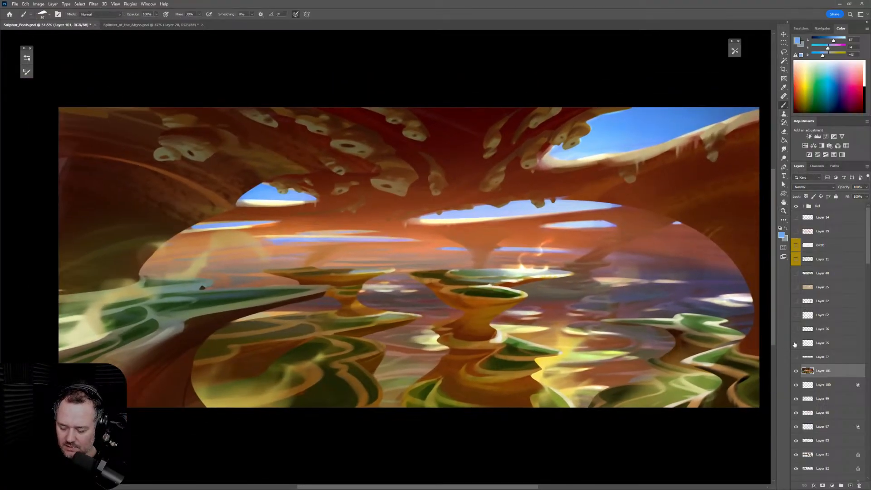
pyautogui.click(796, 371)
pyautogui.click(797, 371)
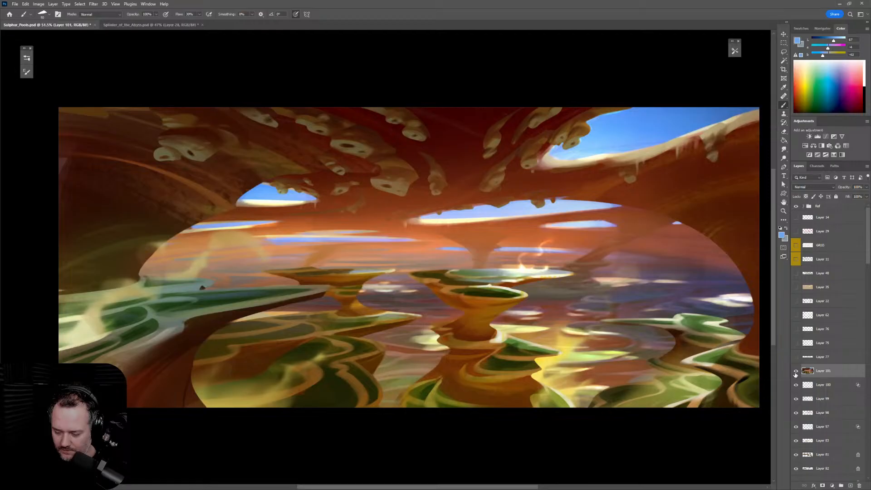
pyautogui.click(797, 371)
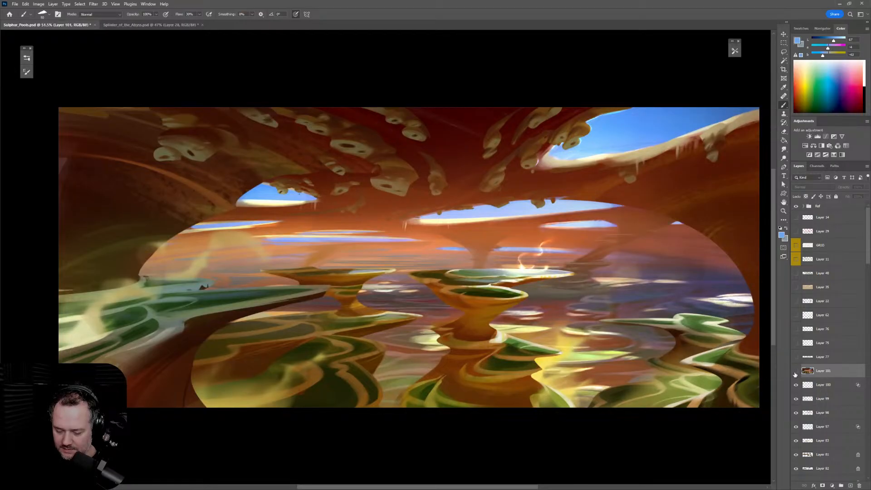
# Compare the whole painting with and without the filtered Layer 101
pyautogui.click(797, 371)
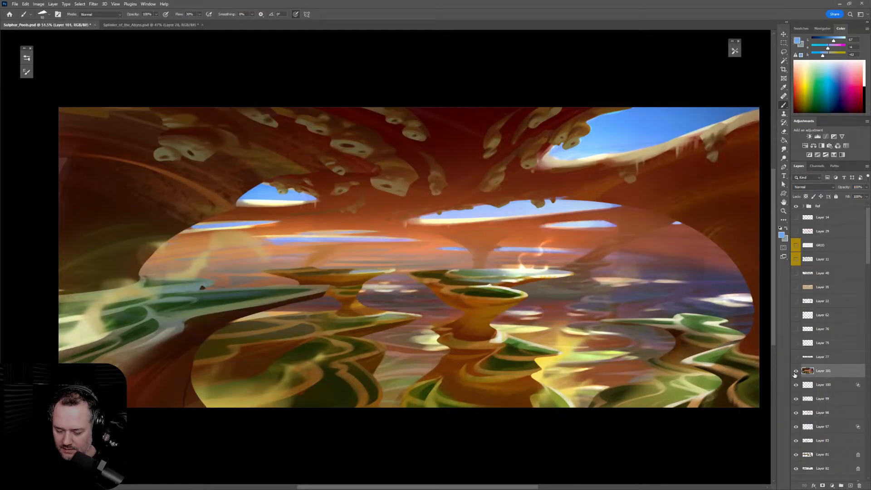
pyautogui.click(796, 373)
pyautogui.click(795, 373)
pyautogui.click(795, 373)
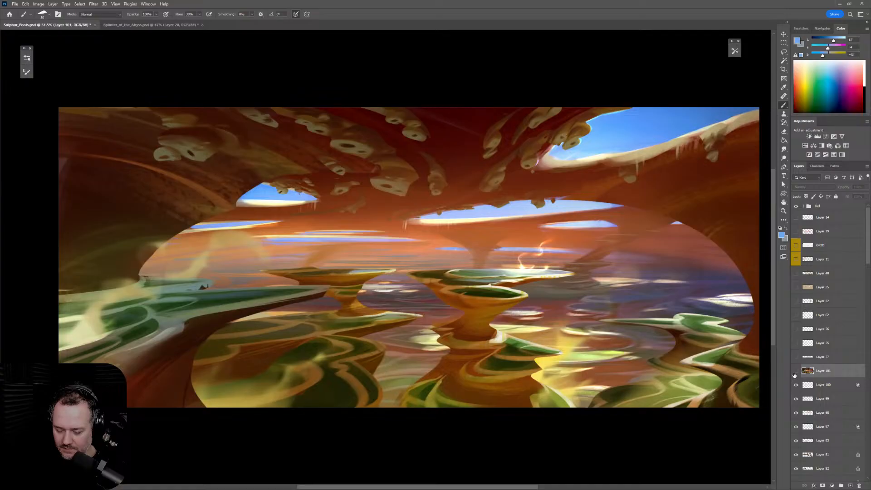
pyautogui.click(795, 372)
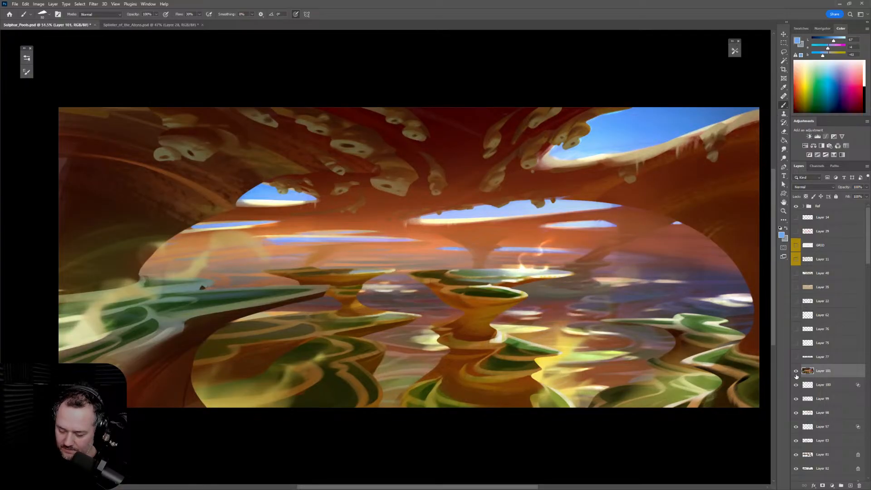
pyautogui.click(797, 372)
pyautogui.click(796, 372)
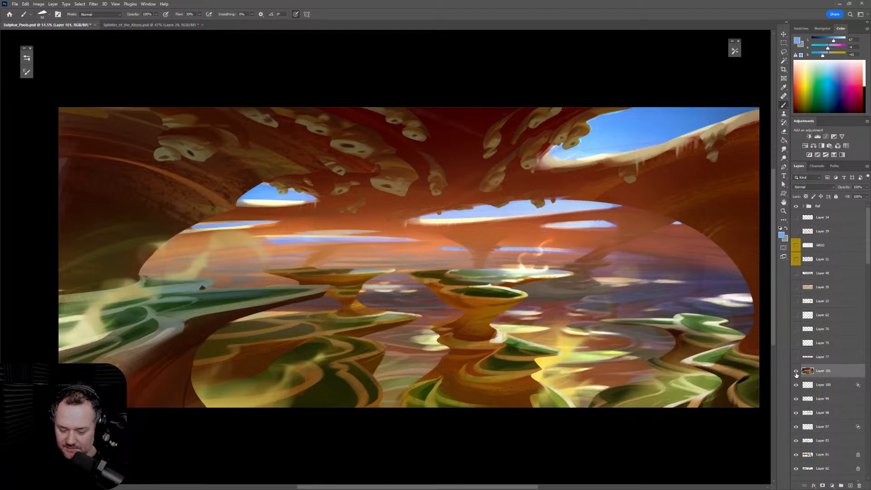
pyautogui.click(796, 372)
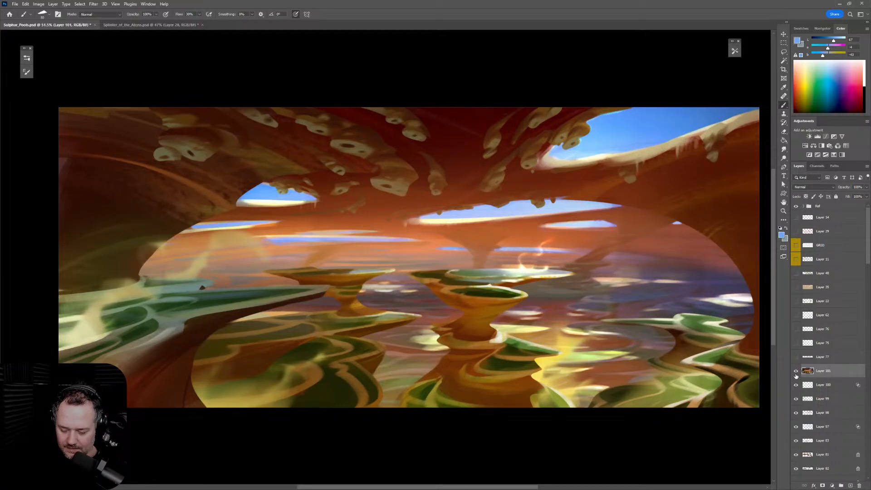
# Load the combined outlines of the two foreground rock layers, the central pillars and the far terraces as one selection, and clear it
pyautogui.moveTo(867, 261); pyautogui.dragTo(861, 322)
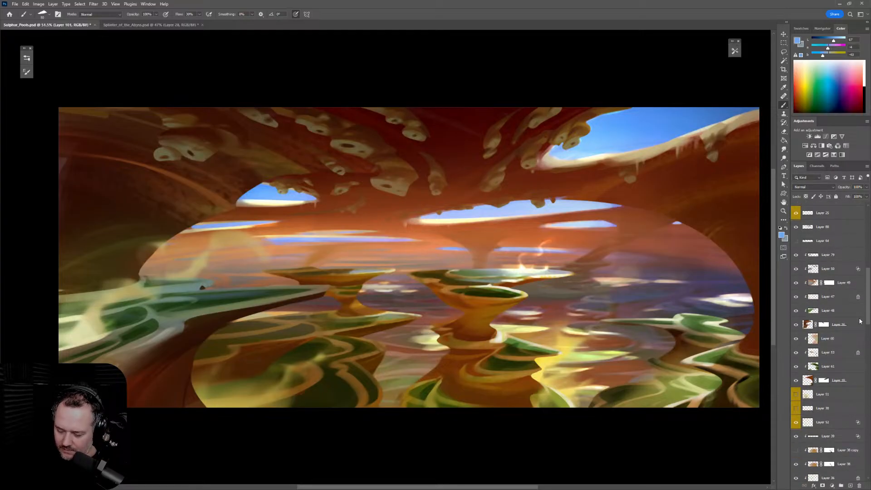
pyautogui.scroll(1, 809, 336)
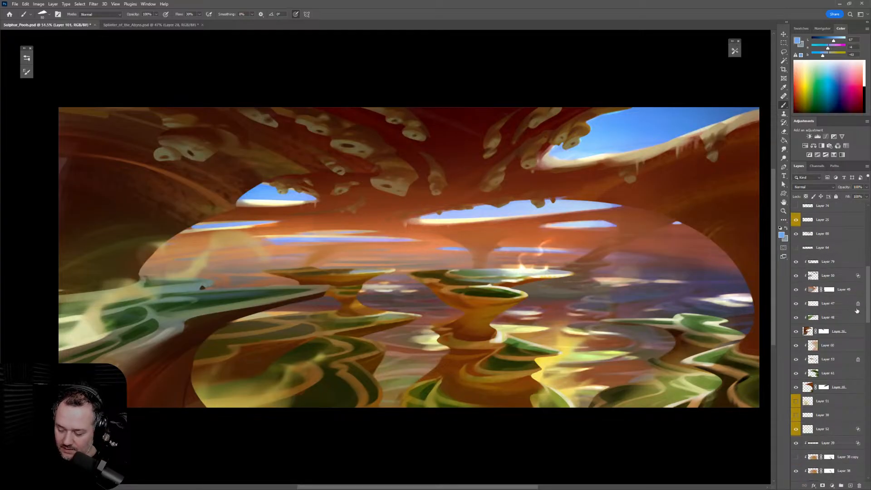
pyautogui.scroll(-3, 833, 302)
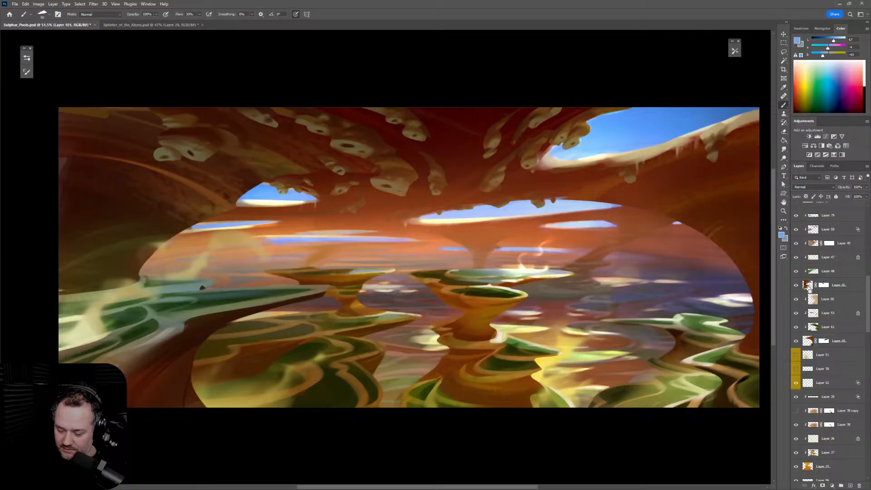
pyautogui.keyDown('ctrl'); pyautogui.click(809, 287); pyautogui.keyUp('ctrl')
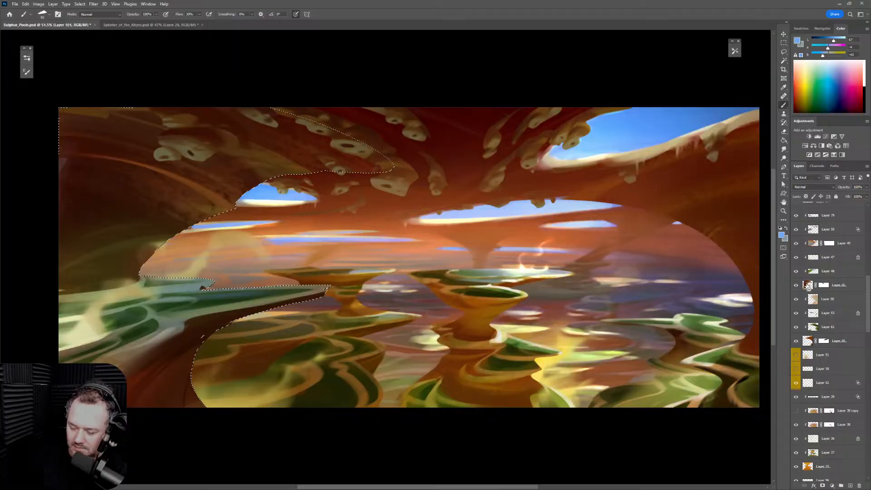
pyautogui.keyDown('ctrl'); pyautogui.keyDown('shift'); pyautogui.click(808, 343); pyautogui.keyUp('shift'); pyautogui.keyUp('ctrl')
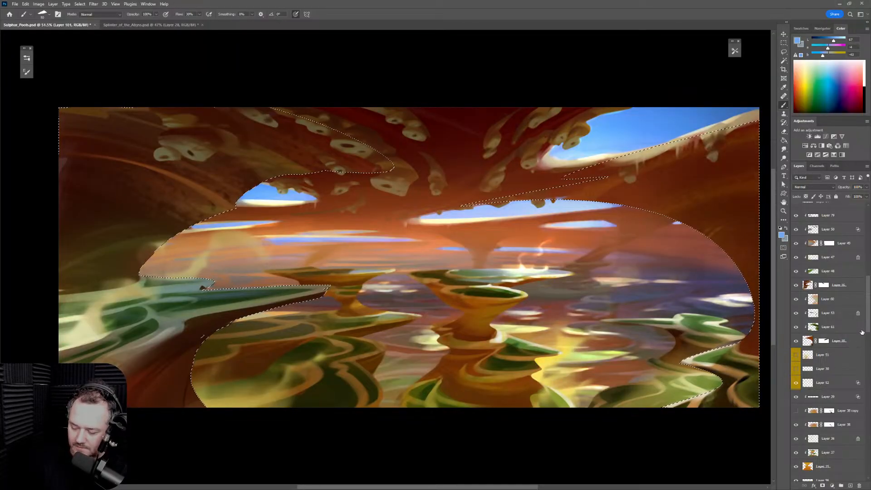
pyautogui.scroll(-3, 817, 336)
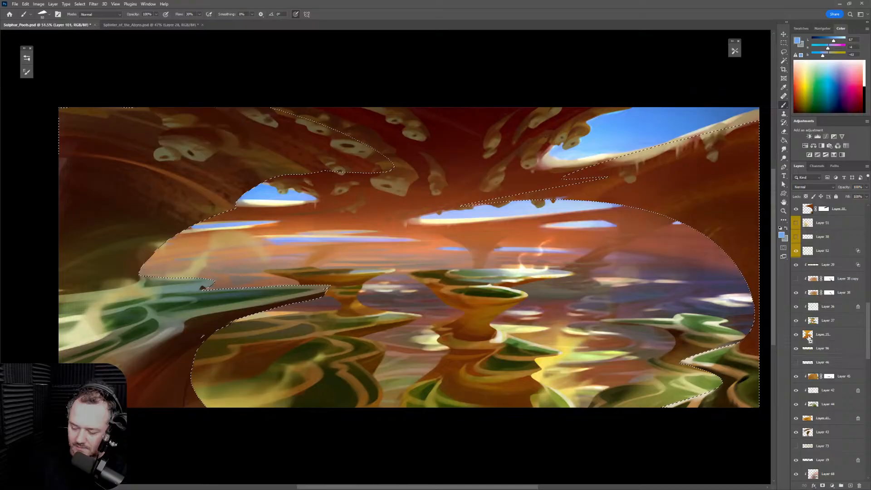
pyautogui.keyDown('ctrl'); pyautogui.keyDown('shift'); pyautogui.click(809, 336); pyautogui.keyUp('shift'); pyautogui.keyUp('ctrl')
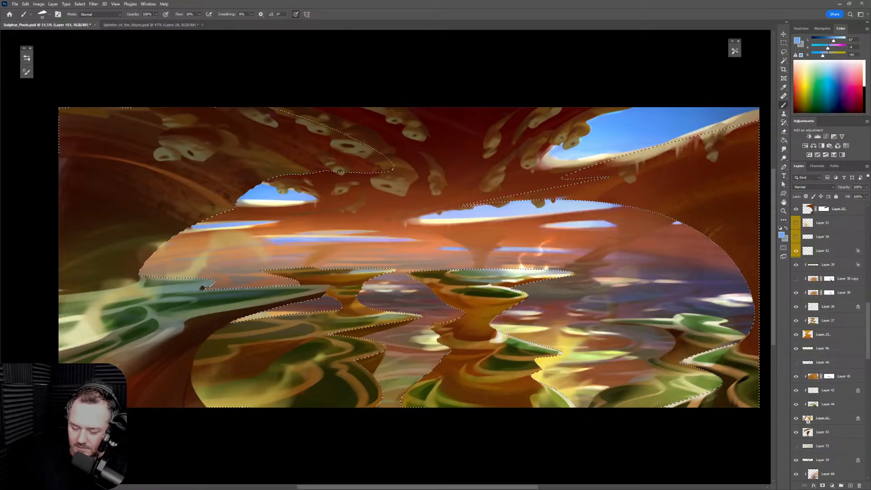
pyautogui.moveTo(867, 354); pyautogui.dragTo(867, 367)
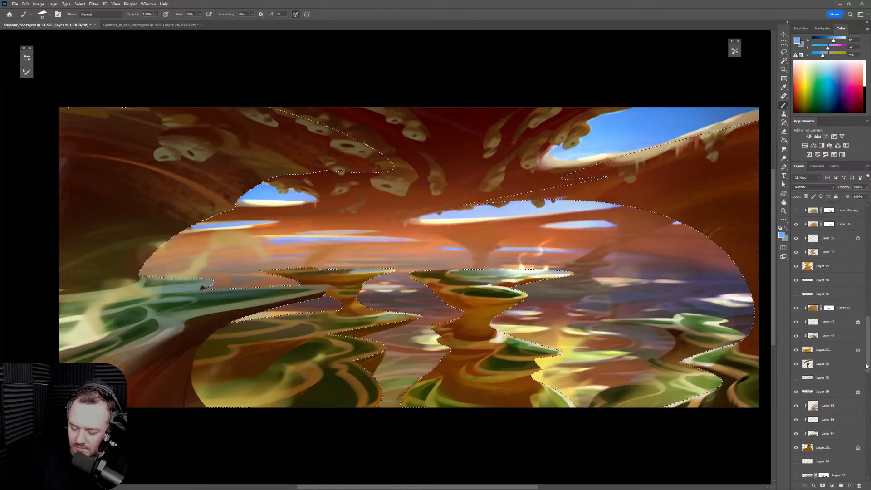
pyautogui.scroll(-2, 817, 363)
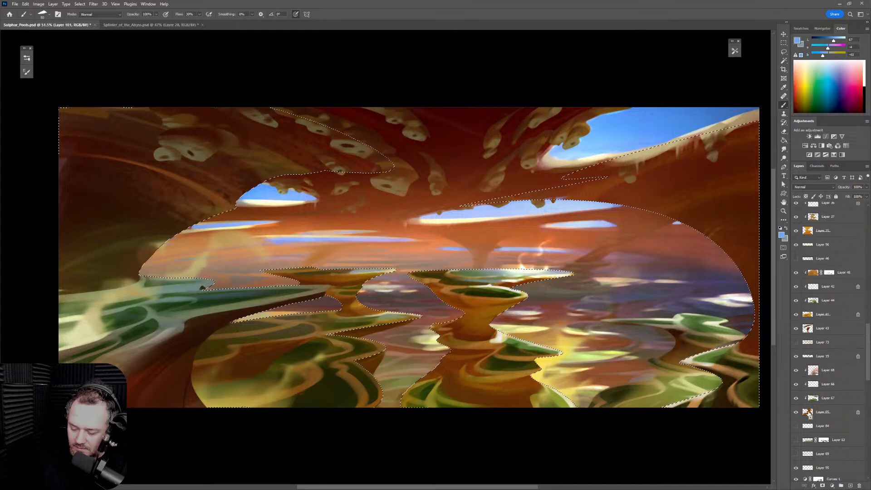
pyautogui.keyDown('ctrl'); pyautogui.keyDown('shift'); pyautogui.click(810, 415); pyautogui.keyUp('shift'); pyautogui.keyUp('ctrl')
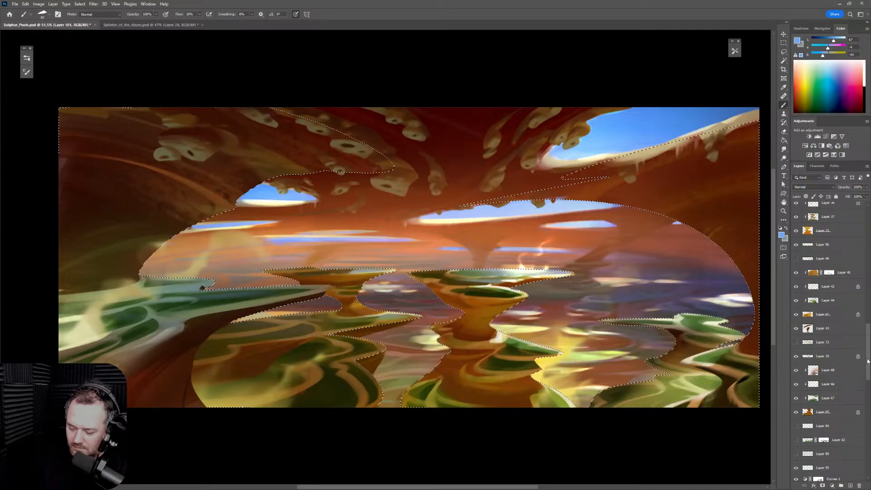
pyautogui.moveTo(868, 361); pyautogui.dragTo(864, 387)
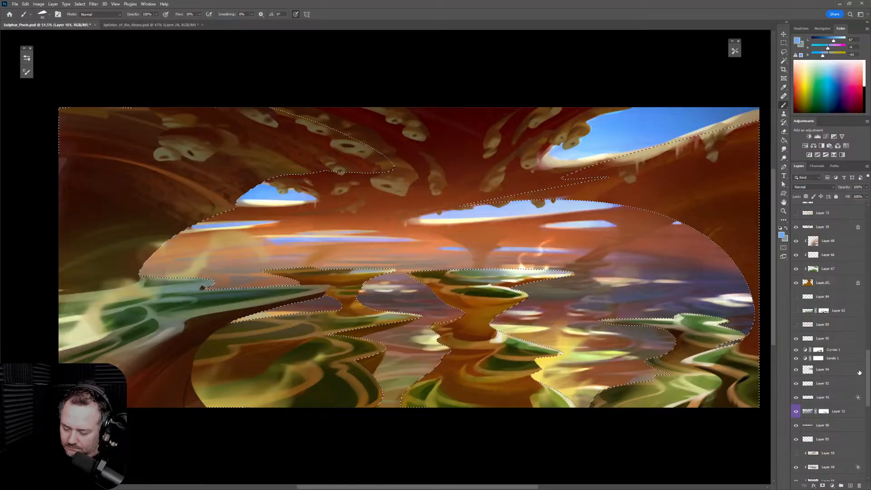
pyautogui.scroll(10, 797, 348)
pyautogui.scroll(8, 797, 348)
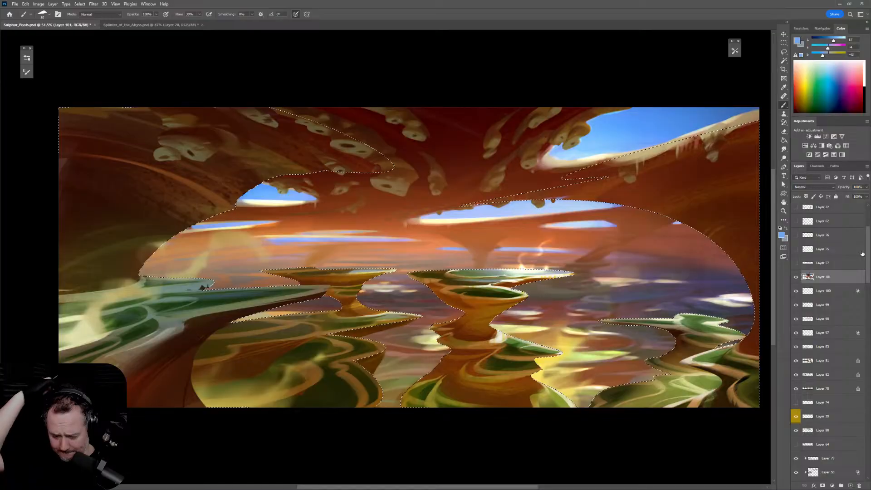
pyautogui.hotkey('ctrl', 'd')
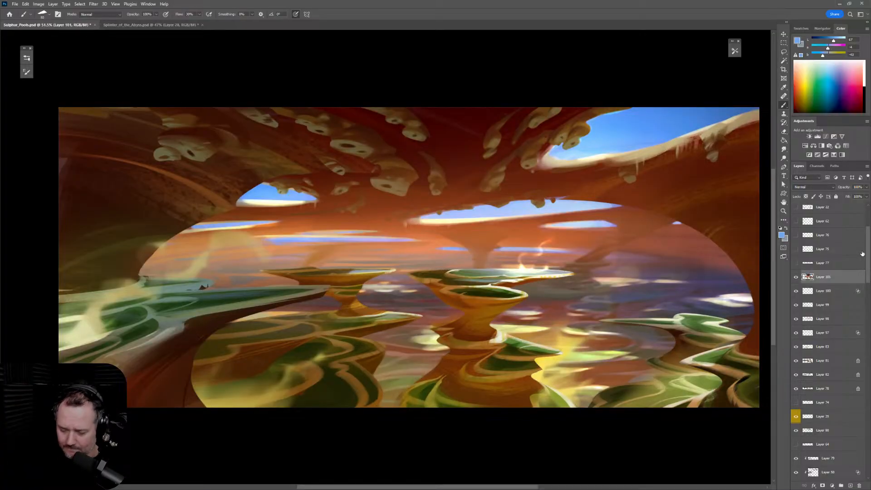
# Add a blank white layer mask to the filtered Layer 101
pyautogui.press('z')
pyautogui.moveTo(625, 423); pyautogui.dragTo(698, 400)
pyautogui.press('r')
pyautogui.press('z')
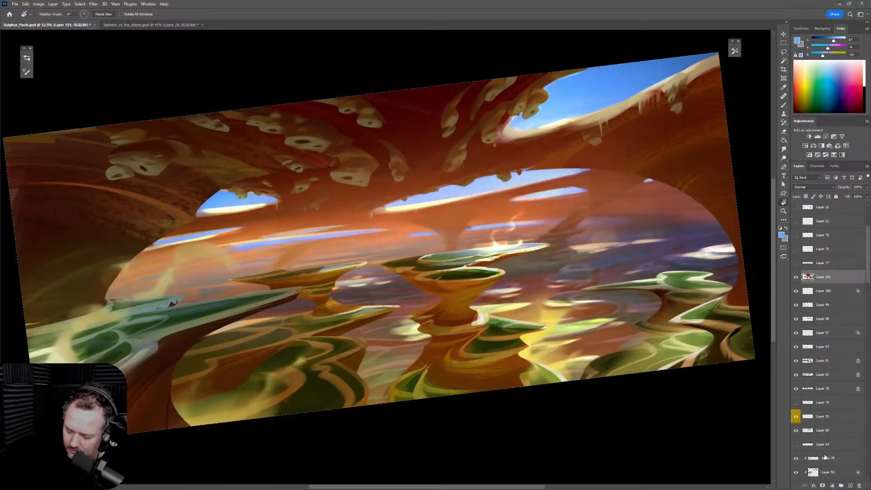
pyautogui.click(823, 485)
pyautogui.press('b')
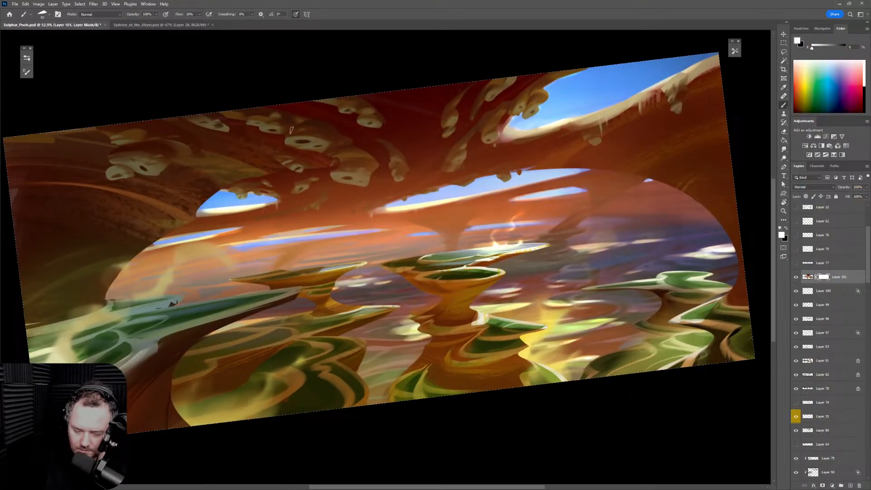
# Choose the soft round brush for painting on the mask, enlarge it considerably and clear the foreground selection
pyautogui.click(26, 57)
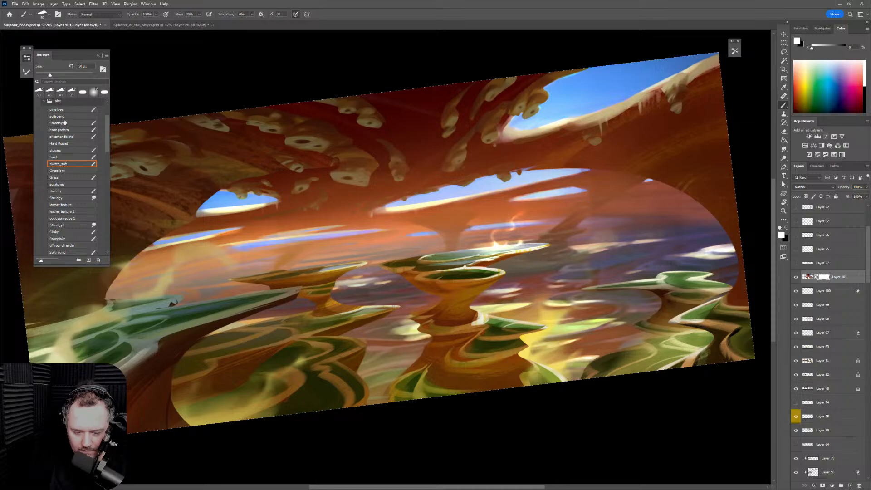
pyautogui.click(64, 121)
pyautogui.click(83, 49)
pyautogui.press(']')
pyautogui.press(']')
pyautogui.press(']')
pyautogui.press(']')
pyautogui.press(']')
pyautogui.press(']')
pyautogui.press(']')
pyautogui.press(']')
pyautogui.press(']')
pyautogui.press(']')
pyautogui.press(']')
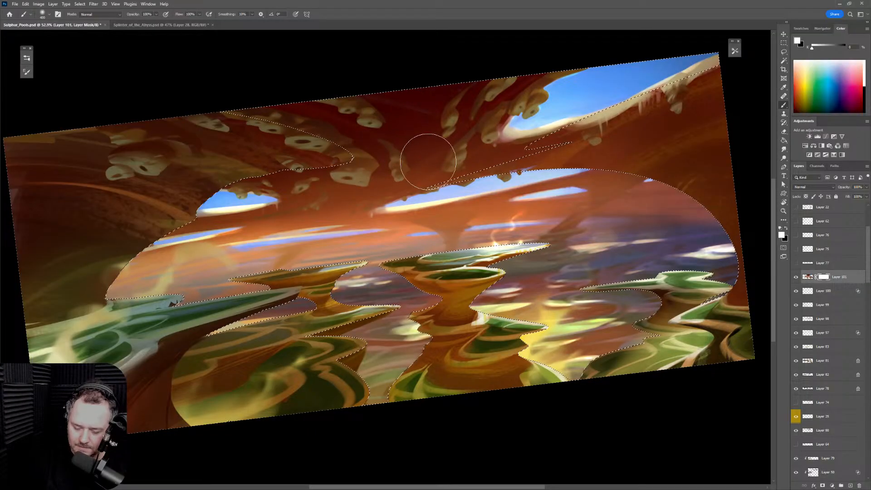
pyautogui.hotkey('ctrl', 'd')
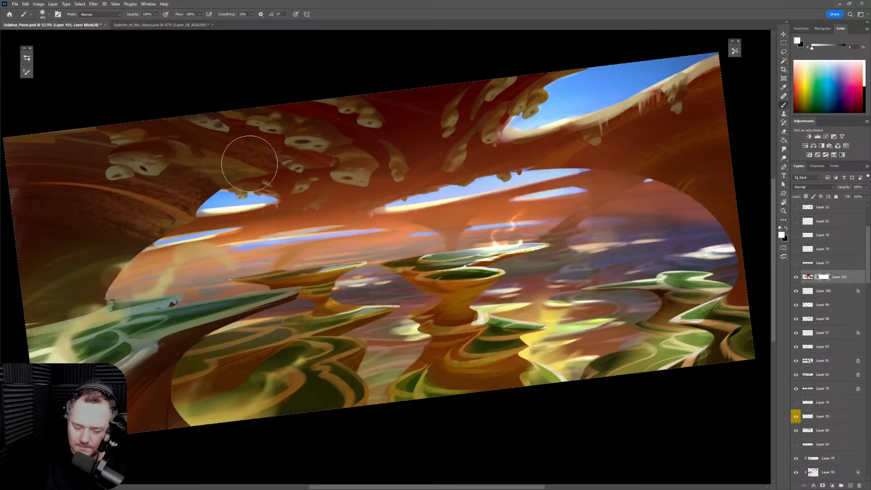
pyautogui.press(']')
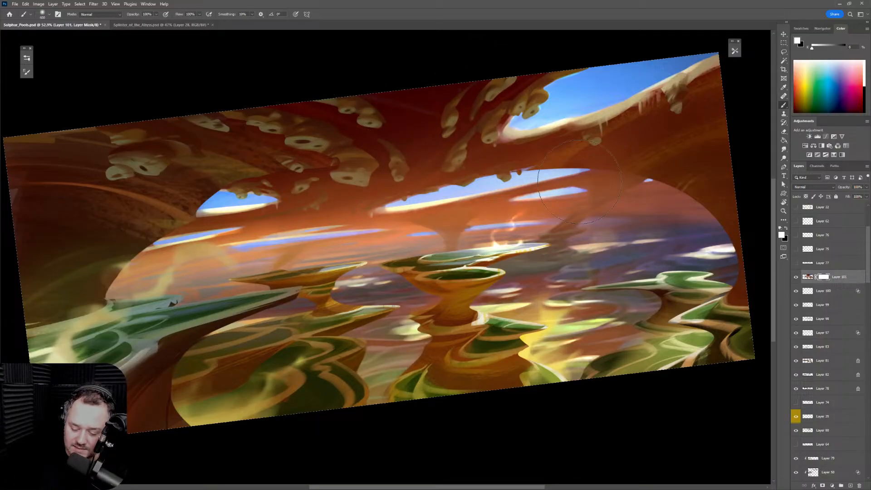
# Straighten the canvas and paint black on Layer 101's mask over the lower pools with a larger brush to bring back unfiltered detail
pyautogui.press('r')
pyautogui.moveTo(640, 174); pyautogui.dragTo(663, 177)
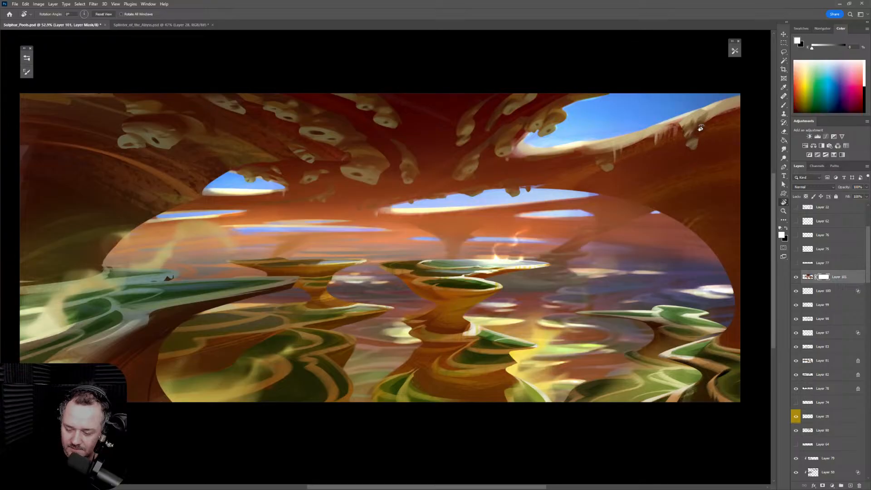
pyautogui.press('e')
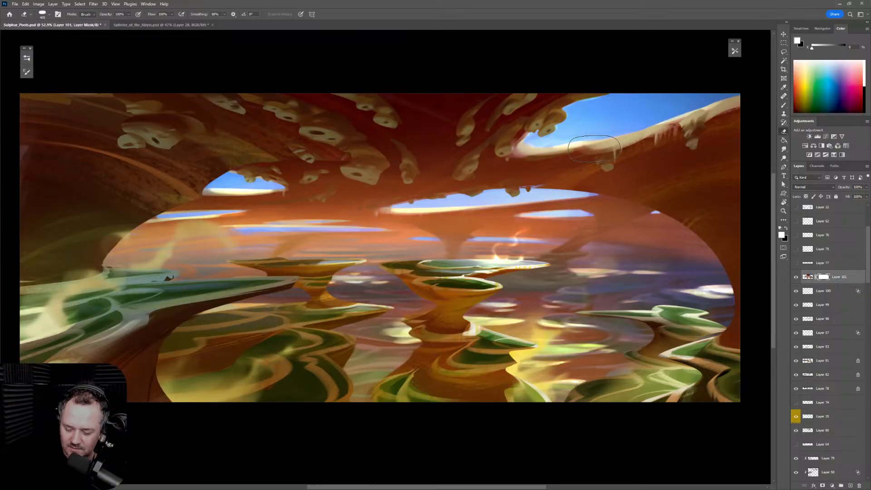
pyautogui.press('b')
pyautogui.press(']')
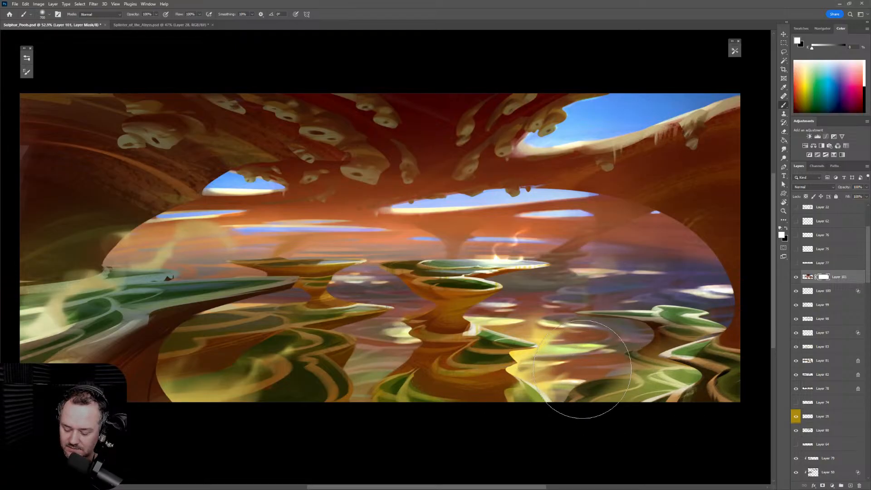
pyautogui.press('x')
pyautogui.press(']')
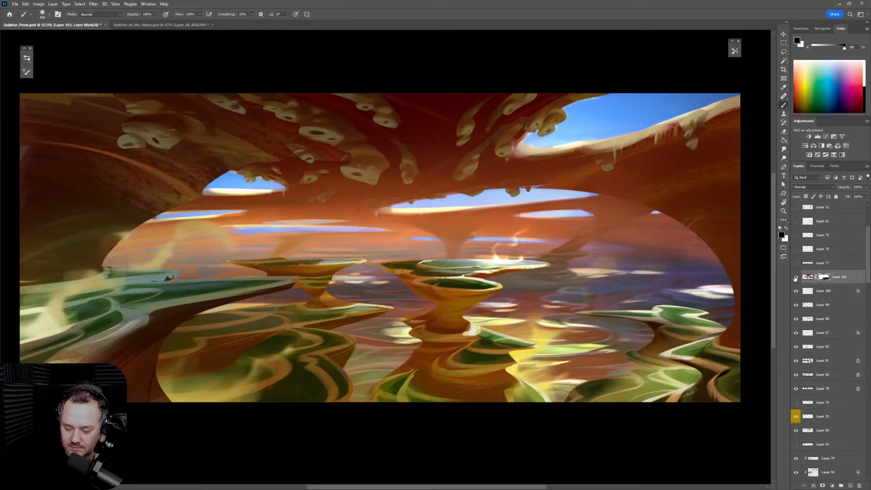
pyautogui.click(796, 278)
# Mirror the view and paint black on Layer 101's mask over the hanging ceiling formations and cave wall with a smaller brush
pyautogui.press('z')
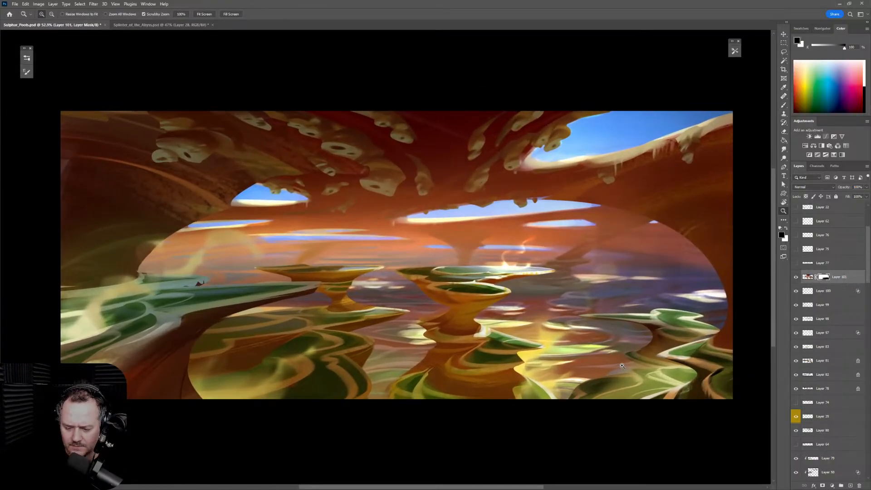
pyautogui.press('b')
pyautogui.moveTo(622, 366); pyautogui.dragTo(627, 343)
pyautogui.hotkey('ctrl', 'shift', 'h')
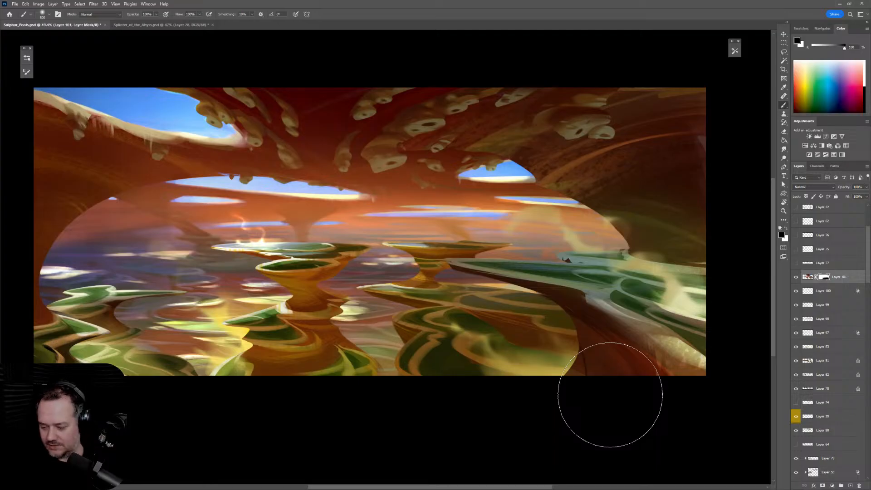
pyautogui.press('[')
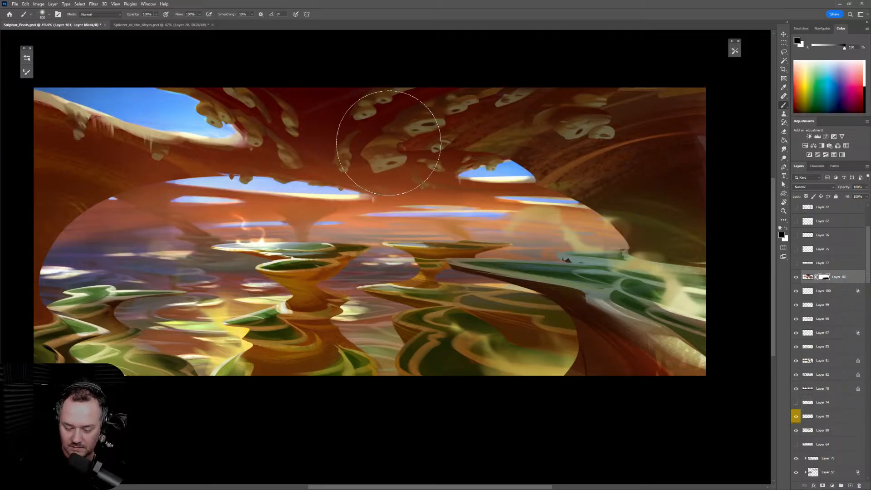
pyautogui.press('[')
pyautogui.press('[')
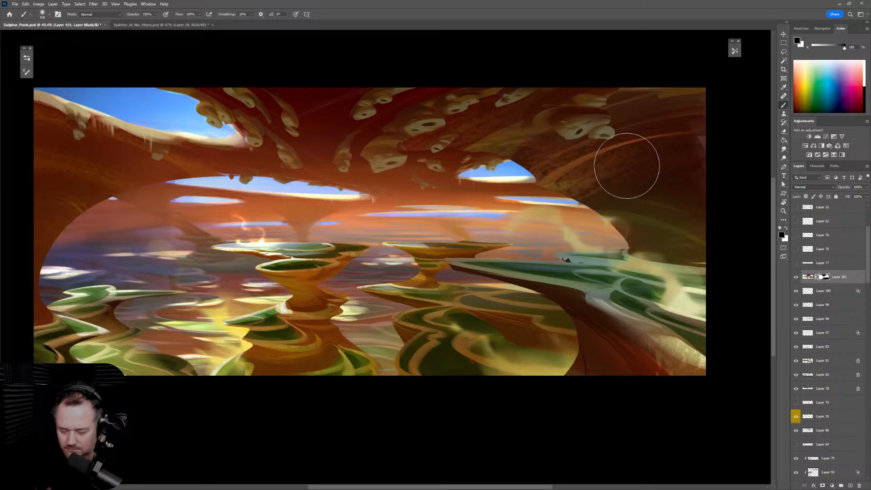
# Mirror the view and toggle Layer 101's visibility to compare the whole painting with and without the softening
pyautogui.press('z')
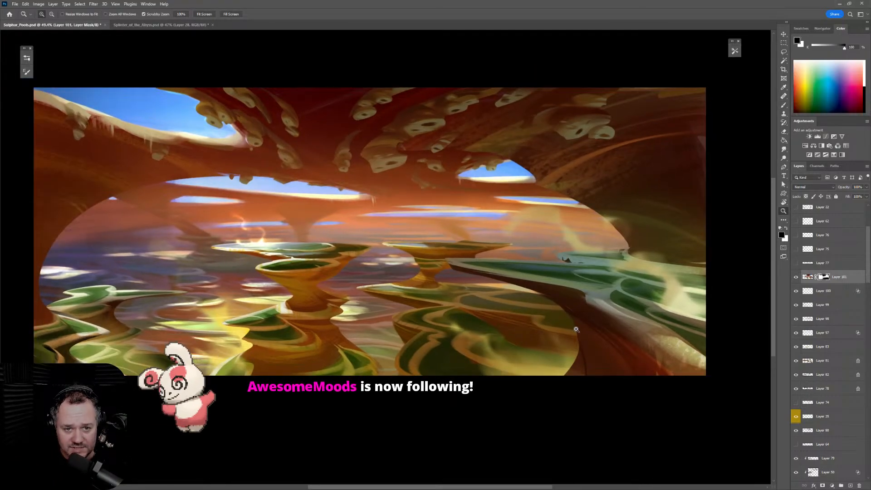
pyautogui.moveTo(577, 329); pyautogui.dragTo(585, 330)
pyautogui.press('b')
pyautogui.moveTo(570, 361)
pyautogui.mouseDown()
pyautogui.moveTo(573, 346)
pyautogui.moveTo(591, 336)
pyautogui.moveTo(583, 320)
pyautogui.mouseUp()
pyautogui.press('h')
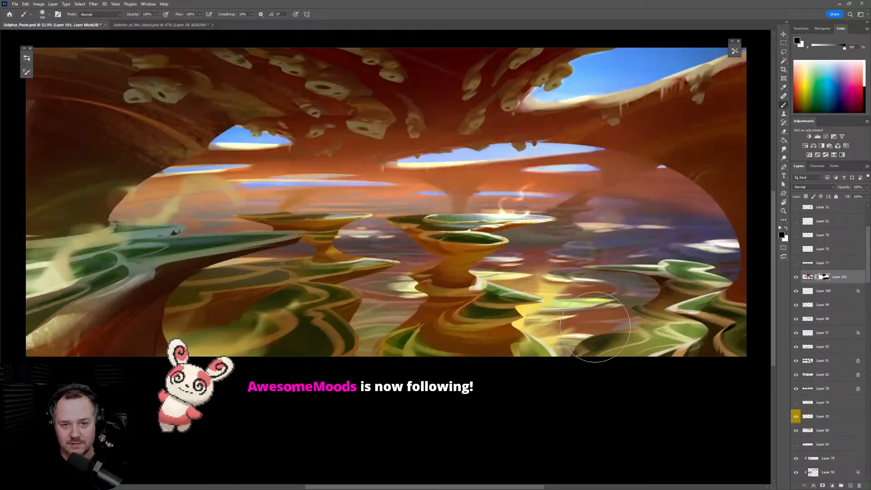
pyautogui.click(796, 277)
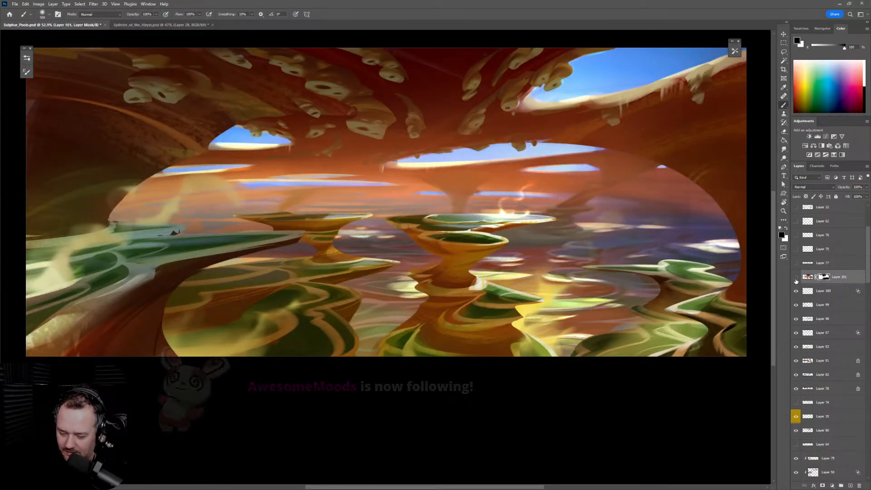
pyautogui.click(796, 278)
pyautogui.click(796, 278)
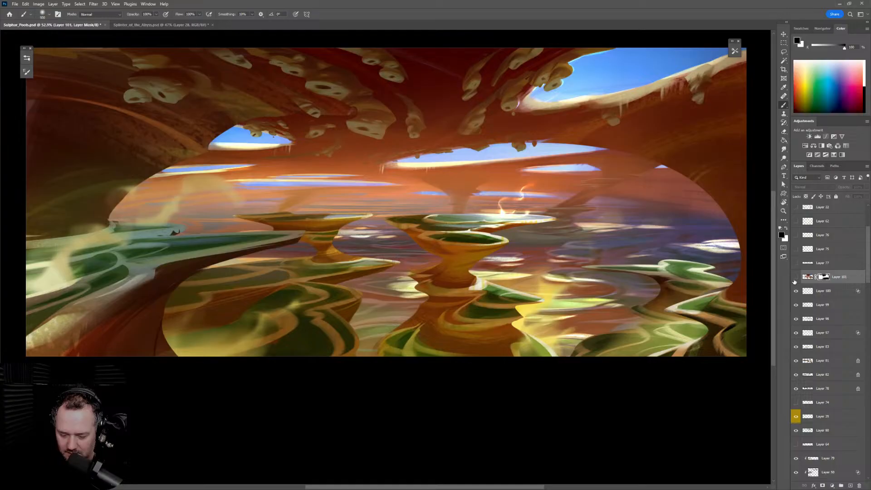
# Compare the softened and unfiltered distant horizon behind the central pool up close by toggling Layer 101
pyautogui.scroll(5, 771, 272)
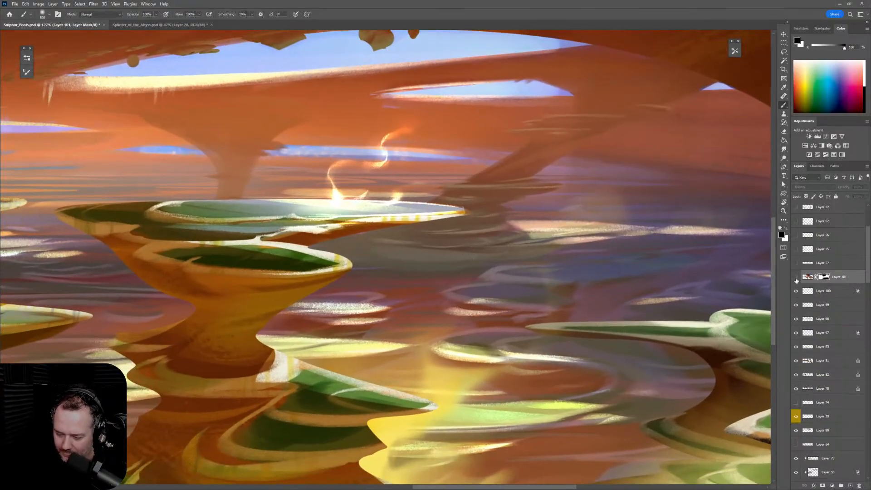
pyautogui.click(796, 277)
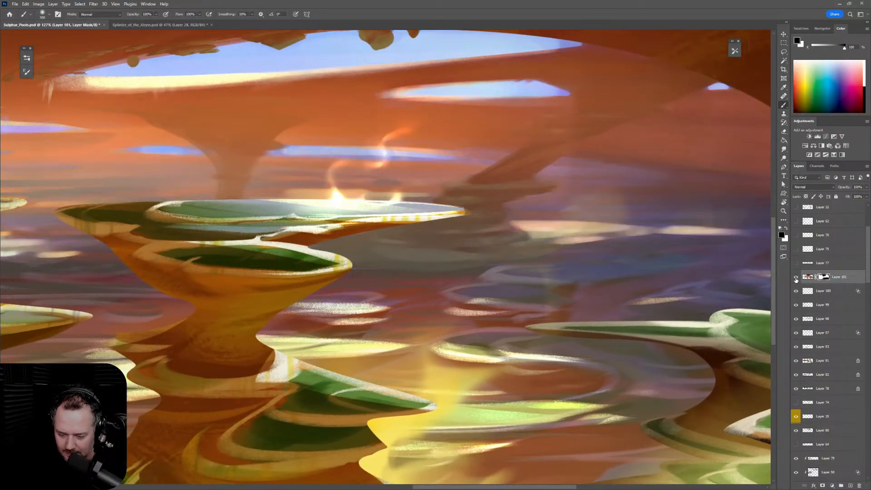
pyautogui.click(796, 278)
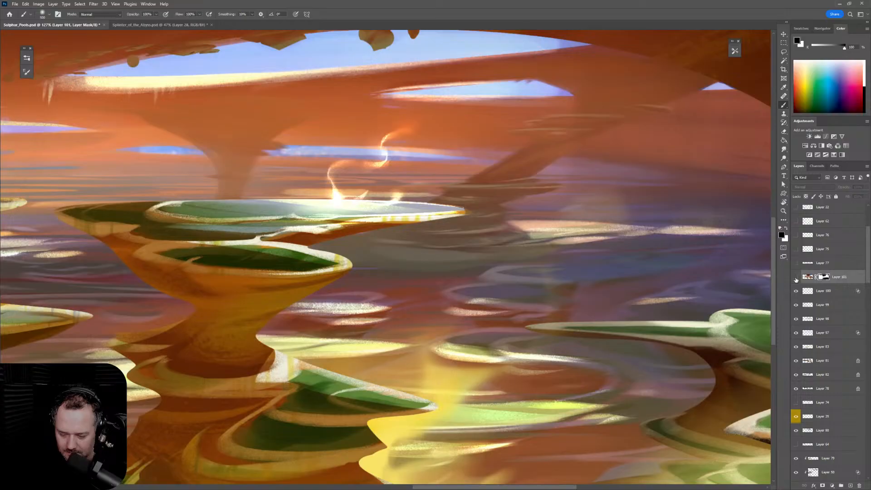
pyautogui.click(796, 278)
pyautogui.click(796, 278)
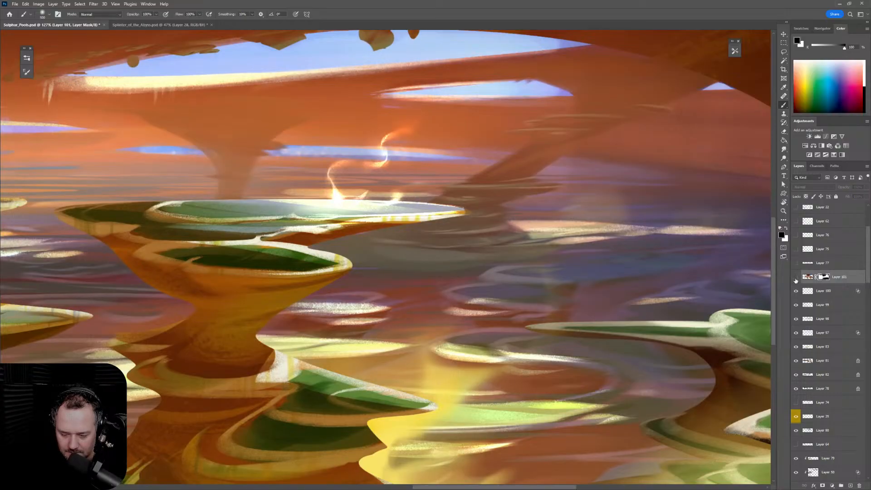
pyautogui.click(796, 277)
pyautogui.click(796, 277)
pyautogui.click(796, 277)
# Toggle Layer 101 at a wider view to check how the softening affects the background around the pools
pyautogui.press('z')
pyautogui.moveTo(726, 300); pyautogui.dragTo(679, 315)
pyautogui.press('b')
pyautogui.click(796, 278)
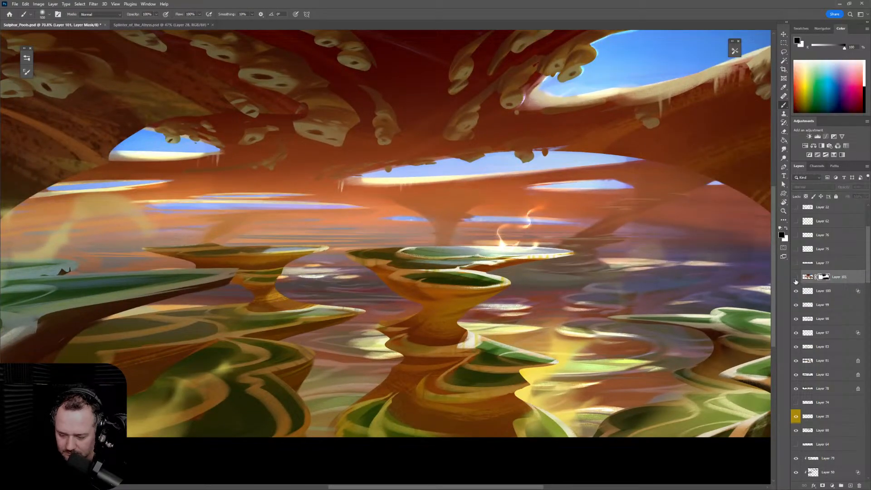
pyautogui.press('z')
pyautogui.click(679, 278)
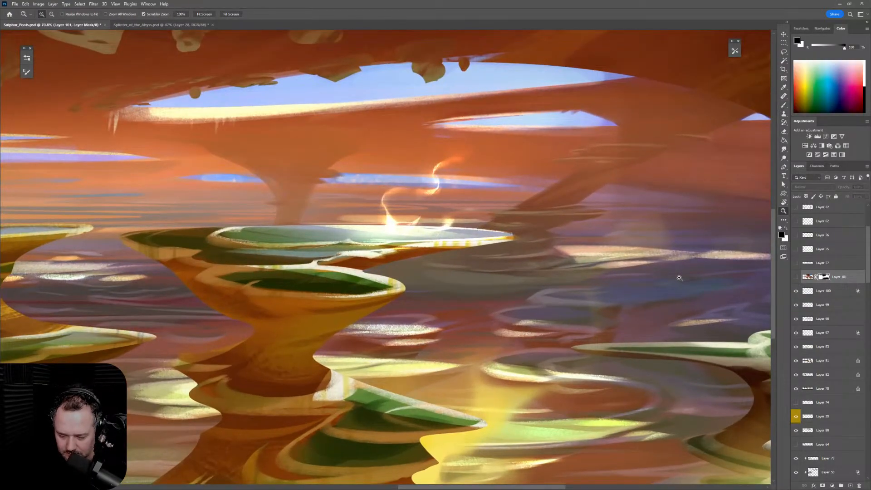
pyautogui.press('b')
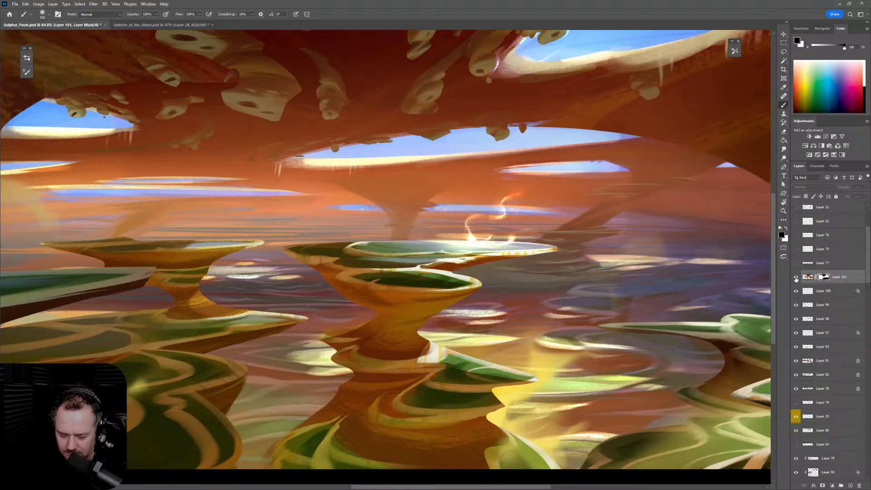
pyautogui.click(796, 278)
pyautogui.click(797, 278)
pyautogui.click(796, 278)
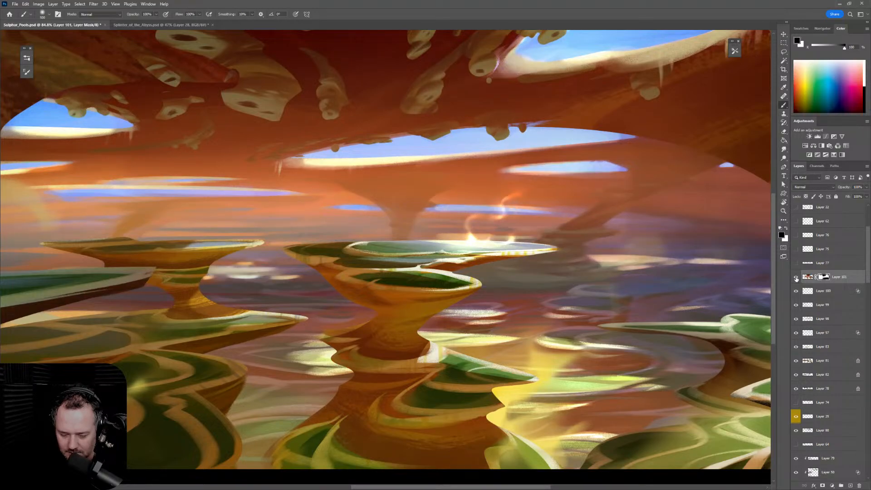
# Shrink the mask brush considerably for finer work around the central pool and its horizon
pyautogui.scroll(3, 642, 292)
pyautogui.moveTo(641, 292); pyautogui.dragTo(637, 342)
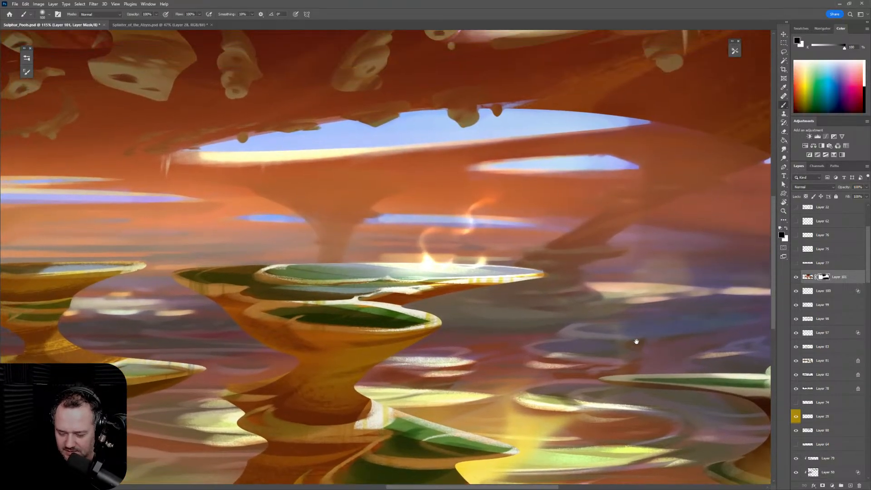
pyautogui.press('[')
pyautogui.press('[')
pyautogui.press('[')
pyautogui.press('[')
pyautogui.press('[')
pyautogui.press('[')
pyautogui.press('[')
pyautogui.press('[')
pyautogui.press('[')
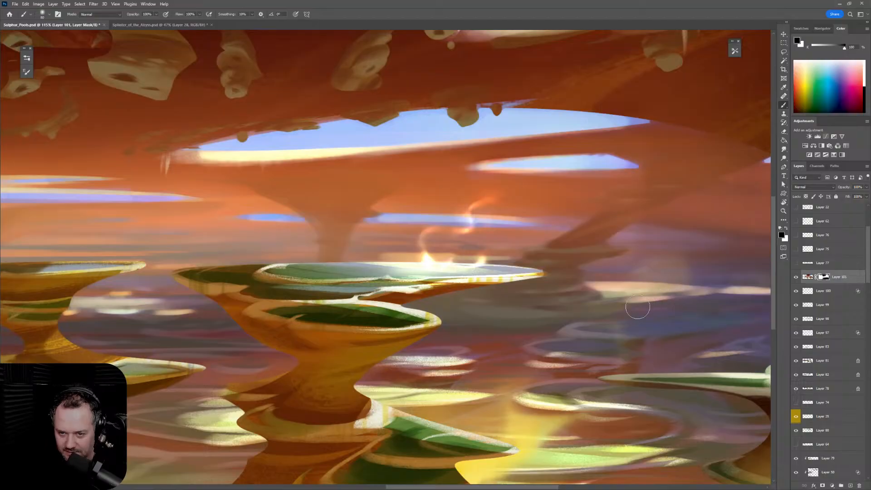
# Toggle Layer 101 to compare the glowing wisps and cloud streaks behind the central pool before and after filtering
pyautogui.scroll(2, 675, 317)
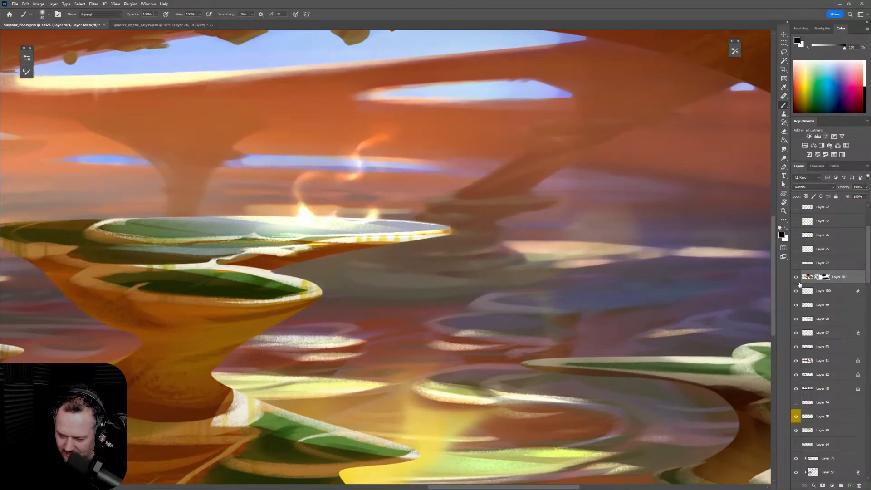
pyautogui.click(796, 279)
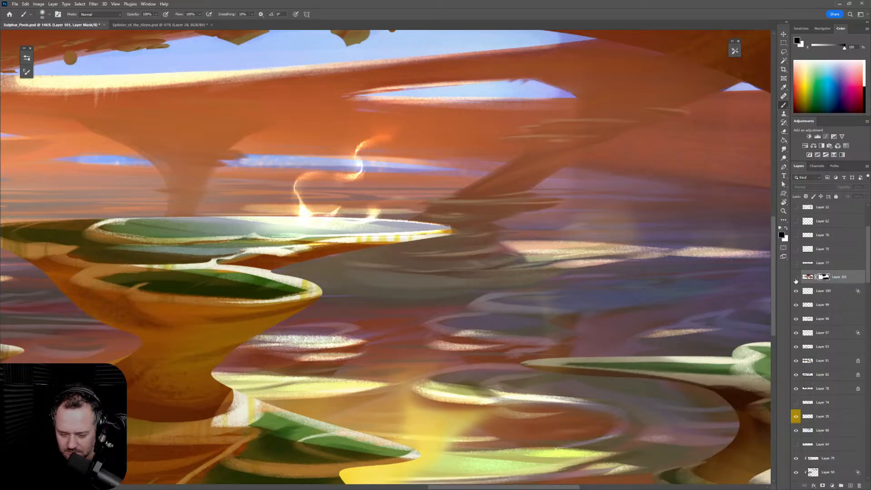
pyautogui.click(796, 278)
pyautogui.click(796, 279)
pyautogui.click(796, 278)
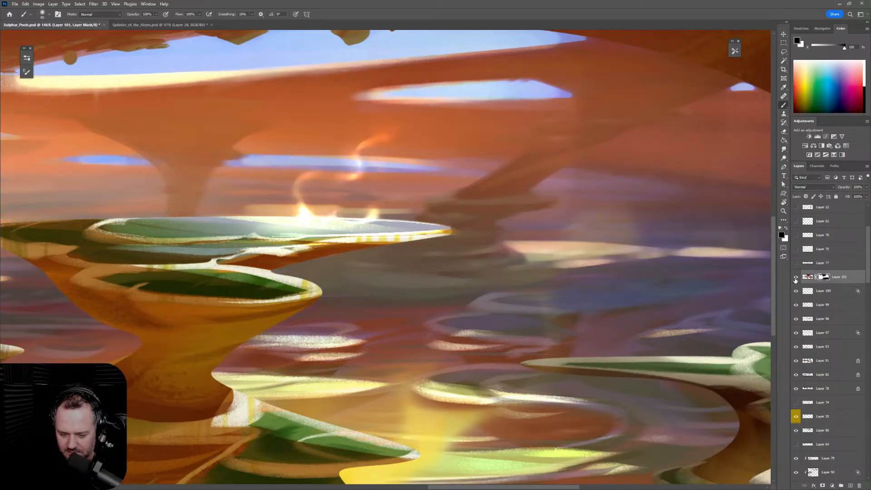
pyautogui.click(795, 279)
pyautogui.click(796, 279)
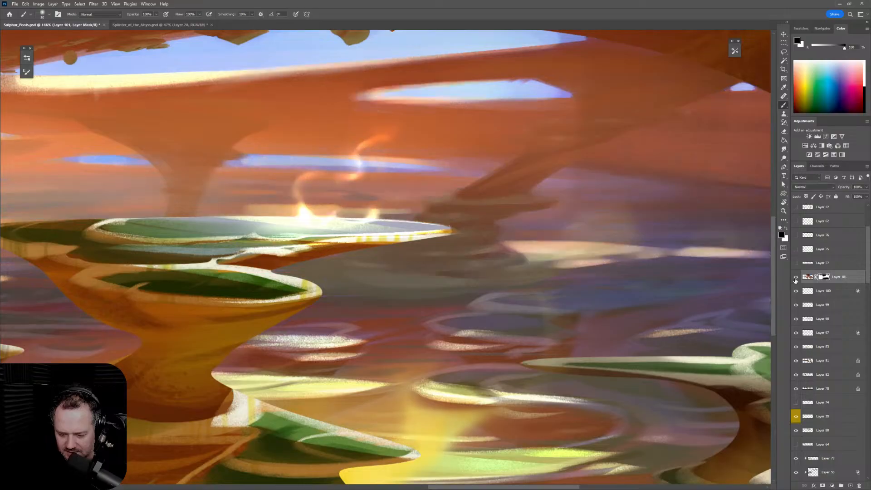
# Examine the purple distance and bright water highlights beside the central pool with Layer 101 hidden and shown
pyautogui.press('z')
pyautogui.moveTo(730, 303); pyautogui.dragTo(647, 315)
pyautogui.press('b')
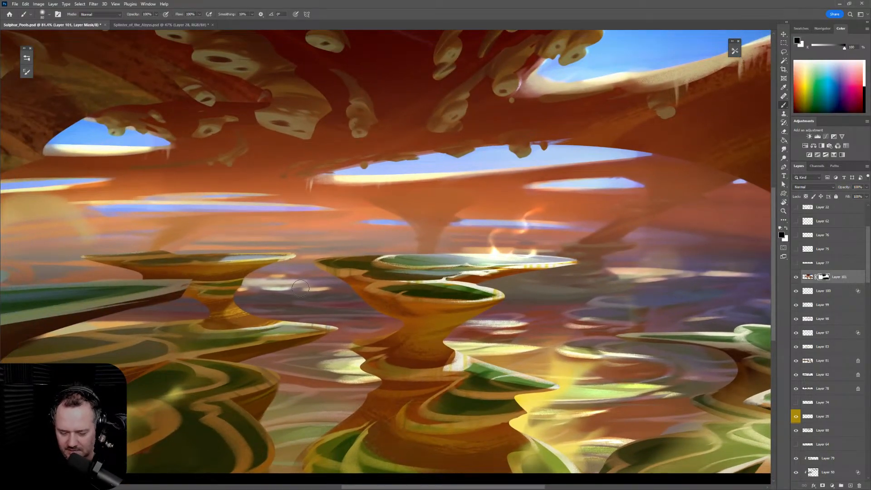
pyautogui.press('z')
pyautogui.moveTo(692, 293); pyautogui.dragTo(710, 304)
pyautogui.press('b')
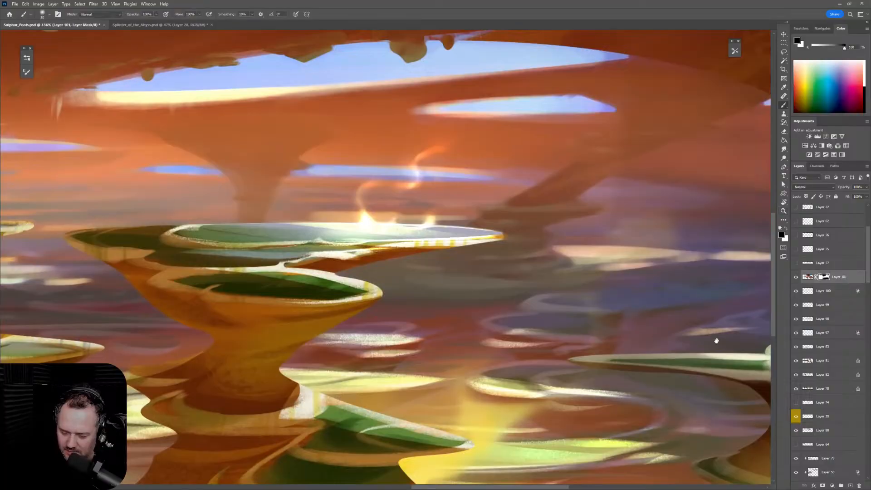
pyautogui.moveTo(704, 360)
pyautogui.mouseDown()
pyautogui.moveTo(606, 257)
pyautogui.moveTo(578, 255)
pyautogui.mouseUp()
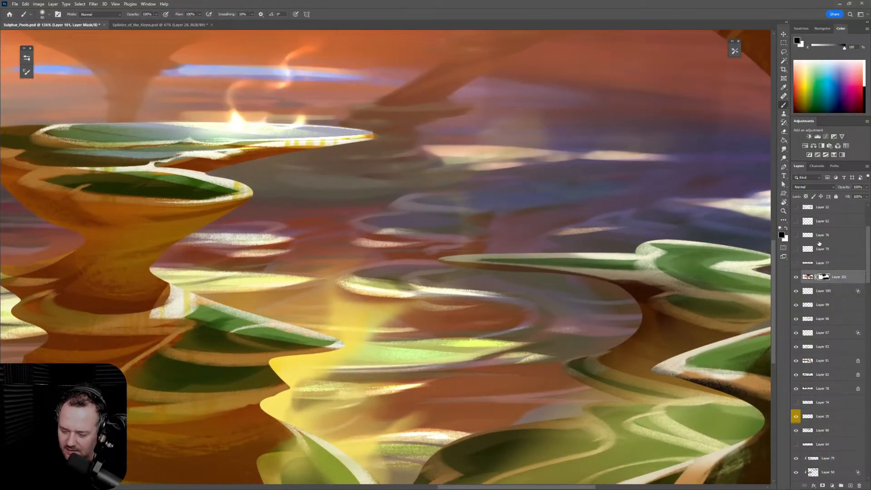
pyautogui.click(796, 278)
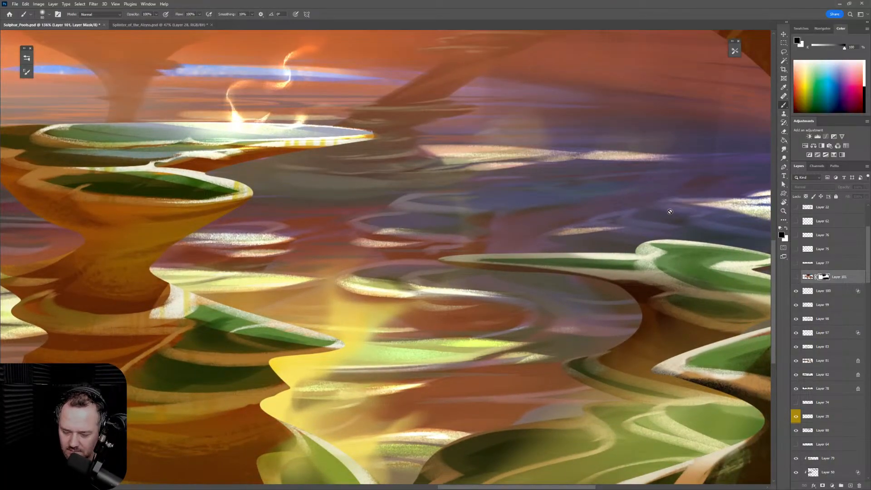
pyautogui.moveTo(670, 212); pyautogui.dragTo(575, 259)
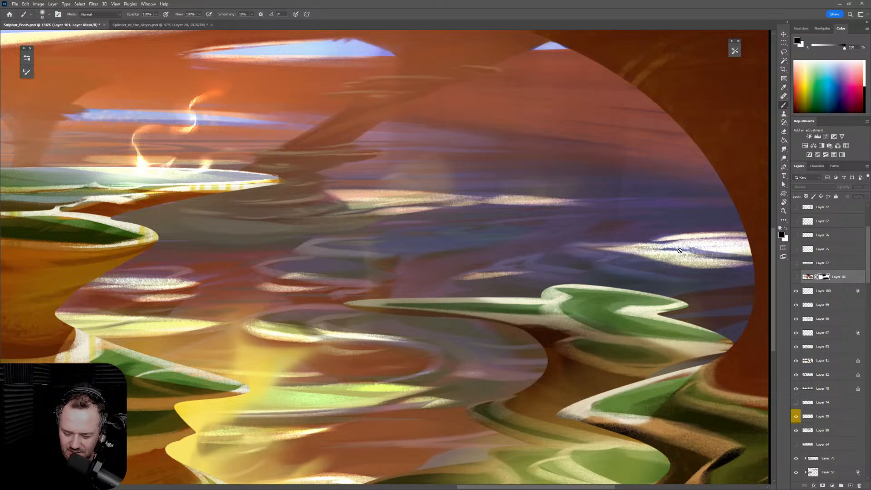
pyautogui.moveTo(275, 264); pyautogui.dragTo(554, 244)
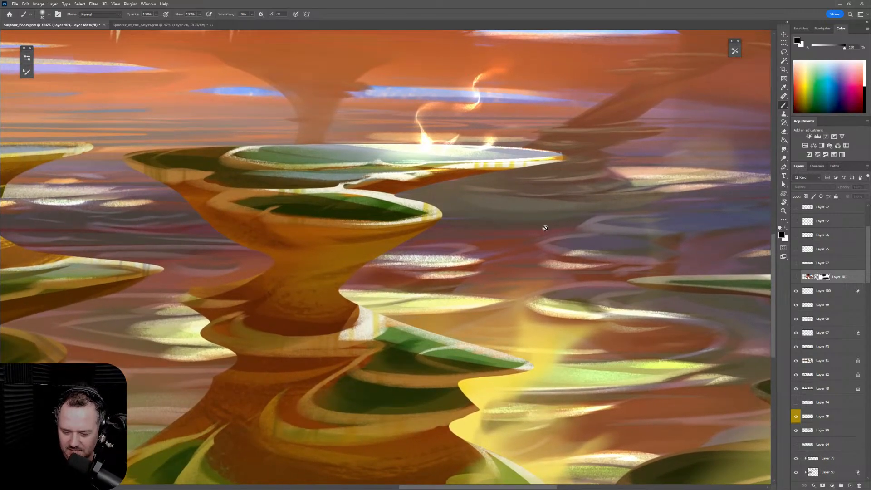
pyautogui.click(795, 279)
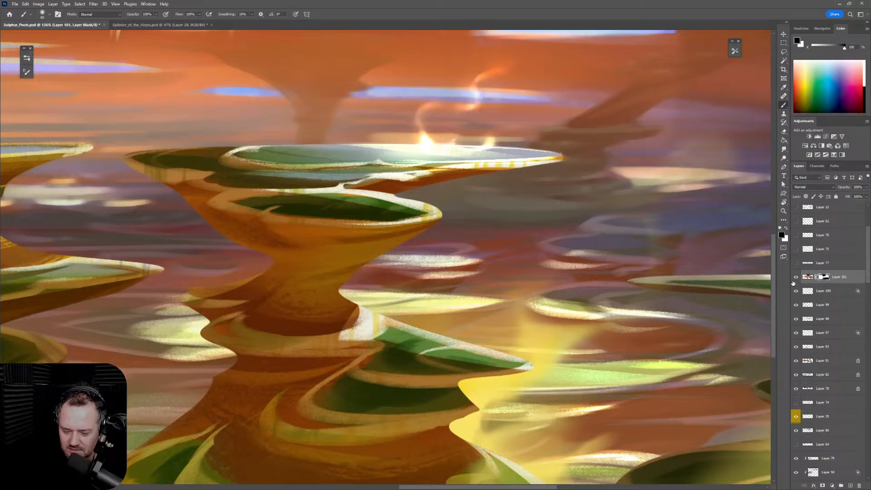
# Compare the horizon and water around the smaller pedestal pool with Layer 101 hidden and shown
pyautogui.moveTo(433, 286); pyautogui.dragTo(711, 311)
pyautogui.moveTo(450, 282); pyautogui.dragTo(579, 302)
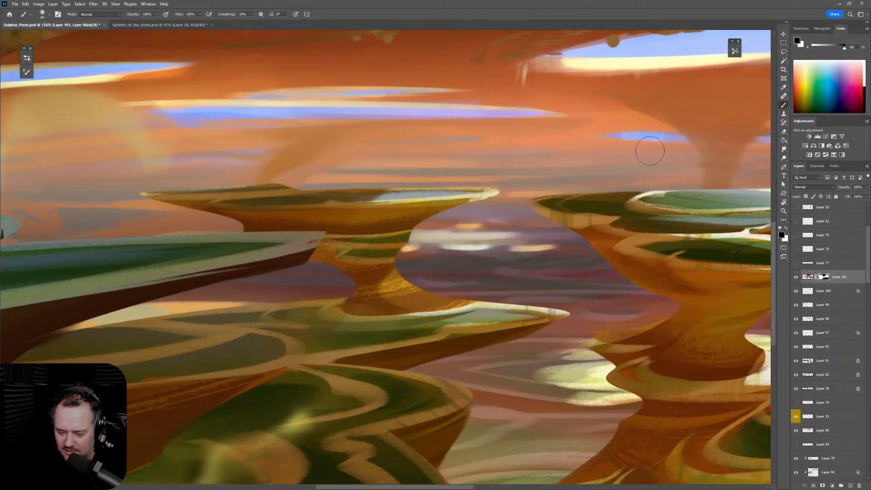
pyautogui.click(797, 277)
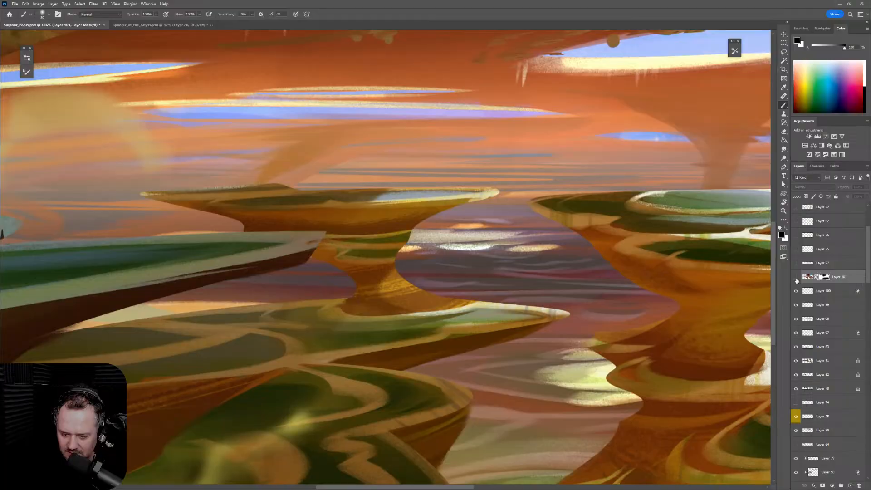
pyautogui.click(797, 278)
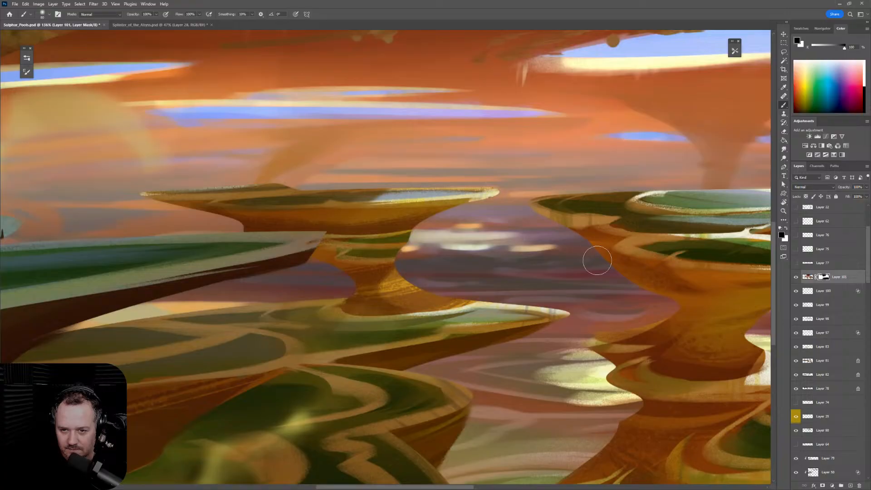
# Review the full painting with Layer 101's masked softening applied
pyautogui.press('z')
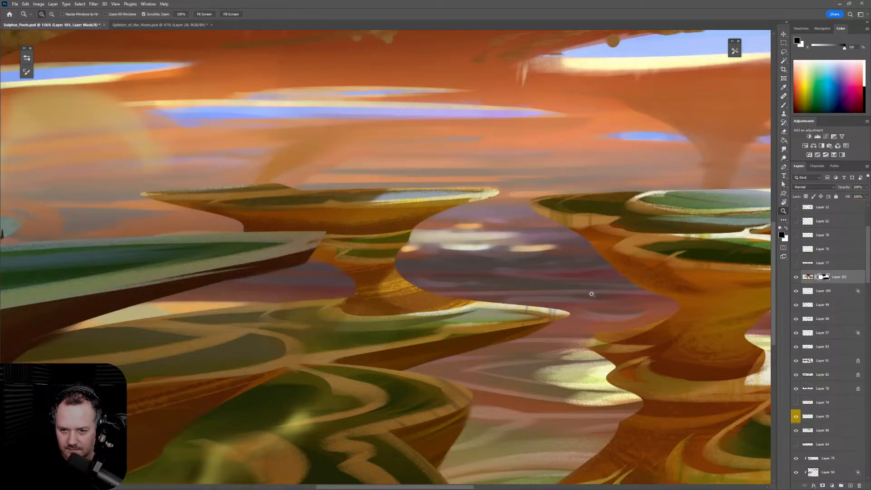
pyautogui.moveTo(592, 294); pyautogui.dragTo(553, 313)
pyautogui.moveTo(620, 342); pyautogui.dragTo(476, 327)
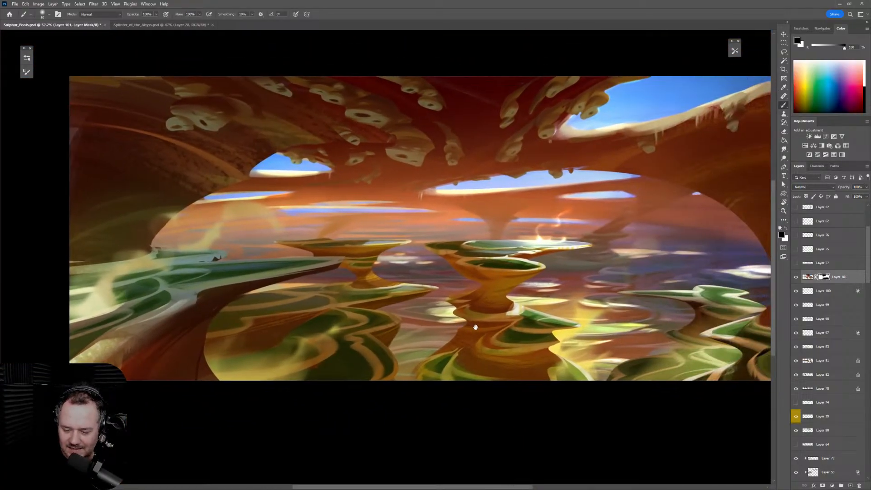
pyautogui.press('z')
pyautogui.moveTo(604, 311); pyautogui.dragTo(593, 311)
pyautogui.moveTo(638, 332)
pyautogui.mouseDown()
pyautogui.moveTo(576, 284)
pyautogui.moveTo(586, 280)
pyautogui.moveTo(596, 295)
pyautogui.moveTo(588, 314)
pyautogui.moveTo(607, 312)
pyautogui.moveTo(608, 295)
pyautogui.moveTo(609, 305)
pyautogui.mouseUp()
pyautogui.press('z')
pyautogui.press('z')
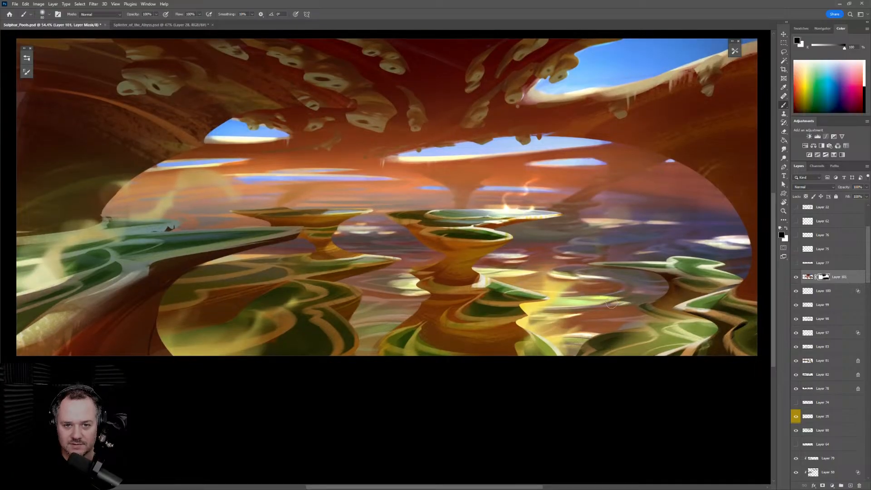
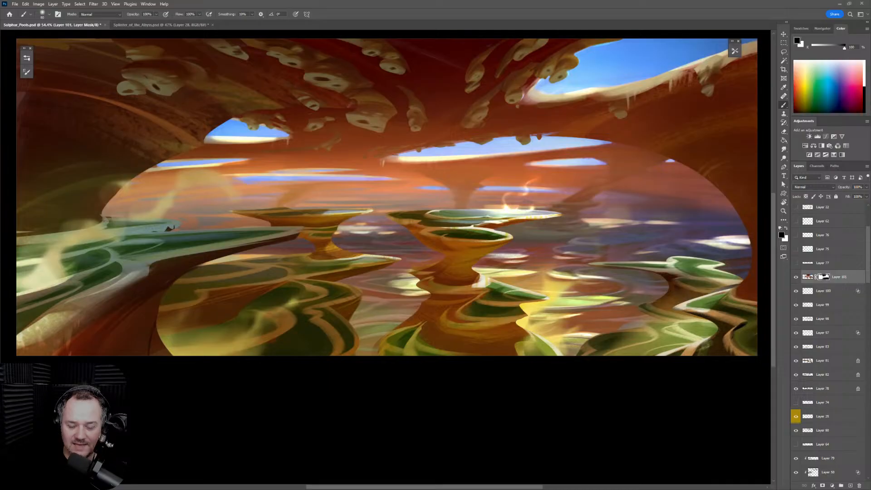
# Switch to the browser, maximize the ArtStation "Repurposed old tower." page and open its artist's portfolio
pyautogui.hotkey('alt', 'Tab')
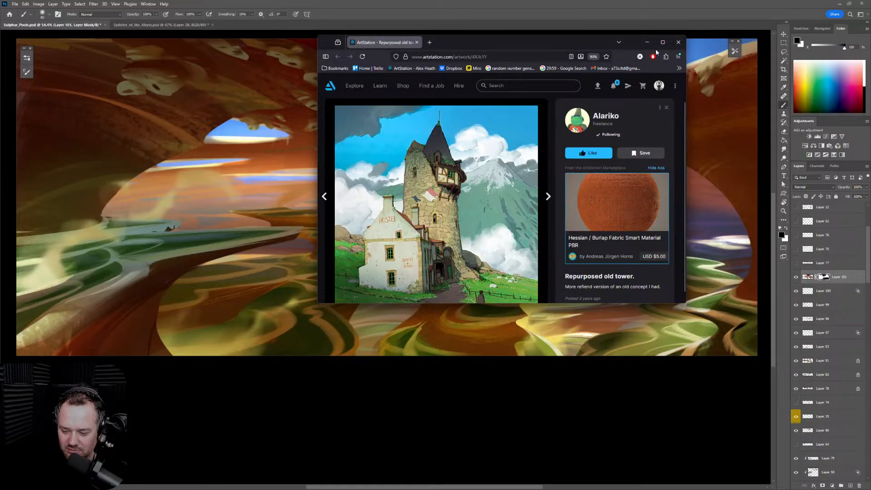
pyautogui.click(663, 42)
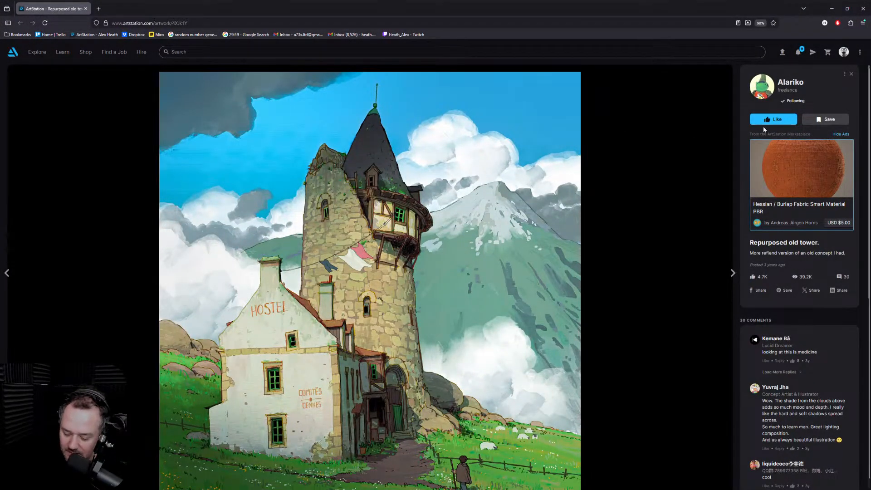
pyautogui.click(791, 83)
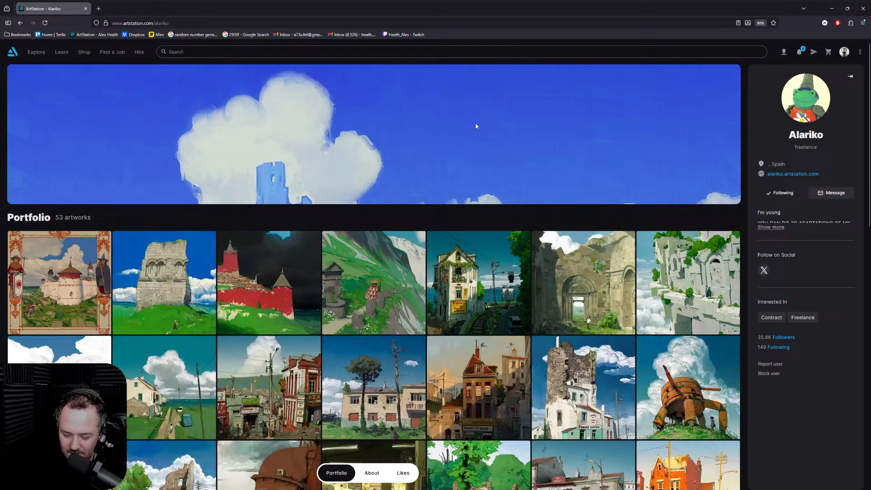
# Open the full-size image of the "Citadel and strom" artwork from the portfolio and copy it
pyautogui.click(288, 267)
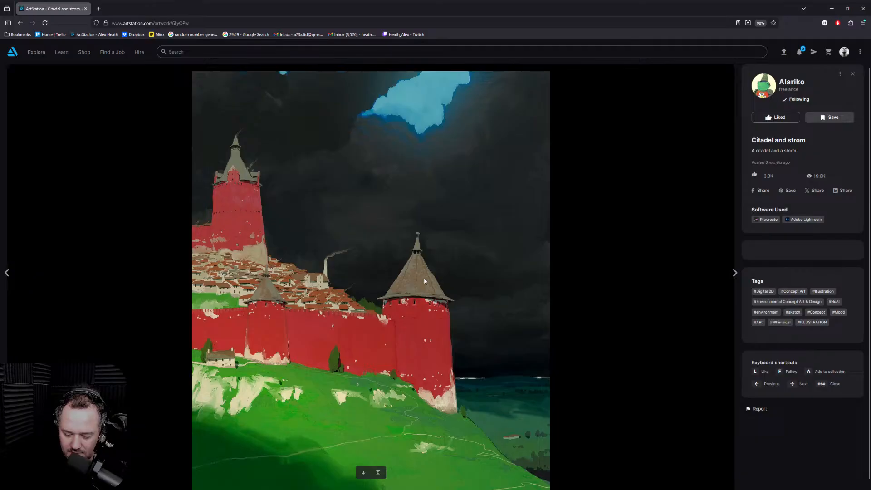
pyautogui.click(378, 473)
pyautogui.click(464, 326)
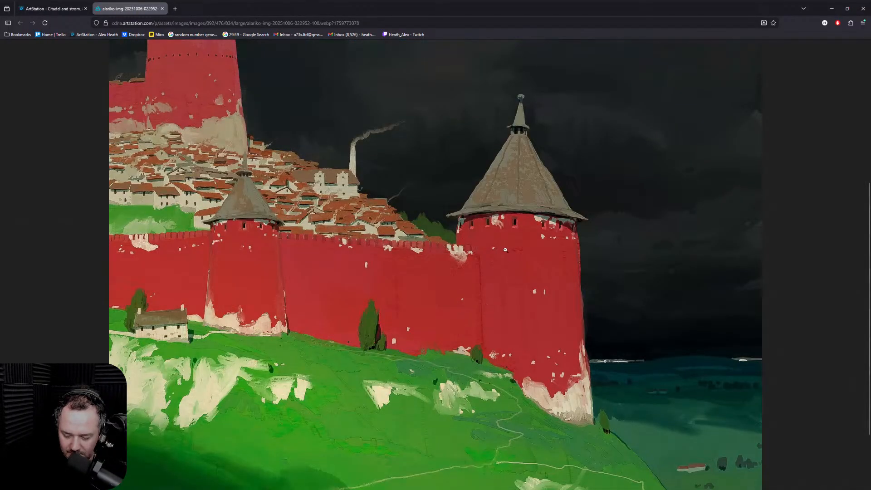
pyautogui.rightClick(521, 268)
pyautogui.click(559, 294)
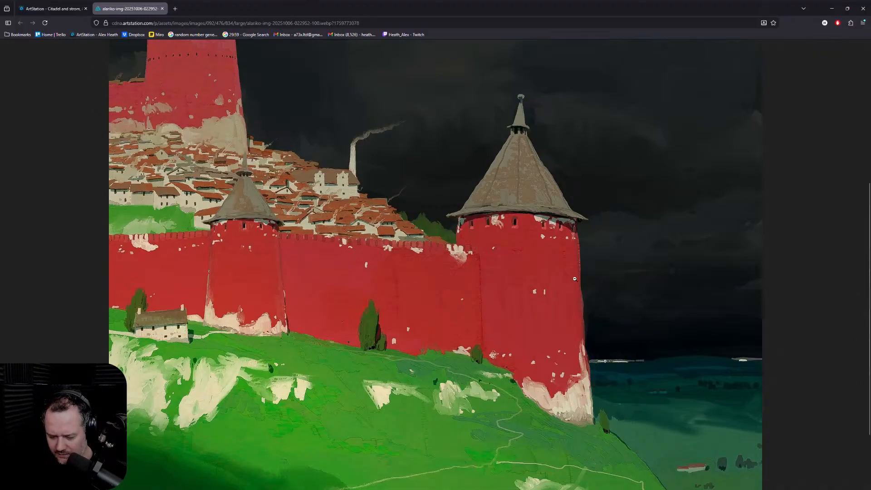
# Switch to Photoshop and paste the copied artwork into a new document made from the Clipboard preset
pyautogui.click(828, 11)
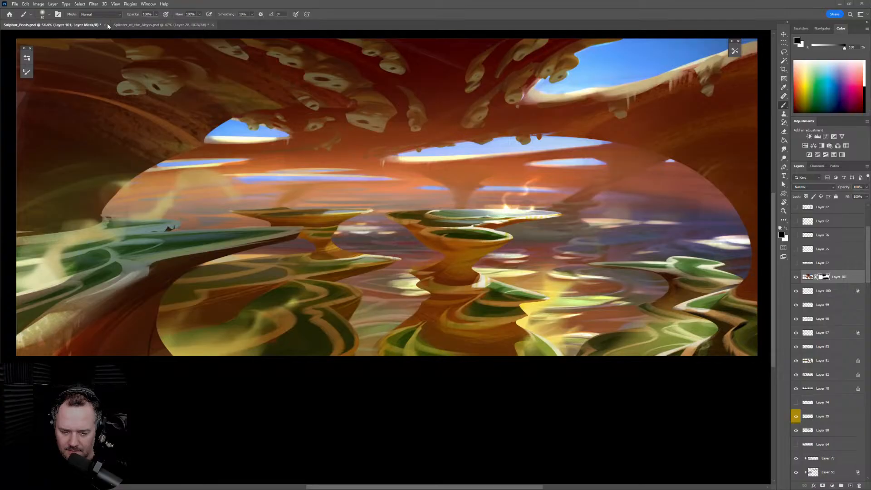
pyautogui.click(18, 4)
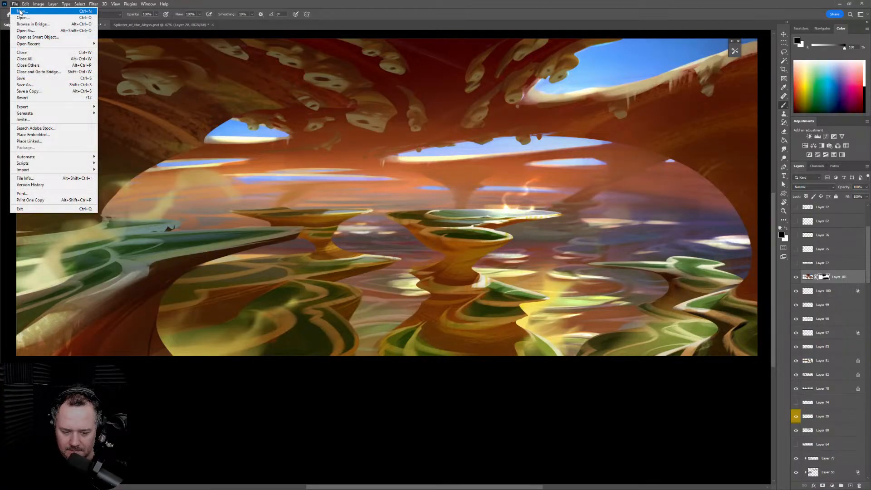
pyautogui.click(20, 12)
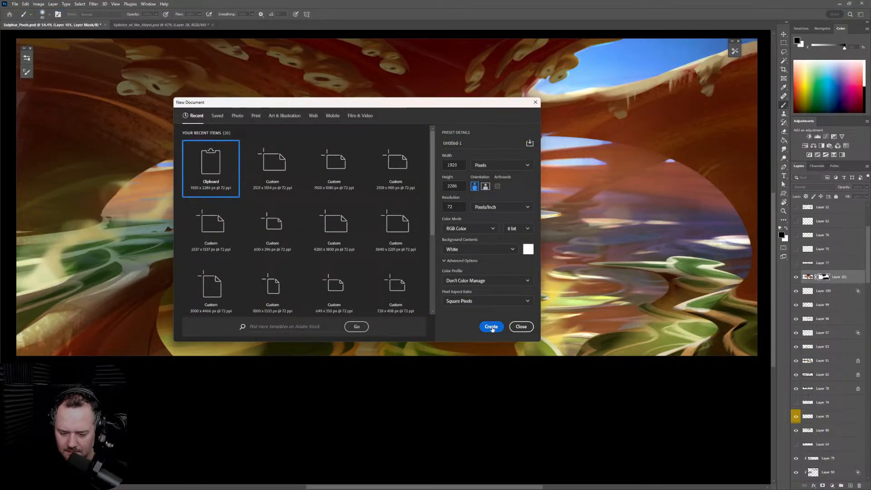
pyautogui.click(491, 326)
pyautogui.hotkey('ctrl', 'v')
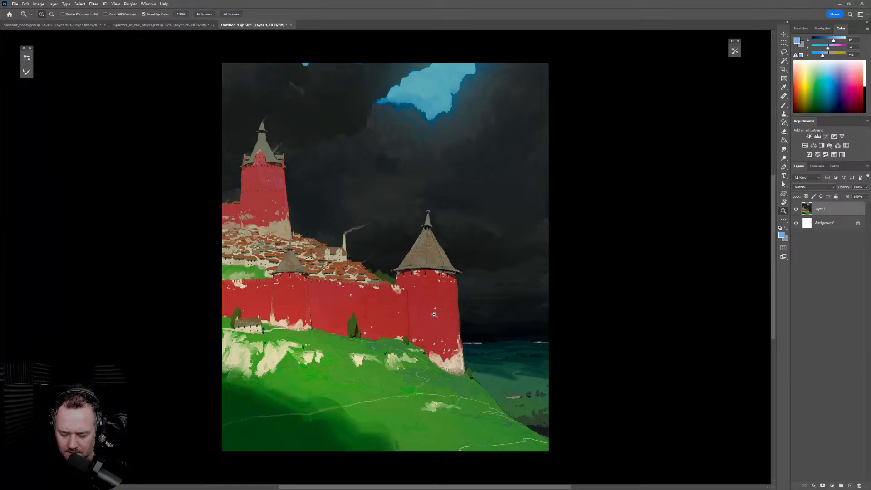
# Examine the overlapping brushstroke edges and texture on the large round red tower close up
pyautogui.press('z')
pyautogui.moveTo(472, 284); pyautogui.dragTo(488, 313)
pyautogui.press('b')
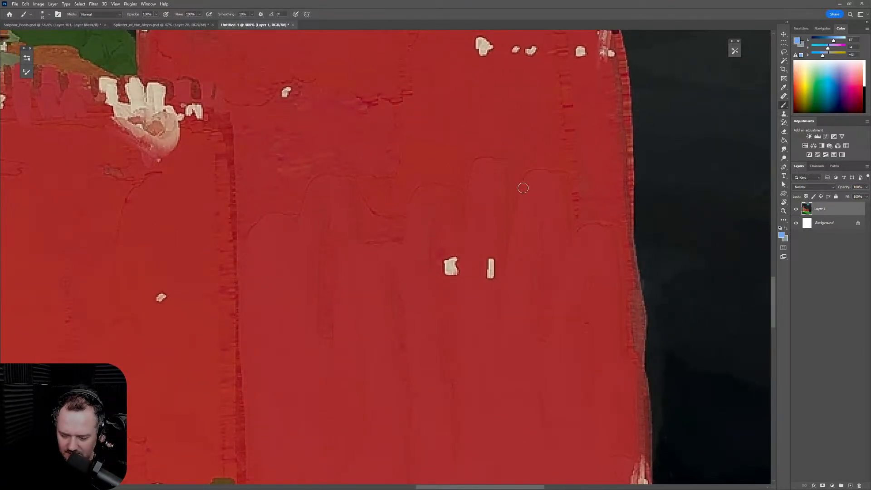
pyautogui.scroll(3, 524, 206)
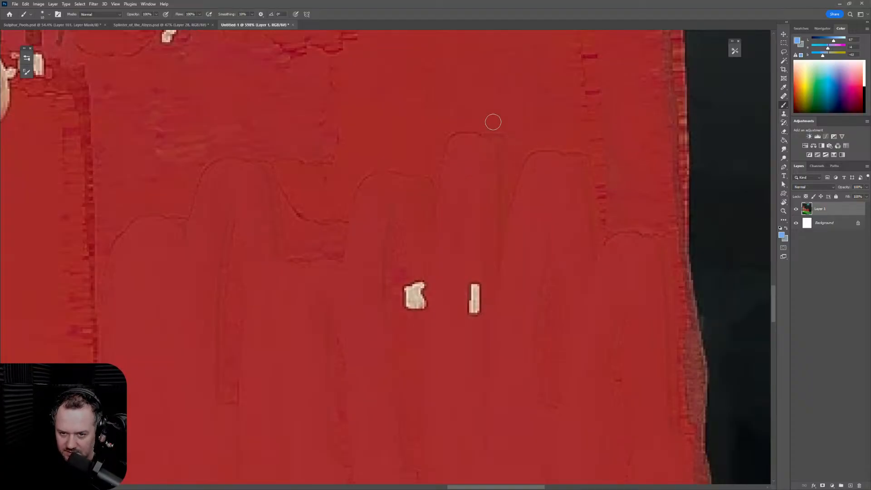
pyautogui.press('z')
pyautogui.moveTo(537, 136)
pyautogui.mouseDown()
pyautogui.moveTo(481, 141)
pyautogui.moveTo(498, 146)
pyautogui.mouseUp()
pyautogui.press('b')
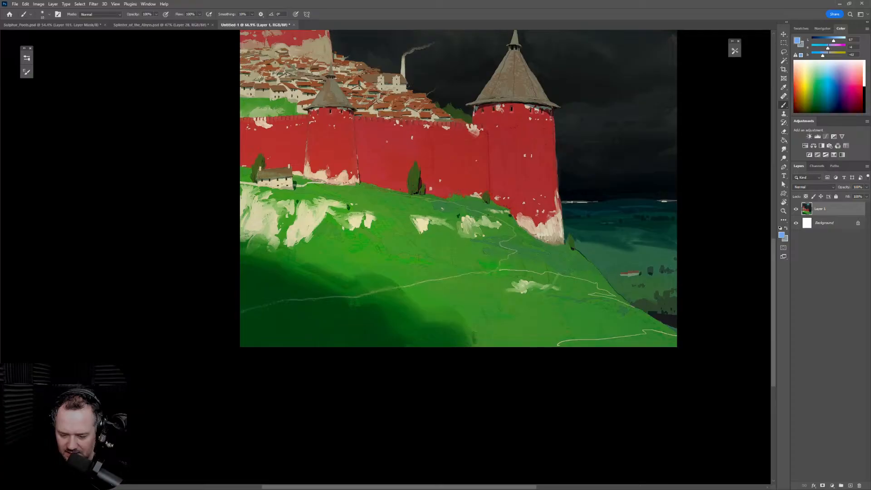
# Examine the thin stroke outlines on the red citadel wall around the dark green cypress
pyautogui.press('z')
pyautogui.moveTo(389, 138); pyautogui.dragTo(397, 139)
pyautogui.press('b')
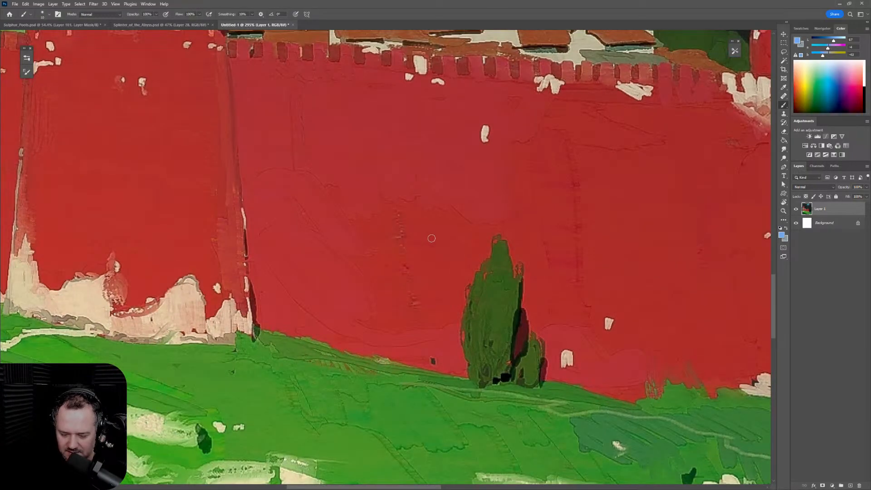
pyautogui.press('z')
pyautogui.moveTo(424, 204); pyautogui.dragTo(426, 203)
pyautogui.press('b')
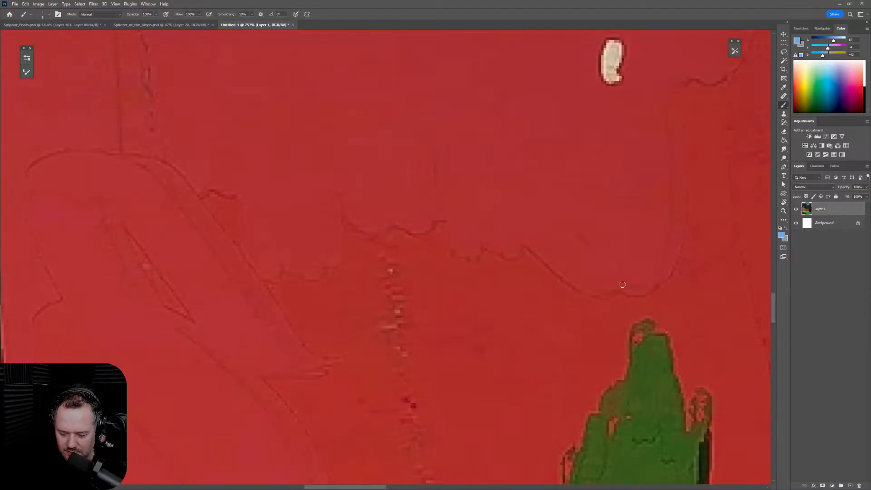
pyautogui.press('z')
pyautogui.moveTo(623, 285); pyautogui.dragTo(541, 257)
pyautogui.press('b')
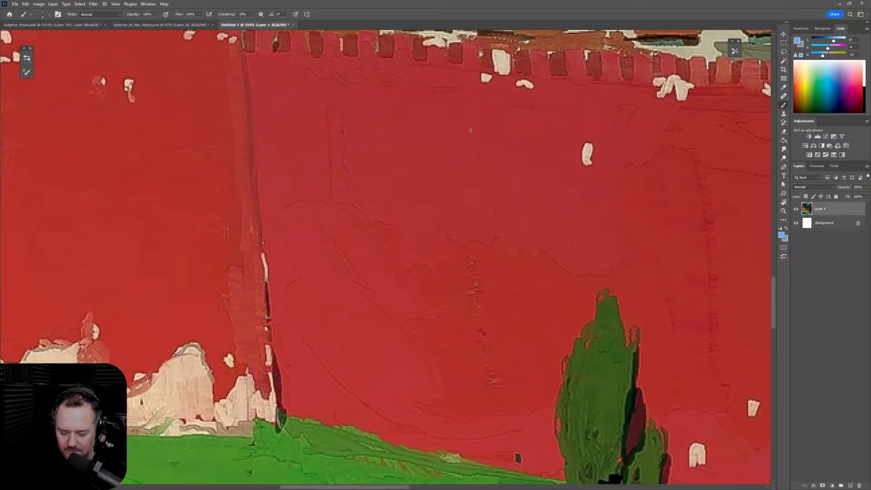
pyautogui.moveTo(499, 189); pyautogui.dragTo(372, 195)
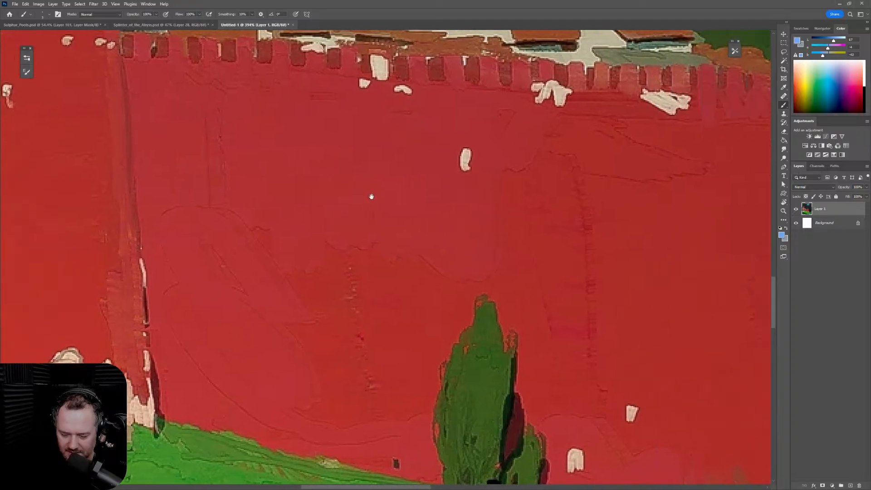
# Choose the sketchandblend brush and add a new layer above the pasted artwork
pyautogui.click(26, 72)
pyautogui.click(76, 136)
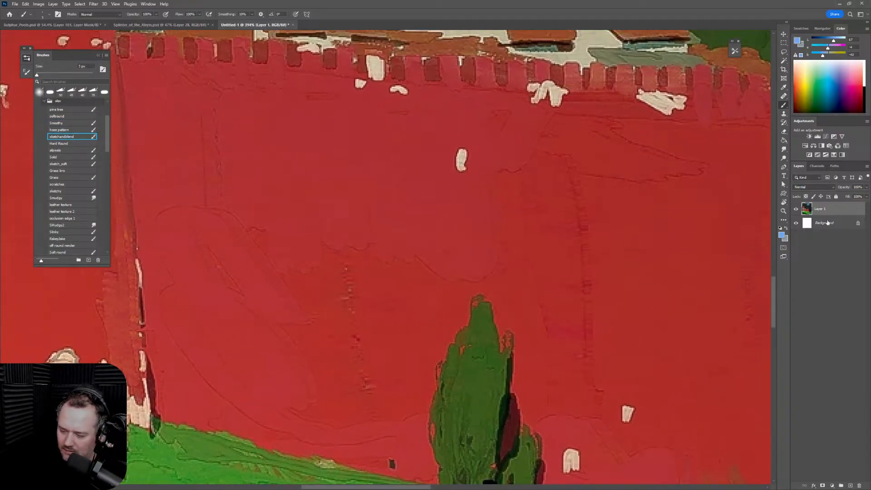
pyautogui.click(847, 483)
# Enlarge the brush and sample the red of the citadel wall as the painting colour
pyautogui.press(']')
pyautogui.press(']')
pyautogui.press(']')
pyautogui.press(']')
pyautogui.press(']')
pyautogui.press(']')
pyautogui.press(']')
pyautogui.press(']')
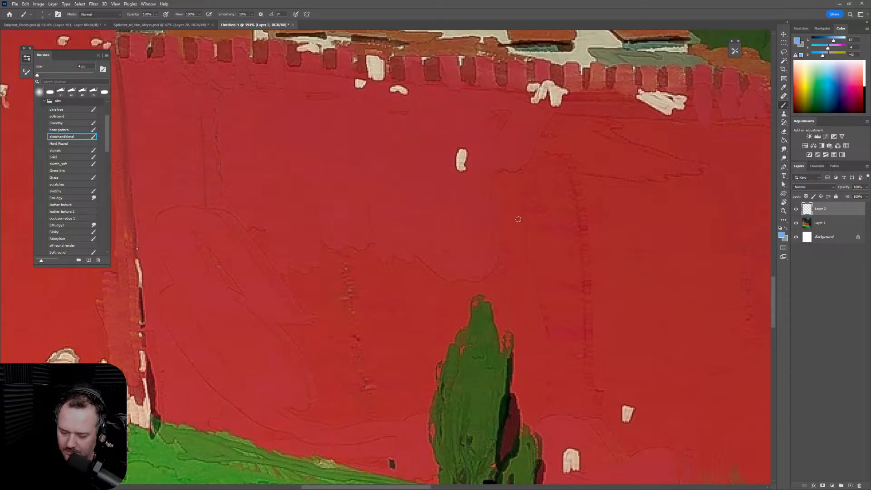
pyautogui.keyDown('alt'); pyautogui.click(440, 207); pyautogui.keyUp('alt')
pyautogui.press(']')
pyautogui.moveTo(524, 209)
pyautogui.mouseDown()
pyautogui.moveTo(580, 205)
pyautogui.moveTo(651, 266)
pyautogui.moveTo(665, 352)
pyautogui.mouseUp()
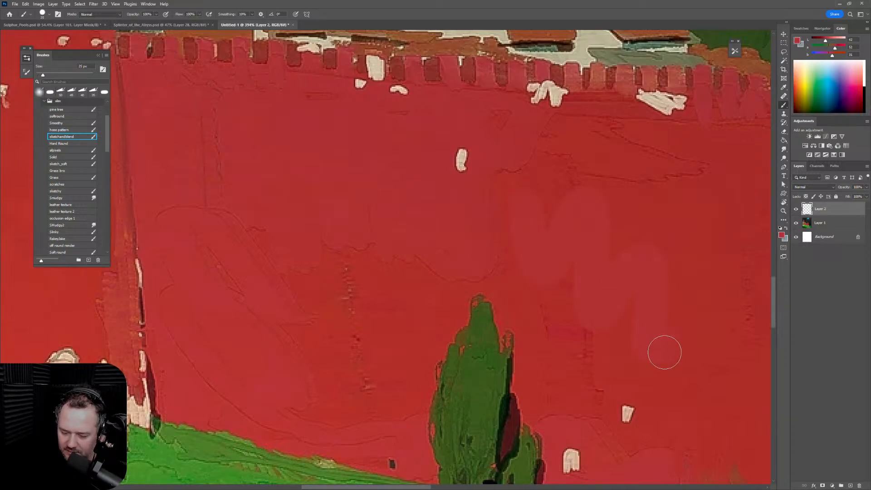
pyautogui.hotkey('ctrl', 'z')
pyautogui.moveTo(546, 217)
pyautogui.mouseDown()
pyautogui.moveTo(590, 193)
pyautogui.moveTo(649, 323)
pyautogui.mouseUp()
pyautogui.hotkey('ctrl', 'z')
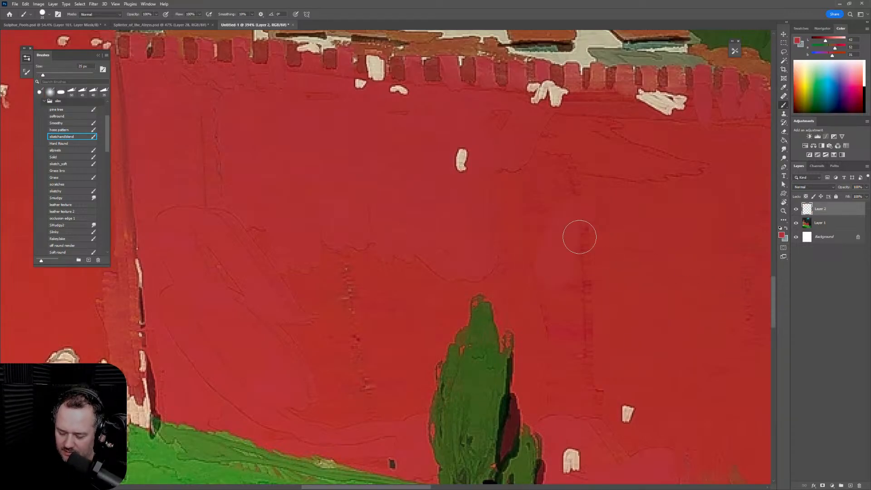
# Paint a broad zigzag patch of the sampled red on the wall beside the cypress with a larger brush
pyautogui.press(']')
pyautogui.moveTo(567, 190)
pyautogui.mouseDown()
pyautogui.moveTo(628, 259)
pyautogui.moveTo(677, 367)
pyautogui.moveTo(736, 403)
pyautogui.moveTo(666, 257)
pyautogui.moveTo(579, 182)
pyautogui.moveTo(666, 222)
pyautogui.moveTo(704, 226)
pyautogui.mouseUp()
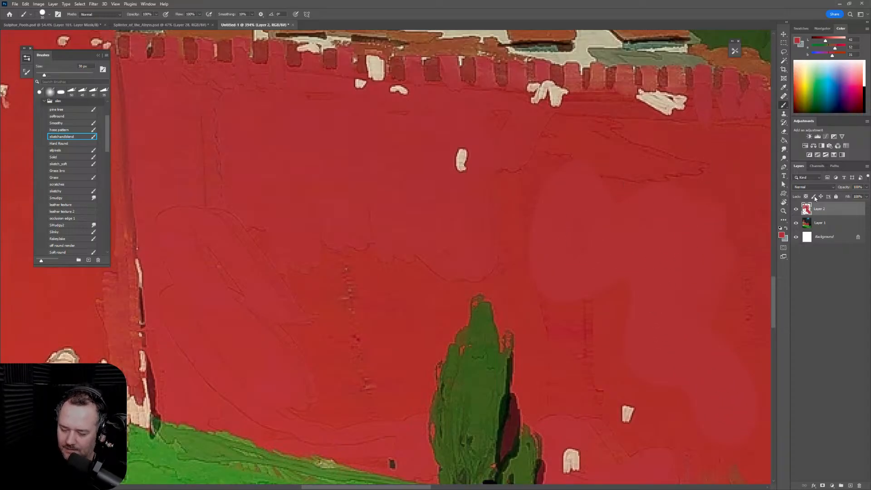
# Add a Bevel & Emboss effect to Layer 2 and bring up its settings
pyautogui.doubleClick(843, 211)
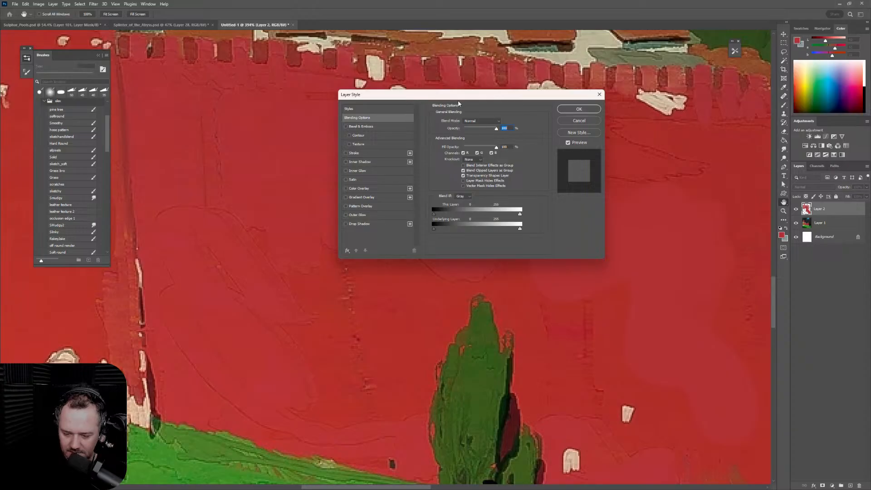
pyautogui.moveTo(463, 96); pyautogui.dragTo(318, 134)
pyautogui.click(195, 162)
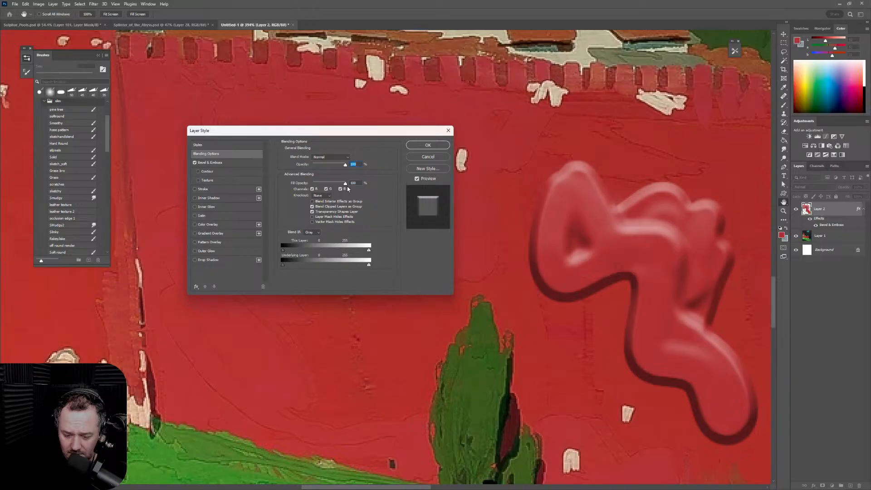
pyautogui.click(217, 164)
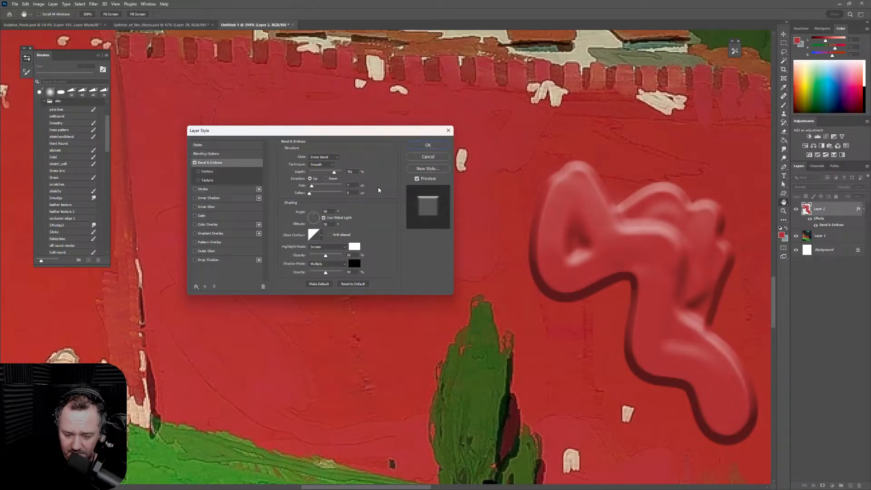
# Lower the bevel's Depth and Size to their minimum, set its style to Outer Bevel and apply the effect
pyautogui.moveTo(319, 179)
pyautogui.mouseDown()
pyautogui.moveTo(305, 183)
pyautogui.moveTo(313, 182)
pyautogui.mouseUp()
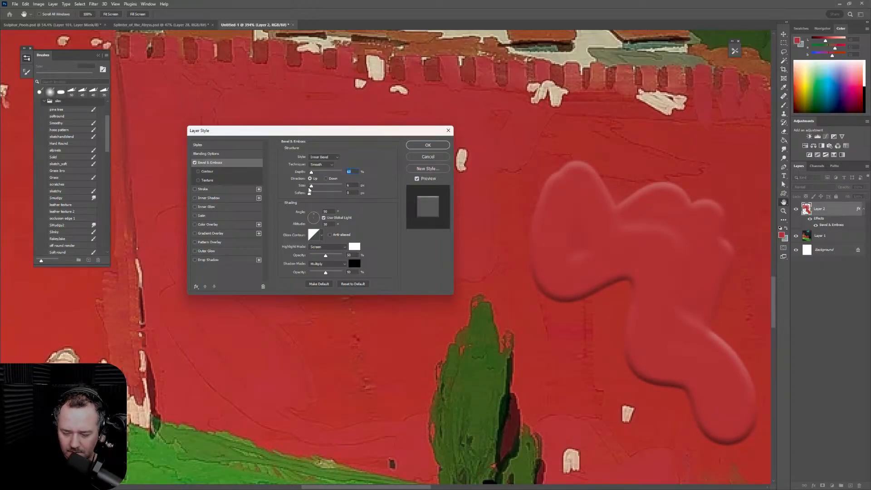
pyautogui.moveTo(312, 186)
pyautogui.mouseDown()
pyautogui.moveTo(321, 186)
pyautogui.moveTo(310, 186)
pyautogui.mouseUp()
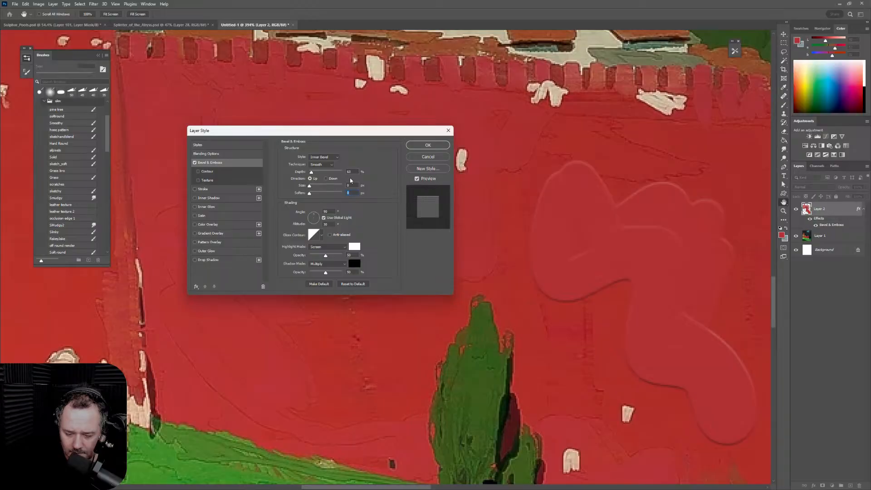
pyautogui.moveTo(312, 174); pyautogui.dragTo(308, 177)
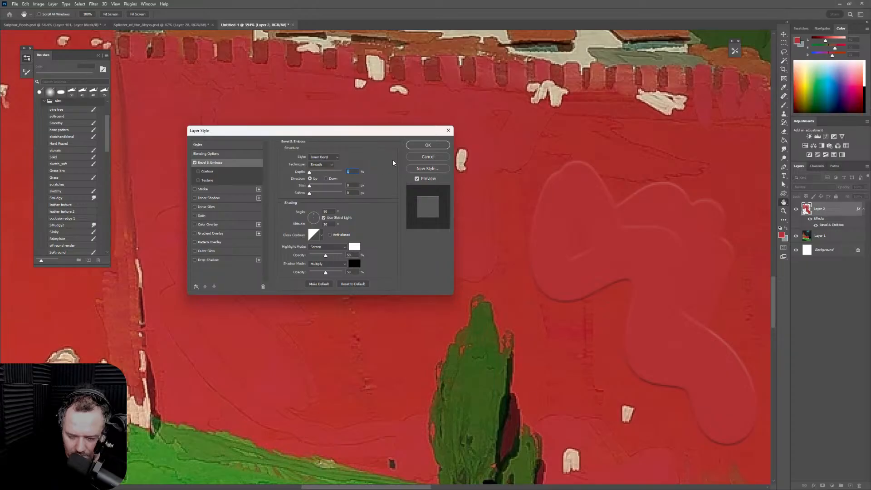
pyautogui.click(338, 158)
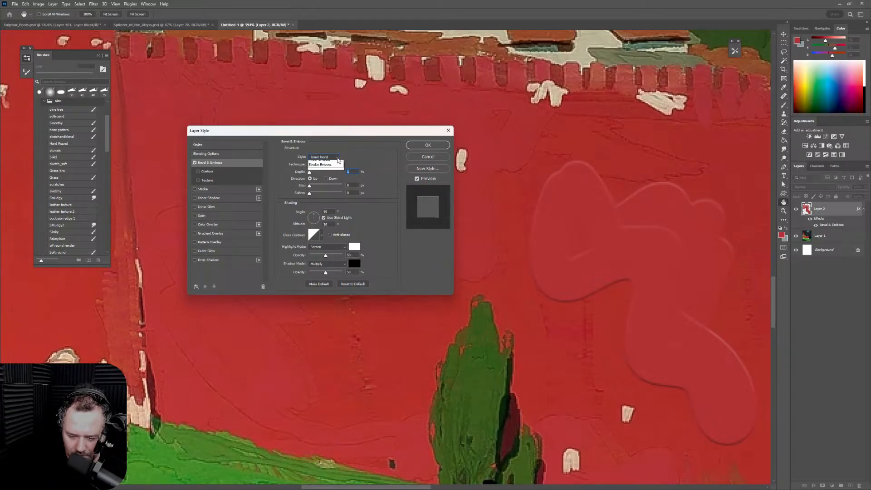
pyautogui.click(320, 163)
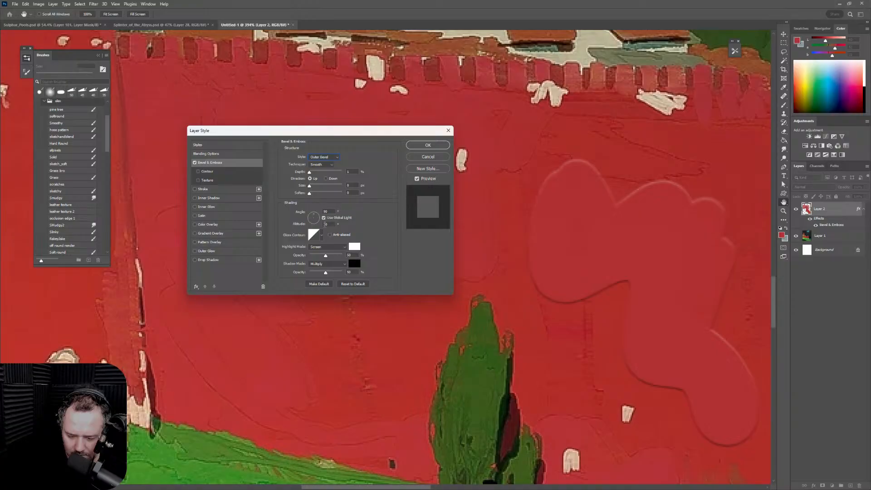
pyautogui.click(428, 145)
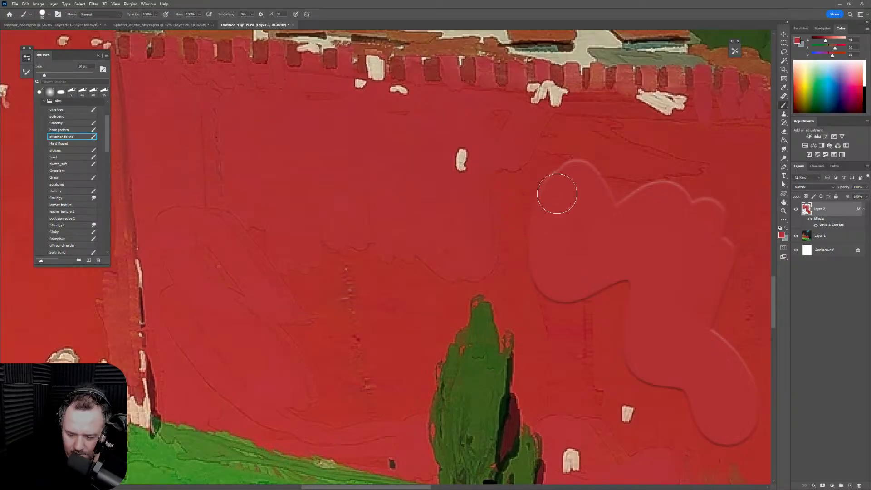
# Extend the left and upper edges of the embossed red patch with a smaller brush
pyautogui.moveTo(508, 192)
pyautogui.mouseDown()
pyautogui.moveTo(503, 249)
pyautogui.moveTo(529, 321)
pyautogui.mouseUp()
pyautogui.hotkey('ctrl', 'z')
pyautogui.press(']')
pyautogui.press(']')
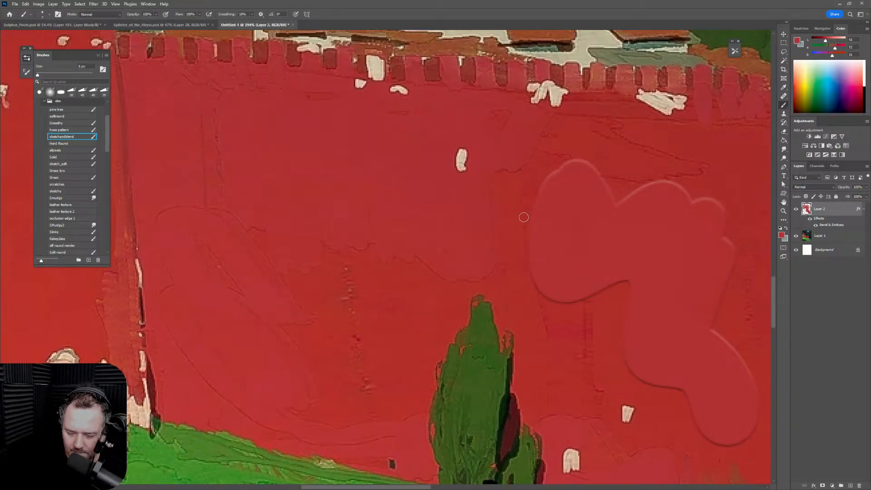
pyautogui.moveTo(536, 175)
pyautogui.mouseDown()
pyautogui.moveTo(522, 242)
pyautogui.moveTo(532, 218)
pyautogui.mouseUp()
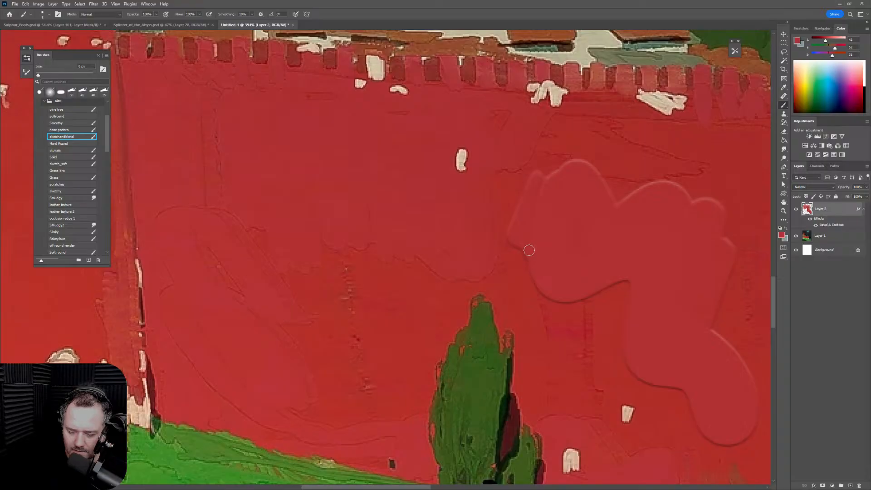
pyautogui.moveTo(554, 169); pyautogui.dragTo(577, 164)
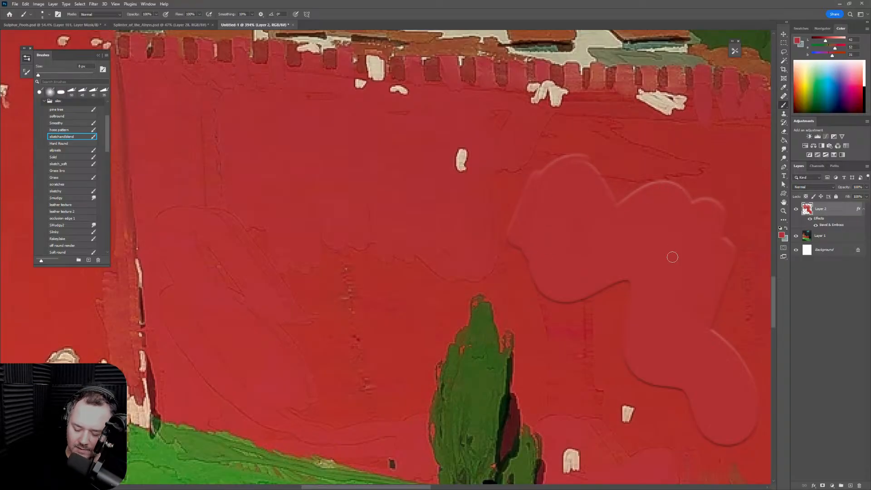
# Compare the embossed patch on the wall with the raised-looking stroke edges in the original artwork
pyautogui.press('z')
pyautogui.moveTo(672, 271)
pyautogui.mouseDown()
pyautogui.moveTo(608, 344)
pyautogui.moveTo(666, 314)
pyautogui.mouseUp()
pyautogui.press('b')
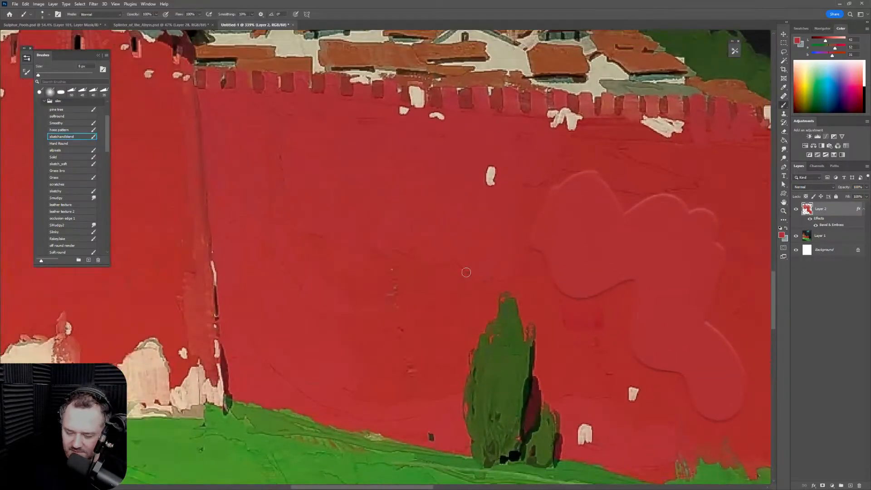
pyautogui.press('z')
pyautogui.moveTo(290, 232); pyautogui.dragTo(334, 220)
pyautogui.press('z')
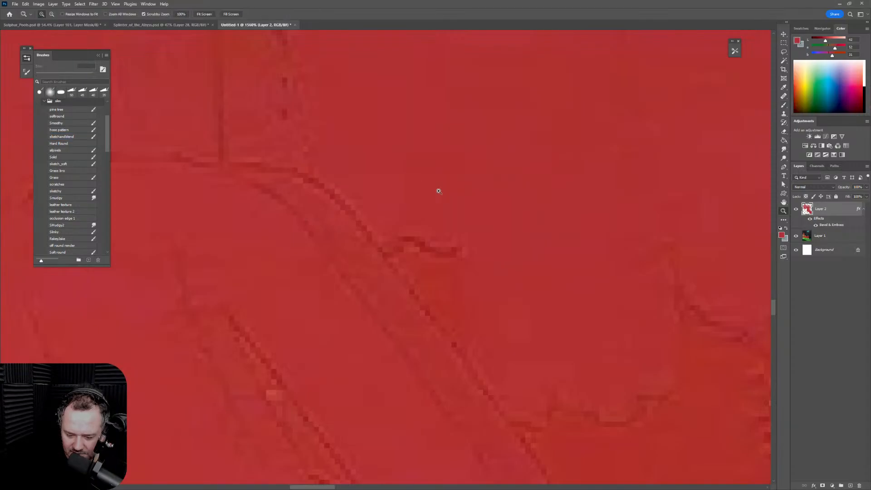
pyautogui.moveTo(476, 250); pyautogui.dragTo(402, 360)
pyautogui.press('b')
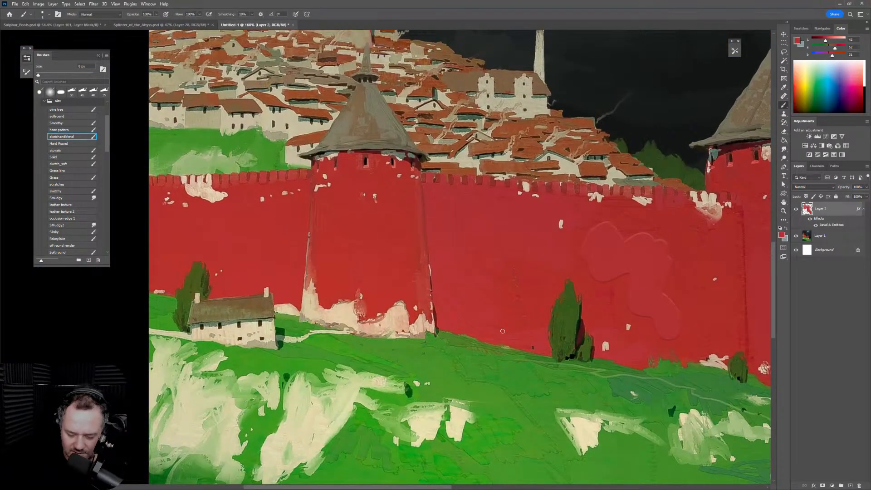
# Examine the brushwork on the large round tower and its conical roof close up
pyautogui.hscroll(5, 502, 331)
pyautogui.moveTo(475, 416); pyautogui.dragTo(483, 306)
pyautogui.moveTo(639, 235); pyautogui.dragTo(607, 329)
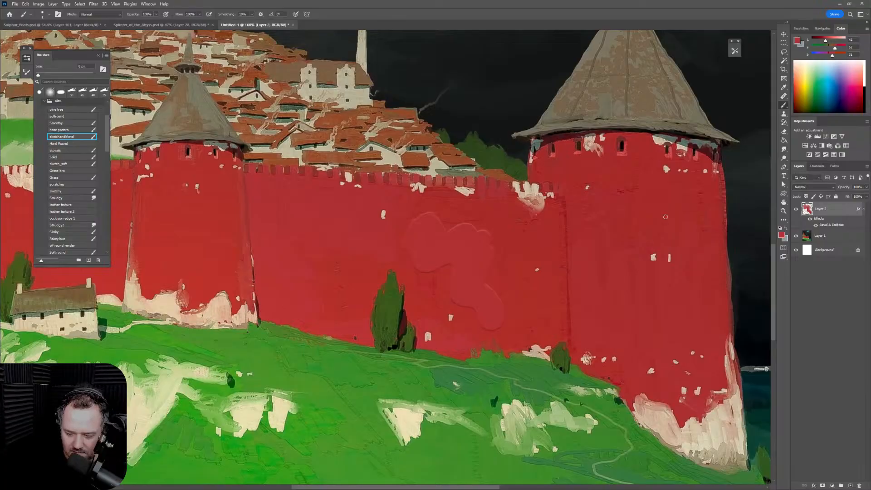
pyautogui.scroll(-2, 663, 216)
pyautogui.scroll(5, 645, 212)
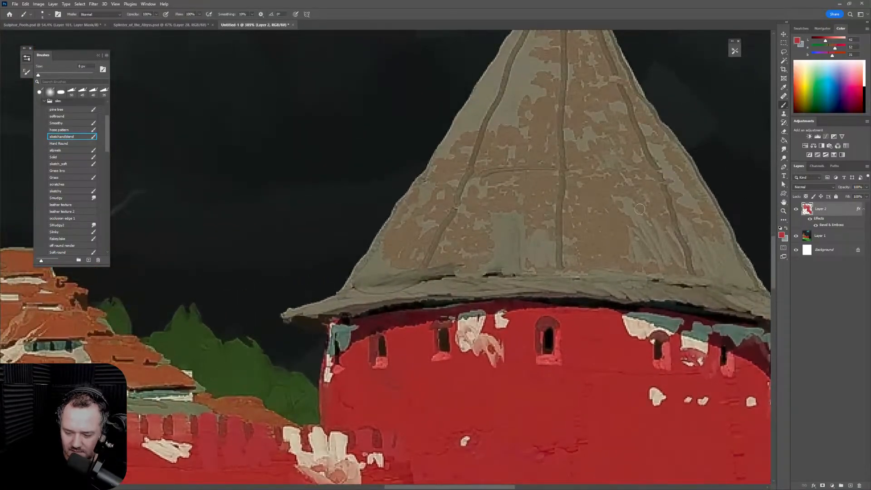
pyautogui.press('z')
pyautogui.moveTo(630, 320)
pyautogui.mouseDown()
pyautogui.moveTo(600, 328)
pyautogui.moveTo(489, 284)
pyautogui.mouseUp()
pyautogui.press('b')
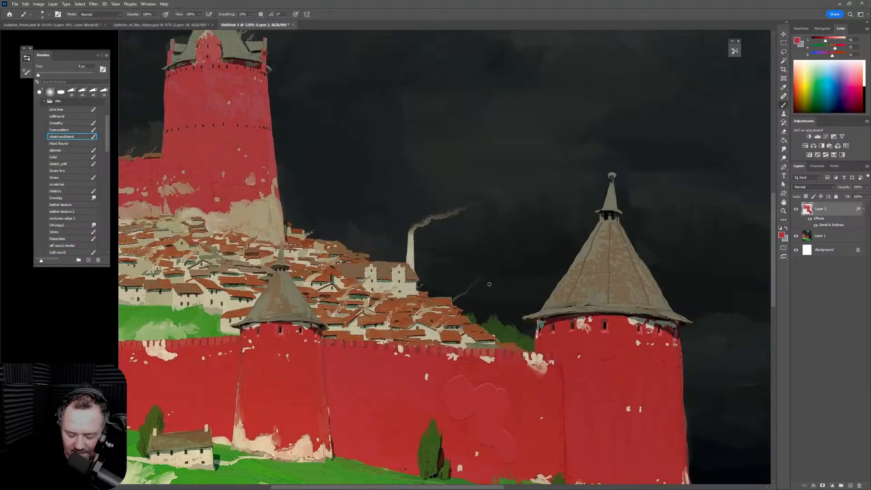
# Review the embossed patch within the whole citadel painting and again close up on the wall
pyautogui.press('z')
pyautogui.moveTo(614, 297); pyautogui.dragTo(584, 312)
pyautogui.press('b')
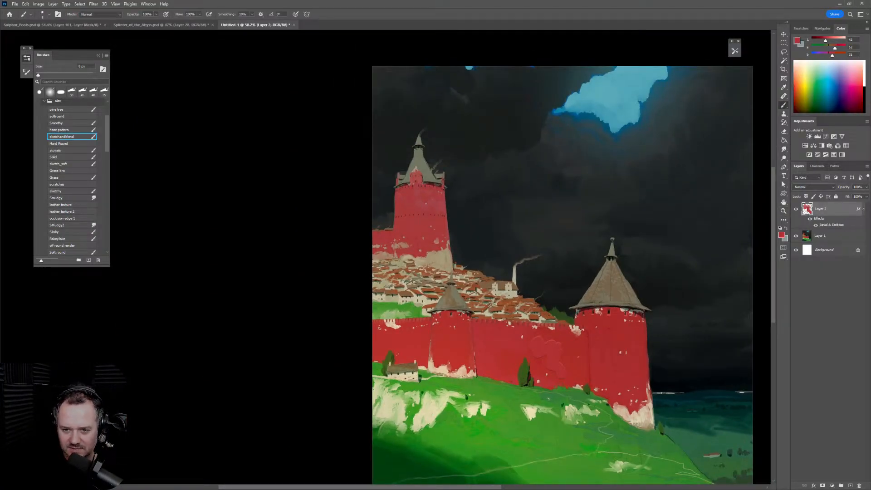
pyautogui.press('z')
pyautogui.moveTo(510, 350); pyautogui.dragTo(550, 350)
pyautogui.press('b')
pyautogui.moveTo(704, 350); pyautogui.dragTo(604, 332)
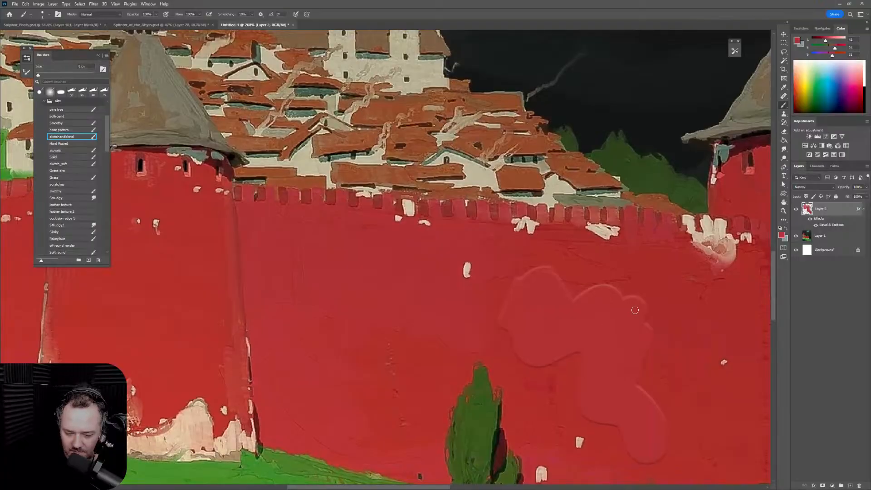
# Disable Bevel & Emboss on Layer 2 and enable Outer Glow instead
pyautogui.doubleClick(845, 220)
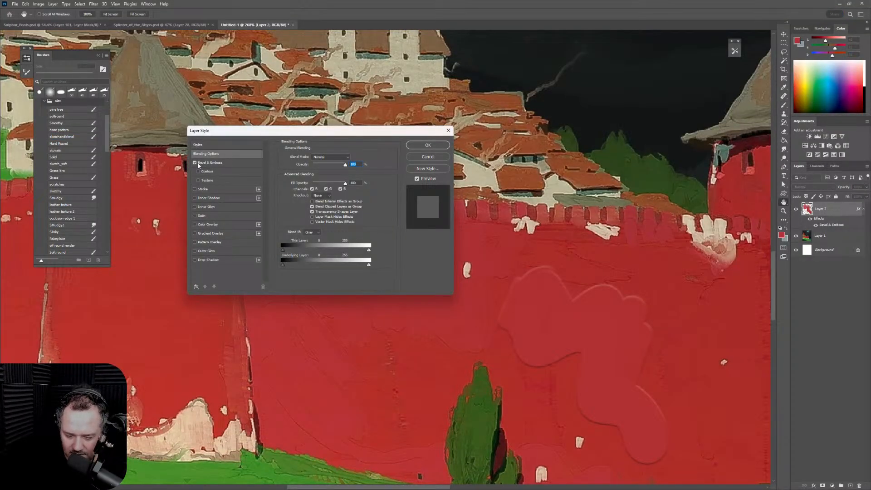
pyautogui.click(196, 163)
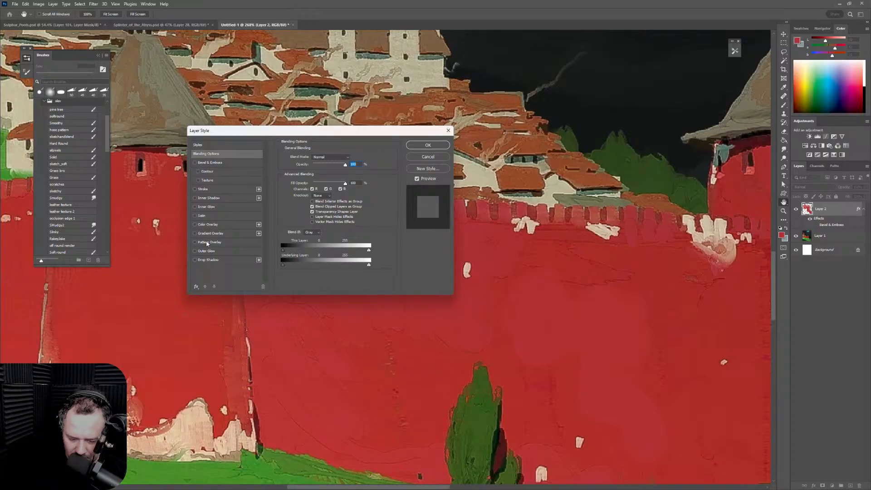
pyautogui.click(195, 251)
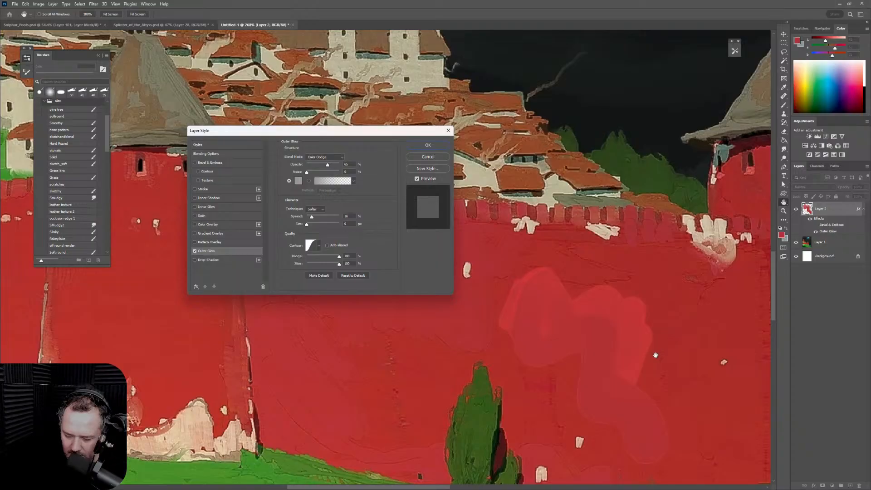
# Reduce the Outer Glow's spread to 0% and its opacity to about 20%, and apply the layer style
pyautogui.moveTo(652, 348); pyautogui.dragTo(603, 278)
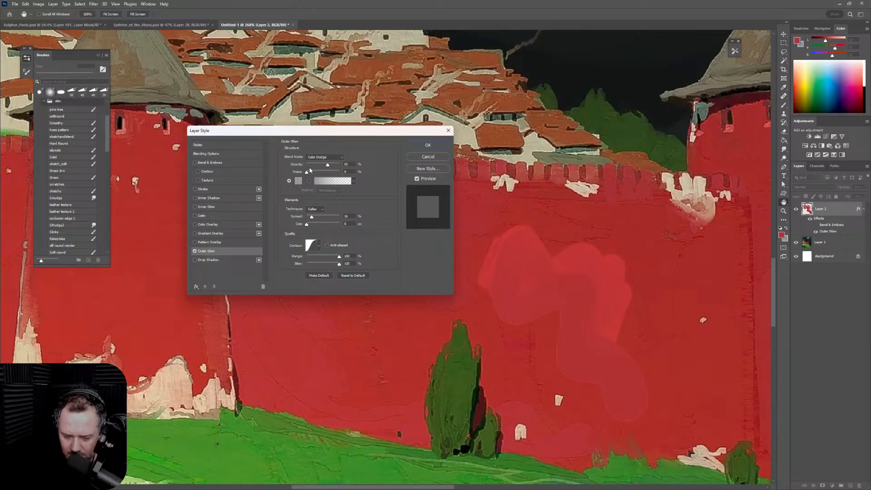
pyautogui.click(307, 217)
pyautogui.moveTo(307, 222)
pyautogui.mouseDown()
pyautogui.moveTo(320, 219)
pyautogui.moveTo(307, 217)
pyautogui.mouseUp()
pyautogui.moveTo(328, 167); pyautogui.dragTo(317, 166)
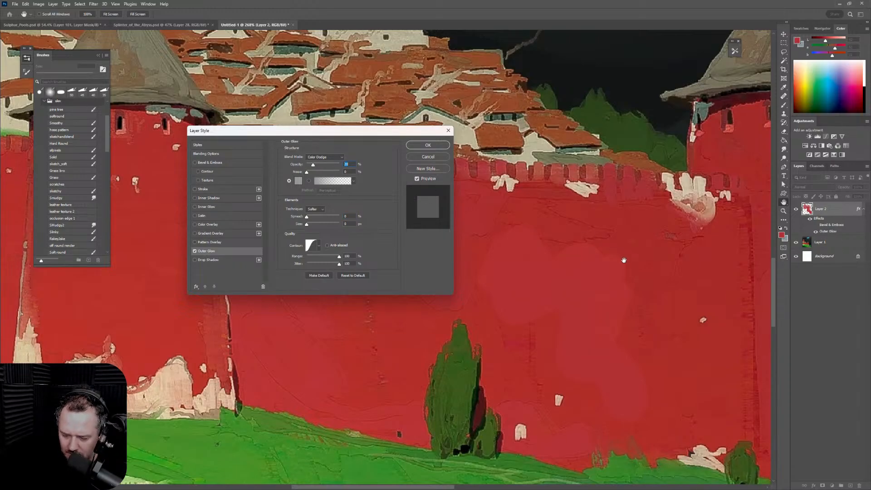
pyautogui.click(428, 146)
# Paint broad red strokes over the castle wall beside the tall tree, enlarging the brush to about 25 px
pyautogui.scroll(4, 591, 286)
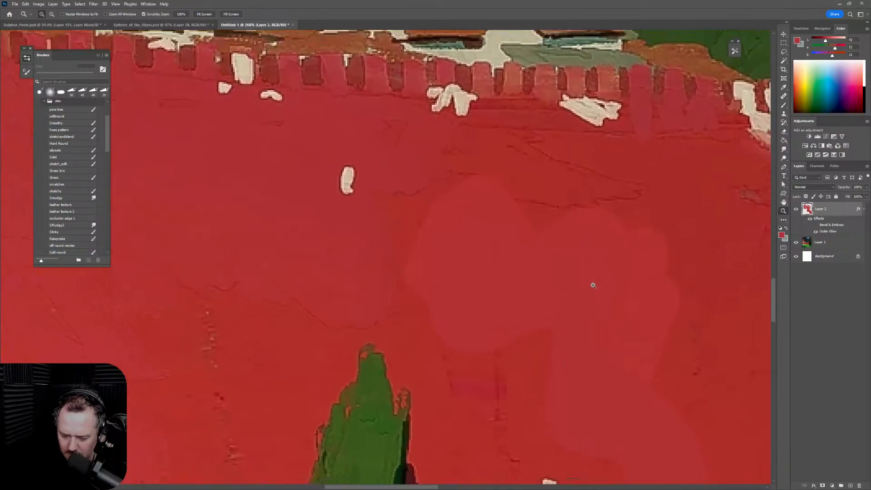
pyautogui.moveTo(647, 204)
pyautogui.mouseDown()
pyautogui.moveTo(681, 183)
pyautogui.moveTo(735, 264)
pyautogui.moveTo(714, 253)
pyautogui.moveTo(663, 394)
pyautogui.mouseUp()
pyautogui.press(']')
pyautogui.press(']')
pyautogui.press(']')
pyautogui.press(']')
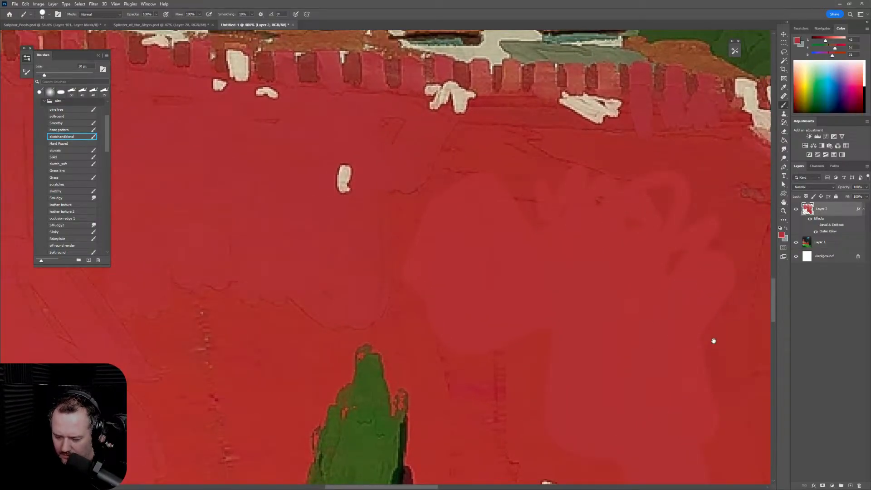
pyautogui.moveTo(712, 342); pyautogui.dragTo(619, 352)
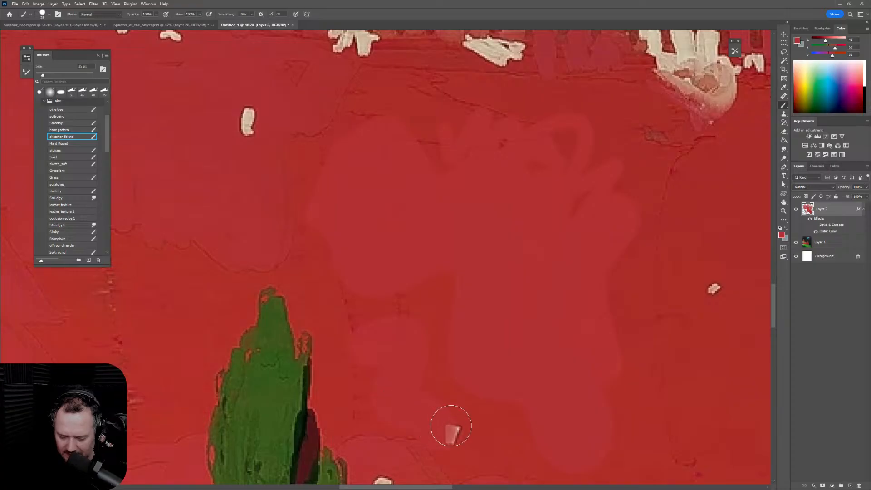
pyautogui.press('z')
pyautogui.click(446, 354)
pyautogui.scroll(5, 446, 354)
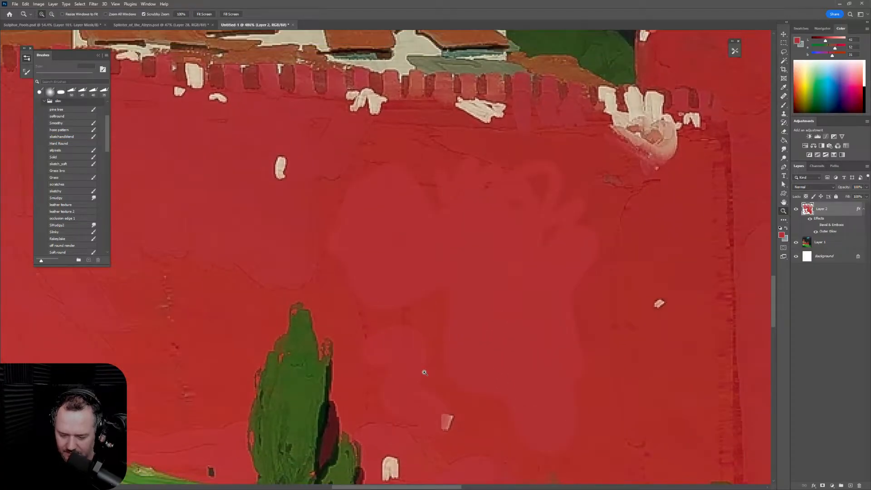
pyautogui.press('b')
# Change Layer 2's Outer Glow to Multiply blending with a higher opacity, and apply the layer style
pyautogui.hotkey('ctrl', 'alt', 'b')
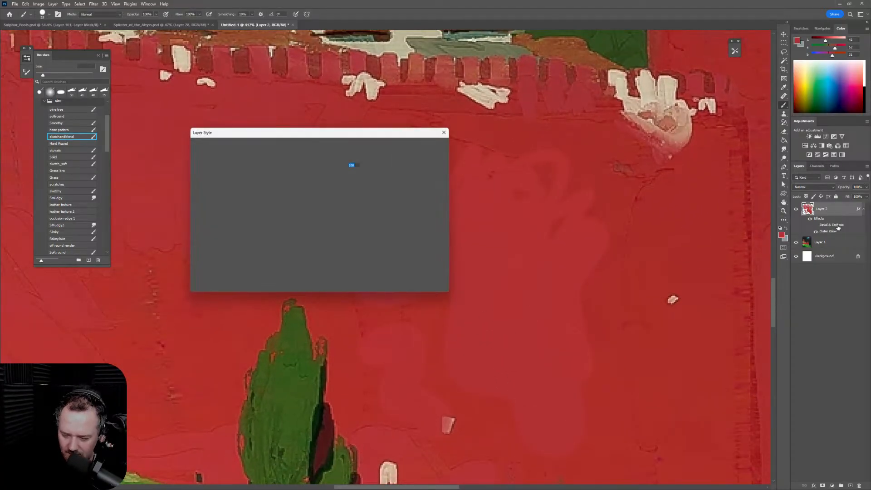
pyautogui.click(245, 251)
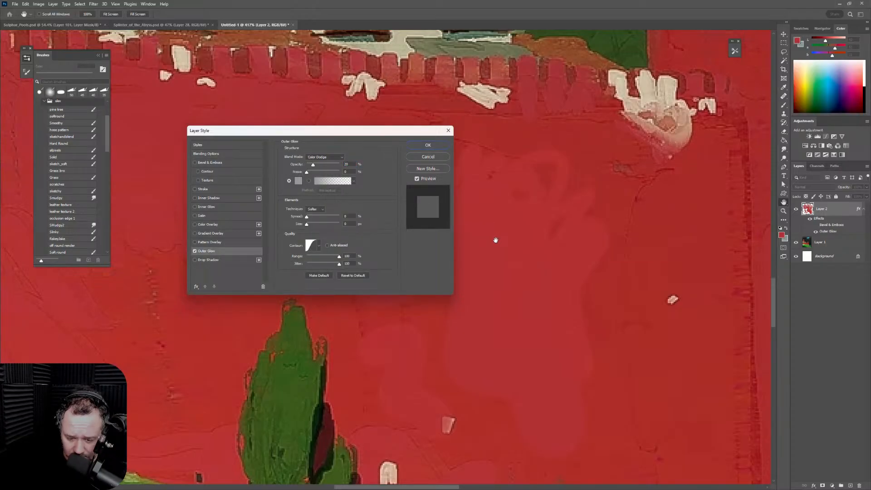
pyautogui.click(341, 158)
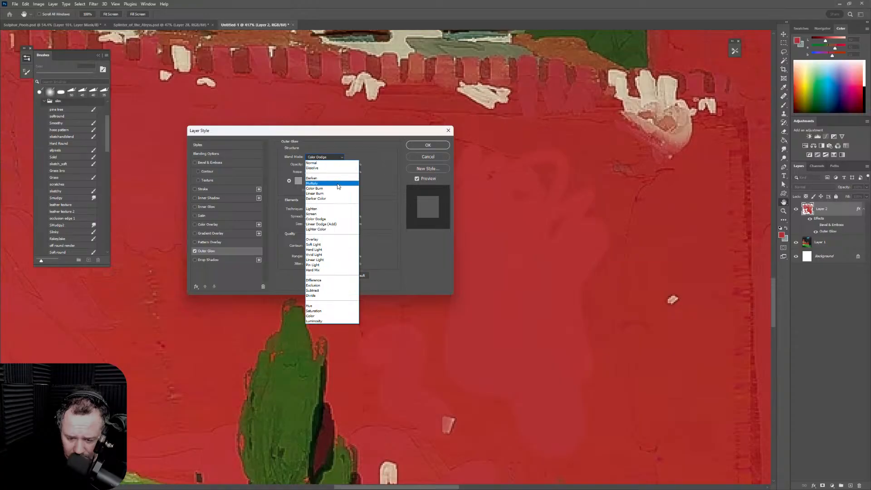
pyautogui.click(337, 184)
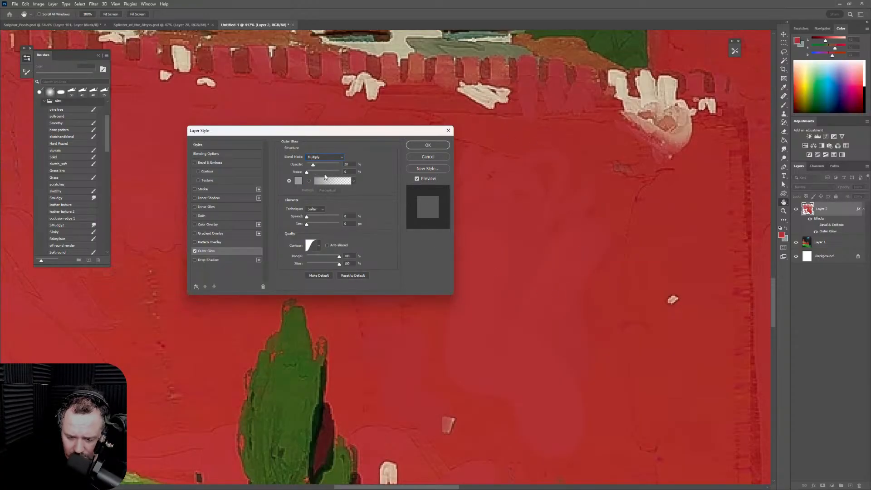
pyautogui.moveTo(313, 166); pyautogui.dragTo(327, 169)
pyautogui.click(427, 146)
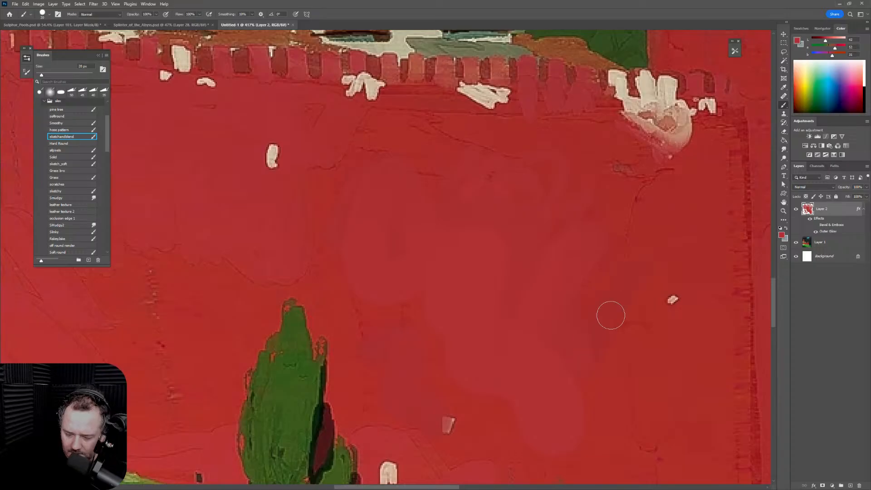
# Shrink the brush to about 9 px and paint red strokes down the wall between the tall tree and the corner
pyautogui.press('[')
pyautogui.press('[')
pyautogui.press('[')
pyautogui.press('[')
pyautogui.press('[')
pyautogui.press('[')
pyautogui.press(']')
pyautogui.press(']')
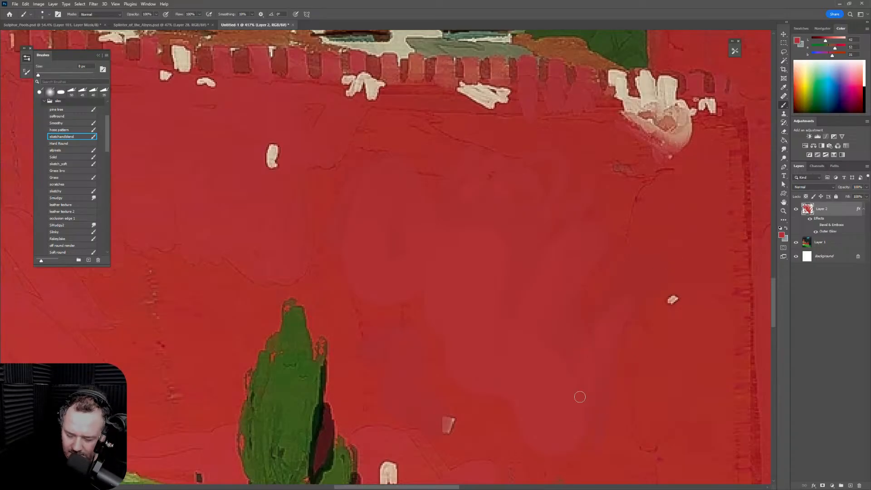
pyautogui.scroll(-5, 618, 320)
pyautogui.hscroll(3, 618, 321)
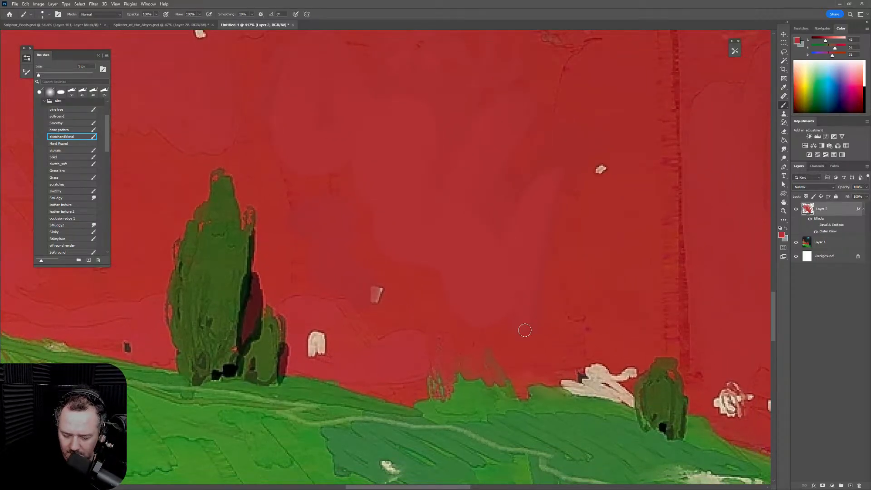
# Enlarge the brush to about 25 px and cover the pale patch beside the tall tree with red sampled from the wall
pyautogui.press(']')
pyautogui.press(']')
pyautogui.press(']')
pyautogui.press(']')
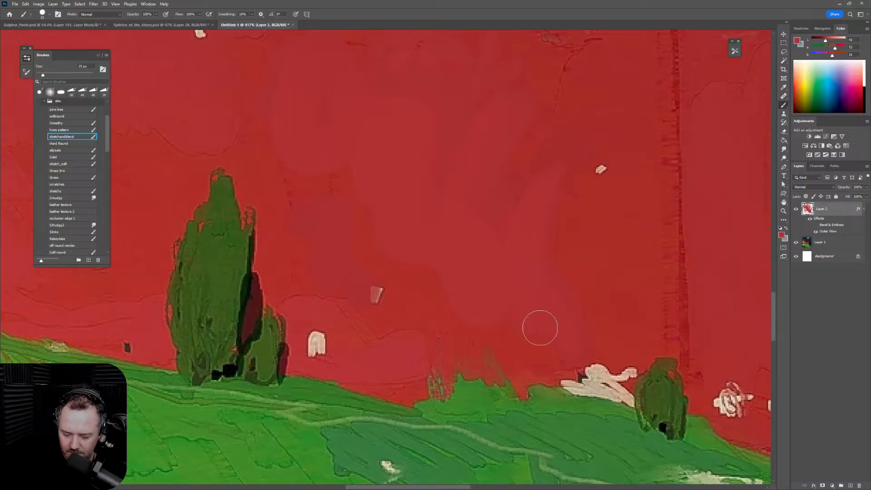
pyautogui.keyDown('alt'); pyautogui.click(403, 267); pyautogui.keyUp('alt')
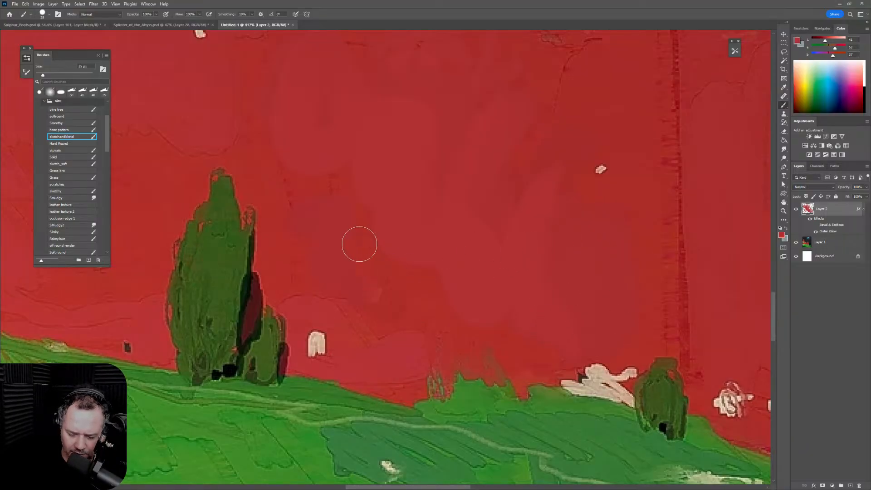
pyautogui.click(371, 306)
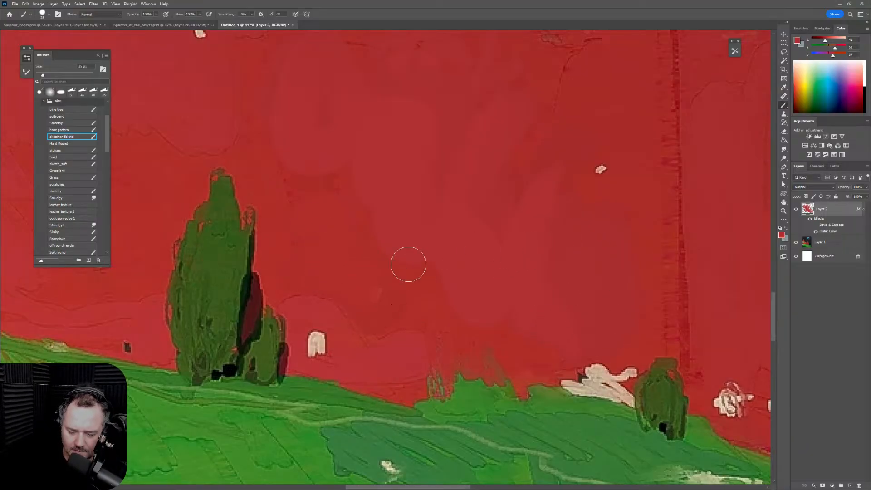
# Sample a red from the upper wall and blend further strokes into the wall surface near the corner
pyautogui.press('z')
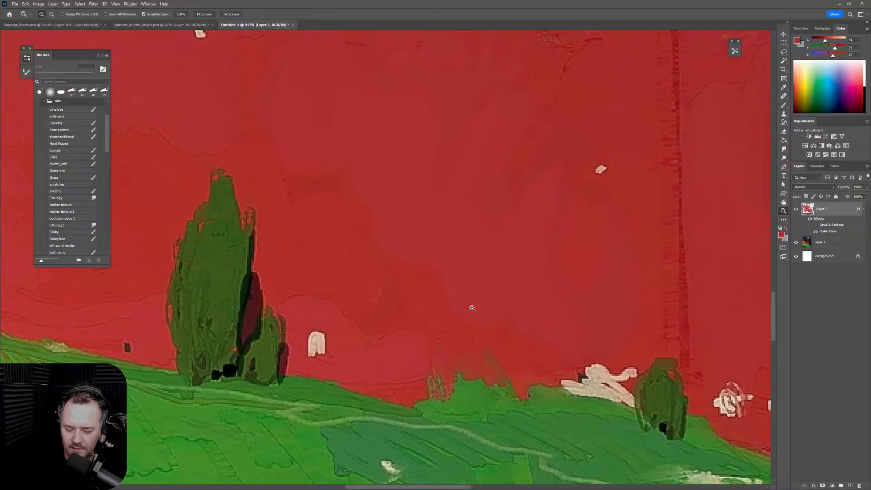
pyautogui.keyDown('alt'); pyautogui.click(595, 297); pyautogui.keyUp('alt')
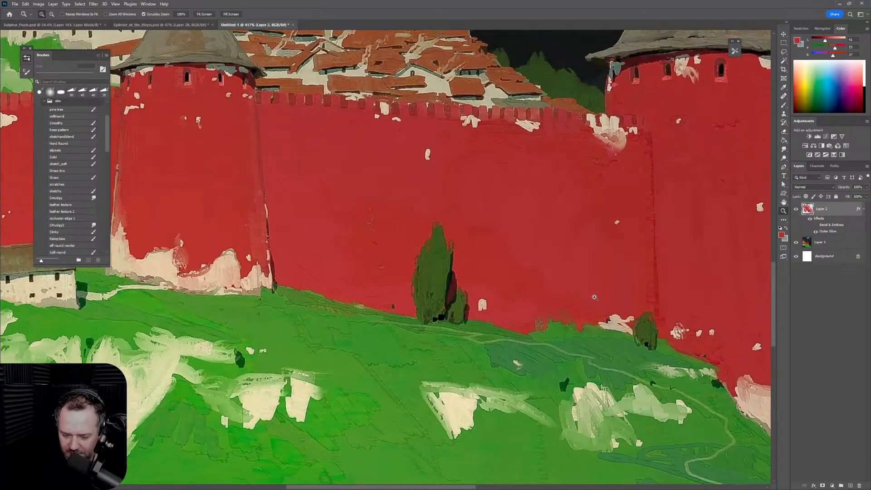
pyautogui.click(628, 268)
pyautogui.press('b')
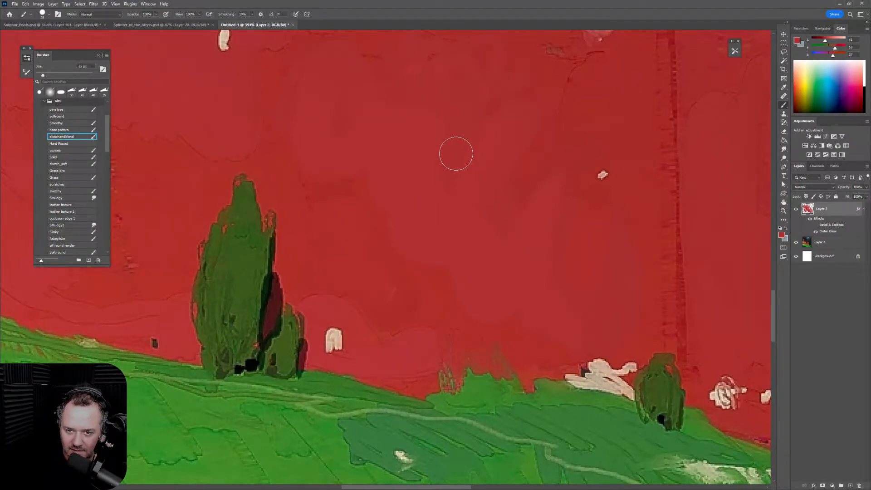
pyautogui.keyDown('alt'); pyautogui.click(390, 70); pyautogui.keyUp('alt')
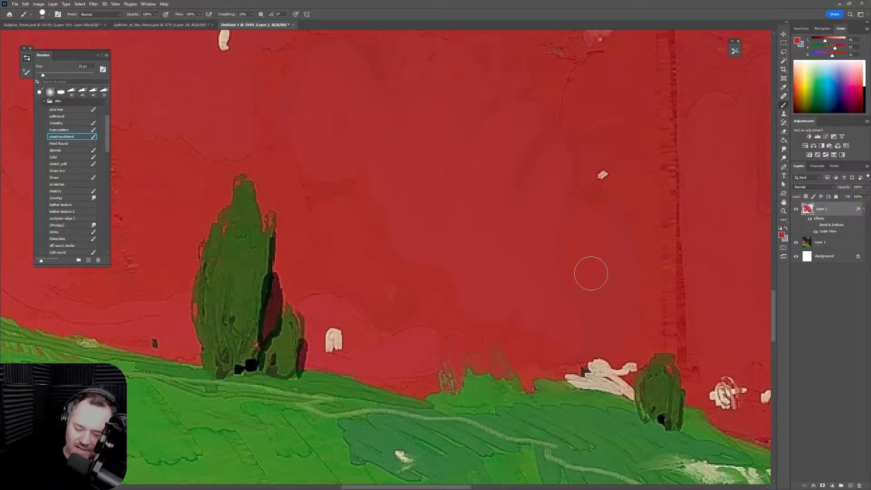
# Review the repainted wall up close and as part of the whole castle, and close the untitled document without saving
pyautogui.scroll(-5, 592, 274)
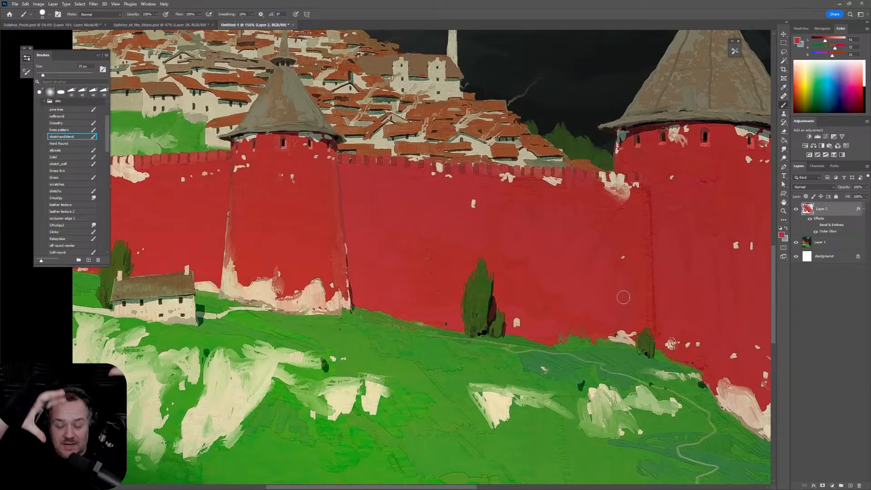
pyautogui.press('z')
pyautogui.click(598, 255)
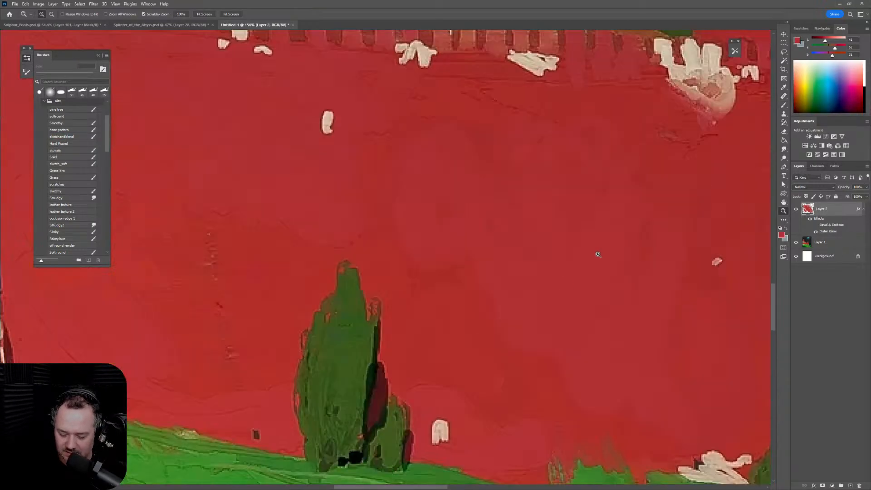
pyautogui.press('b')
pyautogui.scroll(-2, 589, 334)
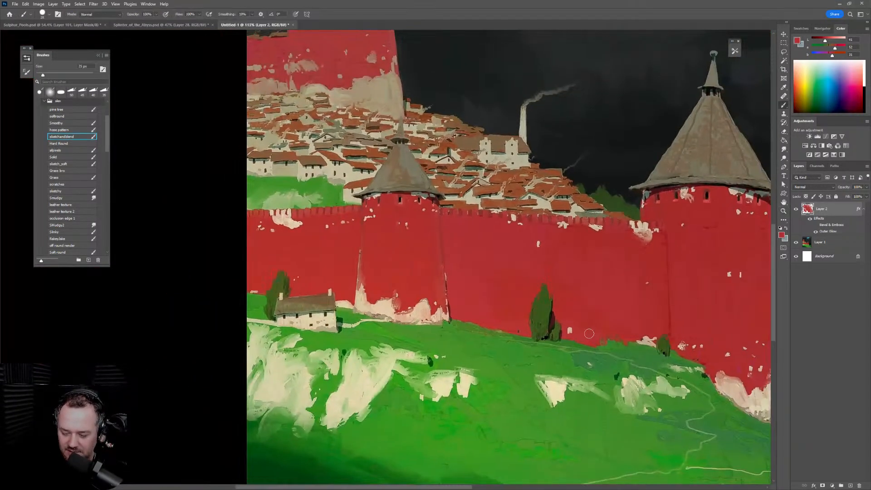
pyautogui.hscroll(5, 589, 333)
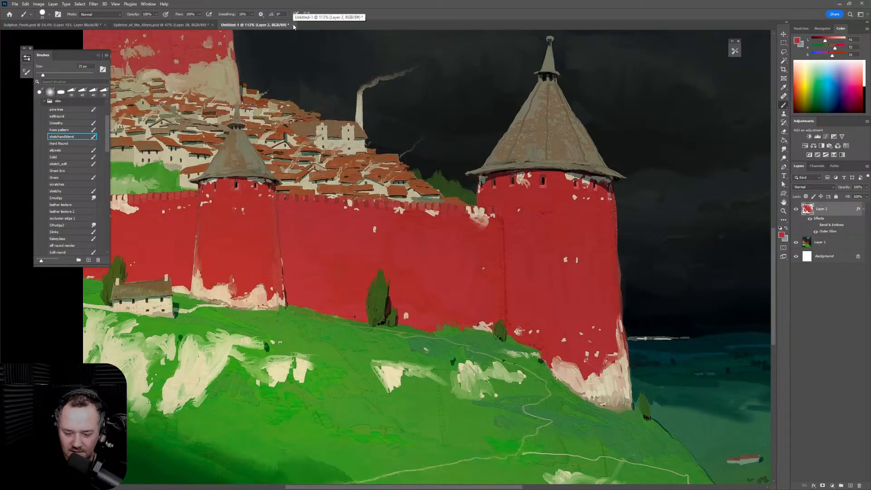
pyautogui.click(294, 25)
pyautogui.click(433, 180)
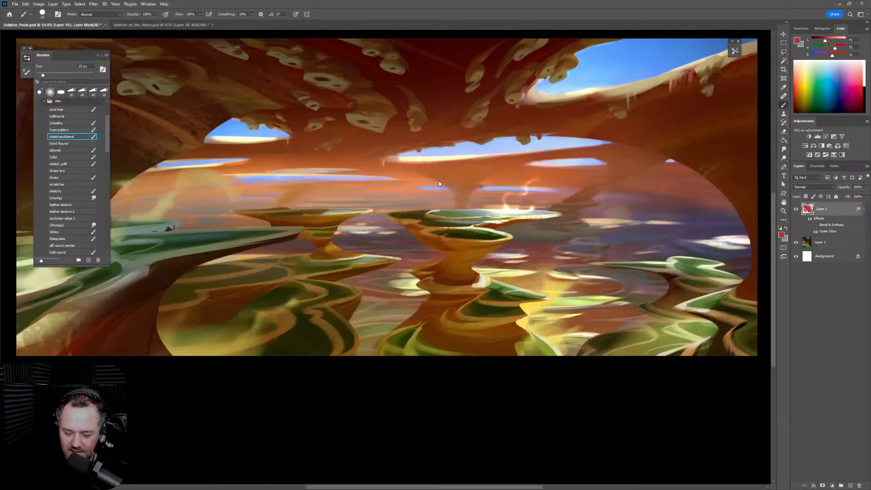
# Flip the Sulphur_Pools painting horizontally and show it in full-screen view without the interface
pyautogui.hotkey('ctrl', 'space')
pyautogui.moveTo(629, 342); pyautogui.dragTo(600, 342)
pyautogui.press('space')
pyautogui.moveTo(656, 390)
pyautogui.mouseDown()
pyautogui.moveTo(631, 422)
pyautogui.moveTo(659, 369)
pyautogui.moveTo(651, 364)
pyautogui.mouseUp()
pyautogui.hotkey('ctrl', 'shift', 'h')
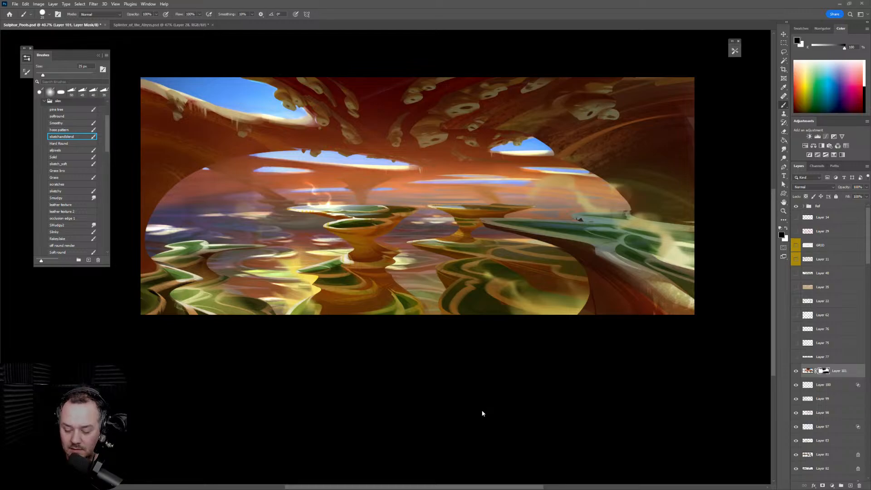
pyautogui.press('f')
pyautogui.press('f')
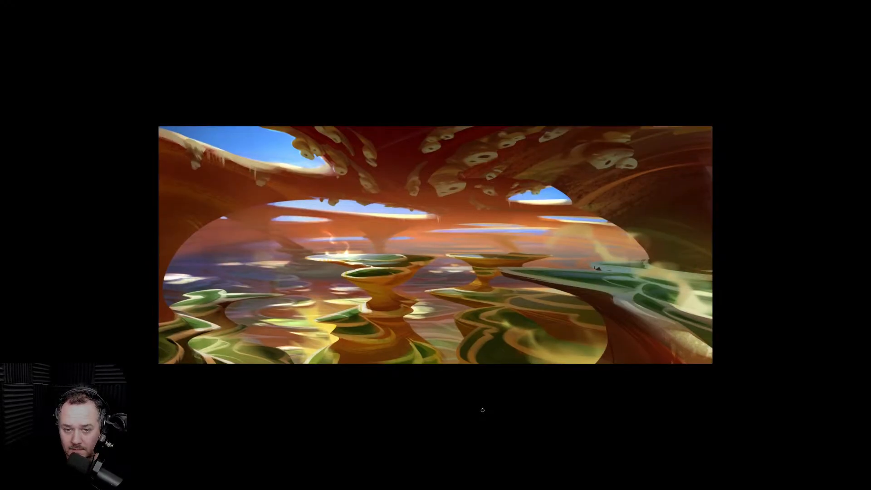
# Flip the Sulphur_Pools painting back and examine the pools and rock column at its lower edge up close and whole
pyautogui.moveTo(605, 349)
pyautogui.mouseDown()
pyautogui.moveTo(642, 336)
pyautogui.moveTo(647, 322)
pyautogui.mouseUp()
pyautogui.press('m')
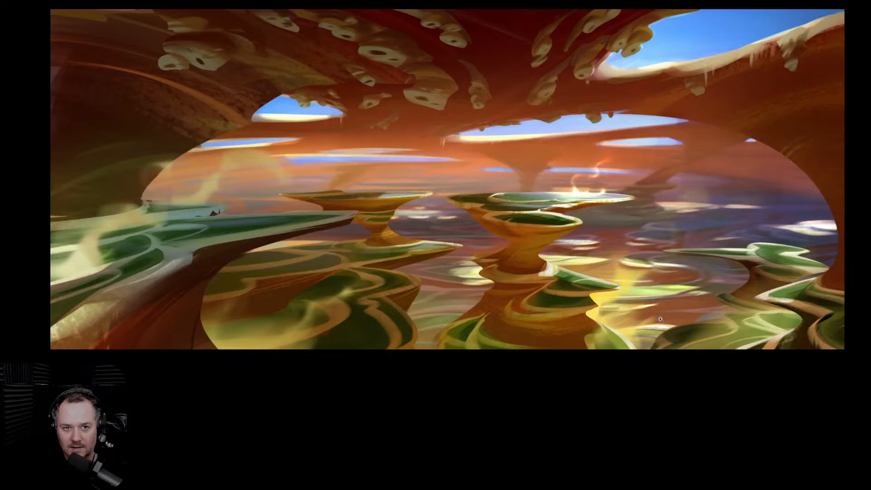
pyautogui.click(656, 320)
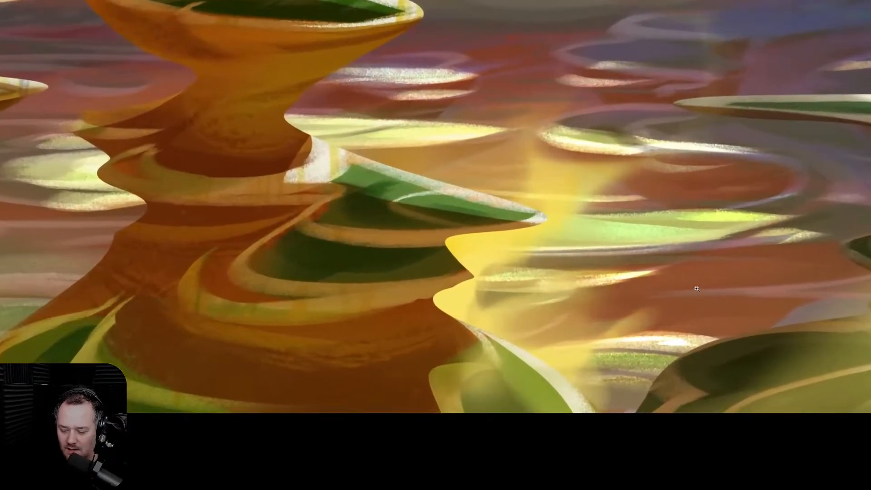
pyautogui.scroll(-5, 635, 322)
pyautogui.scroll(3, 673, 302)
pyautogui.scroll(-5, 673, 302)
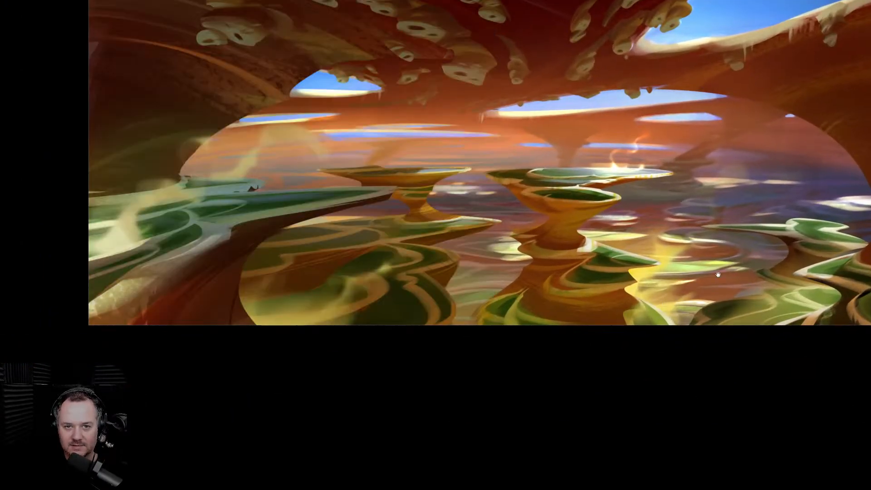
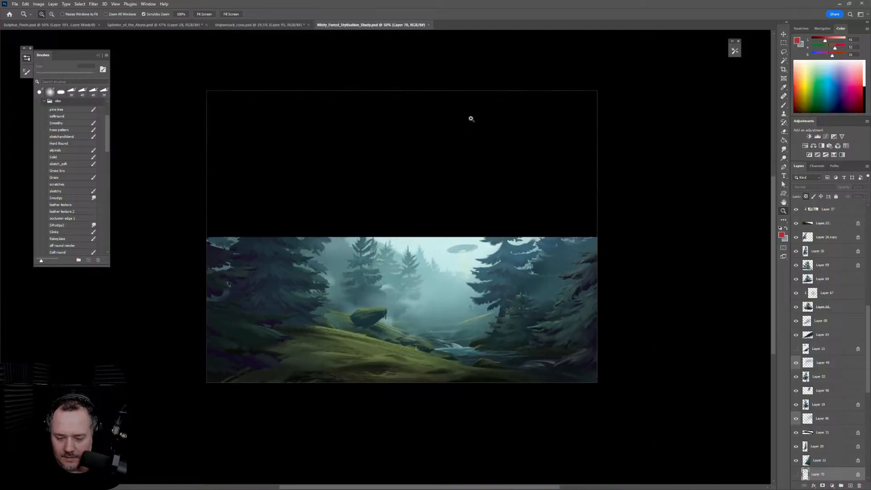
# Switch from the misty forest study back to the Sulphur_Pools.psd document
pyautogui.click(36, 26)
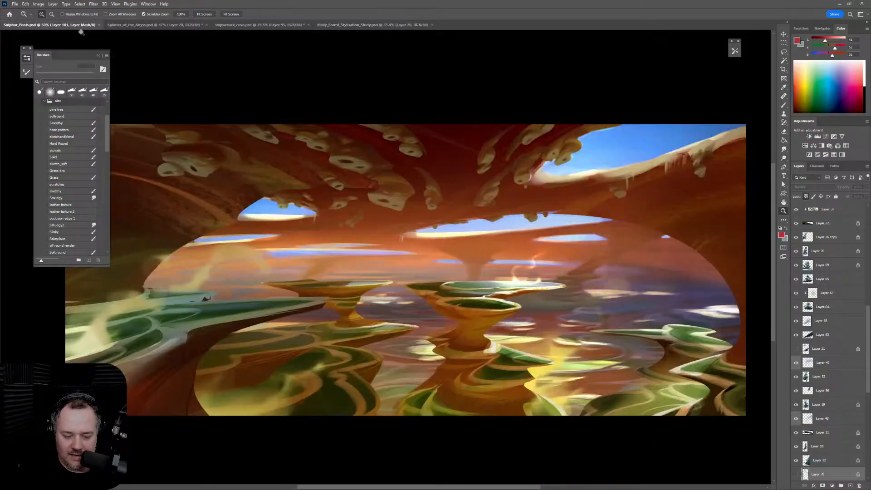
# Compare the Sulphur_Pools painting with and without Layer 101, leave that layer hidden, and collapse the brush list to see the whole image
pyautogui.moveTo(612, 252); pyautogui.dragTo(641, 264)
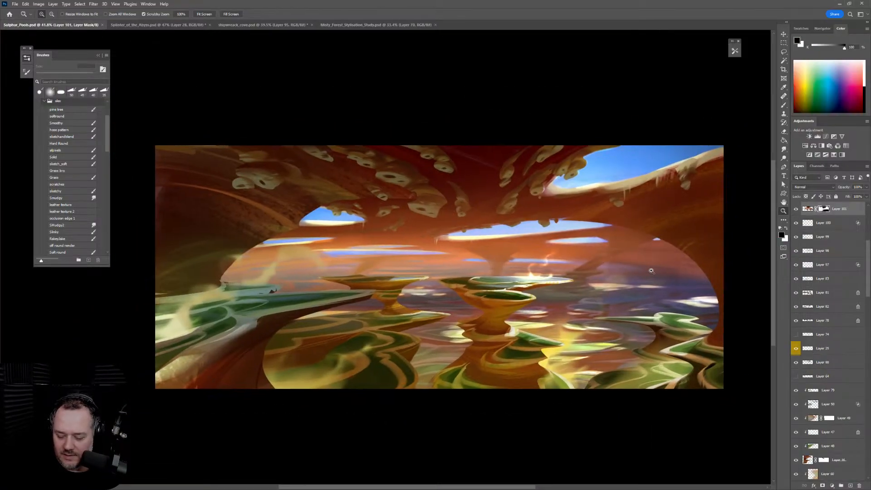
pyautogui.click(796, 210)
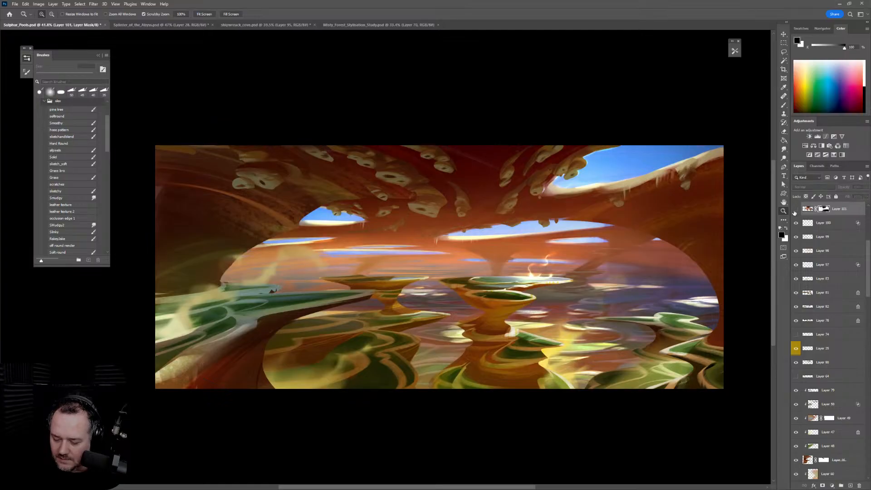
pyautogui.click(796, 210)
pyautogui.click(796, 210)
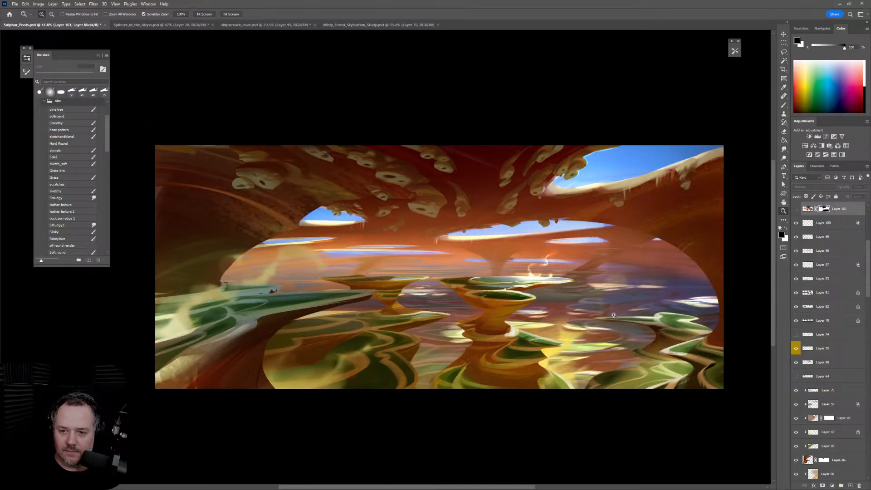
pyautogui.moveTo(609, 348); pyautogui.dragTo(594, 313)
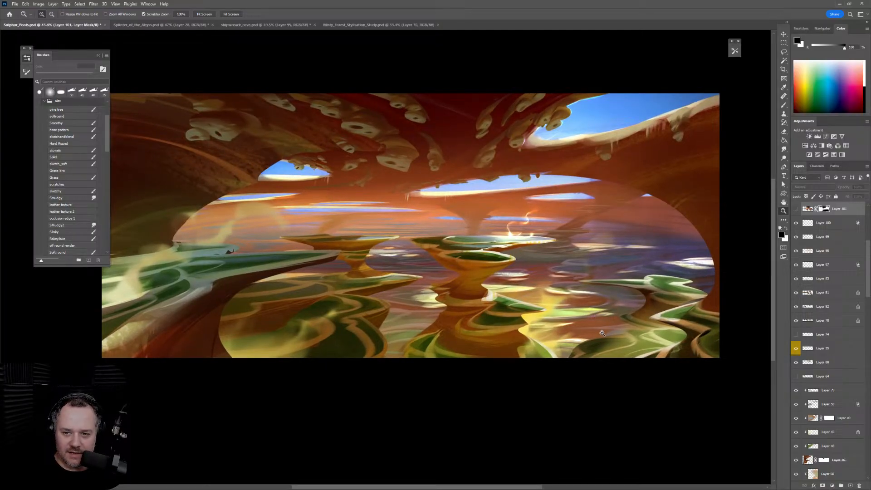
pyautogui.click(29, 62)
pyautogui.moveTo(620, 306); pyautogui.dragTo(631, 299)
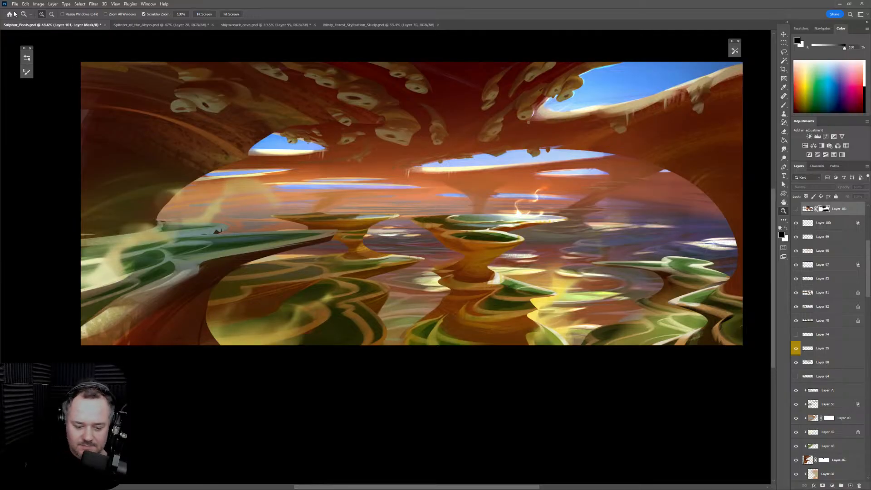
# In the misty forest study, stamp all visible layers into a new top layer and copy the entire canvas
pyautogui.click(376, 26)
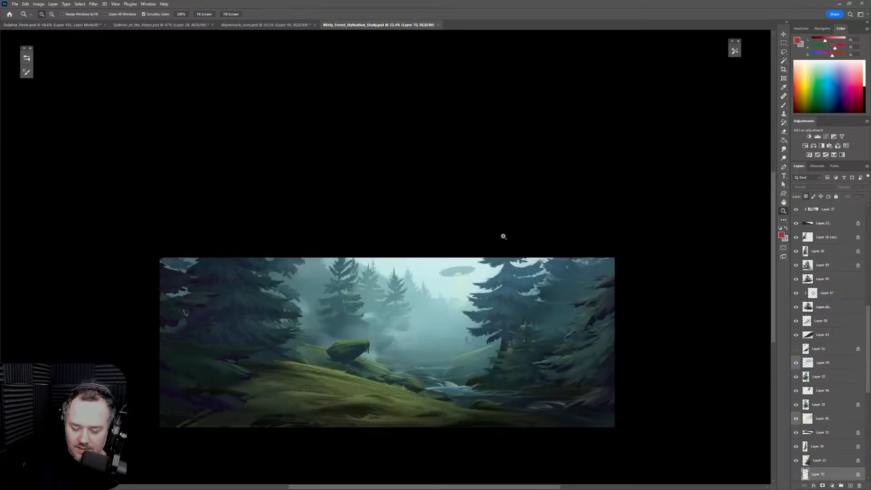
pyautogui.scroll(5, 846, 254)
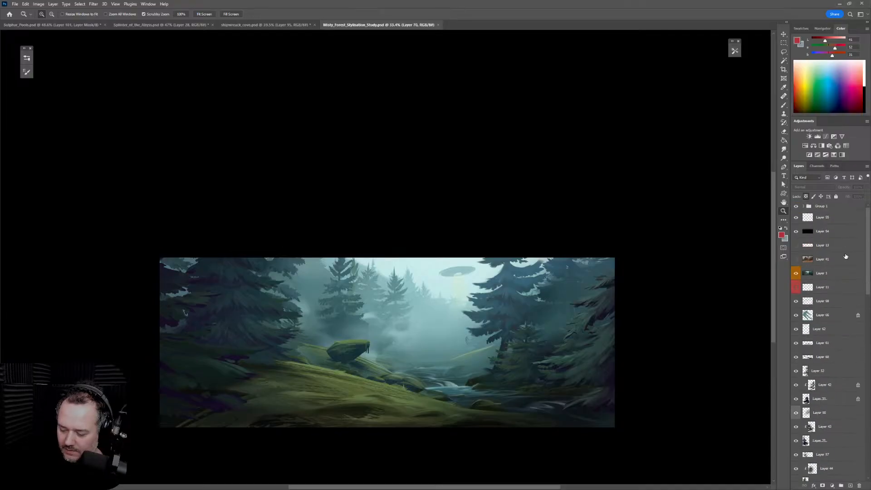
pyautogui.hotkey('ctrl', 'shift', 'alt', 'e')
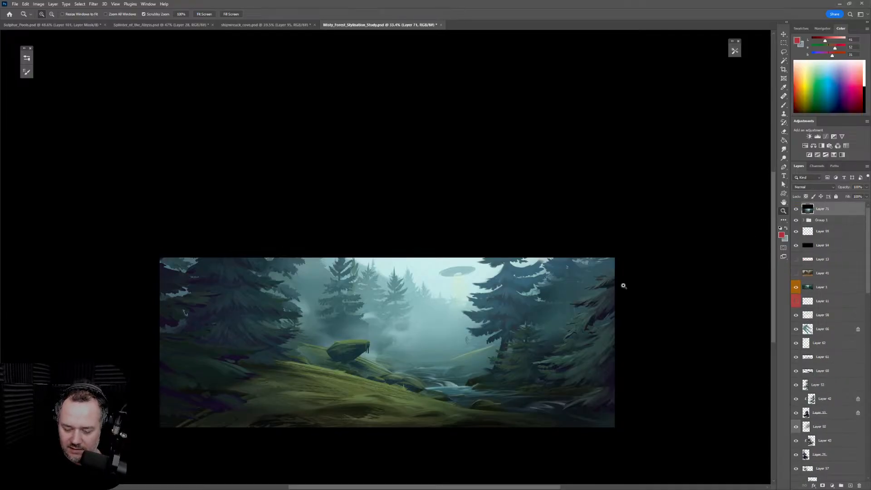
pyautogui.hotkey('ctrl', 'a')
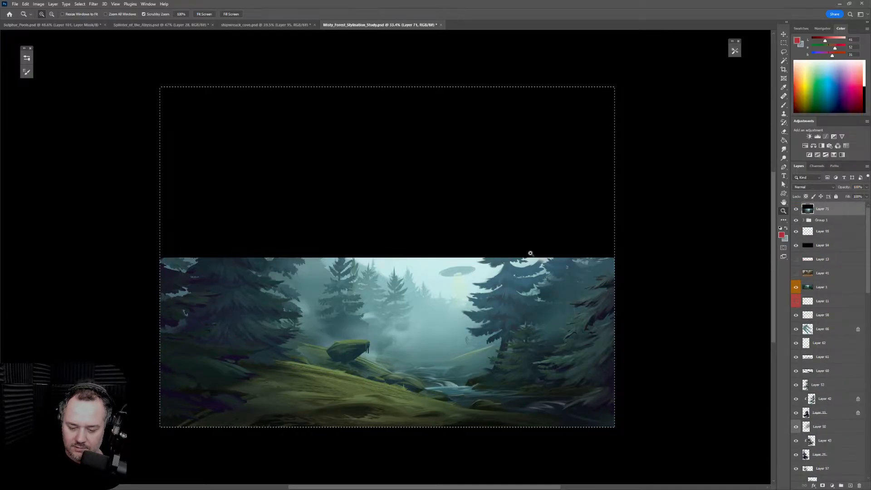
# Create a new 4000 x 2990 px document at 72 ppi and paste the copied forest image into it
pyautogui.click(15, 4)
pyautogui.click(22, 10)
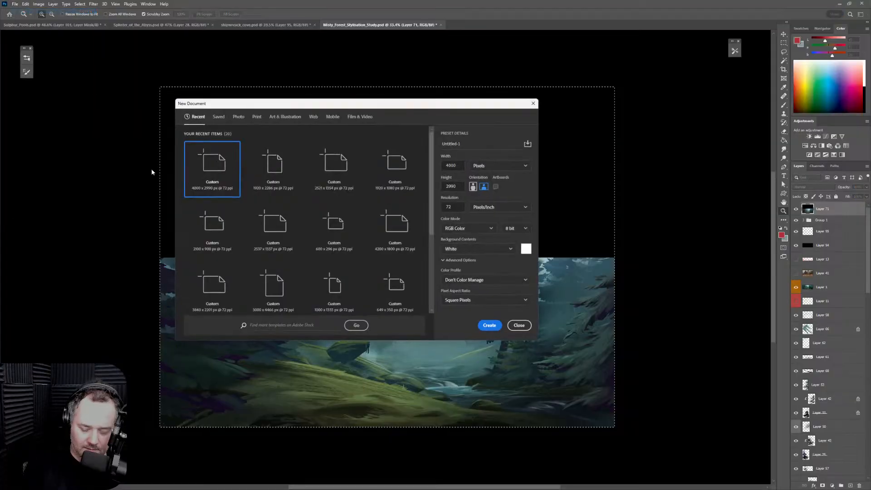
pyautogui.click(491, 326)
pyautogui.hotkey('ctrl', 'v')
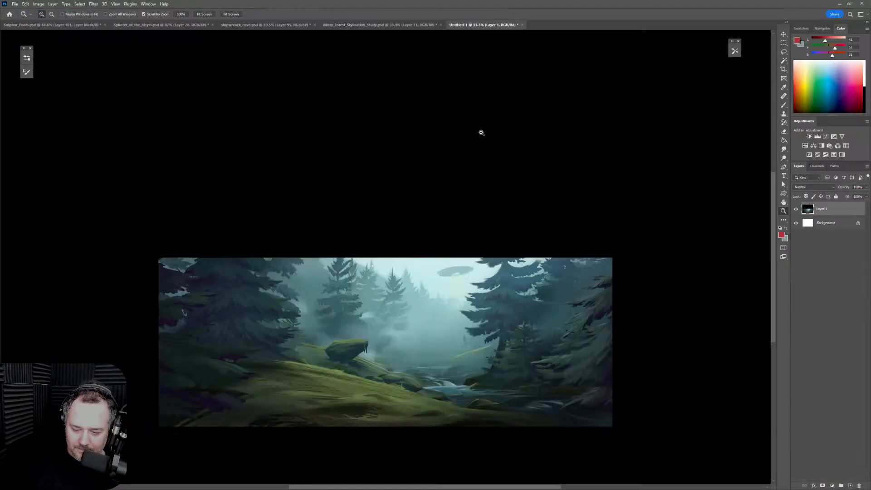
# Close the misty forest study without saving and paste the shipwreck cove painting into Untitled-1 as a new layer
pyautogui.click(441, 24)
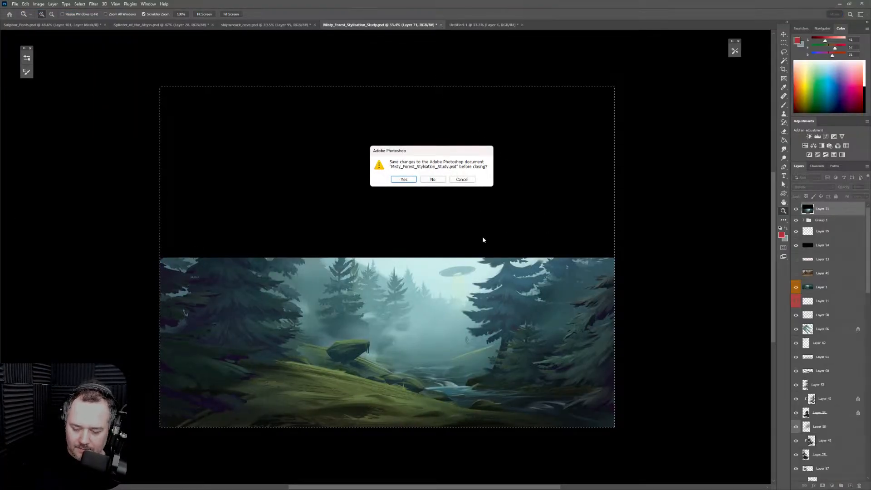
pyautogui.click(434, 180)
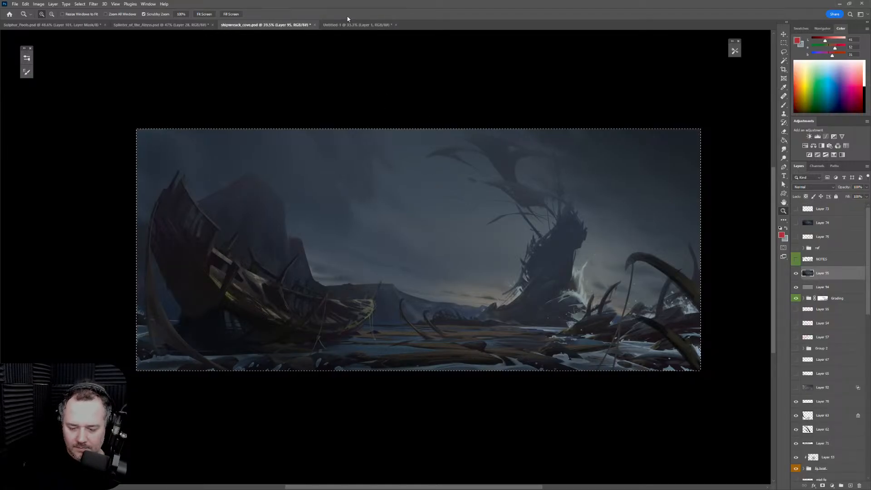
pyautogui.click(363, 24)
pyautogui.hotkey('ctrl', 'v')
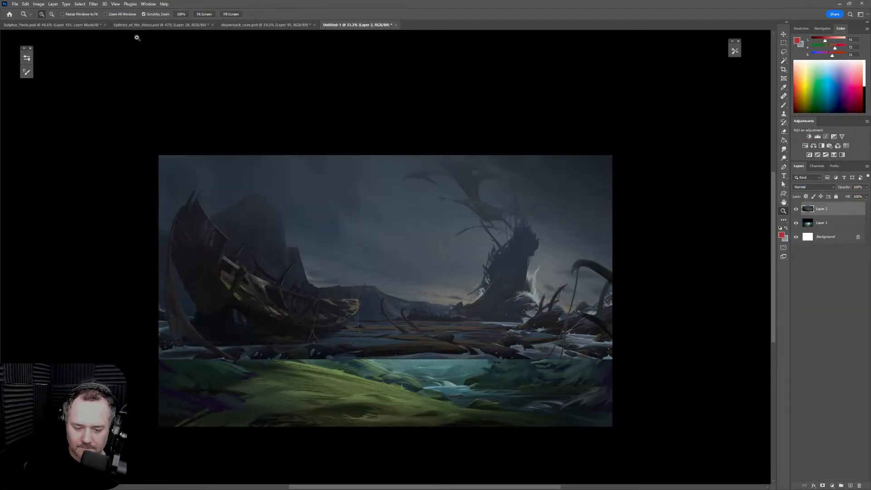
# Stamp the visible Sulphur_Pools painting onto a new layer above Layer 100, copy it whole, and paste it into Untitled-1
pyautogui.click(71, 25)
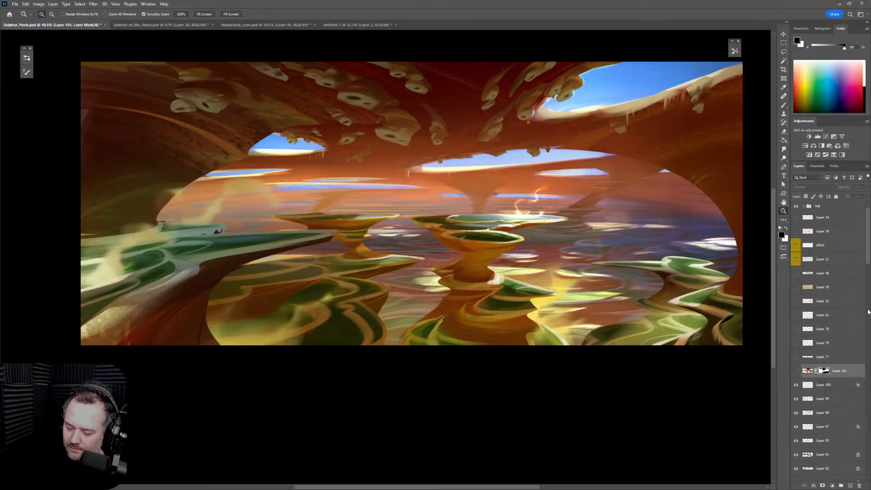
pyautogui.click(837, 390)
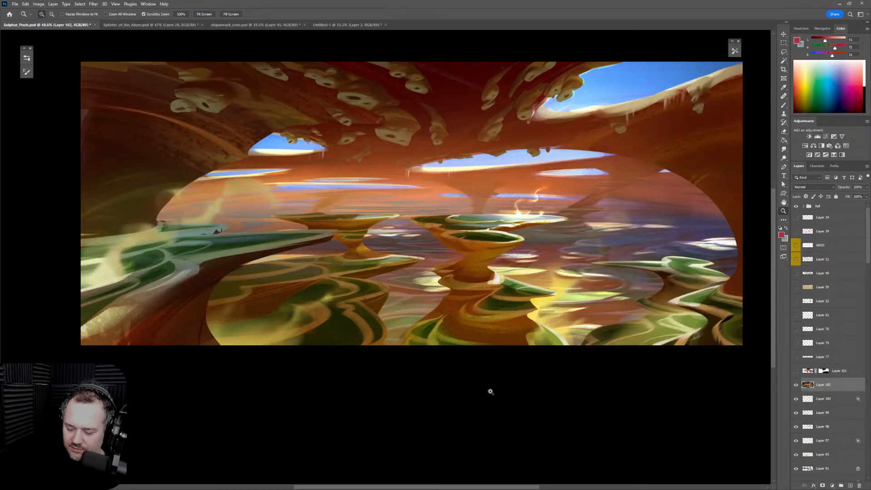
pyautogui.hotkey('ctrl', 'a')
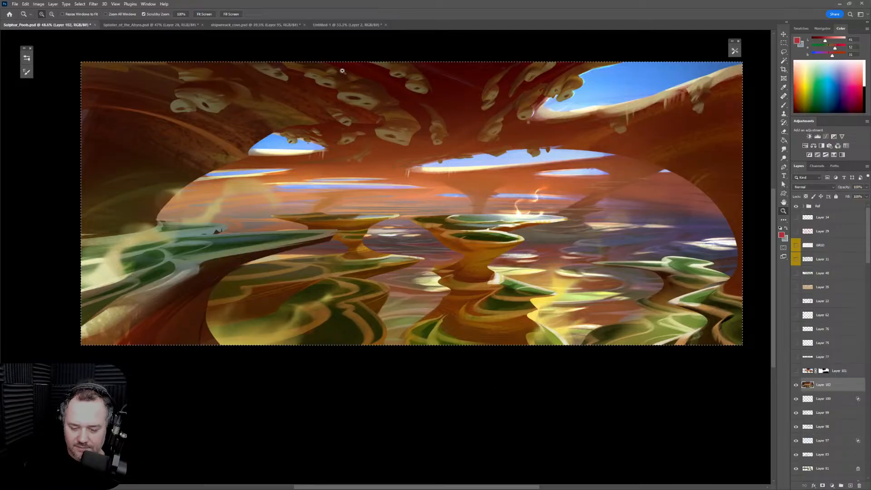
pyautogui.click(342, 25)
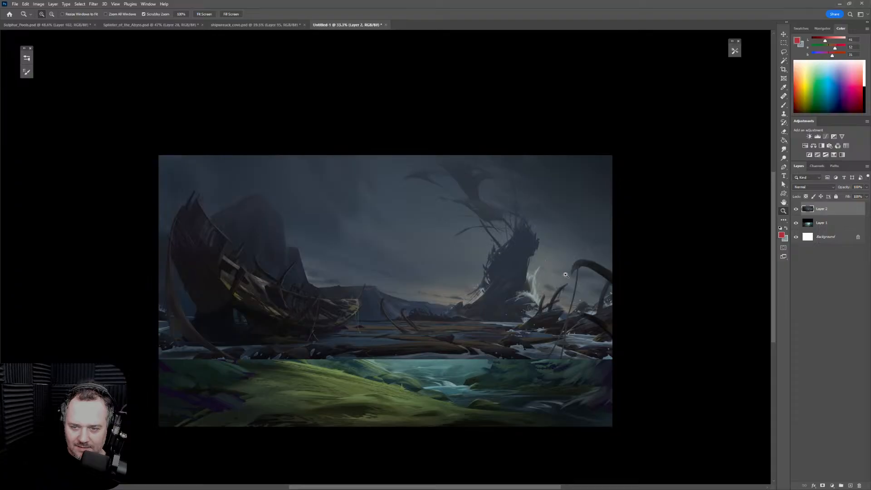
pyautogui.hotkey('ctrl', 'v')
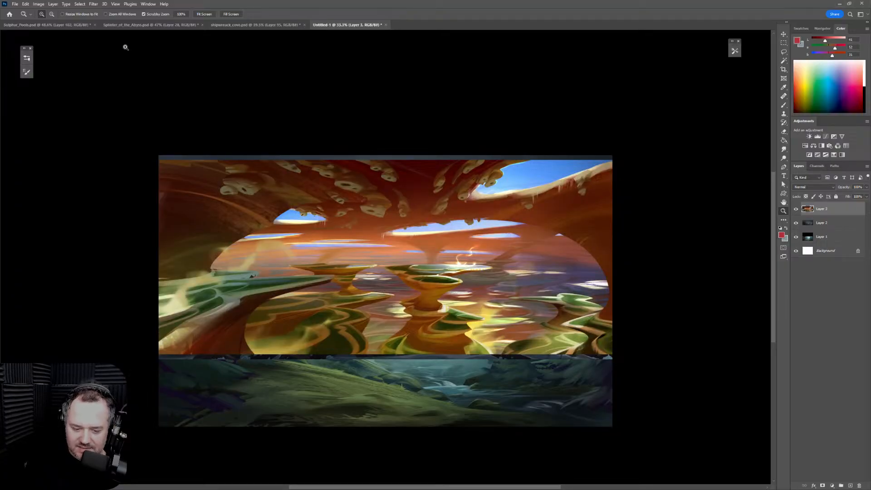
# Show the upside-down mineral reference photo on Layer 2 of the Sulphur_Pools reference group, examine its formations up close, and hide it again
pyautogui.click(49, 24)
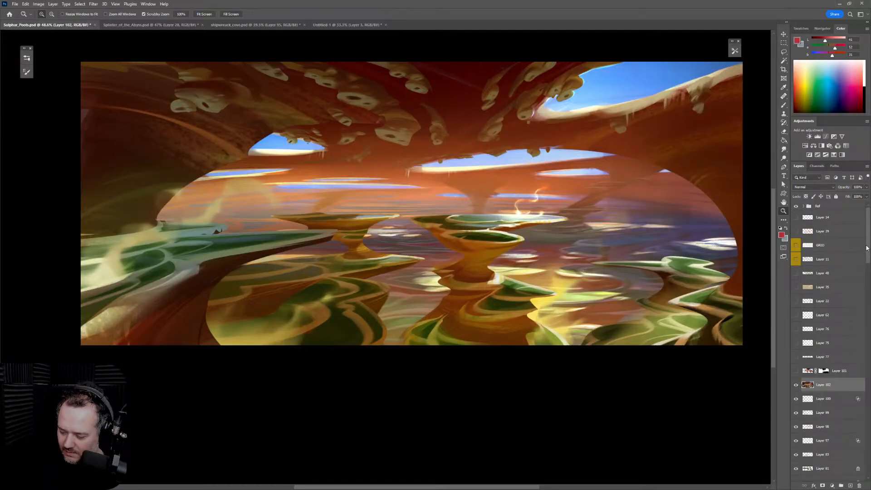
pyautogui.click(803, 207)
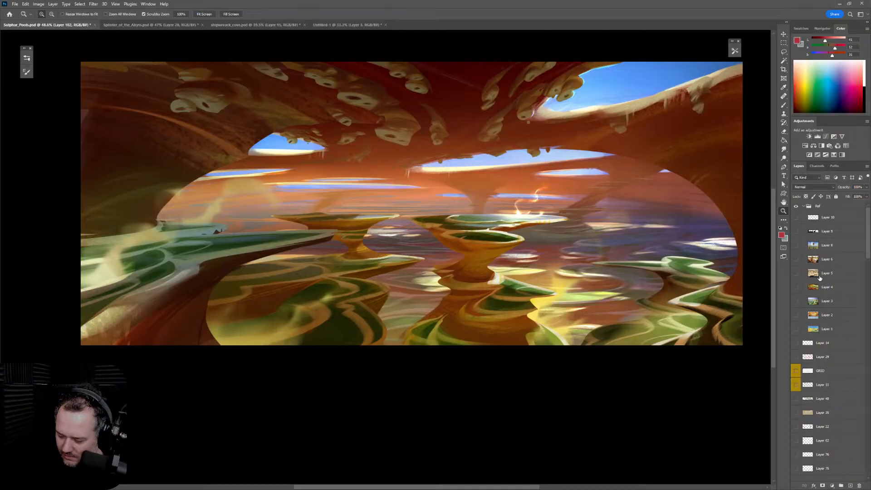
pyautogui.click(797, 315)
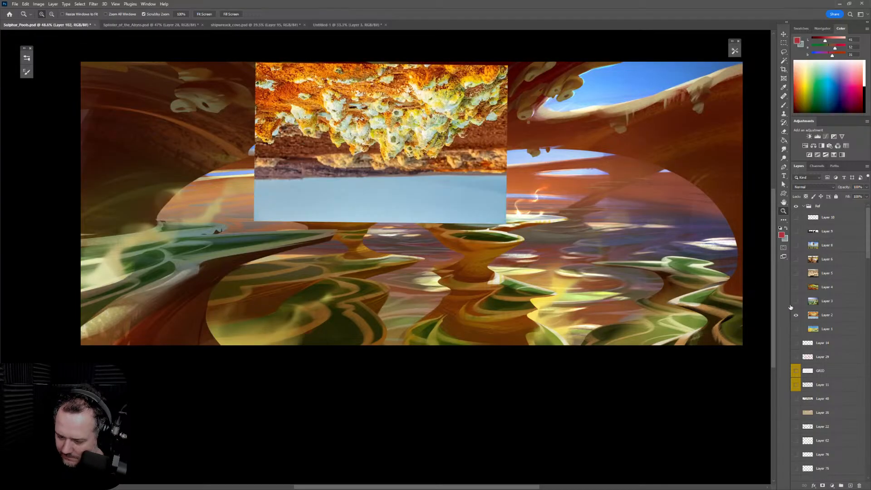
pyautogui.moveTo(456, 113); pyautogui.dragTo(492, 122)
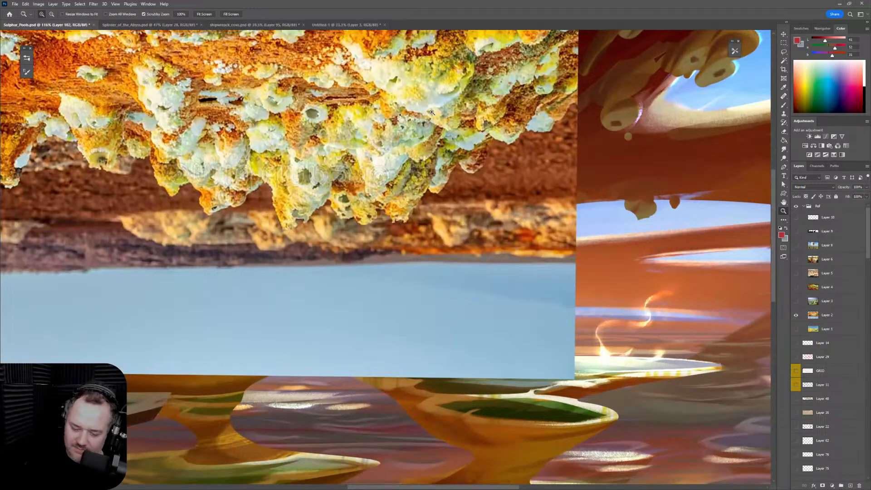
pyautogui.moveTo(438, 188)
pyautogui.mouseDown()
pyautogui.moveTo(401, 218)
pyautogui.moveTo(589, 105)
pyautogui.mouseUp()
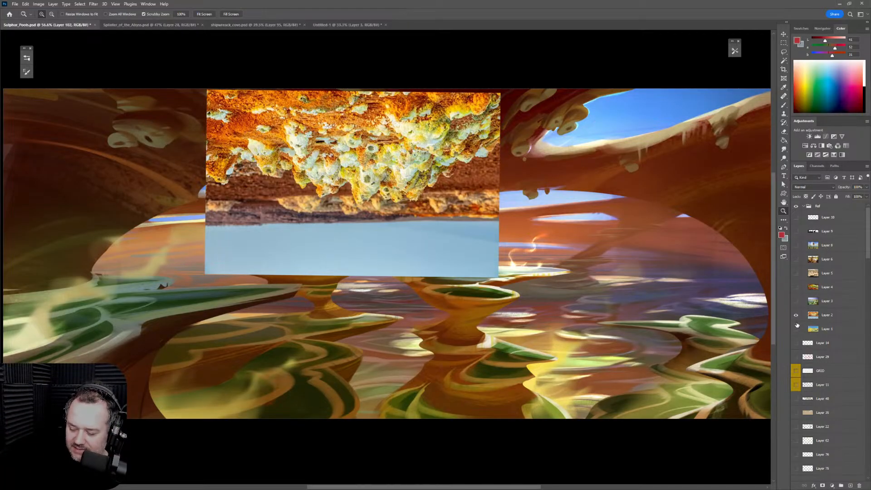
pyautogui.click(797, 318)
# Check the Sulphur_Pools painting flipped horizontally, flip it back, and view it whole
pyautogui.moveTo(638, 333)
pyautogui.mouseDown()
pyautogui.moveTo(600, 356)
pyautogui.moveTo(654, 335)
pyautogui.mouseUp()
pyautogui.hotkey('ctrl', 'shift', 'h')
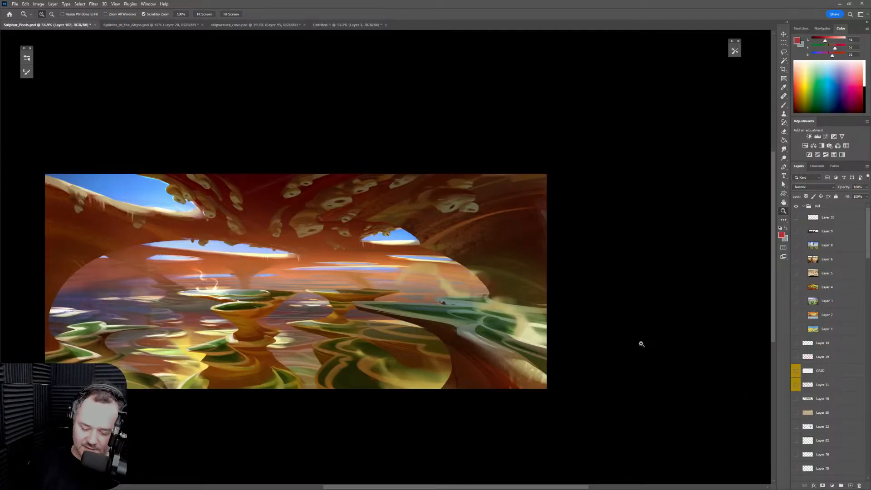
pyautogui.hotkey('ctrl', 'shift', 'h')
pyautogui.moveTo(633, 349)
pyautogui.mouseDown()
pyautogui.moveTo(649, 347)
pyautogui.moveTo(614, 328)
pyautogui.mouseUp()
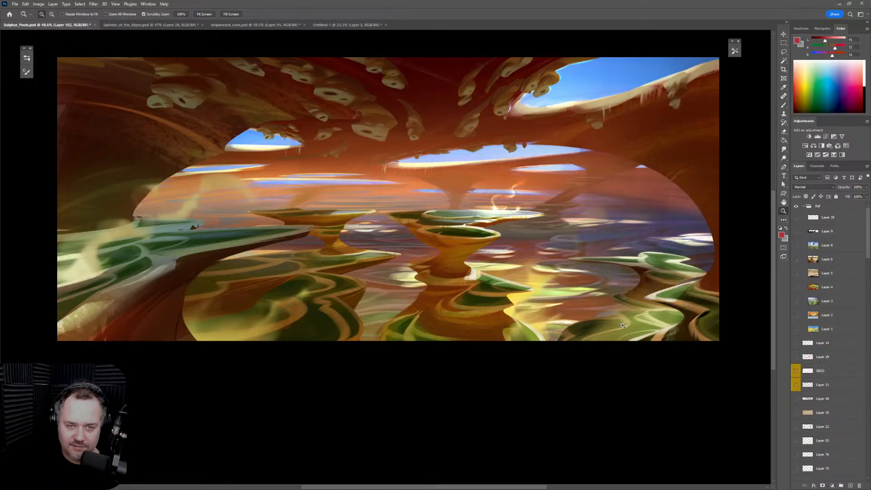
# Extend the Untitled-1 canvas upward by roughly three quarters of its height with the Crop tool
pyautogui.click(336, 26)
pyautogui.moveTo(600, 303); pyautogui.dragTo(612, 331)
pyautogui.moveTo(576, 380); pyautogui.dragTo(558, 341)
pyautogui.moveTo(625, 317); pyautogui.dragTo(609, 318)
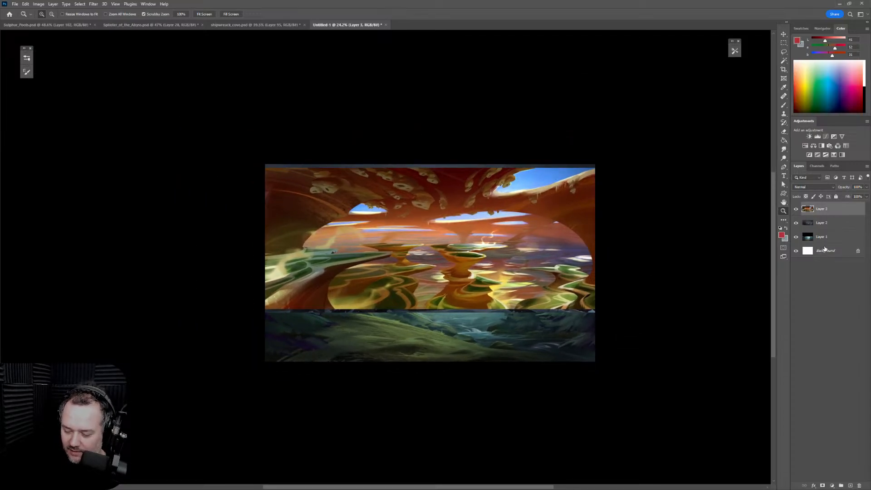
pyautogui.moveTo(633, 288); pyautogui.dragTo(638, 288)
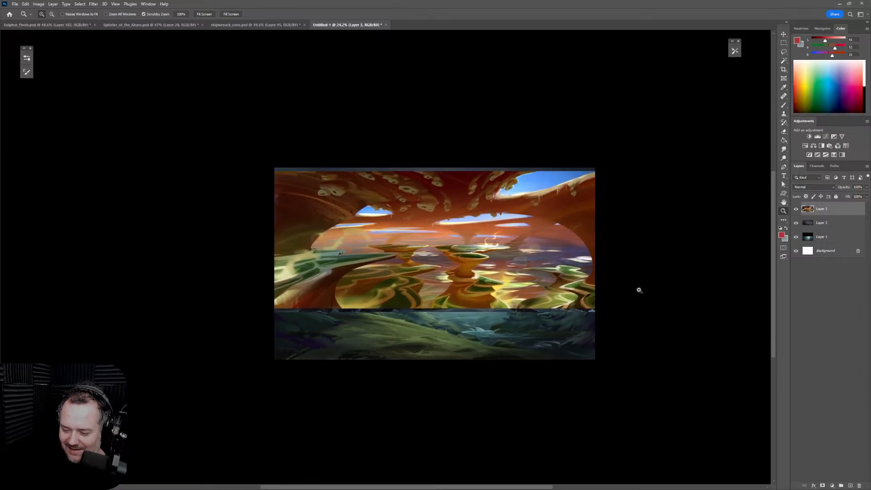
pyautogui.click(784, 69)
pyautogui.moveTo(447, 169); pyautogui.dragTo(451, 33)
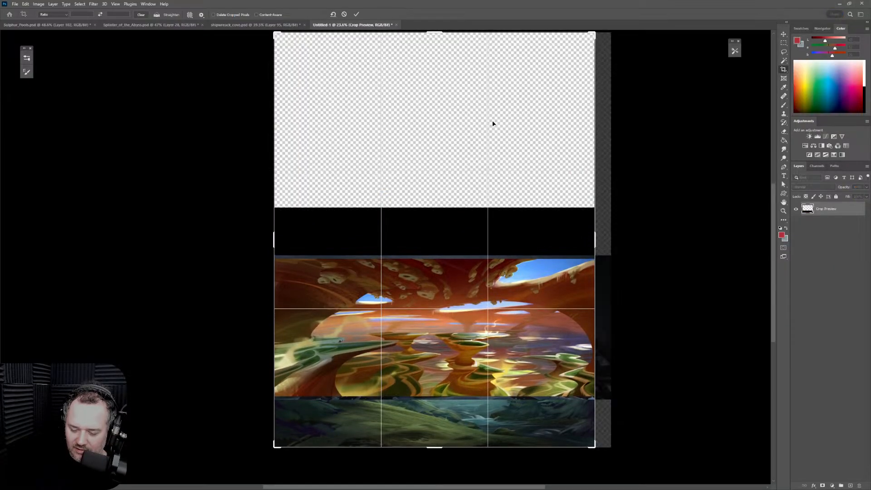
pyautogui.press('Return')
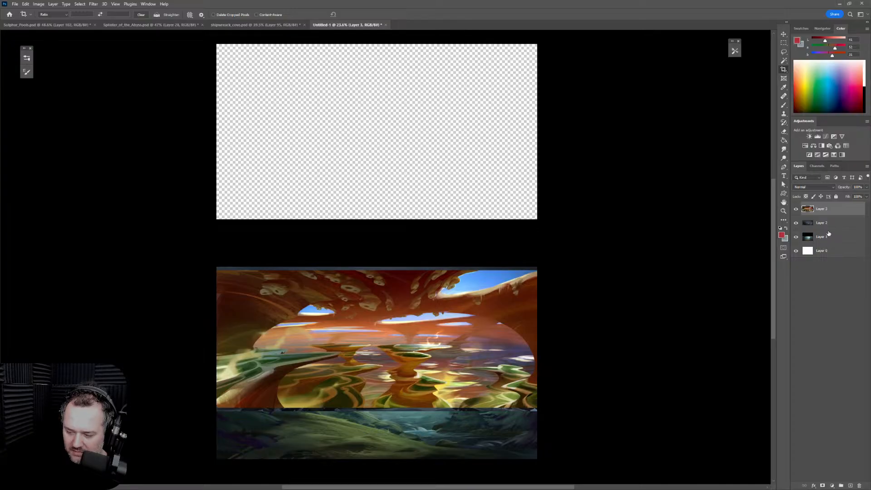
# Move the forest image on Layer 1 straight up into the added blank area, above the Sulphur_Pools painting
pyautogui.click(828, 238)
pyautogui.hotkey('ctrl', 't')
pyautogui.moveTo(488, 436); pyautogui.dragTo(487, 174)
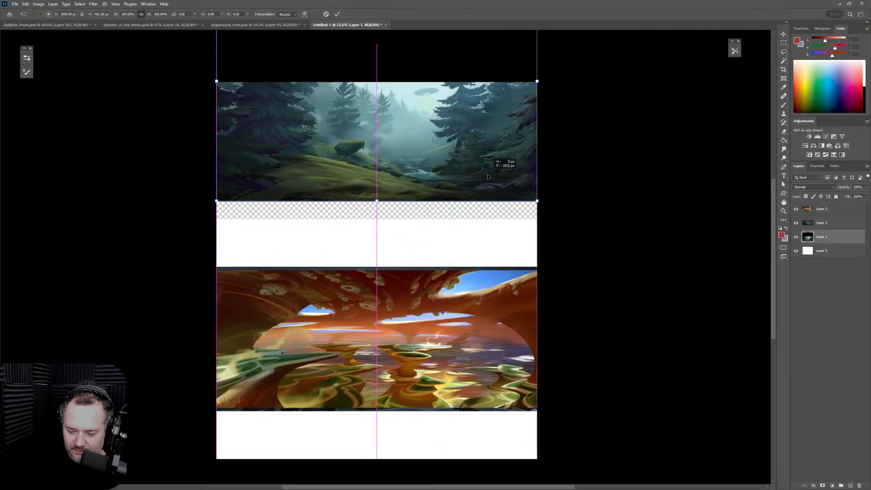
pyautogui.press('Return')
pyautogui.press('c')
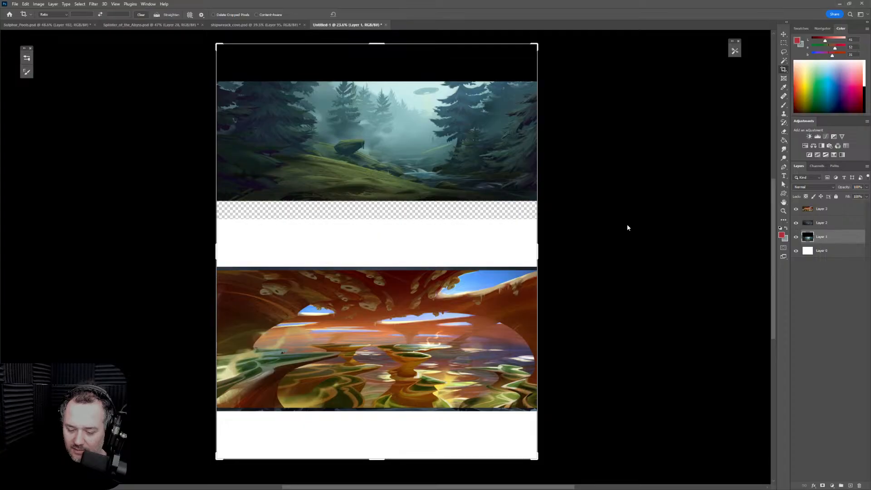
pyautogui.press('Escape')
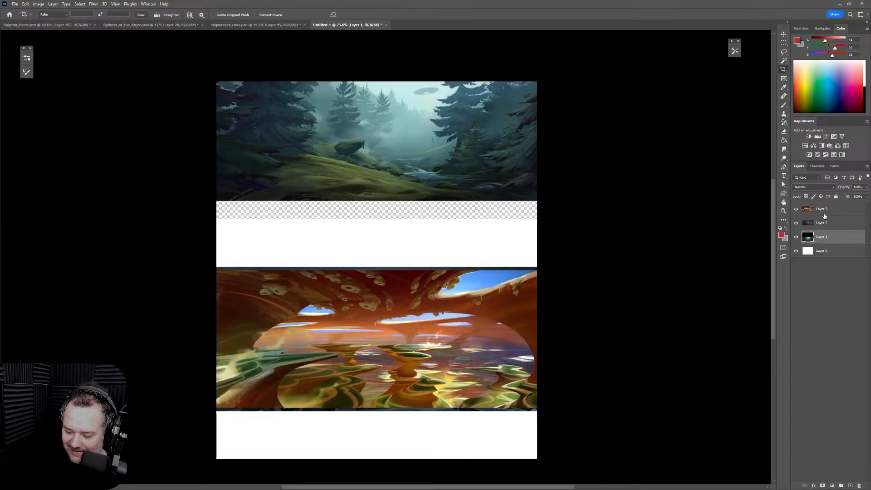
# Delete the black border area around the forest image on Layer 1 using a Magic Wand selection
pyautogui.click(784, 43)
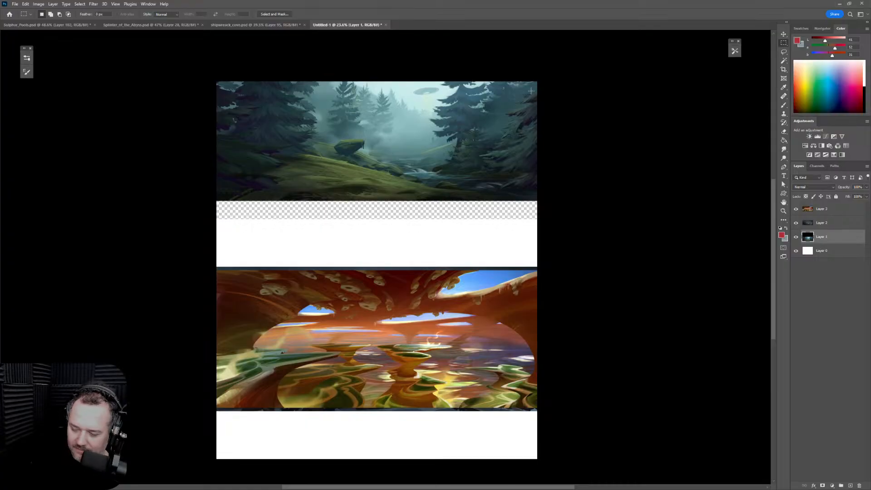
pyautogui.click(784, 61)
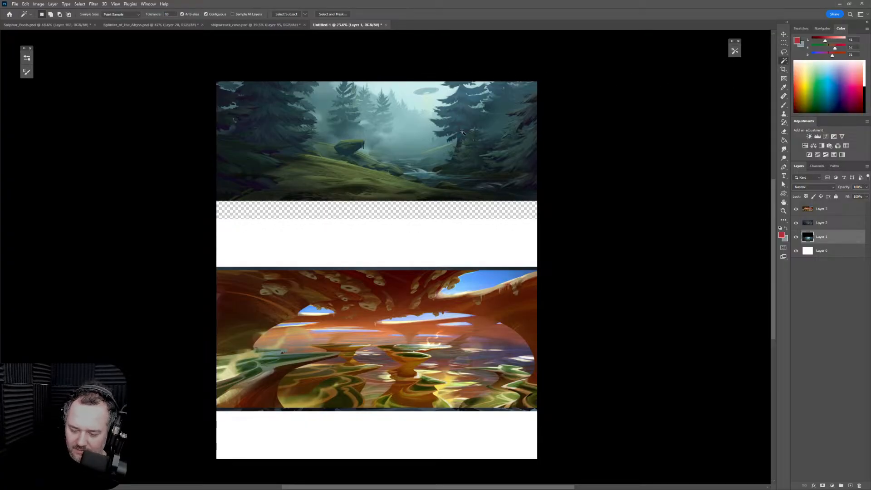
pyautogui.moveTo(583, 237); pyautogui.dragTo(507, 288)
pyautogui.click(505, 241)
pyautogui.press('Delete')
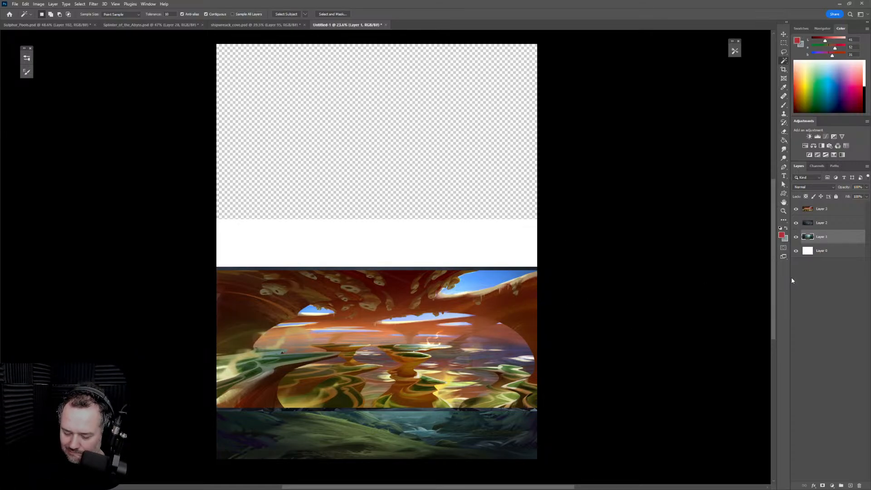
# Move the shipwreck image on Layer 2 straight up into the blank area above the Sulphur_Pools painting
pyautogui.click(818, 229)
pyautogui.hotkey('ctrl', 't')
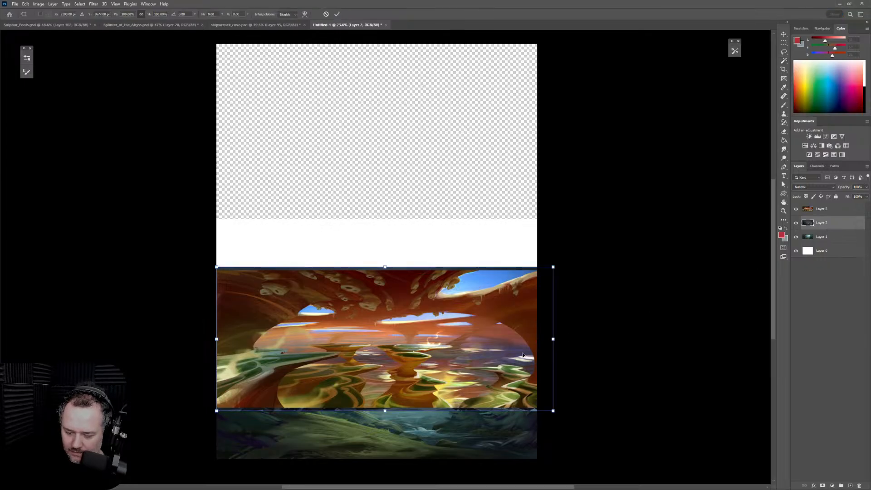
pyautogui.moveTo(512, 373); pyautogui.dragTo(498, 182)
pyautogui.press('Return')
# Extend the canvas to the right with the Crop tool to fit the full width of the shipwreck image
pyautogui.click(785, 63)
pyautogui.click(784, 68)
pyautogui.moveTo(541, 248)
pyautogui.mouseDown()
pyautogui.moveTo(558, 246)
pyautogui.moveTo(547, 251)
pyautogui.mouseUp()
pyautogui.press('Return')
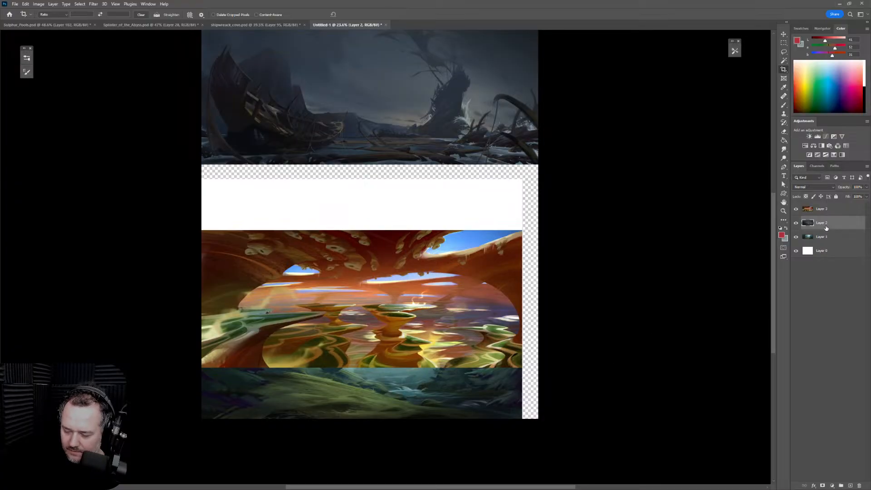
# Move the forest image on Layer 1 up behind the shipwreck image and scale it to the full canvas width
pyautogui.keyDown('ctrl'); pyautogui.click(808, 224); pyautogui.keyUp('ctrl')
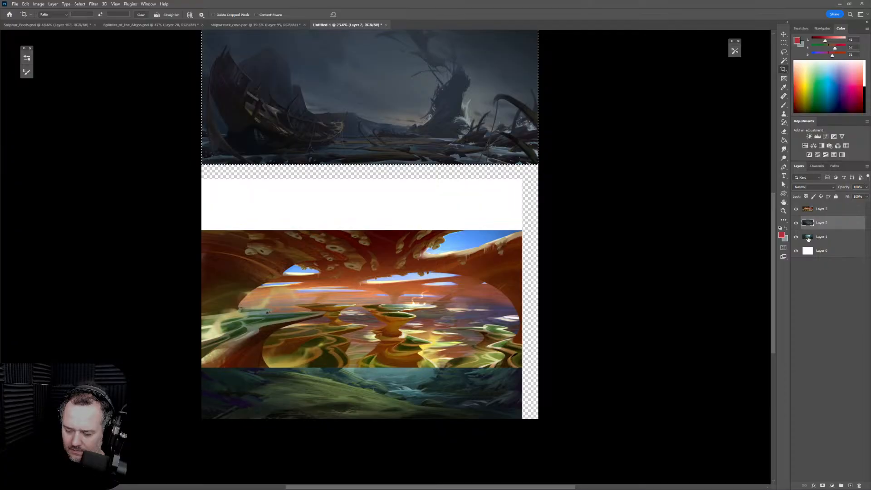
pyautogui.click(811, 240)
pyautogui.keyDown('ctrl'); pyautogui.click(809, 239); pyautogui.keyUp('ctrl')
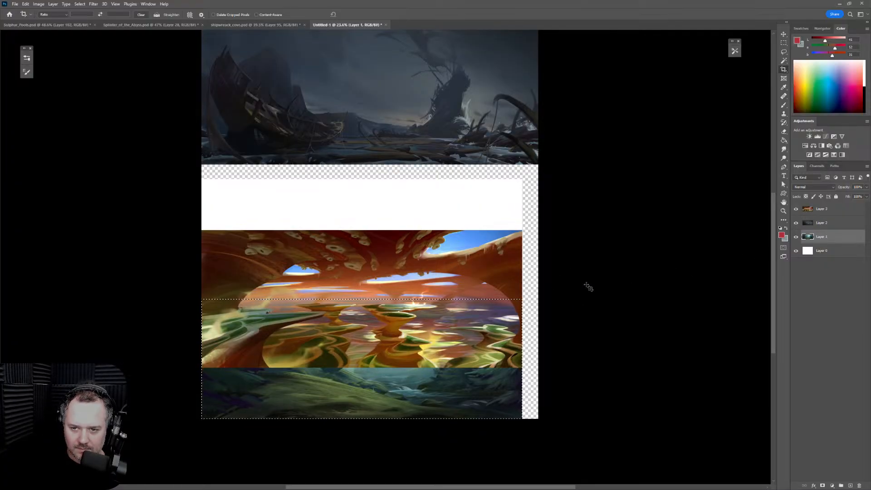
pyautogui.moveTo(607, 245); pyautogui.dragTo(619, 294)
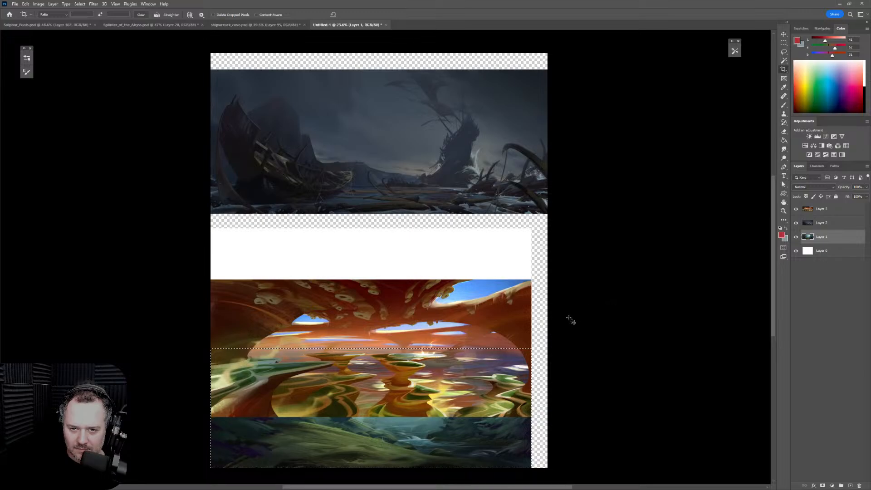
pyautogui.hotkey('ctrl', 't')
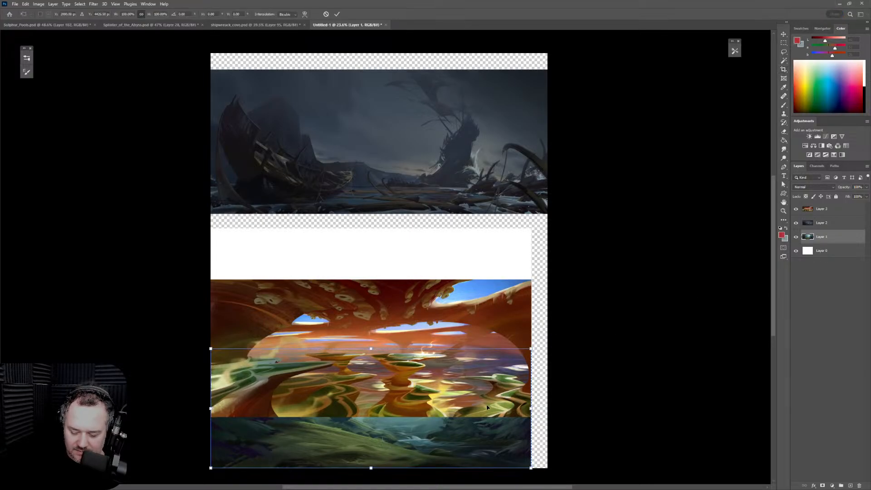
pyautogui.moveTo(473, 448); pyautogui.dragTo(470, 169)
pyautogui.moveTo(531, 189); pyautogui.dragTo(547, 200)
pyautogui.press('Return')
pyautogui.press('c')
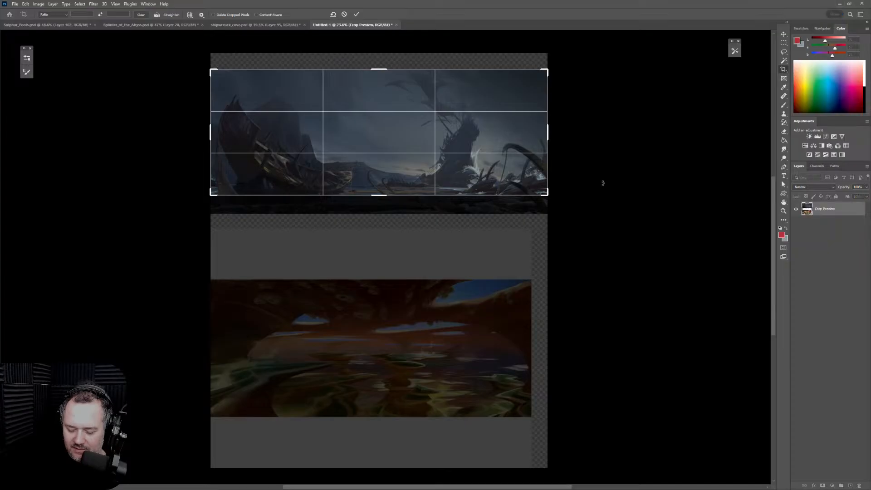
pyautogui.press('Return')
pyautogui.hotkey('ctrl', 'z')
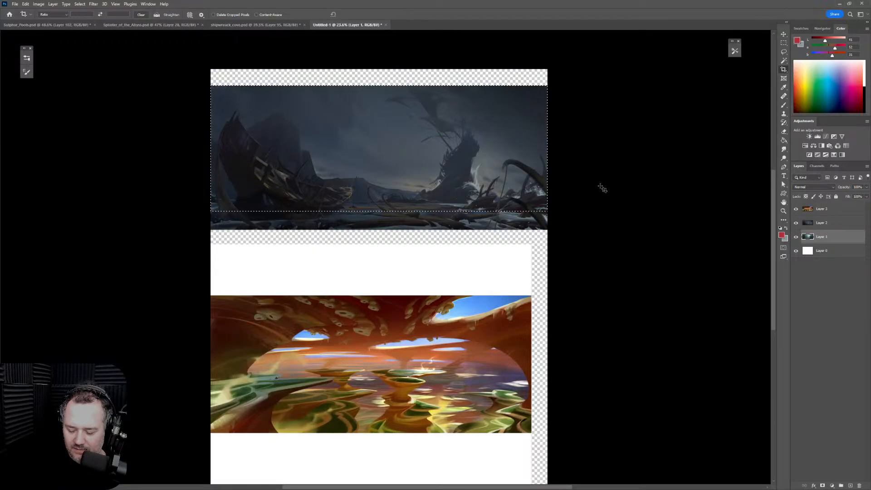
# Clear the selection and move the forest image on Layer 1 down to just below the shipwreck image
pyautogui.hotkey('ctrl', 'd')
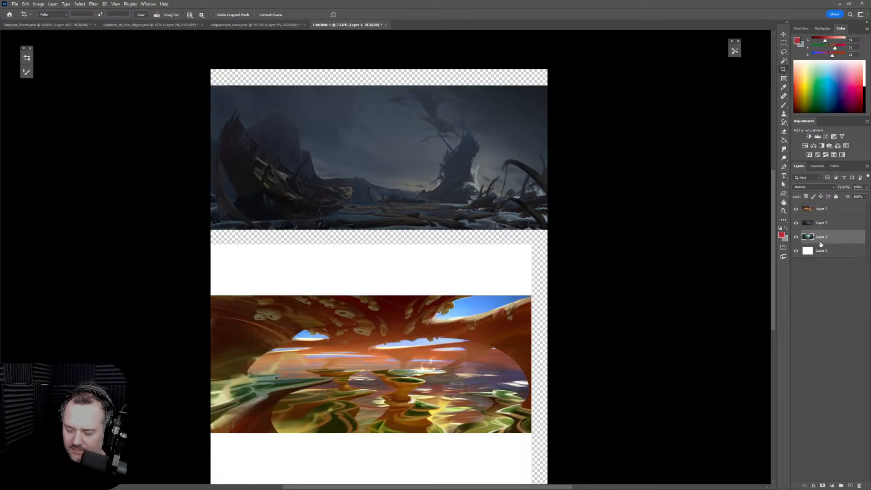
pyautogui.moveTo(766, 331); pyautogui.dragTo(755, 251)
pyautogui.scroll(3, 652, 303)
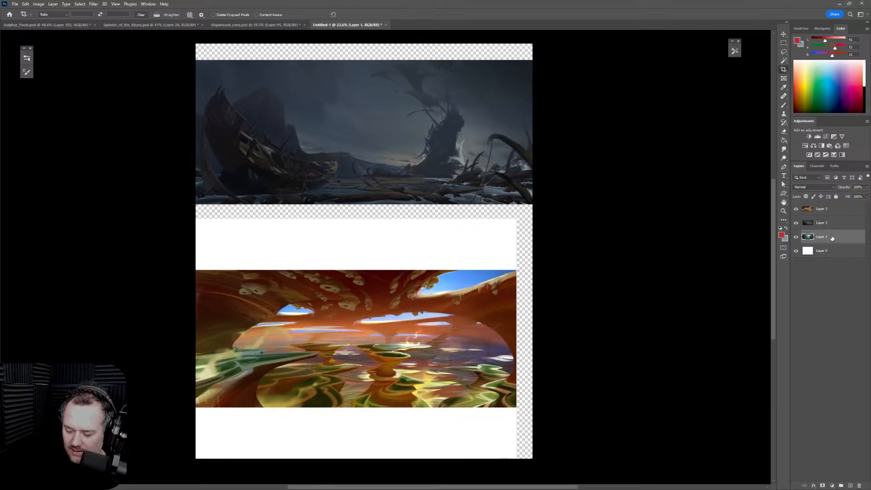
pyautogui.hotkey('ctrl', 't')
pyautogui.moveTo(490, 96); pyautogui.dragTo(491, 308)
pyautogui.press('c')
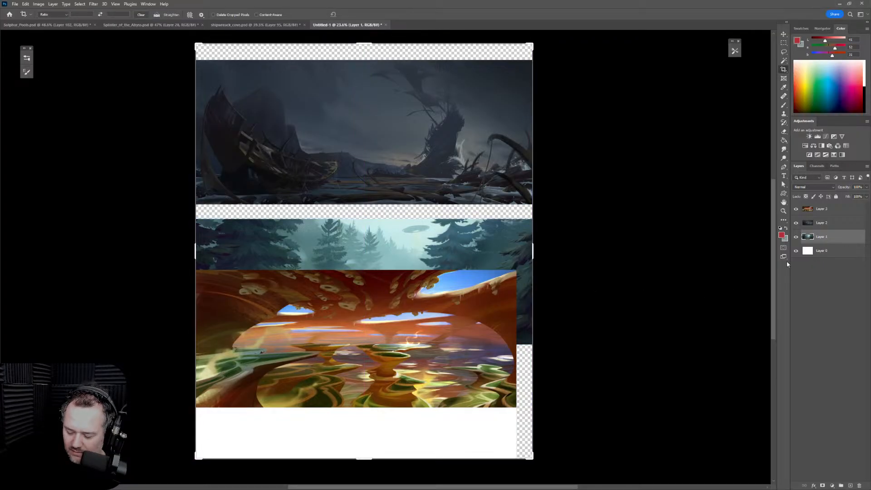
# Move the Sulphur_Pools painting on Layer 3 down to the canvas's lower edge and scale it to the full canvas width
pyautogui.click(830, 210)
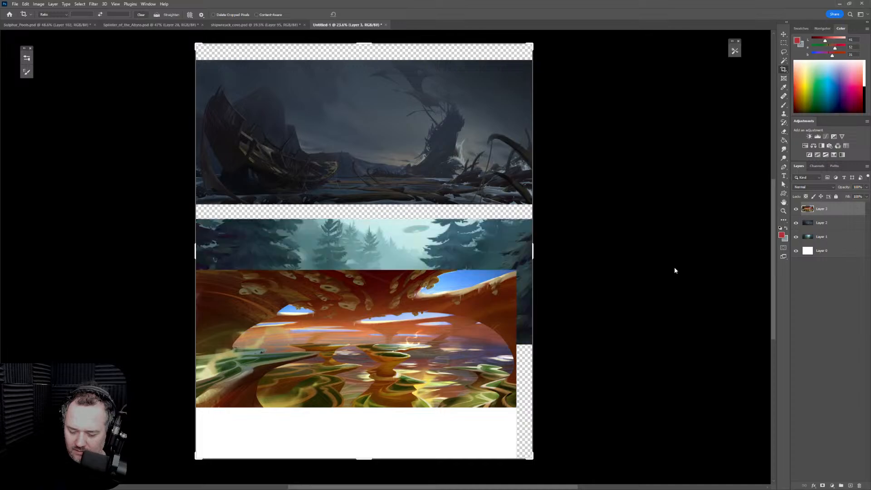
pyautogui.press('b')
pyautogui.moveTo(456, 357); pyautogui.dragTo(455, 407)
pyautogui.moveTo(516, 321); pyautogui.dragTo(533, 319)
pyautogui.press('Return')
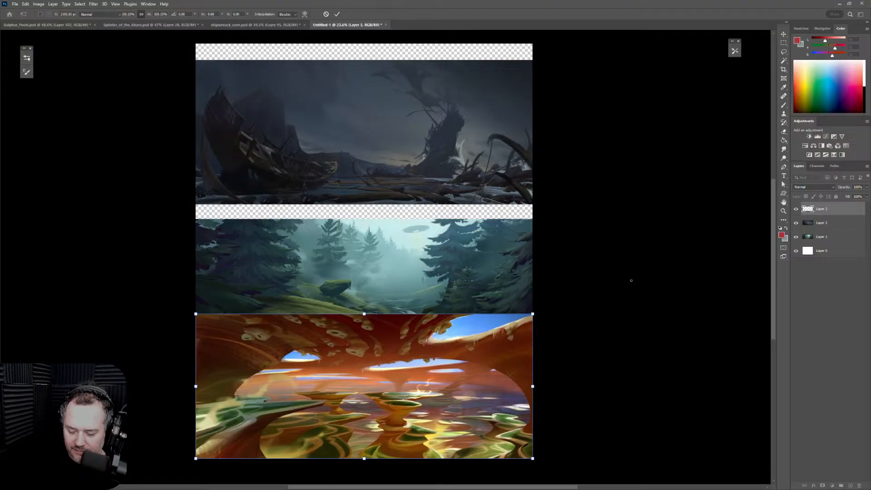
# Extend the canvas downward a little with the Crop tool, adding blank space below the Sulphur_Pools painting
pyautogui.press('z')
pyautogui.moveTo(609, 280); pyautogui.dragTo(583, 285)
pyautogui.moveTo(601, 333); pyautogui.dragTo(588, 260)
pyautogui.press('c')
pyautogui.moveTo(392, 345); pyautogui.dragTo(389, 367)
# Move the Sulphur_Pools painting on Layer 3 down into the added space, leaving a narrow gap below the forest image
pyautogui.hotkey('ctrl', 't')
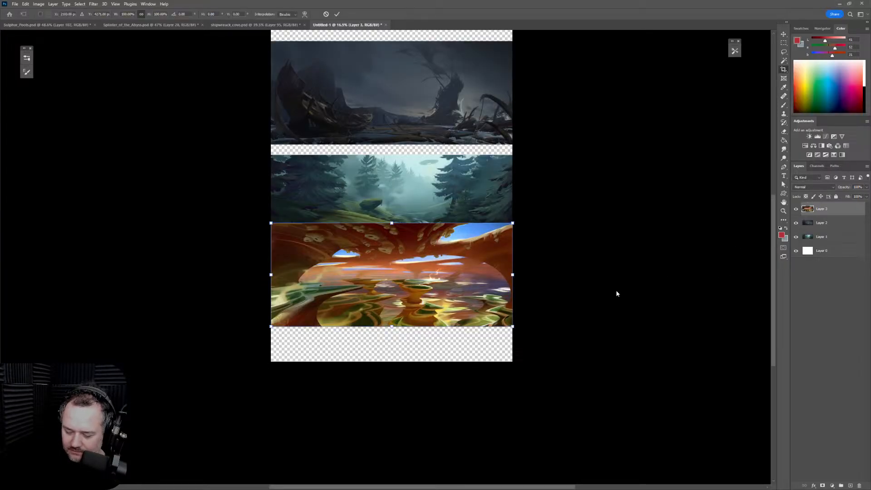
pyautogui.moveTo(466, 291); pyautogui.dragTo(465, 320)
pyautogui.press('Return')
pyautogui.press('c')
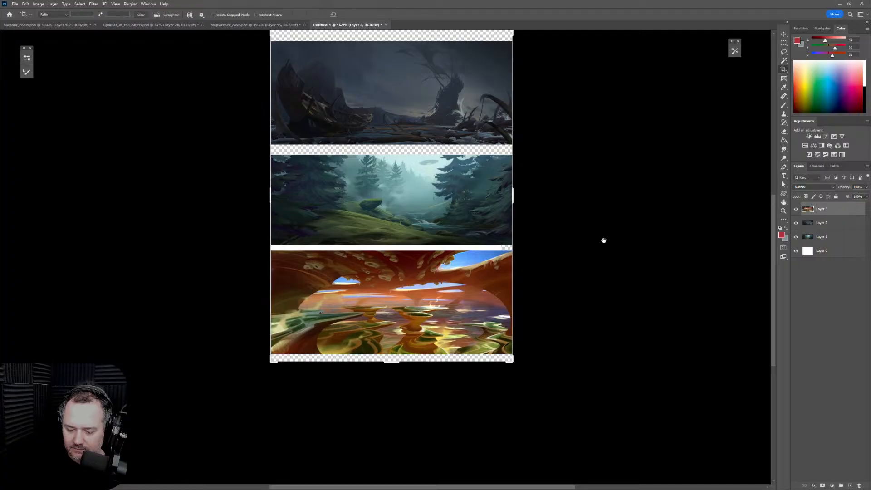
pyautogui.moveTo(599, 277); pyautogui.dragTo(598, 276)
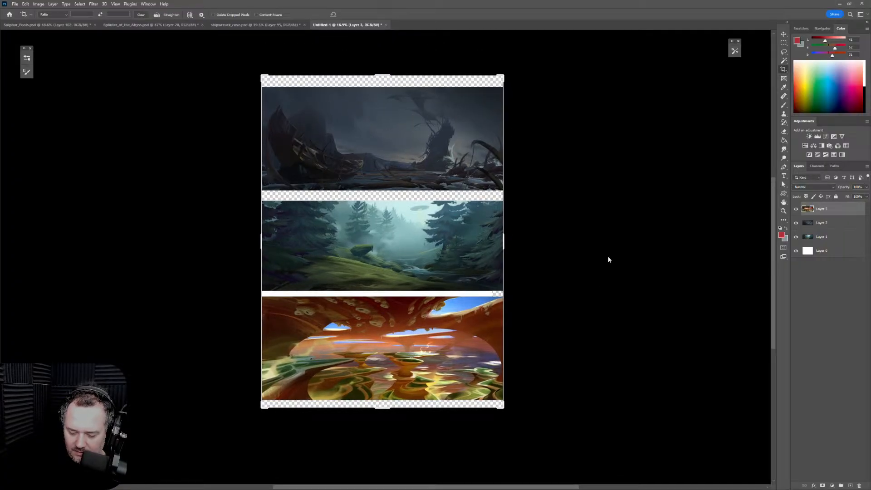
pyautogui.click(611, 257)
pyautogui.press('Escape')
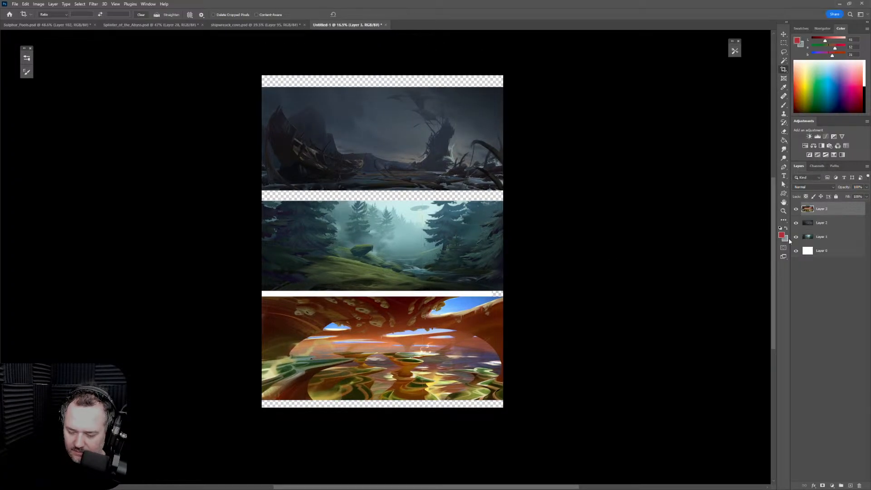
# Move the shipwreck image on Layer 2 up slightly toward the canvas's upper edge
pyautogui.hotkey('ctrl', 't')
pyautogui.moveTo(462, 154)
pyautogui.mouseDown()
pyautogui.moveTo(463, 143)
pyautogui.moveTo(464, 150)
pyautogui.mouseUp()
pyautogui.press('Return')
pyautogui.press('c')
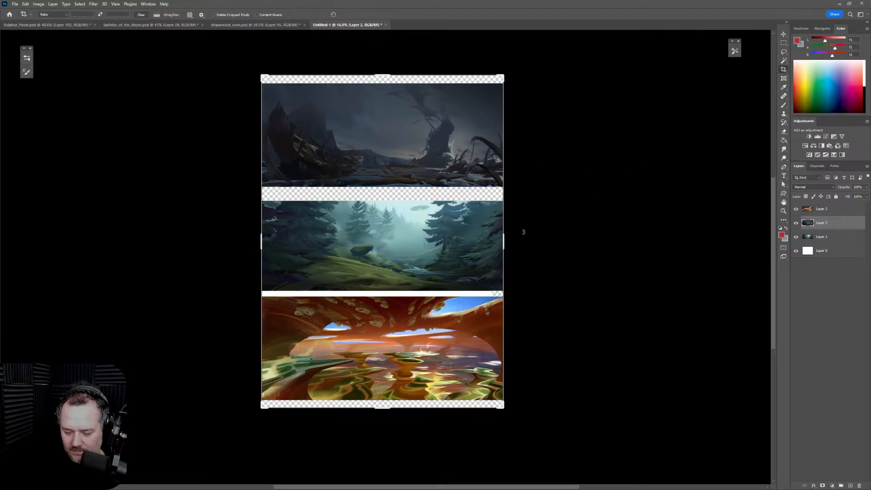
# Move the forest image on Layer 1 up slightly, closer to the shipwreck image
pyautogui.click(838, 236)
pyautogui.press('b')
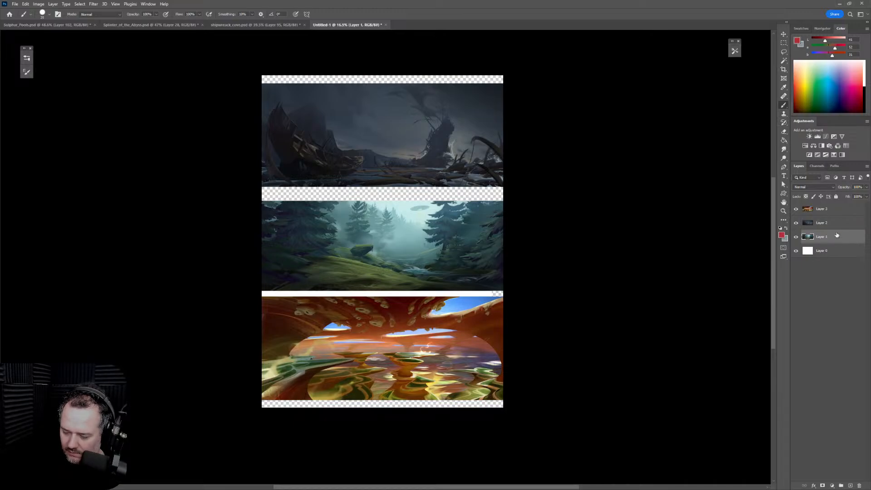
pyautogui.hotkey('ctrl', 't')
pyautogui.moveTo(472, 267); pyautogui.dragTo(470, 260)
pyautogui.press('Return')
pyautogui.press('b')
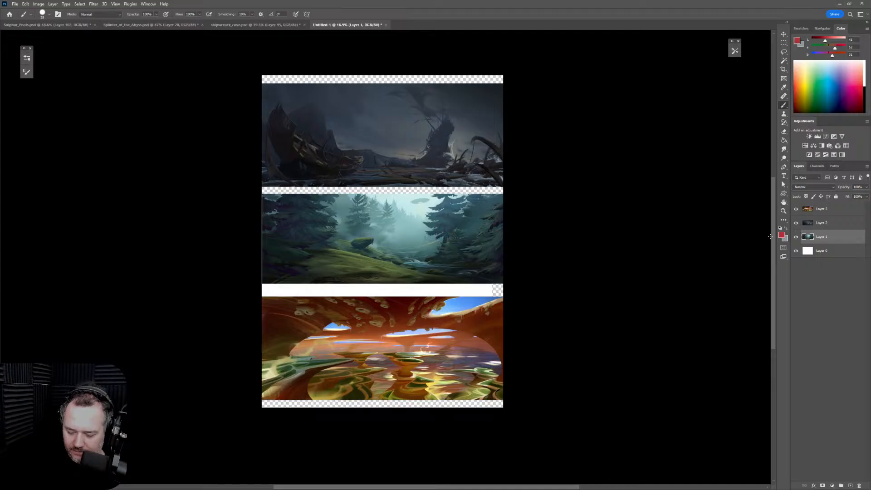
# Add a new layer beneath Layer 1 and fill it with black as the backdrop for the three images
pyautogui.keyDown('ctrl'); pyautogui.click(851, 486); pyautogui.keyUp('ctrl')
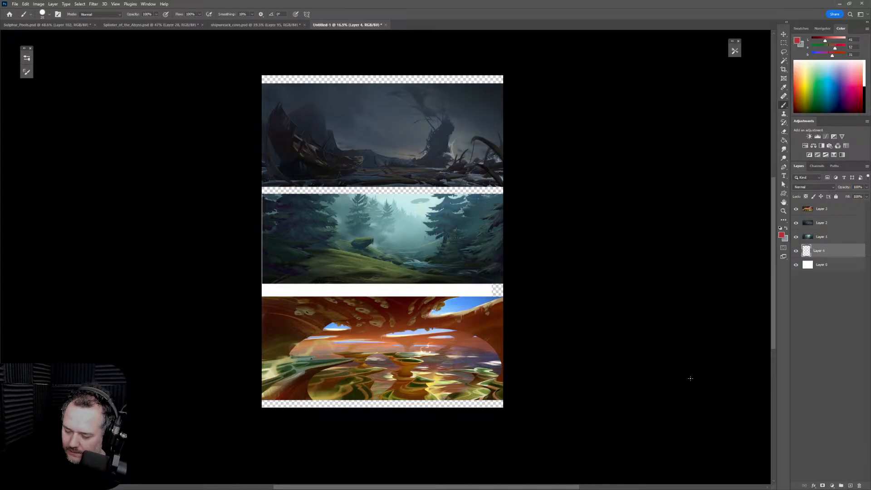
pyautogui.press('d')
pyautogui.click(784, 141)
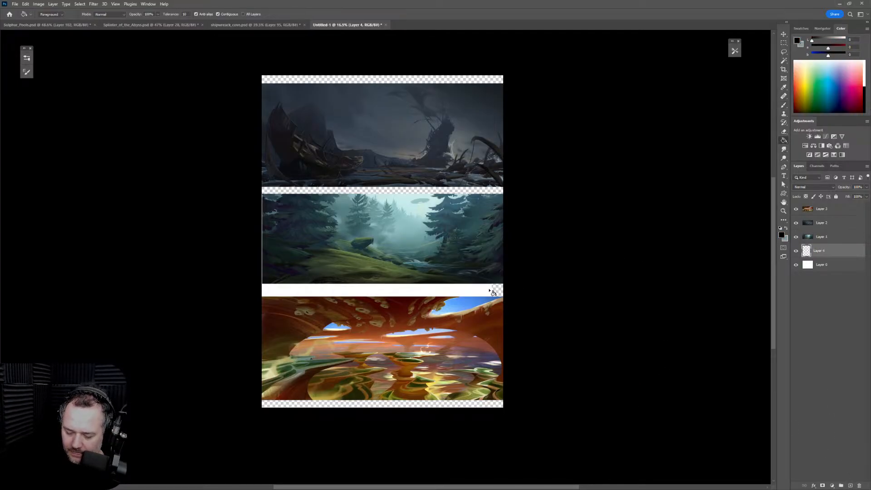
pyautogui.click(494, 290)
pyautogui.press('z')
pyautogui.click(553, 254)
pyautogui.moveTo(553, 254); pyautogui.dragTo(581, 253)
pyautogui.press('space')
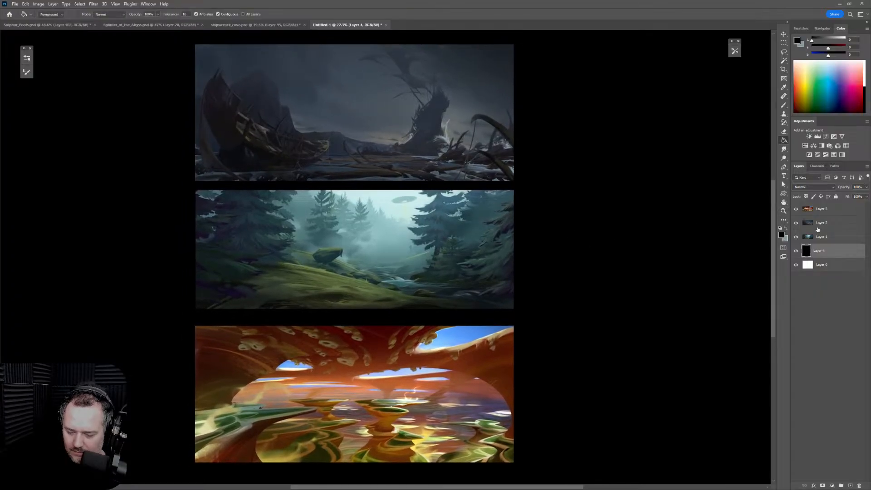
# Nudge the forest image on Layer 1 down and slightly right to even out the gaps between the three images
pyautogui.click(822, 236)
pyautogui.hotkey('ctrl', 't')
pyautogui.press('Down')
pyautogui.press('Down')
pyautogui.press('Down')
pyautogui.press('Down')
pyautogui.press('Down')
pyautogui.press('Down')
pyautogui.press('Down')
pyautogui.press('Down')
pyautogui.press('Down')
pyautogui.press('Right')
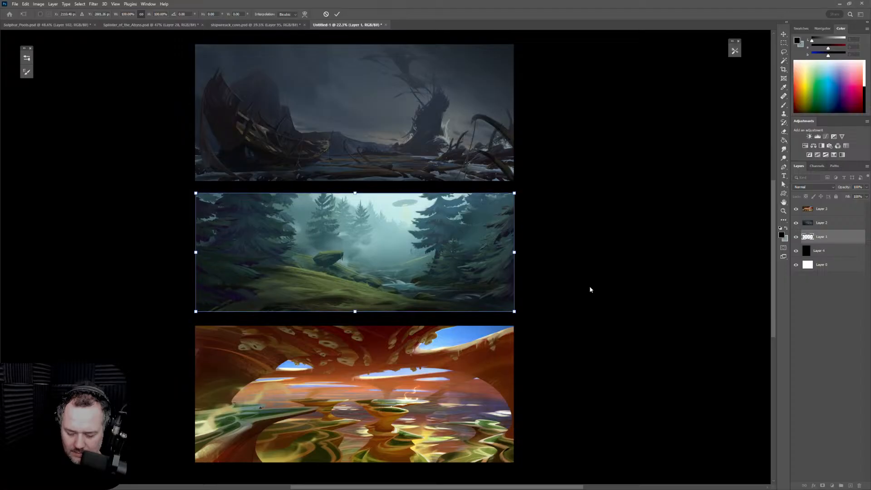
pyautogui.press('Return')
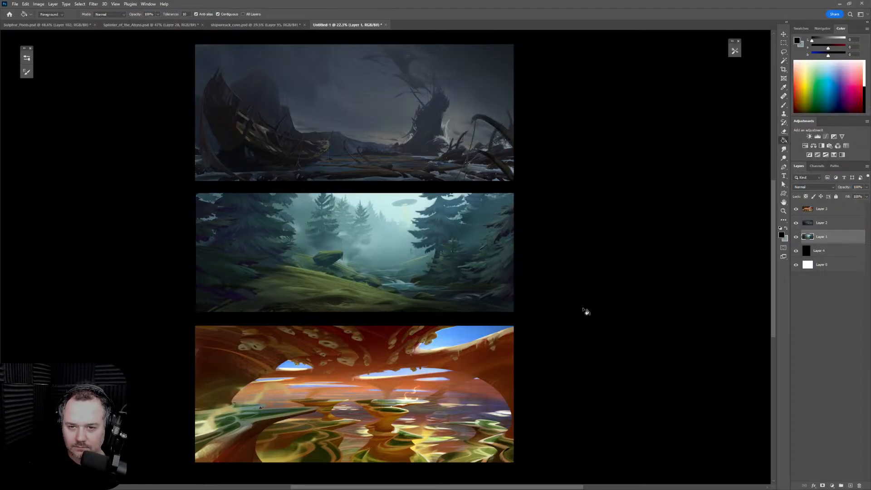
pyautogui.moveTo(564, 314); pyautogui.dragTo(590, 323)
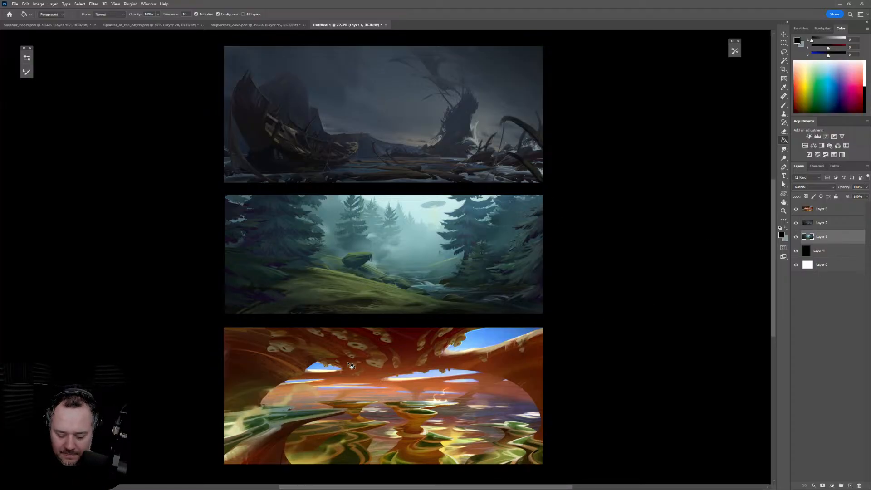
# Open Skull_Entity_Colour_02.psd and compare the painting with its notes group shown and hidden
pyautogui.click(324, 483)
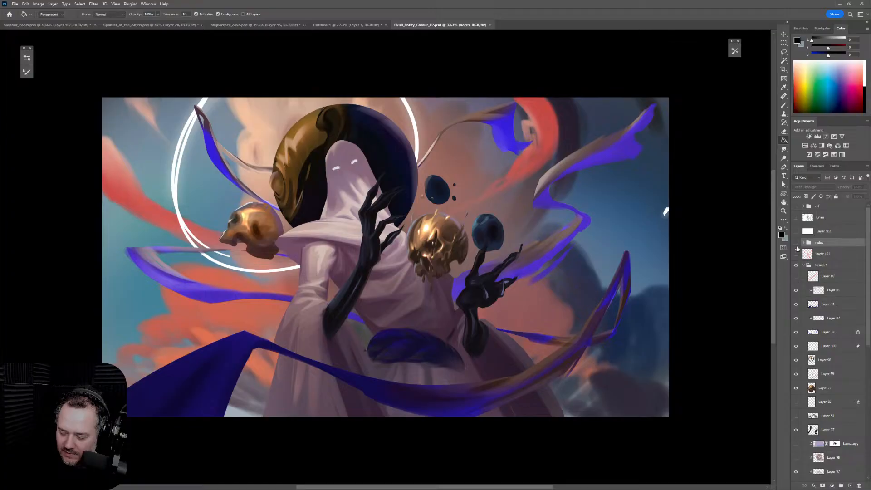
pyautogui.click(797, 244)
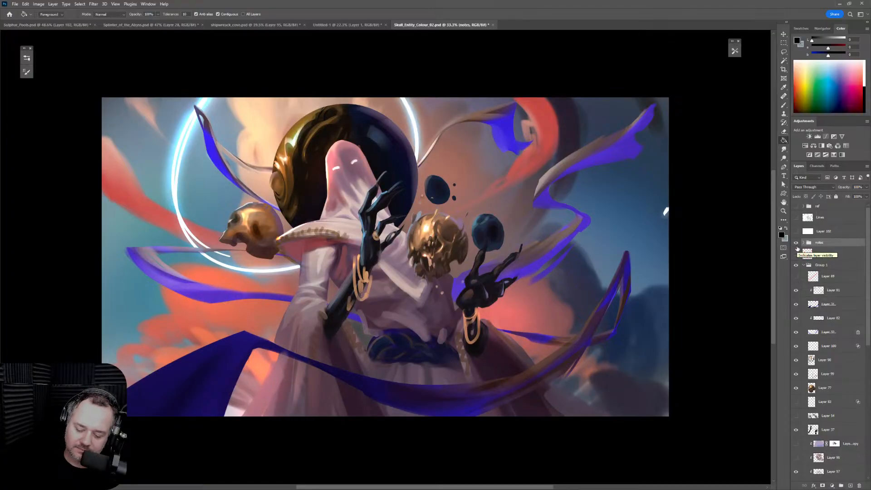
pyautogui.click(797, 245)
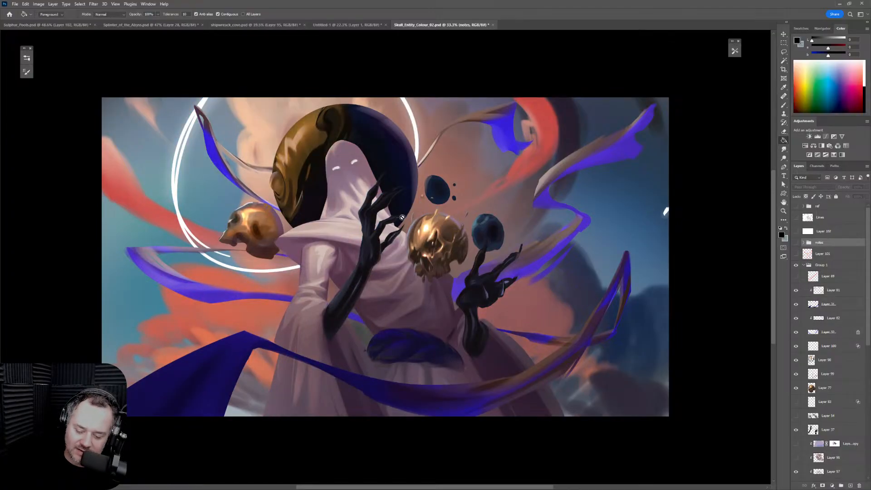
# Check the Skull_Entity_Colour_02 painting mirrored horizontally, restore its orientation, and close the file without saving
pyautogui.hotkey('ctrl', 'shift', 'h')
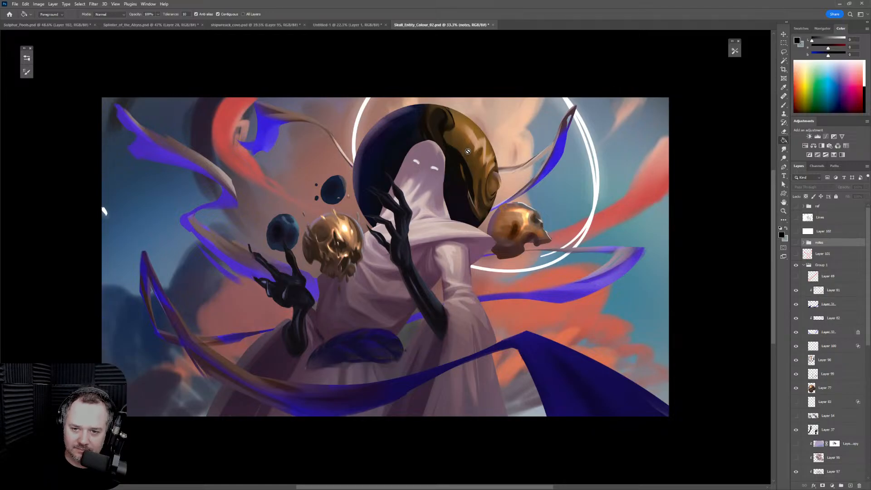
pyautogui.hotkey('ctrl', 'shift', 'h')
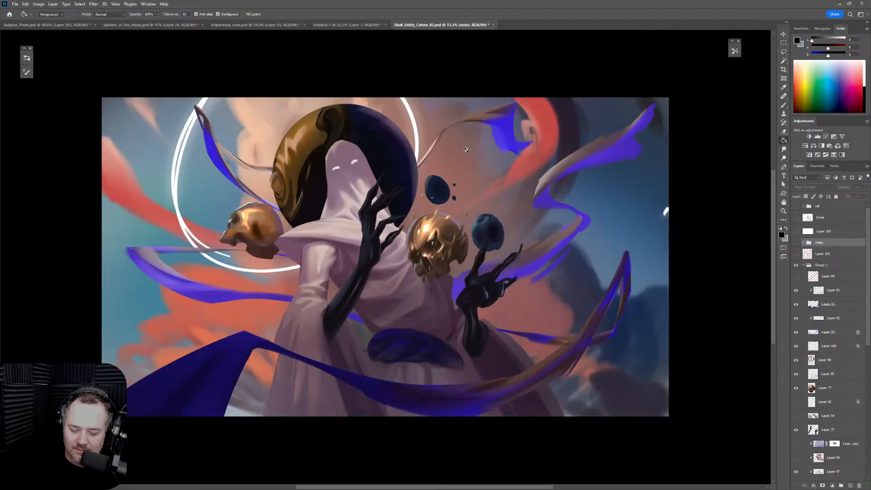
pyautogui.click(493, 25)
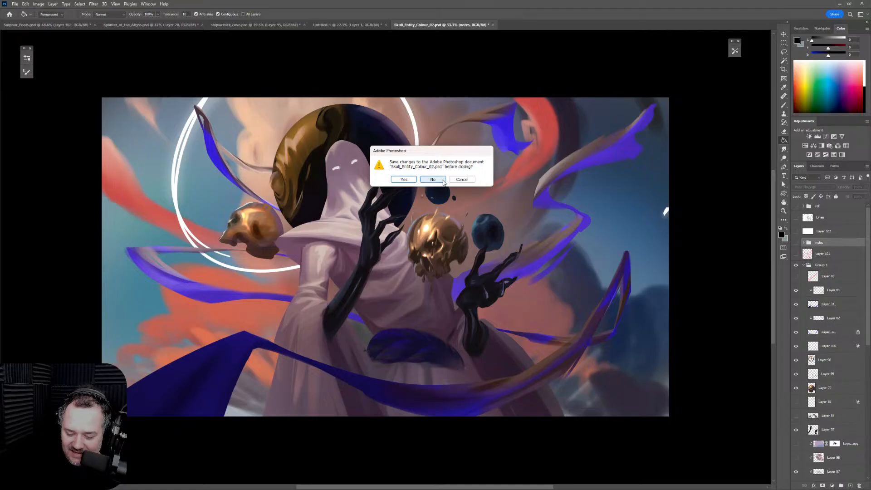
pyautogui.click(443, 181)
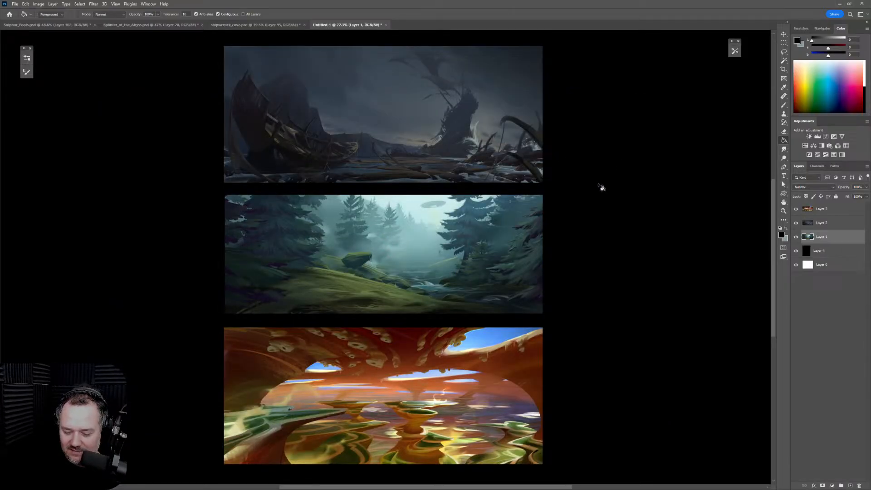
# Check the three stacked paintings mirrored horizontally, restore their orientation, and compare them both up close and as a whole
pyautogui.hotkey('ctrl', 'shift', 'h')
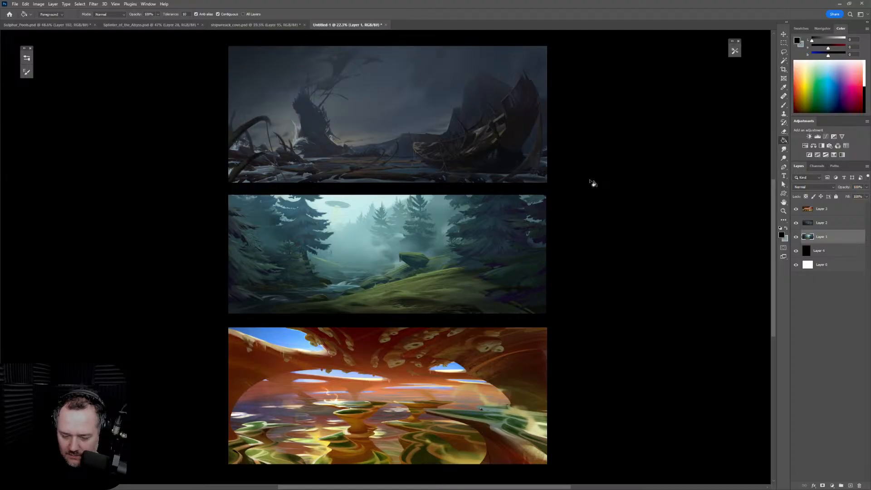
pyautogui.hotkey('ctrl', 'shift', 'h')
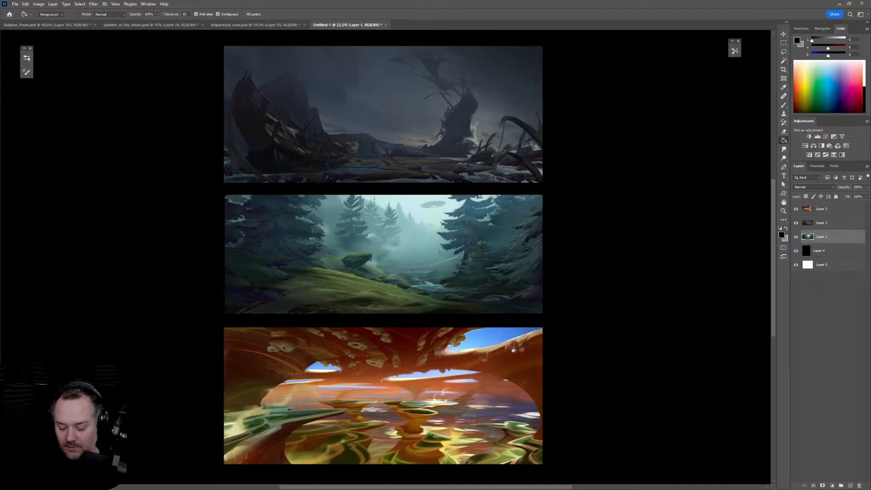
pyautogui.press('z')
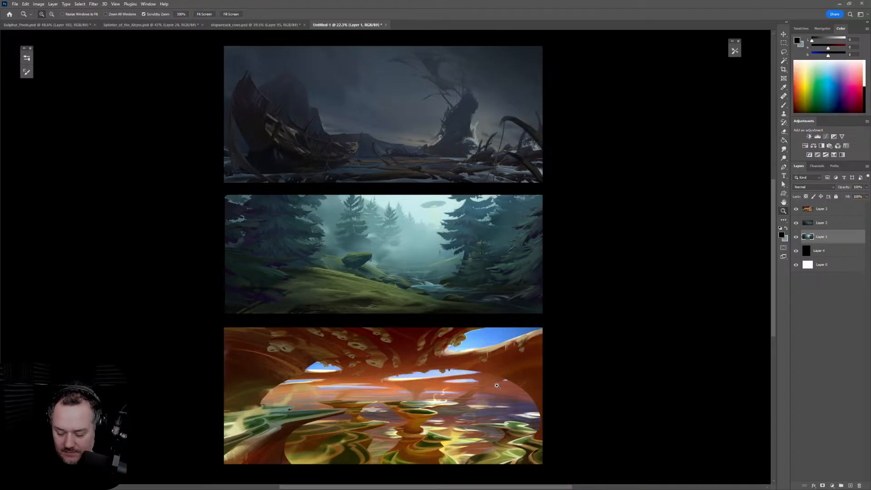
pyautogui.moveTo(498, 386); pyautogui.dragTo(521, 374)
pyautogui.keyDown('alt'); pyautogui.click(520, 374); pyautogui.keyUp('alt')
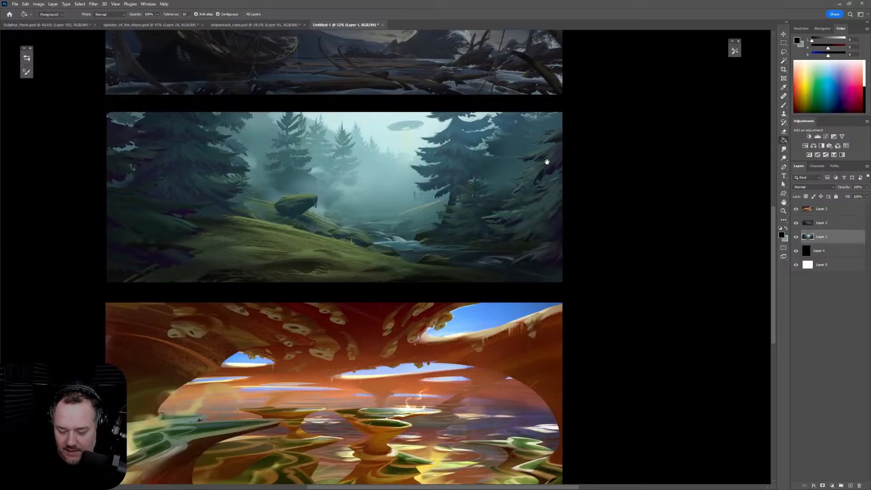
pyautogui.moveTo(547, 164); pyautogui.dragTo(552, 319)
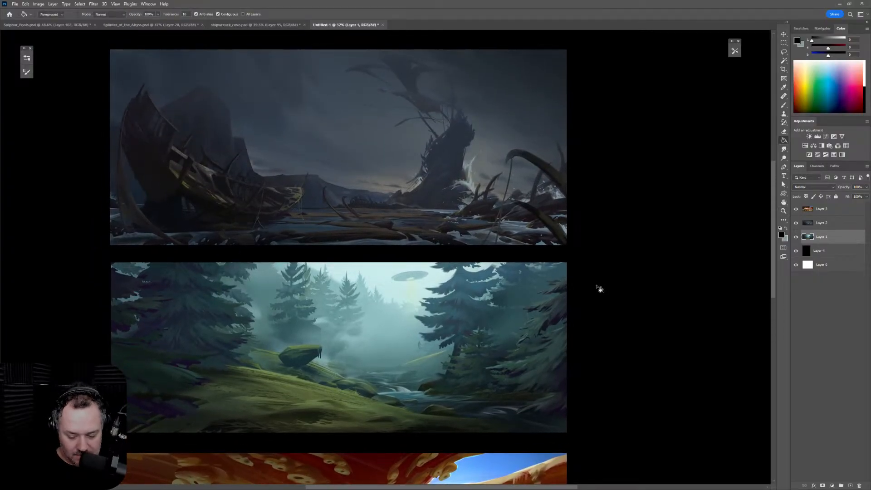
pyautogui.moveTo(609, 333); pyautogui.dragTo(540, 331)
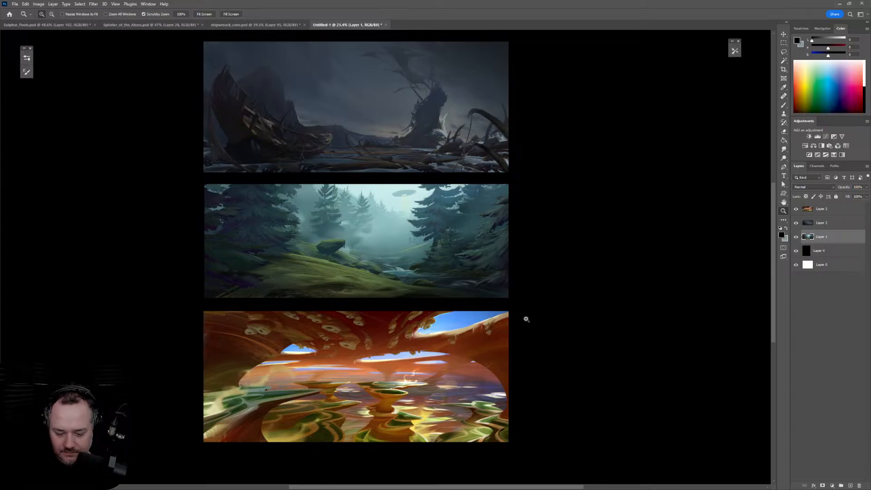
# Close the shipwreck cove document without saving its changes
pyautogui.click(285, 26)
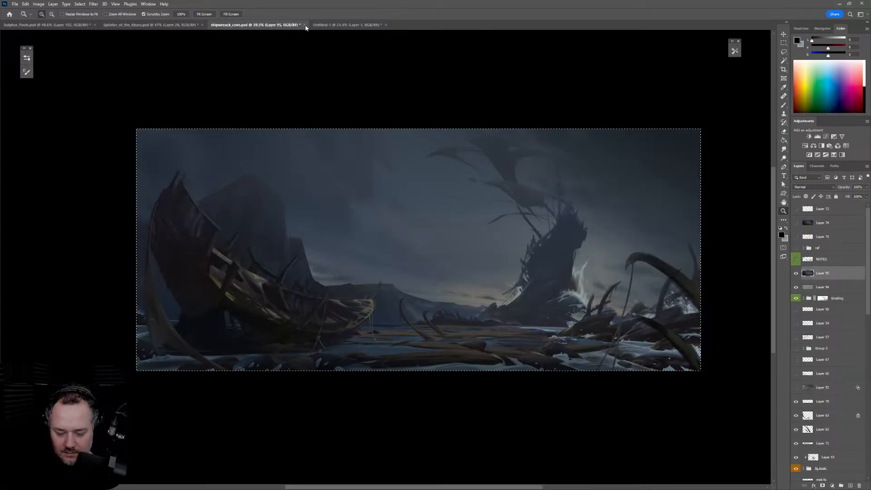
pyautogui.click(304, 25)
pyautogui.click(435, 181)
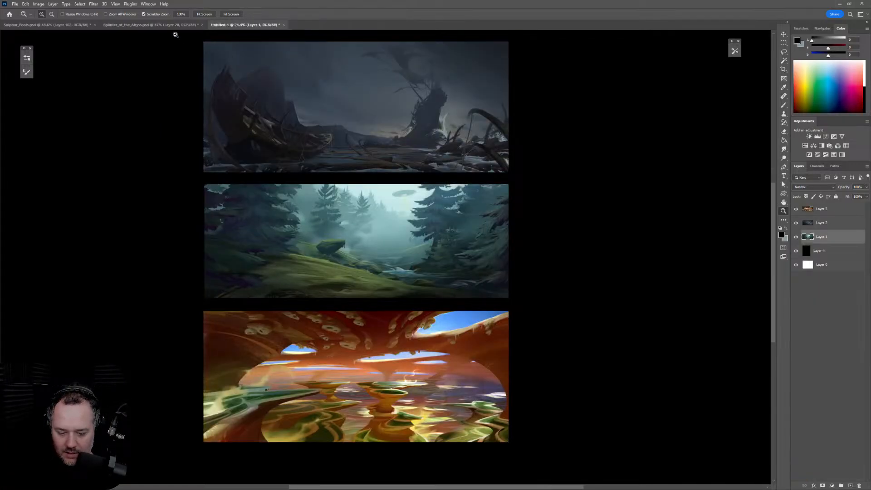
# Save Sulphur_Pools.psd and return to the Untitled-1 comparison document
pyautogui.click(156, 26)
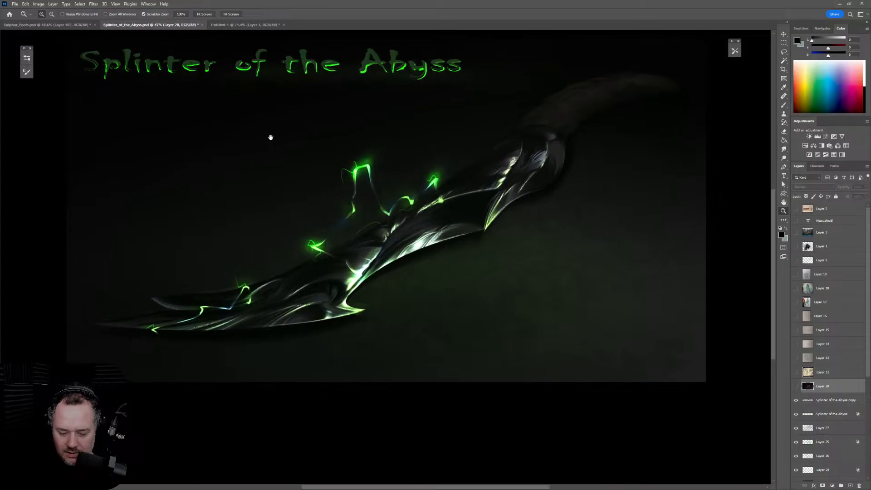
pyautogui.click(71, 26)
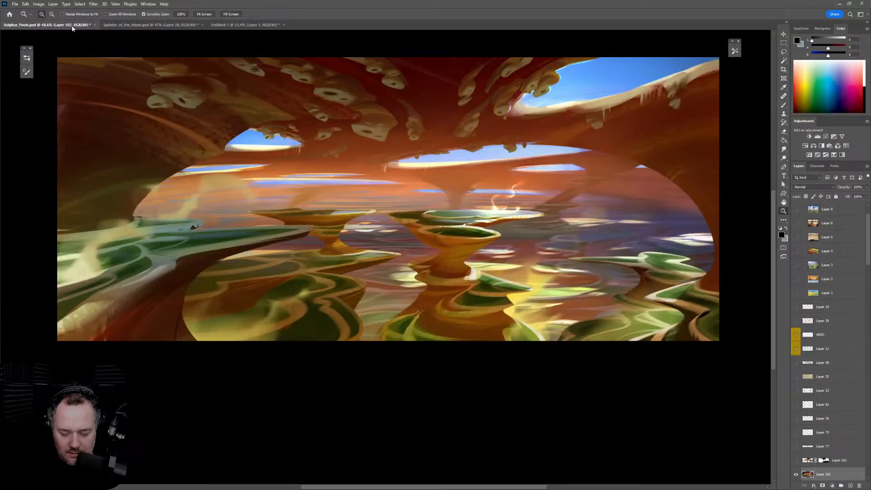
pyautogui.hotkey('ctrl', 's')
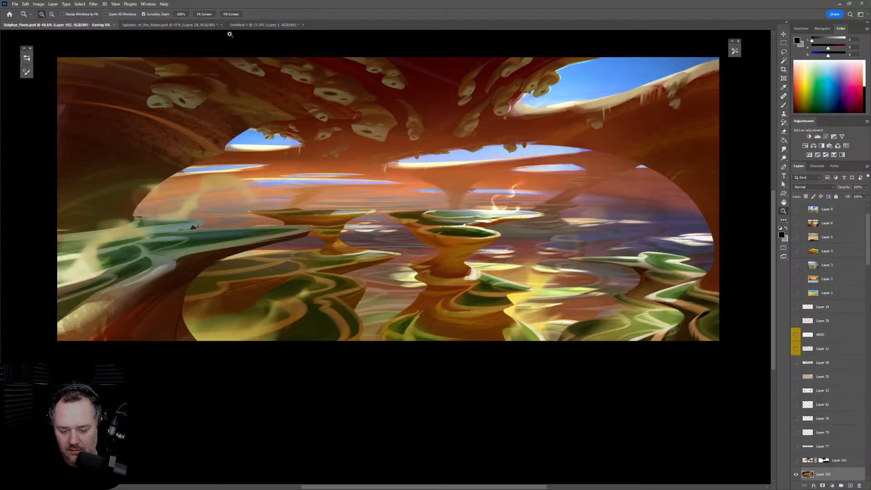
pyautogui.click(269, 27)
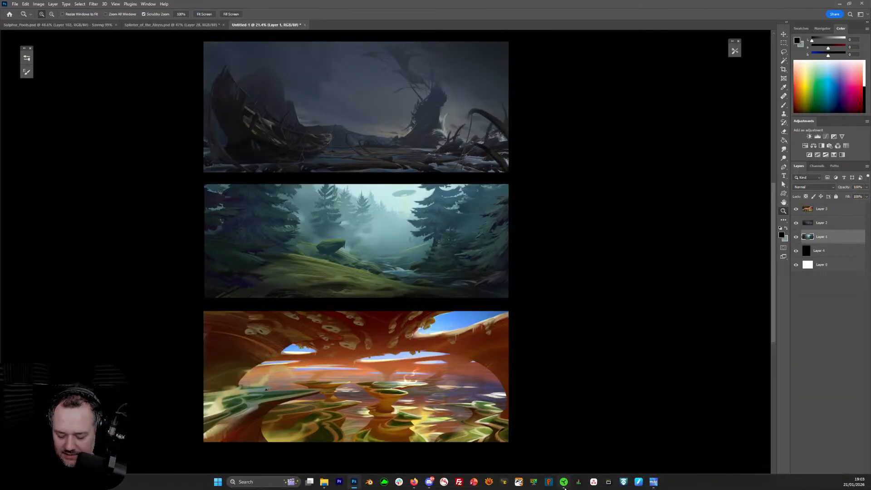
# Switch to the browser to examine the ArtStation citadel painting with red walls, and return to the Photoshop comparison document
pyautogui.moveTo(565, 482)
pyautogui.moveTo(571, 457)
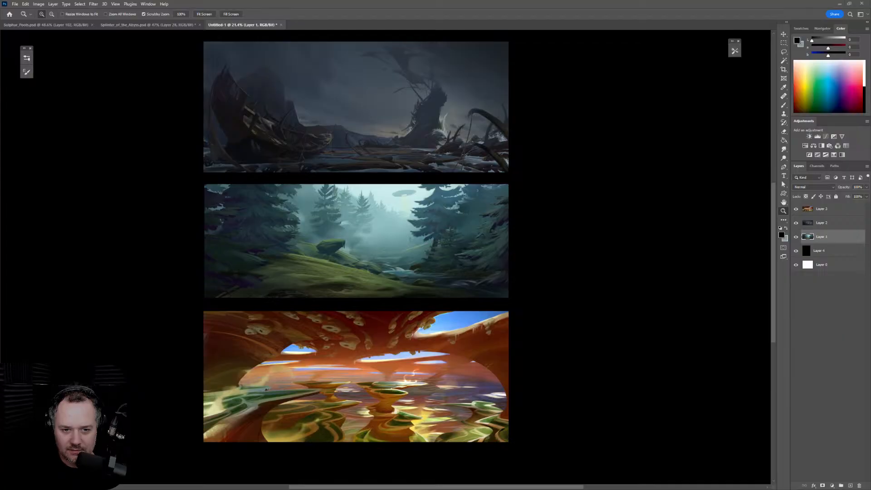
pyautogui.hotkey('alt', 'Tab')
pyautogui.hotkey('alt', 'Tab')
pyautogui.hotkey('alt', 'Tab')
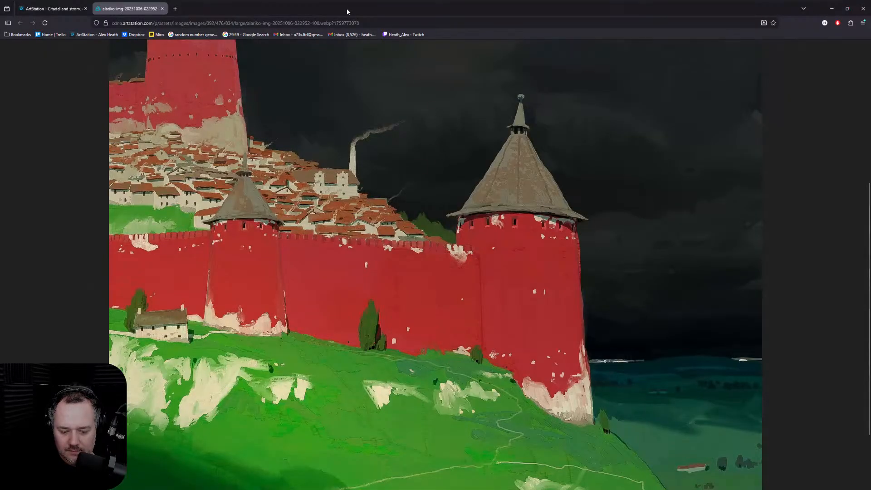
pyautogui.hotkey('alt', 'Tab')
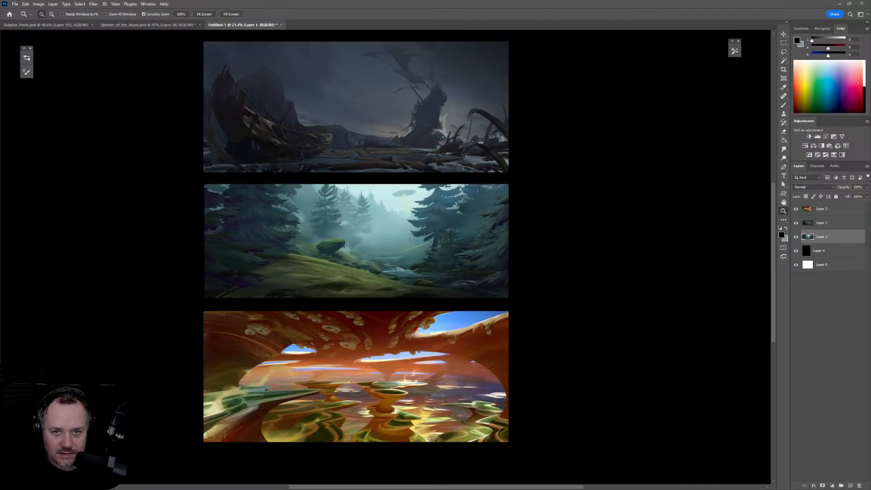
# Bring the browser with the "abyss path of exile 2" image results on screen, maximise it, and preview several Abyss and Well of Souls images
pyautogui.moveTo(540, 2); pyautogui.dragTo(542, 111)
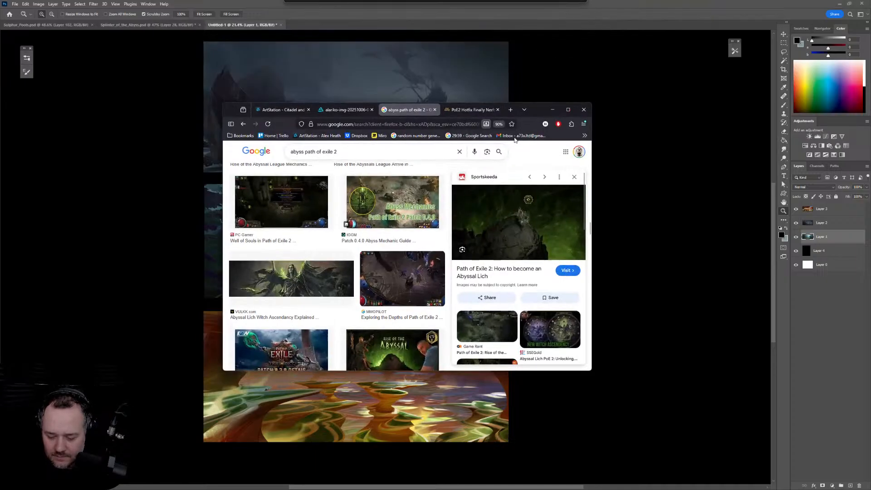
pyautogui.click(569, 111)
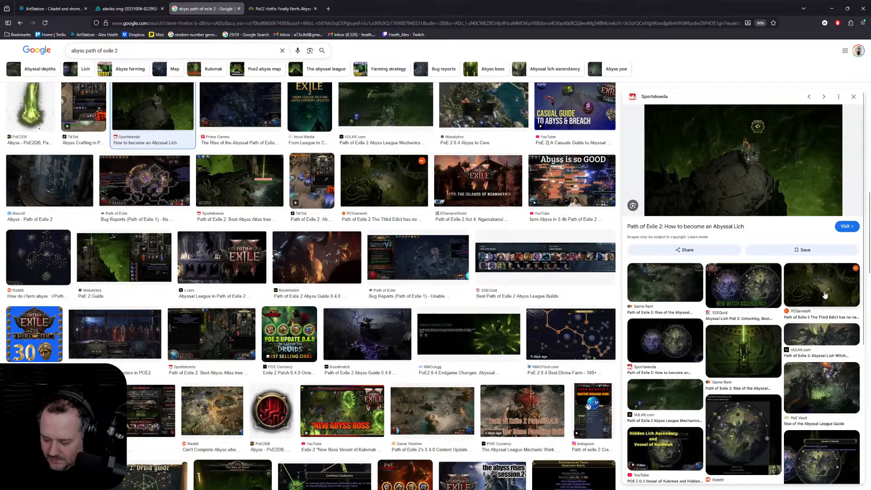
pyautogui.click(747, 357)
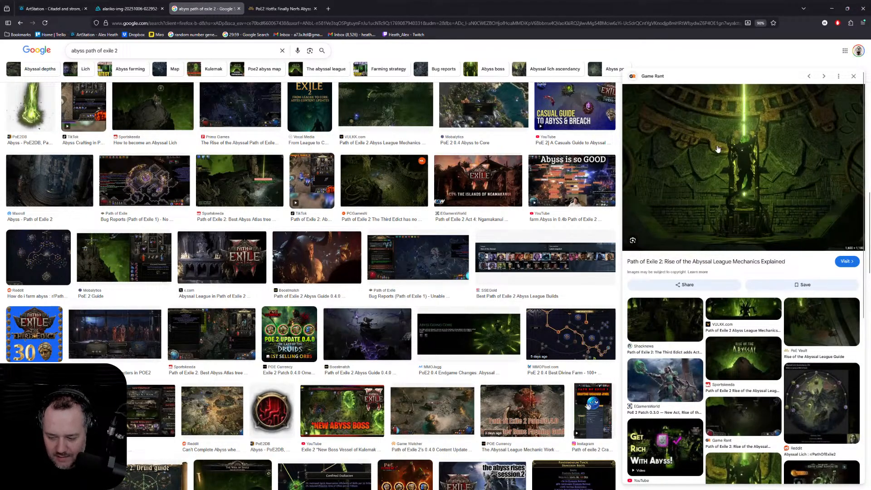
pyautogui.scroll(-7, 523, 216)
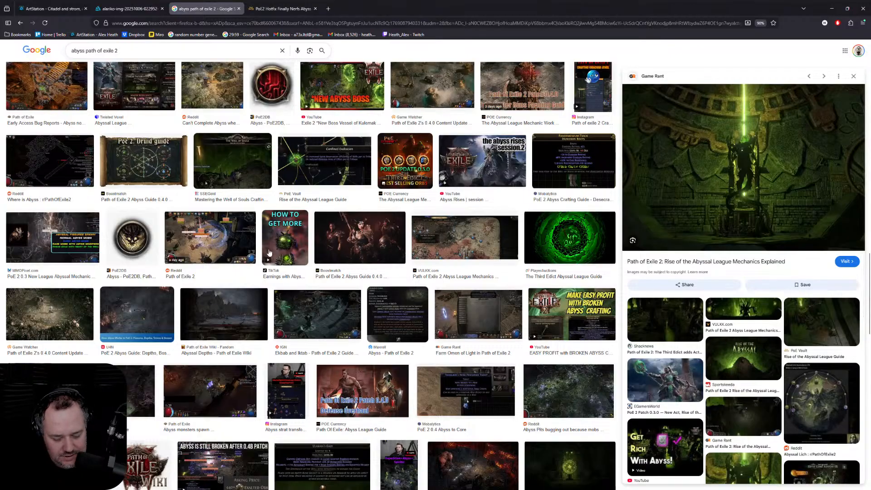
pyautogui.scroll(-3, 300, 248)
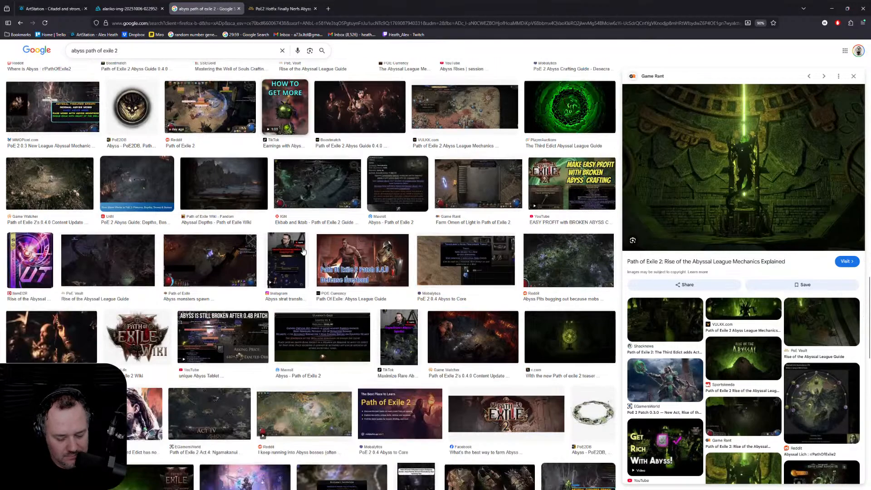
pyautogui.click(134, 251)
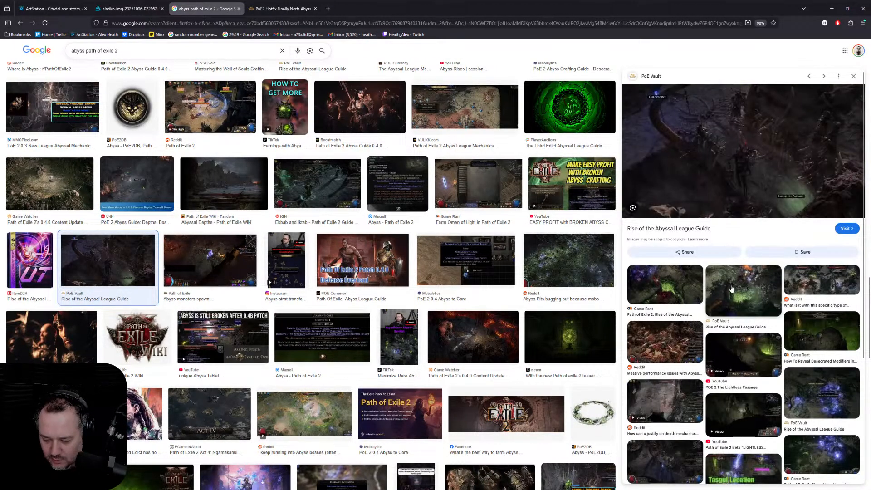
pyautogui.click(825, 341)
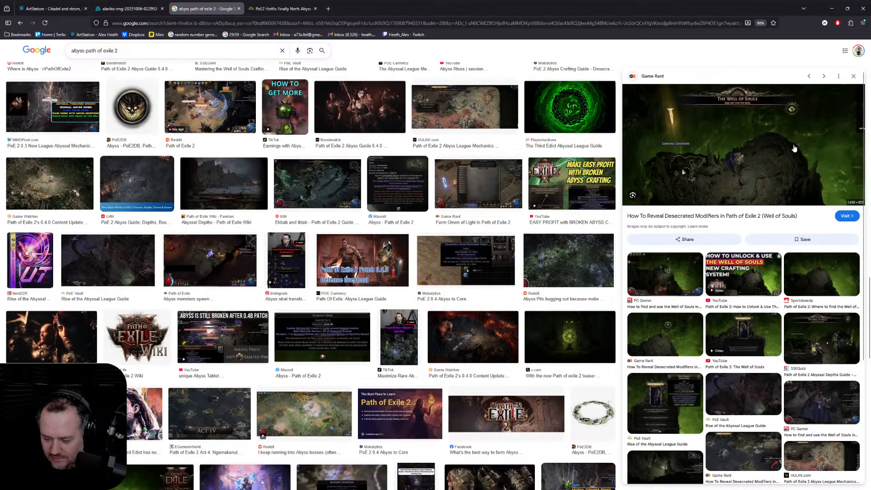
# Browse the remaining Abyss image results, preview the two Rise of the Abyssal images from PoE Vault, and close the browser window
pyautogui.scroll(-3, 688, 322)
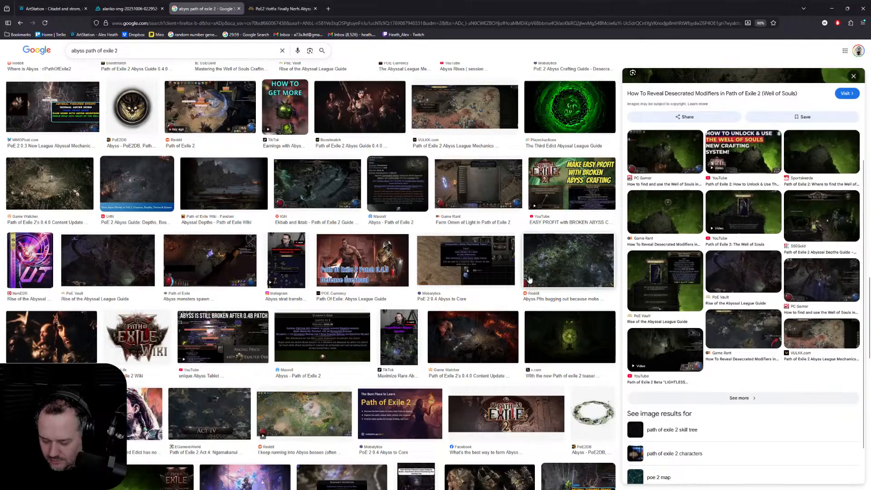
pyautogui.scroll(-4, 524, 278)
pyautogui.scroll(-10, 525, 278)
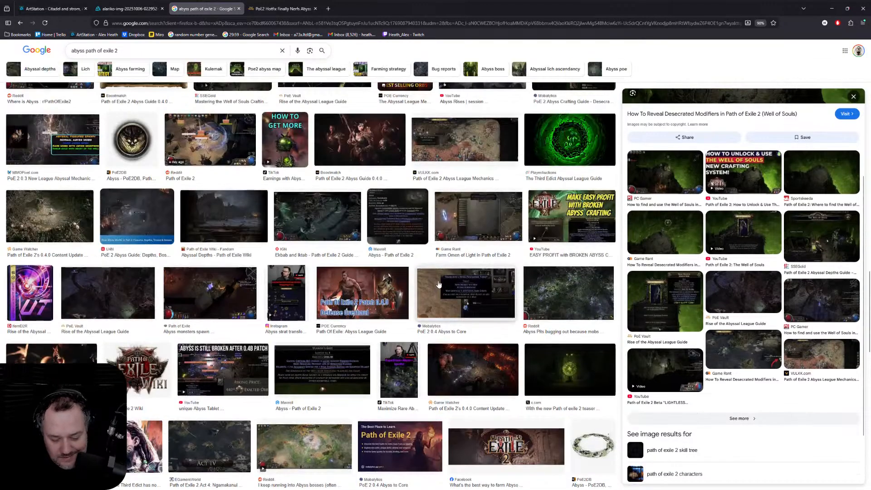
pyautogui.scroll(6, 464, 283)
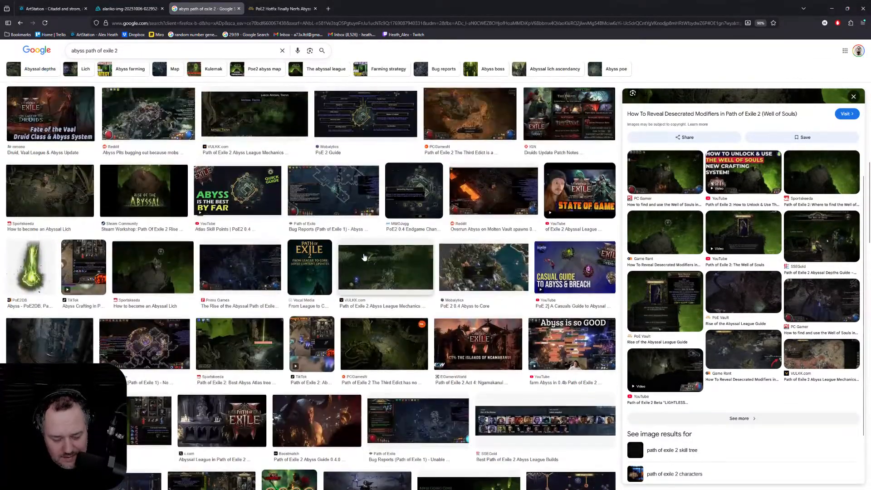
pyautogui.scroll(2, 228, 226)
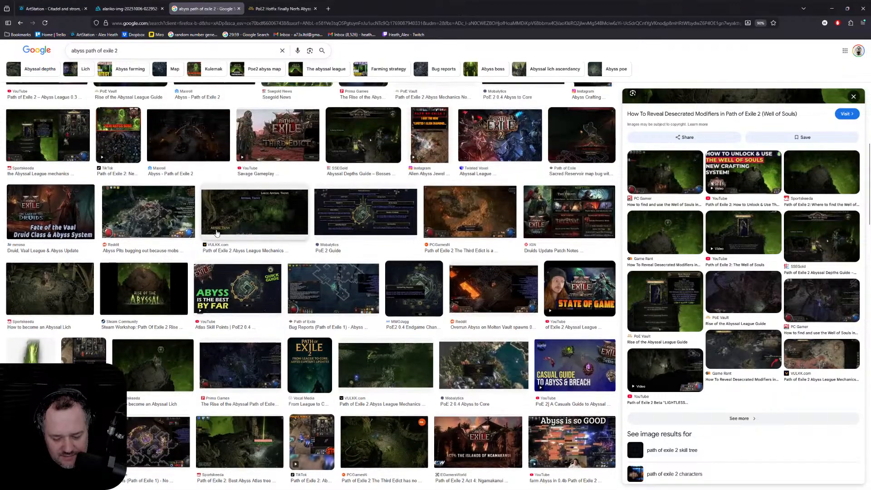
pyautogui.scroll(5, 283, 213)
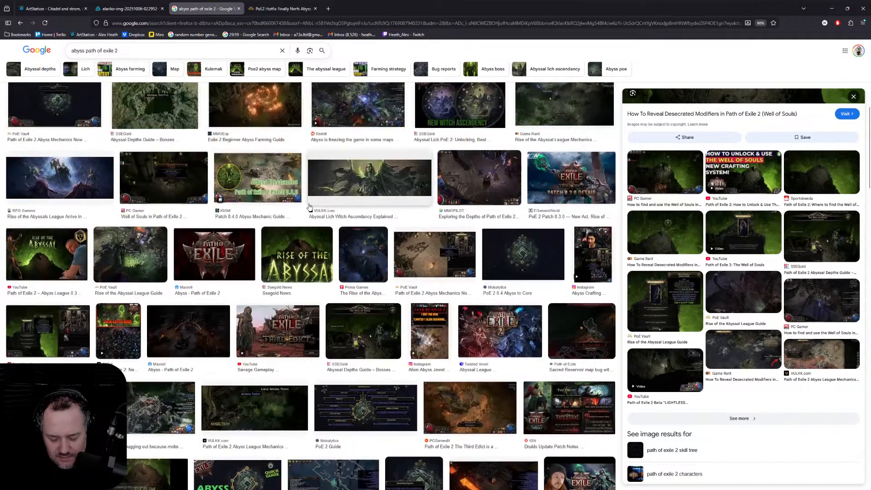
pyautogui.scroll(6, 274, 240)
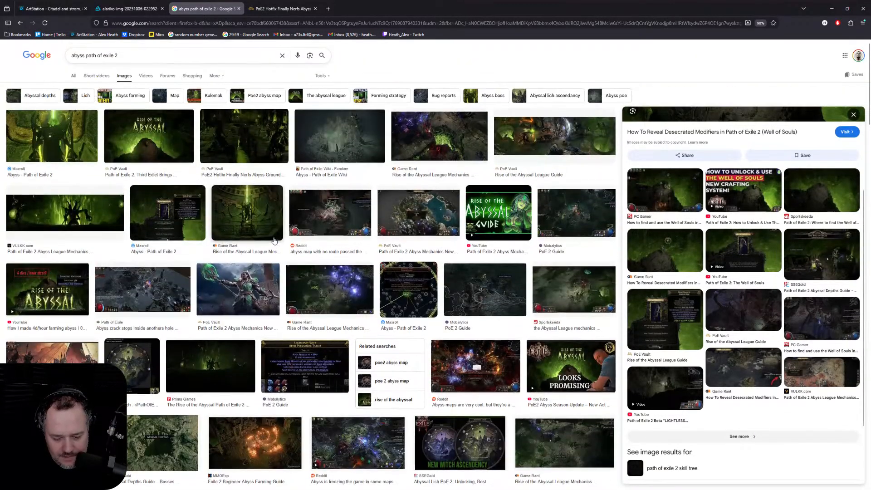
pyautogui.click(172, 151)
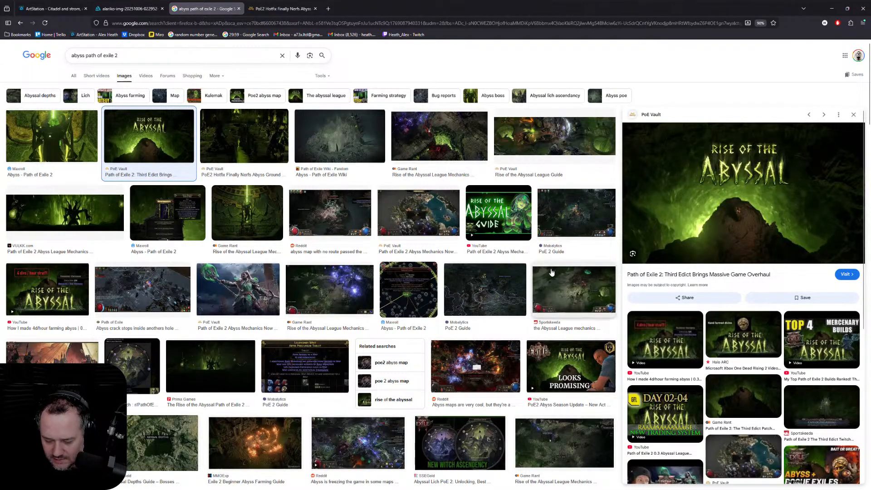
pyautogui.click(593, 138)
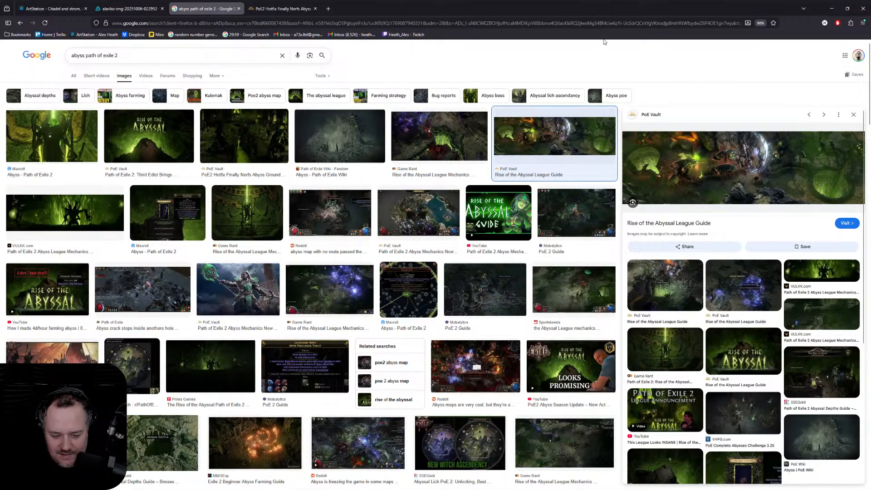
pyautogui.click(864, 9)
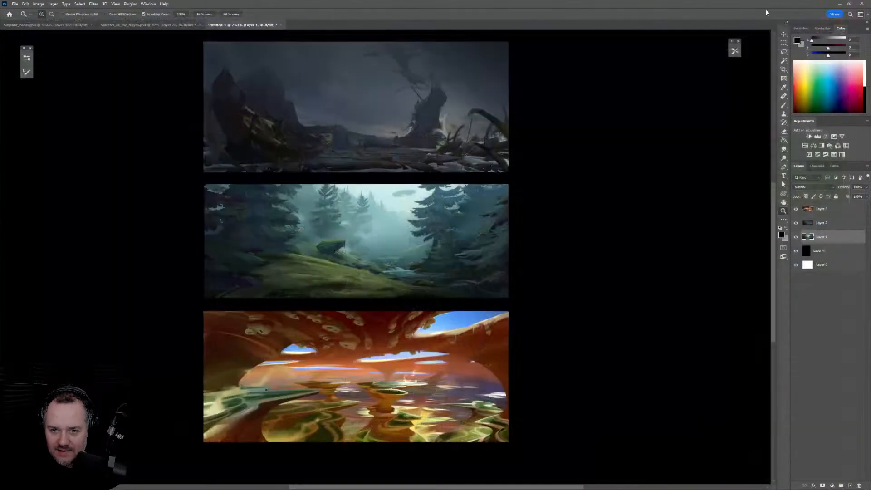
# Take a closer look at the Splinter_of_the_Abyss.psd blade painting and return to the Untitled-1 comparison document
pyautogui.click(145, 25)
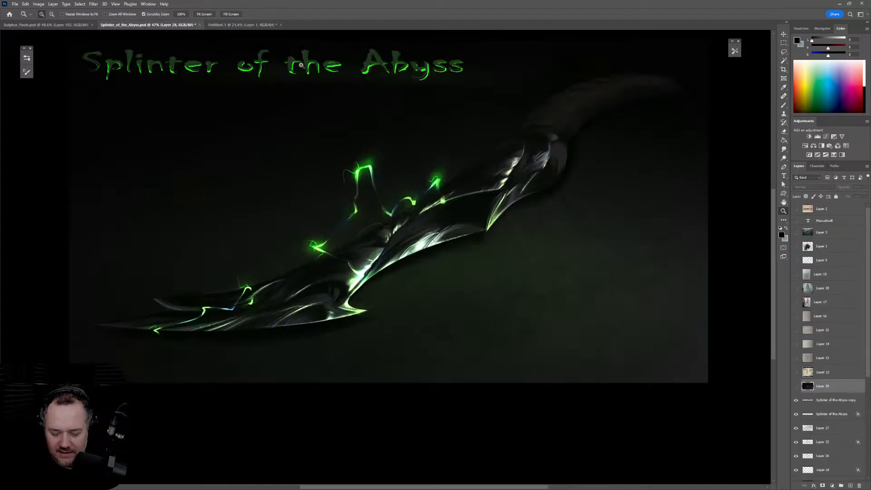
pyautogui.moveTo(399, 132); pyautogui.dragTo(402, 130)
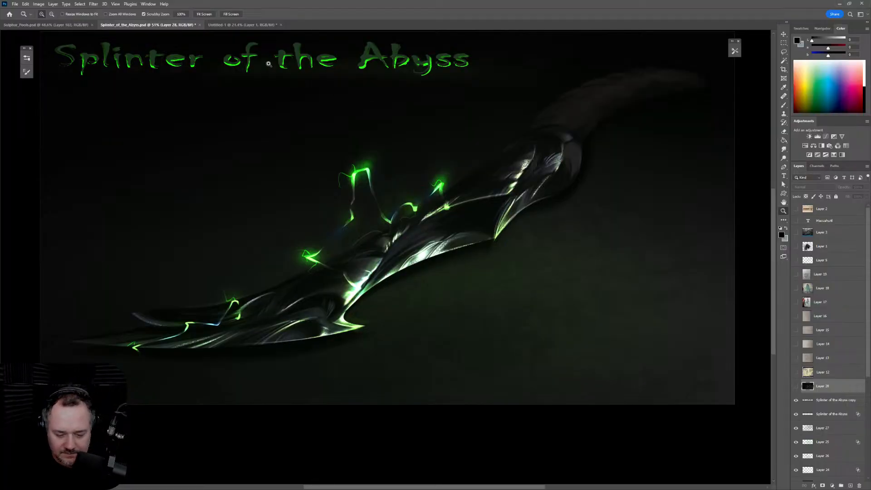
pyautogui.click(244, 26)
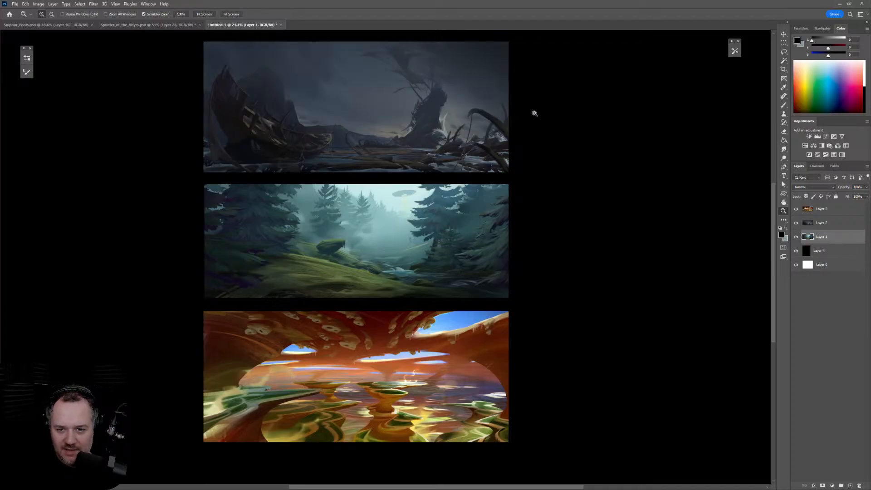
# Switch to PanoPainter, tilt the panorama towards the floor, and lay perspective guide lines converging below and crossing the scene
pyautogui.moveTo(573, 489)
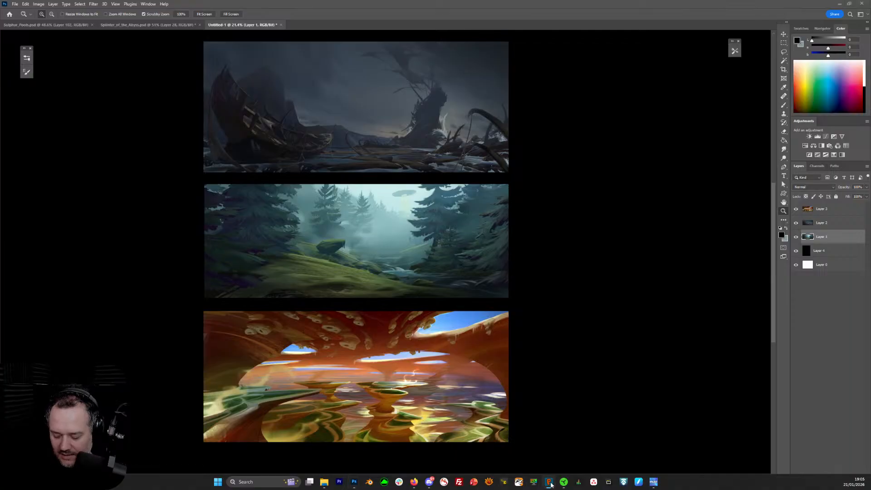
pyautogui.click(549, 483)
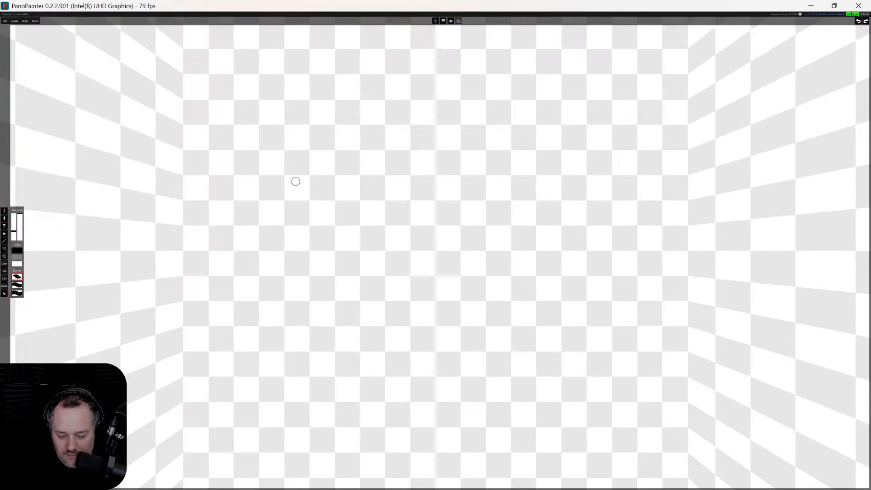
pyautogui.moveTo(288, 181); pyautogui.dragTo(157, 192)
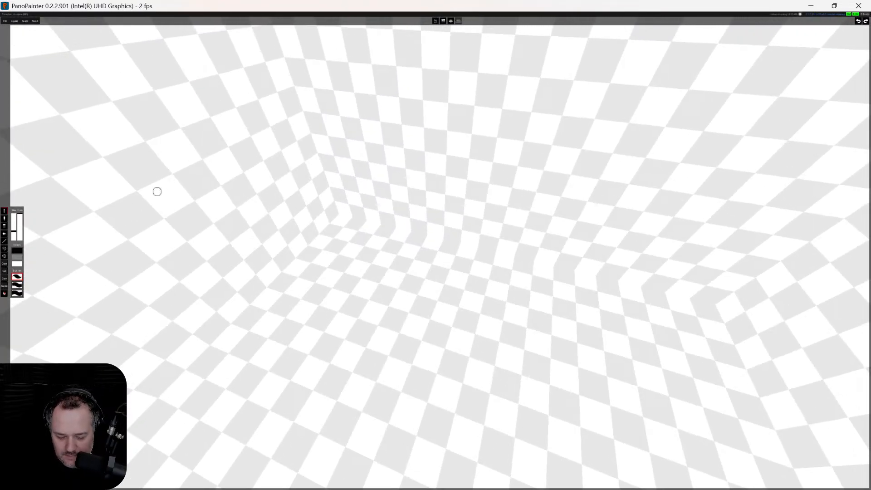
pyautogui.click(5, 286)
pyautogui.moveTo(467, 350); pyautogui.dragTo(352, 395)
pyautogui.moveTo(324, 421); pyautogui.dragTo(295, 403)
pyautogui.moveTo(345, 314); pyautogui.dragTo(342, 309)
pyautogui.moveTo(399, 277); pyautogui.dragTo(396, 254)
pyautogui.moveTo(516, 264); pyautogui.dragTo(522, 251)
pyautogui.moveTo(532, 343); pyautogui.dragTo(551, 313)
pyautogui.moveTo(614, 348); pyautogui.dragTo(635, 331)
pyautogui.moveTo(590, 406); pyautogui.dragTo(619, 424)
pyautogui.moveTo(500, 186); pyautogui.dragTo(520, 131)
pyautogui.moveTo(413, 159); pyautogui.dragTo(411, 120)
pyautogui.moveTo(345, 122); pyautogui.dragTo(328, 107)
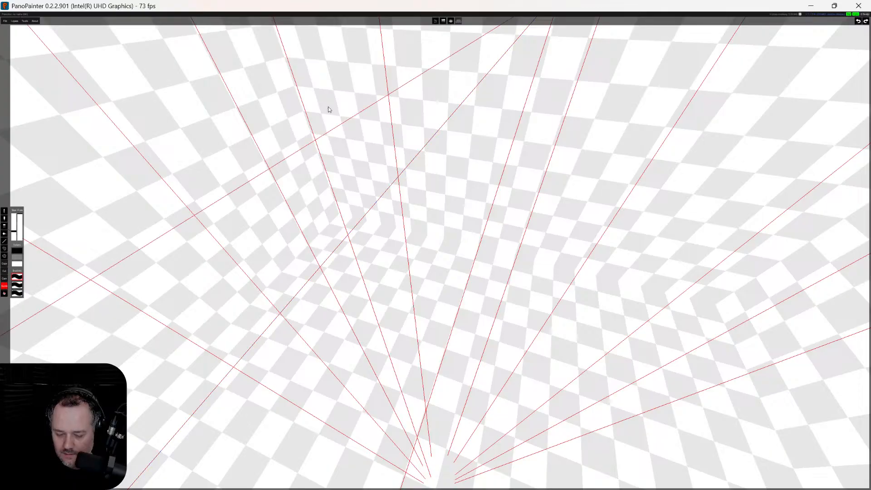
# Add more perspective guide lines from the upper corners and sides so that several line sets cross the panorama
pyautogui.moveTo(544, 118); pyautogui.dragTo(548, 120)
pyautogui.moveTo(654, 122); pyautogui.dragTo(673, 126)
pyautogui.moveTo(745, 137); pyautogui.dragTo(796, 129)
pyautogui.moveTo(189, 111); pyautogui.dragTo(187, 110)
pyautogui.moveTo(107, 166); pyautogui.dragTo(97, 177)
pyautogui.moveTo(50, 349); pyautogui.dragTo(71, 361)
pyautogui.moveTo(131, 348); pyautogui.dragTo(203, 300)
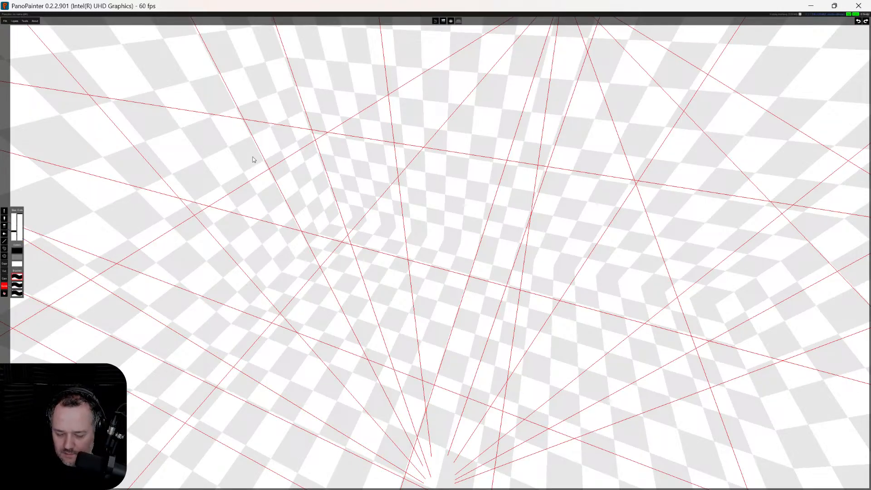
pyautogui.moveTo(187, 142); pyautogui.dragTo(205, 142)
pyautogui.moveTo(335, 94); pyautogui.dragTo(334, 81)
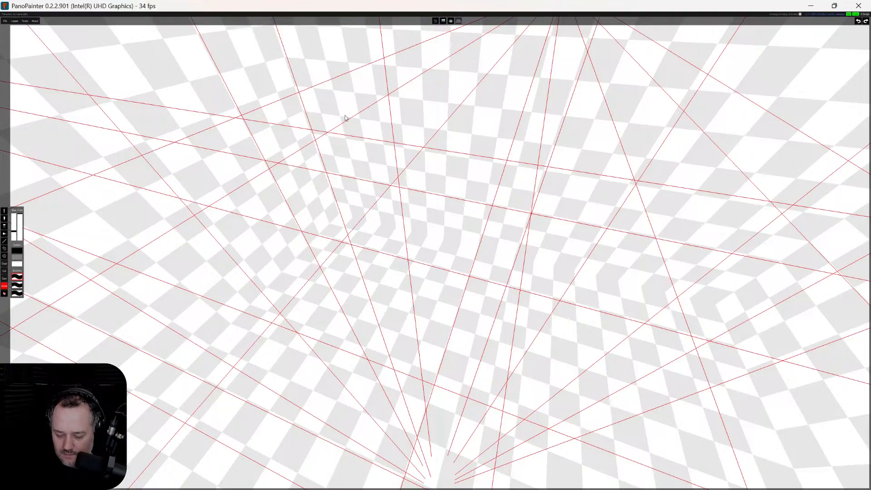
# Examine how the perspective guides converge from different angles around the panorama
pyautogui.moveTo(428, 136); pyautogui.dragTo(456, 130)
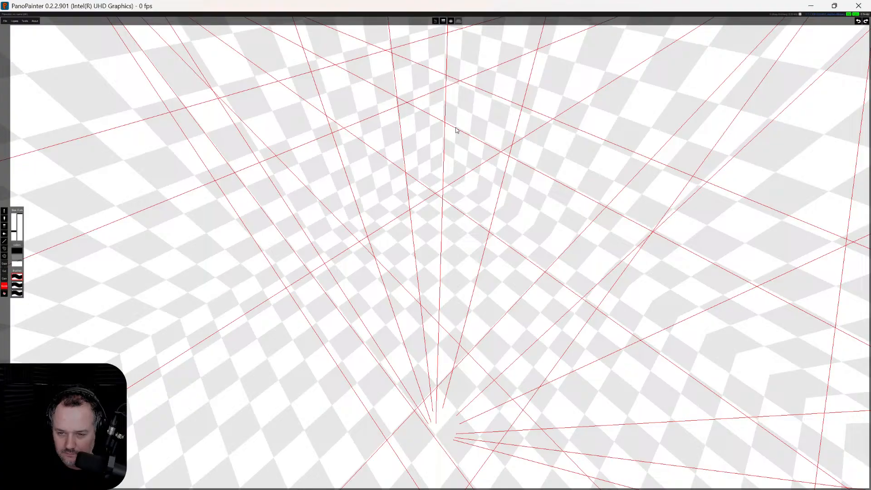
pyautogui.moveTo(457, 130); pyautogui.dragTo(504, 187)
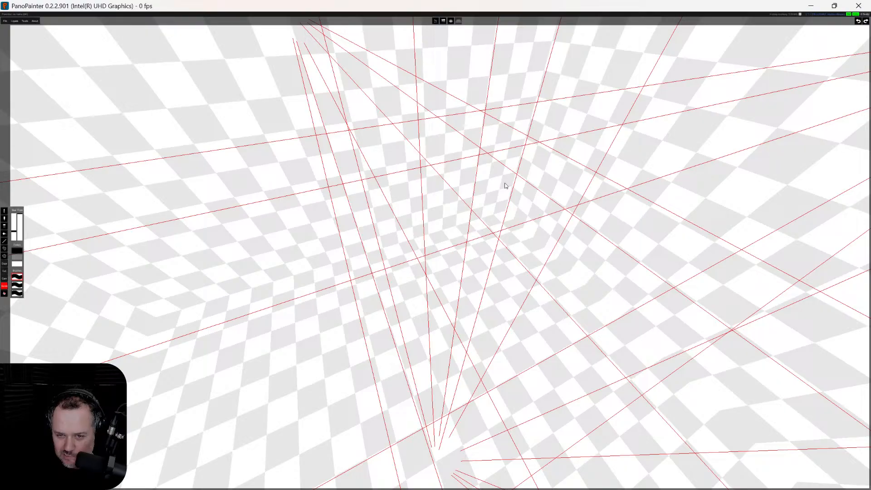
pyautogui.moveTo(505, 186)
pyautogui.mouseDown()
pyautogui.moveTo(505, 193)
pyautogui.moveTo(495, 185)
pyautogui.mouseUp()
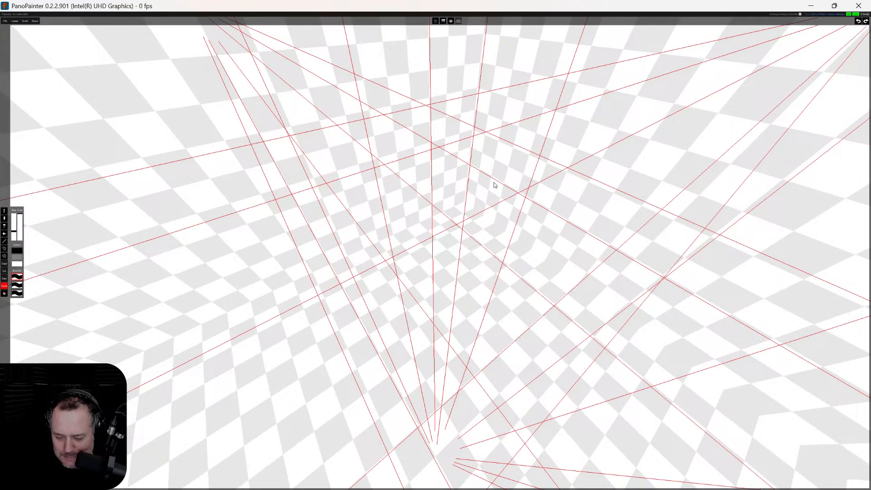
pyautogui.moveTo(495, 185); pyautogui.dragTo(508, 190)
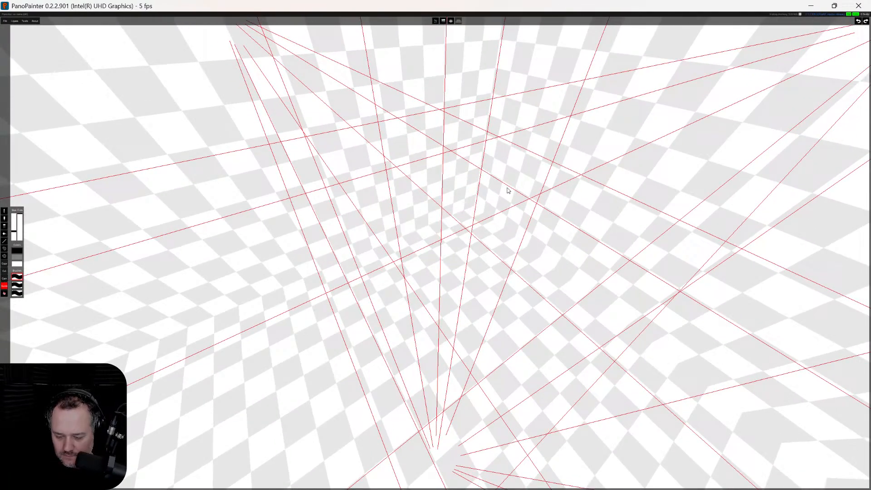
pyautogui.moveTo(510, 190); pyautogui.dragTo(521, 183)
pyautogui.moveTo(520, 182); pyautogui.dragTo(421, 190)
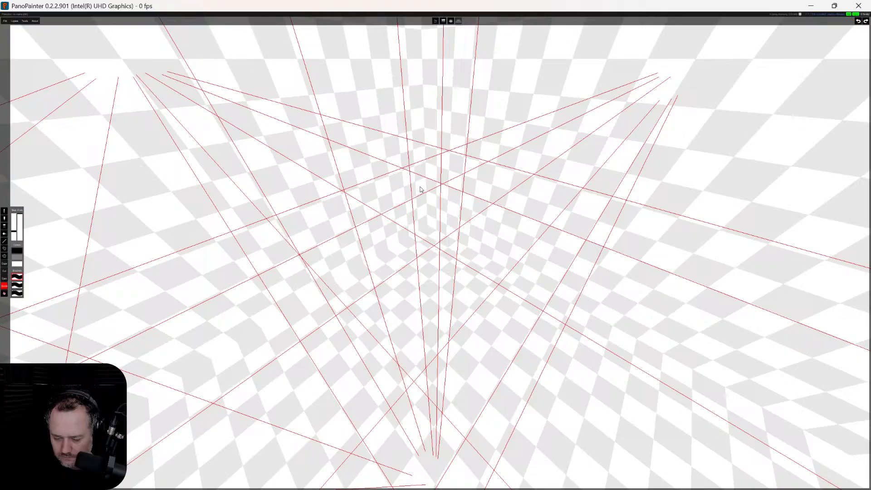
pyautogui.moveTo(421, 189); pyautogui.dragTo(413, 188)
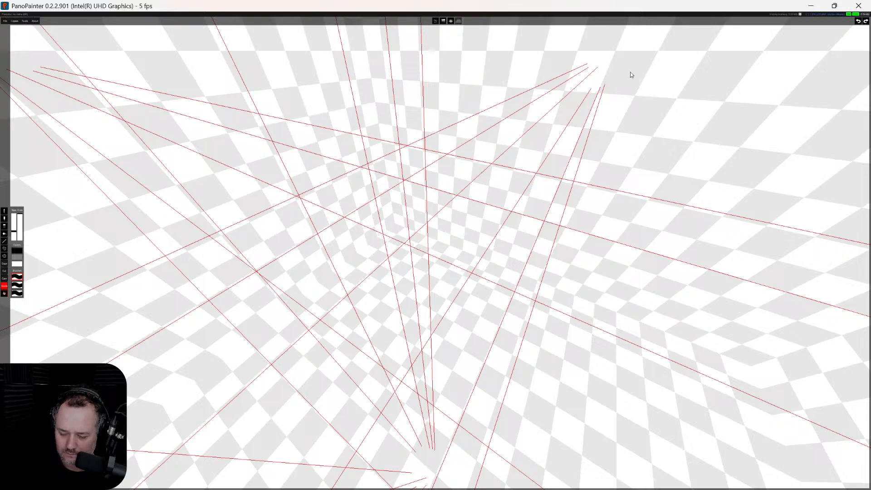
# Sketch a raised platform in black brush strokes at the right-hand vanishing point, with sloping sides, a front edge and uprights
pyautogui.click(17, 277)
pyautogui.moveTo(620, 76); pyautogui.dragTo(580, 140)
pyautogui.hotkey('ctrl', 'z')
pyautogui.moveTo(634, 45)
pyautogui.mouseDown()
pyautogui.moveTo(628, 40)
pyautogui.moveTo(622, 85)
pyautogui.mouseUp()
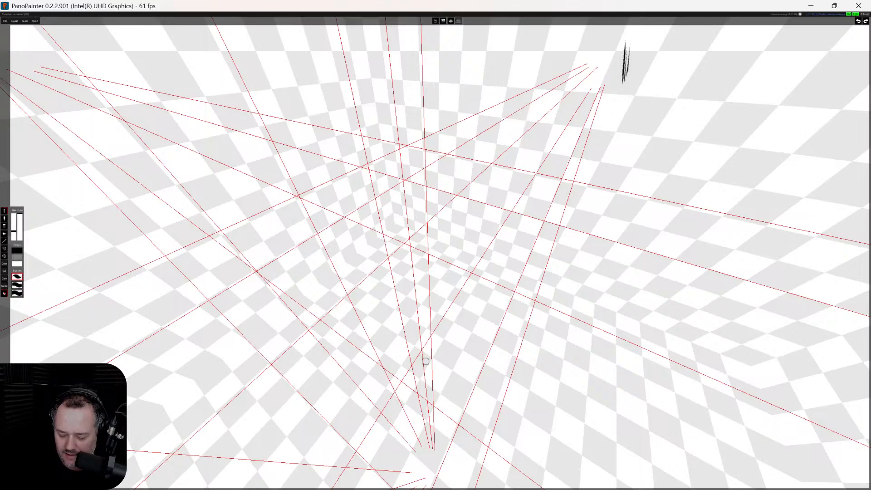
pyautogui.moveTo(594, 68); pyautogui.dragTo(486, 164)
pyautogui.moveTo(581, 84)
pyautogui.mouseDown()
pyautogui.moveTo(485, 165)
pyautogui.moveTo(570, 165)
pyautogui.mouseUp()
pyautogui.moveTo(592, 190); pyautogui.dragTo(625, 202)
pyautogui.moveTo(656, 199)
pyautogui.mouseDown()
pyautogui.moveTo(648, 154)
pyautogui.moveTo(667, 86)
pyautogui.moveTo(671, 98)
pyautogui.mouseUp()
pyautogui.moveTo(584, 72)
pyautogui.mouseDown()
pyautogui.moveTo(672, 83)
pyautogui.moveTo(591, 22)
pyautogui.mouseUp()
pyautogui.moveTo(600, 68)
pyautogui.mouseDown()
pyautogui.moveTo(591, 46)
pyautogui.moveTo(627, 21)
pyautogui.mouseUp()
pyautogui.moveTo(624, 73); pyautogui.dragTo(653, 21)
pyautogui.moveTo(487, 173)
pyautogui.mouseDown()
pyautogui.moveTo(493, 200)
pyautogui.moveTo(519, 174)
pyautogui.mouseUp()
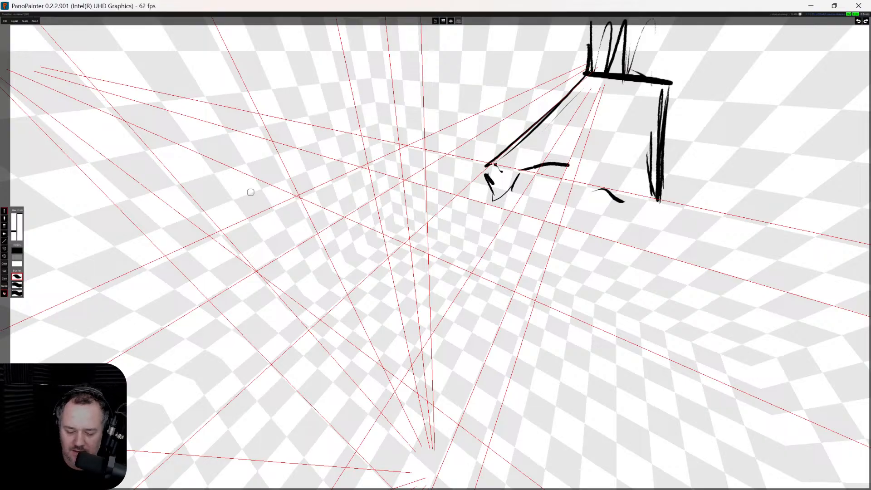
# Sketch a matching ledge on the left and a stepped edge in the lower right foreground, redoing its thick upper line
pyautogui.moveTo(70, 101)
pyautogui.mouseDown()
pyautogui.moveTo(224, 157)
pyautogui.moveTo(181, 142)
pyautogui.moveTo(193, 150)
pyautogui.moveTo(129, 173)
pyautogui.mouseUp()
pyautogui.moveTo(40, 129)
pyautogui.mouseDown()
pyautogui.moveTo(101, 181)
pyautogui.moveTo(96, 186)
pyautogui.moveTo(129, 193)
pyautogui.moveTo(144, 179)
pyautogui.mouseUp()
pyautogui.moveTo(172, 166); pyautogui.dragTo(266, 165)
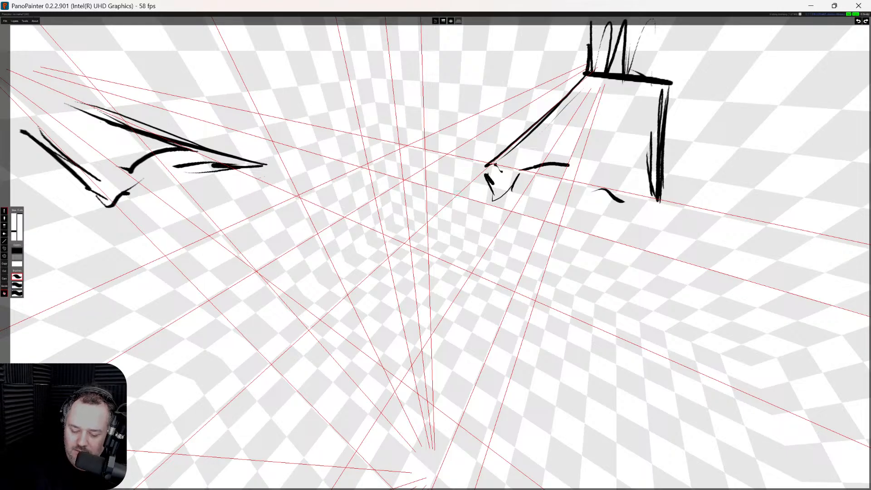
pyautogui.moveTo(617, 460)
pyautogui.mouseDown()
pyautogui.moveTo(629, 489)
pyautogui.moveTo(635, 477)
pyautogui.moveTo(612, 466)
pyautogui.moveTo(620, 409)
pyautogui.moveTo(724, 373)
pyautogui.moveTo(722, 314)
pyautogui.mouseUp()
pyautogui.moveTo(708, 298)
pyautogui.mouseDown()
pyautogui.moveTo(807, 303)
pyautogui.moveTo(814, 312)
pyautogui.moveTo(808, 306)
pyautogui.moveTo(844, 305)
pyautogui.mouseUp()
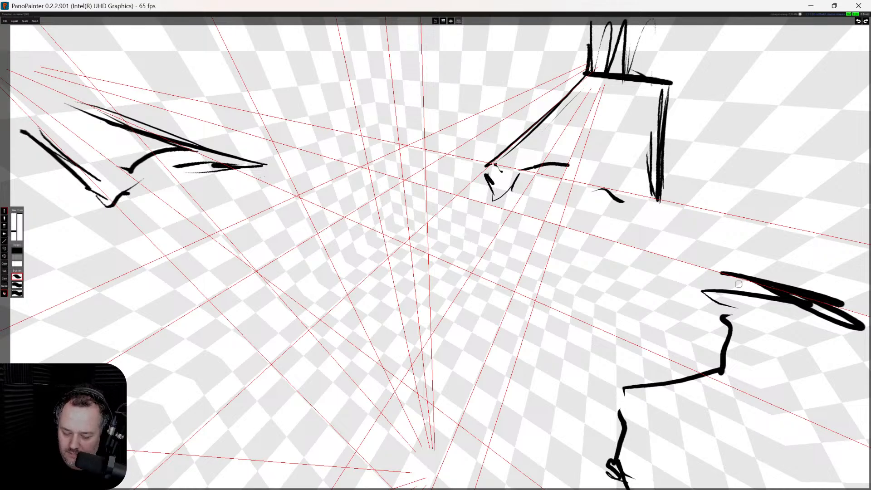
pyautogui.hotkey('ctrl', 'z')
pyautogui.moveTo(731, 297)
pyautogui.mouseDown()
pyautogui.moveTo(822, 317)
pyautogui.moveTo(864, 340)
pyautogui.mouseUp()
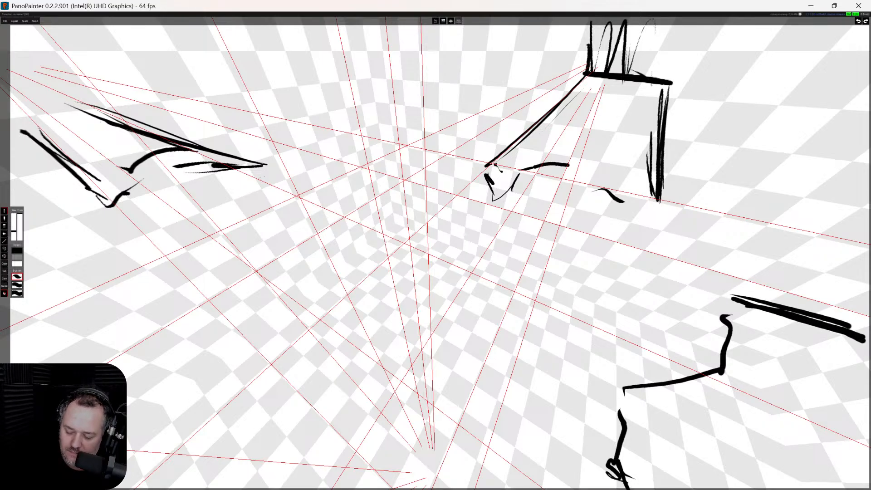
# Add underside marks and short strokes along the edges of the right-hand platform
pyautogui.moveTo(512, 187)
pyautogui.mouseDown()
pyautogui.moveTo(565, 182)
pyautogui.moveTo(590, 193)
pyautogui.mouseUp()
pyautogui.moveTo(589, 207)
pyautogui.mouseDown()
pyautogui.moveTo(586, 224)
pyautogui.moveTo(611, 227)
pyautogui.mouseUp()
pyautogui.moveTo(502, 89); pyautogui.dragTo(540, 132)
pyautogui.moveTo(522, 77)
pyautogui.mouseDown()
pyautogui.moveTo(551, 124)
pyautogui.moveTo(531, 54)
pyautogui.moveTo(547, 116)
pyautogui.moveTo(575, 103)
pyautogui.mouseUp()
pyautogui.moveTo(683, 81); pyautogui.dragTo(657, 122)
pyautogui.moveTo(676, 102); pyautogui.dragTo(650, 129)
pyautogui.moveTo(574, 86)
pyautogui.mouseDown()
pyautogui.moveTo(573, 45)
pyautogui.moveTo(549, 88)
pyautogui.mouseUp()
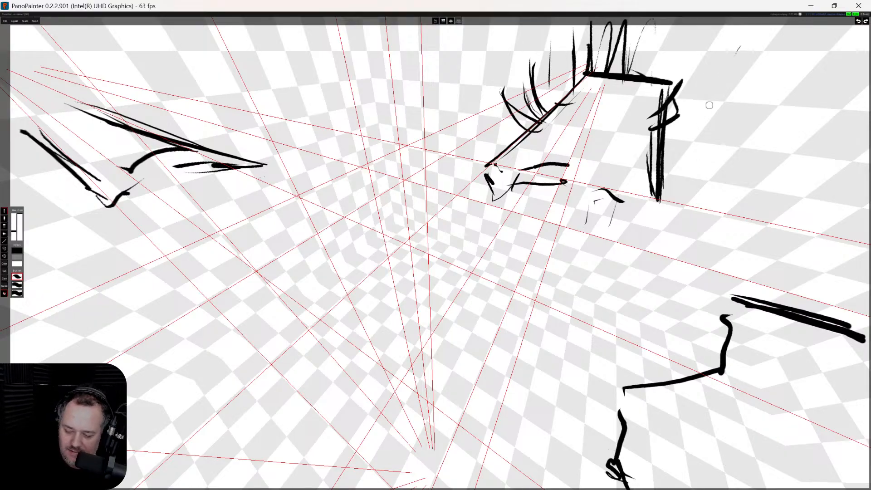
# Draw long diagonal lines beside the right-hand platform and thin vertical lines behind its rear corner
pyautogui.moveTo(756, 28); pyautogui.dragTo(665, 152)
pyautogui.moveTo(810, 55)
pyautogui.mouseDown()
pyautogui.moveTo(628, 217)
pyautogui.moveTo(566, 298)
pyautogui.mouseUp()
pyautogui.moveTo(710, 209); pyautogui.dragTo(569, 311)
pyautogui.moveTo(823, 136); pyautogui.dragTo(722, 239)
pyautogui.moveTo(500, 46); pyautogui.dragTo(499, 144)
pyautogui.moveTo(495, 62); pyautogui.dragTo(494, 129)
pyautogui.moveTo(444, 59); pyautogui.dragTo(461, 152)
# Sketch loose curves and short marks around the lower vanishing point to suggest forms deep in the chasm
pyautogui.moveTo(495, 218)
pyautogui.mouseDown()
pyautogui.moveTo(524, 306)
pyautogui.moveTo(554, 345)
pyautogui.mouseUp()
pyautogui.moveTo(210, 272); pyautogui.dragTo(221, 338)
pyautogui.moveTo(452, 376)
pyautogui.mouseDown()
pyautogui.moveTo(393, 420)
pyautogui.moveTo(427, 479)
pyautogui.mouseUp()
pyautogui.moveTo(450, 377)
pyautogui.mouseDown()
pyautogui.moveTo(390, 449)
pyautogui.moveTo(472, 392)
pyautogui.mouseUp()
pyautogui.moveTo(434, 422); pyautogui.dragTo(431, 455)
pyautogui.moveTo(404, 421)
pyautogui.mouseDown()
pyautogui.moveTo(355, 340)
pyautogui.moveTo(386, 292)
pyautogui.mouseUp()
pyautogui.moveTo(367, 325); pyautogui.dragTo(401, 386)
pyautogui.moveTo(474, 361); pyautogui.dragTo(477, 331)
pyautogui.moveTo(454, 417); pyautogui.dragTo(429, 423)
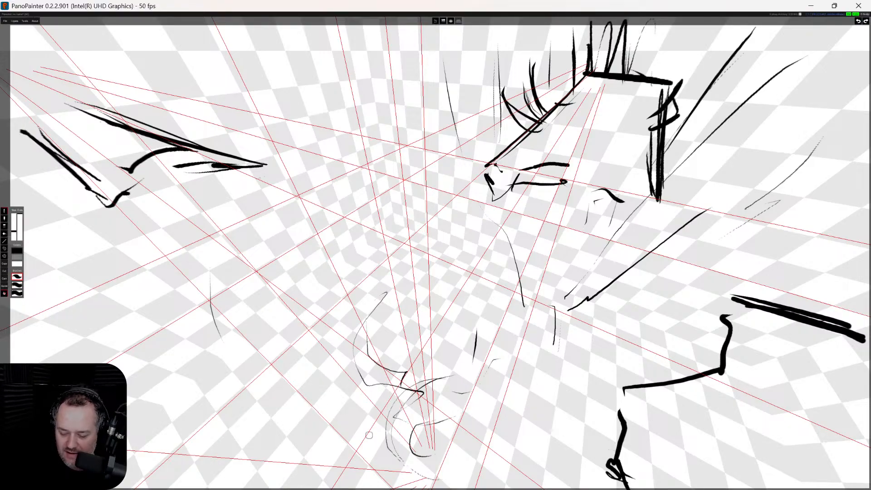
pyautogui.moveTo(372, 438); pyautogui.dragTo(398, 454)
pyautogui.moveTo(399, 453); pyautogui.dragTo(329, 452)
# Scribble upright strokes above the left-hand ledge to suggest structures standing on it
pyautogui.moveTo(56, 40); pyautogui.dragTo(74, 103)
pyautogui.moveTo(60, 36)
pyautogui.mouseDown()
pyautogui.moveTo(93, 108)
pyautogui.moveTo(95, 93)
pyautogui.mouseUp()
pyautogui.moveTo(40, 34)
pyautogui.mouseDown()
pyautogui.moveTo(89, 99)
pyautogui.moveTo(75, 102)
pyautogui.mouseUp()
pyautogui.moveTo(41, 45); pyautogui.dragTo(67, 105)
pyautogui.moveTo(143, 75); pyautogui.dragTo(174, 136)
pyautogui.moveTo(175, 56); pyautogui.dragTo(184, 136)
pyautogui.moveTo(186, 86); pyautogui.dragTo(195, 141)
pyautogui.moveTo(177, 151); pyautogui.dragTo(154, 175)
# Draw long diagonal lines descending from the outer edge of the left-hand ledge
pyautogui.moveTo(102, 207); pyautogui.dragTo(123, 240)
pyautogui.moveTo(20, 168); pyautogui.dragTo(166, 275)
pyautogui.moveTo(32, 176); pyautogui.dragTo(174, 275)
pyautogui.moveTo(76, 185); pyautogui.dragTo(213, 291)
# Draw long wall lines from above the inner end of the left-hand ledge down into the chasm
pyautogui.moveTo(91, 59)
pyautogui.mouseDown()
pyautogui.moveTo(131, 127)
pyautogui.moveTo(160, 135)
pyautogui.mouseUp()
pyautogui.moveTo(186, 79); pyautogui.dragTo(281, 280)
pyautogui.moveTo(209, 68); pyautogui.dragTo(304, 318)
pyautogui.moveTo(297, 276); pyautogui.dragTo(272, 212)
pyautogui.moveTo(301, 295); pyautogui.dragTo(256, 168)
pyautogui.moveTo(211, 54); pyautogui.dragTo(285, 256)
pyautogui.moveTo(286, 210); pyautogui.dragTo(234, 104)
pyautogui.moveTo(222, 68); pyautogui.dragTo(319, 283)
pyautogui.moveTo(301, 208); pyautogui.dragTo(336, 286)
pyautogui.moveTo(587, 36); pyautogui.dragTo(585, 75)
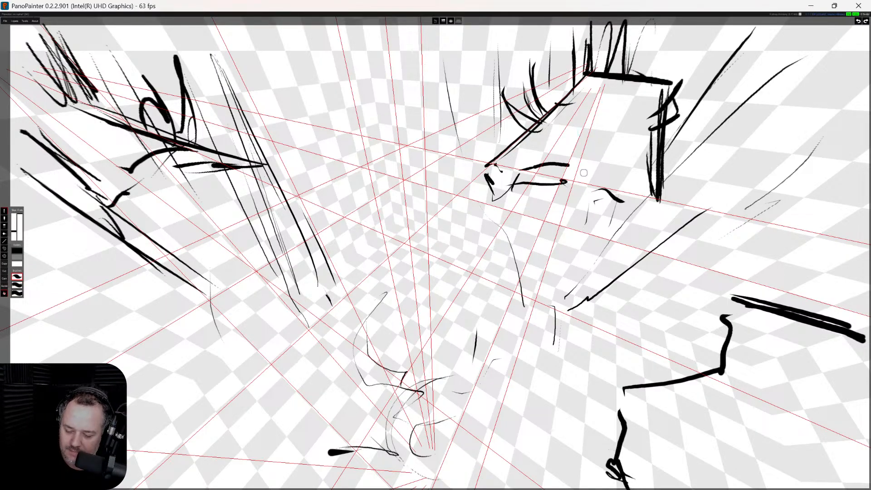
# Add rock-face lines on both sides of the chasm and short ledge marks in the lower left
pyautogui.moveTo(349, 303); pyautogui.dragTo(268, 64)
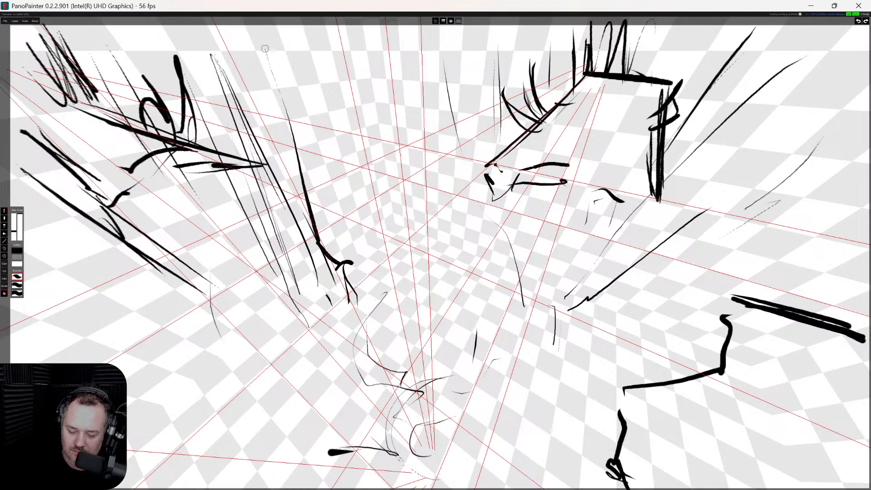
pyautogui.moveTo(352, 196); pyautogui.dragTo(337, 162)
pyautogui.moveTo(356, 172); pyautogui.dragTo(376, 217)
pyautogui.moveTo(473, 124)
pyautogui.mouseDown()
pyautogui.moveTo(528, 320)
pyautogui.moveTo(555, 354)
pyautogui.mouseUp()
pyautogui.moveTo(310, 255); pyautogui.dragTo(370, 336)
pyautogui.moveTo(372, 382); pyautogui.dragTo(386, 376)
pyautogui.moveTo(248, 391); pyautogui.dragTo(285, 389)
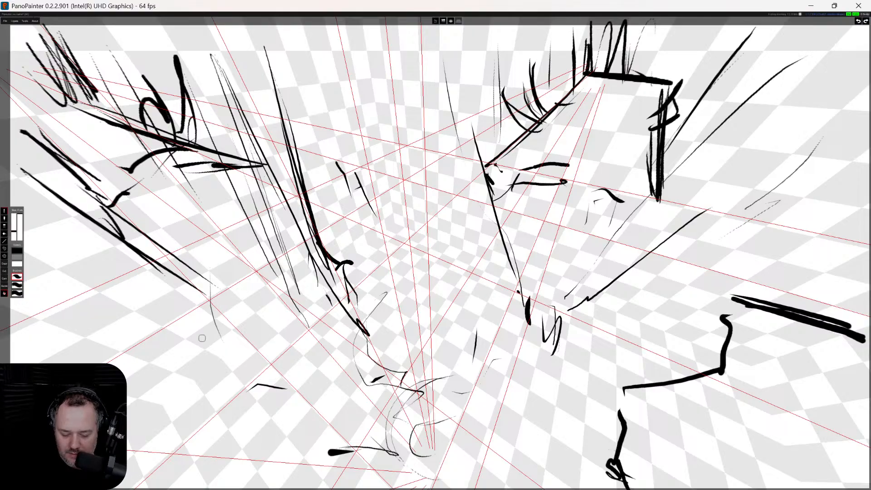
pyautogui.moveTo(125, 407); pyautogui.dragTo(196, 425)
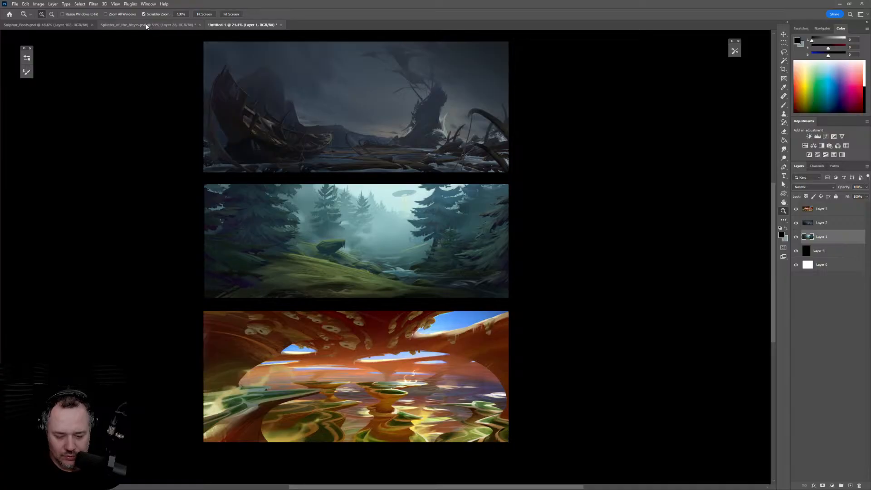
# Review Sulphur_Pools.psd and the Untitled-1 comparison in Photoshop, and return to the PanoPainter sketch
pyautogui.click(77, 27)
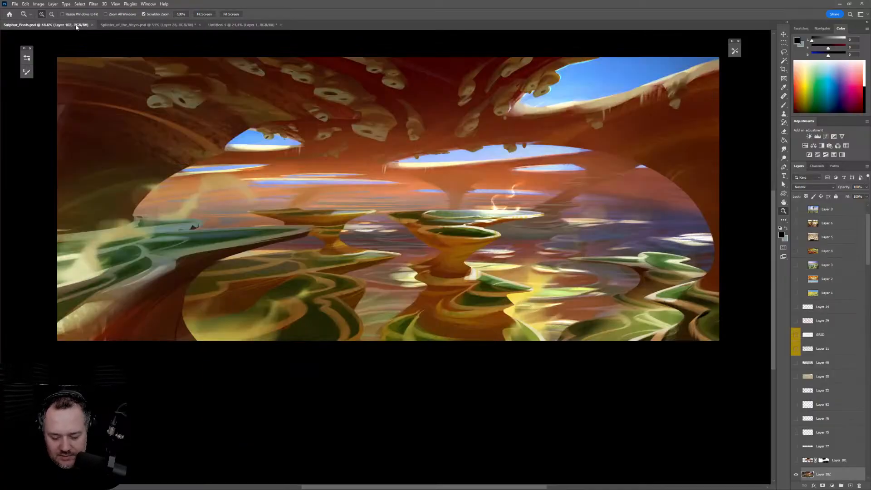
pyautogui.click(248, 27)
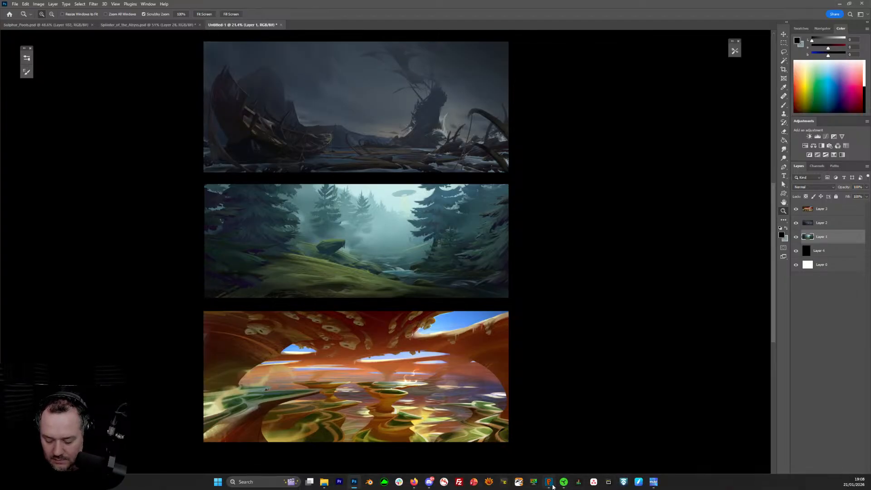
pyautogui.click(553, 486)
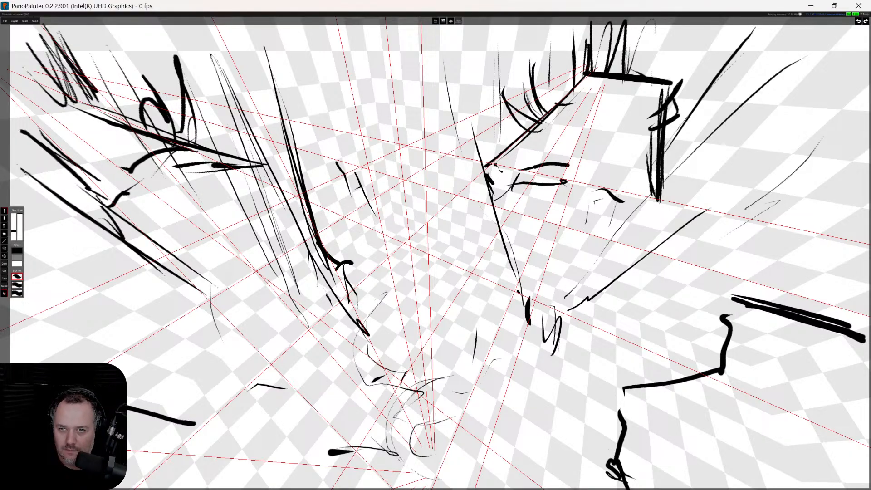
# Tilt the panorama up to show space above the platforms, and sketch an arch with rough surrounding strokes over the left-hand ledge
pyautogui.moveTo(554, 374)
pyautogui.mouseDown()
pyautogui.moveTo(551, 361)
pyautogui.moveTo(563, 345)
pyautogui.moveTo(549, 385)
pyautogui.moveTo(560, 360)
pyautogui.mouseUp()
pyautogui.moveTo(548, 311)
pyautogui.mouseDown()
pyautogui.moveTo(568, 308)
pyautogui.moveTo(570, 321)
pyautogui.moveTo(552, 359)
pyautogui.moveTo(566, 311)
pyautogui.moveTo(580, 321)
pyautogui.mouseUp()
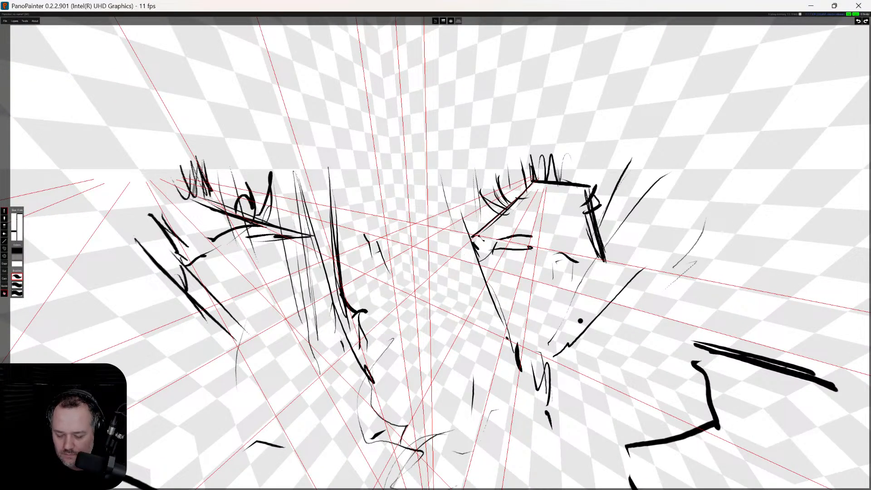
pyautogui.moveTo(146, 191)
pyautogui.mouseDown()
pyautogui.moveTo(145, 172)
pyautogui.moveTo(193, 166)
pyautogui.moveTo(152, 191)
pyautogui.mouseUp()
pyautogui.hotkey('ctrl', 'z')
pyautogui.moveTo(139, 227)
pyautogui.mouseDown()
pyautogui.moveTo(72, 93)
pyautogui.moveTo(122, 204)
pyautogui.mouseUp()
pyautogui.moveTo(222, 202); pyautogui.dragTo(198, 70)
pyautogui.moveTo(198, 71); pyautogui.dragTo(219, 190)
pyautogui.moveTo(88, 123); pyautogui.dragTo(111, 191)
pyautogui.moveTo(136, 220)
pyautogui.mouseDown()
pyautogui.moveTo(69, 146)
pyautogui.moveTo(61, 91)
pyautogui.moveTo(134, 200)
pyautogui.mouseUp()
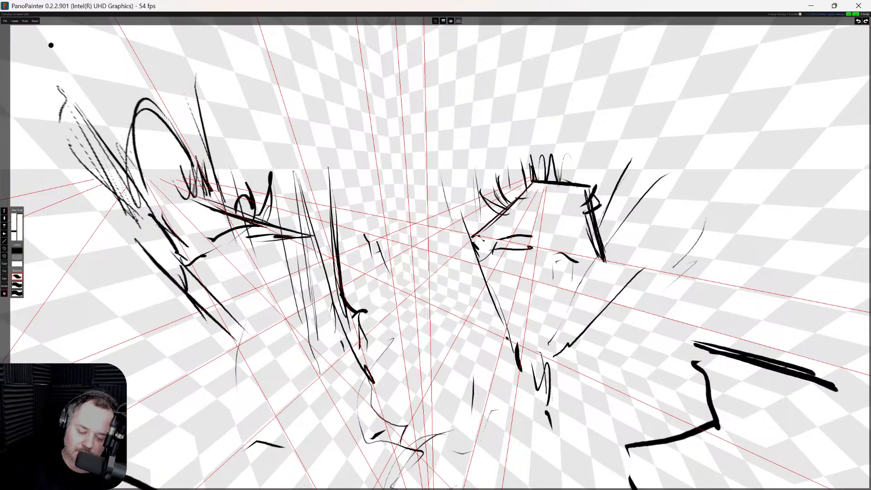
# Draw long diagonal lines on both sides of the left-hand arch to suggest its surrounding walls
pyautogui.moveTo(52, 44); pyautogui.dragTo(116, 138)
pyautogui.moveTo(167, 50); pyautogui.dragTo(209, 151)
pyautogui.moveTo(111, 197); pyautogui.dragTo(134, 231)
pyautogui.moveTo(34, 138); pyautogui.dragTo(131, 250)
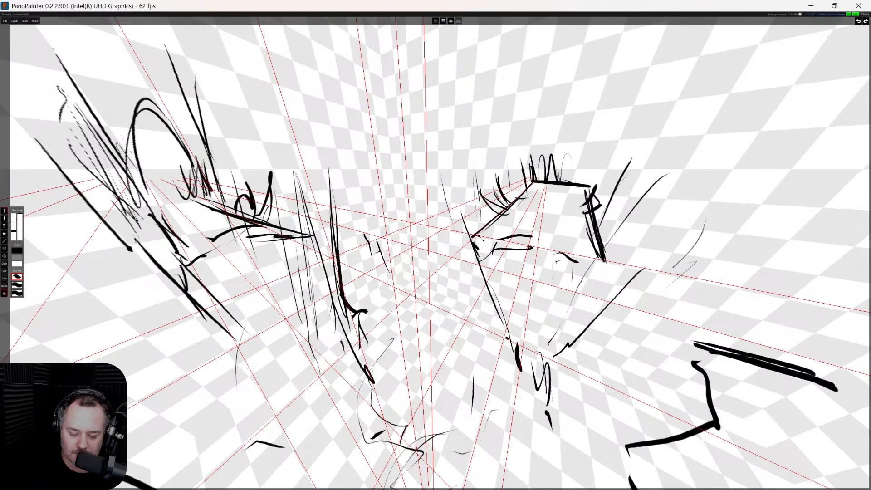
pyautogui.moveTo(75, 200); pyautogui.dragTo(141, 282)
# Draw tall thin lines up the far wall between the two platforms, undoing two misplaced strokes
pyautogui.moveTo(229, 65); pyautogui.dragTo(282, 177)
pyautogui.moveTo(273, 59)
pyautogui.mouseDown()
pyautogui.moveTo(312, 194)
pyautogui.moveTo(330, 211)
pyautogui.mouseUp()
pyautogui.moveTo(315, 61); pyautogui.dragTo(360, 226)
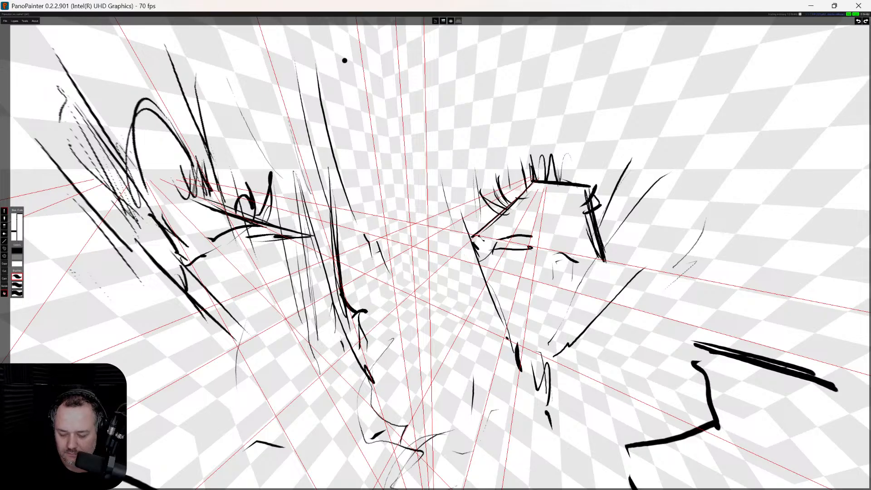
pyautogui.hotkey('ctrl', 'z')
pyautogui.hotkey('ctrl', 'z')
pyautogui.moveTo(367, 35); pyautogui.dragTo(386, 196)
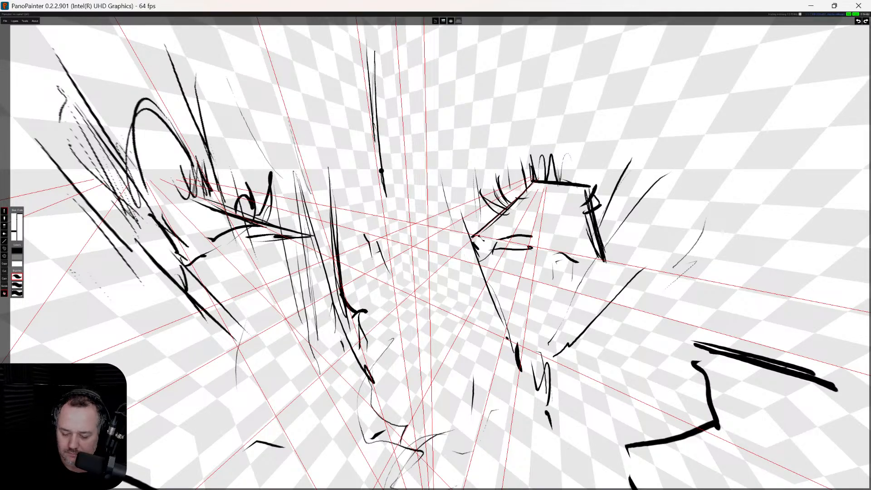
pyautogui.moveTo(273, 107)
pyautogui.mouseDown()
pyautogui.moveTo(290, 154)
pyautogui.moveTo(353, 178)
pyautogui.mouseUp()
pyautogui.moveTo(368, 50); pyautogui.dragTo(383, 179)
pyautogui.moveTo(377, 41); pyautogui.dragTo(391, 187)
pyautogui.moveTo(397, 52)
pyautogui.mouseDown()
pyautogui.moveTo(407, 182)
pyautogui.moveTo(416, 173)
pyautogui.mouseUp()
pyautogui.moveTo(413, 56); pyautogui.dragTo(421, 177)
pyautogui.moveTo(426, 93); pyautogui.dragTo(434, 181)
# Sketch an arched doorway on the right-hand platform and fill it with thick vertical strokes
pyautogui.moveTo(551, 180); pyautogui.dragTo(562, 107)
pyautogui.moveTo(568, 109); pyautogui.dragTo(589, 184)
pyautogui.moveTo(541, 163)
pyautogui.mouseDown()
pyautogui.moveTo(563, 105)
pyautogui.moveTo(550, 124)
pyautogui.mouseUp()
pyautogui.moveTo(554, 181); pyautogui.dragTo(556, 115)
pyautogui.moveTo(567, 183)
pyautogui.mouseDown()
pyautogui.moveTo(565, 107)
pyautogui.moveTo(573, 183)
pyautogui.mouseUp()
pyautogui.moveTo(565, 136); pyautogui.dragTo(566, 179)
pyautogui.moveTo(576, 110); pyautogui.dragTo(586, 183)
pyautogui.moveTo(582, 128); pyautogui.dragTo(591, 186)
pyautogui.moveTo(588, 131); pyautogui.dragTo(589, 164)
# Fill the left-hand arch with thick black strokes following its slant
pyautogui.moveTo(136, 164); pyautogui.dragTo(147, 196)
pyautogui.moveTo(134, 136); pyautogui.dragTo(157, 209)
pyautogui.moveTo(144, 108)
pyautogui.mouseDown()
pyautogui.moveTo(169, 214)
pyautogui.moveTo(176, 206)
pyautogui.mouseUp()
pyautogui.moveTo(160, 109)
pyautogui.mouseDown()
pyautogui.moveTo(187, 205)
pyautogui.moveTo(193, 195)
pyautogui.mouseUp()
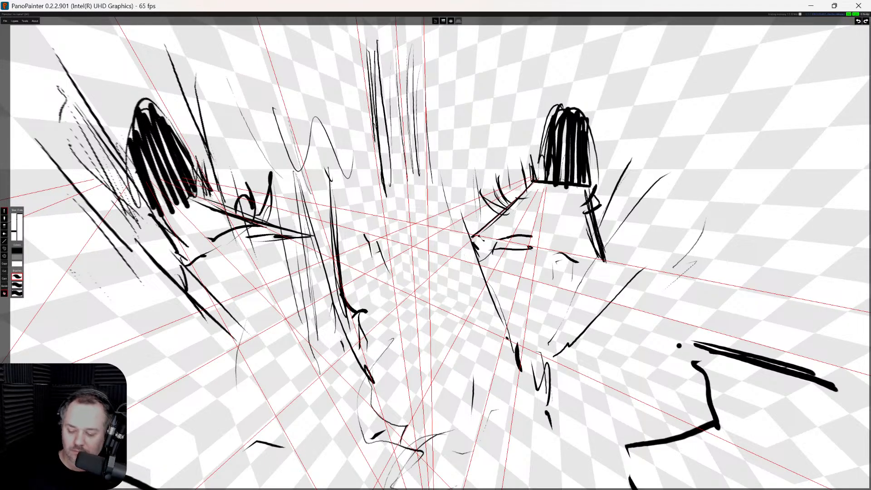
# Add short strokes beside both platforms and sketch a taller arch outline around the right-hand doorway
pyautogui.moveTo(183, 290); pyautogui.dragTo(200, 276)
pyautogui.moveTo(194, 277); pyautogui.dragTo(225, 266)
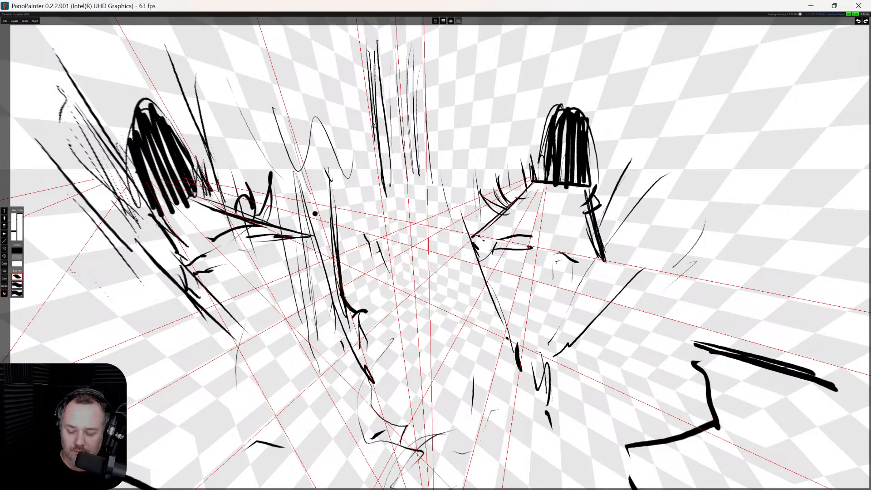
pyautogui.moveTo(622, 194); pyautogui.dragTo(595, 215)
pyautogui.moveTo(647, 153)
pyautogui.mouseDown()
pyautogui.moveTo(616, 206)
pyautogui.moveTo(578, 230)
pyautogui.mouseUp()
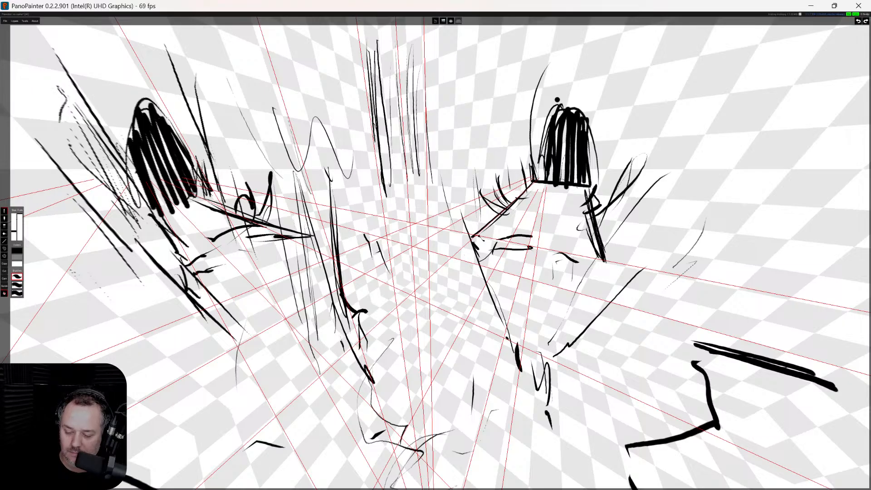
pyautogui.moveTo(536, 136)
pyautogui.mouseDown()
pyautogui.moveTo(539, 101)
pyautogui.moveTo(595, 78)
pyautogui.mouseUp()
pyautogui.moveTo(605, 146); pyautogui.dragTo(523, 143)
pyautogui.moveTo(594, 79); pyautogui.dragTo(597, 135)
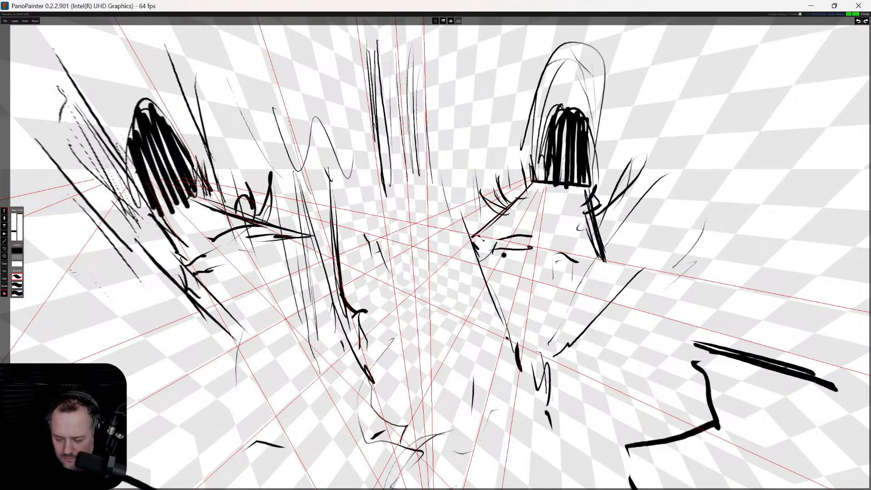
# Outline the edges of the right-hand and left-hand platforms with thick black strokes and uneven front lips
pyautogui.moveTo(474, 236); pyautogui.dragTo(537, 182)
pyautogui.moveTo(474, 235)
pyautogui.mouseDown()
pyautogui.moveTo(603, 272)
pyautogui.moveTo(595, 200)
pyautogui.mouseUp()
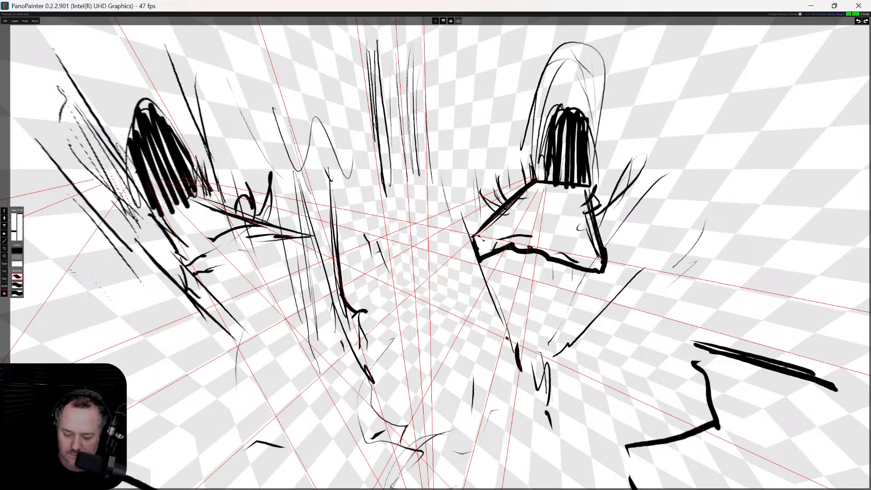
pyautogui.moveTo(312, 234)
pyautogui.mouseDown()
pyautogui.moveTo(263, 241)
pyautogui.moveTo(223, 266)
pyautogui.moveTo(194, 299)
pyautogui.moveTo(157, 211)
pyautogui.mouseUp()
pyautogui.moveTo(210, 198); pyautogui.dragTo(305, 236)
pyautogui.moveTo(197, 190); pyautogui.dragTo(258, 222)
pyautogui.moveTo(153, 215)
pyautogui.mouseDown()
pyautogui.moveTo(198, 288)
pyautogui.moveTo(130, 204)
pyautogui.mouseUp()
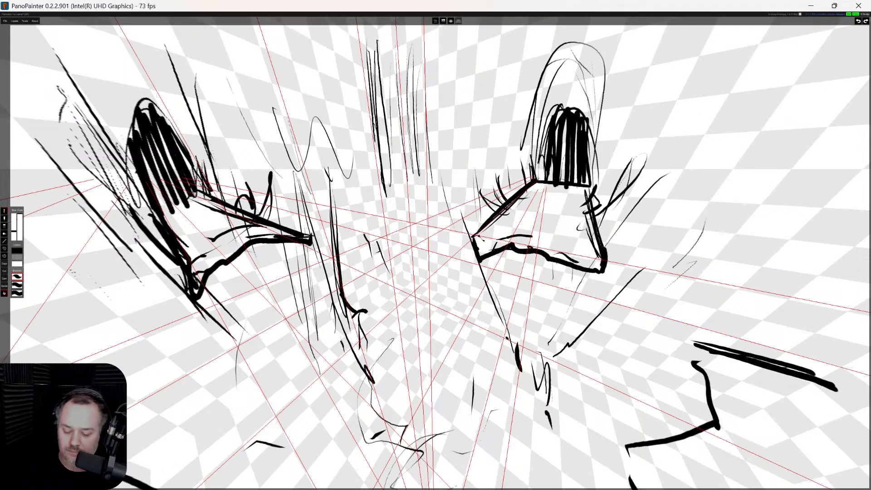
# Add small curved accents at the chasm floor and thicken the near corner of the right-hand platform
pyautogui.moveTo(424, 463); pyautogui.dragTo(467, 449)
pyautogui.moveTo(584, 414); pyautogui.dragTo(579, 420)
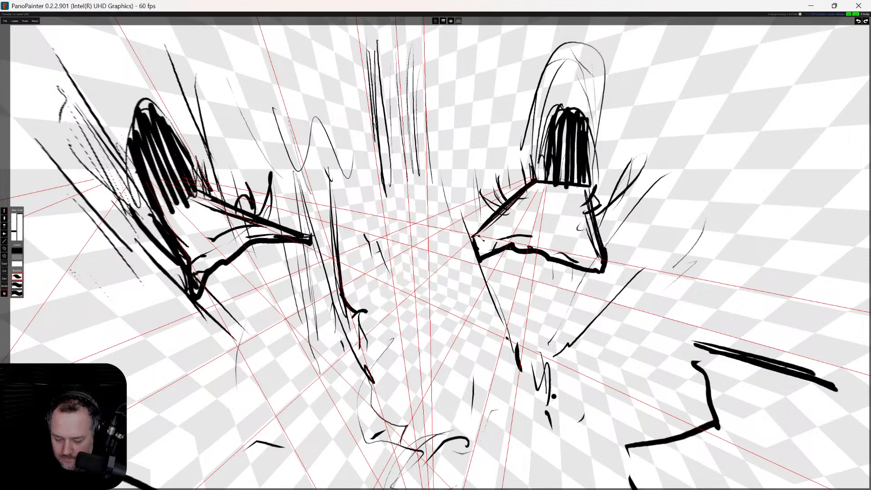
pyautogui.moveTo(475, 237); pyautogui.dragTo(476, 258)
pyautogui.moveTo(681, 276)
pyautogui.mouseDown()
pyautogui.moveTo(708, 286)
pyautogui.moveTo(699, 279)
pyautogui.moveTo(630, 299)
pyautogui.moveTo(712, 269)
pyautogui.moveTo(702, 286)
pyautogui.moveTo(705, 272)
pyautogui.mouseUp()
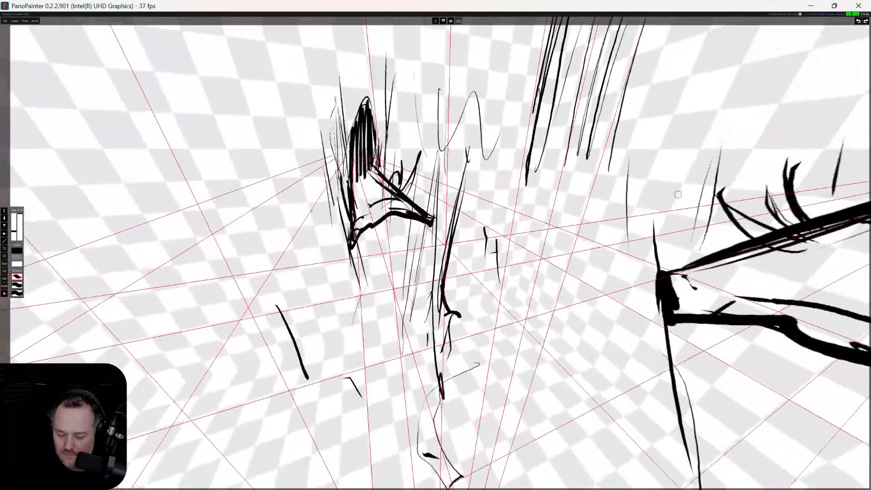
# Sketch a foreground ledge in front of the left-hand platform, with long diagonal wall lines rising beside it
pyautogui.moveTo(678, 195); pyautogui.dragTo(586, 190)
pyautogui.moveTo(766, 194)
pyautogui.mouseDown()
pyautogui.moveTo(633, 195)
pyautogui.moveTo(659, 195)
pyautogui.moveTo(673, 212)
pyautogui.moveTo(671, 236)
pyautogui.moveTo(667, 195)
pyautogui.mouseUp()
pyautogui.moveTo(389, 126)
pyautogui.mouseDown()
pyautogui.moveTo(428, 283)
pyautogui.moveTo(447, 308)
pyautogui.moveTo(327, 361)
pyautogui.moveTo(190, 339)
pyautogui.mouseUp()
pyautogui.moveTo(231, 321)
pyautogui.mouseDown()
pyautogui.moveTo(364, 307)
pyautogui.moveTo(450, 272)
pyautogui.moveTo(435, 225)
pyautogui.mouseUp()
pyautogui.moveTo(427, 246)
pyautogui.mouseDown()
pyautogui.moveTo(419, 277)
pyautogui.moveTo(413, 195)
pyautogui.mouseUp()
pyautogui.moveTo(404, 261)
pyautogui.mouseDown()
pyautogui.moveTo(436, 112)
pyautogui.moveTo(416, 200)
pyautogui.mouseUp()
pyautogui.moveTo(221, 296); pyautogui.dragTo(156, 188)
pyautogui.moveTo(212, 287); pyautogui.dragTo(232, 323)
pyautogui.moveTo(47, 71); pyautogui.dragTo(198, 260)
pyautogui.moveTo(37, 61); pyautogui.dragTo(162, 216)
pyautogui.moveTo(64, 46); pyautogui.dragTo(216, 222)
# Draw slanted strokes down the wall around the left-hand arch and along the foreground ledge's side
pyautogui.moveTo(168, 166); pyautogui.dragTo(220, 322)
pyautogui.moveTo(226, 361); pyautogui.dragTo(244, 390)
pyautogui.moveTo(256, 380)
pyautogui.mouseDown()
pyautogui.moveTo(270, 386)
pyautogui.moveTo(292, 438)
pyautogui.mouseUp()
pyautogui.moveTo(236, 77); pyautogui.dragTo(272, 238)
pyautogui.moveTo(206, 111); pyautogui.dragTo(256, 264)
pyautogui.moveTo(145, 182); pyautogui.dragTo(217, 351)
pyautogui.moveTo(437, 154); pyautogui.dragTo(427, 198)
# Sketch a rounded, banded underside beneath the foreground ledge using overlapping curved strokes
pyautogui.moveTo(236, 354)
pyautogui.mouseDown()
pyautogui.moveTo(318, 468)
pyautogui.moveTo(377, 479)
pyautogui.mouseUp()
pyautogui.moveTo(302, 437); pyautogui.dragTo(395, 463)
pyautogui.moveTo(413, 431); pyautogui.dragTo(399, 469)
pyautogui.moveTo(308, 432)
pyautogui.mouseDown()
pyautogui.moveTo(399, 413)
pyautogui.moveTo(401, 389)
pyautogui.mouseUp()
pyautogui.moveTo(301, 408)
pyautogui.mouseDown()
pyautogui.moveTo(363, 462)
pyautogui.moveTo(411, 427)
pyautogui.mouseUp()
pyautogui.moveTo(391, 397); pyautogui.dragTo(395, 440)
pyautogui.moveTo(284, 404)
pyautogui.mouseDown()
pyautogui.moveTo(405, 398)
pyautogui.moveTo(295, 406)
pyautogui.mouseUp()
pyautogui.moveTo(213, 279); pyautogui.dragTo(272, 261)
pyautogui.moveTo(661, 398)
pyautogui.mouseDown()
pyautogui.moveTo(657, 434)
pyautogui.moveTo(679, 427)
pyautogui.mouseUp()
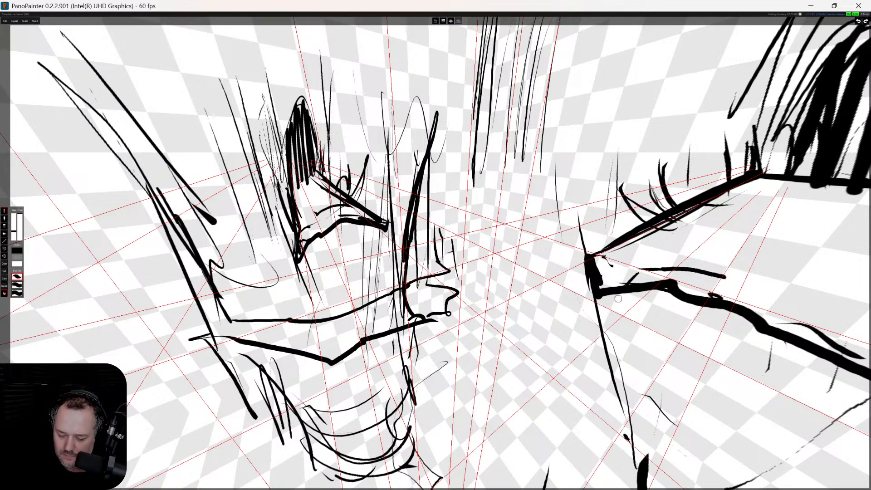
# Extend the thick strokes above the ledge's end and sketch a tall column with curved bands mid-chasm
pyautogui.moveTo(438, 129); pyautogui.dragTo(453, 40)
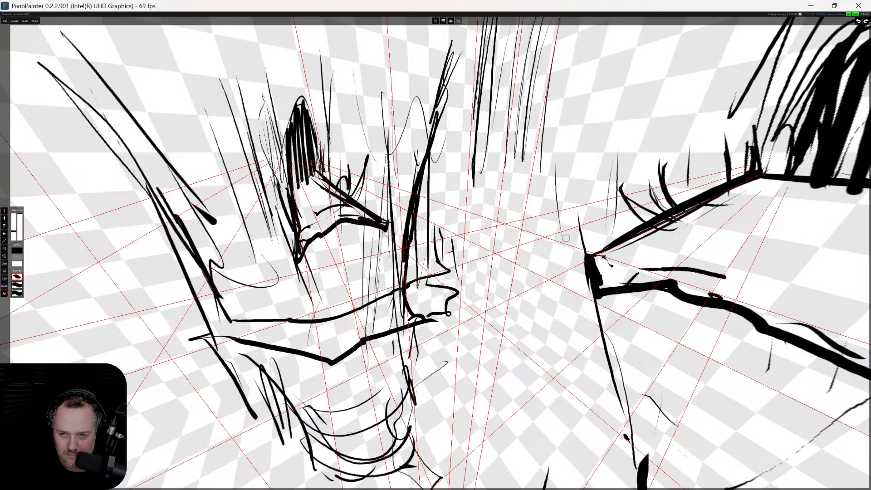
pyautogui.moveTo(480, 141)
pyautogui.mouseDown()
pyautogui.moveTo(465, 325)
pyautogui.moveTo(500, 335)
pyautogui.mouseUp()
pyautogui.moveTo(474, 326)
pyautogui.mouseDown()
pyautogui.moveTo(507, 332)
pyautogui.moveTo(475, 326)
pyautogui.moveTo(506, 251)
pyautogui.moveTo(536, 113)
pyautogui.moveTo(530, 58)
pyautogui.mouseUp()
pyautogui.moveTo(484, 154)
pyautogui.mouseDown()
pyautogui.moveTo(493, 47)
pyautogui.moveTo(495, 128)
pyautogui.mouseUp()
pyautogui.moveTo(488, 217); pyautogui.dragTo(513, 213)
pyautogui.moveTo(484, 199); pyautogui.dragTo(521, 194)
pyautogui.moveTo(487, 209)
pyautogui.mouseDown()
pyautogui.moveTo(522, 207)
pyautogui.moveTo(521, 218)
pyautogui.mouseUp()
pyautogui.moveTo(487, 240); pyautogui.dragTo(521, 237)
# Draw a horizontal beam with a curved bracket from the column toward the right-hand platform, undoing the first arc
pyautogui.moveTo(521, 160); pyautogui.dragTo(589, 102)
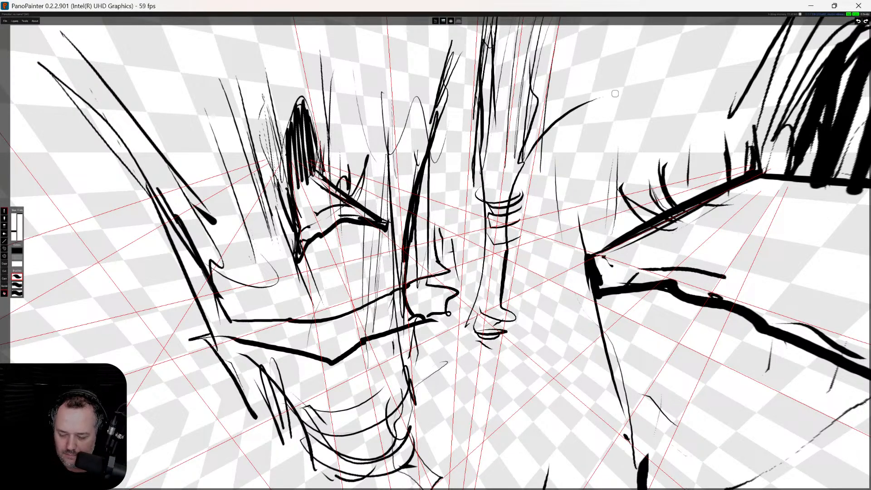
pyautogui.hotkey('ctrl', 'z')
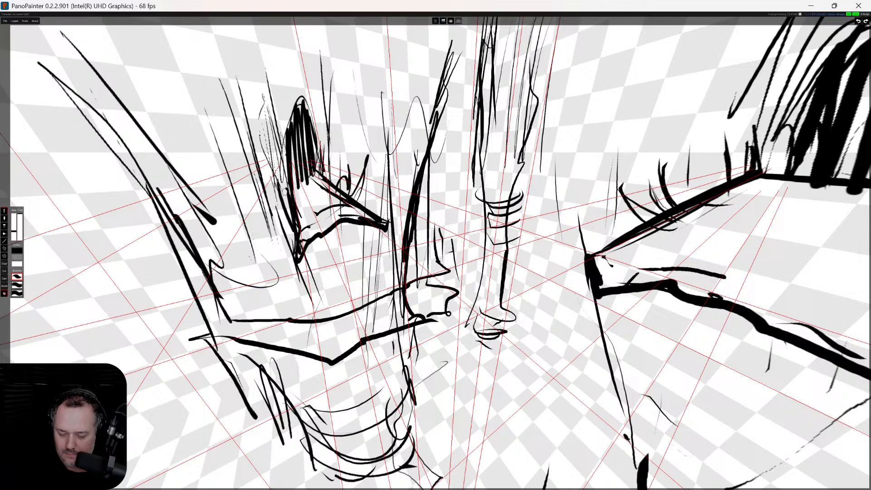
pyautogui.moveTo(508, 157); pyautogui.dragTo(630, 168)
pyautogui.moveTo(513, 184)
pyautogui.mouseDown()
pyautogui.moveTo(583, 162)
pyautogui.moveTo(573, 161)
pyautogui.mouseUp()
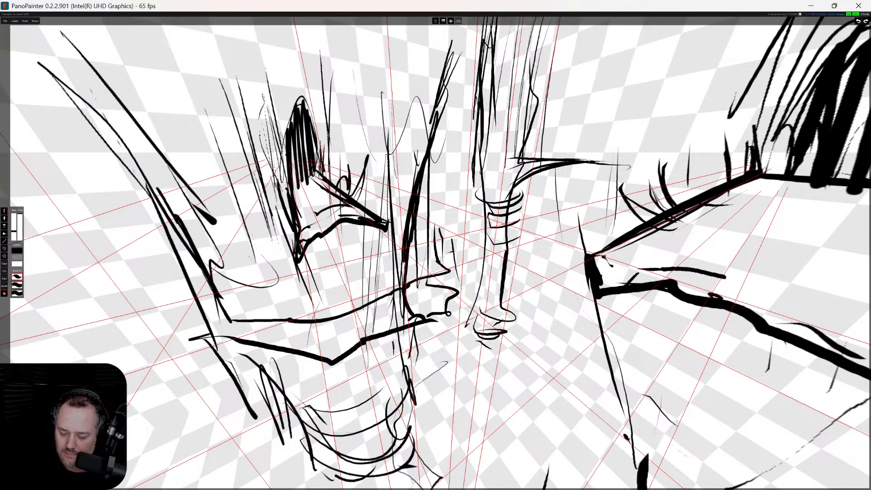
# Add tall strokes above the right-hand platform's near edge and short marks on the far left wall
pyautogui.moveTo(608, 223)
pyautogui.mouseDown()
pyautogui.moveTo(647, 120)
pyautogui.moveTo(640, 106)
pyautogui.mouseUp()
pyautogui.moveTo(635, 150); pyautogui.dragTo(660, 70)
pyautogui.moveTo(671, 86); pyautogui.dragTo(665, 147)
pyautogui.moveTo(64, 255)
pyautogui.mouseDown()
pyautogui.moveTo(143, 257)
pyautogui.moveTo(95, 257)
pyautogui.mouseUp()
pyautogui.moveTo(44, 233); pyautogui.dragTo(79, 252)
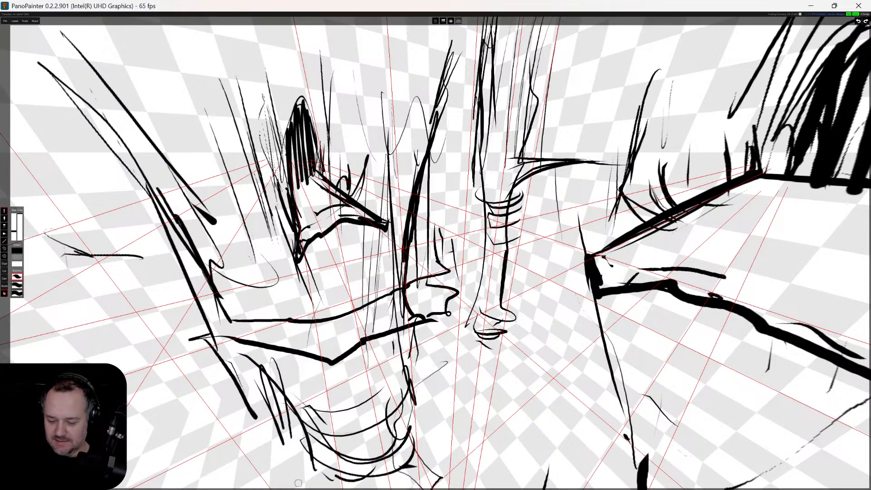
# Look down into the chasm and draw a bridge from the ledge's rounded underside to the right wall, undoing one line
pyautogui.moveTo(543, 274)
pyautogui.mouseDown()
pyautogui.moveTo(536, 290)
pyautogui.moveTo(468, 287)
pyautogui.mouseUp()
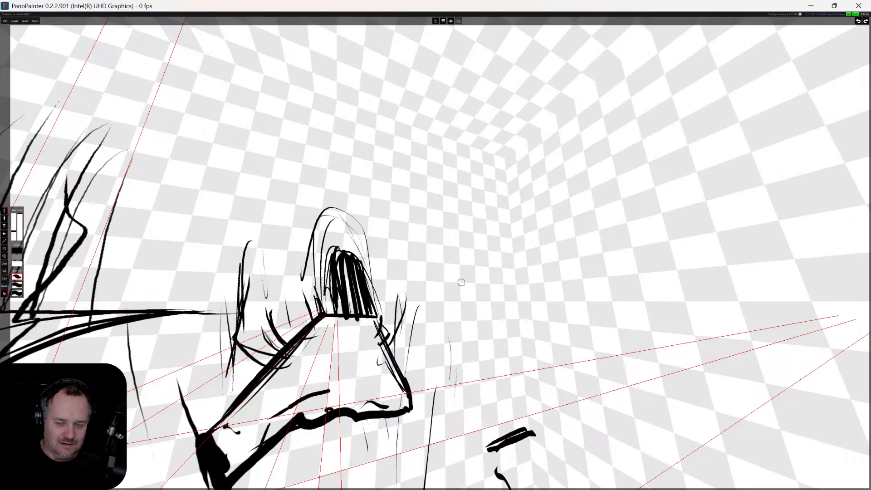
pyautogui.moveTo(486, 190)
pyautogui.mouseDown()
pyautogui.moveTo(502, 208)
pyautogui.moveTo(571, 149)
pyautogui.moveTo(556, 155)
pyautogui.moveTo(554, 170)
pyautogui.mouseUp()
pyautogui.moveTo(293, 291)
pyautogui.mouseDown()
pyautogui.moveTo(347, 294)
pyautogui.moveTo(329, 326)
pyautogui.moveTo(349, 336)
pyautogui.mouseUp()
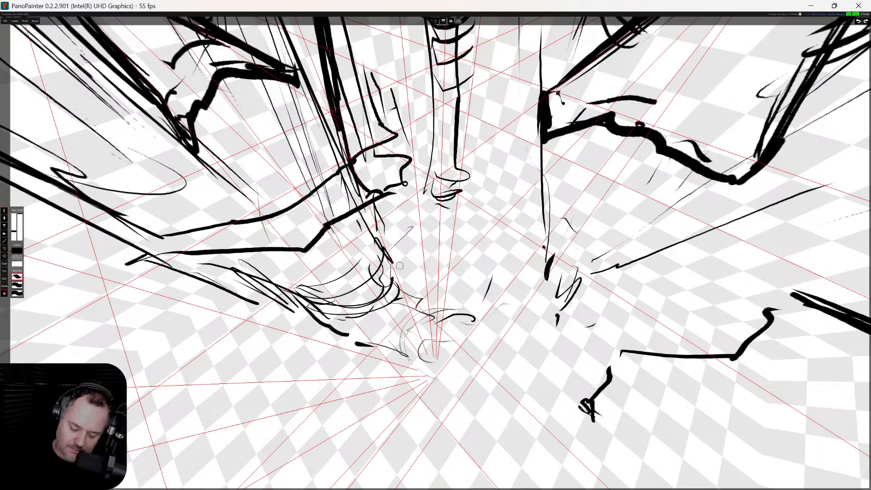
pyautogui.moveTo(377, 289)
pyautogui.mouseDown()
pyautogui.moveTo(414, 300)
pyautogui.moveTo(482, 295)
pyautogui.moveTo(524, 314)
pyautogui.mouseUp()
pyautogui.moveTo(398, 271); pyautogui.dragTo(550, 294)
pyautogui.hotkey('ctrl', 'z')
pyautogui.moveTo(382, 275); pyautogui.dragTo(557, 294)
pyautogui.moveTo(474, 283)
pyautogui.mouseDown()
pyautogui.moveTo(561, 300)
pyautogui.moveTo(566, 320)
pyautogui.mouseUp()
pyautogui.moveTo(570, 289)
pyautogui.mouseDown()
pyautogui.moveTo(564, 322)
pyautogui.moveTo(565, 313)
pyautogui.mouseUp()
pyautogui.moveTo(492, 303); pyautogui.dragTo(556, 307)
pyautogui.moveTo(573, 307); pyautogui.dragTo(592, 318)
# Sketch a large ribbed, curving structure sweeping from the bridge's right end up beneath the right-hand platform
pyautogui.moveTo(599, 260)
pyautogui.mouseDown()
pyautogui.moveTo(613, 353)
pyautogui.moveTo(574, 295)
pyautogui.mouseUp()
pyautogui.moveTo(585, 314); pyautogui.dragTo(619, 350)
pyautogui.moveTo(623, 352); pyautogui.dragTo(658, 370)
pyautogui.moveTo(658, 226); pyautogui.dragTo(671, 354)
pyautogui.moveTo(724, 187)
pyautogui.mouseDown()
pyautogui.moveTo(765, 422)
pyautogui.moveTo(790, 424)
pyautogui.mouseUp()
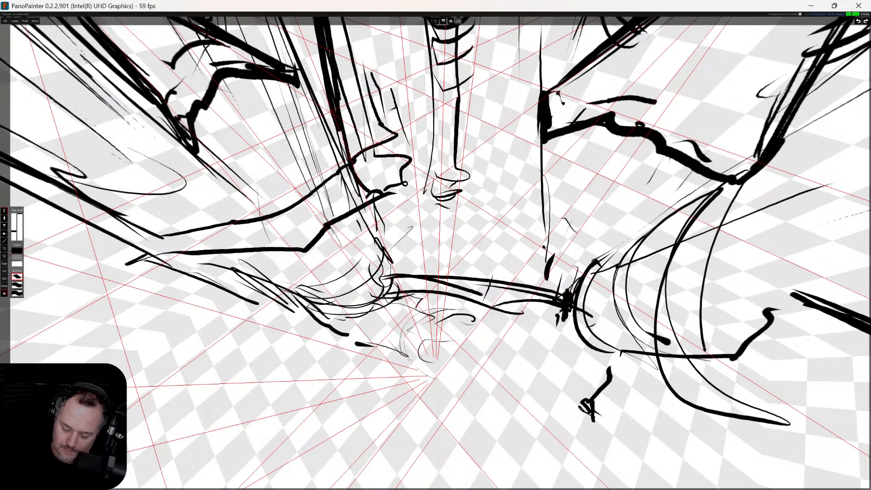
pyautogui.moveTo(851, 117); pyautogui.dragTo(813, 438)
pyautogui.moveTo(643, 355); pyautogui.dragTo(786, 393)
pyautogui.moveTo(739, 357); pyautogui.dragTo(852, 394)
pyautogui.moveTo(801, 377); pyautogui.dragTo(811, 164)
pyautogui.moveTo(844, 114); pyautogui.dragTo(845, 276)
pyautogui.moveTo(831, 186); pyautogui.dragTo(865, 395)
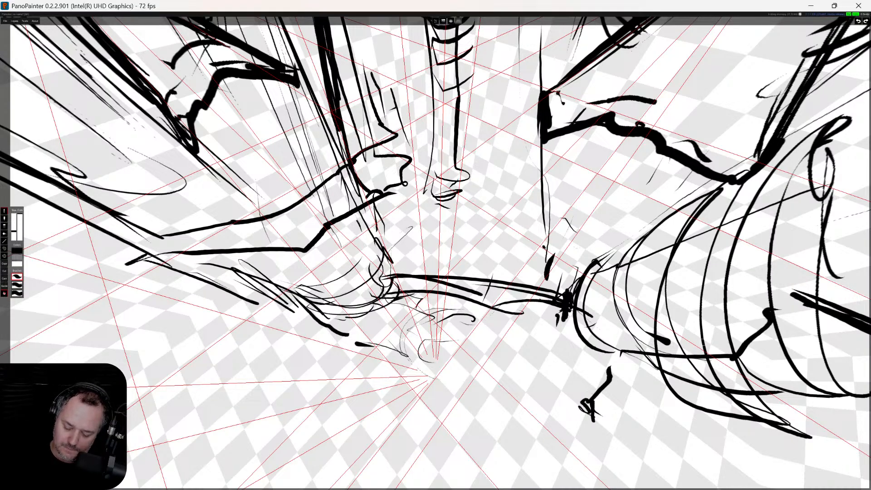
# Draw a rounded support of curved strokes beneath the bridge's left end and a short line under its right end
pyautogui.moveTo(318, 318)
pyautogui.mouseDown()
pyautogui.moveTo(399, 340)
pyautogui.moveTo(406, 302)
pyautogui.mouseUp()
pyautogui.moveTo(365, 340)
pyautogui.mouseDown()
pyautogui.moveTo(416, 303)
pyautogui.moveTo(404, 343)
pyautogui.mouseUp()
pyautogui.moveTo(374, 313)
pyautogui.mouseDown()
pyautogui.moveTo(366, 340)
pyautogui.moveTo(390, 345)
pyautogui.moveTo(386, 363)
pyautogui.mouseUp()
pyautogui.moveTo(494, 308); pyautogui.dragTo(598, 330)
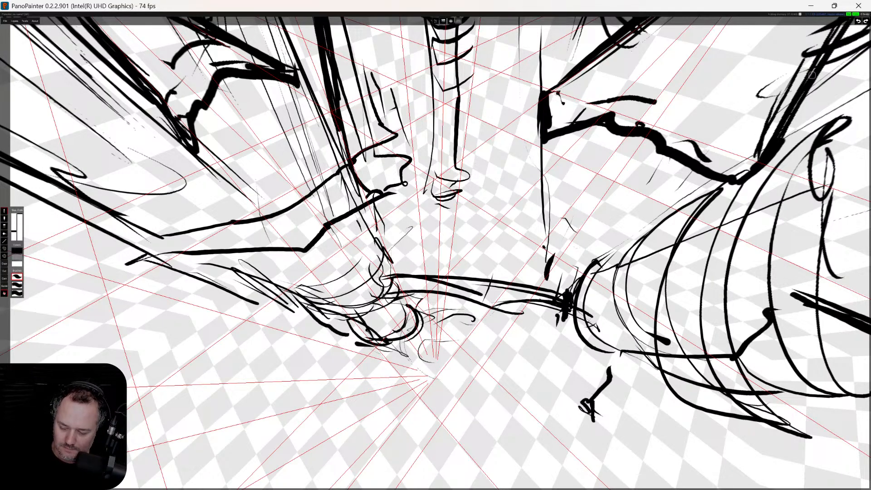
# Erase most of the right-hand platform and the central banded column
pyautogui.moveTo(812, 78)
pyautogui.mouseDown()
pyautogui.moveTo(749, 182)
pyautogui.moveTo(773, 106)
pyautogui.moveTo(713, 180)
pyautogui.mouseUp()
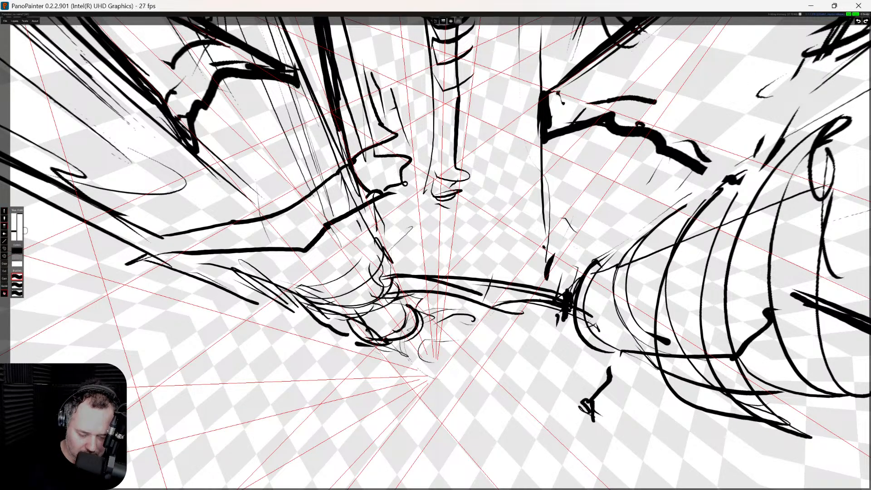
pyautogui.moveTo(658, 169)
pyautogui.mouseDown()
pyautogui.moveTo(701, 166)
pyautogui.moveTo(683, 148)
pyautogui.moveTo(657, 173)
pyautogui.moveTo(645, 134)
pyautogui.moveTo(549, 136)
pyautogui.moveTo(638, 23)
pyautogui.moveTo(635, 49)
pyautogui.moveTo(604, 103)
pyautogui.moveTo(659, 138)
pyautogui.moveTo(462, 243)
pyautogui.moveTo(456, 45)
pyautogui.mouseUp()
pyautogui.moveTo(438, 90)
pyautogui.mouseDown()
pyautogui.moveTo(429, 177)
pyautogui.moveTo(461, 86)
pyautogui.moveTo(431, 43)
pyautogui.moveTo(438, 25)
pyautogui.moveTo(434, 50)
pyautogui.moveTo(461, 102)
pyautogui.mouseUp()
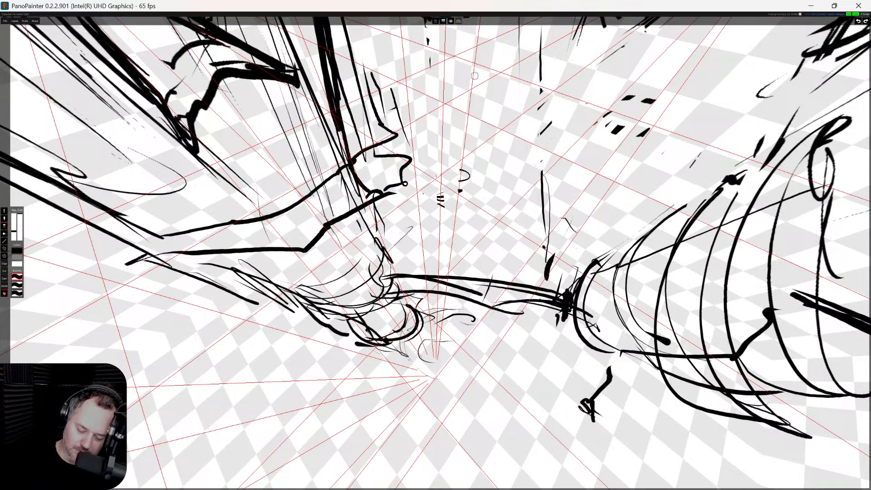
# Sketch a narrow column descending from the rounded support, ending in a collar and curved base strokes
pyautogui.moveTo(396, 350); pyautogui.dragTo(395, 396)
pyautogui.moveTo(382, 347); pyautogui.dragTo(383, 428)
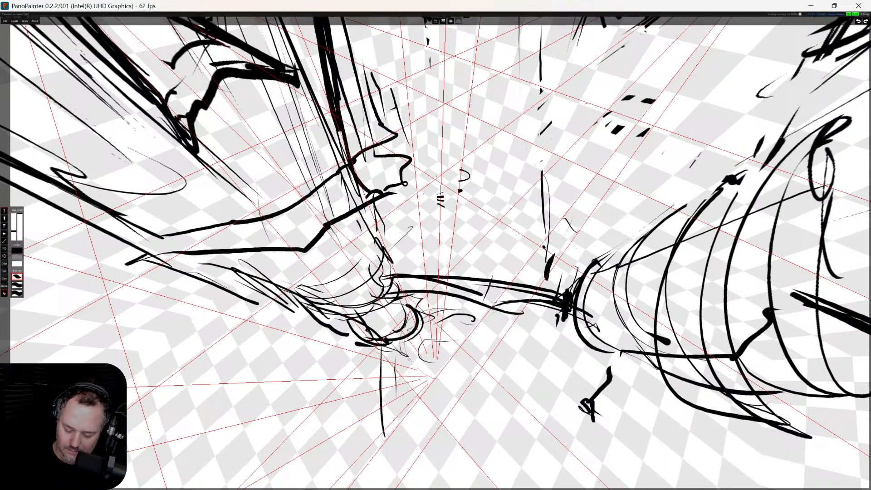
pyautogui.moveTo(374, 348); pyautogui.dragTo(377, 454)
pyautogui.moveTo(379, 346)
pyautogui.mouseDown()
pyautogui.moveTo(383, 416)
pyautogui.moveTo(366, 446)
pyautogui.moveTo(387, 445)
pyautogui.mouseUp()
pyautogui.moveTo(371, 447)
pyautogui.mouseDown()
pyautogui.moveTo(349, 461)
pyautogui.moveTo(404, 472)
pyautogui.moveTo(393, 485)
pyautogui.mouseUp()
pyautogui.moveTo(331, 488); pyautogui.dragTo(365, 479)
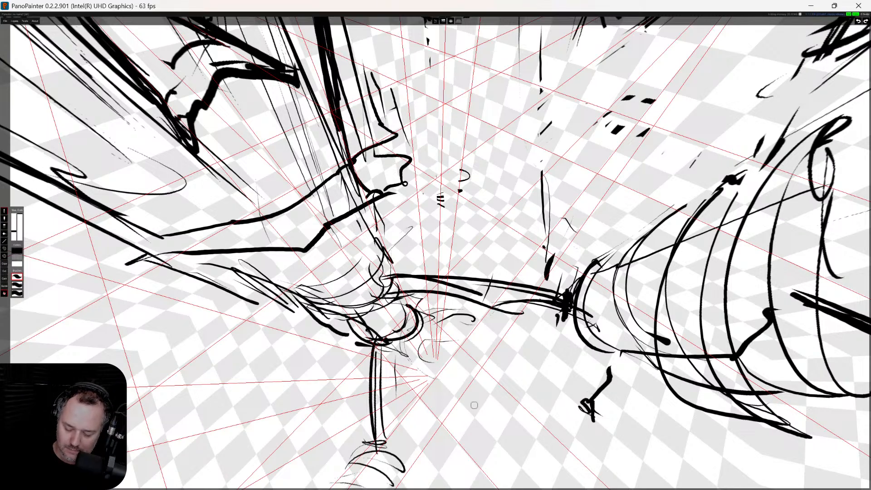
# Draw curved lines around the foreground ledge's inner end and hatch the corner with short dark strokes
pyautogui.moveTo(376, 184)
pyautogui.mouseDown()
pyautogui.moveTo(354, 238)
pyautogui.moveTo(356, 107)
pyautogui.mouseUp()
pyautogui.moveTo(318, 82)
pyautogui.mouseDown()
pyautogui.moveTo(348, 159)
pyautogui.moveTo(339, 197)
pyautogui.moveTo(272, 263)
pyautogui.mouseUp()
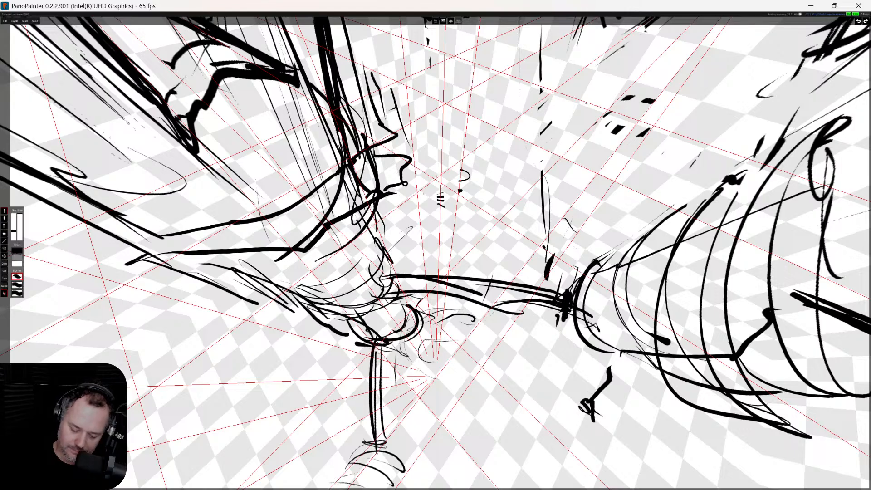
pyautogui.moveTo(328, 220); pyautogui.dragTo(329, 257)
pyautogui.moveTo(338, 226); pyautogui.dragTo(327, 259)
pyautogui.moveTo(335, 207); pyautogui.dragTo(352, 248)
pyautogui.moveTo(370, 211); pyautogui.dragTo(348, 227)
pyautogui.moveTo(370, 185); pyautogui.dragTo(342, 207)
pyautogui.moveTo(376, 157); pyautogui.dragTo(357, 192)
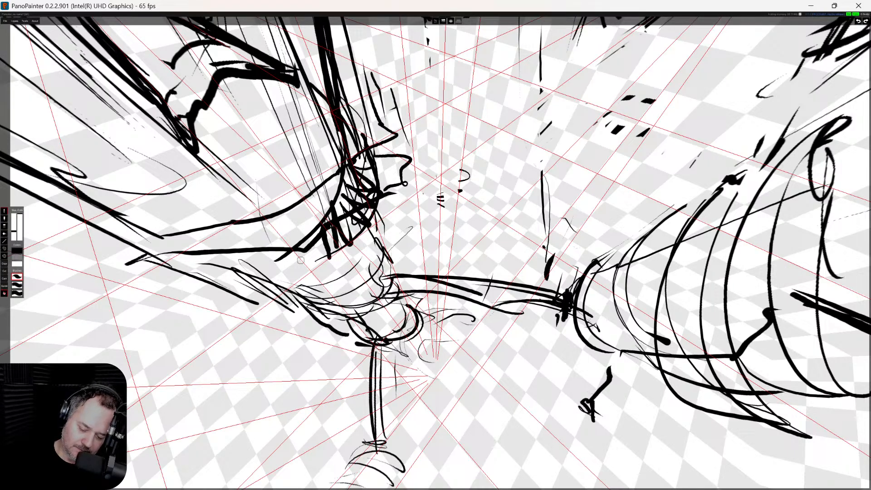
# Sketch a hatched bracket beneath the foreground ledge and add curved lines to the rounded underside
pyautogui.moveTo(275, 259)
pyautogui.mouseDown()
pyautogui.moveTo(264, 291)
pyautogui.moveTo(222, 270)
pyautogui.moveTo(249, 299)
pyautogui.moveTo(255, 270)
pyautogui.moveTo(245, 297)
pyautogui.mouseUp()
pyautogui.moveTo(237, 276); pyautogui.dragTo(227, 292)
pyautogui.moveTo(276, 318); pyautogui.dragTo(302, 320)
pyautogui.moveTo(309, 309); pyautogui.dragTo(362, 277)
pyautogui.moveTo(314, 215); pyautogui.dragTo(335, 177)
pyautogui.moveTo(308, 237); pyautogui.dragTo(318, 207)
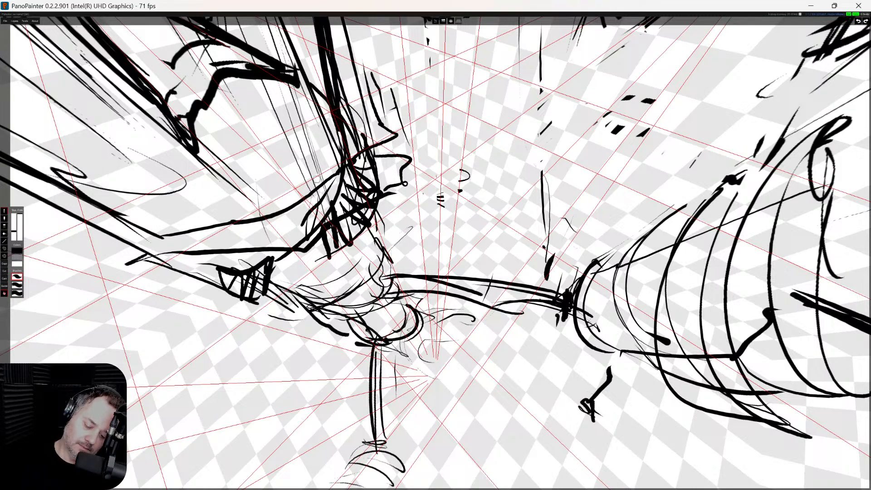
# Thicken the upper edge line of the foreground ledge with long overlapping strokes
pyautogui.moveTo(250, 230); pyautogui.dragTo(73, 183)
pyautogui.moveTo(175, 248); pyautogui.dragTo(61, 173)
pyautogui.moveTo(75, 188); pyautogui.dragTo(20, 161)
pyautogui.moveTo(227, 247); pyautogui.dragTo(188, 233)
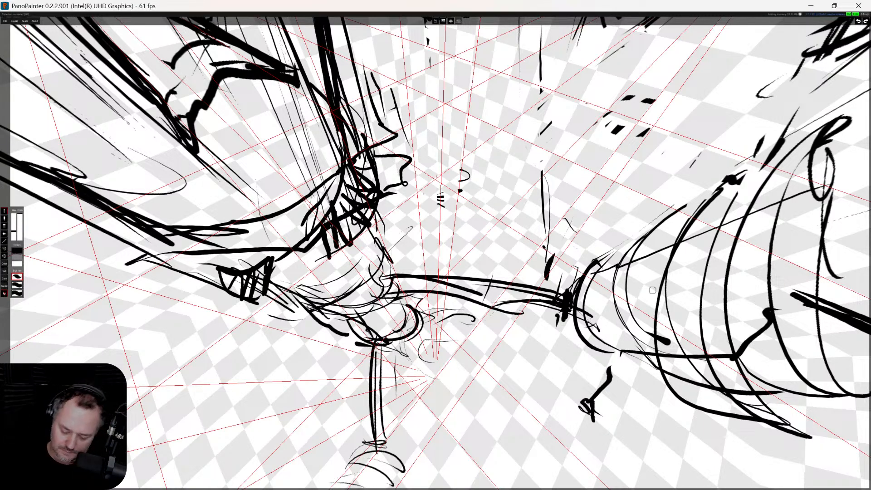
pyautogui.moveTo(281, 84)
pyautogui.mouseDown()
pyautogui.moveTo(233, 159)
pyautogui.moveTo(608, 182)
pyautogui.mouseUp()
pyautogui.moveTo(223, 171); pyautogui.dragTo(767, 239)
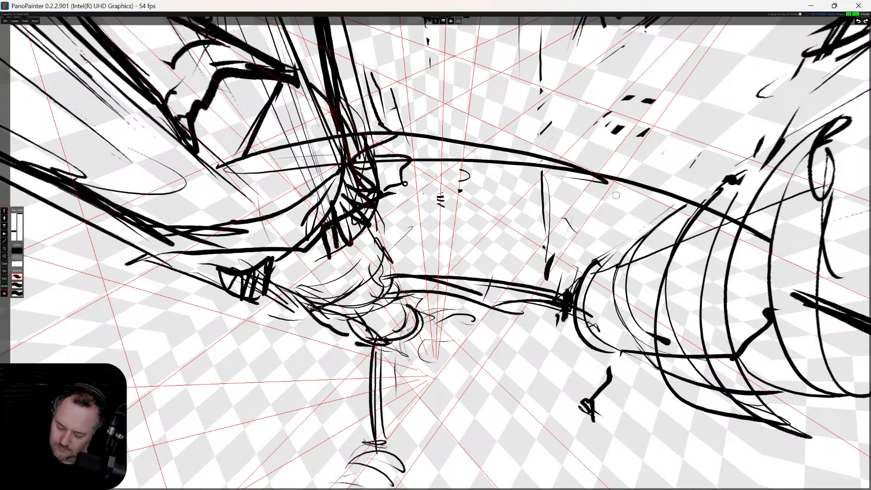
pyautogui.hotkey('ctrl', 'z')
pyautogui.hotkey('ctrl', 'z')
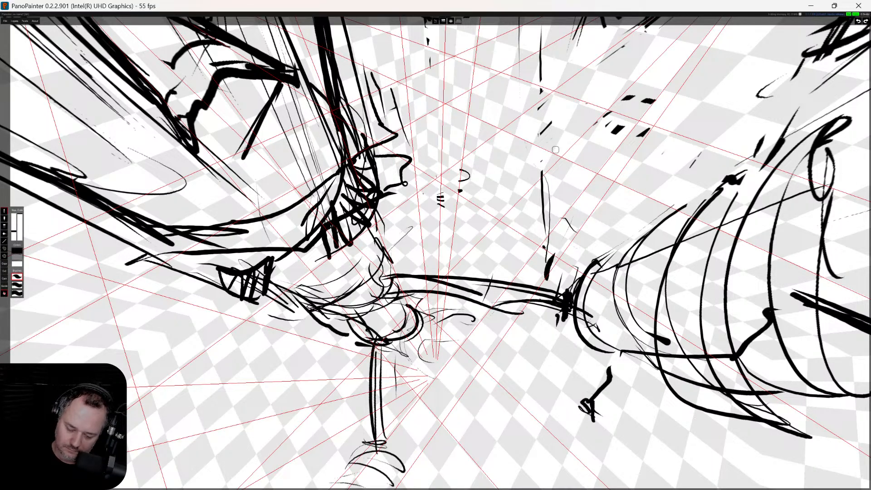
# Draw thick diagonal support beams descending from the outer end of the foreground ledge
pyautogui.moveTo(144, 241); pyautogui.dragTo(64, 349)
pyautogui.moveTo(124, 263); pyautogui.dragTo(58, 349)
pyautogui.moveTo(162, 216); pyautogui.dragTo(109, 278)
pyautogui.moveTo(126, 218)
pyautogui.mouseDown()
pyautogui.moveTo(64, 233)
pyautogui.moveTo(77, 233)
pyautogui.mouseUp()
pyautogui.moveTo(123, 236)
pyautogui.mouseDown()
pyautogui.moveTo(80, 242)
pyautogui.moveTo(120, 246)
pyautogui.mouseUp()
pyautogui.moveTo(95, 233); pyautogui.dragTo(20, 318)
pyautogui.moveTo(109, 227); pyautogui.dragTo(3, 347)
pyautogui.moveTo(135, 241); pyautogui.dragTo(36, 363)
pyautogui.moveTo(162, 208); pyautogui.dragTo(40, 359)
pyautogui.moveTo(110, 256); pyautogui.dragTo(21, 362)
# Strengthen the line below the ledge and hatch the rounded underside with short strokes
pyautogui.moveTo(143, 238); pyautogui.dragTo(284, 289)
pyautogui.moveTo(337, 85); pyautogui.dragTo(374, 143)
pyautogui.moveTo(307, 311); pyautogui.dragTo(303, 266)
pyautogui.moveTo(324, 309)
pyautogui.mouseDown()
pyautogui.moveTo(343, 275)
pyautogui.moveTo(365, 266)
pyautogui.moveTo(379, 263)
pyautogui.moveTo(393, 291)
pyautogui.moveTo(408, 286)
pyautogui.mouseUp()
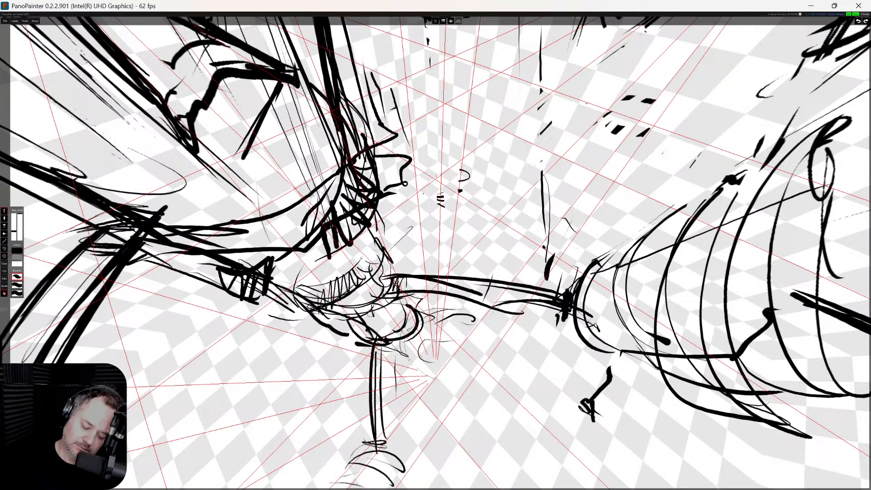
# Draw sweeping curved lines beneath the upper left-hand platform
pyautogui.moveTo(184, 82); pyautogui.dragTo(143, 162)
pyautogui.moveTo(51, 147)
pyautogui.mouseDown()
pyautogui.moveTo(155, 142)
pyautogui.moveTo(235, 79)
pyautogui.mouseUp()
pyautogui.moveTo(34, 162); pyautogui.dragTo(163, 101)
# Thicken the ribbed structure's outer edge and hatch the band between its first ribs
pyautogui.moveTo(596, 274); pyautogui.dragTo(610, 342)
pyautogui.moveTo(585, 310)
pyautogui.mouseDown()
pyautogui.moveTo(634, 243)
pyautogui.moveTo(665, 227)
pyautogui.mouseUp()
pyautogui.moveTo(587, 288)
pyautogui.mouseDown()
pyautogui.moveTo(671, 217)
pyautogui.moveTo(644, 345)
pyautogui.moveTo(660, 356)
pyautogui.moveTo(675, 218)
pyautogui.mouseUp()
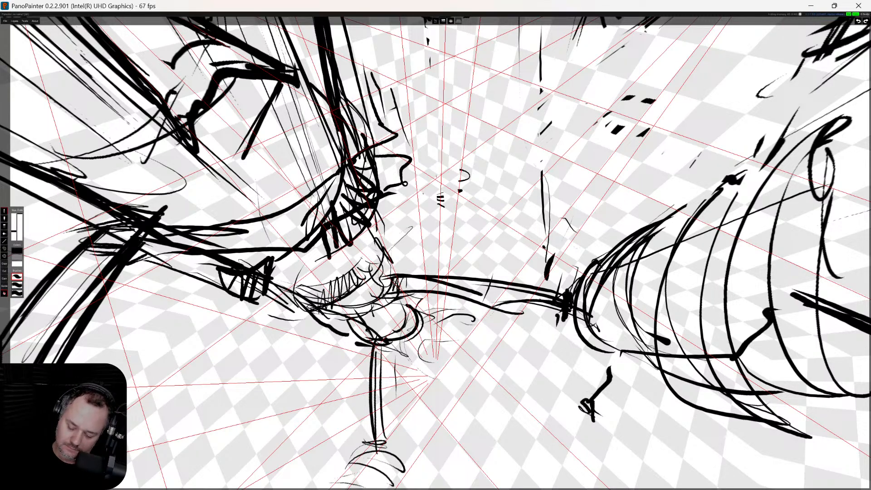
pyautogui.moveTo(658, 366)
pyautogui.mouseDown()
pyautogui.moveTo(632, 317)
pyautogui.moveTo(645, 244)
pyautogui.moveTo(756, 166)
pyautogui.mouseUp()
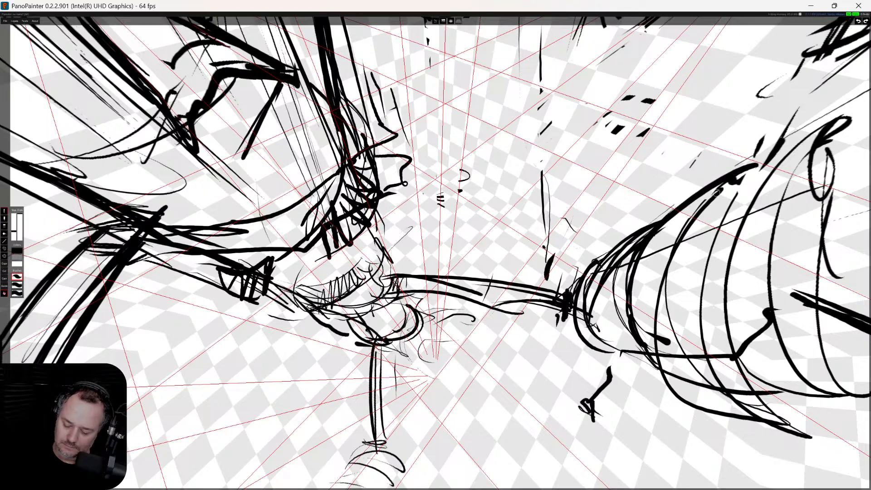
pyautogui.moveTo(708, 191)
pyautogui.mouseDown()
pyautogui.moveTo(684, 205)
pyautogui.moveTo(664, 240)
pyautogui.mouseUp()
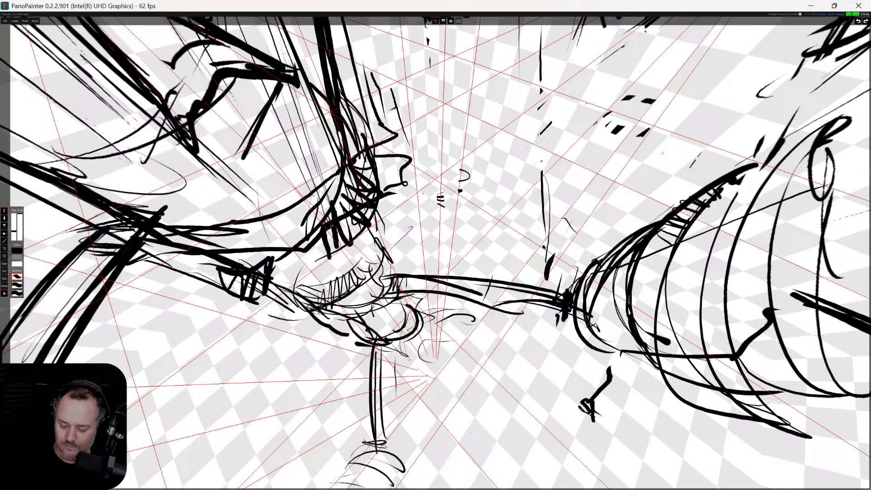
pyautogui.moveTo(641, 308); pyautogui.dragTo(658, 257)
# Hatch the wide rib of the right-hand structure and sketch a rounded tip beneath its lower end
pyautogui.moveTo(802, 133)
pyautogui.mouseDown()
pyautogui.moveTo(860, 103)
pyautogui.moveTo(805, 168)
pyautogui.moveTo(811, 185)
pyautogui.moveTo(773, 194)
pyautogui.moveTo(733, 239)
pyautogui.moveTo(719, 293)
pyautogui.moveTo(772, 314)
pyautogui.moveTo(770, 376)
pyautogui.moveTo(811, 393)
pyautogui.mouseUp()
pyautogui.moveTo(603, 338); pyautogui.dragTo(633, 355)
pyautogui.moveTo(578, 328)
pyautogui.mouseDown()
pyautogui.moveTo(605, 355)
pyautogui.moveTo(637, 362)
pyautogui.mouseUp()
pyautogui.moveTo(621, 366)
pyautogui.mouseDown()
pyautogui.moveTo(603, 353)
pyautogui.moveTo(597, 358)
pyautogui.moveTo(622, 357)
pyautogui.moveTo(621, 378)
pyautogui.moveTo(585, 383)
pyautogui.mouseUp()
pyautogui.moveTo(589, 385); pyautogui.dragTo(564, 407)
# Build up a domed base of curved strokes under the narrow column and add marks beside it and on the bridge
pyautogui.moveTo(386, 456); pyautogui.dragTo(420, 486)
pyautogui.moveTo(351, 458)
pyautogui.mouseDown()
pyautogui.moveTo(417, 486)
pyautogui.moveTo(395, 488)
pyautogui.mouseUp()
pyautogui.moveTo(326, 488); pyautogui.dragTo(388, 485)
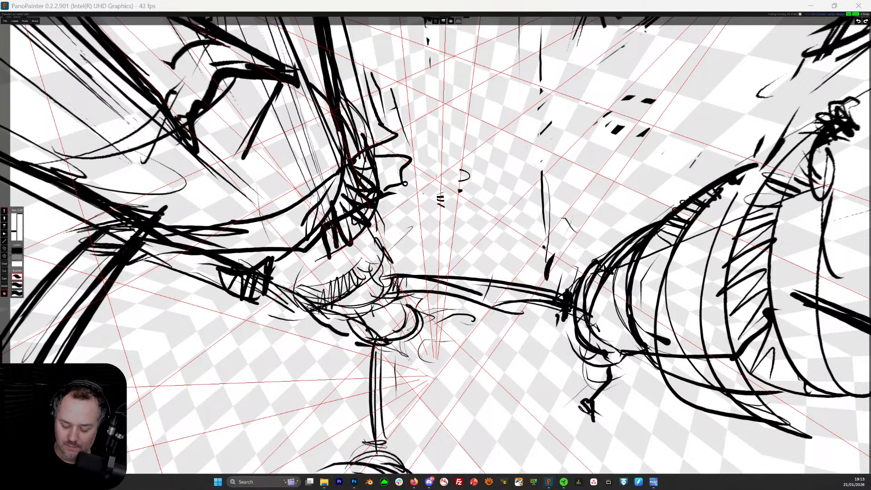
pyautogui.moveTo(415, 477)
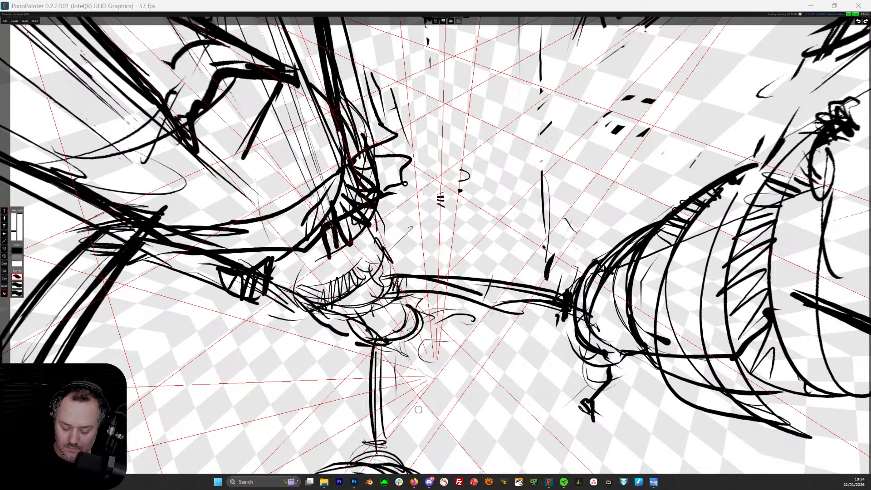
pyautogui.moveTo(437, 430); pyautogui.dragTo(465, 420)
pyautogui.moveTo(330, 485)
pyautogui.mouseDown()
pyautogui.moveTo(380, 440)
pyautogui.moveTo(406, 468)
pyautogui.moveTo(400, 463)
pyautogui.mouseUp()
pyautogui.moveTo(404, 295)
pyautogui.mouseDown()
pyautogui.moveTo(474, 303)
pyautogui.moveTo(491, 296)
pyautogui.mouseUp()
# Erase the middle section of the narrow column below the bridge
pyautogui.press('e')
pyautogui.moveTo(373, 393)
pyautogui.mouseDown()
pyautogui.moveTo(386, 382)
pyautogui.moveTo(379, 400)
pyautogui.moveTo(386, 379)
pyautogui.moveTo(377, 369)
pyautogui.moveTo(368, 374)
pyautogui.mouseUp()
pyautogui.press('e')
pyautogui.press('e')
pyautogui.press('e')
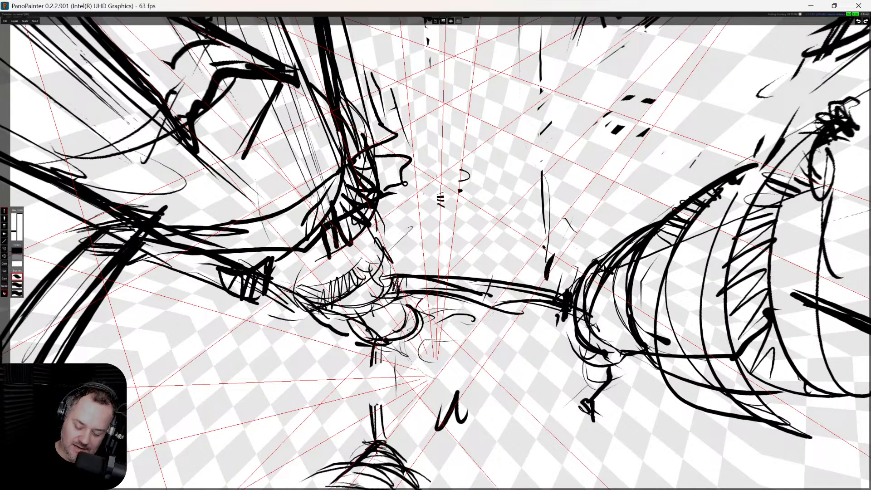
# Add a short stroke under the round ledge and outline a jagged broken platform in the open space above the bridge
pyautogui.moveTo(385, 300); pyautogui.dragTo(341, 312)
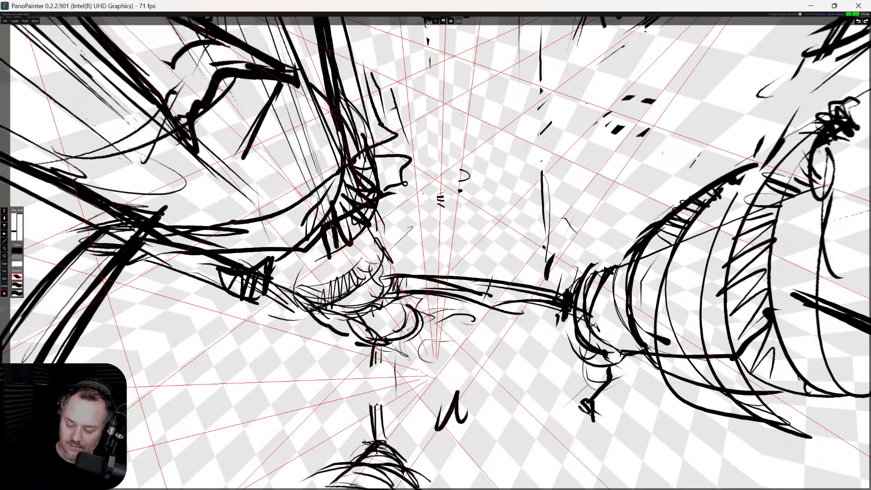
pyautogui.moveTo(527, 105)
pyautogui.mouseDown()
pyautogui.moveTo(475, 109)
pyautogui.moveTo(499, 158)
pyautogui.moveTo(534, 116)
pyautogui.moveTo(517, 114)
pyautogui.moveTo(502, 162)
pyautogui.moveTo(503, 110)
pyautogui.moveTo(551, 97)
pyautogui.moveTo(535, 46)
pyautogui.moveTo(545, 29)
pyautogui.mouseUp()
pyautogui.moveTo(546, 64); pyautogui.dragTo(547, 74)
pyautogui.moveTo(520, 139)
pyautogui.mouseDown()
pyautogui.moveTo(773, 80)
pyautogui.moveTo(700, 86)
pyautogui.mouseUp()
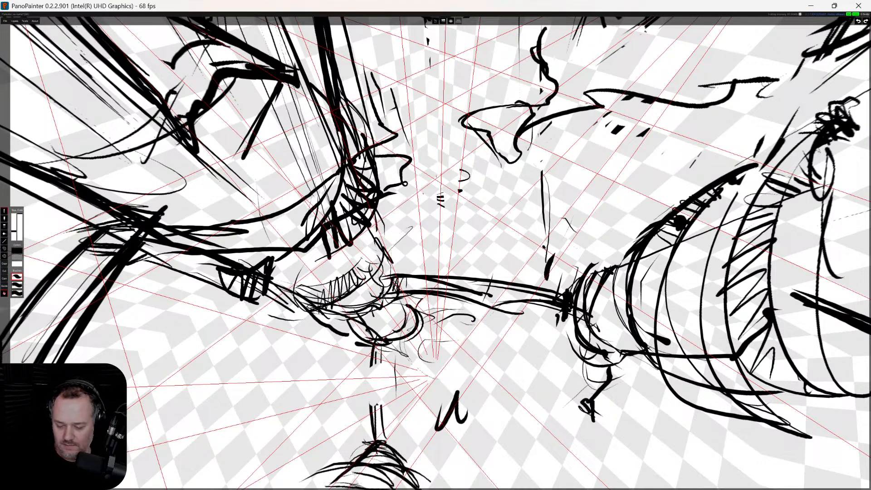
# Shade the underside of the broken platform with long tapering strokes and add a small arch on its tip
pyautogui.moveTo(496, 157); pyautogui.dragTo(586, 124)
pyautogui.moveTo(526, 129)
pyautogui.mouseDown()
pyautogui.moveTo(590, 136)
pyautogui.moveTo(589, 150)
pyautogui.mouseUp()
pyautogui.moveTo(565, 129)
pyautogui.mouseDown()
pyautogui.moveTo(665, 101)
pyautogui.moveTo(563, 129)
pyautogui.moveTo(655, 141)
pyautogui.moveTo(693, 110)
pyautogui.mouseUp()
pyautogui.moveTo(616, 129); pyautogui.dragTo(736, 111)
pyautogui.moveTo(647, 137)
pyautogui.mouseDown()
pyautogui.moveTo(737, 116)
pyautogui.moveTo(667, 141)
pyautogui.mouseUp()
pyautogui.moveTo(497, 119)
pyautogui.mouseDown()
pyautogui.moveTo(487, 127)
pyautogui.moveTo(485, 87)
pyautogui.mouseUp()
pyautogui.moveTo(488, 89)
pyautogui.mouseDown()
pyautogui.moveTo(495, 104)
pyautogui.moveTo(501, 86)
pyautogui.moveTo(498, 125)
pyautogui.moveTo(486, 121)
pyautogui.mouseUp()
pyautogui.moveTo(501, 109); pyautogui.dragTo(499, 142)
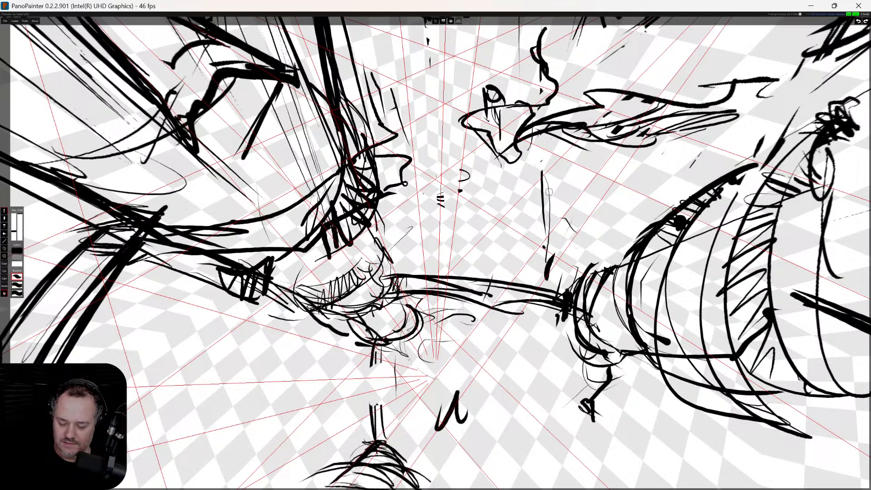
# Sketch a floating leaf-shaped shard with a pointed end below the bridge
pyautogui.moveTo(532, 406)
pyautogui.mouseDown()
pyautogui.moveTo(509, 421)
pyautogui.moveTo(514, 450)
pyautogui.mouseUp()
pyautogui.moveTo(525, 411); pyautogui.dragTo(573, 462)
pyautogui.moveTo(517, 450); pyautogui.dragTo(522, 479)
pyautogui.moveTo(527, 422); pyautogui.dragTo(585, 473)
pyautogui.moveTo(515, 408); pyautogui.dragTo(526, 435)
# Draw faint overlapping circles around the lower vanishing point and light guide strokes to the left of it
pyautogui.moveTo(459, 393); pyautogui.dragTo(454, 345)
pyautogui.moveTo(497, 367); pyautogui.dragTo(438, 395)
pyautogui.moveTo(423, 345)
pyautogui.mouseDown()
pyautogui.moveTo(519, 377)
pyautogui.moveTo(415, 404)
pyautogui.mouseUp()
pyautogui.moveTo(476, 373); pyautogui.dragTo(443, 338)
pyautogui.moveTo(304, 397); pyautogui.dragTo(394, 379)
pyautogui.moveTo(305, 373); pyautogui.dragTo(379, 367)
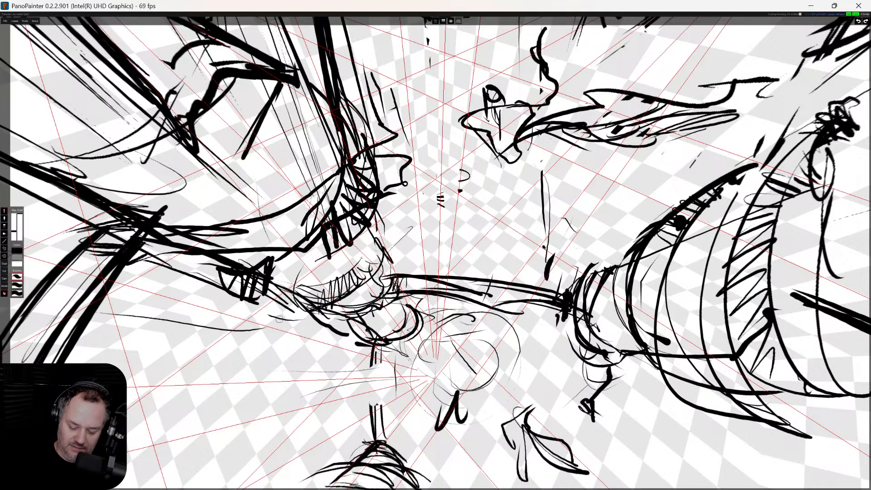
pyautogui.moveTo(131, 355); pyautogui.dragTo(196, 345)
# Clear the stray lines beside the striped block and draw a diagonal strut from it to the broken platform
pyautogui.moveTo(408, 37)
pyautogui.mouseDown()
pyautogui.moveTo(410, 152)
pyautogui.moveTo(392, 131)
pyautogui.mouseUp()
pyautogui.moveTo(617, 147); pyautogui.dragTo(591, 186)
pyautogui.moveTo(713, 331)
pyautogui.mouseDown()
pyautogui.moveTo(732, 335)
pyautogui.moveTo(690, 347)
pyautogui.moveTo(687, 274)
pyautogui.mouseUp()
pyautogui.moveTo(614, 303); pyautogui.dragTo(620, 294)
pyautogui.moveTo(358, 105)
pyautogui.mouseDown()
pyautogui.moveTo(318, 150)
pyautogui.moveTo(302, 143)
pyautogui.moveTo(291, 94)
pyautogui.moveTo(266, 91)
pyautogui.moveTo(273, 60)
pyautogui.mouseUp()
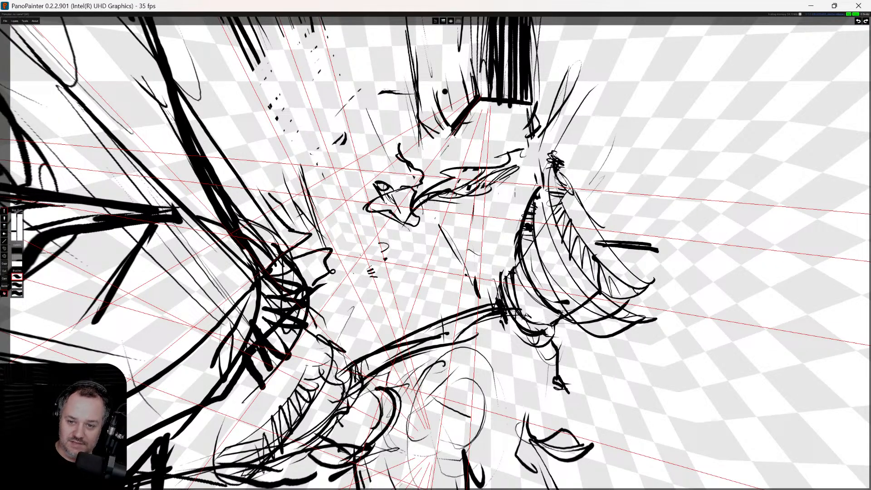
pyautogui.moveTo(402, 48)
pyautogui.mouseDown()
pyautogui.moveTo(406, 34)
pyautogui.moveTo(436, 114)
pyautogui.moveTo(385, 82)
pyautogui.mouseUp()
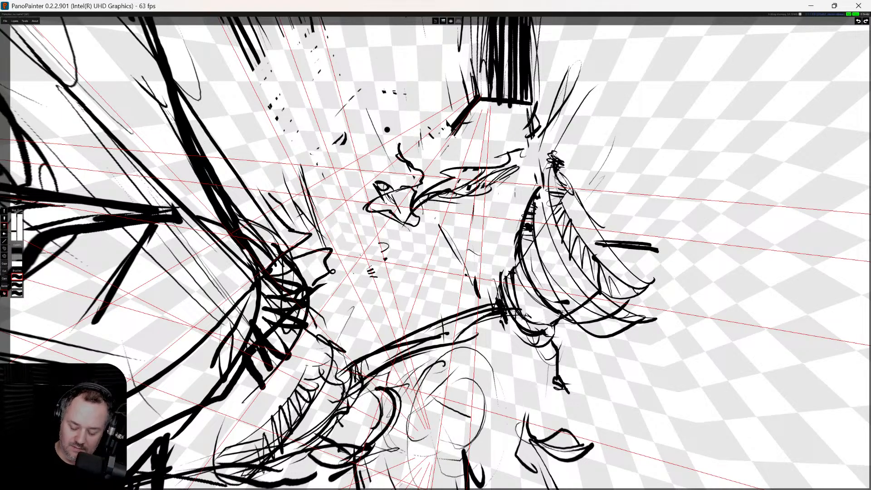
pyautogui.moveTo(472, 117); pyautogui.dragTo(424, 173)
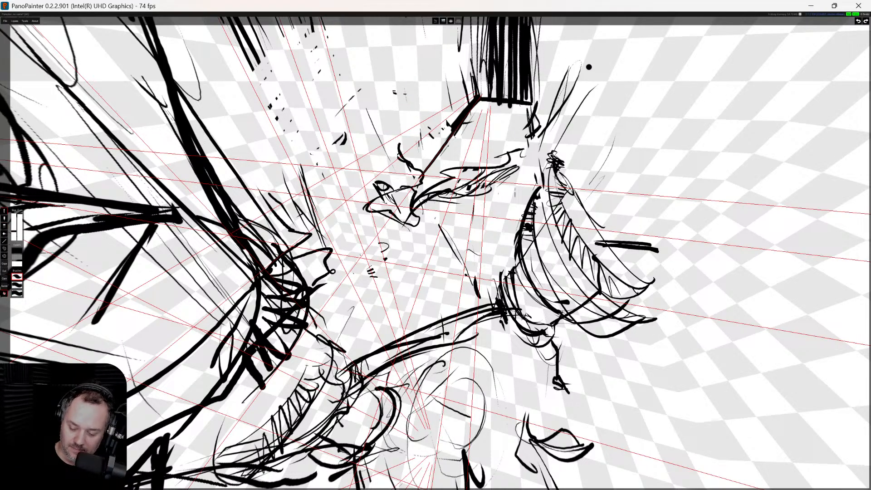
# Build up a thick diagonal beam beyond the ribbed structure and hang long curves between it and the upper beam
pyautogui.moveTo(547, 192)
pyautogui.mouseDown()
pyautogui.moveTo(640, 48)
pyautogui.moveTo(615, 68)
pyautogui.moveTo(618, 27)
pyautogui.moveTo(587, 156)
pyautogui.mouseUp()
pyautogui.moveTo(635, 258)
pyautogui.mouseDown()
pyautogui.moveTo(674, 216)
pyautogui.moveTo(758, 184)
pyautogui.mouseUp()
pyautogui.moveTo(650, 249)
pyautogui.mouseDown()
pyautogui.moveTo(804, 131)
pyautogui.moveTo(744, 174)
pyautogui.mouseUp()
pyautogui.moveTo(636, 261); pyautogui.dragTo(844, 129)
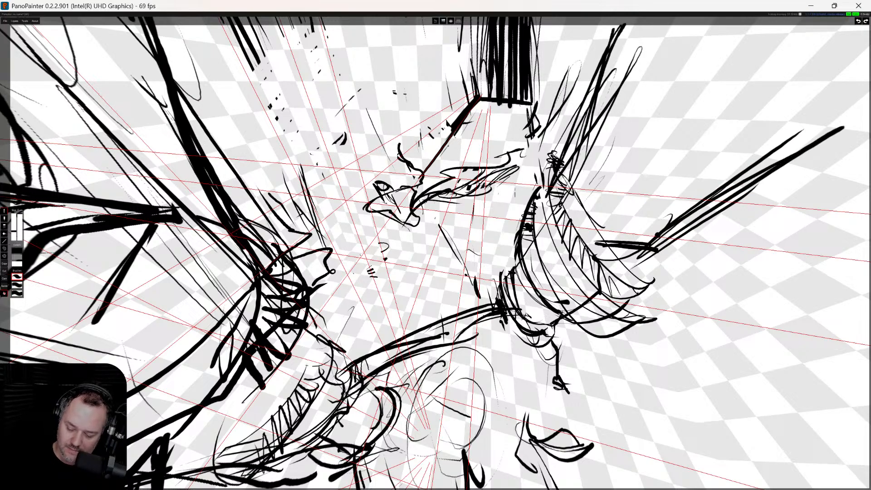
pyautogui.moveTo(672, 222); pyautogui.dragTo(857, 104)
pyautogui.moveTo(729, 177); pyautogui.dragTo(798, 125)
pyautogui.moveTo(629, 23)
pyautogui.mouseDown()
pyautogui.moveTo(663, 227)
pyautogui.moveTo(702, 195)
pyautogui.mouseUp()
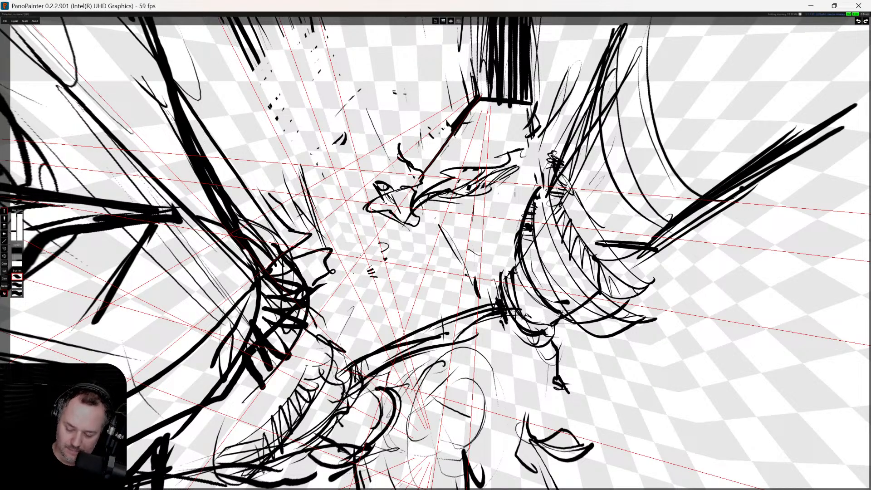
pyautogui.moveTo(647, 309)
pyautogui.mouseDown()
pyautogui.moveTo(647, 286)
pyautogui.moveTo(654, 302)
pyautogui.moveTo(690, 312)
pyautogui.mouseUp()
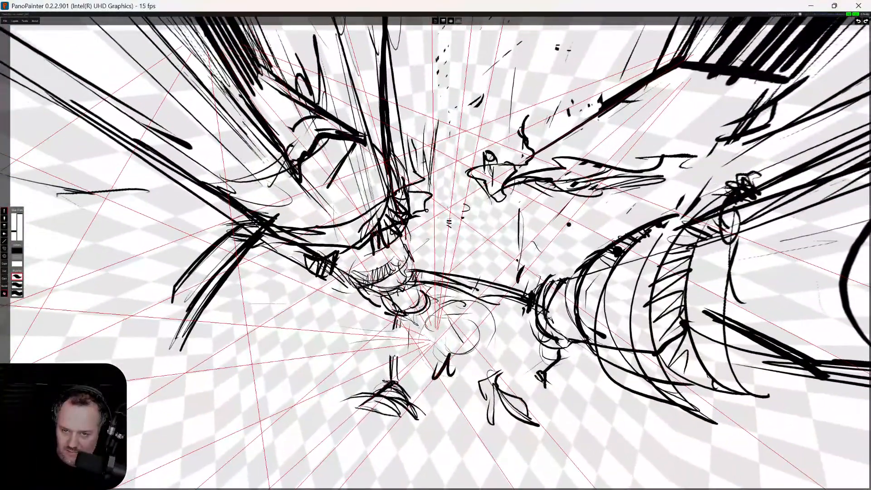
# Erase the strut's upper part, the broken platform's right end with nearby lines, and the narrow column's base
pyautogui.moveTo(449, 223); pyautogui.dragTo(451, 225)
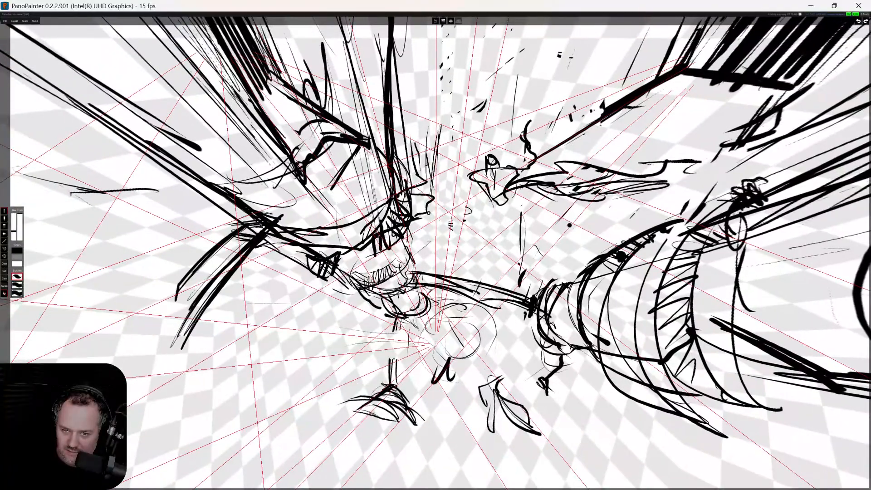
pyautogui.scroll(5, 451, 225)
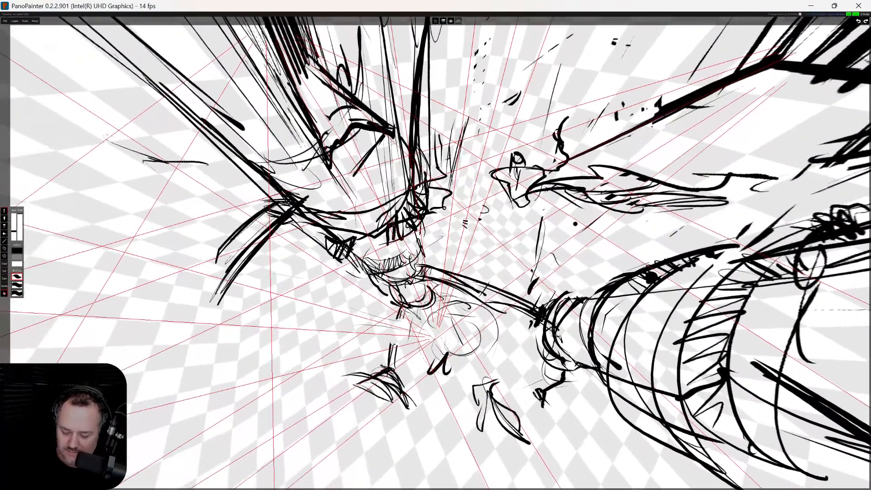
pyautogui.moveTo(575, 224); pyautogui.dragTo(577, 224)
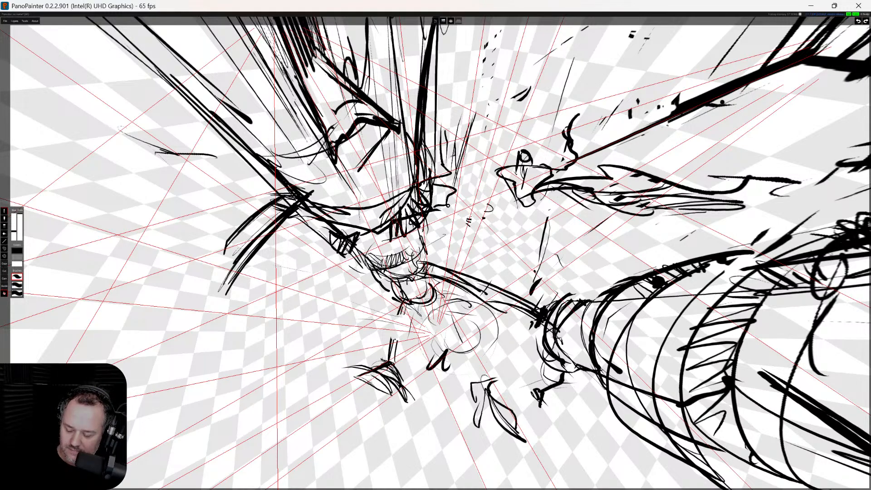
pyautogui.moveTo(668, 109)
pyautogui.mouseDown()
pyautogui.moveTo(790, 64)
pyautogui.moveTo(801, 83)
pyautogui.mouseUp()
pyautogui.moveTo(724, 178)
pyautogui.mouseDown()
pyautogui.moveTo(714, 181)
pyautogui.moveTo(869, 159)
pyautogui.mouseUp()
pyautogui.moveTo(789, 213)
pyautogui.mouseDown()
pyautogui.moveTo(724, 202)
pyautogui.moveTo(624, 211)
pyautogui.moveTo(654, 196)
pyautogui.mouseUp()
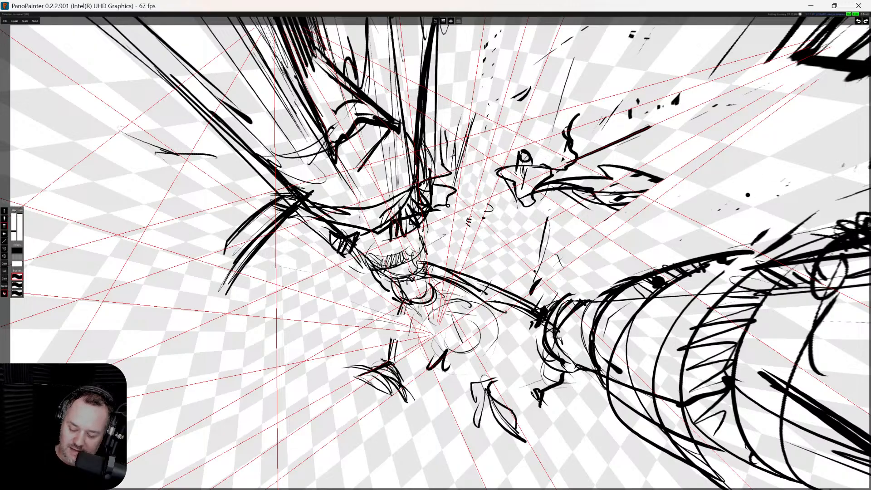
pyautogui.moveTo(399, 341)
pyautogui.mouseDown()
pyautogui.moveTo(408, 406)
pyautogui.moveTo(397, 347)
pyautogui.moveTo(371, 397)
pyautogui.moveTo(358, 383)
pyautogui.moveTo(368, 357)
pyautogui.moveTo(407, 403)
pyautogui.moveTo(406, 422)
pyautogui.mouseUp()
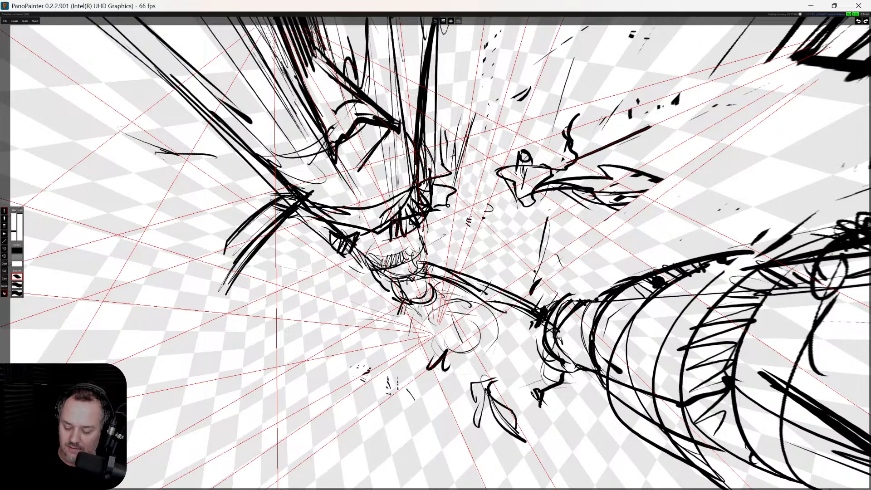
# Thicken the ribbed structure's upper edge with long strokes and reinforce its ribs and lower contour
pyautogui.moveTo(703, 256)
pyautogui.mouseDown()
pyautogui.moveTo(869, 191)
pyautogui.moveTo(825, 208)
pyautogui.mouseUp()
pyautogui.moveTo(686, 280); pyautogui.dragTo(664, 340)
pyautogui.moveTo(688, 264); pyautogui.dragTo(716, 265)
pyautogui.moveTo(562, 323)
pyautogui.mouseDown()
pyautogui.moveTo(592, 362)
pyautogui.moveTo(681, 390)
pyautogui.mouseUp()
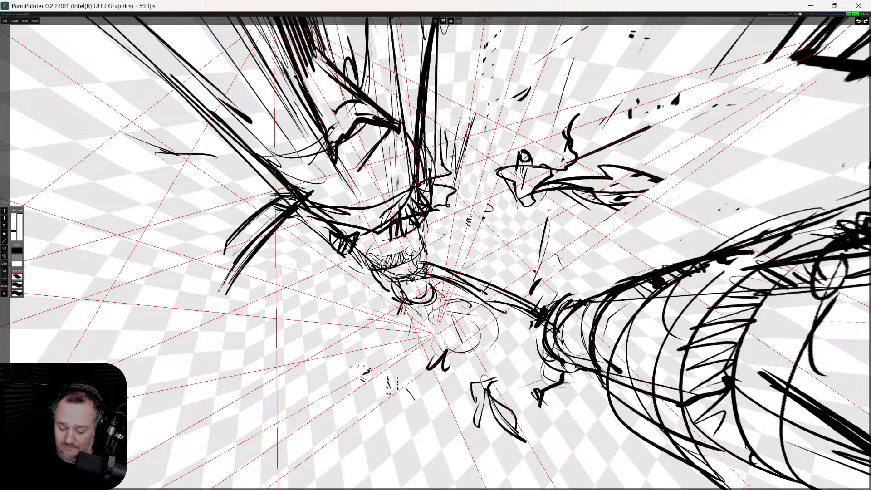
pyautogui.moveTo(623, 370); pyautogui.dragTo(716, 391)
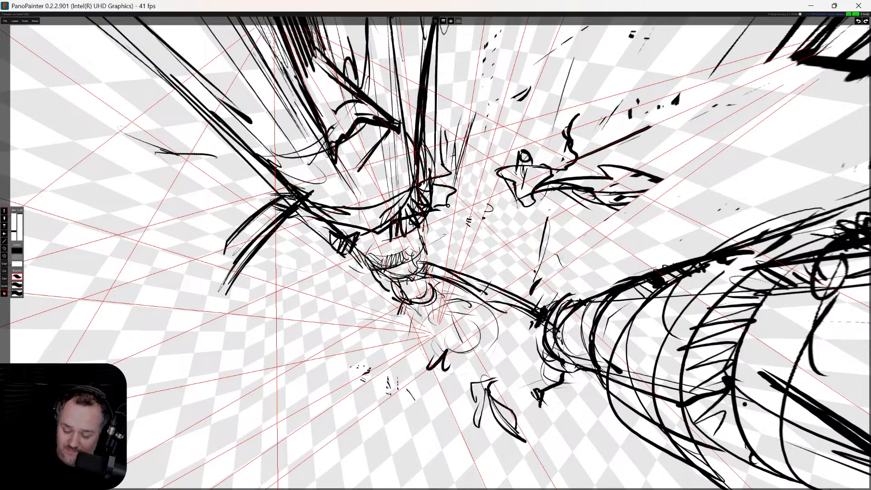
# Erase the tip of the broken platform and the curved legs below the left ledge
pyautogui.moveTo(529, 164)
pyautogui.mouseDown()
pyautogui.moveTo(547, 207)
pyautogui.moveTo(541, 170)
pyautogui.mouseUp()
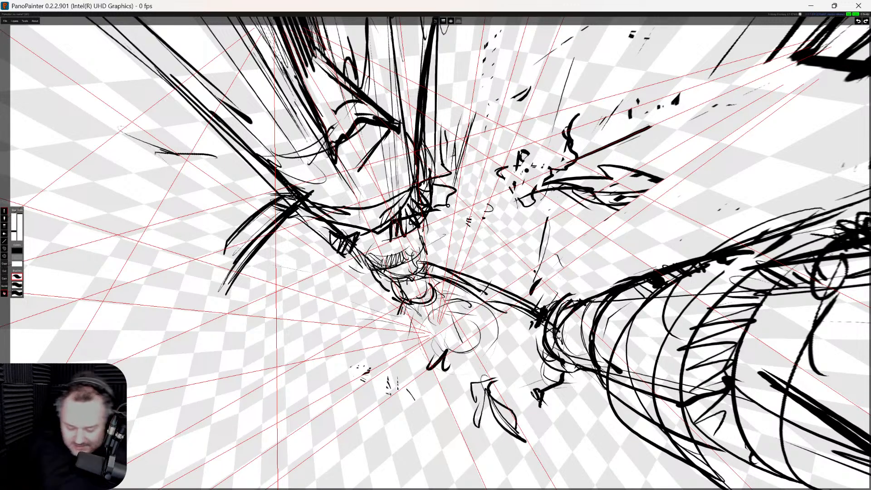
pyautogui.moveTo(266, 305); pyautogui.dragTo(132, 416)
pyautogui.hotkey('ctrl', 'z')
# Sketch a tall broken pillar below the left ledge, with a jagged top and heavy, slightly curved side edges
pyautogui.moveTo(75, 362)
pyautogui.mouseDown()
pyautogui.moveTo(117, 288)
pyautogui.moveTo(119, 311)
pyautogui.moveTo(169, 249)
pyautogui.mouseUp()
pyautogui.moveTo(101, 350)
pyautogui.mouseDown()
pyautogui.moveTo(165, 268)
pyautogui.moveTo(226, 254)
pyautogui.moveTo(273, 222)
pyautogui.mouseUp()
pyautogui.moveTo(49, 353)
pyautogui.mouseDown()
pyautogui.moveTo(169, 262)
pyautogui.moveTo(169, 311)
pyautogui.moveTo(235, 472)
pyautogui.moveTo(275, 384)
pyautogui.moveTo(232, 456)
pyautogui.mouseUp()
pyautogui.hotkey('ctrl', 'z')
pyautogui.hotkey('ctrl', 'z')
pyautogui.hotkey('ctrl', 'z')
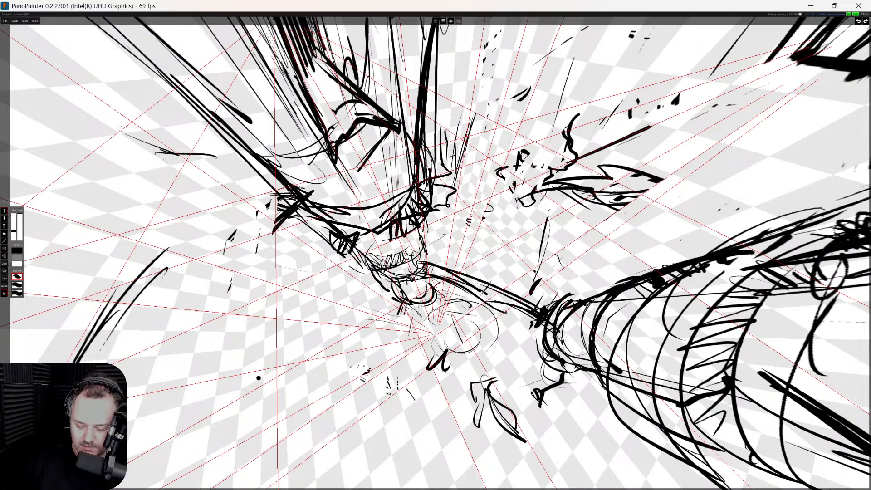
pyautogui.moveTo(91, 316); pyautogui.dragTo(172, 244)
pyautogui.moveTo(64, 349); pyautogui.dragTo(178, 241)
pyautogui.moveTo(150, 275)
pyautogui.mouseDown()
pyautogui.moveTo(236, 264)
pyautogui.moveTo(150, 433)
pyautogui.mouseUp()
pyautogui.moveTo(231, 278); pyautogui.dragTo(156, 470)
pyautogui.moveTo(224, 292)
pyautogui.mouseDown()
pyautogui.moveTo(159, 467)
pyautogui.moveTo(136, 488)
pyautogui.mouseUp()
# Darken the hatching at the foot of the ledge's column and thin down both side edges of the broken pillar
pyautogui.moveTo(294, 176)
pyautogui.mouseDown()
pyautogui.moveTo(324, 172)
pyautogui.moveTo(295, 160)
pyautogui.moveTo(289, 137)
pyautogui.moveTo(316, 167)
pyautogui.mouseUp()
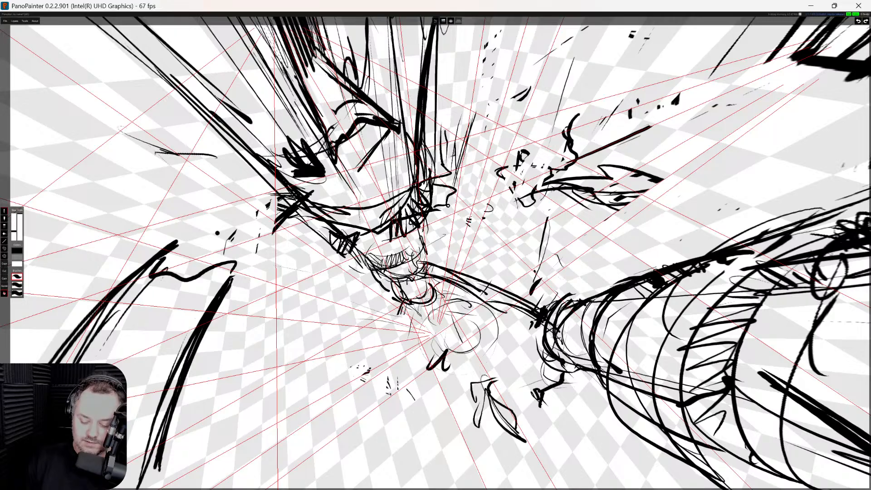
pyautogui.moveTo(177, 246); pyautogui.dragTo(52, 360)
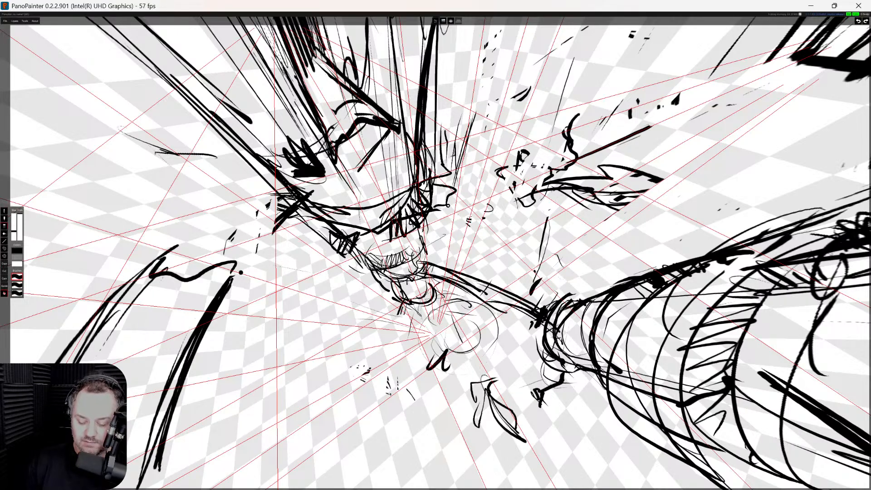
pyautogui.moveTo(239, 272); pyautogui.dragTo(159, 469)
# Erase the arch and its supporting lines beneath the hatched hanging column
pyautogui.press('e')
pyautogui.moveTo(552, 378)
pyautogui.mouseDown()
pyautogui.moveTo(544, 404)
pyautogui.moveTo(551, 382)
pyautogui.moveTo(549, 391)
pyautogui.mouseUp()
pyautogui.press('e')
pyautogui.moveTo(328, 90)
pyautogui.mouseDown()
pyautogui.moveTo(348, 132)
pyautogui.moveTo(339, 74)
pyautogui.moveTo(387, 158)
pyautogui.moveTo(371, 89)
pyautogui.moveTo(418, 162)
pyautogui.moveTo(368, 119)
pyautogui.moveTo(354, 204)
pyautogui.moveTo(291, 128)
pyautogui.moveTo(300, 134)
pyautogui.moveTo(399, 93)
pyautogui.mouseUp()
# Close the hanging column's lower end with a rounded rim and sketch a thin stem and an arch below it
pyautogui.press('b')
pyautogui.moveTo(336, 92); pyautogui.dragTo(371, 87)
pyautogui.moveTo(331, 95); pyautogui.dragTo(377, 84)
pyautogui.moveTo(332, 62)
pyautogui.mouseDown()
pyautogui.moveTo(345, 88)
pyautogui.moveTo(364, 80)
pyautogui.moveTo(366, 57)
pyautogui.mouseUp()
pyautogui.moveTo(332, 94); pyautogui.dragTo(370, 89)
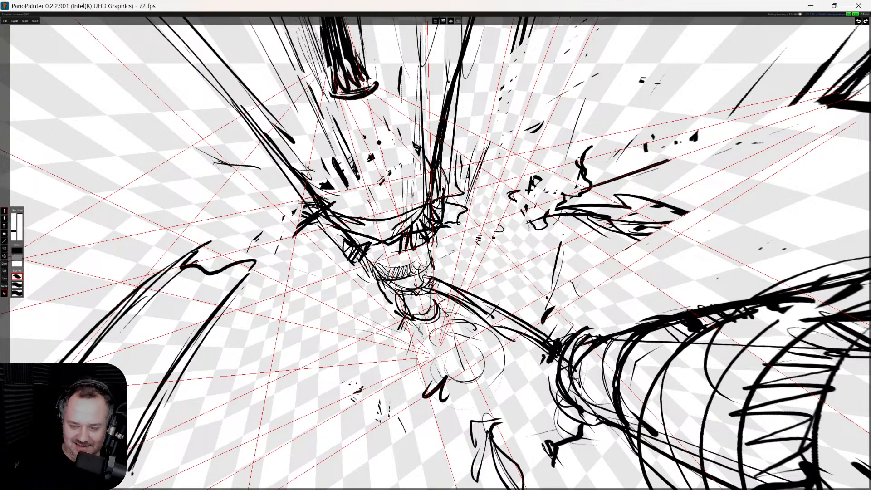
pyautogui.moveTo(330, 85)
pyautogui.mouseDown()
pyautogui.moveTo(342, 201)
pyautogui.moveTo(408, 153)
pyautogui.mouseUp()
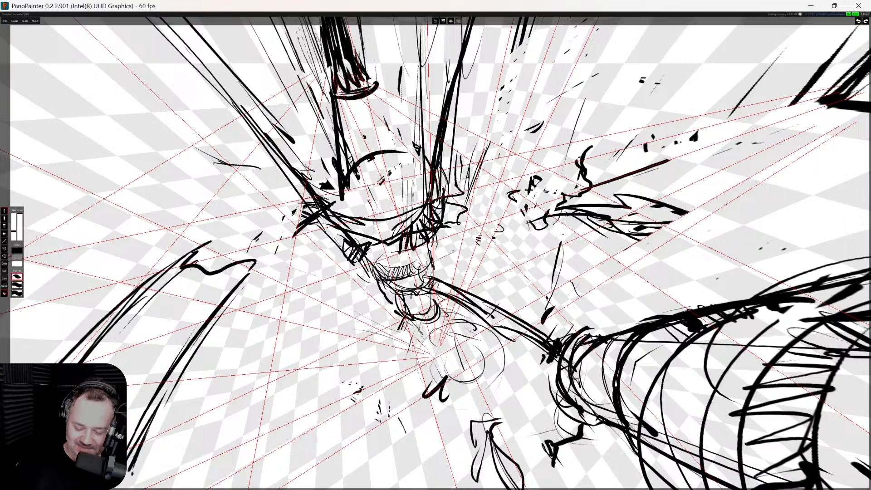
pyautogui.moveTo(352, 175); pyautogui.dragTo(427, 161)
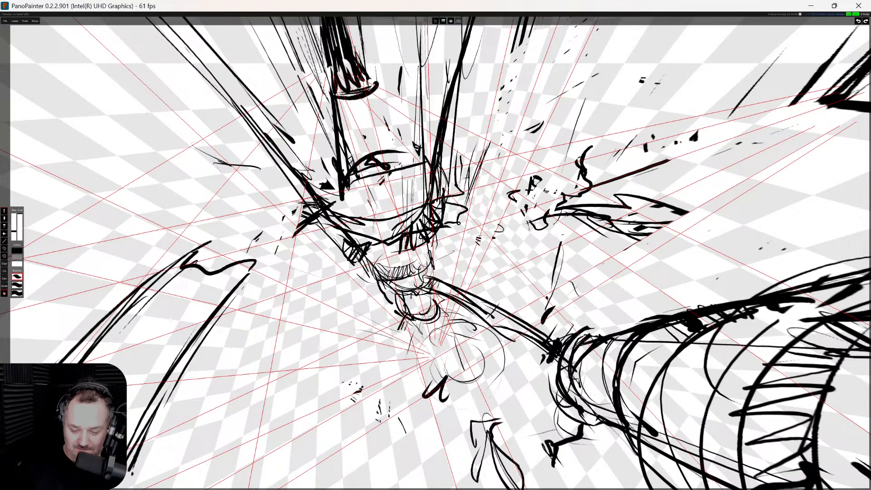
# Erase the rounded rim, the lower part of the hanging column and most of the arch beneath it
pyautogui.press('e')
pyautogui.moveTo(328, 32)
pyautogui.mouseDown()
pyautogui.moveTo(341, 97)
pyautogui.moveTo(375, 161)
pyautogui.mouseUp()
pyautogui.moveTo(332, 82)
pyautogui.mouseDown()
pyautogui.moveTo(364, 180)
pyautogui.moveTo(400, 170)
pyautogui.mouseUp()
pyautogui.moveTo(400, 68); pyautogui.dragTo(383, 168)
pyautogui.press('e')
# Redraw the hanging column as a block with a flat base and dense vertical hatching
pyautogui.moveTo(327, 110)
pyautogui.mouseDown()
pyautogui.moveTo(346, 113)
pyautogui.moveTo(344, 120)
pyautogui.moveTo(311, 124)
pyautogui.moveTo(318, 104)
pyautogui.moveTo(300, 54)
pyautogui.moveTo(311, 48)
pyautogui.moveTo(347, 97)
pyautogui.mouseUp()
pyautogui.moveTo(309, 50); pyautogui.dragTo(356, 113)
pyautogui.moveTo(341, 46); pyautogui.dragTo(356, 113)
pyautogui.moveTo(327, 53); pyautogui.dragTo(344, 113)
pyautogui.moveTo(318, 59); pyautogui.dragTo(332, 113)
pyautogui.moveTo(307, 61)
pyautogui.mouseDown()
pyautogui.moveTo(320, 111)
pyautogui.moveTo(313, 92)
pyautogui.mouseUp()
pyautogui.moveTo(362, 108); pyautogui.dragTo(331, 111)
pyautogui.moveTo(314, 65)
pyautogui.mouseDown()
pyautogui.moveTo(338, 113)
pyautogui.moveTo(325, 107)
pyautogui.mouseUp()
# Draw two angular pointed legs spreading downward from the base of the hatched block
pyautogui.moveTo(327, 68)
pyautogui.mouseDown()
pyautogui.moveTo(334, 104)
pyautogui.moveTo(249, 169)
pyautogui.mouseUp()
pyautogui.moveTo(366, 108); pyautogui.dragTo(314, 178)
pyautogui.moveTo(244, 184)
pyautogui.mouseDown()
pyautogui.moveTo(296, 160)
pyautogui.moveTo(241, 205)
pyautogui.mouseUp()
pyautogui.moveTo(312, 186); pyautogui.dragTo(346, 130)
pyautogui.moveTo(323, 186); pyautogui.dragTo(355, 129)
# Trim the hatched block's sides and erase the leftover stem and marks around its right leg
pyautogui.press('e')
pyautogui.moveTo(355, 64); pyautogui.dragTo(362, 127)
pyautogui.moveTo(347, 50)
pyautogui.mouseDown()
pyautogui.moveTo(367, 146)
pyautogui.moveTo(363, 127)
pyautogui.mouseUp()
pyautogui.moveTo(347, 25); pyautogui.dragTo(367, 124)
pyautogui.moveTo(366, 59); pyautogui.dragTo(376, 130)
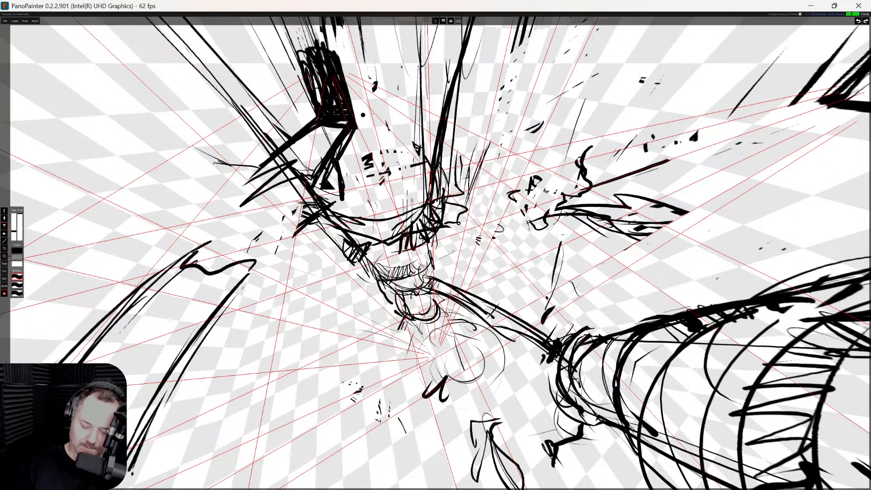
pyautogui.moveTo(347, 72); pyautogui.dragTo(354, 119)
pyautogui.moveTo(340, 46); pyautogui.dragTo(355, 119)
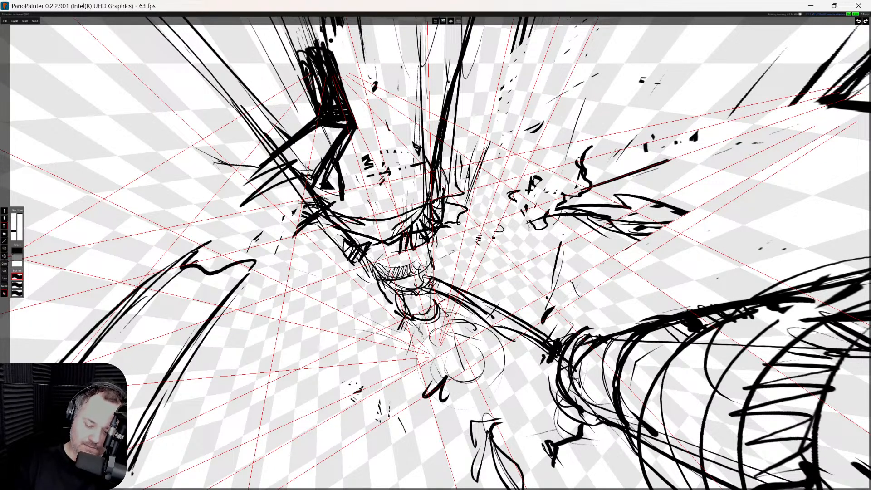
pyautogui.moveTo(296, 47); pyautogui.dragTo(297, 81)
pyautogui.moveTo(313, 33)
pyautogui.mouseDown()
pyautogui.moveTo(370, 101)
pyautogui.moveTo(325, 190)
pyautogui.mouseUp()
pyautogui.moveTo(357, 122); pyautogui.dragTo(341, 199)
pyautogui.moveTo(363, 154); pyautogui.dragTo(368, 173)
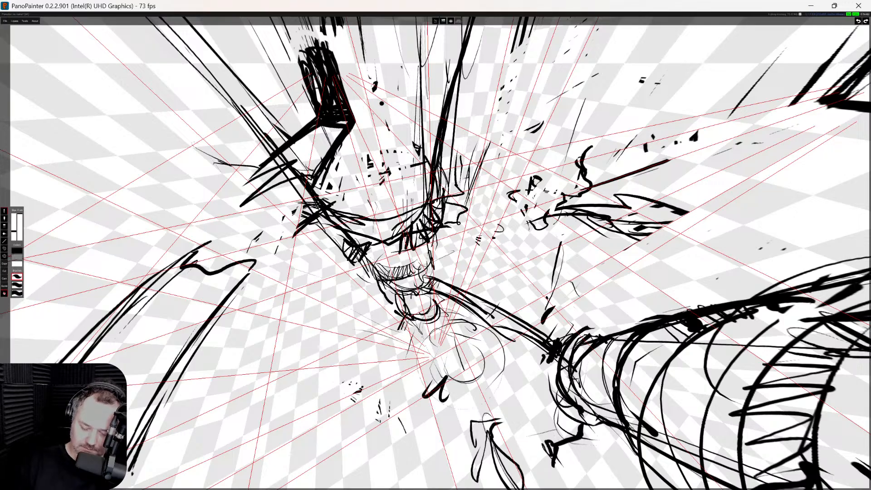
# Draw long edge lines on both sides of the hatched block and cross strokes between its legs
pyautogui.moveTo(352, 37); pyautogui.dragTo(369, 160)
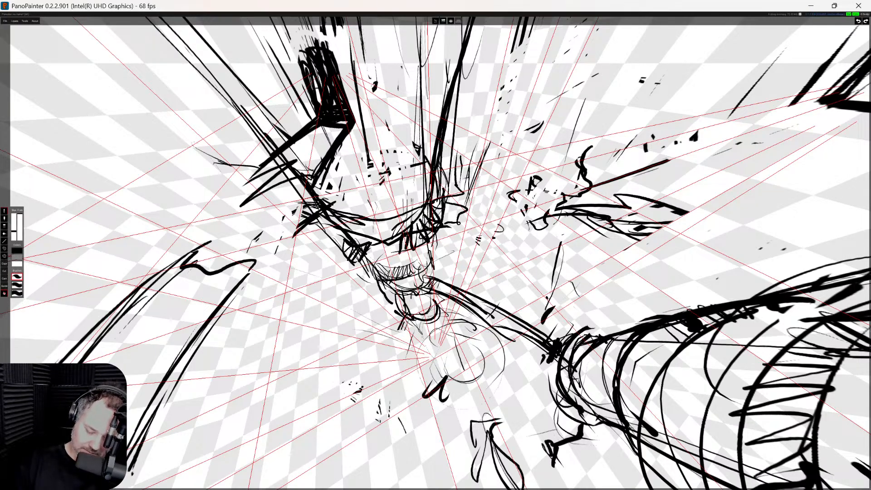
pyautogui.moveTo(178, 56)
pyautogui.mouseDown()
pyautogui.moveTo(247, 143)
pyautogui.moveTo(182, 63)
pyautogui.moveTo(256, 139)
pyautogui.mouseUp()
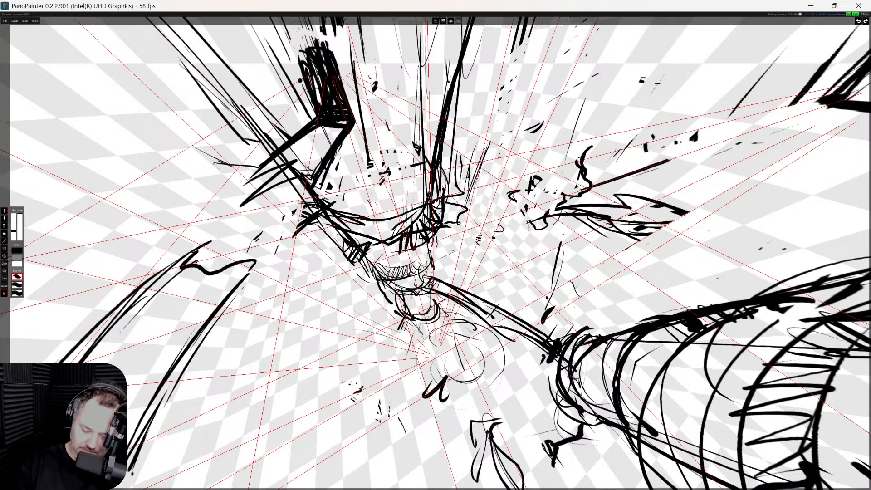
pyautogui.moveTo(318, 129)
pyautogui.mouseDown()
pyautogui.moveTo(343, 131)
pyautogui.moveTo(326, 157)
pyautogui.mouseUp()
pyautogui.moveTo(288, 160)
pyautogui.mouseDown()
pyautogui.moveTo(319, 165)
pyautogui.moveTo(294, 174)
pyautogui.mouseUp()
# Add horizontal cross lines down the broken pillar's face and thicken the pointed ends of the block's legs
pyautogui.moveTo(147, 292); pyautogui.dragTo(214, 297)
pyautogui.moveTo(131, 313); pyautogui.dragTo(208, 319)
pyautogui.moveTo(108, 334); pyautogui.dragTo(182, 350)
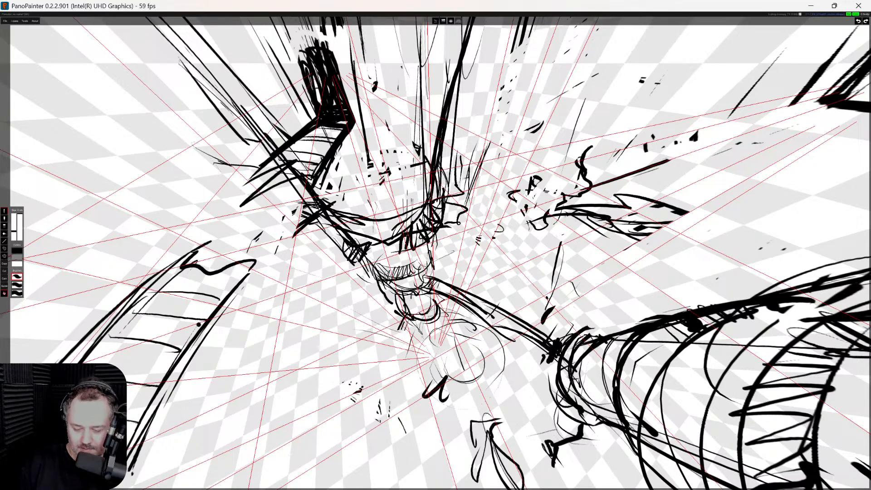
pyautogui.moveTo(245, 182); pyautogui.dragTo(279, 171)
pyautogui.moveTo(243, 213); pyautogui.dragTo(310, 177)
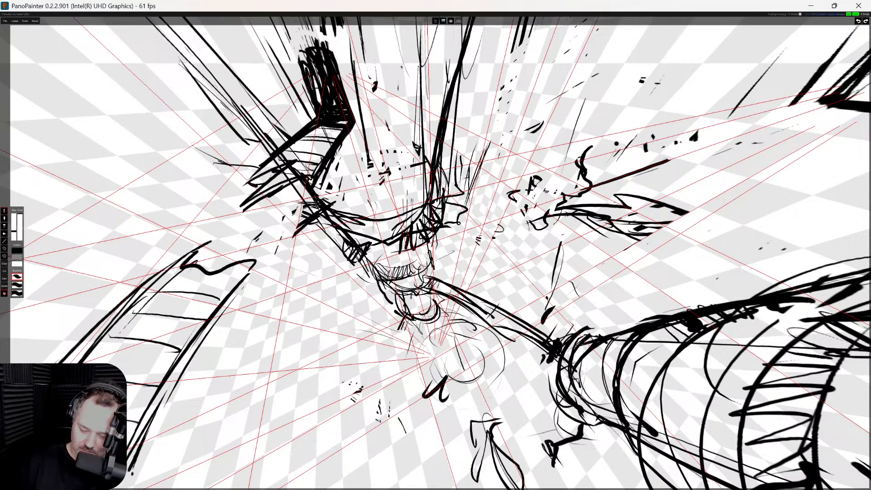
# Double the broken pillar's right edge and draw long curved ribs sweeping into its left edge
pyautogui.moveTo(257, 264); pyautogui.dragTo(184, 411)
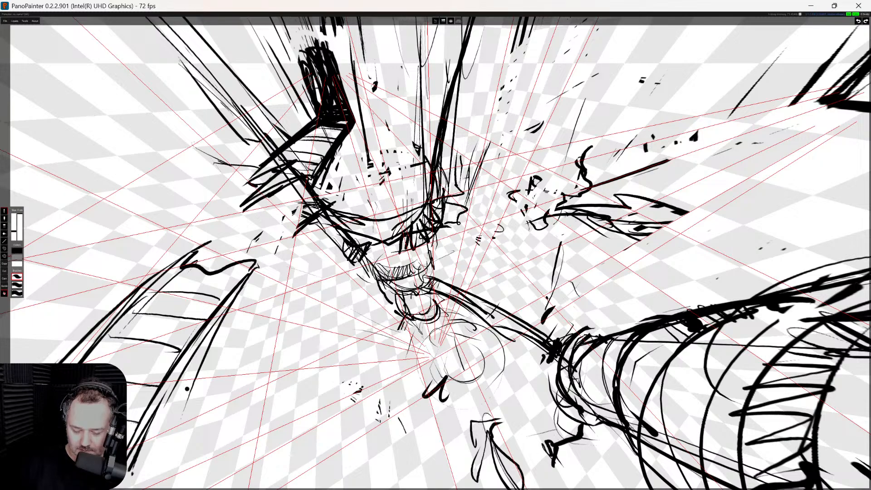
pyautogui.moveTo(245, 287); pyautogui.dragTo(138, 488)
pyautogui.moveTo(28, 289); pyautogui.dragTo(88, 342)
pyautogui.moveTo(37, 305); pyautogui.dragTo(91, 338)
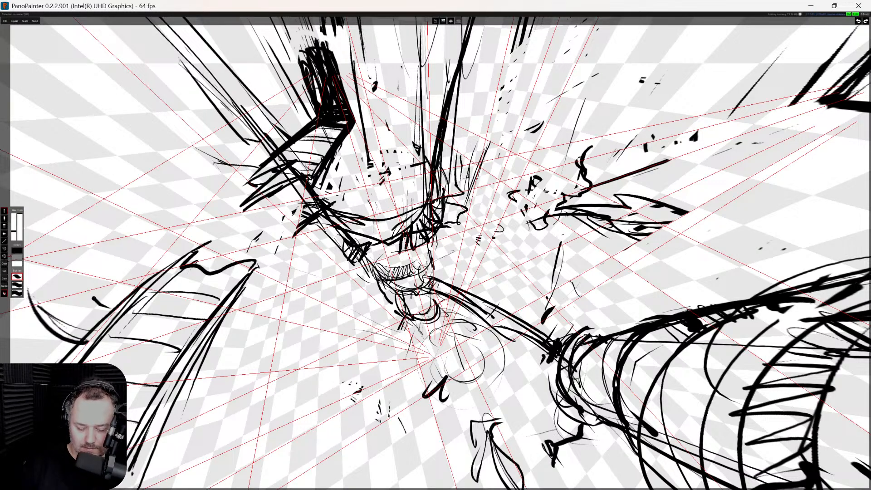
pyautogui.moveTo(34, 148); pyautogui.dragTo(108, 309)
# Sketch curved ribs and long strokes along the pillar's lower right side, and add strokes beside the block's right leg
pyautogui.moveTo(184, 416); pyautogui.dragTo(209, 396)
pyautogui.moveTo(168, 434); pyautogui.dragTo(207, 411)
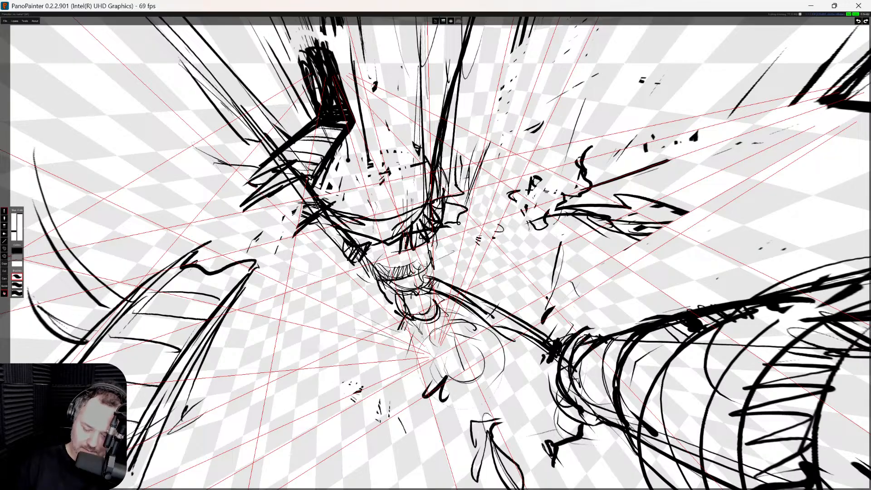
pyautogui.moveTo(222, 336)
pyautogui.mouseDown()
pyautogui.moveTo(163, 481)
pyautogui.moveTo(208, 461)
pyautogui.mouseUp()
pyautogui.moveTo(236, 402); pyautogui.dragTo(228, 429)
pyautogui.moveTo(186, 402); pyautogui.dragTo(161, 488)
pyautogui.moveTo(187, 376); pyautogui.dragTo(162, 488)
pyautogui.moveTo(184, 385); pyautogui.dragTo(172, 465)
pyautogui.moveTo(353, 152); pyautogui.dragTo(317, 181)
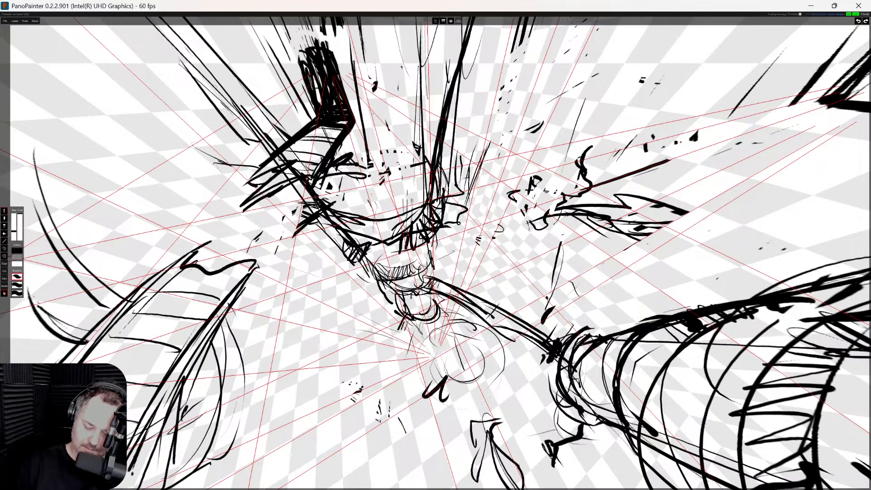
# Draw long dark strokes down the broken pillar's edges and lower body, tapering toward its narrow base
pyautogui.moveTo(353, 128)
pyautogui.mouseDown()
pyautogui.moveTo(365, 175)
pyautogui.moveTo(356, 182)
pyautogui.moveTo(359, 204)
pyautogui.mouseUp()
pyautogui.moveTo(349, 175); pyautogui.dragTo(388, 257)
pyautogui.moveTo(373, 225); pyautogui.dragTo(422, 318)
pyautogui.moveTo(314, 189); pyautogui.dragTo(400, 290)
pyautogui.moveTo(434, 234); pyautogui.dragTo(435, 262)
pyautogui.moveTo(433, 121); pyautogui.dragTo(433, 164)
pyautogui.moveTo(431, 177); pyautogui.dragTo(431, 203)
pyautogui.moveTo(725, 346)
pyautogui.mouseDown()
pyautogui.moveTo(721, 356)
pyautogui.moveTo(716, 349)
pyautogui.moveTo(735, 371)
pyautogui.moveTo(728, 361)
pyautogui.moveTo(722, 371)
pyautogui.moveTo(781, 330)
pyautogui.mouseUp()
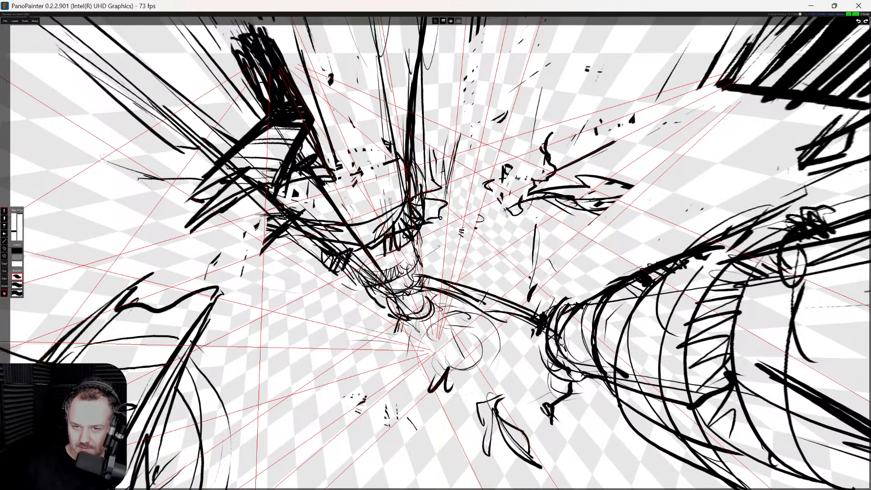
pyautogui.moveTo(781, 329); pyautogui.dragTo(788, 325)
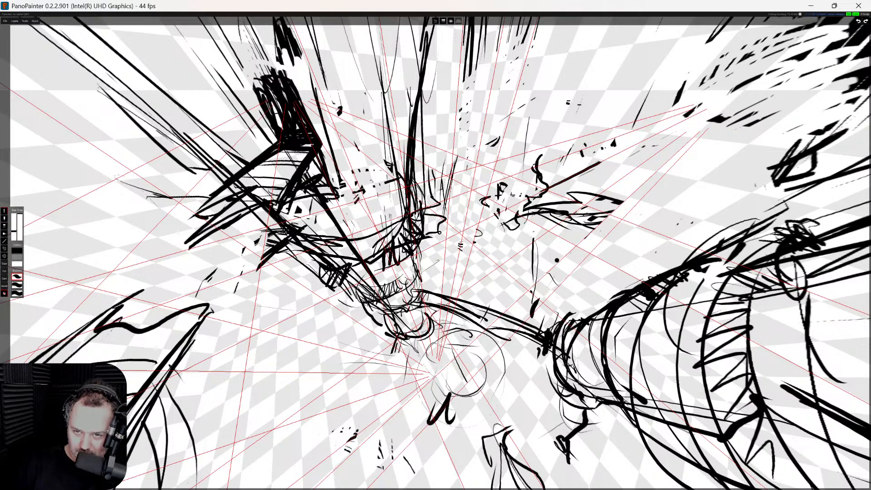
pyautogui.moveTo(556, 261)
pyautogui.mouseDown()
pyautogui.moveTo(540, 273)
pyautogui.moveTo(577, 264)
pyautogui.moveTo(558, 264)
pyautogui.mouseUp()
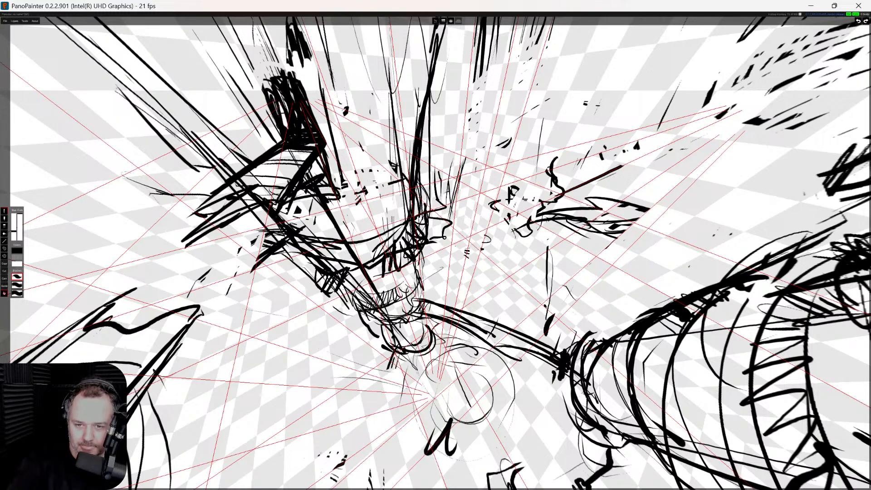
# Capture the sketched canvas view as a screen snip and switch to Photoshop
pyautogui.click(6, 22)
pyautogui.moveTo(7, 26); pyautogui.dragTo(861, 476)
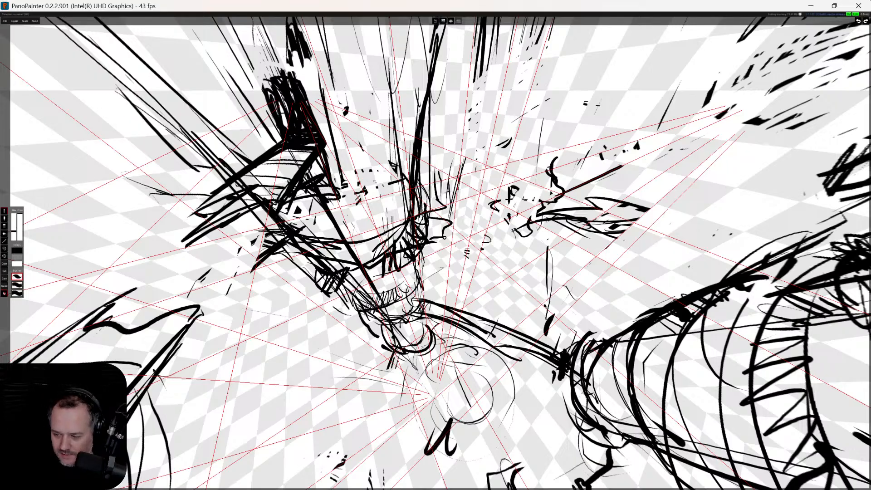
pyautogui.click(811, 5)
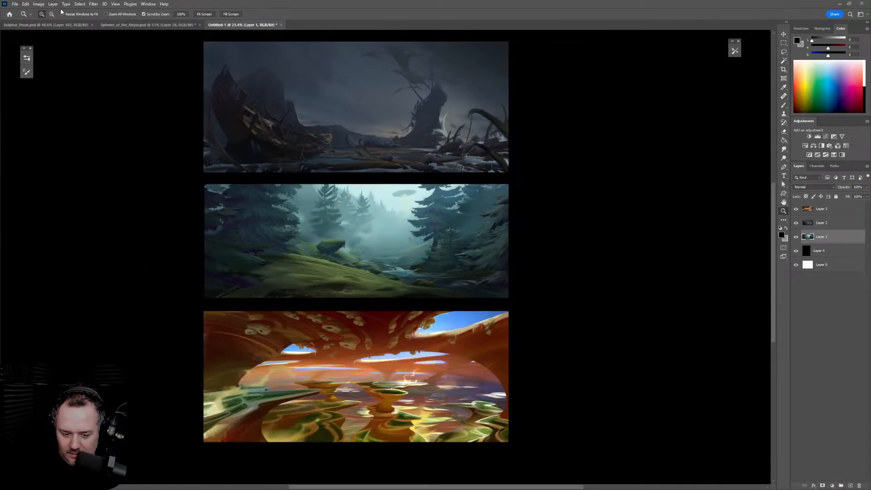
# Create a new 4000 x 2990 px document with a white background and paste the captured sketch into it
pyautogui.click(15, 4)
pyautogui.click(20, 14)
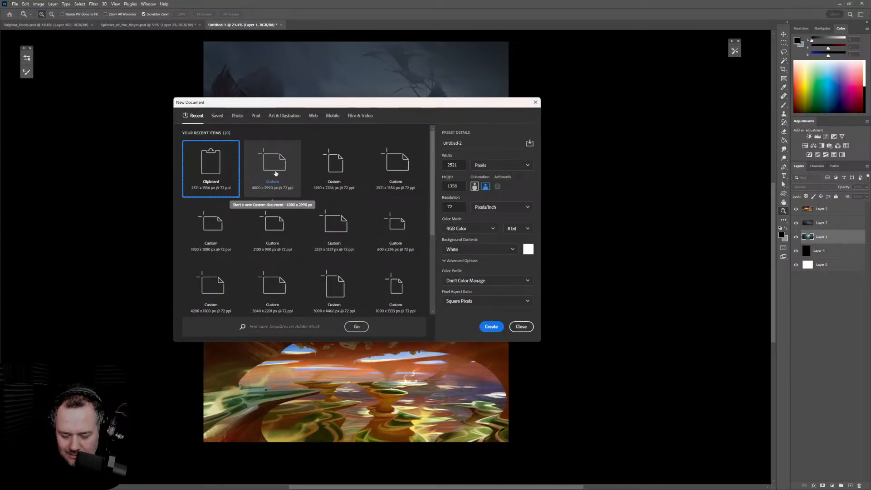
pyautogui.click(276, 173)
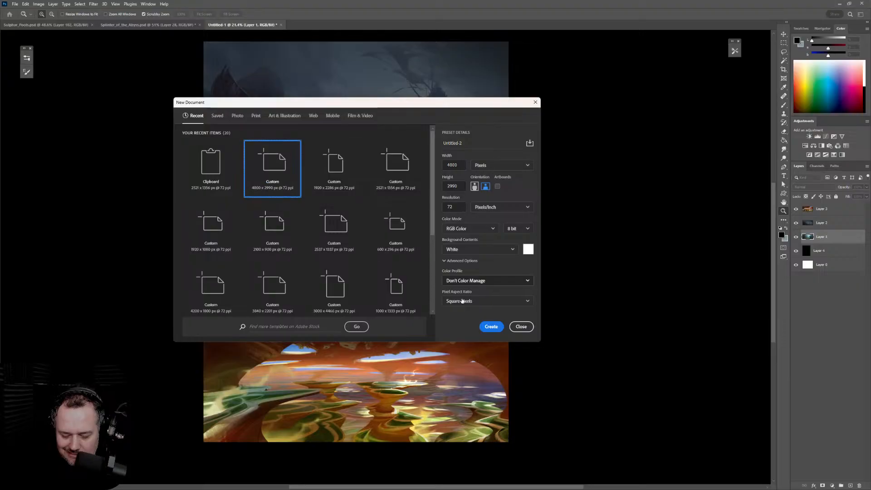
pyautogui.click(484, 327)
pyautogui.hotkey('ctrl', 'v')
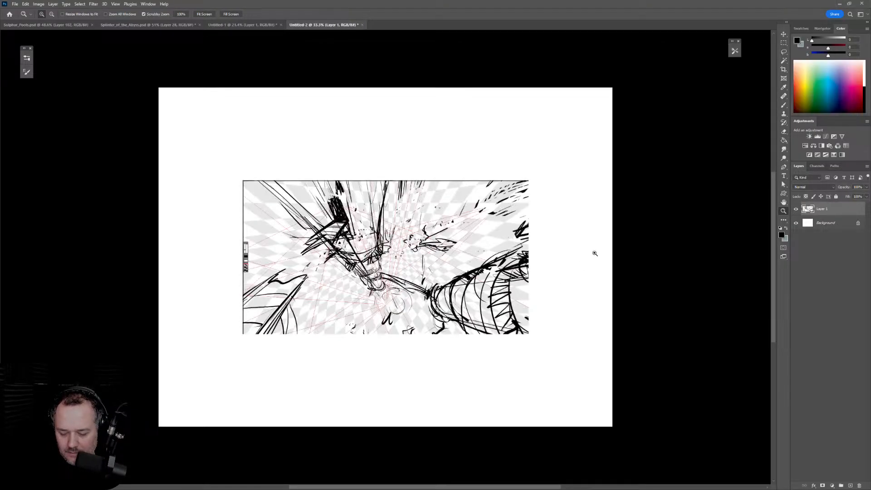
# Stretch the pasted sketch to the document's full width and make it slightly taller
pyautogui.hotkey('ctrl', 't')
pyautogui.moveTo(529, 257)
pyautogui.mouseDown()
pyautogui.moveTo(608, 258)
pyautogui.moveTo(616, 266)
pyautogui.mouseUp()
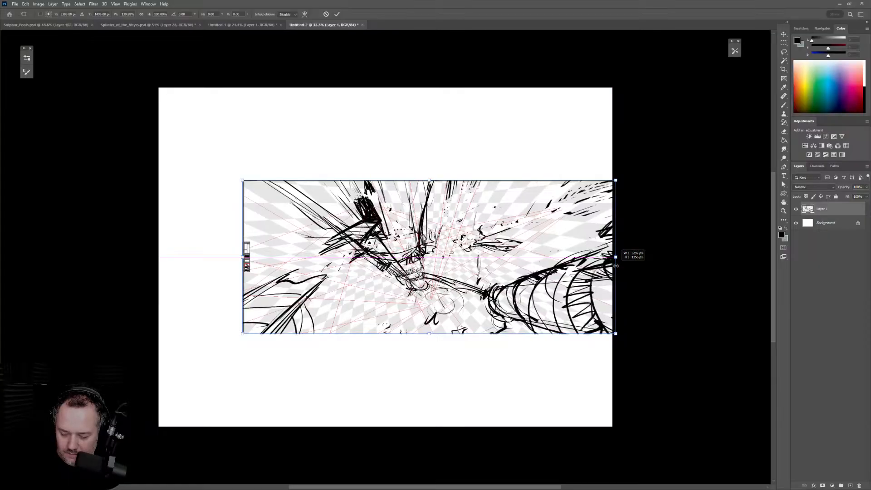
pyautogui.moveTo(243, 256); pyautogui.dragTo(159, 272)
pyautogui.moveTo(383, 335); pyautogui.dragTo(384, 359)
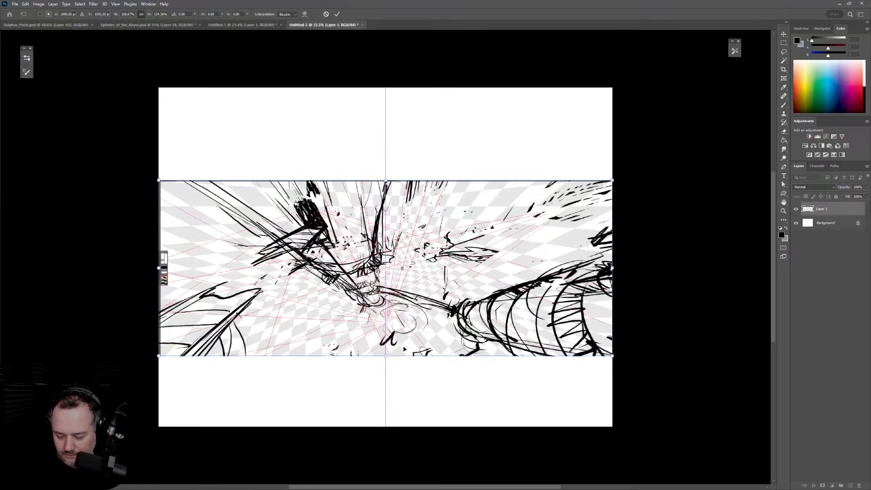
pyautogui.press('Return')
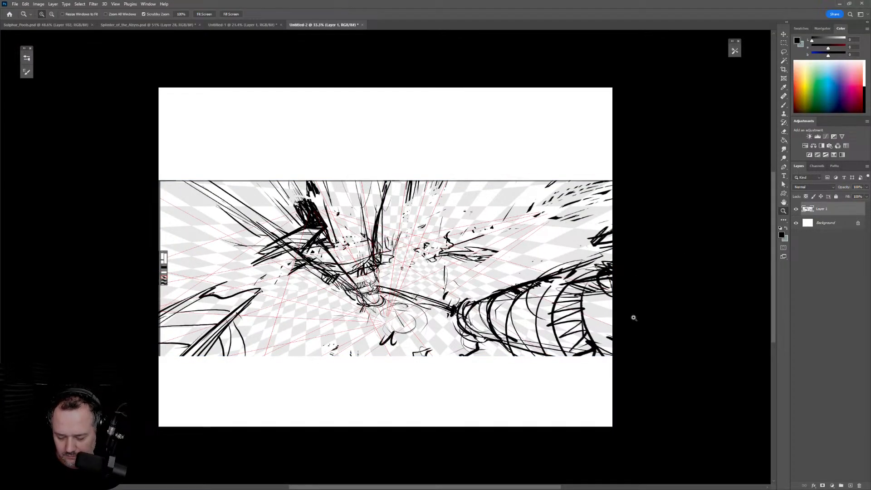
# Set the sketch layer to Multiply and lower its fill until the lines are faint grey
pyautogui.moveTo(638, 316); pyautogui.dragTo(644, 313)
pyautogui.click(829, 189)
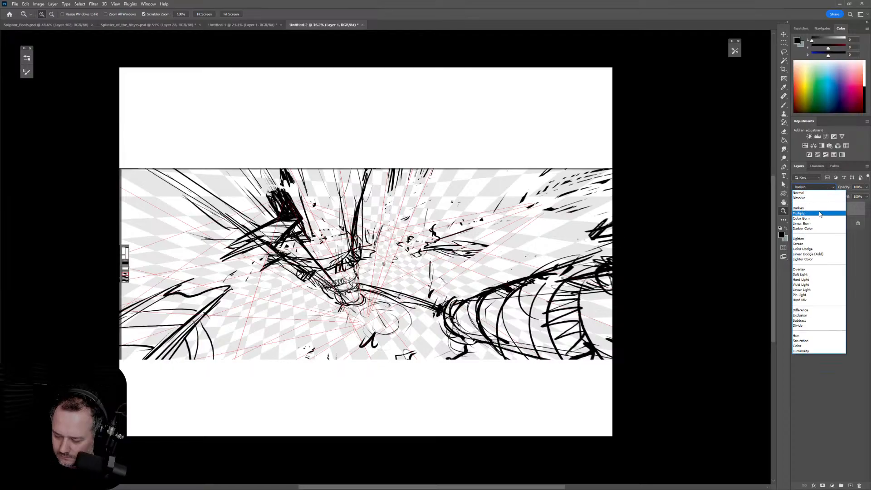
pyautogui.click(820, 210)
pyautogui.click(866, 198)
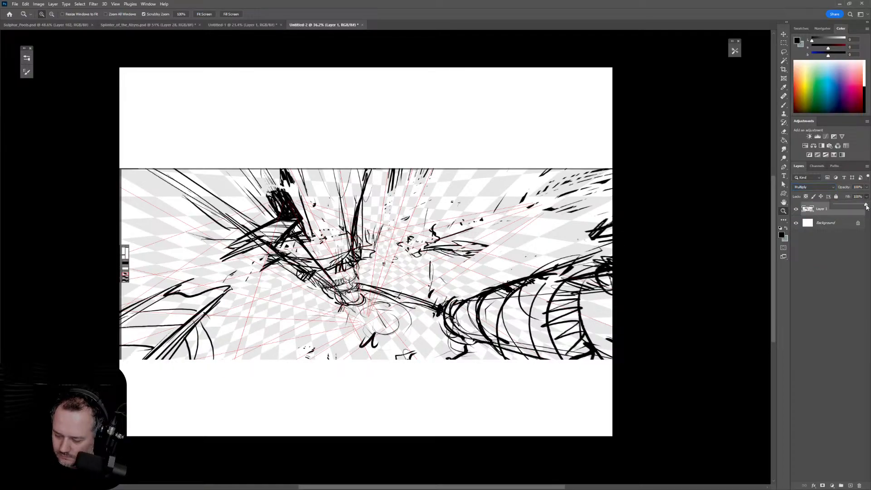
pyautogui.moveTo(846, 208); pyautogui.dragTo(846, 208)
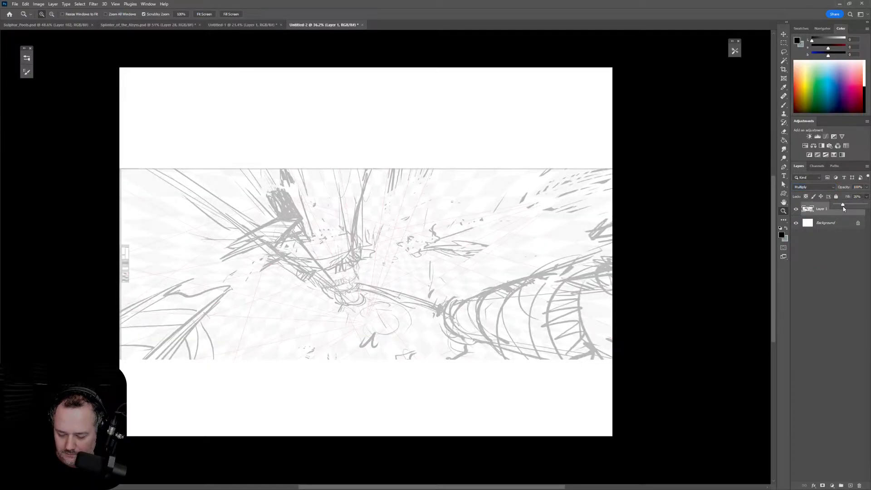
# Add a new layer between the background and the sketch, and lasso the central pillar's tapering silhouette on it
pyautogui.click(838, 226)
pyautogui.click(848, 485)
pyautogui.press('l')
pyautogui.click(160, 165)
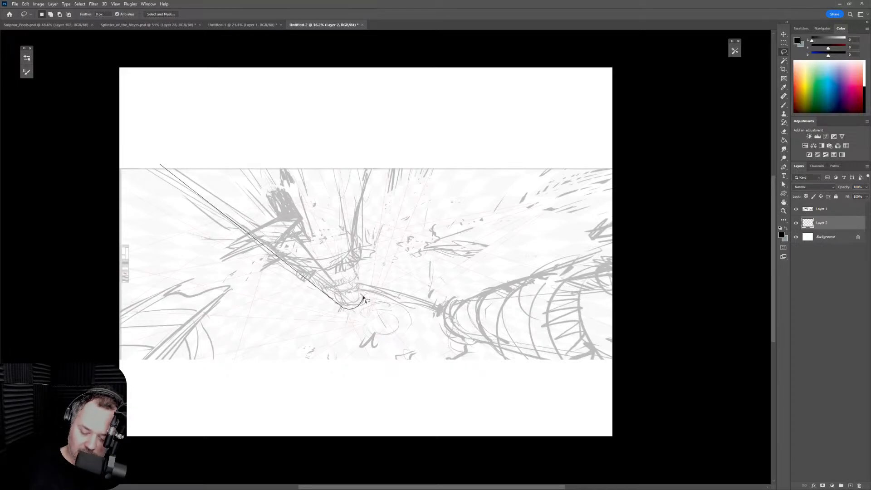
pyautogui.click(363, 296)
pyautogui.moveTo(304, 123)
pyautogui.mouseDown()
pyautogui.moveTo(156, 122)
pyautogui.moveTo(343, 308)
pyautogui.mouseUp()
# Block in the central pillar's selection with broad soft black brush strokes from its top to its base
pyautogui.press('b')
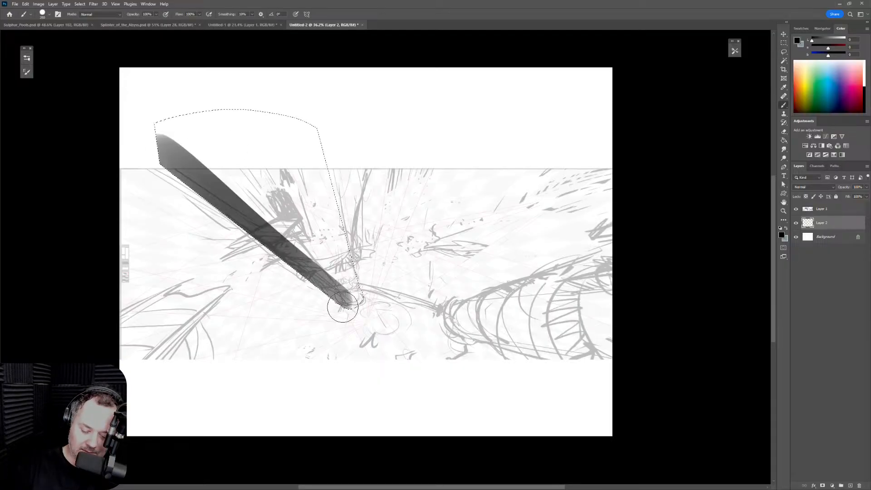
pyautogui.moveTo(207, 129); pyautogui.dragTo(314, 285)
pyautogui.press('Delete')
pyautogui.press(']')
pyautogui.moveTo(164, 150)
pyautogui.mouseDown()
pyautogui.moveTo(277, 254)
pyautogui.moveTo(356, 303)
pyautogui.moveTo(273, 132)
pyautogui.moveTo(351, 138)
pyautogui.mouseUp()
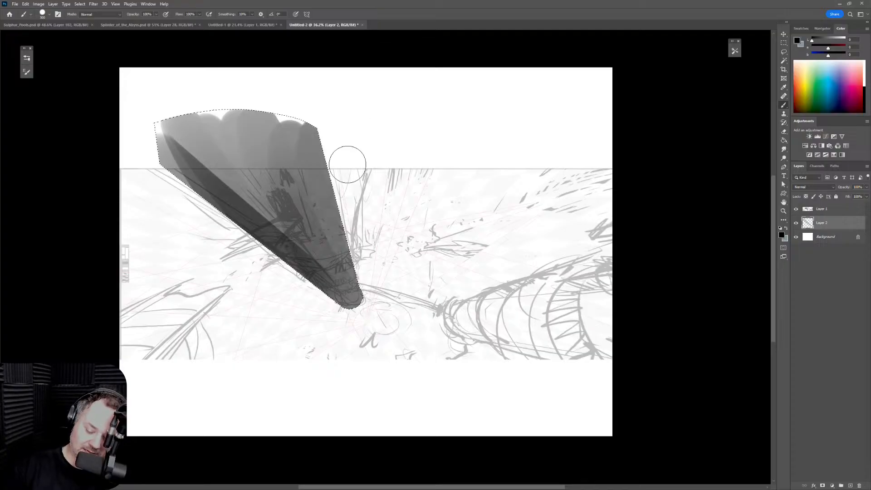
# Sample the pillar's dark grey, darken its whole body with lengthwise strokes, and clear the selection
pyautogui.keyDown('alt'); pyautogui.click(255, 222); pyautogui.keyUp('alt')
pyautogui.moveTo(204, 150); pyautogui.dragTo(345, 297)
pyautogui.moveTo(255, 129); pyautogui.dragTo(350, 302)
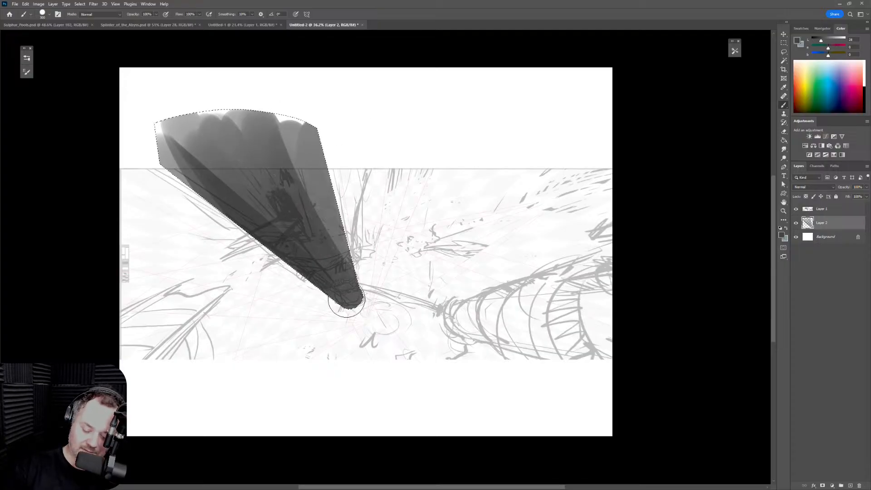
pyautogui.moveTo(290, 134); pyautogui.dragTo(350, 288)
pyautogui.moveTo(311, 141); pyautogui.dragTo(350, 266)
pyautogui.moveTo(226, 126)
pyautogui.mouseDown()
pyautogui.moveTo(333, 277)
pyautogui.moveTo(208, 133)
pyautogui.moveTo(332, 273)
pyautogui.mouseUp()
pyautogui.moveTo(172, 128); pyautogui.dragTo(307, 266)
pyautogui.moveTo(222, 126); pyautogui.dragTo(344, 272)
pyautogui.hotkey('ctrl', 'd')
# Lasso the large ribbed pillar along the sketch lines and paint it solid dark grey
pyautogui.press('l')
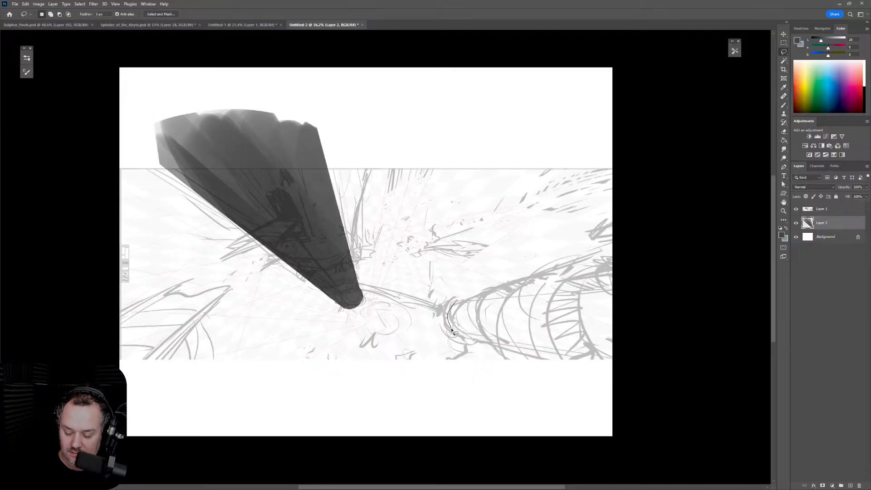
pyautogui.moveTo(463, 335)
pyautogui.mouseDown()
pyautogui.moveTo(636, 365)
pyautogui.moveTo(644, 270)
pyautogui.moveTo(615, 240)
pyautogui.moveTo(456, 305)
pyautogui.moveTo(455, 324)
pyautogui.moveTo(449, 313)
pyautogui.moveTo(521, 278)
pyautogui.moveTo(636, 267)
pyautogui.moveTo(543, 302)
pyautogui.moveTo(442, 319)
pyautogui.moveTo(614, 345)
pyautogui.moveTo(518, 345)
pyautogui.moveTo(445, 315)
pyautogui.moveTo(654, 310)
pyautogui.moveTo(542, 308)
pyautogui.moveTo(477, 326)
pyautogui.moveTo(677, 281)
pyautogui.moveTo(468, 304)
pyautogui.moveTo(639, 250)
pyautogui.moveTo(581, 255)
pyautogui.moveTo(430, 344)
pyautogui.moveTo(675, 311)
pyautogui.mouseUp()
pyautogui.press('b')
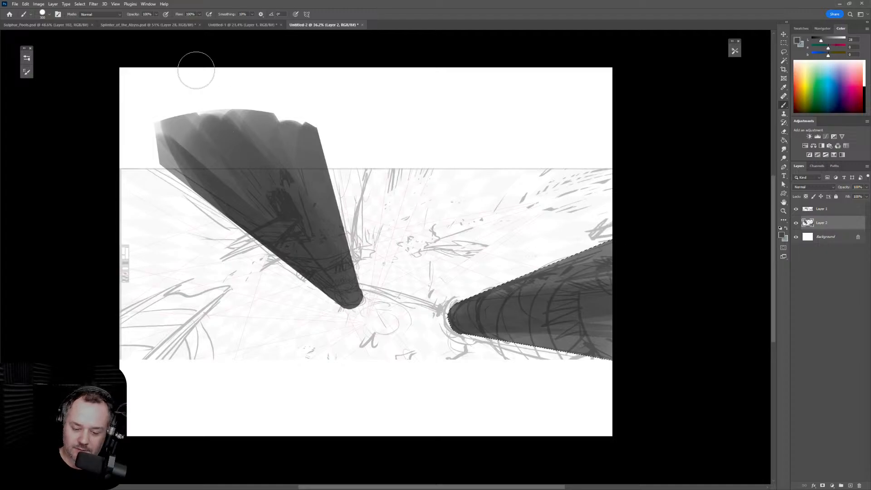
# Look over the Splinter of the Abyss and Untitled-1 reference images and return to the Untitled-2 document
pyautogui.click(149, 25)
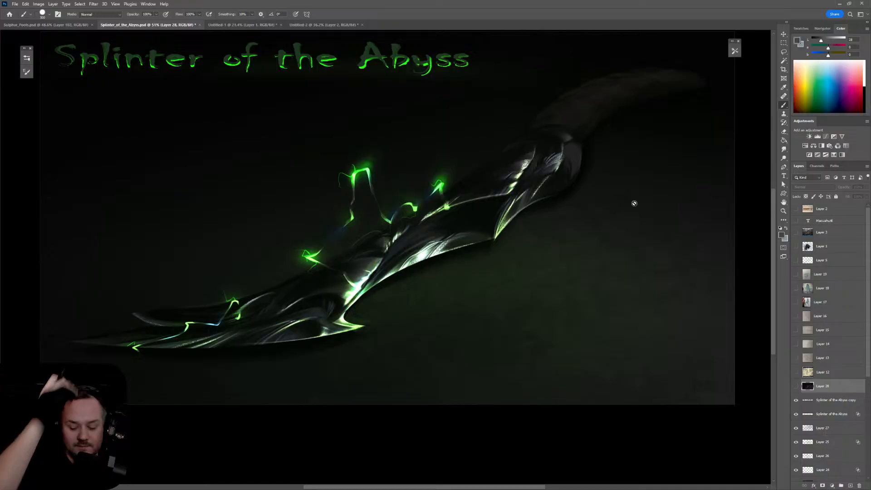
pyautogui.click(243, 25)
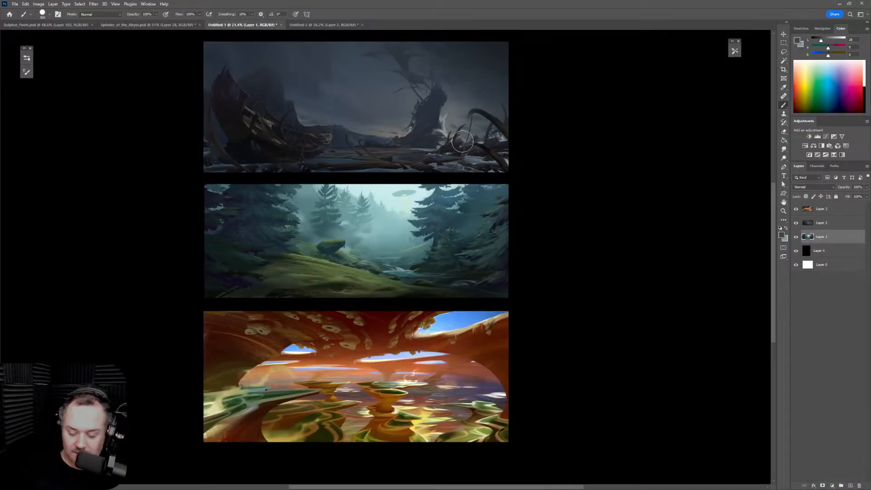
pyautogui.click(328, 25)
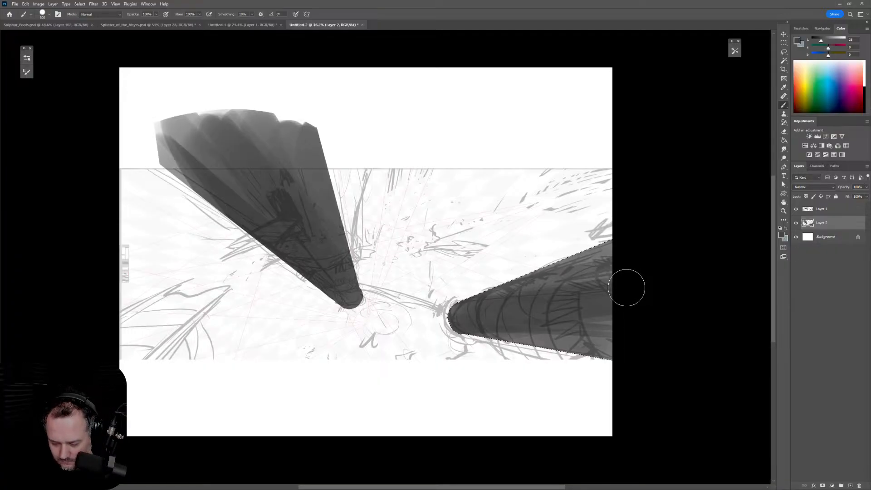
pyautogui.press('l')
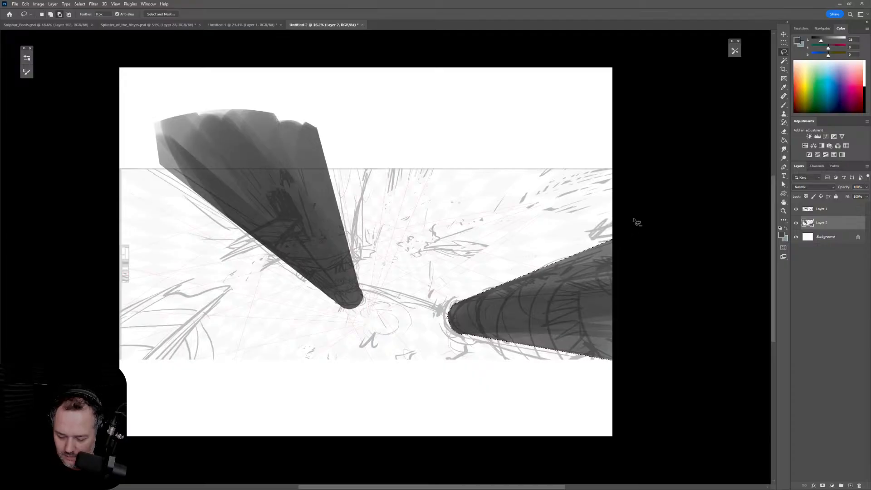
pyautogui.hotkey('ctrl', 'd')
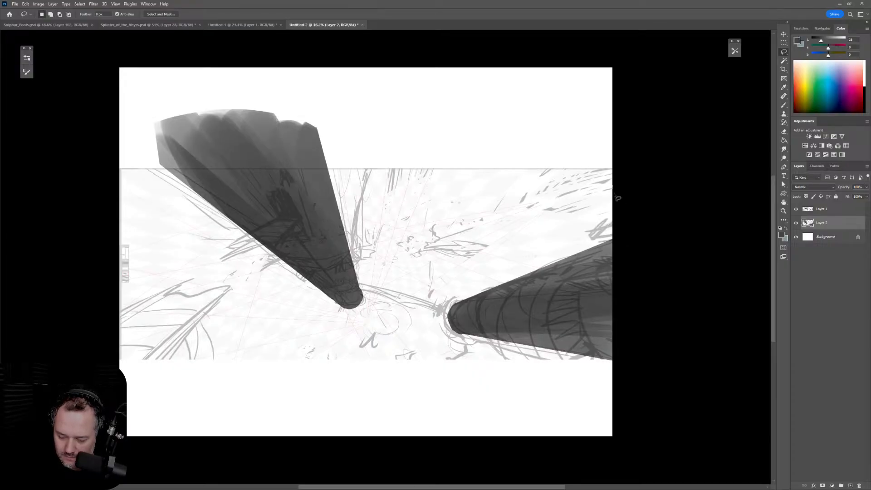
pyautogui.moveTo(600, 211); pyautogui.dragTo(627, 195)
pyautogui.click(613, 199)
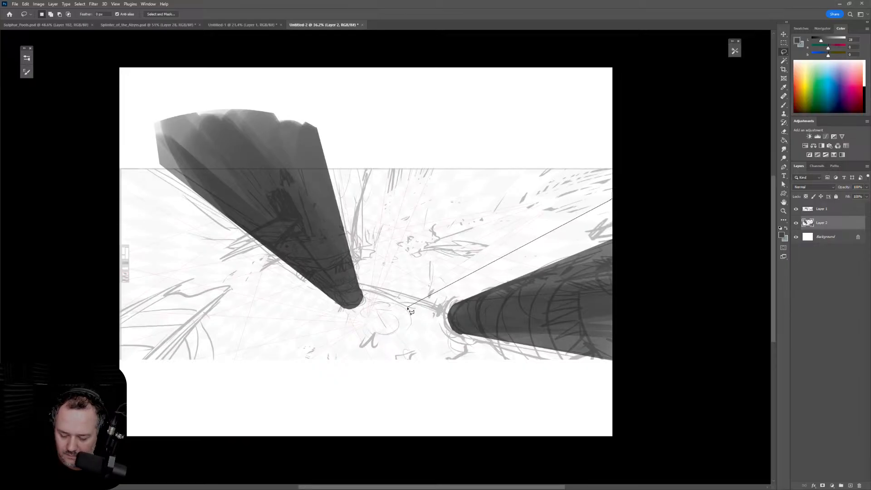
pyautogui.press('Return')
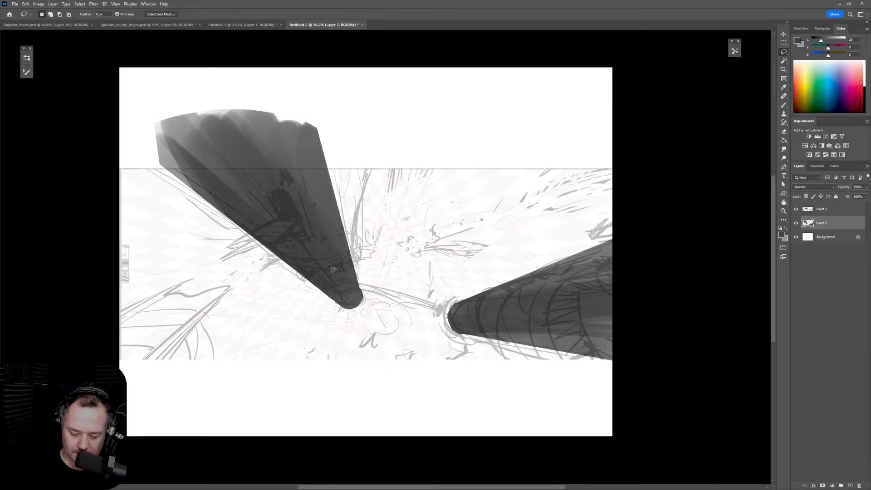
# Lasso the broken platform with the notched edge, fill it with dark grey, and clear the selection
pyautogui.click(128, 384)
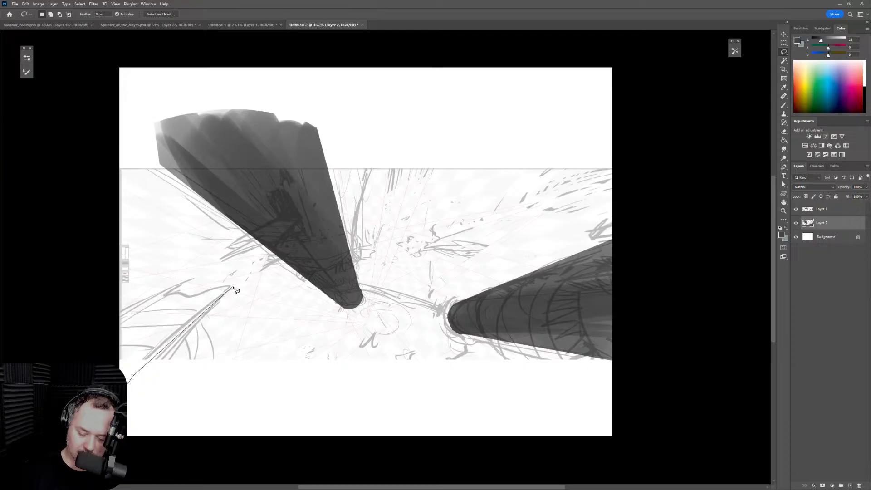
pyautogui.moveTo(89, 361); pyautogui.dragTo(109, 381)
pyautogui.press('b')
pyautogui.moveTo(179, 307)
pyautogui.mouseDown()
pyautogui.moveTo(129, 306)
pyautogui.moveTo(195, 292)
pyautogui.moveTo(154, 309)
pyautogui.moveTo(104, 358)
pyautogui.moveTo(126, 315)
pyautogui.moveTo(160, 295)
pyautogui.mouseUp()
pyautogui.hotkey('ctrl', 'd')
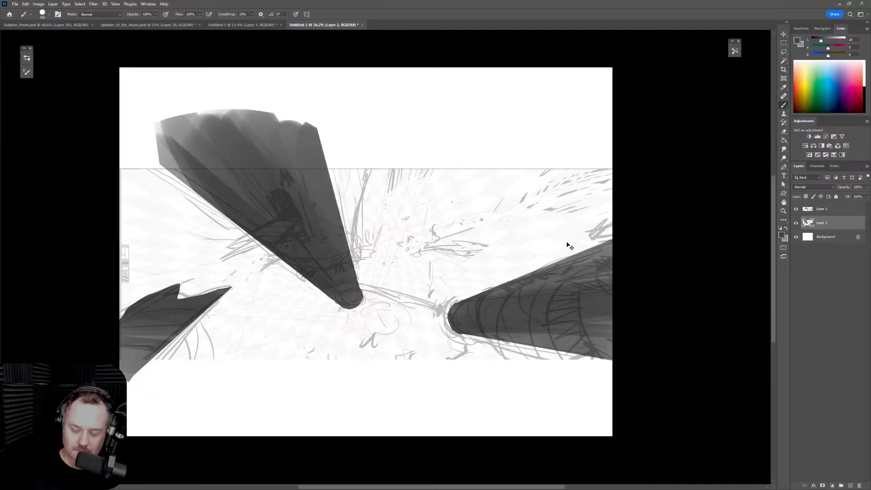
# Lasso the pointed block crossing the central pillar, brush white highlights onto its top face, and clear the selection
pyautogui.press('l')
pyautogui.click(276, 218)
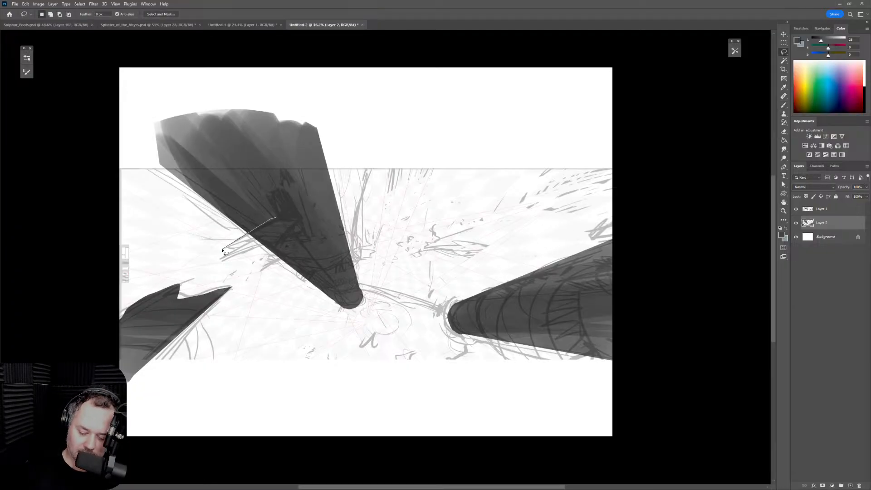
pyautogui.click(292, 220)
pyautogui.press('b')
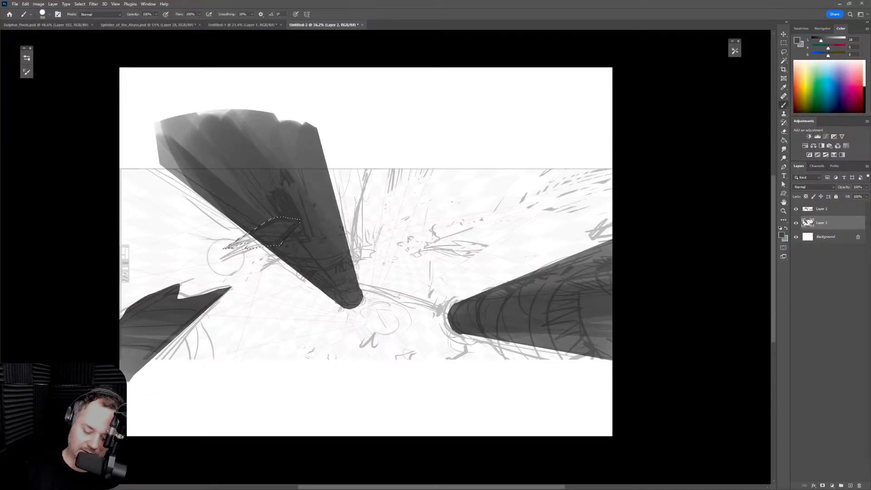
pyautogui.keyDown('alt'); pyautogui.click(377, 136); pyautogui.keyUp('alt')
pyautogui.moveTo(291, 213)
pyautogui.mouseDown()
pyautogui.moveTo(326, 215)
pyautogui.moveTo(244, 221)
pyautogui.moveTo(254, 241)
pyautogui.mouseUp()
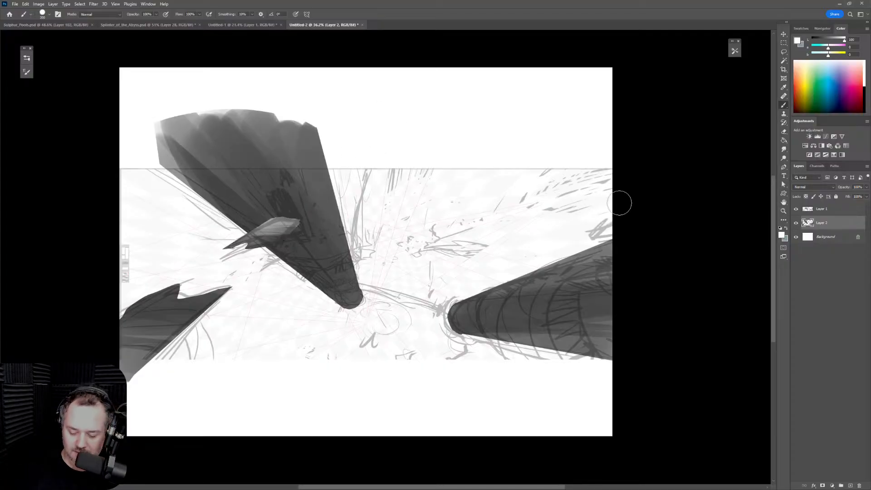
pyautogui.hotkey('ctrl', 'd')
# Lasso the curved bridge between the two pillars, lighten its ends, fill its span with sampled dark grey, and deselect
pyautogui.press('l')
pyautogui.moveTo(359, 284); pyautogui.dragTo(464, 315)
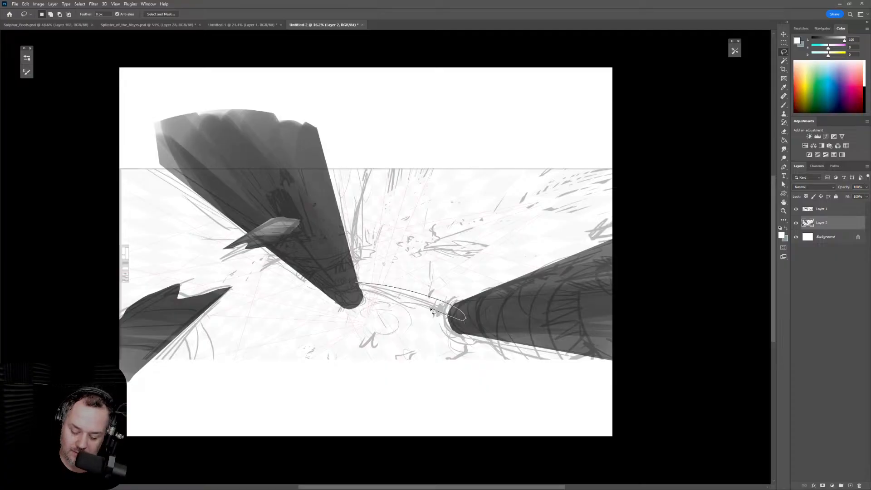
pyautogui.moveTo(358, 289); pyautogui.dragTo(355, 287)
pyautogui.press('b')
pyautogui.moveTo(445, 308); pyautogui.dragTo(463, 318)
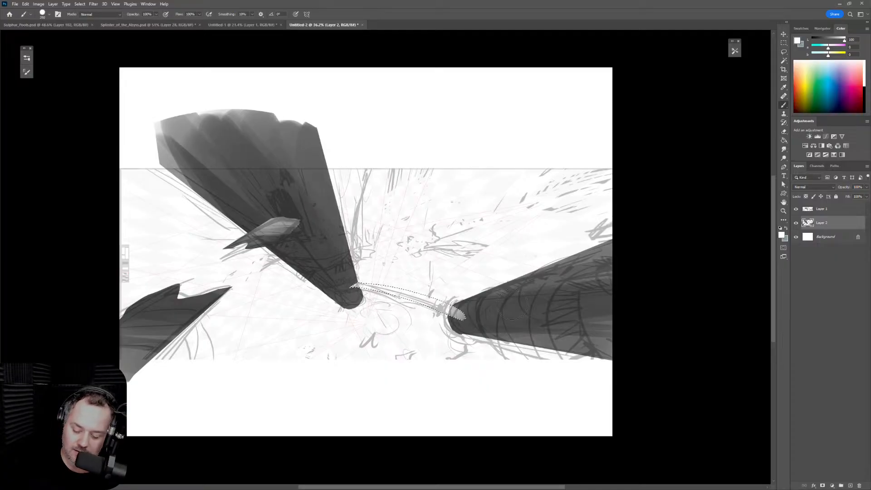
pyautogui.keyDown('alt'); pyautogui.click(473, 310); pyautogui.keyUp('alt')
pyautogui.press(']')
pyautogui.moveTo(391, 289)
pyautogui.mouseDown()
pyautogui.moveTo(454, 309)
pyautogui.moveTo(372, 286)
pyautogui.moveTo(422, 298)
pyautogui.mouseUp()
pyautogui.hotkey('ctrl', 'd')
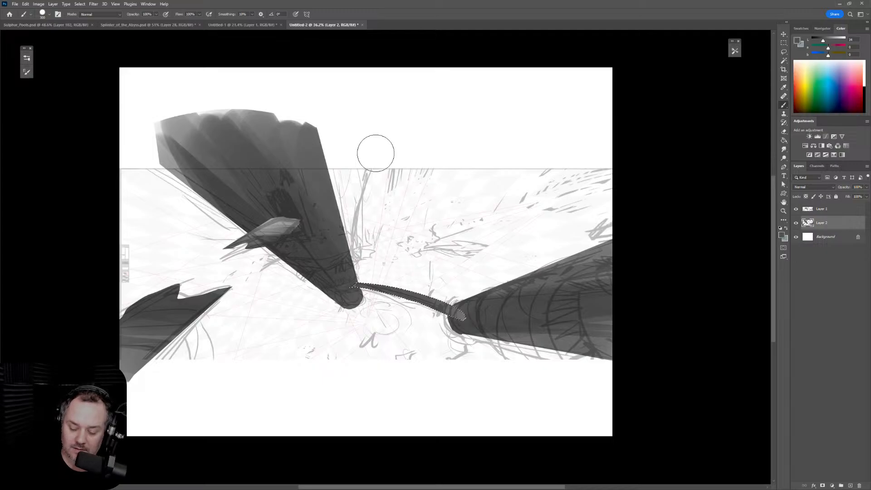
# Lasso a curved band around the lower part of the central pillar, brush it with sampled dark grey, and deselect
pyautogui.press('l')
pyautogui.moveTo(266, 249); pyautogui.dragTo(352, 252)
pyautogui.press('b')
pyautogui.press('x')
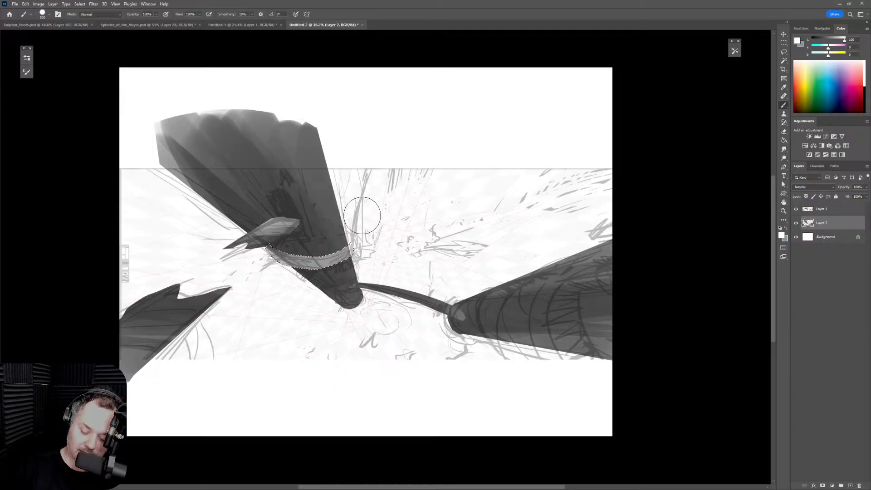
pyautogui.keyDown('alt'); pyautogui.click(311, 217); pyautogui.keyUp('alt')
pyautogui.press('[')
pyautogui.press('[')
pyautogui.press('[')
pyautogui.press('[')
pyautogui.press('[')
pyautogui.press('[')
pyautogui.press('[')
pyautogui.press('[')
pyautogui.press('[')
pyautogui.press('[')
pyautogui.press('[')
pyautogui.press('[')
pyautogui.moveTo(268, 249)
pyautogui.mouseDown()
pyautogui.moveTo(309, 261)
pyautogui.moveTo(326, 244)
pyautogui.moveTo(331, 264)
pyautogui.mouseUp()
pyautogui.hotkey('ctrl', 'd')
# Lasso a thinner band just above the central pillar's tip and dab small marks along it in a sampled near-white
pyautogui.press('l')
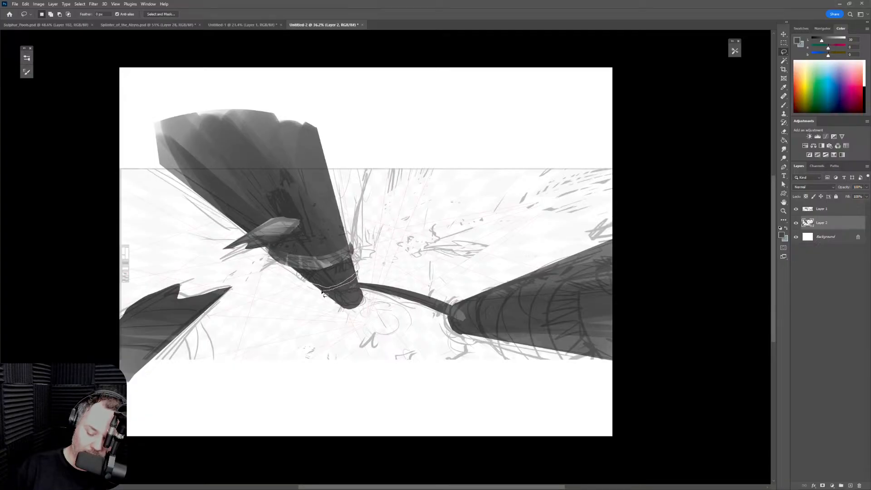
pyautogui.moveTo(306, 281); pyautogui.dragTo(306, 282)
pyautogui.press('b')
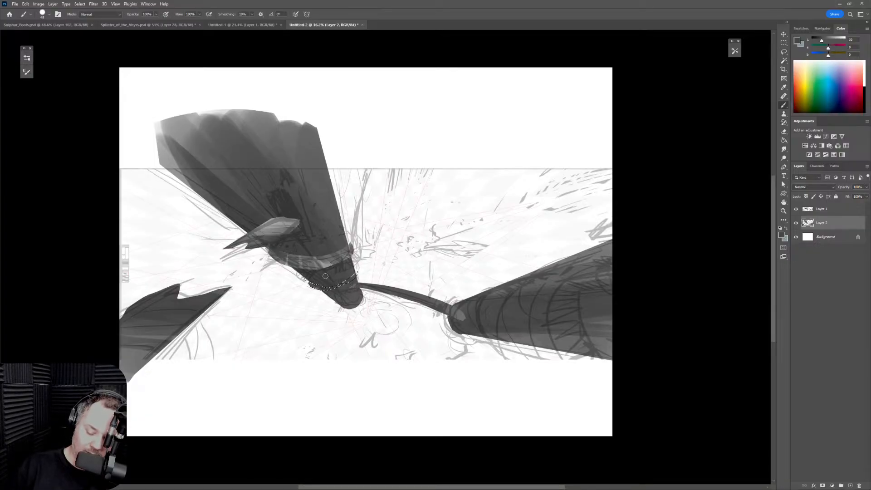
pyautogui.keyDown('alt'); pyautogui.click(377, 269); pyautogui.keyUp('alt')
pyautogui.press('[')
pyautogui.press('[')
pyautogui.press('[')
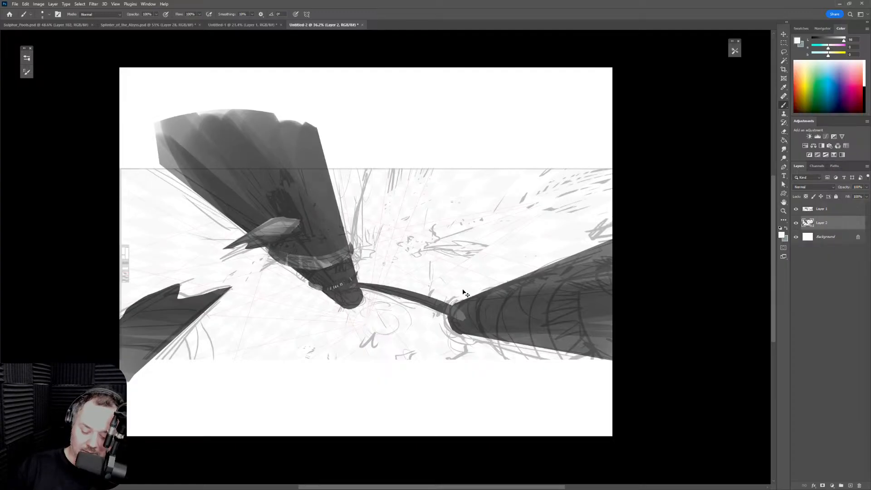
# Lasso two curved bands around the bridge-side end of the large ringed pillar, shade them with sampled dark greys, and deselect
pyautogui.press('l')
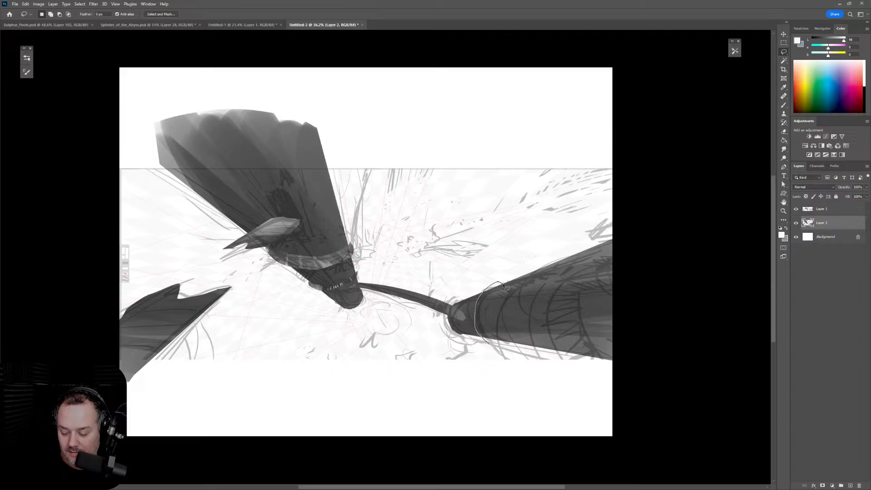
pyautogui.moveTo(493, 349)
pyautogui.mouseDown()
pyautogui.moveTo(526, 283)
pyautogui.moveTo(578, 256)
pyautogui.moveTo(536, 290)
pyautogui.moveTo(524, 337)
pyautogui.moveTo(532, 357)
pyautogui.mouseUp()
pyautogui.press('b')
pyautogui.keyDown('alt'); pyautogui.click(484, 316); pyautogui.keyUp('alt')
pyautogui.press(']')
pyautogui.press(']')
pyautogui.press(']')
pyautogui.moveTo(493, 318)
pyautogui.mouseDown()
pyautogui.moveTo(481, 339)
pyautogui.moveTo(464, 301)
pyautogui.moveTo(486, 312)
pyautogui.moveTo(502, 272)
pyautogui.moveTo(532, 348)
pyautogui.moveTo(494, 354)
pyautogui.moveTo(508, 341)
pyautogui.moveTo(536, 361)
pyautogui.moveTo(503, 338)
pyautogui.mouseUp()
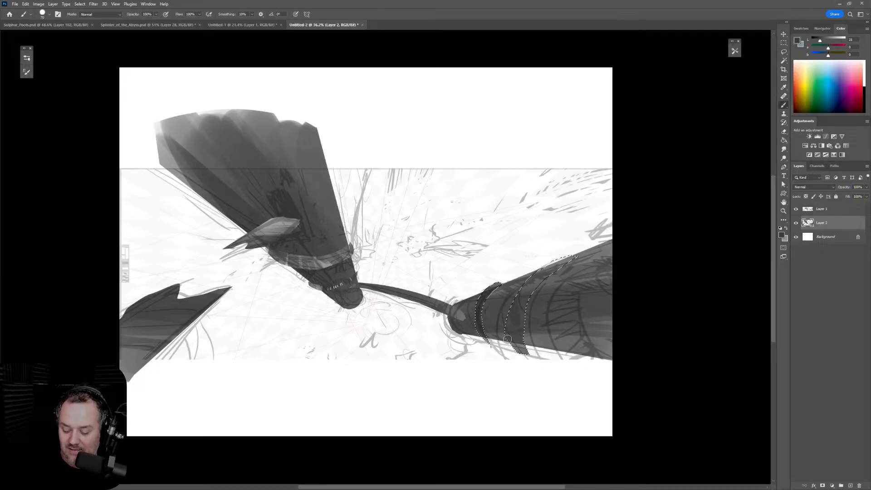
pyautogui.moveTo(521, 295)
pyautogui.mouseDown()
pyautogui.moveTo(547, 292)
pyautogui.moveTo(550, 248)
pyautogui.moveTo(571, 270)
pyautogui.moveTo(580, 267)
pyautogui.moveTo(556, 291)
pyautogui.mouseUp()
pyautogui.keyDown('alt'); pyautogui.click(555, 291); pyautogui.keyUp('alt')
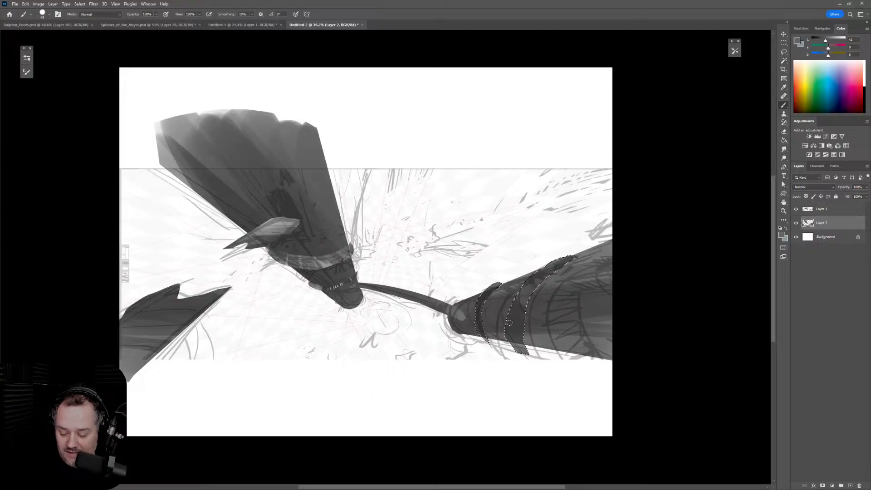
pyautogui.moveTo(476, 330)
pyautogui.mouseDown()
pyautogui.moveTo(485, 298)
pyautogui.moveTo(513, 314)
pyautogui.moveTo(606, 262)
pyautogui.mouseUp()
pyautogui.hotkey('ctrl', 'd')
# Paint a raised bulge along the ringed pillar's upper edge with greys sampled from the pillar
pyautogui.keyDown('alt'); pyautogui.click(549, 270); pyautogui.keyUp('alt')
pyautogui.moveTo(547, 268); pyautogui.dragTo(573, 257)
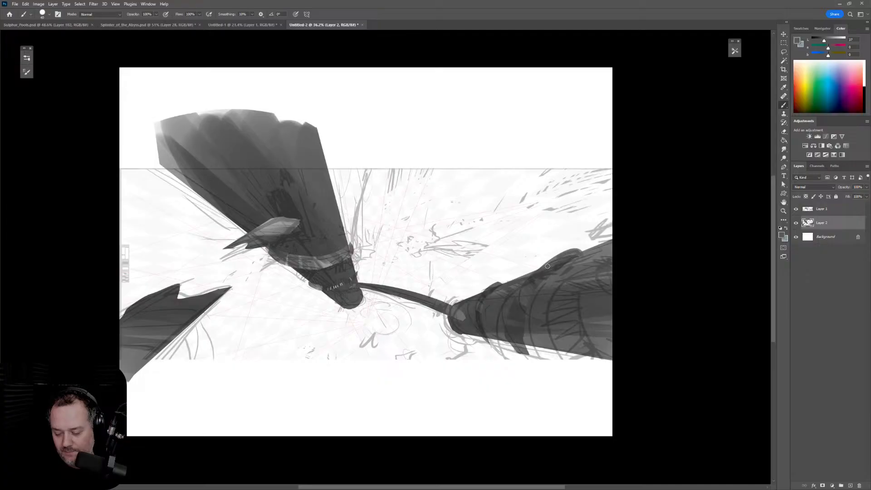
pyautogui.keyDown('alt'); pyautogui.click(585, 284); pyautogui.keyUp('alt')
pyautogui.moveTo(585, 284); pyautogui.dragTo(551, 258)
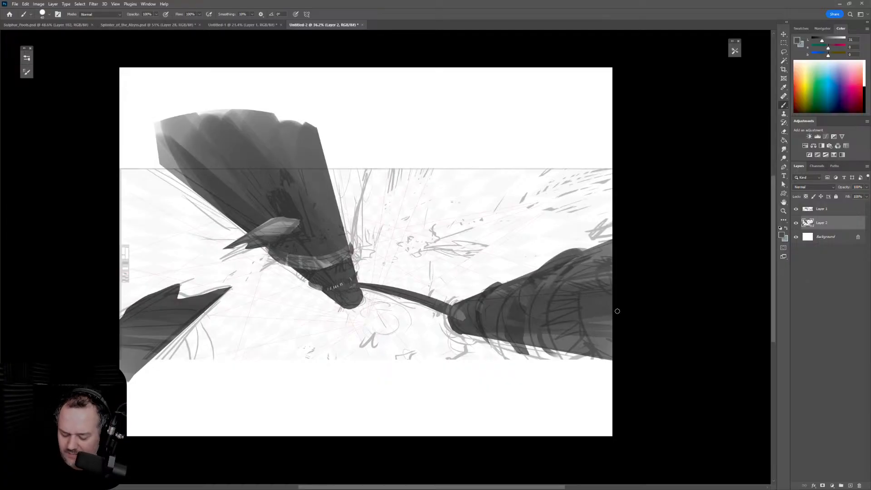
# Lasso the side face of the notched broken platform and shade it with streaks of sampled grey
pyautogui.press('h')
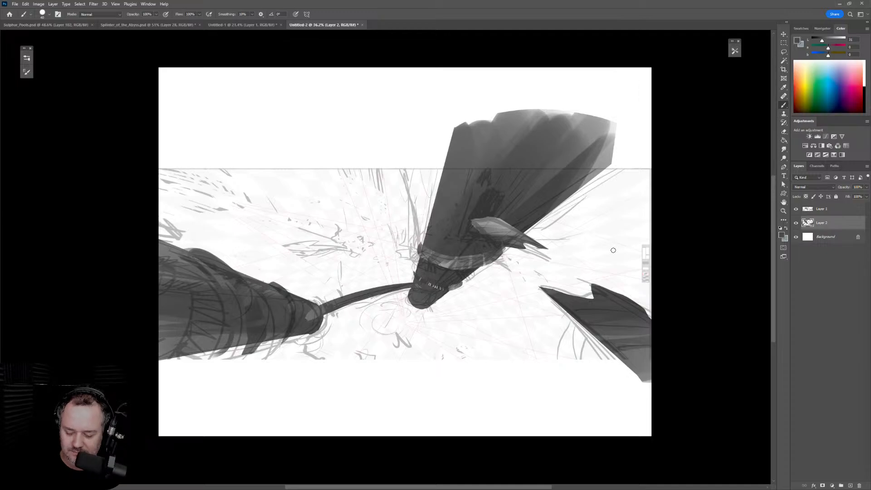
pyautogui.press('l')
pyautogui.moveTo(567, 327)
pyautogui.mouseDown()
pyautogui.moveTo(626, 394)
pyautogui.moveTo(652, 379)
pyautogui.moveTo(543, 288)
pyautogui.mouseUp()
pyautogui.press('b')
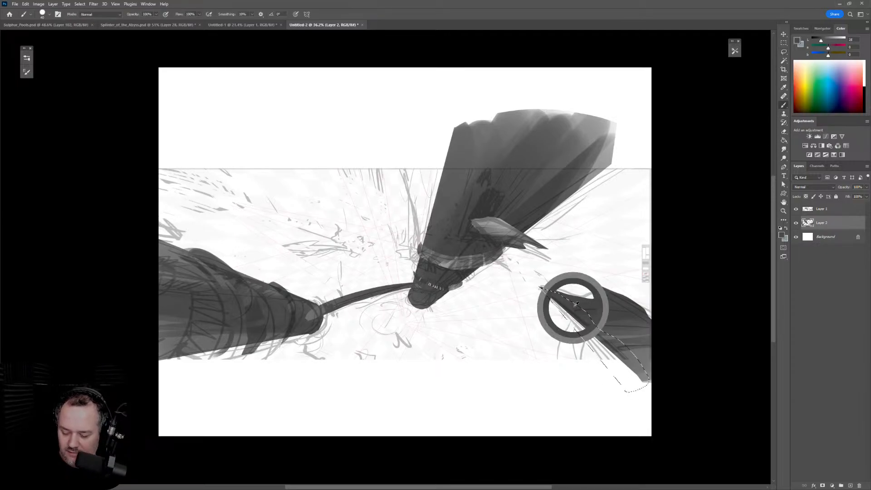
pyautogui.press('r')
pyautogui.moveTo(698, 300)
pyautogui.mouseDown()
pyautogui.moveTo(547, 158)
pyautogui.moveTo(542, 167)
pyautogui.moveTo(670, 153)
pyautogui.mouseUp()
pyautogui.press(']')
pyautogui.press(']')
pyautogui.press(']')
pyautogui.press(']')
pyautogui.press(']')
pyautogui.hotkey('ctrl', 'shift', 'h')
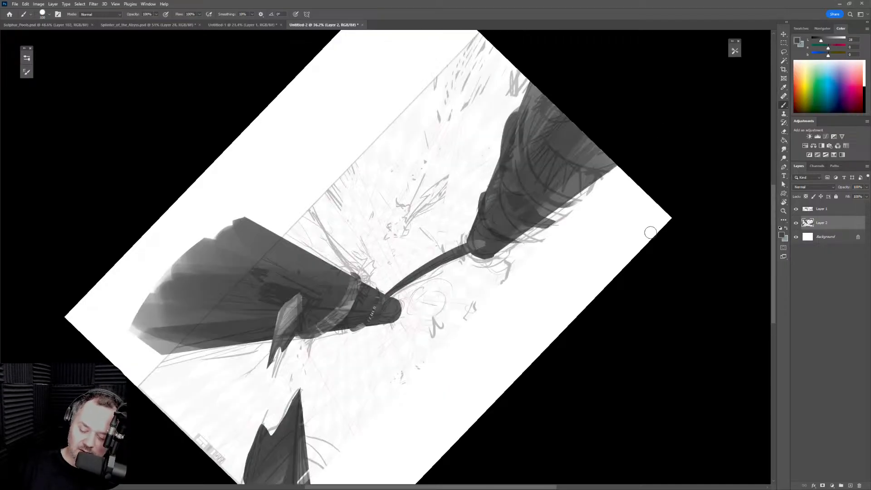
pyautogui.press('r')
pyautogui.moveTo(632, 165)
pyautogui.mouseDown()
pyautogui.moveTo(685, 171)
pyautogui.moveTo(648, 347)
pyautogui.mouseUp()
pyautogui.press('[')
pyautogui.press('[')
pyautogui.keyDown('alt'); pyautogui.click(274, 217); pyautogui.keyUp('alt')
pyautogui.moveTo(274, 217)
pyautogui.mouseDown()
pyautogui.moveTo(291, 217)
pyautogui.moveTo(272, 233)
pyautogui.mouseUp()
# Add one empty layer above the painted shapes and another between the shapes and the Background
pyautogui.press('z')
pyautogui.moveTo(553, 272)
pyautogui.mouseDown()
pyautogui.moveTo(530, 298)
pyautogui.moveTo(595, 312)
pyautogui.mouseUp()
pyautogui.press('b')
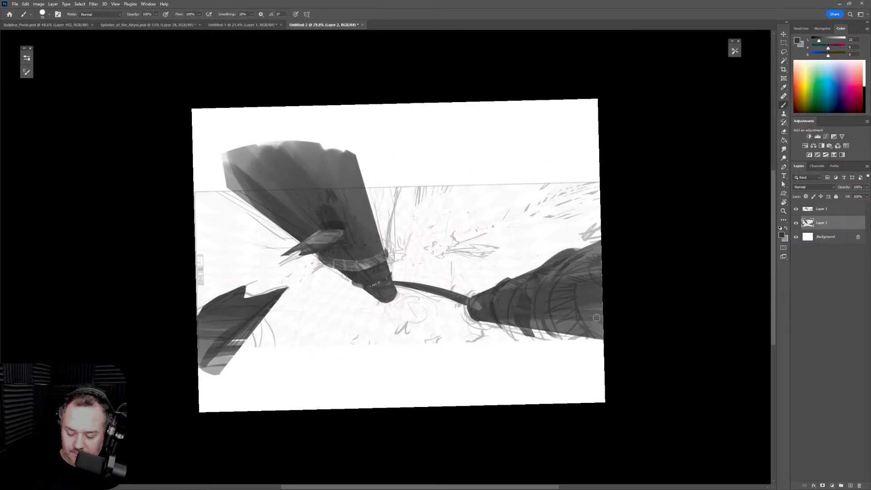
pyautogui.hotkey('ctrl', 'shift', 'h')
pyautogui.hotkey('ctrl', 'shift', 'h')
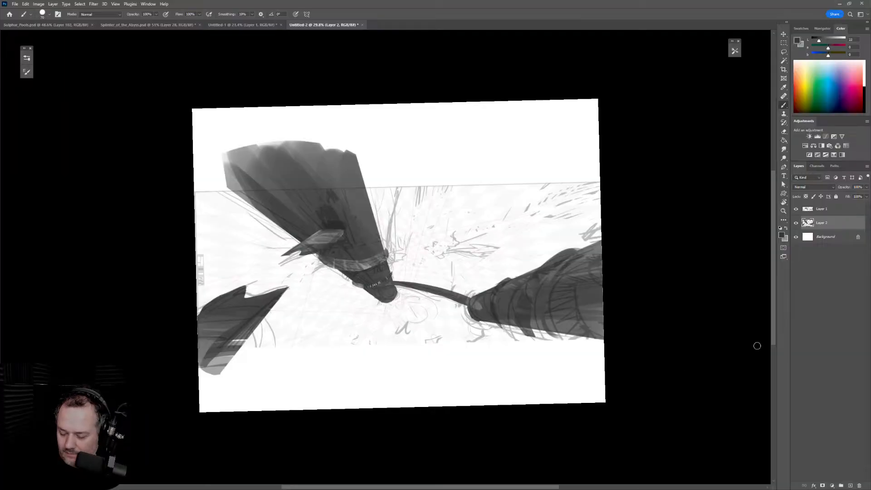
pyautogui.click(849, 487)
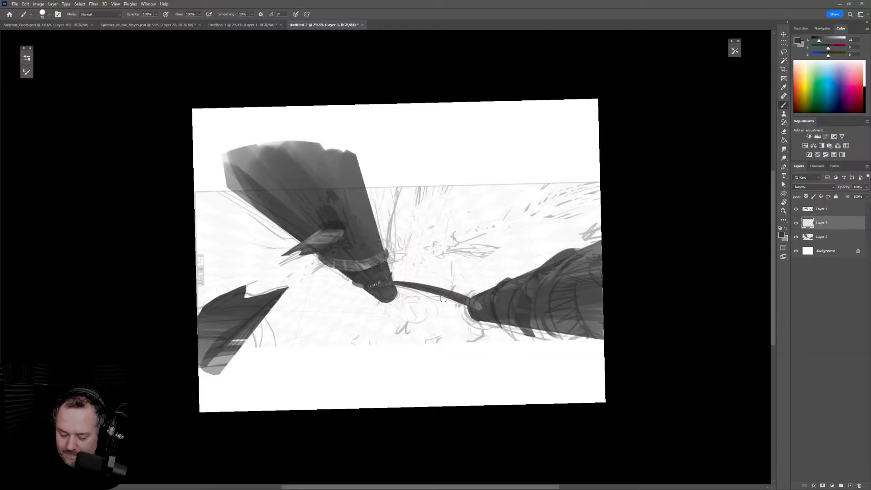
pyautogui.click(828, 252)
pyautogui.click(851, 485)
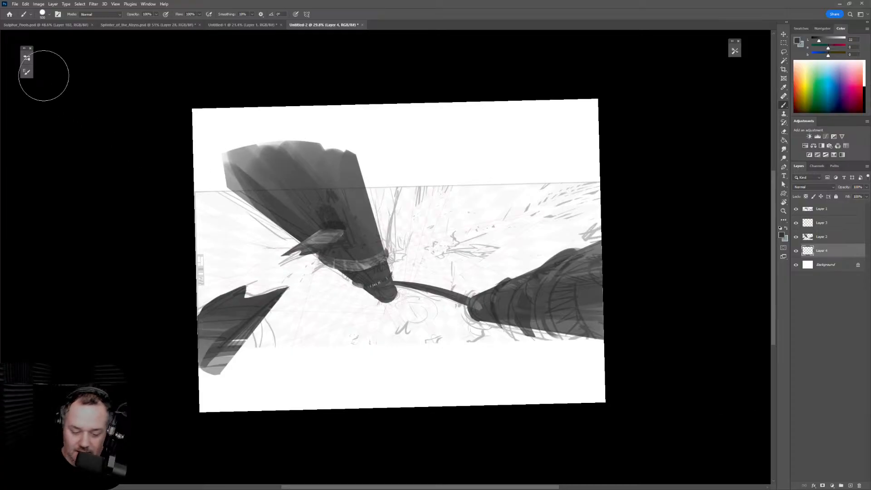
# Choose the Smoothy brush, enlarge it, and sweep sampled grey across the background behind the pillars
pyautogui.click(26, 58)
pyautogui.click(60, 123)
pyautogui.press(']')
pyautogui.press(']')
pyautogui.press(']')
pyautogui.press(']')
pyautogui.press(']')
pyautogui.keyDown('alt'); pyautogui.click(248, 297); pyautogui.keyUp('alt')
pyautogui.keyDown('alt'); pyautogui.click(245, 301); pyautogui.keyUp('alt')
pyautogui.moveTo(243, 222)
pyautogui.mouseDown()
pyautogui.moveTo(220, 240)
pyautogui.moveTo(312, 170)
pyautogui.moveTo(364, 176)
pyautogui.moveTo(243, 261)
pyautogui.moveTo(298, 308)
pyautogui.moveTo(428, 223)
pyautogui.moveTo(420, 226)
pyautogui.moveTo(514, 262)
pyautogui.moveTo(421, 213)
pyautogui.moveTo(537, 274)
pyautogui.moveTo(461, 199)
pyautogui.moveTo(610, 320)
pyautogui.mouseUp()
pyautogui.moveTo(505, 331)
pyautogui.mouseDown()
pyautogui.moveTo(396, 367)
pyautogui.moveTo(404, 343)
pyautogui.moveTo(334, 305)
pyautogui.moveTo(541, 294)
pyautogui.moveTo(346, 202)
pyautogui.moveTo(348, 342)
pyautogui.moveTo(332, 283)
pyautogui.moveTo(437, 162)
pyautogui.moveTo(432, 335)
pyautogui.moveTo(409, 185)
pyautogui.moveTo(438, 347)
pyautogui.moveTo(404, 236)
pyautogui.mouseUp()
# Brush a soft glow of sampled light grey into the background around the pillar tips, bridge and open centre
pyautogui.keyDown('alt'); pyautogui.click(558, 366); pyautogui.keyUp('alt')
pyautogui.press('[')
pyautogui.moveTo(406, 305); pyautogui.dragTo(505, 326)
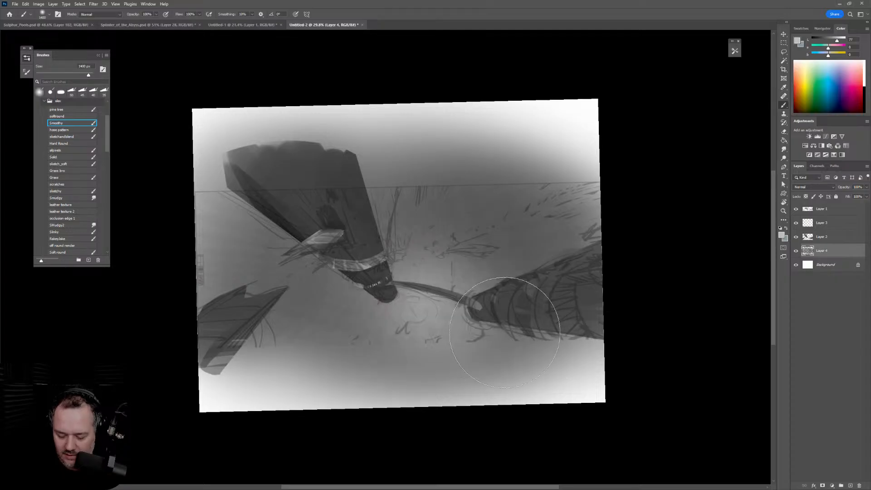
pyautogui.moveTo(436, 308); pyautogui.dragTo(335, 303)
pyautogui.moveTo(478, 313); pyautogui.dragTo(373, 309)
pyautogui.moveTo(372, 309); pyautogui.dragTo(449, 322)
pyautogui.press('[')
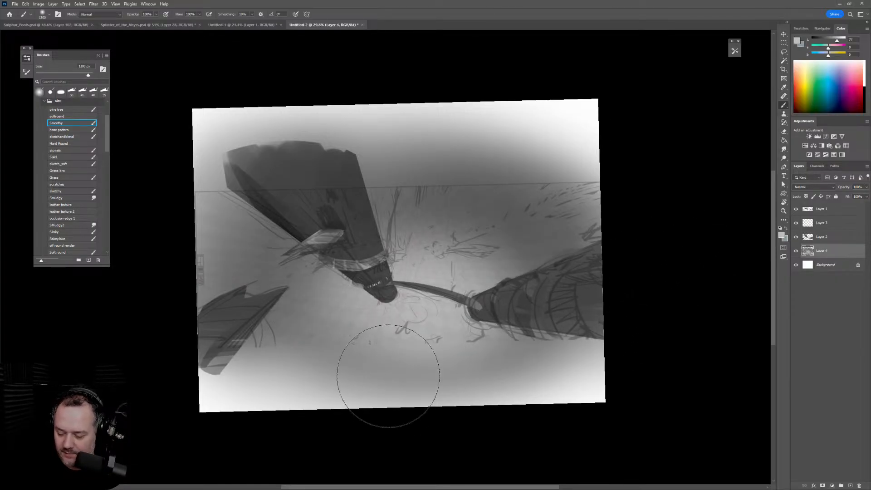
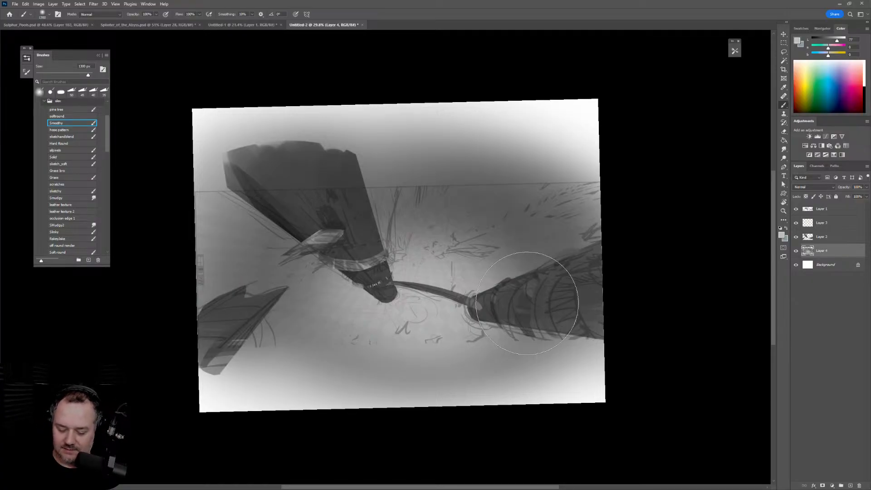
pyautogui.moveTo(374, 209); pyautogui.dragTo(434, 249)
pyautogui.moveTo(529, 181)
pyautogui.mouseDown()
pyautogui.moveTo(499, 240)
pyautogui.moveTo(524, 270)
pyautogui.mouseUp()
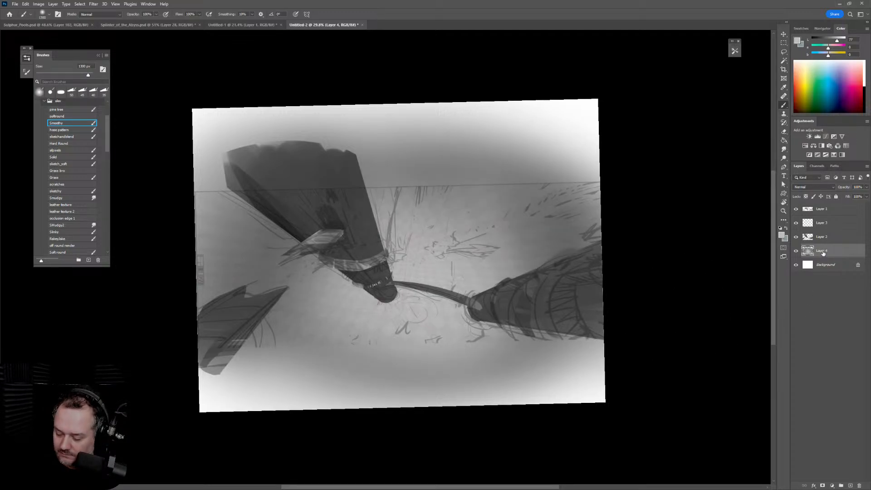
# Add a layer directly above the painted shapes with the Lighten blend mode and hide the line sketch layer
pyautogui.click(836, 238)
pyautogui.click(850, 486)
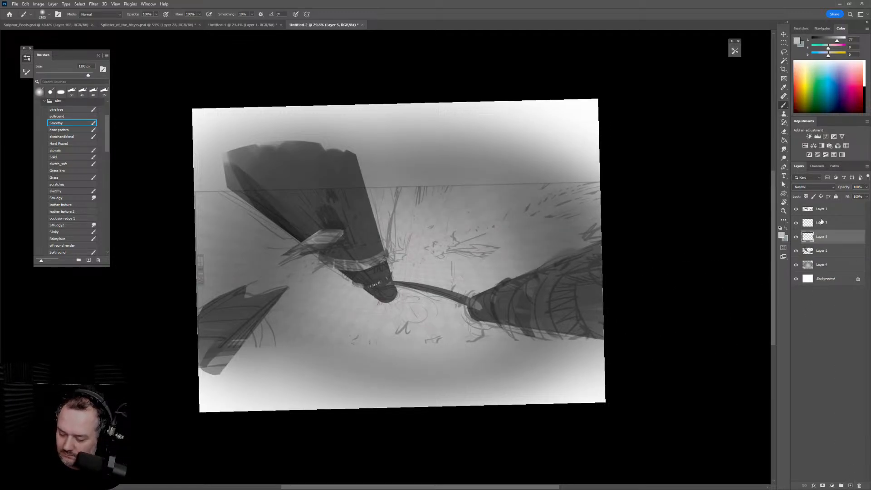
pyautogui.click(814, 187)
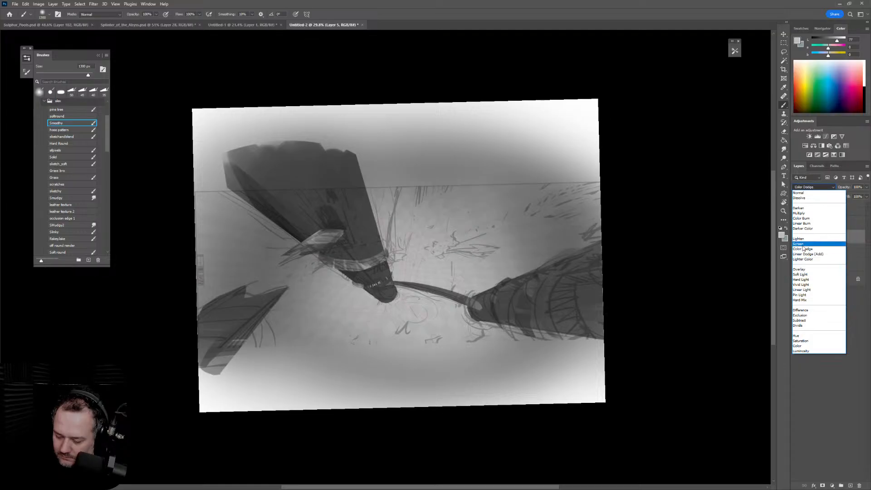
pyautogui.click(800, 239)
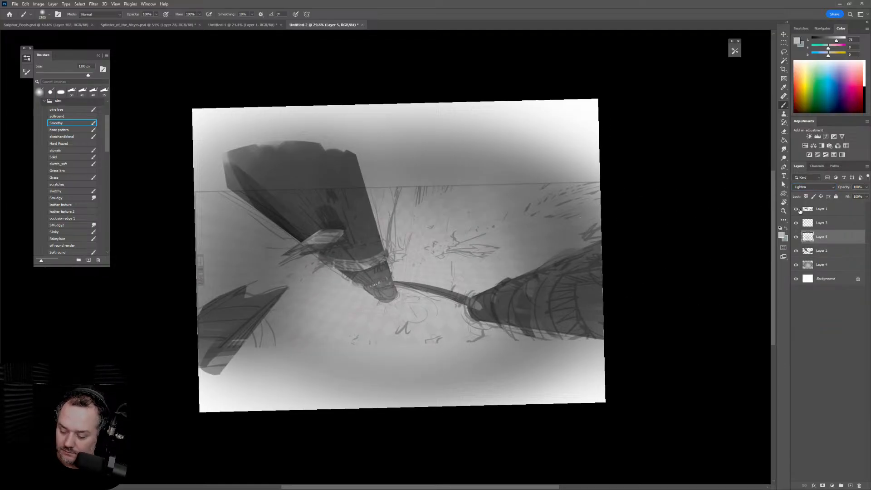
pyautogui.click(796, 209)
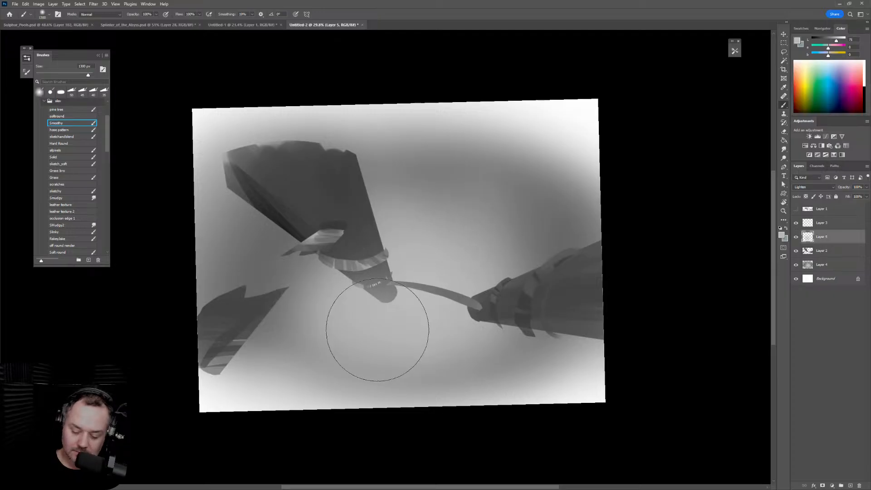
# Haze the pillars on the Lighten layer with the enlarged soft brush and greys sampled from the image
pyautogui.press(']')
pyautogui.keyDown('alt'); pyautogui.click(535, 209); pyautogui.keyUp('alt')
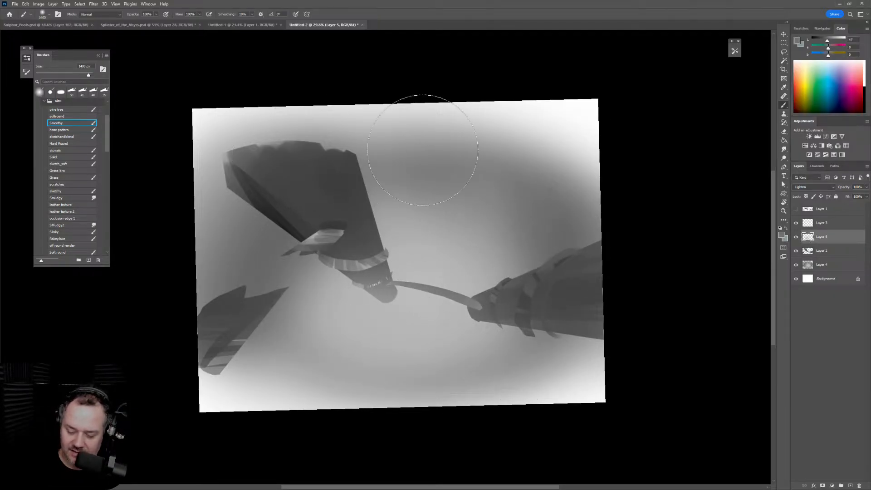
pyautogui.keyDown('alt'); pyautogui.click(598, 238); pyautogui.keyUp('alt')
pyautogui.press(']')
pyautogui.press(']')
pyautogui.press(']')
pyautogui.press(']')
pyautogui.press(']')
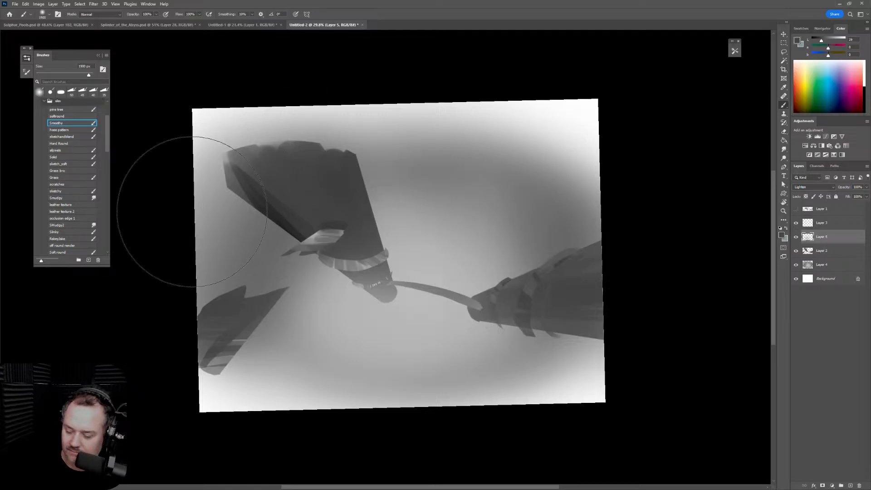
# Darken the white outer edges on Layer 3 with large soft strokes of sampled dark grey, undoing the overly heavy ones
pyautogui.click(812, 224)
pyautogui.keyDown('alt'); pyautogui.click(353, 203); pyautogui.keyUp('alt')
pyautogui.press(']')
pyautogui.press(']')
pyautogui.moveTo(197, 251)
pyautogui.mouseDown()
pyautogui.moveTo(609, 193)
pyautogui.moveTo(686, 257)
pyautogui.mouseUp()
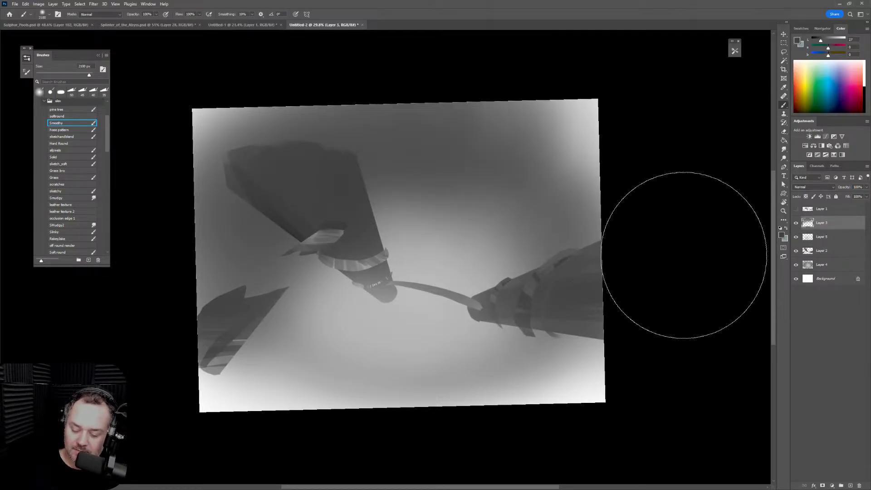
pyautogui.hotkey('ctrl', 'z')
pyautogui.moveTo(186, 210); pyautogui.dragTo(602, 273)
pyautogui.moveTo(297, 418); pyautogui.dragTo(644, 375)
pyautogui.hotkey('ctrl', 'z')
pyautogui.moveTo(245, 375); pyautogui.dragTo(619, 288)
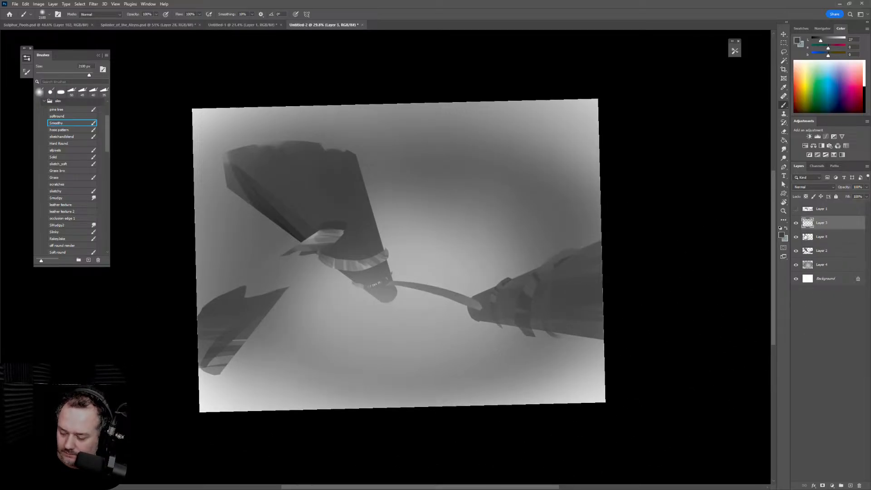
# Show the line sketch again and marquee-select full-width strips above and below the sketch area
pyautogui.click(797, 209)
pyautogui.press('l')
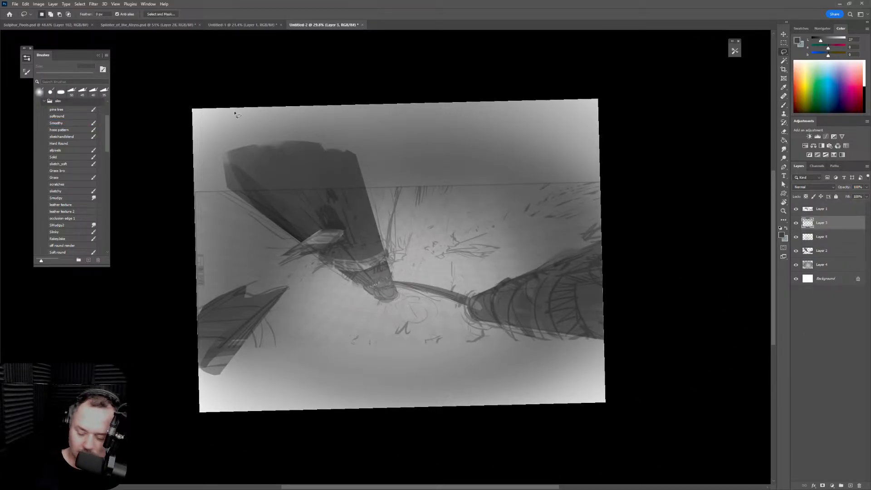
pyautogui.click(784, 42)
pyautogui.moveTo(172, 91)
pyautogui.mouseDown()
pyautogui.moveTo(340, 164)
pyautogui.moveTo(628, 182)
pyautogui.mouseUp()
pyautogui.click(186, 358)
pyautogui.moveTo(194, 86); pyautogui.dragTo(663, 175)
pyautogui.moveTo(173, 77); pyautogui.dragTo(679, 172)
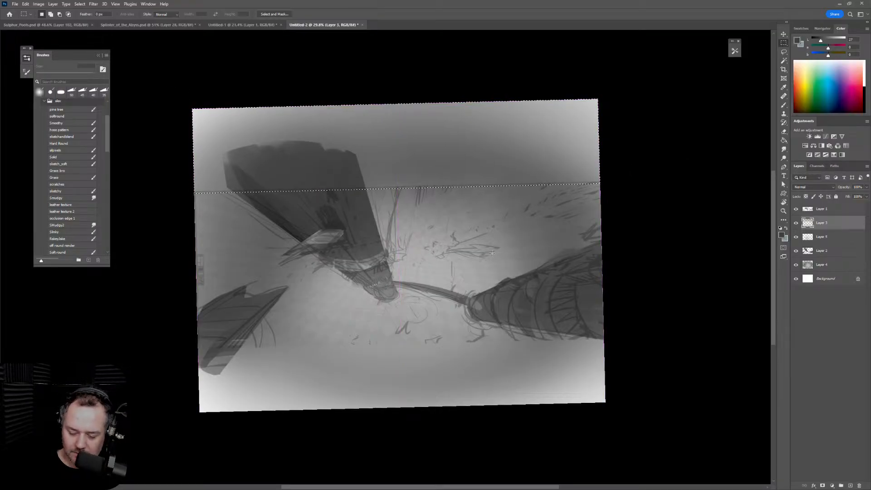
pyautogui.moveTo(165, 343)
pyautogui.mouseDown()
pyautogui.moveTo(614, 401)
pyautogui.moveTo(687, 416)
pyautogui.moveTo(677, 431)
pyautogui.mouseUp()
# Restore the default colours and paint both selected strips black to form letterbox bars
pyautogui.press('b')
pyautogui.press('d')
pyautogui.moveTo(674, 369)
pyautogui.mouseDown()
pyautogui.moveTo(448, 425)
pyautogui.moveTo(399, 418)
pyautogui.moveTo(550, 136)
pyautogui.moveTo(242, 310)
pyautogui.moveTo(230, 145)
pyautogui.moveTo(334, 413)
pyautogui.moveTo(272, 160)
pyautogui.moveTo(338, 367)
pyautogui.moveTo(609, 172)
pyautogui.moveTo(214, 317)
pyautogui.moveTo(370, 307)
pyautogui.moveTo(614, 356)
pyautogui.mouseUp()
pyautogui.press(']')
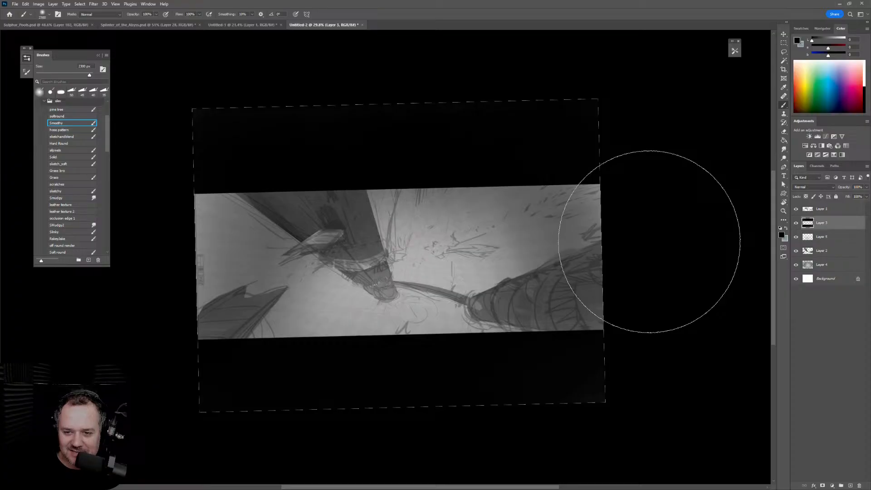
# Check the letterboxed composition straightened, enlarged and mirrored, and bring up the Untitled-1 reference paintings
pyautogui.press('r')
pyautogui.moveTo(648, 285); pyautogui.dragTo(642, 314)
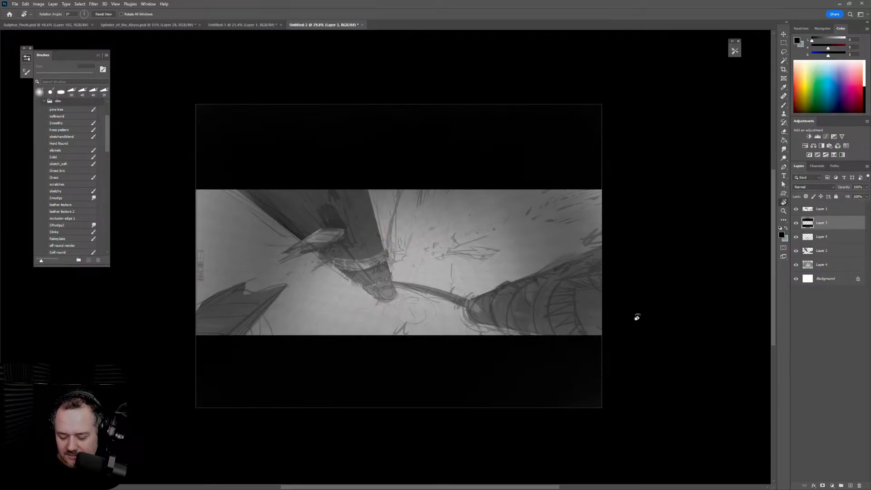
pyautogui.scroll(2, 625, 325)
pyautogui.hscroll(-3, 628, 362)
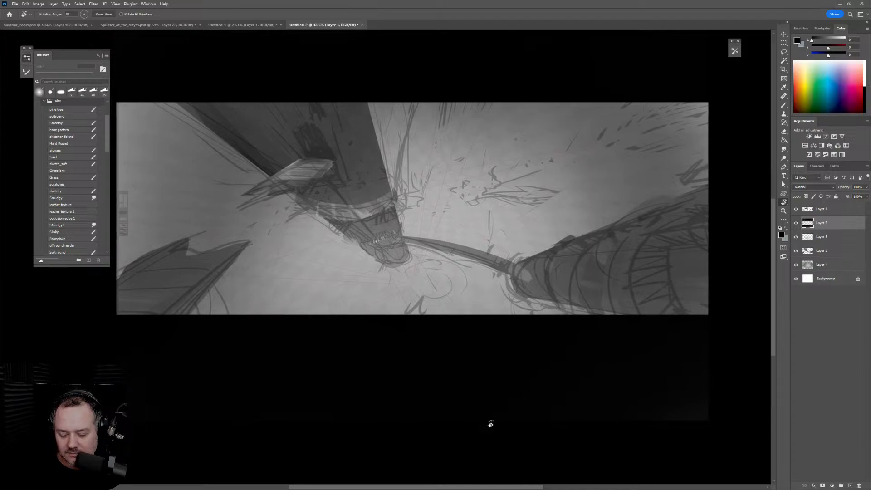
pyautogui.hotkey('ctrl', 'shift', 'h')
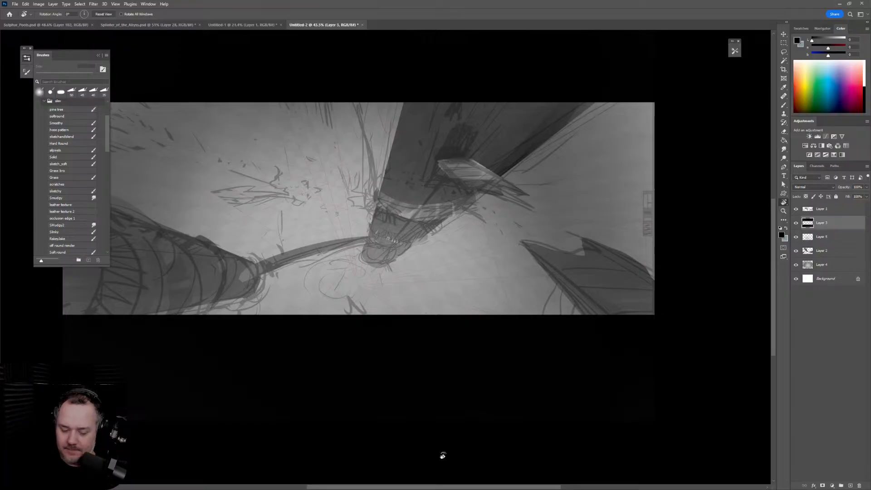
pyautogui.click(248, 25)
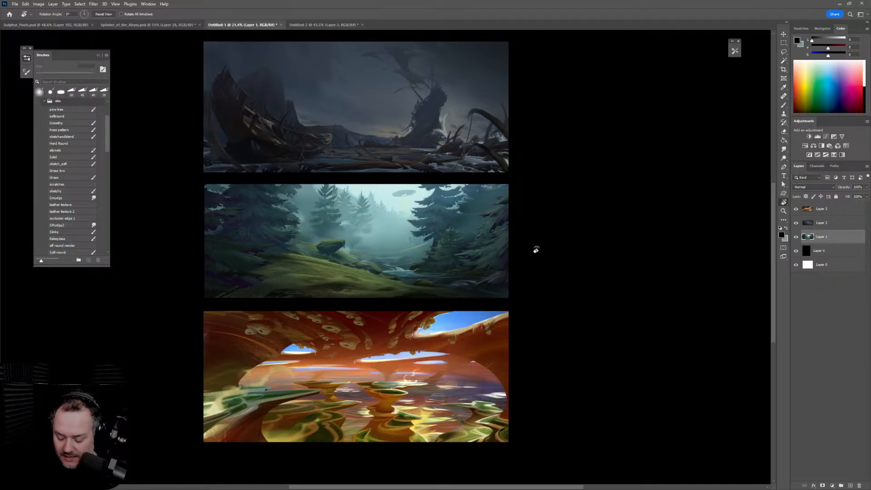
# Compare the Untitled-1 reference paintings mirrored, and examine the orange cavern painting enlarged in its own document
pyautogui.hotkey('ctrl', 'shift', 'h')
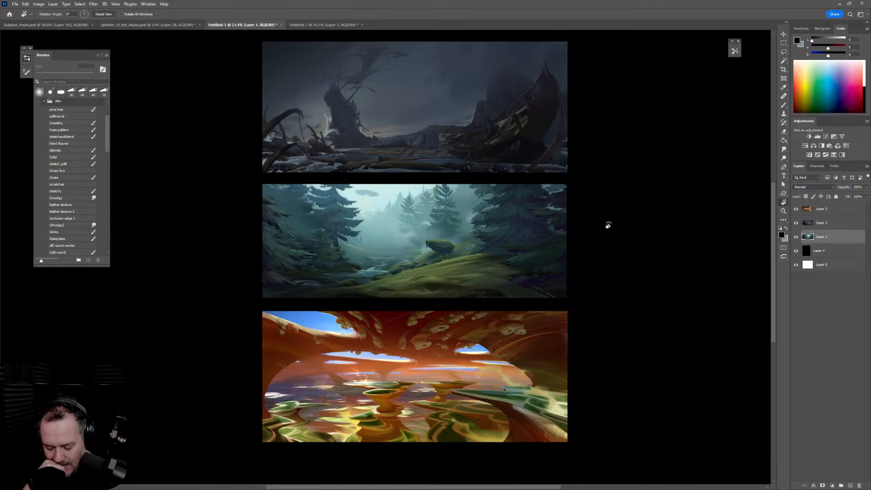
pyautogui.click(54, 25)
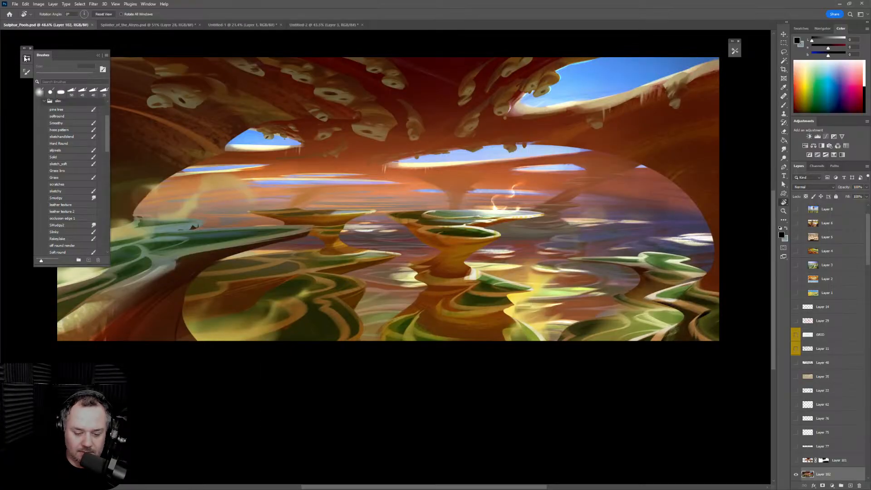
pyautogui.click(26, 58)
pyautogui.press('z')
pyautogui.moveTo(668, 306)
pyautogui.mouseDown()
pyautogui.moveTo(696, 313)
pyautogui.moveTo(697, 306)
pyautogui.mouseUp()
pyautogui.press('r')
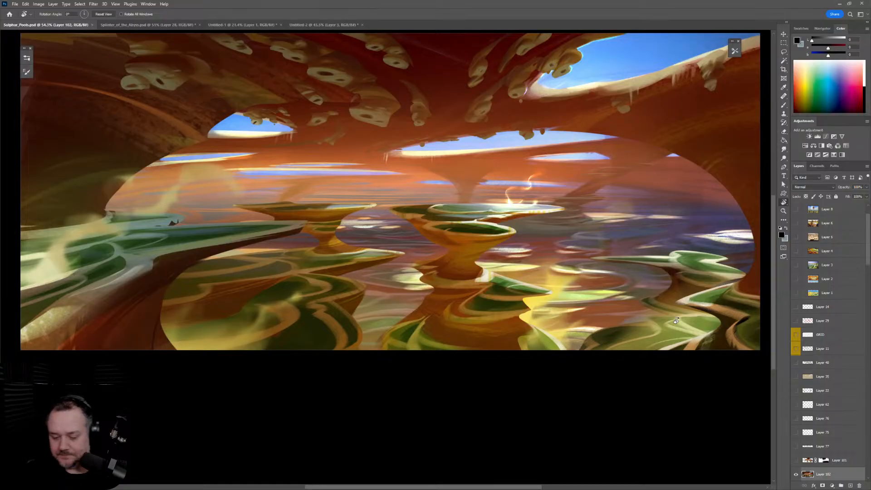
pyautogui.click(232, 25)
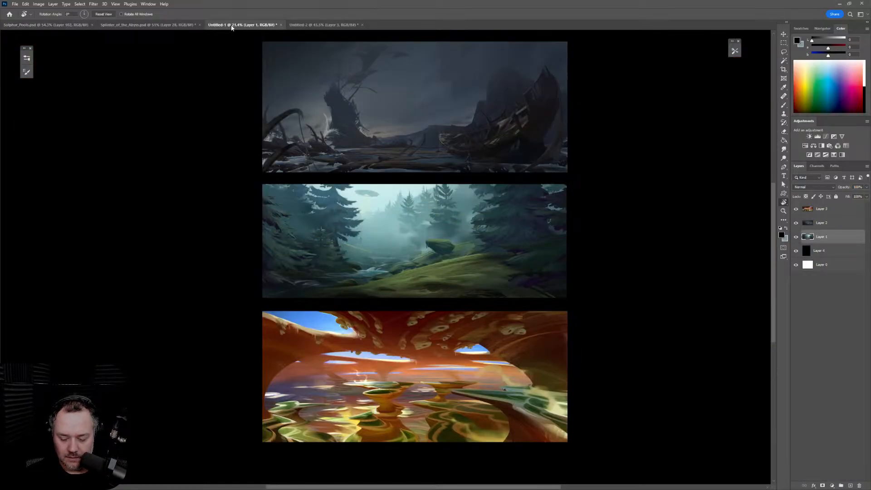
# Switch to the Splinter of the Abyss document, add a new layer above Layer 27 and choose the sketch_soft brush
pyautogui.click(164, 26)
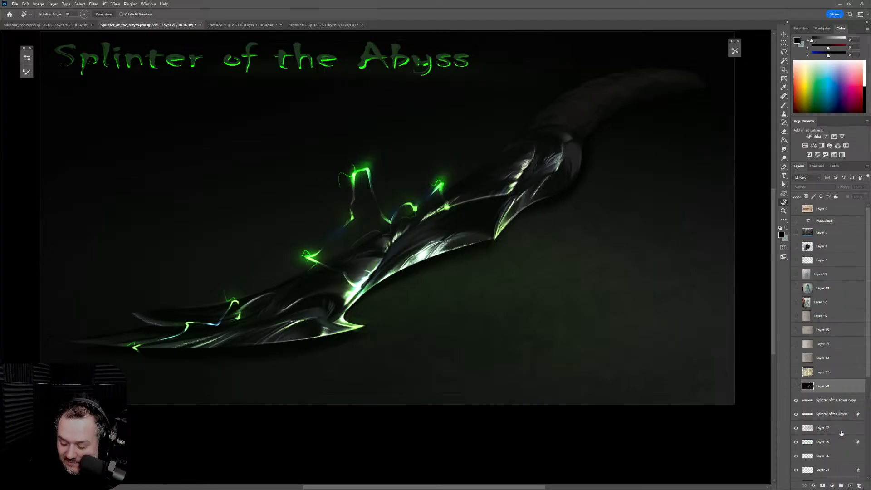
pyautogui.click(797, 430)
pyautogui.click(798, 429)
pyautogui.click(845, 434)
pyautogui.click(851, 486)
pyautogui.press('b')
pyautogui.click(26, 58)
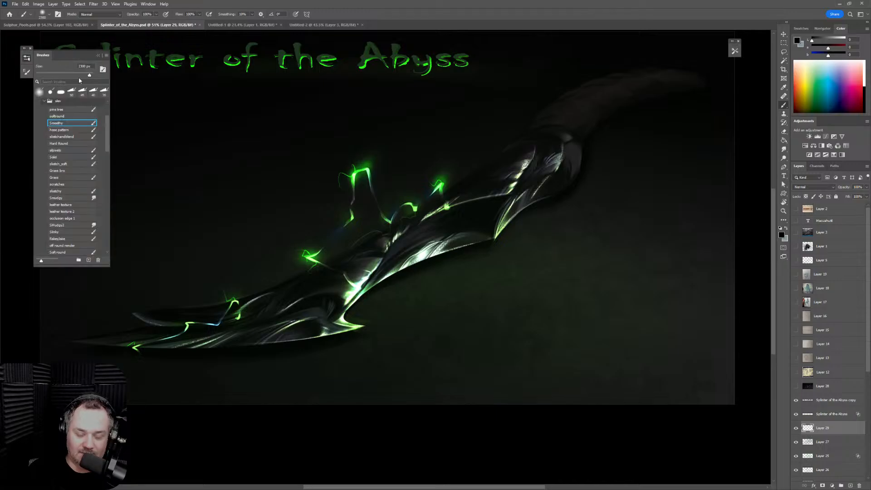
pyautogui.click(73, 137)
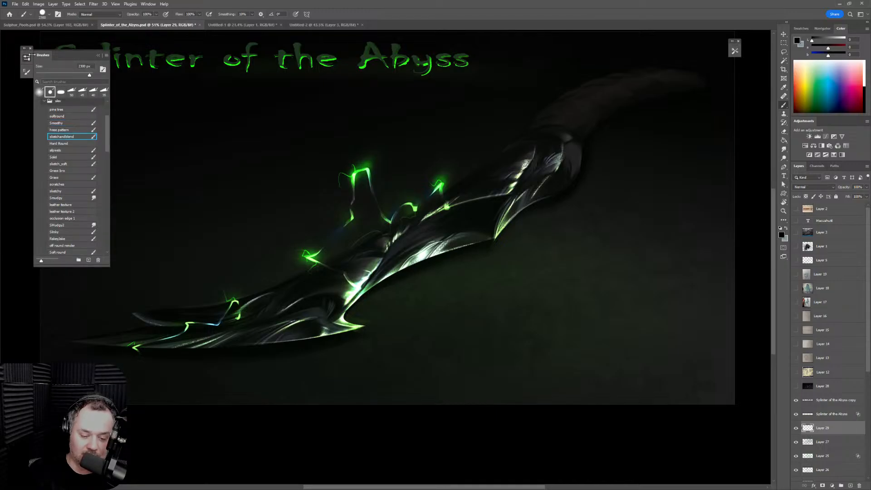
pyautogui.click(72, 164)
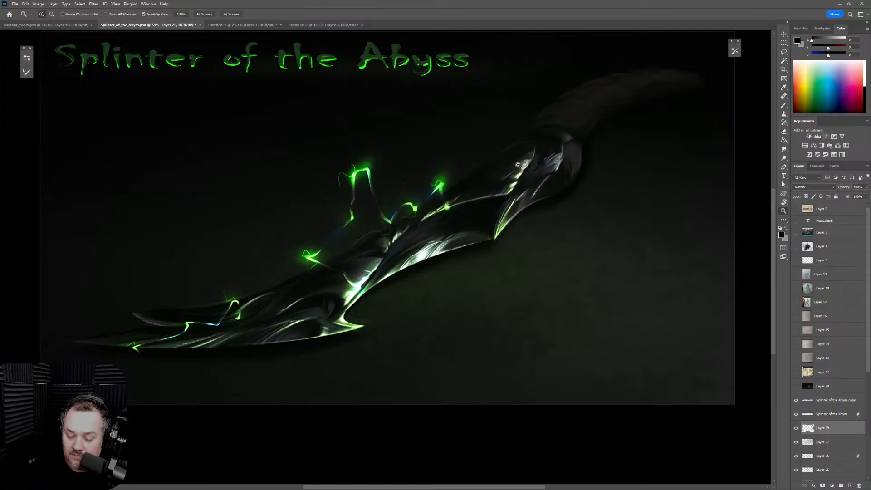
# Paint strokes of sampled blade colours over the speckled highlight on the upper blade near the handle
pyautogui.scroll(5, 526, 165)
pyautogui.keyDown('alt'); pyautogui.click(516, 204); pyautogui.keyUp('alt')
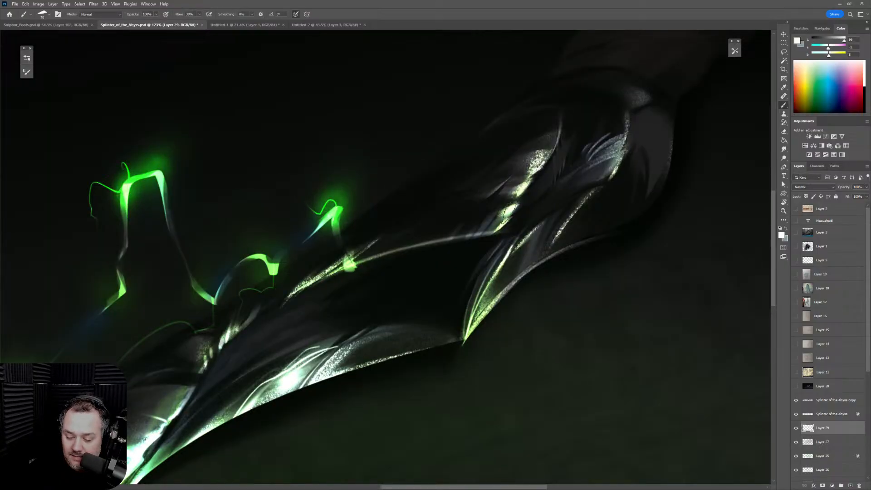
pyautogui.keyDown('alt'); pyautogui.click(503, 215); pyautogui.keyUp('alt')
pyautogui.moveTo(503, 215)
pyautogui.mouseDown()
pyautogui.moveTo(533, 199)
pyautogui.moveTo(544, 189)
pyautogui.moveTo(503, 213)
pyautogui.moveTo(534, 198)
pyautogui.moveTo(523, 182)
pyautogui.moveTo(515, 190)
pyautogui.moveTo(542, 175)
pyautogui.moveTo(515, 188)
pyautogui.moveTo(542, 185)
pyautogui.moveTo(542, 167)
pyautogui.mouseUp()
pyautogui.keyDown('alt'); pyautogui.click(541, 165); pyautogui.keyUp('alt')
pyautogui.moveTo(522, 193); pyautogui.dragTo(463, 208)
# With the blade turned upright, cut a dark notch across the lower part of the upper-left highlight using sampled dark tones
pyautogui.press('r')
pyautogui.moveTo(622, 247)
pyautogui.mouseDown()
pyautogui.moveTo(586, 62)
pyautogui.moveTo(580, 249)
pyautogui.moveTo(545, 245)
pyautogui.mouseUp()
pyautogui.keyDown('alt'); pyautogui.click(472, 230); pyautogui.keyUp('alt')
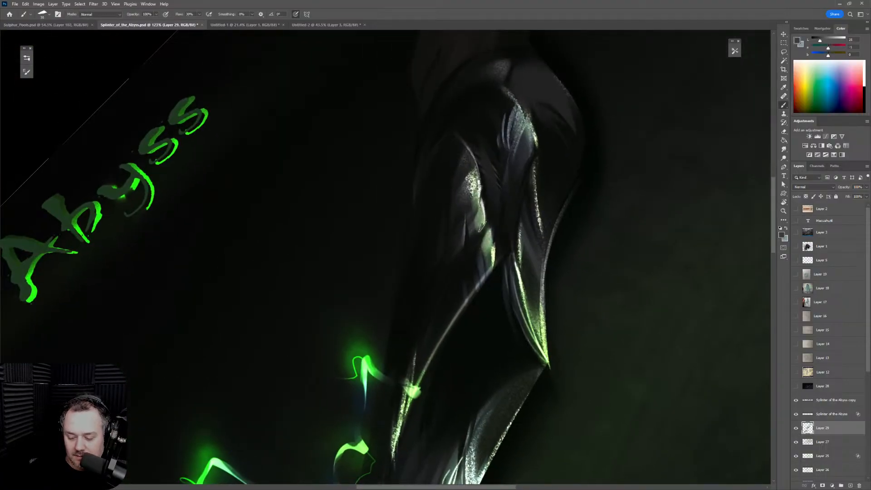
pyautogui.keyDown('alt'); pyautogui.click(486, 228); pyautogui.keyUp('alt')
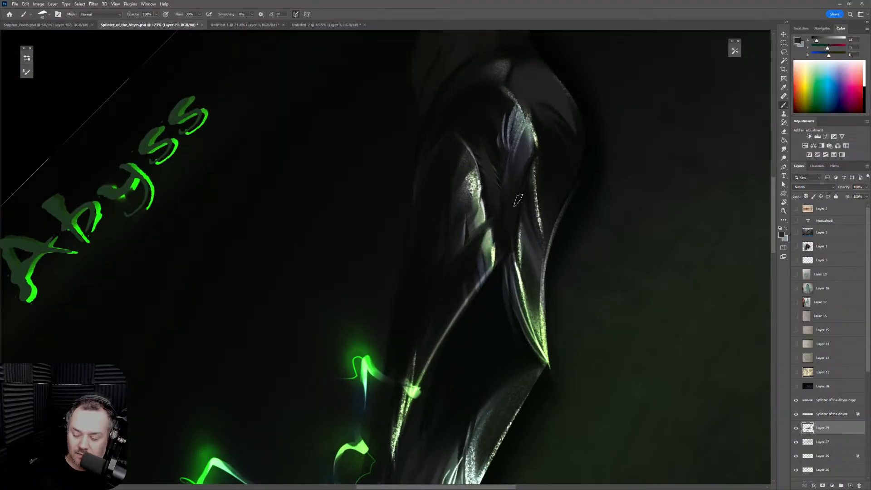
pyautogui.keyDown('alt'); pyautogui.click(483, 232); pyautogui.keyUp('alt')
pyautogui.moveTo(483, 232); pyautogui.dragTo(454, 277)
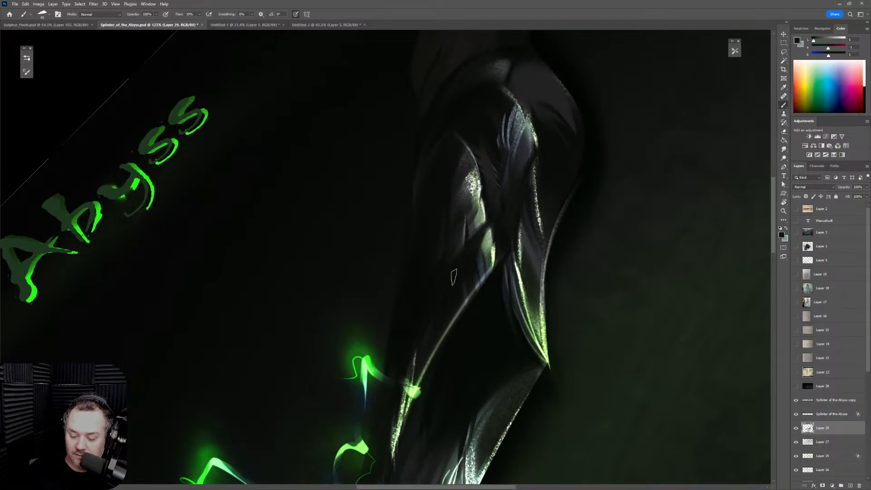
# Paint a thin pale edge line curving down from the notch along the blade's left side, undoing the unsatisfactory strokes
pyautogui.keyDown('alt'); pyautogui.click(486, 218); pyautogui.keyUp('alt')
pyautogui.moveTo(481, 223)
pyautogui.mouseDown()
pyautogui.moveTo(430, 310)
pyautogui.moveTo(507, 211)
pyautogui.moveTo(448, 277)
pyautogui.mouseUp()
pyautogui.hotkey('ctrl', 'z')
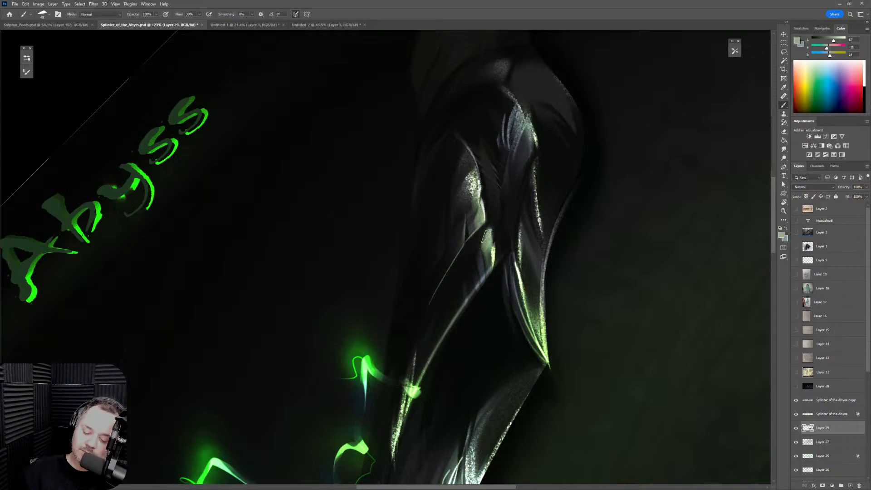
pyautogui.moveTo(488, 232); pyautogui.dragTo(437, 291)
pyautogui.hotkey('ctrl', 'z')
pyautogui.hotkey('ctrl', 'z')
pyautogui.moveTo(492, 229); pyautogui.dragTo(455, 276)
pyautogui.keyDown('alt'); pyautogui.click(443, 272); pyautogui.keyUp('alt')
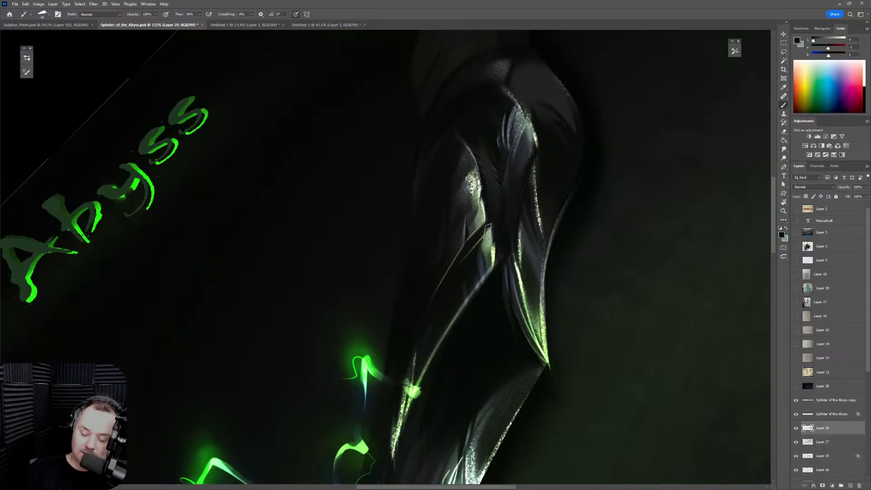
# Refine the shading around the notch with sampled greys and near-blacks, varying the brush size
pyautogui.keyDown('alt'); pyautogui.click(481, 252); pyautogui.keyUp('alt')
pyautogui.press(']')
pyautogui.press(']')
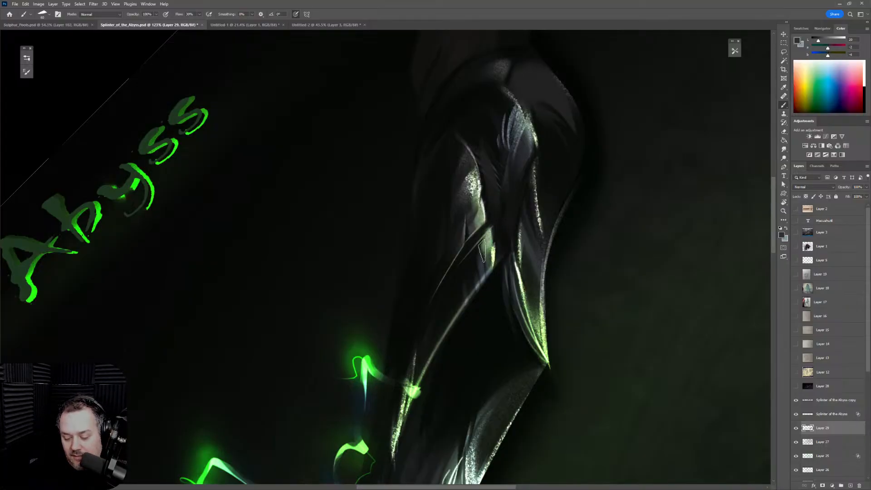
pyautogui.press(']')
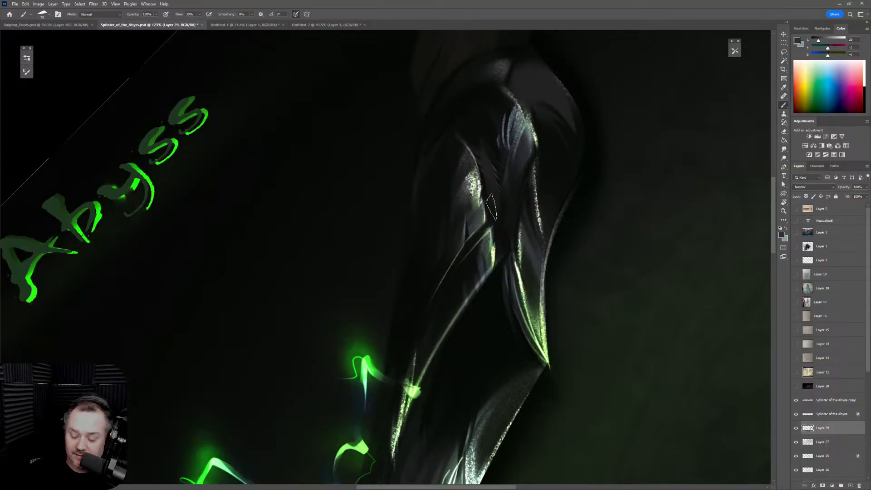
pyautogui.keyDown('alt'); pyautogui.click(497, 216); pyautogui.keyUp('alt')
pyautogui.press('[')
pyautogui.press('[')
pyautogui.press('[')
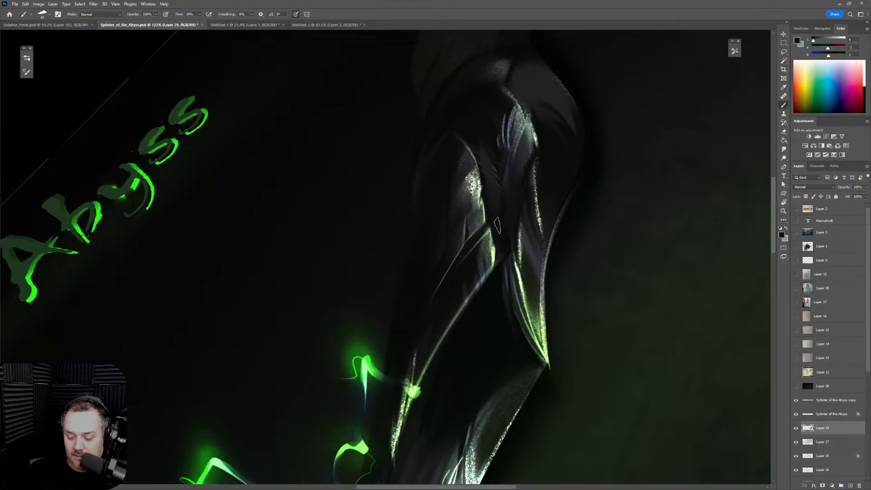
pyautogui.keyDown('alt'); pyautogui.click(485, 188); pyautogui.keyUp('alt')
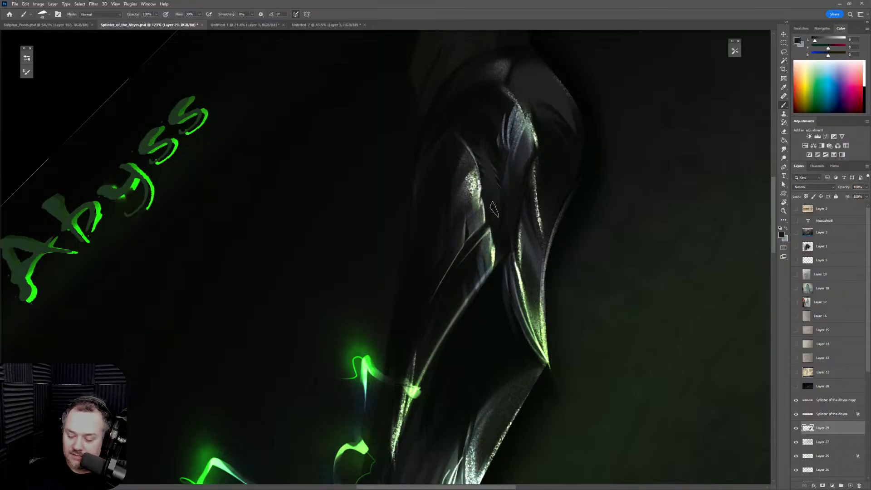
# With the blade turned back toward horizontal, paint a dark stroke between its two upper highlights, redoing the first attempt
pyautogui.press('z')
pyautogui.moveTo(537, 268)
pyautogui.mouseDown()
pyautogui.moveTo(501, 296)
pyautogui.moveTo(519, 298)
pyautogui.mouseUp()
pyautogui.press('r')
pyautogui.moveTo(566, 190)
pyautogui.mouseDown()
pyautogui.moveTo(568, 332)
pyautogui.moveTo(553, 357)
pyautogui.mouseUp()
pyautogui.keyDown('alt'); pyautogui.click(508, 310); pyautogui.keyUp('alt')
pyautogui.keyDown('alt'); pyautogui.click(504, 313); pyautogui.keyUp('alt')
pyautogui.press(']')
pyautogui.moveTo(505, 318); pyautogui.dragTo(484, 354)
pyautogui.hotkey('ctrl', 'z')
pyautogui.moveTo(505, 315); pyautogui.dragTo(470, 367)
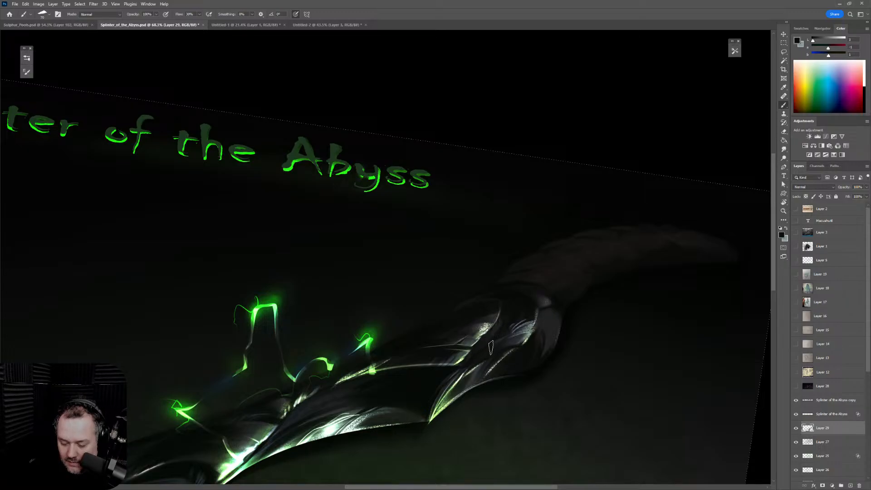
# Try sampled grey strokes running down from the highlight nearest the handle on the upright blade, undoing each one
pyautogui.press('z')
pyautogui.moveTo(557, 319)
pyautogui.mouseDown()
pyautogui.moveTo(513, 321)
pyautogui.moveTo(528, 325)
pyautogui.mouseUp()
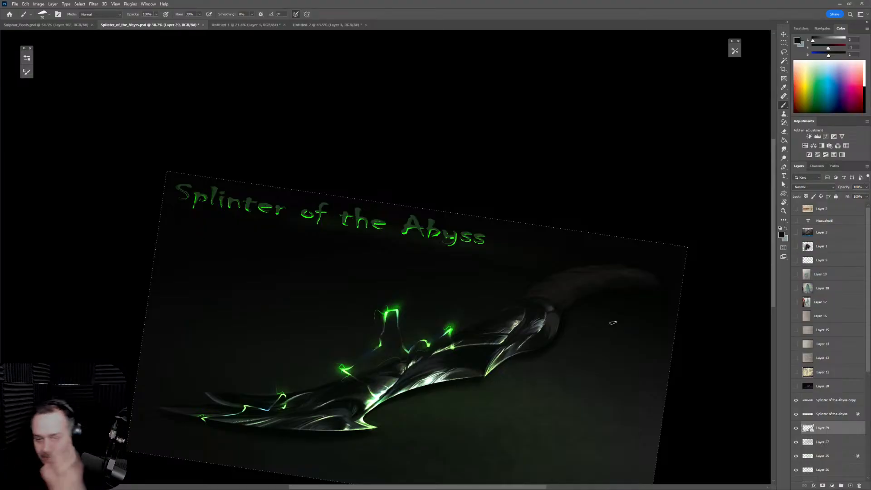
pyautogui.press('z')
pyautogui.moveTo(531, 355); pyautogui.dragTo(575, 345)
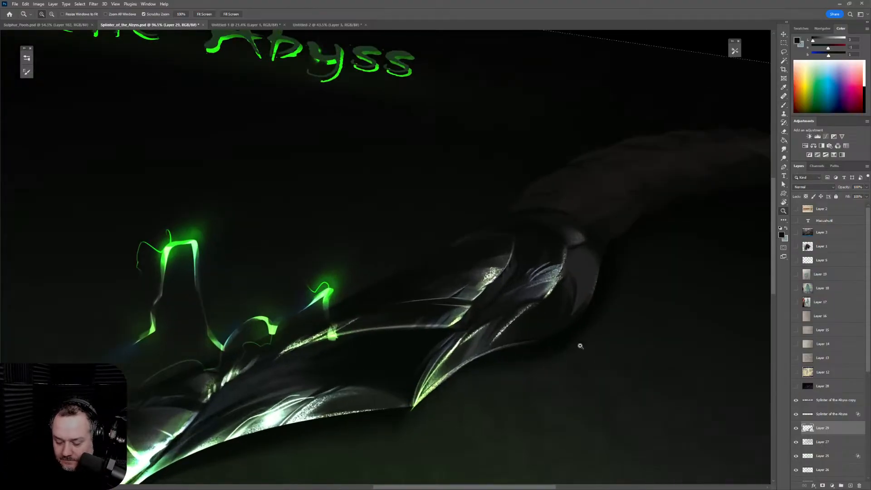
pyautogui.press('r')
pyautogui.moveTo(590, 381)
pyautogui.mouseDown()
pyautogui.moveTo(624, 267)
pyautogui.moveTo(603, 186)
pyautogui.mouseUp()
pyautogui.press('b')
pyautogui.keyDown('alt'); pyautogui.click(520, 166); pyautogui.keyUp('alt')
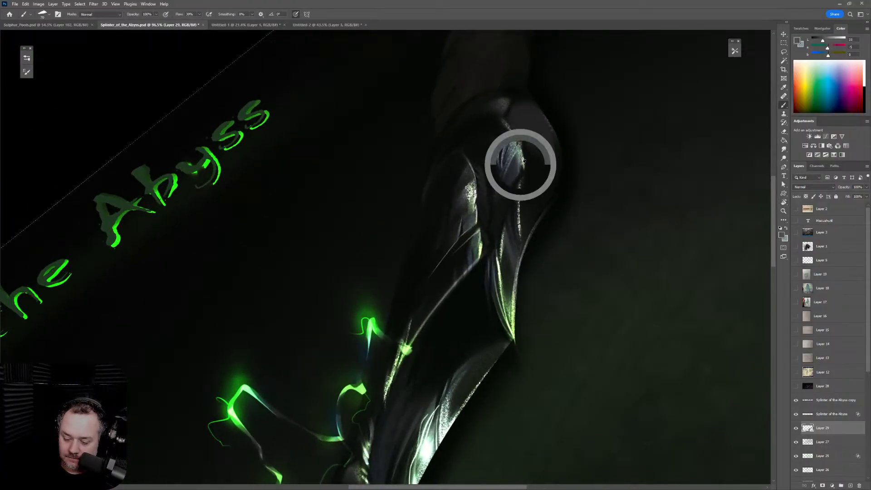
pyautogui.press(']')
pyautogui.moveTo(522, 167); pyautogui.dragTo(491, 220)
pyautogui.hotkey('ctrl', 'z')
pyautogui.keyDown('alt'); pyautogui.click(517, 171); pyautogui.keyUp('alt')
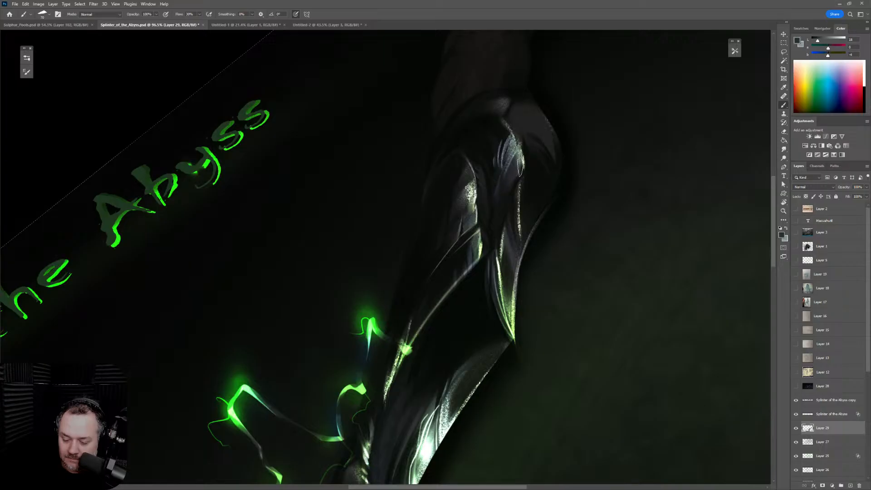
pyautogui.moveTo(524, 169); pyautogui.dragTo(493, 245)
pyautogui.hotkey('ctrl', 'z')
pyautogui.moveTo(522, 174); pyautogui.dragTo(502, 222)
pyautogui.hotkey('ctrl', 'z')
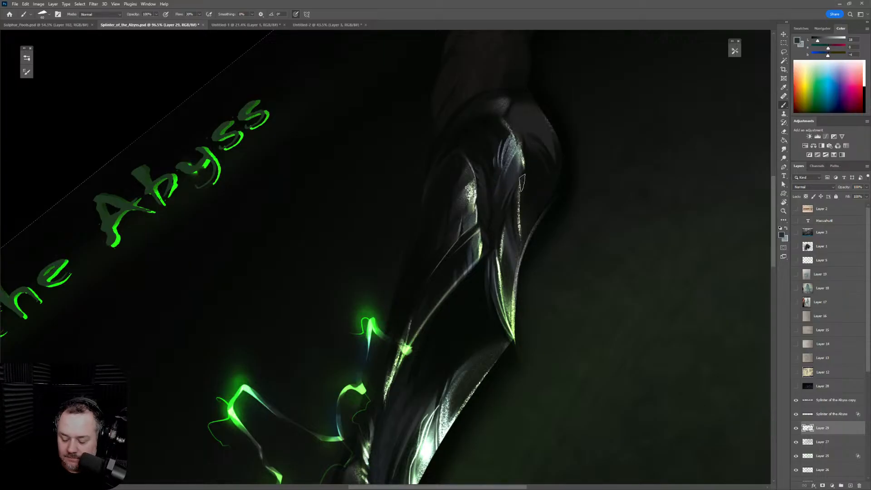
# Refine the long curved ridge below the notch on the upper blade with sampled grey and dark tones
pyautogui.press('z')
pyautogui.keyDown('alt'); pyautogui.click(519, 254); pyautogui.keyUp('alt')
pyautogui.moveTo(518, 255)
pyautogui.mouseDown()
pyautogui.moveTo(509, 255)
pyautogui.moveTo(540, 245)
pyautogui.mouseUp()
pyautogui.press('b')
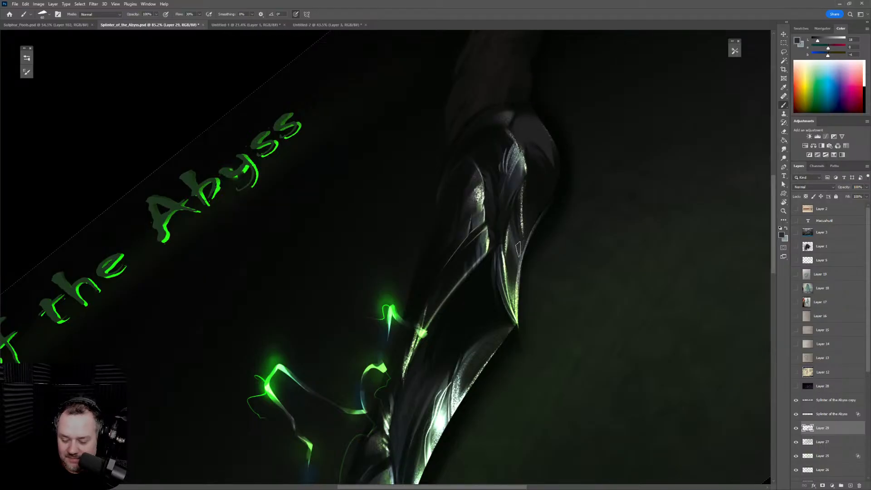
pyautogui.keyDown('alt'); pyautogui.click(476, 268); pyautogui.keyUp('alt')
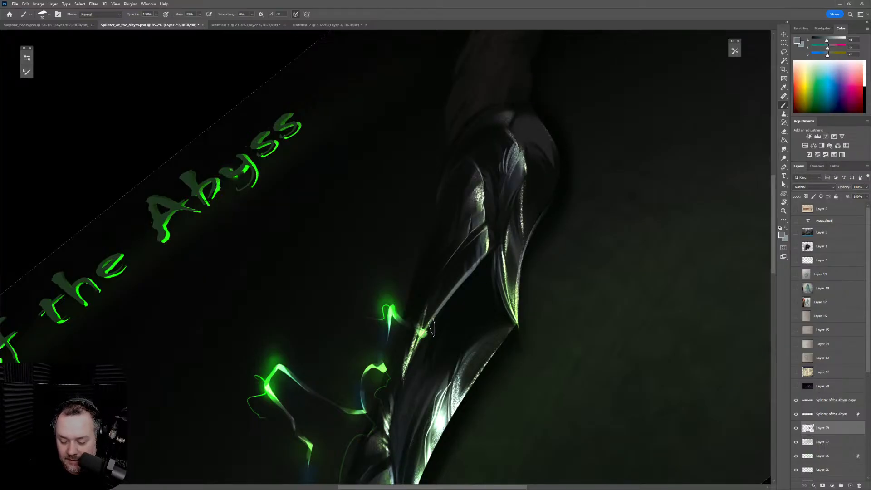
pyautogui.keyDown('alt'); pyautogui.click(446, 310); pyautogui.keyUp('alt')
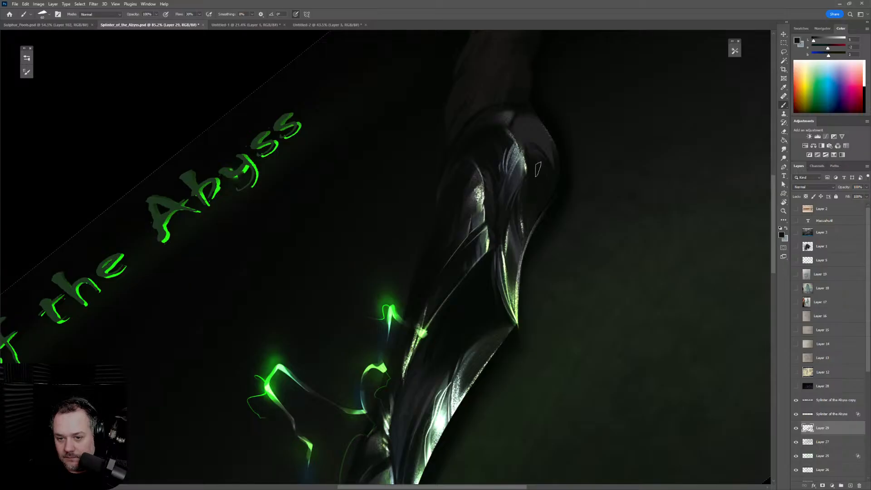
# Darken the speckled edge line on the right facet of the upper blade with sampled near-black
pyautogui.keyDown('alt'); pyautogui.click(527, 185); pyautogui.keyUp('alt')
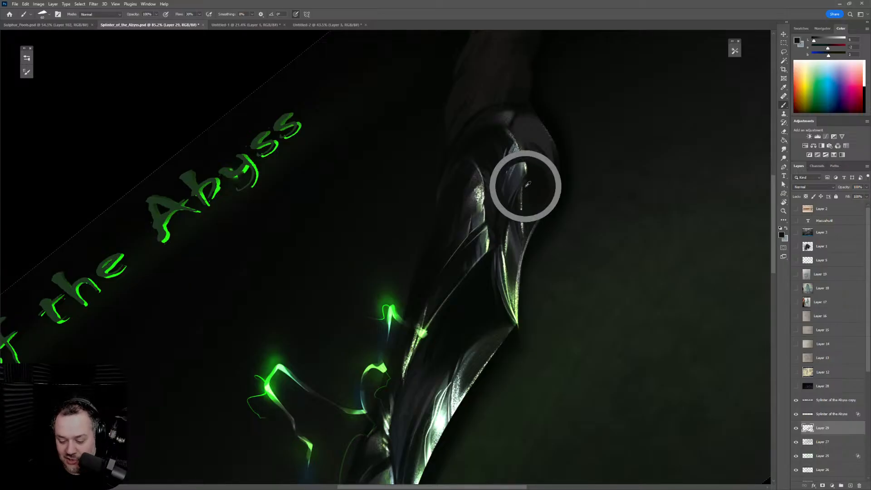
pyautogui.moveTo(525, 190); pyautogui.dragTo(526, 229)
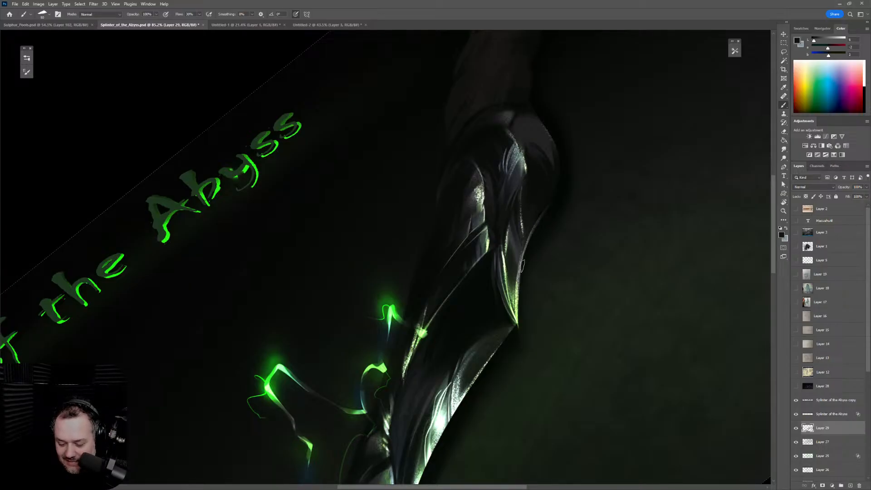
pyautogui.keyDown('alt'); pyautogui.click(534, 230); pyautogui.keyUp('alt')
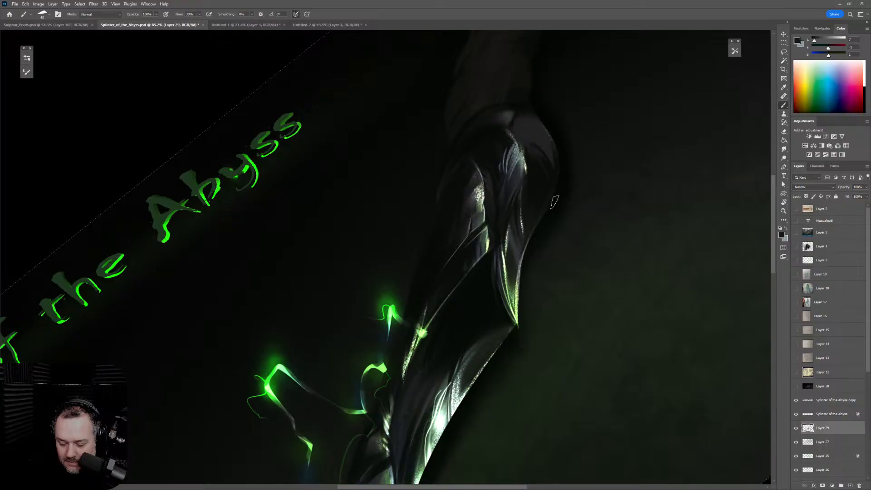
# Refine the streaked highlight along the blade's right edge, below its sharp upper point, with sampled grey-green tones
pyautogui.scroll(-5, 507, 282)
pyautogui.hscroll(-2, 570, 253)
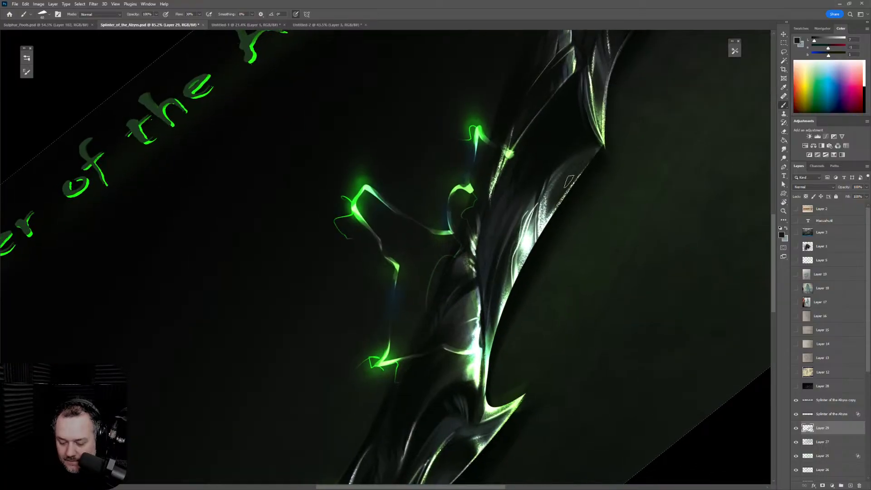
pyautogui.keyDown('alt'); pyautogui.click(530, 219); pyautogui.keyUp('alt')
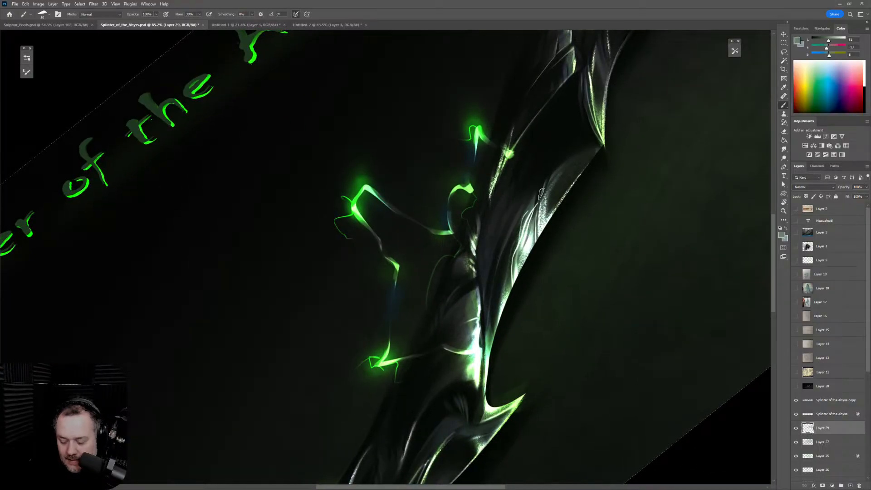
pyautogui.moveTo(530, 227); pyautogui.dragTo(518, 255)
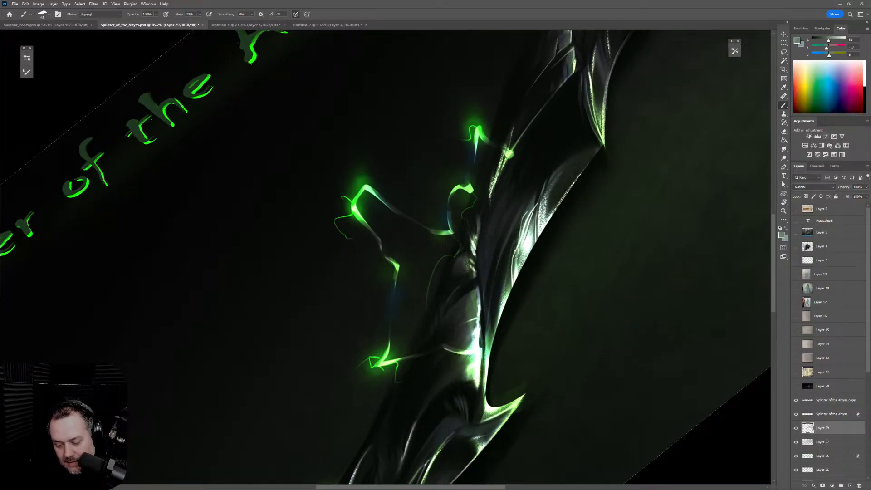
pyautogui.keyDown('alt'); pyautogui.click(538, 202); pyautogui.keyUp('alt')
pyautogui.keyDown('alt'); pyautogui.click(532, 216); pyautogui.keyUp('alt')
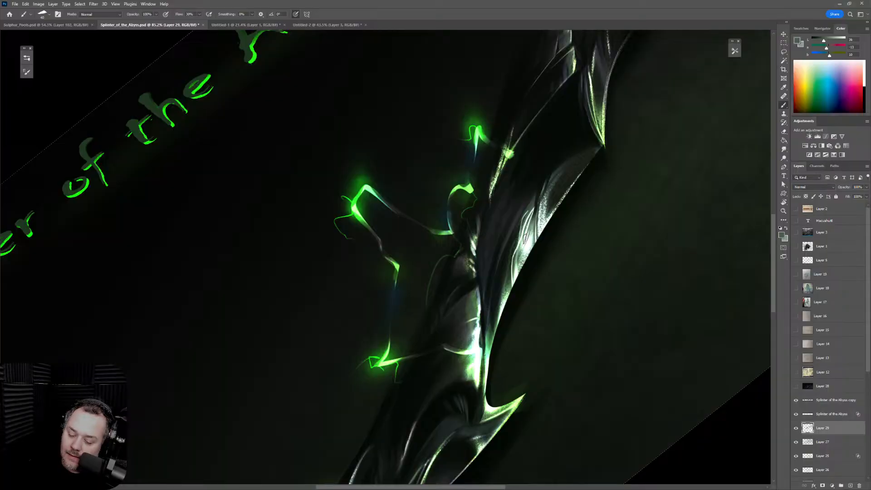
pyautogui.keyDown('alt'); pyautogui.click(533, 207); pyautogui.keyUp('alt')
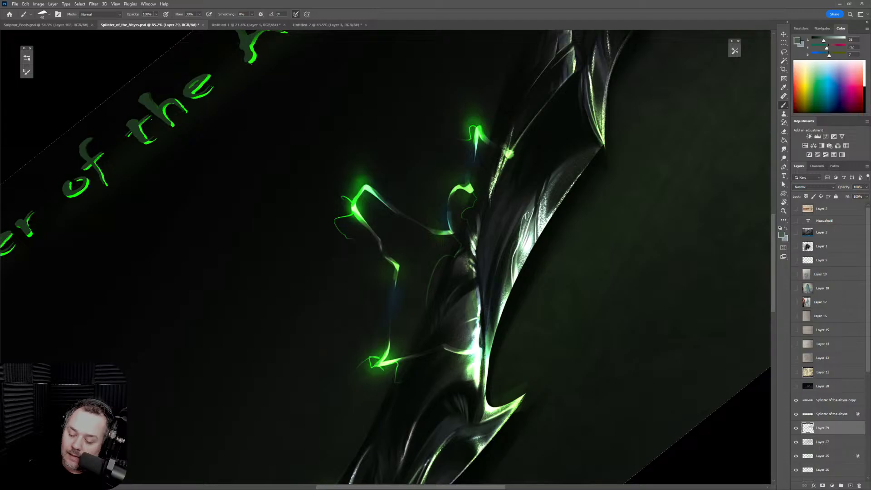
pyautogui.press('x')
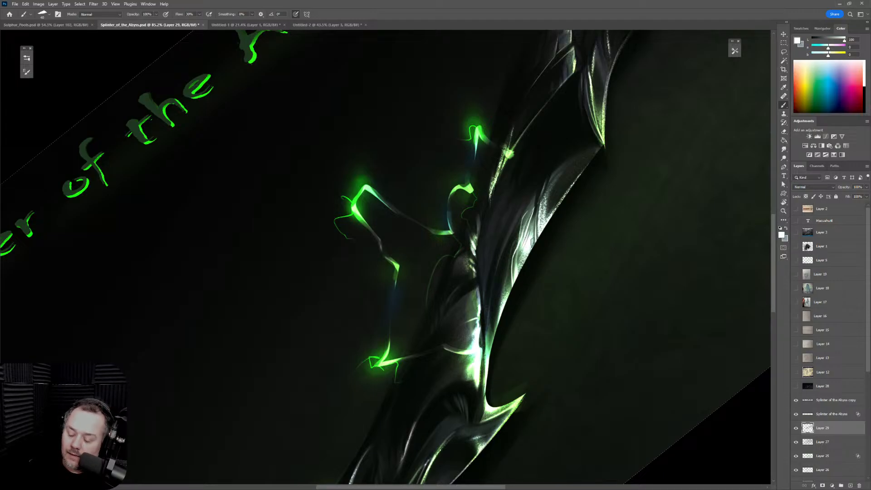
pyautogui.keyDown('alt'); pyautogui.click(528, 221); pyautogui.keyUp('alt')
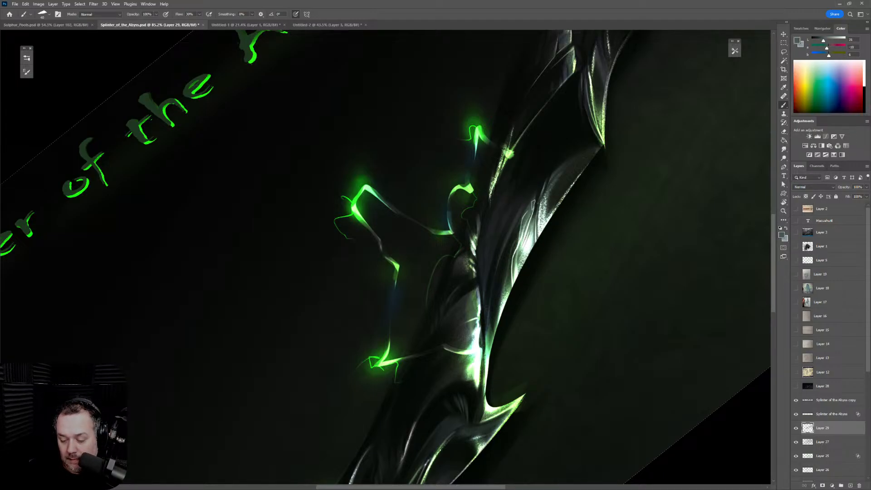
pyautogui.keyDown('alt'); pyautogui.click(531, 226); pyautogui.keyUp('alt')
# Rework the bright highlight just above the lower spike with sampled green and dark tones
pyautogui.press('z')
pyautogui.hotkey('ctrl', '0')
pyautogui.moveTo(566, 291); pyautogui.dragTo(529, 287)
pyautogui.press('b')
pyautogui.keyDown('alt'); pyautogui.click(529, 287); pyautogui.keyUp('alt')
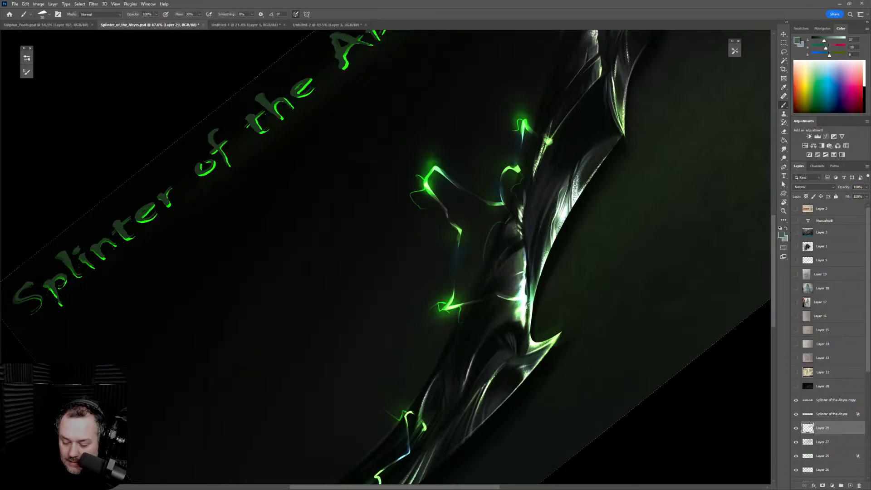
pyautogui.keyDown('alt'); pyautogui.click(519, 315); pyautogui.keyUp('alt')
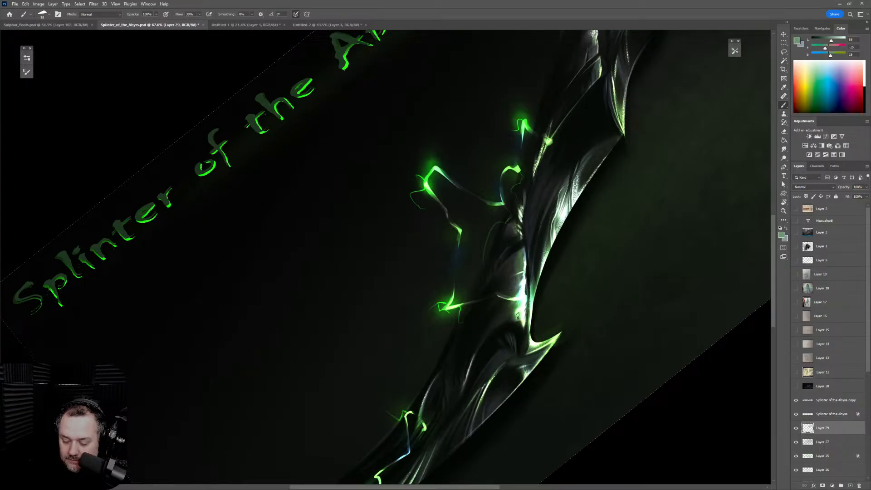
pyautogui.keyDown('alt'); pyautogui.click(515, 317); pyautogui.keyUp('alt')
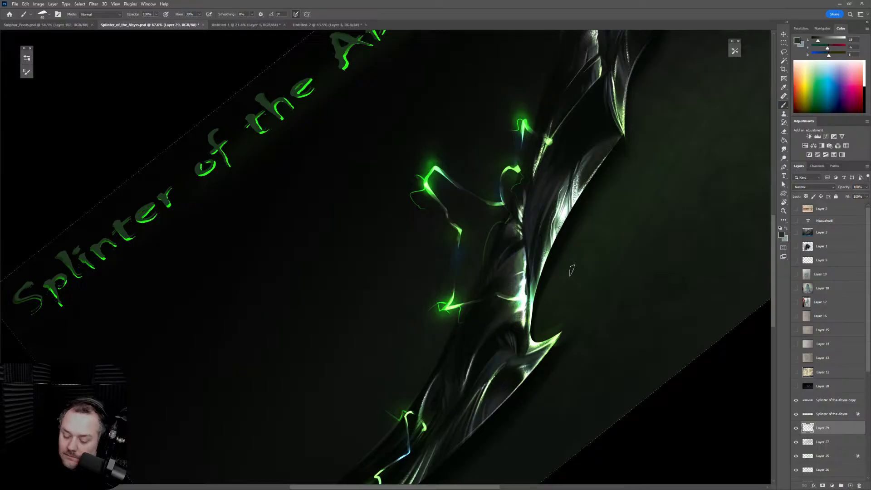
pyautogui.keyDown('alt'); pyautogui.click(522, 318); pyautogui.keyUp('alt')
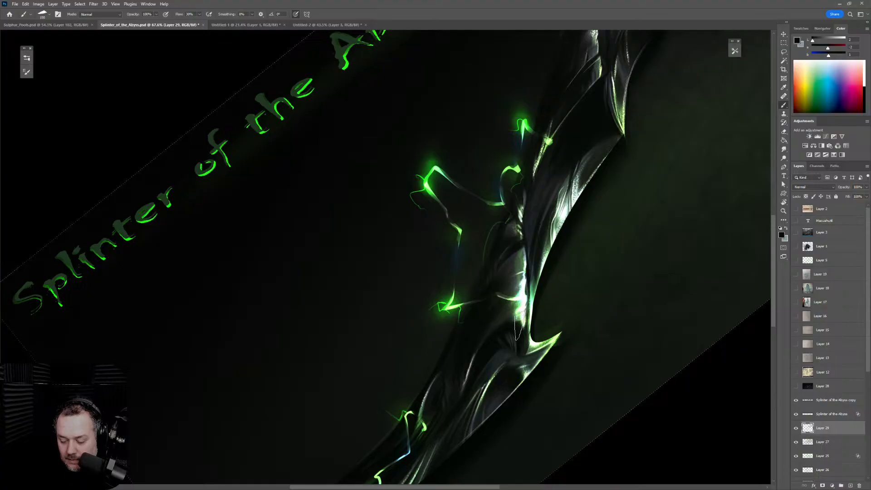
# Shape the highlight's lower edge with sampled green and near-black, replacing a broad first stroke with smaller brush strokes
pyautogui.keyDown('alt'); pyautogui.click(517, 319); pyautogui.keyUp('alt')
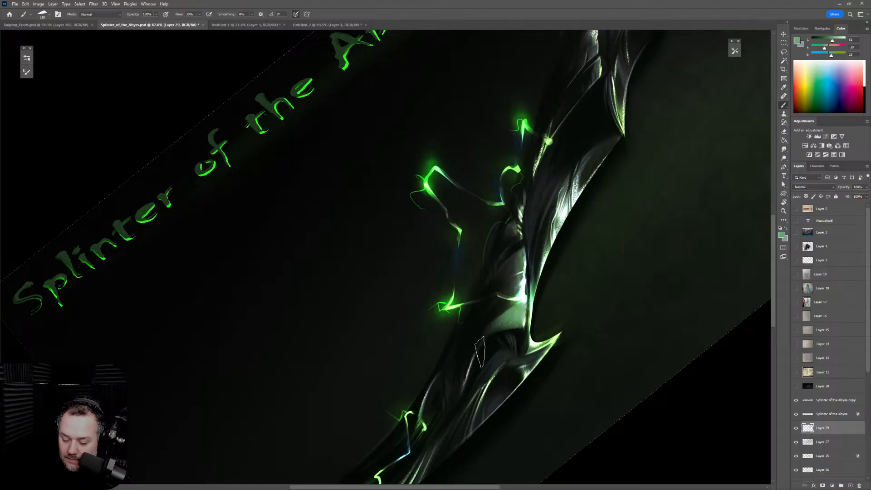
pyautogui.press('[')
pyautogui.press('[')
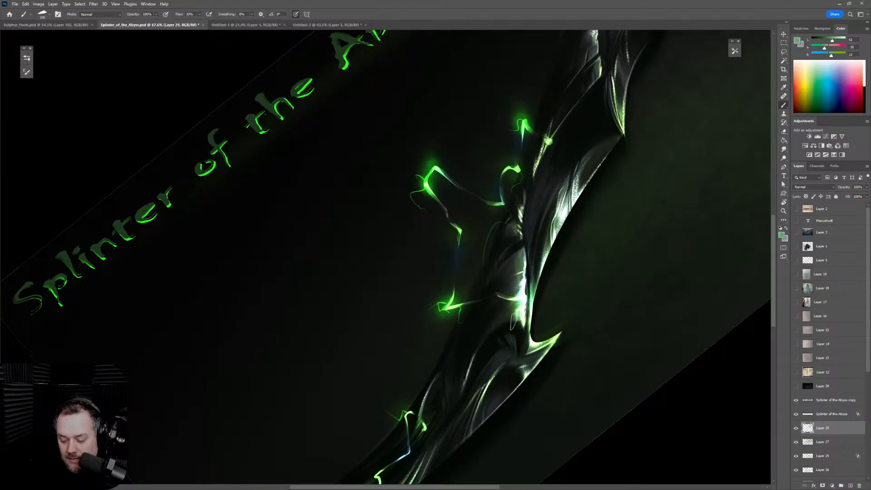
pyautogui.press('[')
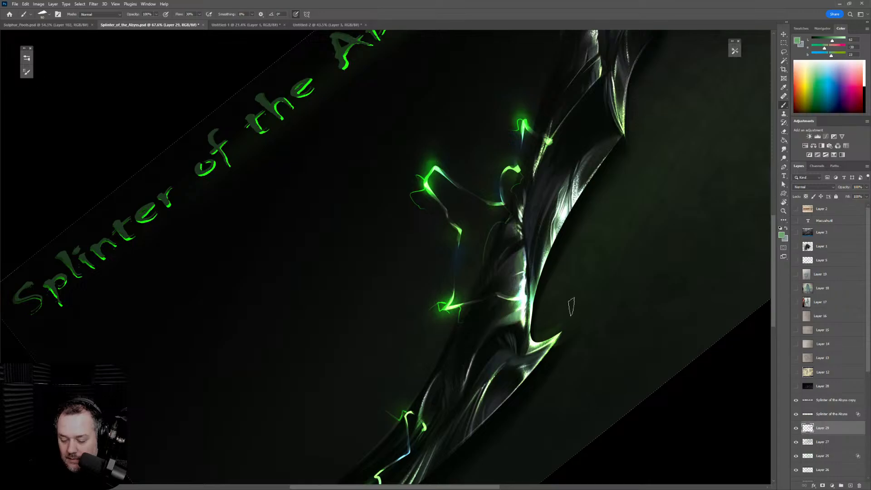
pyautogui.keyDown('alt'); pyautogui.click(508, 310); pyautogui.keyUp('alt')
pyautogui.keyDown('alt'); pyautogui.click(521, 316); pyautogui.keyUp('alt')
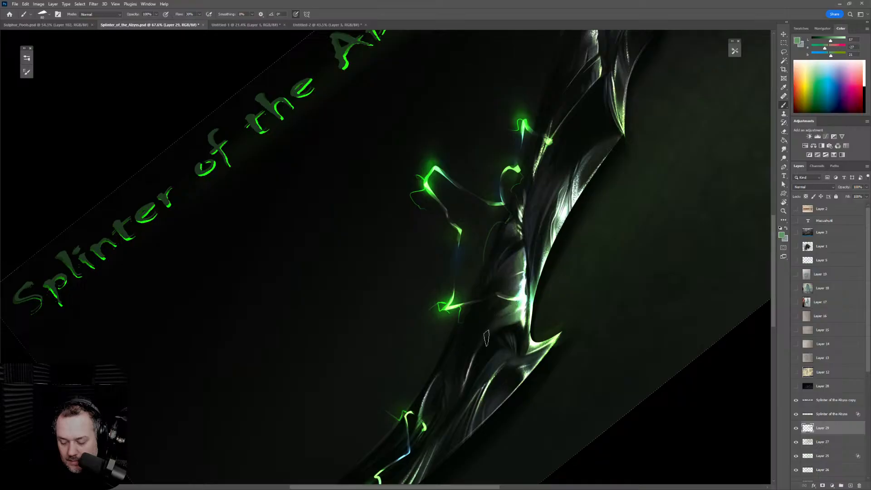
pyautogui.keyDown('alt'); pyautogui.click(499, 310); pyautogui.keyUp('alt')
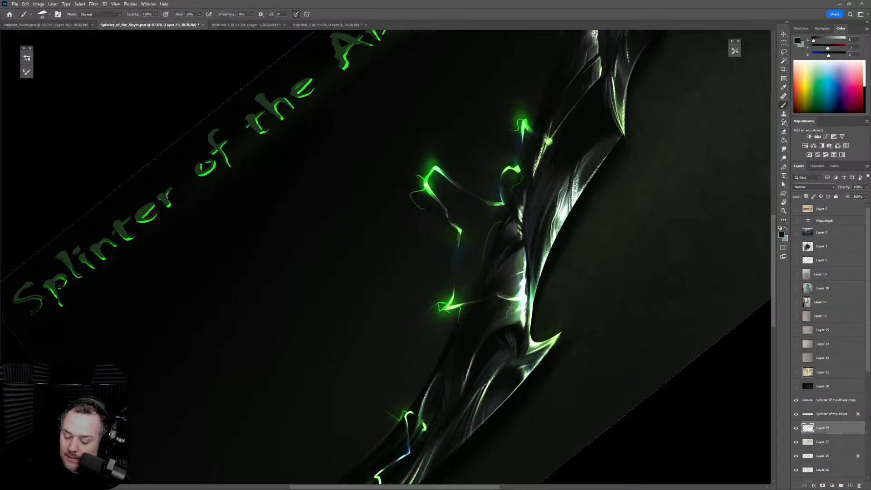
# Tint the thin light streak crossing the highlight with green sampled from the neighbouring lightning
pyautogui.keyDown('alt'); pyautogui.click(517, 301); pyautogui.keyUp('alt')
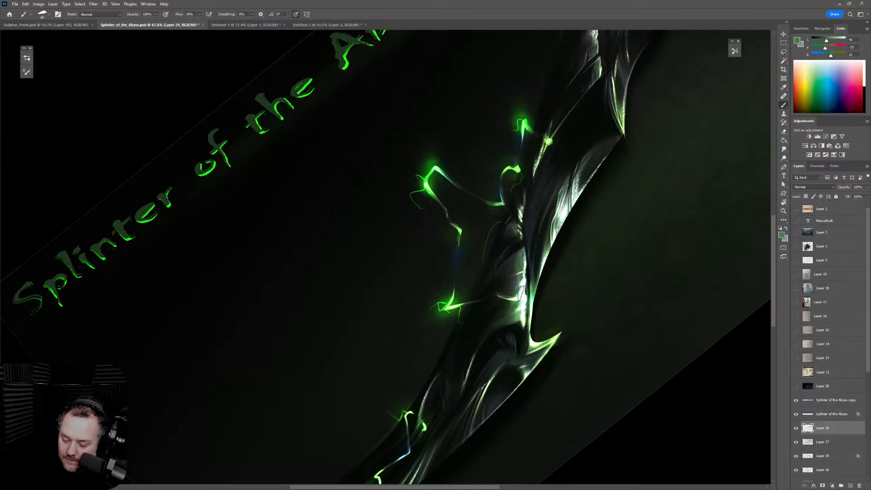
pyautogui.keyDown('alt'); pyautogui.click(449, 307); pyautogui.keyUp('alt')
pyautogui.moveTo(449, 307); pyautogui.dragTo(455, 301)
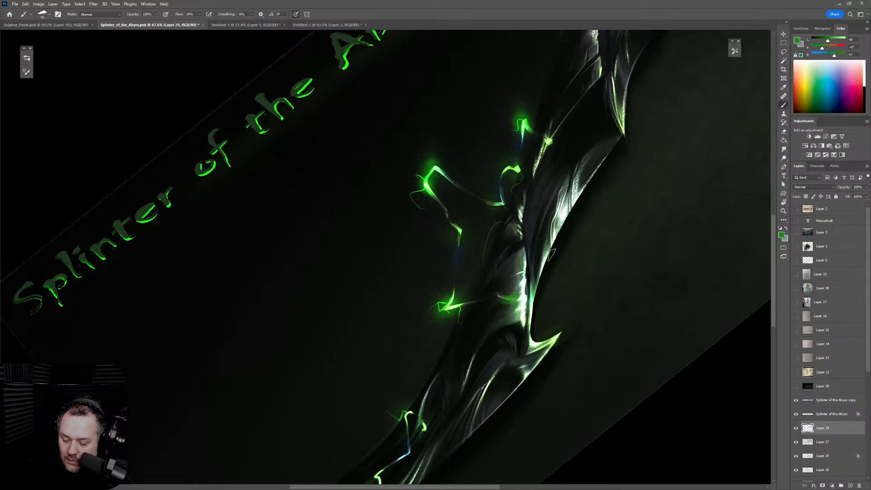
pyautogui.keyDown('alt'); pyautogui.click(525, 258); pyautogui.keyUp('alt')
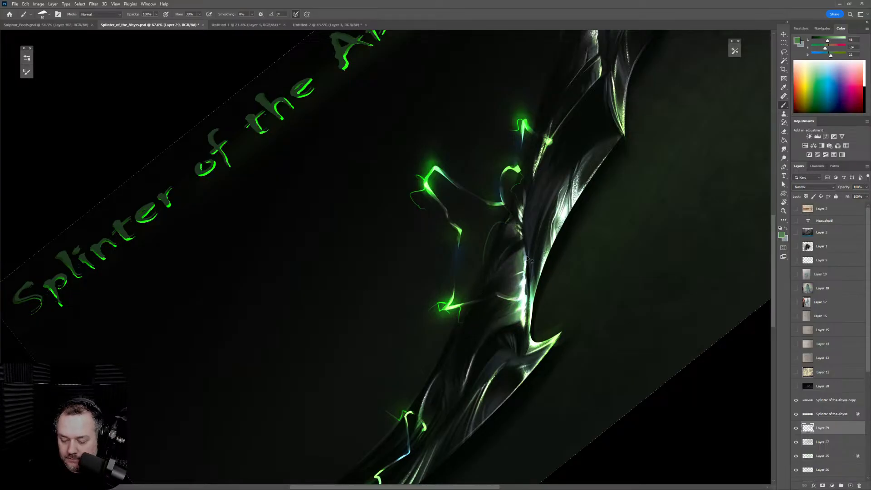
# Darken the ridge directly above the glowing highlight with sampled near-black tones, and sample pale green from the right-edge highlight
pyautogui.press(']')
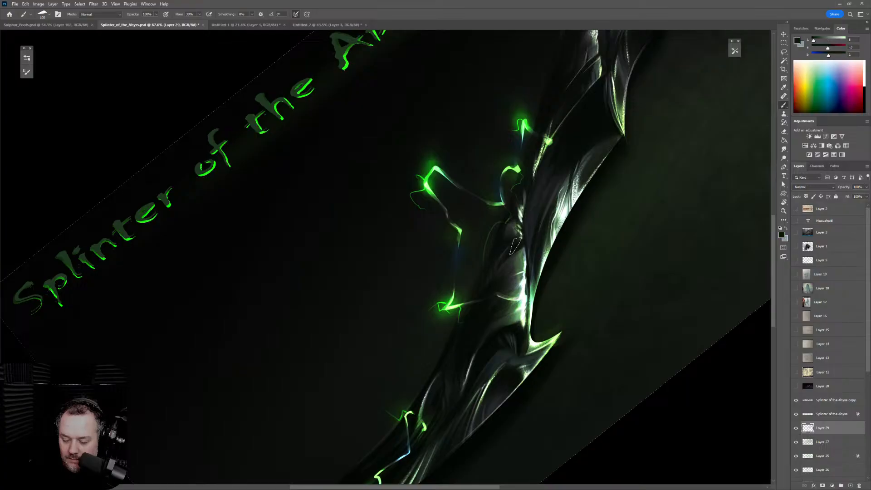
pyautogui.keyDown('alt'); pyautogui.click(519, 258); pyautogui.keyUp('alt')
pyautogui.press('[')
pyautogui.keyDown('alt'); pyautogui.click(516, 256); pyautogui.keyUp('alt')
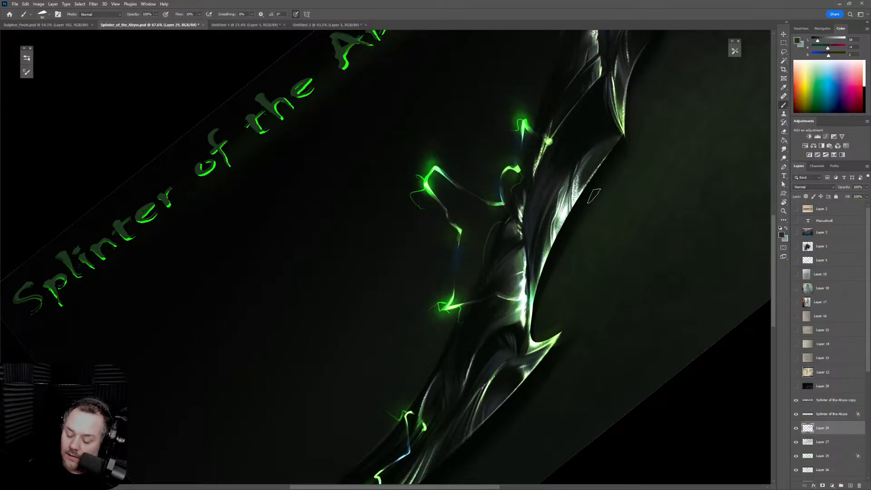
pyautogui.keyDown('alt'); pyautogui.click(527, 243); pyautogui.keyUp('alt')
pyautogui.press('[')
pyautogui.press('[')
pyautogui.press(']')
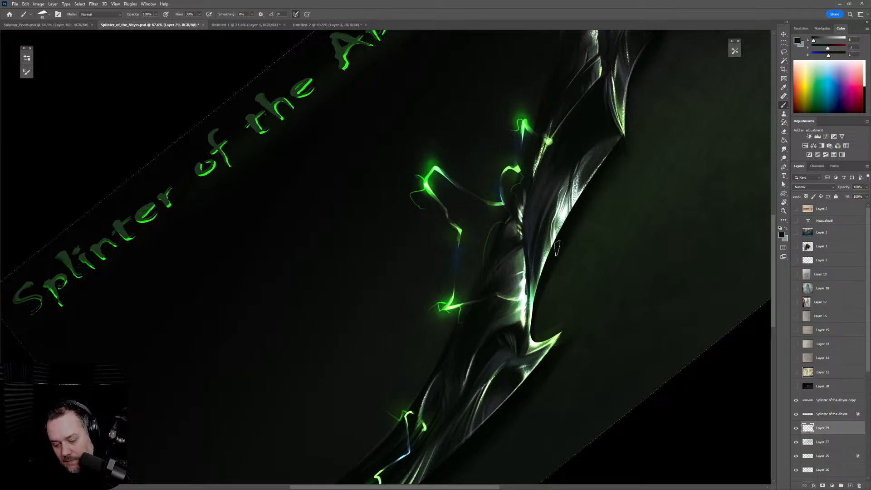
pyautogui.keyDown('alt'); pyautogui.click(570, 203); pyautogui.keyUp('alt')
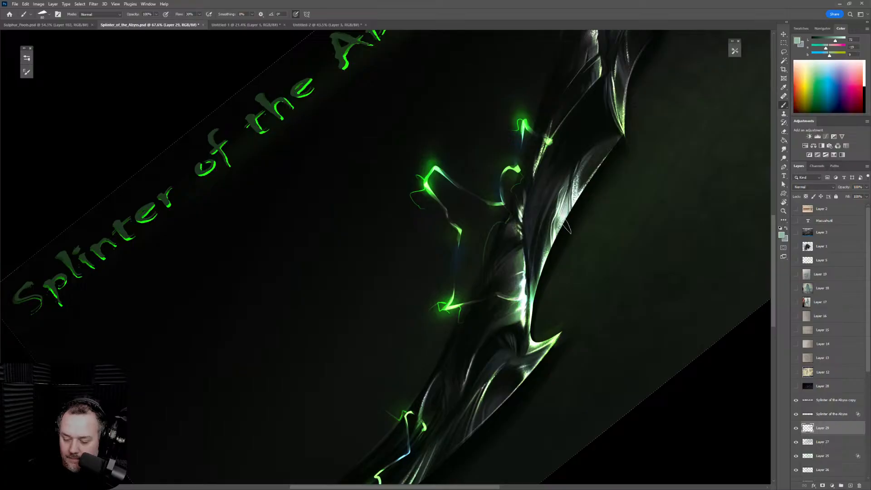
# Check the whole blade with the canvas mirrored and restored, and return the view rotation to 0°
pyautogui.press('z')
pyautogui.keyDown('alt'); pyautogui.click(580, 245); pyautogui.keyUp('alt')
pyautogui.press('b')
pyautogui.moveTo(580, 246)
pyautogui.mouseDown()
pyautogui.moveTo(575, 209)
pyautogui.moveTo(532, 291)
pyautogui.moveTo(579, 165)
pyautogui.mouseUp()
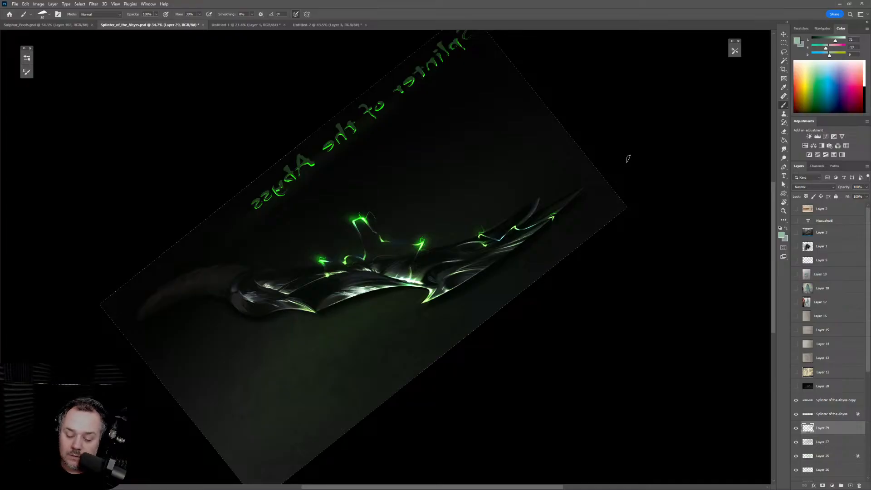
pyautogui.moveTo(626, 161); pyautogui.dragTo(628, 163)
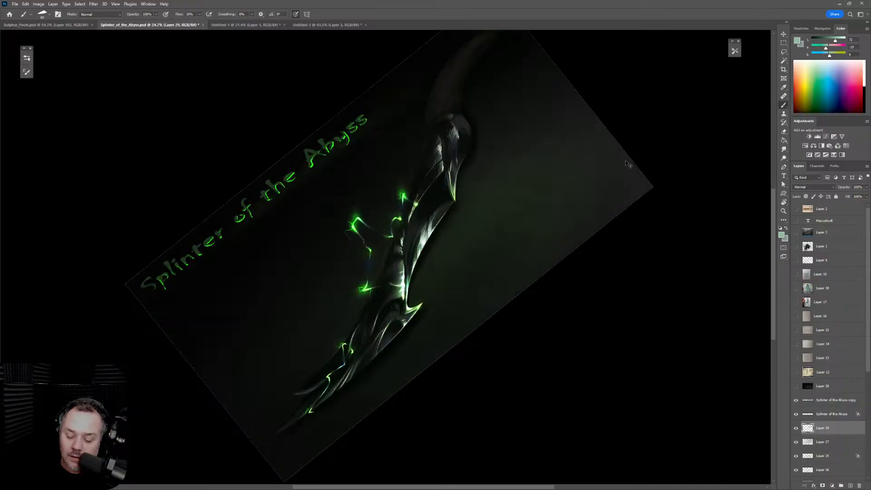
pyautogui.press('r')
pyautogui.moveTo(566, 175); pyautogui.dragTo(607, 257)
pyautogui.press('z')
pyautogui.moveTo(558, 228); pyautogui.dragTo(574, 224)
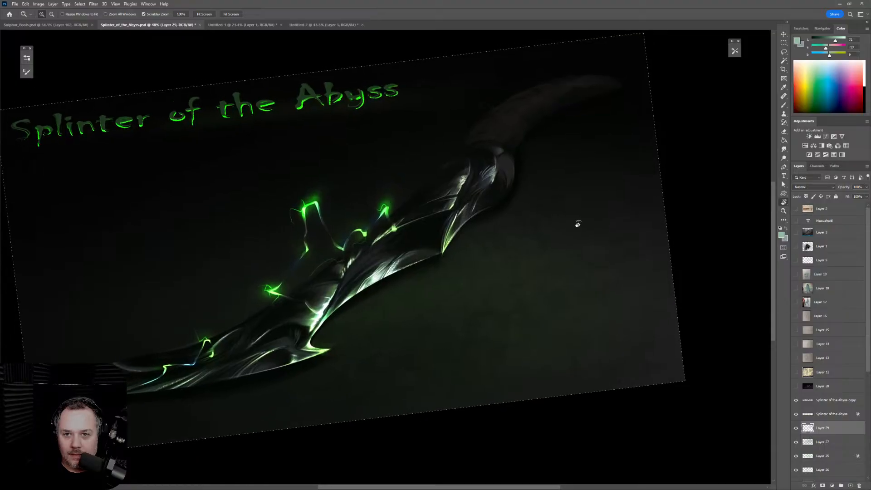
pyautogui.press('r')
pyautogui.moveTo(514, 263); pyautogui.dragTo(663, 191)
pyautogui.moveTo(624, 228); pyautogui.dragTo(626, 218)
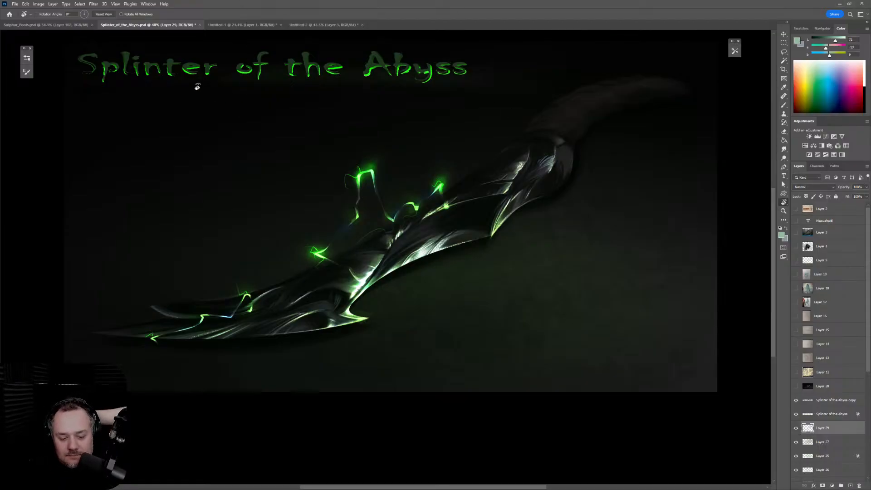
# Switch to the Sulphur_Pools.psd document and examine the painting enlarged in full-screen view
pyautogui.click(65, 25)
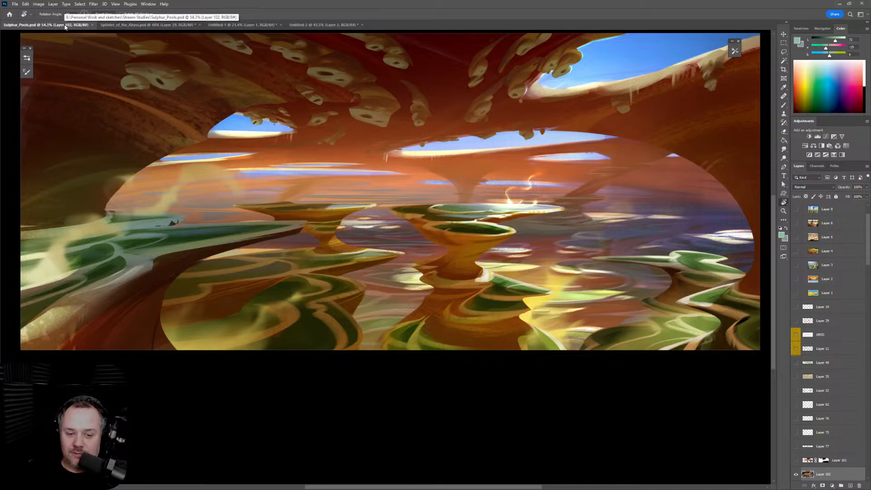
pyautogui.press('f')
pyautogui.press('f')
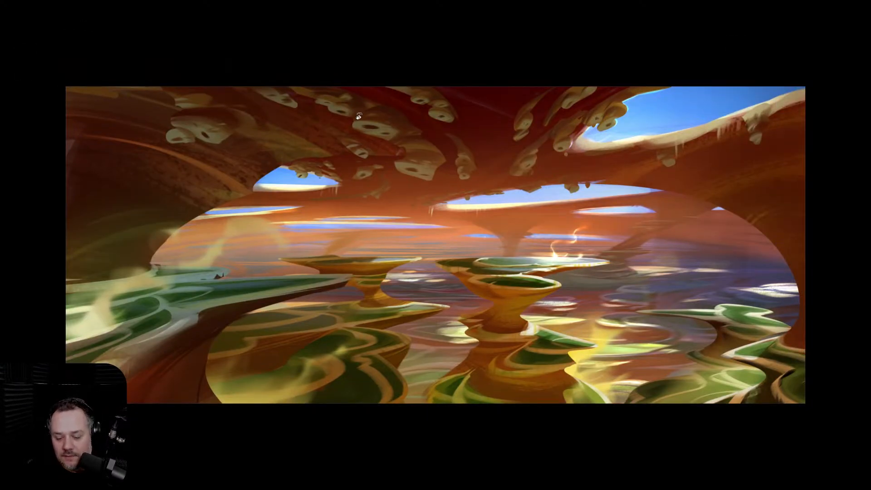
pyautogui.click(370, 144)
pyautogui.scroll(-3, 371, 143)
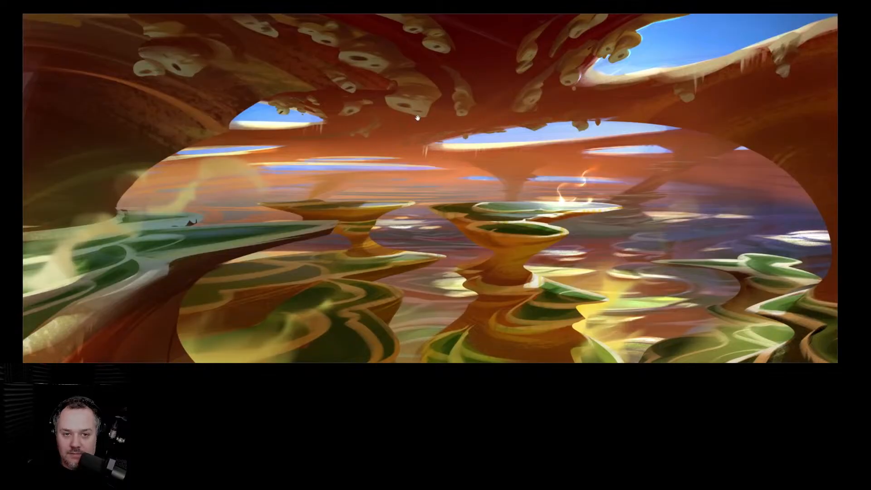
pyautogui.moveTo(417, 118); pyautogui.dragTo(416, 117)
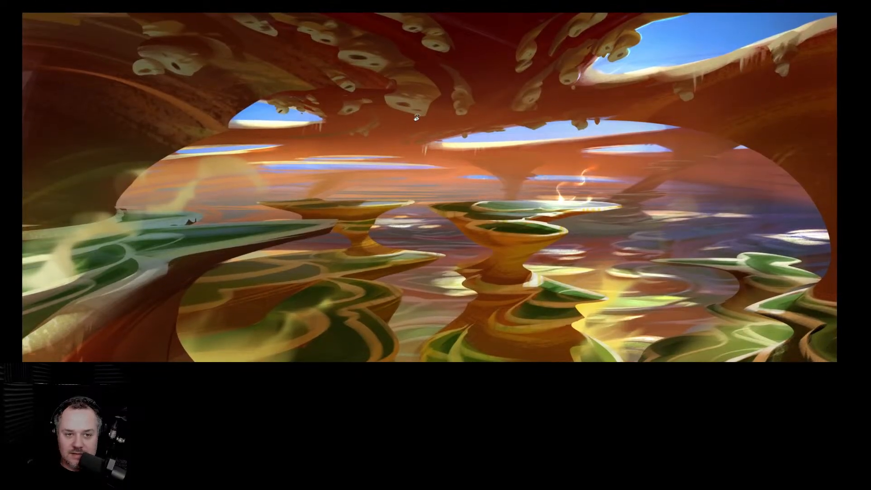